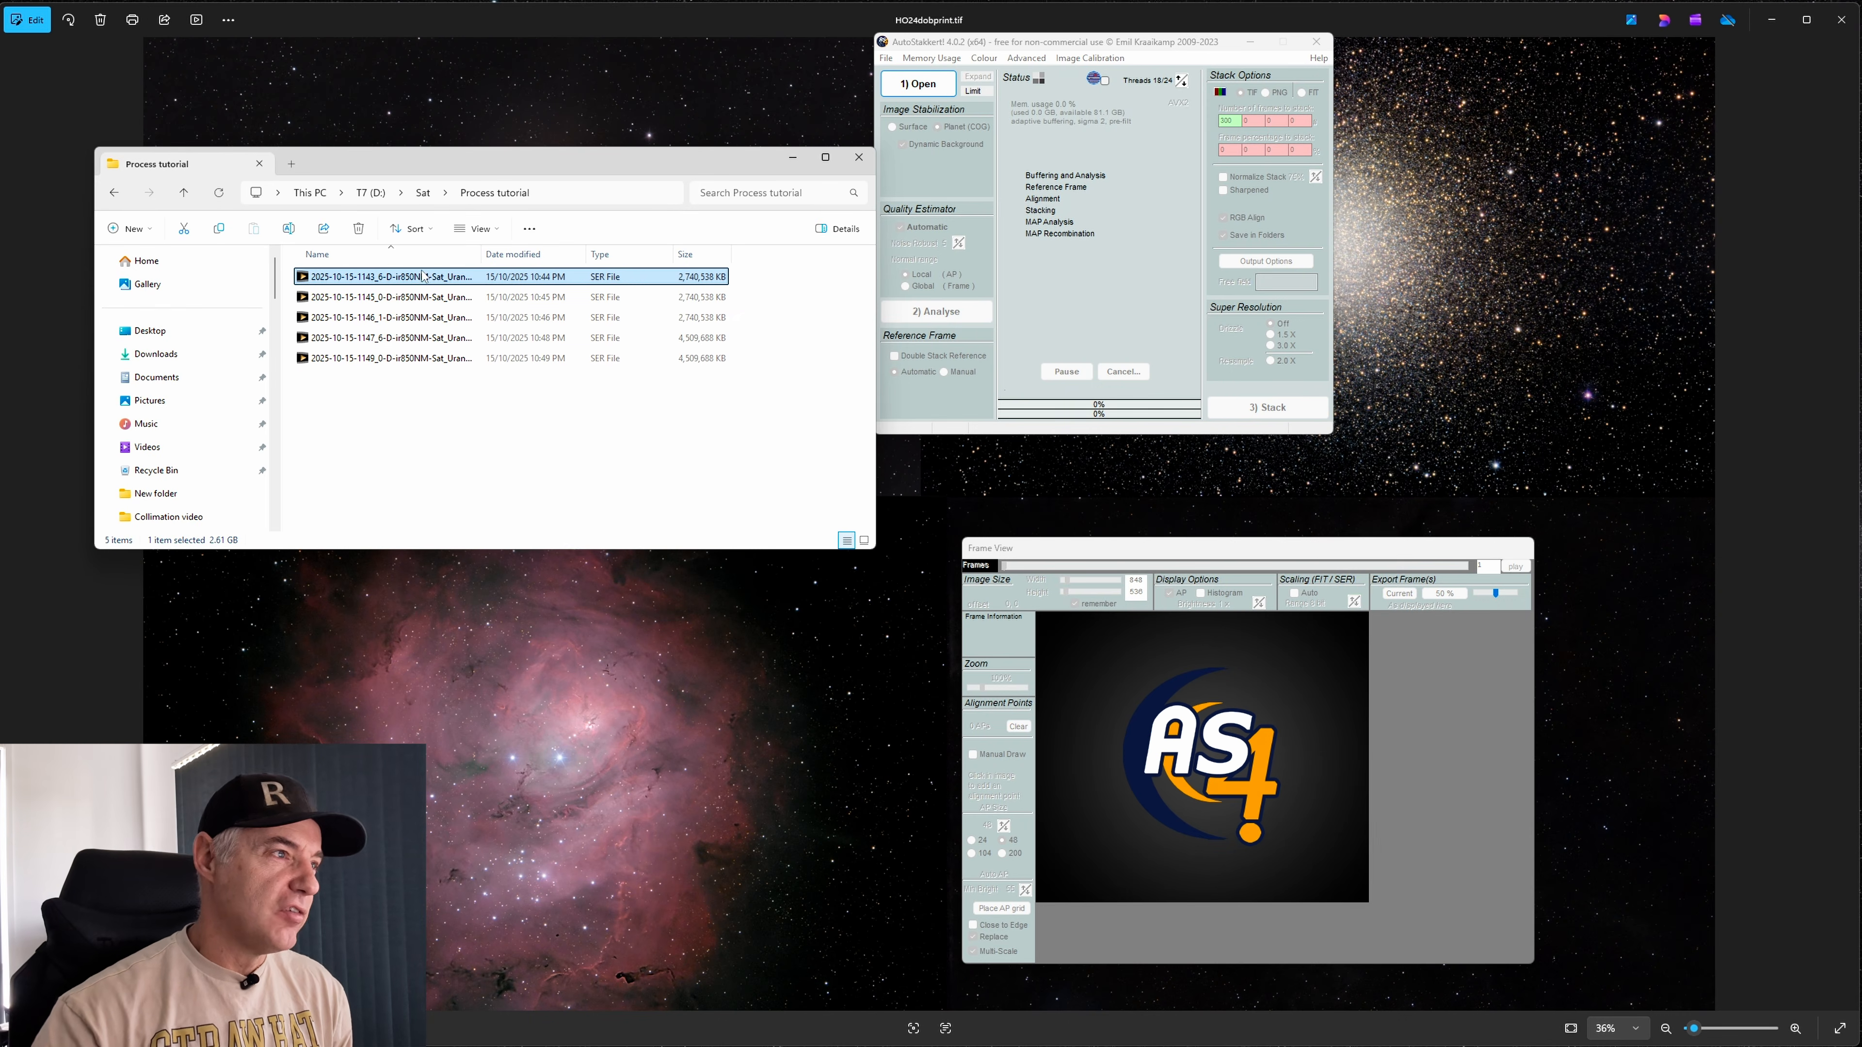
pyautogui.moveTo(440, 277); pyautogui.dragTo(1188, 650)
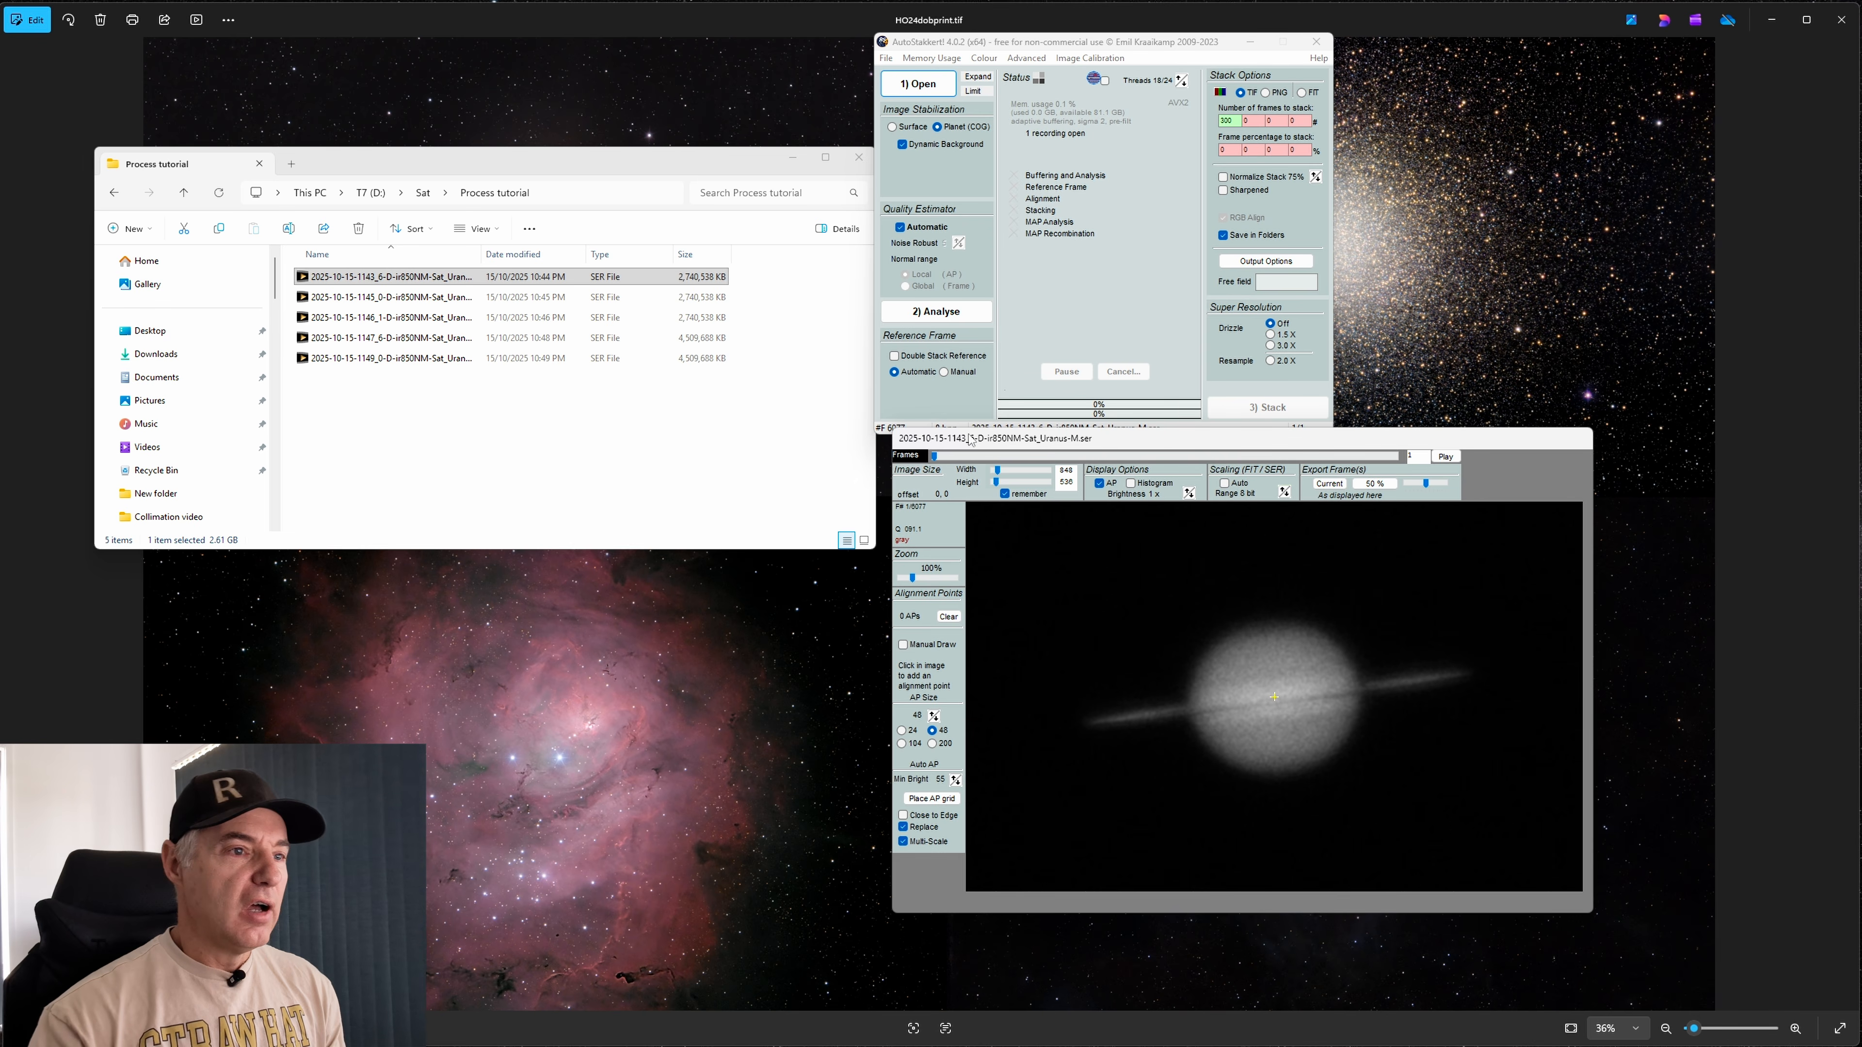
pyautogui.moveTo(1001, 440); pyautogui.dragTo(984, 465)
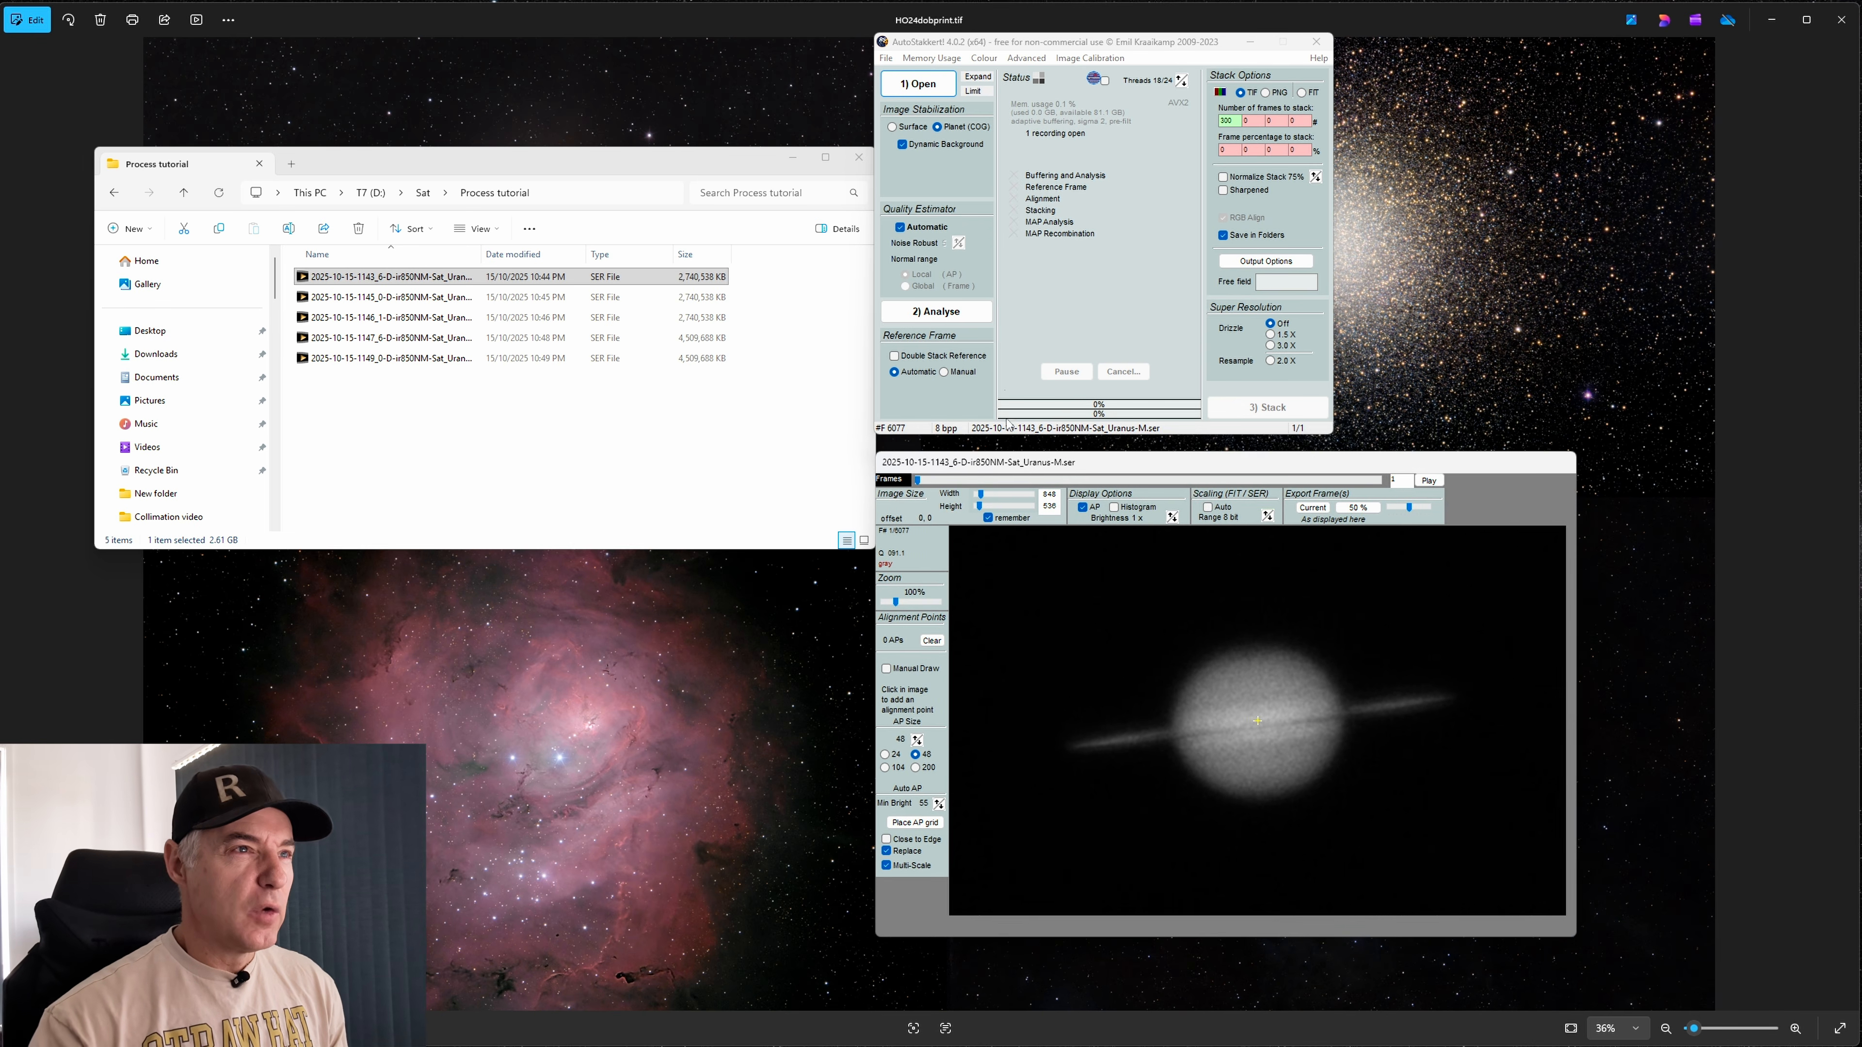
pyautogui.moveTo(1012, 49); pyautogui.dragTo(964, 51)
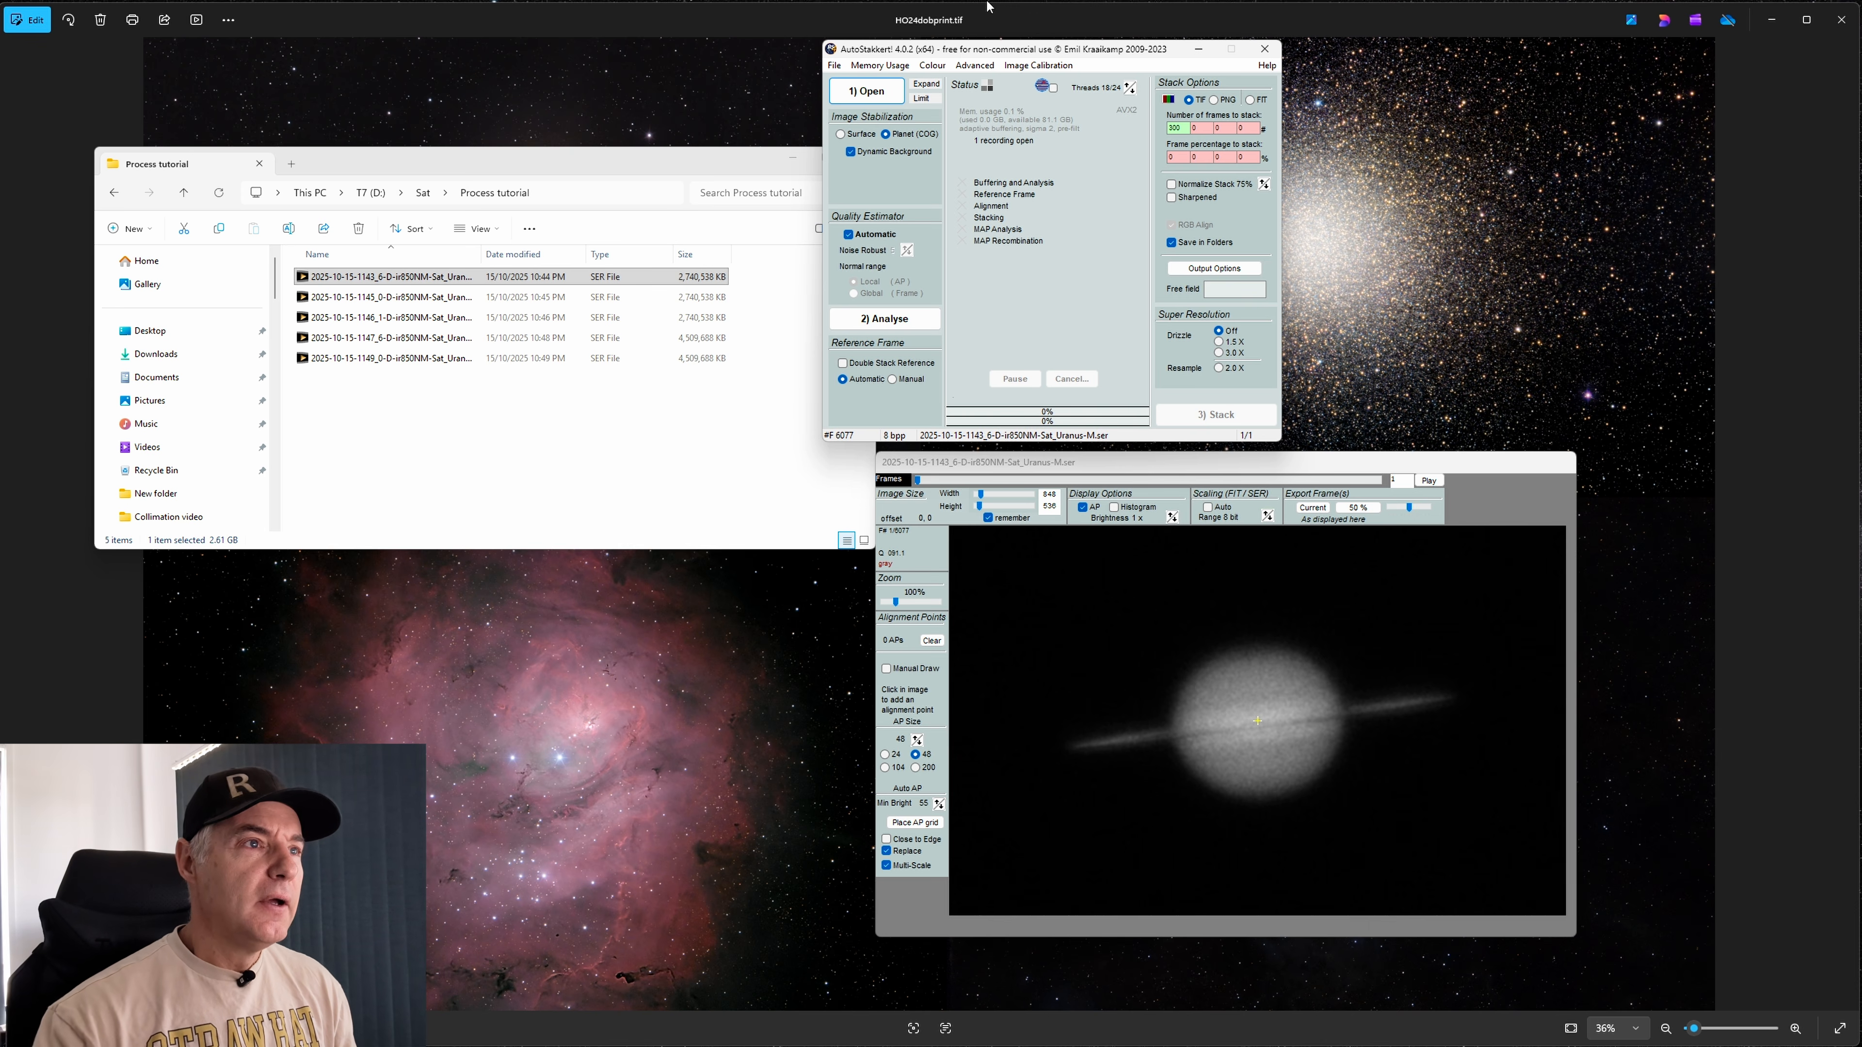
pyautogui.moveTo(963, 50); pyautogui.dragTo(897, 162)
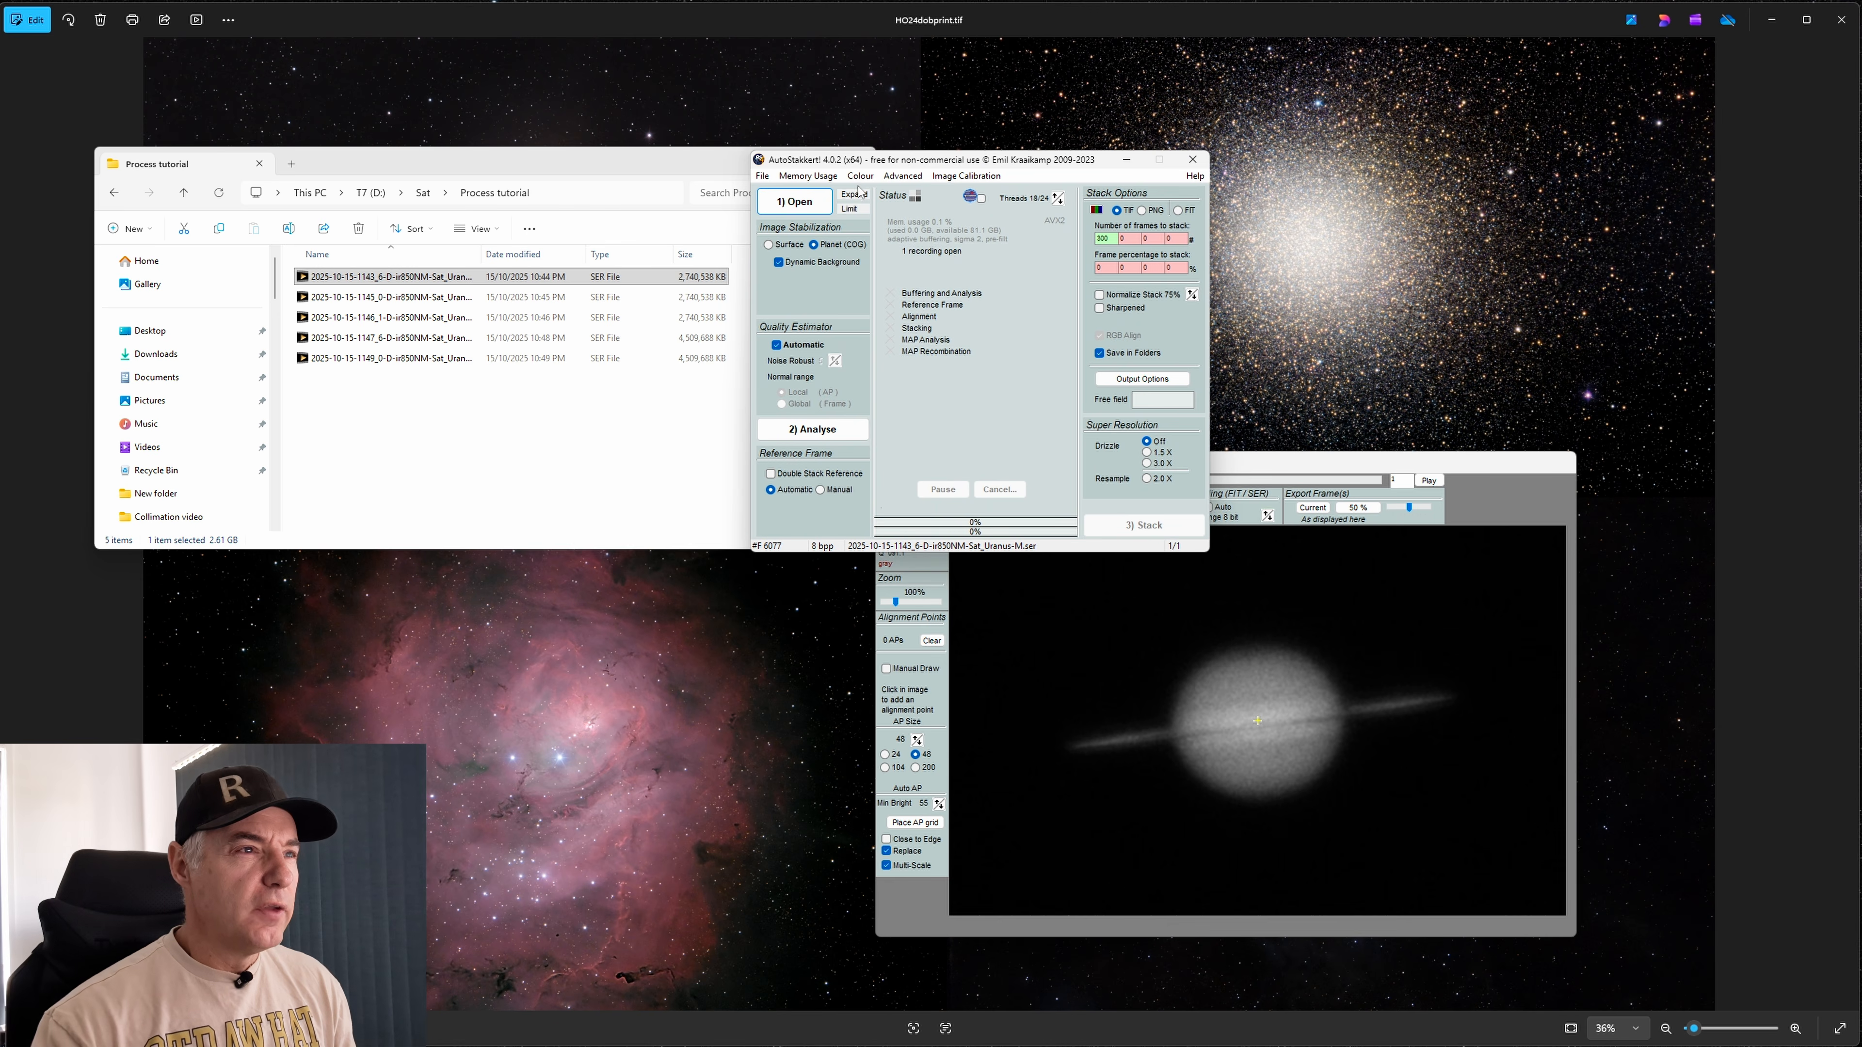
# Review the file commands, memory buffering choices and colour modes available for the recording
pyautogui.click(762, 178)
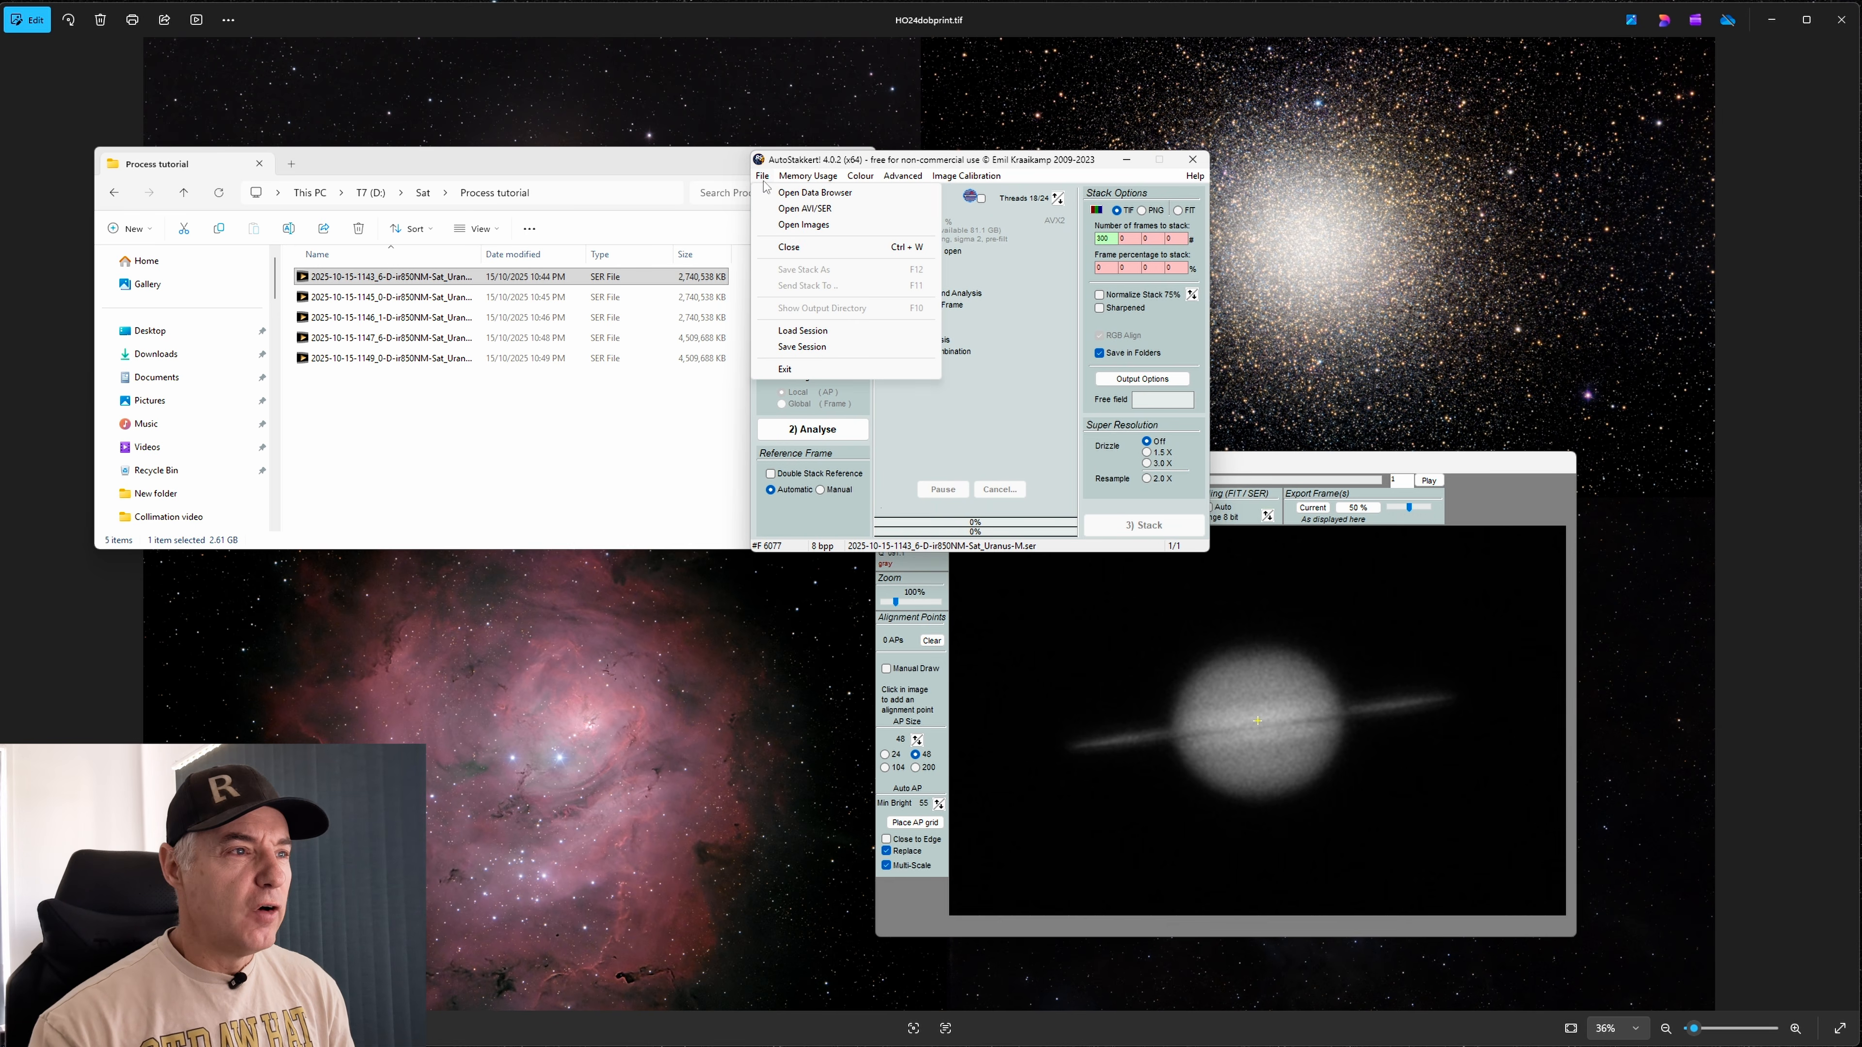
pyautogui.click(813, 177)
pyautogui.click(812, 178)
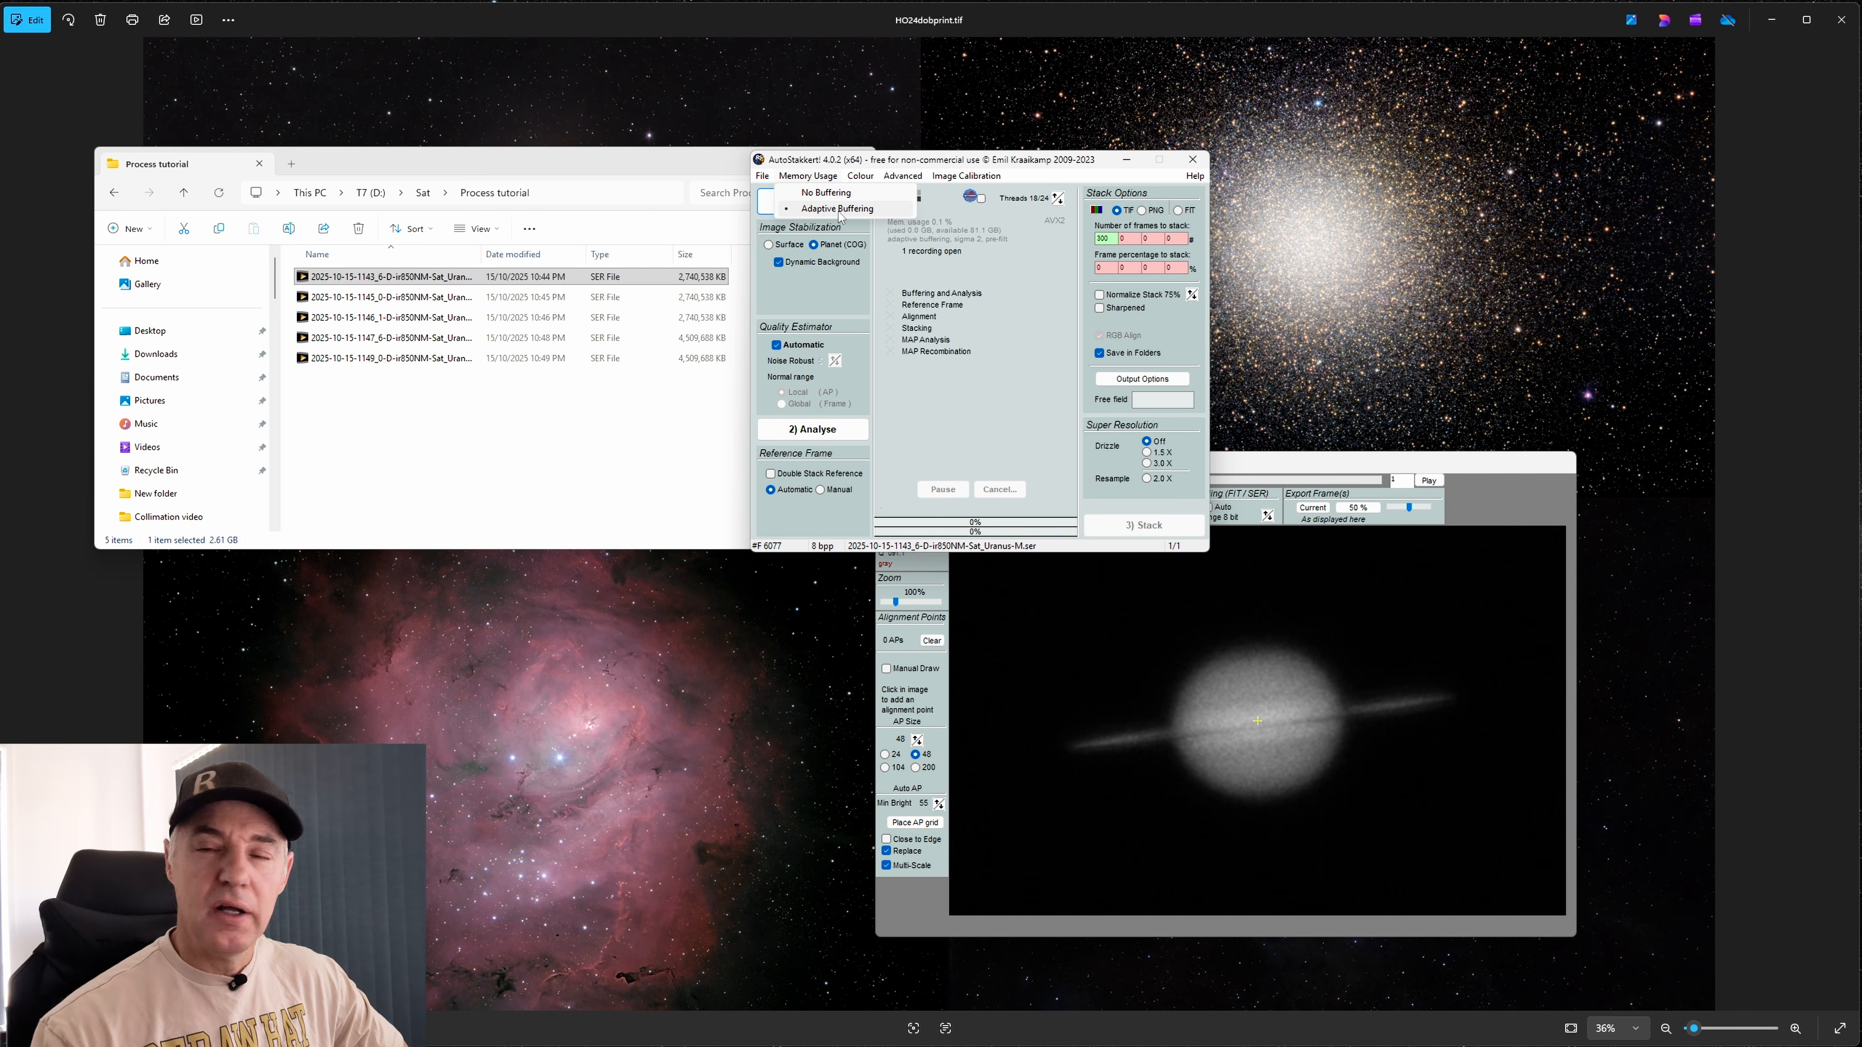
pyautogui.click(859, 177)
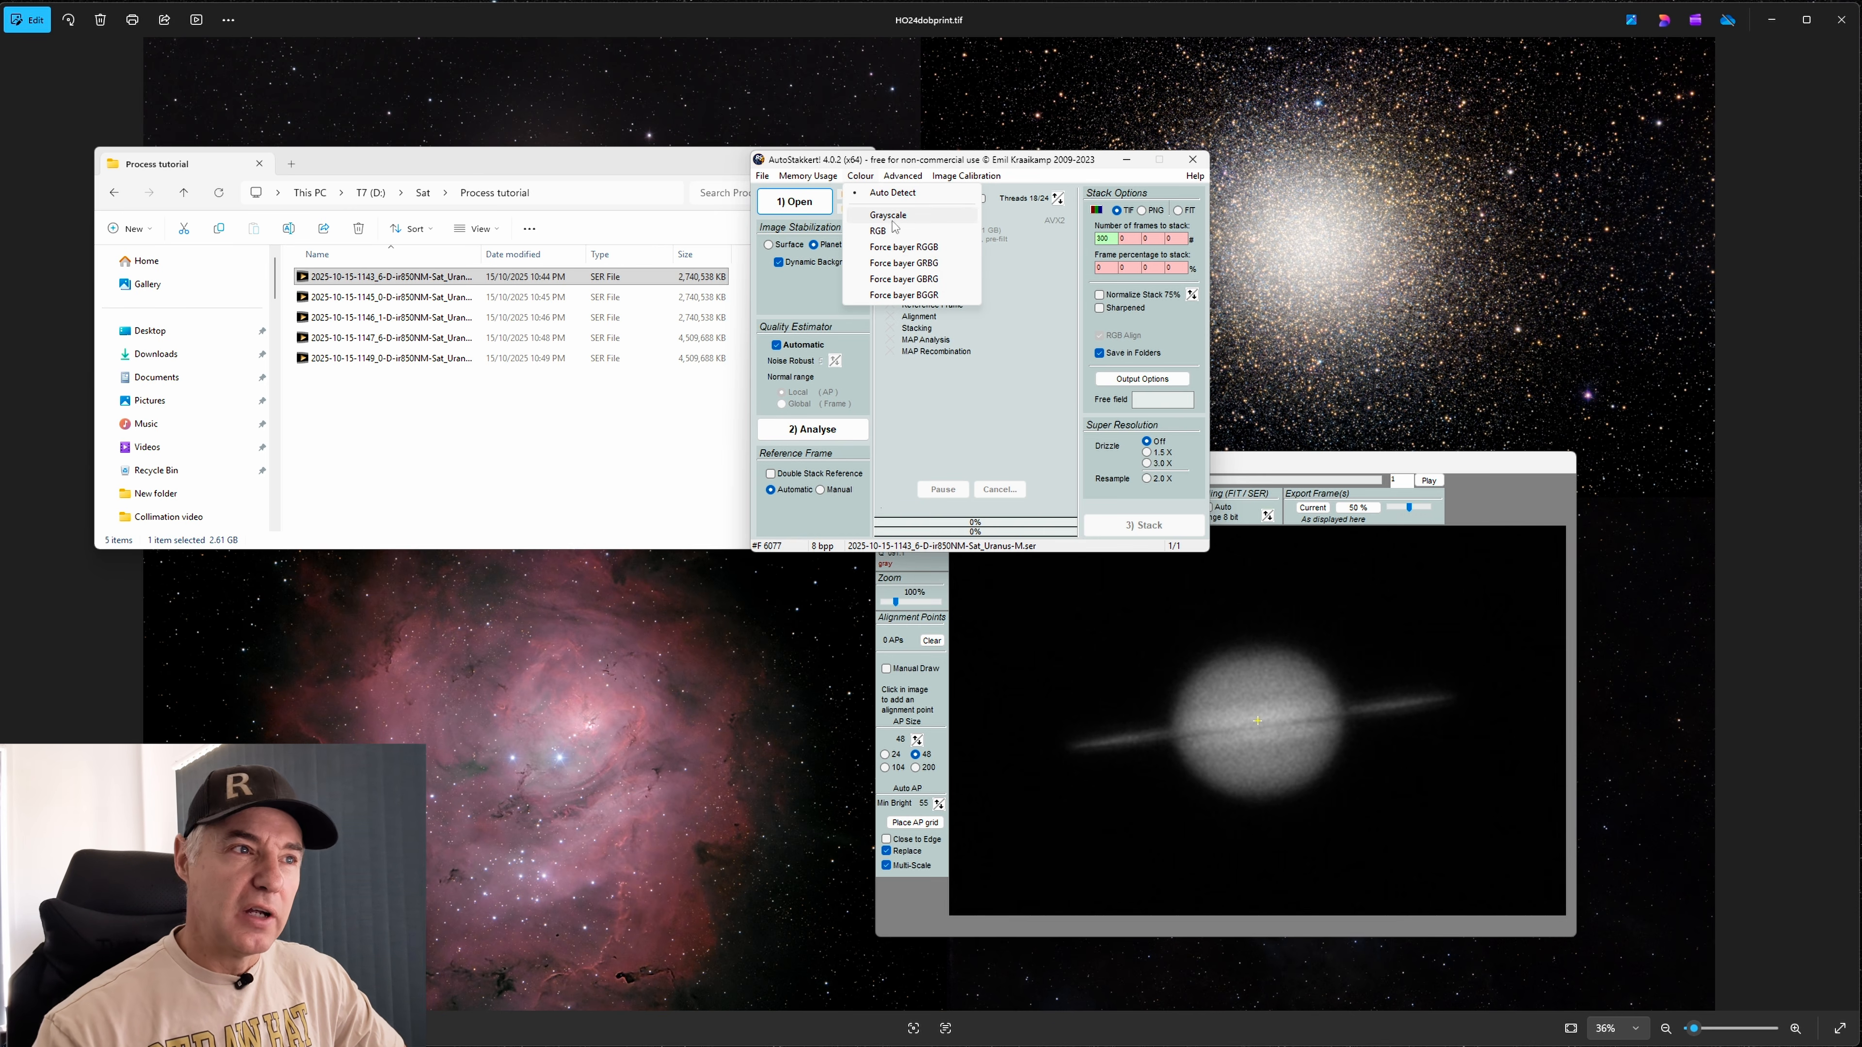
pyautogui.click(863, 178)
pyautogui.click(863, 179)
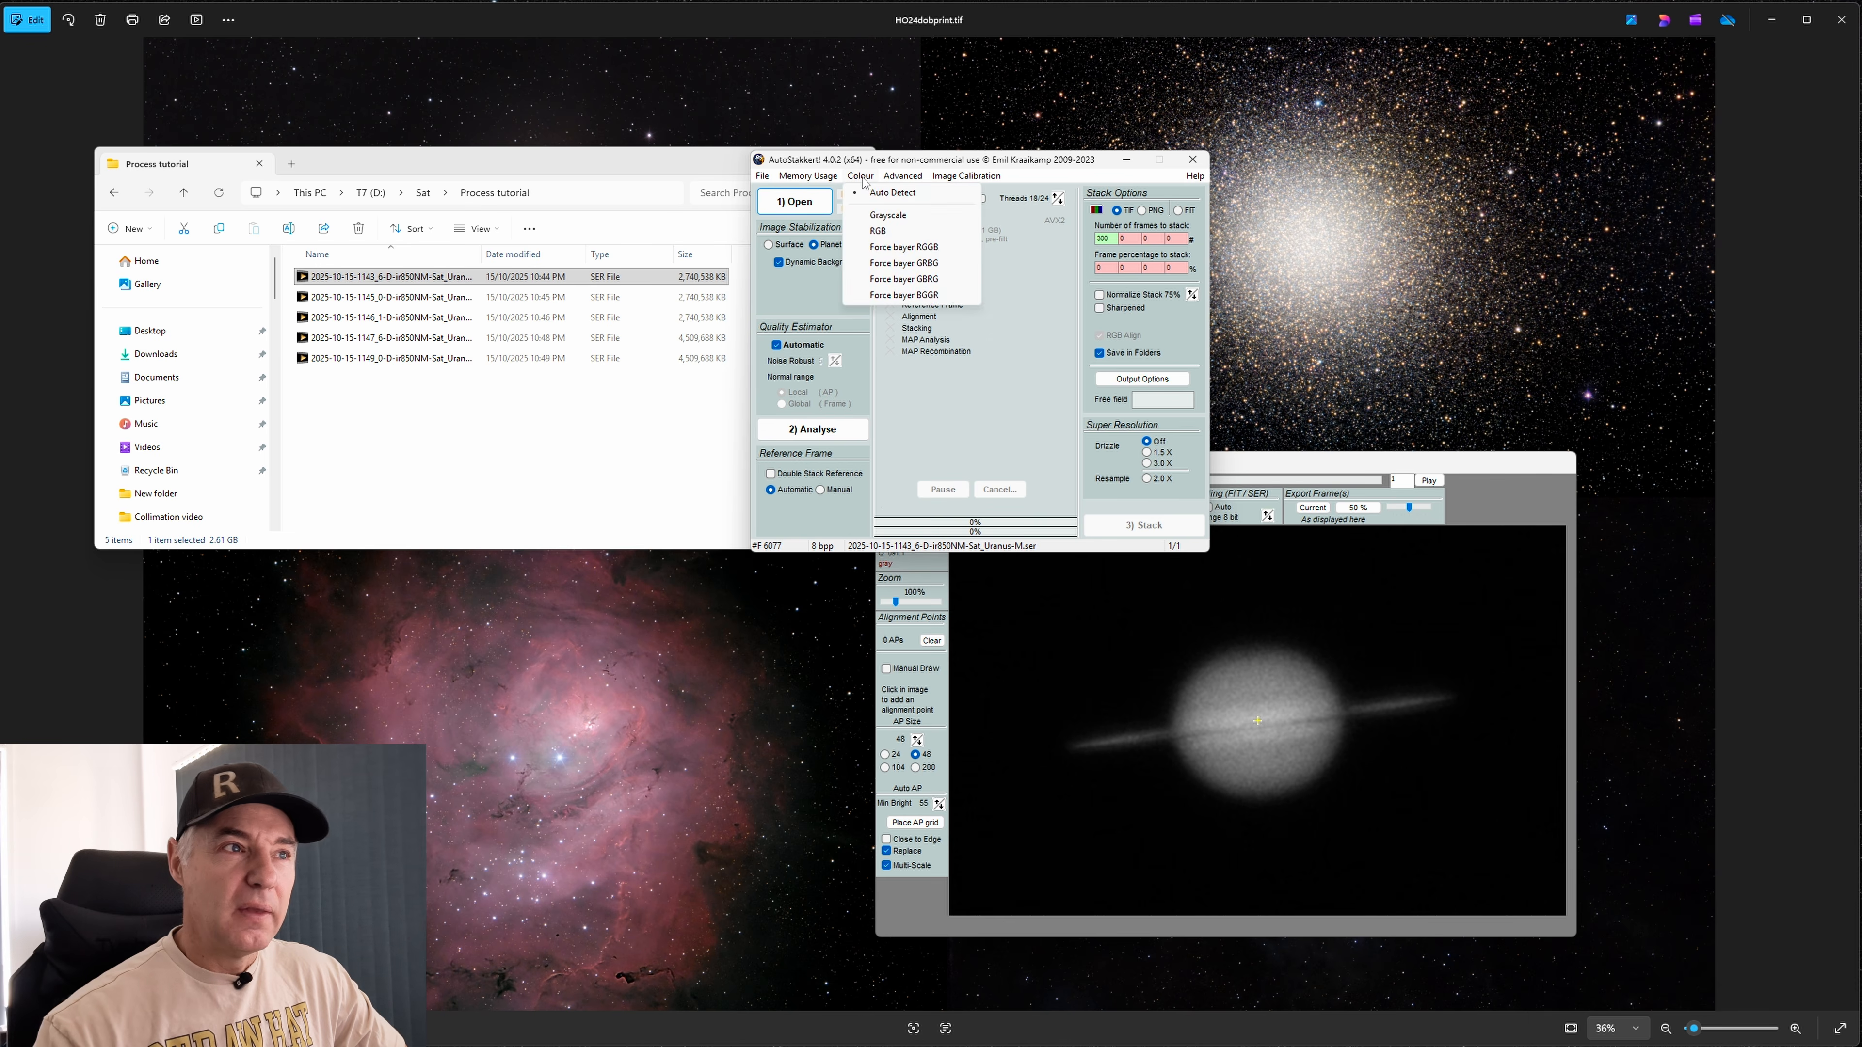
pyautogui.click(863, 180)
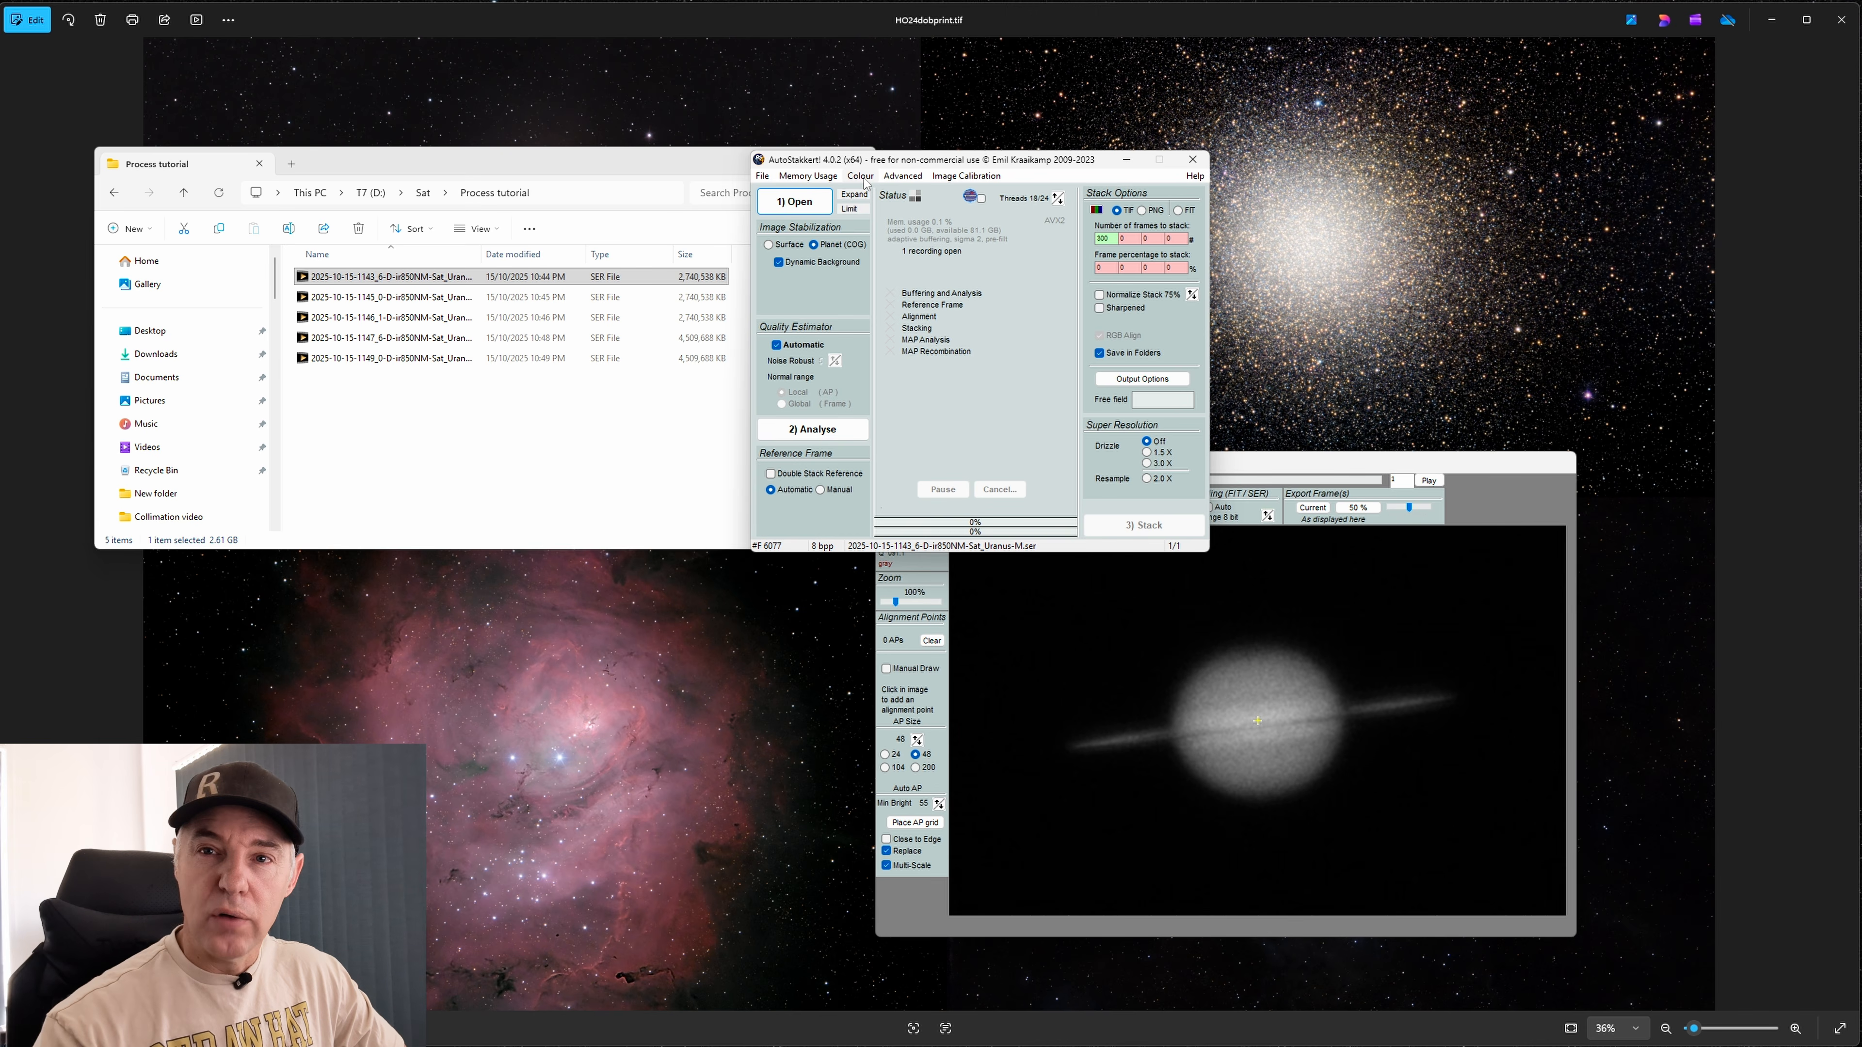
# Examine the advanced processing options, including the experimental features and parameter tuning settings
pyautogui.click(902, 177)
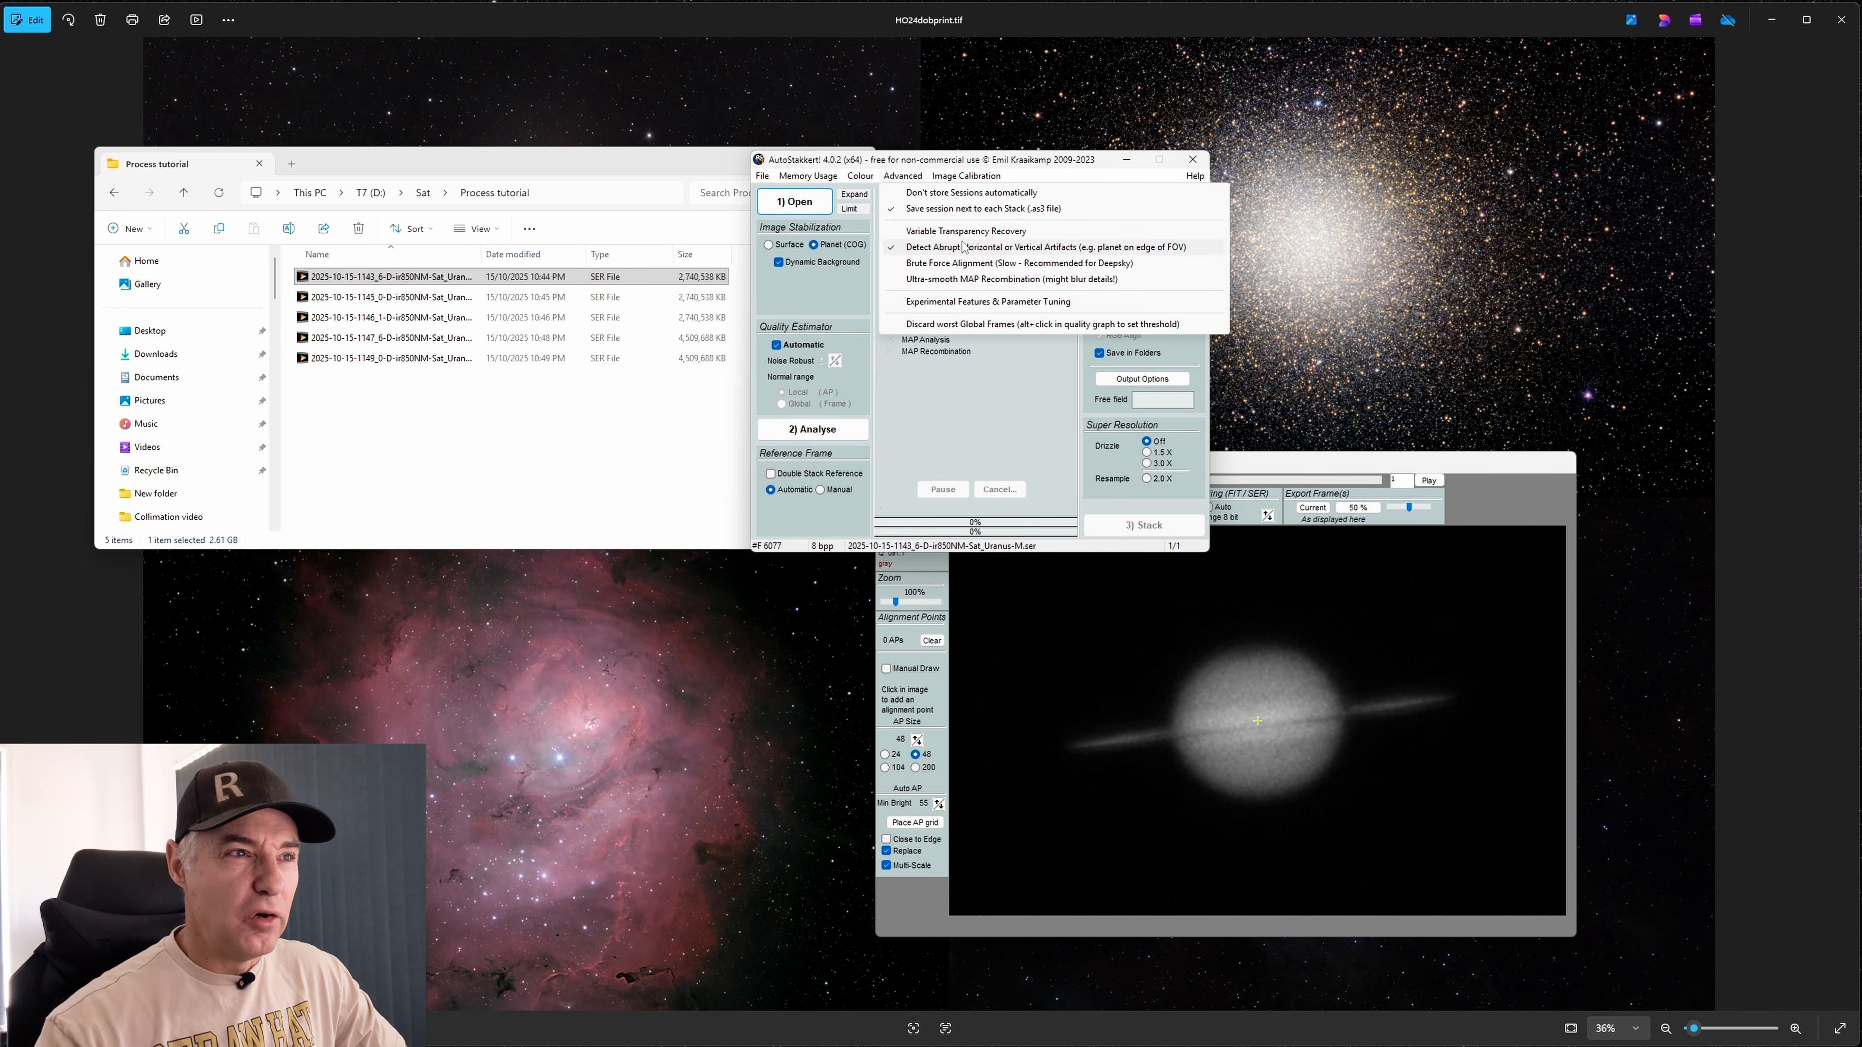
pyautogui.click(980, 302)
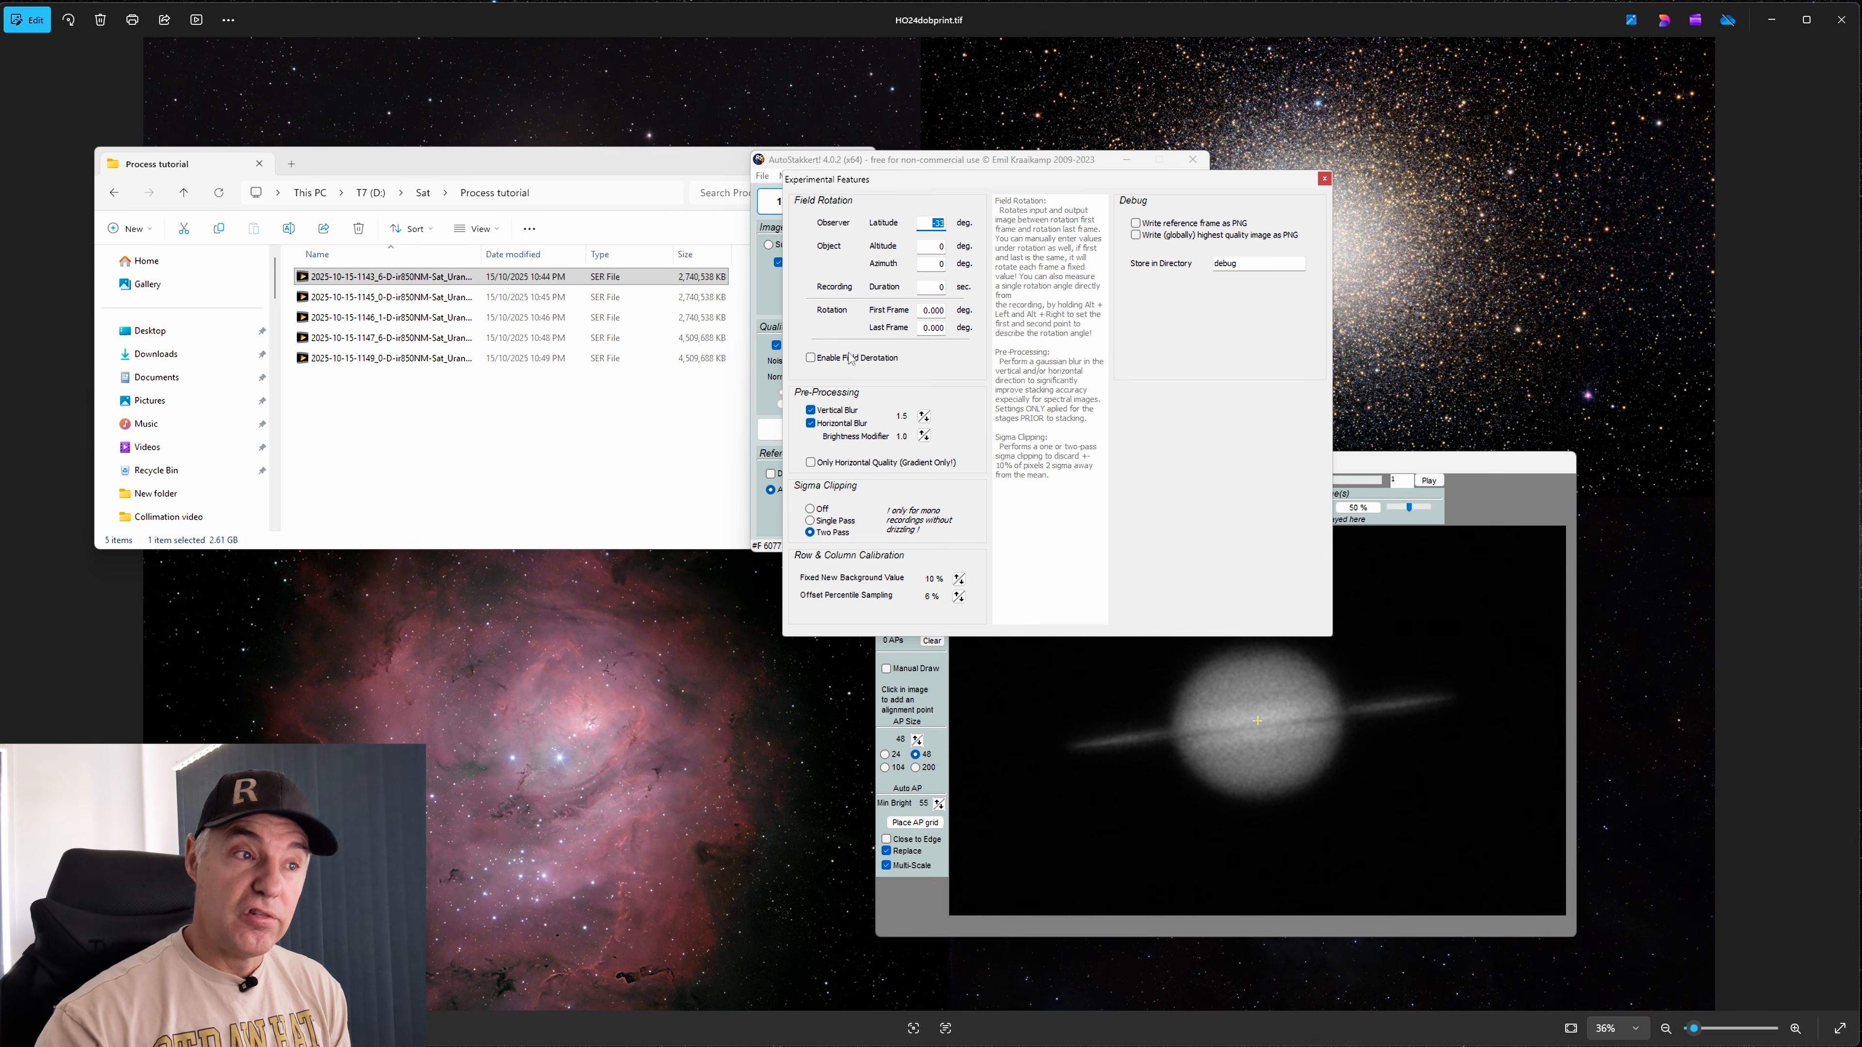
pyautogui.click(1324, 178)
pyautogui.click(904, 178)
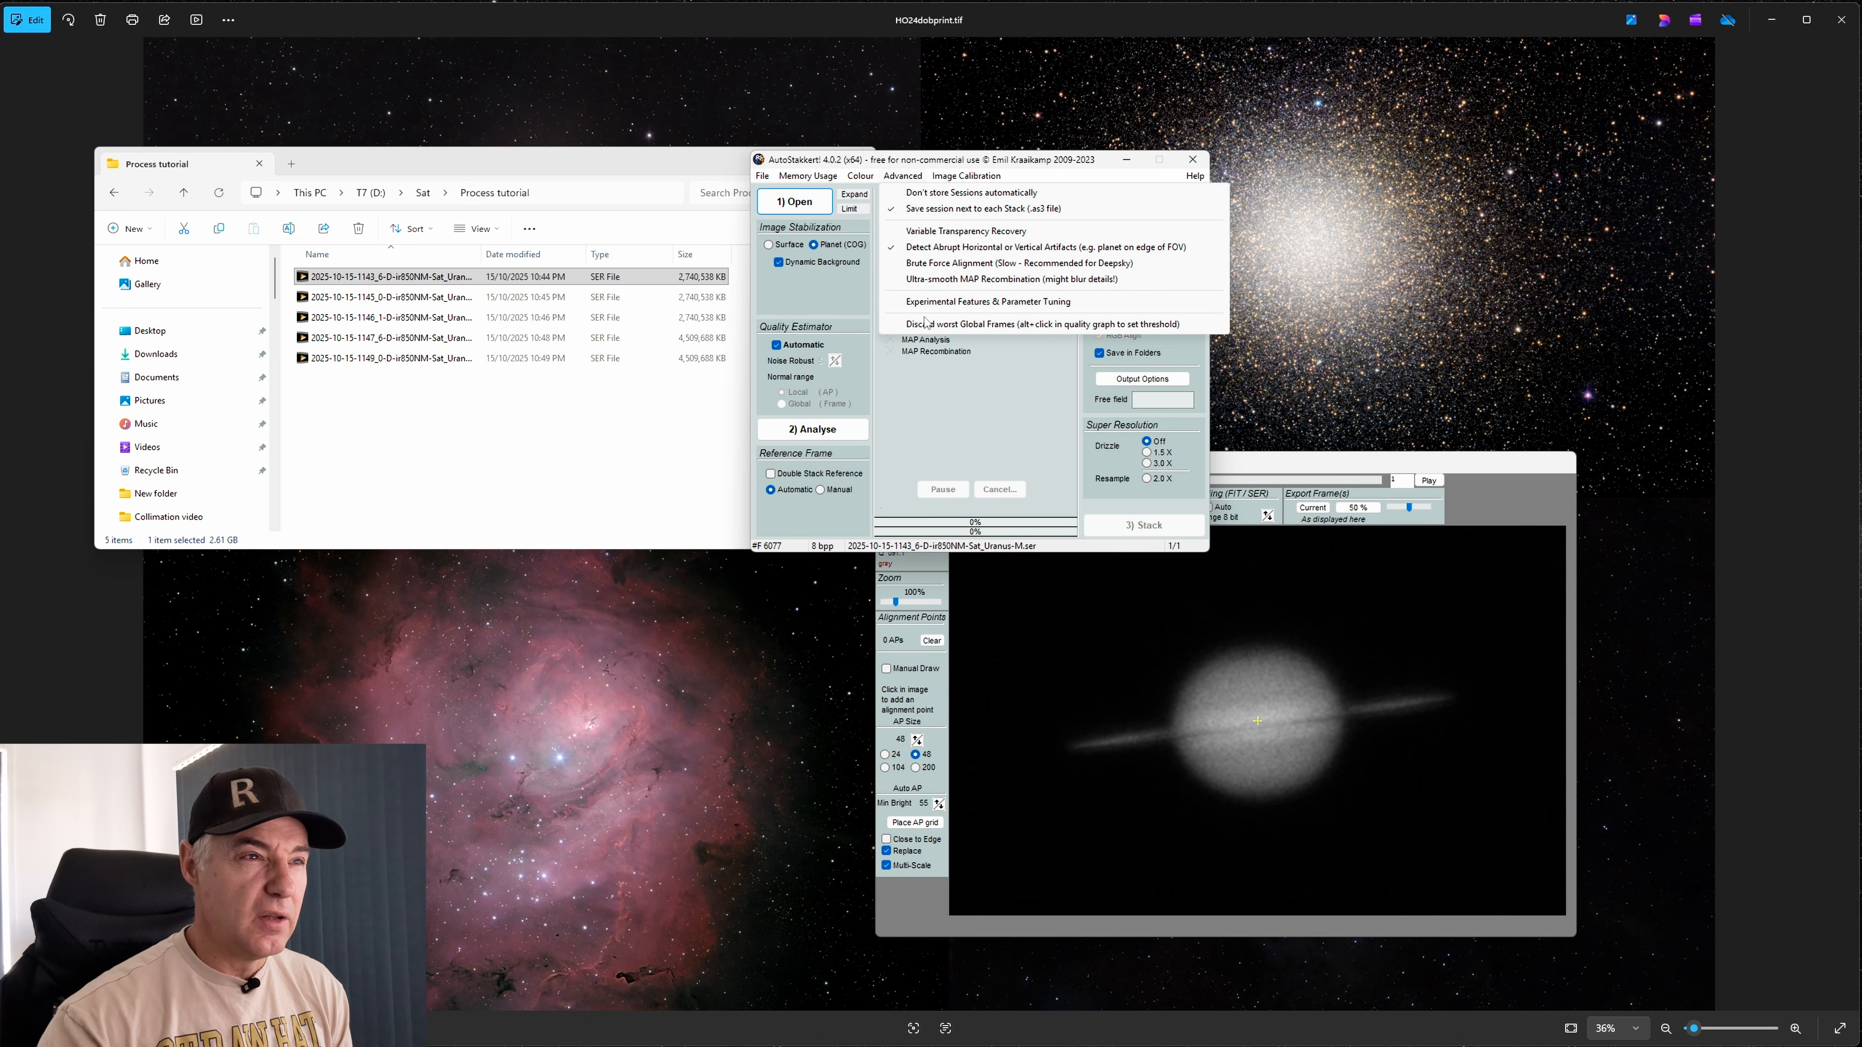
pyautogui.moveTo(956, 181)
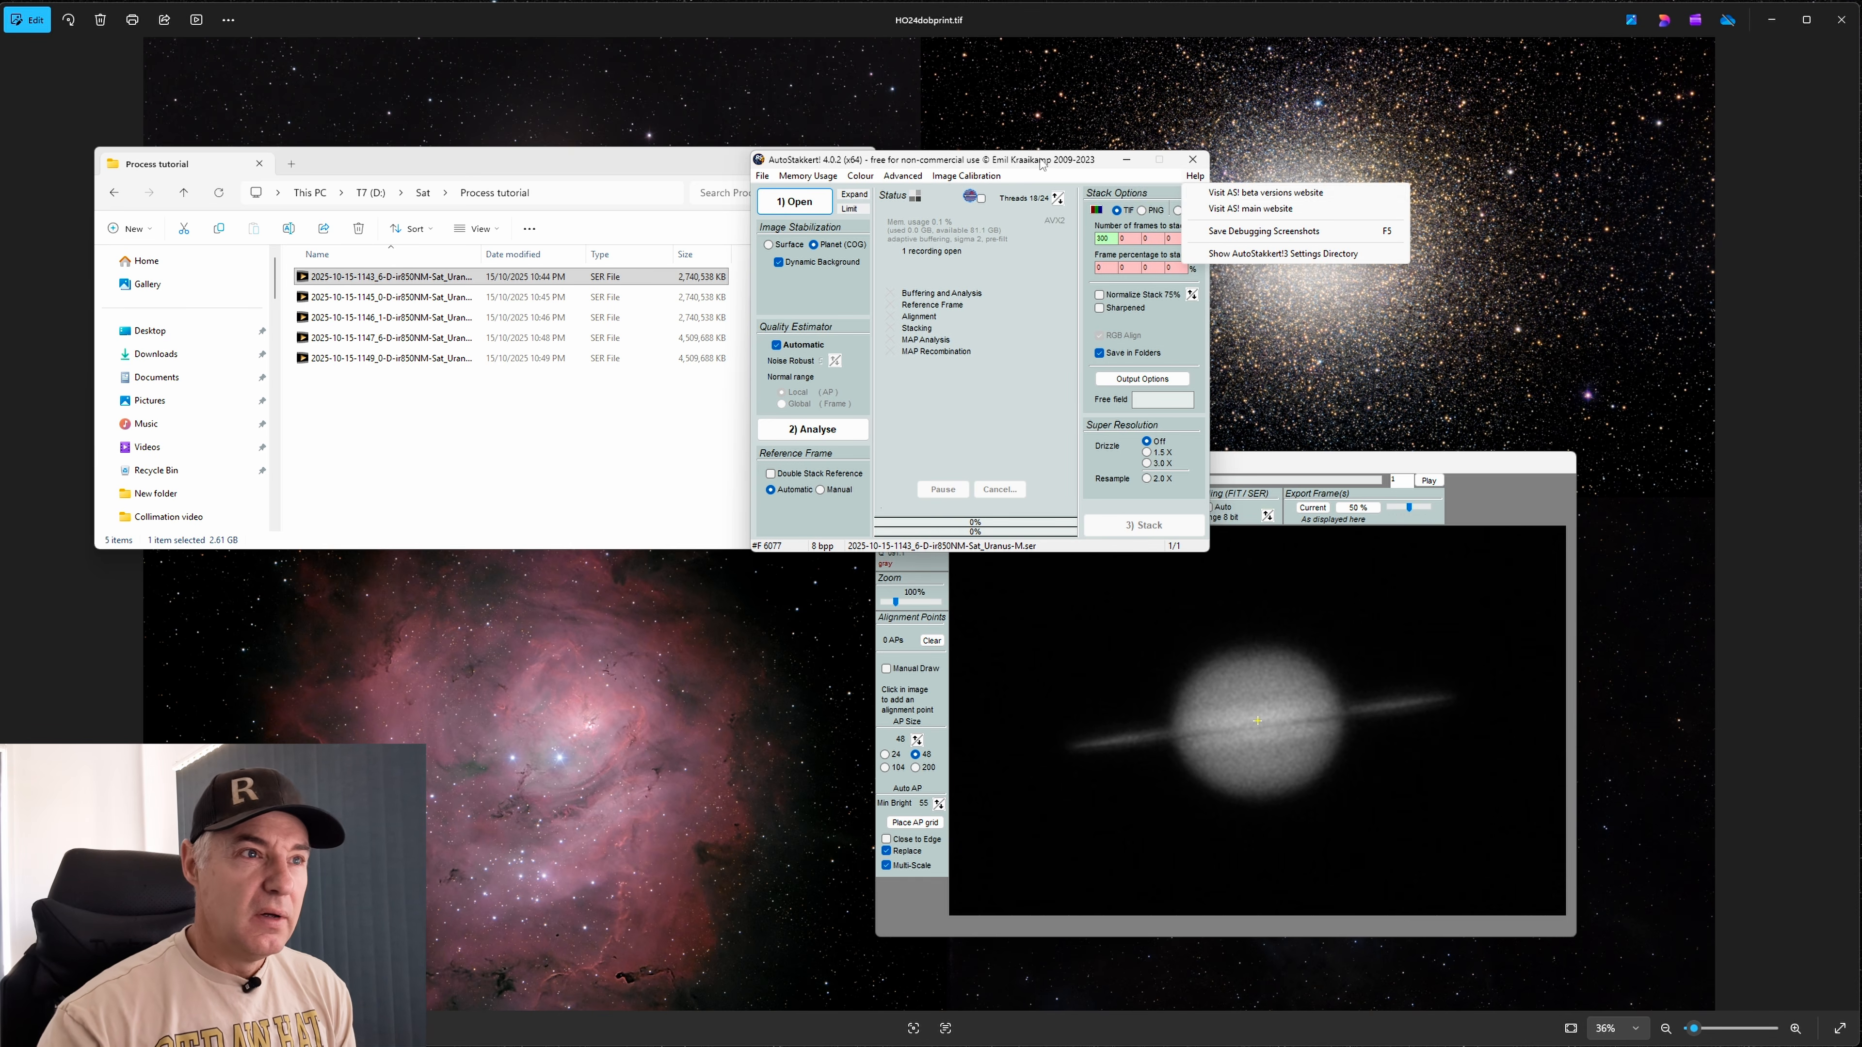
pyautogui.click(984, 163)
pyautogui.moveTo(920, 196)
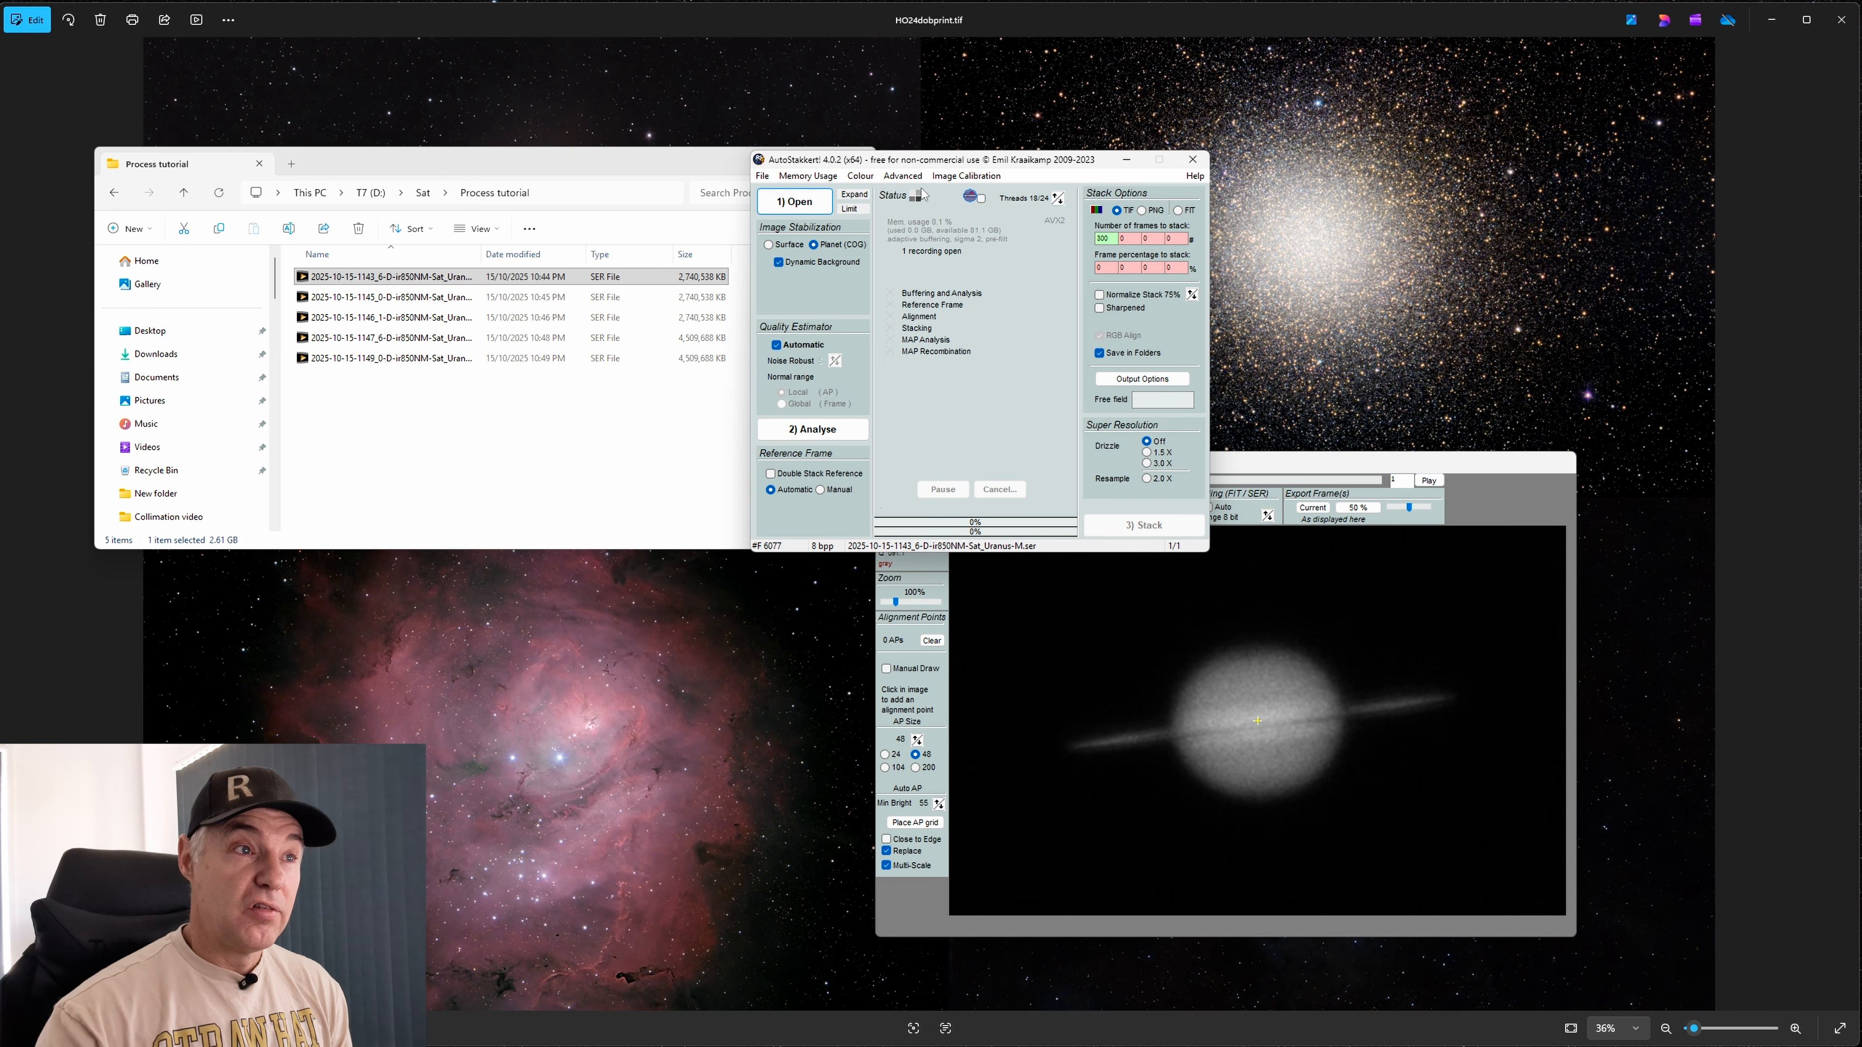
pyautogui.click(908, 179)
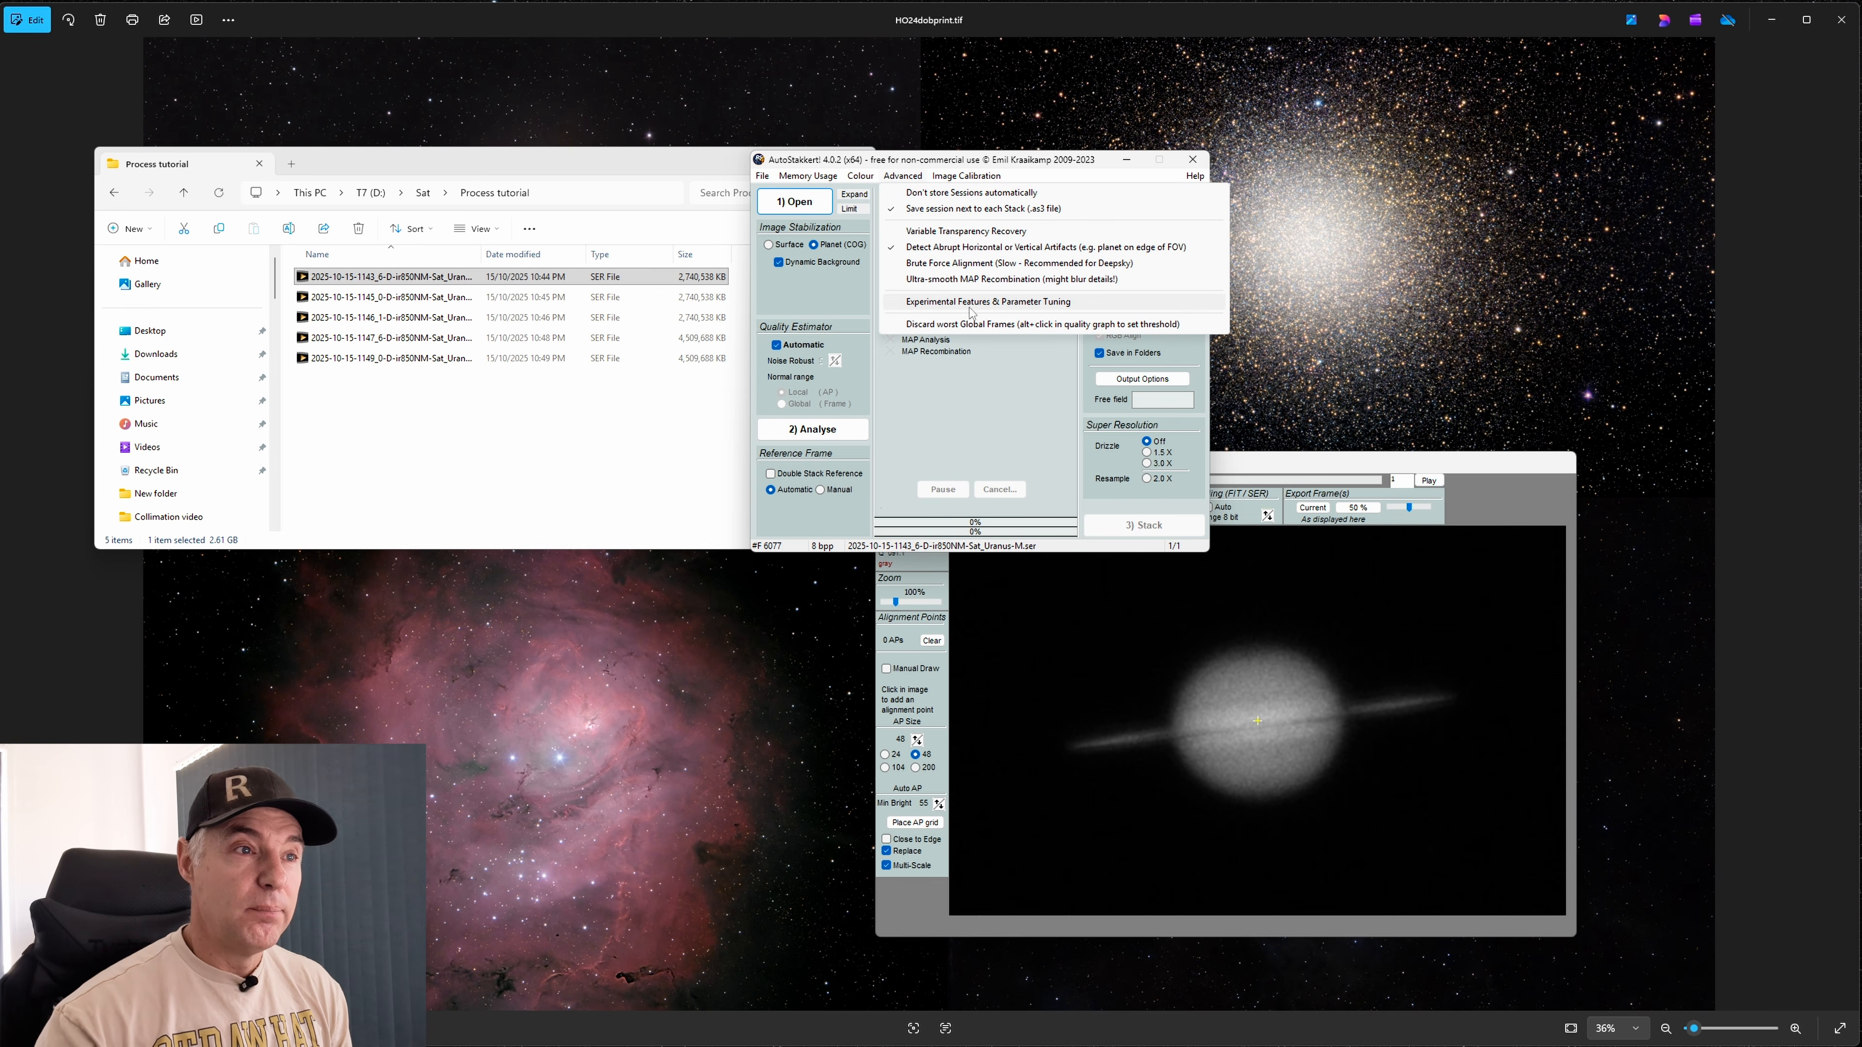
pyautogui.click(901, 180)
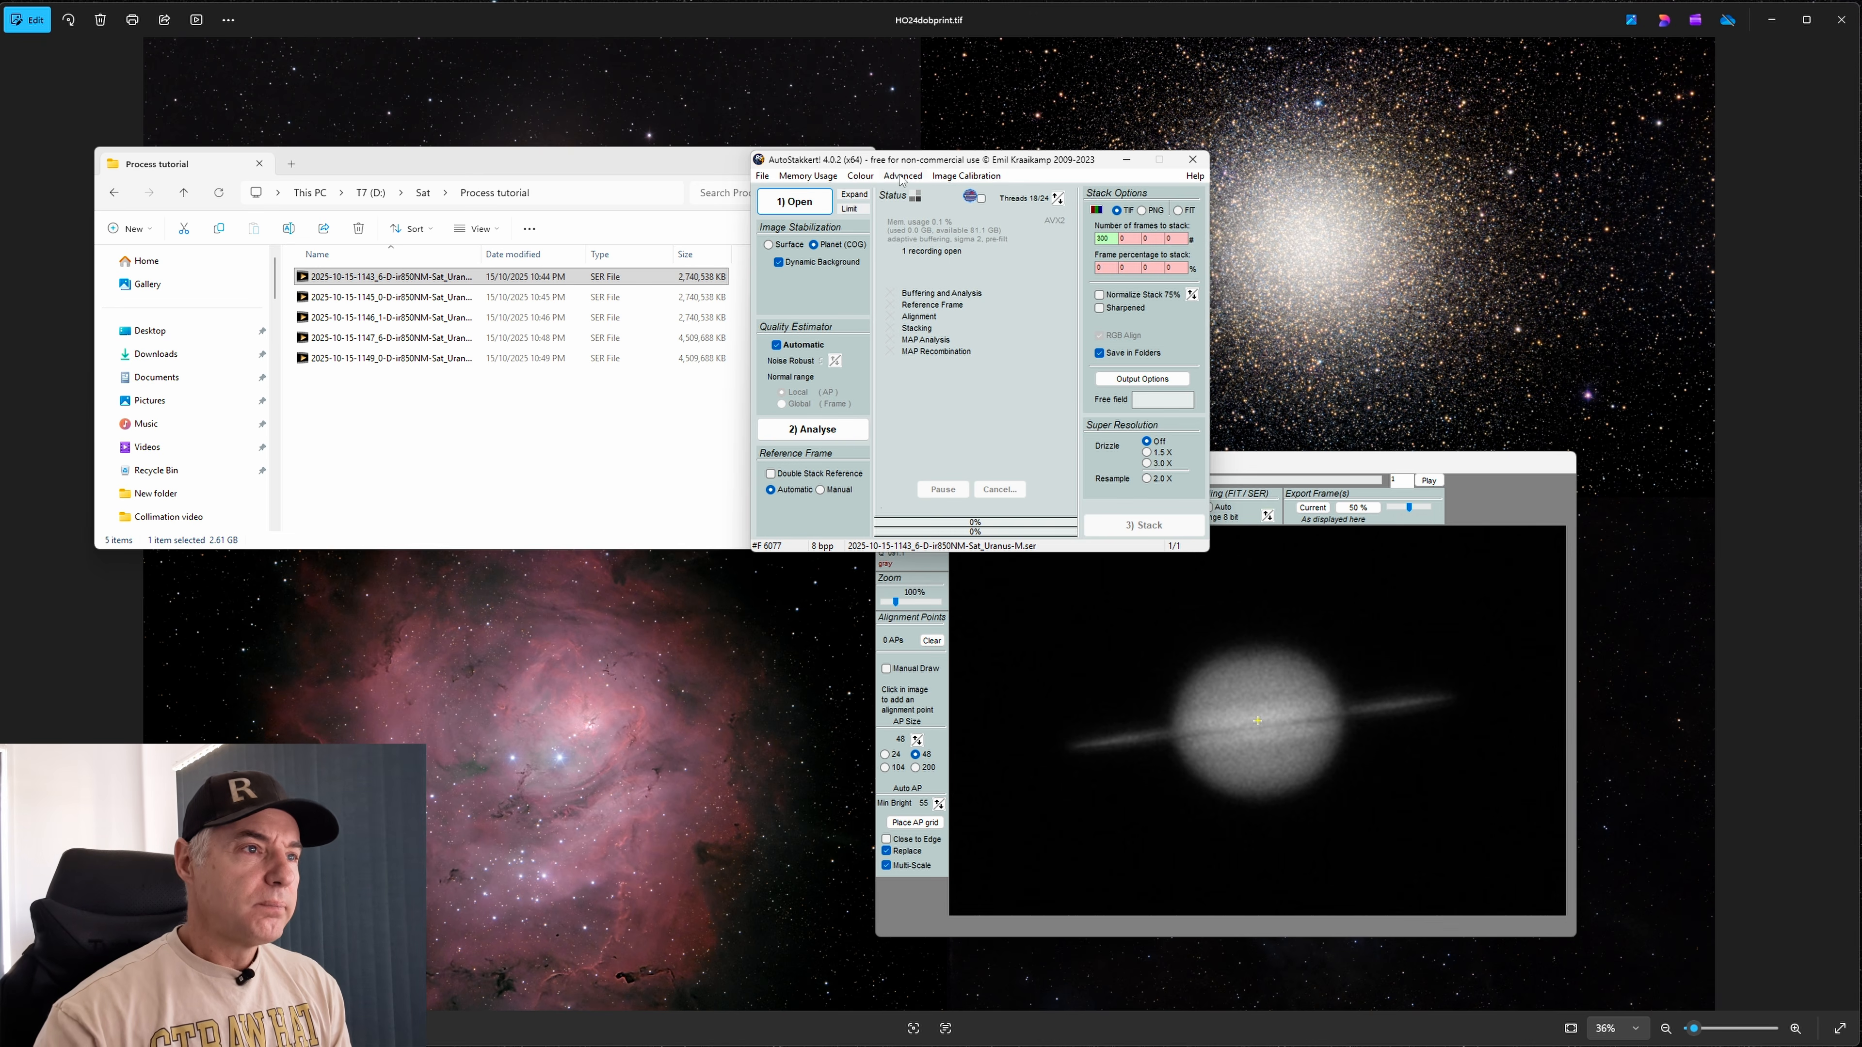
pyautogui.click(855, 195)
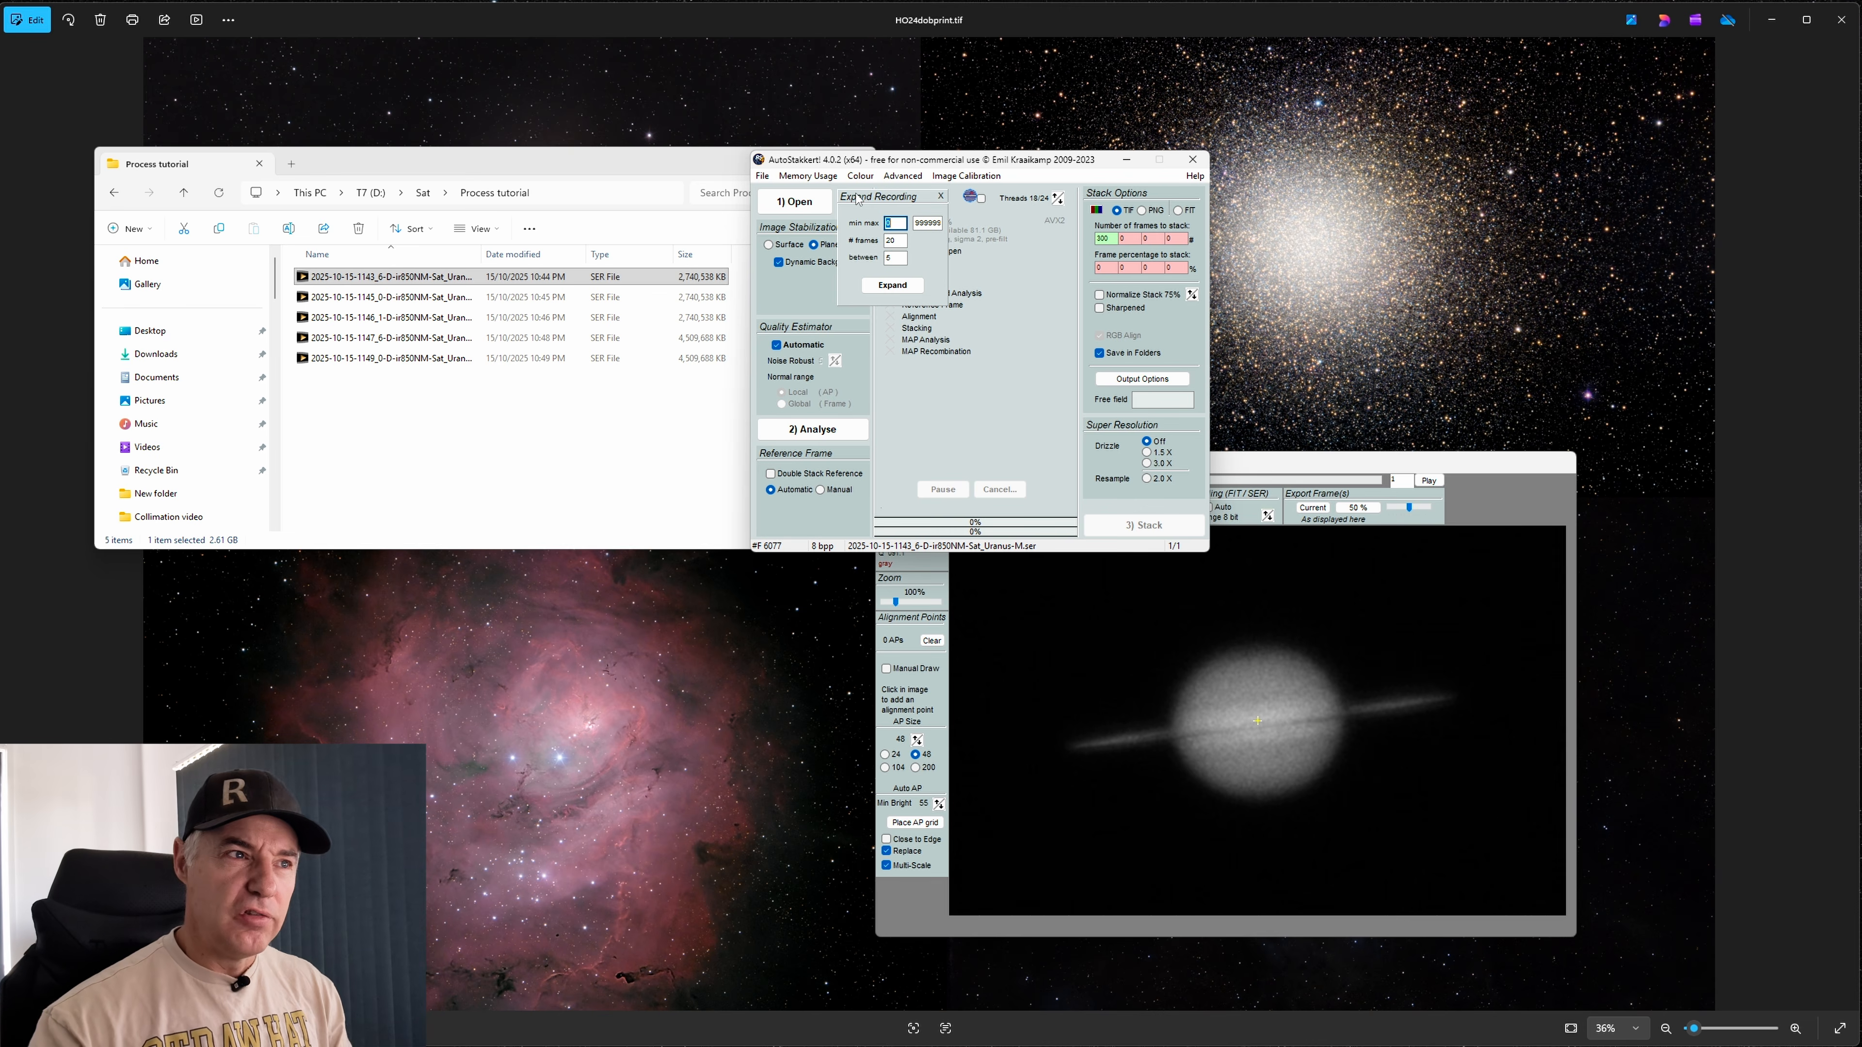
pyautogui.doubleClick(901, 240)
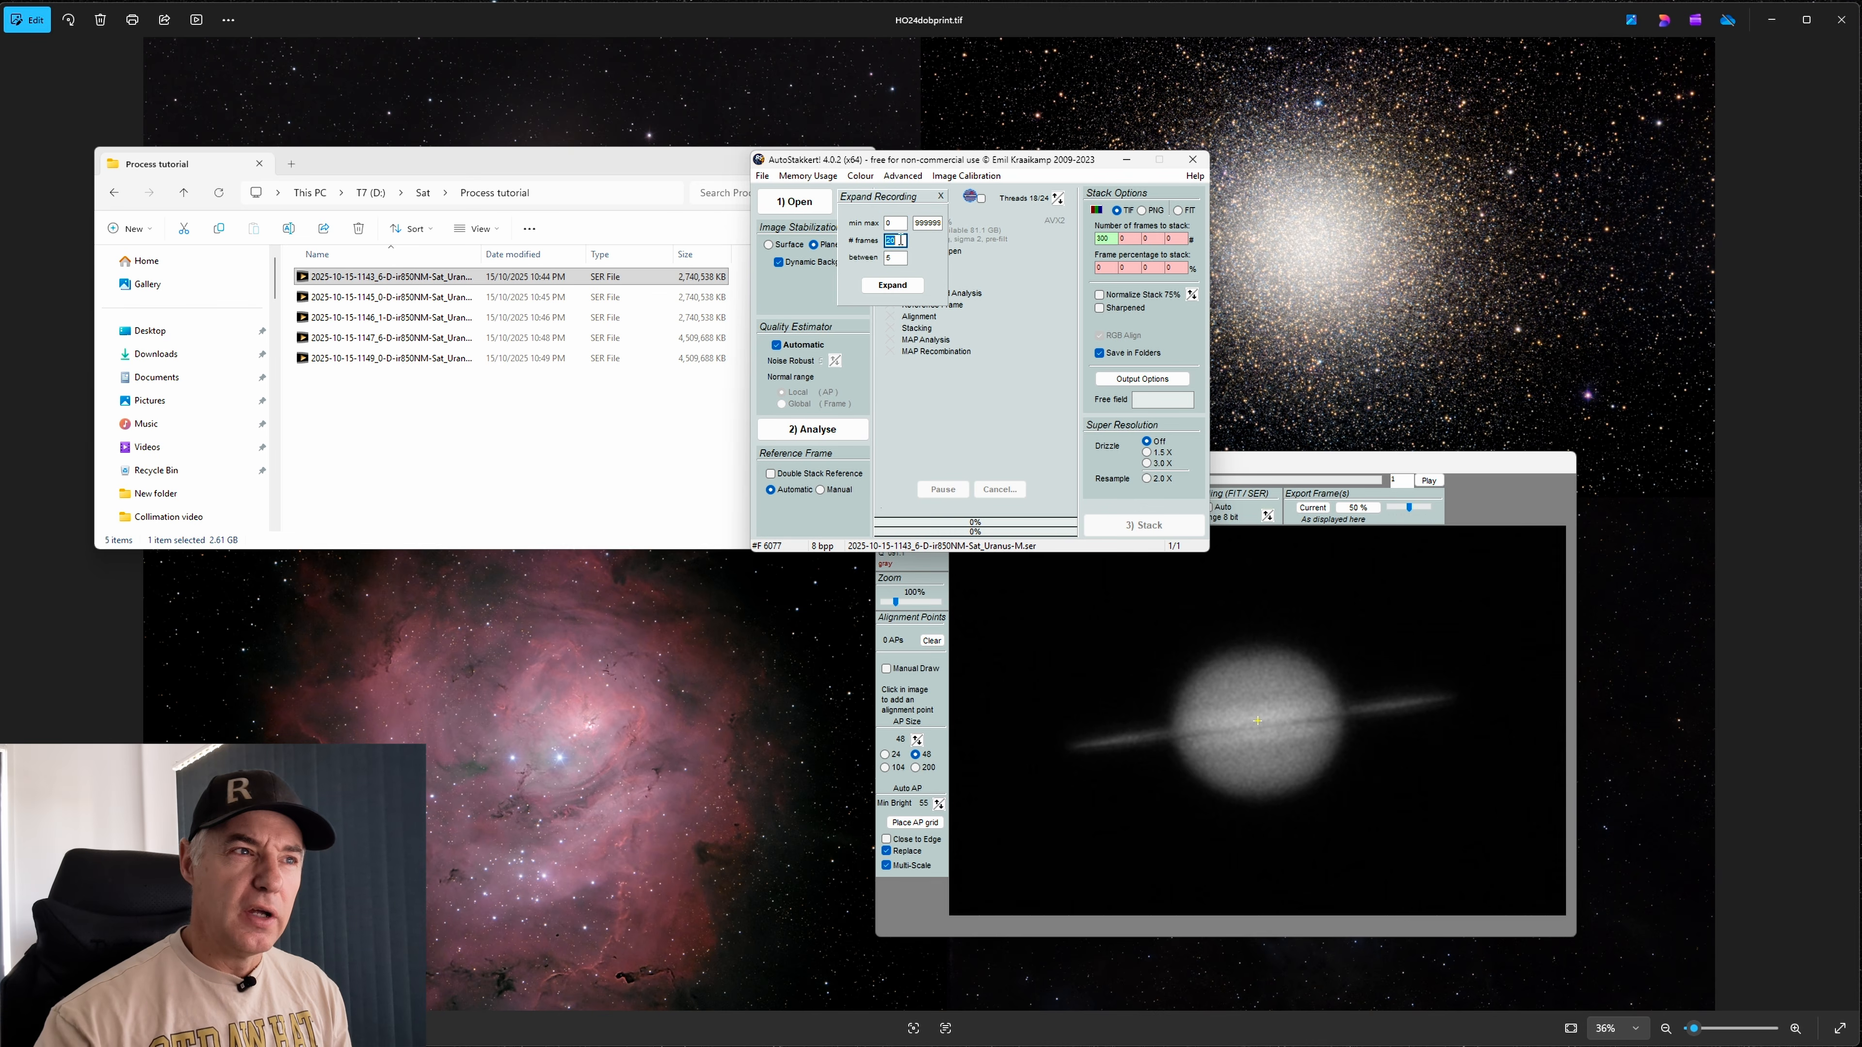
pyautogui.press('BackSpace')
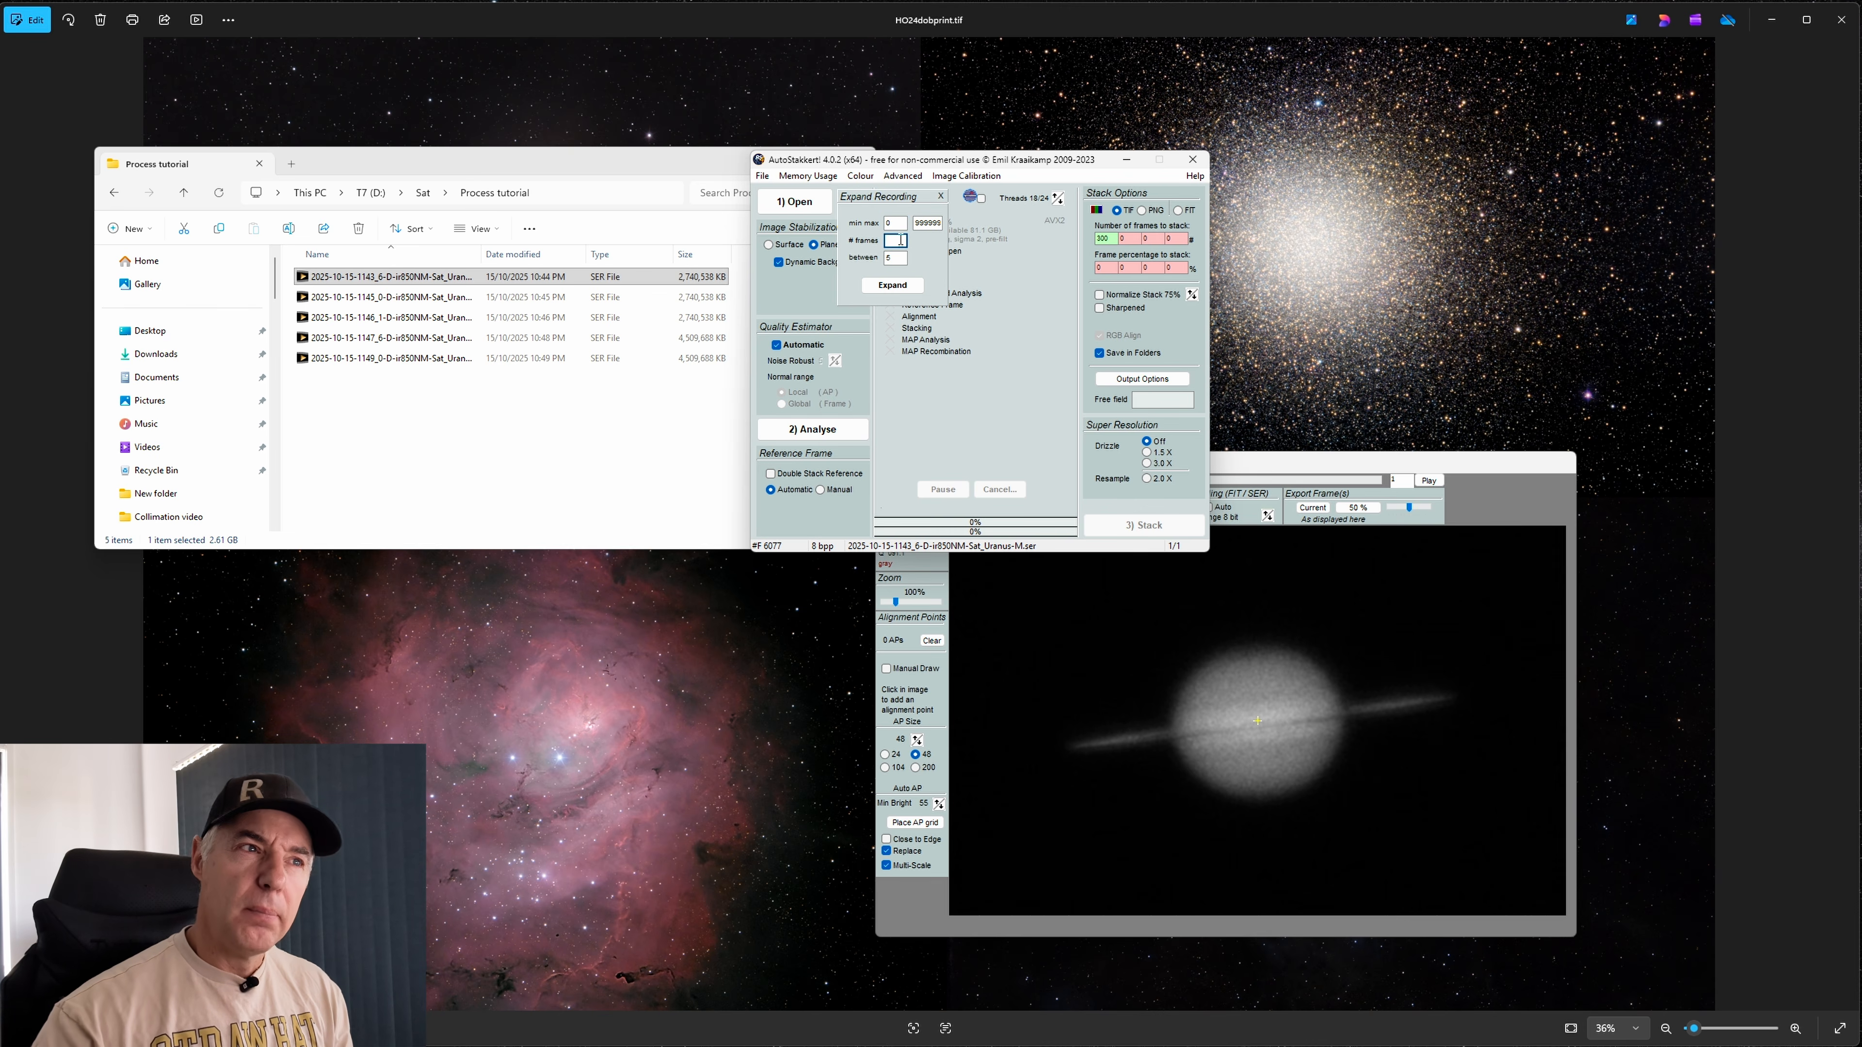
pyautogui.doubleClick(927, 223)
pyautogui.press('BackSpace')
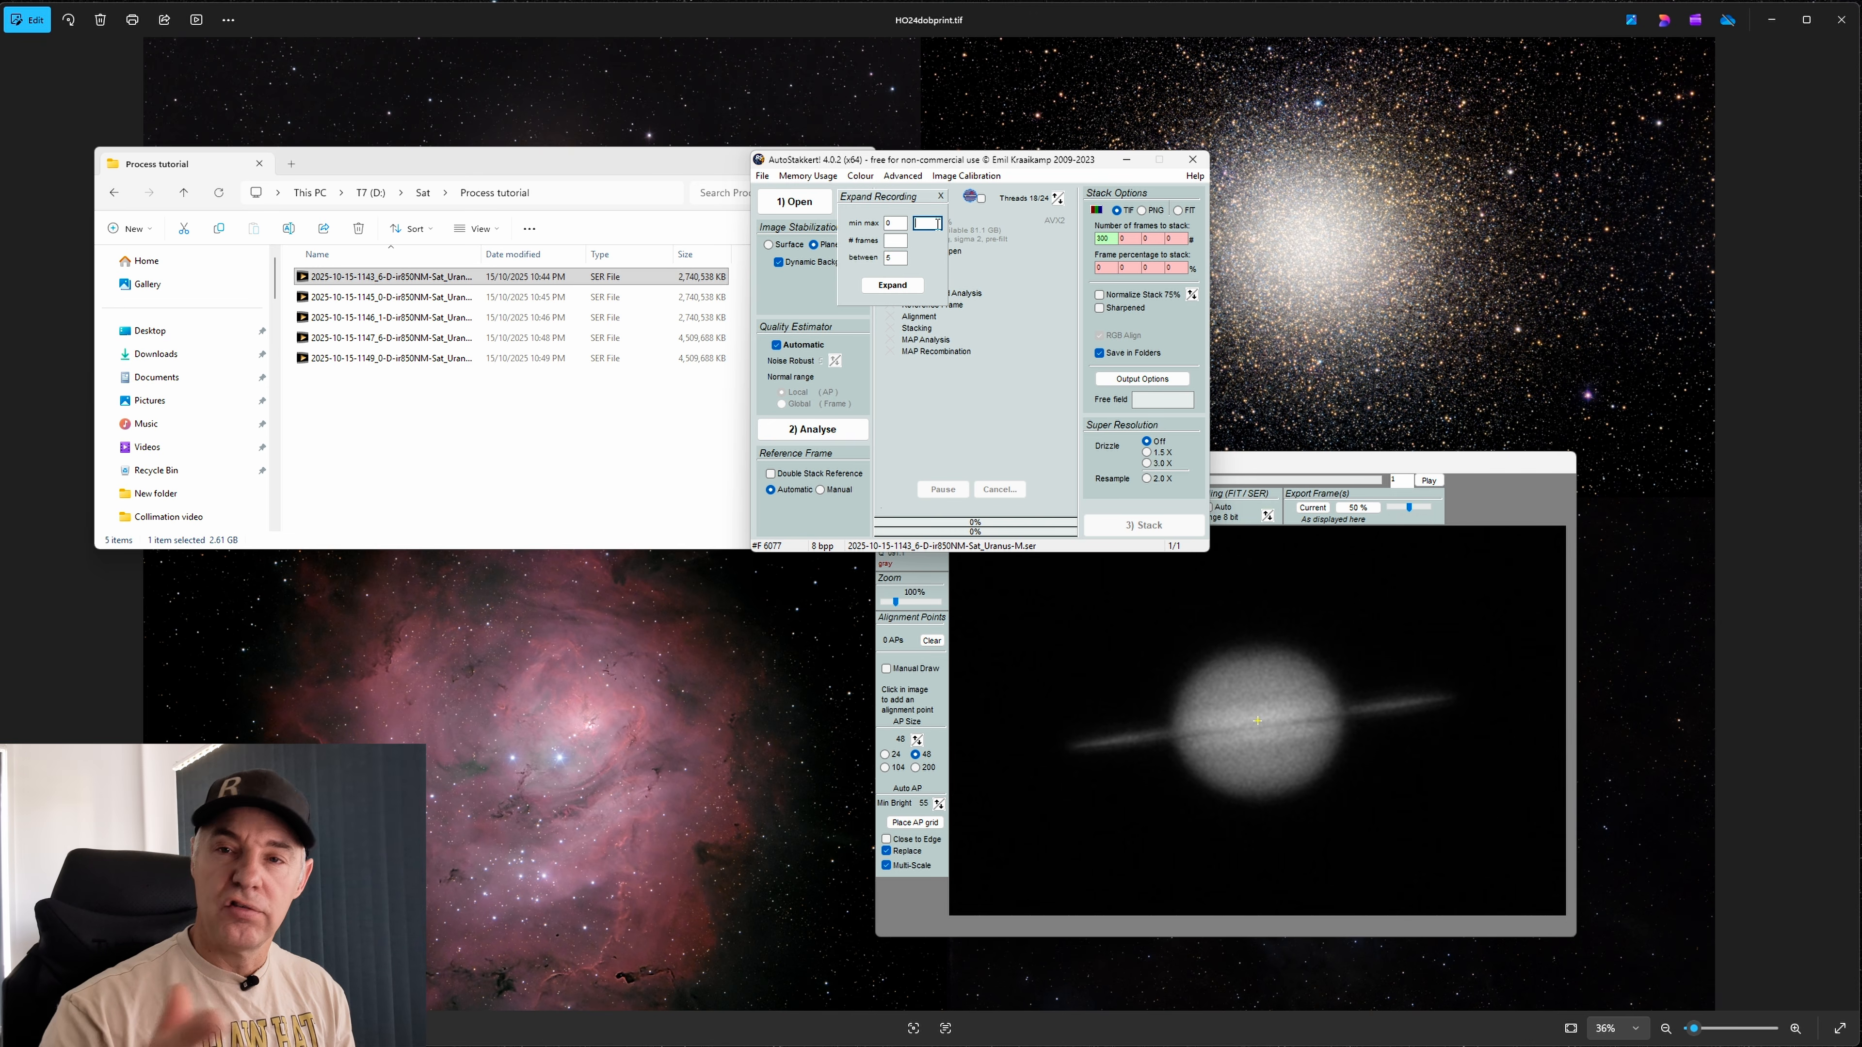
pyautogui.click(895, 259)
pyautogui.press('BackSpace')
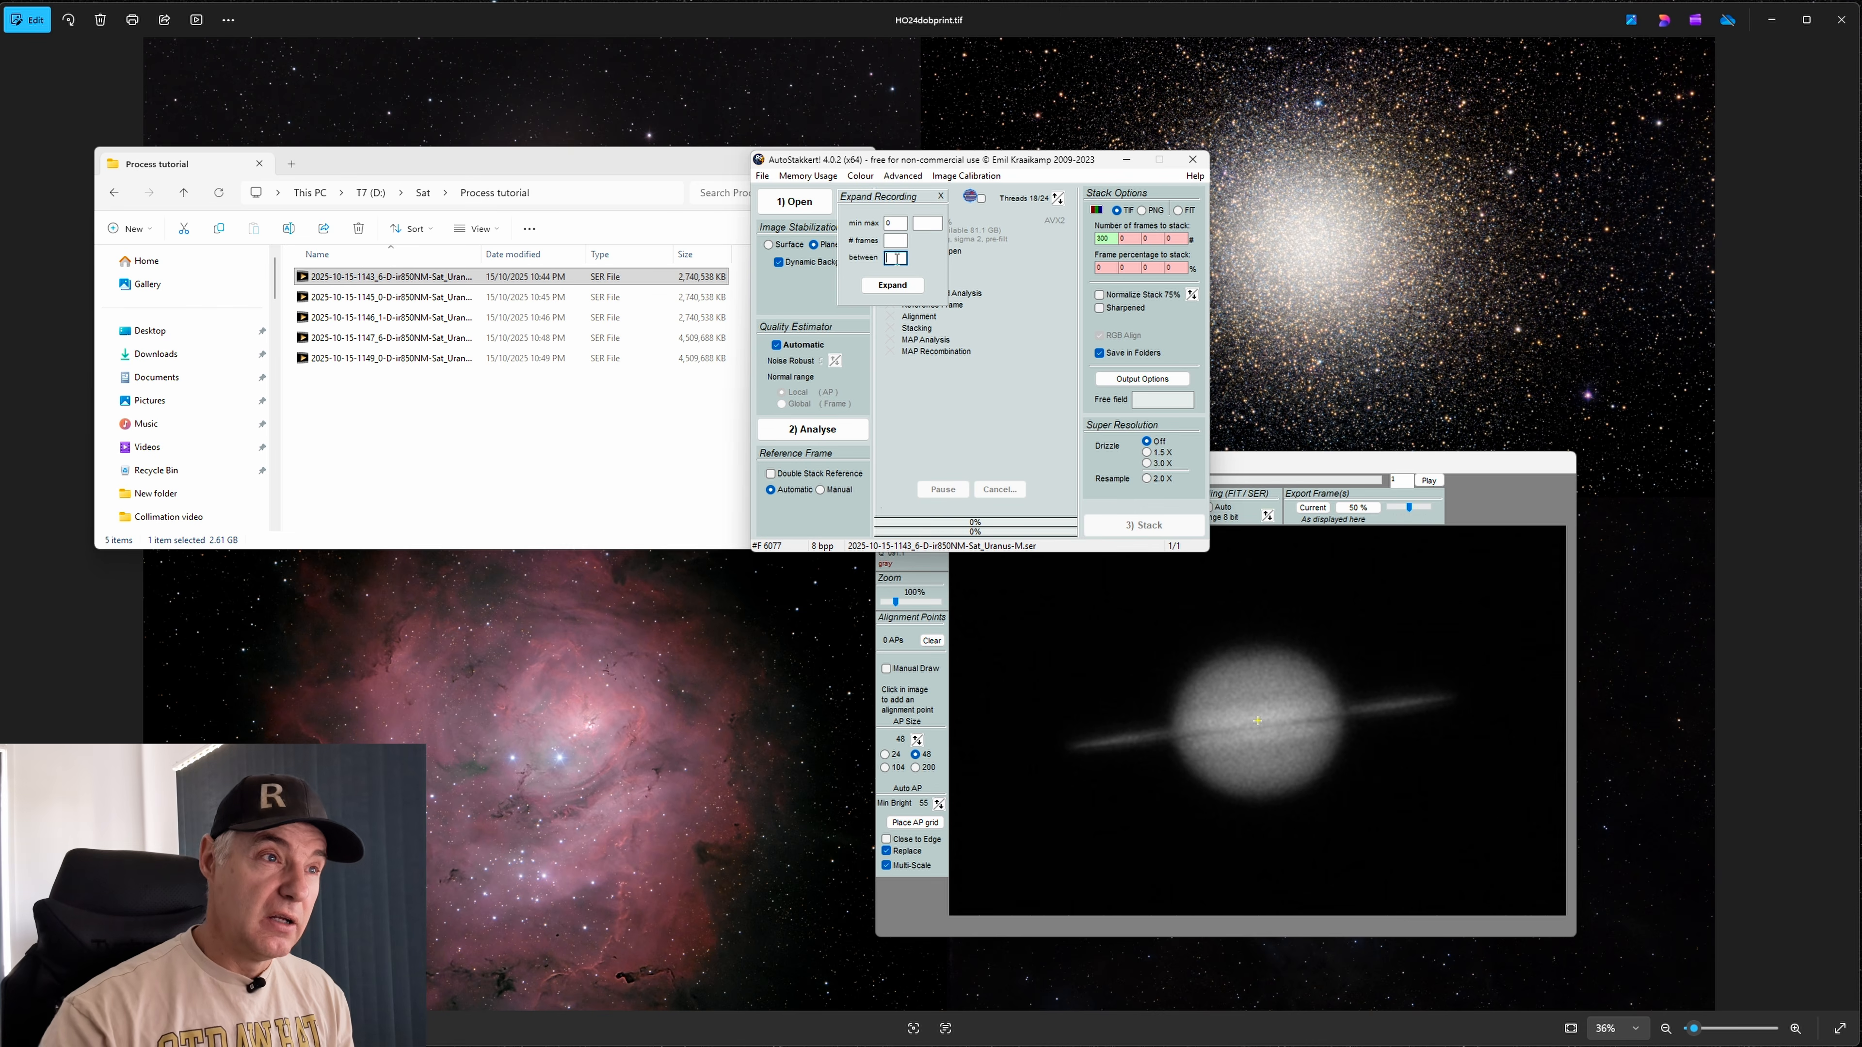
pyautogui.click(942, 197)
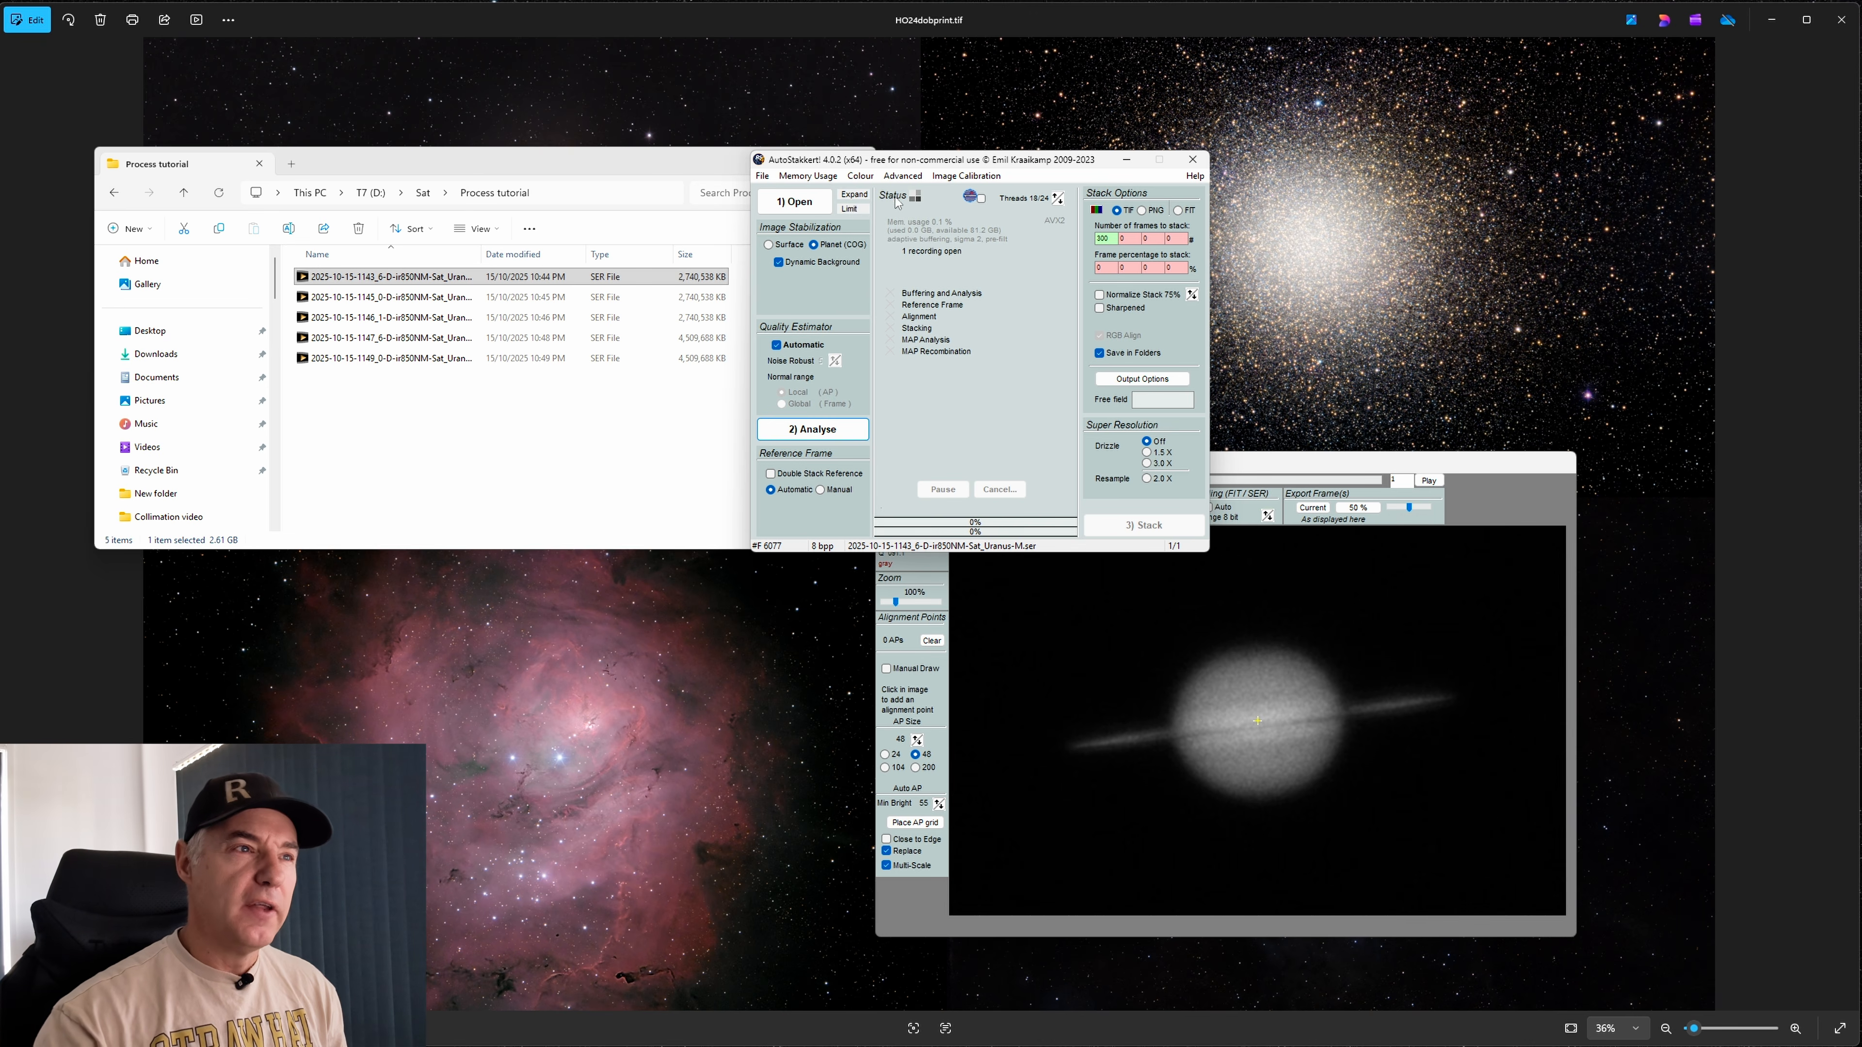
# Limit the recording's frame range to a minimum of 0 and a maximum of 5000
pyautogui.click(862, 213)
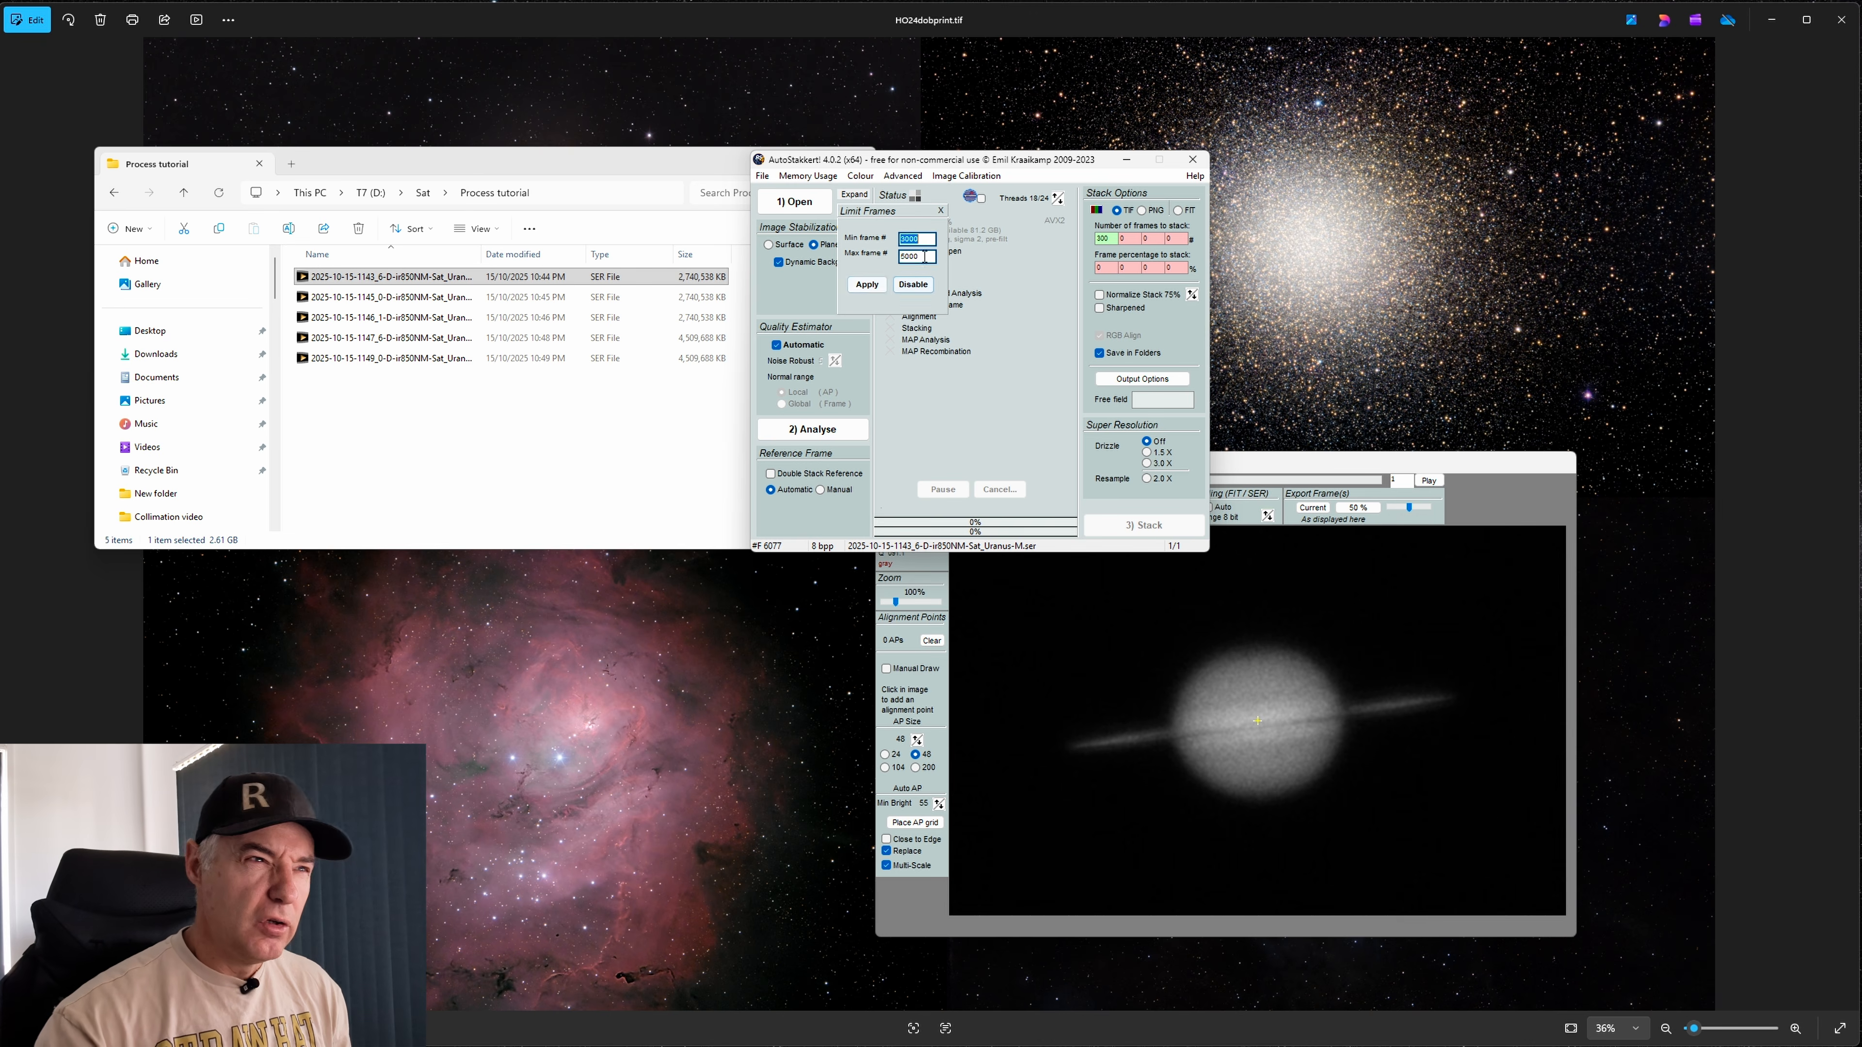
pyautogui.write('0')
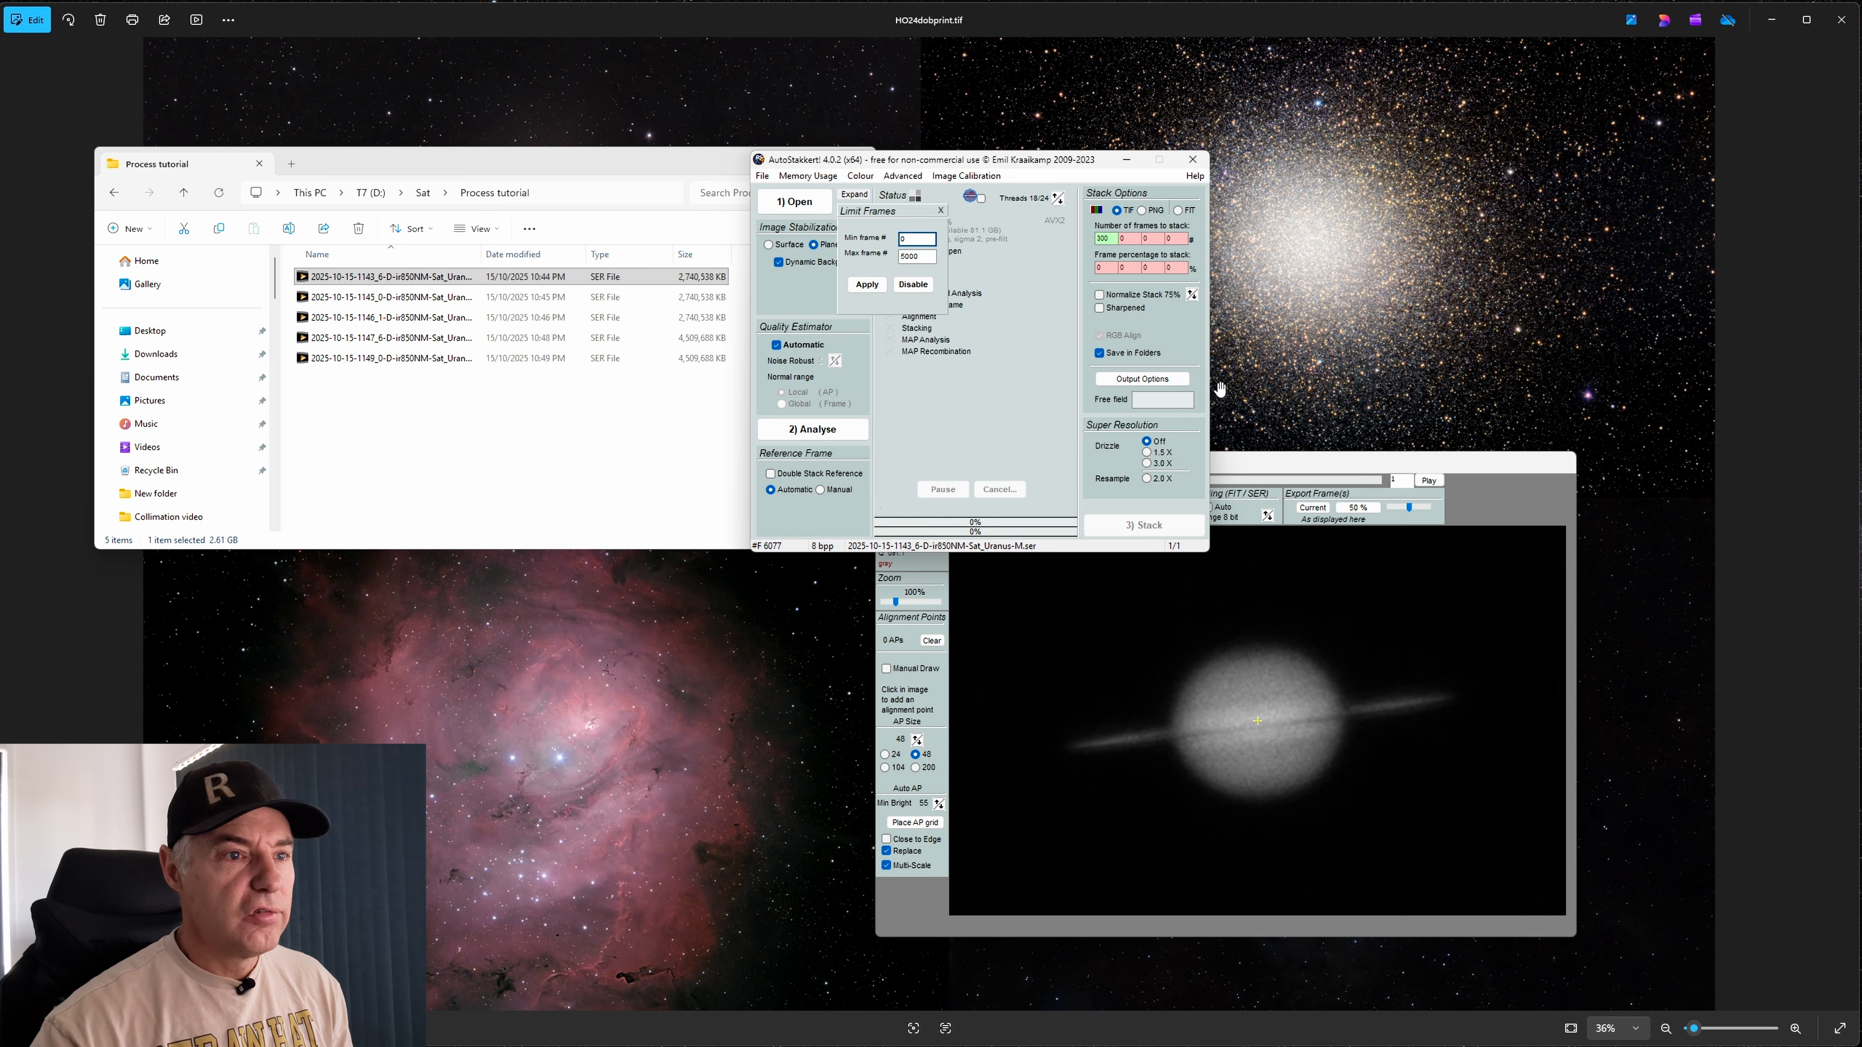
pyautogui.moveTo(1258, 474); pyautogui.dragTo(1152, 518)
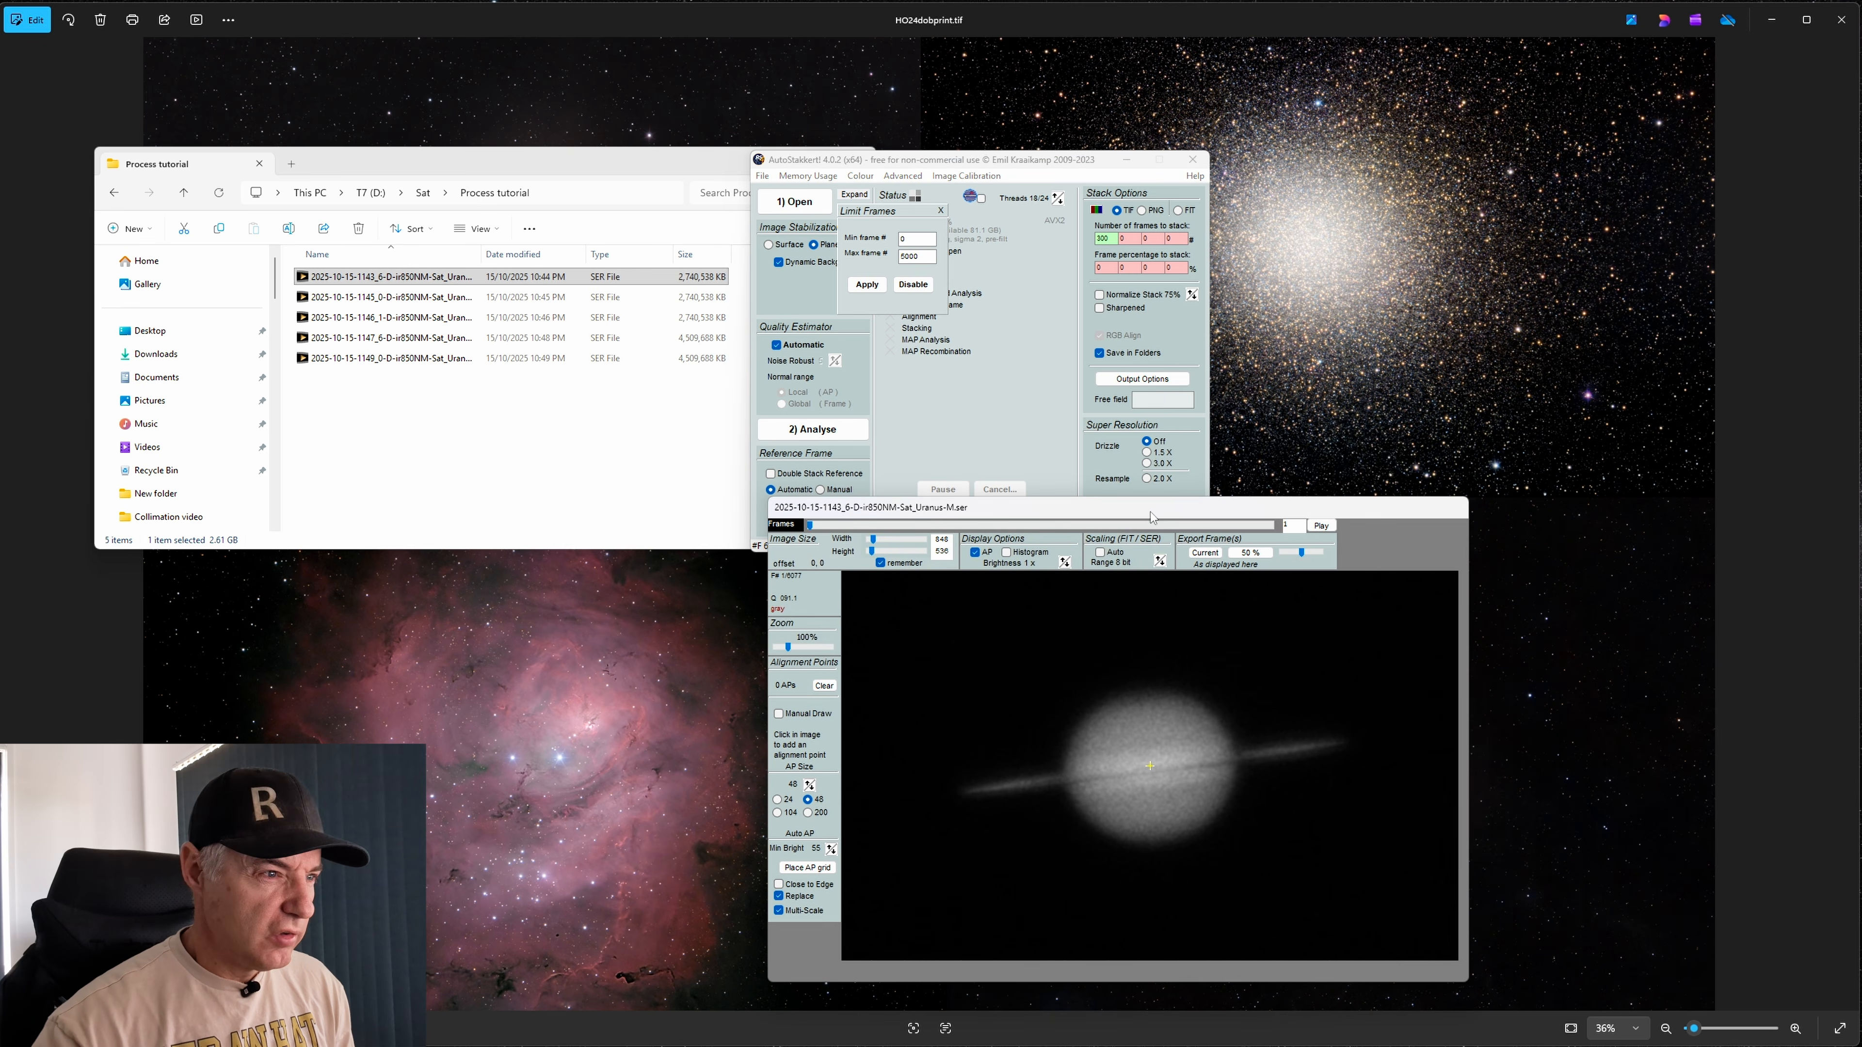
pyautogui.moveTo(1039, 507); pyautogui.dragTo(1022, 521)
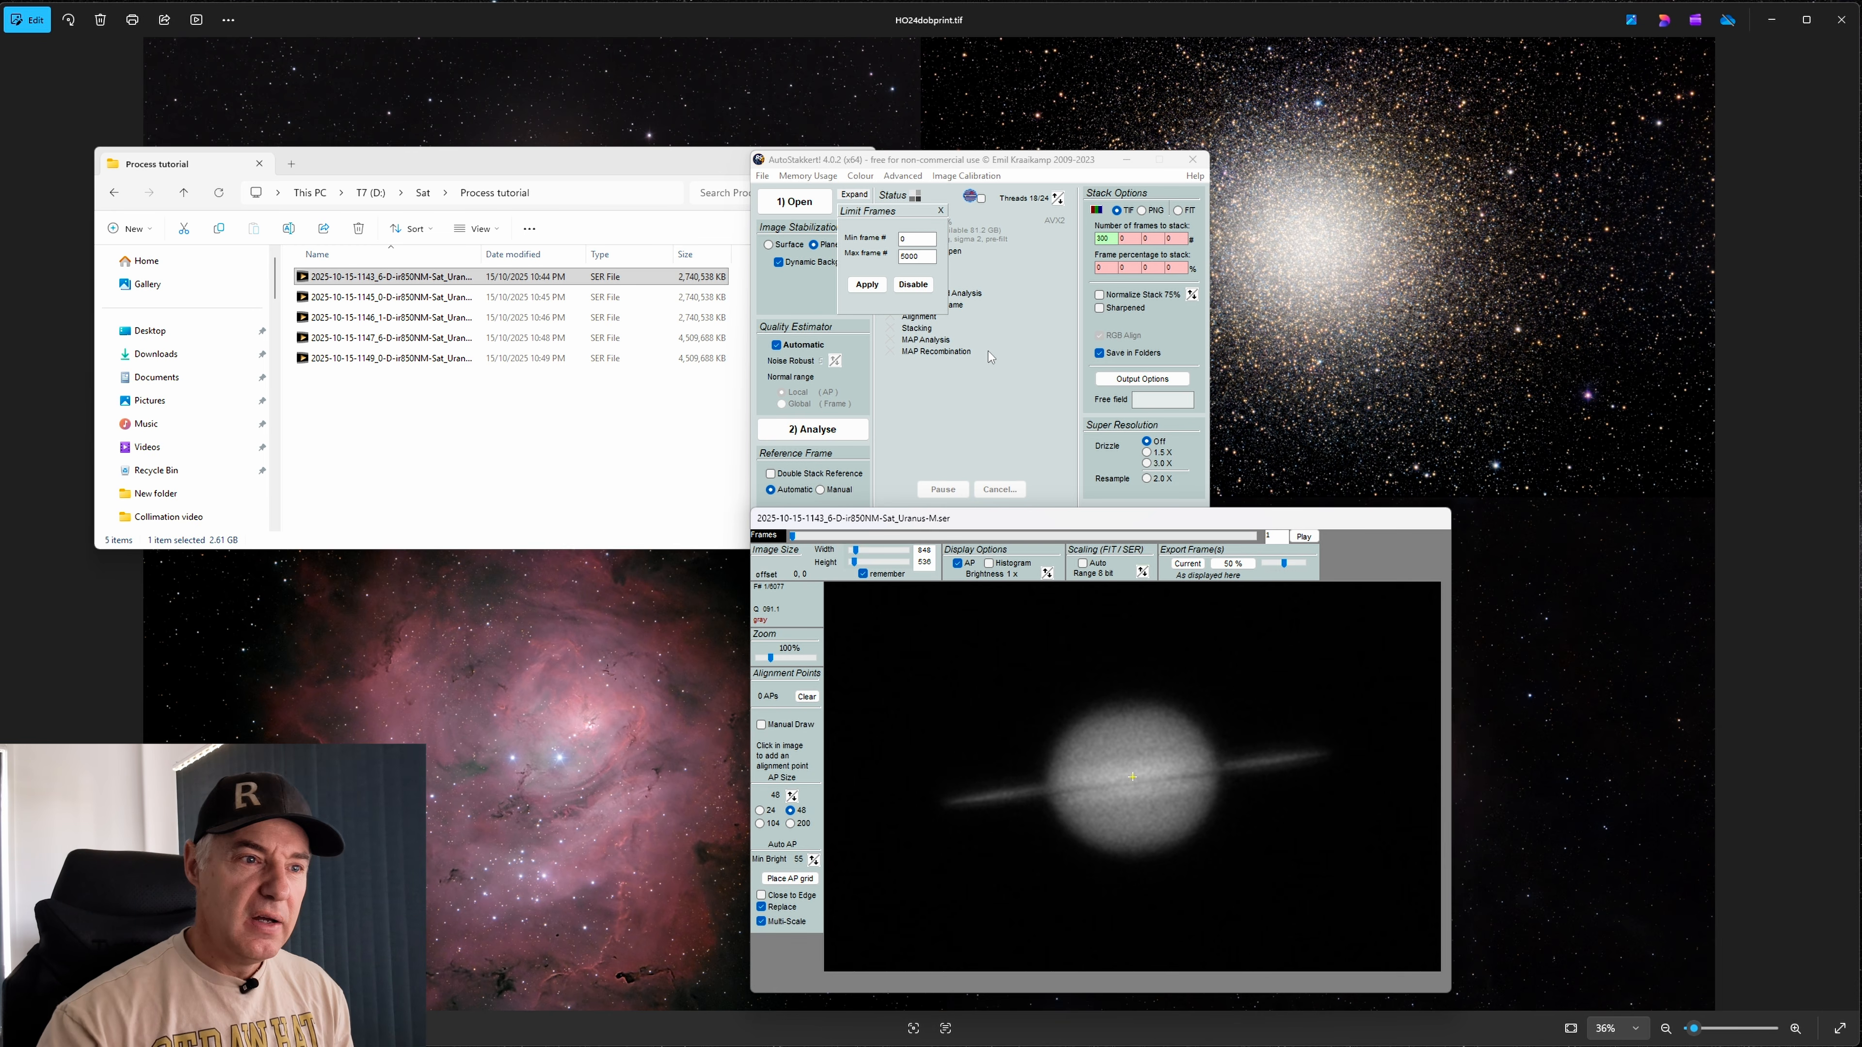
pyautogui.click(914, 256)
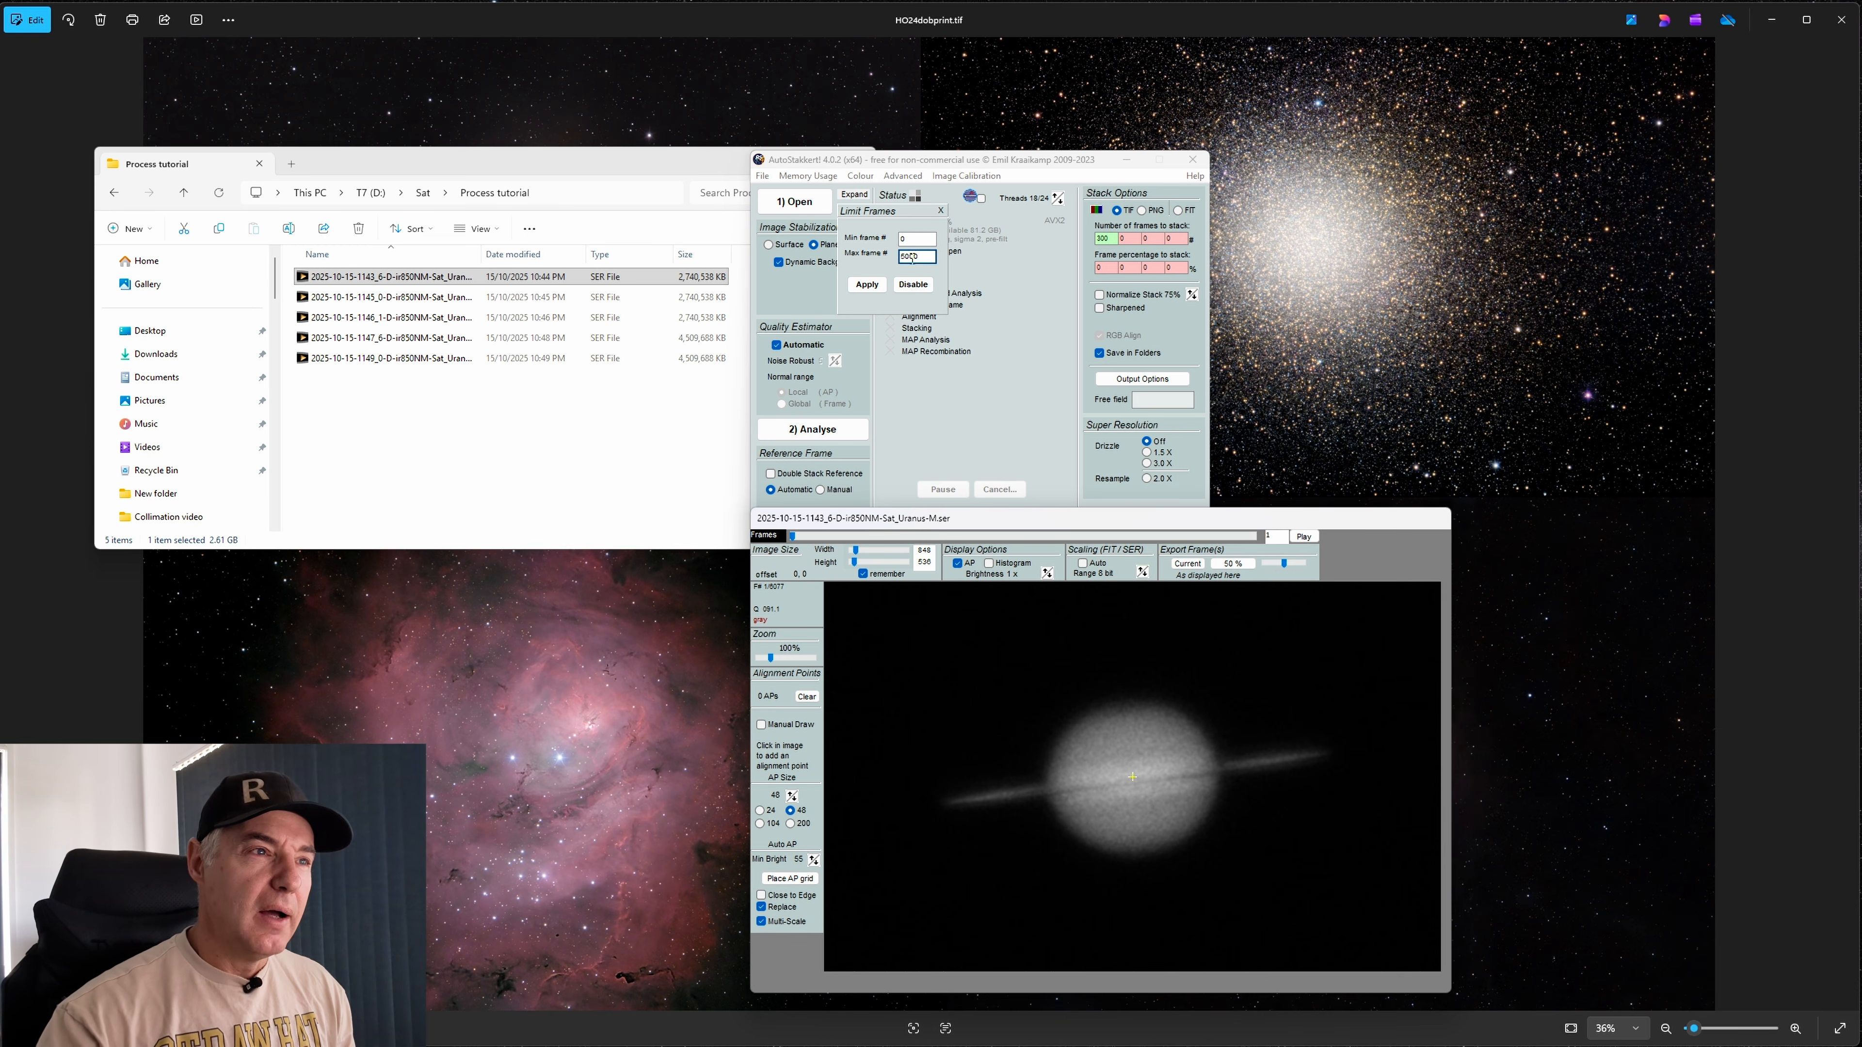
pyautogui.click(910, 237)
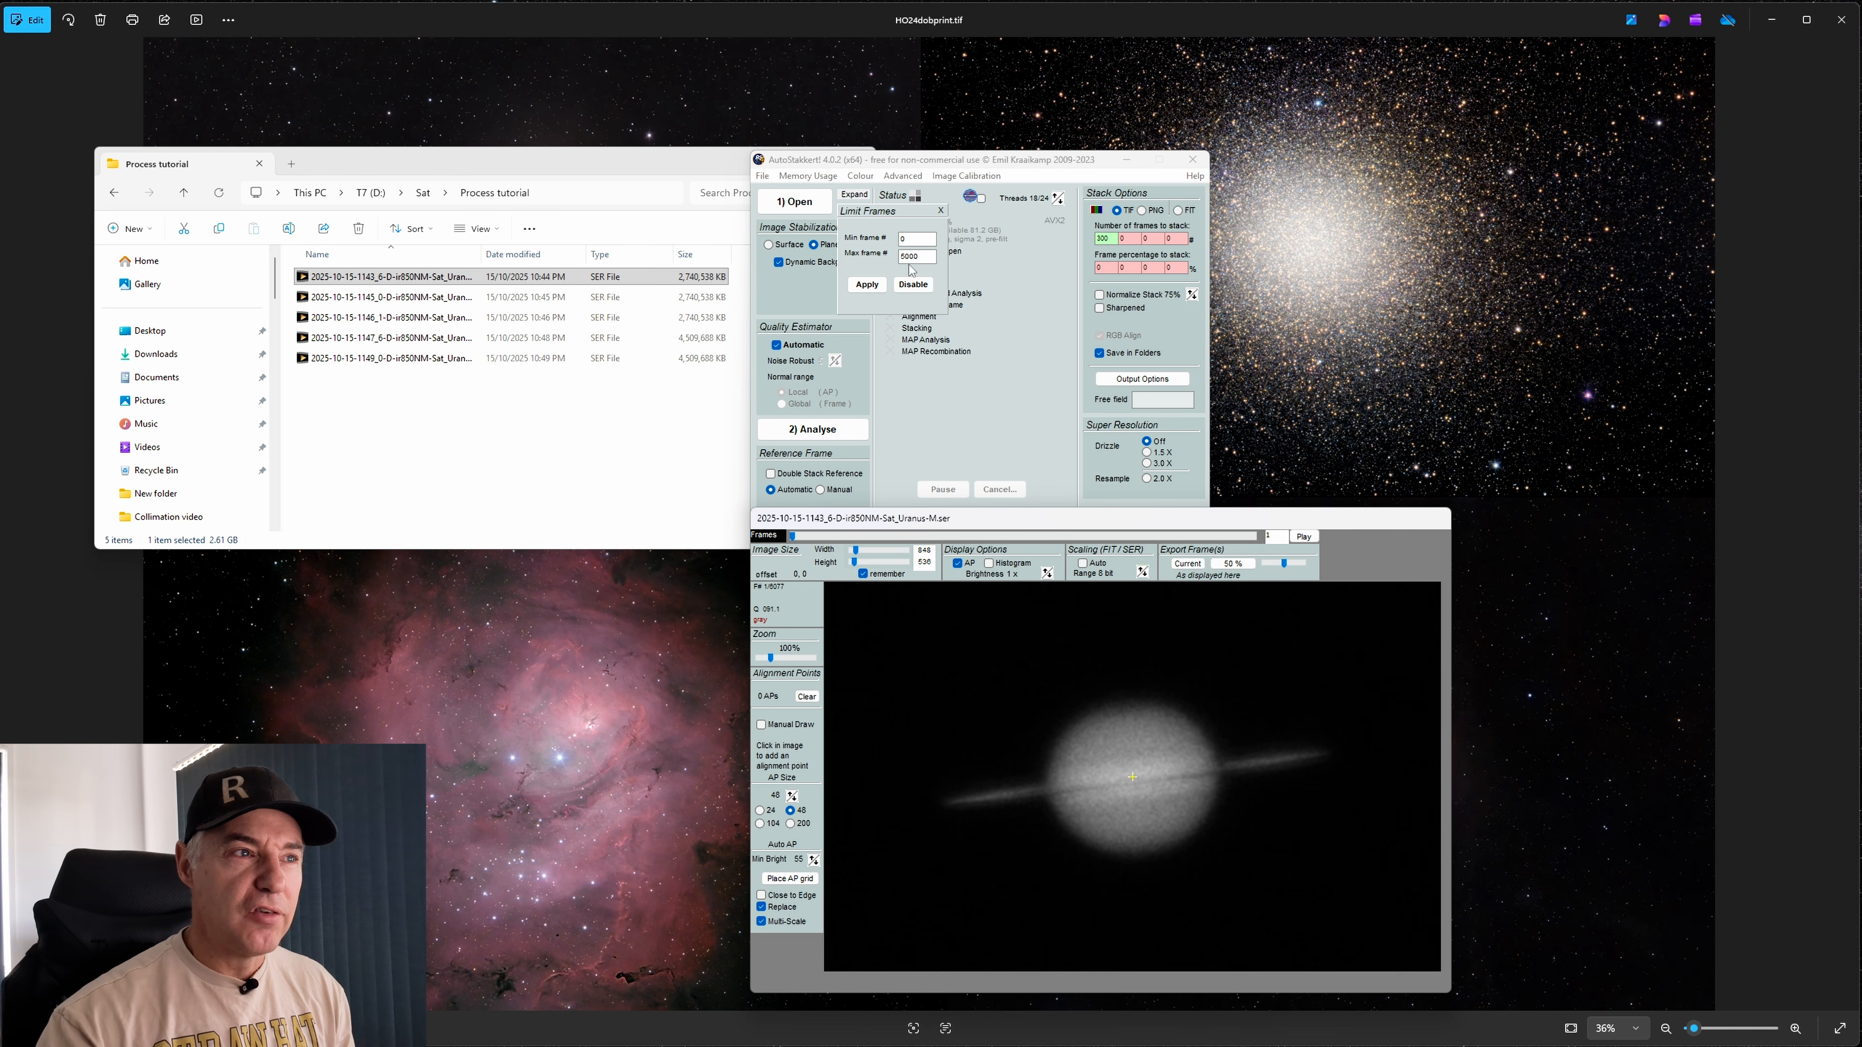
pyautogui.click(911, 286)
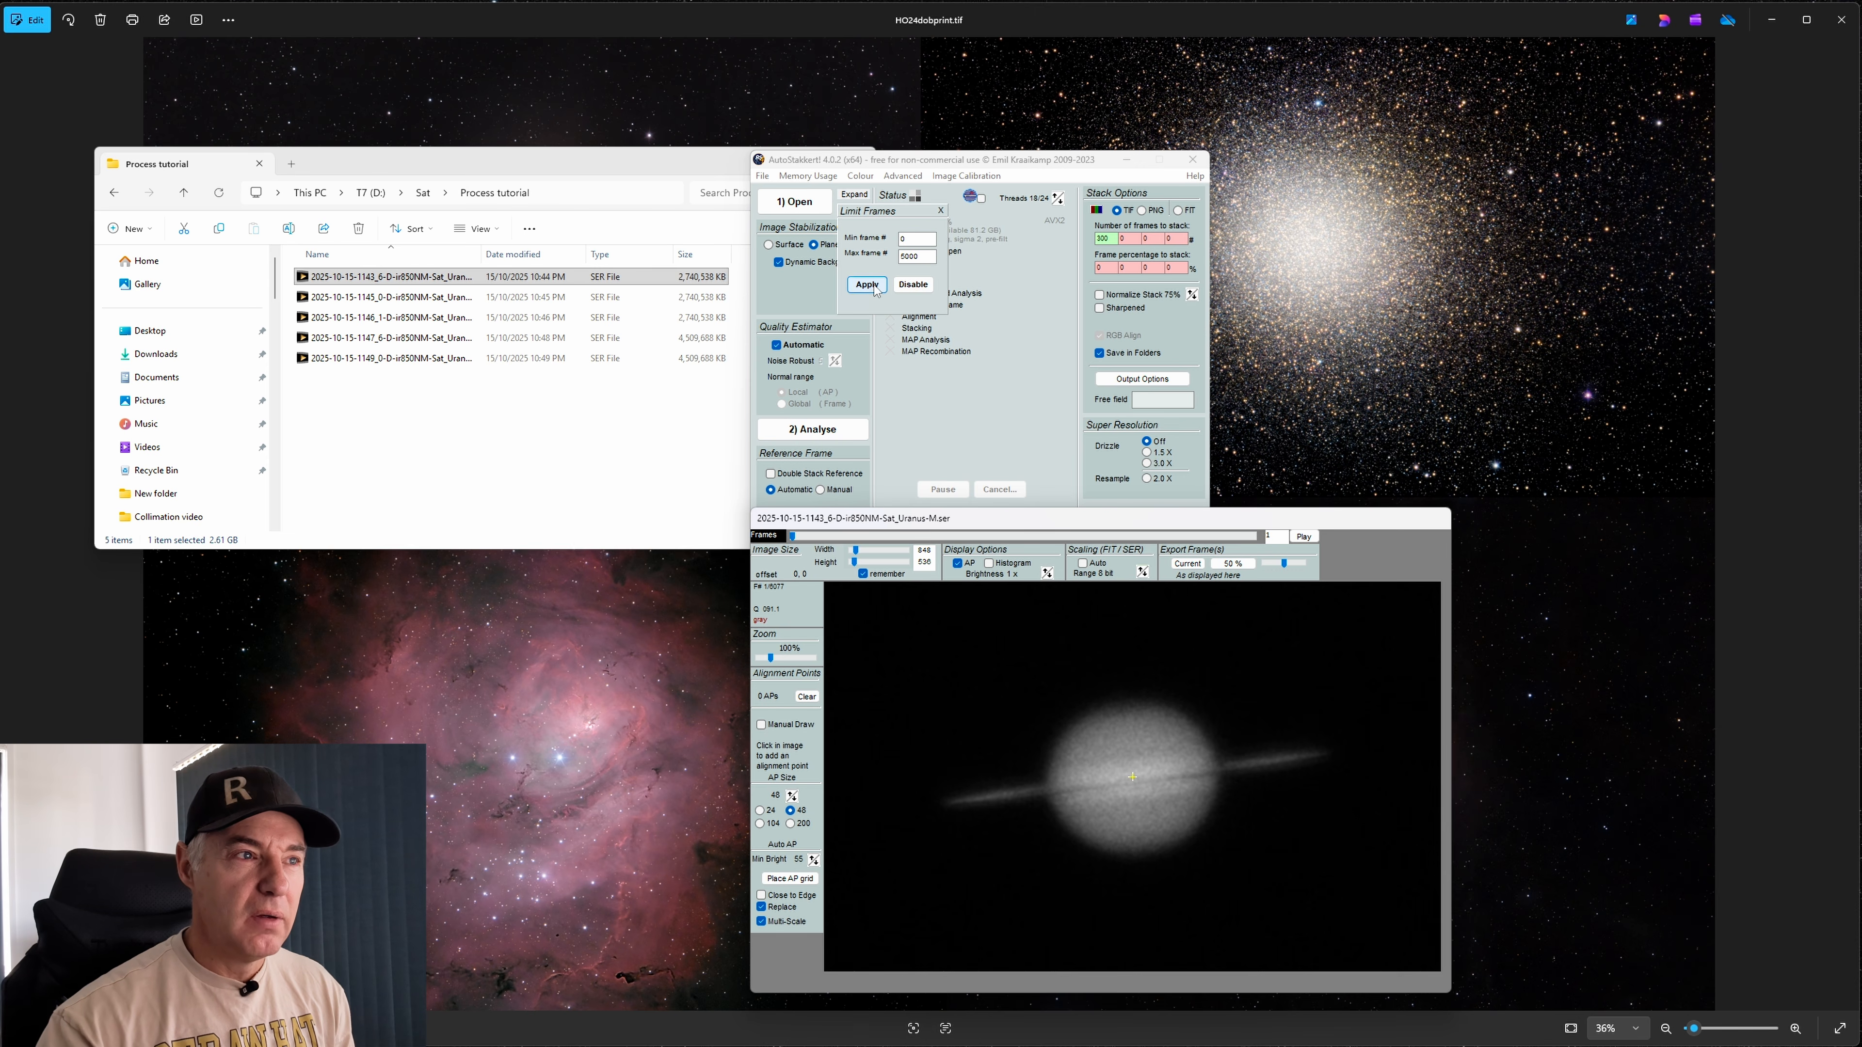
# Zoom the planet preview to 120% and reposition the frame window so the main controls remain accessible
pyautogui.moveTo(1246, 514); pyautogui.dragTo(1261, 305)
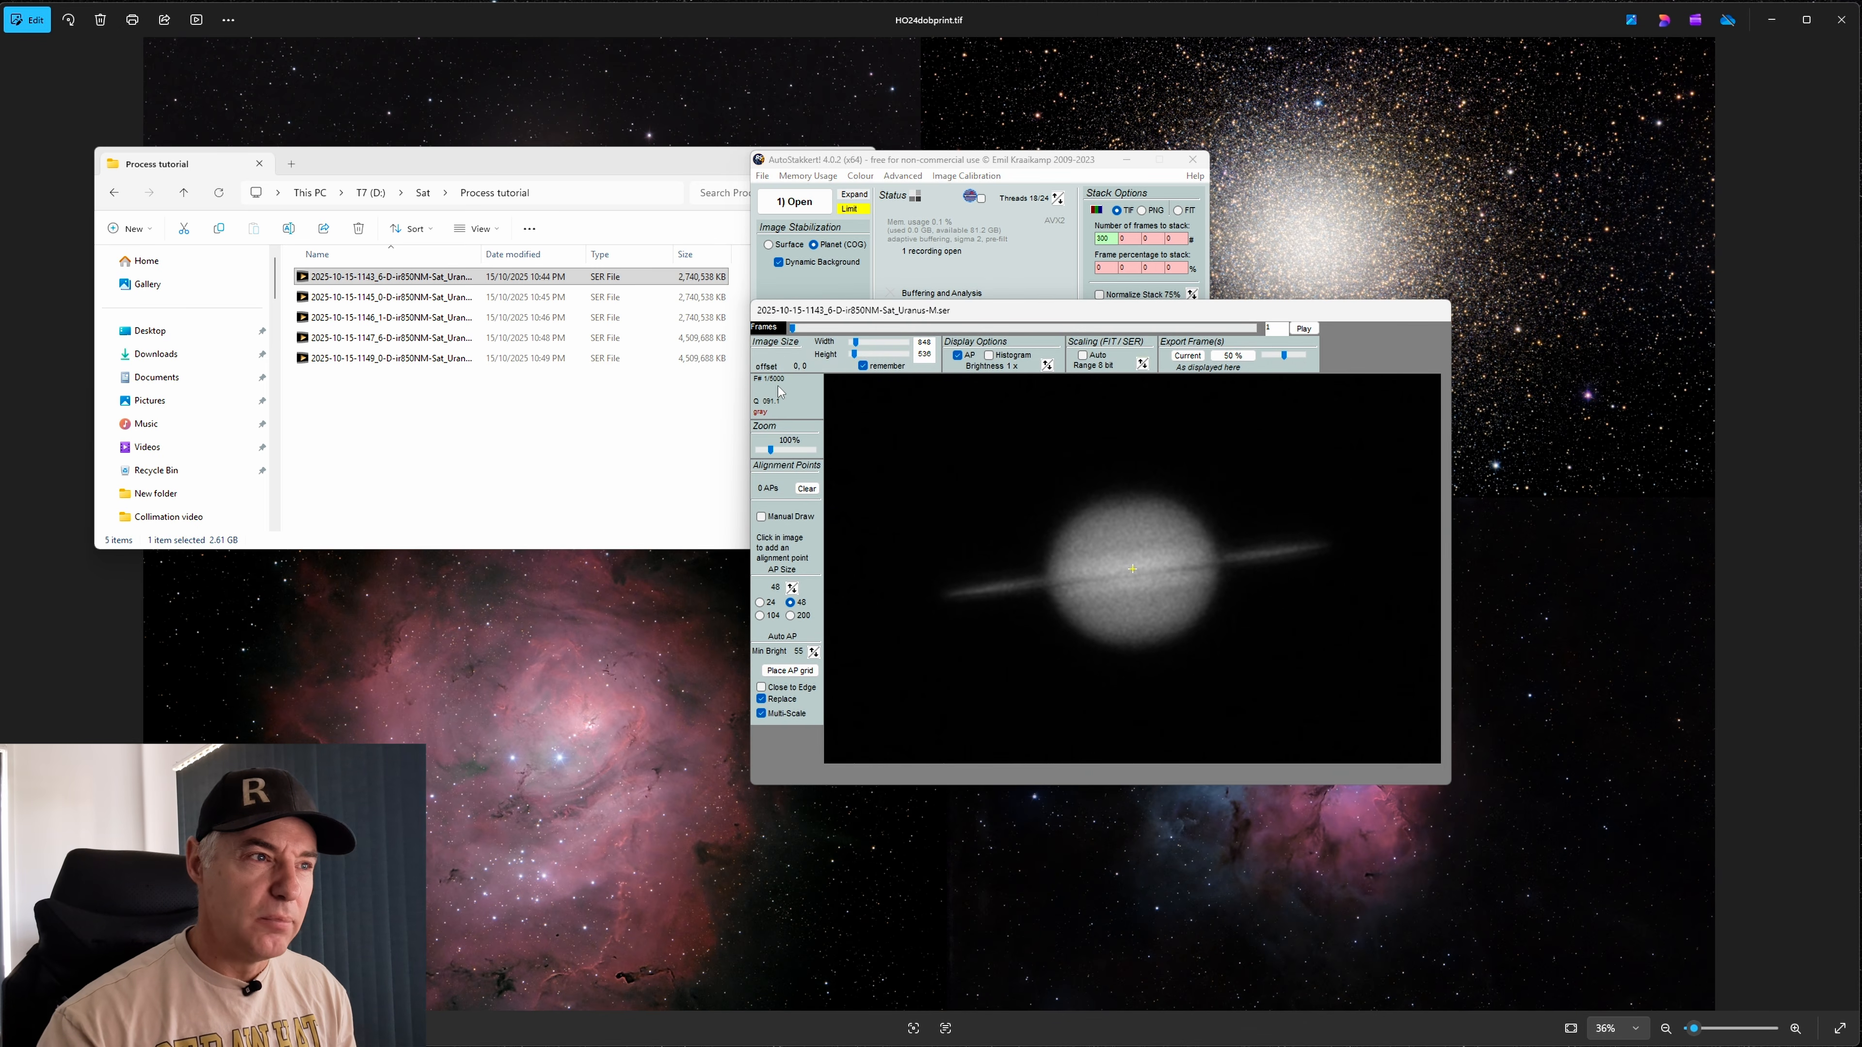
pyautogui.click(775, 452)
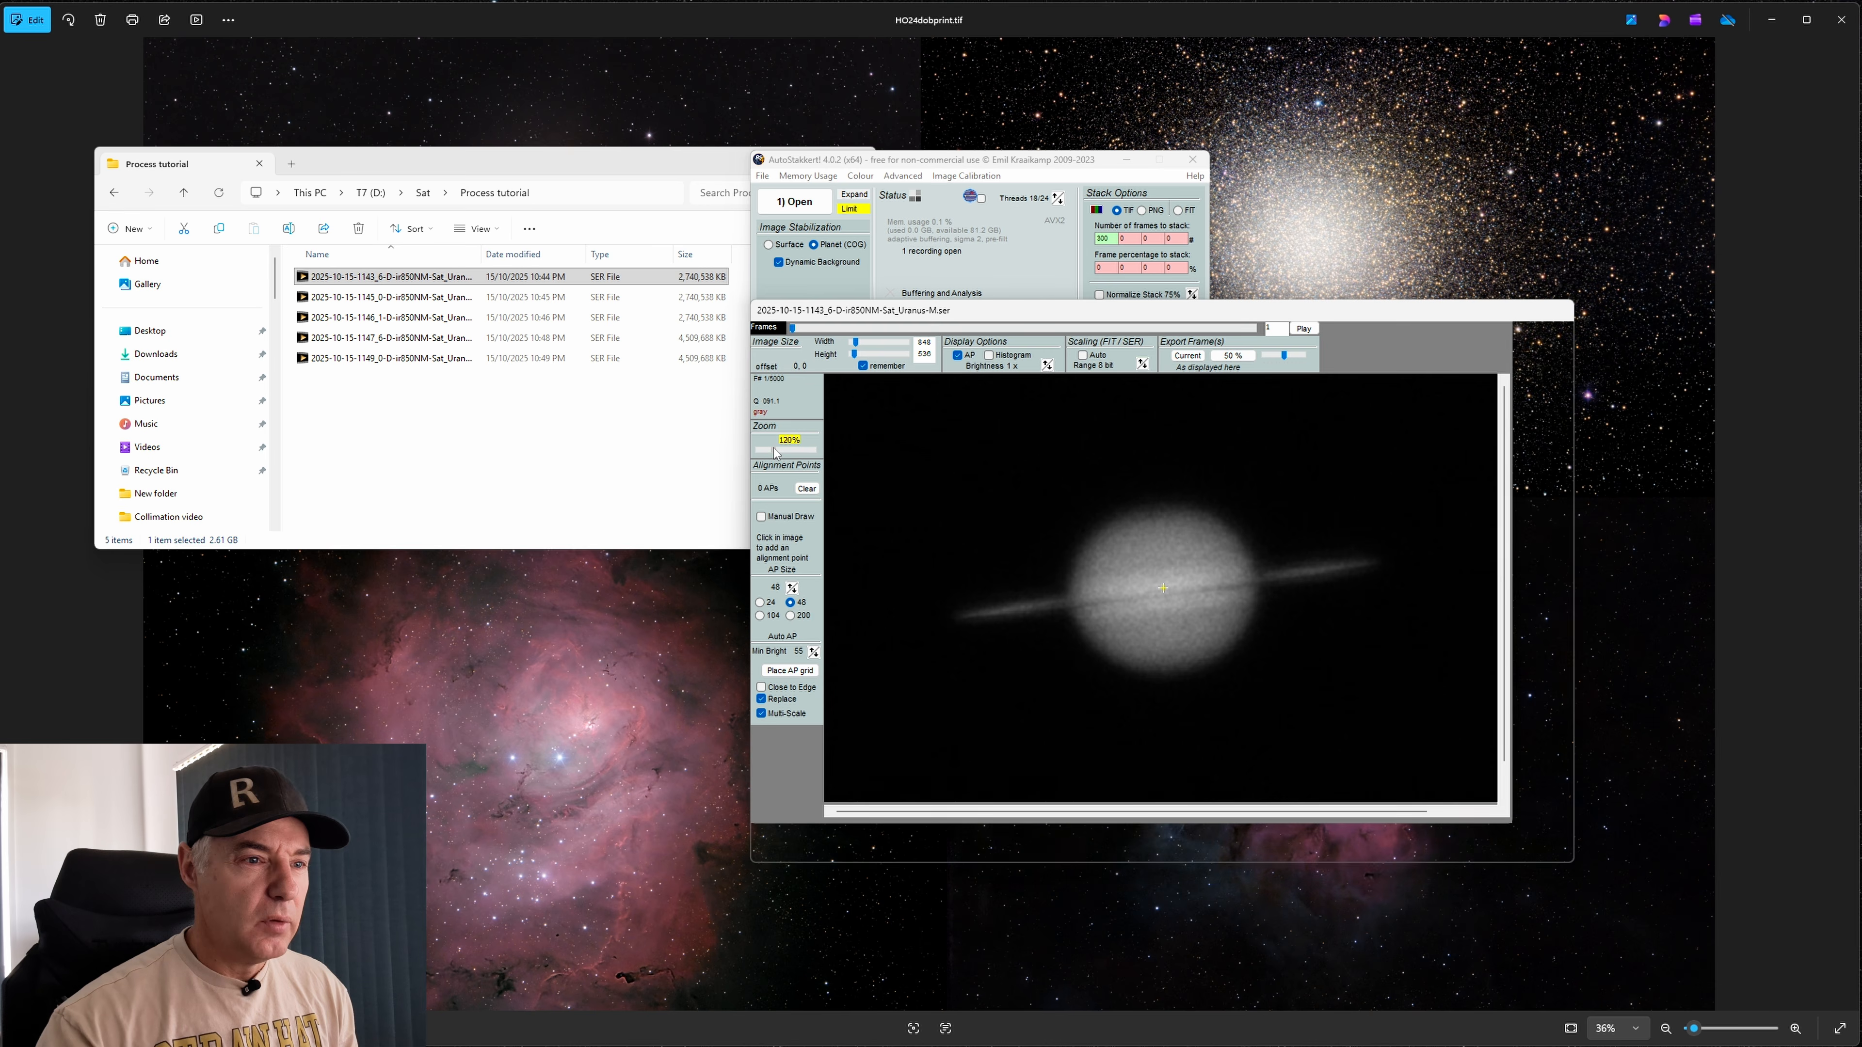
pyautogui.click(775, 452)
pyautogui.moveTo(951, 344); pyautogui.dragTo(904, 385)
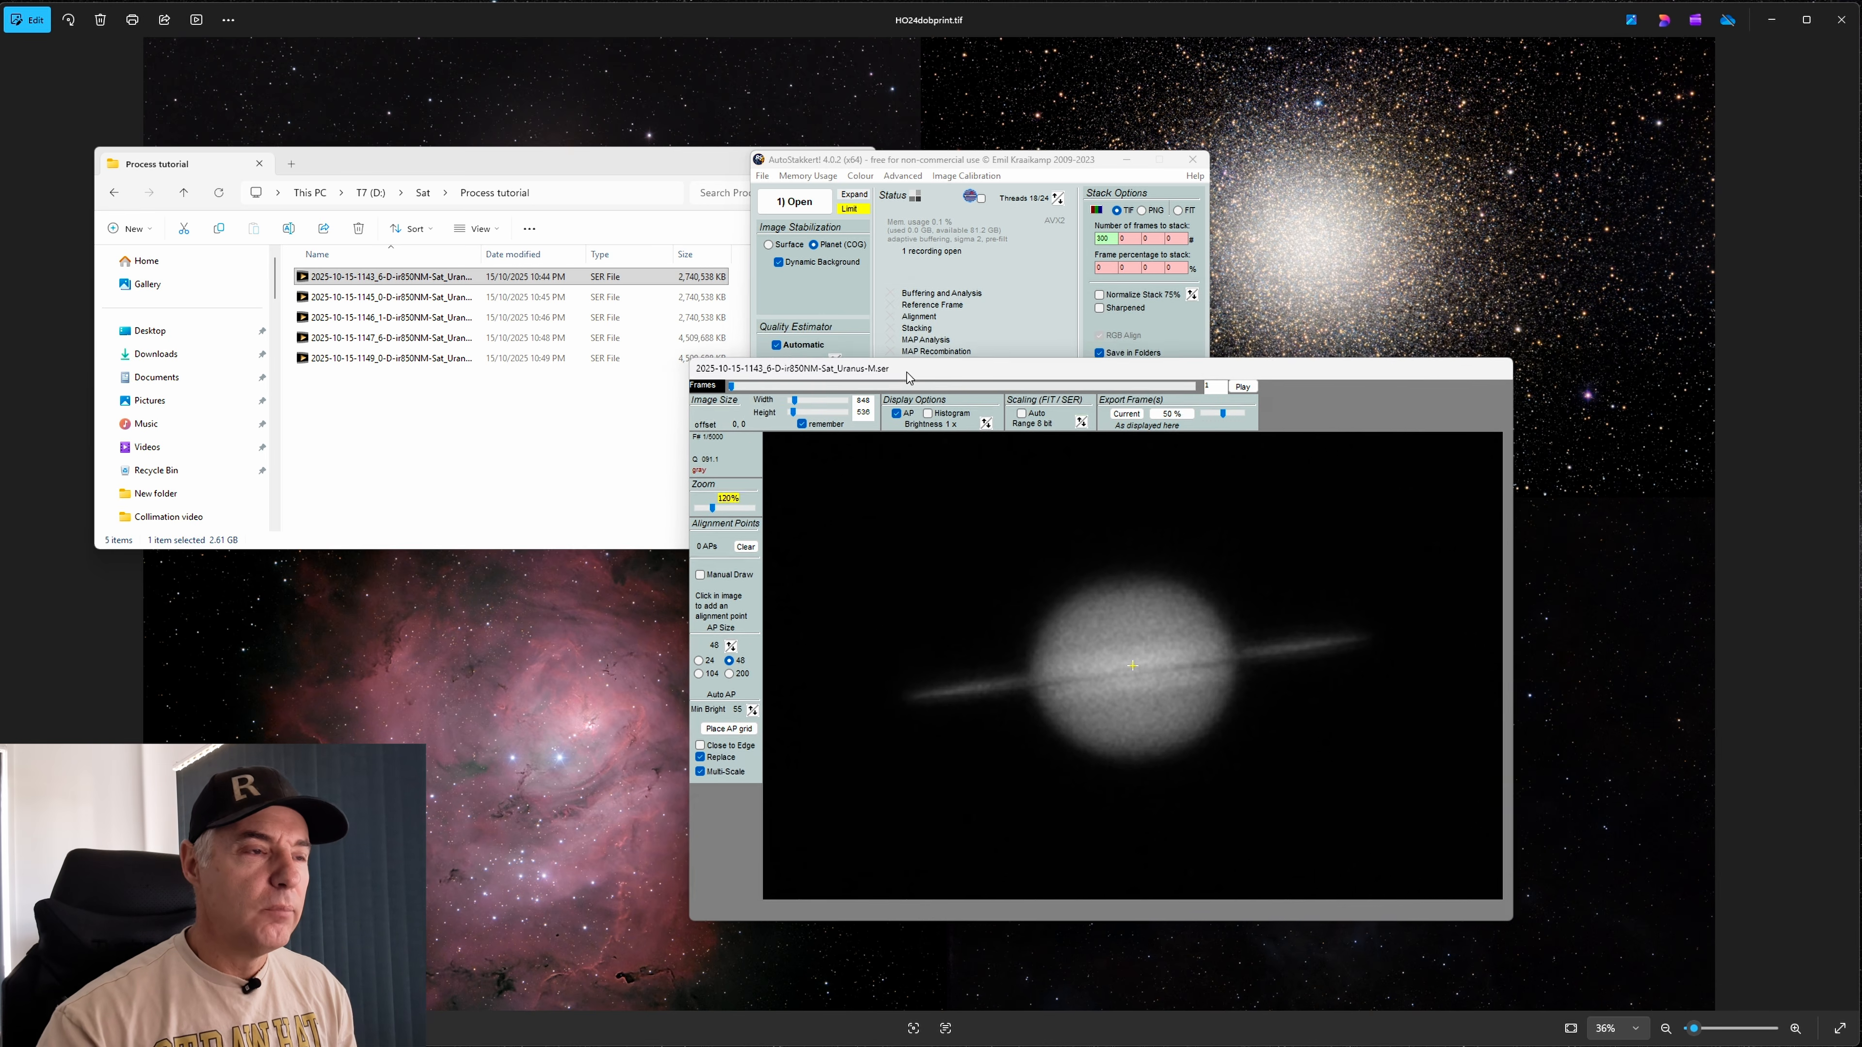
# Set the frame limit's maximum to 1000 and apply it to the recording
pyautogui.click(849, 209)
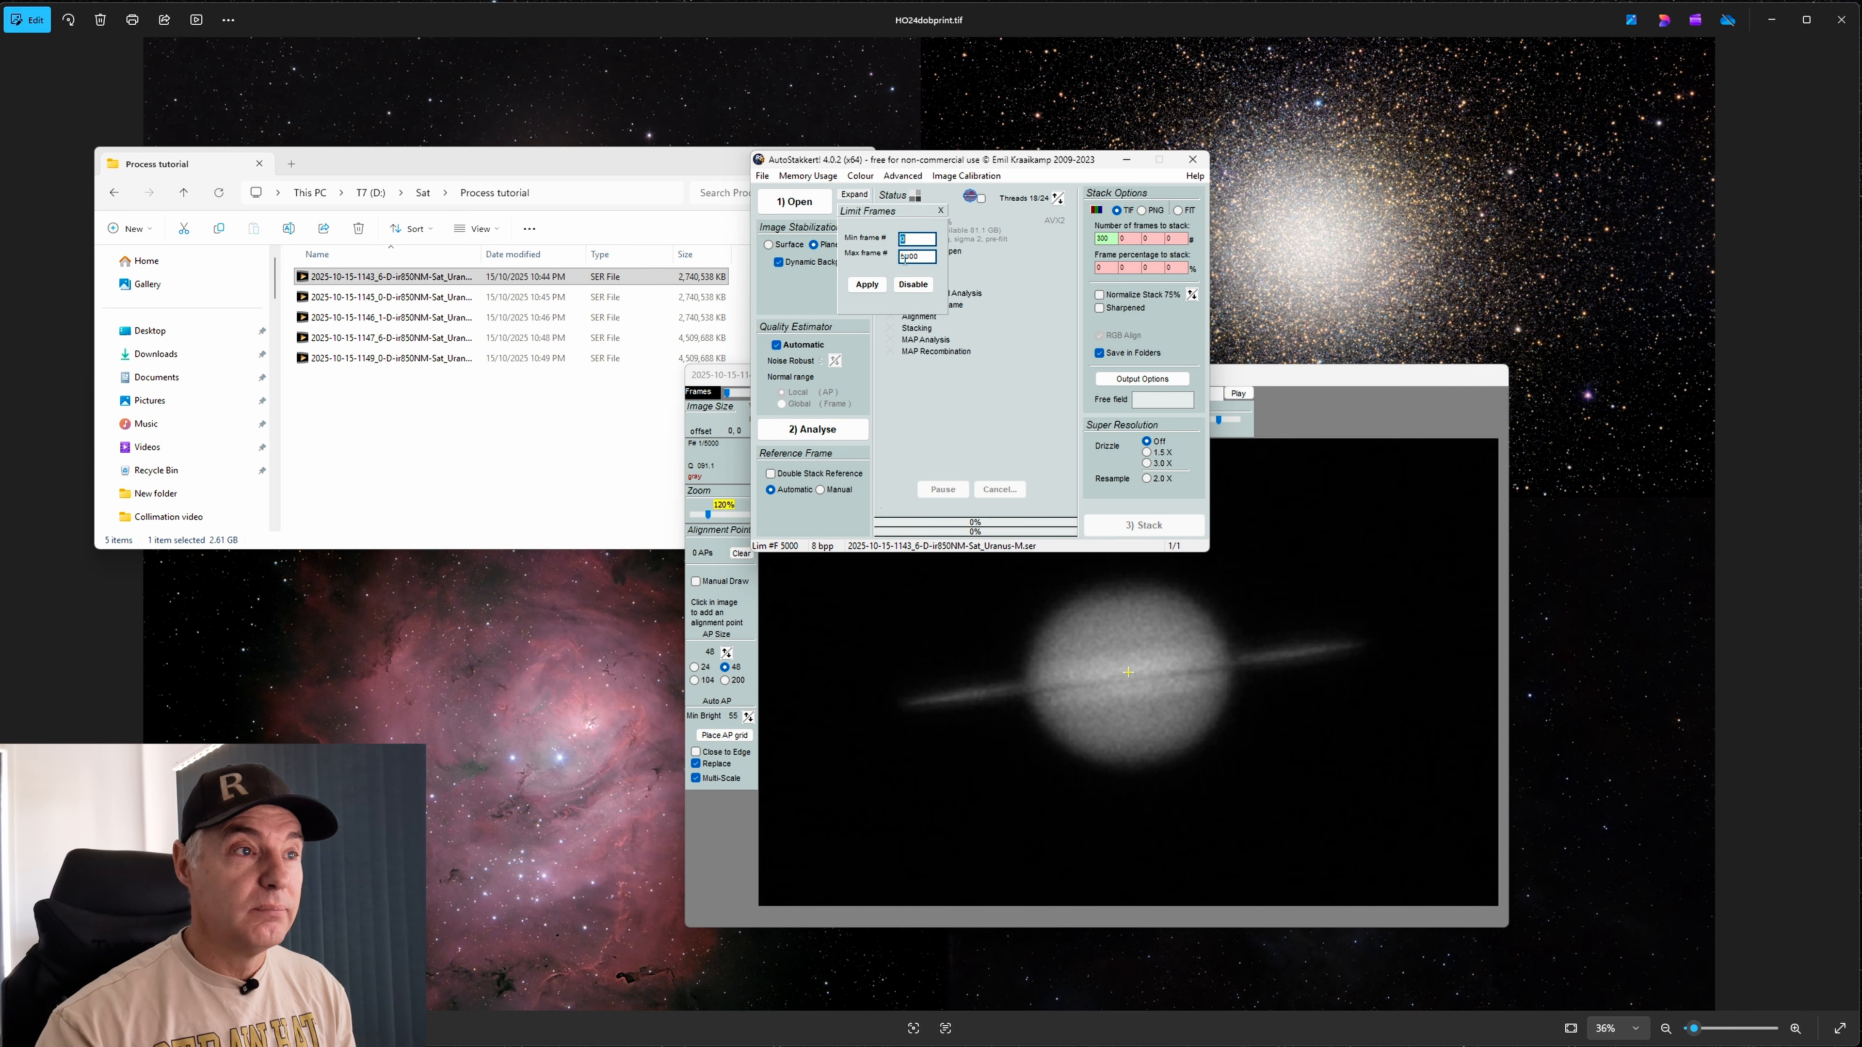
pyautogui.click(909, 256)
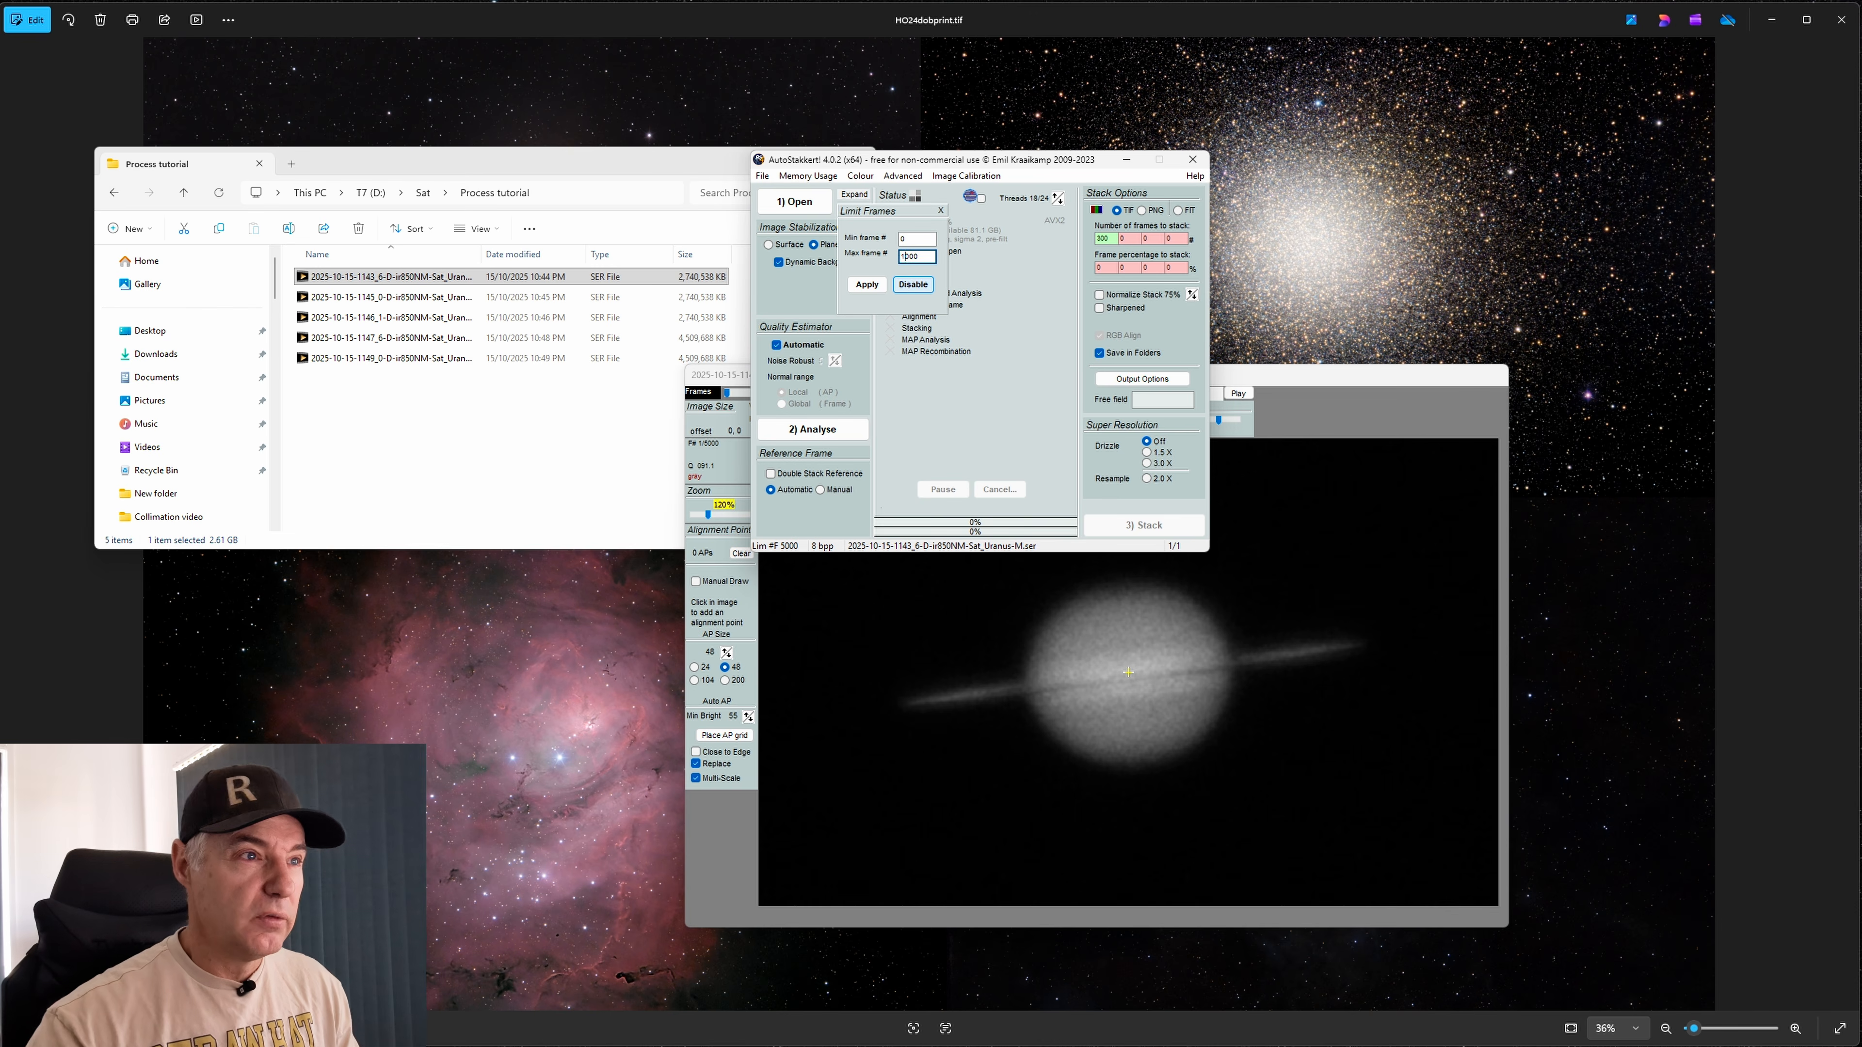
pyautogui.click(867, 285)
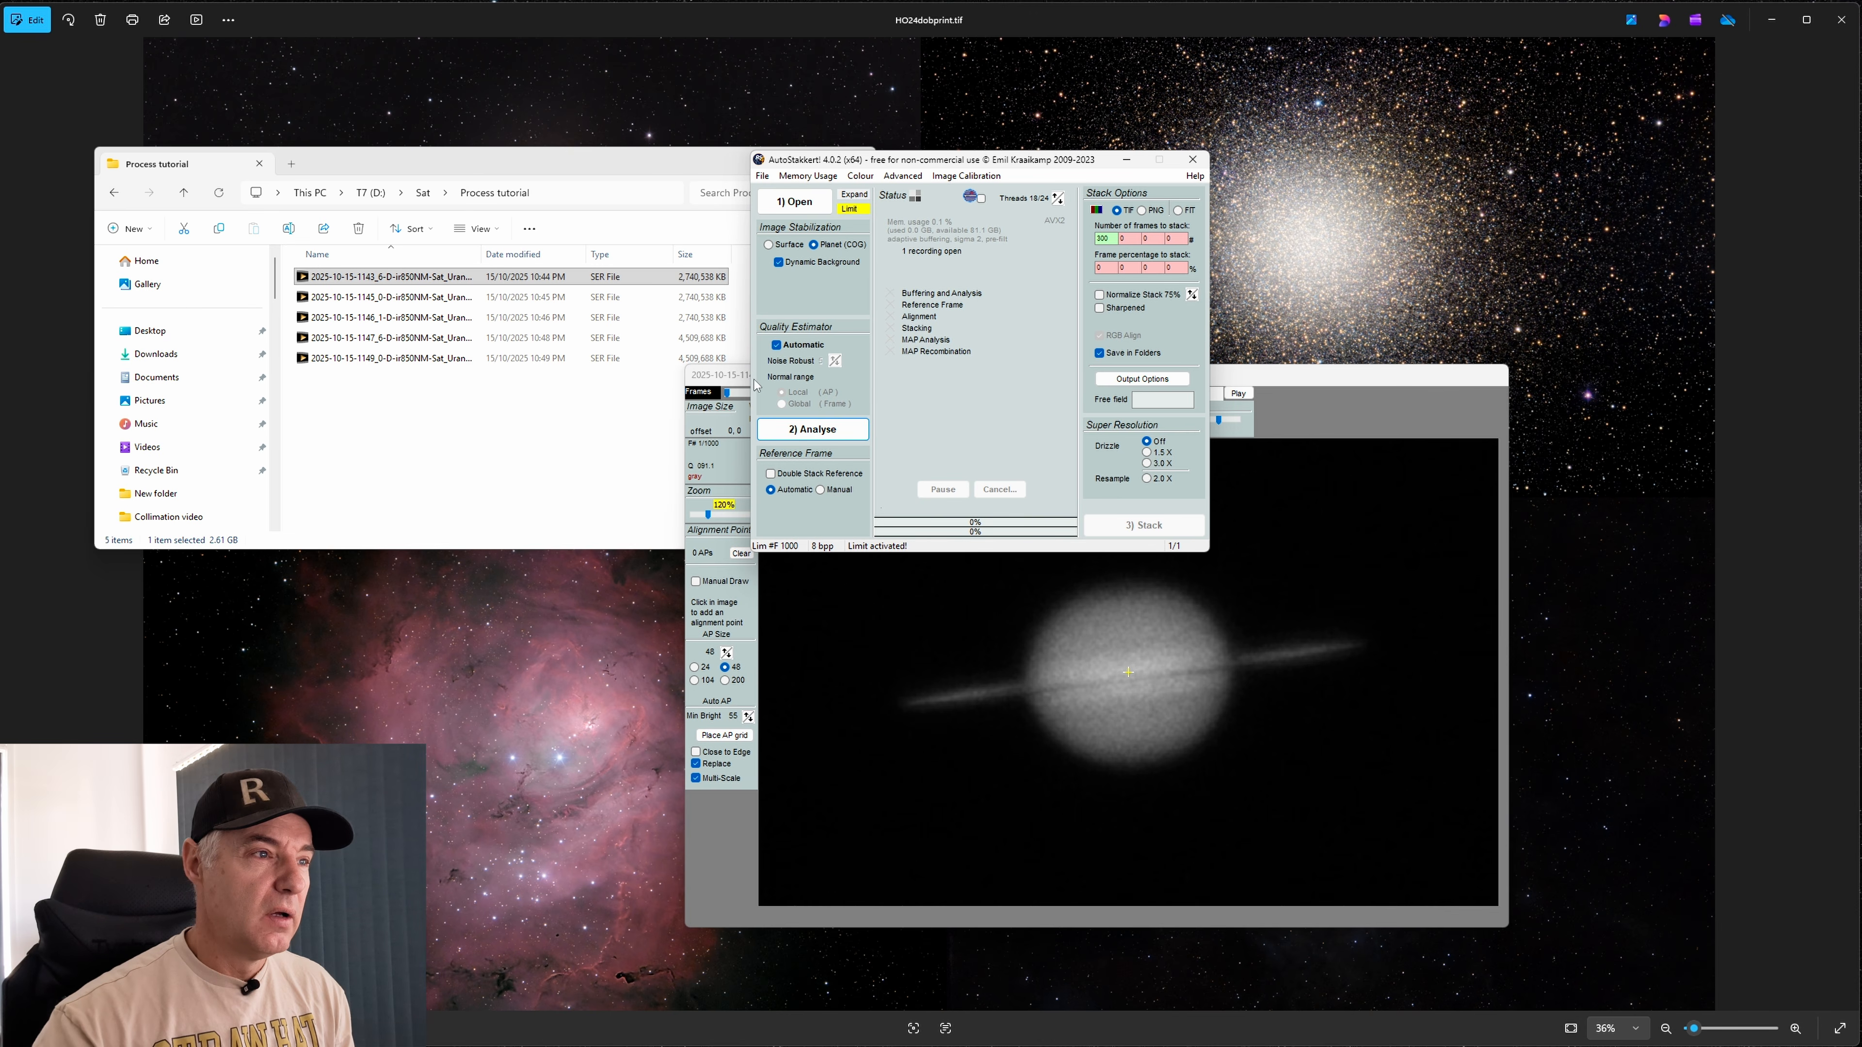
# Play the recording limited to 1000 frames to check its quality, and stop the playback
pyautogui.moveTo(755, 383); pyautogui.dragTo(755, 189)
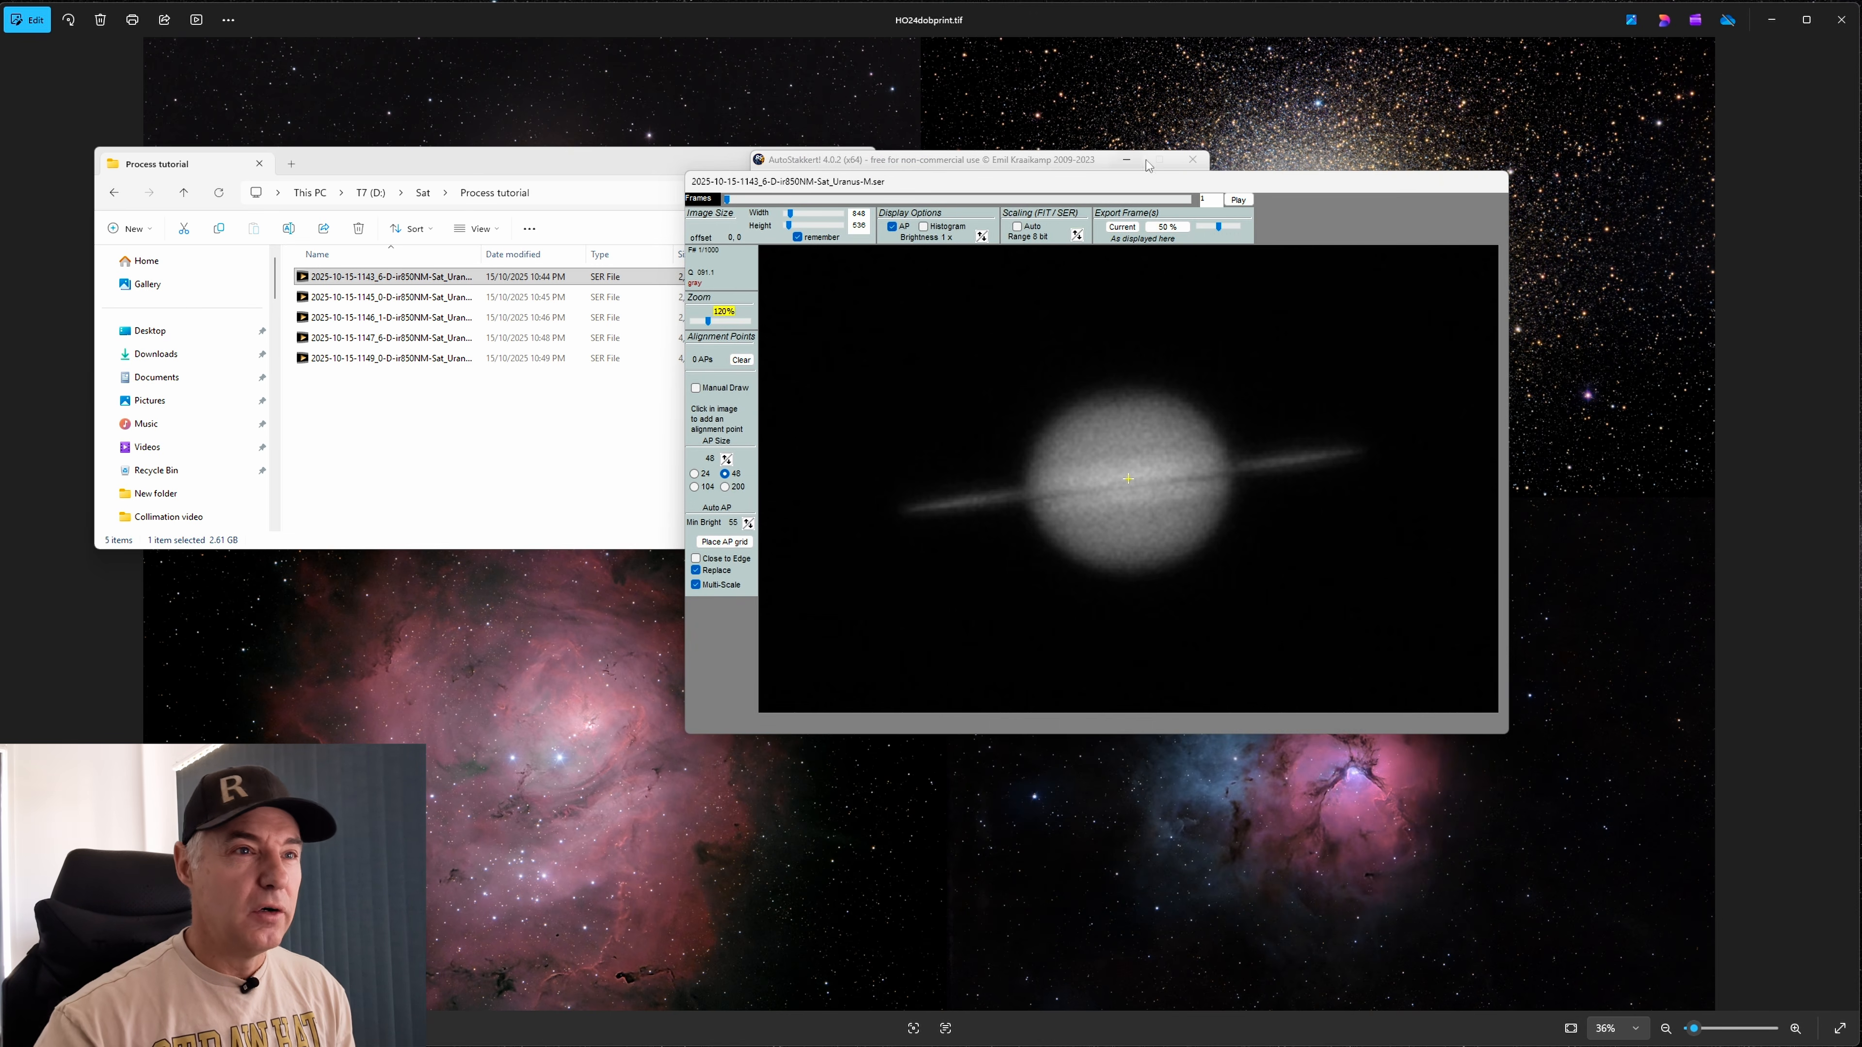
pyautogui.click(1238, 200)
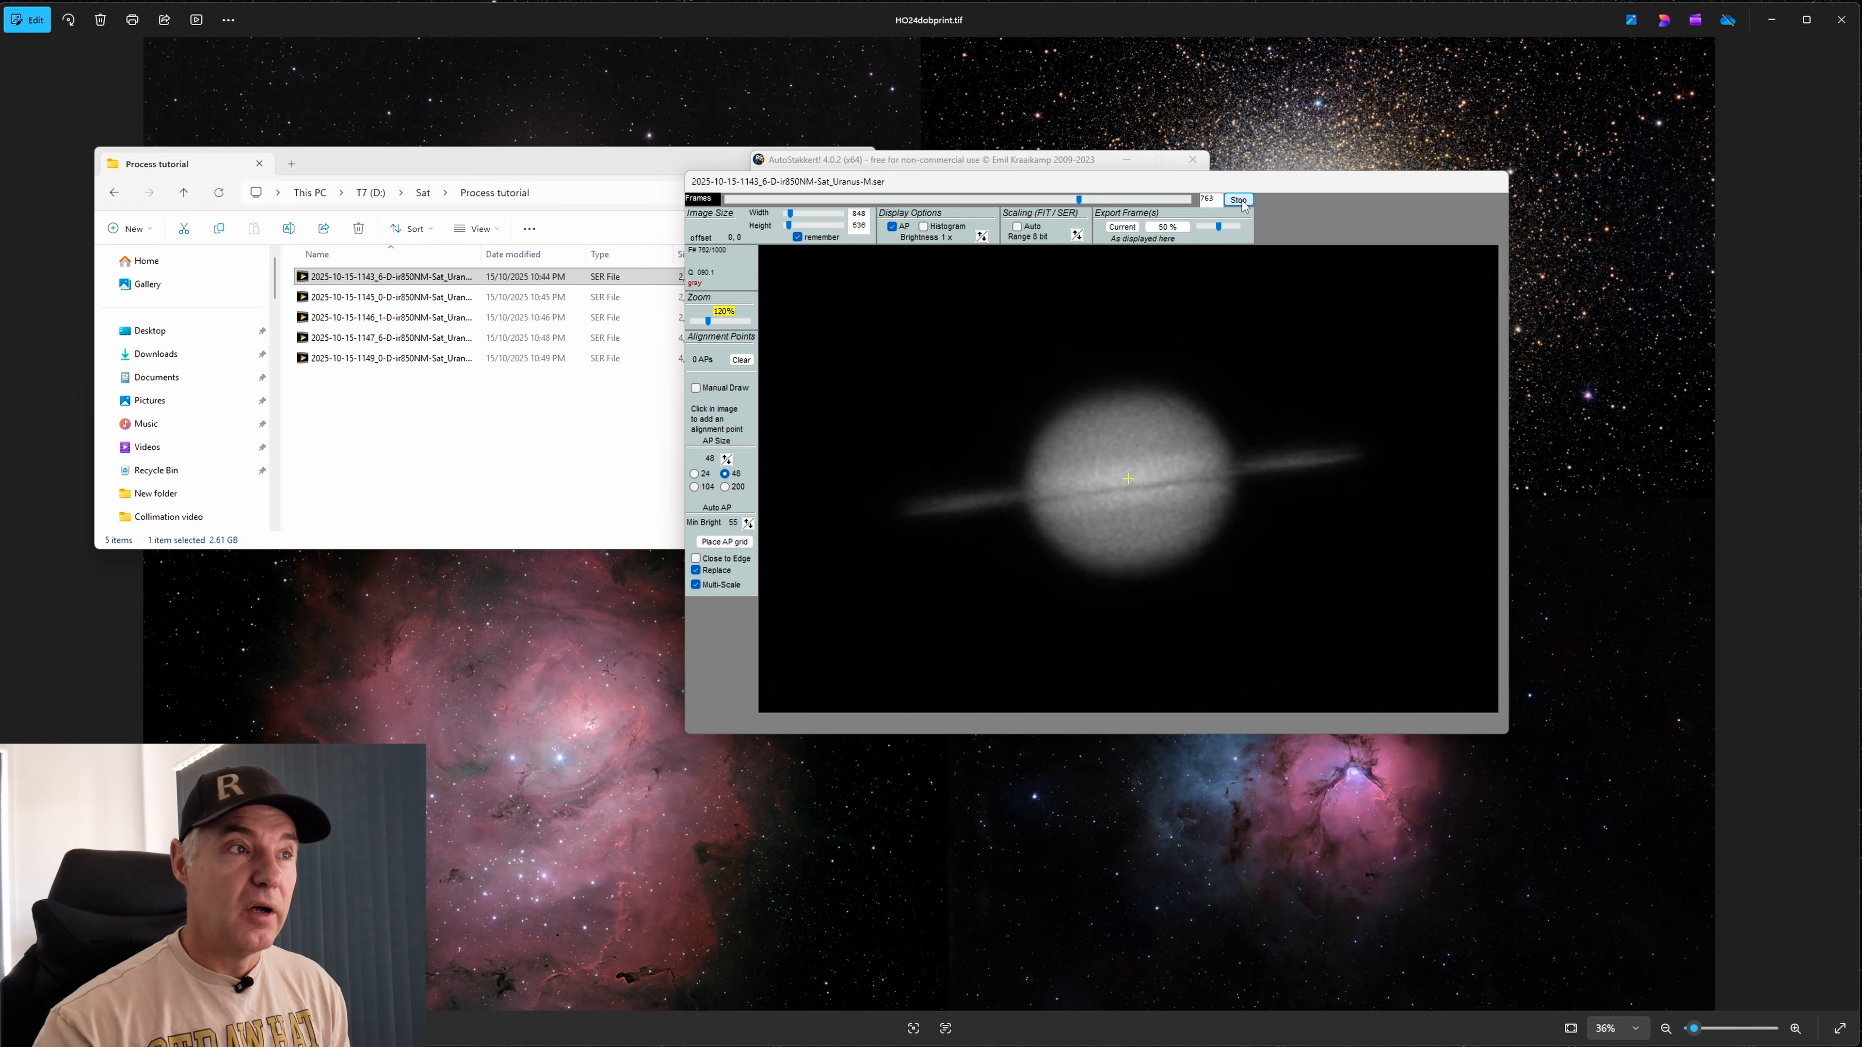
pyautogui.click(1239, 199)
pyautogui.moveTo(1083, 188); pyautogui.dragTo(1009, 352)
# Disable the frame limit so the full recording is used
pyautogui.click(853, 210)
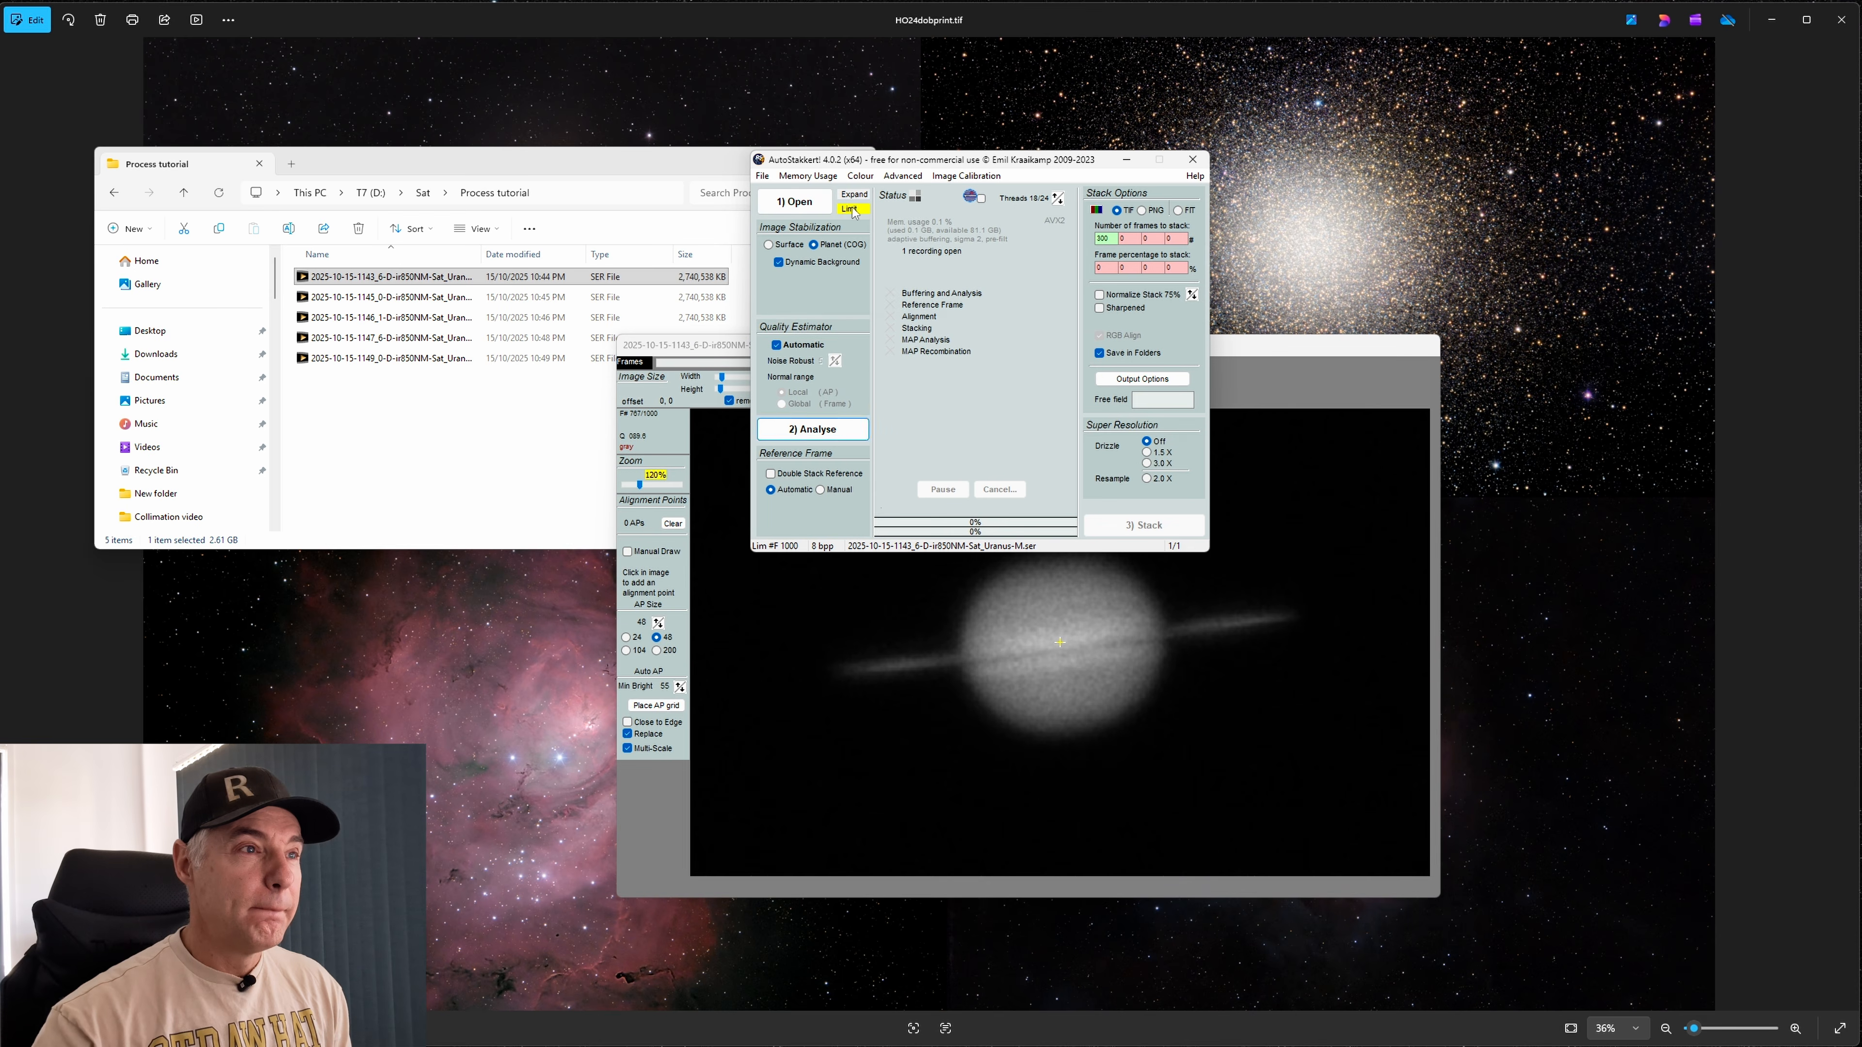
pyautogui.click(853, 211)
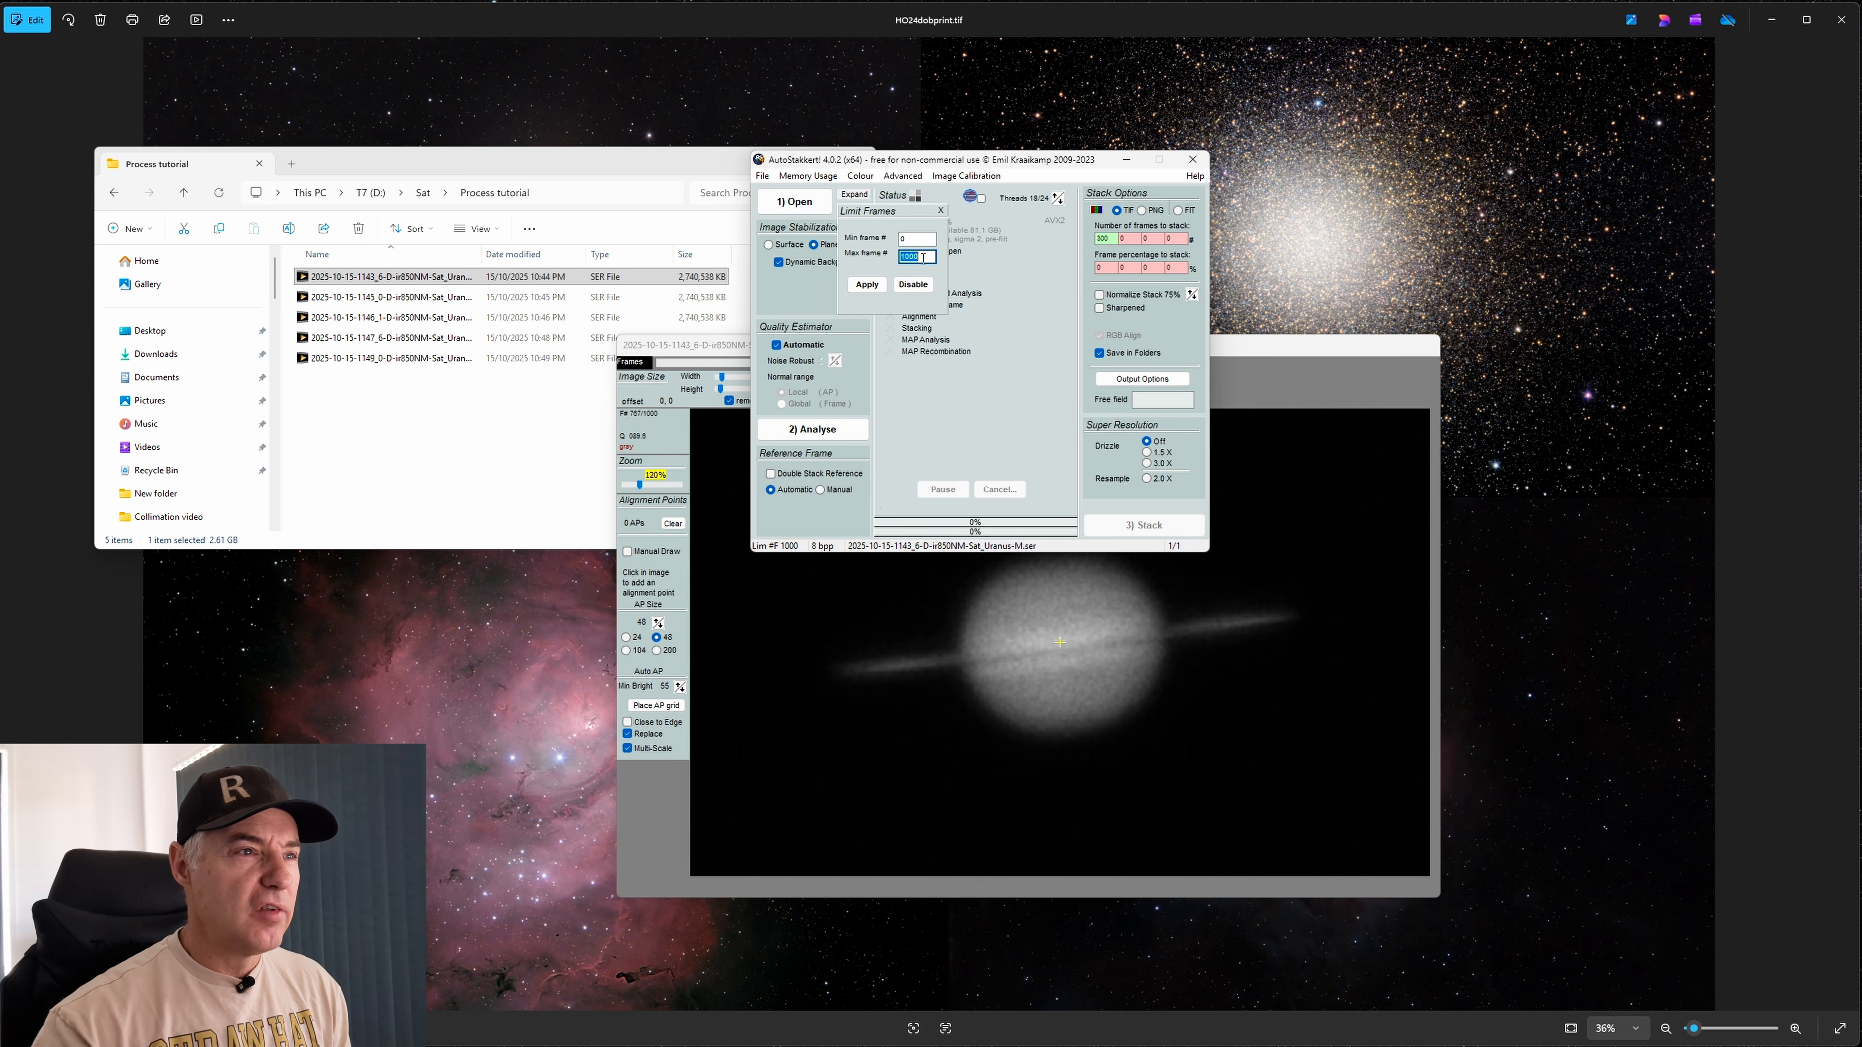
pyautogui.click(913, 285)
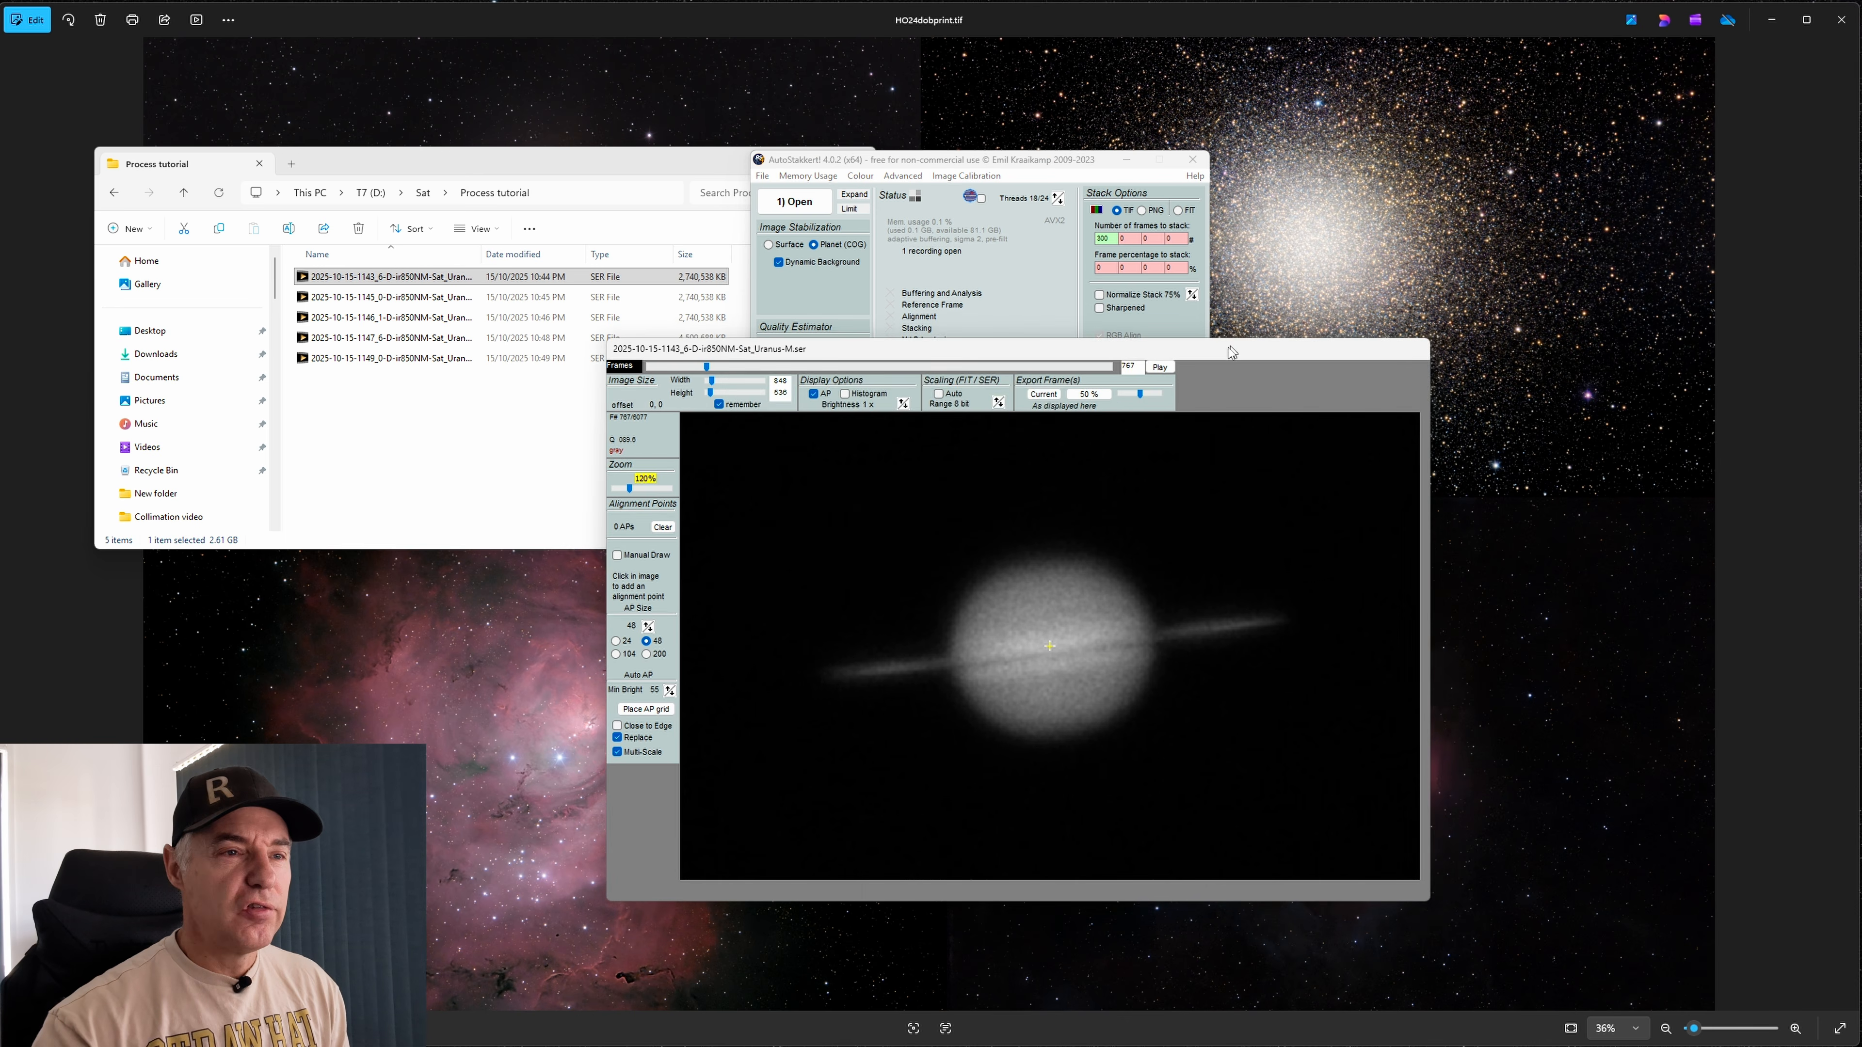
# Set the image stabilization to Surface and play the recording with the alignment point overlay turned off
pyautogui.click(768, 245)
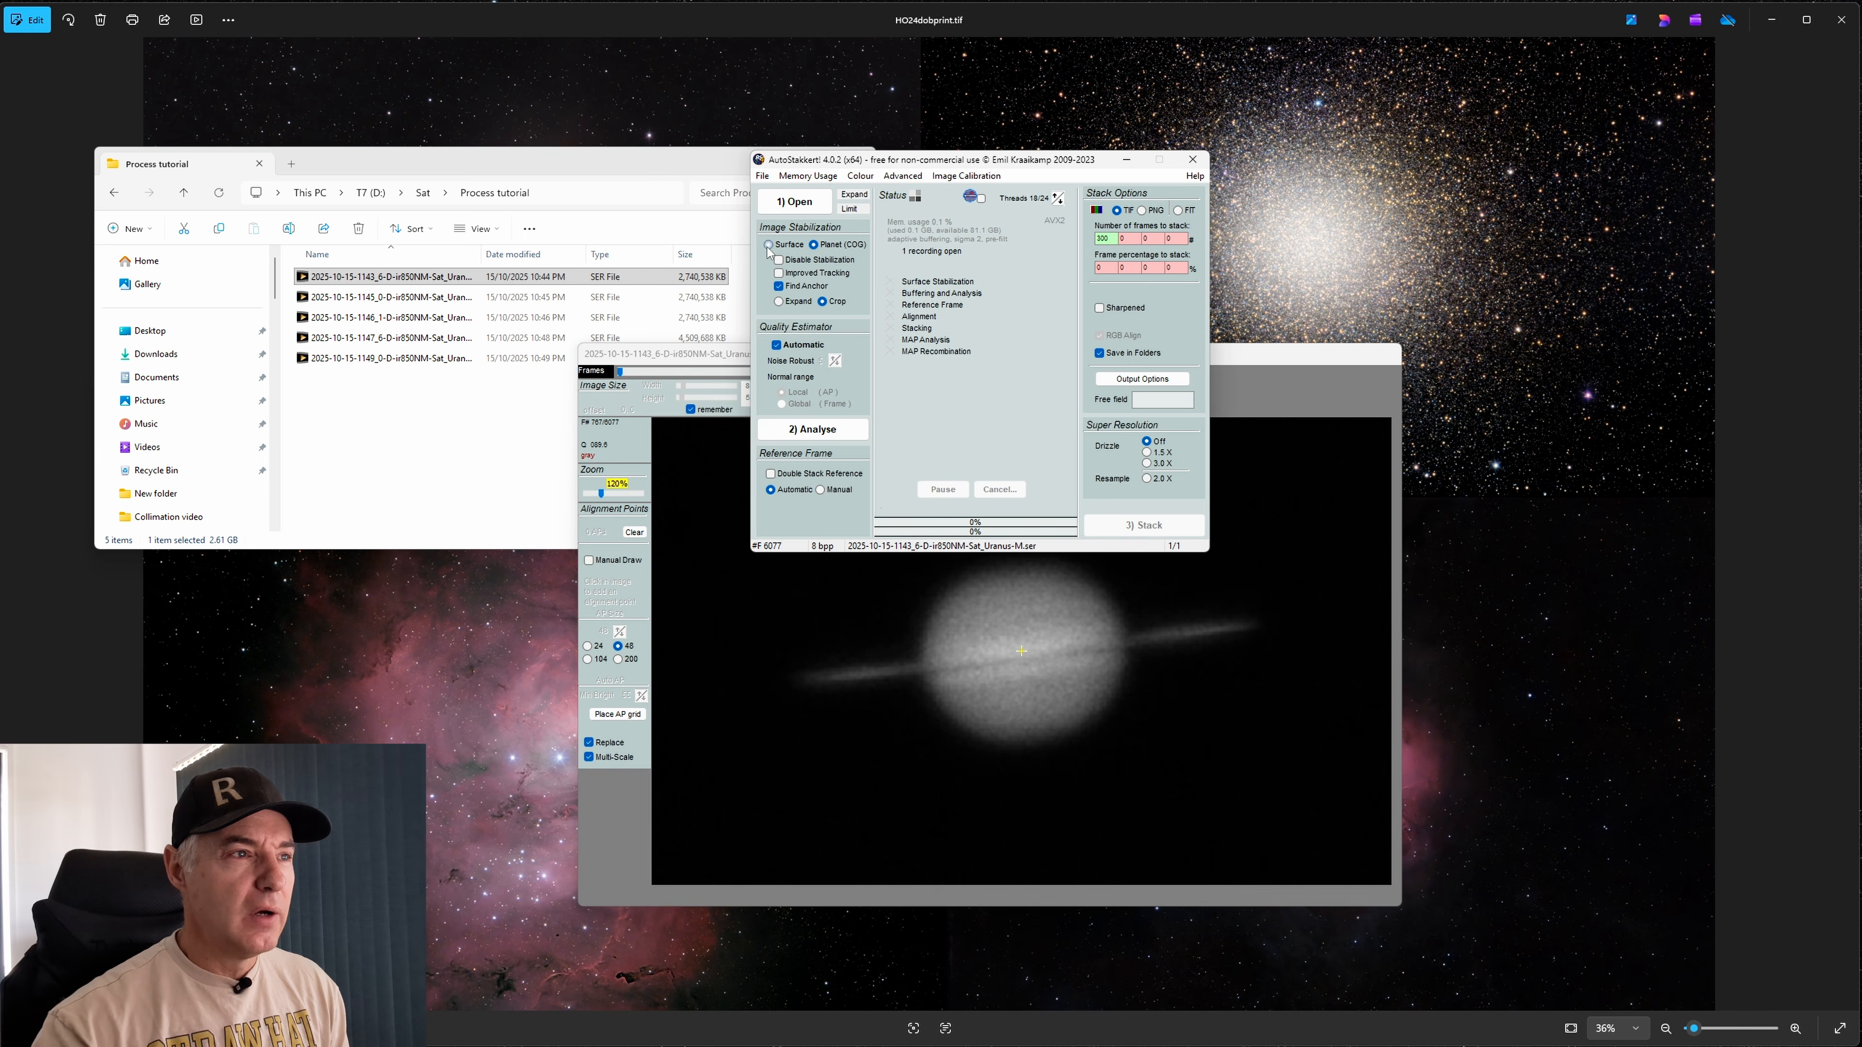
pyautogui.moveTo(708, 360); pyautogui.dragTo(694, 231)
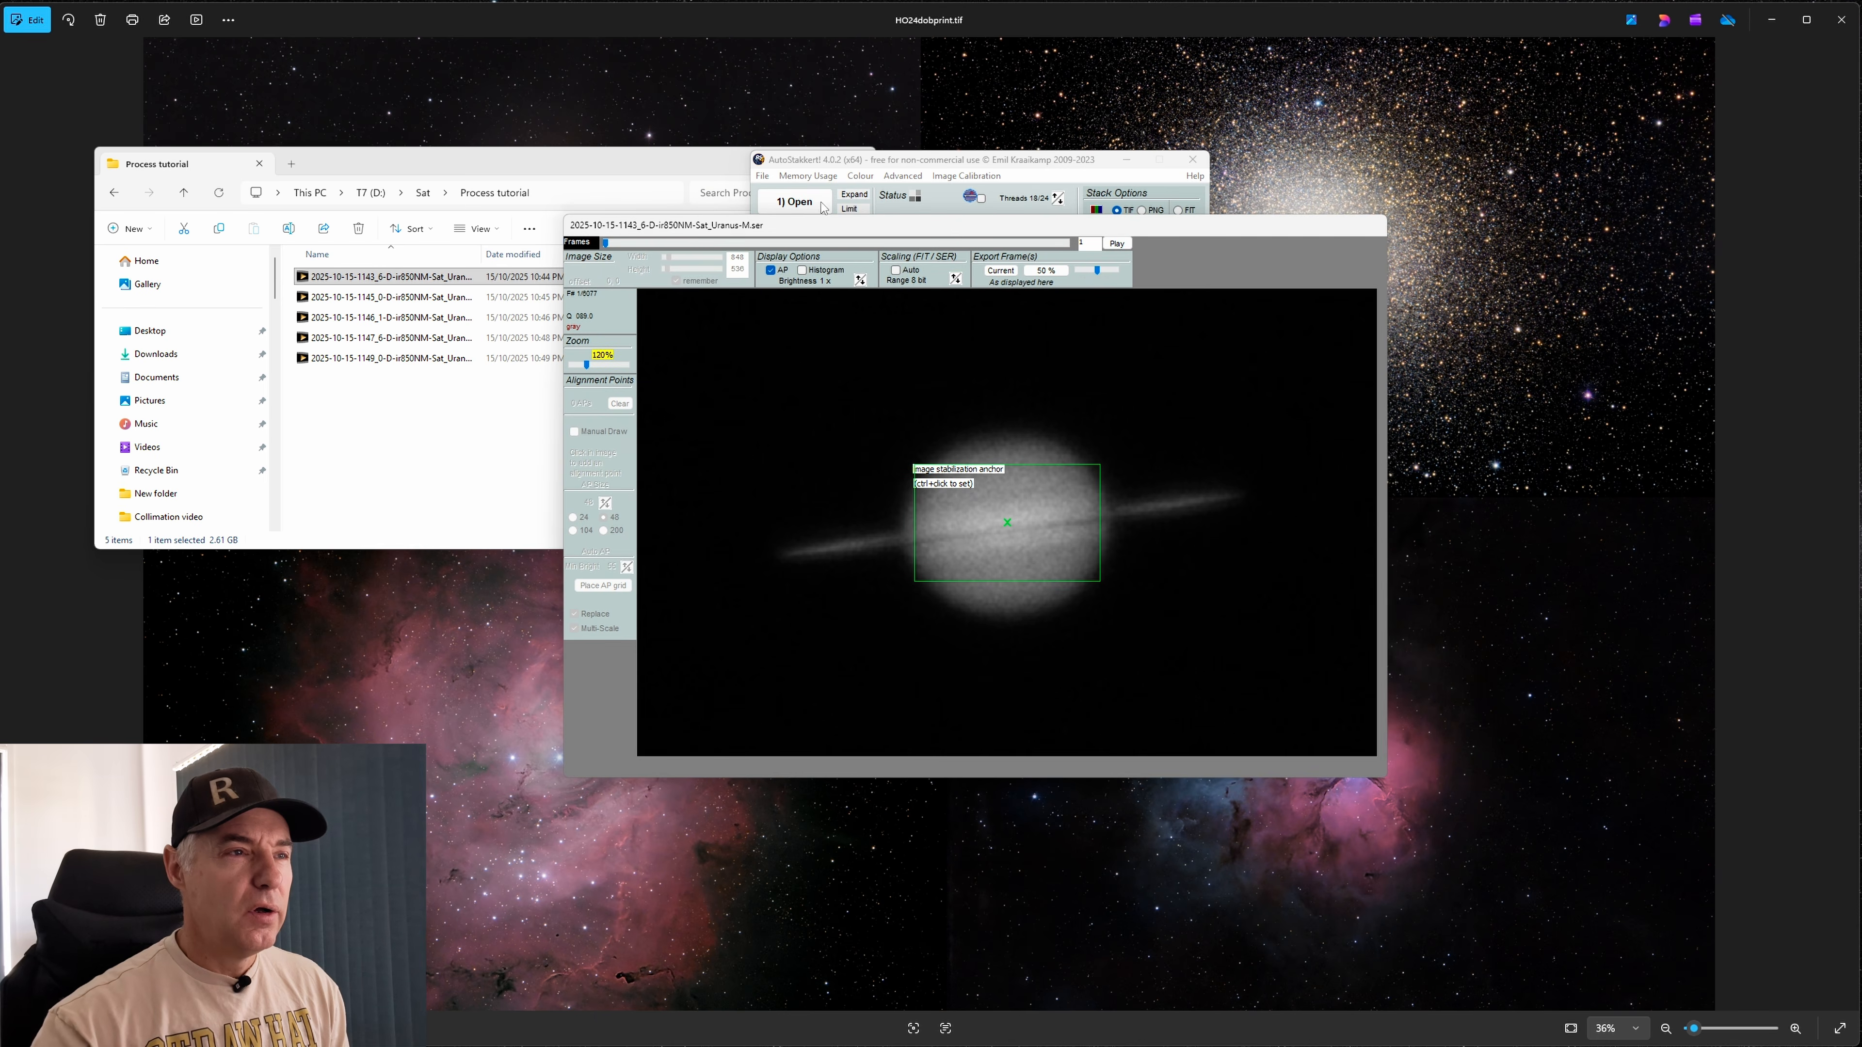
pyautogui.moveTo(961, 161); pyautogui.dragTo(304, 67)
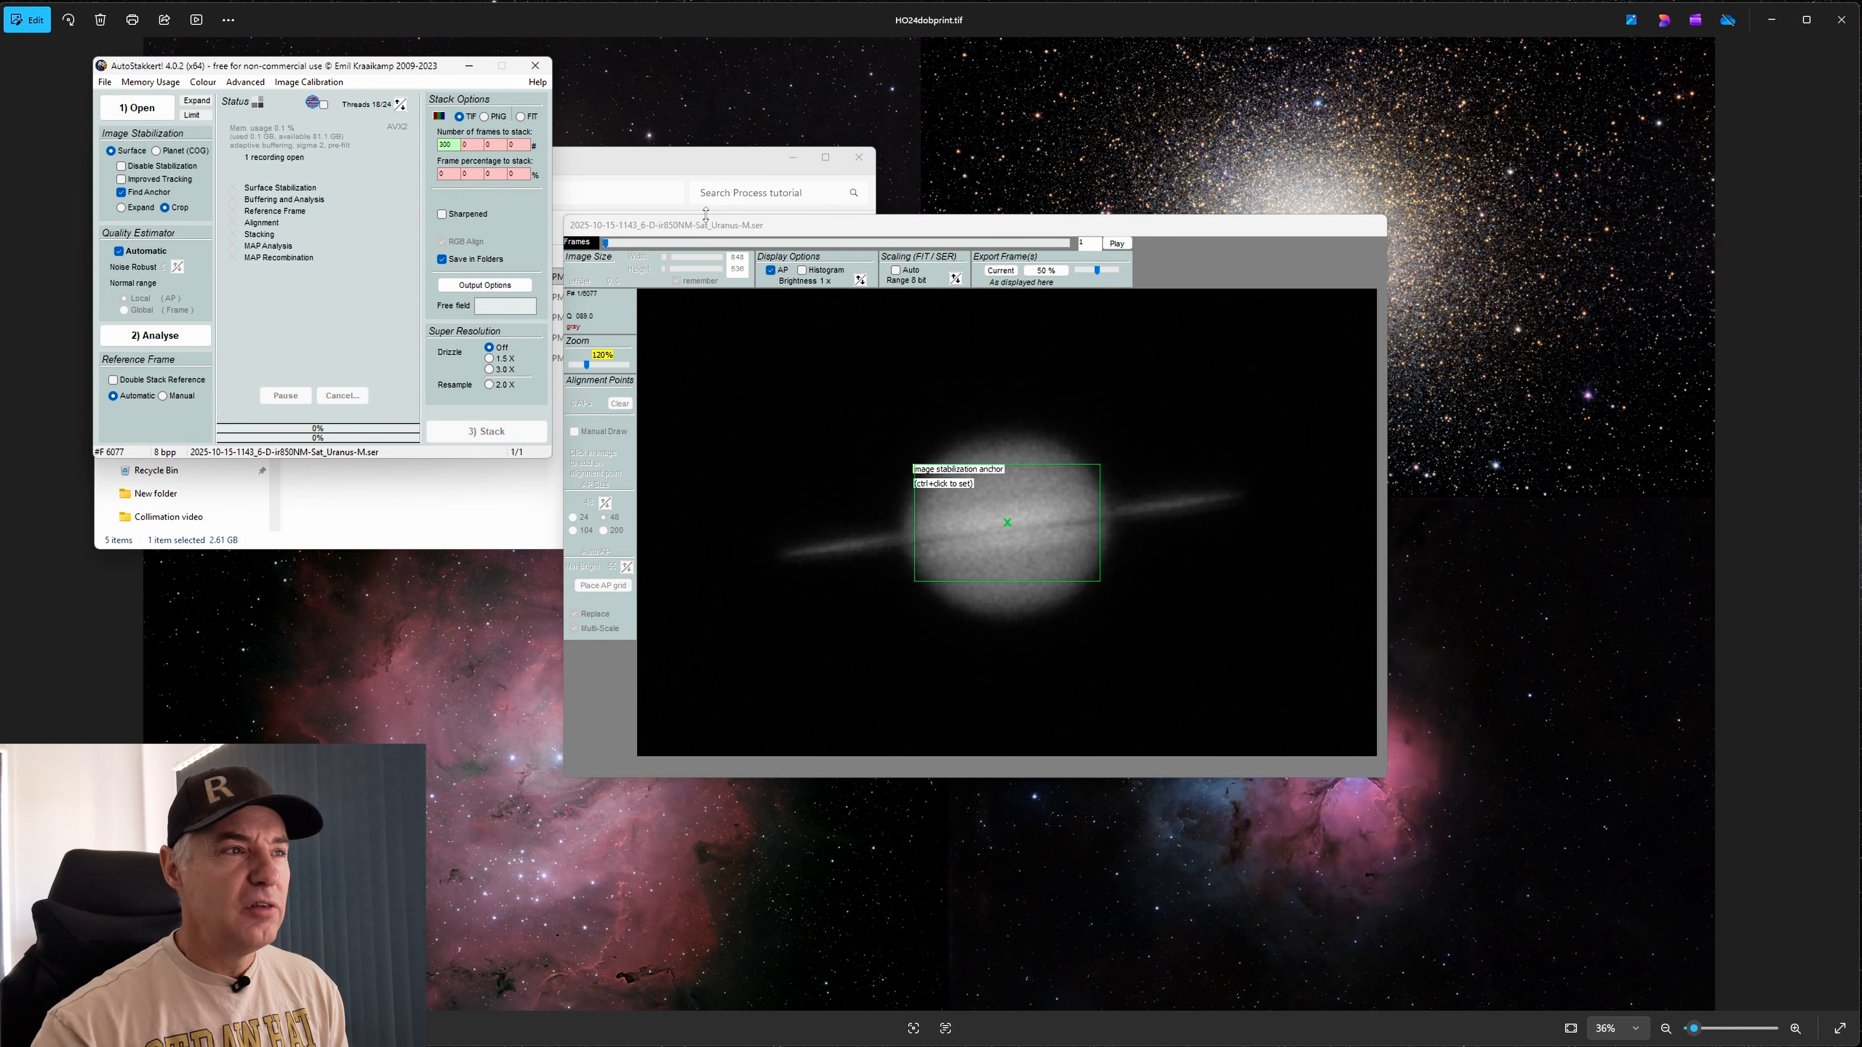
pyautogui.moveTo(705, 223); pyautogui.dragTo(848, 101)
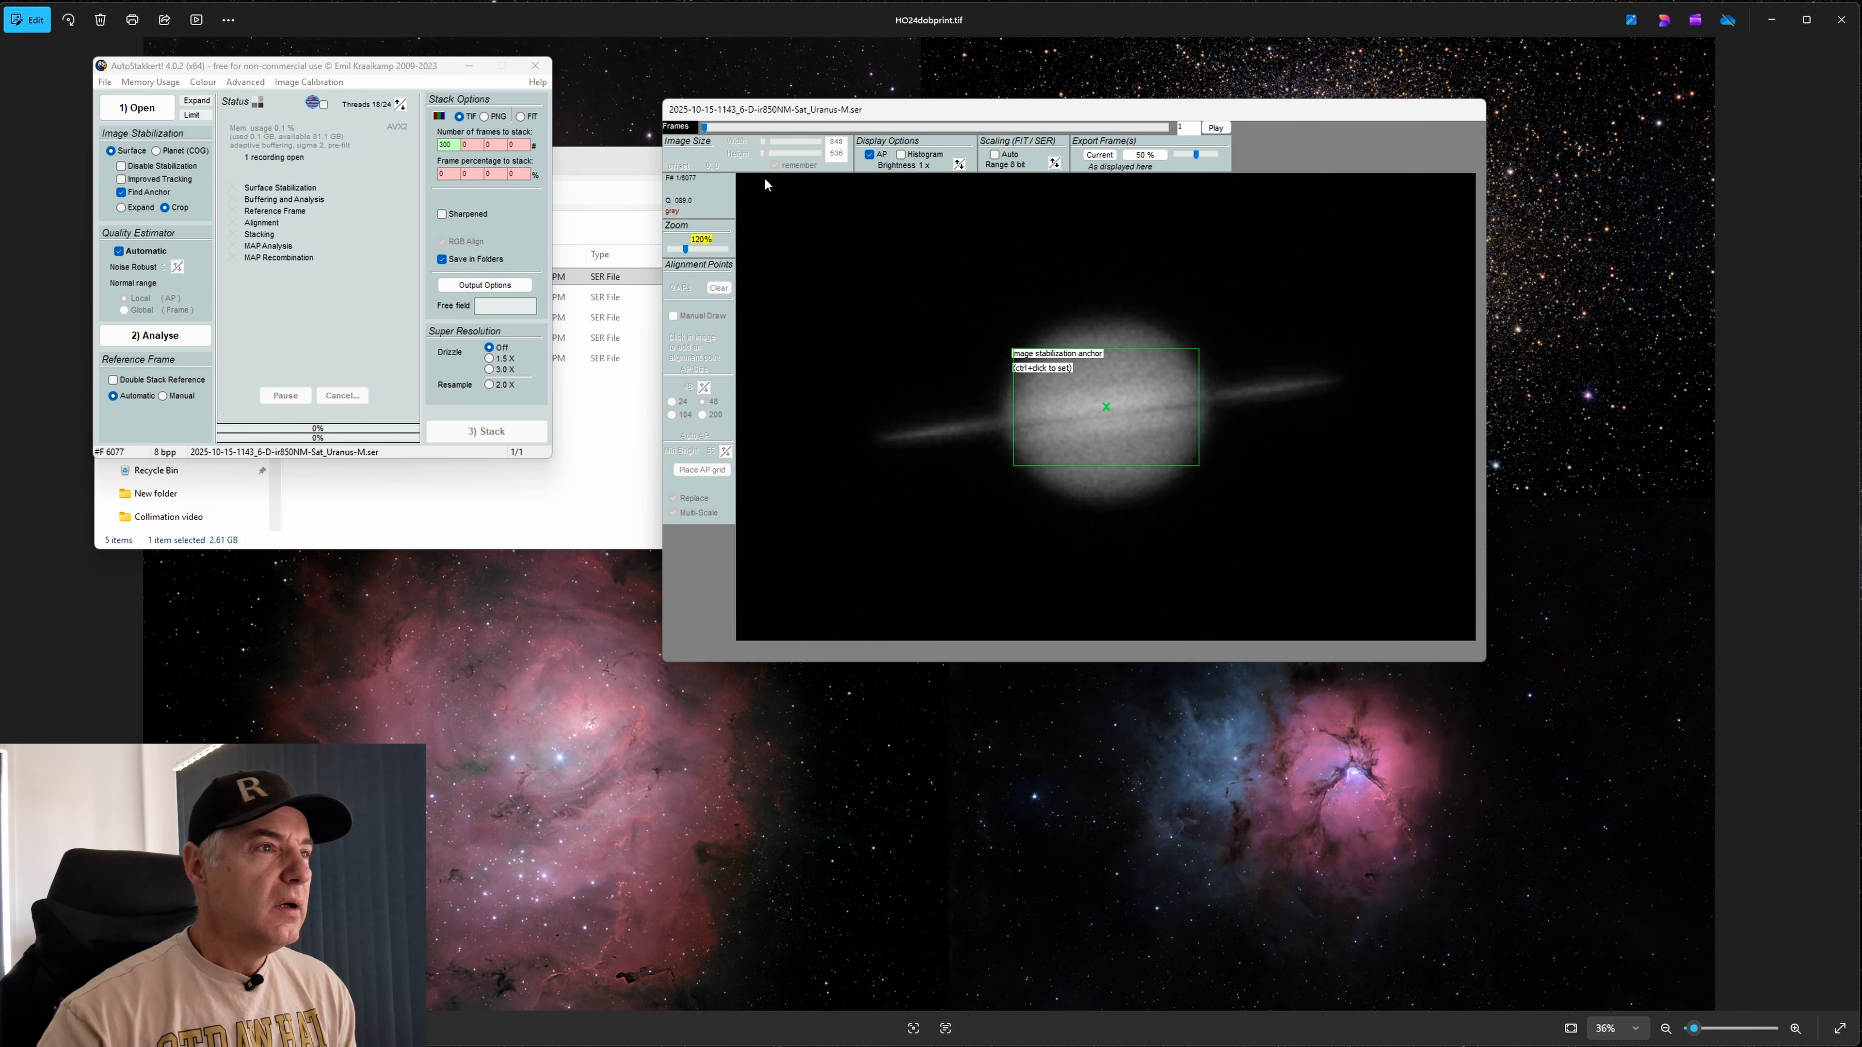
pyautogui.click(1216, 128)
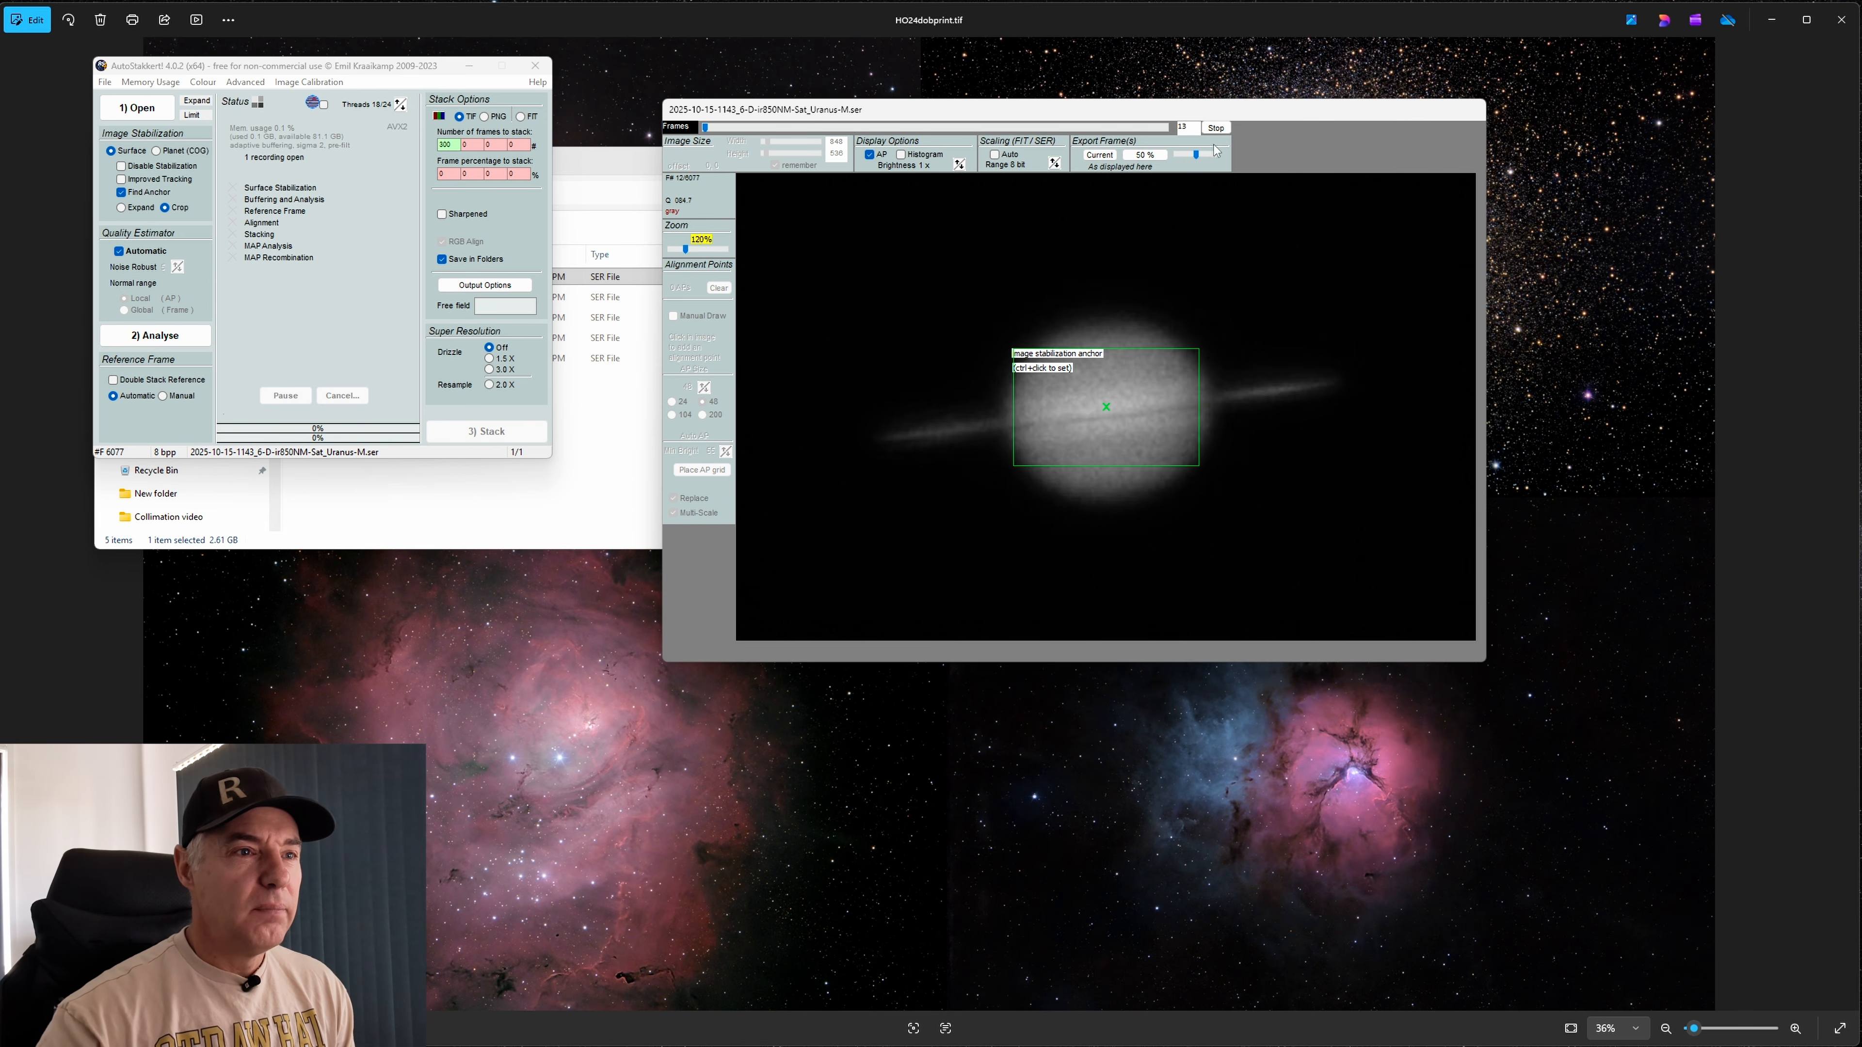
pyautogui.click(871, 156)
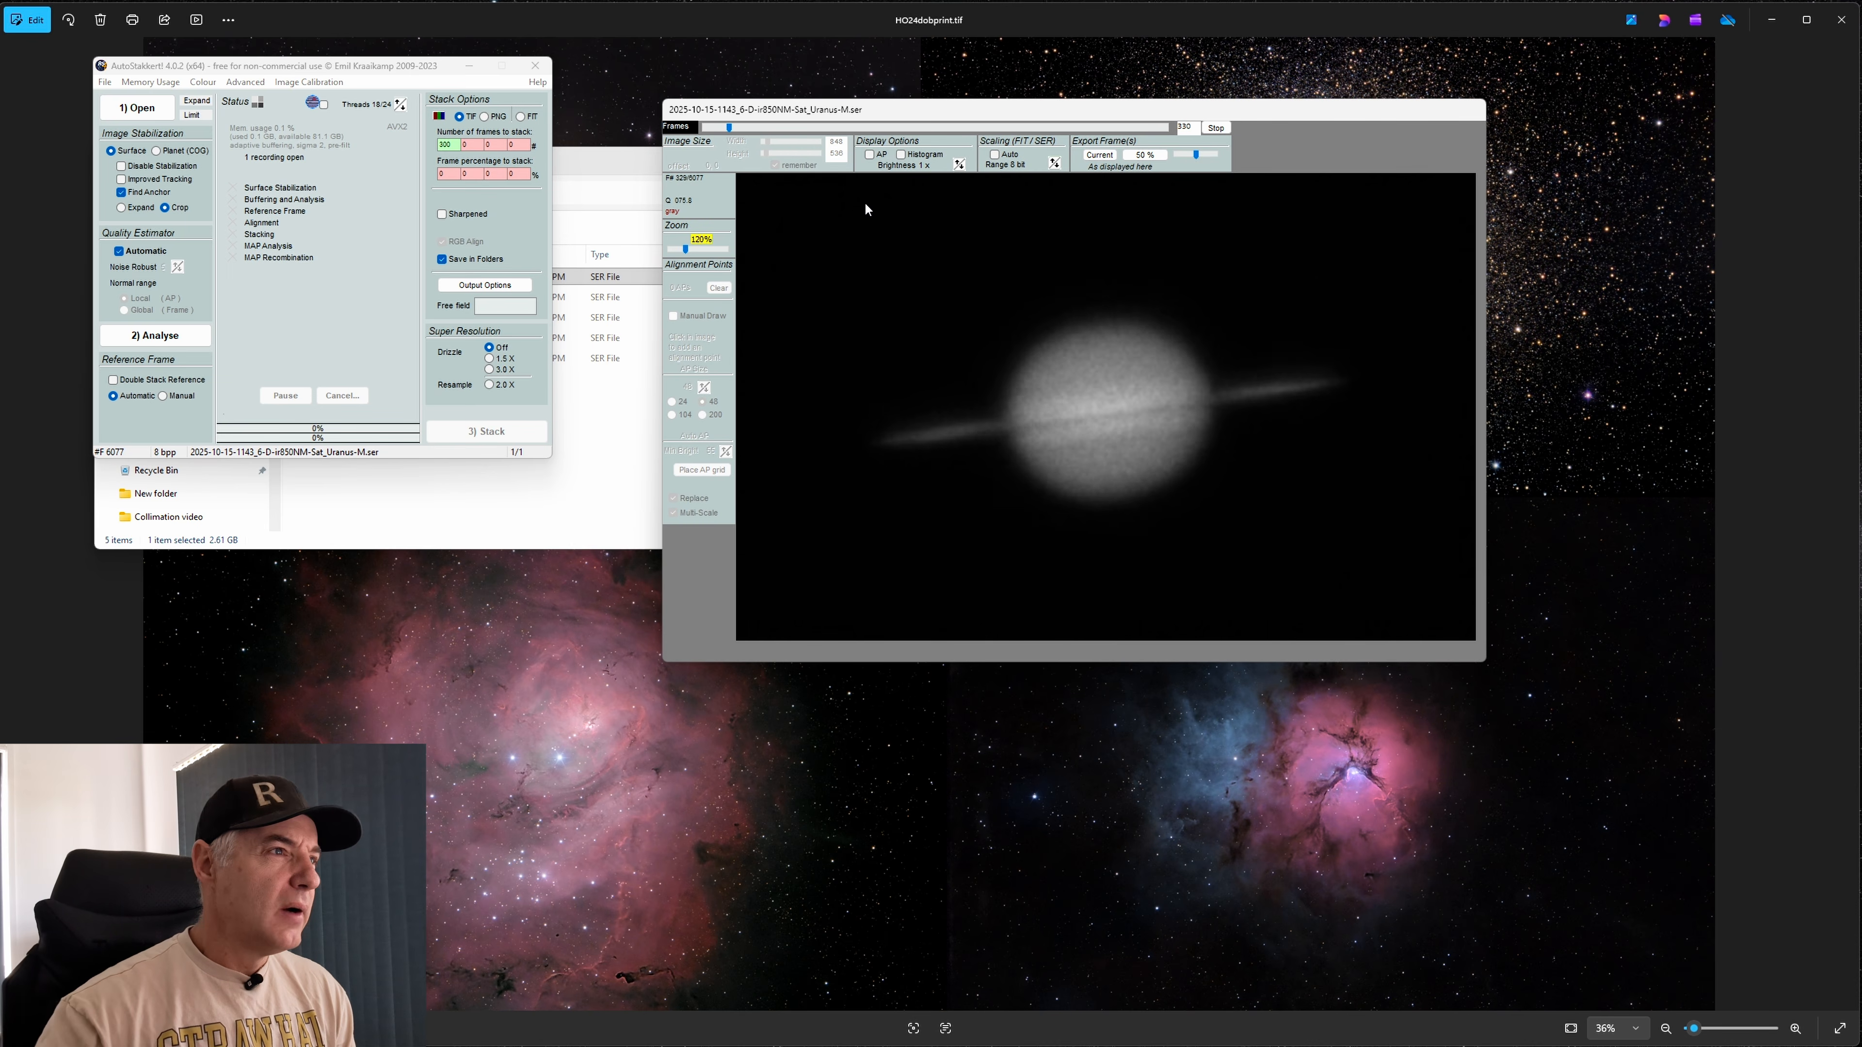
# Switch to File Explorer, open the 151025 folder inside Sat, and enlarge the window to browse its recordings
pyautogui.click(562, 160)
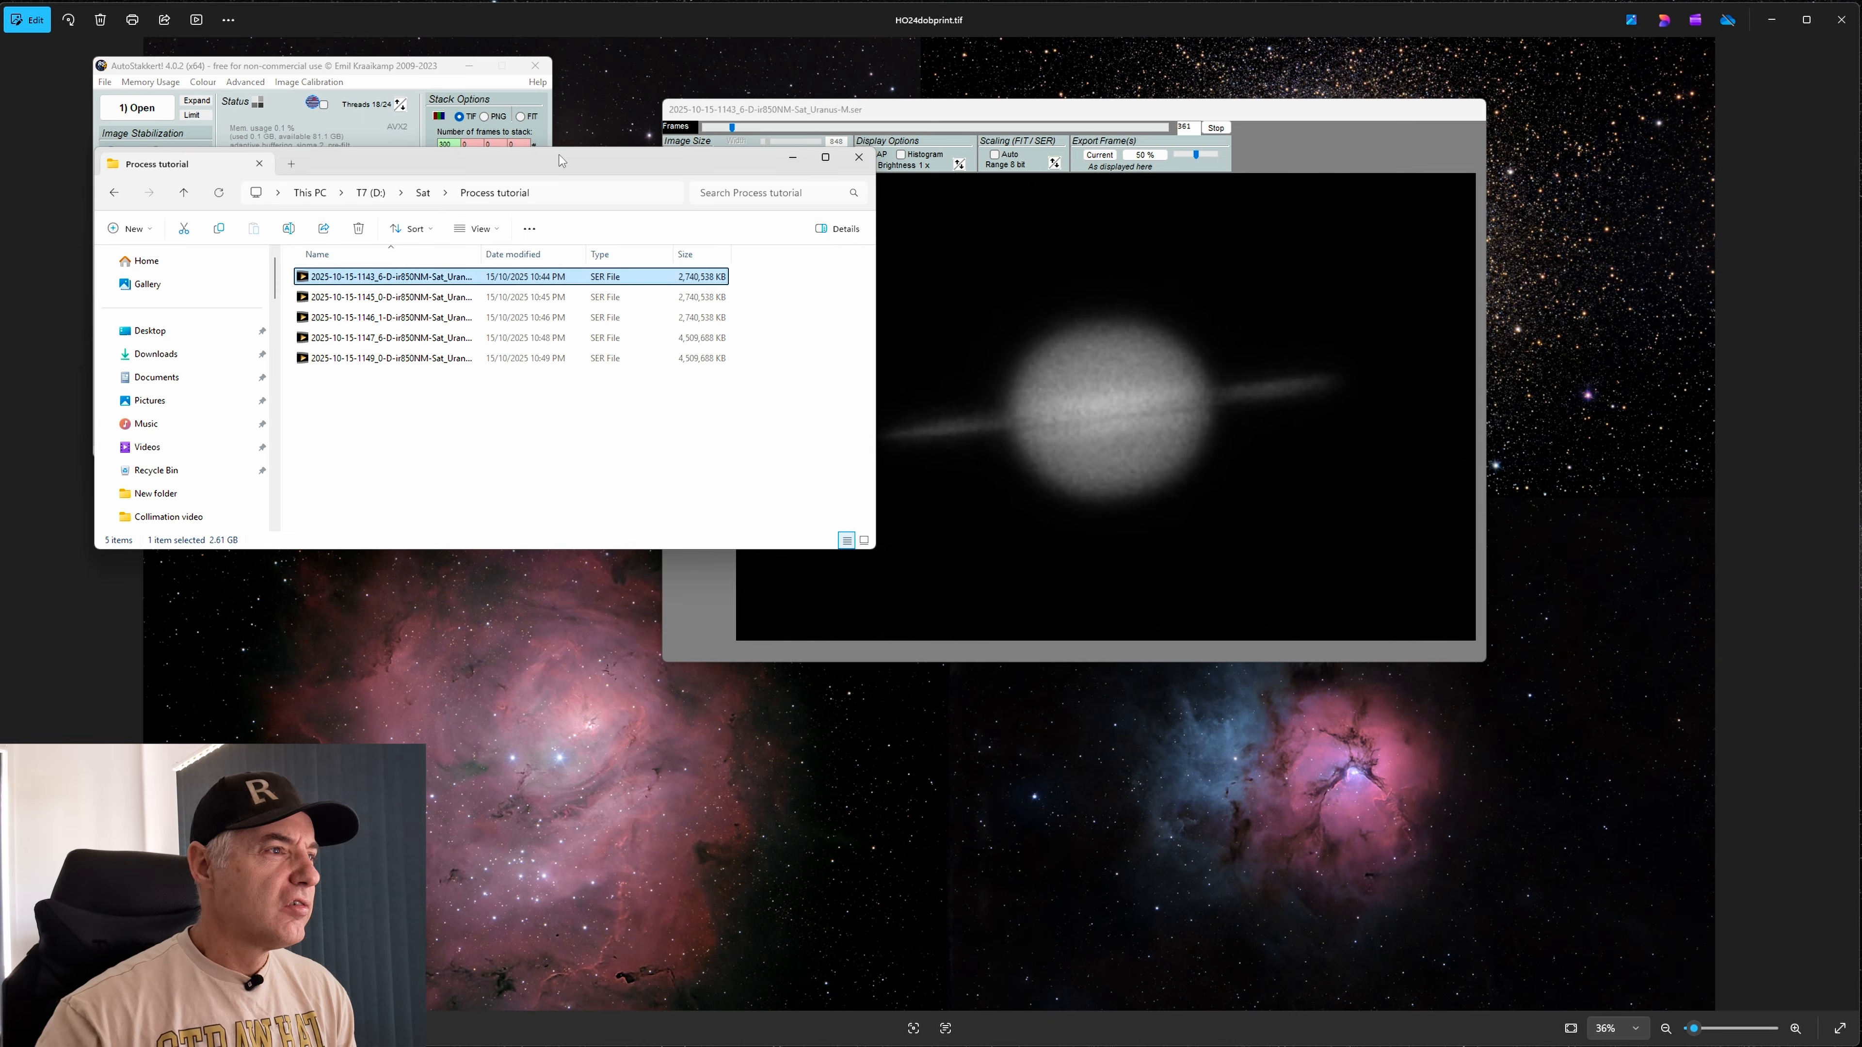
pyautogui.click(115, 193)
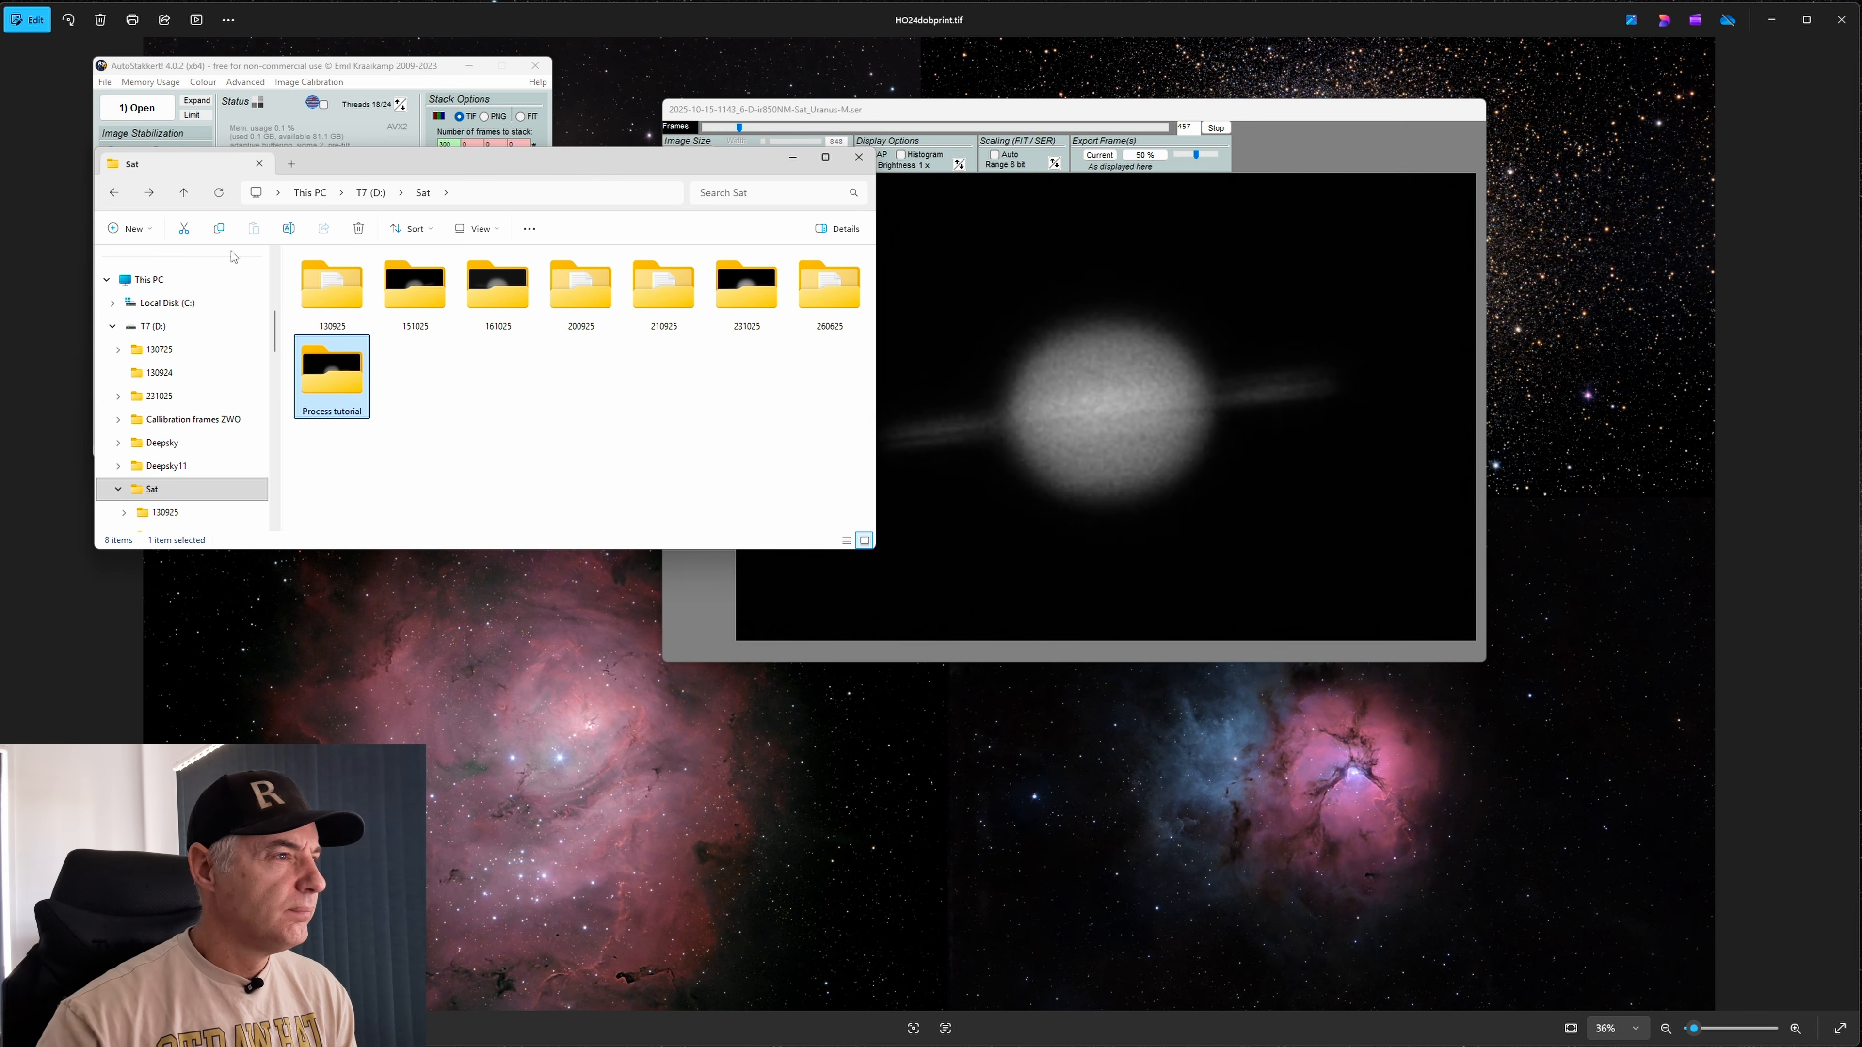
pyautogui.doubleClick(433, 293)
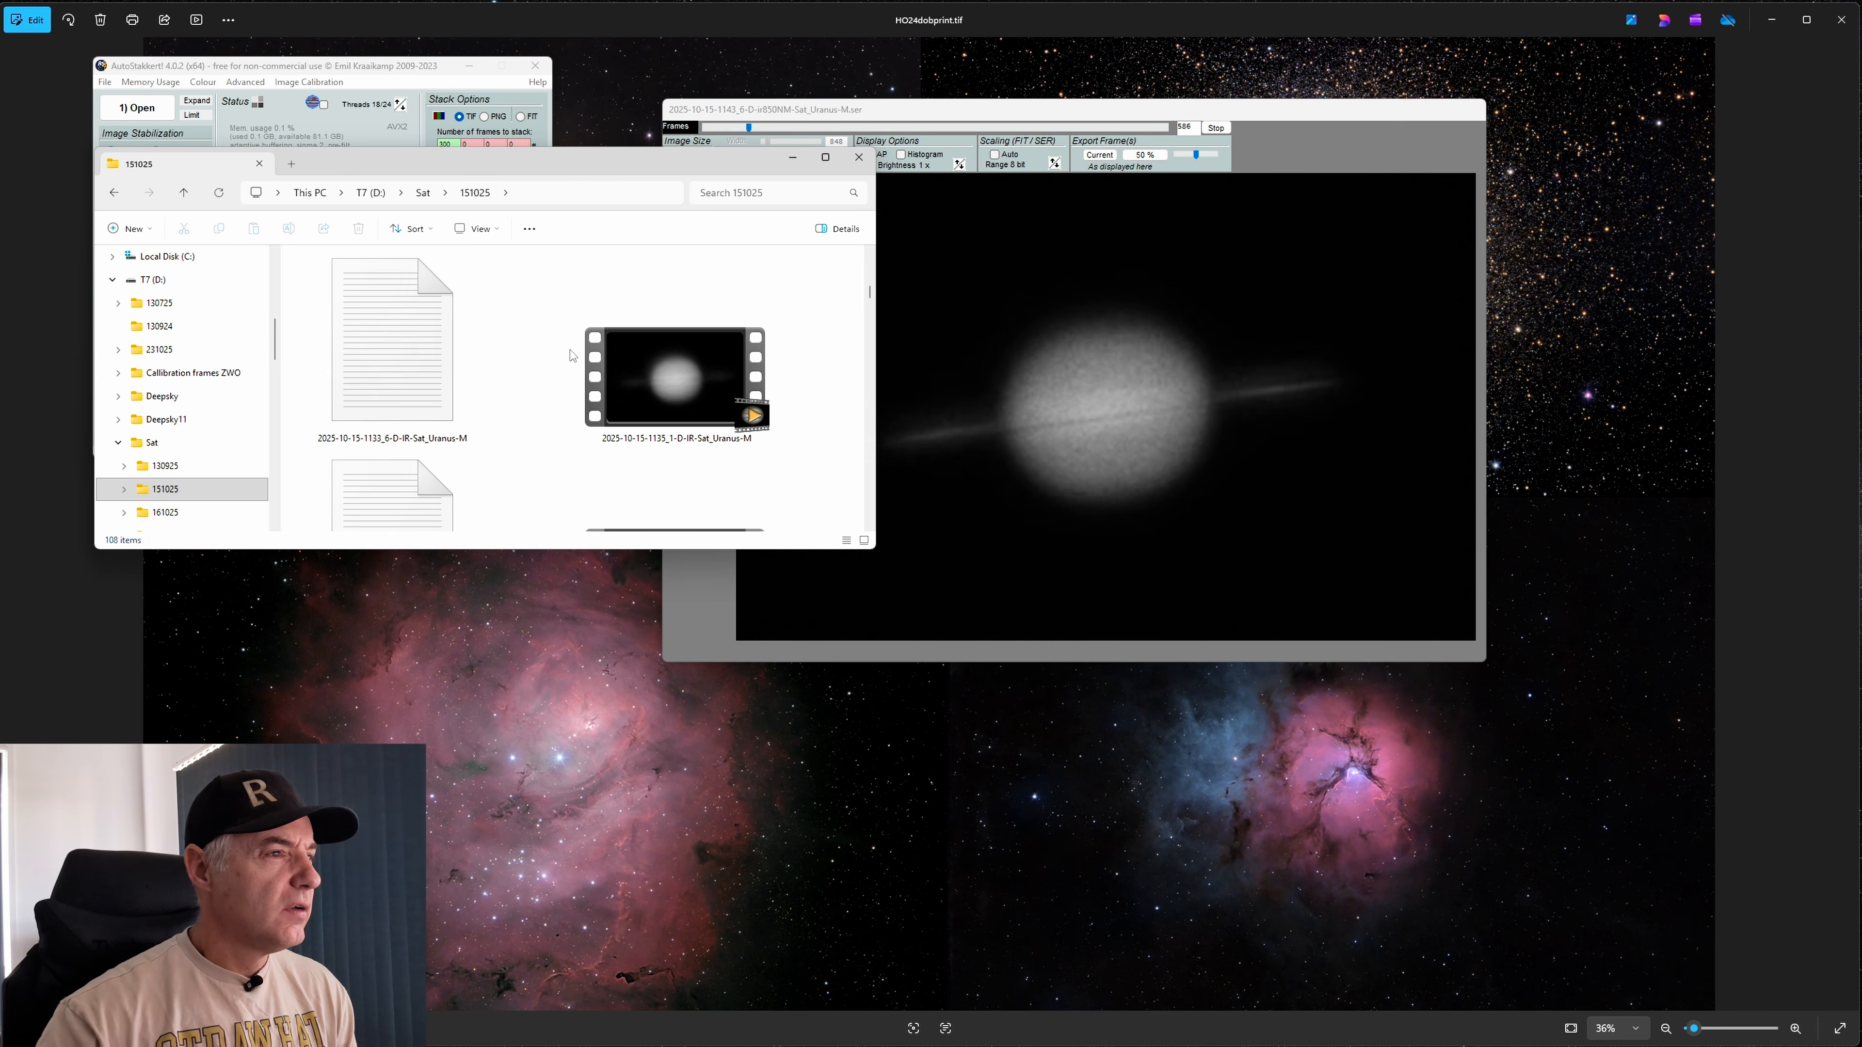
pyautogui.scroll(-2, 573, 355)
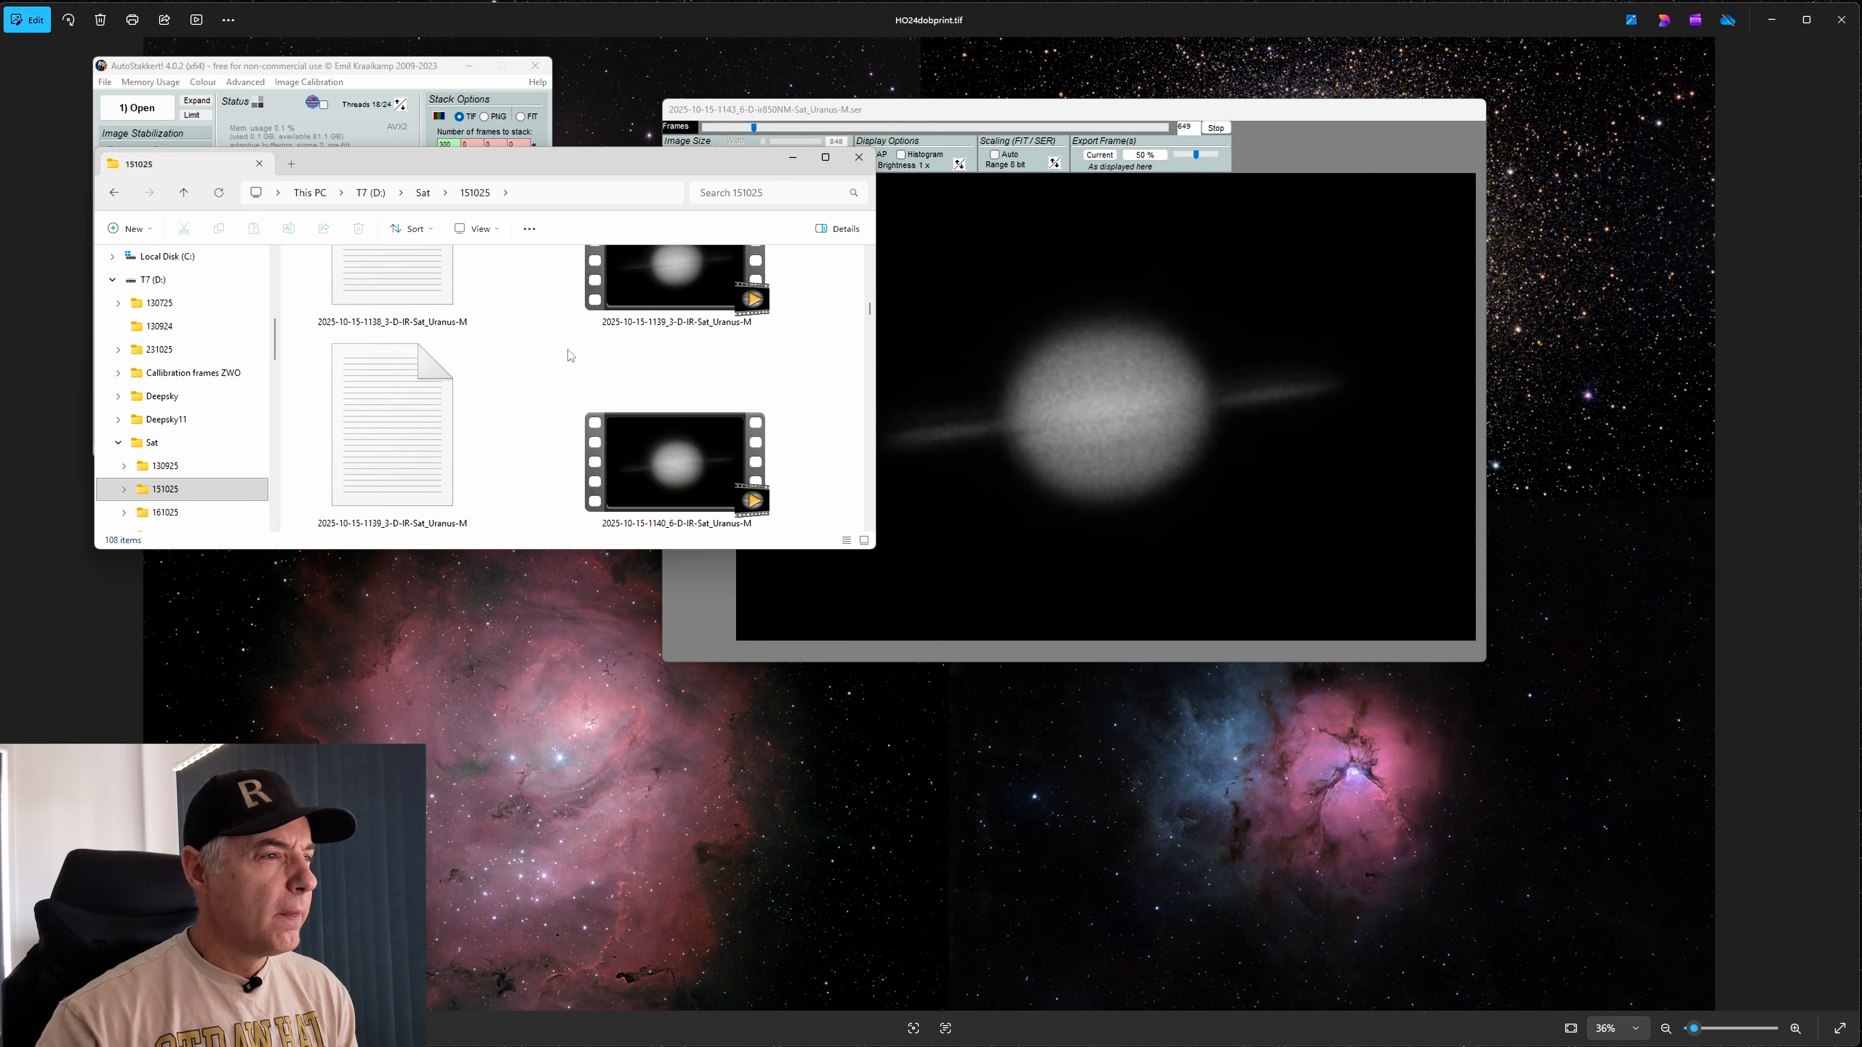
pyautogui.scroll(-1, 571, 356)
pyautogui.moveTo(521, 549); pyautogui.dragTo(521, 930)
pyautogui.scroll(-3, 489, 493)
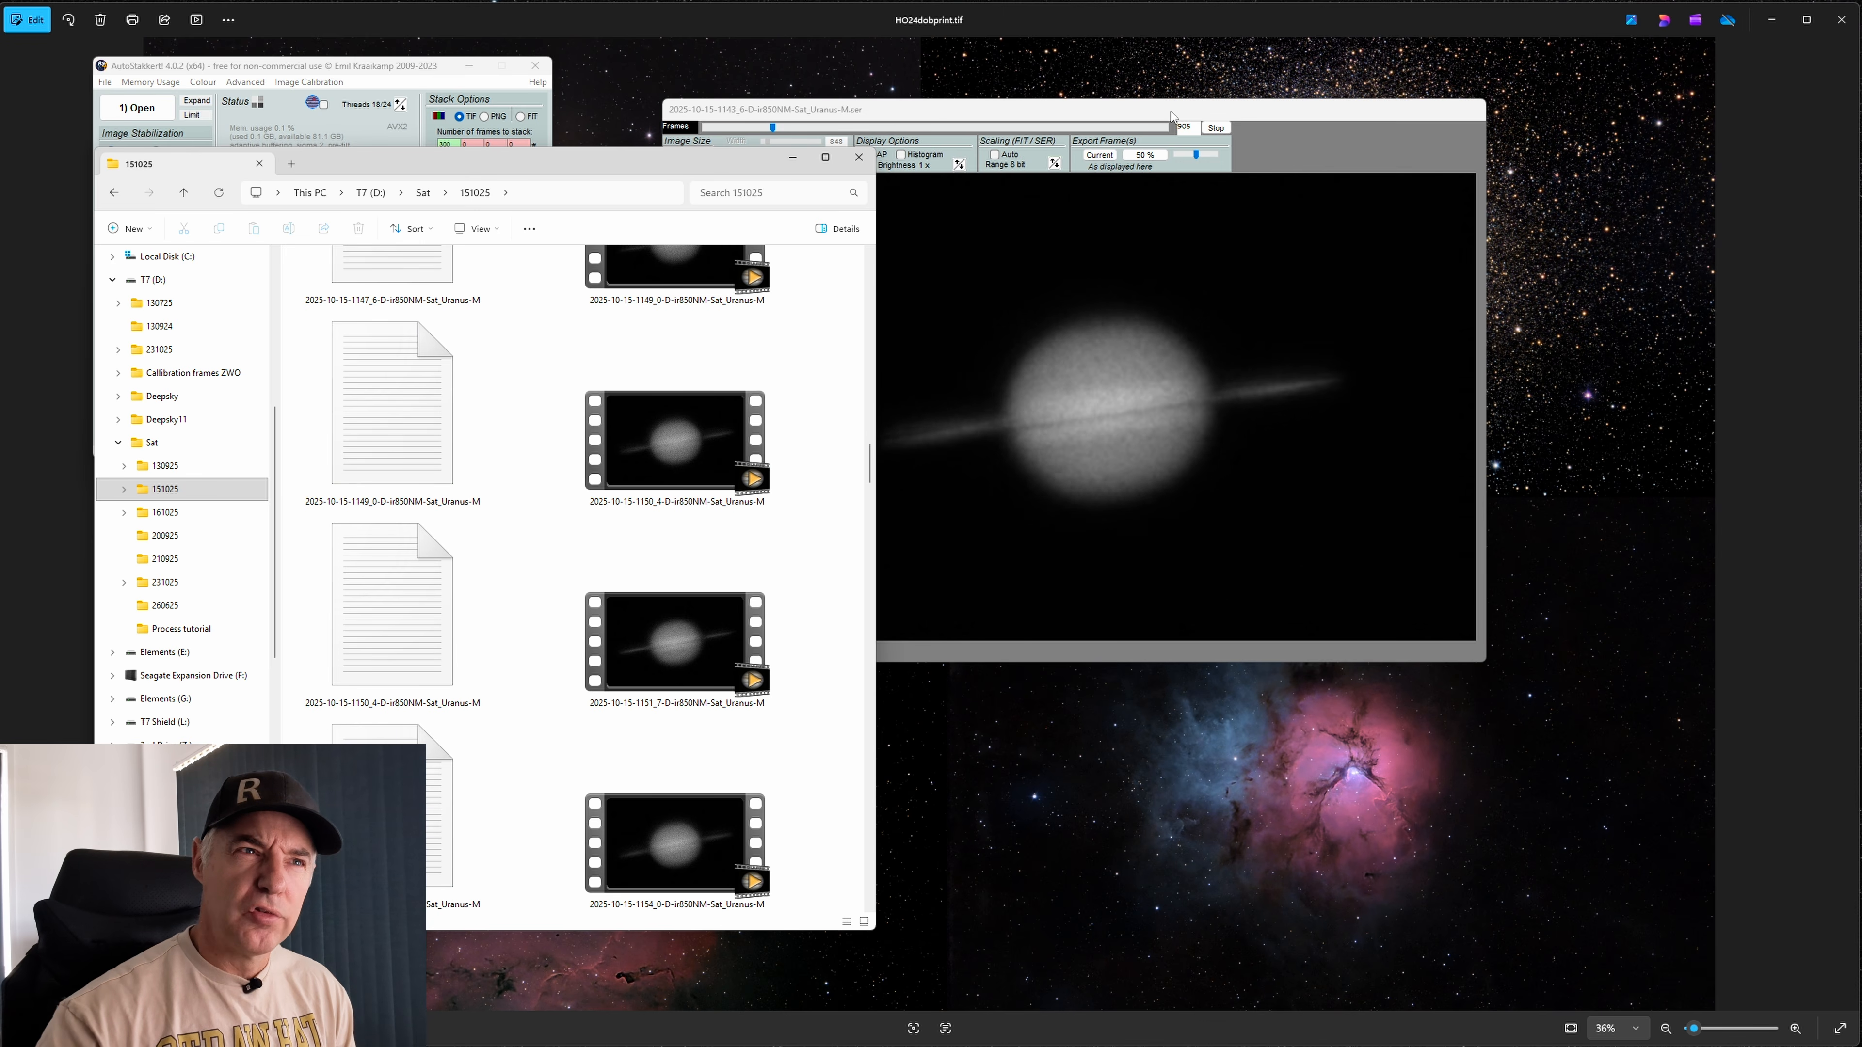
pyautogui.moveTo(1171, 115); pyautogui.dragTo(1385, 73)
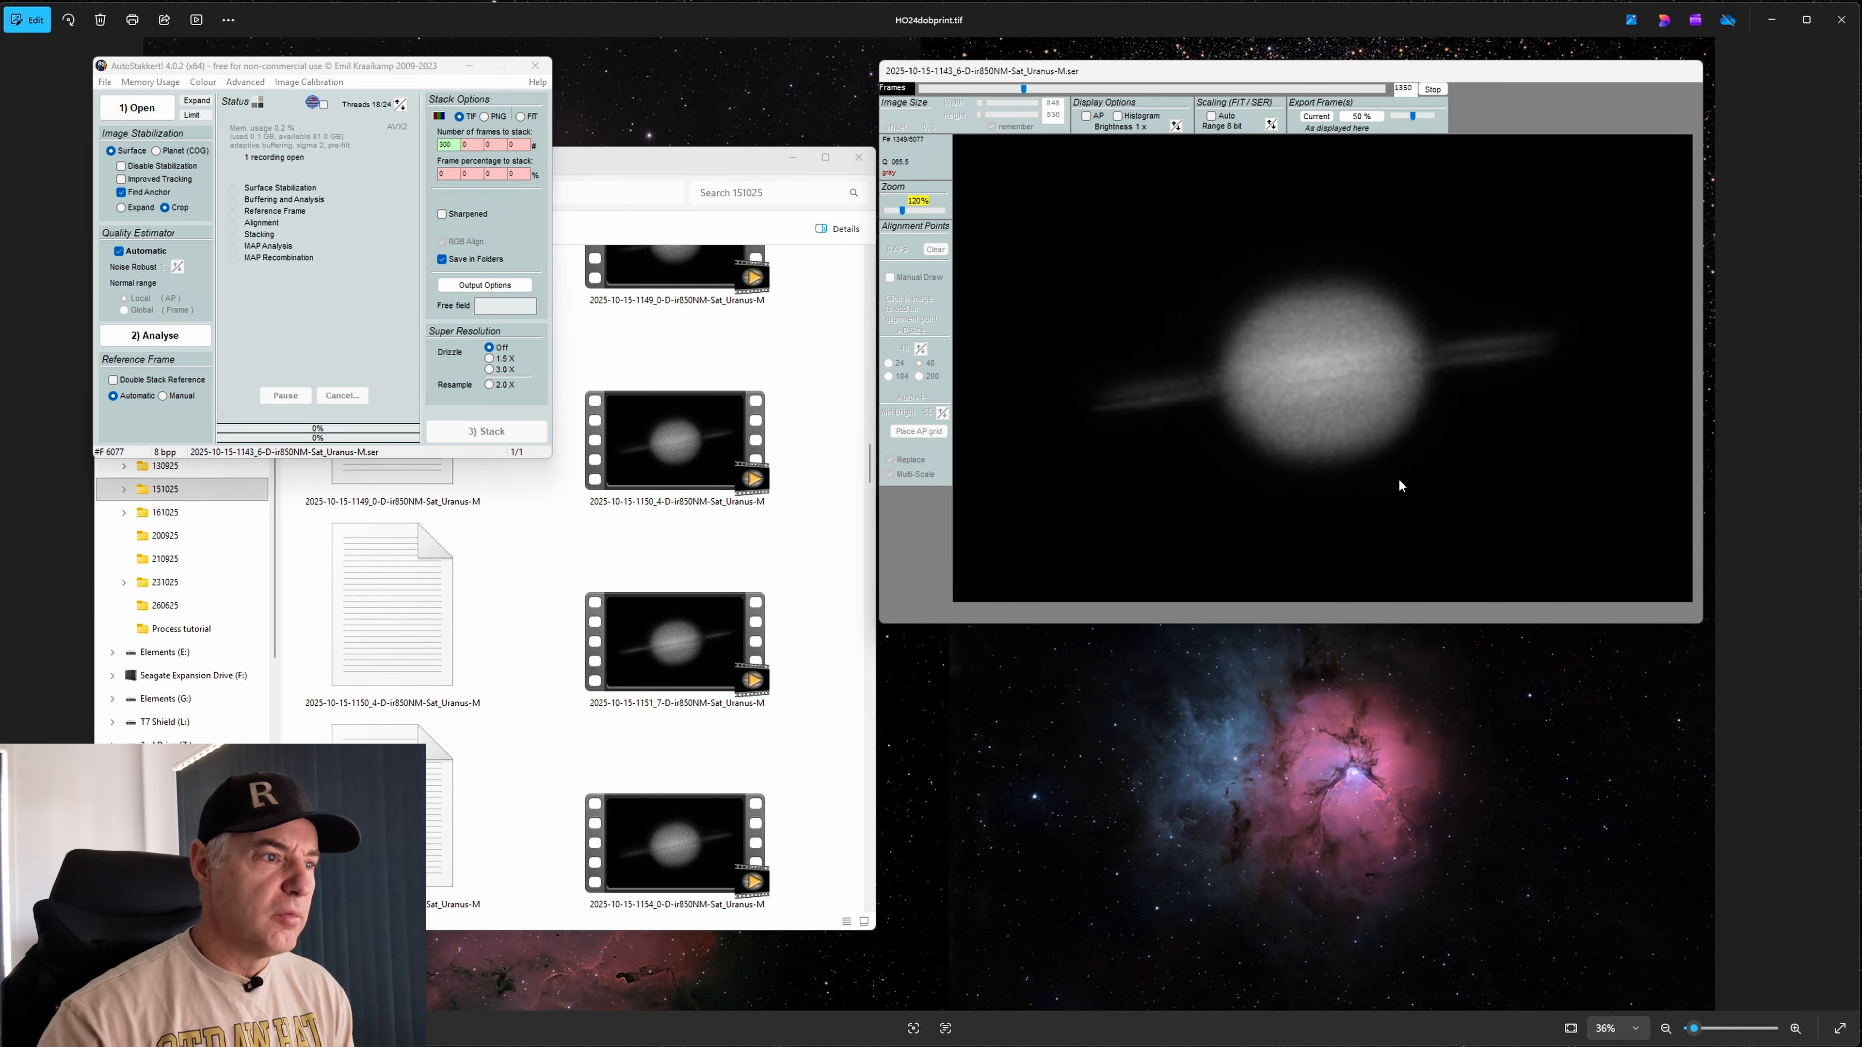
pyautogui.scroll(-5, 752, 515)
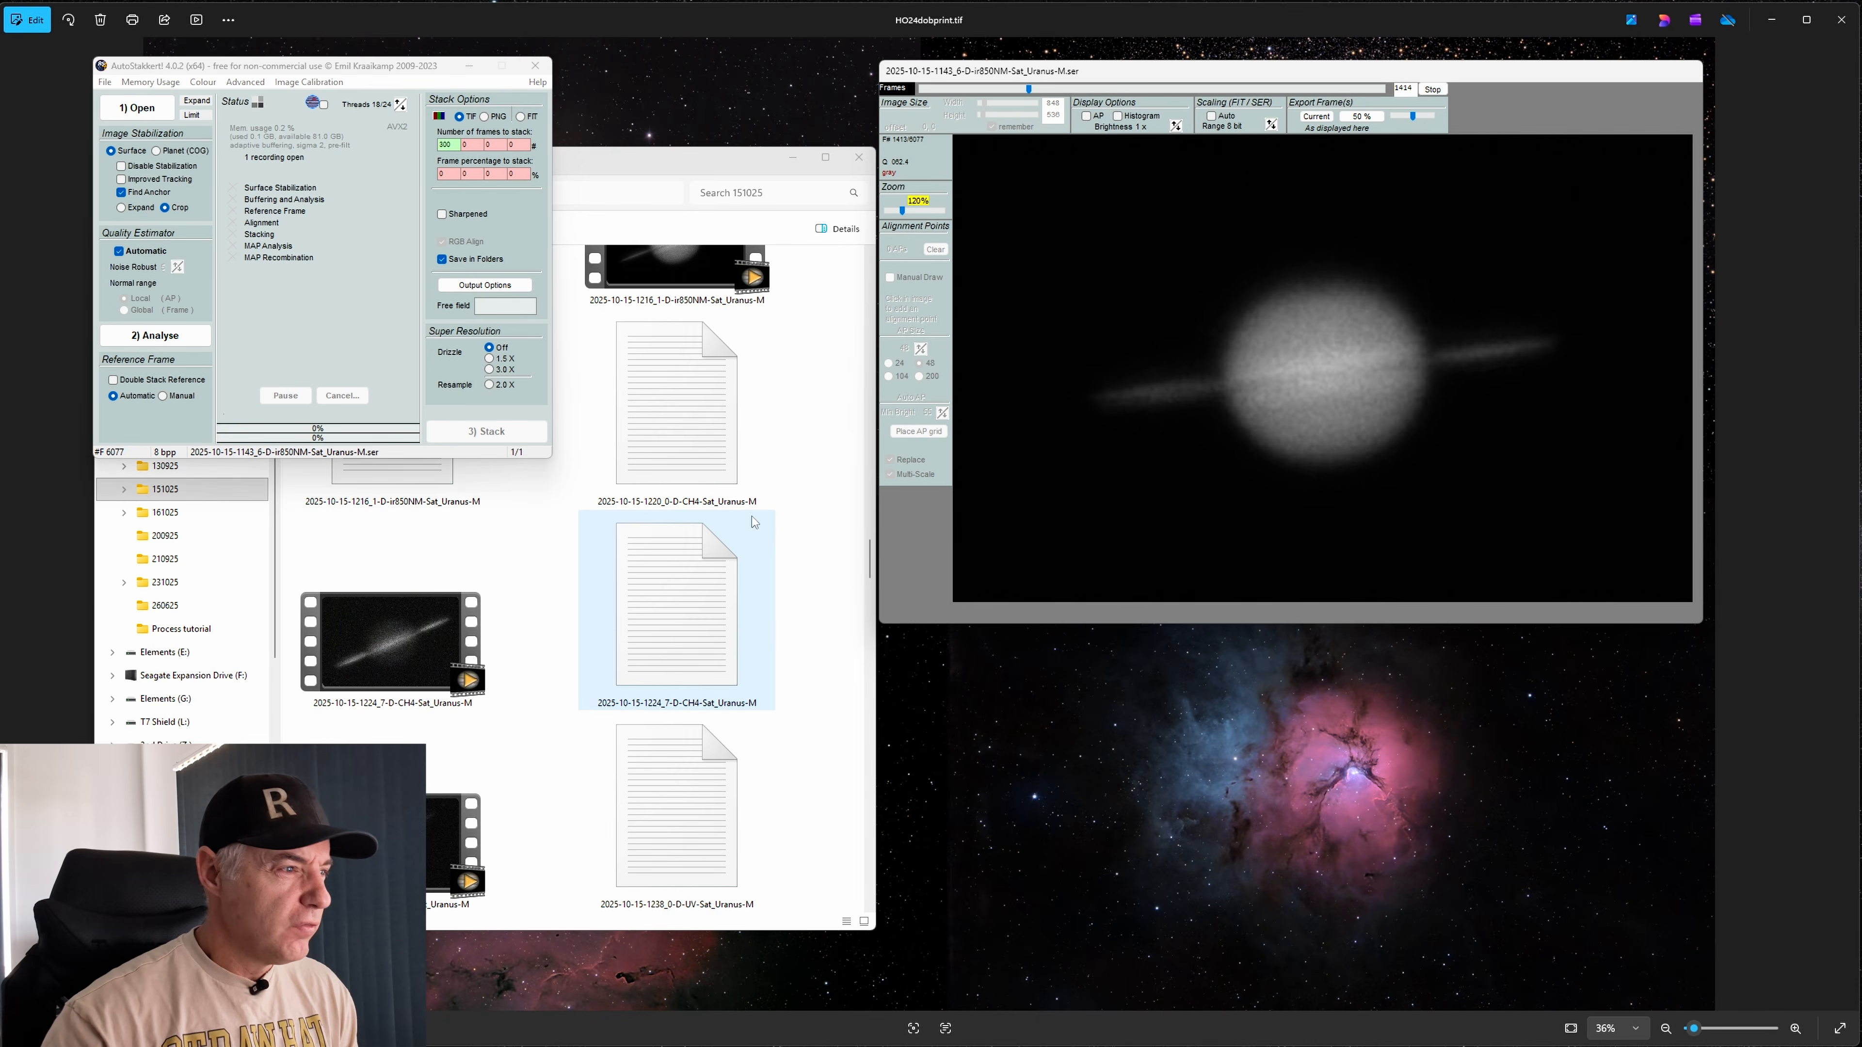
pyautogui.scroll(-5, 753, 515)
pyautogui.moveTo(392, 631); pyautogui.dragTo(1097, 300)
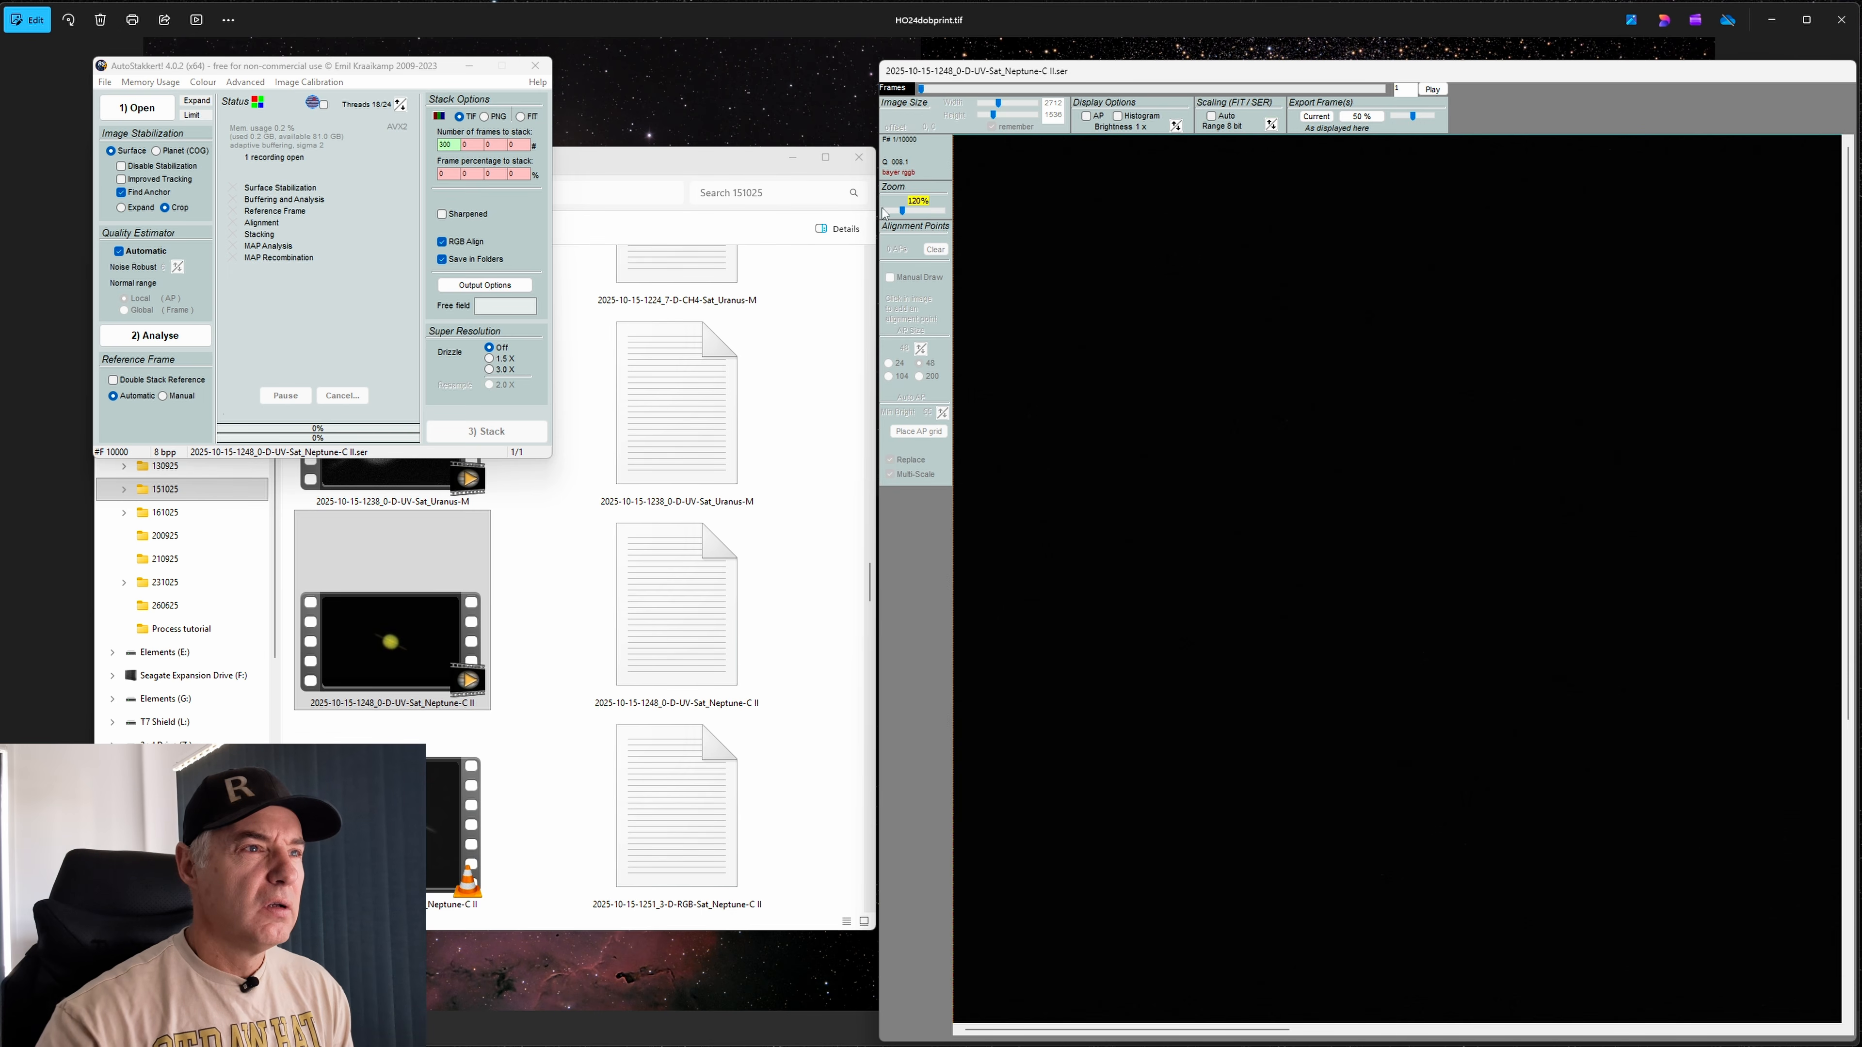
pyautogui.moveTo(902, 218); pyautogui.dragTo(893, 216)
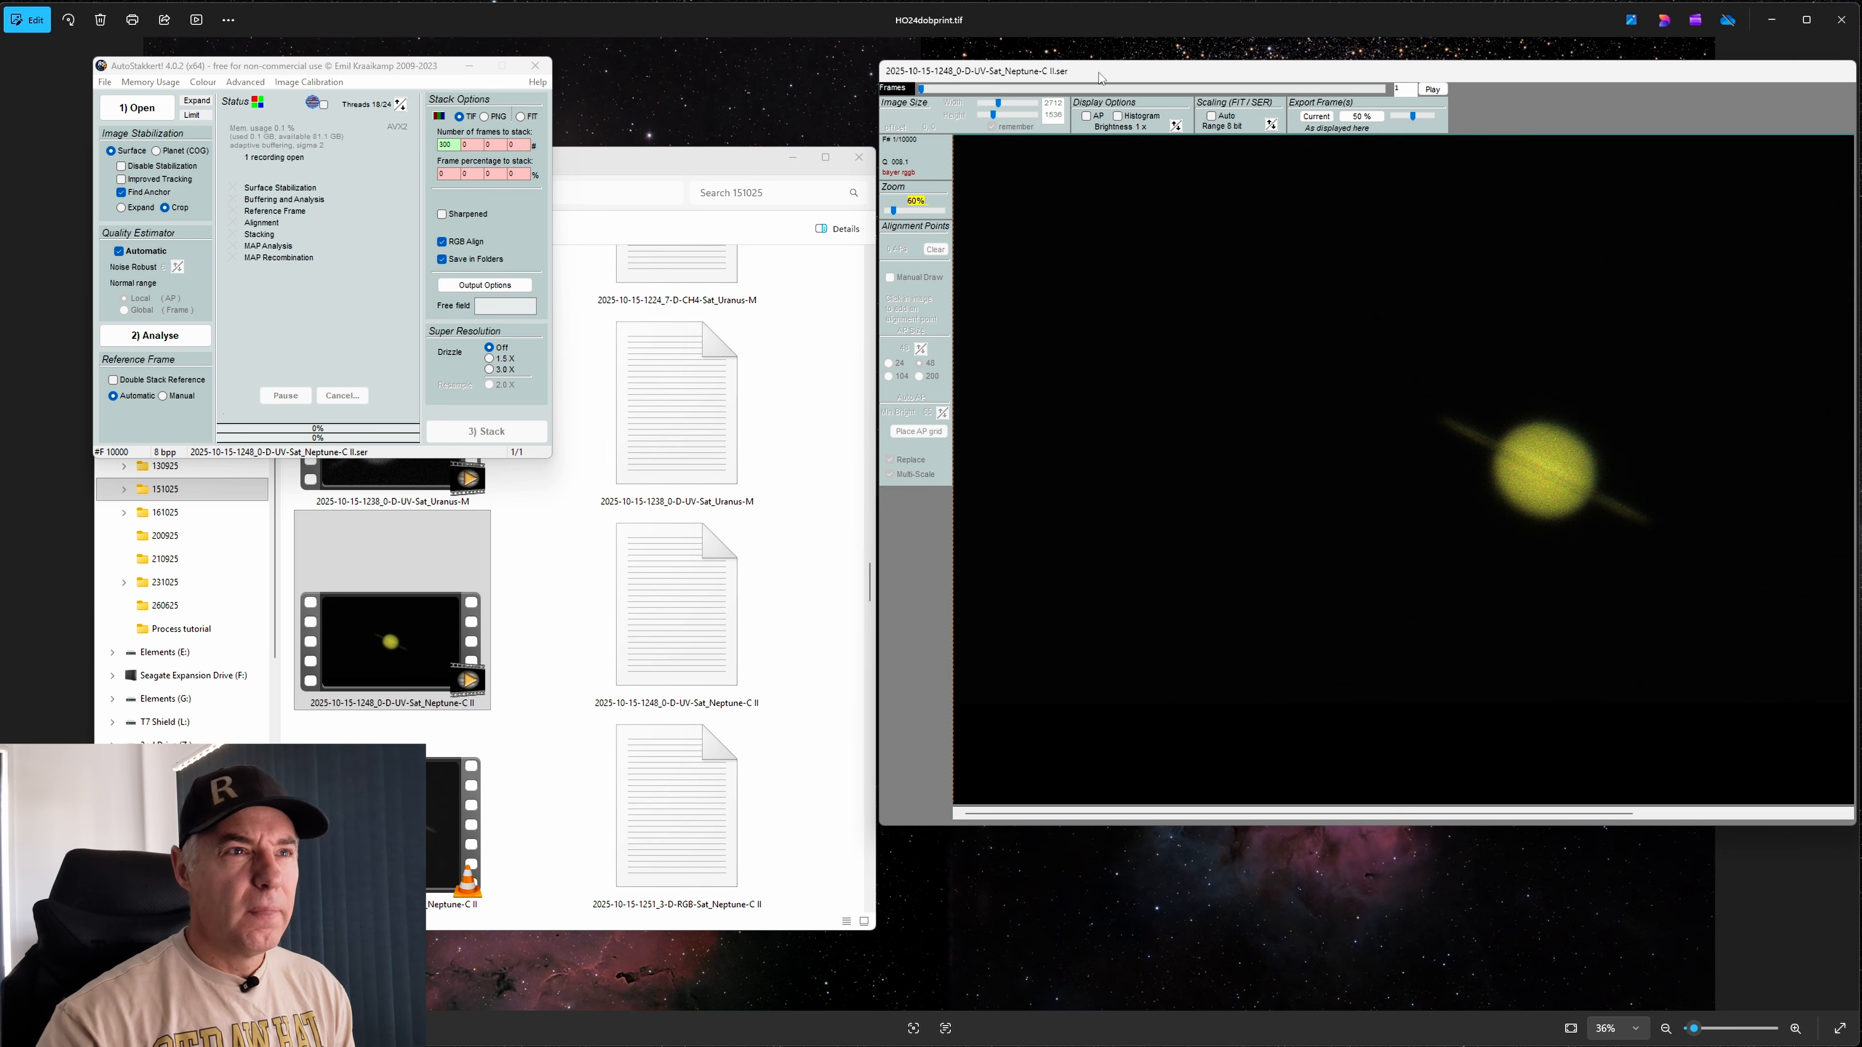
# Compare Planet (COG) stabilization with Surface stabilization while the colour Saturn recording plays
pyautogui.moveTo(1099, 75); pyautogui.dragTo(801, 55)
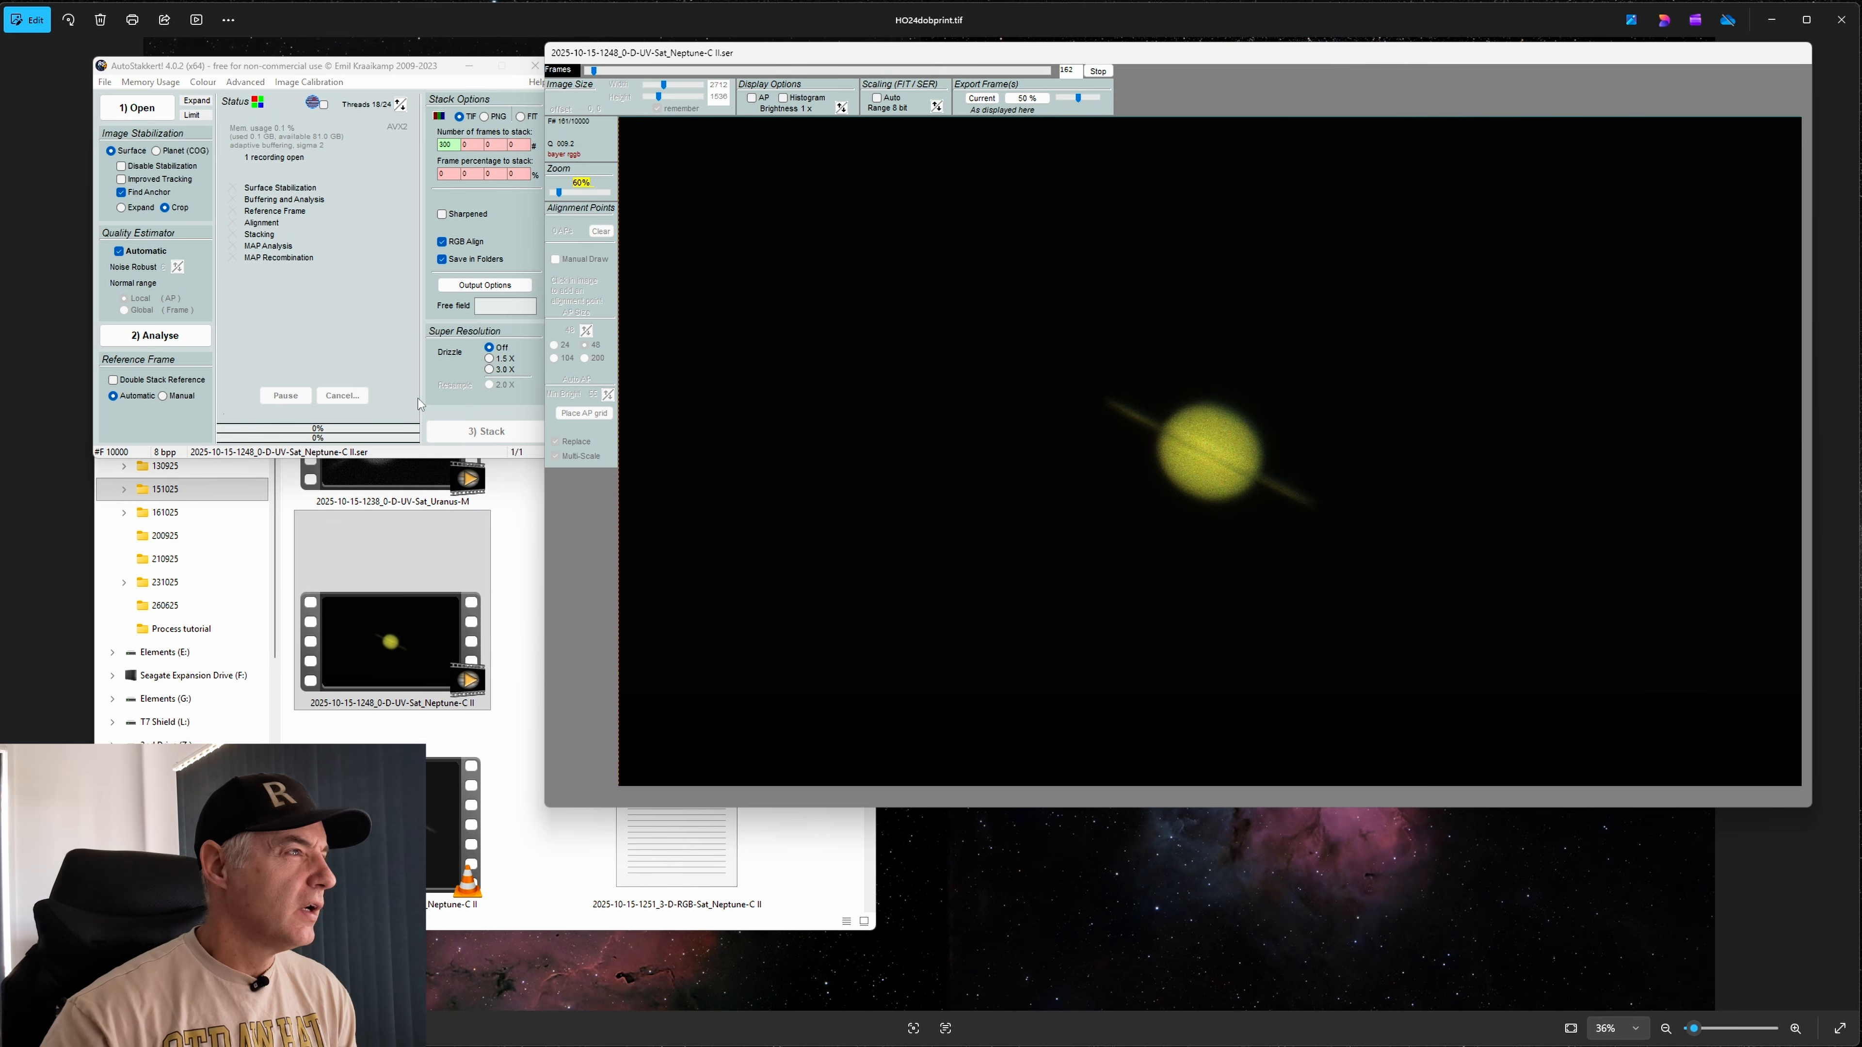
pyautogui.click(157, 151)
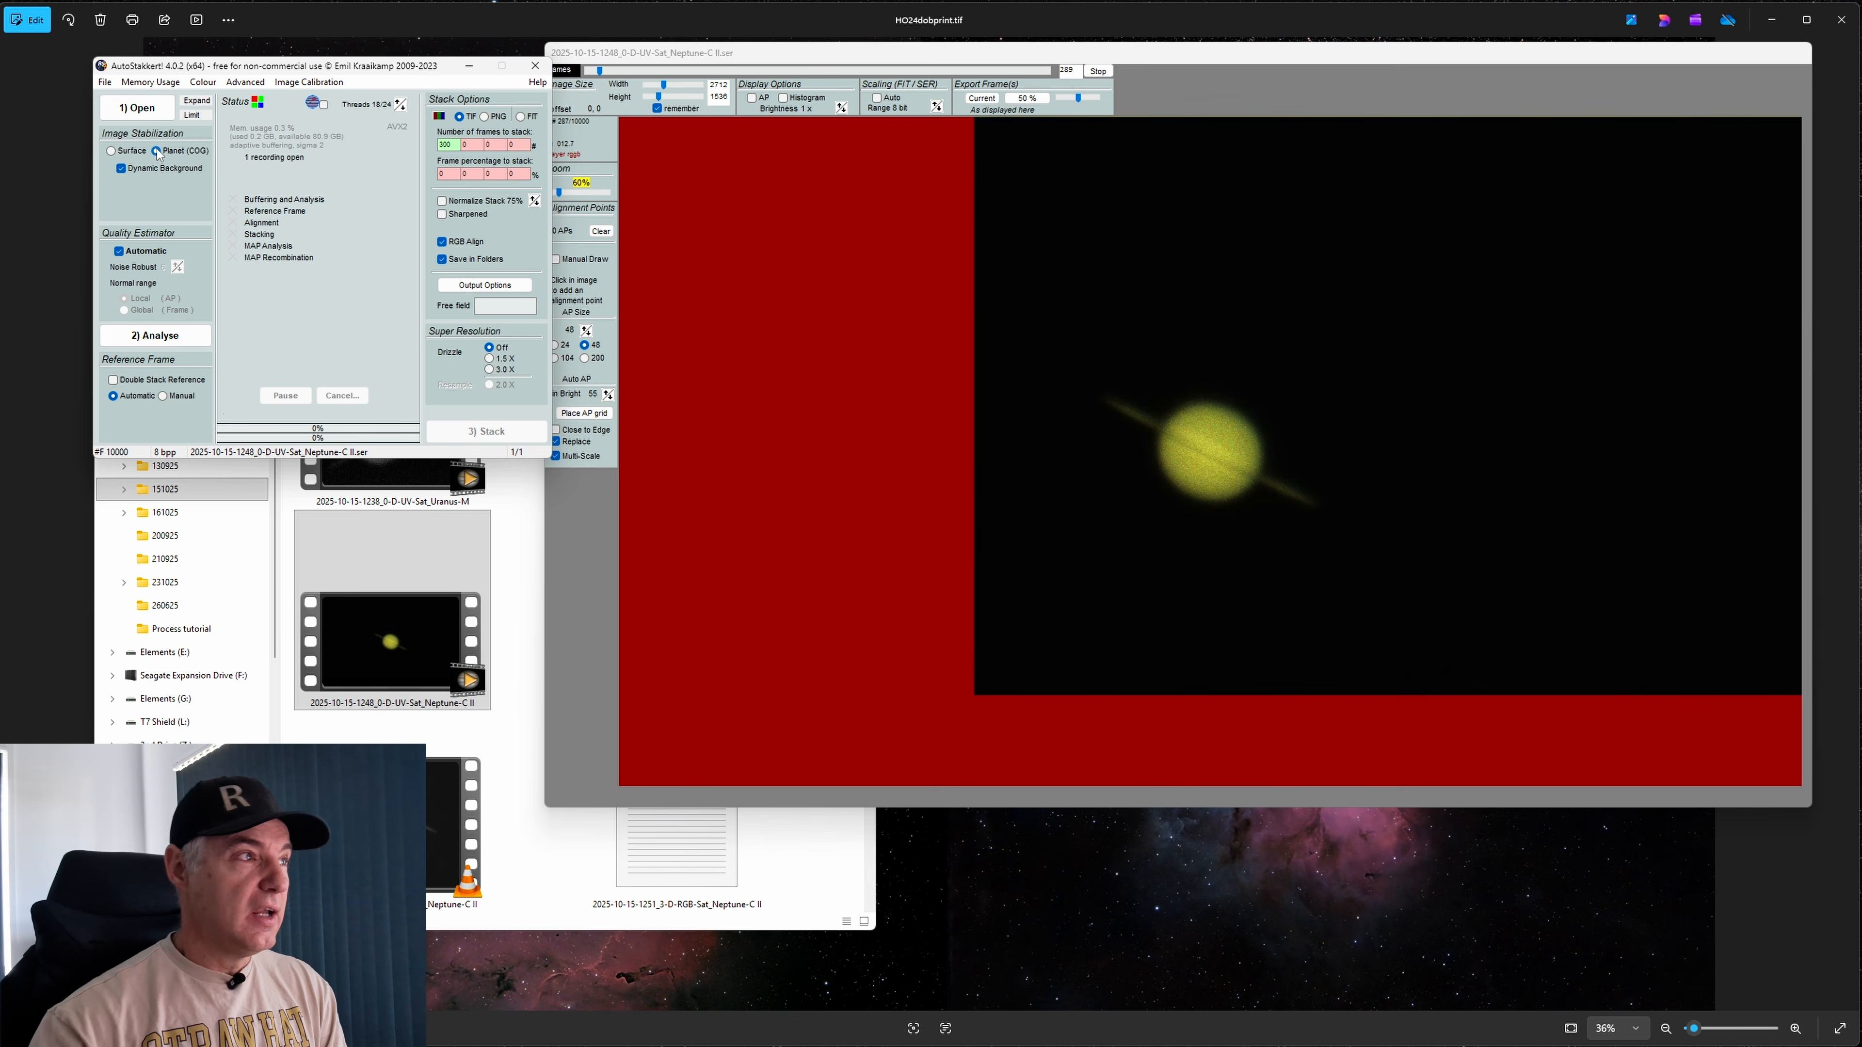
pyautogui.click(112, 151)
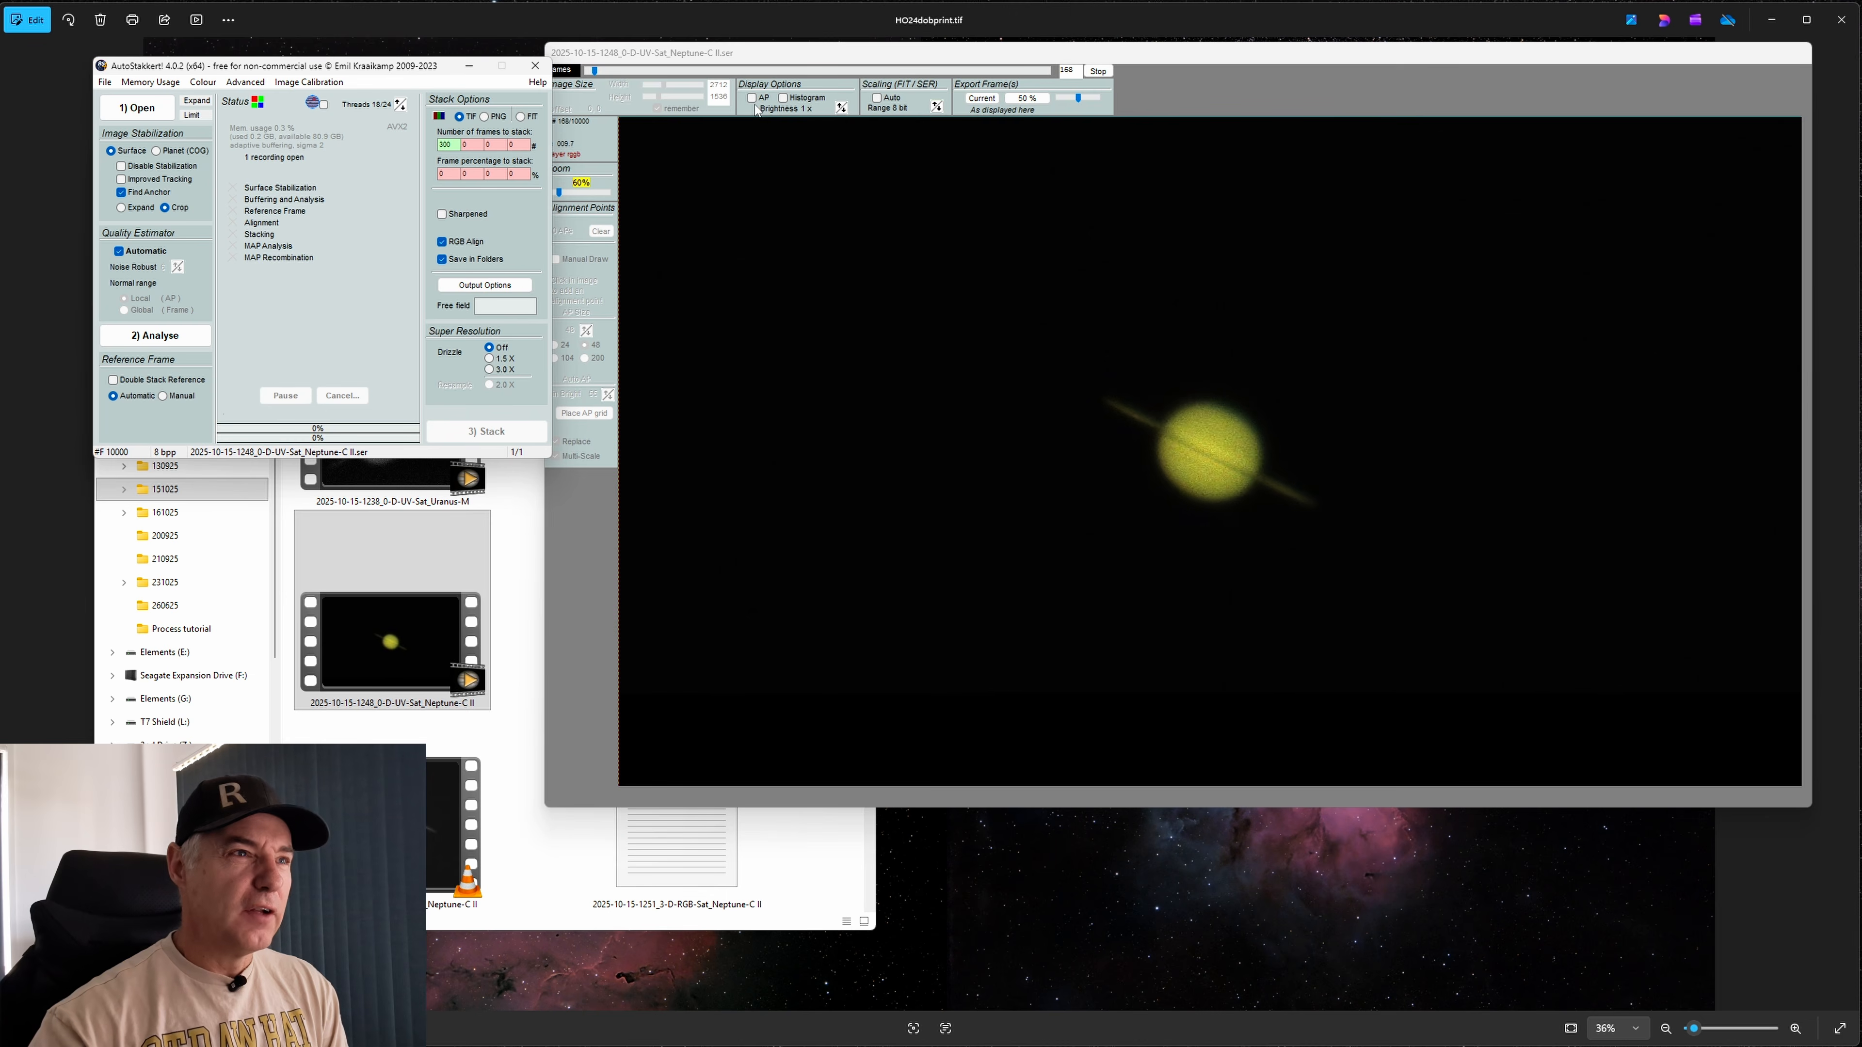
# Brighten the preview to look for faint objects around Saturn and return to earlier frames
pyautogui.click(840, 106)
pyautogui.click(840, 106)
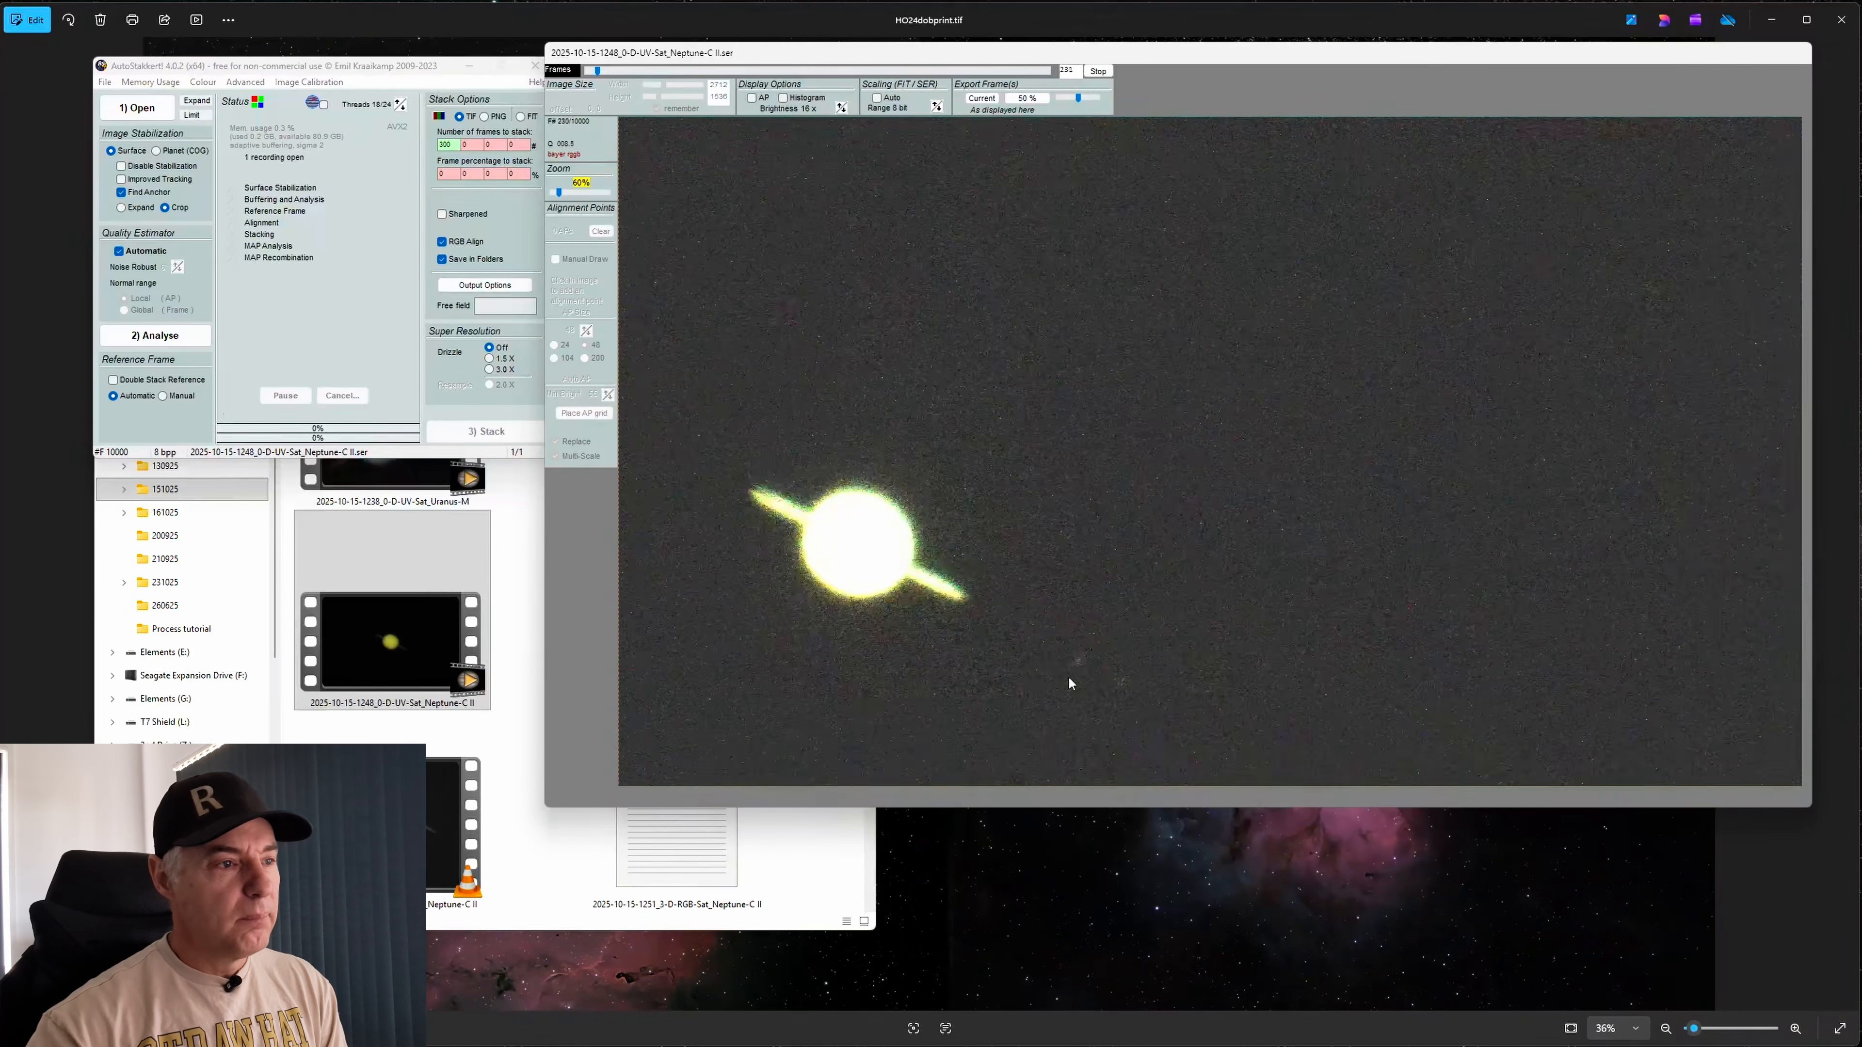
pyautogui.click(841, 110)
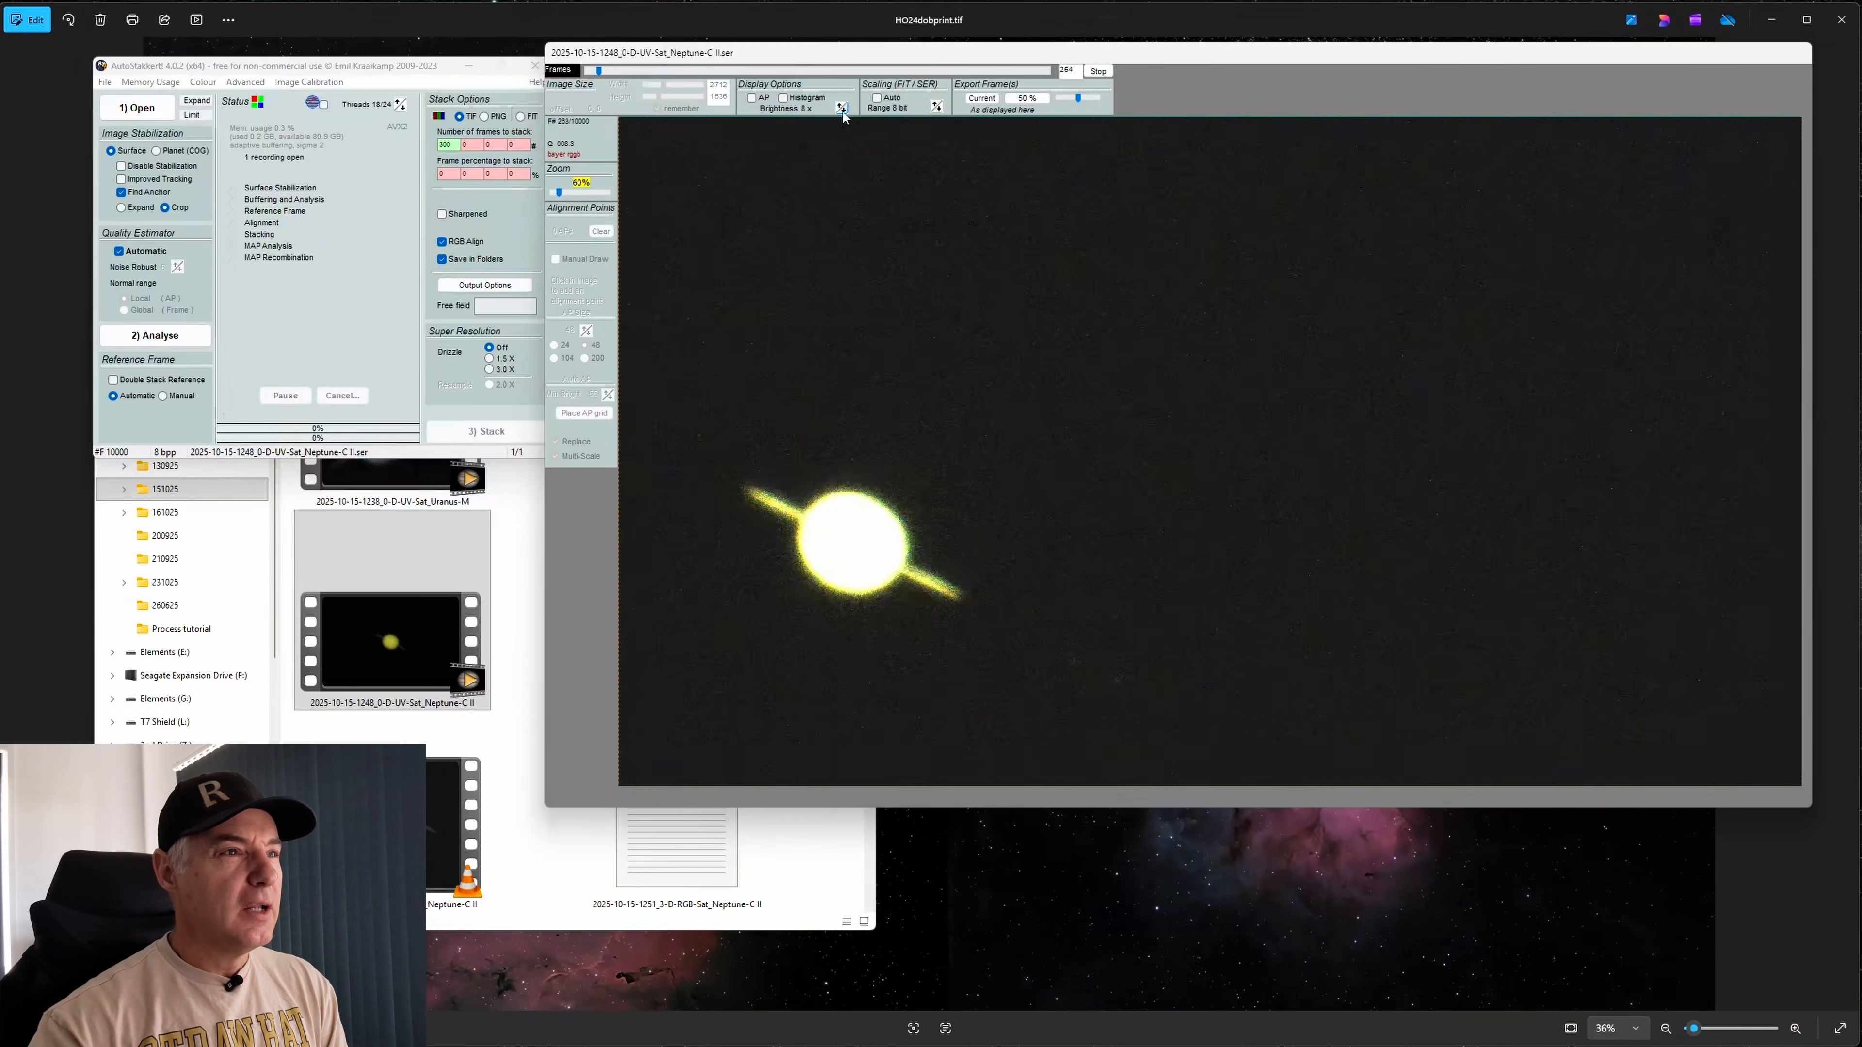
pyautogui.moveTo(599, 70); pyautogui.dragTo(594, 72)
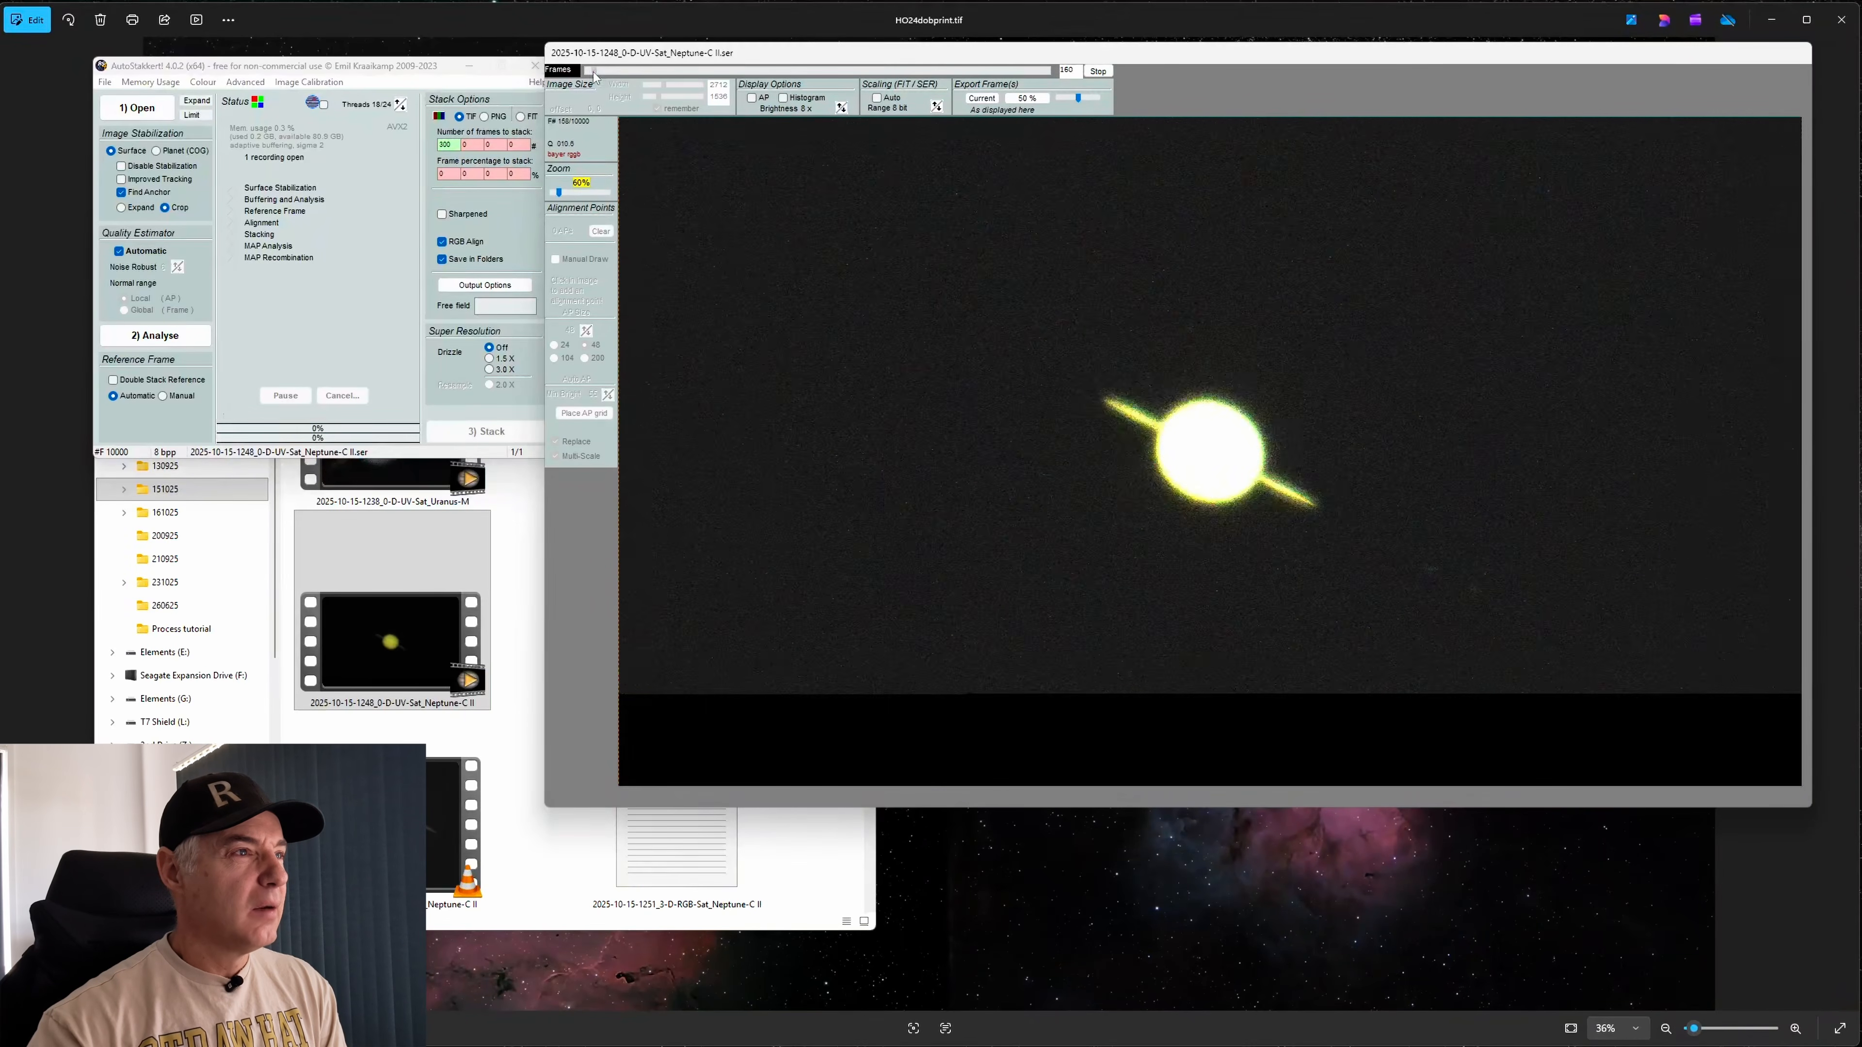
# Watch the brightened recording under Planet (COG) stabilization and switch the stabilization back to Surface
pyautogui.click(328, 70)
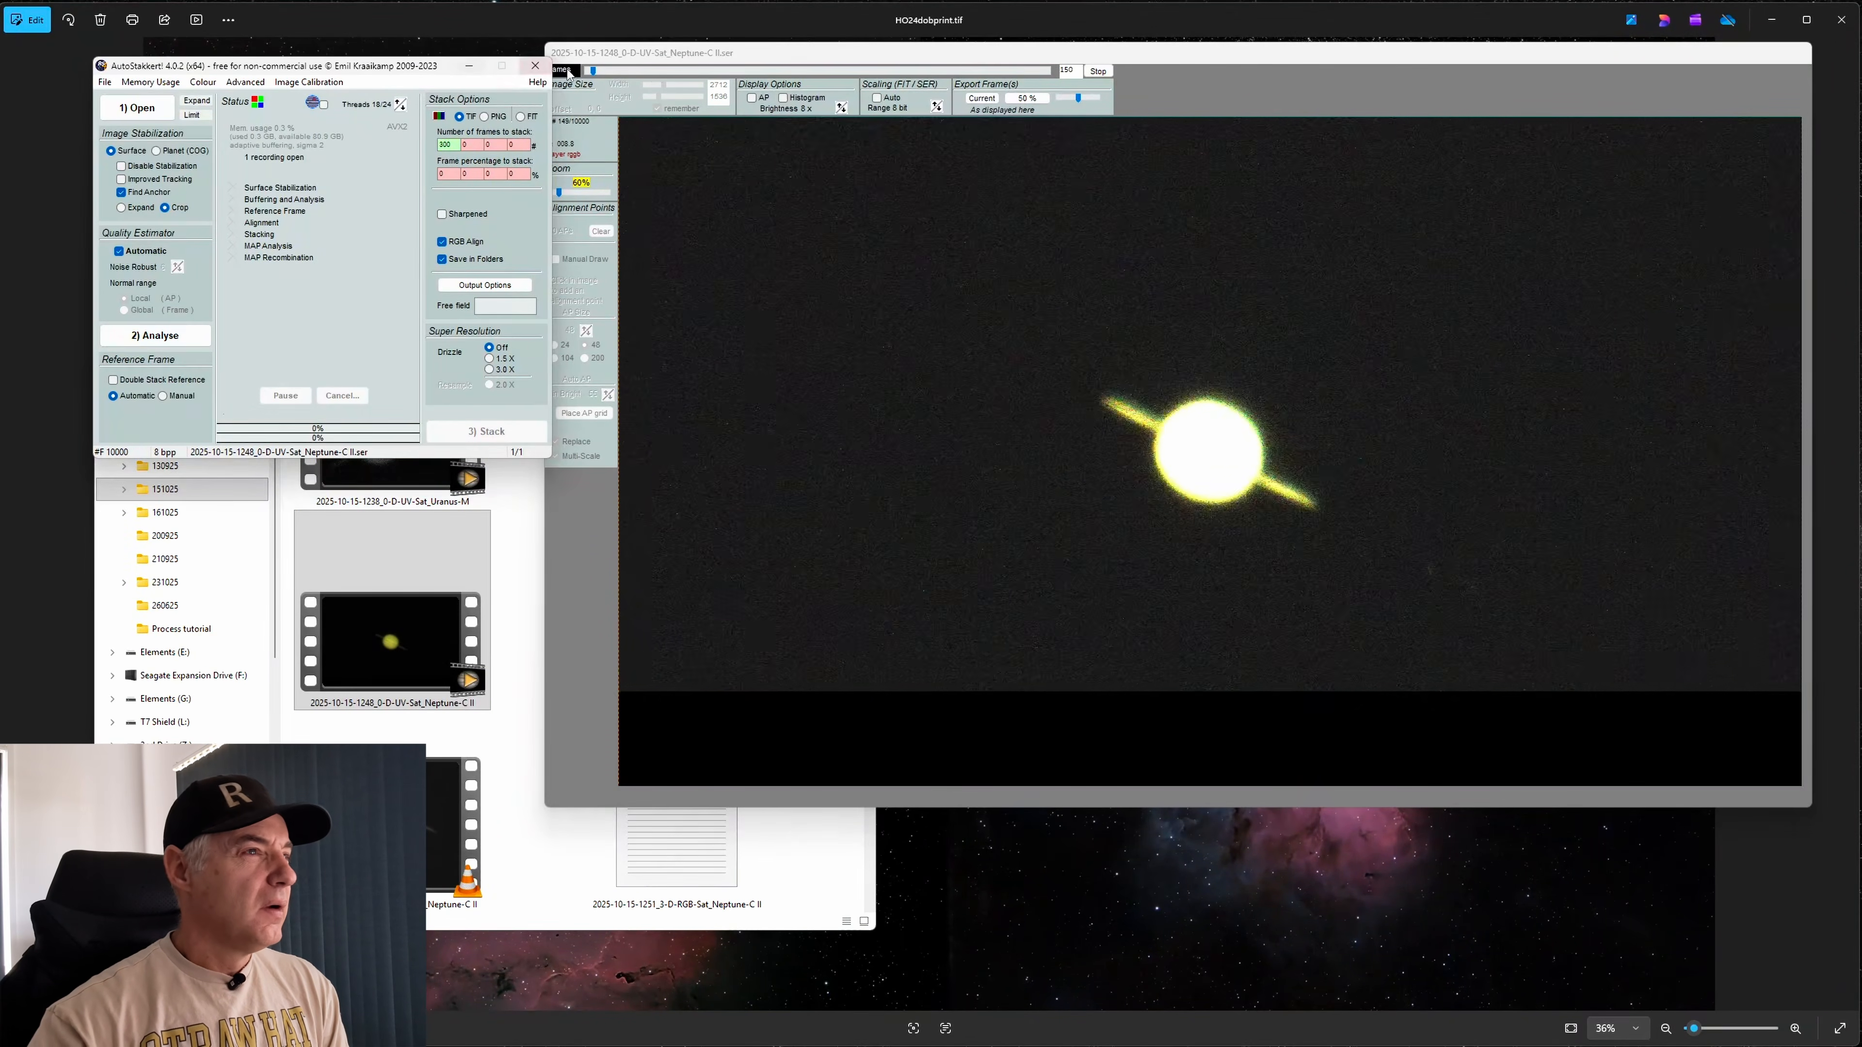
pyautogui.click(156, 151)
pyautogui.click(764, 276)
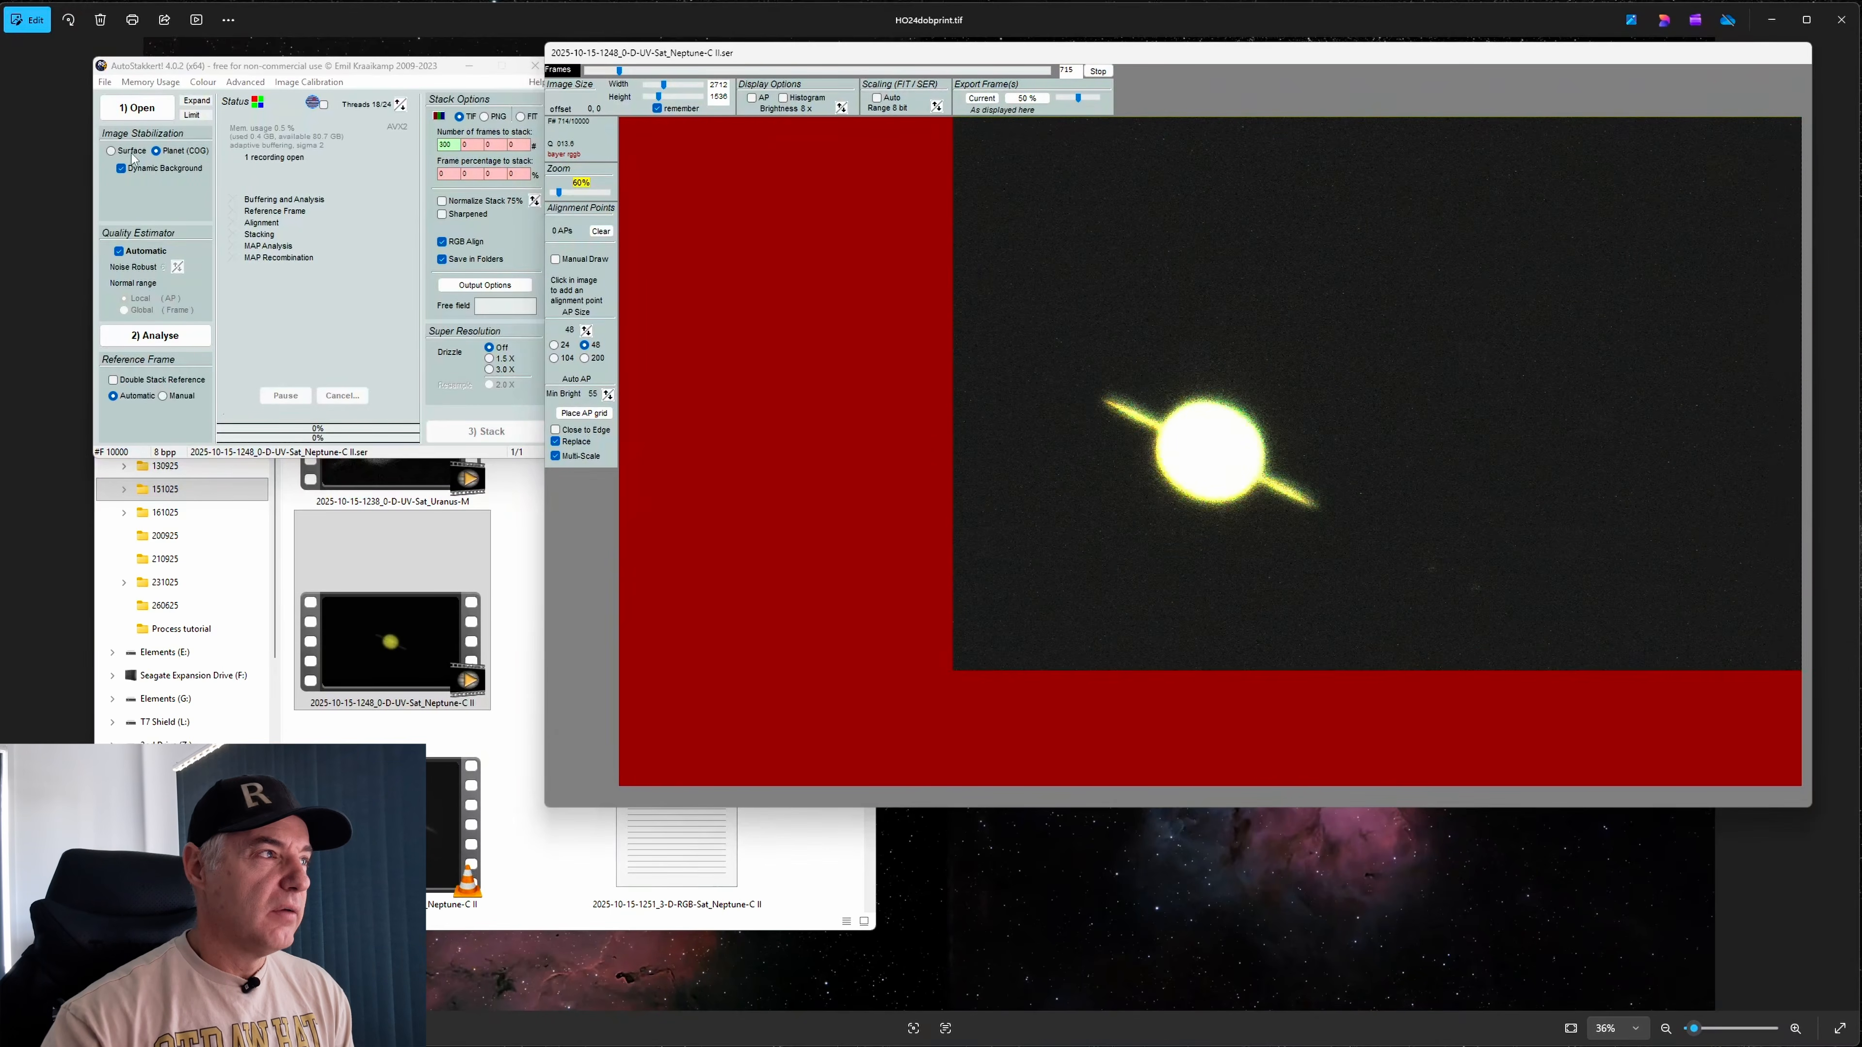
pyautogui.click(111, 151)
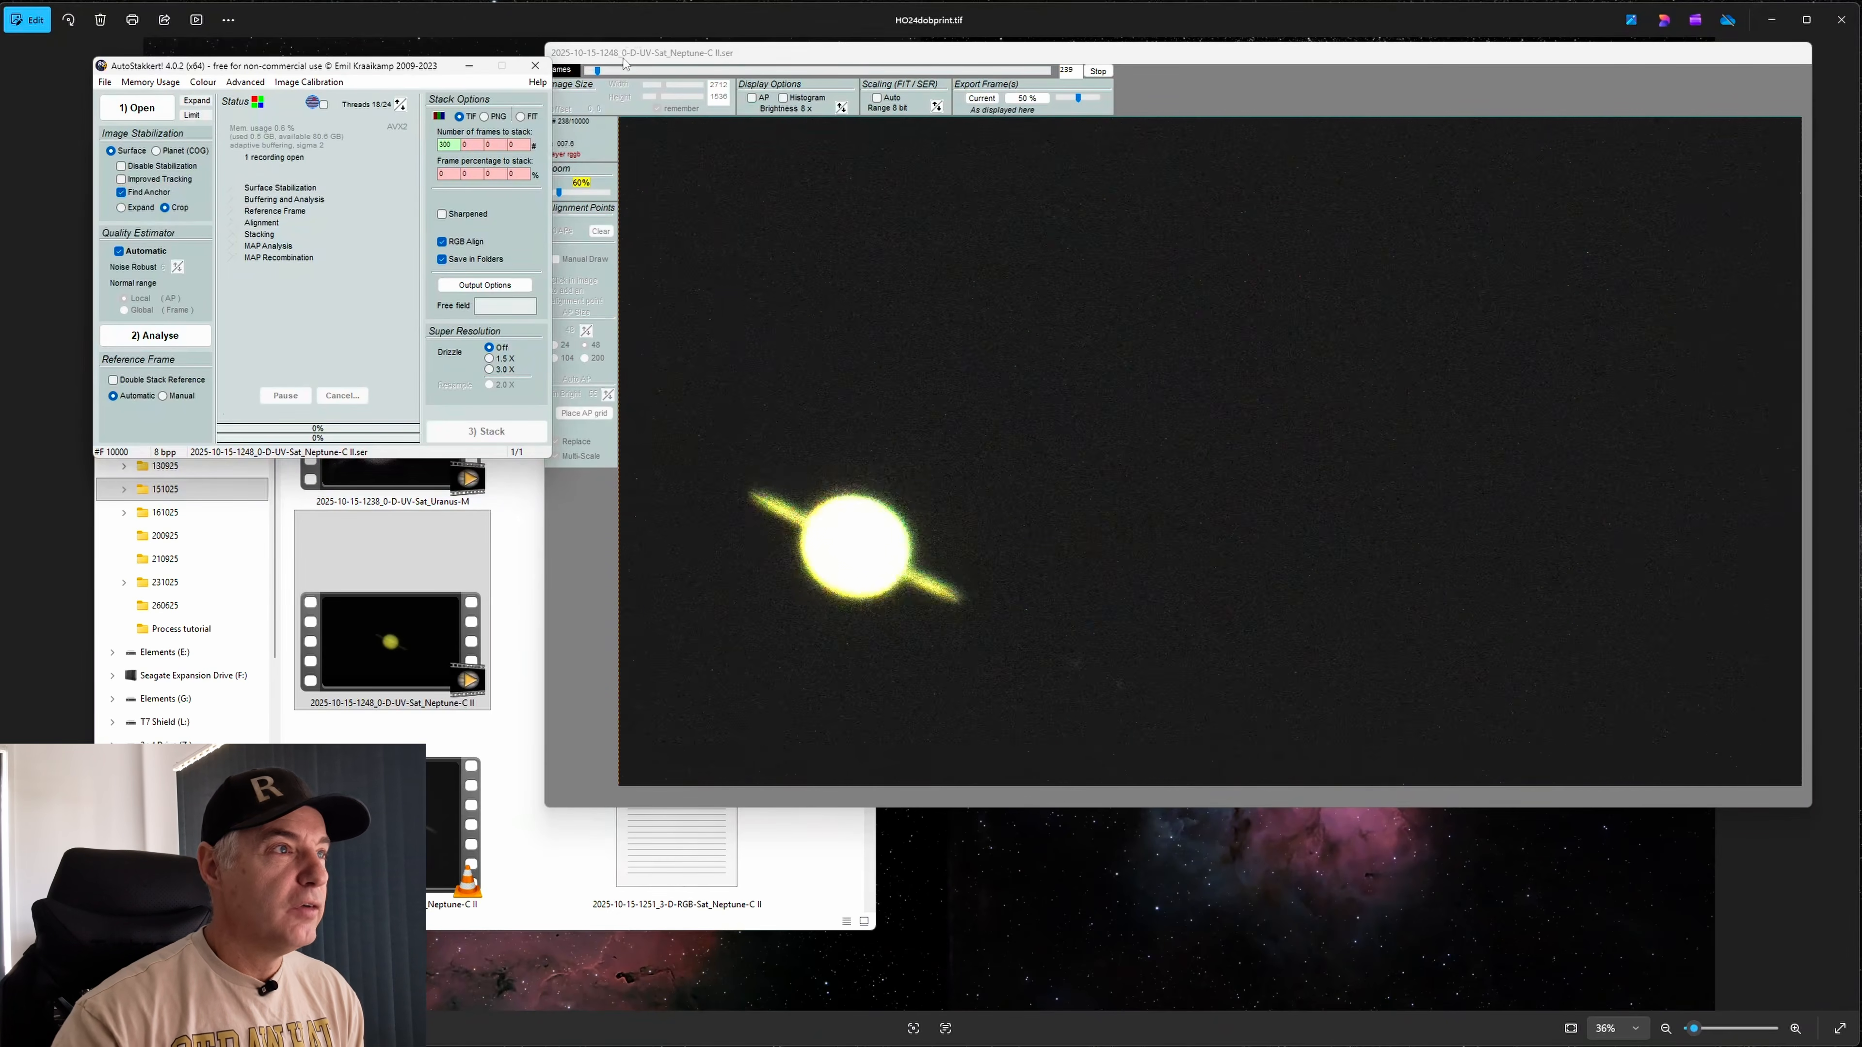
# Skip ahead in the recording to inspect the faint moon at different preview brightness levels, ending at 1x
pyautogui.moveTo(597, 71); pyautogui.dragTo(636, 82)
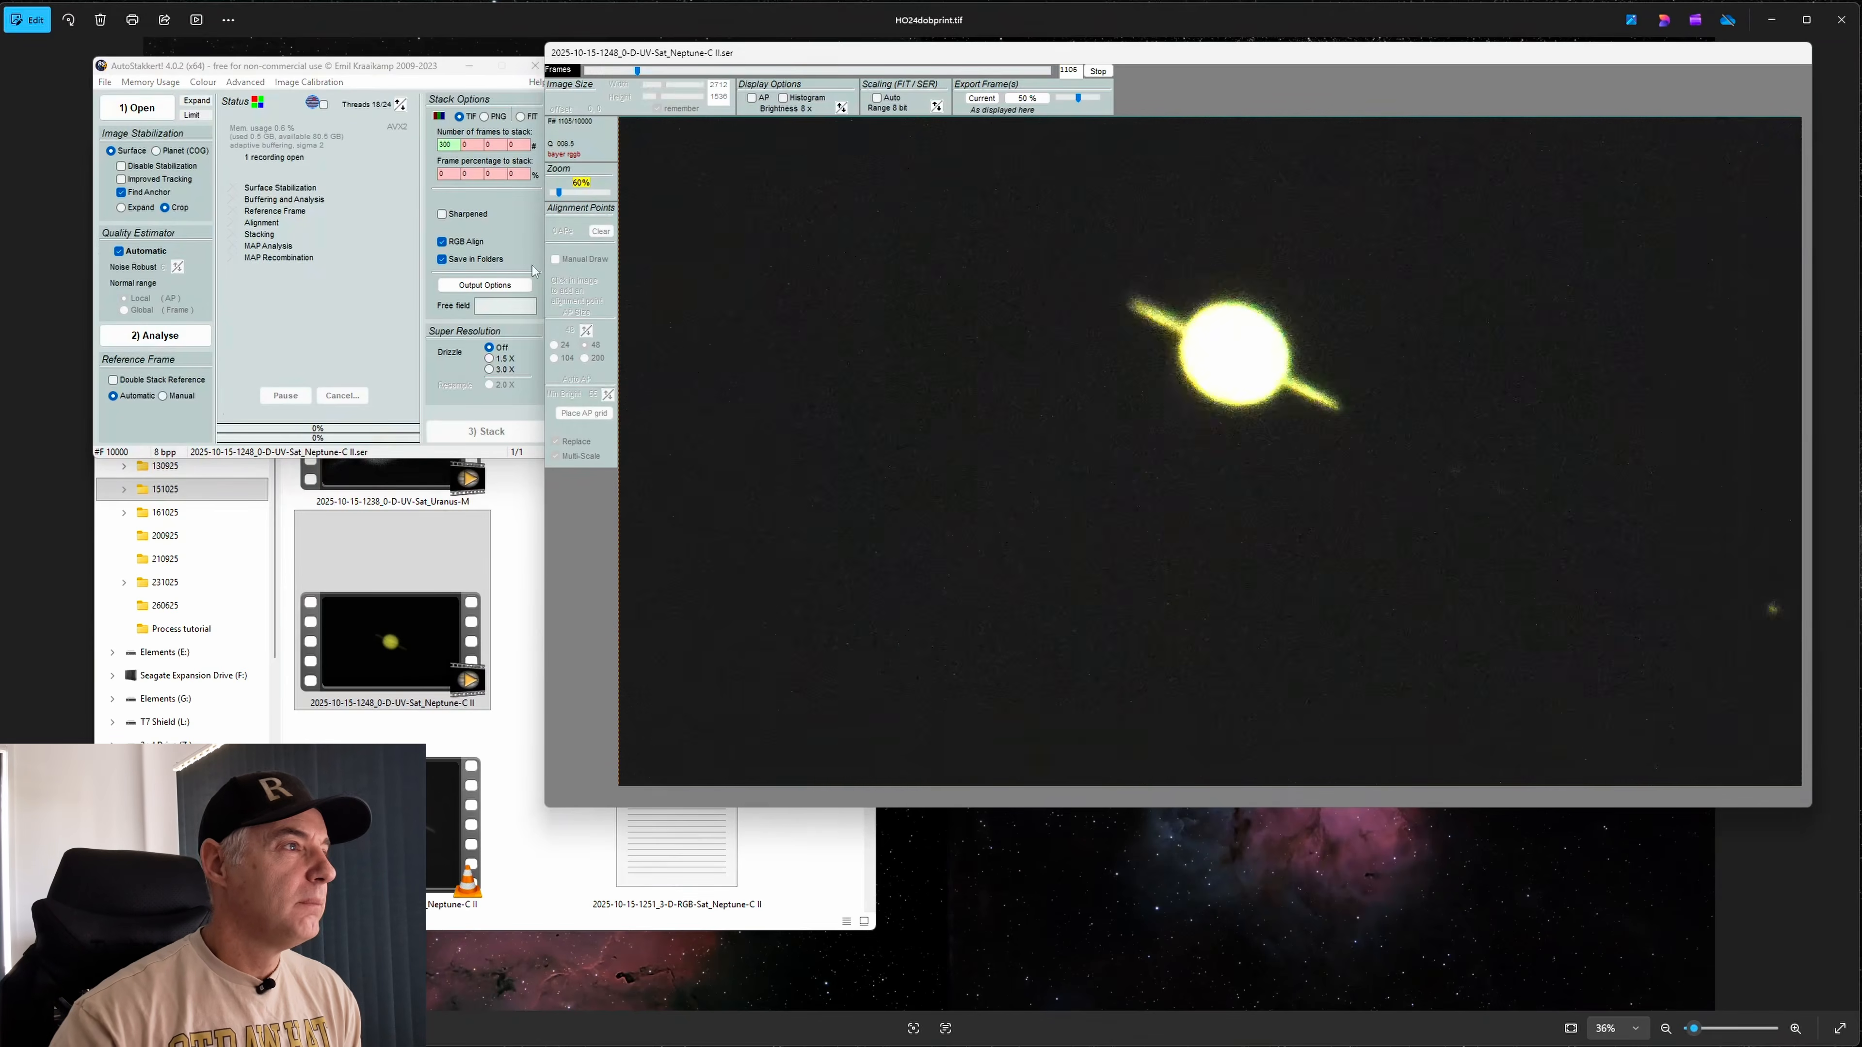
pyautogui.click(644, 72)
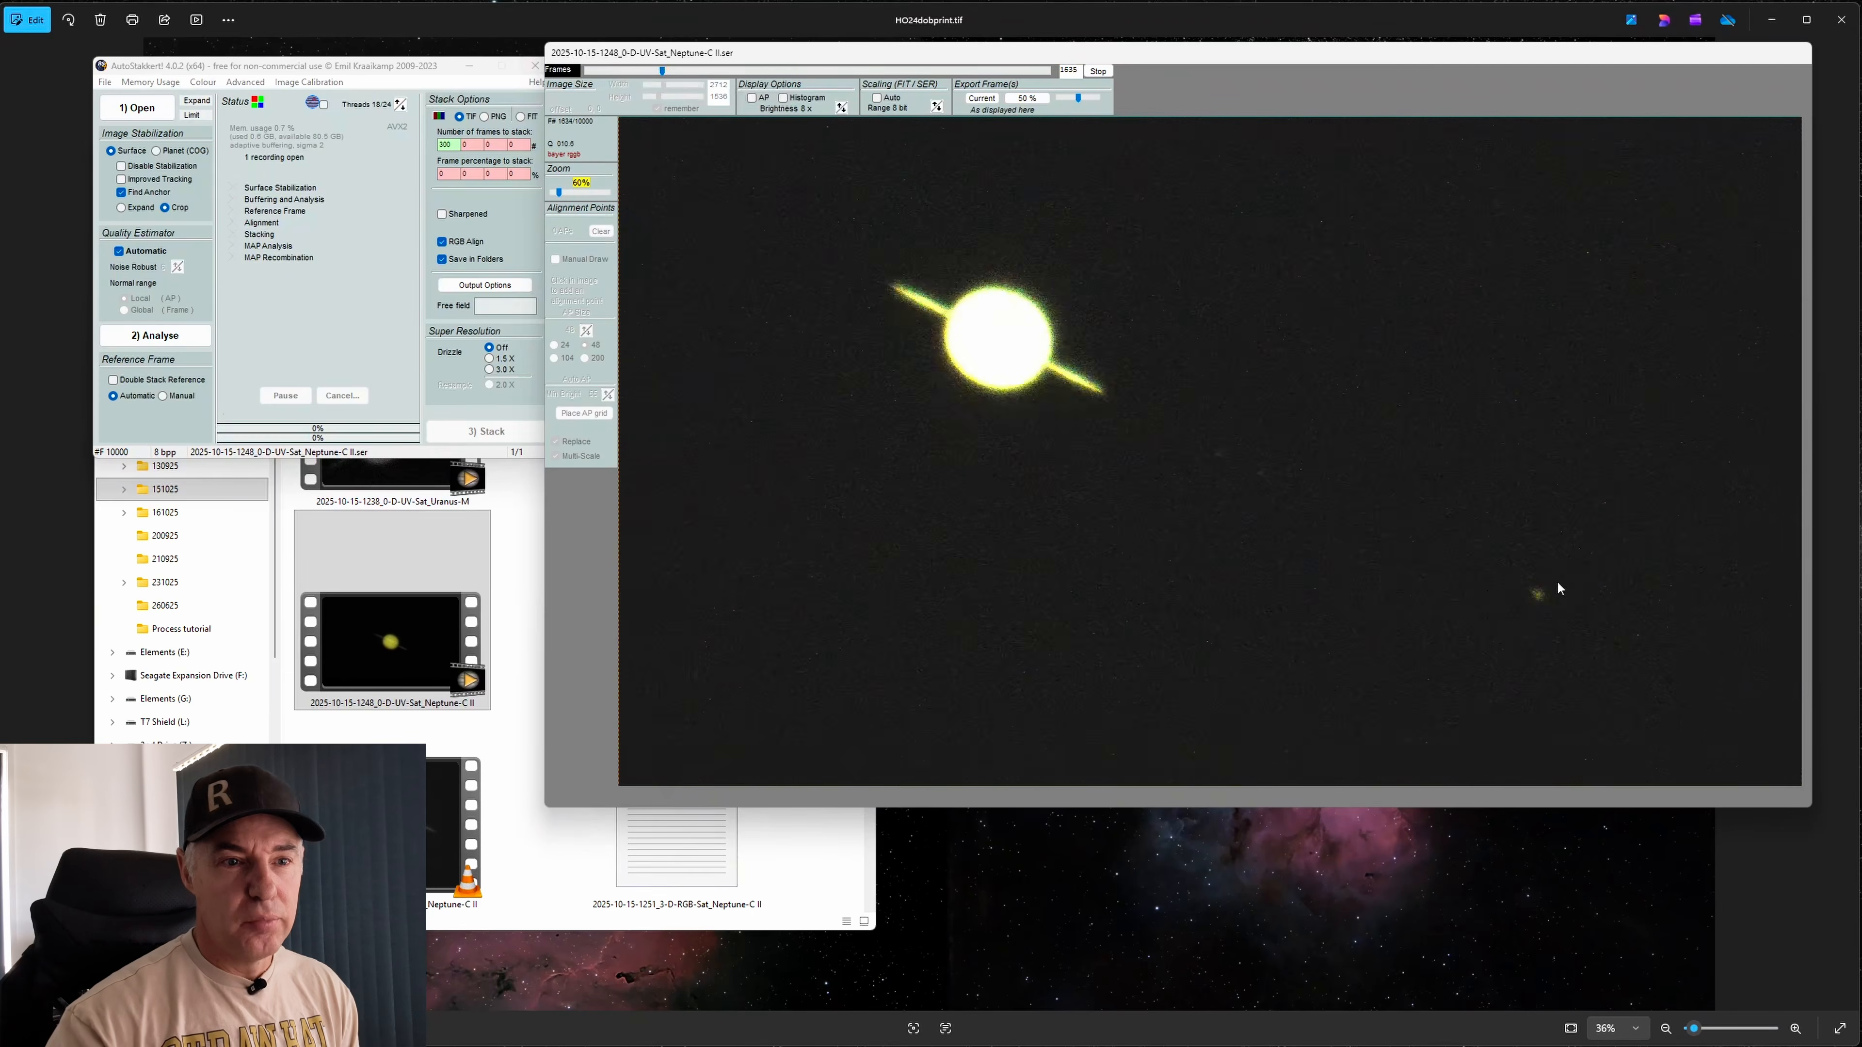
pyautogui.click(841, 108)
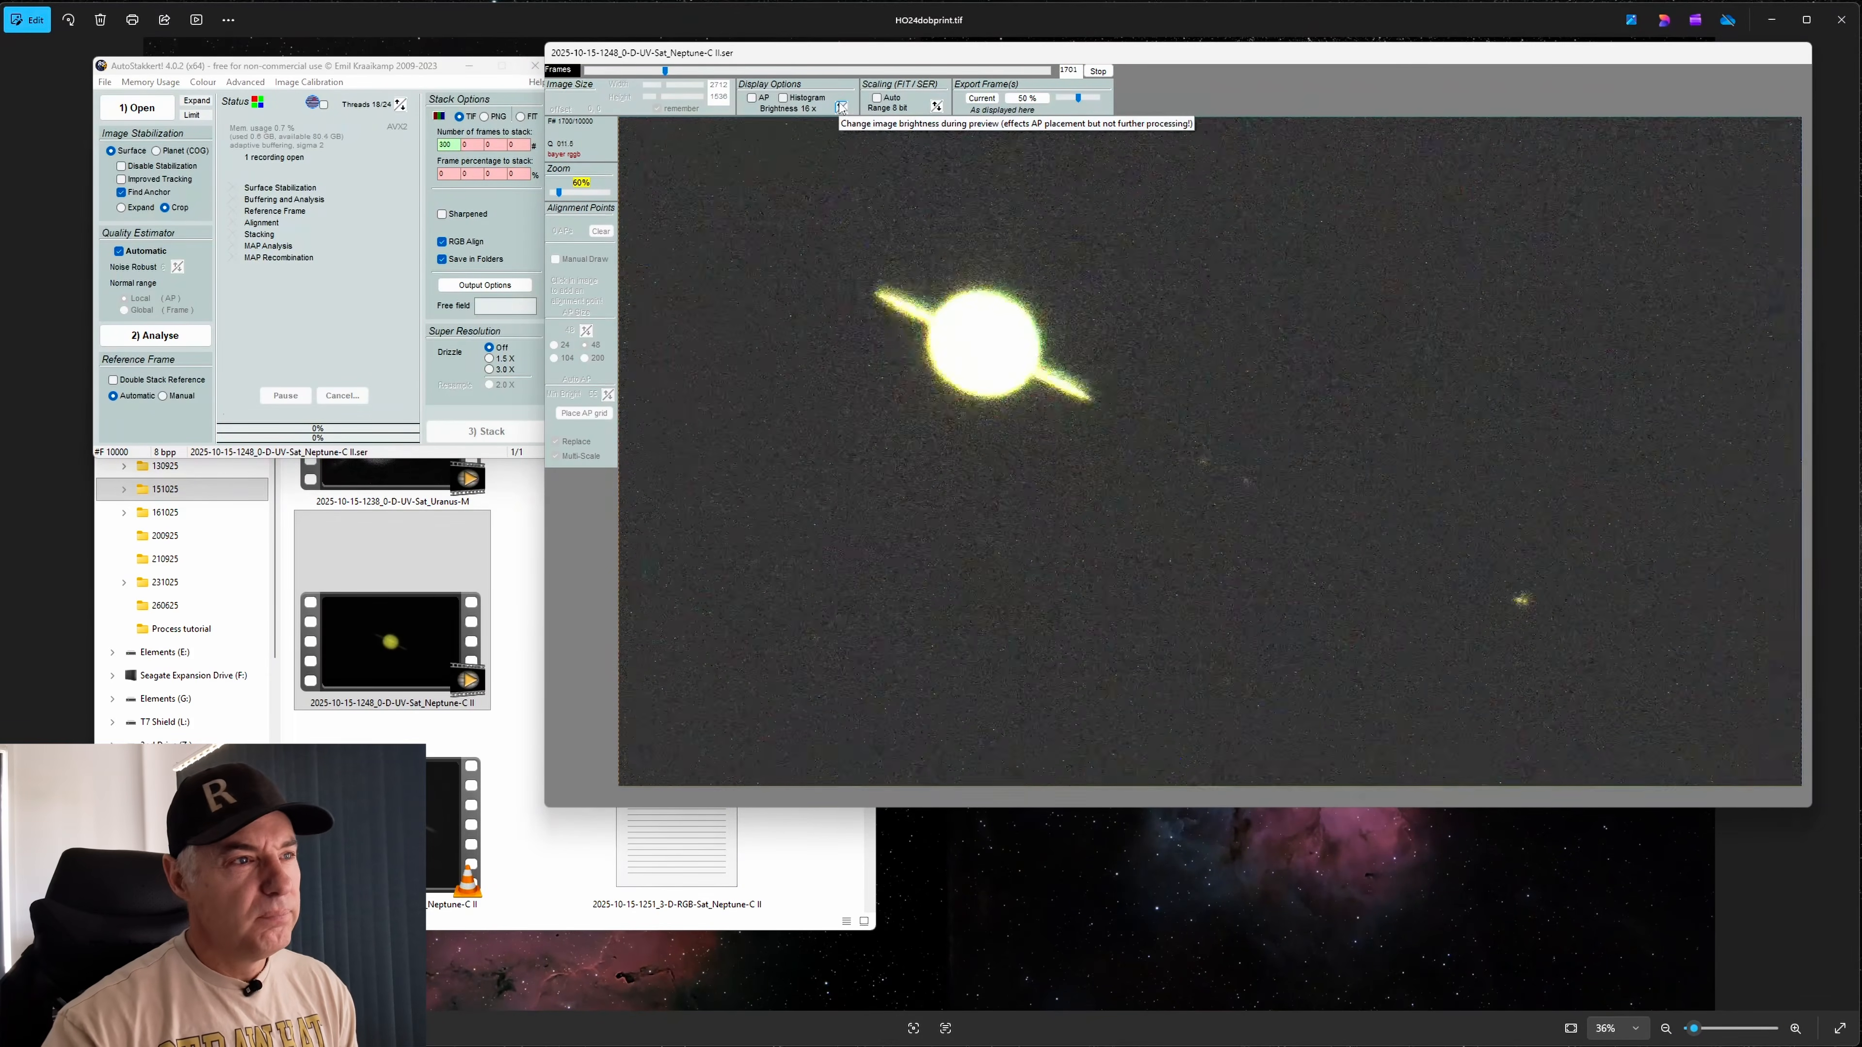
pyautogui.click(845, 109)
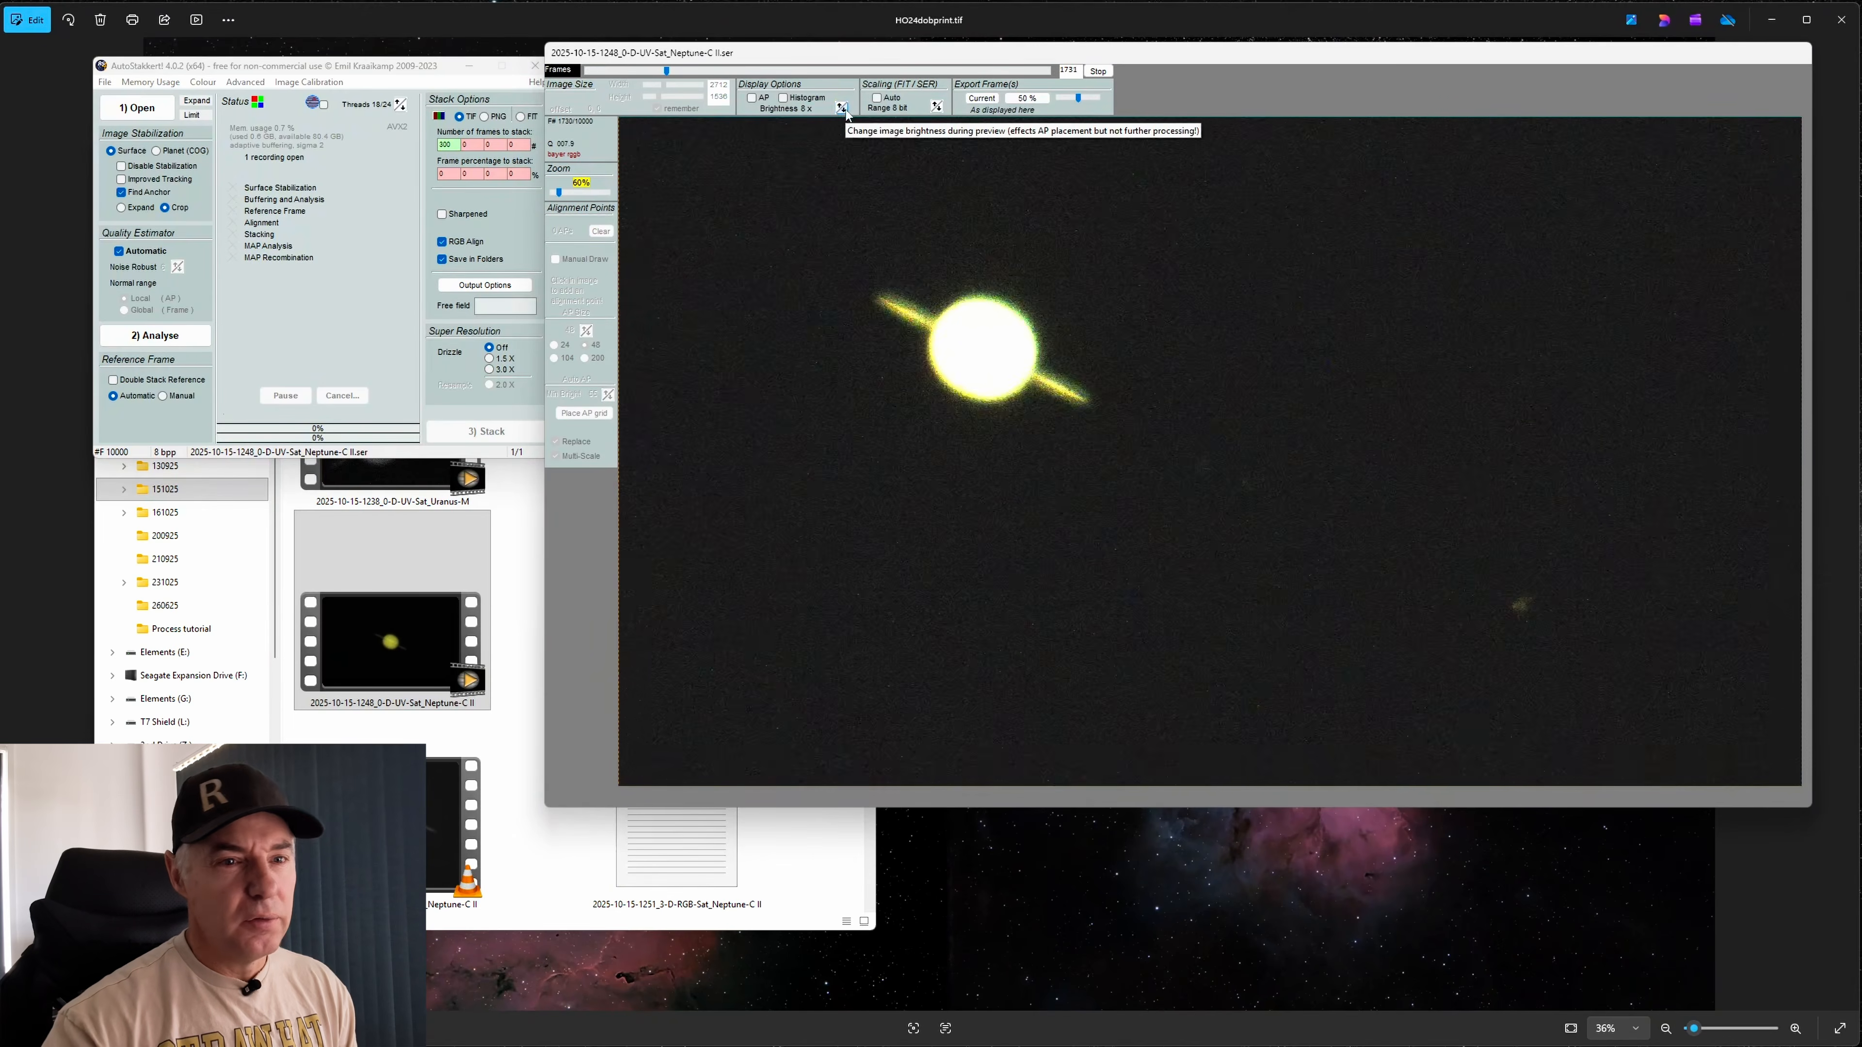
pyautogui.click(844, 109)
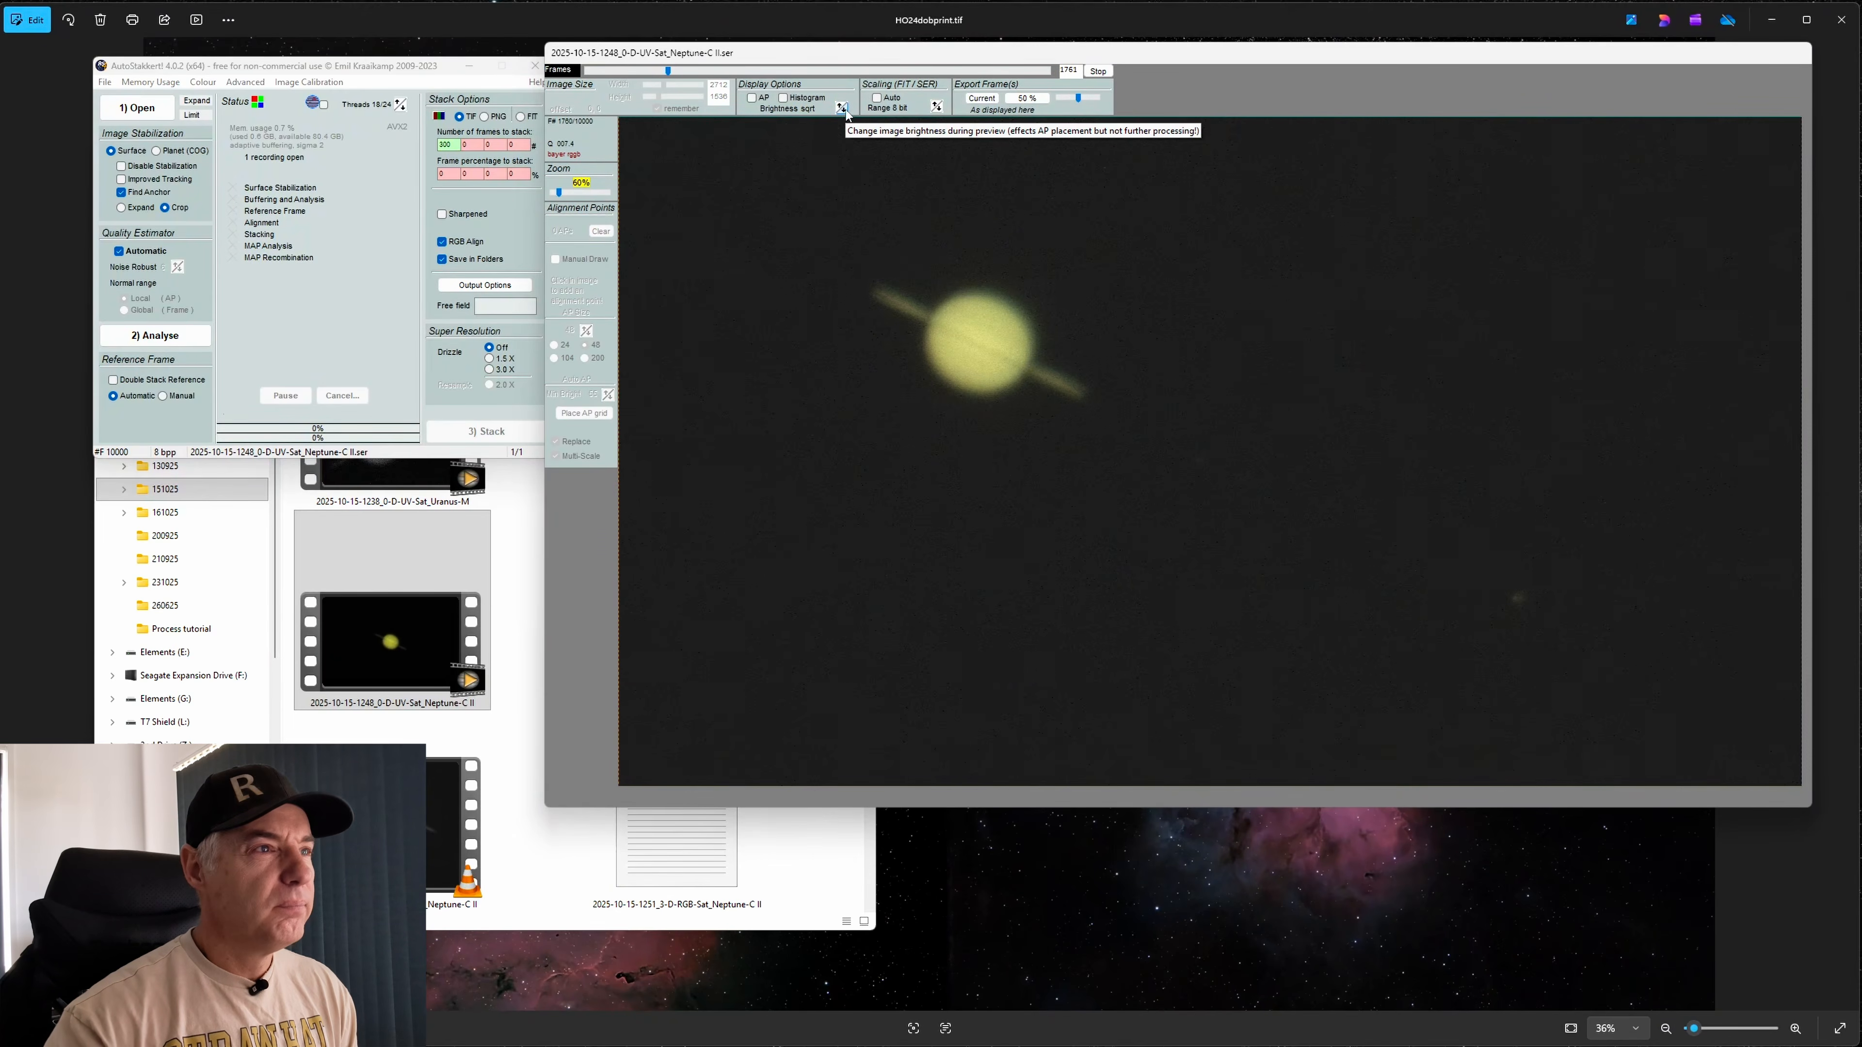
pyautogui.click(844, 109)
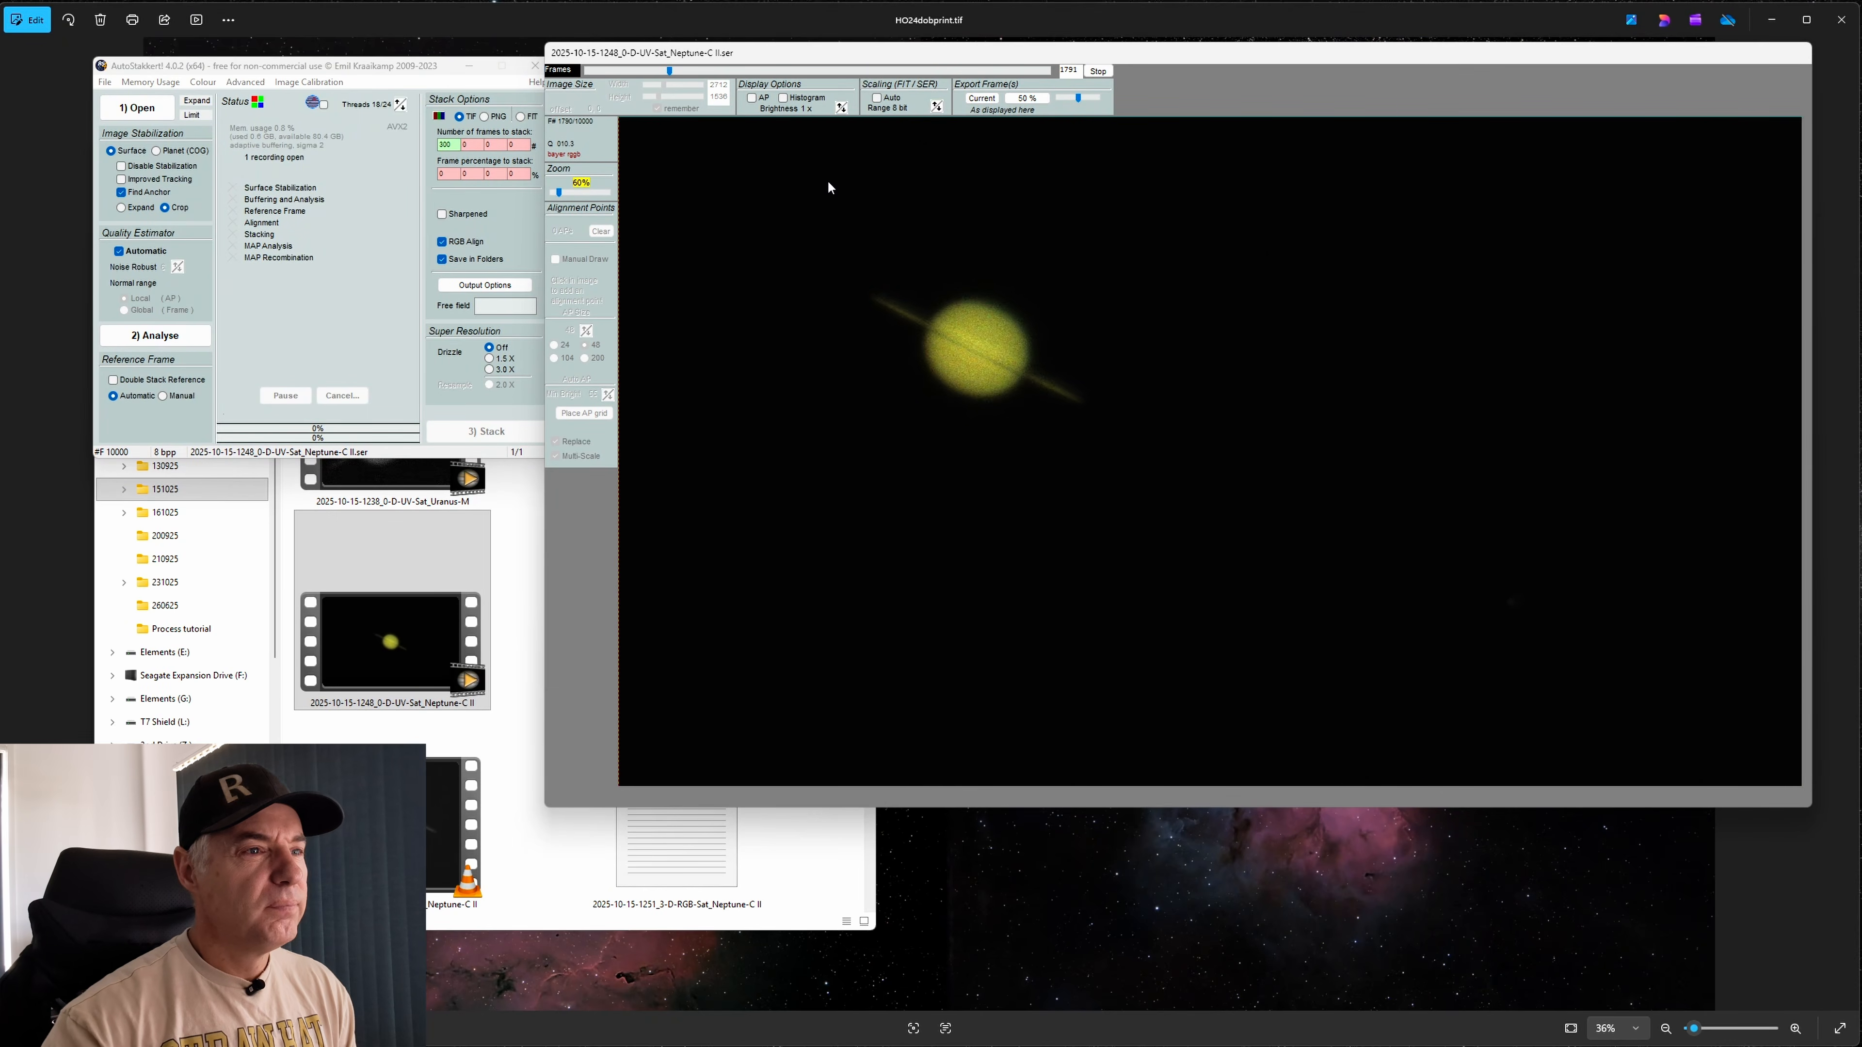
# Switch to File Explorer and open the Process tutorial folder inside the Sat folder
pyautogui.click(327, 71)
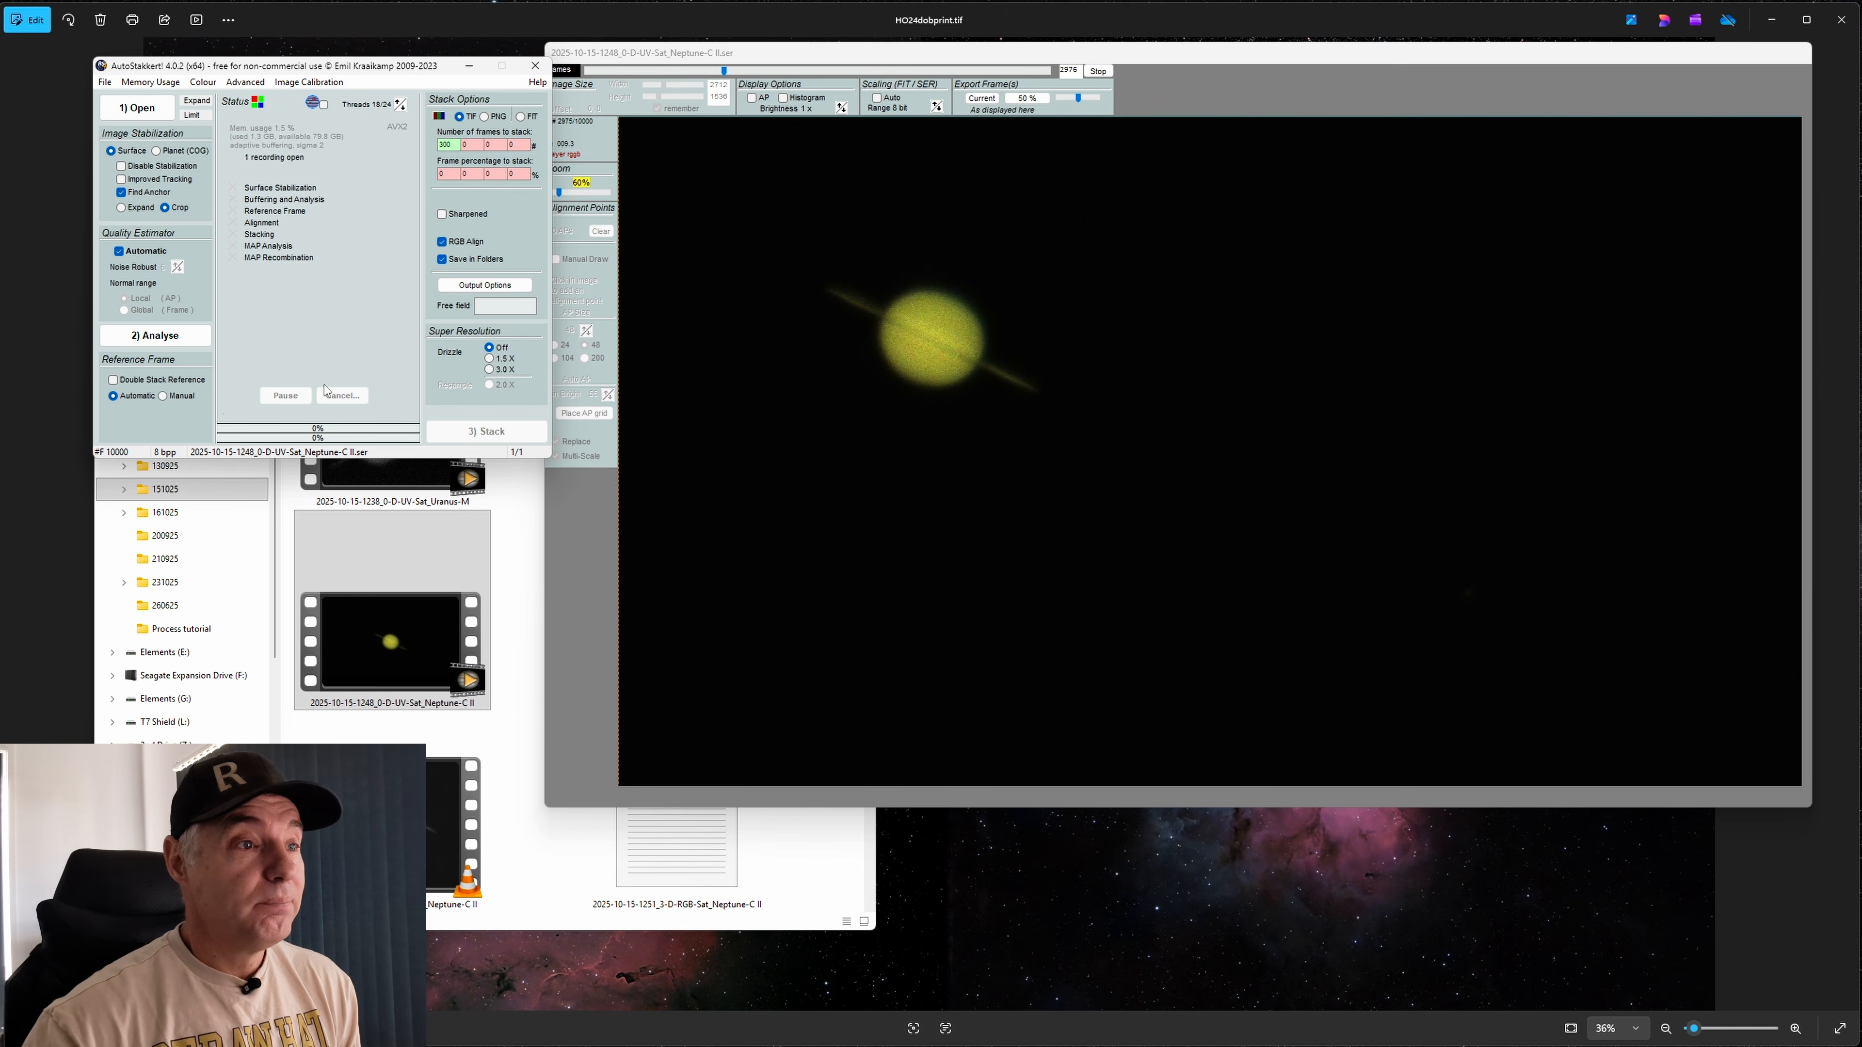
pyautogui.click(520, 598)
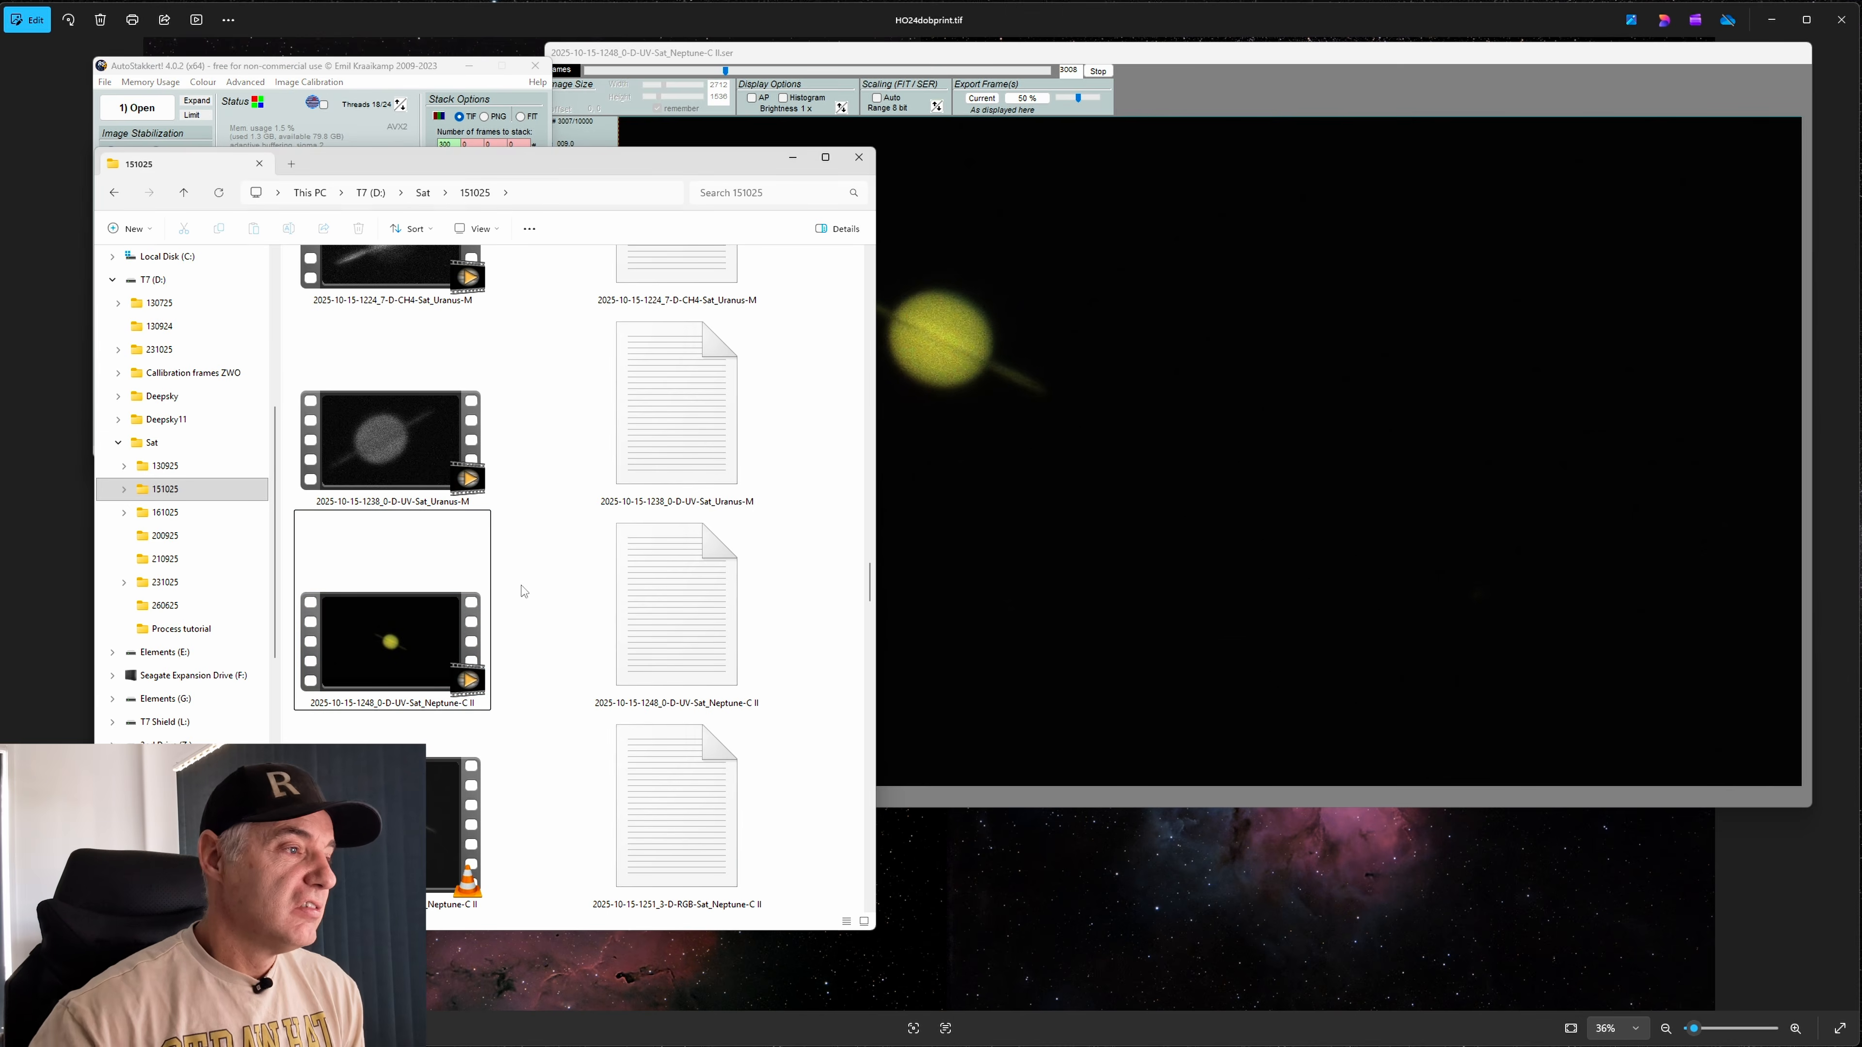
pyautogui.scroll(-1, 540, 672)
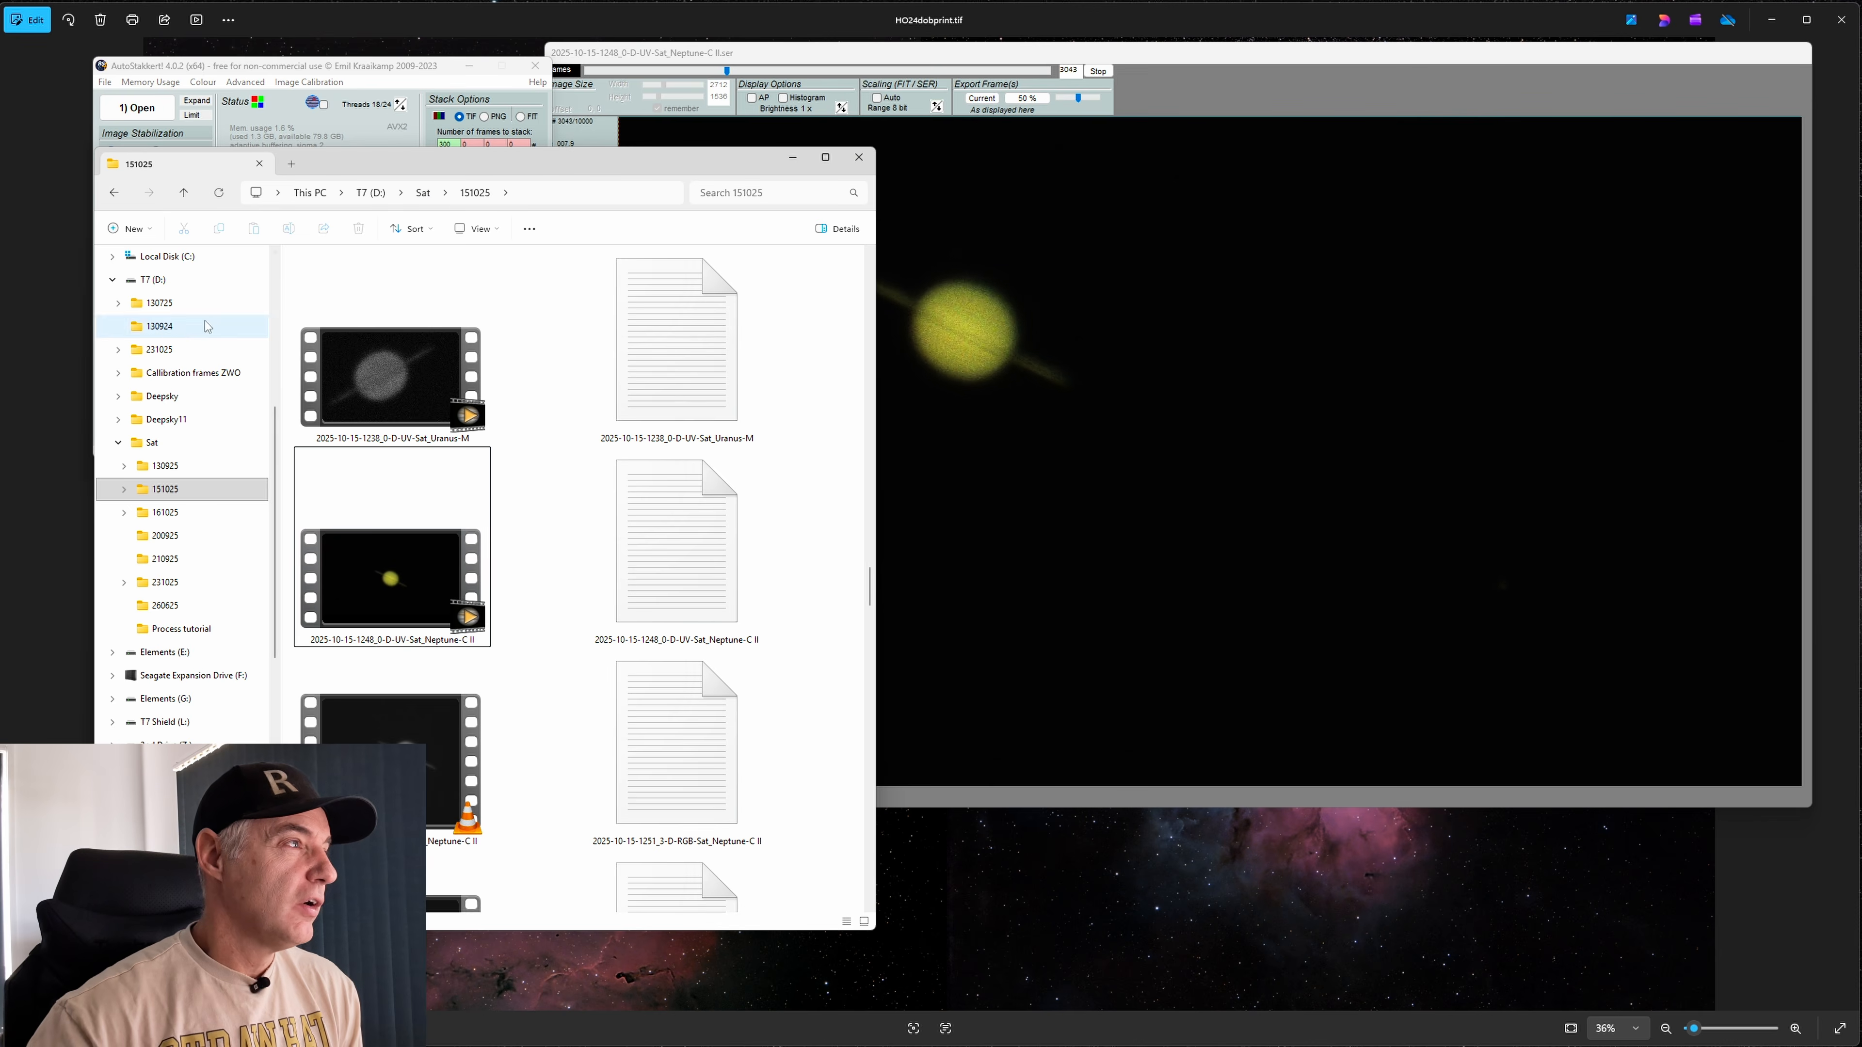
pyautogui.click(113, 193)
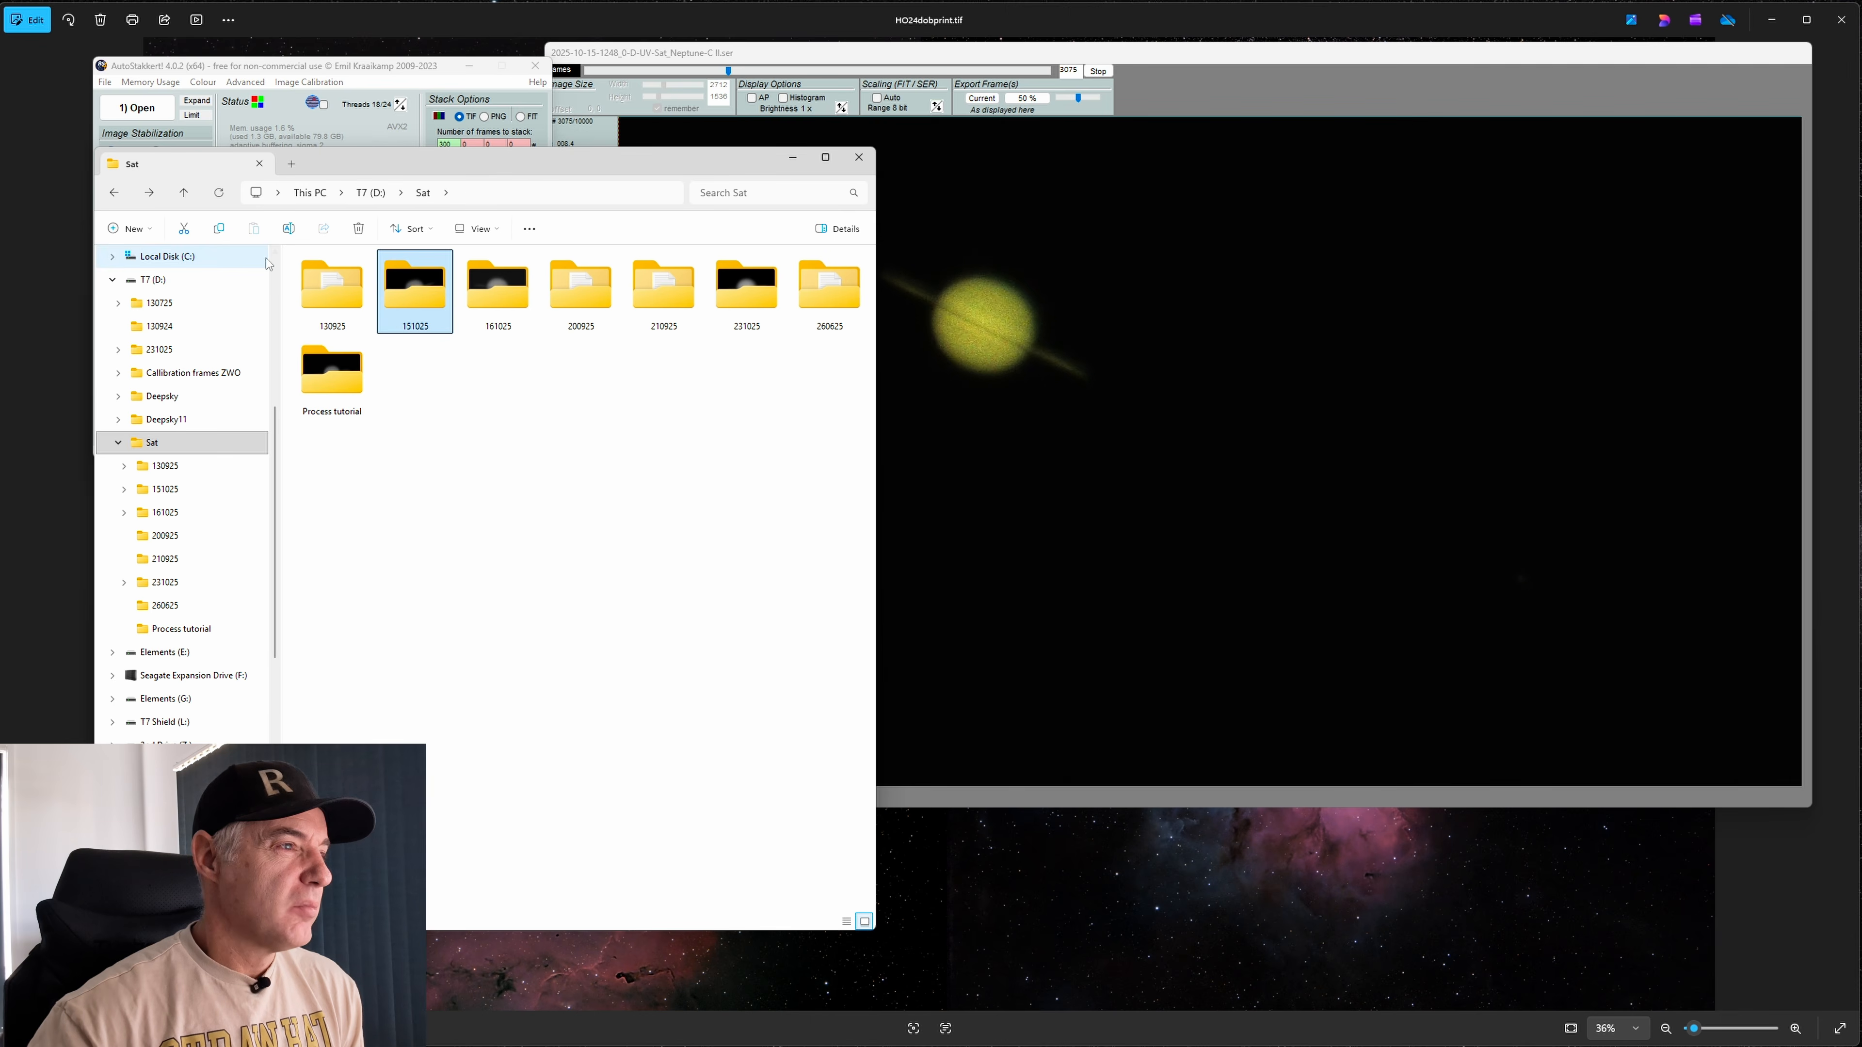
pyautogui.doubleClick(418, 294)
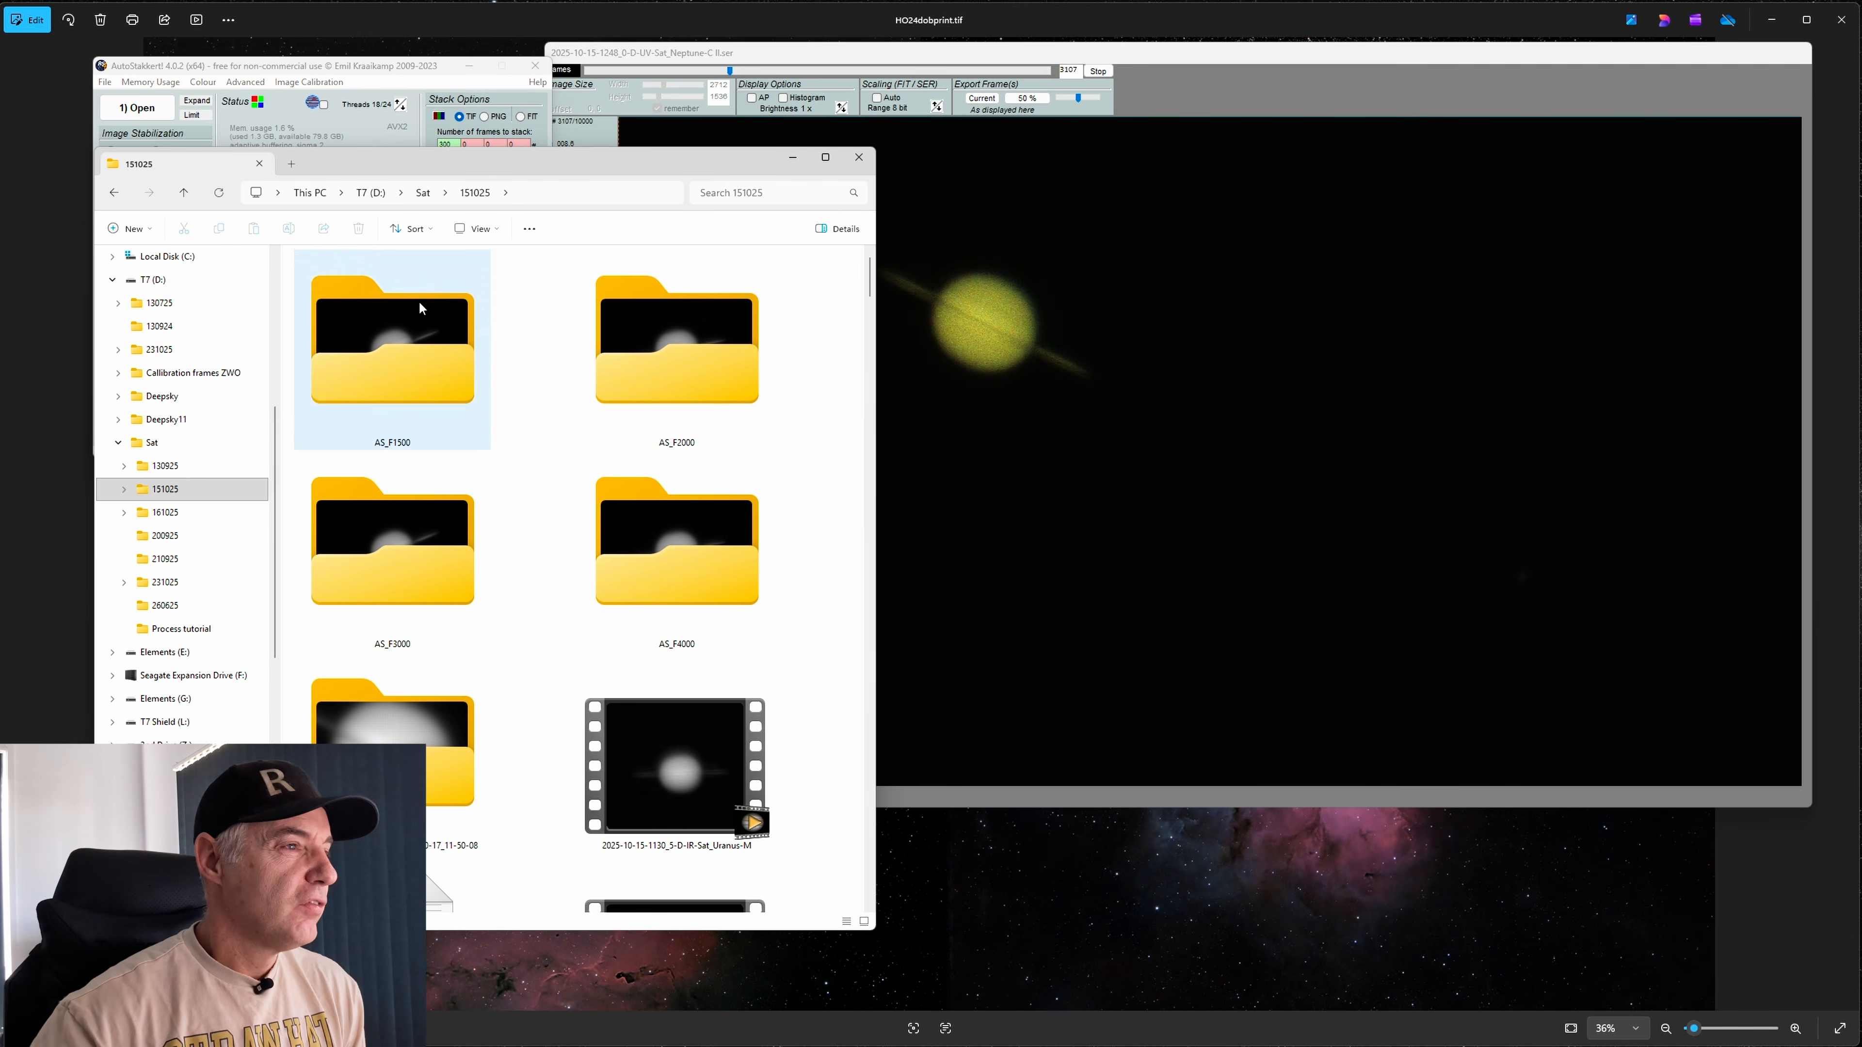
pyautogui.hotkey('alt', 'Left')
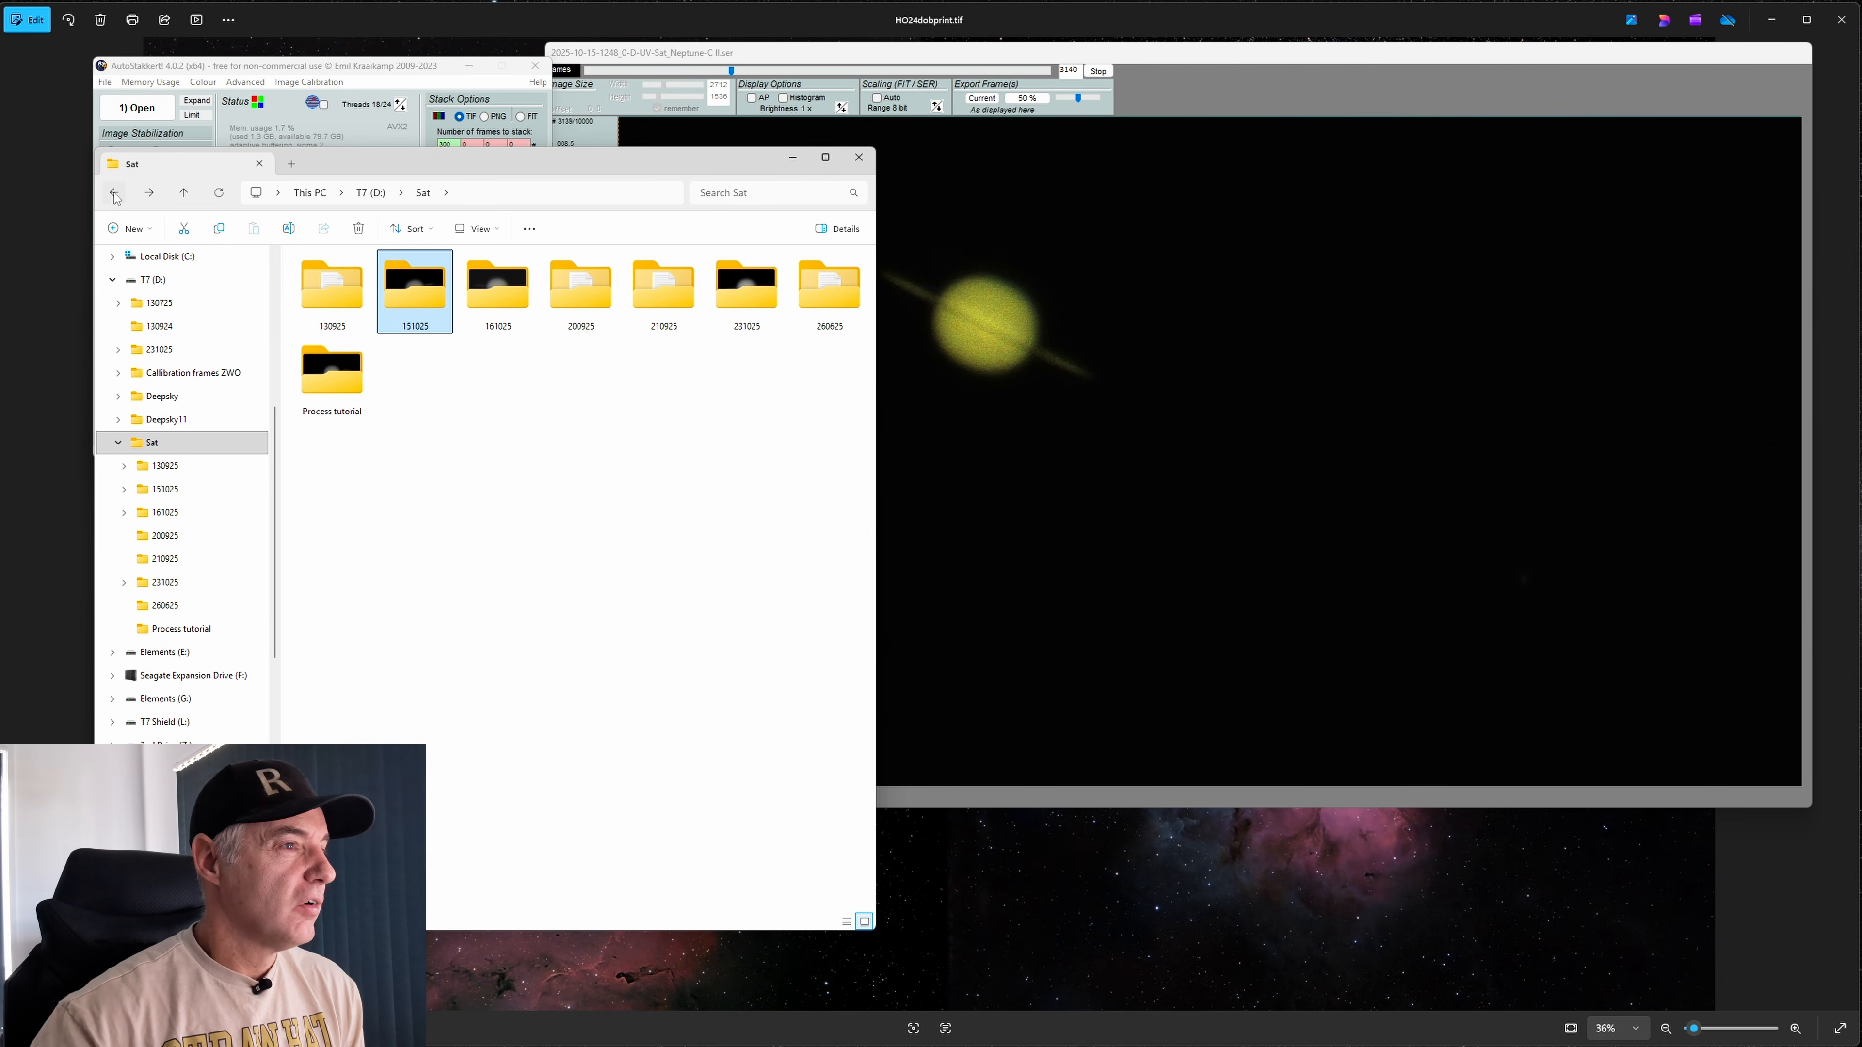
pyautogui.doubleClick(332, 370)
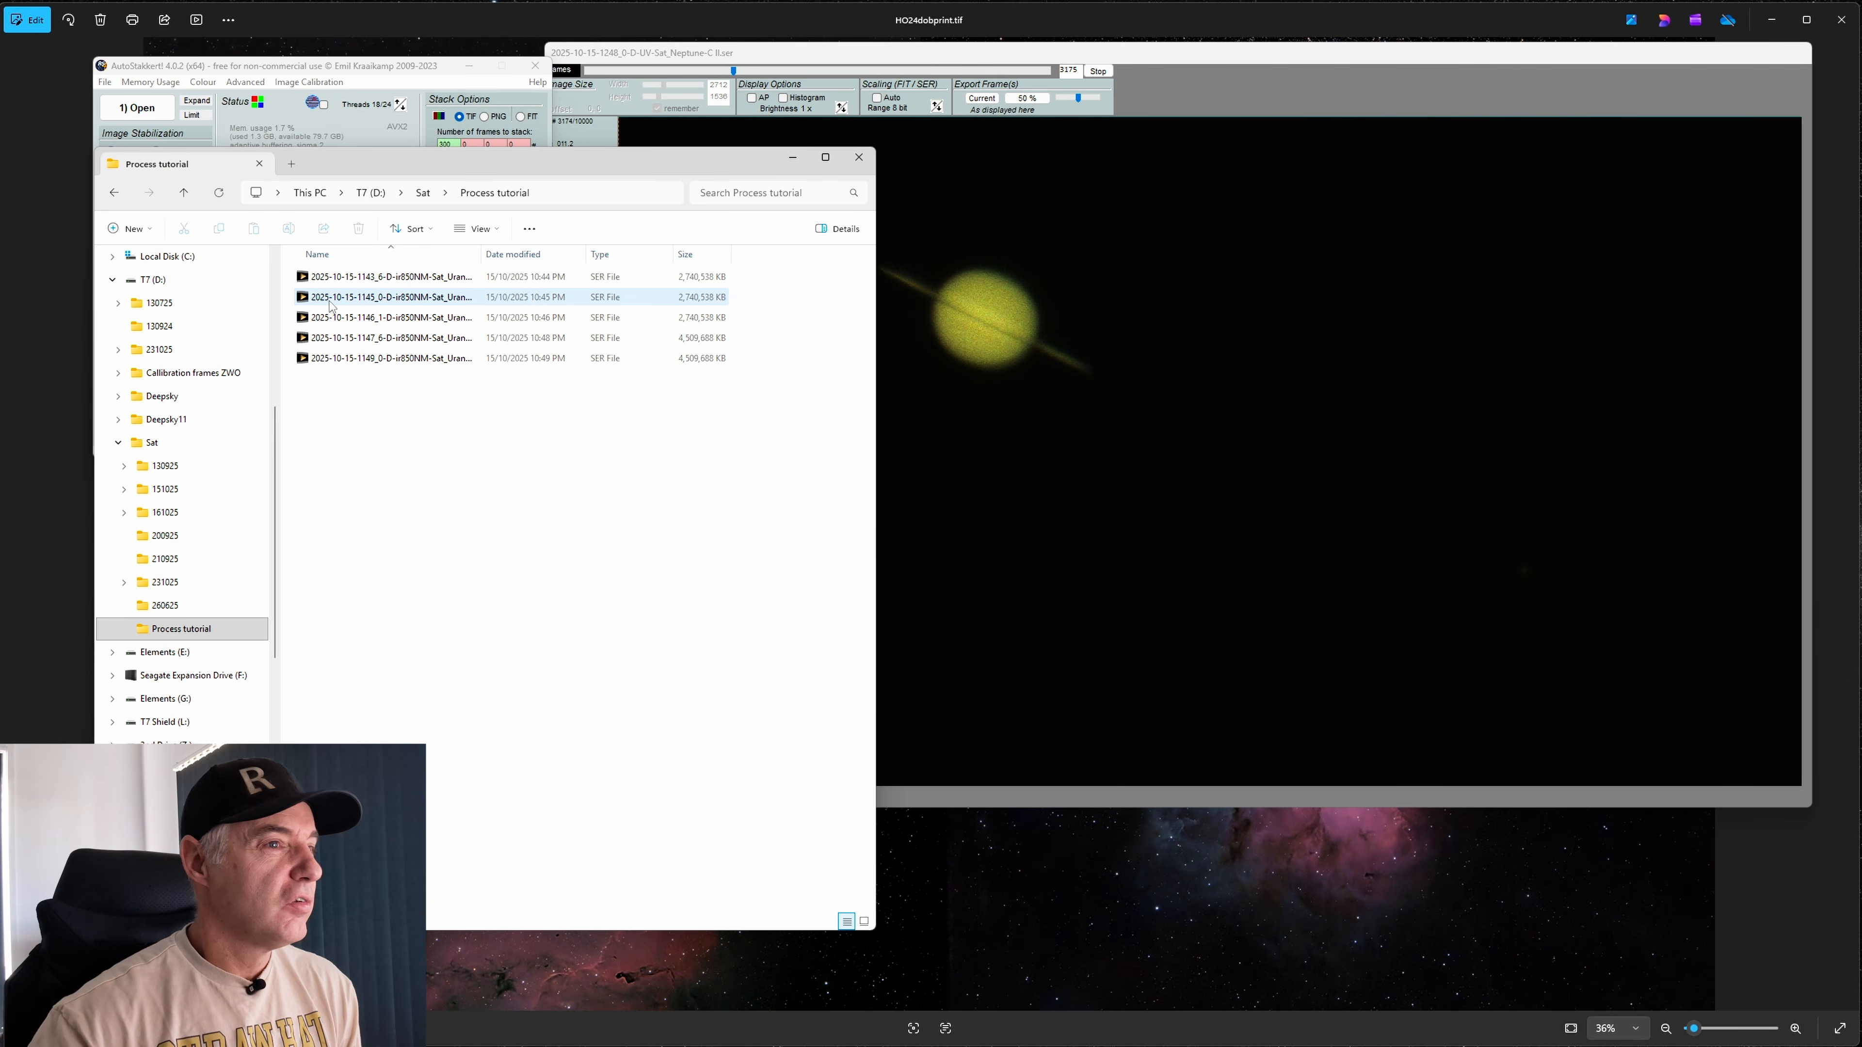
pyautogui.moveTo(321, 273); pyautogui.dragTo(1117, 118)
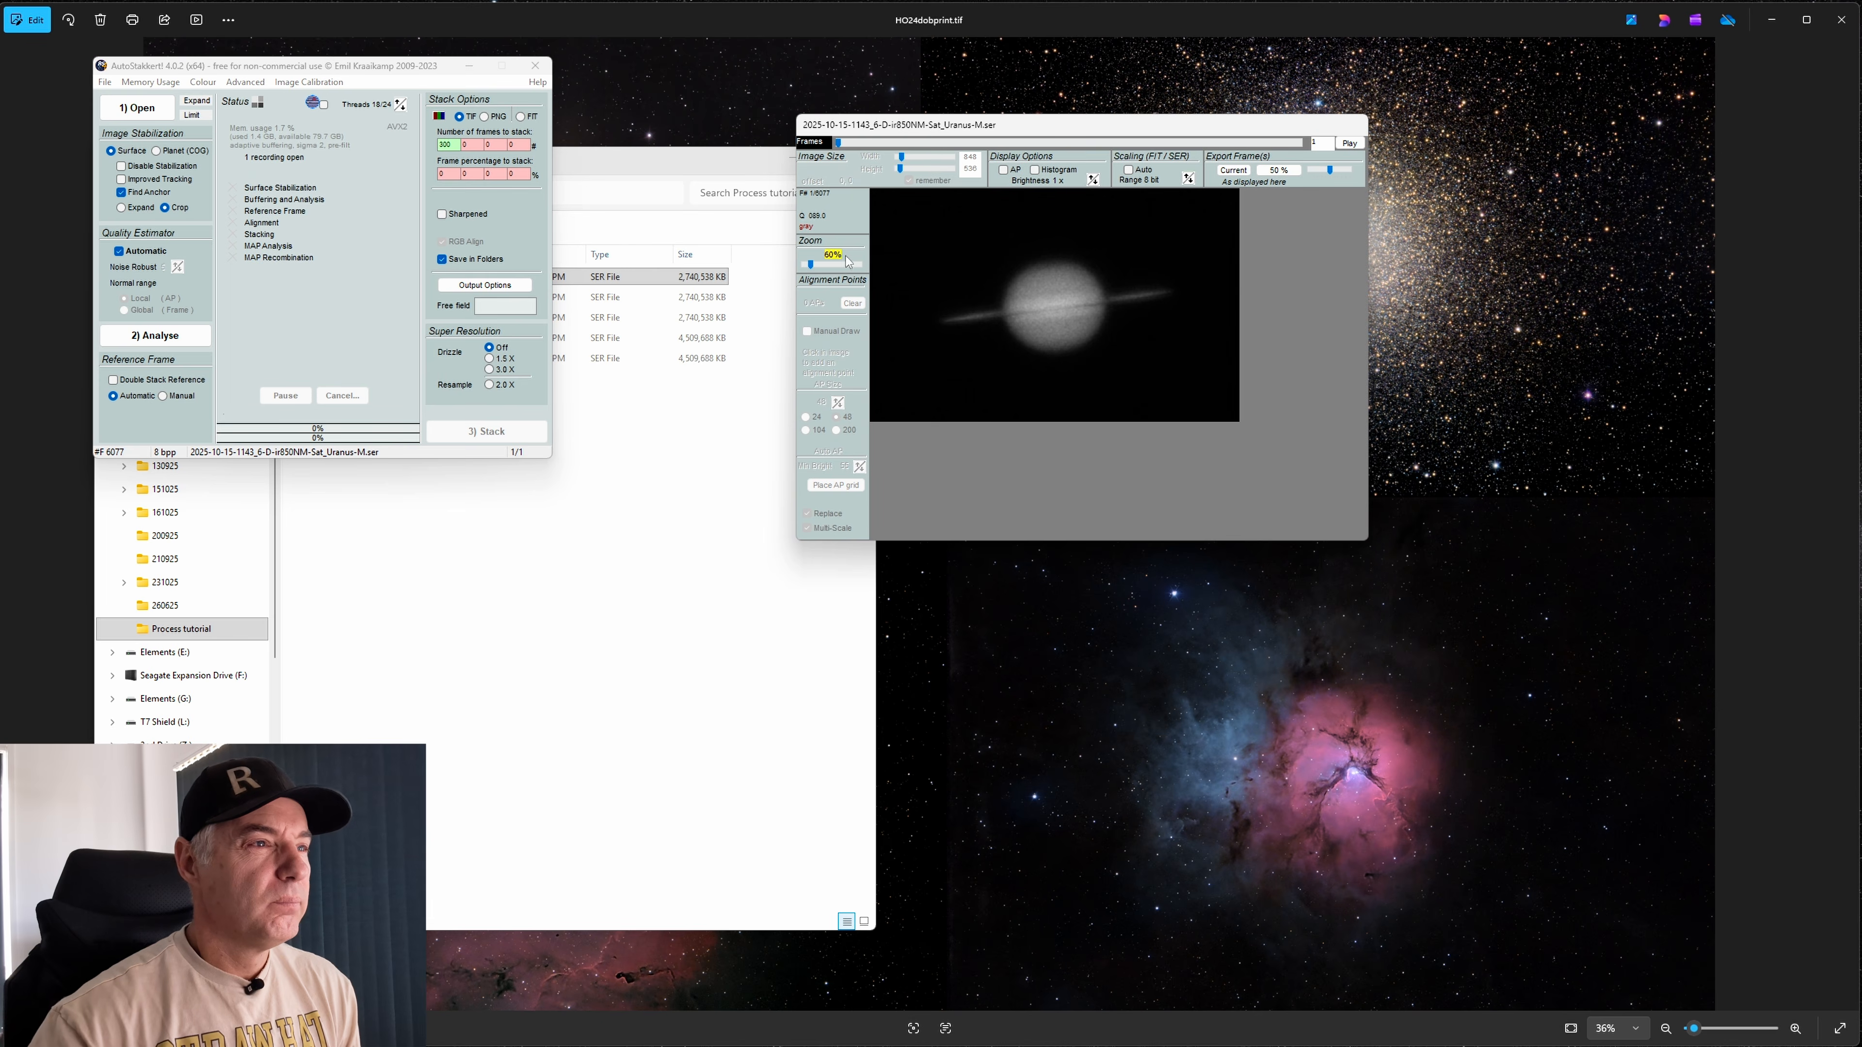
pyautogui.moveTo(812, 270); pyautogui.dragTo(816, 269)
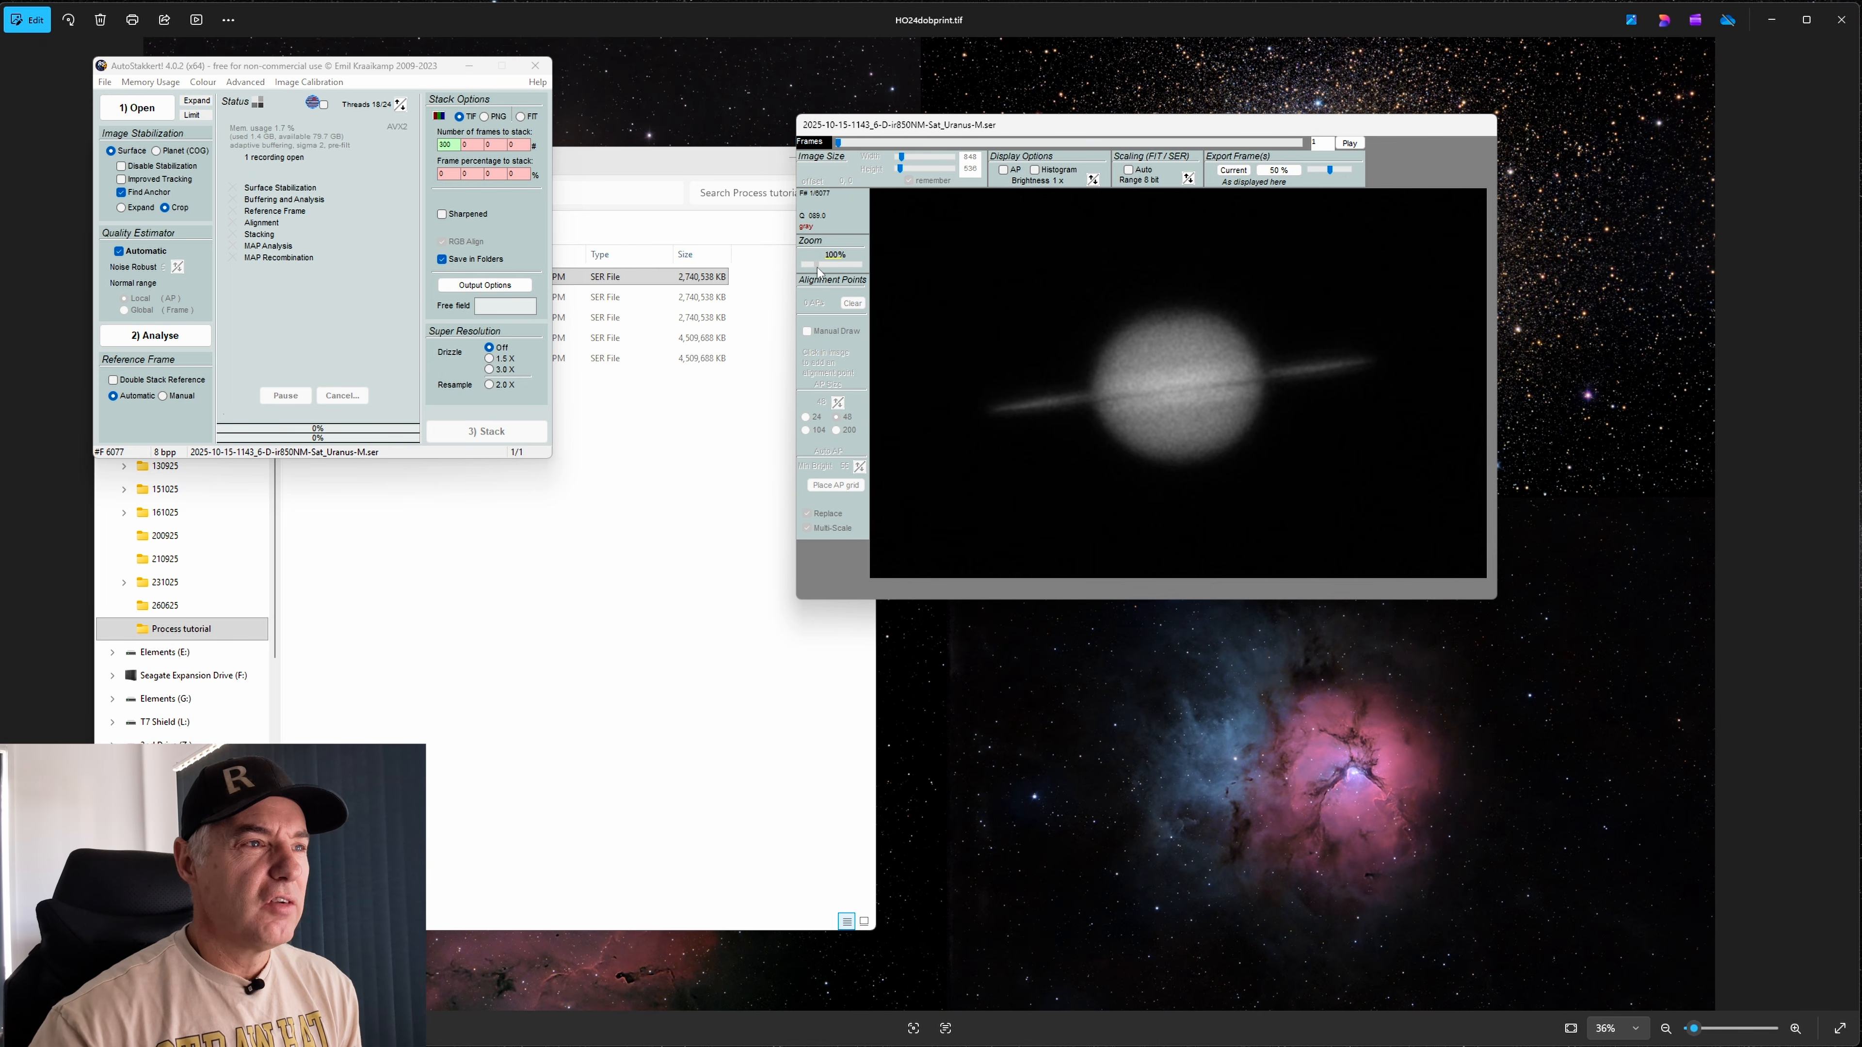
pyautogui.click(1348, 144)
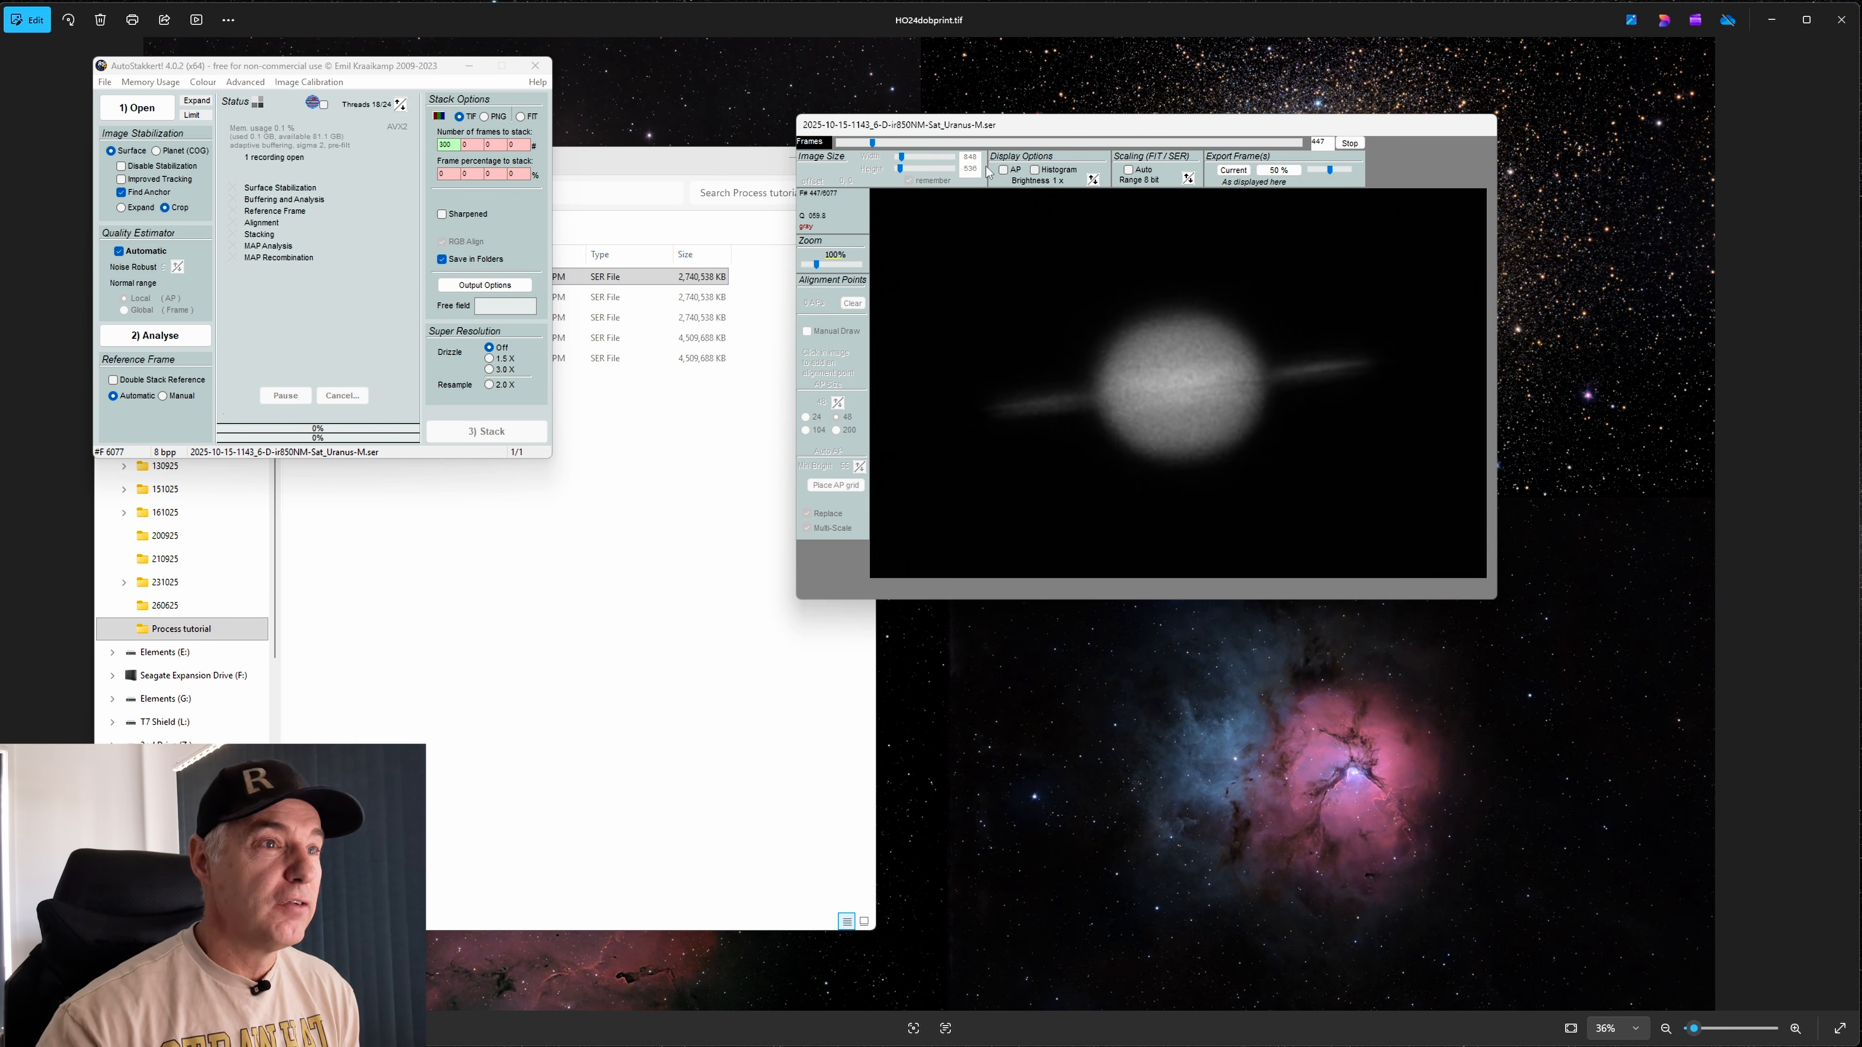
# Analyse the recording and set the numbers of frames to stack to 2000, 3000 and 4000
pyautogui.click(155, 336)
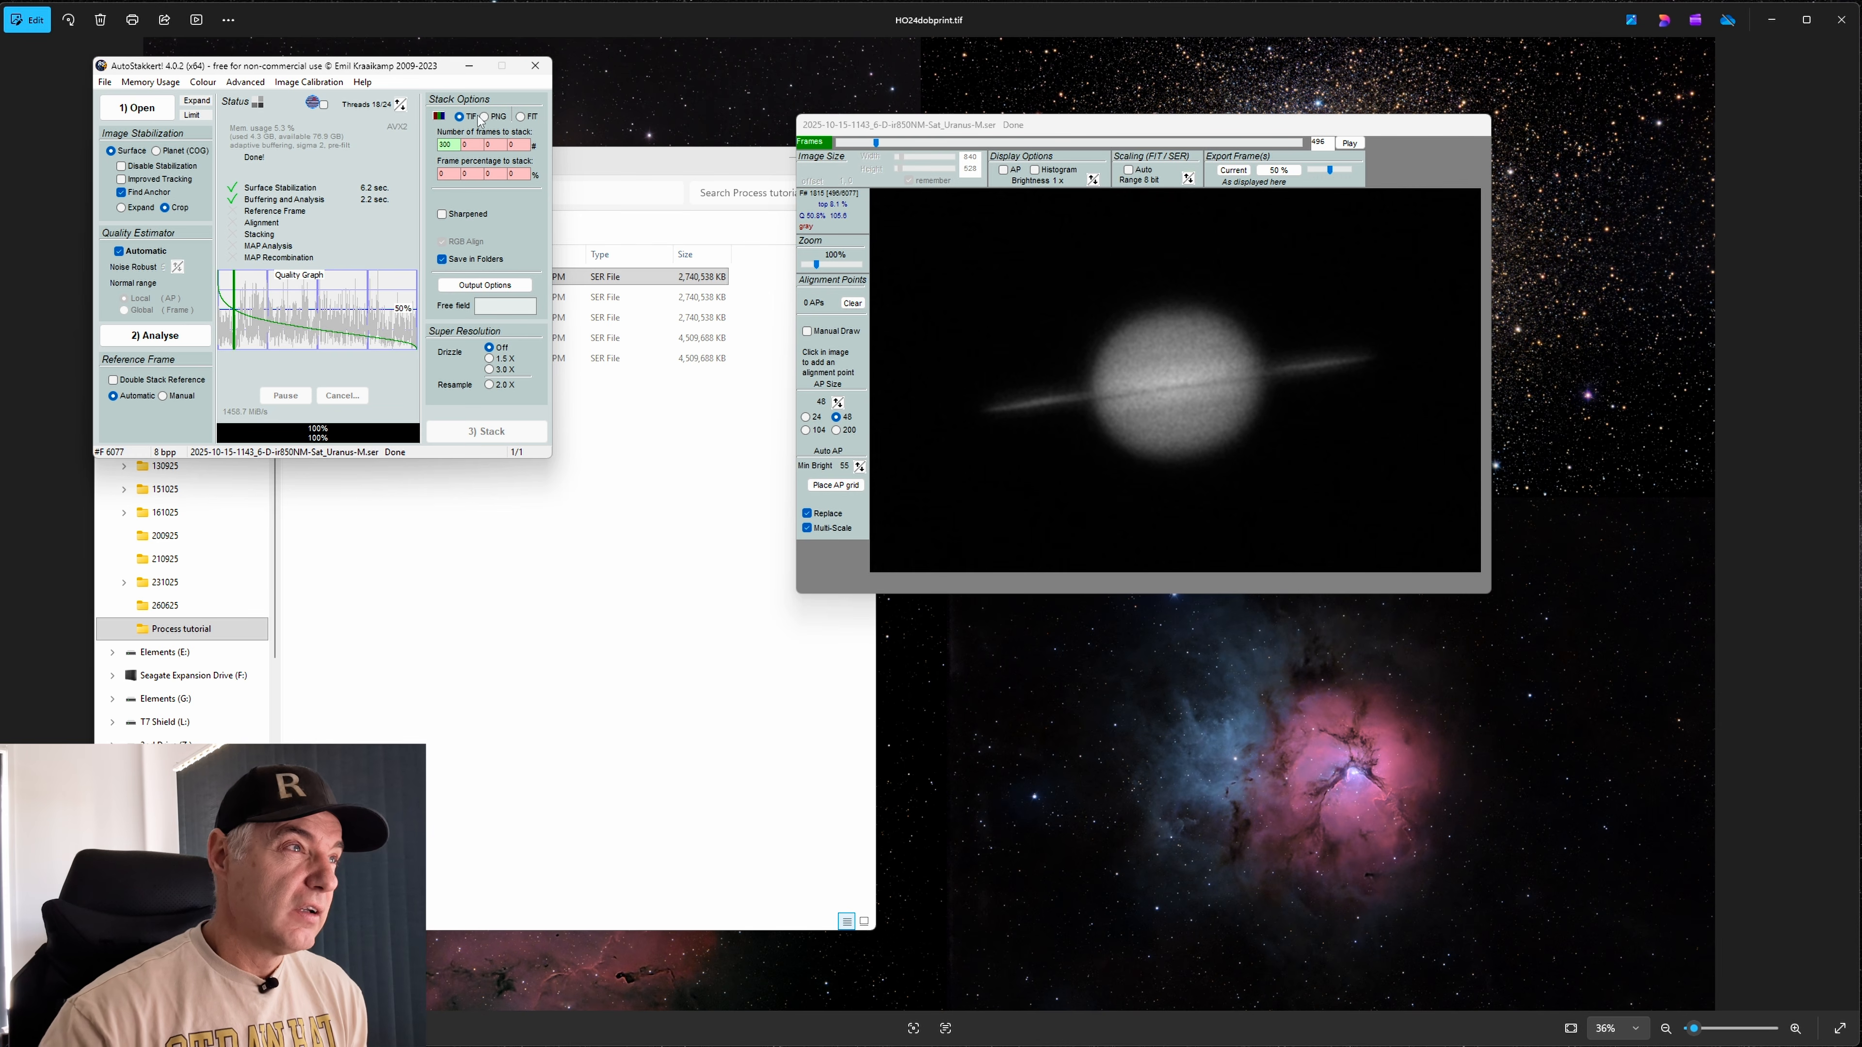
pyautogui.doubleClick(447, 144)
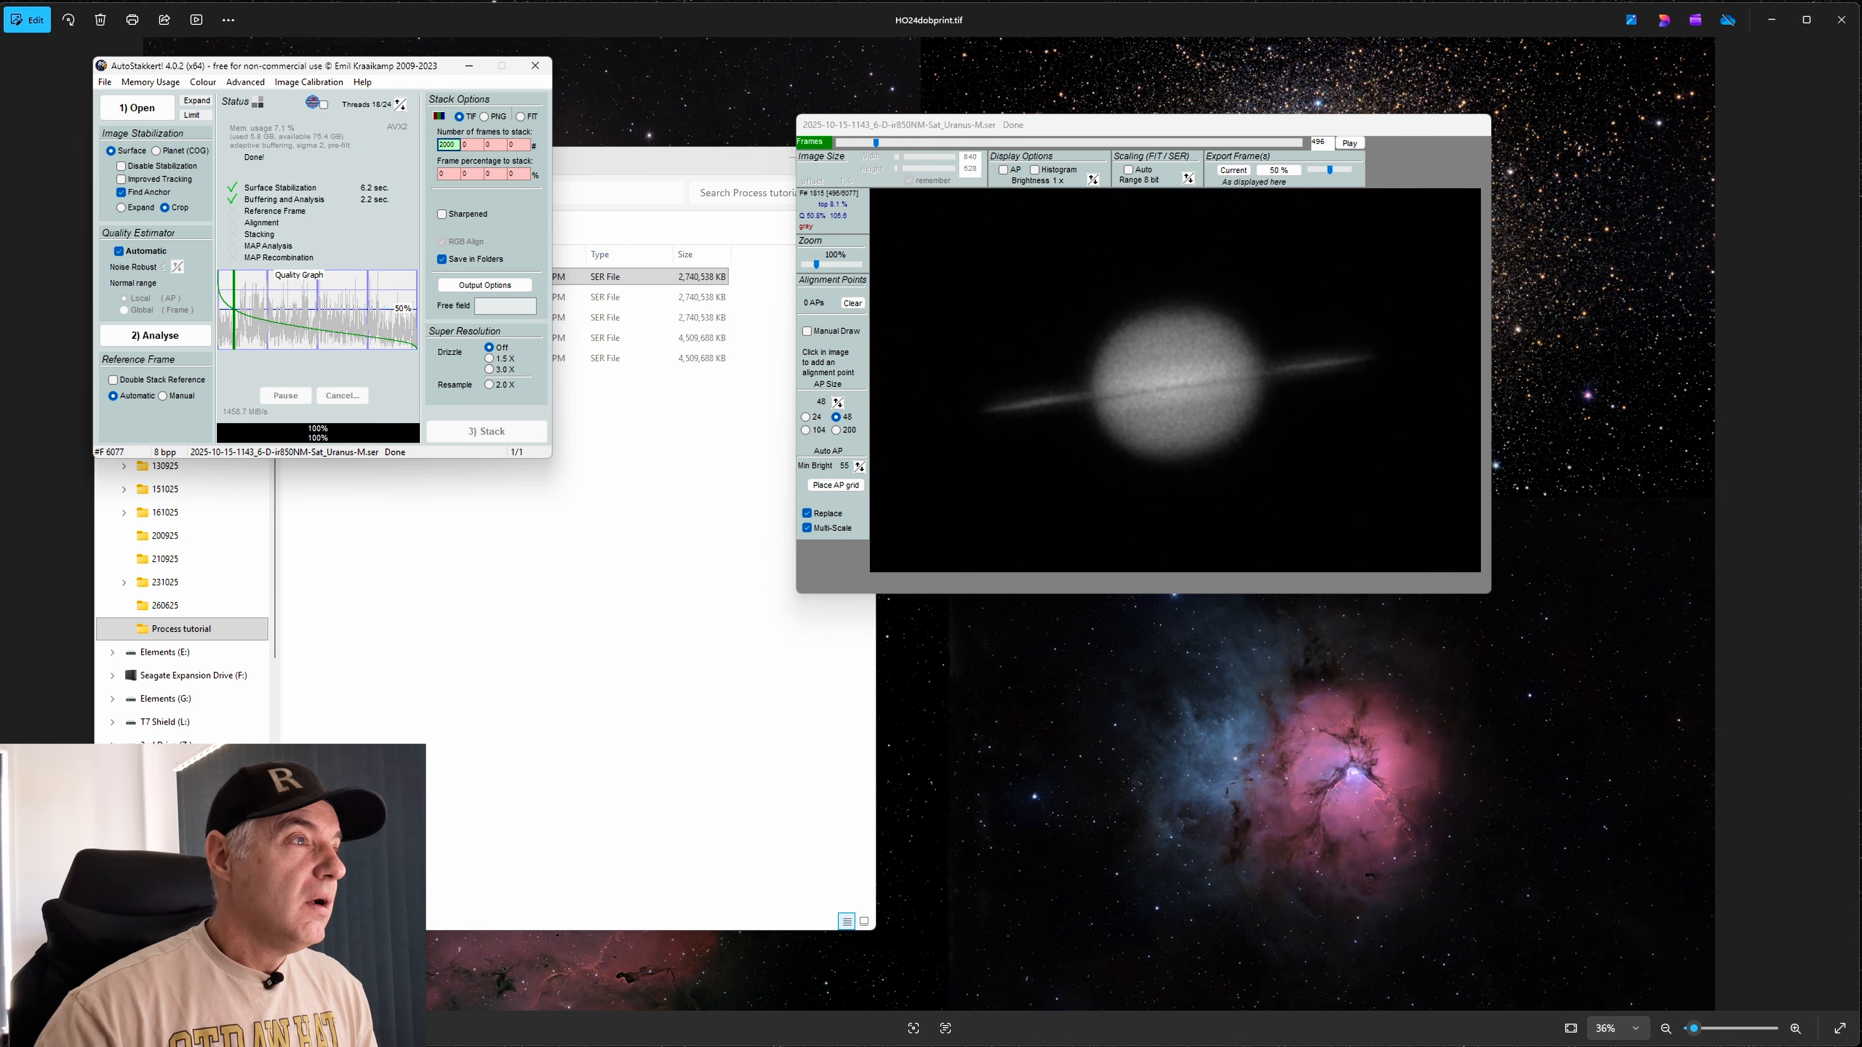
pyautogui.click(469, 144)
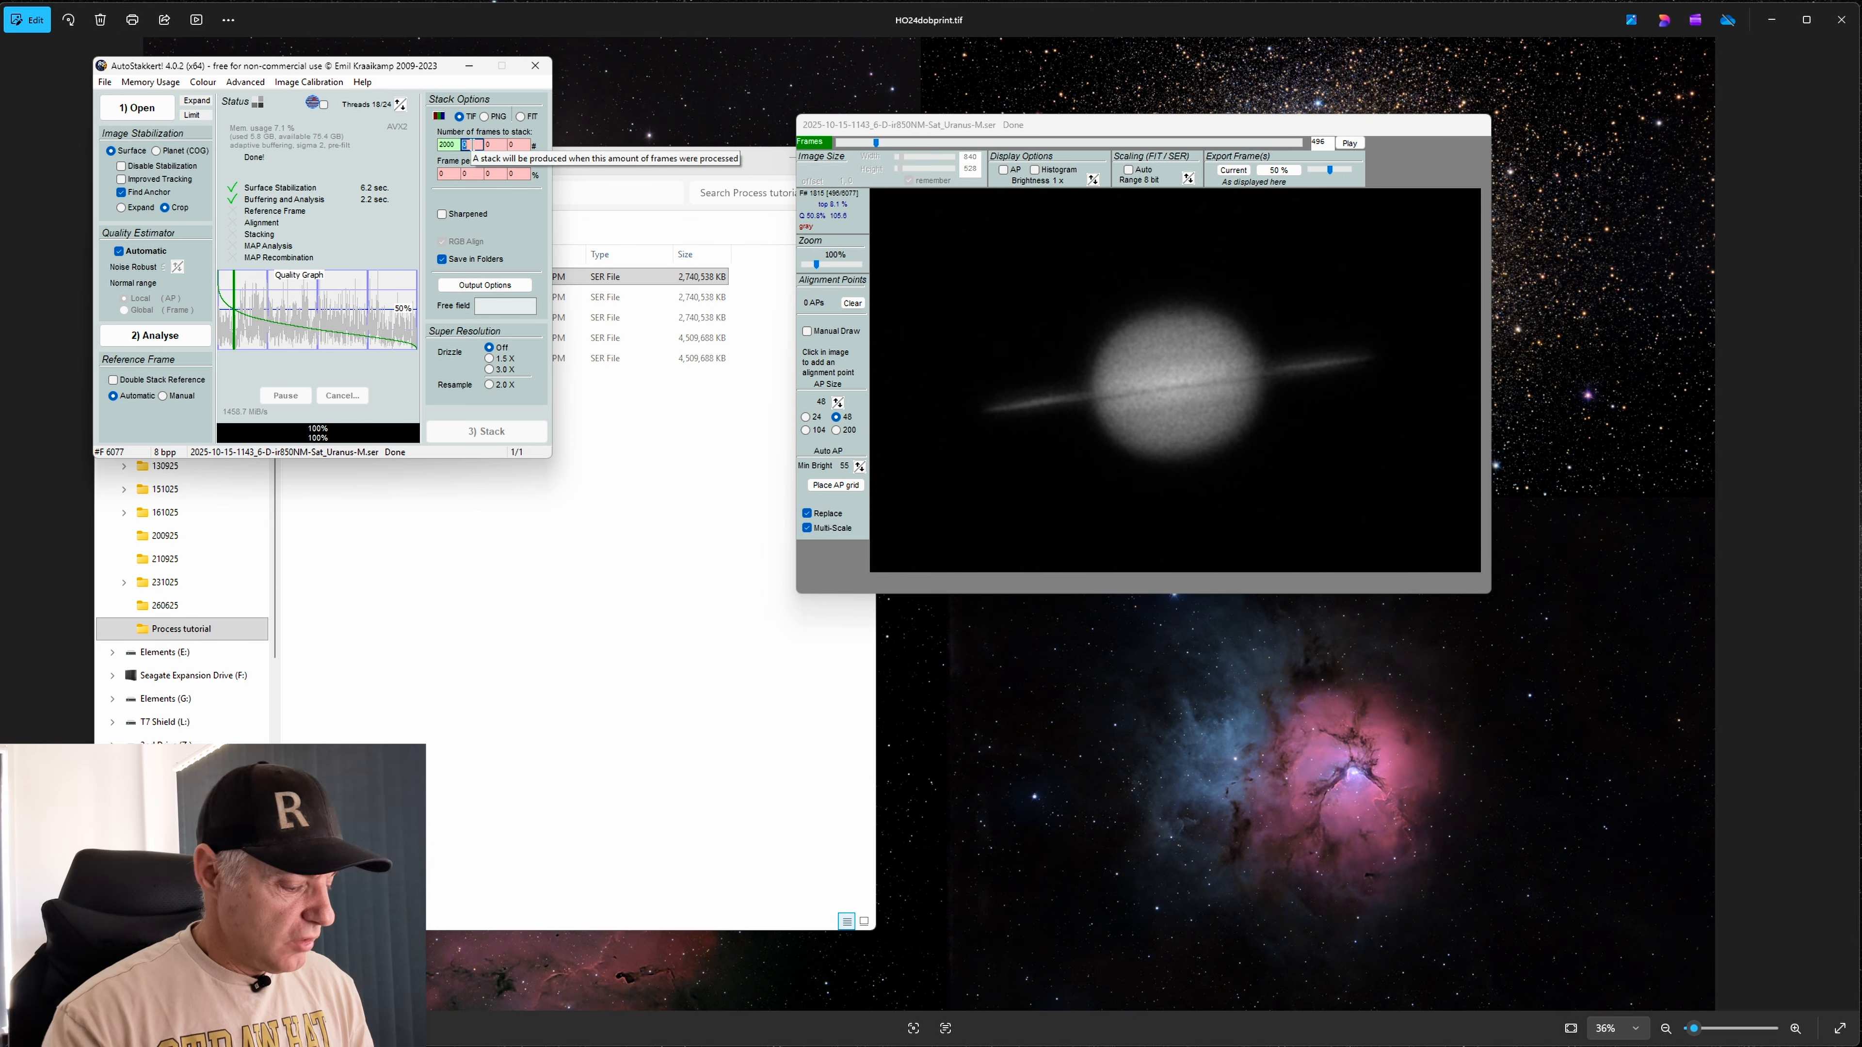
pyautogui.write('3000')
pyautogui.click(497, 145)
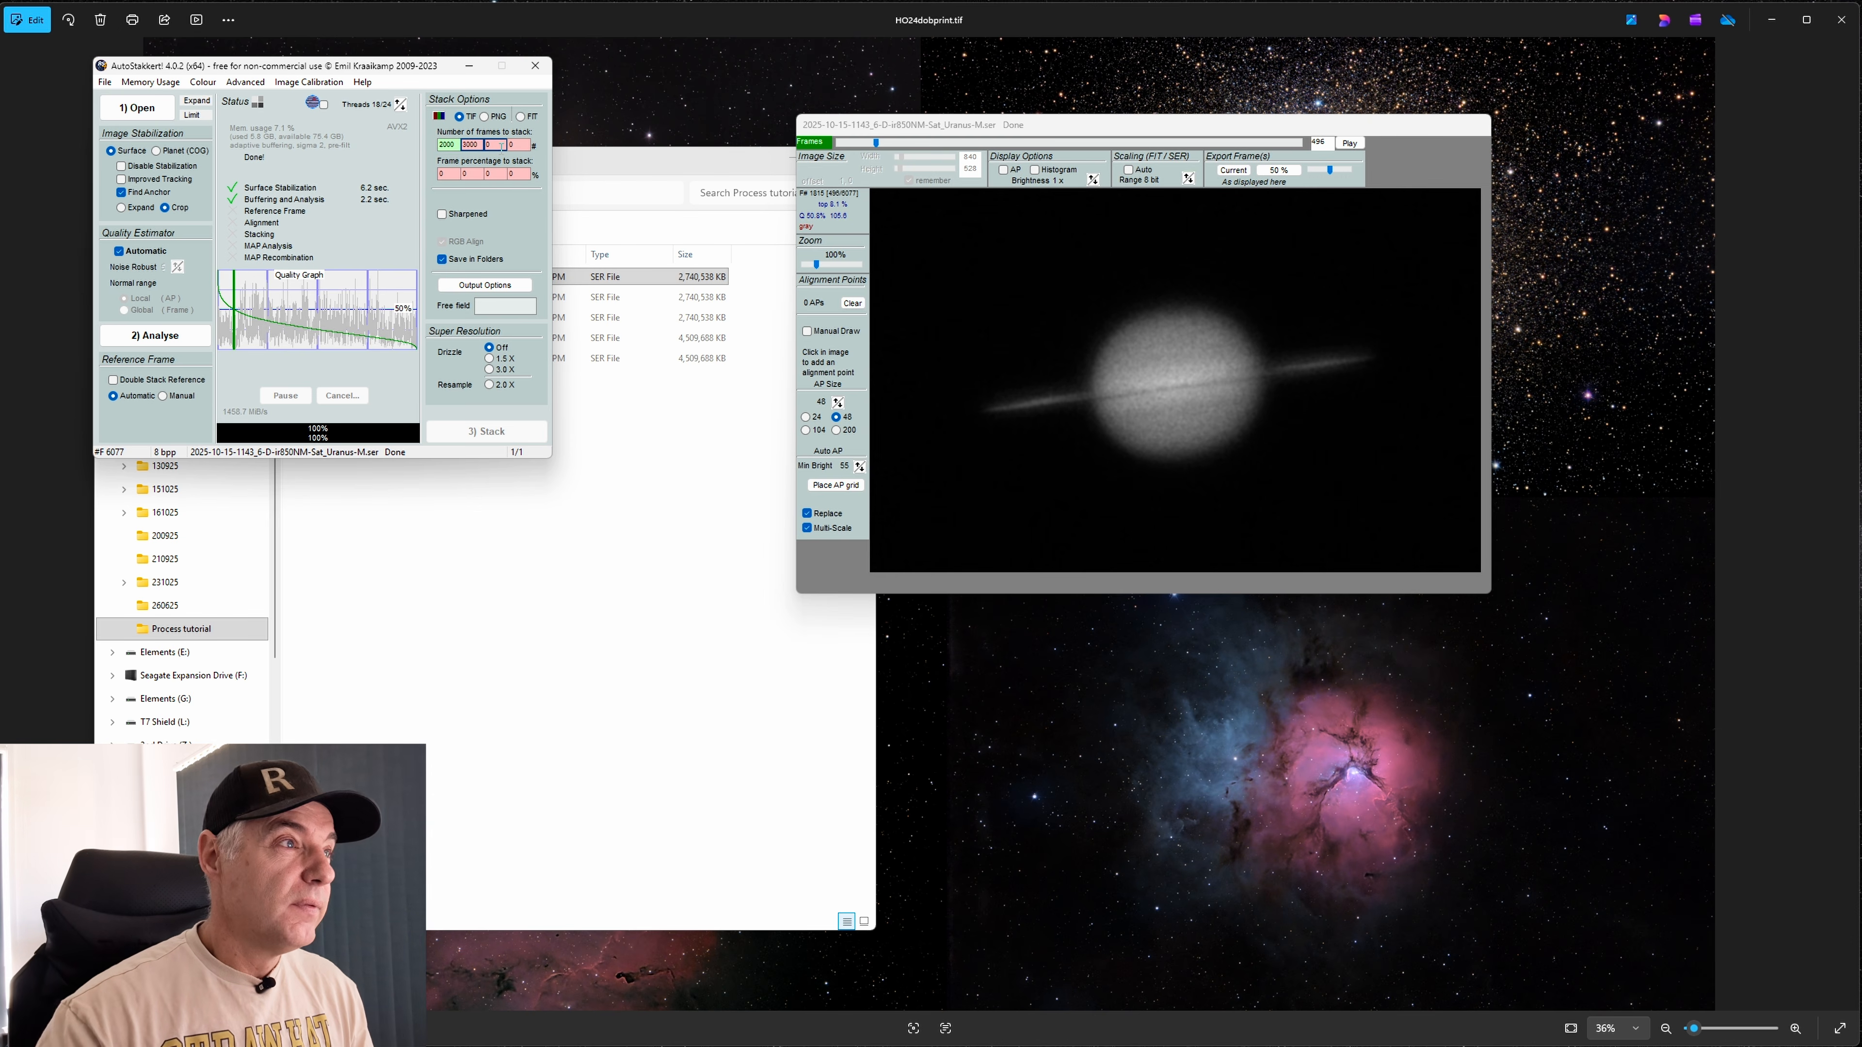
pyautogui.write('4000')
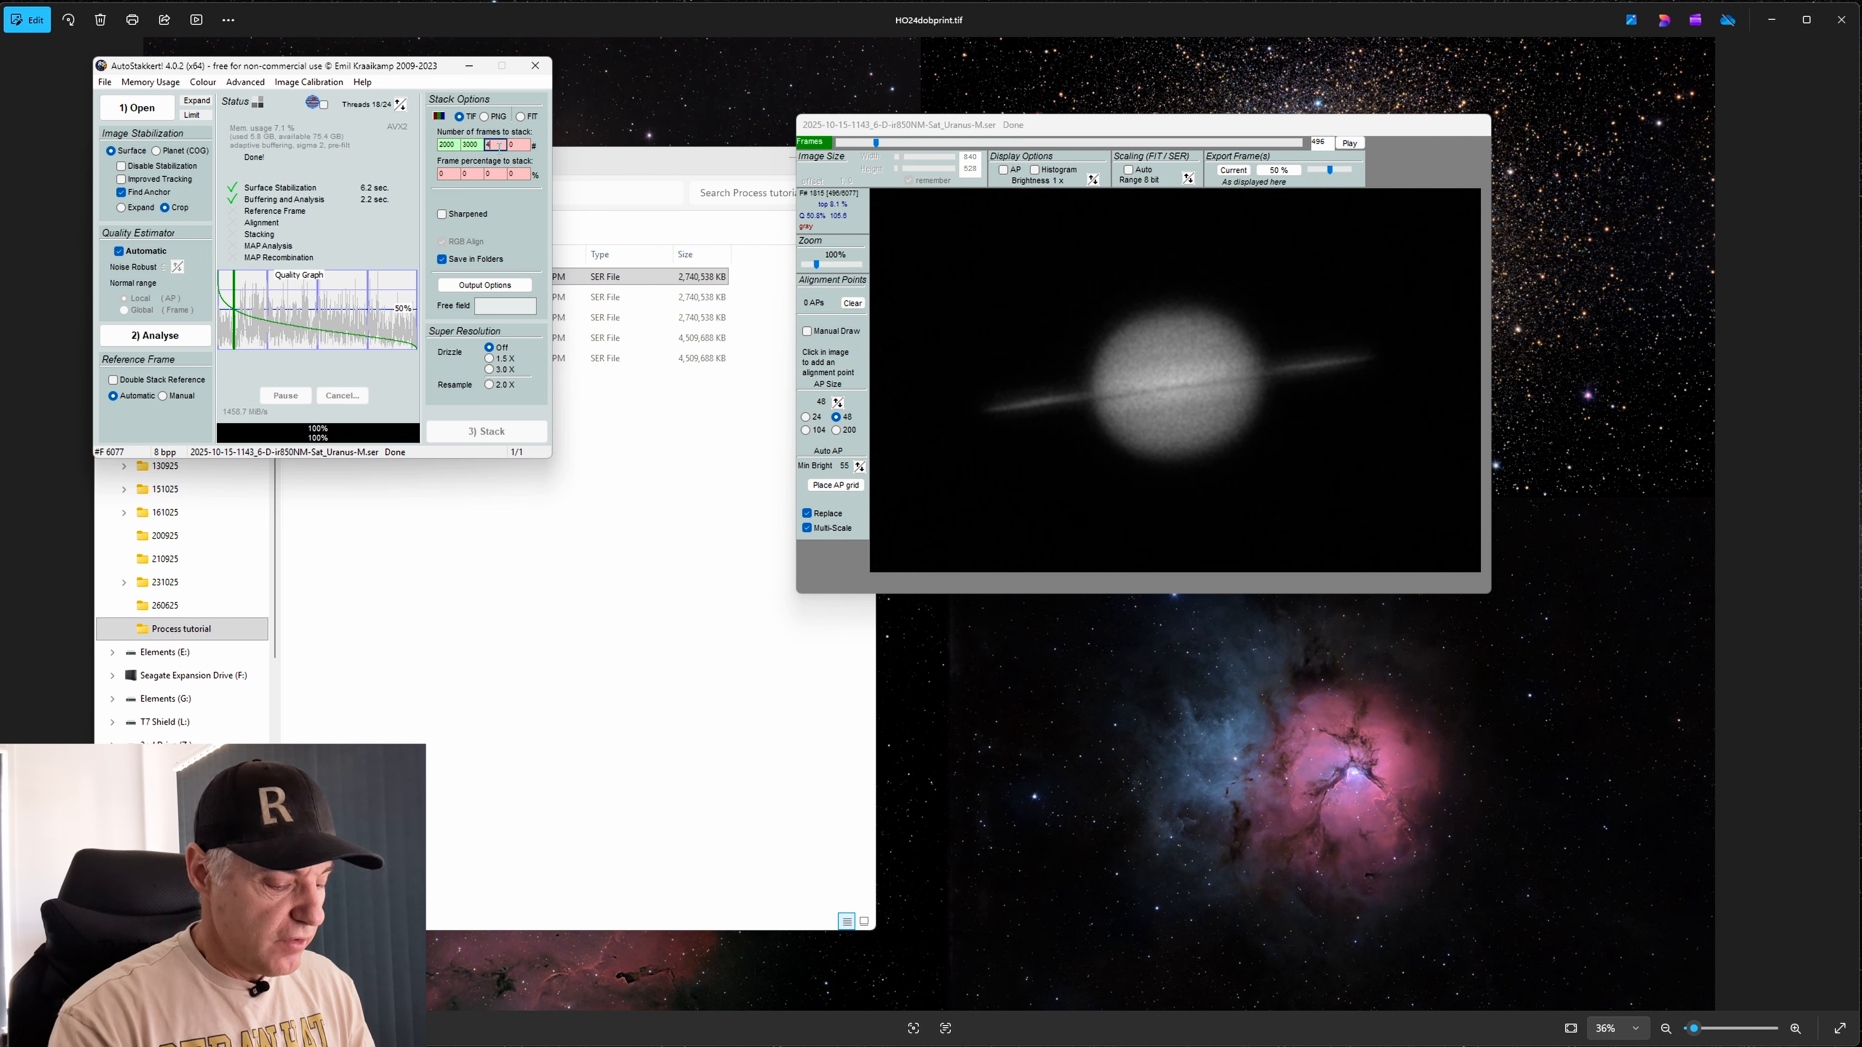
pyautogui.click(522, 144)
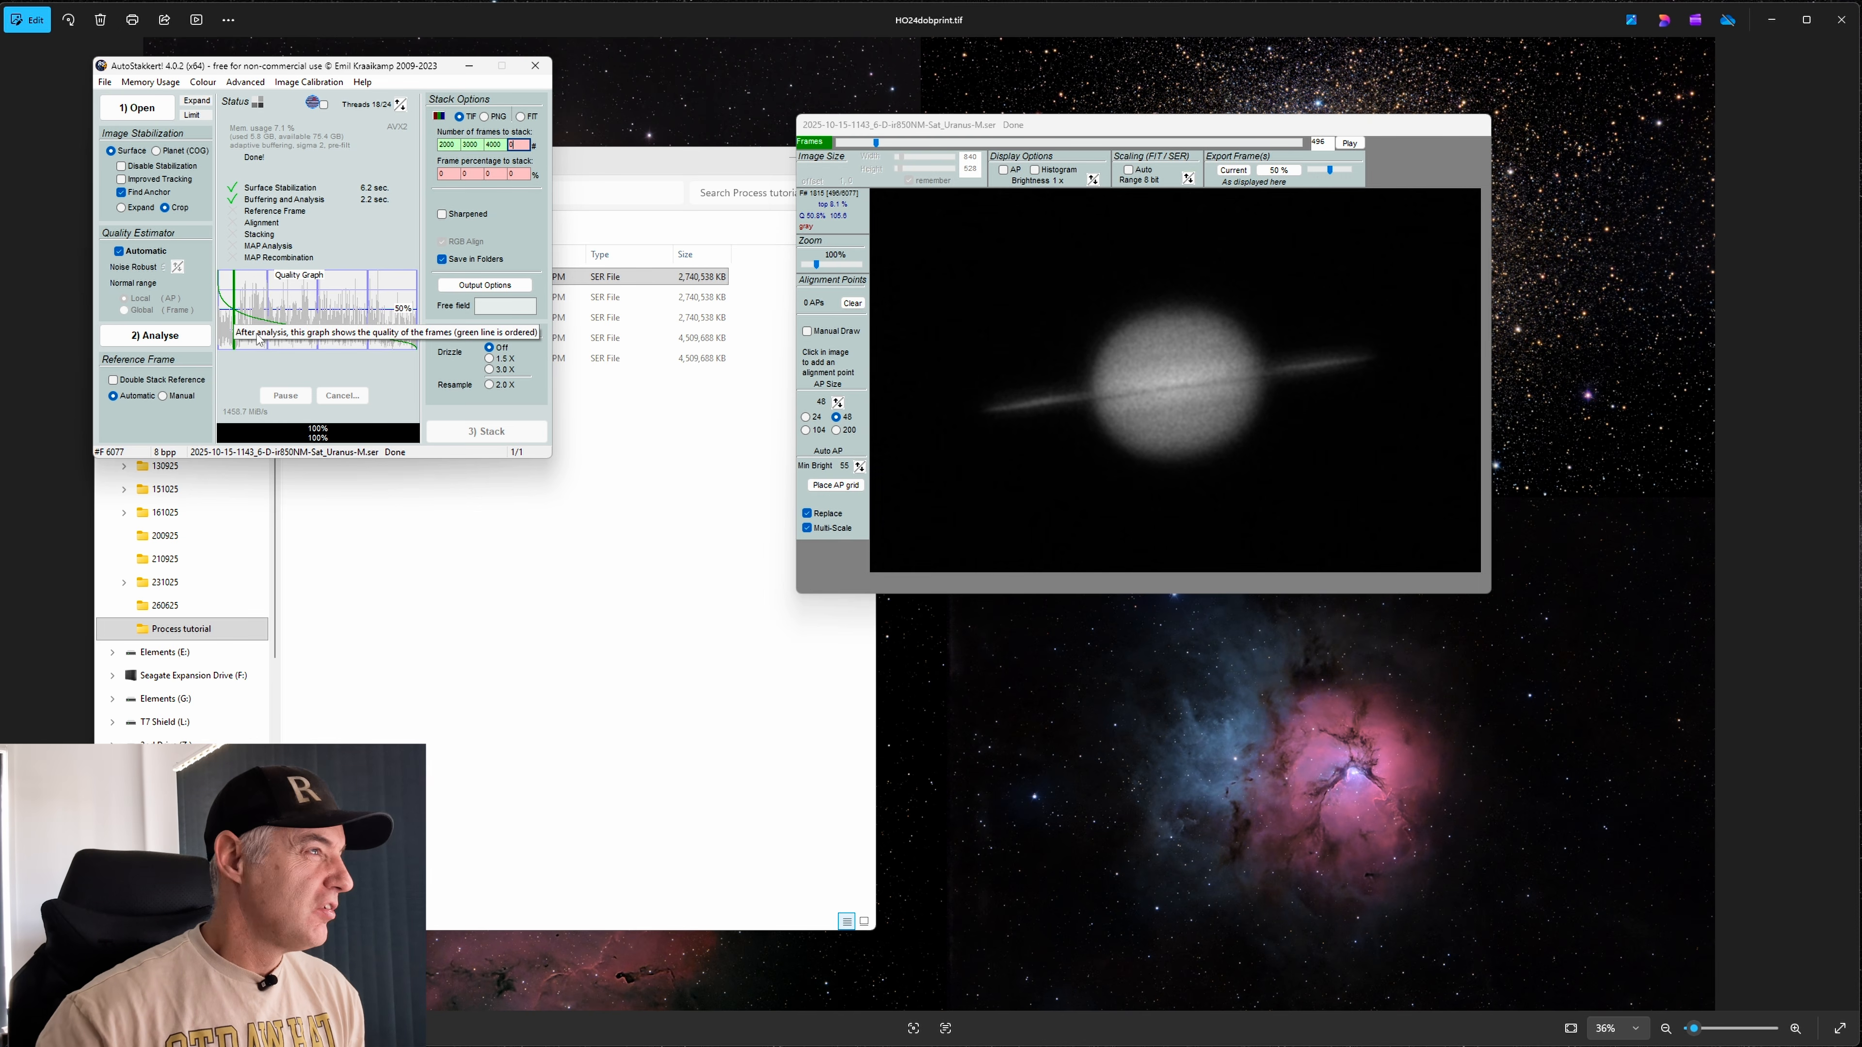
# Examine frames near the high-quality end of the quality graph
pyautogui.click(234, 315)
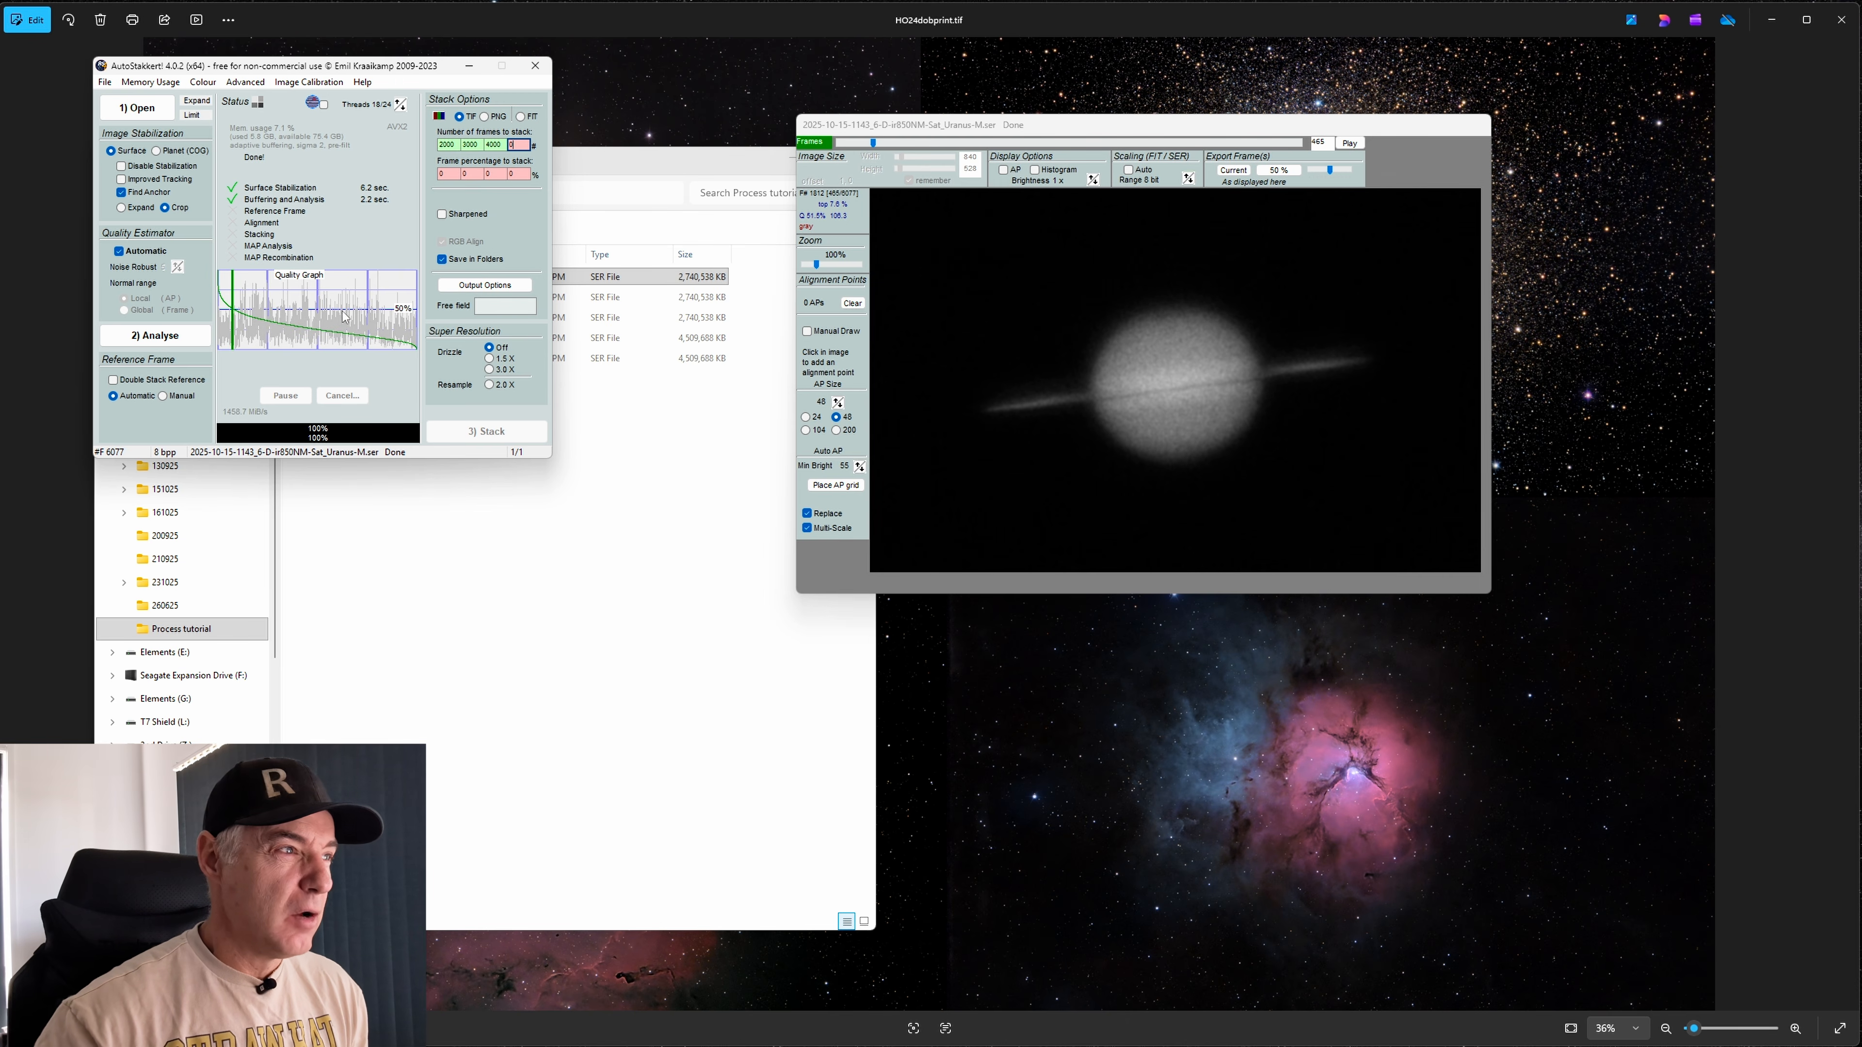
pyautogui.click(239, 315)
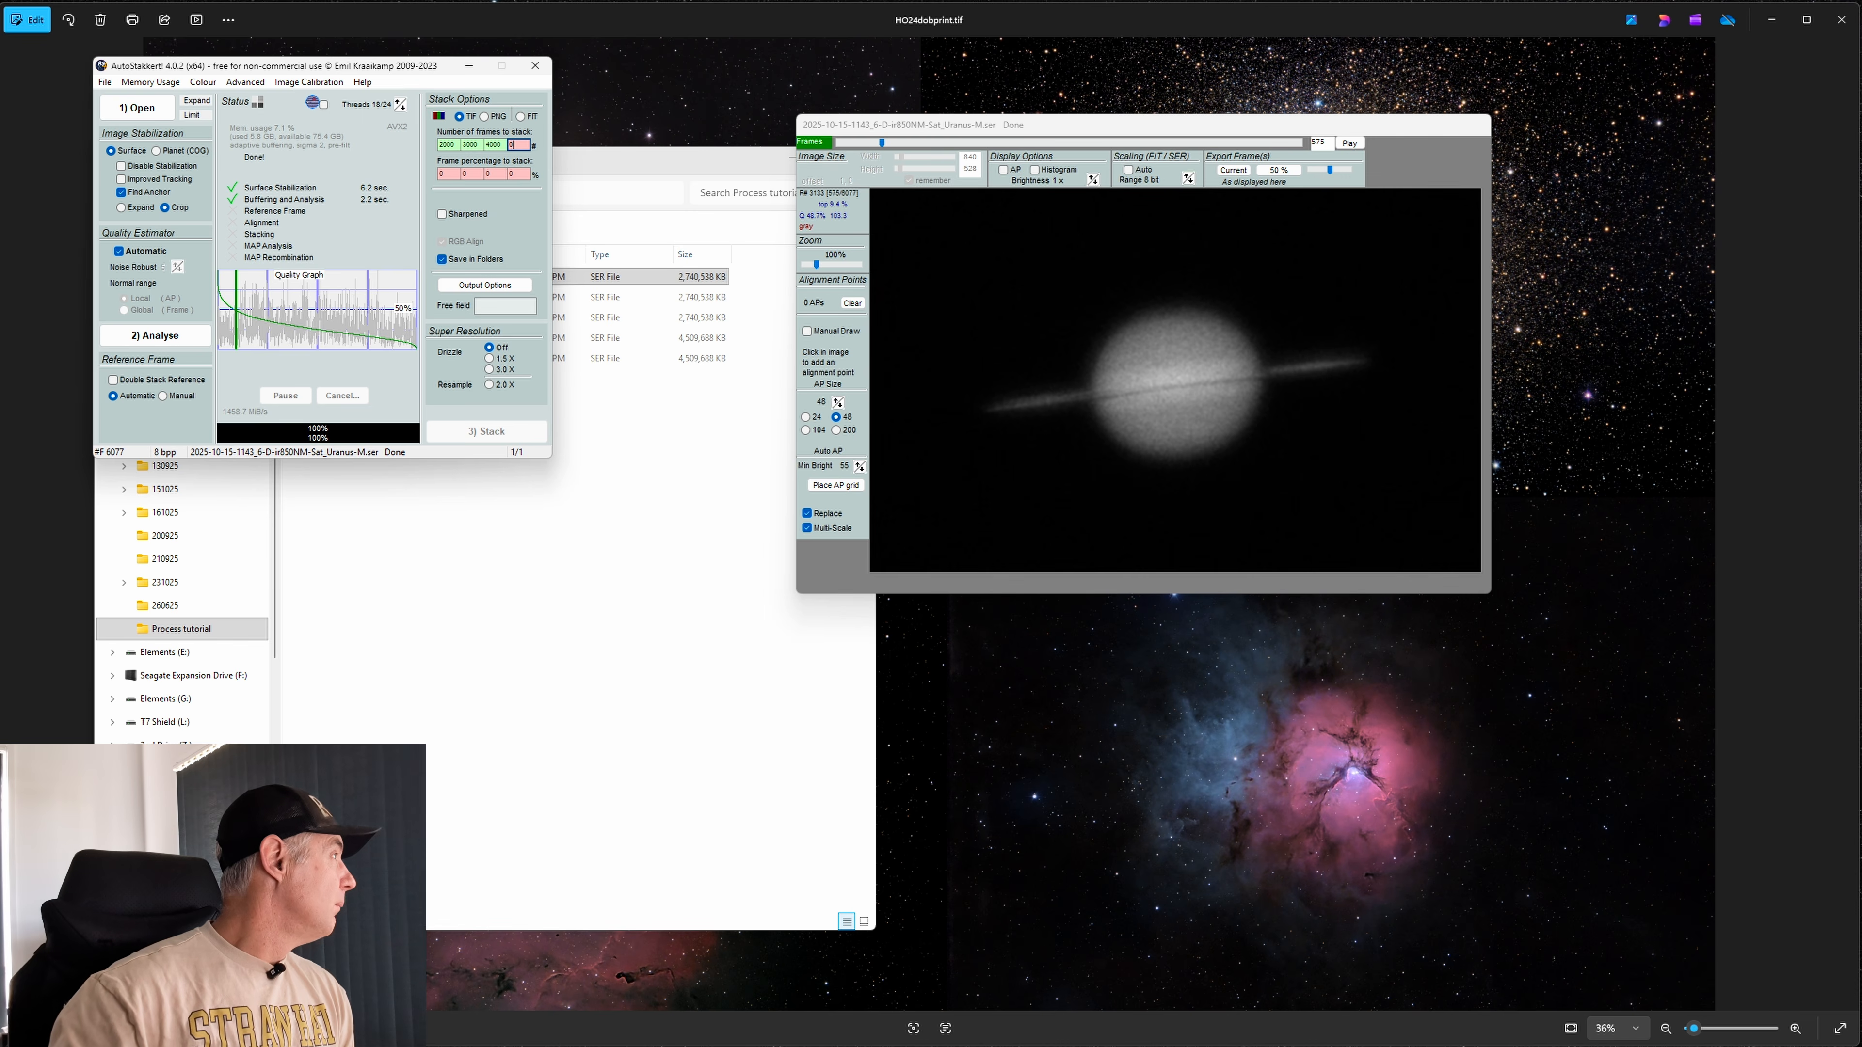
pyautogui.click(518, 144)
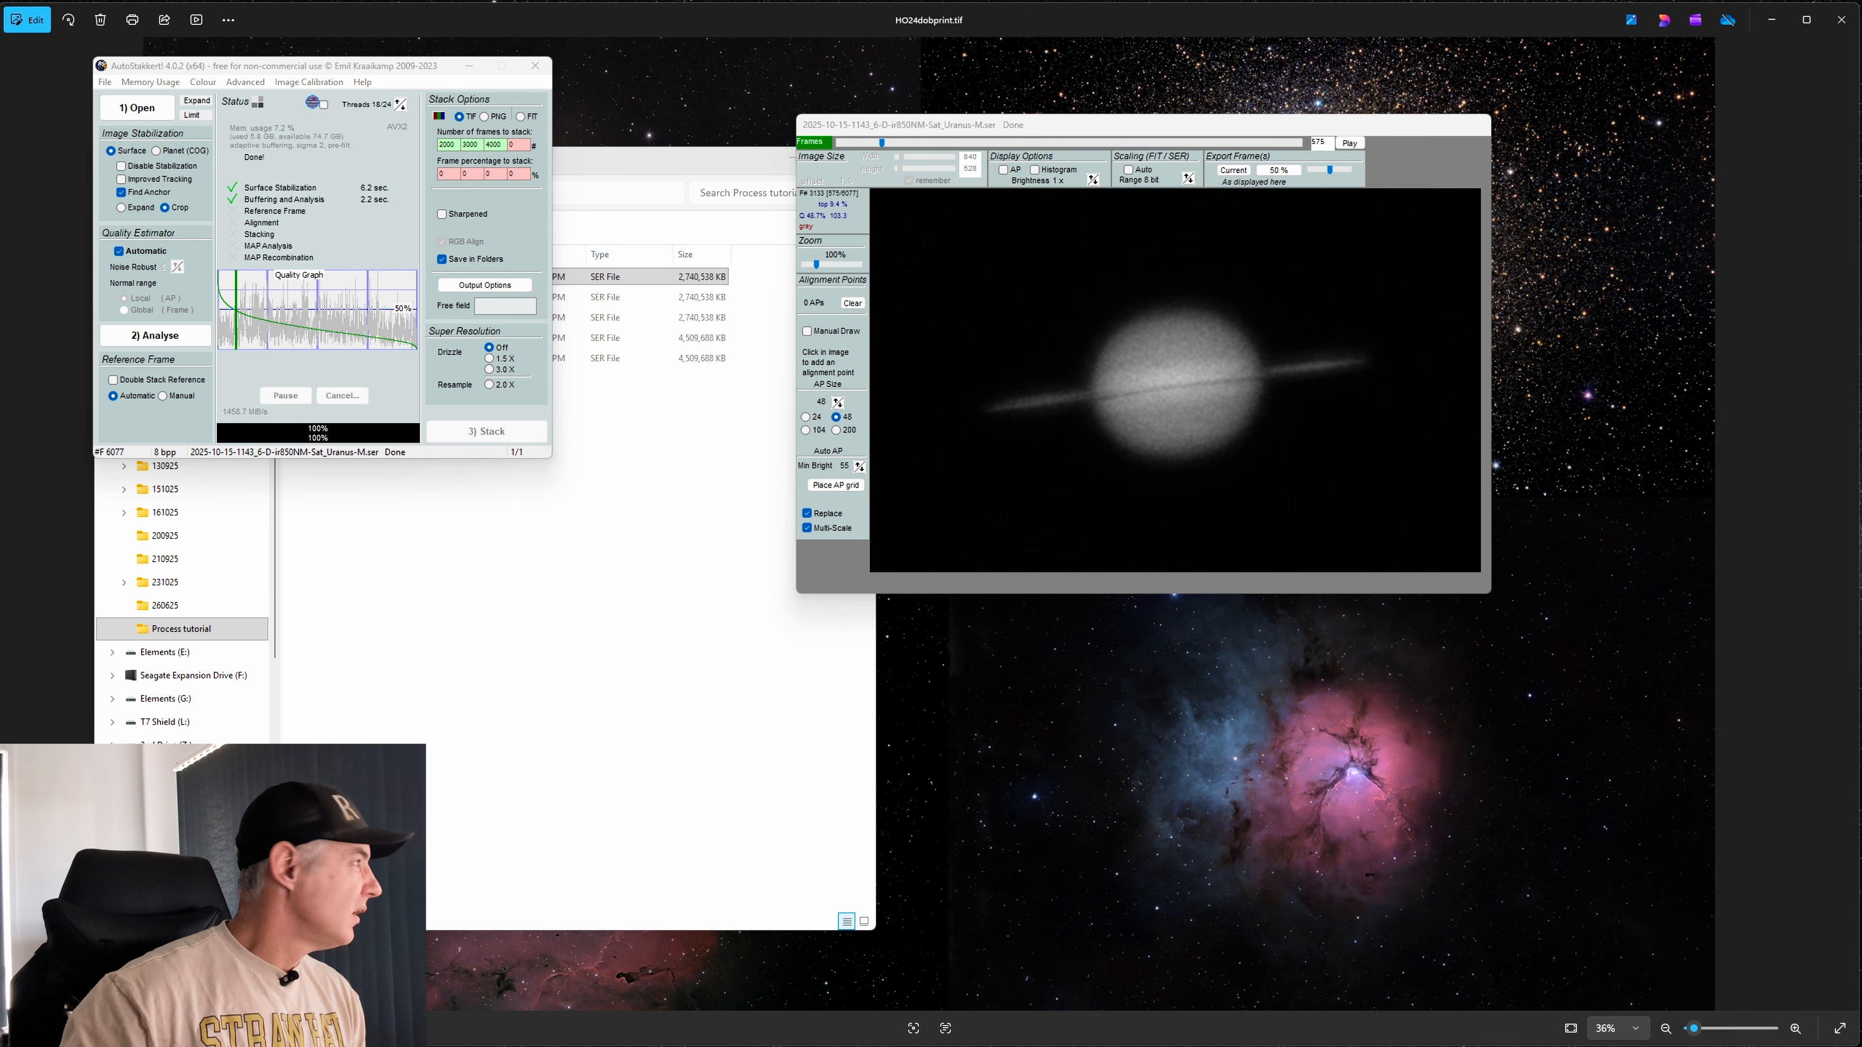
# View the processed infrared Saturn image in an enlarged Photos window, then close it
pyautogui.click(518, 144)
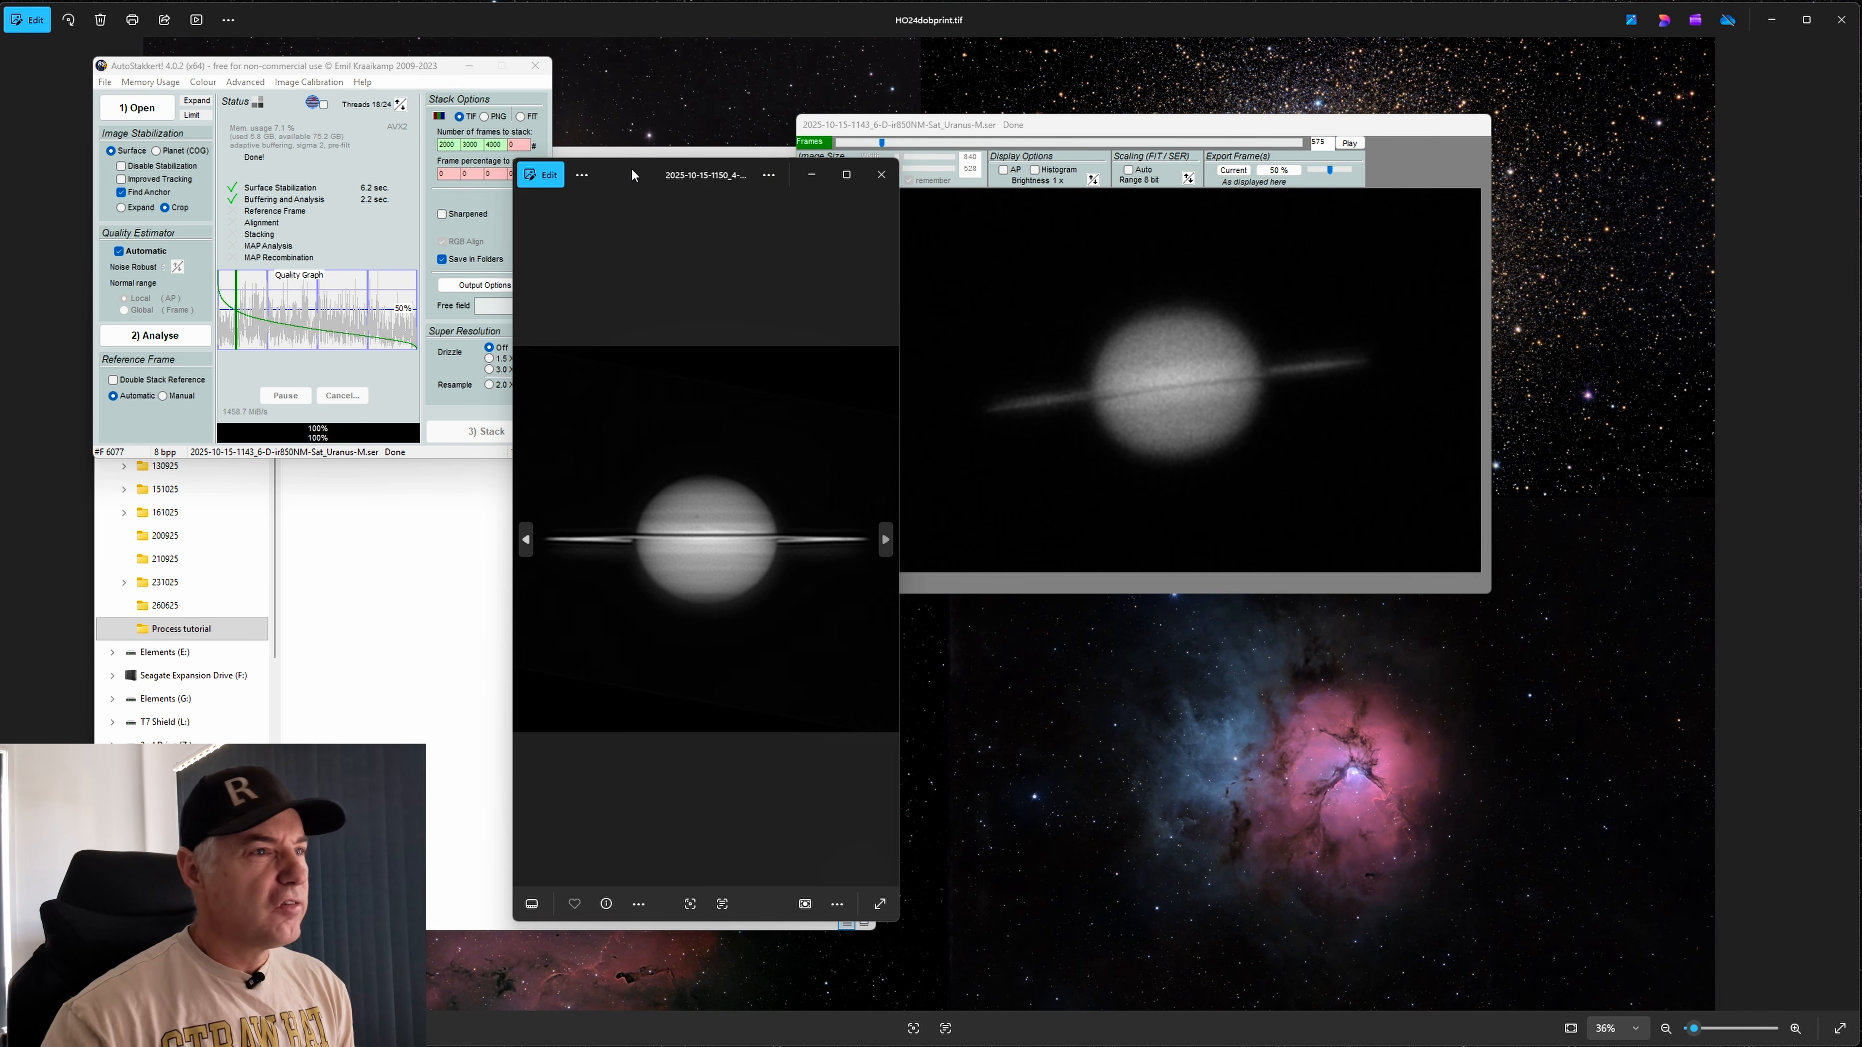
pyautogui.moveTo(890, 531); pyautogui.dragTo(1498, 359)
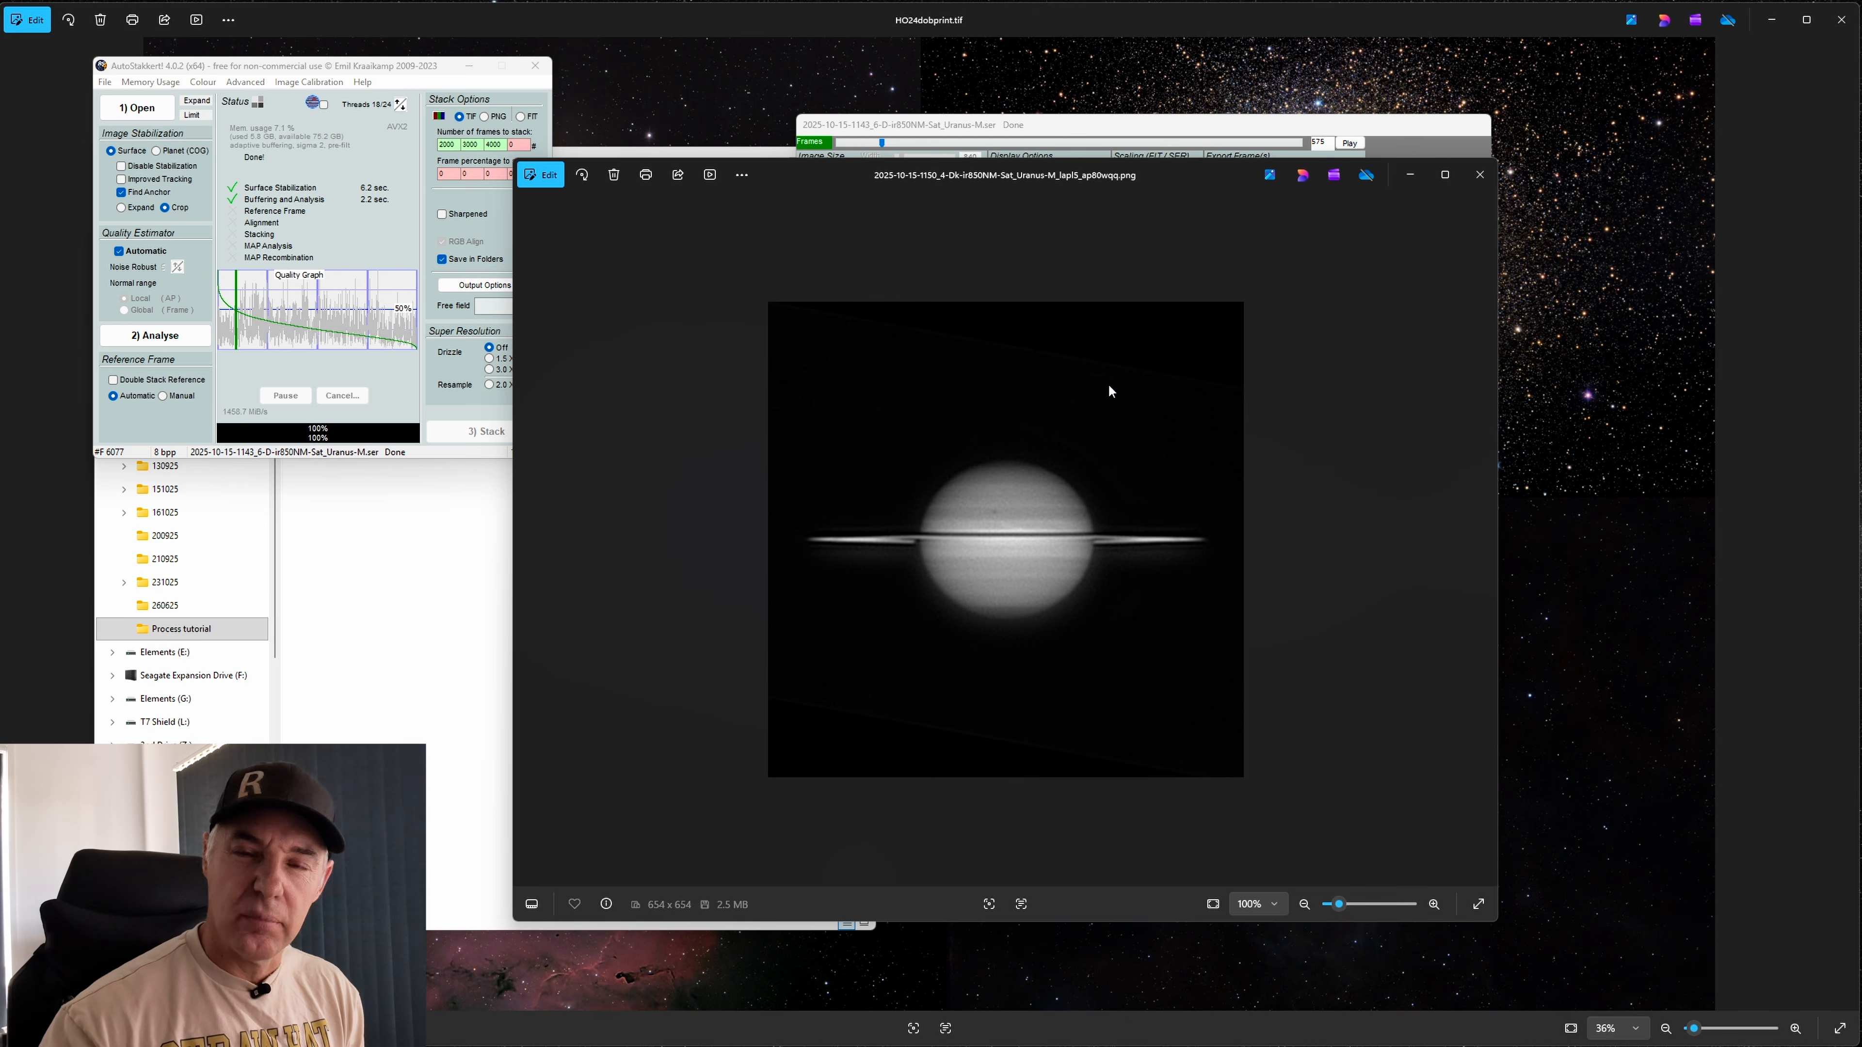
pyautogui.click(1480, 179)
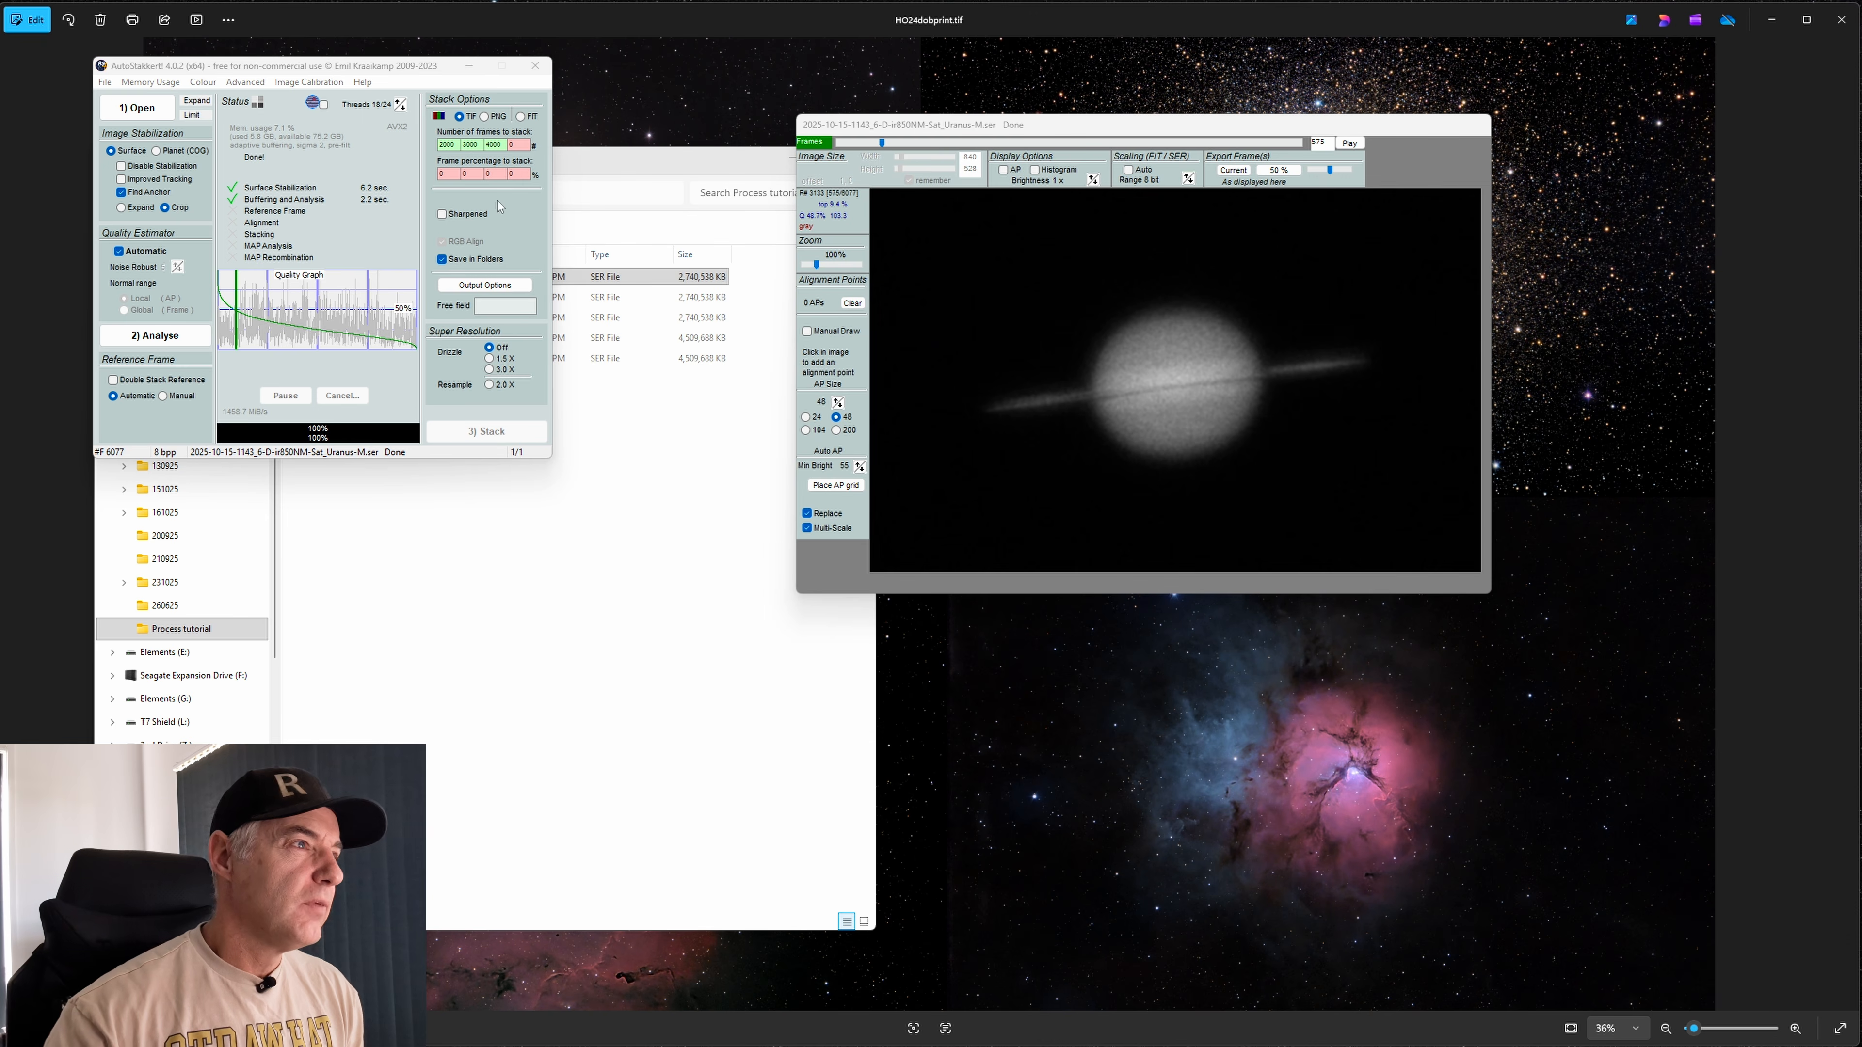
# Clear the third and second frame counts so that only the 2000-frame stack remains
pyautogui.click(503, 145)
pyautogui.press('BackSpace')
pyautogui.press('BackSpace')
pyautogui.press('BackSpace')
pyautogui.press('BackSpace')
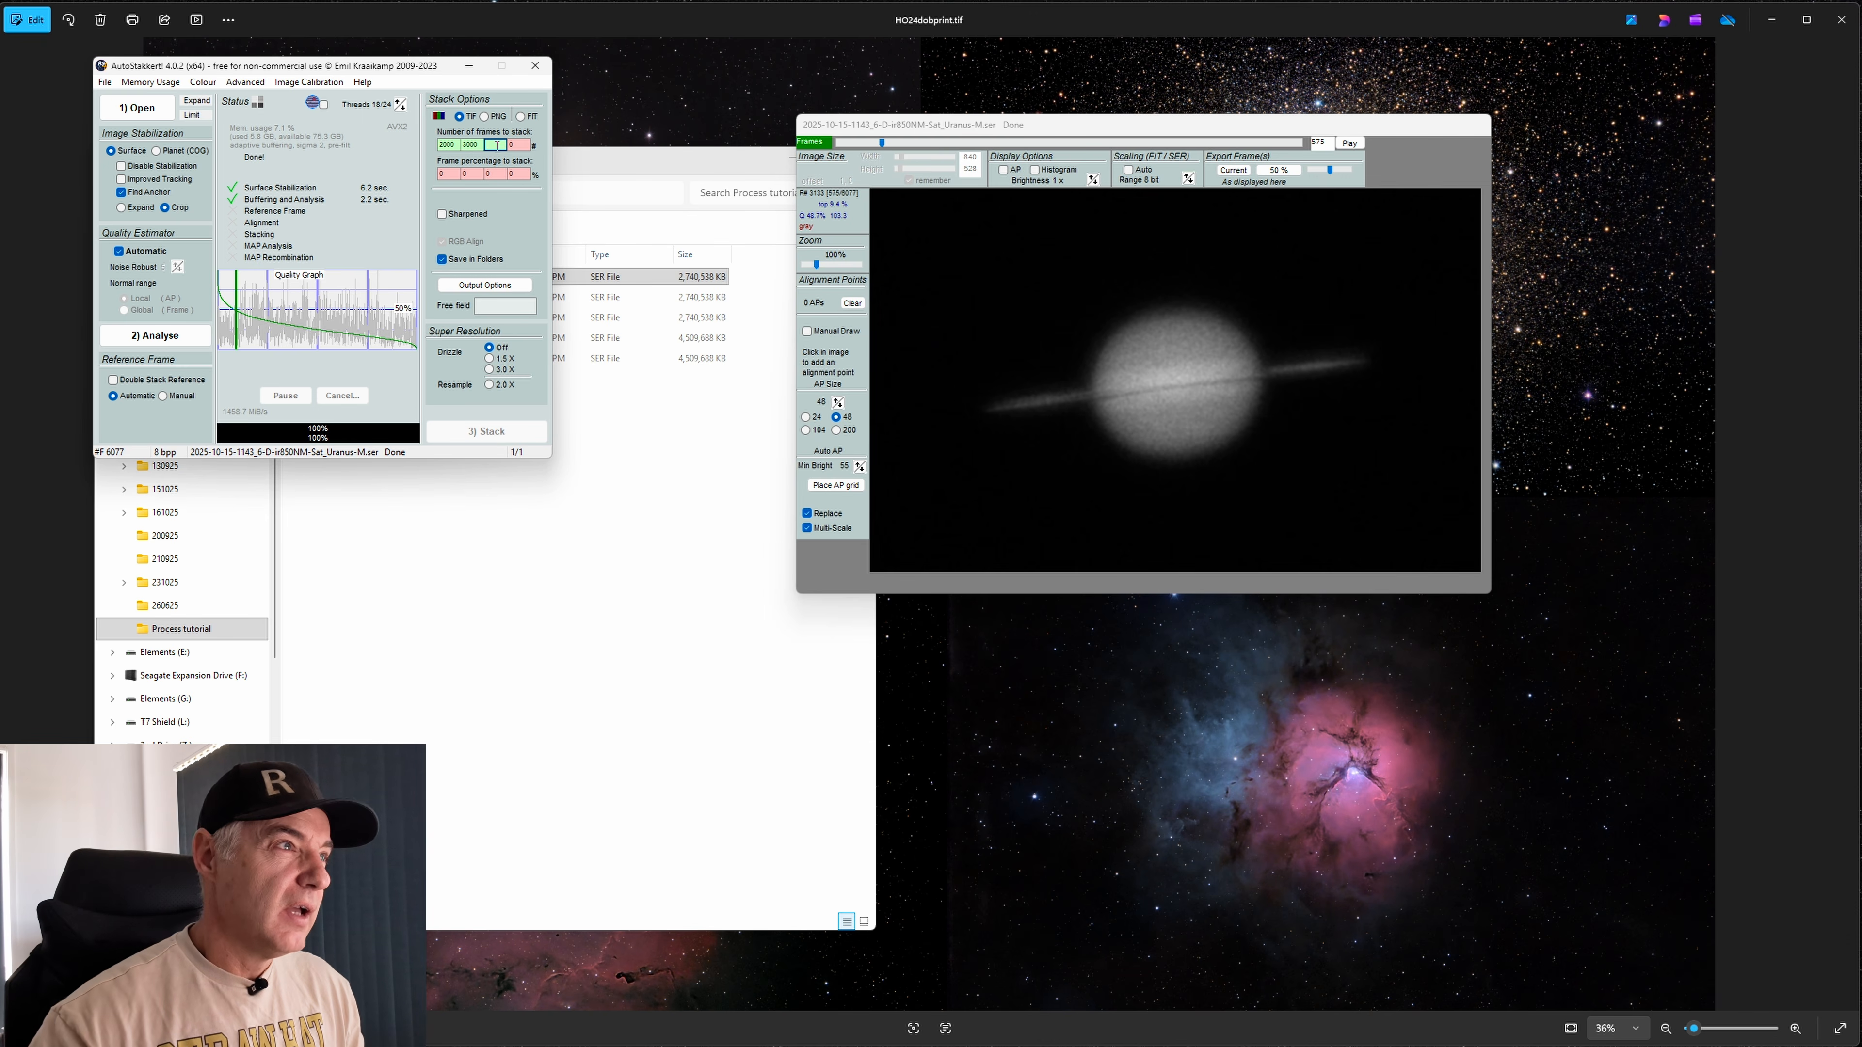
pyautogui.click(478, 144)
pyautogui.press('BackSpace')
pyautogui.press('BackSpace')
pyautogui.press('BackSpace')
pyautogui.press('BackSpace')
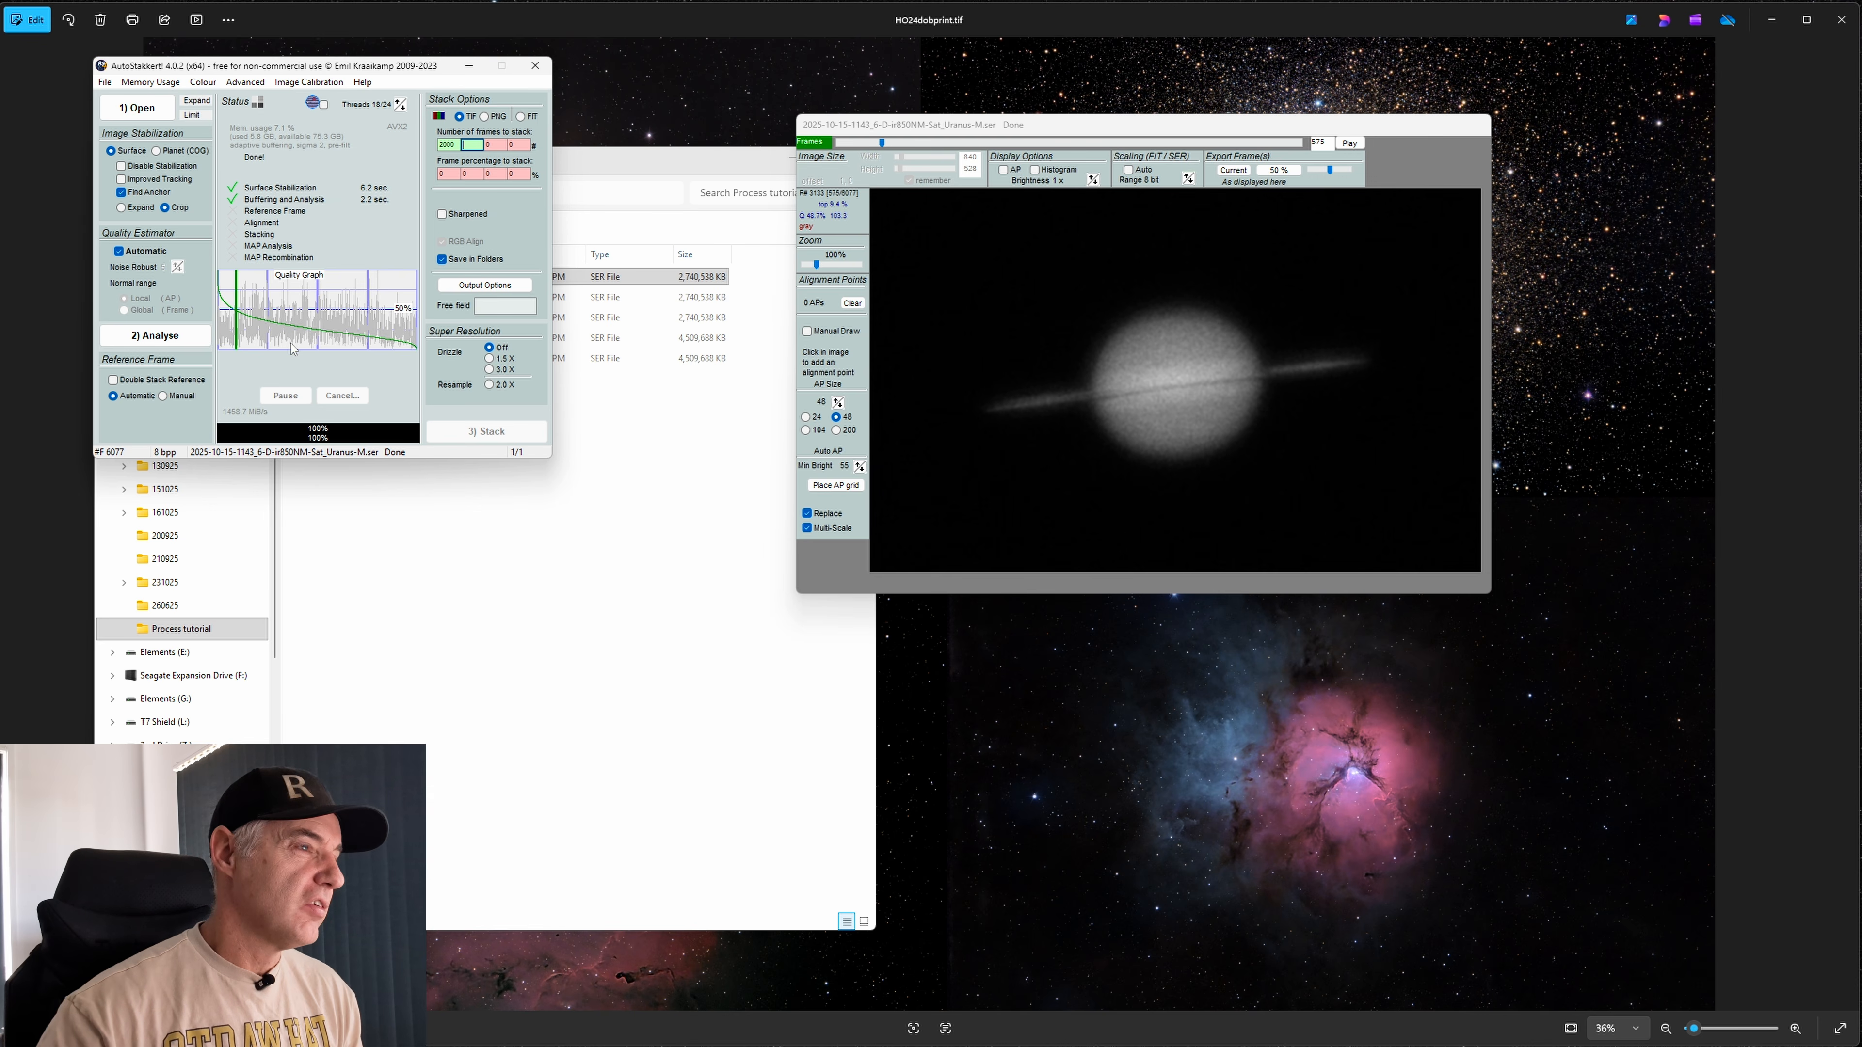
# Return the preview to the first frame and analyse the recording again with Surface stabilization
pyautogui.click(1019, 378)
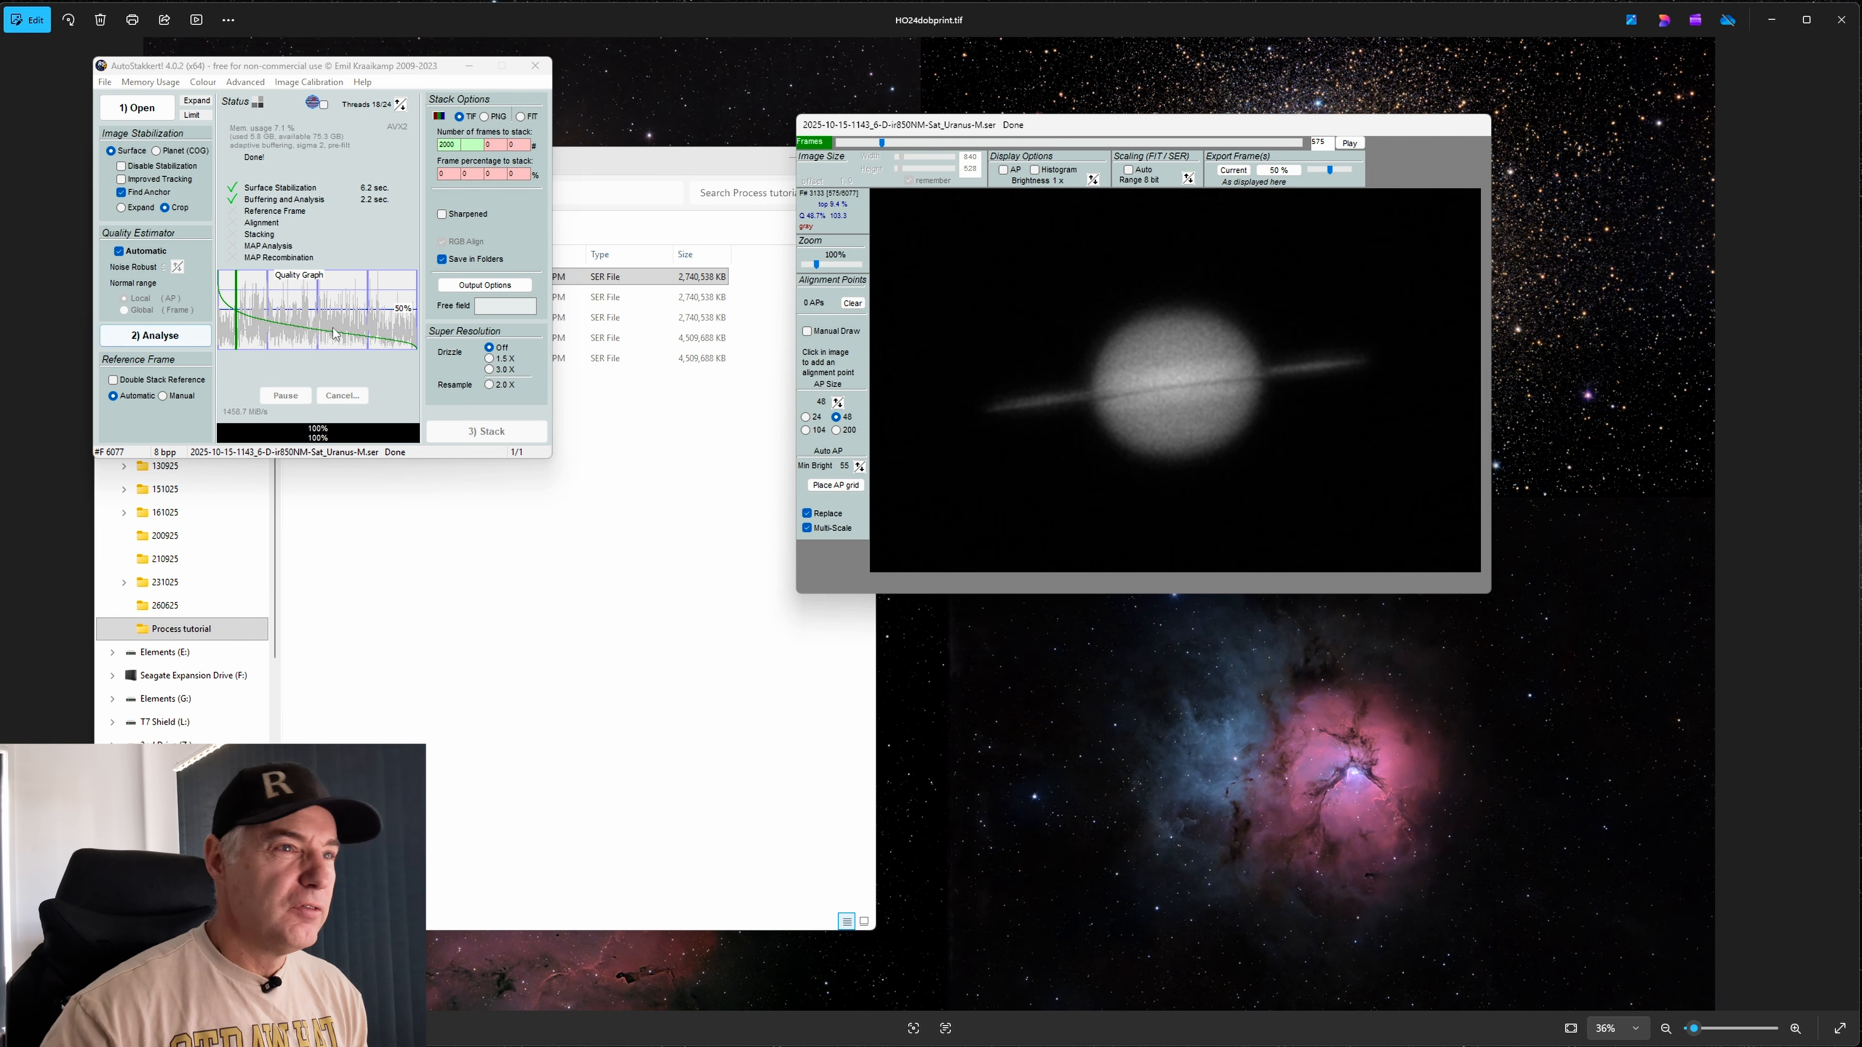
pyautogui.moveTo(881, 143); pyautogui.dragTo(837, 143)
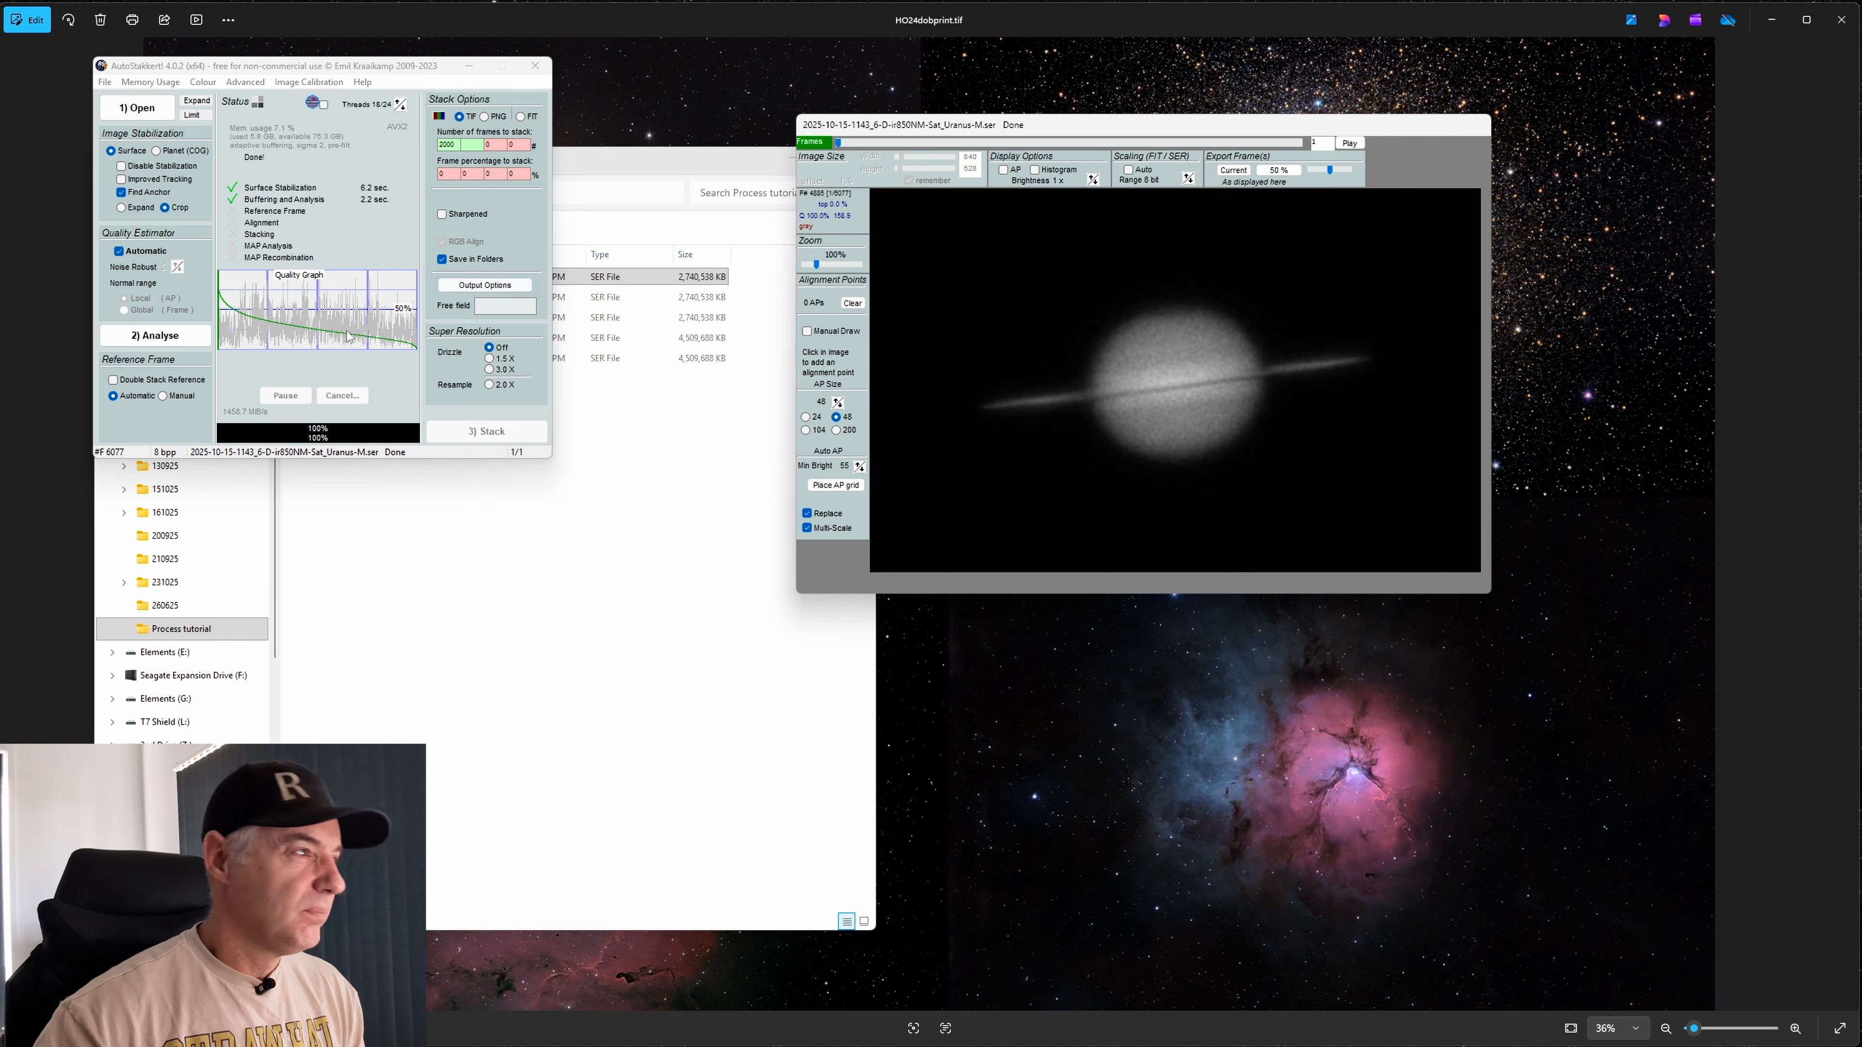
pyautogui.click(176, 336)
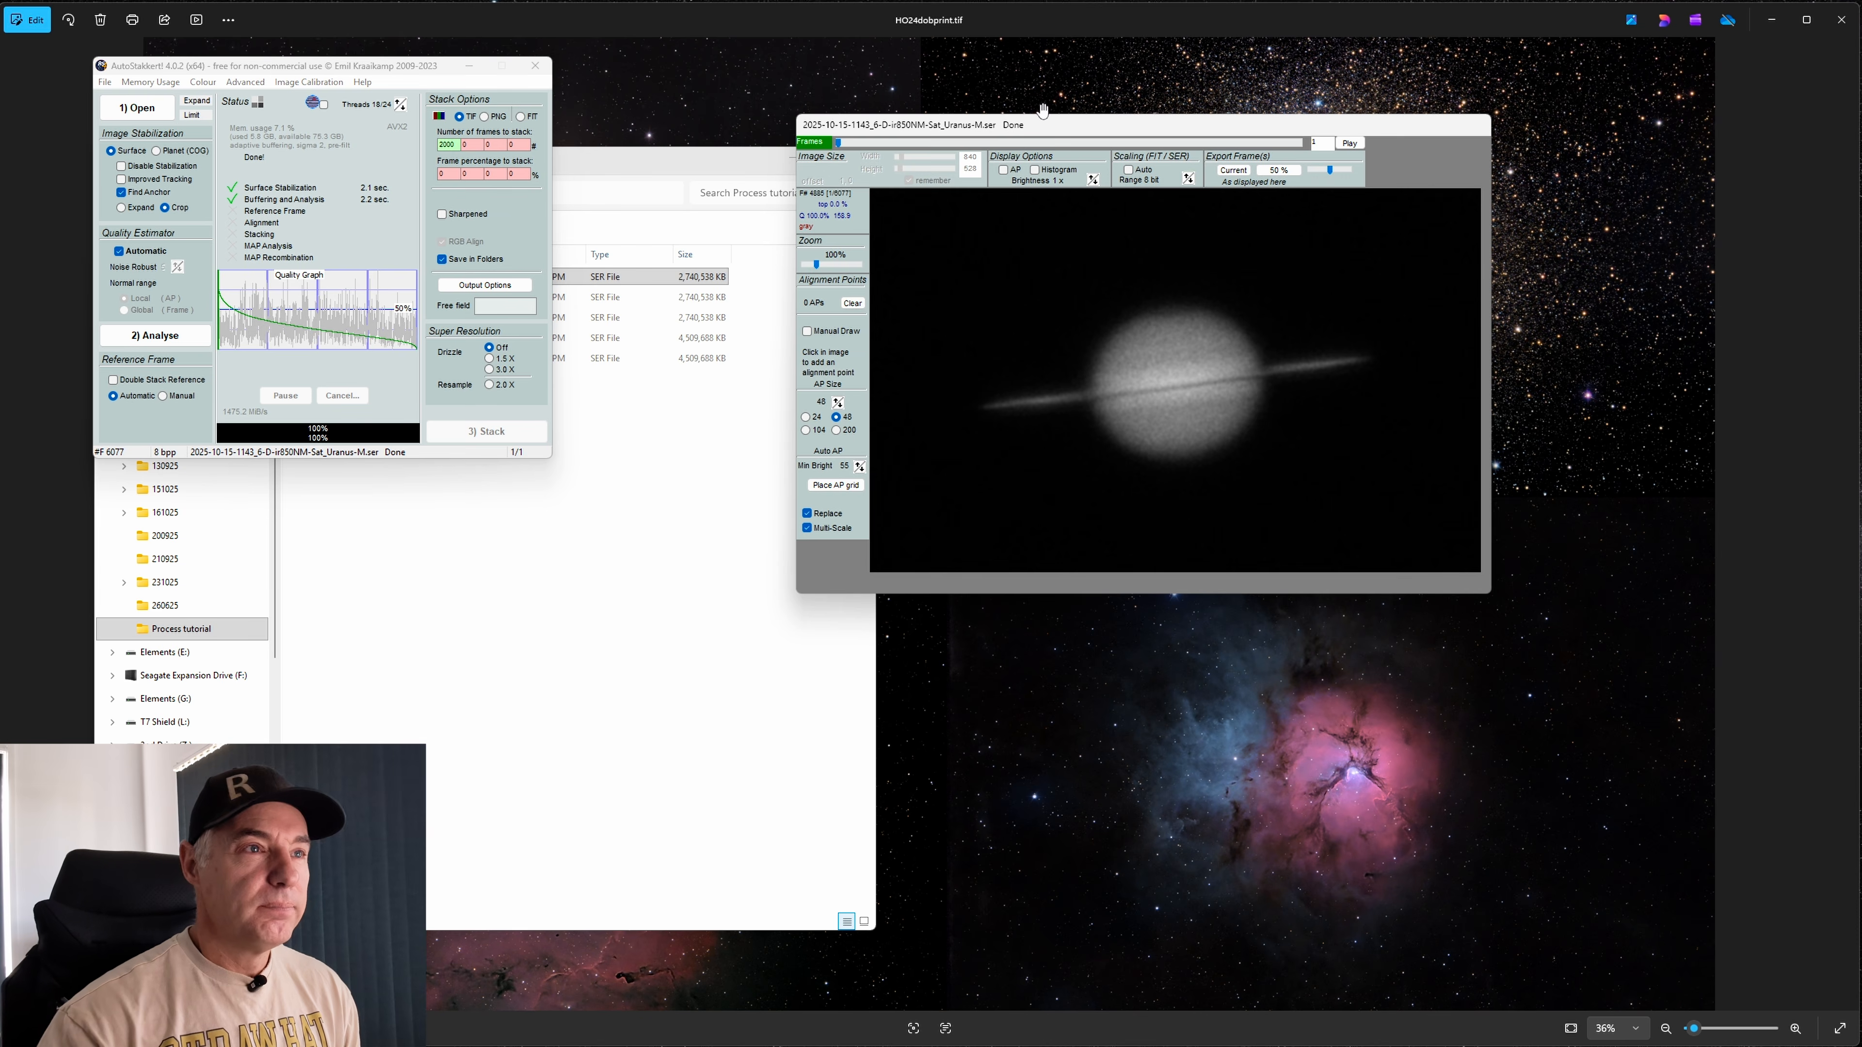
# Turn on the AP display in the preview and compare Planet (COG) with Surface stabilization on the first frame
pyautogui.moveTo(1057, 136); pyautogui.dragTo(875, 131)
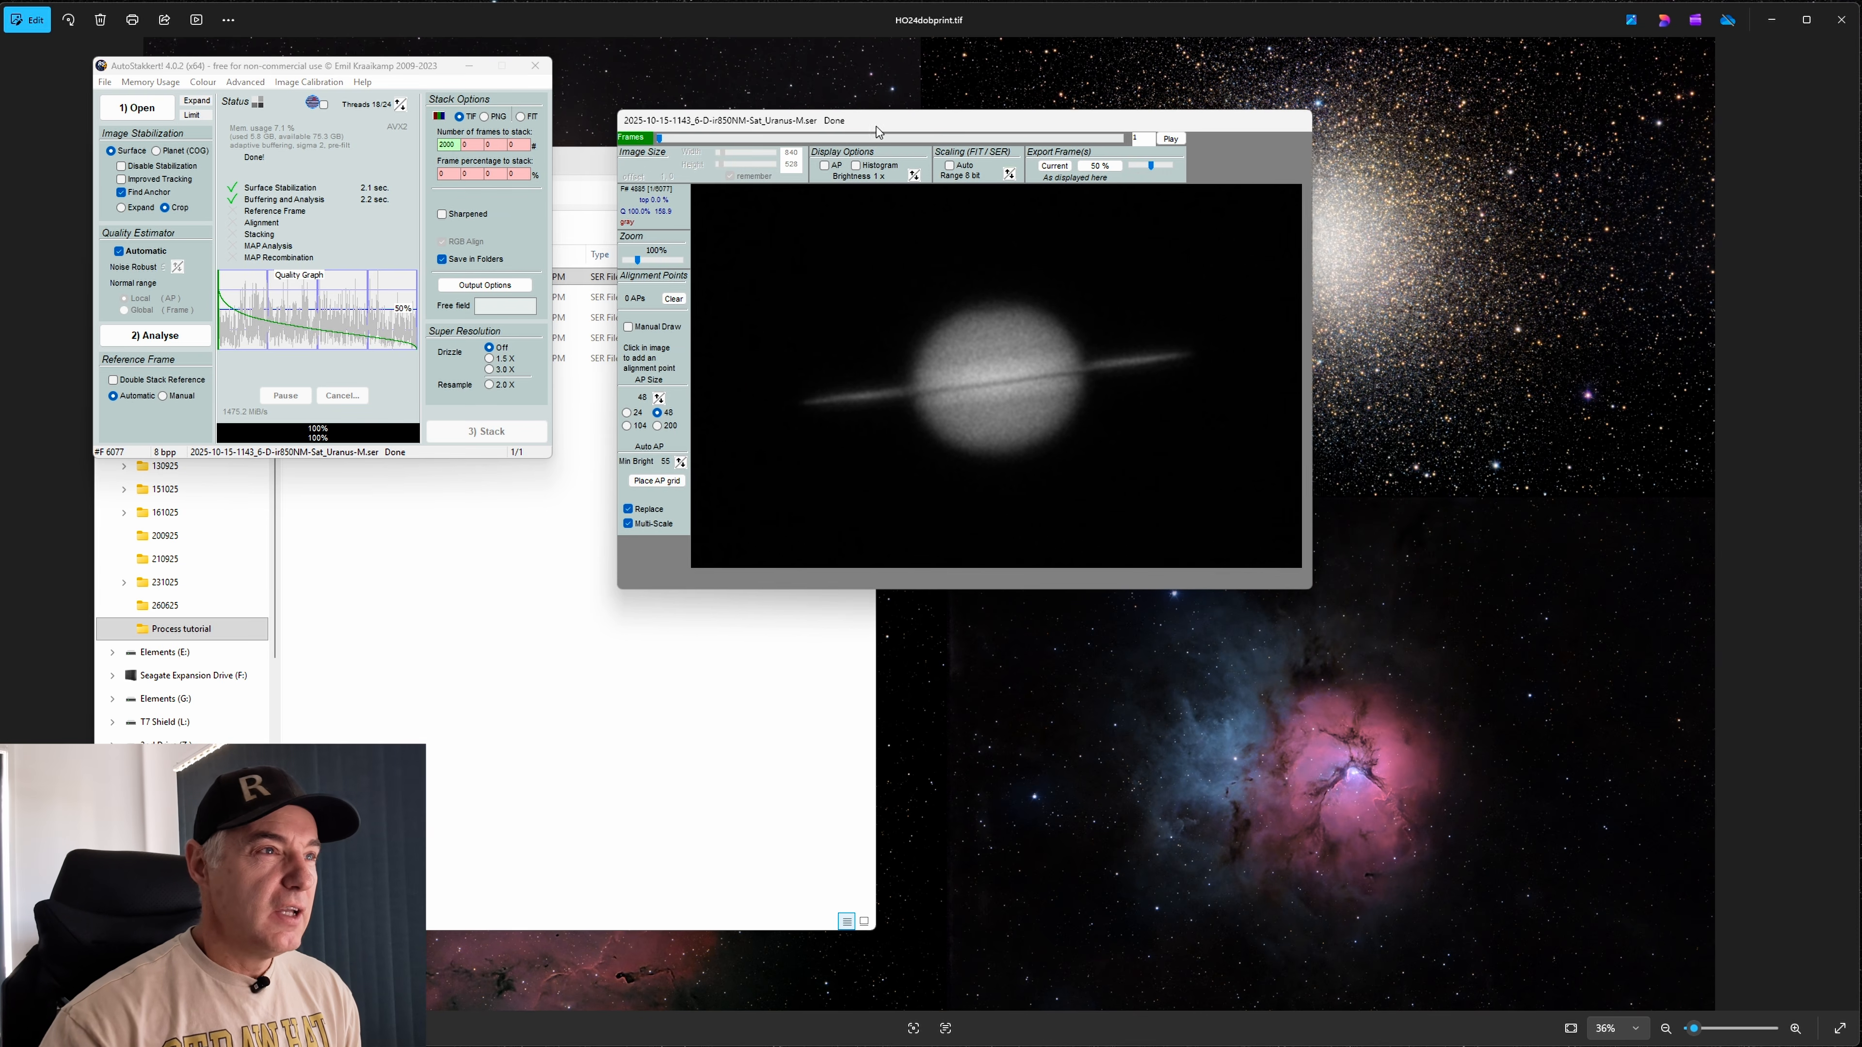
pyautogui.click(822, 165)
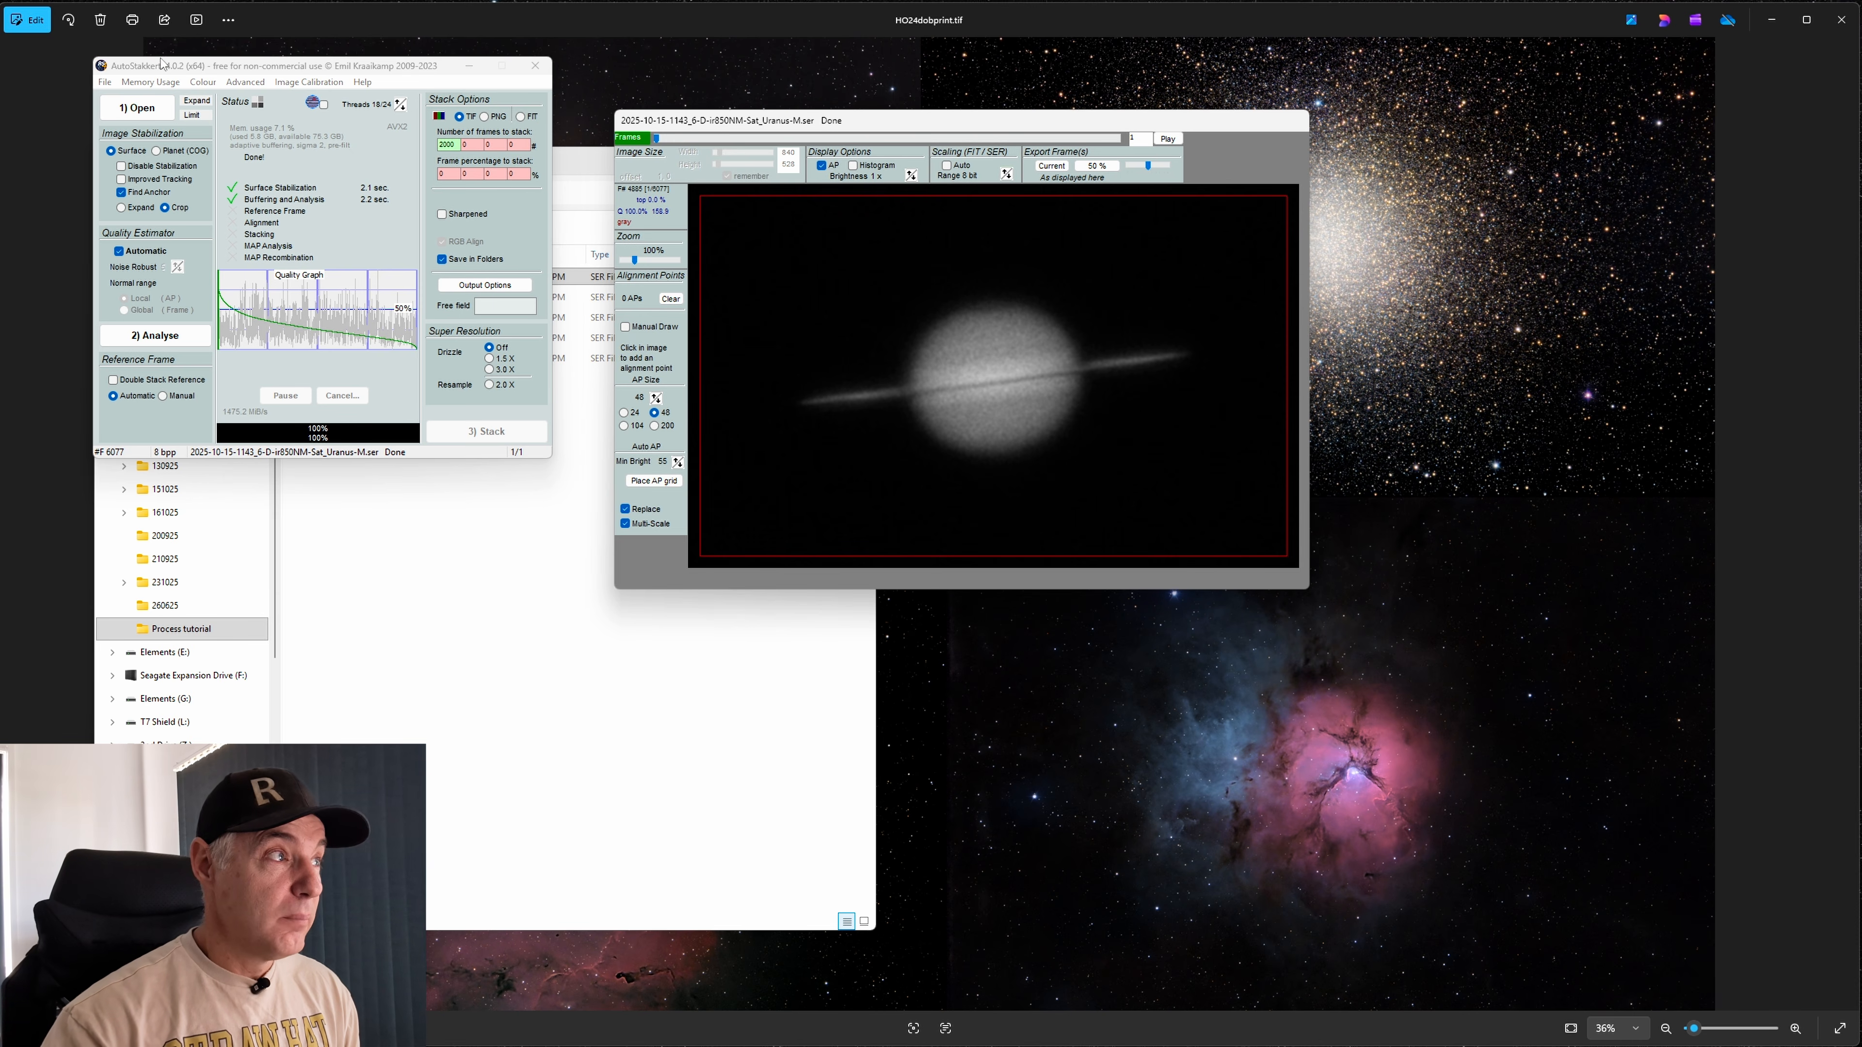
pyautogui.click(156, 151)
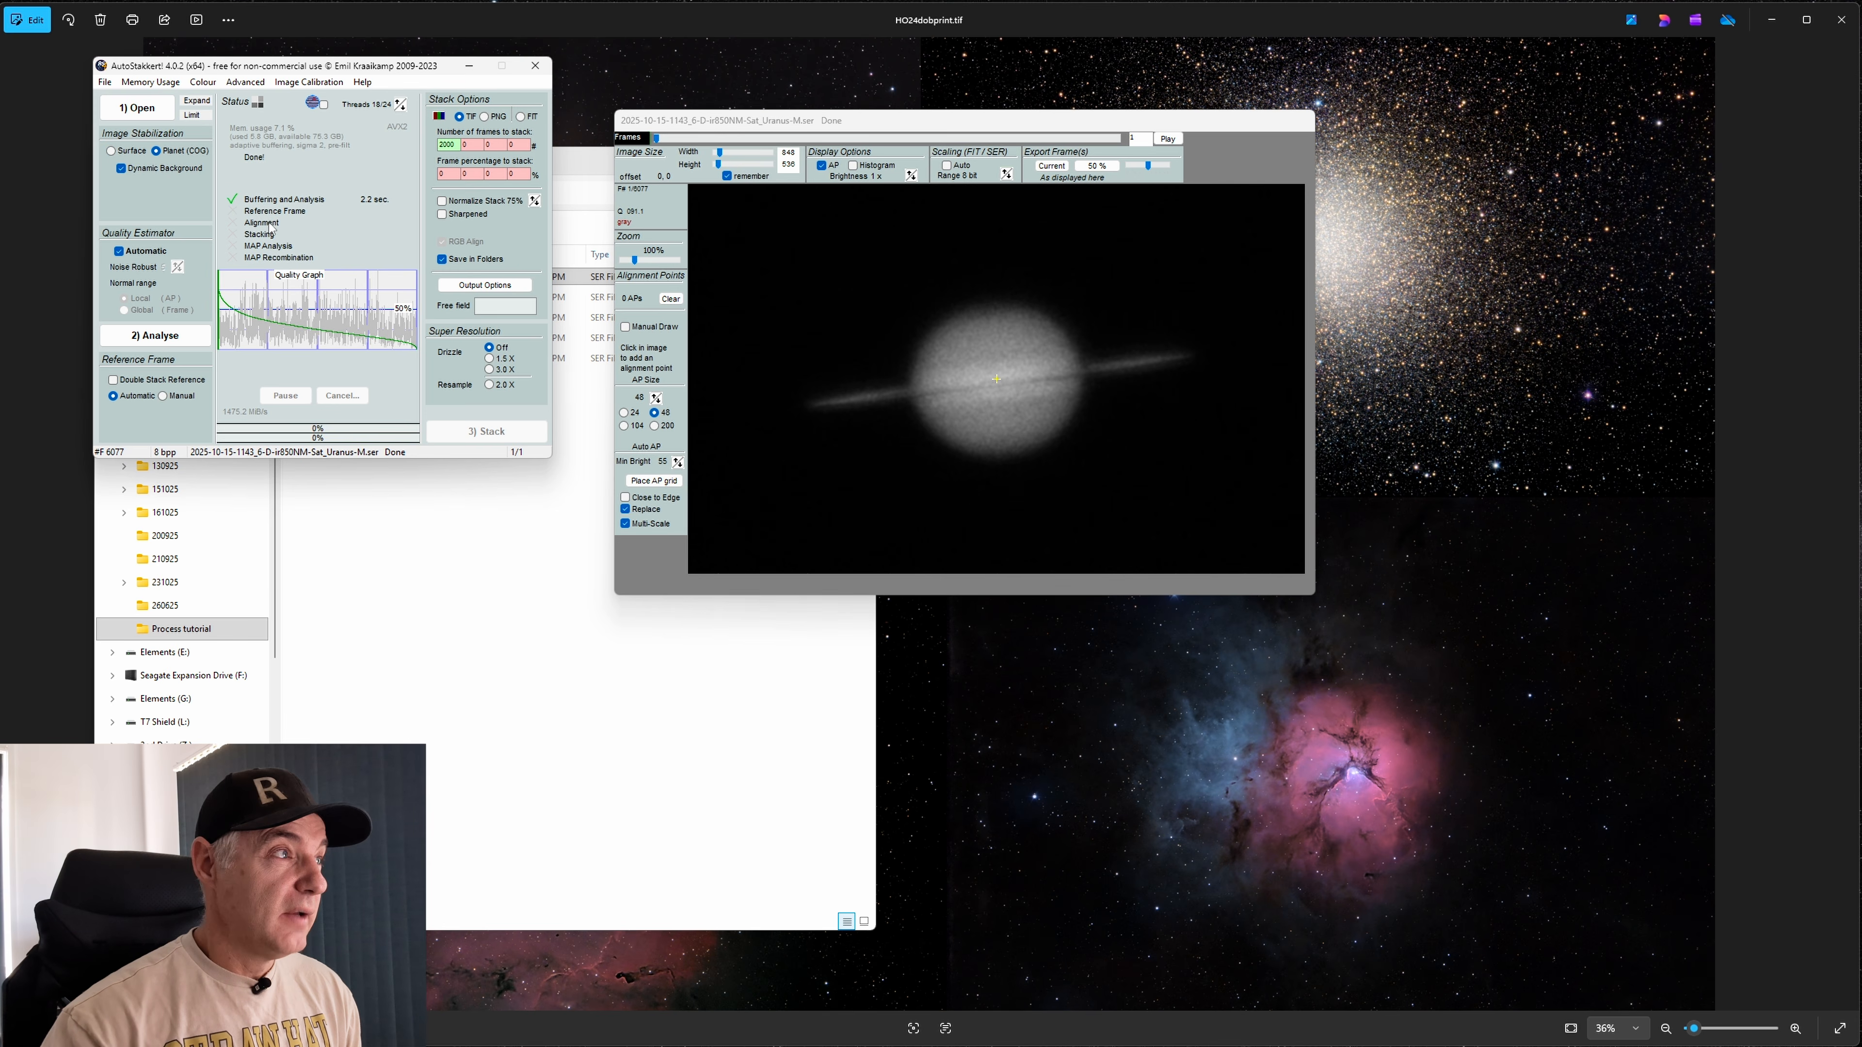
pyautogui.click(111, 152)
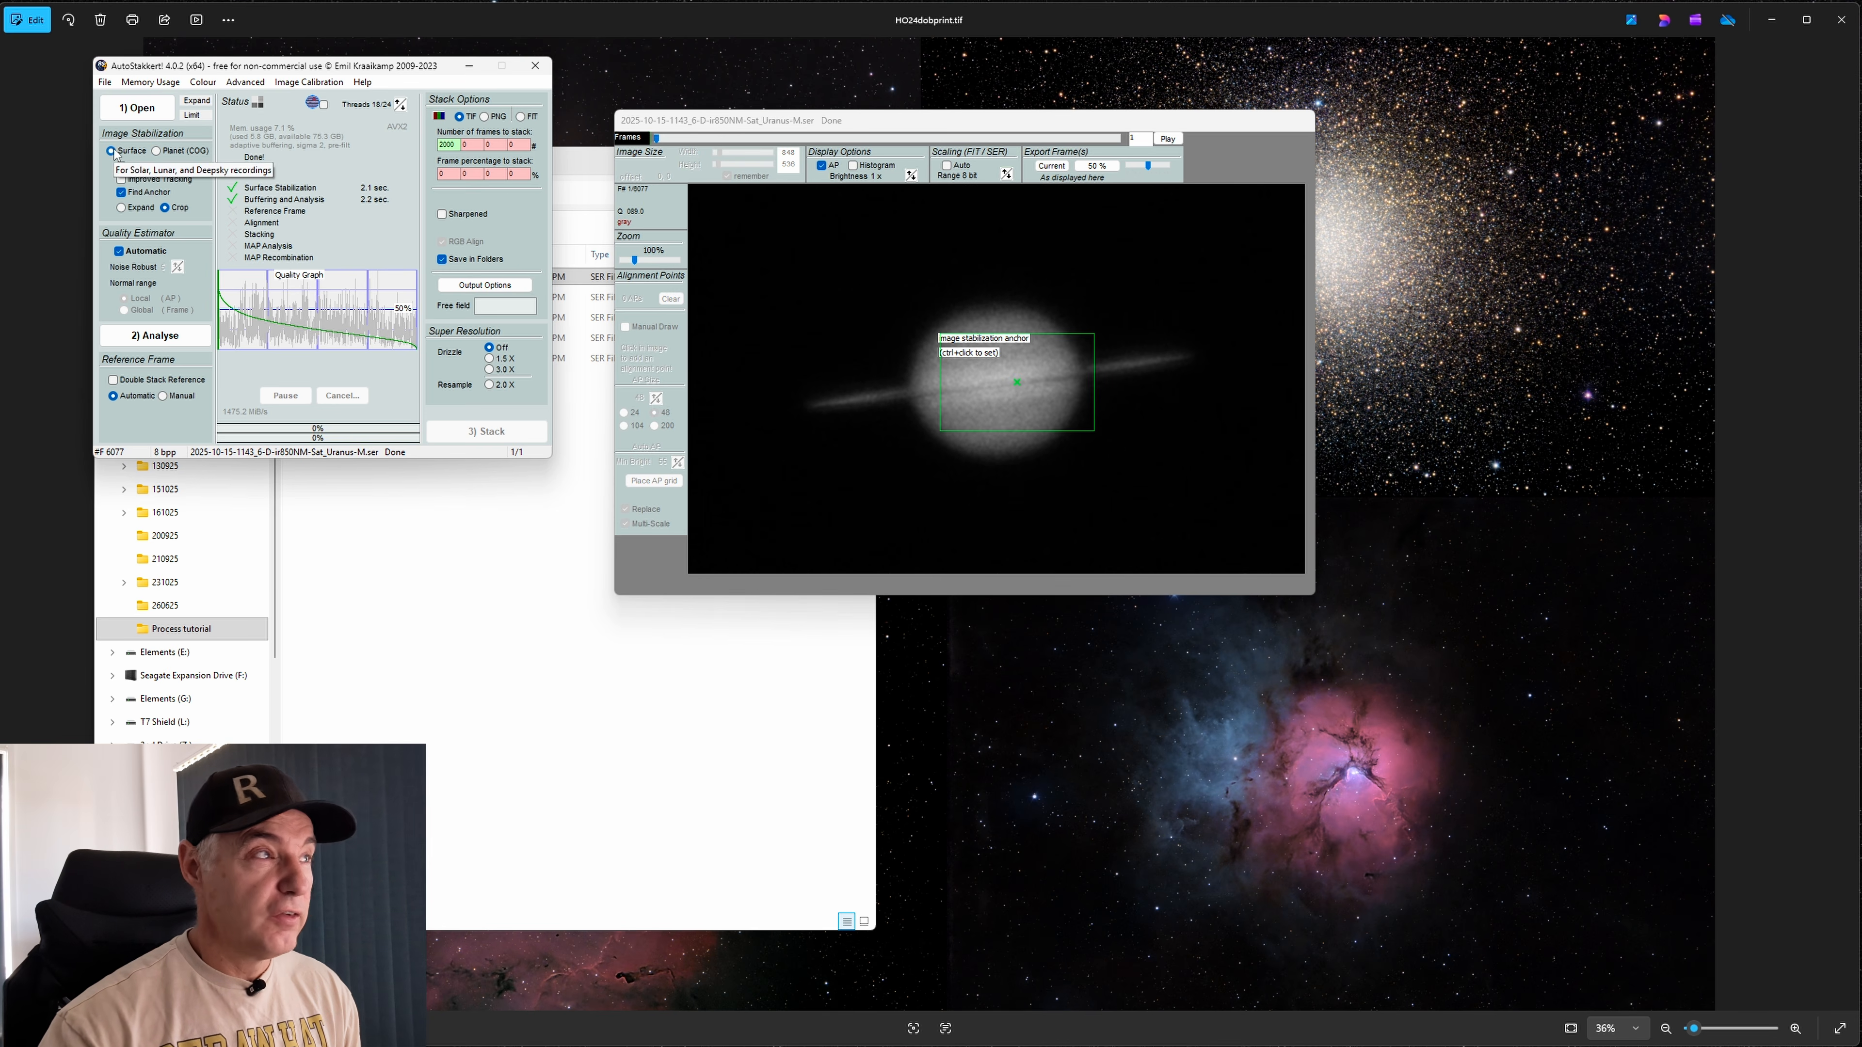
pyautogui.click(822, 166)
pyautogui.click(822, 166)
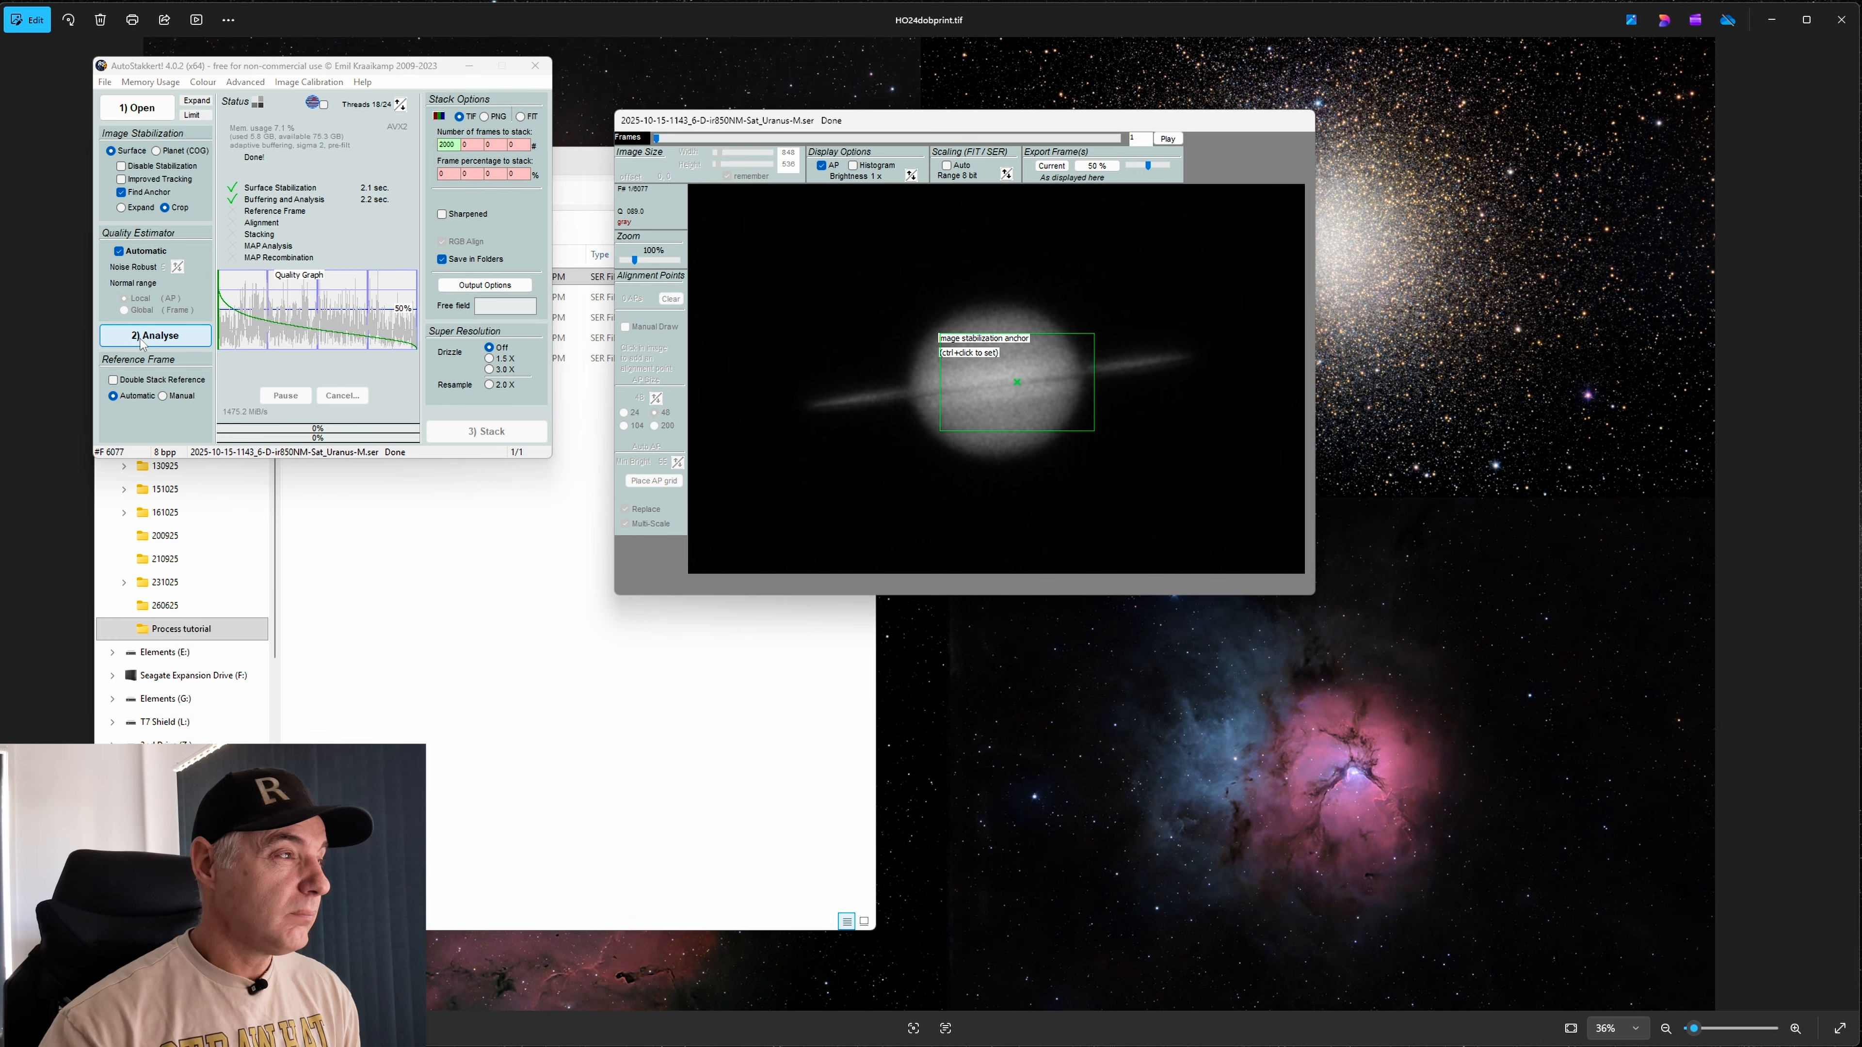
# Set the image stabilization to Planet (COG), analyse the recording again and move the preview window away from the main window
pyautogui.click(156, 151)
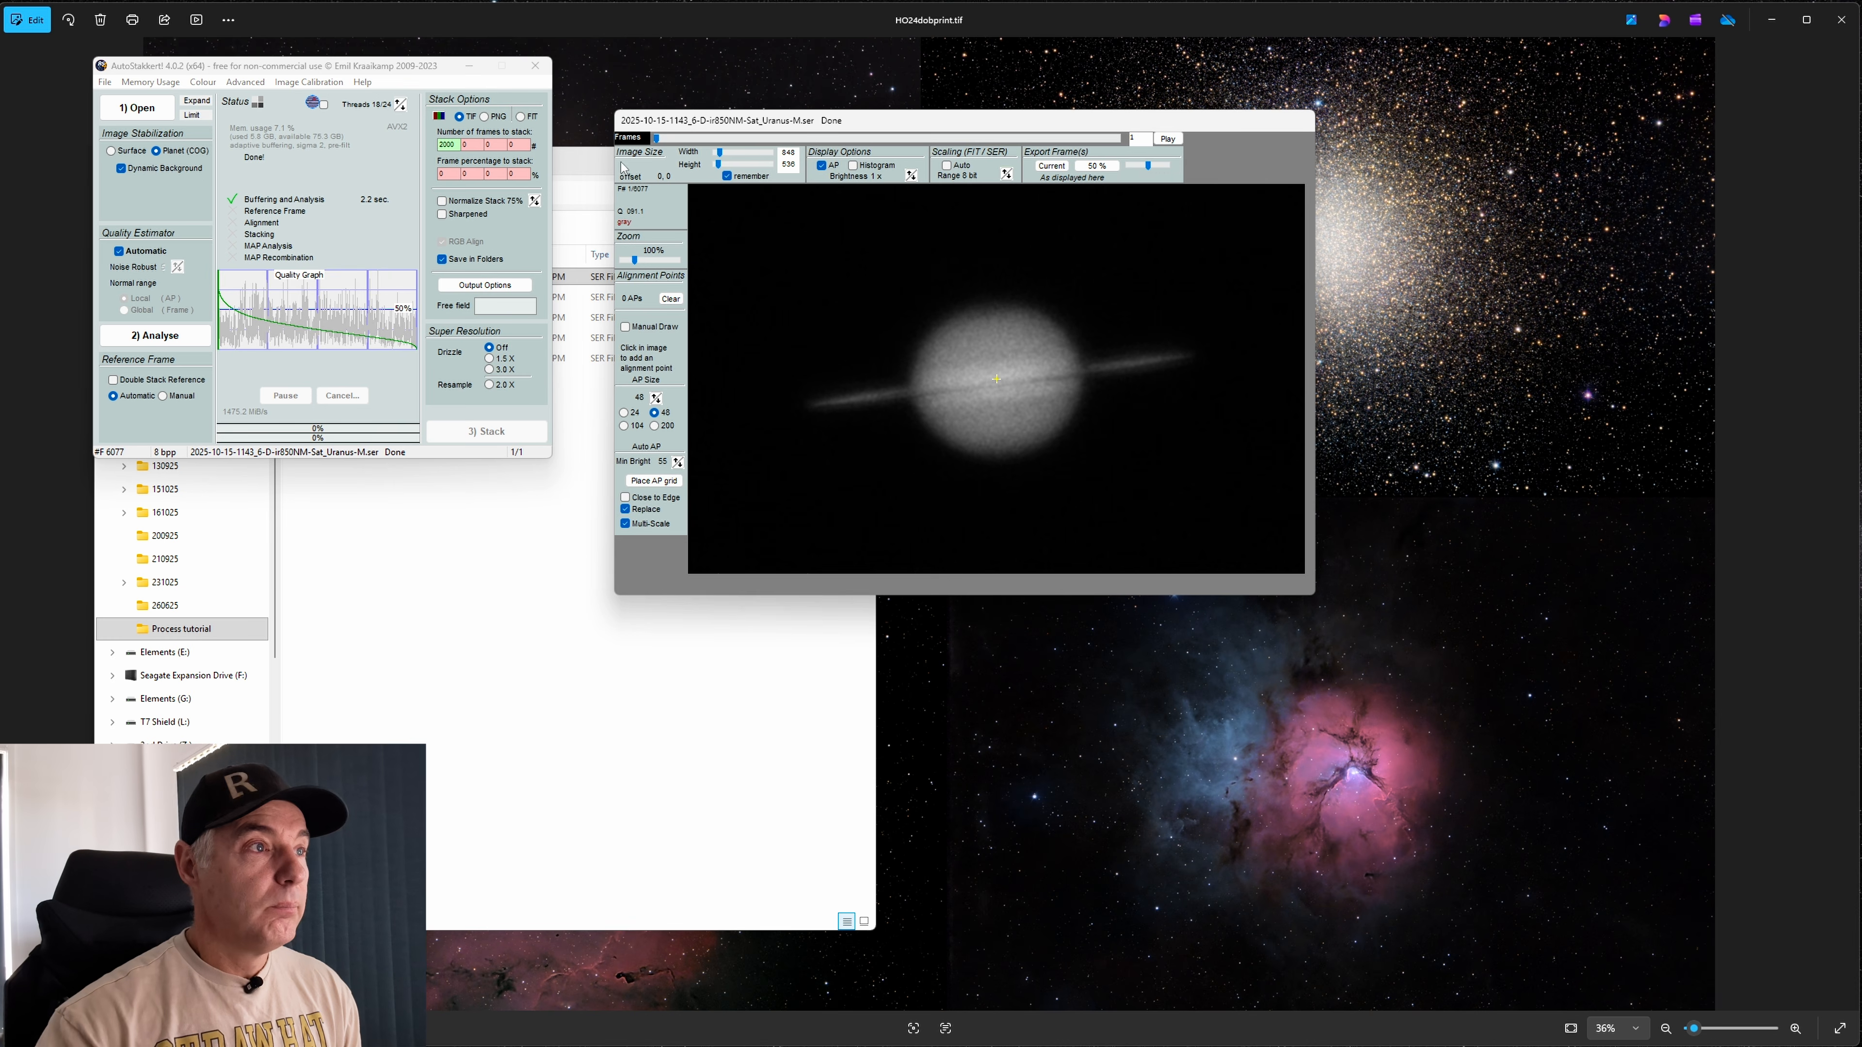
pyautogui.click(155, 338)
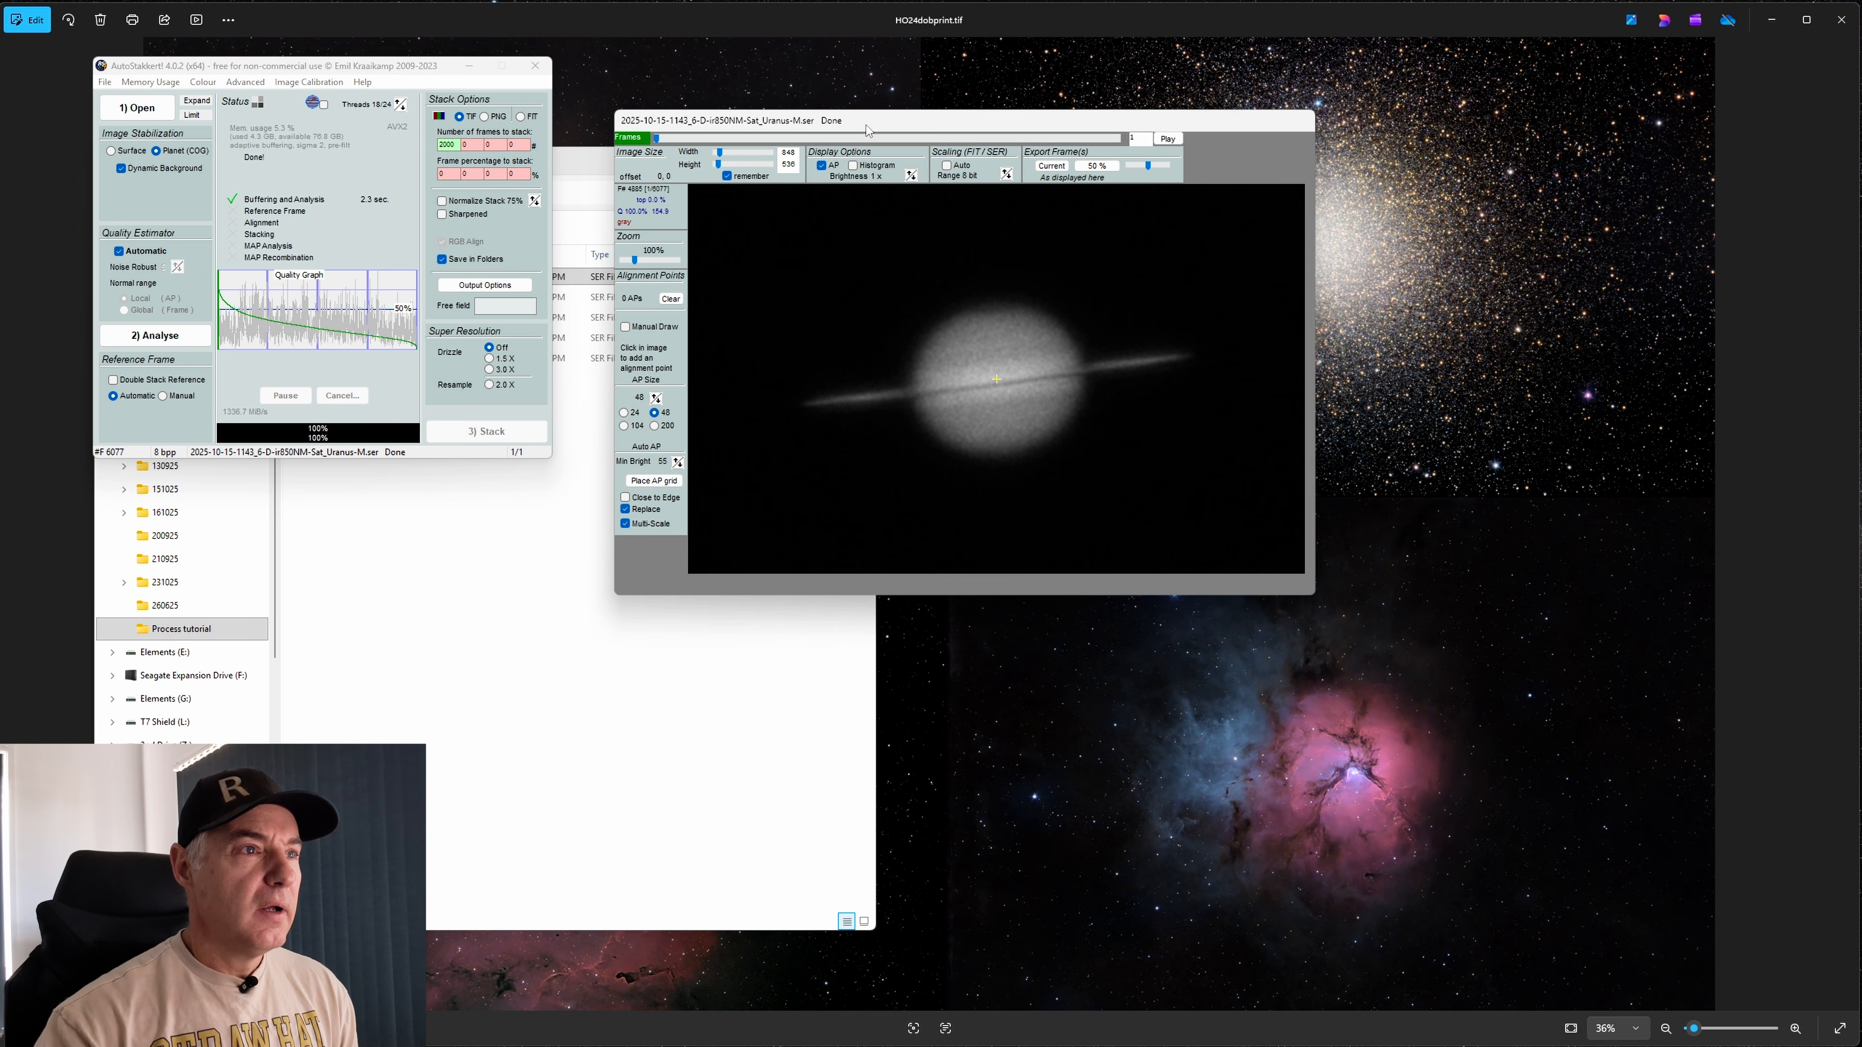
pyautogui.moveTo(867, 130); pyautogui.dragTo(975, 127)
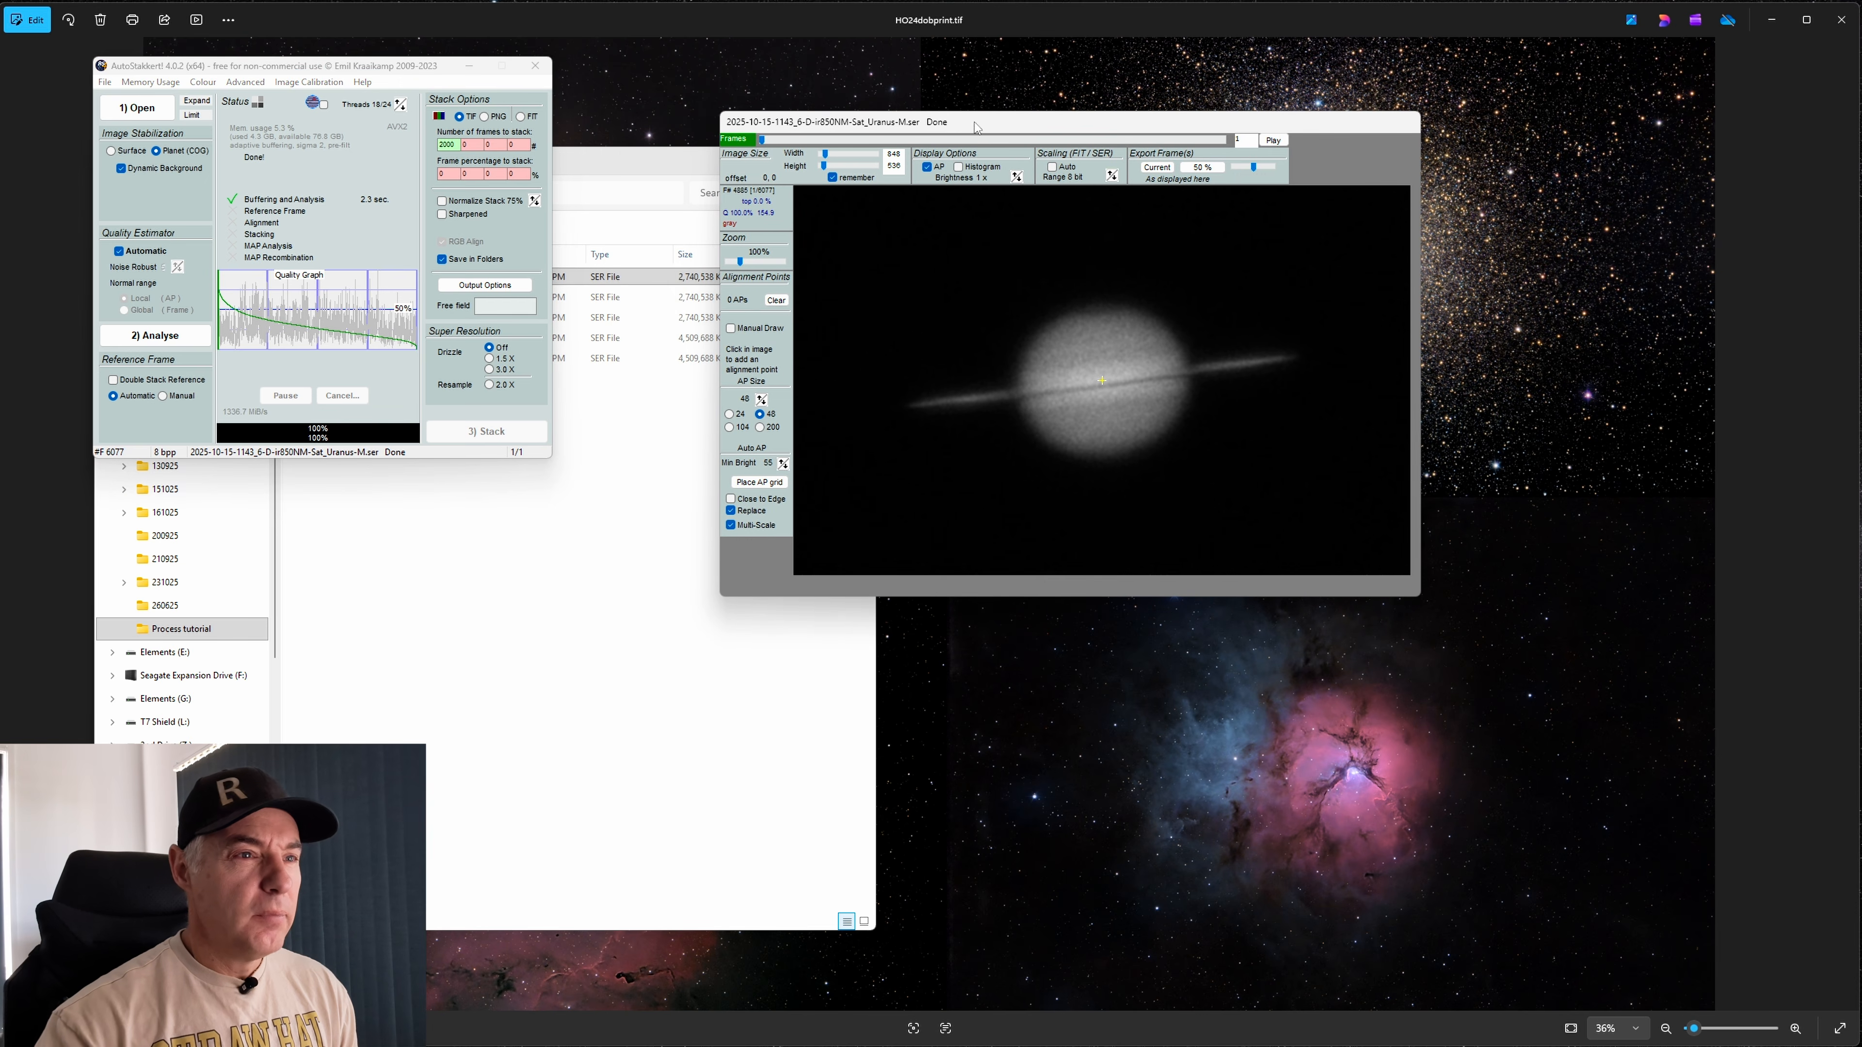
# Scrub through the quality-sorted frames to compare their sharpness and return the preview to the first frame
pyautogui.click(768, 144)
pyautogui.moveTo(769, 144)
pyautogui.mouseDown()
pyautogui.moveTo(1215, 160)
pyautogui.moveTo(792, 163)
pyautogui.mouseUp()
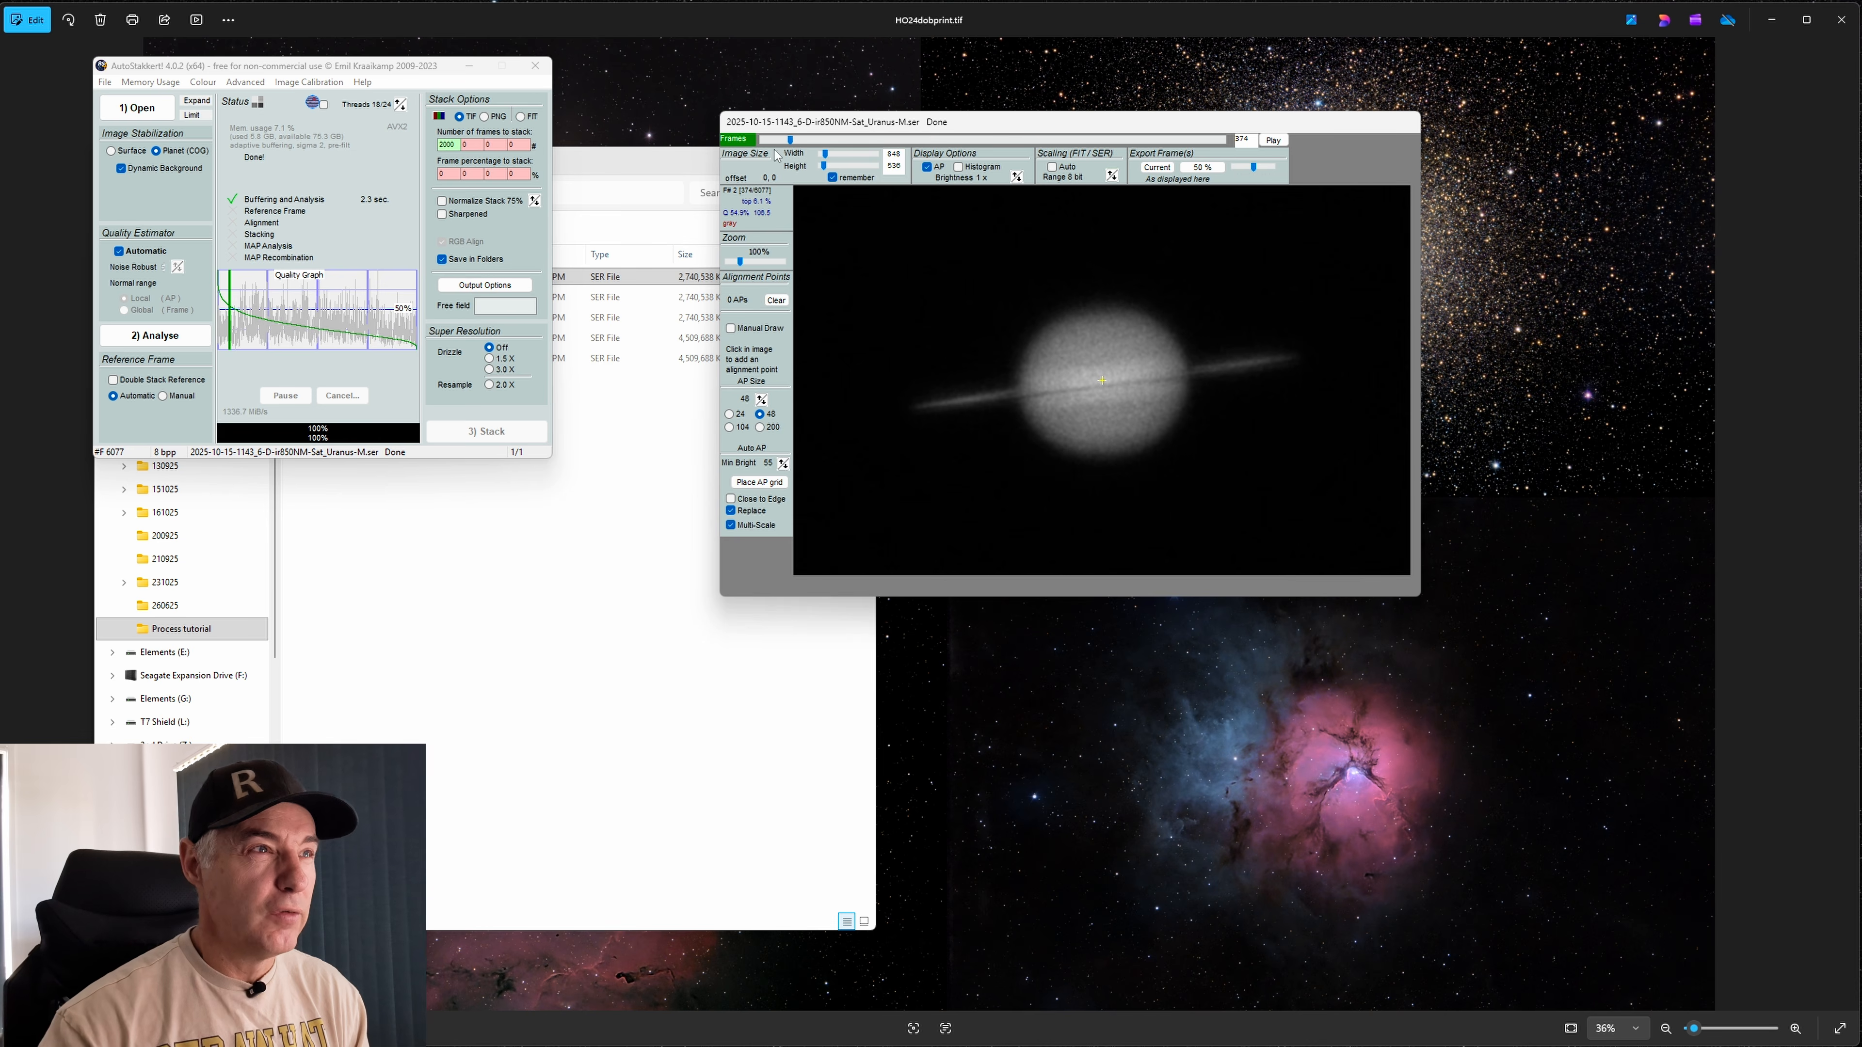
pyautogui.moveTo(790, 139); pyautogui.dragTo(762, 145)
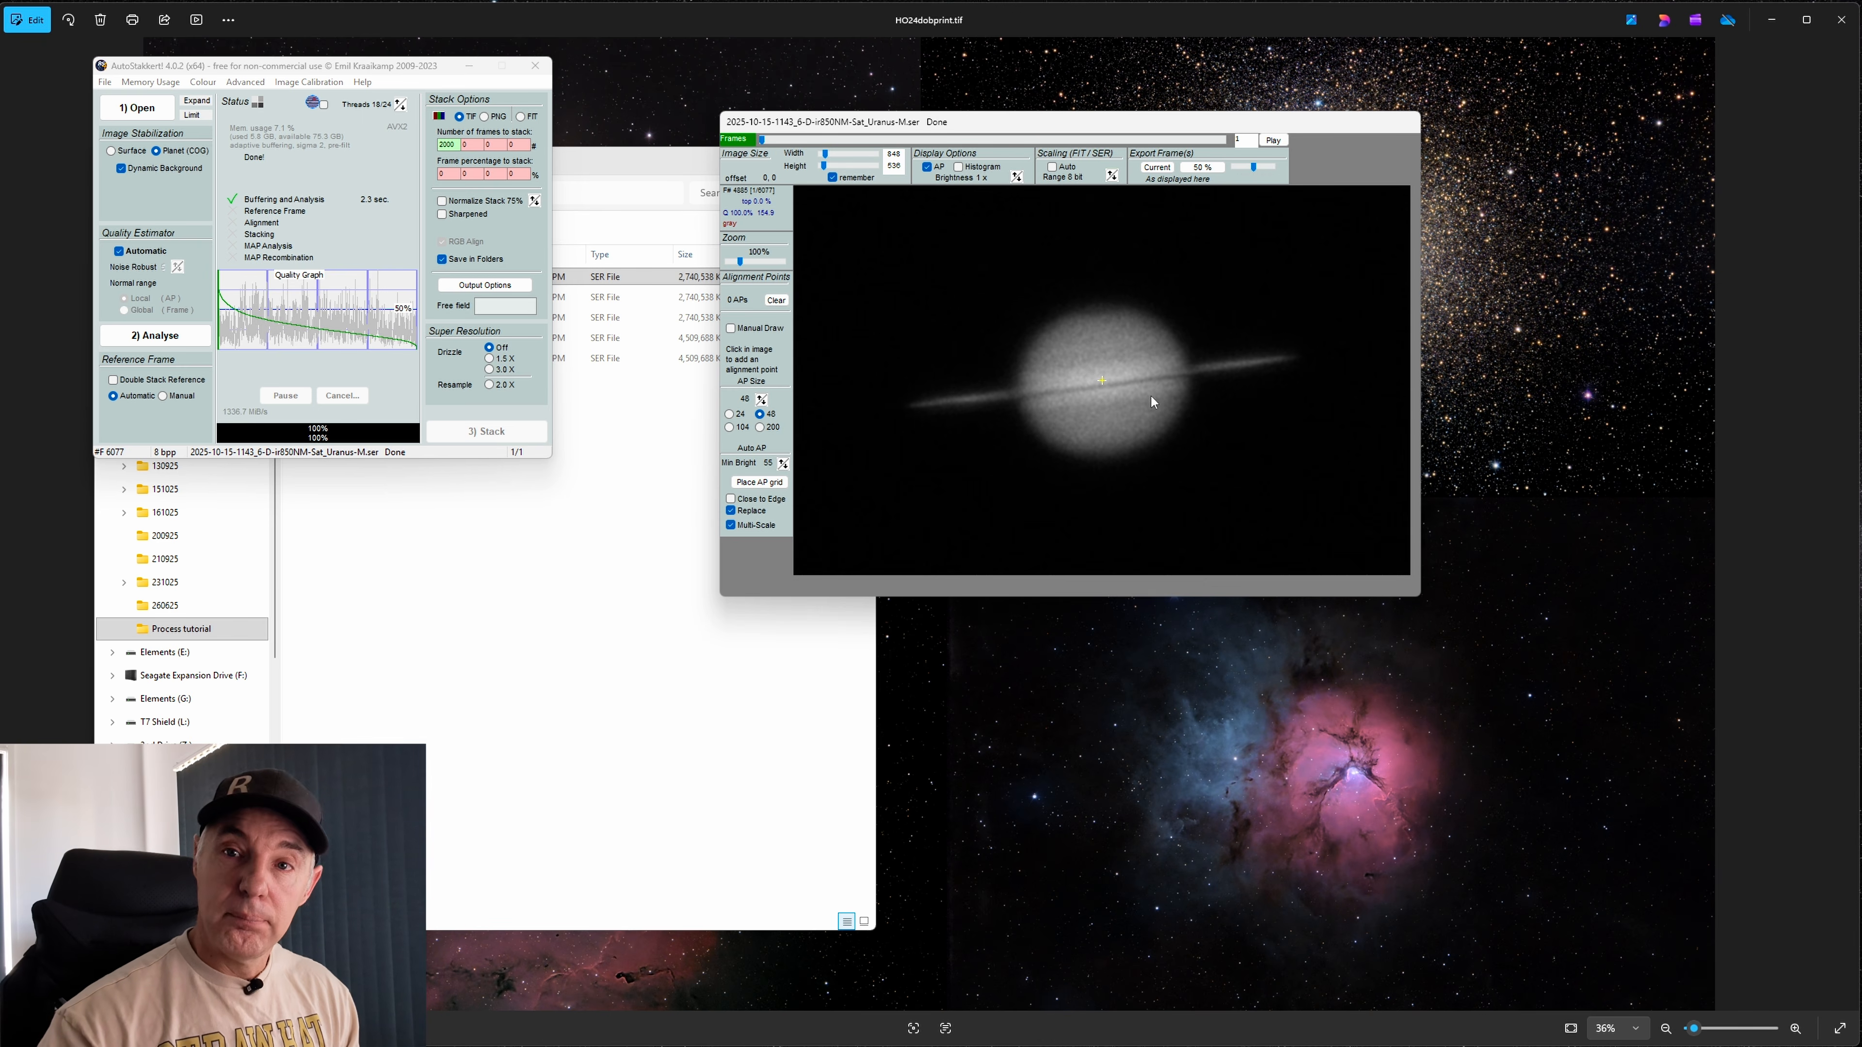
# Move the preview window closer to the main window, try an output image width of 1544 and reduce it to 832
pyautogui.moveTo(1130, 129); pyautogui.dragTo(986, 134)
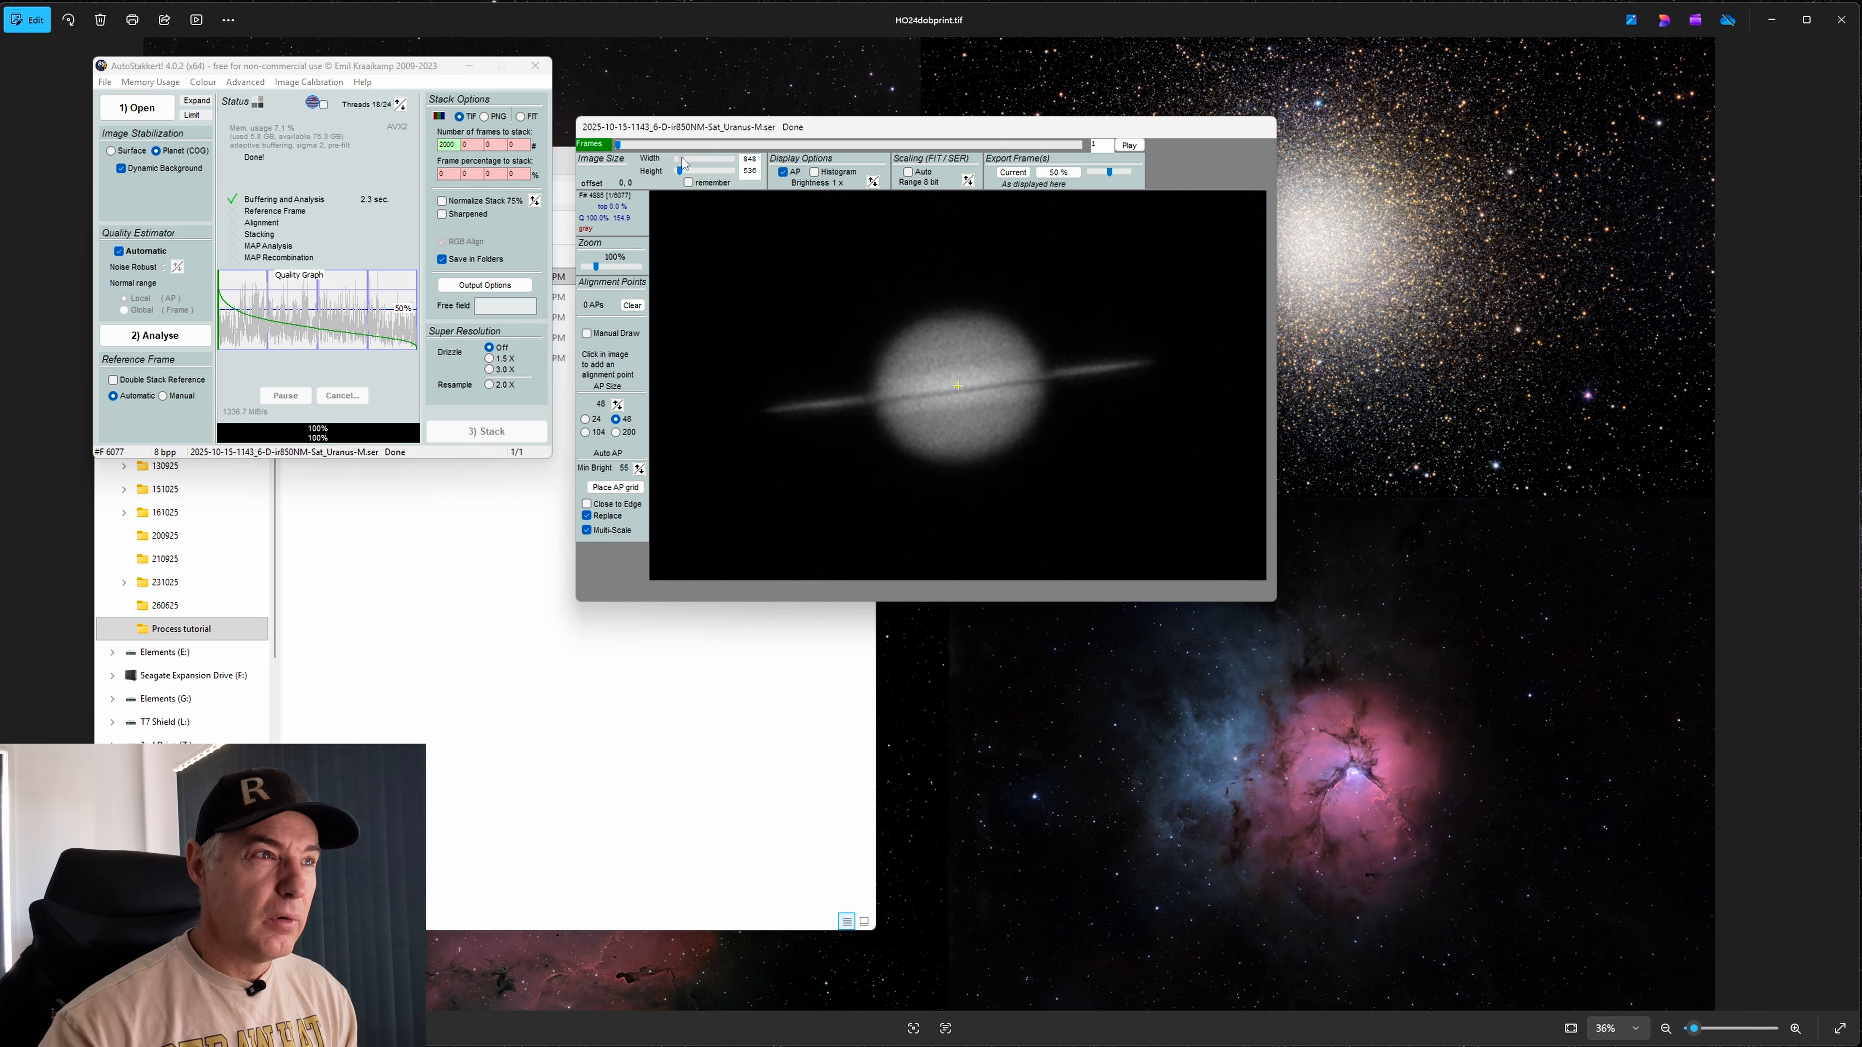
pyautogui.moveTo(681, 159); pyautogui.dragTo(690, 160)
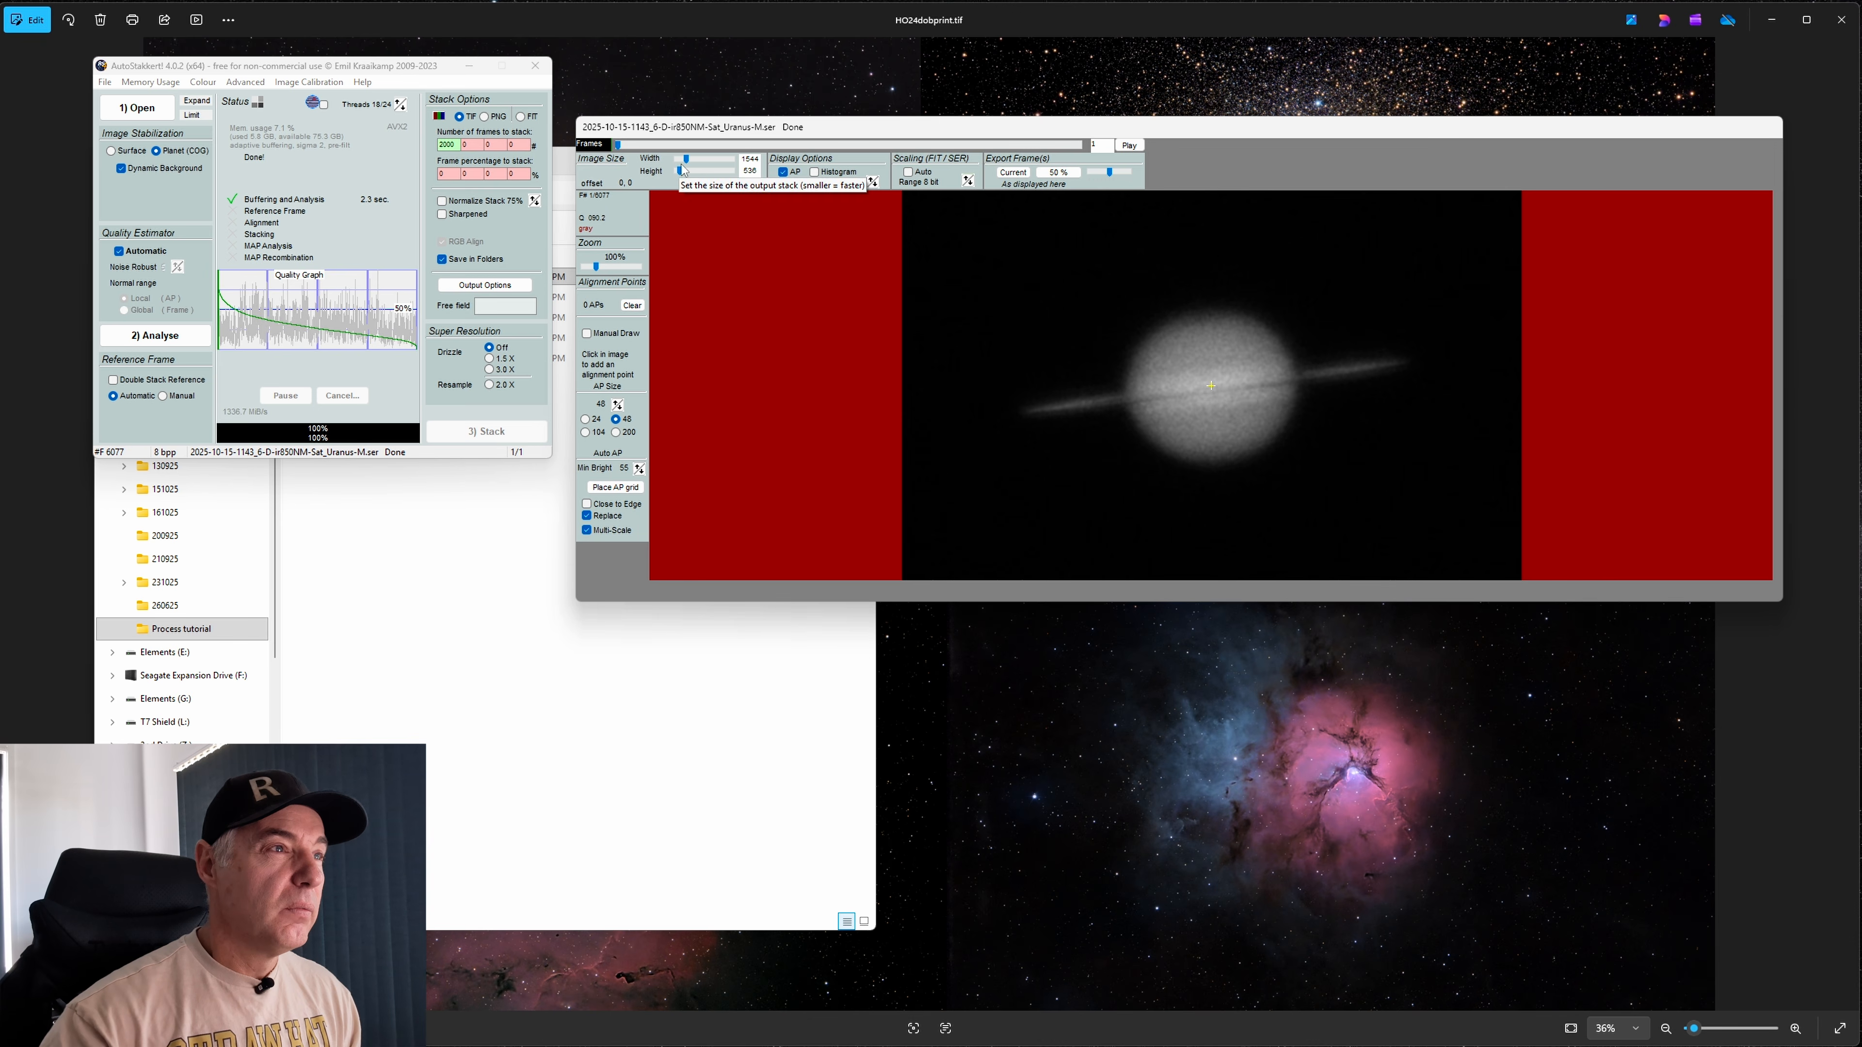
pyautogui.moveTo(685, 159); pyautogui.dragTo(670, 190)
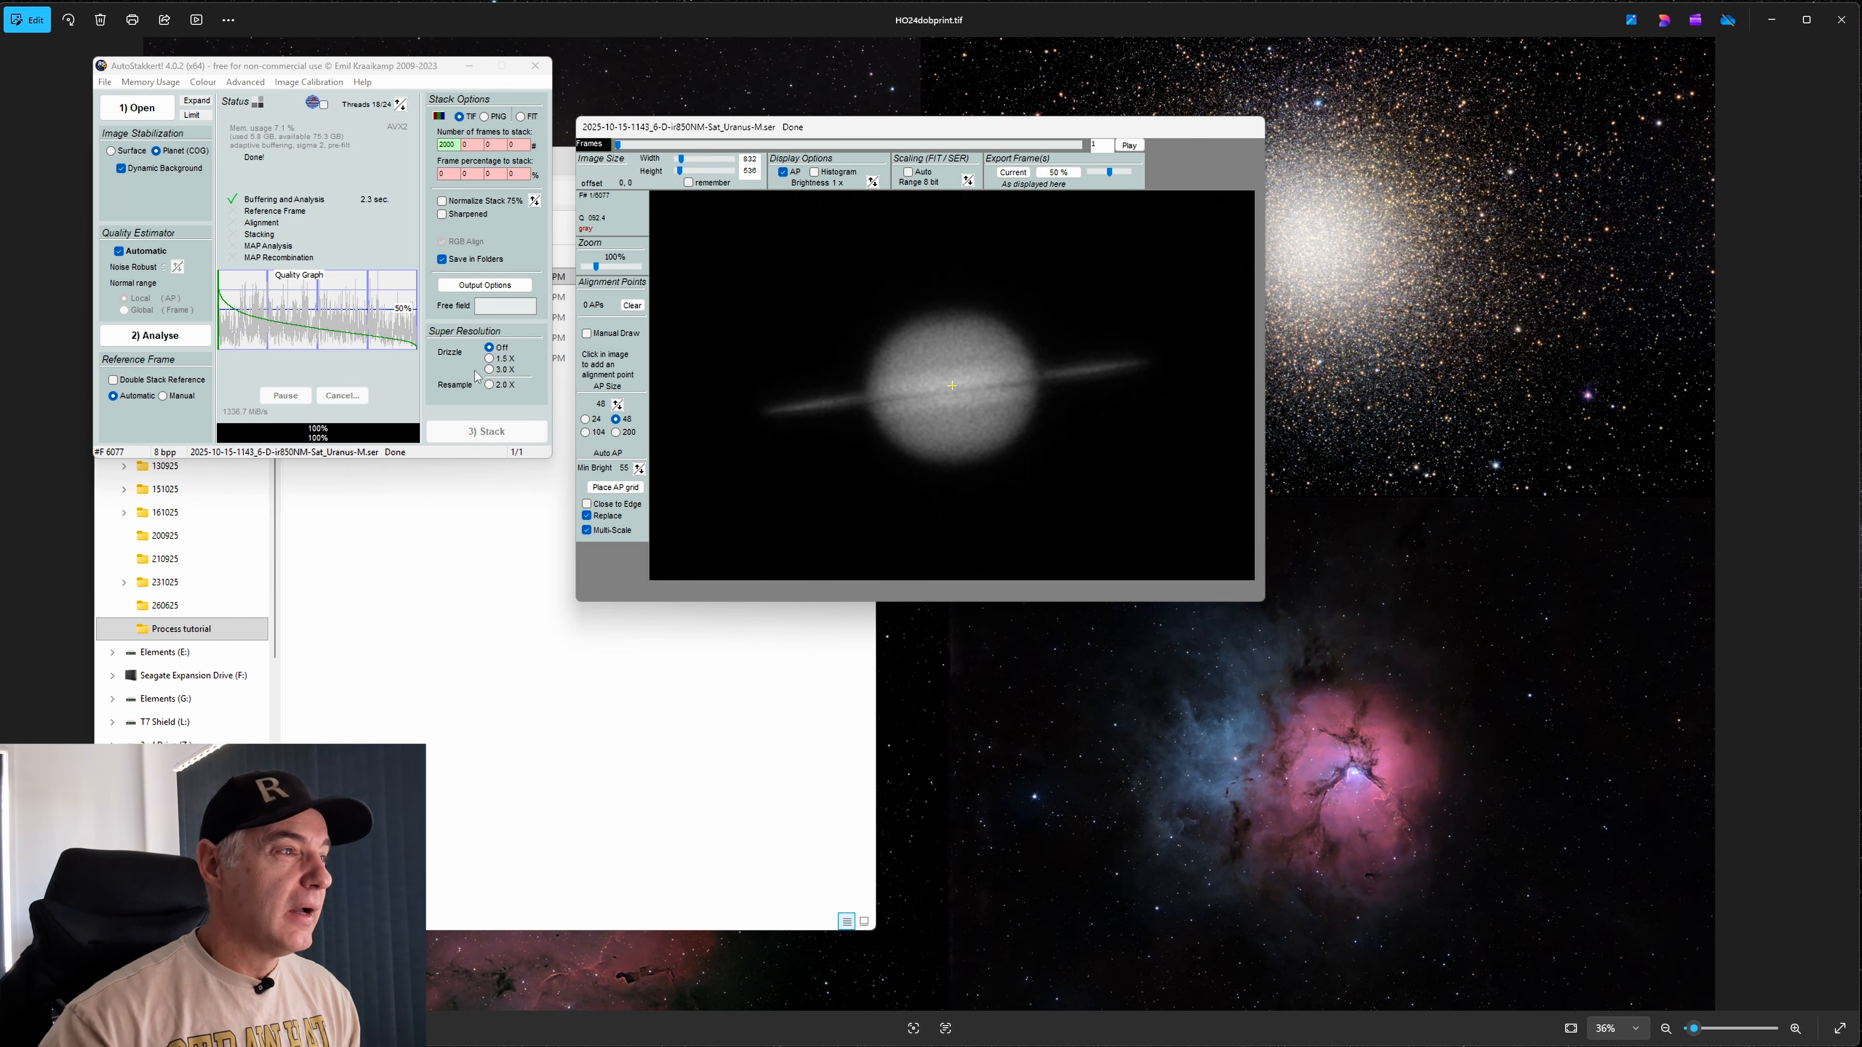
pyautogui.click(392, 564)
pyautogui.click(310, 299)
pyautogui.moveTo(309, 300); pyautogui.dragTo(1093, 341)
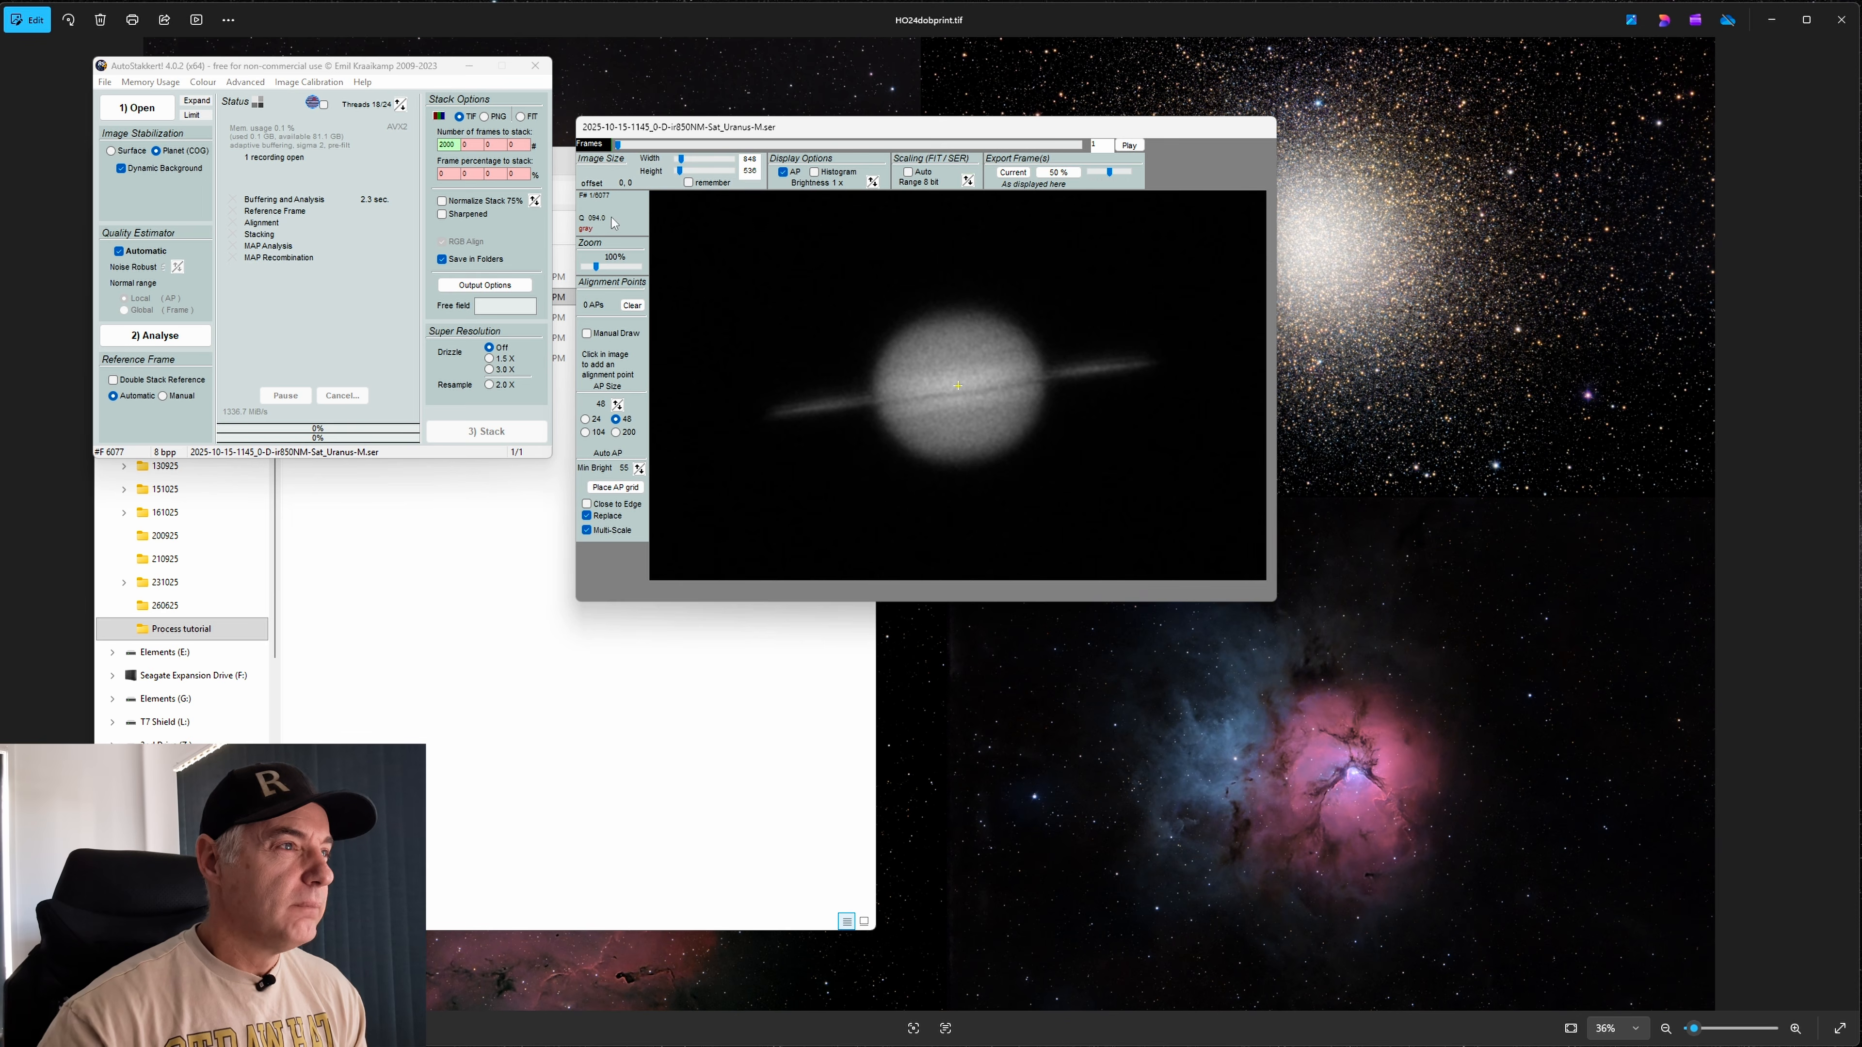
pyautogui.moveTo(596, 266); pyautogui.dragTo(596, 270)
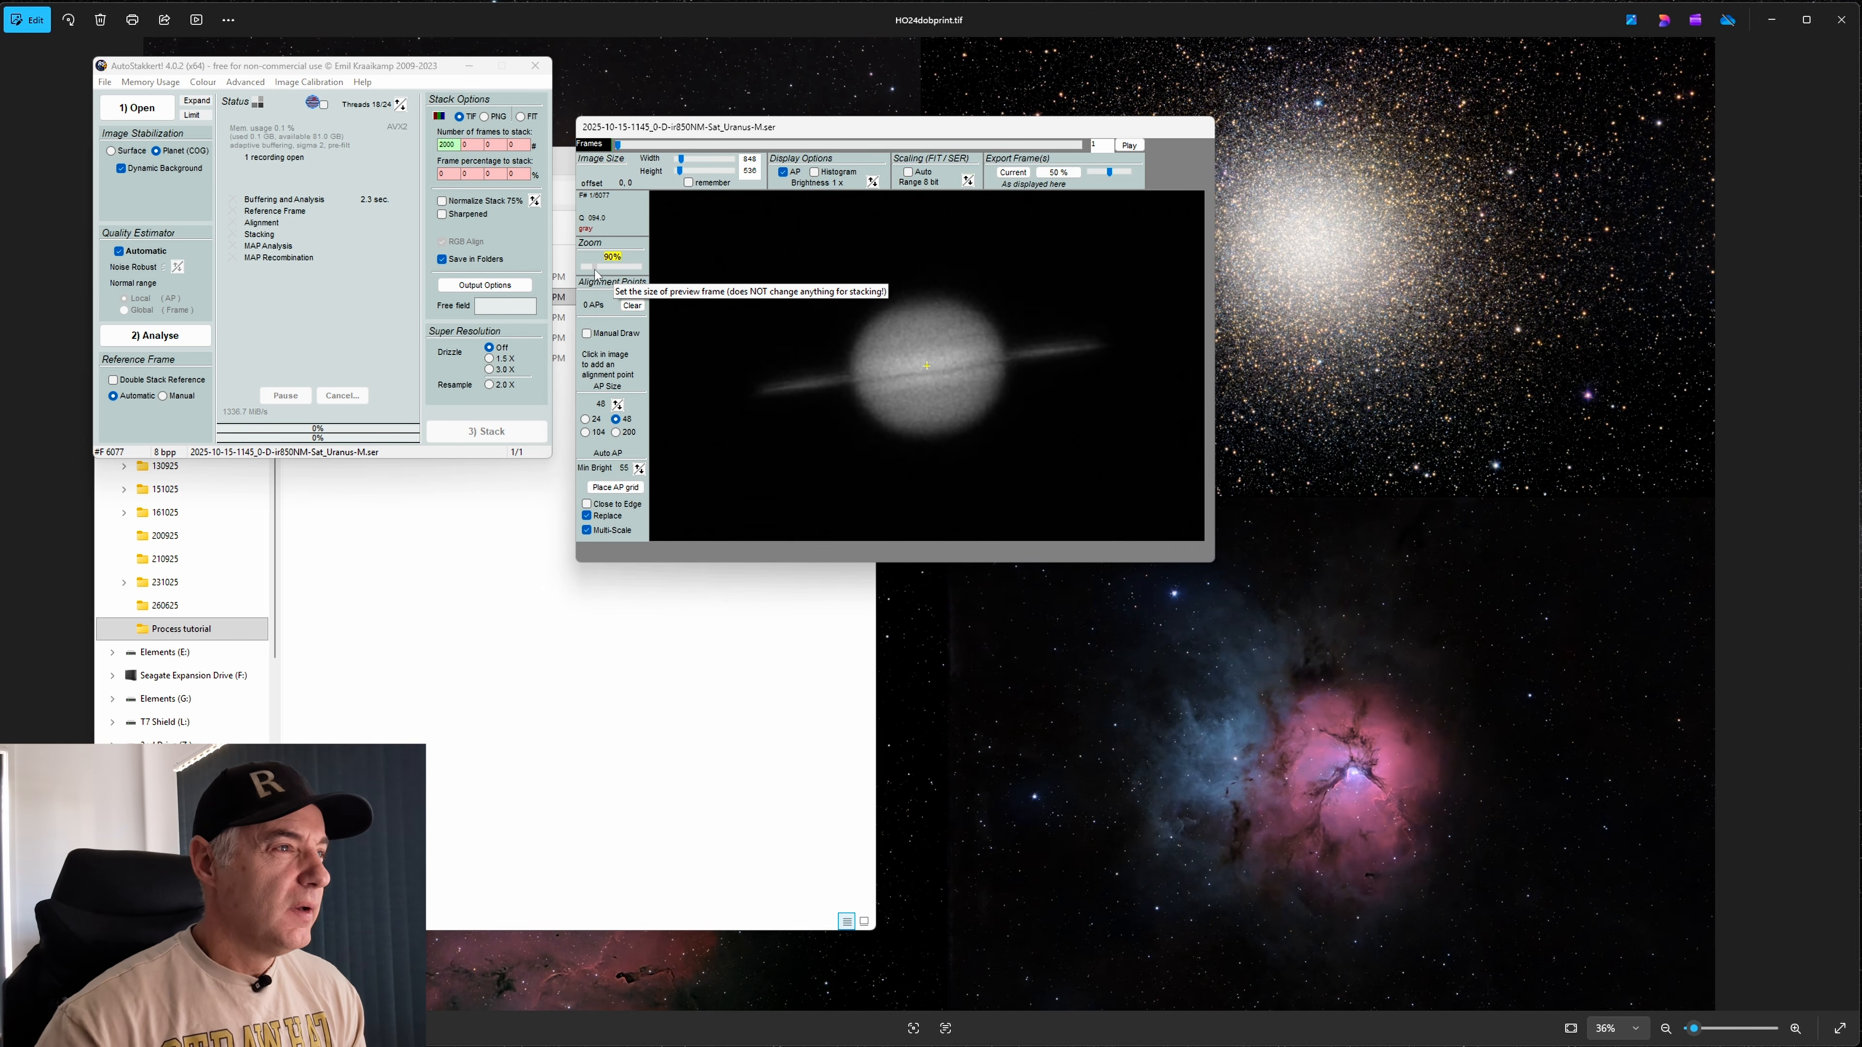
# Try placing size 48 alignment points by hand over Saturn's disk and clear them all
pyautogui.click(837, 332)
pyautogui.click(921, 374)
pyautogui.click(933, 381)
pyautogui.click(945, 326)
pyautogui.click(916, 323)
pyautogui.click(863, 395)
pyautogui.click(902, 401)
pyautogui.click(974, 379)
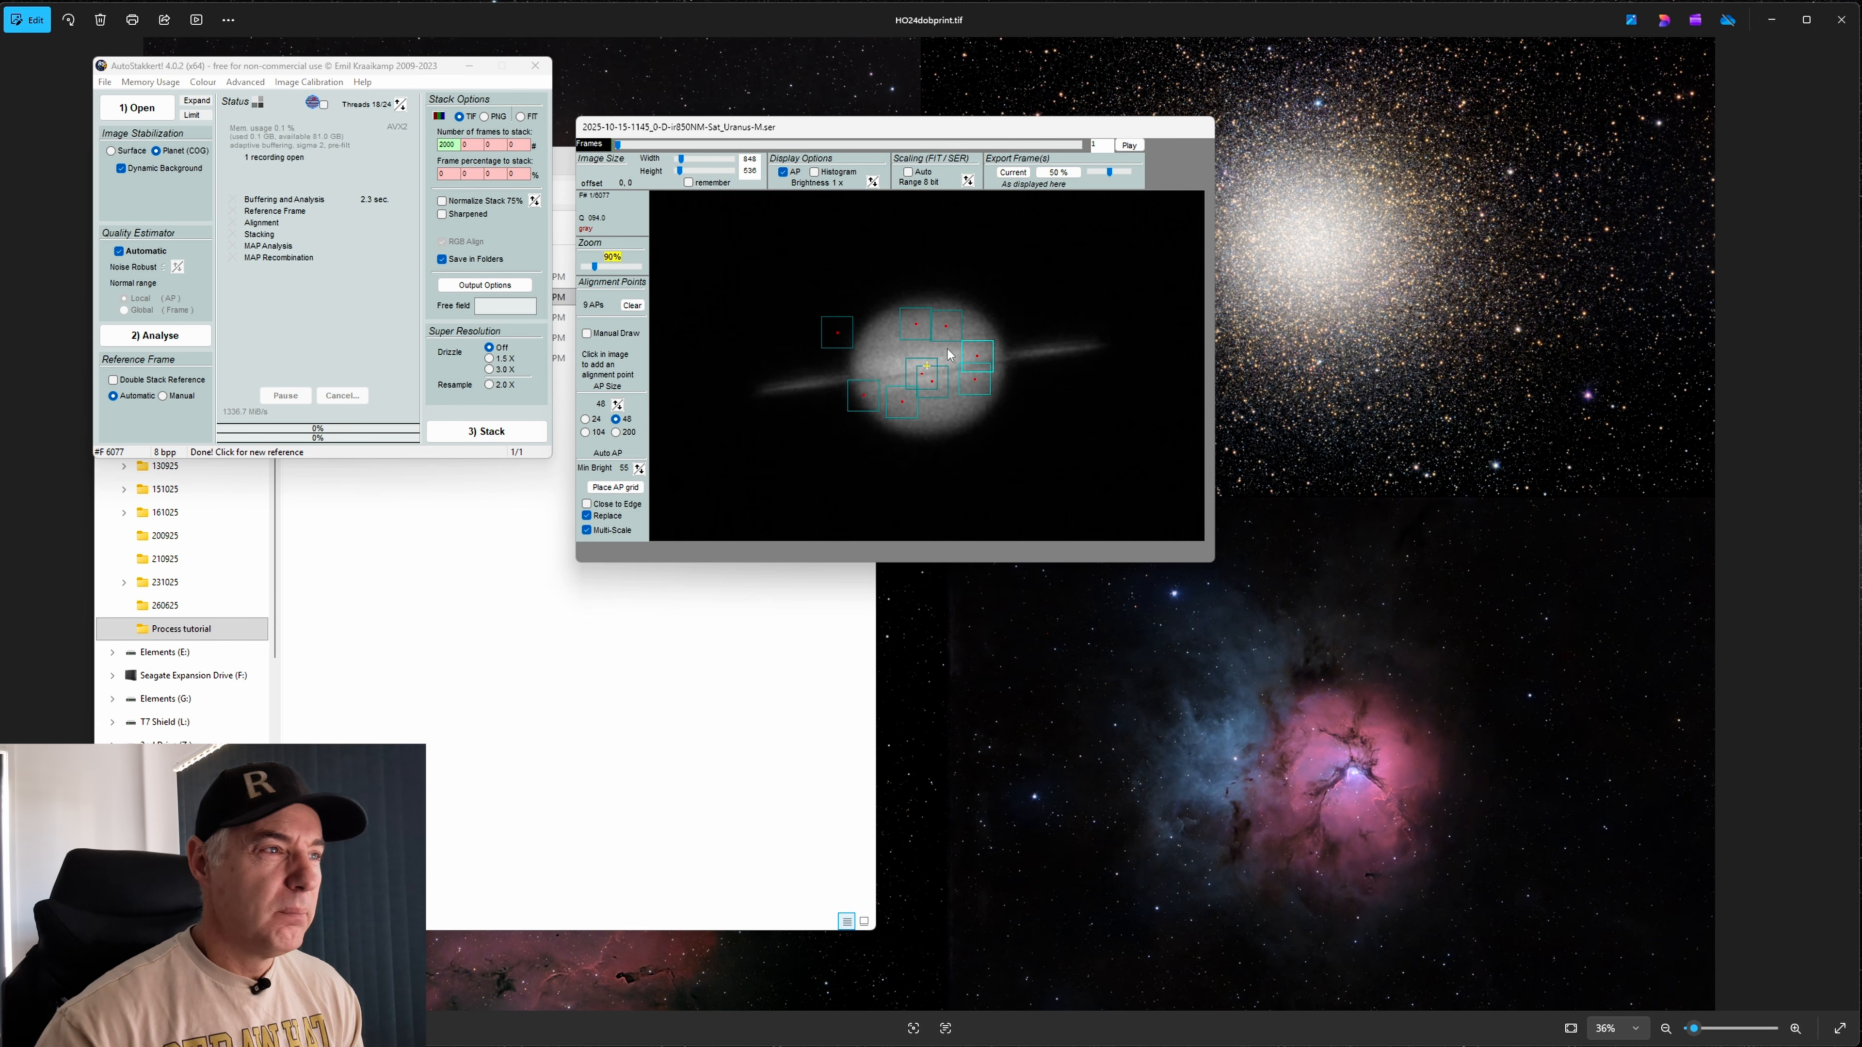
pyautogui.click(896, 365)
pyautogui.click(904, 404)
pyautogui.click(942, 407)
pyautogui.click(632, 305)
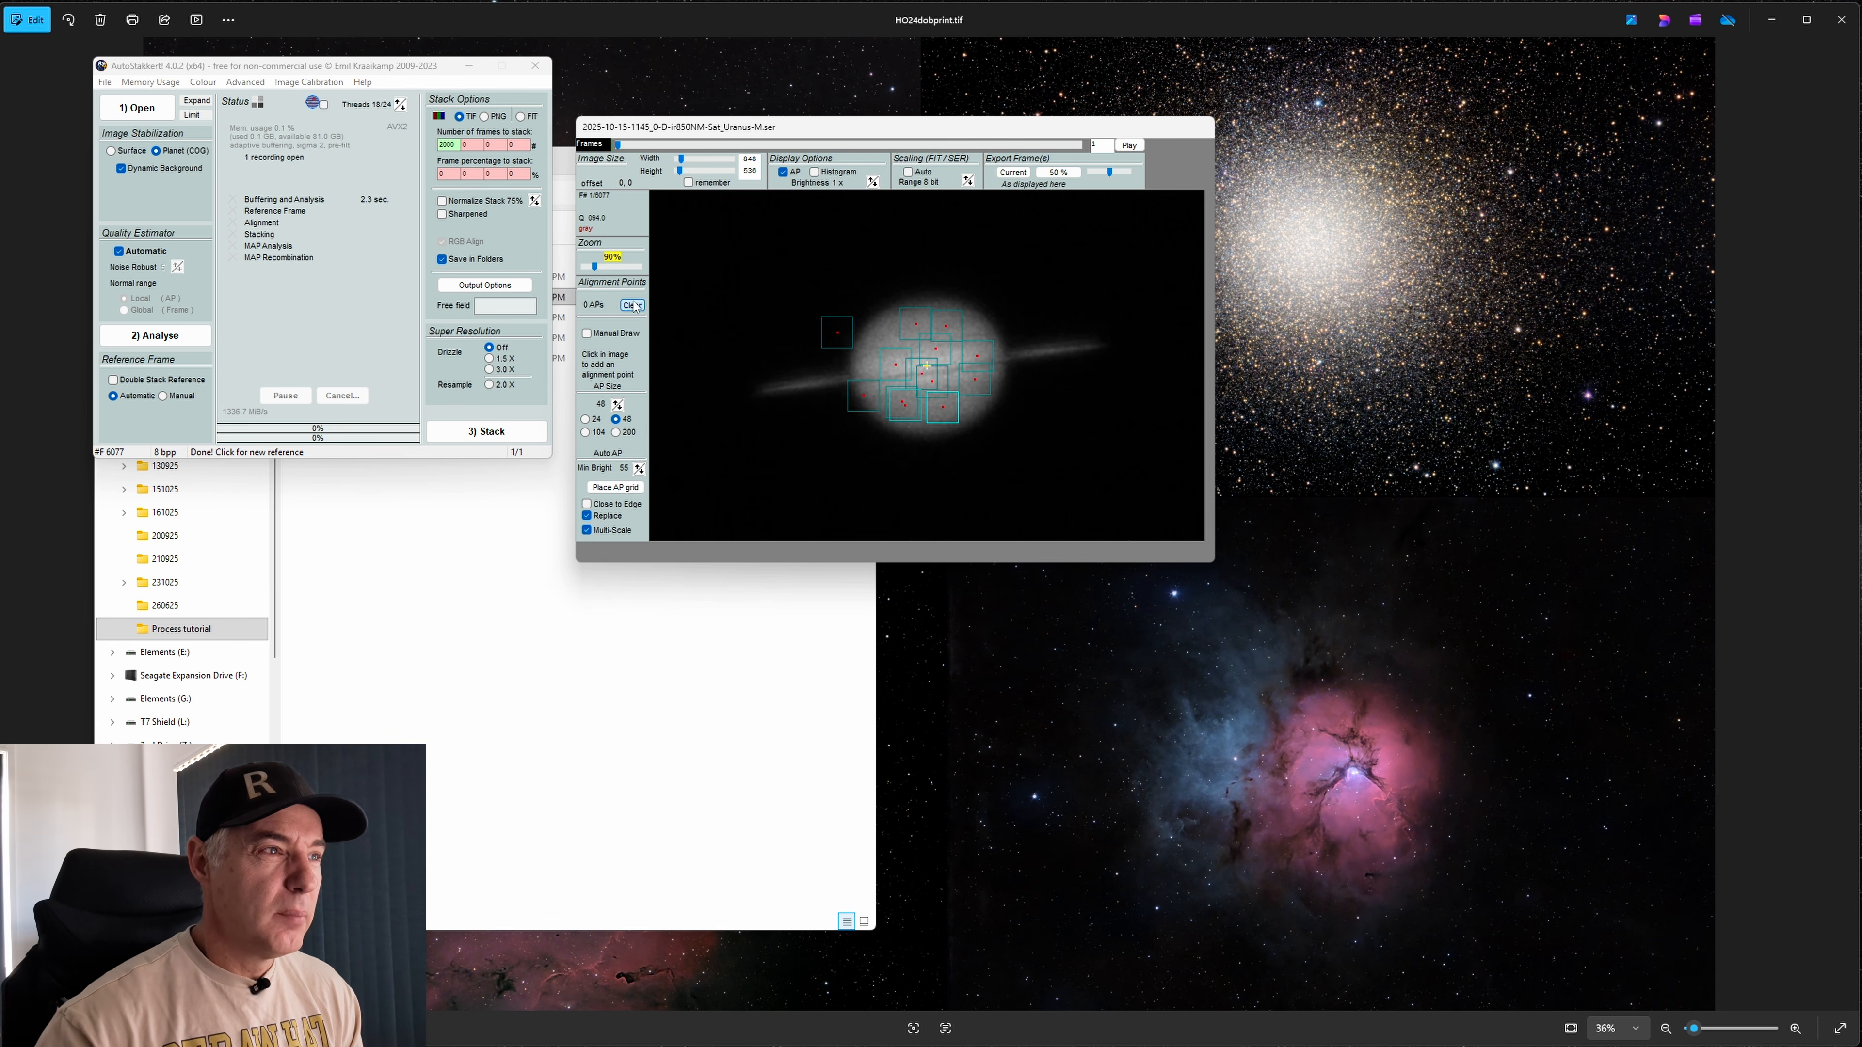
# Turn on Manual Draw, draw two large overlapping alignment rectangles over Saturn and its rings, and remove both
pyautogui.click(588, 333)
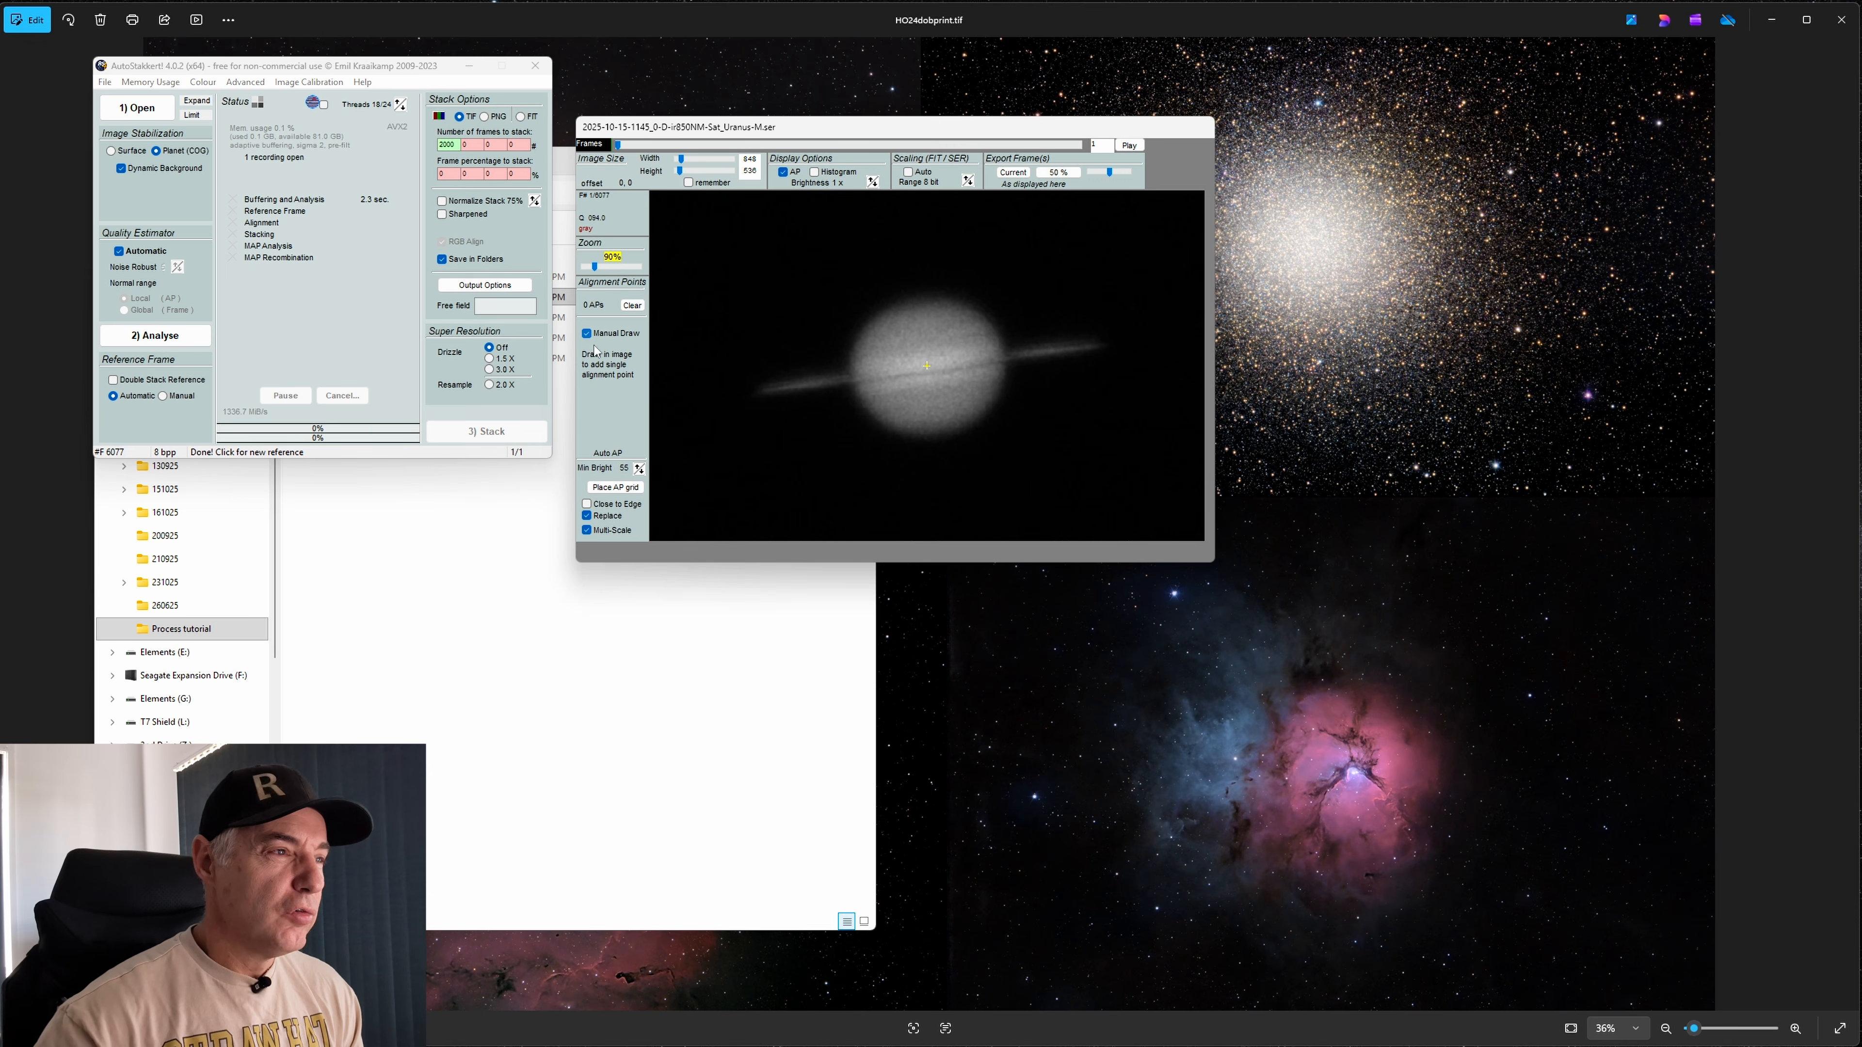
pyautogui.click(841, 307)
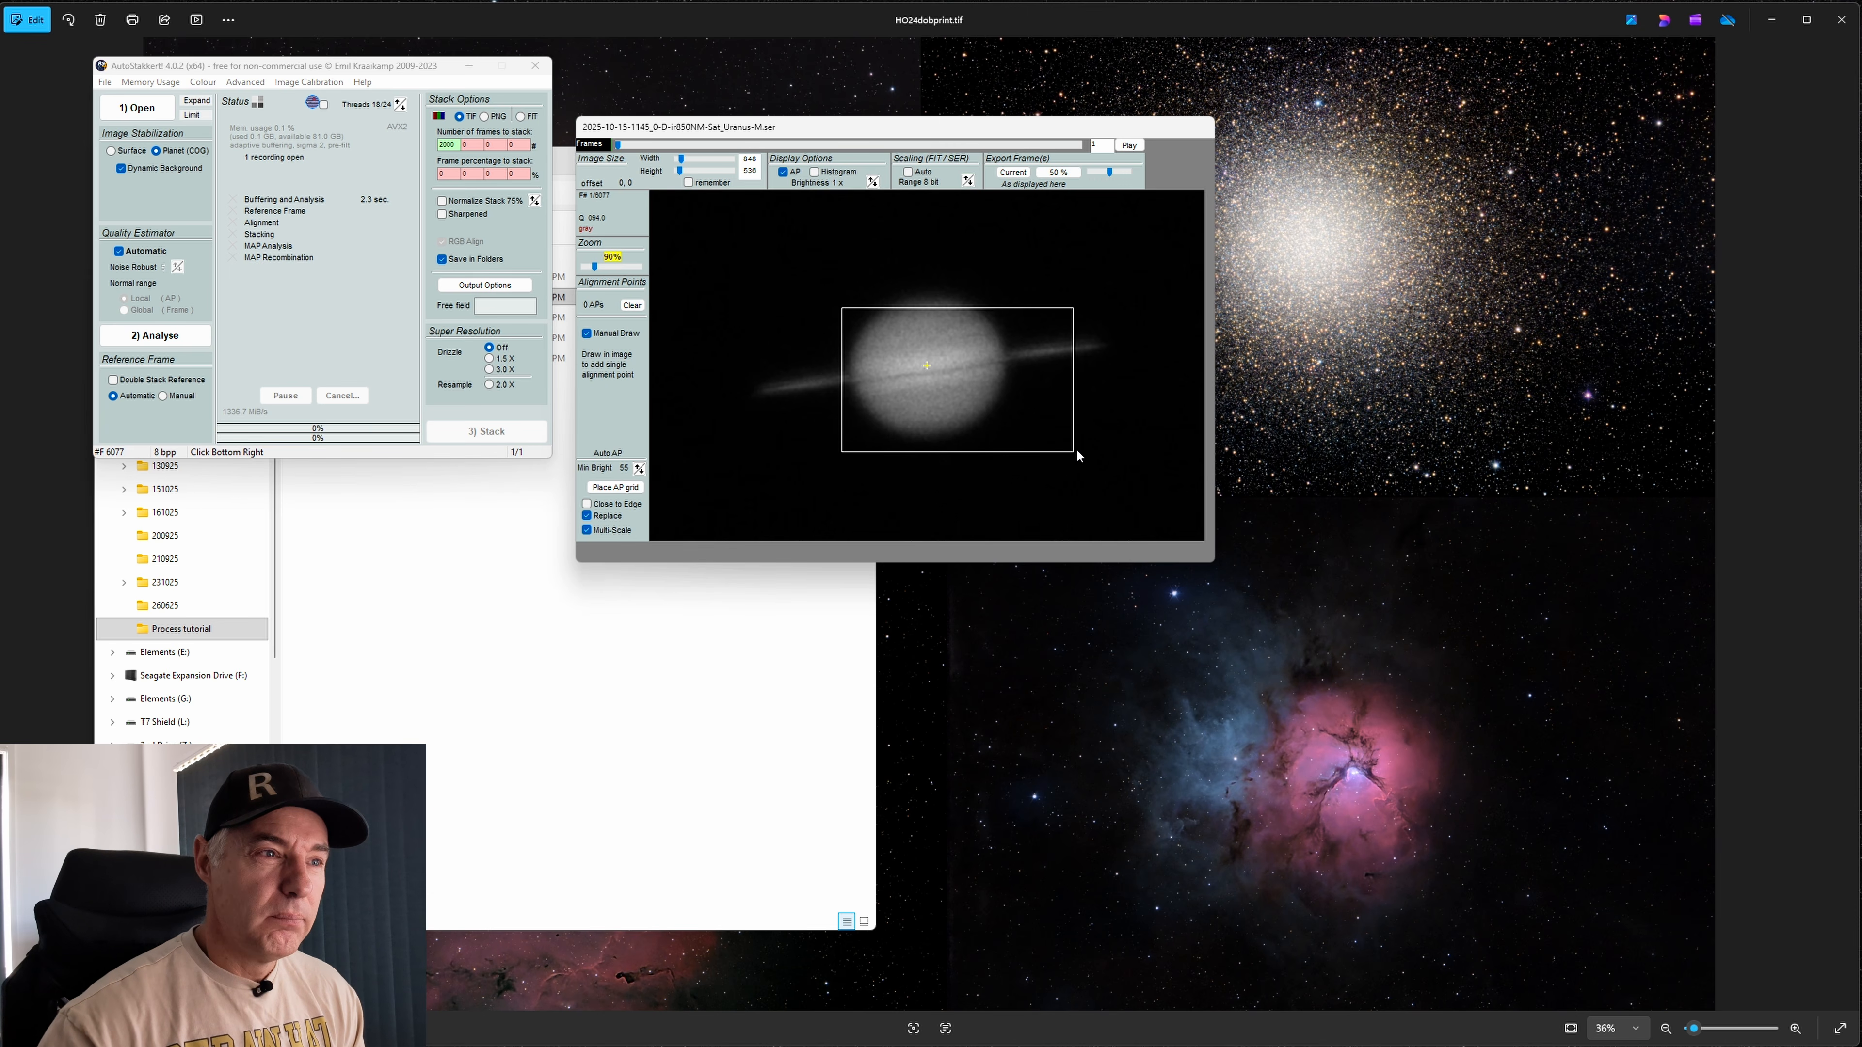
pyautogui.click(1088, 435)
pyautogui.click(786, 323)
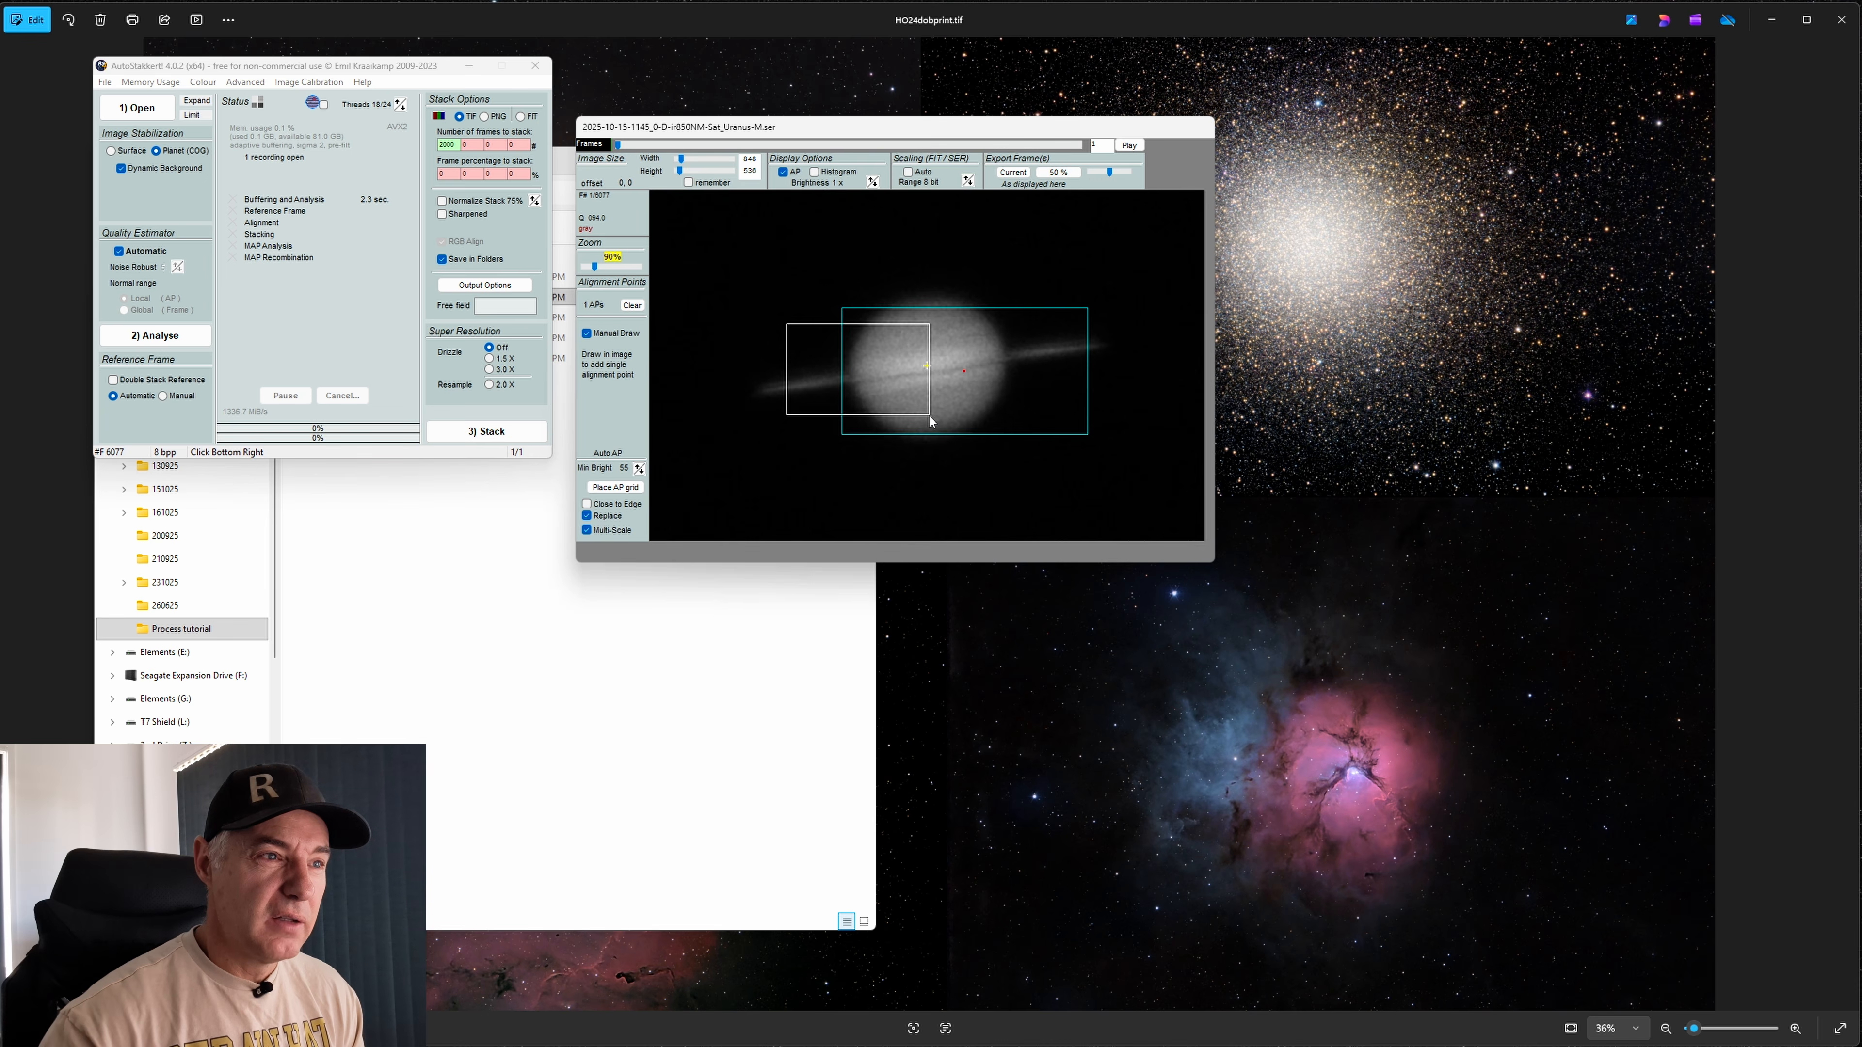
pyautogui.click(943, 399)
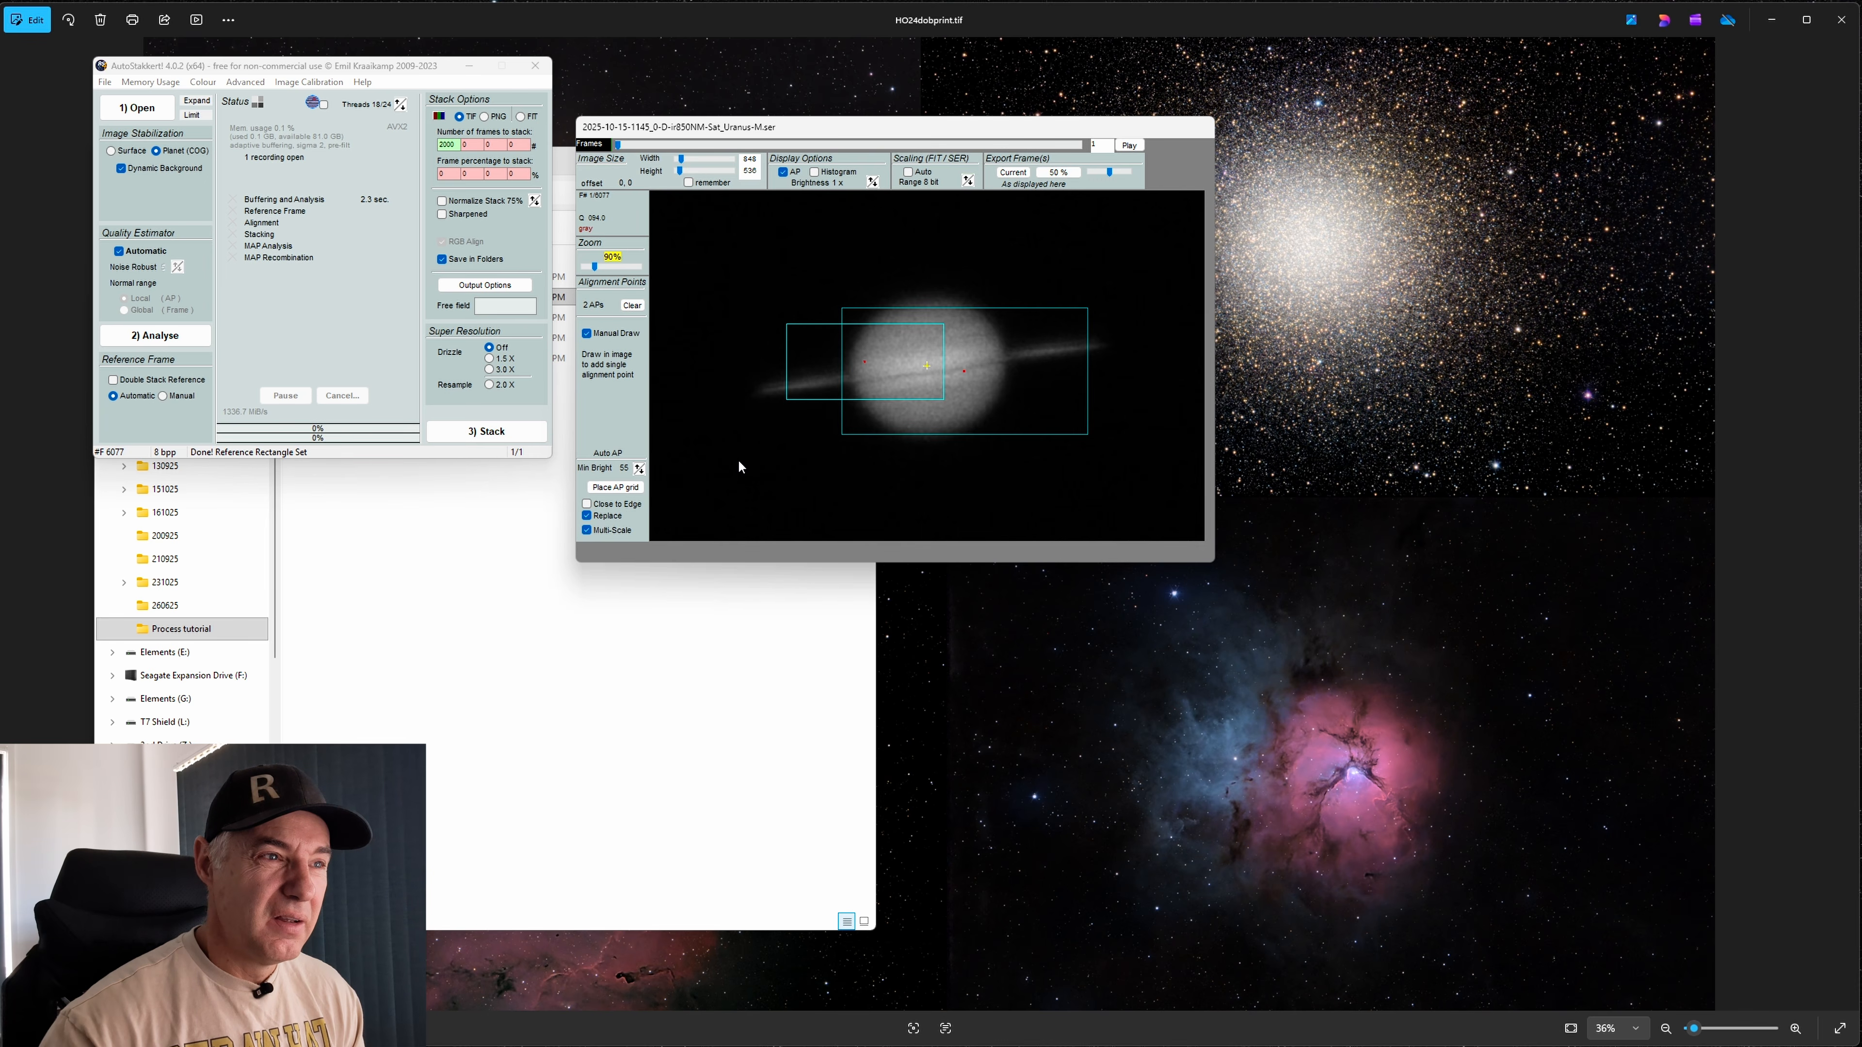
pyautogui.rightClick(878, 364)
pyautogui.rightClick(982, 360)
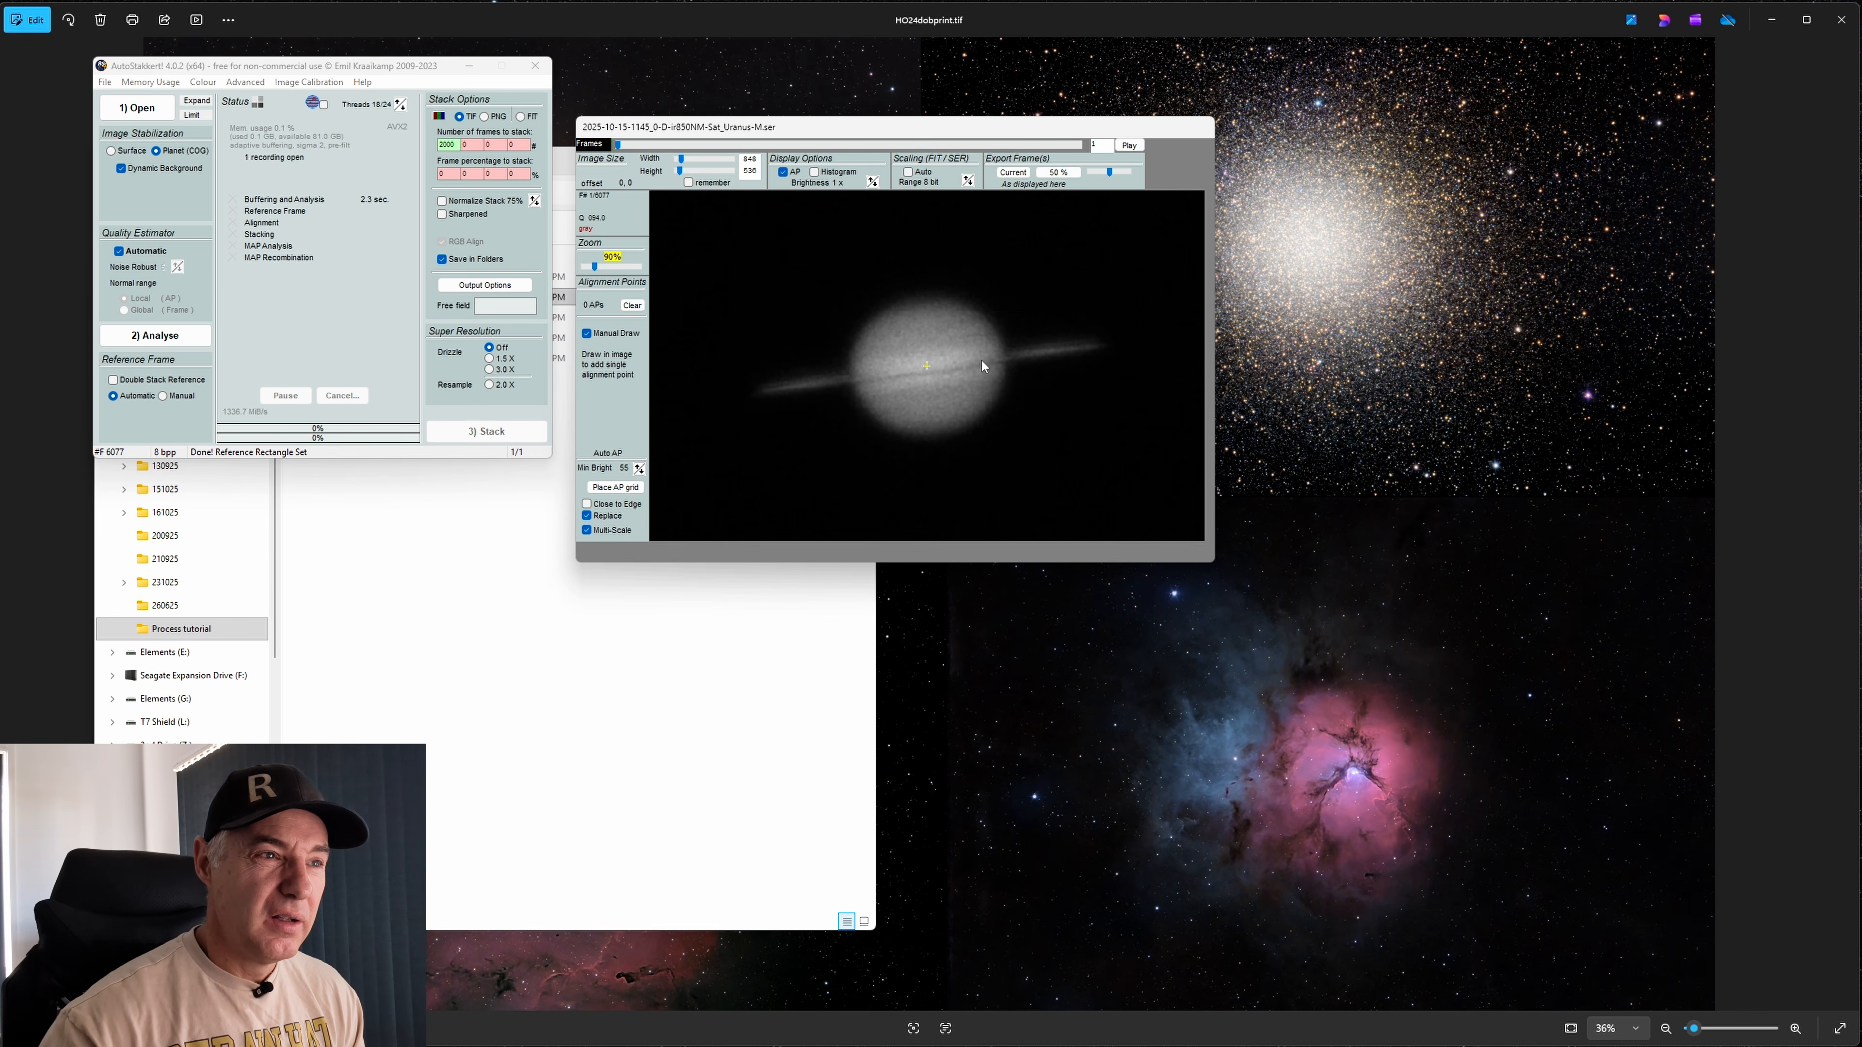
# Try drawing a tiny alignment point and a medium rectangle on the upper part of Saturn's disk and delete both
pyautogui.click(875, 339)
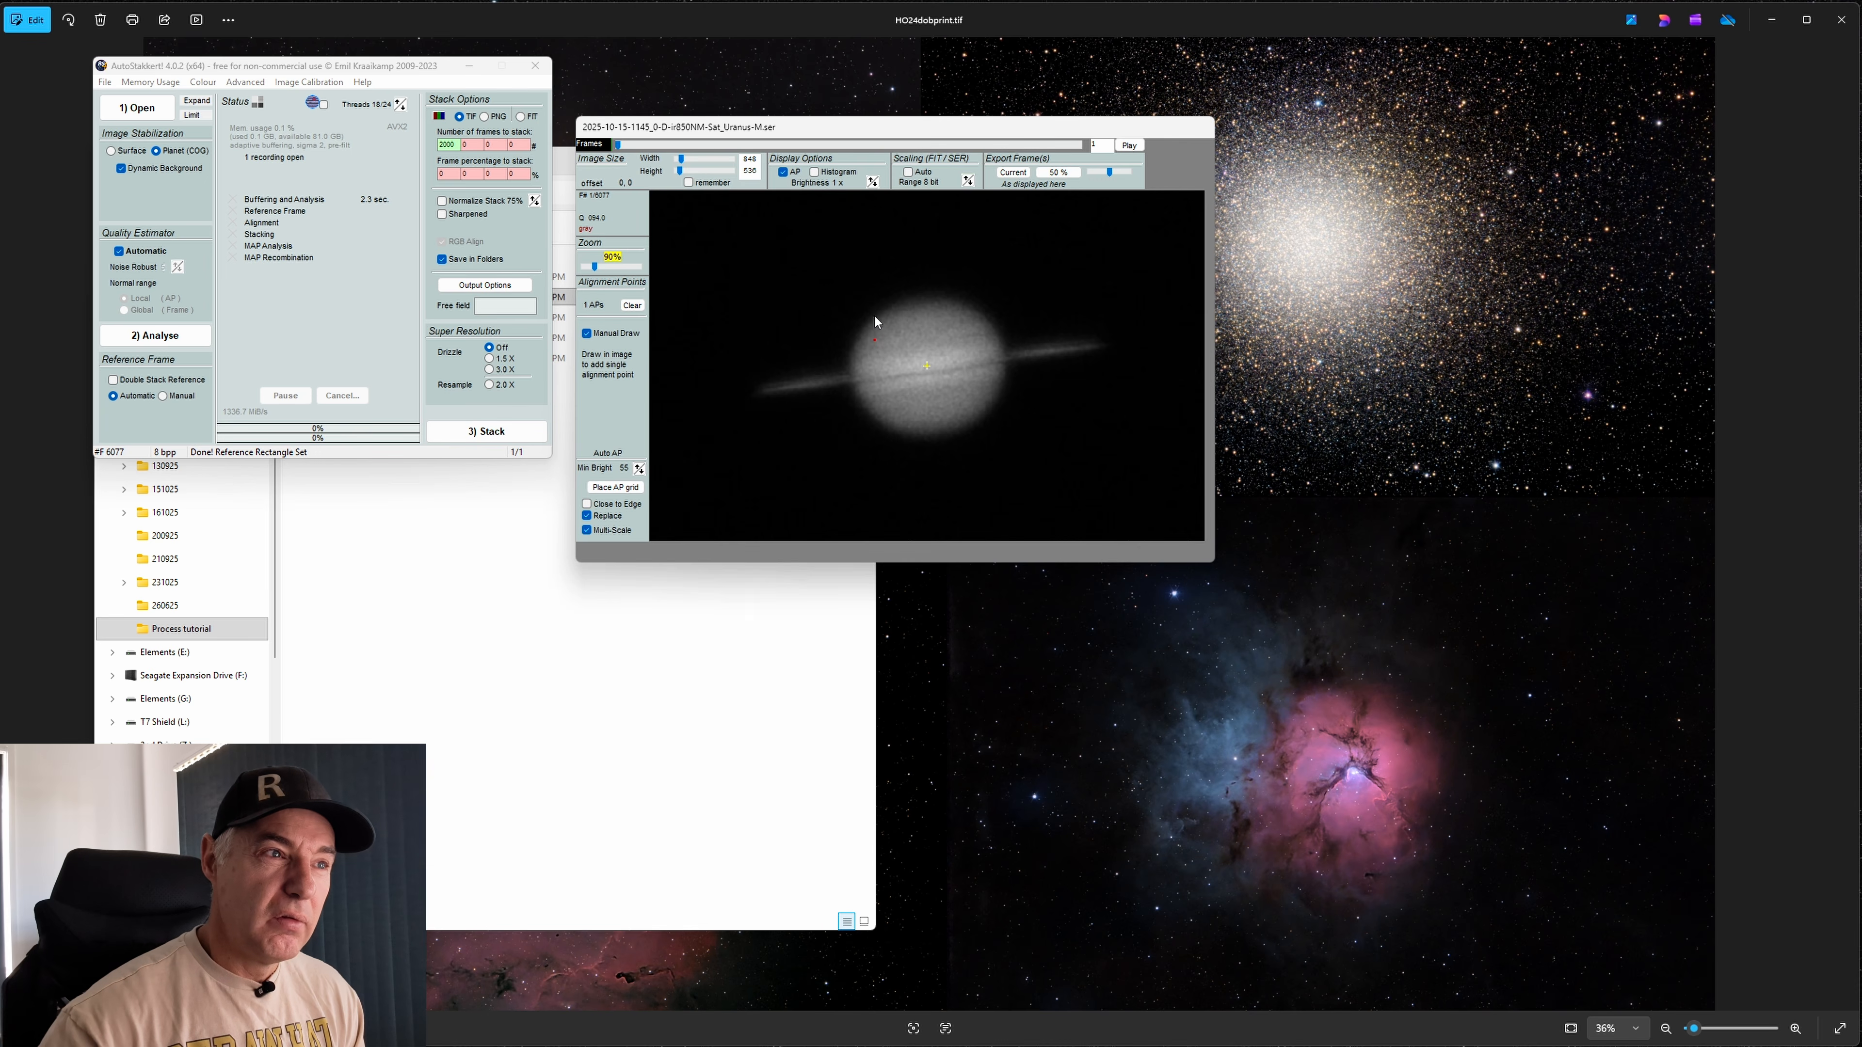
pyautogui.moveTo(871, 313); pyautogui.dragTo(989, 379)
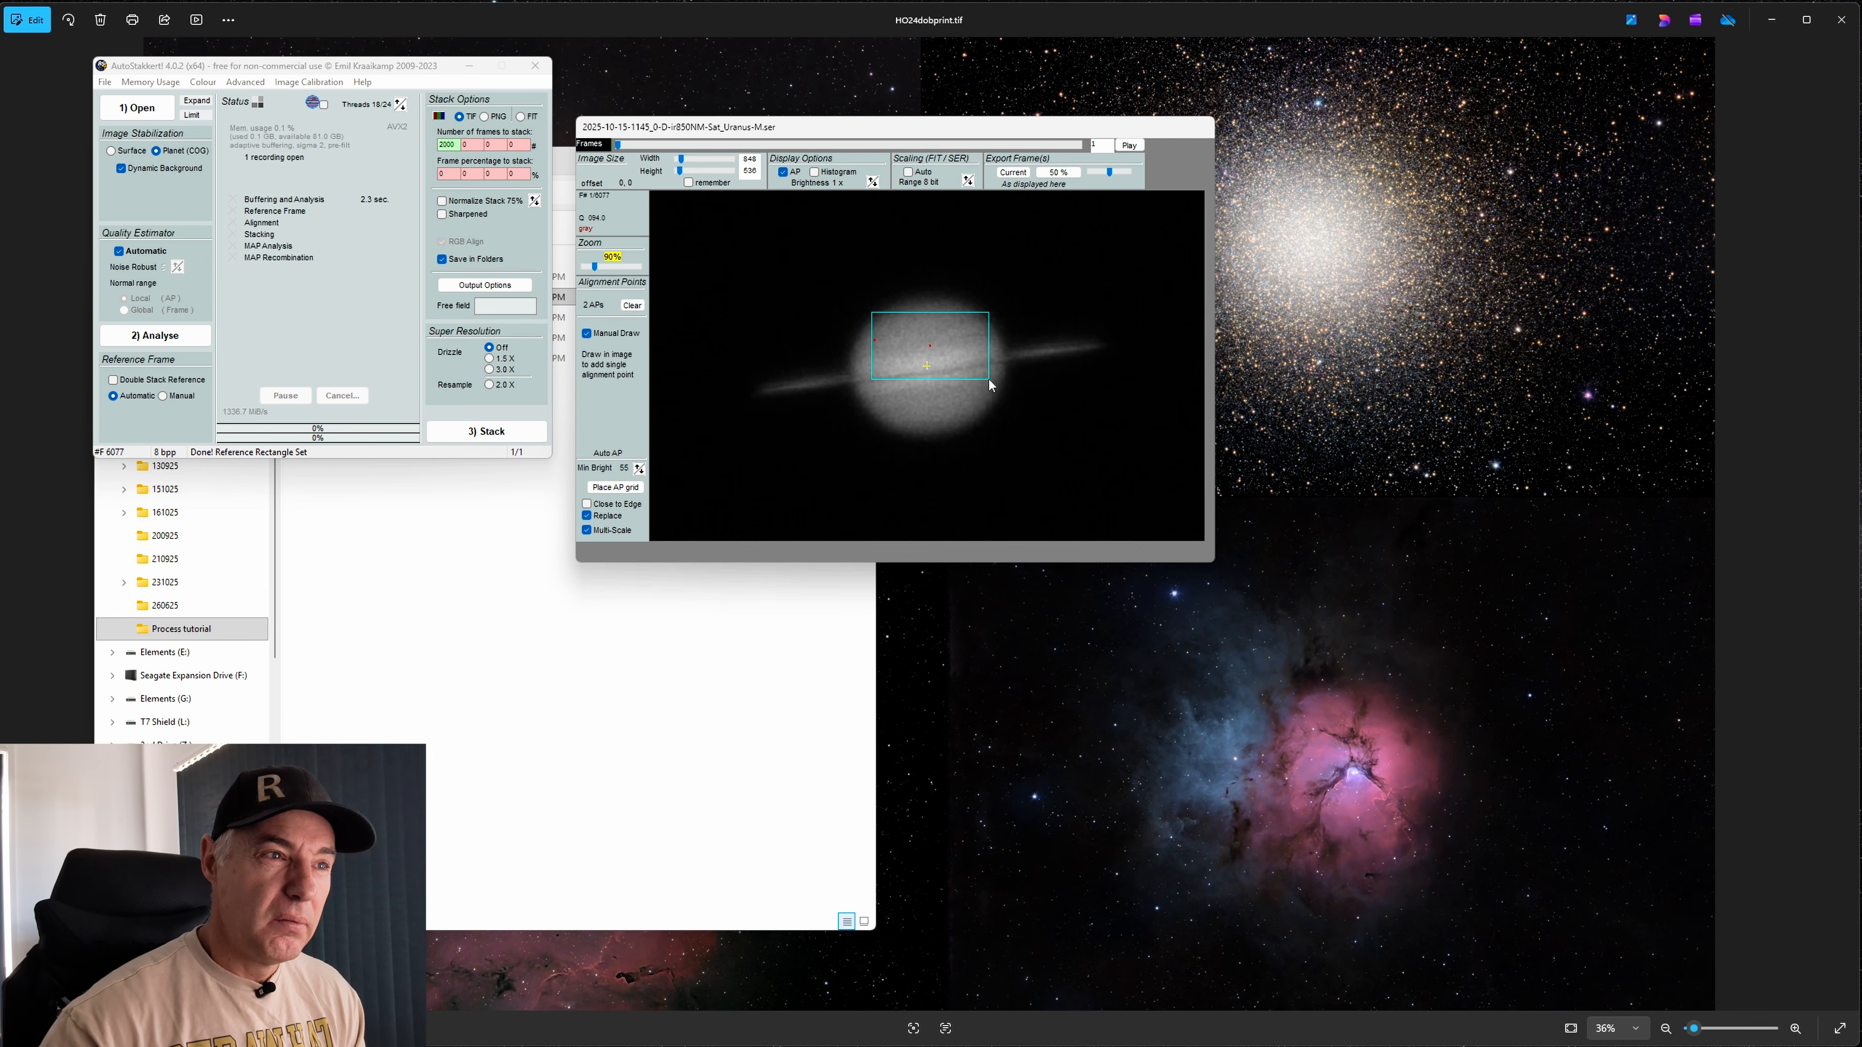
pyautogui.rightClick(915, 344)
pyautogui.rightClick(874, 337)
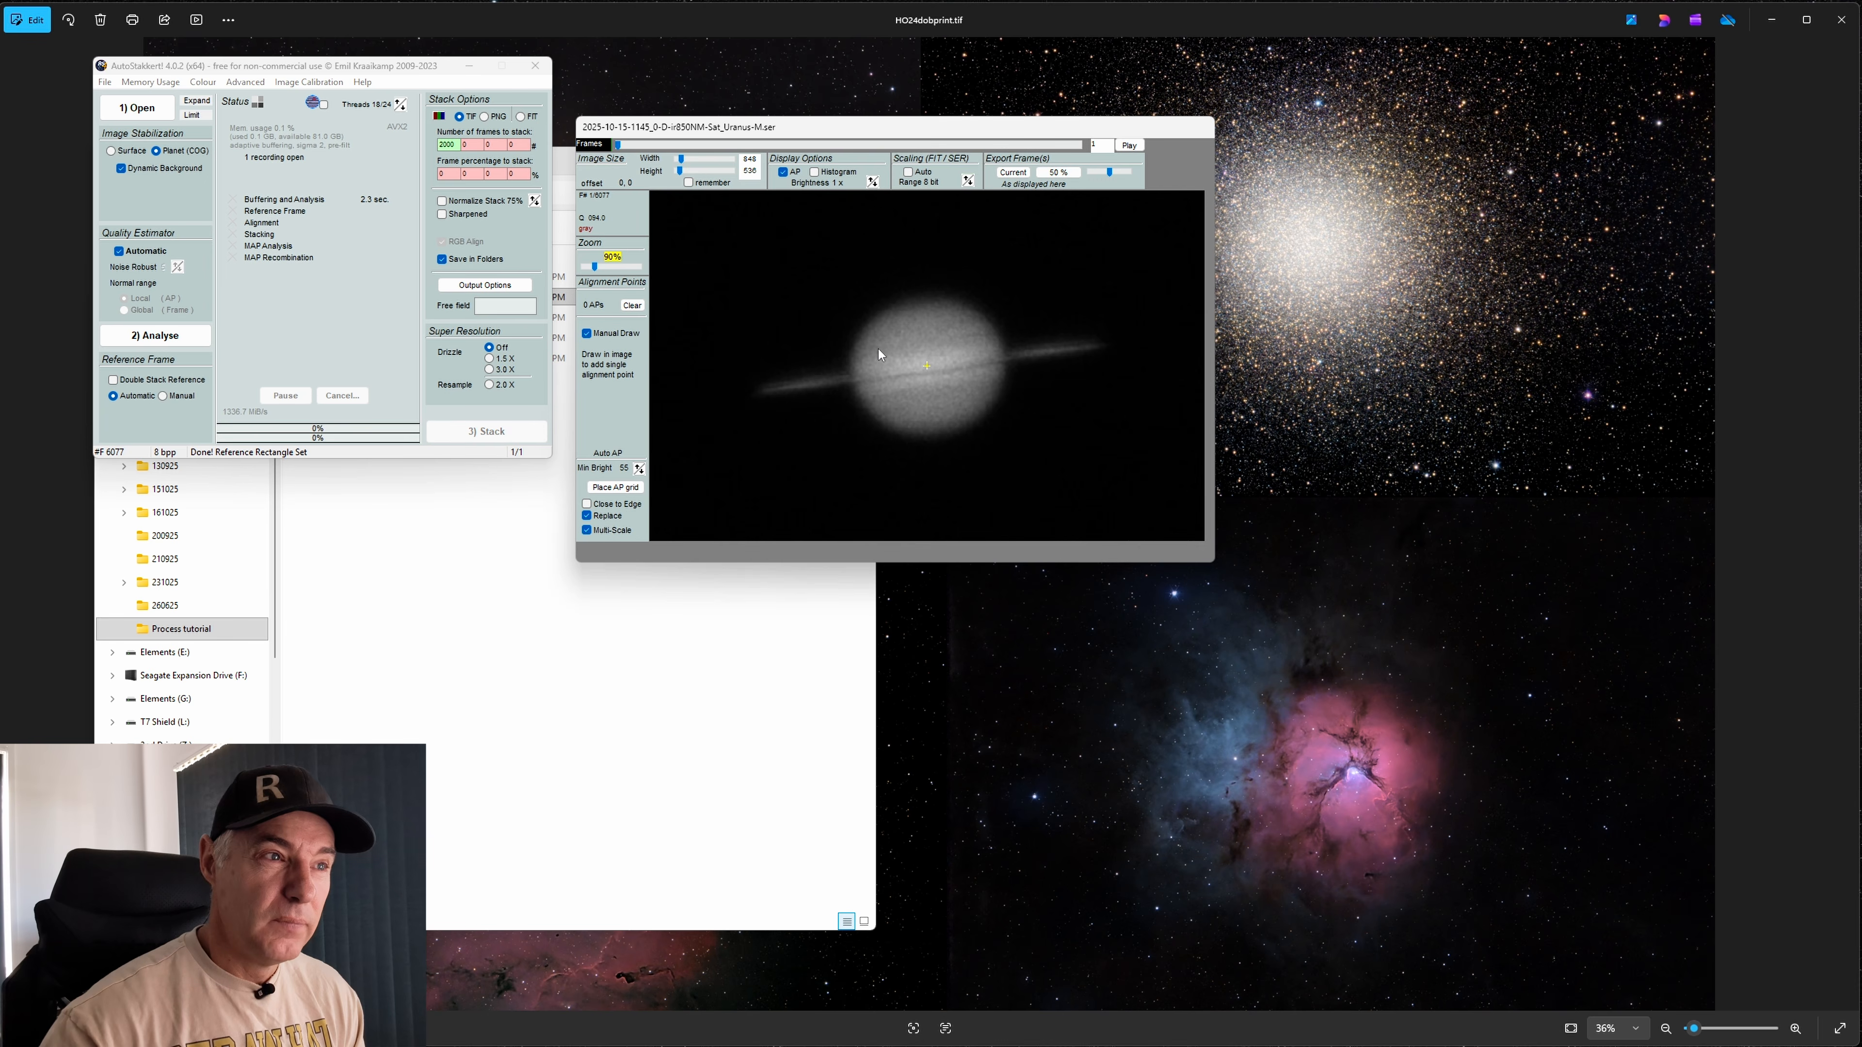
# Try drawing one alignment rectangle around the whole disk and another over its upper-left part, and delete both
pyautogui.click(819, 268)
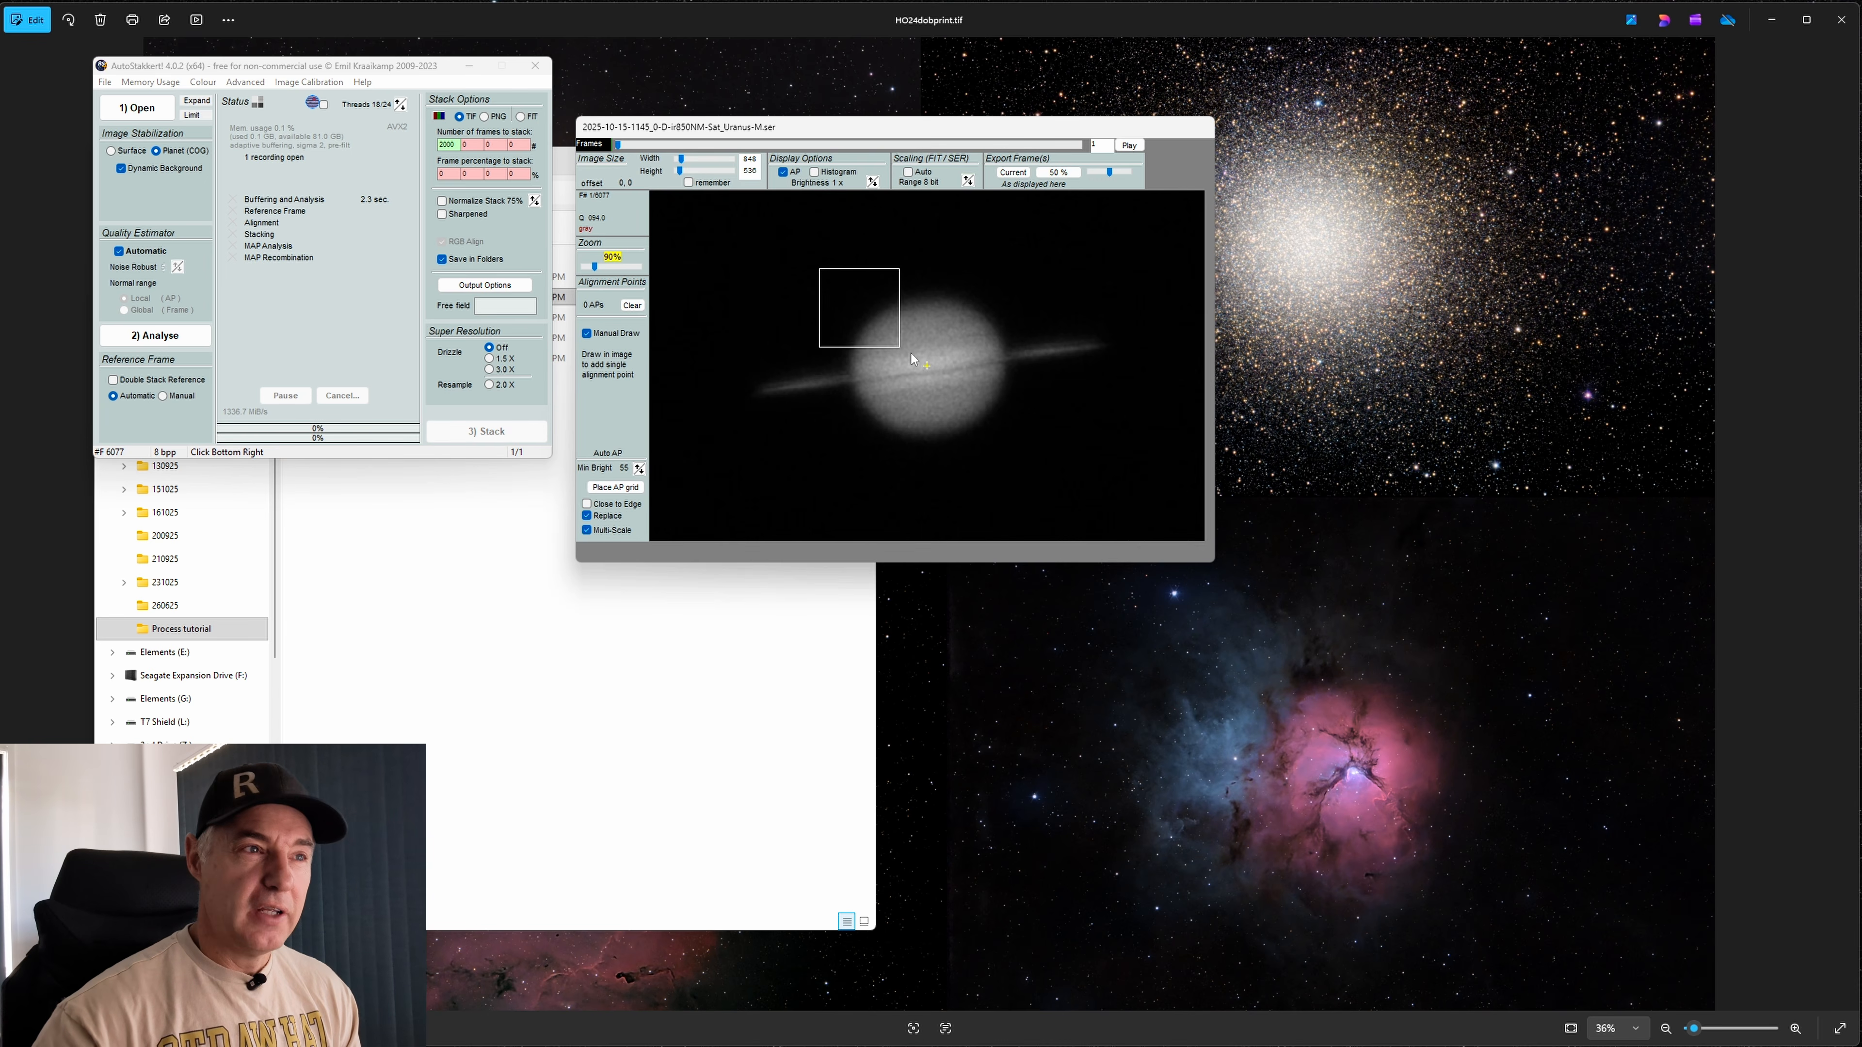
pyautogui.click(1102, 439)
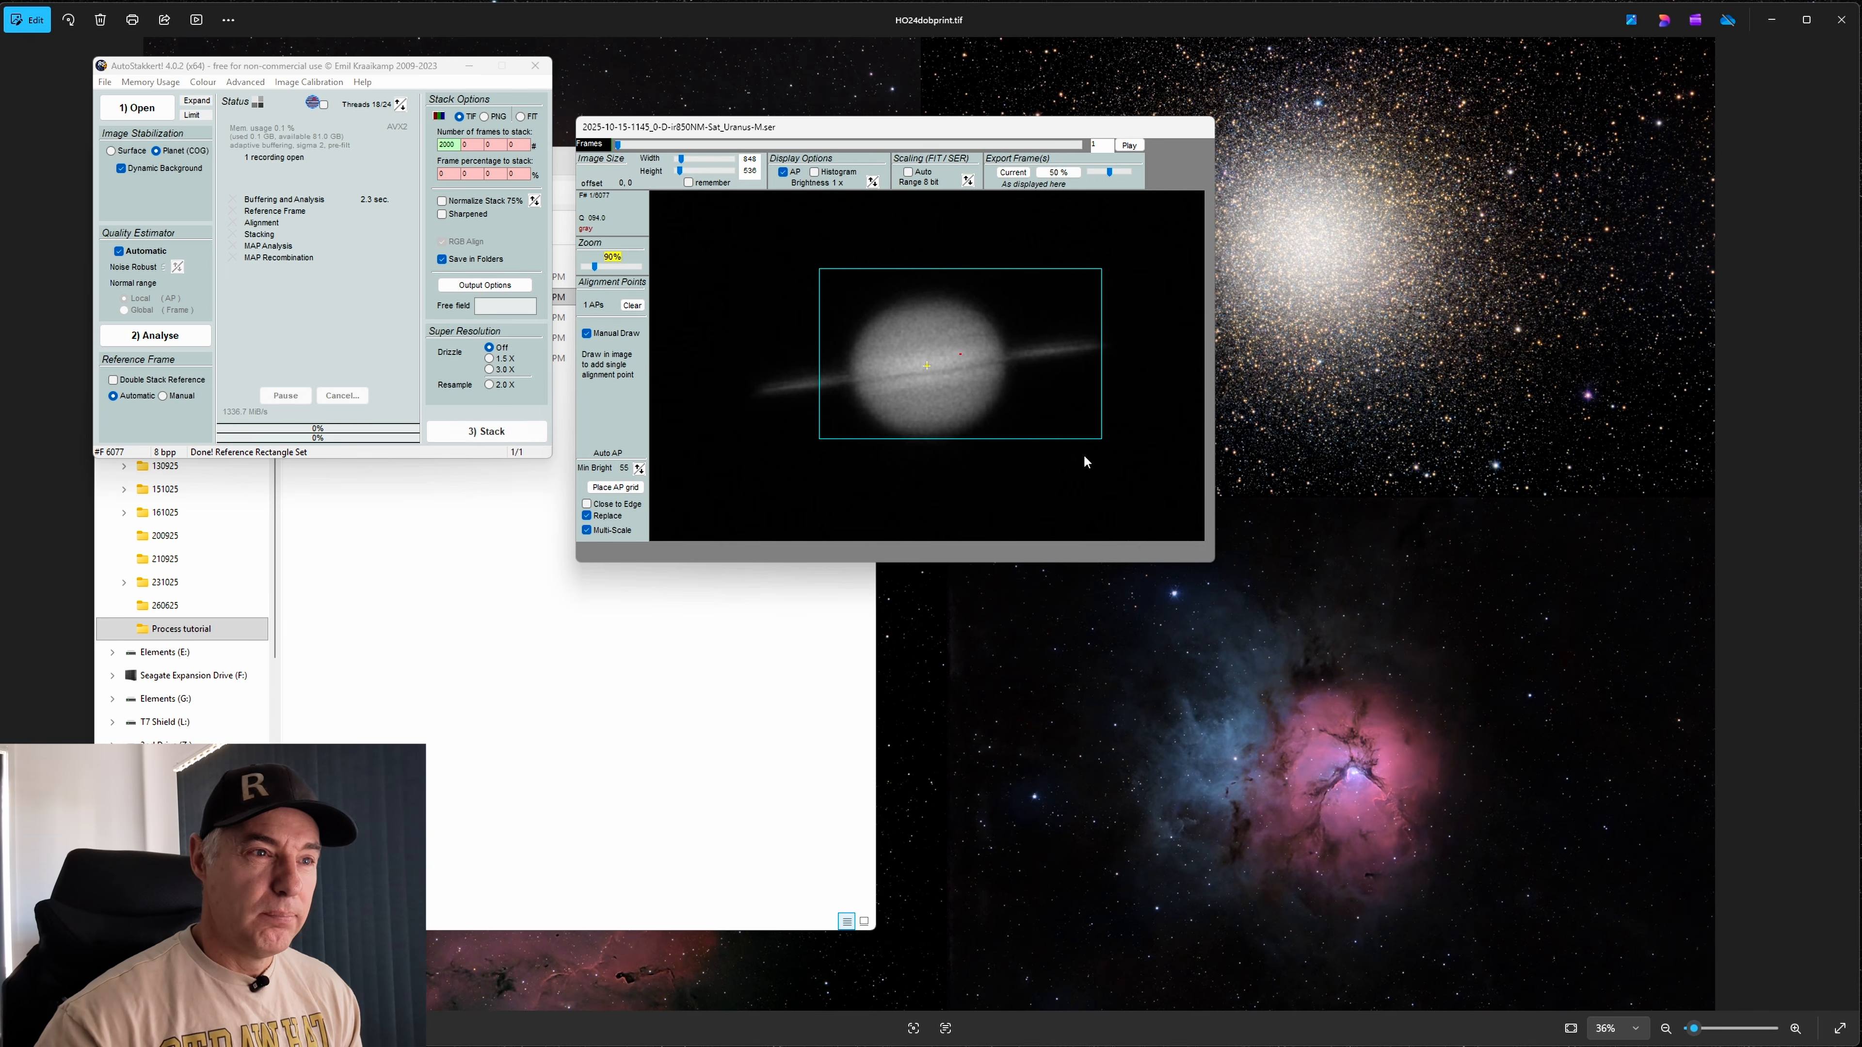
pyautogui.click(762, 258)
pyautogui.click(962, 383)
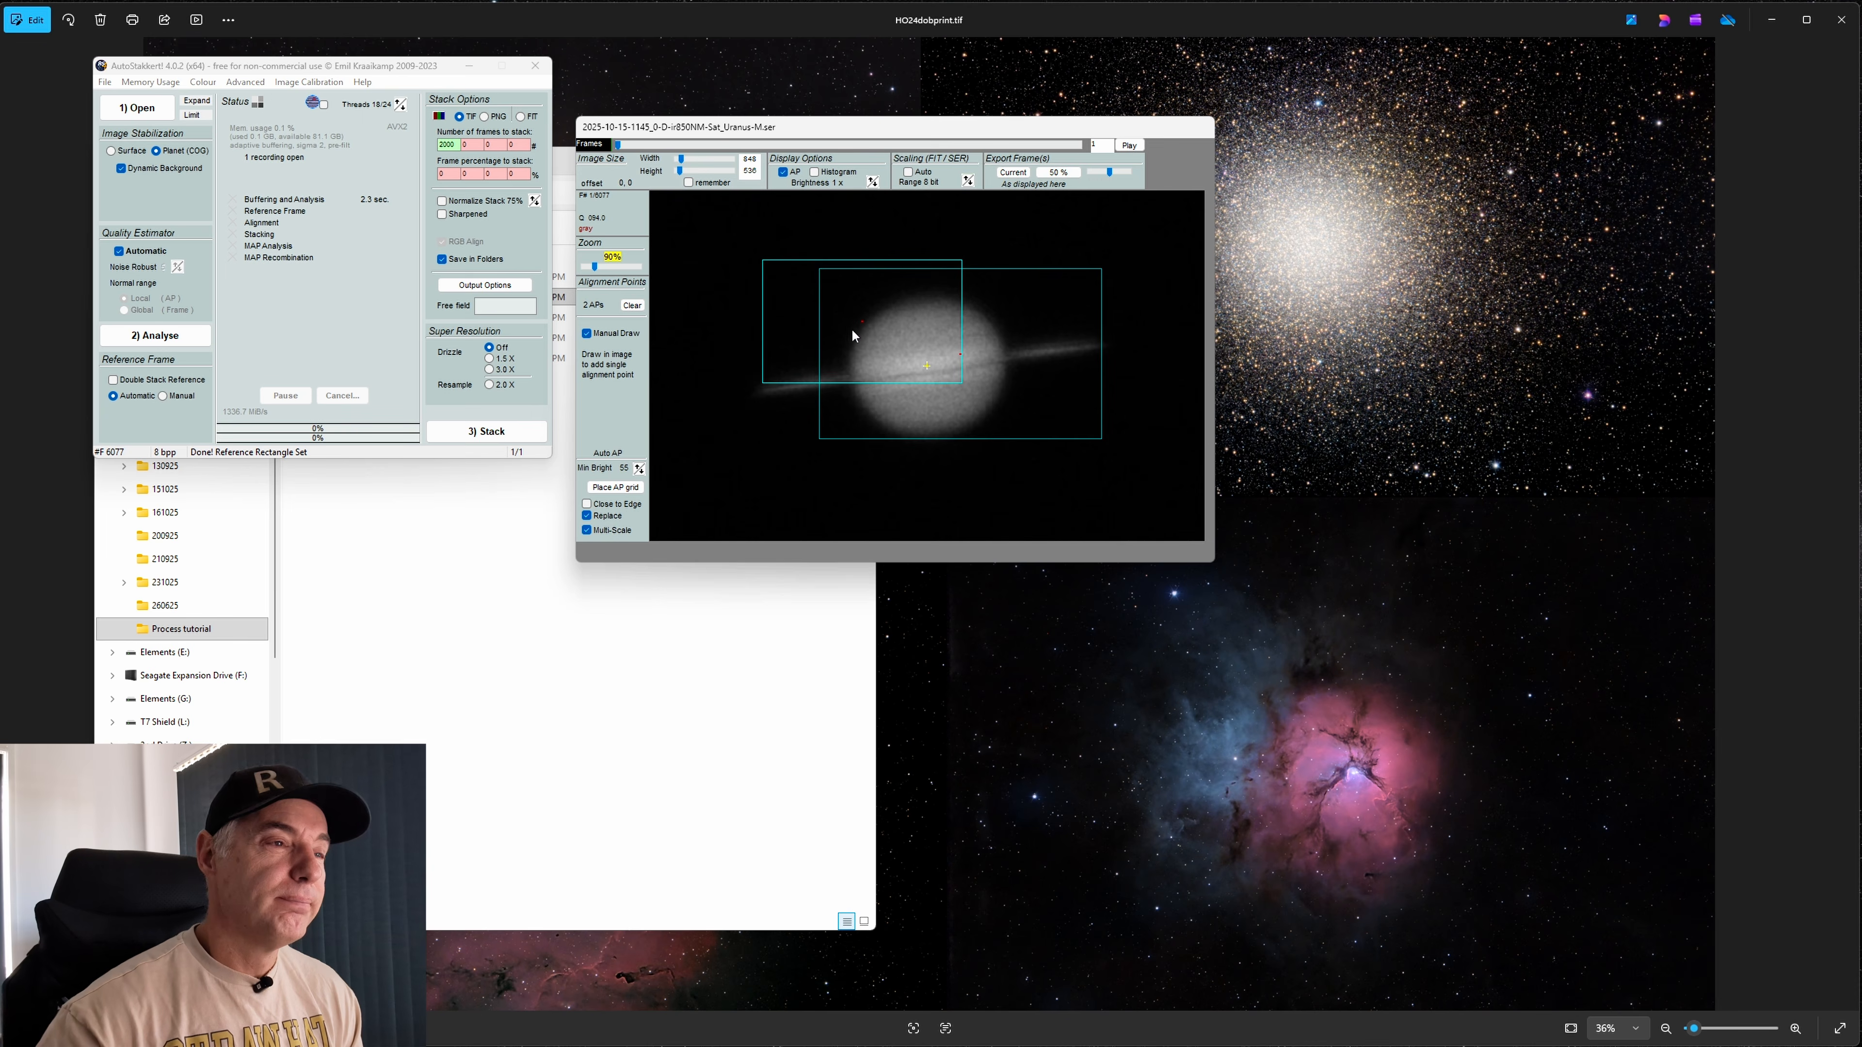
pyautogui.rightClick(853, 330)
pyautogui.rightClick(952, 359)
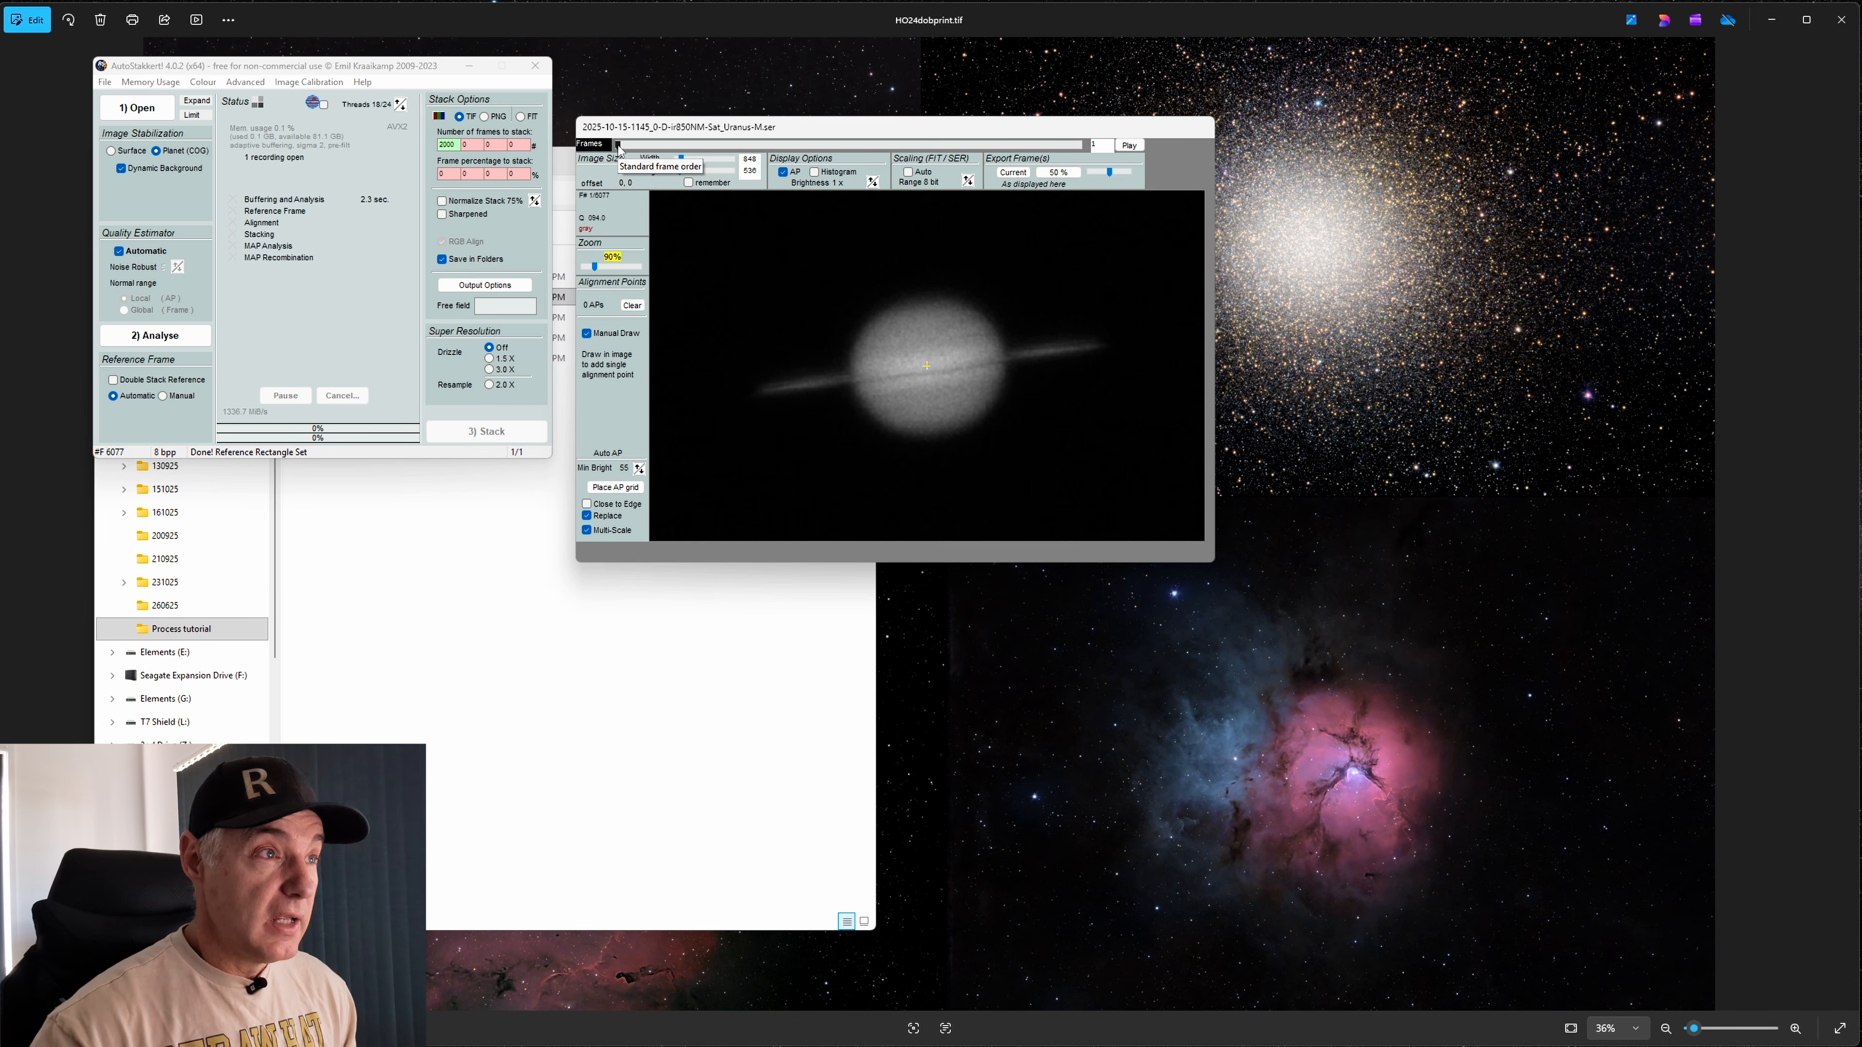
# Step forward frame by frame through the start of the recording to examine how Saturn's shape changes
pyautogui.moveTo(618, 145); pyautogui.dragTo(619, 145)
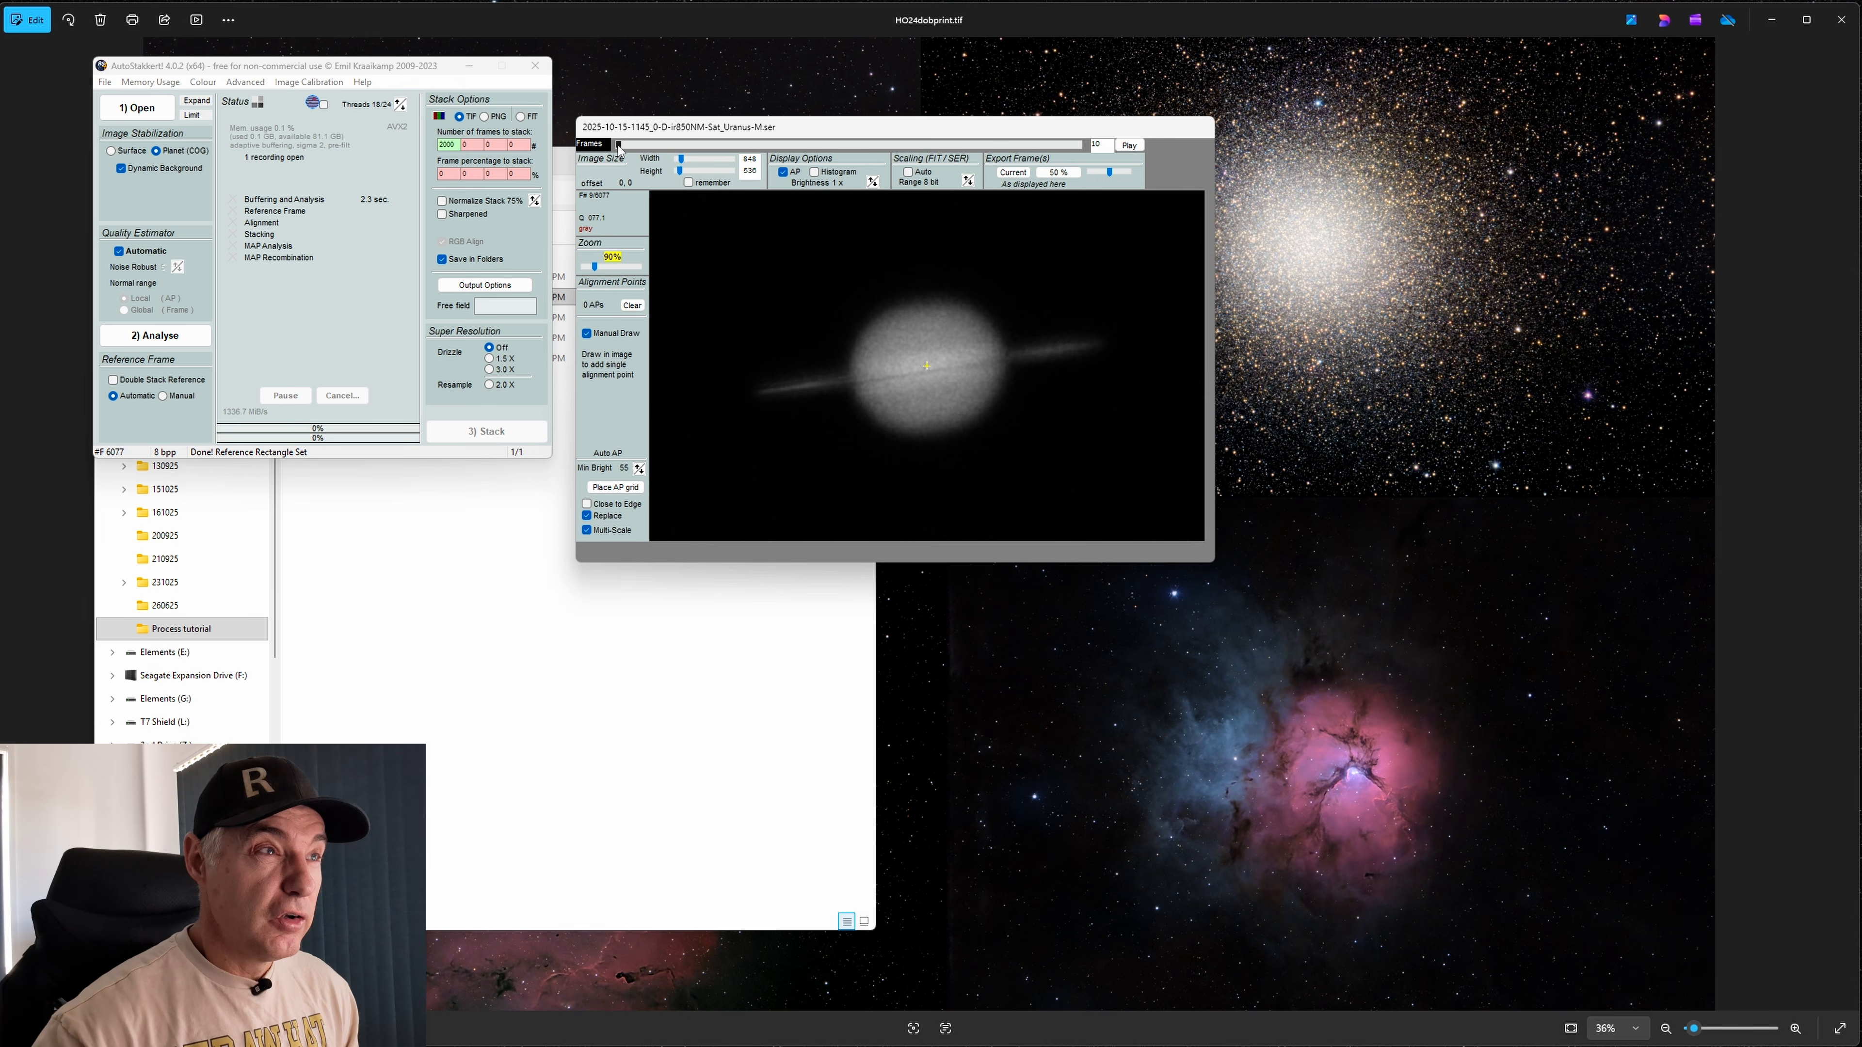
pyautogui.press('Right')
pyautogui.press('Right')
pyautogui.press('Right')
pyautogui.press('Right')
pyautogui.press('Right')
pyautogui.press('Right')
pyautogui.press('Right')
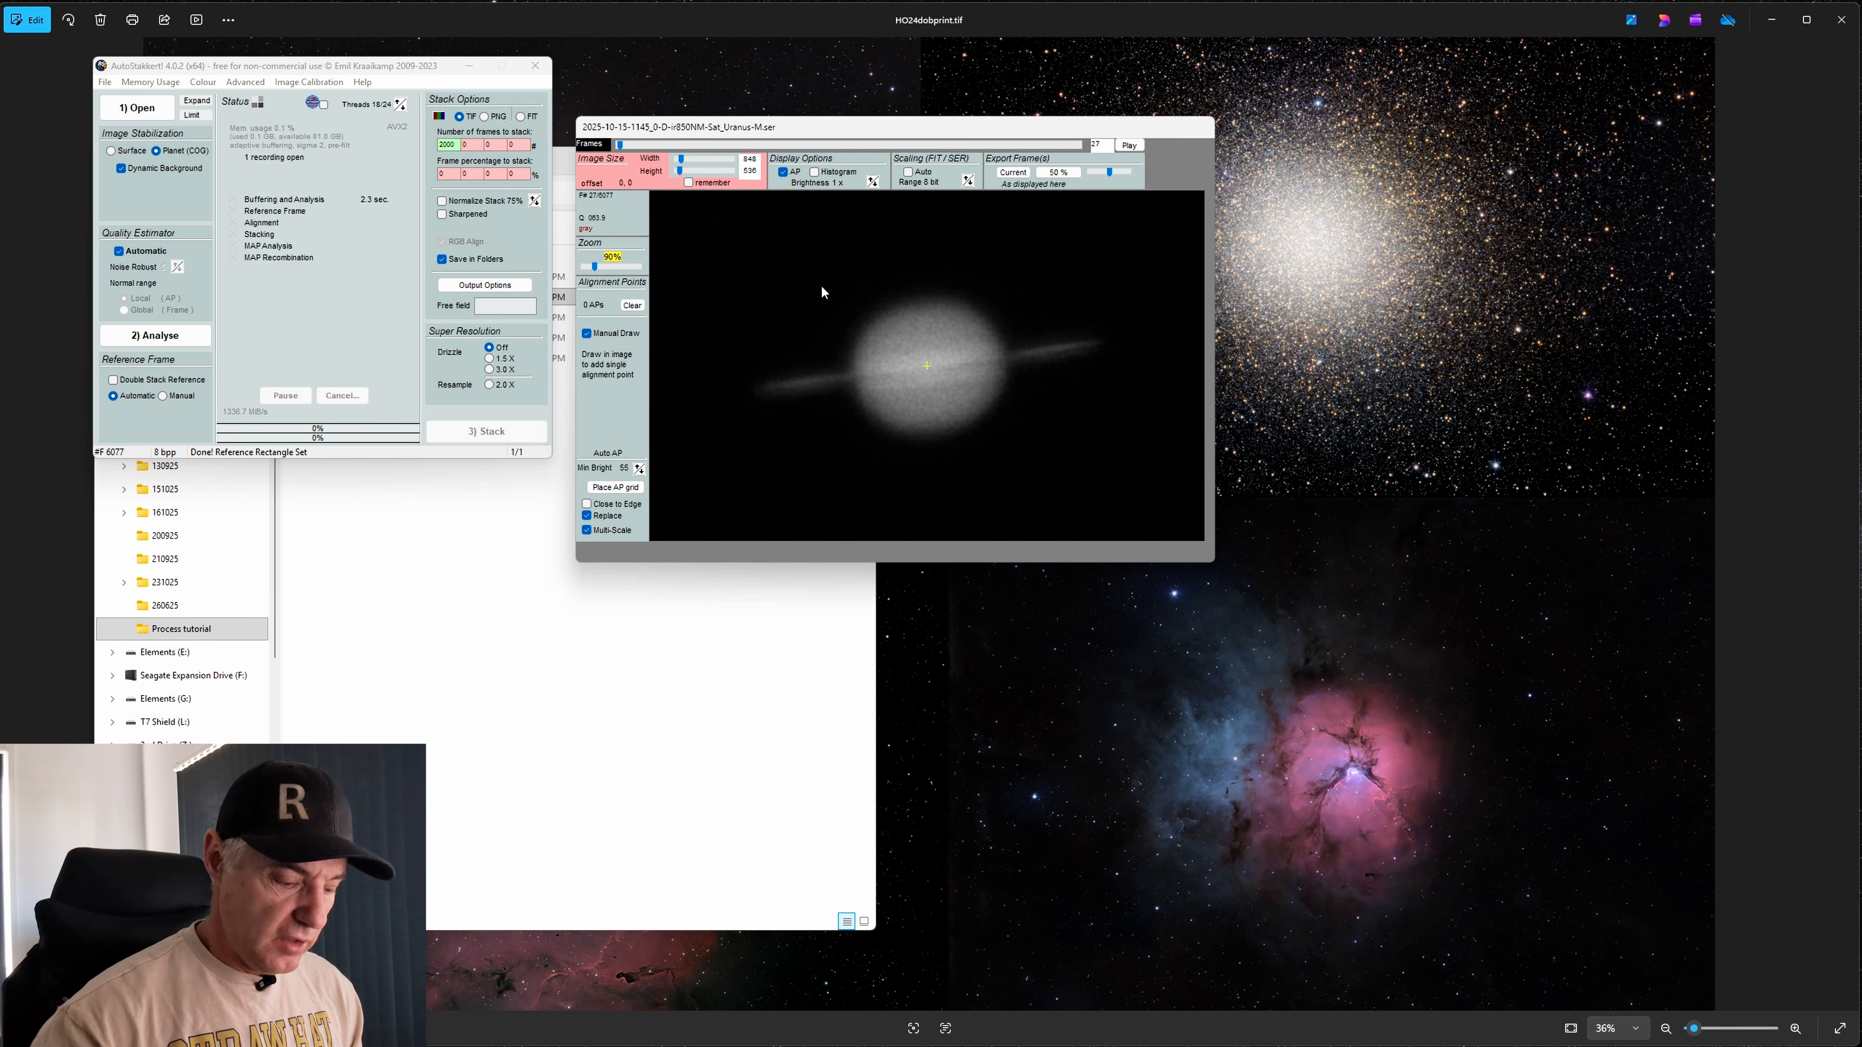
pyautogui.press('Right')
pyautogui.press('Right')
pyautogui.press('Right')
pyautogui.press('Right')
pyautogui.press('Right')
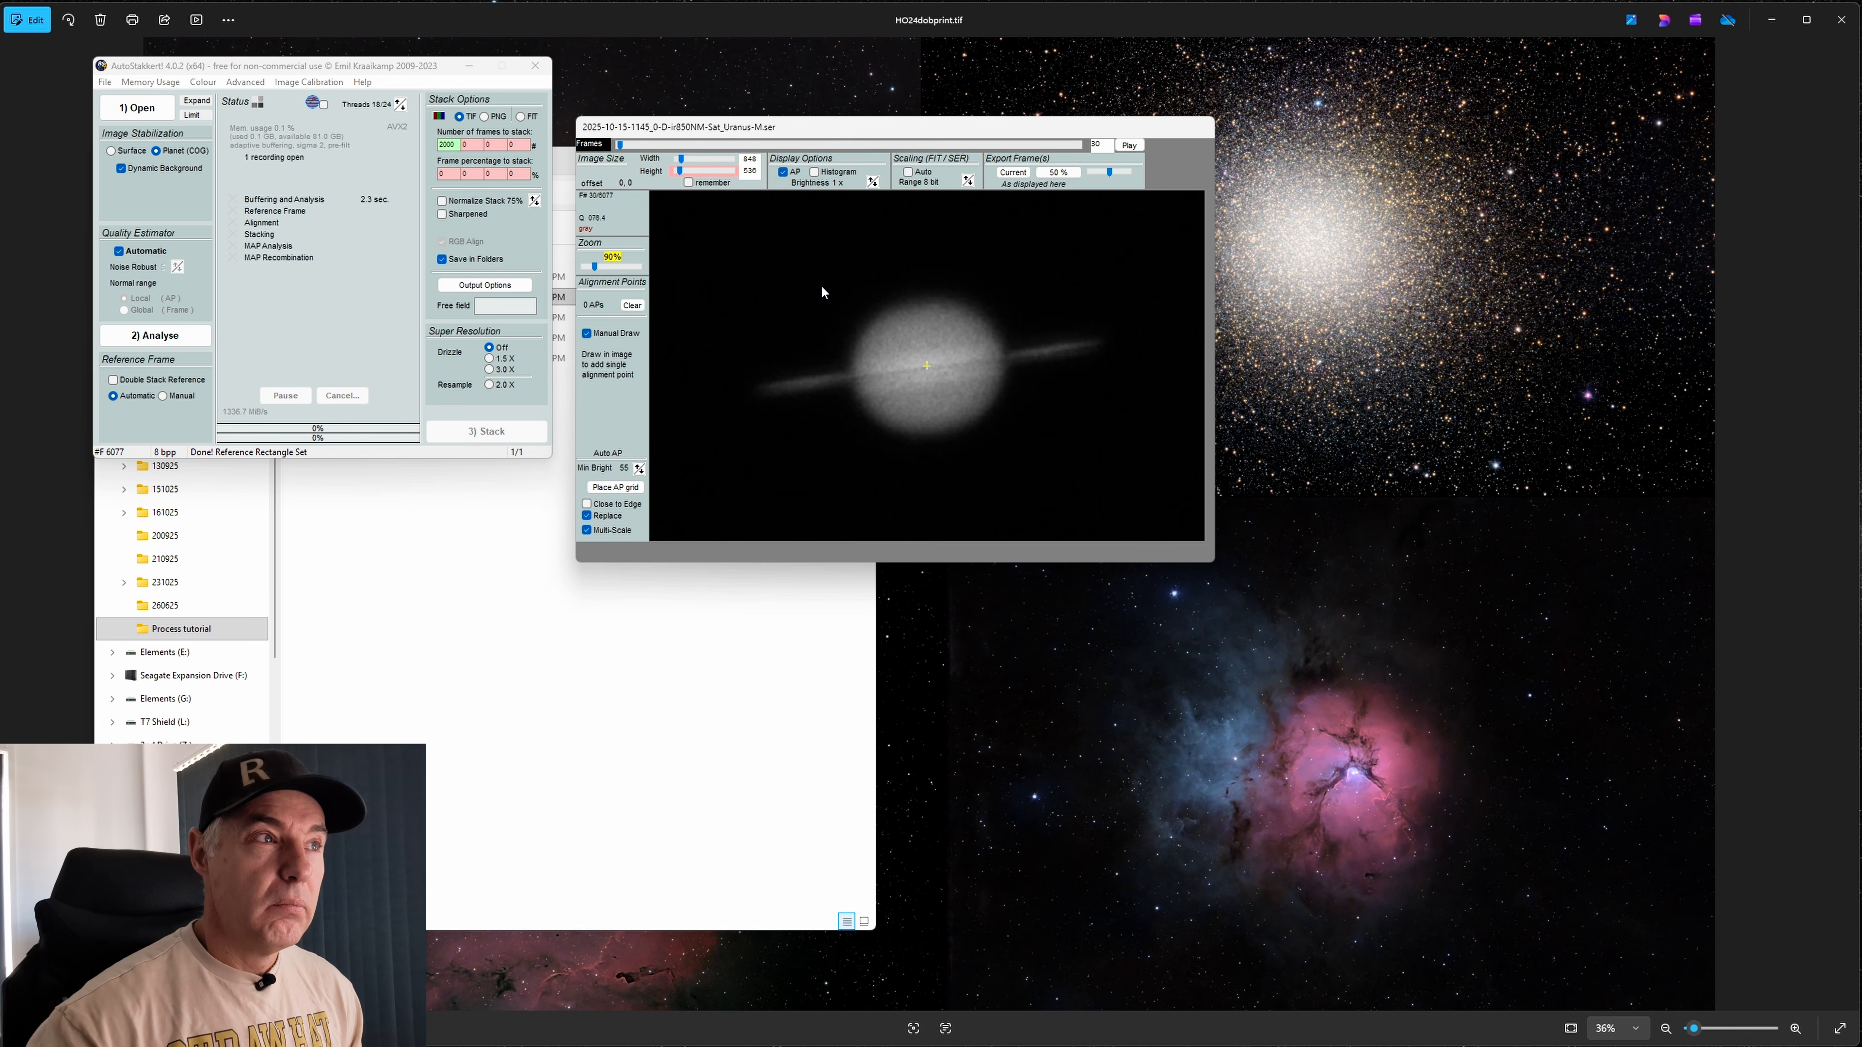
pyautogui.press('Right')
pyautogui.press('Right')
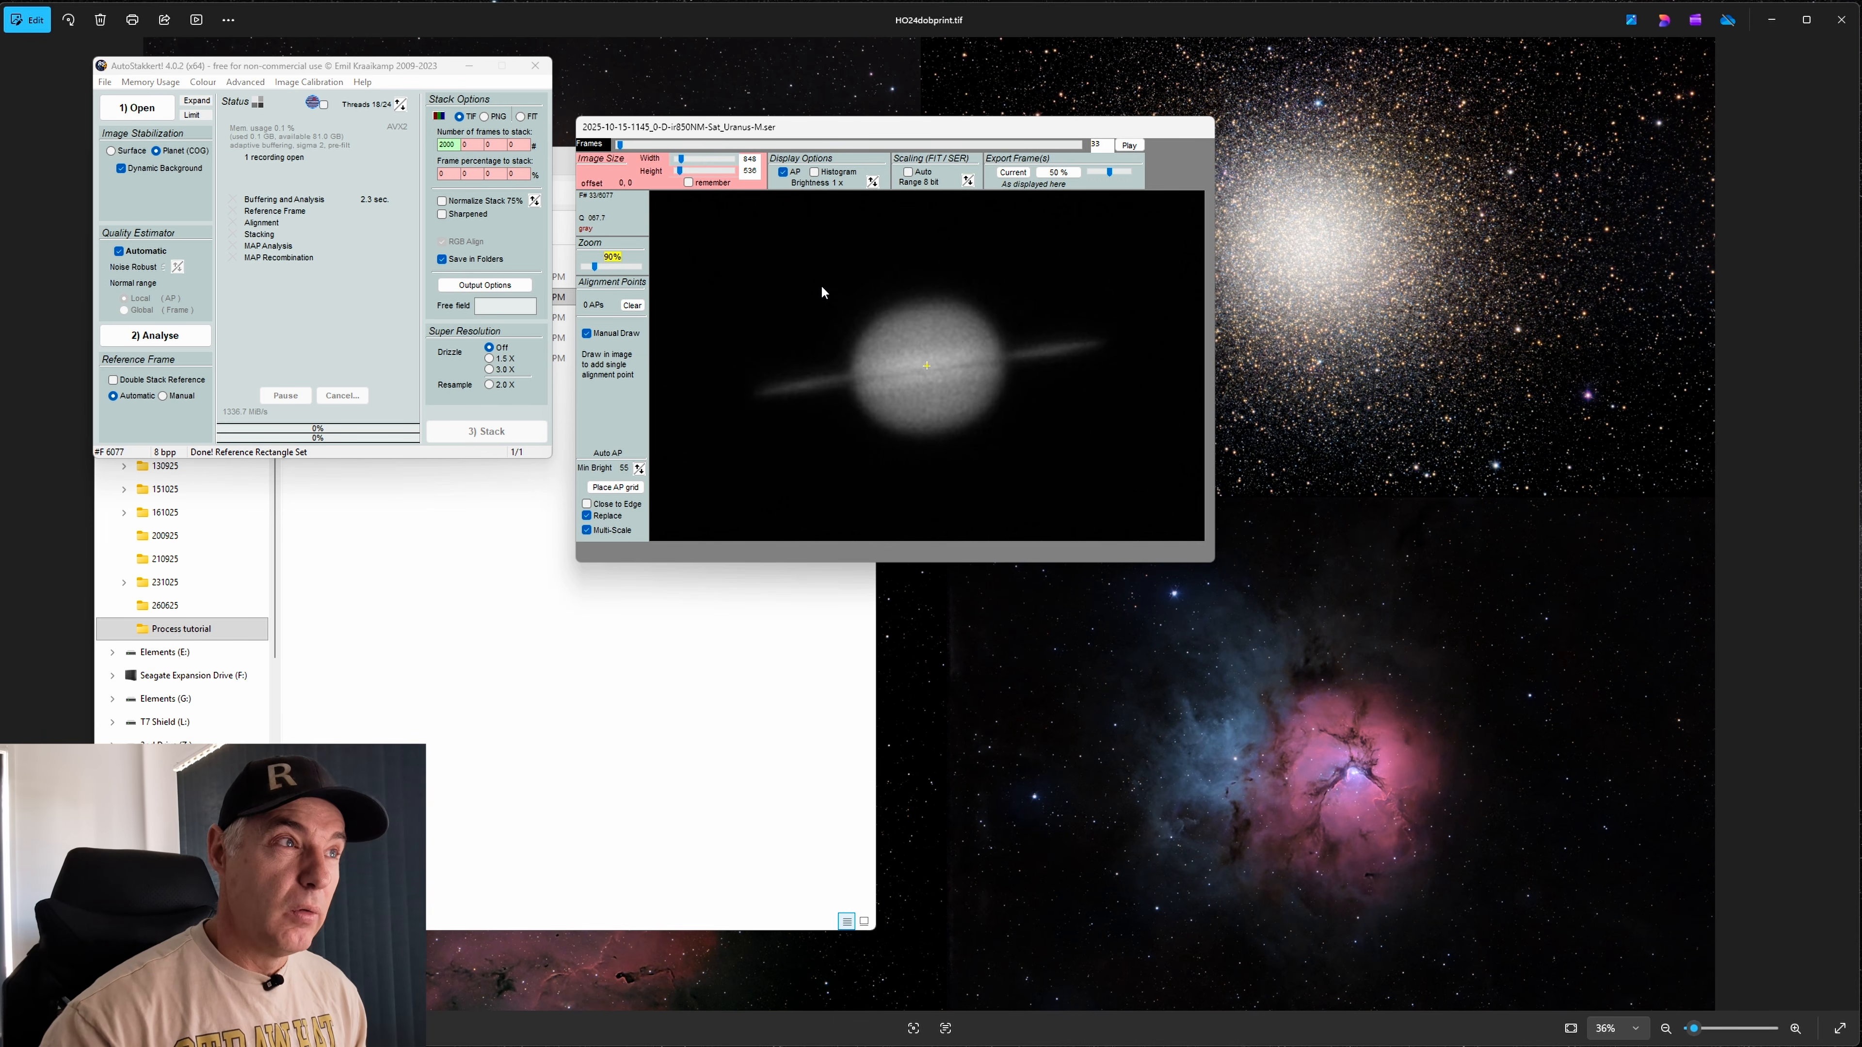
# Step back and forth between neighbouring frames to compare the seeing distortion and return the preview to the first frame
pyautogui.press('Left')
pyautogui.press('Left')
pyautogui.press('Left')
pyautogui.press('Right')
pyautogui.press('Right')
pyautogui.press('Right')
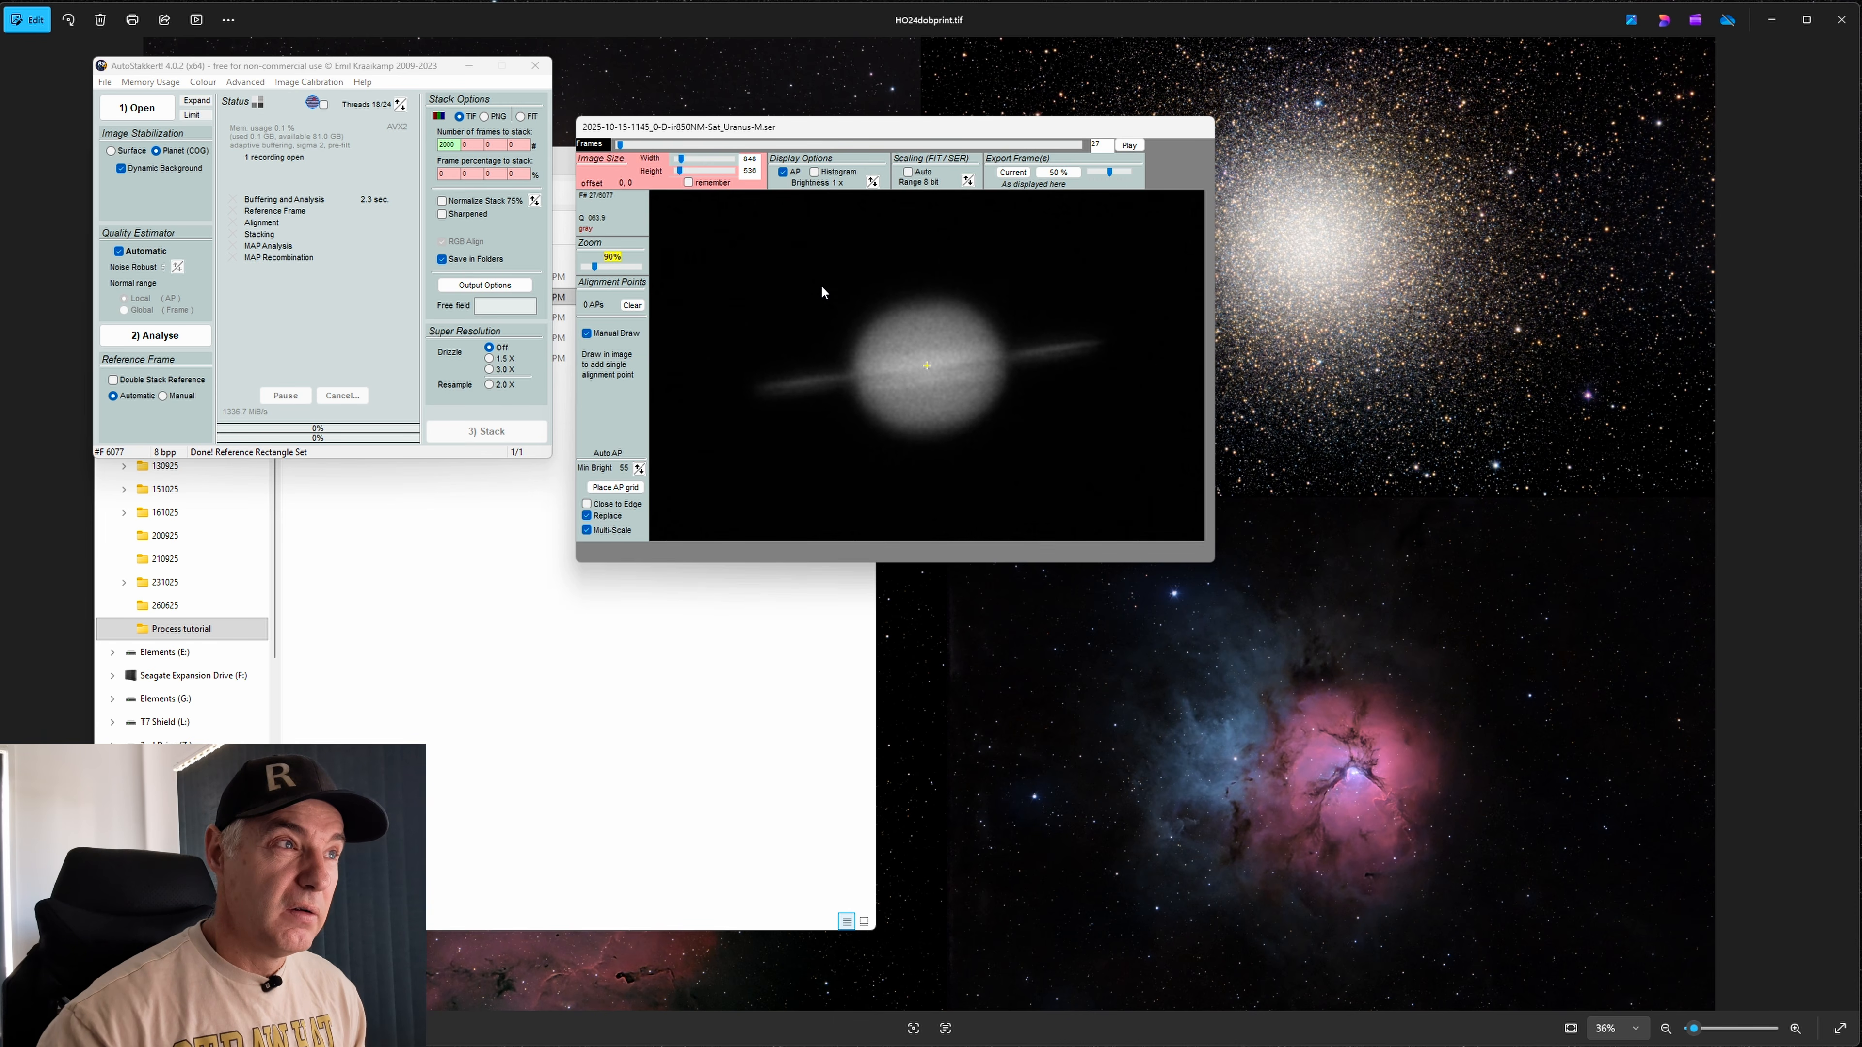
pyautogui.press('Left')
pyautogui.press('Left')
pyautogui.press('Left')
pyautogui.press('Right')
pyautogui.press('Right')
pyautogui.press('Right')
pyautogui.press('Right')
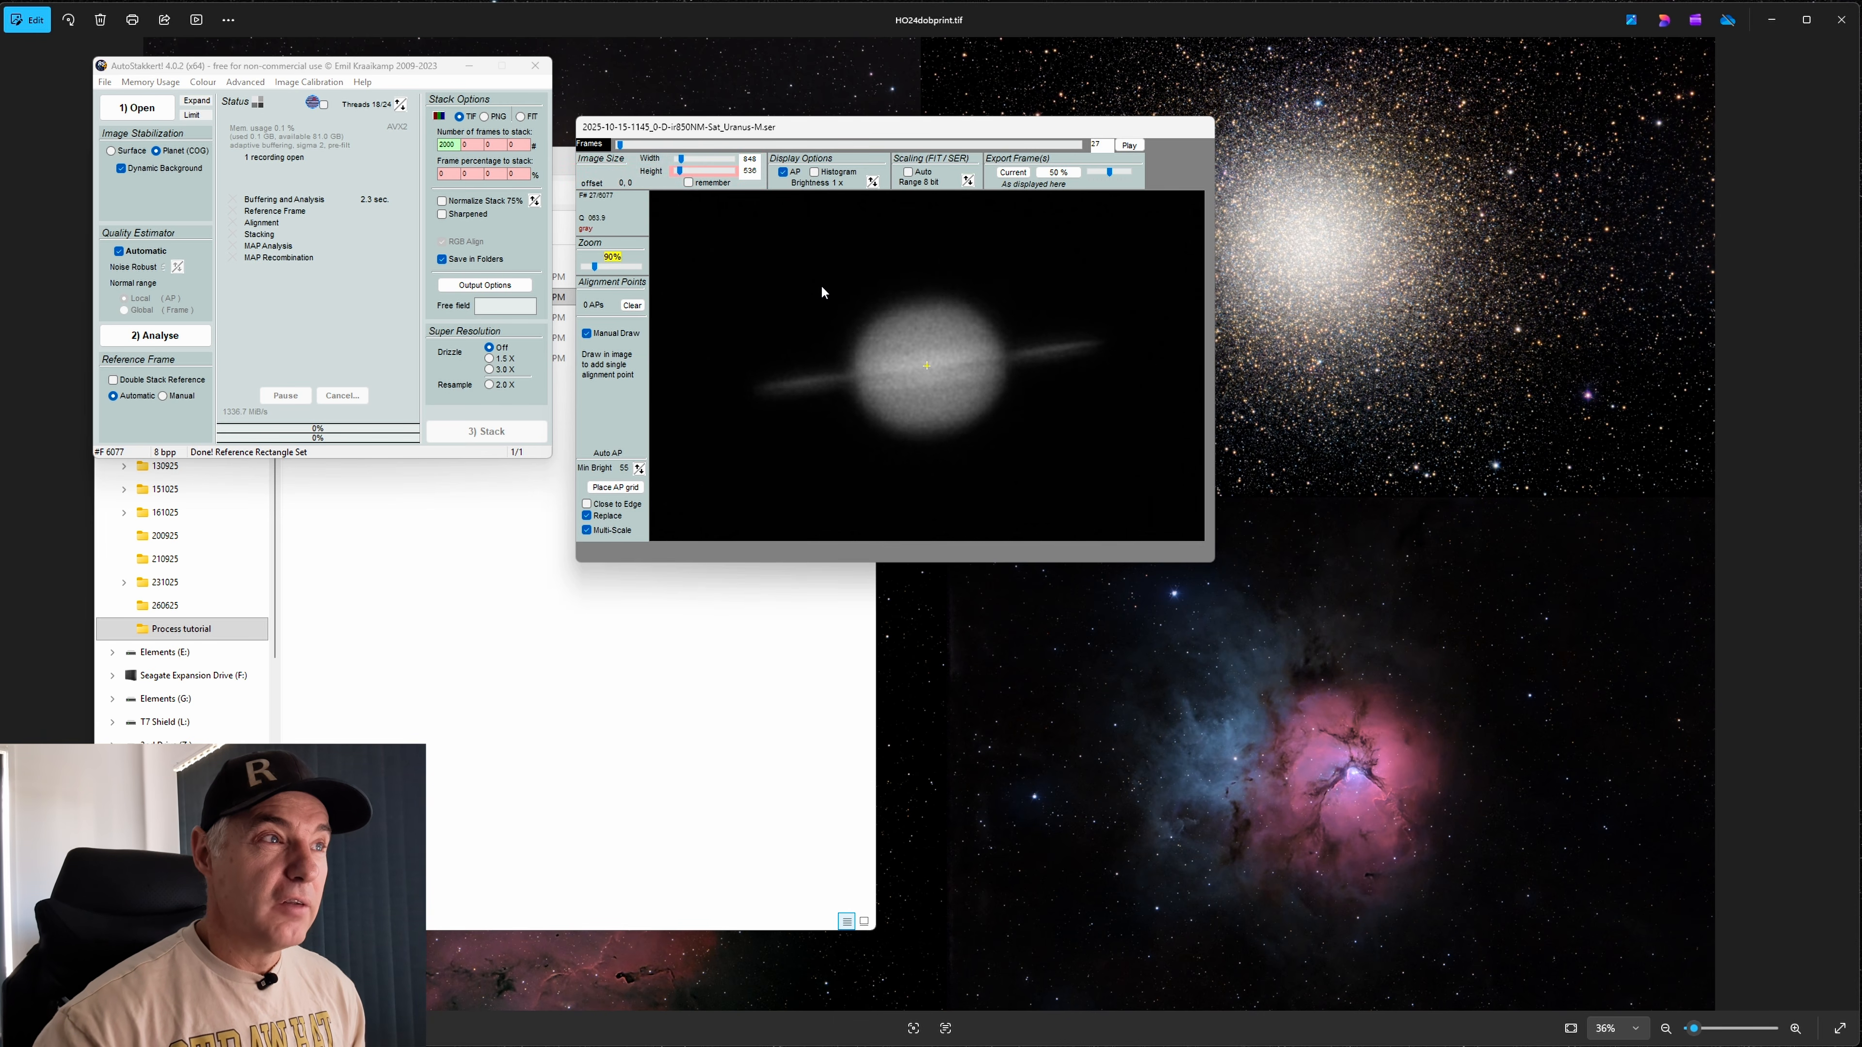
pyautogui.press('Right')
pyautogui.press('Right')
pyautogui.press('Right')
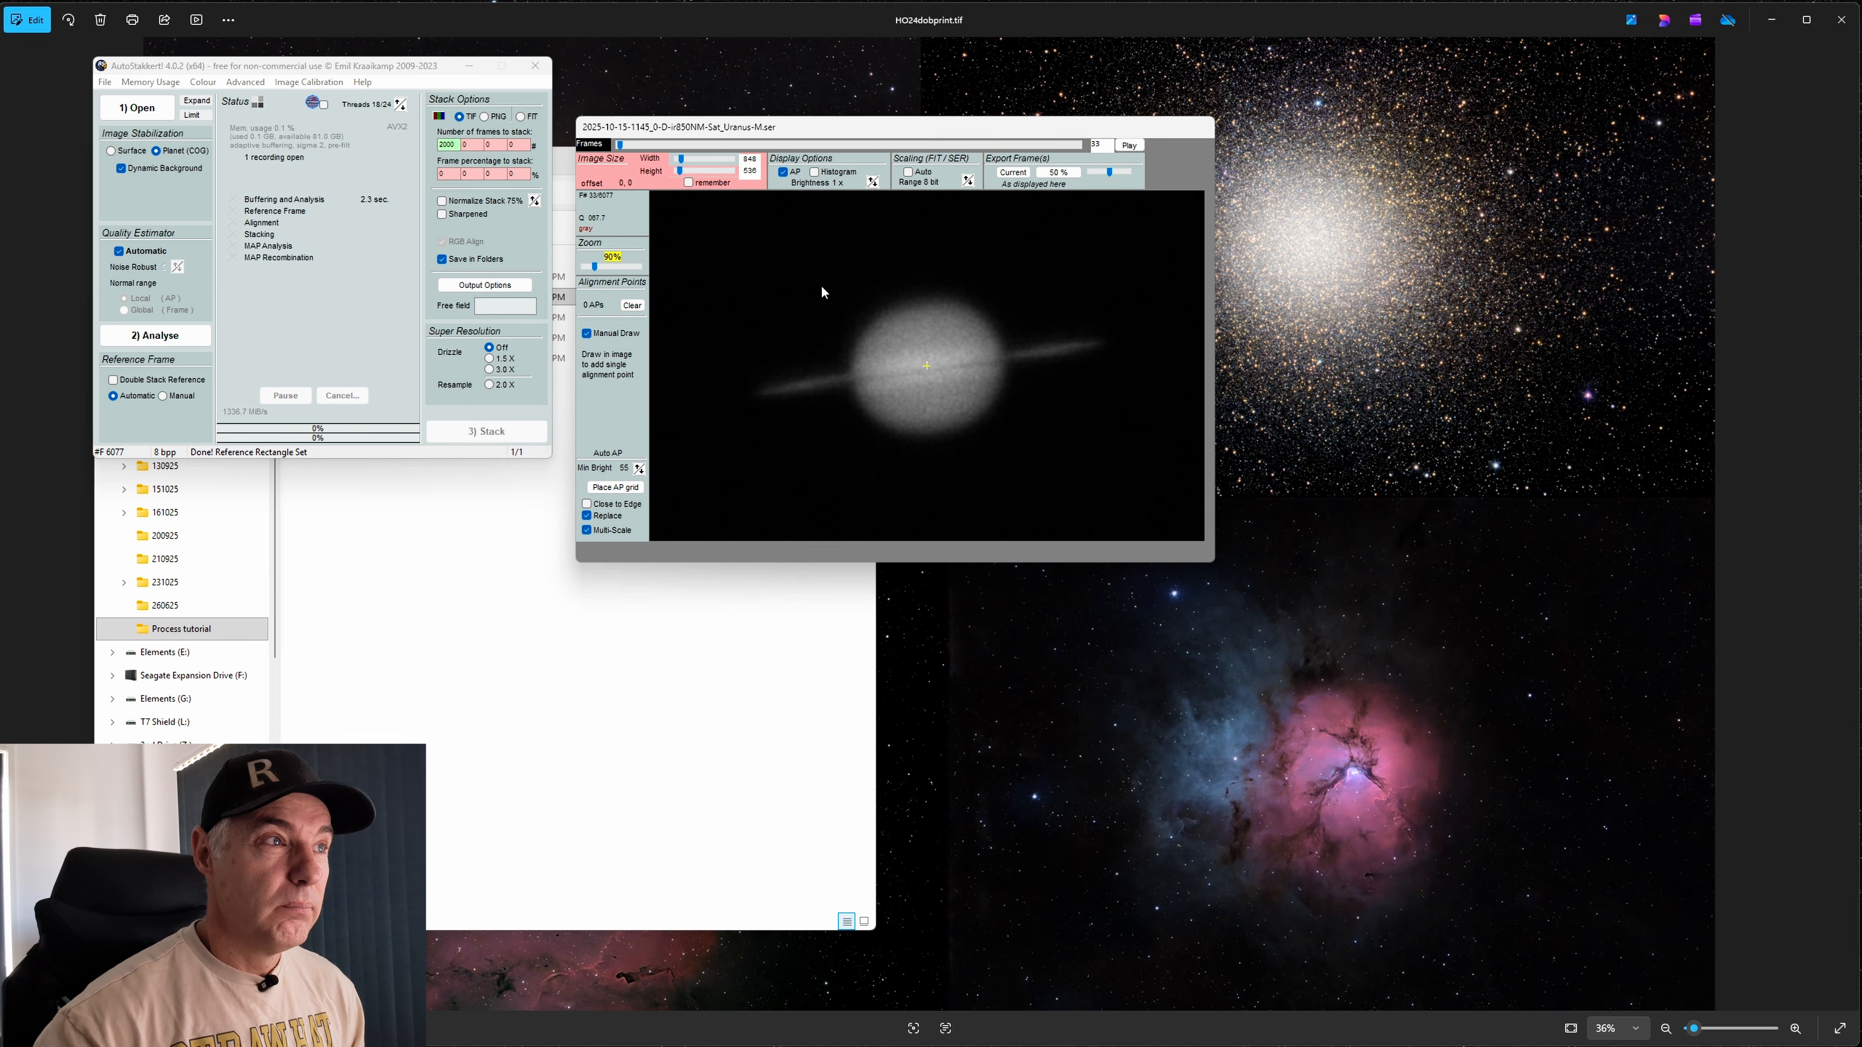
pyautogui.press('Right')
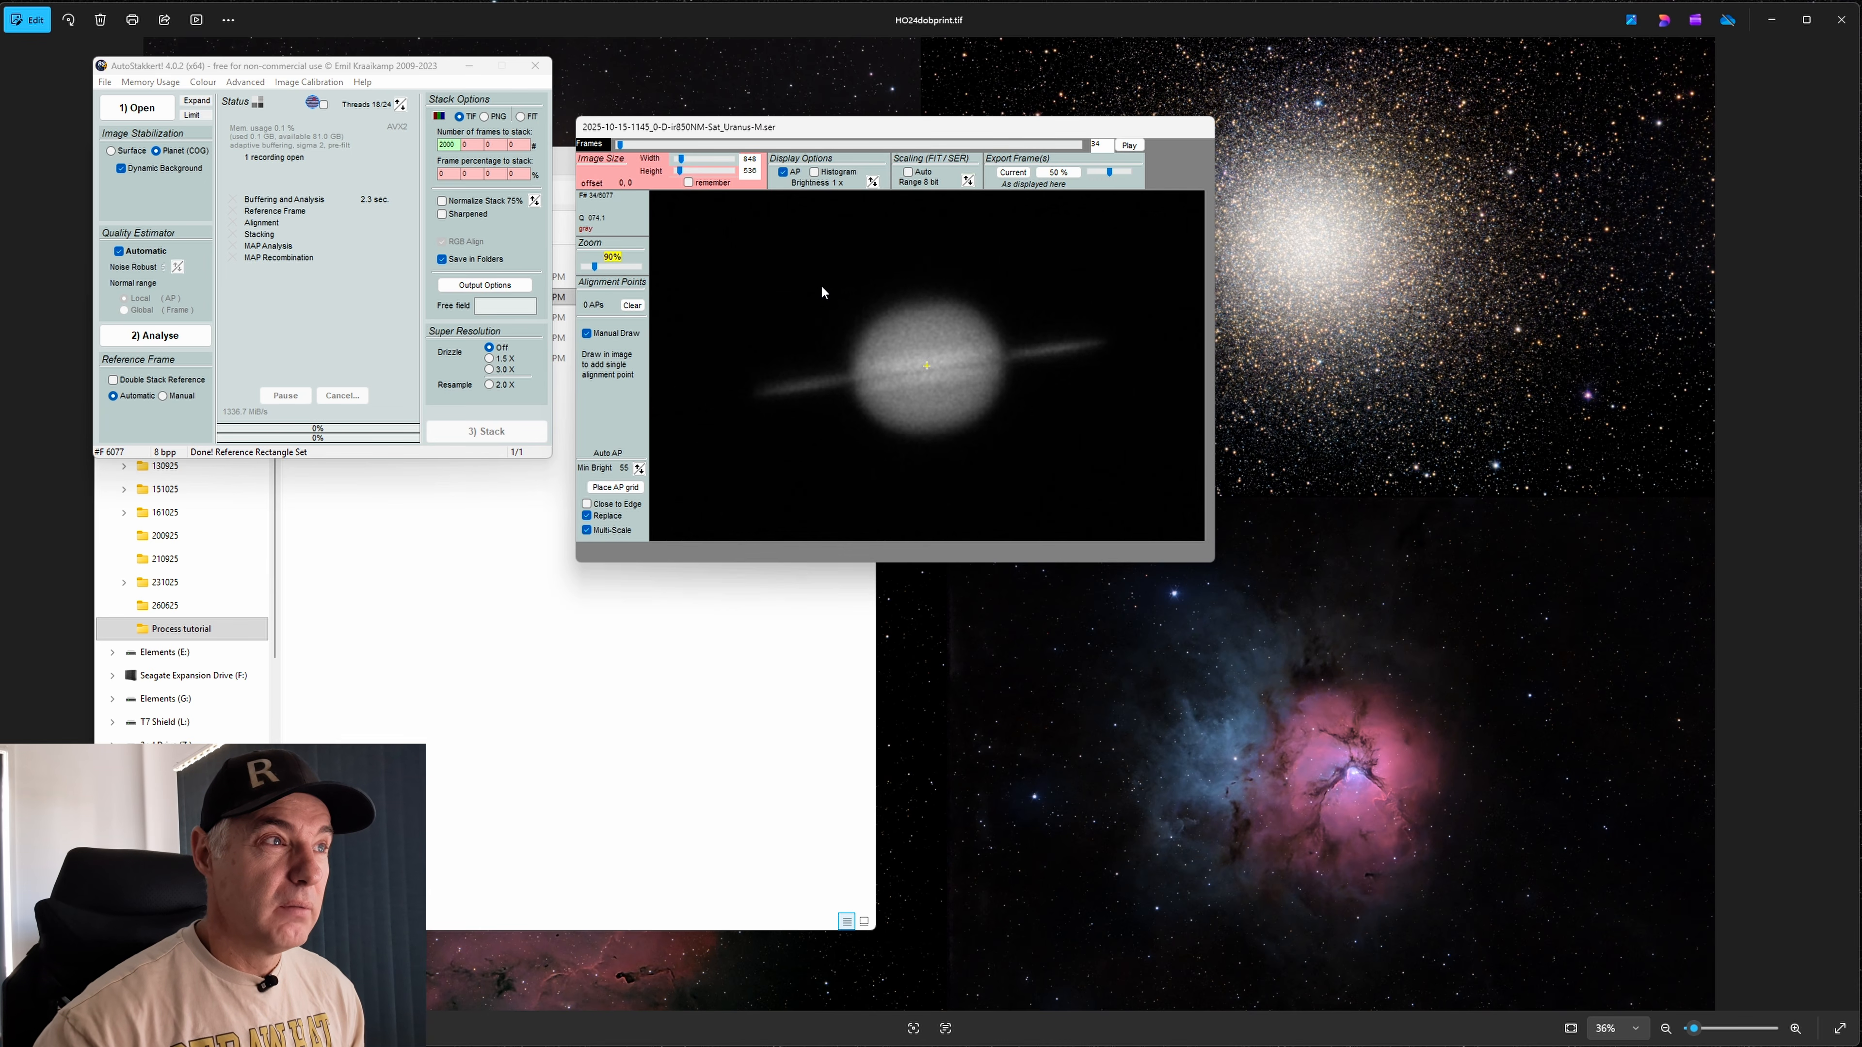
pyautogui.press('Right')
pyautogui.press('Right')
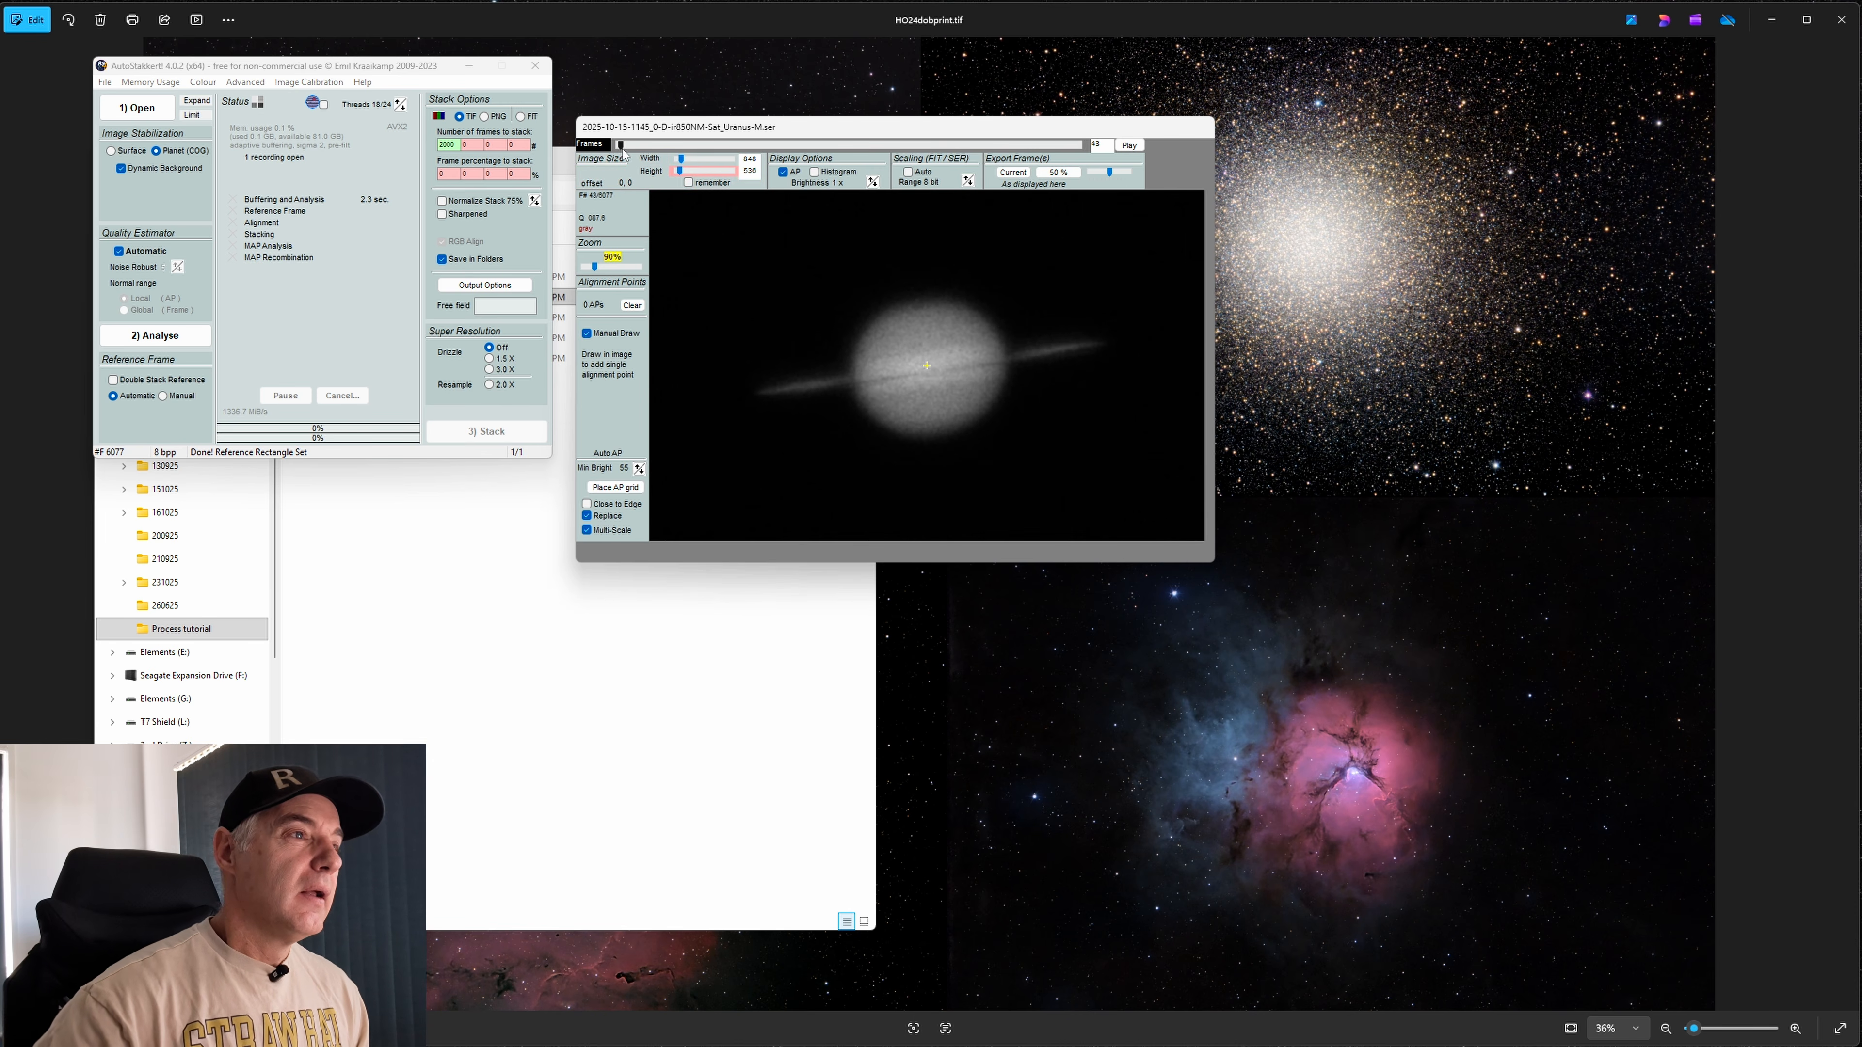
pyautogui.moveTo(620, 145); pyautogui.dragTo(616, 144)
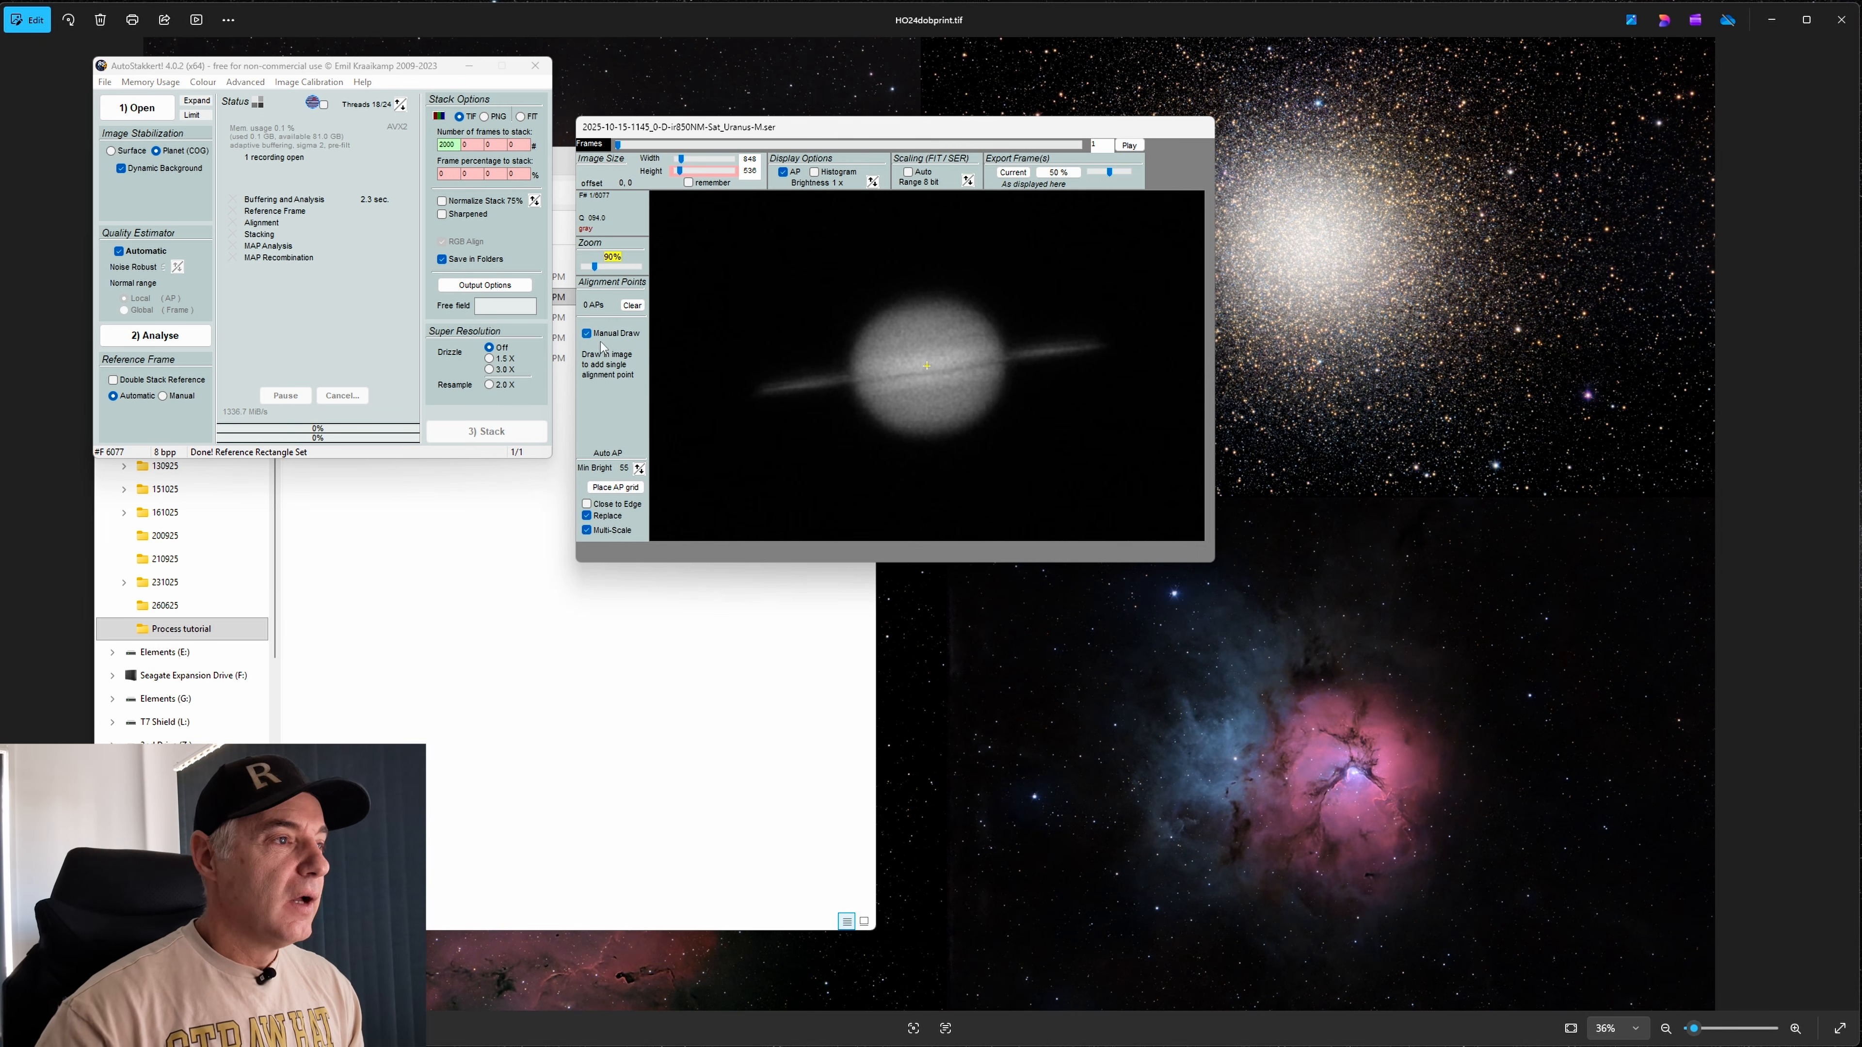
# Switch off manual drawing of alignment points, set the AP size to 72 and place points all around the edge of Saturn's disk
pyautogui.click(587, 334)
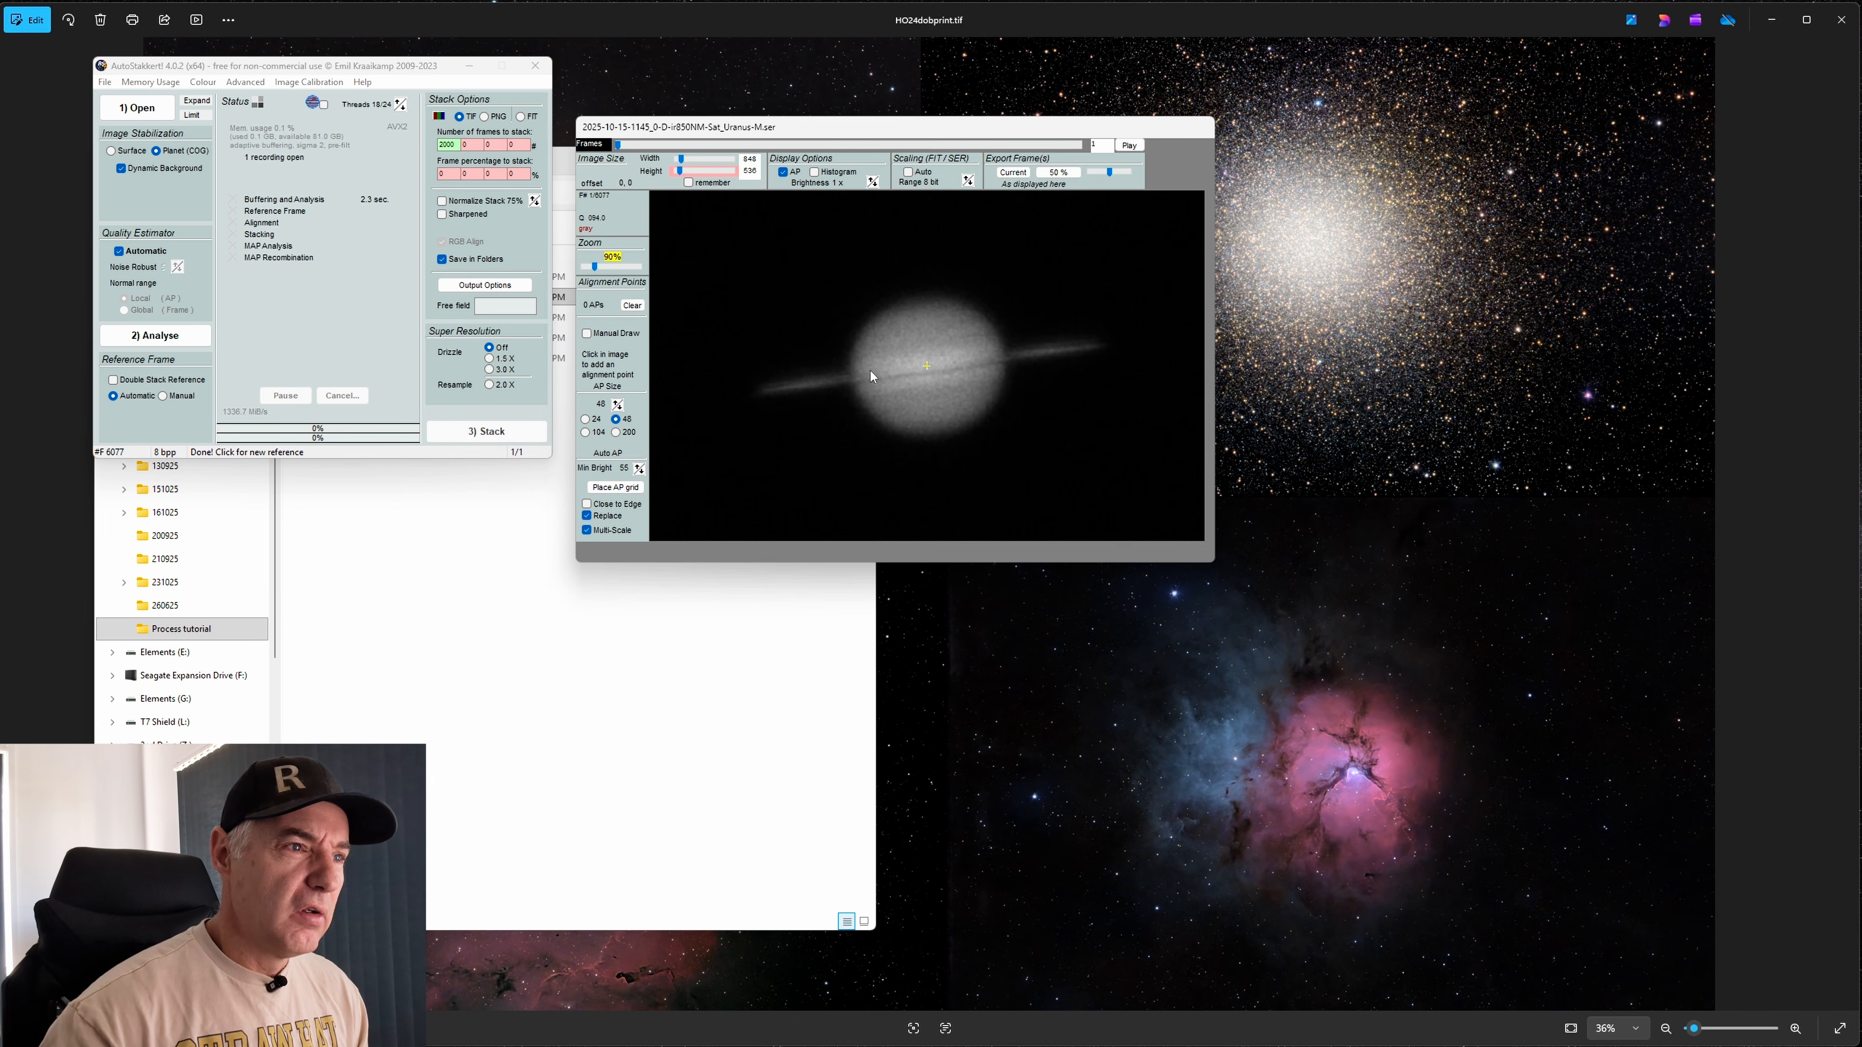
pyautogui.click(615, 403)
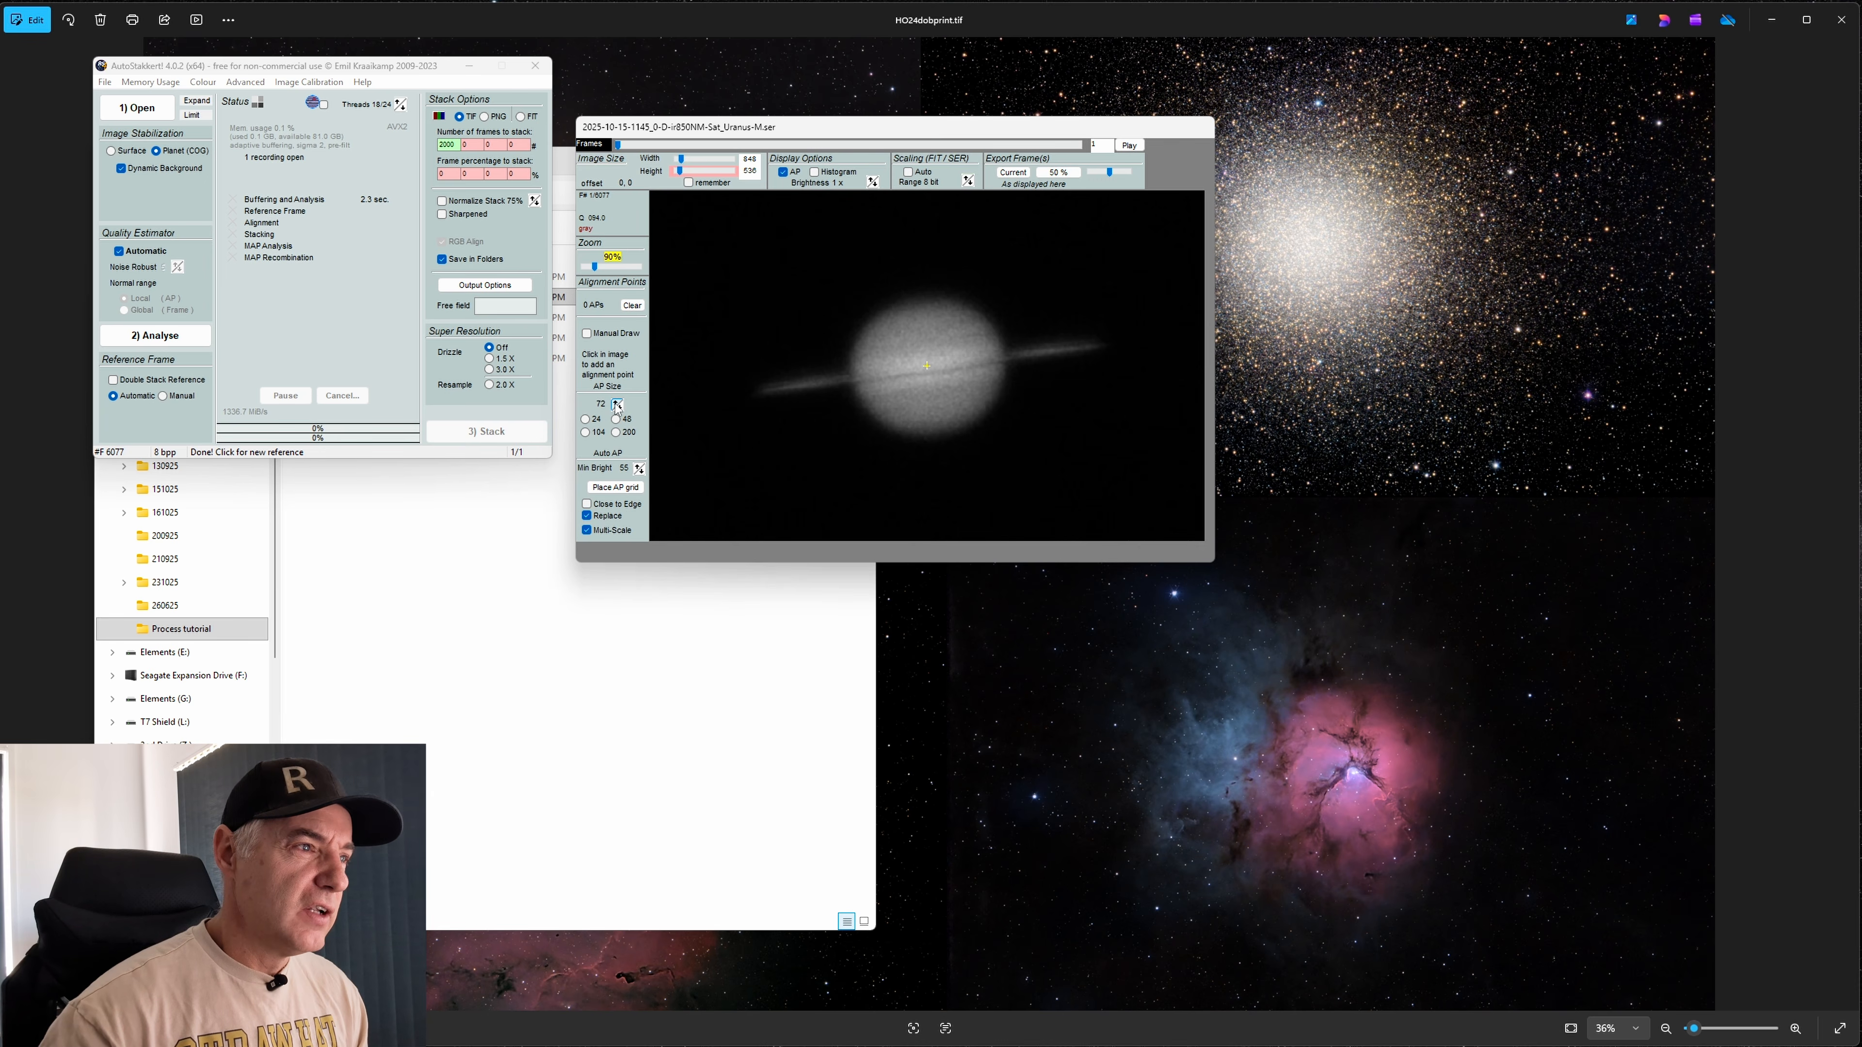
pyautogui.click(870, 327)
pyautogui.click(862, 362)
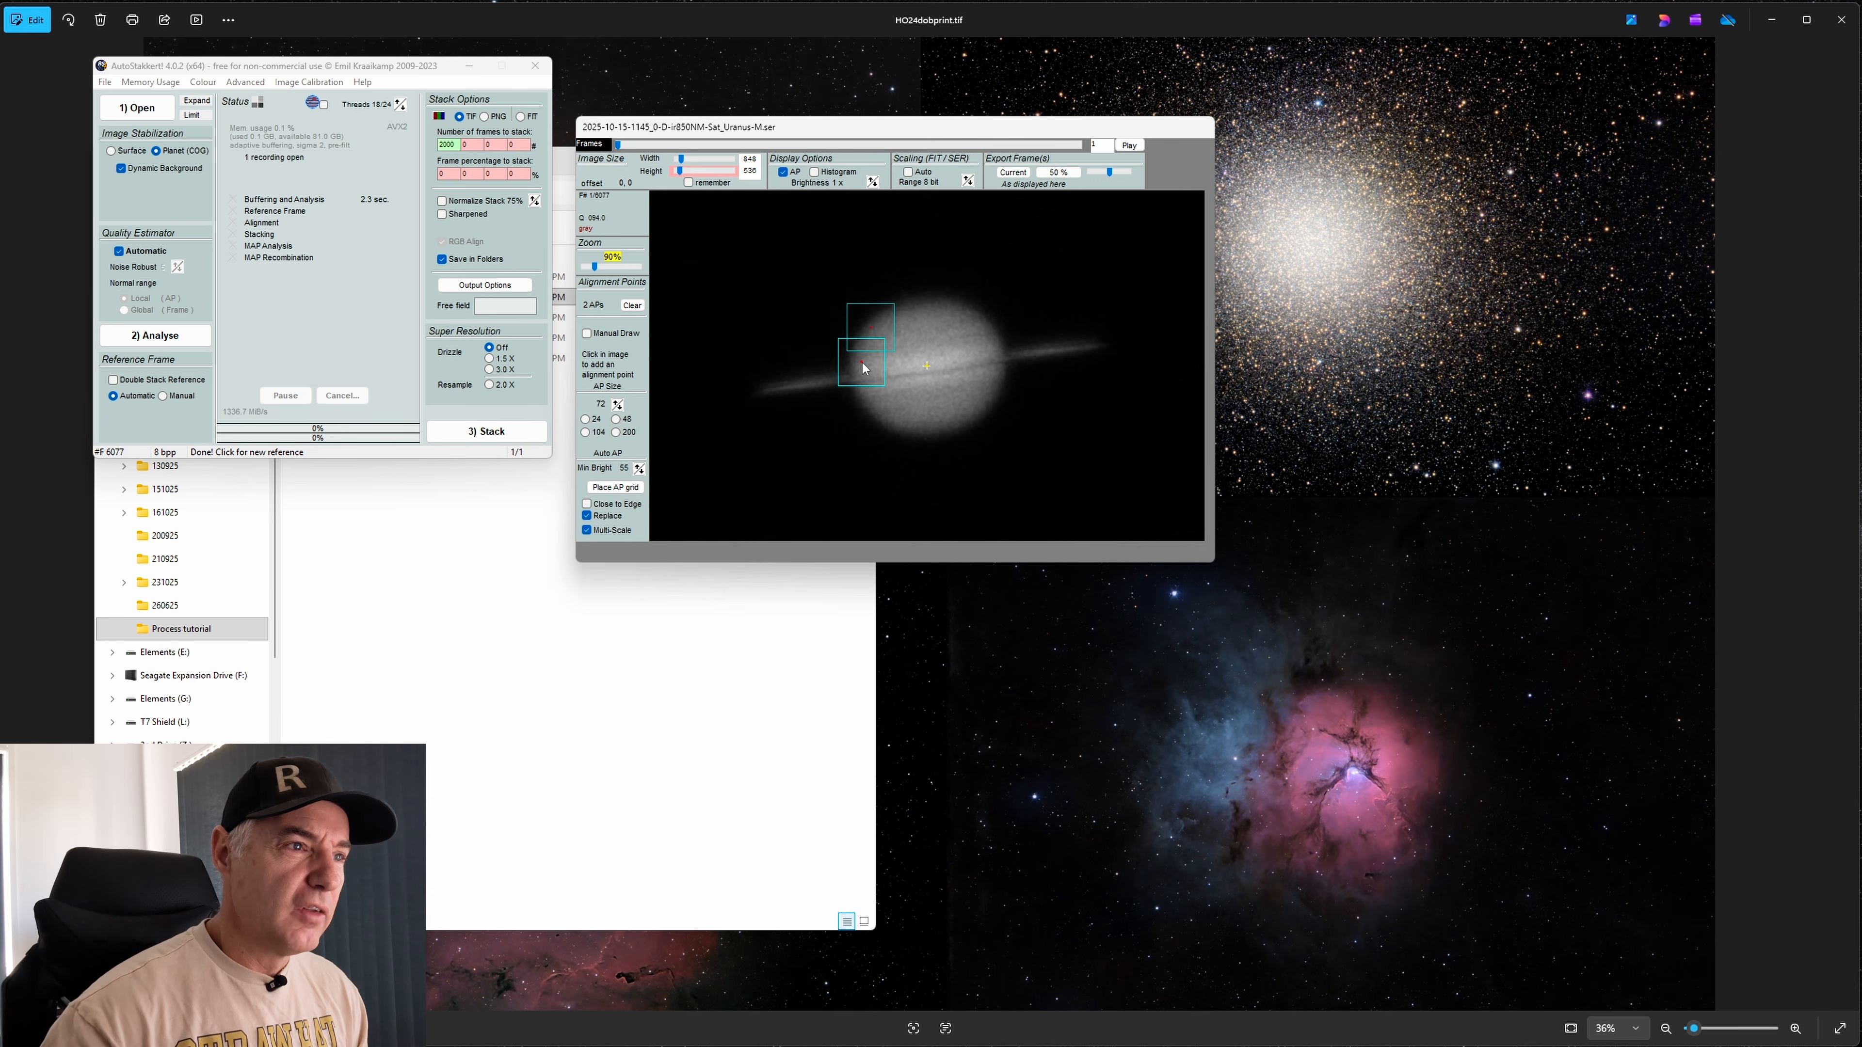
pyautogui.click(871, 395)
pyautogui.click(893, 418)
pyautogui.click(929, 423)
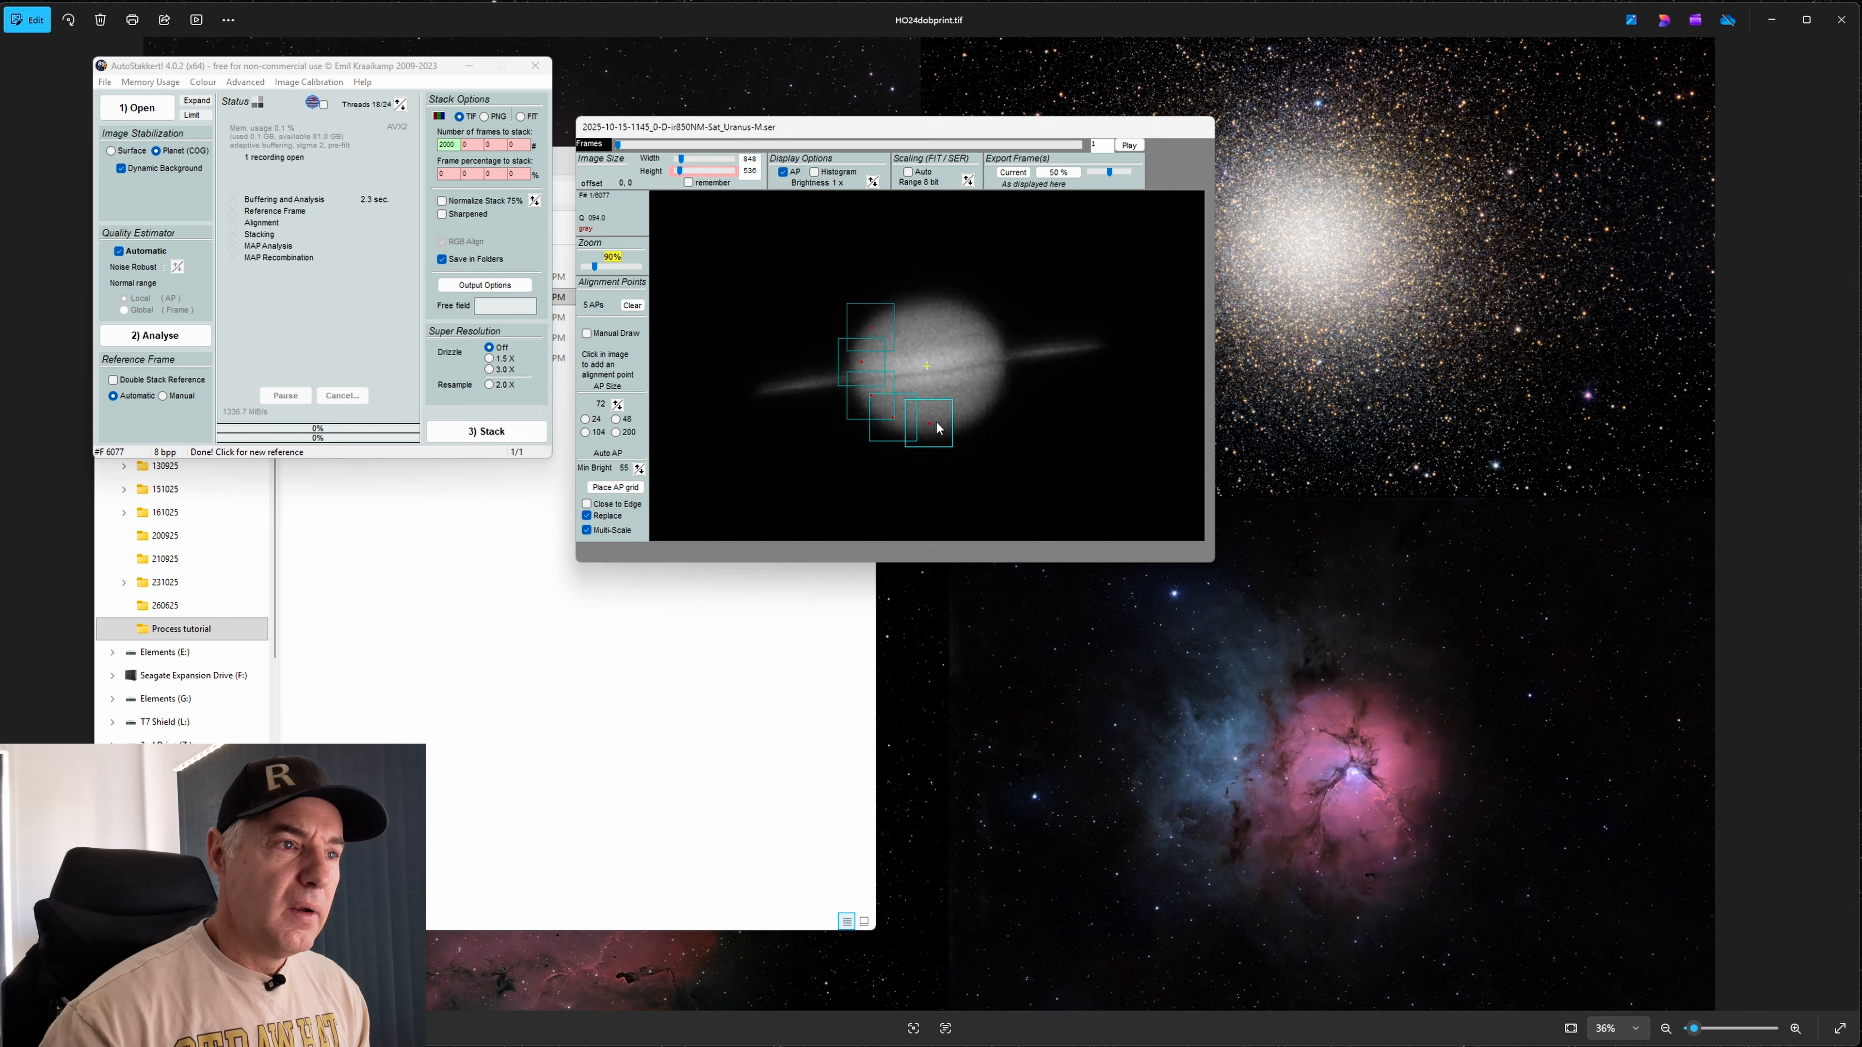
pyautogui.click(961, 415)
pyautogui.click(986, 393)
pyautogui.click(994, 359)
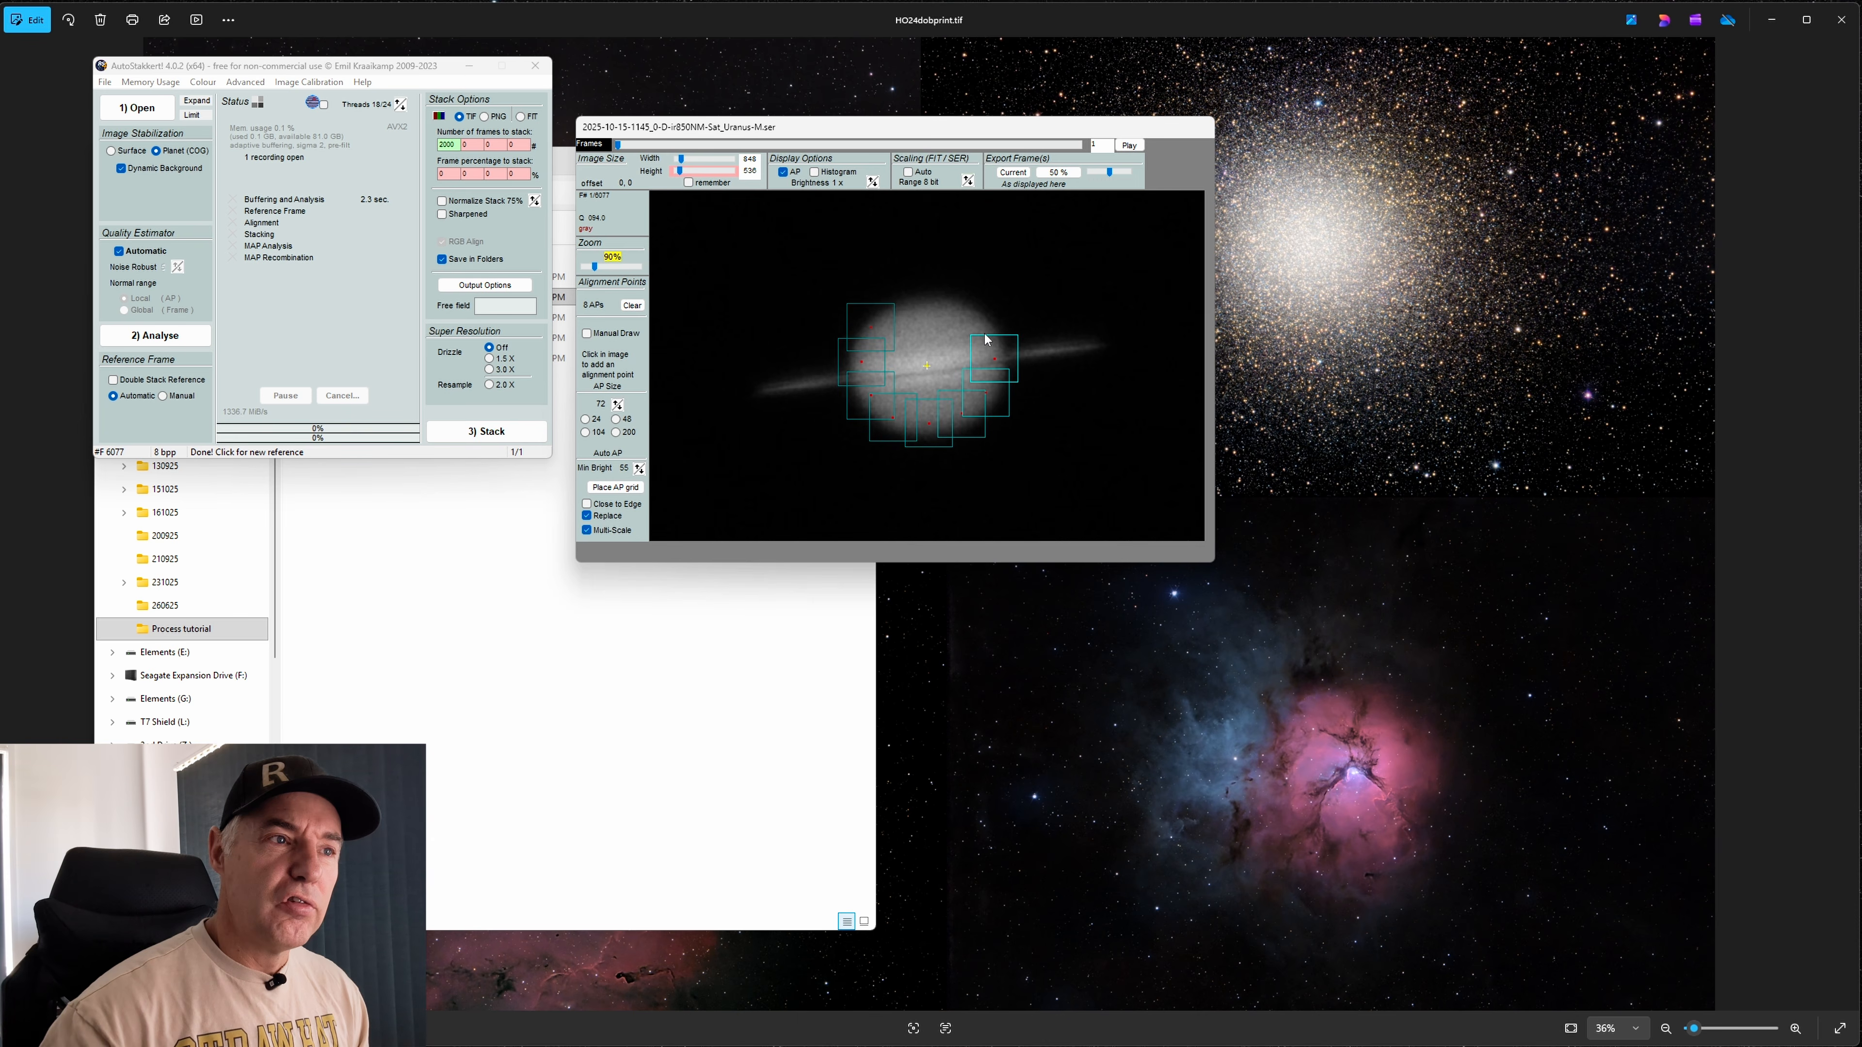
pyautogui.click(977, 324)
pyautogui.click(948, 310)
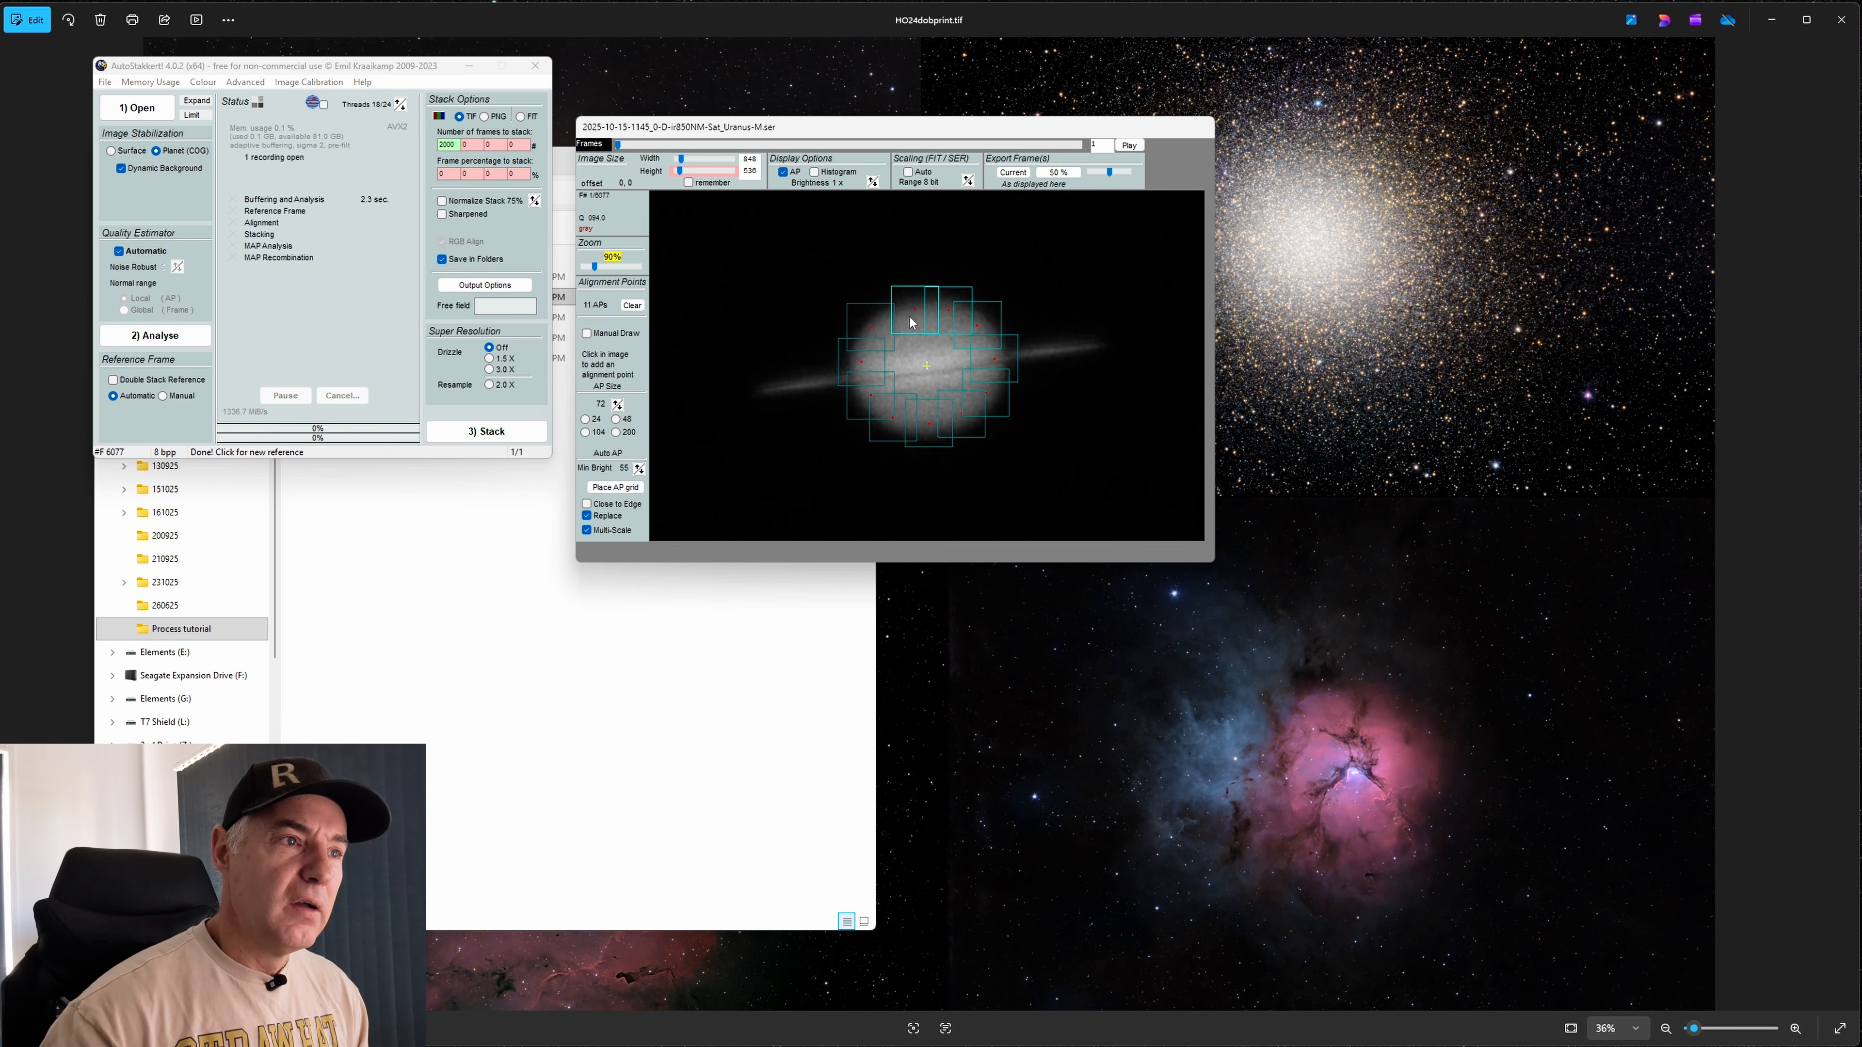
pyautogui.click(908, 312)
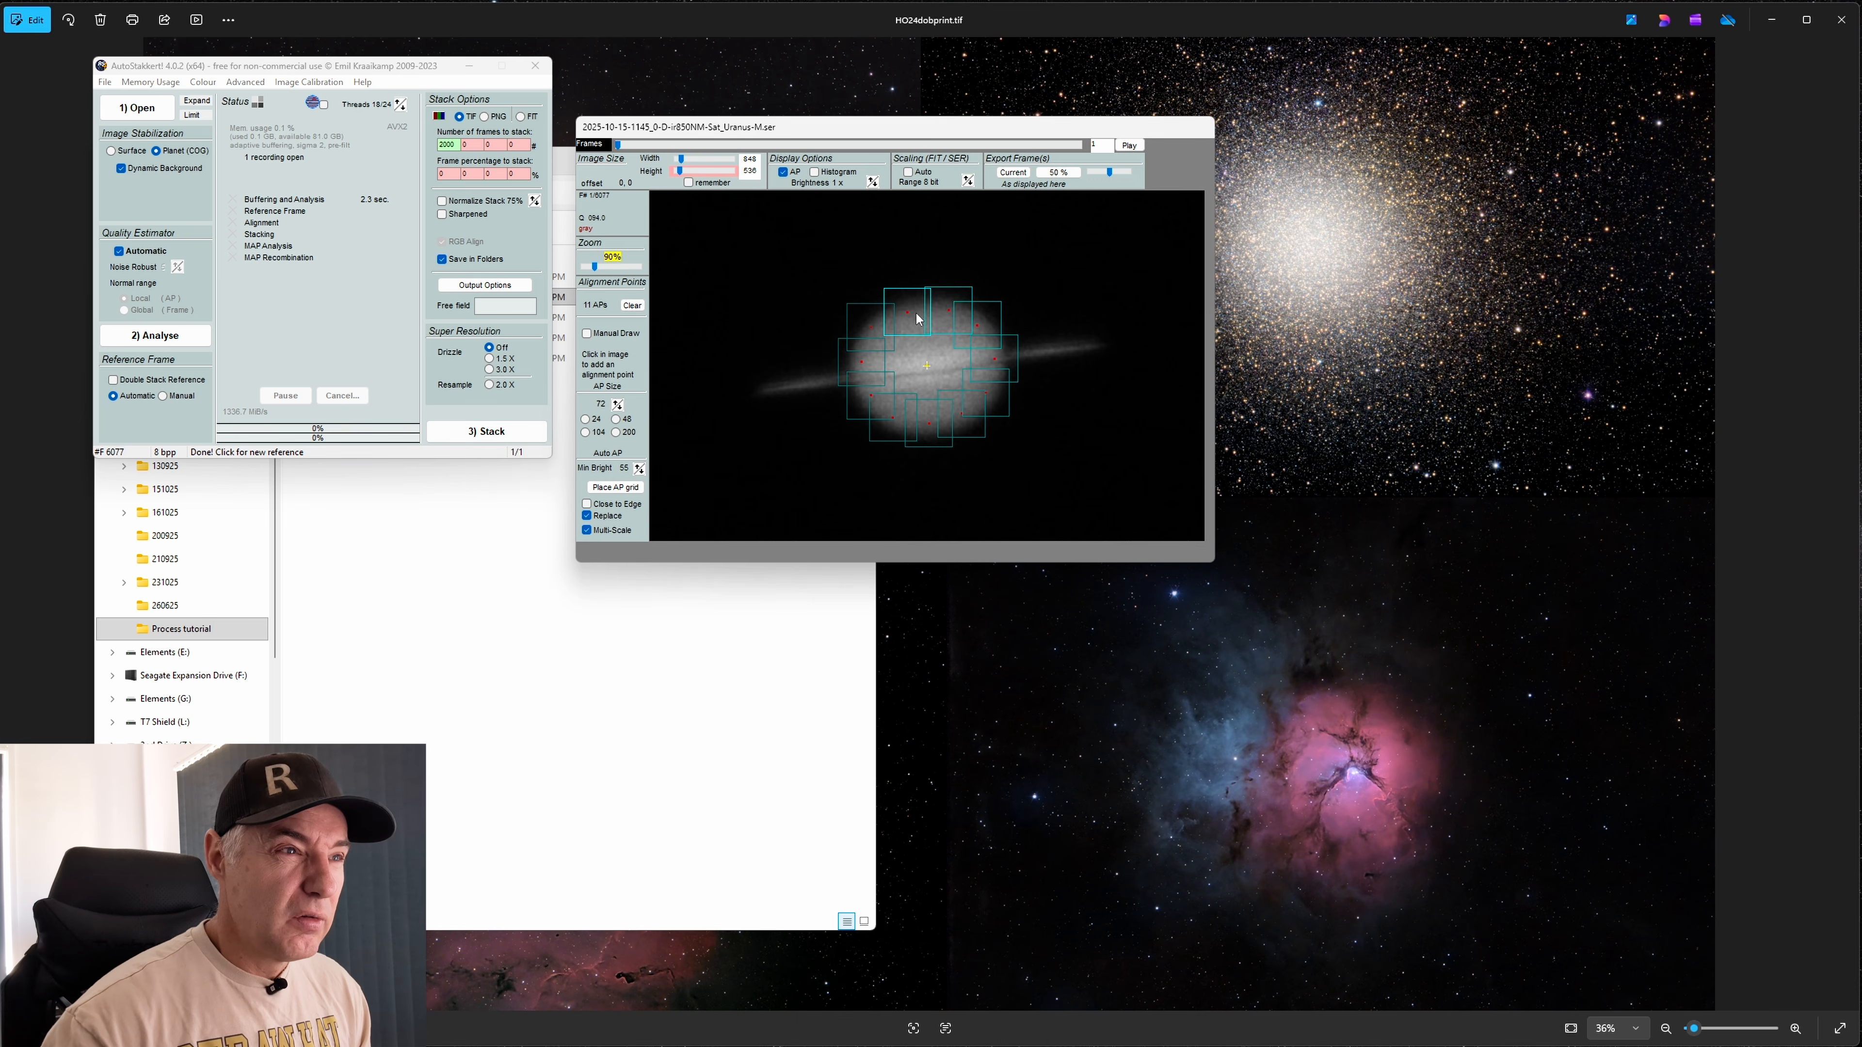
# Add a cluster of closely overlapping alignment points on the upper and upper-left edge of Saturn's disk
pyautogui.click(916, 314)
pyautogui.click(919, 323)
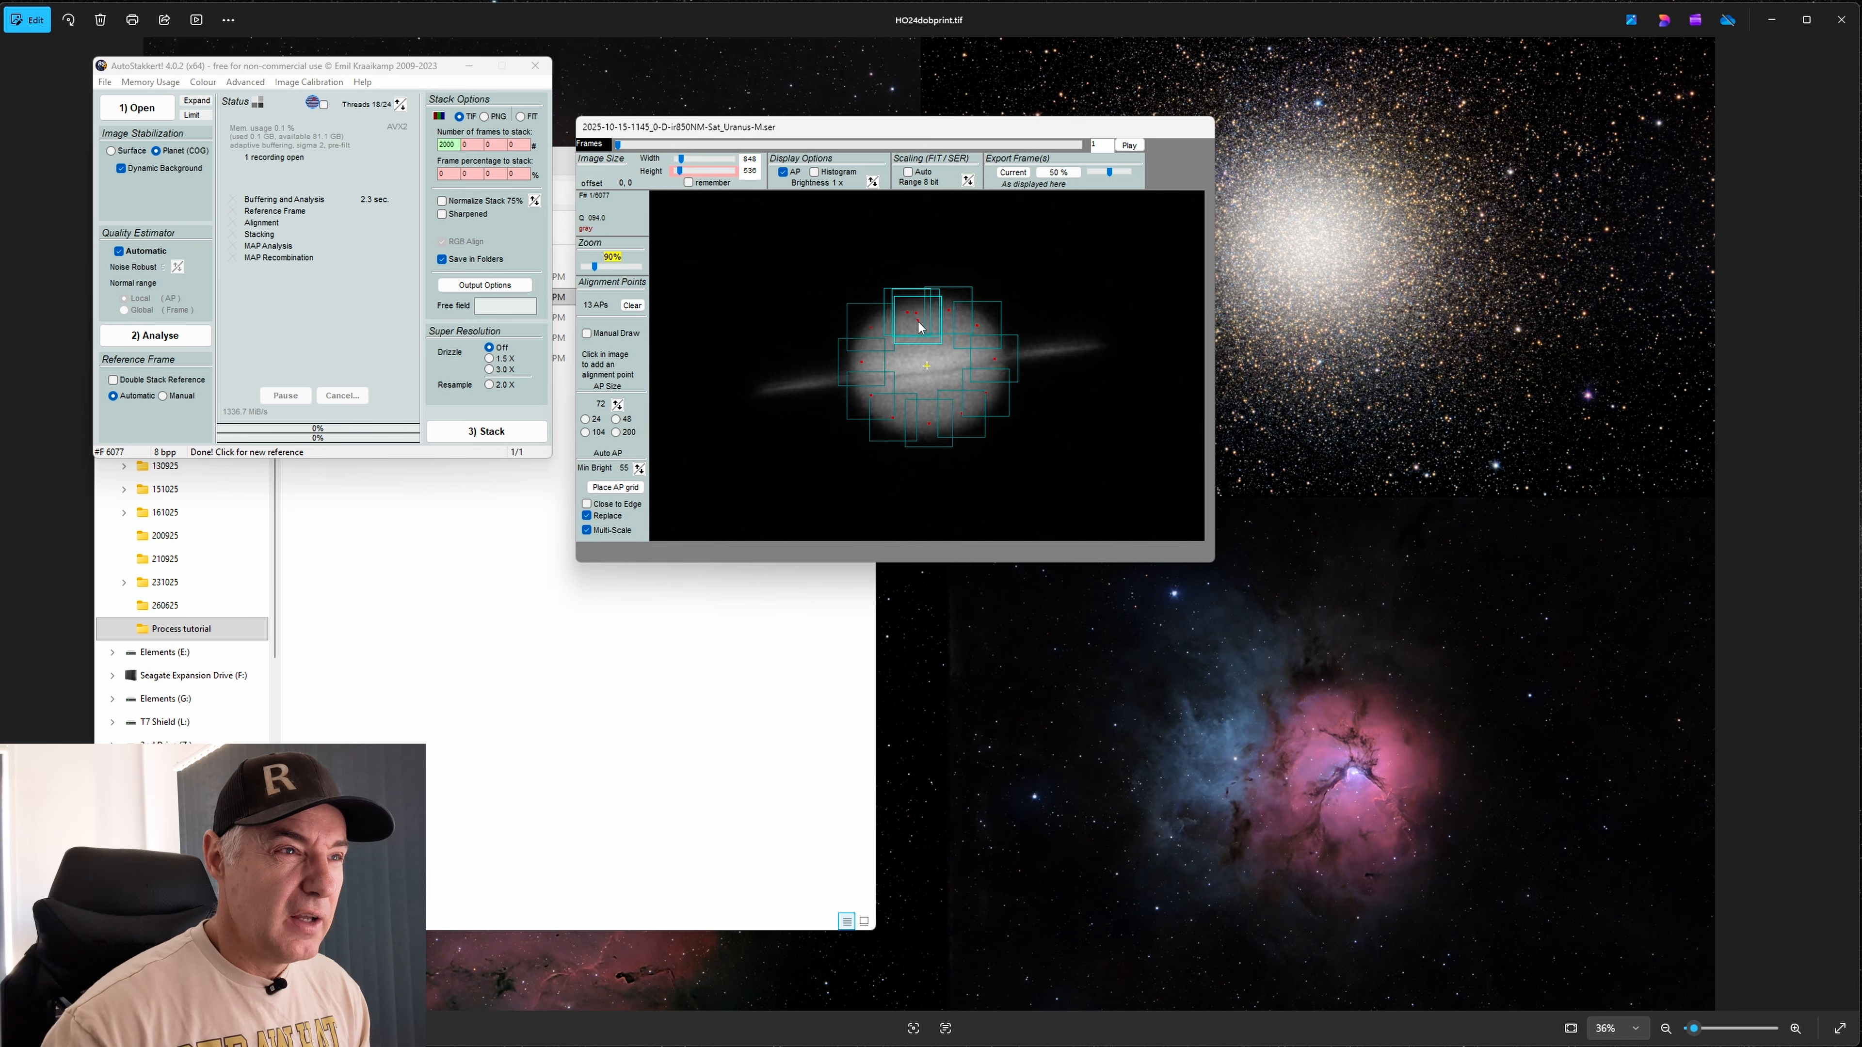
pyautogui.click(920, 336)
pyautogui.click(917, 329)
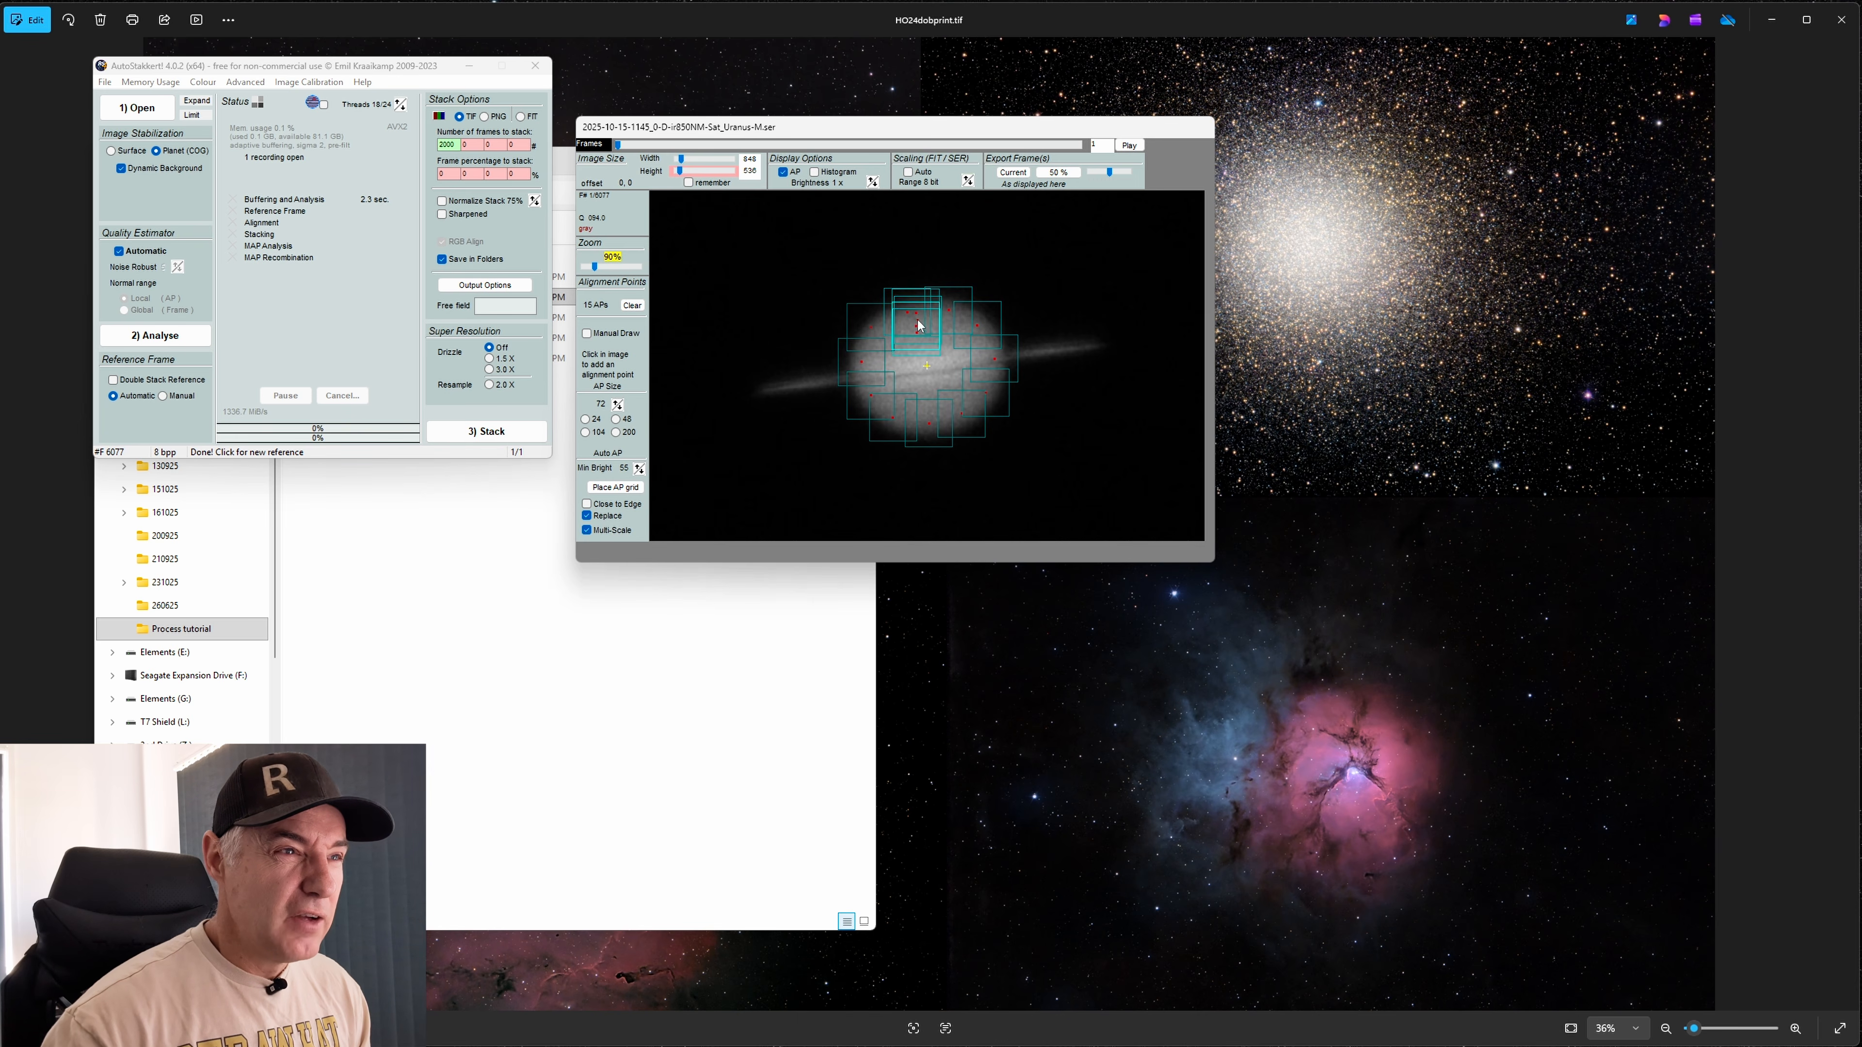
pyautogui.click(916, 323)
pyautogui.click(918, 327)
pyautogui.click(917, 331)
pyautogui.click(871, 326)
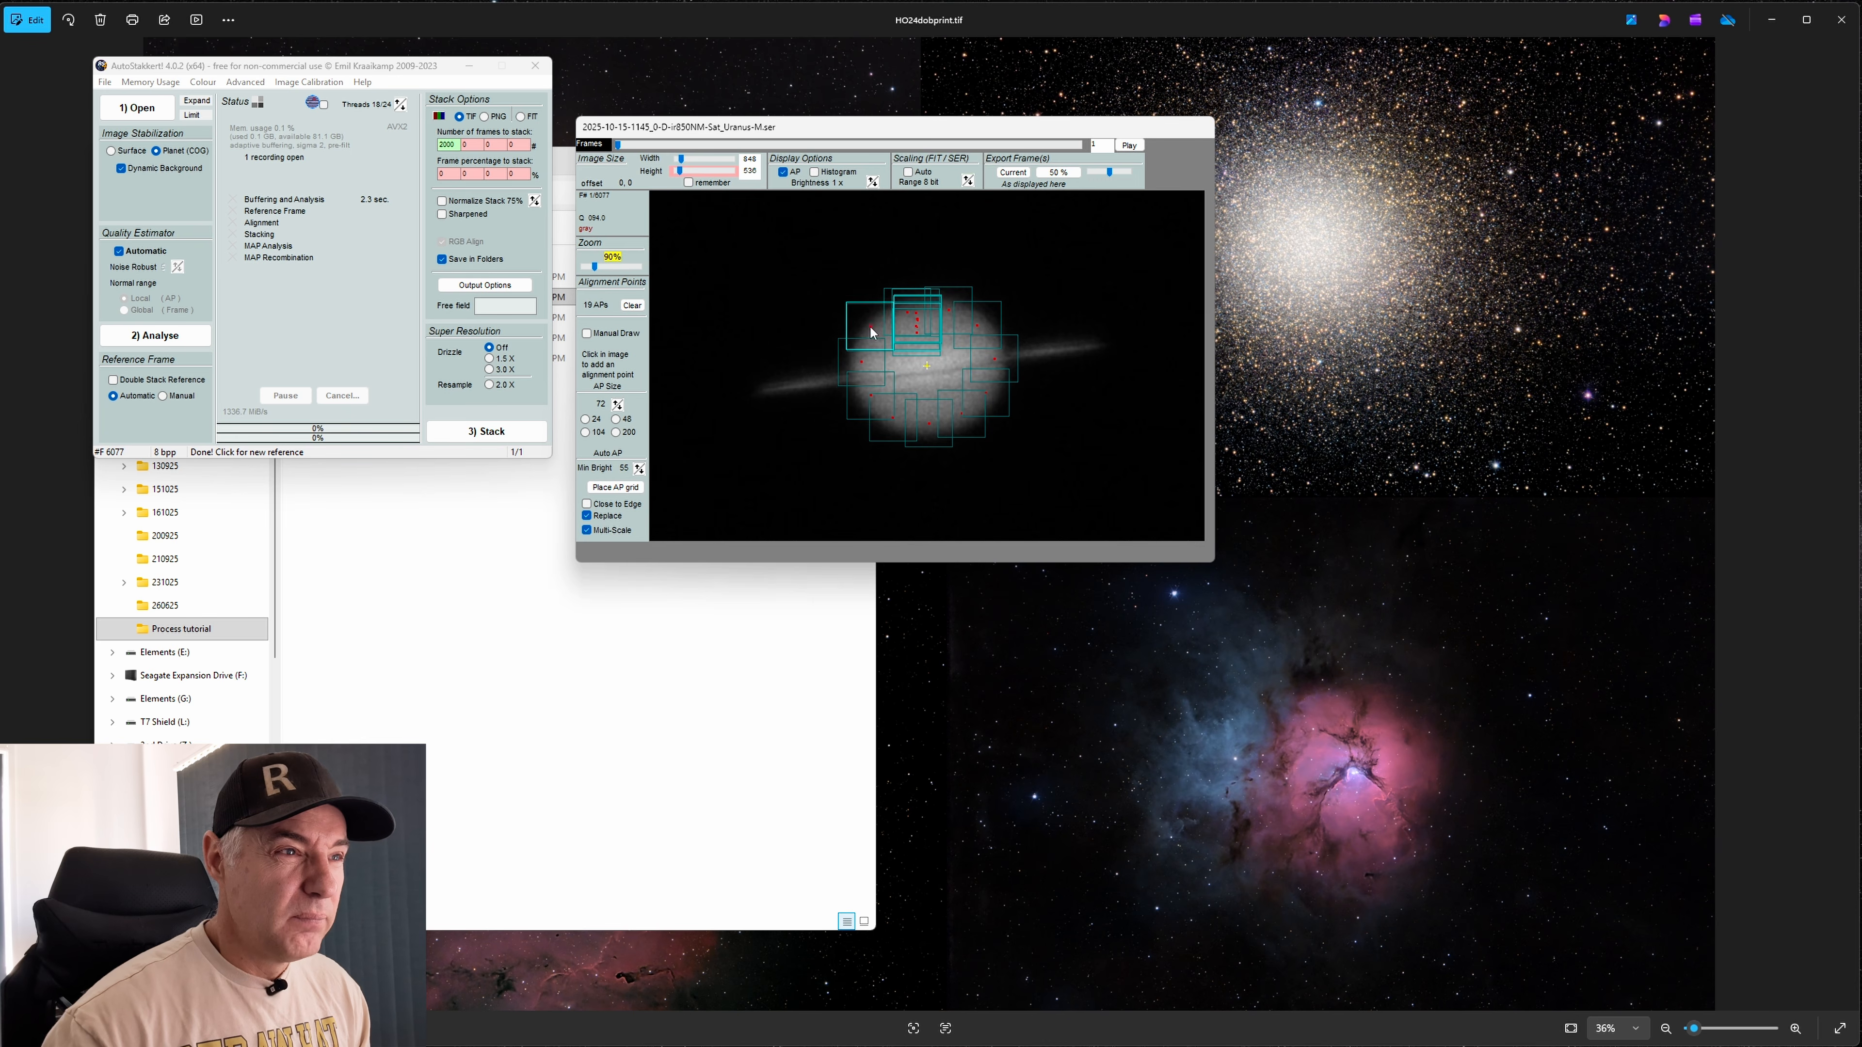
pyautogui.click(871, 327)
pyautogui.click(871, 327)
pyautogui.click(872, 329)
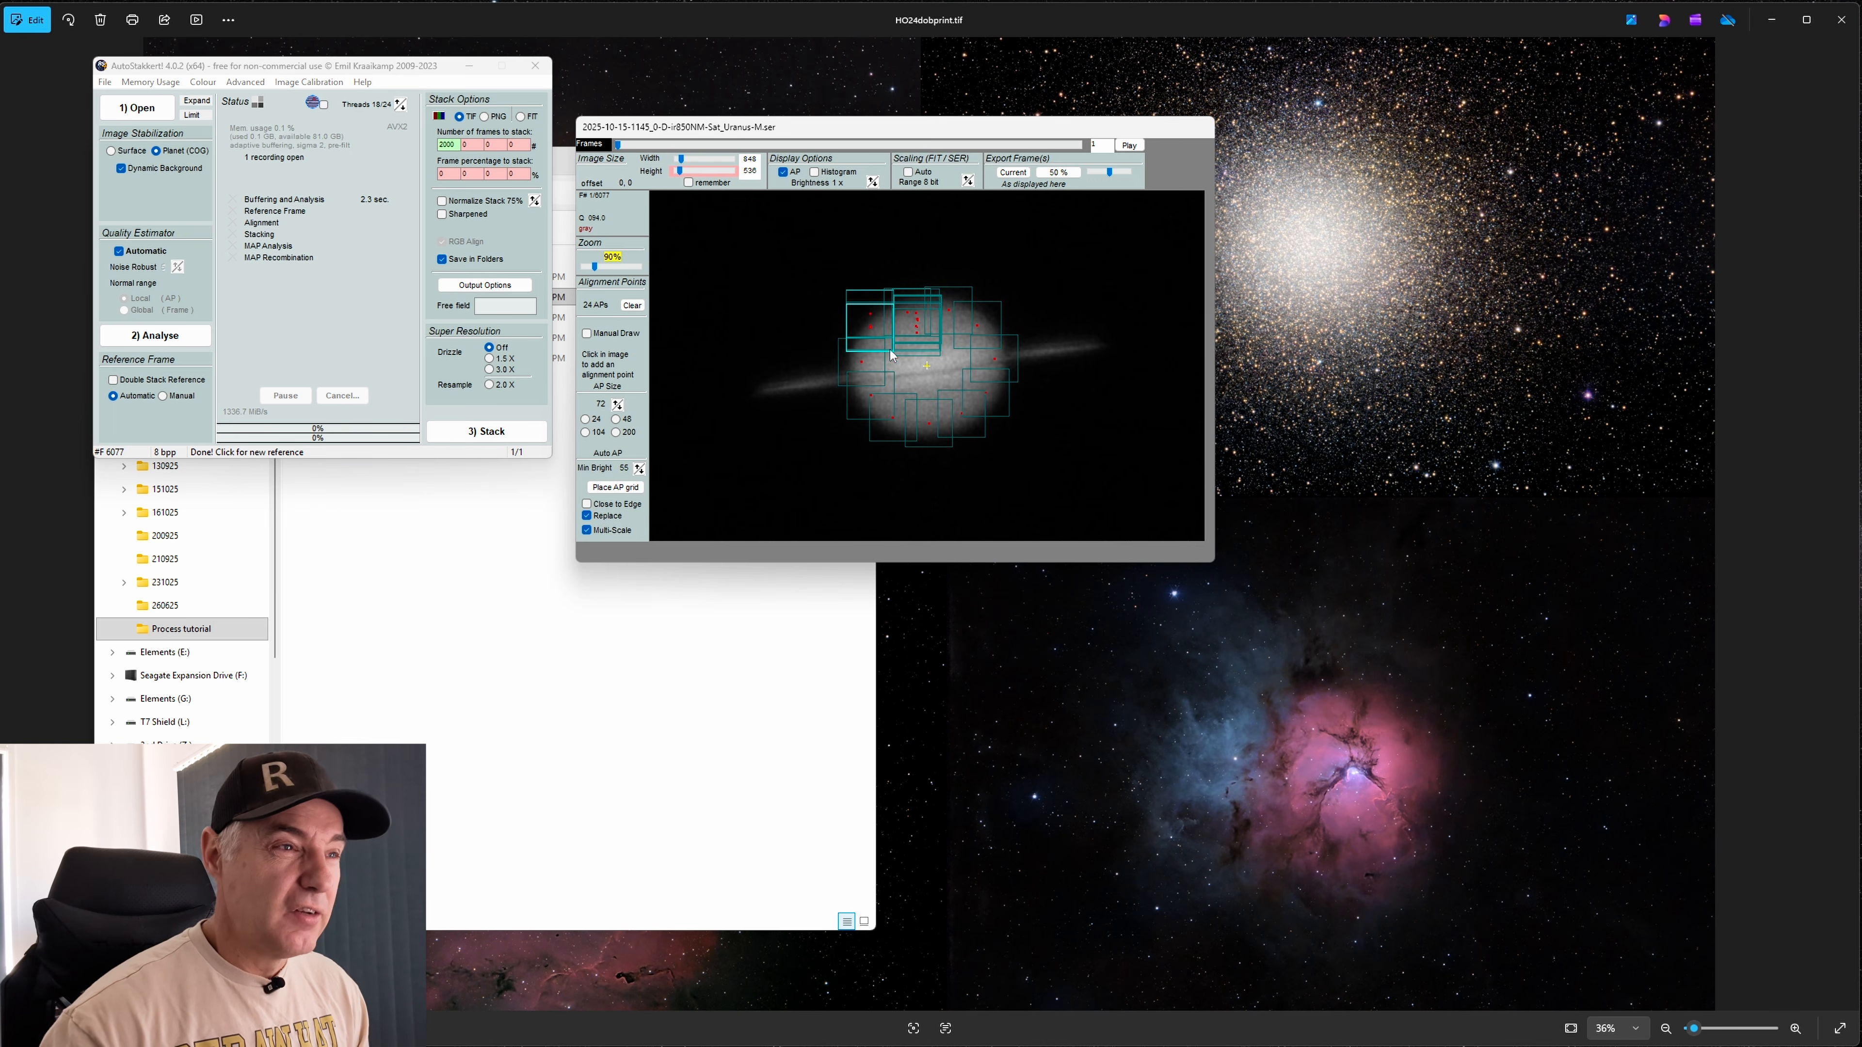
# Scatter more overlapping alignment points across the interior of Saturn's disk
pyautogui.click(984, 356)
pyautogui.click(941, 333)
pyautogui.click(912, 354)
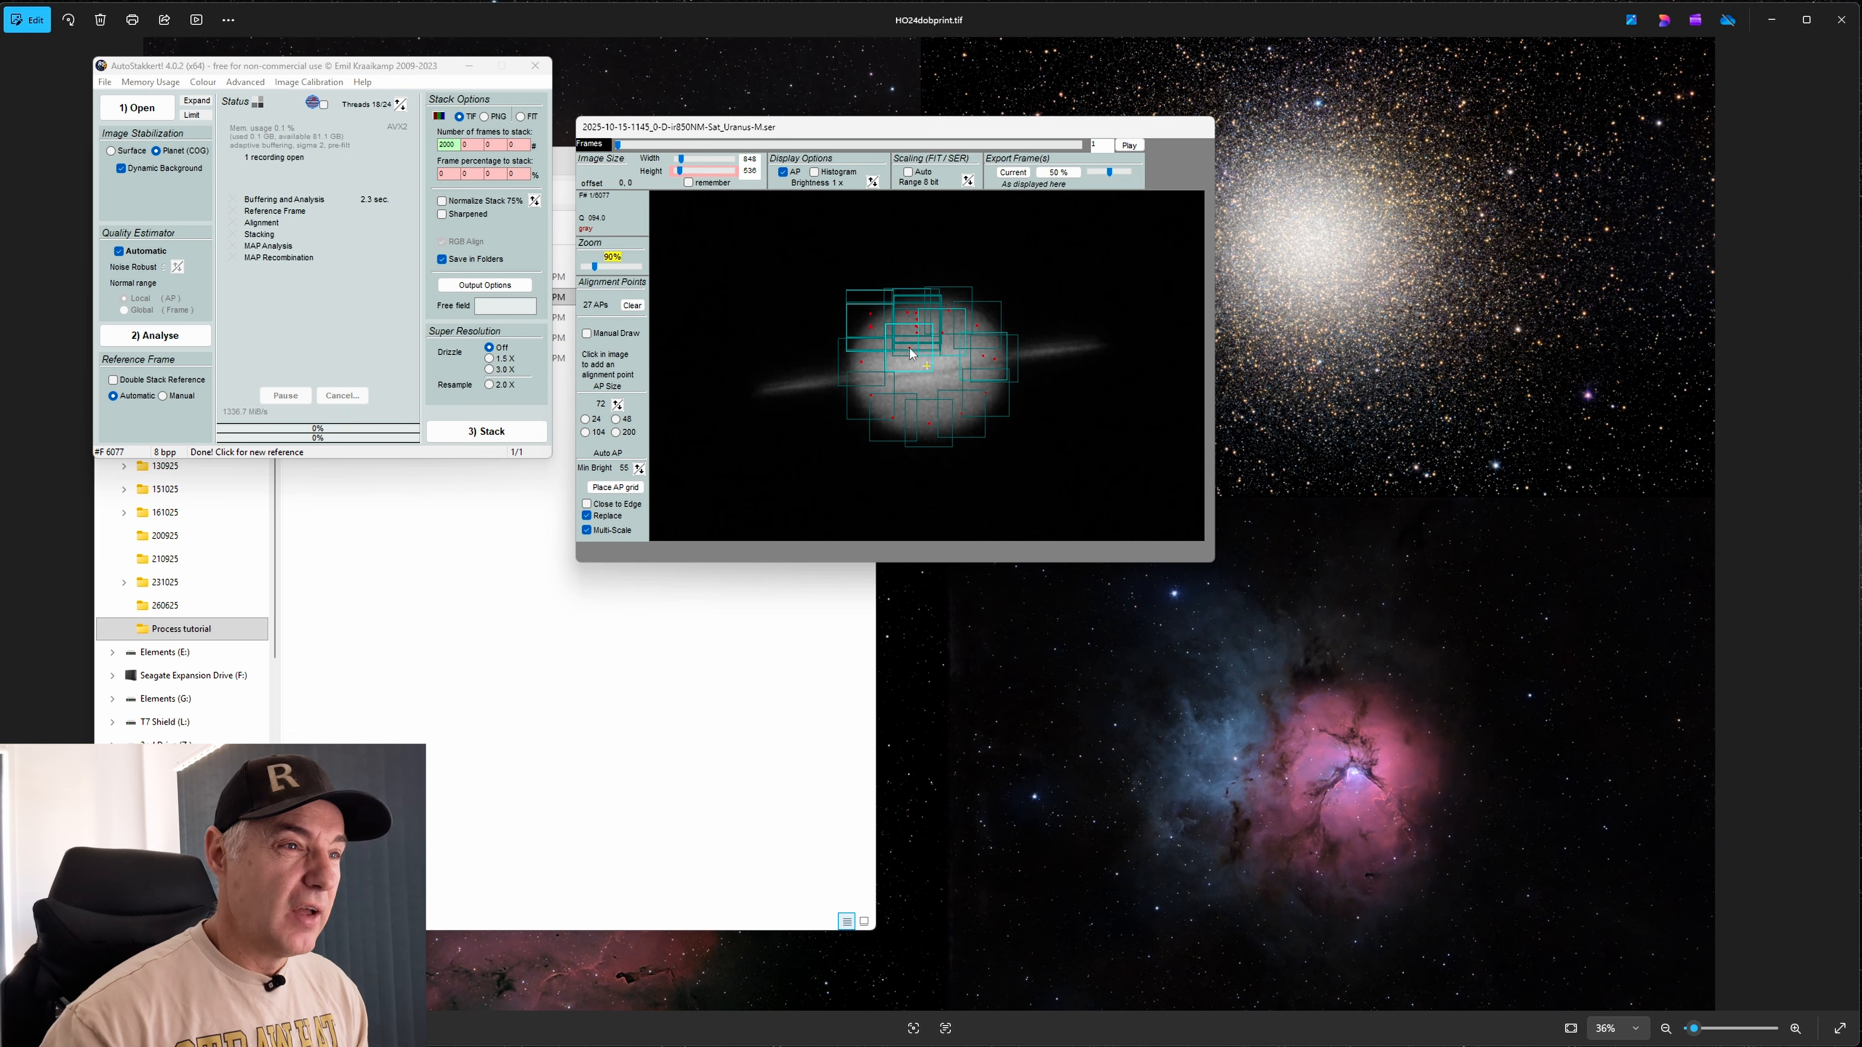
pyautogui.click(890, 355)
pyautogui.click(955, 366)
pyautogui.click(941, 379)
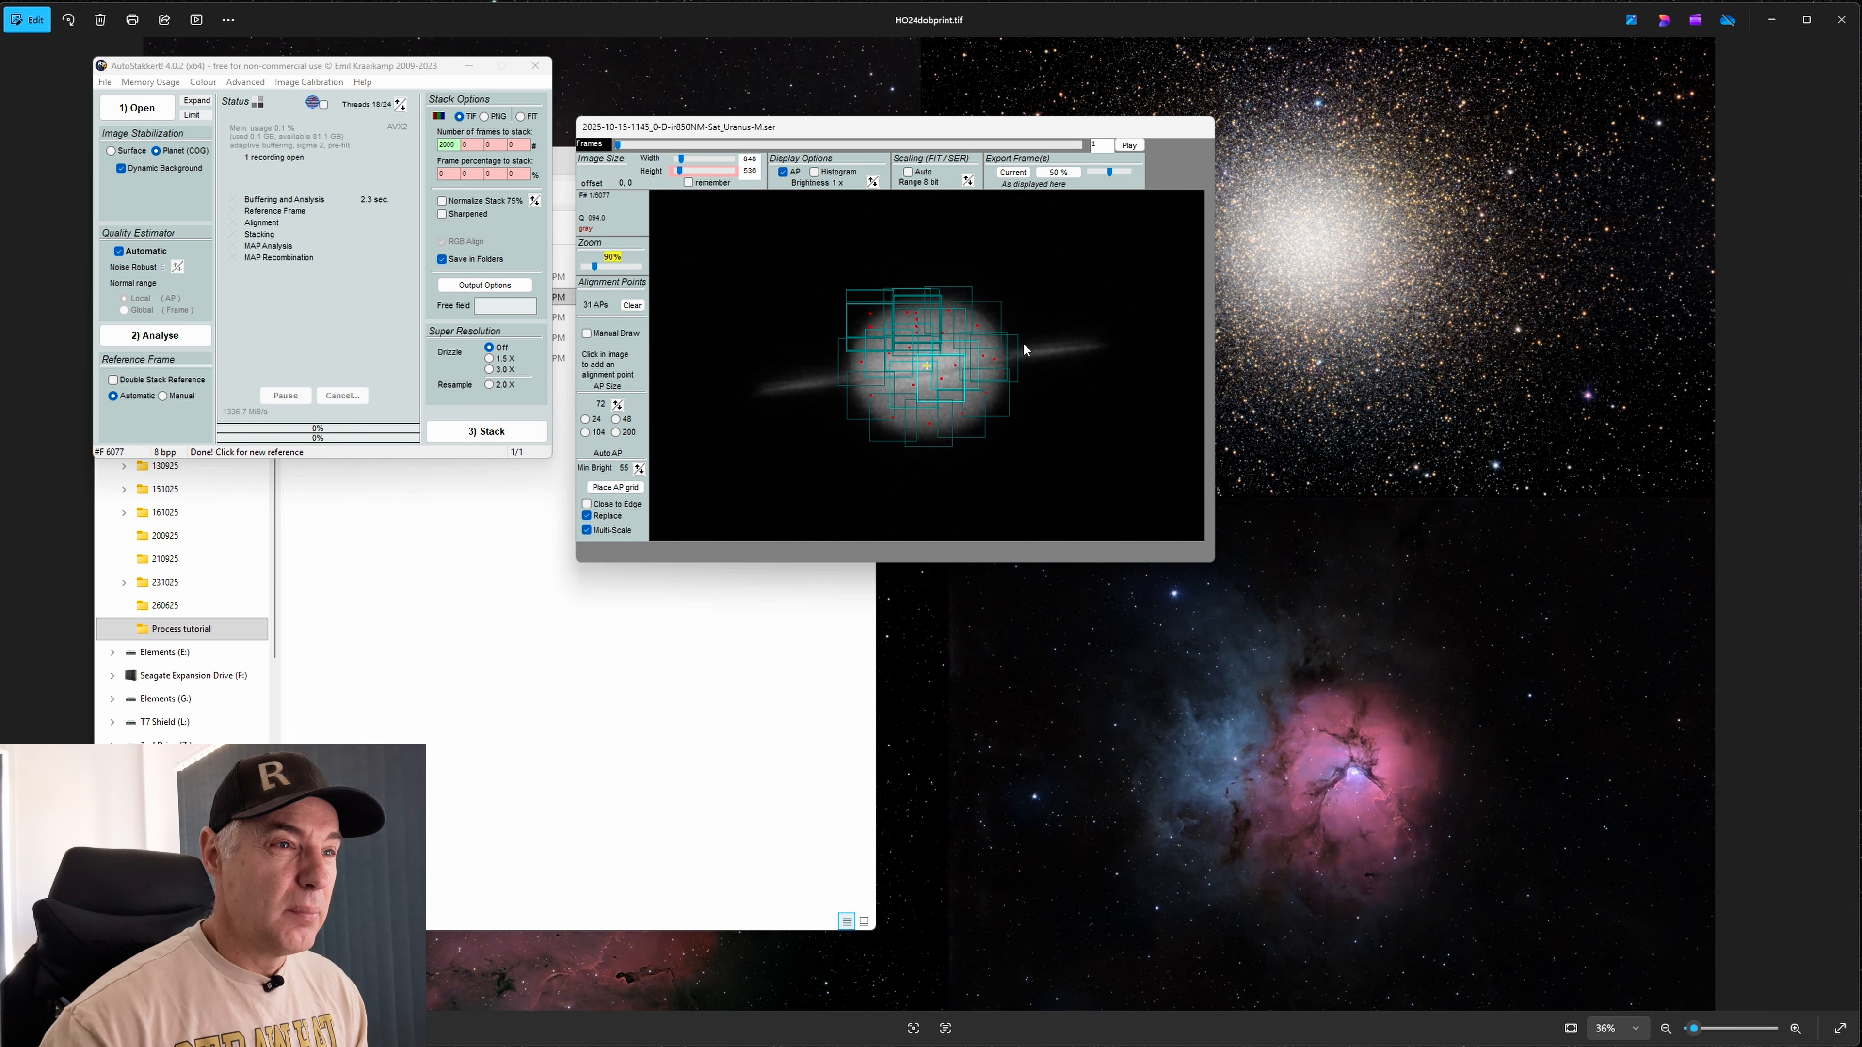
# Place alignment points along the rings on both sides of Saturn and start stacking the recording
pyautogui.click(1012, 355)
pyautogui.click(1031, 356)
pyautogui.click(1069, 350)
pyautogui.click(841, 379)
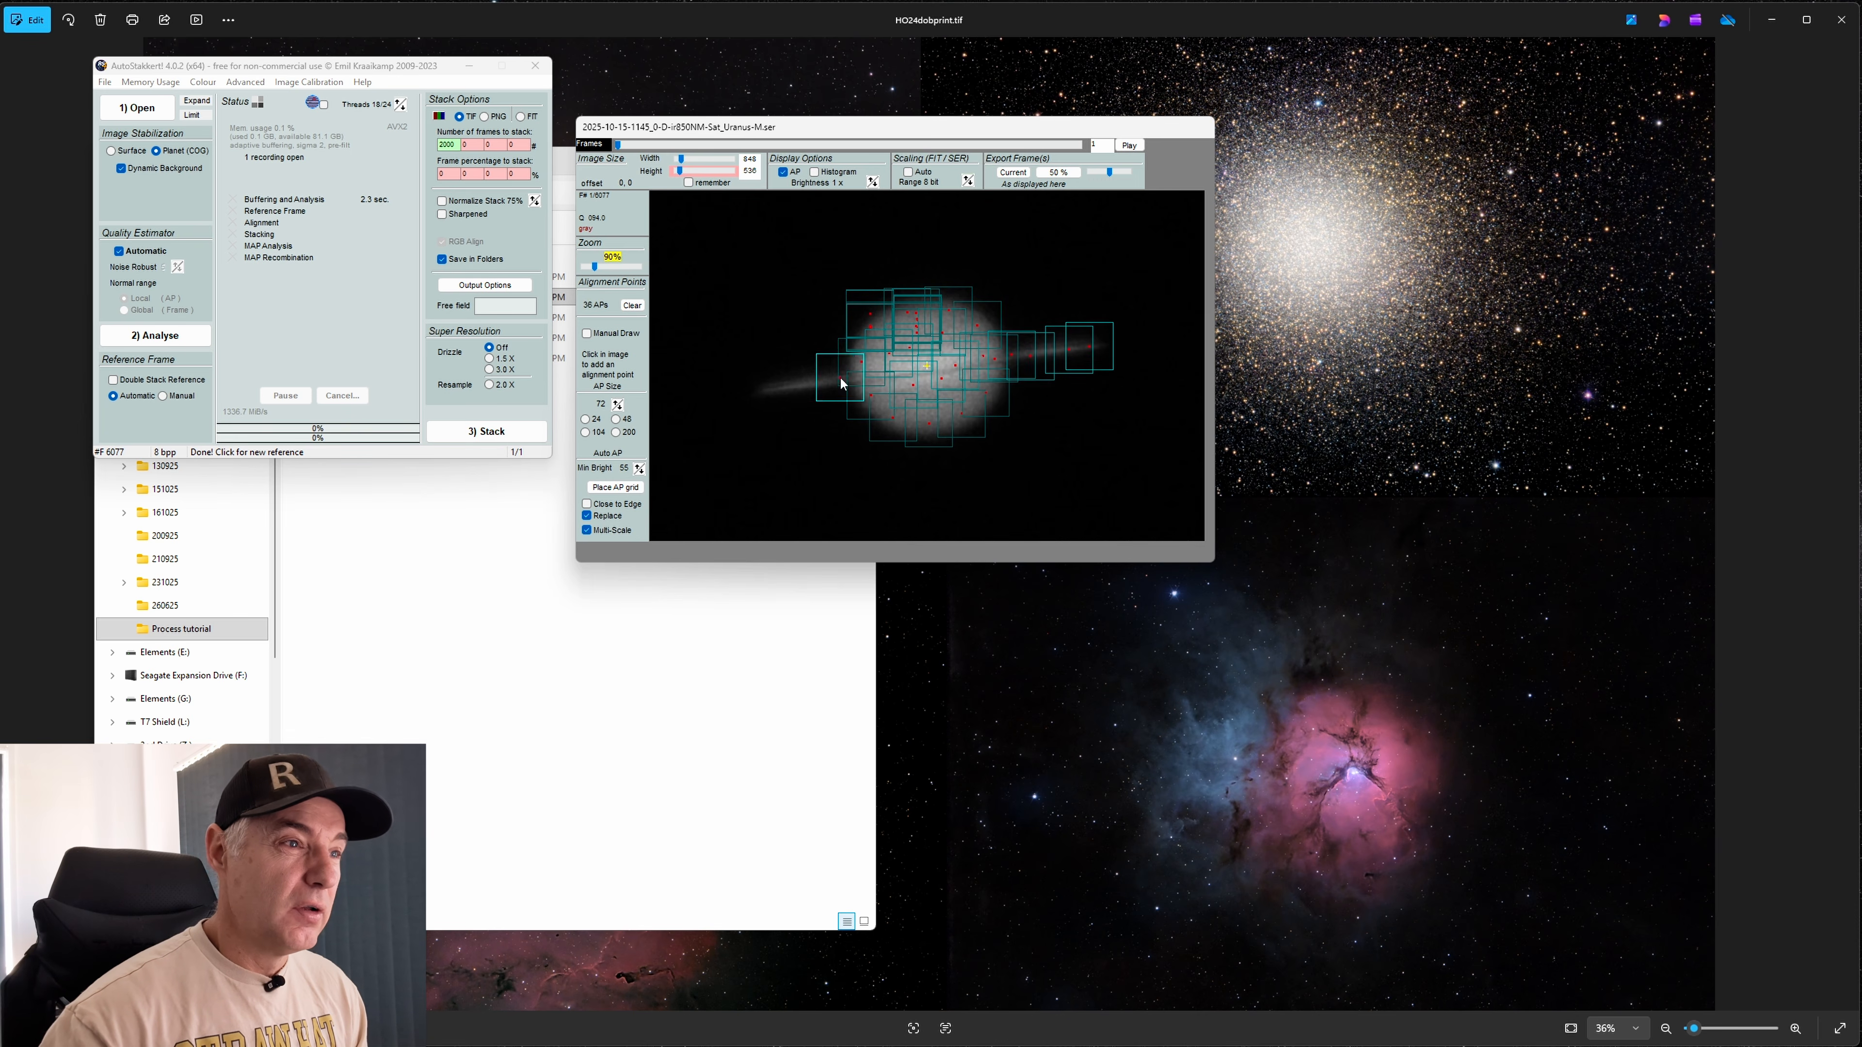
pyautogui.click(486, 431)
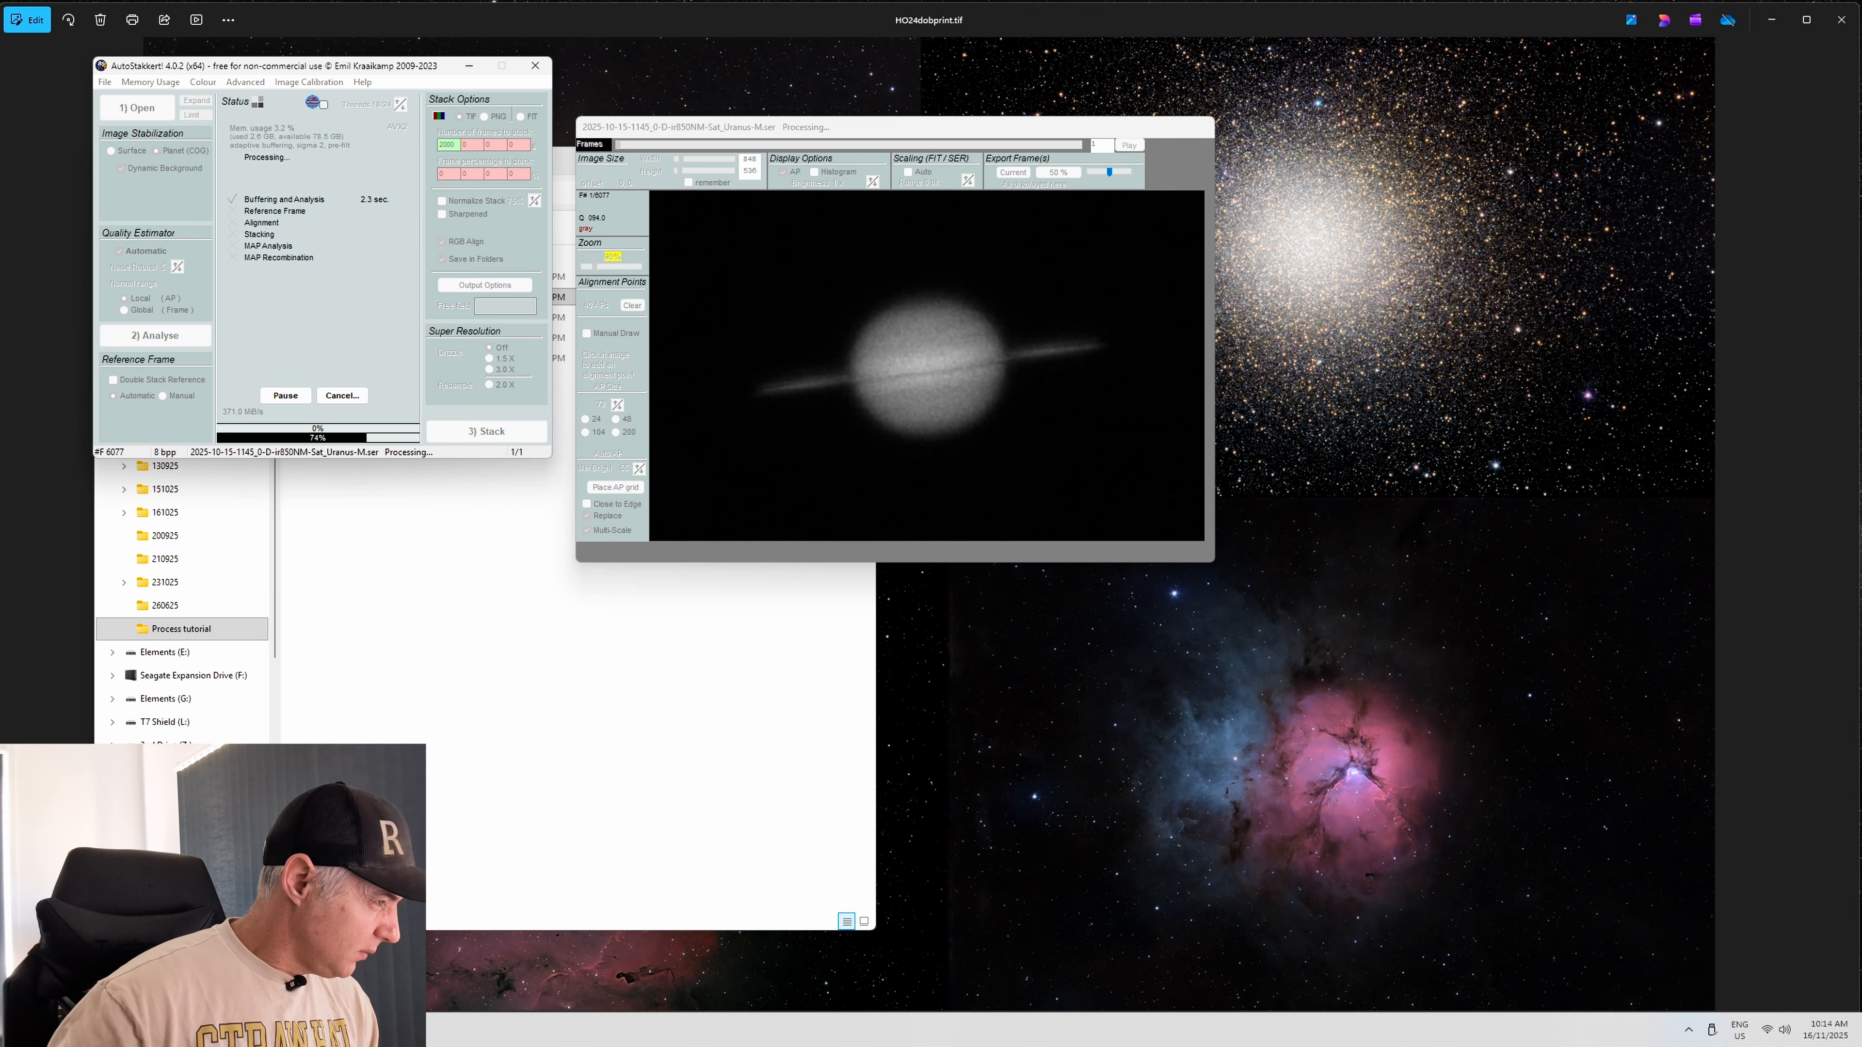
# Open RegiStax and load the stacked Saturn TIFF from the AS_F2000 folder for wavelet processing
pyautogui.click(308, 1030)
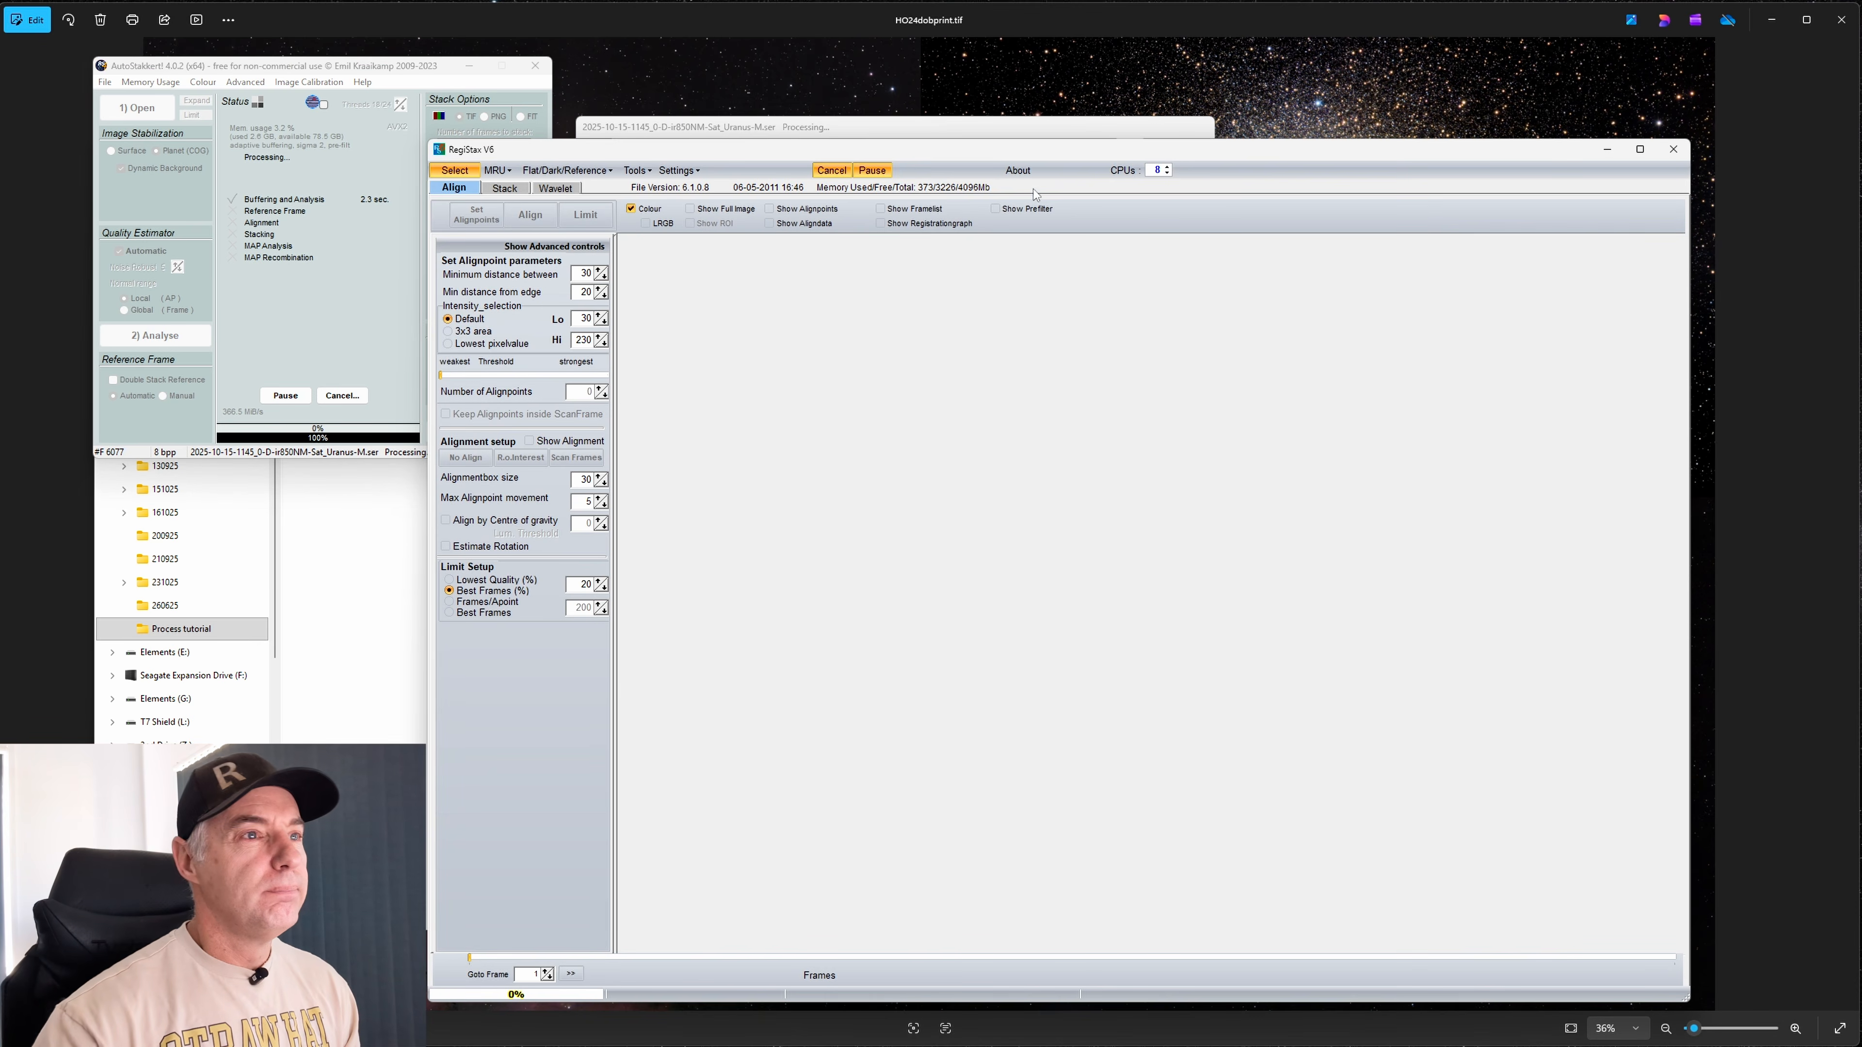
pyautogui.moveTo(527, 149); pyautogui.dragTo(547, 618)
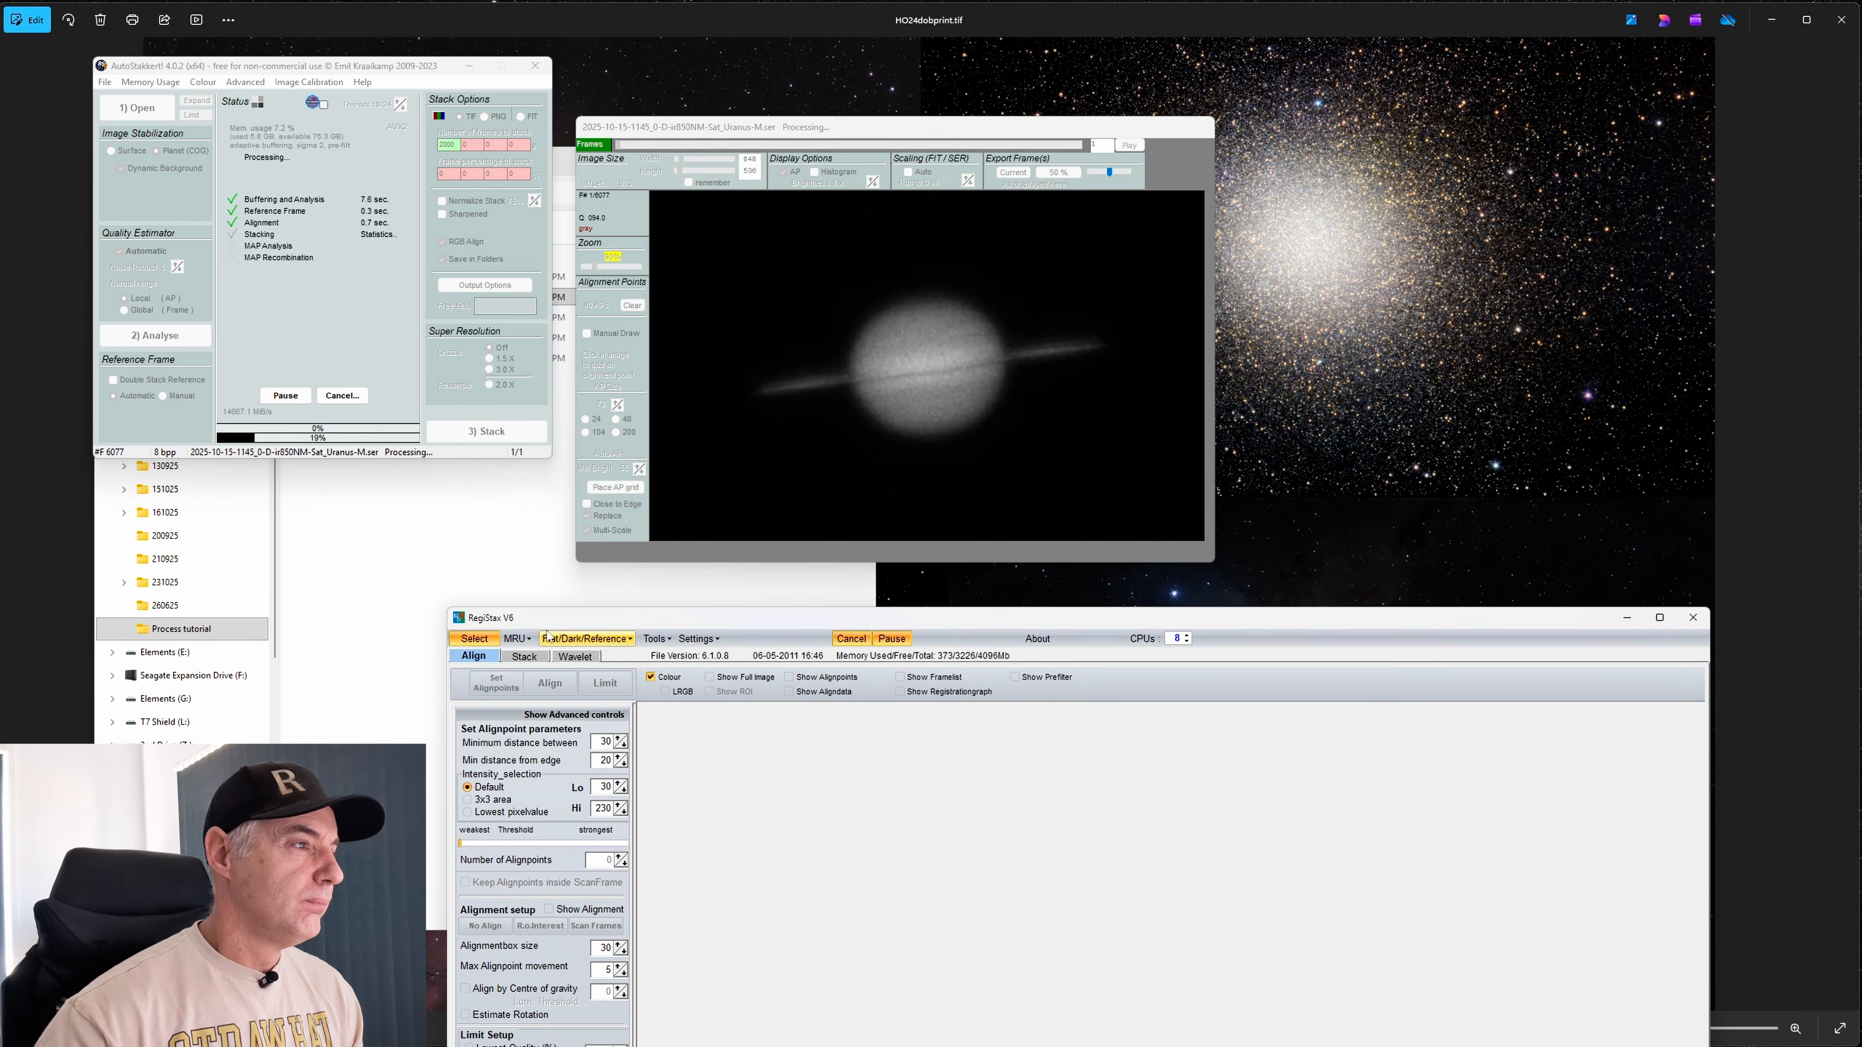
pyautogui.click(389, 561)
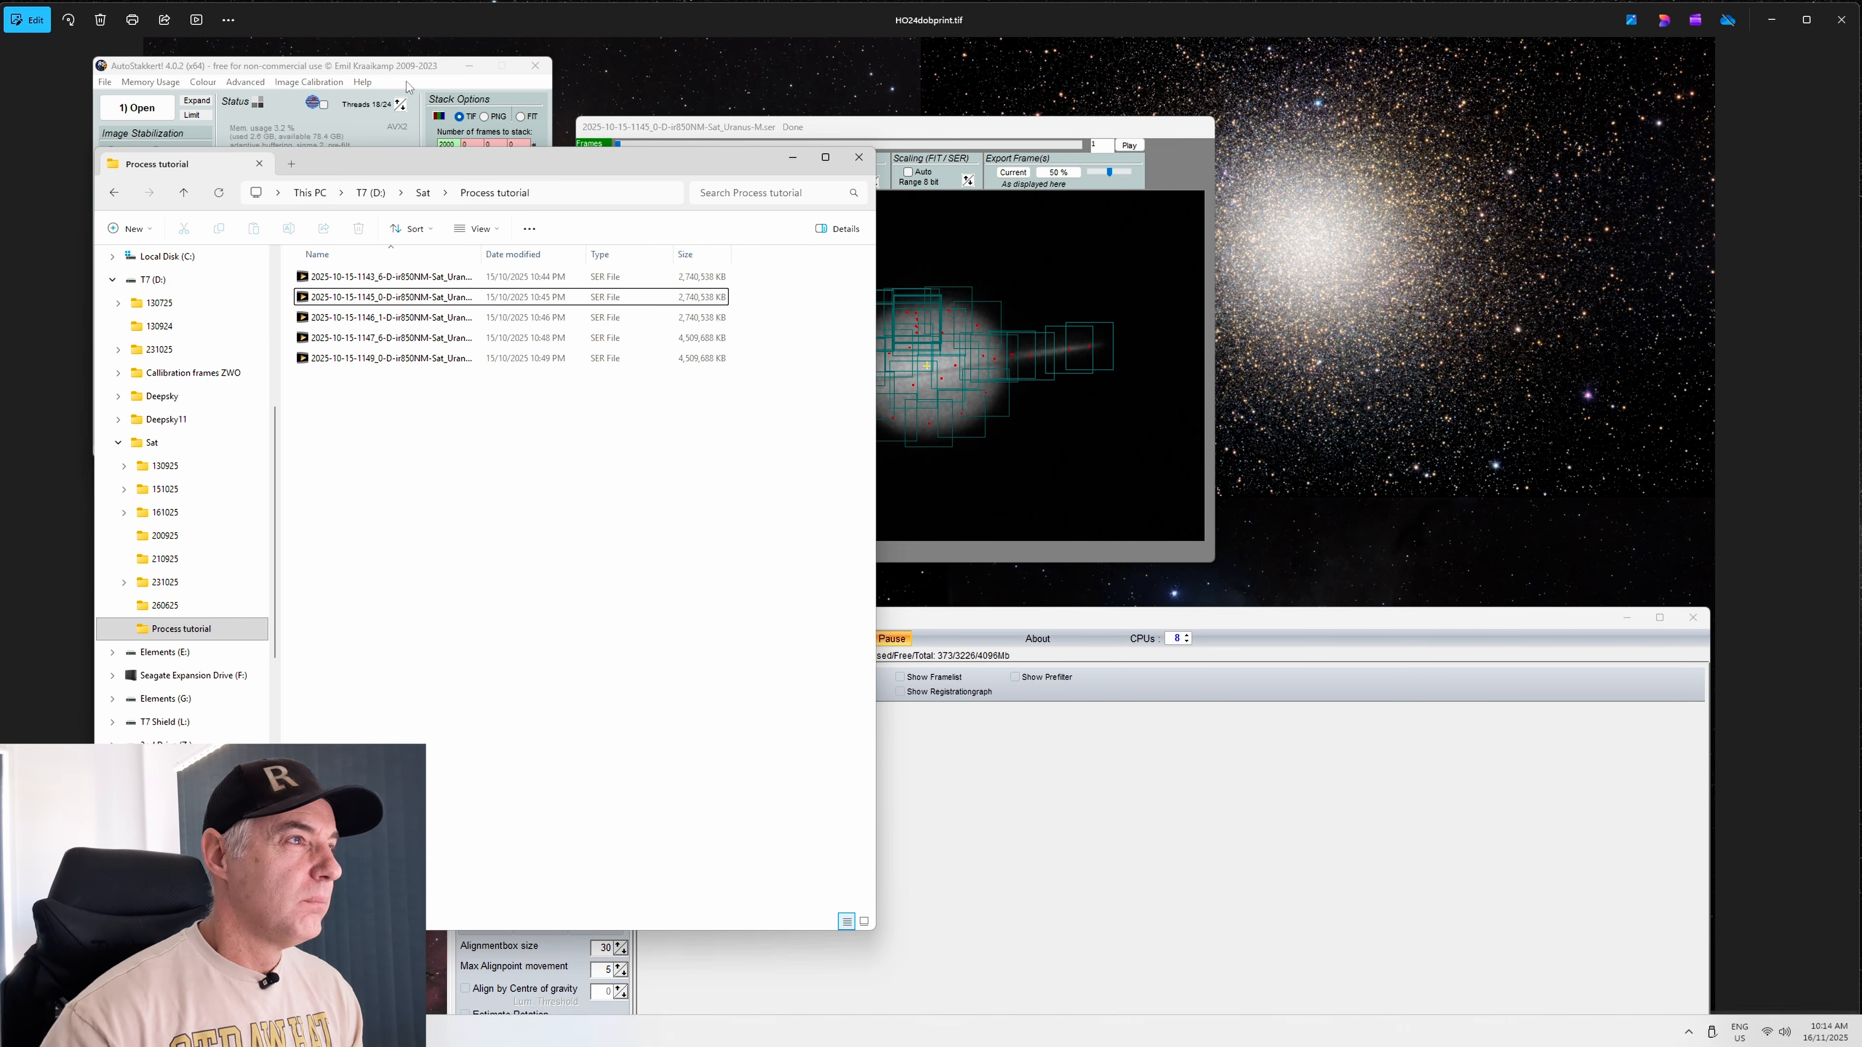
pyautogui.doubleClick(322, 378)
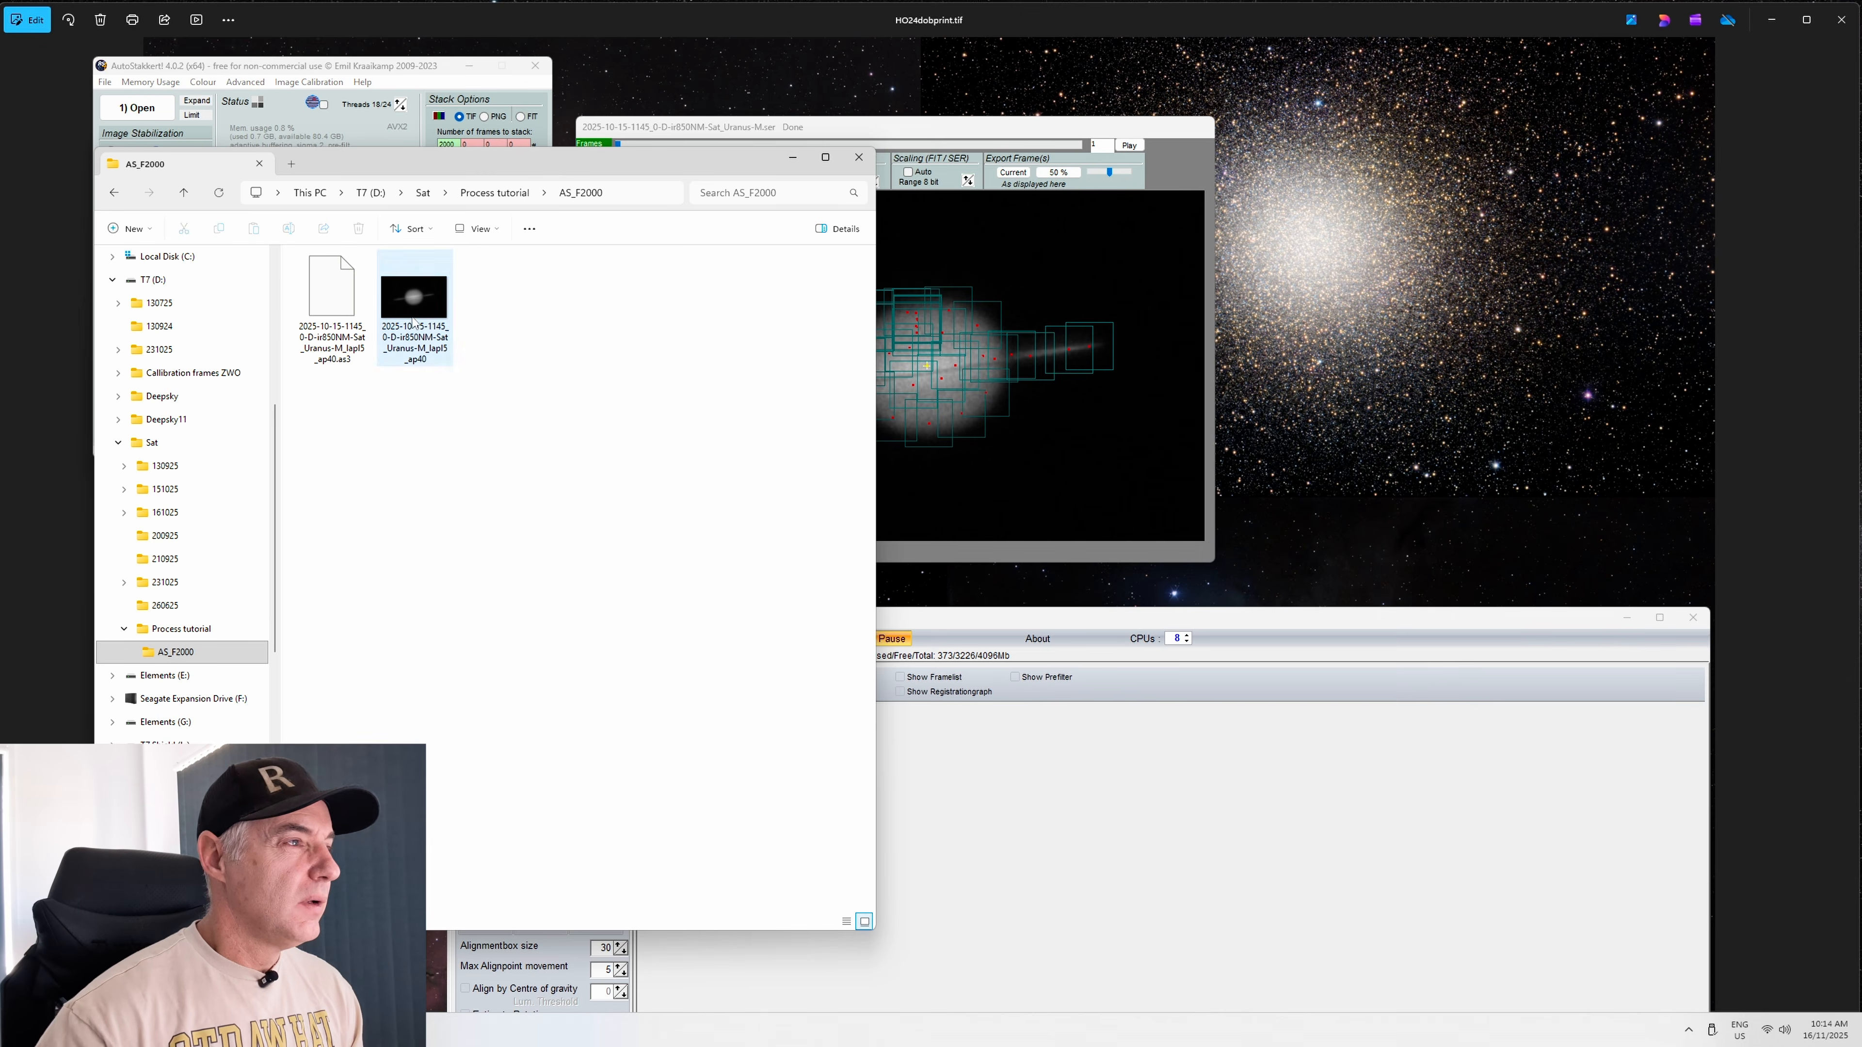
pyautogui.moveTo(414, 305); pyautogui.dragTo(988, 858)
pyautogui.moveTo(996, 625); pyautogui.dragTo(800, 77)
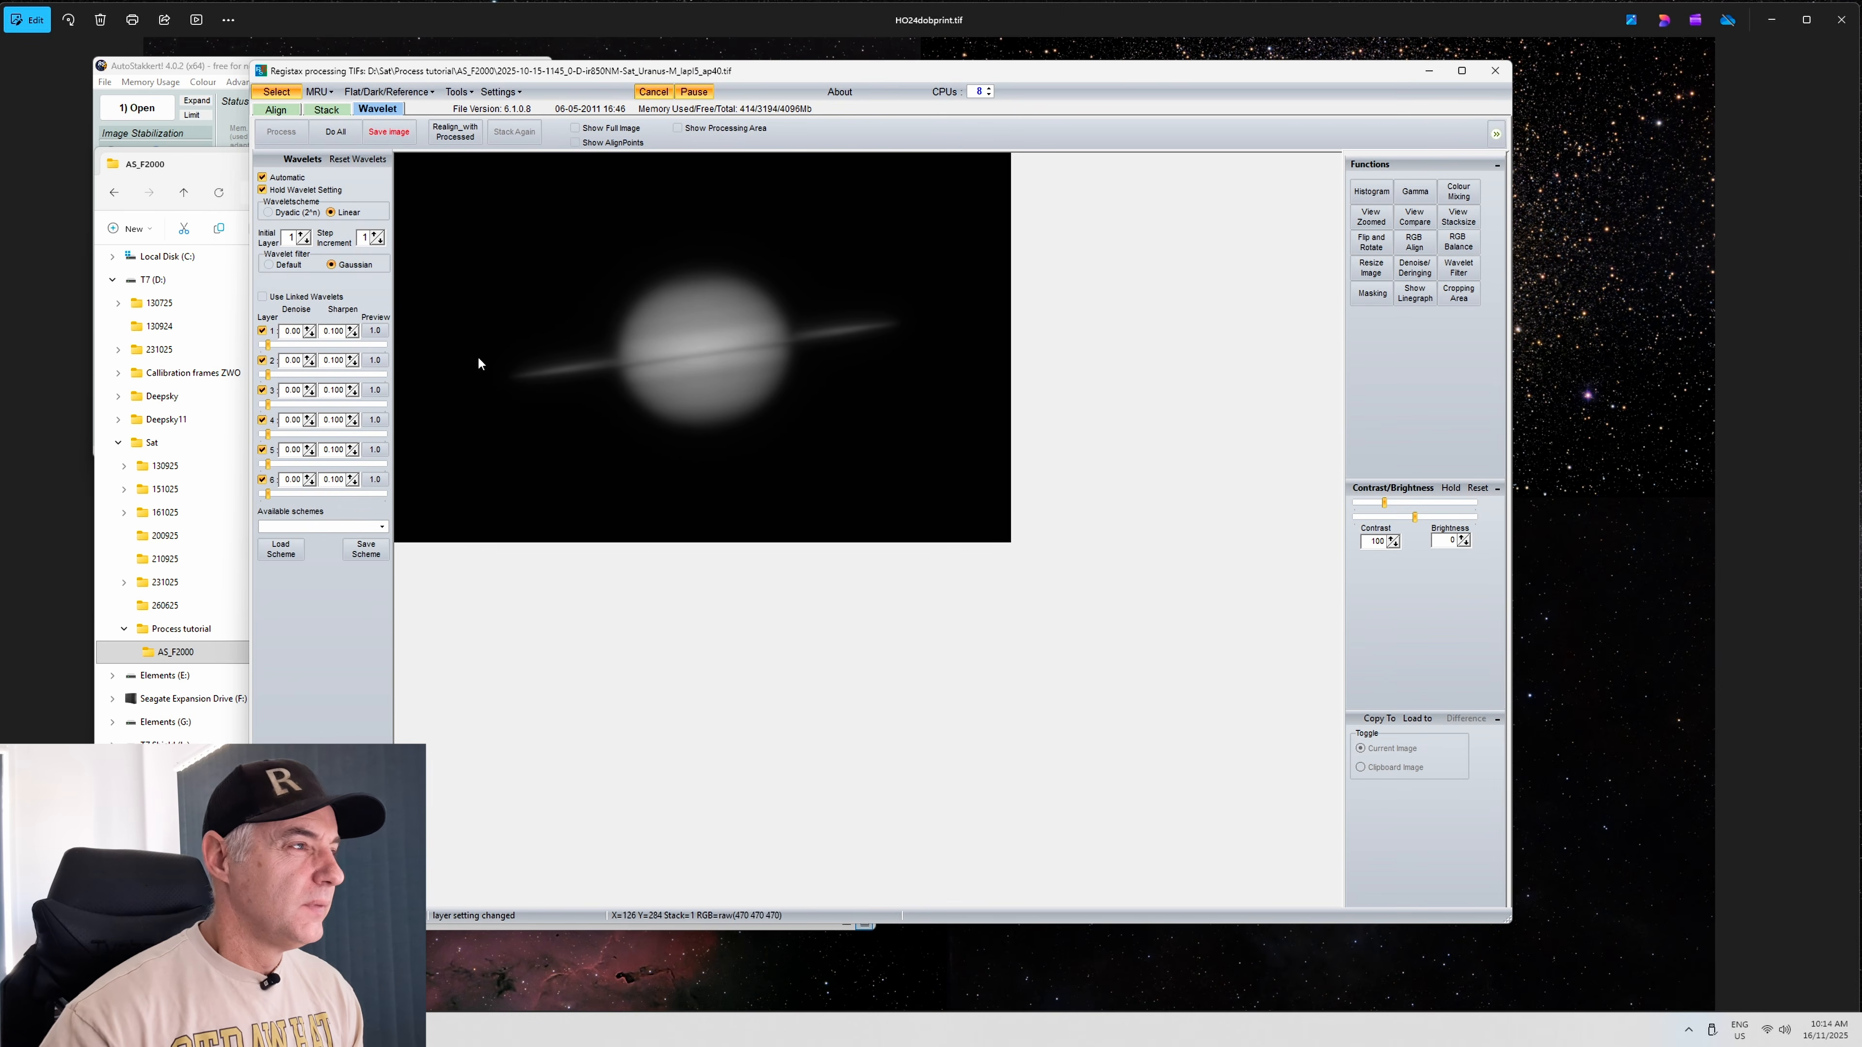
# Raise wavelet layer 2 of the stacked Saturn image to 18.3
pyautogui.click(375, 360)
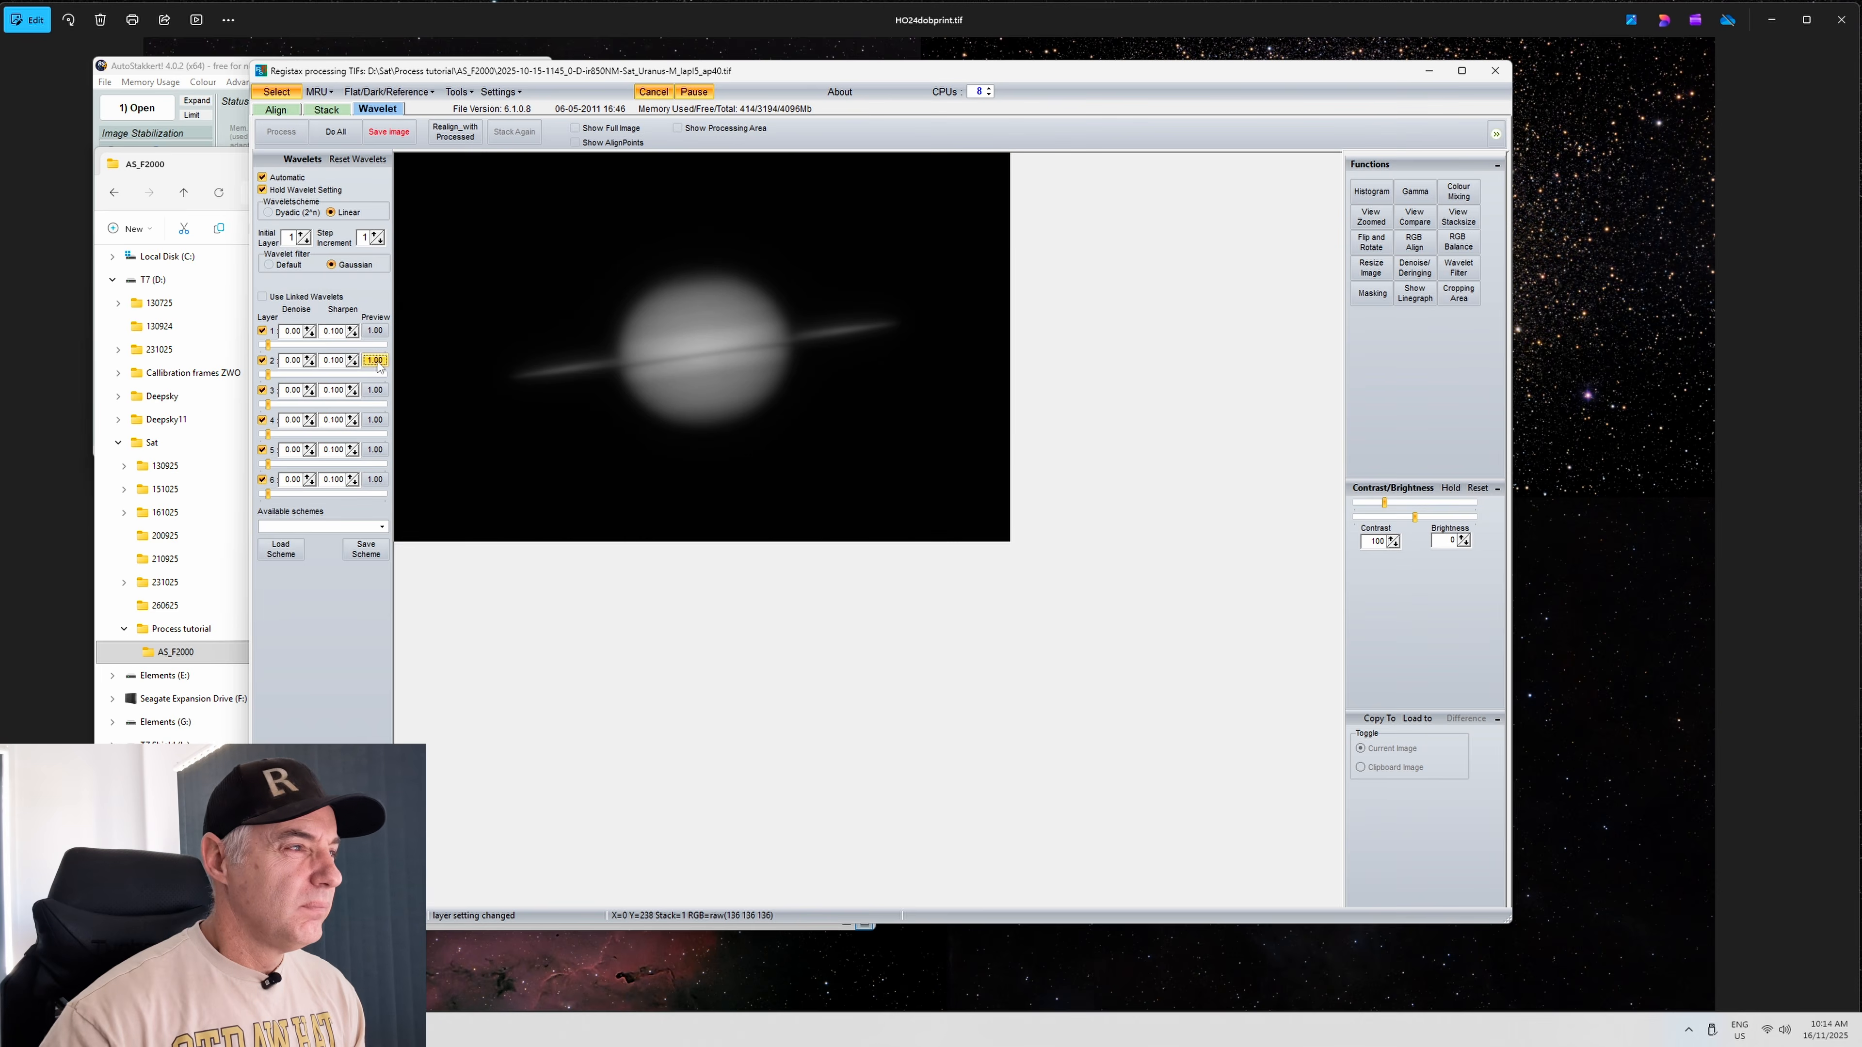
pyautogui.click(375, 390)
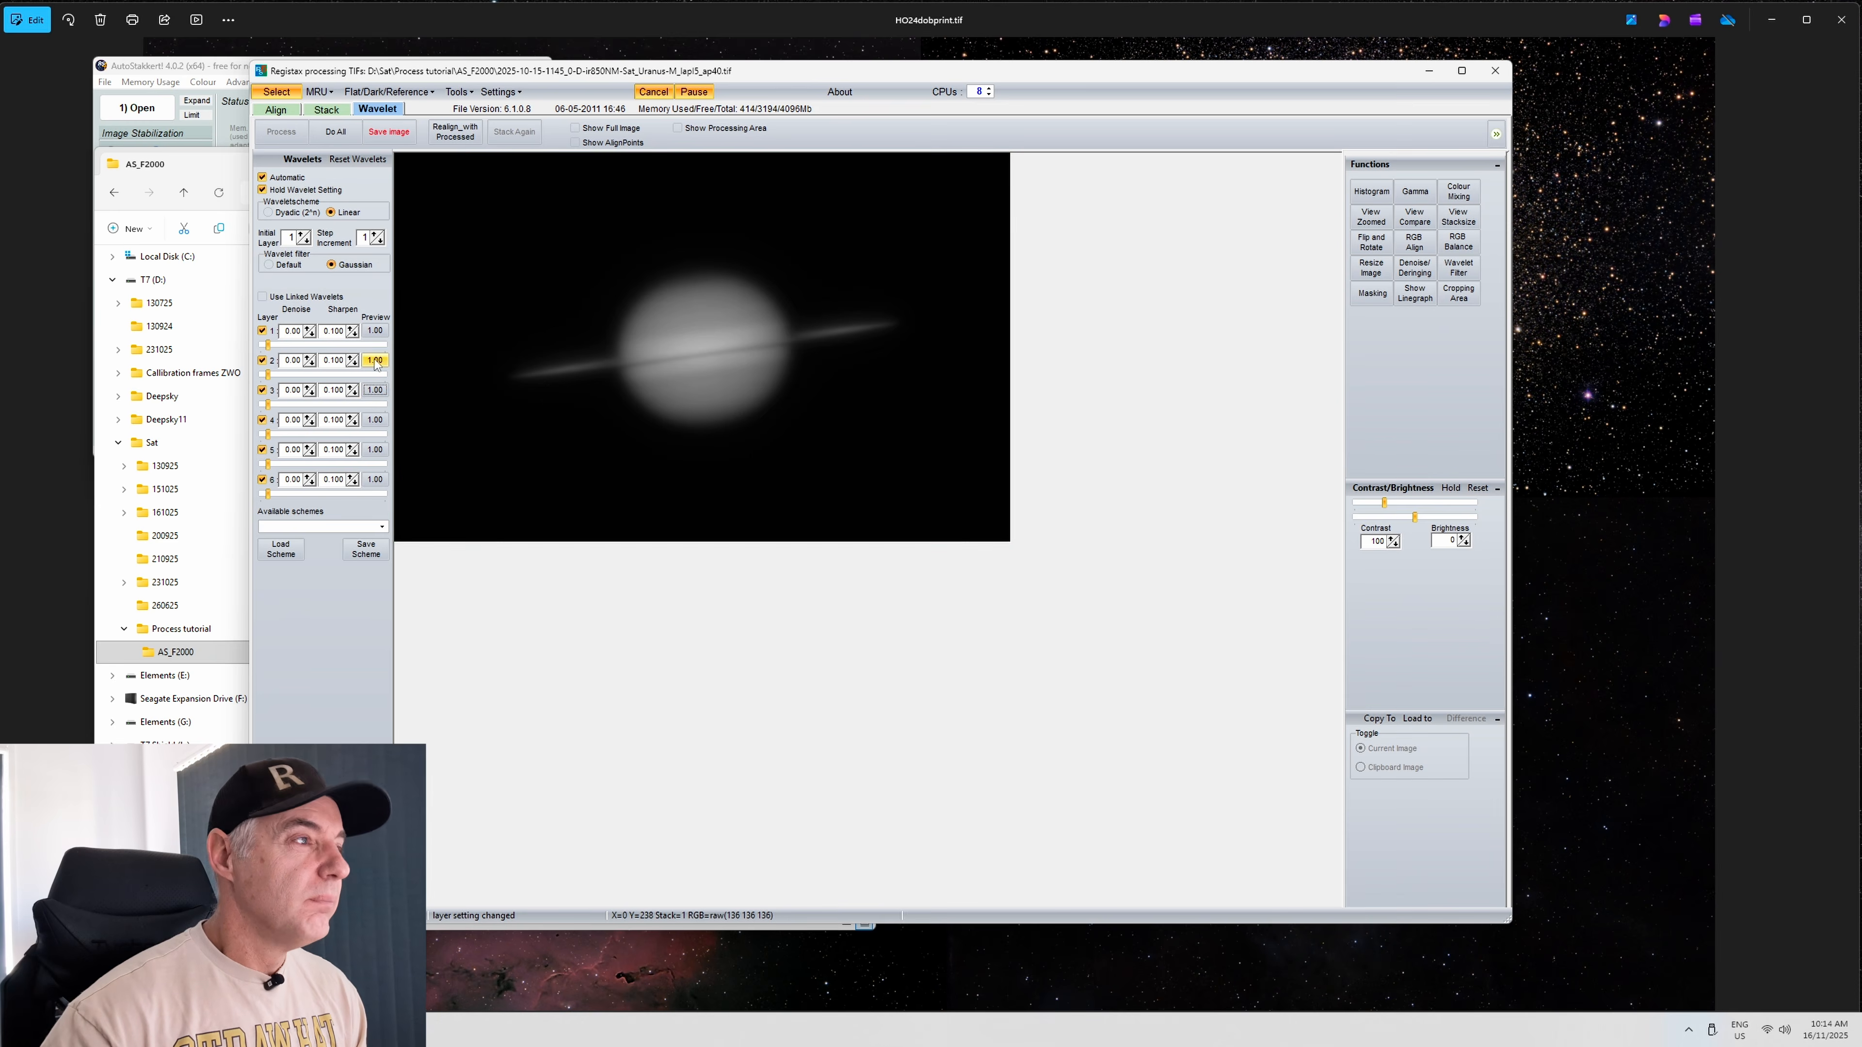
pyautogui.click(375, 361)
pyautogui.moveTo(268, 375); pyautogui.dragTo(285, 375)
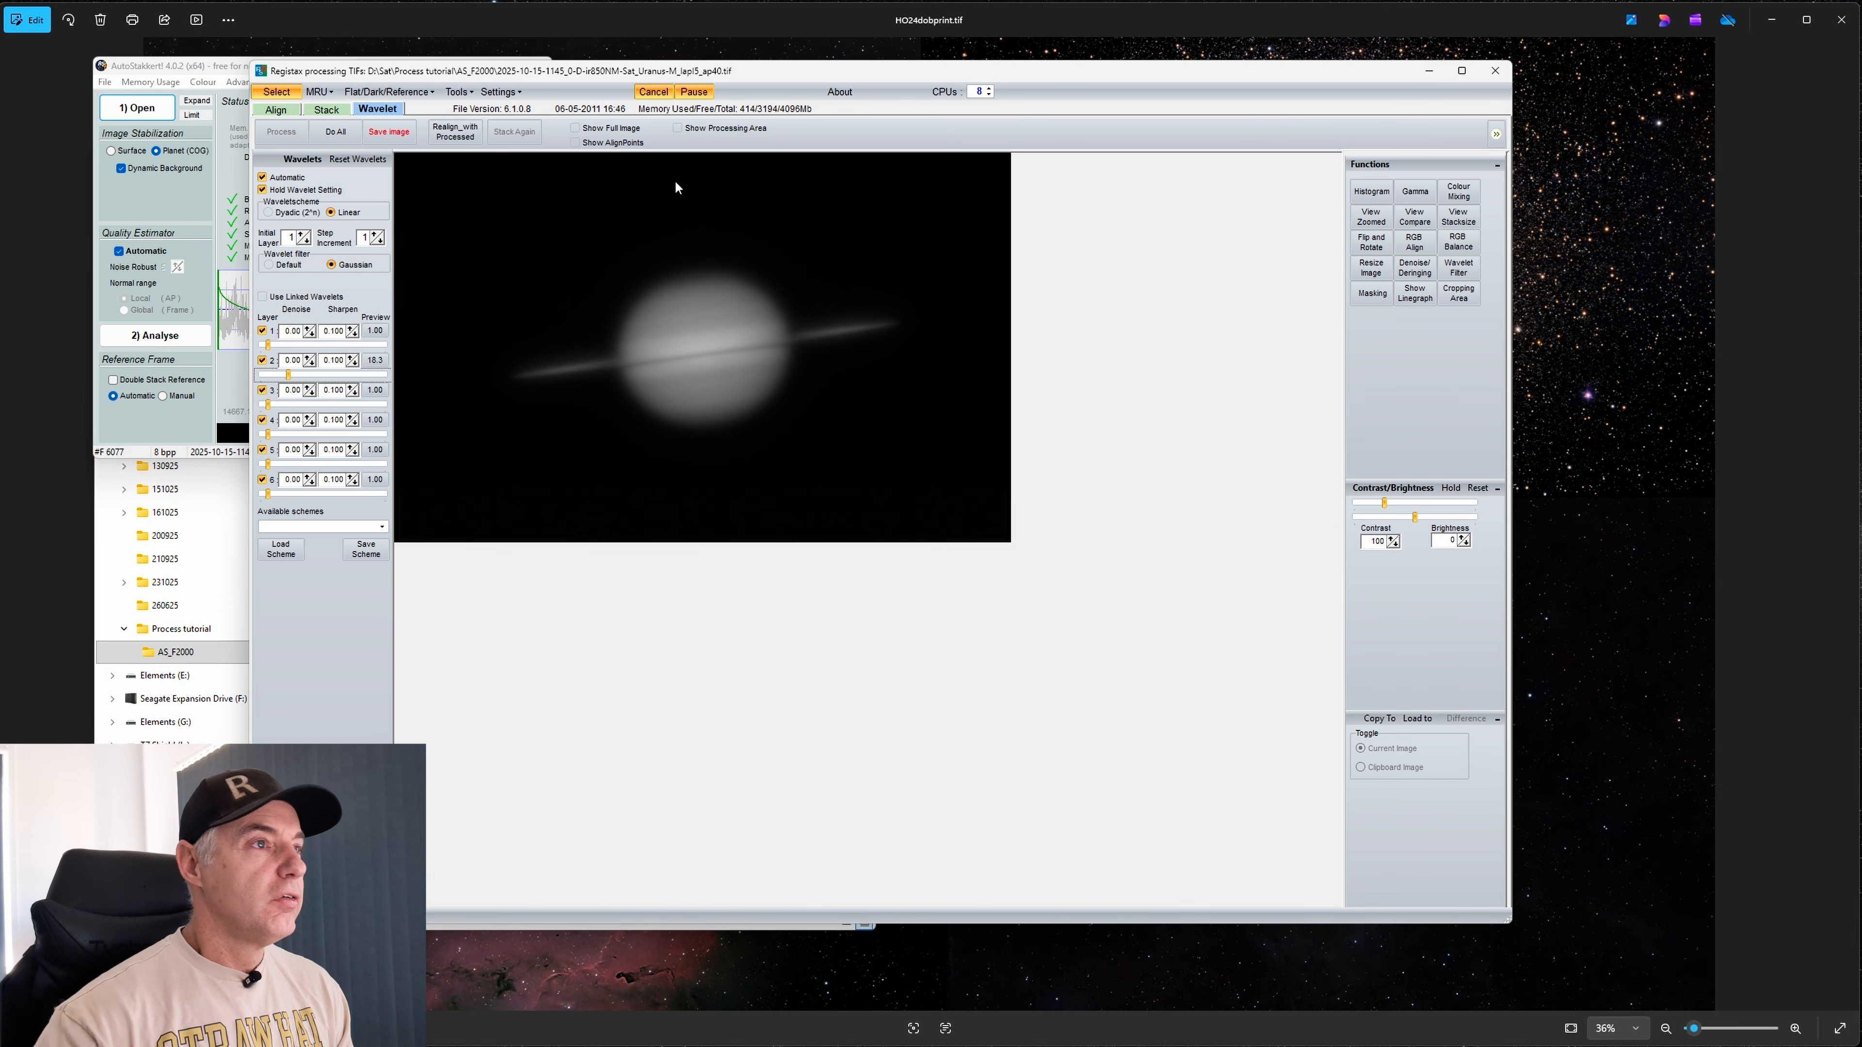
# Move RegiStax aside, delete both stack output files from the AS_F2000 folder and return to the Process tutorial folder
pyautogui.moveTo(745, 73); pyautogui.dragTo(992, 59)
pyautogui.click(330, 669)
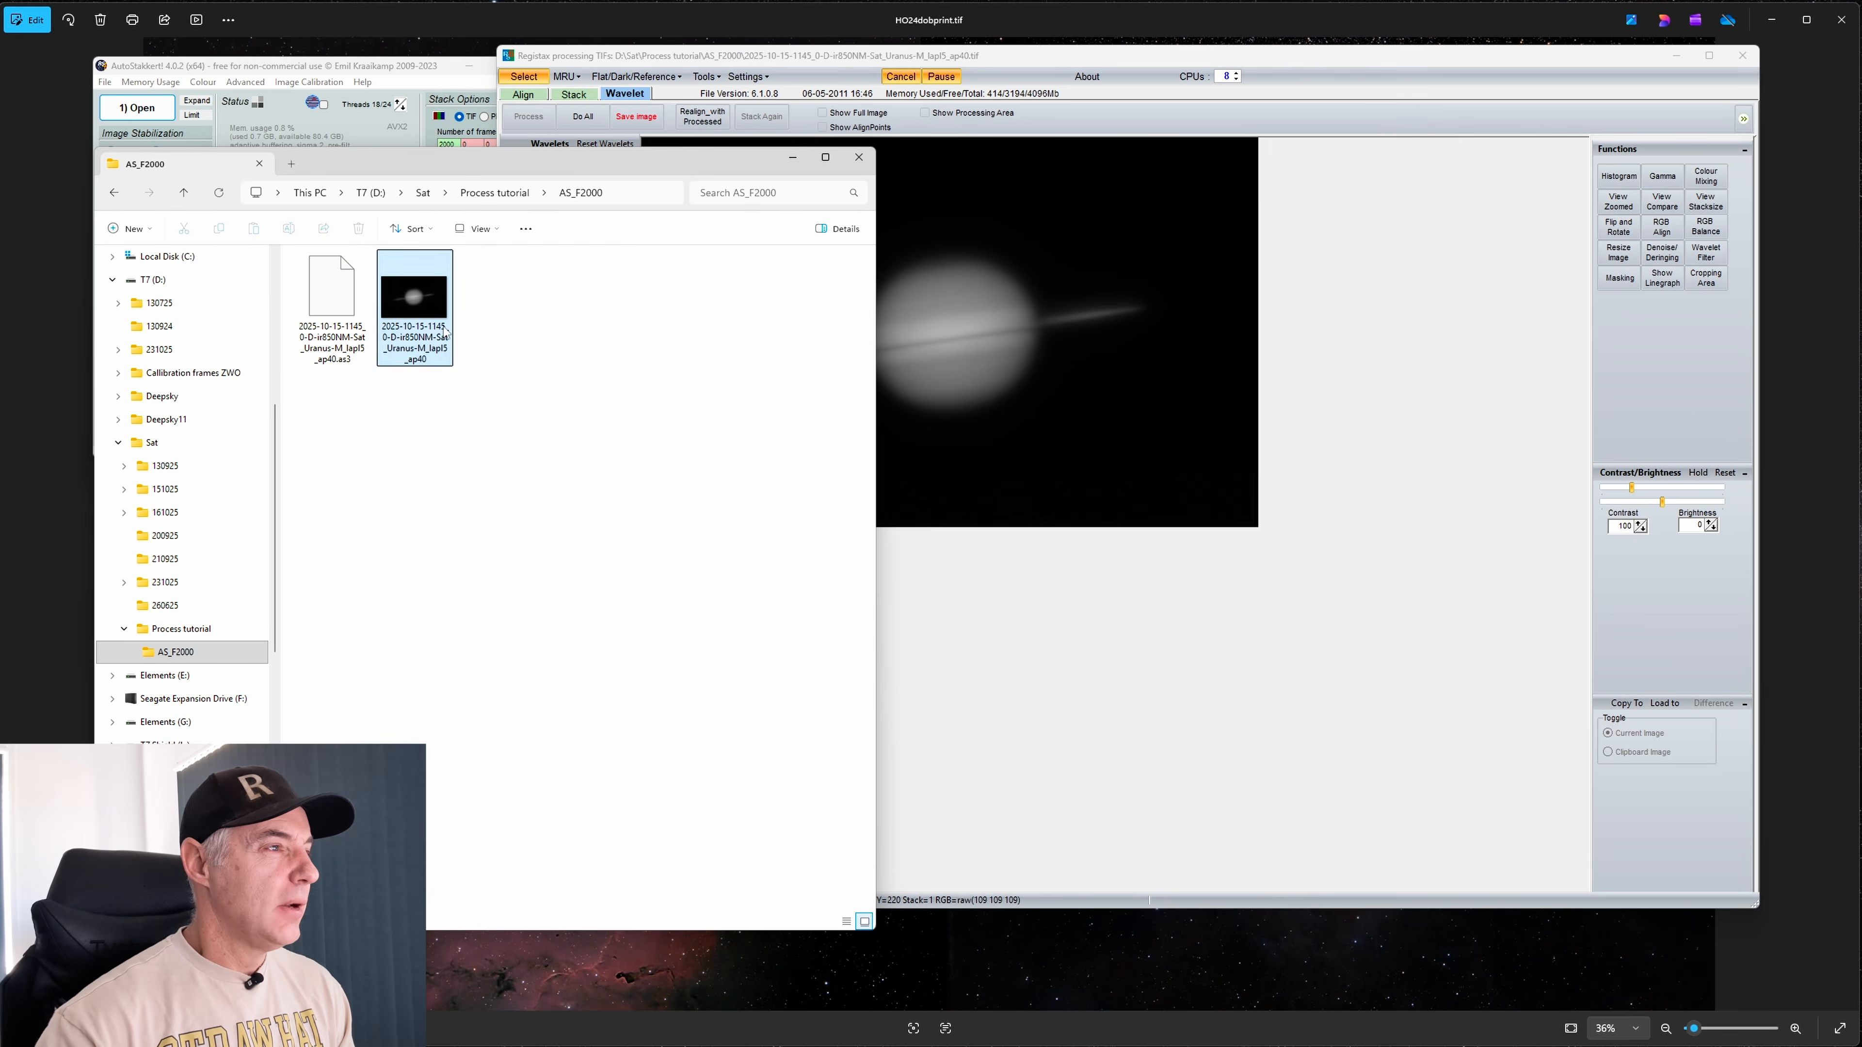
pyautogui.moveTo(535, 297); pyautogui.dragTo(339, 317)
pyautogui.rightClick(360, 298)
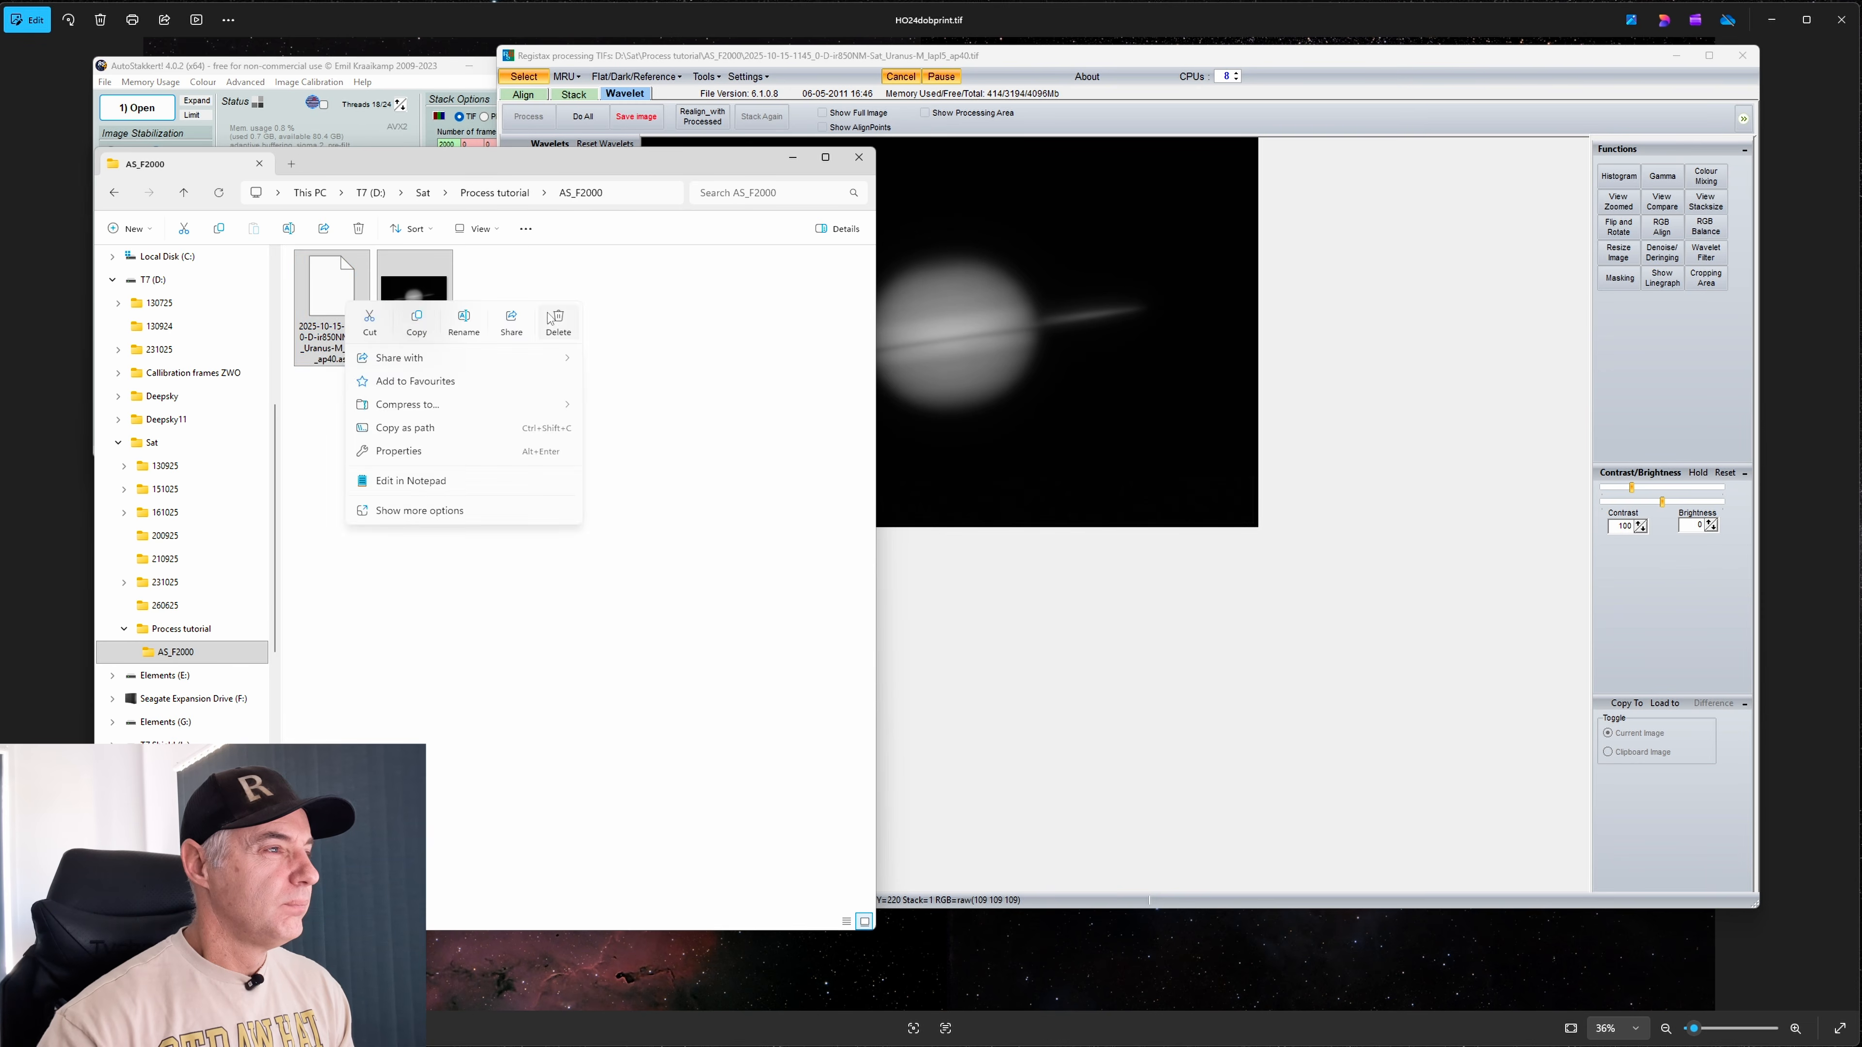
pyautogui.click(555, 325)
pyautogui.click(116, 193)
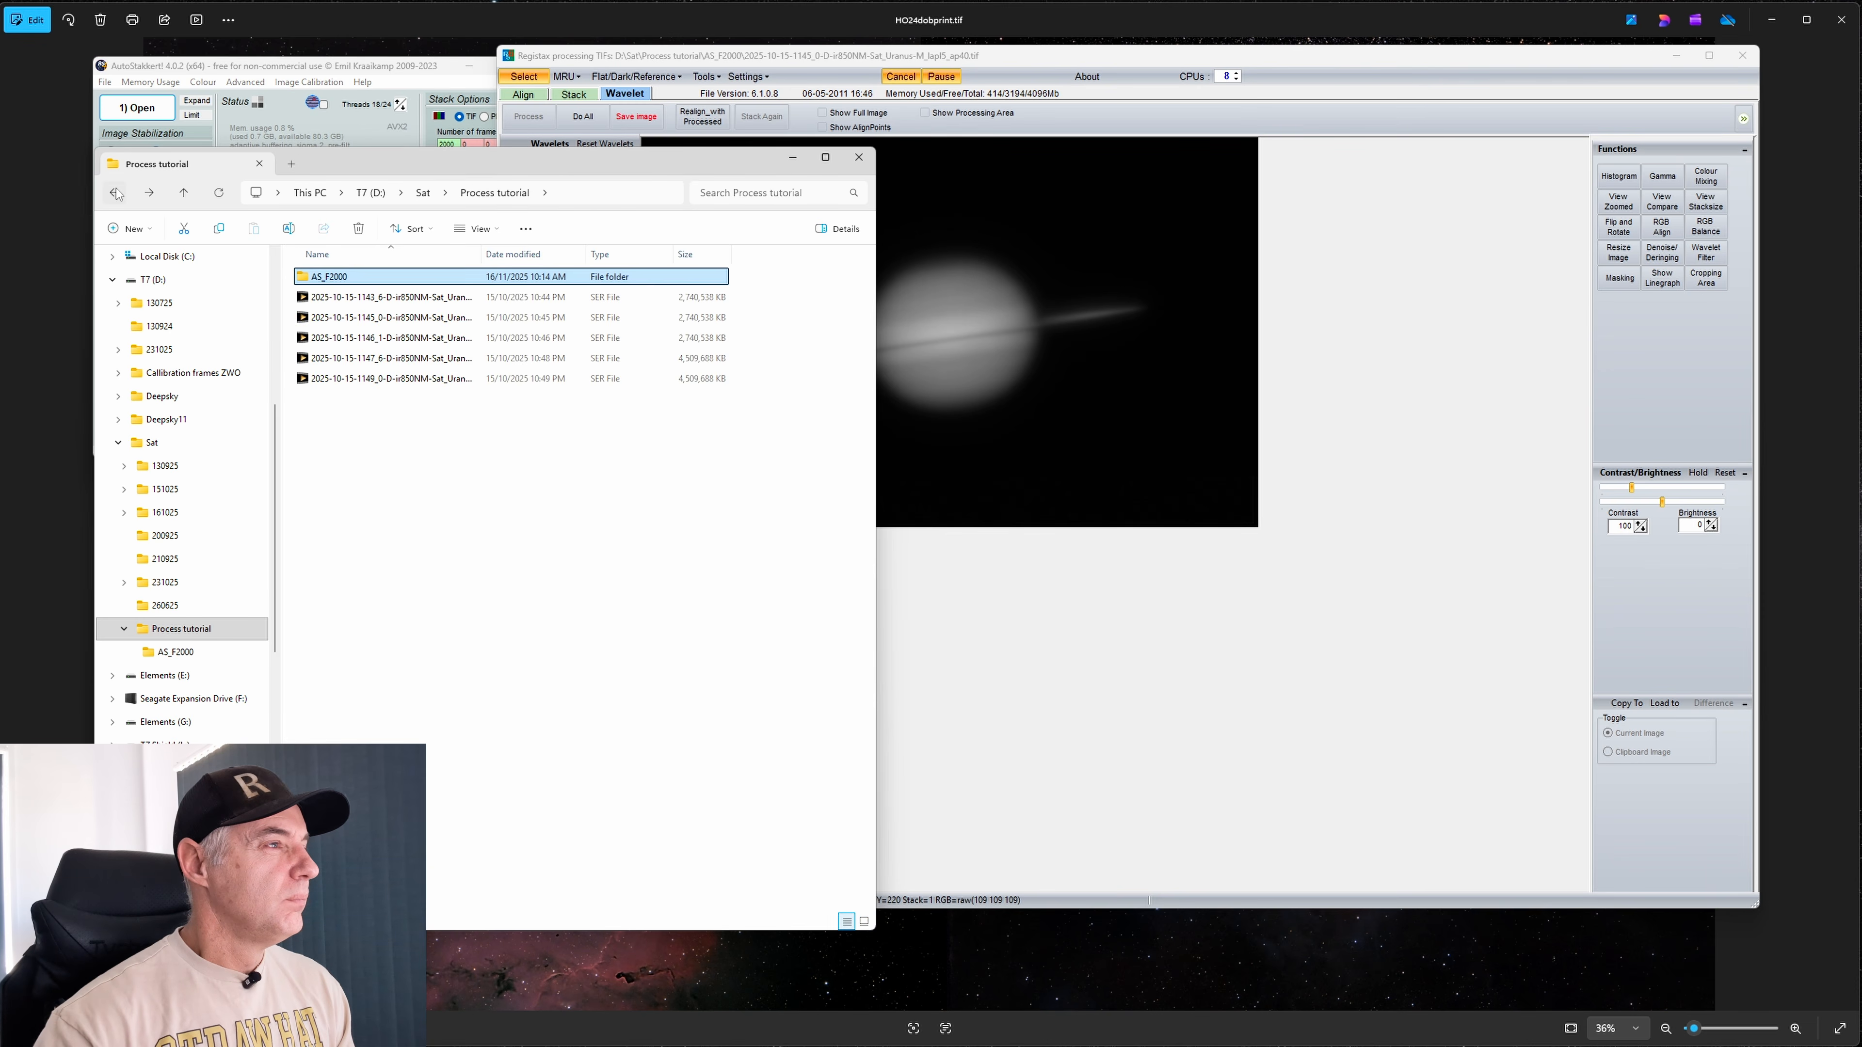
# Switch back to AutoStakkert, try replacing the hand-placed points with an automatic grid at AP size 16, and clear it
pyautogui.click(418, 73)
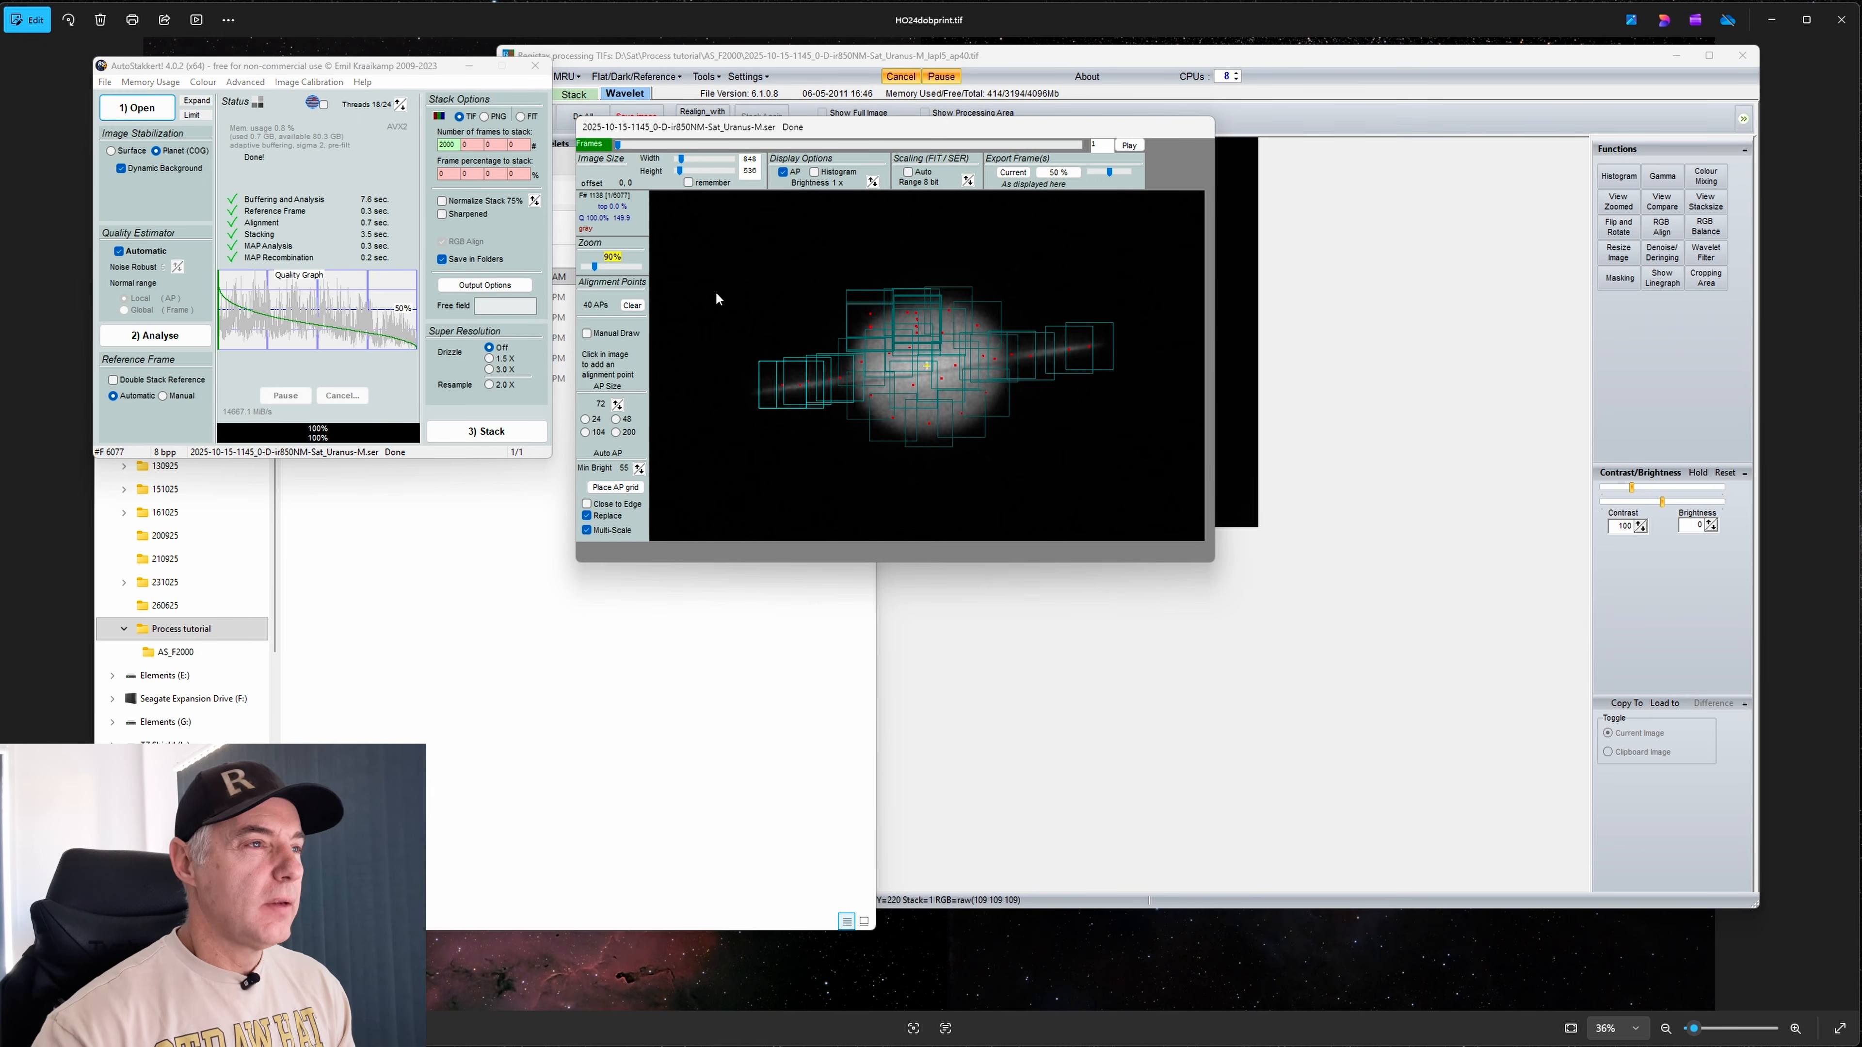
pyautogui.click(632, 306)
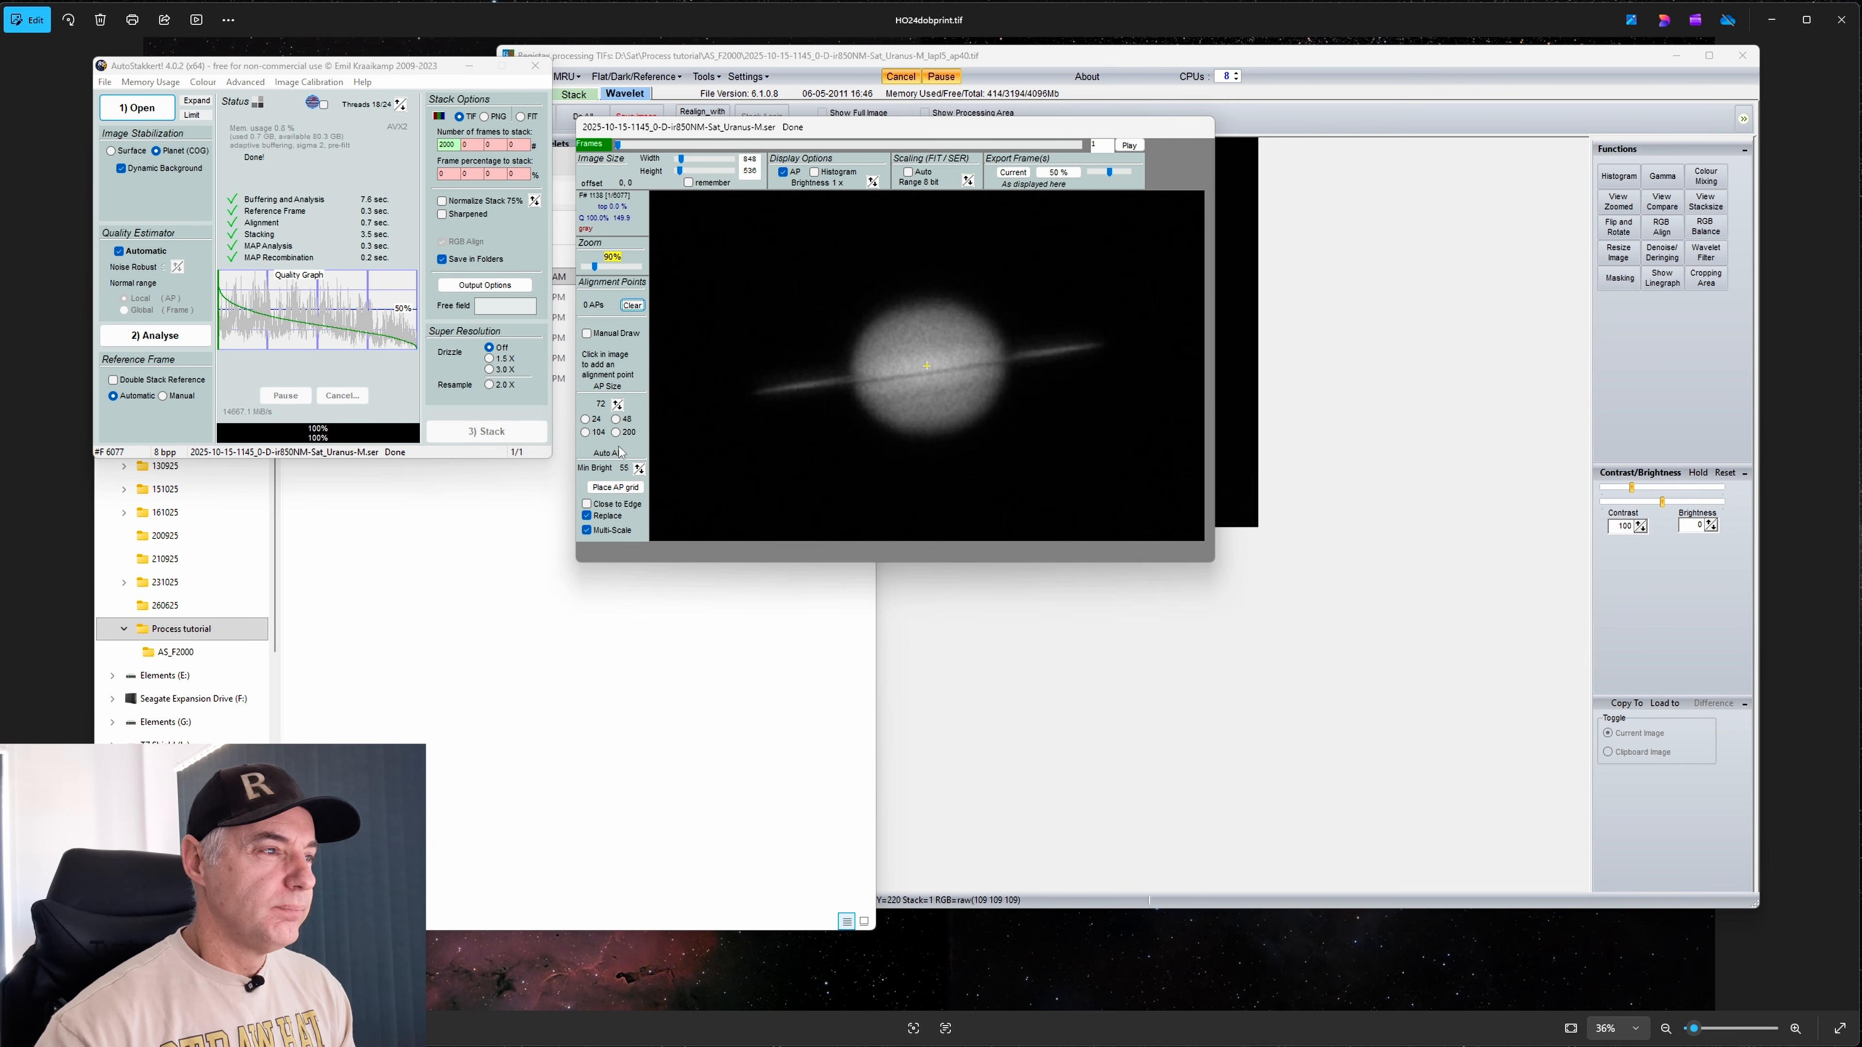
pyautogui.click(620, 410)
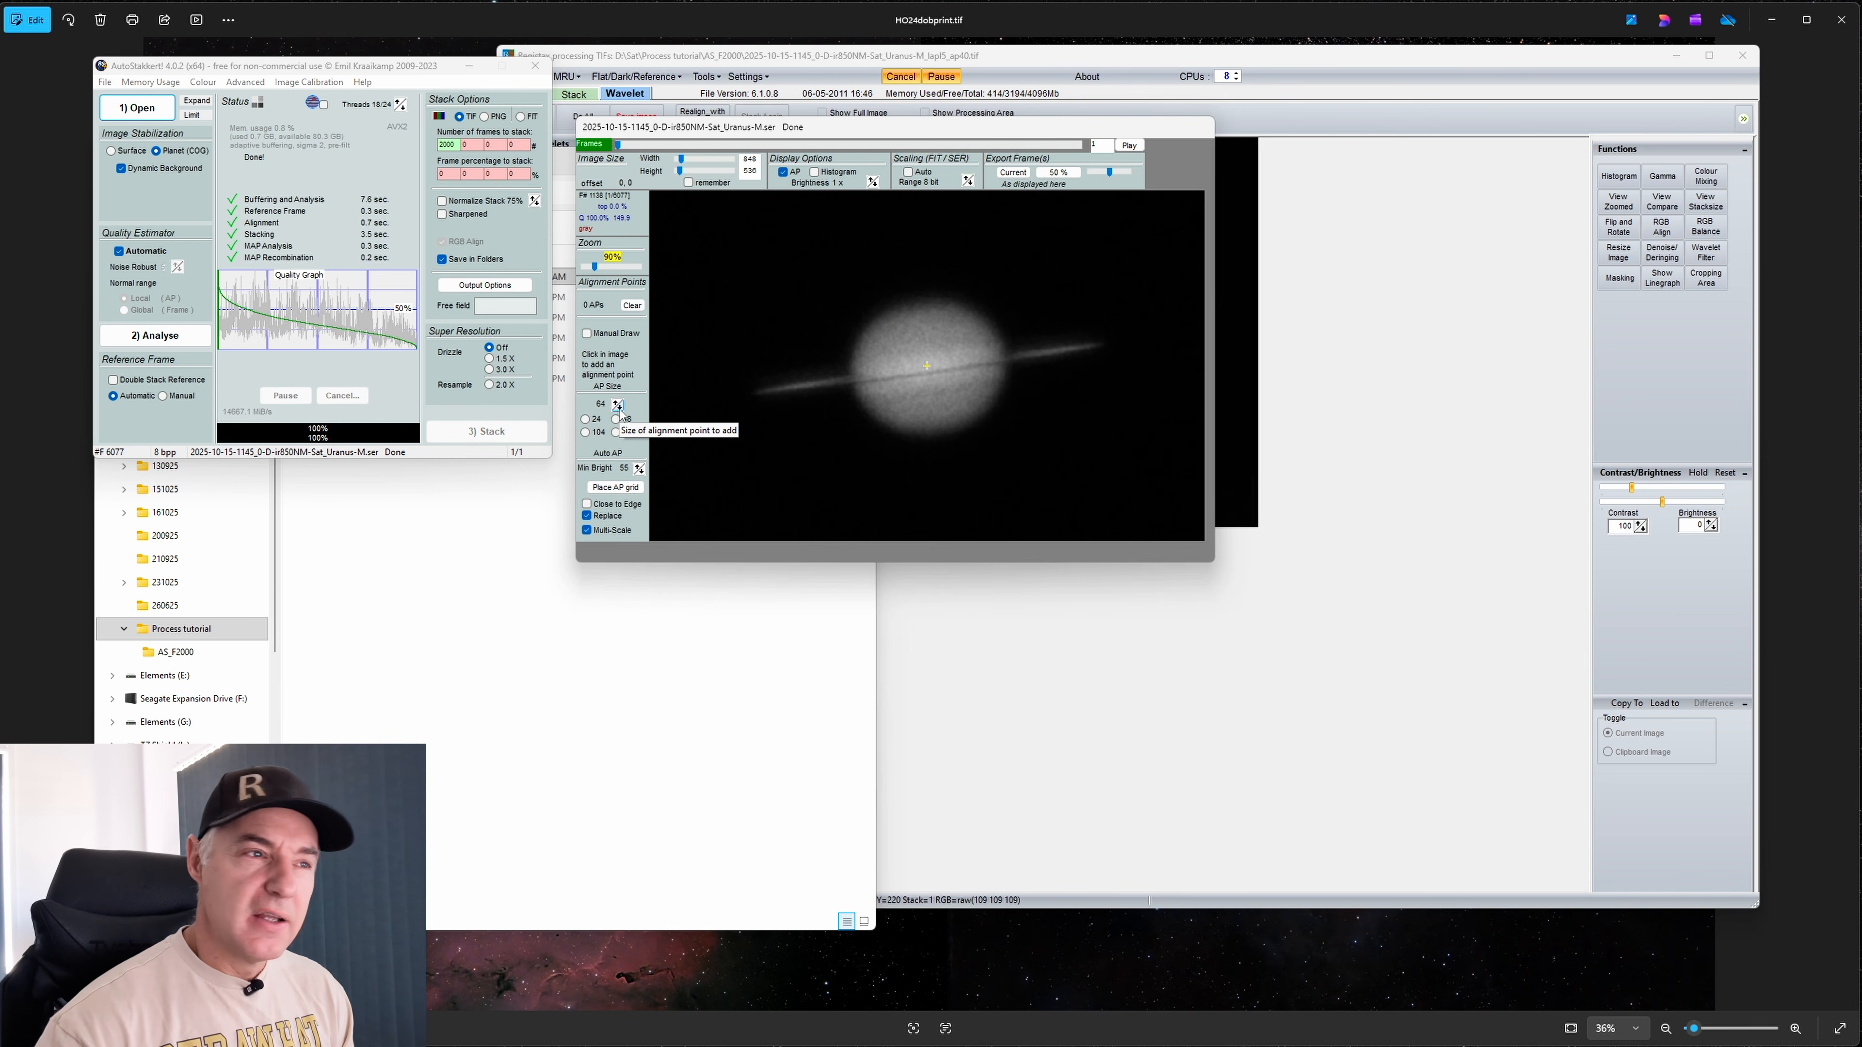
pyautogui.click(619, 410)
pyautogui.click(620, 410)
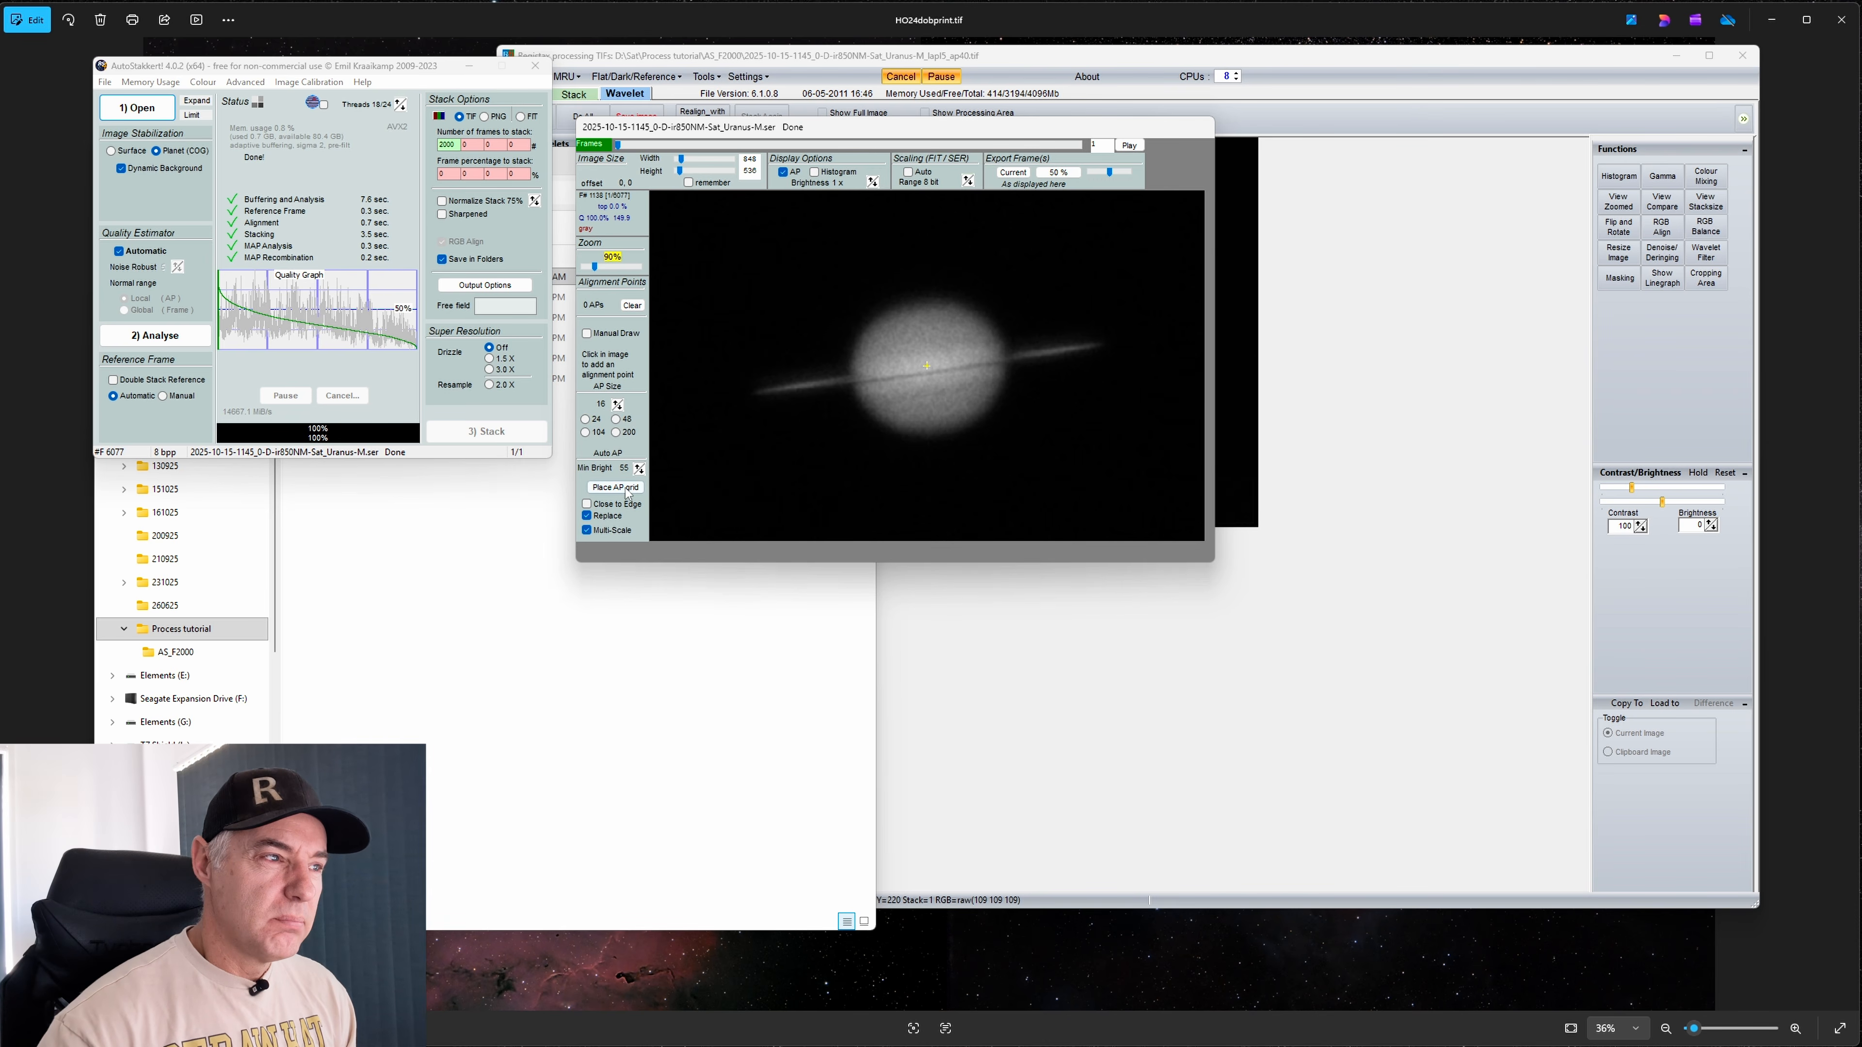
pyautogui.click(620, 488)
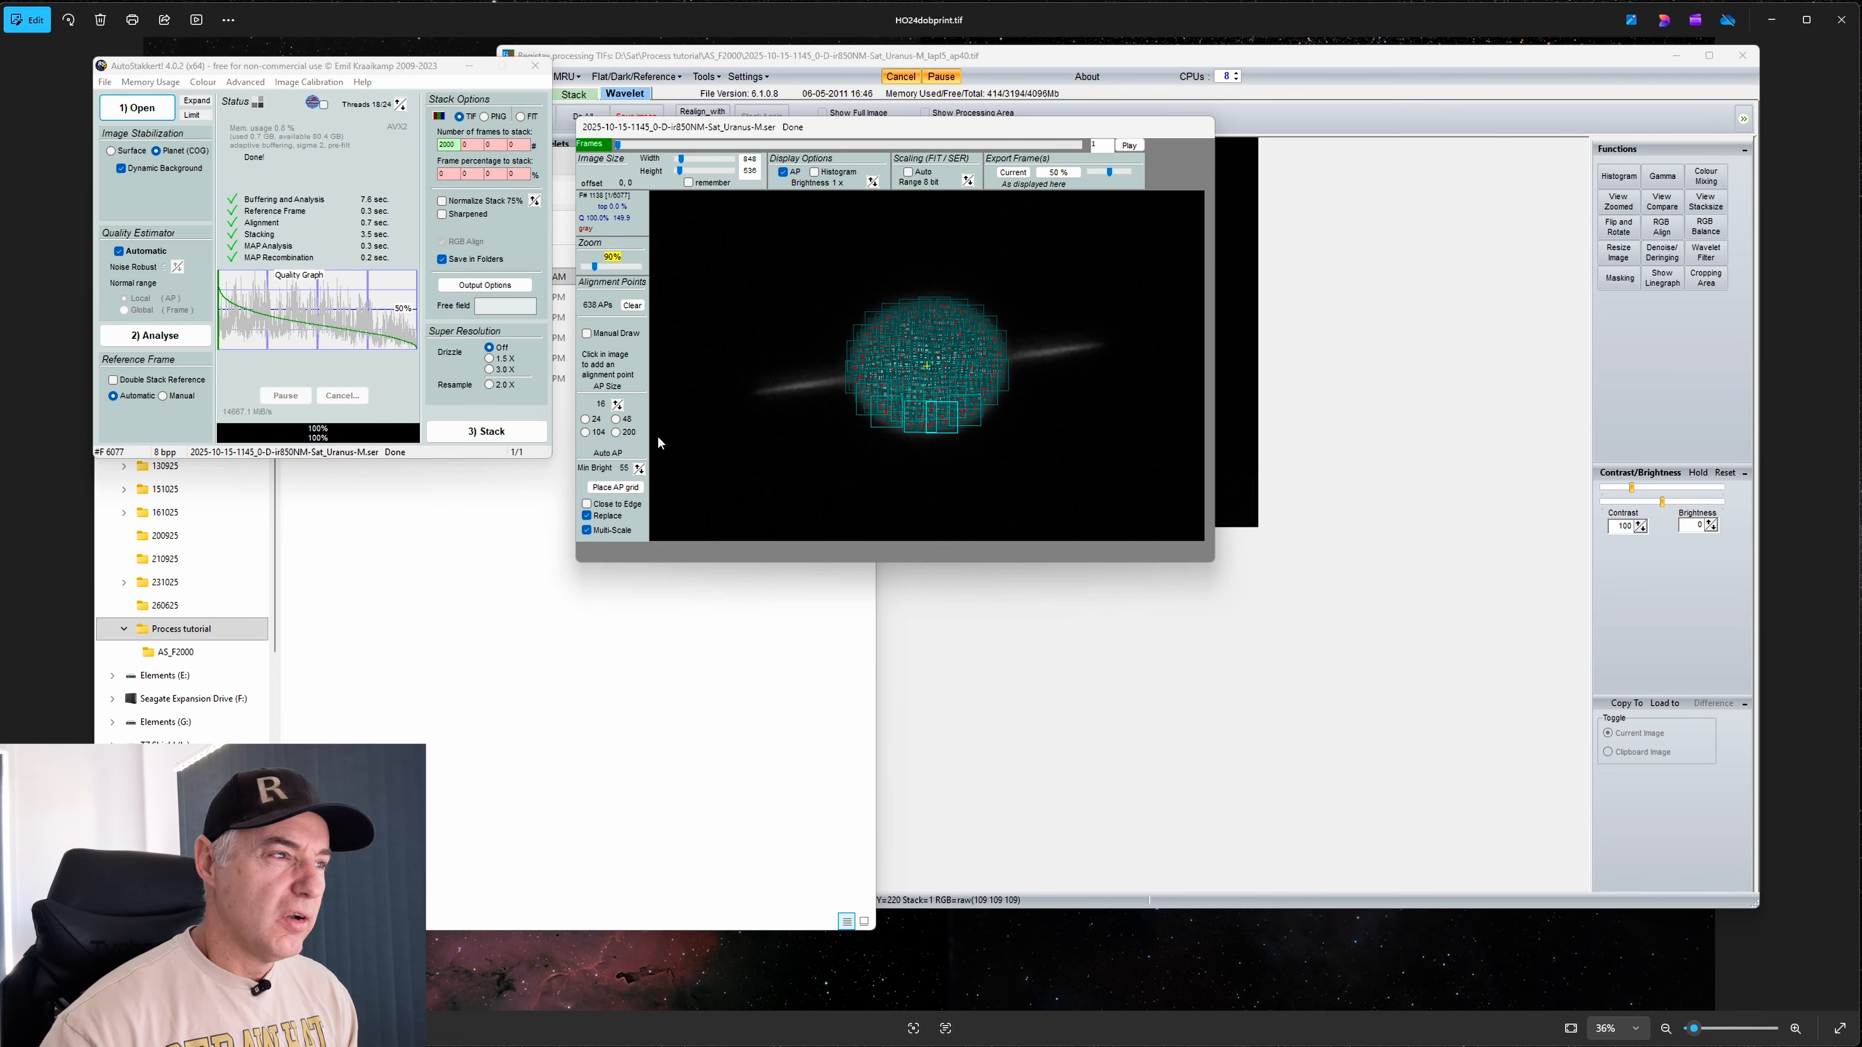
pyautogui.click(632, 305)
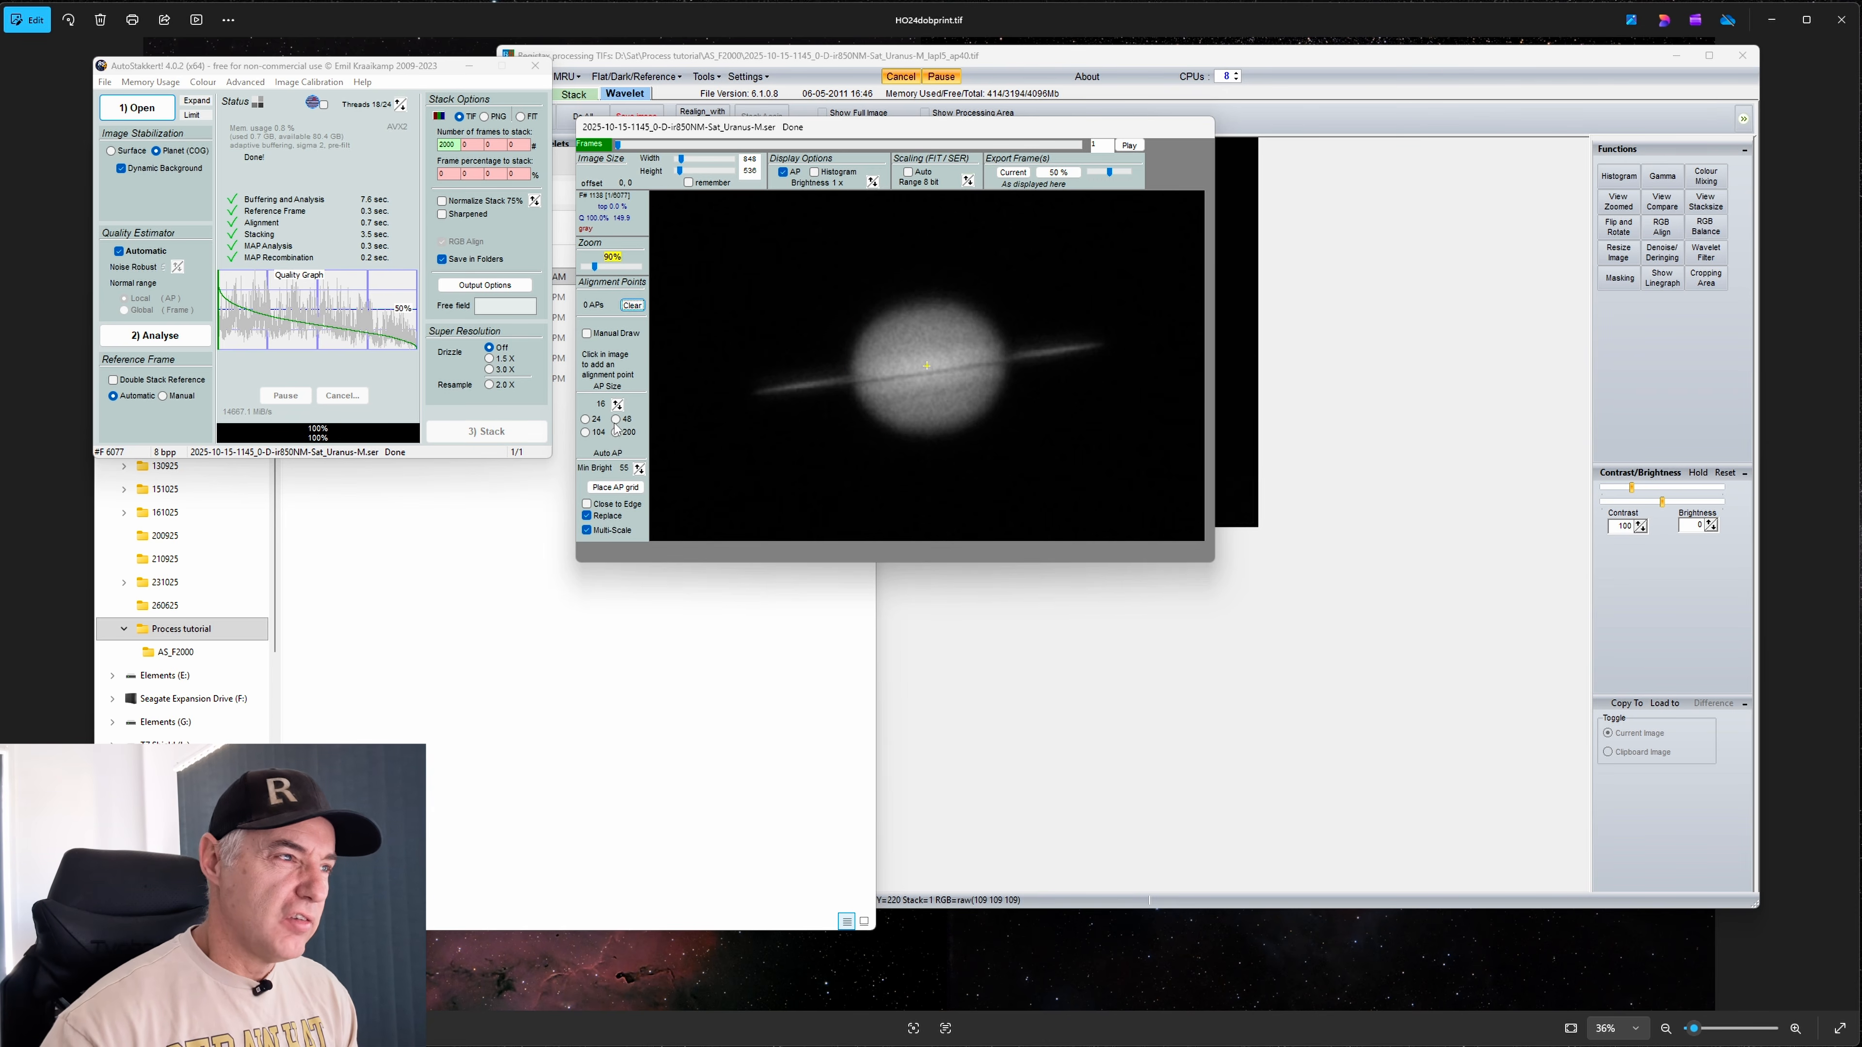
# Set the AP size to 48 and place an automatic alignment point grid on Saturn
pyautogui.click(616, 419)
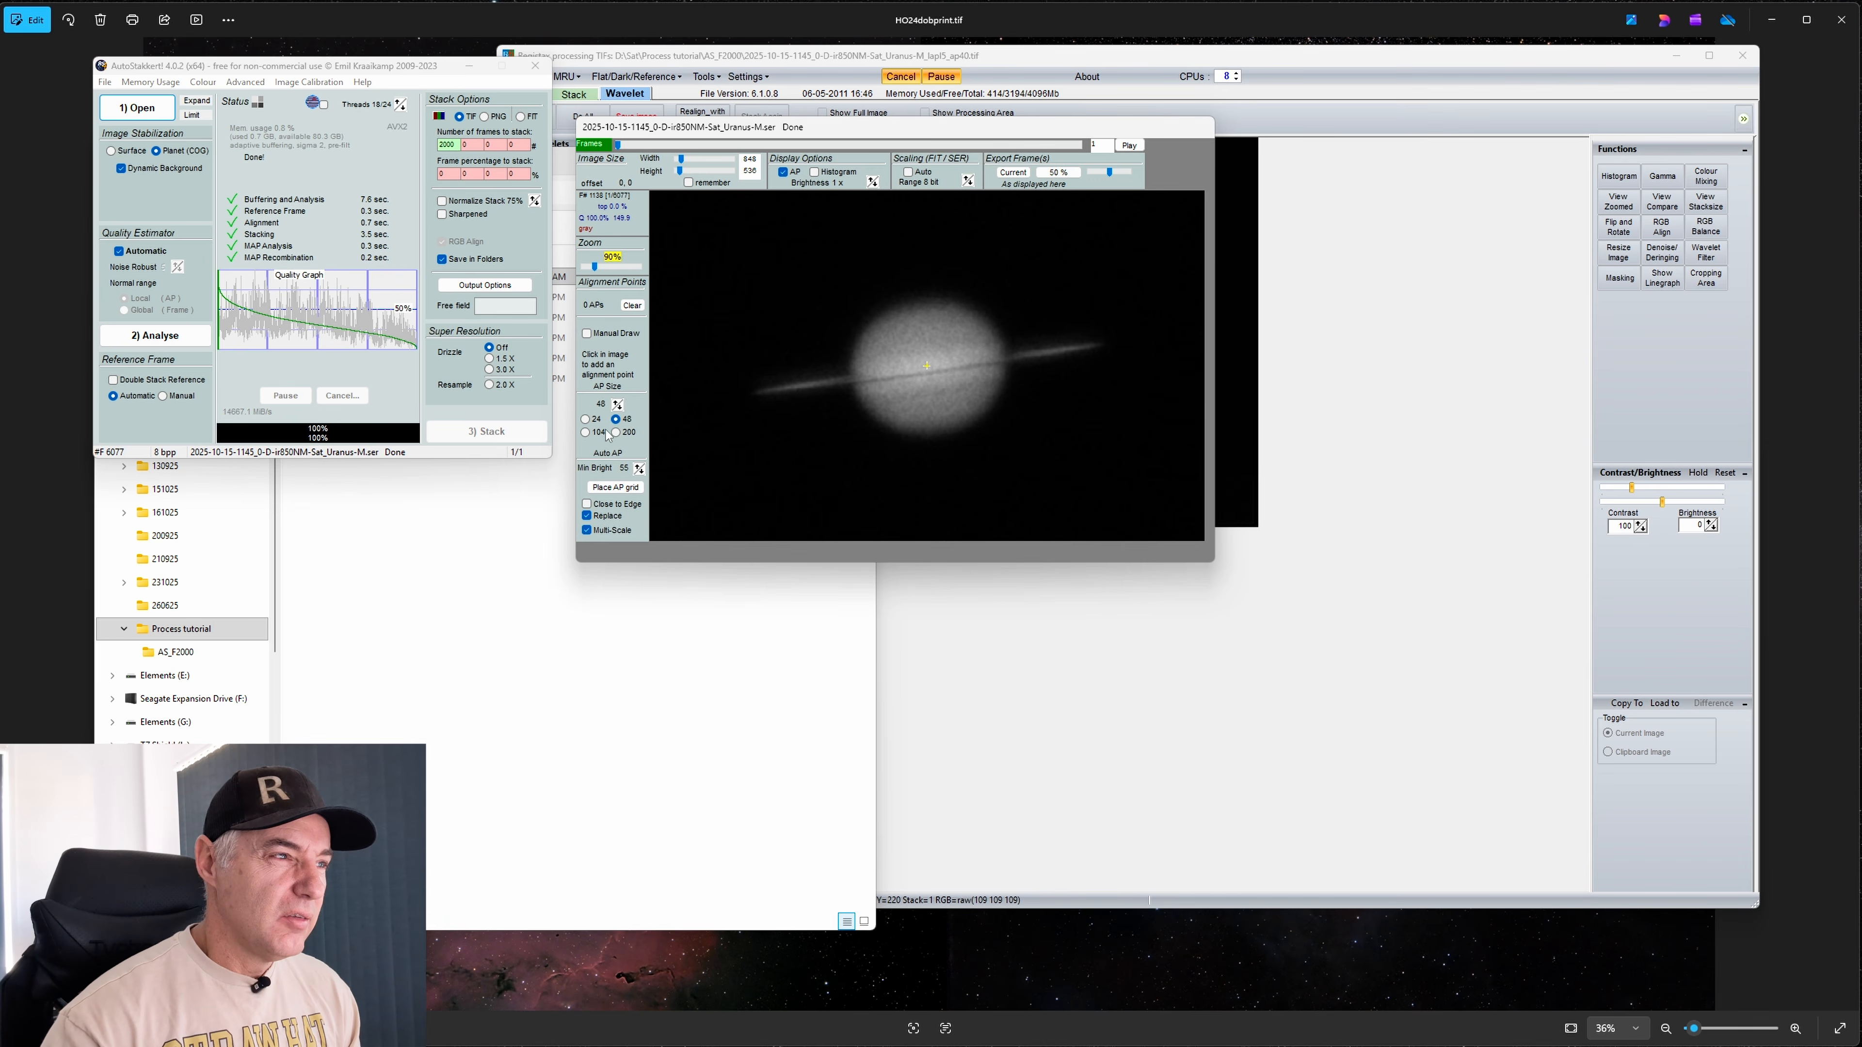
pyautogui.click(614, 488)
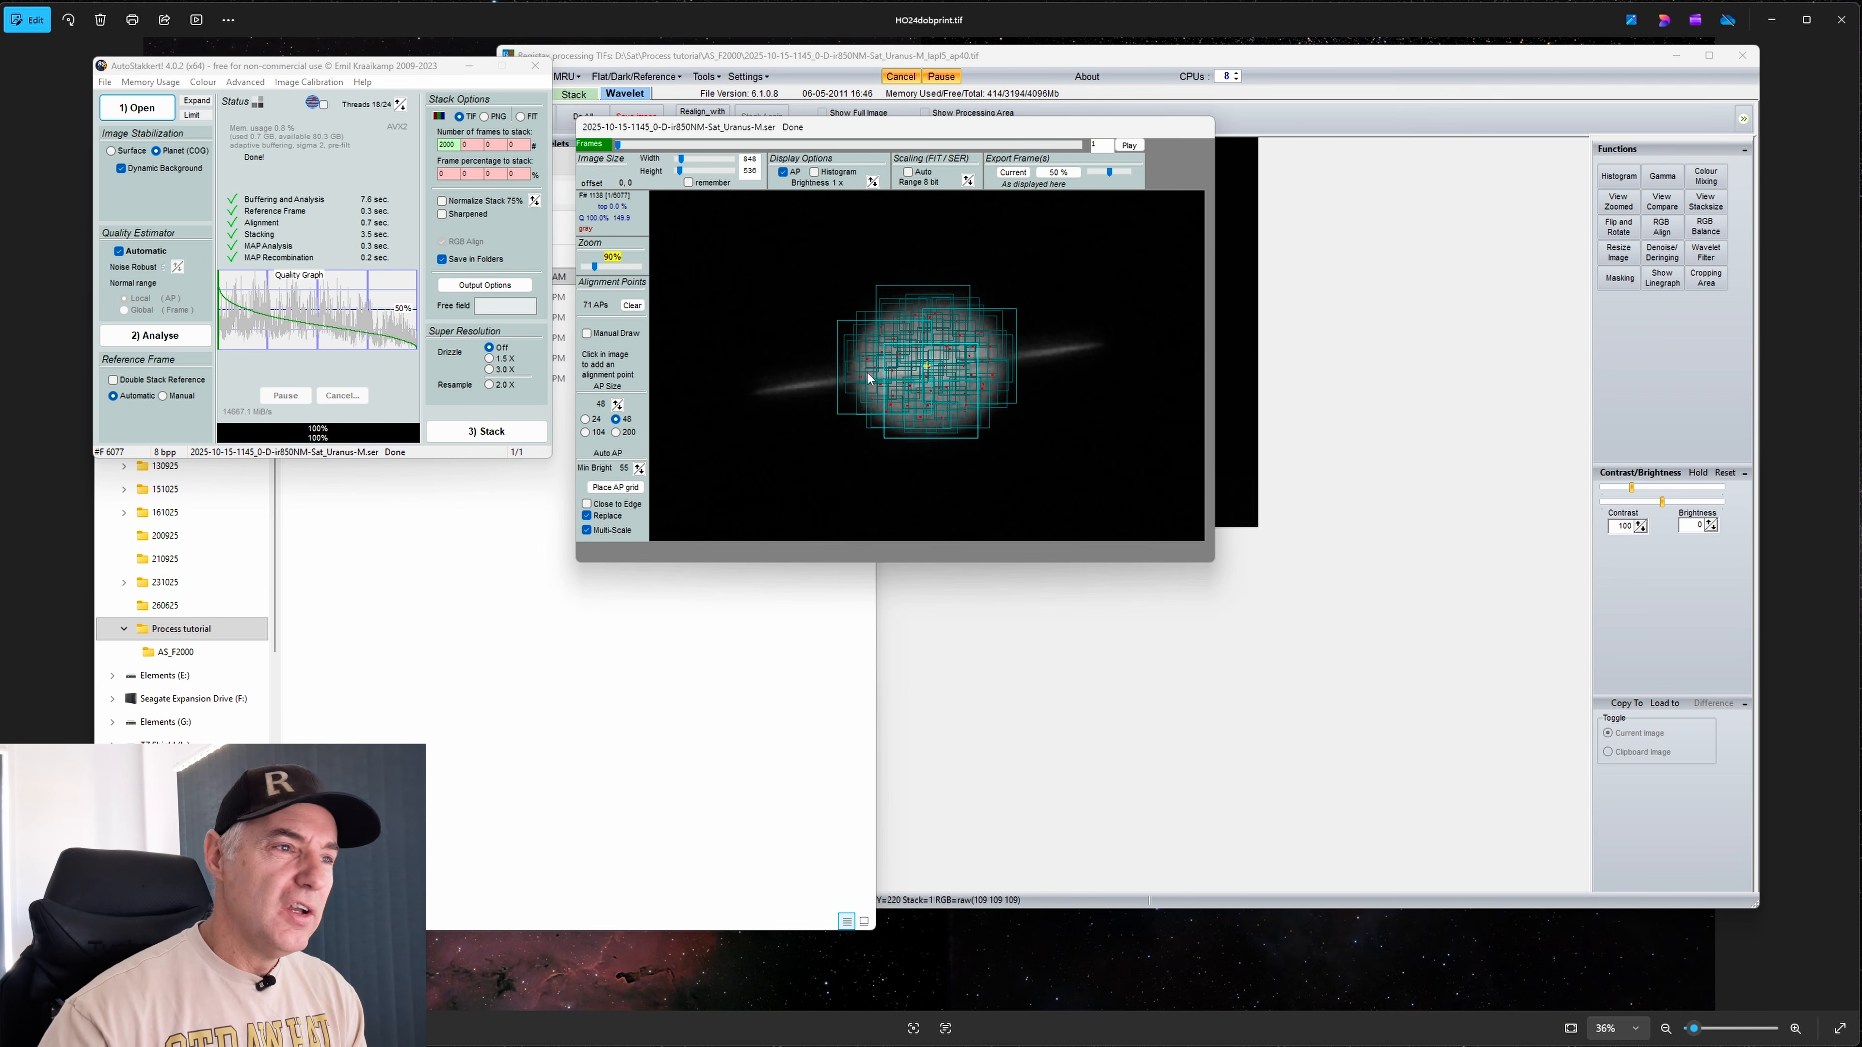
# Try the automatic alignment point grid with minimum brightness values of 35 and 80
pyautogui.click(640, 470)
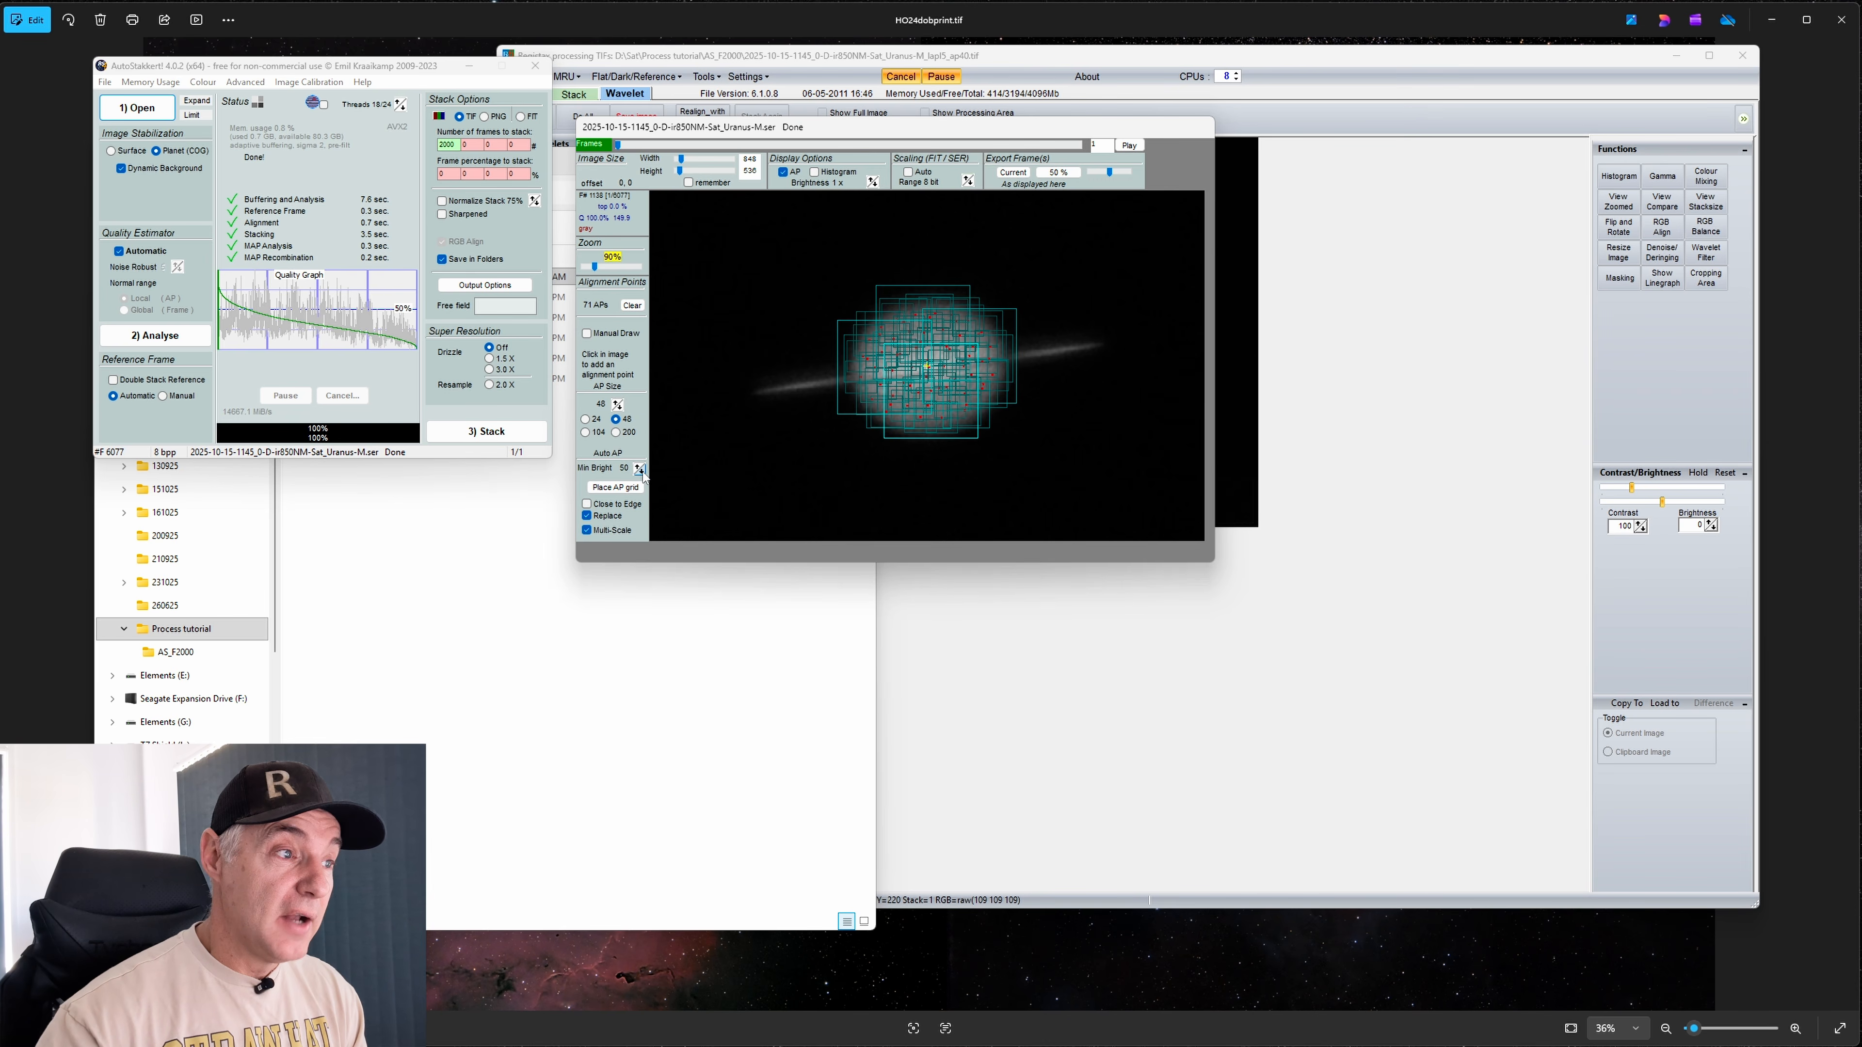
pyautogui.click(629, 490)
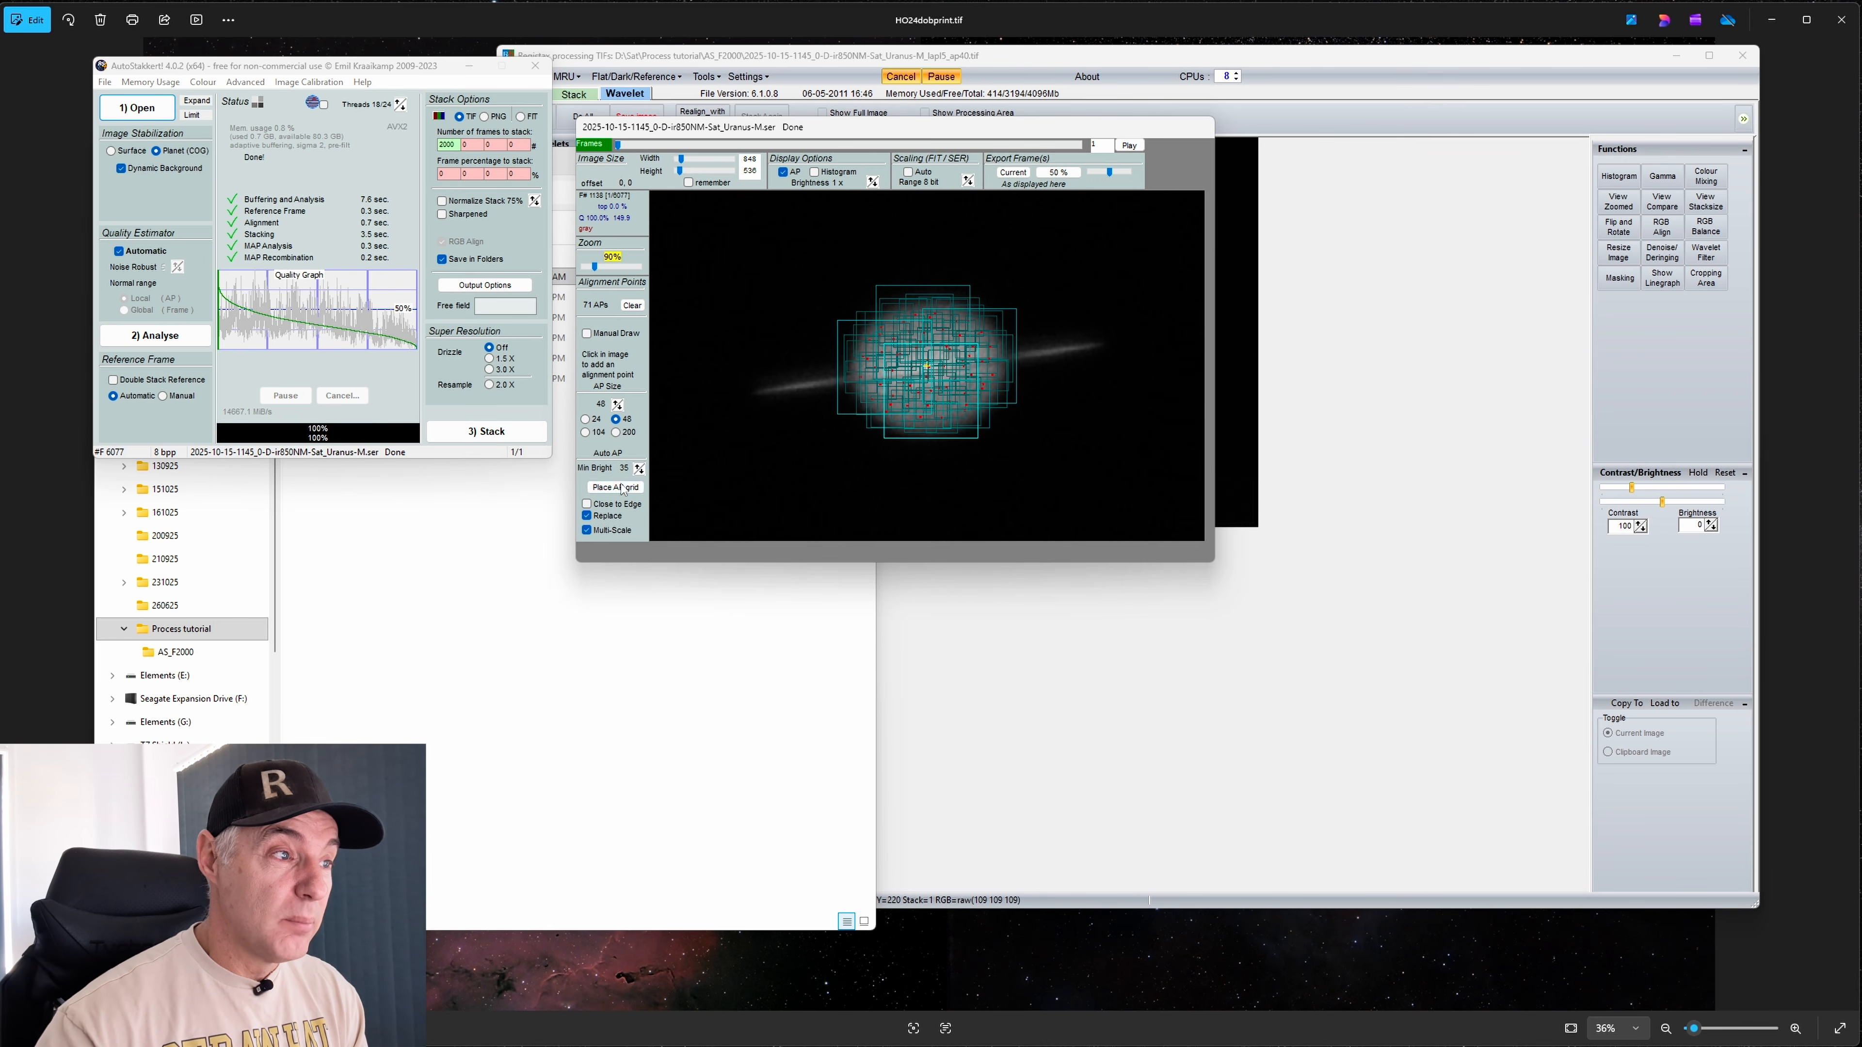
pyautogui.click(636, 467)
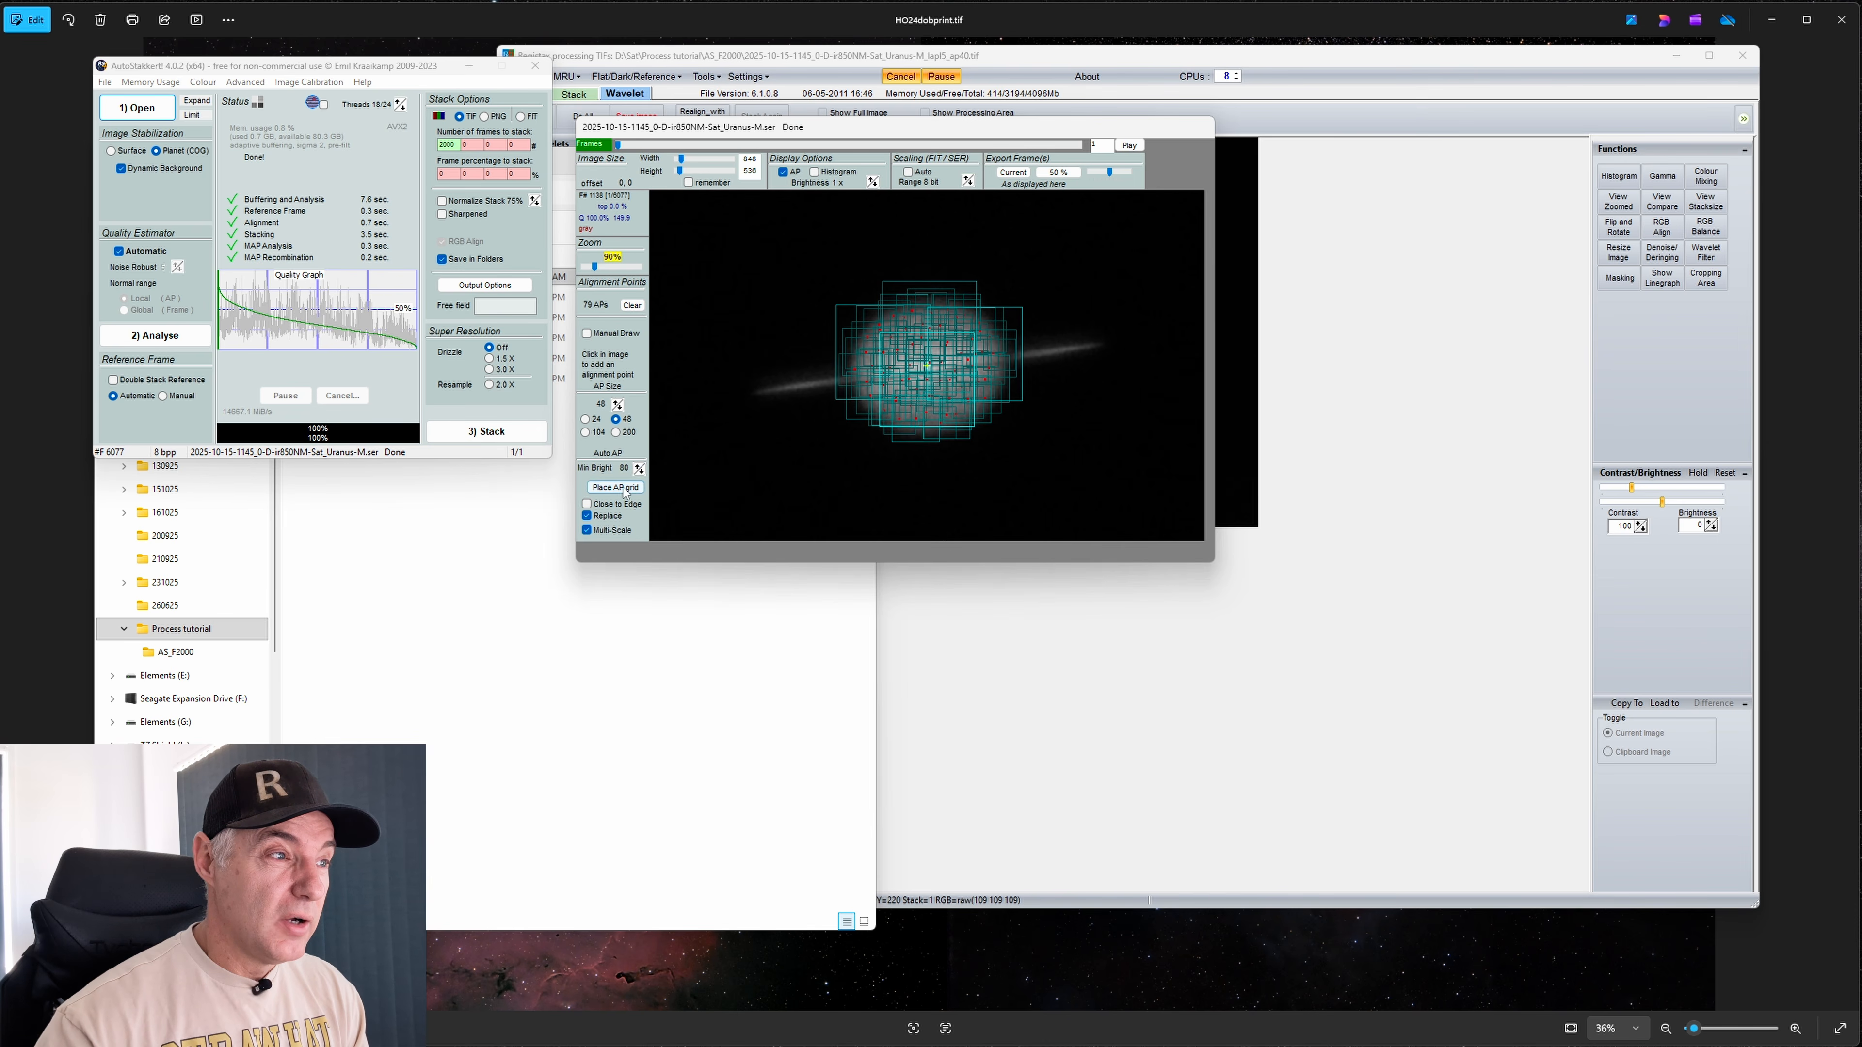
pyautogui.click(623, 488)
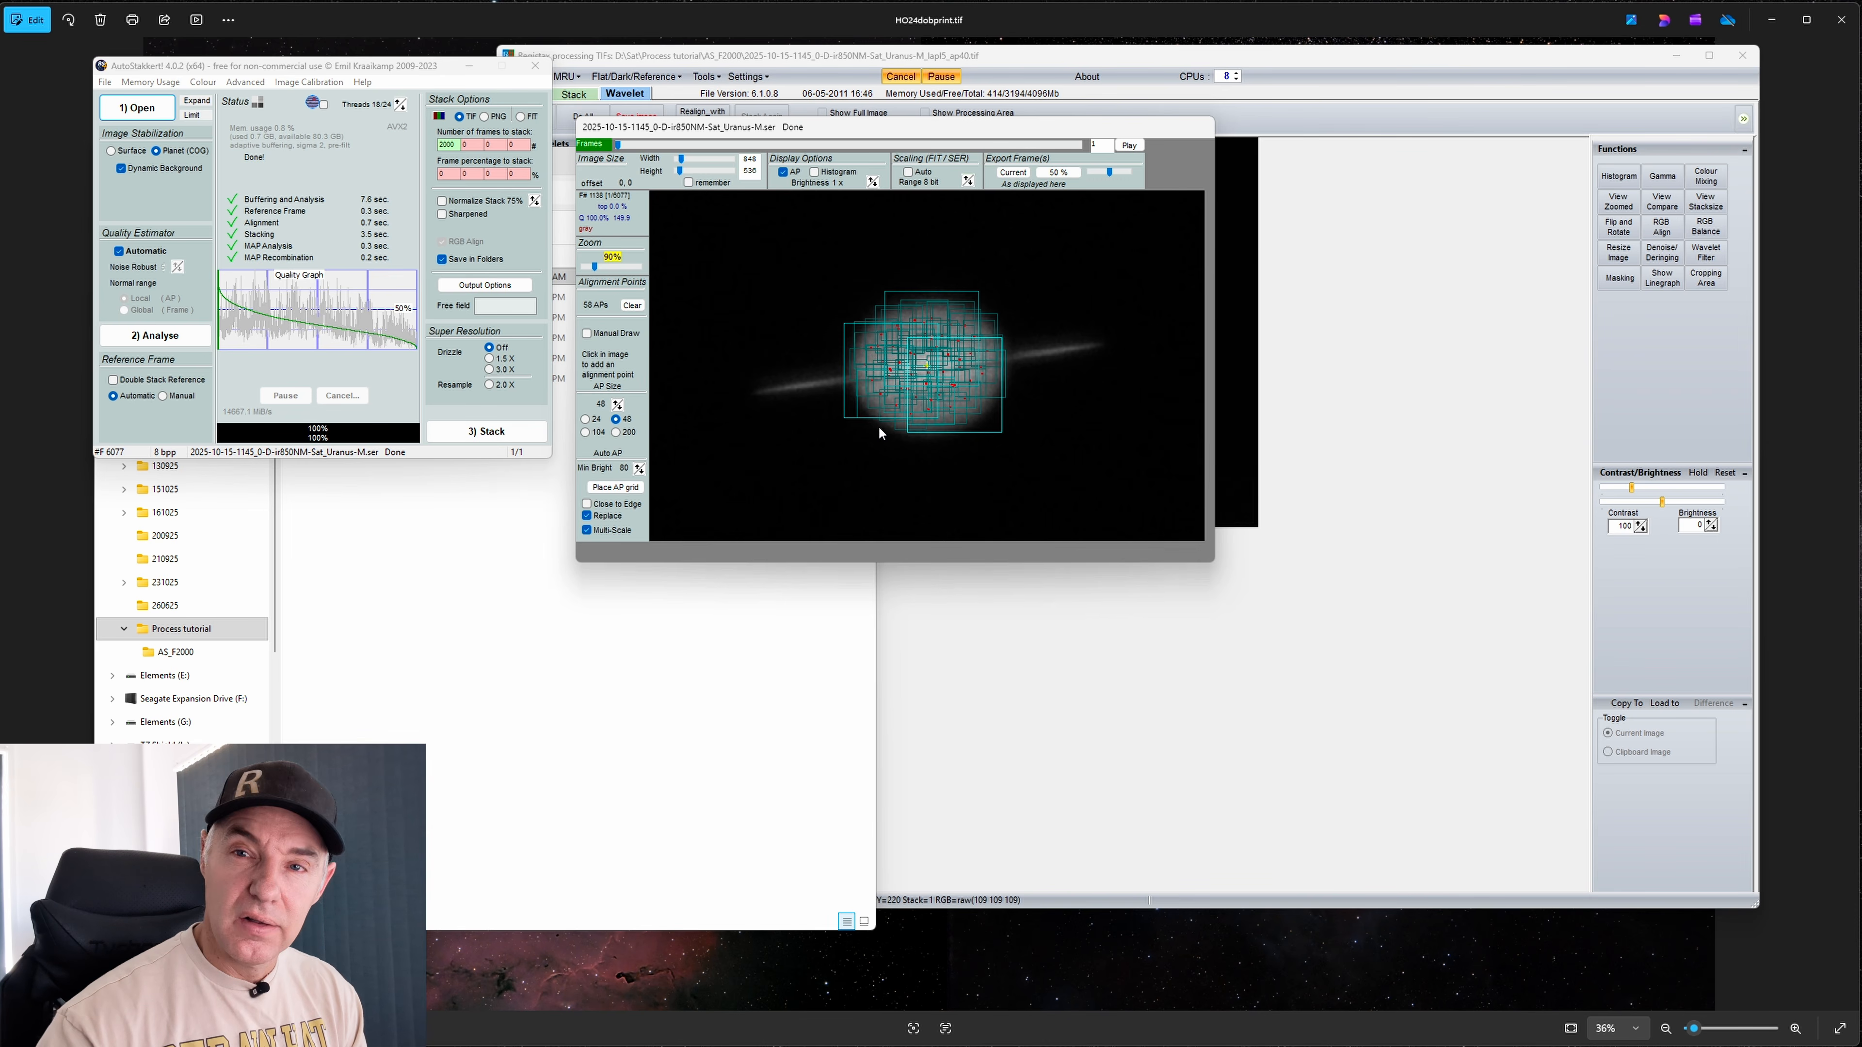
# Add alignment points by hand along both visible arms of Saturn's rings, outside the automatic grid
pyautogui.click(1009, 355)
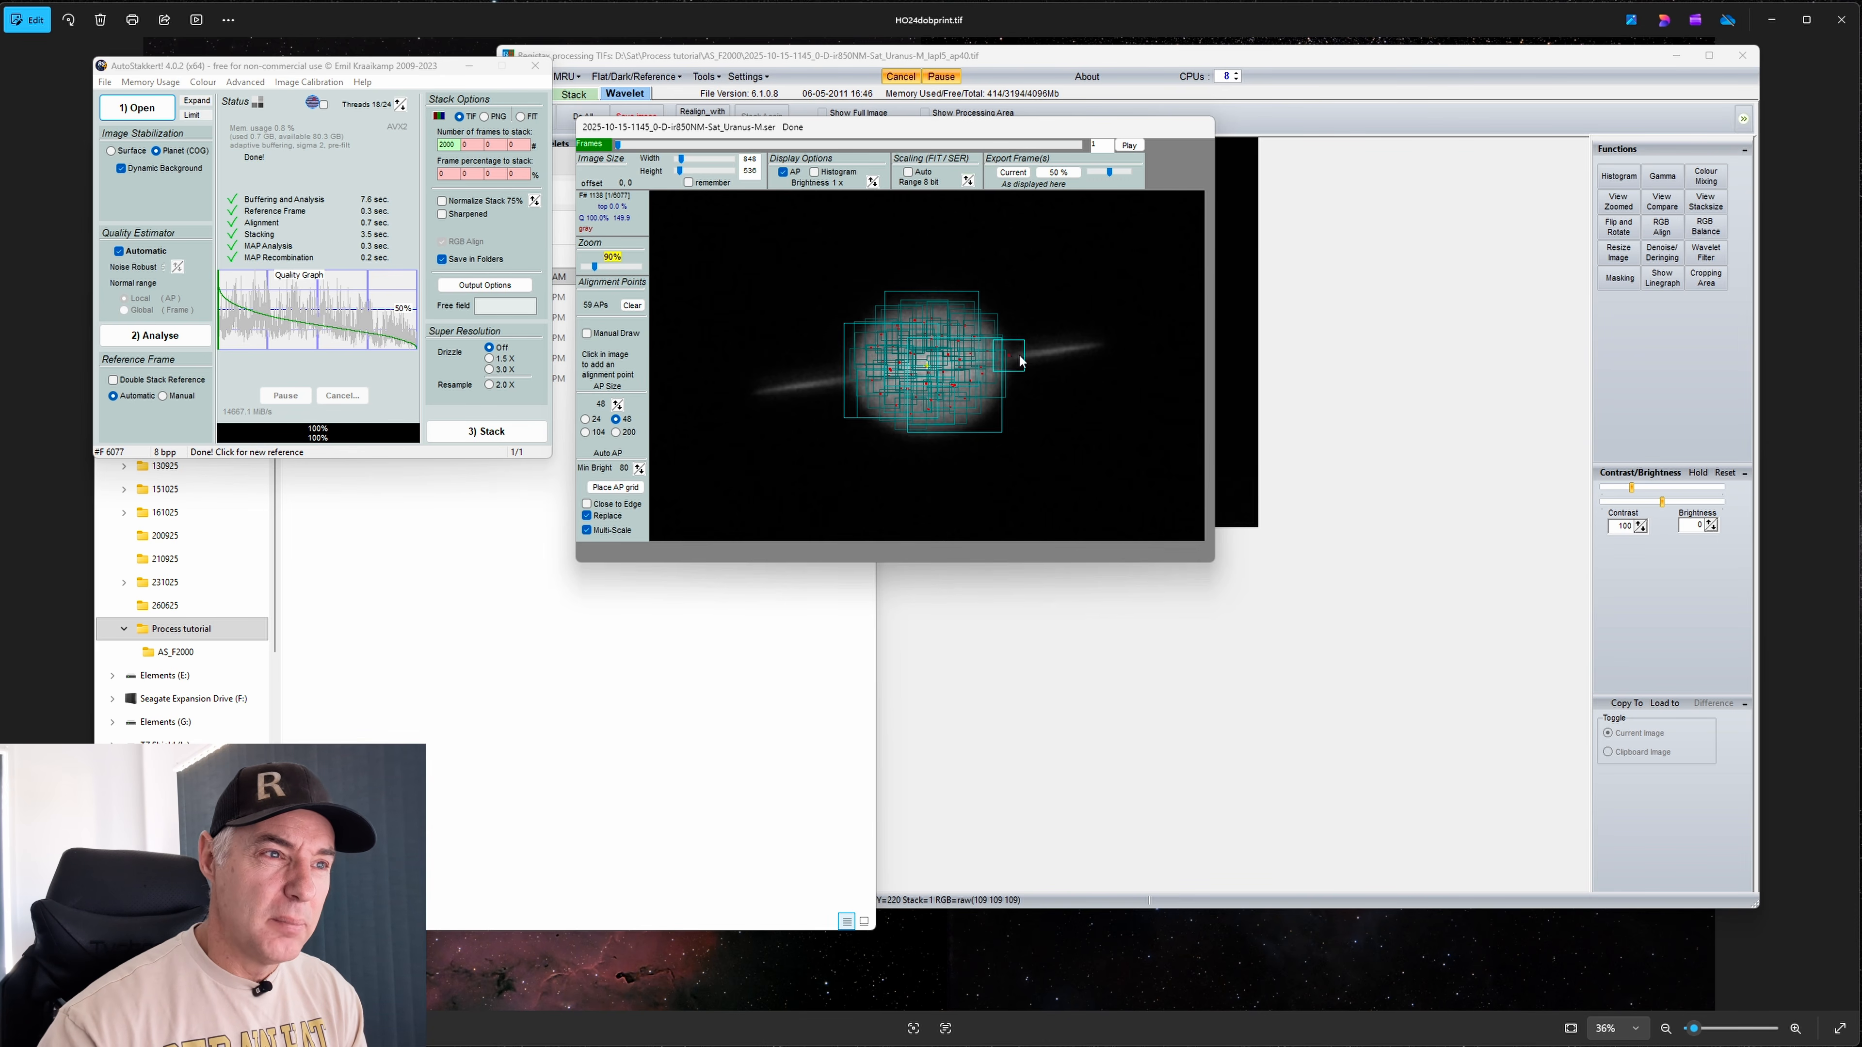
pyautogui.click(1031, 352)
pyautogui.click(1055, 349)
pyautogui.click(1079, 346)
pyautogui.click(1092, 344)
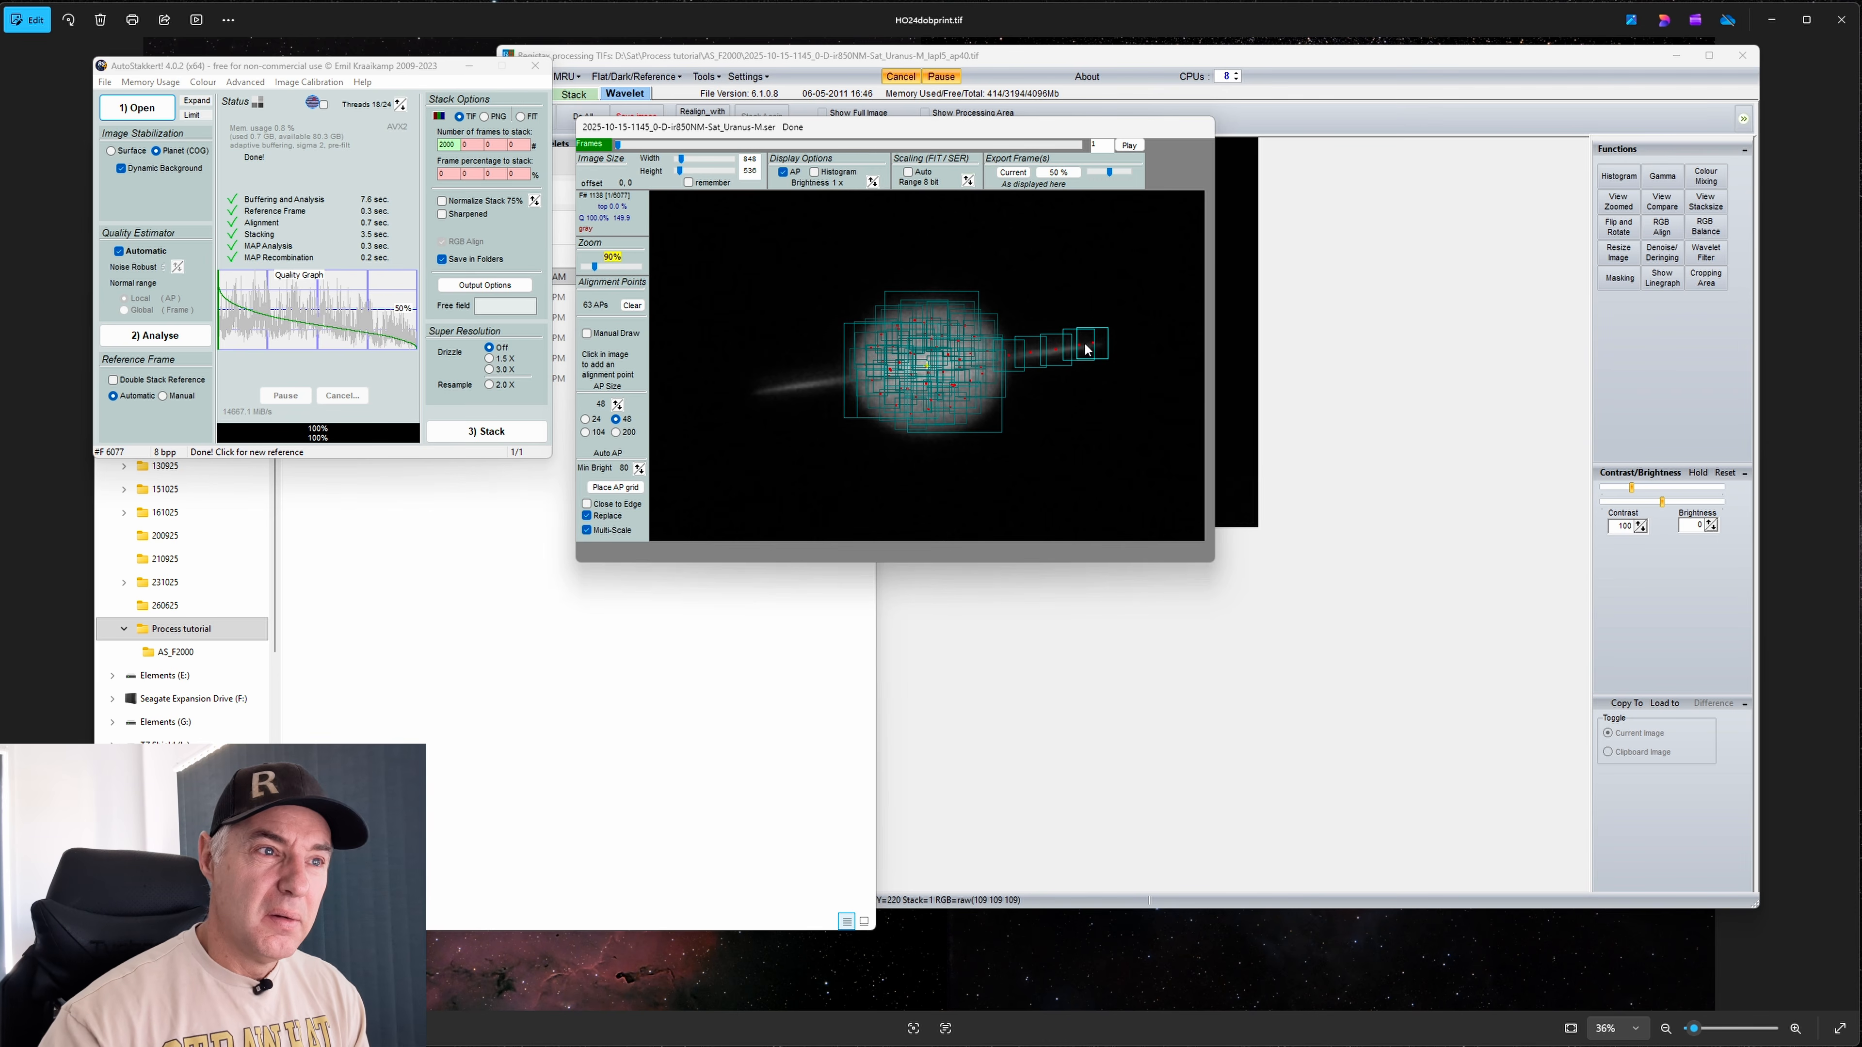
pyautogui.click(851, 379)
pyautogui.click(829, 382)
pyautogui.click(812, 385)
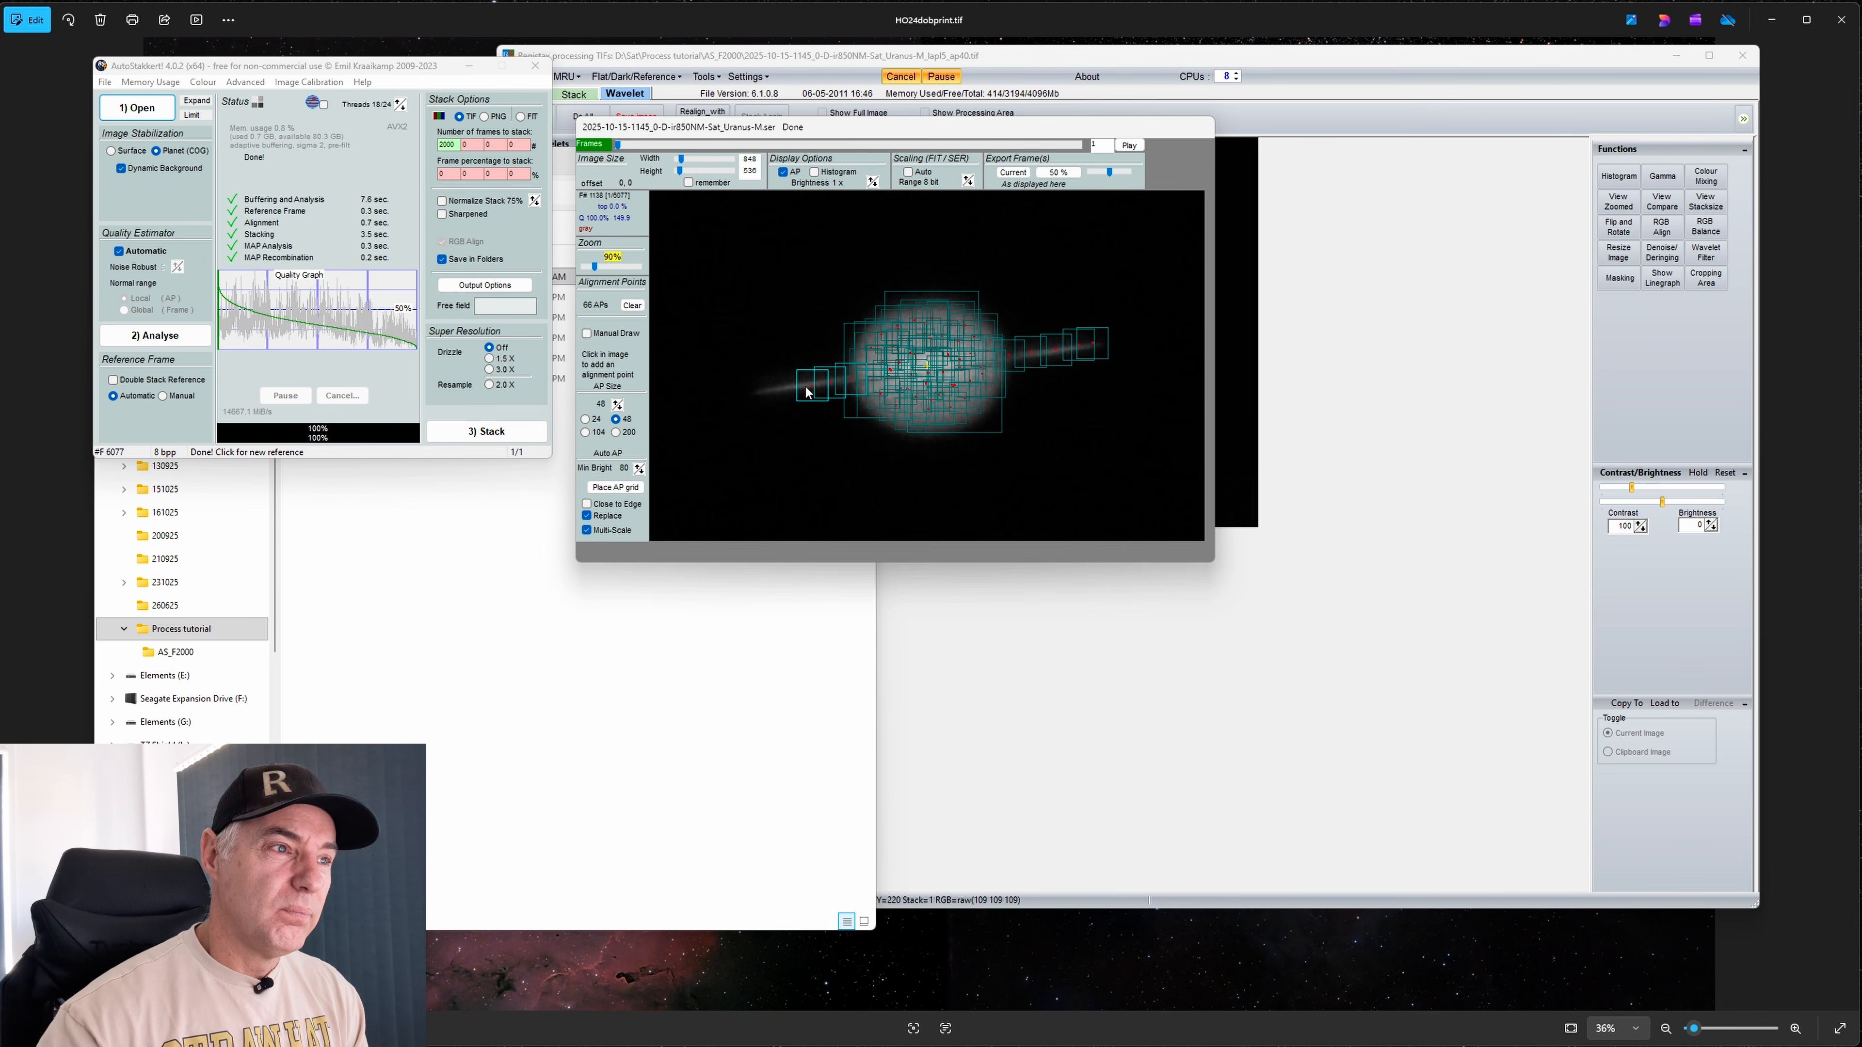
pyautogui.click(793, 389)
pyautogui.click(771, 391)
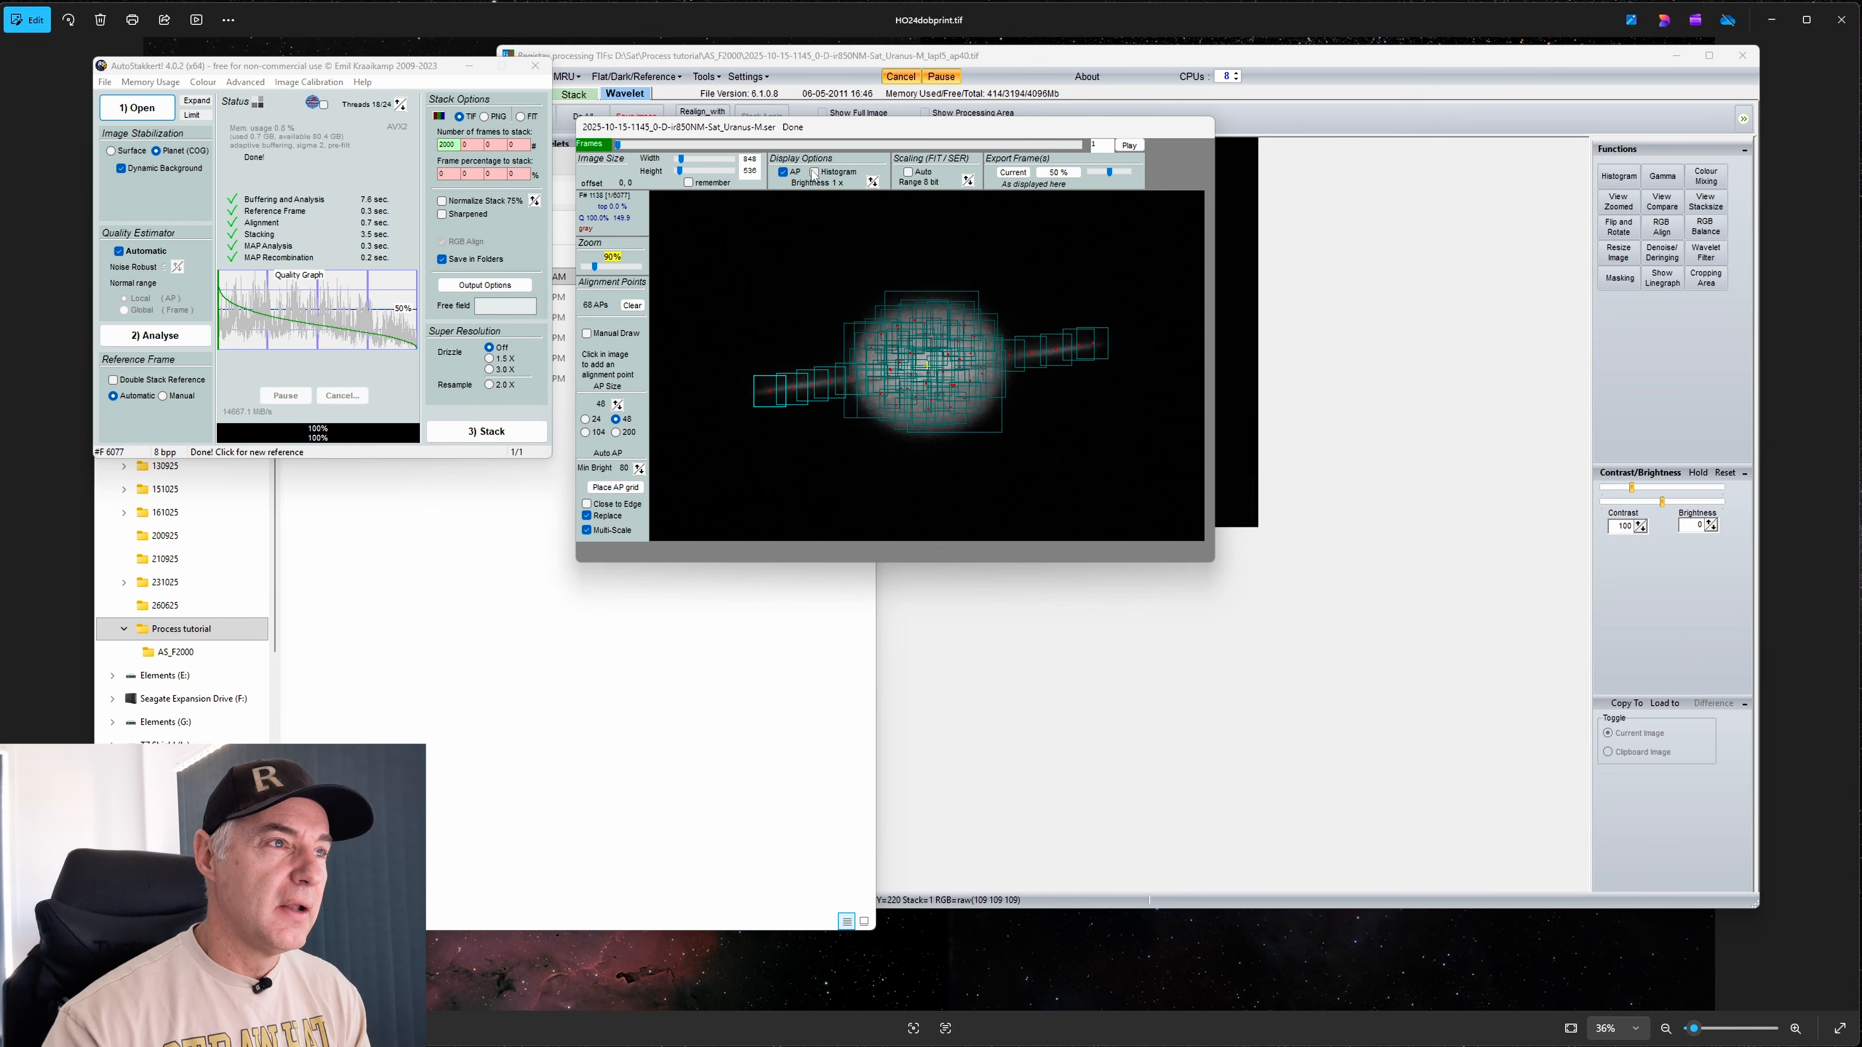
# Clear all alignment points, set the minimum brightness to 55 and place the automatic grid on Saturn again
pyautogui.click(632, 305)
pyautogui.click(639, 472)
pyautogui.click(639, 472)
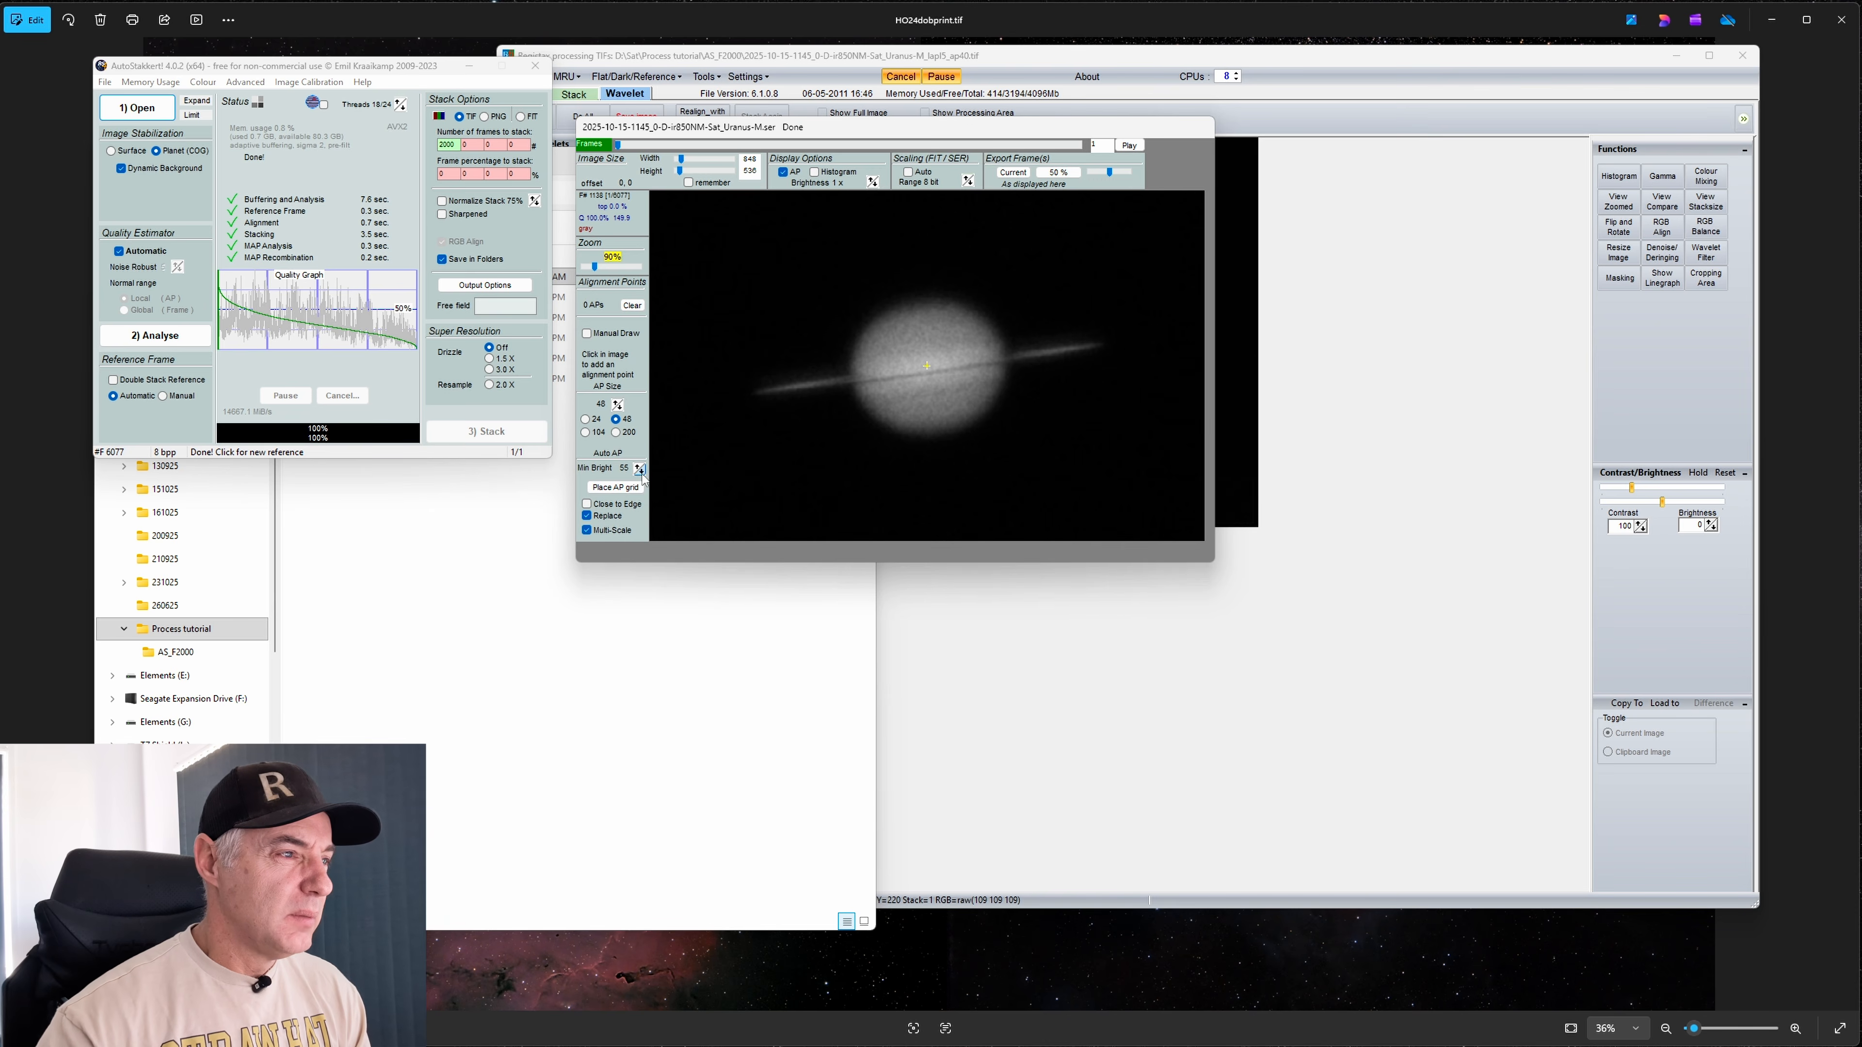
pyautogui.click(639, 472)
pyautogui.click(639, 472)
pyautogui.click(639, 471)
pyautogui.click(616, 488)
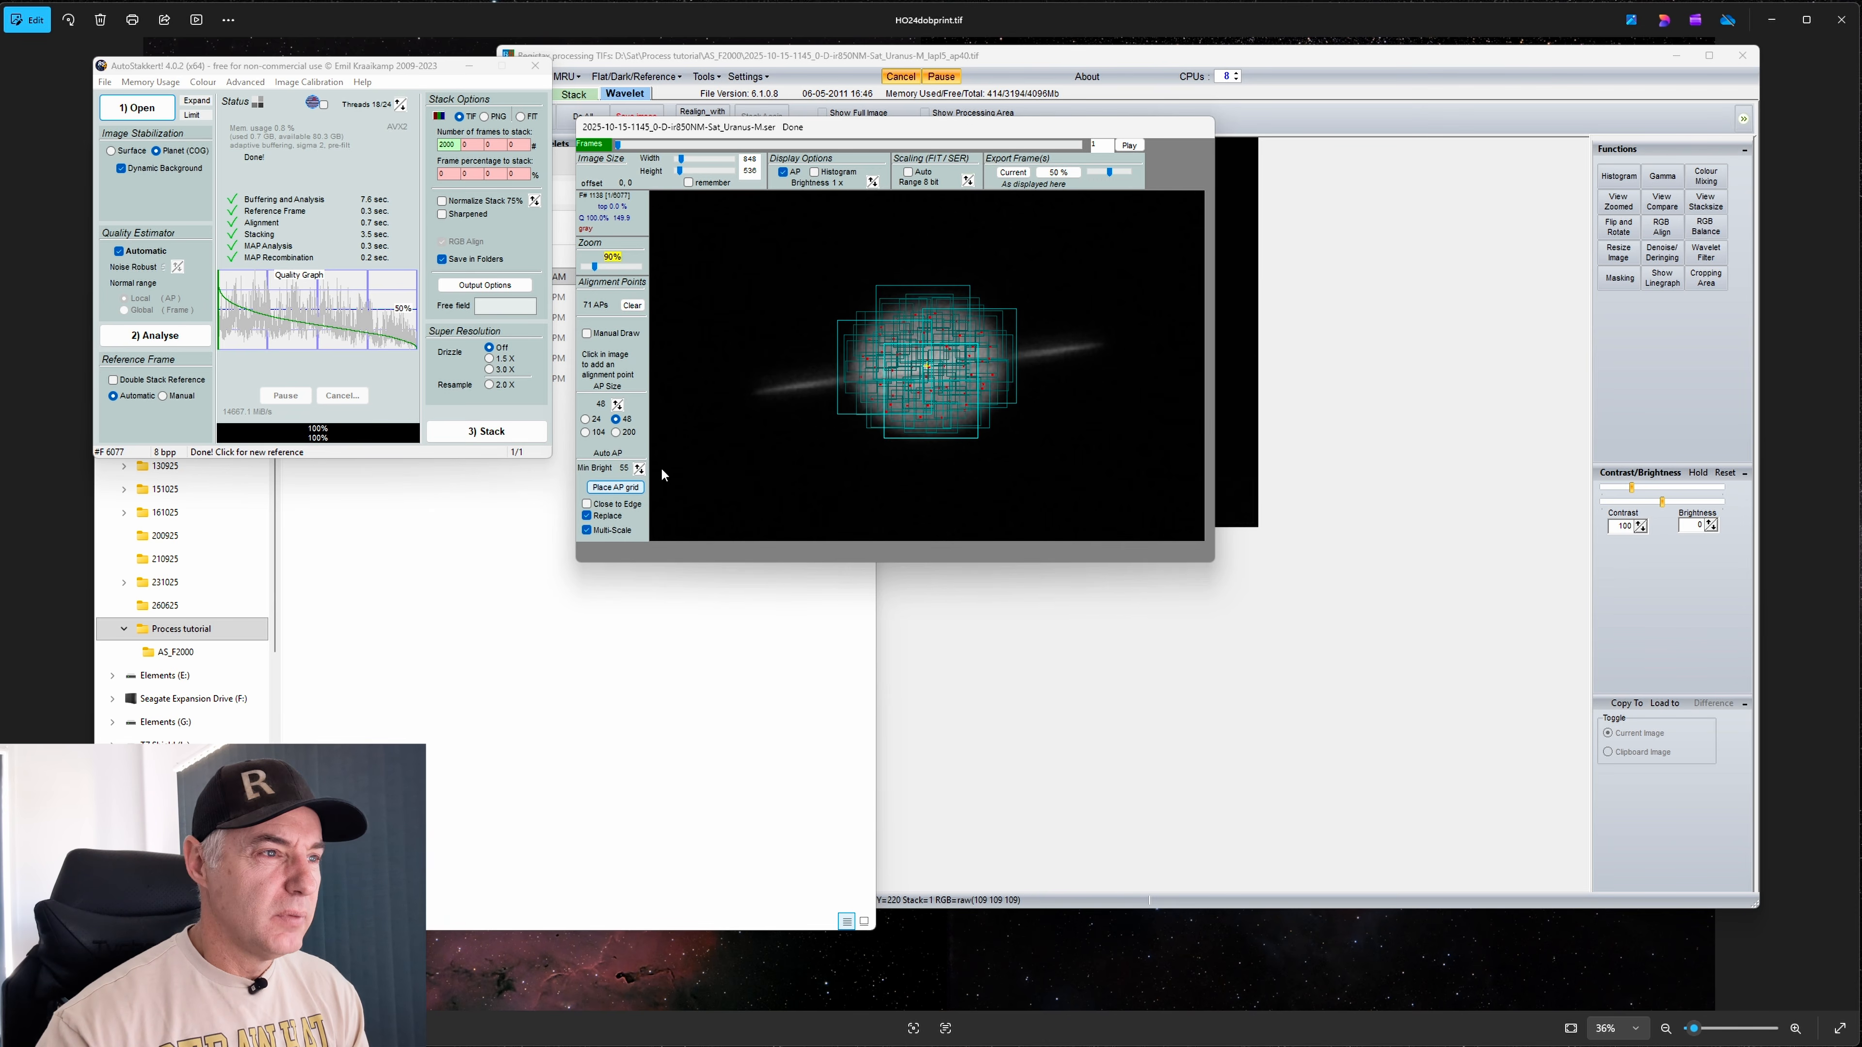
# Extend the new grid with hand-placed alignment points along the ring arms on both sides of the planet
pyautogui.click(841, 381)
pyautogui.click(820, 382)
pyautogui.click(795, 386)
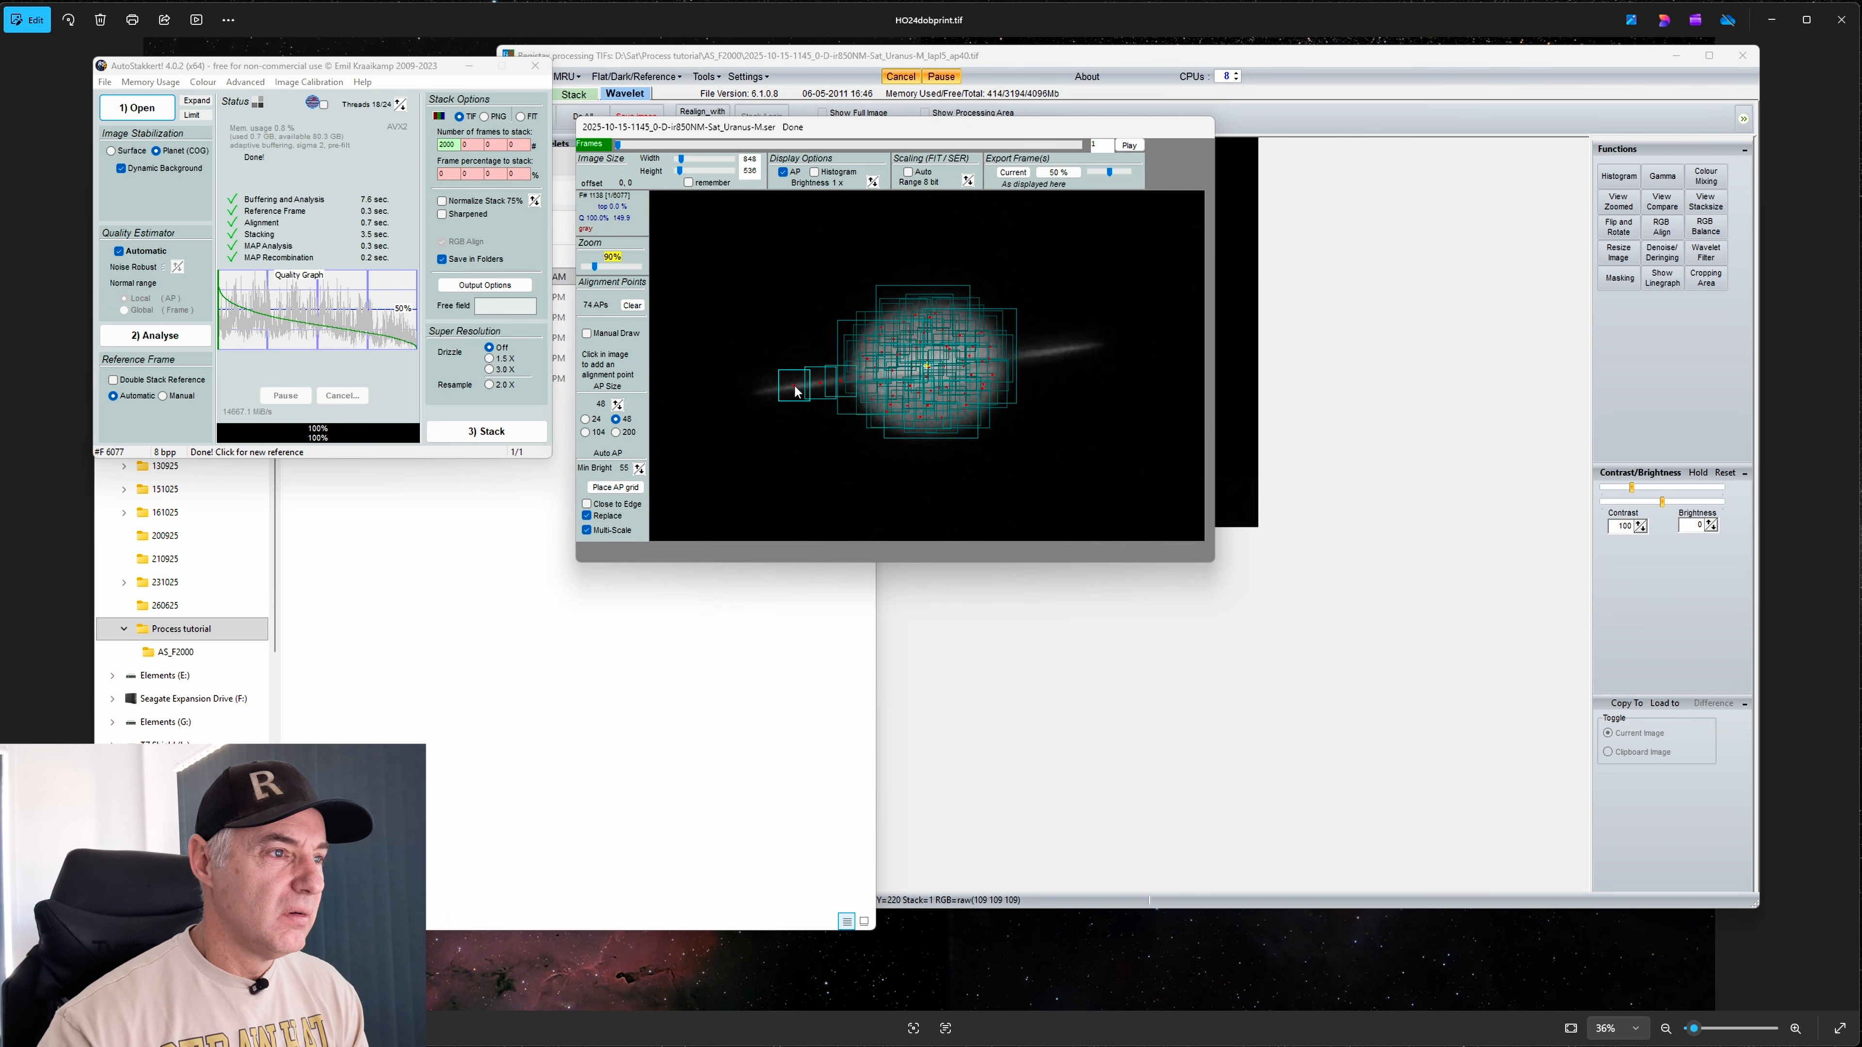
pyautogui.click(766, 389)
pyautogui.click(763, 398)
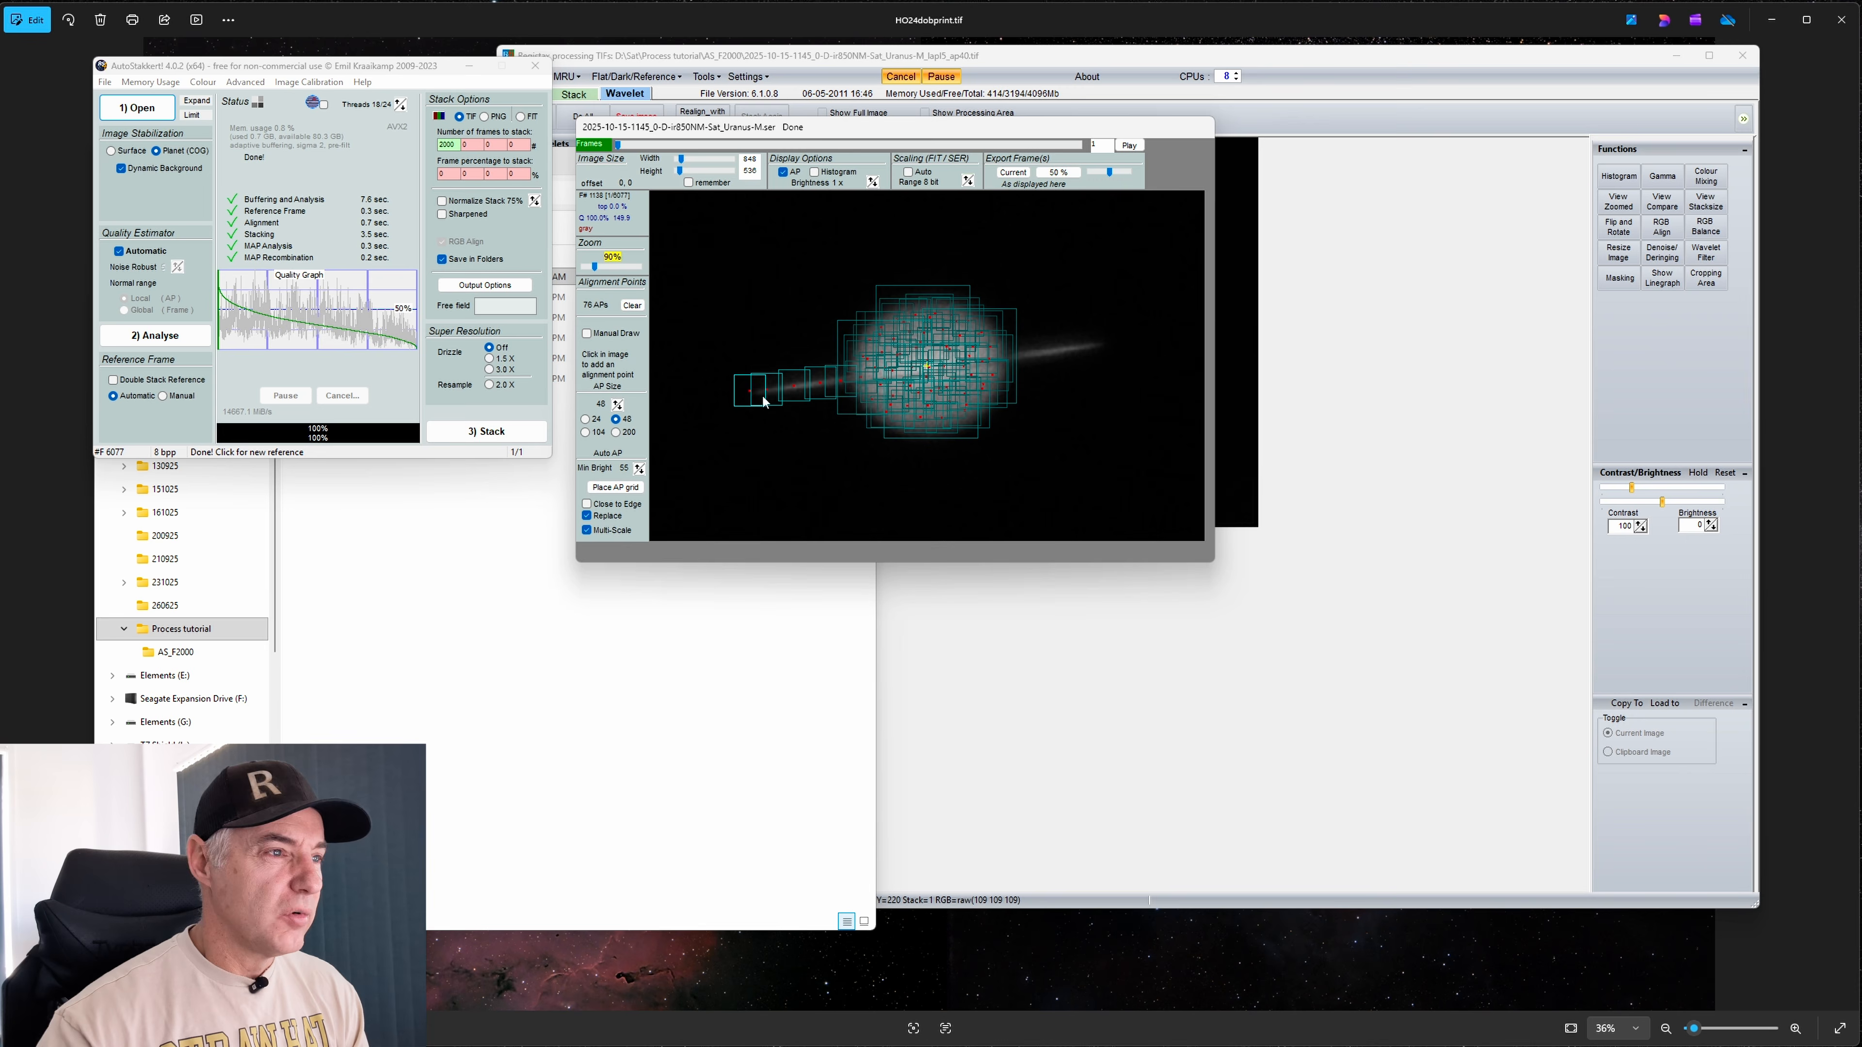
pyautogui.click(1020, 354)
pyautogui.click(1063, 349)
pyautogui.click(1088, 348)
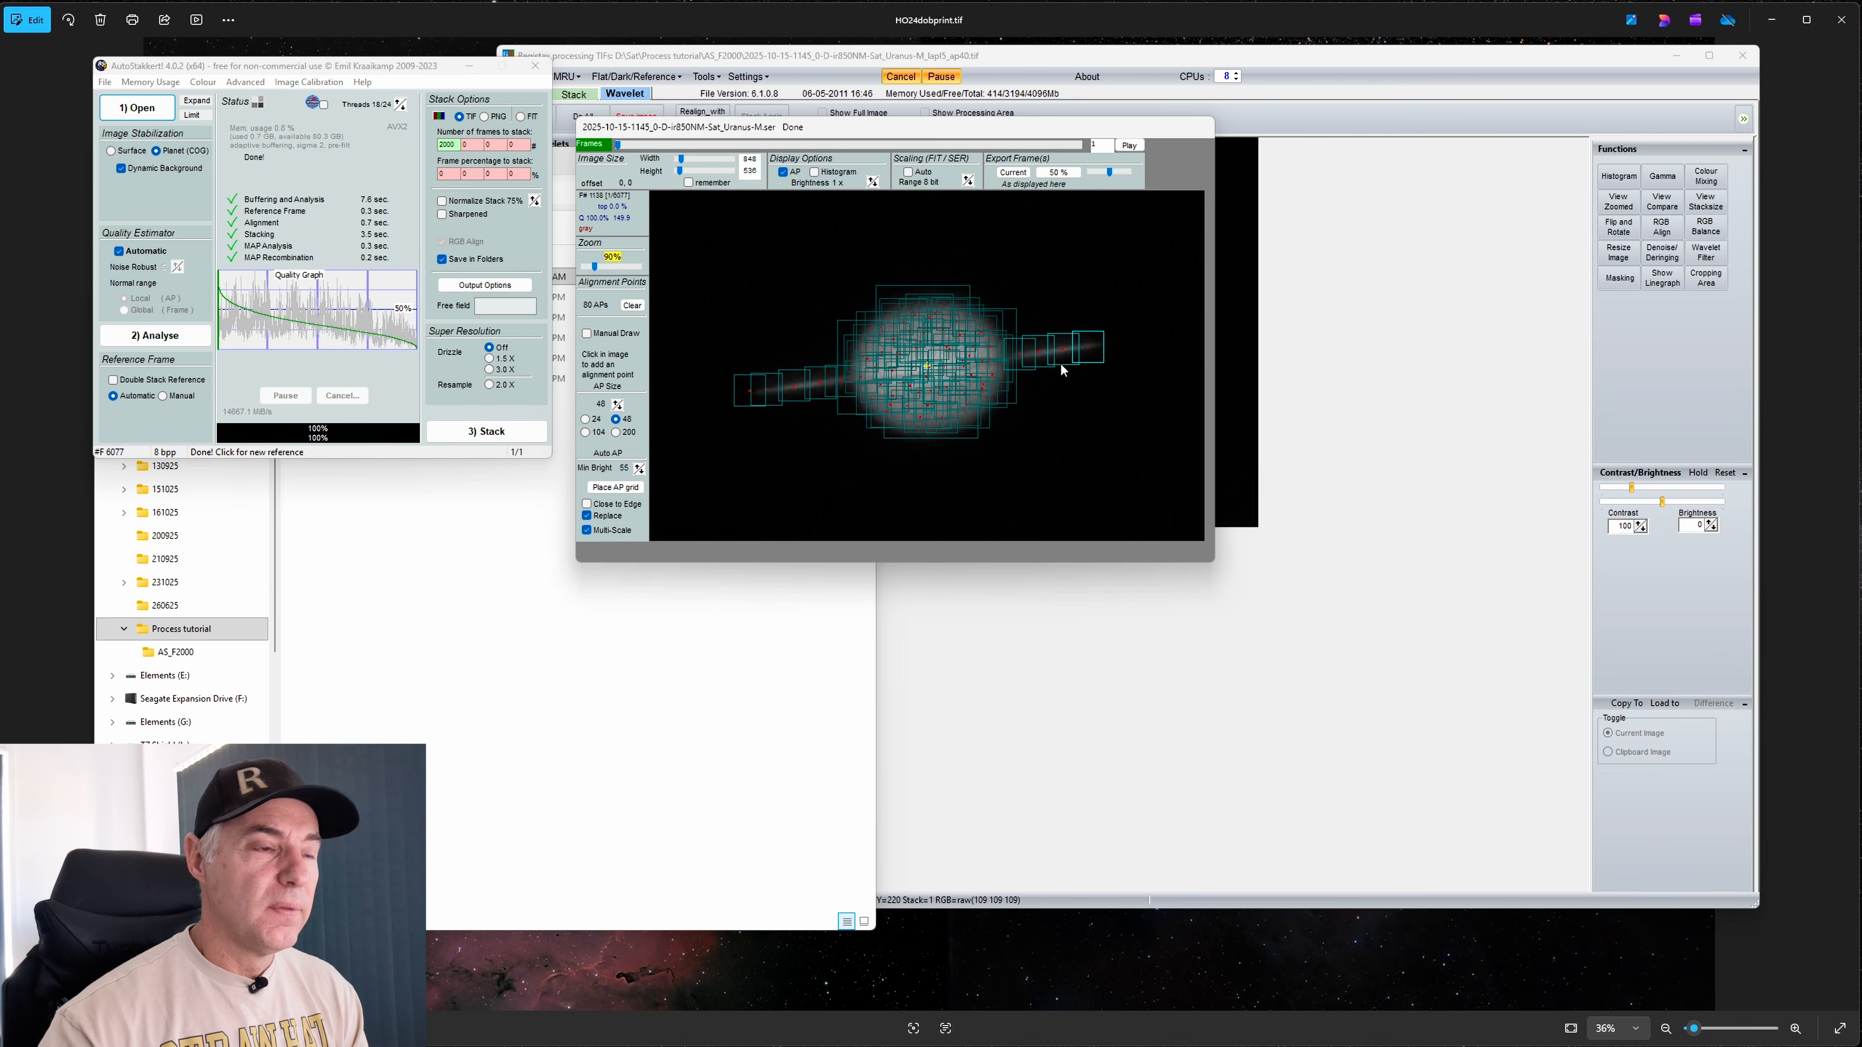
# Check the recording's histogram during playback, return to the first frame and enable automatic range scaling
pyautogui.click(816, 173)
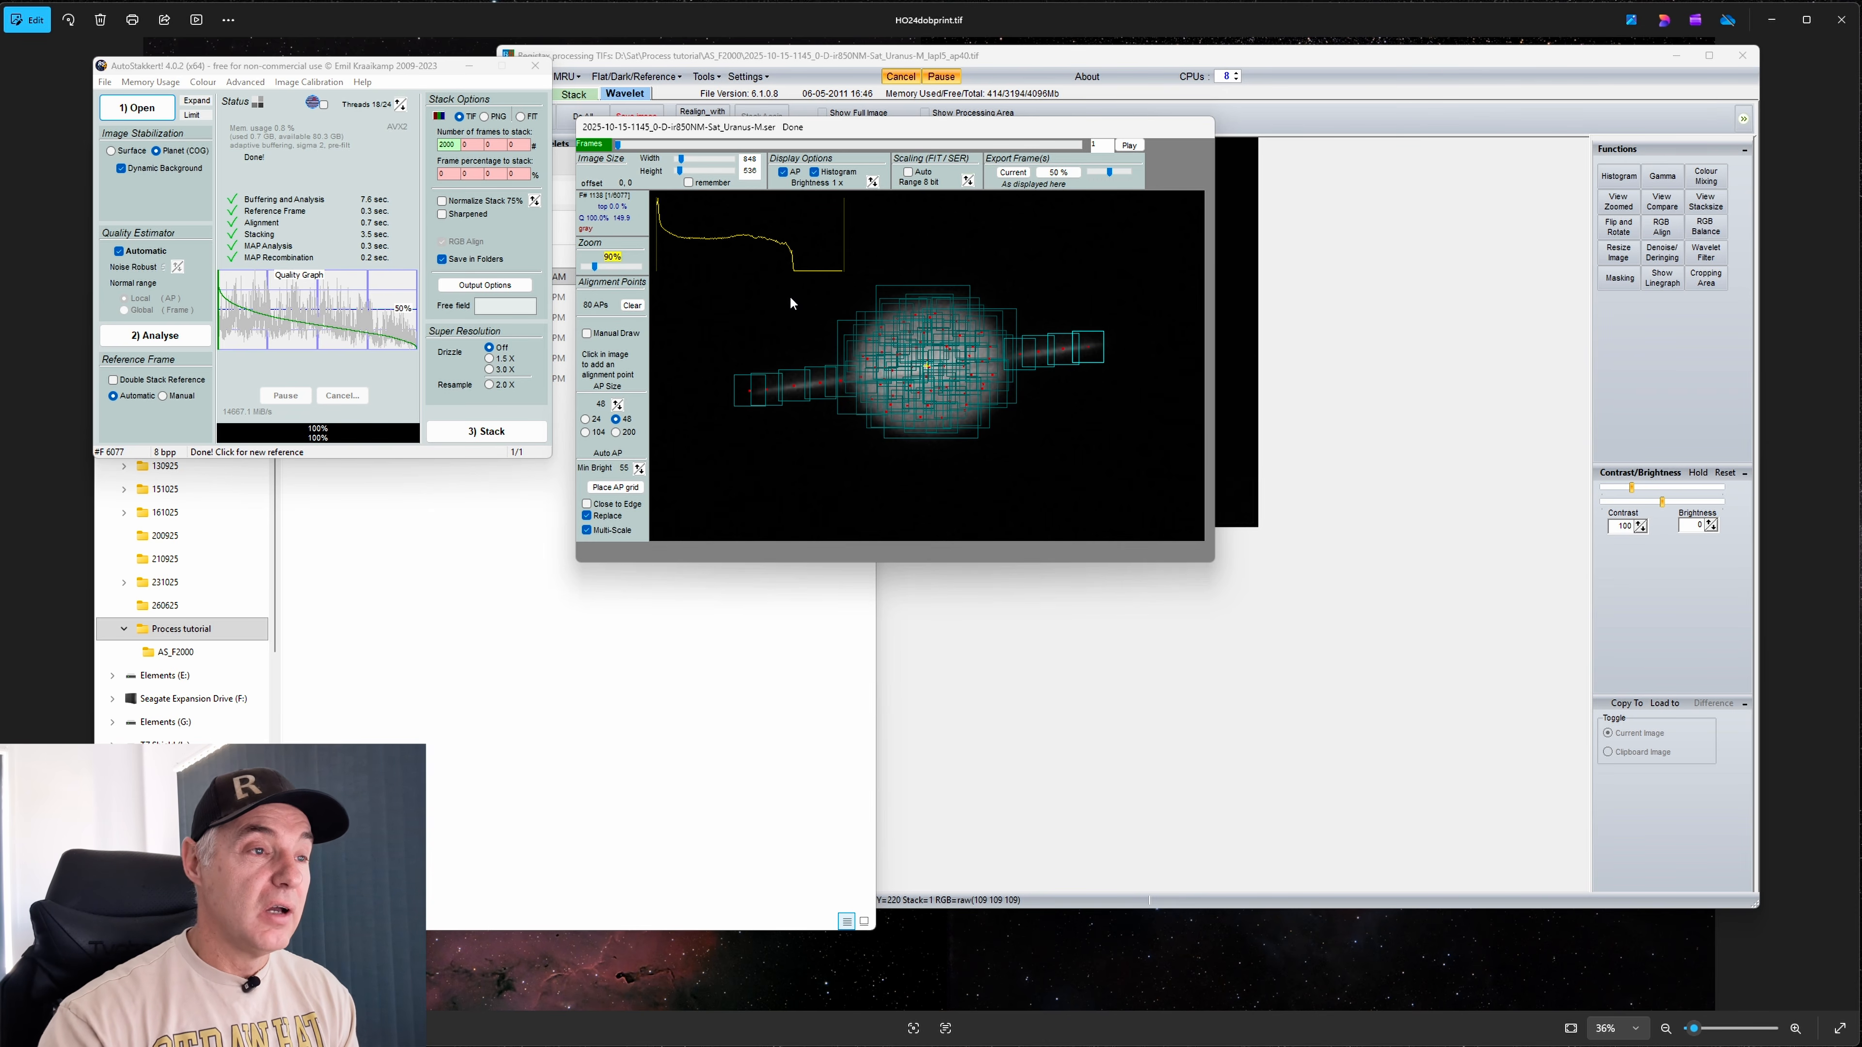
pyautogui.click(1128, 145)
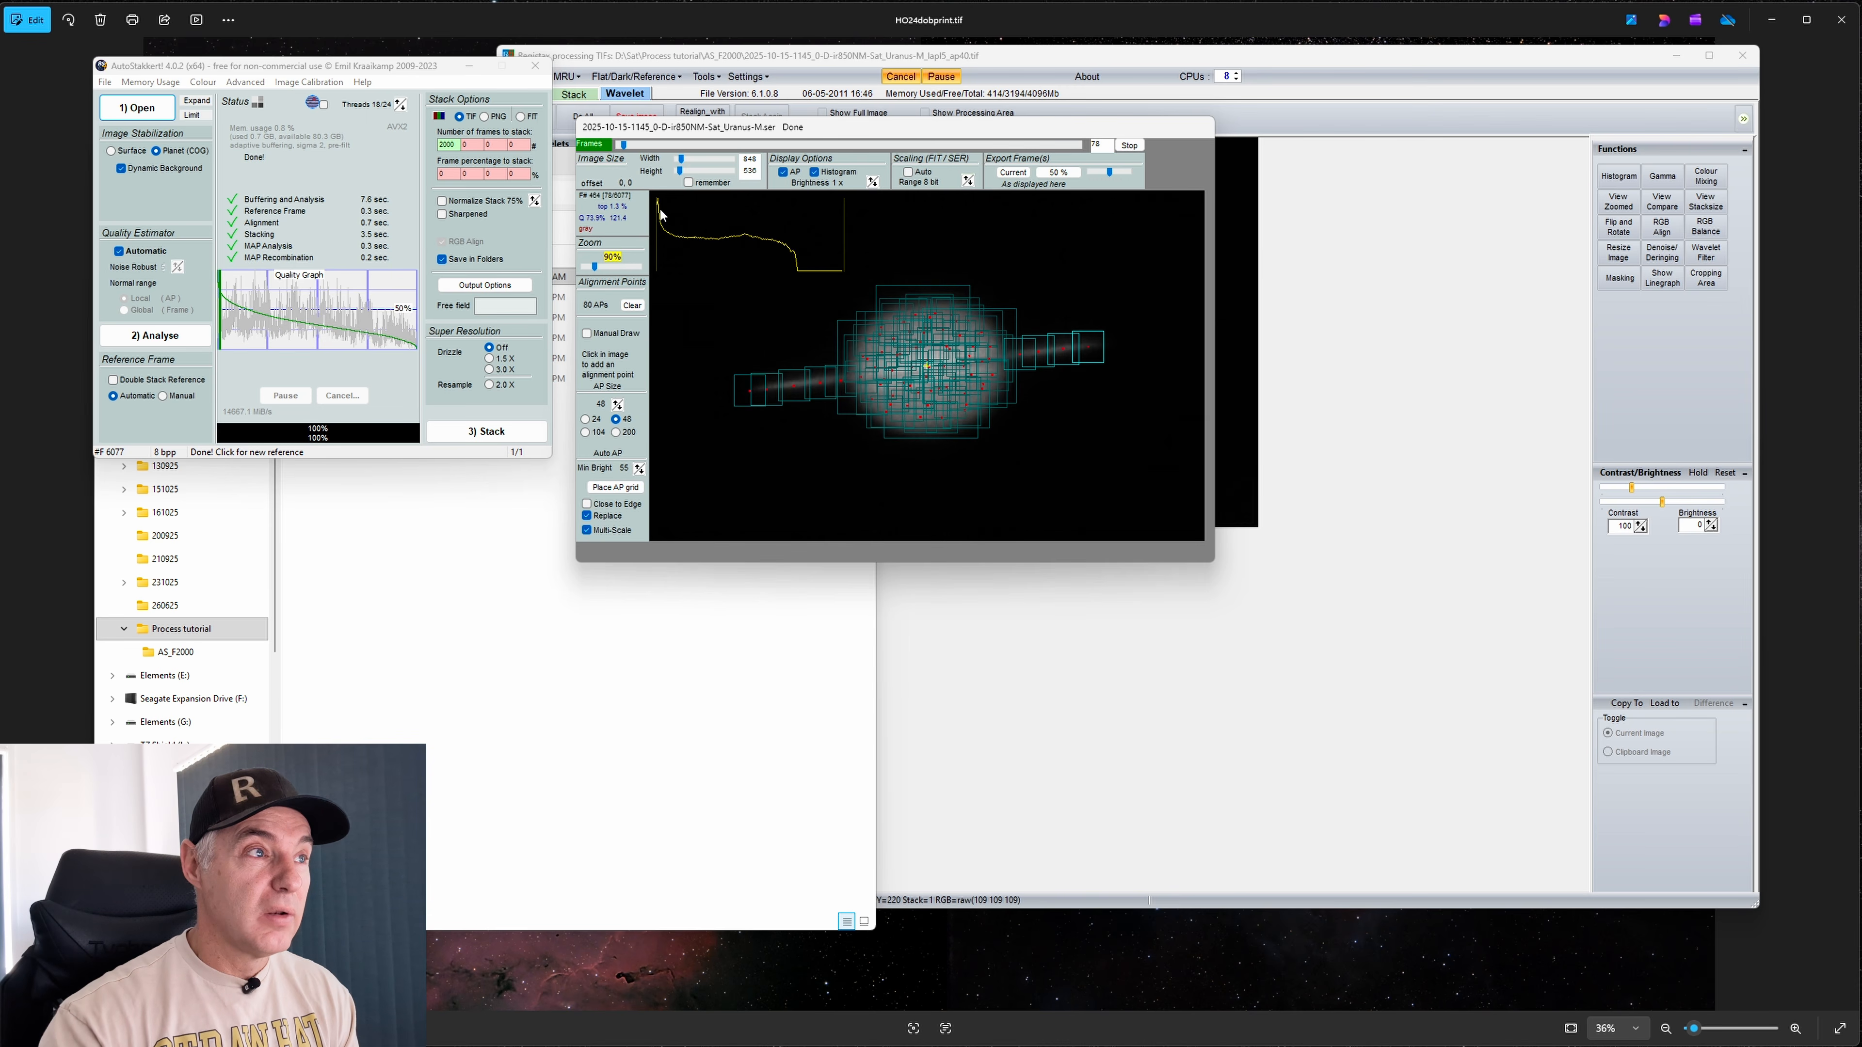
pyautogui.click(1128, 145)
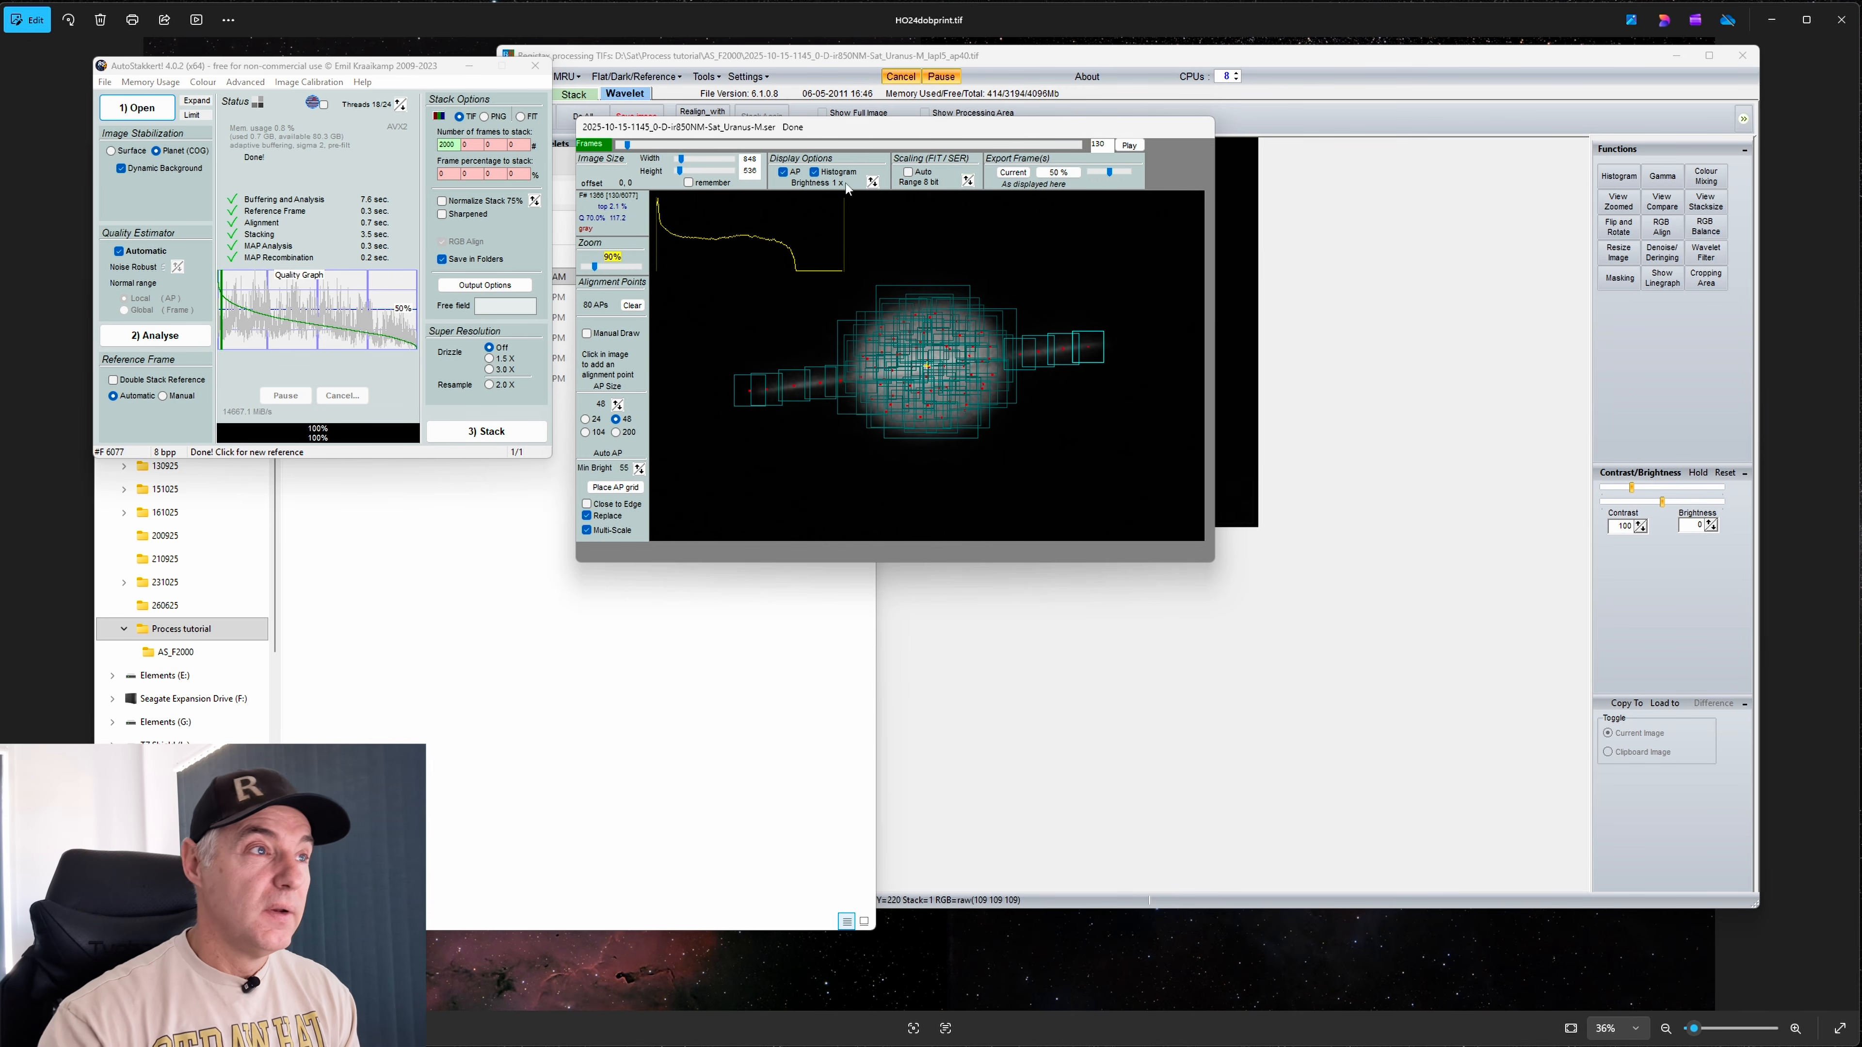
pyautogui.moveTo(625, 145); pyautogui.dragTo(617, 145)
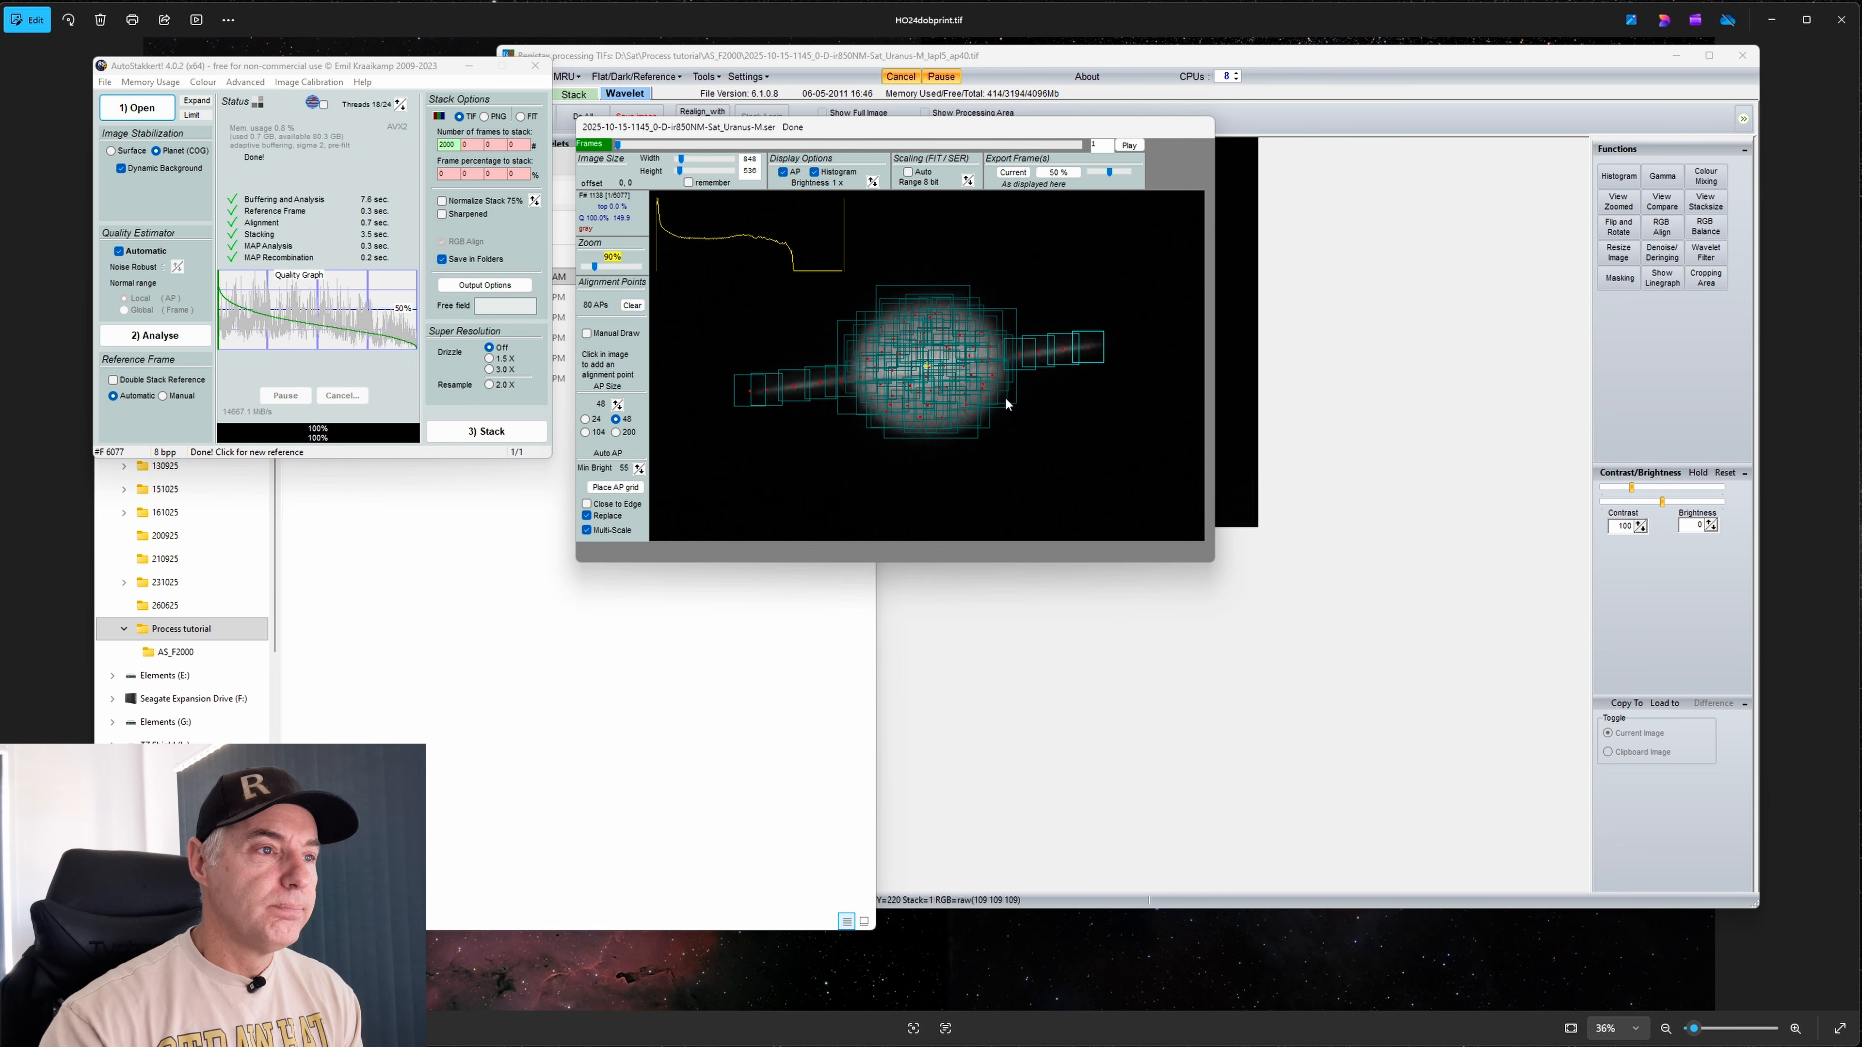
pyautogui.click(908, 173)
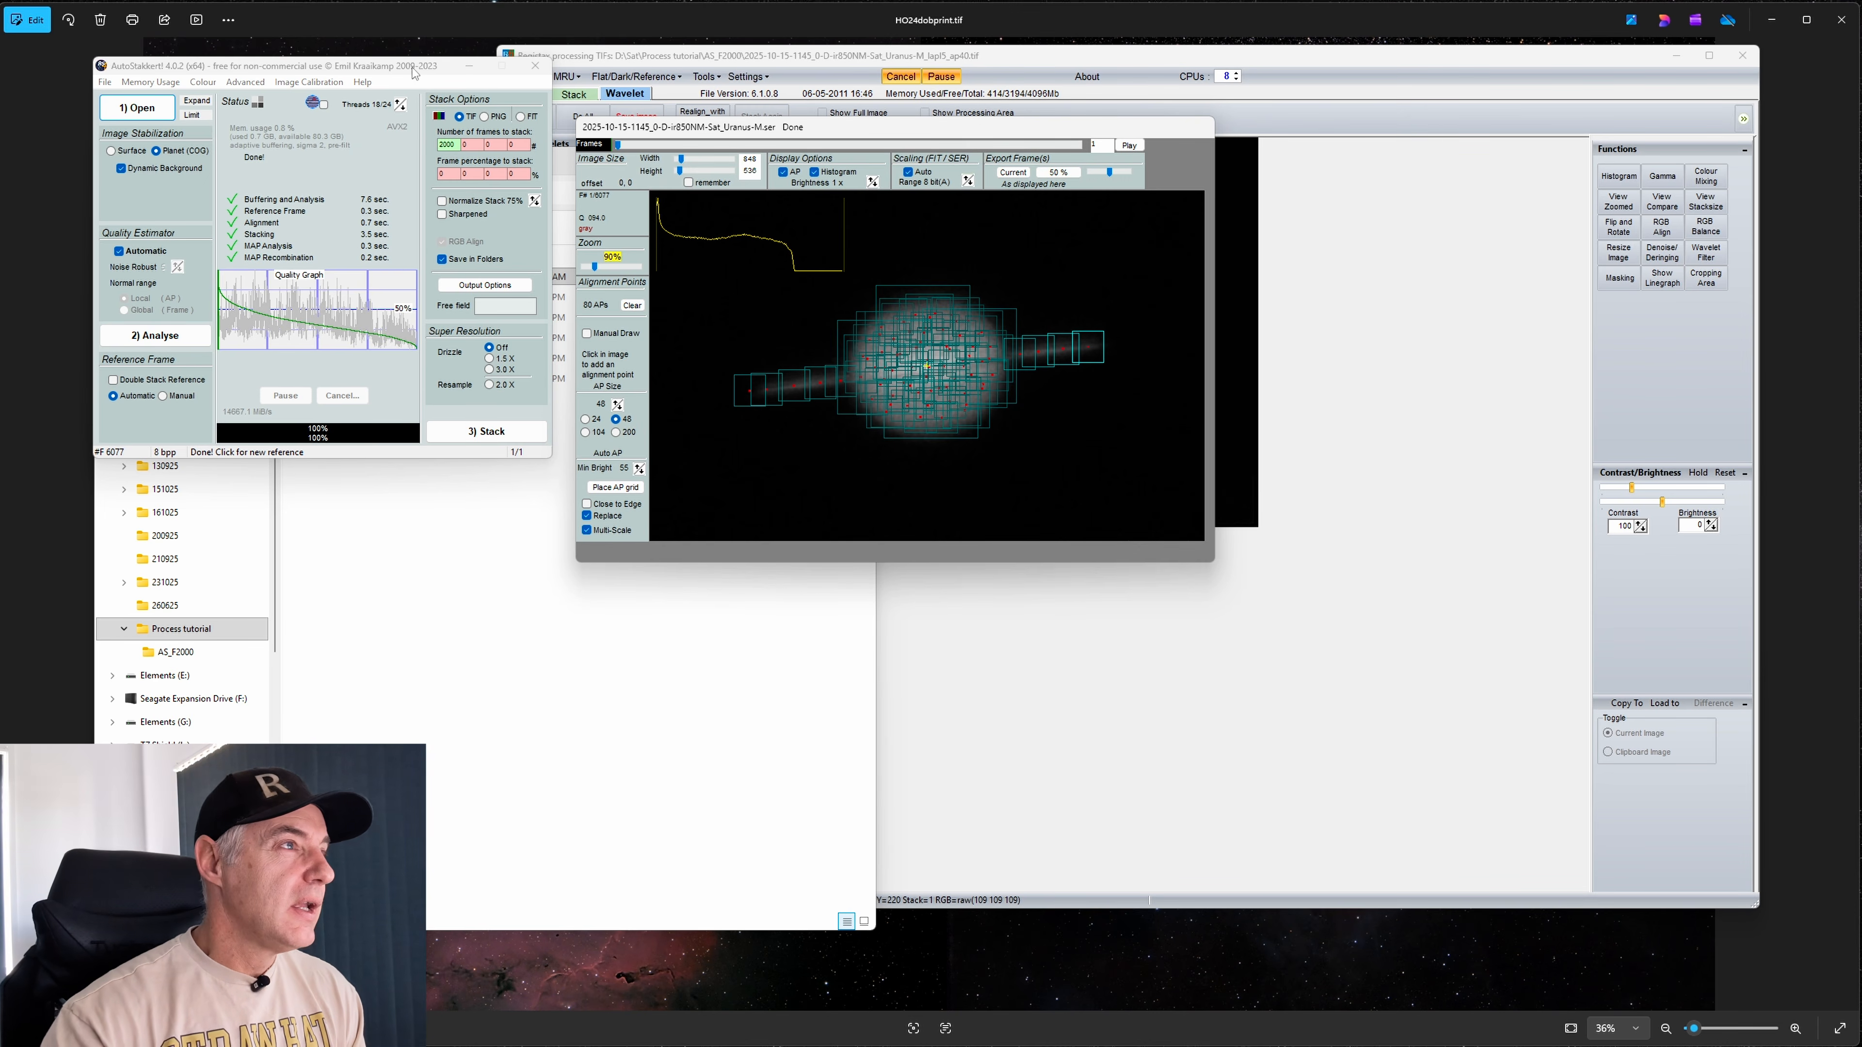
# Load all five Saturn SER recordings from the Process tutorial folder into AutoStakkert together
pyautogui.moveTo(403, 71); pyautogui.dragTo(199, 91)
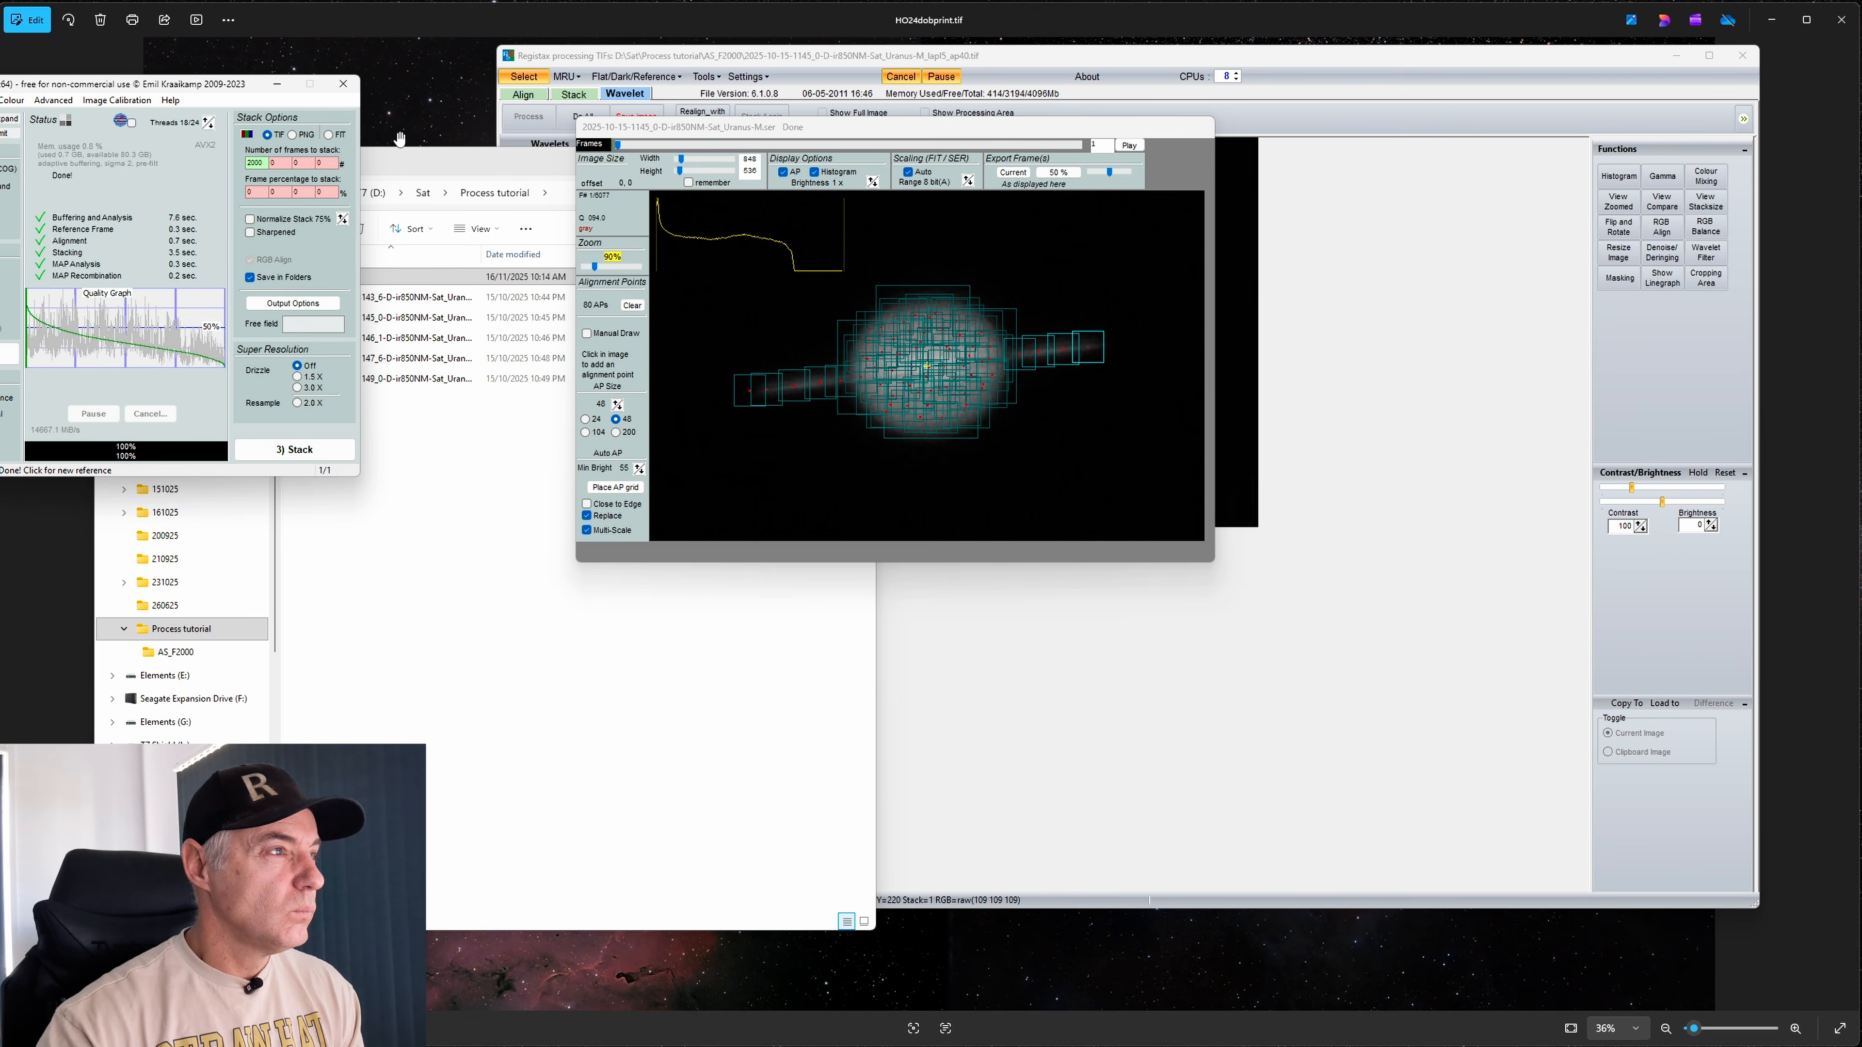
pyautogui.click(398, 160)
pyautogui.moveTo(356, 417); pyautogui.dragTo(367, 291)
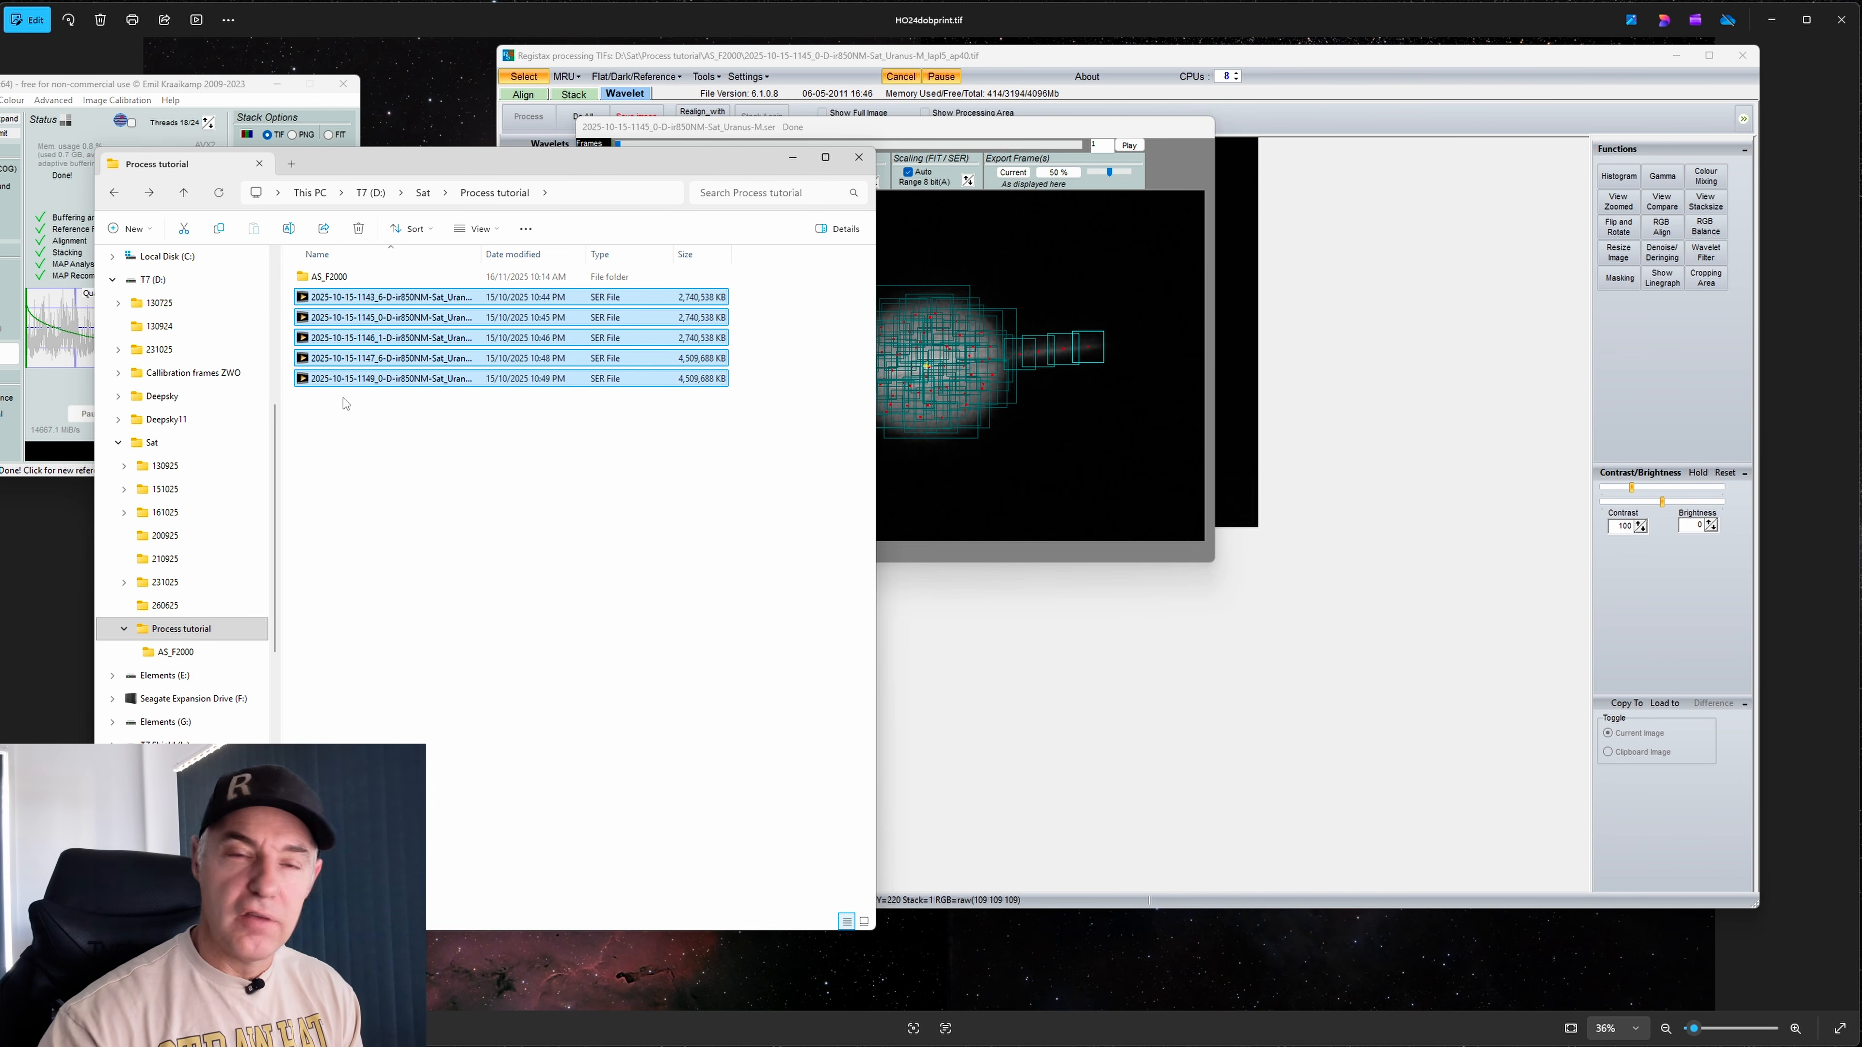
pyautogui.moveTo(432, 361); pyautogui.dragTo(957, 343)
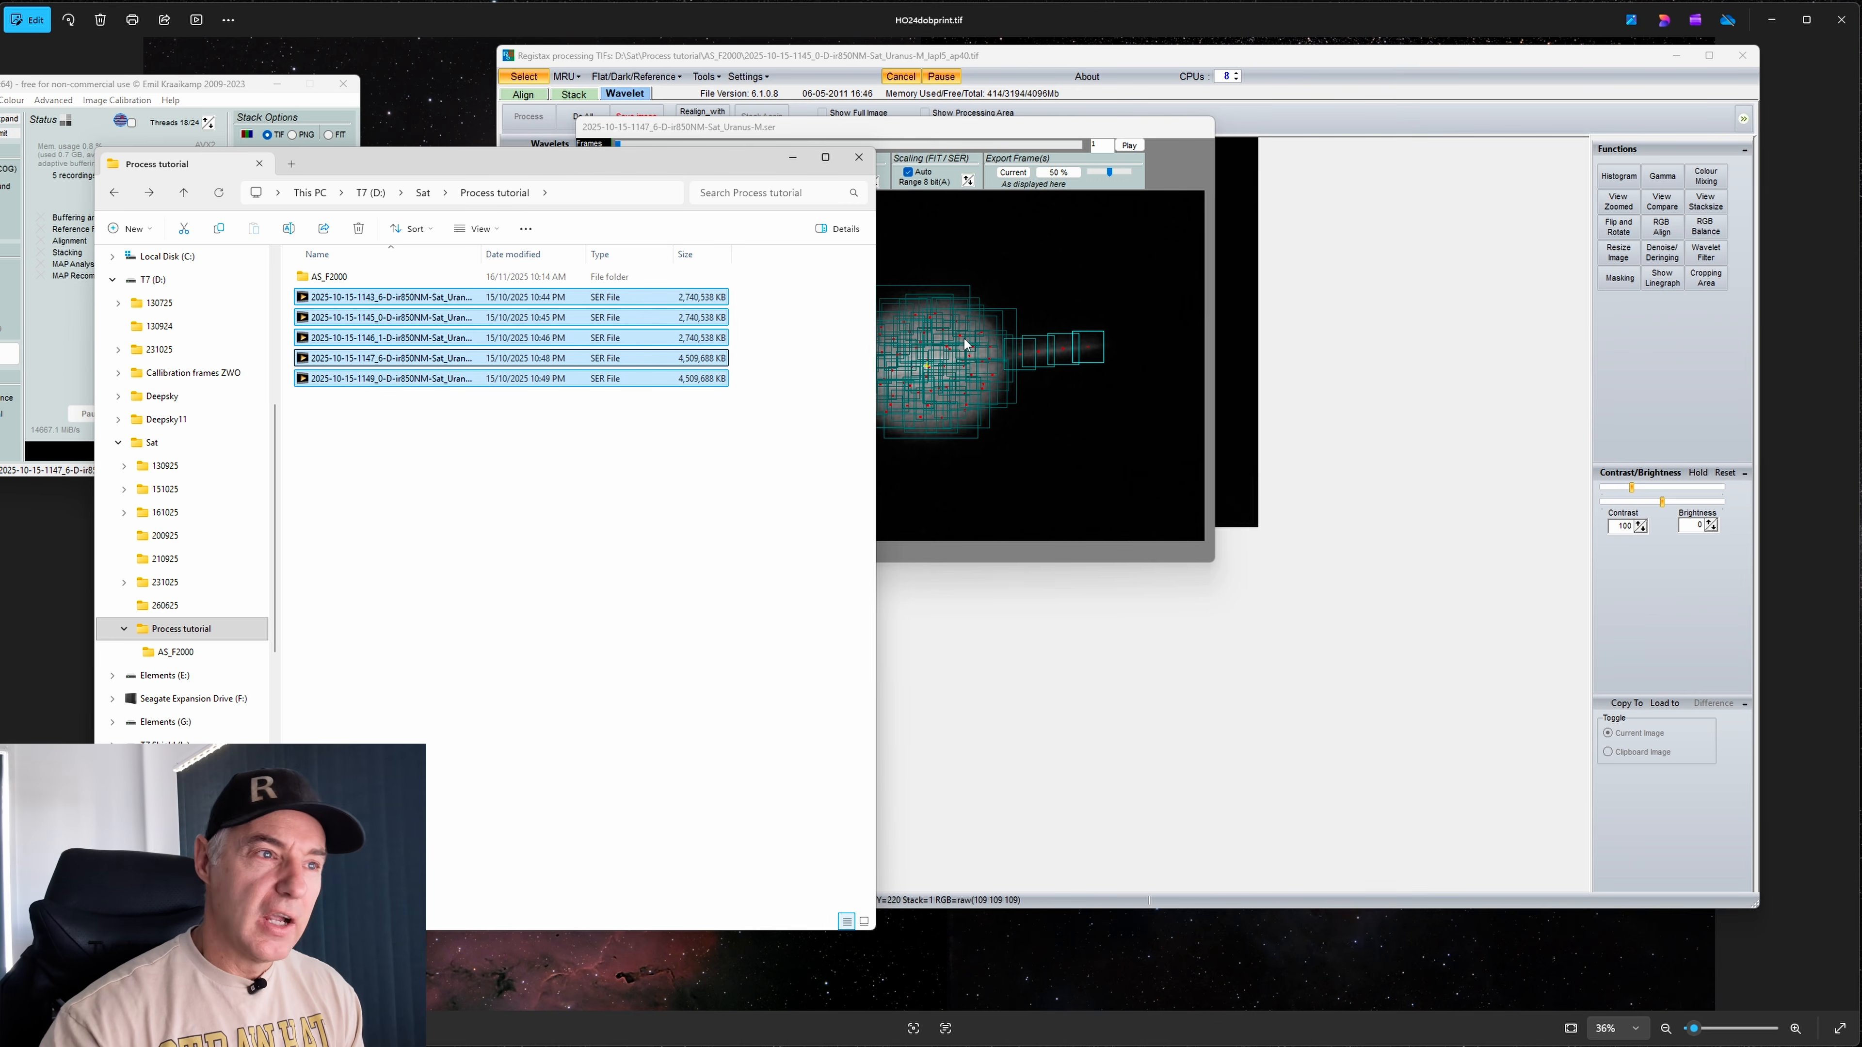
pyautogui.click(951, 129)
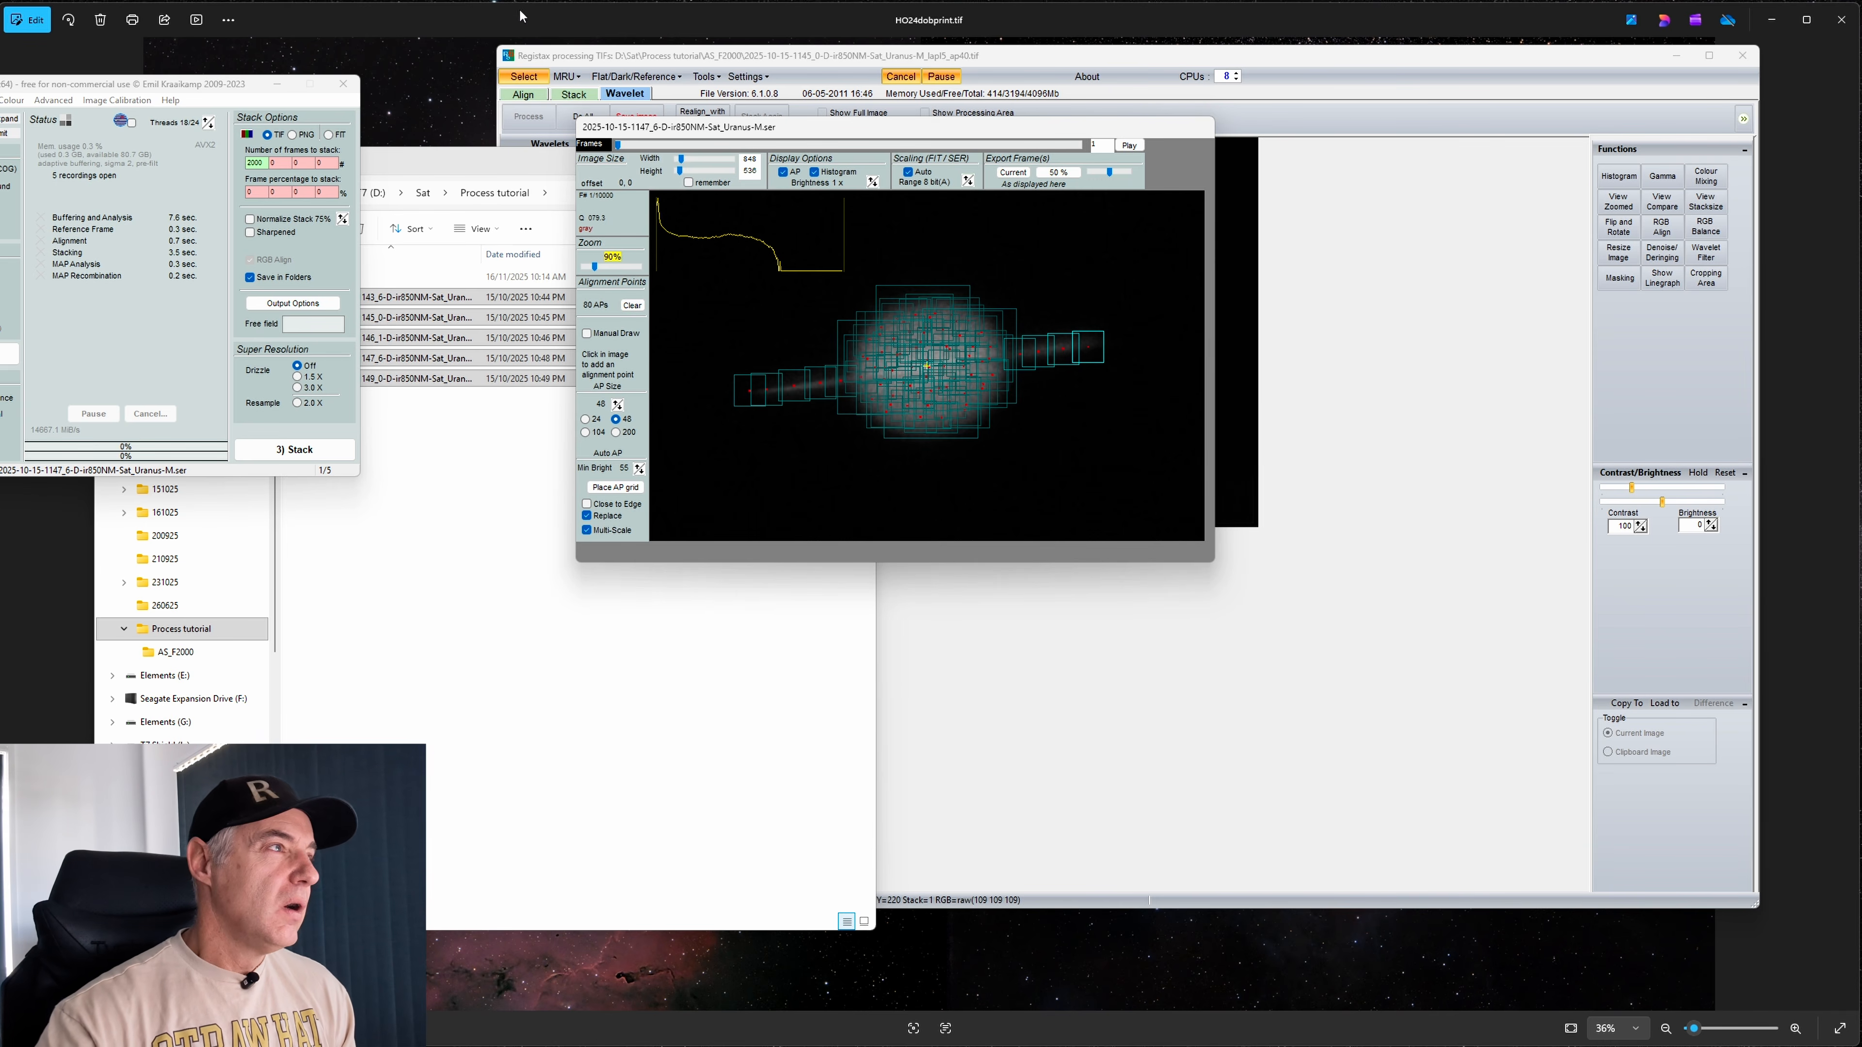
# Analyse the newly loaded recording and position the AutoStakkert main window beside the frame preview
pyautogui.moveTo(195, 89); pyautogui.dragTo(496, 68)
pyautogui.click(297, 332)
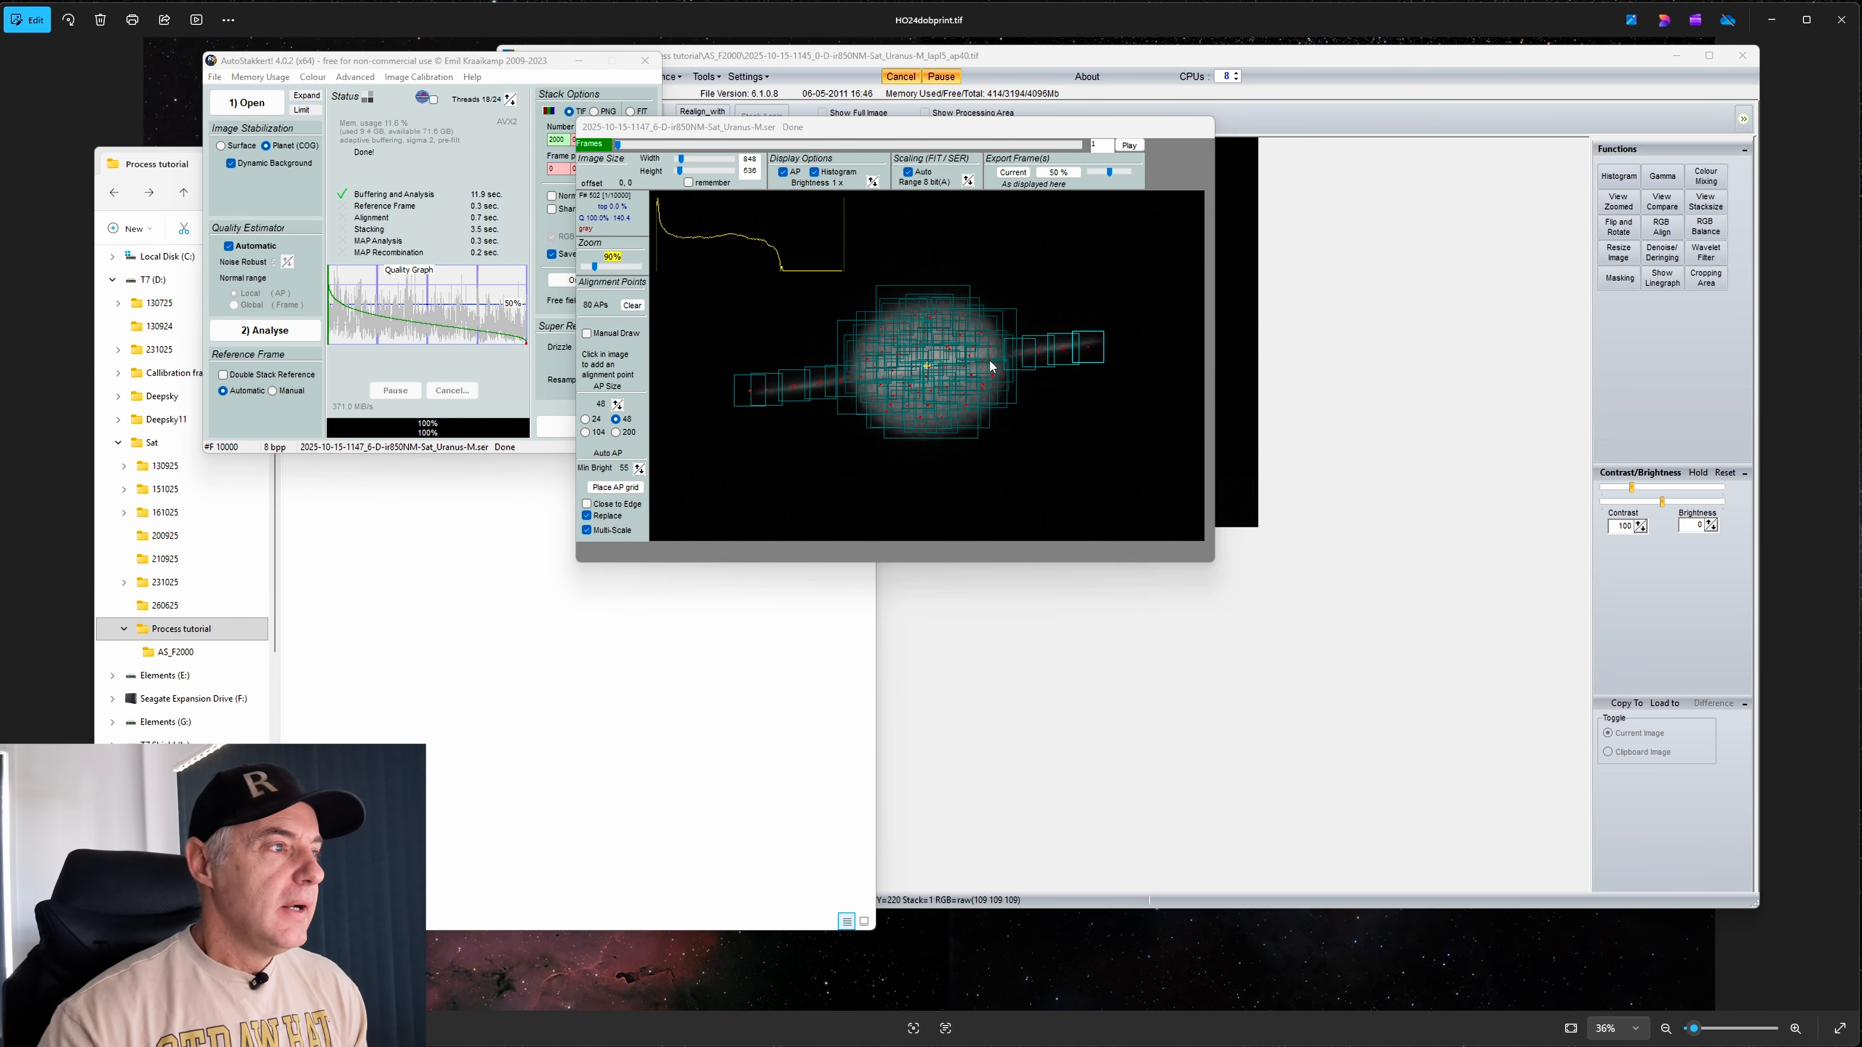
pyautogui.moveTo(448, 66); pyautogui.dragTo(357, 109)
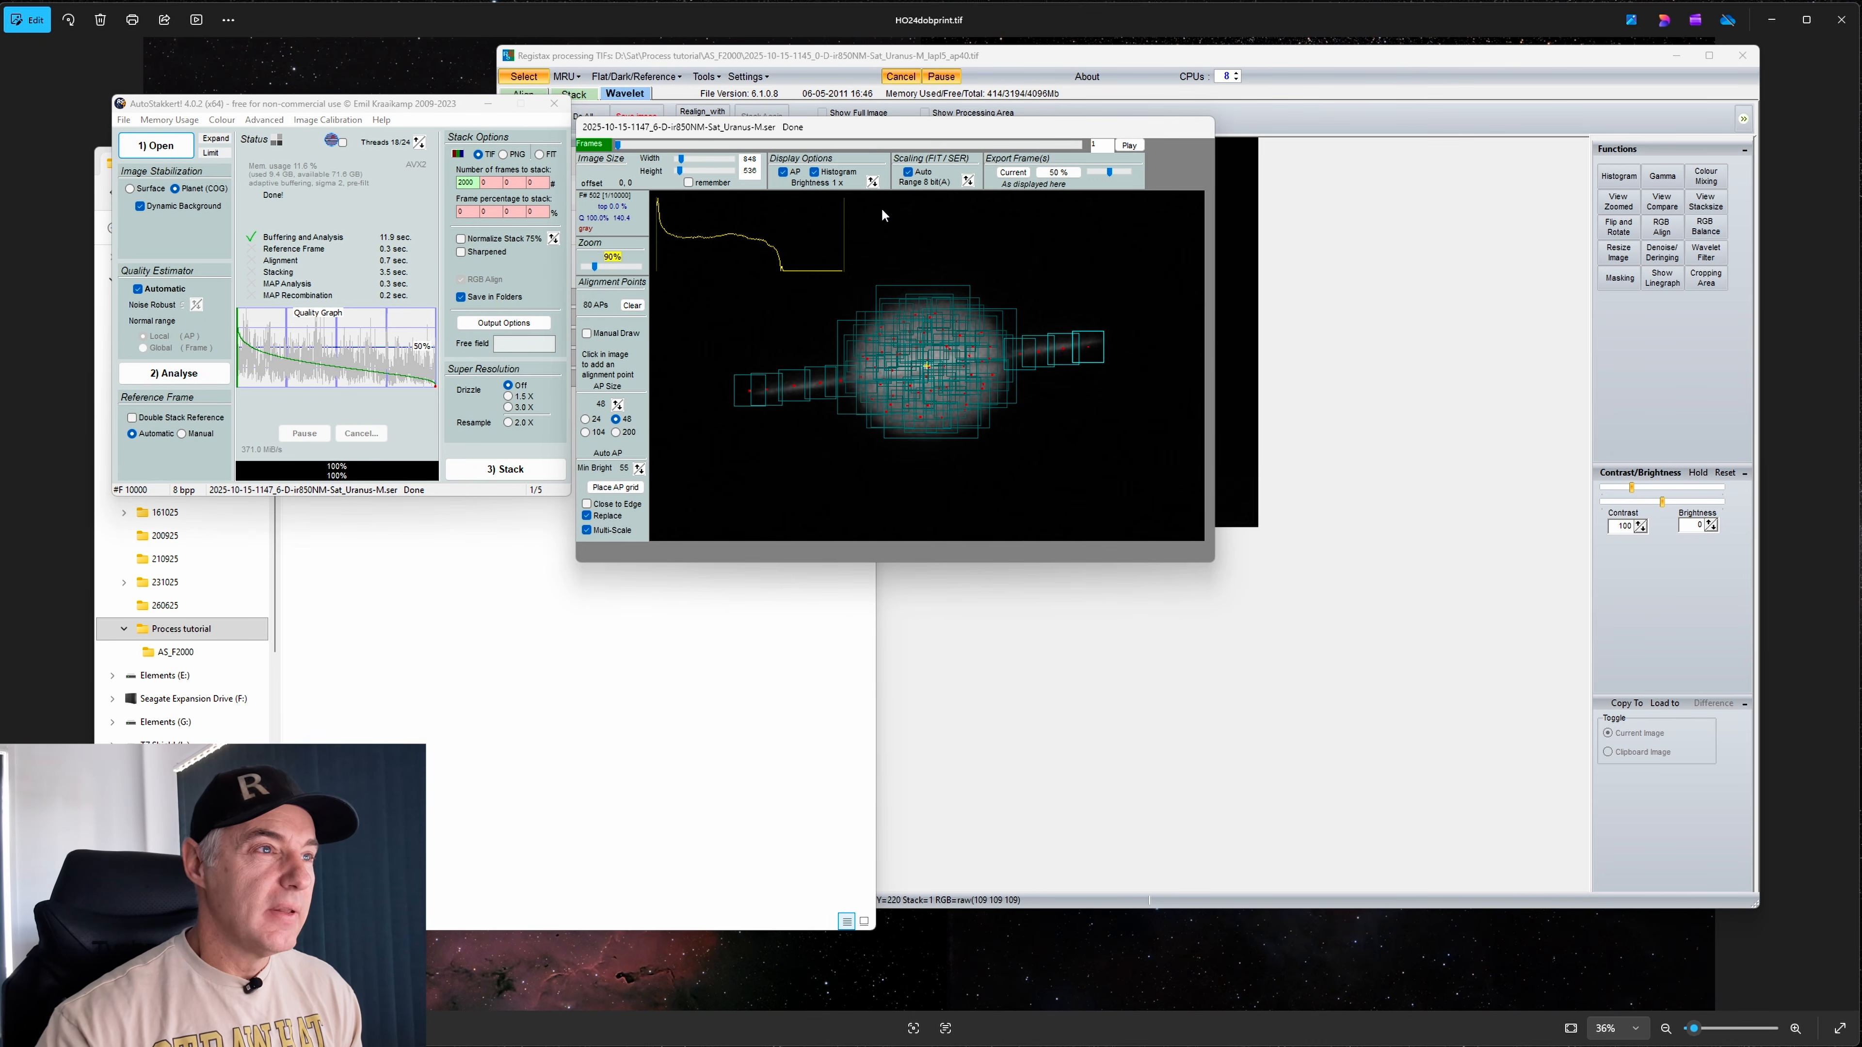
# Hide the histogram and switch the alignment point overlay off and back on to compare the points with the planet
pyautogui.click(806, 174)
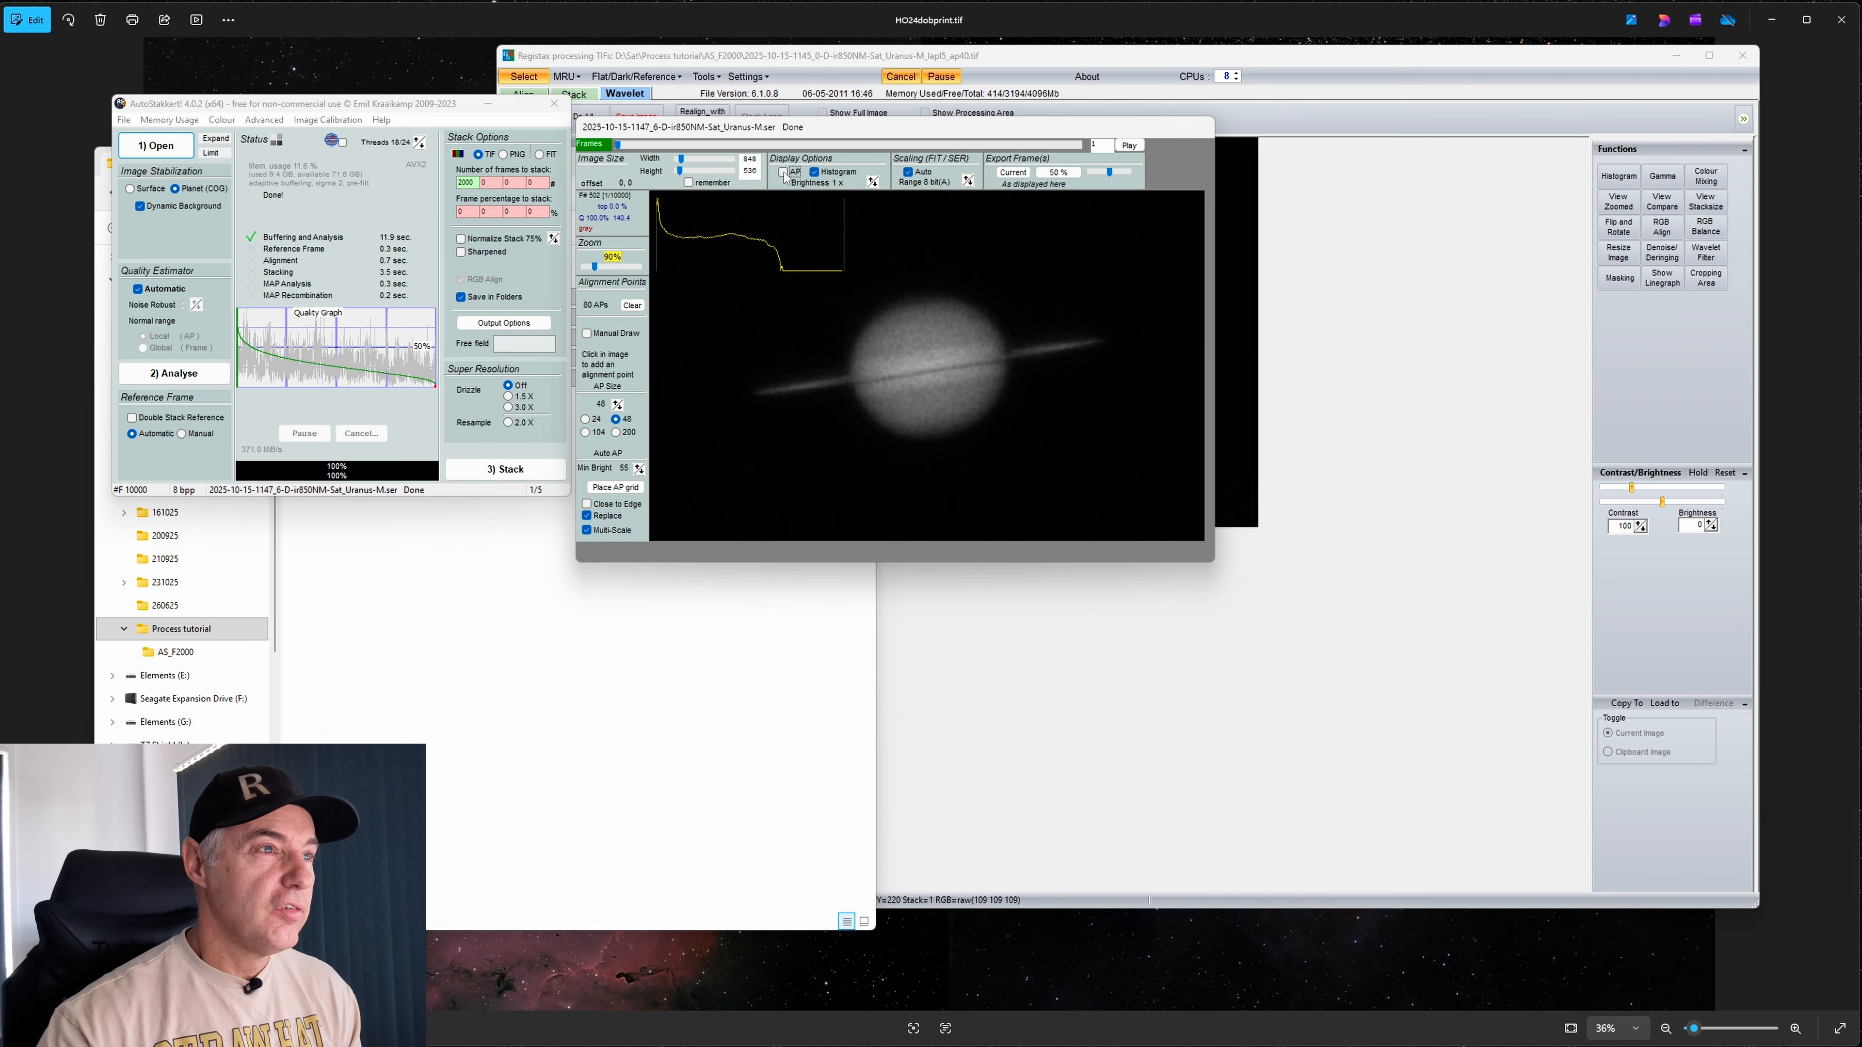
pyautogui.click(783, 173)
pyautogui.click(814, 172)
pyautogui.click(784, 174)
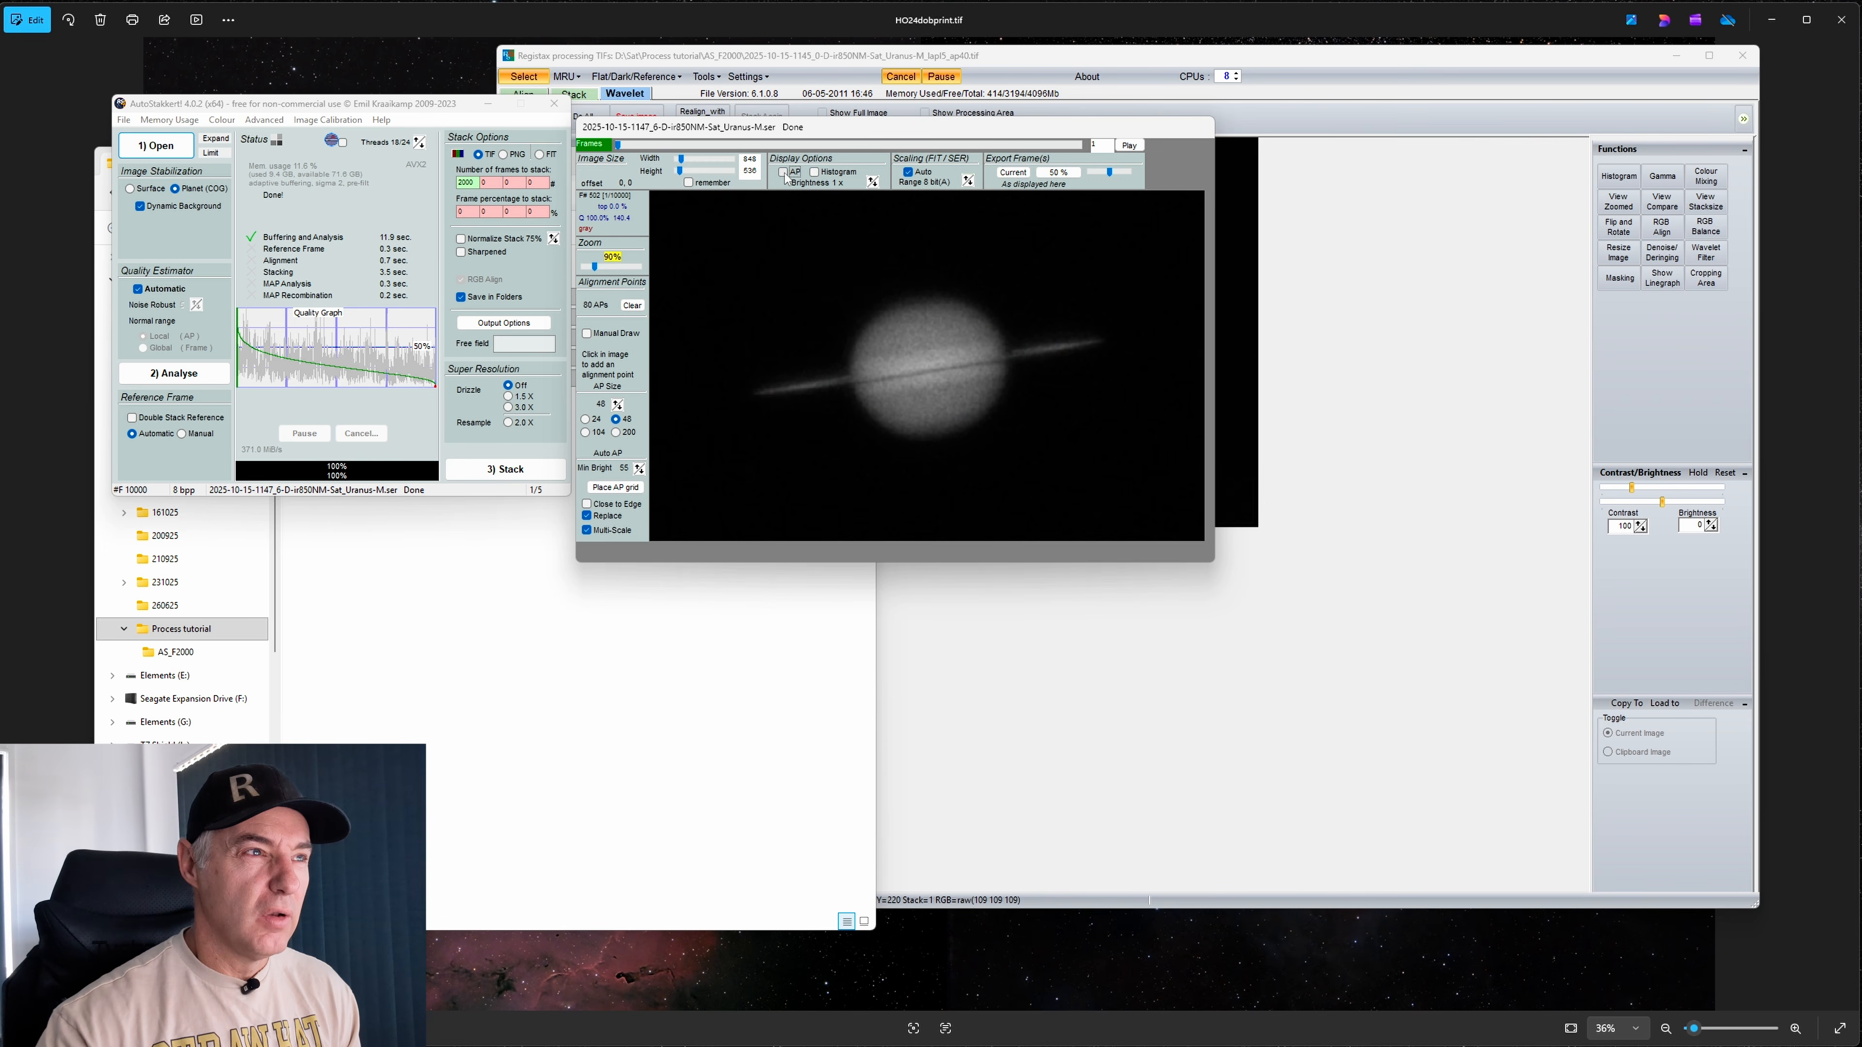
pyautogui.click(783, 173)
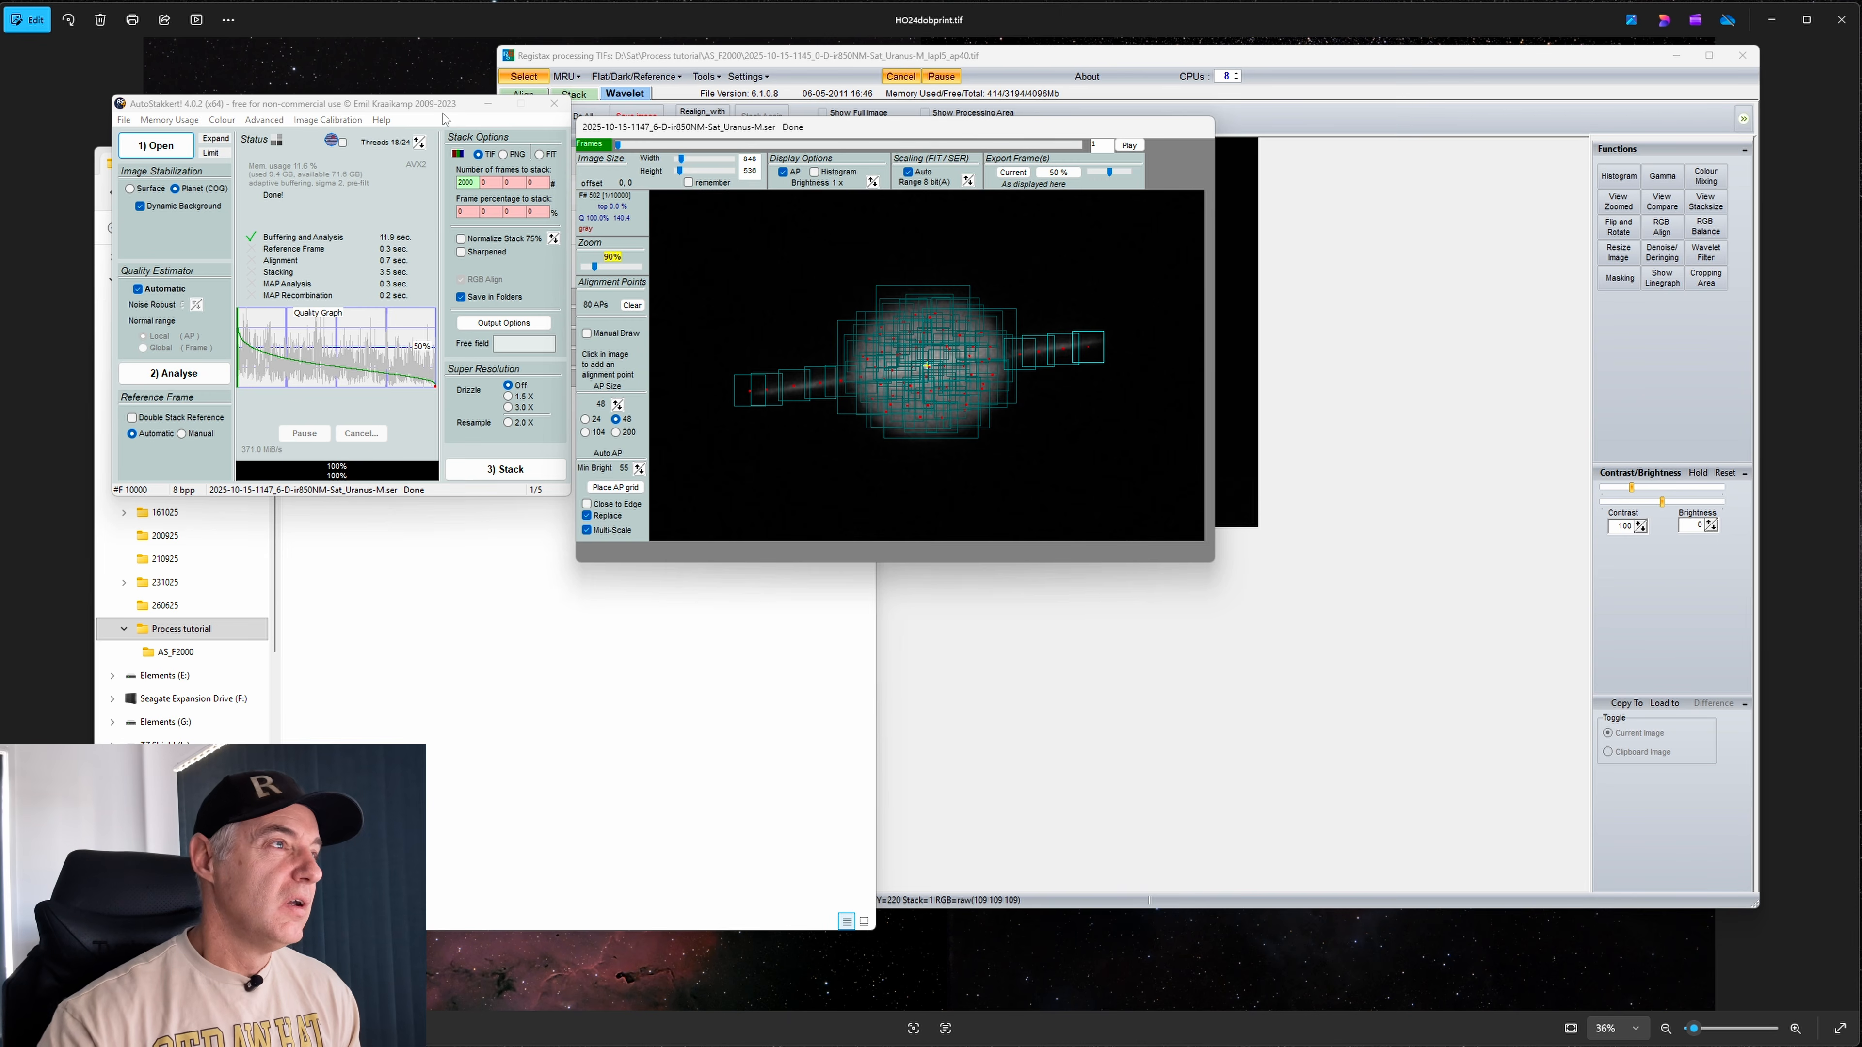
# Stack all five Saturn recordings as a batch using the placed alignment points
pyautogui.moveTo(444, 106); pyautogui.dragTo(414, 100)
pyautogui.click(492, 464)
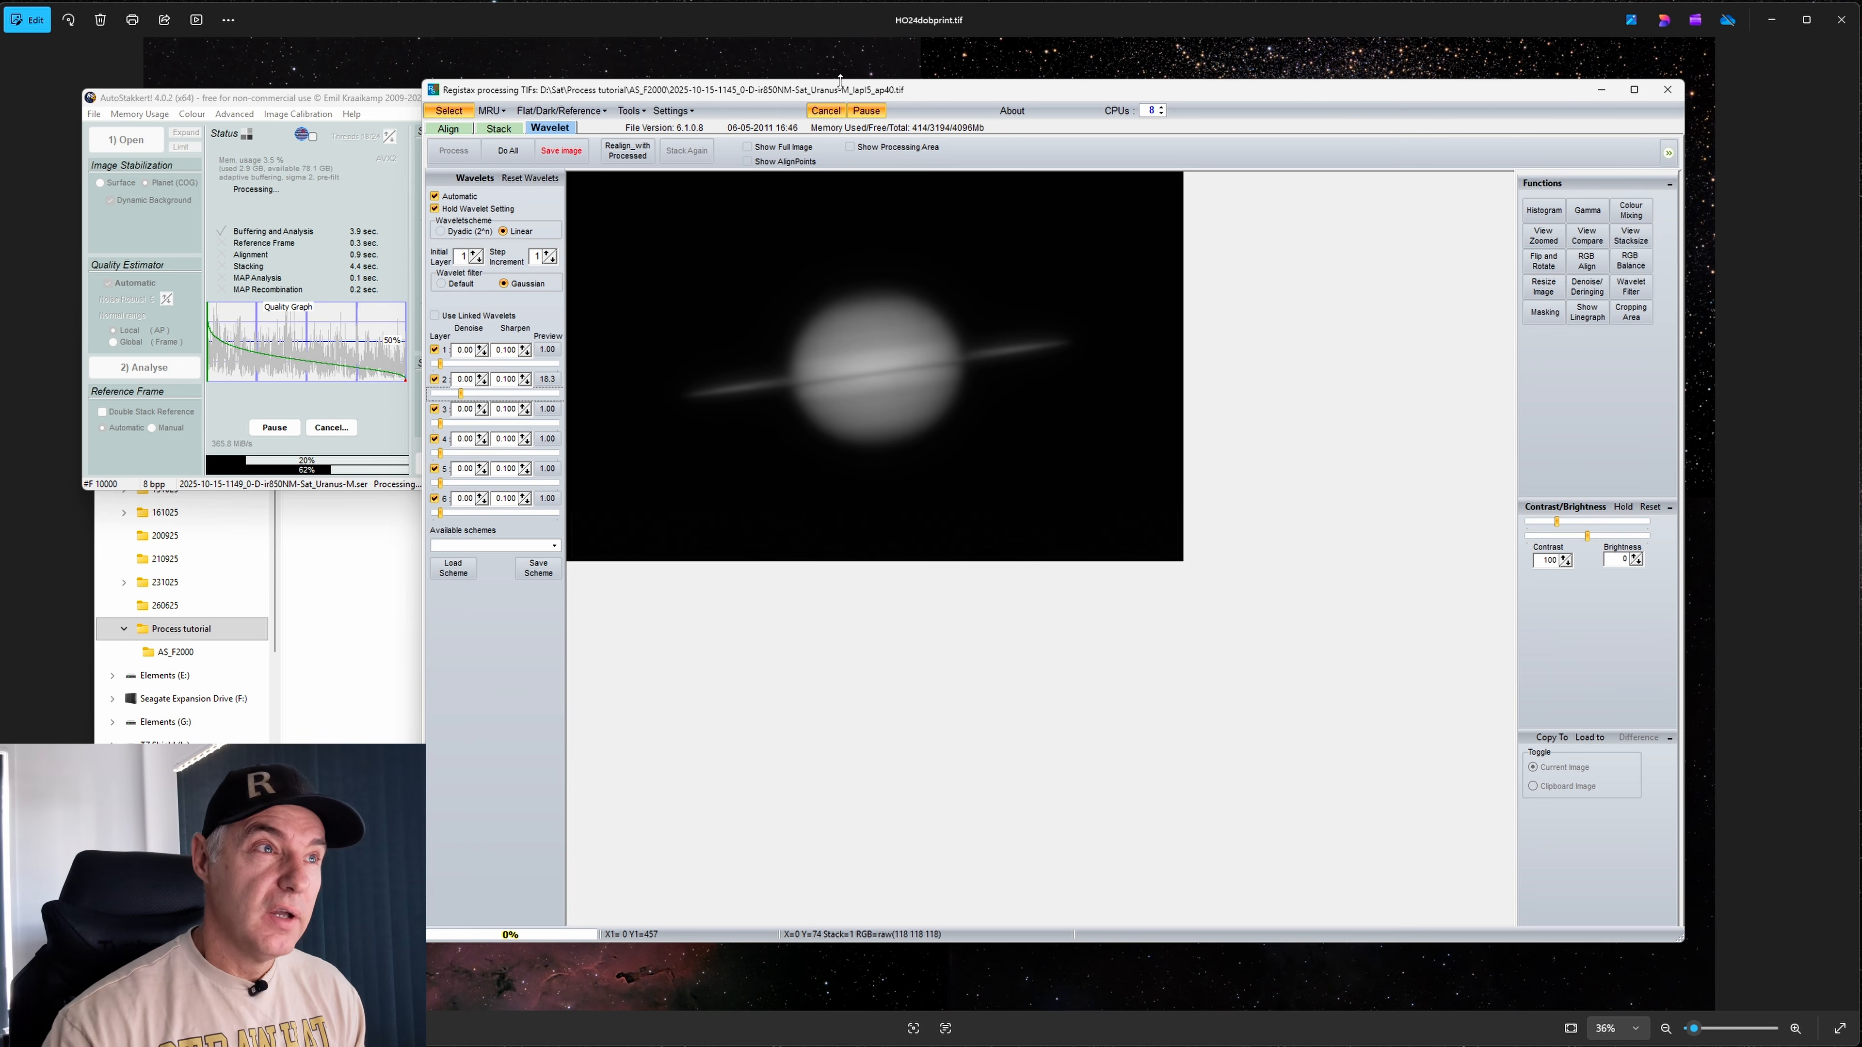
# Move the RegiStax window clear of the stacking progress, and bring AutoStakkert back to the front
pyautogui.moveTo(844, 92); pyautogui.dragTo(875, 31)
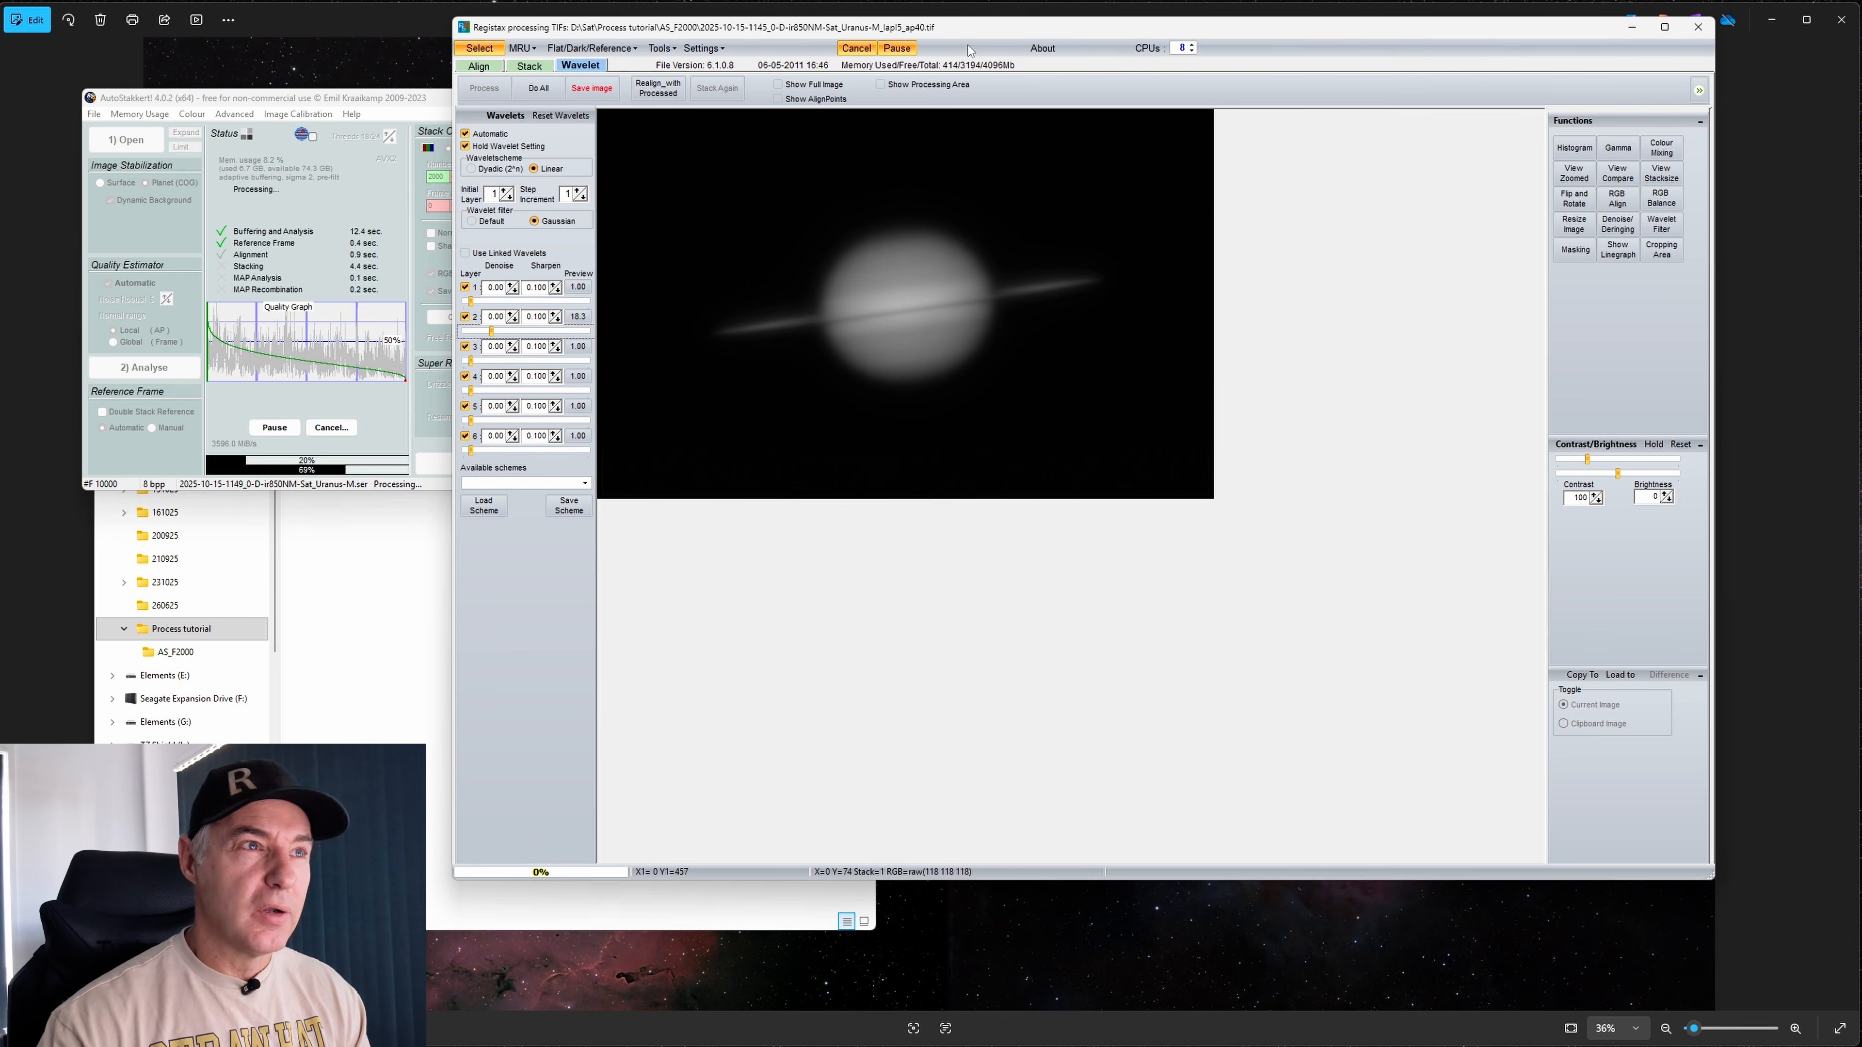
pyautogui.moveTo(978, 28); pyautogui.dragTo(952, 58)
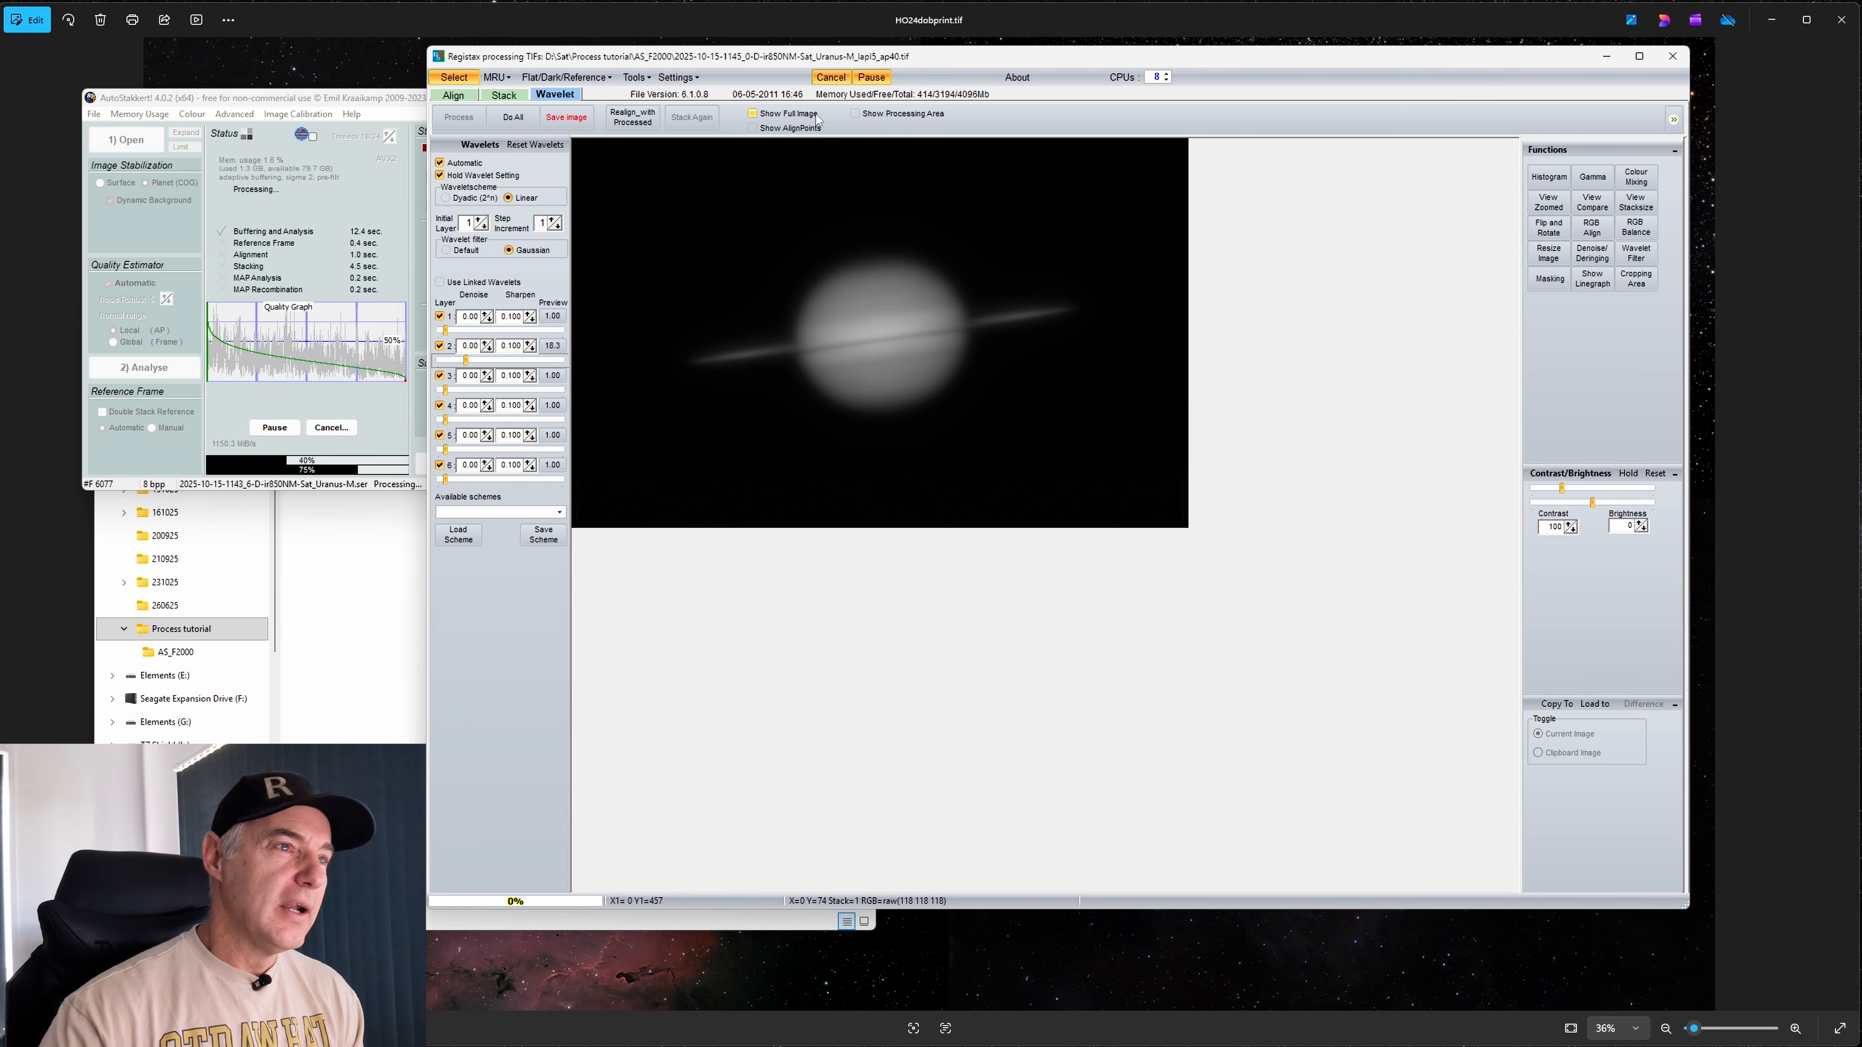
pyautogui.moveTo(772, 59); pyautogui.dragTo(783, 47)
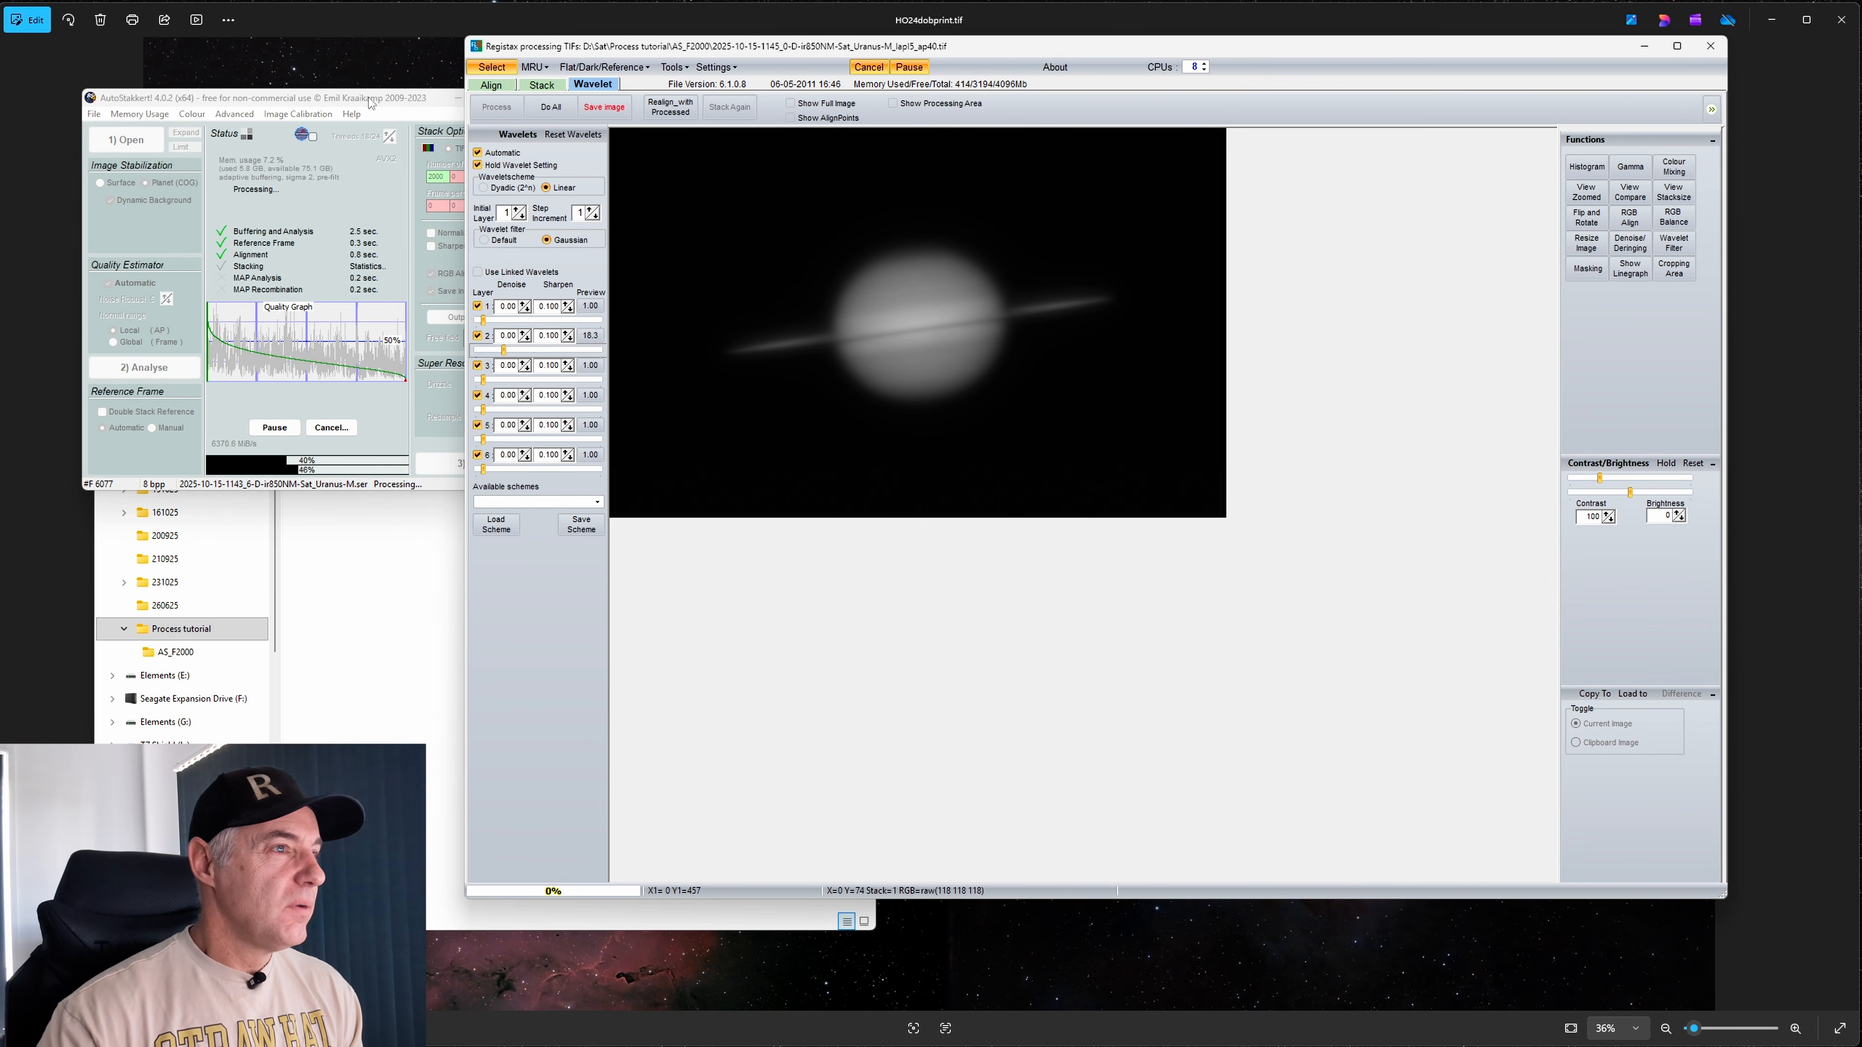
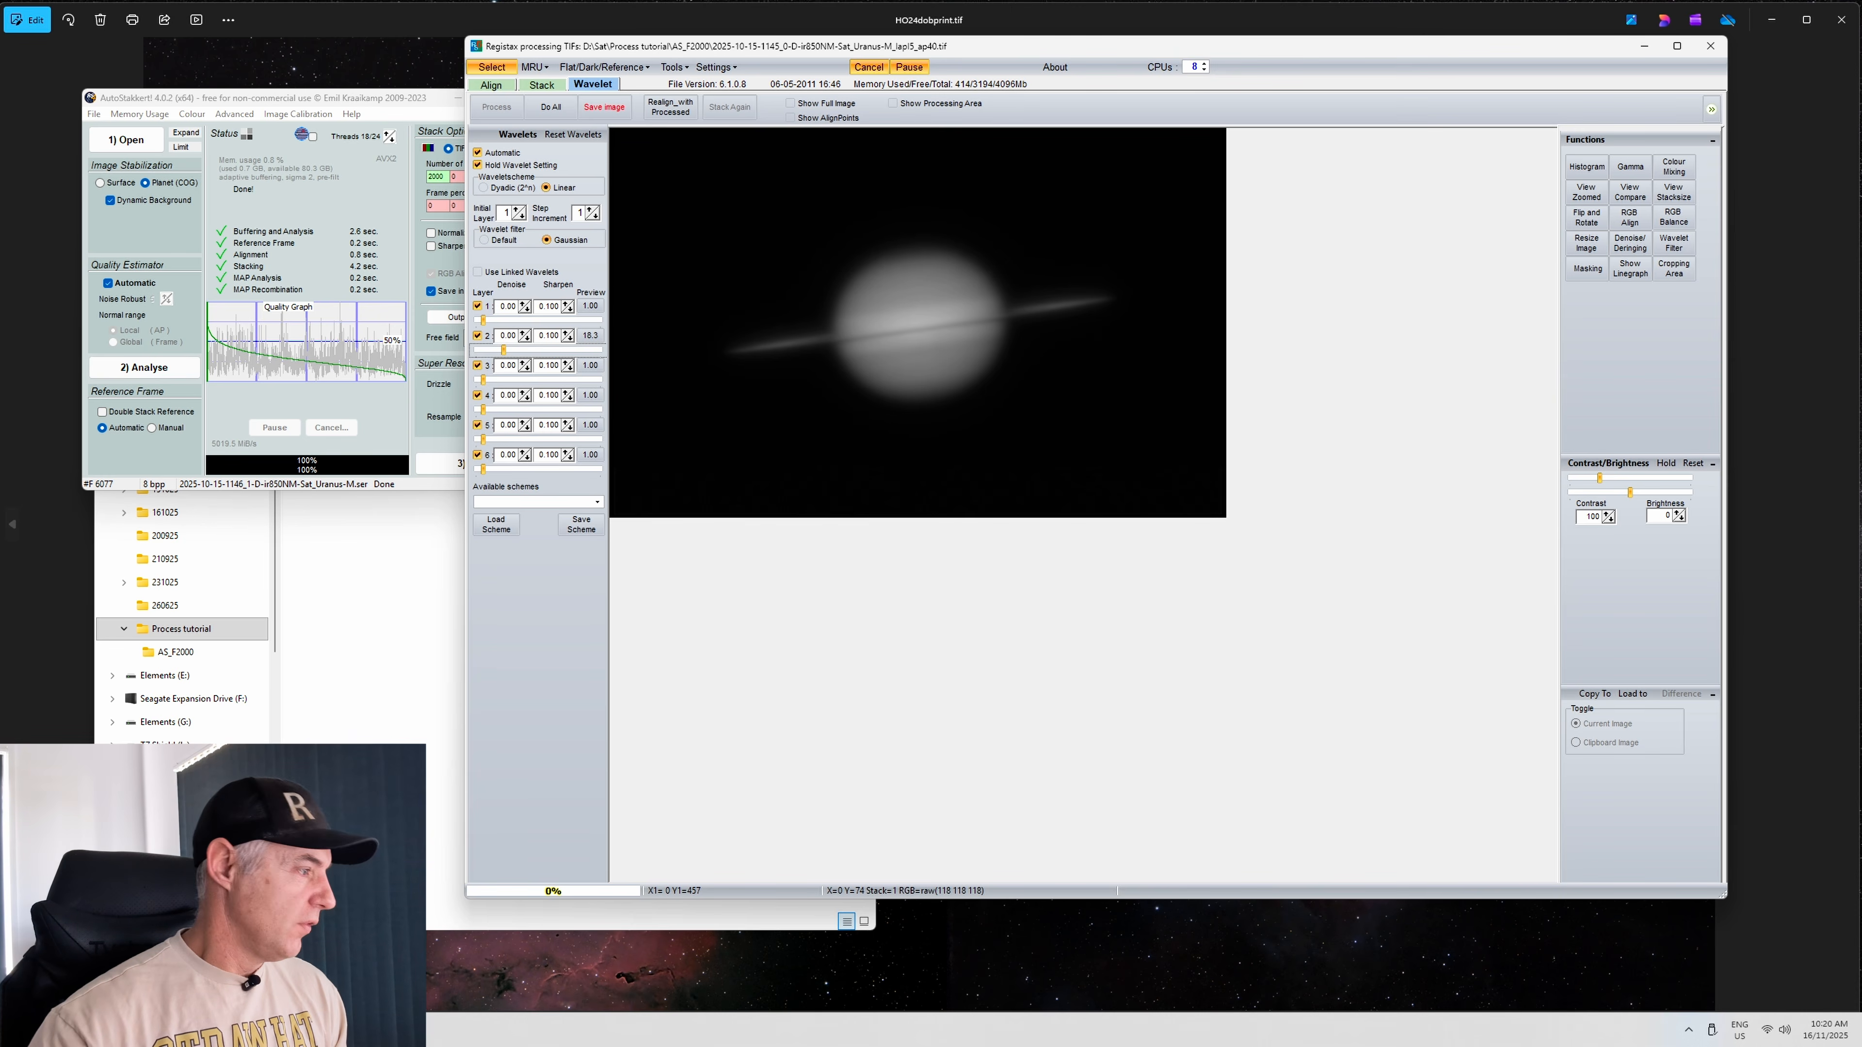
pyautogui.click(350, 99)
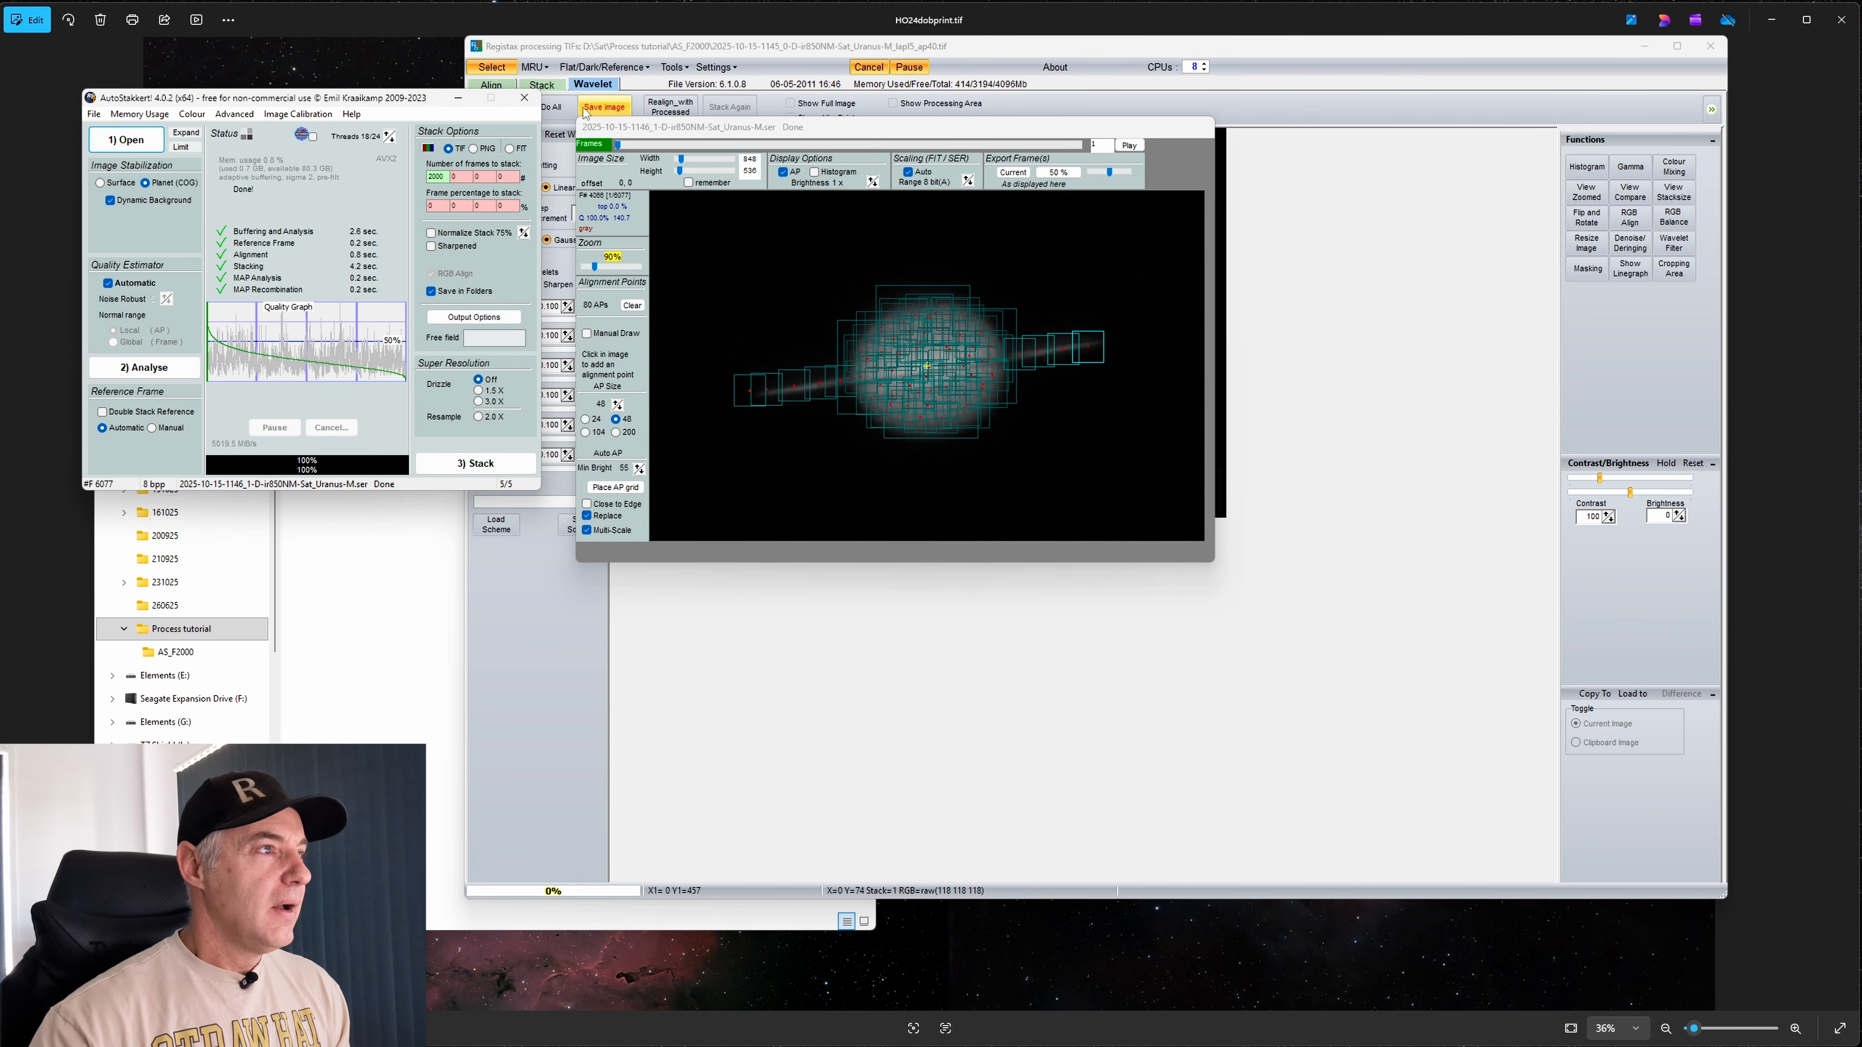
# Close AutoStakkert and open the AS_F2000 output folder inside the Process tutorial folder
pyautogui.moveTo(350, 99); pyautogui.dragTo(918, 147)
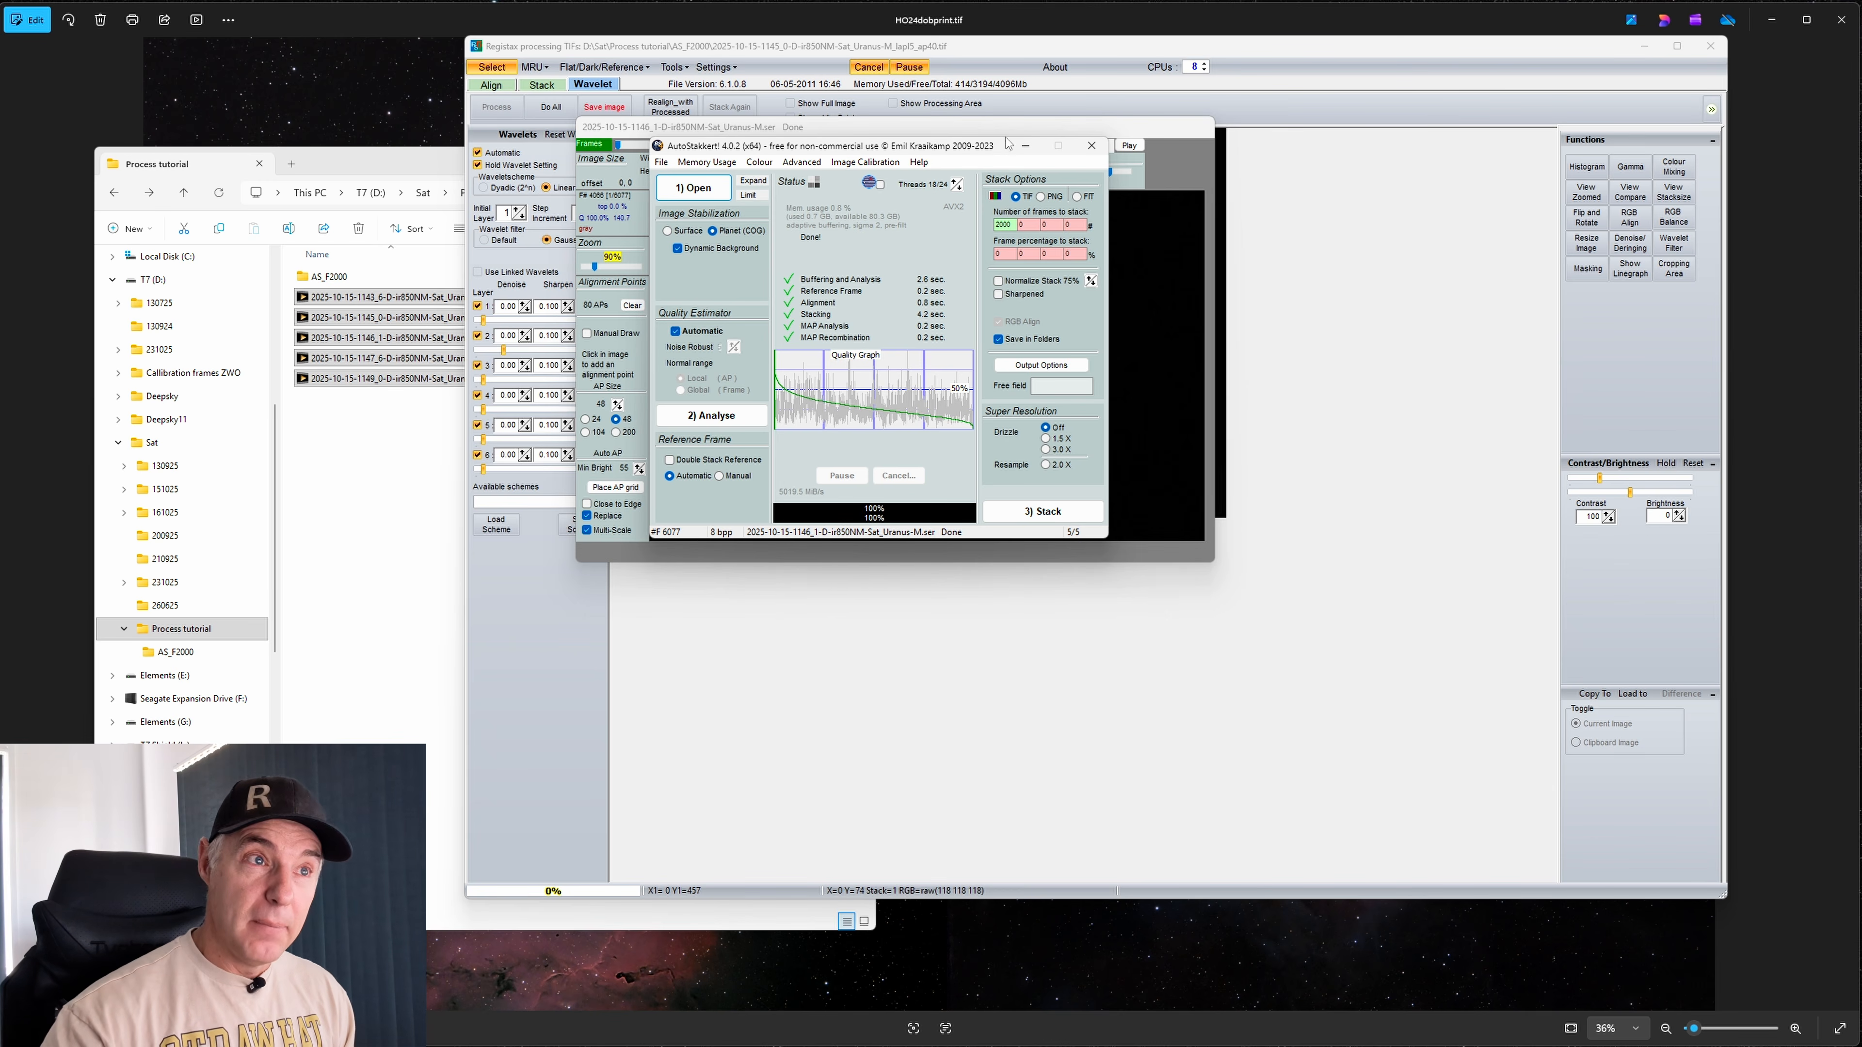
pyautogui.click(1098, 151)
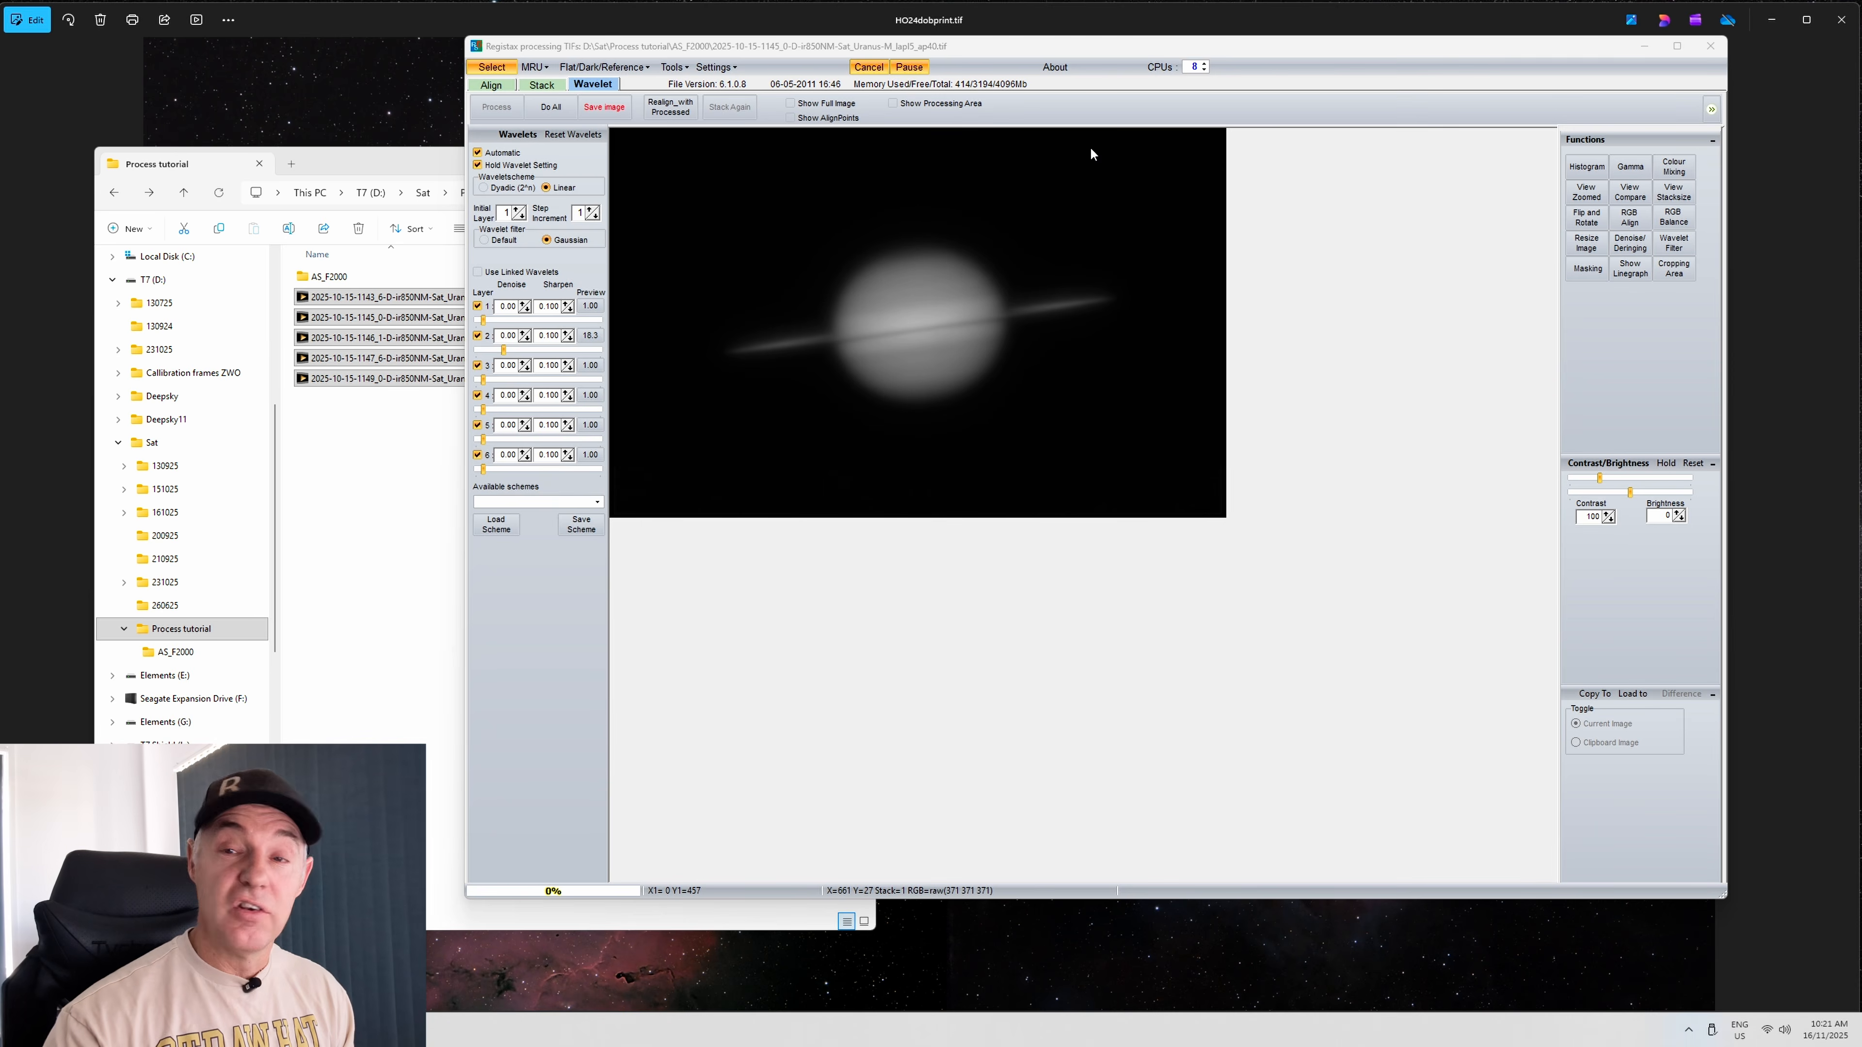
pyautogui.click(365, 166)
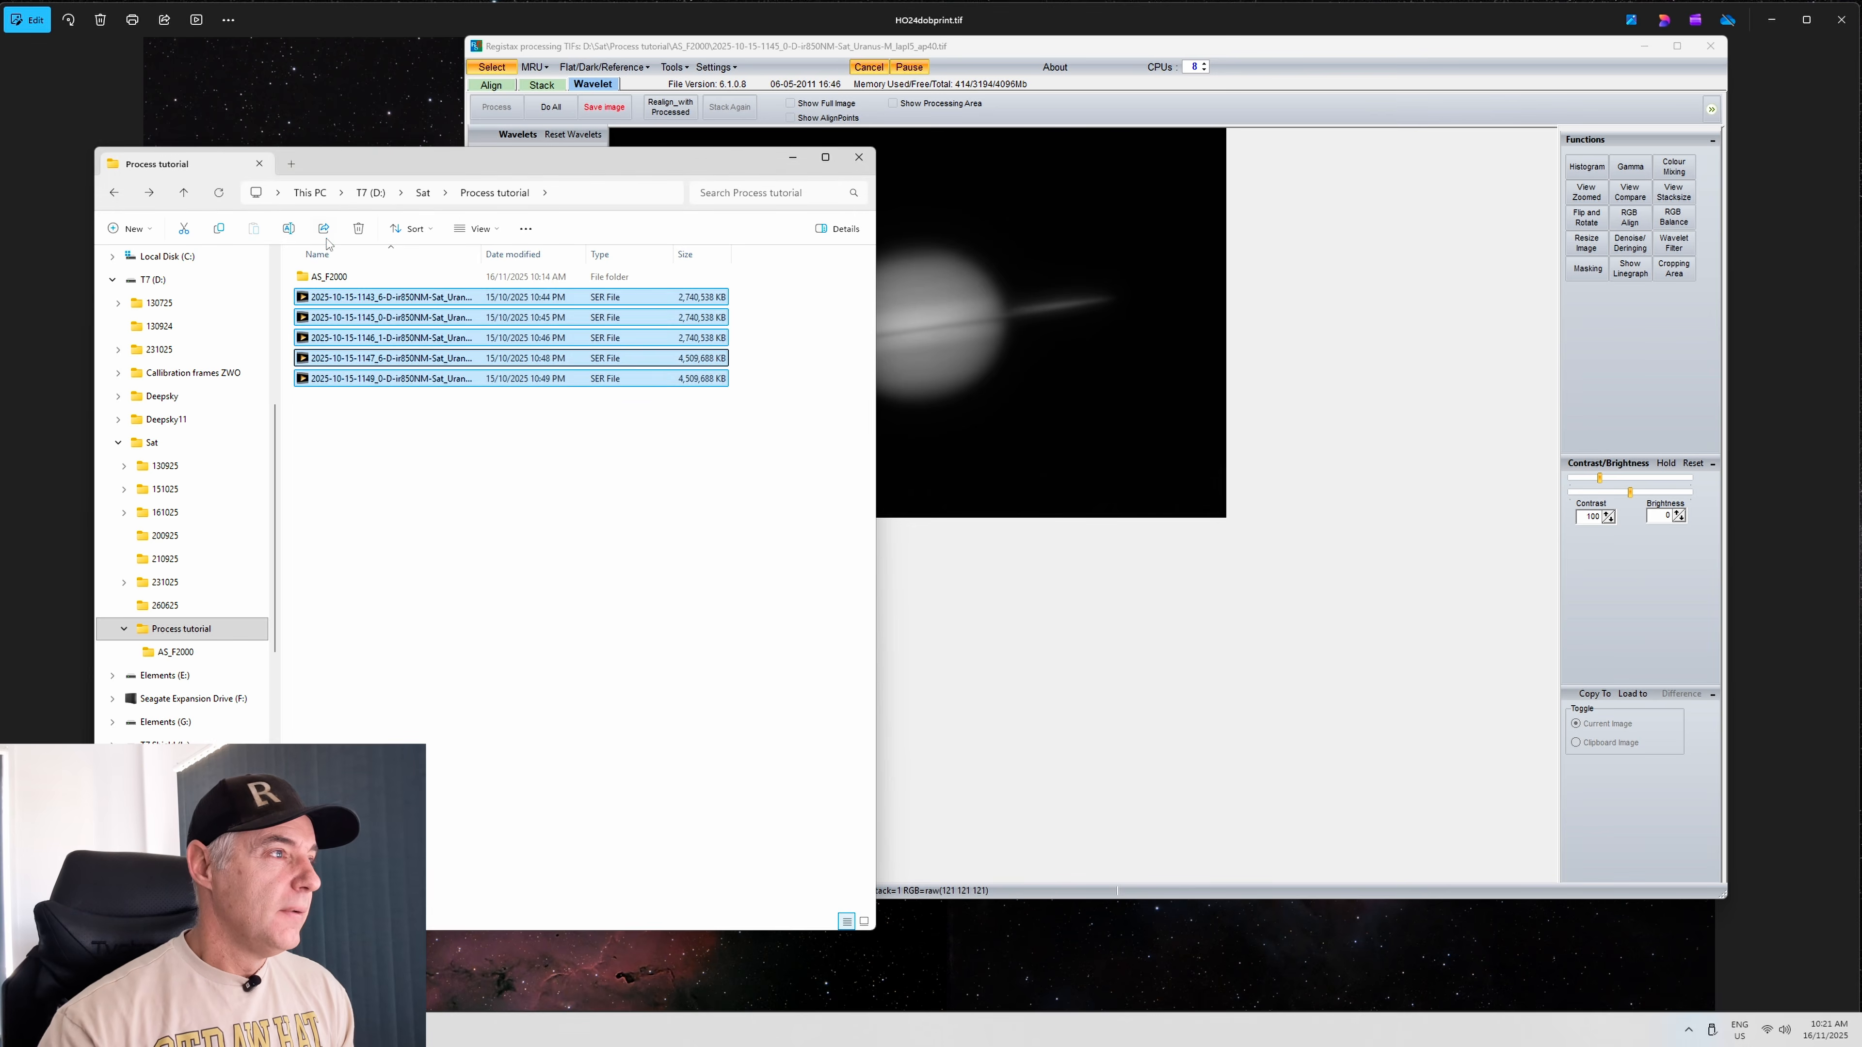
pyautogui.click(325, 278)
pyautogui.doubleClick(325, 278)
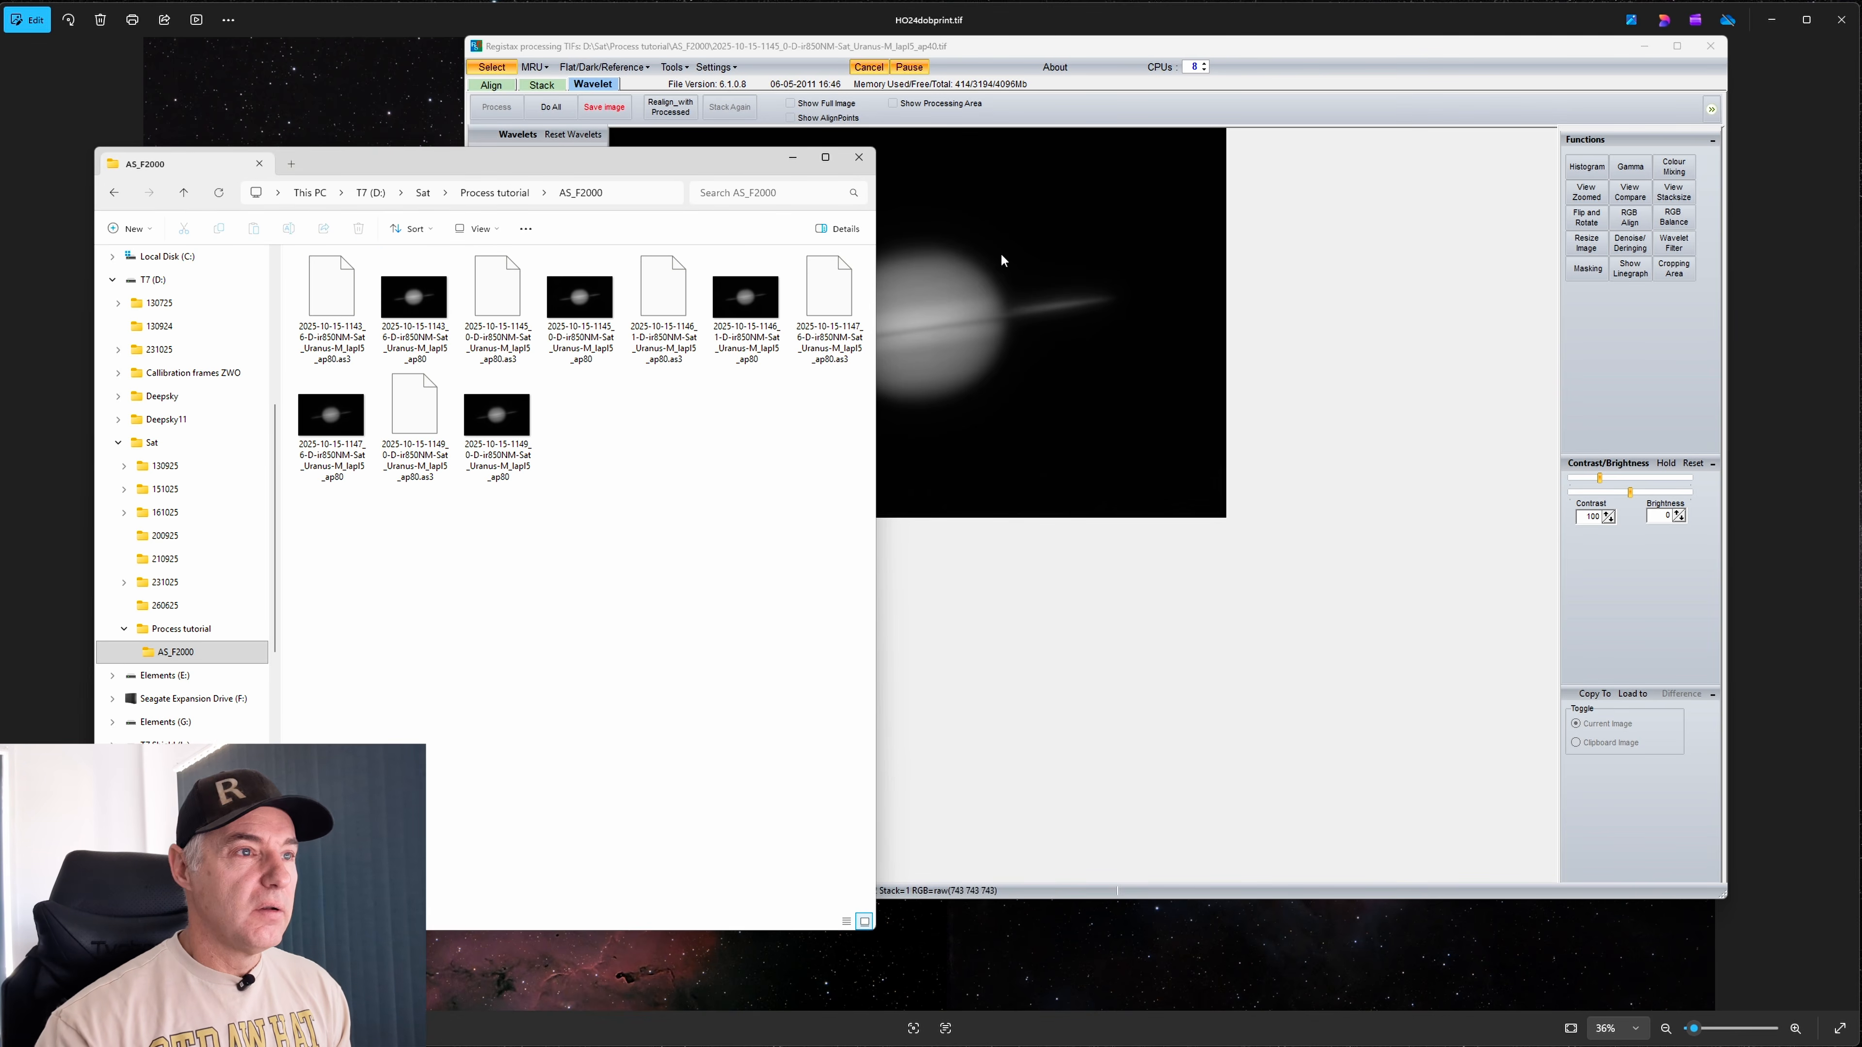
pyautogui.moveTo(414, 308)
pyautogui.mouseDown()
pyautogui.moveTo(949, 345)
pyautogui.moveTo(831, 301)
pyautogui.moveTo(437, 285)
pyautogui.mouseUp()
pyautogui.moveTo(314, 173); pyautogui.dragTo(236, 77)
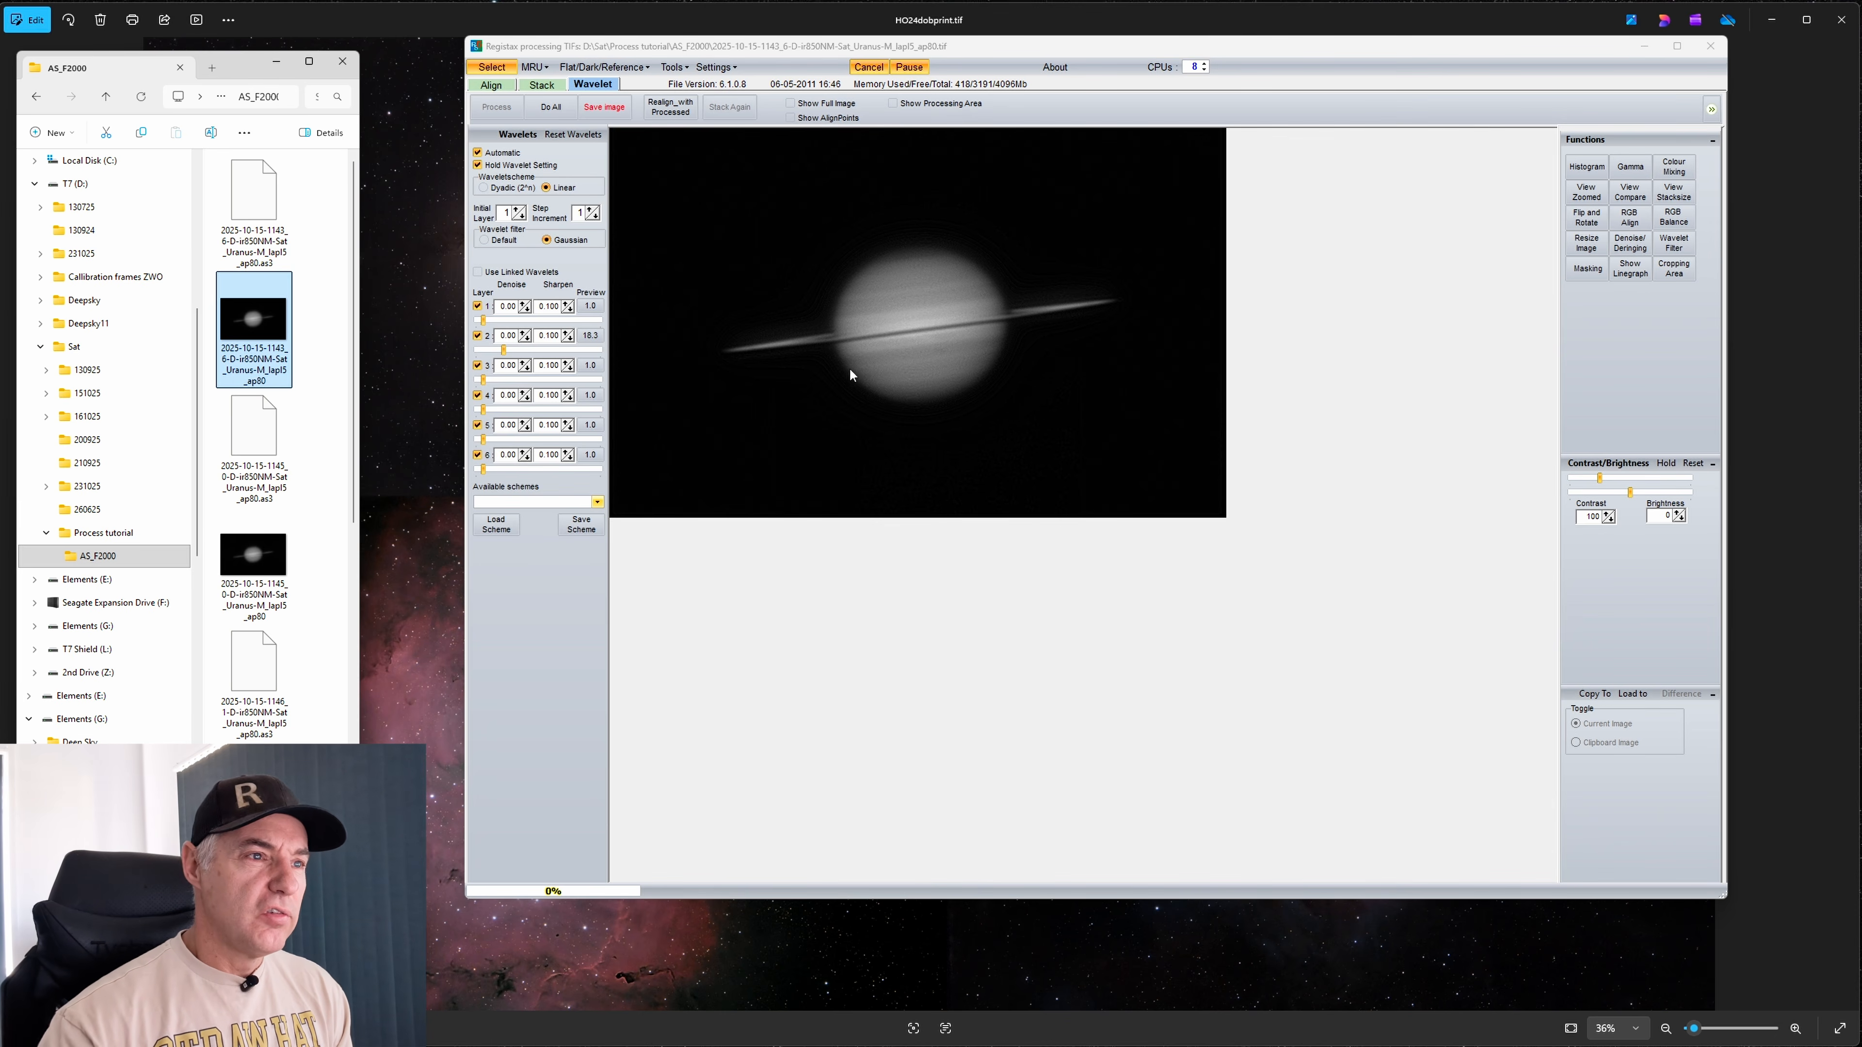
pyautogui.moveTo(360, 373); pyautogui.dragTo(464, 372)
pyautogui.moveTo(587, 48); pyautogui.dragTo(615, 43)
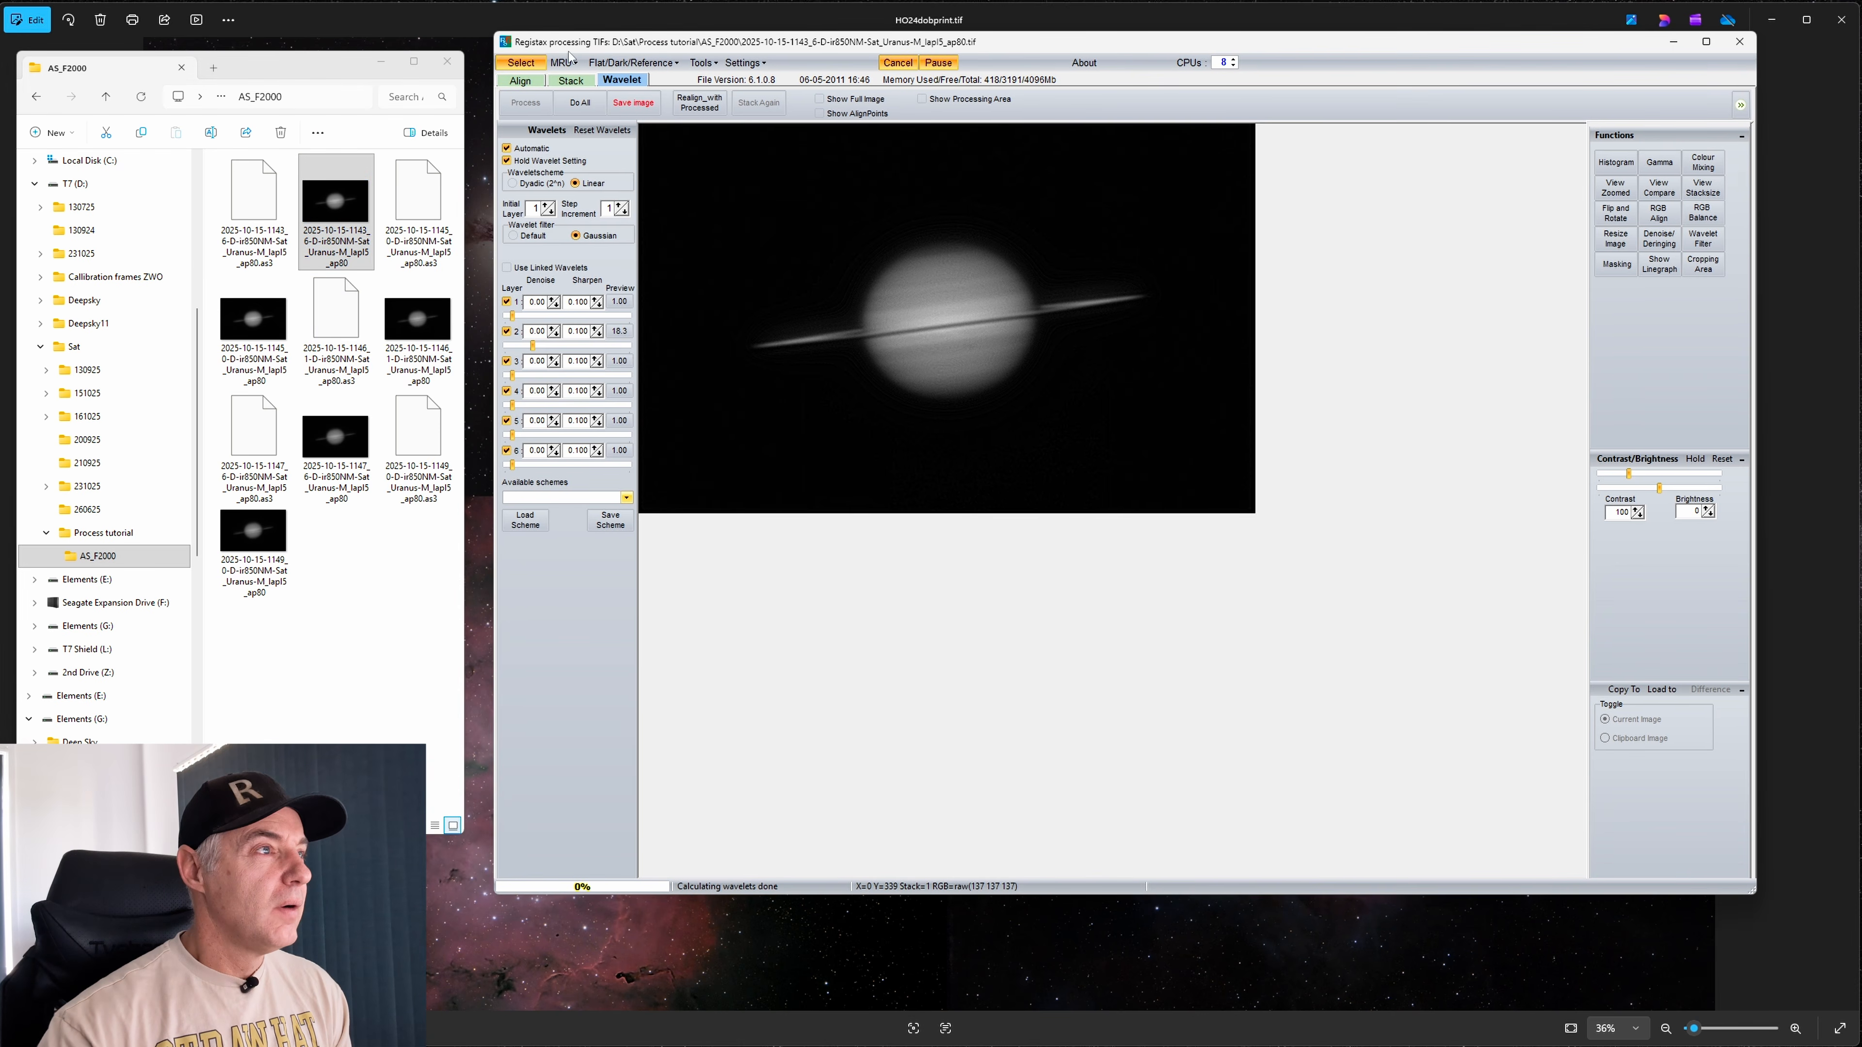
pyautogui.moveTo(662, 113)
pyautogui.mouseDown()
pyautogui.moveTo(704, 119)
pyautogui.moveTo(651, 121)
pyautogui.mouseUp()
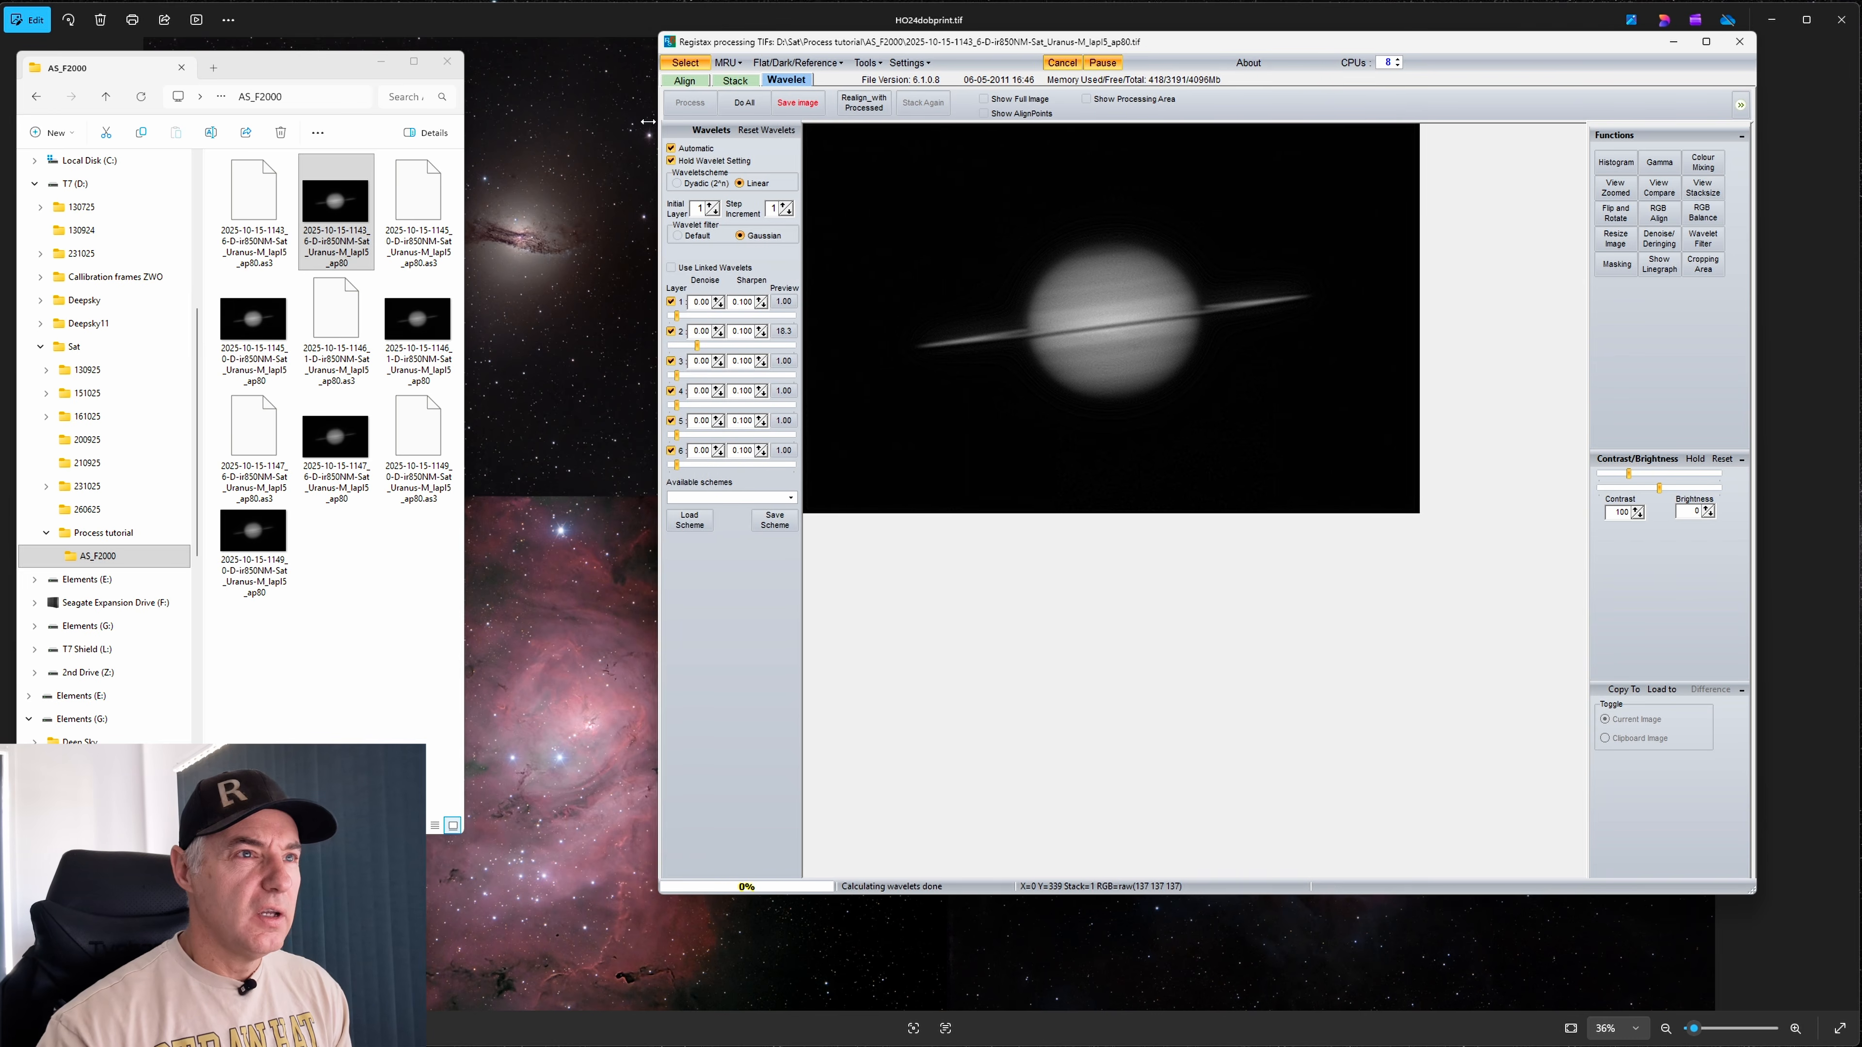
pyautogui.moveTo(1208, 49); pyautogui.dragTo(1159, 29)
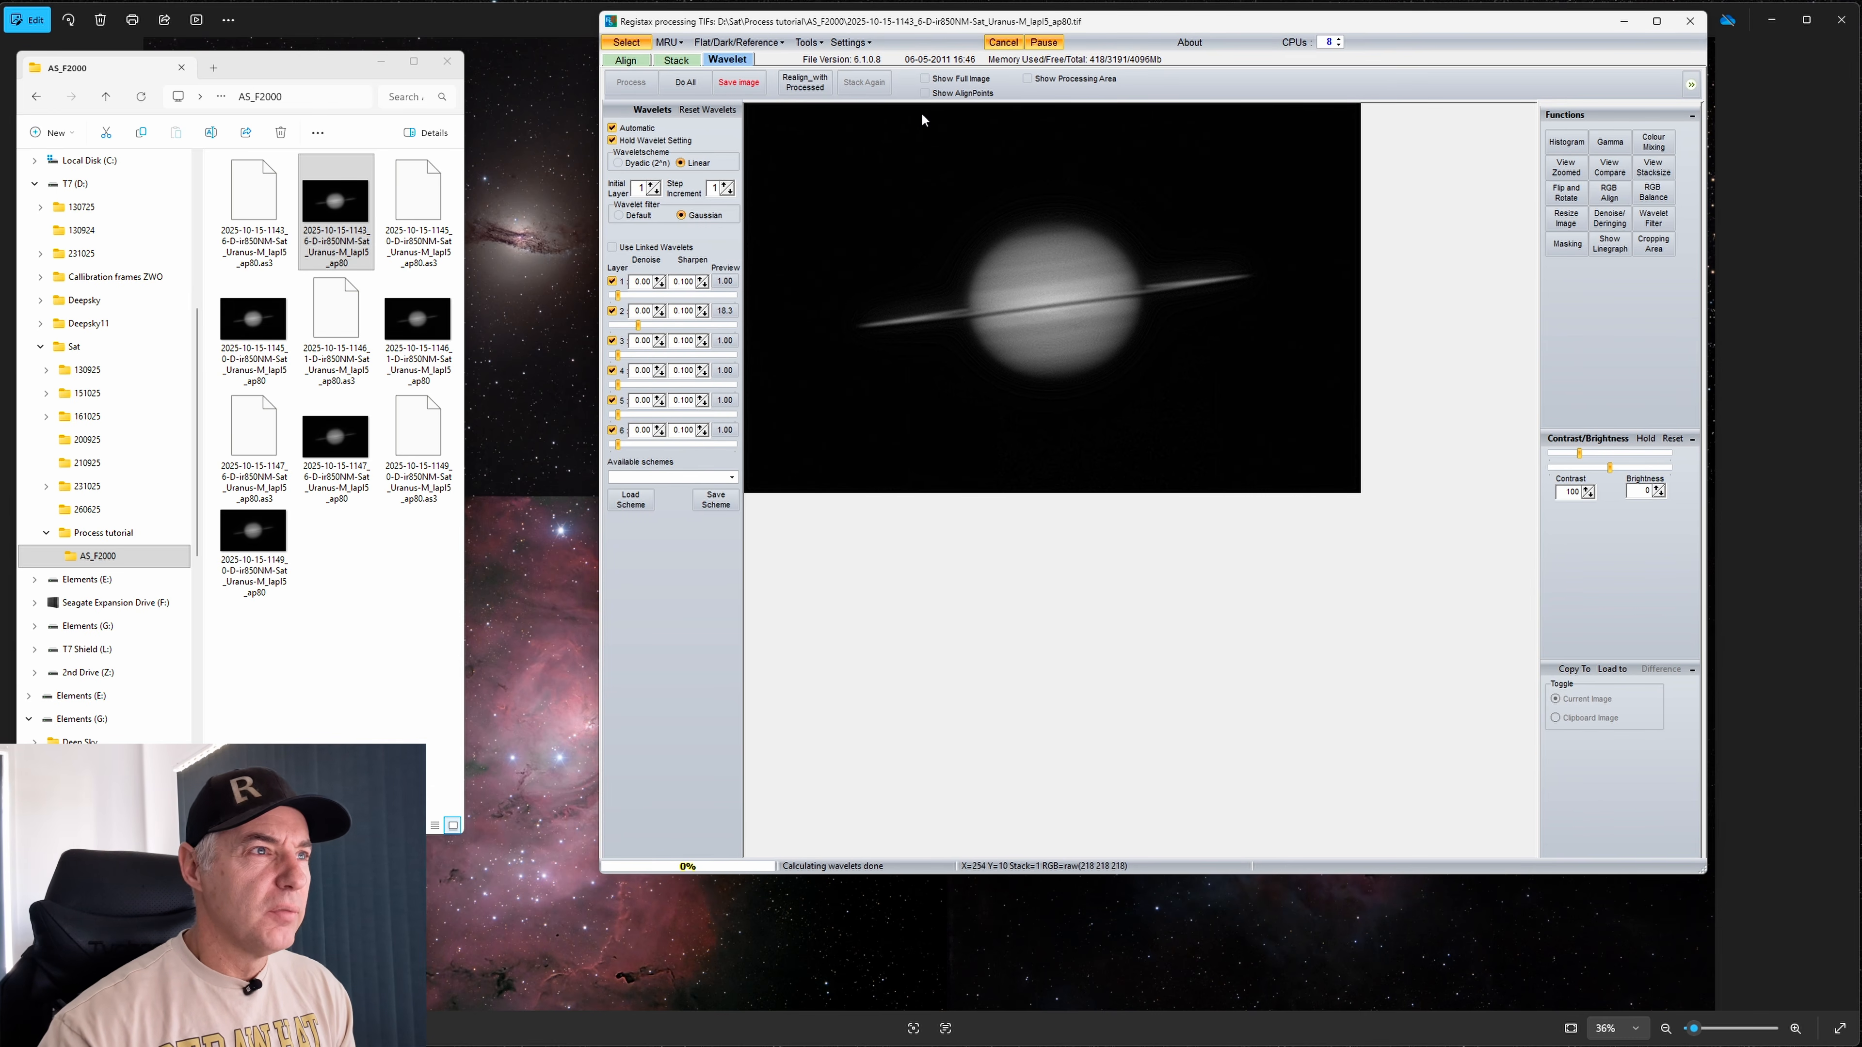
# Compare the normal and full-image views of the stack, and widen the RegiStax window with the full image shown
pyautogui.click(924, 78)
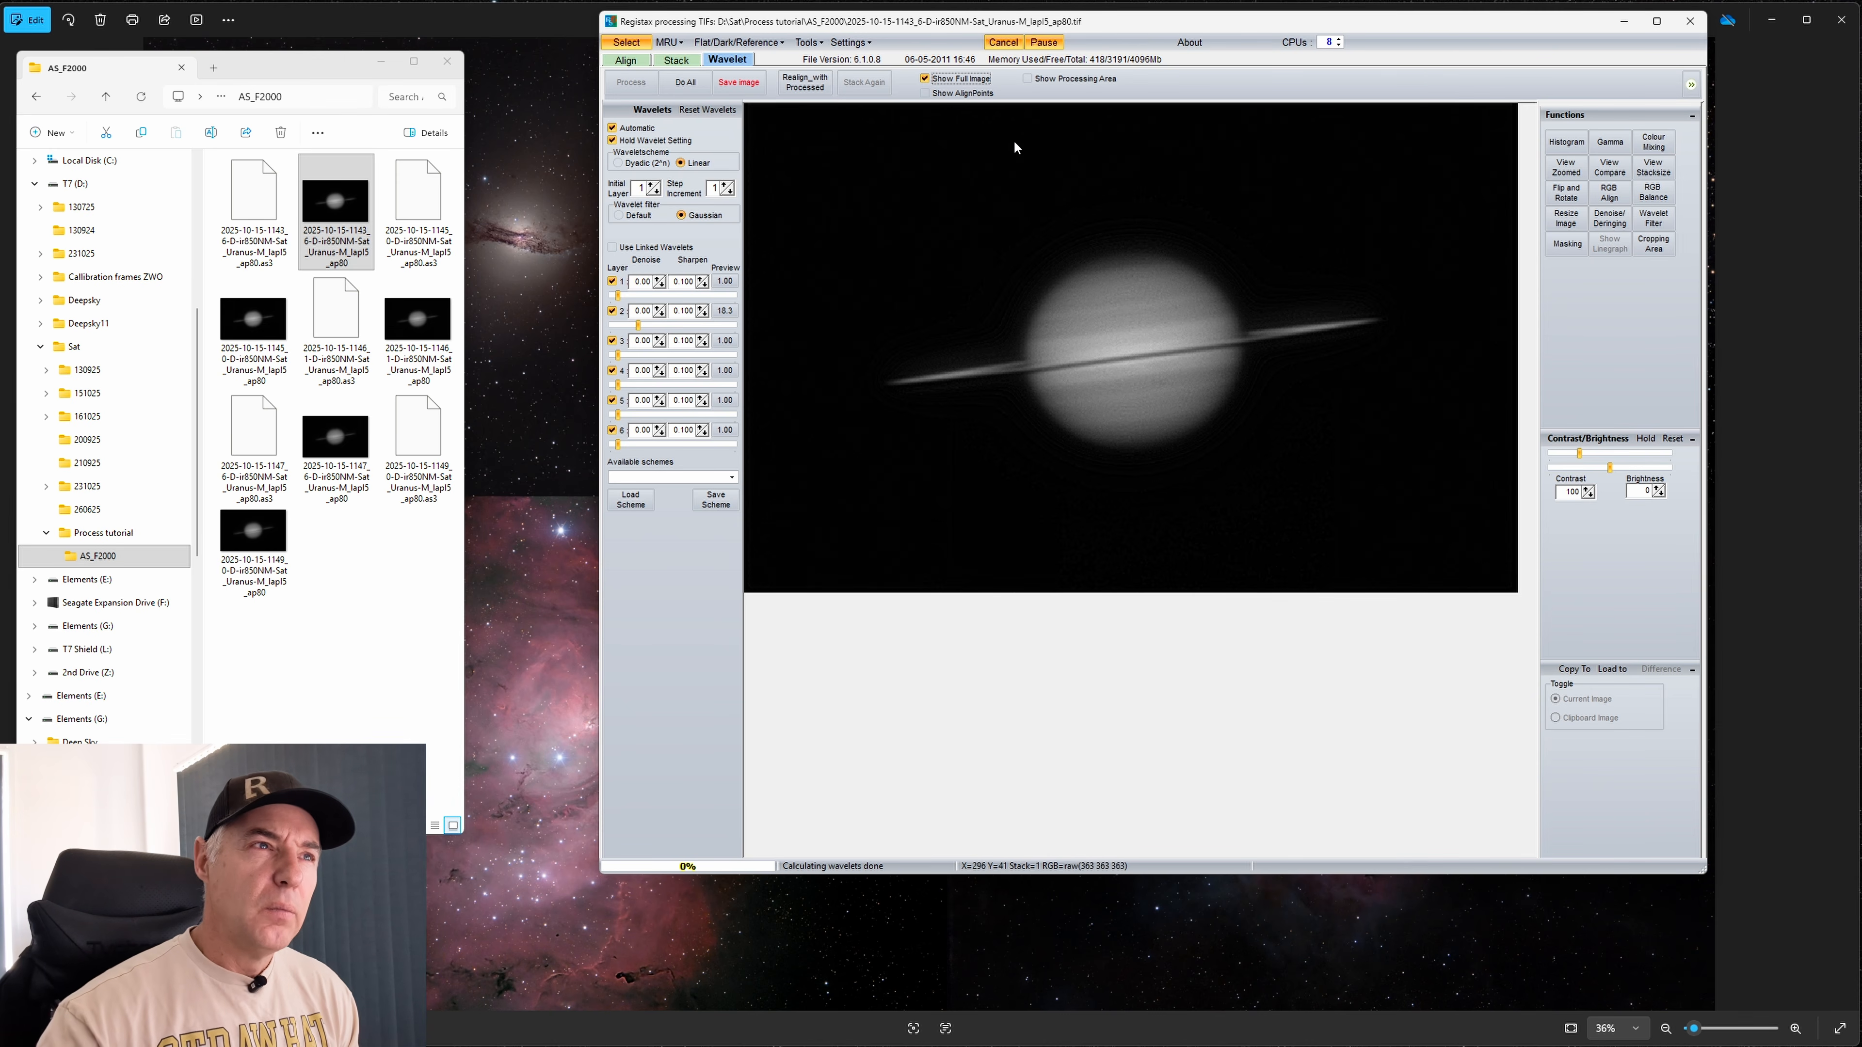
pyautogui.click(925, 79)
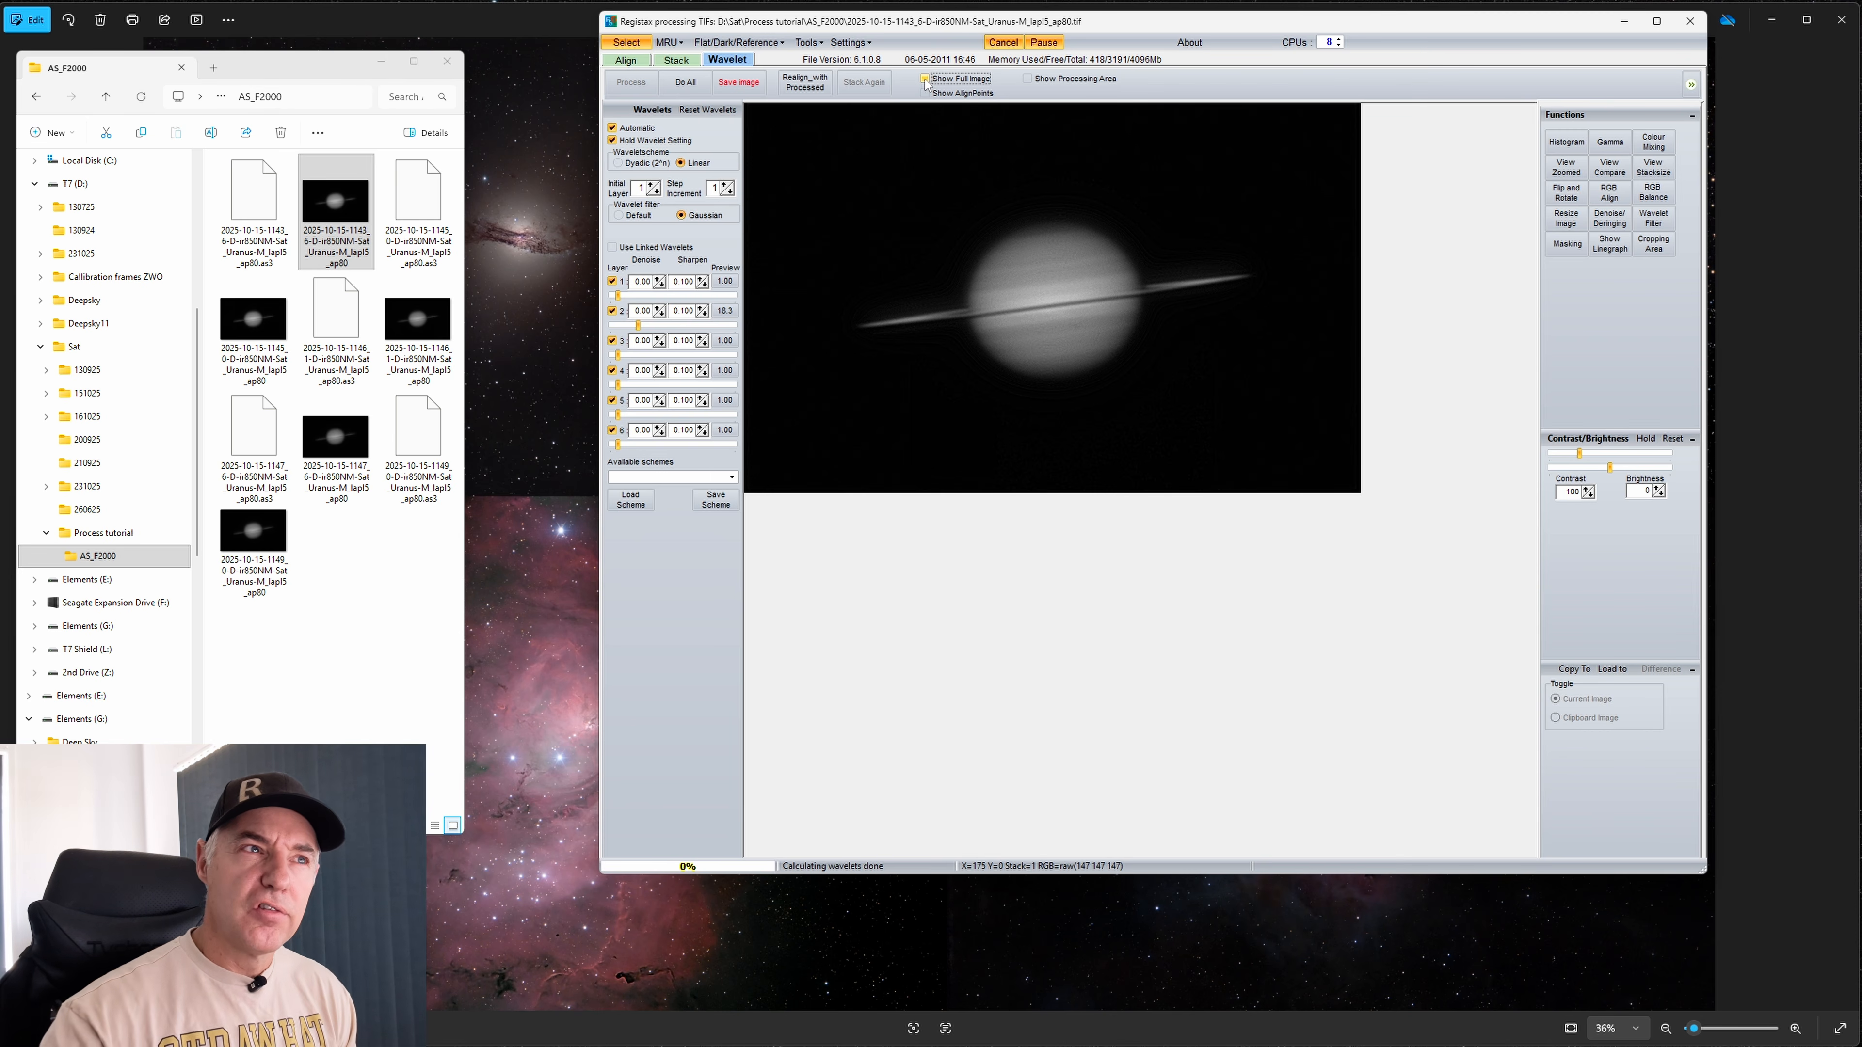
pyautogui.click(926, 79)
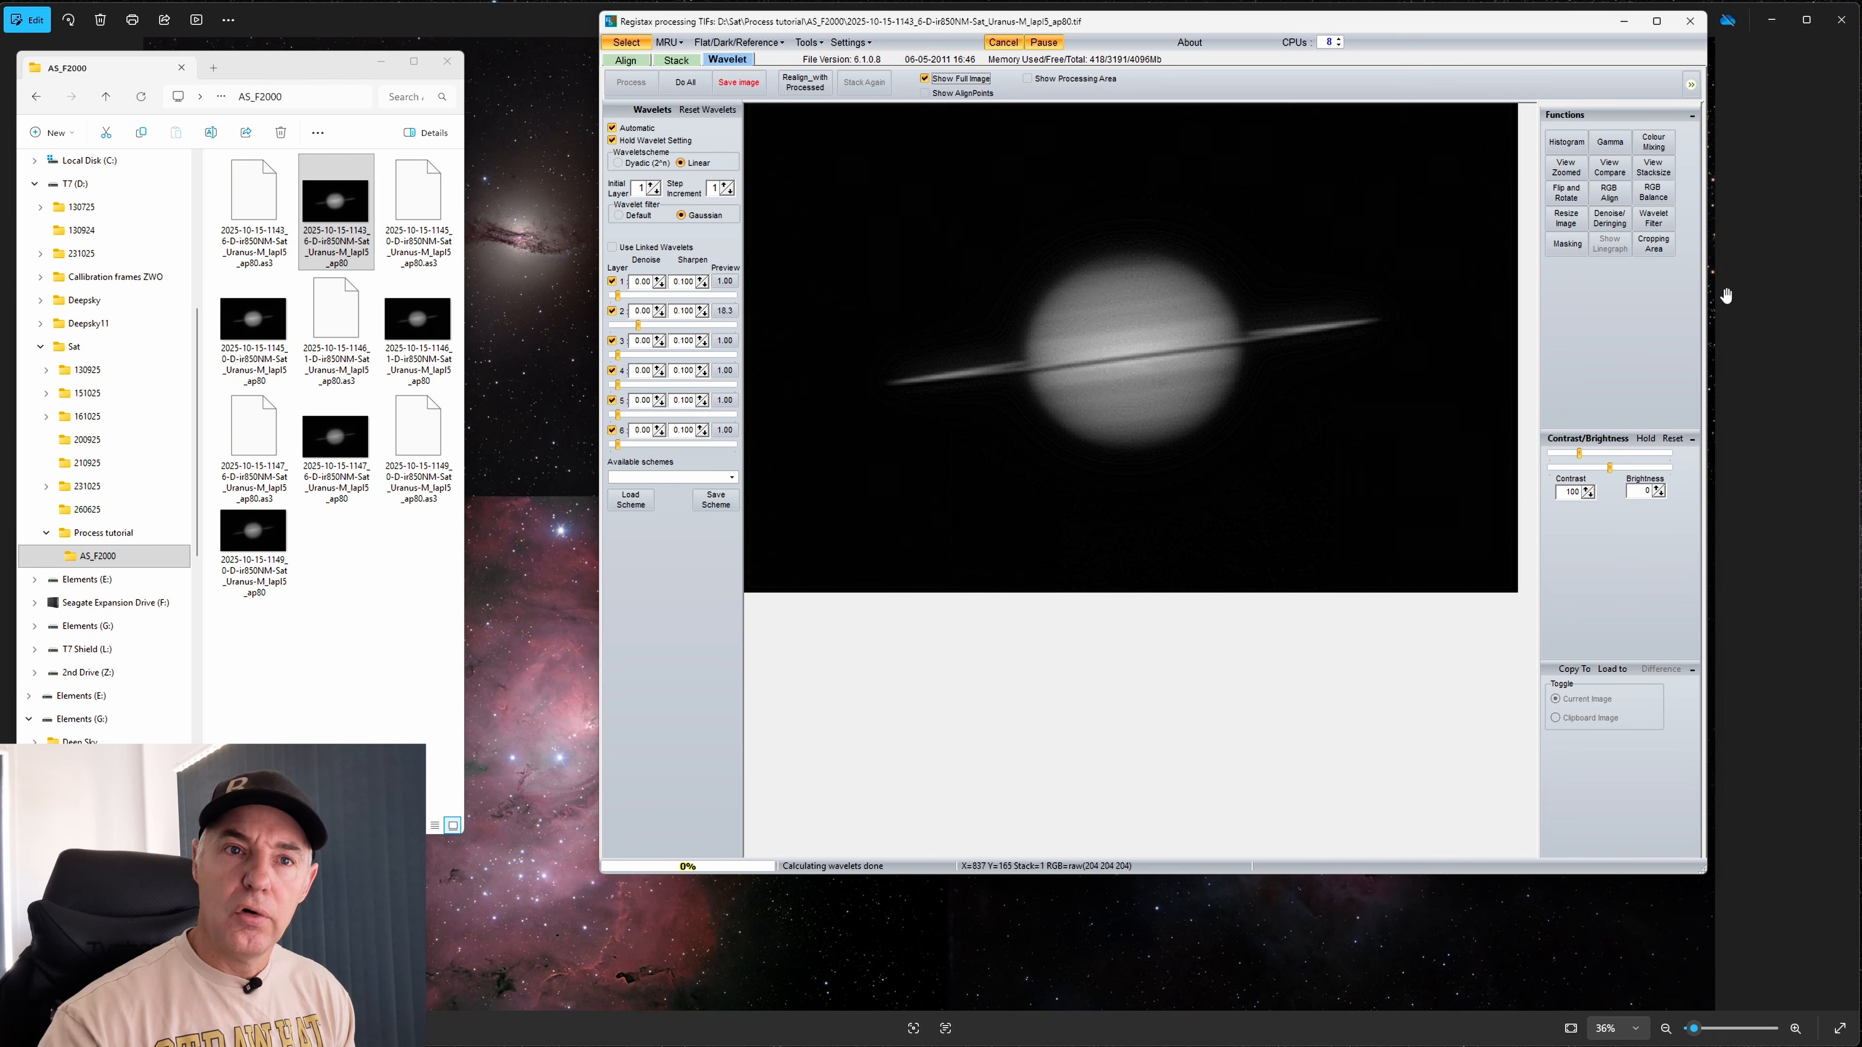
pyautogui.moveTo(1706, 296); pyautogui.dragTo(1800, 298)
# Try wavelet layer 2 at 43.5 in both image views and reset all wavelet layers
pyautogui.click(638, 325)
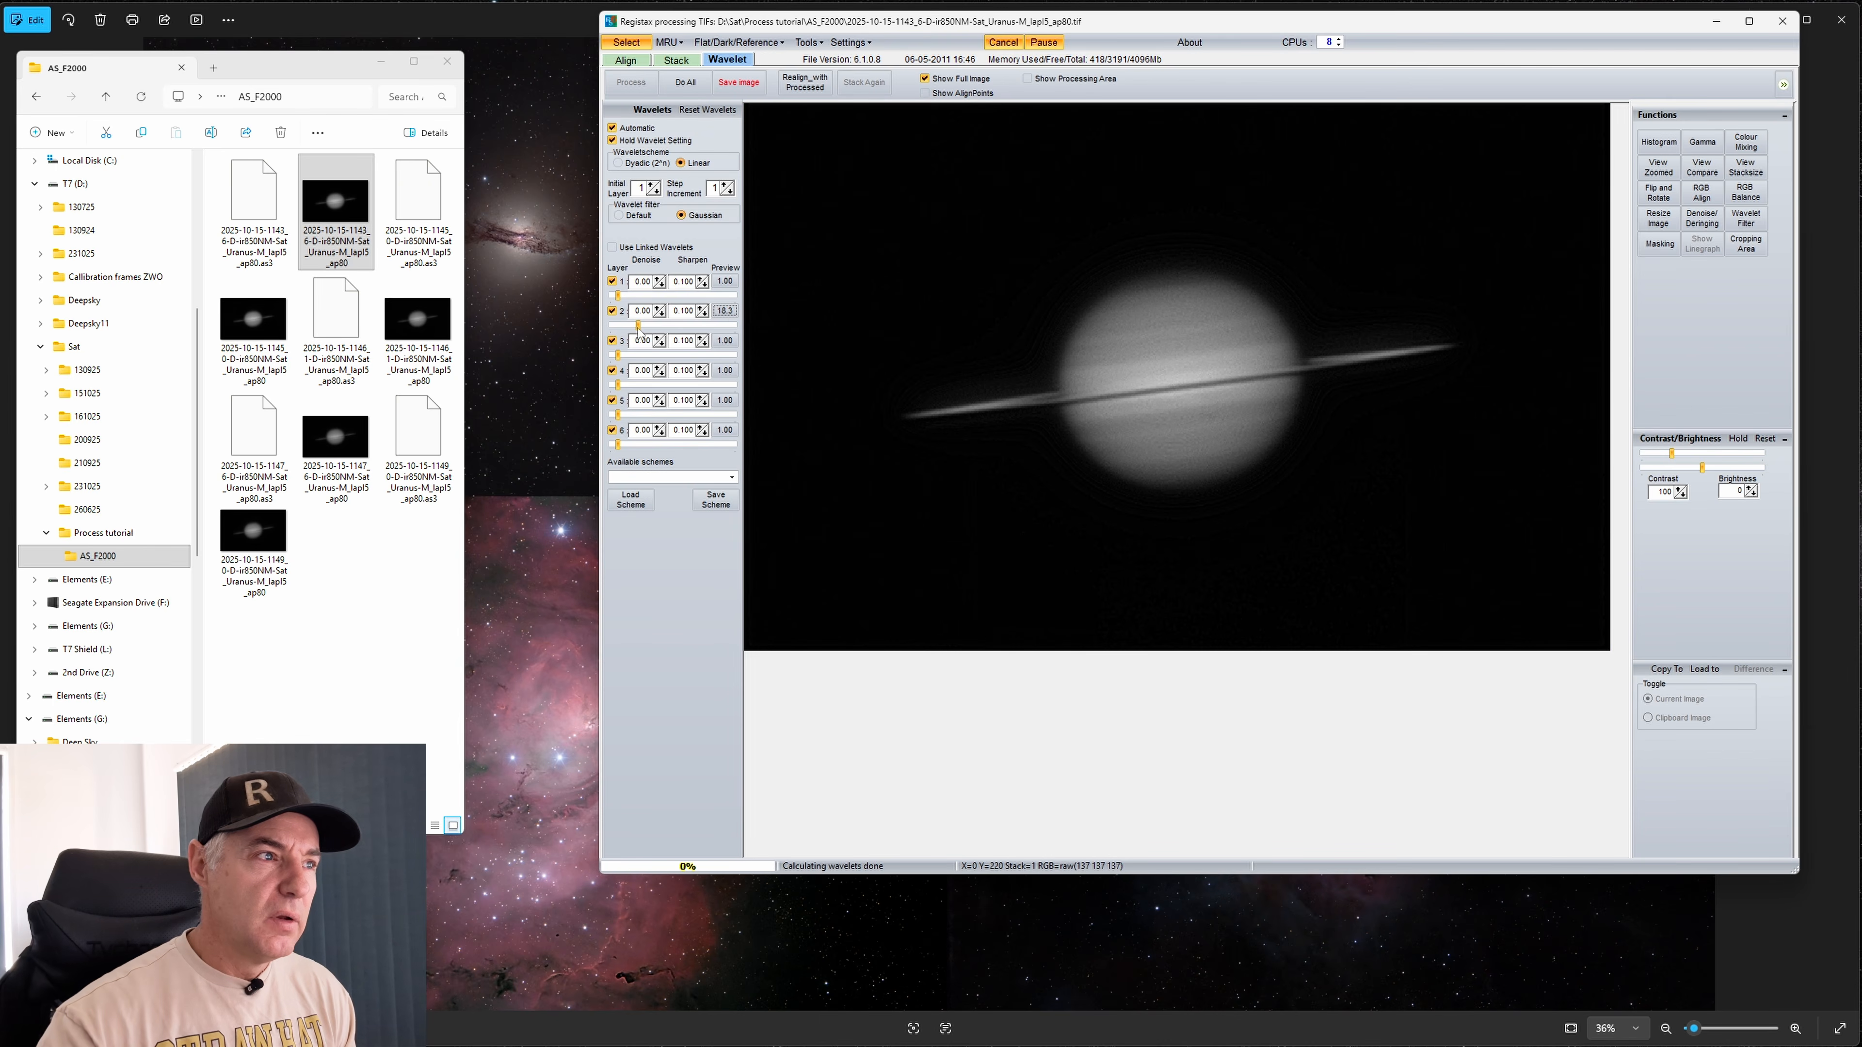
pyautogui.moveTo(639, 328); pyautogui.dragTo(669, 332)
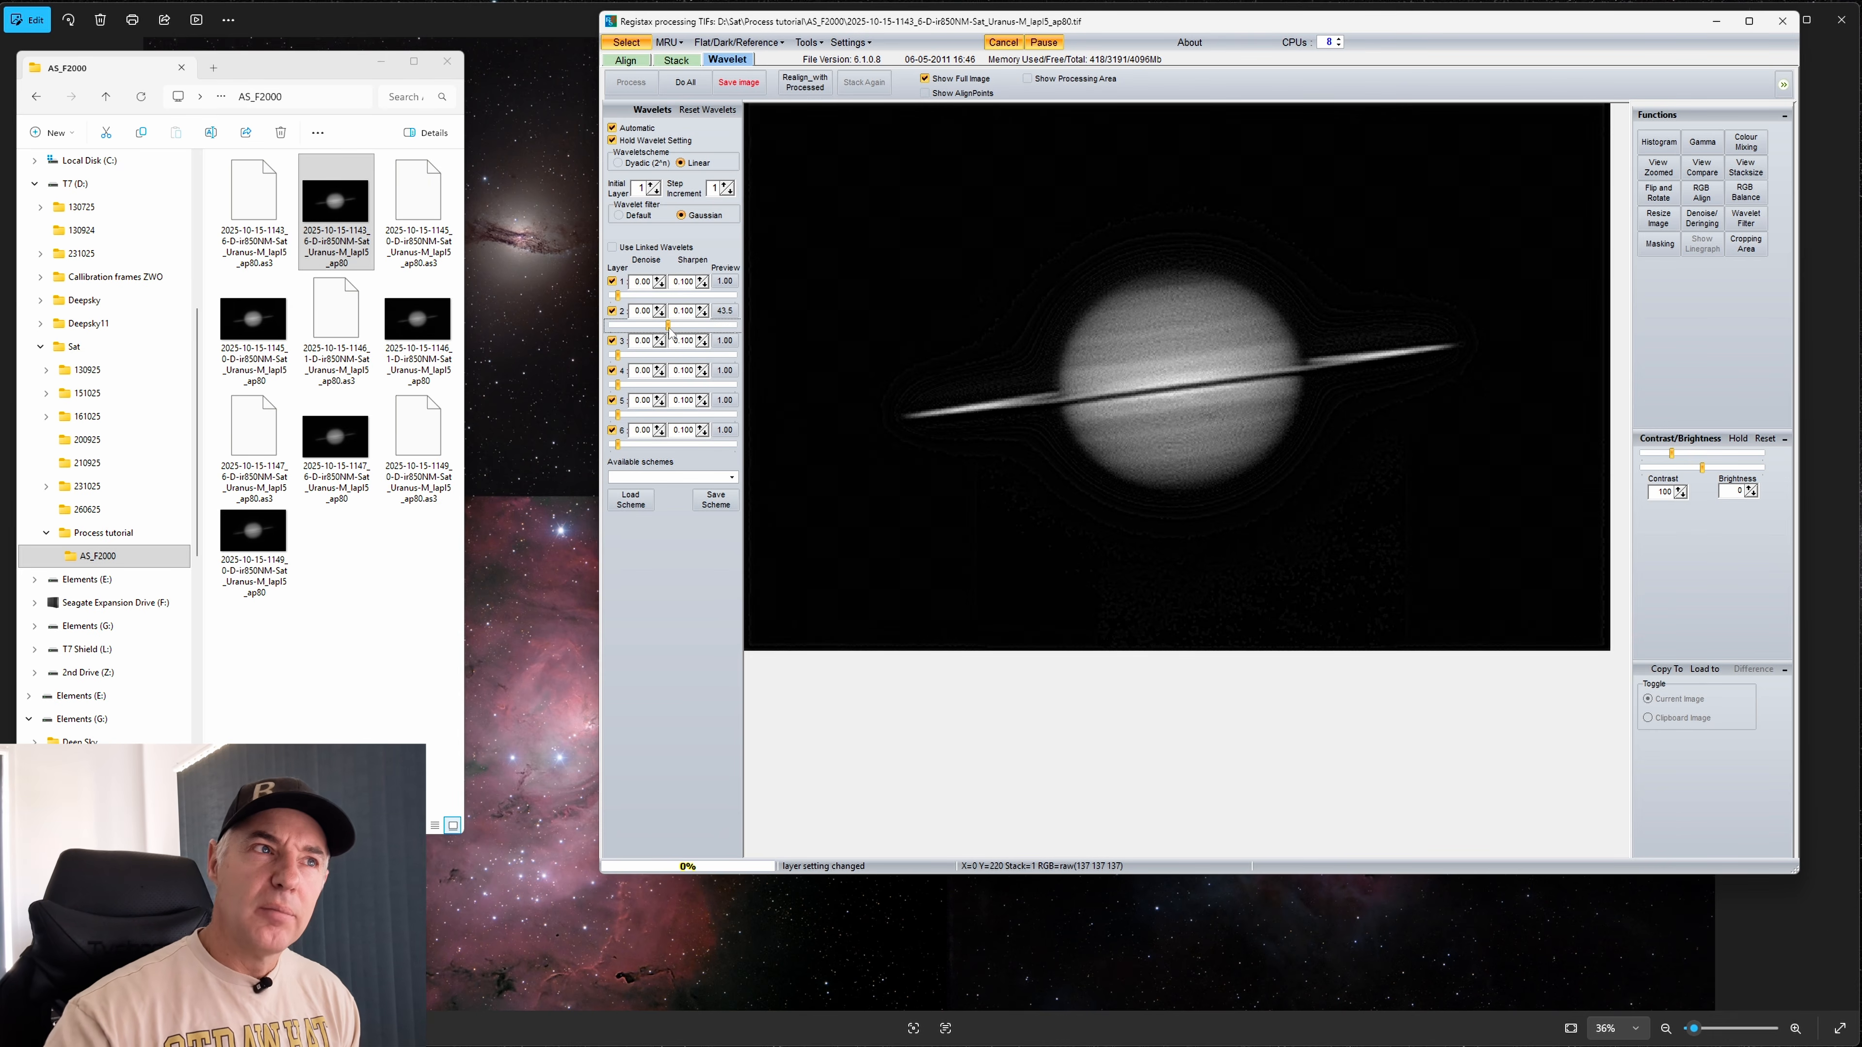
pyautogui.click(926, 79)
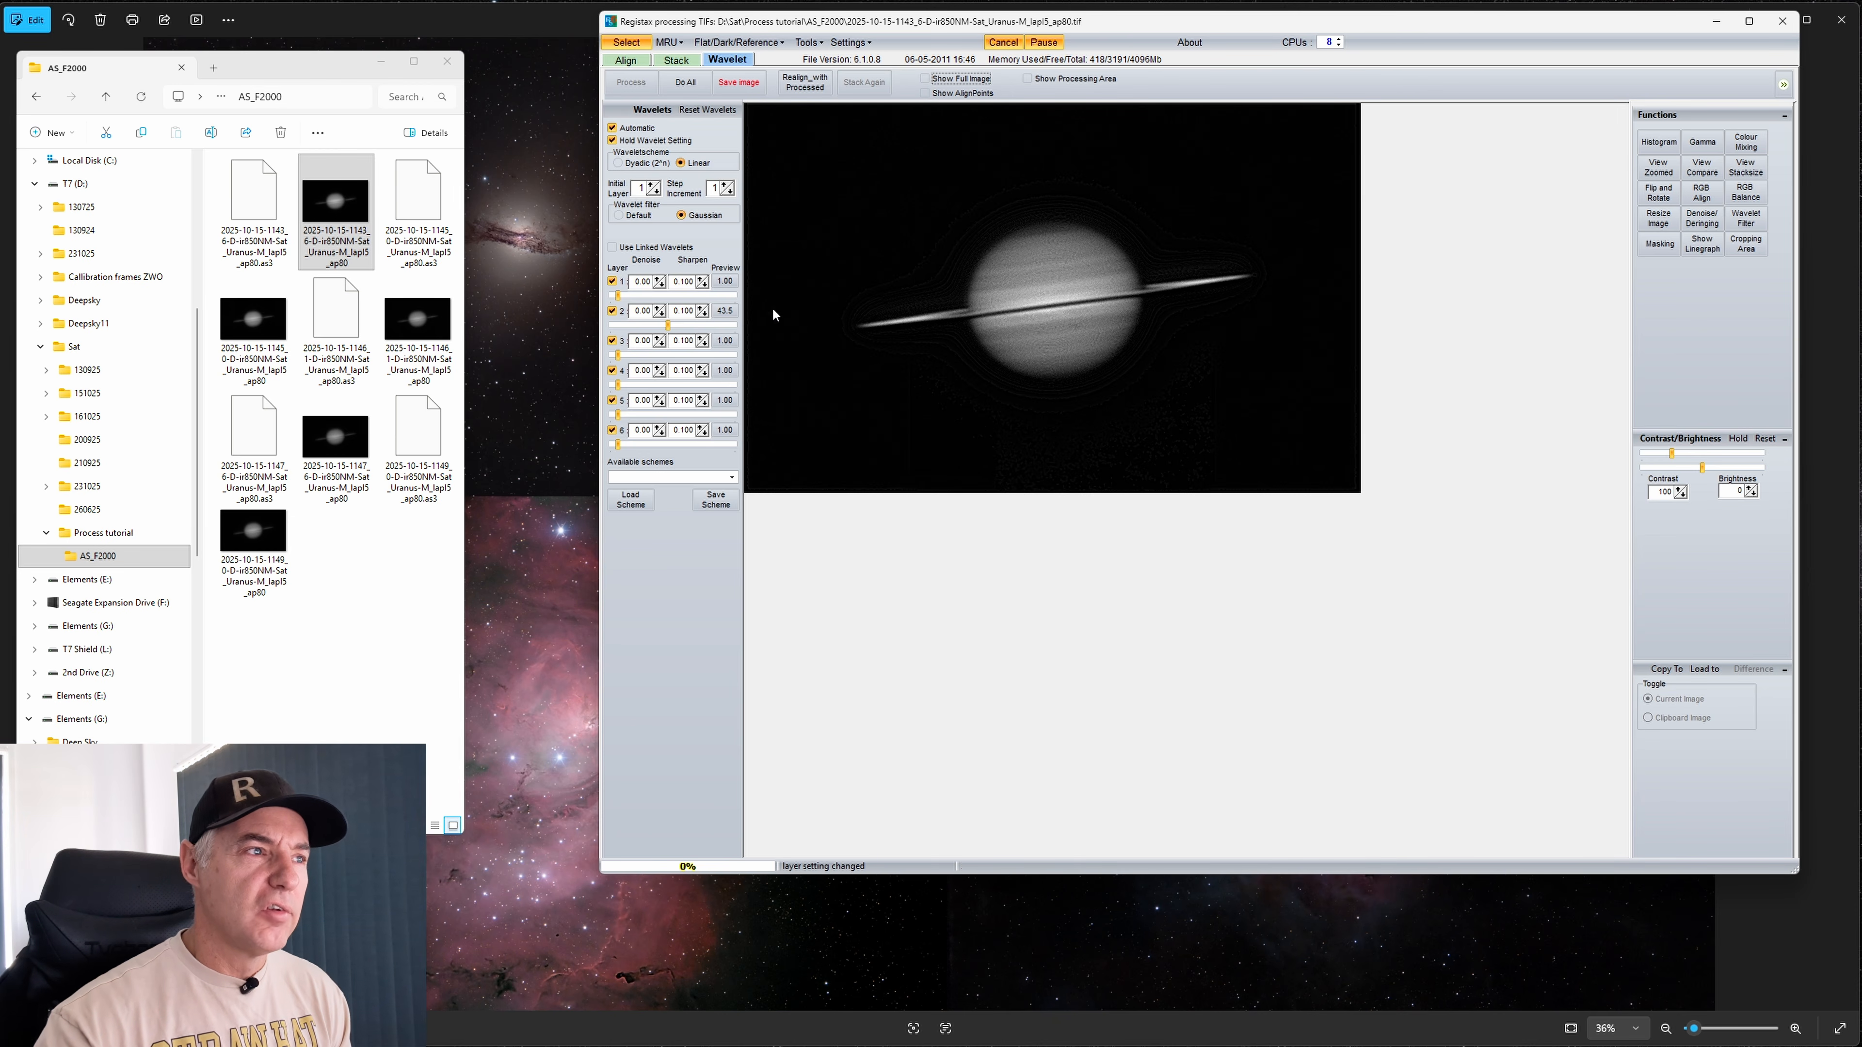
pyautogui.click(709, 110)
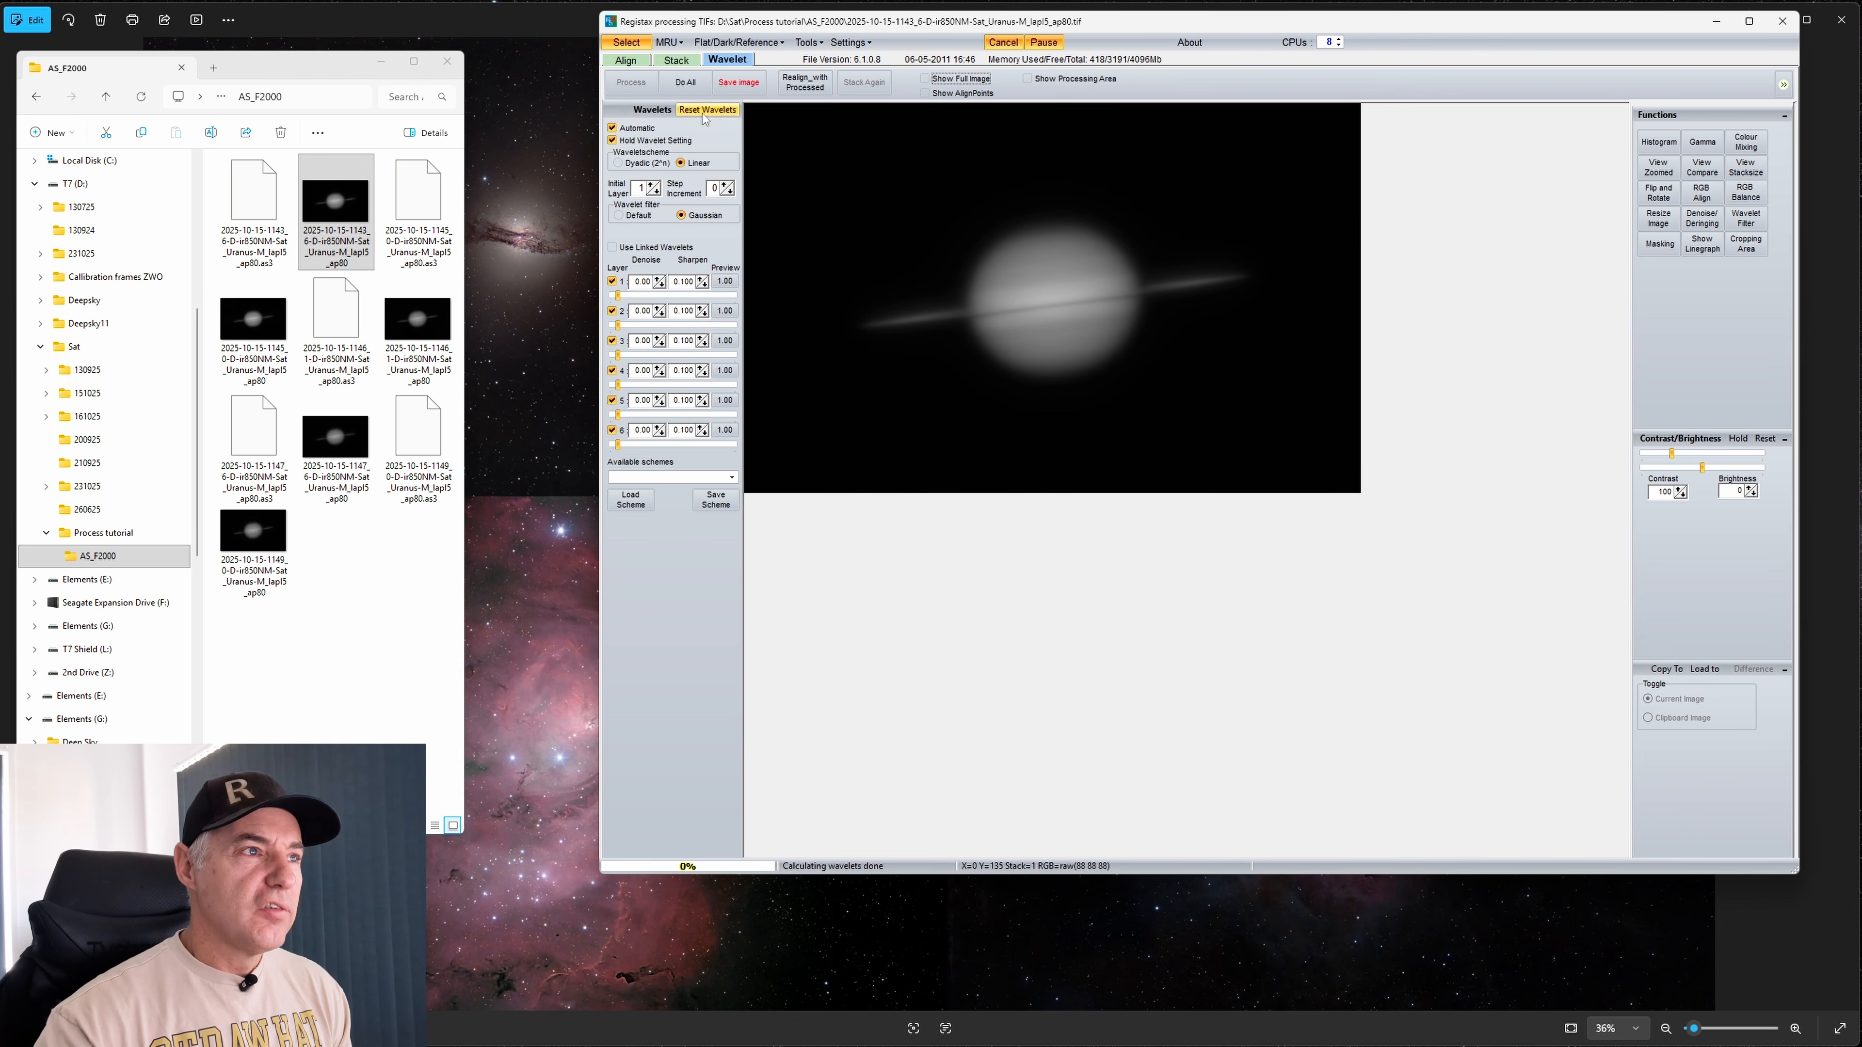
pyautogui.click(364, 220)
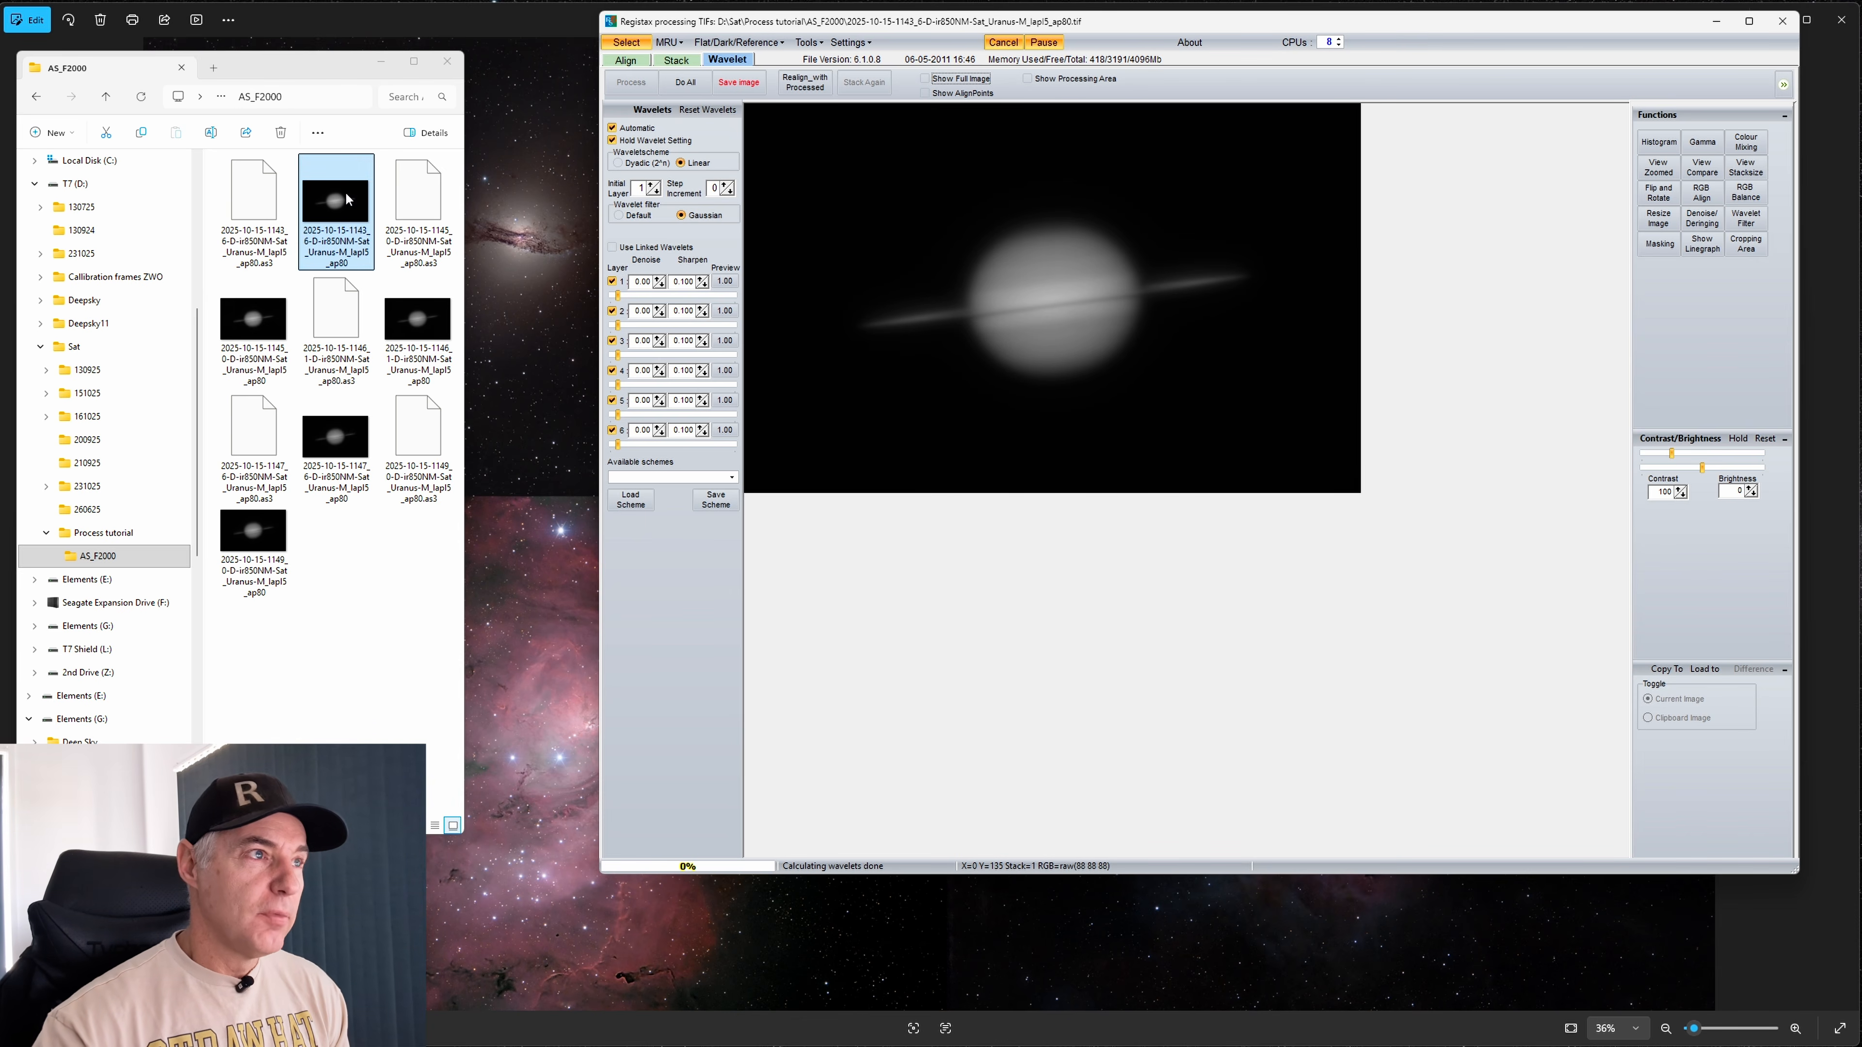
pyautogui.click(624, 44)
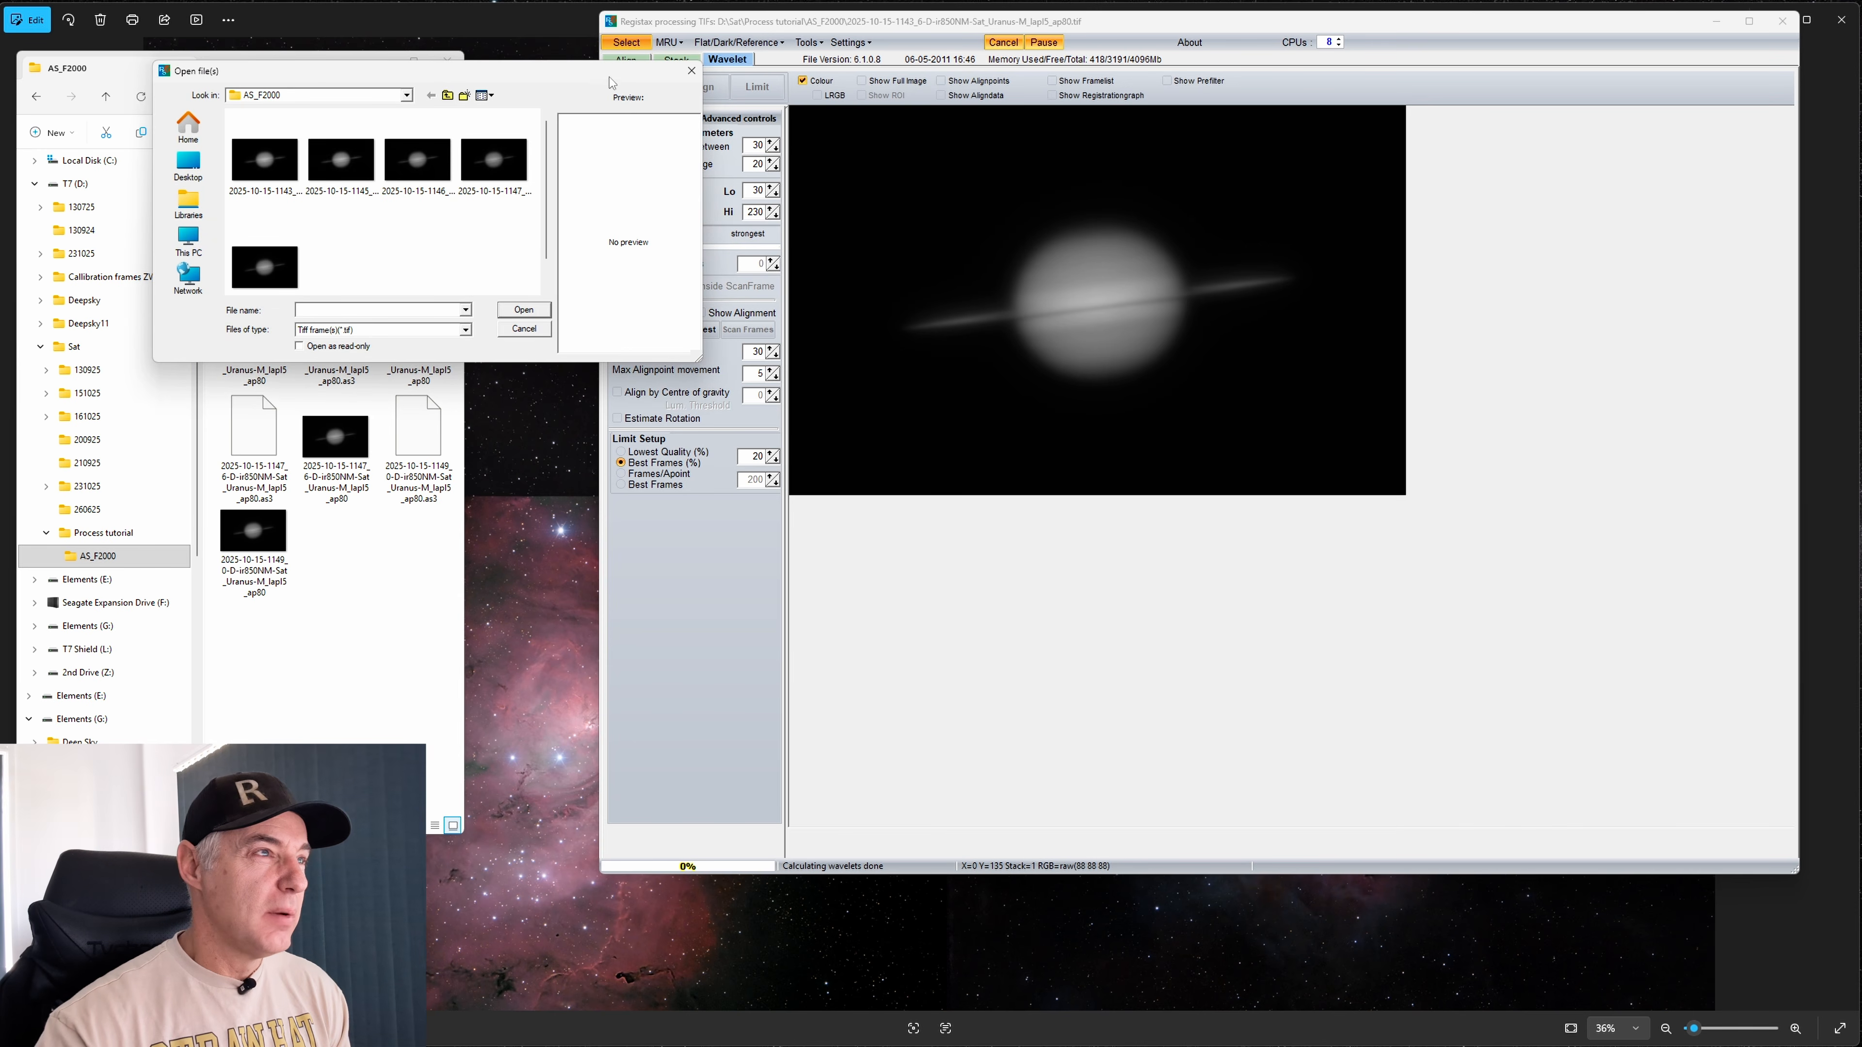
pyautogui.click(691, 70)
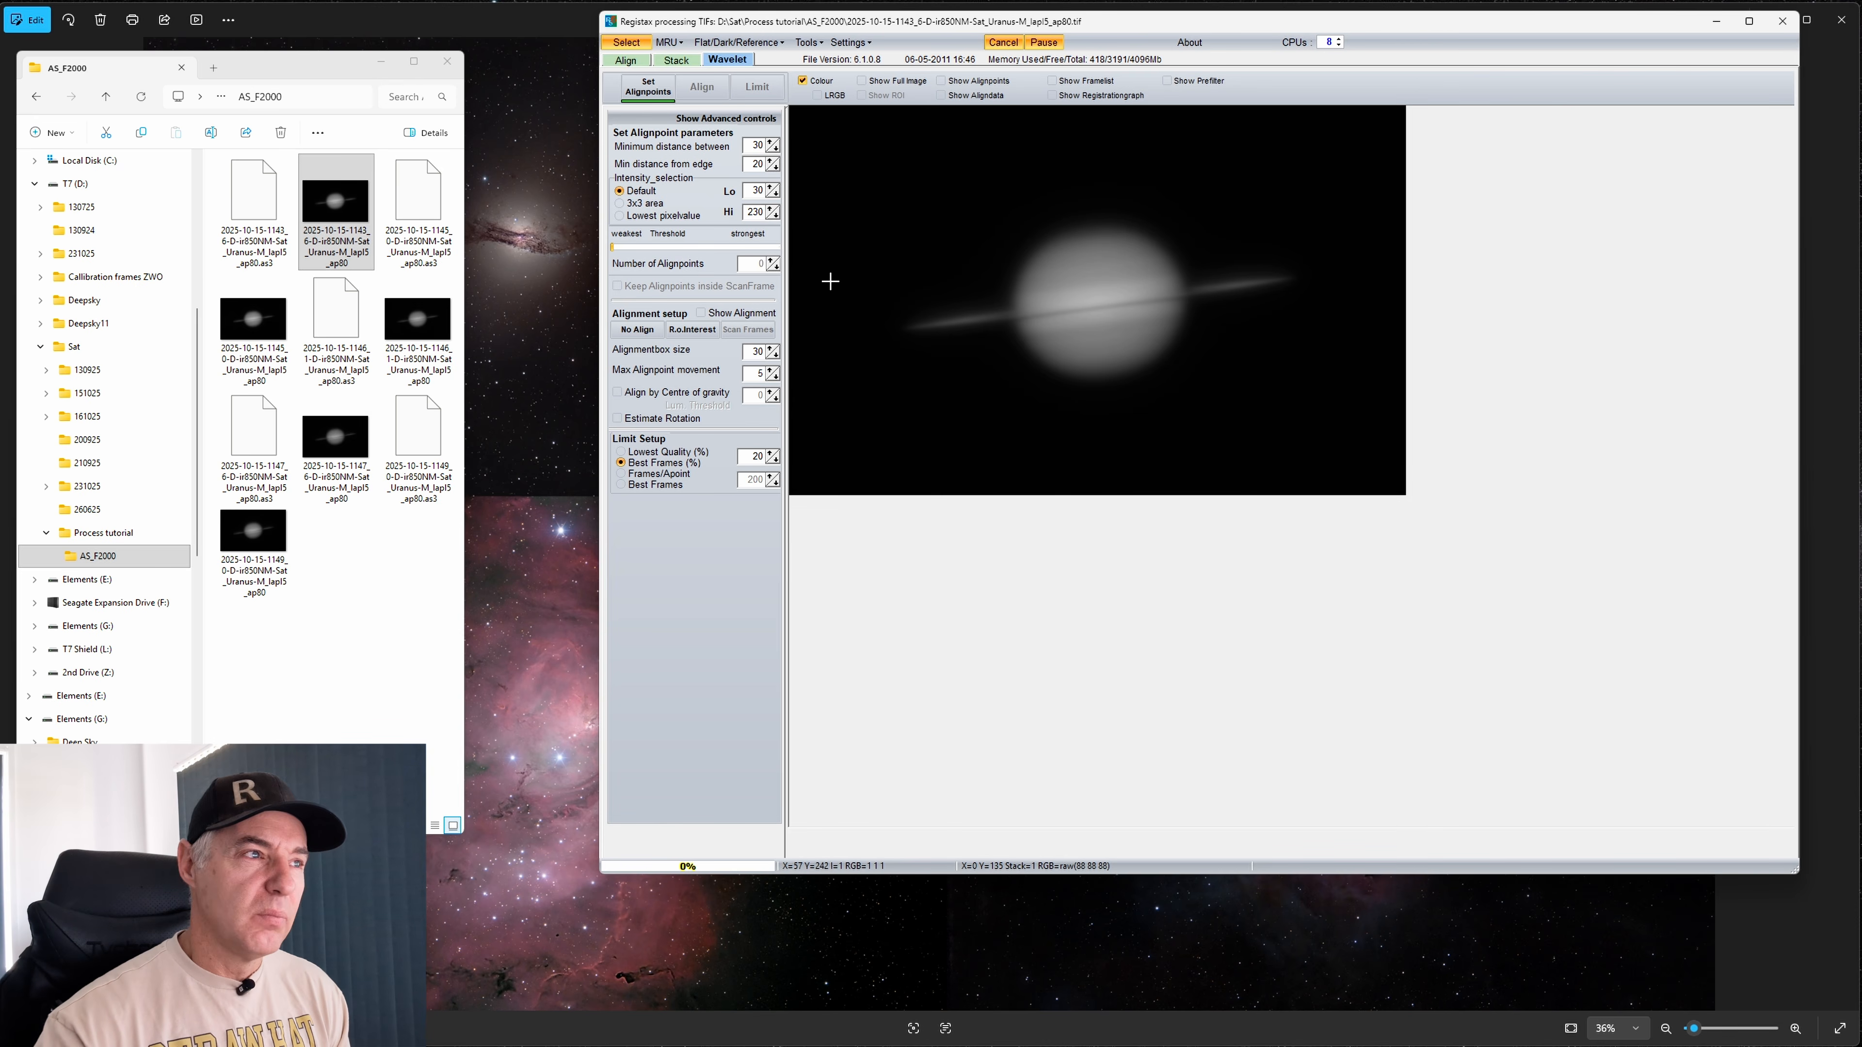
pyautogui.click(335, 209)
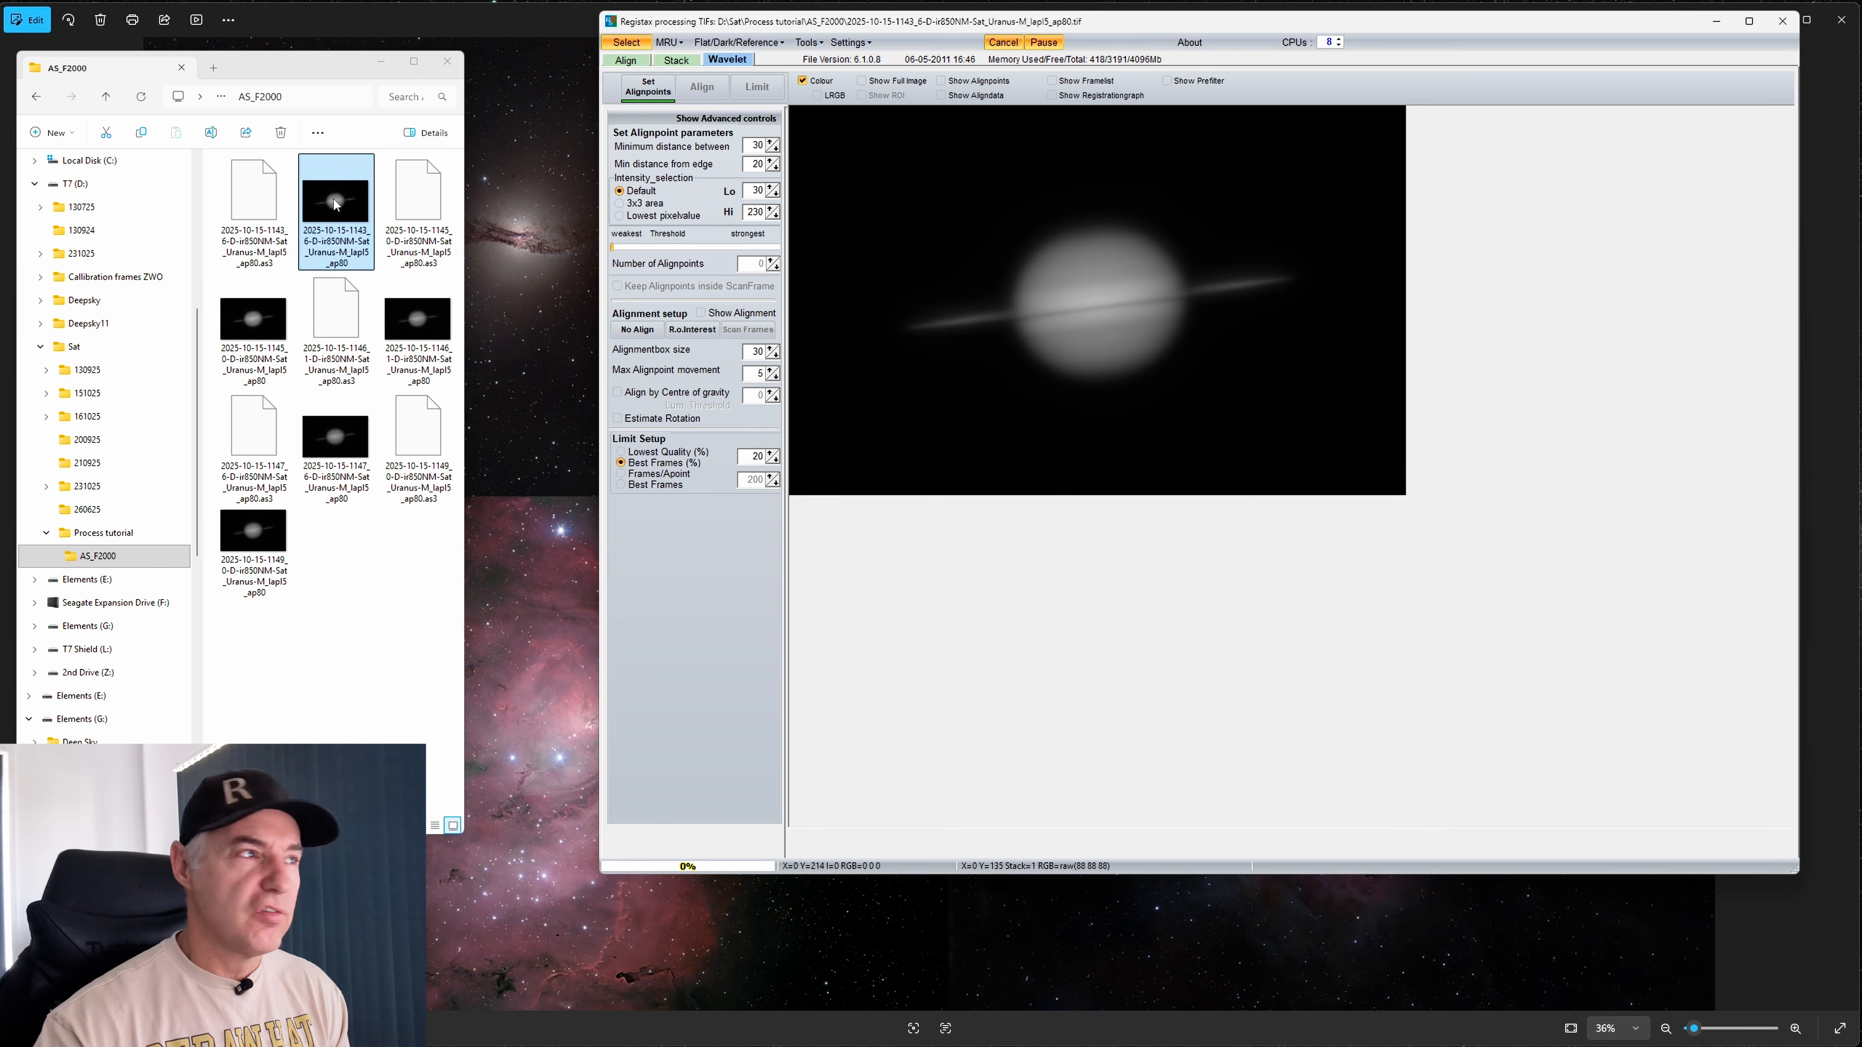
pyautogui.moveTo(335, 205); pyautogui.dragTo(998, 274)
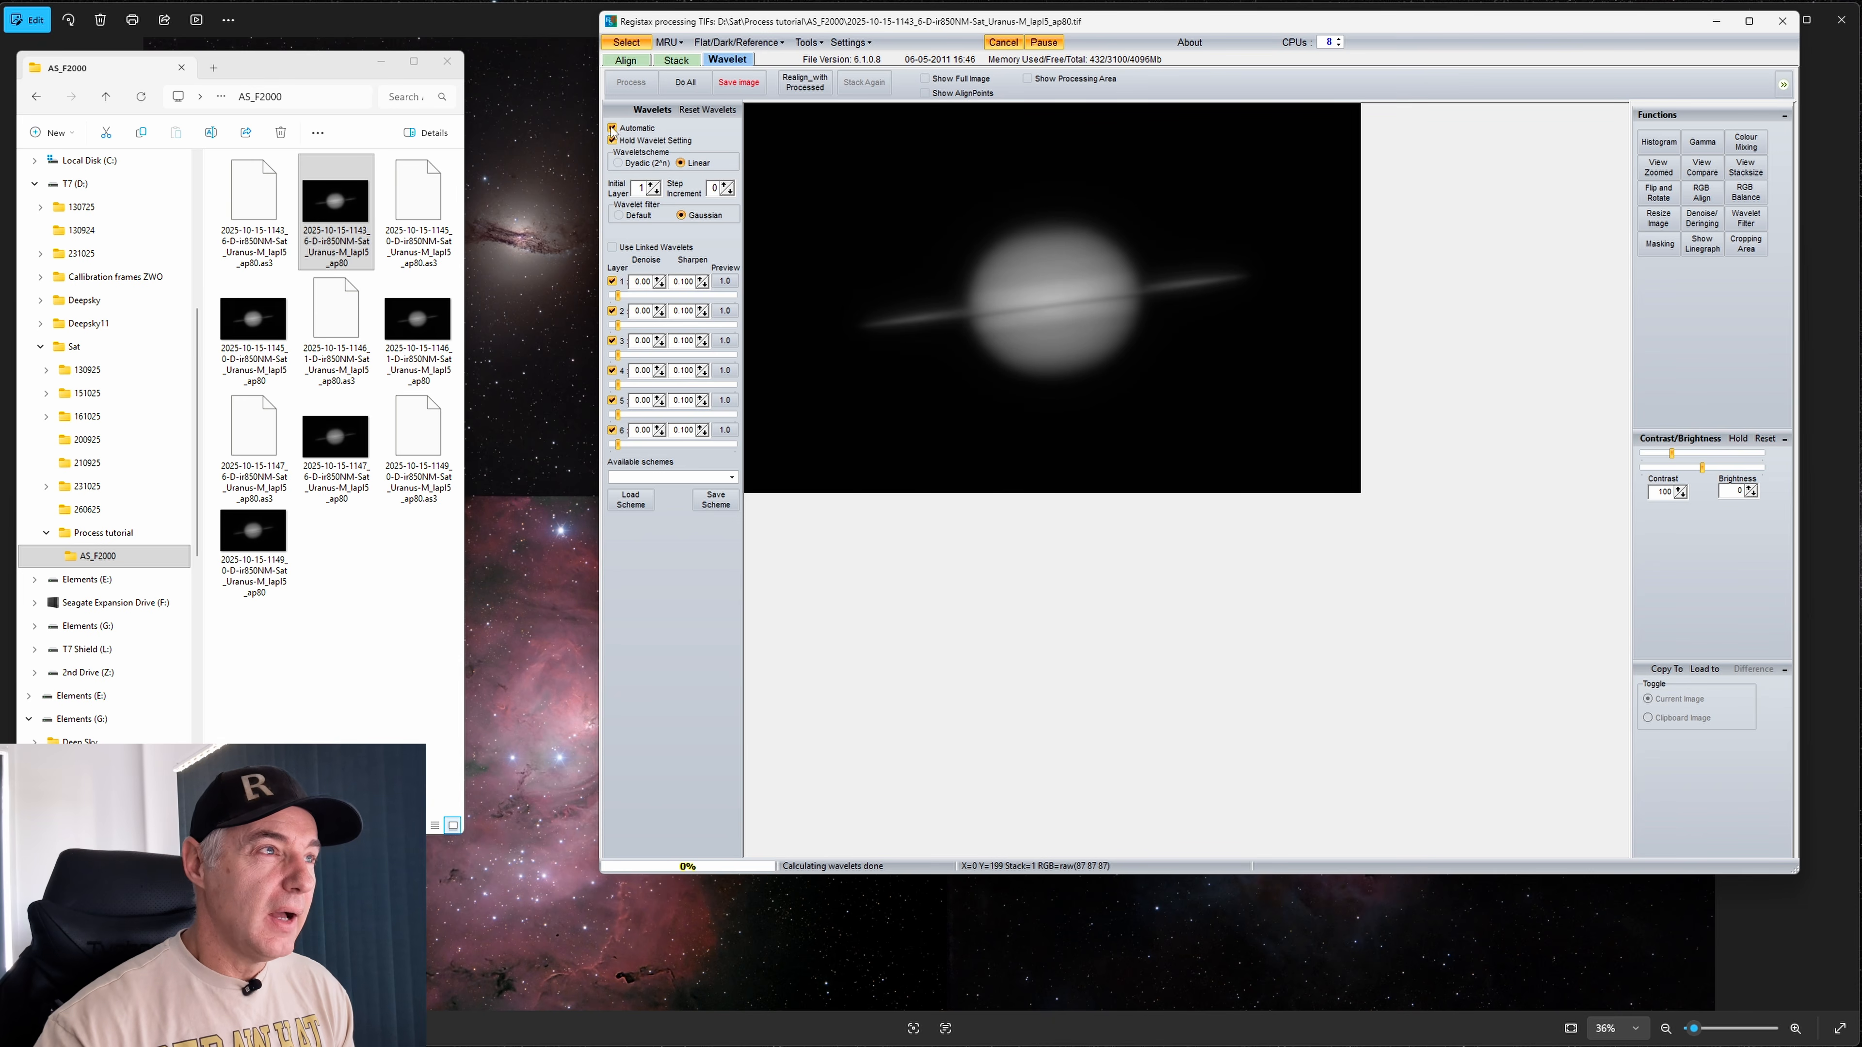
pyautogui.click(612, 140)
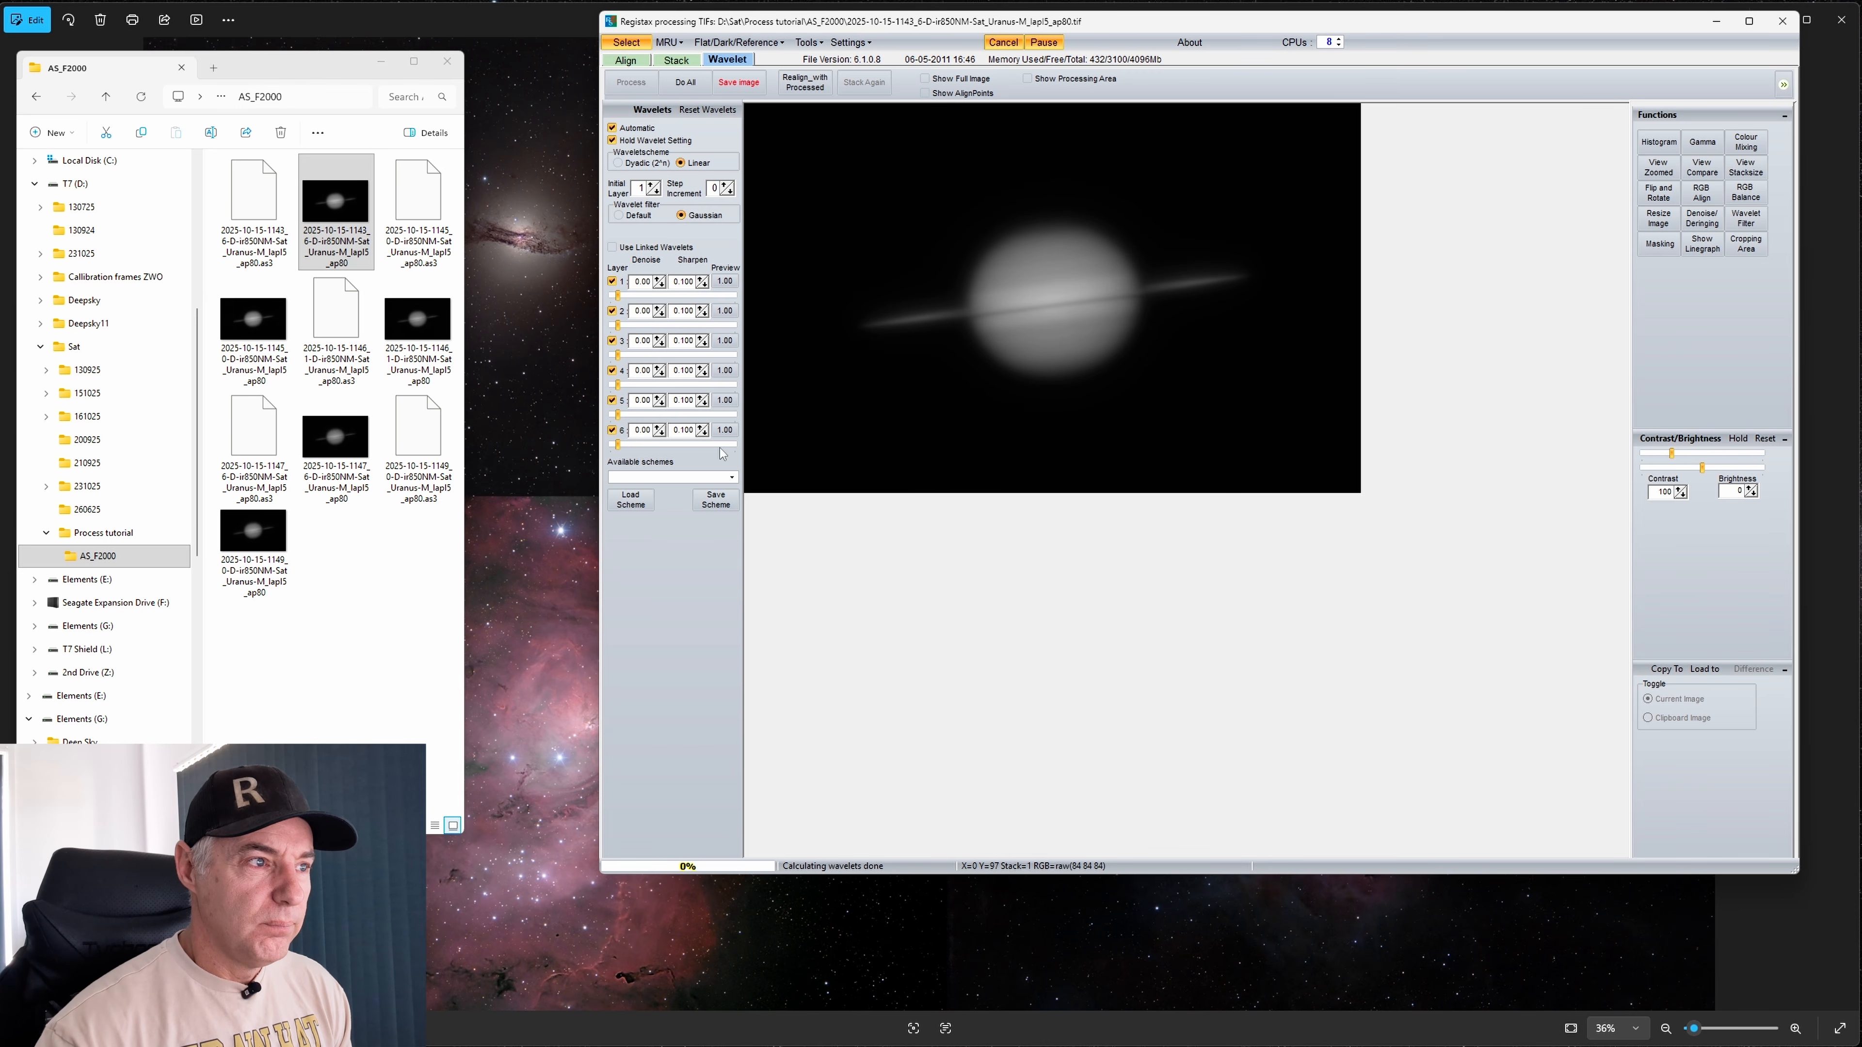
# Preview wavelet layer 1 on and off to examine which details and noise it affects
pyautogui.click(723, 284)
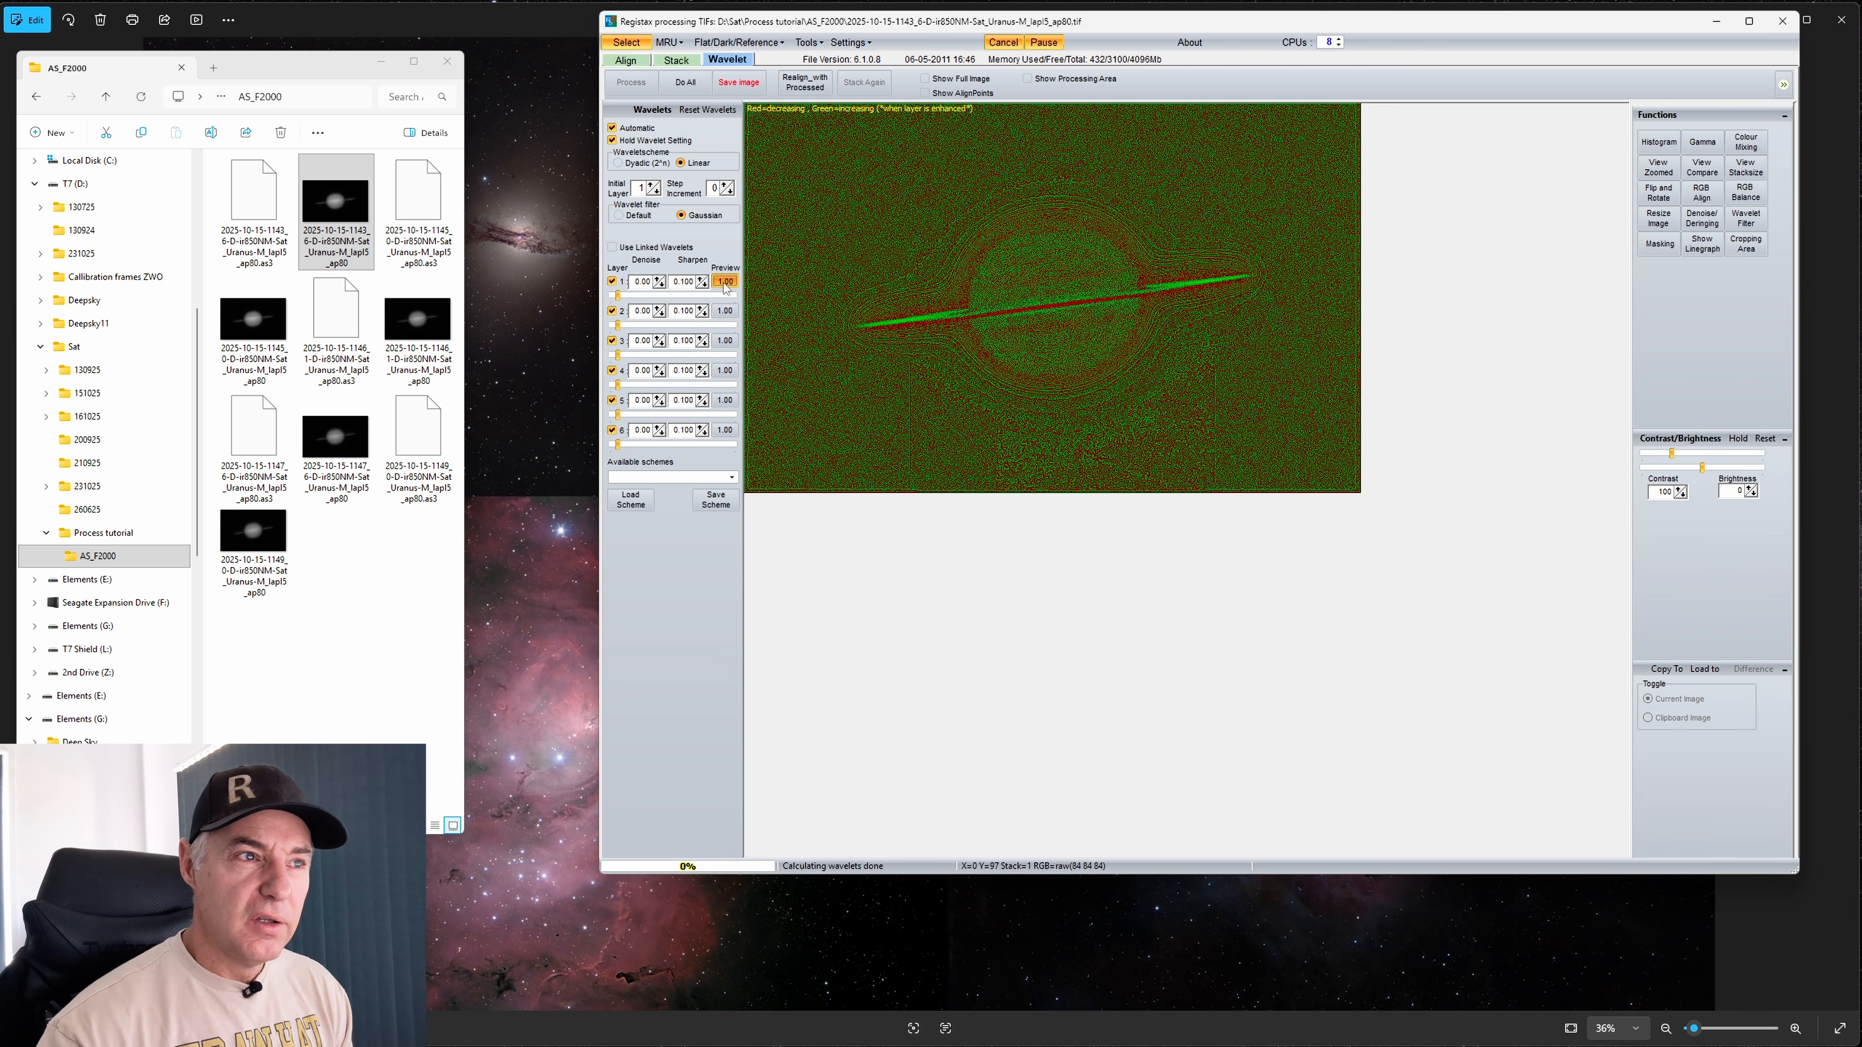
pyautogui.click(725, 283)
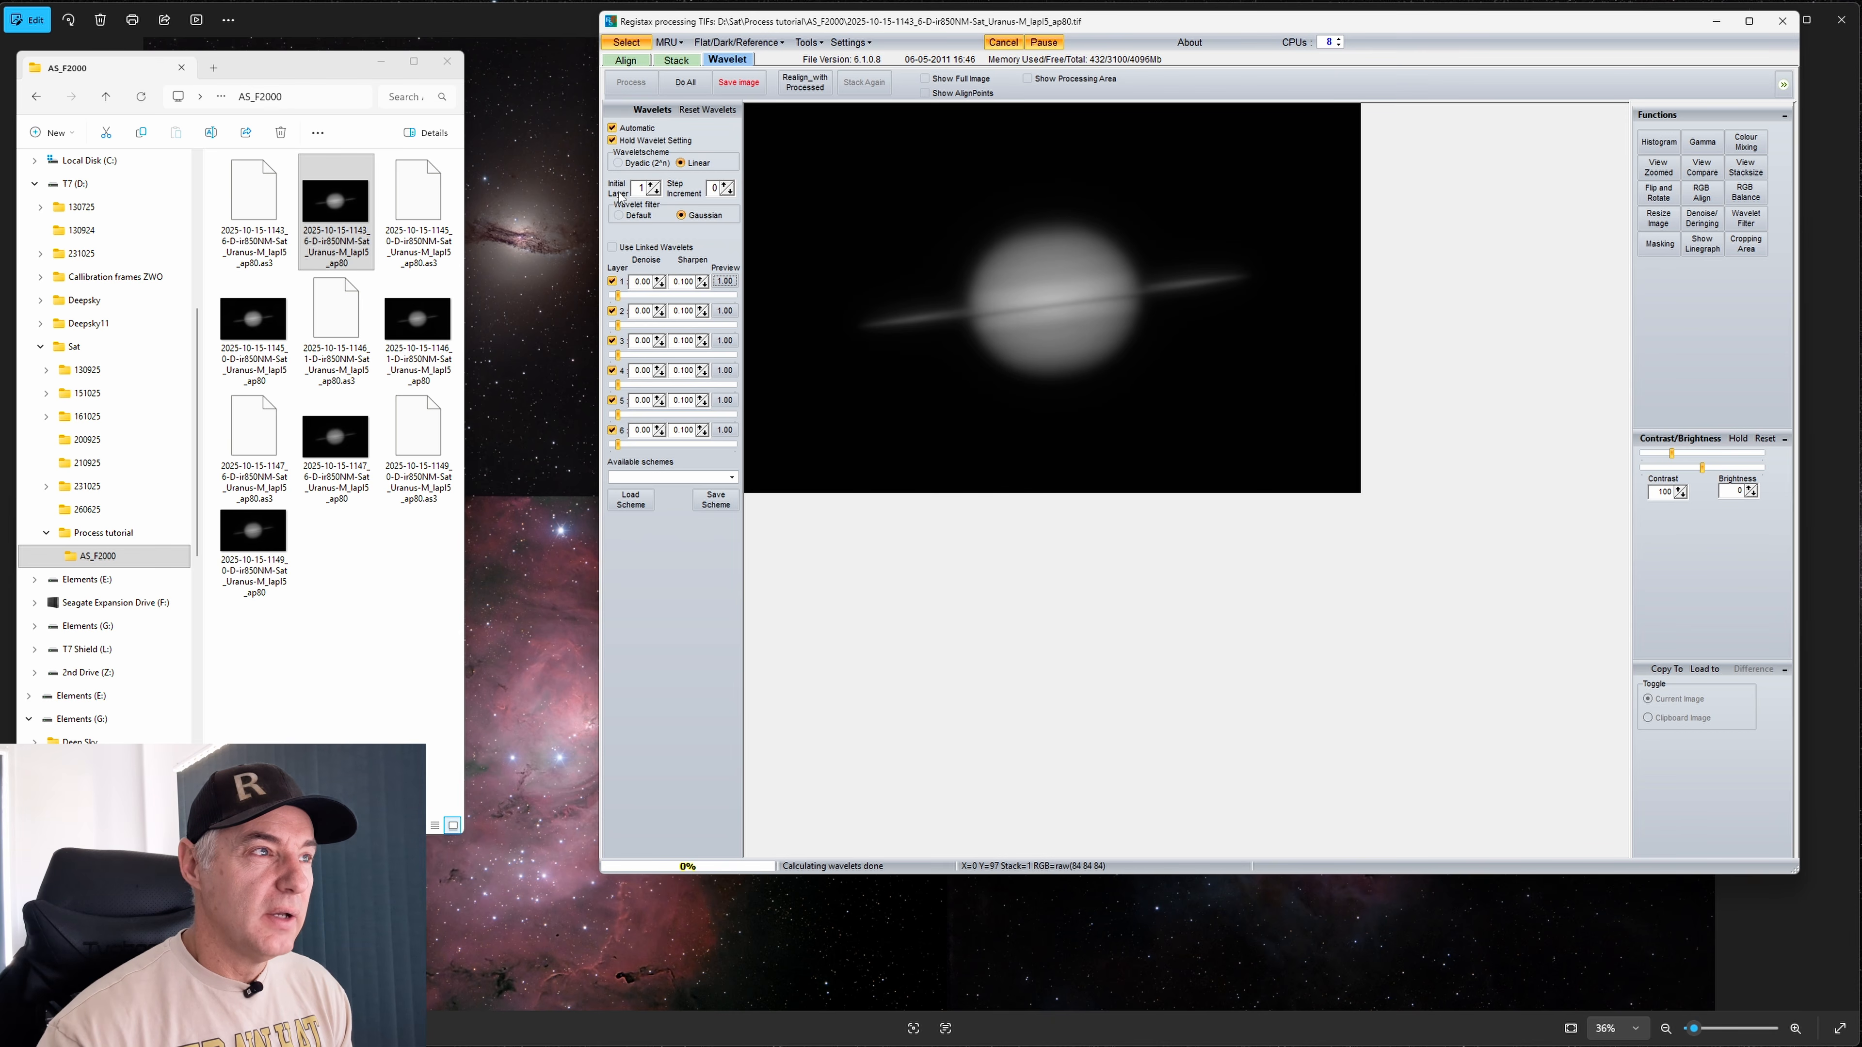
pyautogui.click(726, 284)
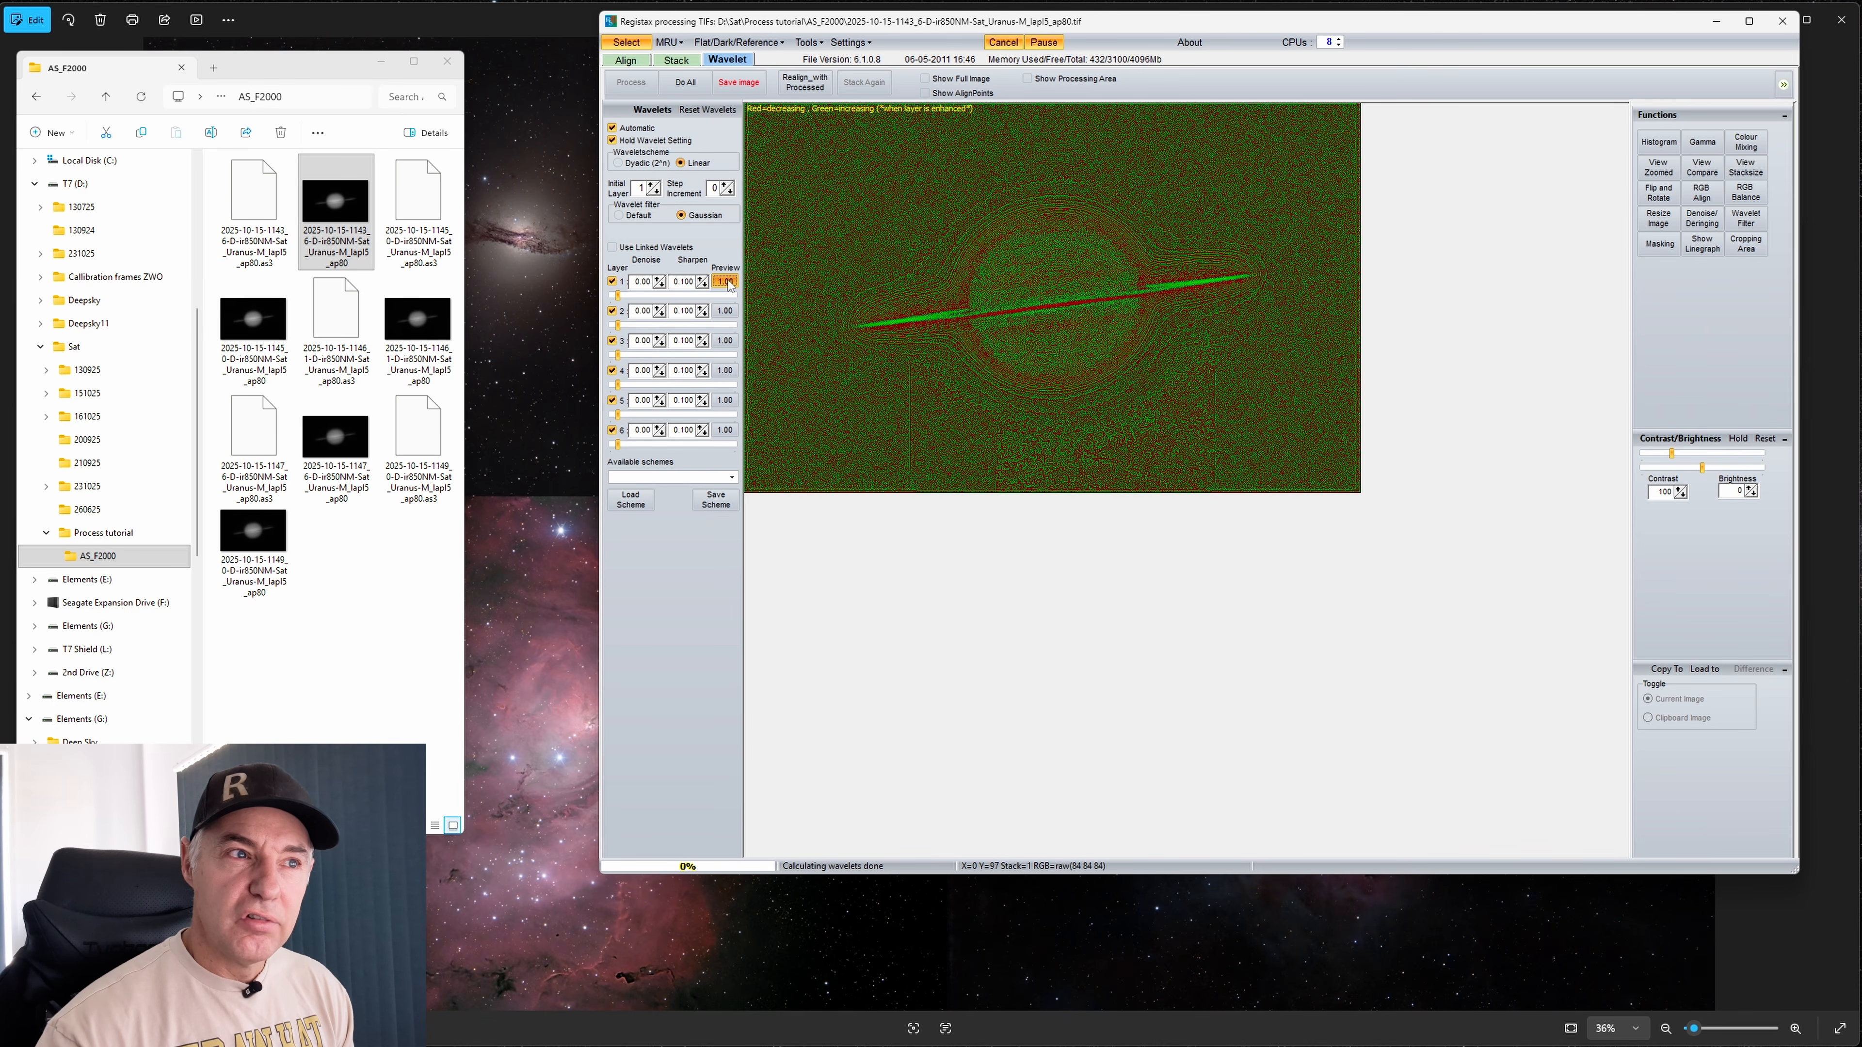
pyautogui.click(726, 283)
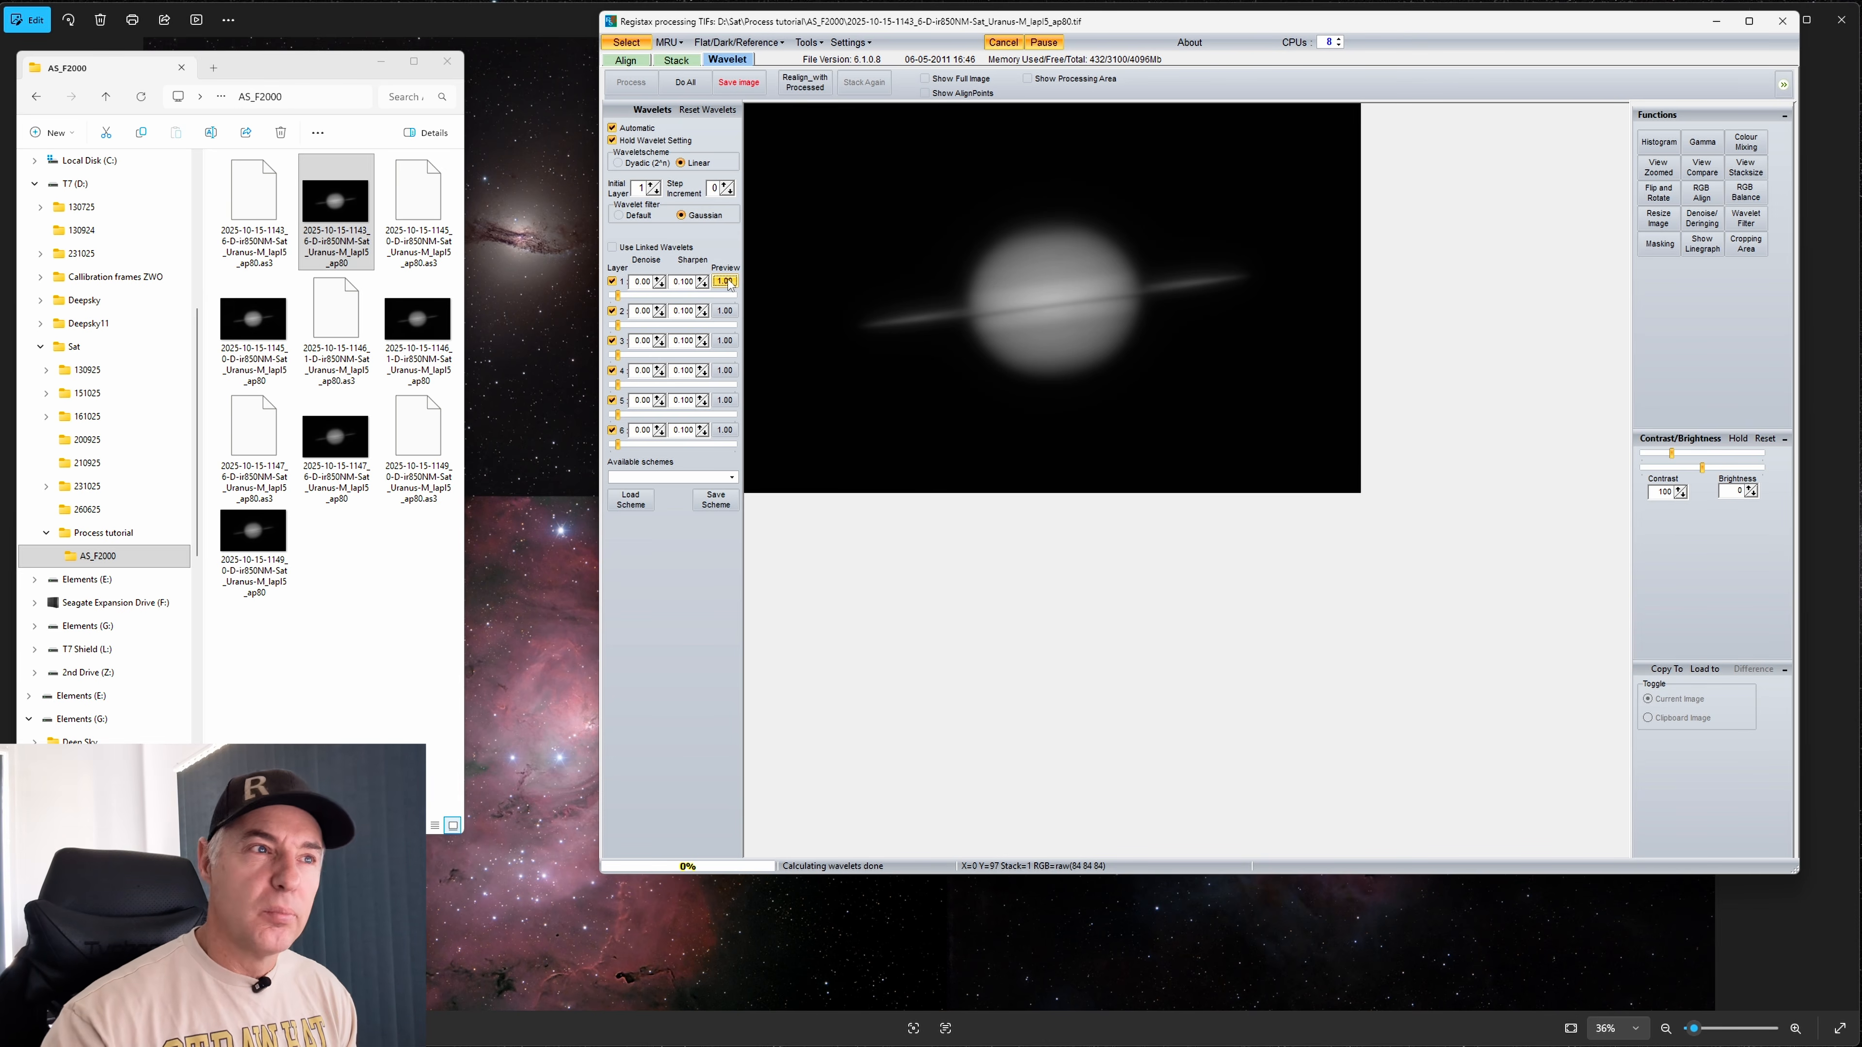
# Show the full image while narrowing and widening the RegiStax window to check its scaling, and return to the normal view
pyautogui.click(926, 79)
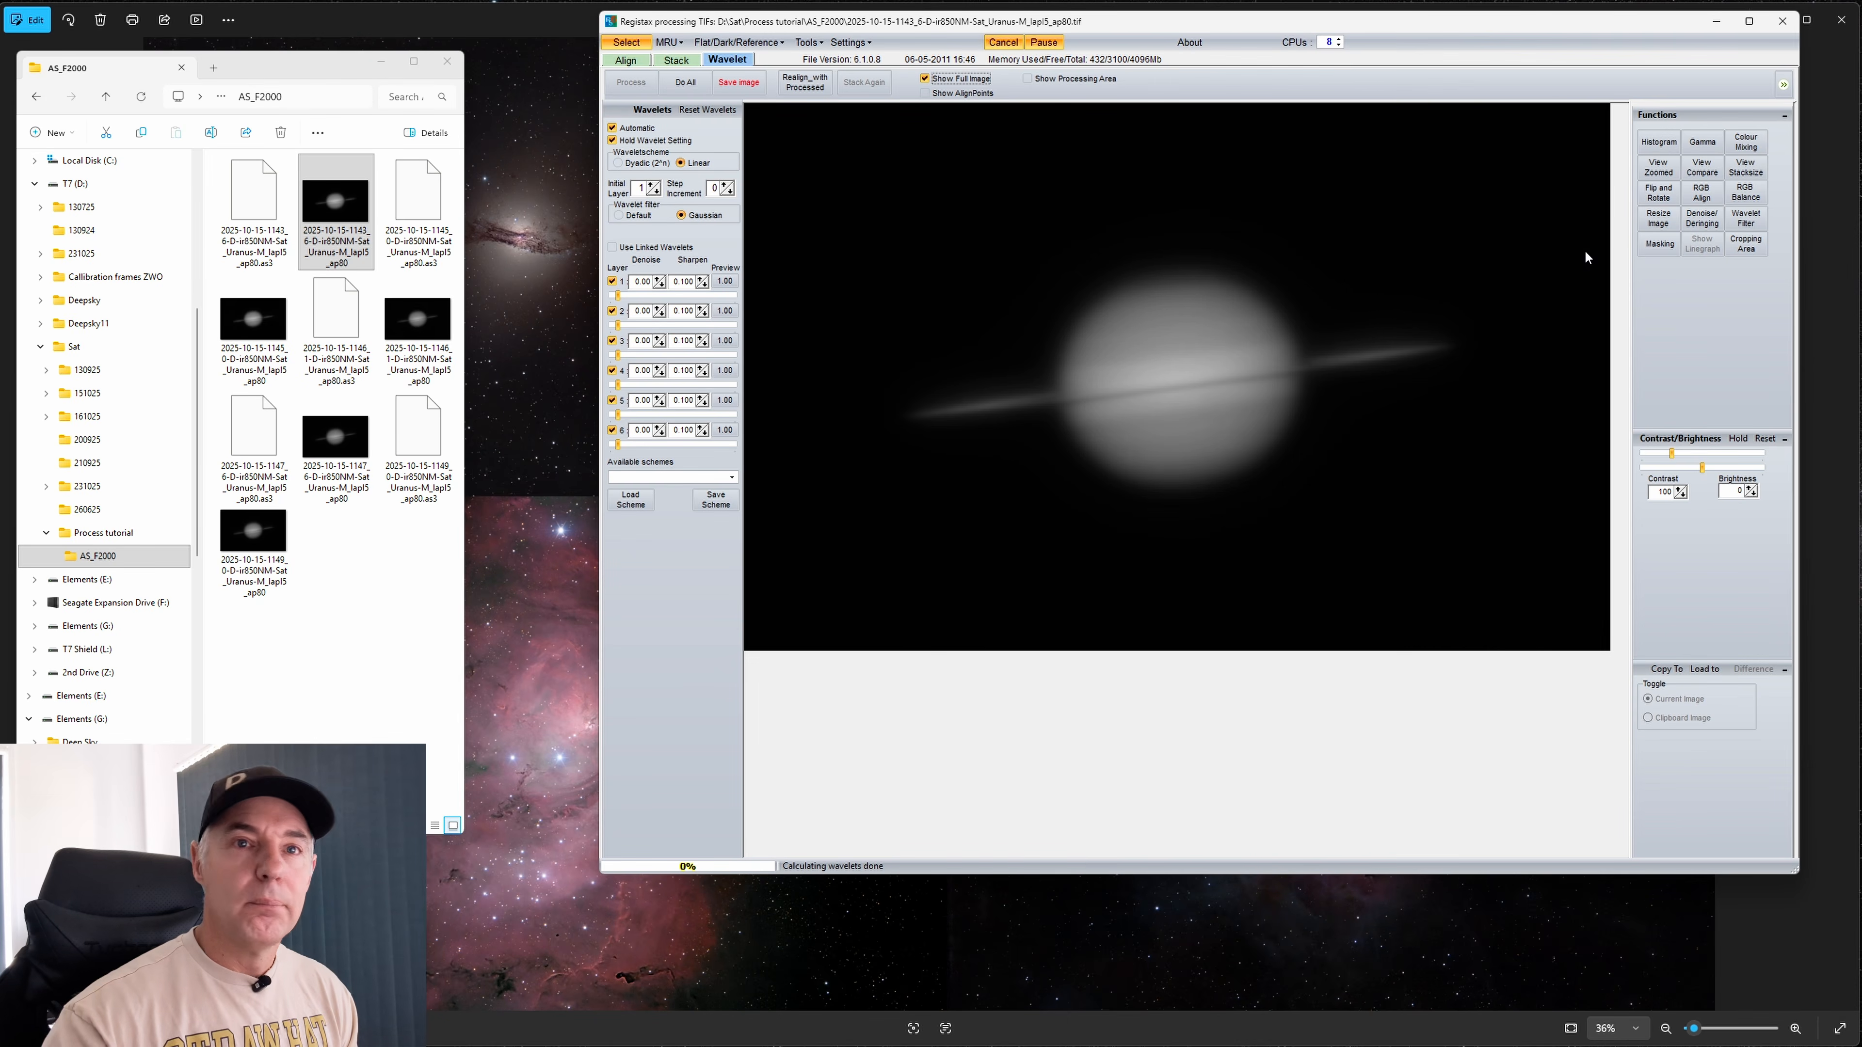
pyautogui.moveTo(1536, 309); pyautogui.dragTo(1017, 284)
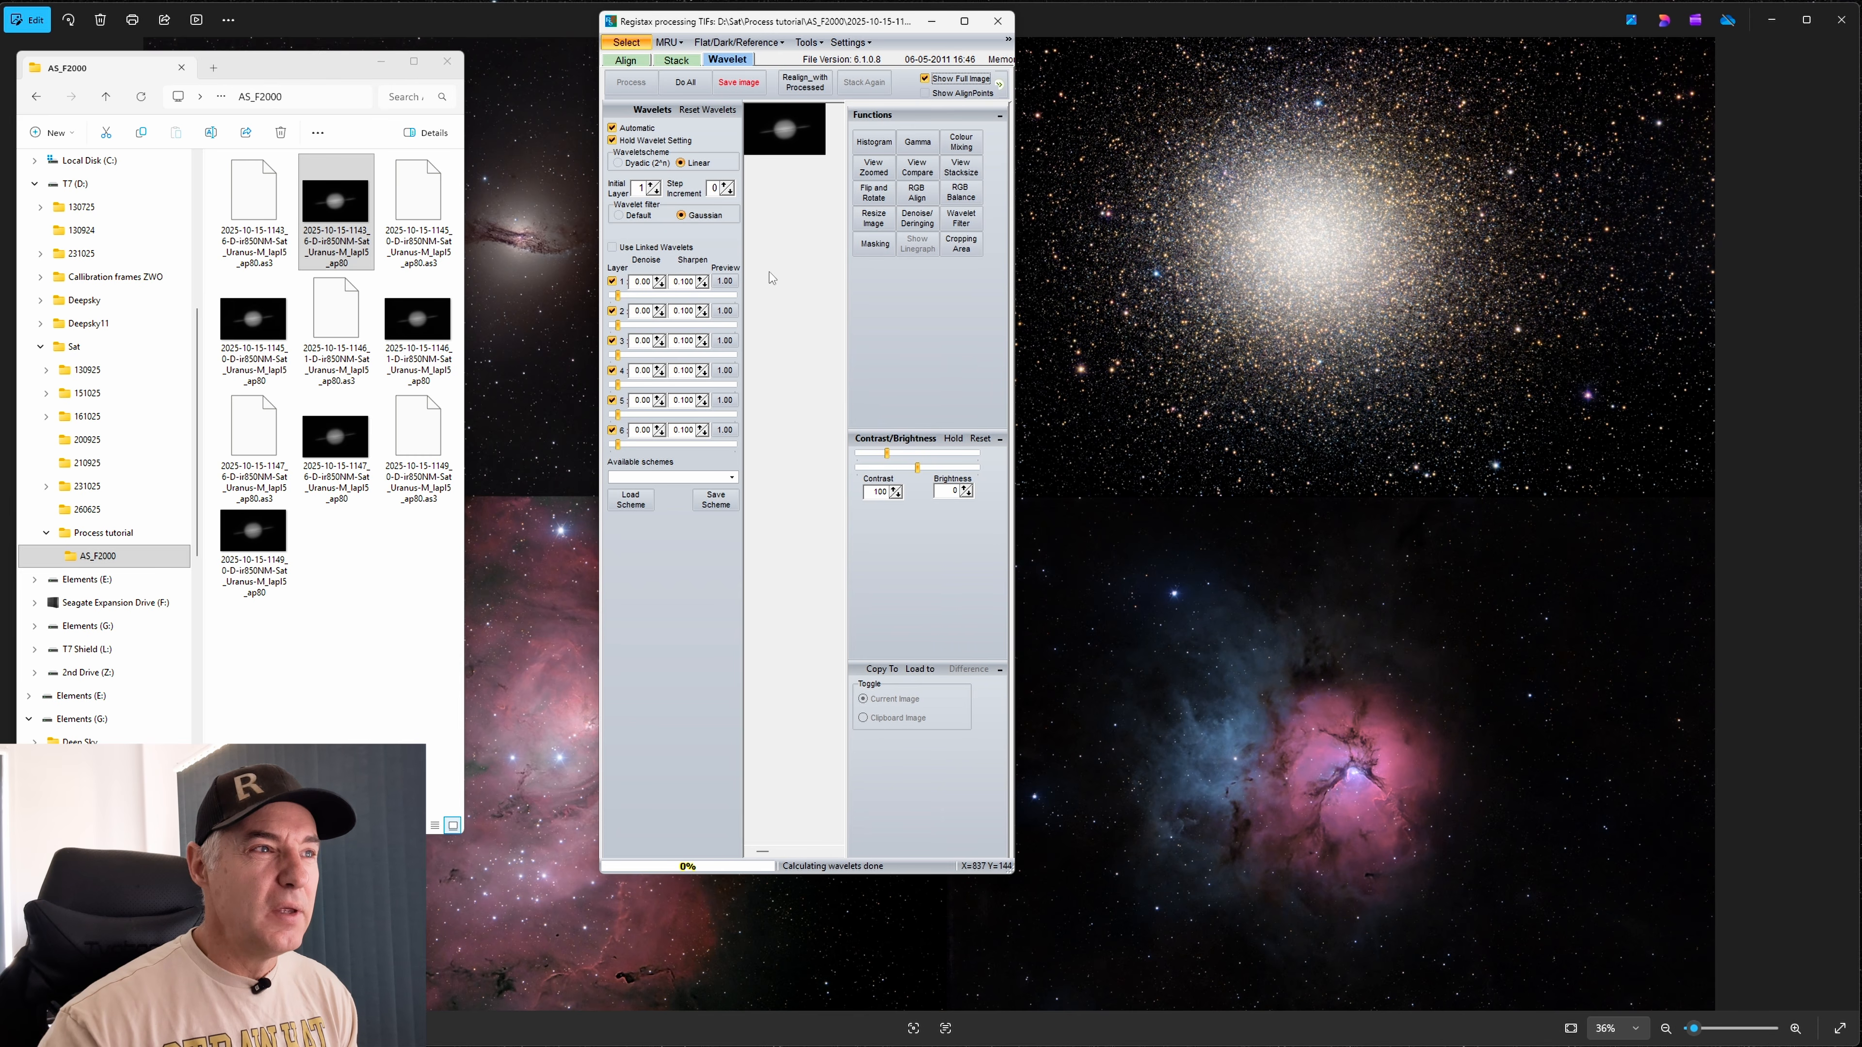
pyautogui.click(728, 282)
pyautogui.click(728, 282)
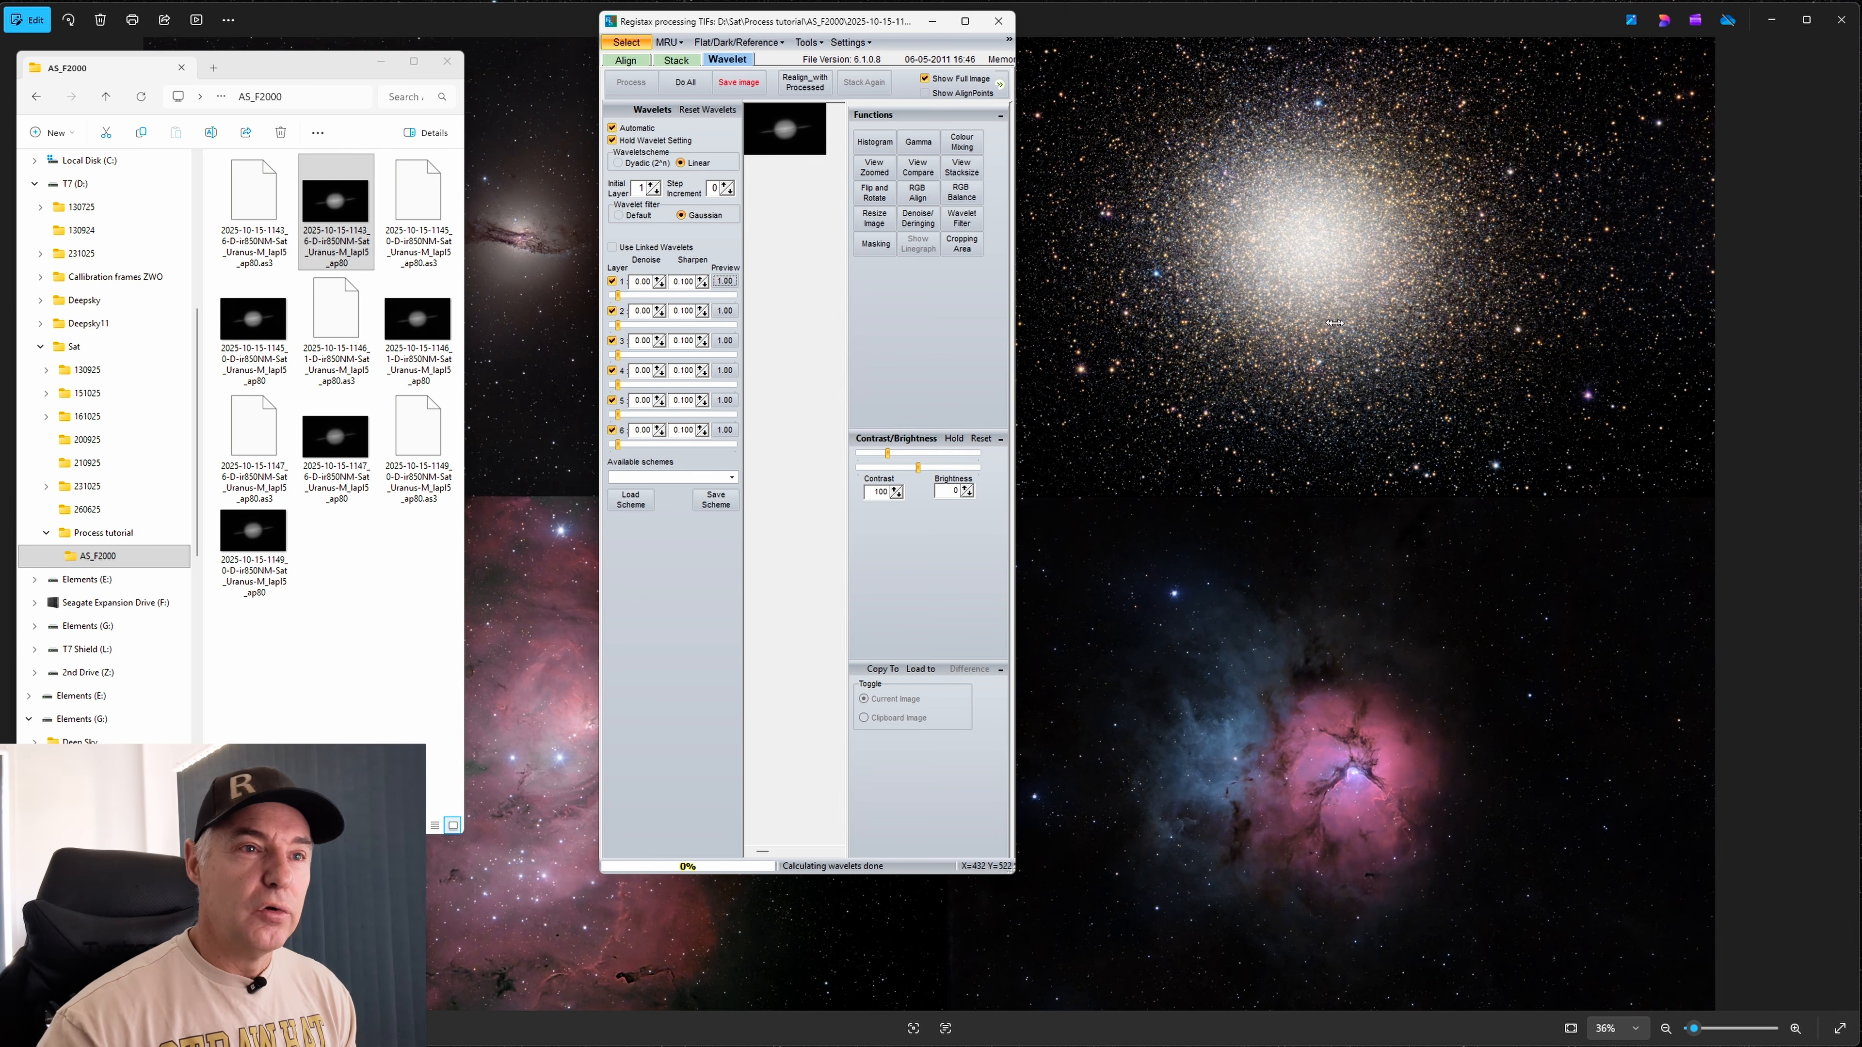
pyautogui.moveTo(1012, 292); pyautogui.dragTo(1629, 346)
pyautogui.click(924, 78)
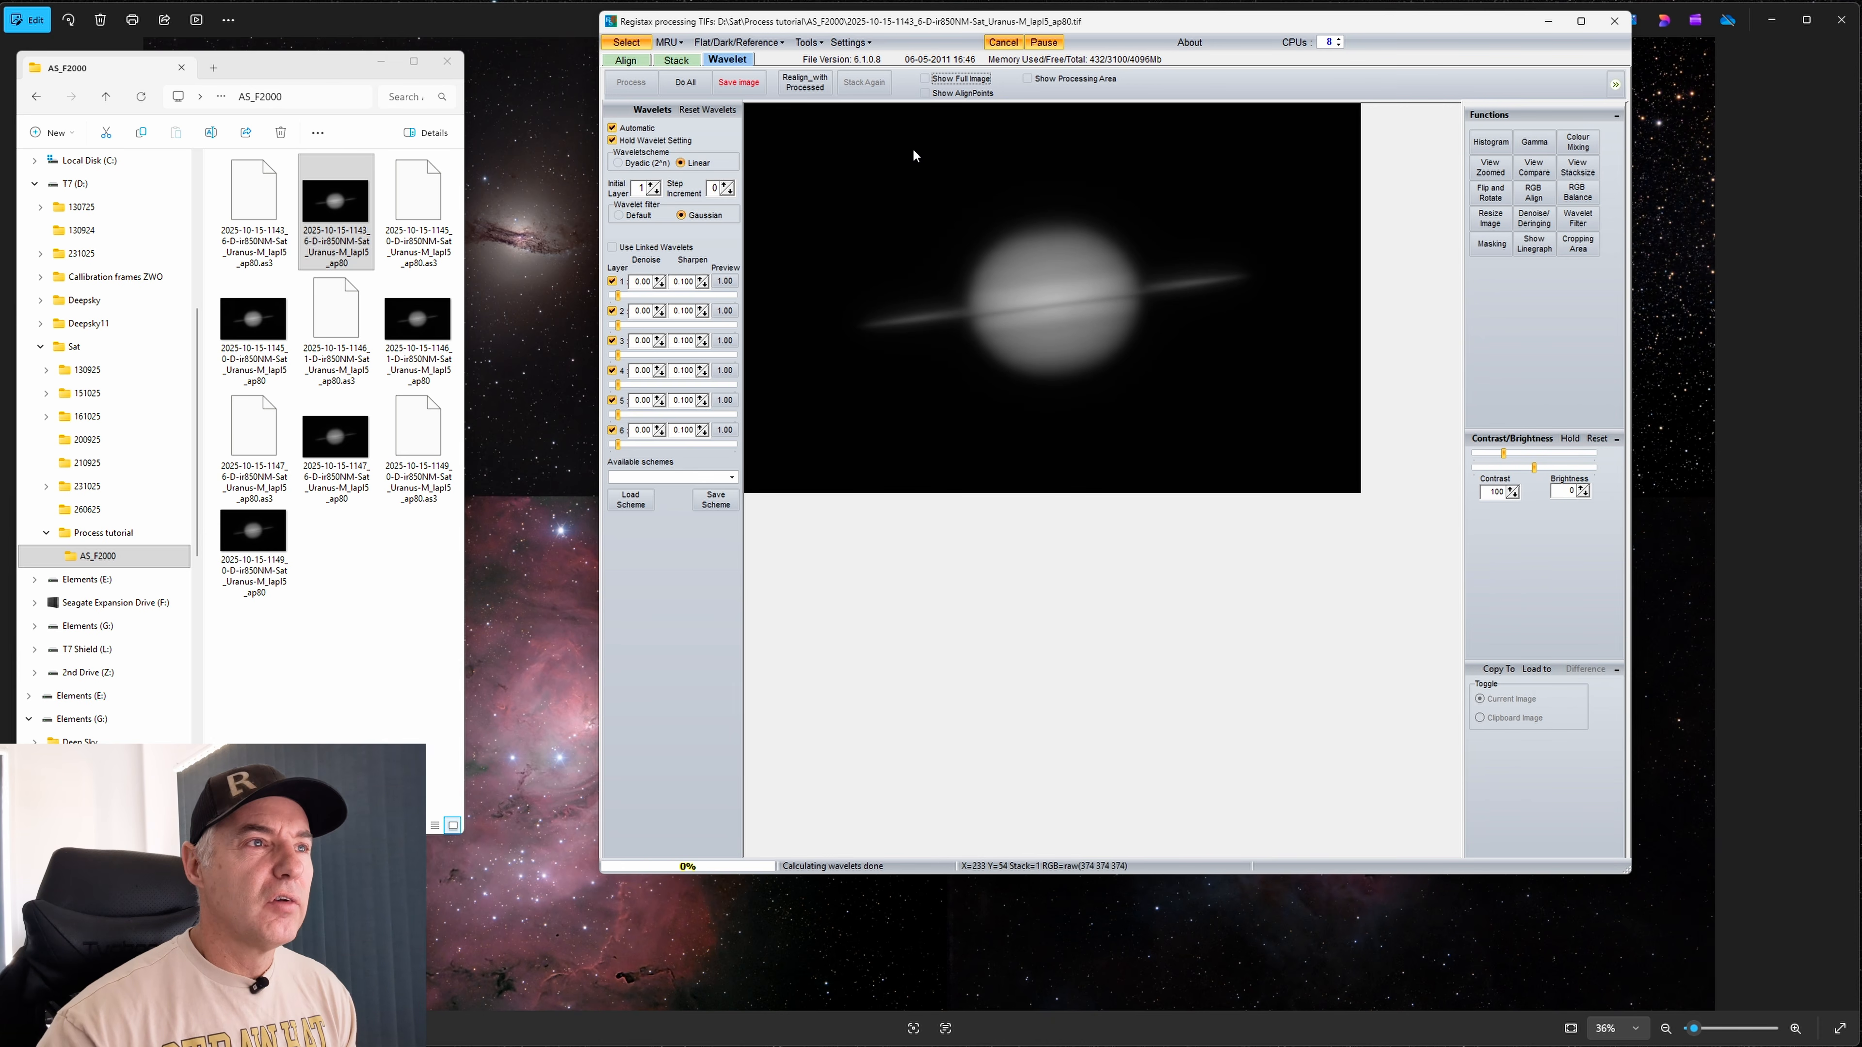
# Preview wavelet layers 2 to 6 in turn to compare which details each layer affects
pyautogui.click(724, 312)
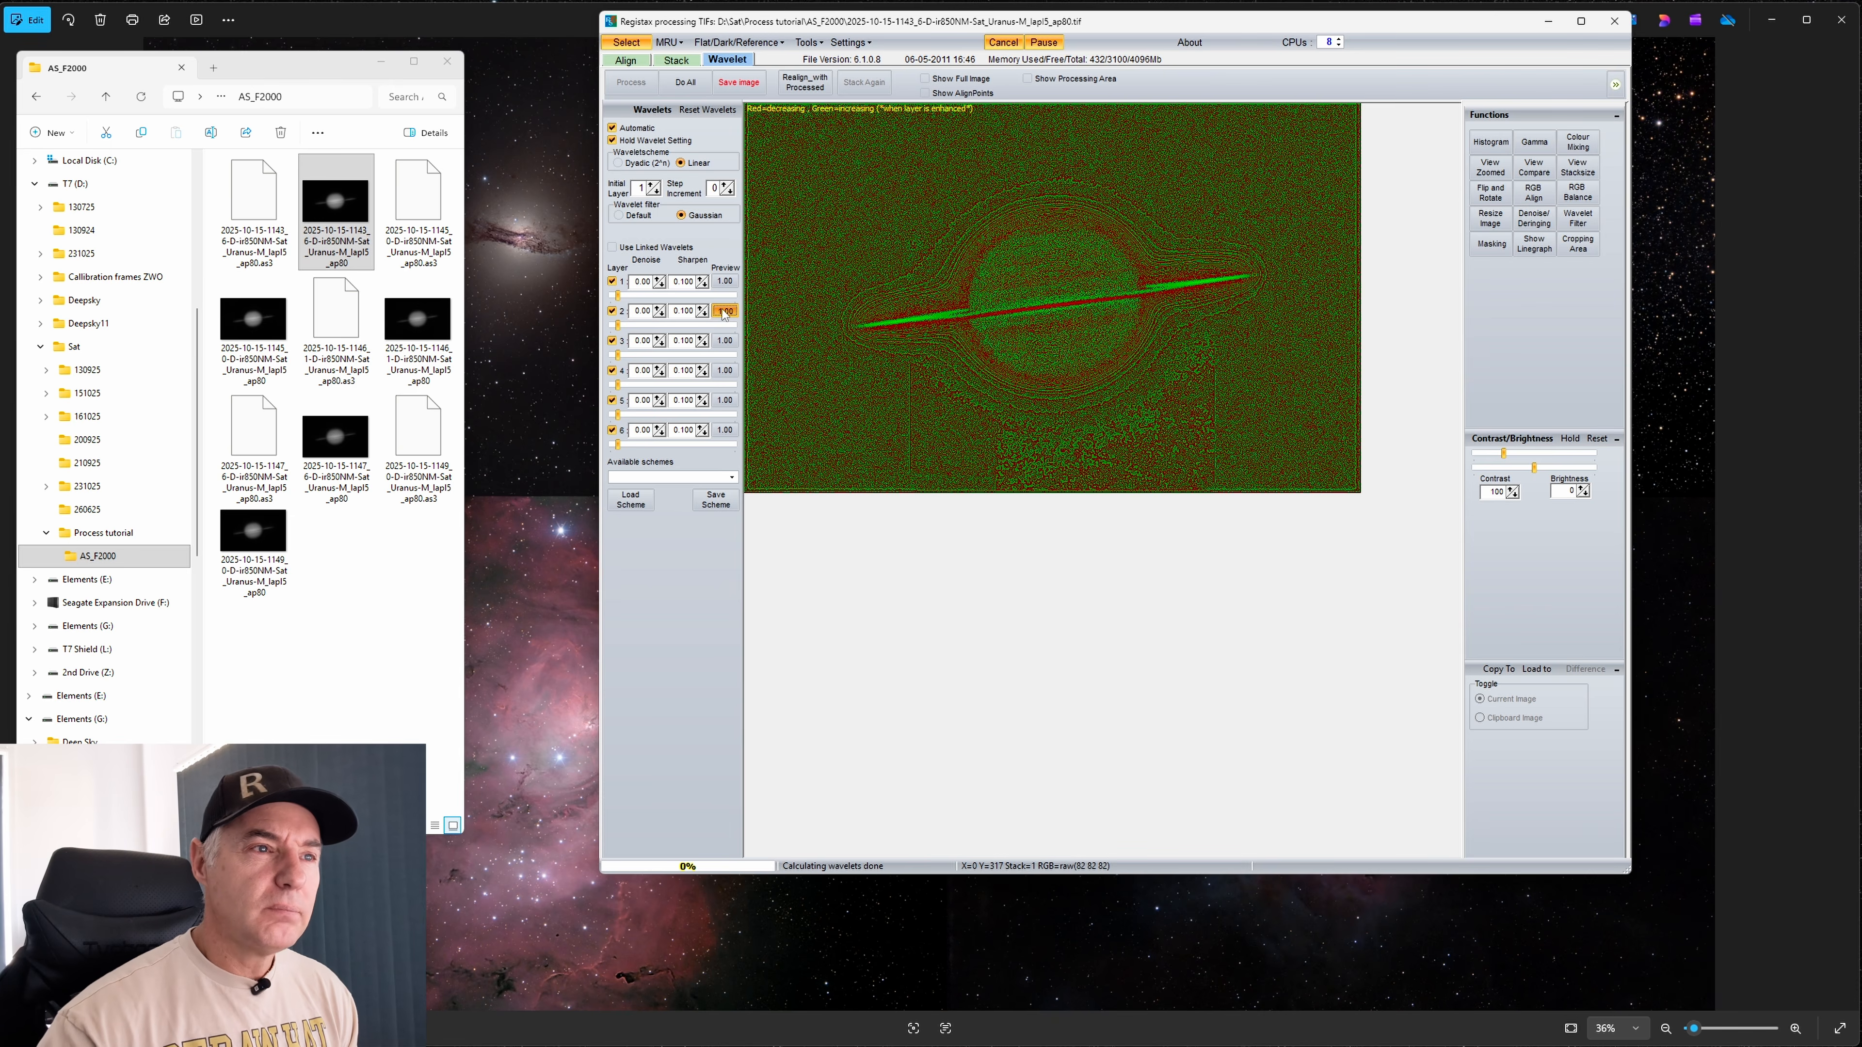
pyautogui.click(725, 340)
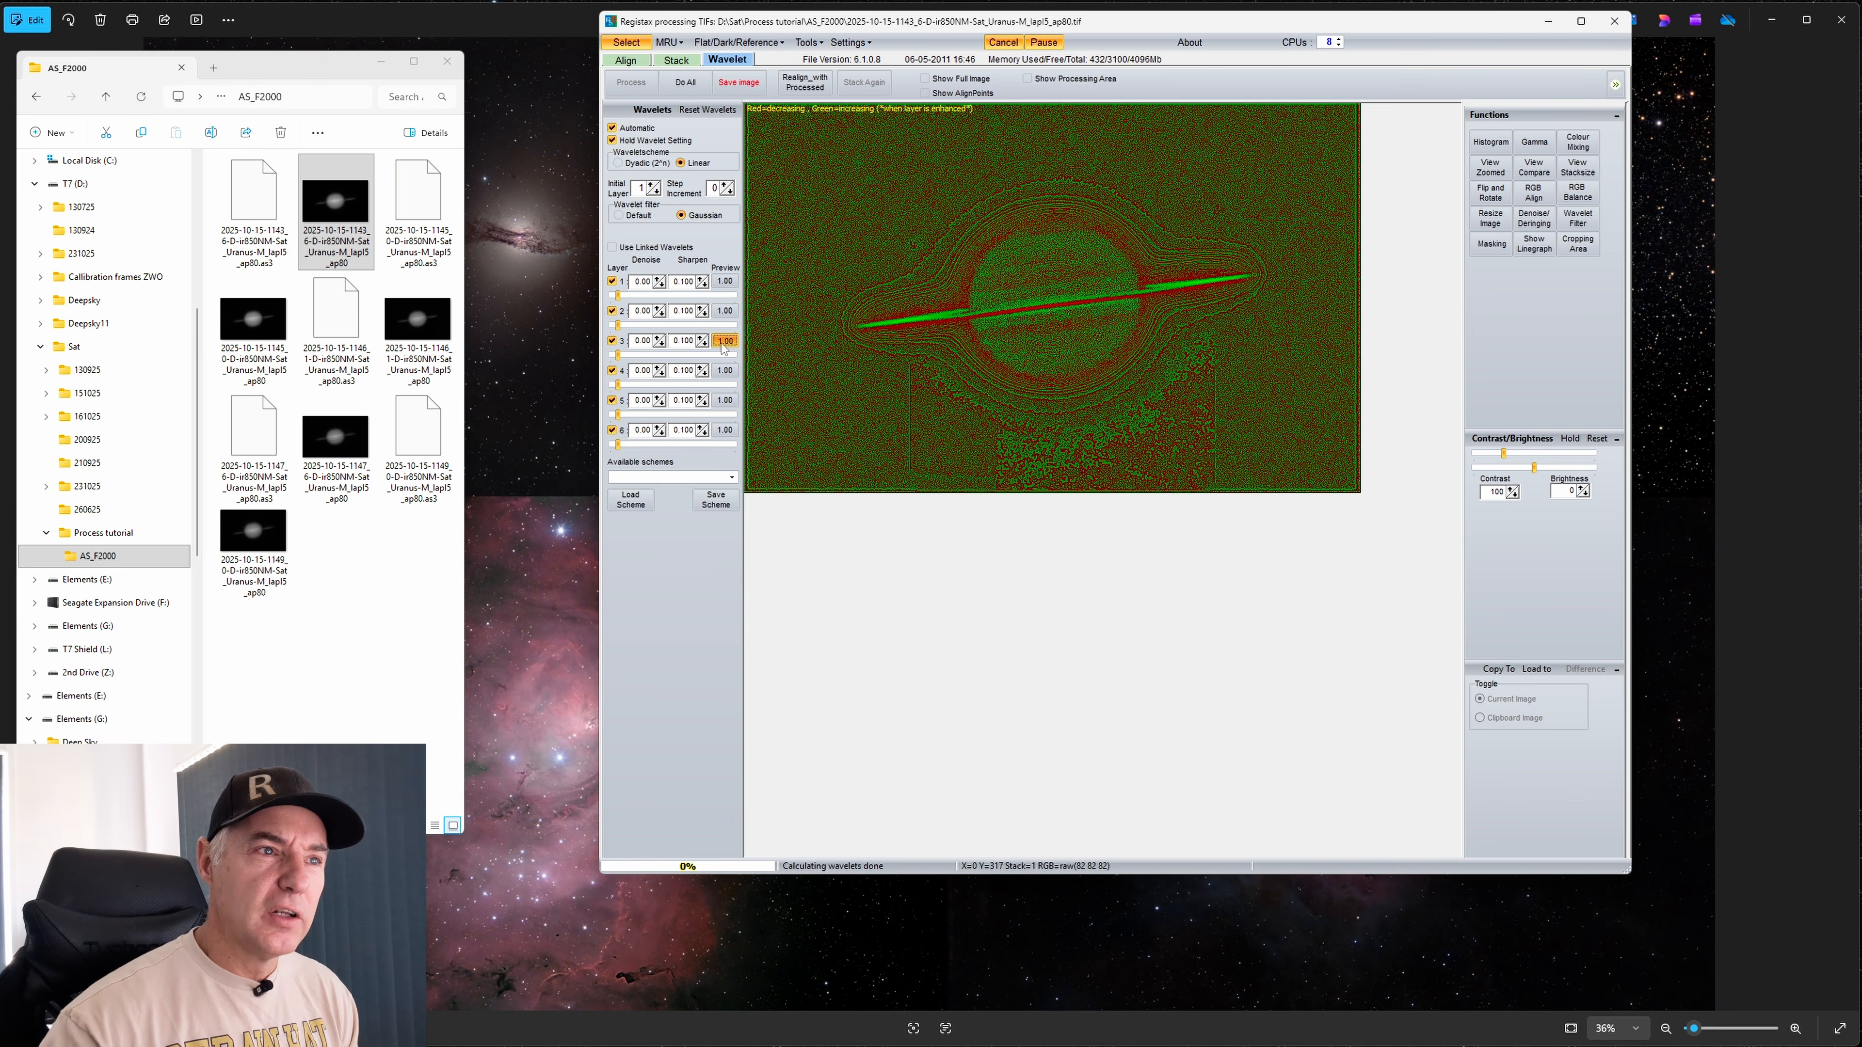
pyautogui.click(725, 371)
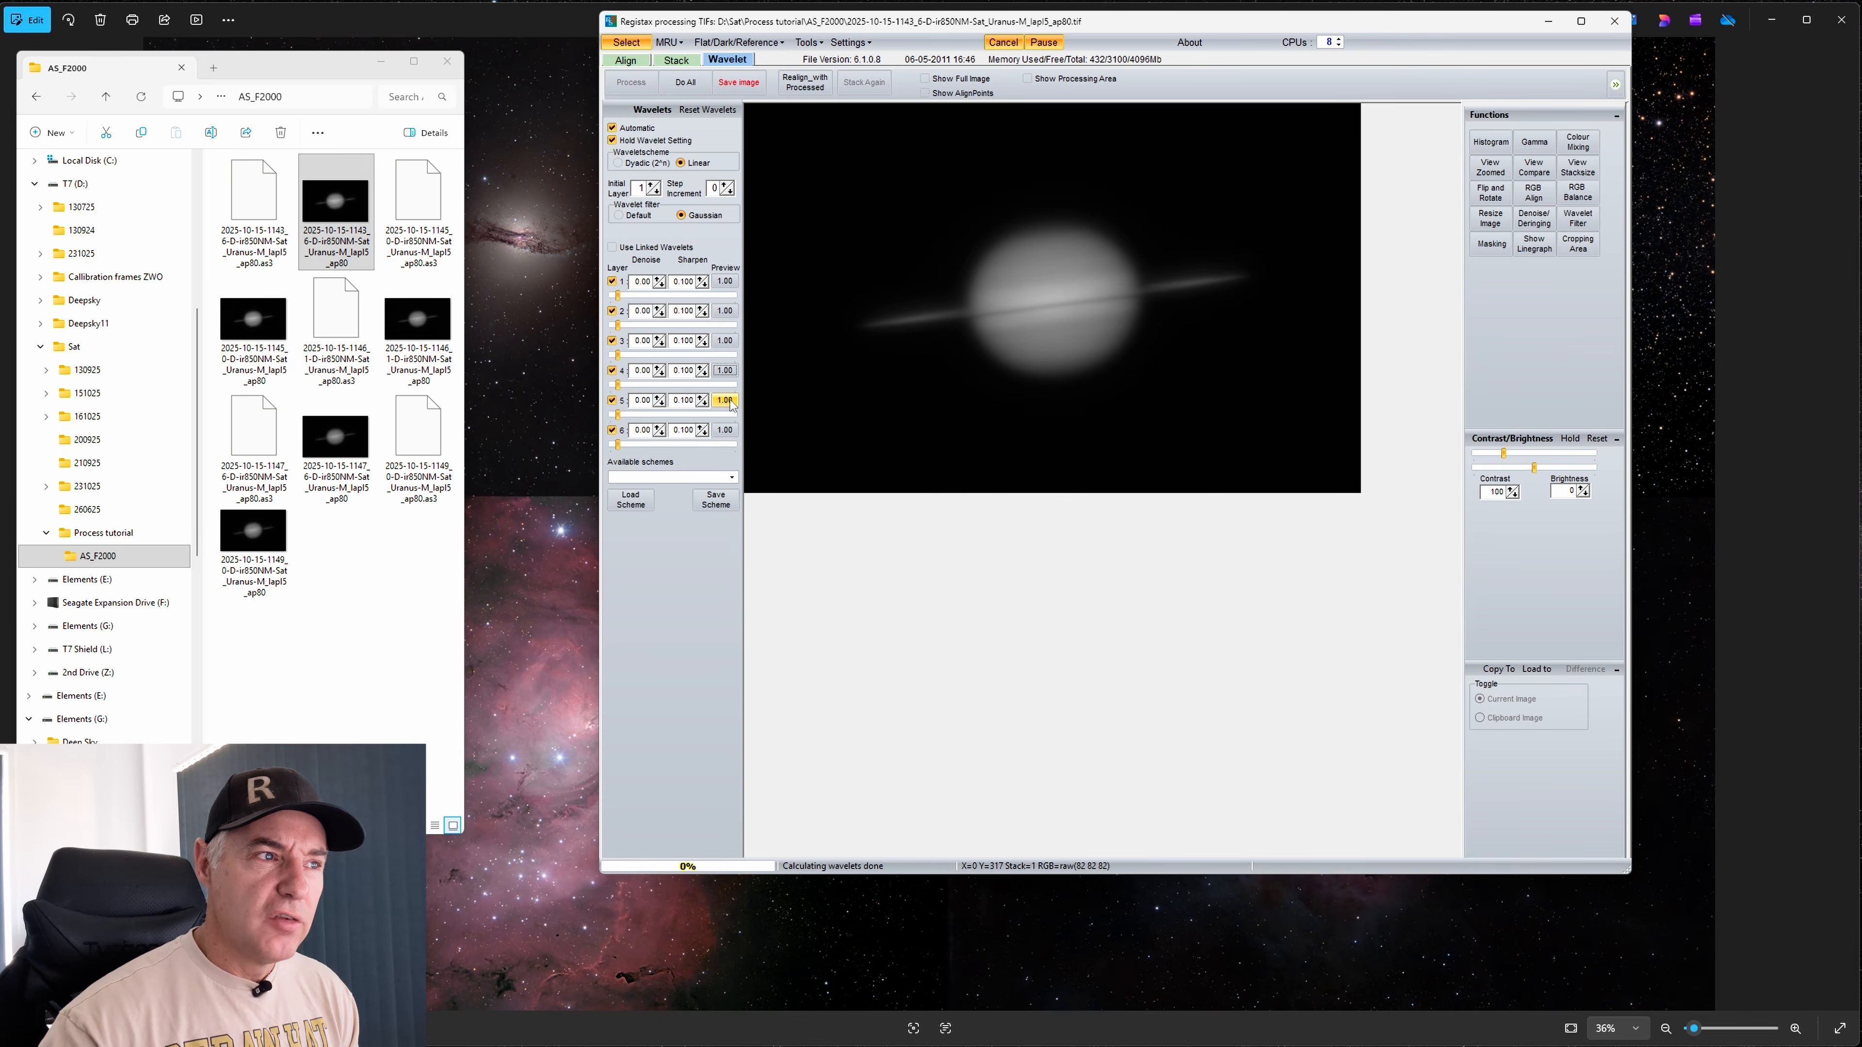
pyautogui.click(726, 401)
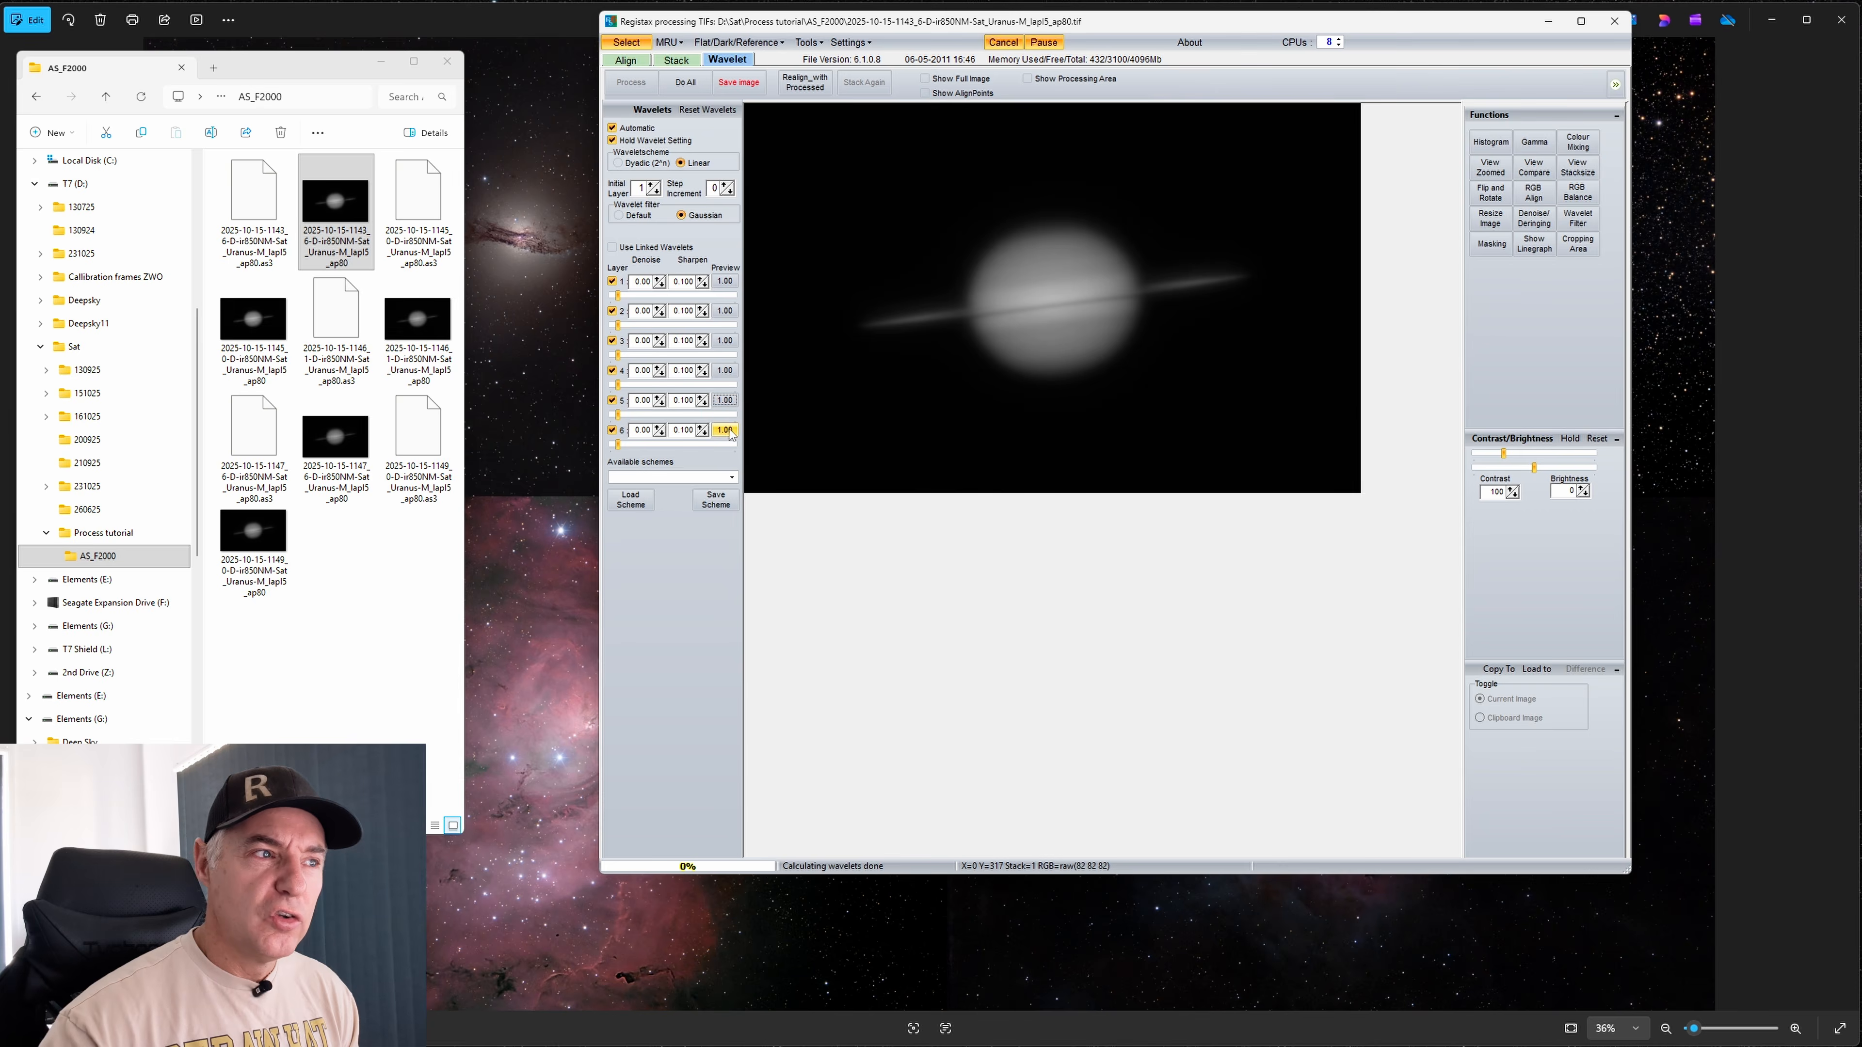
pyautogui.click(725, 431)
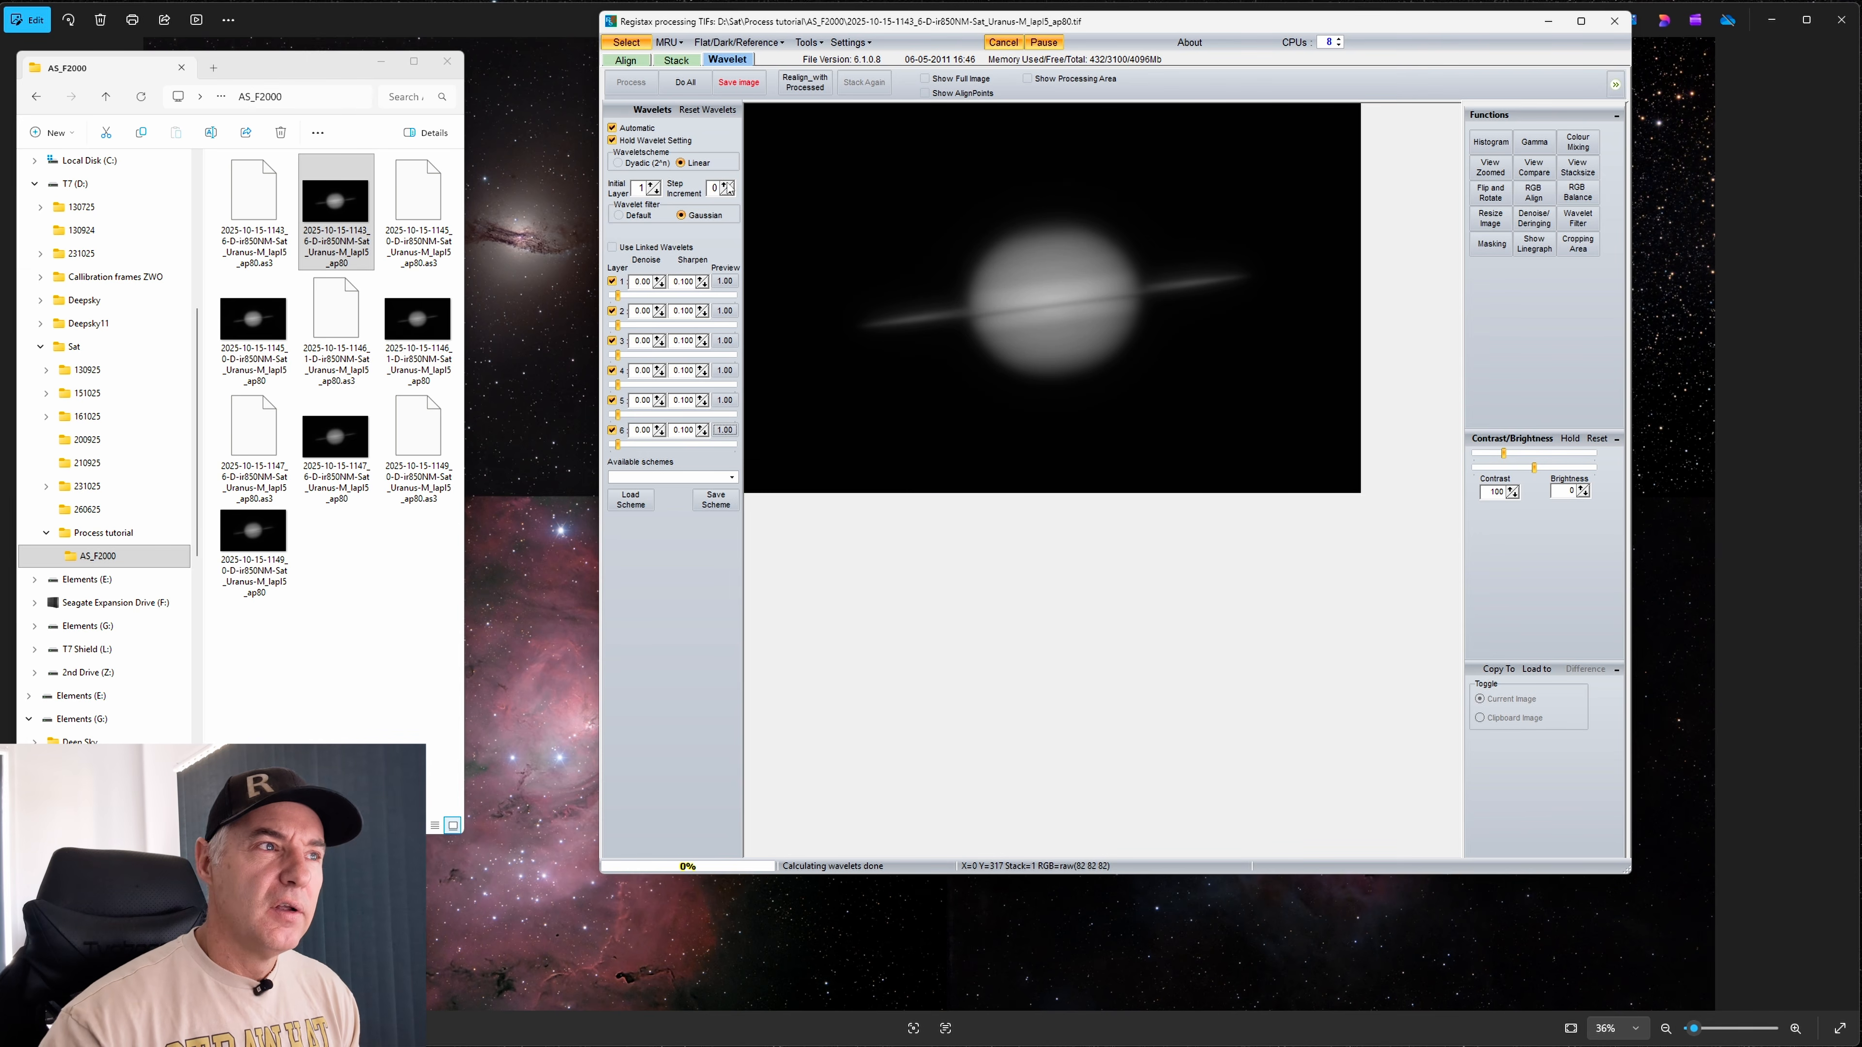
# Set the wavelet step increment to 1
pyautogui.click(726, 189)
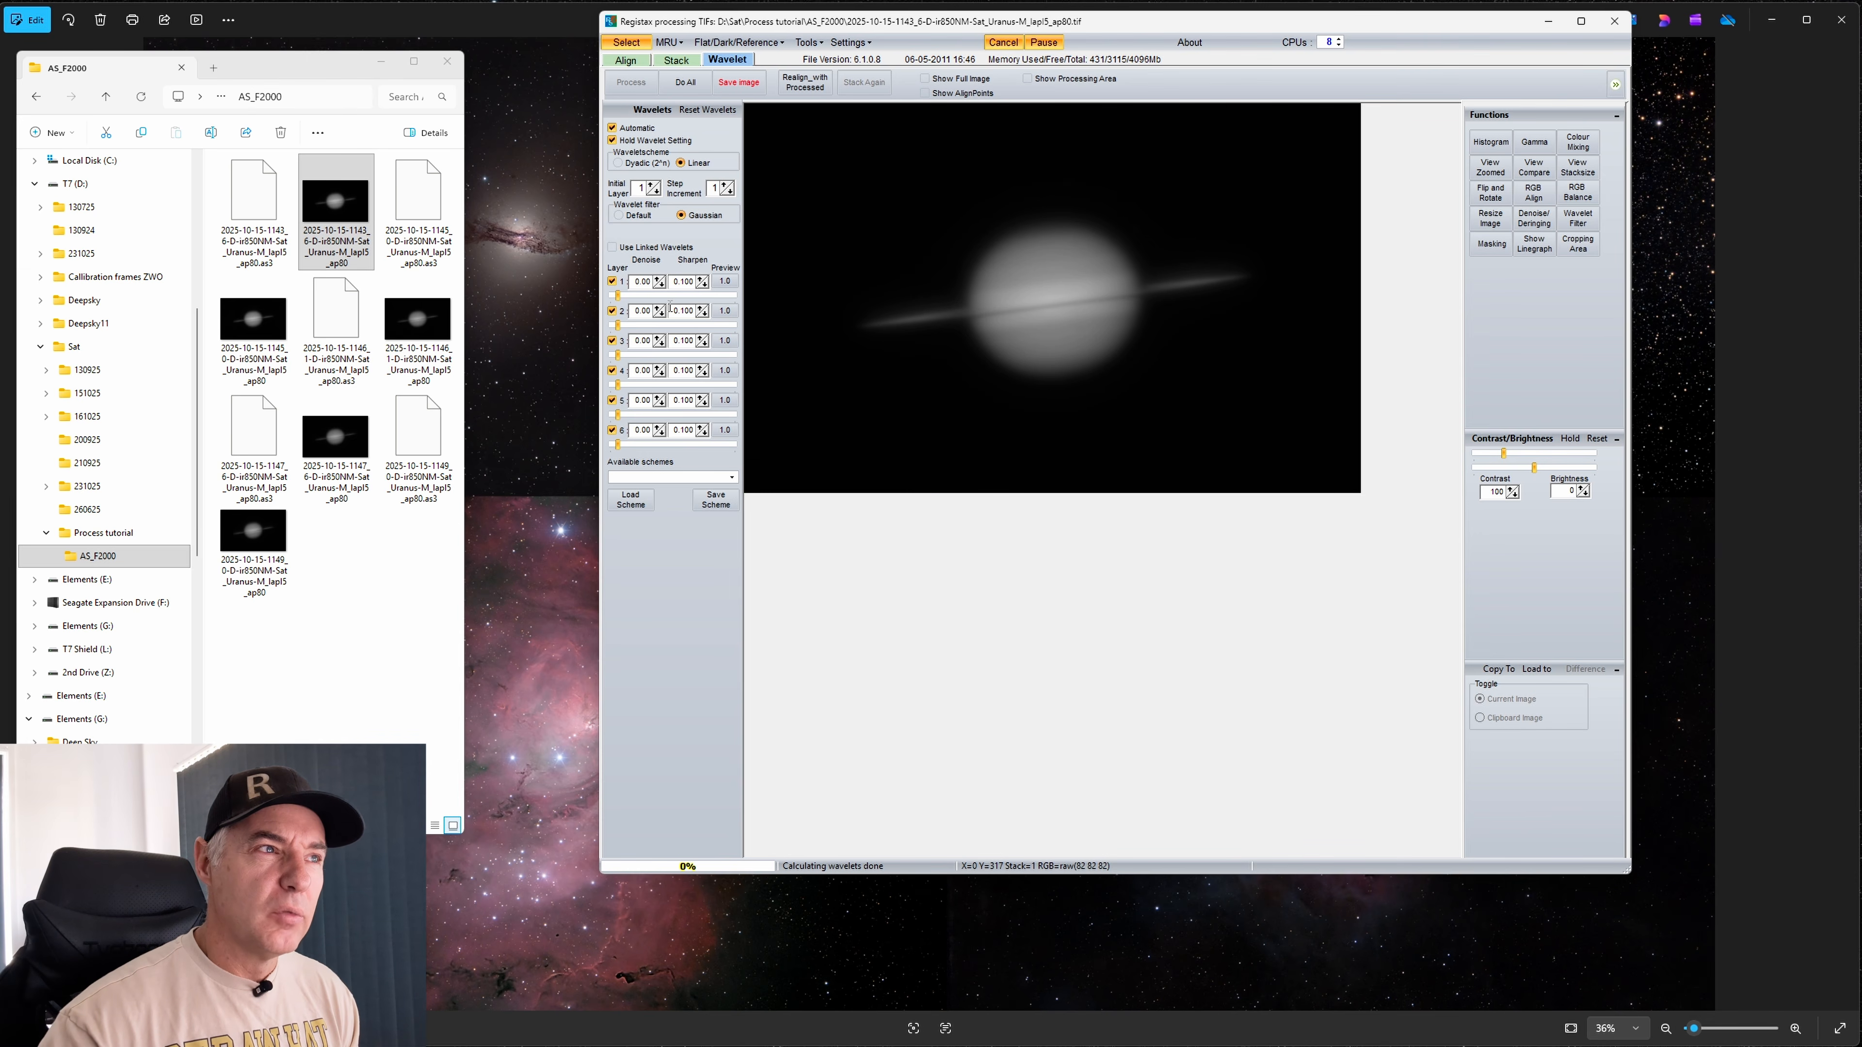
# Preview wavelet layers 1, 2 and 3 with the new step increment to compare which details each layer affects
pyautogui.click(725, 282)
pyautogui.click(725, 283)
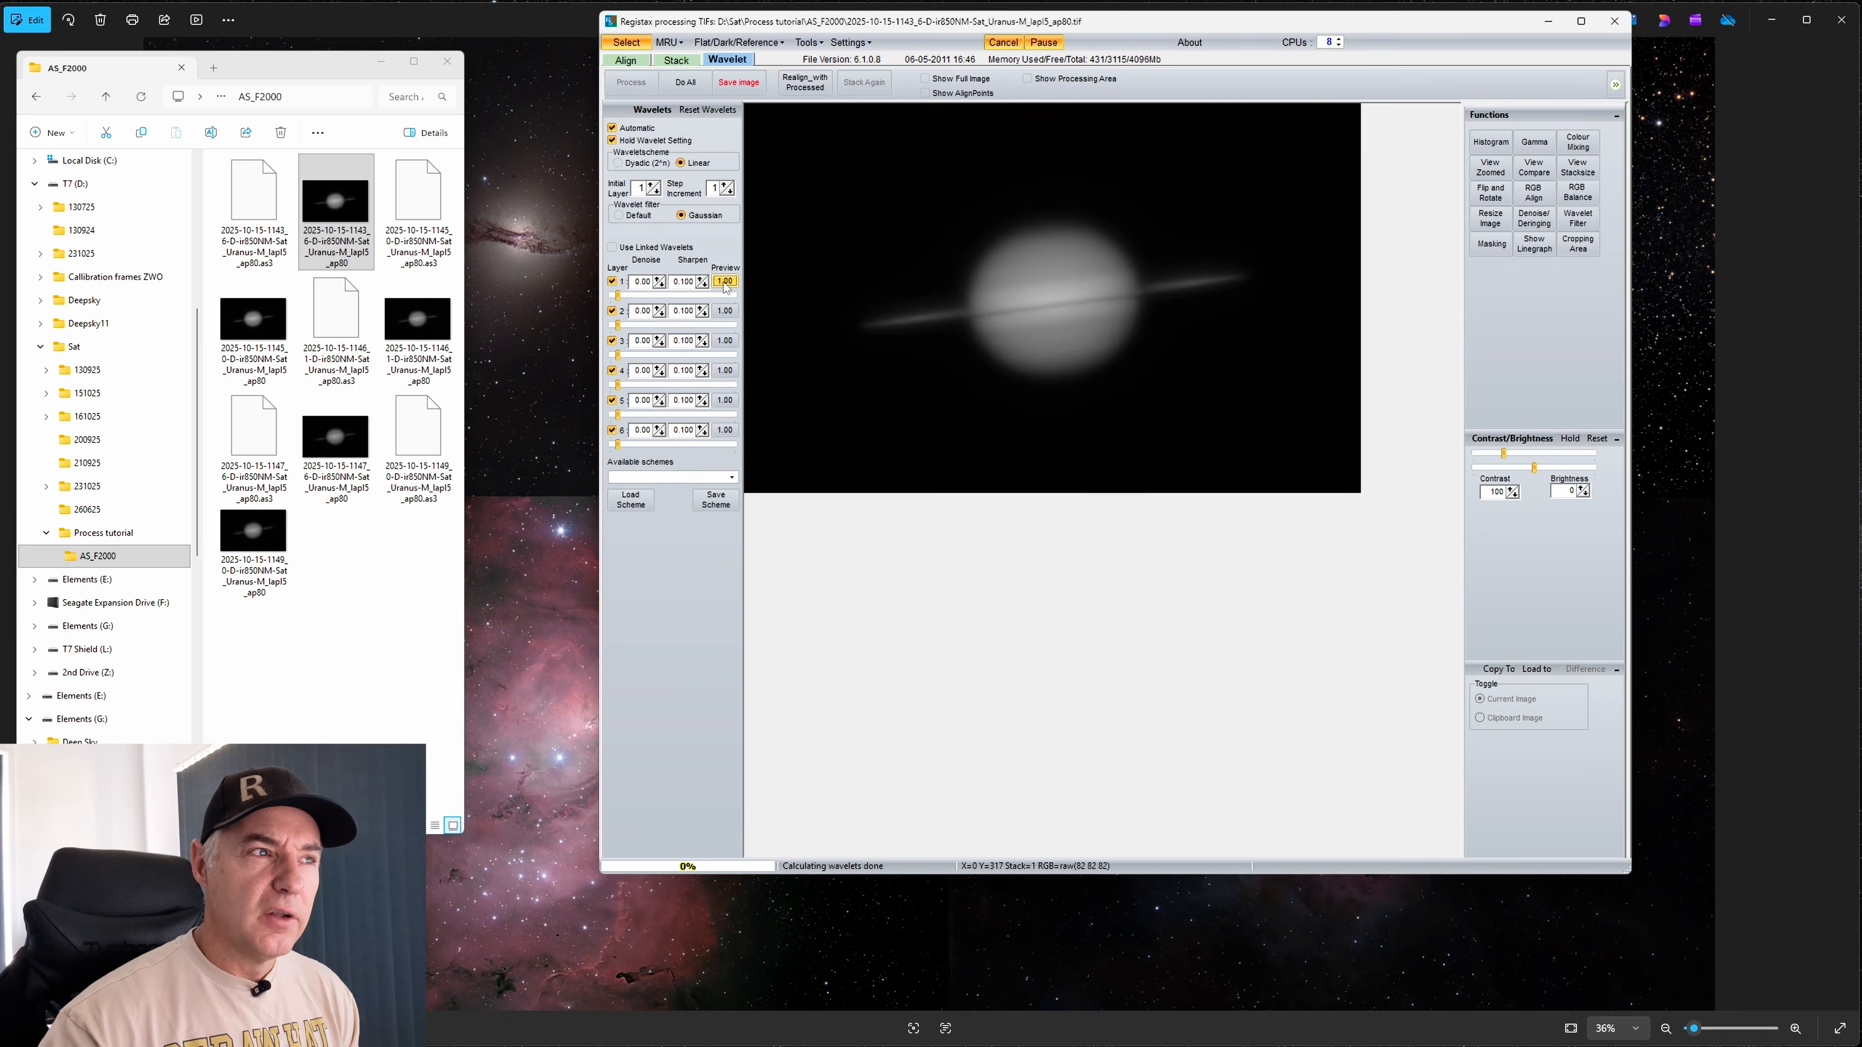
pyautogui.click(723, 311)
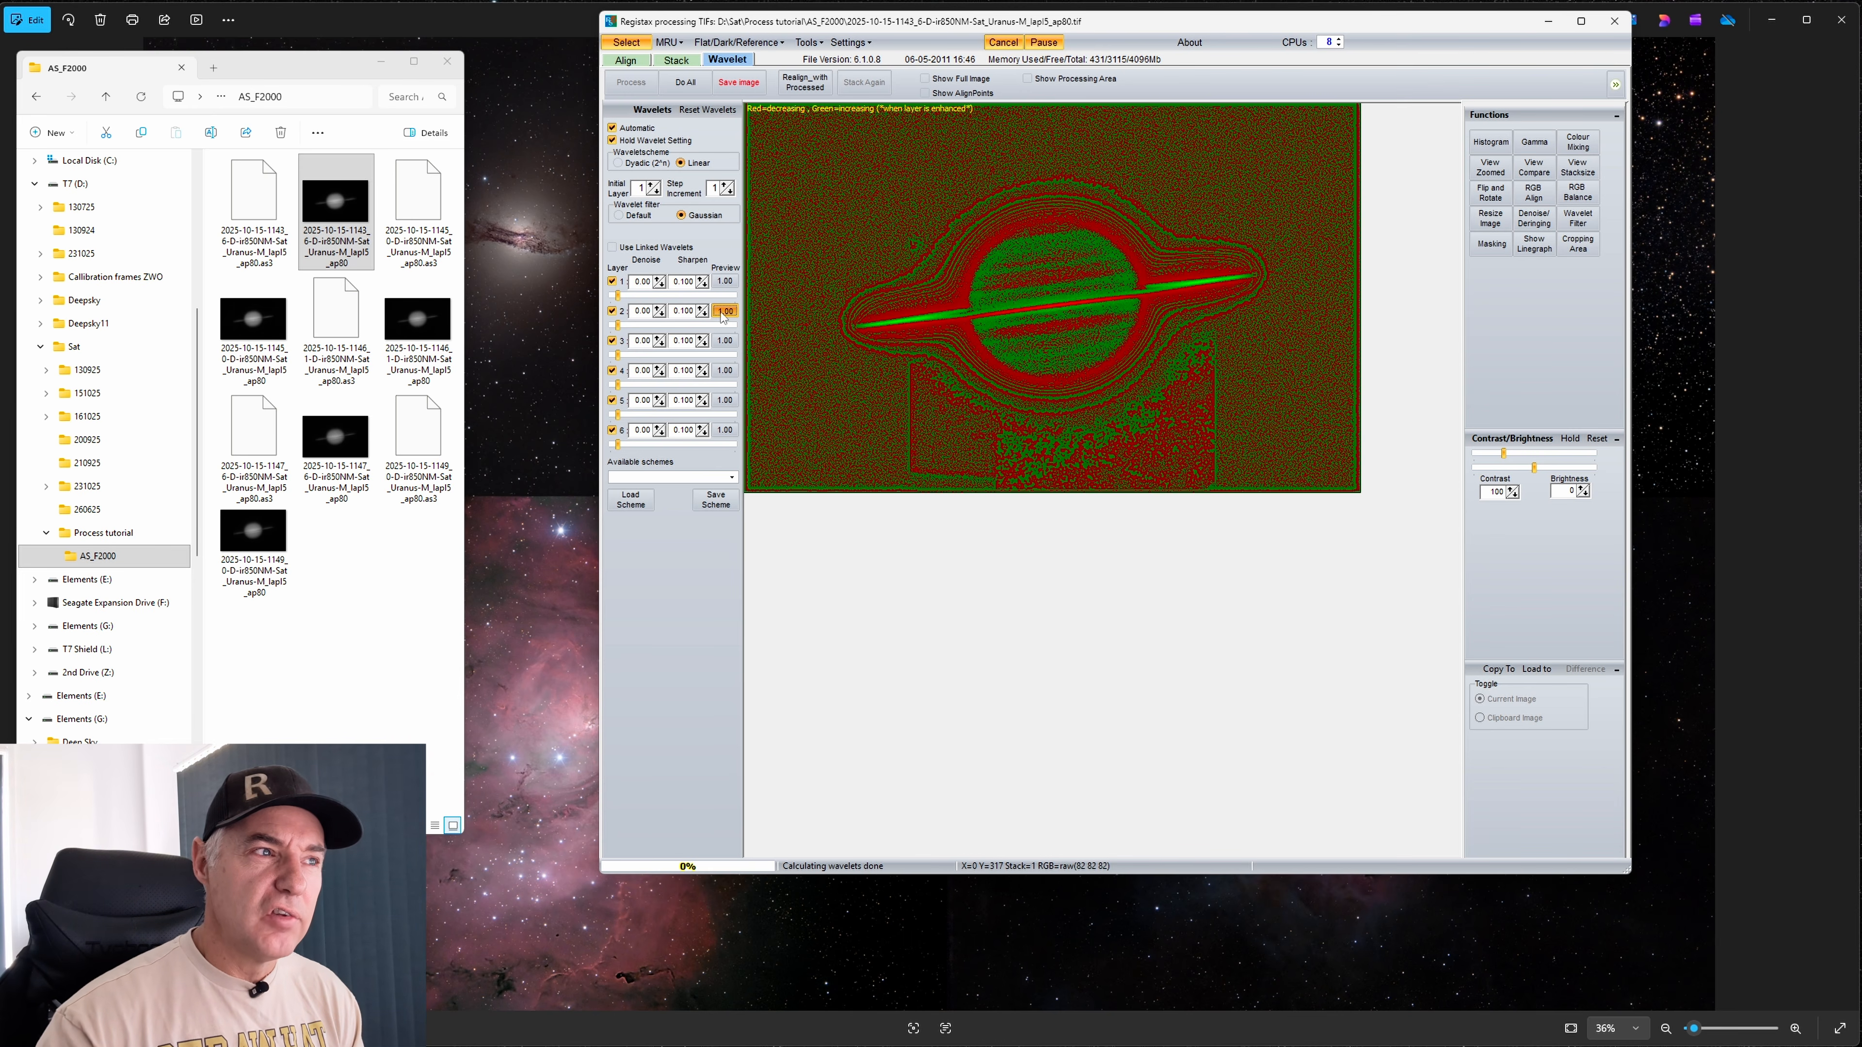
pyautogui.click(722, 342)
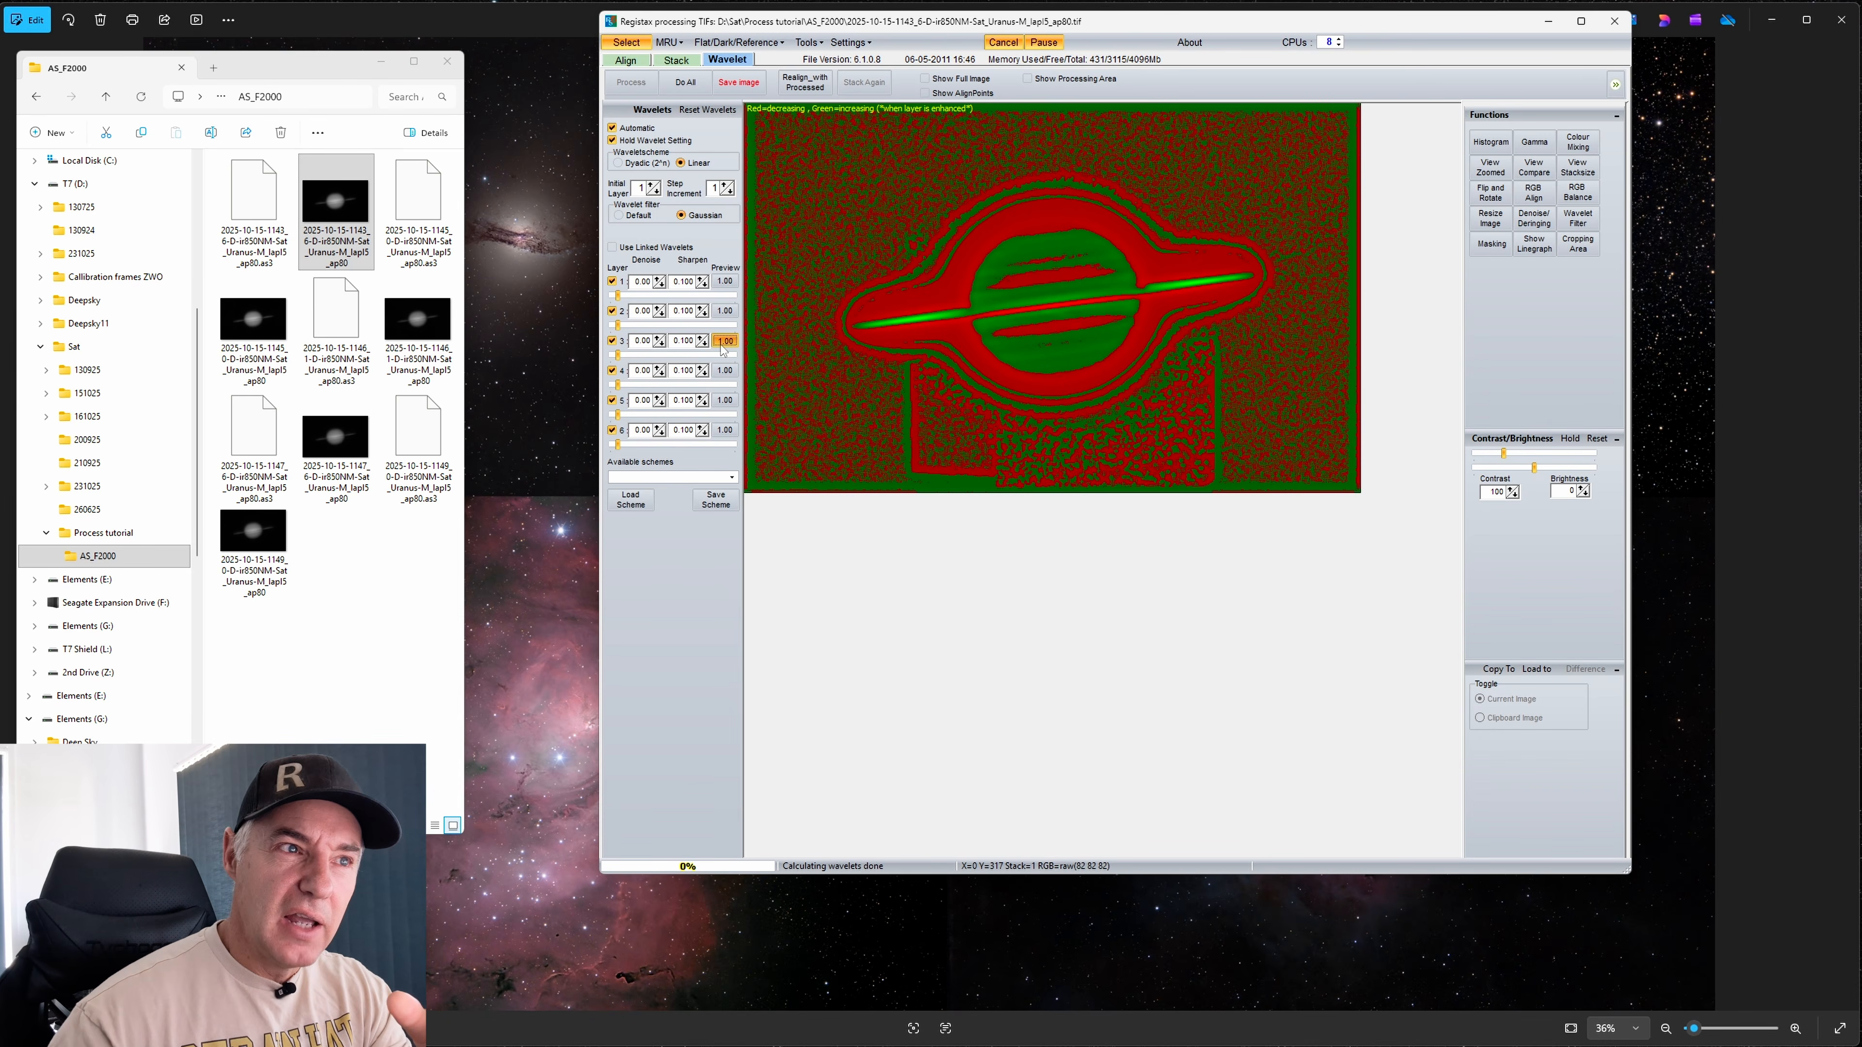
pyautogui.click(724, 312)
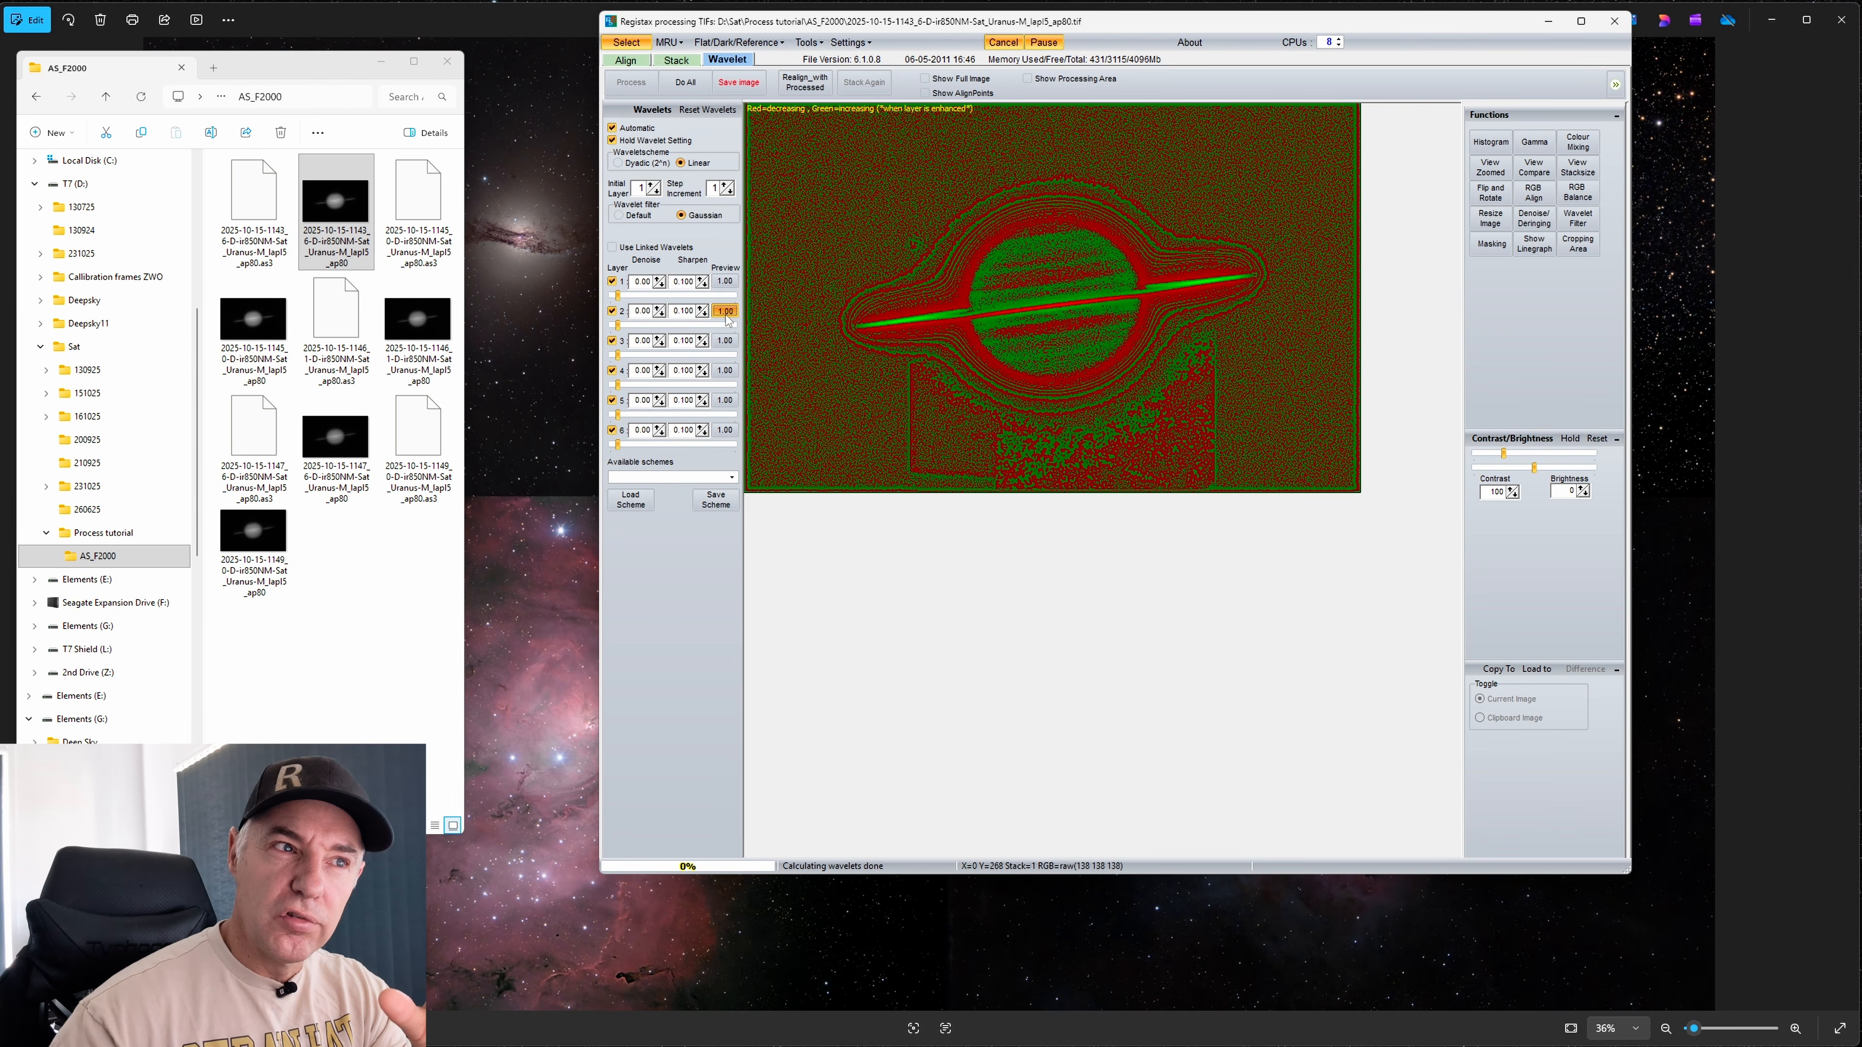
pyautogui.click(725, 341)
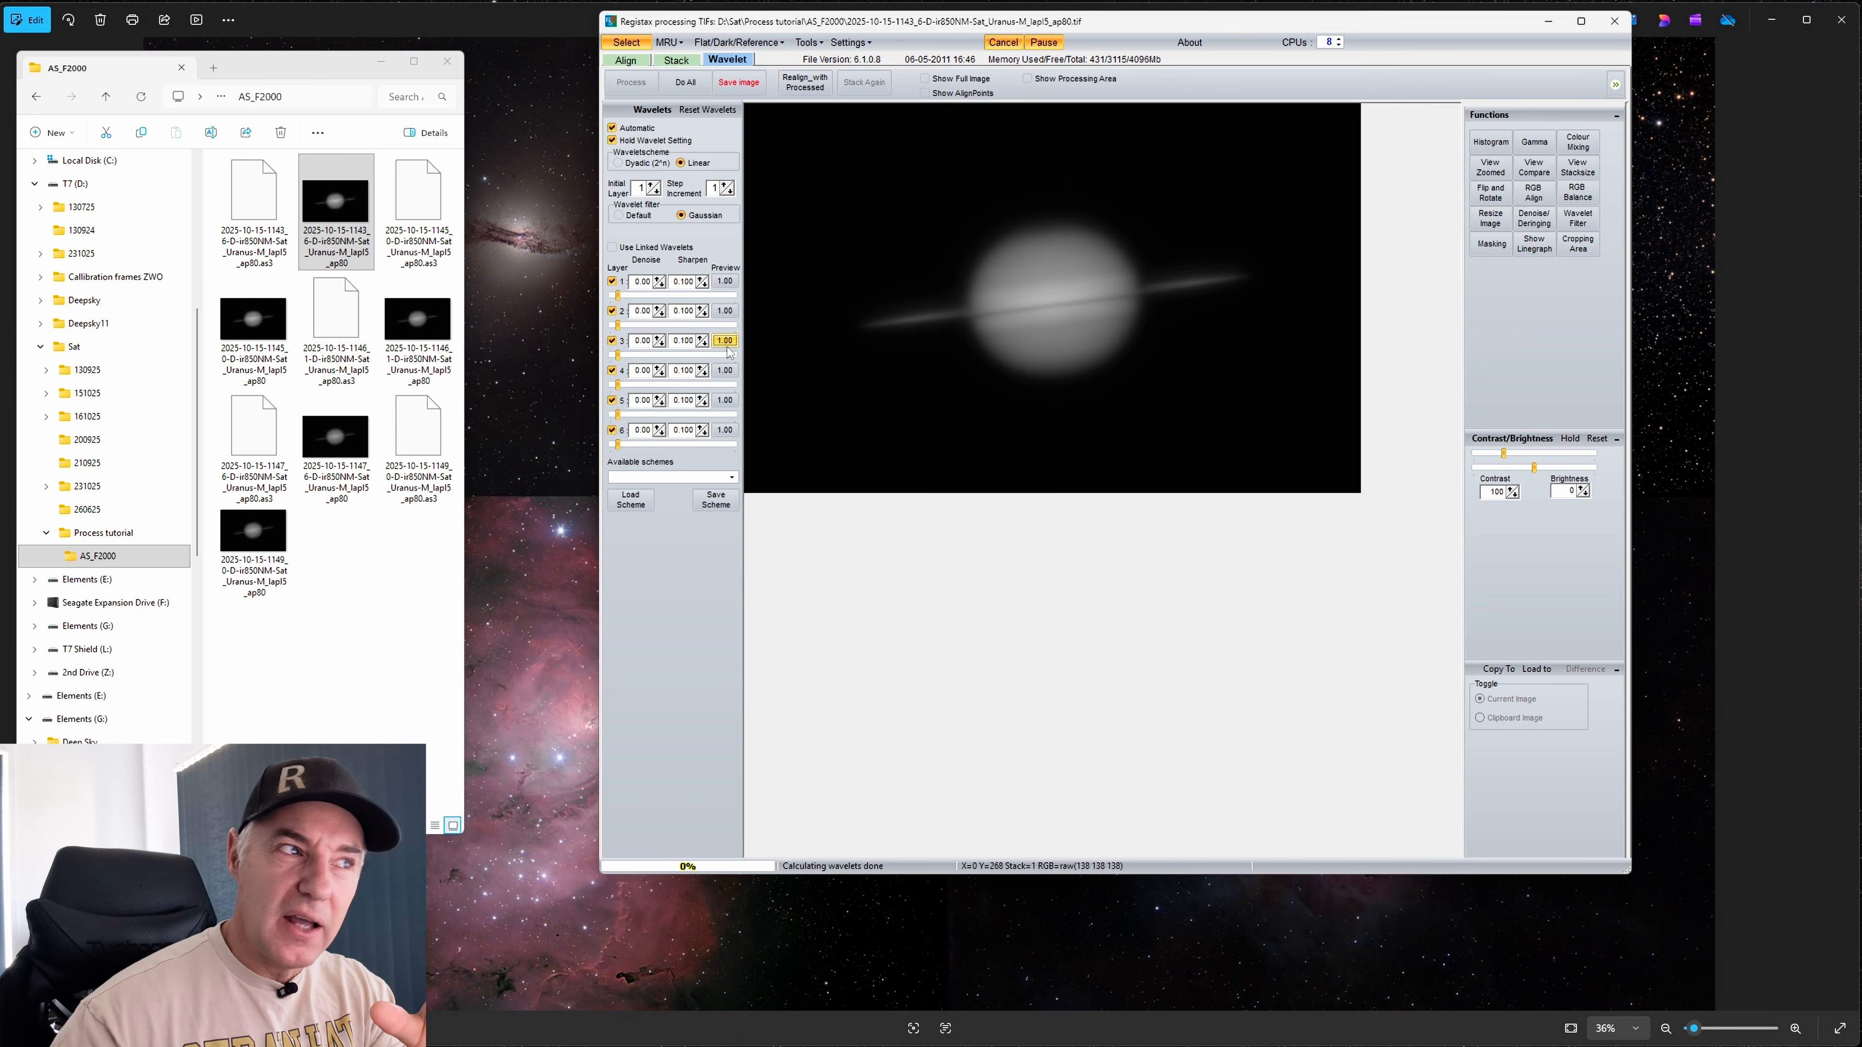
# Preview the coarser wavelet layers 6, 5 and 4 and compare them with the finer layers 3, 2 and 1
pyautogui.click(726, 430)
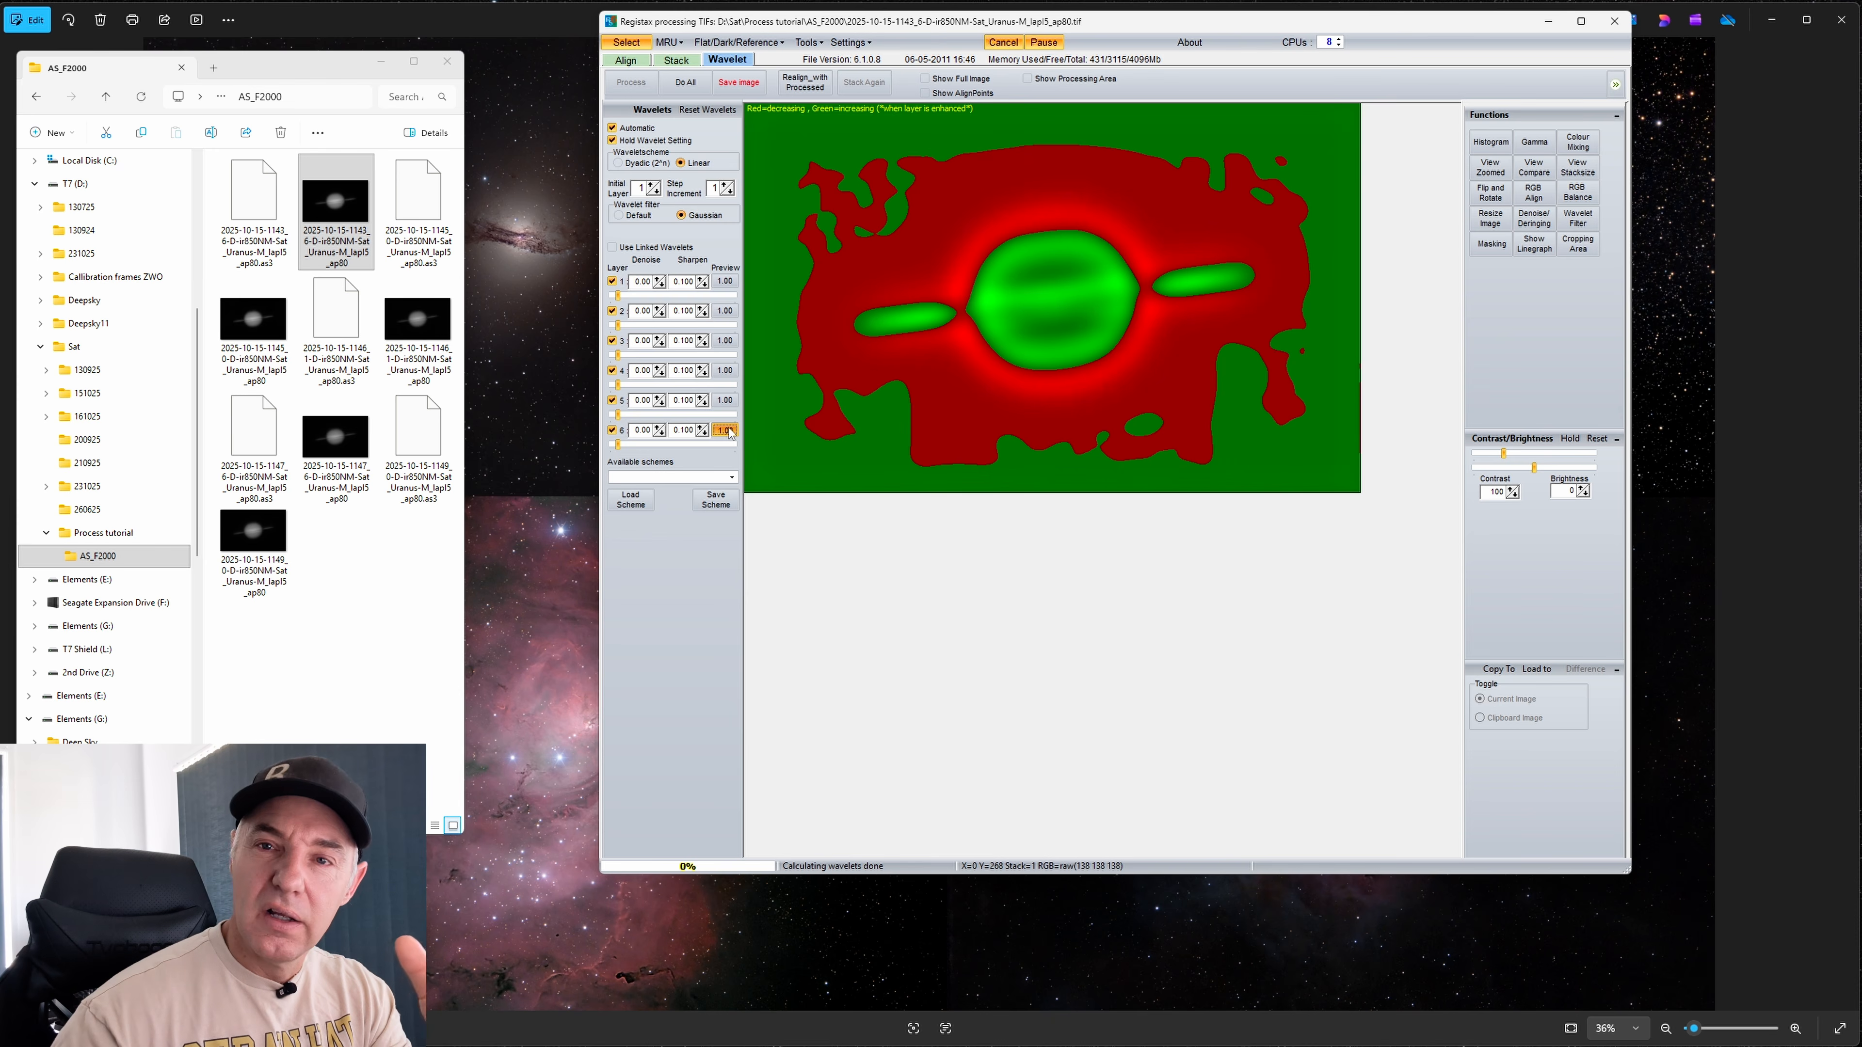
pyautogui.click(725, 283)
pyautogui.click(724, 401)
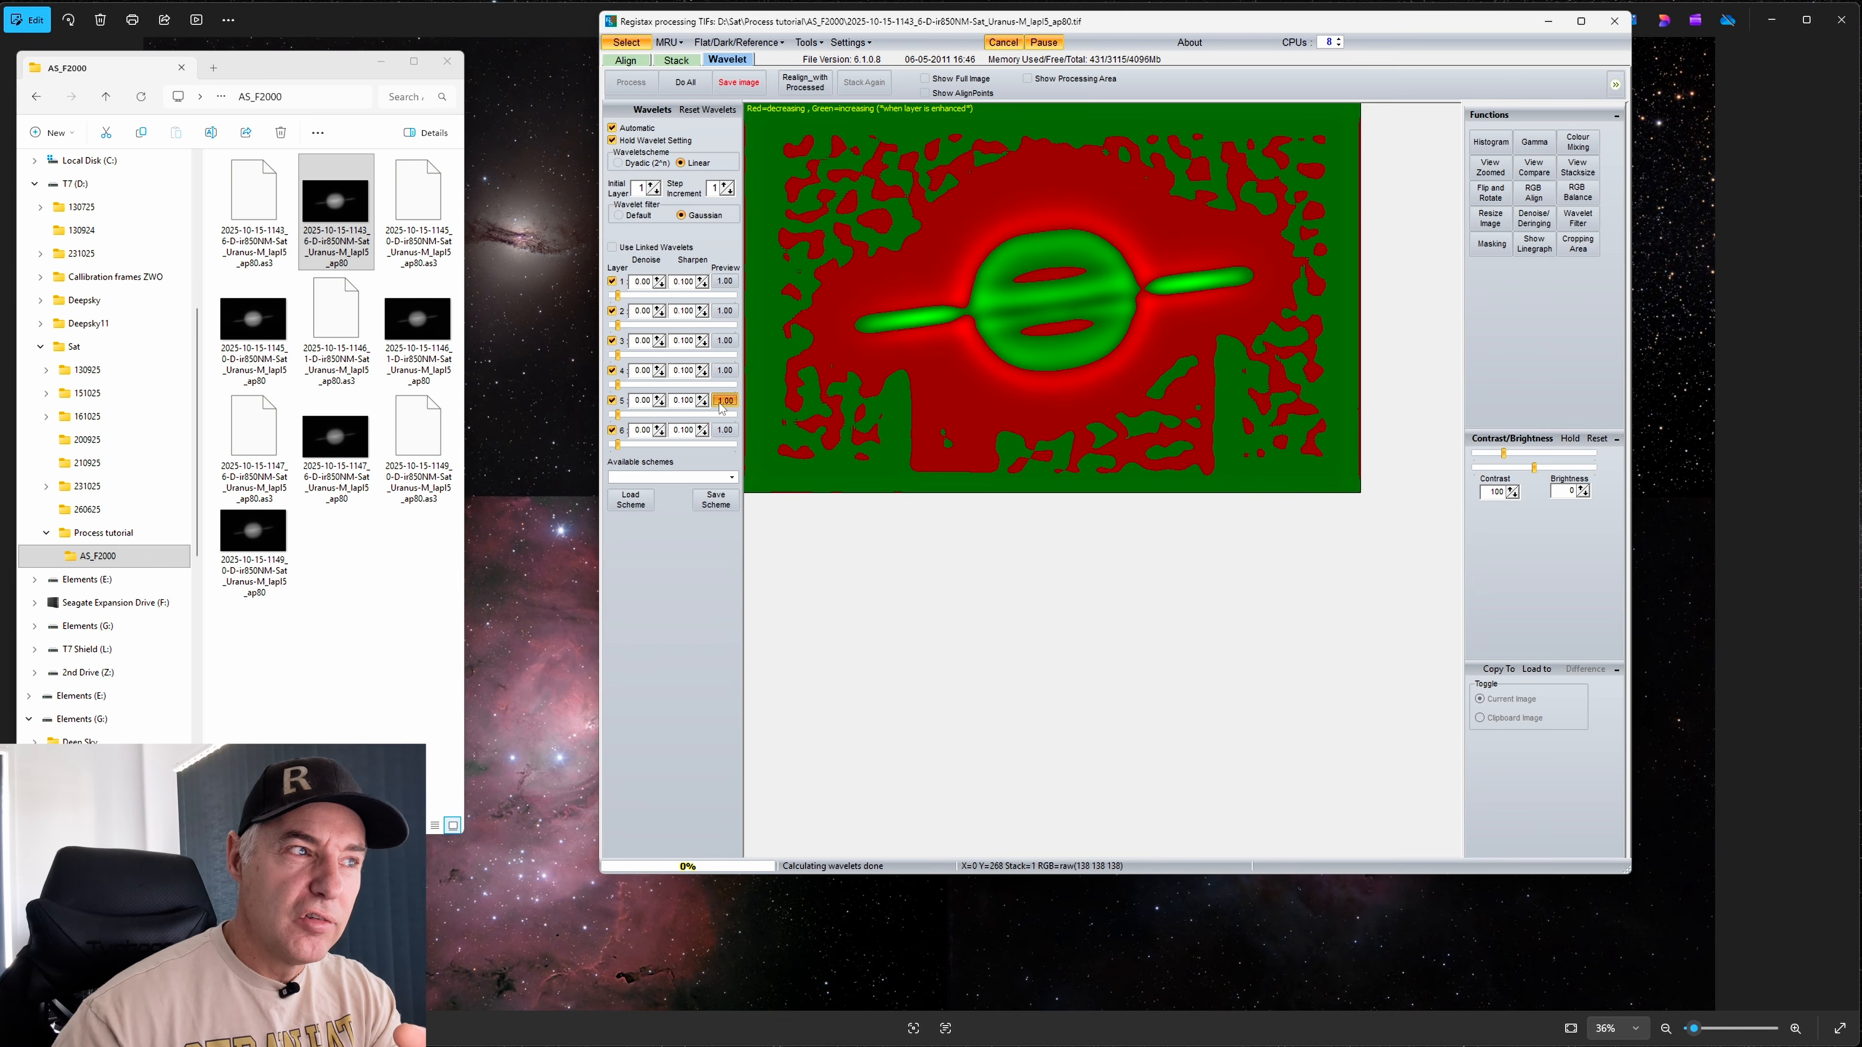
pyautogui.click(724, 371)
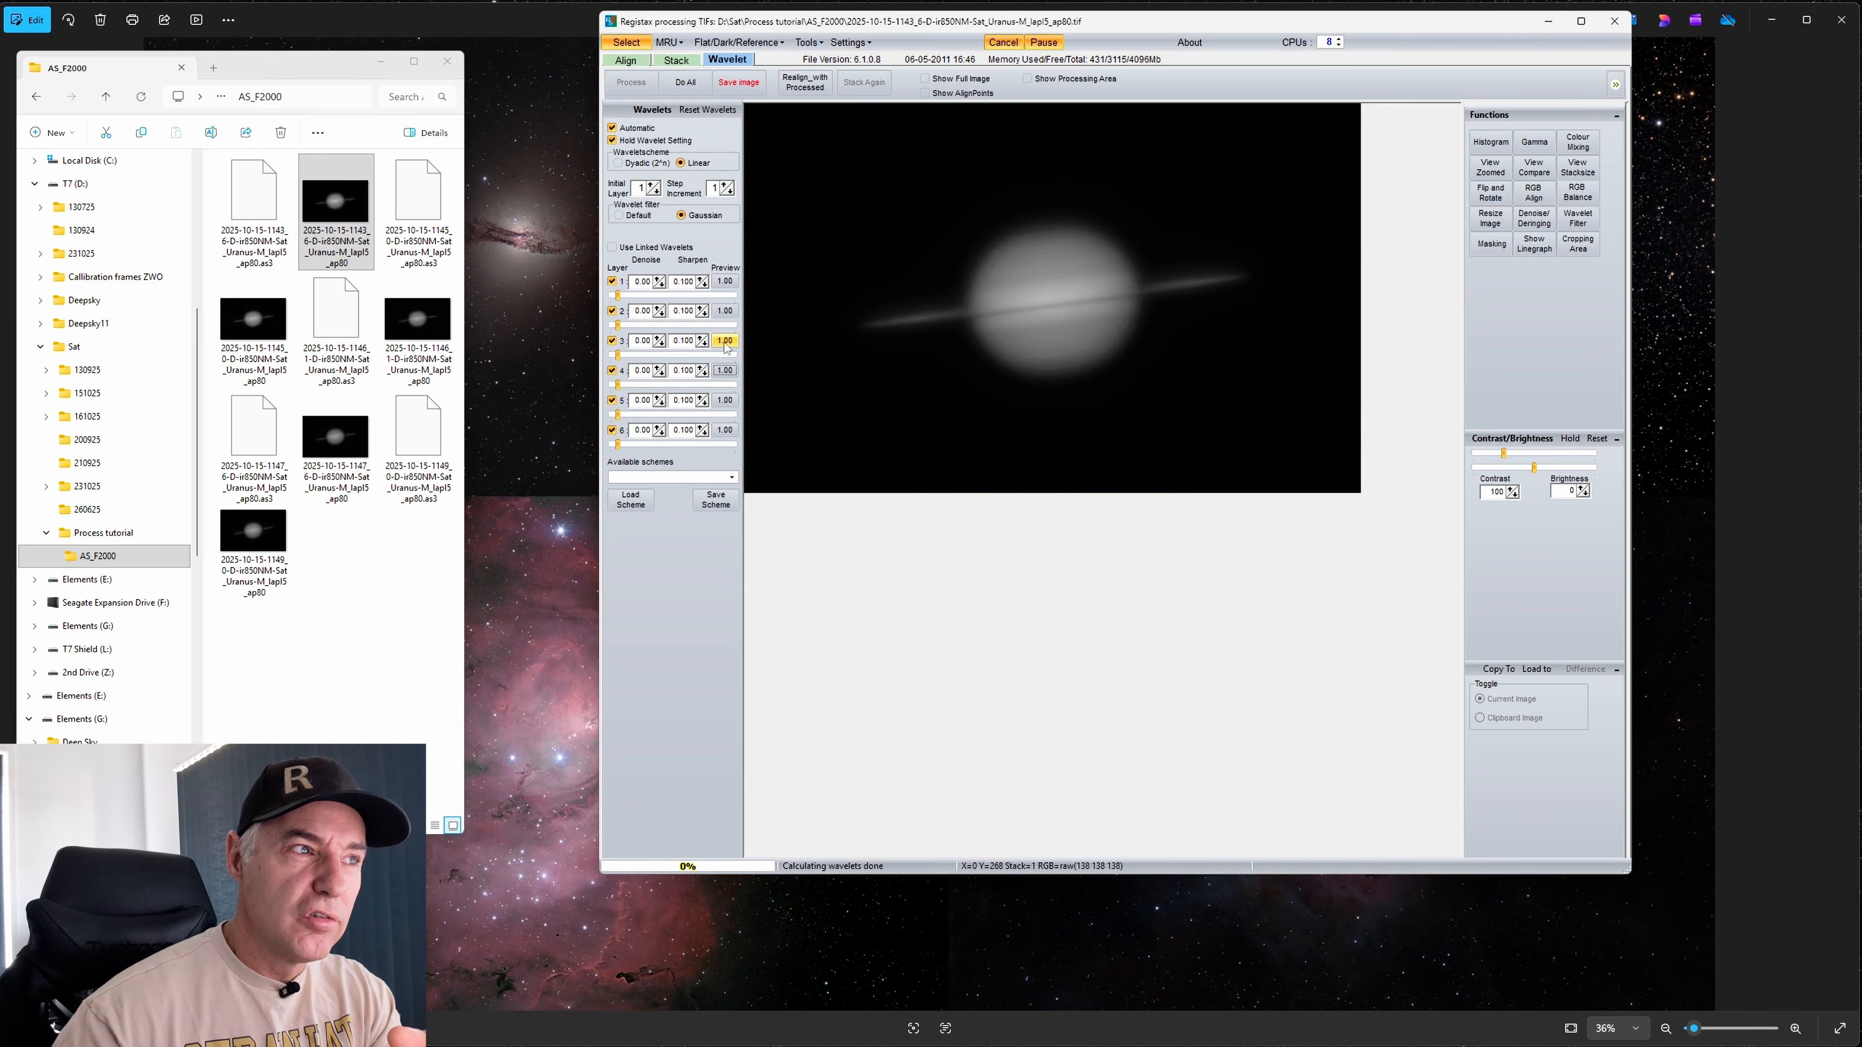
pyautogui.click(725, 342)
pyautogui.click(725, 312)
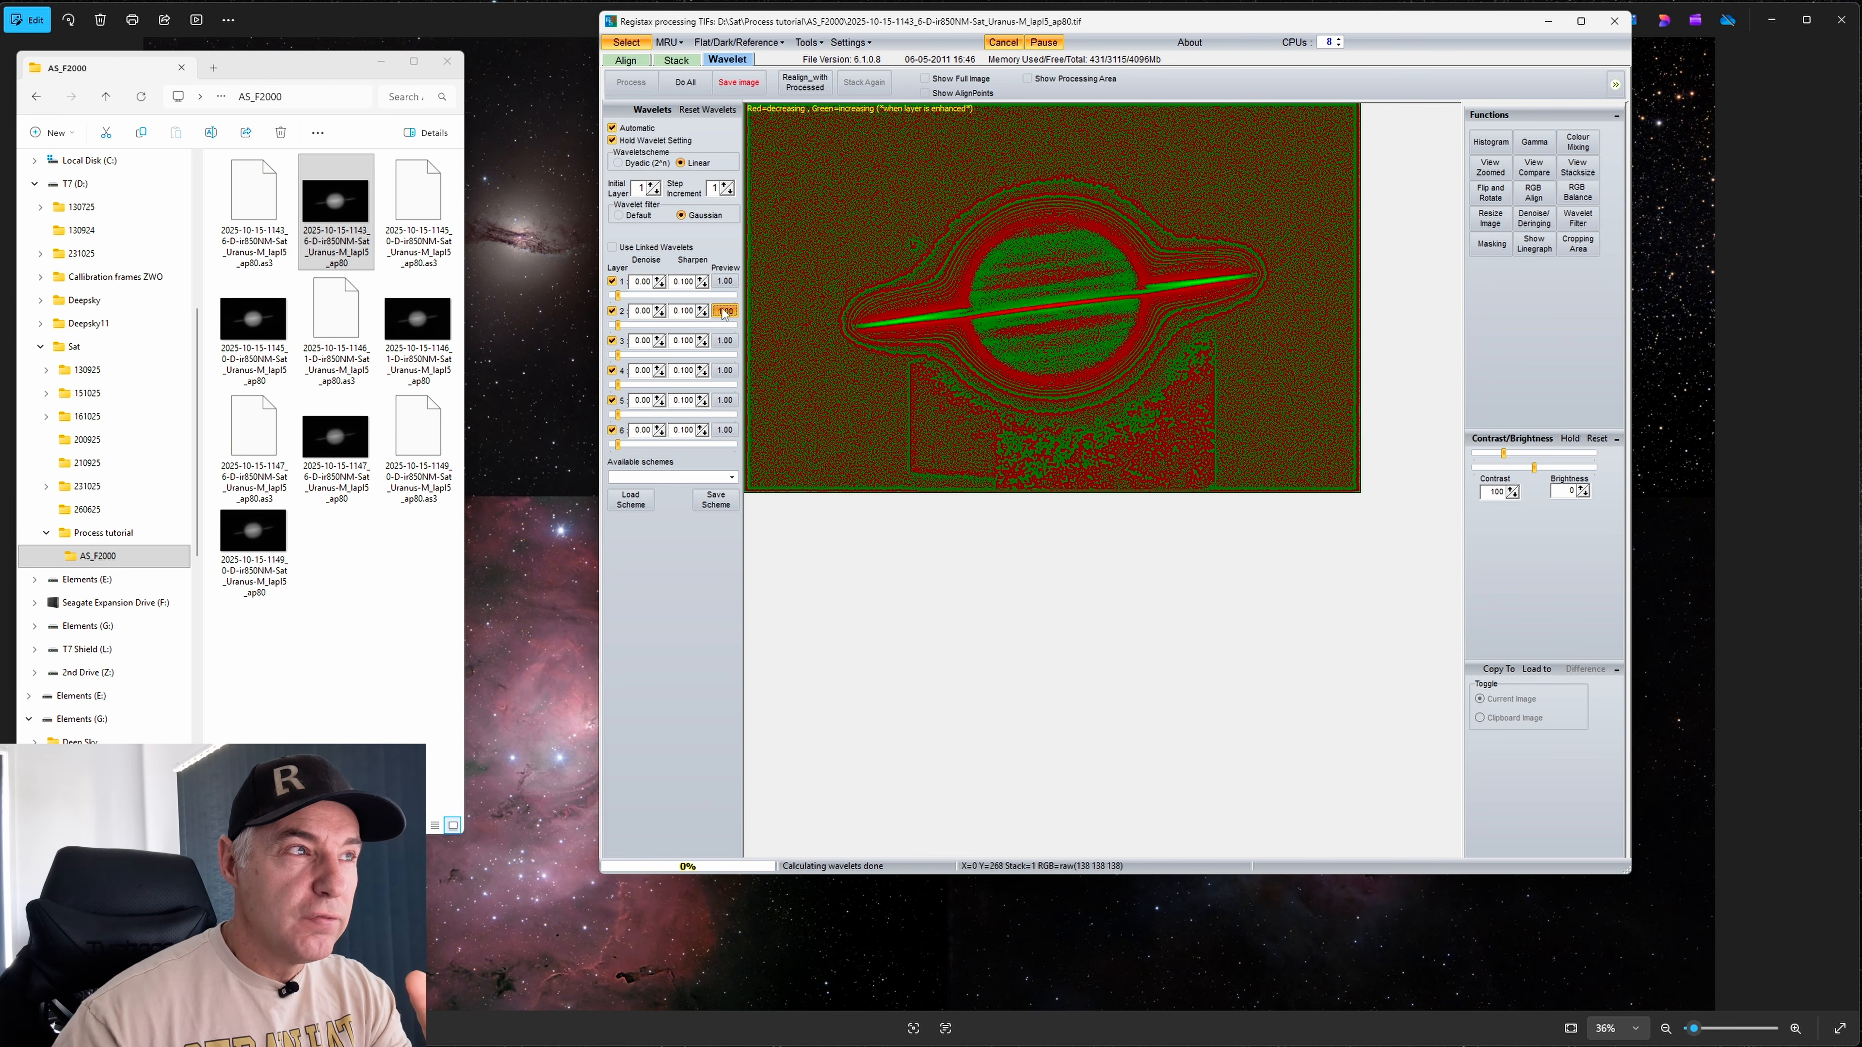
pyautogui.click(724, 312)
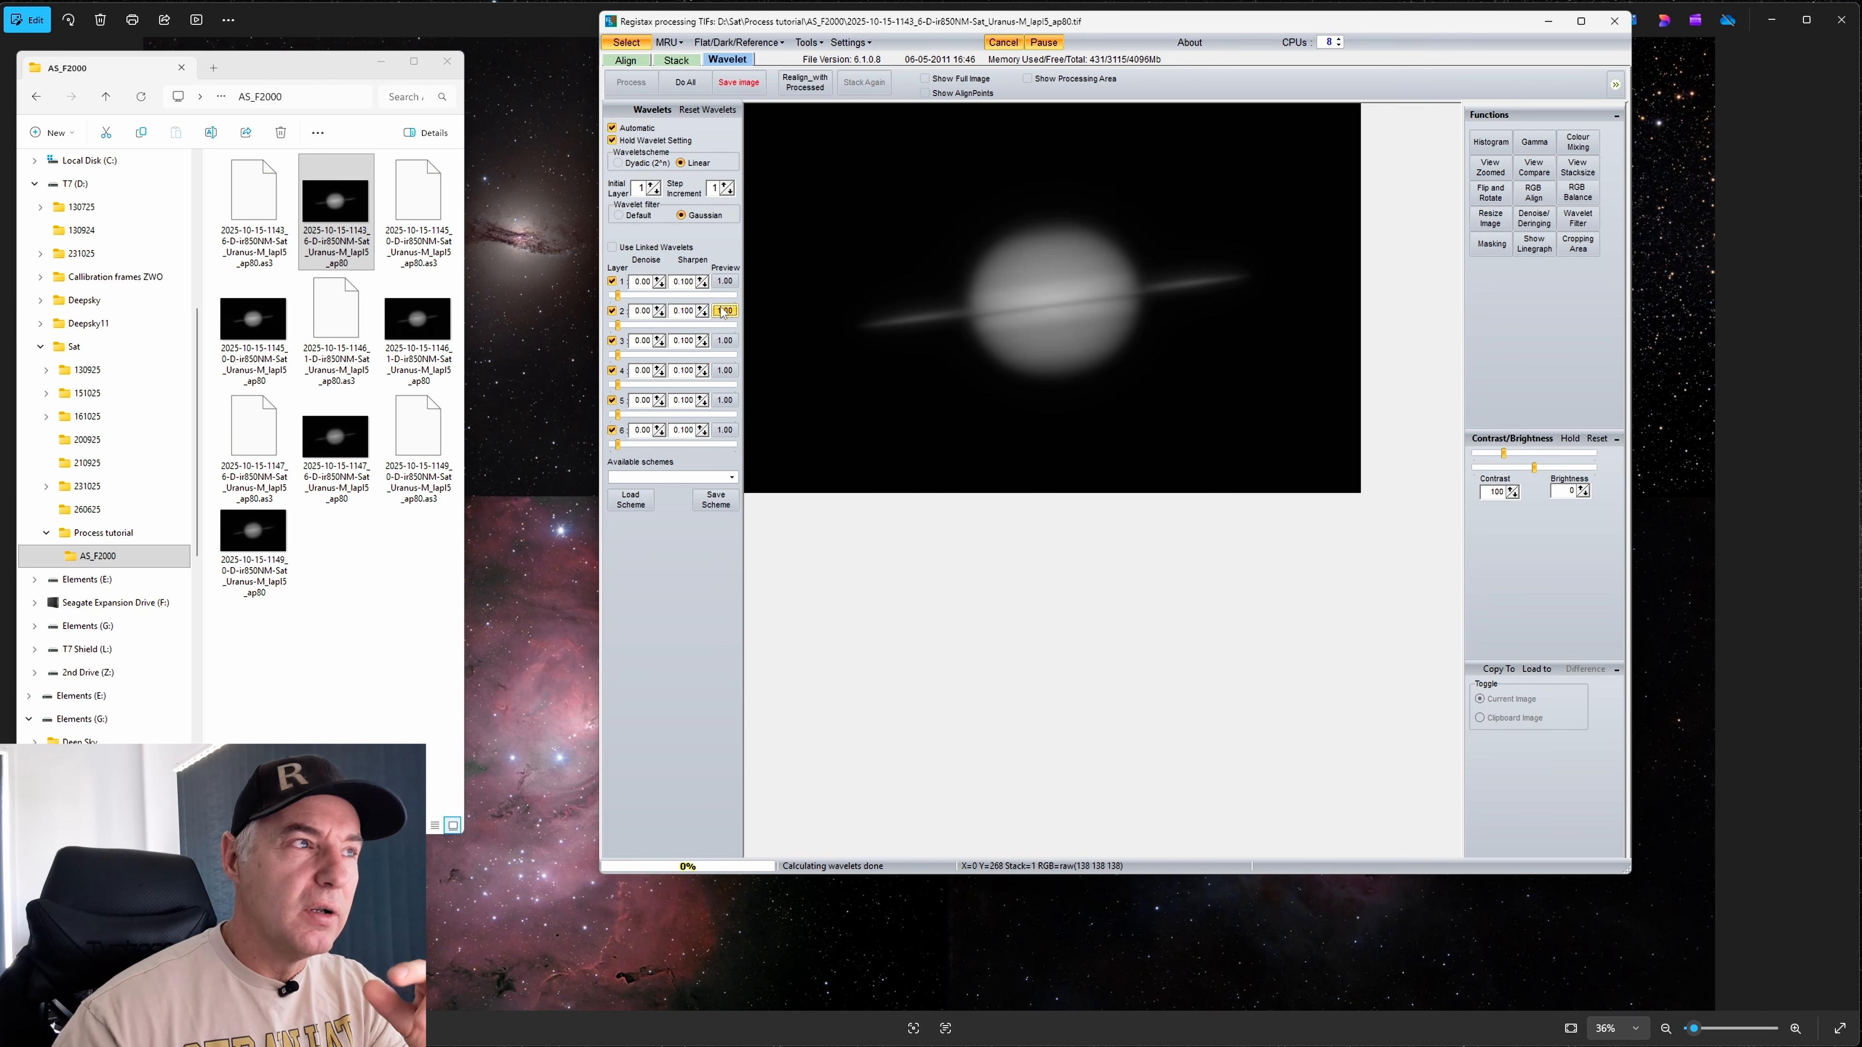
# Switch the wavelet filter to Default, comparing the layer 2 preview against the Gaussian filter
pyautogui.click(619, 216)
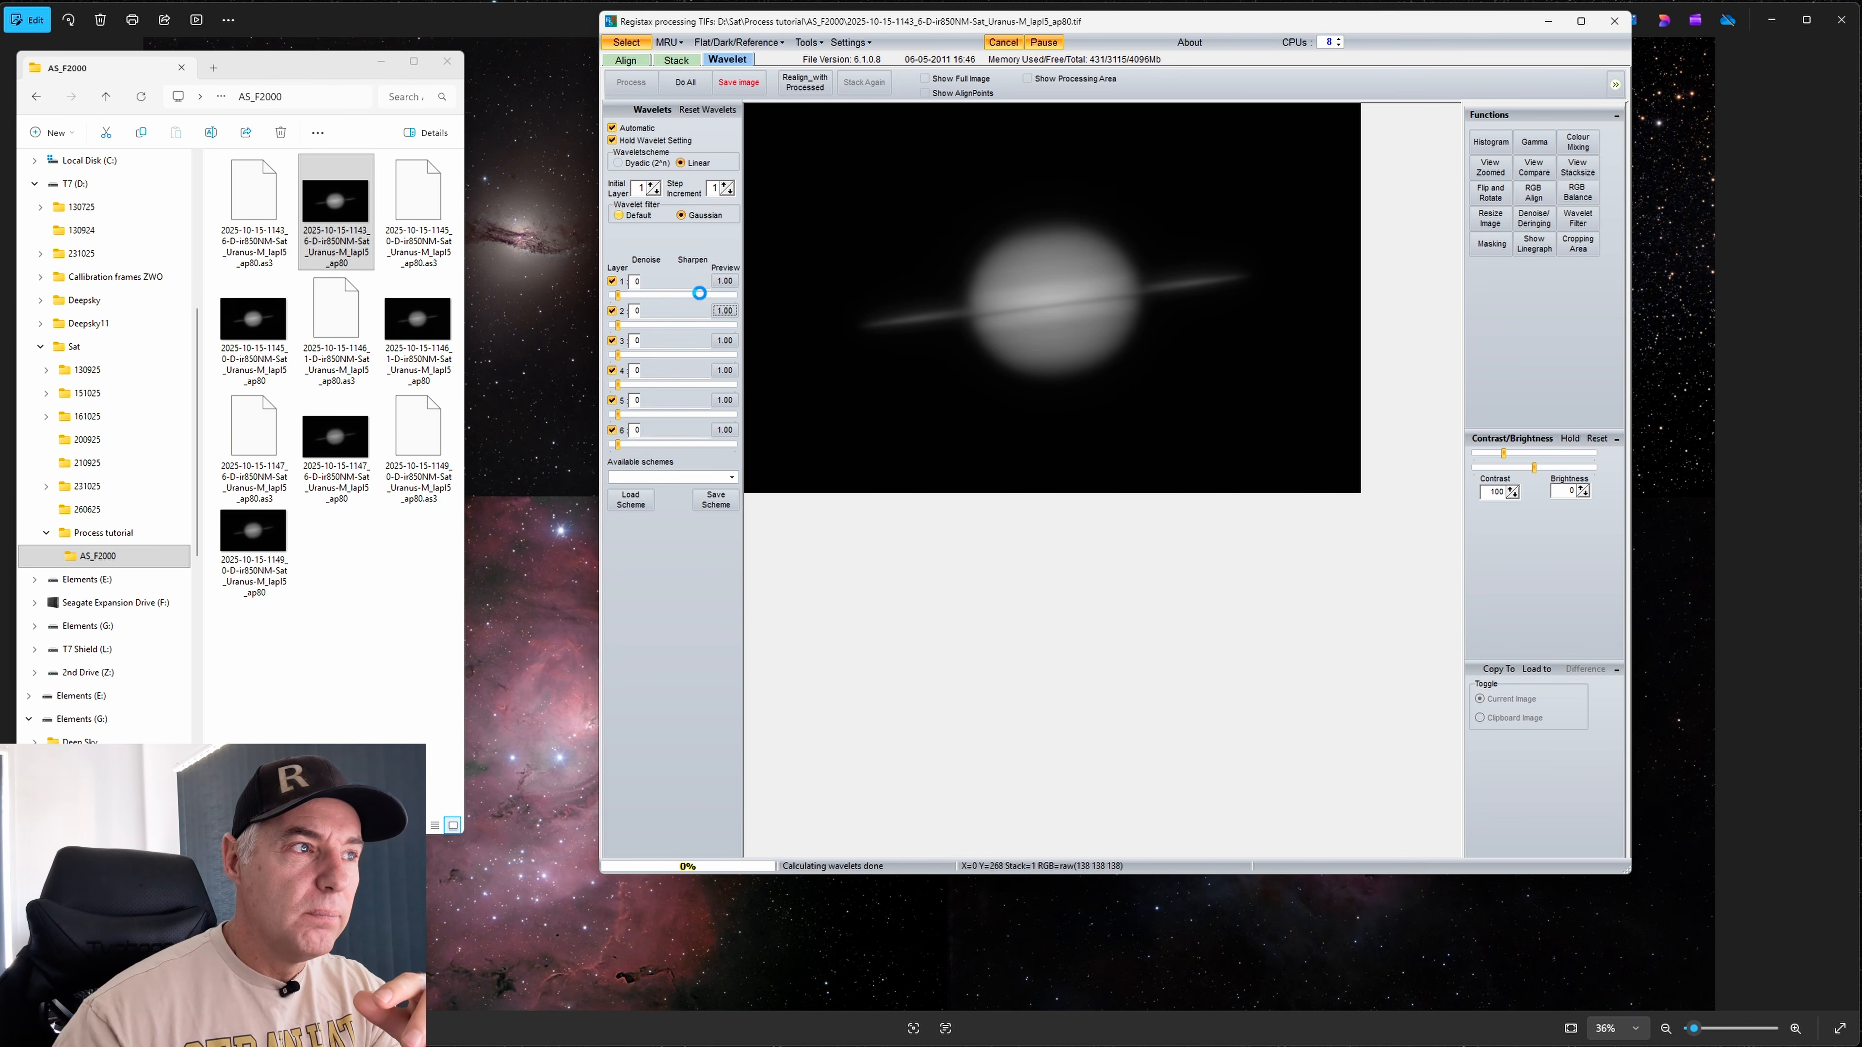
pyautogui.click(725, 312)
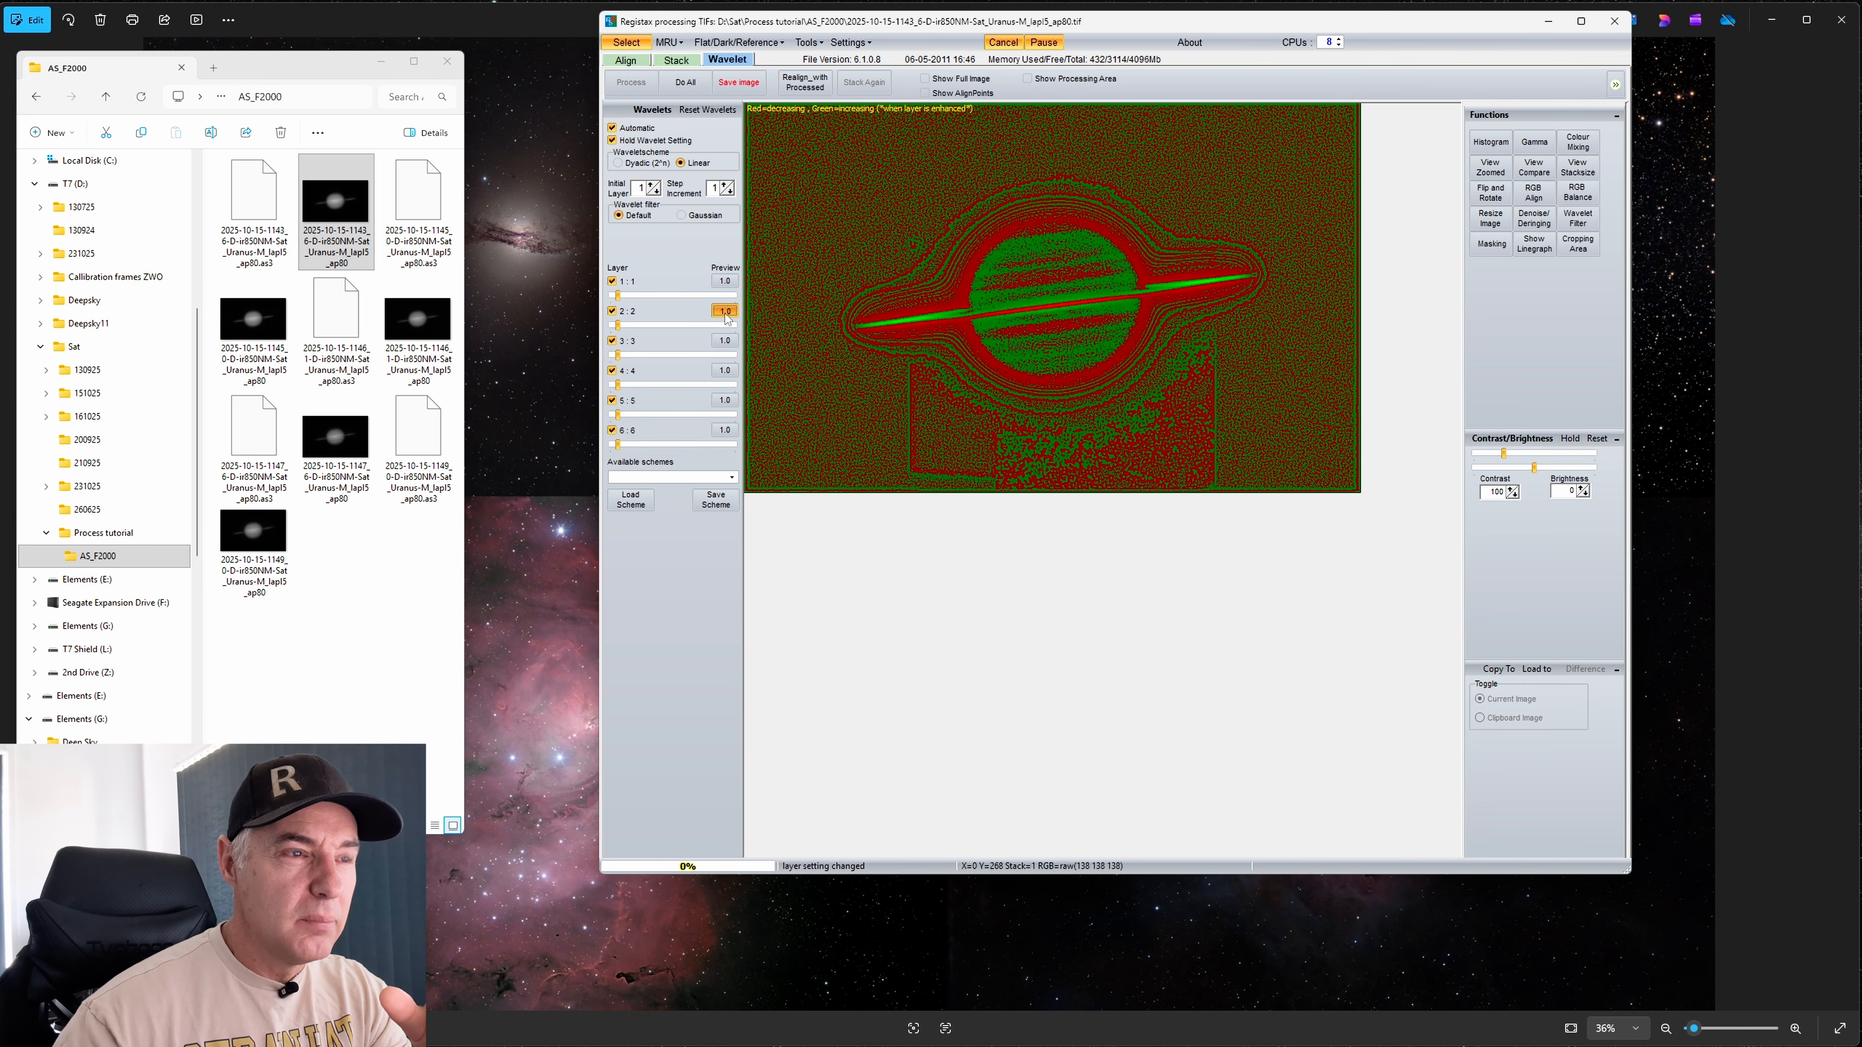
pyautogui.click(725, 314)
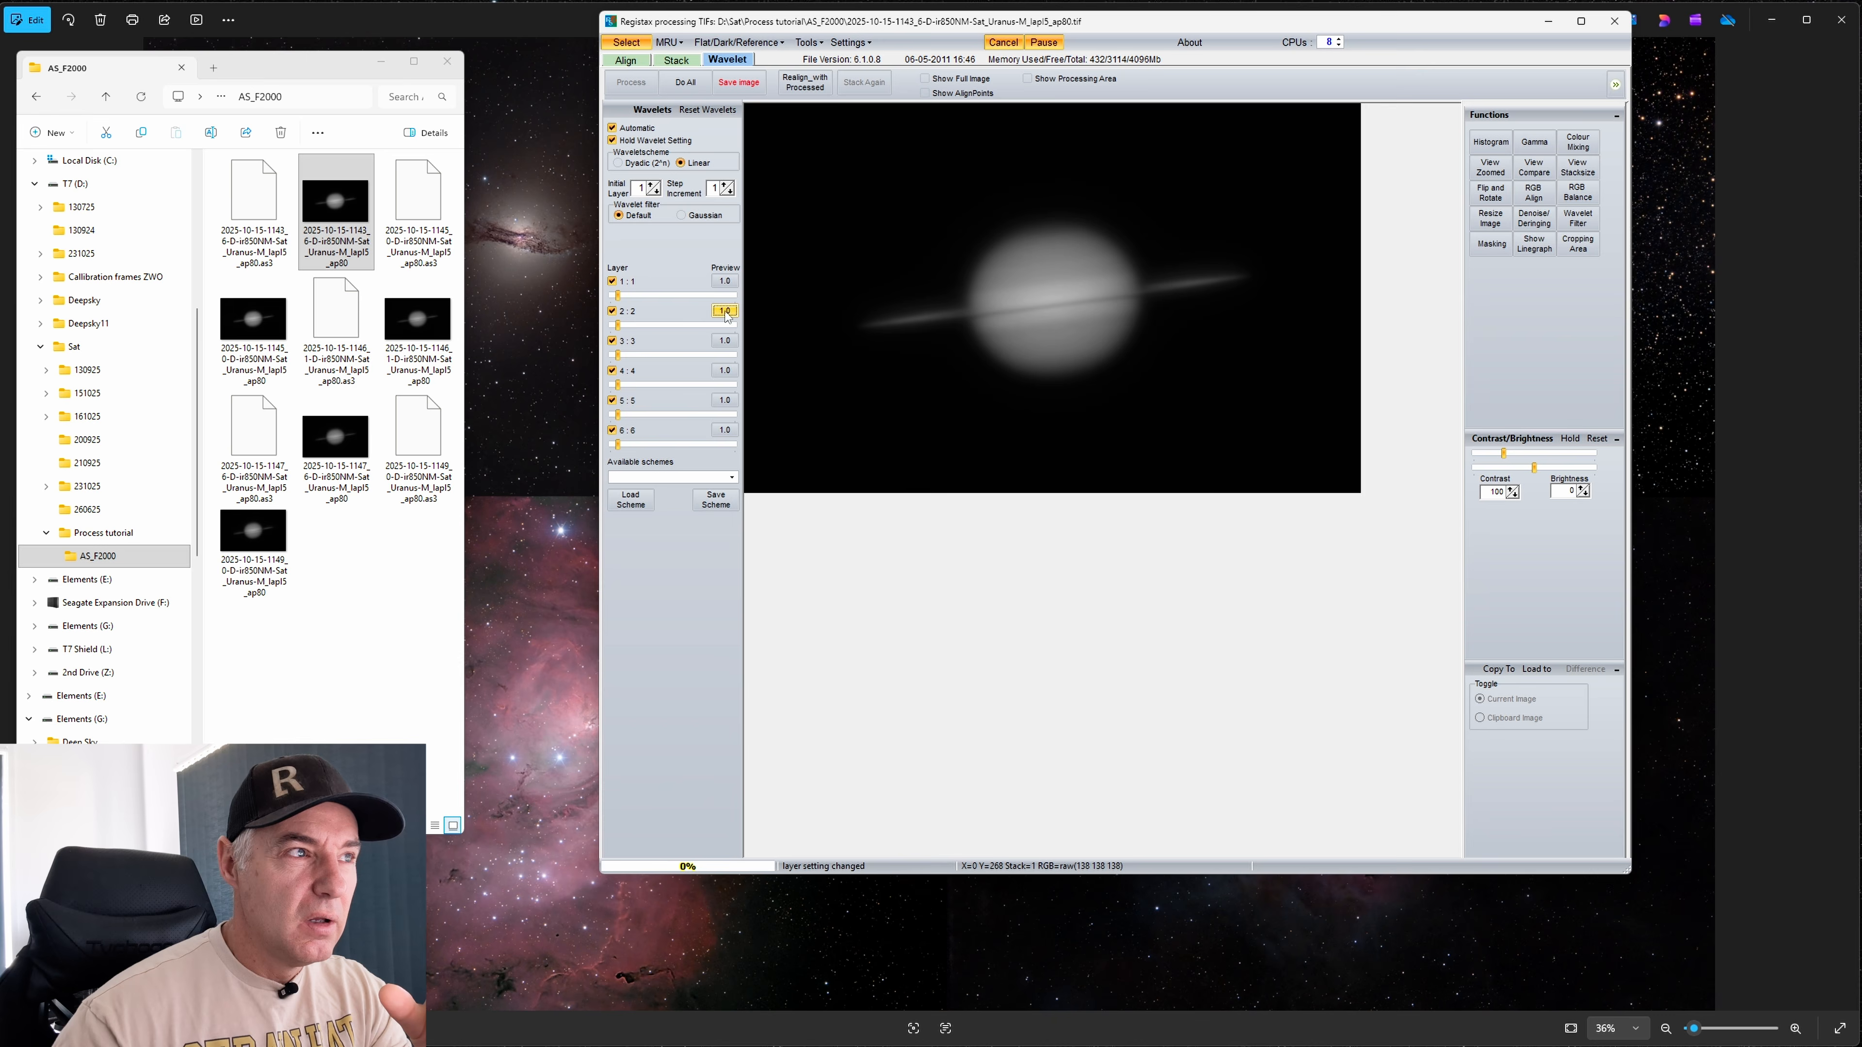
pyautogui.click(726, 311)
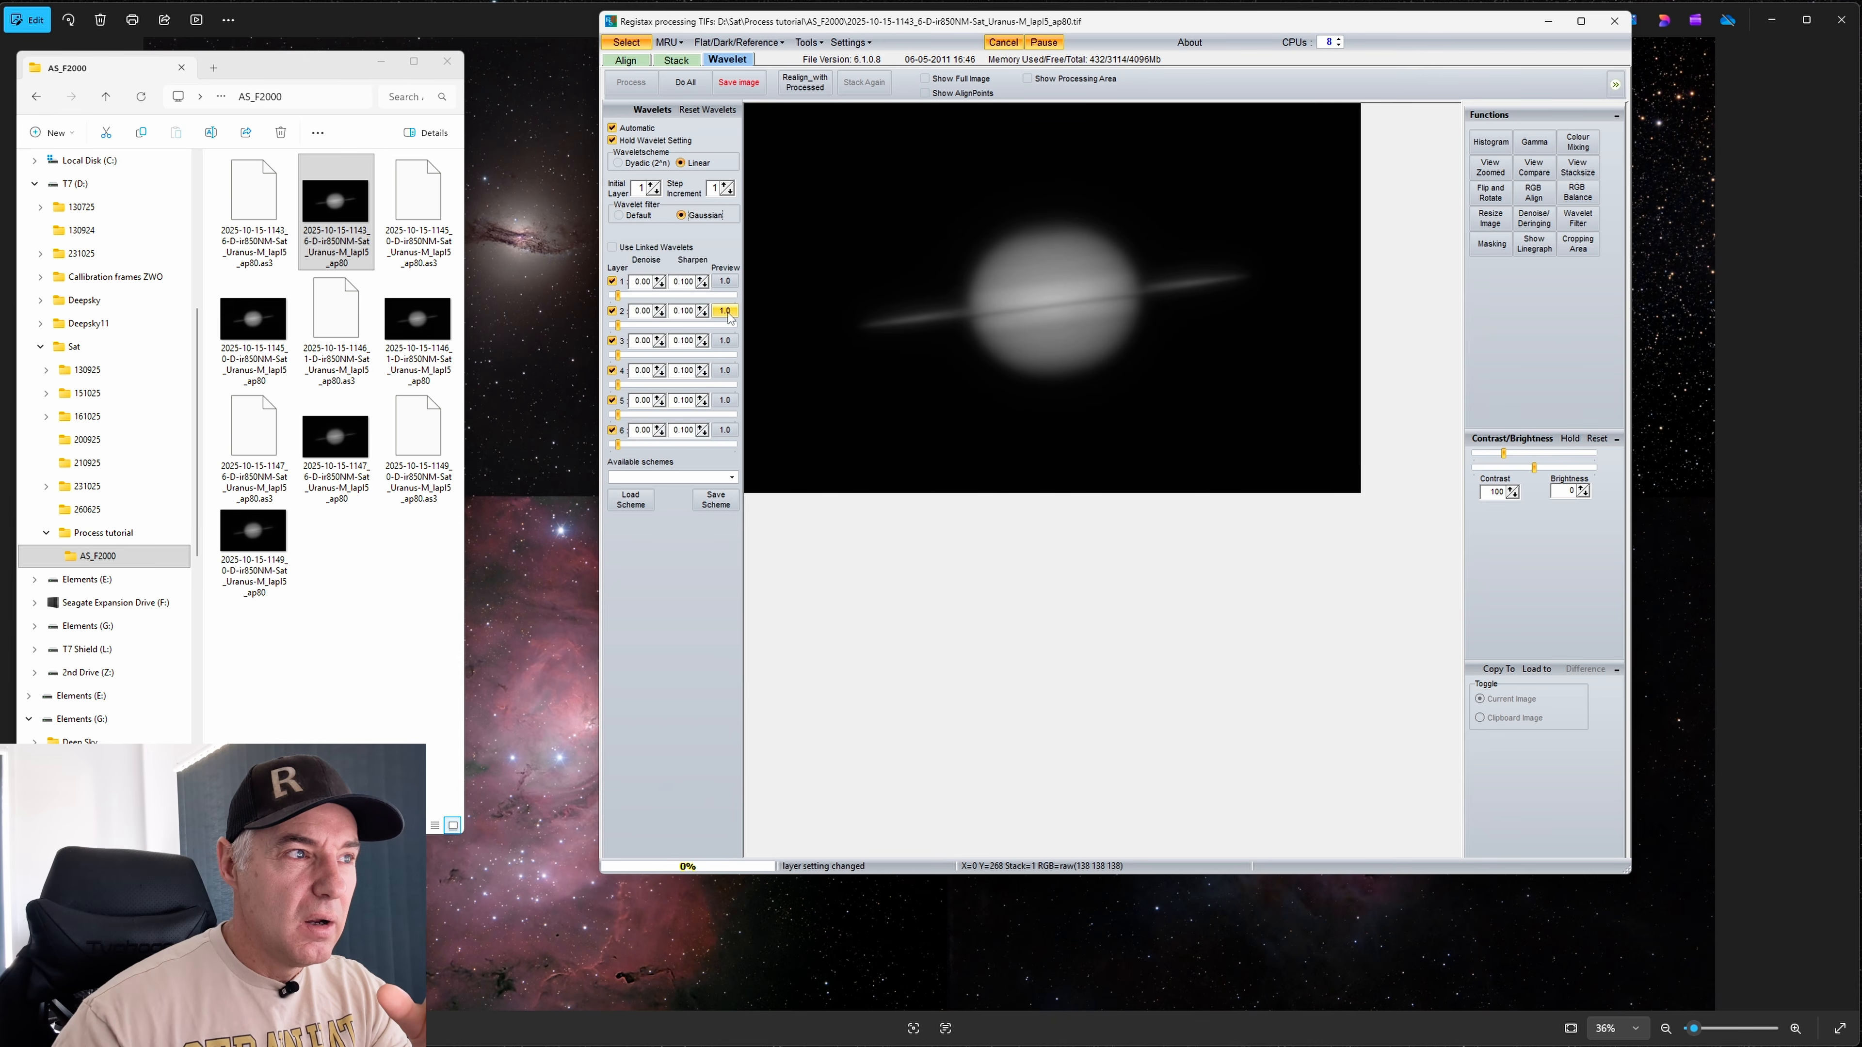
pyautogui.click(727, 313)
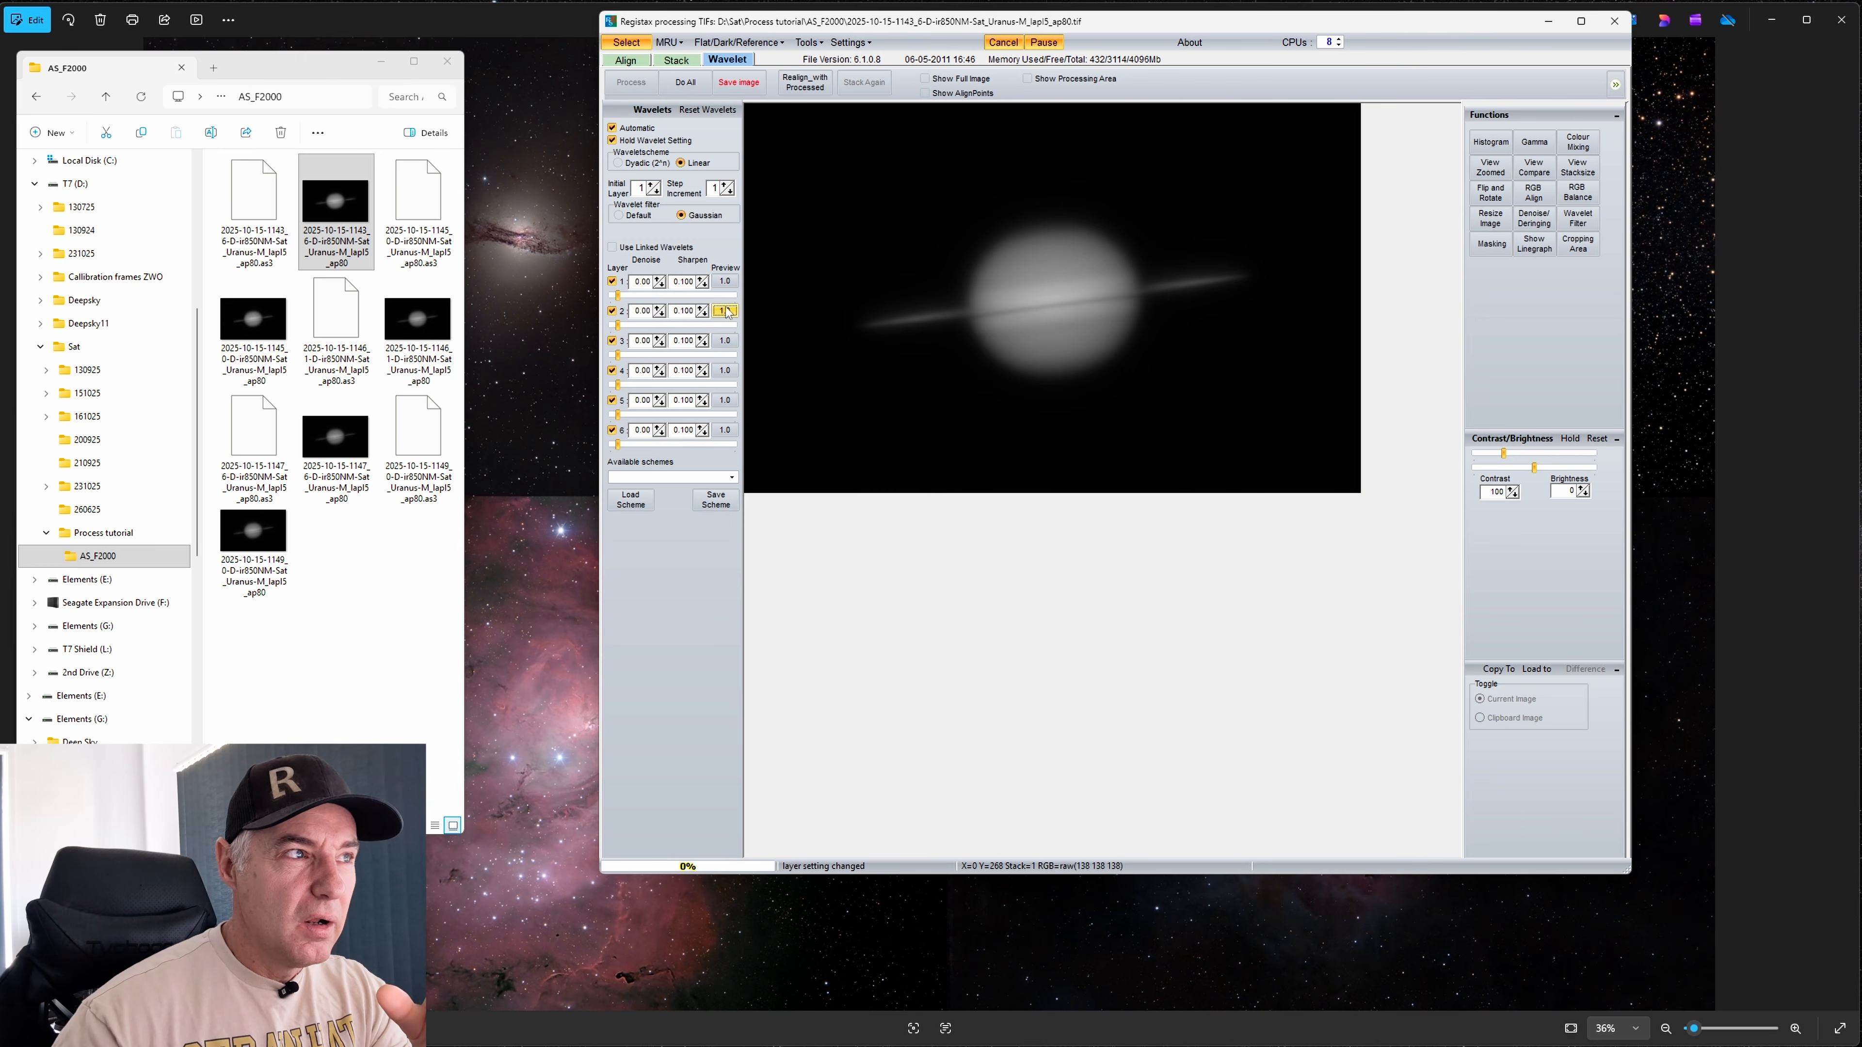
pyautogui.click(726, 312)
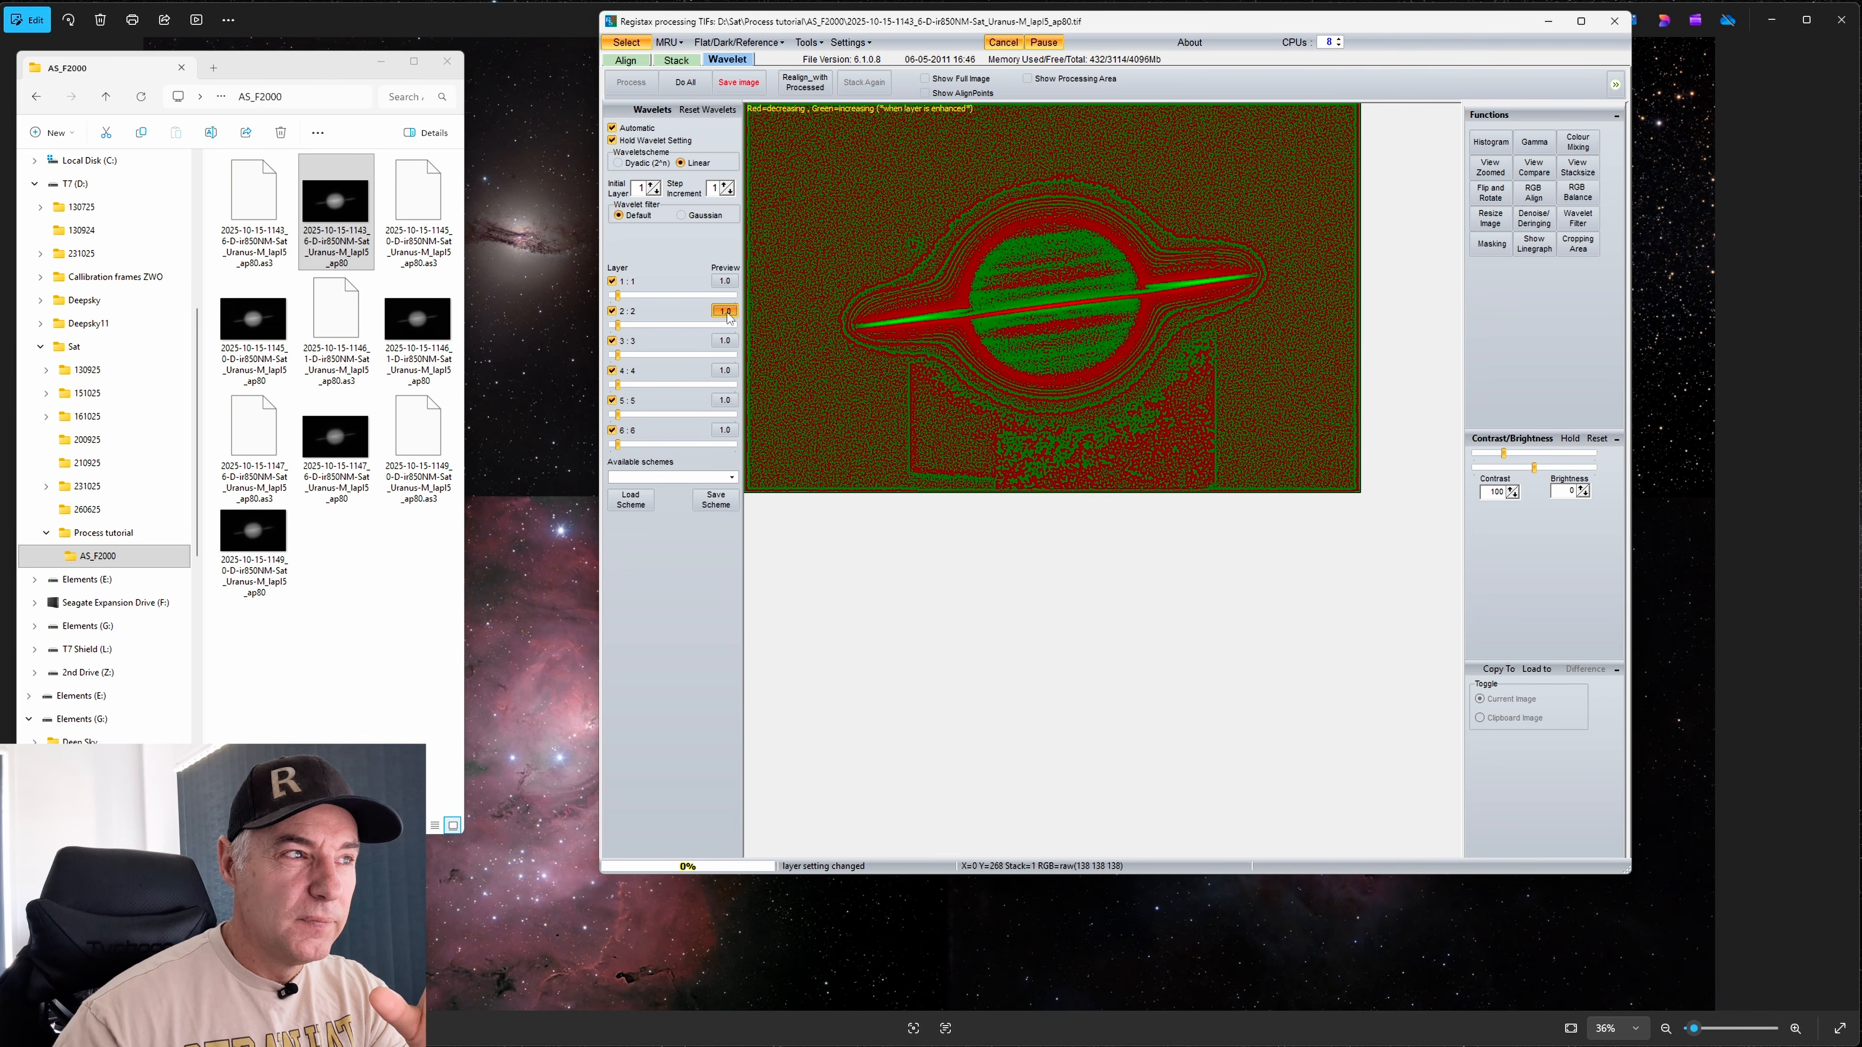
pyautogui.click(726, 312)
# Try sharpening with wavelet layer 2 at about 46, and lower it back to about 1.1
pyautogui.moveTo(618, 325); pyautogui.dragTo(672, 331)
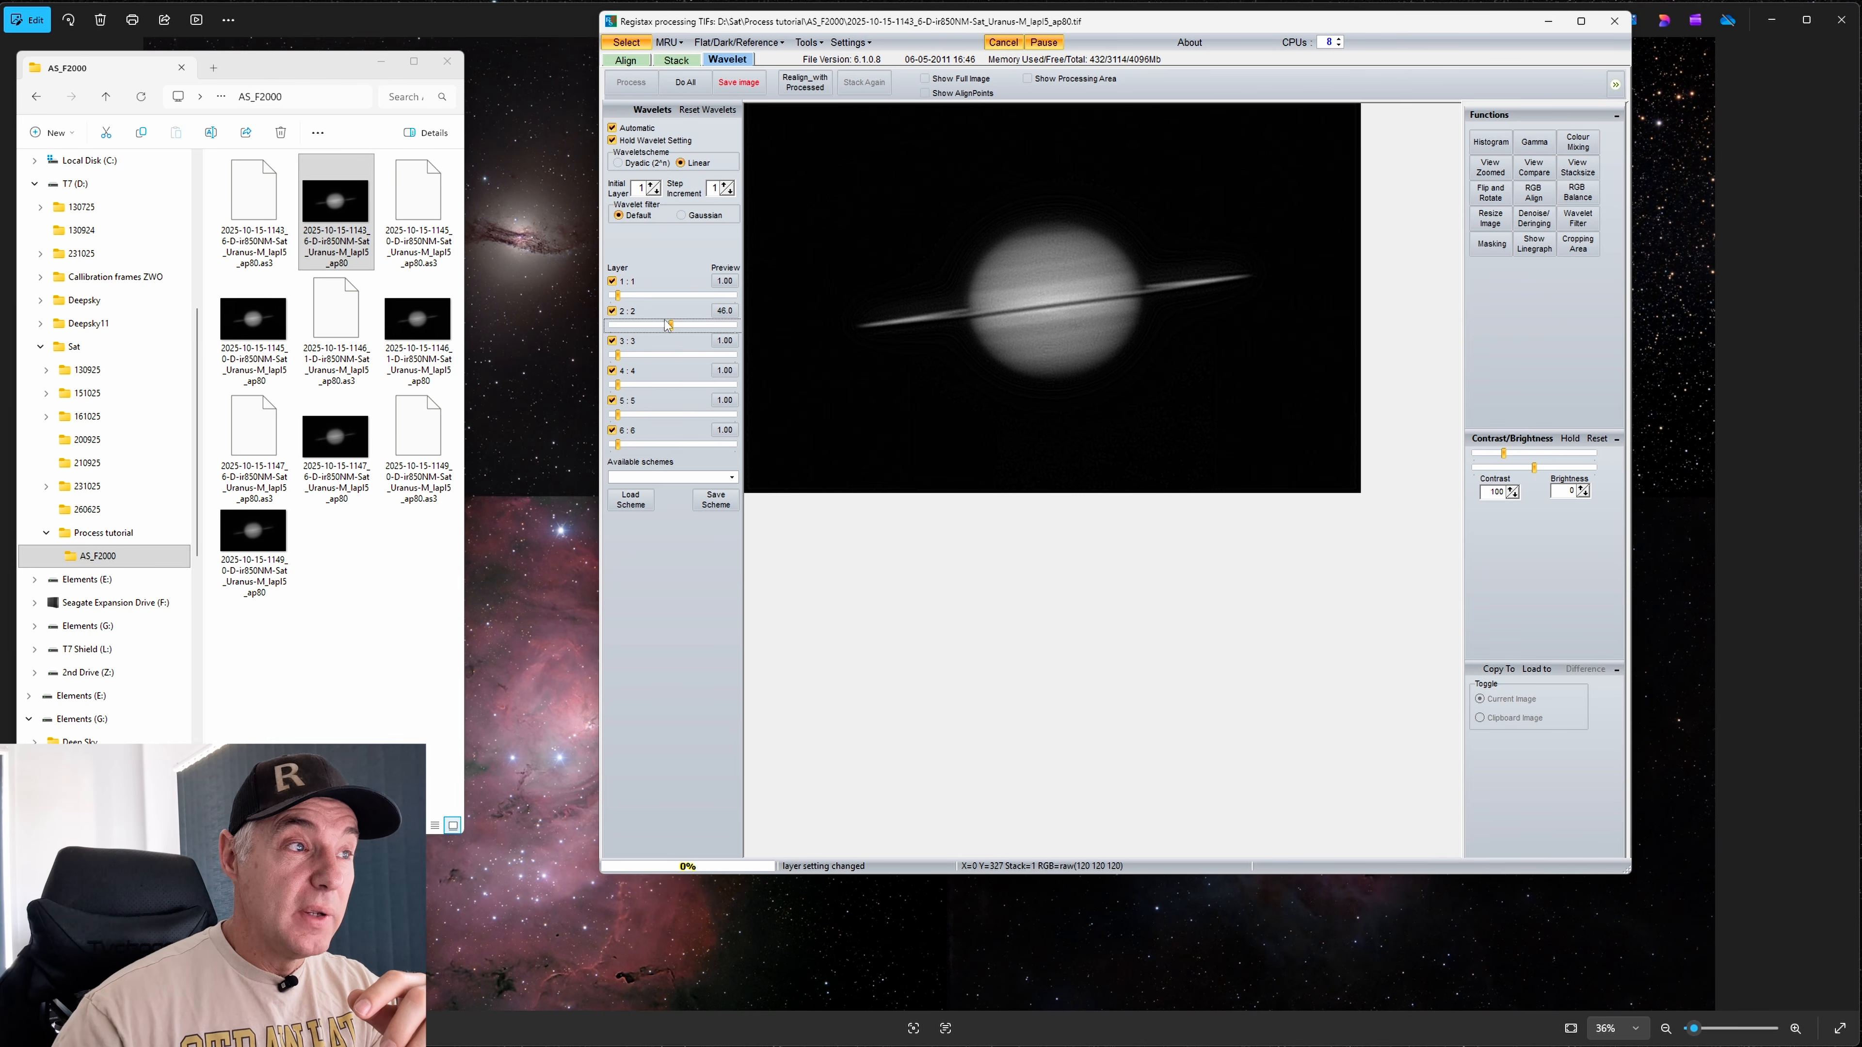
pyautogui.moveTo(671, 325); pyautogui.dragTo(621, 331)
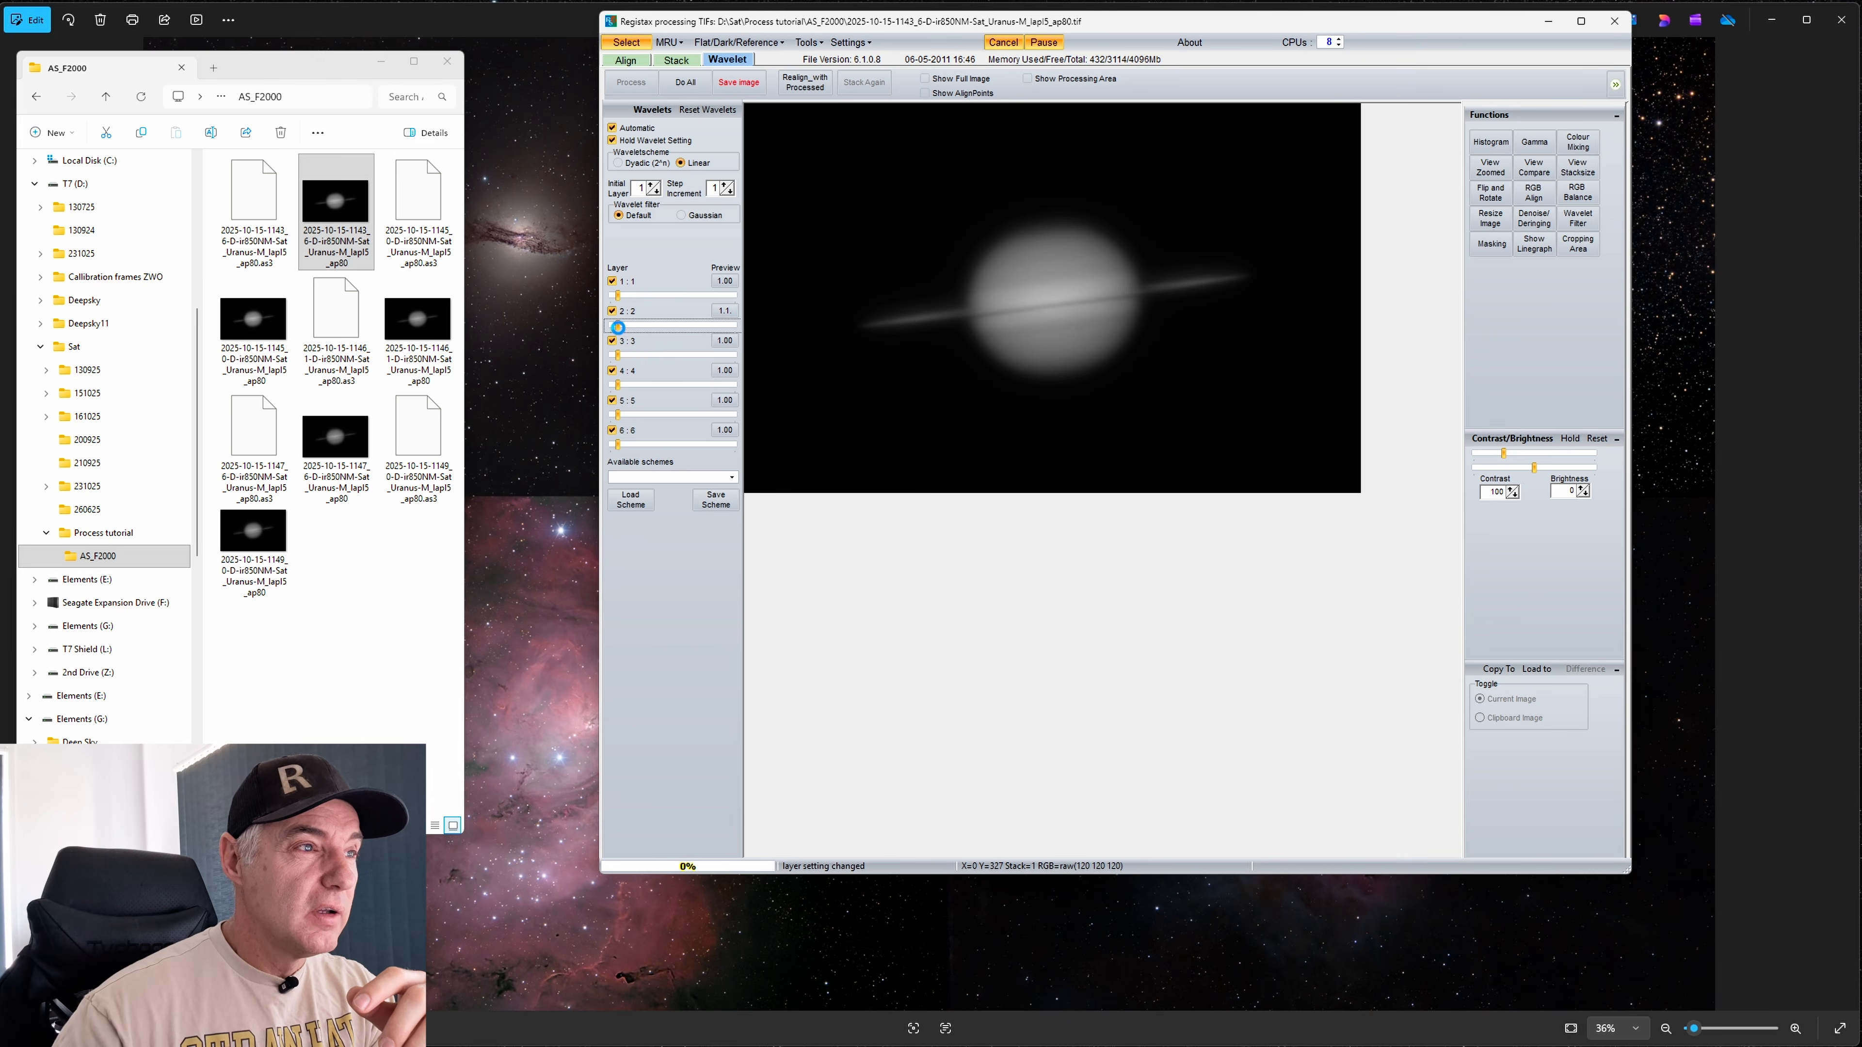
# Preview wavelet layers 2 to 5 under the Default filter to judge which detail each one affects
pyautogui.click(728, 344)
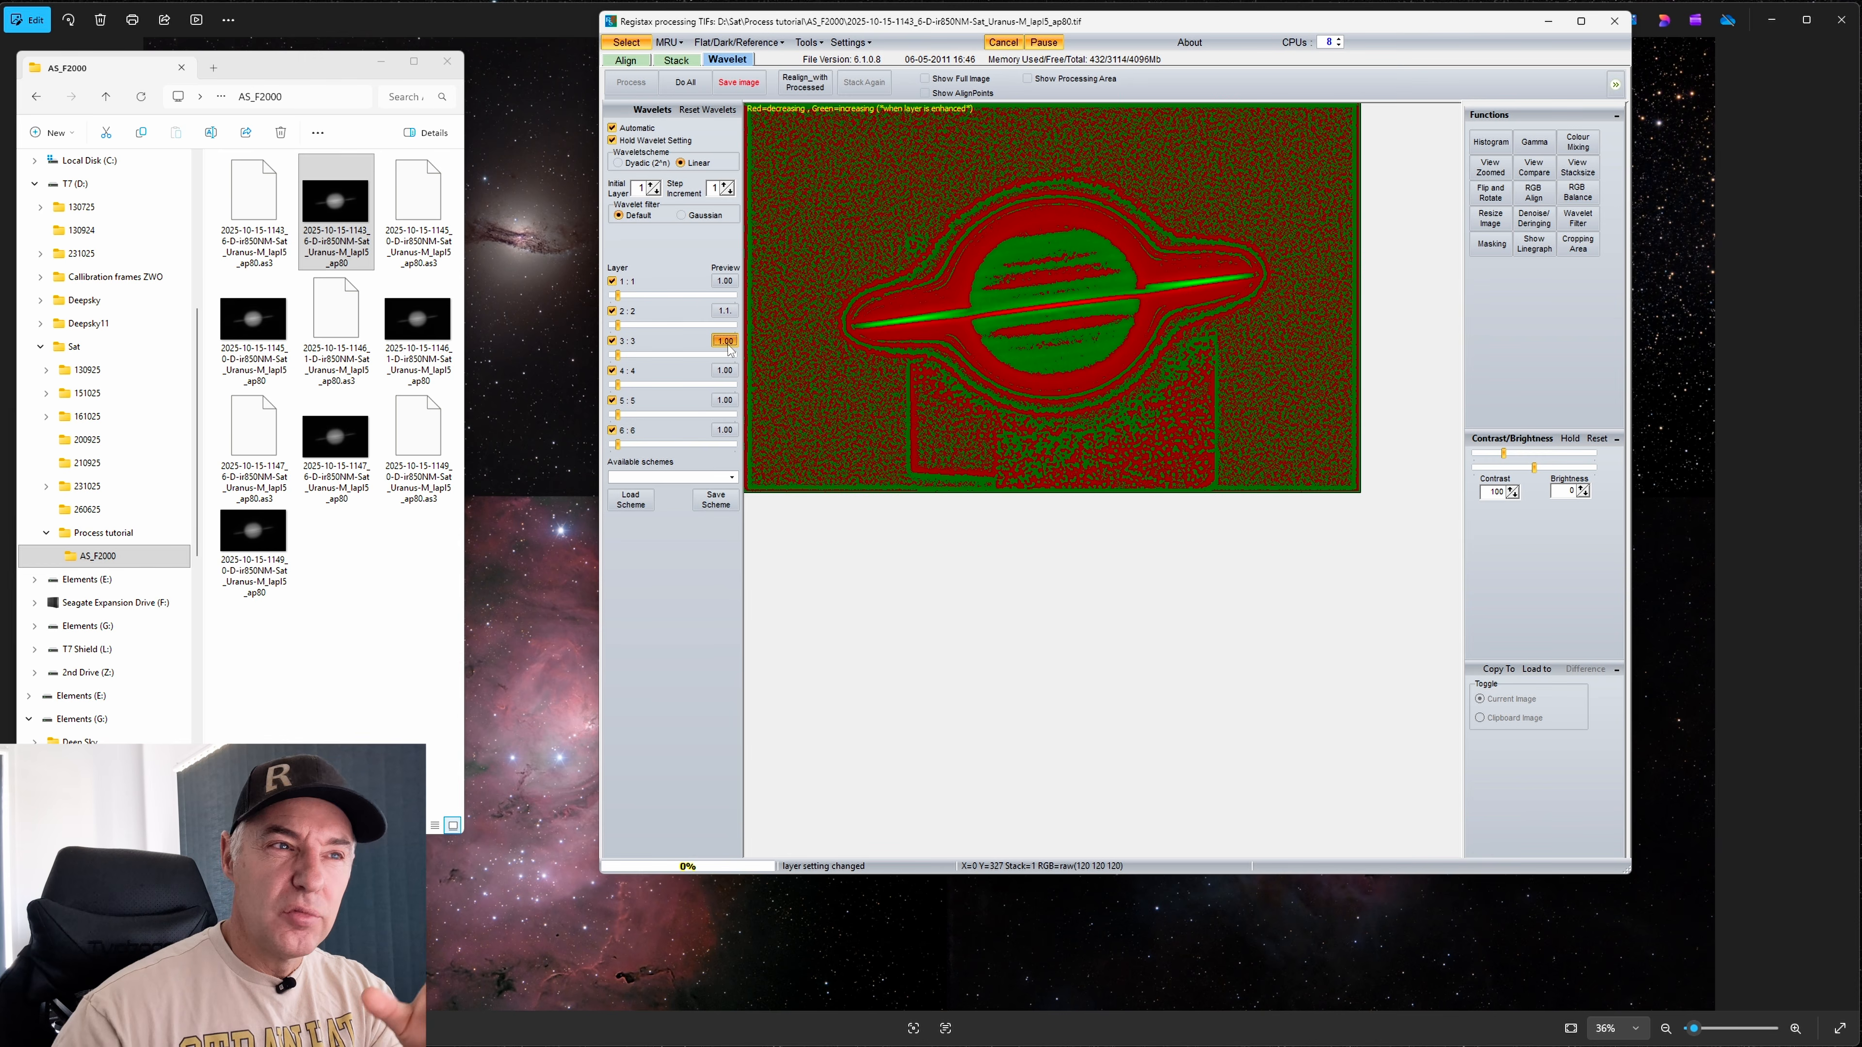
pyautogui.click(730, 350)
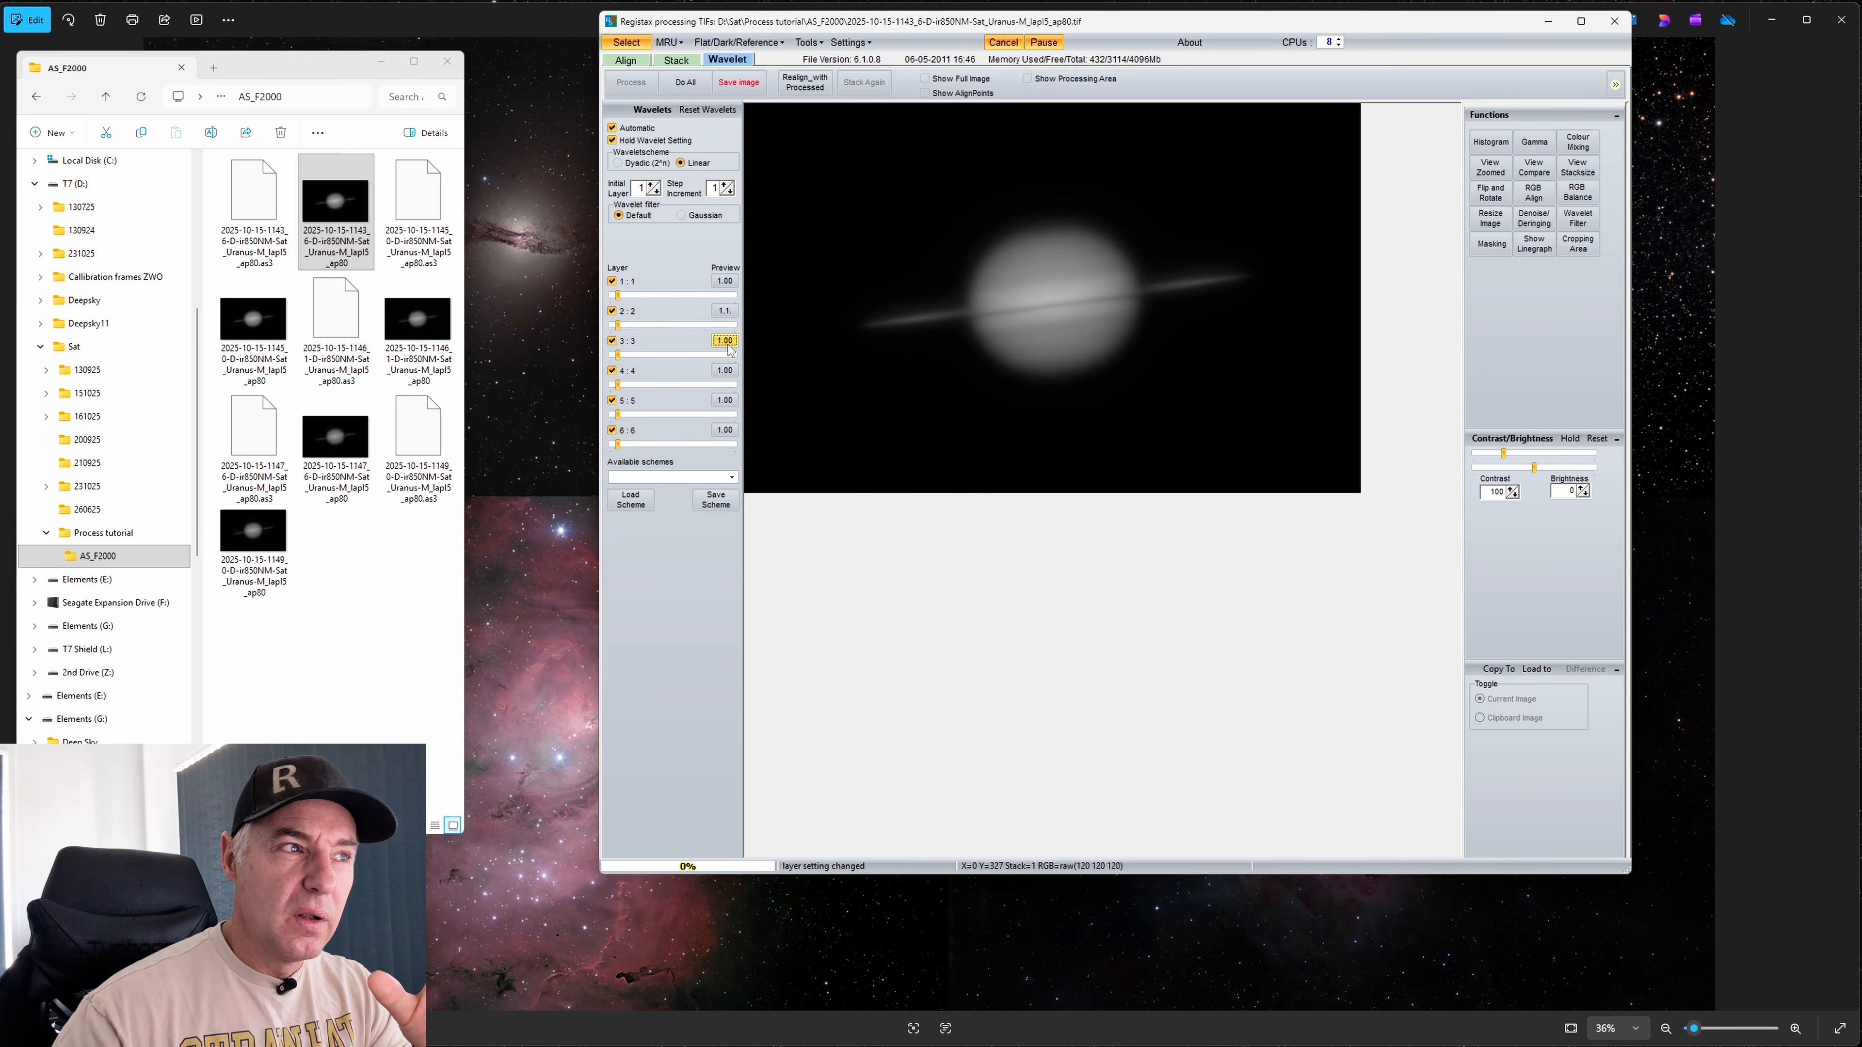
pyautogui.click(724, 313)
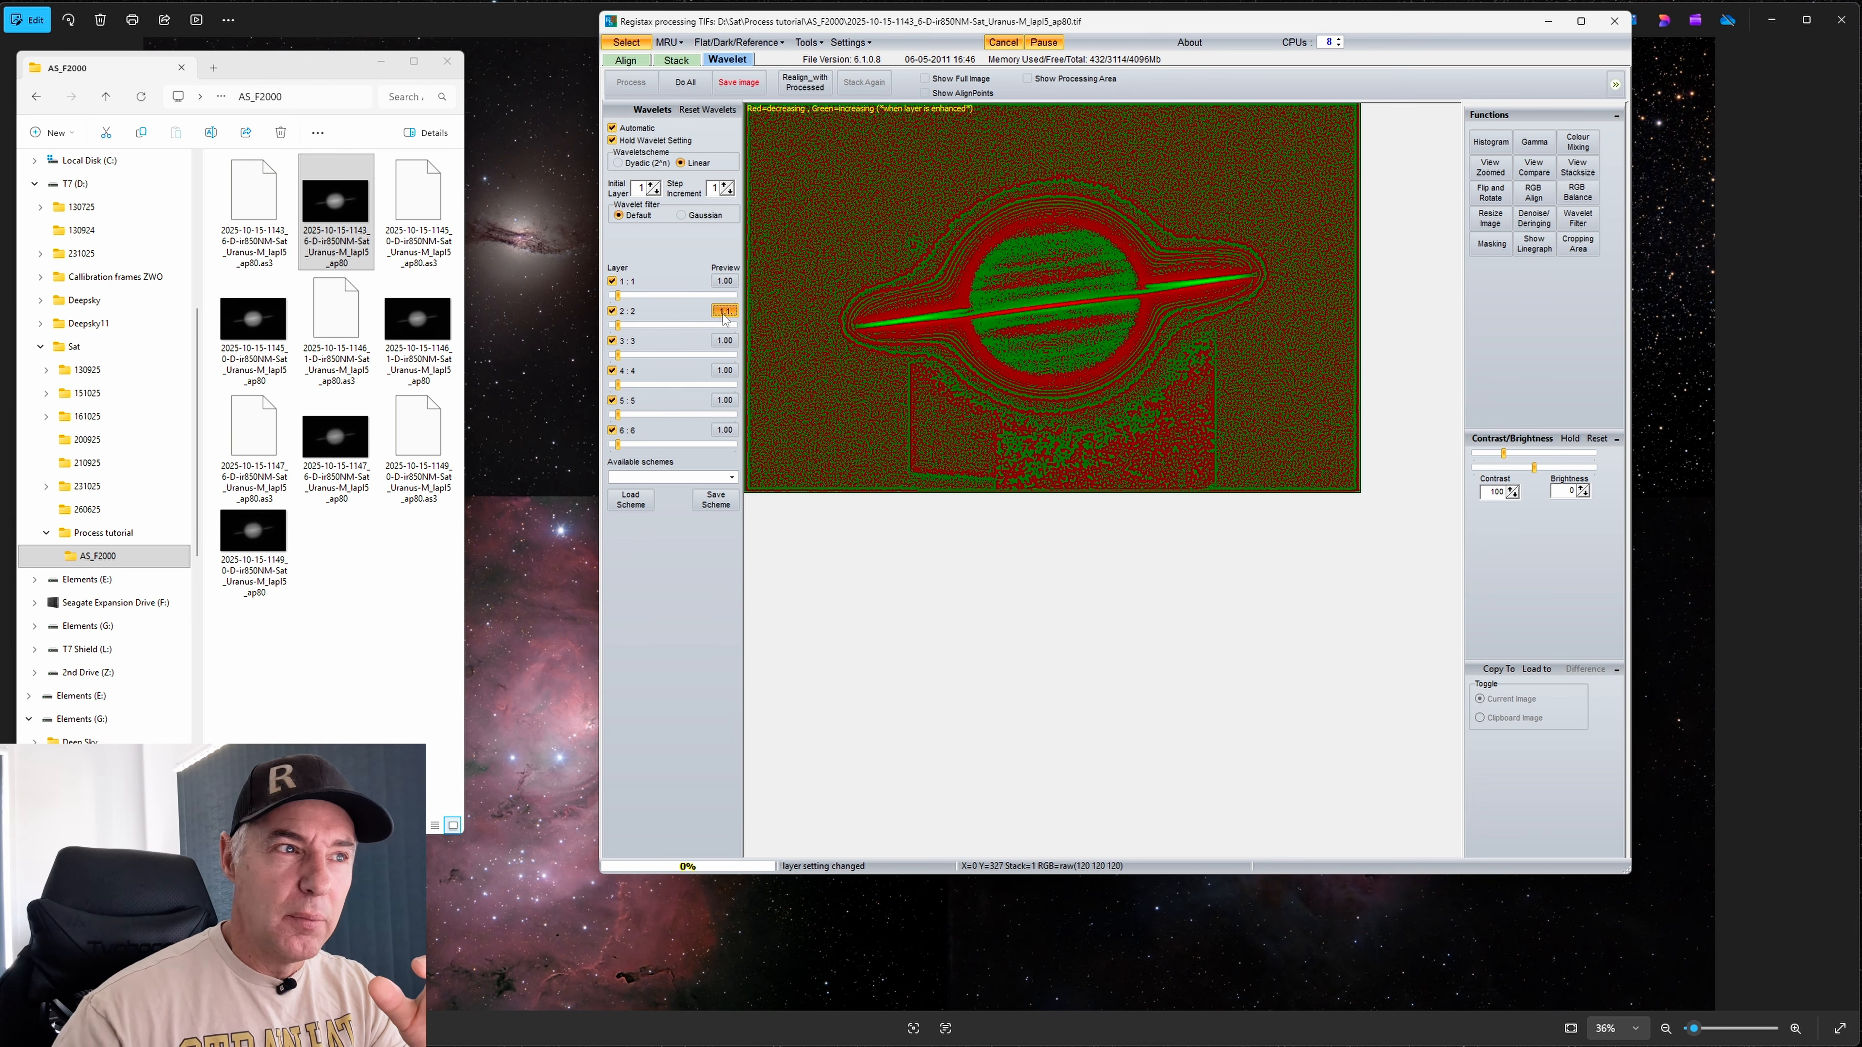
pyautogui.click(723, 314)
pyautogui.click(726, 344)
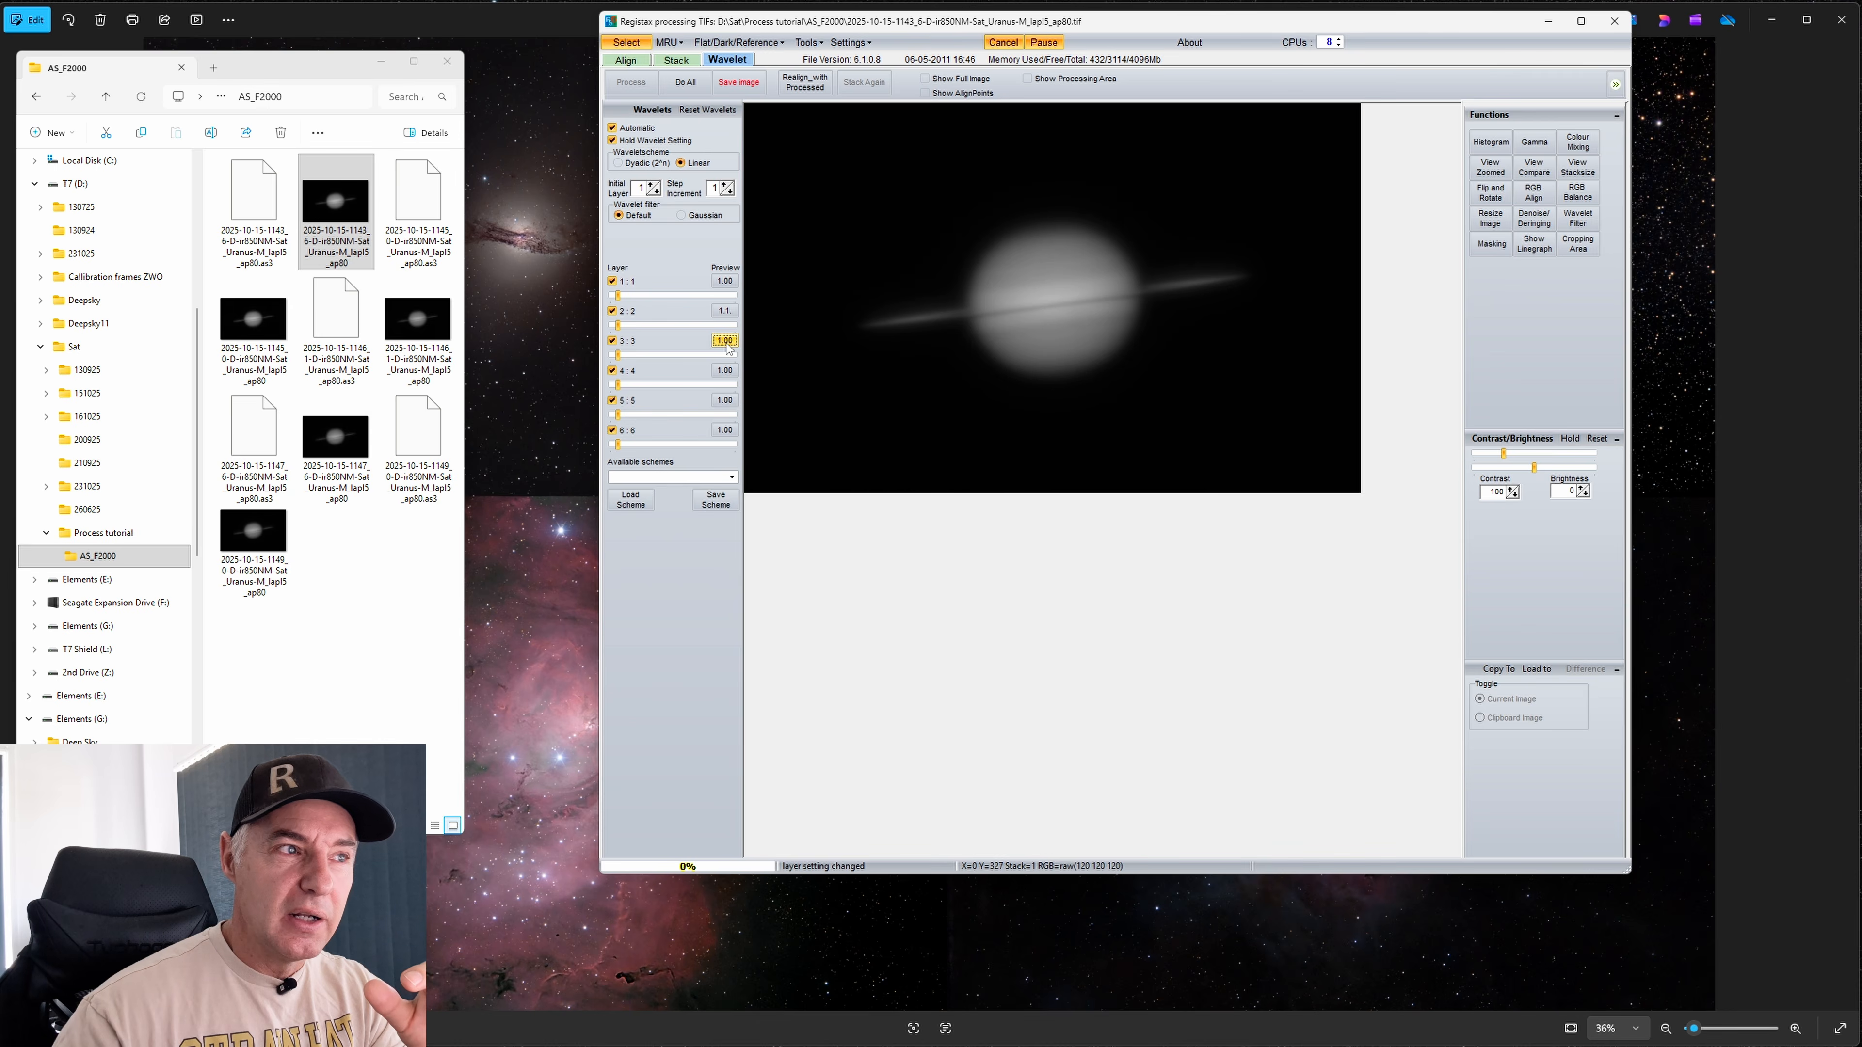
pyautogui.click(726, 371)
pyautogui.click(728, 403)
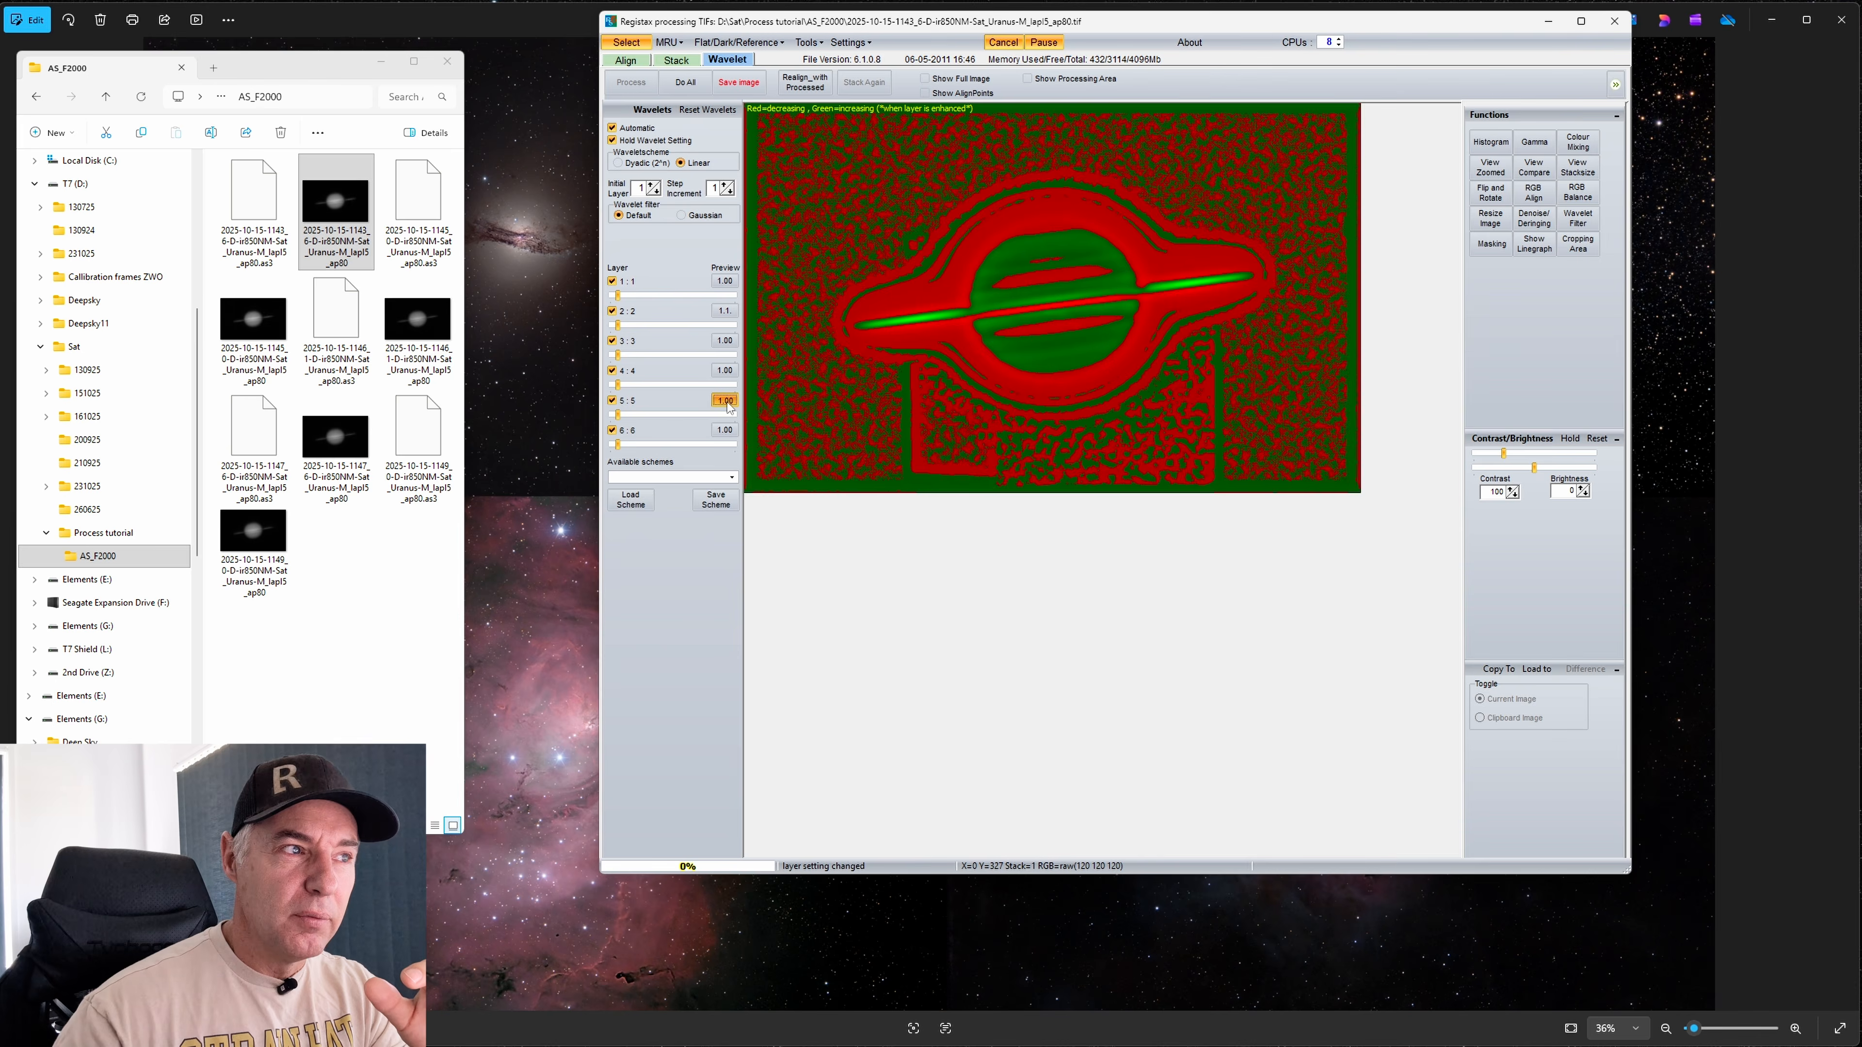
# Recheck the previews of layers 3 and 2, and raise wavelet layer 2 to 37.4
pyautogui.click(726, 341)
pyautogui.click(726, 312)
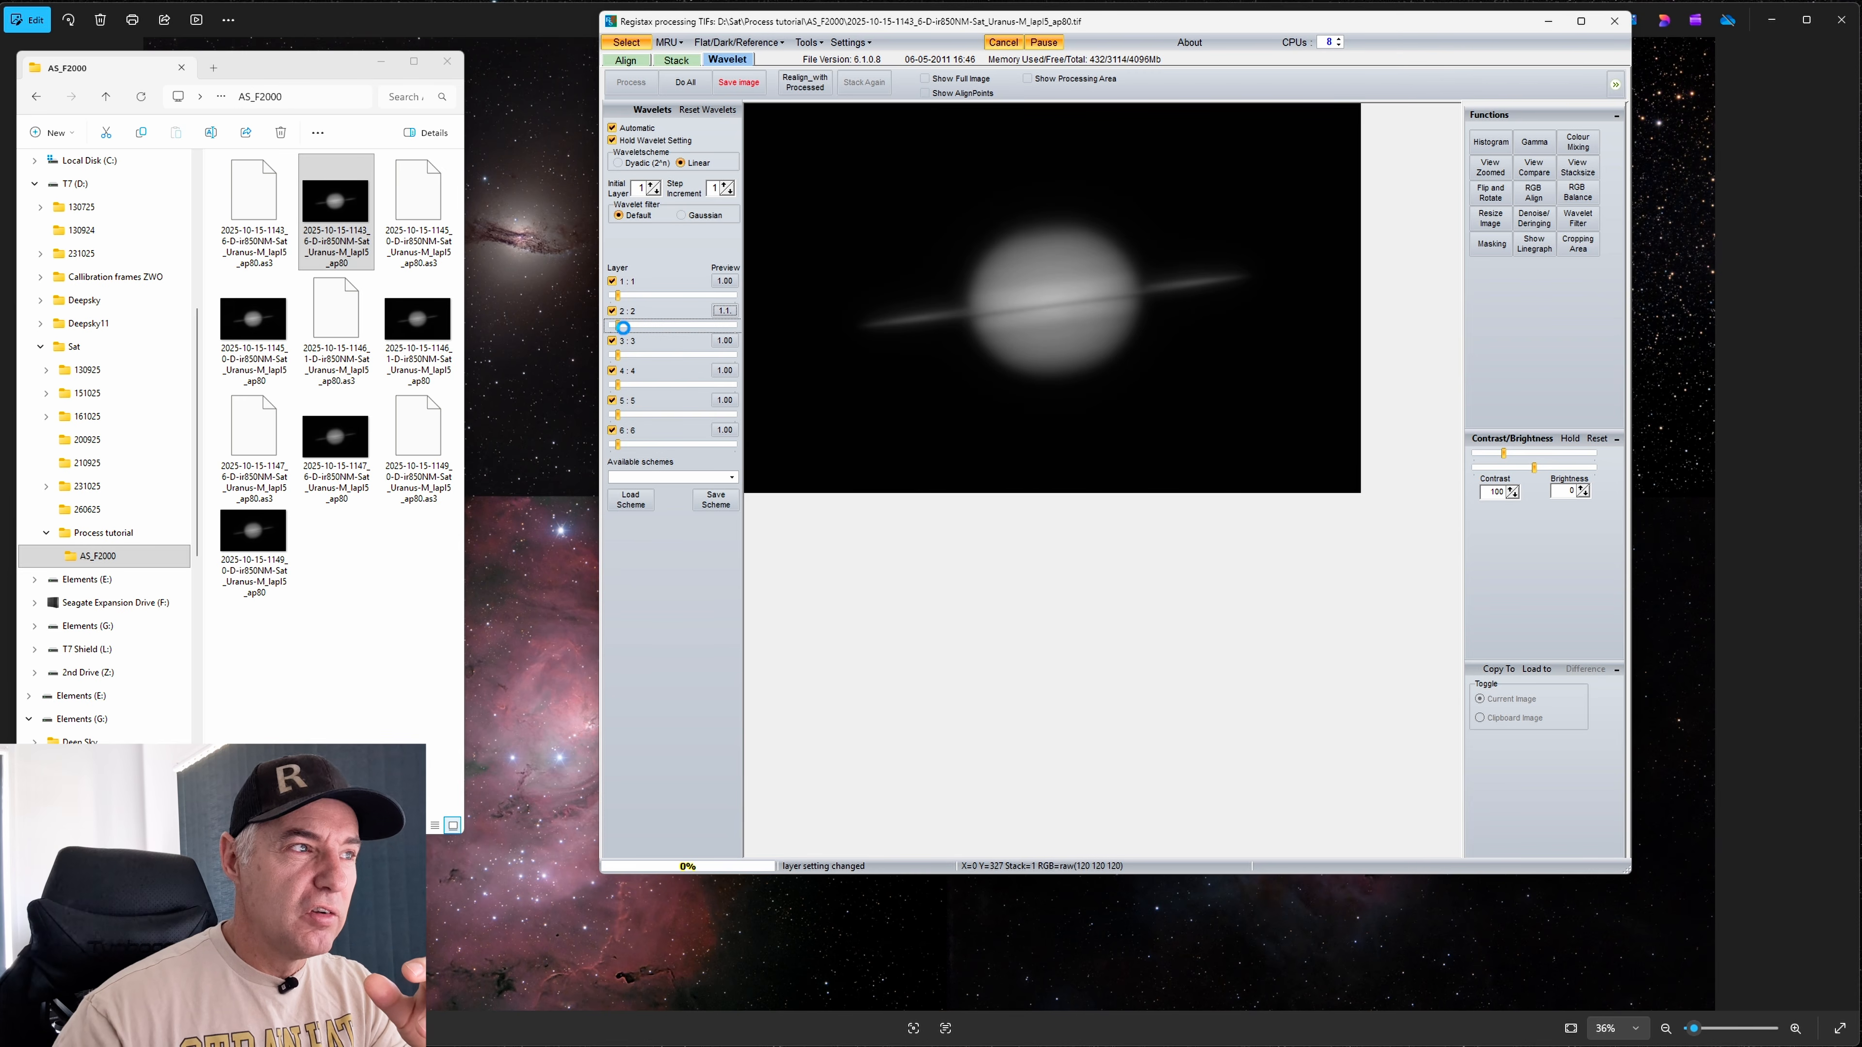
pyautogui.moveTo(620, 325); pyautogui.dragTo(661, 331)
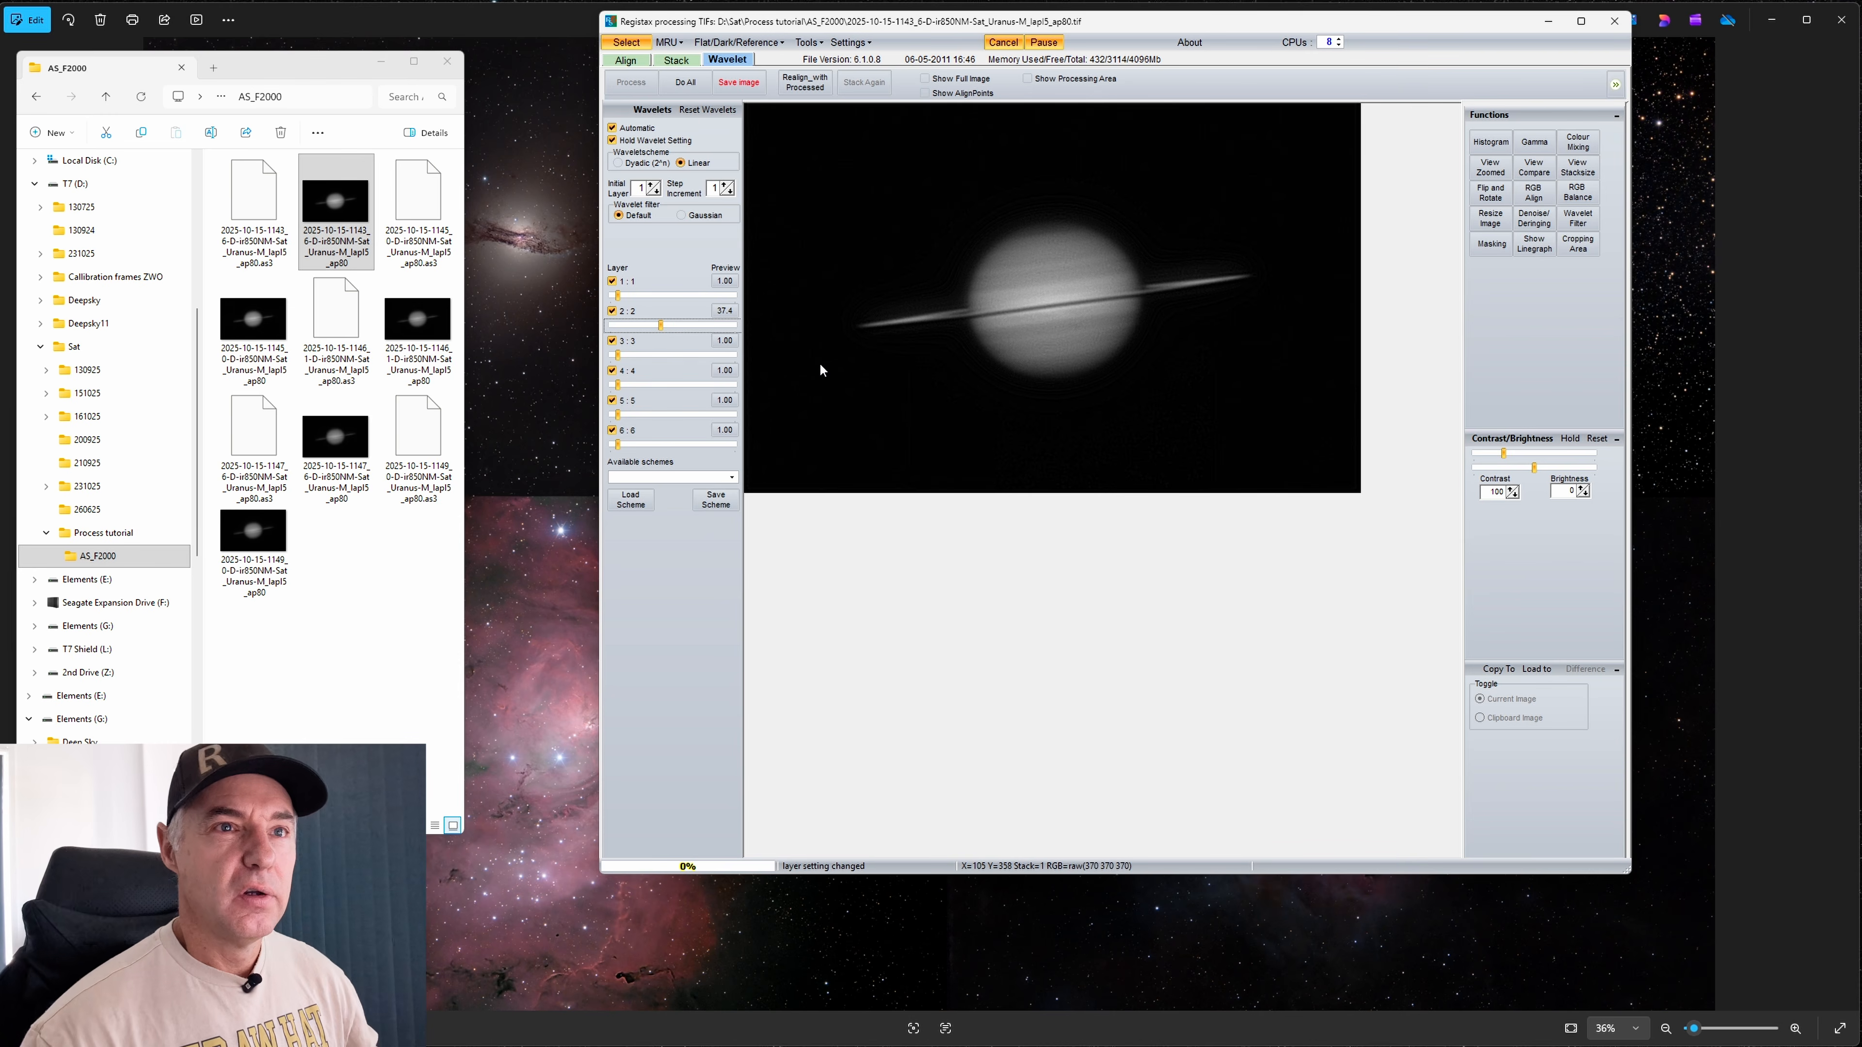
# Try stretching the image histogram with the upper limit set to 183, keeping the histogram window clear of Saturn
pyautogui.click(1491, 142)
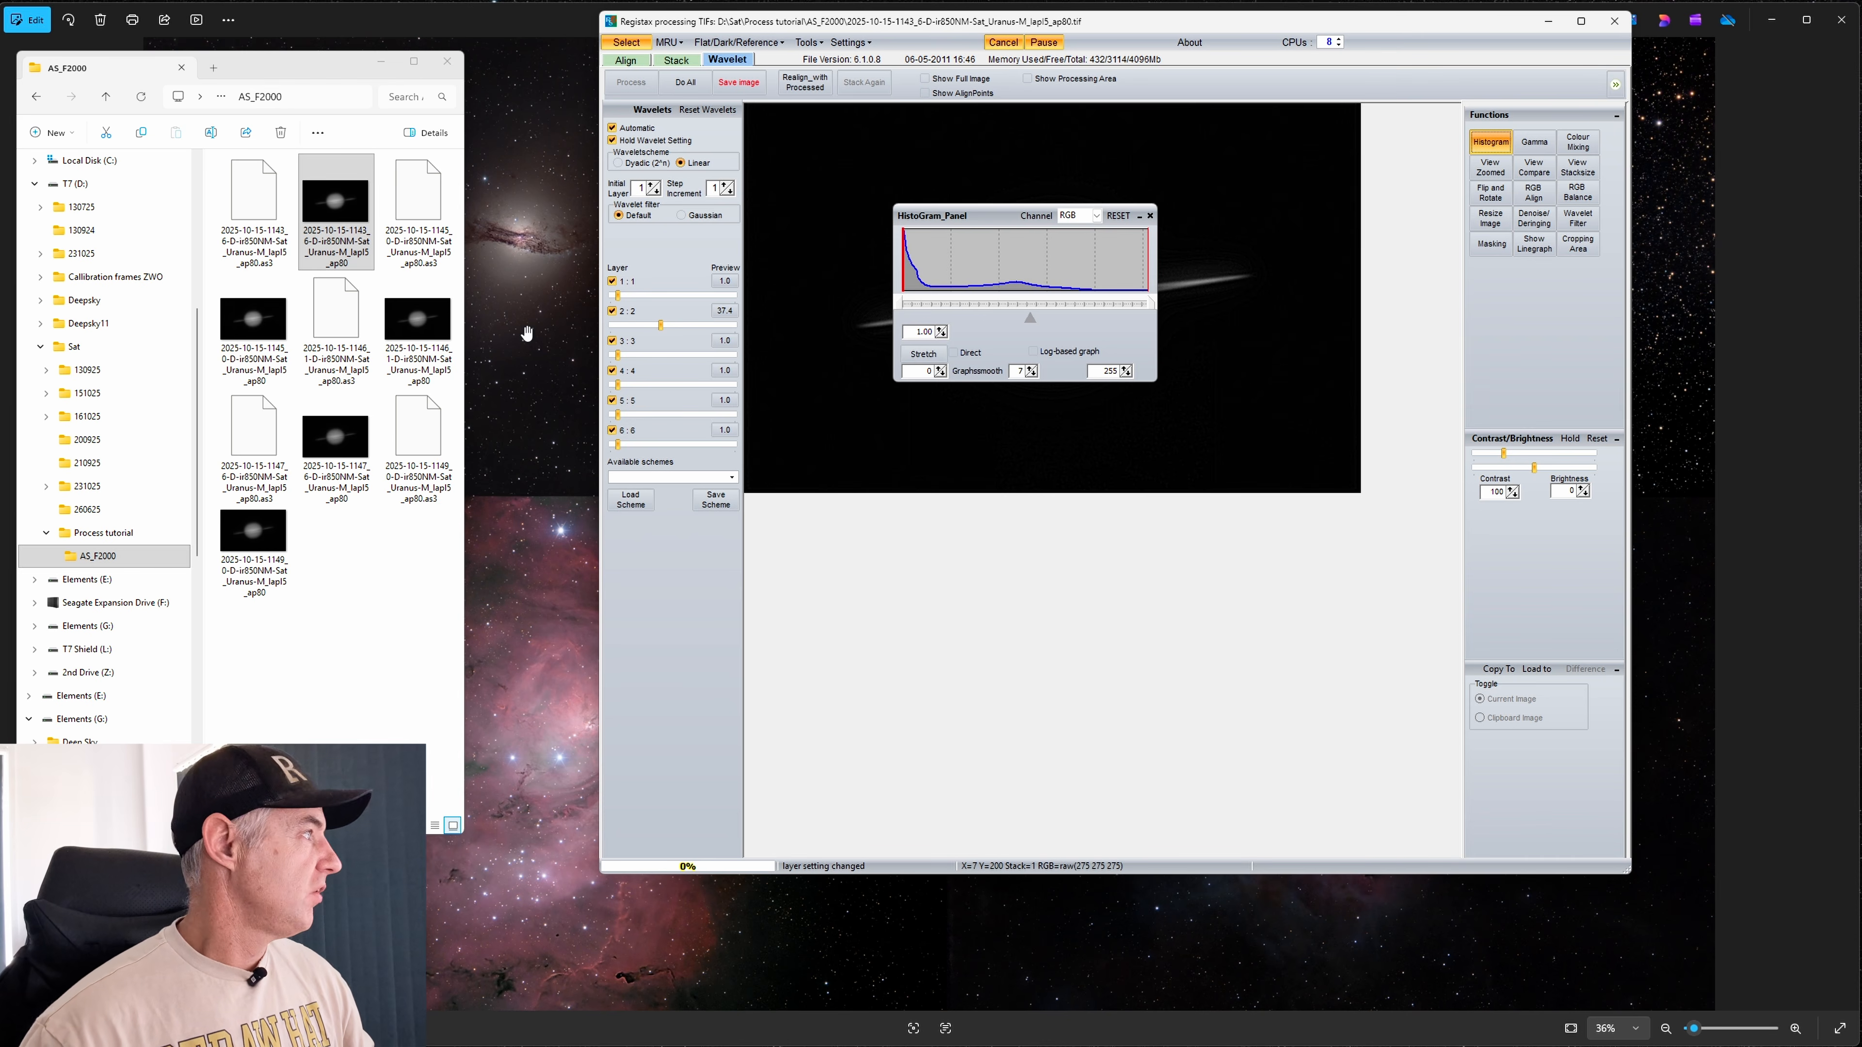
pyautogui.moveTo(974, 214); pyautogui.dragTo(1045, 520)
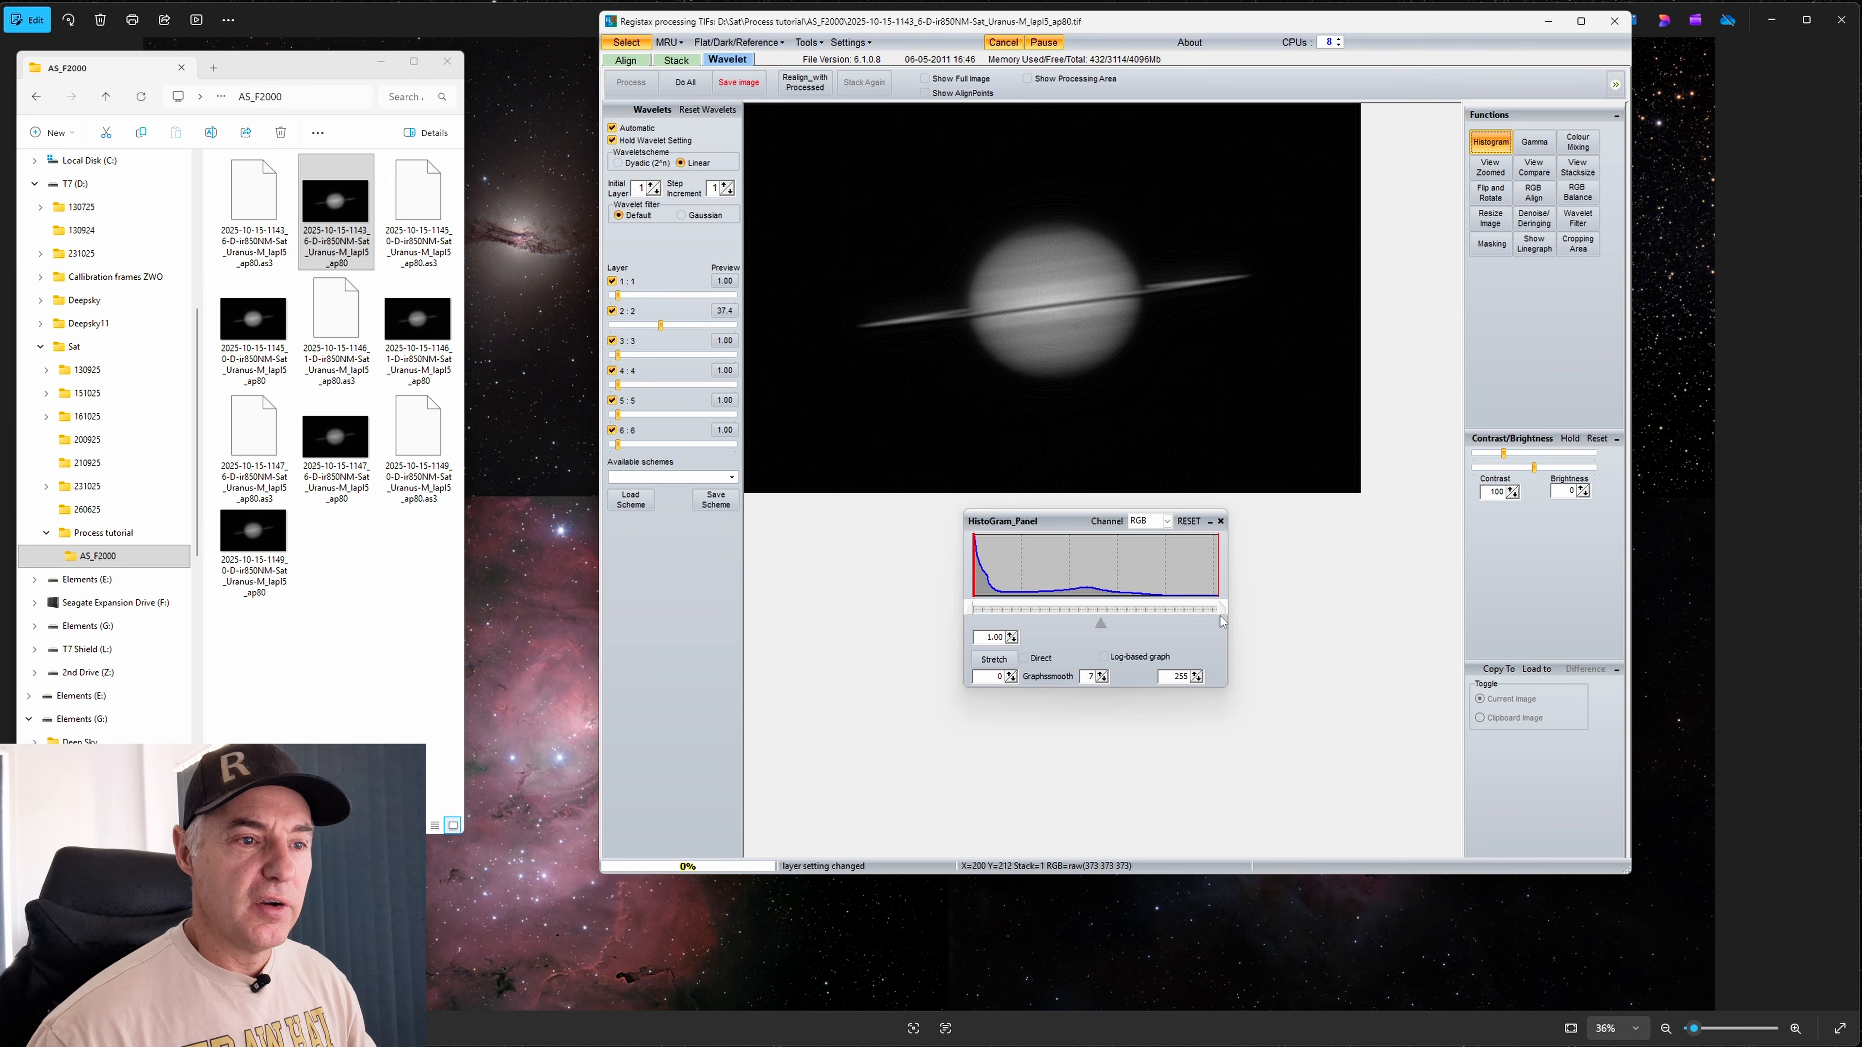
pyautogui.moveTo(1221, 620); pyautogui.dragTo(1152, 613)
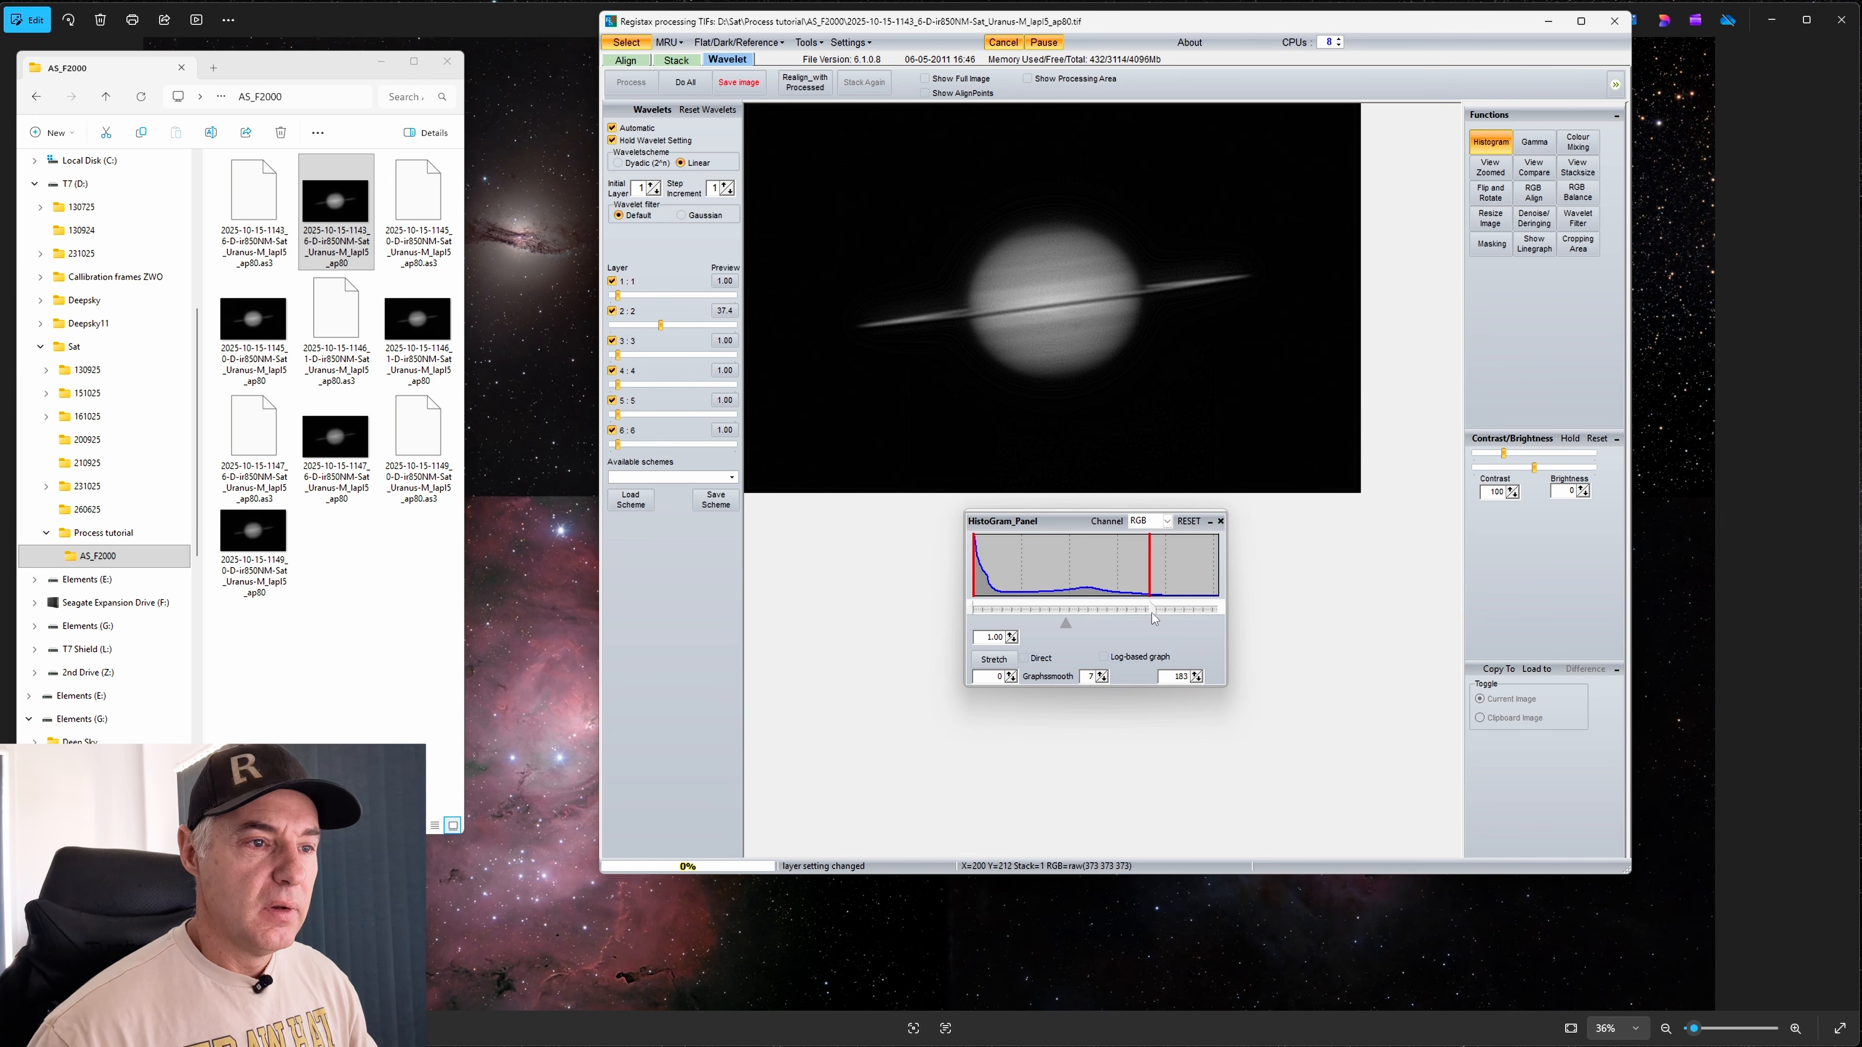
pyautogui.click(994, 660)
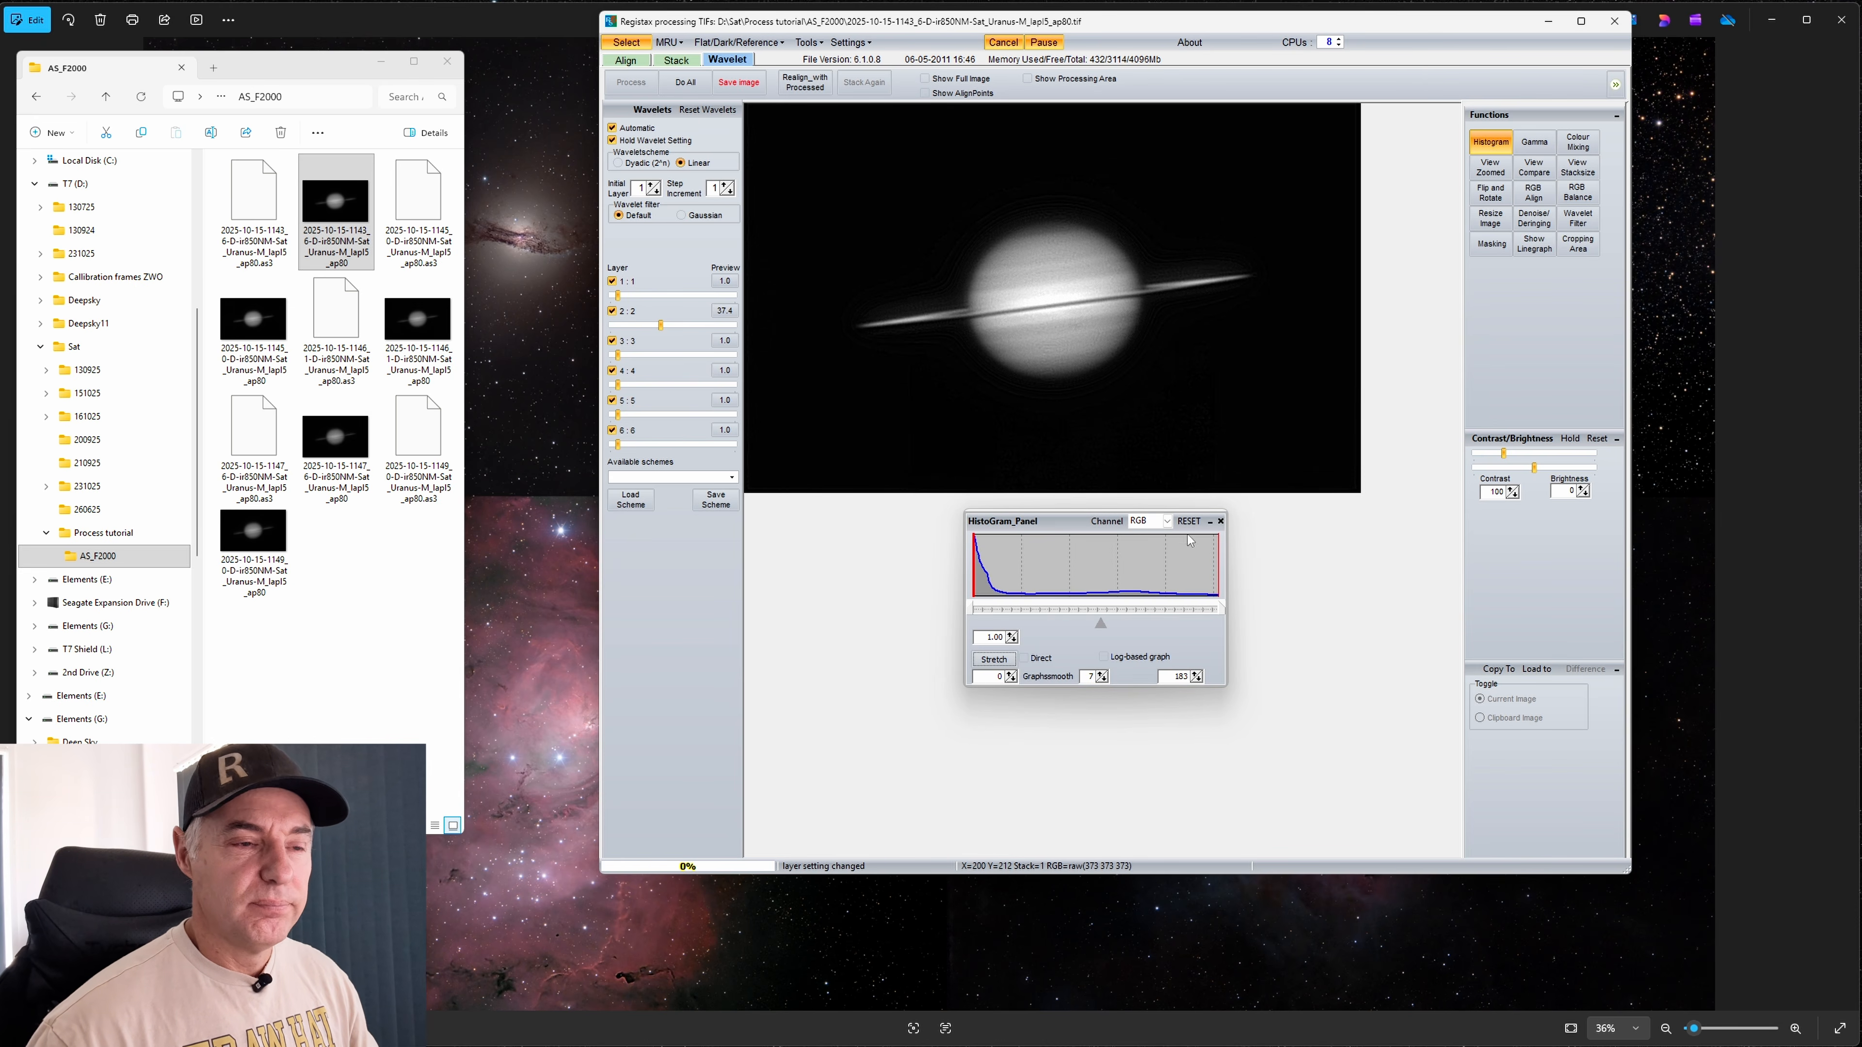
# Try a histogram stretch with the lower limit at 64, and reset and close the histogram
pyautogui.moveTo(973, 612); pyautogui.dragTo(1032, 613)
pyautogui.click(995, 658)
pyautogui.click(997, 658)
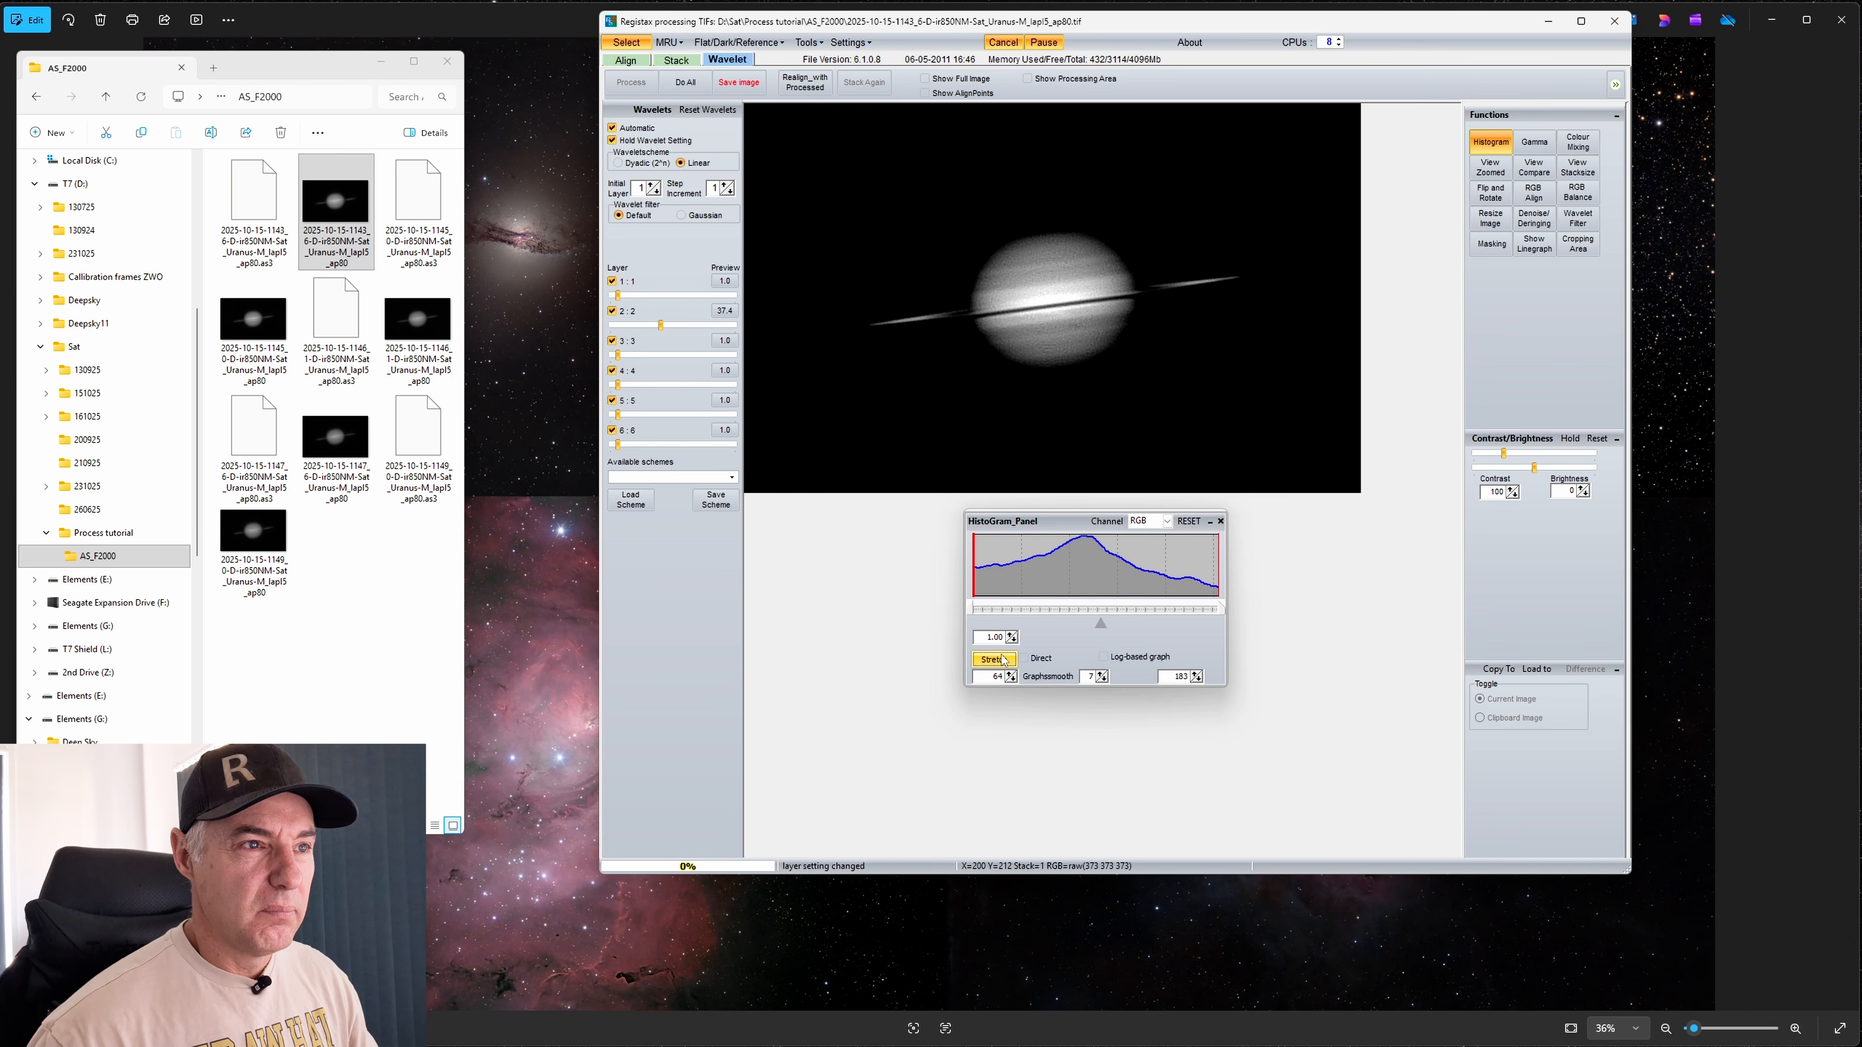
pyautogui.click(1189, 521)
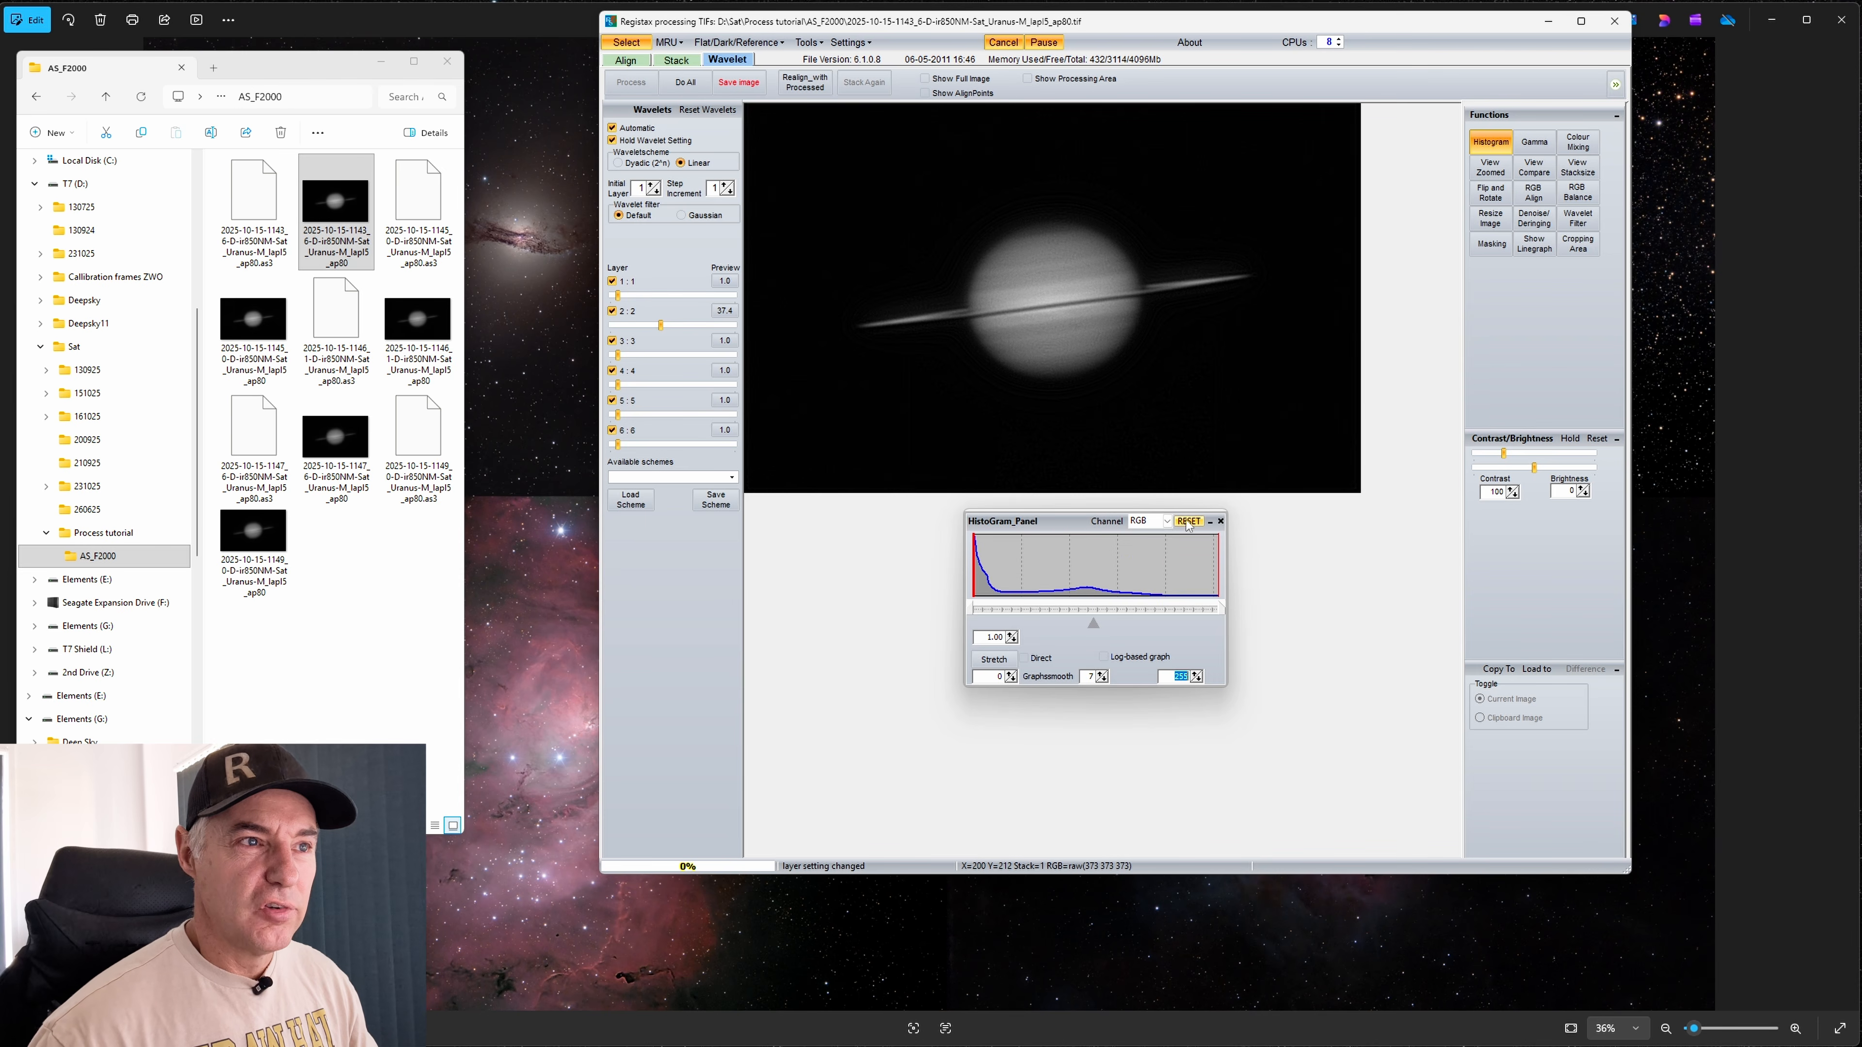
pyautogui.click(1220, 521)
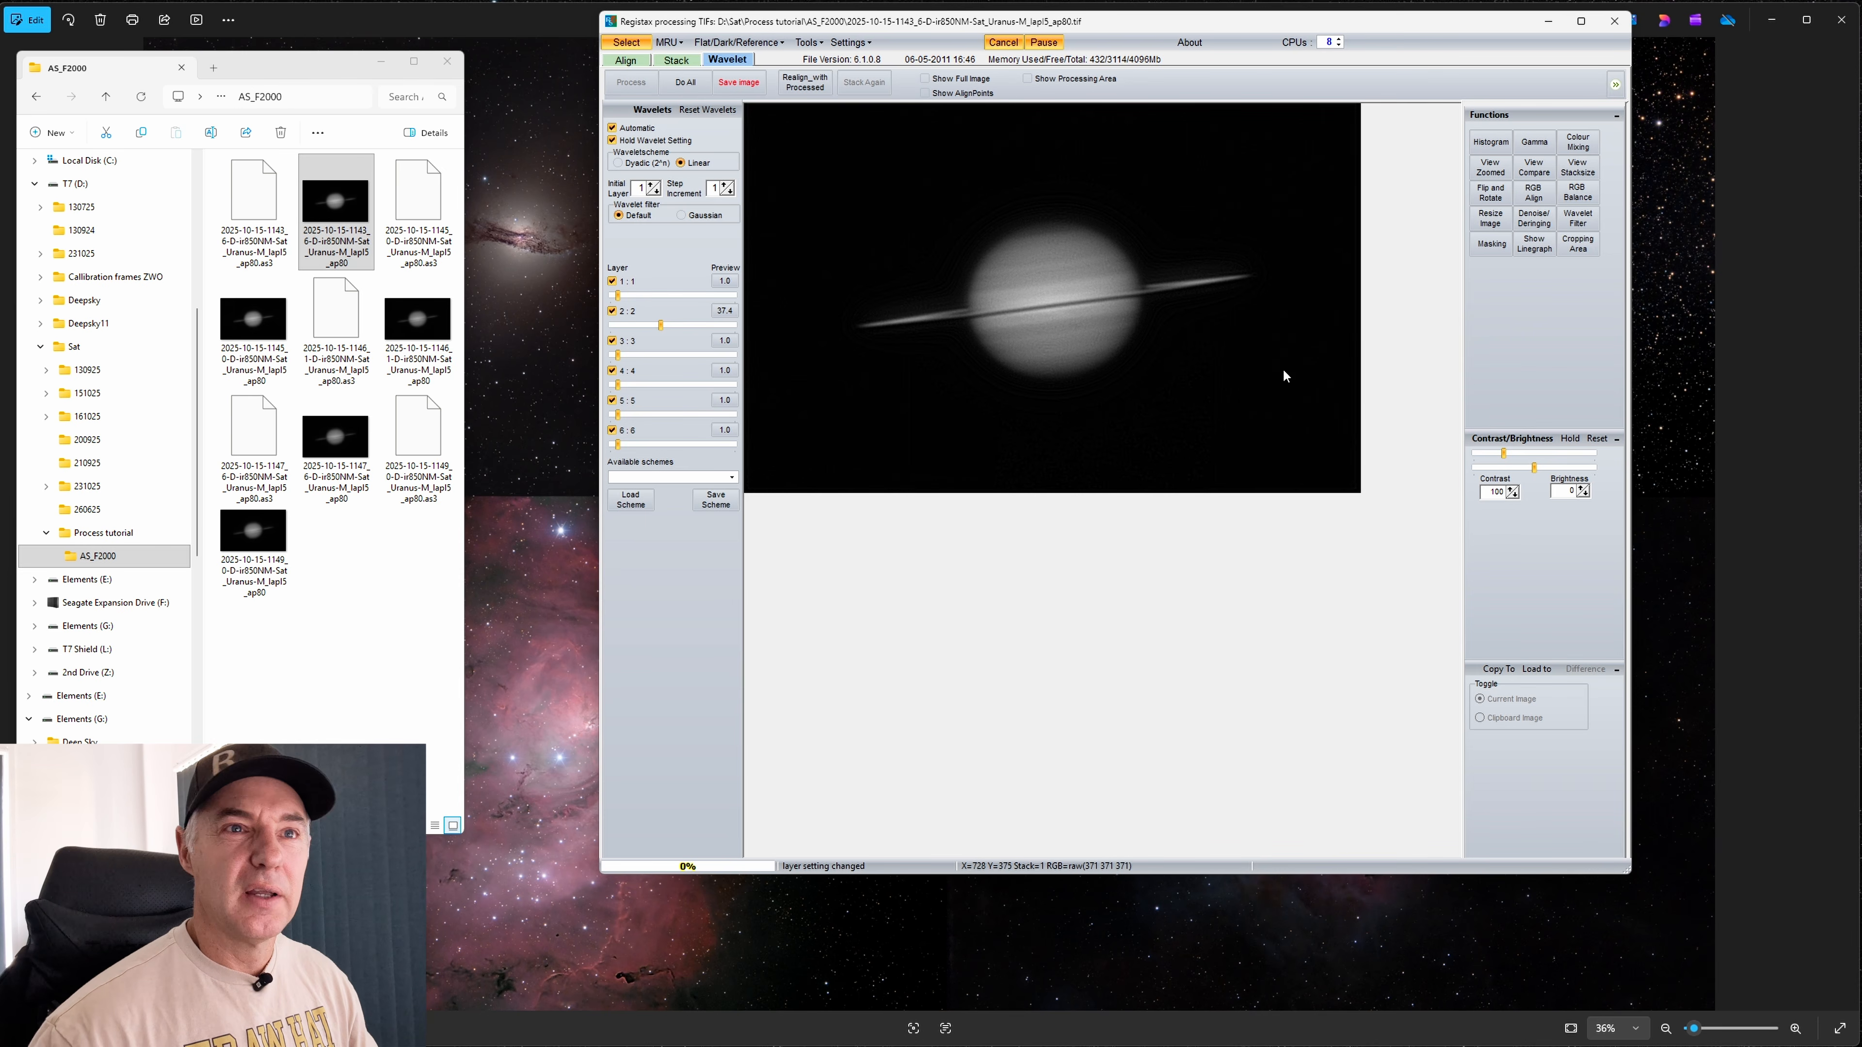
# Open the gamma curve and bend its middle upward with one added point to brighten Saturn's midtones
pyautogui.click(1535, 142)
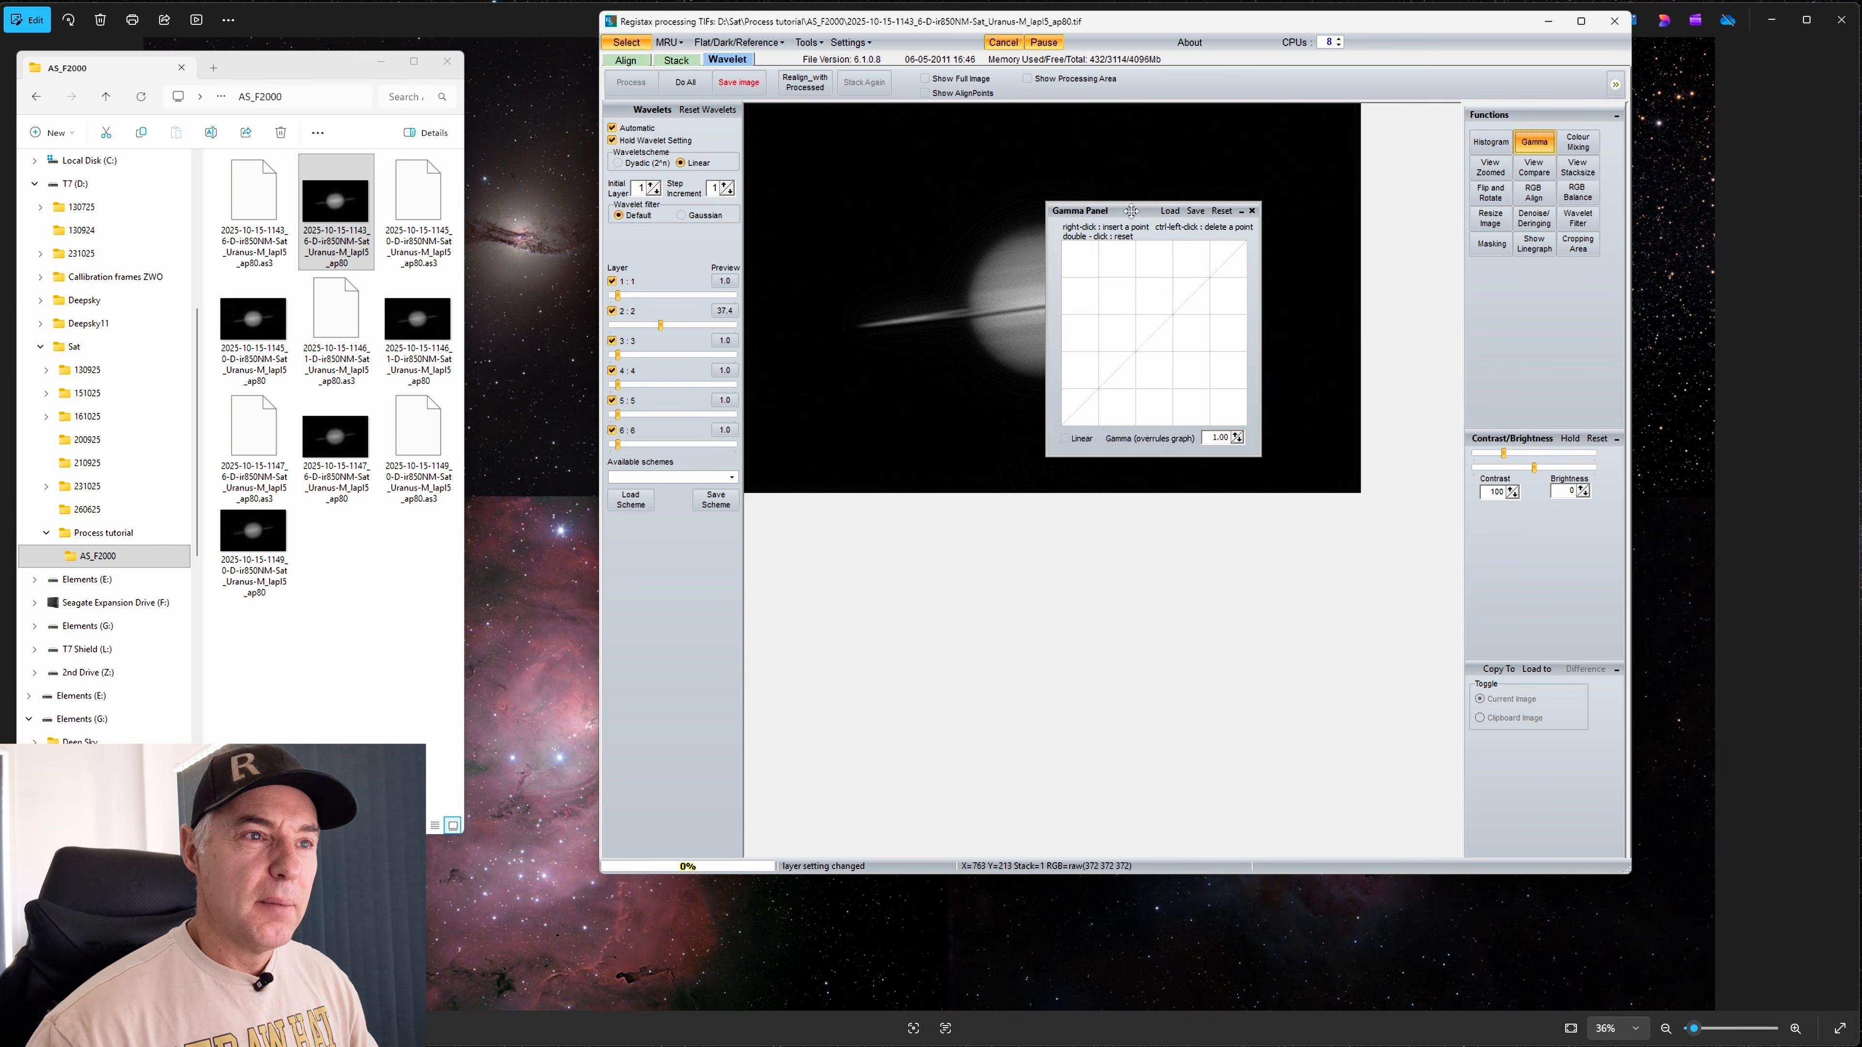
pyautogui.moveTo(1168, 177); pyautogui.dragTo(1118, 326)
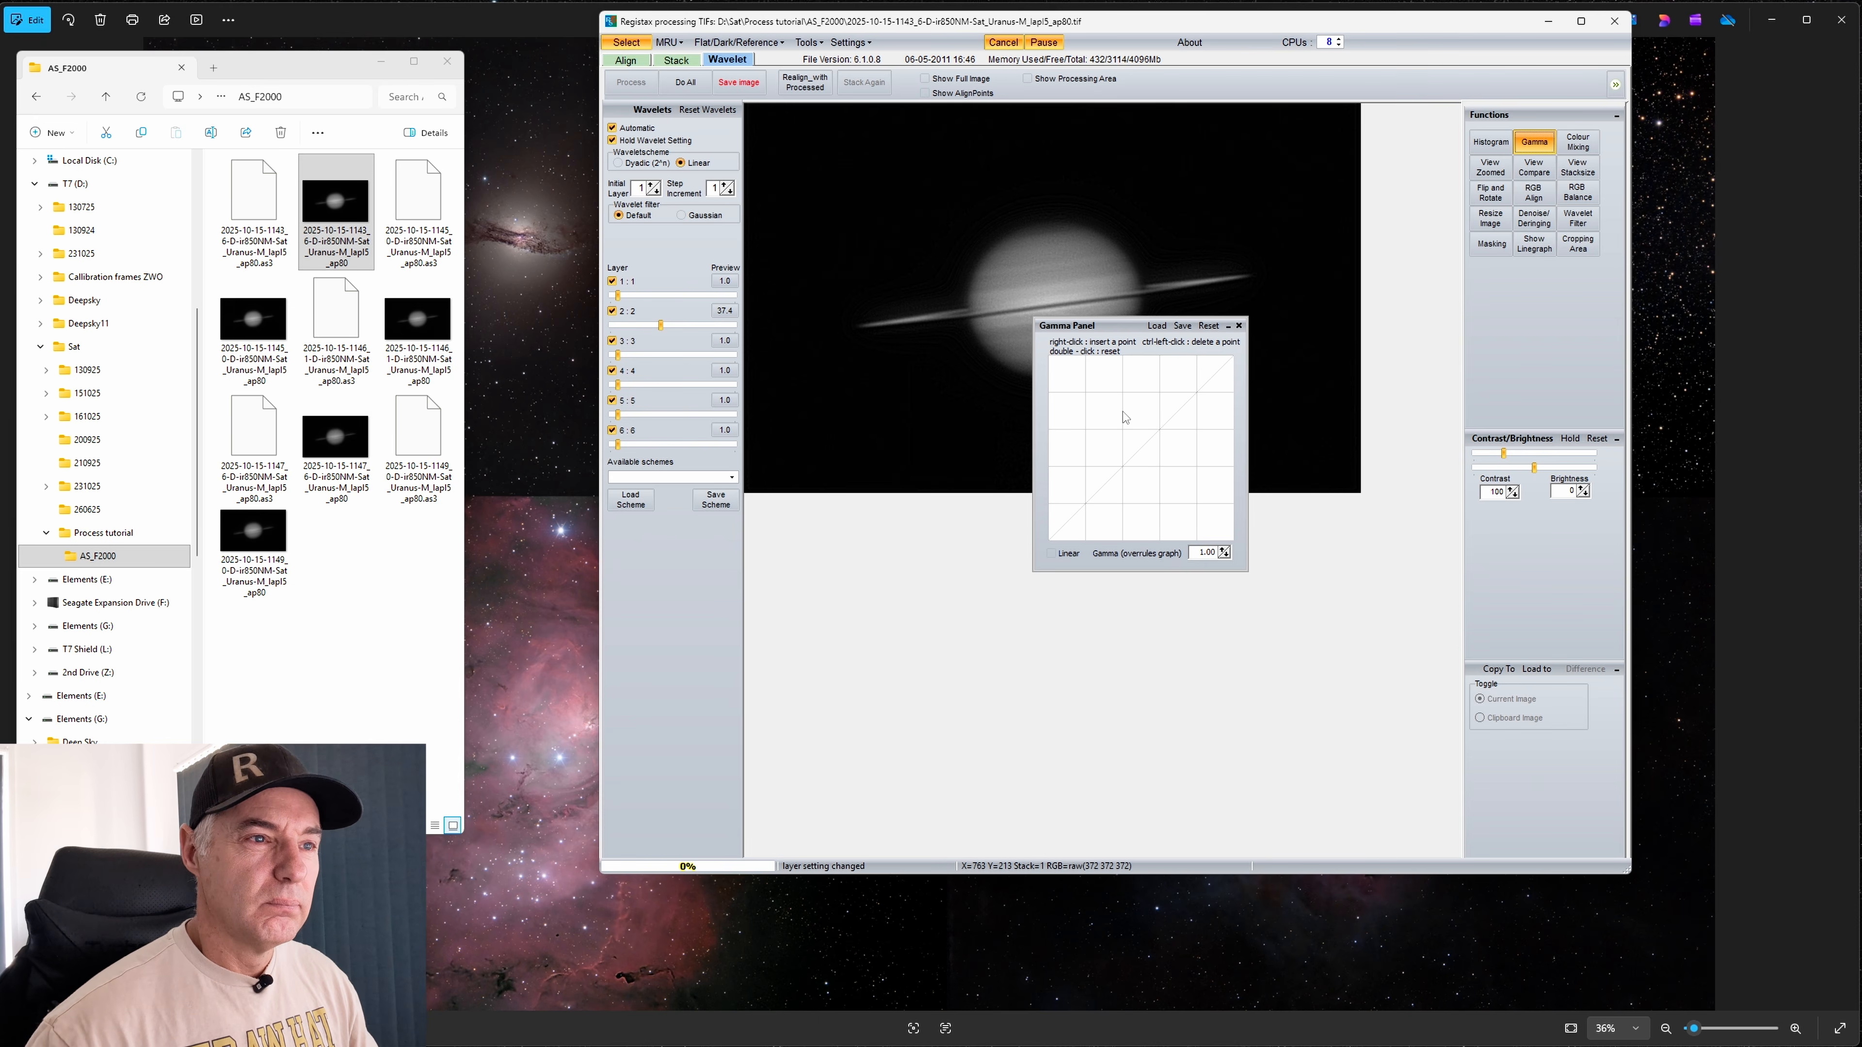
pyautogui.moveTo(1135, 455); pyautogui.dragTo(1110, 430)
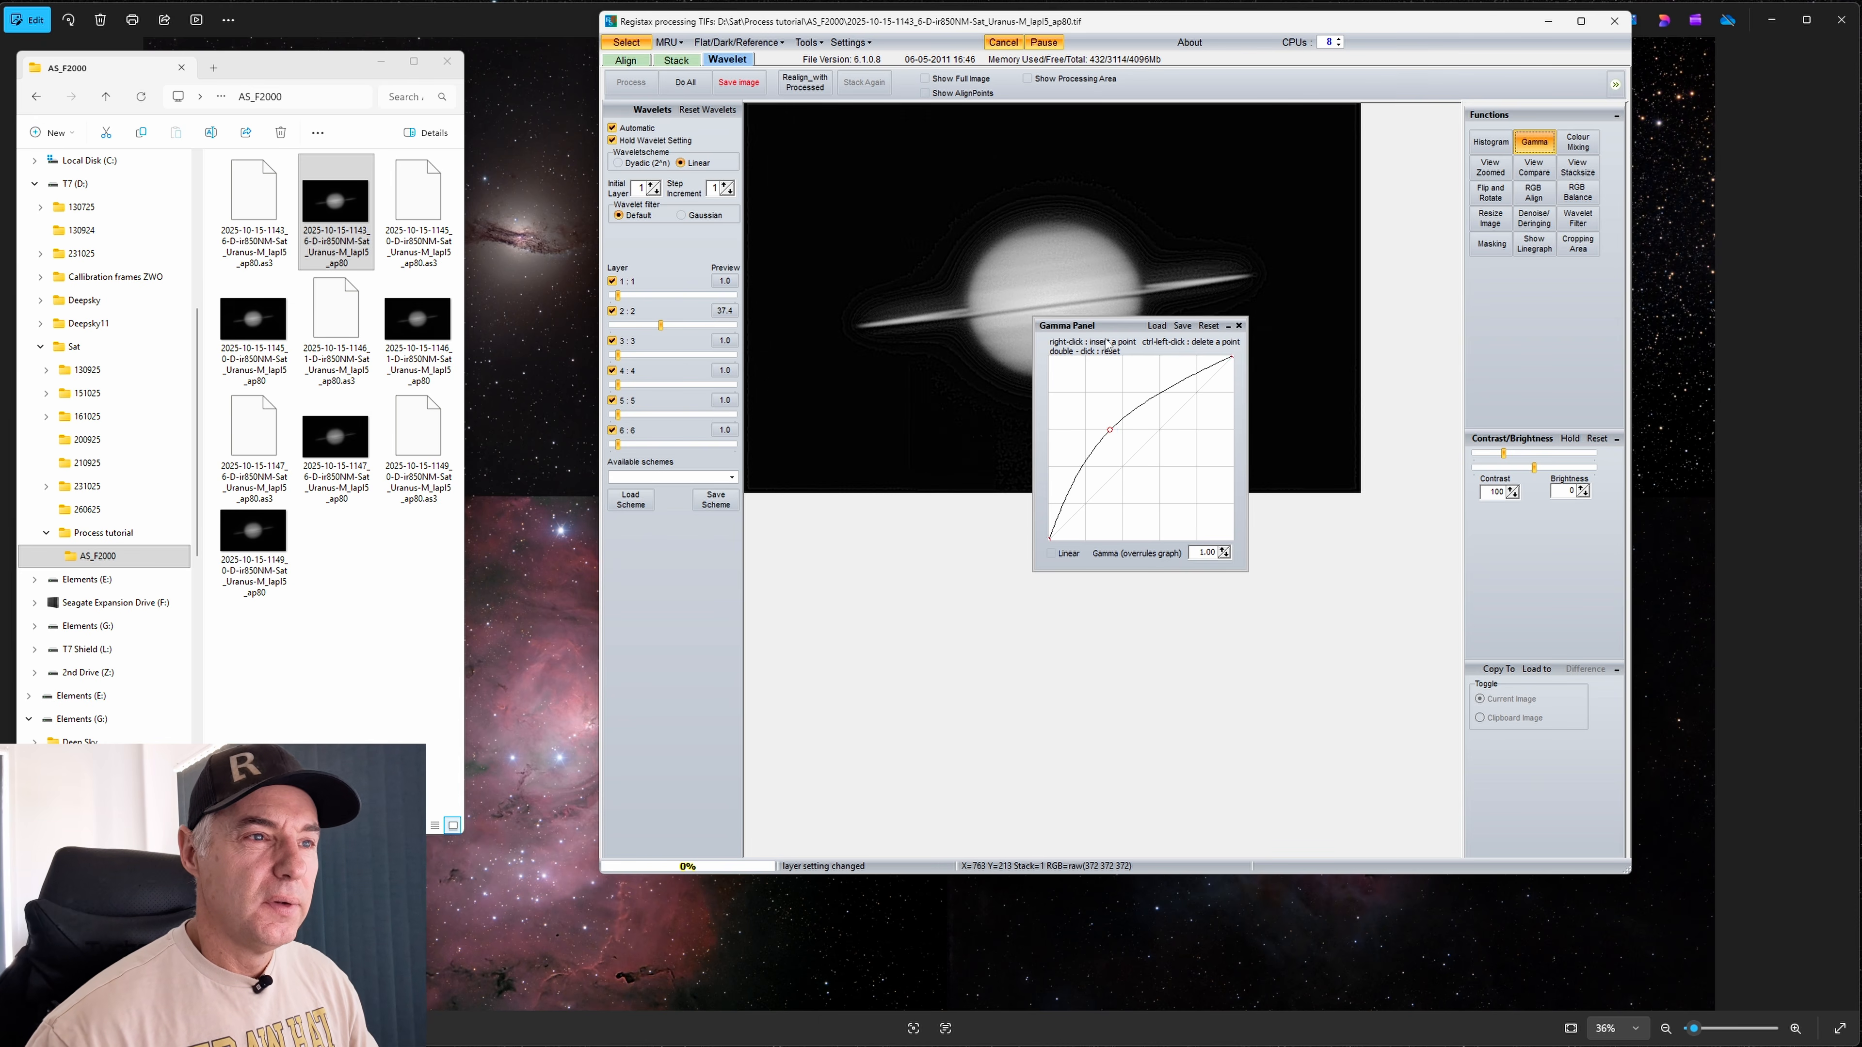
# Try several bends of the gamma curve's added point, with the panel clear of Saturn, and reset and close it
pyautogui.moveTo(1109, 344); pyautogui.dragTo(1108, 515)
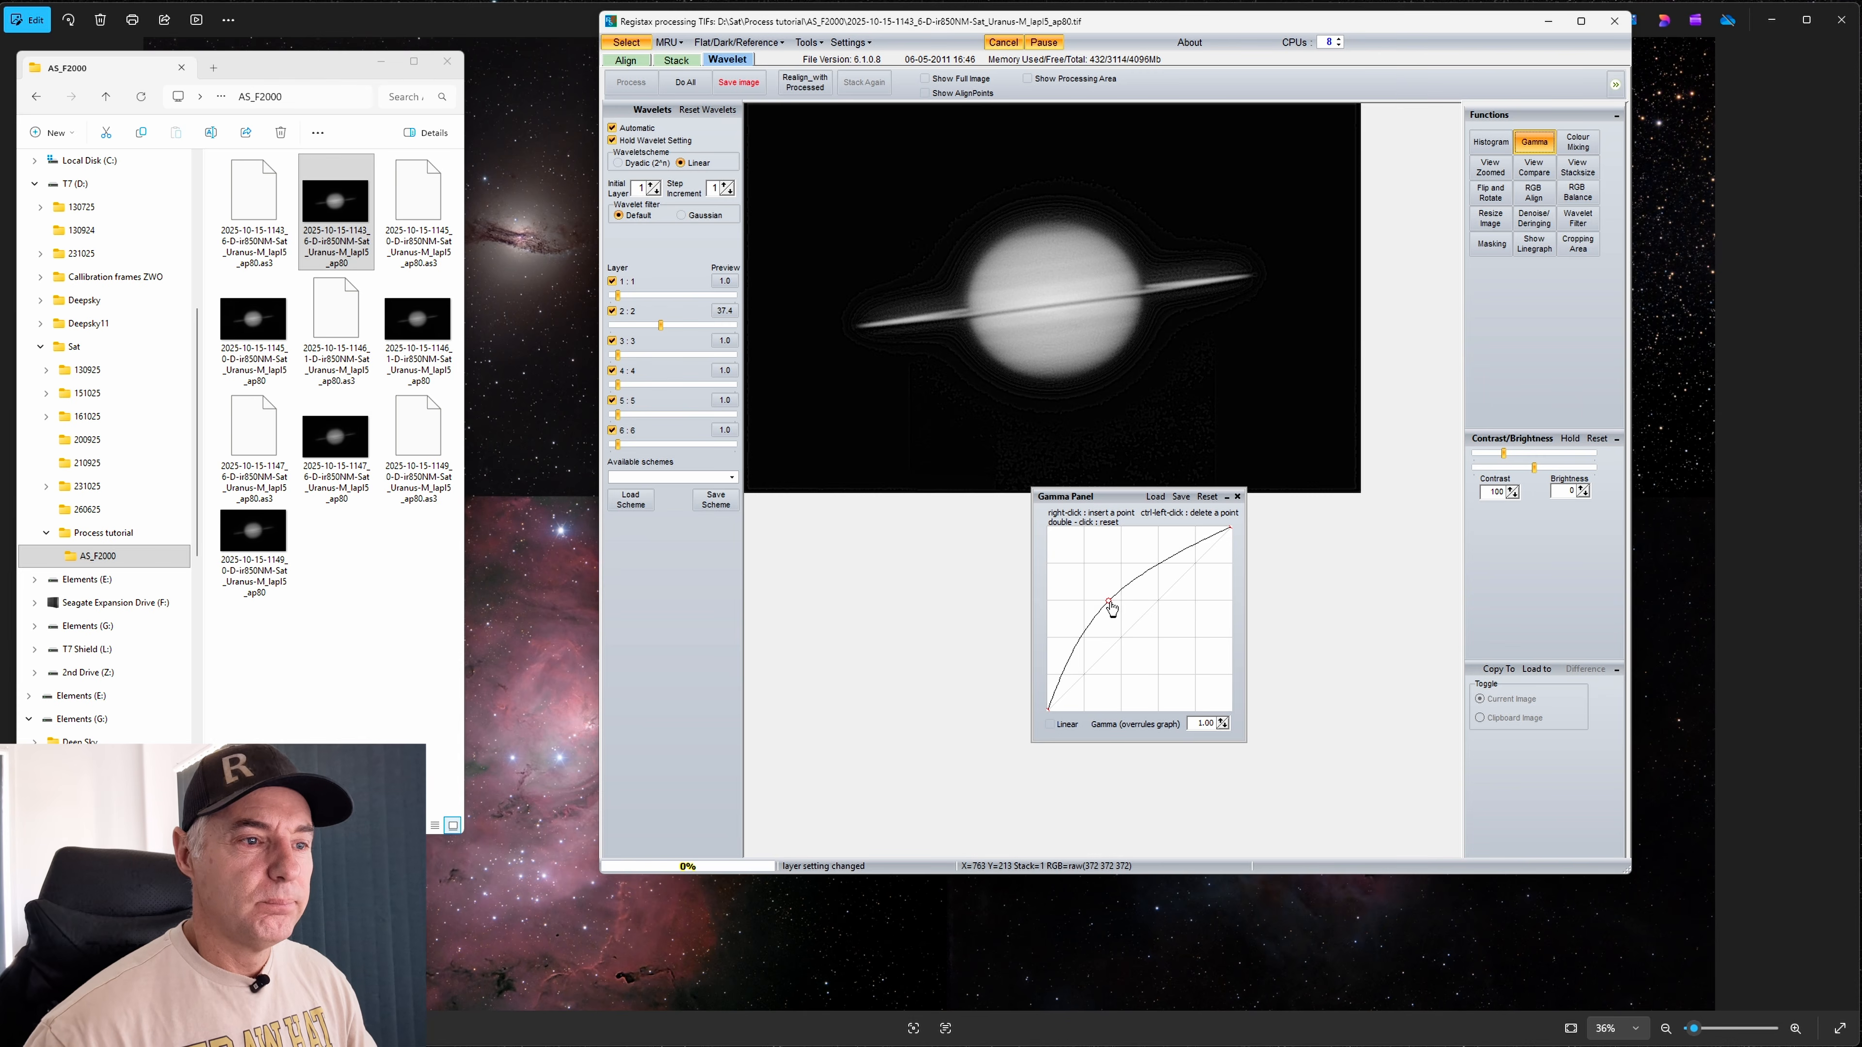
pyautogui.moveTo(1110, 603); pyautogui.dragTo(1115, 641)
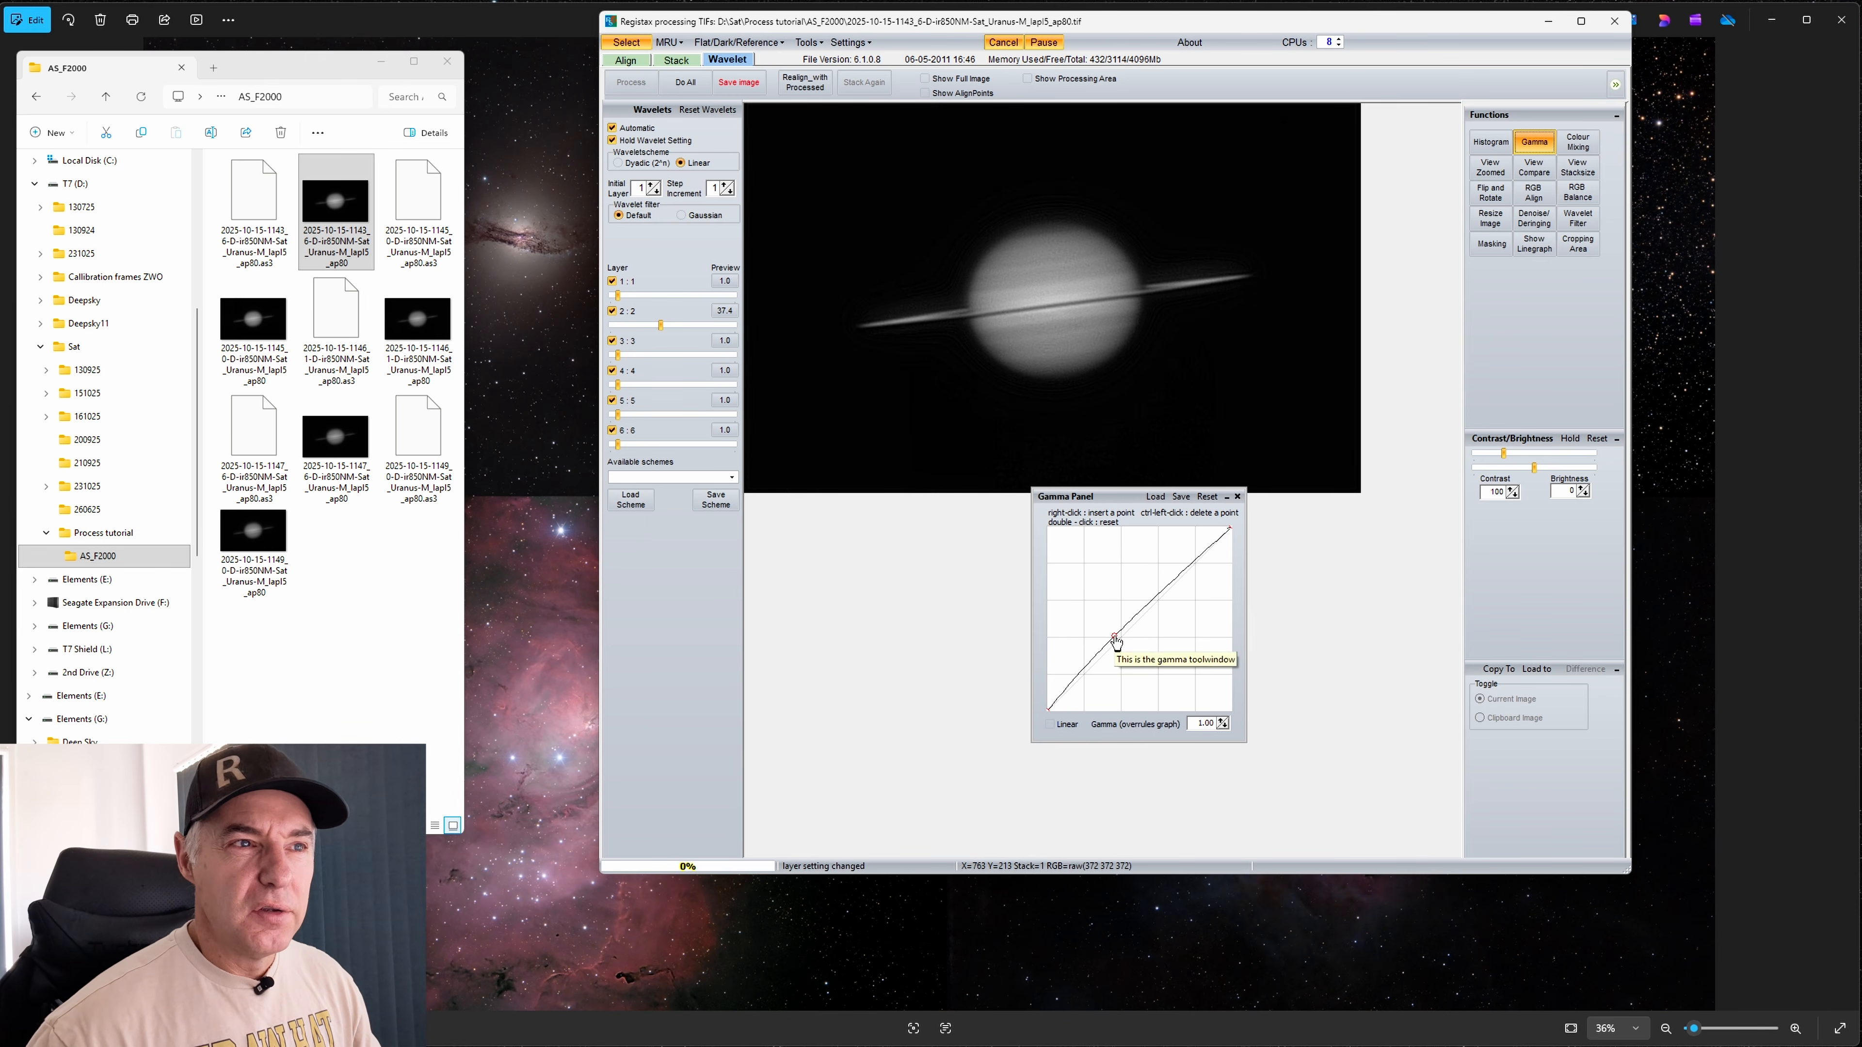
pyautogui.moveTo(1115, 641); pyautogui.dragTo(1122, 648)
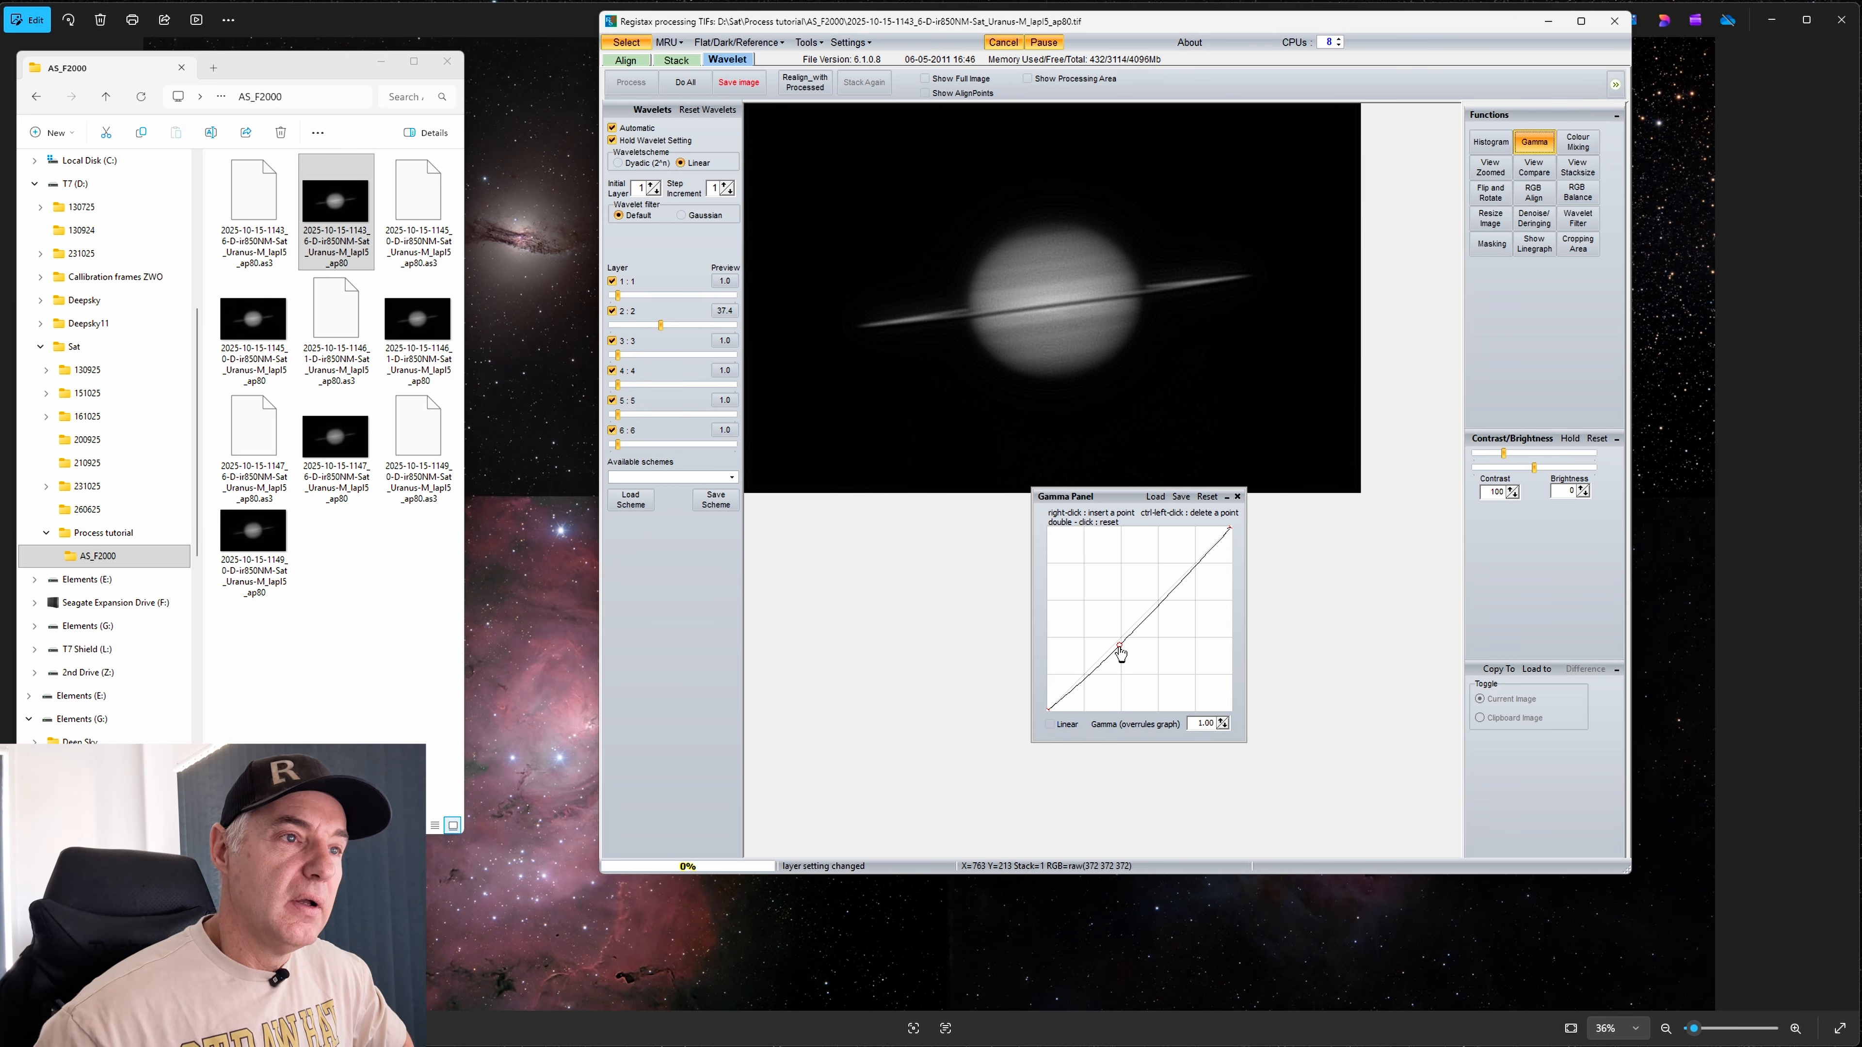
pyautogui.moveTo(1120, 648); pyautogui.dragTo(1068, 651)
pyautogui.moveTo(1106, 577); pyautogui.dragTo(1161, 661)
pyautogui.click(1207, 497)
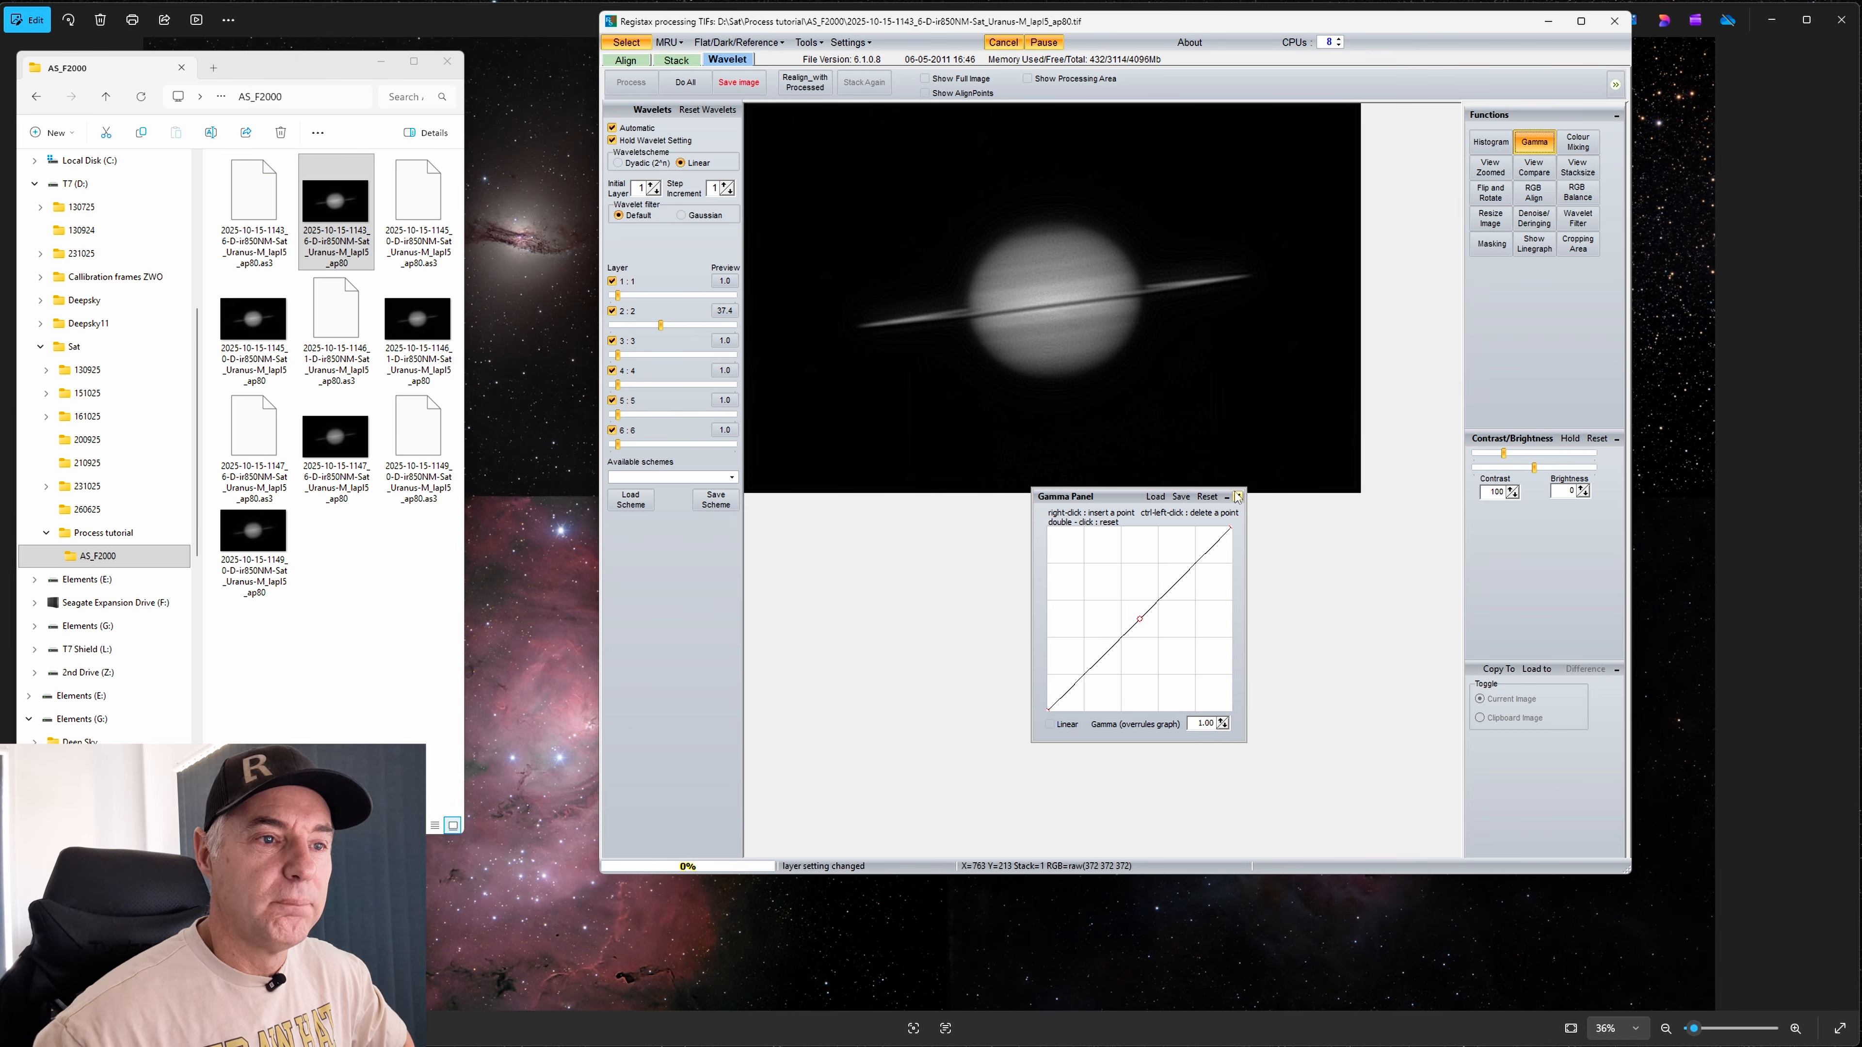
pyautogui.click(1238, 497)
# Review the Colour Mixer and HSL controls for the Saturn image and close them
pyautogui.click(1576, 144)
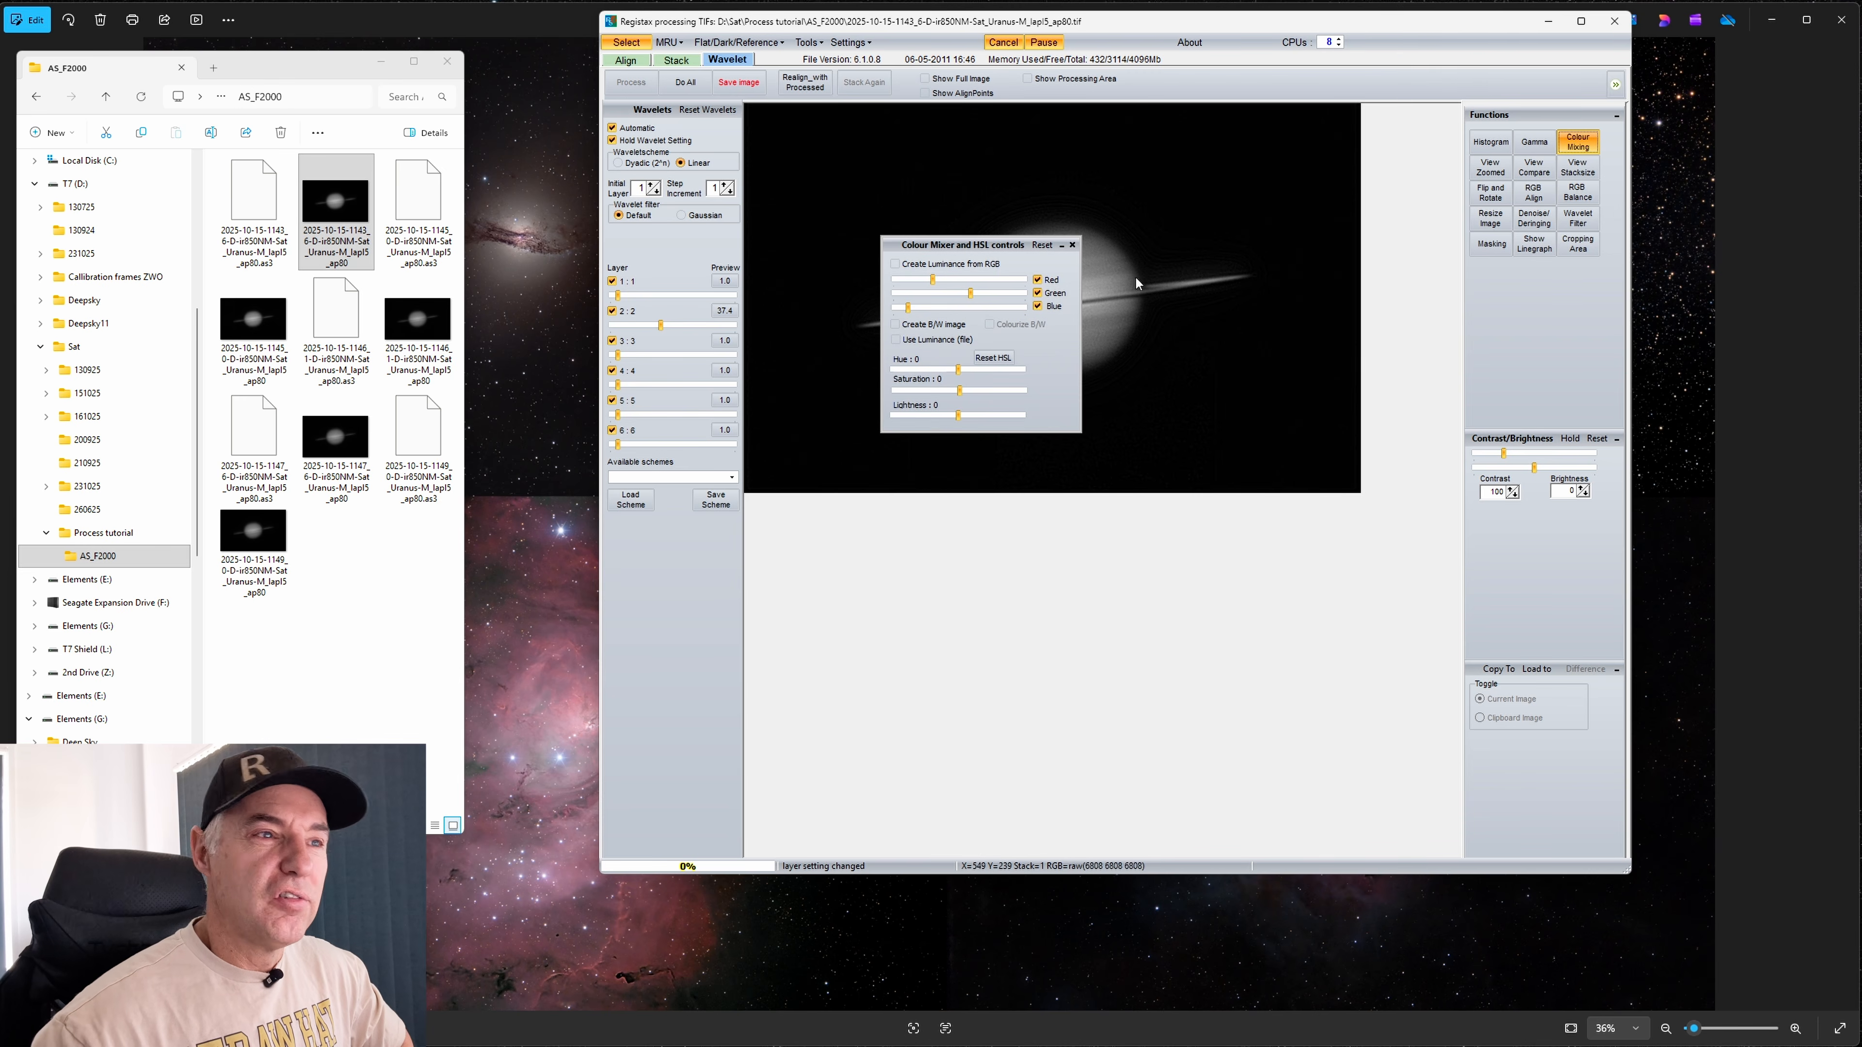
pyautogui.moveTo(971, 244); pyautogui.dragTo(986, 353)
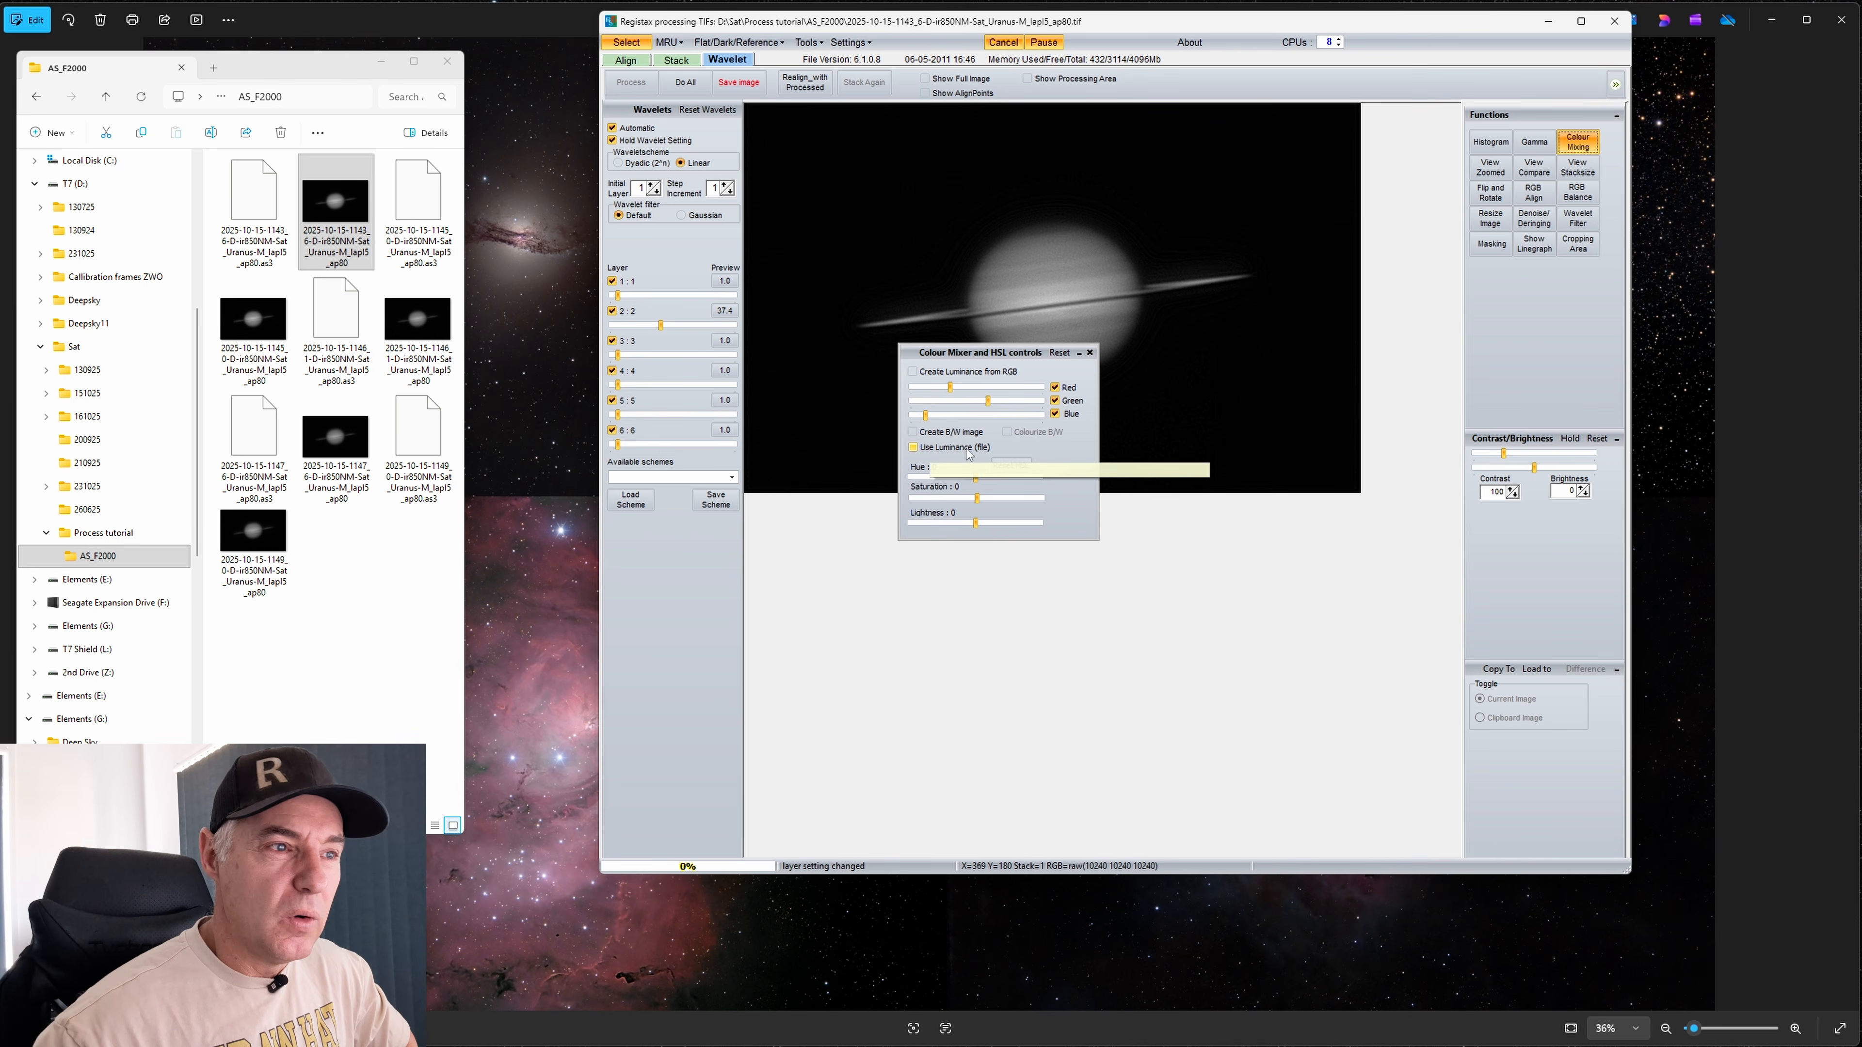
pyautogui.click(1090, 353)
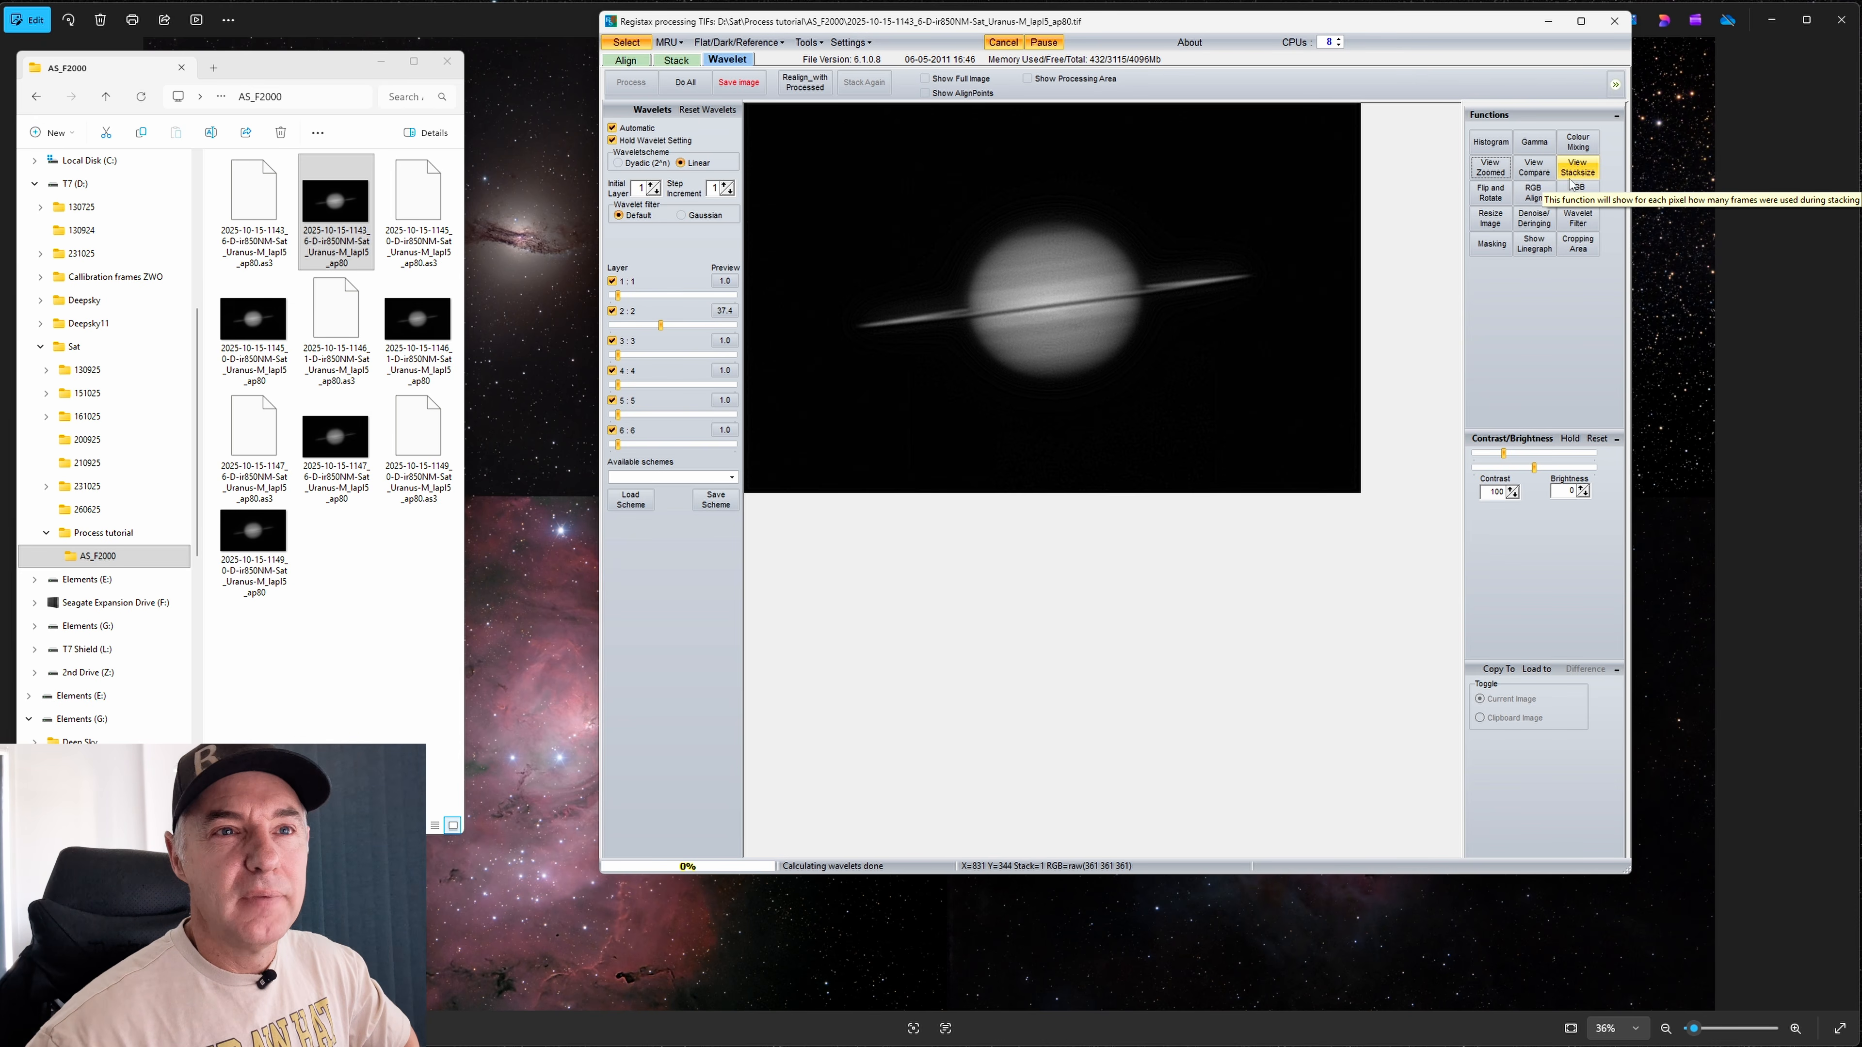
# Look over the Flip and Rotate options and close them without changing the image
pyautogui.click(1491, 194)
pyautogui.moveTo(1006, 506); pyautogui.dragTo(1016, 505)
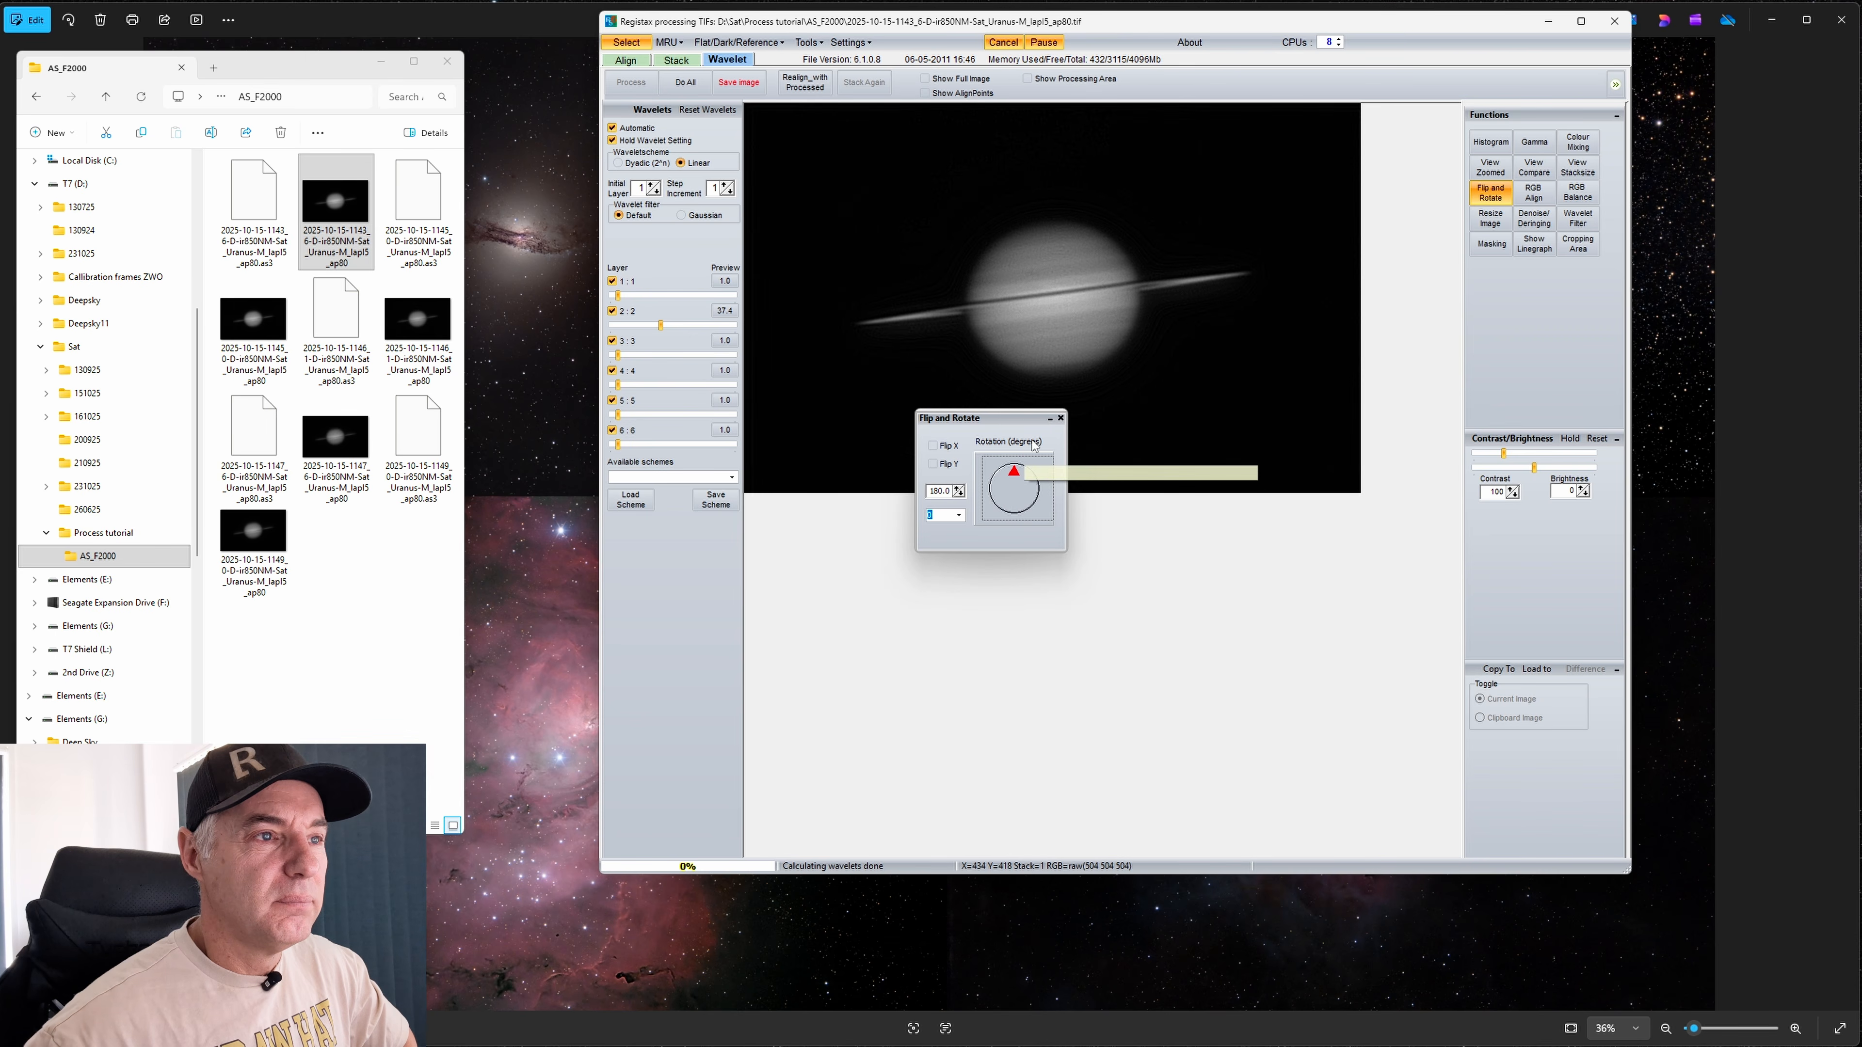
pyautogui.click(1061, 418)
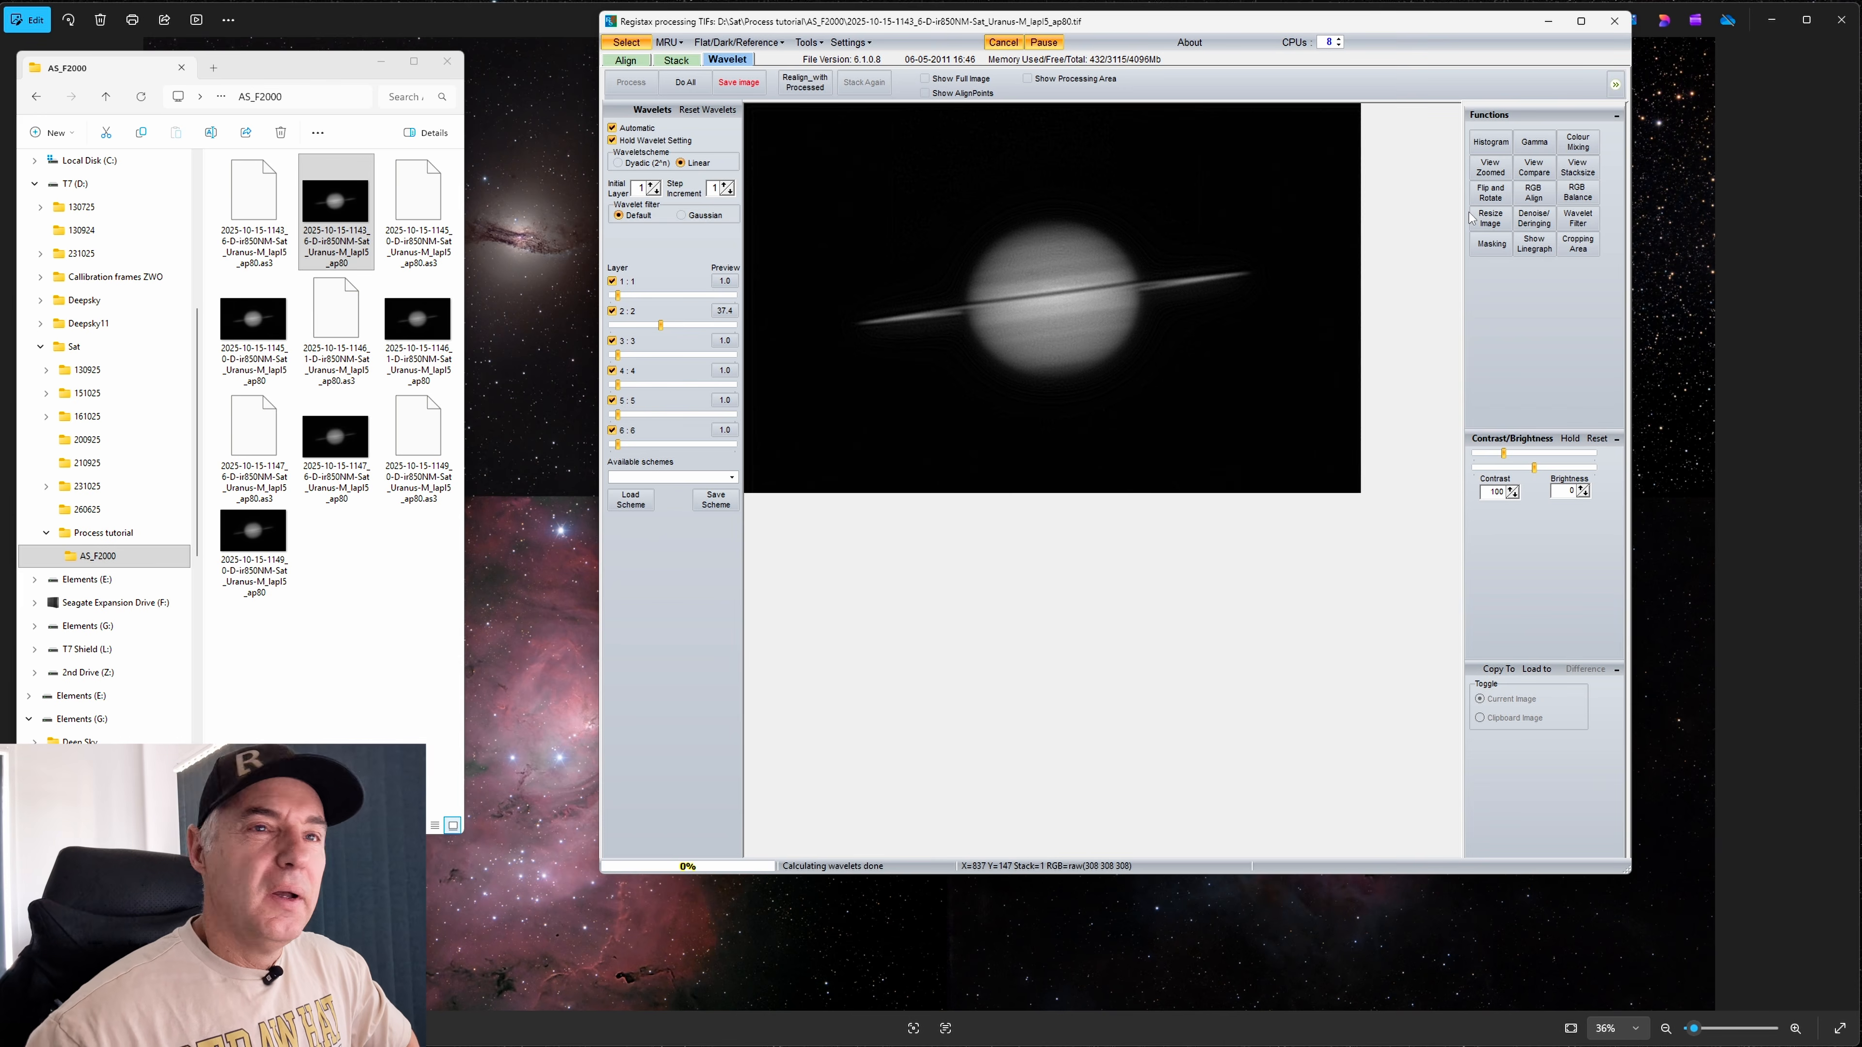
pyautogui.click(1536, 147)
pyautogui.click(1491, 192)
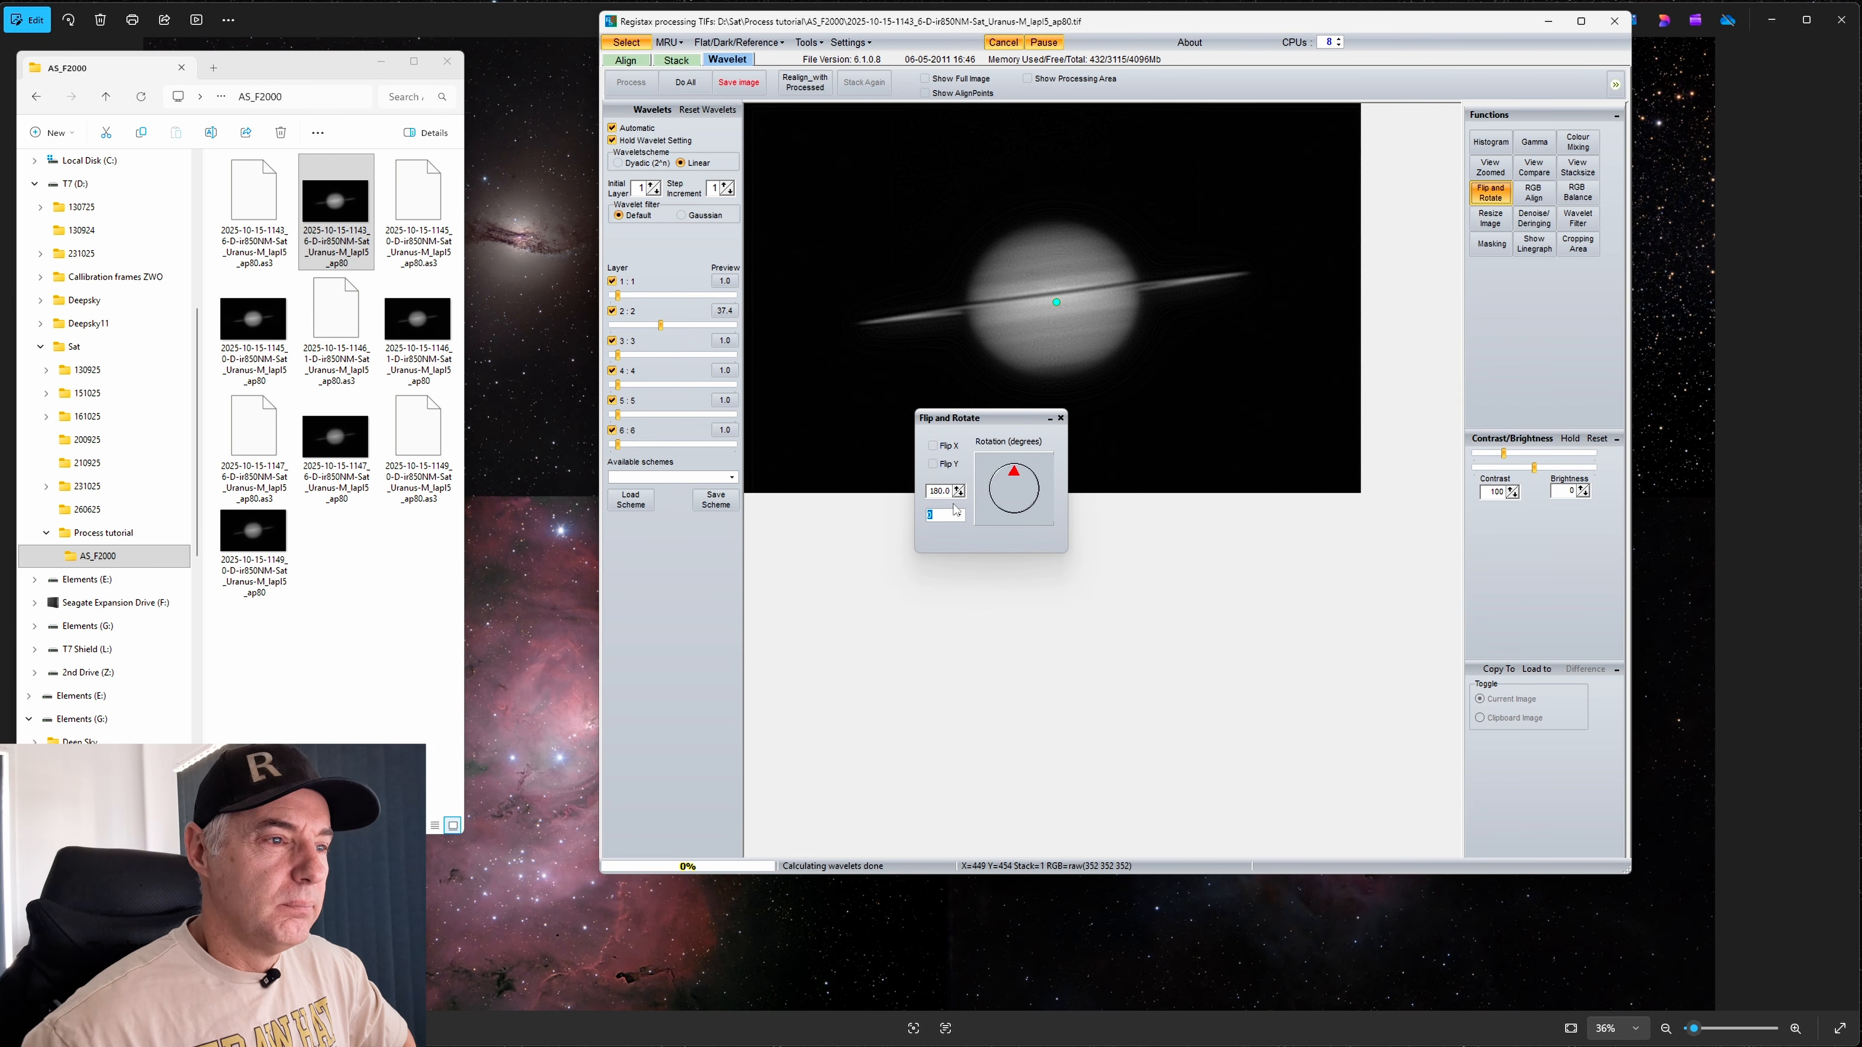
pyautogui.click(1060, 418)
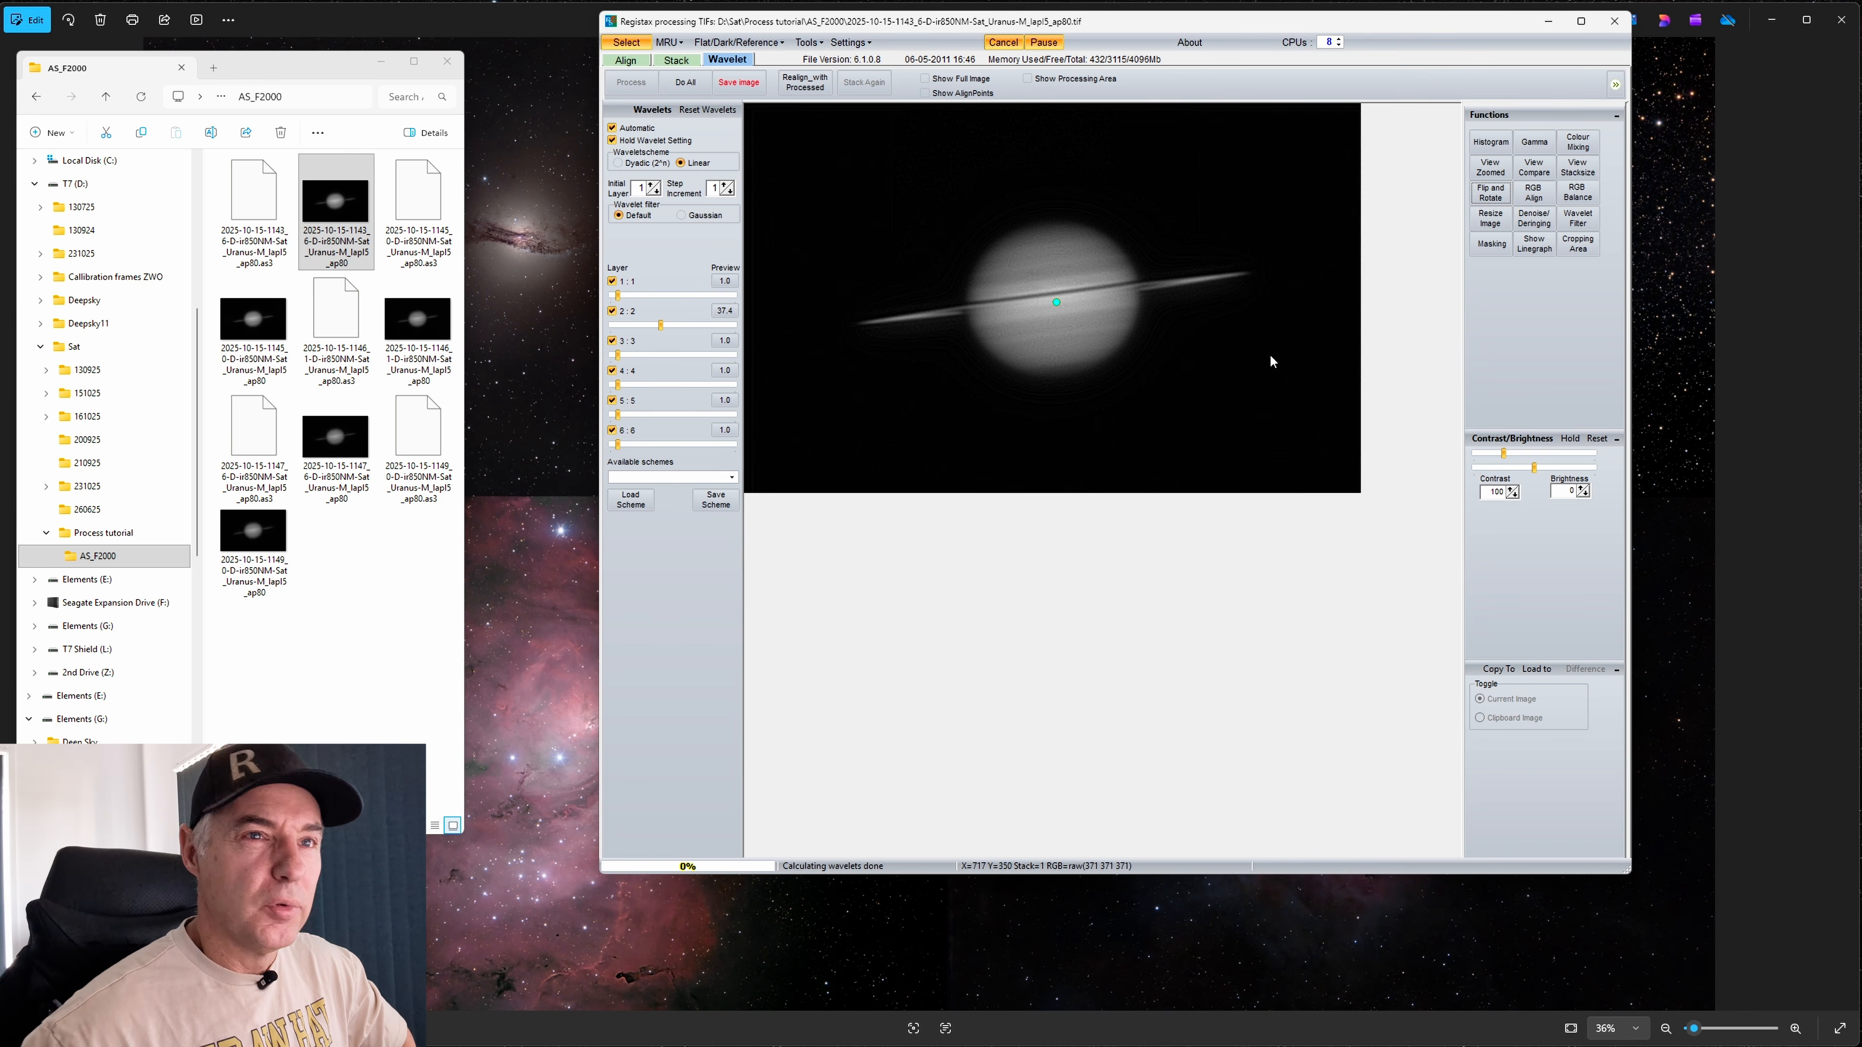
# Frame Saturn and its rings with an RGB alignment area of about 611 by 261 pixels and estimate the channel alignment
pyautogui.click(1534, 192)
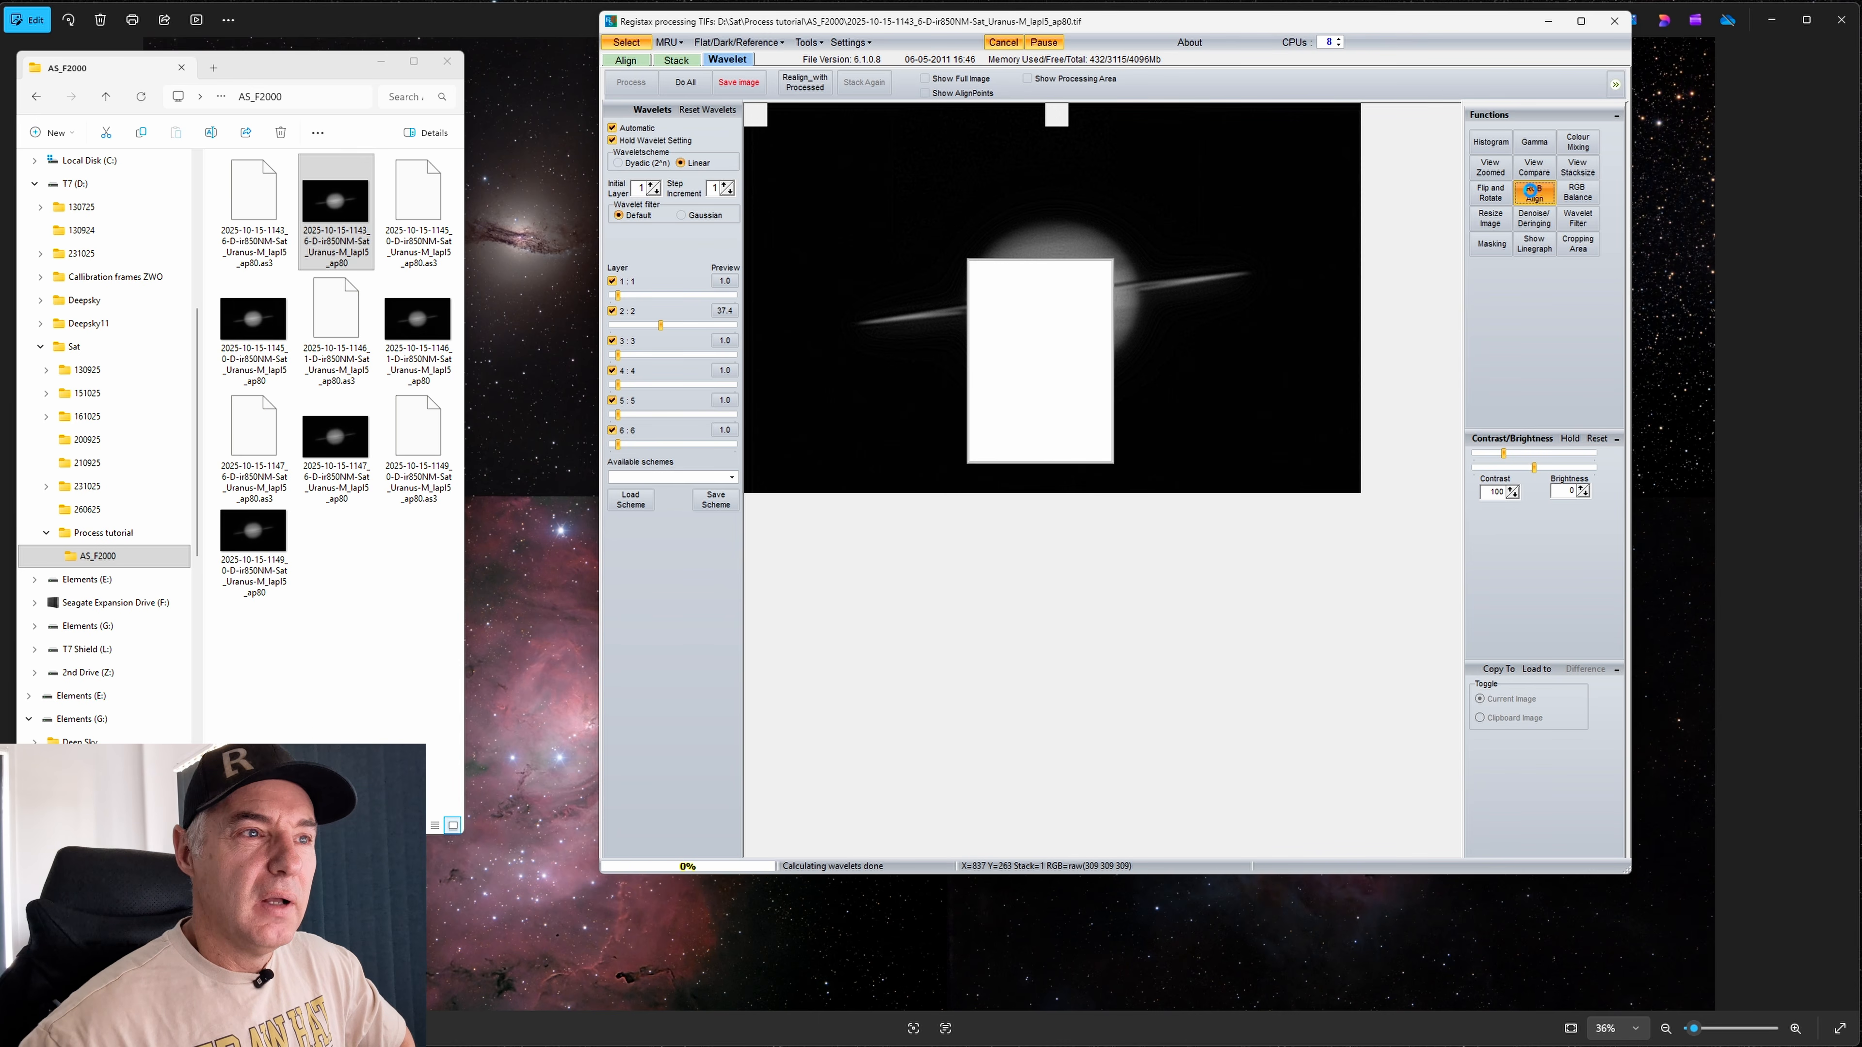
pyautogui.moveTo(1044, 266); pyautogui.dragTo(1293, 544)
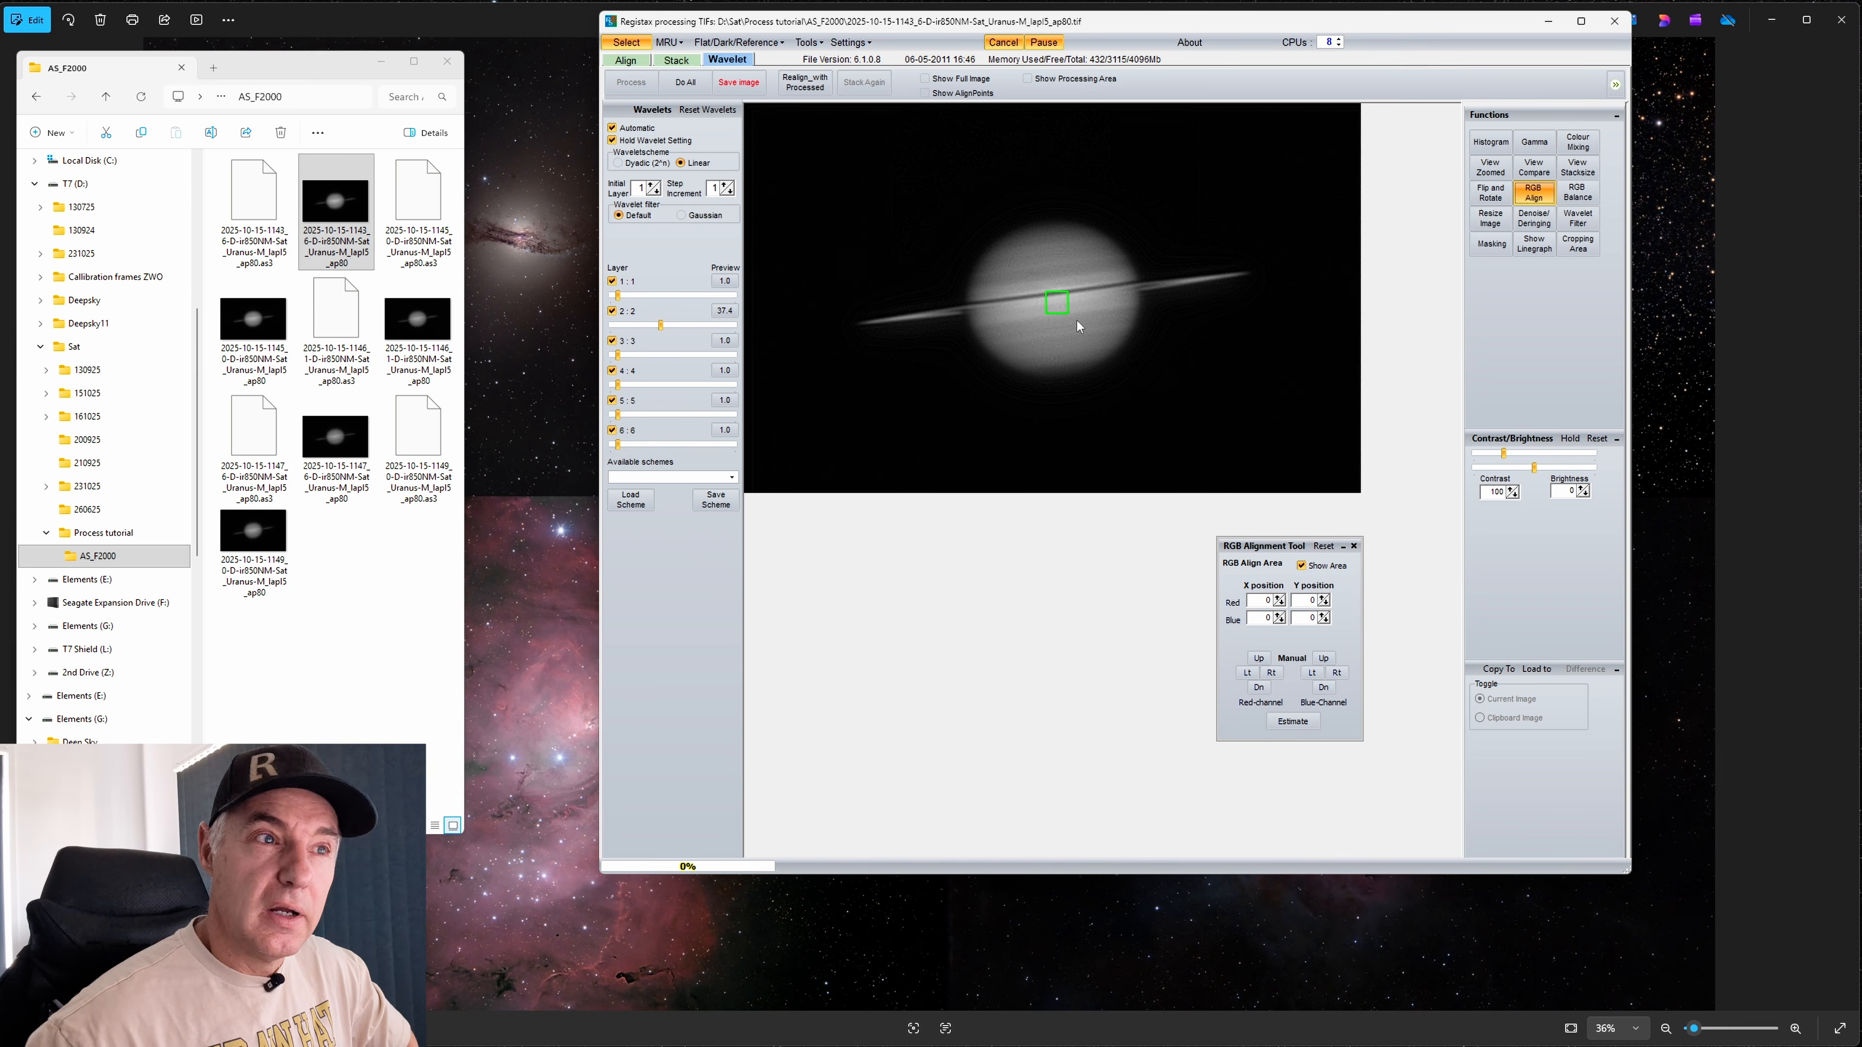
pyautogui.moveTo(1046, 291); pyautogui.dragTo(833, 212)
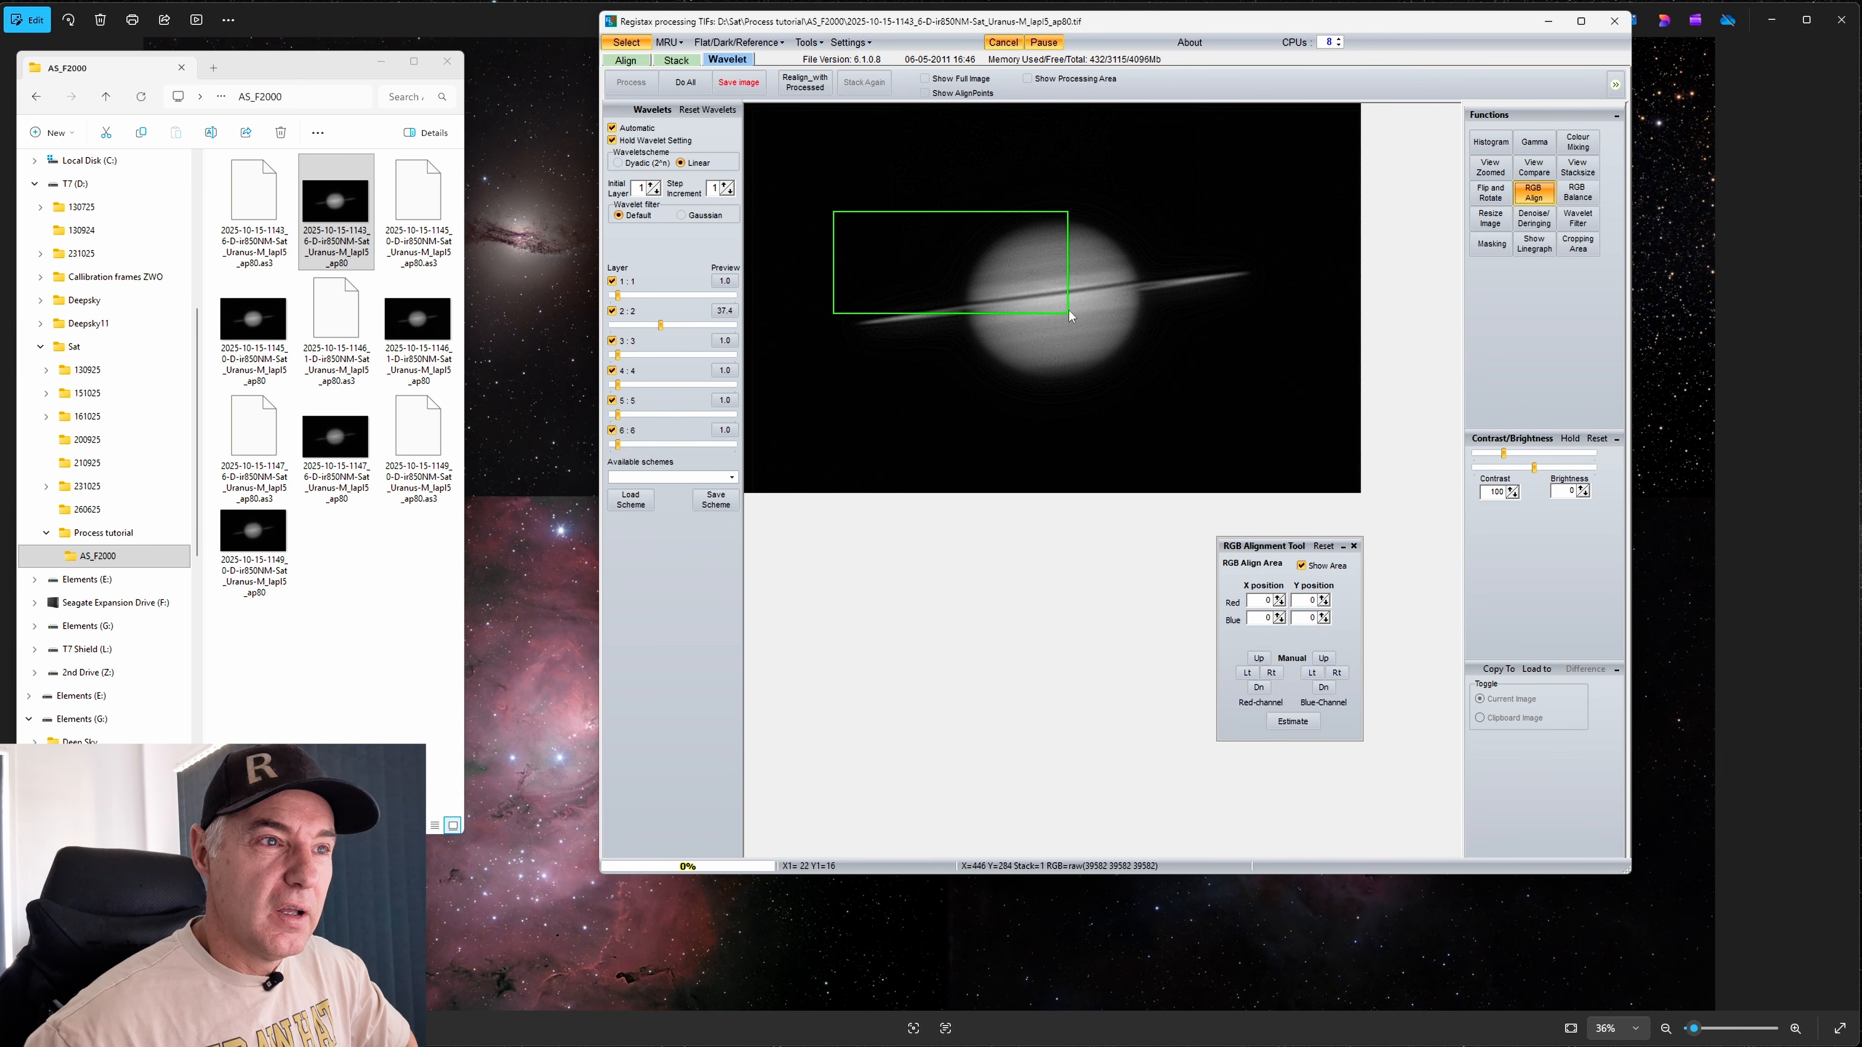
pyautogui.moveTo(1067, 312); pyautogui.dragTo(1274, 398)
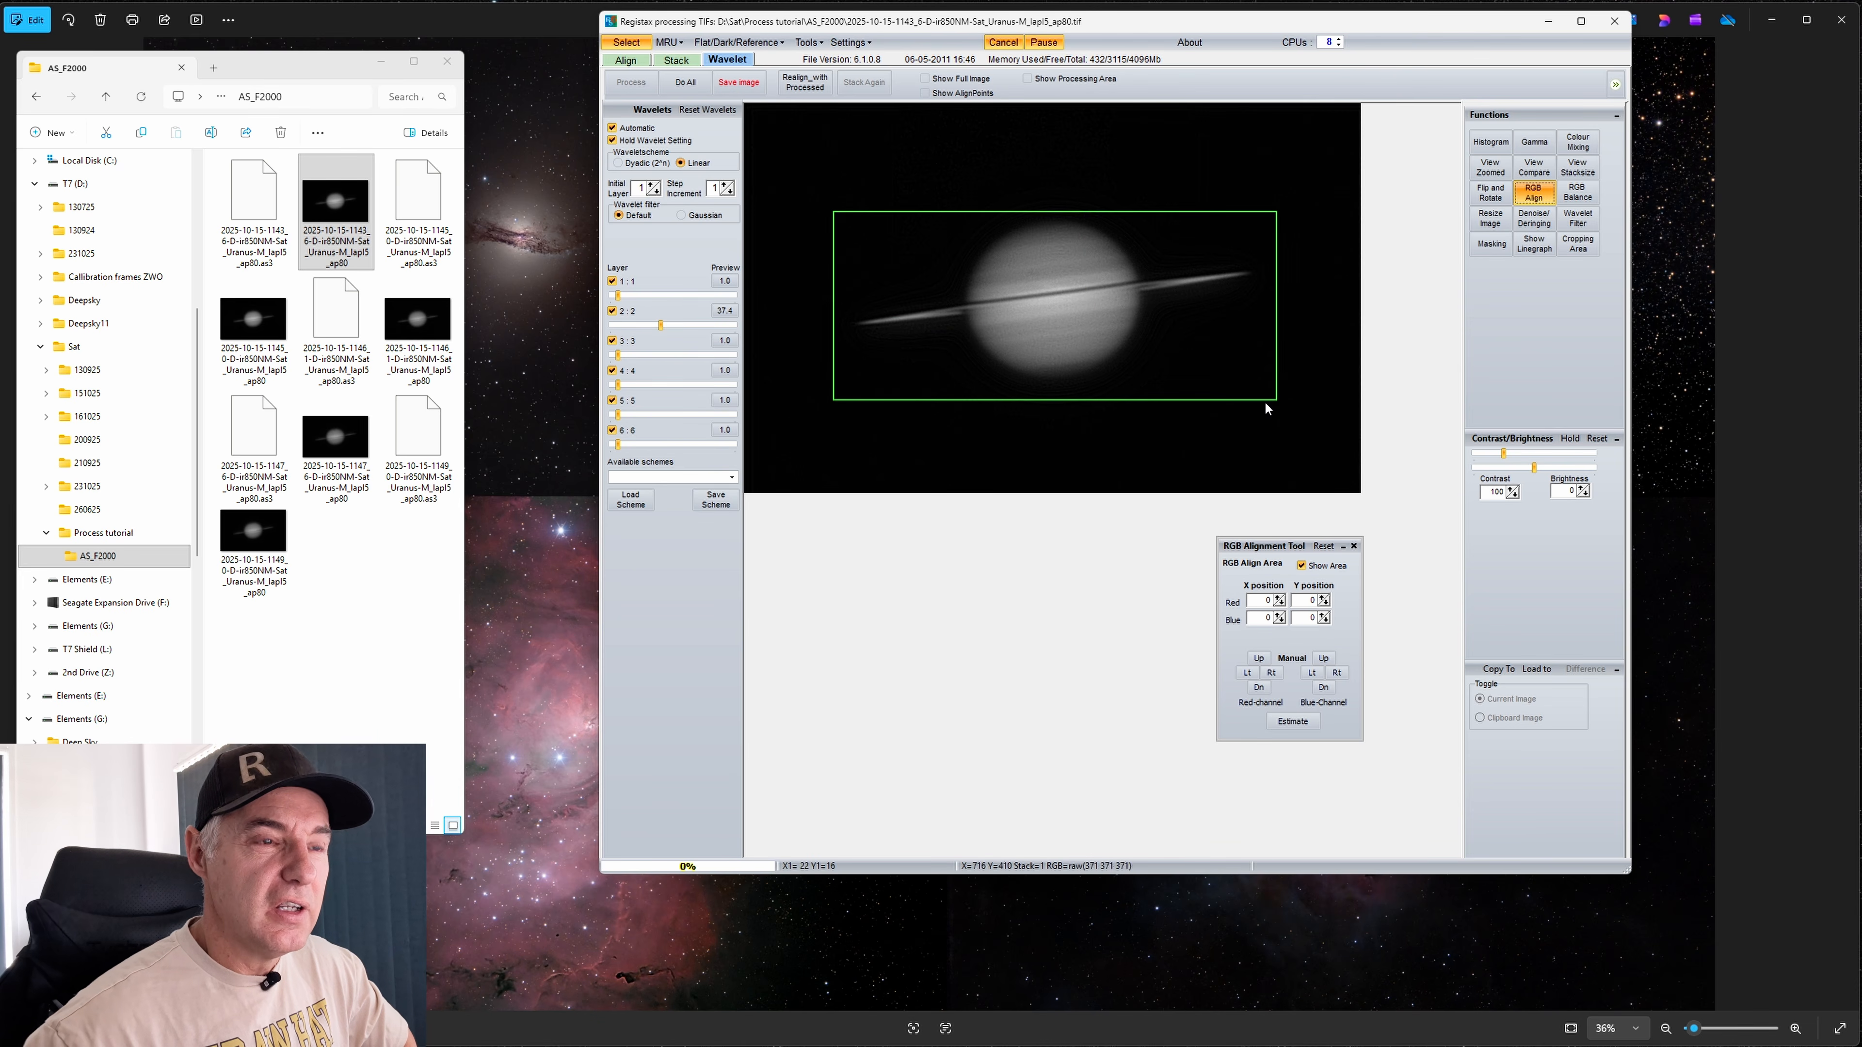
pyautogui.moveTo(1301, 550); pyautogui.dragTo(1278, 477)
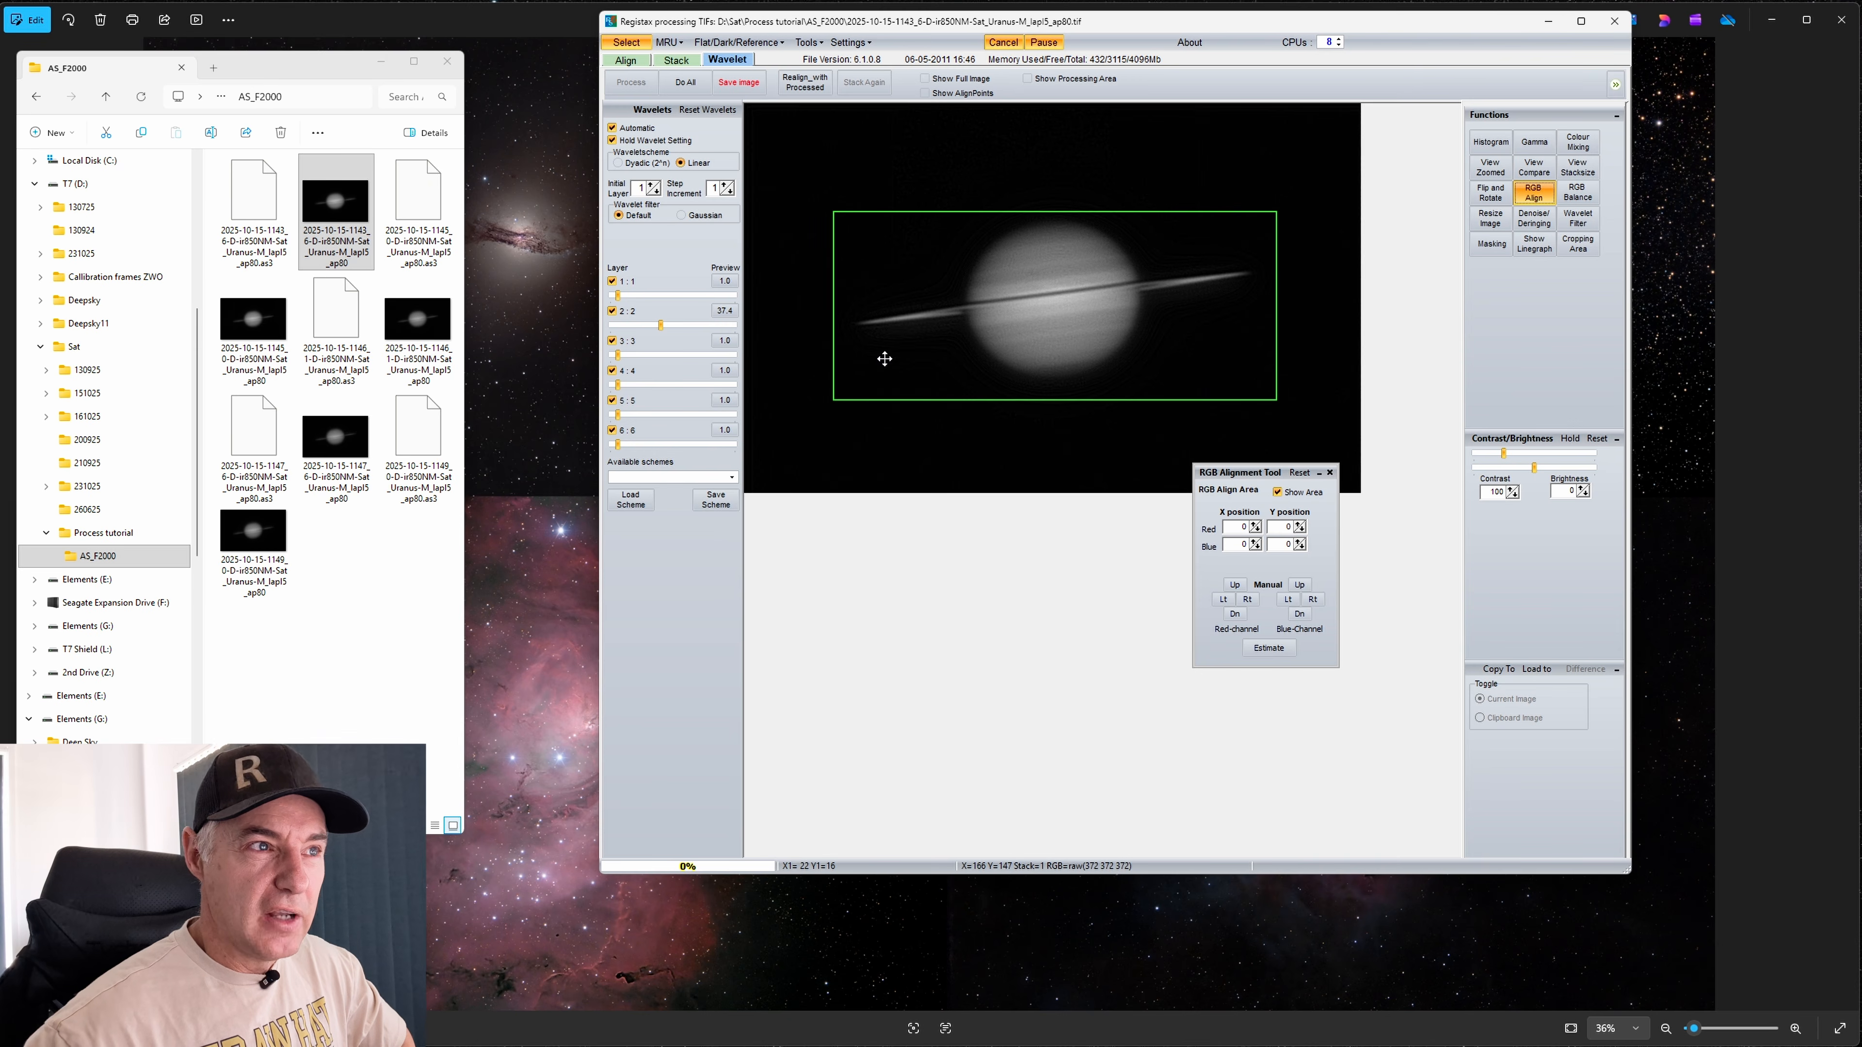
pyautogui.moveTo(1072, 263); pyautogui.dragTo(1077, 259)
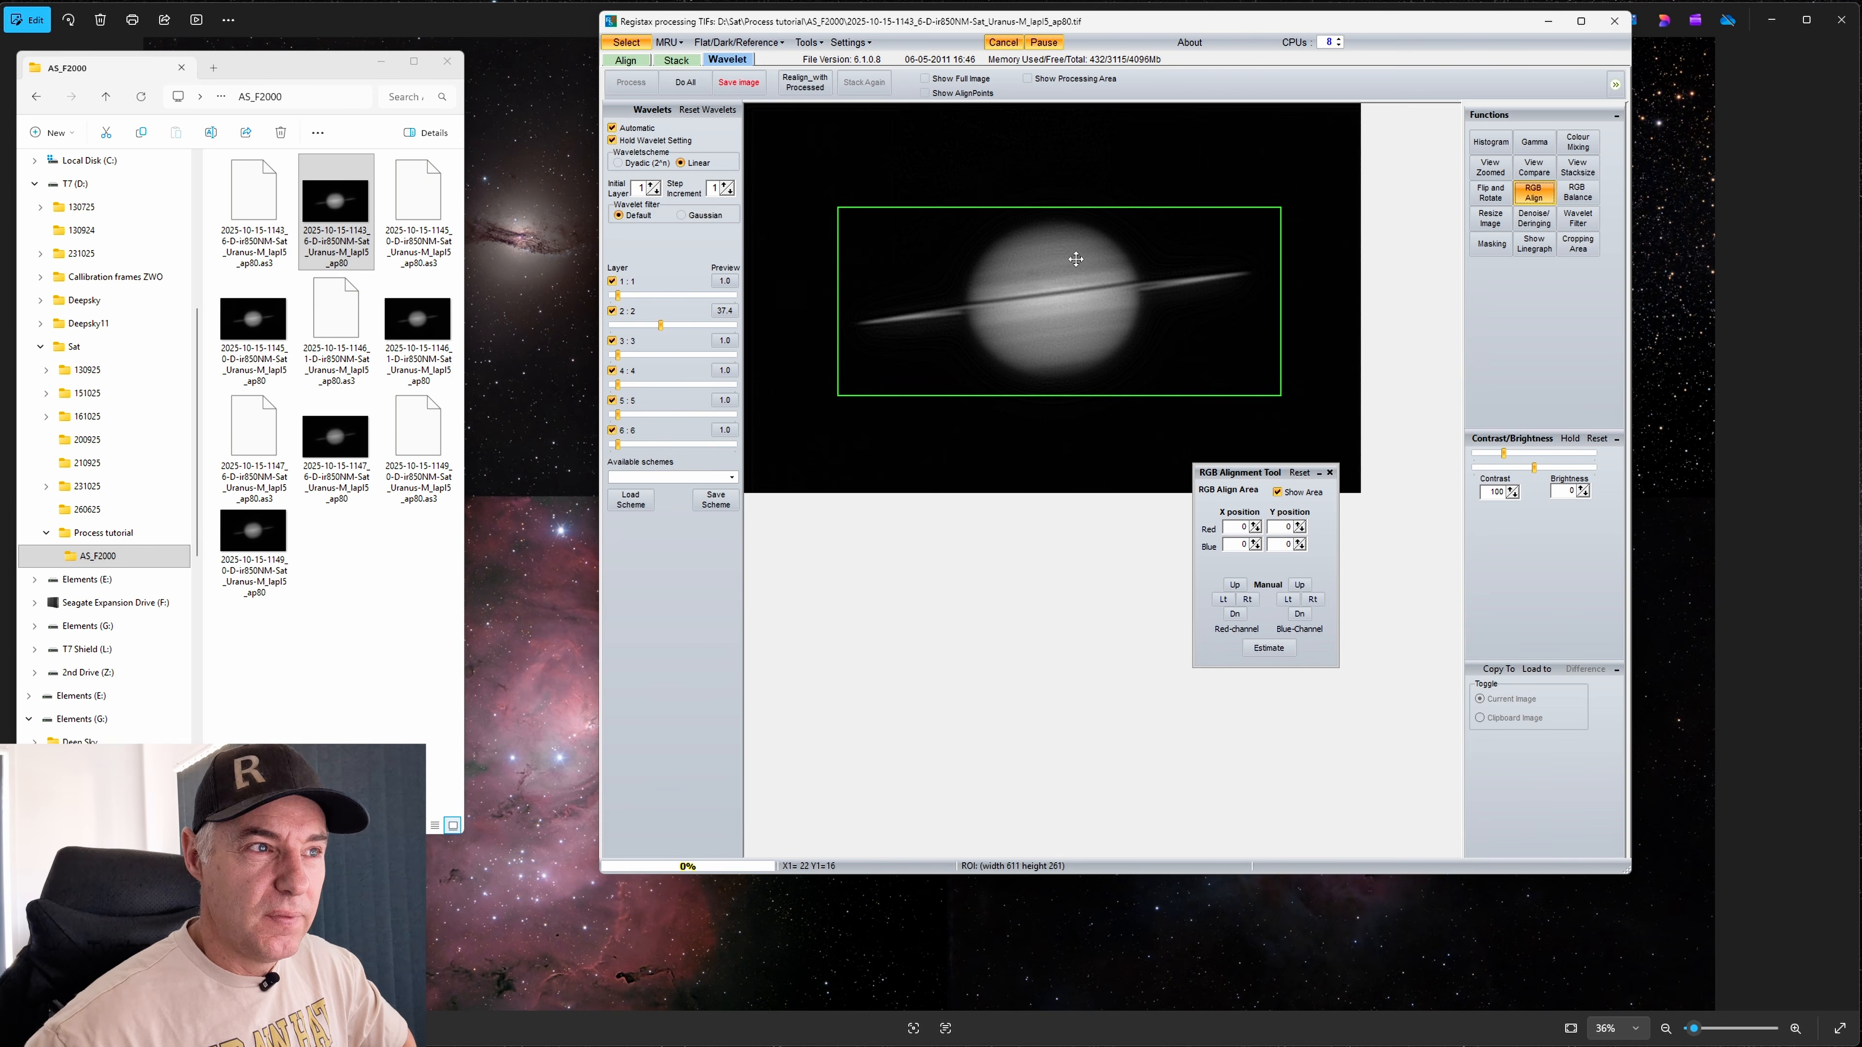
pyautogui.click(1266, 651)
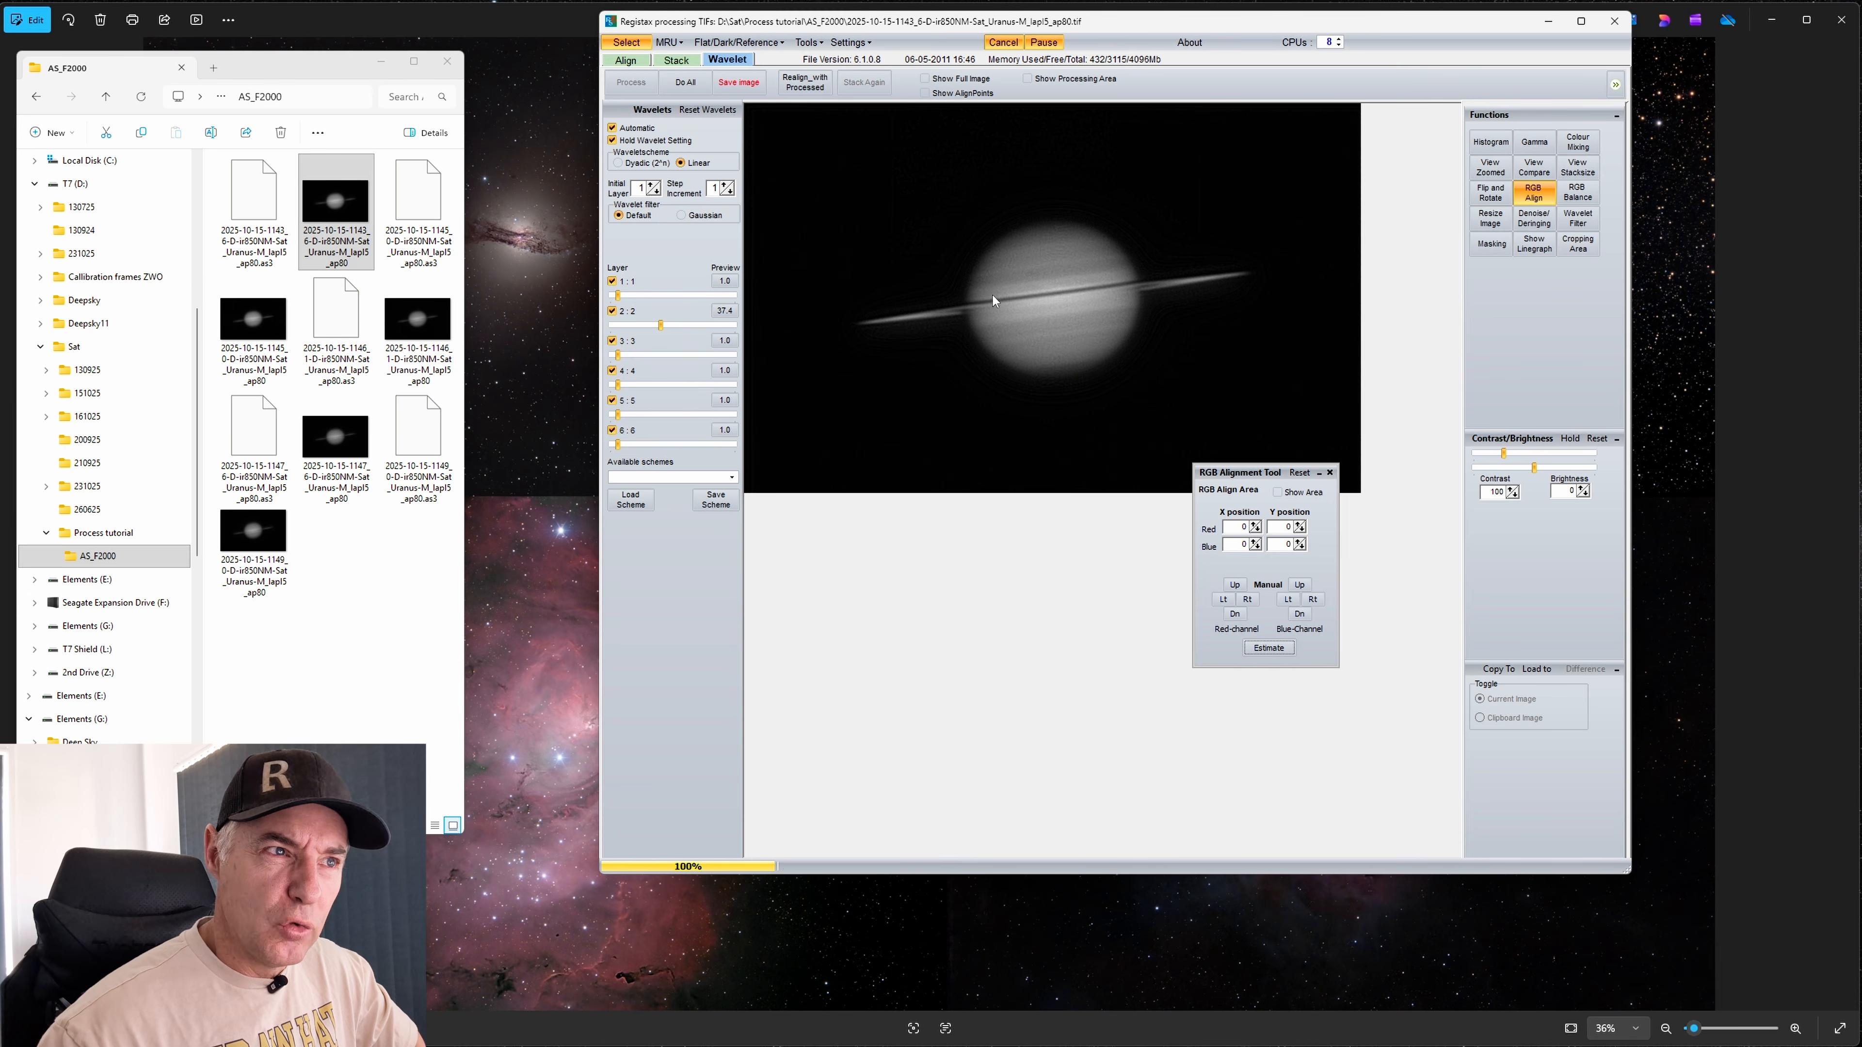
# Try shifting the red channel to a Y position of -11, and reset and close the RGB alignment
pyautogui.click(1234, 615)
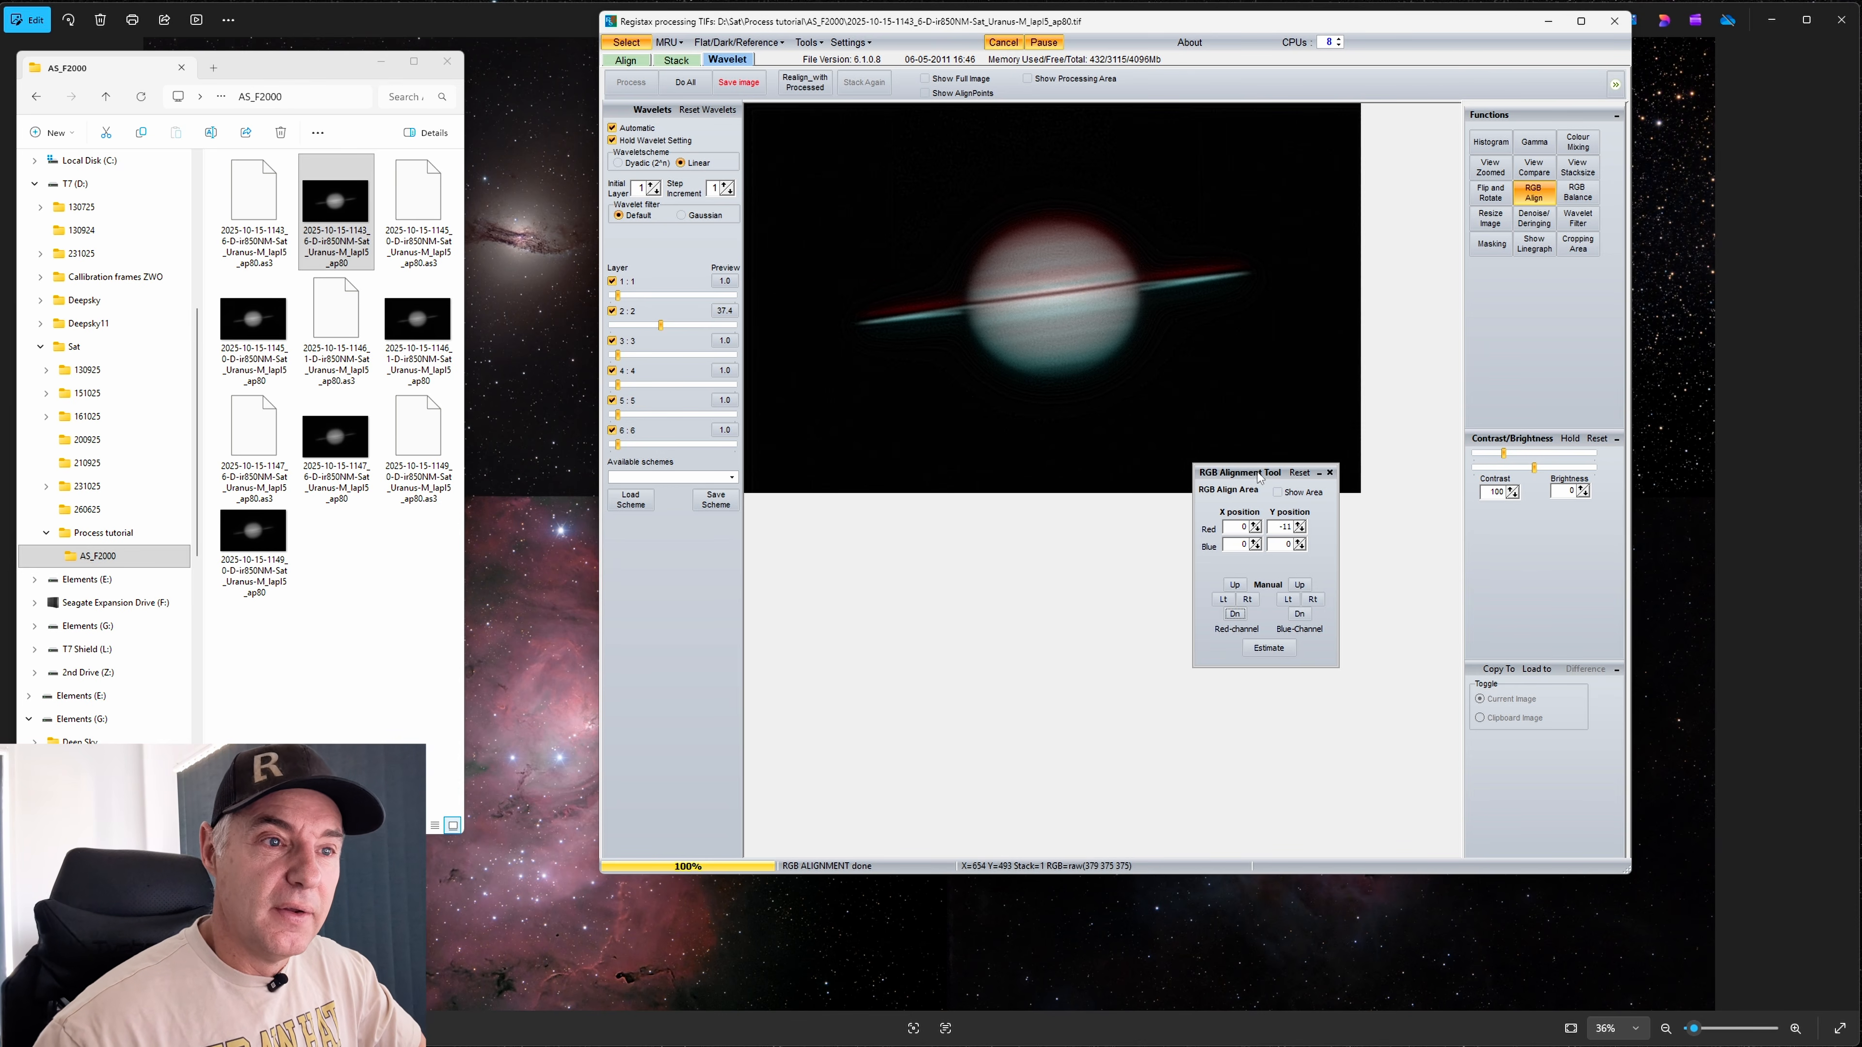
pyautogui.click(1300, 474)
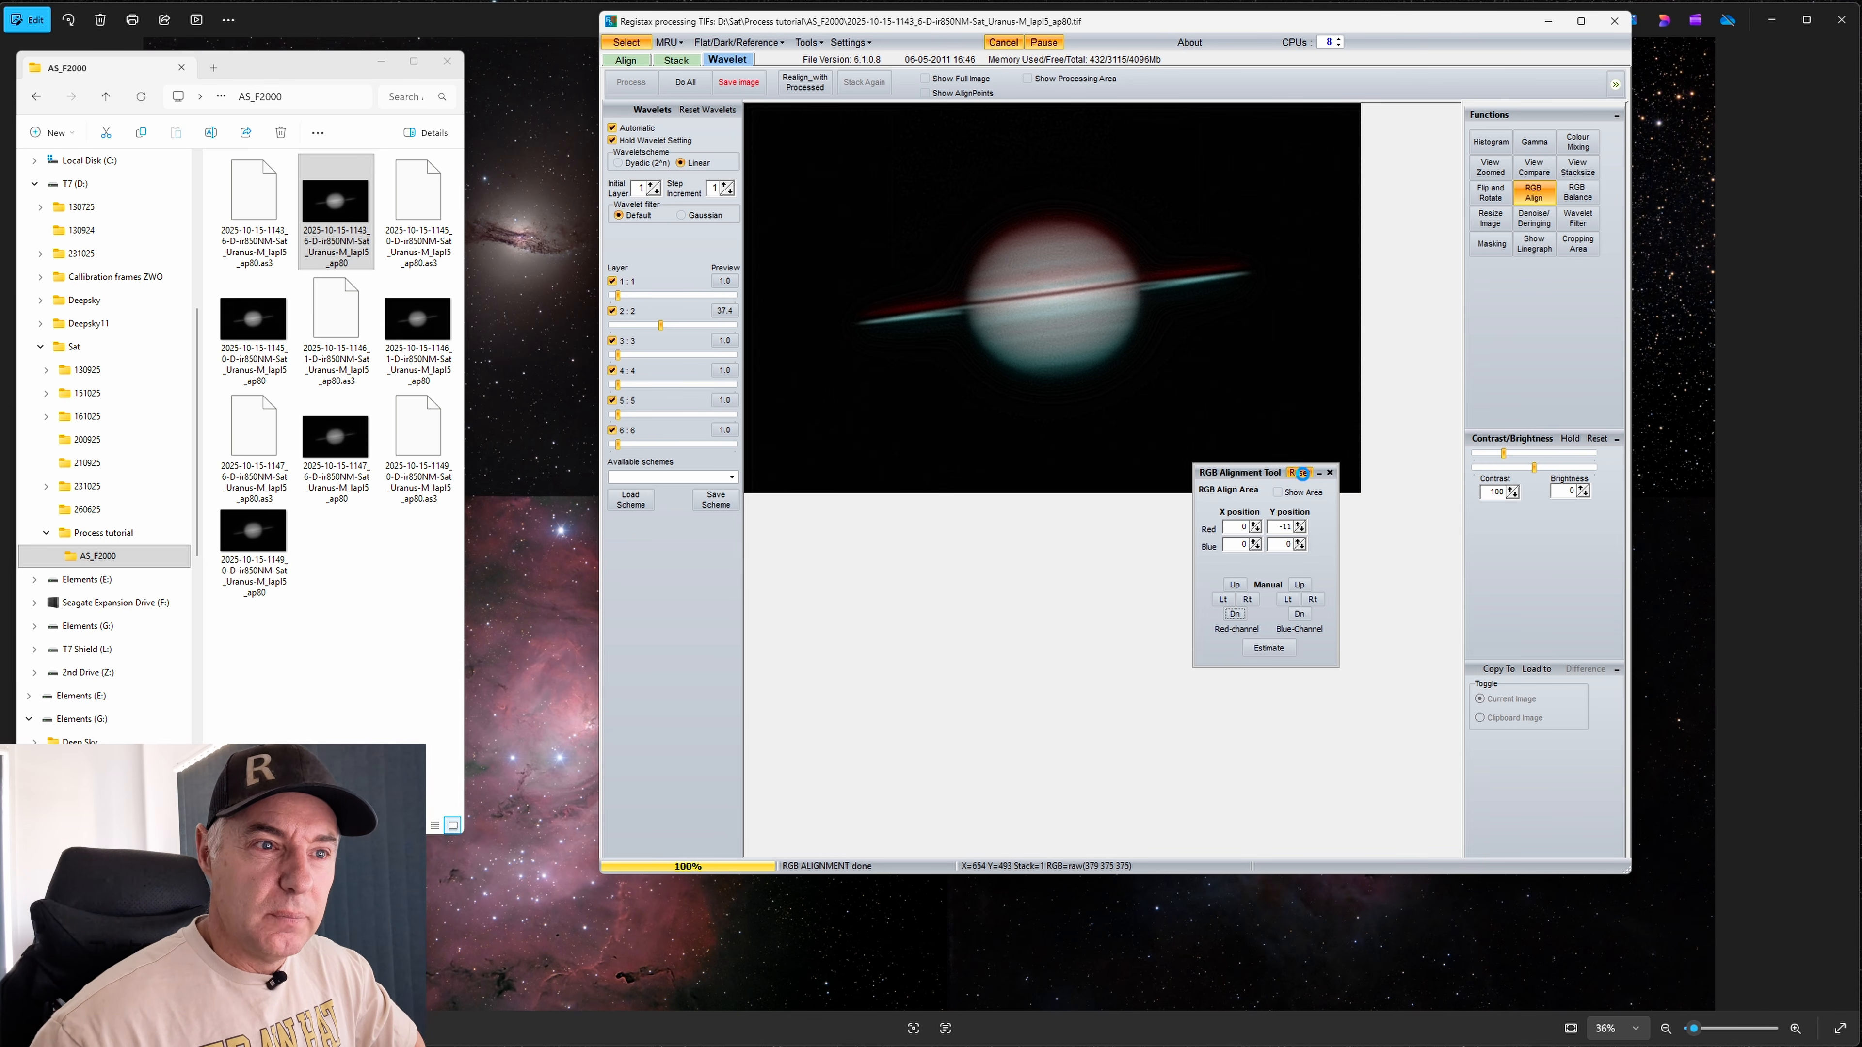
pyautogui.click(1329, 473)
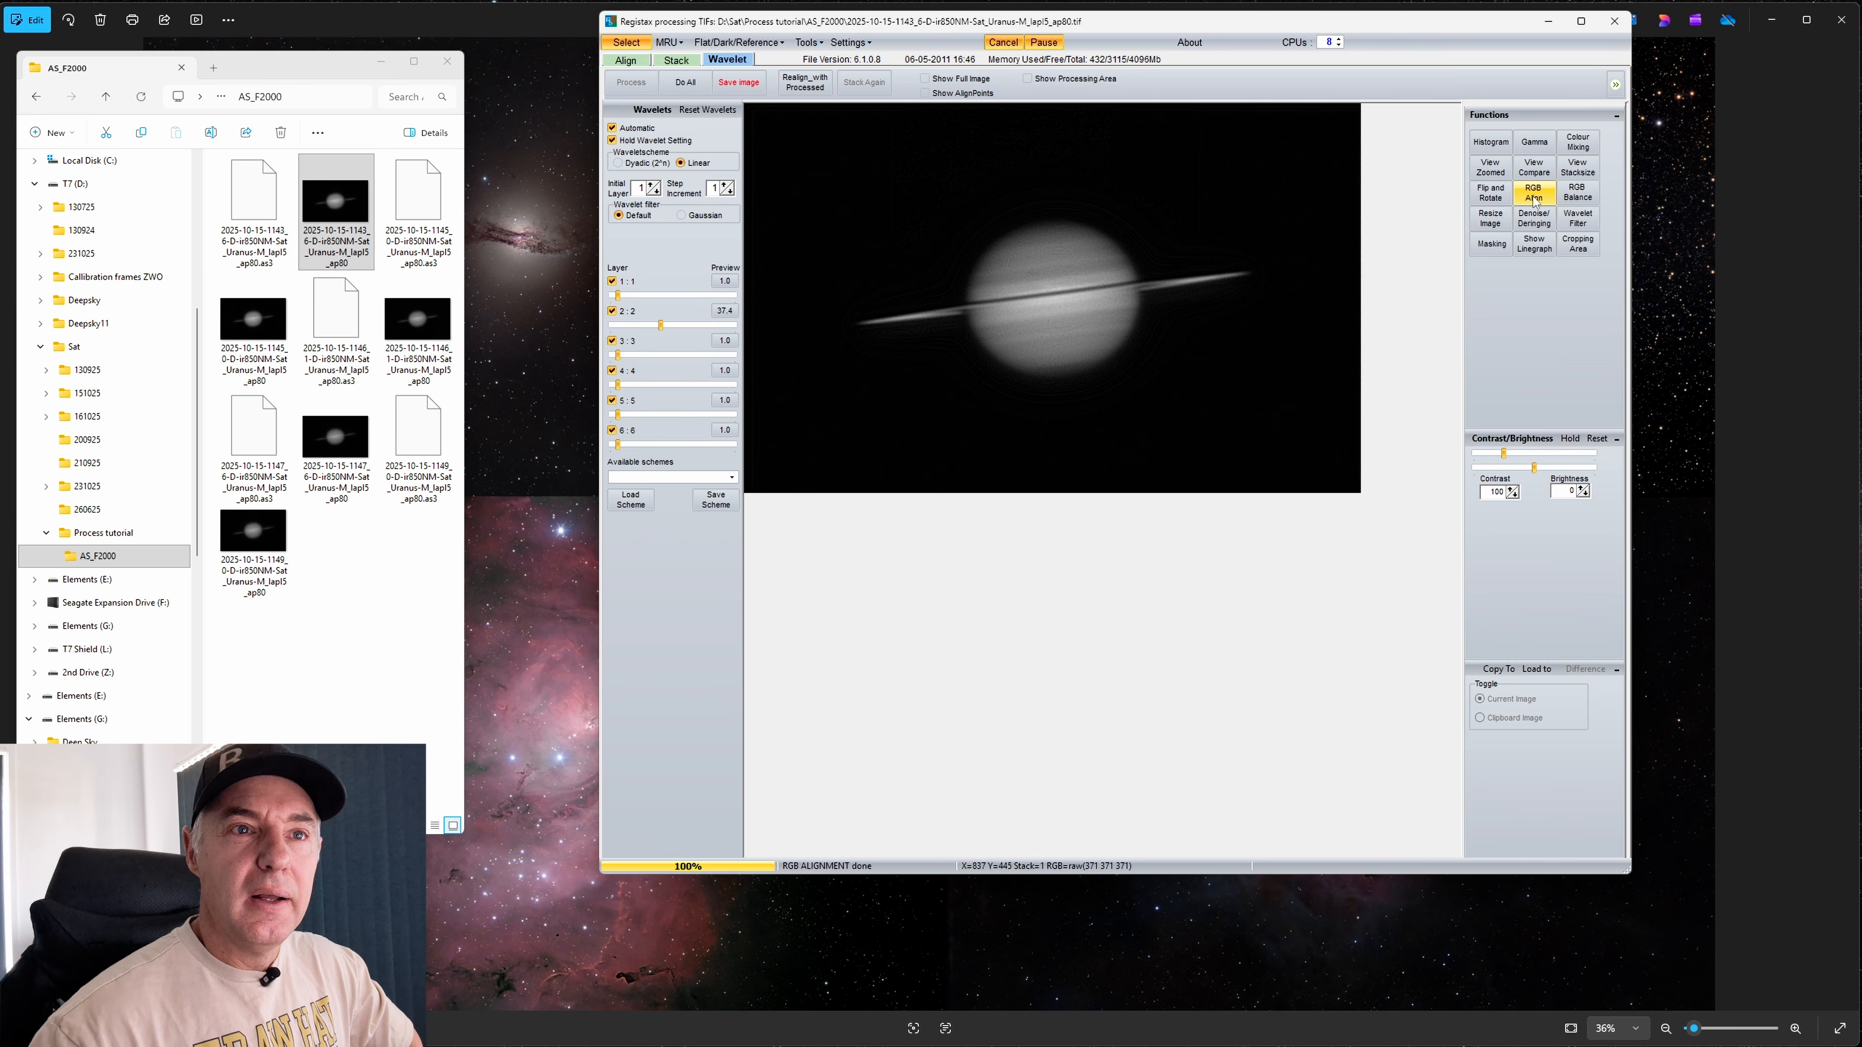
# Review the RGB Balance histogram and colour weights beside Saturn and close them
pyautogui.click(1578, 194)
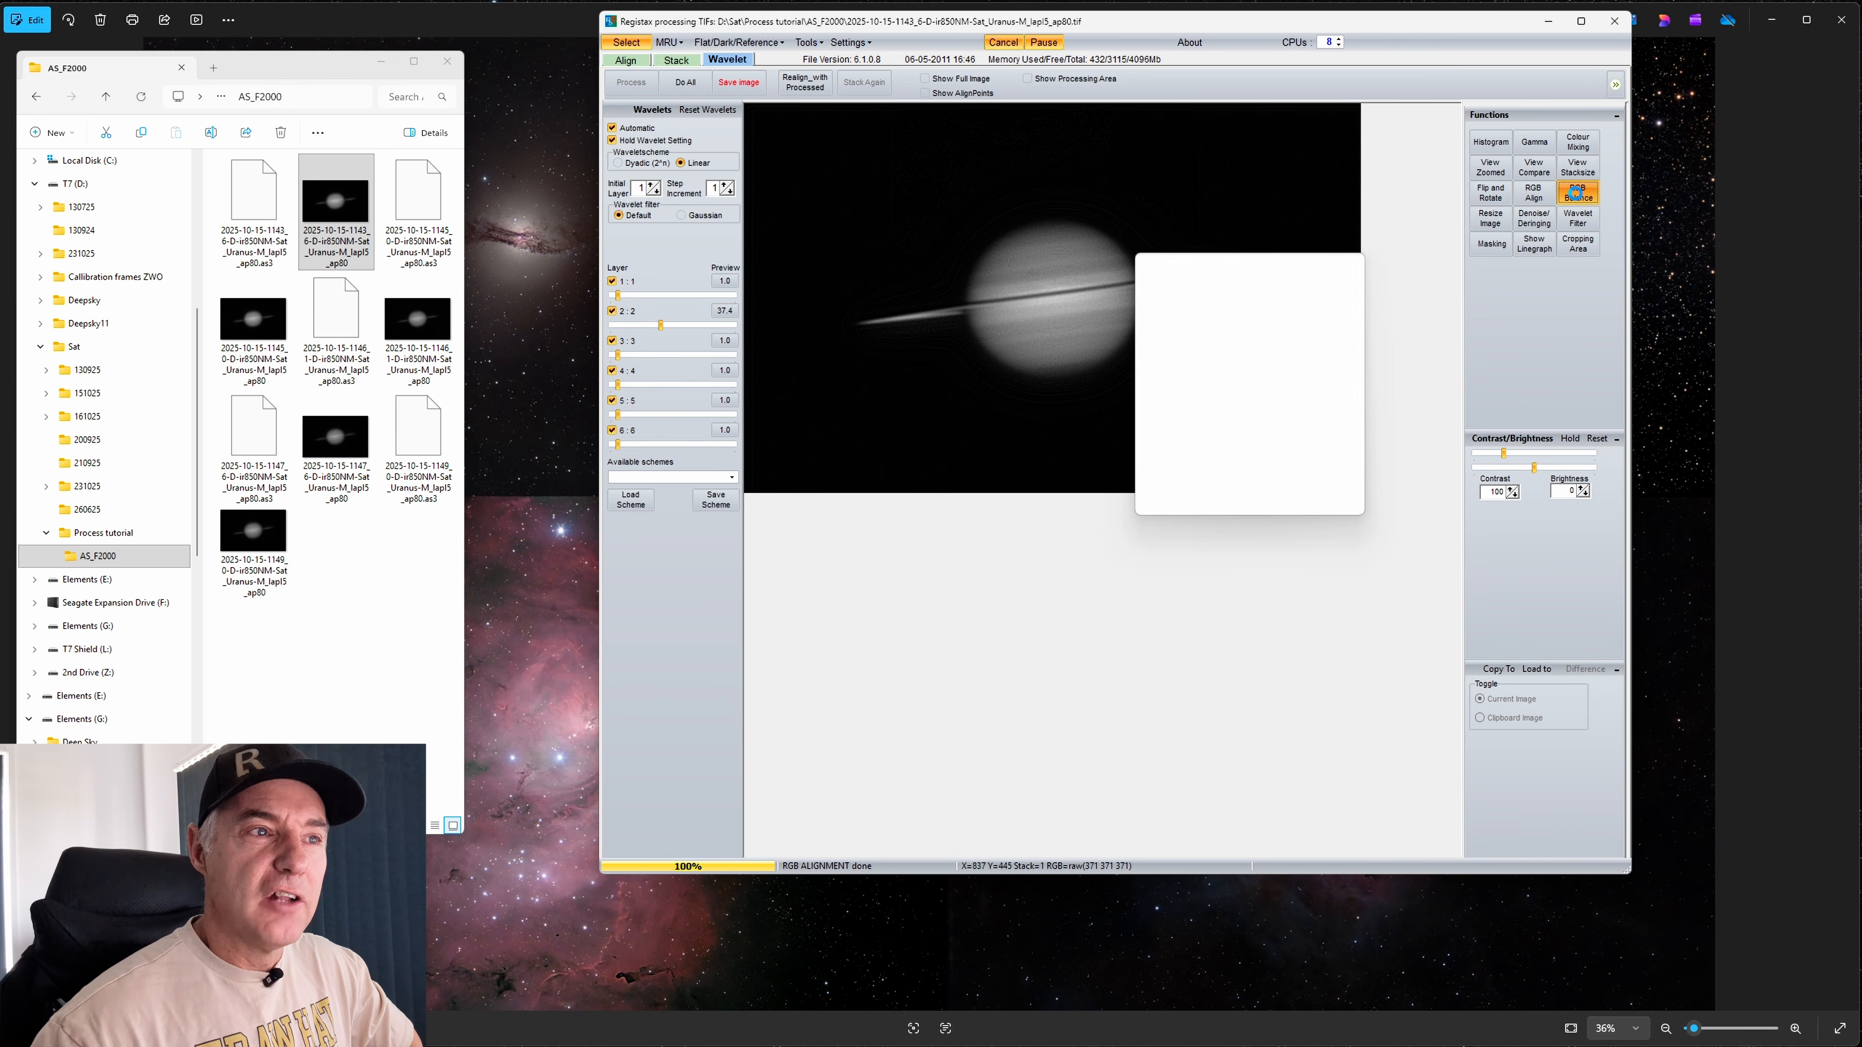
pyautogui.moveTo(1257, 266); pyautogui.dragTo(1357, 152)
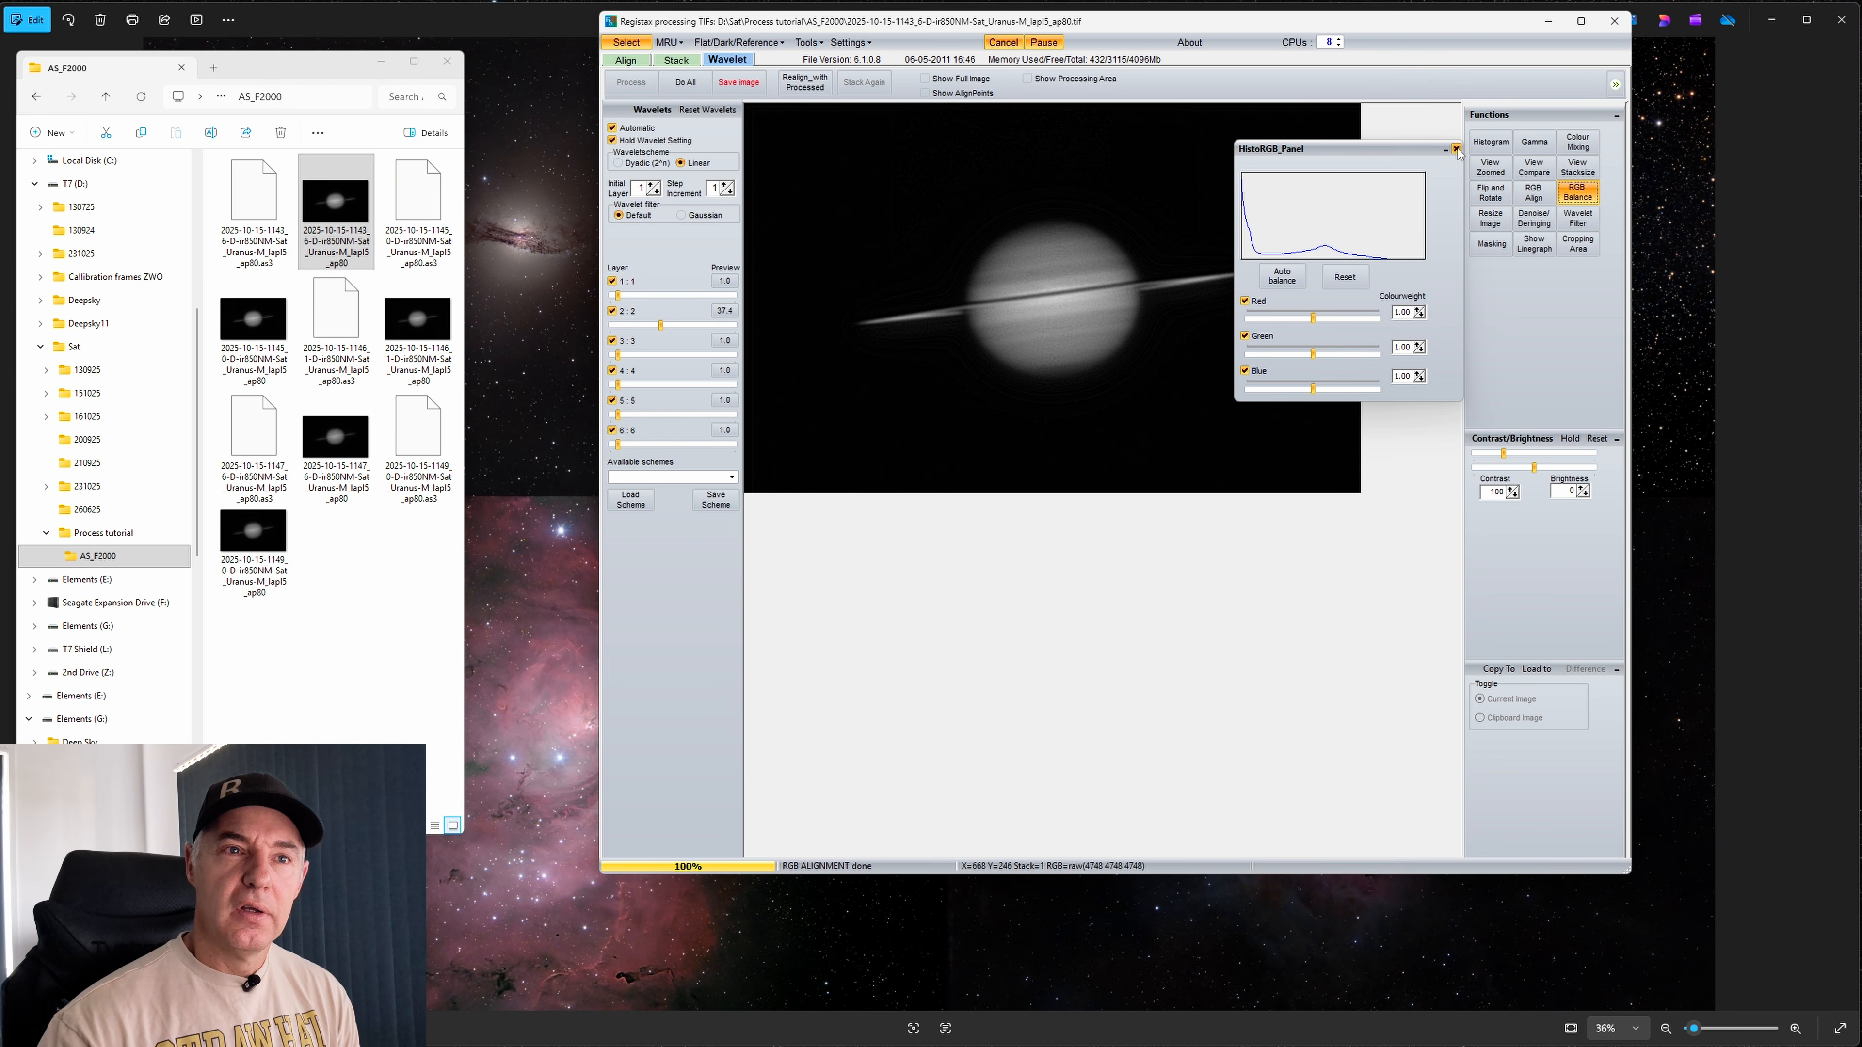
pyautogui.click(1457, 150)
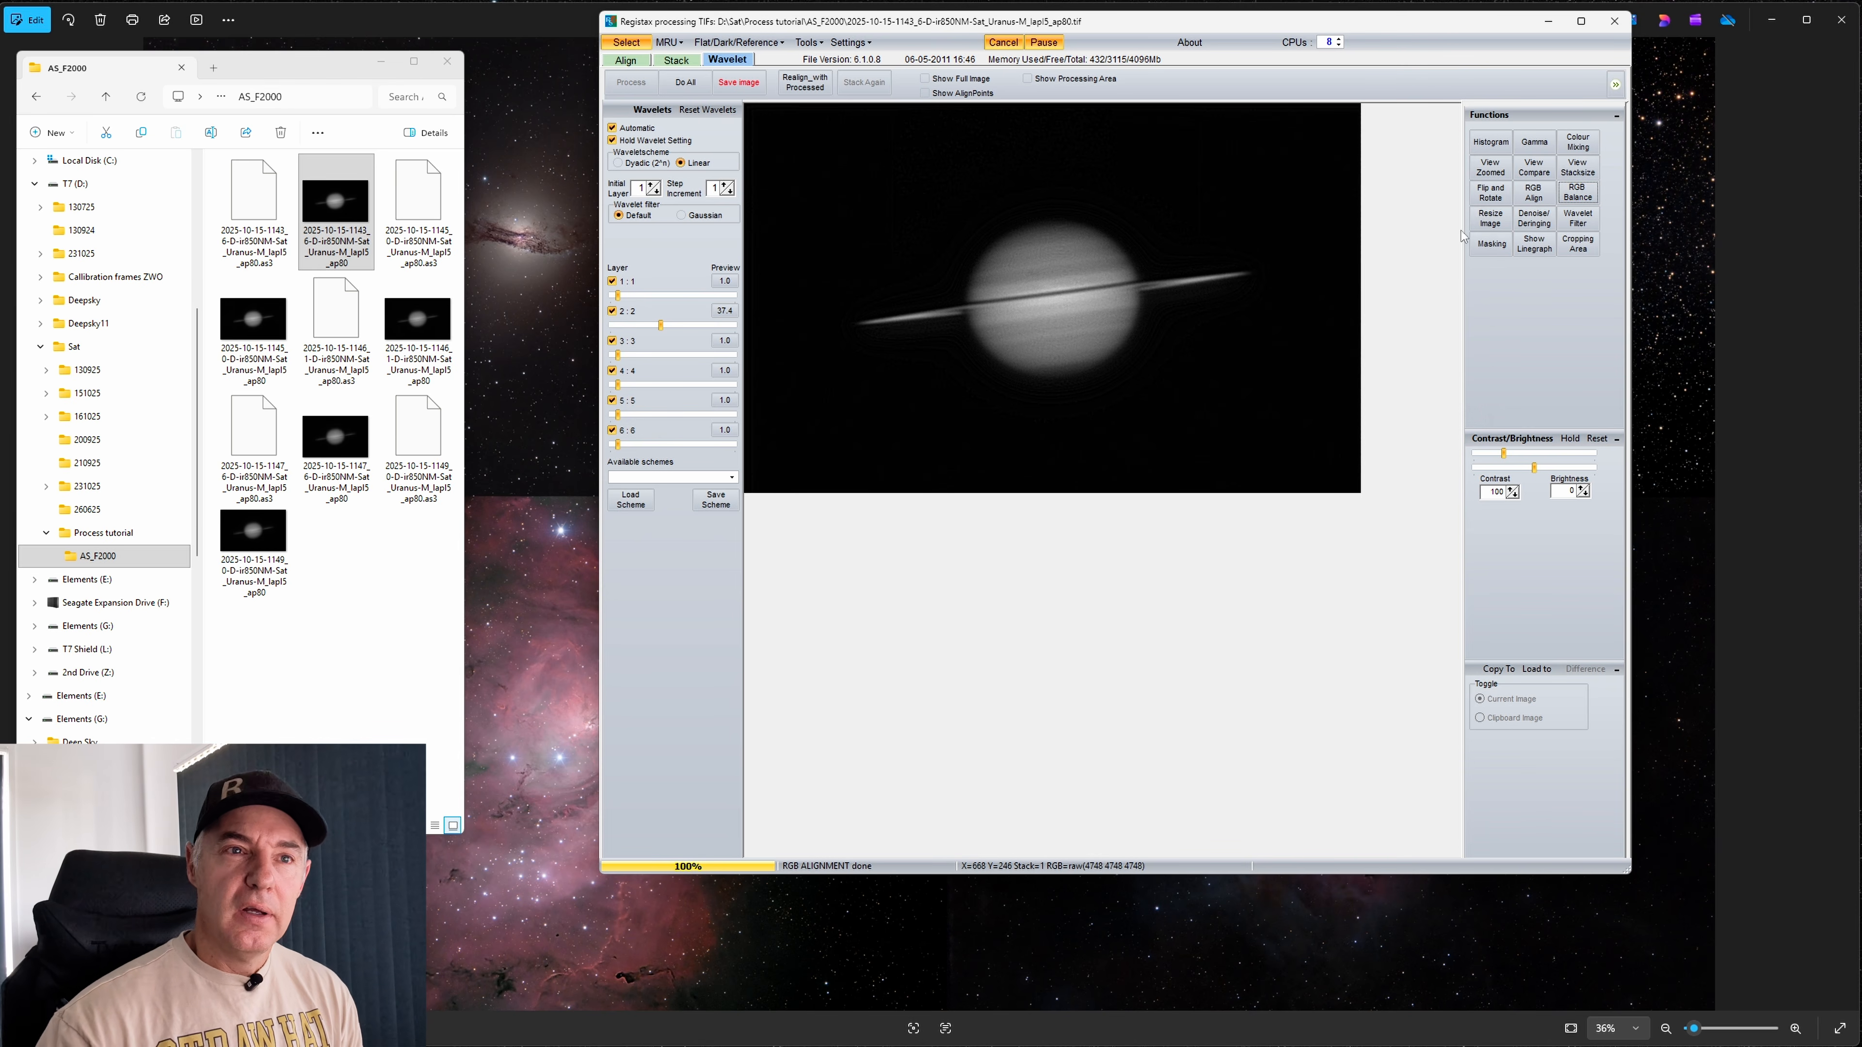
# Examine the layer 1 denoise and de-ringing controls with Saturn kept in view, and close them
pyautogui.click(1534, 220)
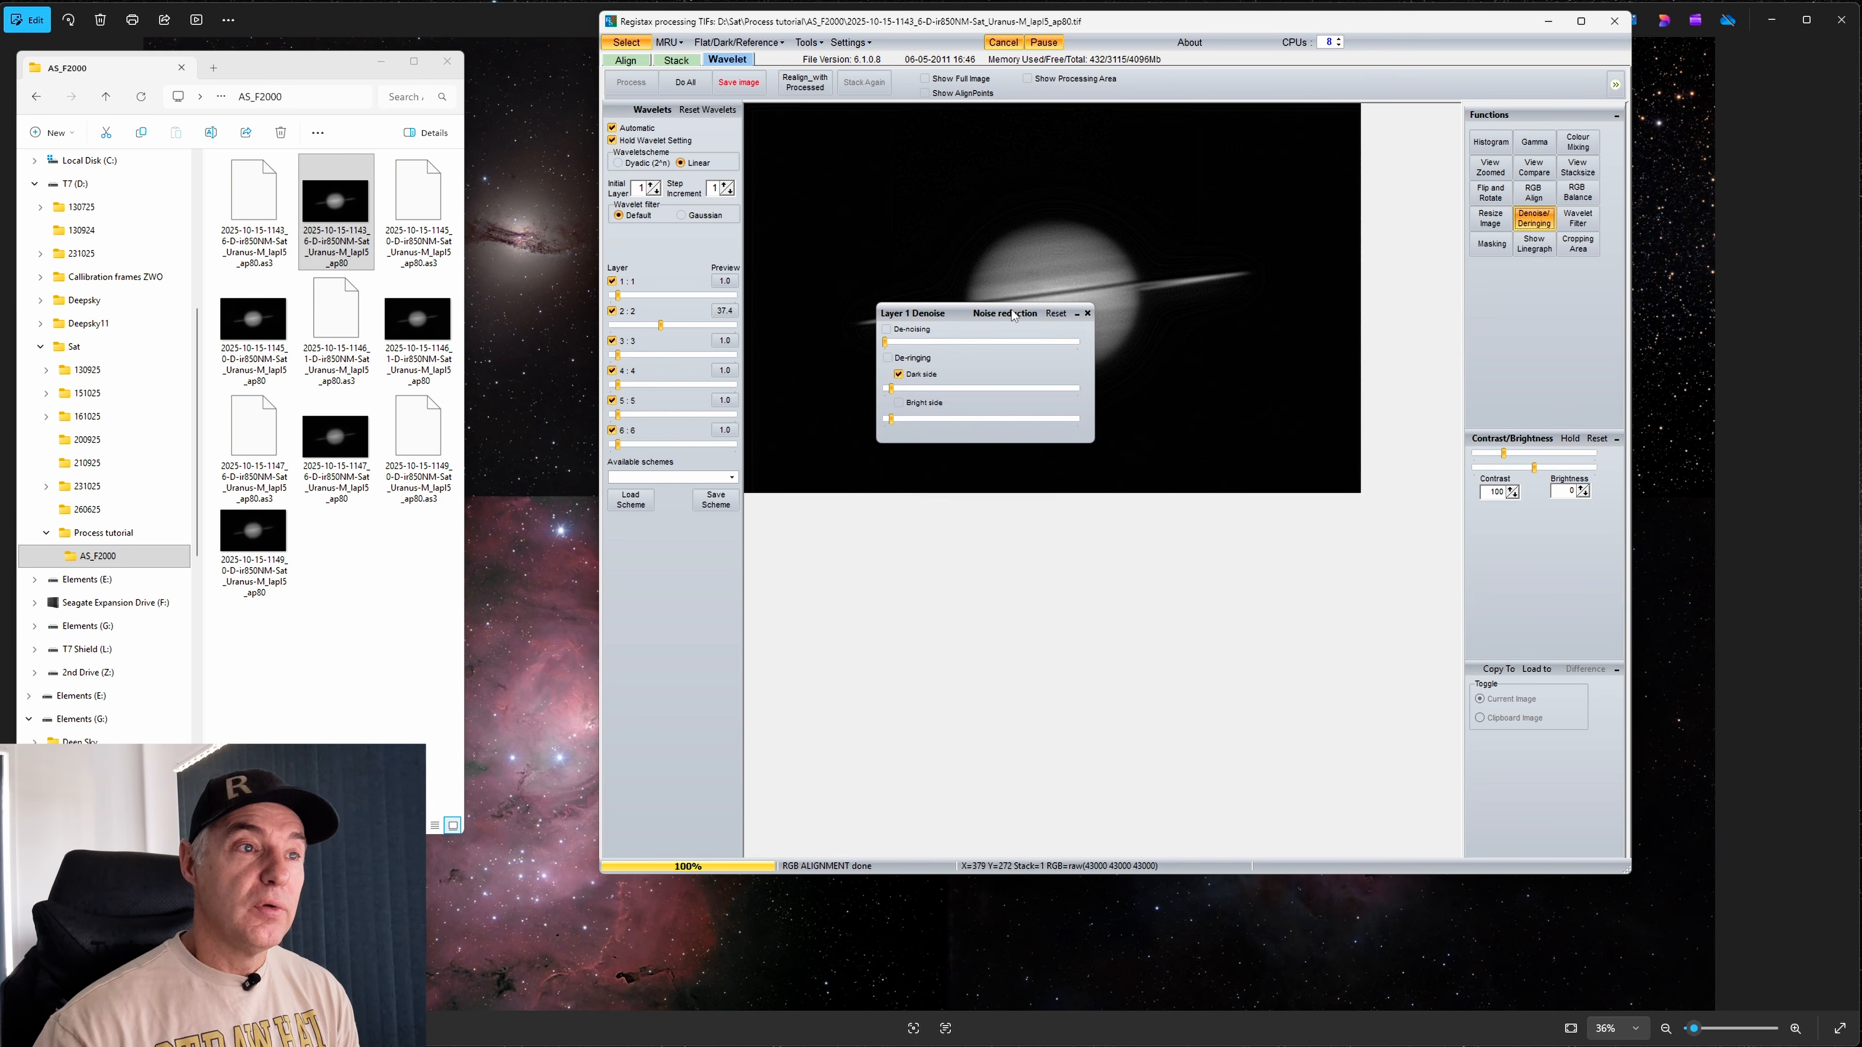
pyautogui.moveTo(1015, 307); pyautogui.dragTo(1341, 206)
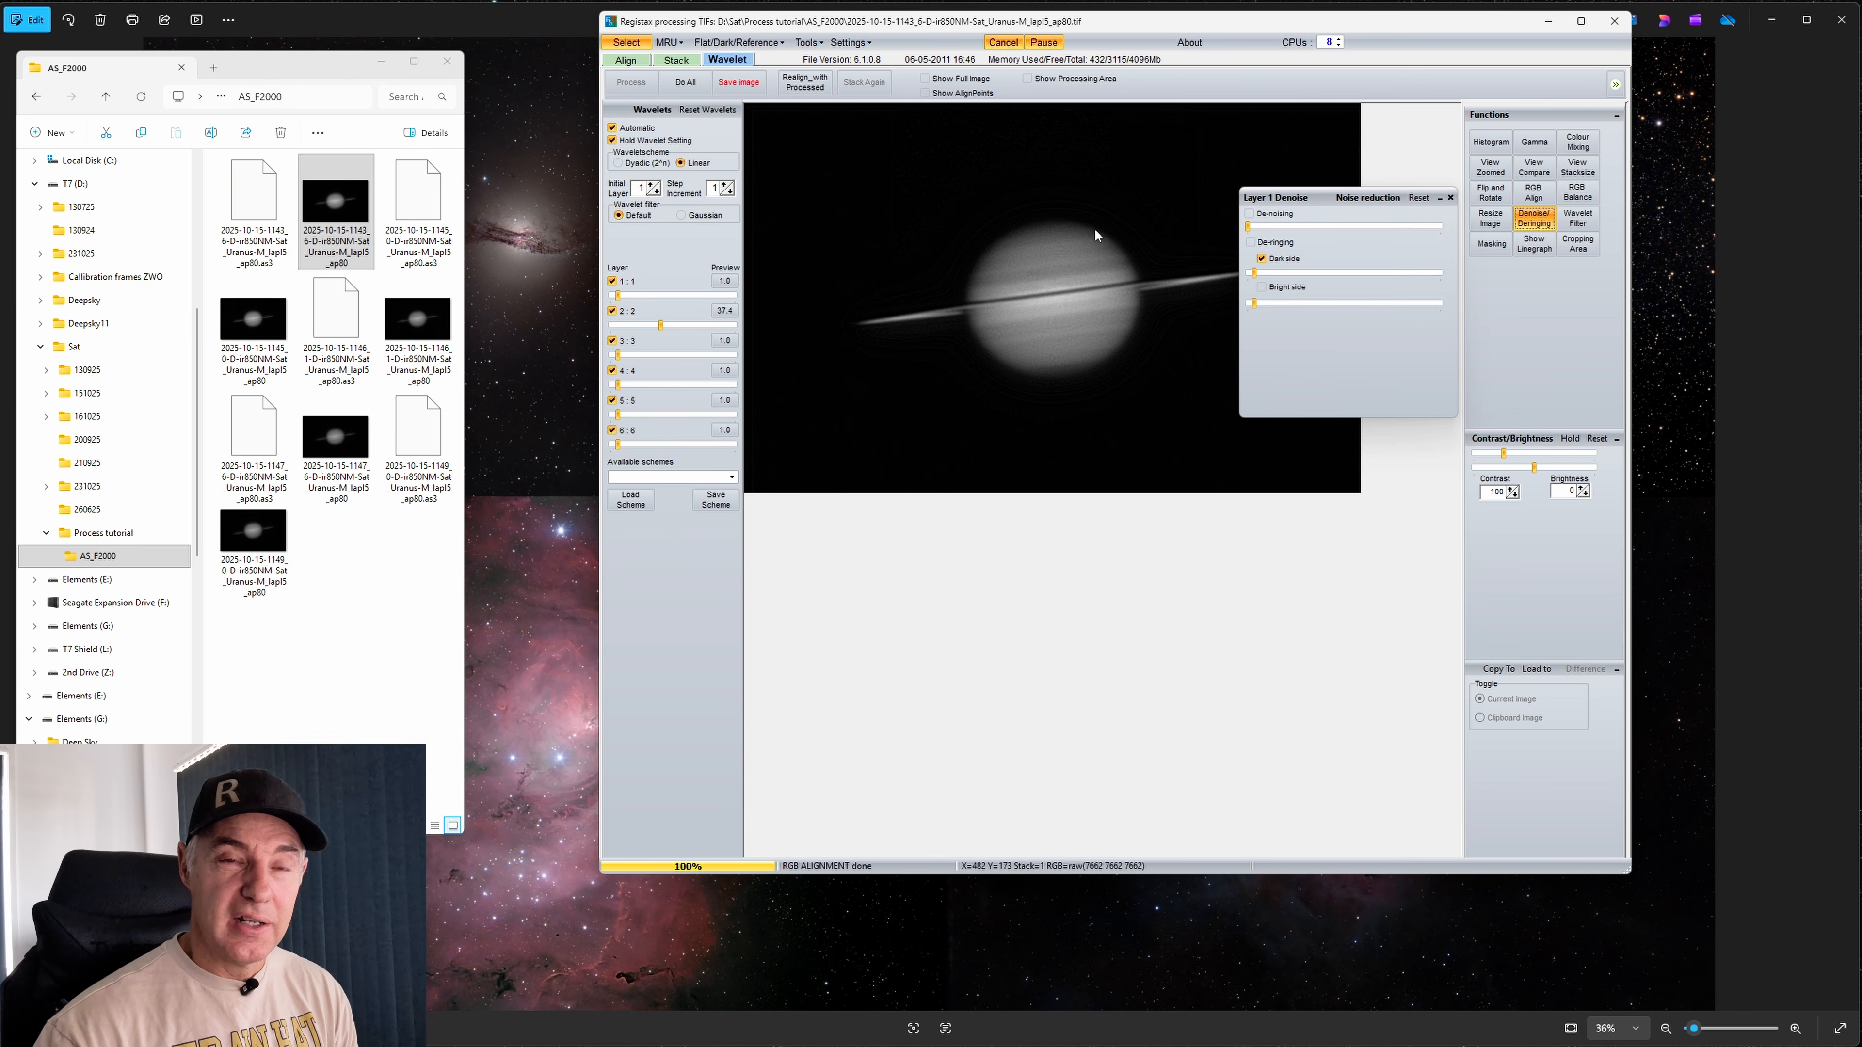
pyautogui.moveTo(1317, 197); pyautogui.dragTo(1256, 184)
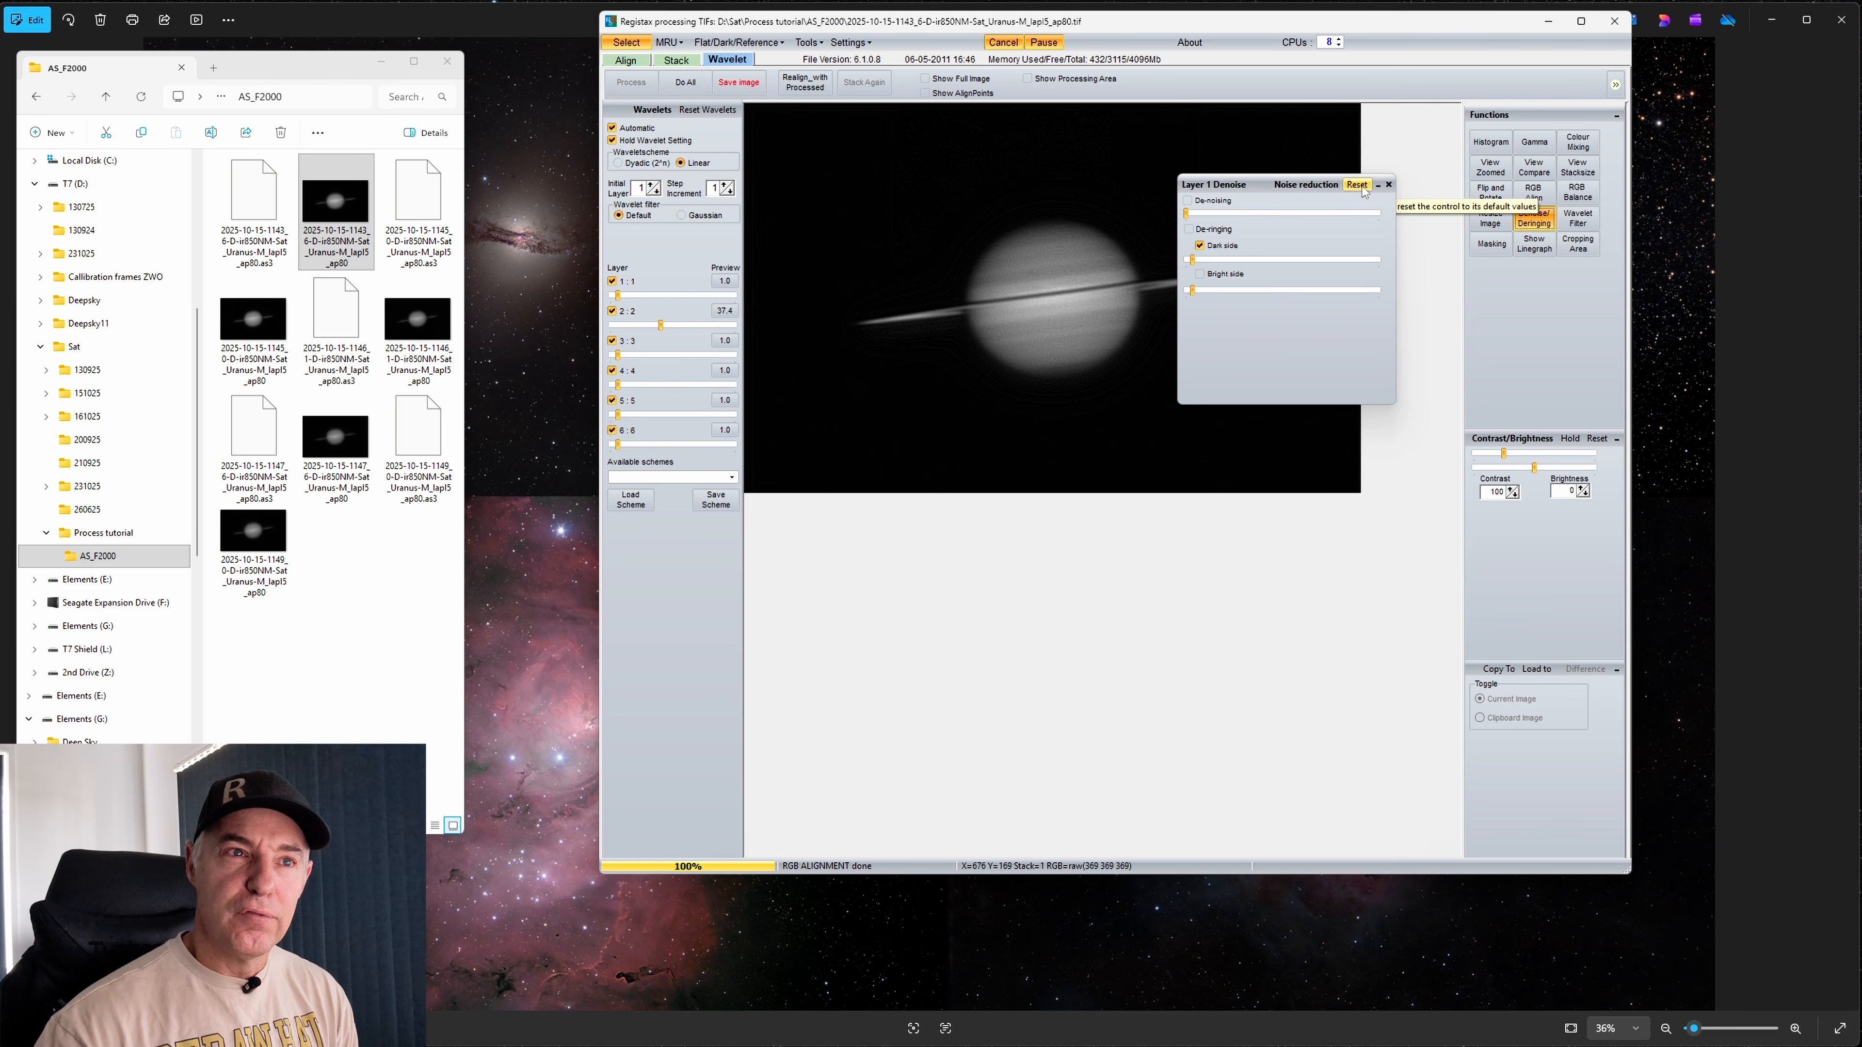
pyautogui.click(1388, 185)
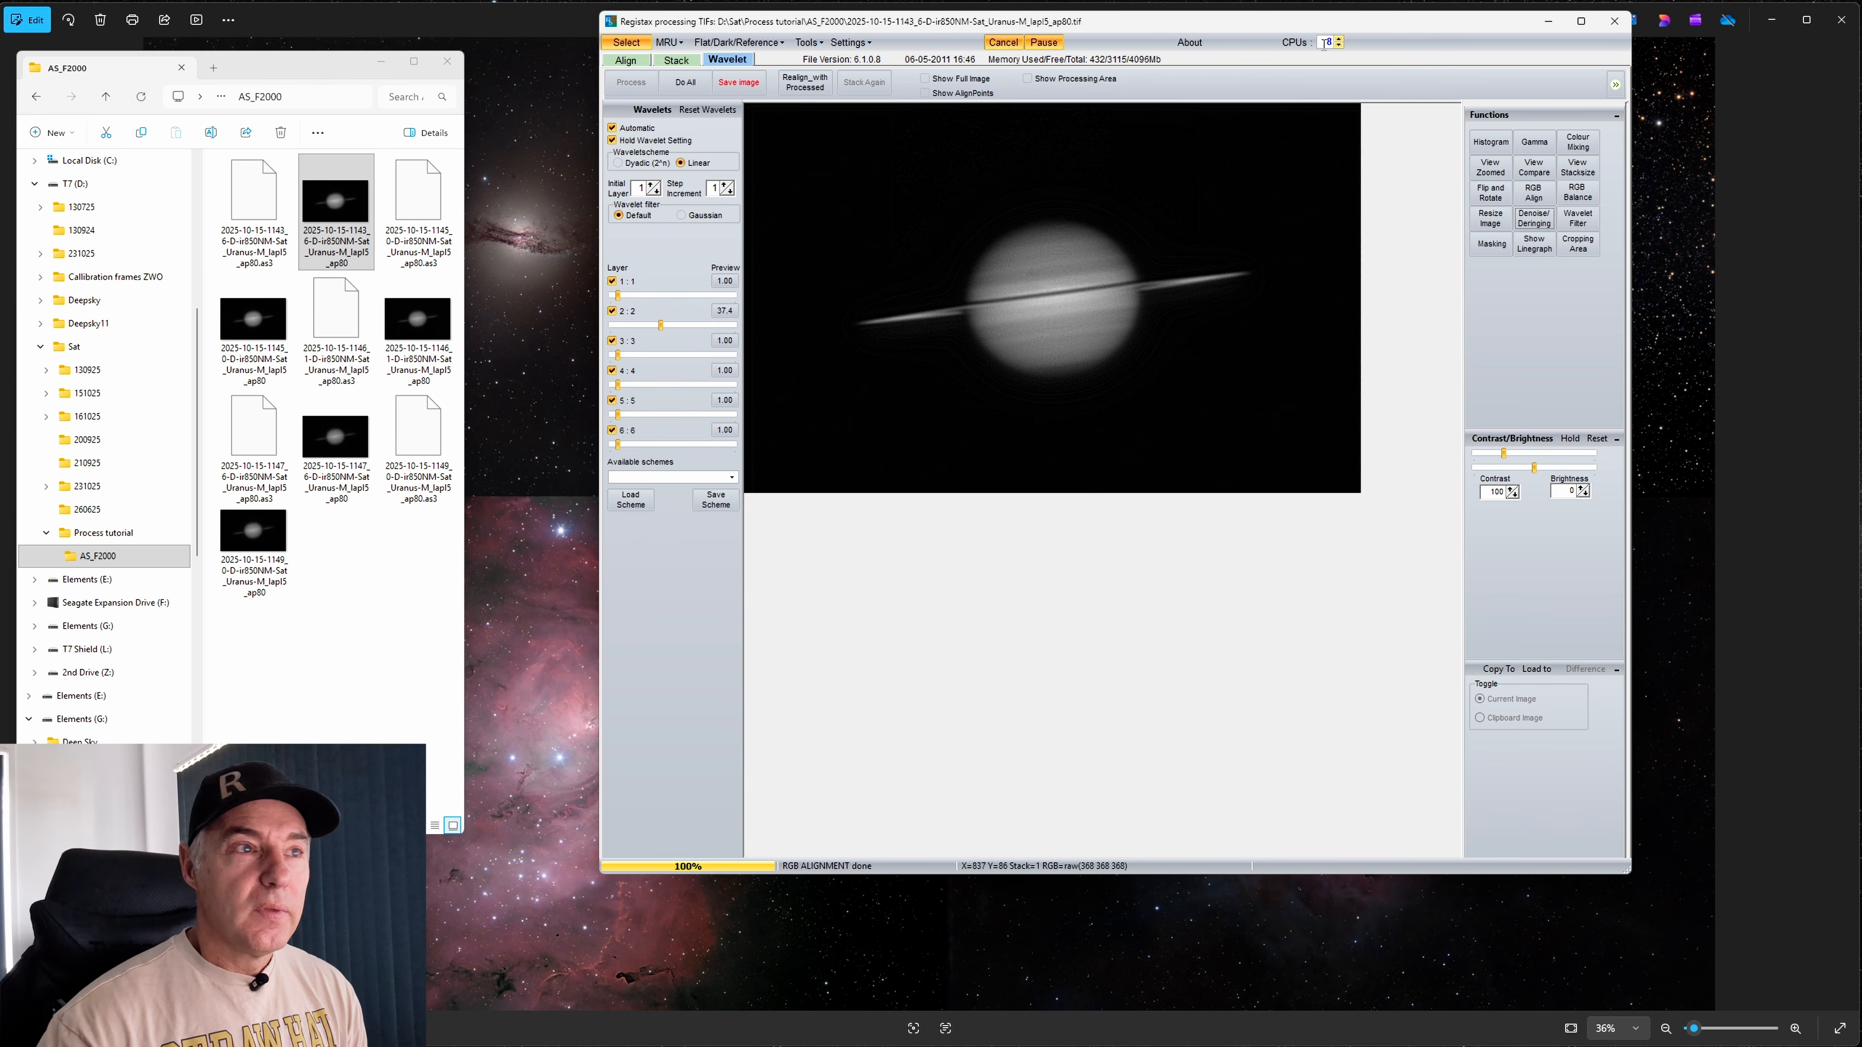
# Load the 1146_1 TIFF stack from AS_F2000 and switch back to the 1143_6 stack
pyautogui.moveTo(407, 329); pyautogui.dragTo(939, 321)
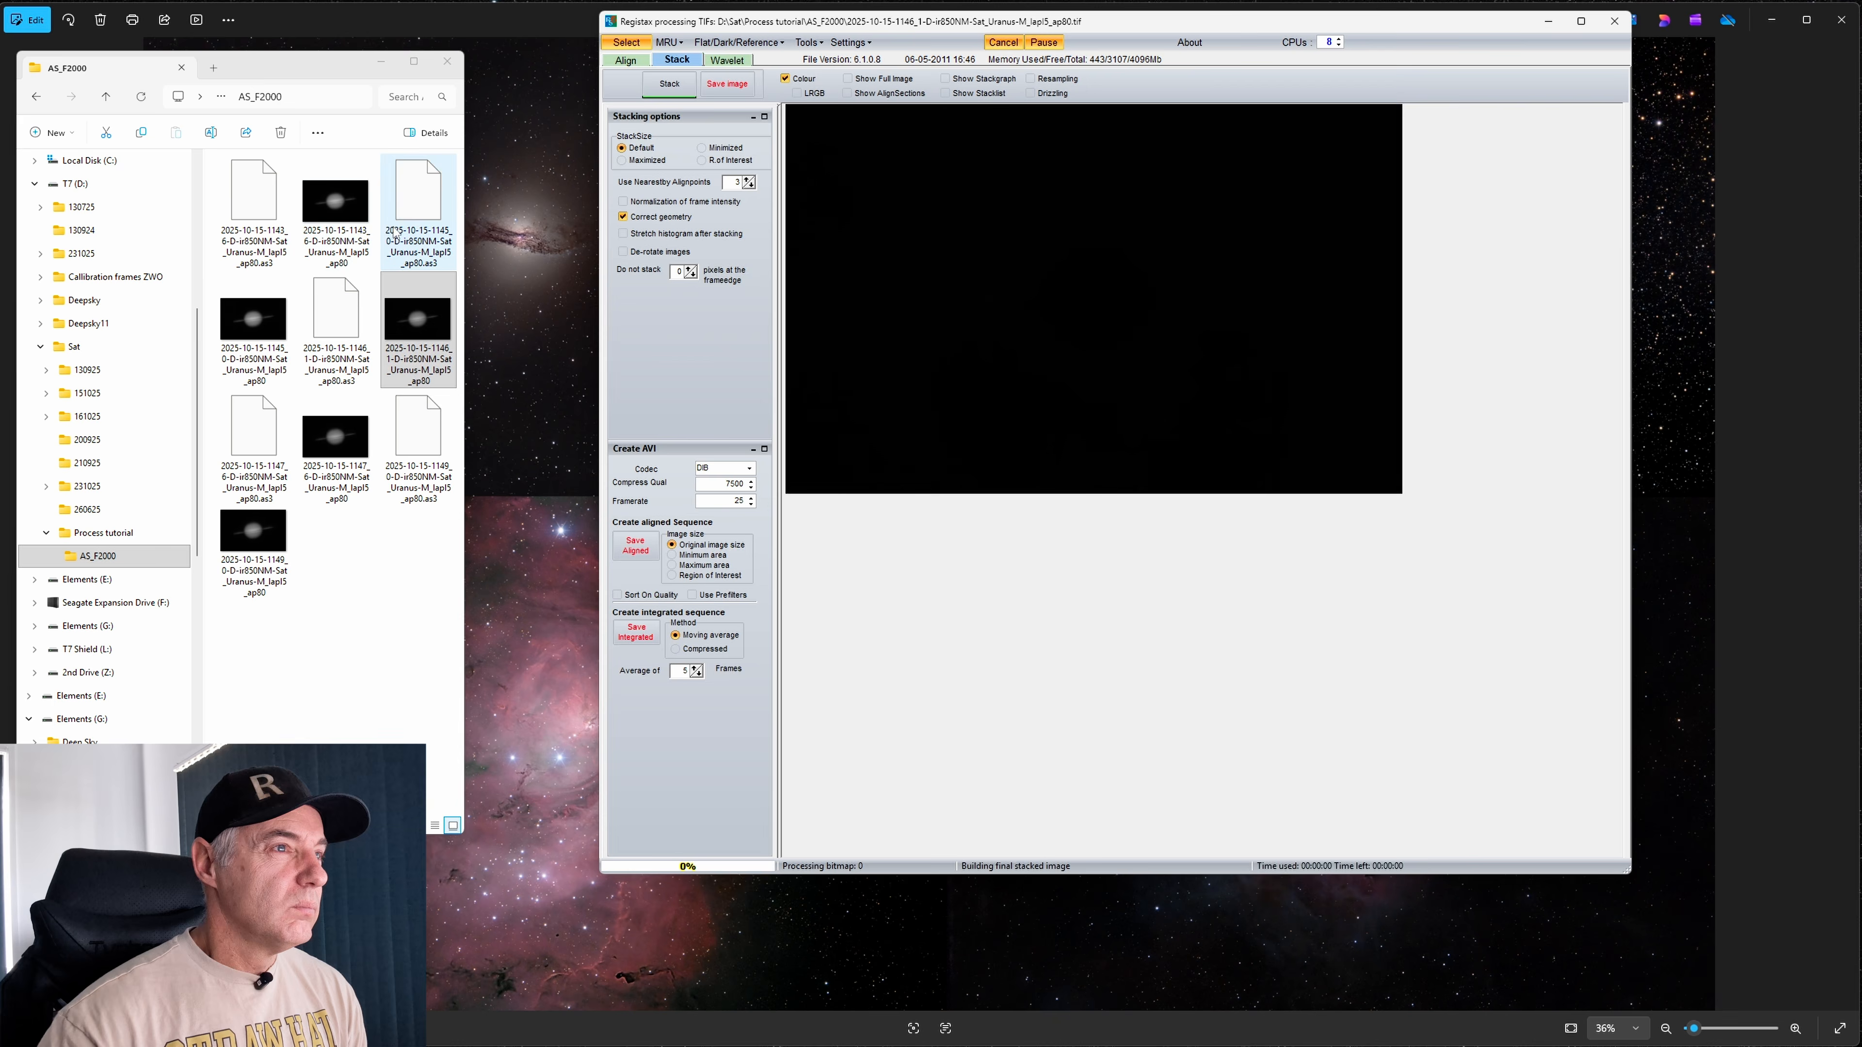
pyautogui.moveTo(323, 201); pyautogui.dragTo(968, 272)
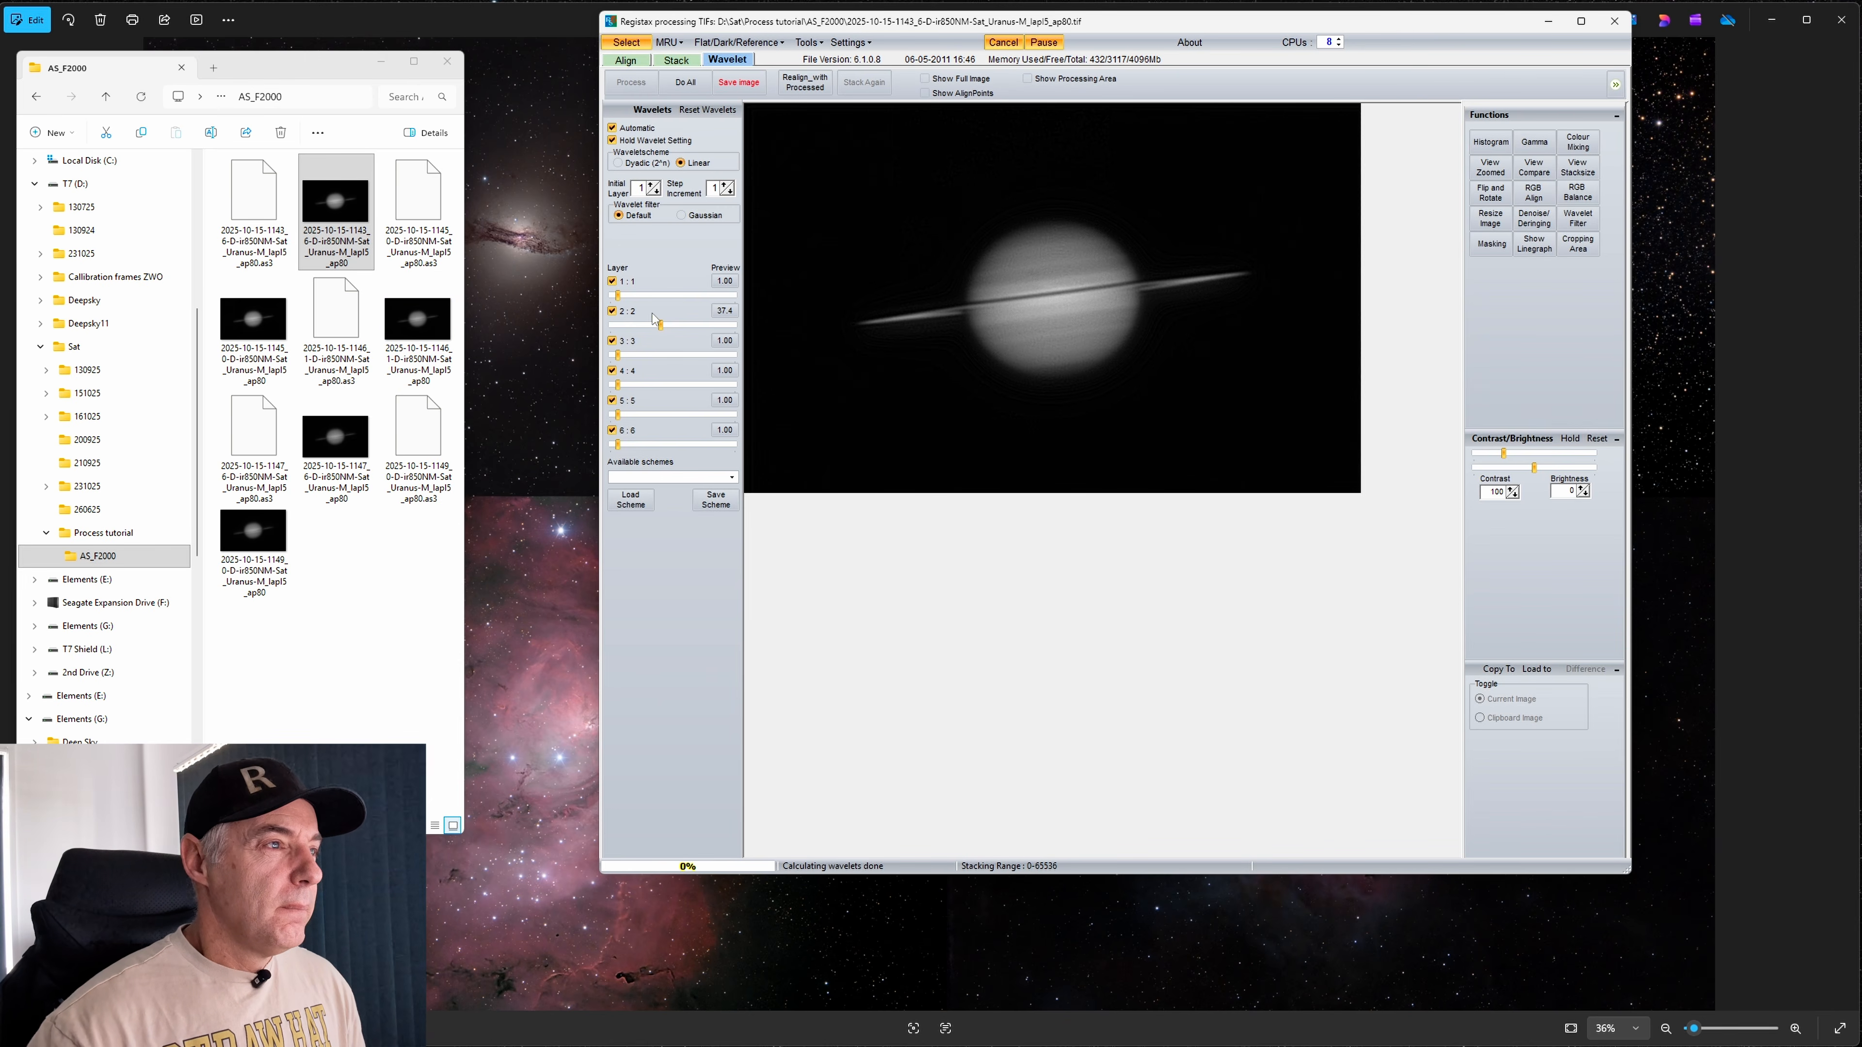
# Raise wavelet layer 2 to 41.7 and apply the wavelets to the whole image
pyautogui.click(670, 324)
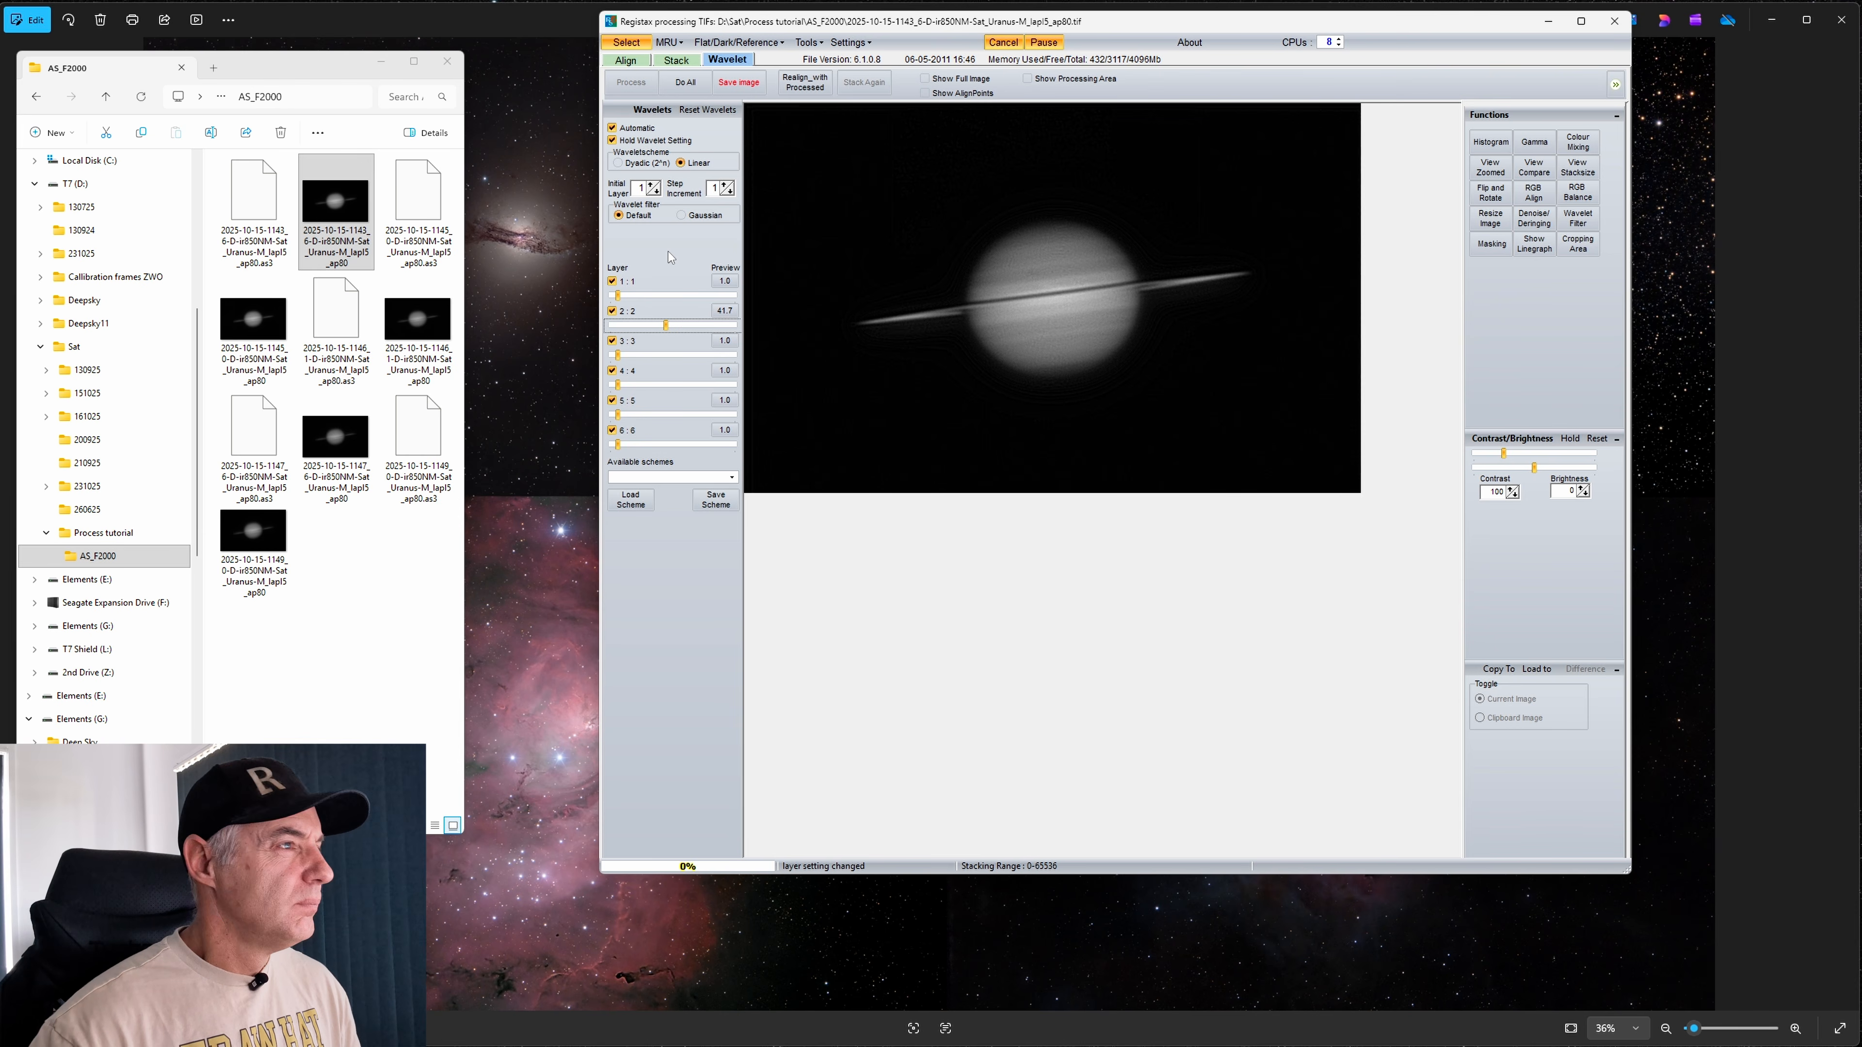
pyautogui.click(680, 84)
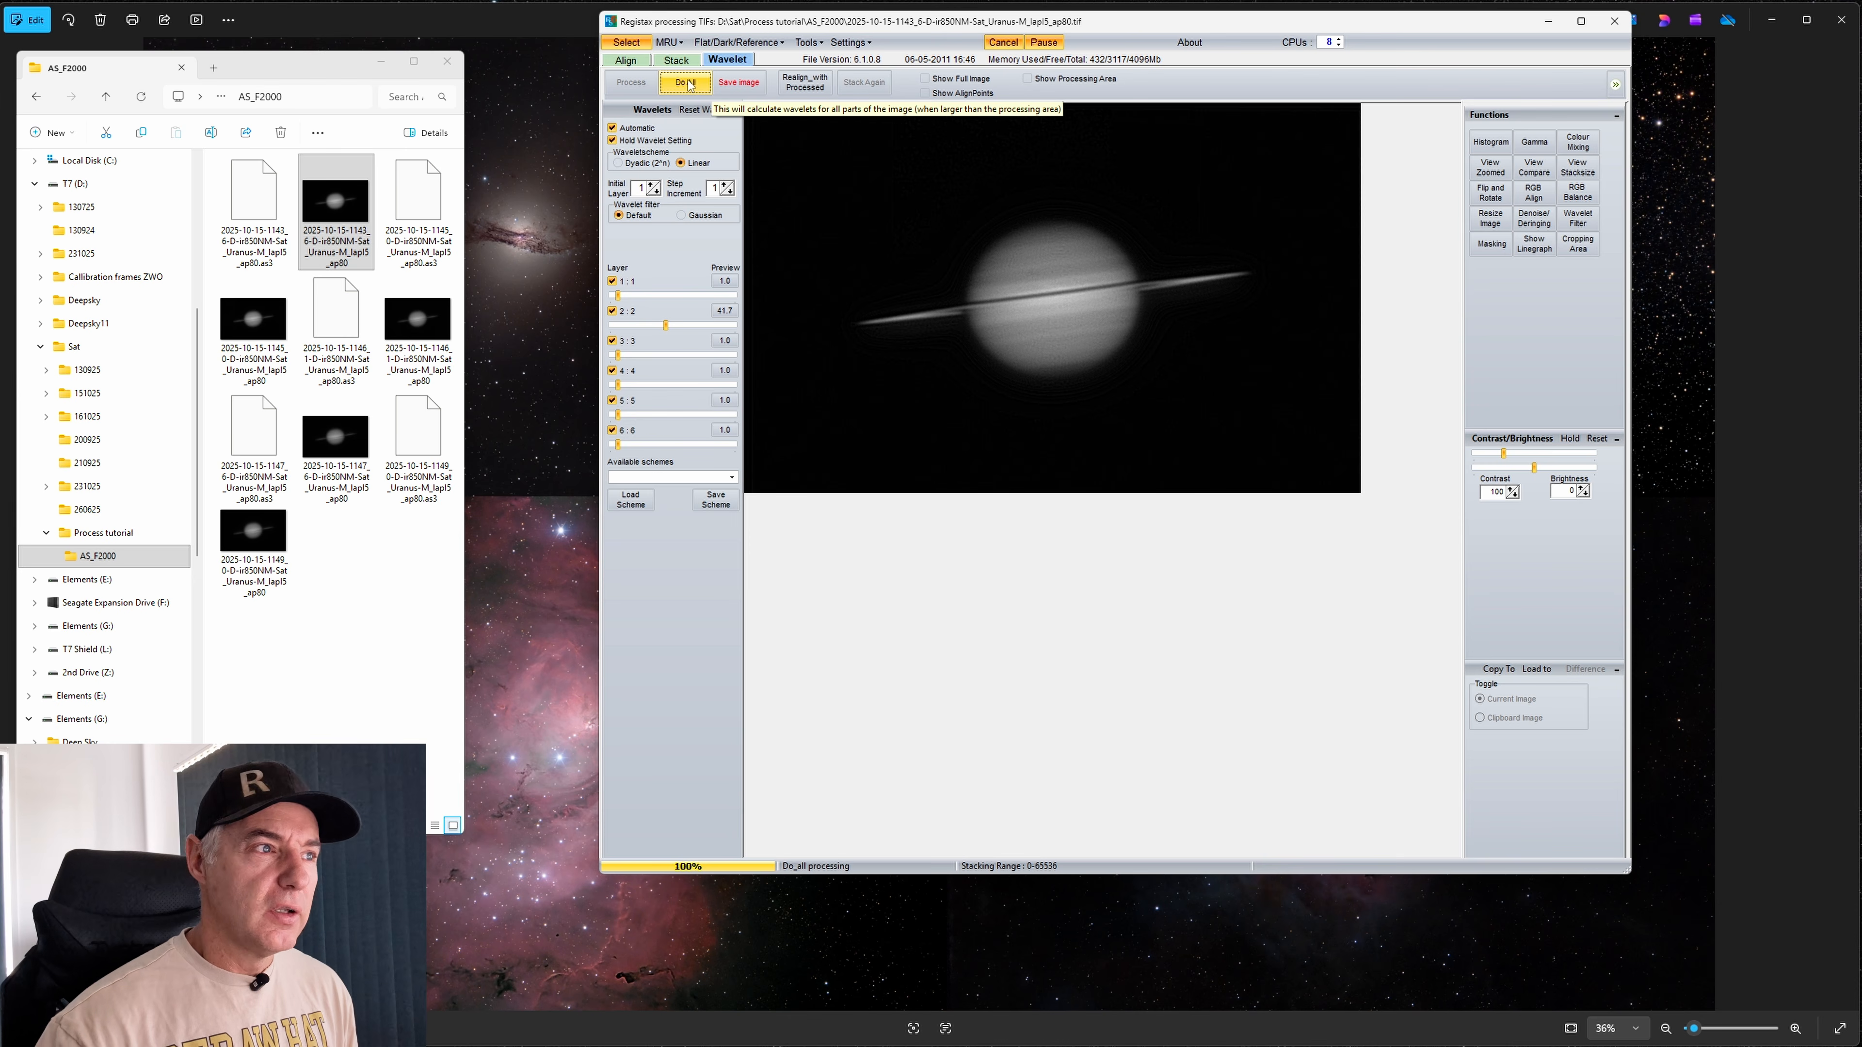
# Save the sharpened 1143_6 stack as a 16-bit TIFF in AS_F2000, adding "w" to the end of its file name
pyautogui.click(726, 84)
pyautogui.press('Right')
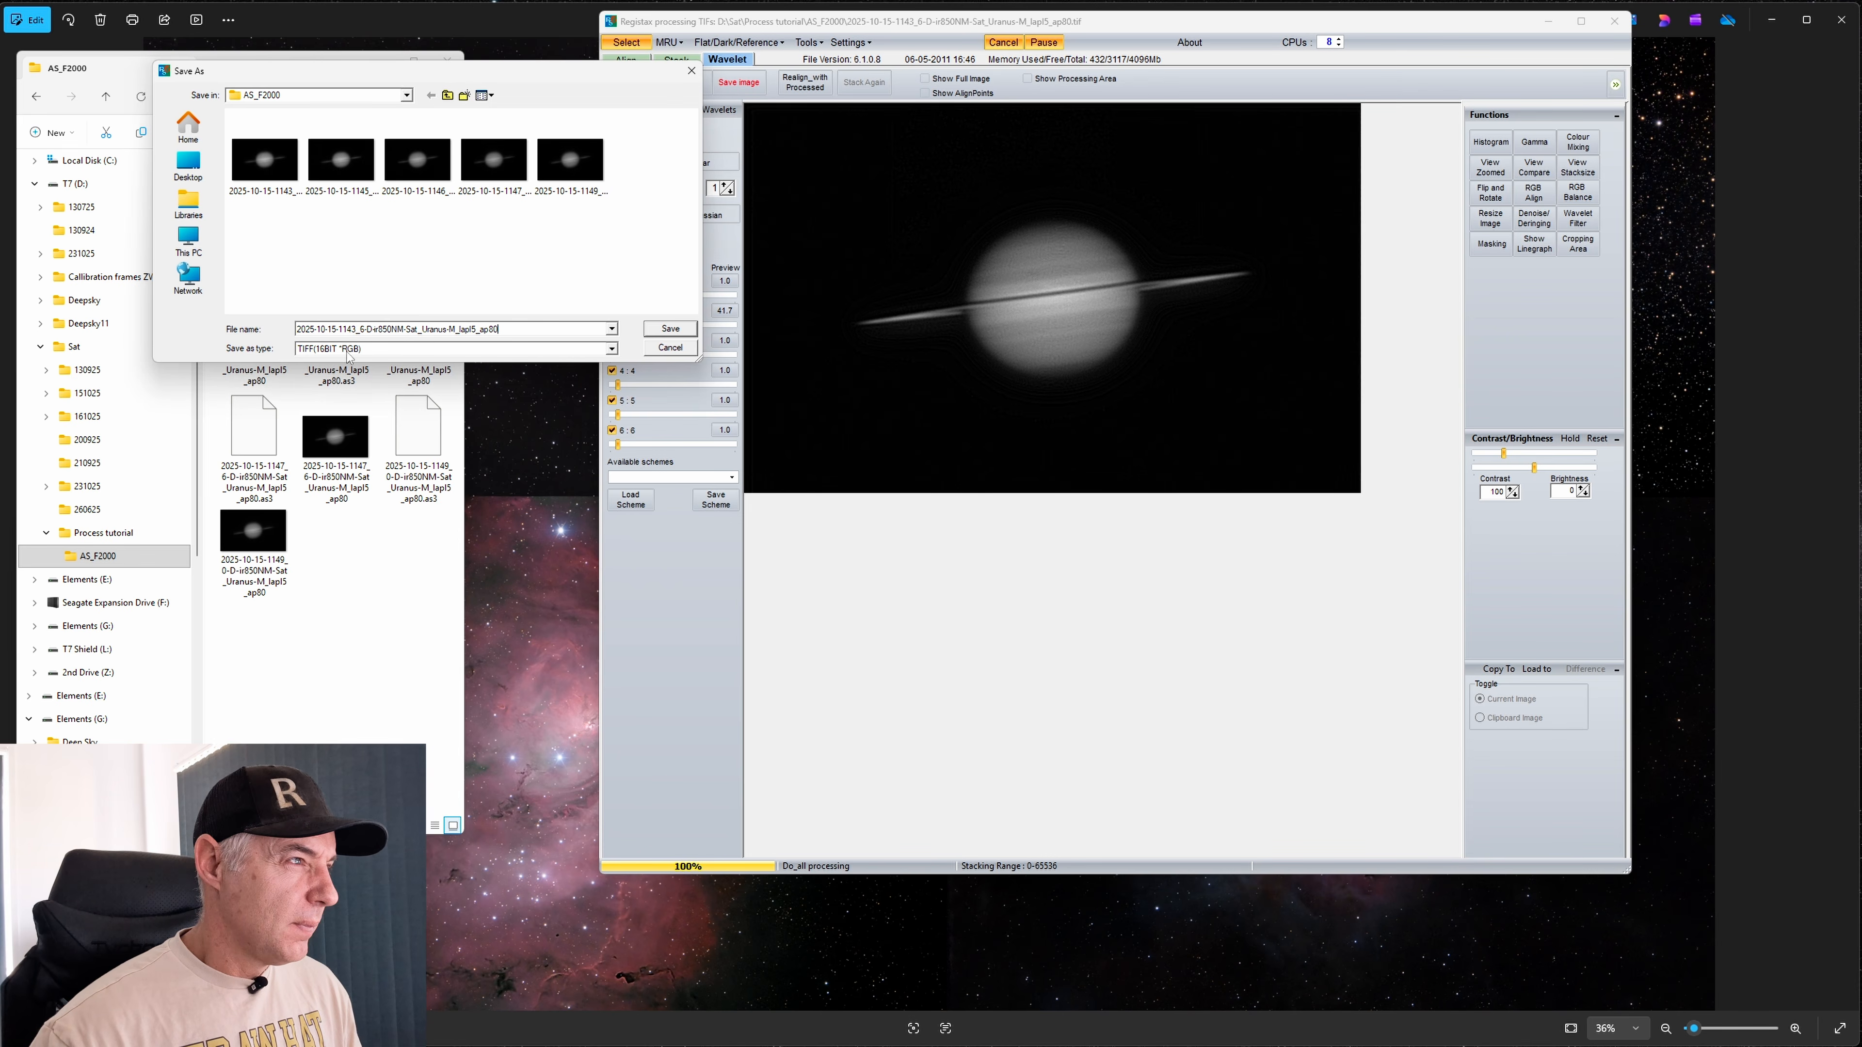
pyautogui.doubleClick(517, 329)
pyautogui.click(517, 329)
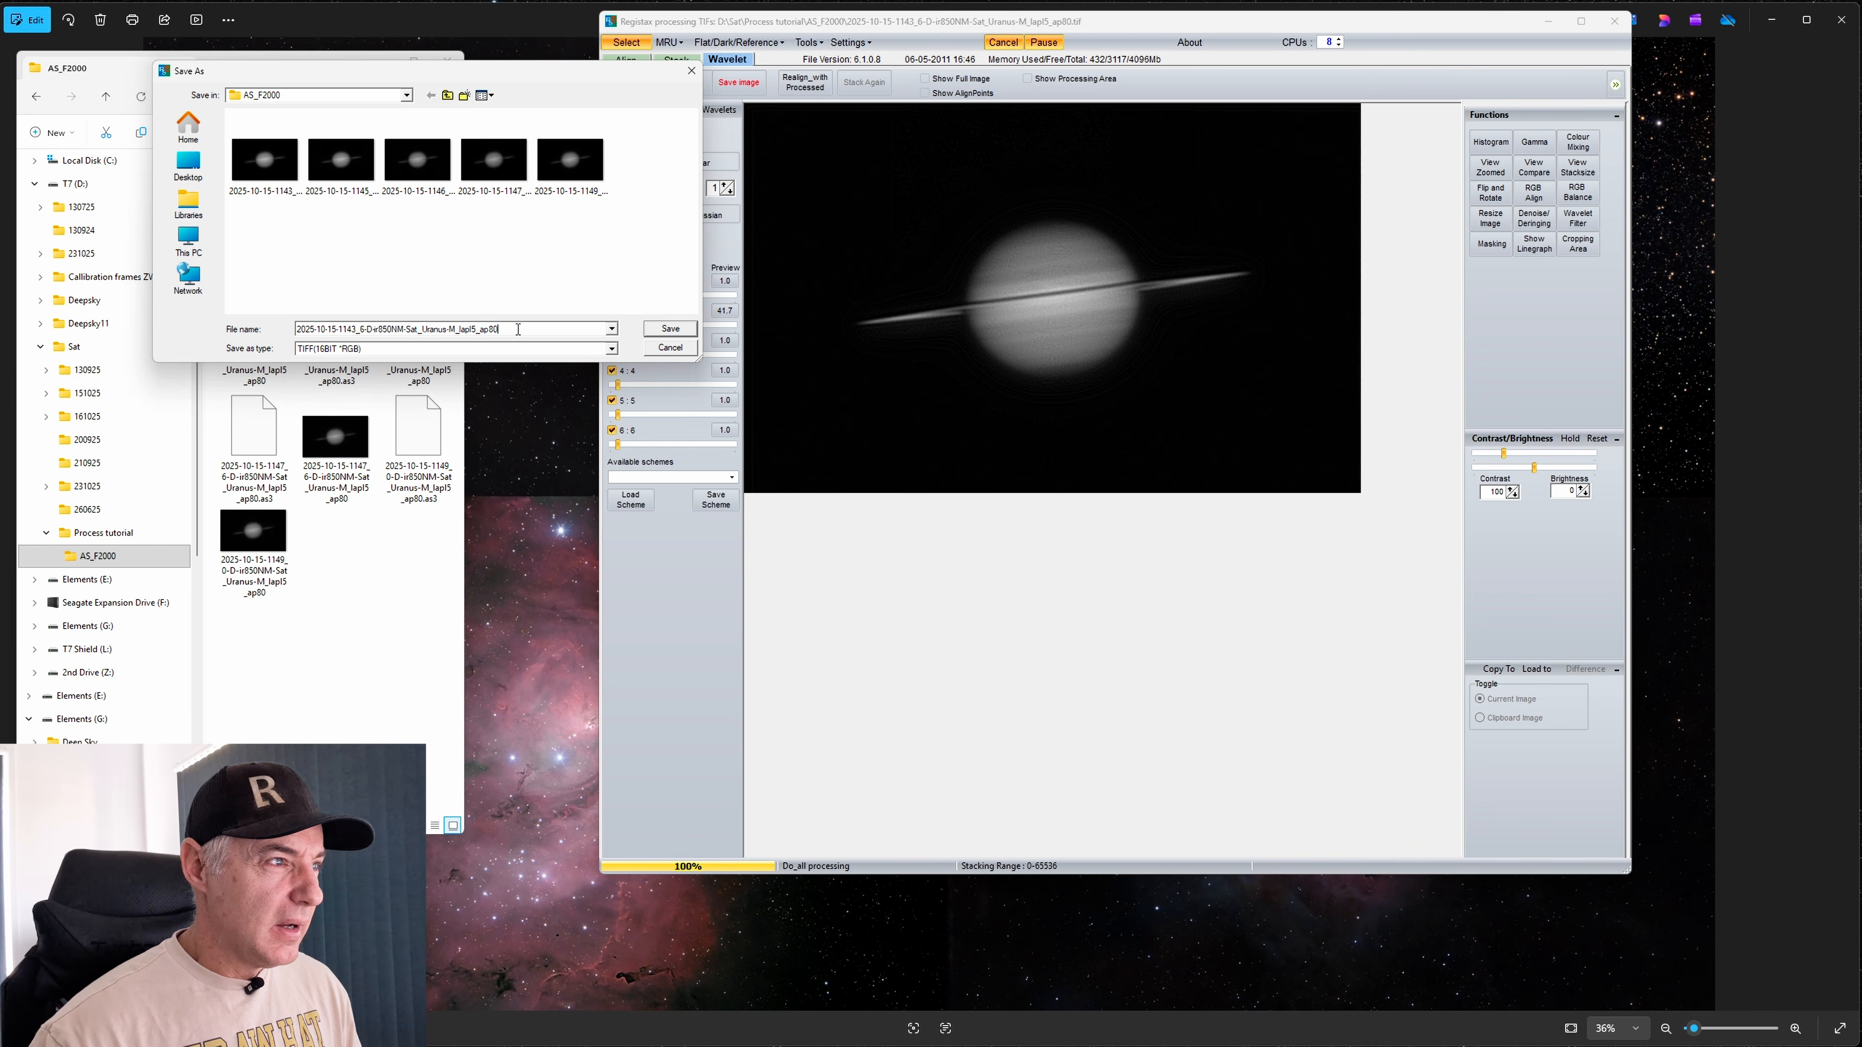
pyautogui.write('w')
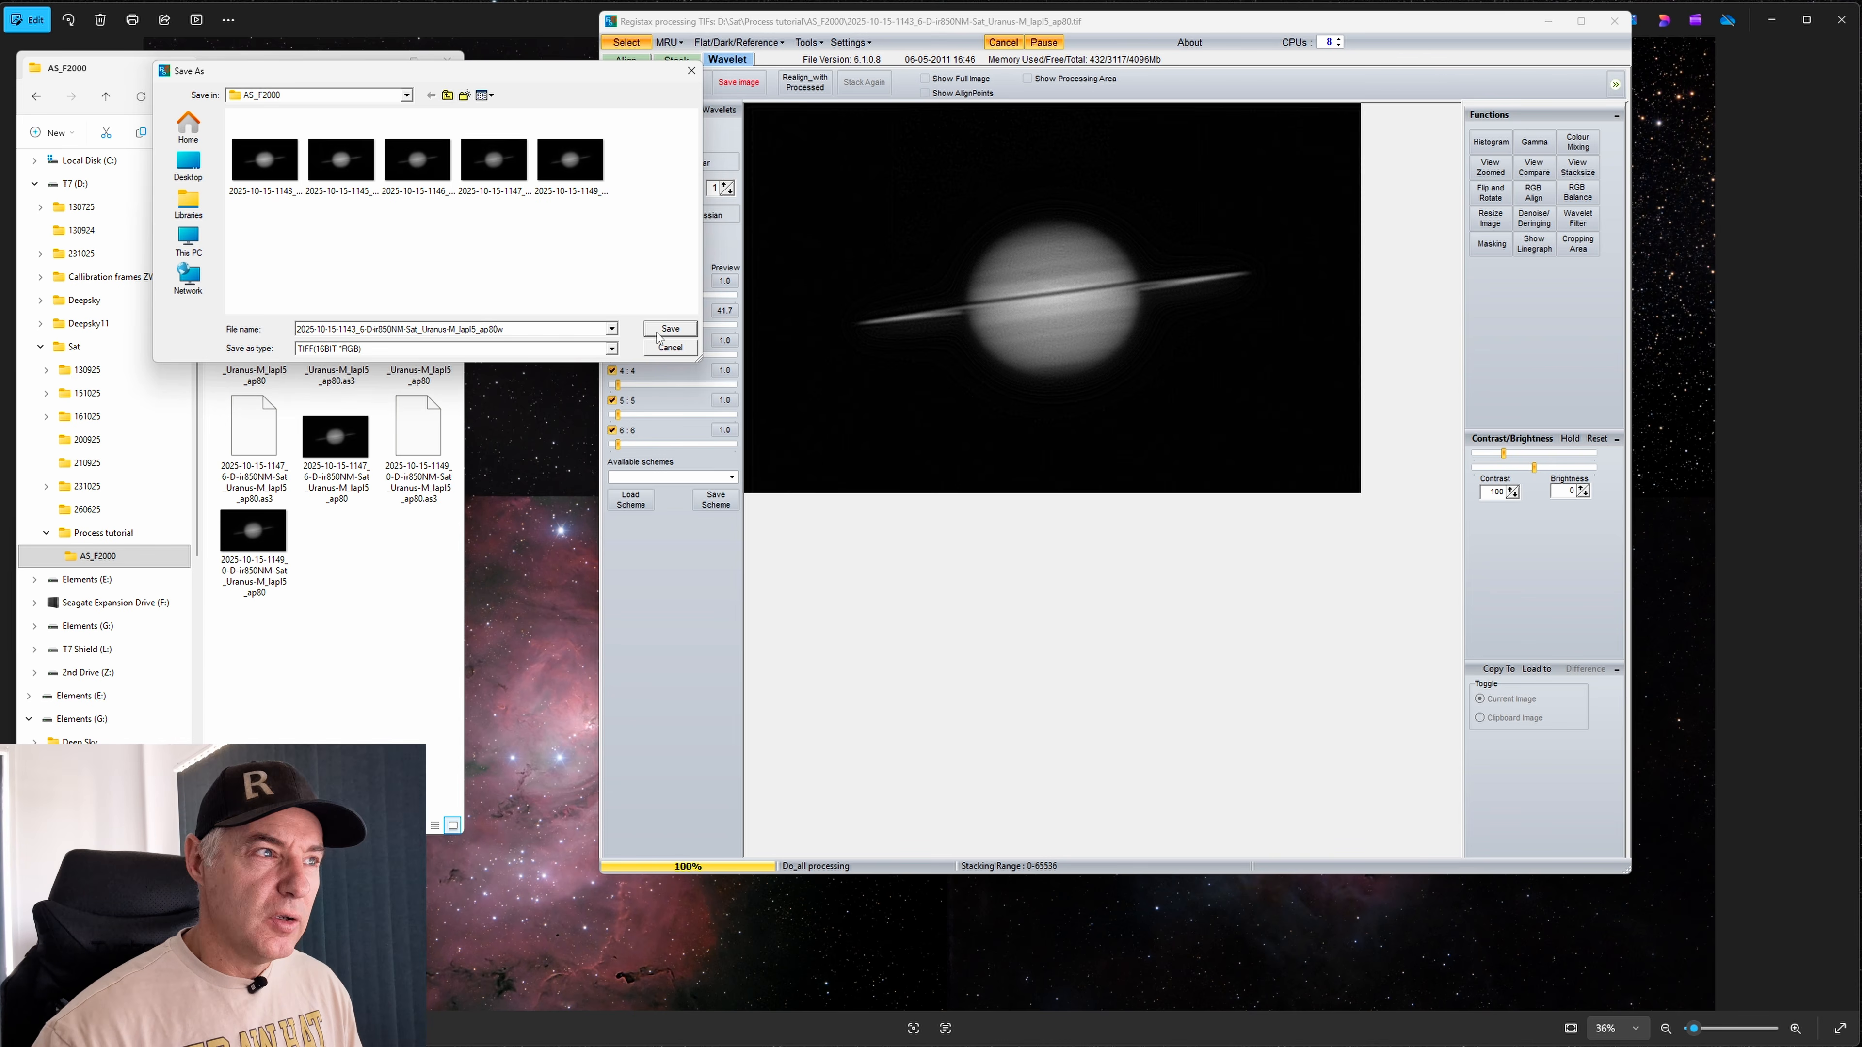
pyautogui.click(663, 332)
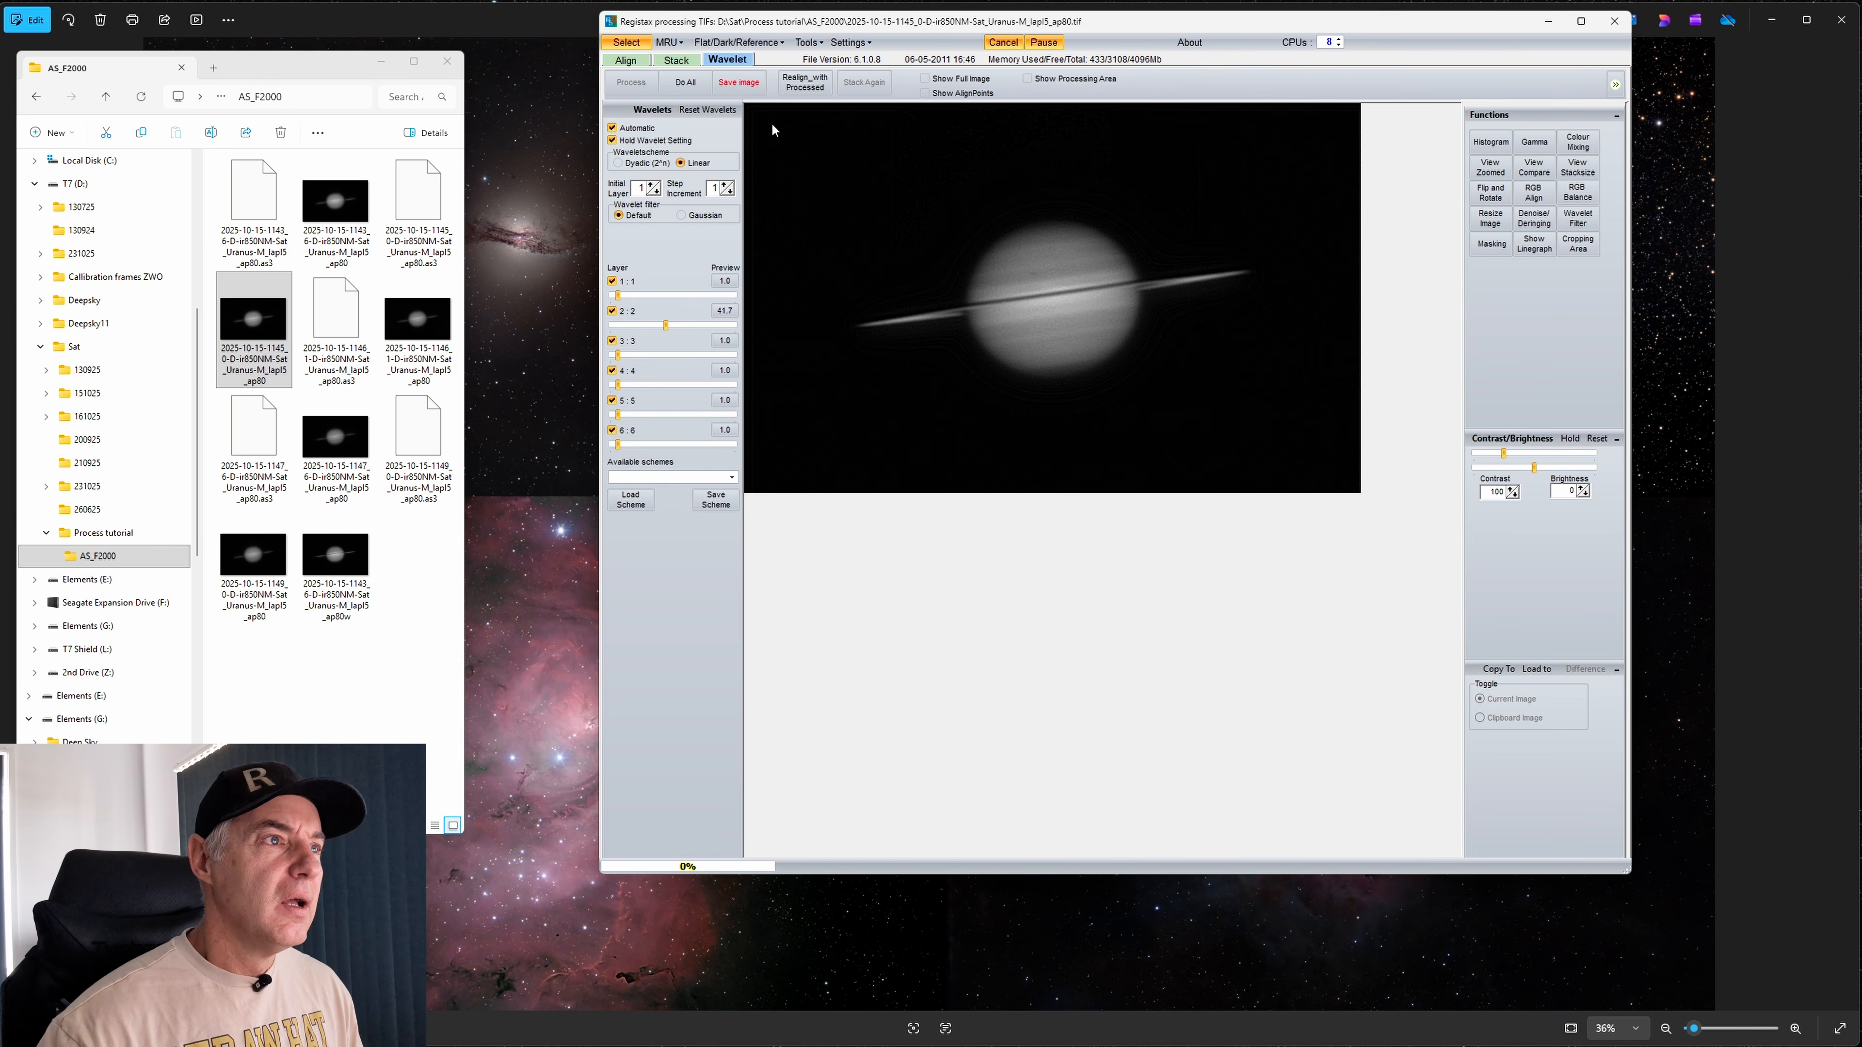
# Apply the wavelets to the whole 1145_0 stack and save it with "w" added to its file name
pyautogui.click(685, 82)
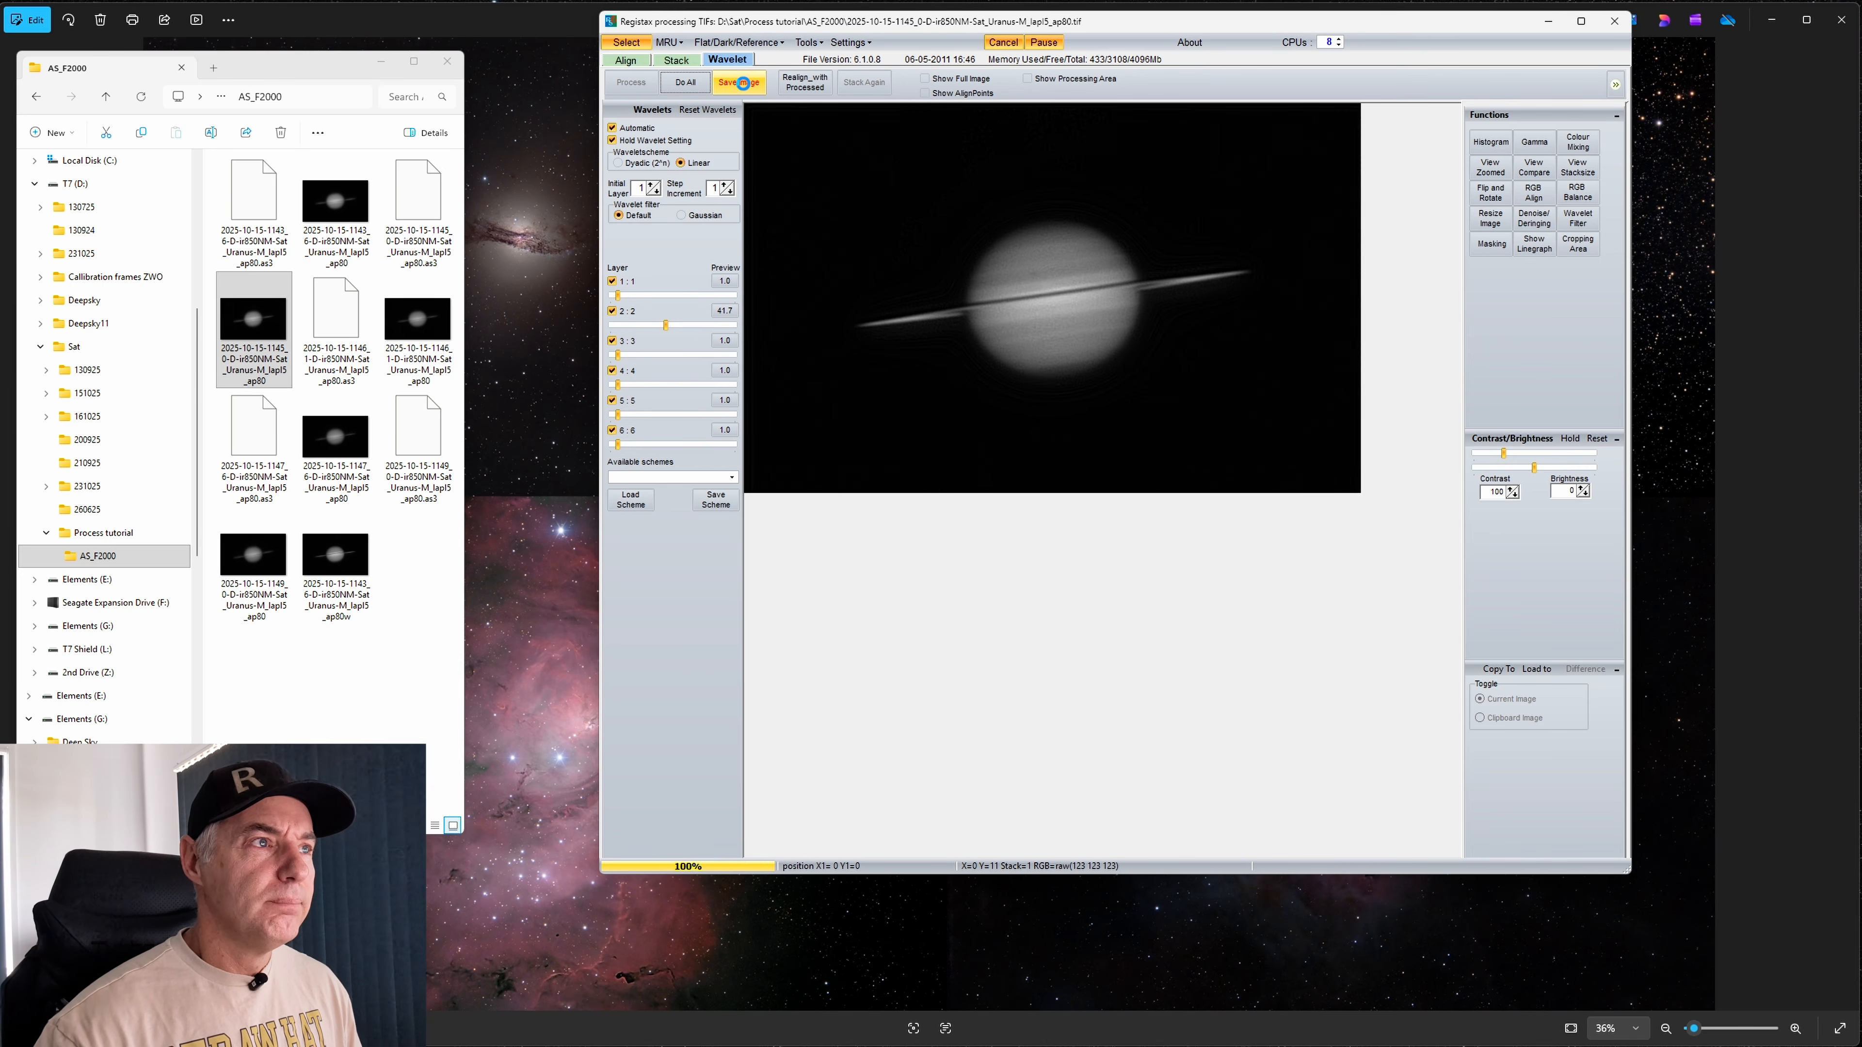
pyautogui.click(743, 82)
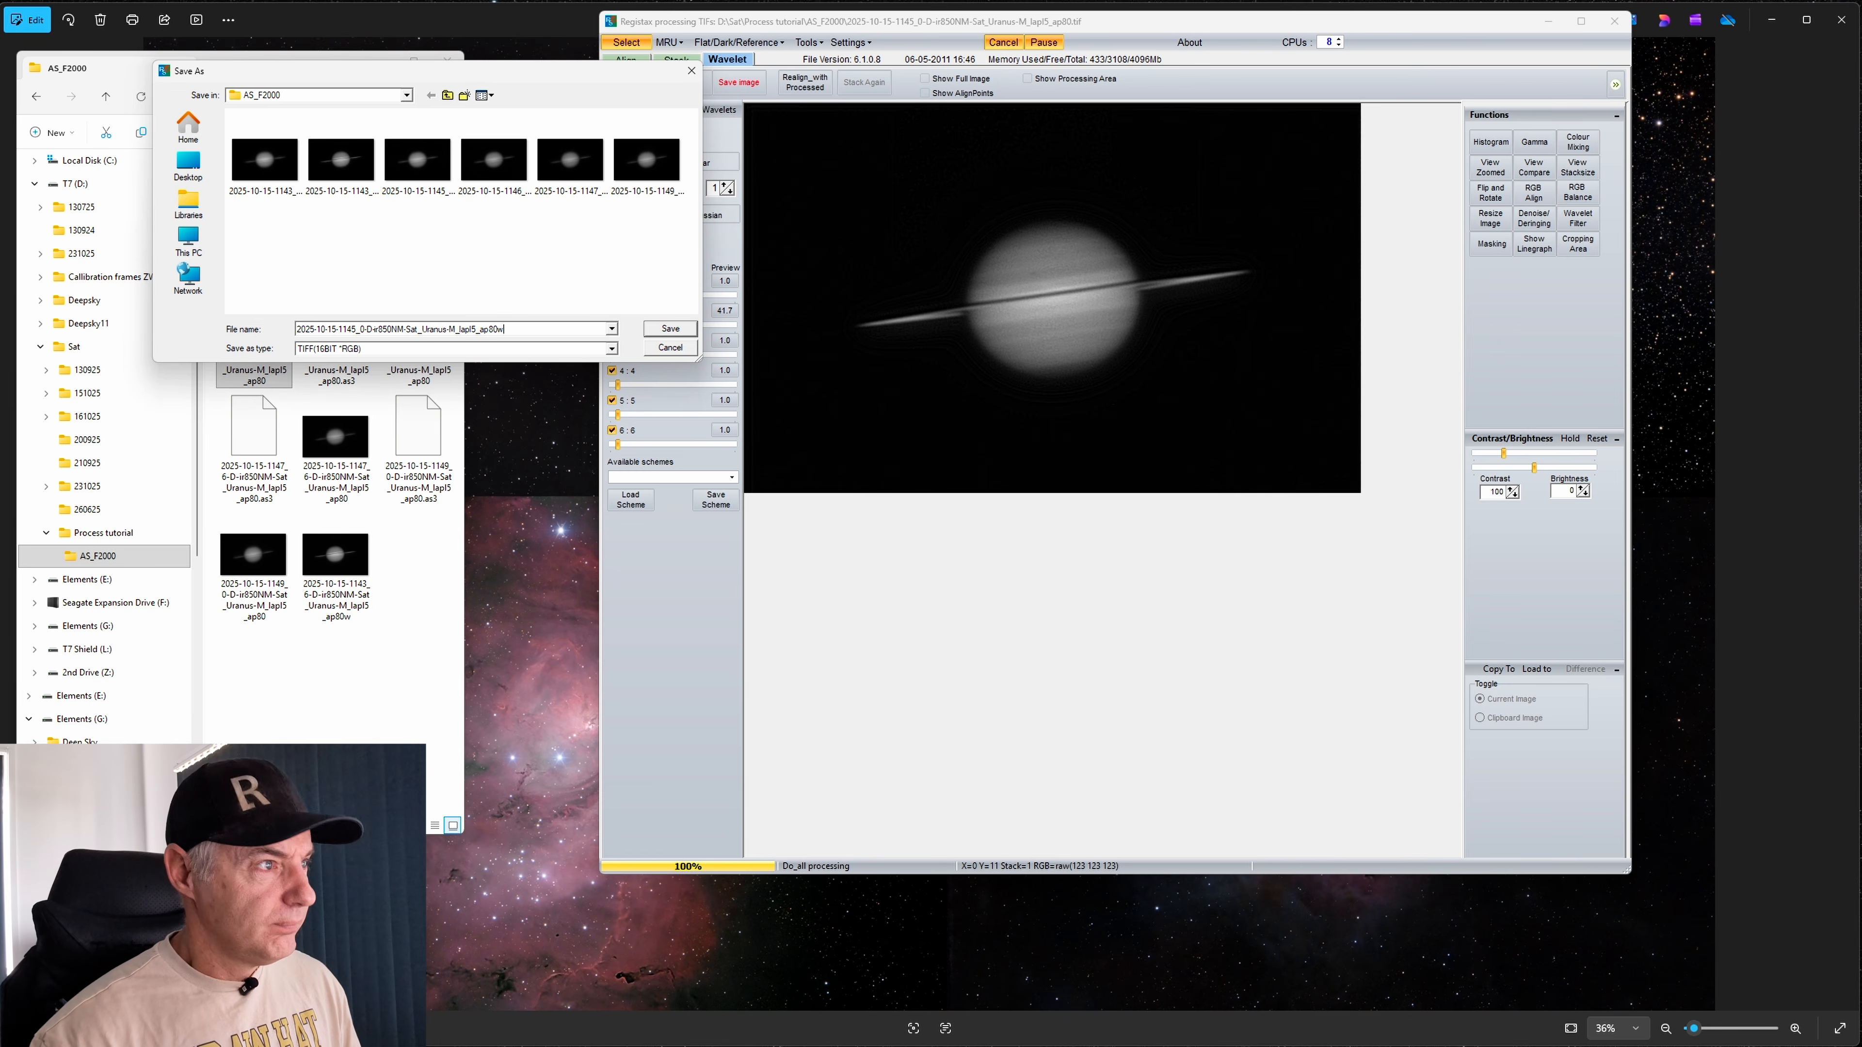
pyautogui.press('Return')
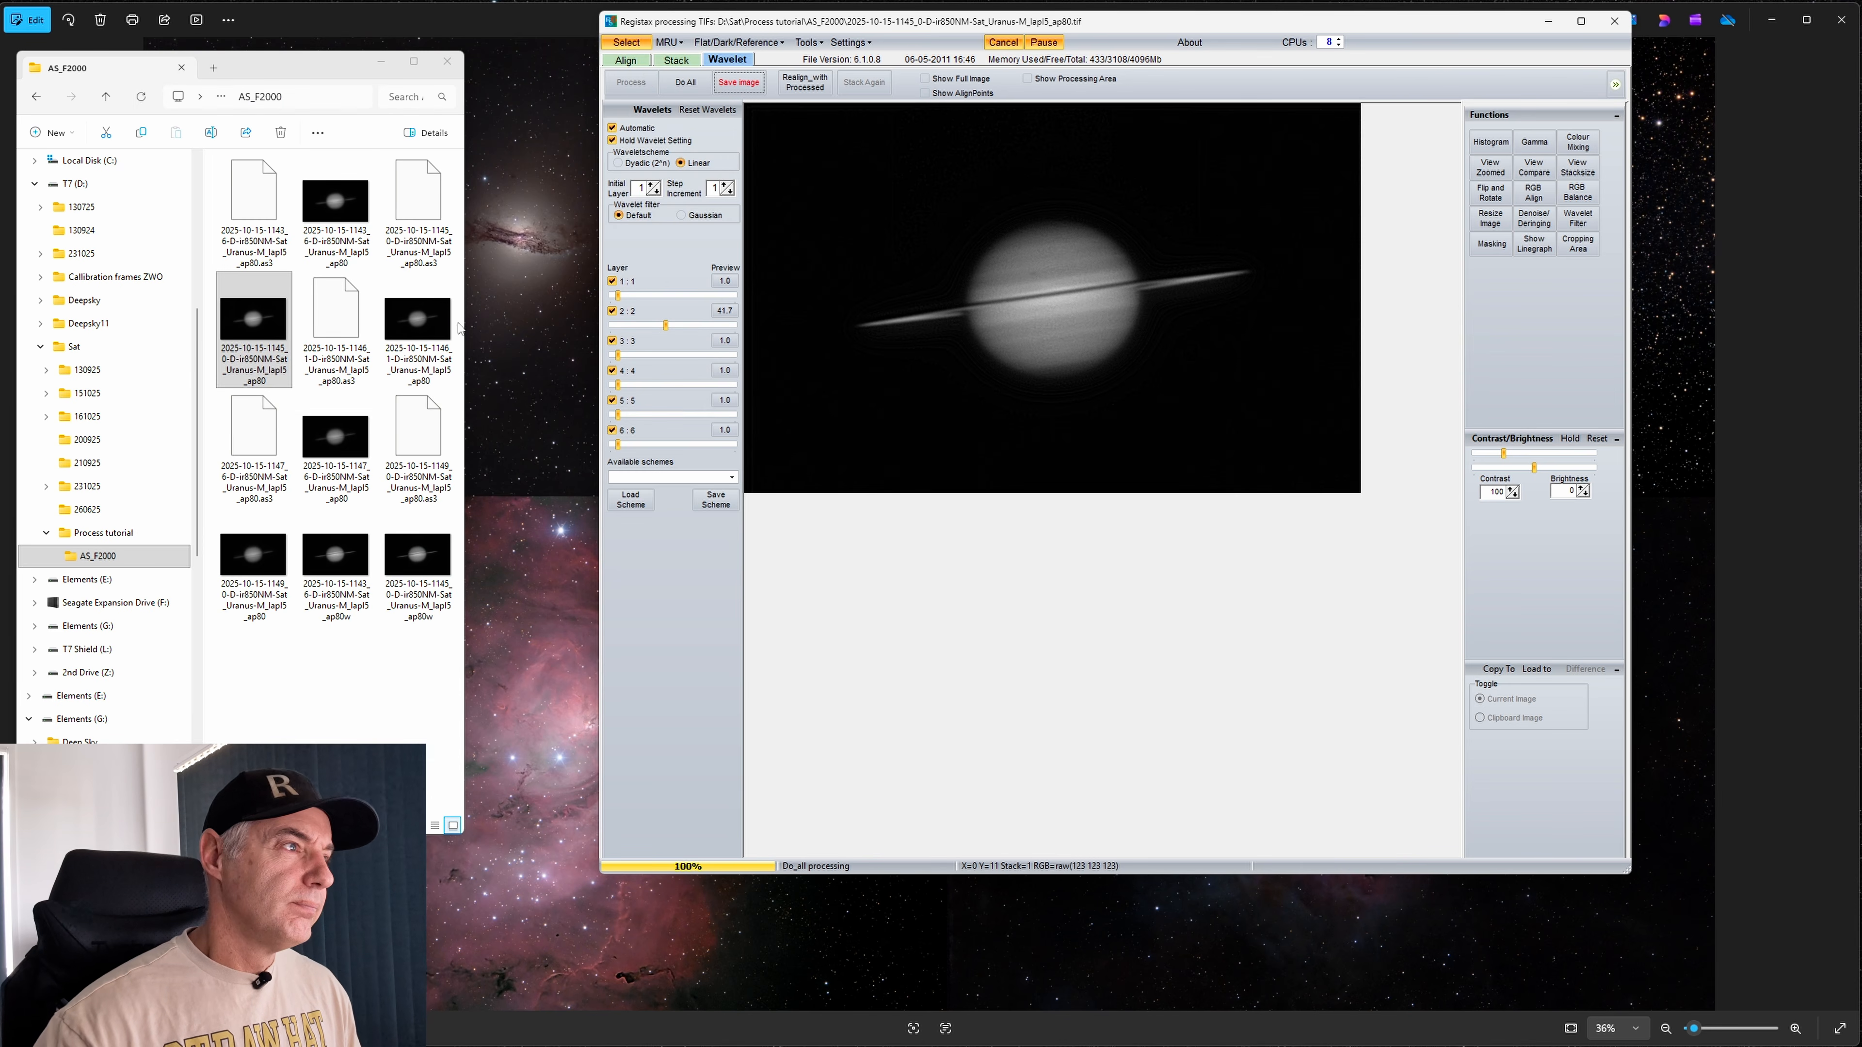
# Load the 1146_1 TIFF stack, apply the held wavelets to the whole image, and save it with a "w" suffix
pyautogui.moveTo(418, 323); pyautogui.dragTo(833, 242)
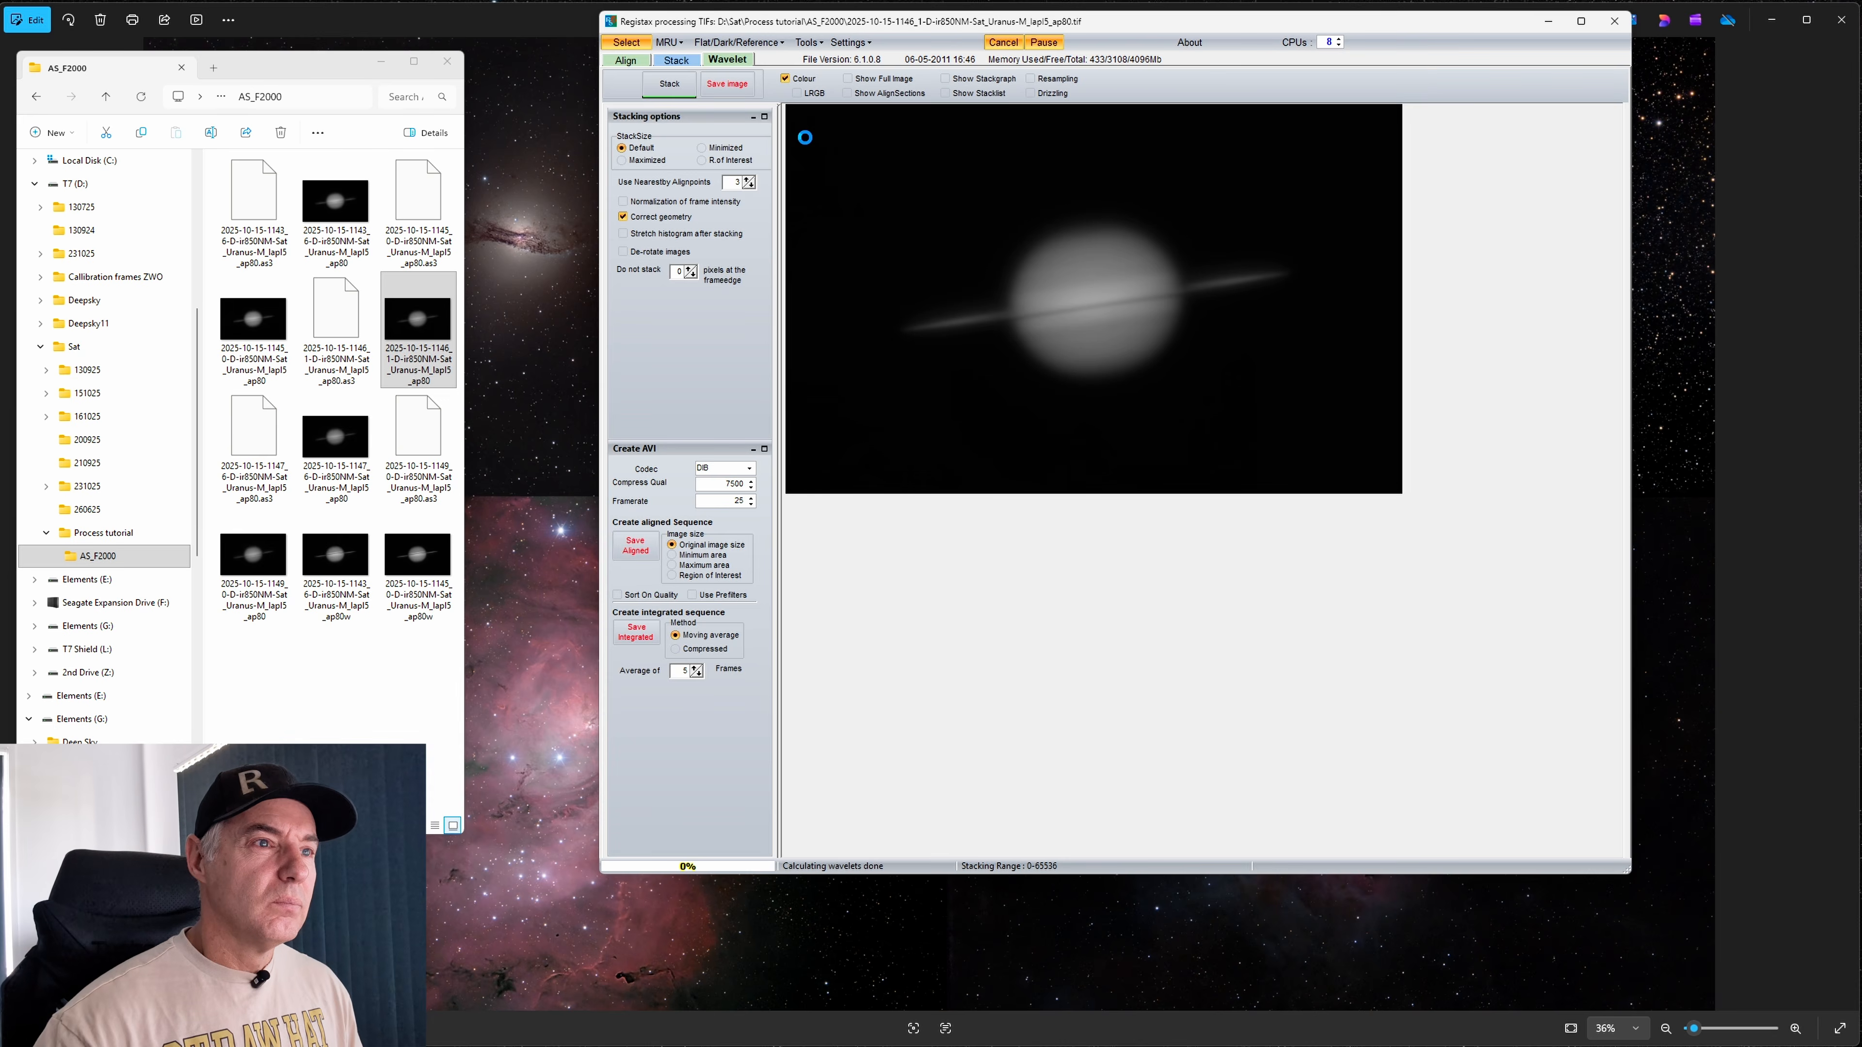
pyautogui.click(685, 82)
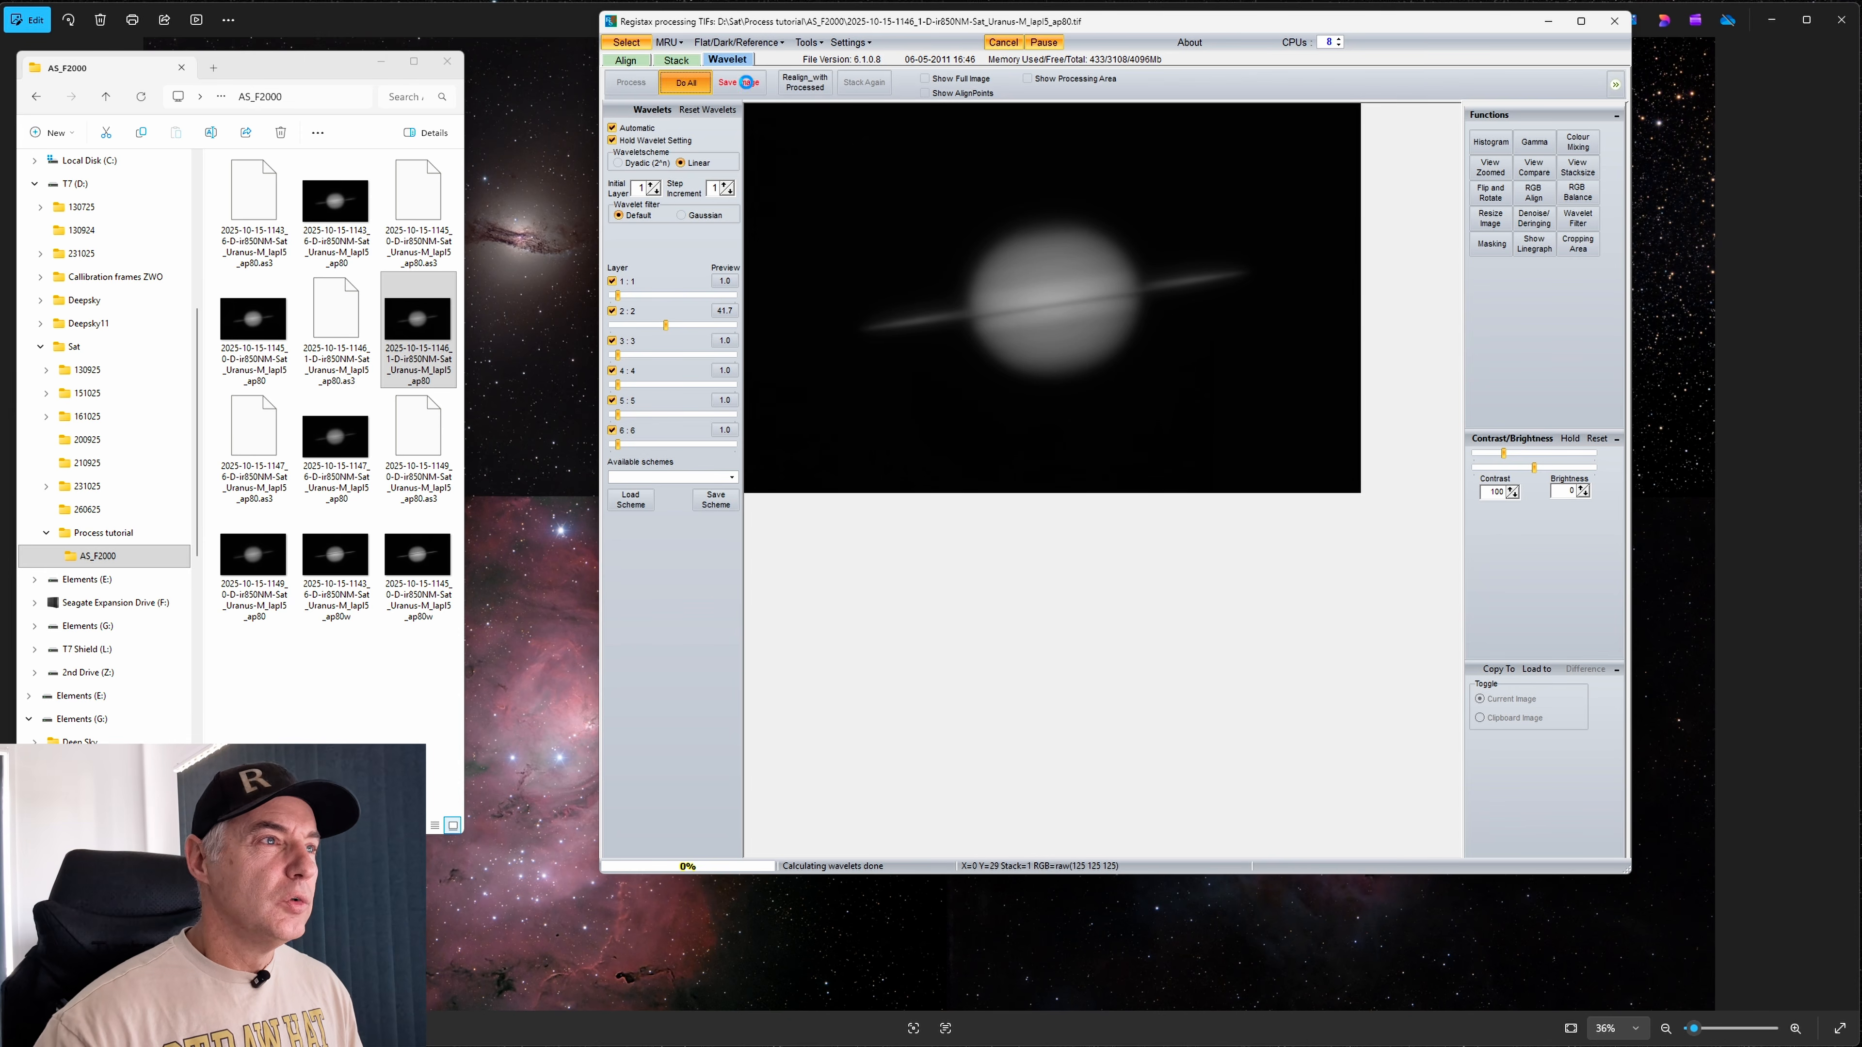
pyautogui.click(745, 82)
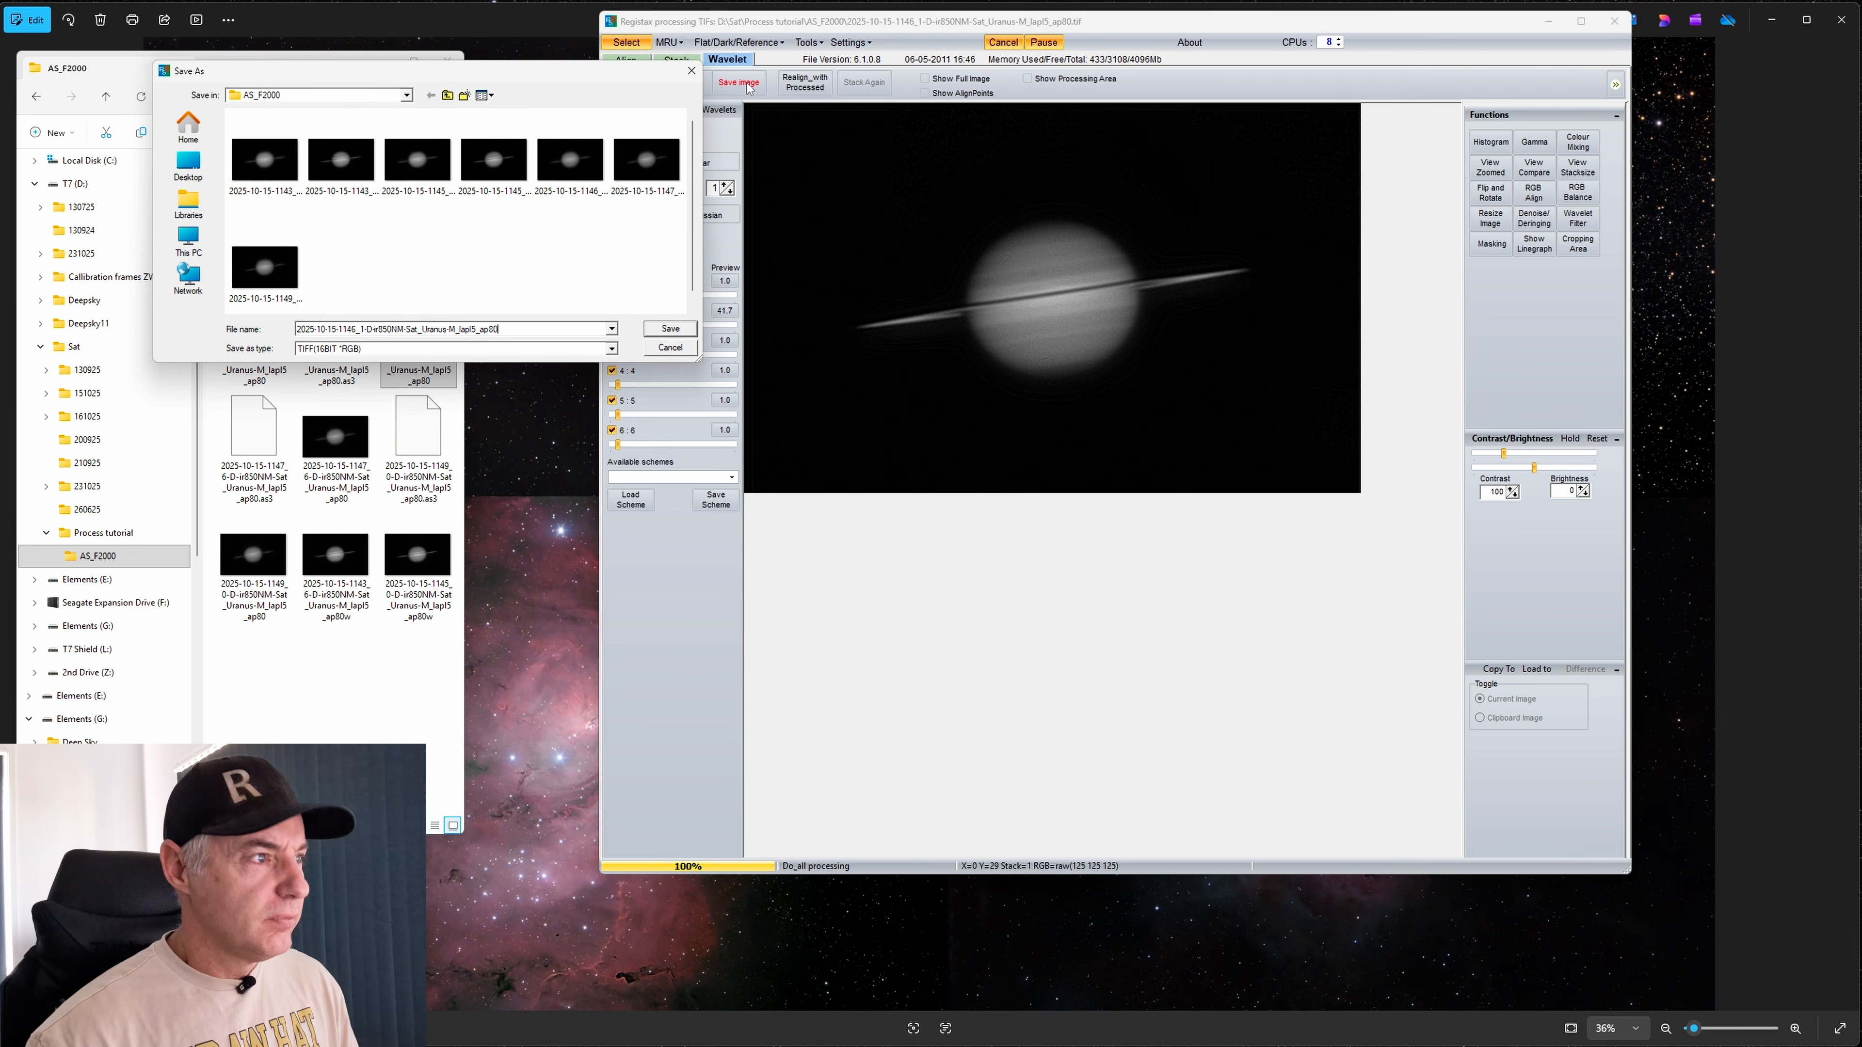
pyautogui.press('Return')
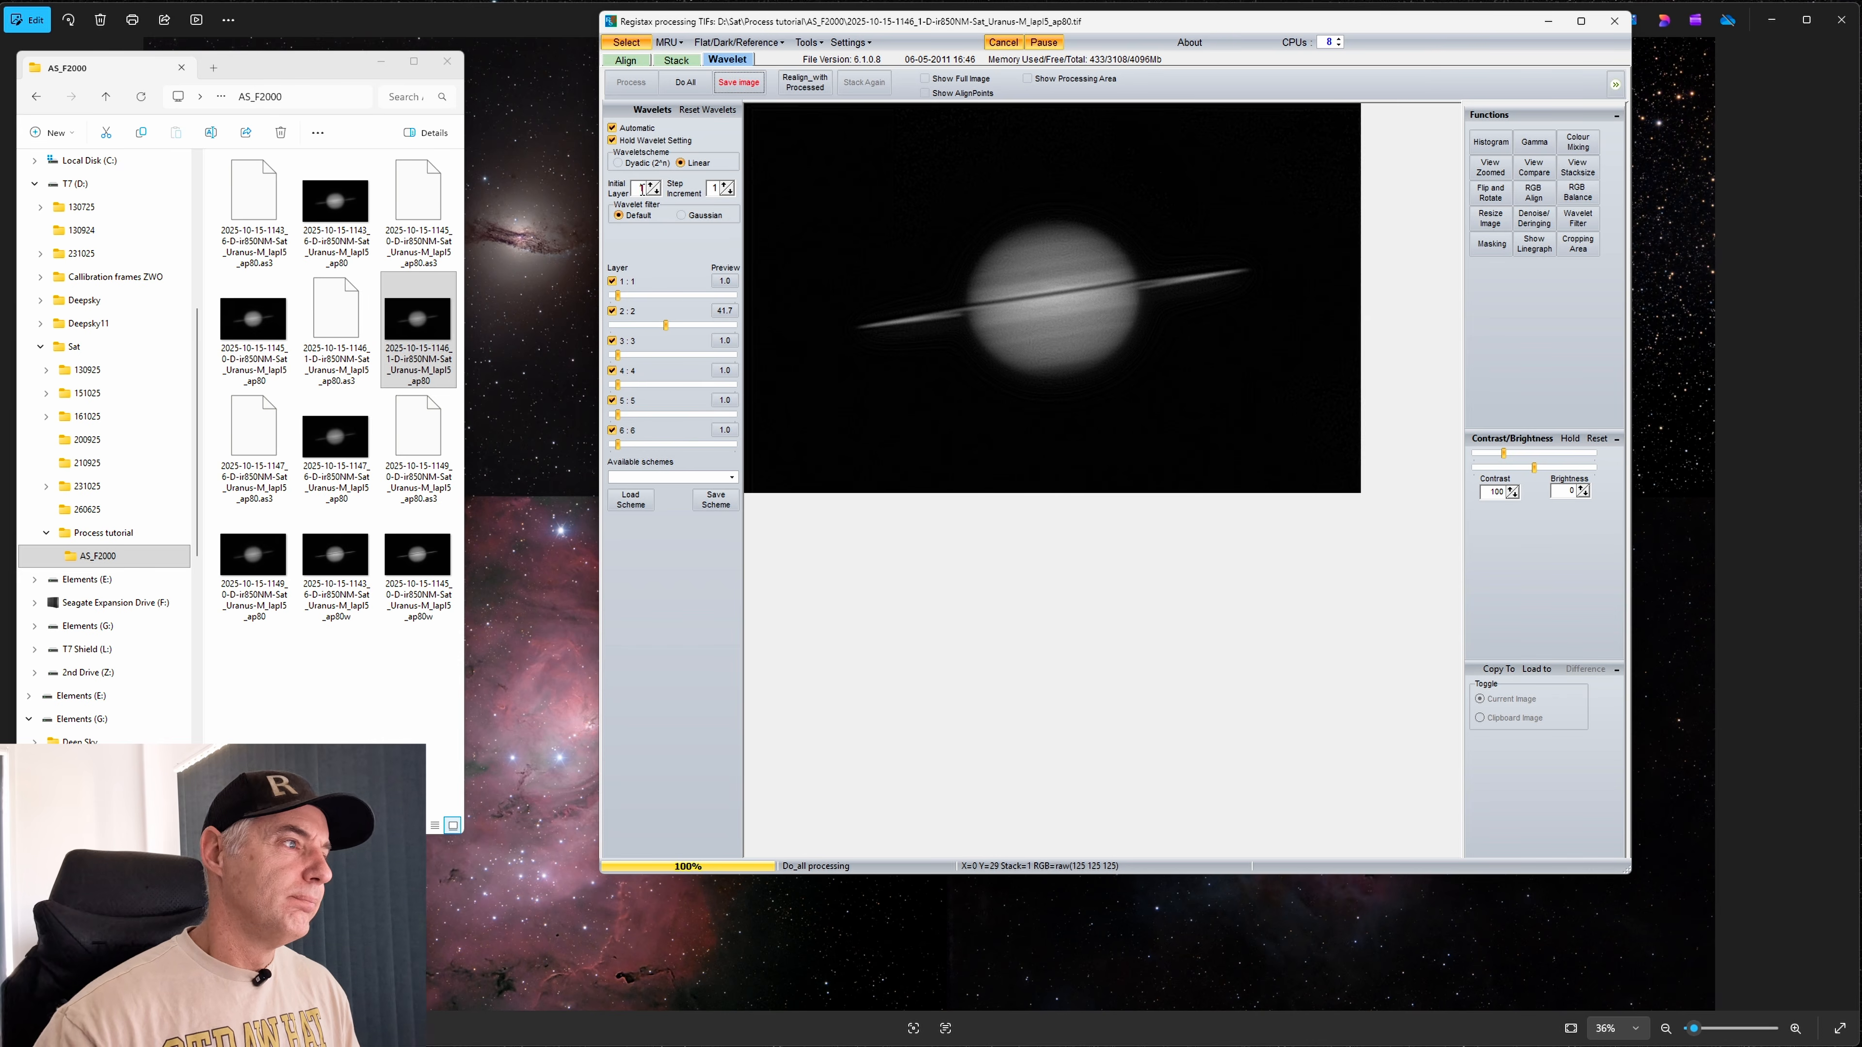
# Load the 1147_6 TIFF stack, run the held wavelets on the full image, and save it with a "w" suffix
pyautogui.moveTo(341, 442); pyautogui.dragTo(926, 304)
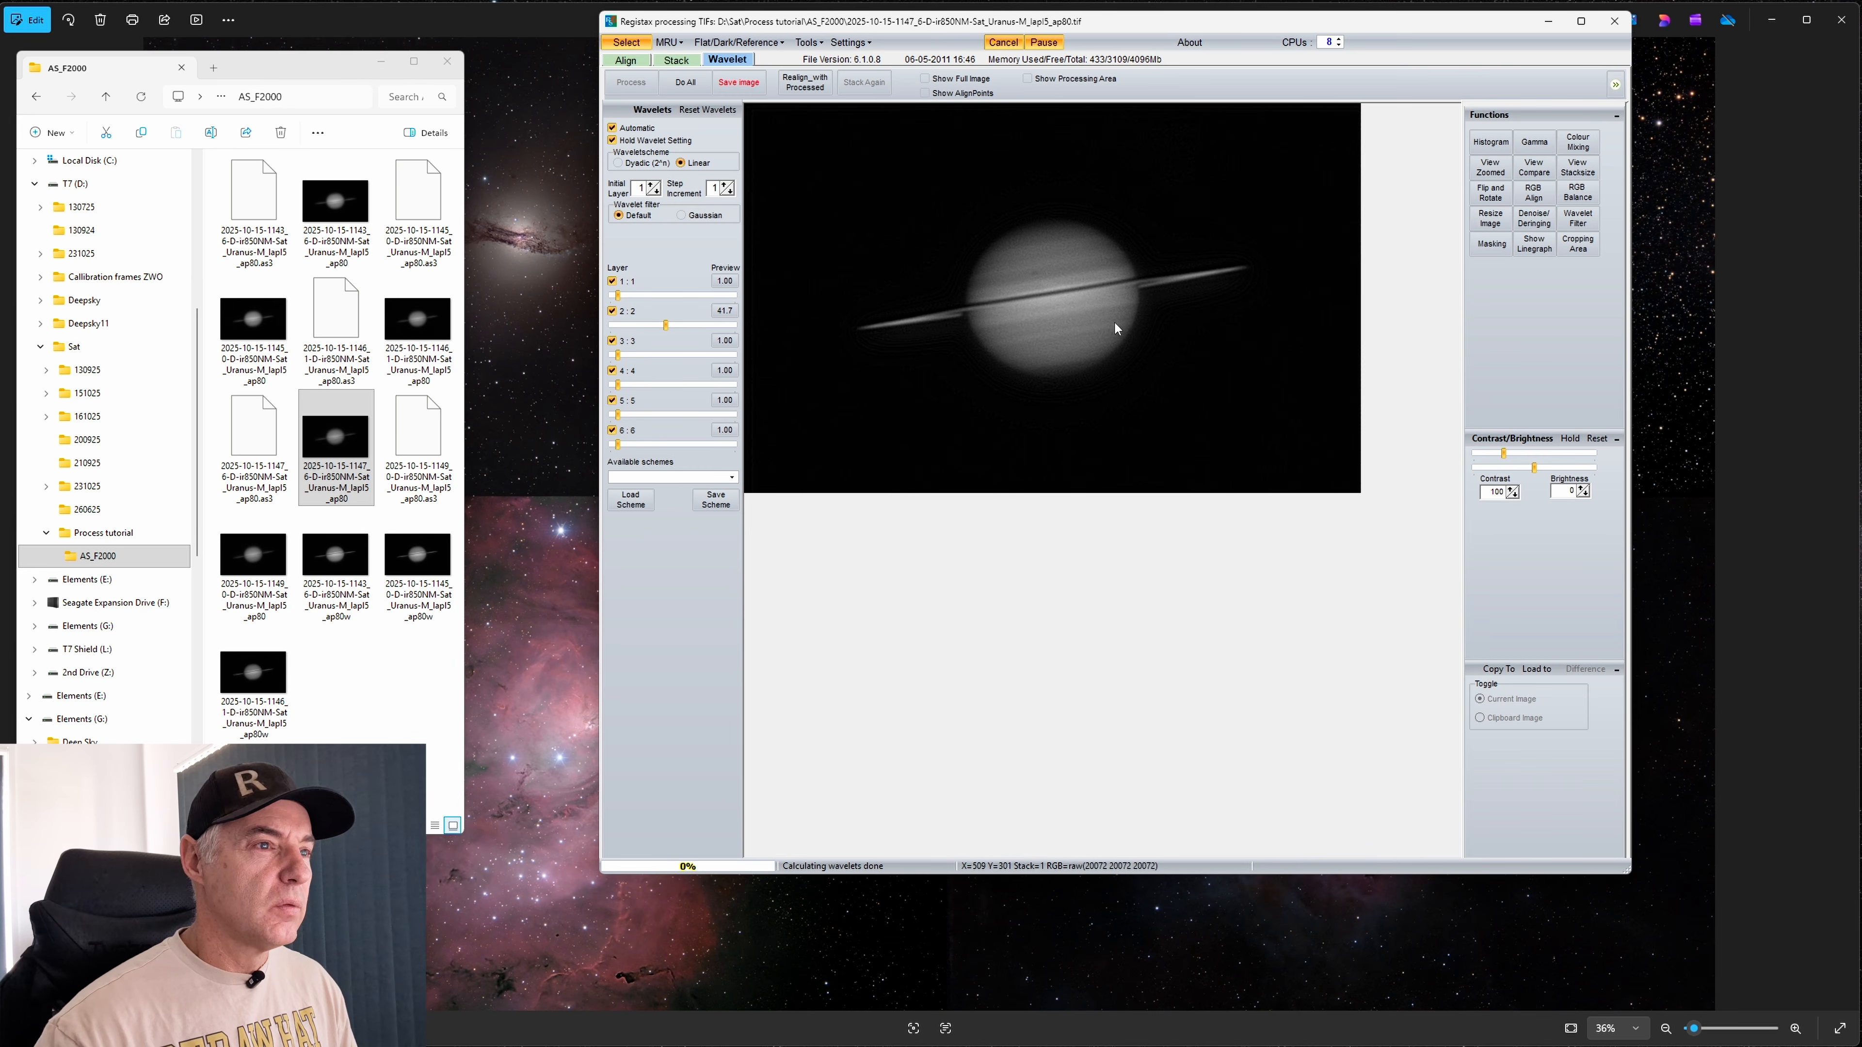
pyautogui.click(685, 83)
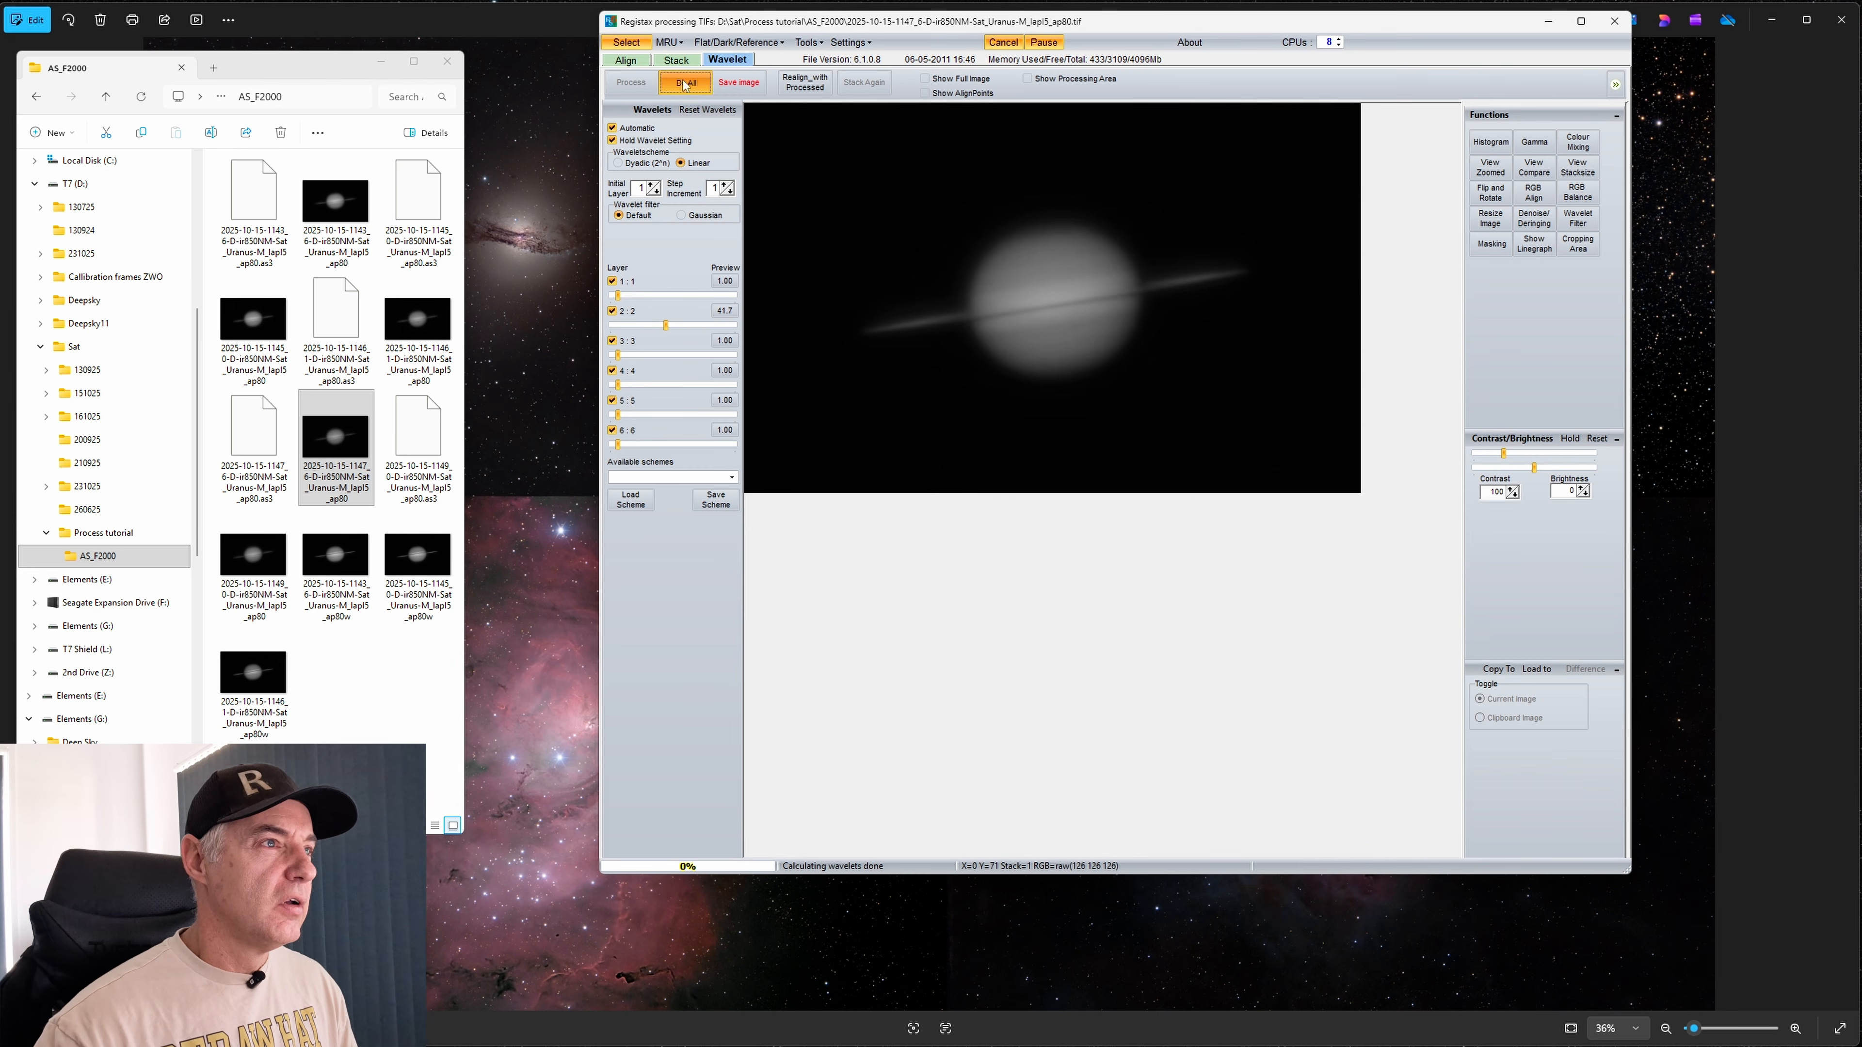
pyautogui.click(739, 83)
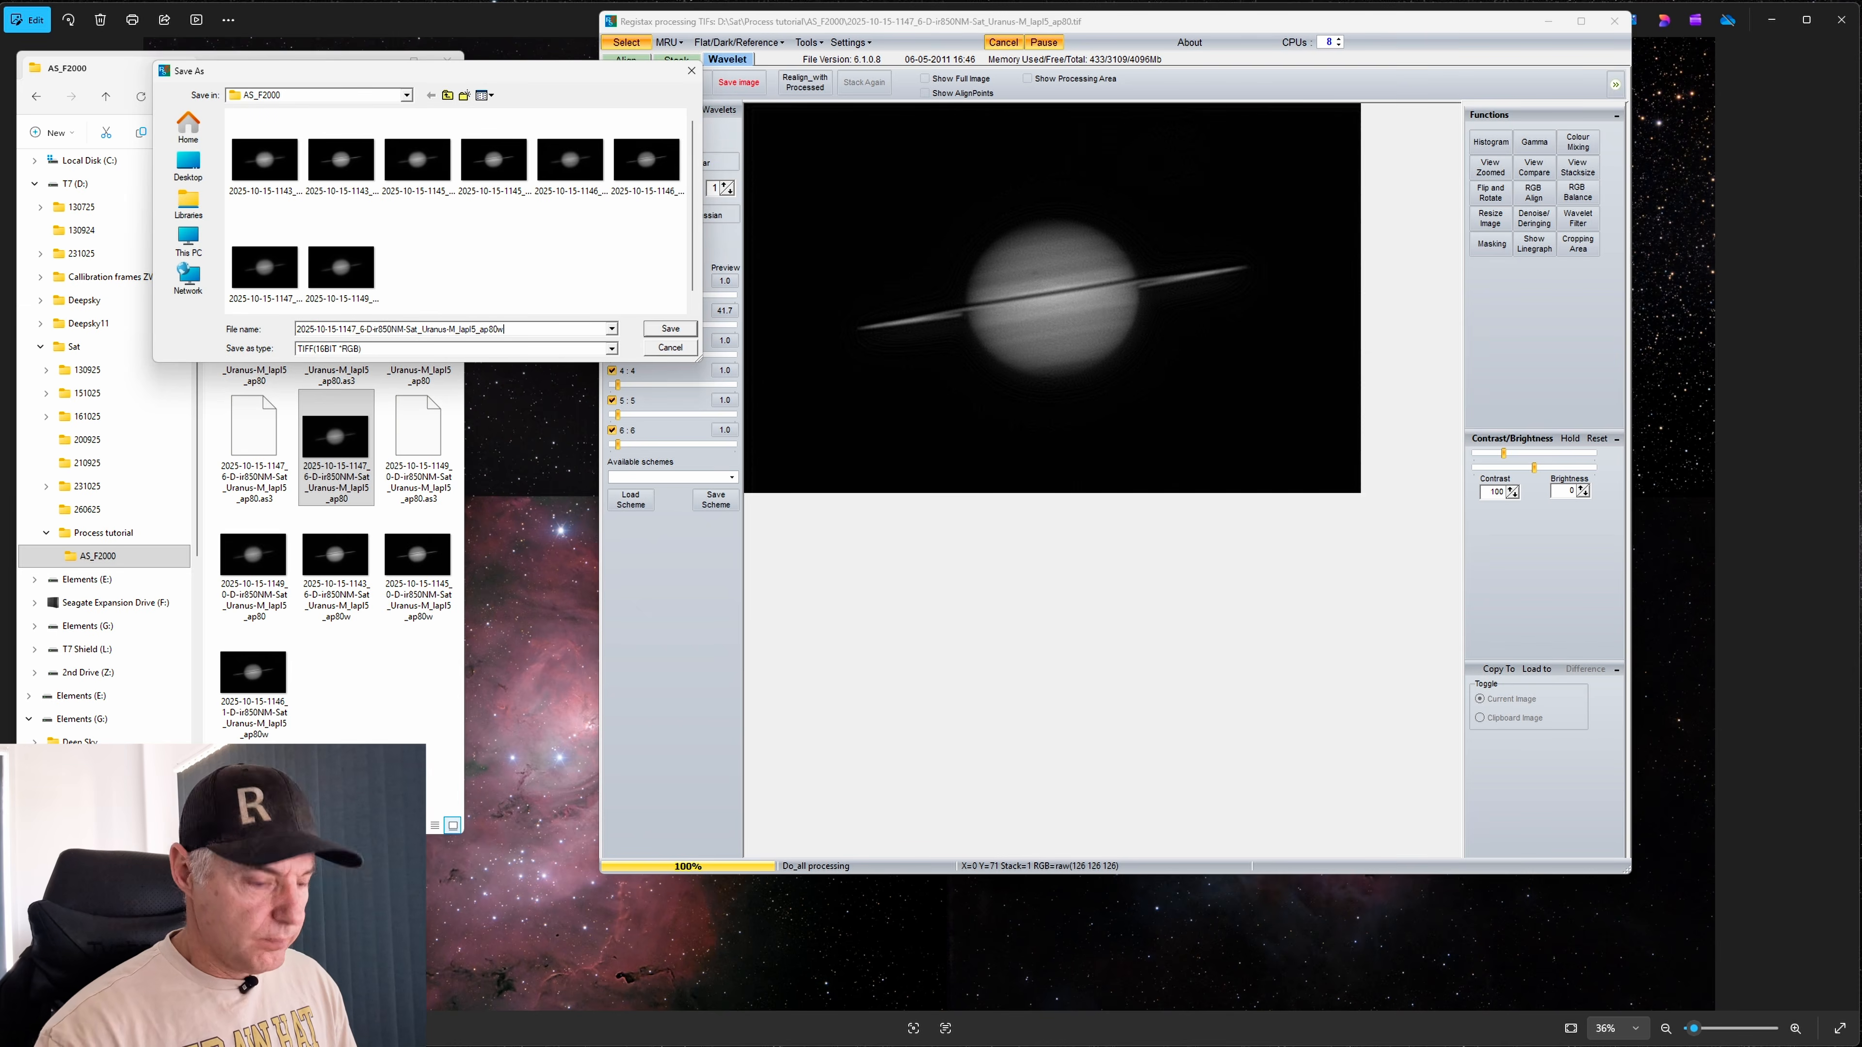
pyautogui.press('Return')
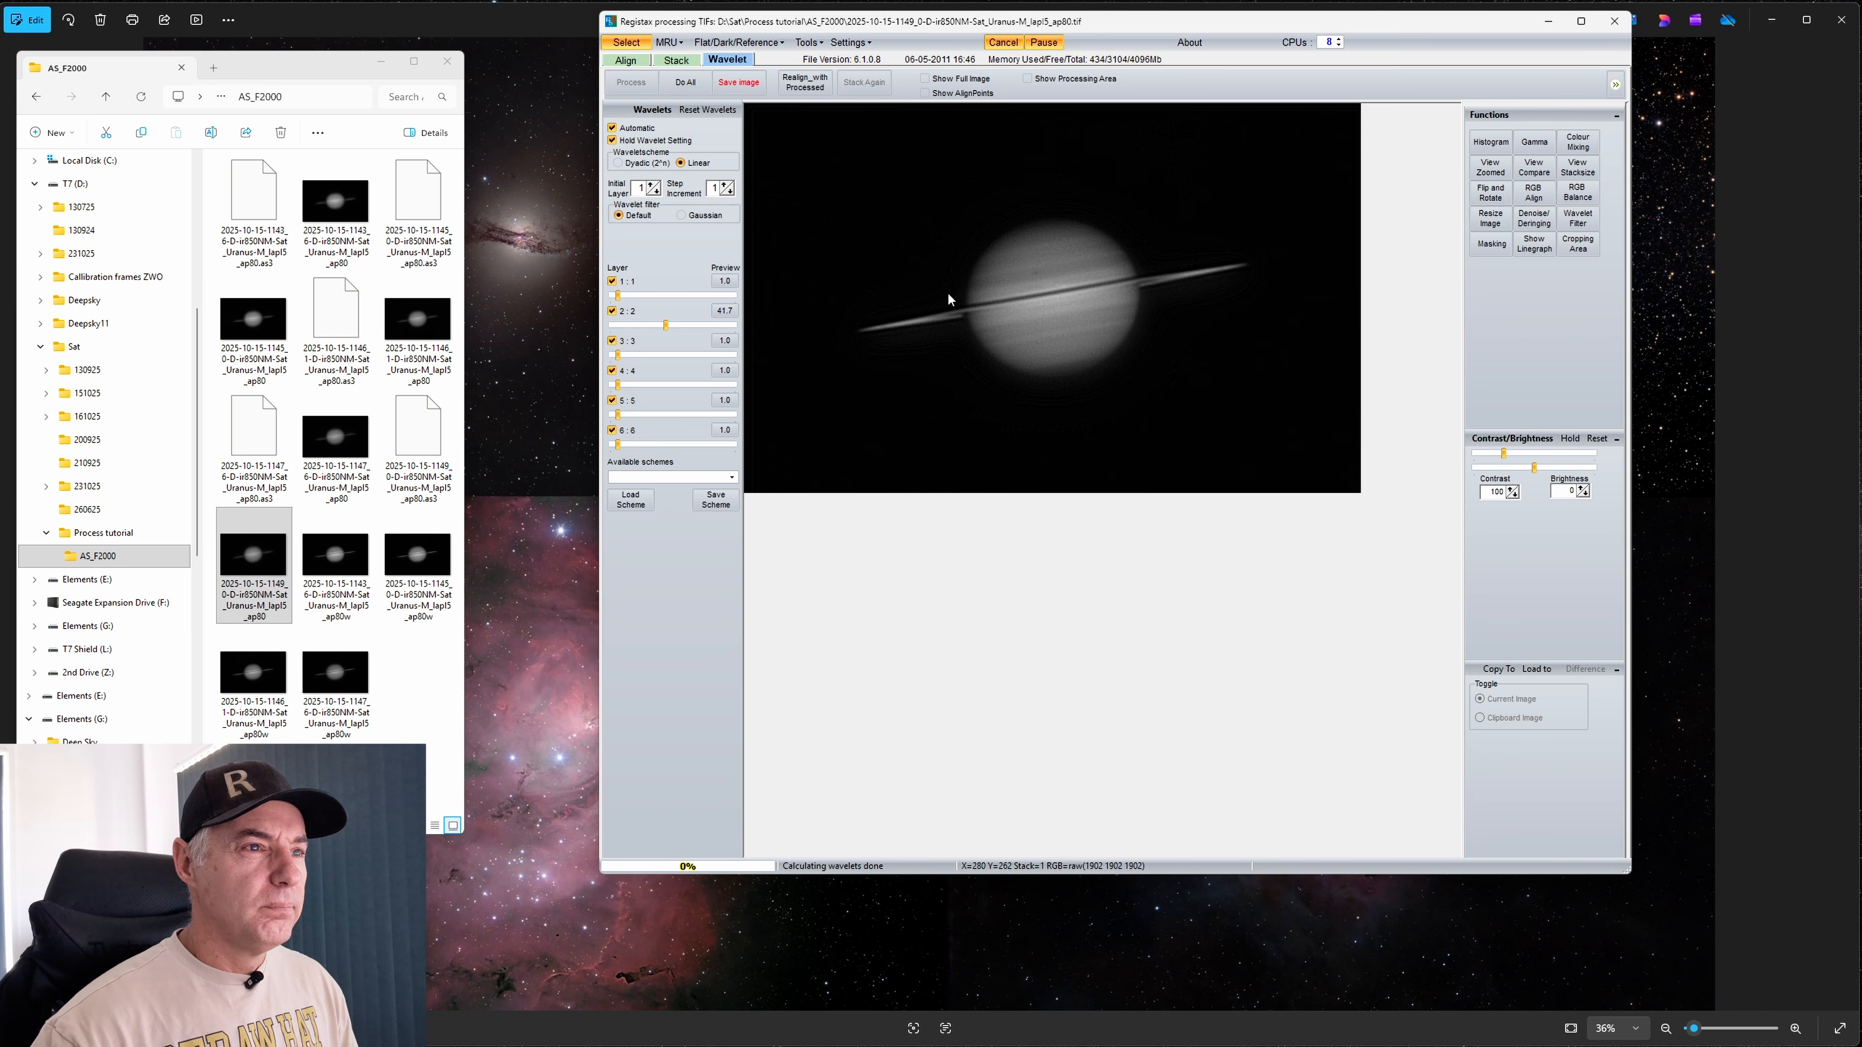
# Apply the wavelets to the full 1149_0 stack and save it as a TIFF with "w" after ap80
pyautogui.click(685, 82)
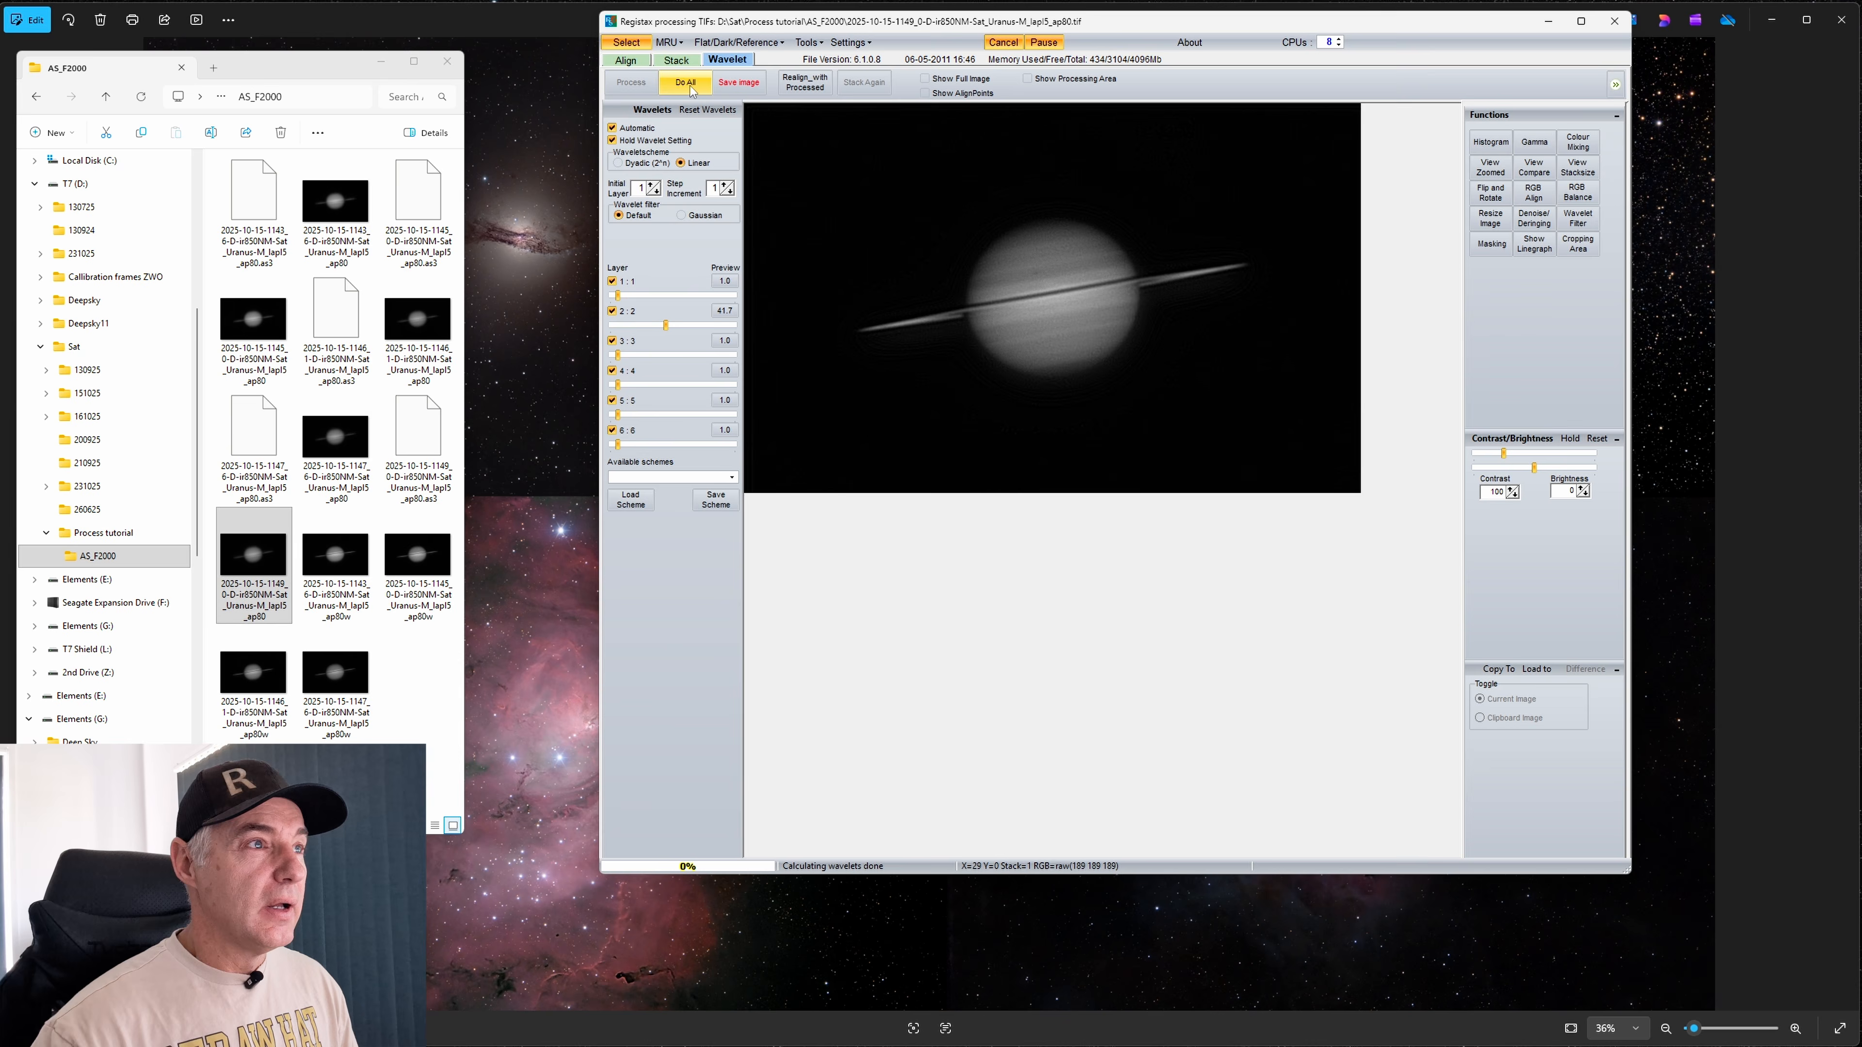
pyautogui.click(738, 83)
pyautogui.press('End')
pyautogui.write('w')
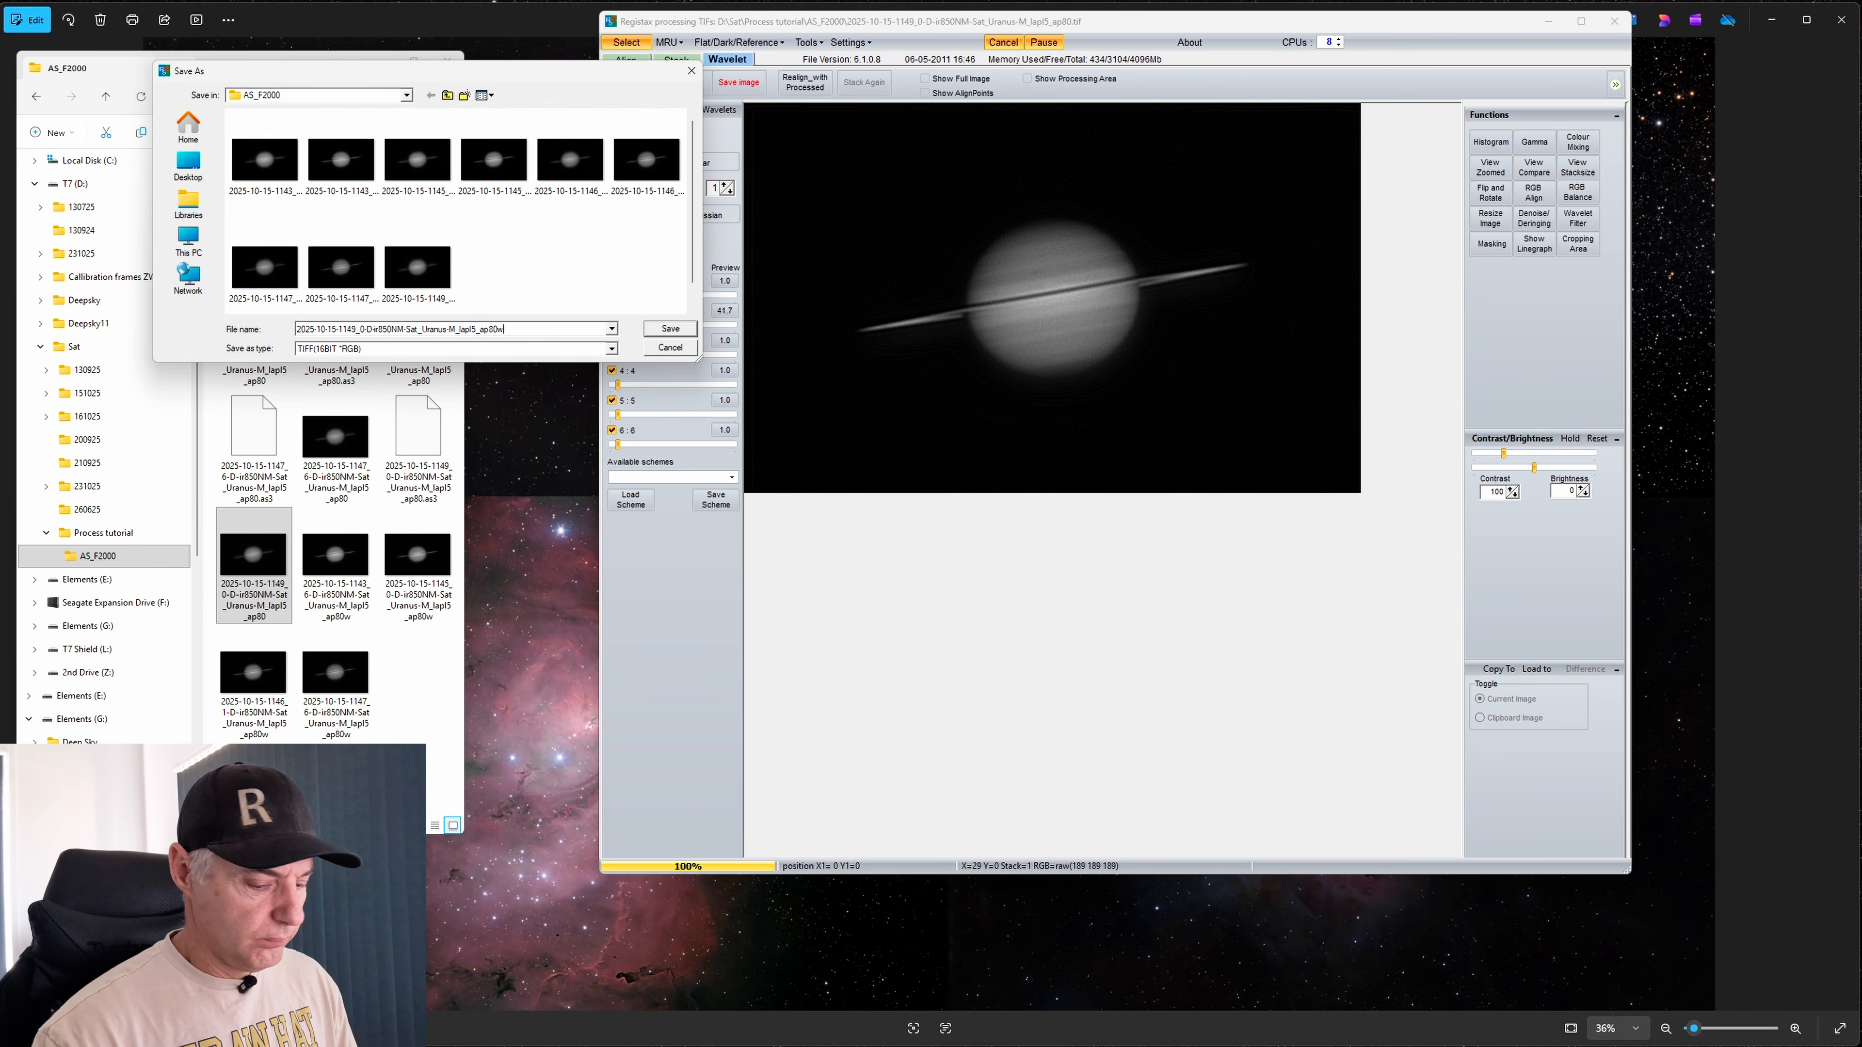
pyautogui.press('Return')
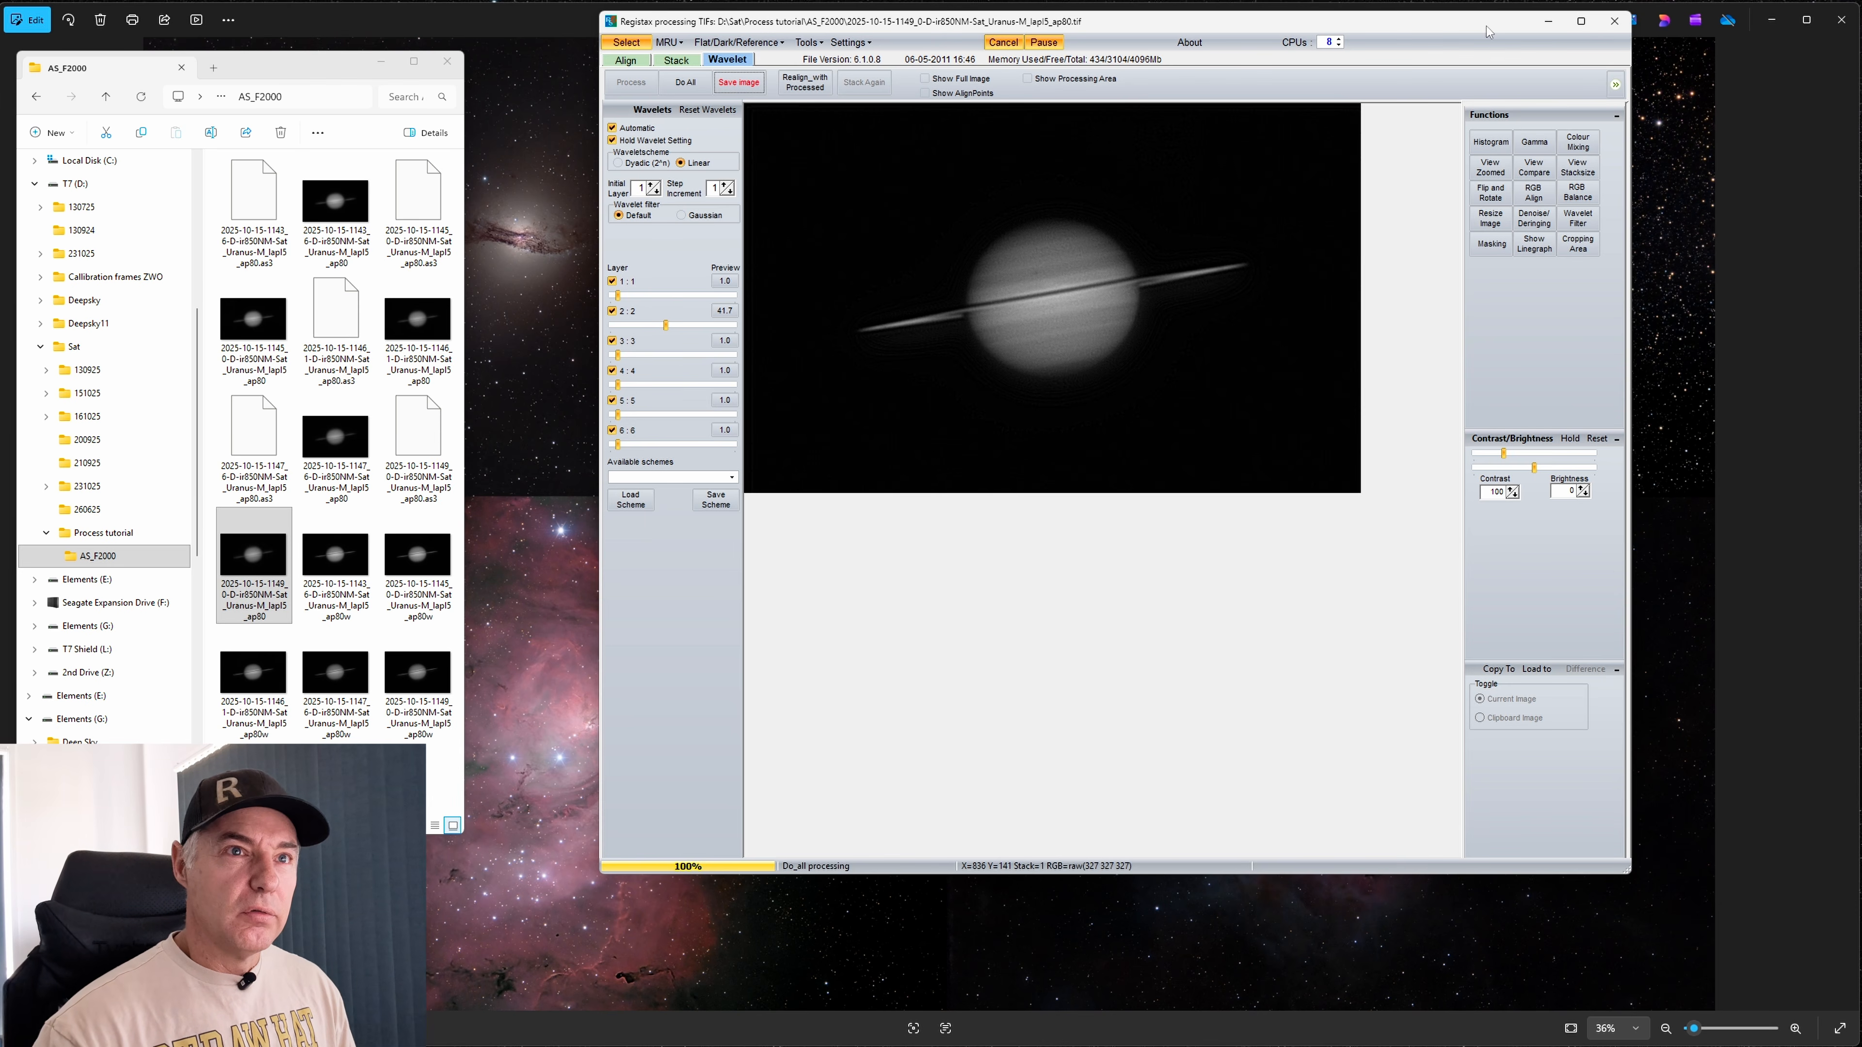
# Close RegiStax and enlarge the AS_F2000 folder window so its files spread over wider rows
pyautogui.moveTo(1487, 26); pyautogui.dragTo(1406, 67)
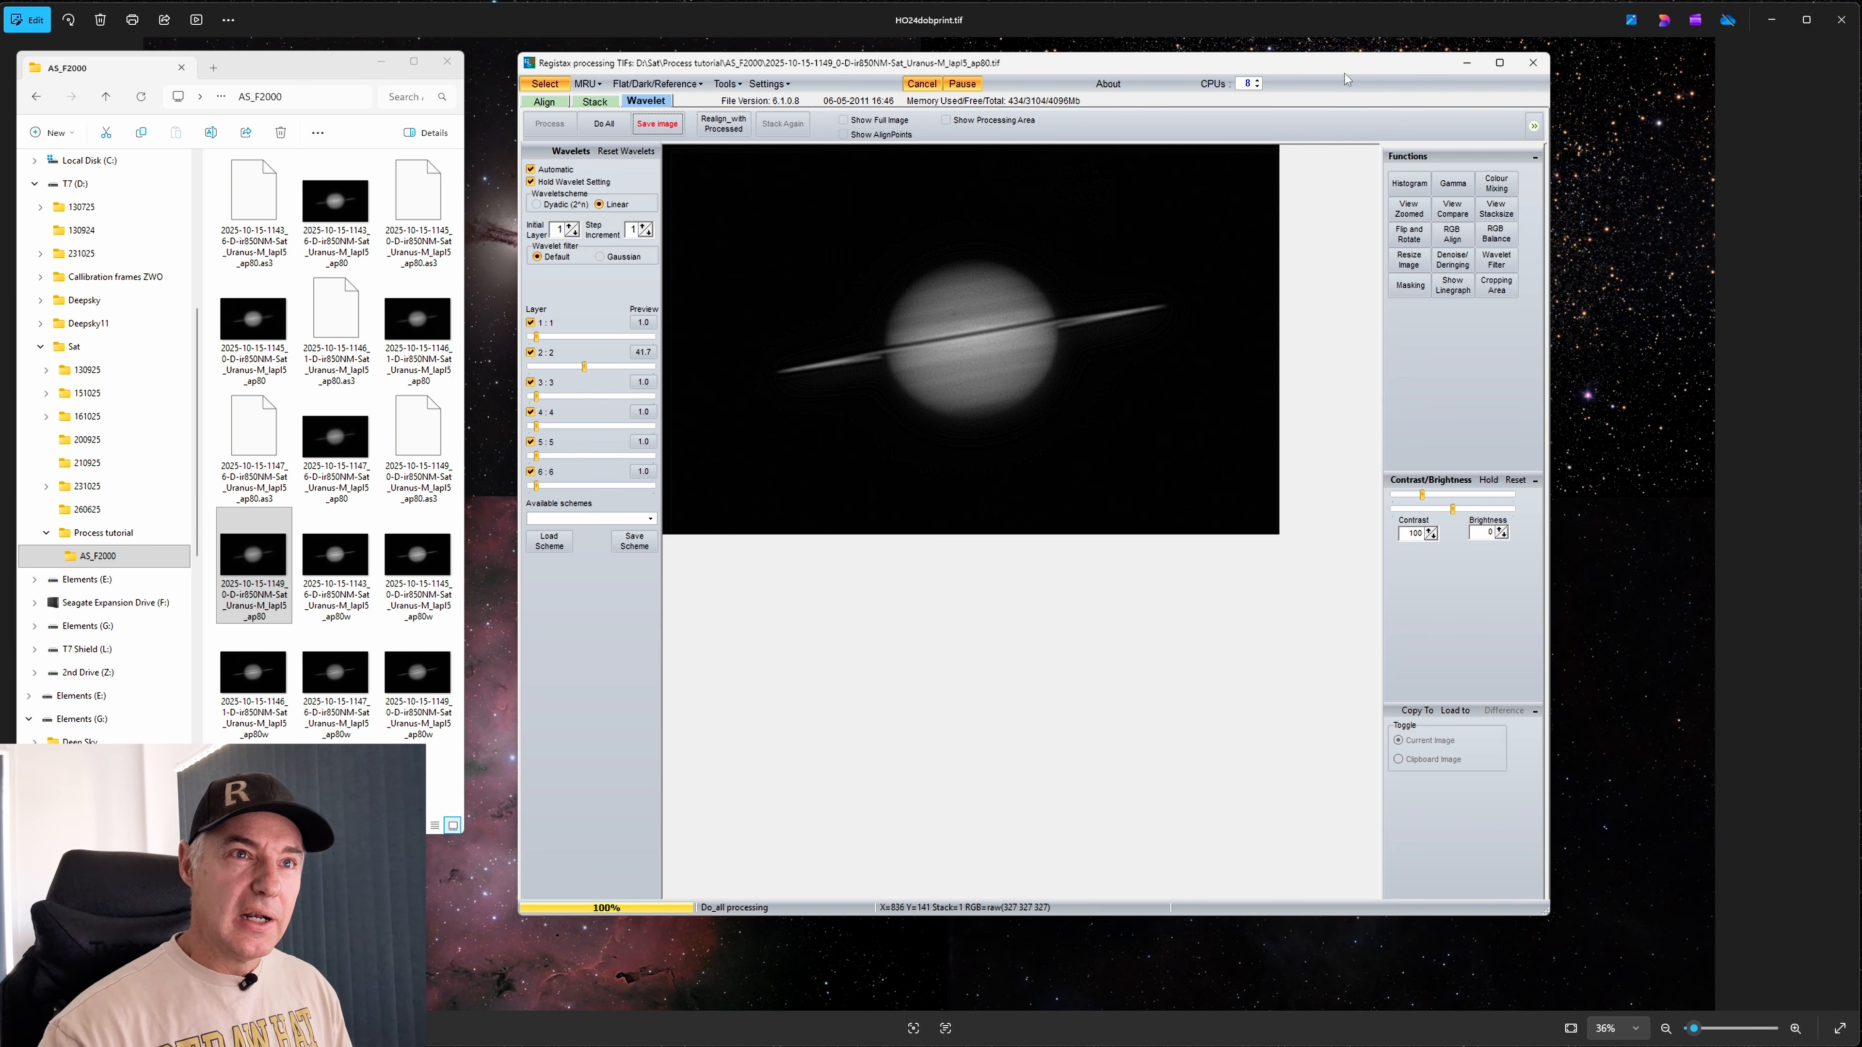
pyautogui.click(1533, 64)
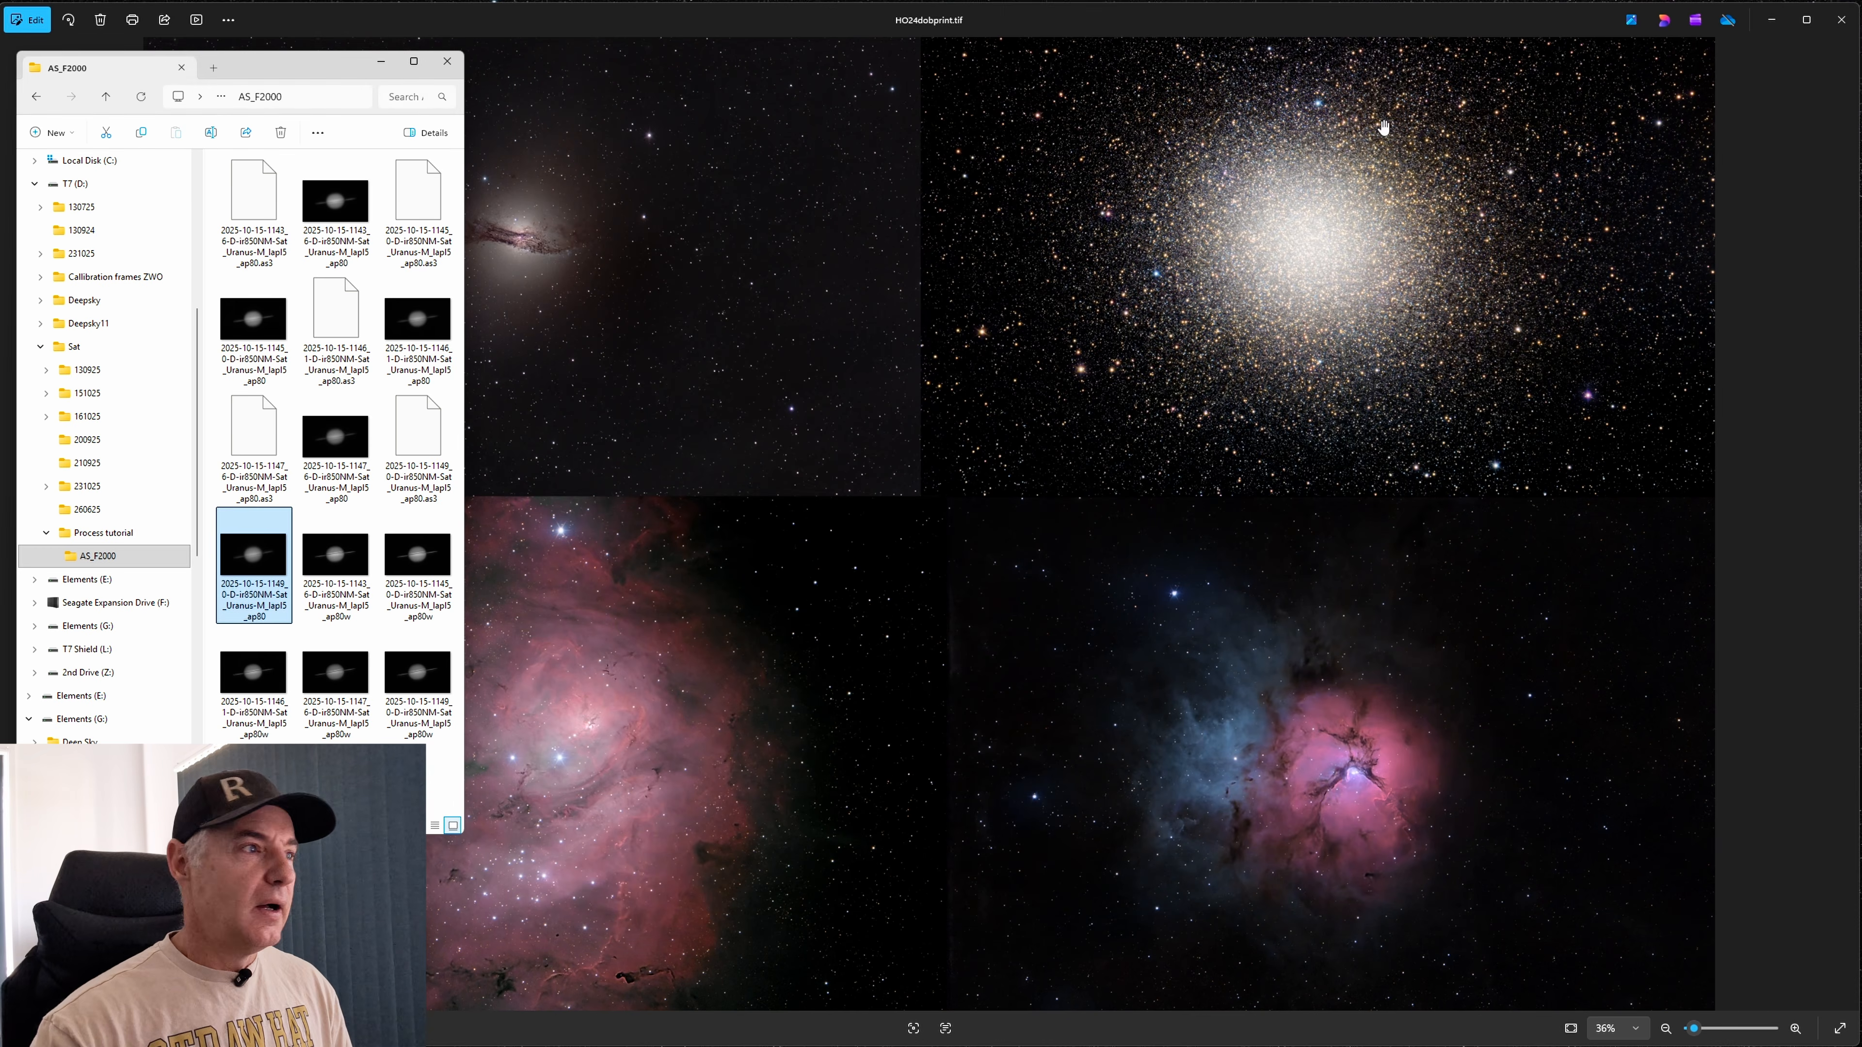
pyautogui.moveTo(318, 80); pyautogui.dragTo(414, 51)
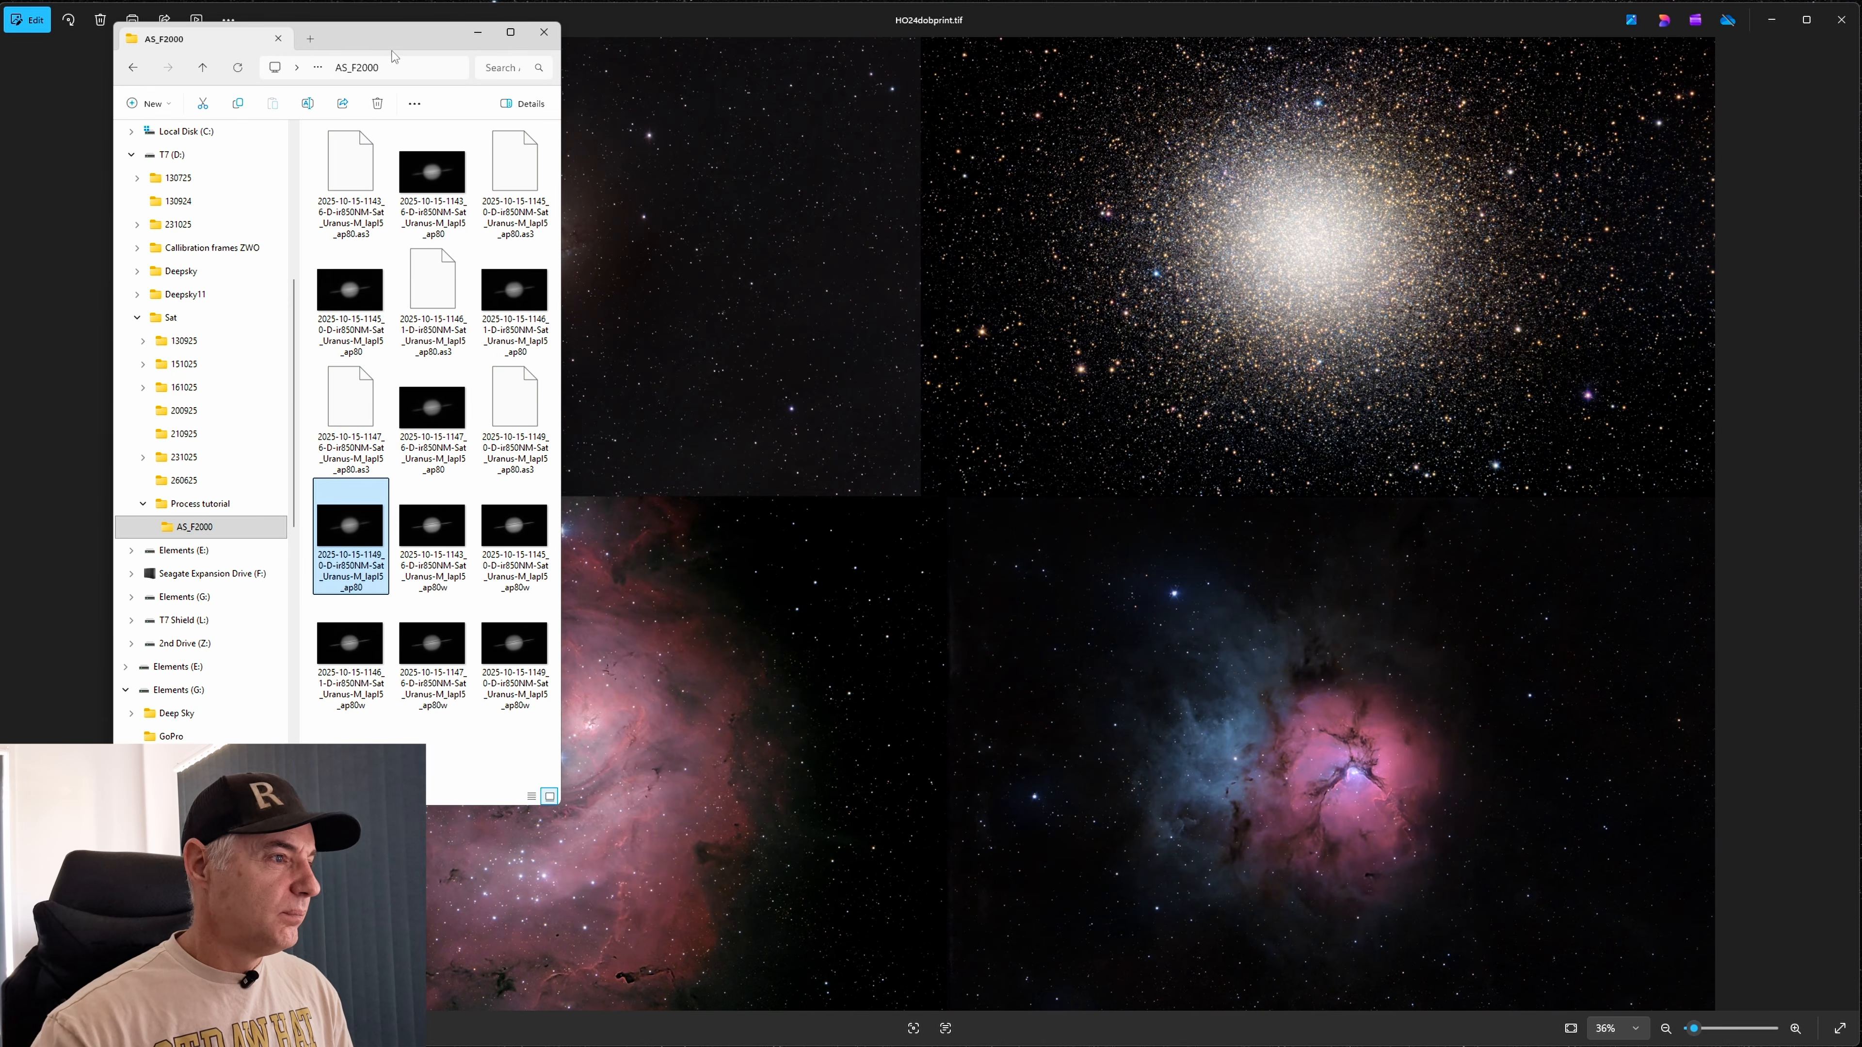
pyautogui.moveTo(557, 523); pyautogui.dragTo(948, 528)
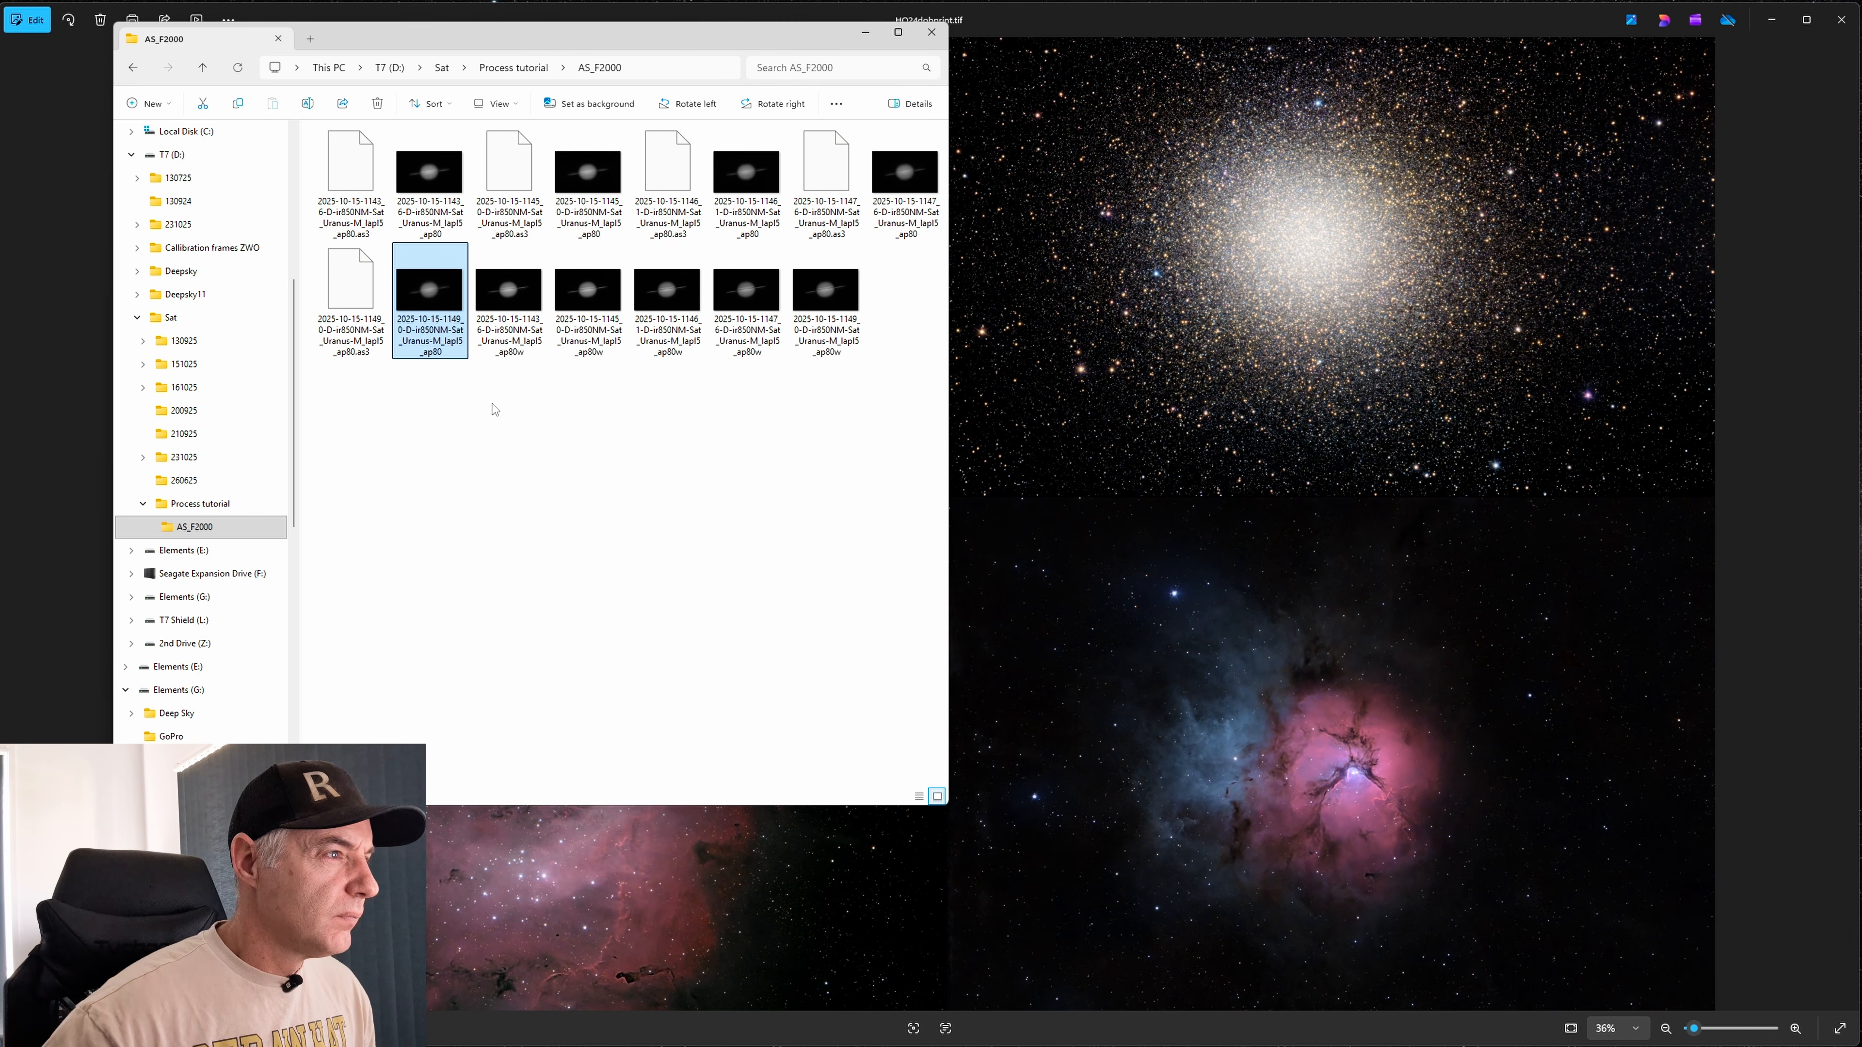
# Create a new folder in AS_F2000 and move the five "w" TIFFs into it
pyautogui.moveTo(492, 405); pyautogui.dragTo(840, 275)
pyautogui.rightClick(436, 508)
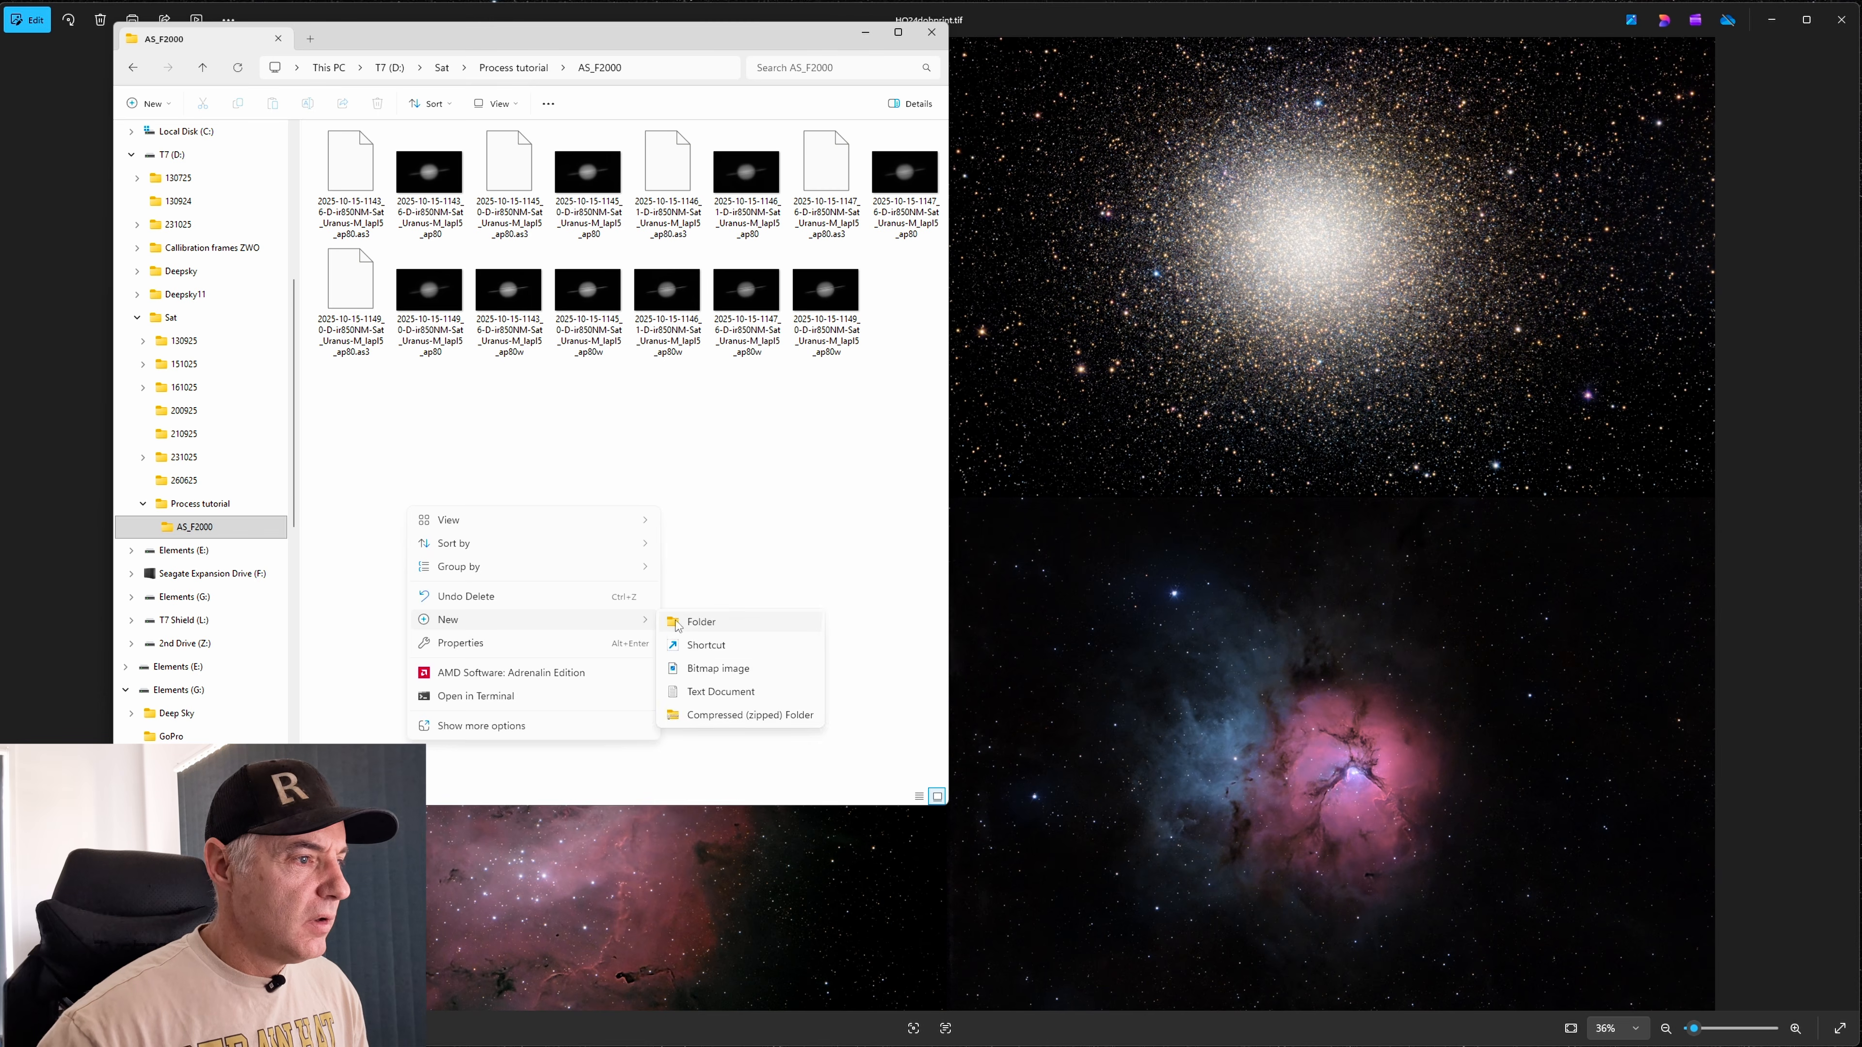
pyautogui.click(689, 622)
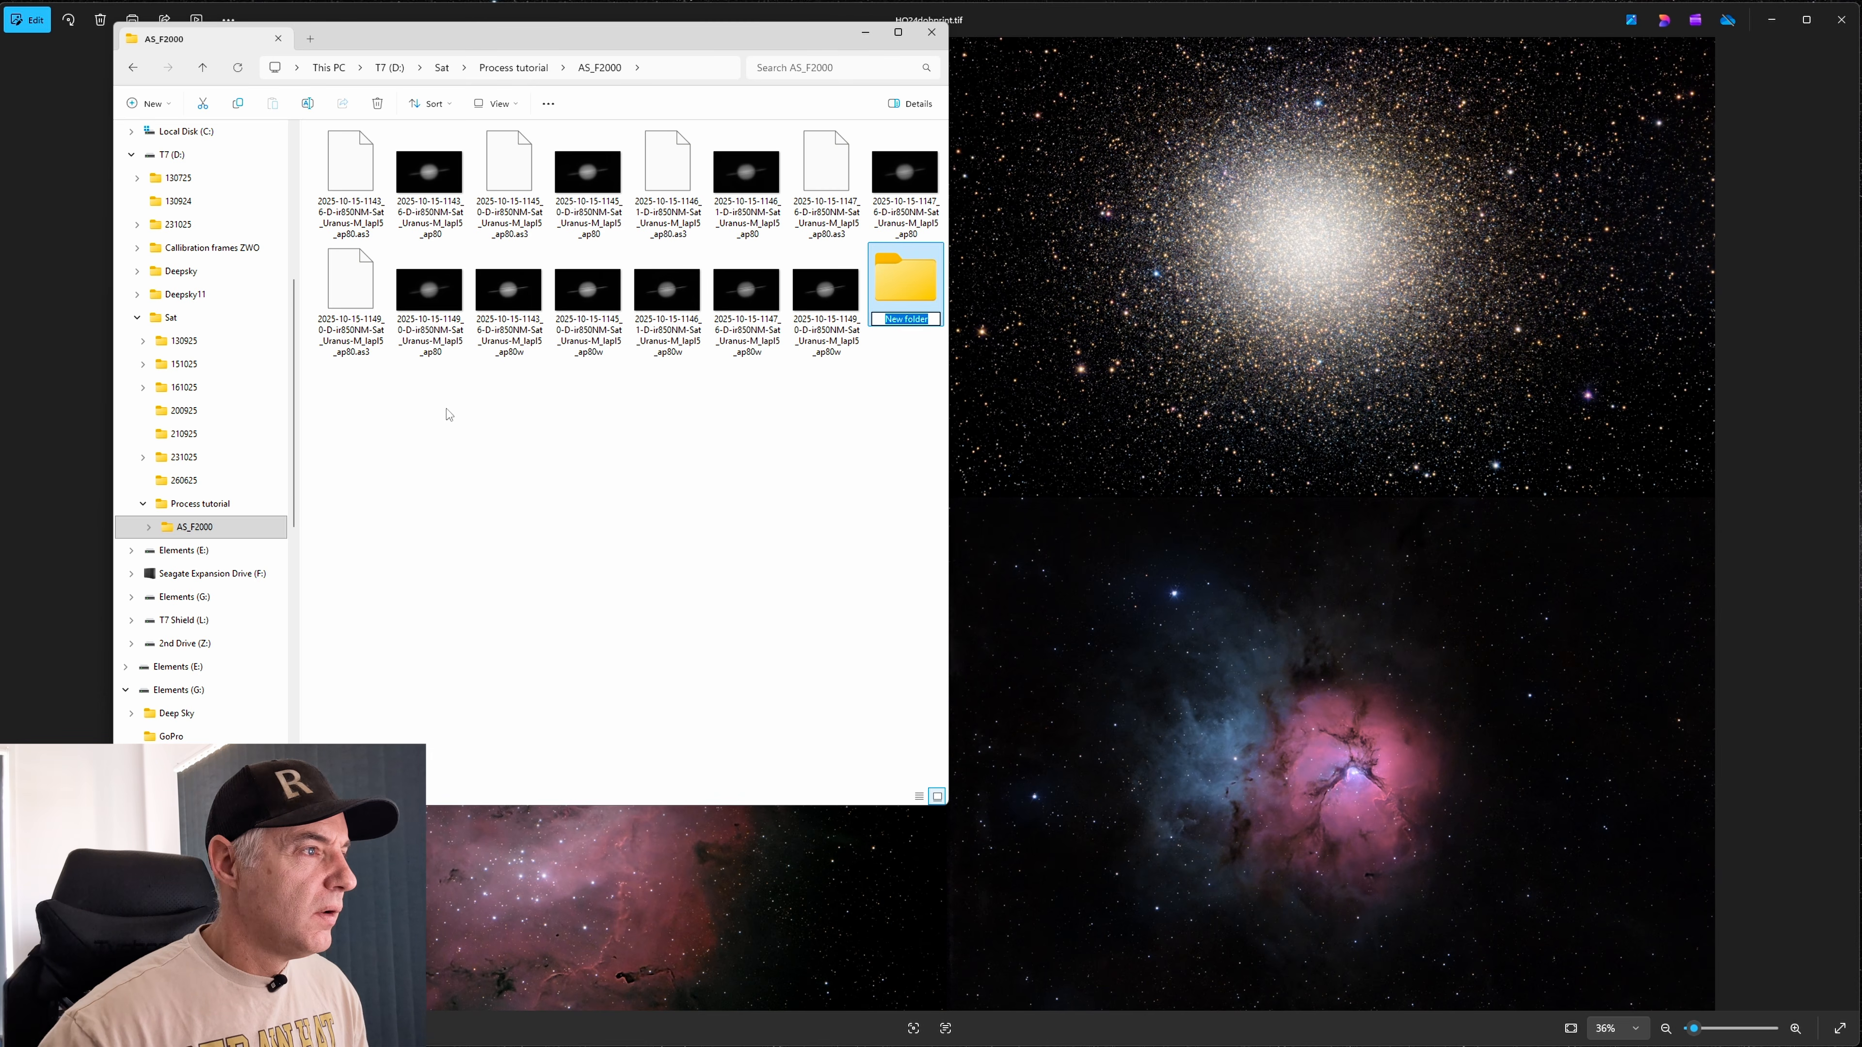
pyautogui.moveTo(493, 396); pyautogui.dragTo(872, 294)
pyautogui.click(506, 298)
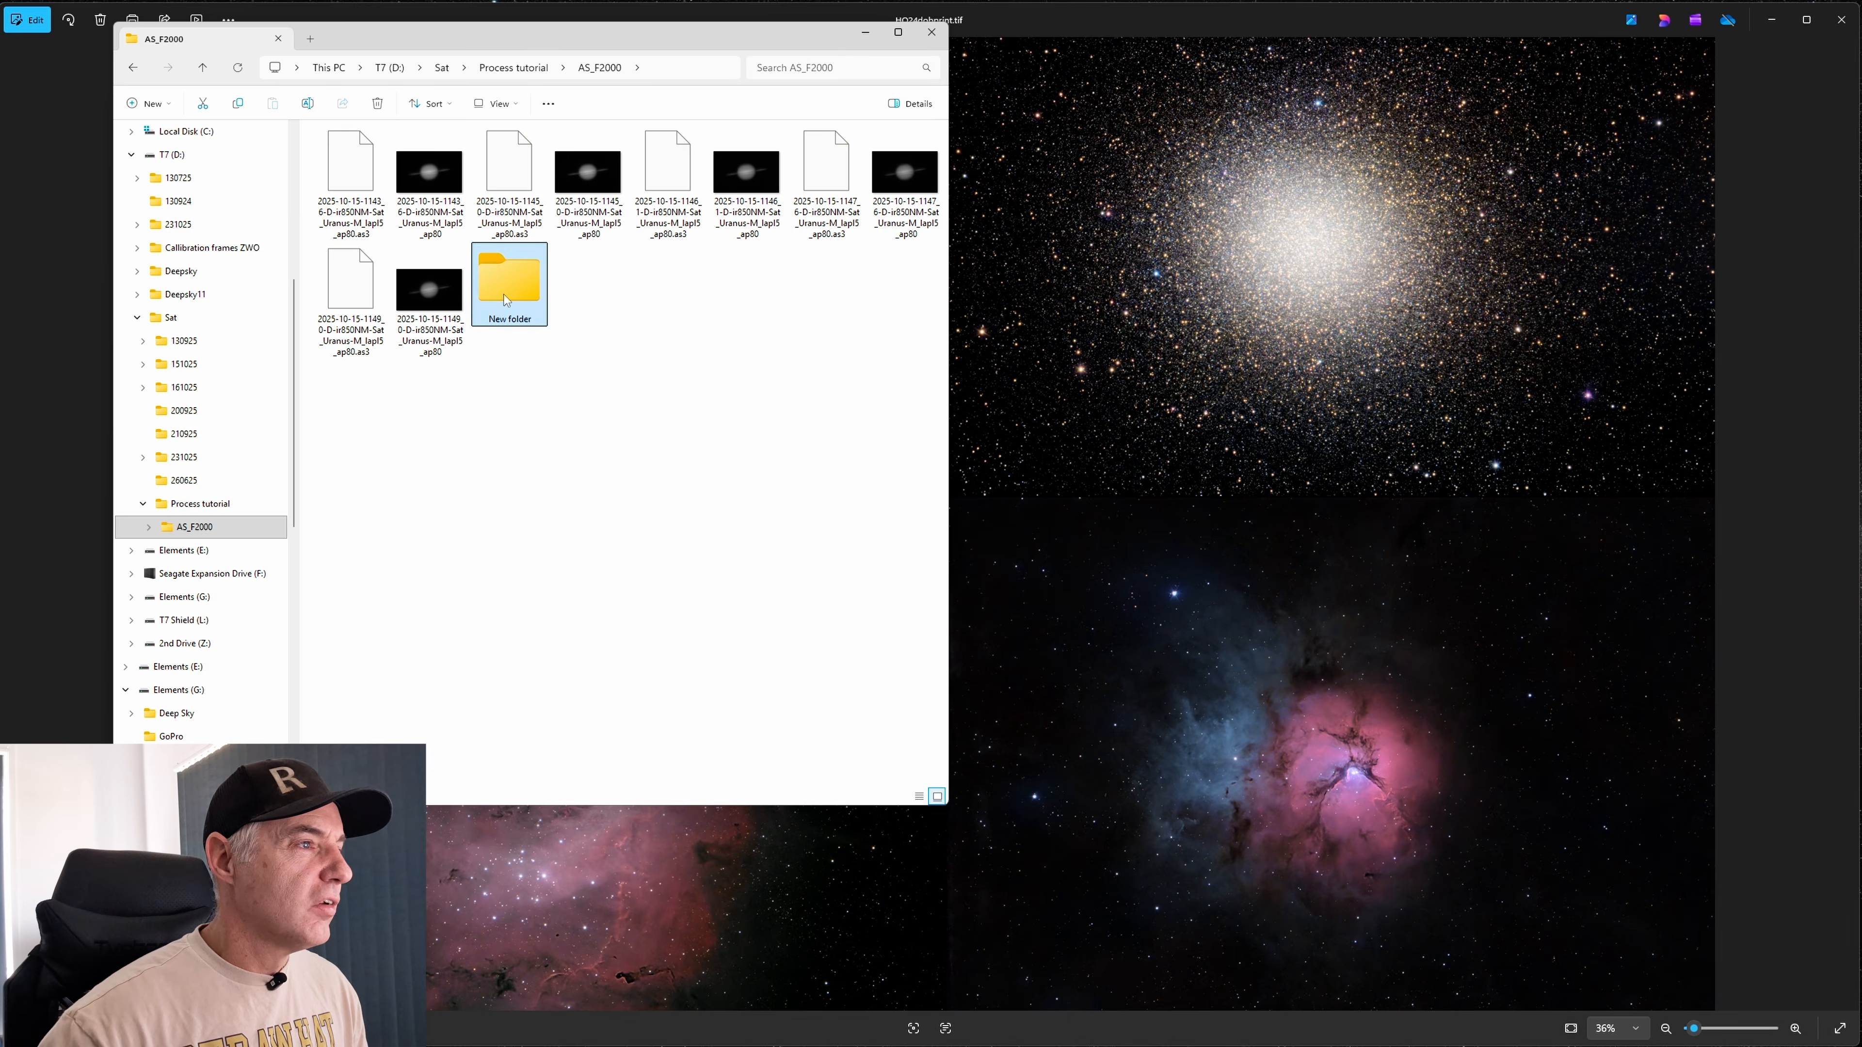
pyautogui.doubleClick(506, 298)
pyautogui.click(137, 71)
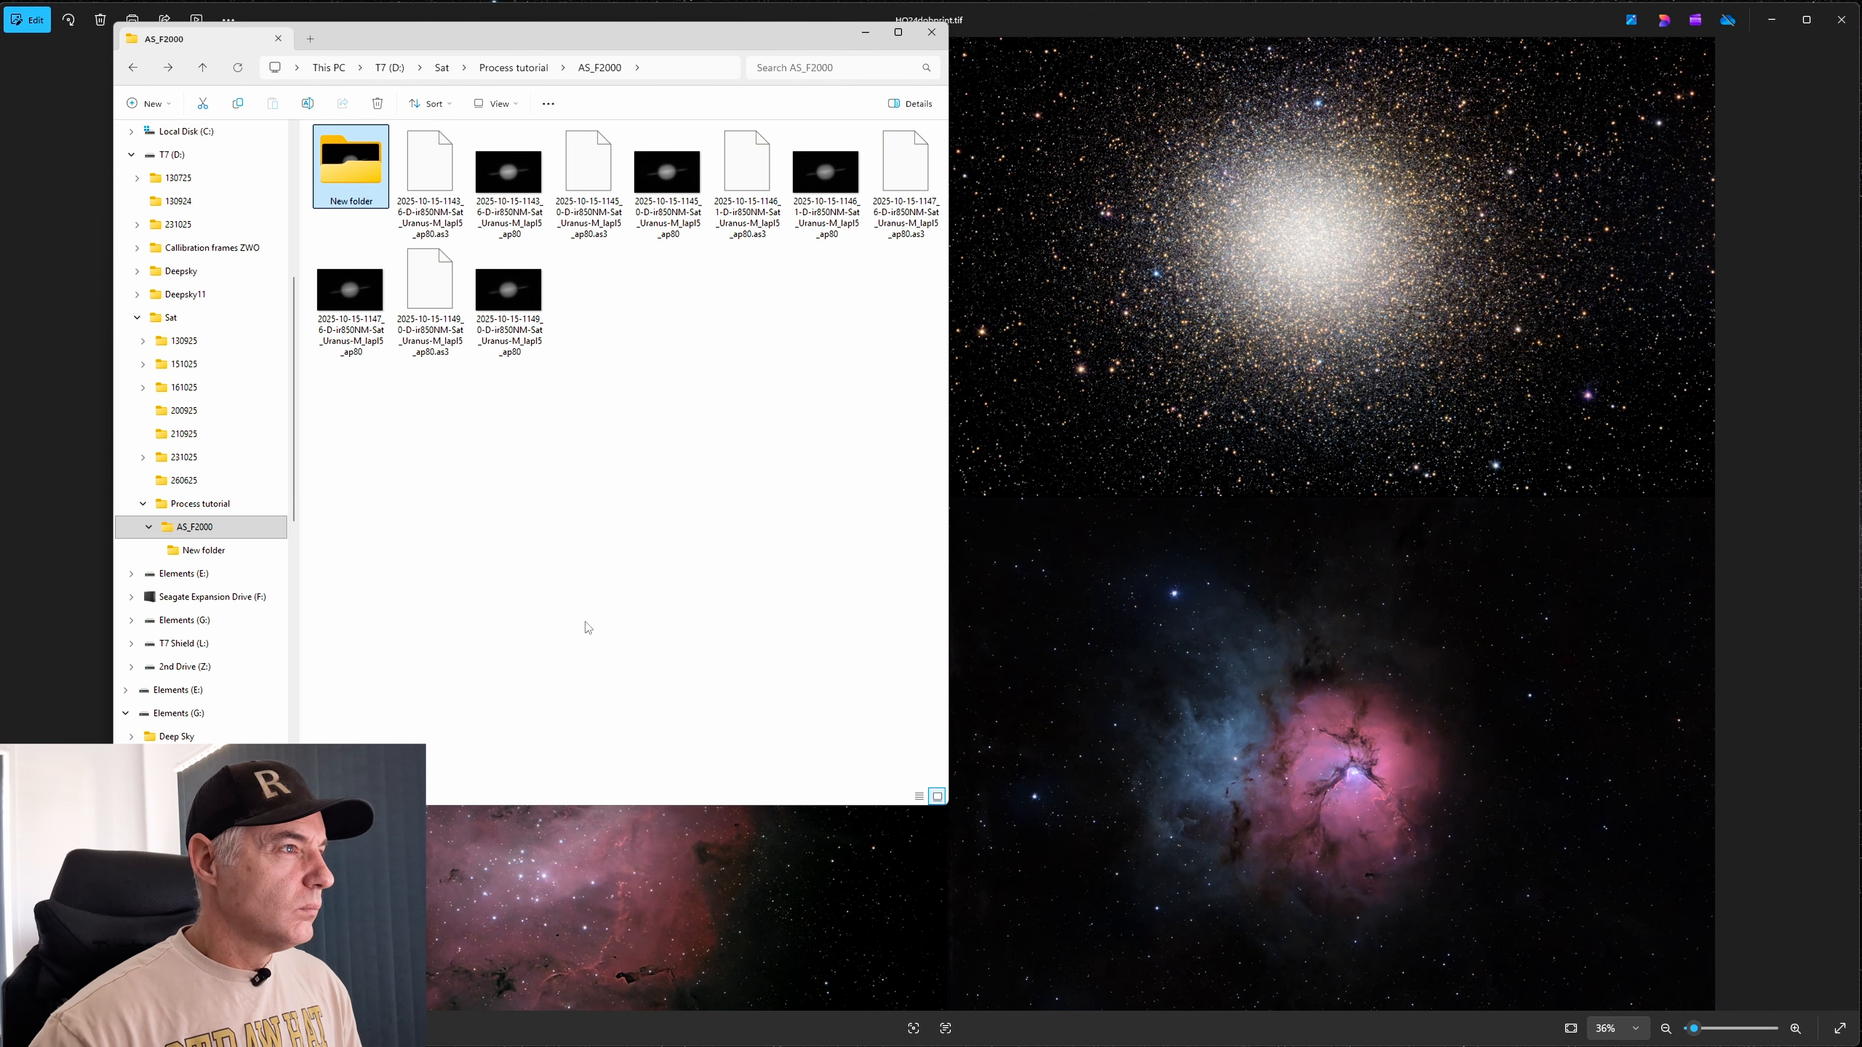
# Create a second new folder in AS_F2000 and move the original TIFF stacks and AS3 files into it
pyautogui.rightClick(403, 445)
pyautogui.moveTo(511, 466)
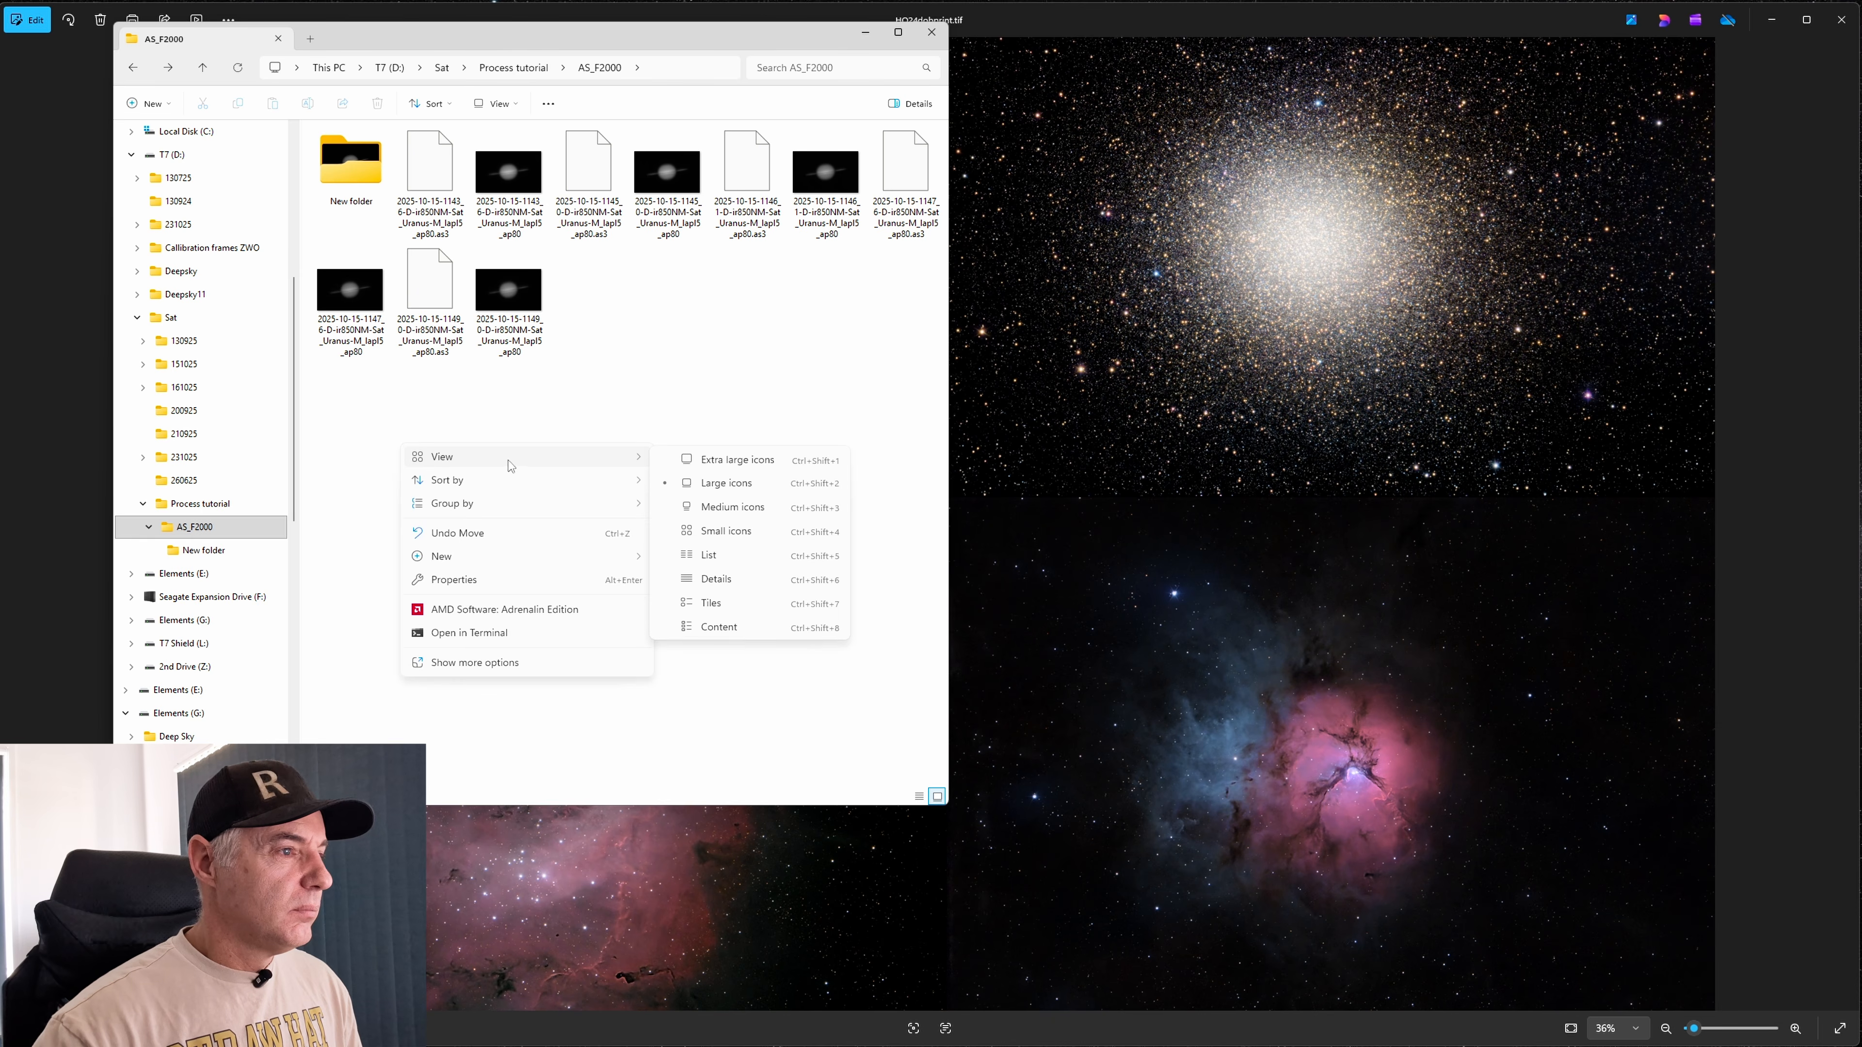
pyautogui.moveTo(559, 559)
pyautogui.click(687, 561)
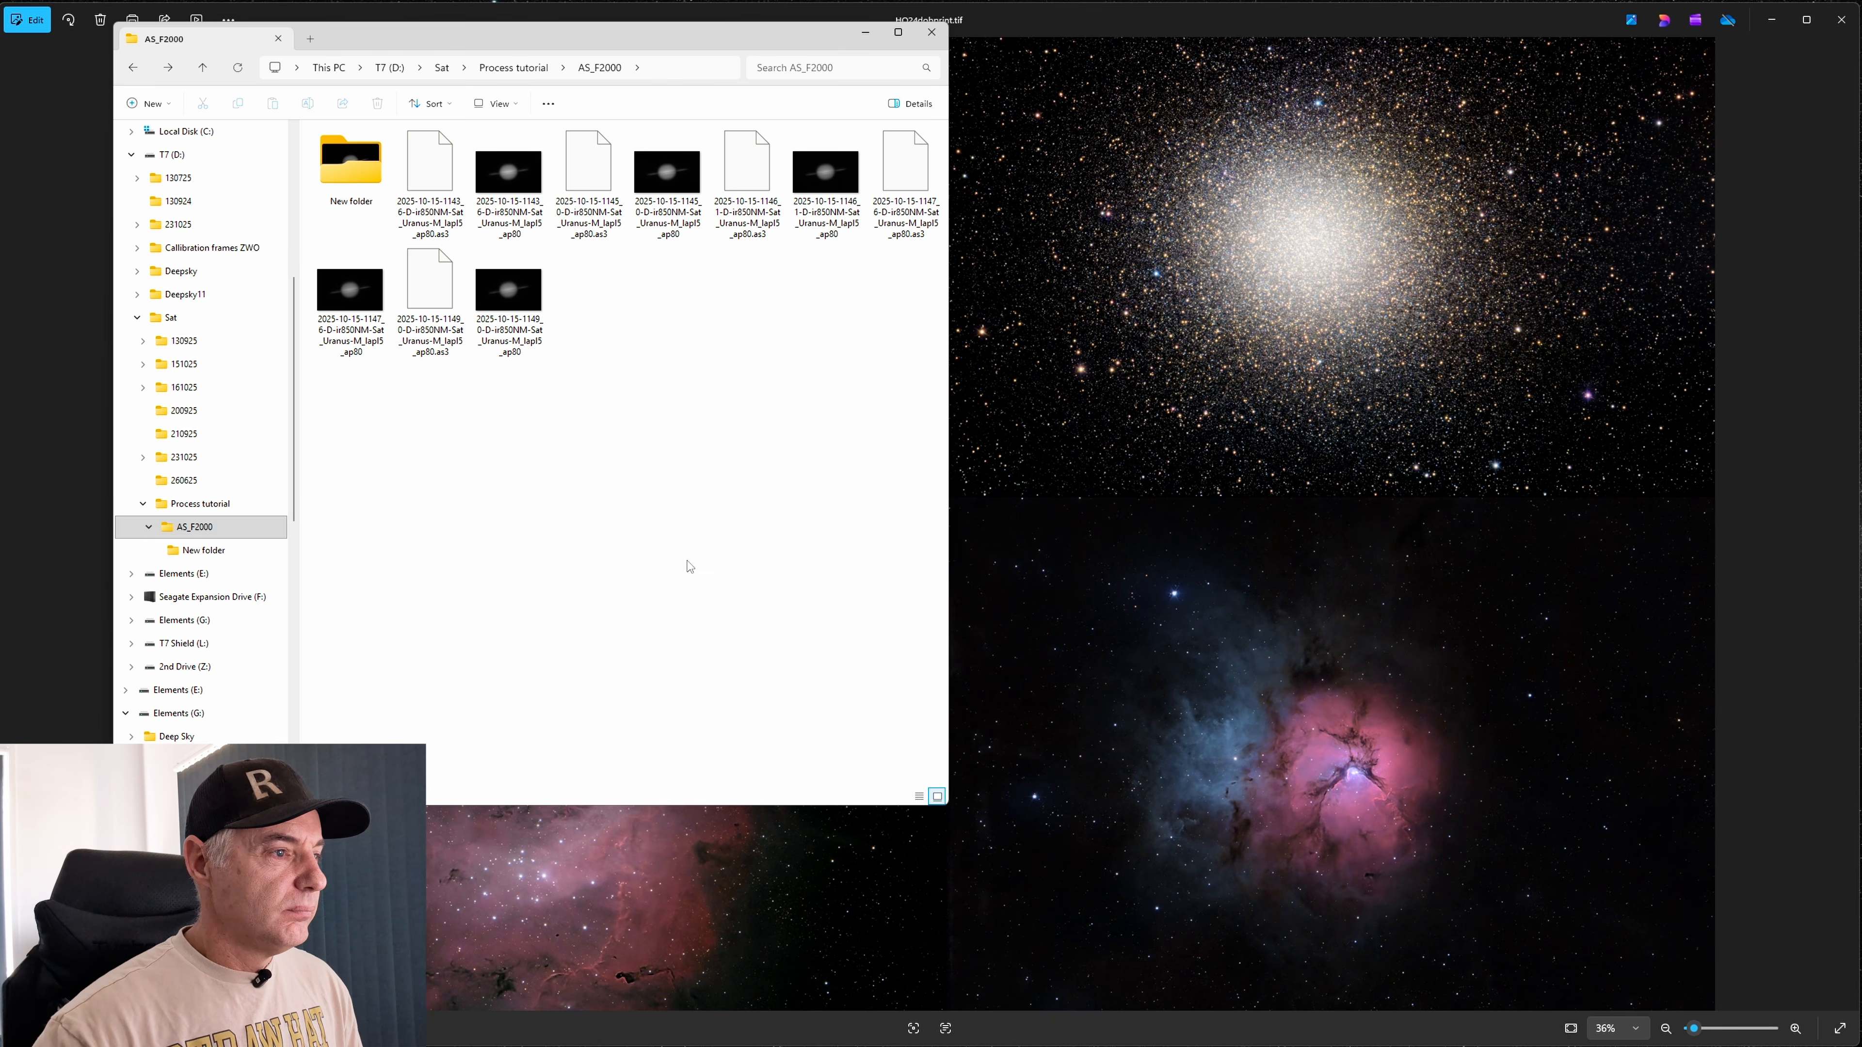
pyautogui.moveTo(343, 377); pyautogui.dragTo(583, 282)
pyautogui.click(431, 216)
pyautogui.hotkey('shift', 'Right')
pyautogui.hotkey('shift', 'Right')
pyautogui.hotkey('shift', 'Right')
pyautogui.hotkey('shift', 'Right')
pyautogui.hotkey('shift', 'Right')
pyautogui.hotkey('shift', 'Right')
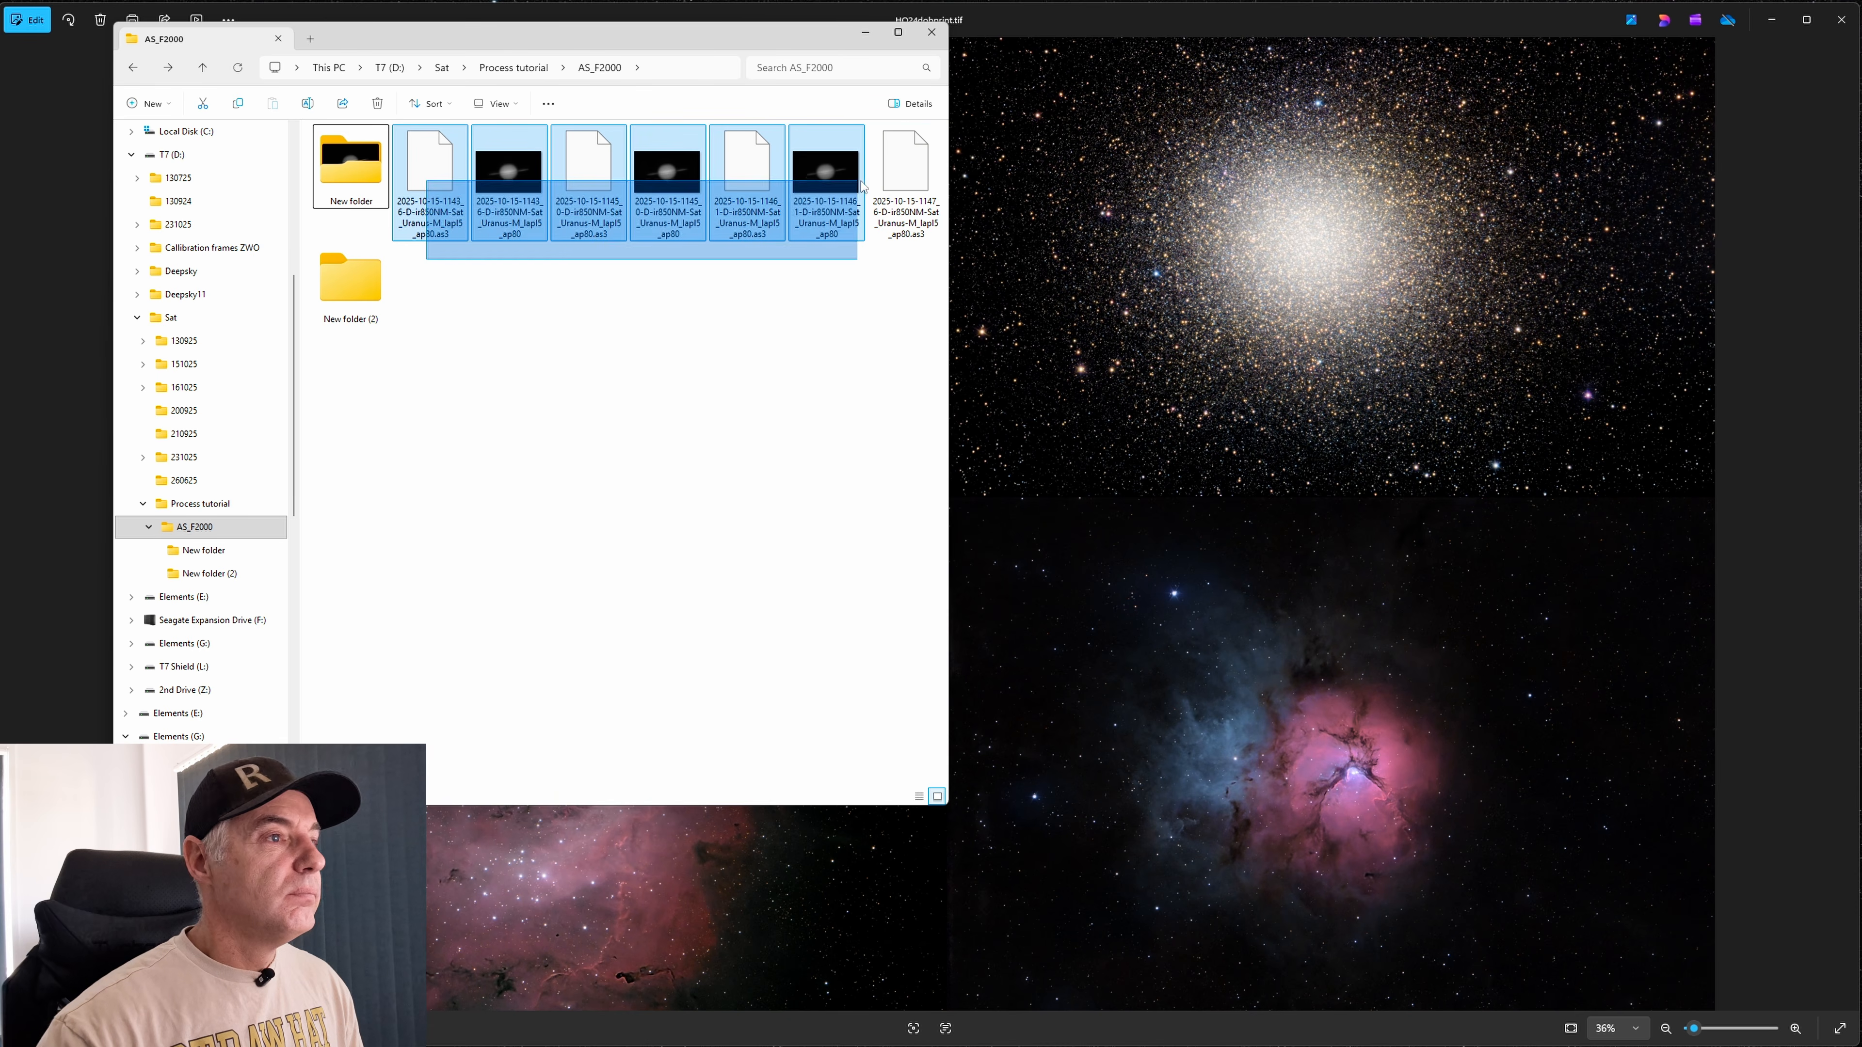
pyautogui.moveTo(435, 228); pyautogui.dragTo(376, 304)
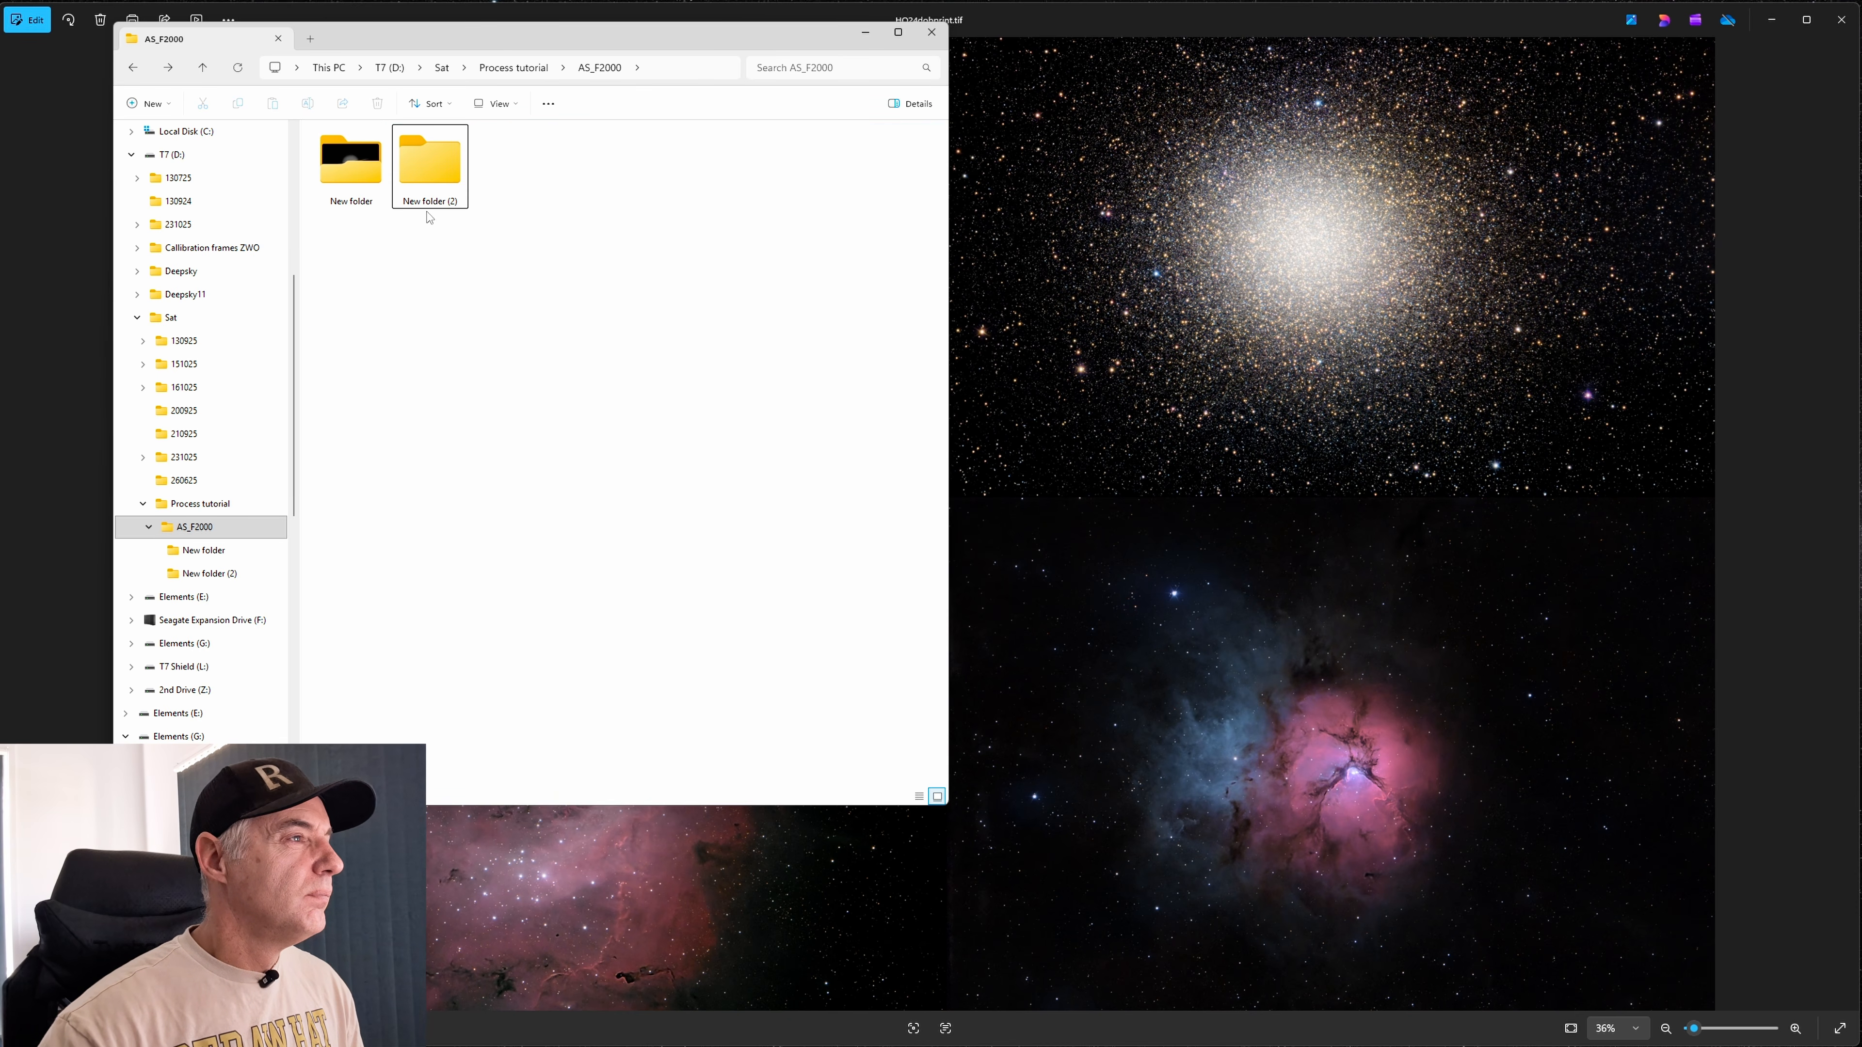
# Check the contents of New folder (2) with the original stacks and delete that folder from AS_F2000
pyautogui.doubleClick(424, 163)
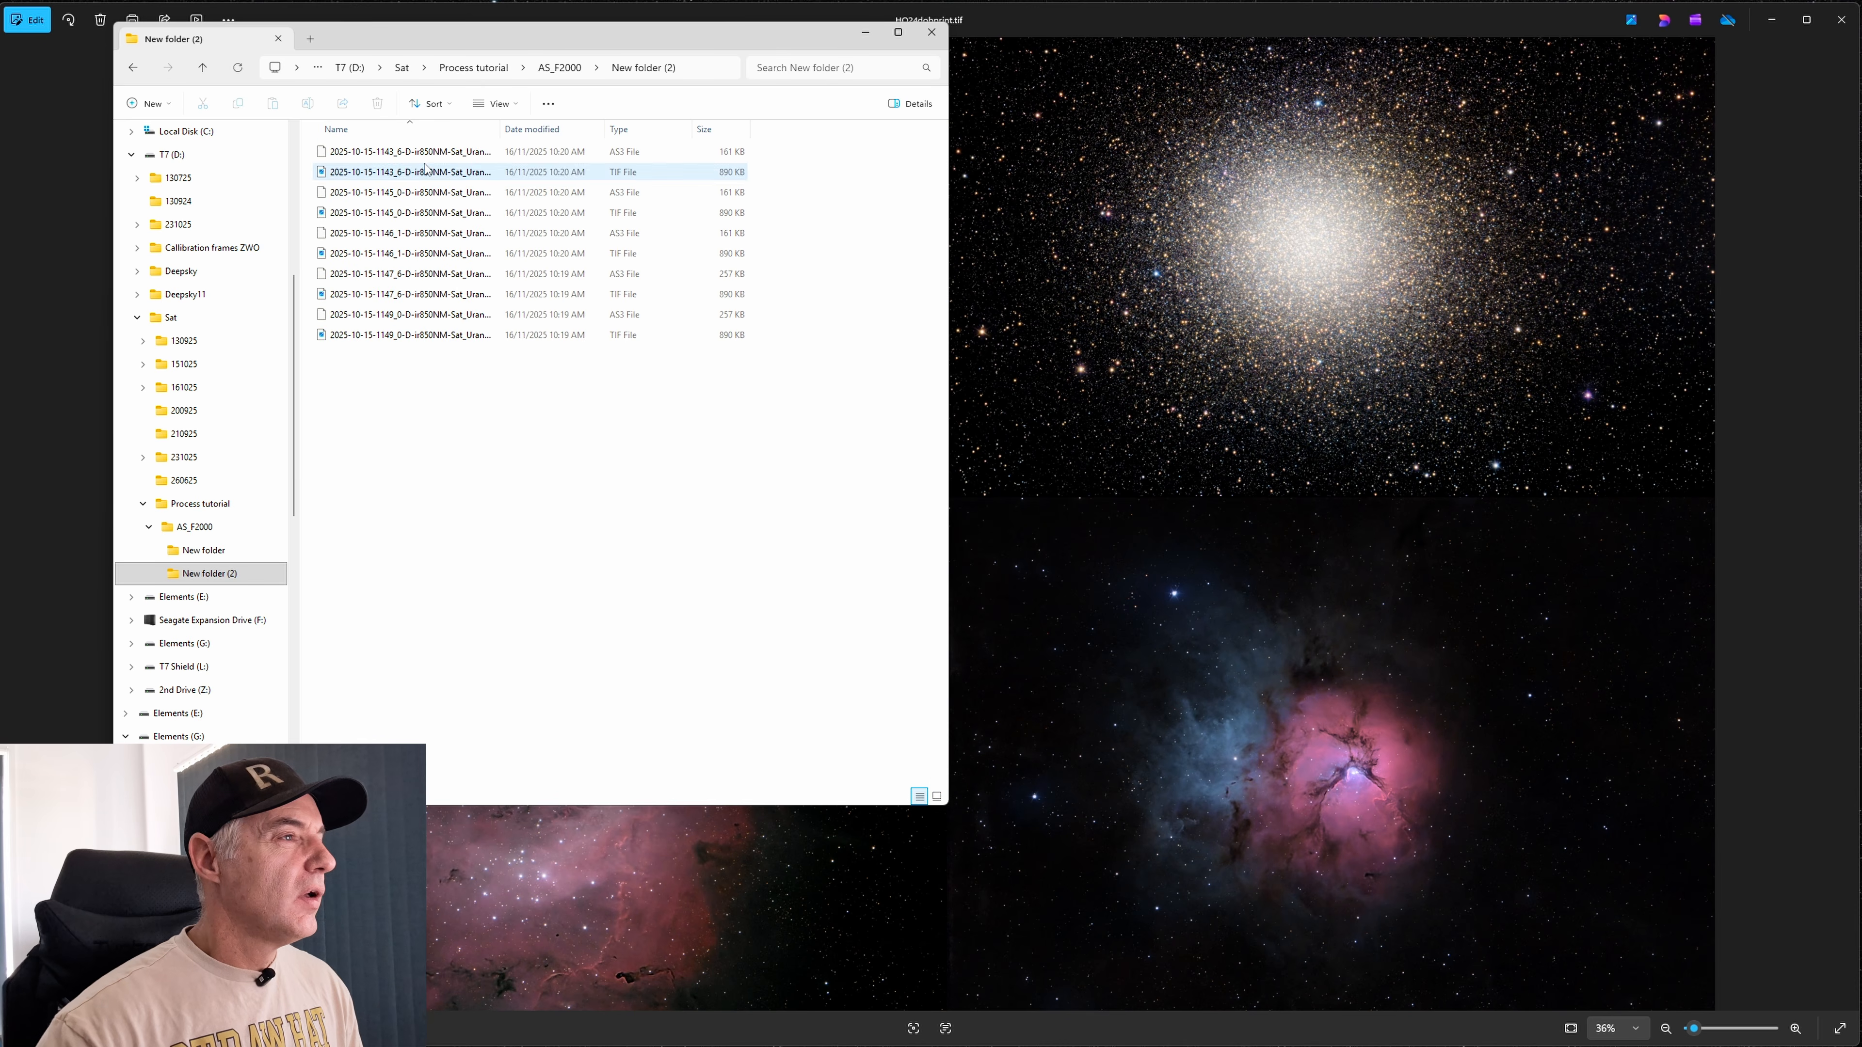
pyautogui.click(131, 67)
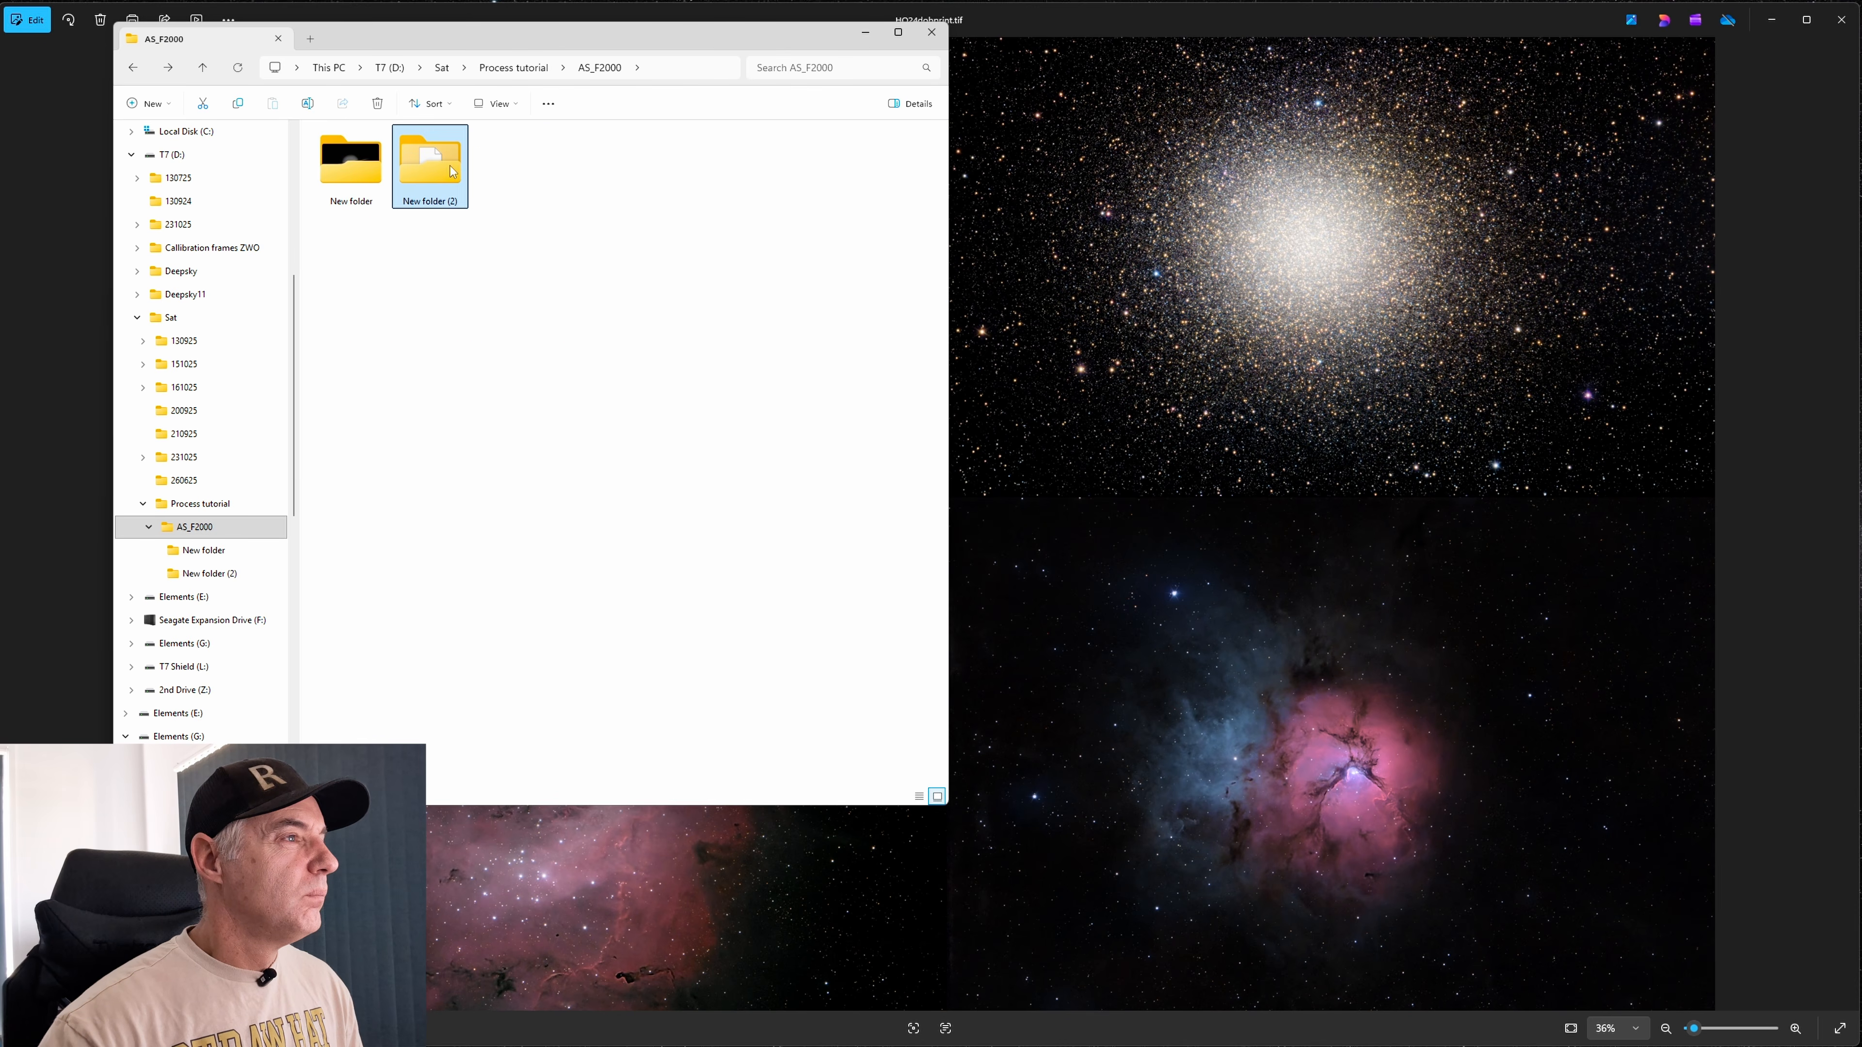
pyautogui.rightClick(424, 169)
pyautogui.click(590, 187)
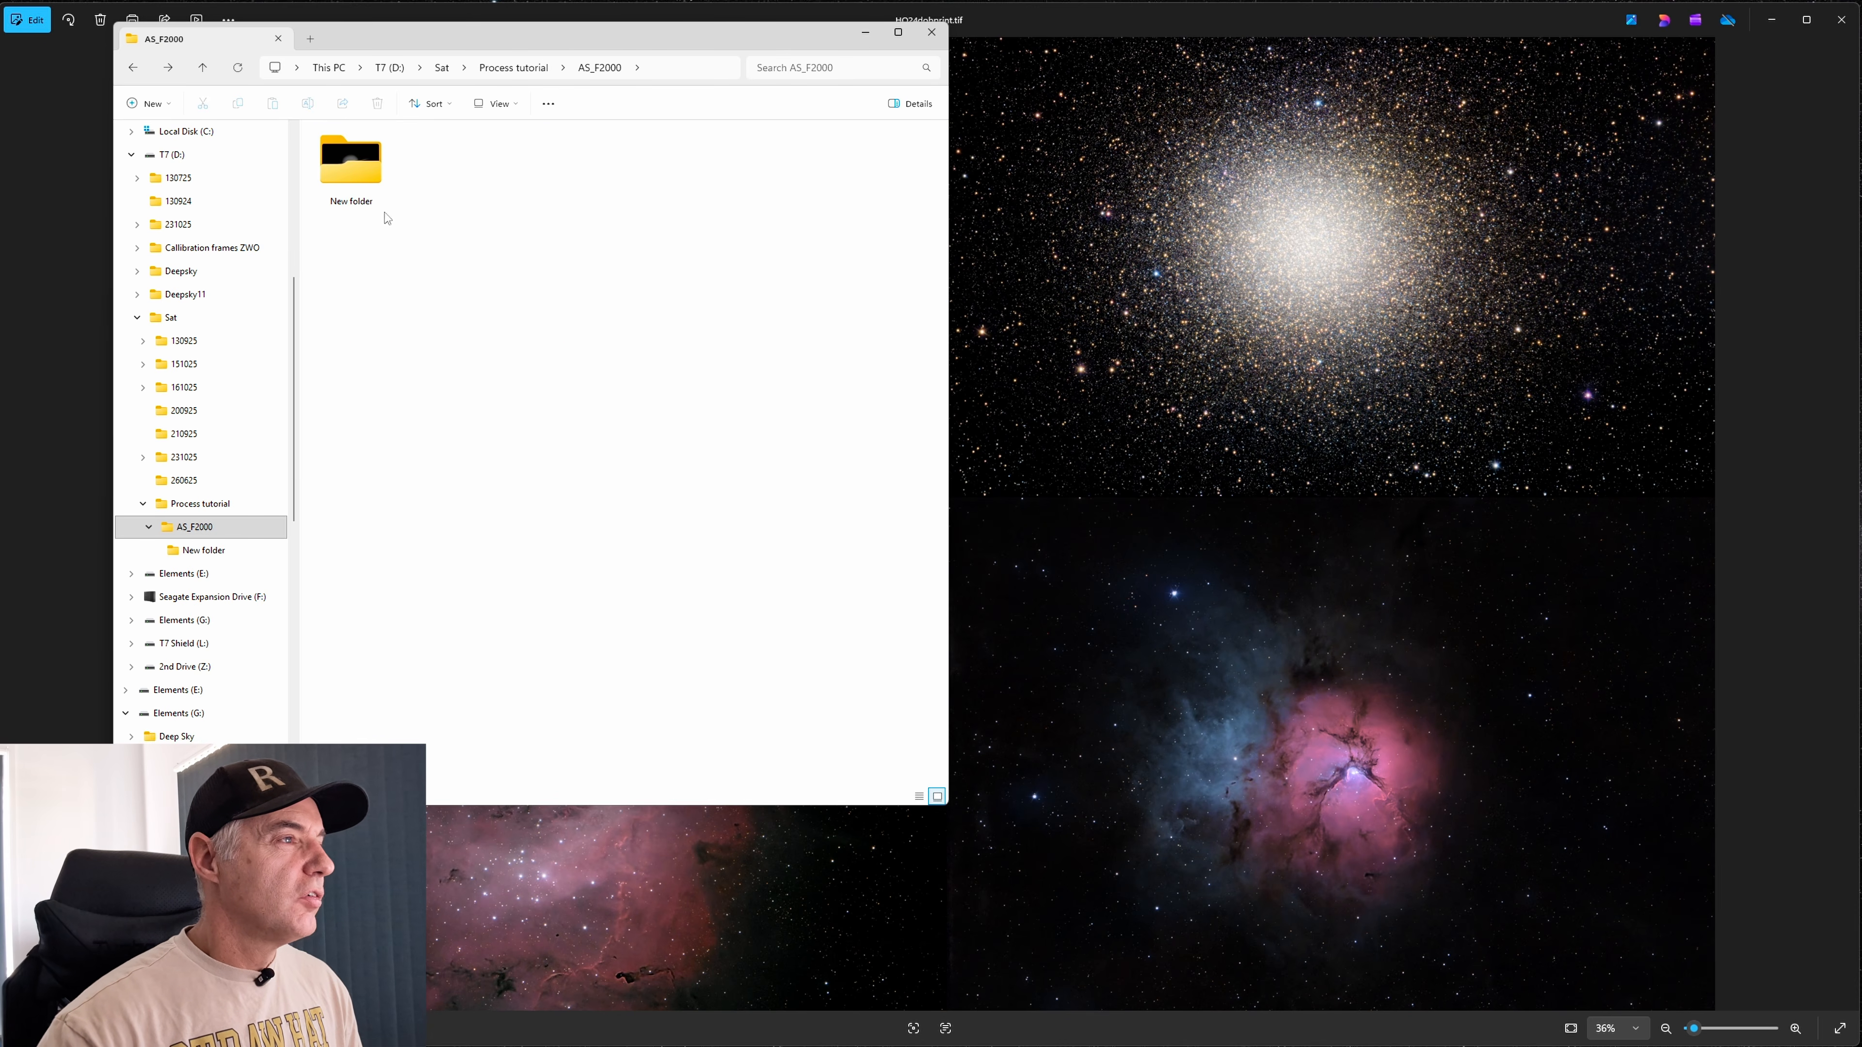
# Move the "w" TIFFs out of New folder back into AS_F2000 and return to that folder
pyautogui.doubleClick(353, 172)
pyautogui.moveTo(348, 268); pyautogui.dragTo(592, 76)
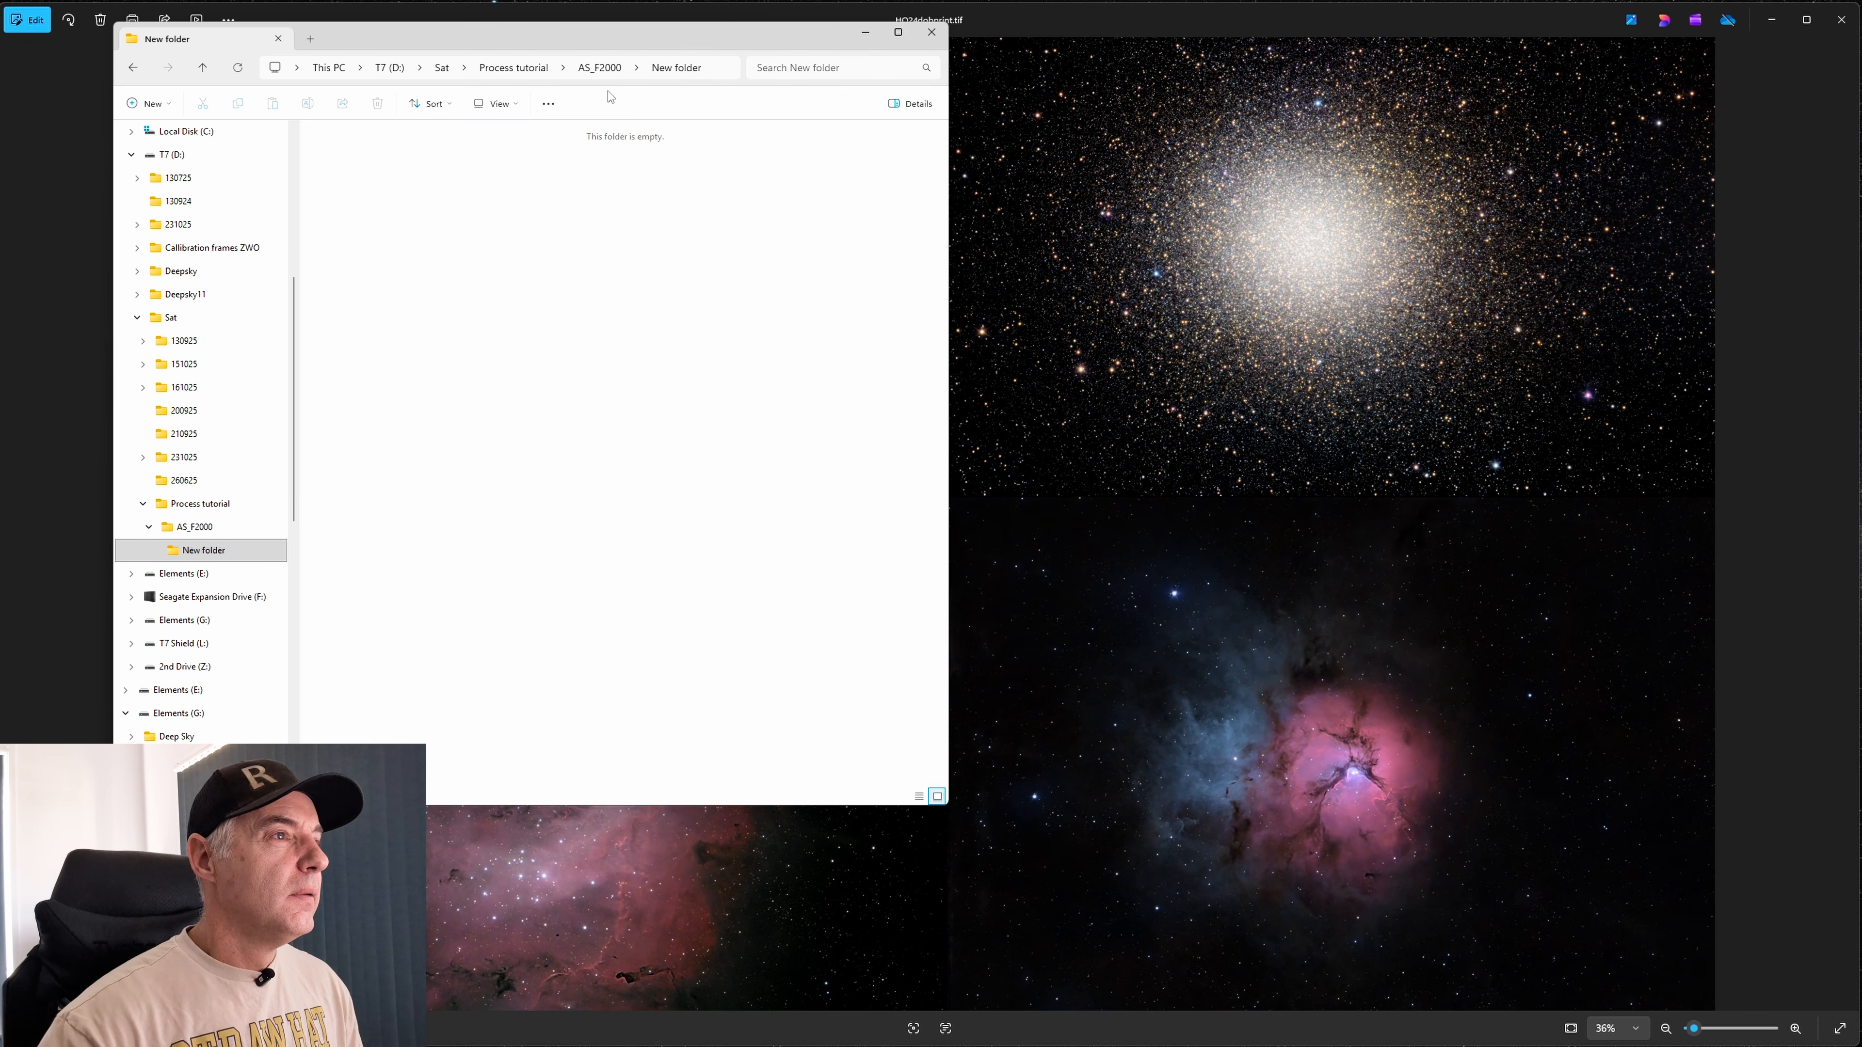
pyautogui.click(598, 72)
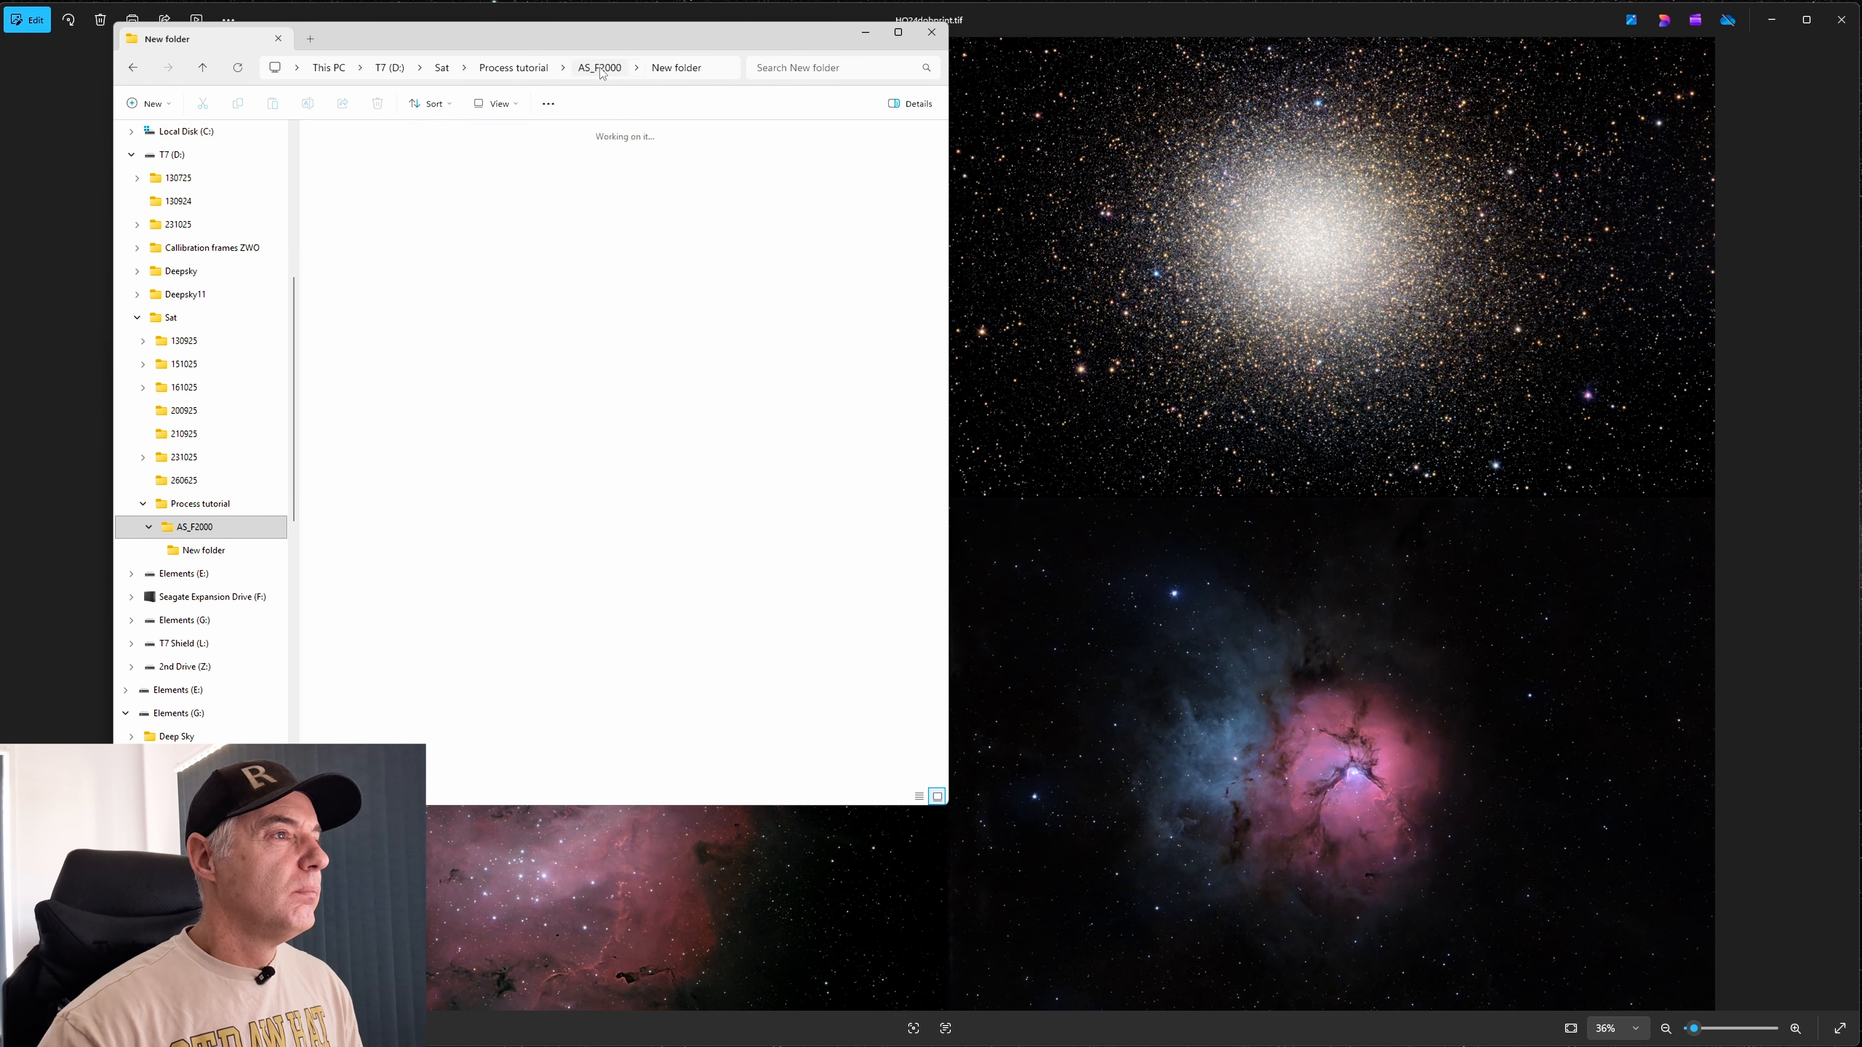
# Check the contents of the remaining New folder and delete that folder from AS_F2000
pyautogui.doubleClick(345, 181)
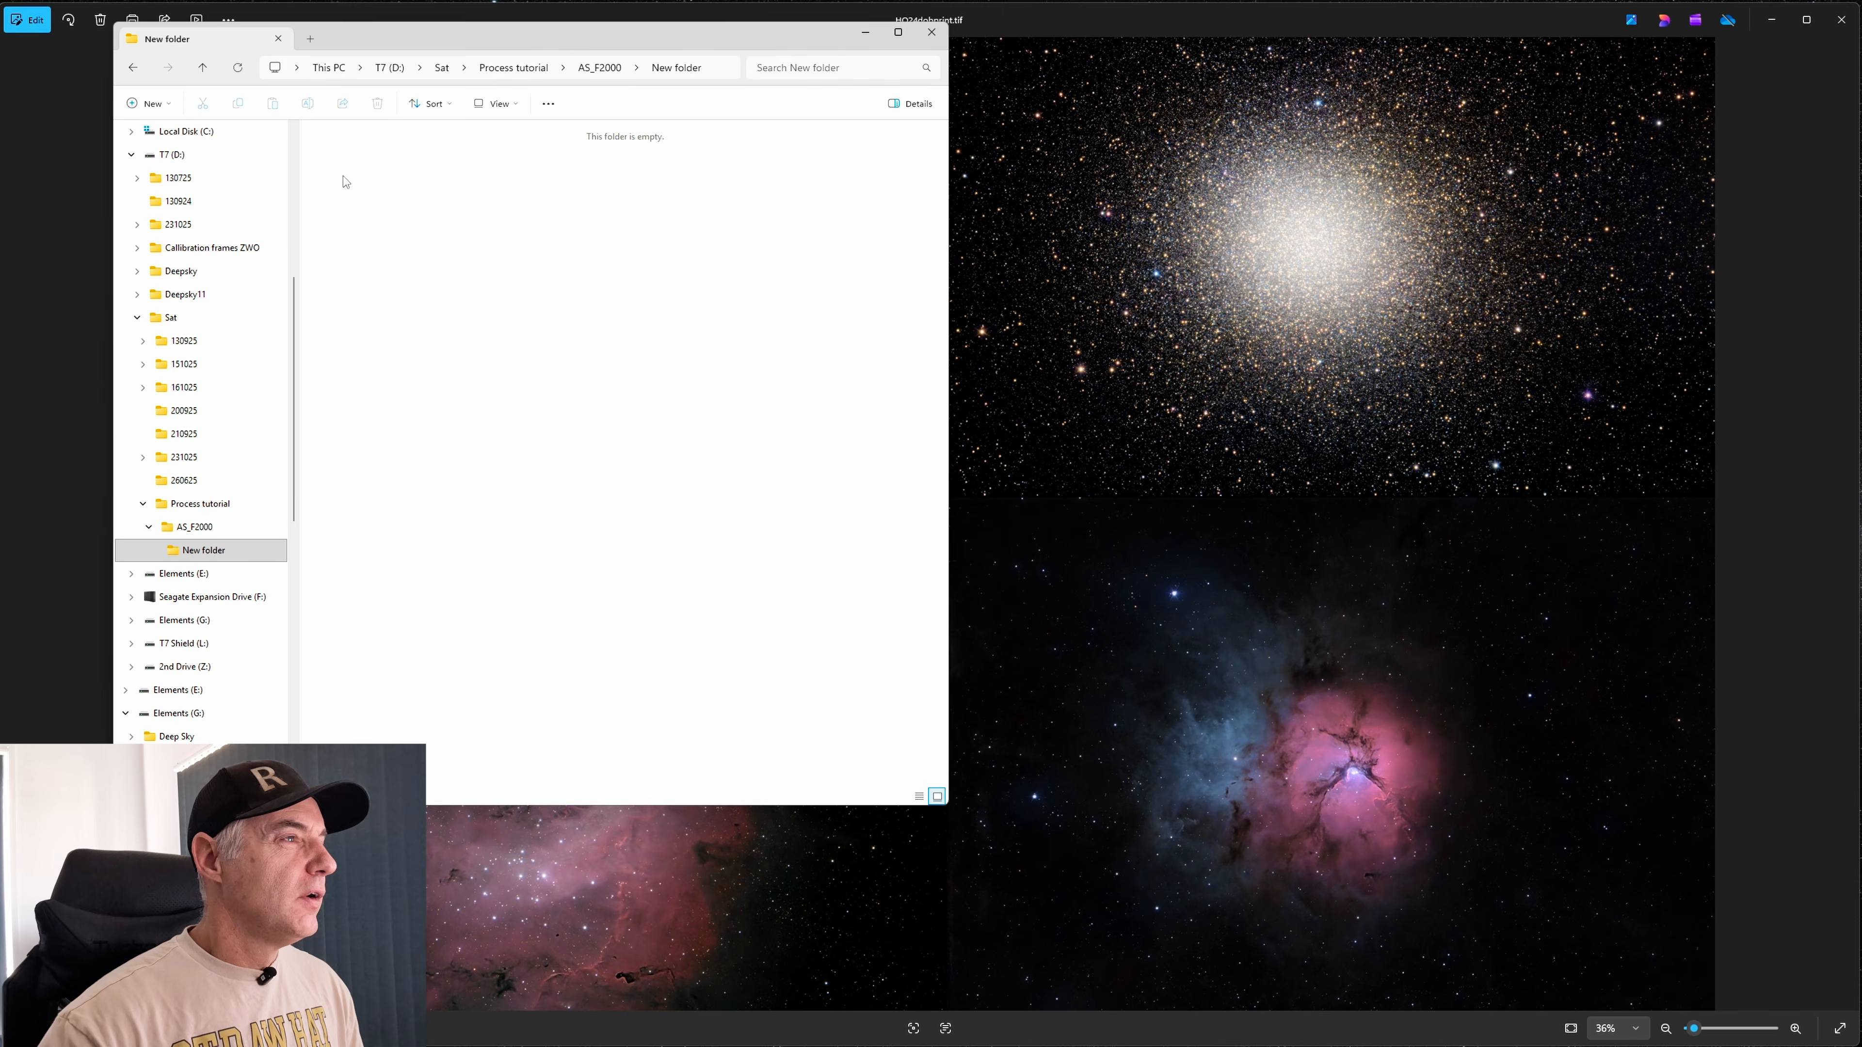
pyautogui.click(133, 67)
pyautogui.rightClick(354, 163)
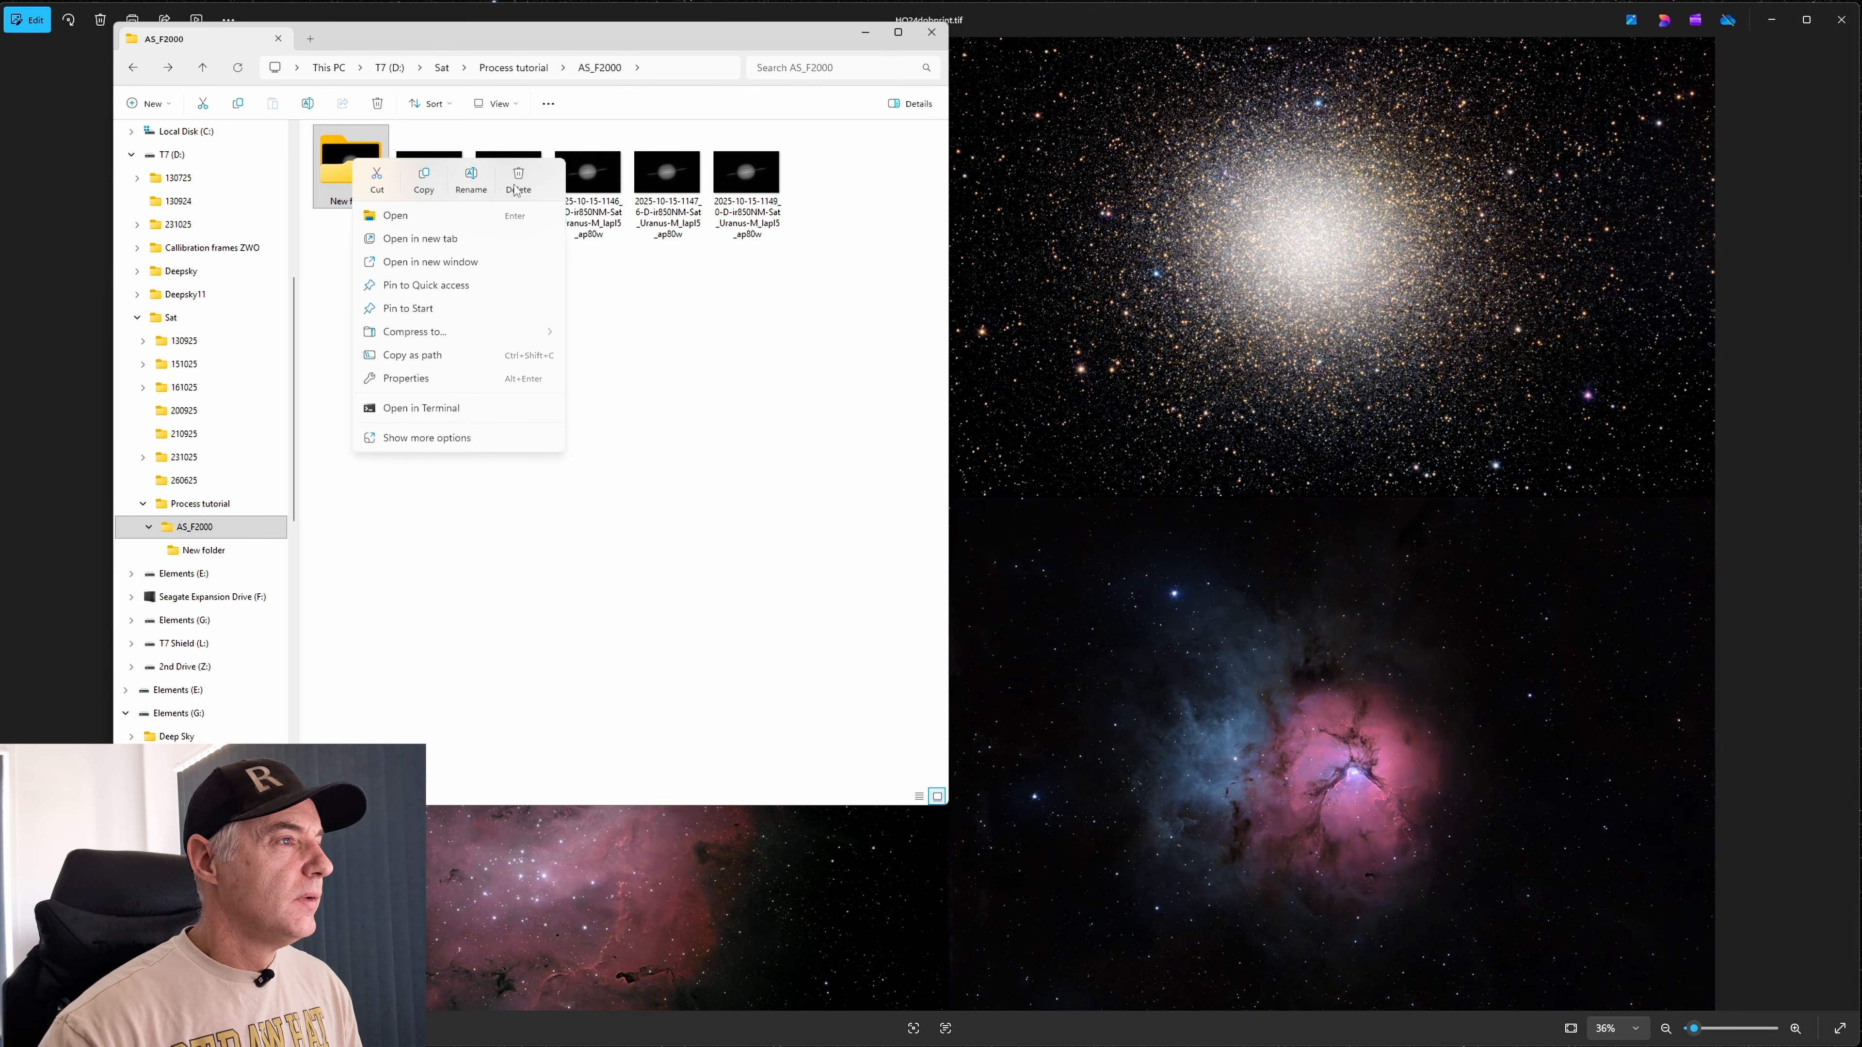
pyautogui.click(518, 176)
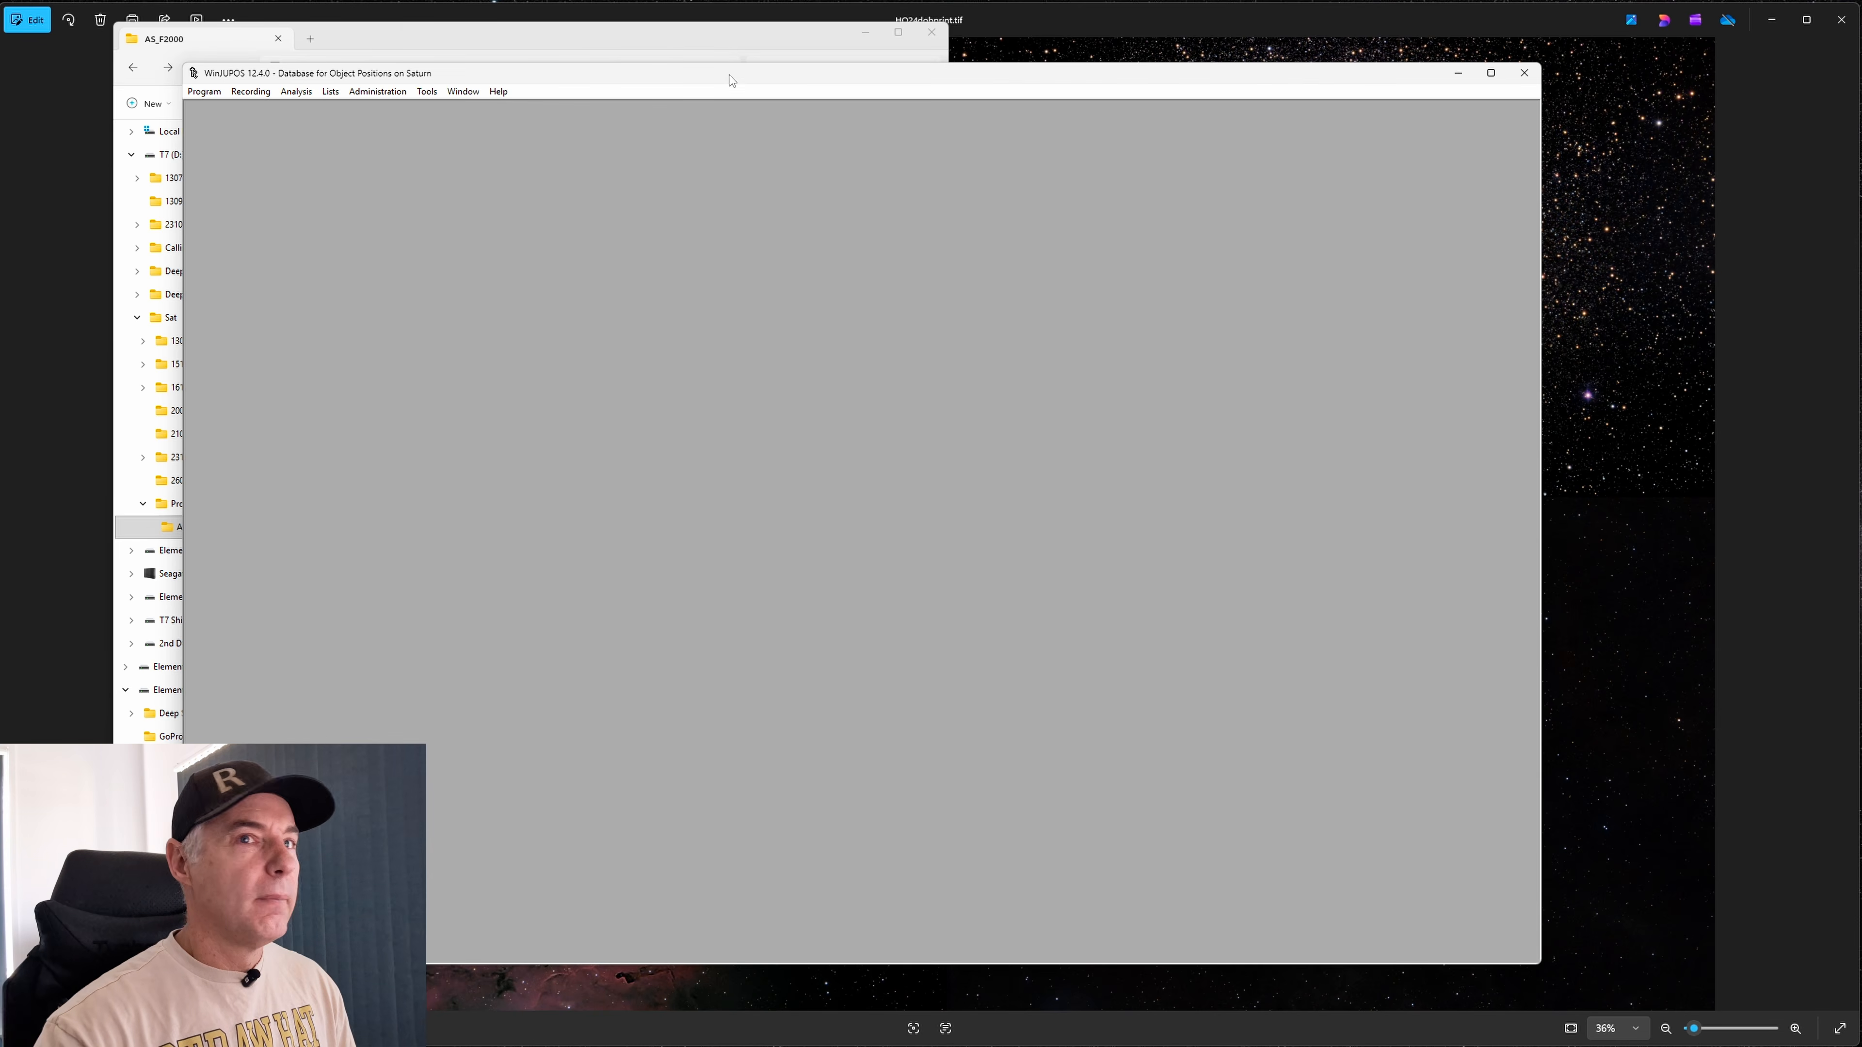
# Switch to WinJUPOS and arrange its window beside a narrowed AS_F2000 folder window
pyautogui.moveTo(731, 79); pyautogui.dragTo(967, 33)
pyautogui.click(387, 43)
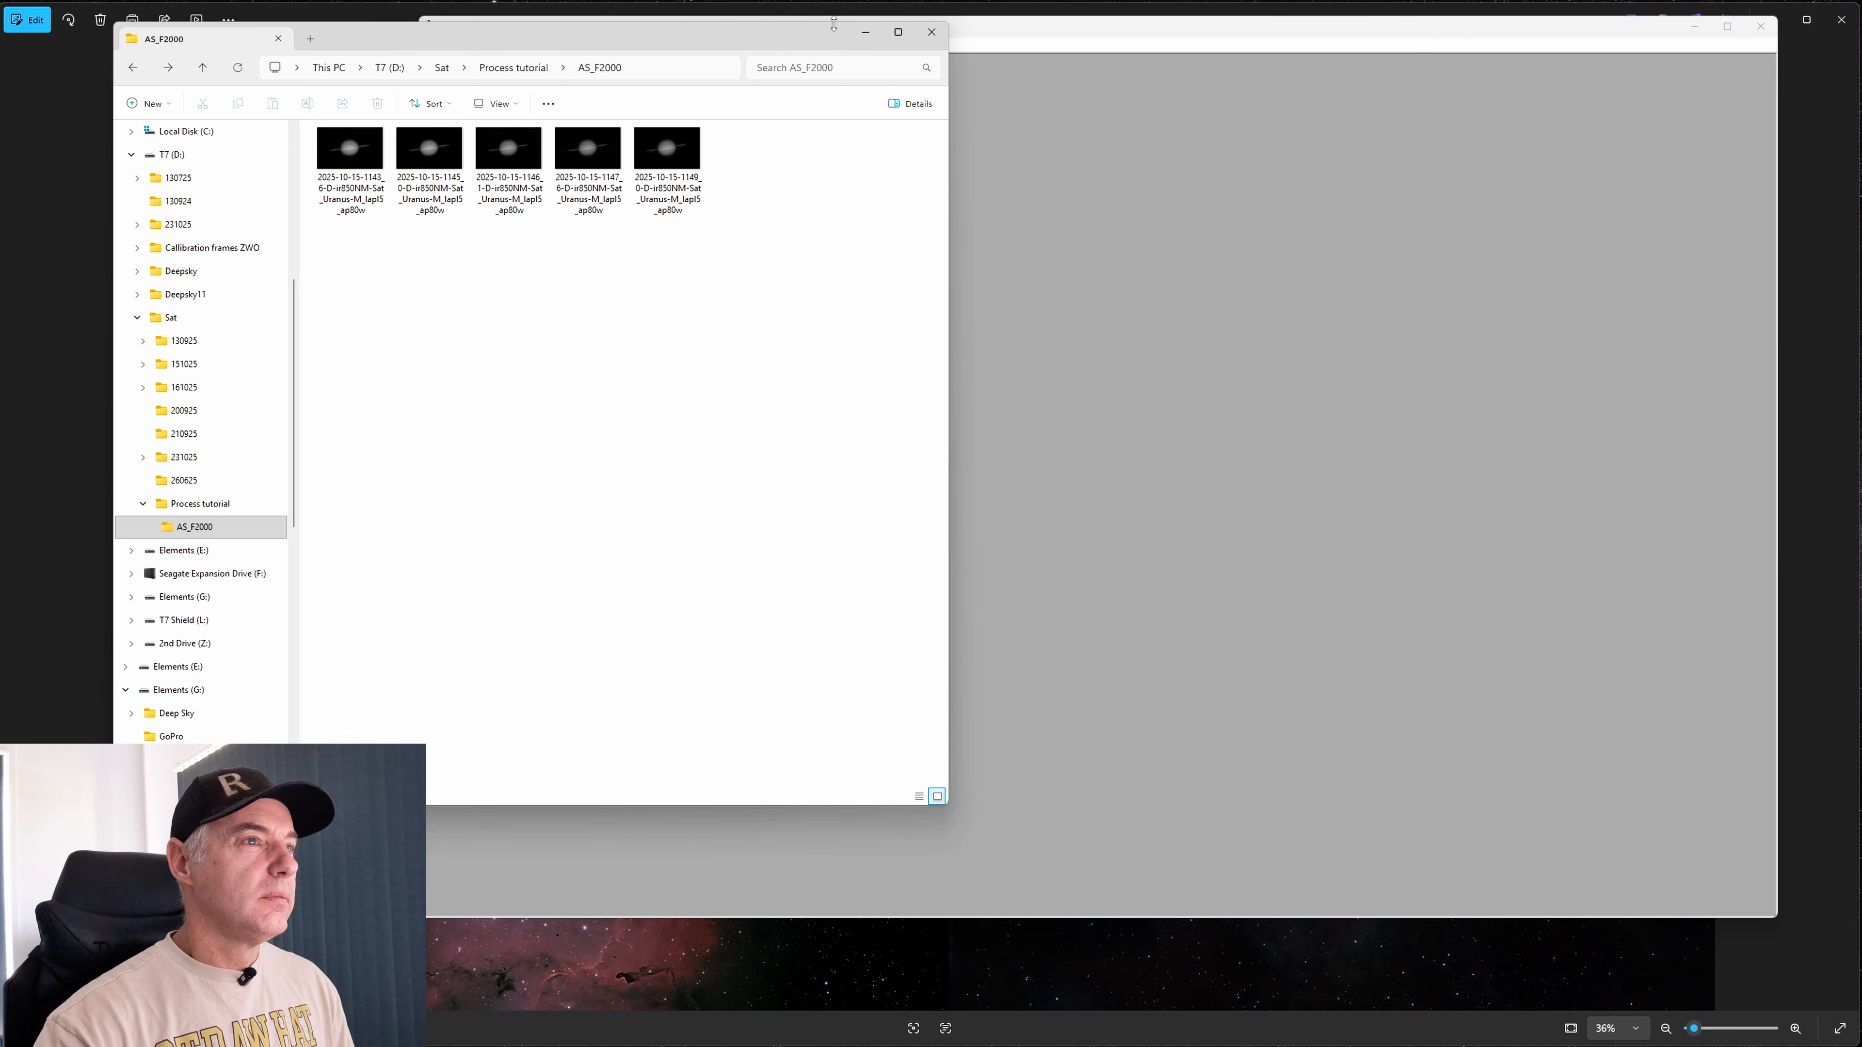
pyautogui.moveTo(946, 150); pyautogui.dragTo(561, 150)
pyautogui.moveTo(856, 27); pyautogui.dragTo(872, 26)
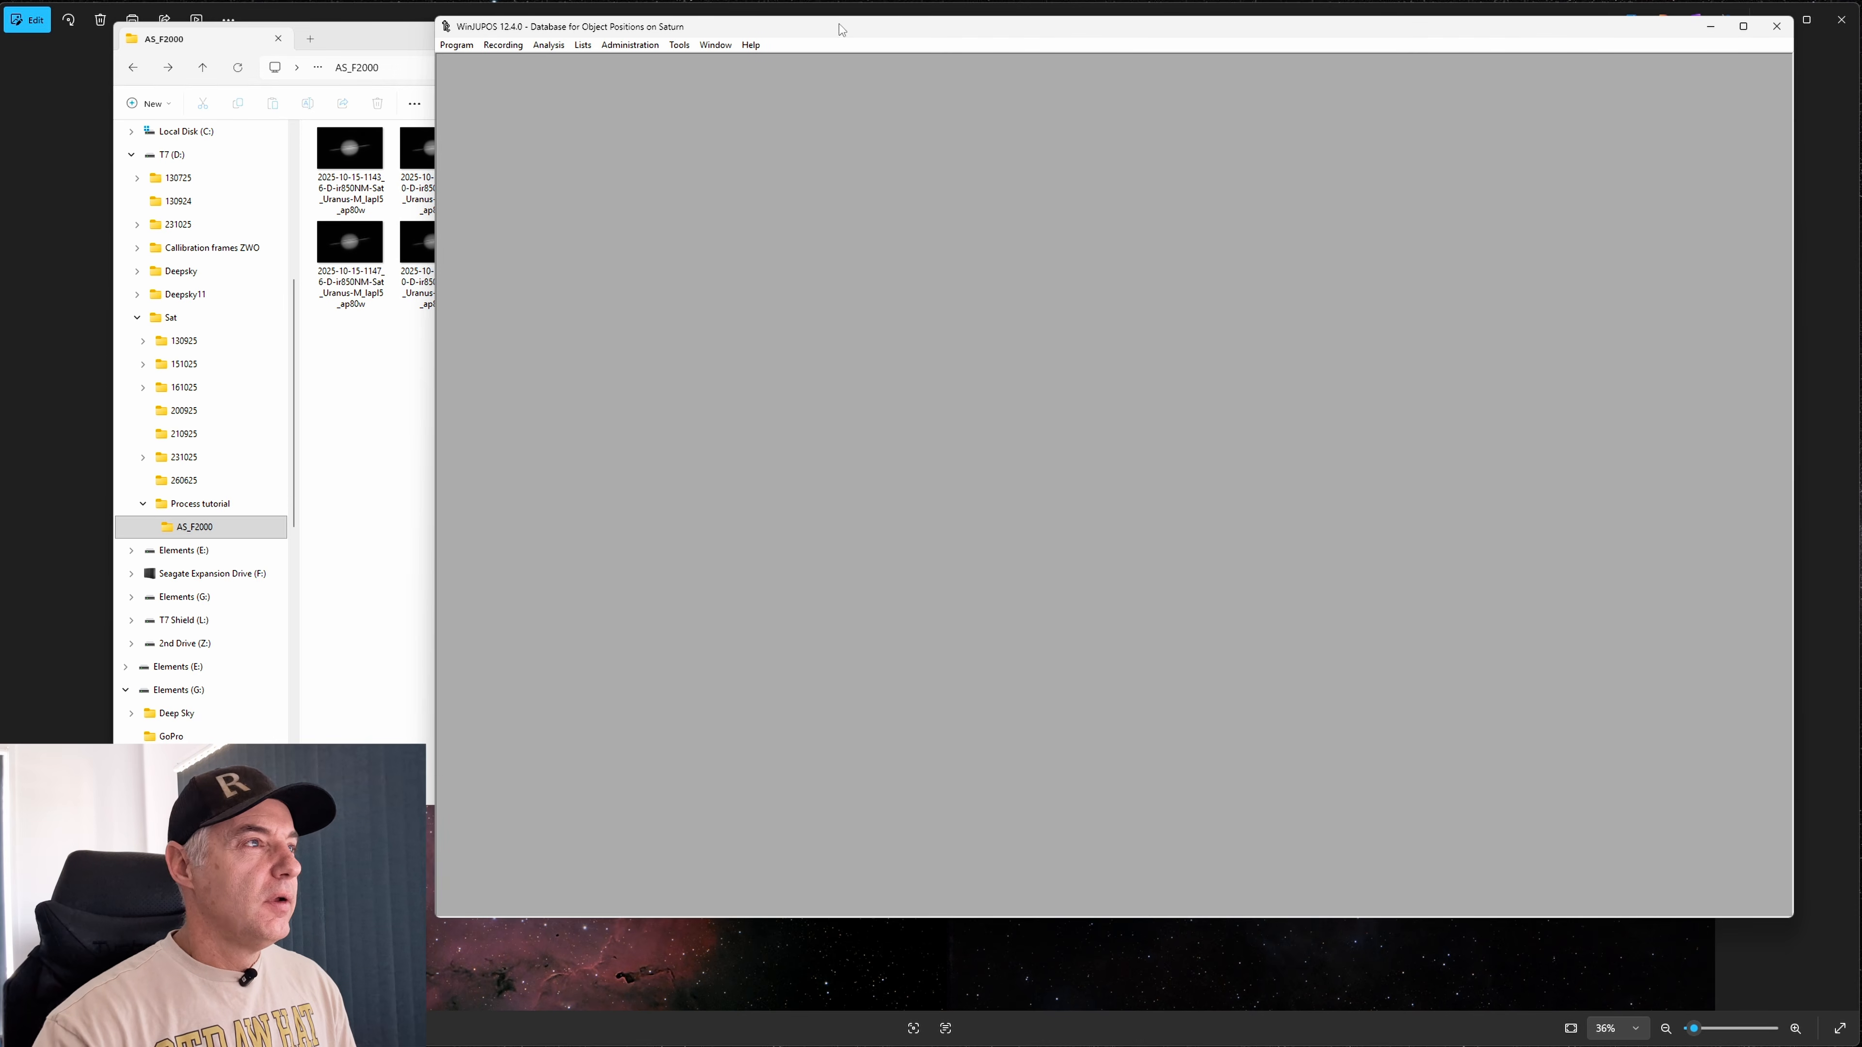
# Check which celestial body is selected and review the general program preferences, including the data directory
pyautogui.click(452, 49)
pyautogui.moveTo(470, 71)
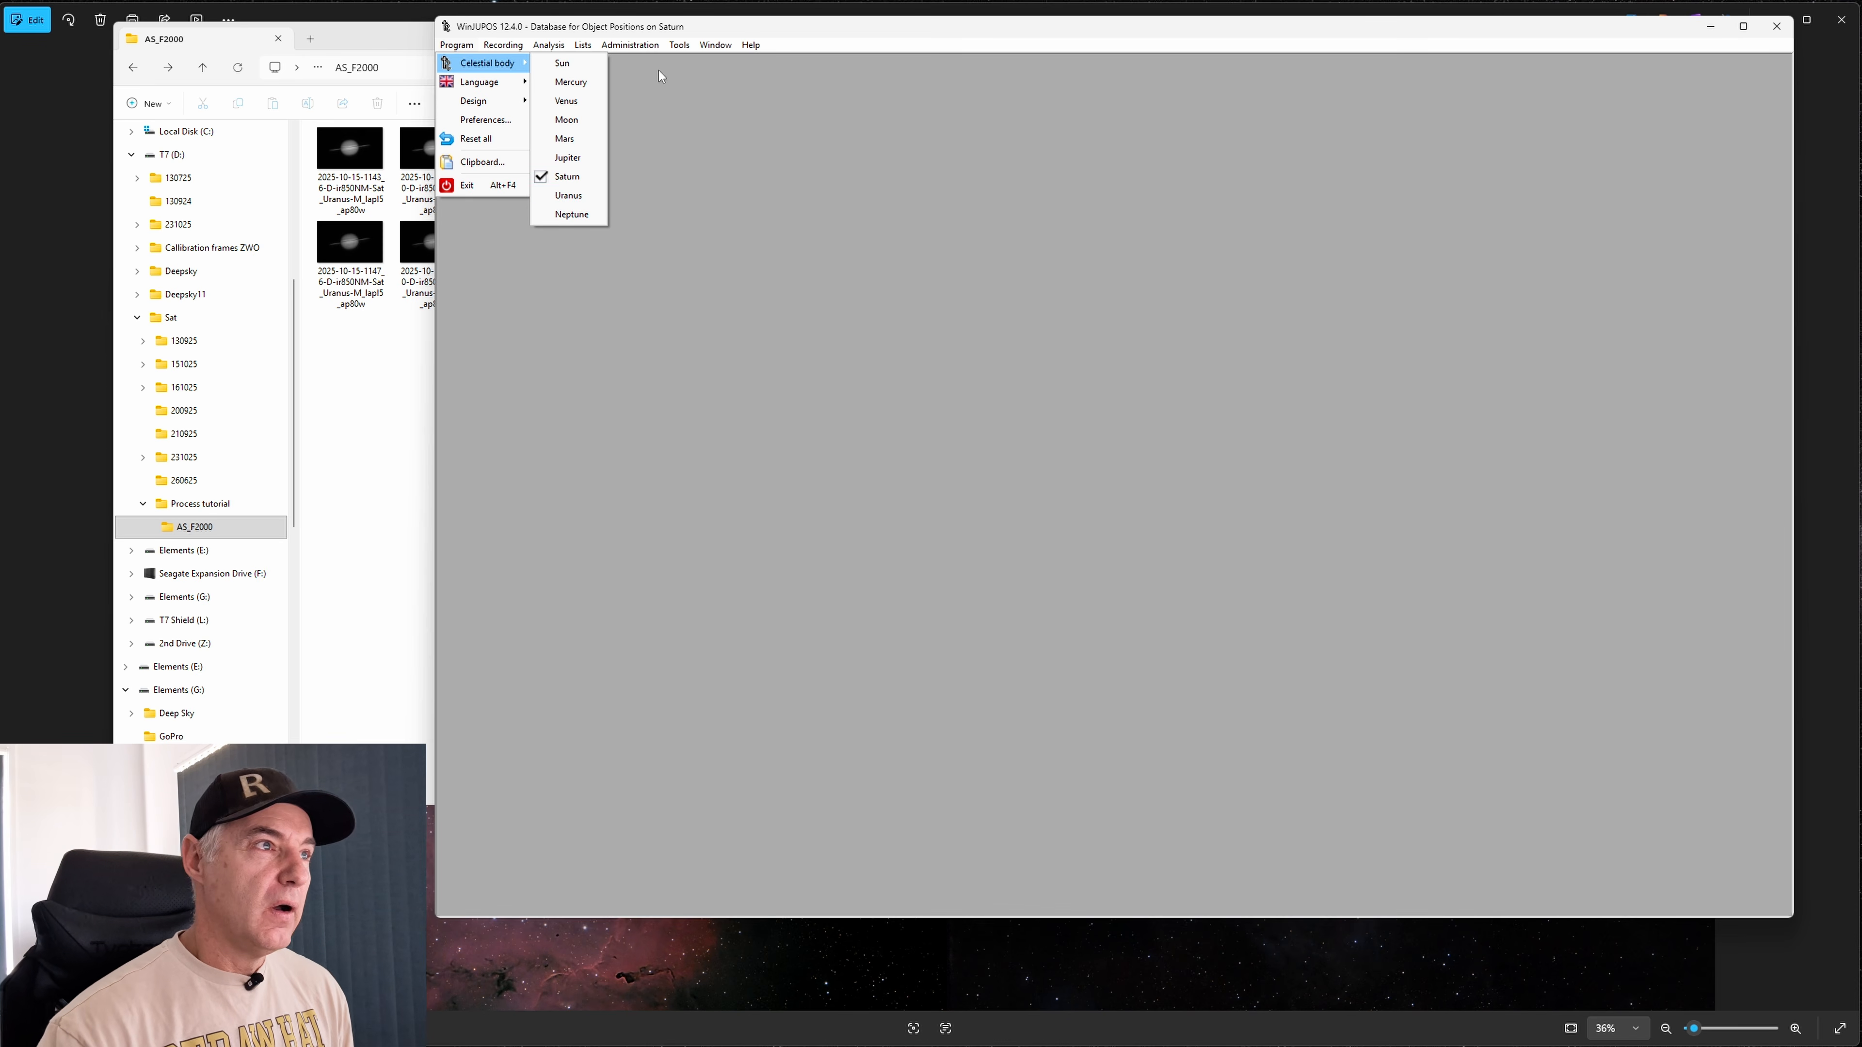
pyautogui.moveTo(680, 45)
pyautogui.moveTo(731, 29); pyautogui.dragTo(709, 27)
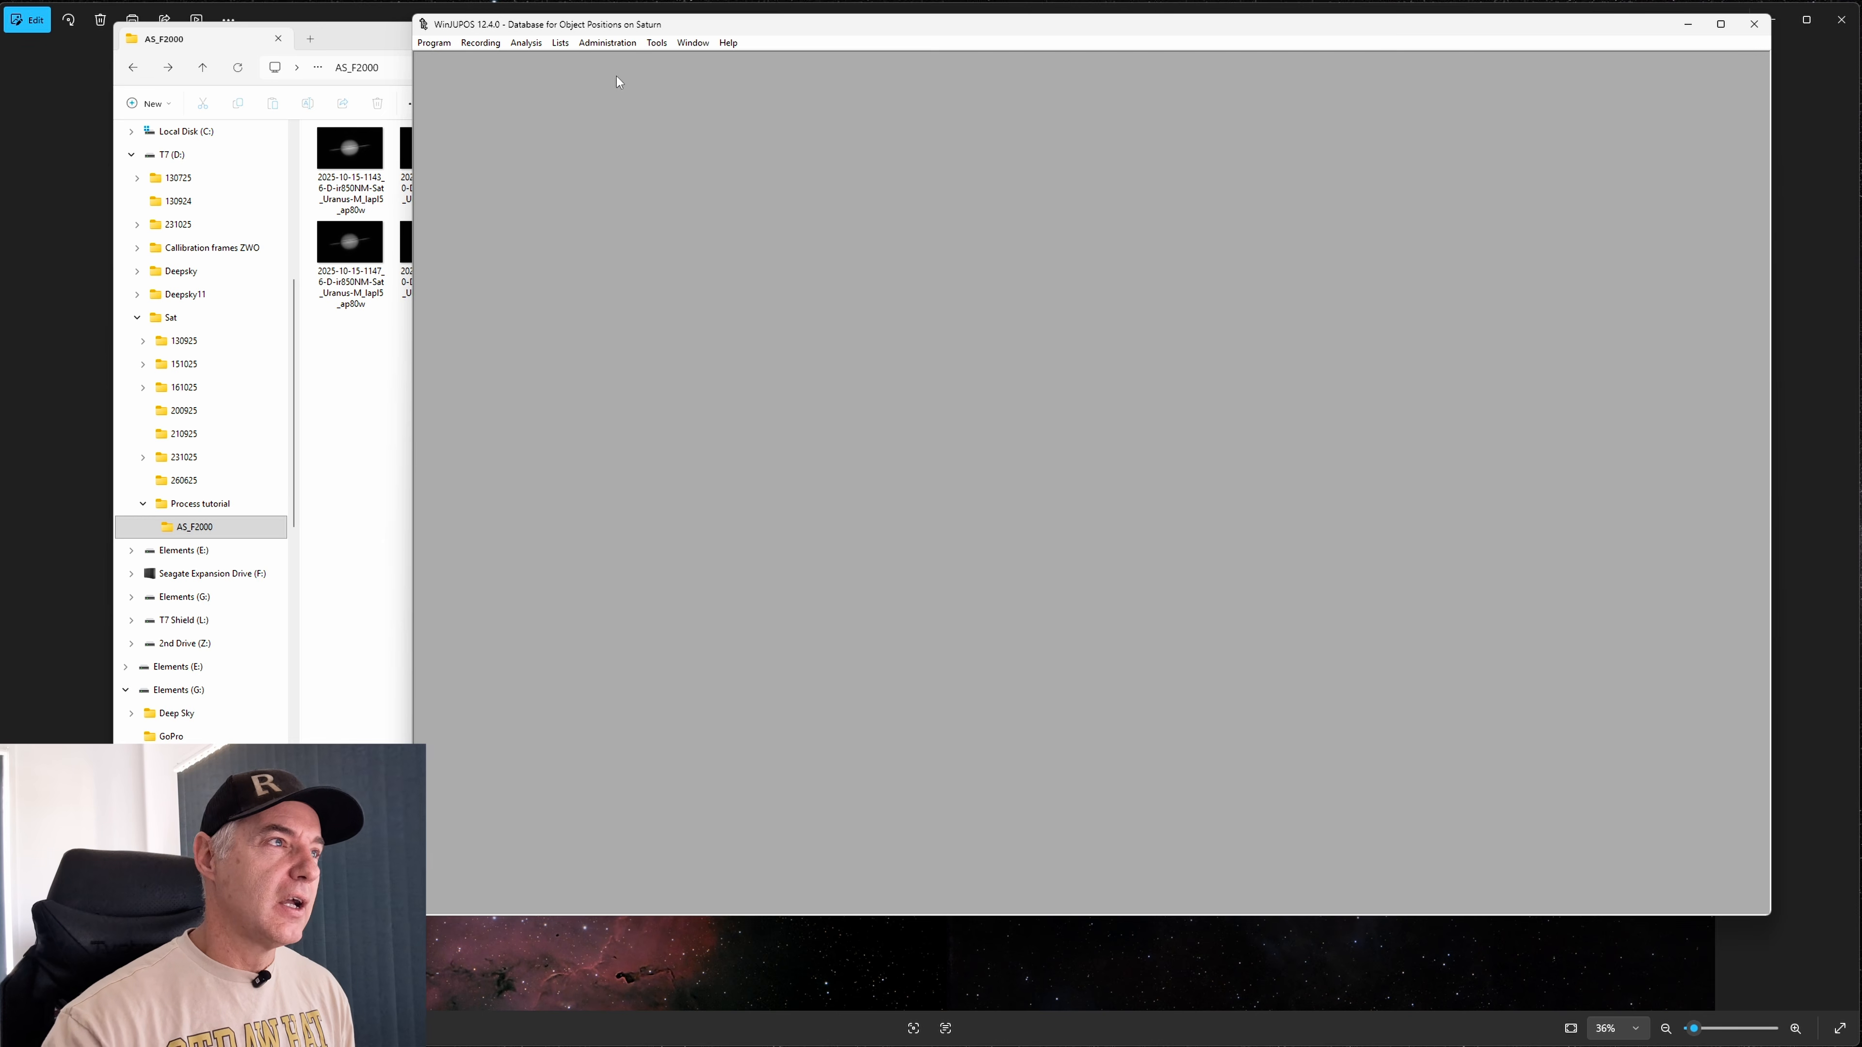
pyautogui.click(433, 44)
pyautogui.moveTo(466, 63)
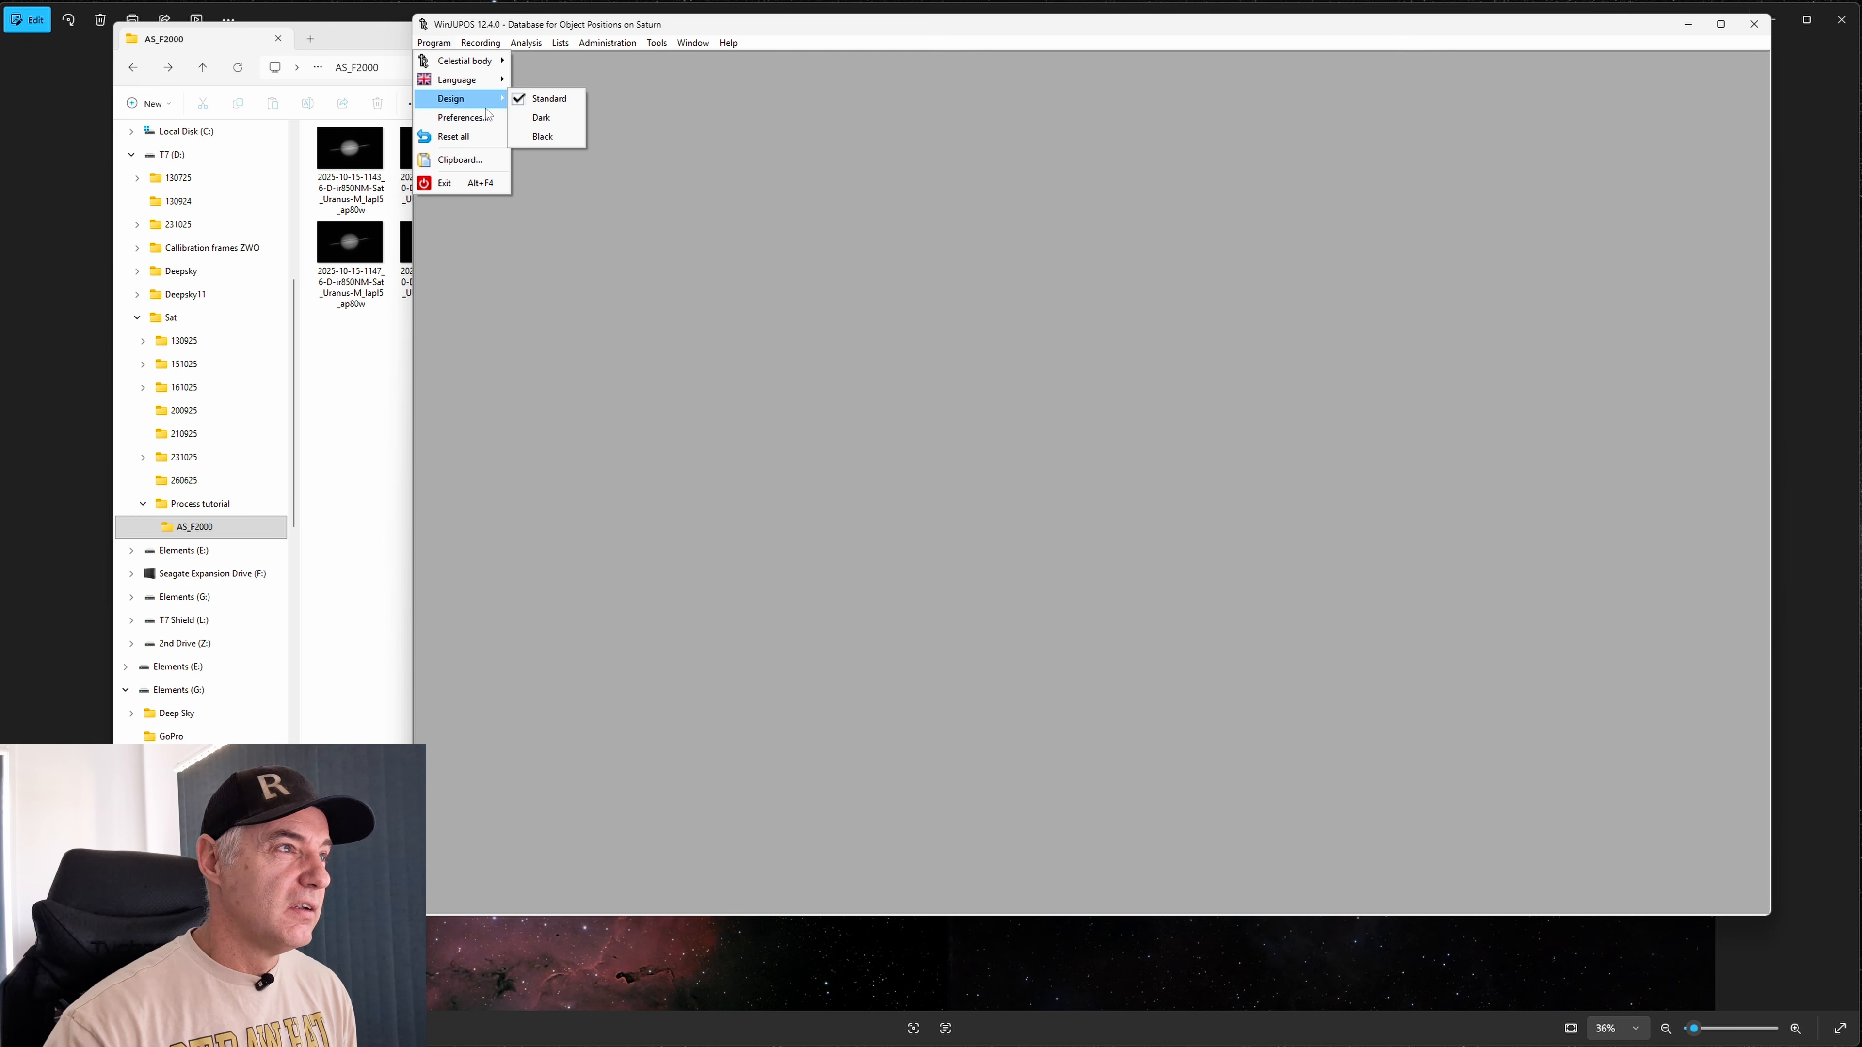
pyautogui.click(462, 119)
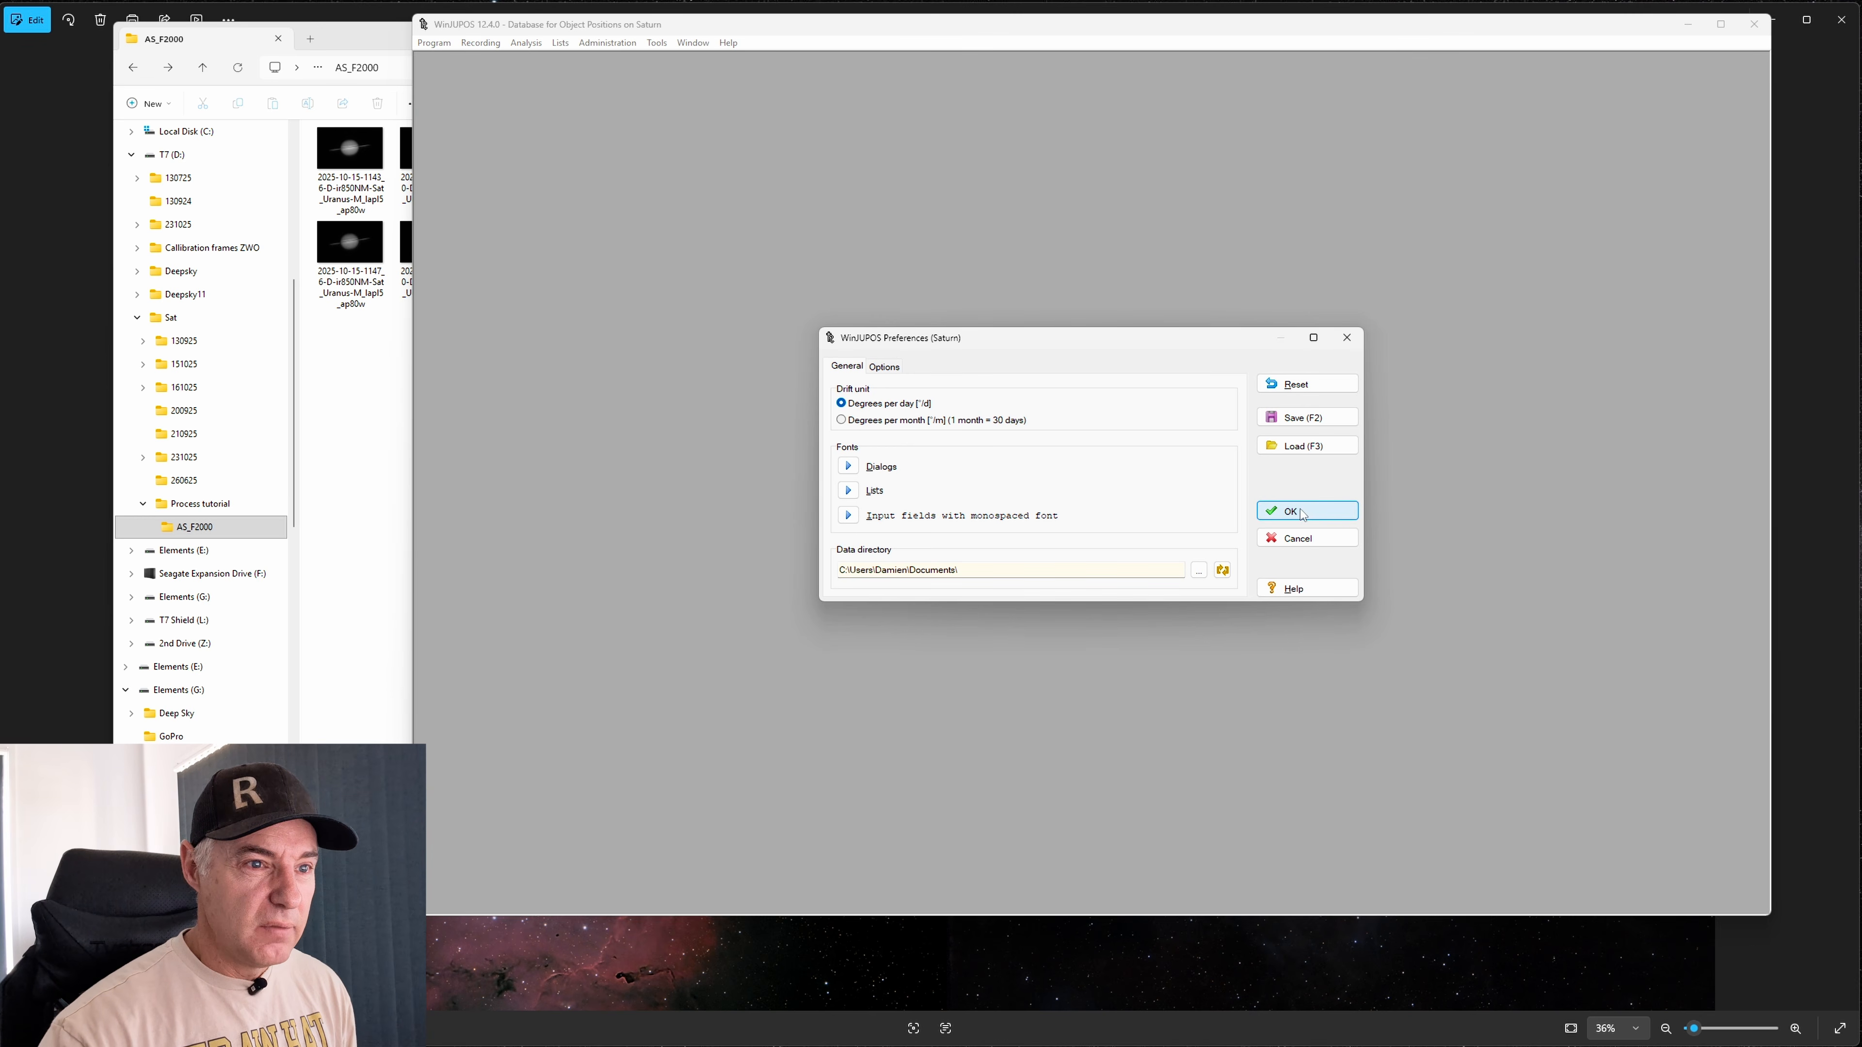
pyautogui.click(1283, 511)
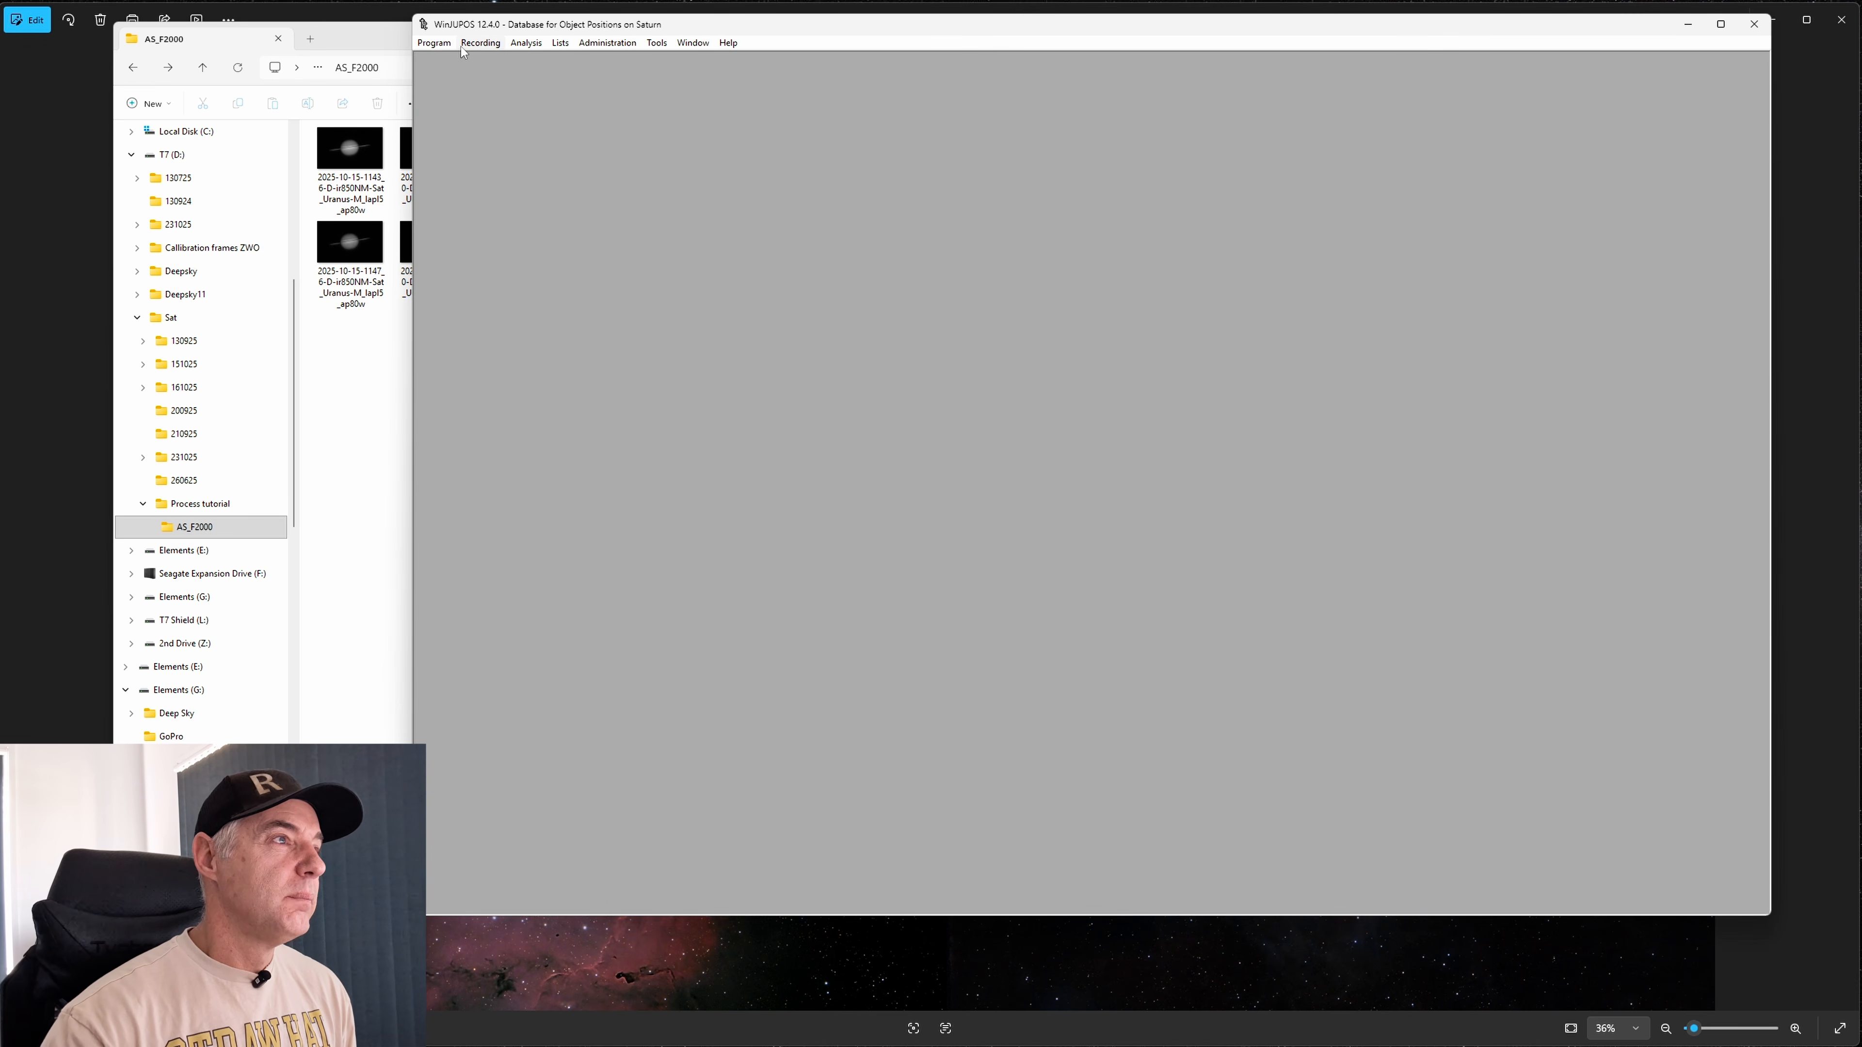
pyautogui.click(481, 44)
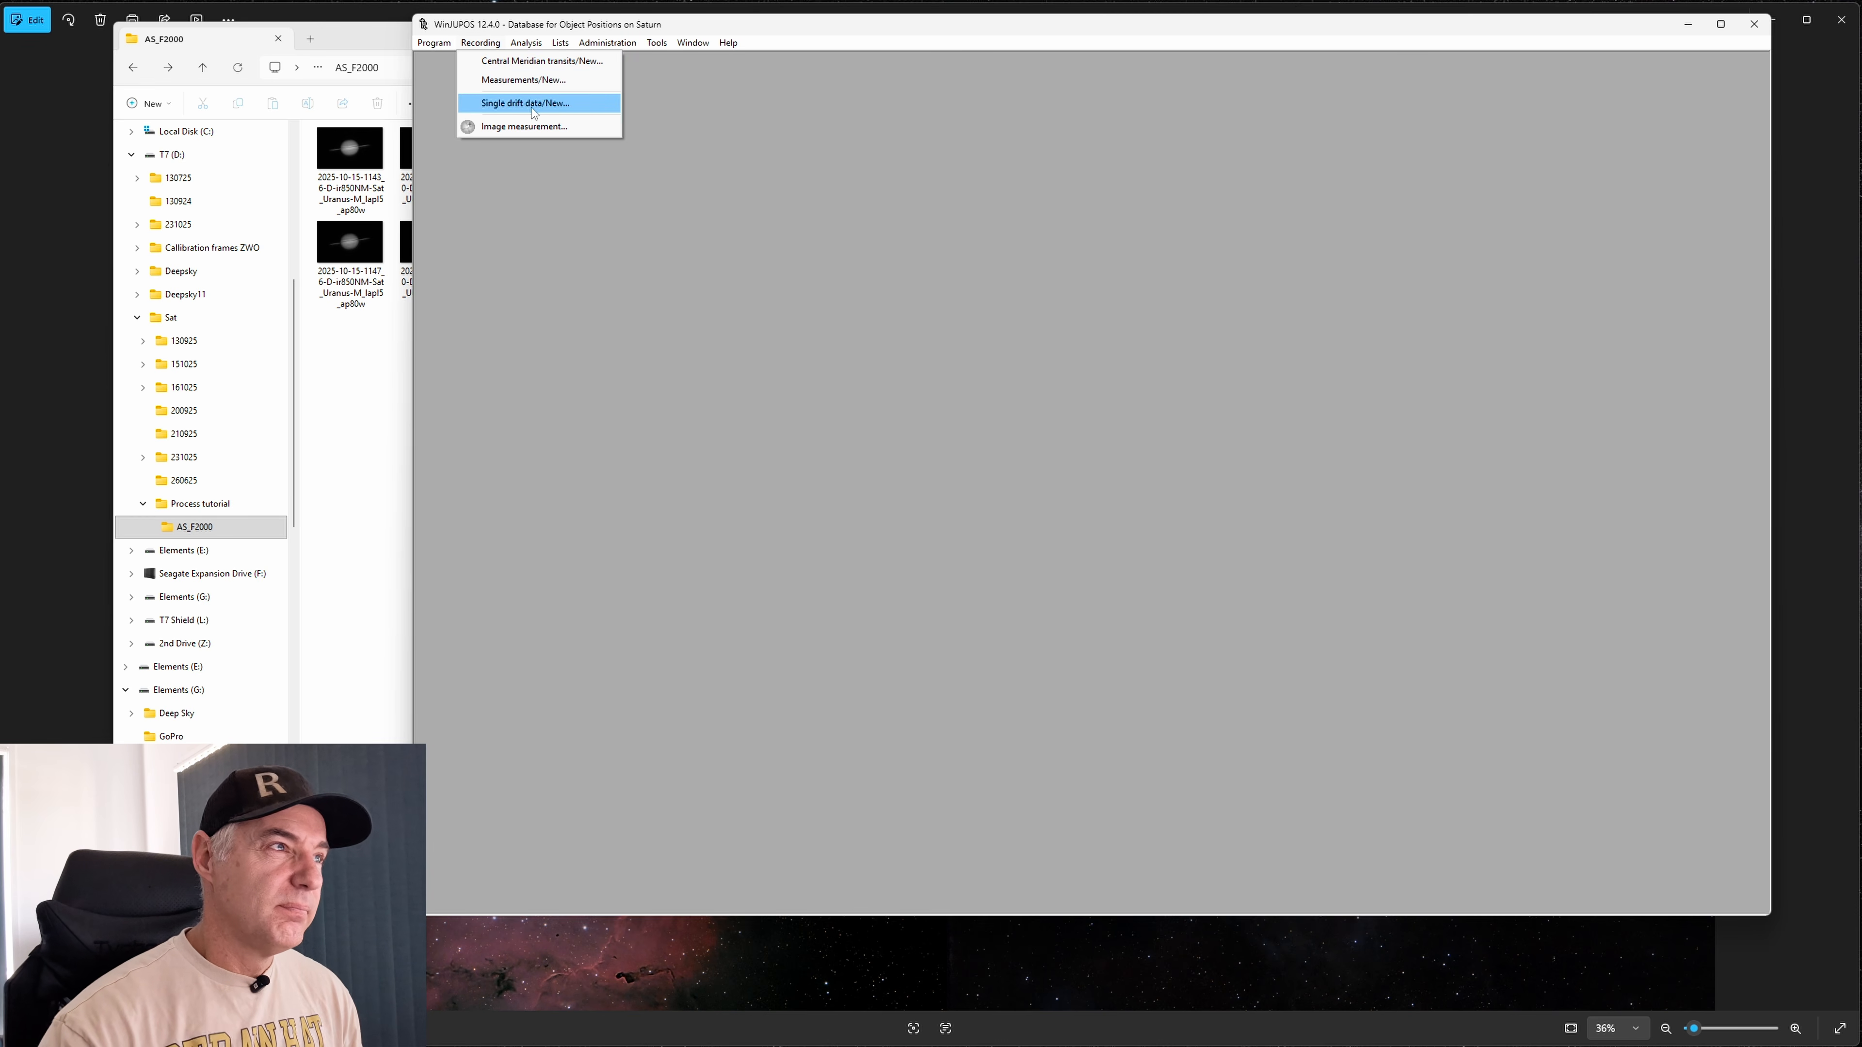
pyautogui.click(523, 79)
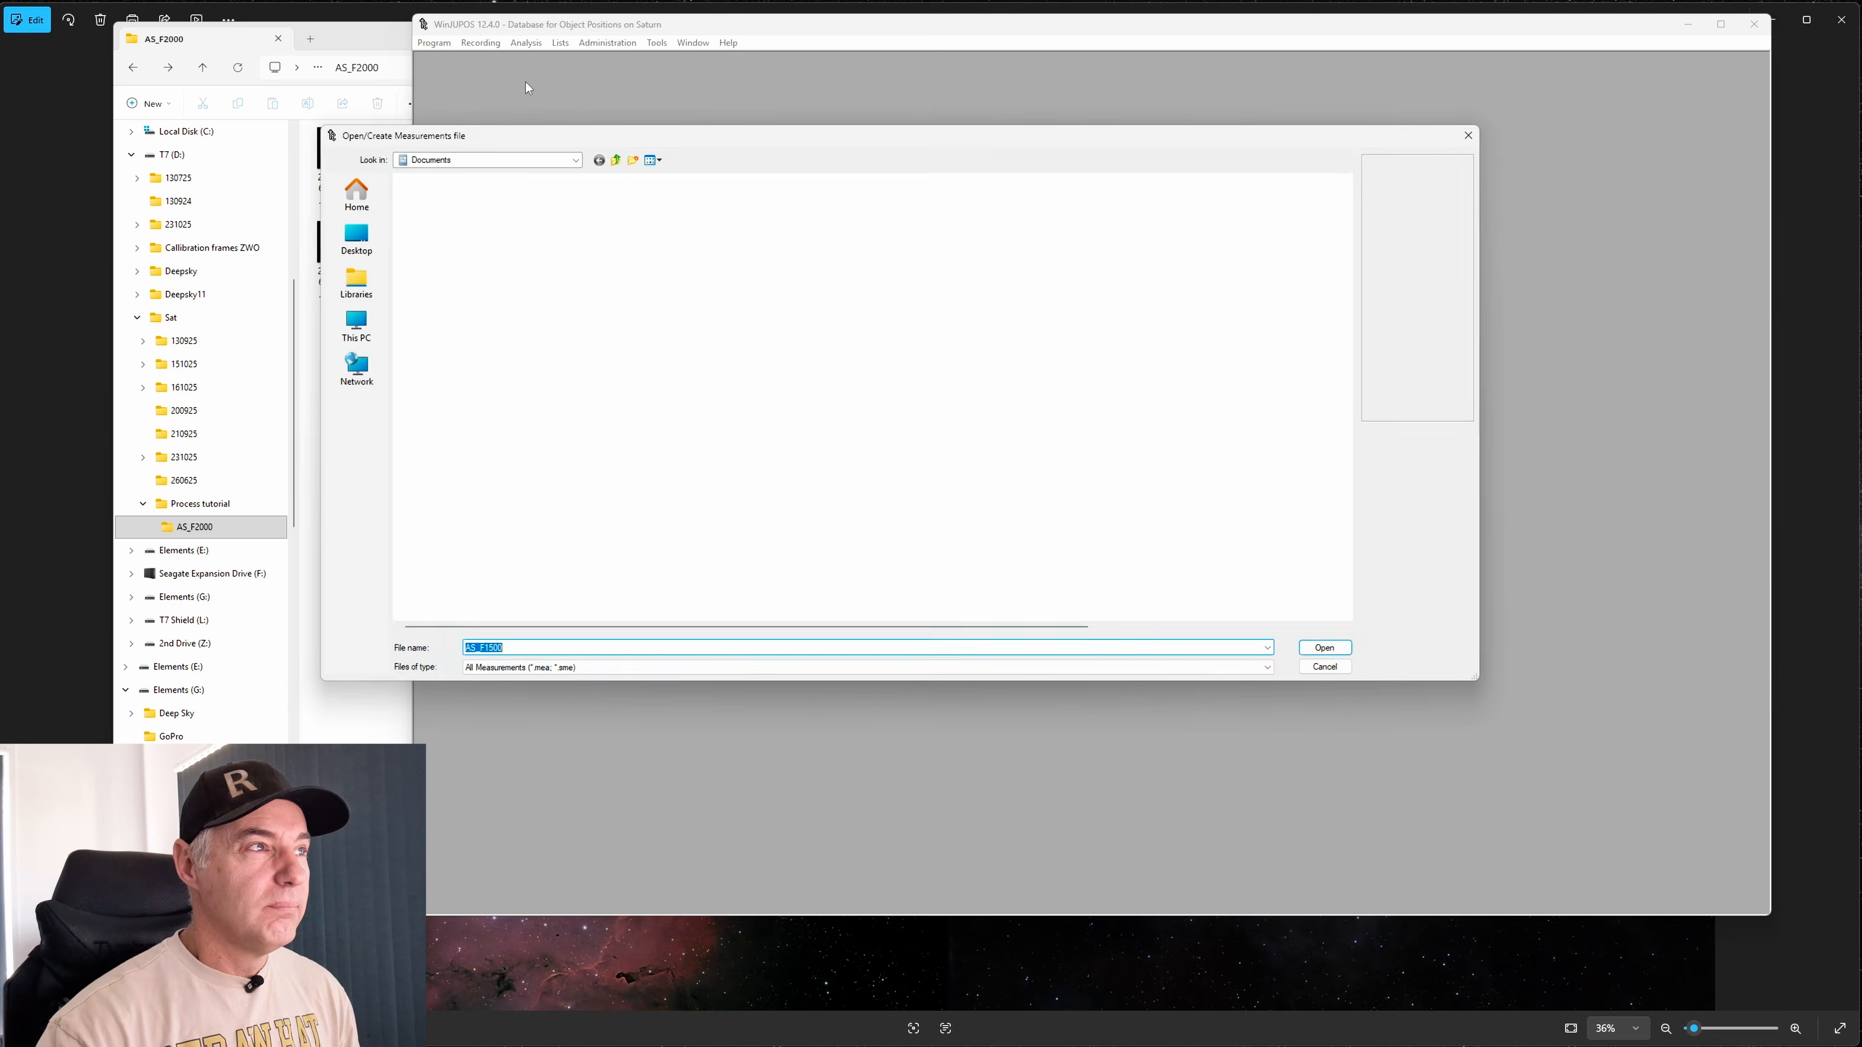
pyautogui.click(1468, 135)
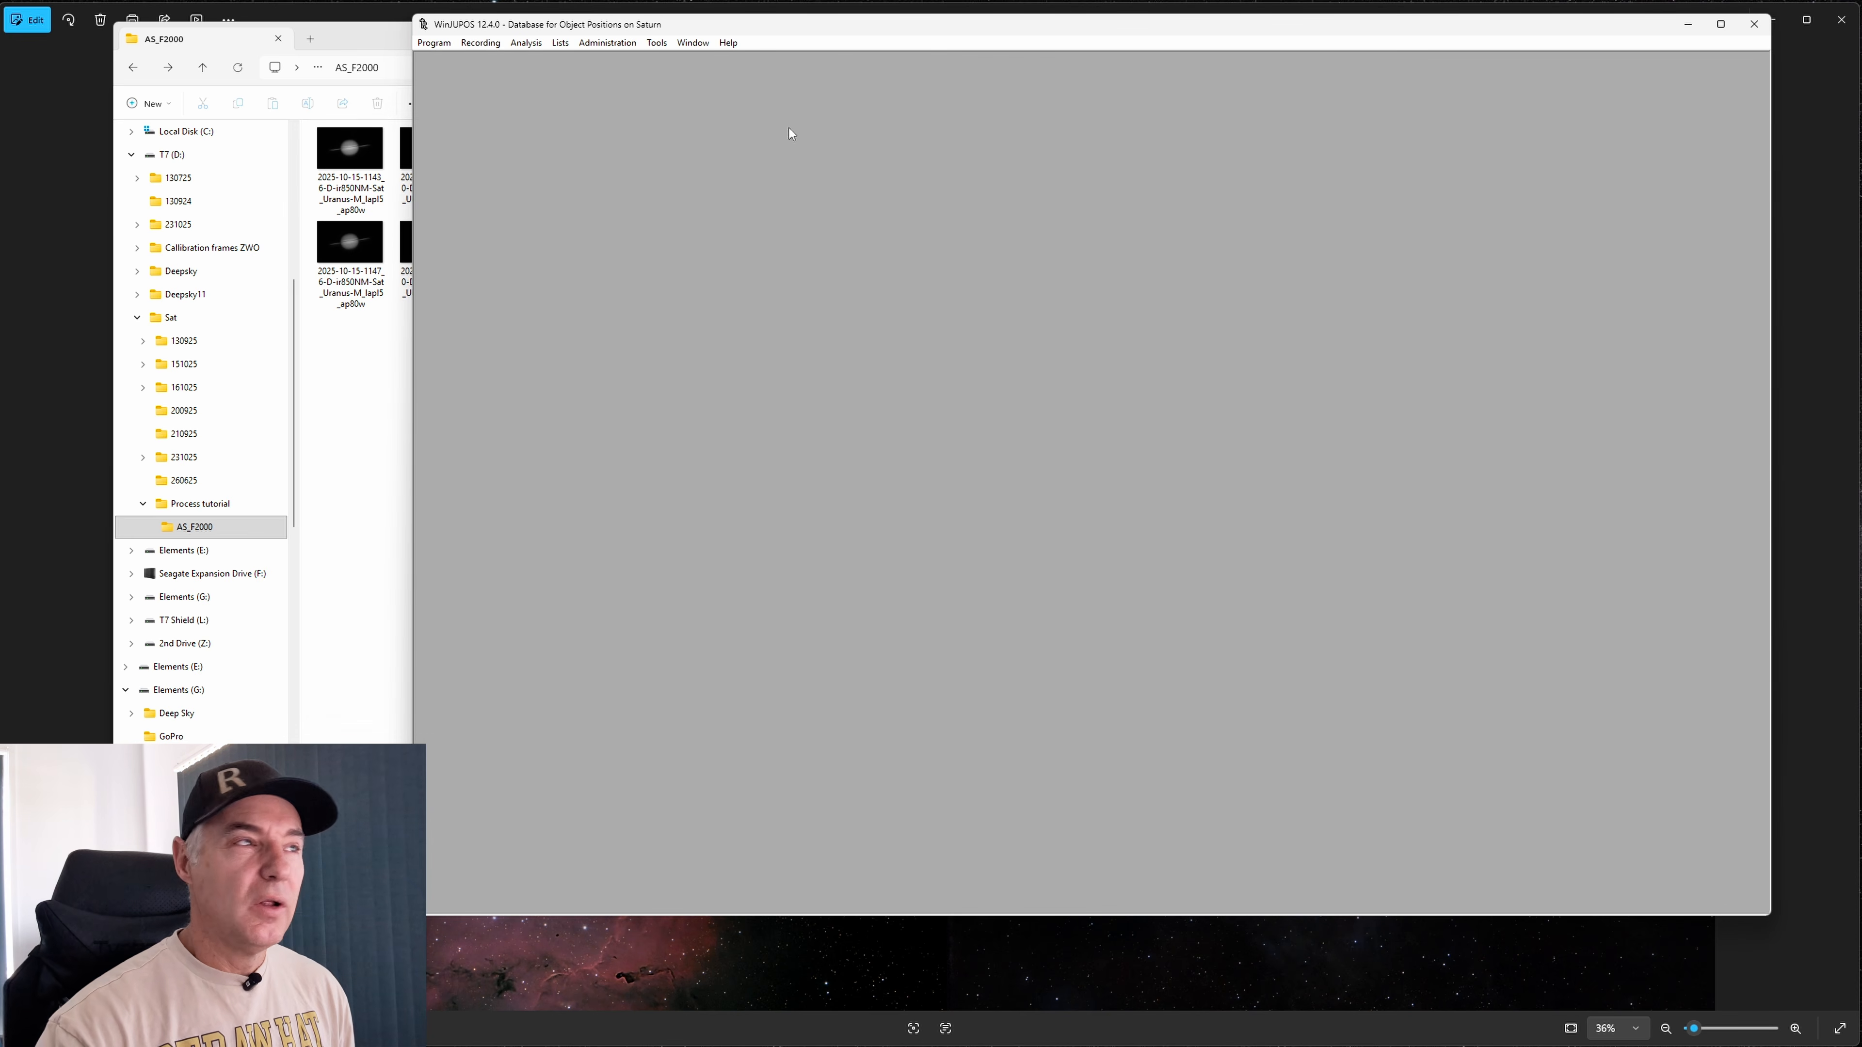
pyautogui.click(470, 44)
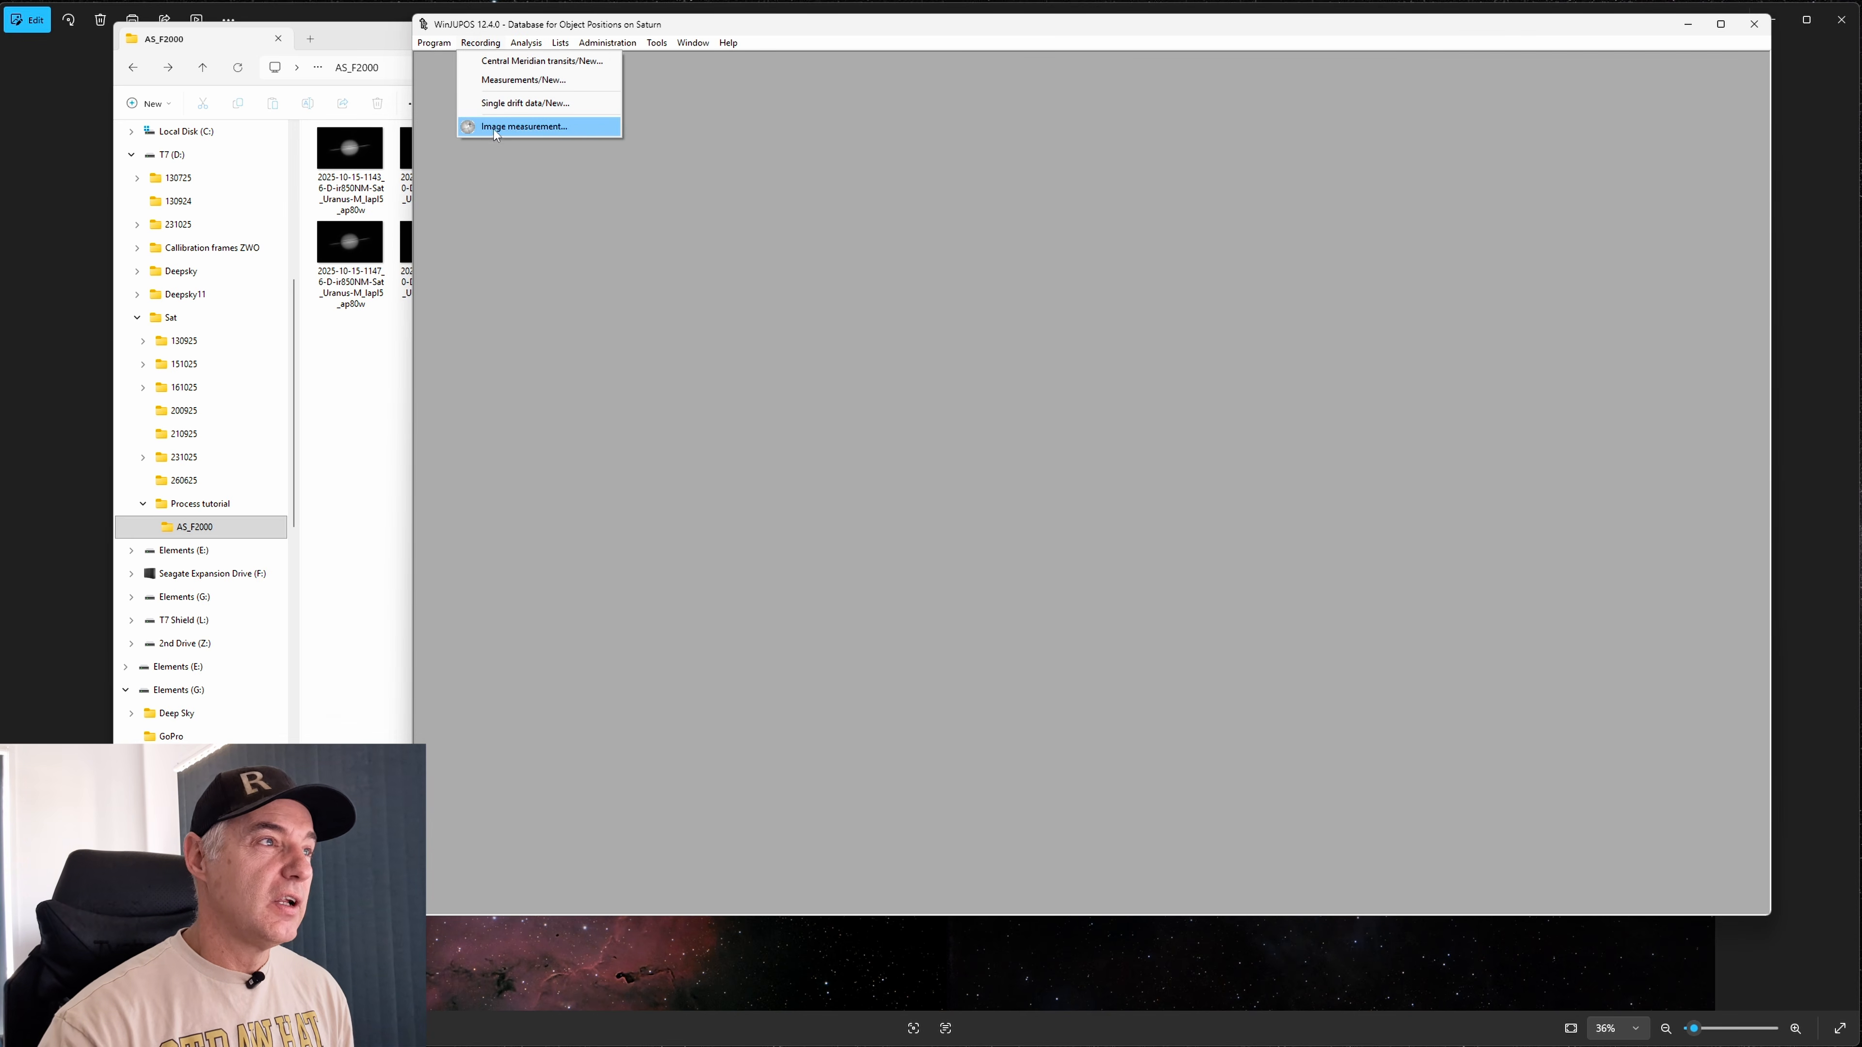
pyautogui.moveTo(527, 46)
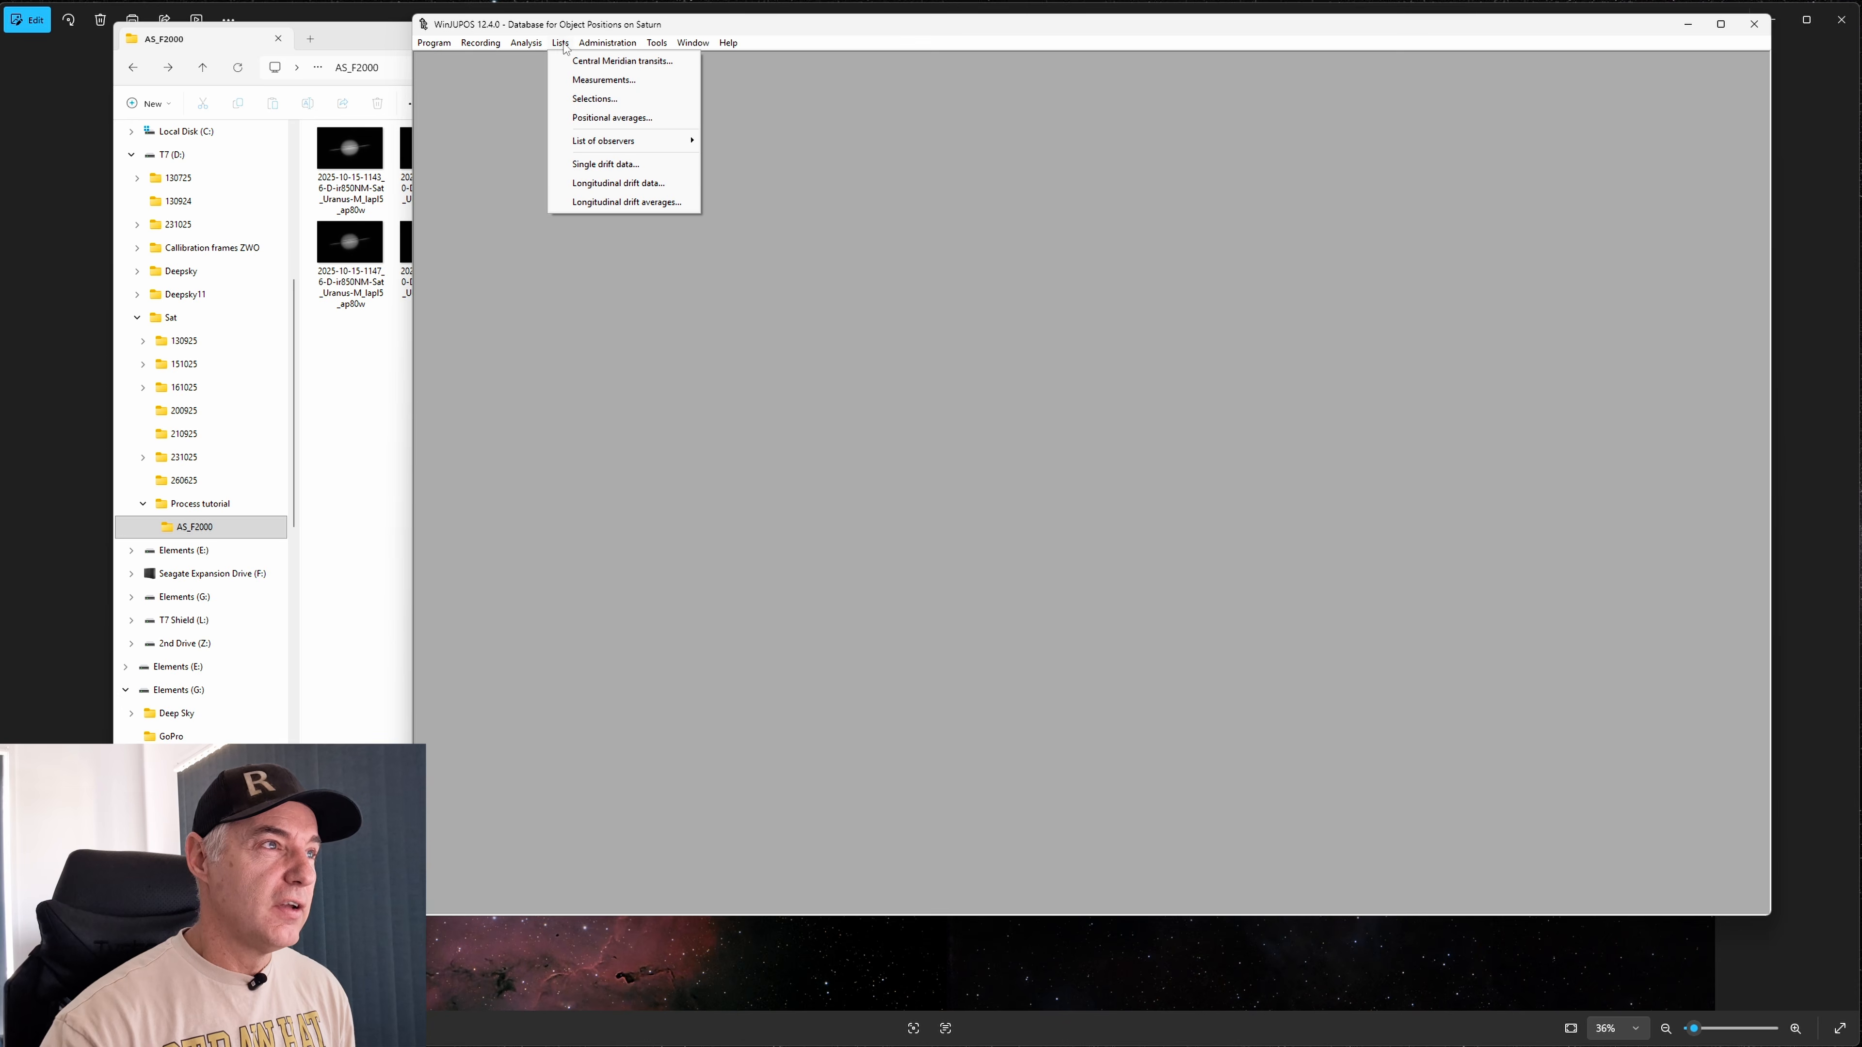
pyautogui.moveTo(583, 43)
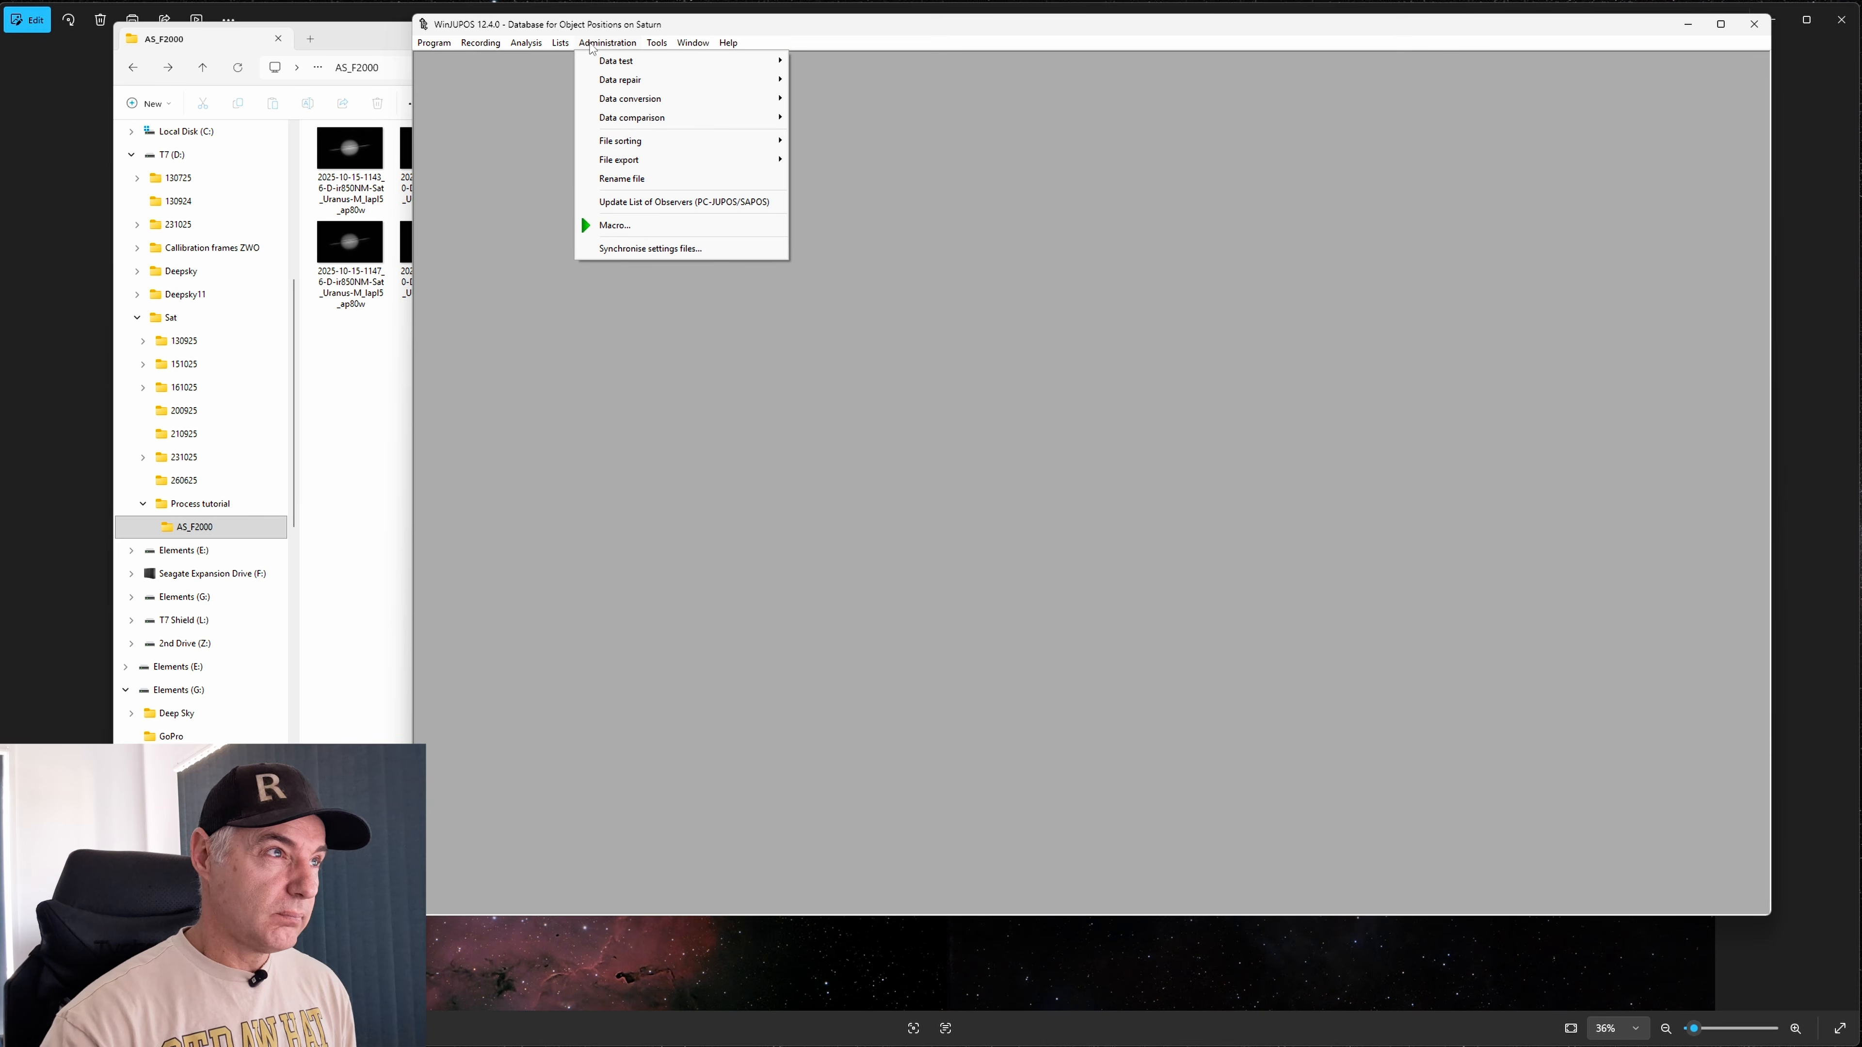
pyautogui.moveTo(616, 80)
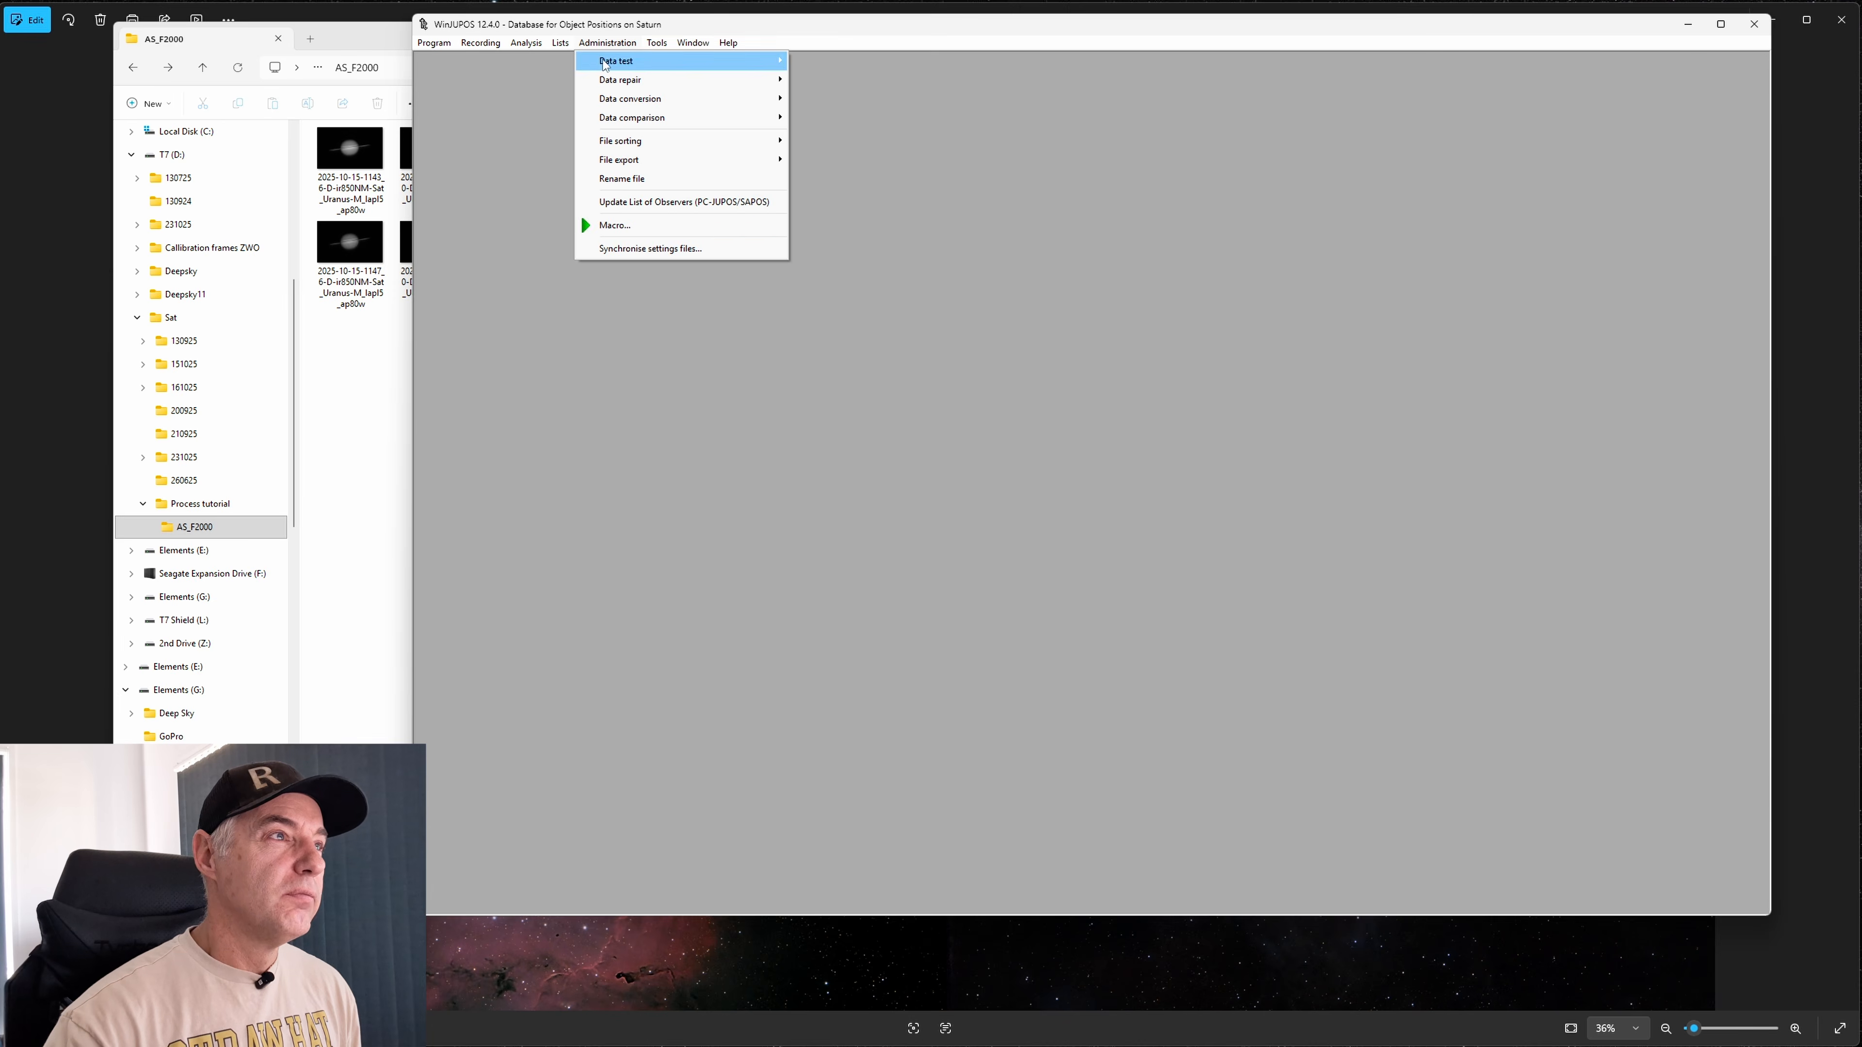
pyautogui.click(639, 46)
pyautogui.click(618, 44)
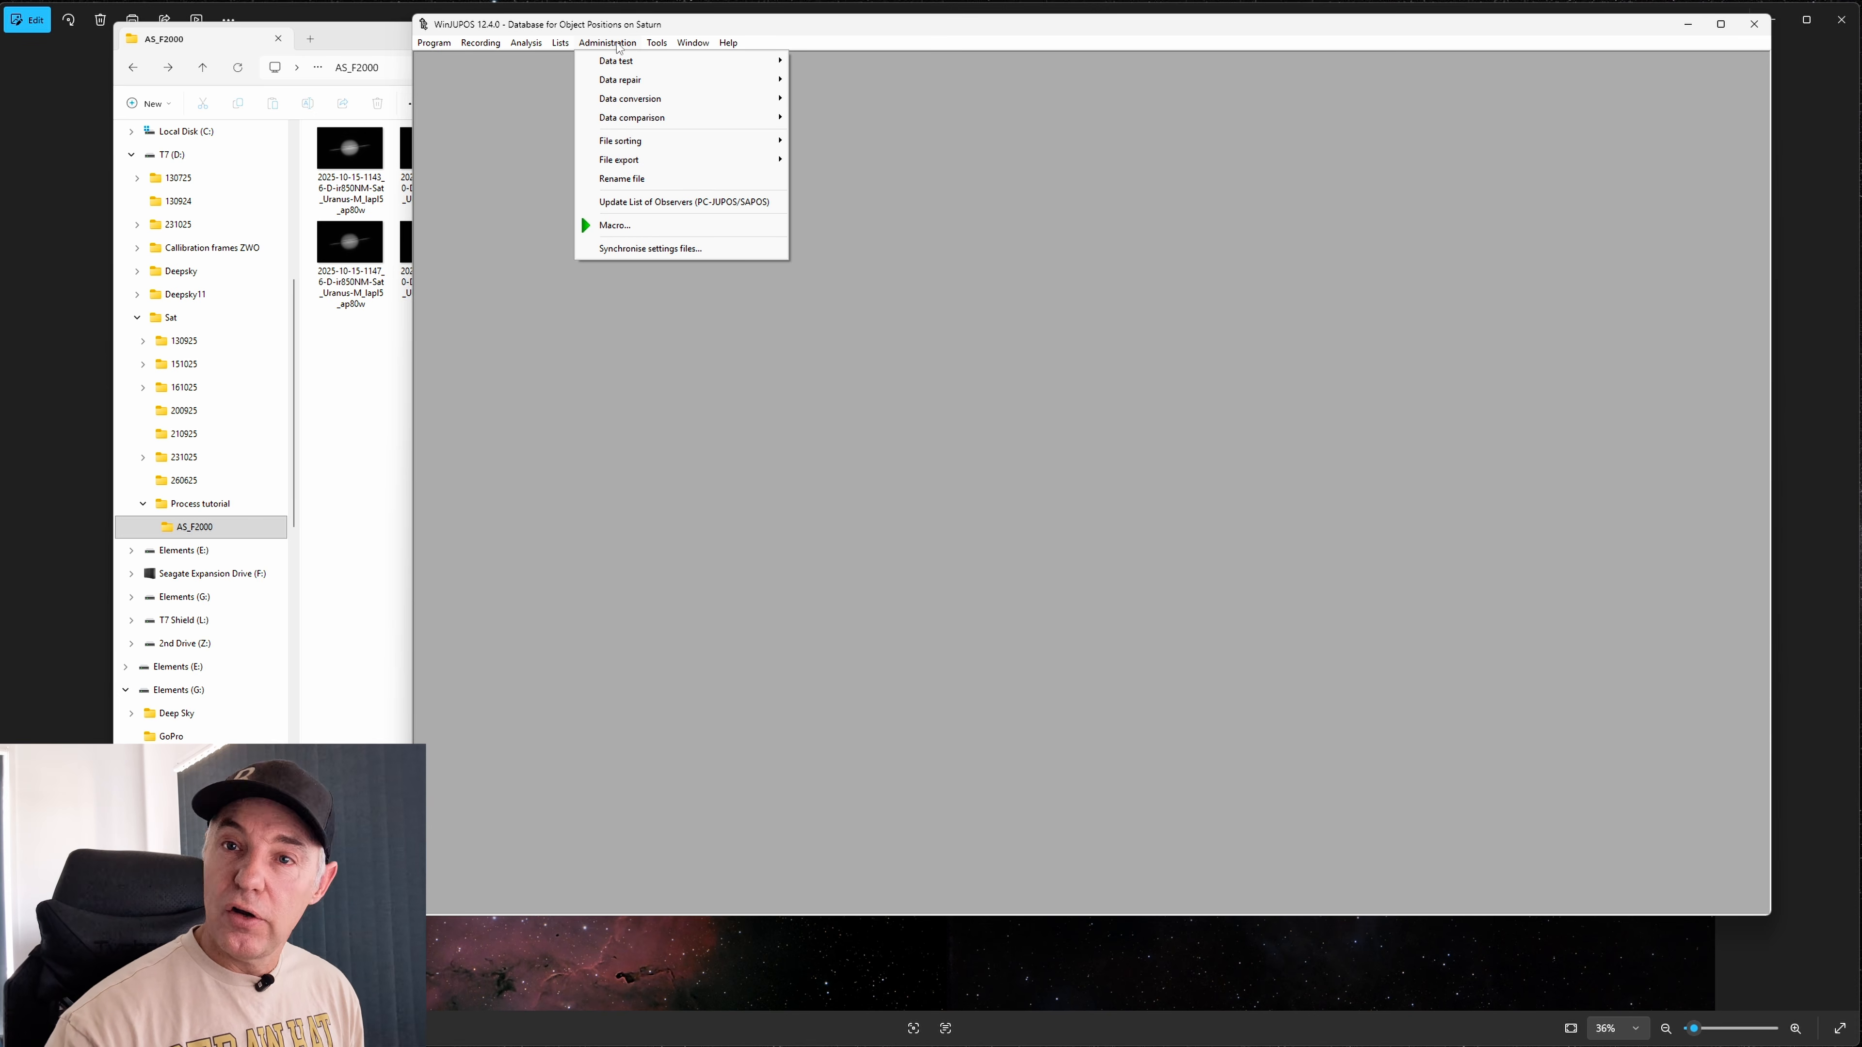
pyautogui.moveTo(654, 46)
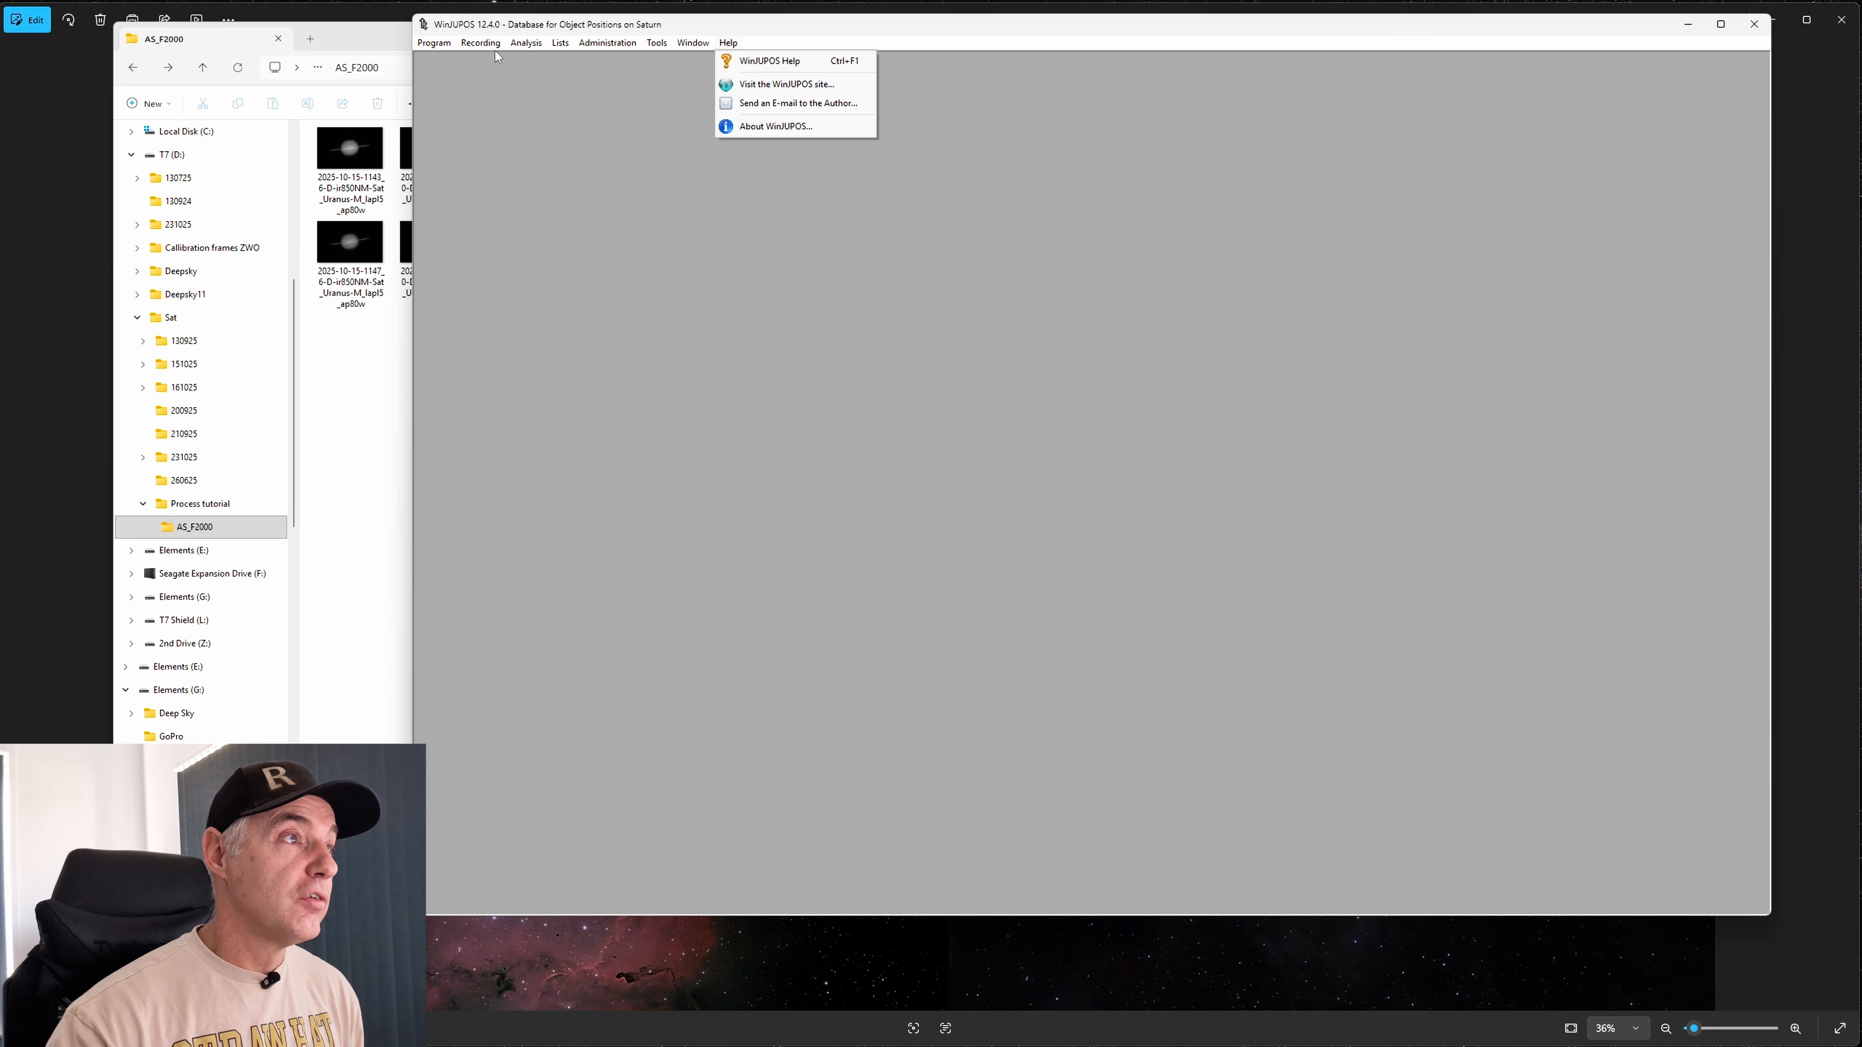
# Start an image measurement for Saturn and decline the search for the missing previous image file
pyautogui.moveTo(480, 44)
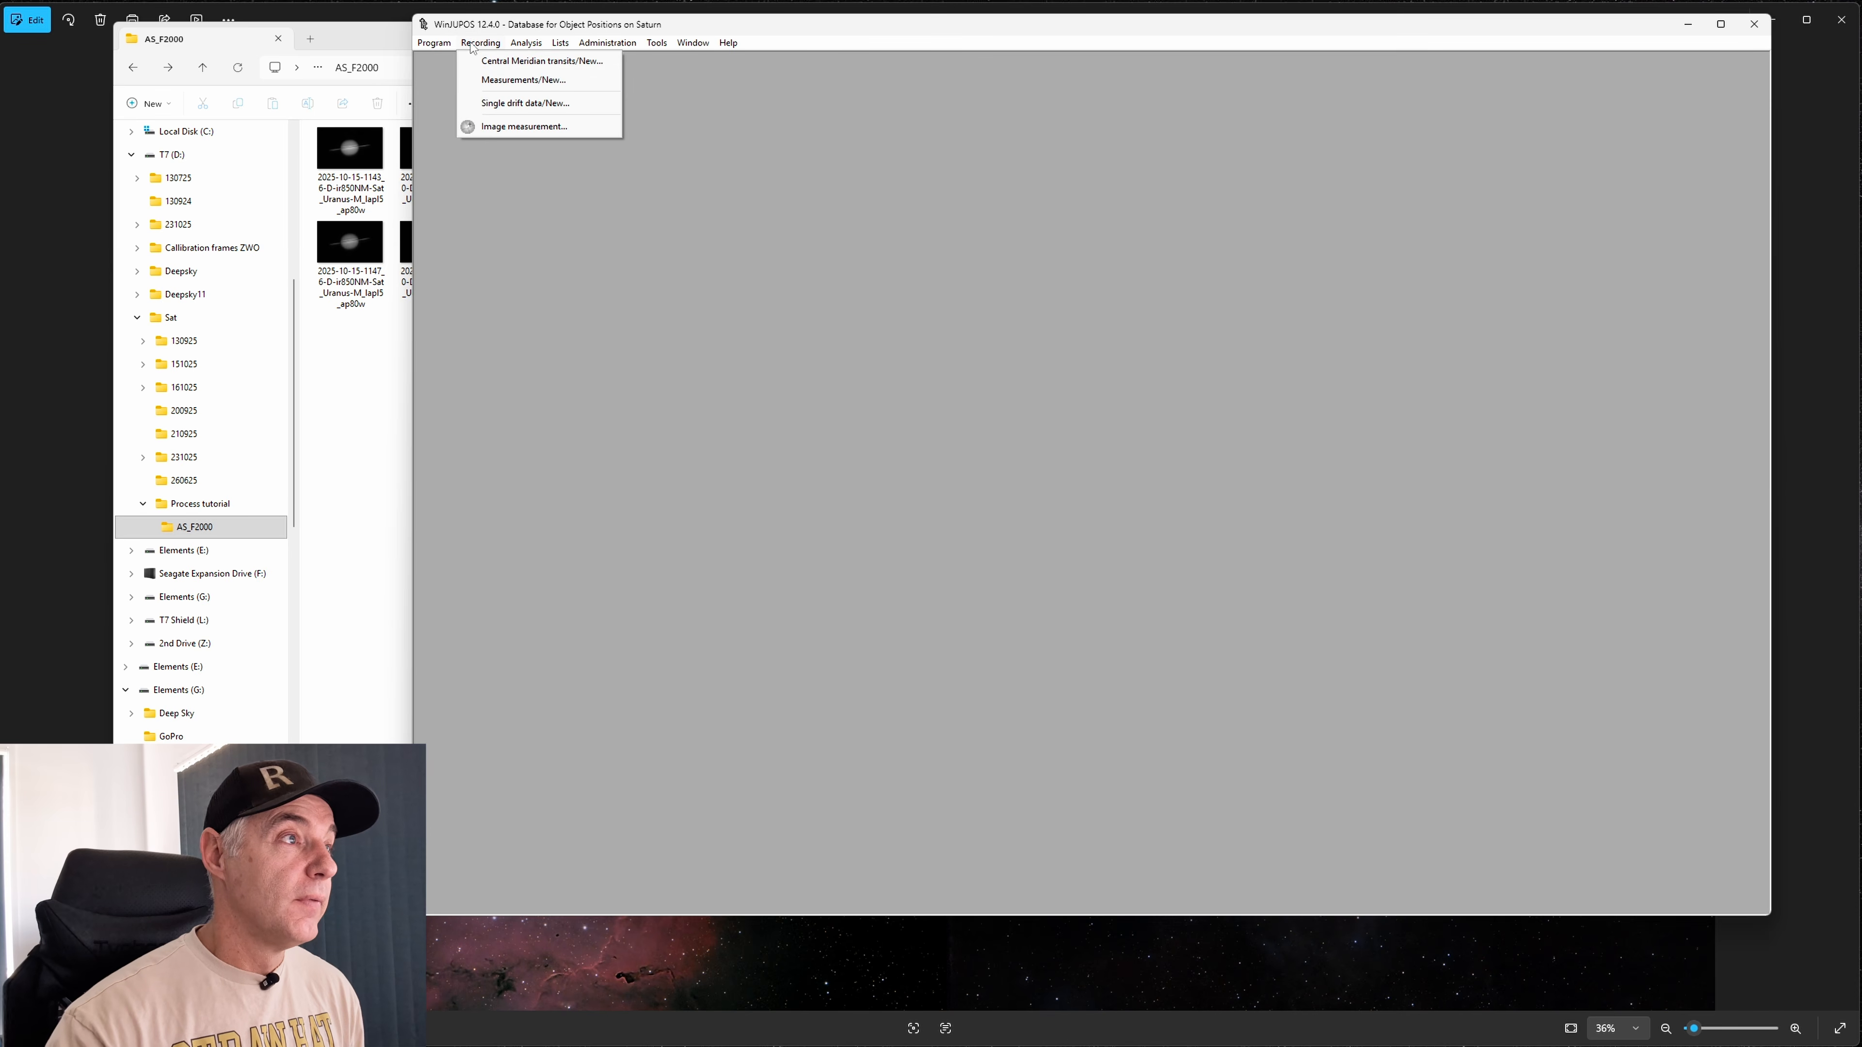
pyautogui.click(503, 127)
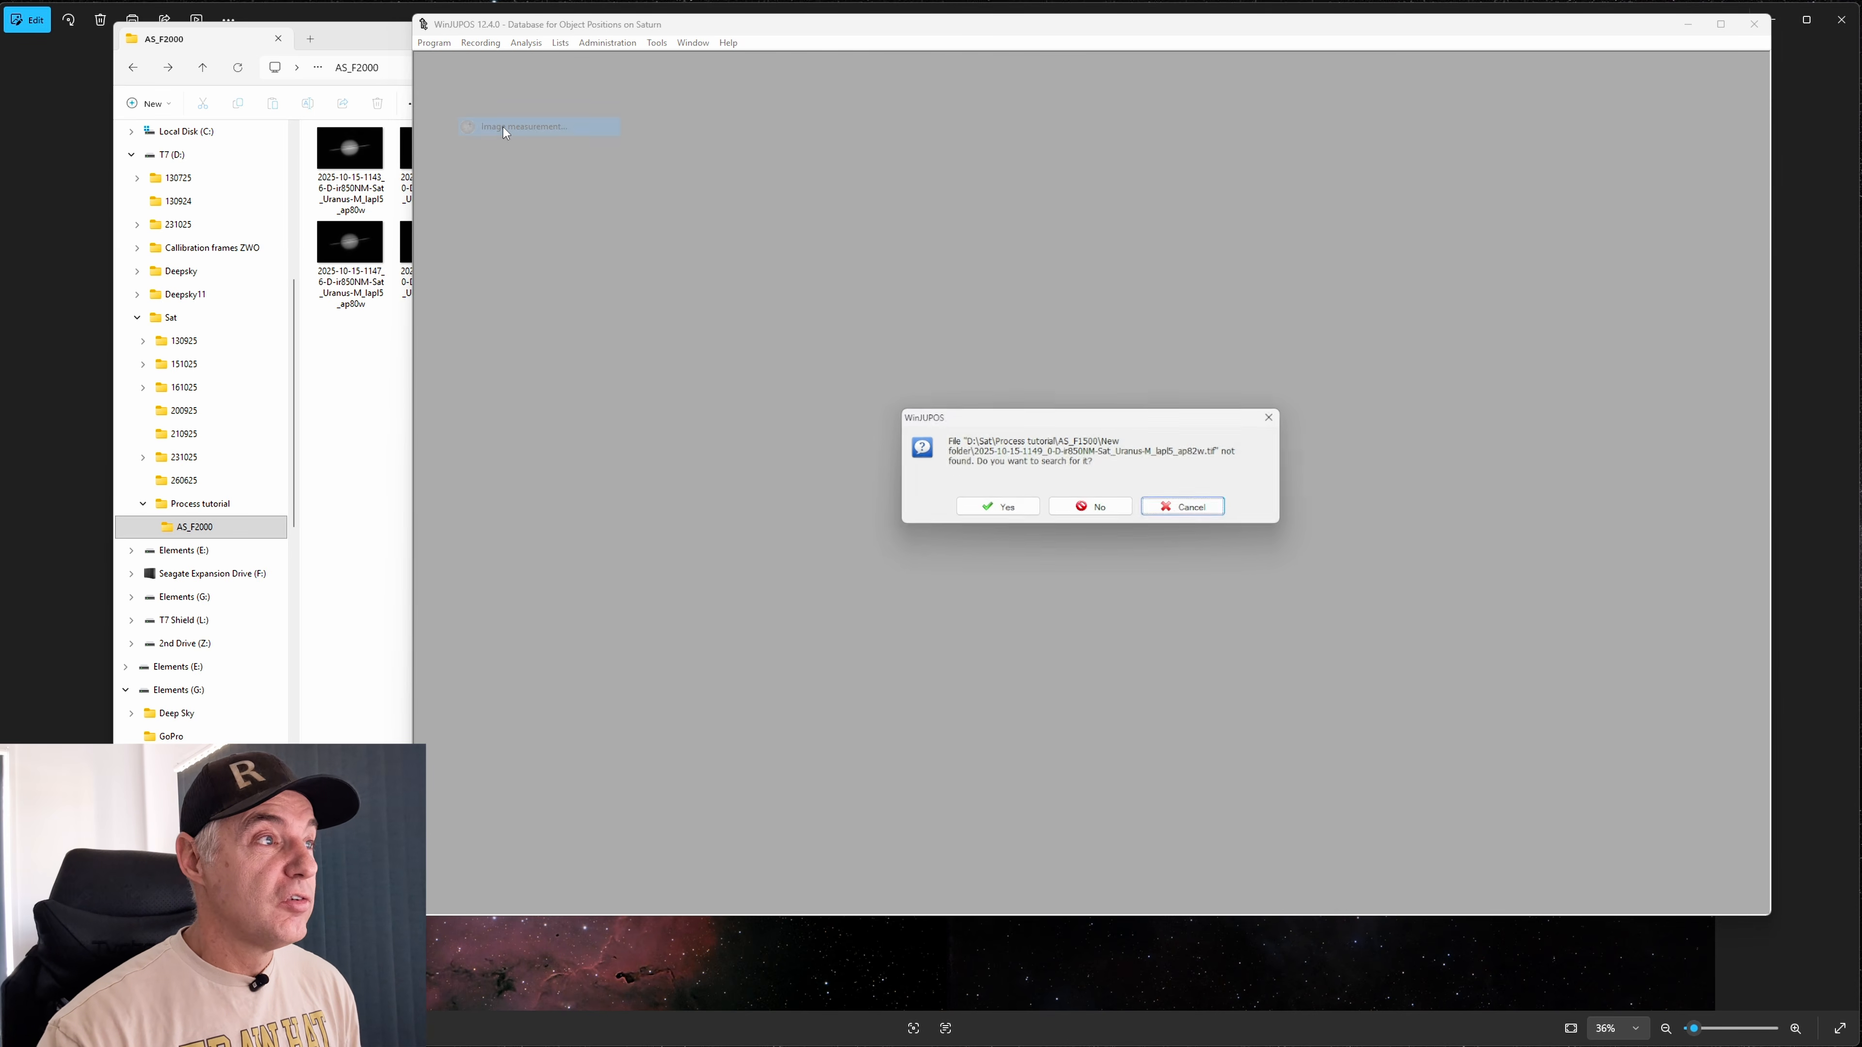
pyautogui.click(1085, 509)
pyautogui.click(1085, 509)
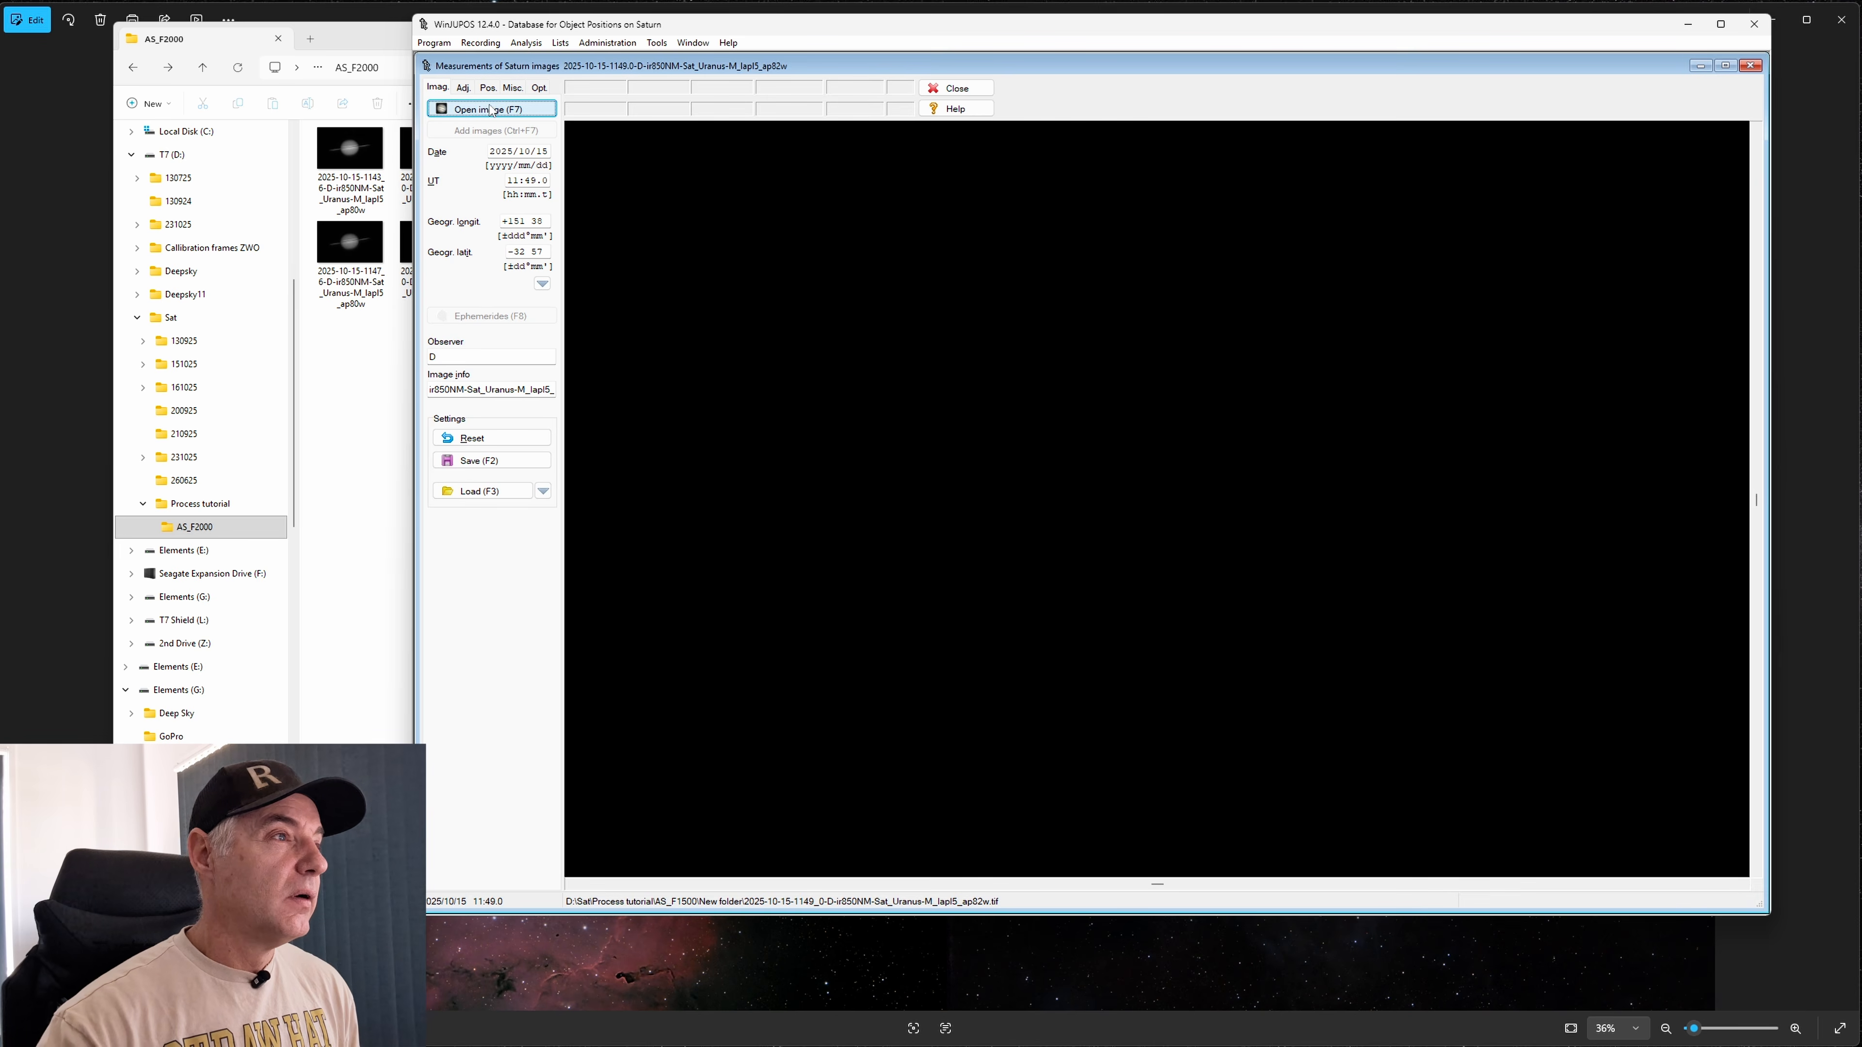
# Review the measurement's image adjustment, position, miscellaneous and optical settings, including pixel size, focal length and mount type
pyautogui.click(463, 89)
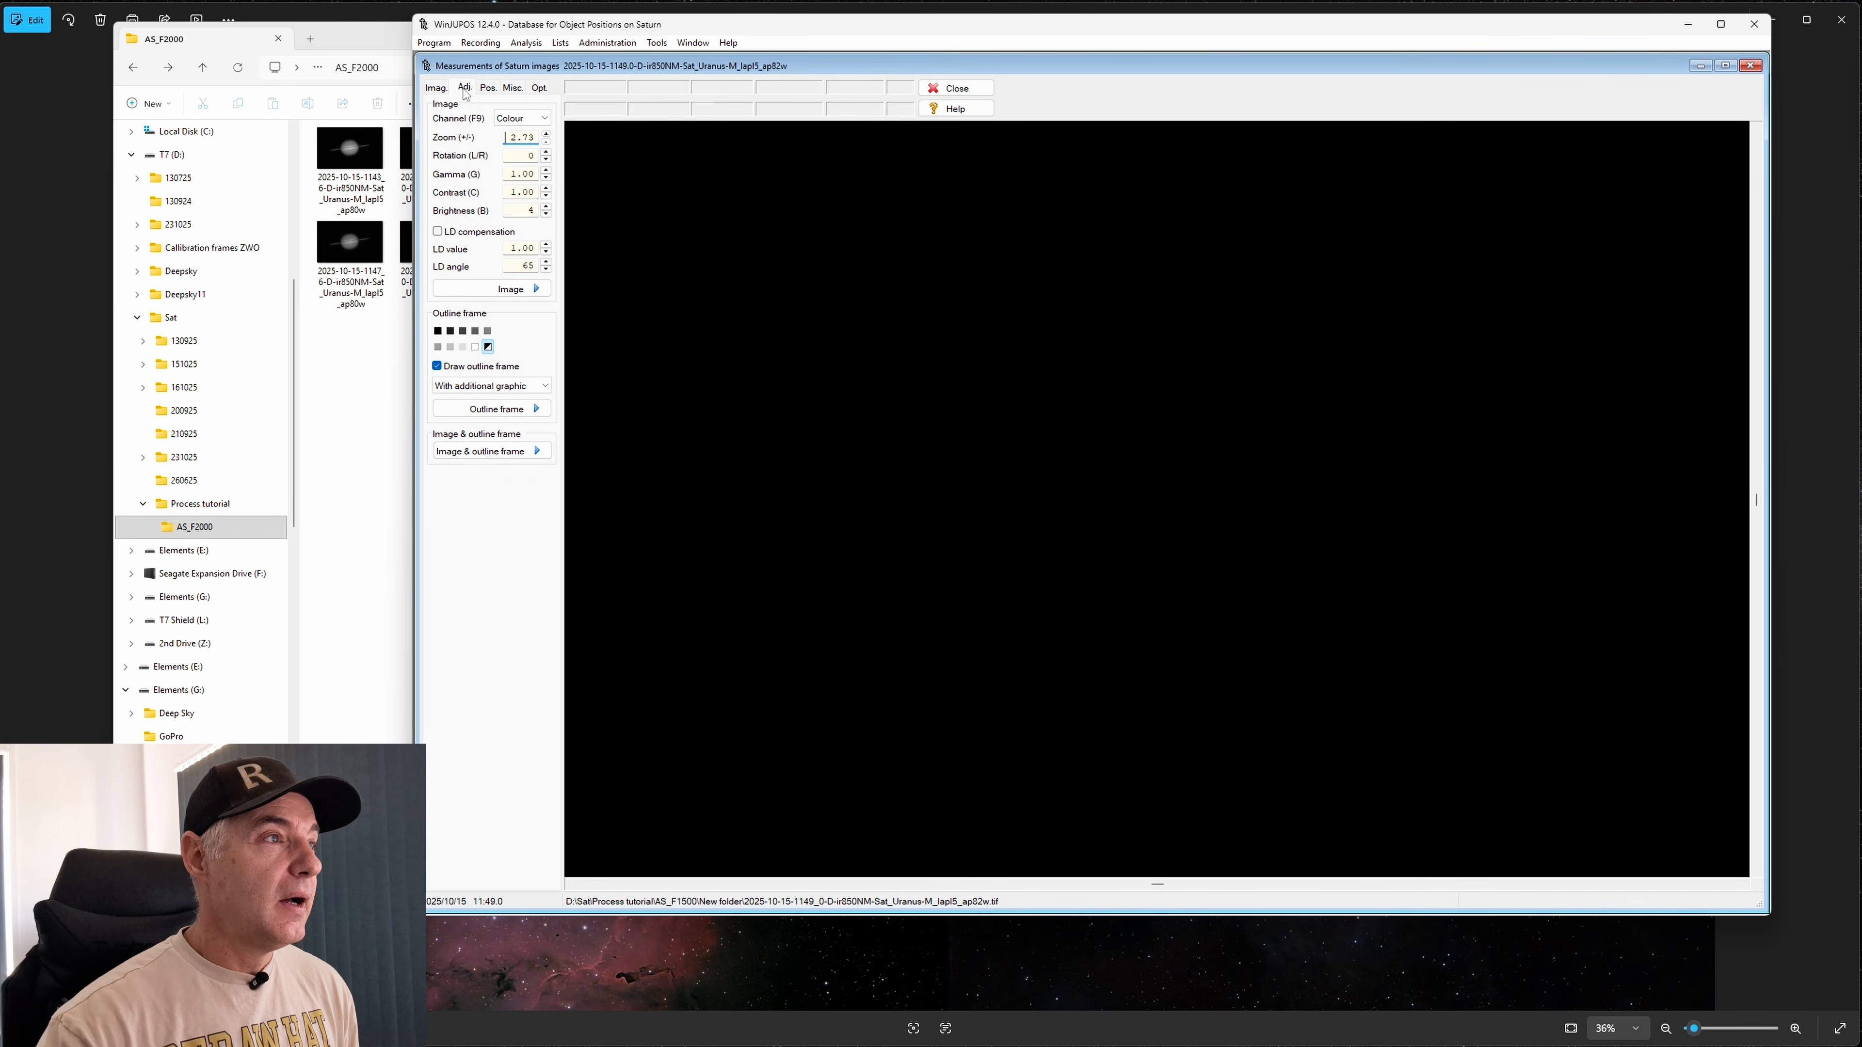
pyautogui.click(439, 88)
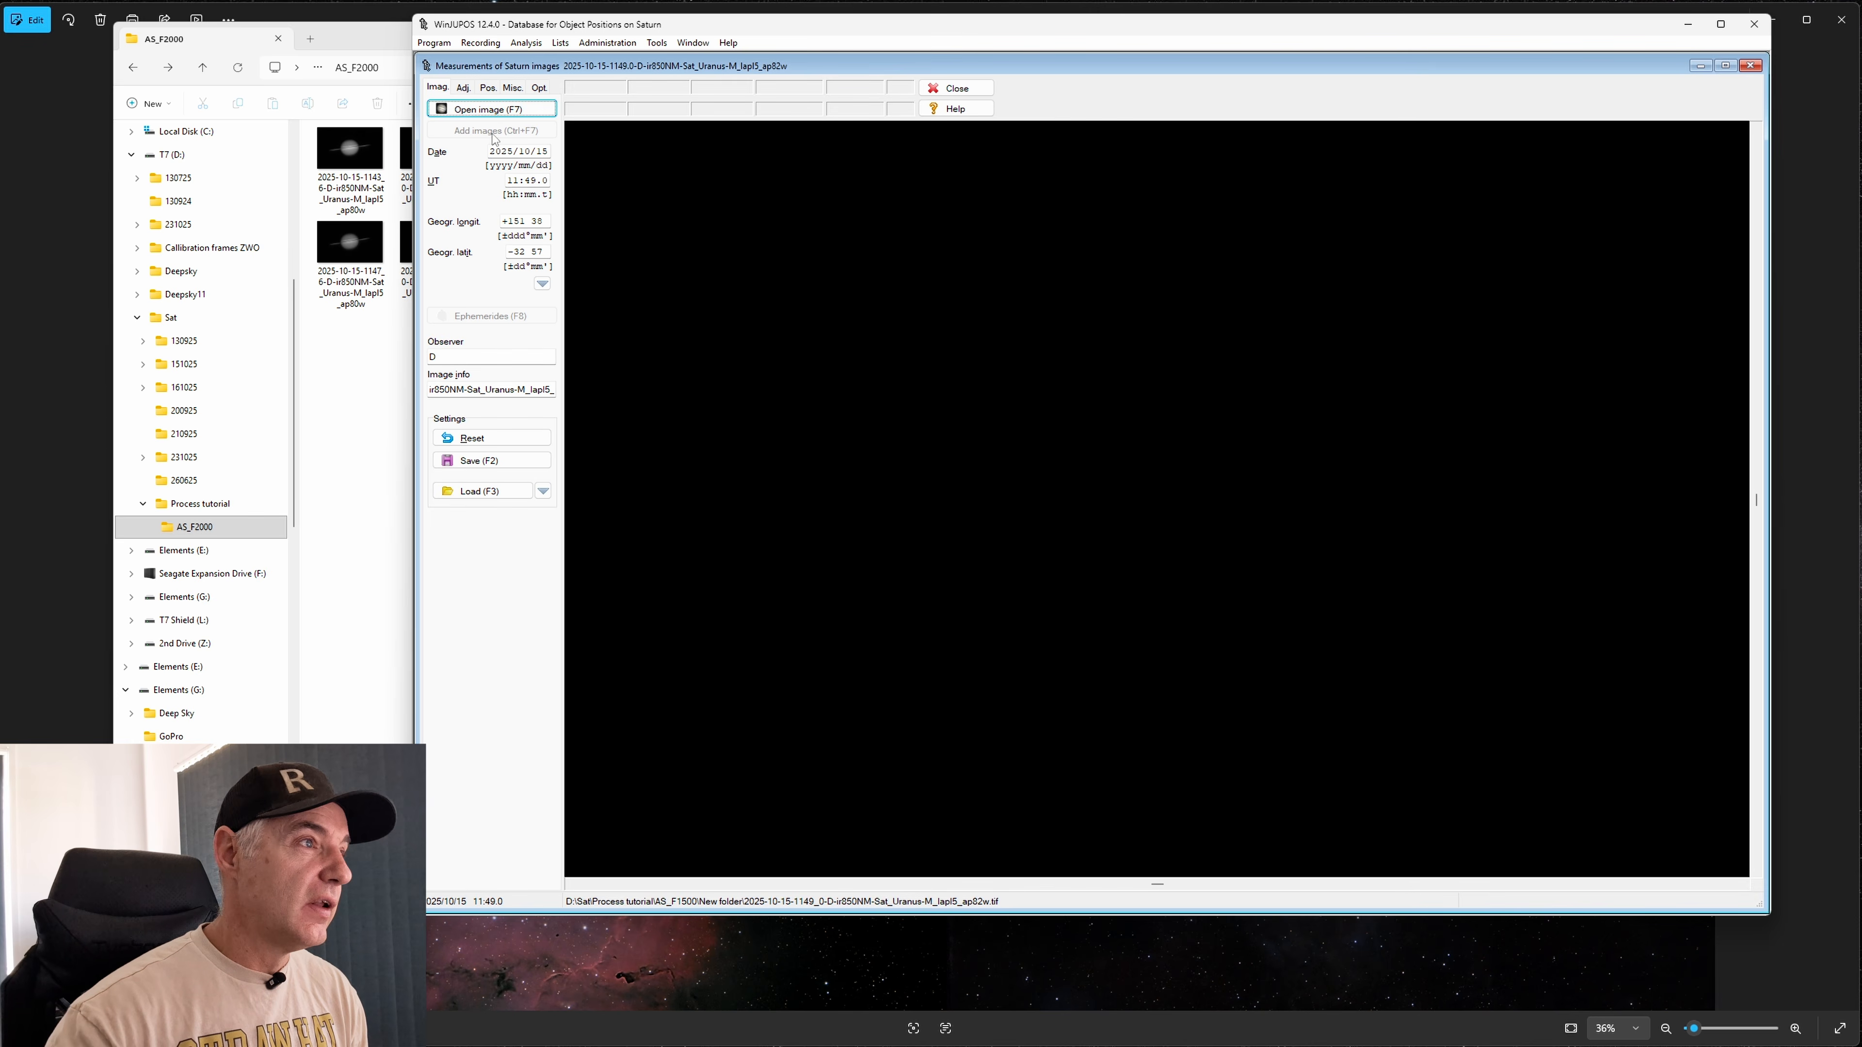
pyautogui.click(463, 90)
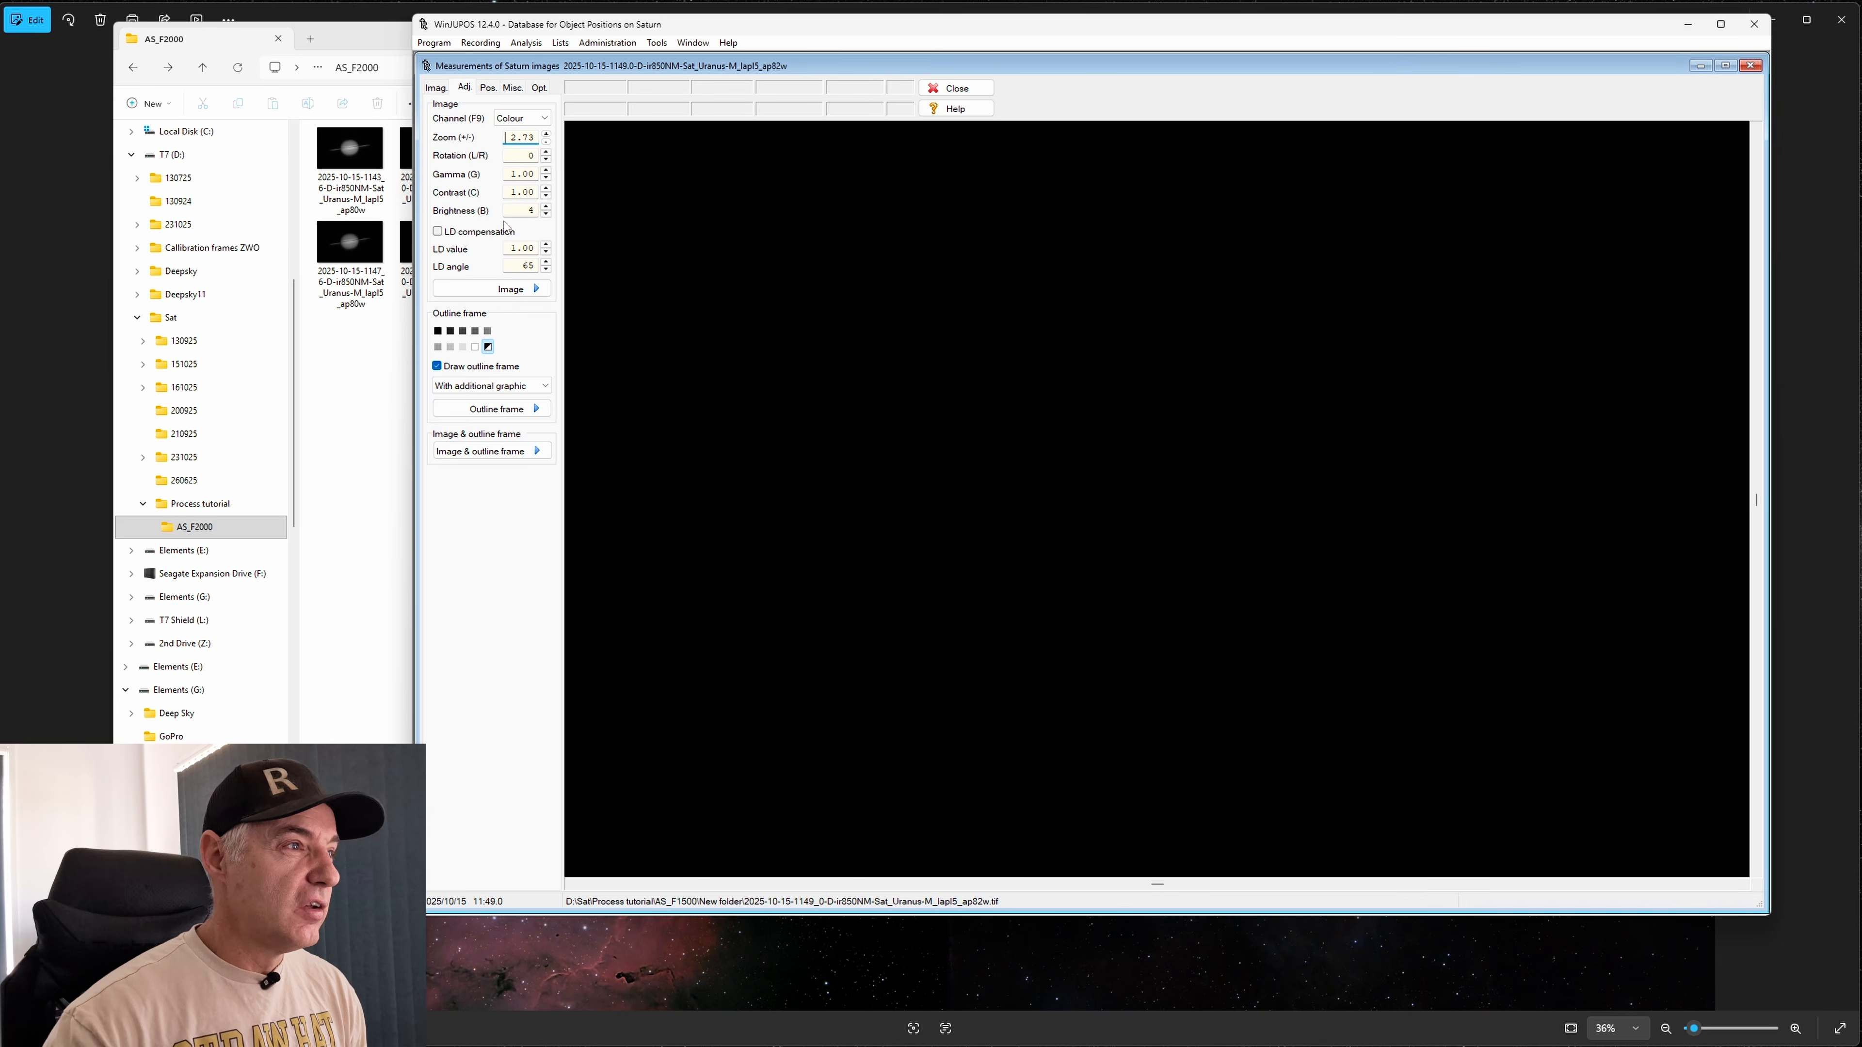
pyautogui.click(487, 89)
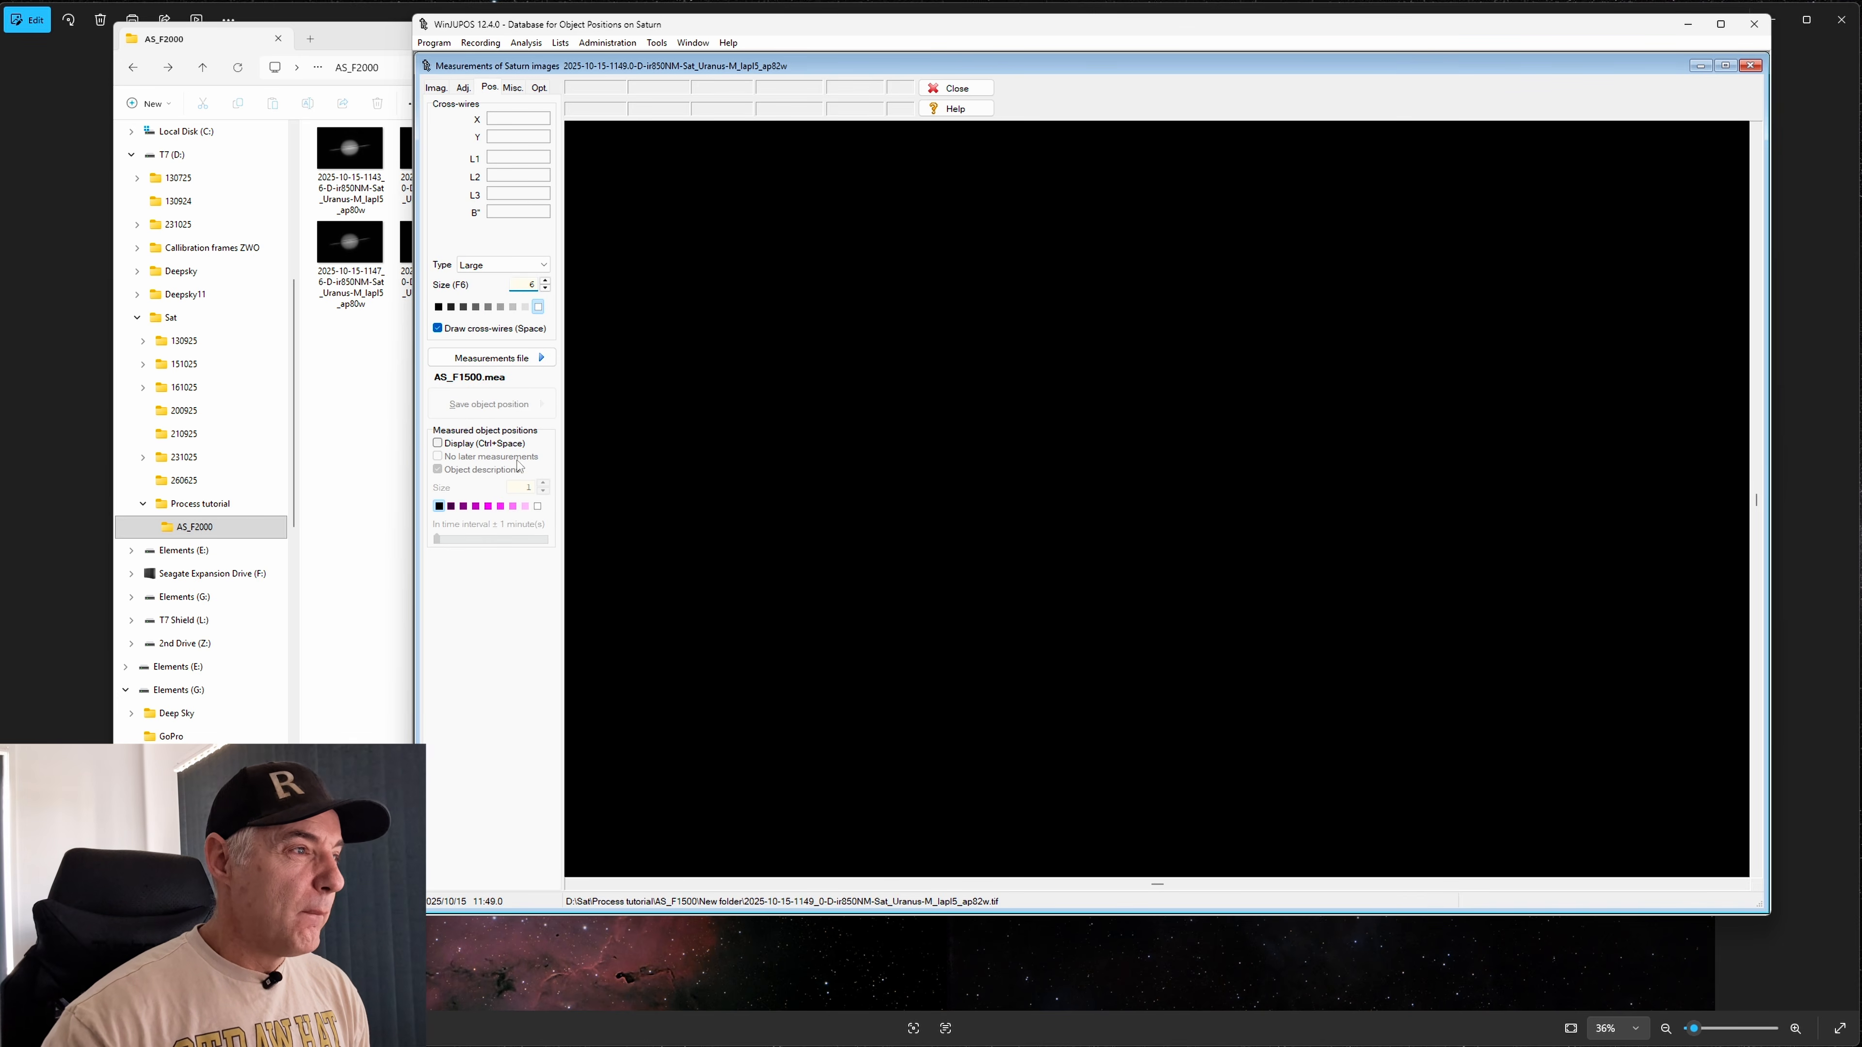
pyautogui.click(513, 89)
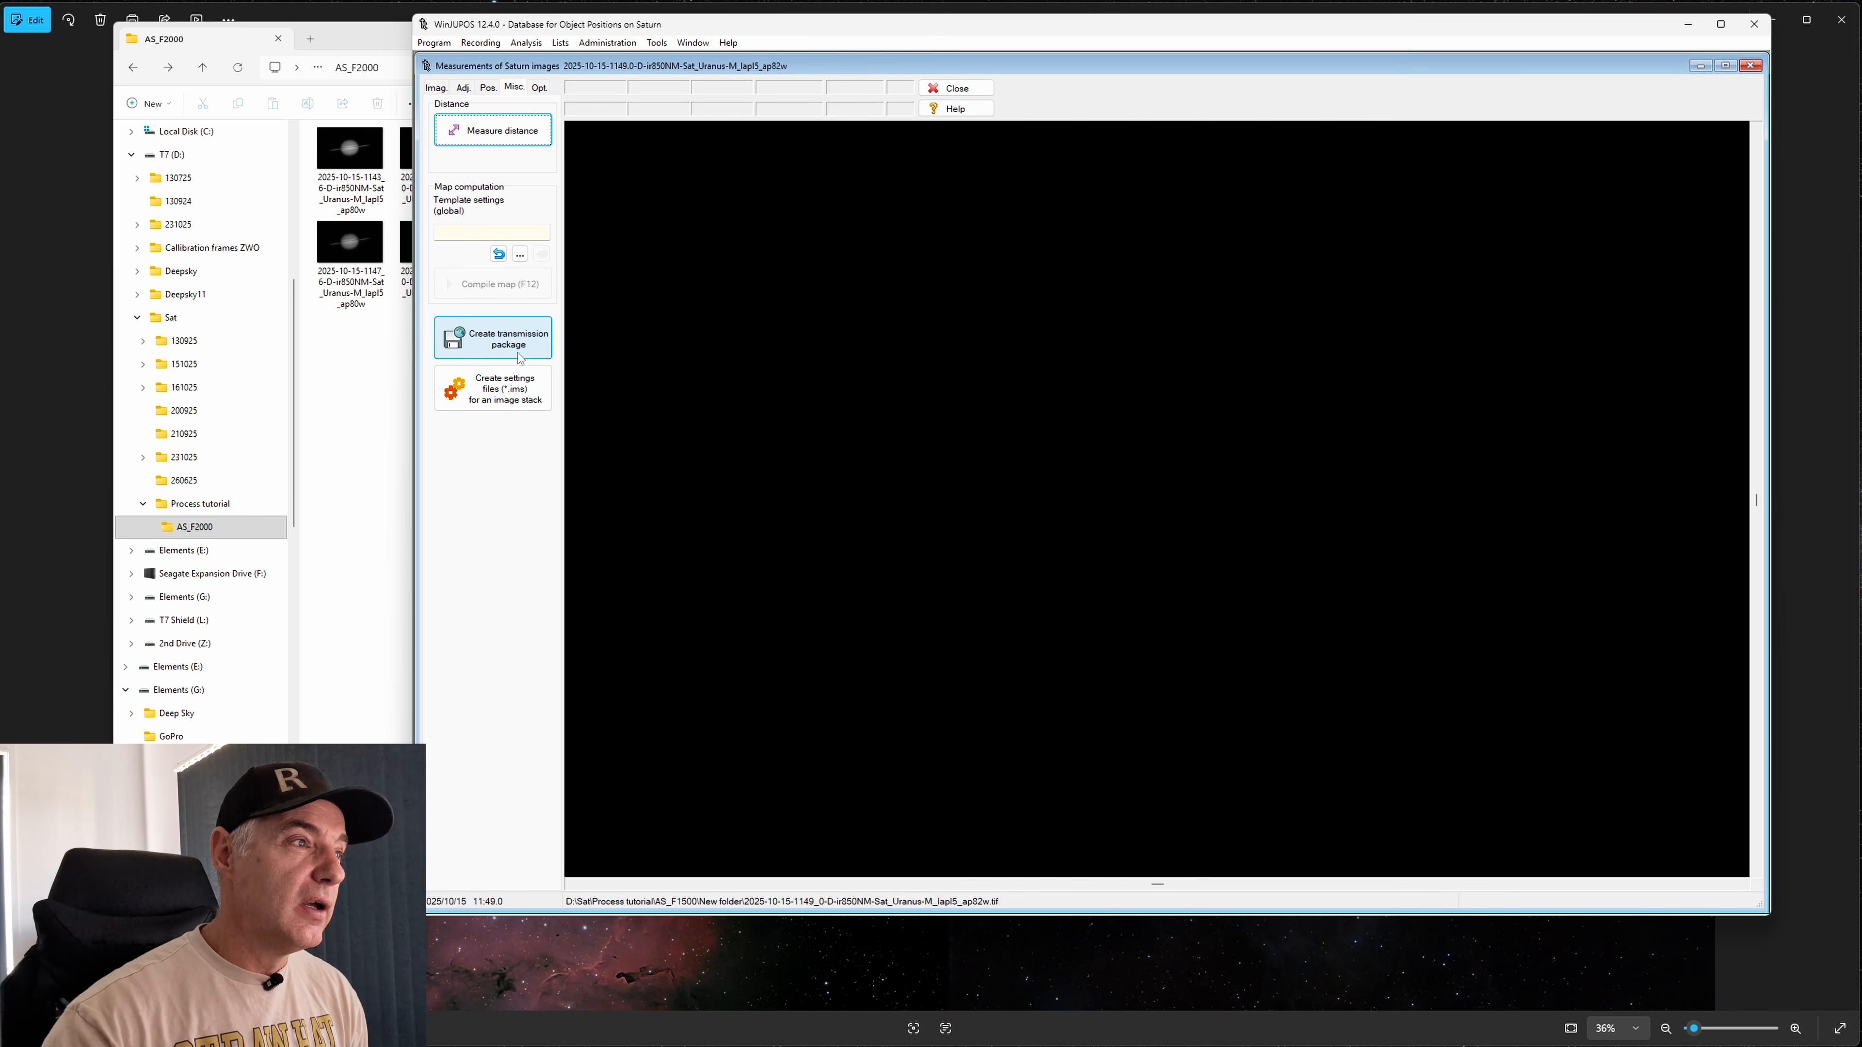
pyautogui.click(540, 88)
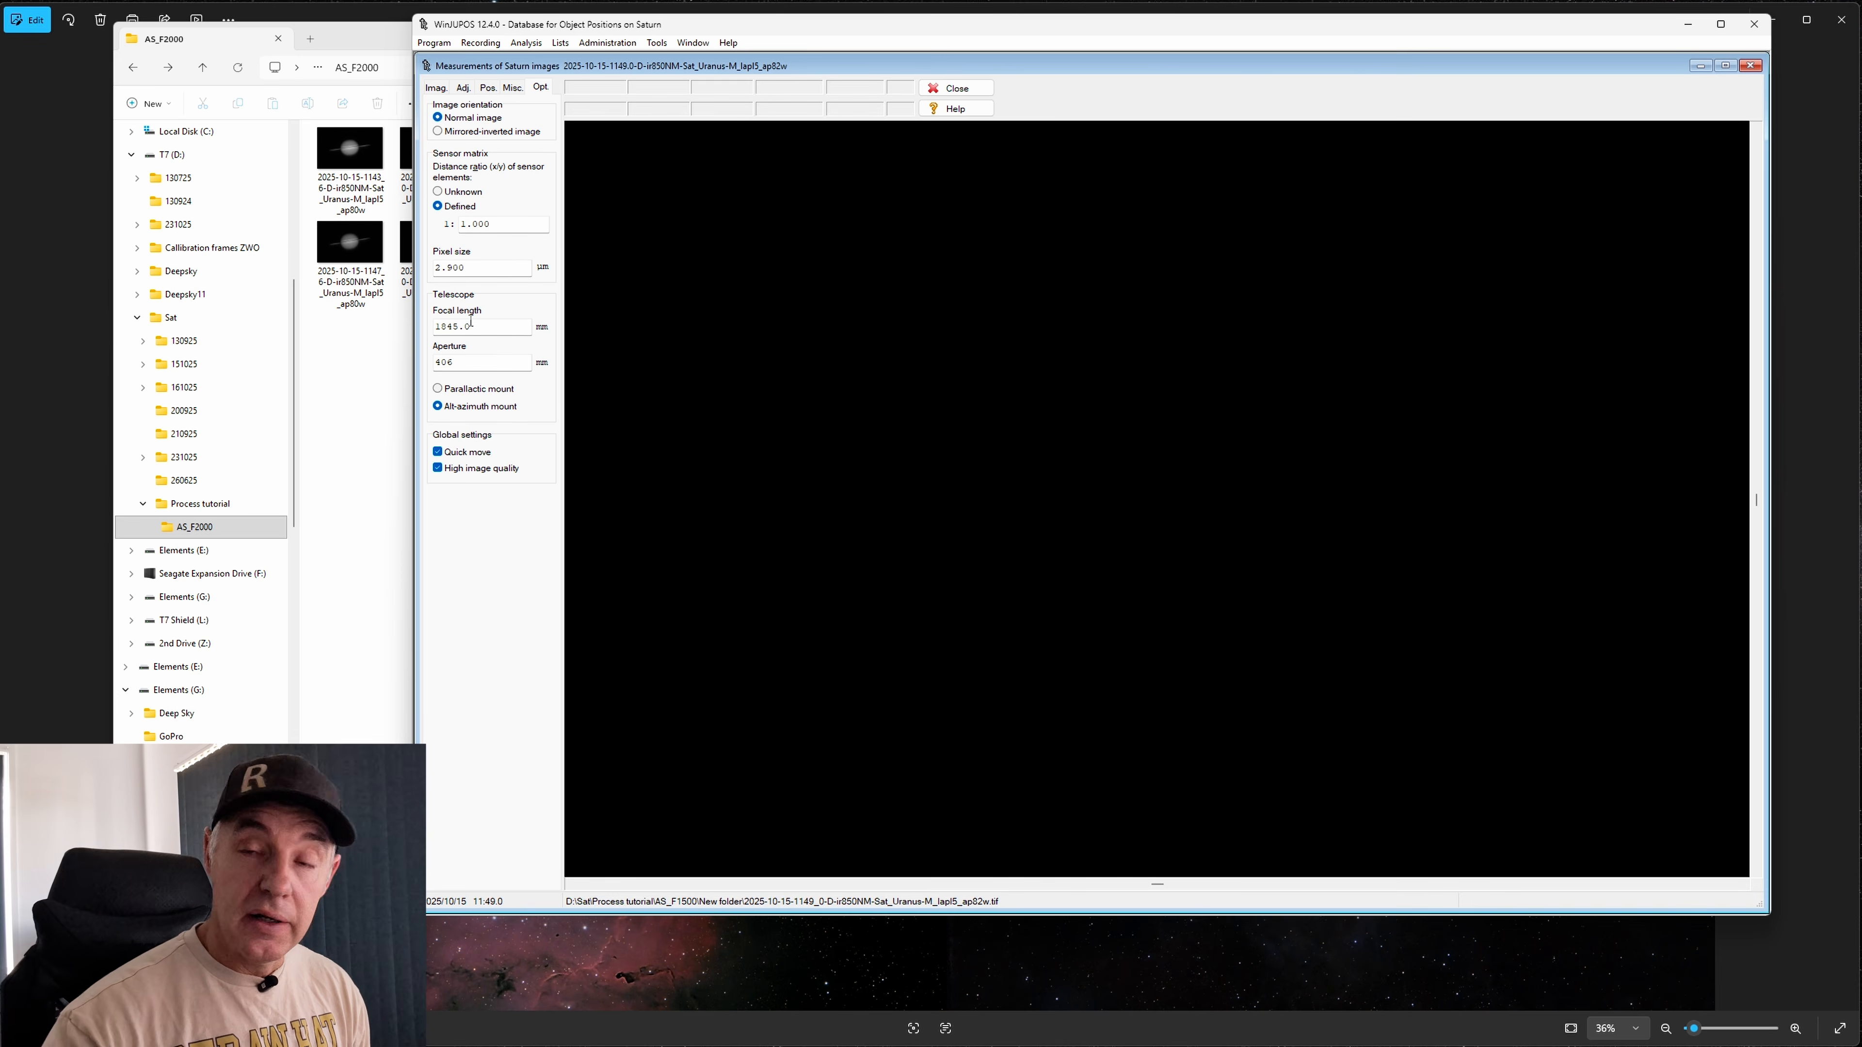
# Return to the image settings and start opening an image for measurement
pyautogui.click(437, 87)
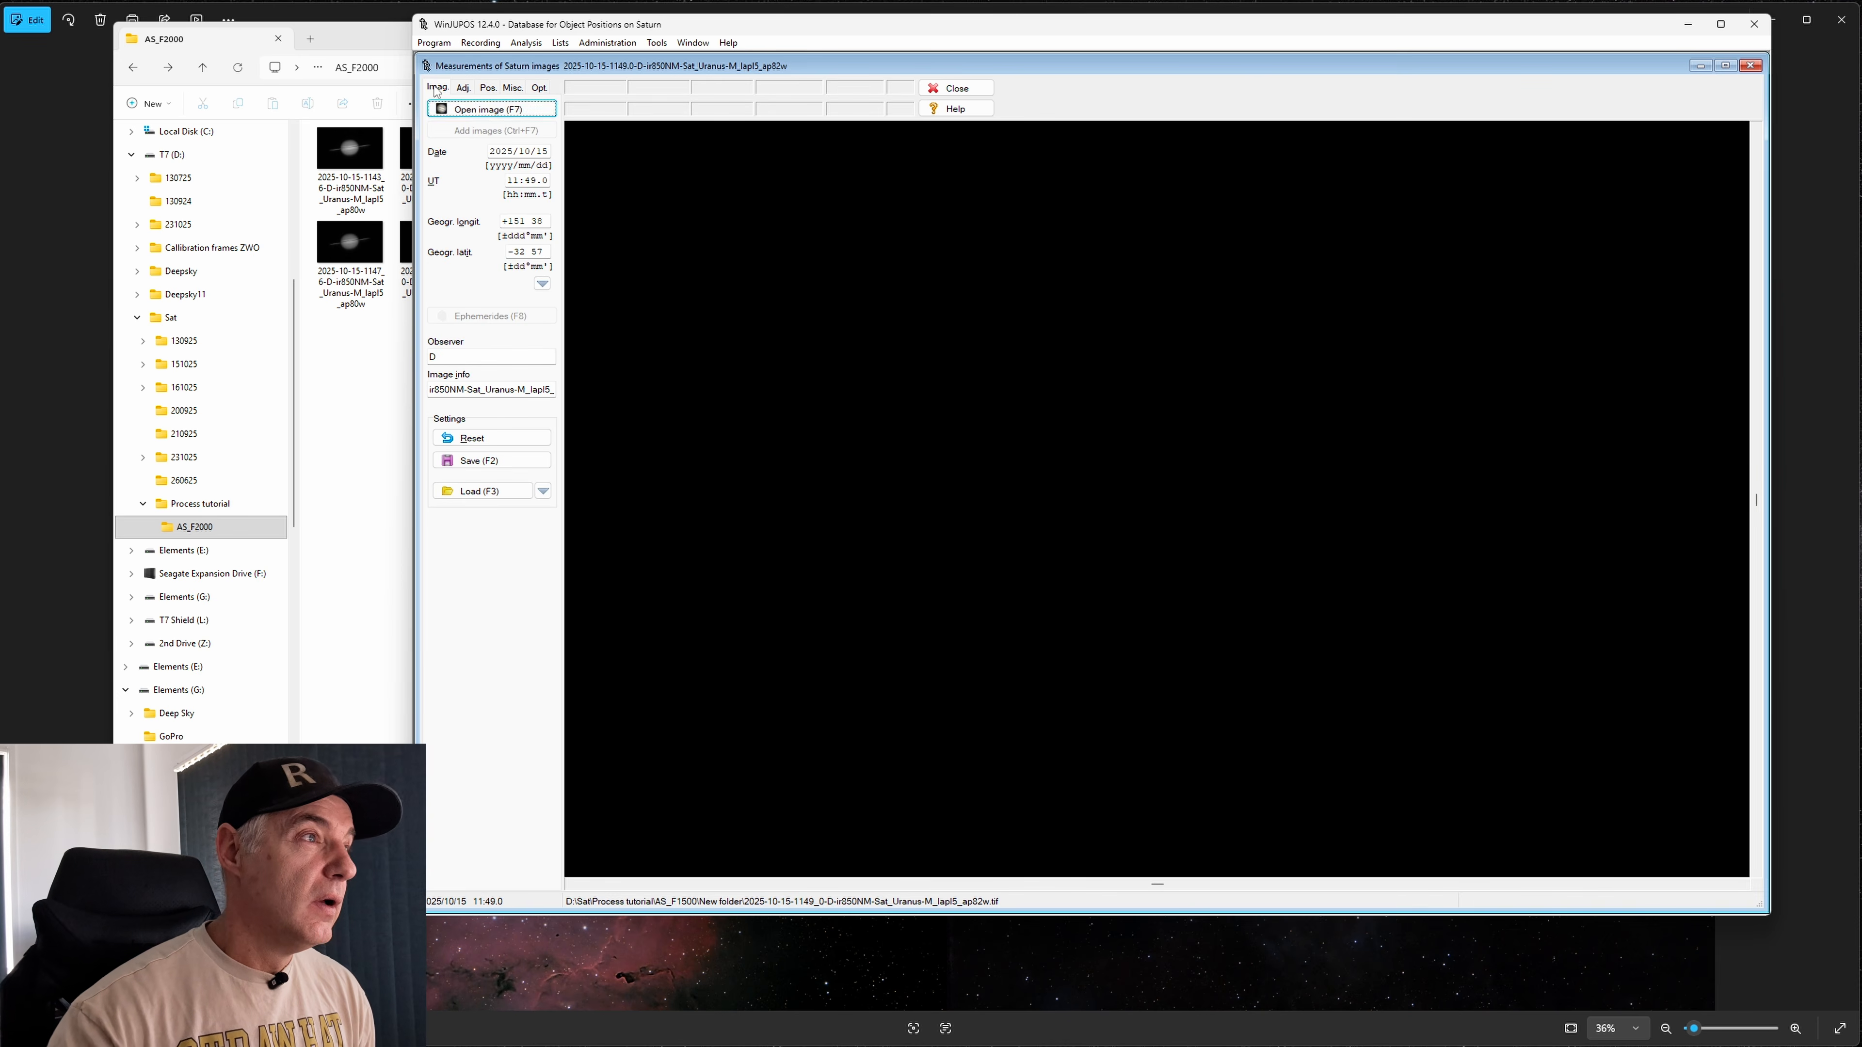
pyautogui.click(491, 109)
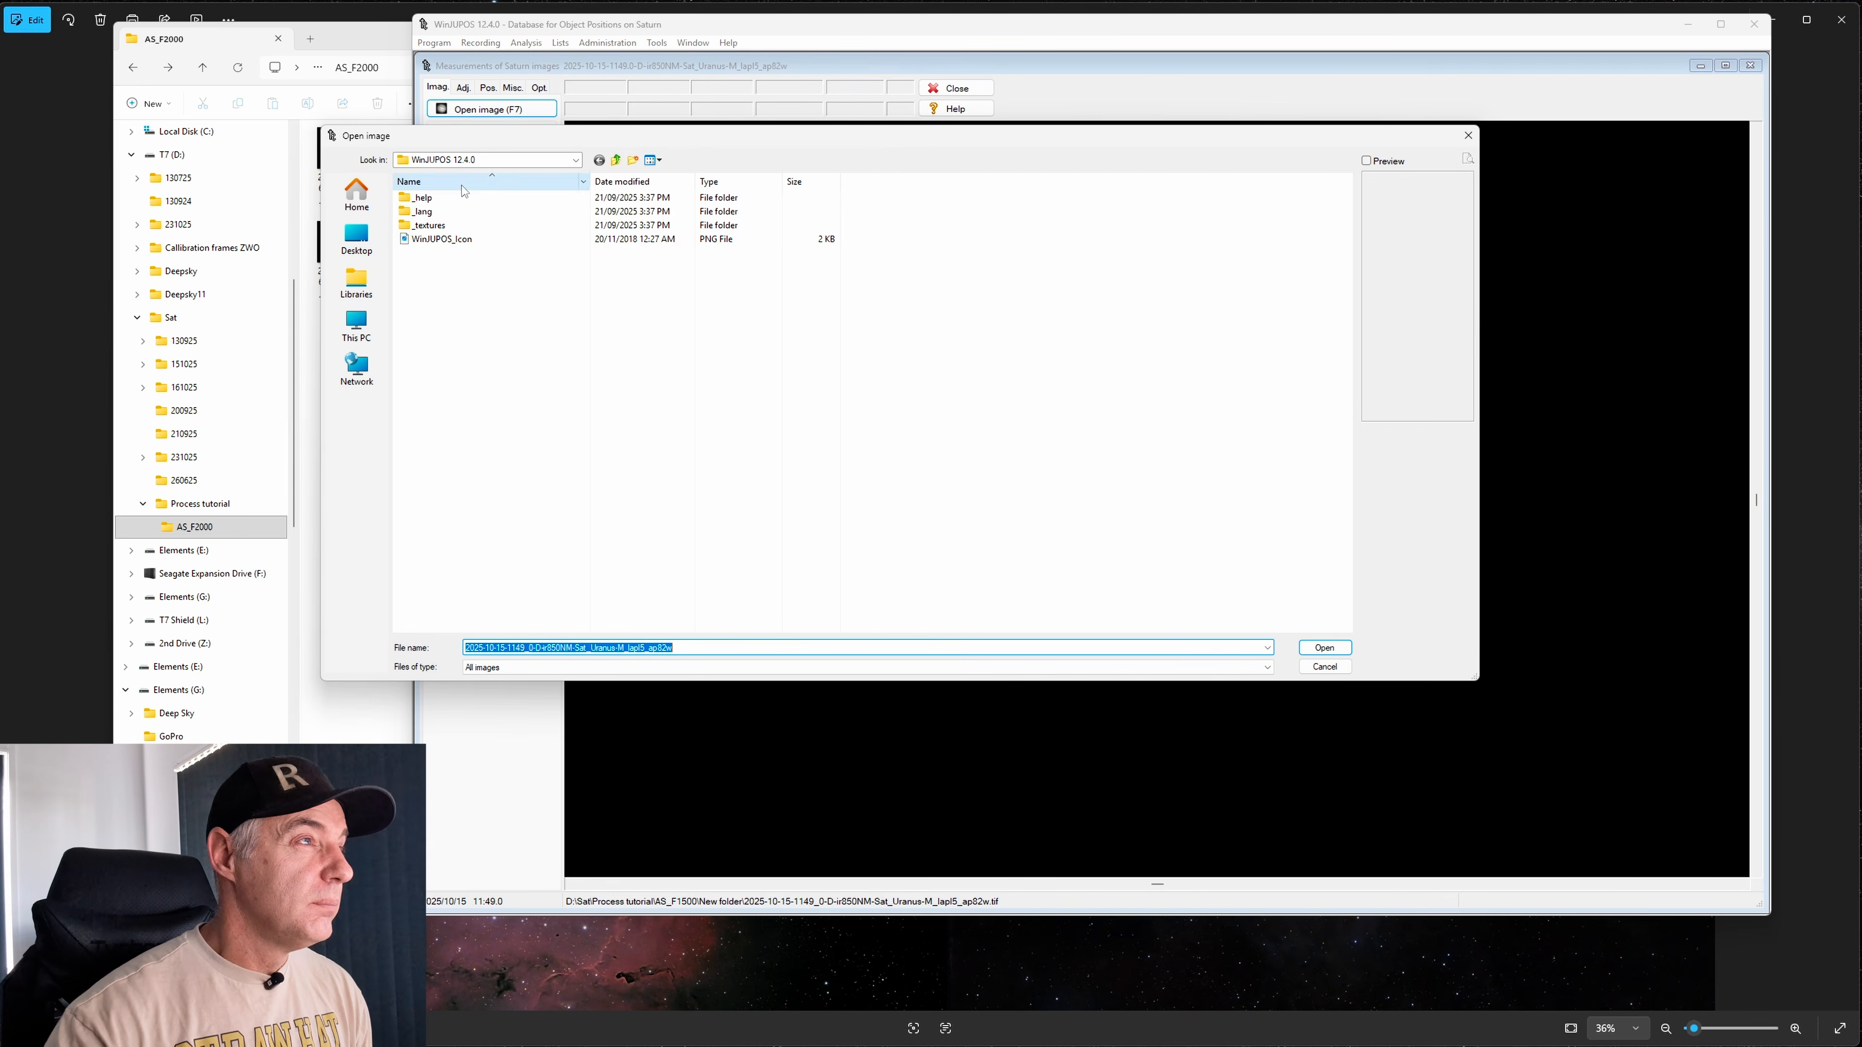
pyautogui.click(615, 159)
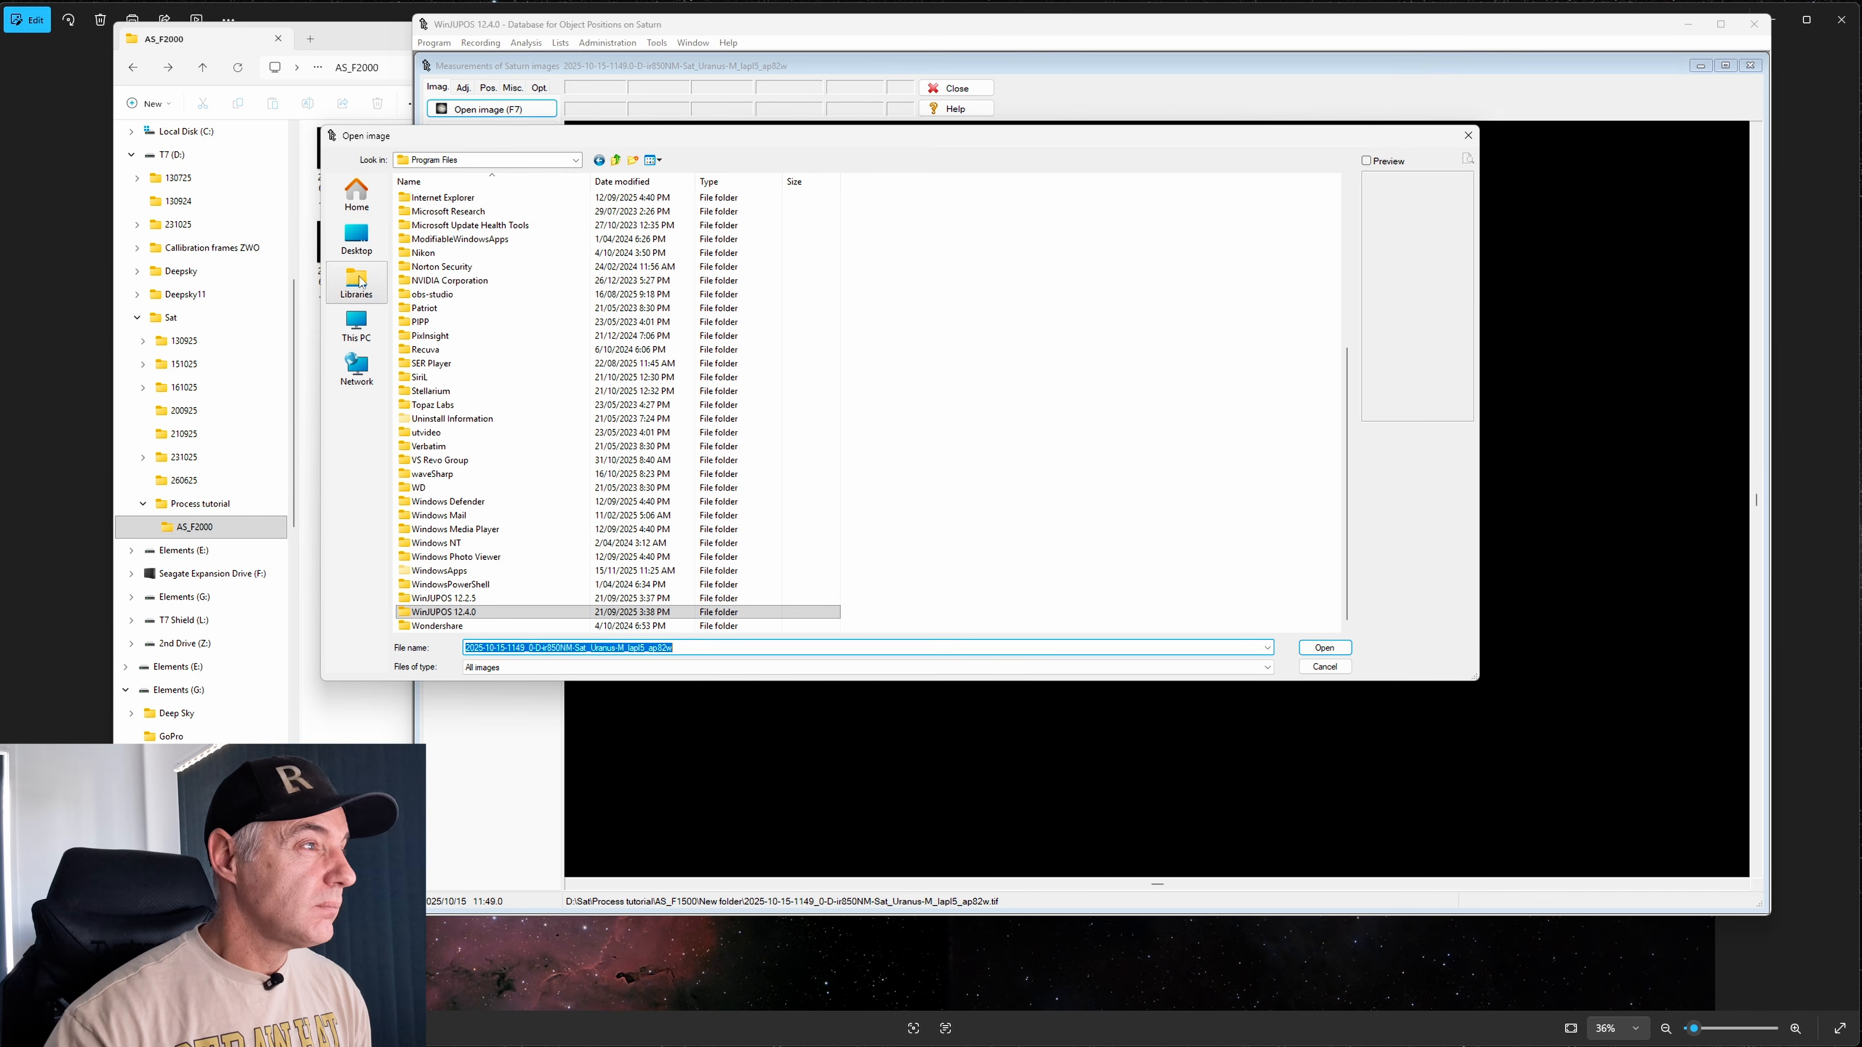
pyautogui.click(356, 236)
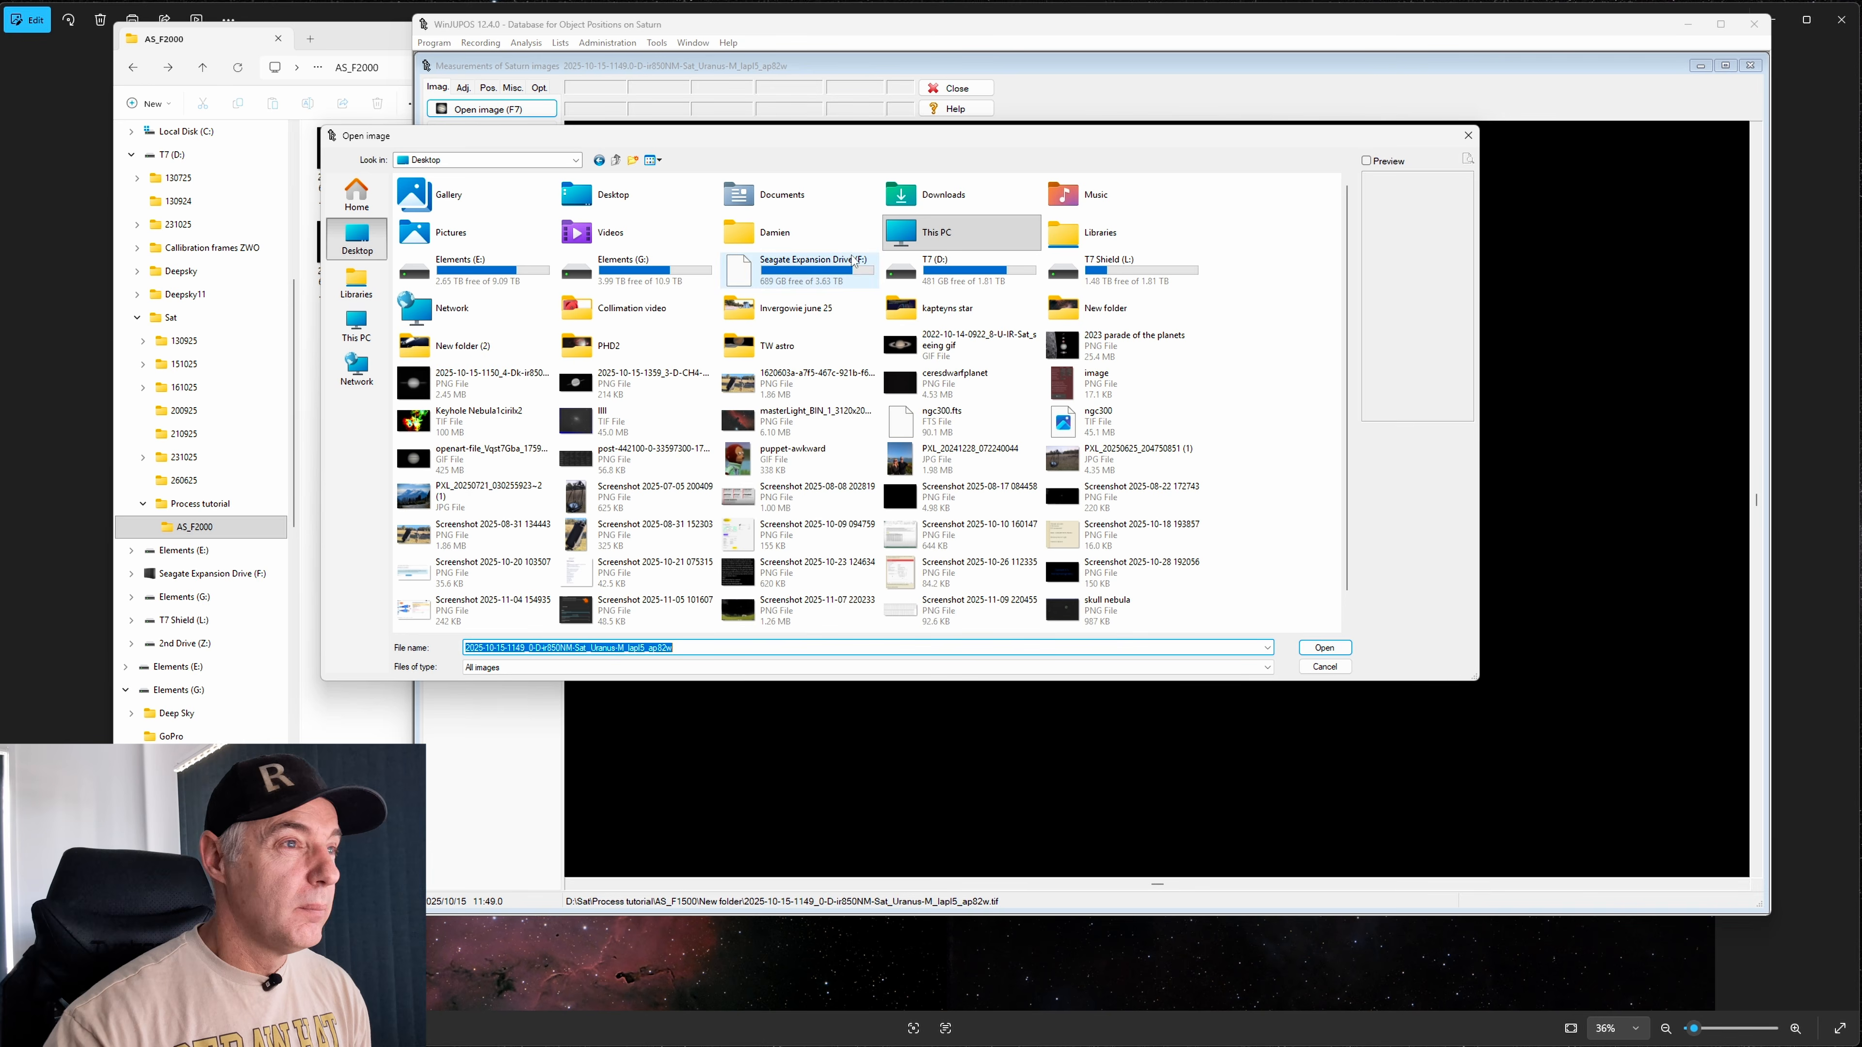
pyautogui.click(955, 273)
pyautogui.doubleClick(956, 273)
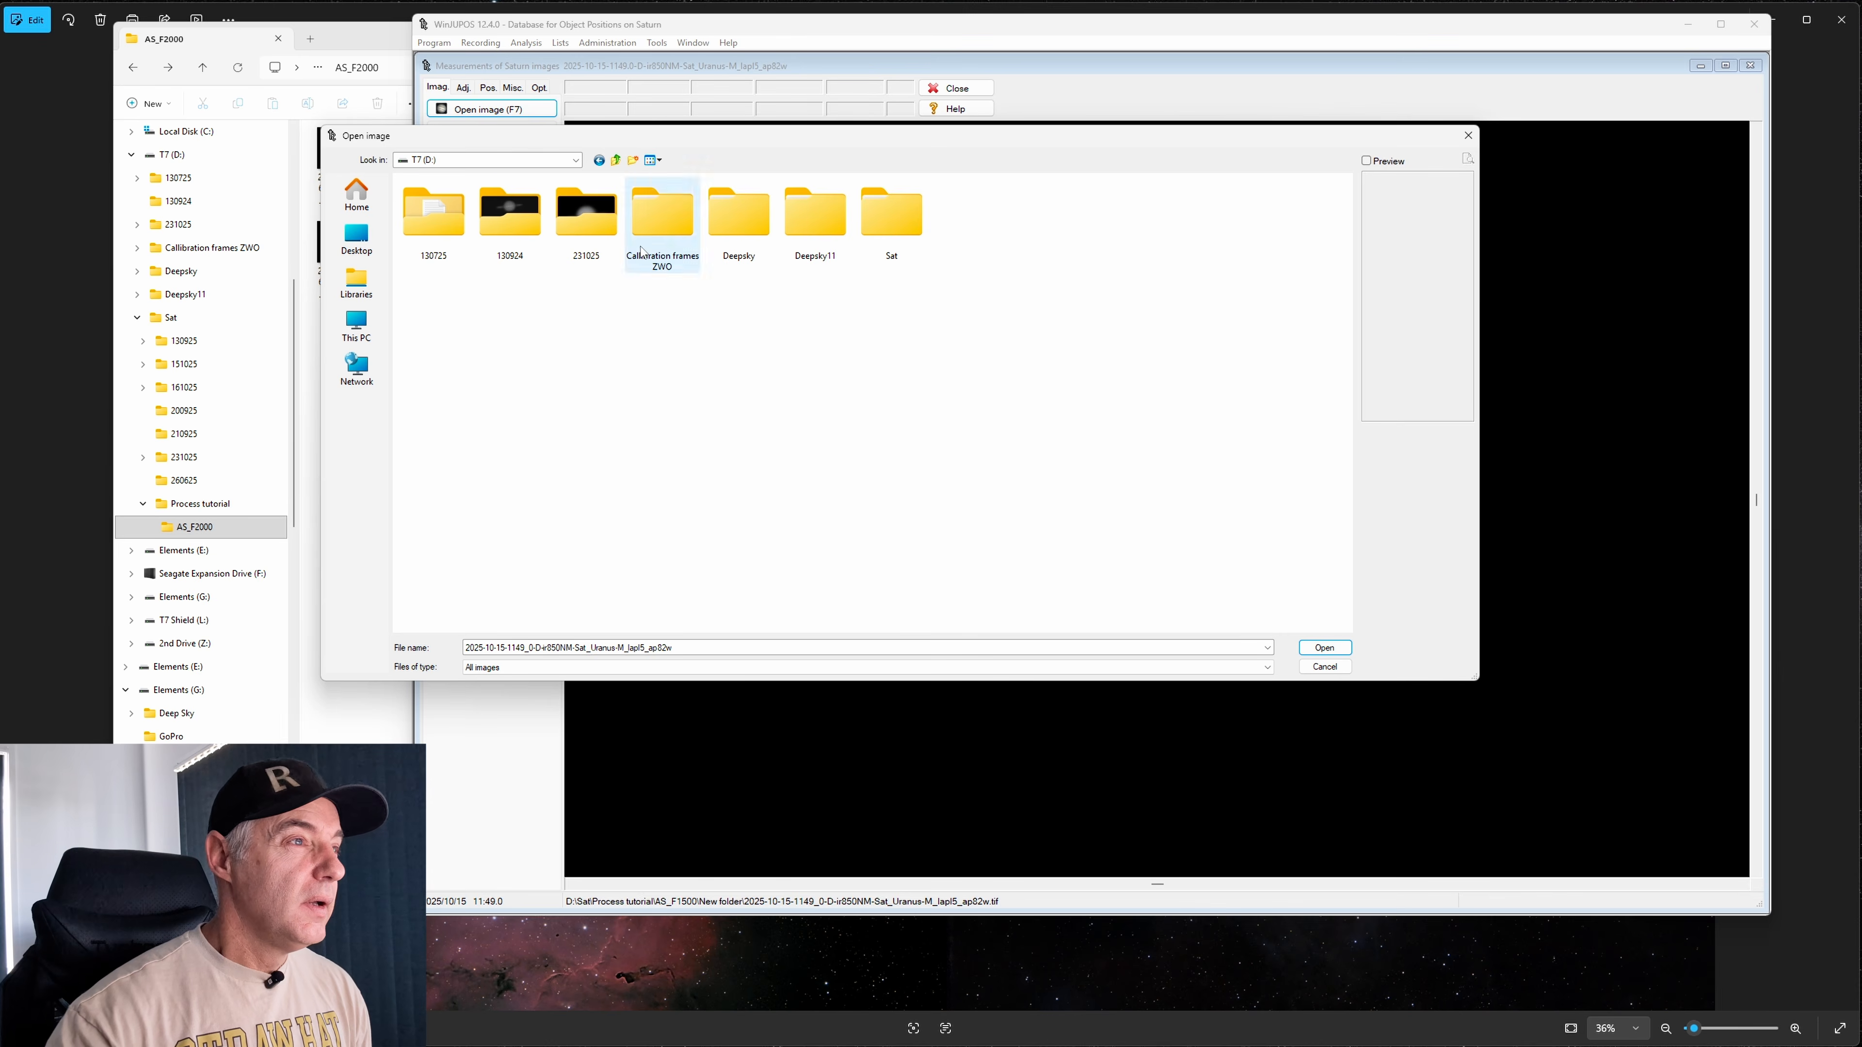
pyautogui.doubleClick(888, 219)
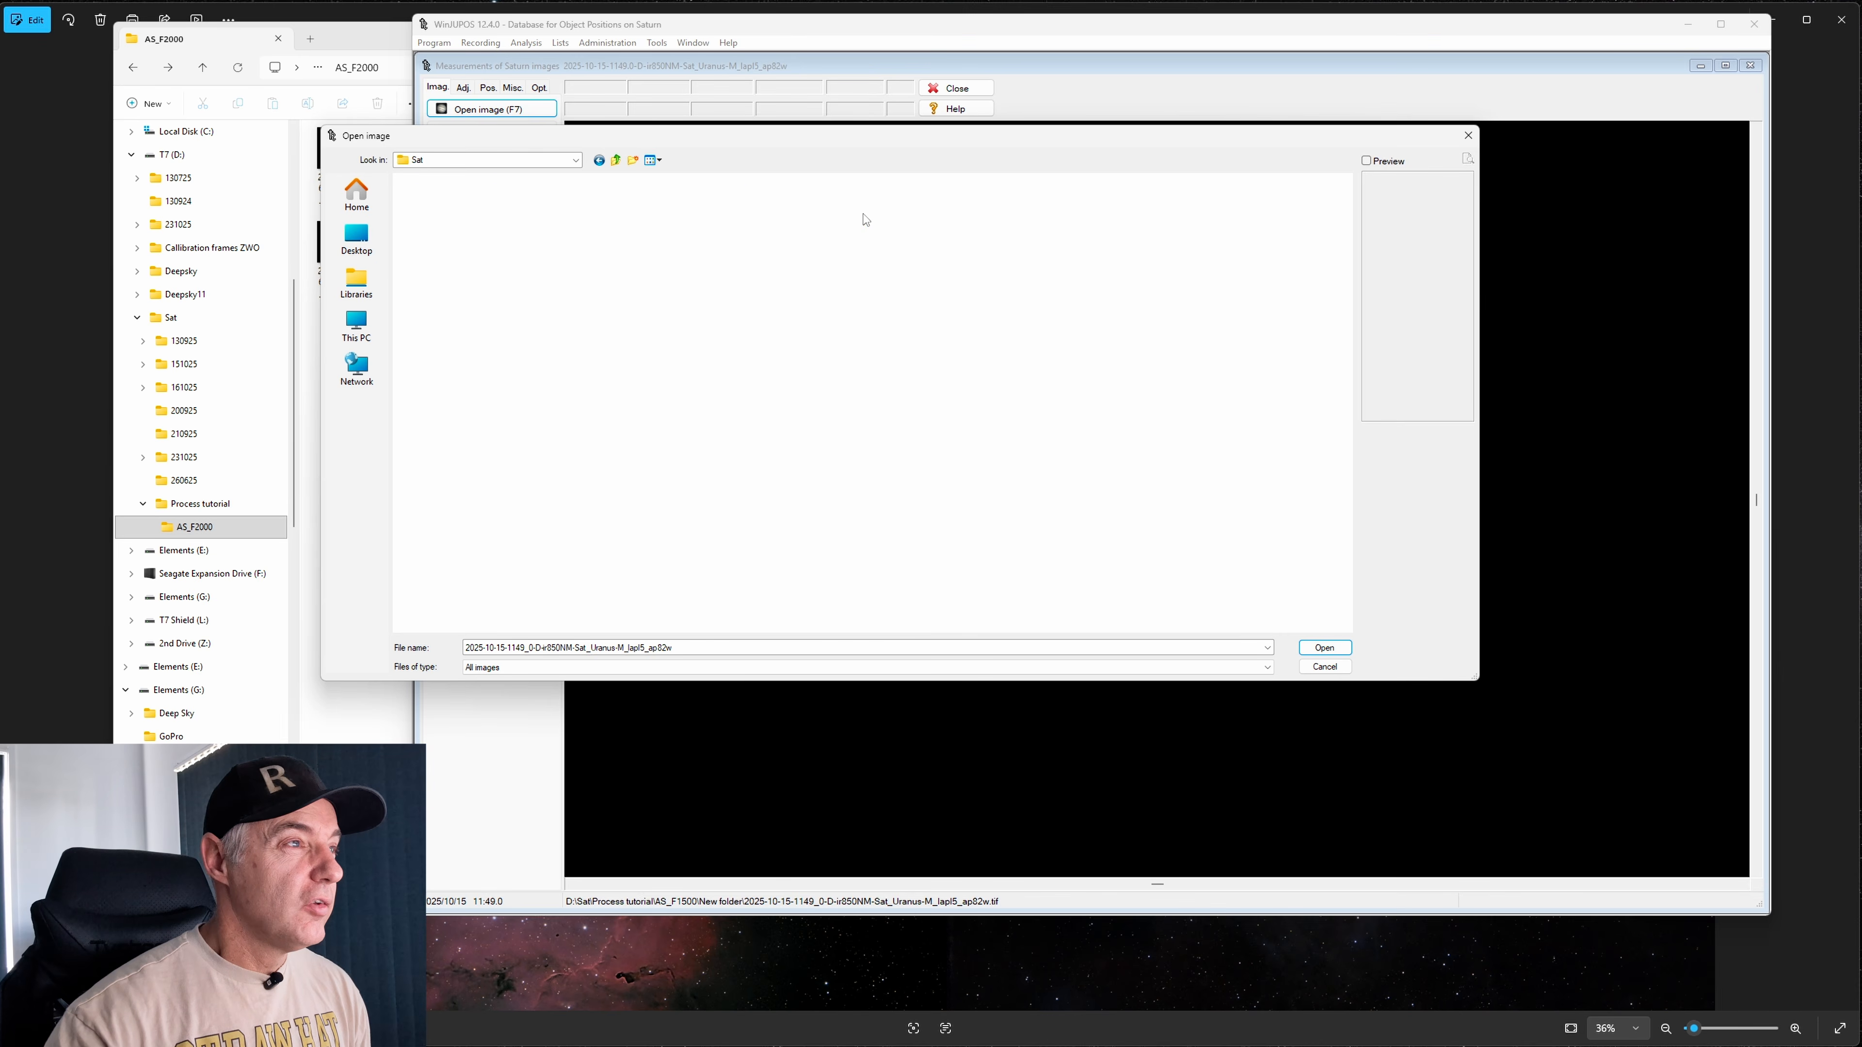
pyautogui.doubleClick(435, 296)
pyautogui.doubleClick(456, 207)
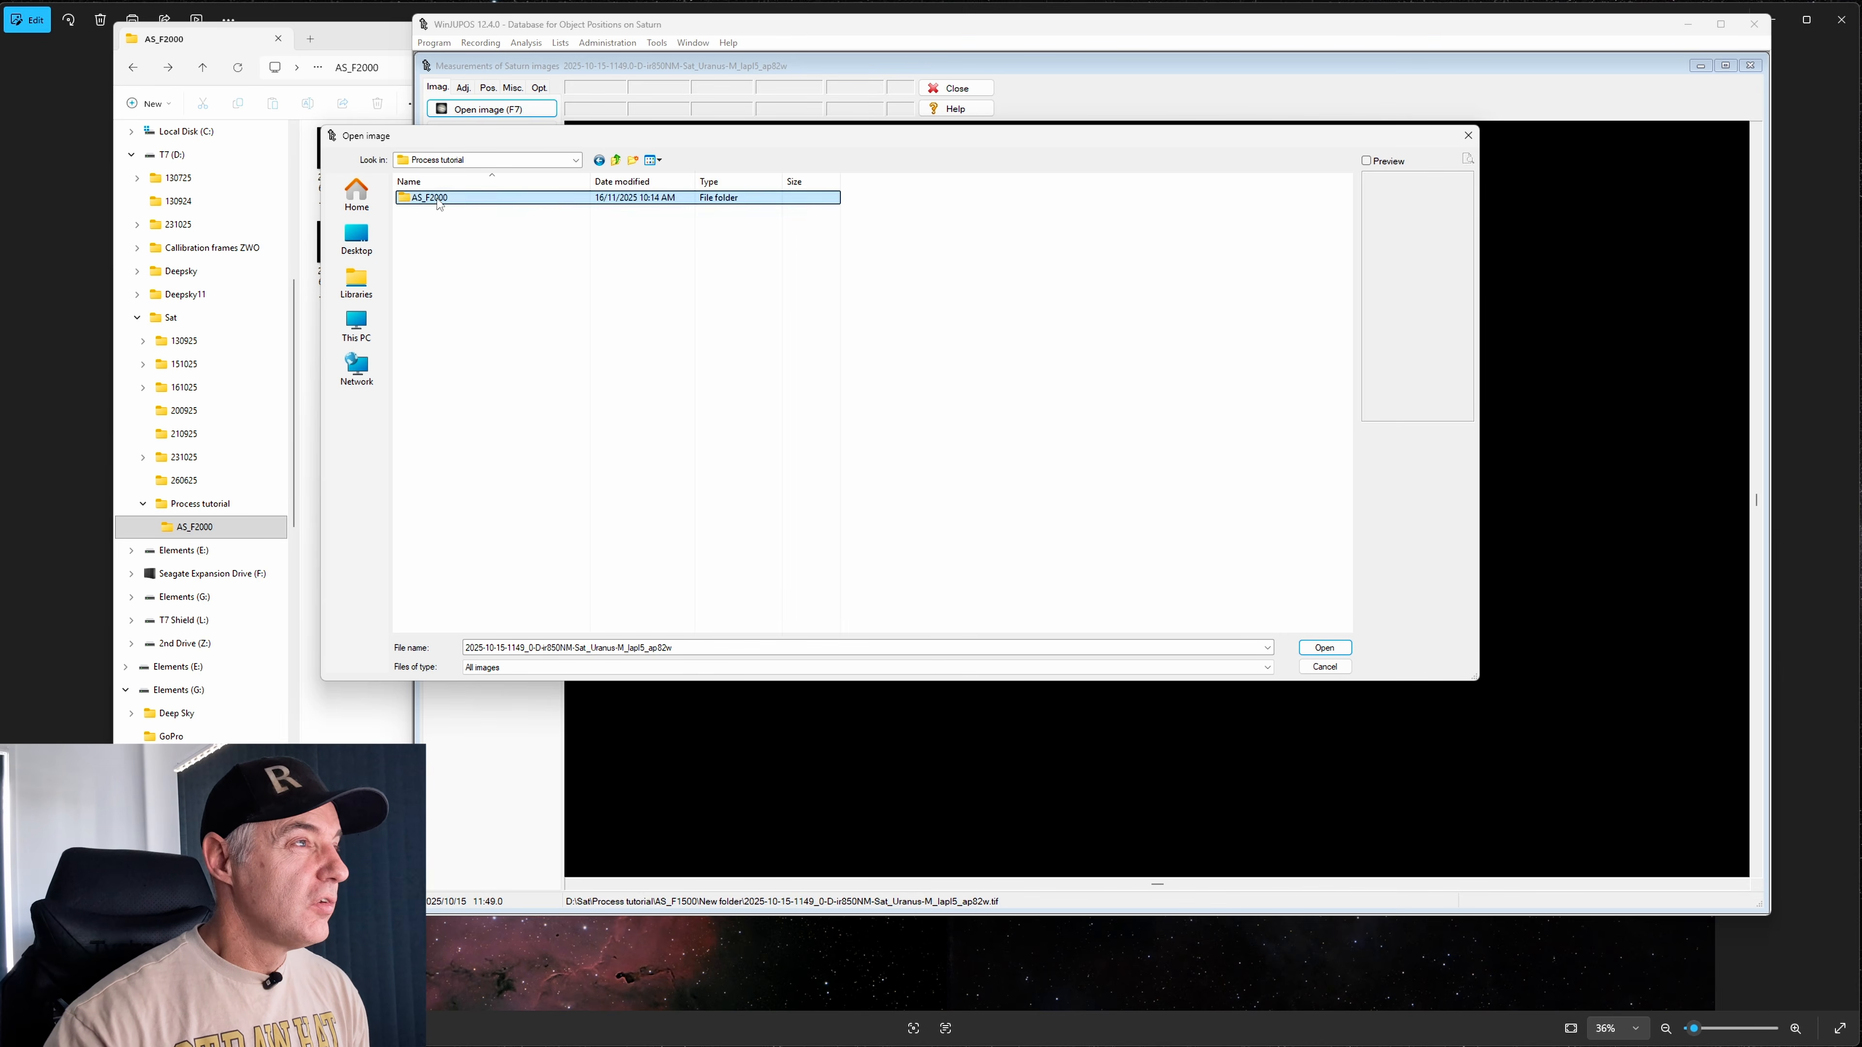
pyautogui.doubleClick(433, 246)
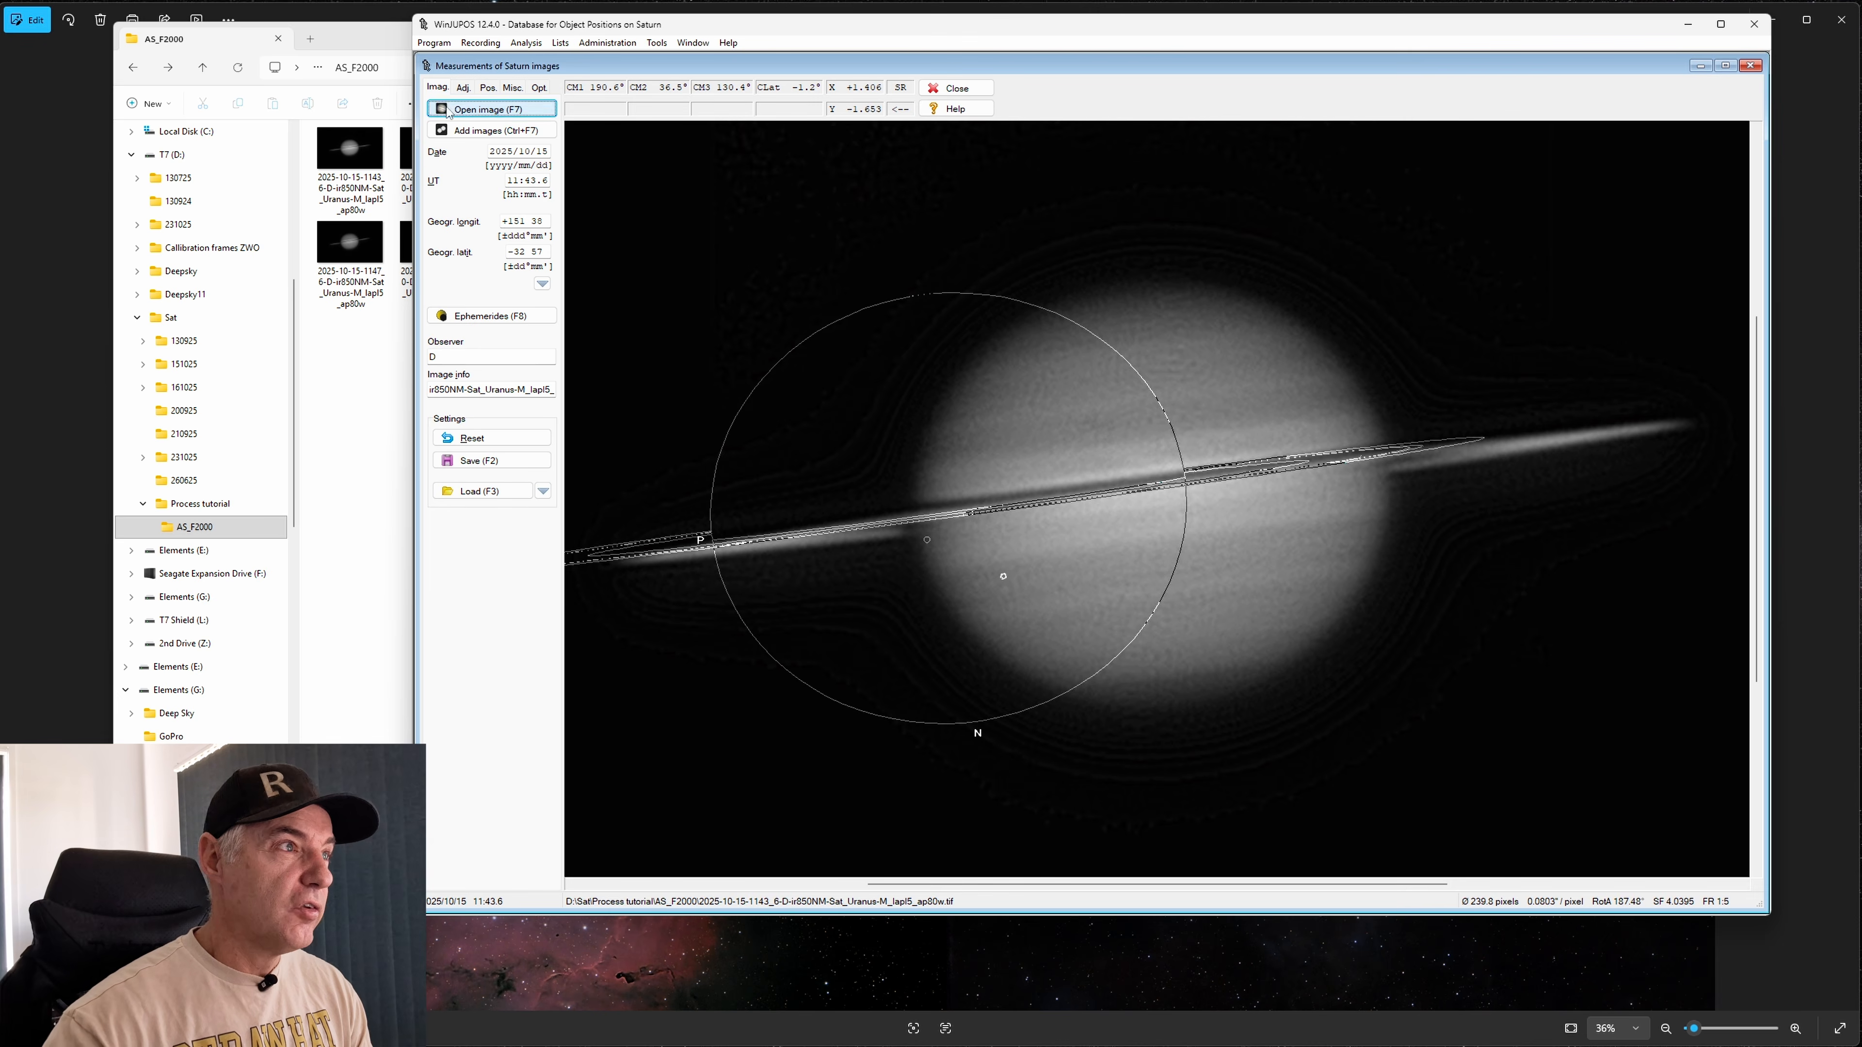
# With the image adjustment settings shown, shrink the Saturn outline frame to a diameter of about 48 pixels
pyautogui.click(463, 89)
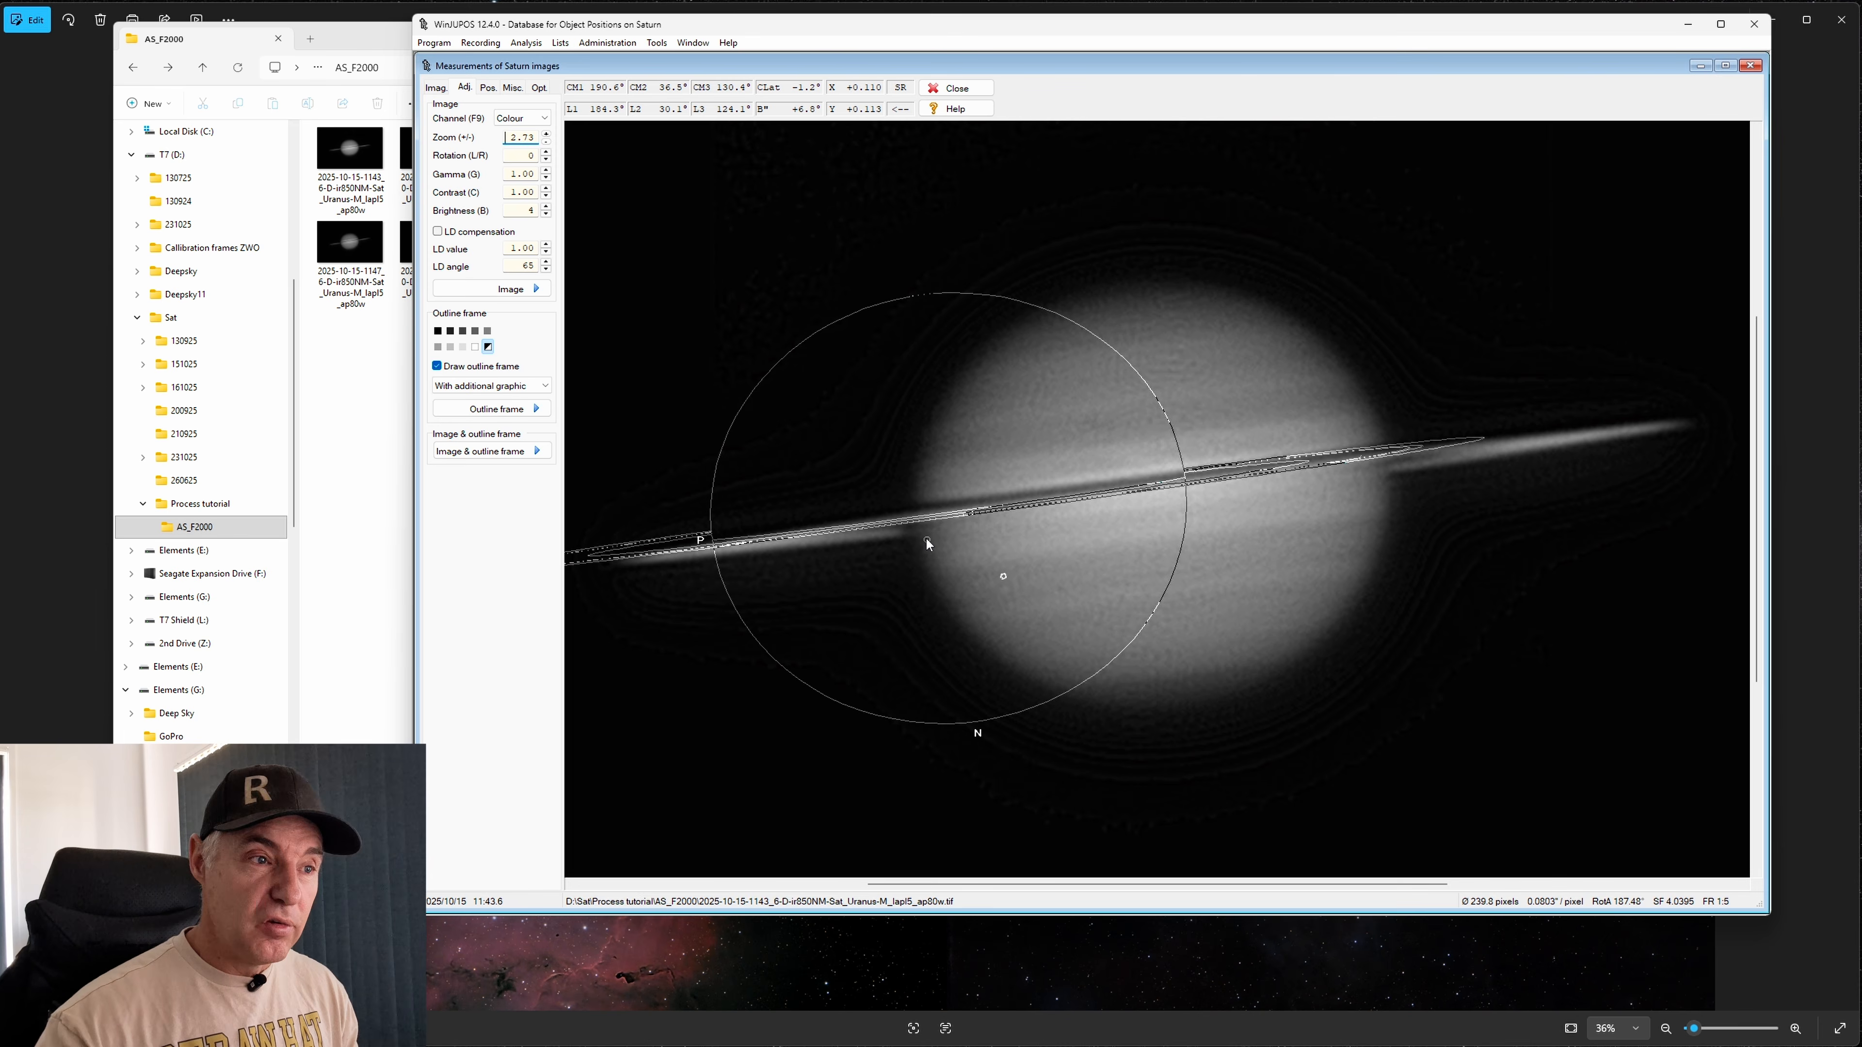
pyautogui.press('pagedown')
pyautogui.press('pagedown')
pyautogui.press('pagedown')
pyautogui.press('pagedown')
pyautogui.press('pagedown')
pyautogui.press('pagedown')
pyautogui.press('pagedown')
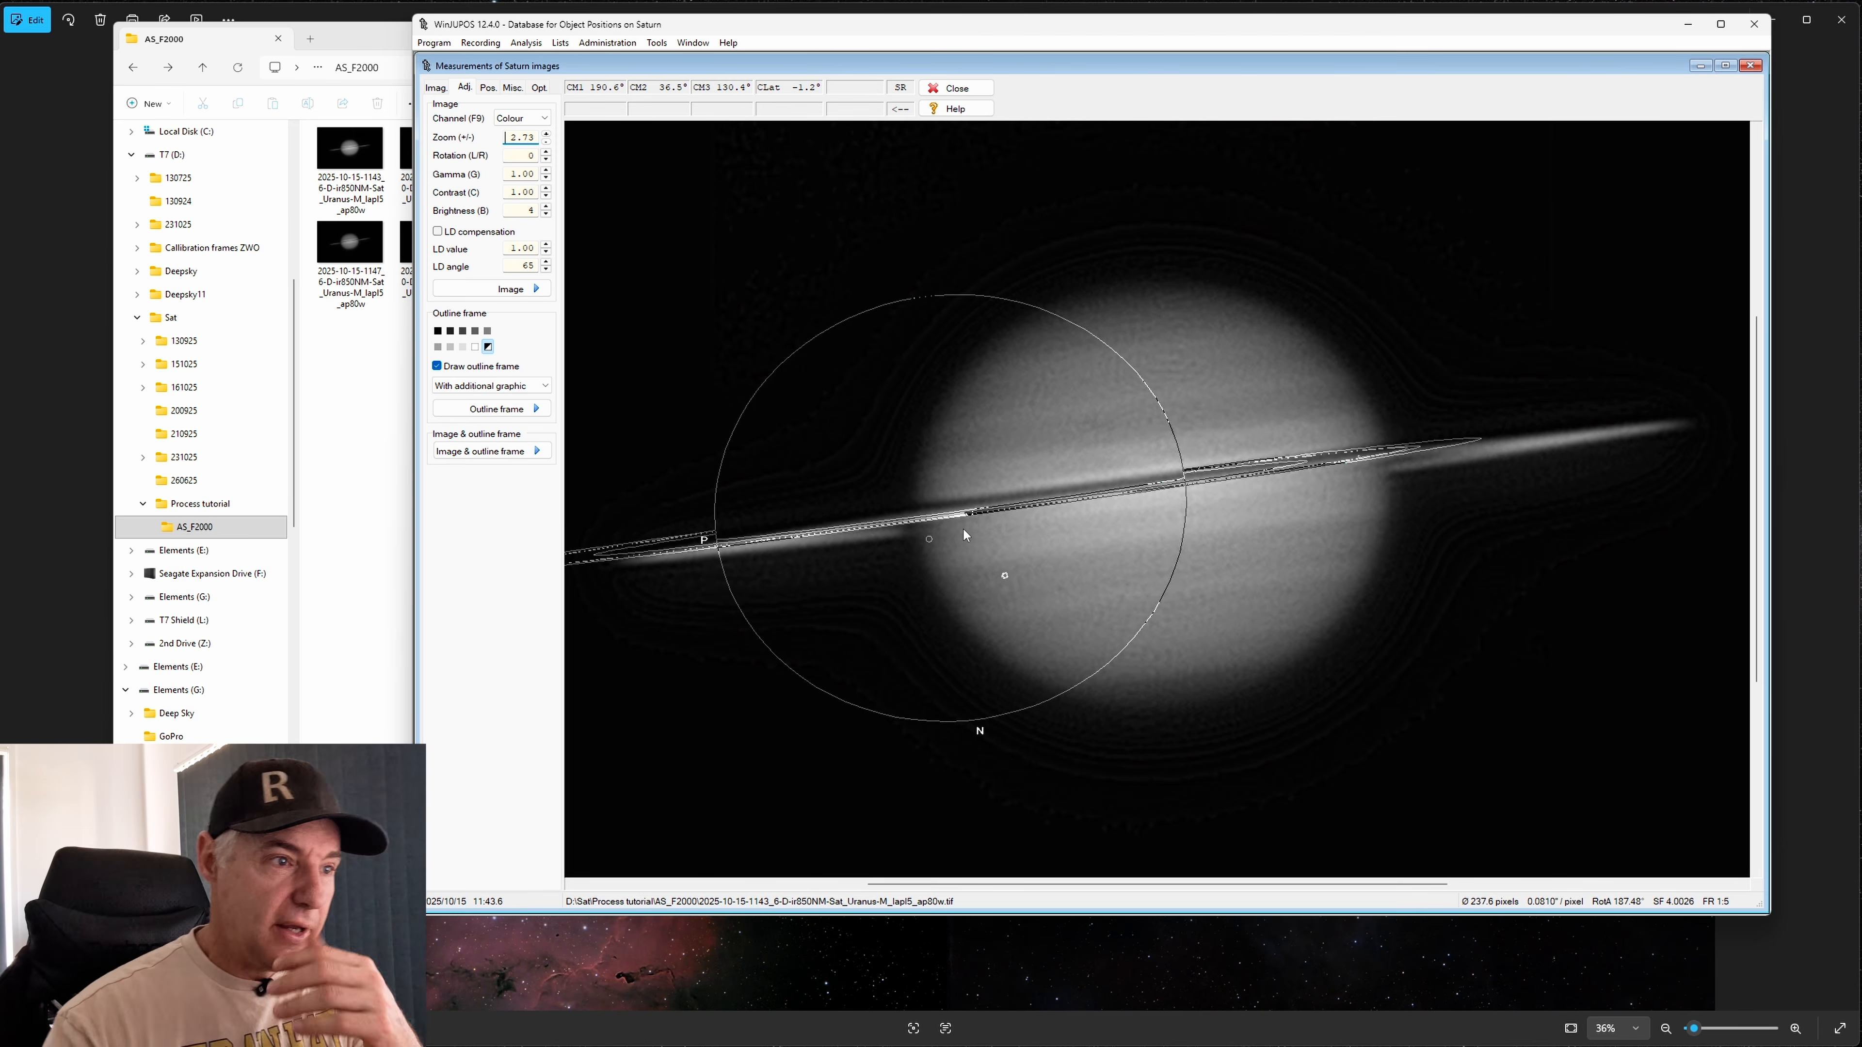
pyautogui.press('pagedown')
pyautogui.press('pagedown')
pyautogui.press('pagedown')
pyautogui.press('pagedown')
pyautogui.press('pagedown')
pyautogui.press('pagedown')
pyautogui.press('pagedown')
pyautogui.press('pagedown')
pyautogui.press('pagedown')
pyautogui.press('pagedown')
pyautogui.press('pagedown')
pyautogui.press('pagedown')
pyautogui.press('pagedown')
pyautogui.press('pagedown')
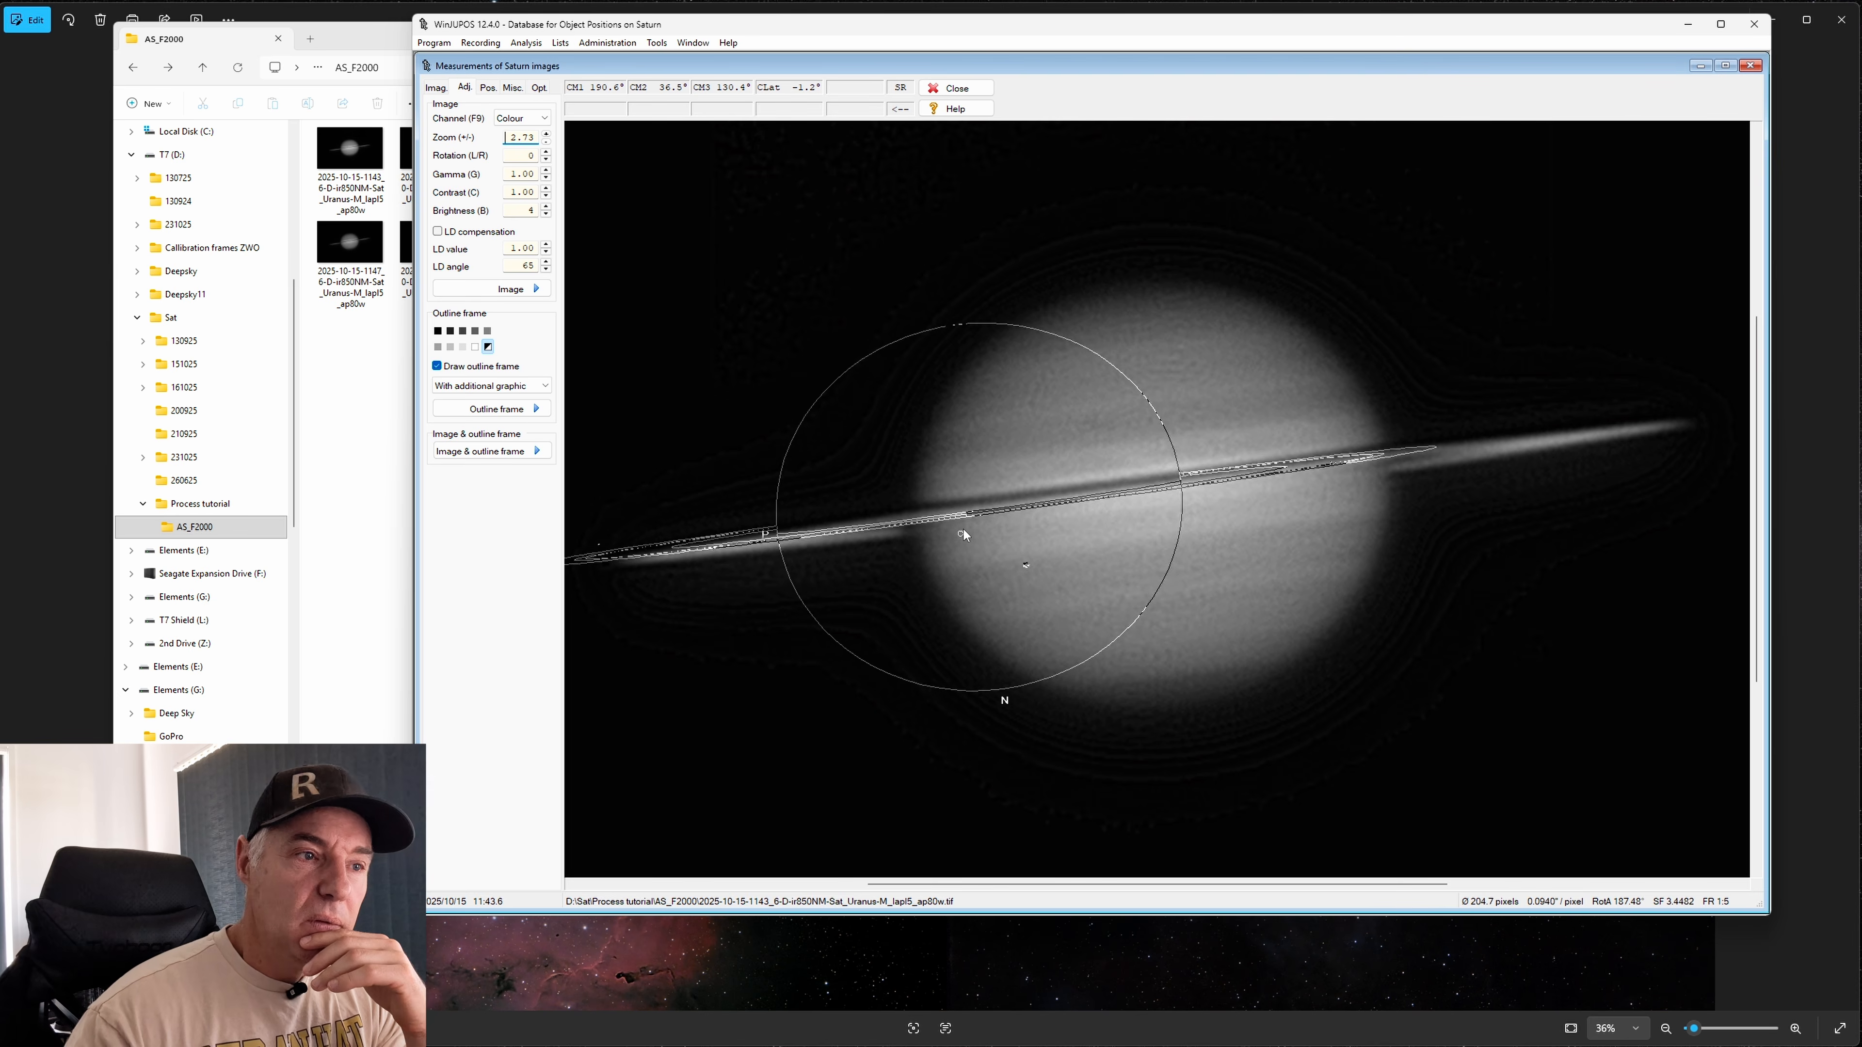
pyautogui.press('pagedown')
pyautogui.press('pagedown')
pyautogui.press('pagedown')
pyautogui.press('pagedown')
pyautogui.press('pagedown')
pyautogui.press('pagedown')
pyautogui.press('pagedown')
pyautogui.press('pagedown')
pyautogui.press('pagedown')
pyautogui.press('pagedown')
pyautogui.press('pagedown')
pyautogui.press('pagedown')
pyautogui.press('pagedown')
pyautogui.press('pagedown')
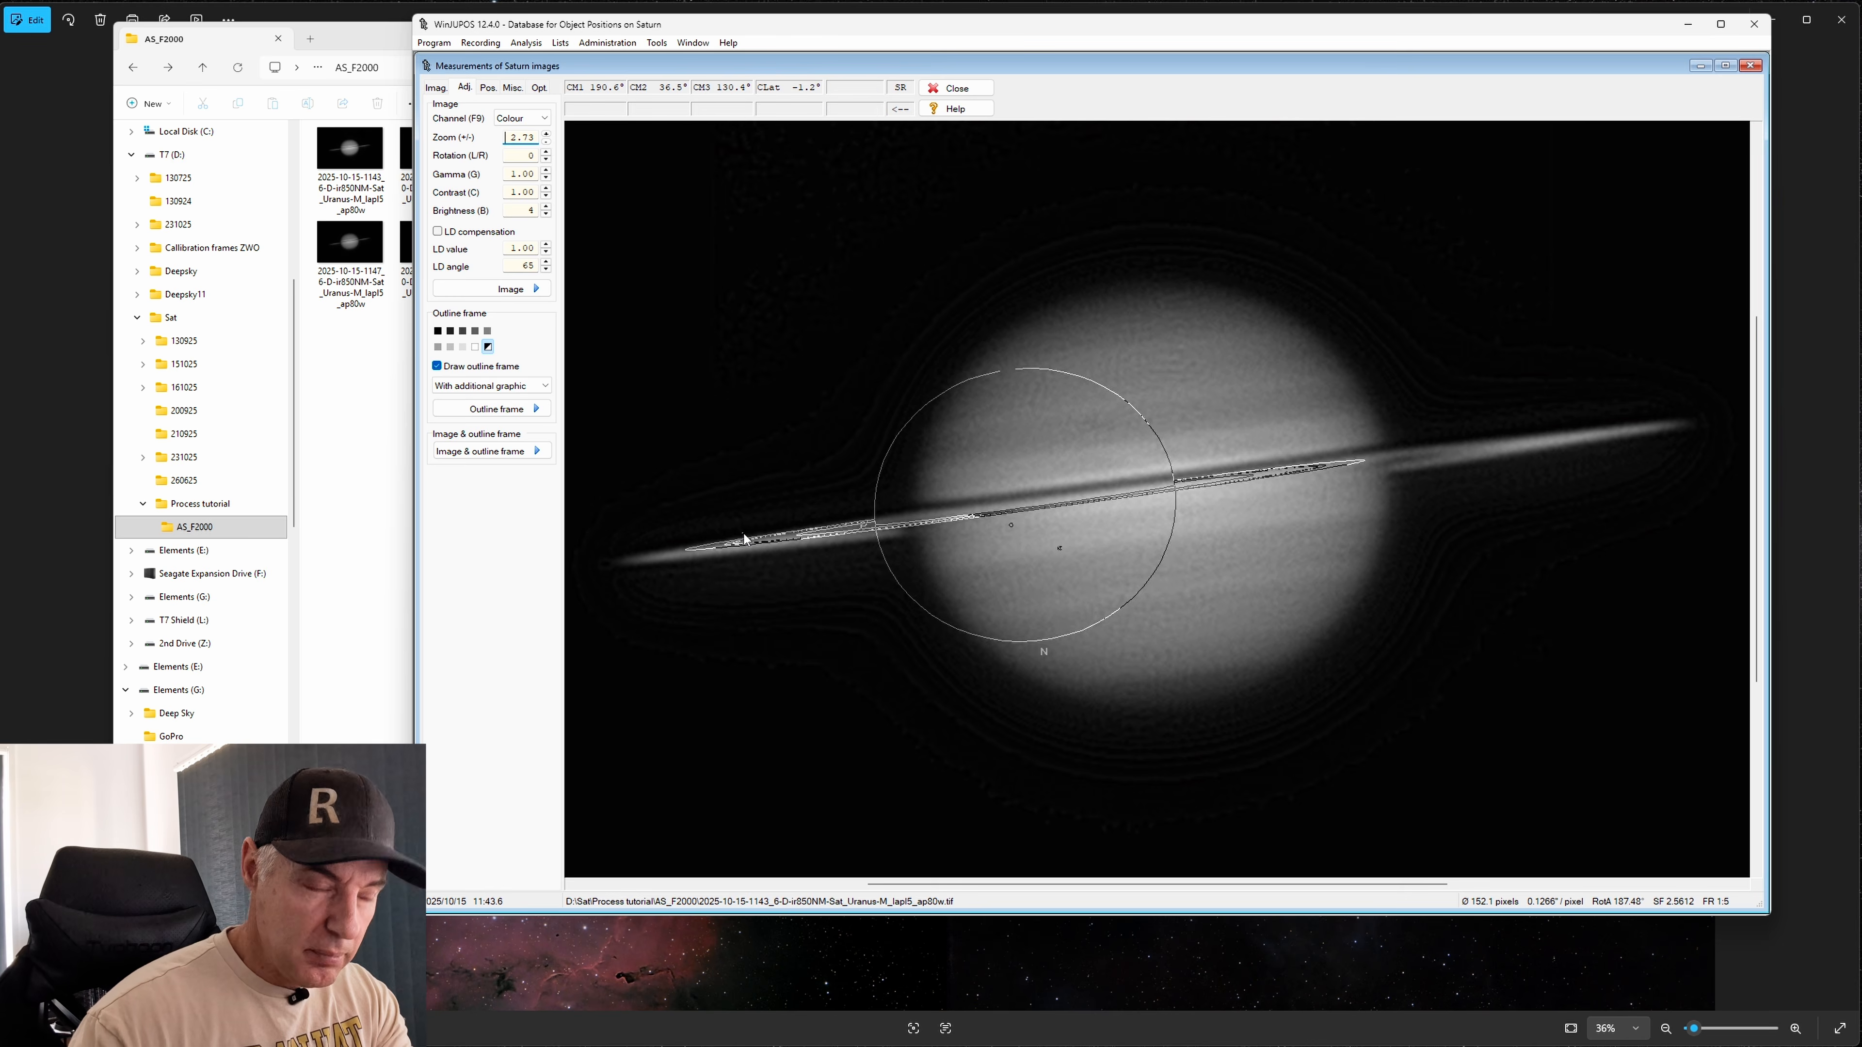
pyautogui.press('pagedown')
pyautogui.press('pagedown')
pyautogui.press('pagedown')
pyautogui.press('pagedown')
pyautogui.press('pagedown')
pyautogui.press('pagedown')
pyautogui.press('pagedown')
pyautogui.press('pagedown')
pyautogui.press('pagedown')
pyautogui.press('pagedown')
pyautogui.press('pagedown')
pyautogui.press('pagedown')
pyautogui.press('pagedown')
pyautogui.press('pagedown')
pyautogui.press('pagedown')
pyautogui.press('pagedown')
pyautogui.press('pagedown')
pyautogui.press('pagedown')
pyautogui.press('pagedown')
pyautogui.press('pagedown')
pyautogui.press('pagedown')
pyautogui.press('pagedown')
pyautogui.press('pagedown')
pyautogui.press('pagedown')
pyautogui.press('pagedown')
pyautogui.press('pagedown')
pyautogui.press('pagedown')
pyautogui.press('pagedown')
pyautogui.press('pagedown')
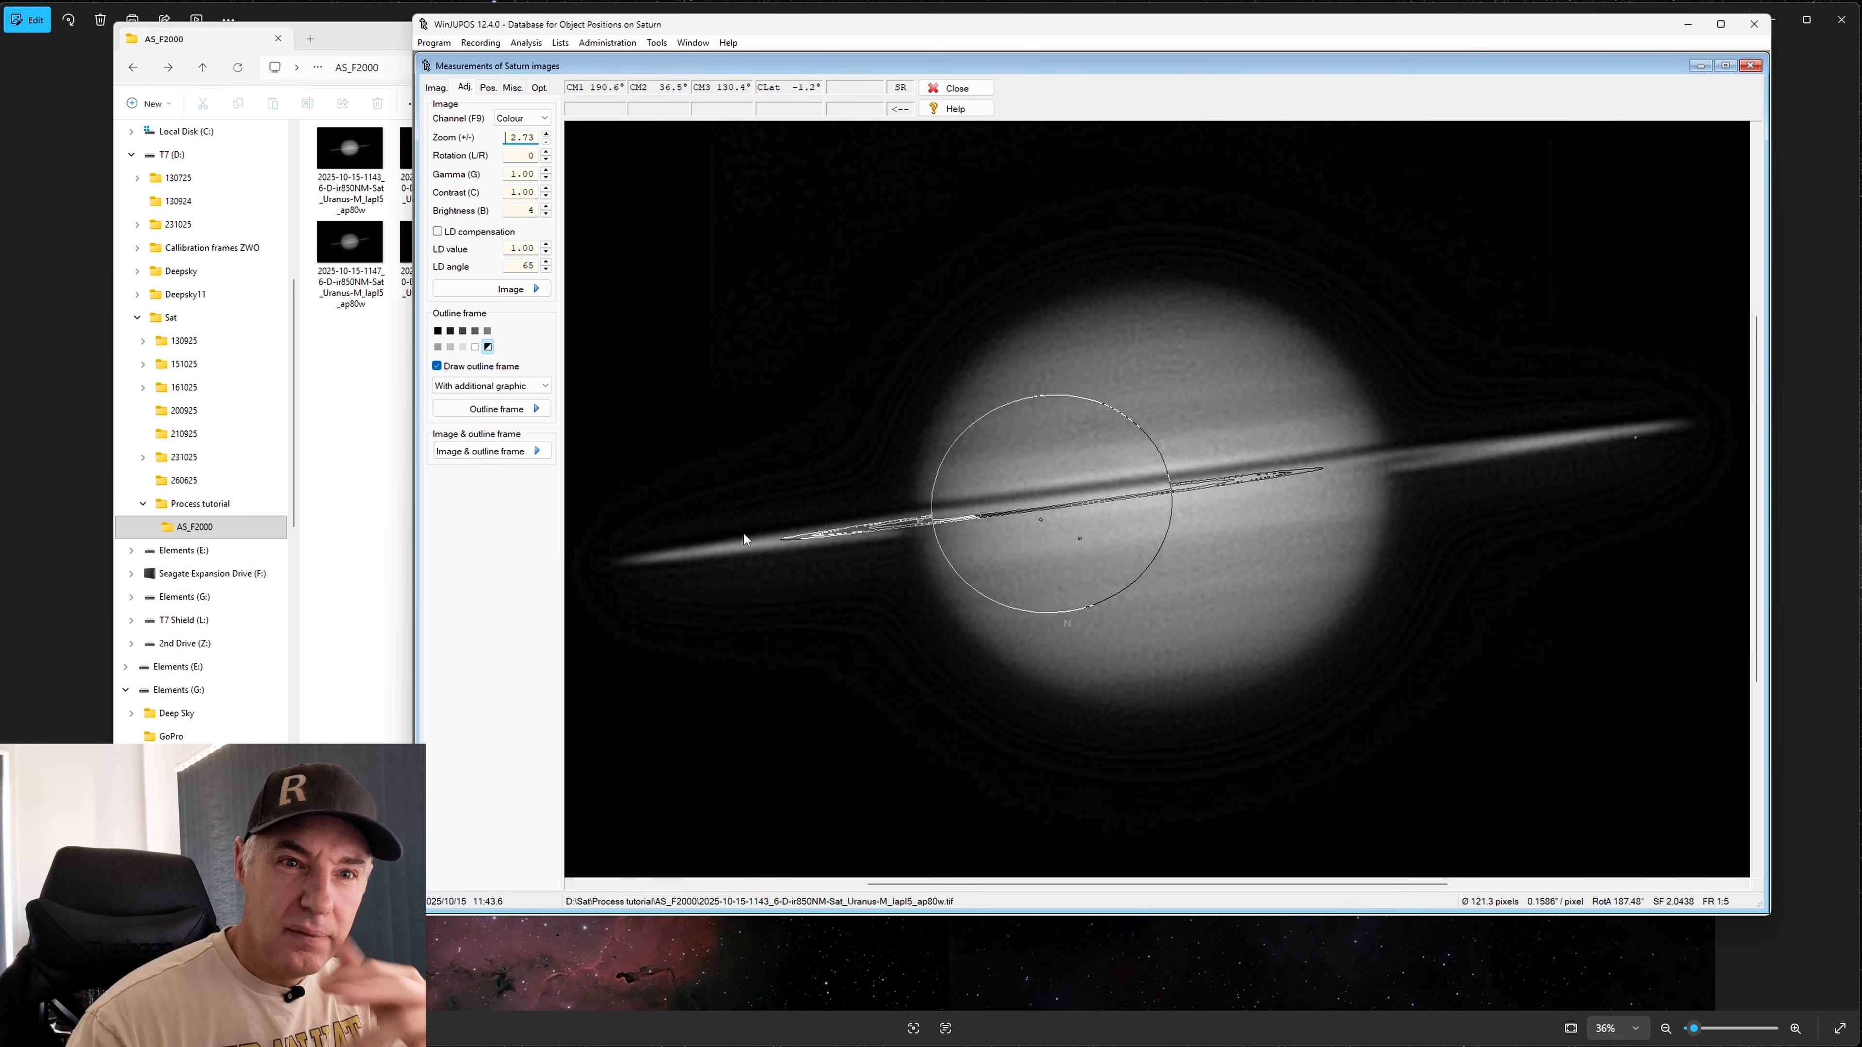
pyautogui.press('pagedown')
pyautogui.press('pagedown')
pyautogui.press('pagedown')
pyautogui.press('pagedown')
pyautogui.press('pagedown')
pyautogui.press('pagedown')
pyautogui.press('pagedown')
pyautogui.press('pagedown')
pyautogui.press('pagedown')
pyautogui.press('pagedown')
pyautogui.press('pagedown')
pyautogui.press('pagedown')
pyautogui.press('pagedown')
pyautogui.press('pagedown')
pyautogui.press('pagedown')
pyautogui.press('pagedown')
pyautogui.press('pagedown')
pyautogui.press('pagedown')
pyautogui.press('pagedown')
pyautogui.press('pagedown')
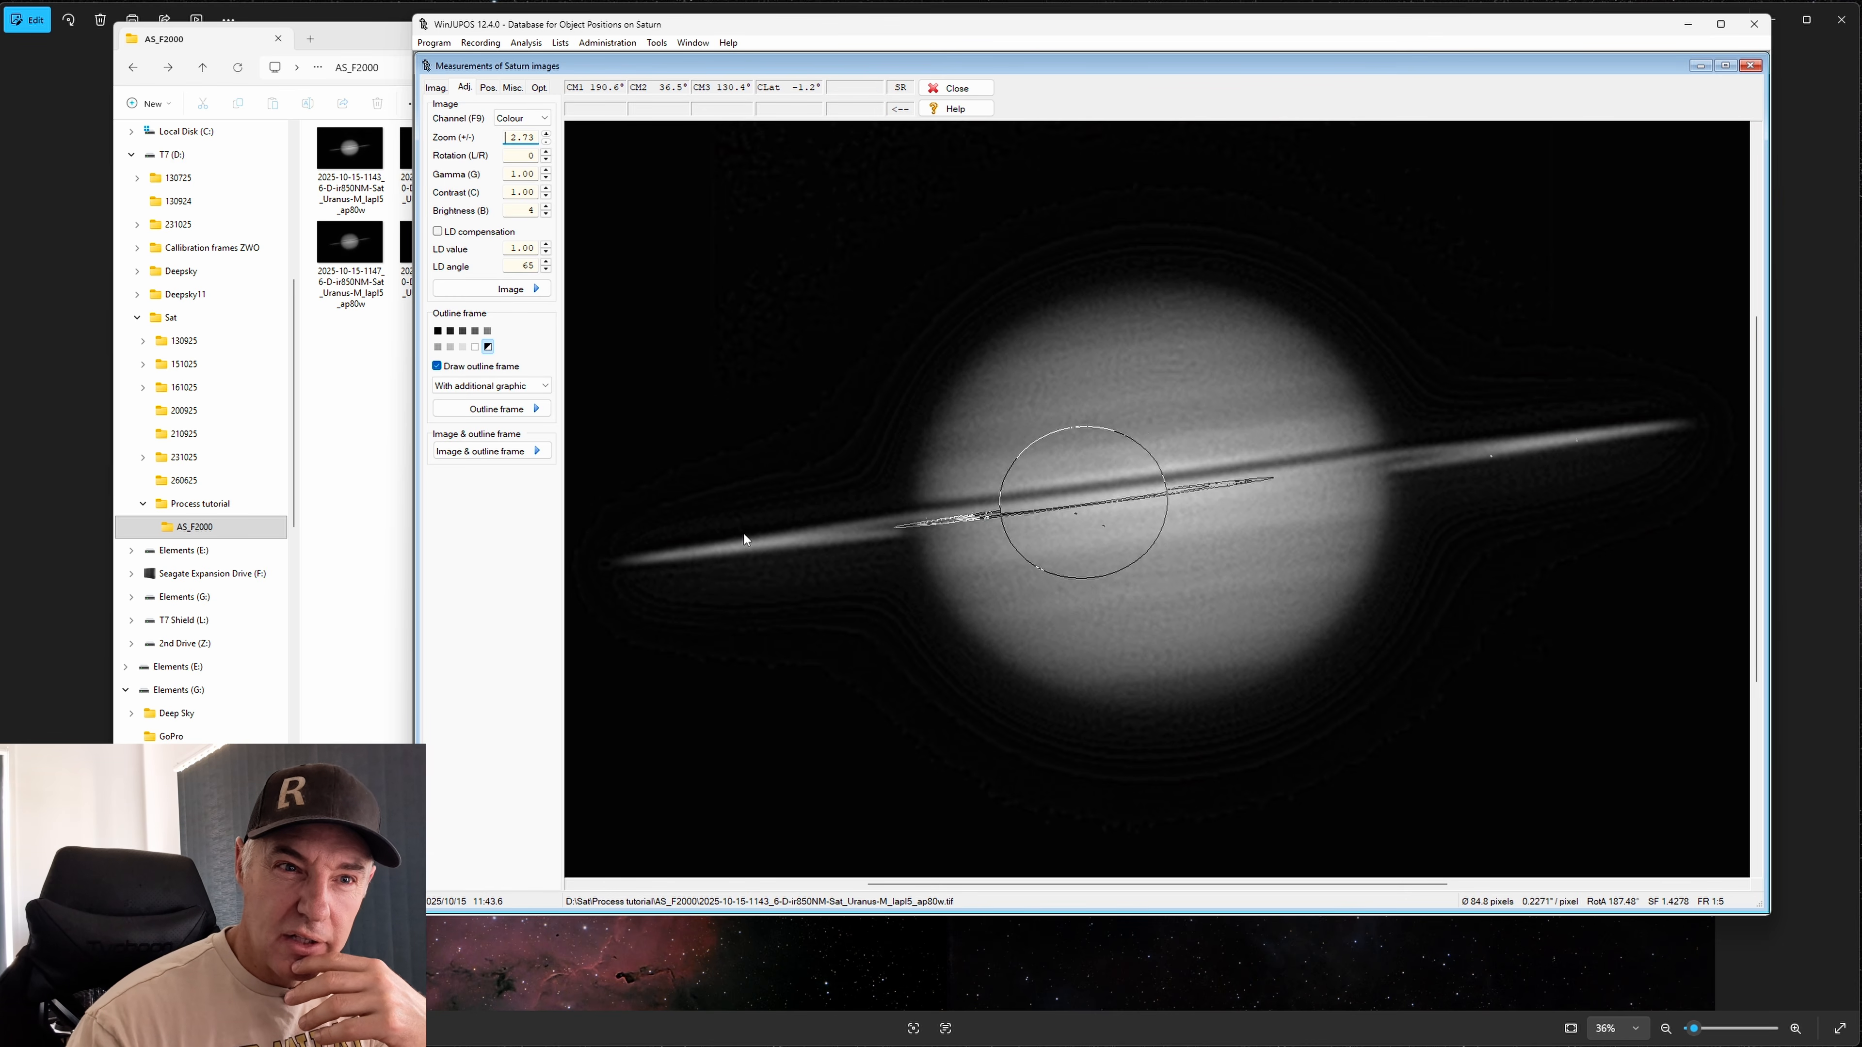
pyautogui.press('pagedown')
pyautogui.press('pagedown')
pyautogui.press('pagedown')
pyautogui.press('pagedown')
pyautogui.press('pagedown')
pyautogui.press('pagedown')
pyautogui.press('pagedown')
pyautogui.press('pagedown')
pyautogui.press('pagedown')
pyautogui.press('pagedown')
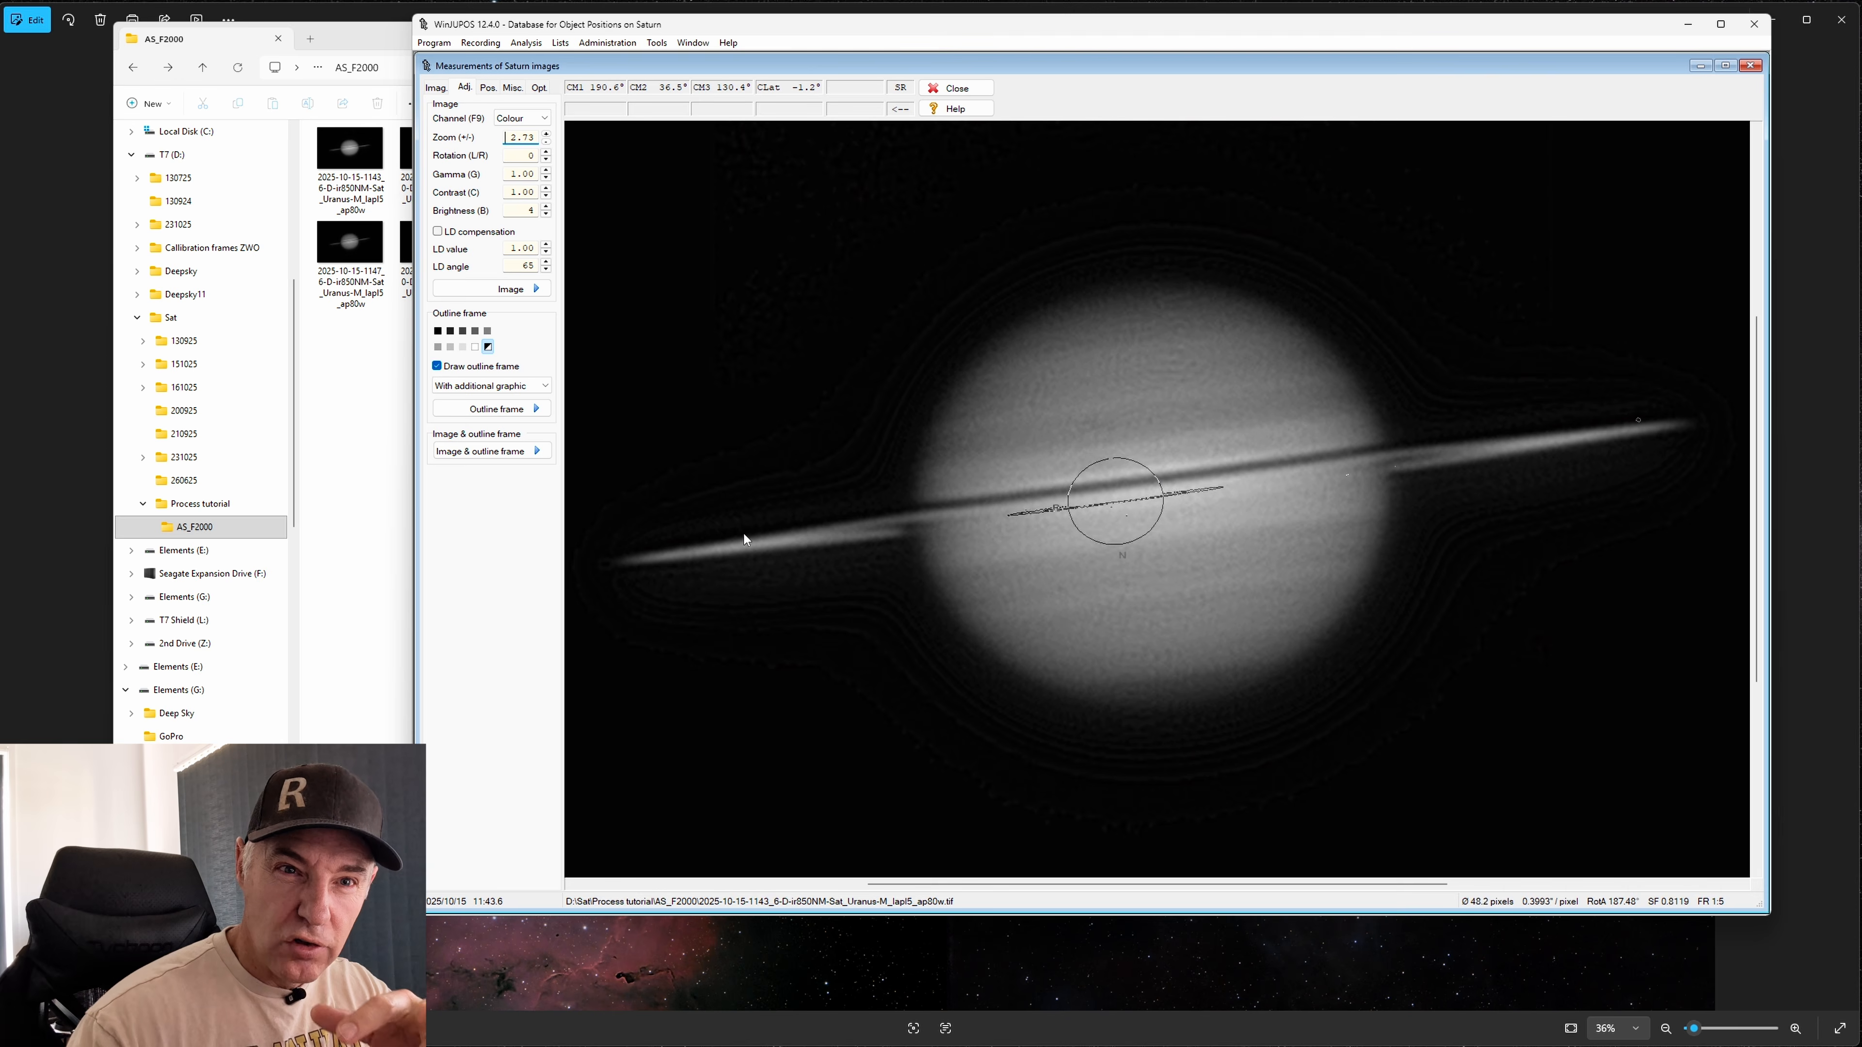
# Enlarge the Saturn outline frame to a diameter of about 207 pixels
pyautogui.press('pageup')
pyautogui.press('pageup')
pyautogui.press('pageup')
pyautogui.press('pageup')
pyautogui.press('pageup')
pyautogui.press('pageup')
pyautogui.press('pageup')
pyautogui.press('pageup')
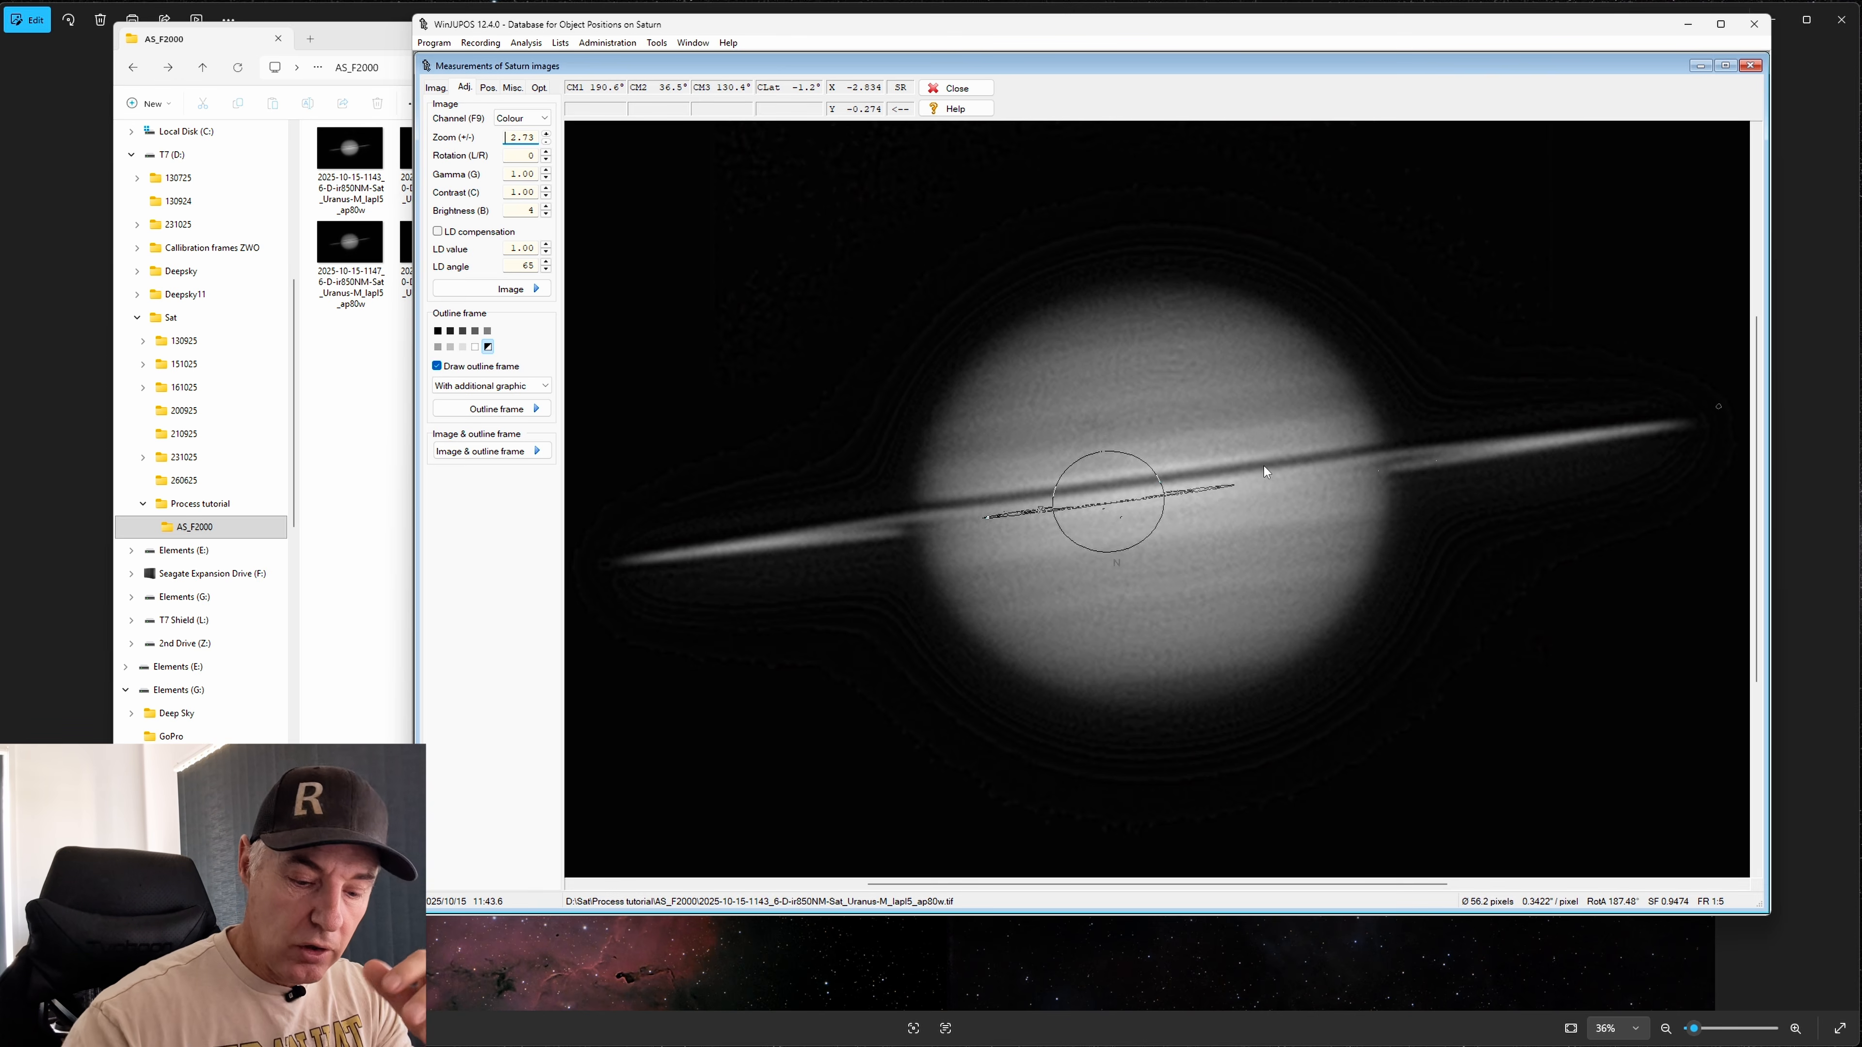
pyautogui.press('pageup')
pyautogui.press('pageup')
pyautogui.press('pageup')
pyautogui.press('pageup')
pyautogui.press('pageup')
pyautogui.press('pageup')
pyautogui.press('pageup')
pyautogui.press('pageup')
pyautogui.press('pageup')
pyautogui.press('pageup')
pyautogui.press('pageup')
pyautogui.press('pageup')
pyautogui.press('pageup')
pyautogui.press('pageup')
pyautogui.press('pageup')
pyautogui.press('pageup')
pyautogui.press('pageup')
pyautogui.press('pageup')
pyautogui.press('pageup')
pyautogui.press('pageup')
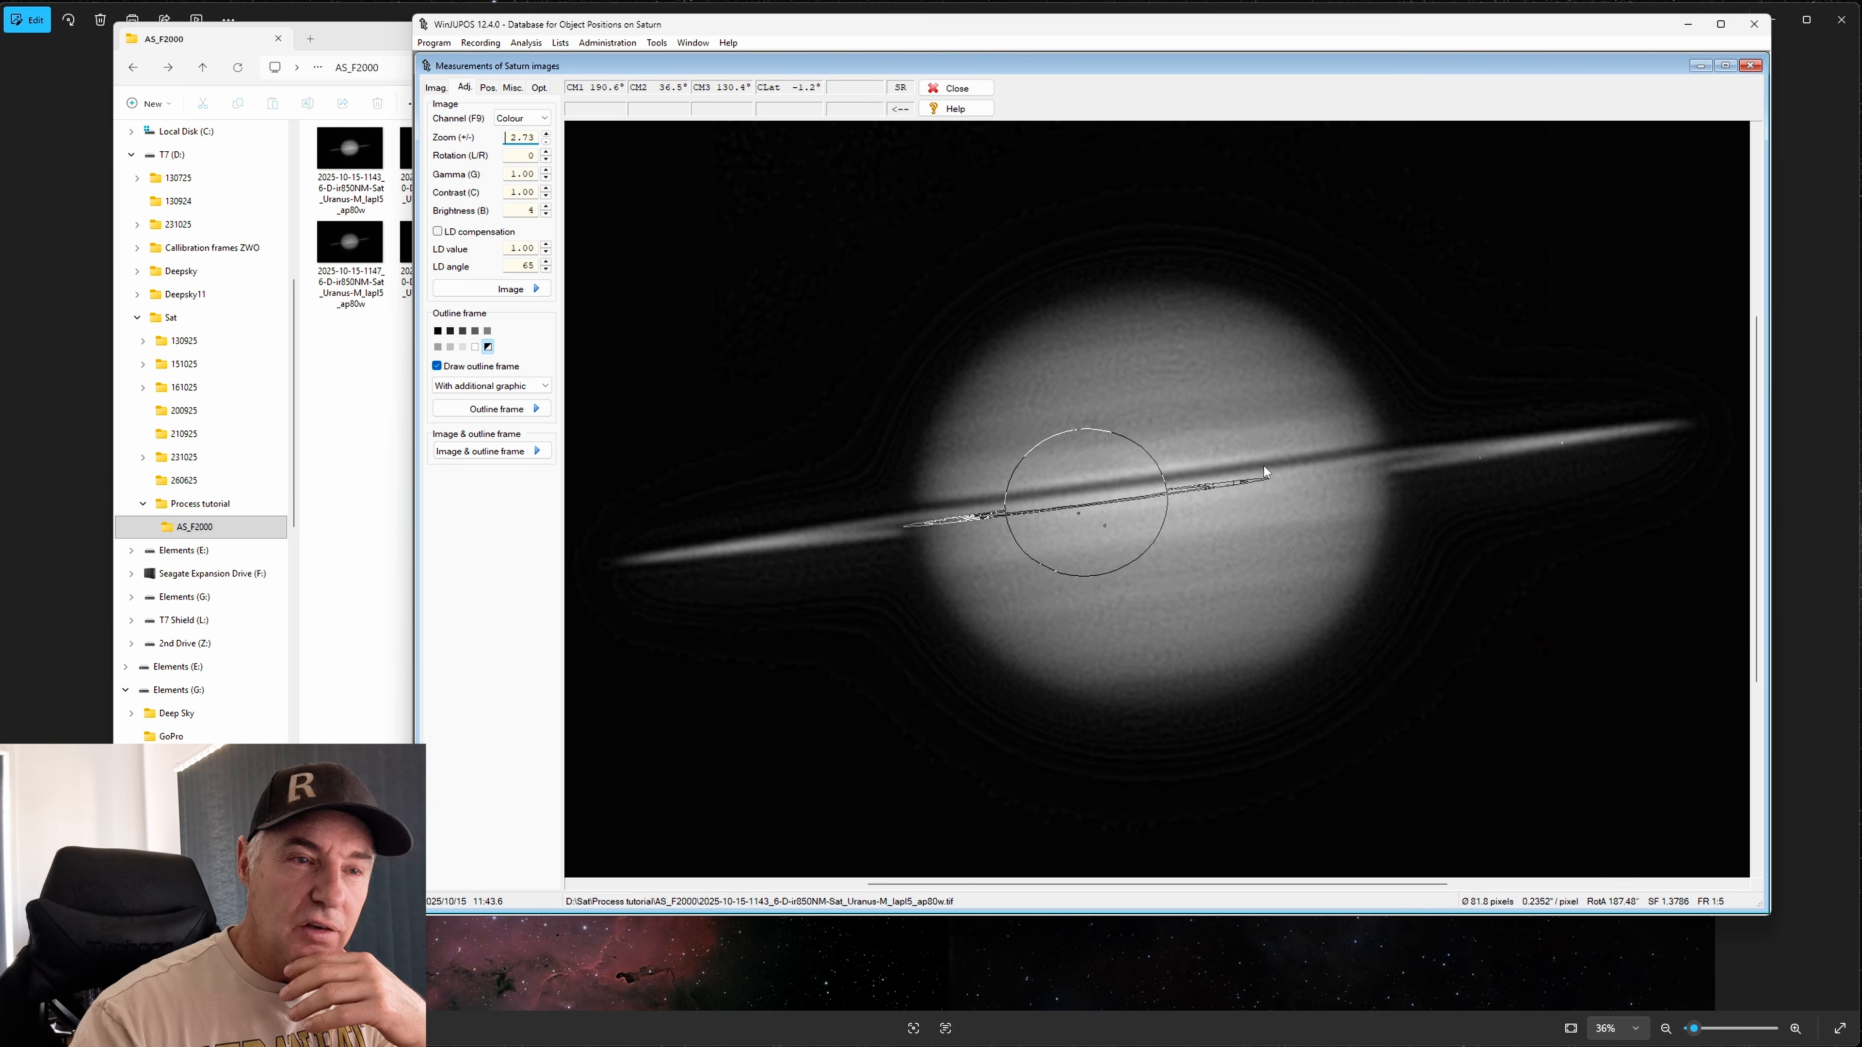
pyautogui.press('pageup')
pyautogui.press('pageup')
pyautogui.press('pageup')
pyautogui.press('pageup')
pyautogui.press('pageup')
pyautogui.press('pageup')
pyautogui.press('pageup')
pyautogui.press('pageup')
pyautogui.press('pageup')
pyautogui.press('pageup')
pyautogui.press('pageup')
pyautogui.press('pageup')
pyautogui.press('pageup')
pyautogui.press('pageup')
pyautogui.press('pageup')
pyautogui.press('pageup')
pyautogui.press('pageup')
pyautogui.press('pageup')
pyautogui.press('pageup')
pyautogui.press('pageup')
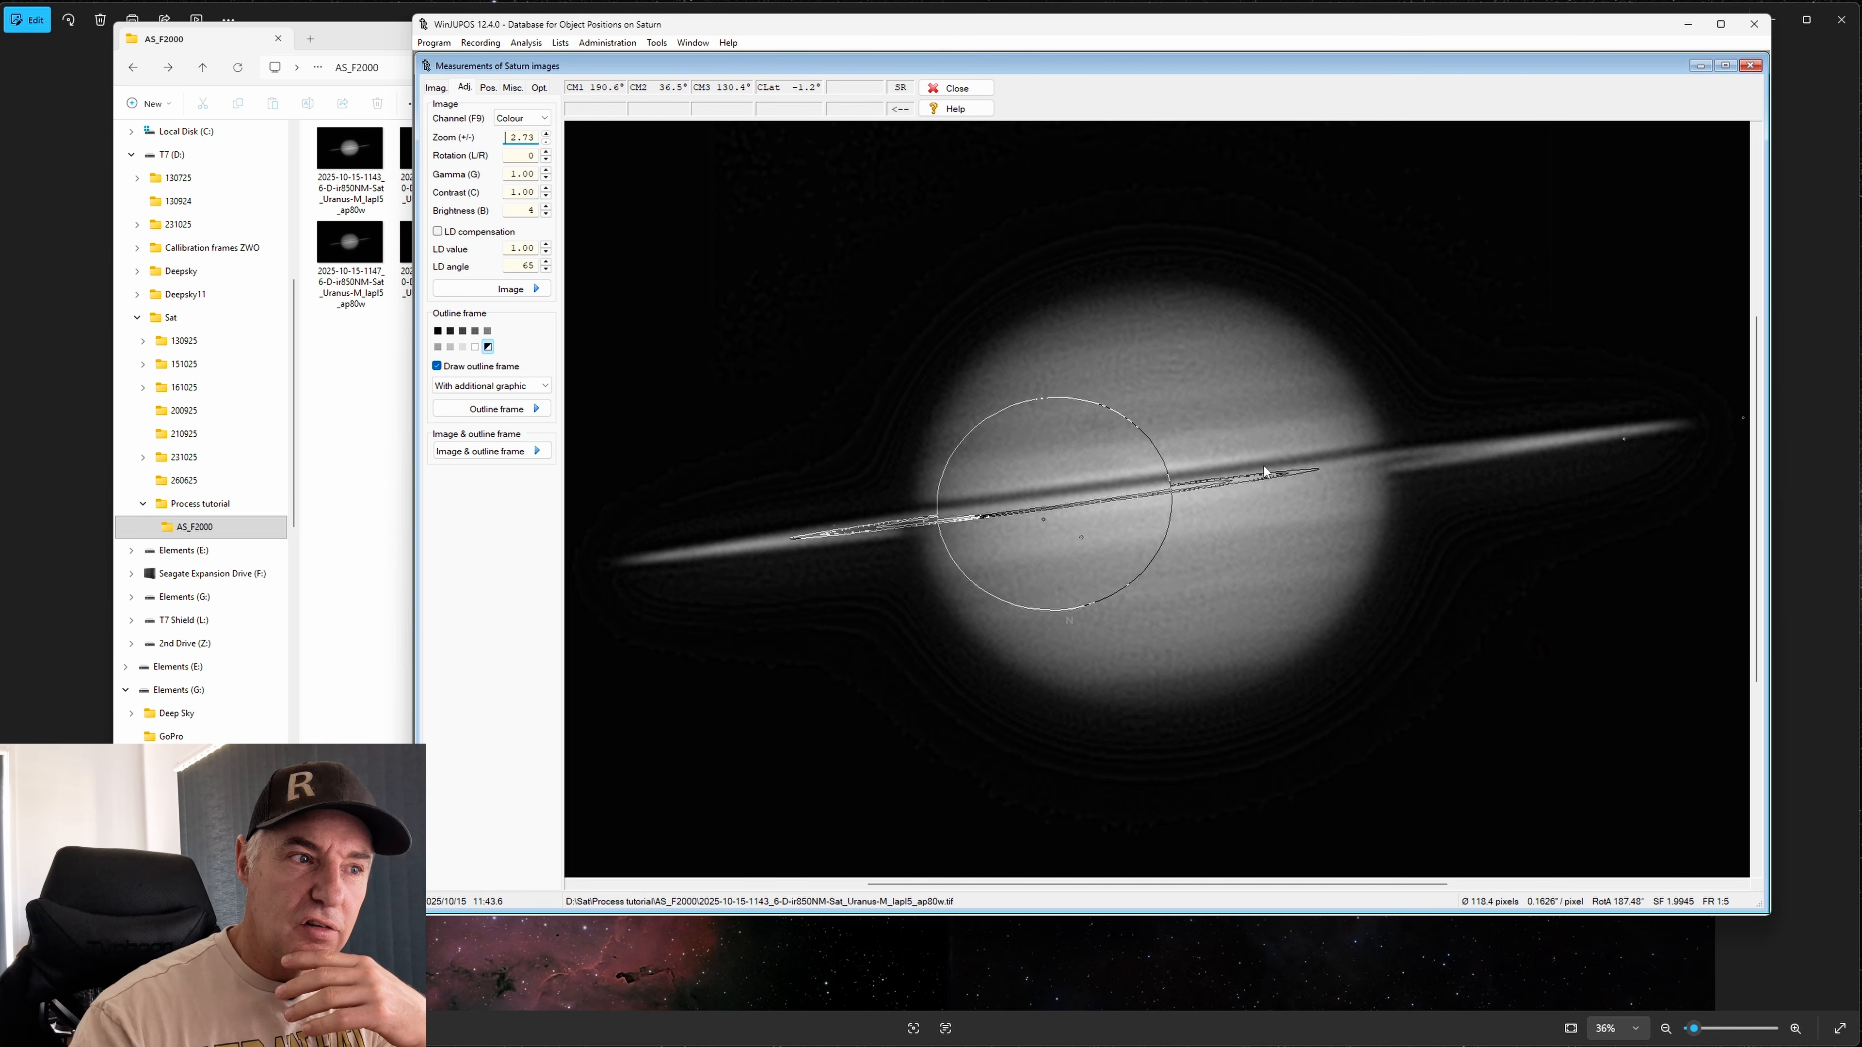
pyautogui.press('pageup')
pyautogui.press('pageup')
pyautogui.press('pageup')
pyautogui.press('pageup')
pyautogui.press('pageup')
pyautogui.press('pageup')
pyautogui.press('pageup')
pyautogui.press('pageup')
pyautogui.press('pageup')
pyautogui.press('pageup')
pyautogui.press('pageup')
pyautogui.press('pageup')
pyautogui.press('pageup')
pyautogui.press('pageup')
pyautogui.press('pageup')
pyautogui.press('pageup')
pyautogui.press('pageup')
pyautogui.press('pageup')
pyautogui.press('pageup')
pyautogui.press('pageup')
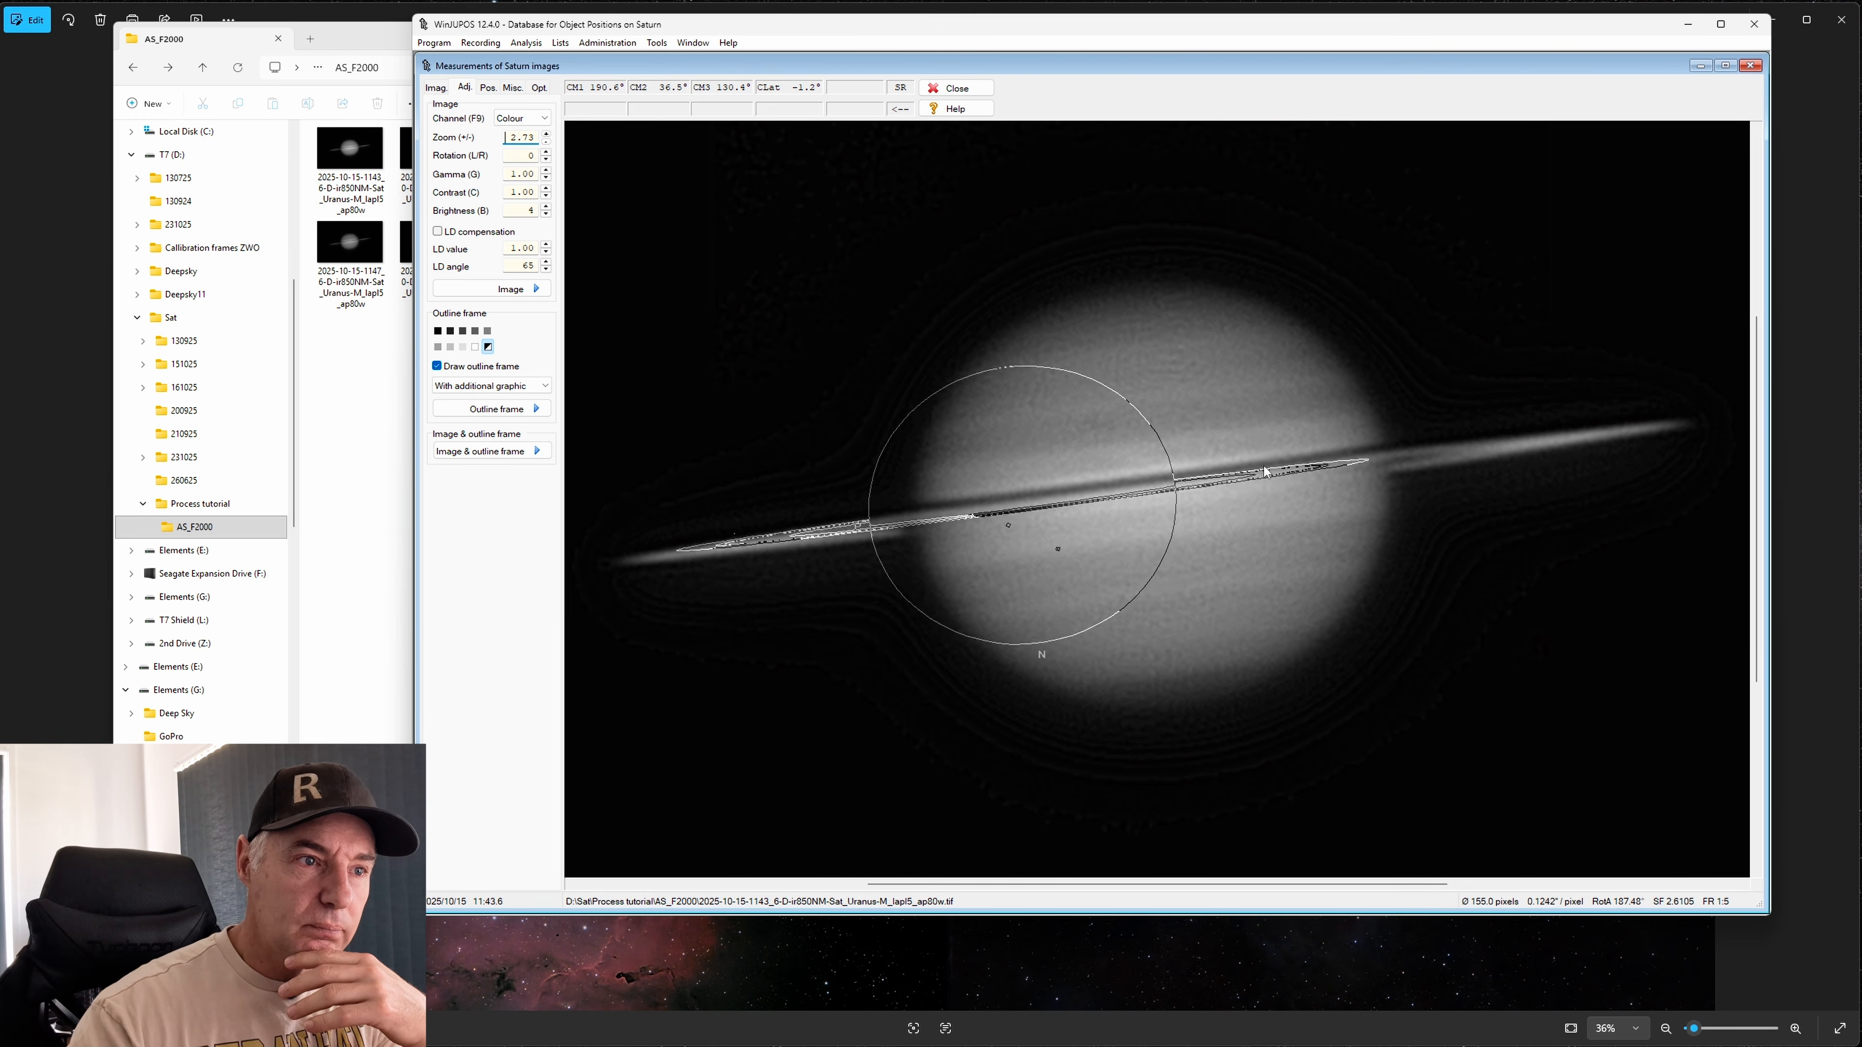
pyautogui.press('pageup')
pyautogui.press('pageup')
pyautogui.press('pageup')
pyautogui.press('pageup')
pyautogui.press('pageup')
pyautogui.press('pageup')
pyautogui.press('pageup')
pyautogui.press('pageup')
pyautogui.press('pageup')
pyautogui.press('pageup')
pyautogui.press('pageup')
pyautogui.press('pageup')
pyautogui.press('pageup')
pyautogui.press('pageup')
pyautogui.press('pageup')
pyautogui.press('pageup')
pyautogui.press('pageup')
pyautogui.press('pageup')
pyautogui.press('pageup')
pyautogui.press('pageup')
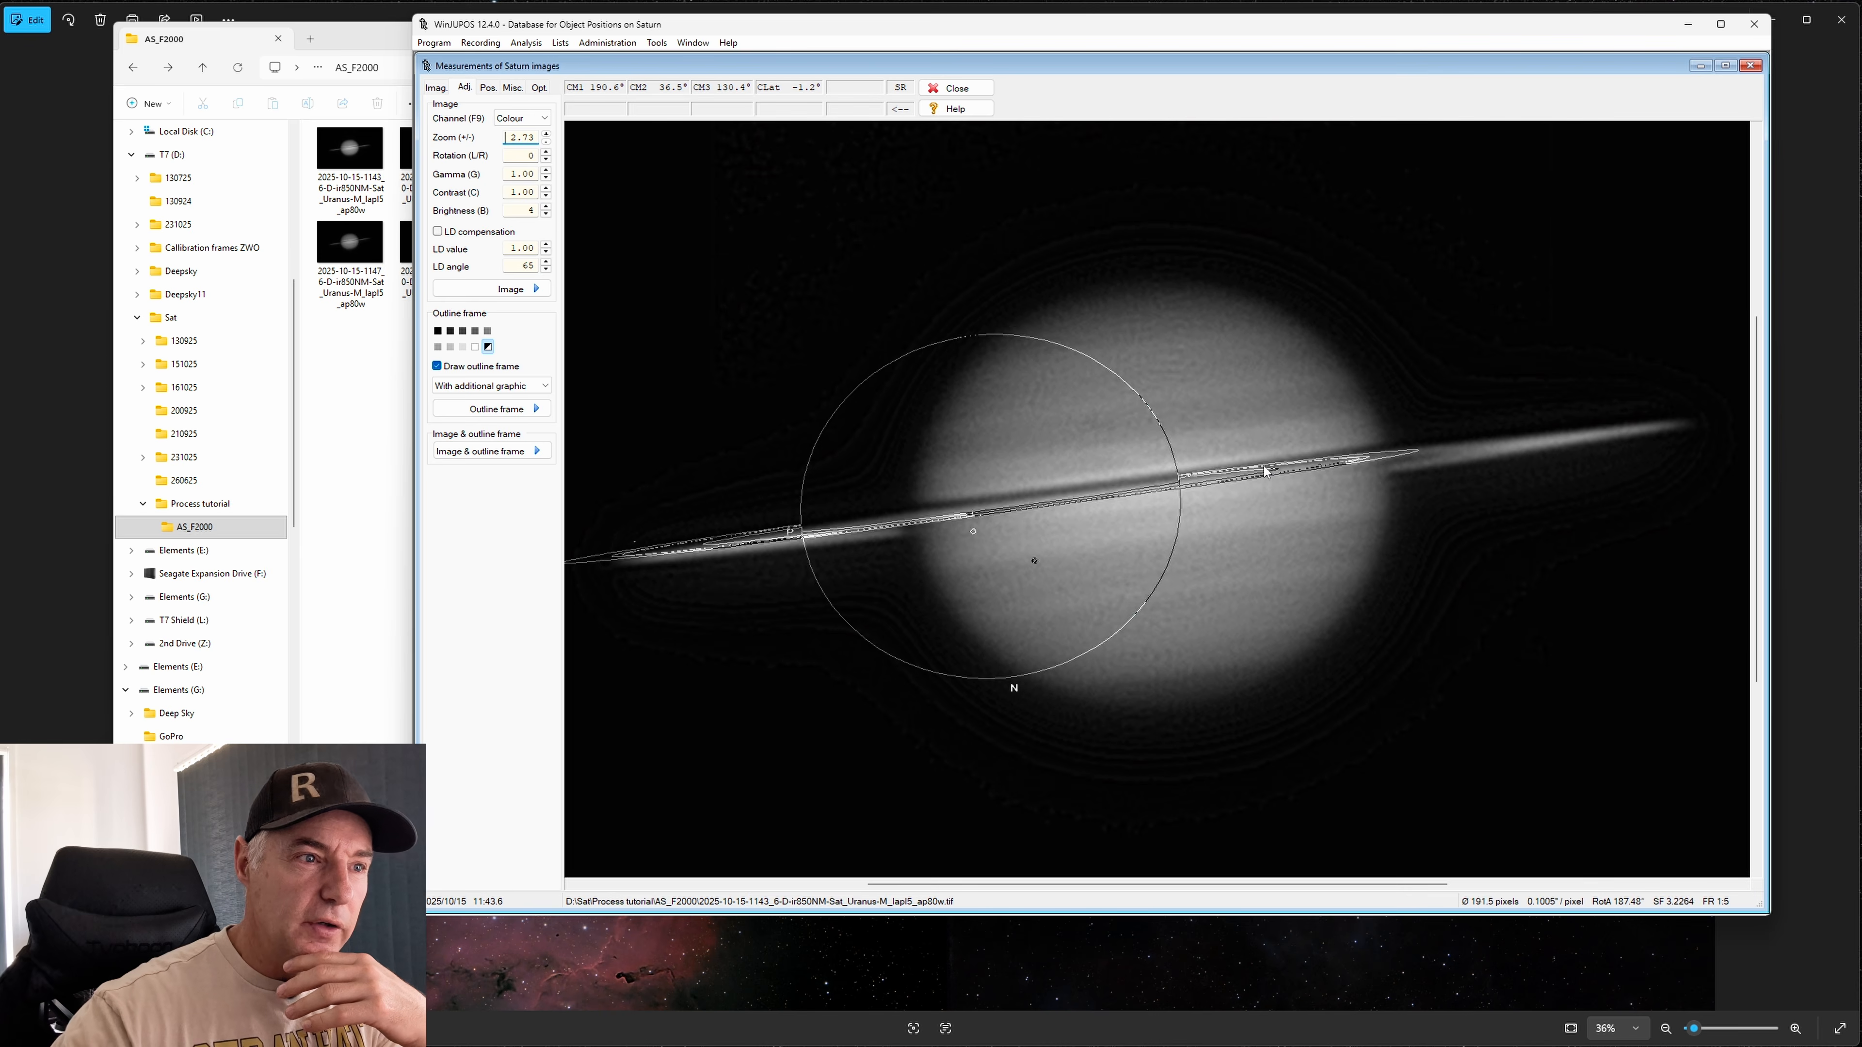
pyautogui.press('pageup')
pyautogui.press('pageup')
pyautogui.press('pageup')
pyautogui.press('pageup')
pyautogui.press('pageup')
pyautogui.press('pageup')
pyautogui.press('pageup')
pyautogui.press('pageup')
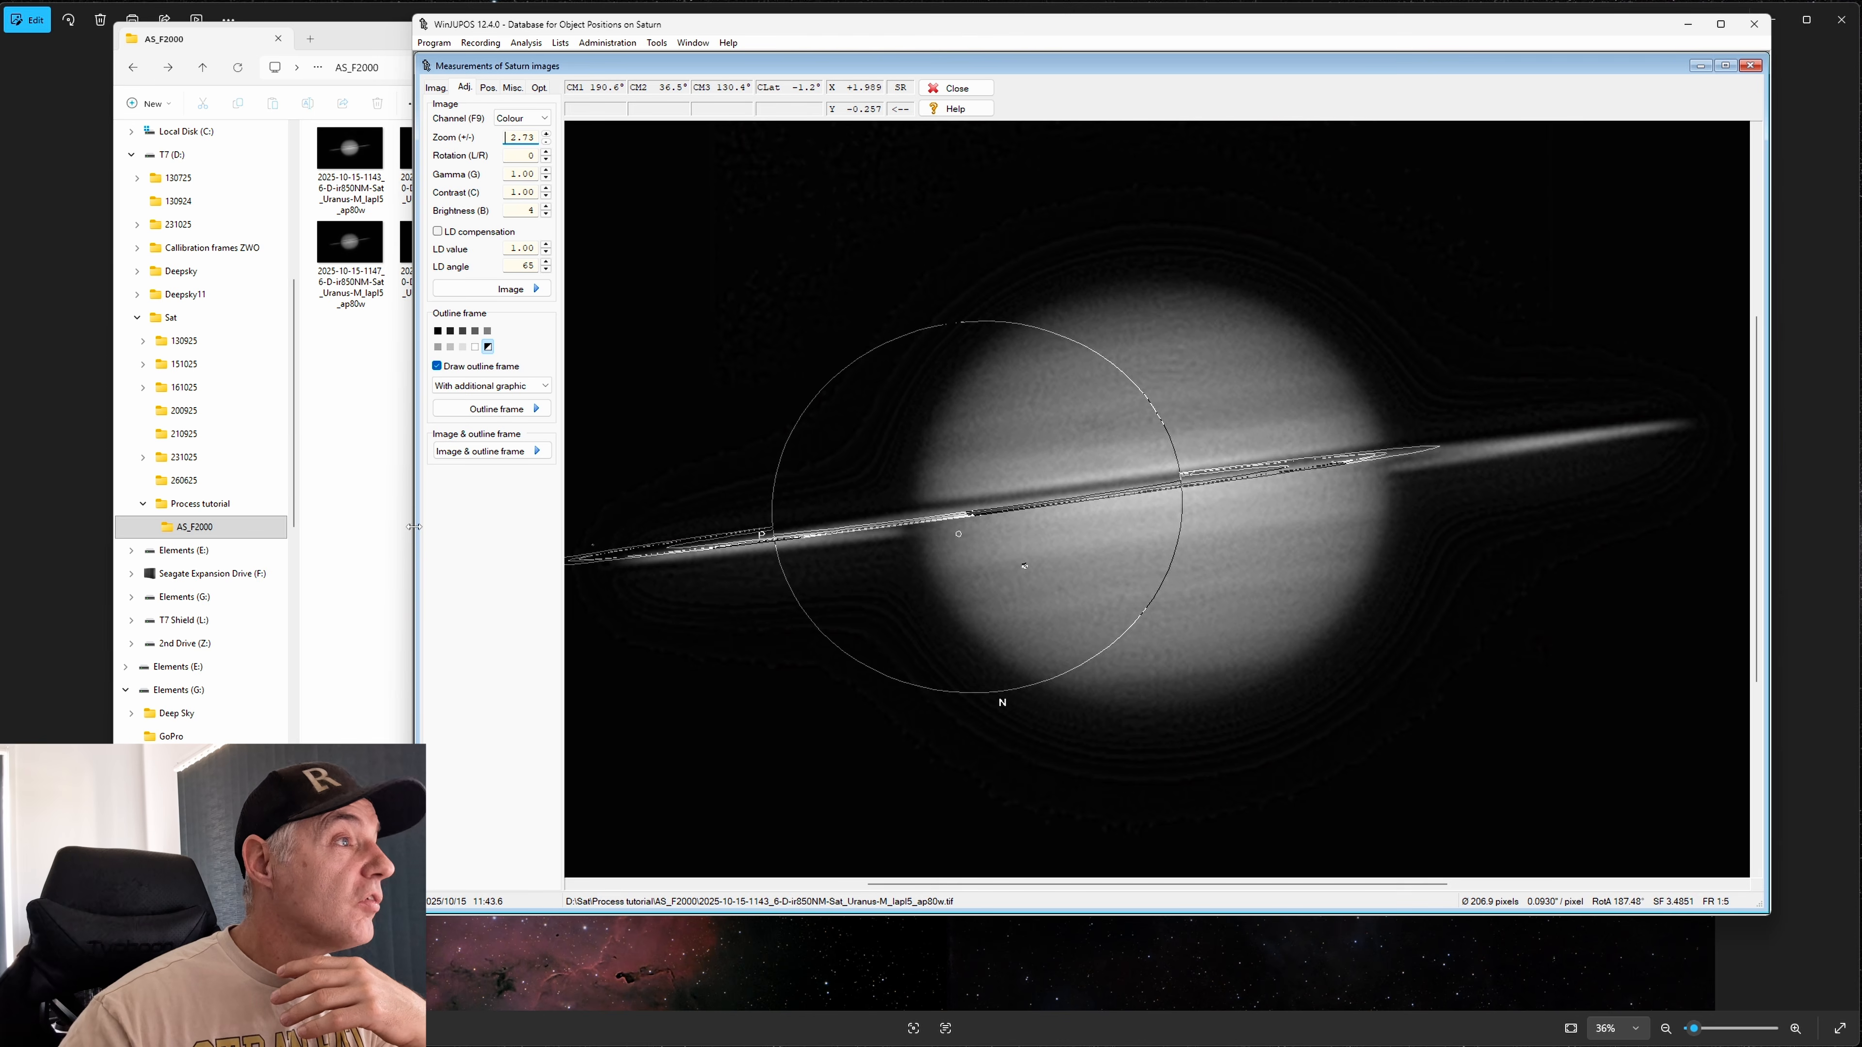
# Widen the program window to show both ring ends and raise the image zoom to 3.65
pyautogui.moveTo(408, 527); pyautogui.dragTo(71, 539)
pyautogui.moveTo(1430, 514); pyautogui.dragTo(1750, 517)
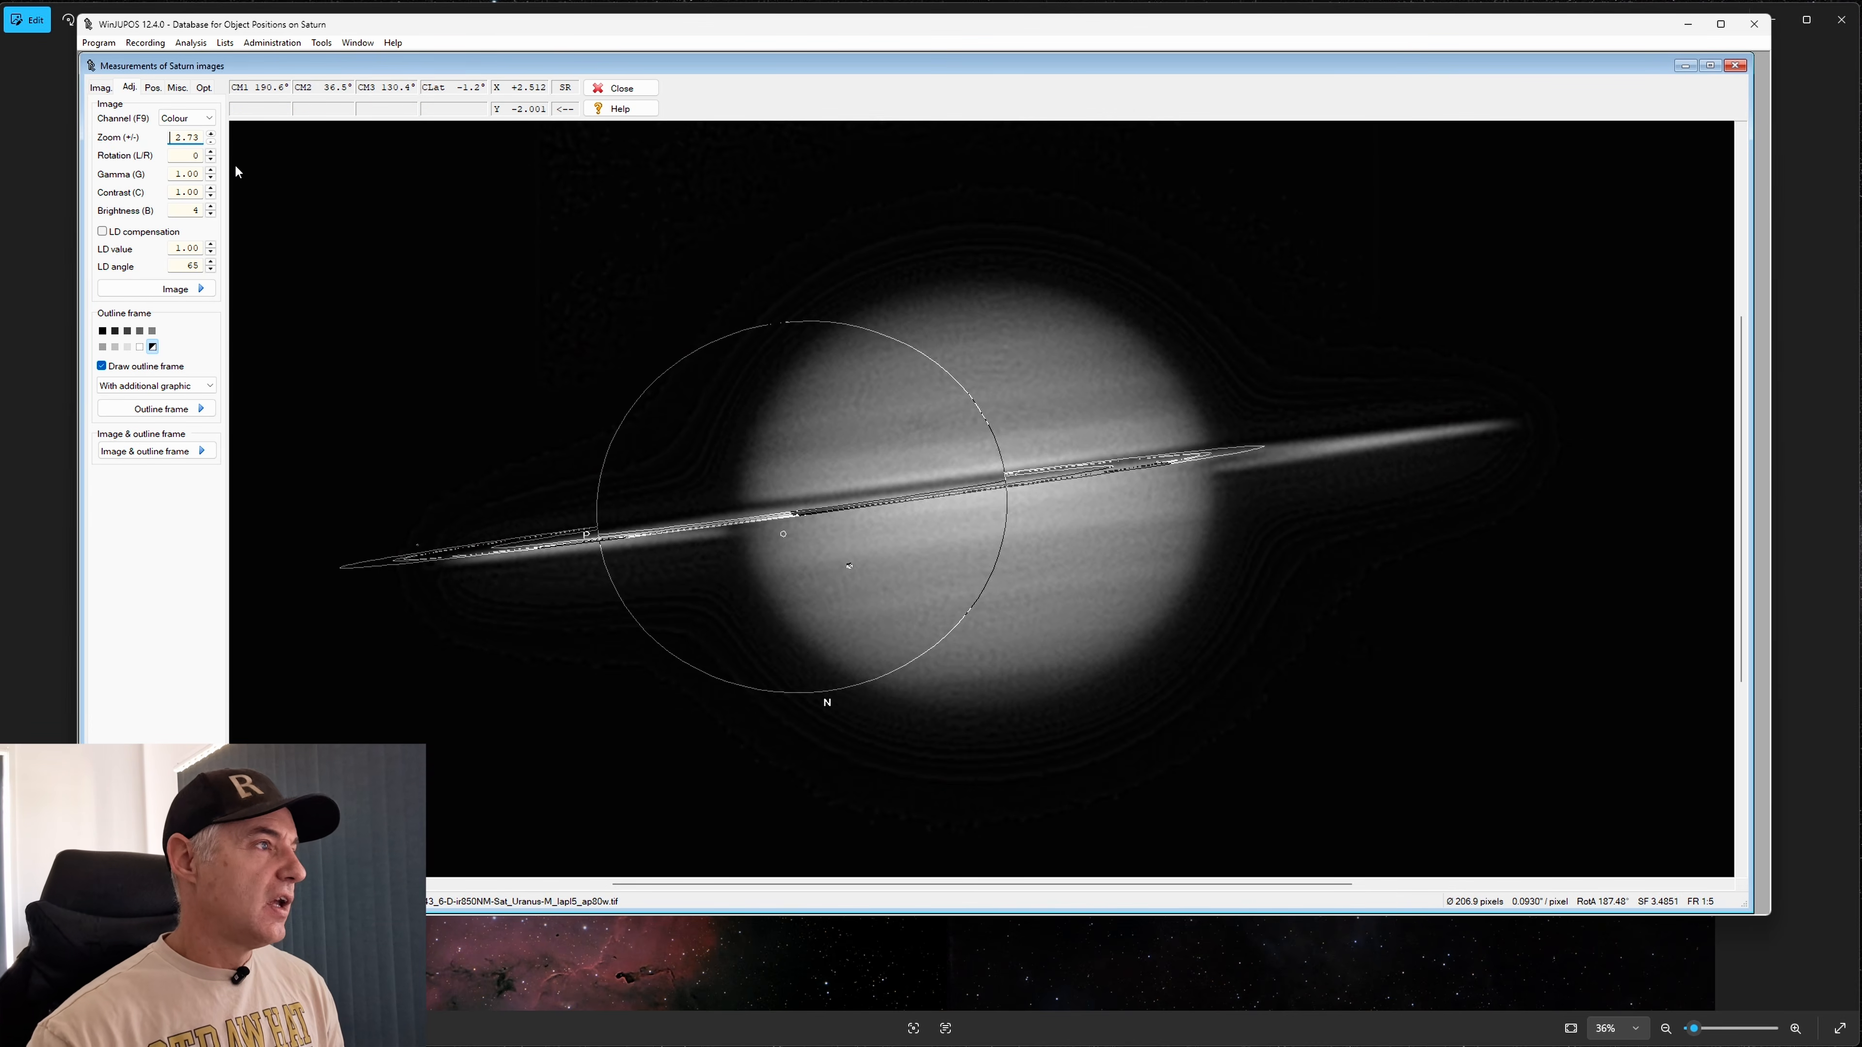
pyautogui.click(211, 134)
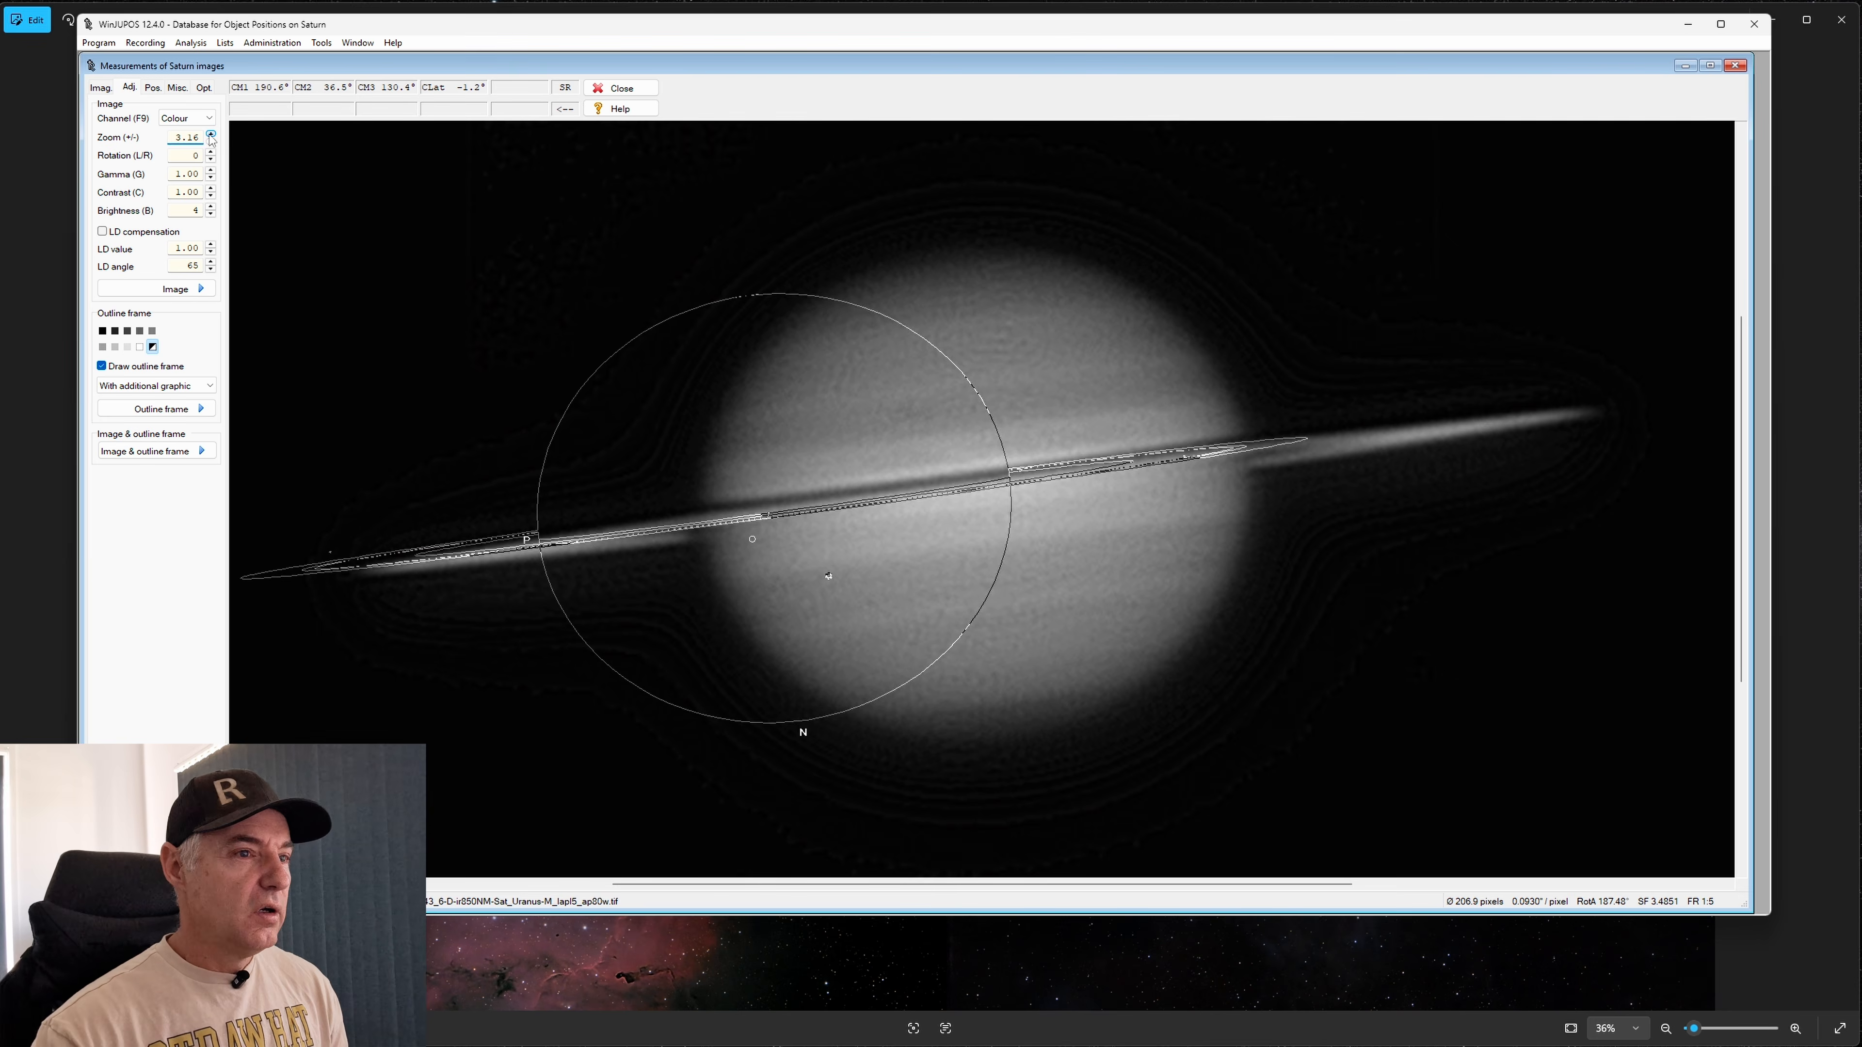
pyautogui.click(210, 134)
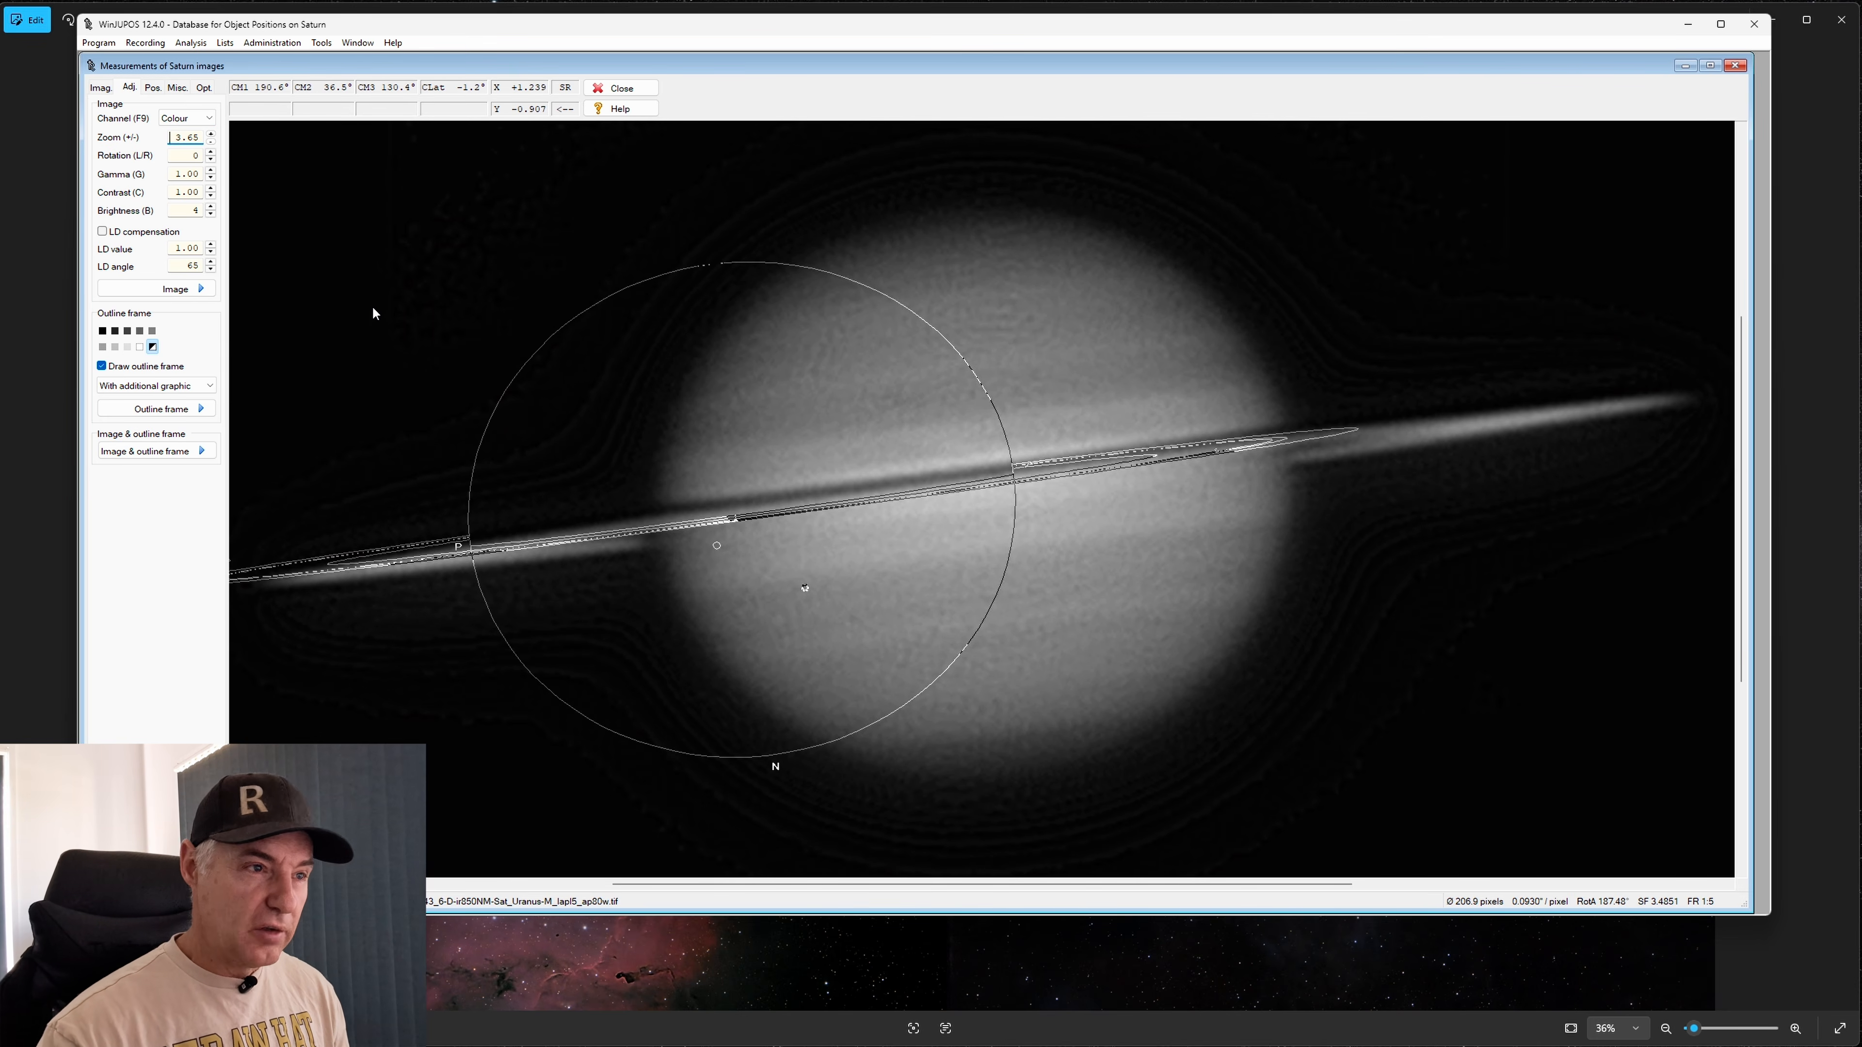
# Nudge the outline frame slightly toward the planet's centre and fine-tune its diameter to about 213.5 pixels
pyautogui.press('Right')
pyautogui.press('Right')
pyautogui.press('Right')
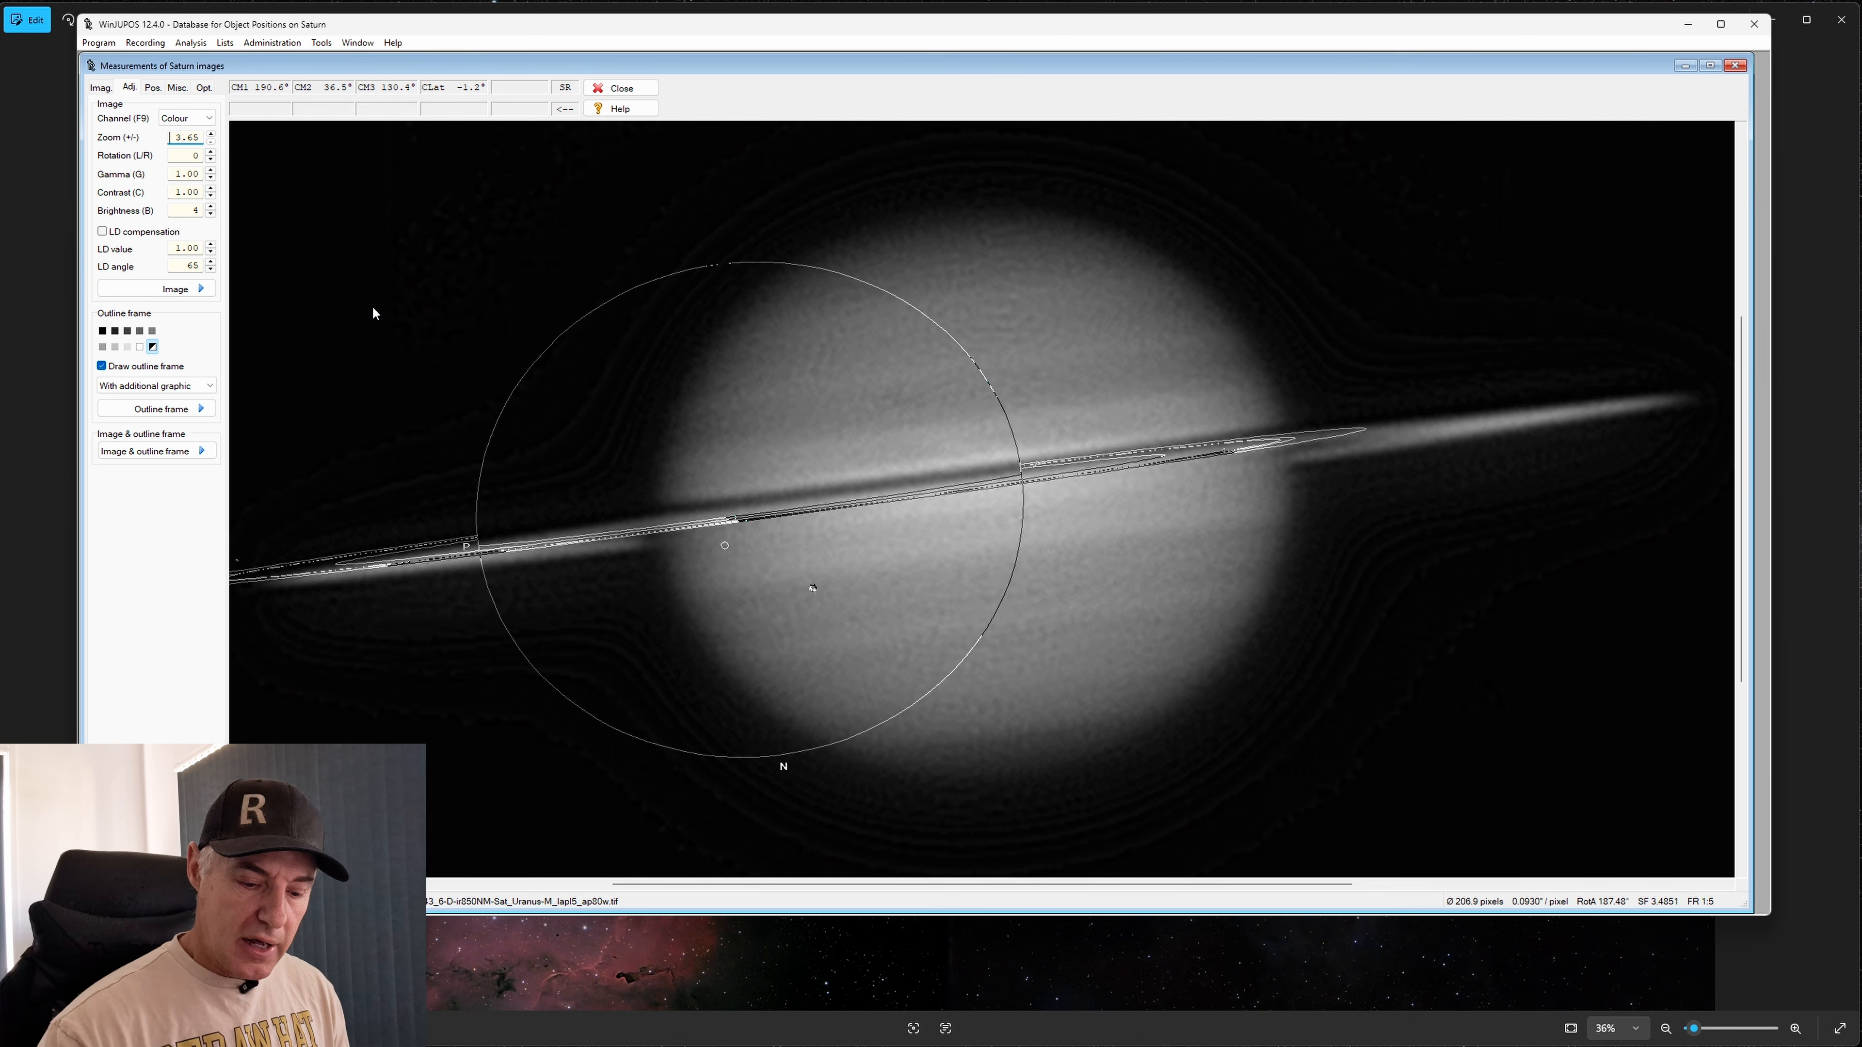
pyautogui.press('pagedown')
pyautogui.press('pagedown')
pyautogui.press('pagedown')
pyautogui.press('pagedown')
pyautogui.press('pagedown')
pyautogui.press('pagedown')
pyautogui.press('pagedown')
pyautogui.press('pagedown')
pyautogui.press('pagedown')
pyautogui.press('pagedown')
pyautogui.press('pagedown')
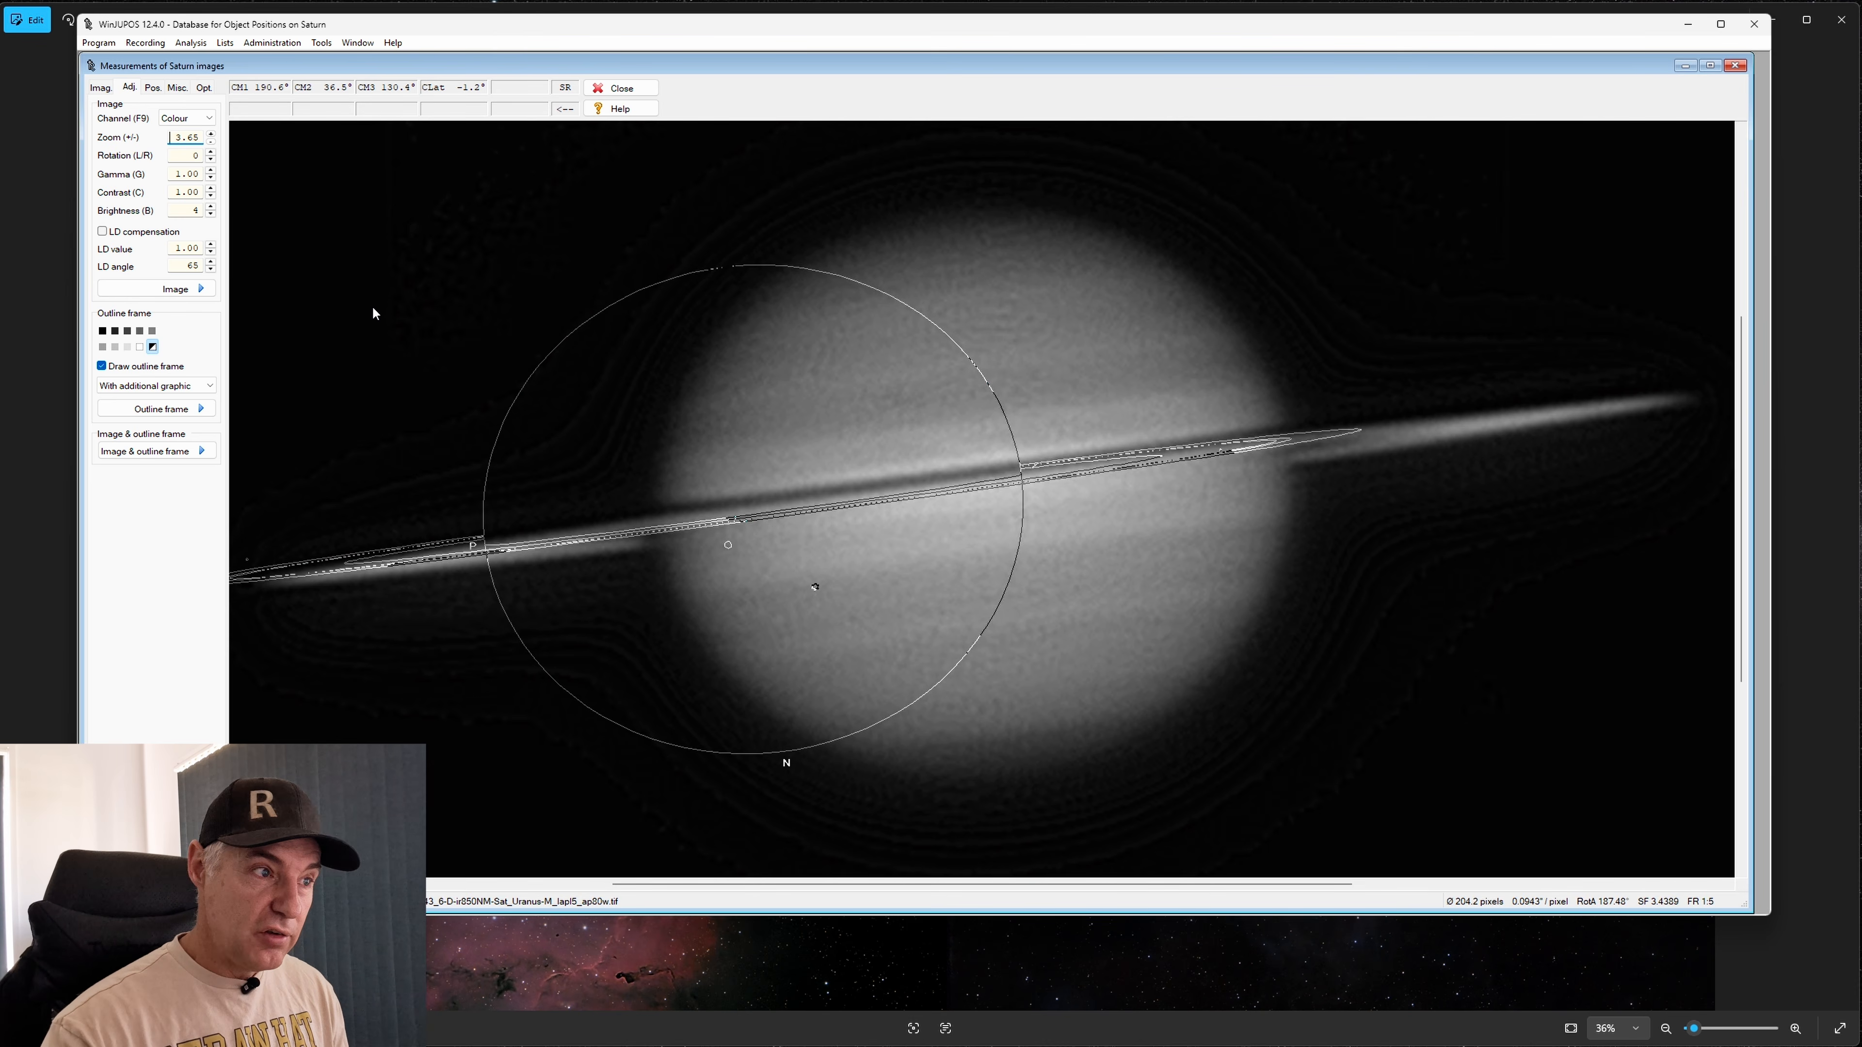
pyautogui.press('pageup')
pyautogui.press('pageup')
pyautogui.press('pageup')
pyautogui.press('pageup')
pyautogui.press('pageup')
pyautogui.press('pageup')
pyautogui.press('pageup')
pyautogui.press('pageup')
pyautogui.press('pageup')
pyautogui.press('pageup')
pyautogui.press('pageup')
pyautogui.press('pageup')
pyautogui.press('pageup')
pyautogui.press('pageup')
pyautogui.press('pageup')
pyautogui.press('pageup')
pyautogui.press('pageup')
pyautogui.press('pageup')
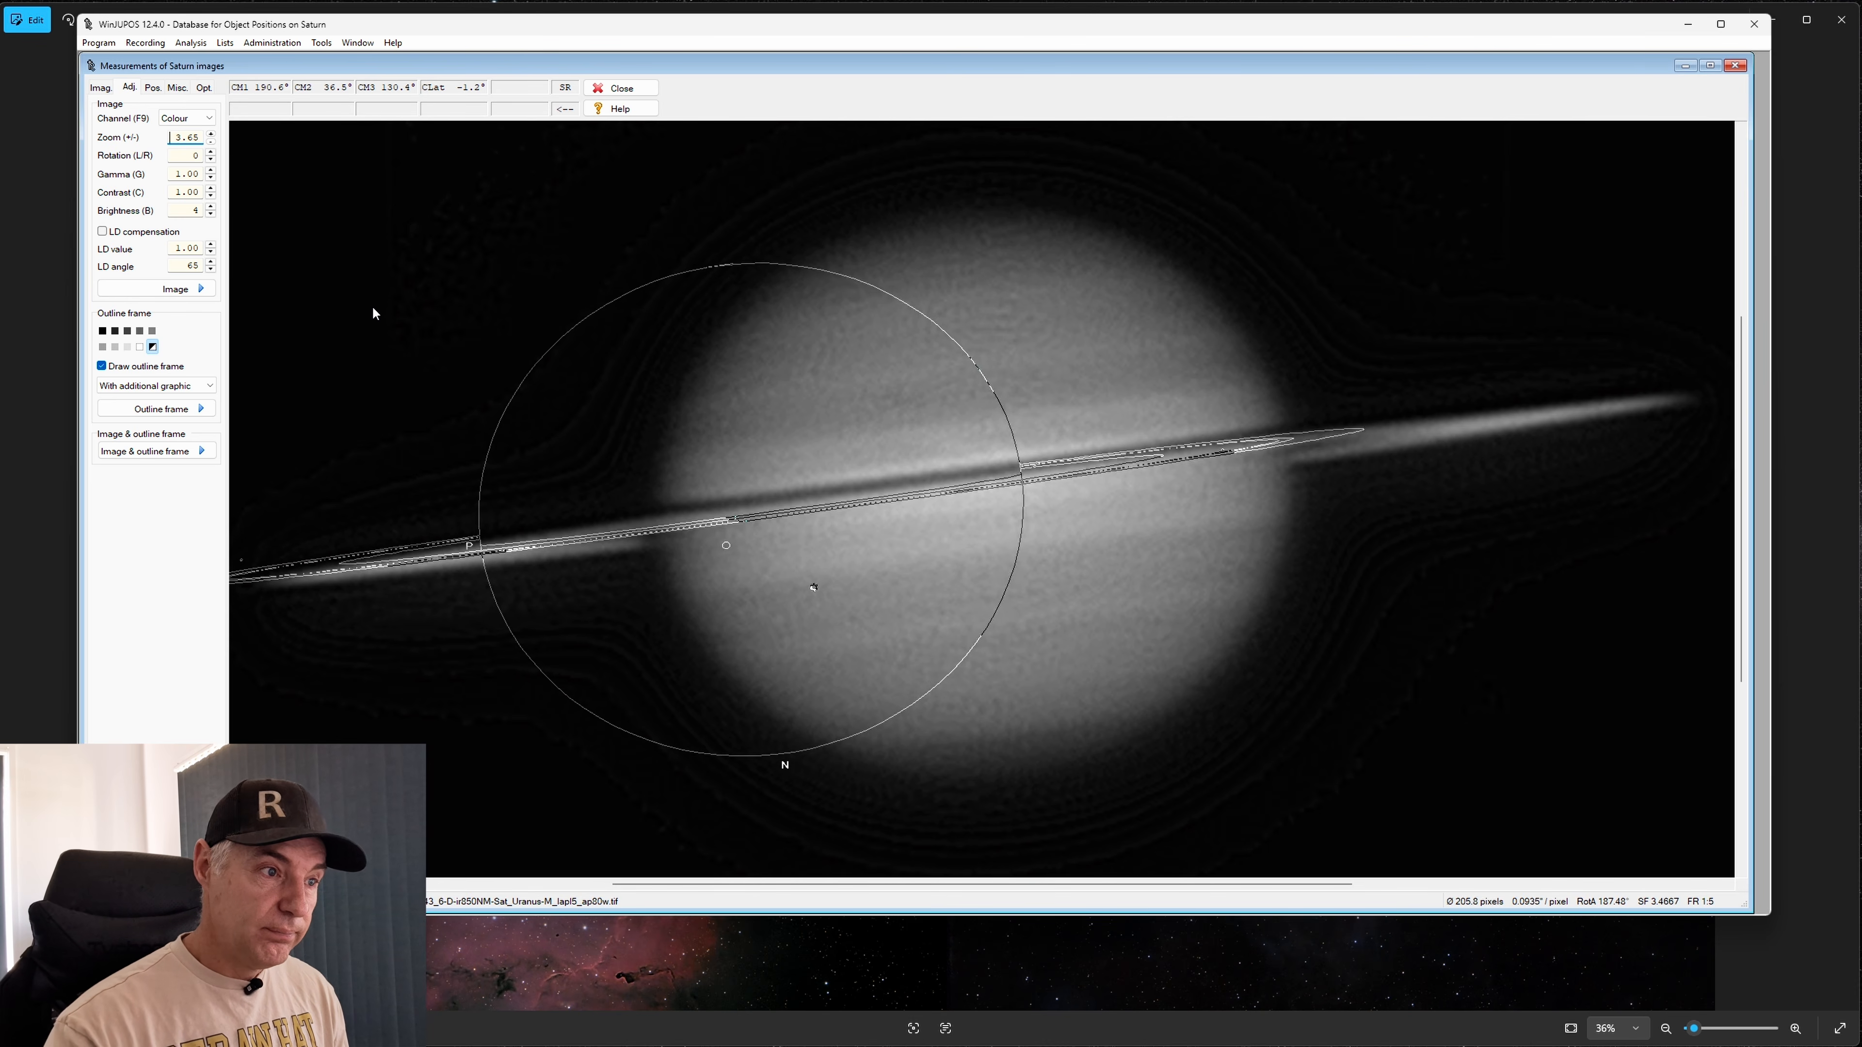
# Shift the outline frame to the right until its circle is horizontally centred on Saturn's disc
pyautogui.press('Right')
pyautogui.press('Right')
pyautogui.press('Right')
pyautogui.press('Right')
pyautogui.press('Right')
pyautogui.press('Right')
pyautogui.press('Right')
pyautogui.press('Right')
pyautogui.press('Right')
pyautogui.press('Right')
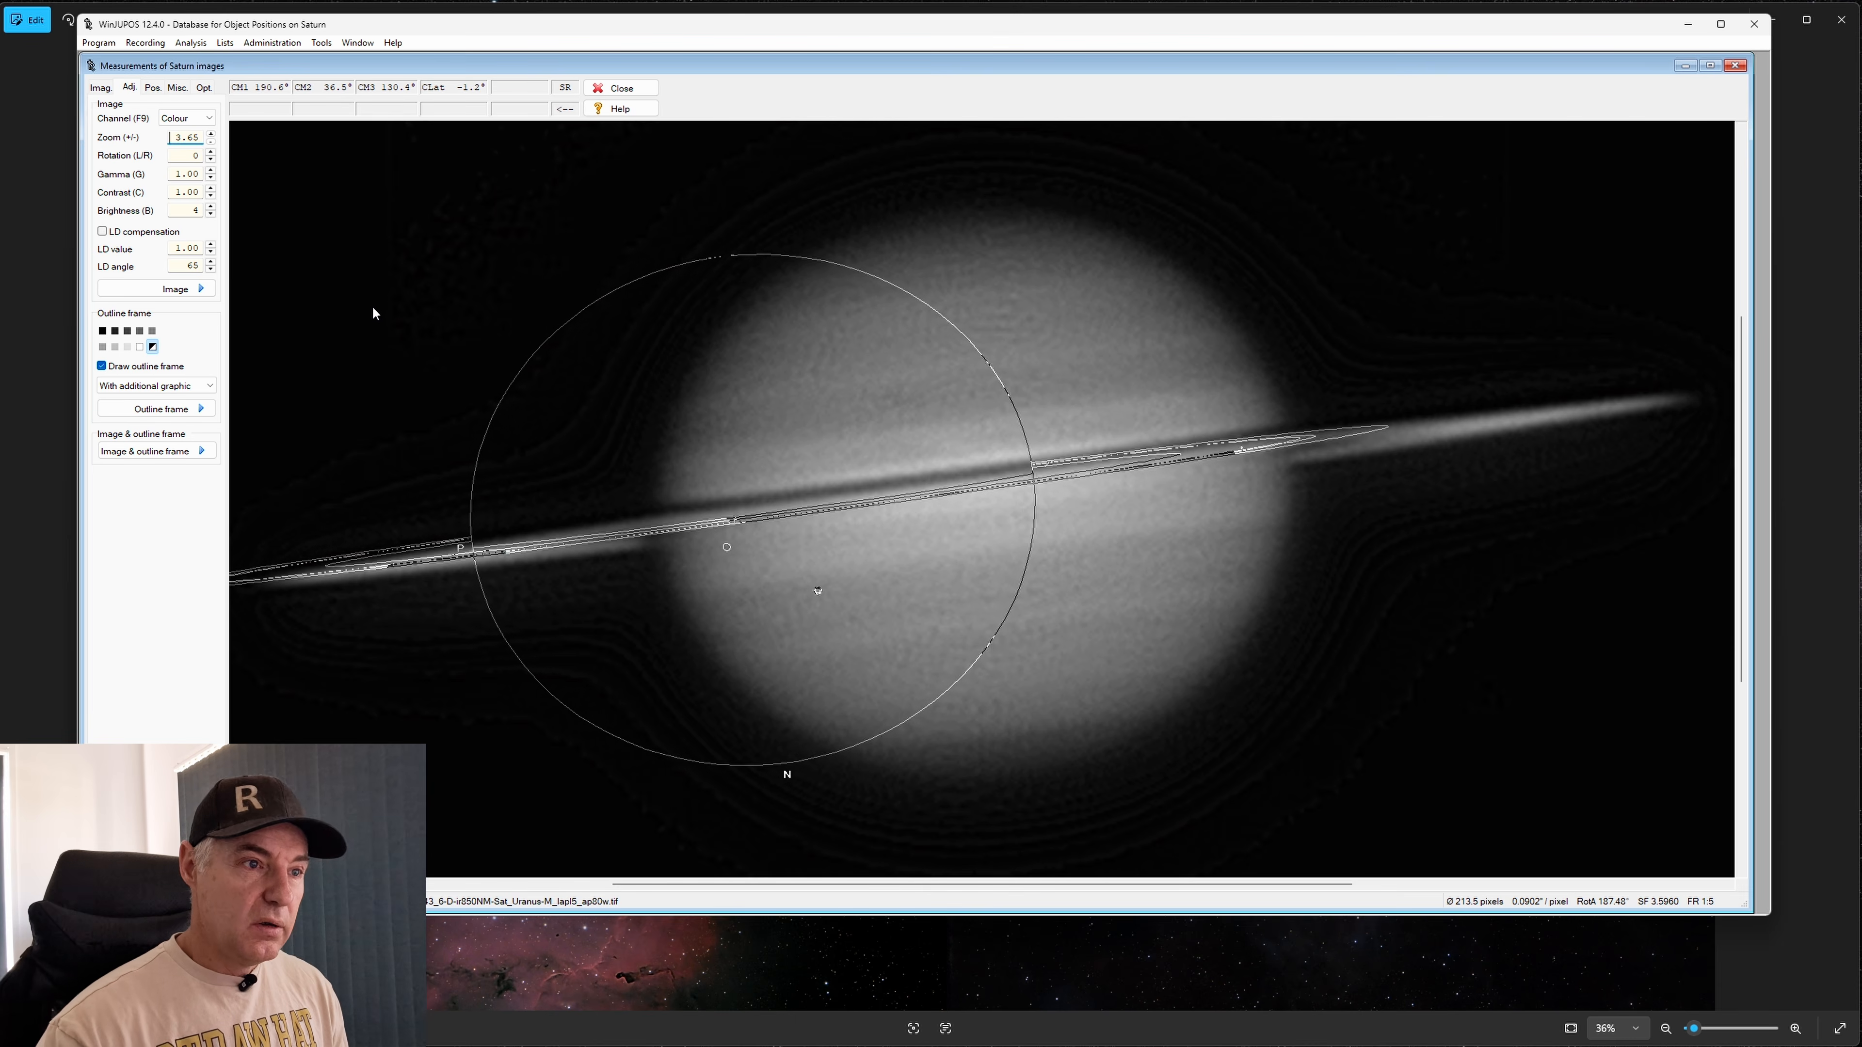
pyautogui.press('Right')
pyautogui.press('Right')
pyautogui.press('Right')
pyautogui.press('Right')
pyautogui.press('Right')
pyautogui.press('Right')
pyautogui.press('Right')
pyautogui.press('Right')
pyautogui.press('Right')
pyautogui.press('Right')
pyautogui.press('Right')
pyautogui.press('Right')
pyautogui.press('Right')
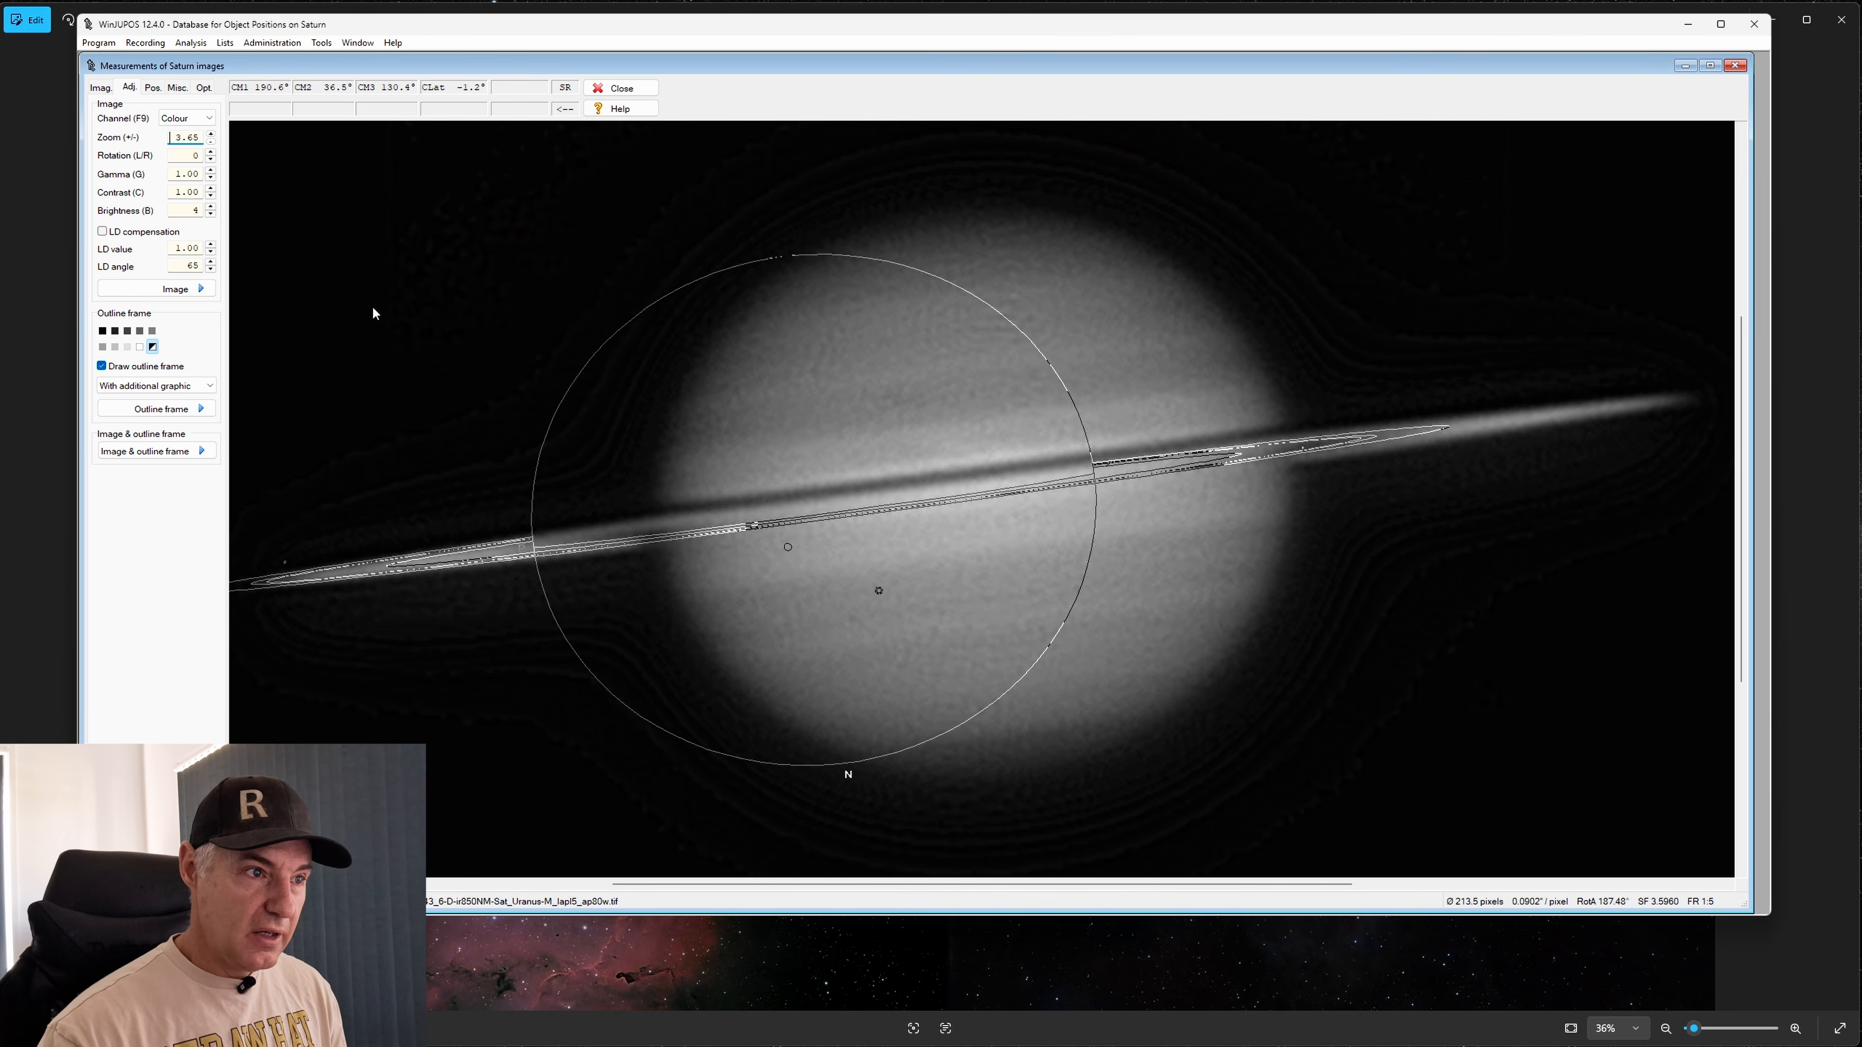
pyautogui.press('Down')
pyautogui.press('Down')
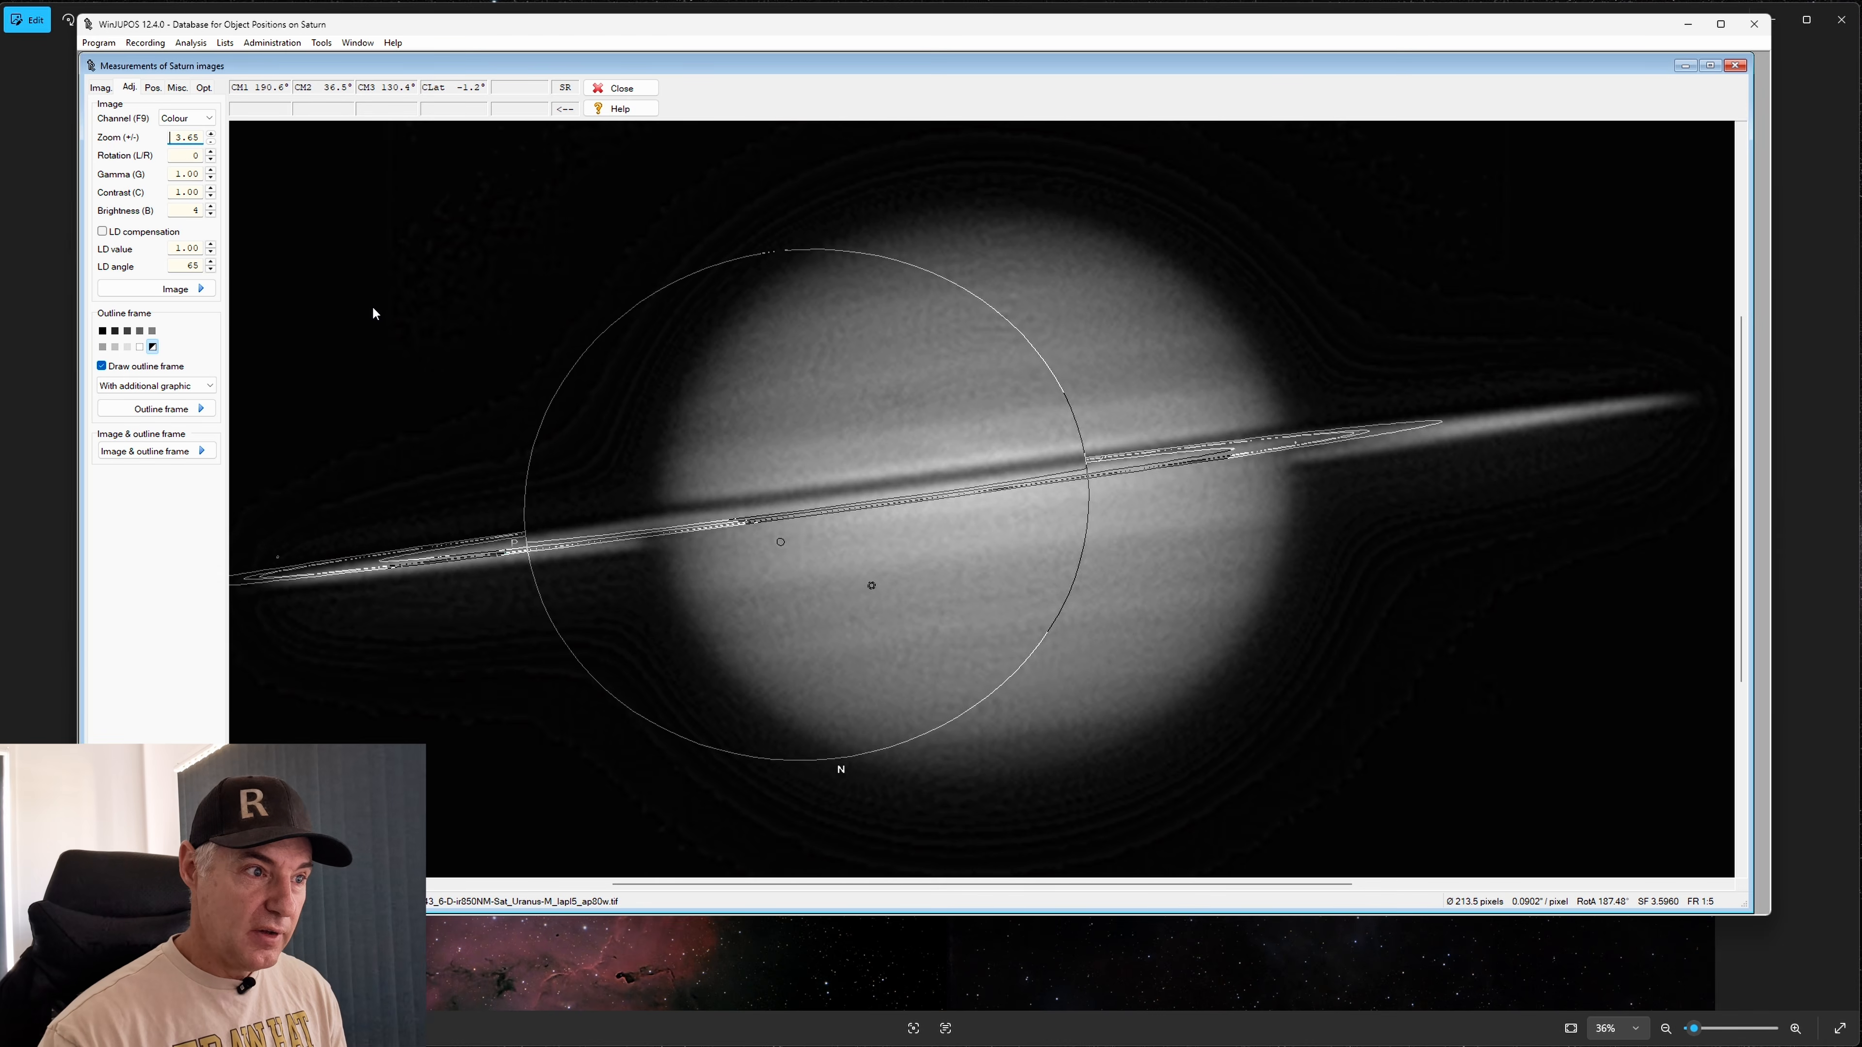
pyautogui.press('Right')
pyautogui.press('Right')
pyautogui.press('Right')
pyautogui.press('Right')
pyautogui.press('Right')
pyautogui.press('Right')
pyautogui.press('Right')
pyautogui.press('Right')
pyautogui.press('Right')
pyautogui.press('Right')
pyautogui.press('Right')
pyautogui.press('Right')
pyautogui.press('Right')
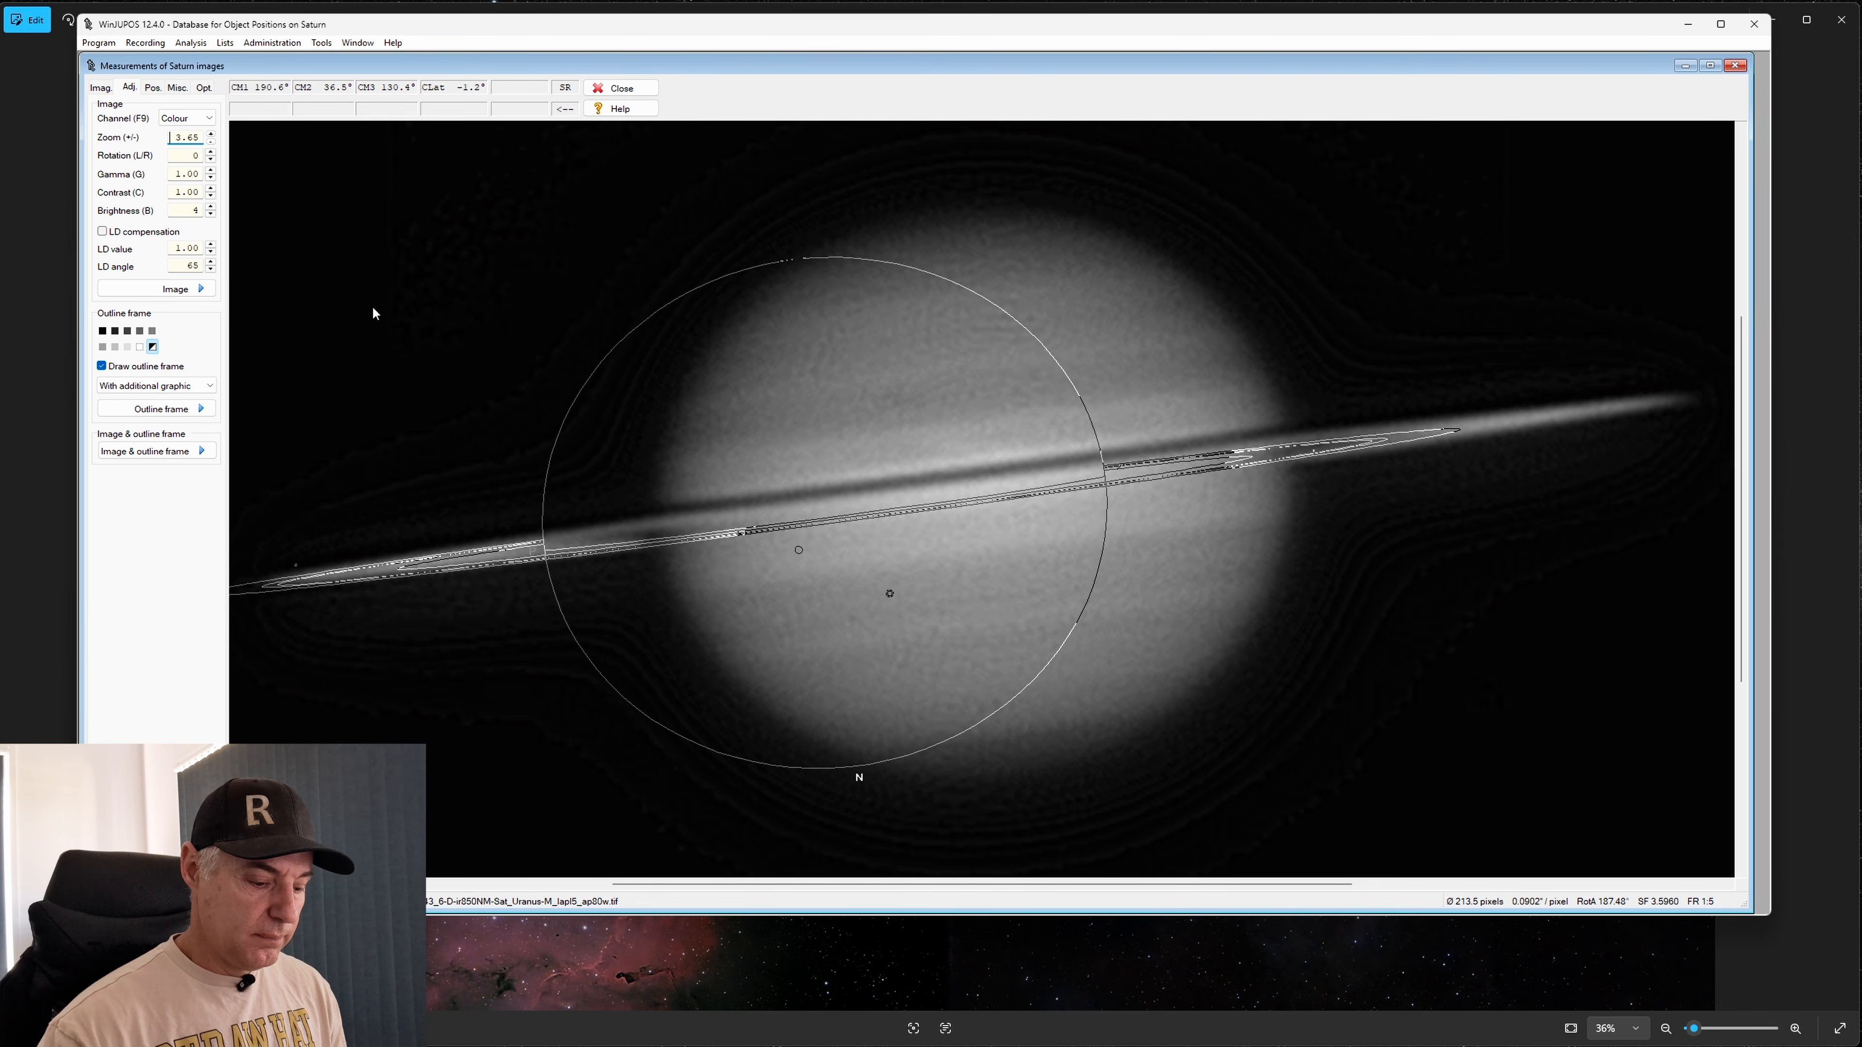
pyautogui.press('Right')
pyautogui.press('Right')
pyautogui.press('Right')
pyautogui.press('Right')
pyautogui.press('Right')
pyautogui.press('Right')
pyautogui.press('Right')
pyautogui.press('Right')
pyautogui.press('Right')
pyautogui.press('Right')
pyautogui.press('Right')
pyautogui.press('Right')
pyautogui.press('Right')
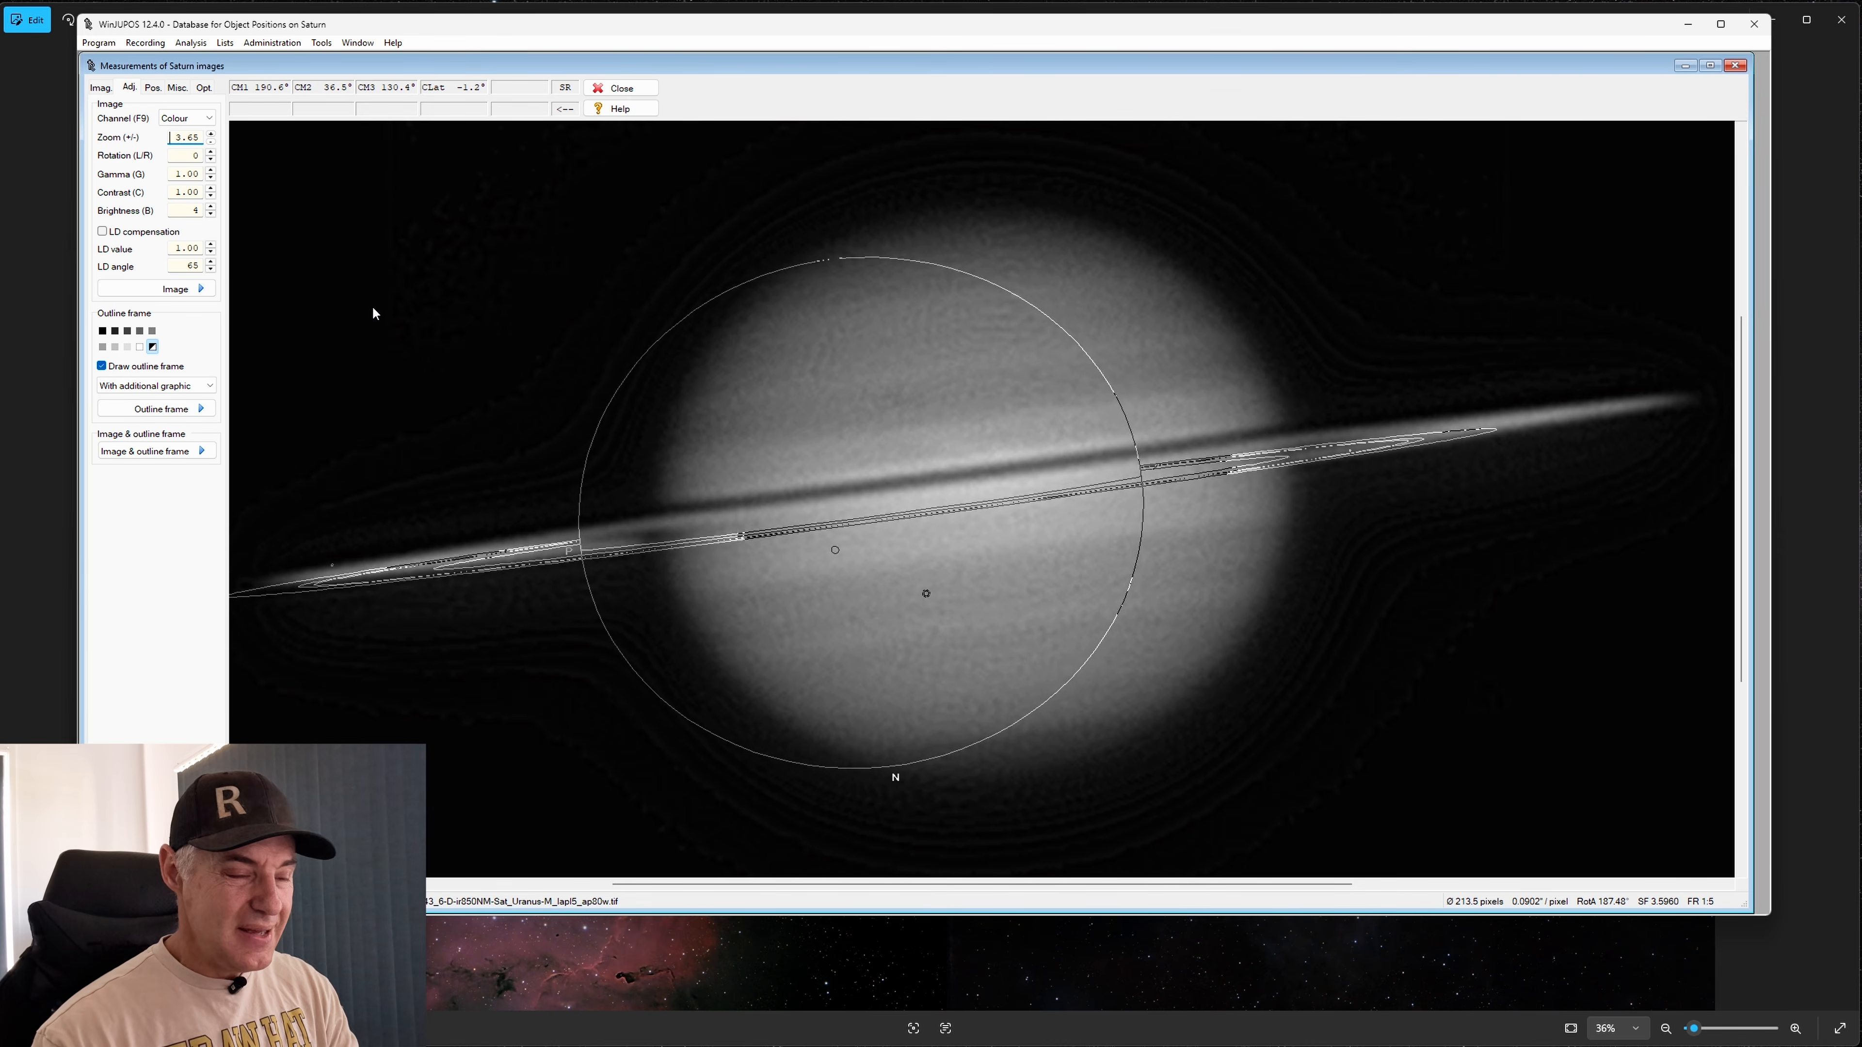
pyautogui.press('Right')
pyautogui.press('Right')
pyautogui.press('Right')
pyautogui.press('Right')
pyautogui.press('Right')
pyautogui.press('Right')
pyautogui.press('Right')
pyautogui.press('Right')
pyautogui.press('Right')
pyautogui.press('Right')
pyautogui.press('Right')
pyautogui.press('Right')
pyautogui.press('Right')
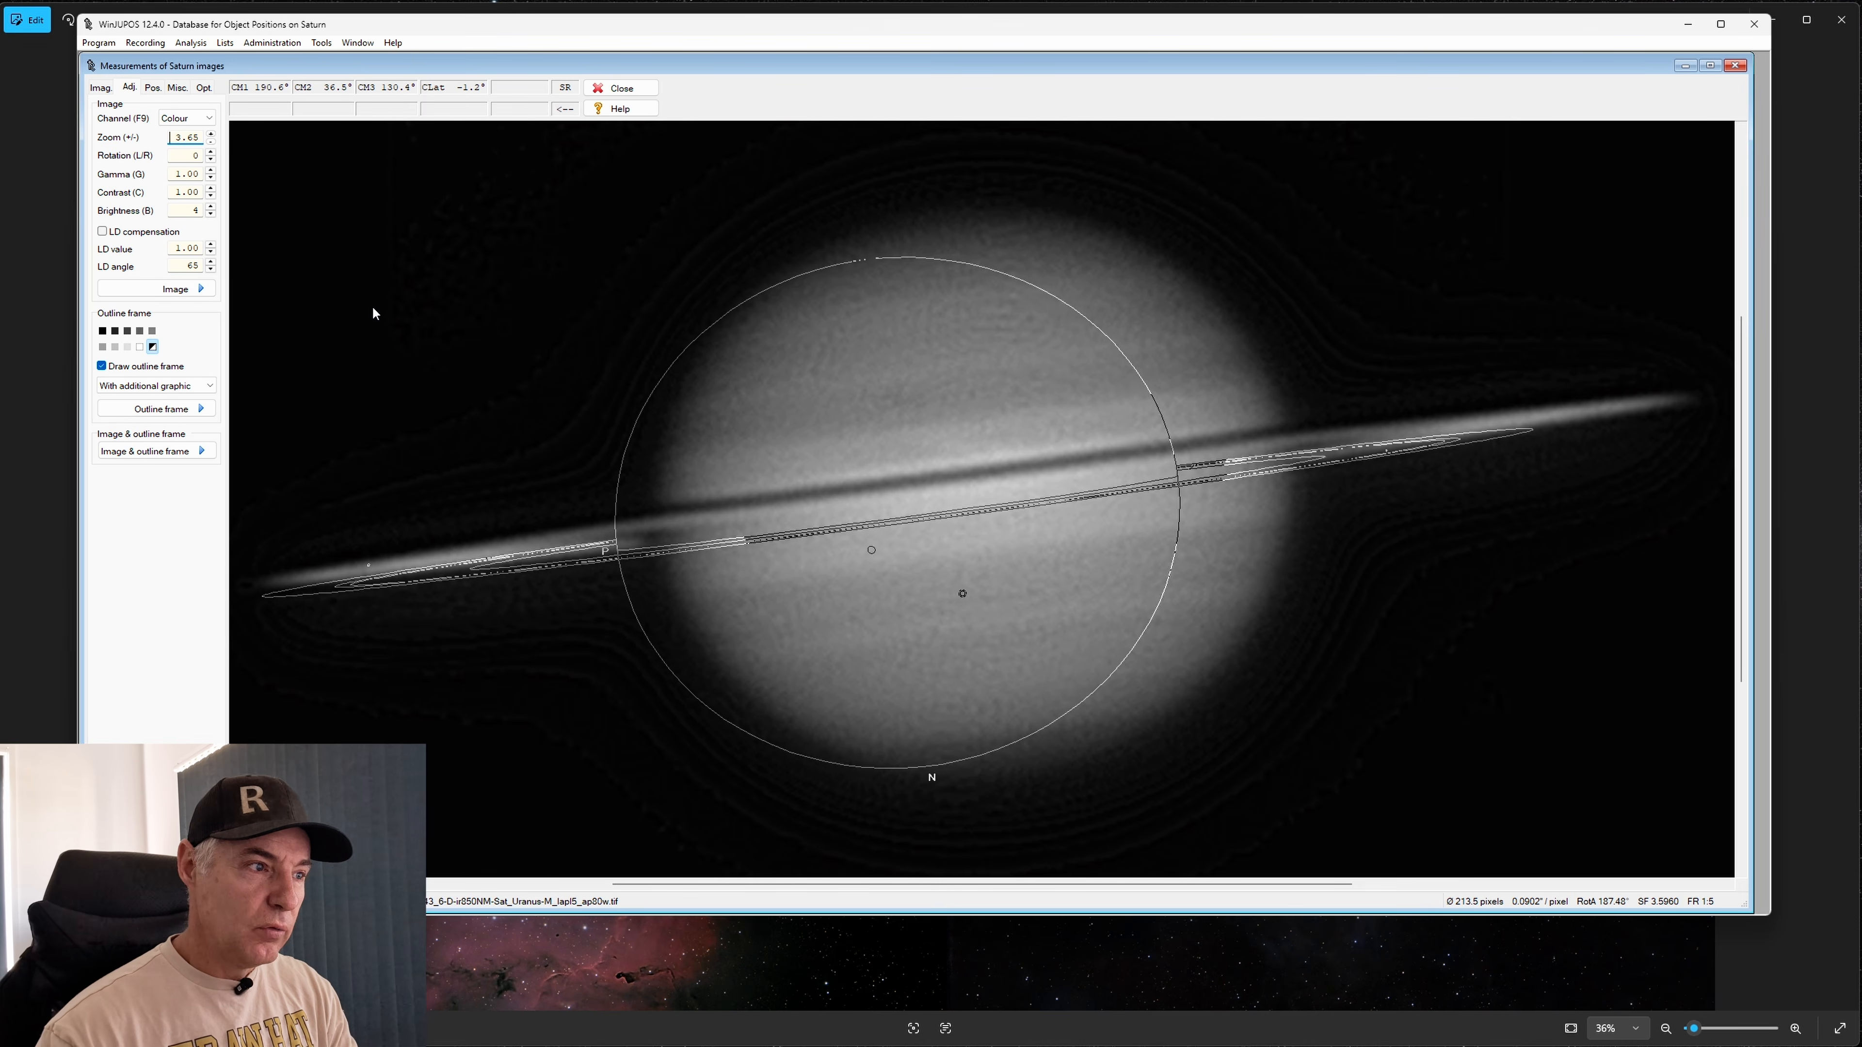
pyautogui.press('Right')
pyautogui.press('Right')
pyautogui.press('Right')
pyautogui.press('Right')
pyautogui.press('Right')
pyautogui.press('Right')
pyautogui.press('Right')
pyautogui.press('Right')
pyautogui.press('Right')
pyautogui.press('Right')
pyautogui.press('Right')
pyautogui.press('Right')
pyautogui.press('Right')
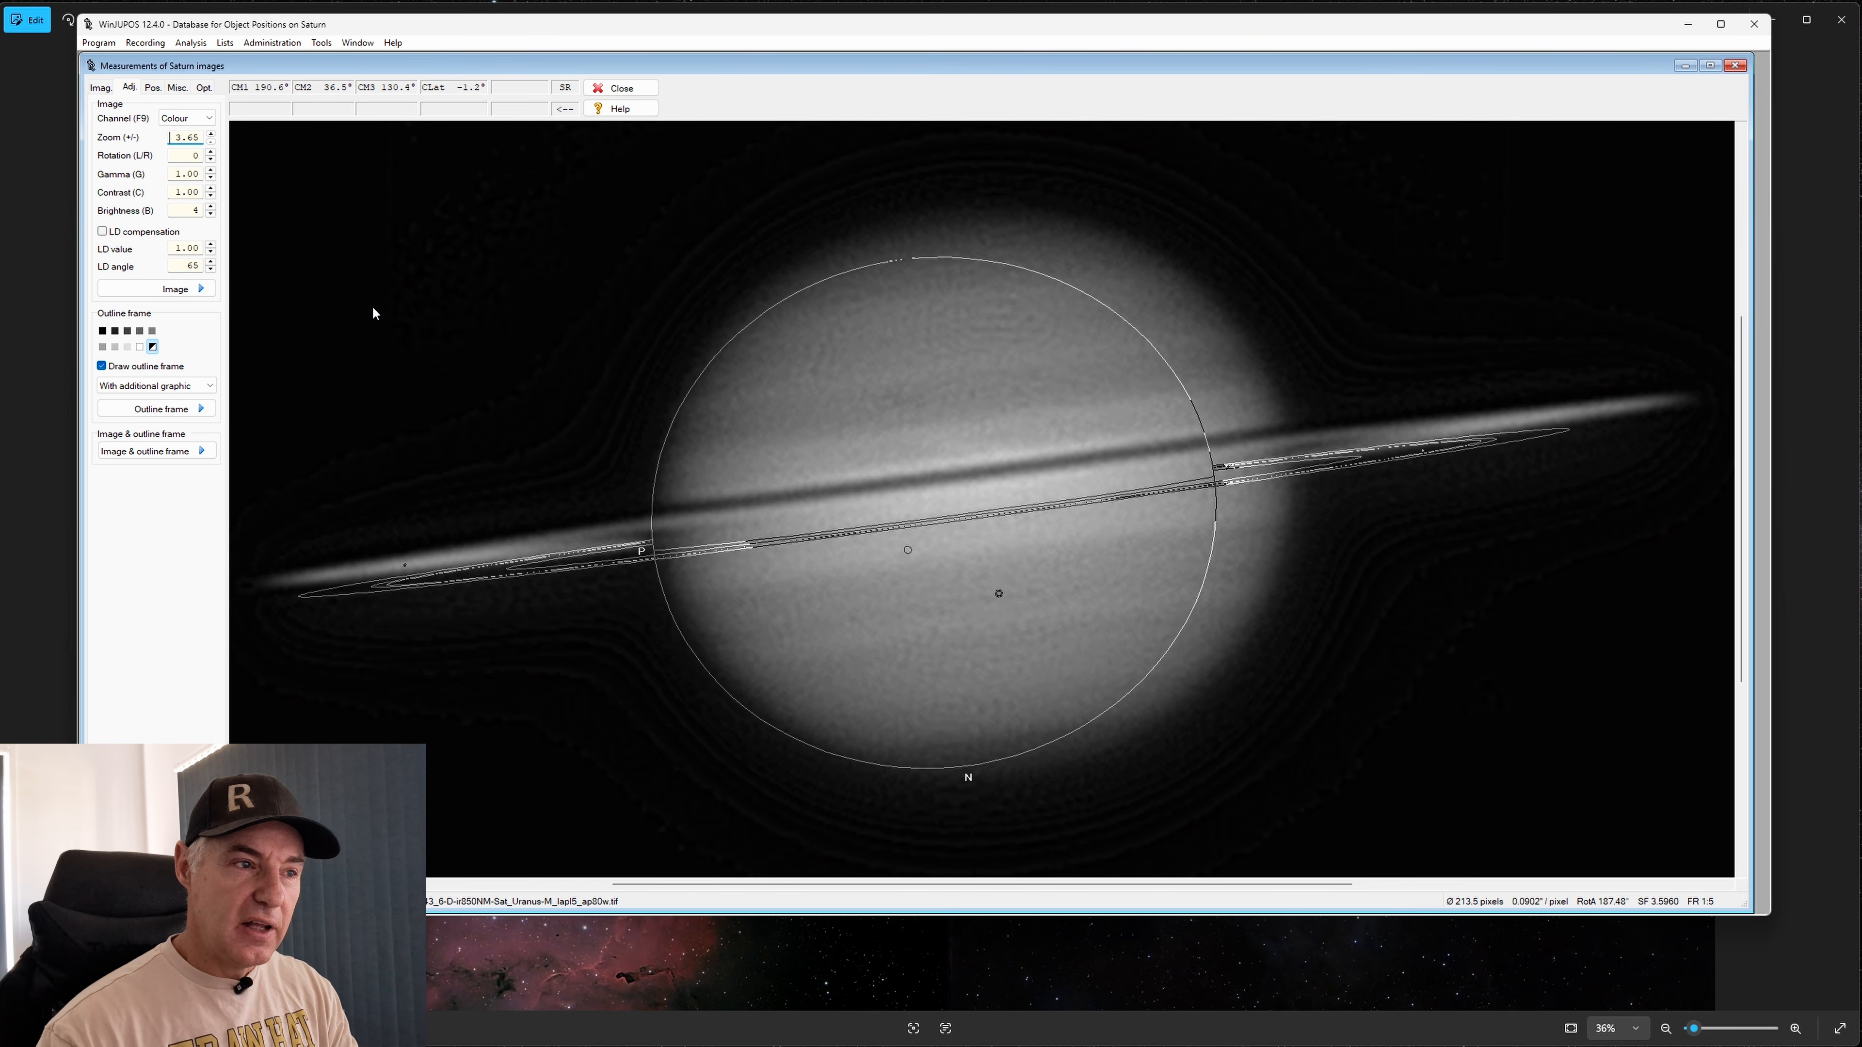
pyautogui.press('Right')
pyautogui.press('Right')
pyautogui.press('Right')
pyautogui.press('Right')
pyautogui.press('Right')
pyautogui.press('Right')
pyautogui.press('Right')
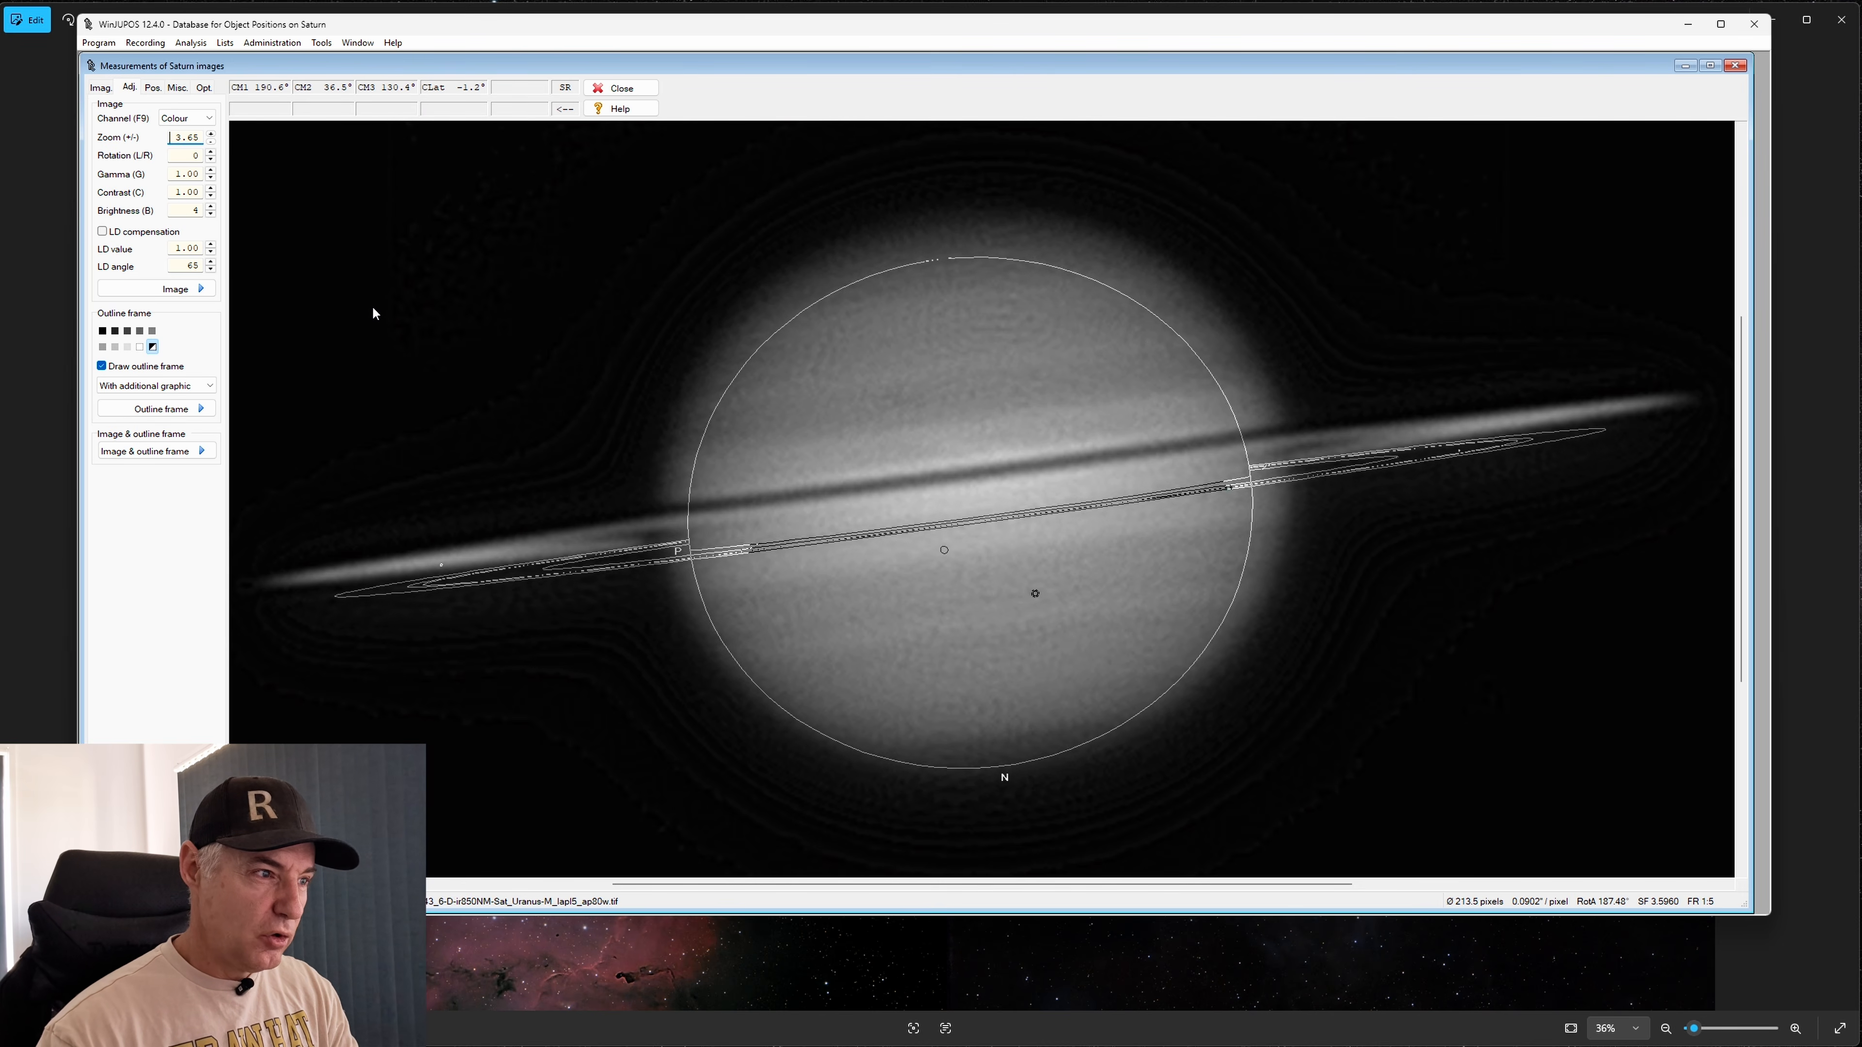
# Raise the outline frame until its ring outline lies on Saturn's rings and its circle is vertically centred on the disc
pyautogui.press('Up')
pyautogui.press('Up')
pyautogui.press('Up')
pyautogui.press('Up')
pyautogui.press('Up')
pyautogui.press('Up')
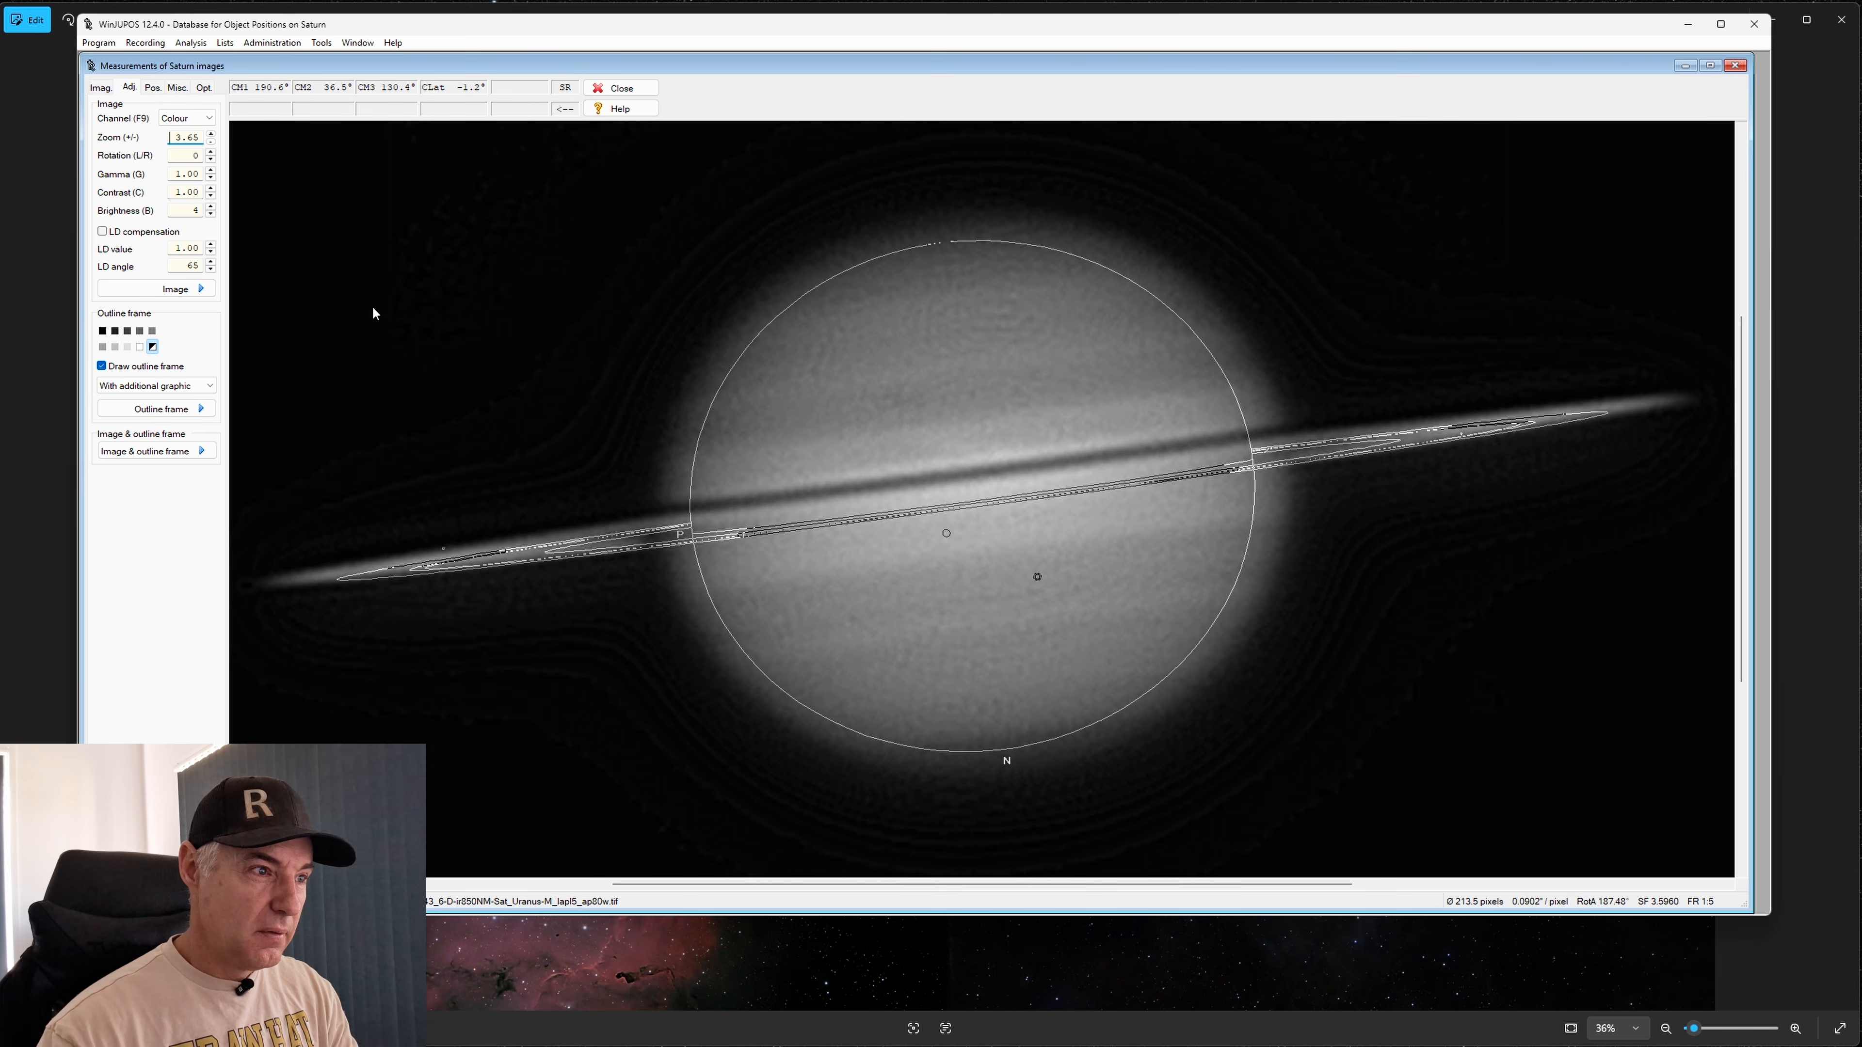
# Rotate the outline frame counterclockwise to about 190.86°, tilting its ring outline away from Saturn's rings
pyautogui.press('p')
pyautogui.press('p')
pyautogui.press('p')
pyautogui.press('p')
pyautogui.press('p')
pyautogui.press('p')
pyautogui.press('p')
pyautogui.press('p')
pyautogui.press('p')
pyautogui.press('p')
pyautogui.press('p')
pyautogui.press('p')
pyautogui.press('p')
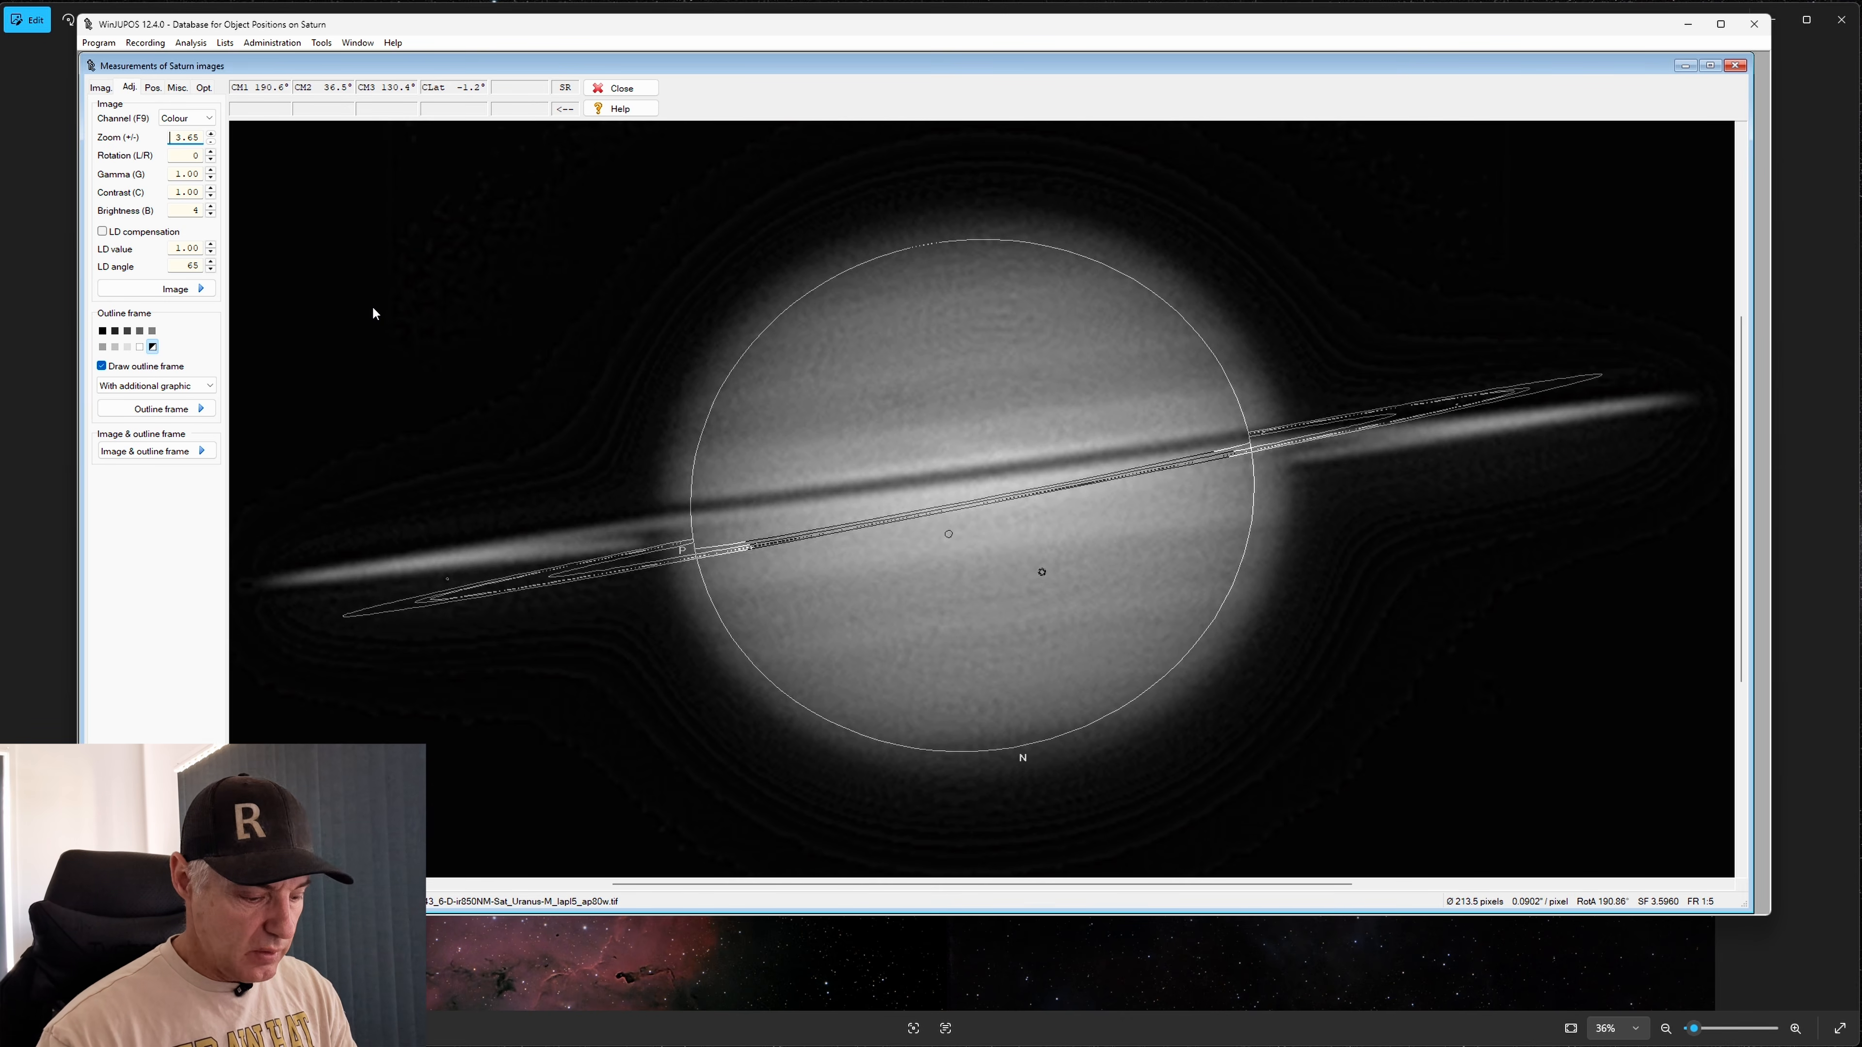
# Rotate the outline frame clockwise to about 187.22° so its ring outline runs parallel to Saturn's rings
pyautogui.press('n')
pyautogui.press('n')
pyautogui.press('n')
pyautogui.press('n')
pyautogui.press('n')
pyautogui.press('n')
pyautogui.press('n')
pyautogui.press('n')
pyautogui.press('n')
pyautogui.press('n')
pyautogui.press('n')
pyautogui.press('n')
pyautogui.press('n')
pyautogui.press('n')
pyautogui.press('n')
pyautogui.press('n')
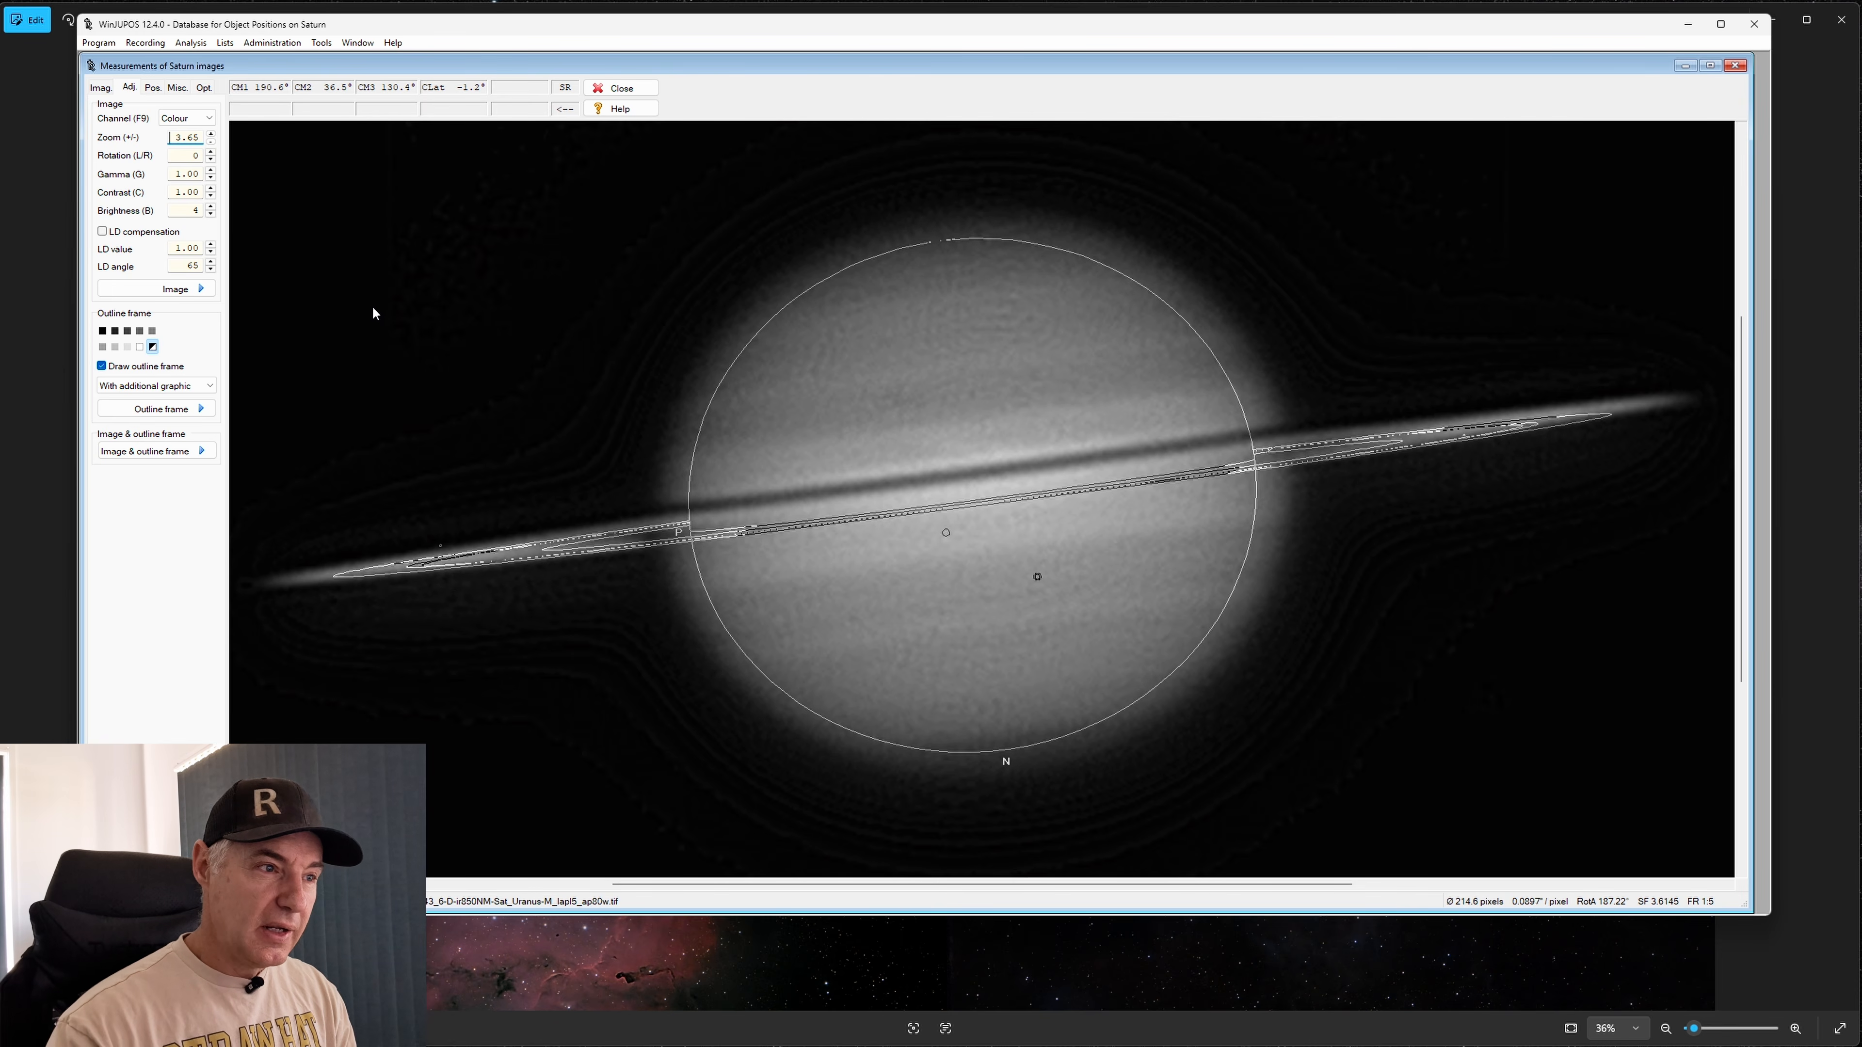
# Enlarge the outline frame to a diameter of about 239.8 pixels to match the disc and ring tips, and nudge it slightly right
pyautogui.press('pageup')
pyautogui.press('pageup')
pyautogui.press('pageup')
pyautogui.press('pageup')
pyautogui.press('pageup')
pyautogui.press('pageup')
pyautogui.press('pageup')
pyautogui.press('pageup')
pyautogui.press('pageup')
pyautogui.press('pageup')
pyautogui.press('pageup')
pyautogui.press('pageup')
pyautogui.press('pageup')
pyautogui.press('pageup')
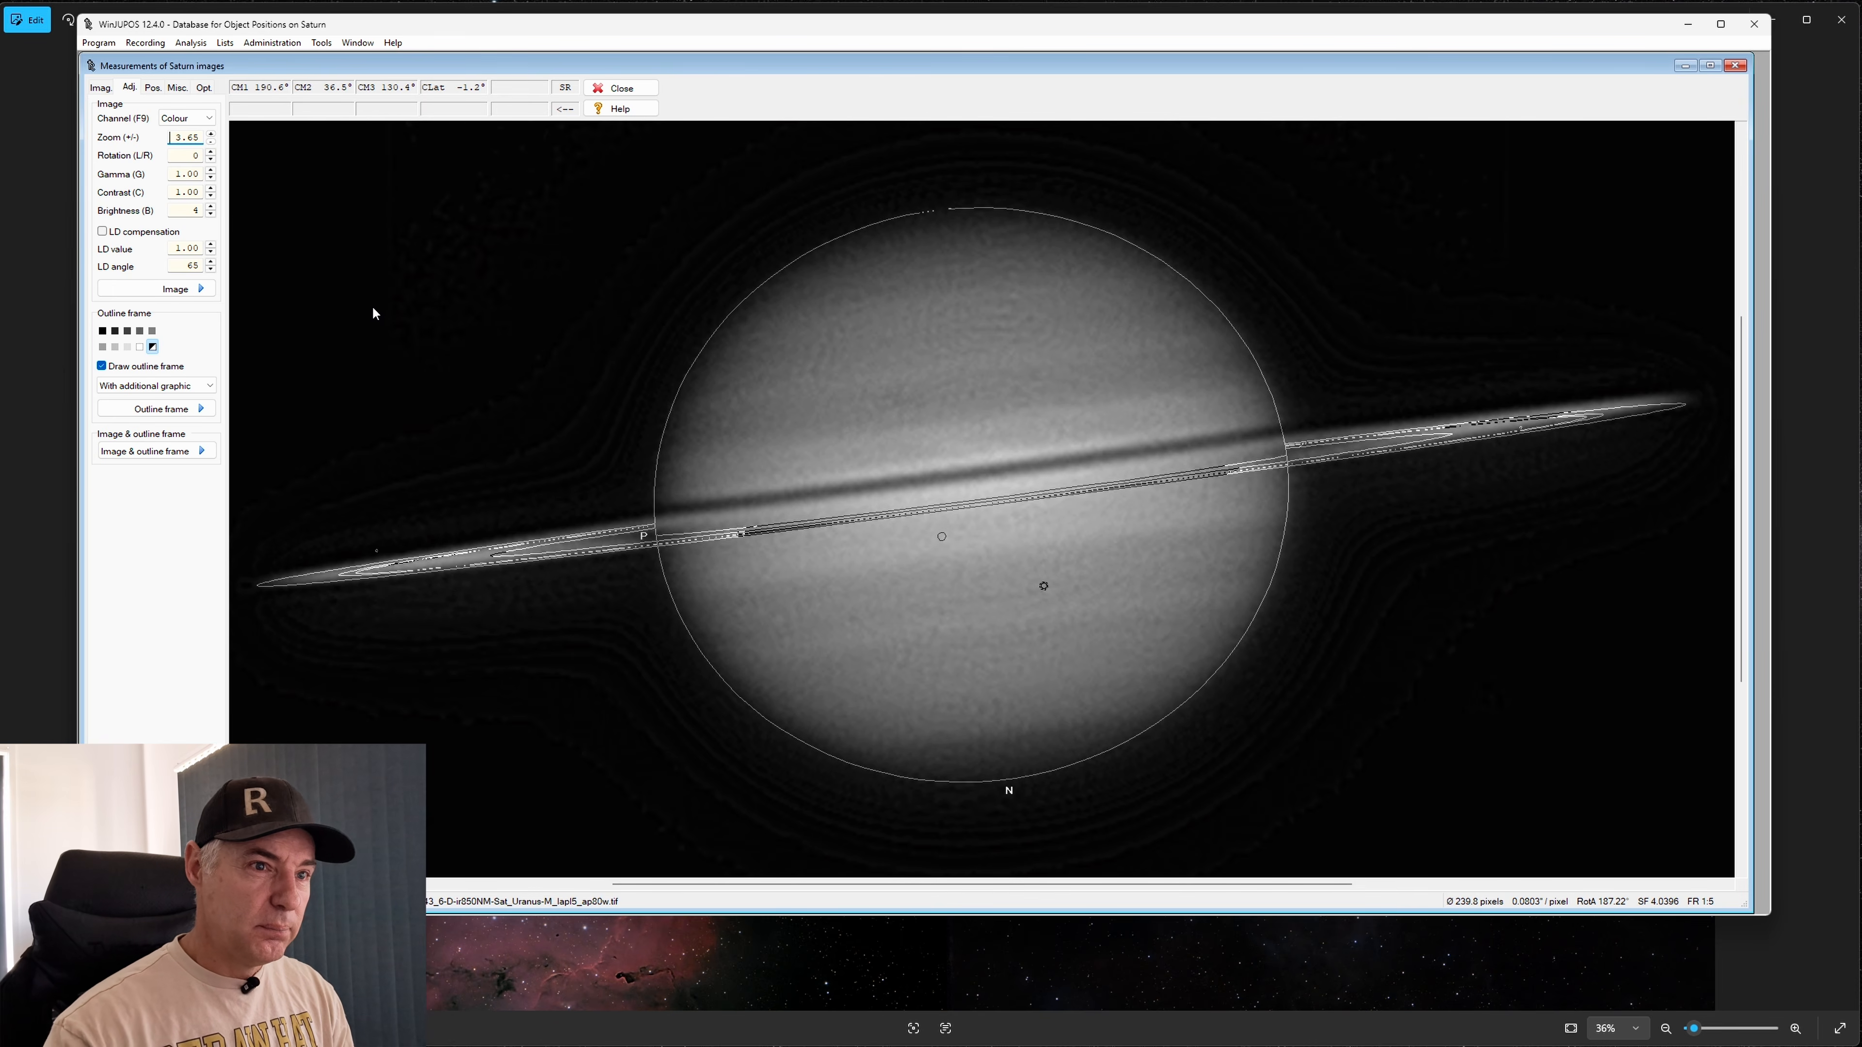
pyautogui.press('Right')
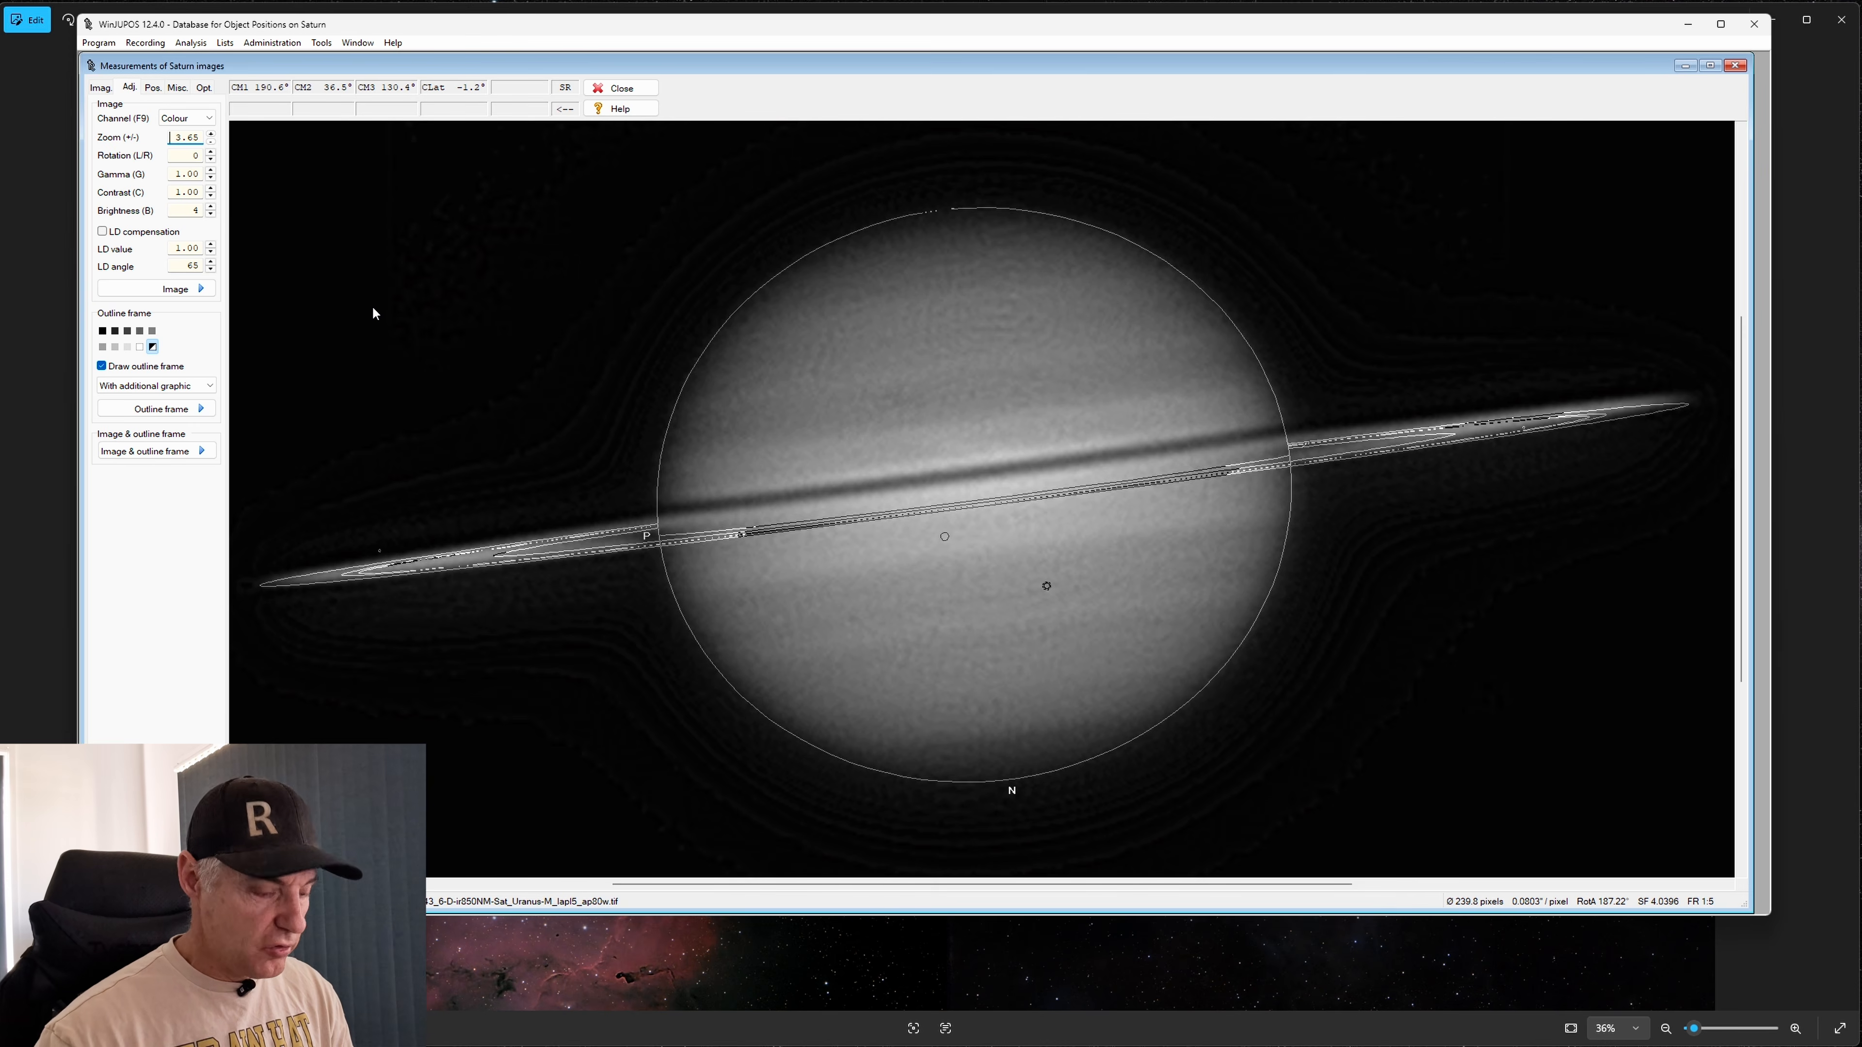
# Toggle the outline frame off and on repeatedly to compare its fit against Saturn's disc edge and ring tips
pyautogui.press('space')
pyautogui.press('space')
pyautogui.press('space')
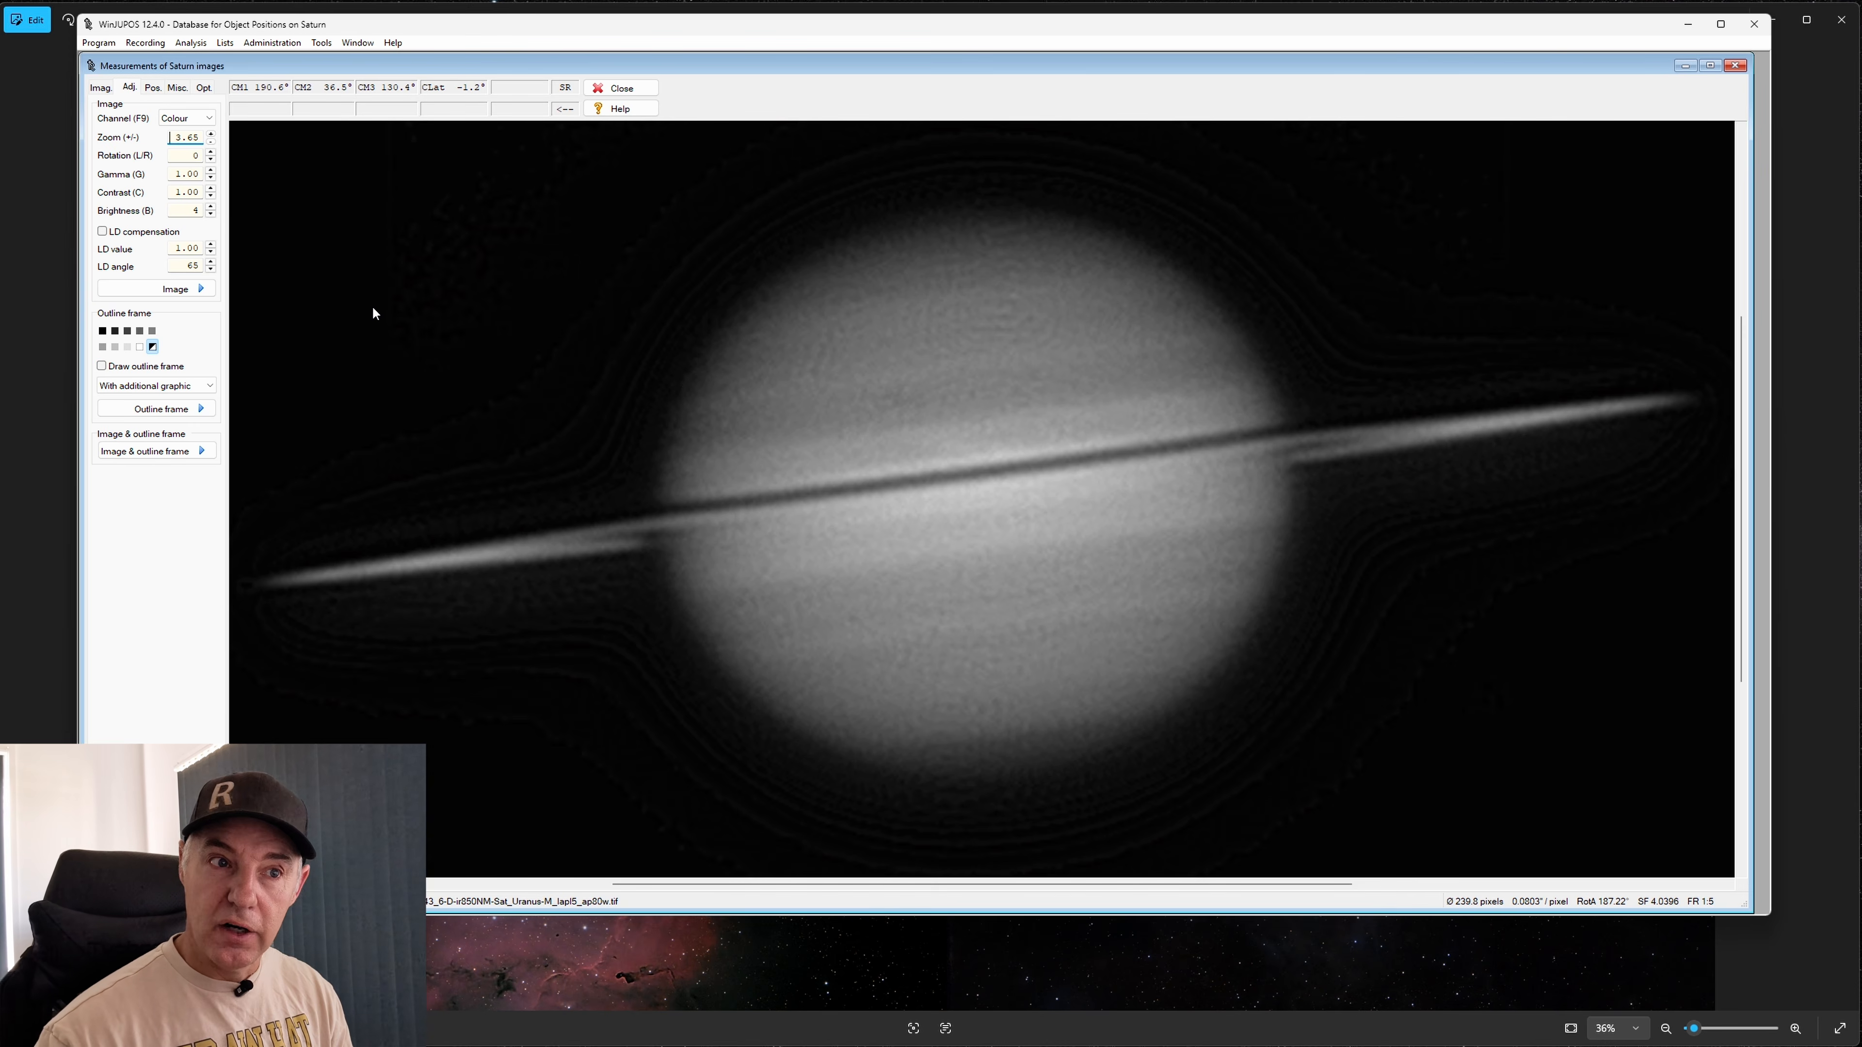
pyautogui.press('space')
pyautogui.press('space')
pyautogui.press('space')
pyautogui.press('space')
pyautogui.press('space')
pyautogui.press('space')
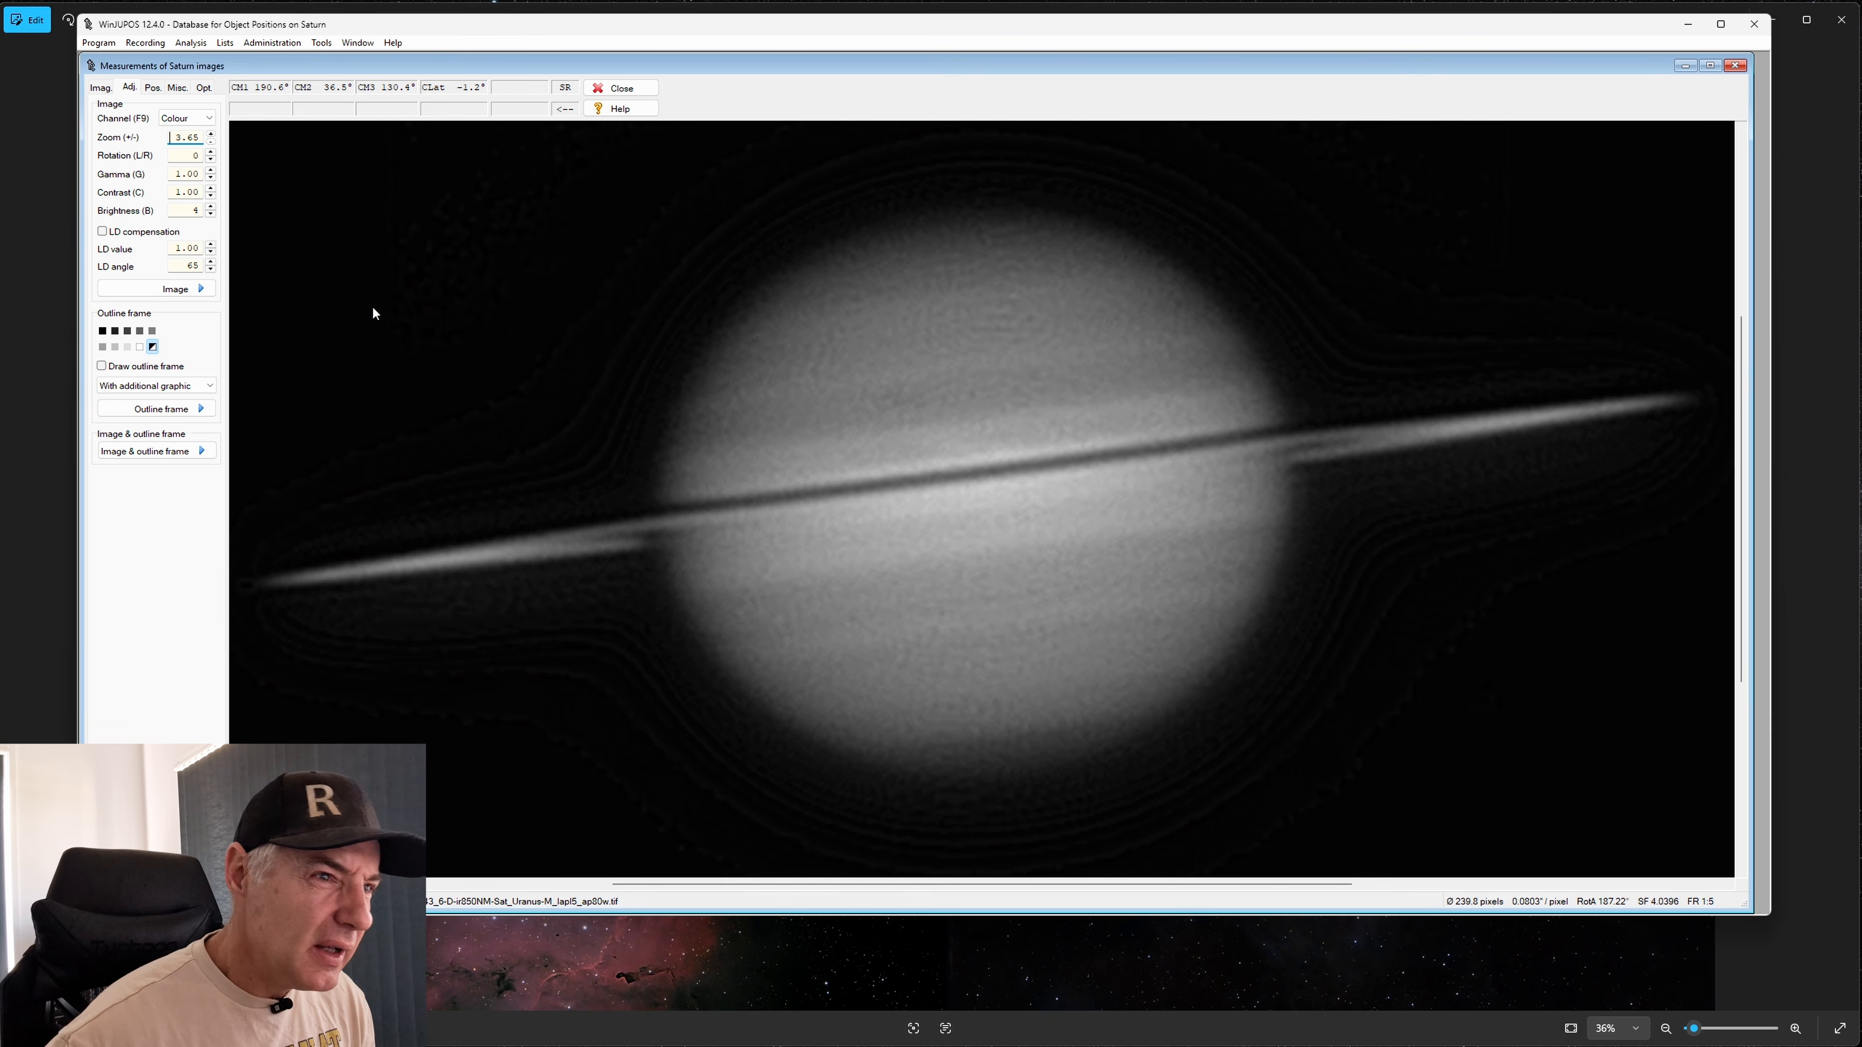
pyautogui.press('space')
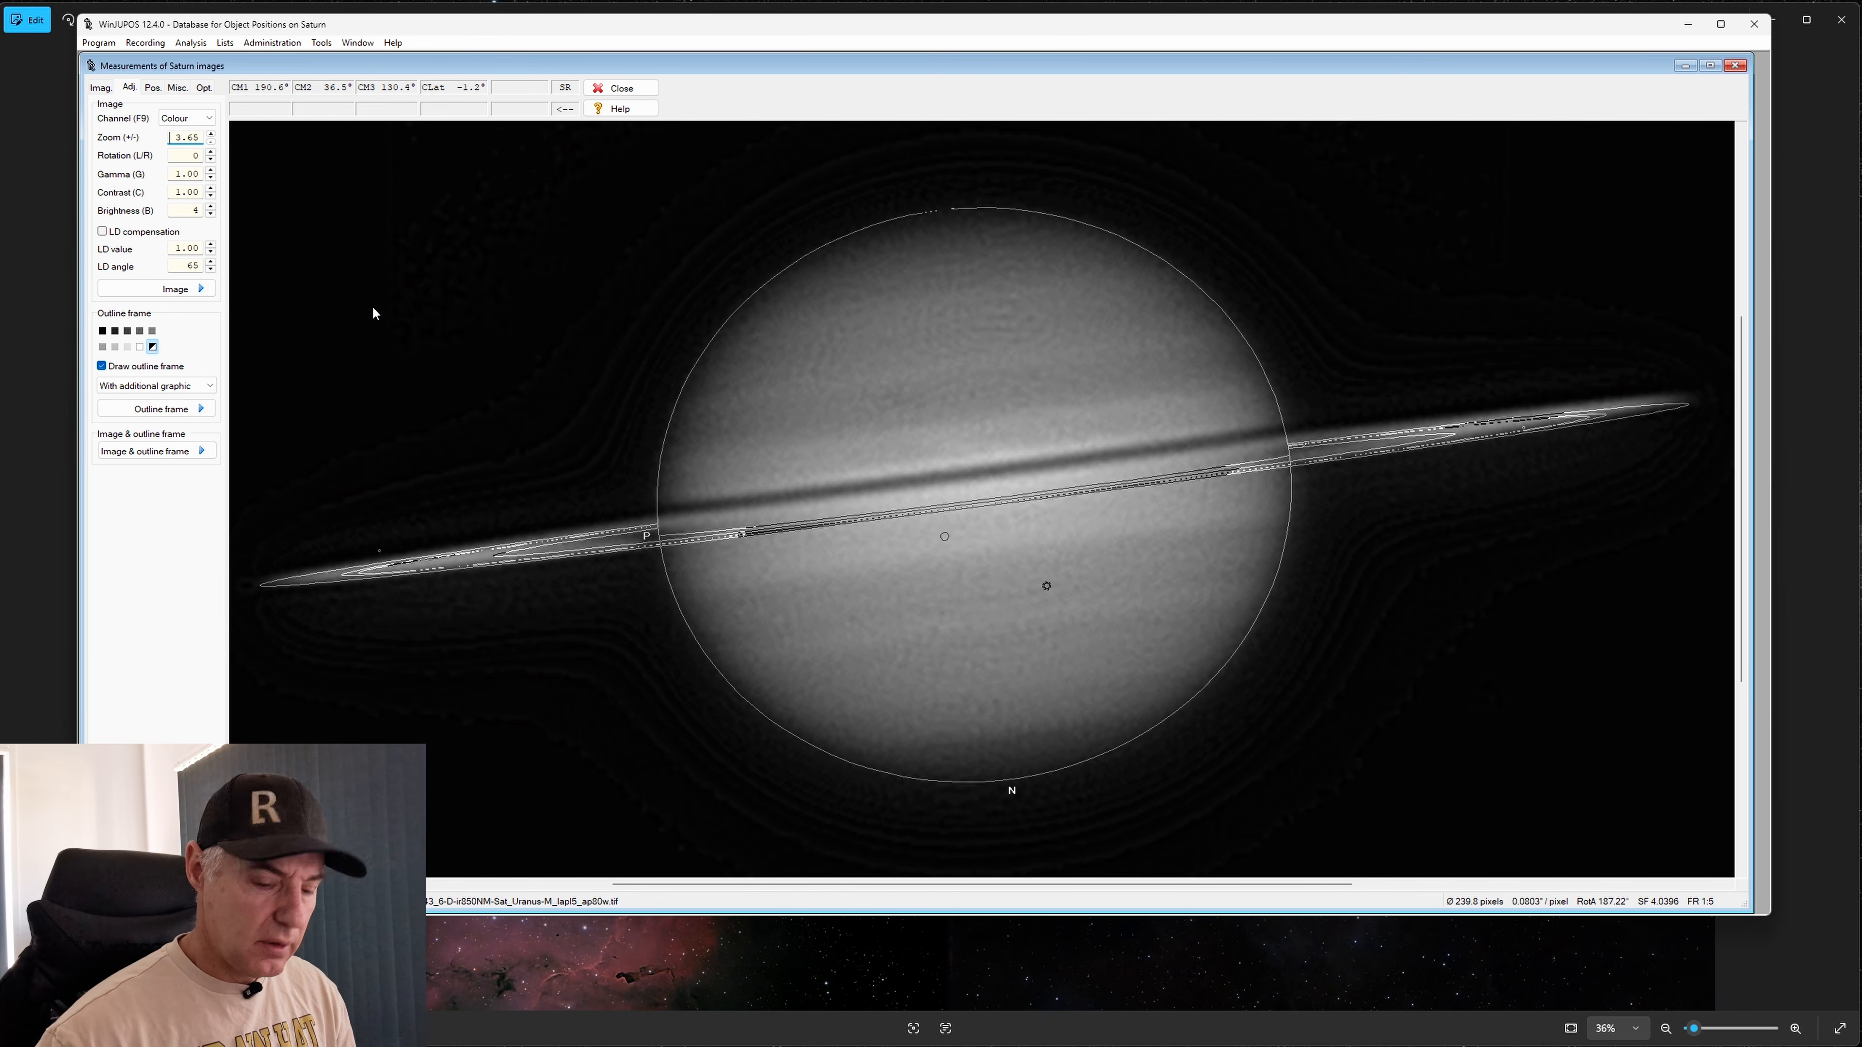
pyautogui.press('space')
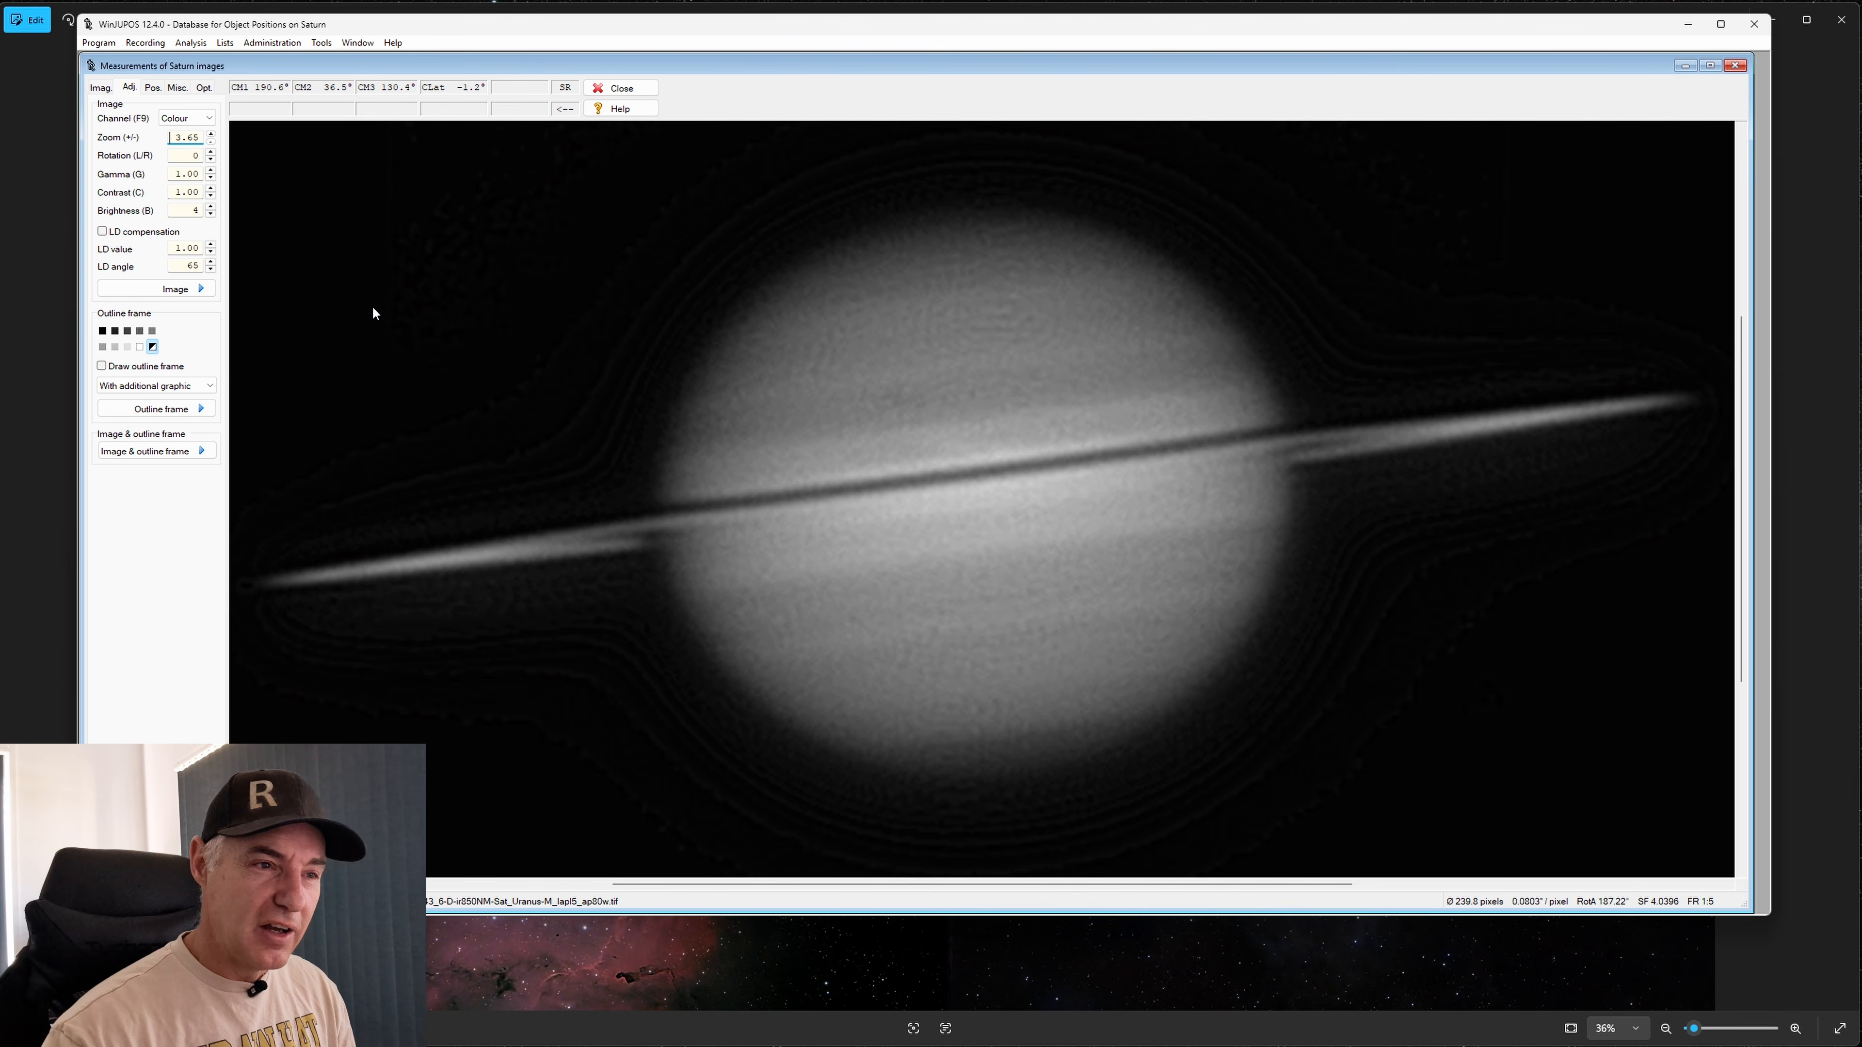
pyautogui.press('space')
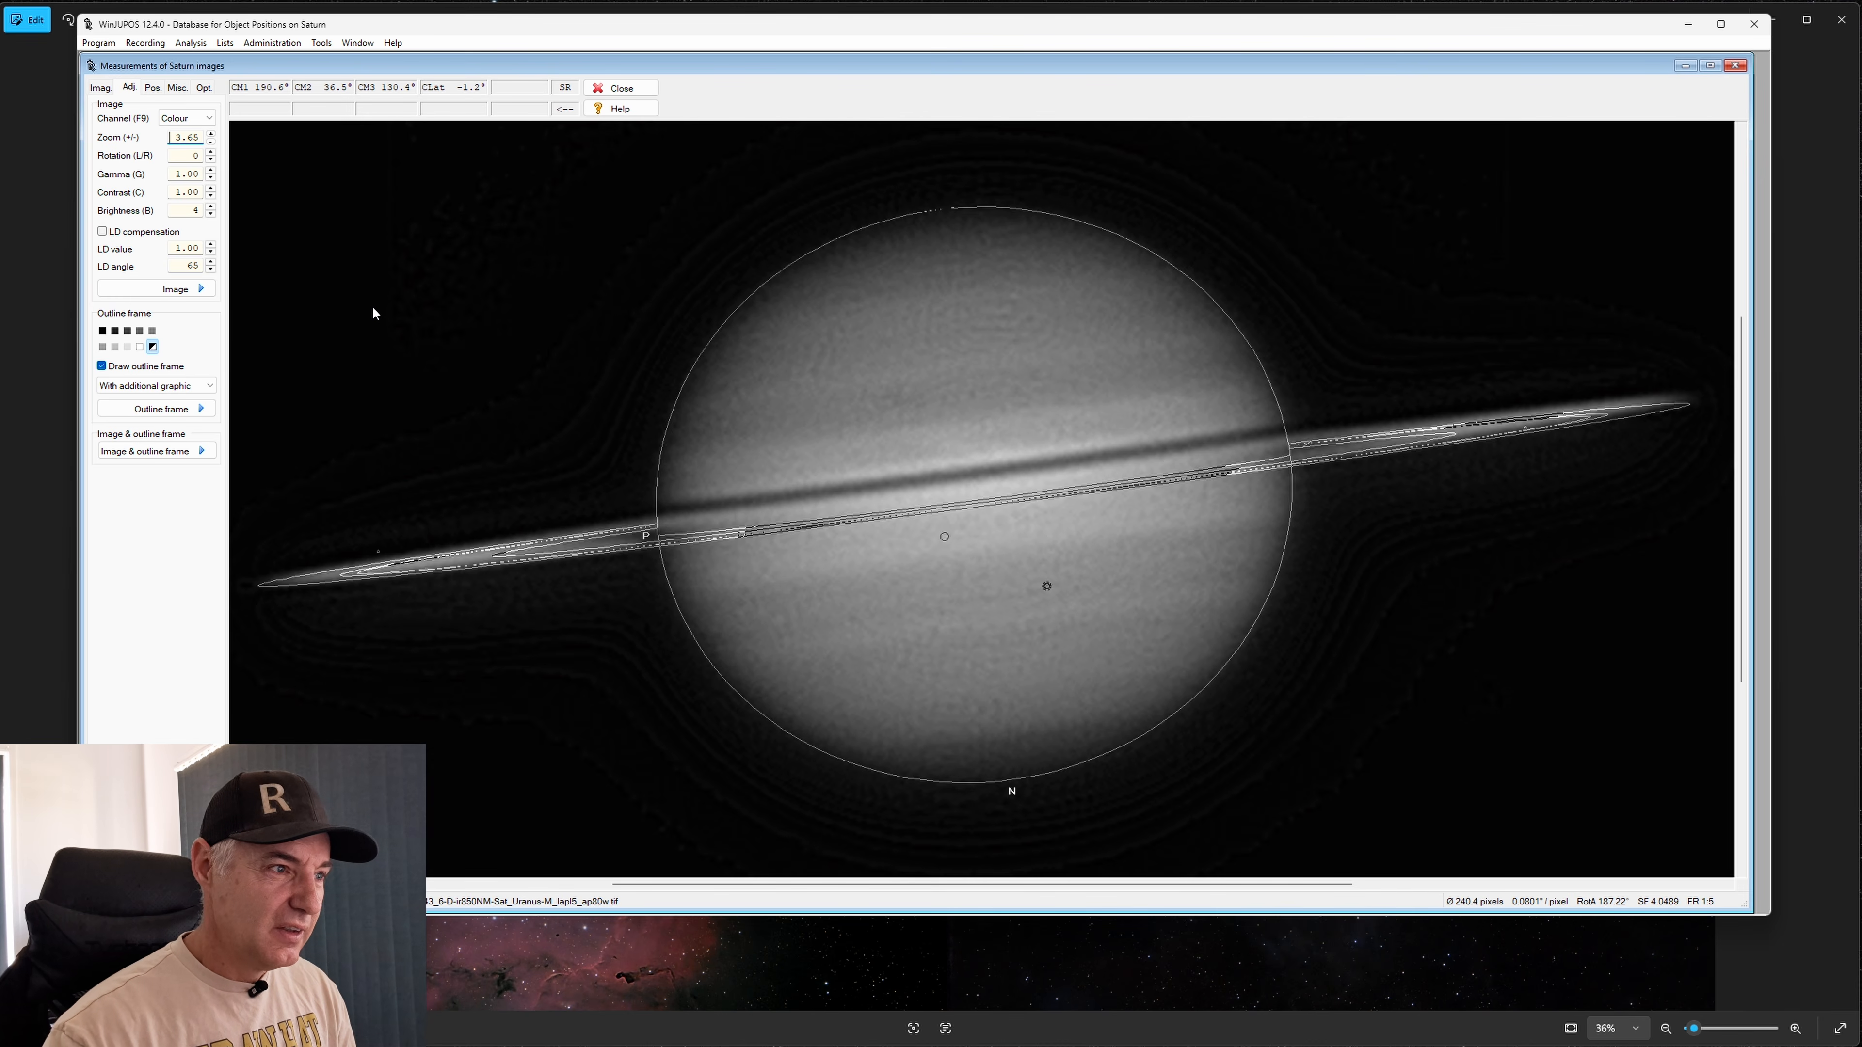
# Readjust the outline frame's size, reducing its diameter to about 234.3 pixels
pyautogui.press('pageup')
pyautogui.press('pageup')
pyautogui.press('pagedown')
pyautogui.press('pagedown')
pyautogui.press('pagedown')
pyautogui.press('pagedown')
pyautogui.press('pagedown')
pyautogui.press('pagedown')
pyautogui.press('pagedown')
pyautogui.press('pagedown')
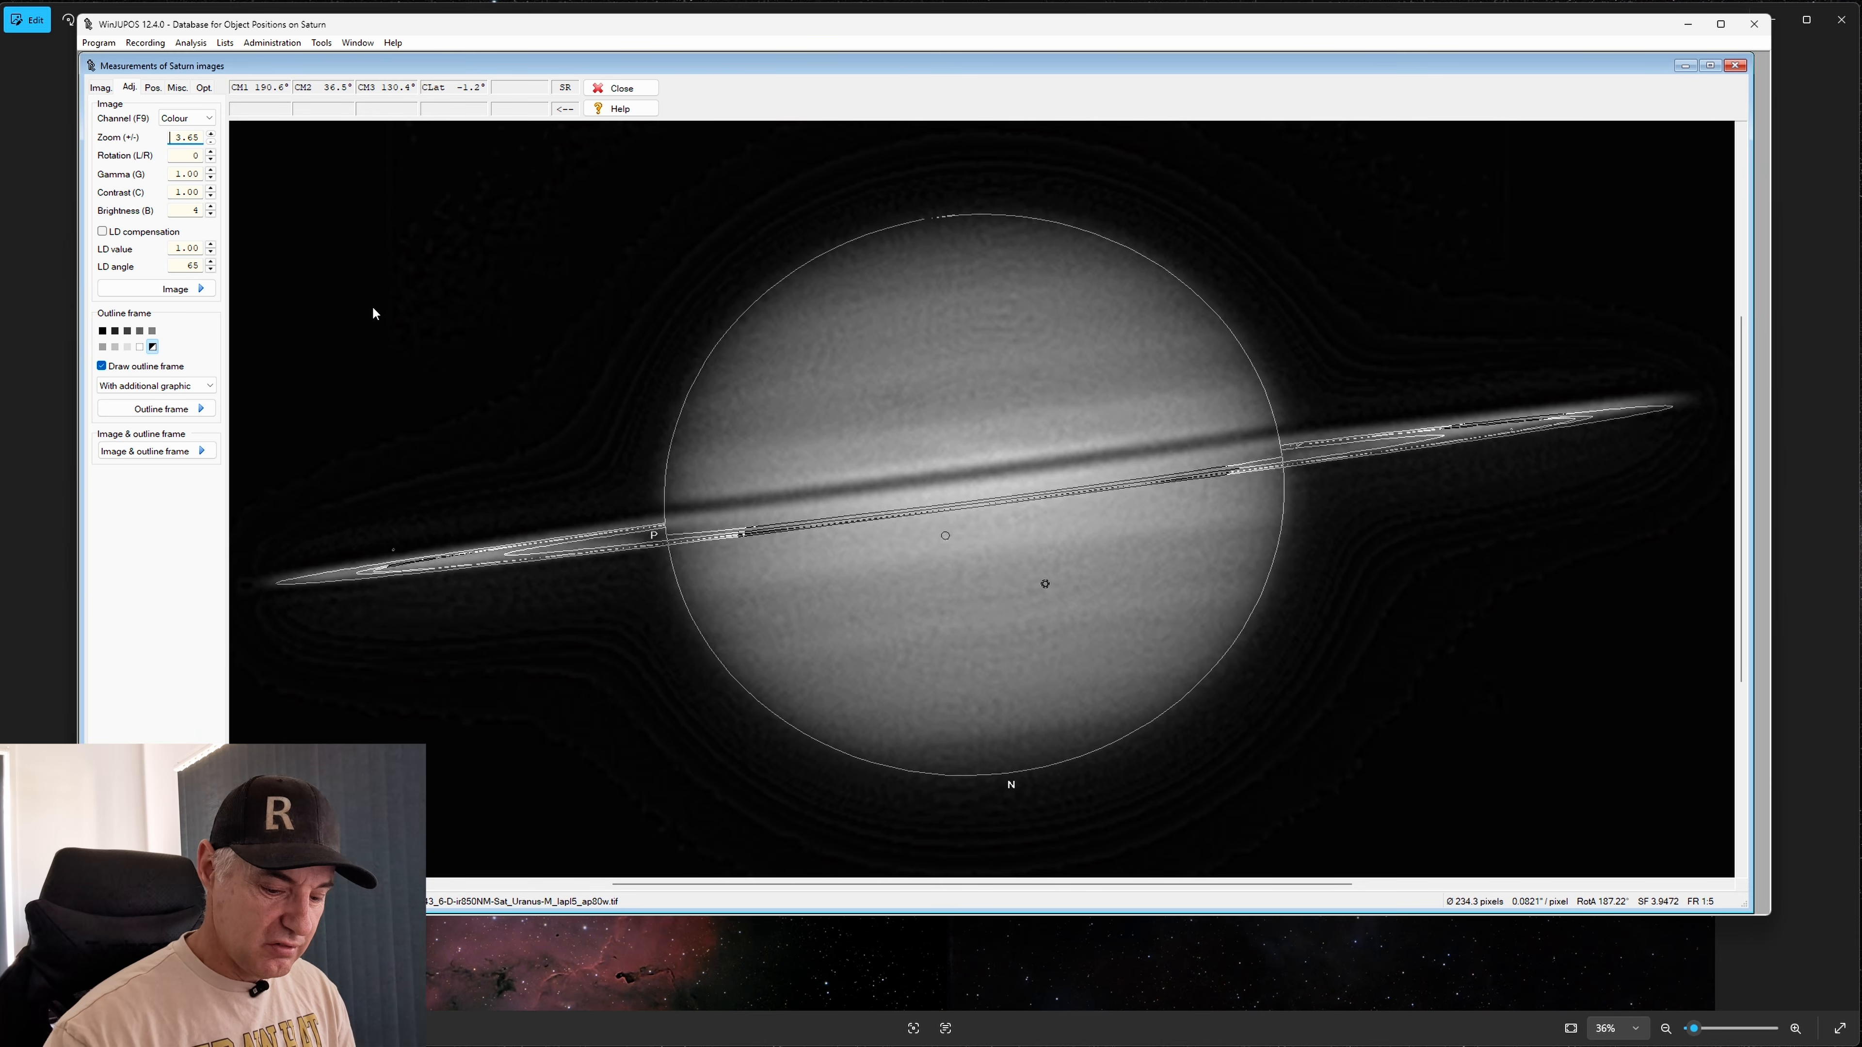
# Shrink the outline frame to a diameter of about 209.6 pixels, so it sits inside Saturn's disc edge and ring tips
pyautogui.press('pagedown')
pyautogui.press('pagedown')
pyautogui.press('pagedown')
pyautogui.press('pagedown')
pyautogui.press('pagedown')
pyautogui.press('pagedown')
pyautogui.press('pagedown')
pyautogui.press('pagedown')
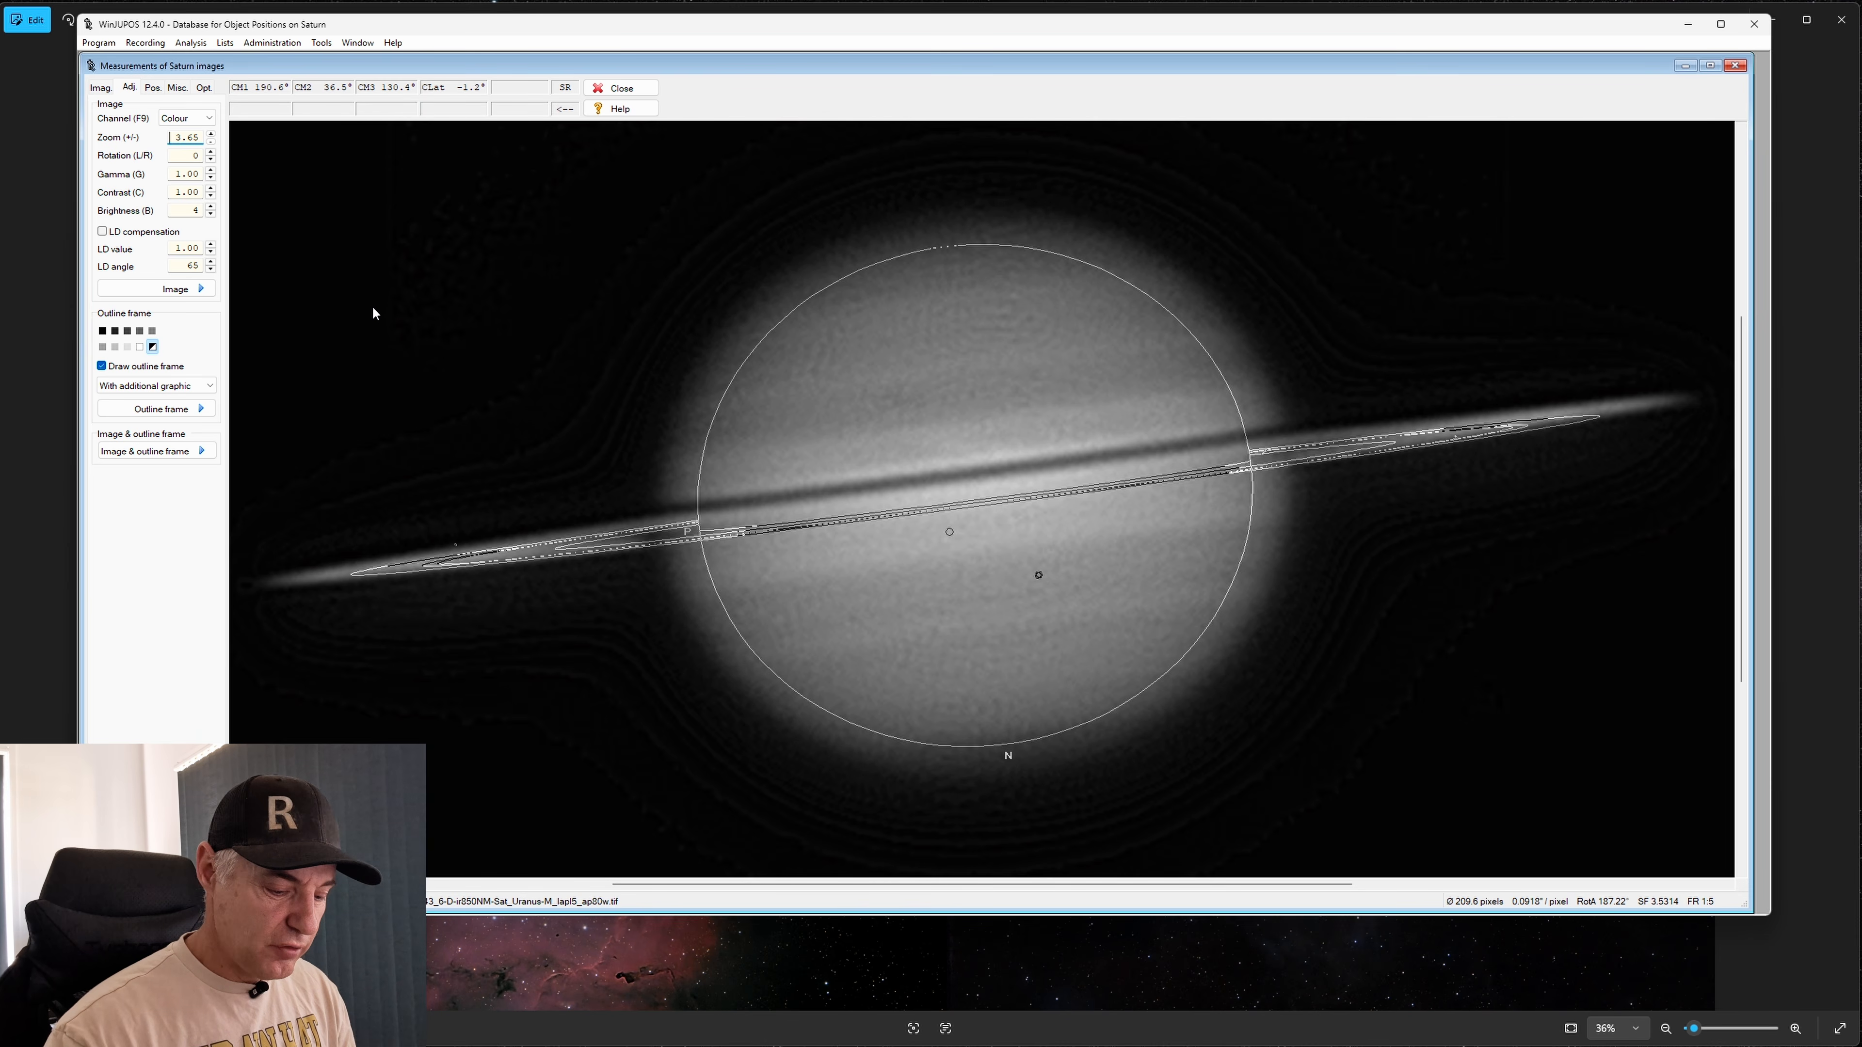
# Rotate the outline frame counterclockwise to about 245.75°, swinging its ring outline steeply across Saturn's rings
pyautogui.press('p')
pyautogui.press('p')
pyautogui.press('p')
pyautogui.press('p')
pyautogui.press('p')
pyautogui.press('p')
pyautogui.press('p')
pyautogui.press('p')
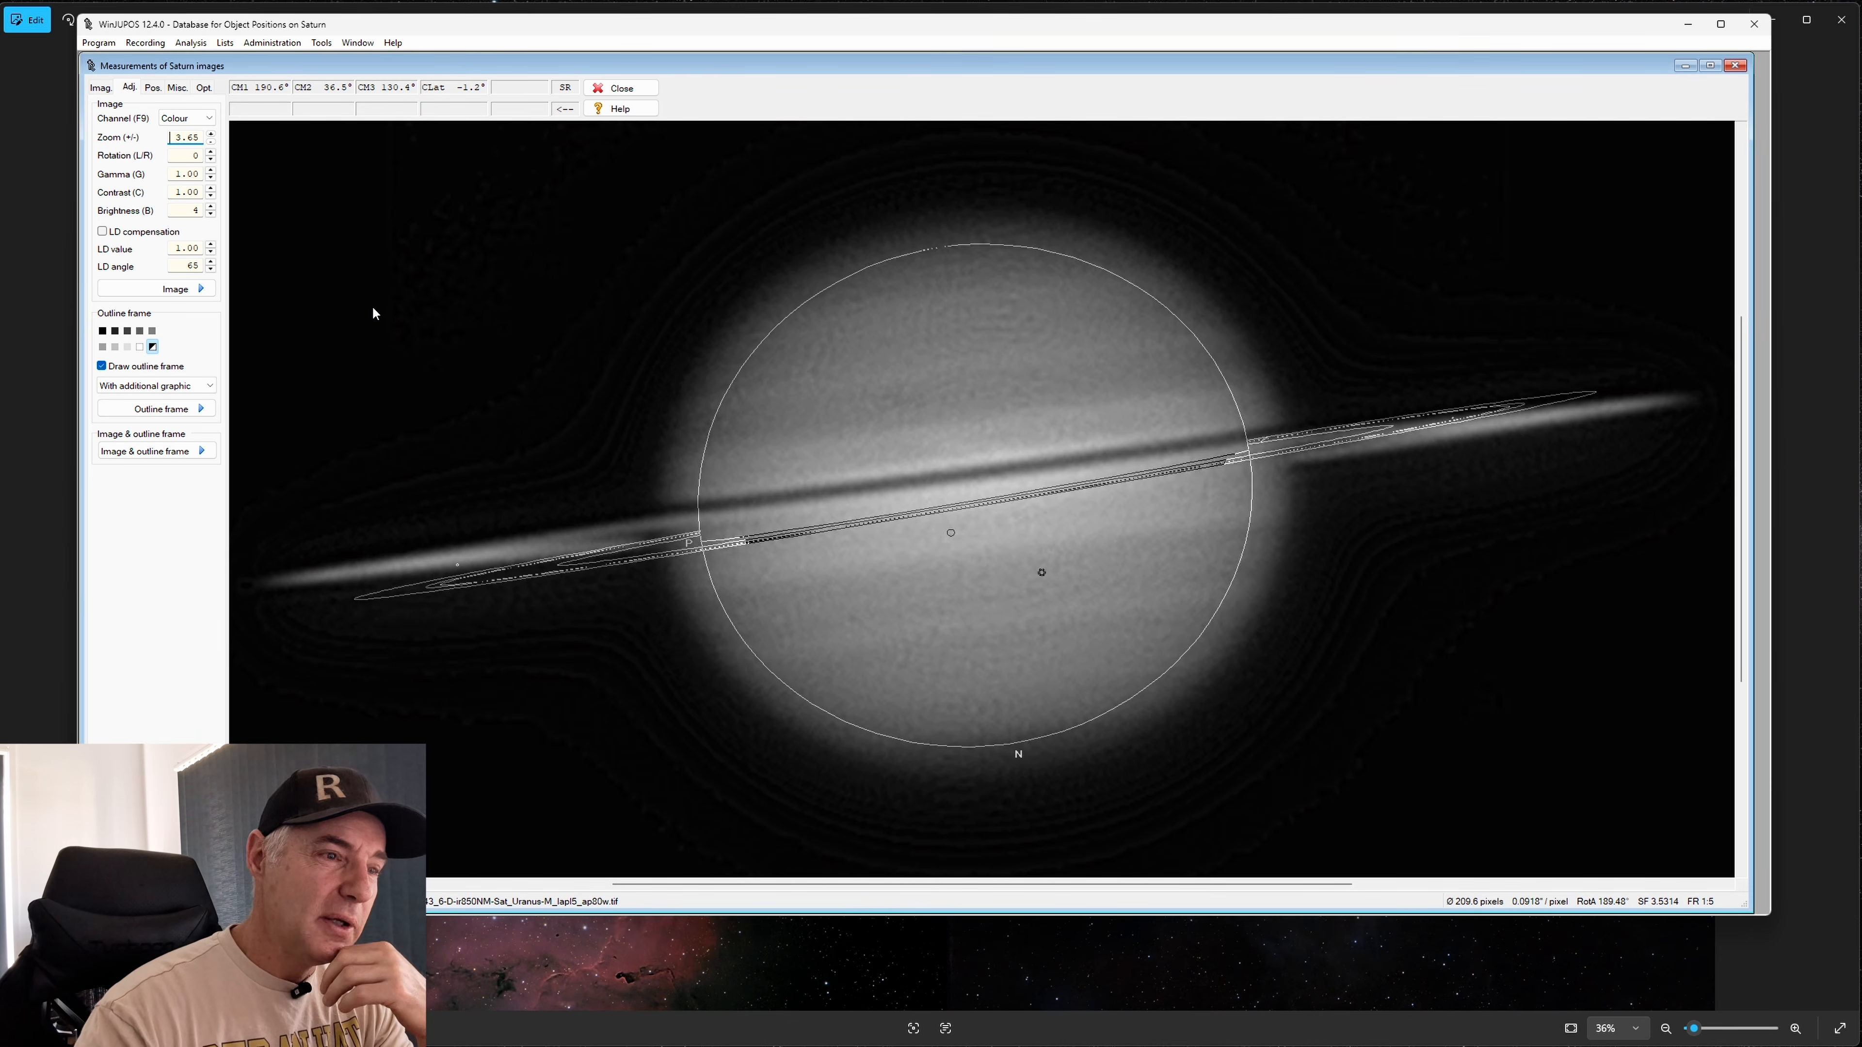
pyautogui.press('p')
pyautogui.press('p')
pyautogui.press('p')
pyautogui.press('p')
pyautogui.press('p')
pyautogui.press('p')
pyautogui.press('p')
pyautogui.press('p')
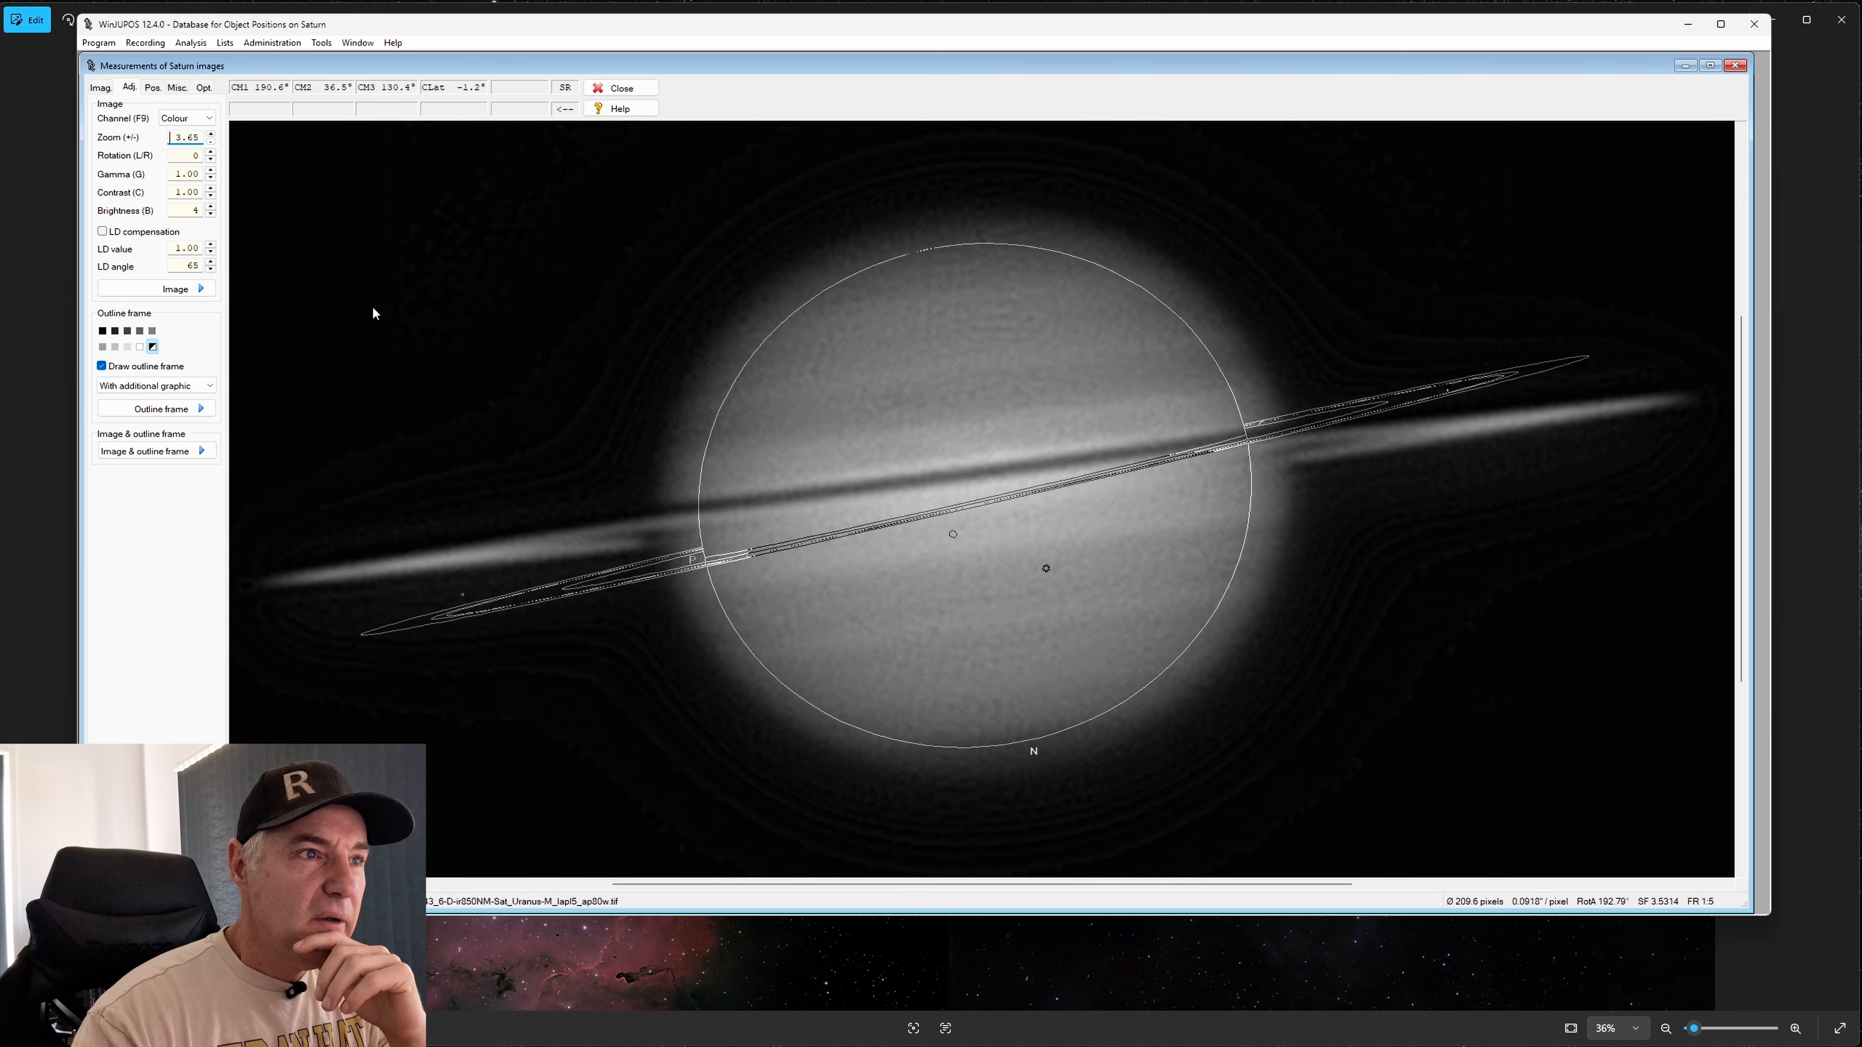
pyautogui.press('p')
pyautogui.press('p')
pyautogui.press('p')
pyautogui.press('p')
pyautogui.press('p')
pyautogui.press('p')
pyautogui.press('p')
pyautogui.press('p')
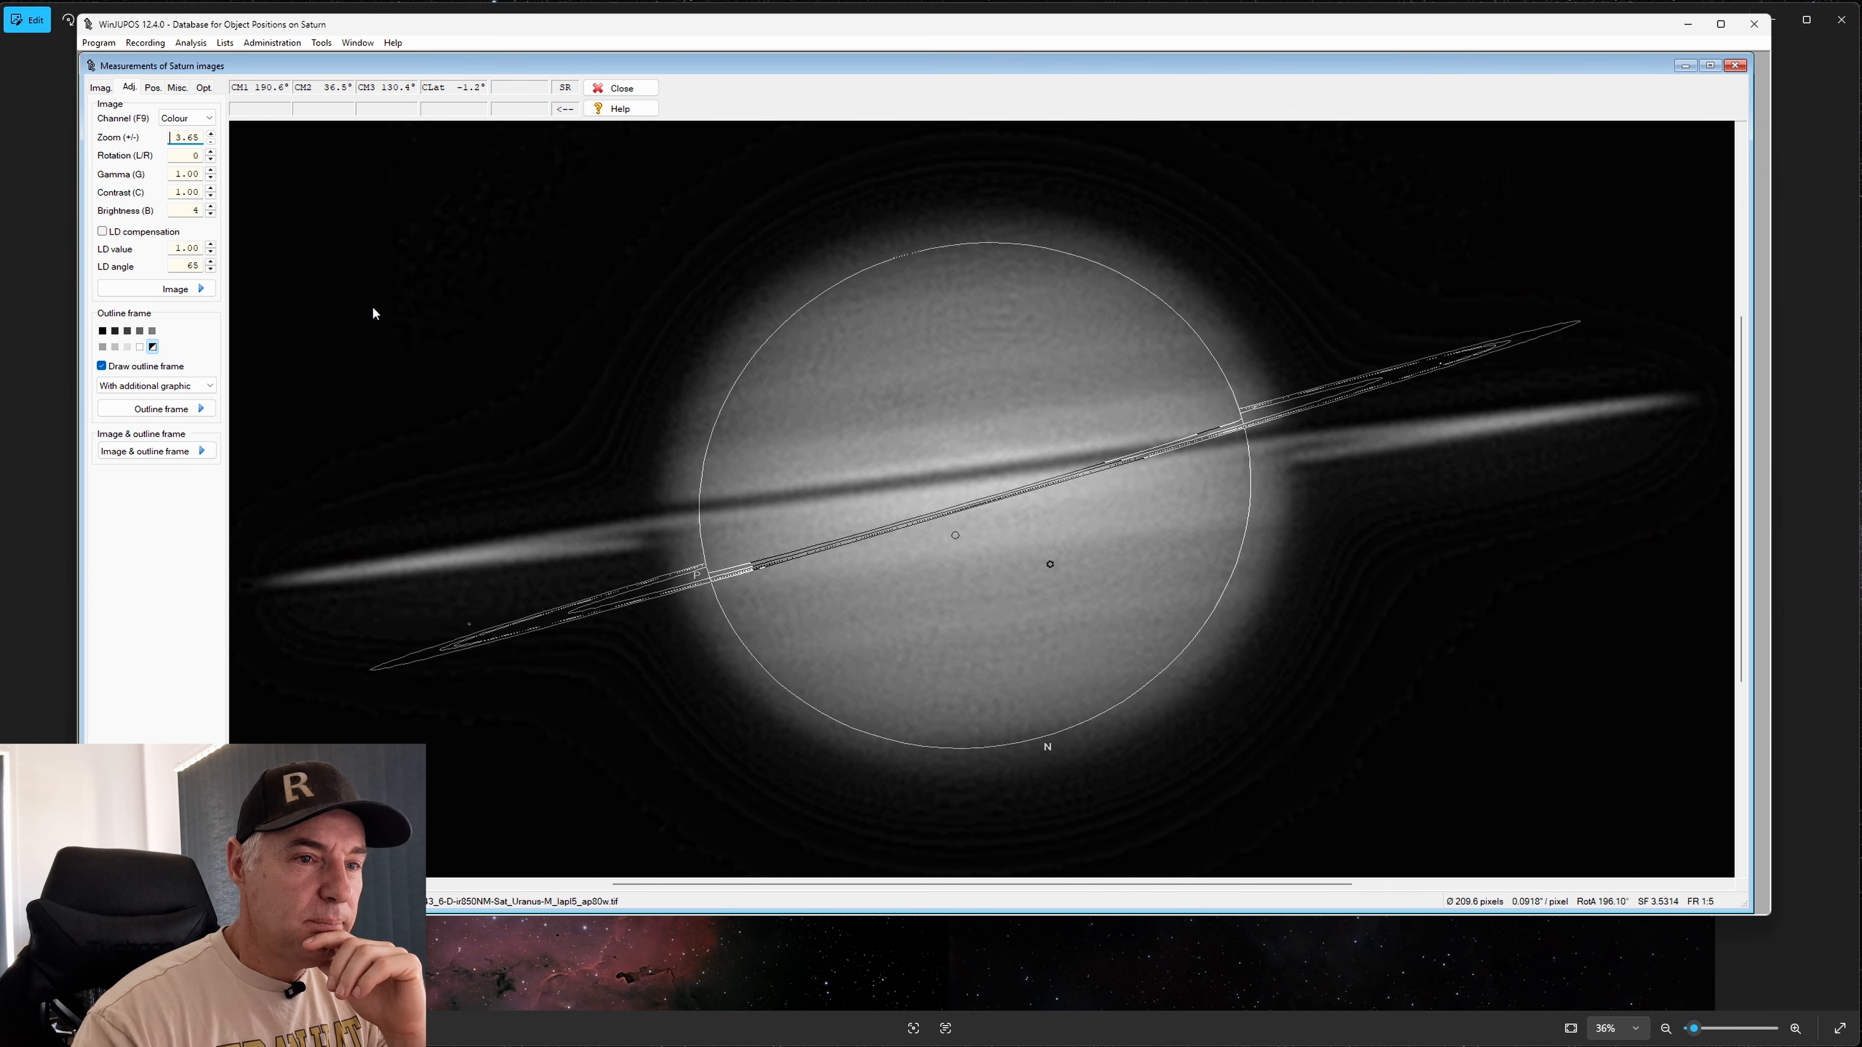
pyautogui.press('p')
pyautogui.press('p')
pyautogui.press('p')
pyautogui.press('p')
pyautogui.press('p')
pyautogui.press('p')
pyautogui.press('p')
pyautogui.press('p')
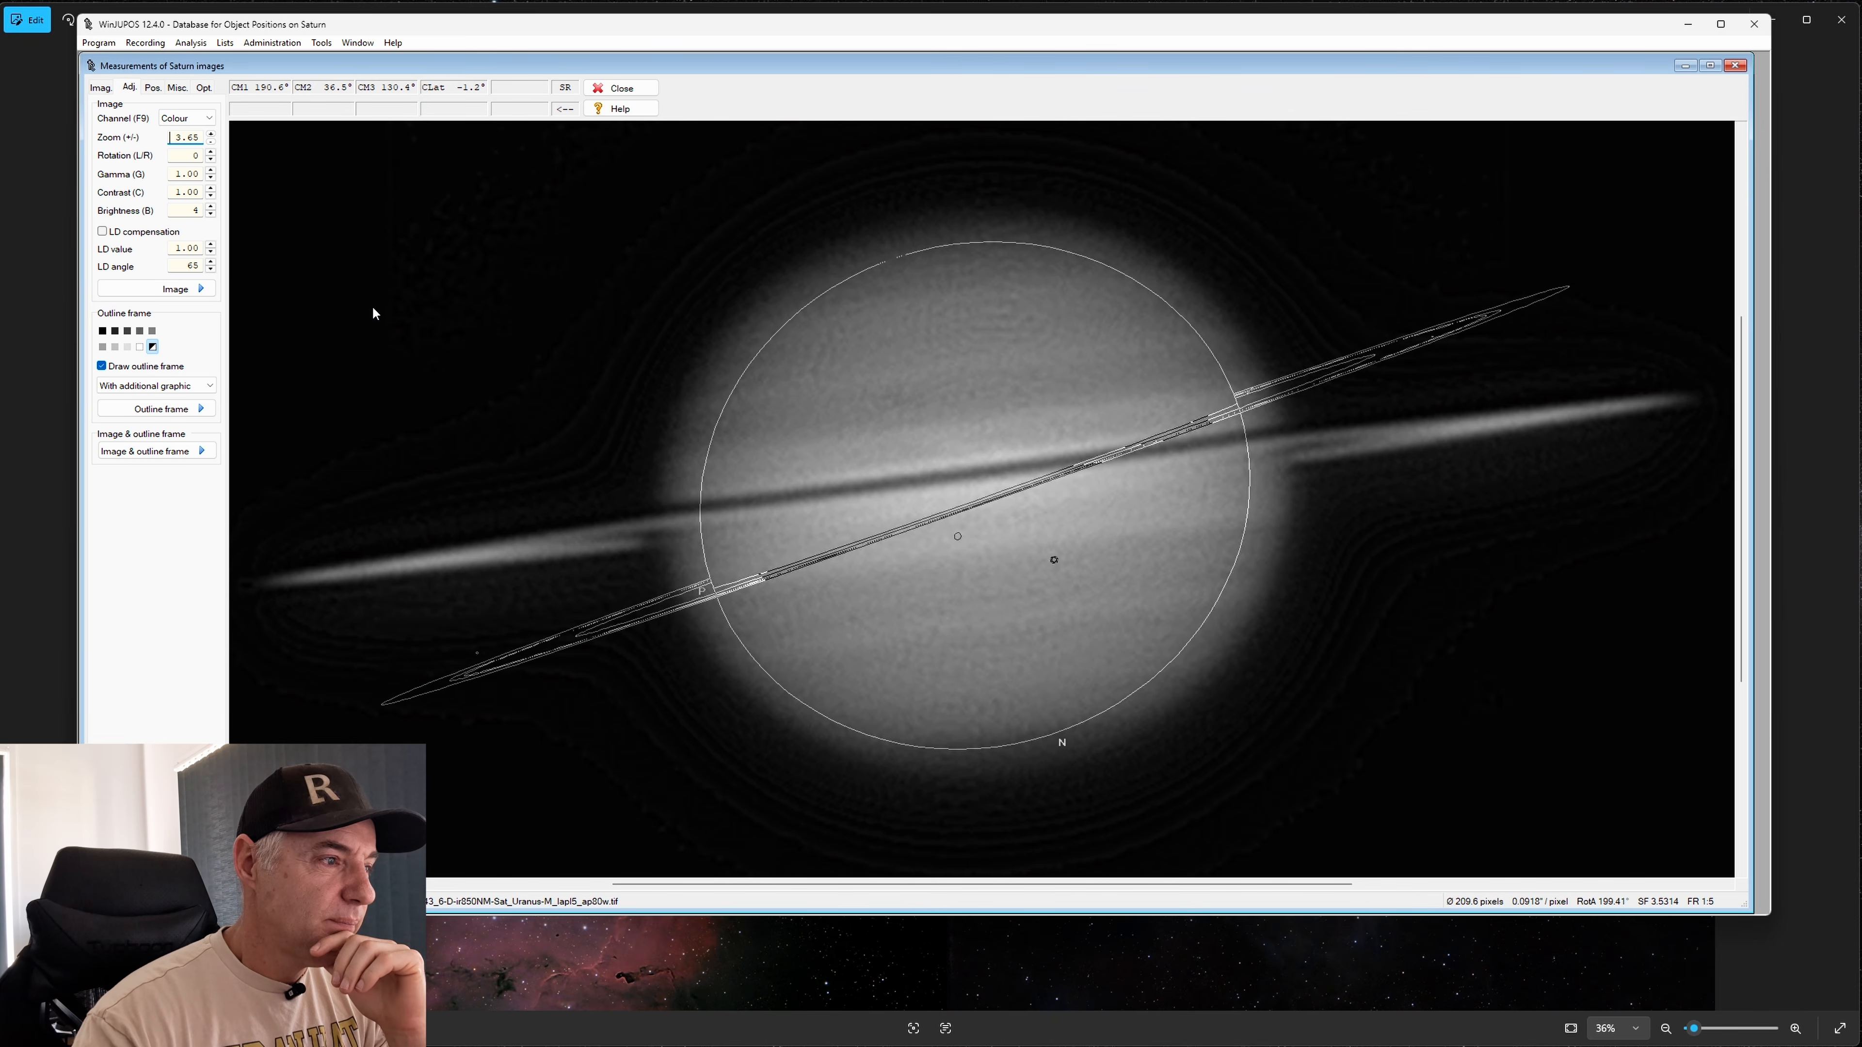
pyautogui.press('p')
pyautogui.press('p')
pyautogui.press('p')
pyautogui.press('p')
pyautogui.press('p')
pyautogui.press('p')
pyautogui.press('p')
pyautogui.press('p')
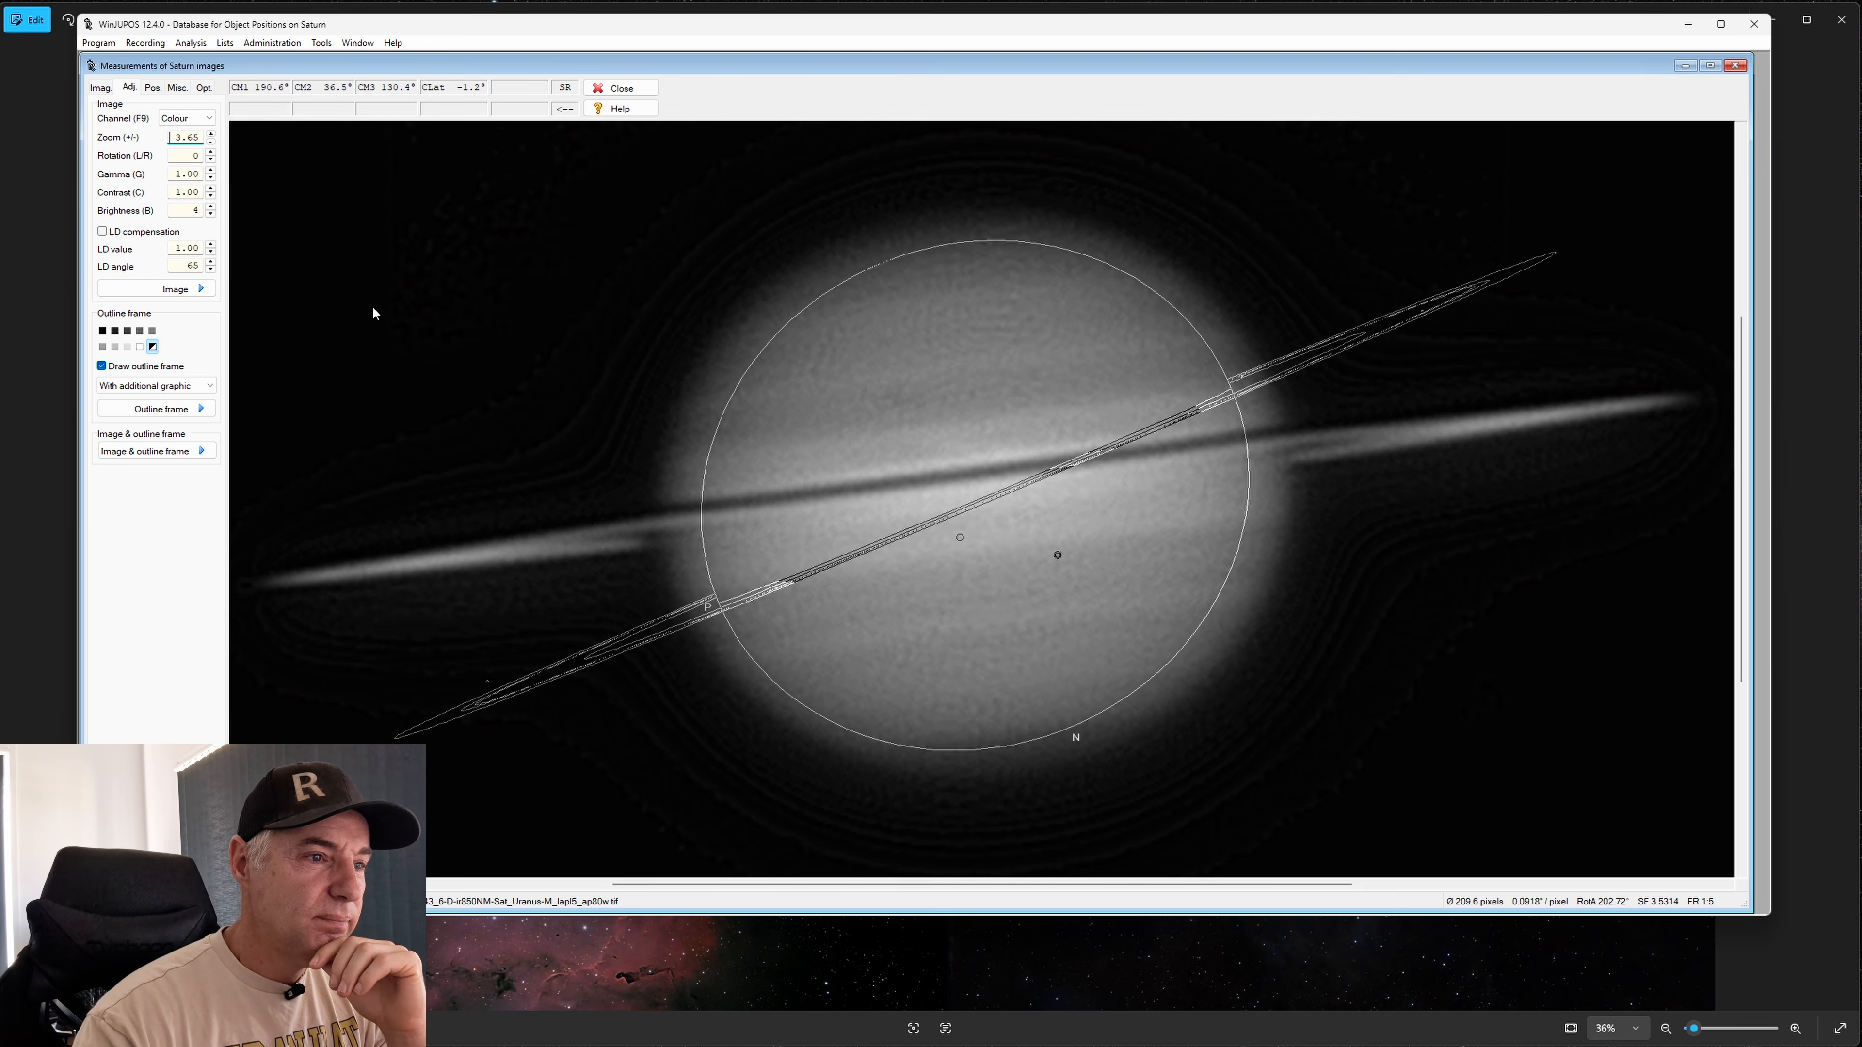
pyautogui.press('p')
pyautogui.press('p')
pyautogui.press('p')
pyautogui.press('p')
pyautogui.press('p')
pyautogui.press('p')
pyautogui.press('p')
pyautogui.press('p')
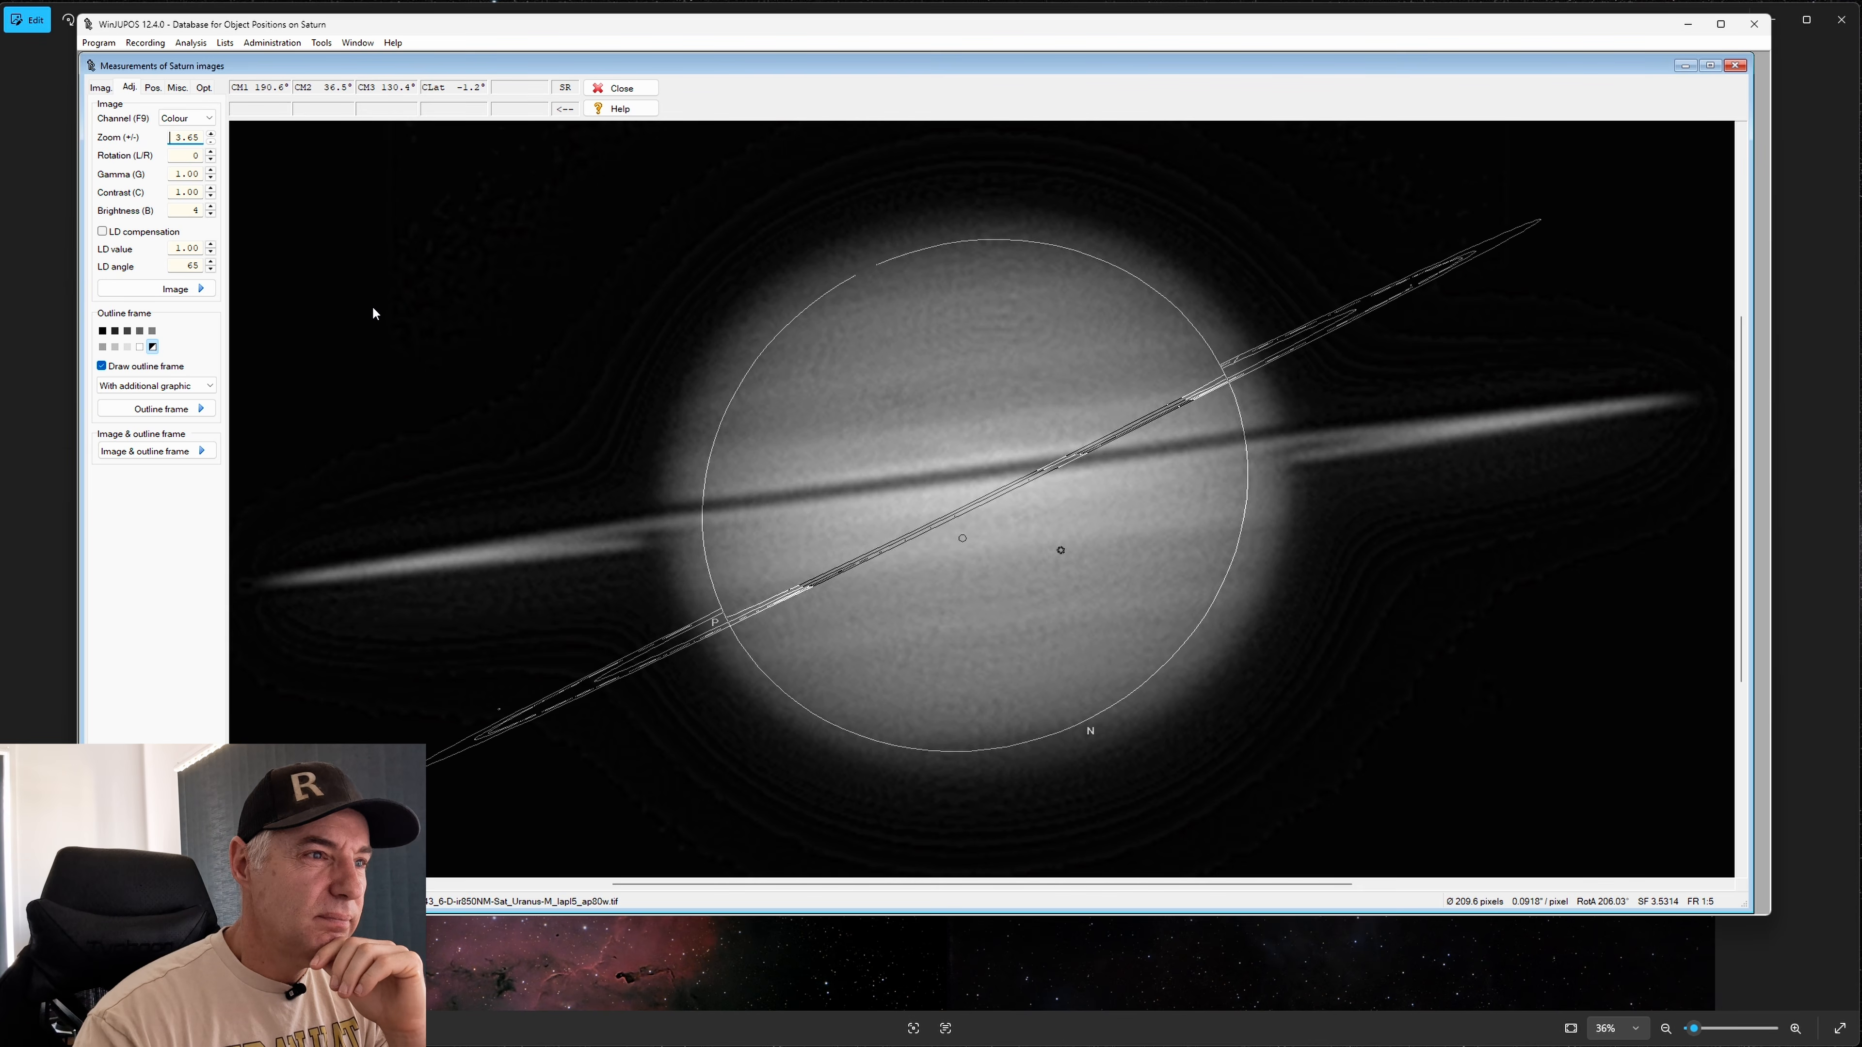
pyautogui.press('p')
pyautogui.press('p')
pyautogui.press('p')
pyautogui.press('p')
pyautogui.press('p')
pyautogui.press('p')
pyautogui.press('p')
pyautogui.press('p')
pyautogui.press('p')
pyautogui.press('p')
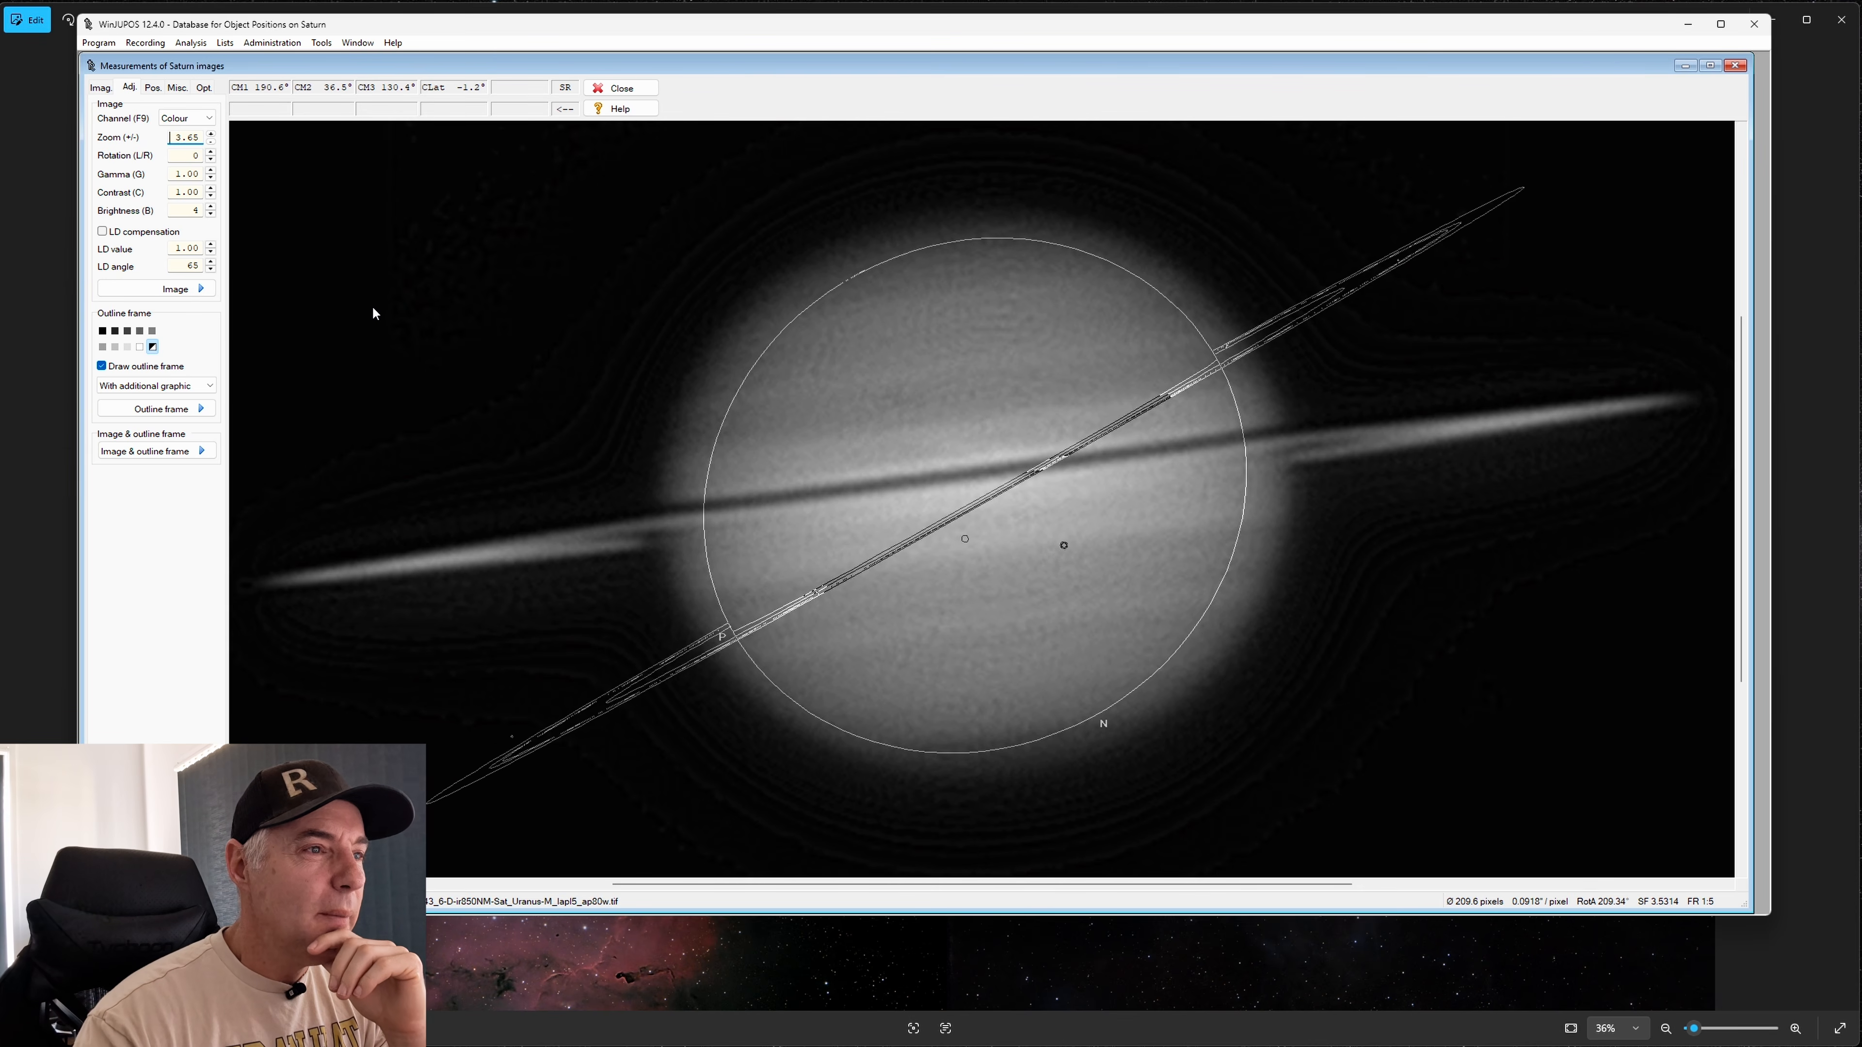
pyautogui.press('p')
pyautogui.press('p')
pyautogui.press('p')
pyautogui.press('p')
pyautogui.press('p')
pyautogui.press('p')
pyautogui.press('p')
pyautogui.press('p')
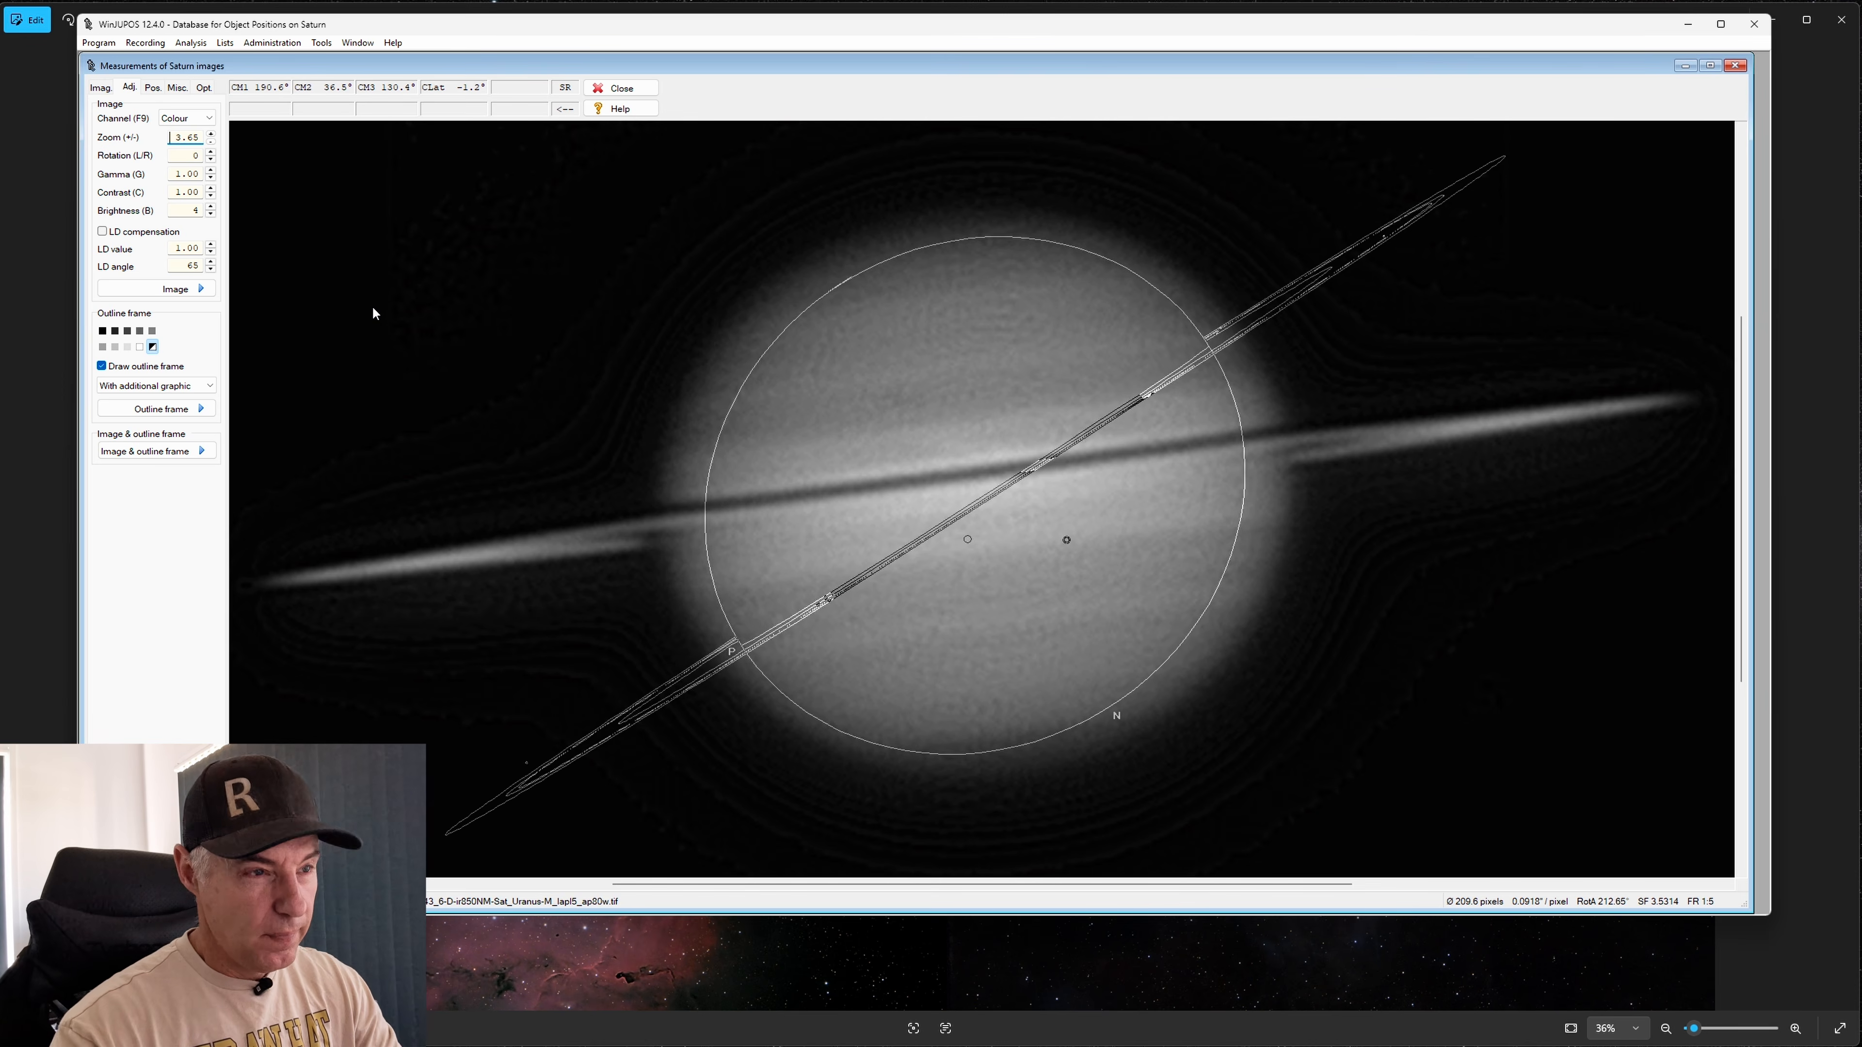
pyautogui.press('p')
pyautogui.press('p')
pyautogui.press('p')
pyautogui.press('p')
pyautogui.press('p')
pyautogui.press('p')
pyautogui.press('p')
pyautogui.press('p')
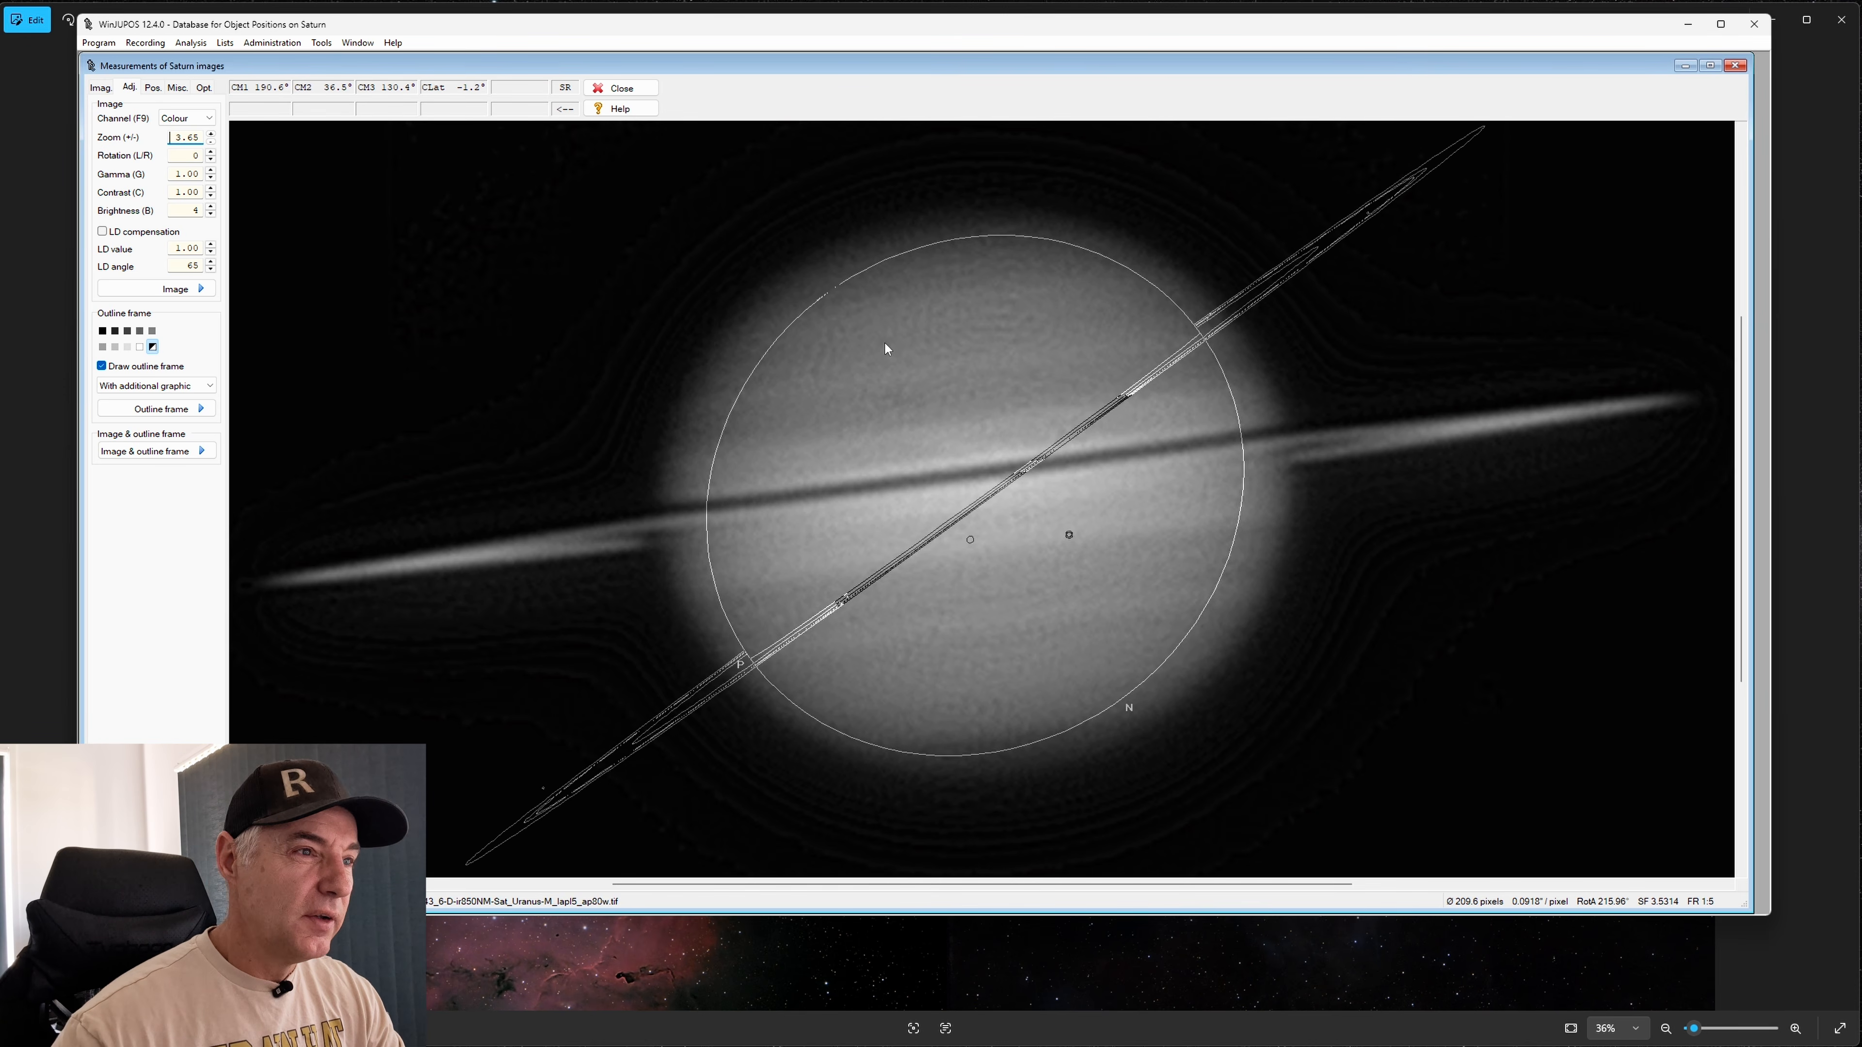
pyautogui.press('p')
pyautogui.press('p')
pyautogui.press('p')
pyautogui.press('p')
pyautogui.press('p')
pyautogui.press('p')
pyautogui.press('p')
pyautogui.press('p')
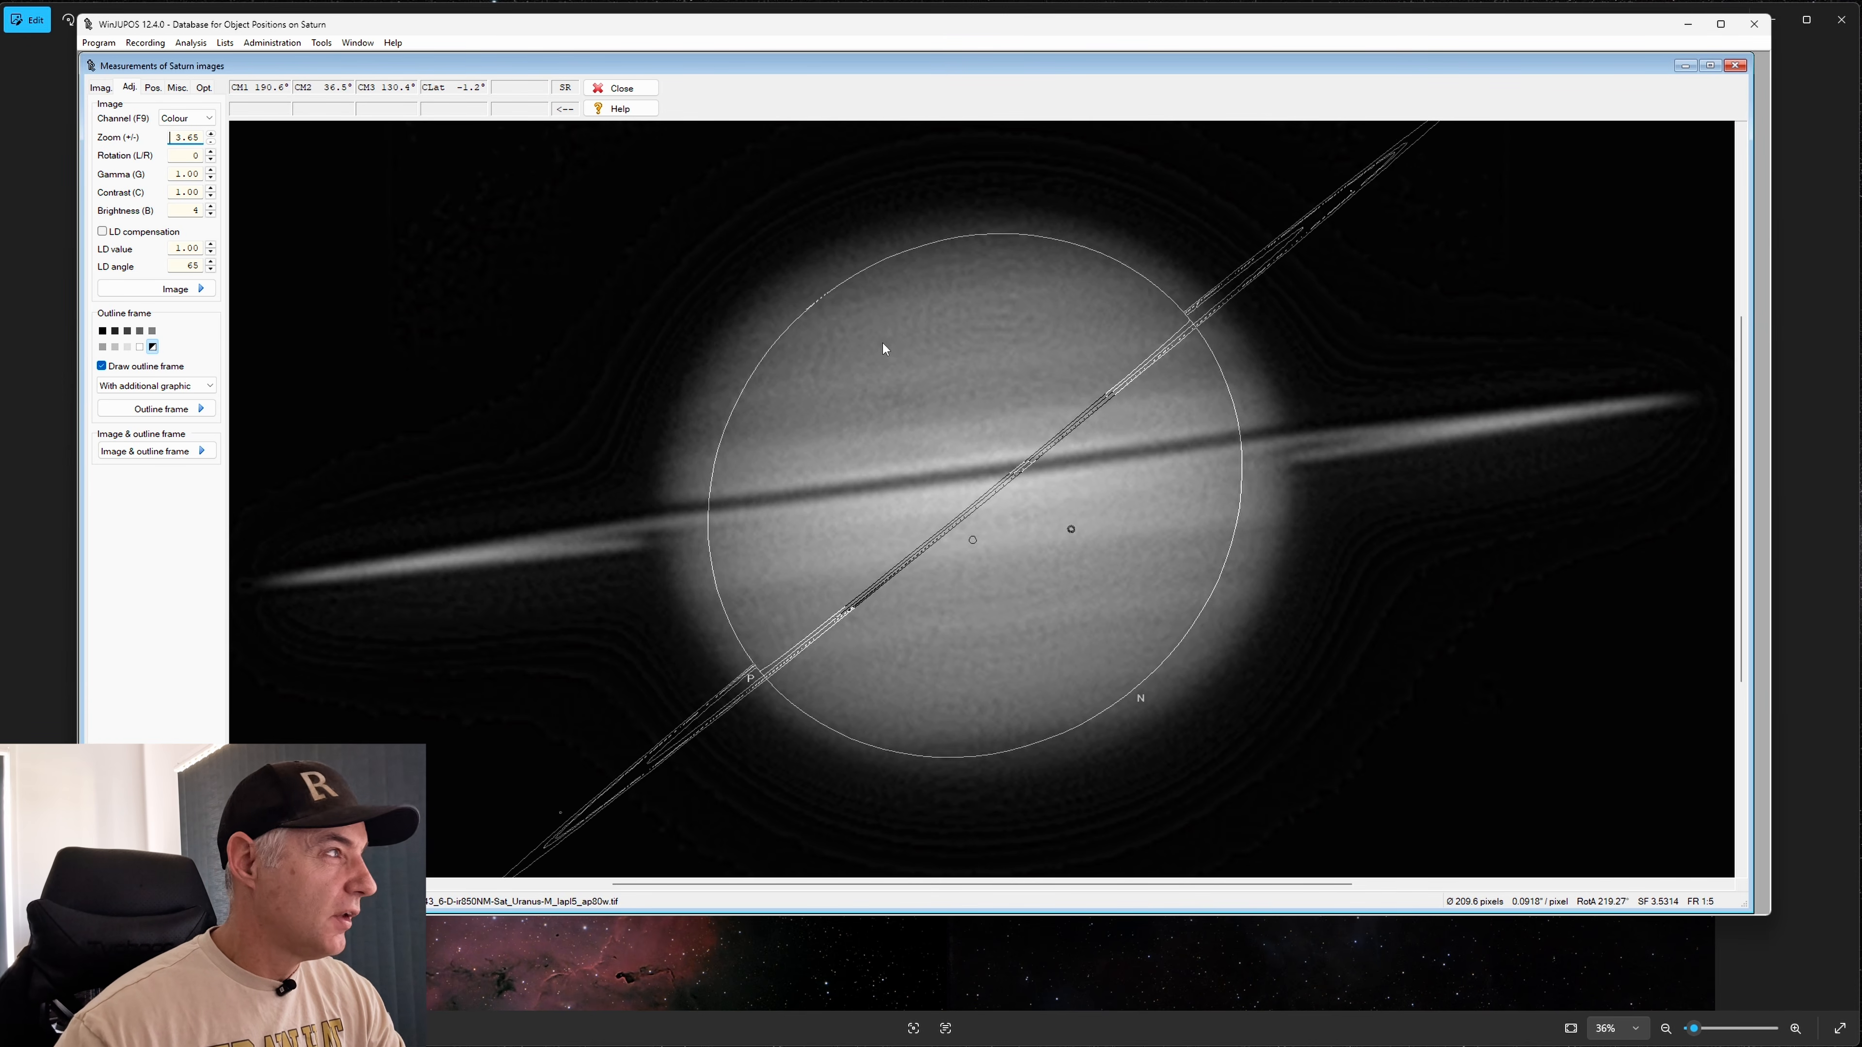
pyautogui.press('p')
pyautogui.press('p')
pyautogui.press('p')
pyautogui.press('p')
pyautogui.press('p')
pyautogui.press('p')
pyautogui.press('p')
pyautogui.press('p')
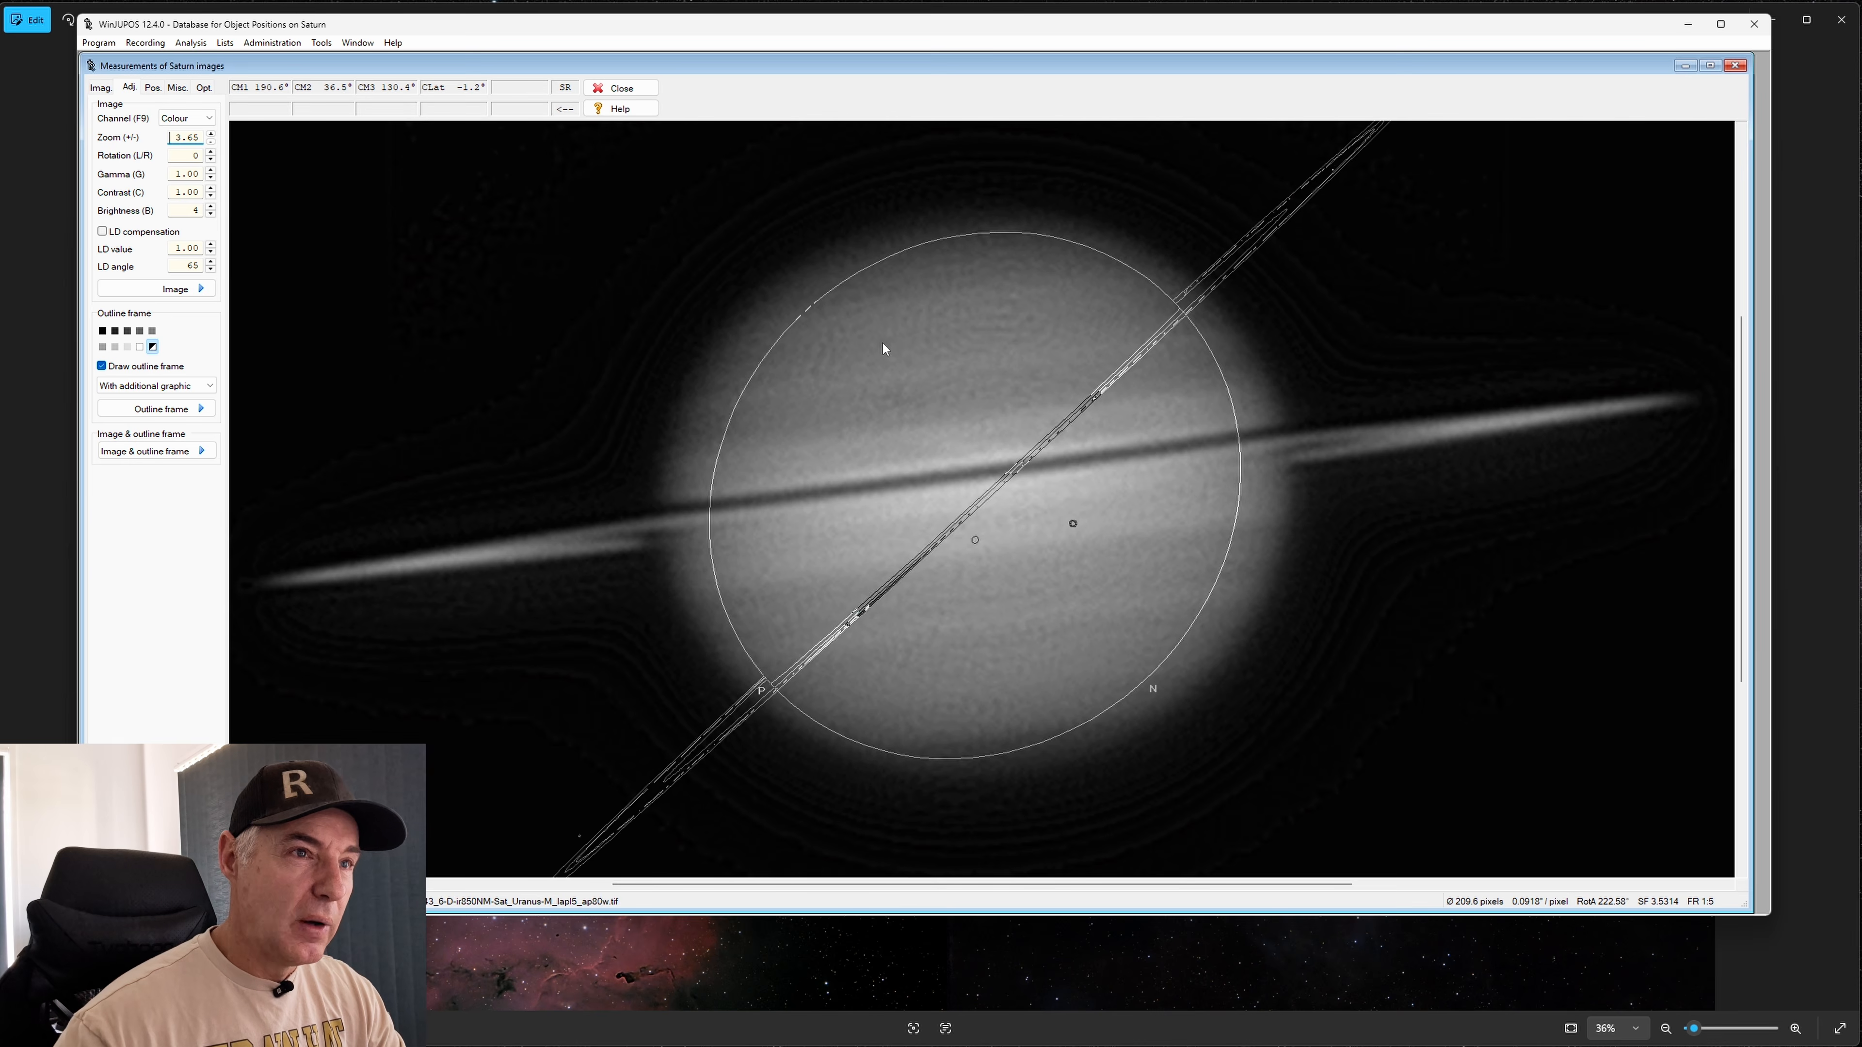
pyautogui.press('p')
pyautogui.press('p')
pyautogui.press('p')
pyautogui.press('p')
pyautogui.press('p')
pyautogui.press('p')
pyautogui.press('p')
pyautogui.press('p')
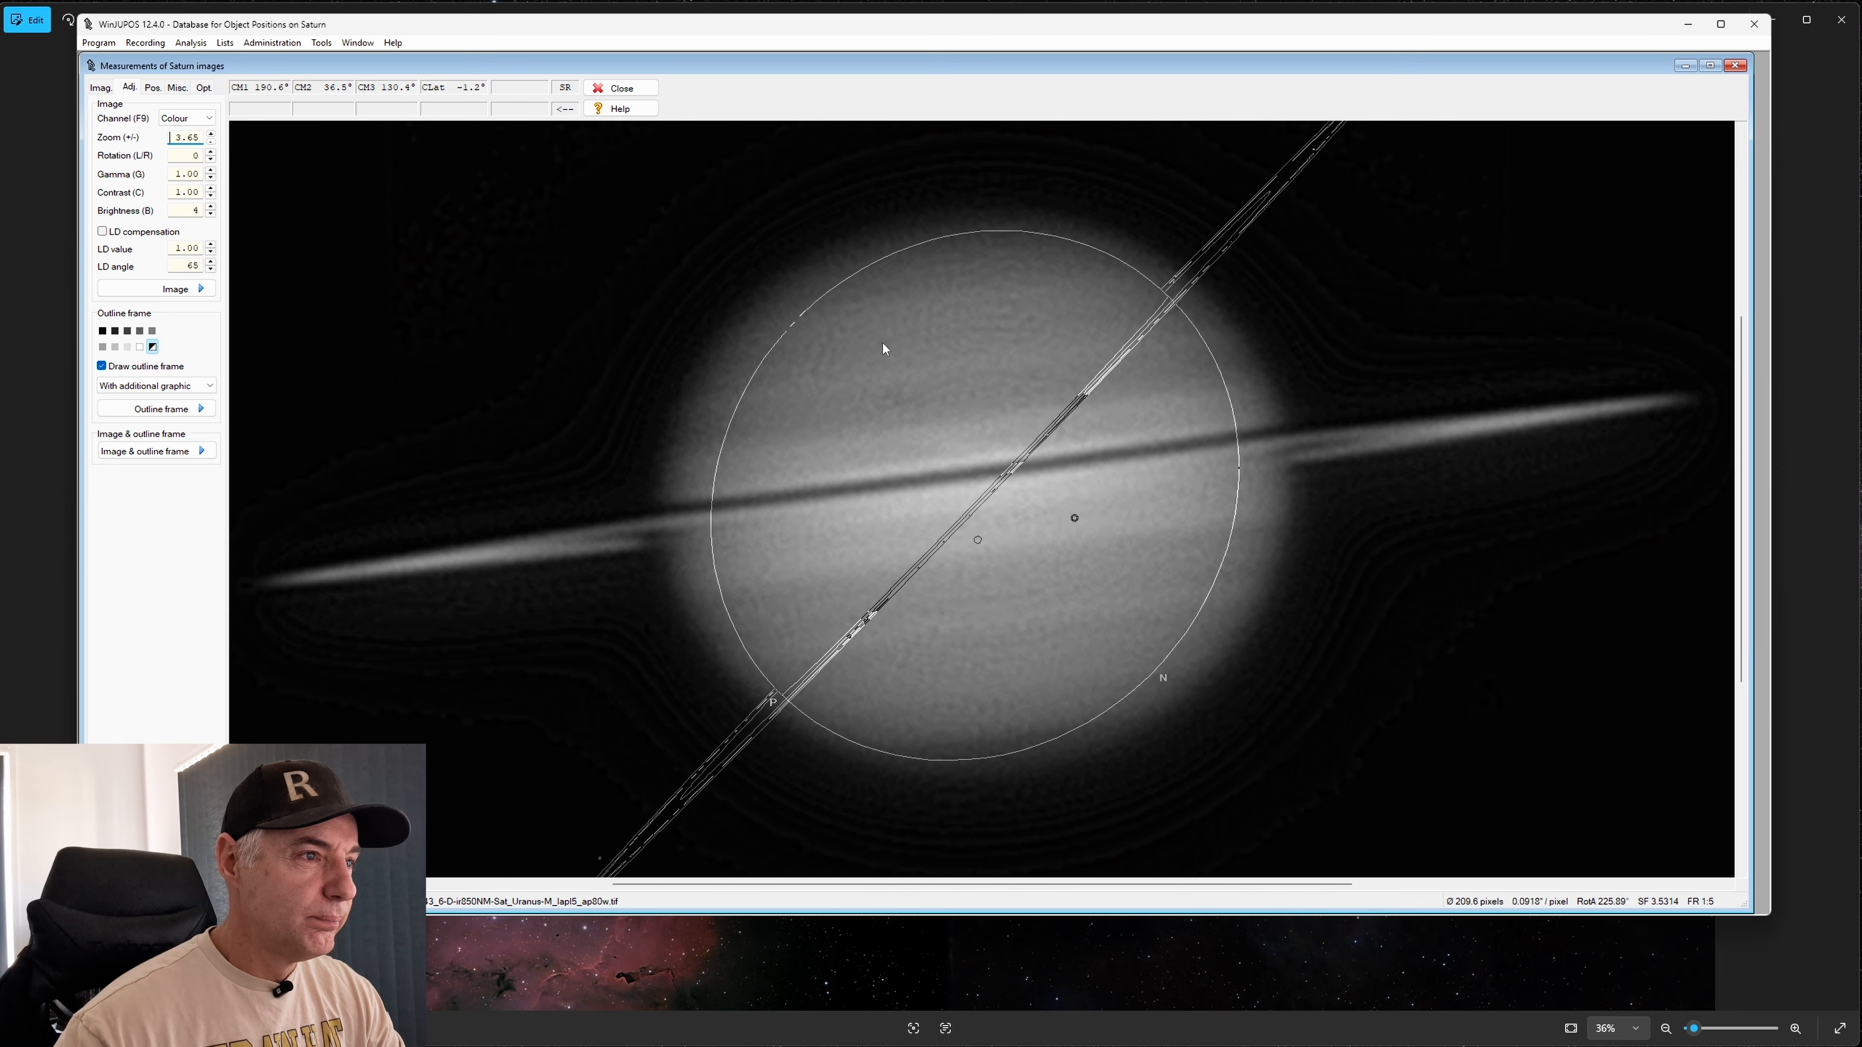
pyautogui.press('p')
pyautogui.press('p')
pyautogui.press('p')
pyautogui.press('p')
pyautogui.press('p')
pyautogui.press('p')
pyautogui.press('p')
pyautogui.press('p')
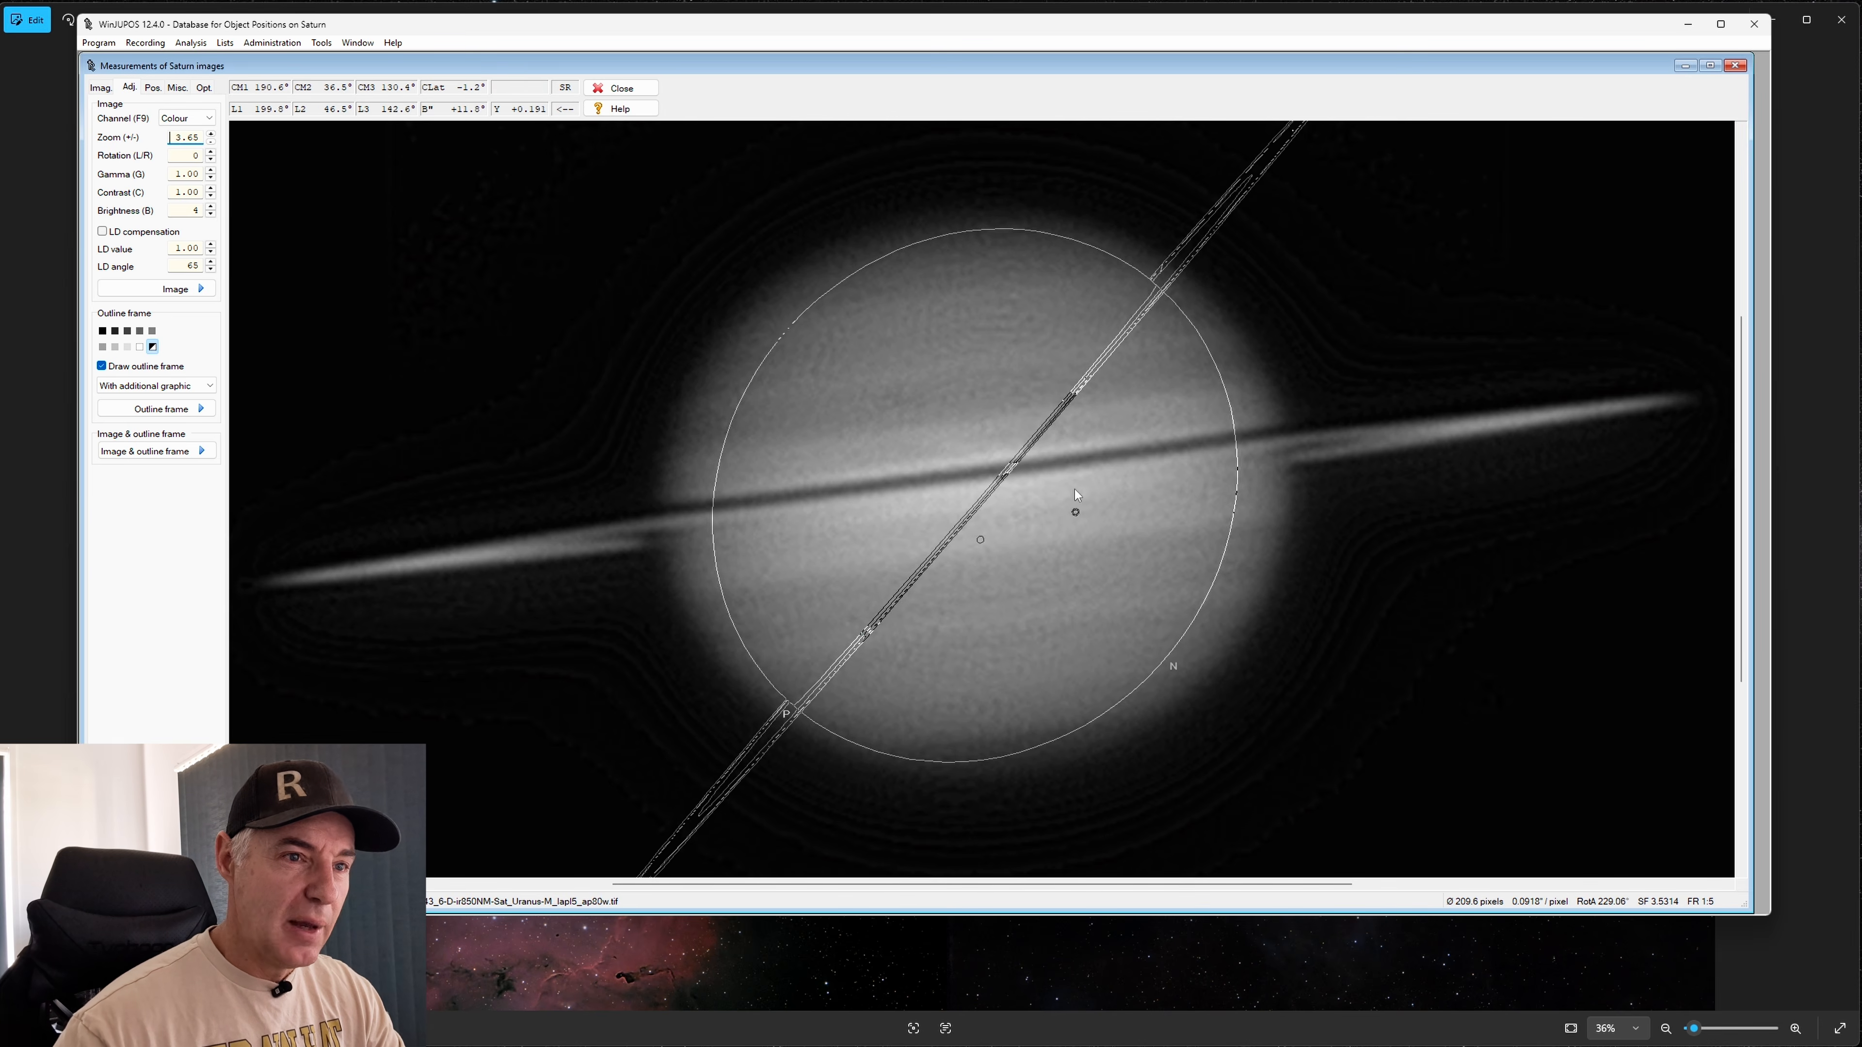
pyautogui.press('p')
pyautogui.press('p')
pyautogui.press('p')
pyautogui.press('p')
pyautogui.press('p')
pyautogui.press('p')
pyautogui.press('p')
pyautogui.press('p')
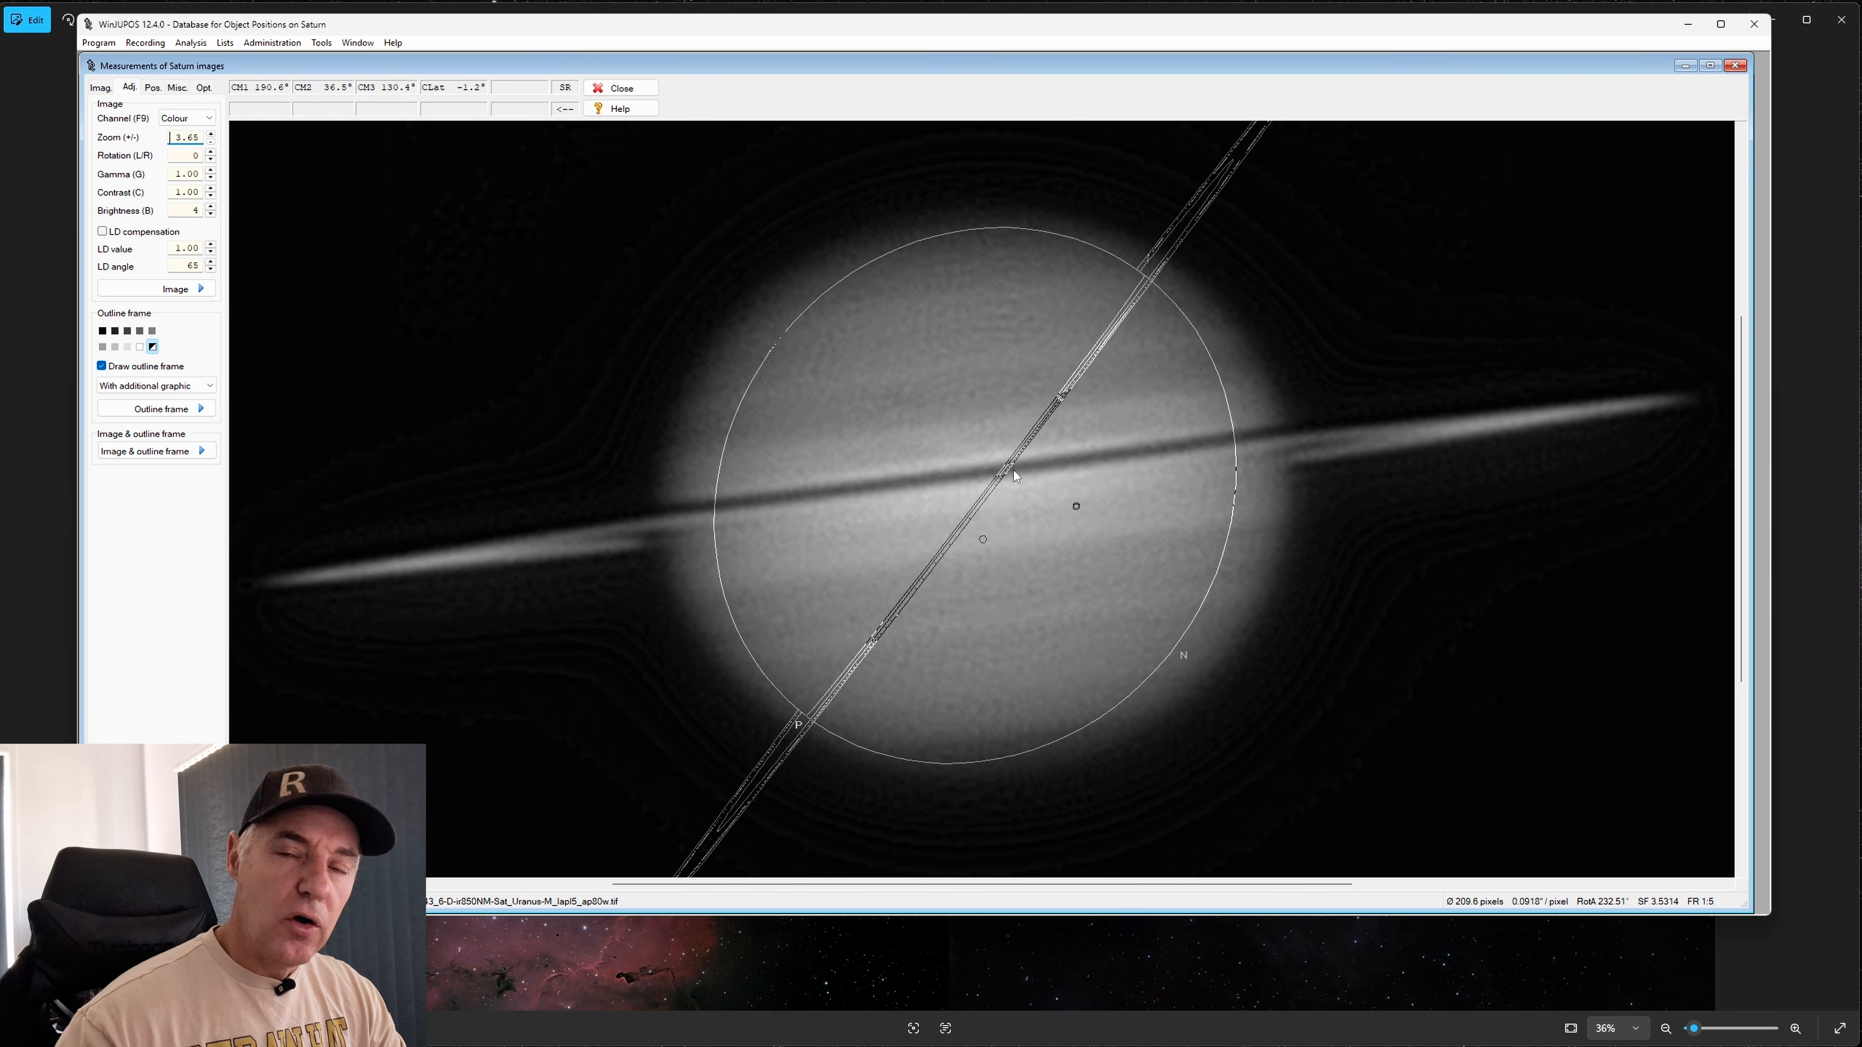
pyautogui.press('p')
pyautogui.press('p')
pyautogui.press('p')
pyautogui.press('p')
pyautogui.press('p')
pyautogui.press('p')
pyautogui.press('p')
pyautogui.press('p')
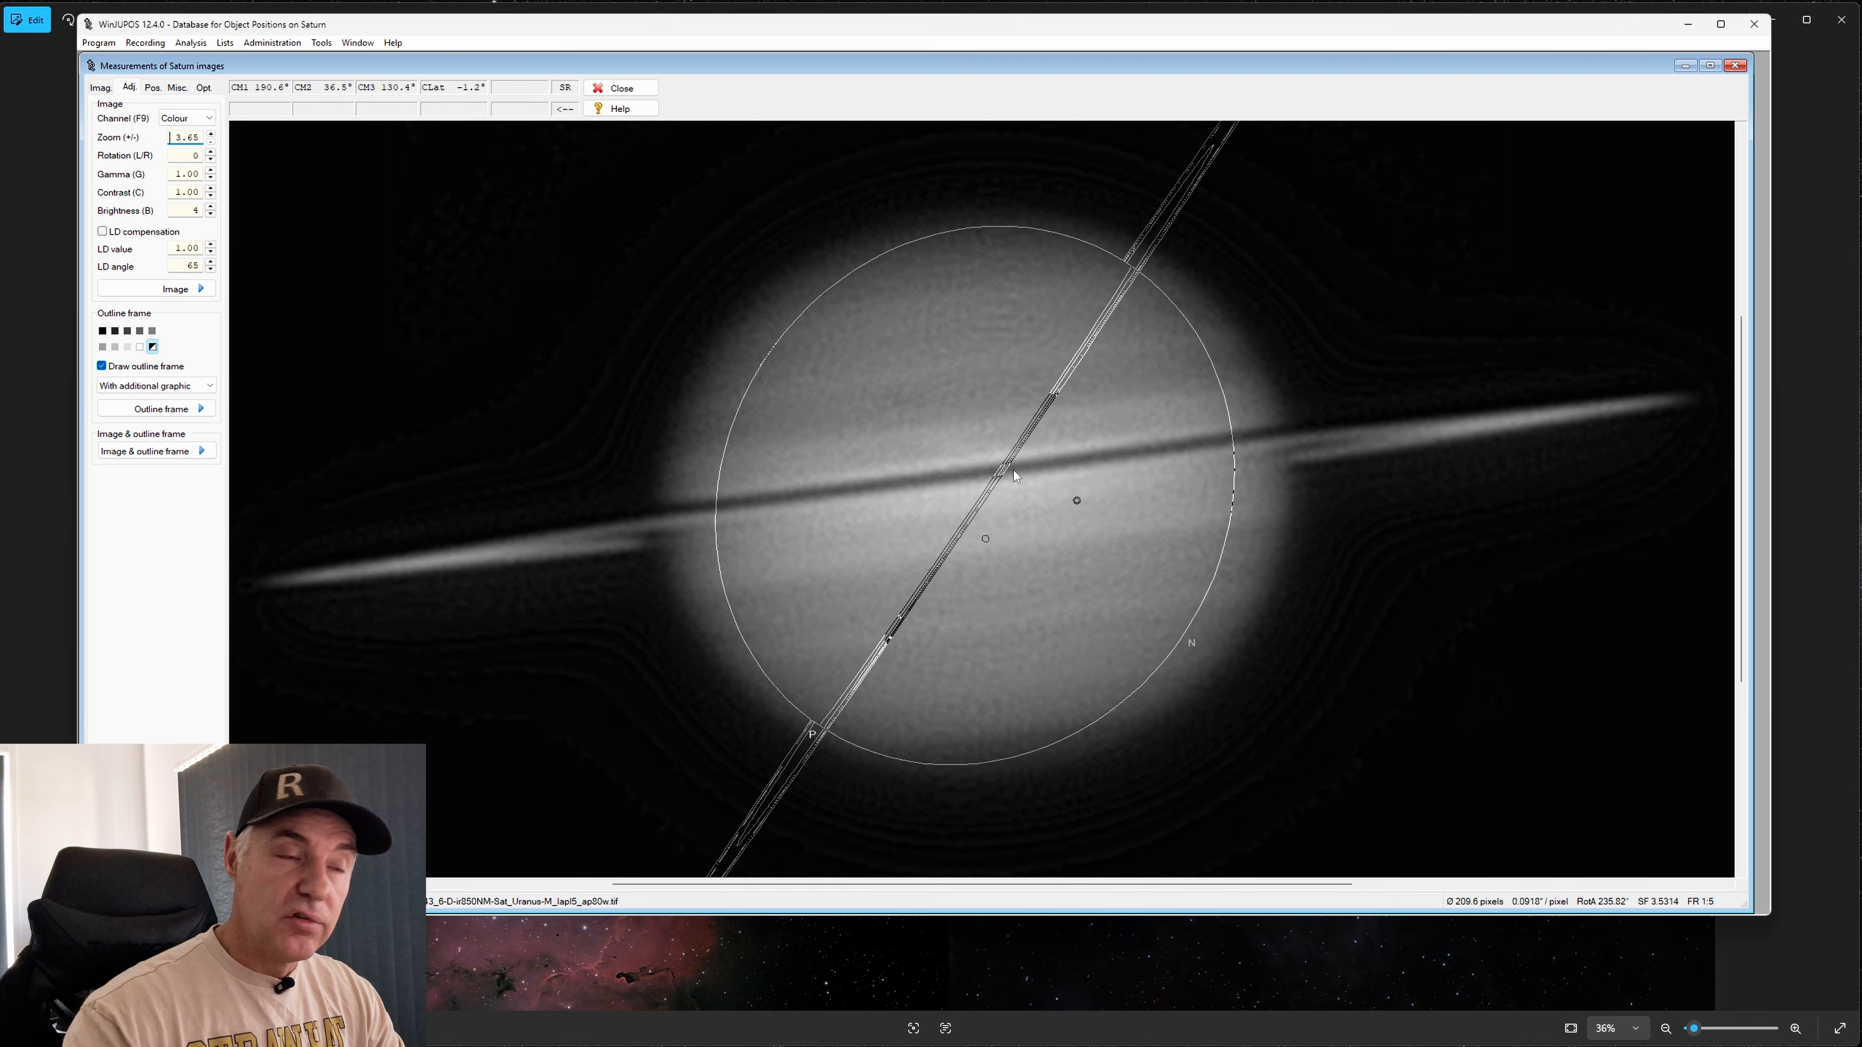
pyautogui.press('p')
pyautogui.press('p')
pyautogui.press('p')
pyautogui.press('p')
pyautogui.press('p')
pyautogui.press('p')
pyautogui.press('p')
pyautogui.press('p')
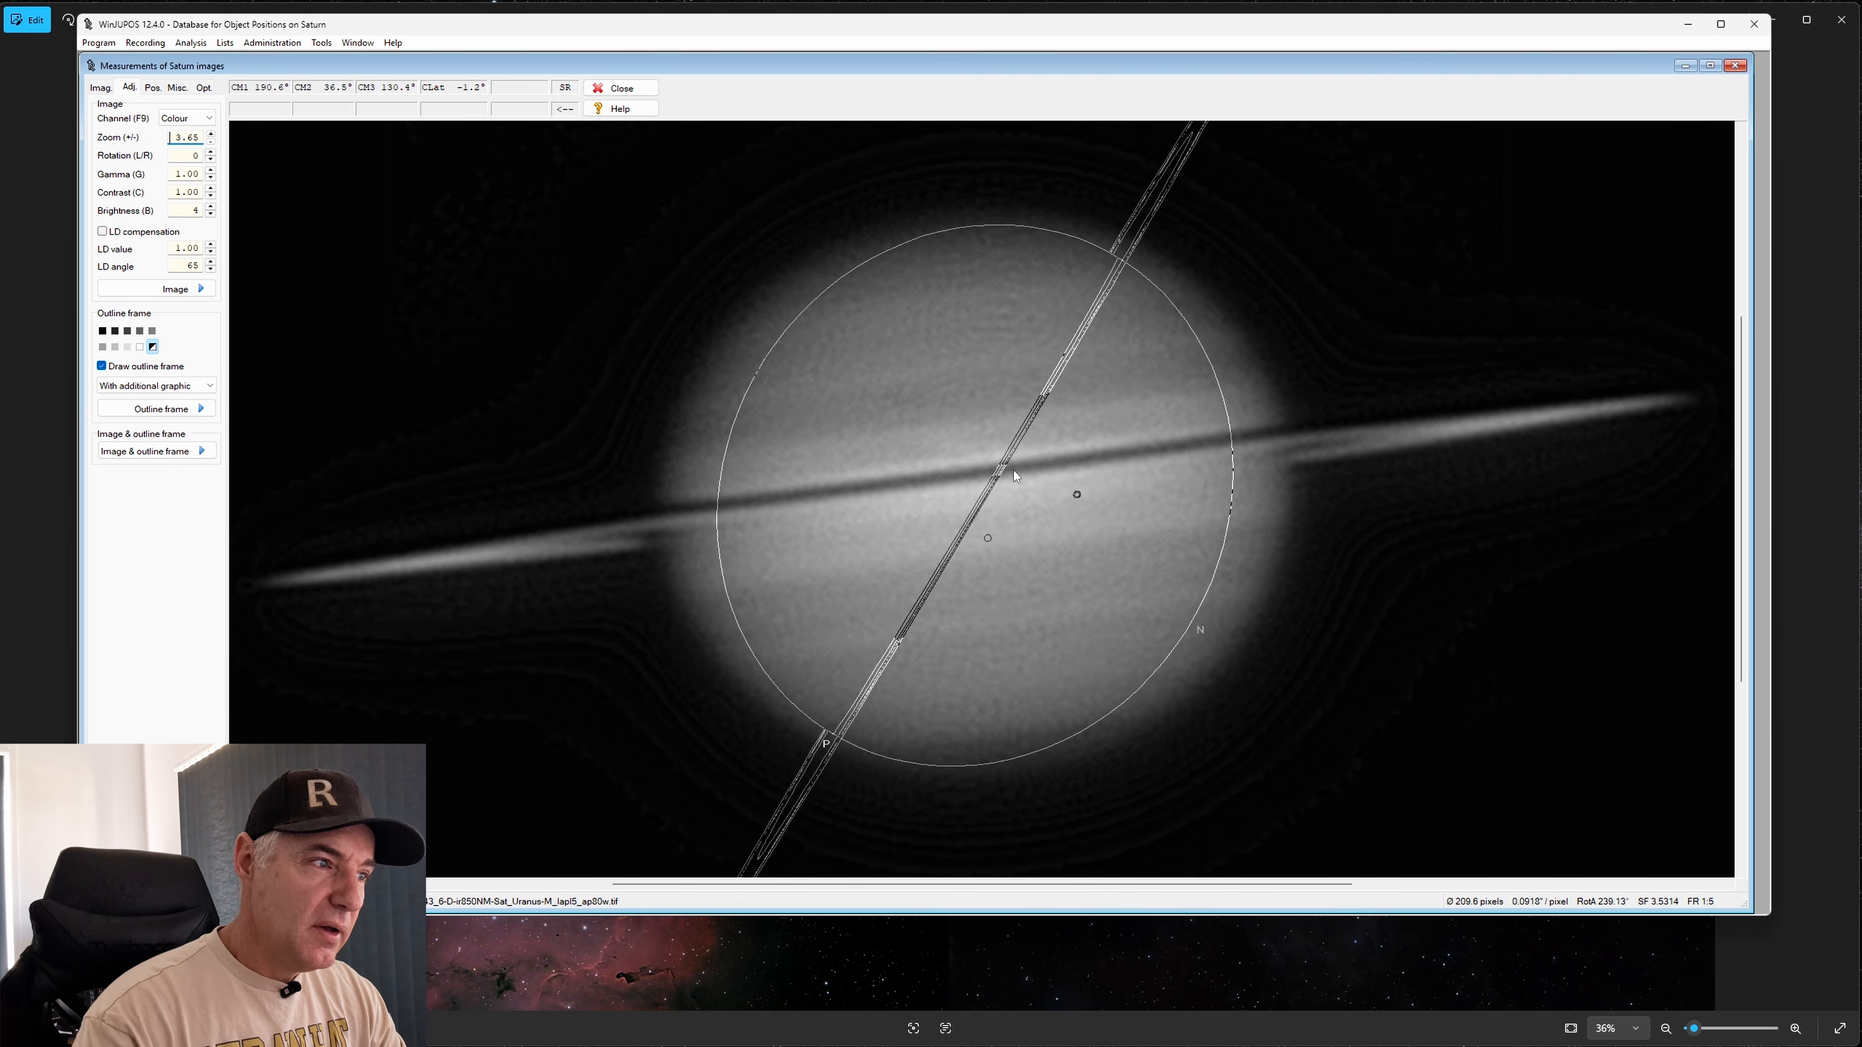
pyautogui.press('p')
pyautogui.press('p')
pyautogui.press('p')
pyautogui.press('p')
pyautogui.press('p')
pyautogui.press('p')
pyautogui.press('p')
pyautogui.press('p')
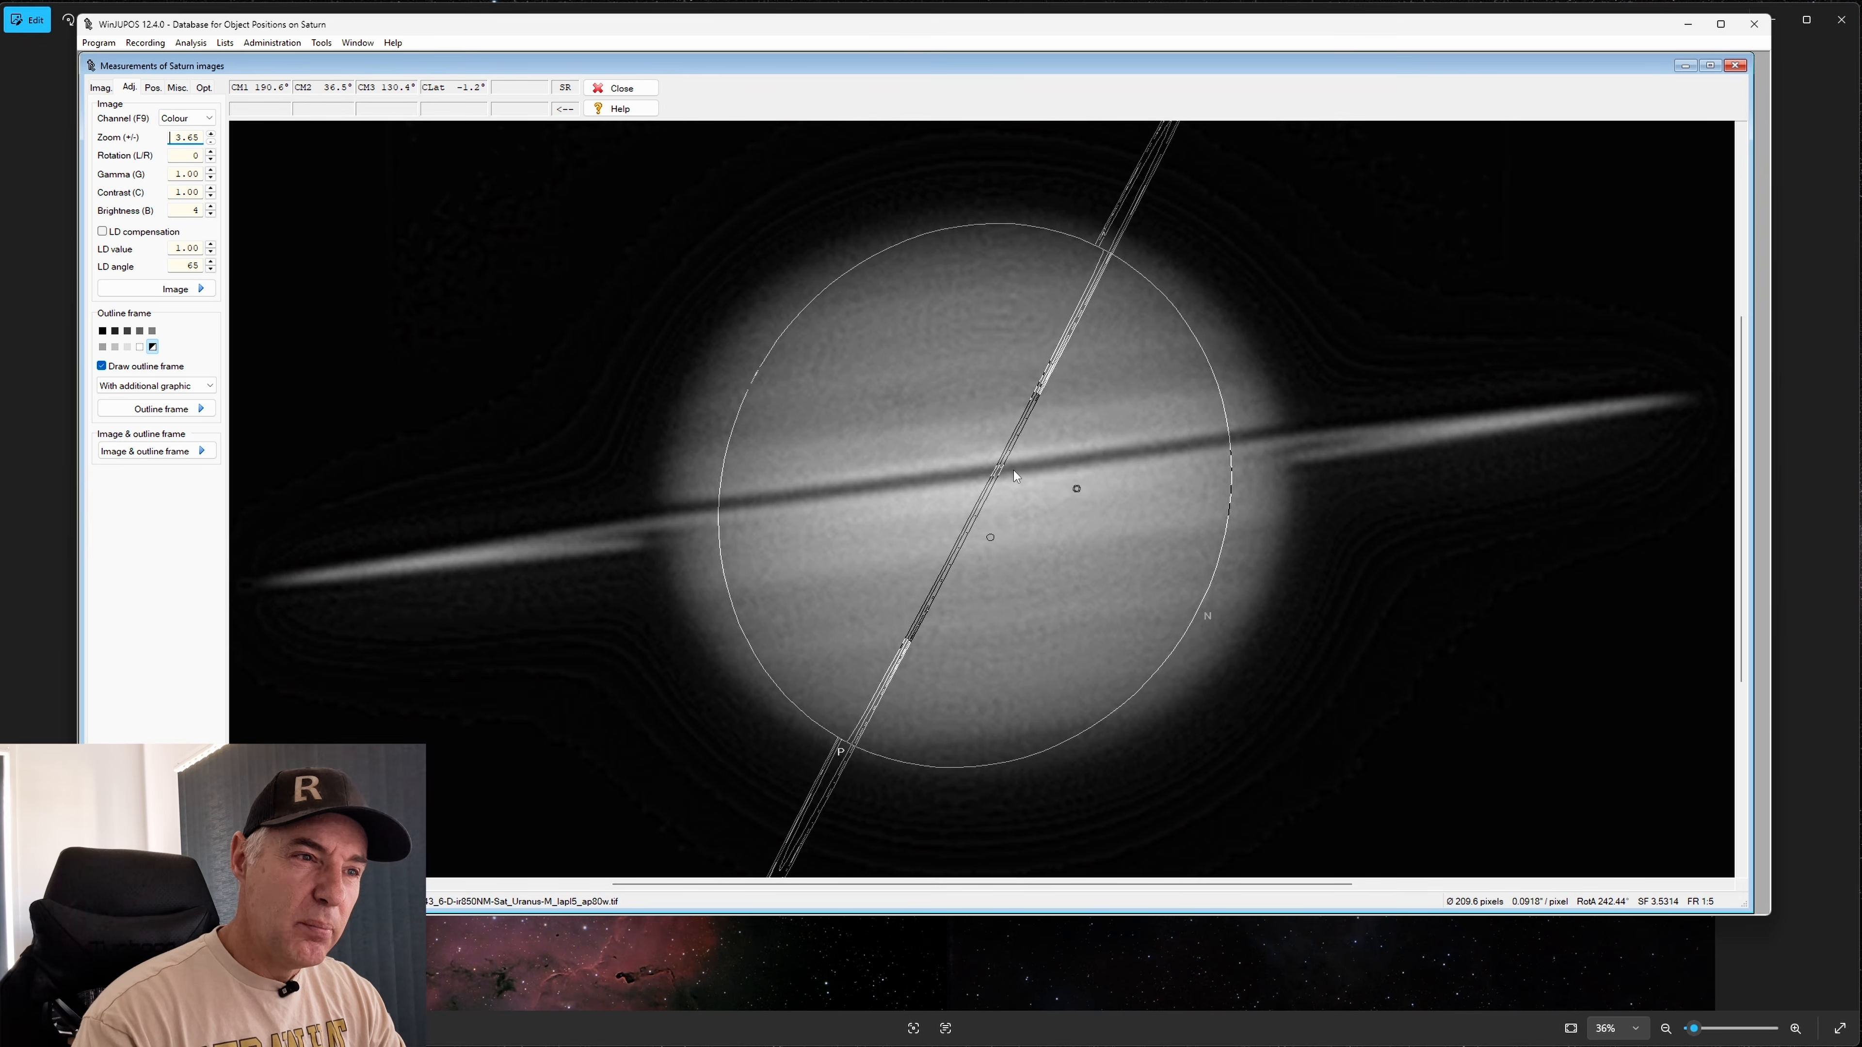
pyautogui.press('p')
pyautogui.press('p')
pyautogui.press('p')
pyautogui.press('p')
pyautogui.press('p')
pyautogui.press('p')
pyautogui.press('p')
pyautogui.press('p')
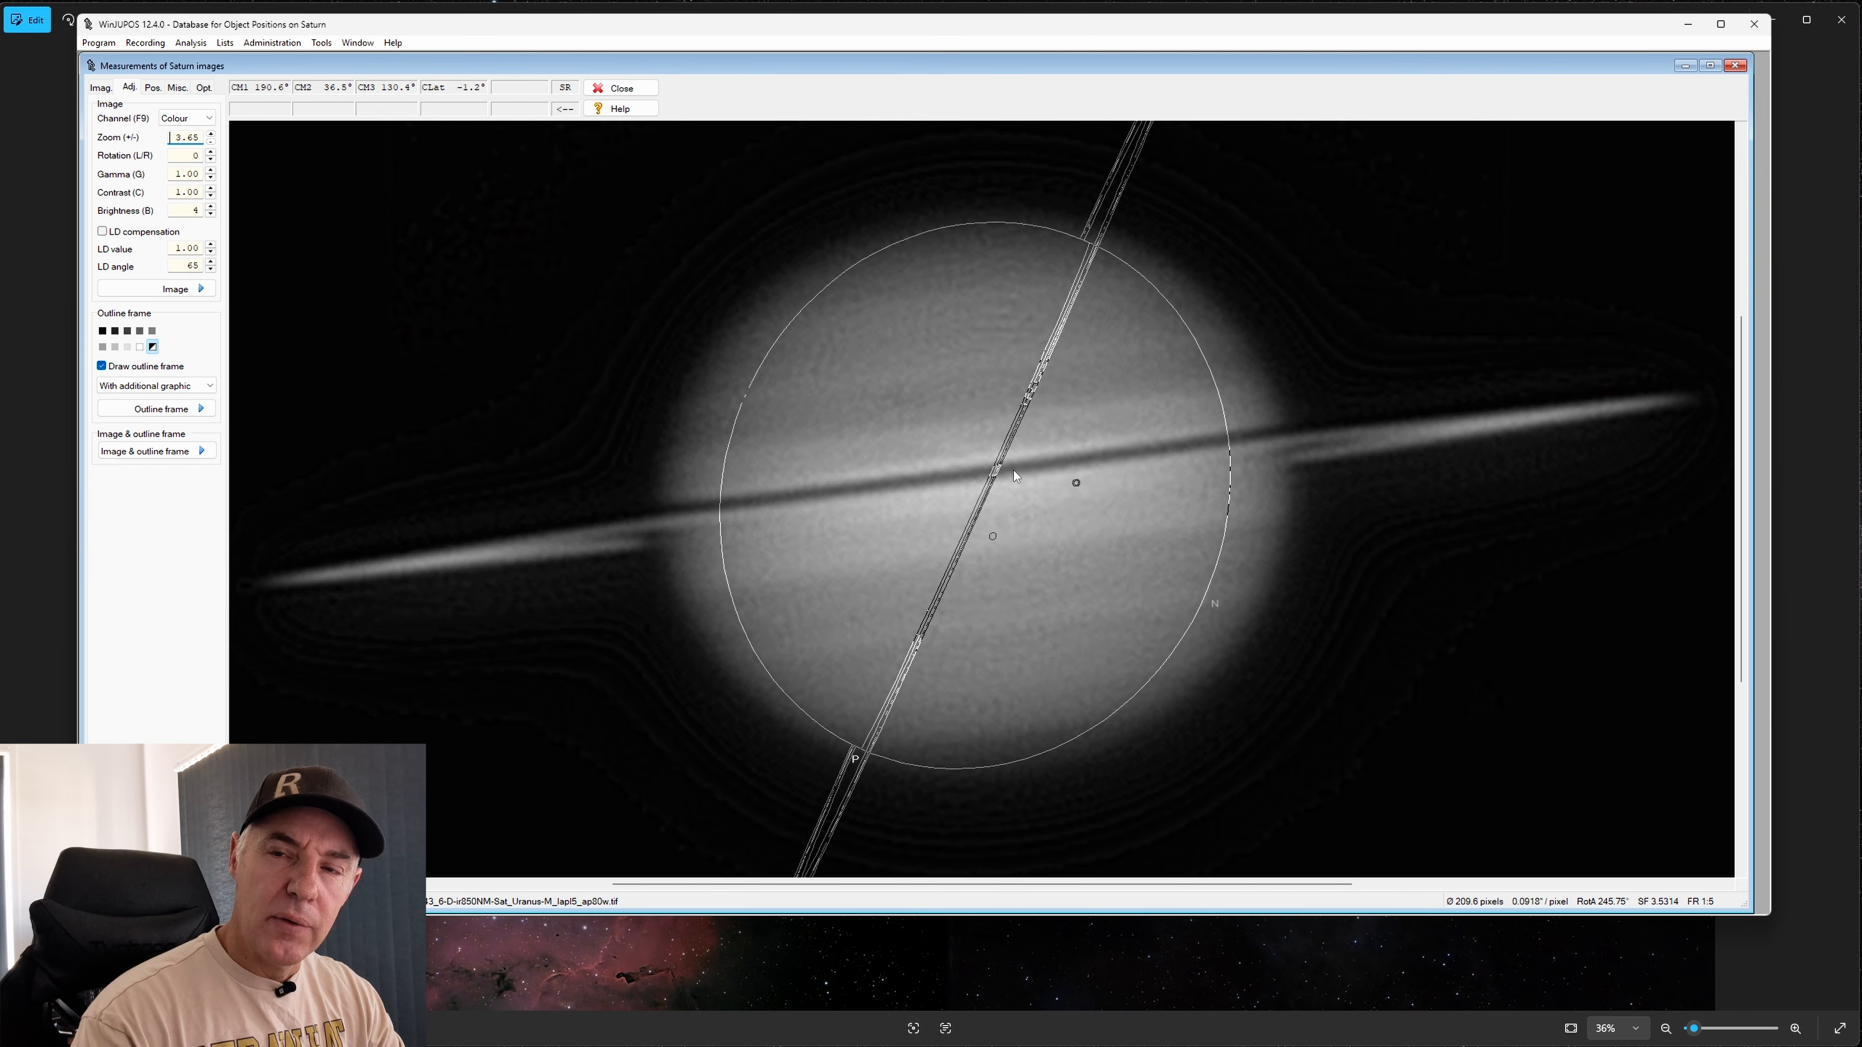
# Continue rotating the outline frame counterclockwise to about 311.95°, swinging its ring outline past vertical toward Saturn's ring line
pyautogui.press('p')
pyautogui.press('p')
pyautogui.press('p')
pyautogui.press('p')
pyautogui.press('p')
pyautogui.press('p')
pyautogui.press('p')
pyautogui.press('p')
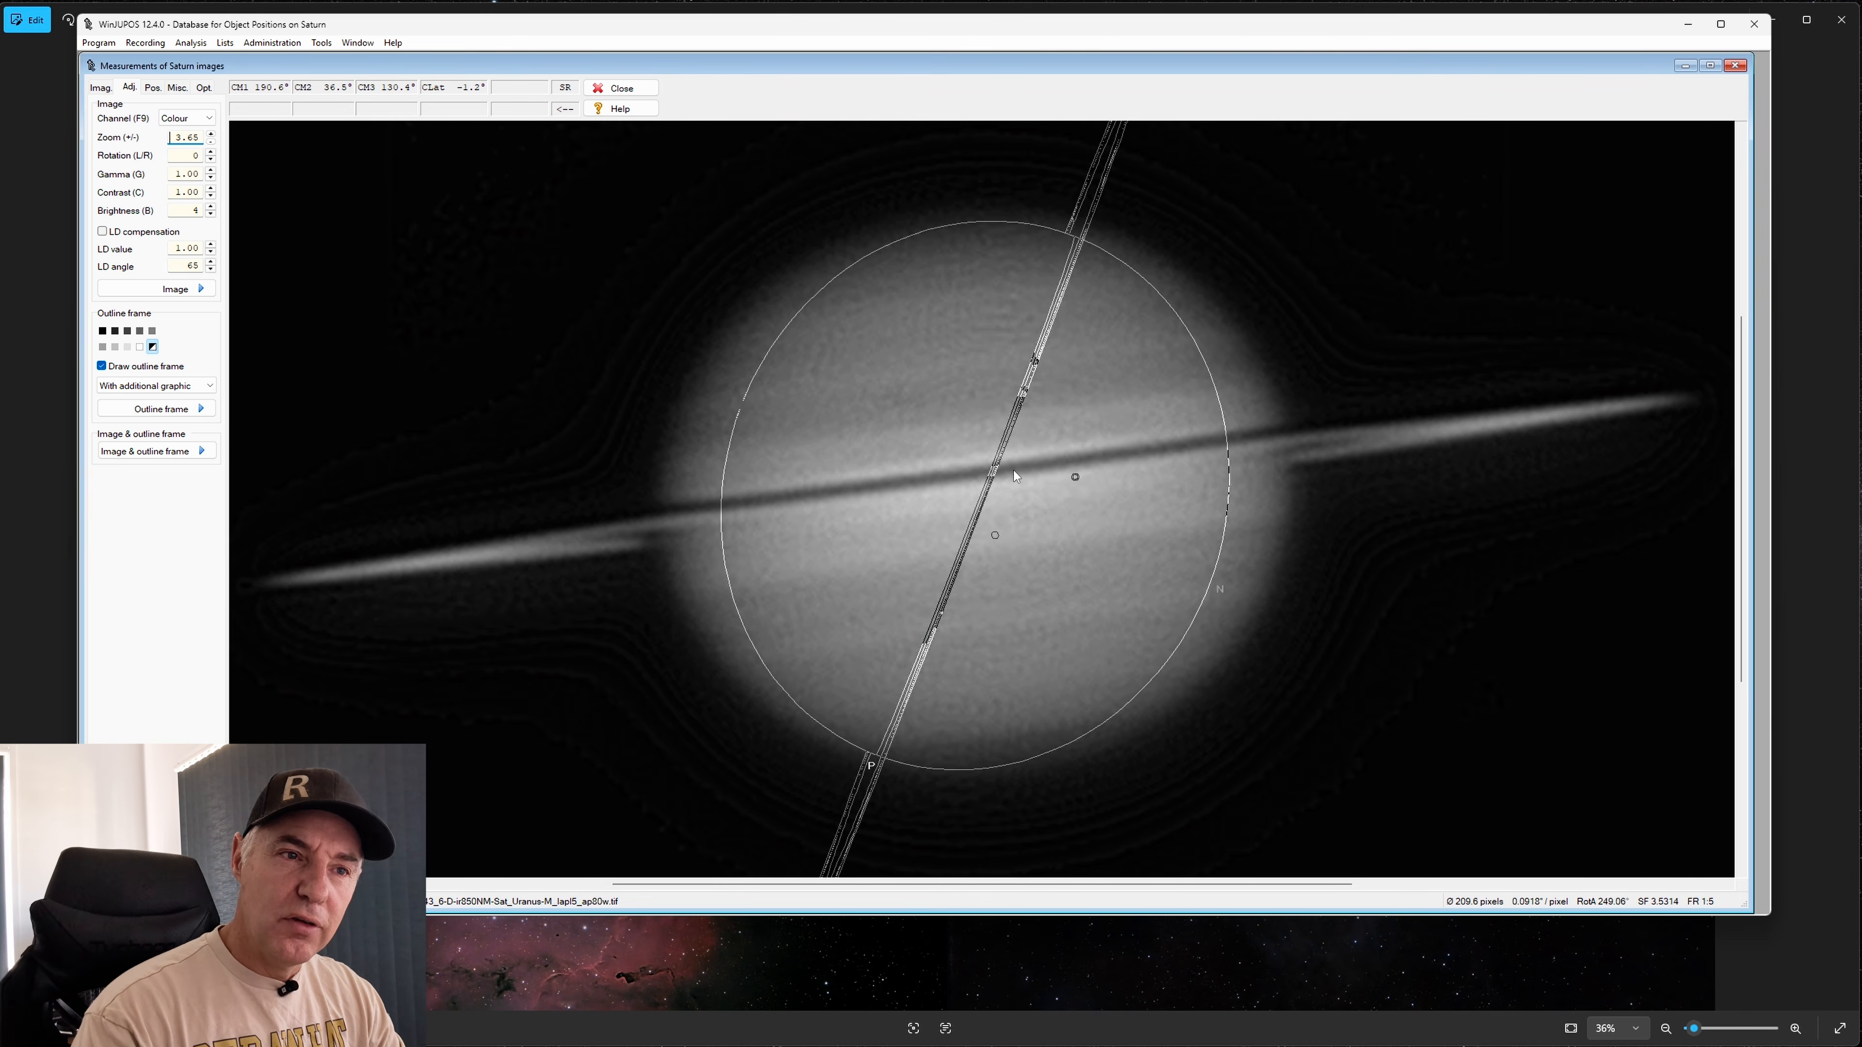
pyautogui.press('p')
pyautogui.press('p')
pyautogui.press('p')
pyautogui.press('p')
pyautogui.press('p')
pyautogui.press('p')
pyautogui.press('p')
pyautogui.press('p')
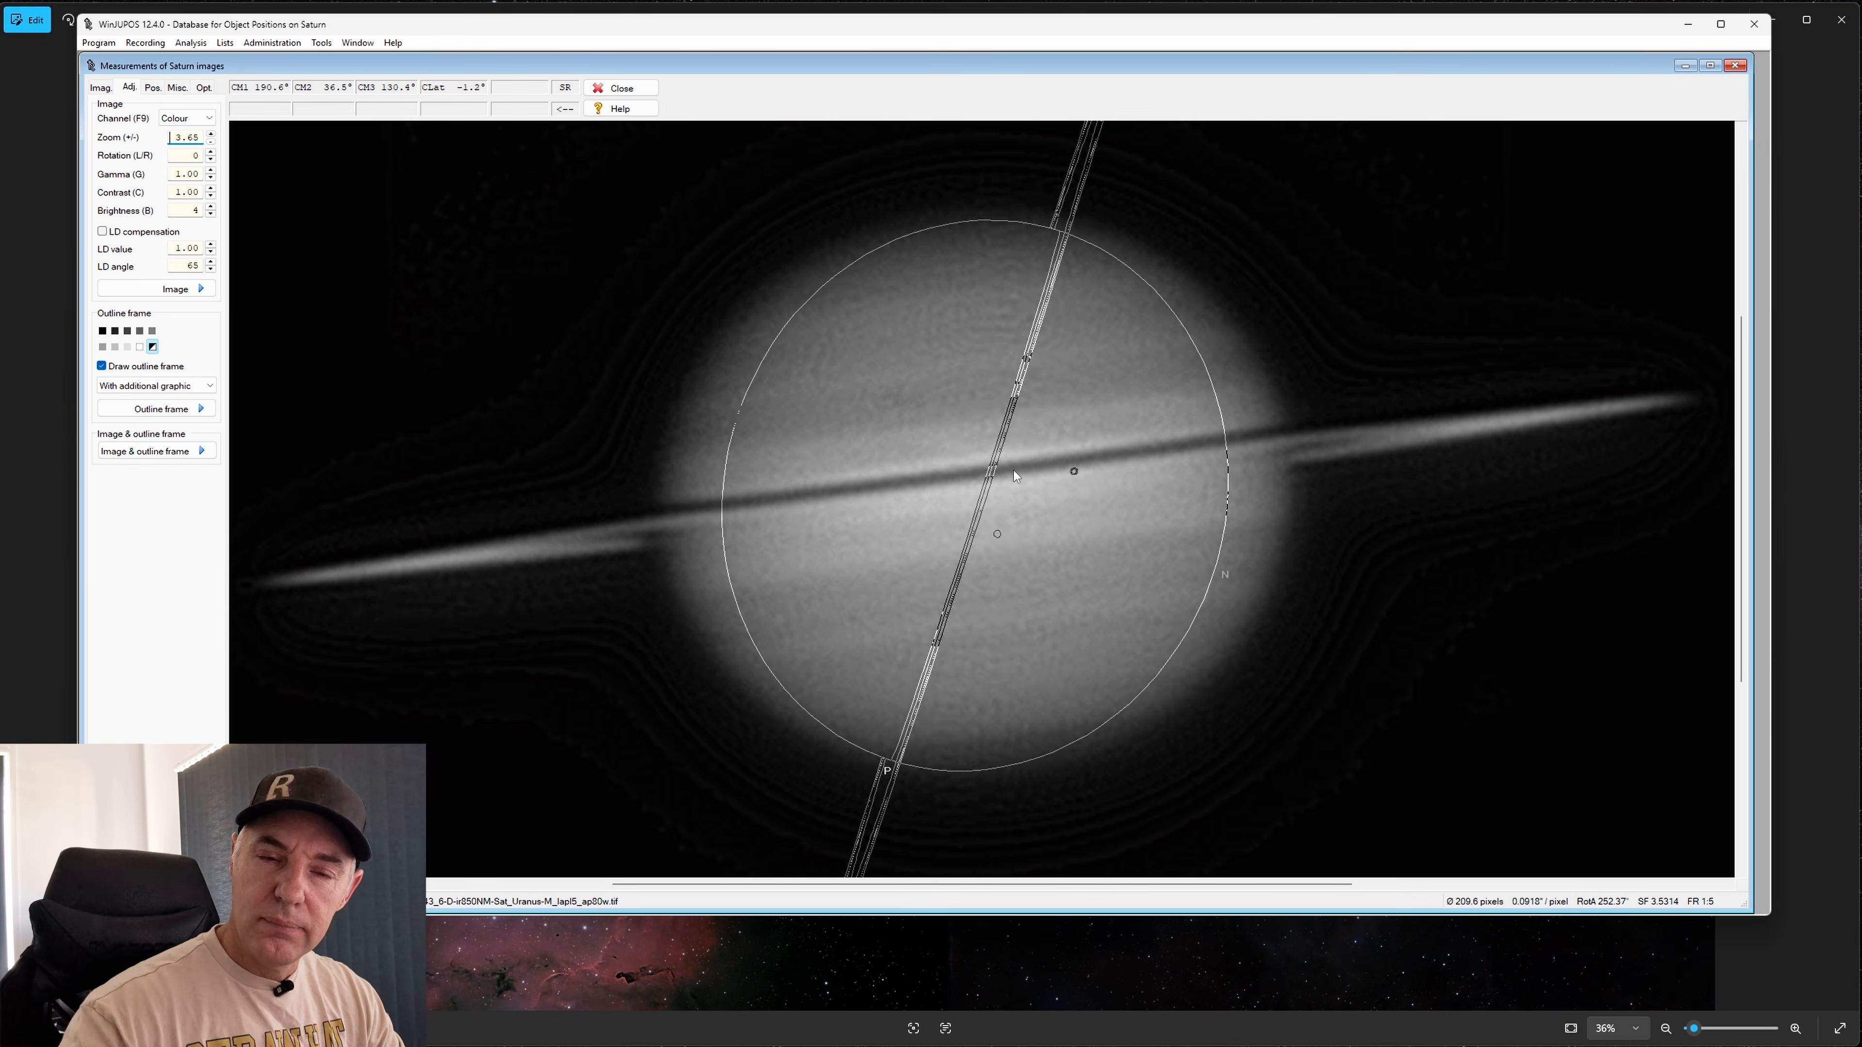
pyautogui.press('p')
pyautogui.press('p')
pyautogui.press('p')
pyautogui.press('p')
pyautogui.press('p')
pyautogui.press('p')
pyautogui.press('p')
pyautogui.press('p')
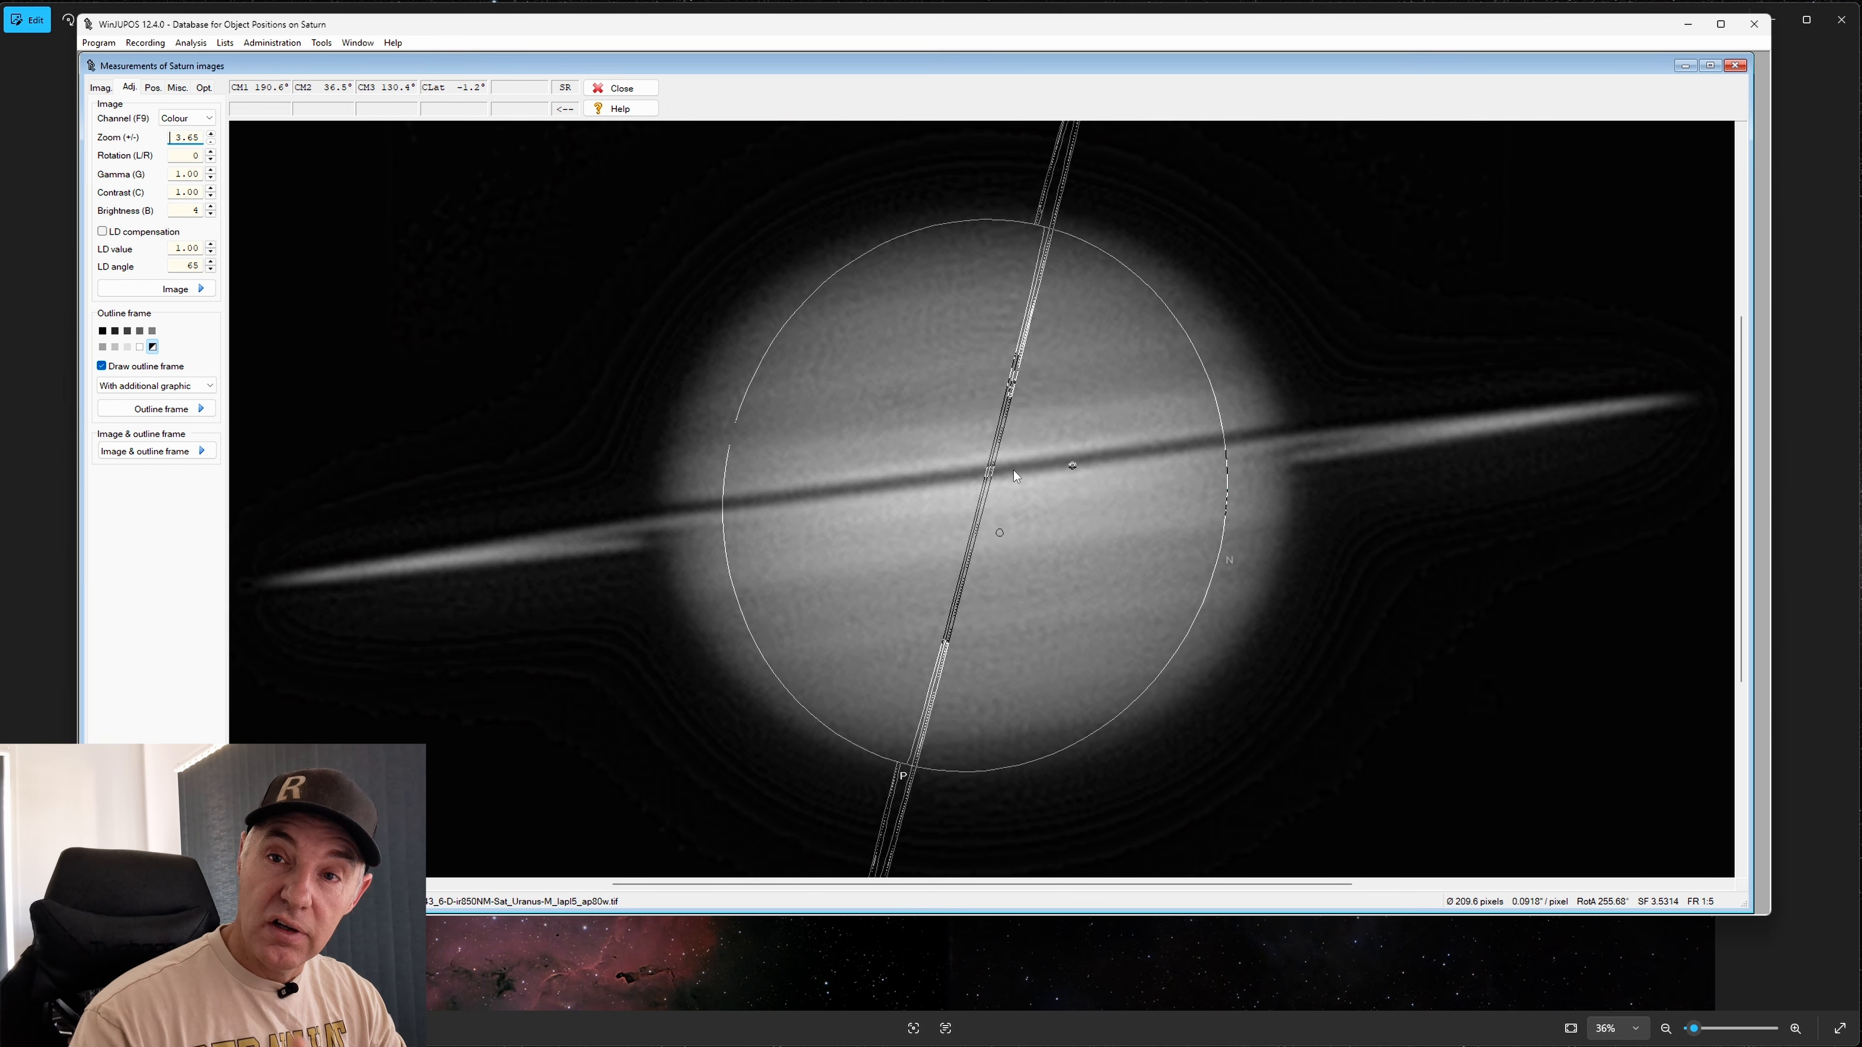
pyautogui.press('p')
pyautogui.press('p')
pyautogui.press('p')
pyautogui.press('p')
pyautogui.press('p')
pyautogui.press('p')
pyautogui.press('p')
pyautogui.press('p')
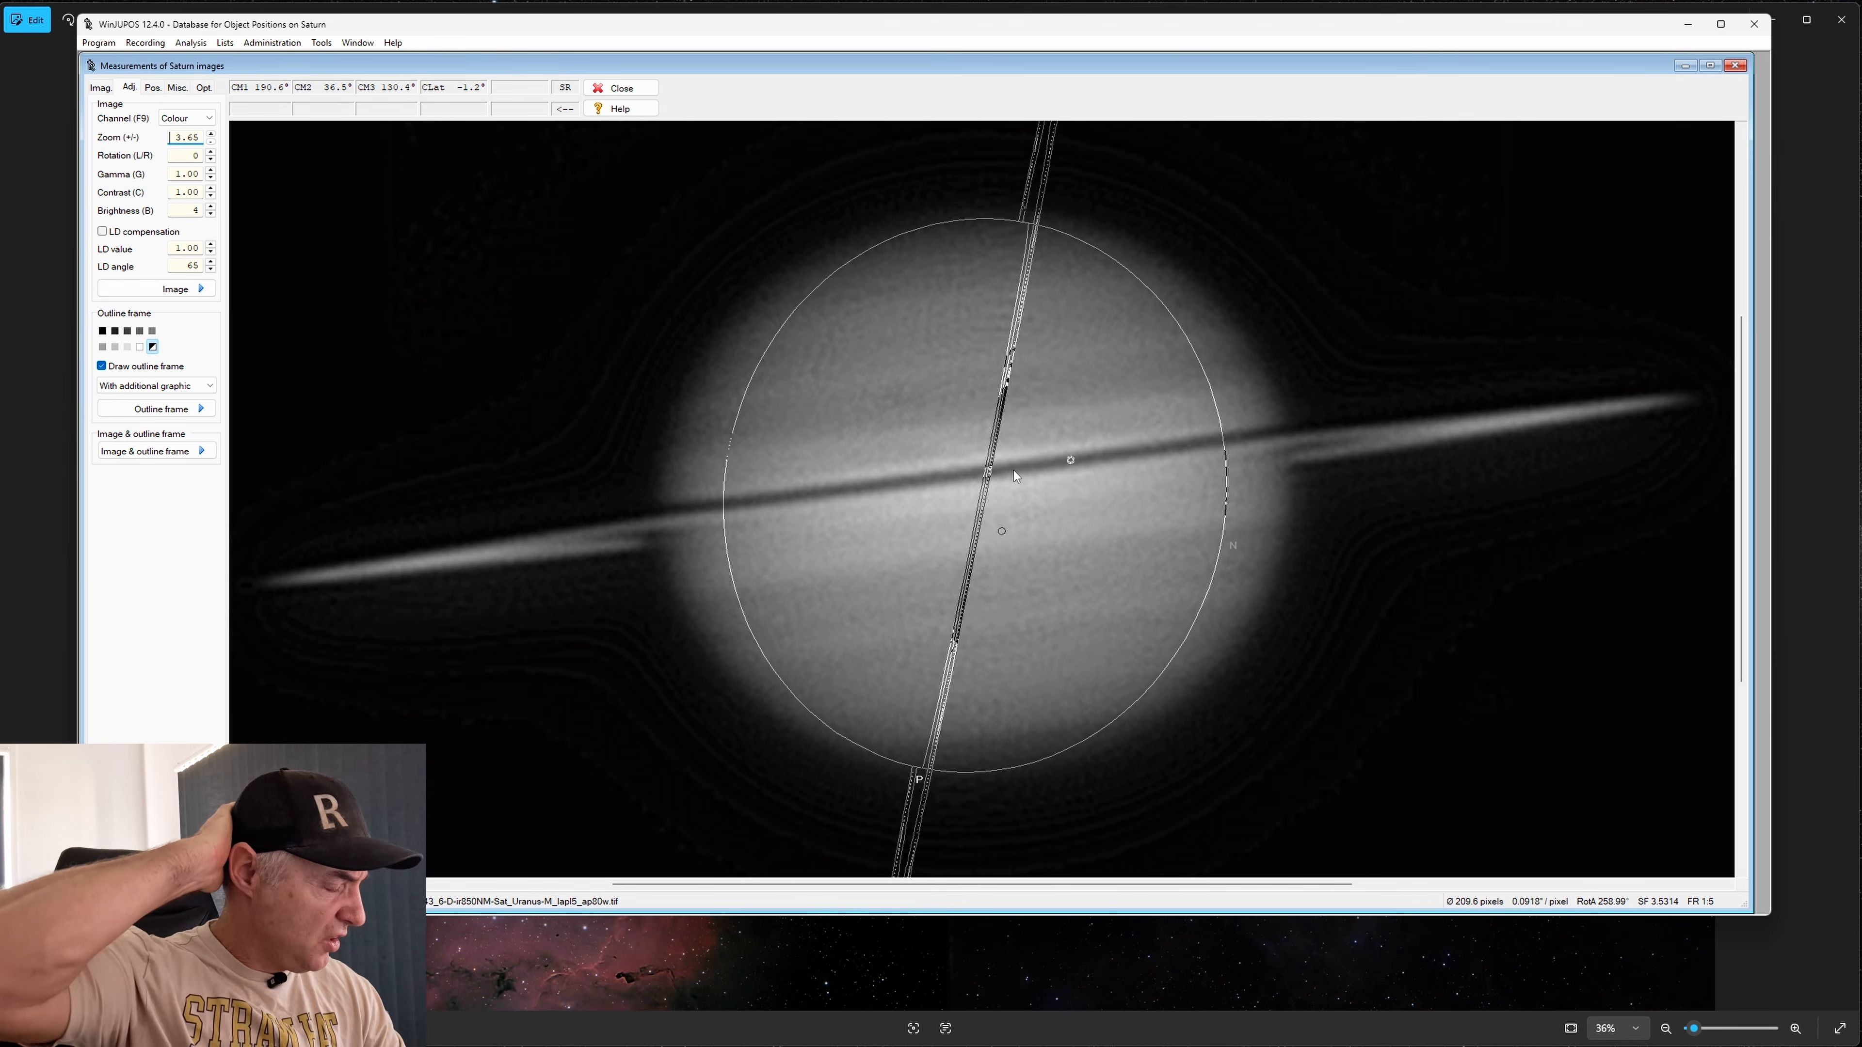
pyautogui.press('p')
pyautogui.press('p')
pyautogui.press('p')
pyautogui.press('p')
pyautogui.press('p')
pyautogui.press('p')
pyautogui.press('p')
pyautogui.press('p')
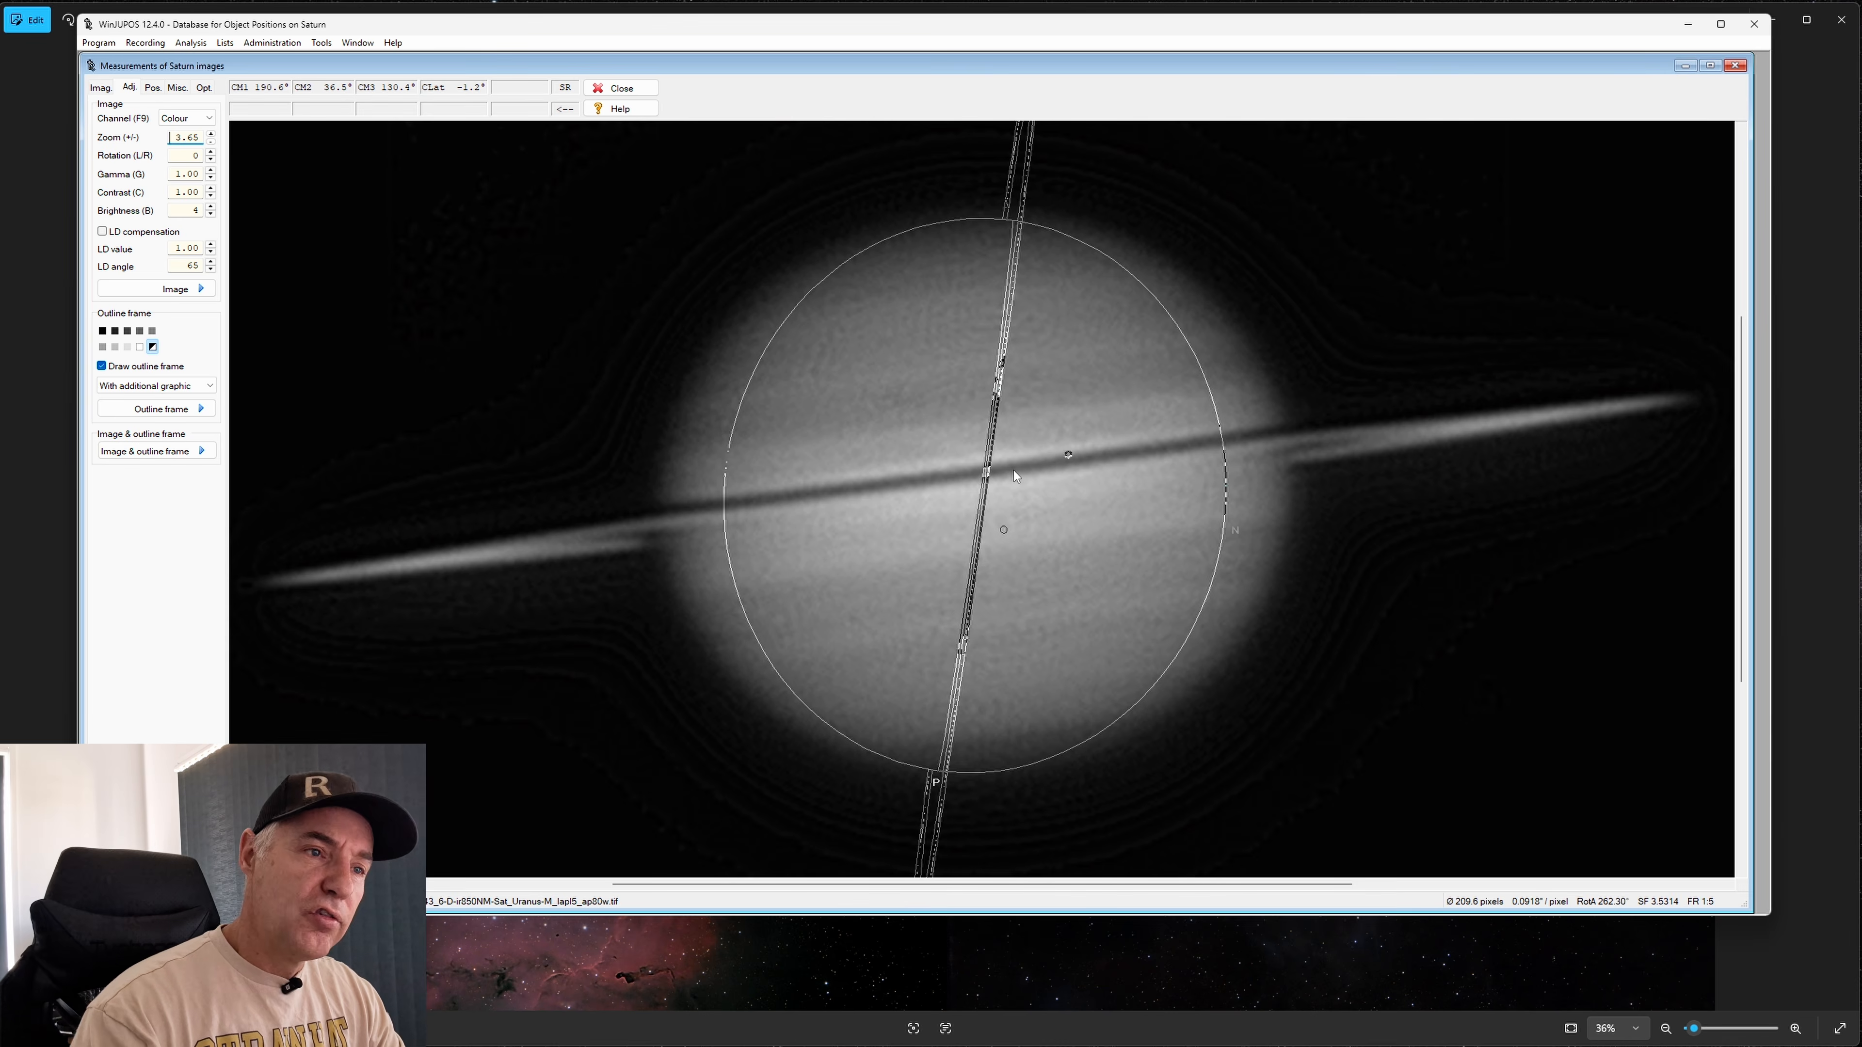
pyautogui.press('p')
pyautogui.press('p')
pyautogui.press('p')
pyautogui.press('p')
pyautogui.press('p')
pyautogui.press('p')
pyautogui.press('p')
pyautogui.press('p')
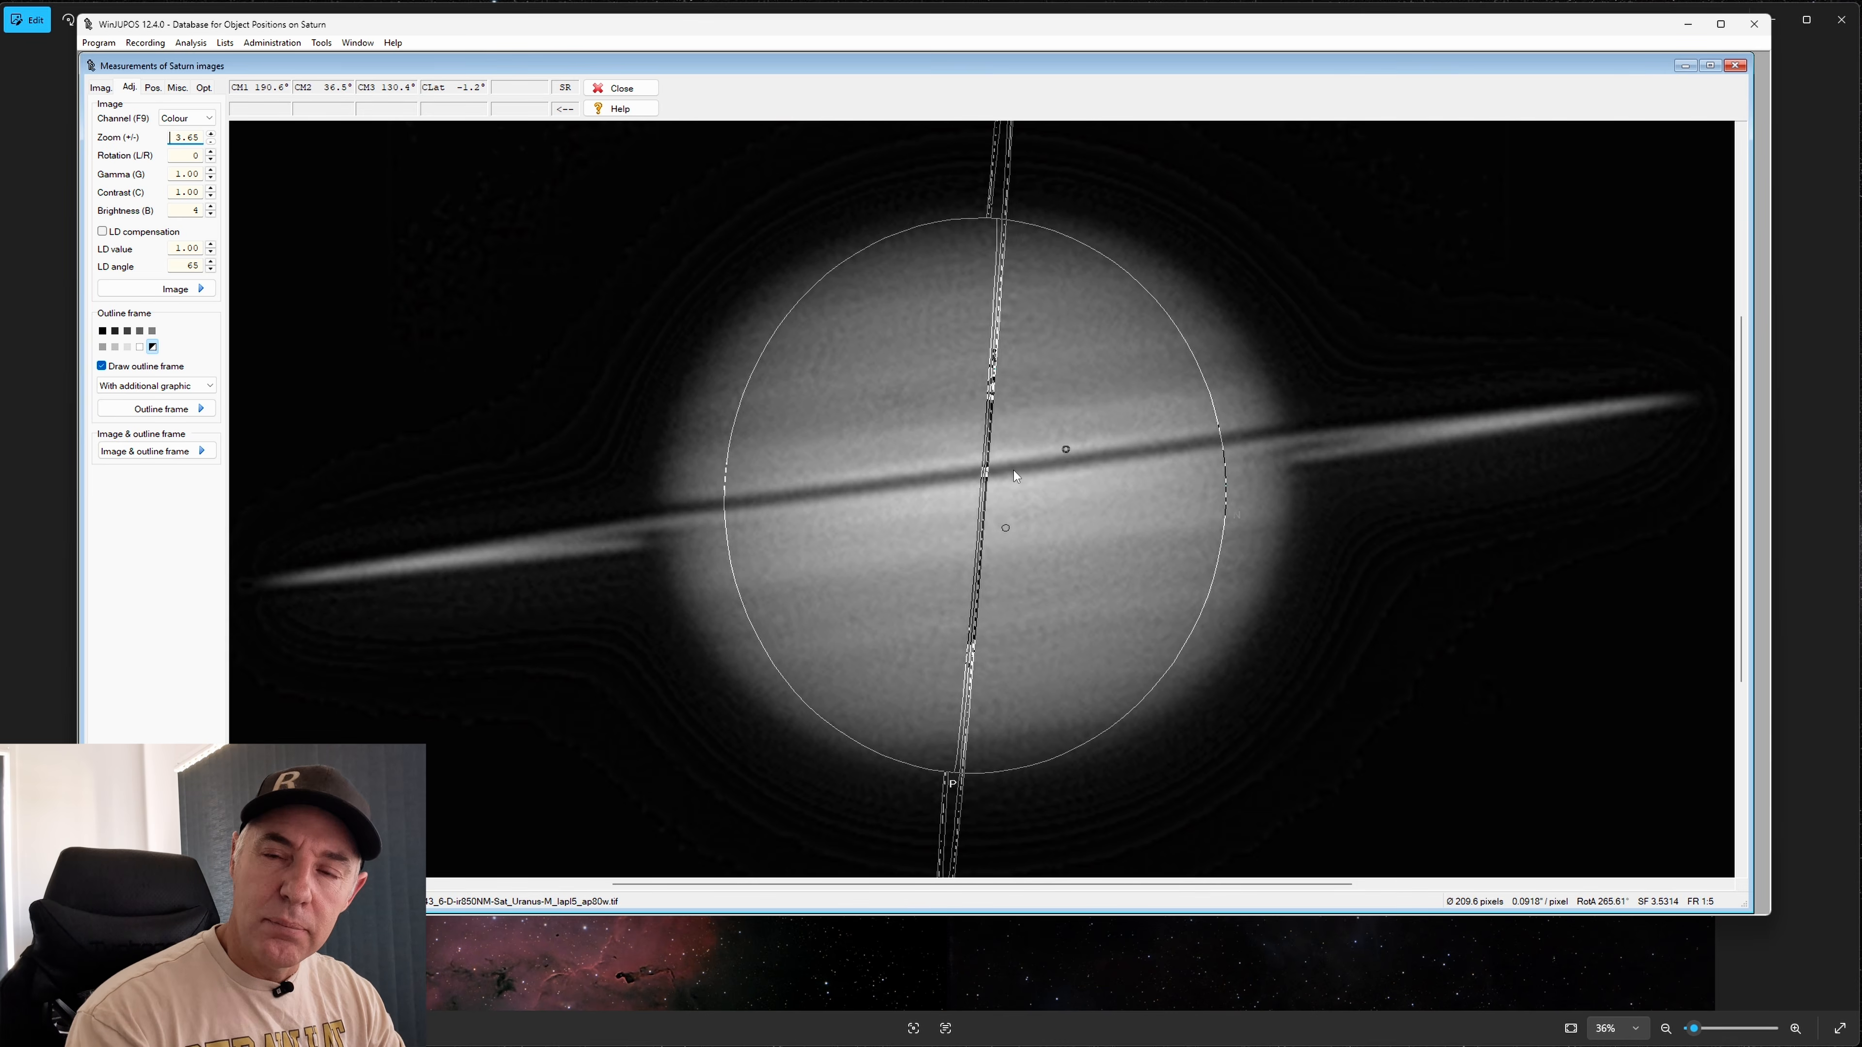
pyautogui.press('p')
pyautogui.press('p')
pyautogui.press('p')
pyautogui.press('p')
pyautogui.press('p')
pyautogui.press('p')
pyautogui.press('p')
pyautogui.press('p')
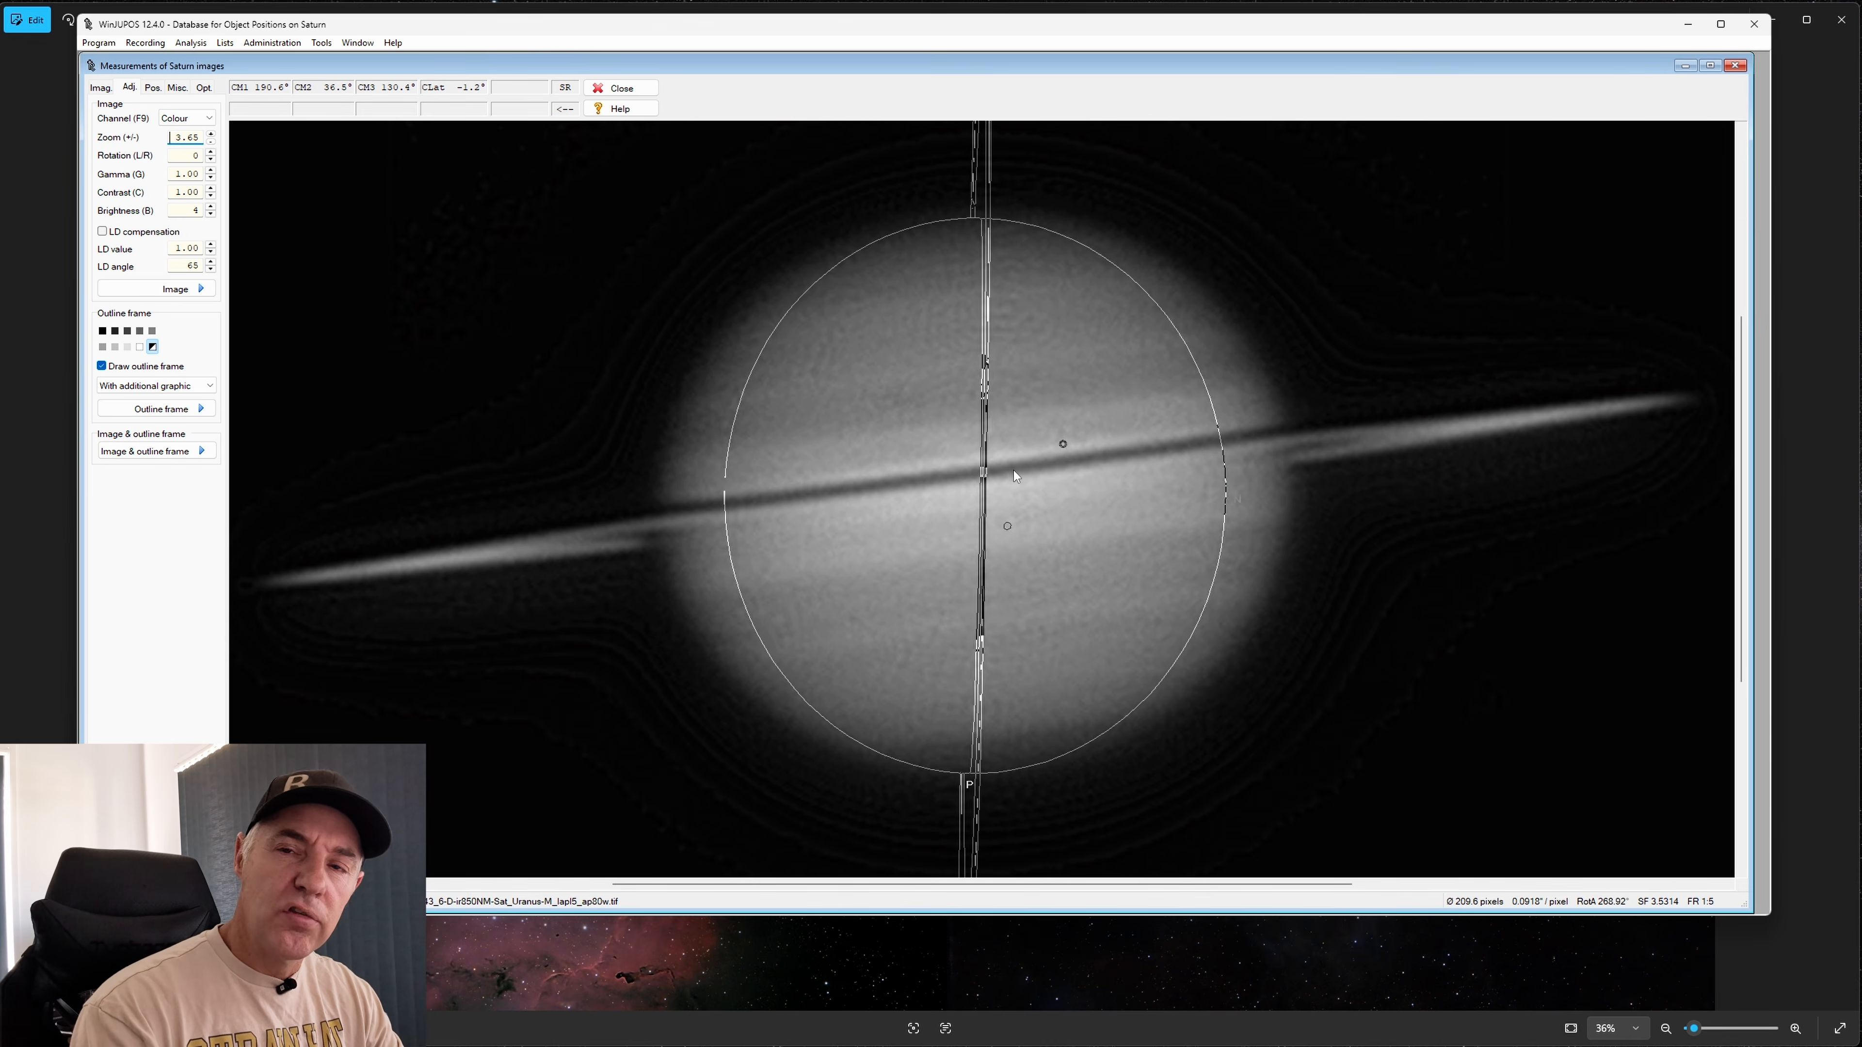
pyautogui.press('p')
pyautogui.press('p')
pyautogui.press('p')
pyautogui.press('p')
pyautogui.press('p')
pyautogui.press('p')
pyautogui.press('p')
pyautogui.press('p')
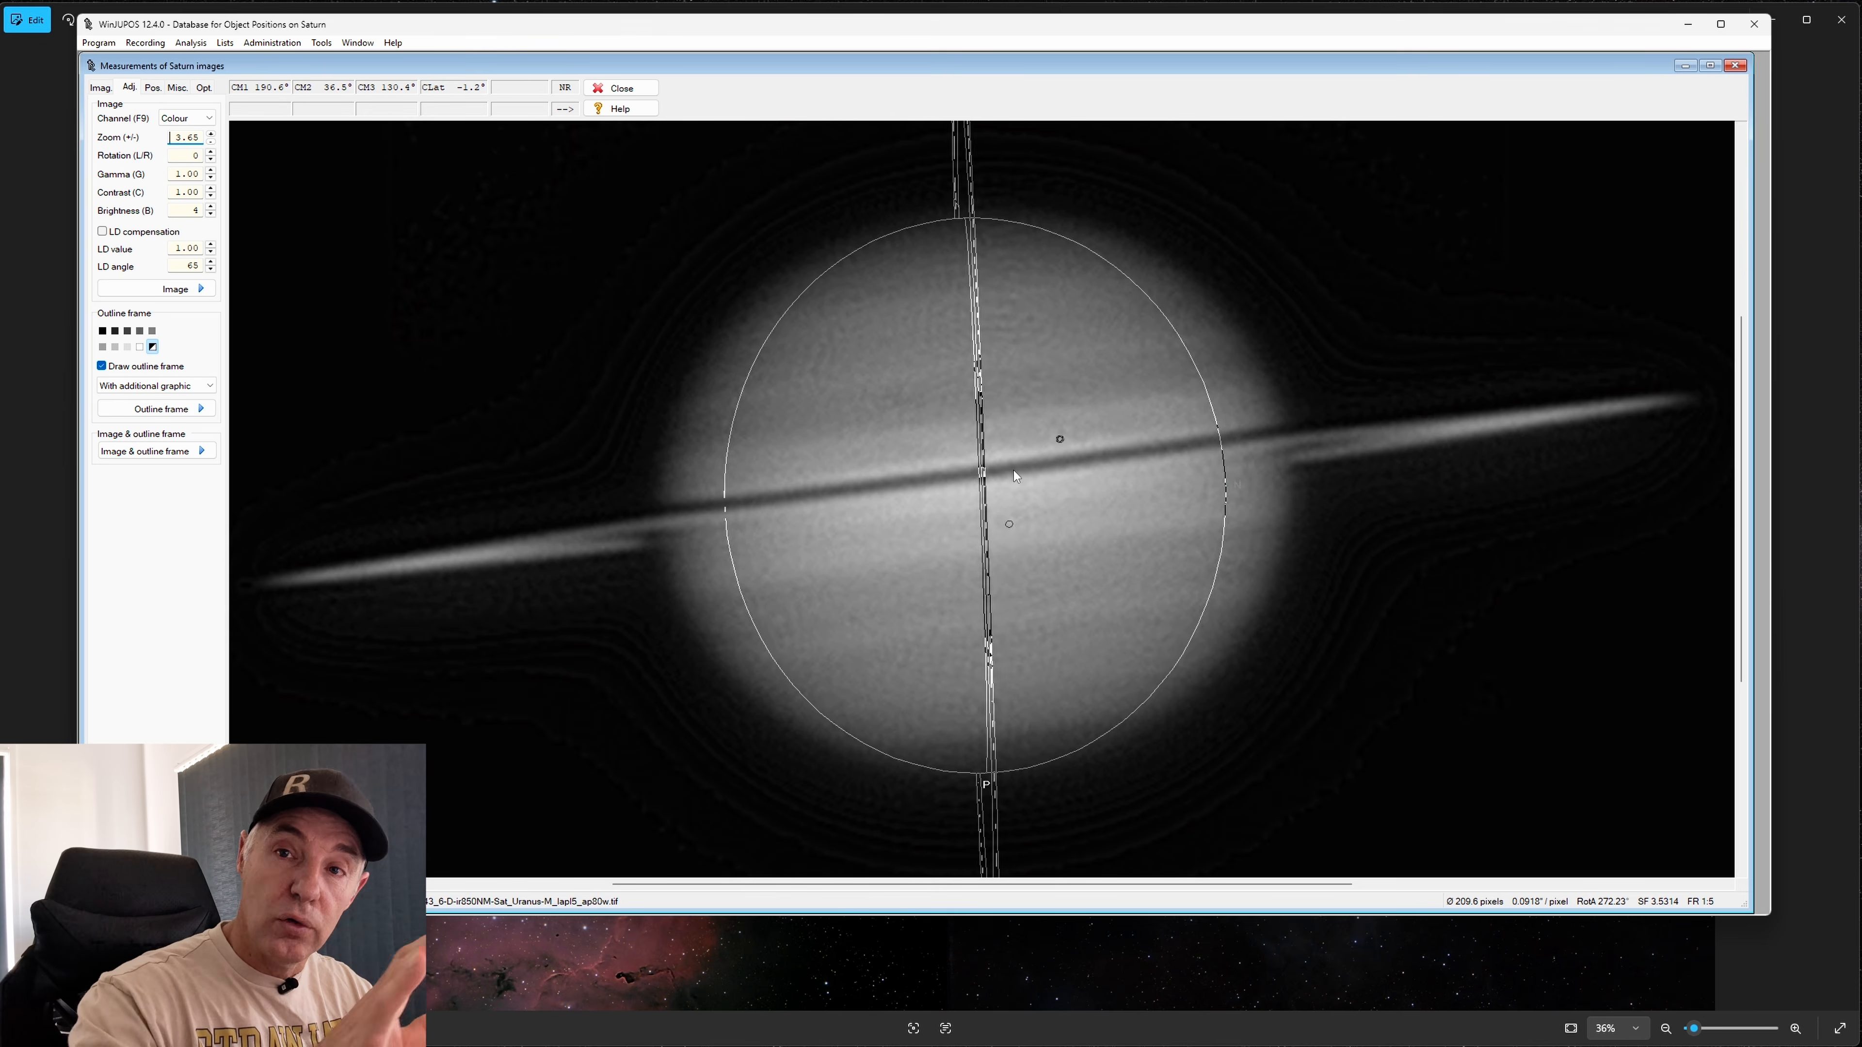
pyautogui.press('p')
pyautogui.press('p')
pyautogui.press('p')
pyautogui.press('p')
pyautogui.press('p')
pyautogui.press('p')
pyautogui.press('p')
pyautogui.press('p')
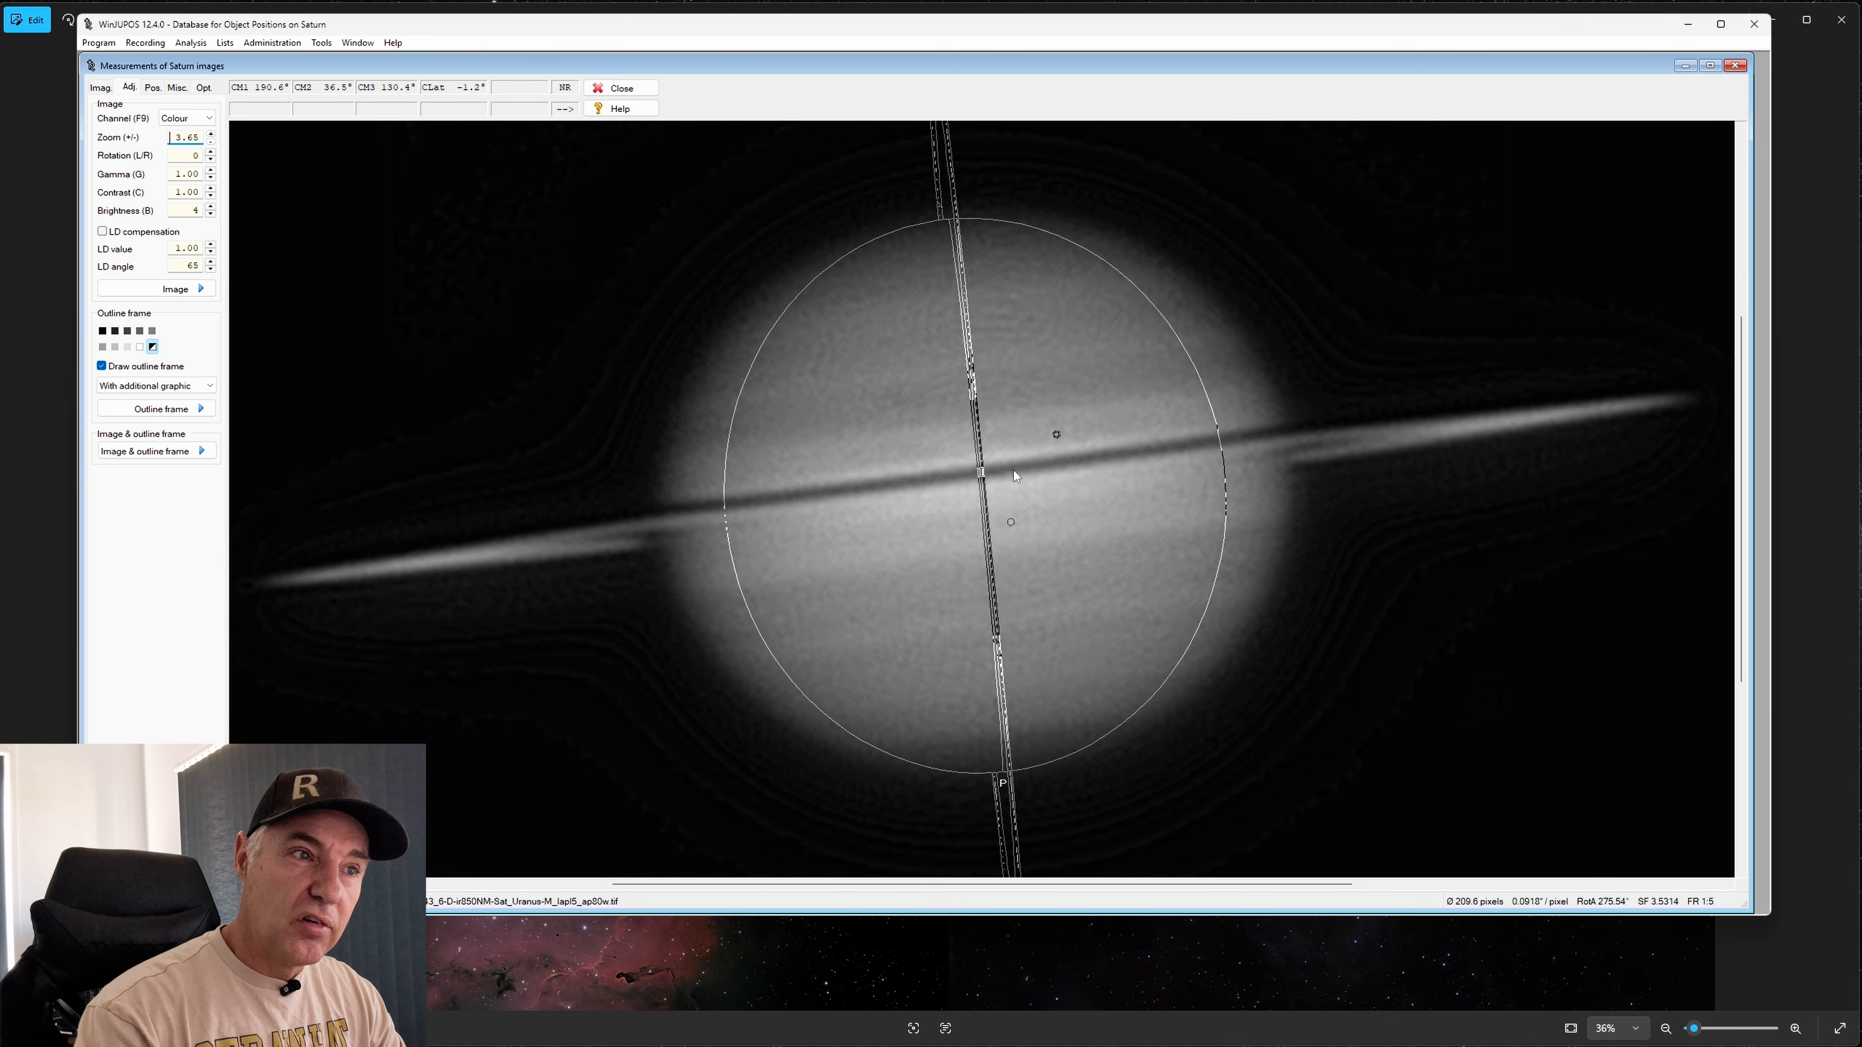
pyautogui.press('p')
pyautogui.press('p')
pyautogui.press('p')
pyautogui.press('p')
pyautogui.press('p')
pyautogui.press('p')
pyautogui.press('p')
pyautogui.press('p')
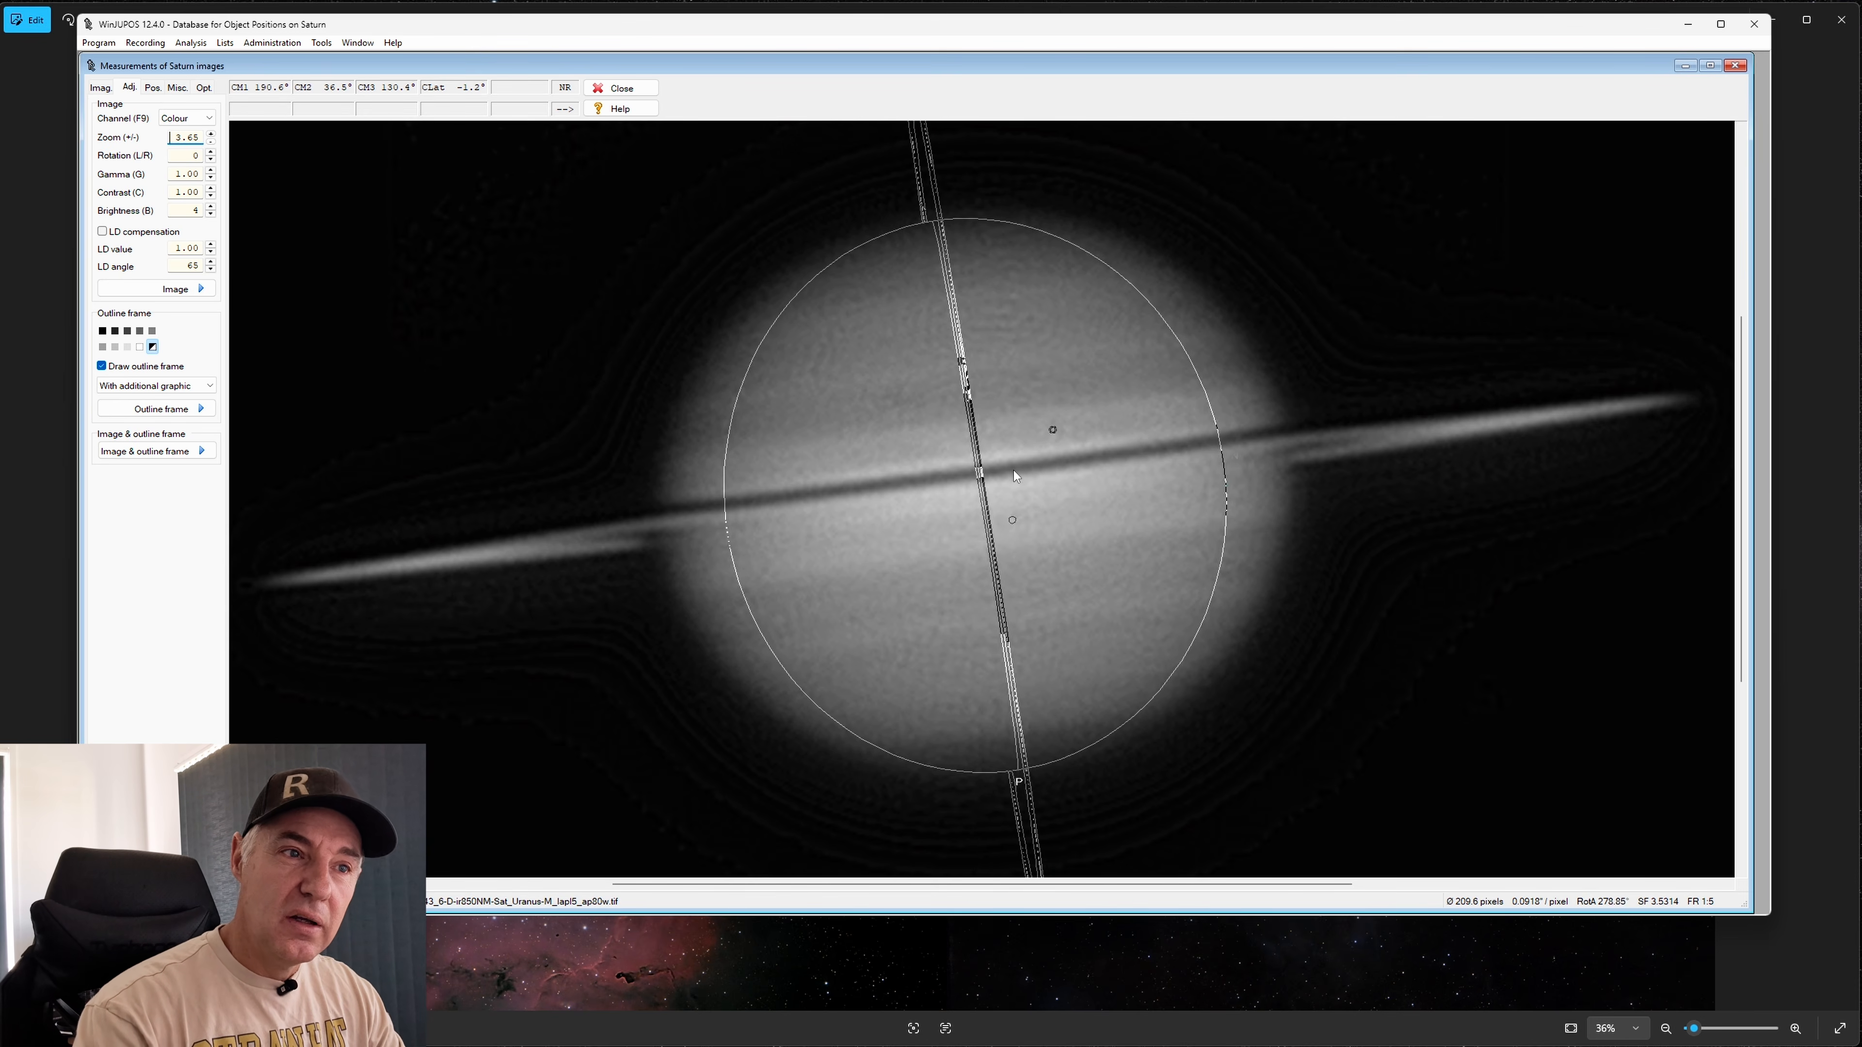
pyautogui.press('p')
pyautogui.press('p')
pyautogui.press('p')
pyautogui.press('p')
pyautogui.press('p')
pyautogui.press('p')
pyautogui.press('p')
pyautogui.press('p')
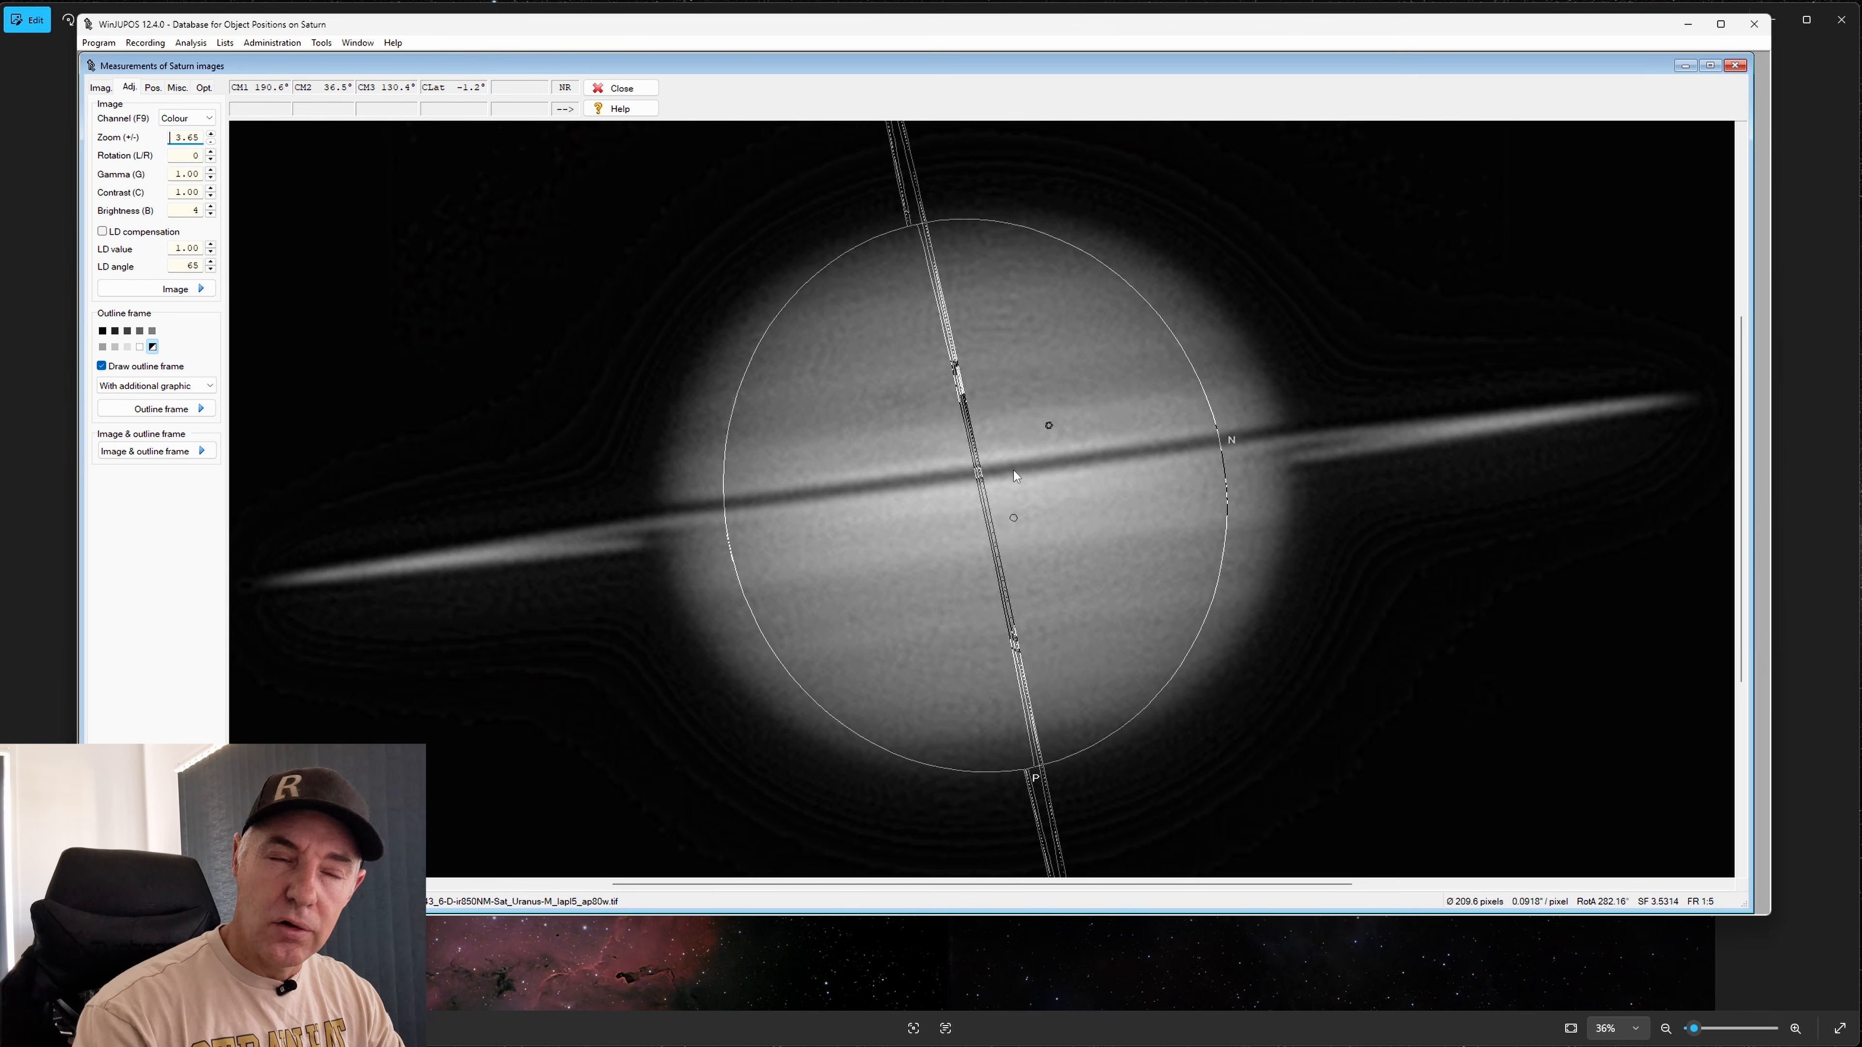
pyautogui.press('p')
pyautogui.press('p')
pyautogui.press('p')
pyautogui.press('p')
pyautogui.press('p')
pyautogui.press('p')
pyautogui.press('p')
pyautogui.press('p')
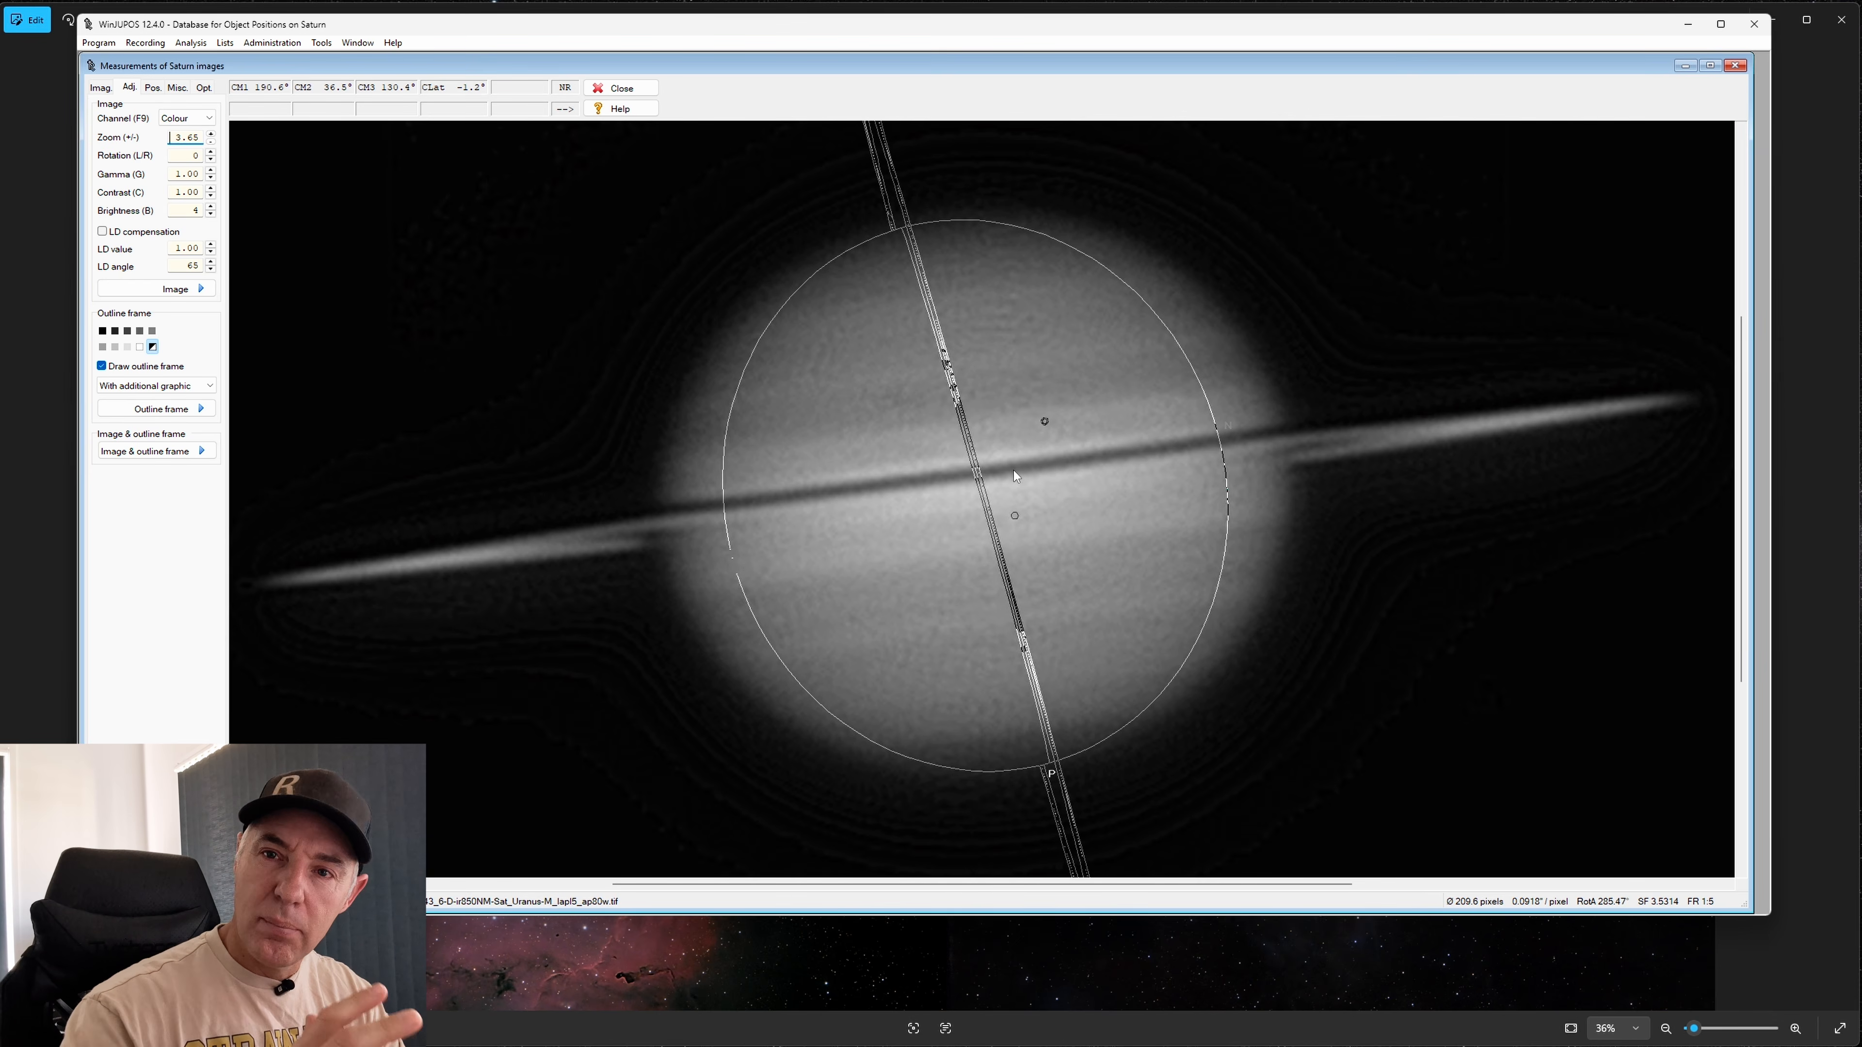
pyautogui.press('p')
pyautogui.press('p')
pyautogui.press('p')
pyautogui.press('p')
pyautogui.press('p')
pyautogui.press('p')
pyautogui.press('p')
pyautogui.press('p')
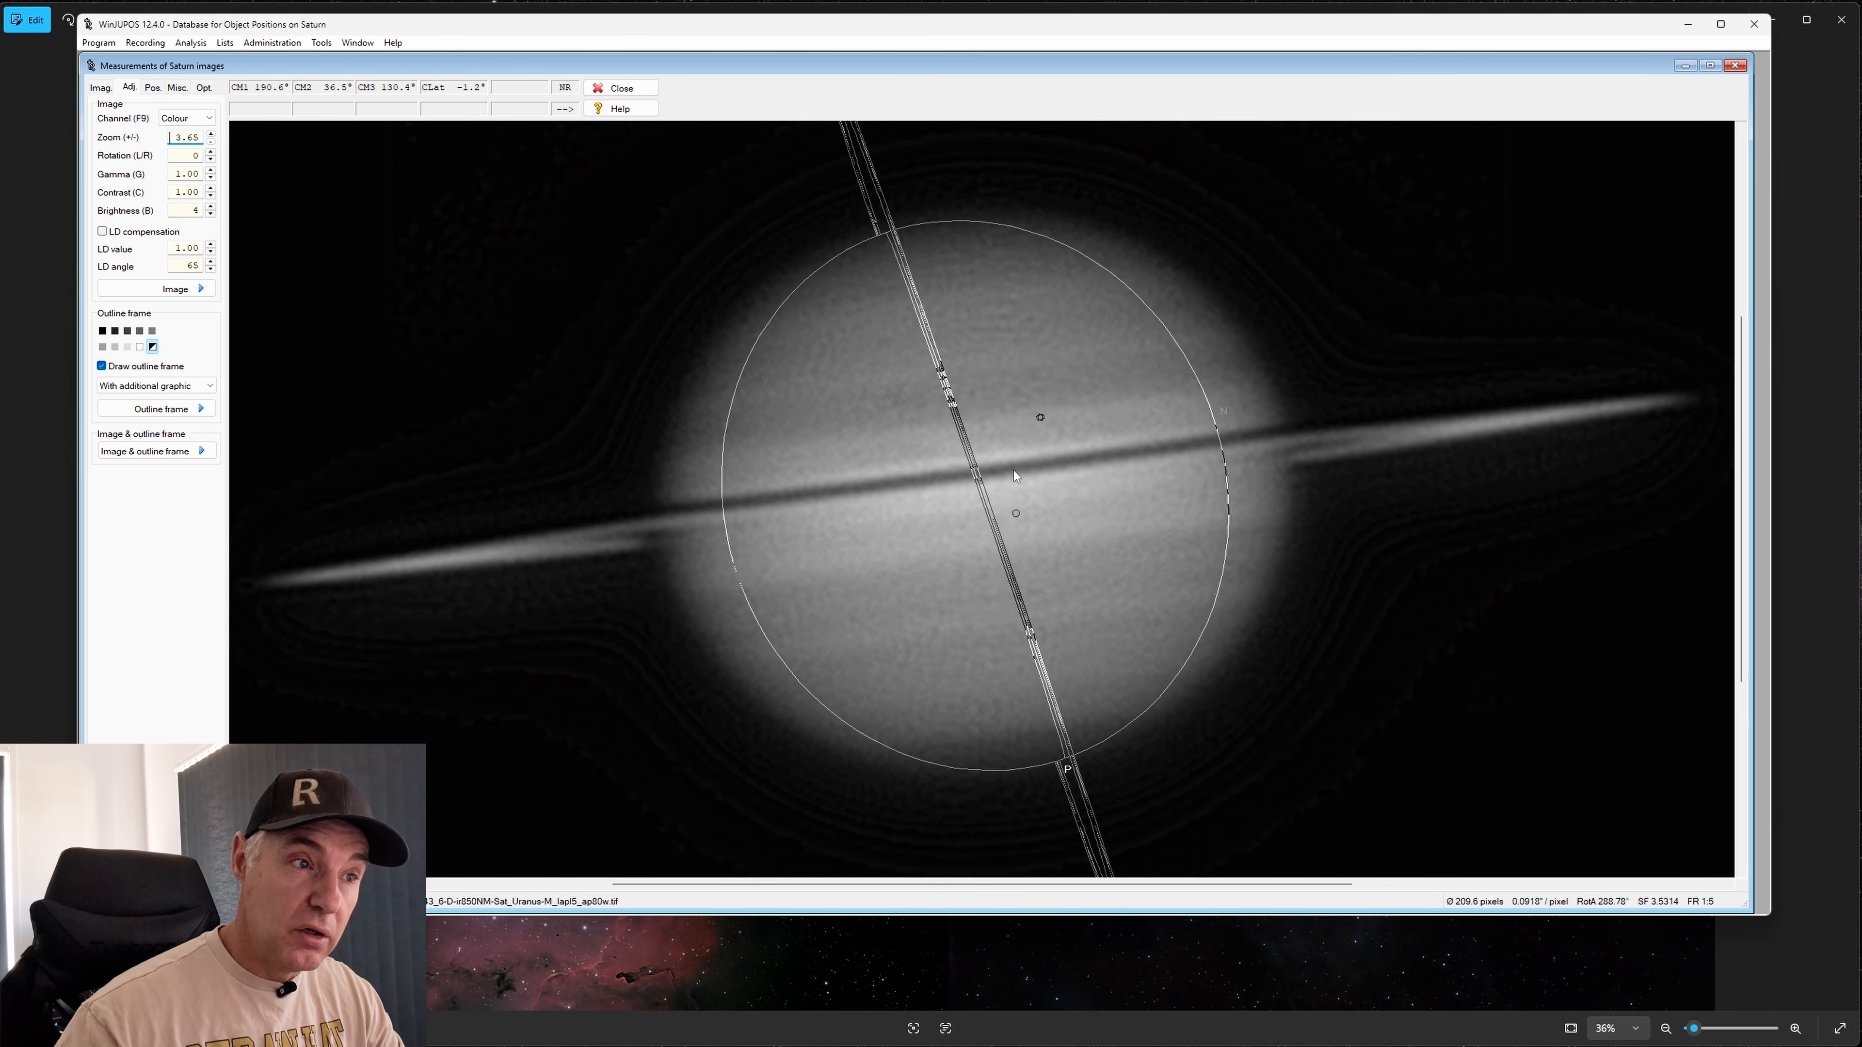
pyautogui.press('p')
pyautogui.press('p')
pyautogui.press('p')
pyautogui.press('p')
pyautogui.press('p')
pyautogui.press('p')
pyautogui.press('p')
pyautogui.press('p')
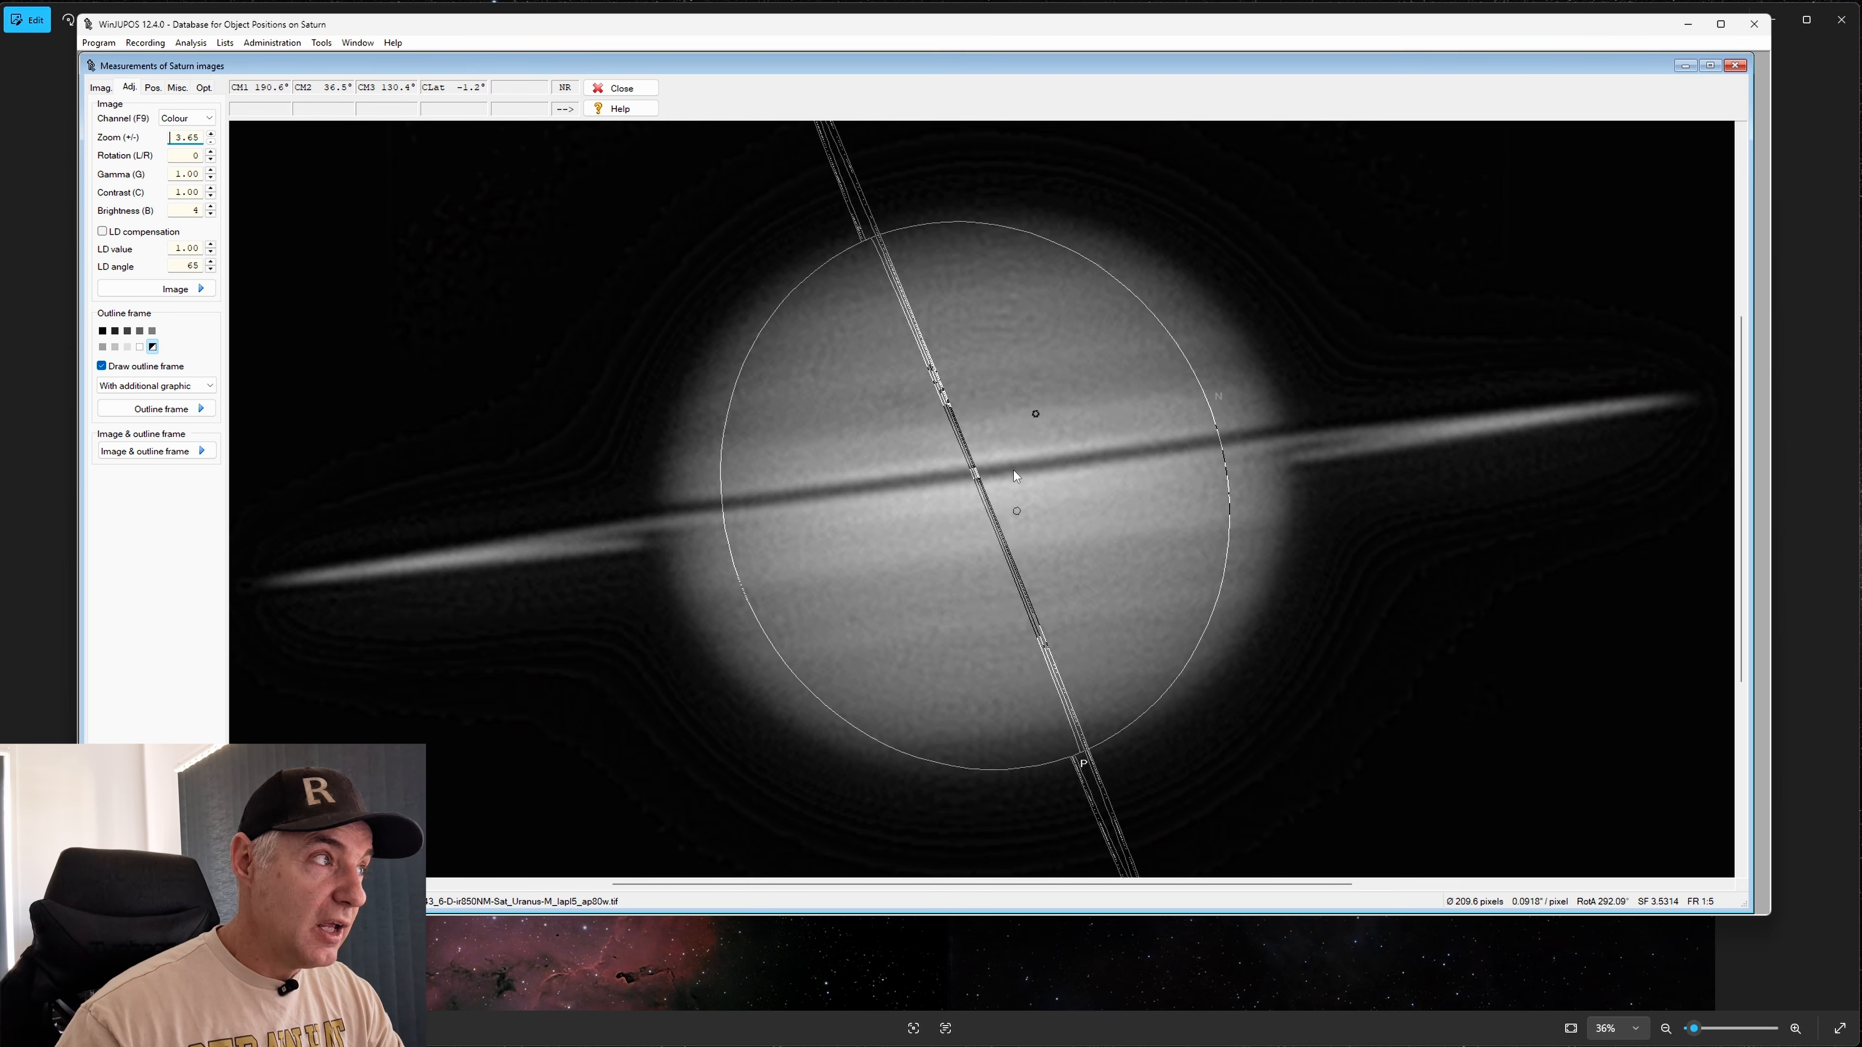
pyautogui.press('p')
pyautogui.press('p')
pyautogui.press('p')
pyautogui.press('p')
pyautogui.press('p')
pyautogui.press('p')
pyautogui.press('p')
pyautogui.press('p')
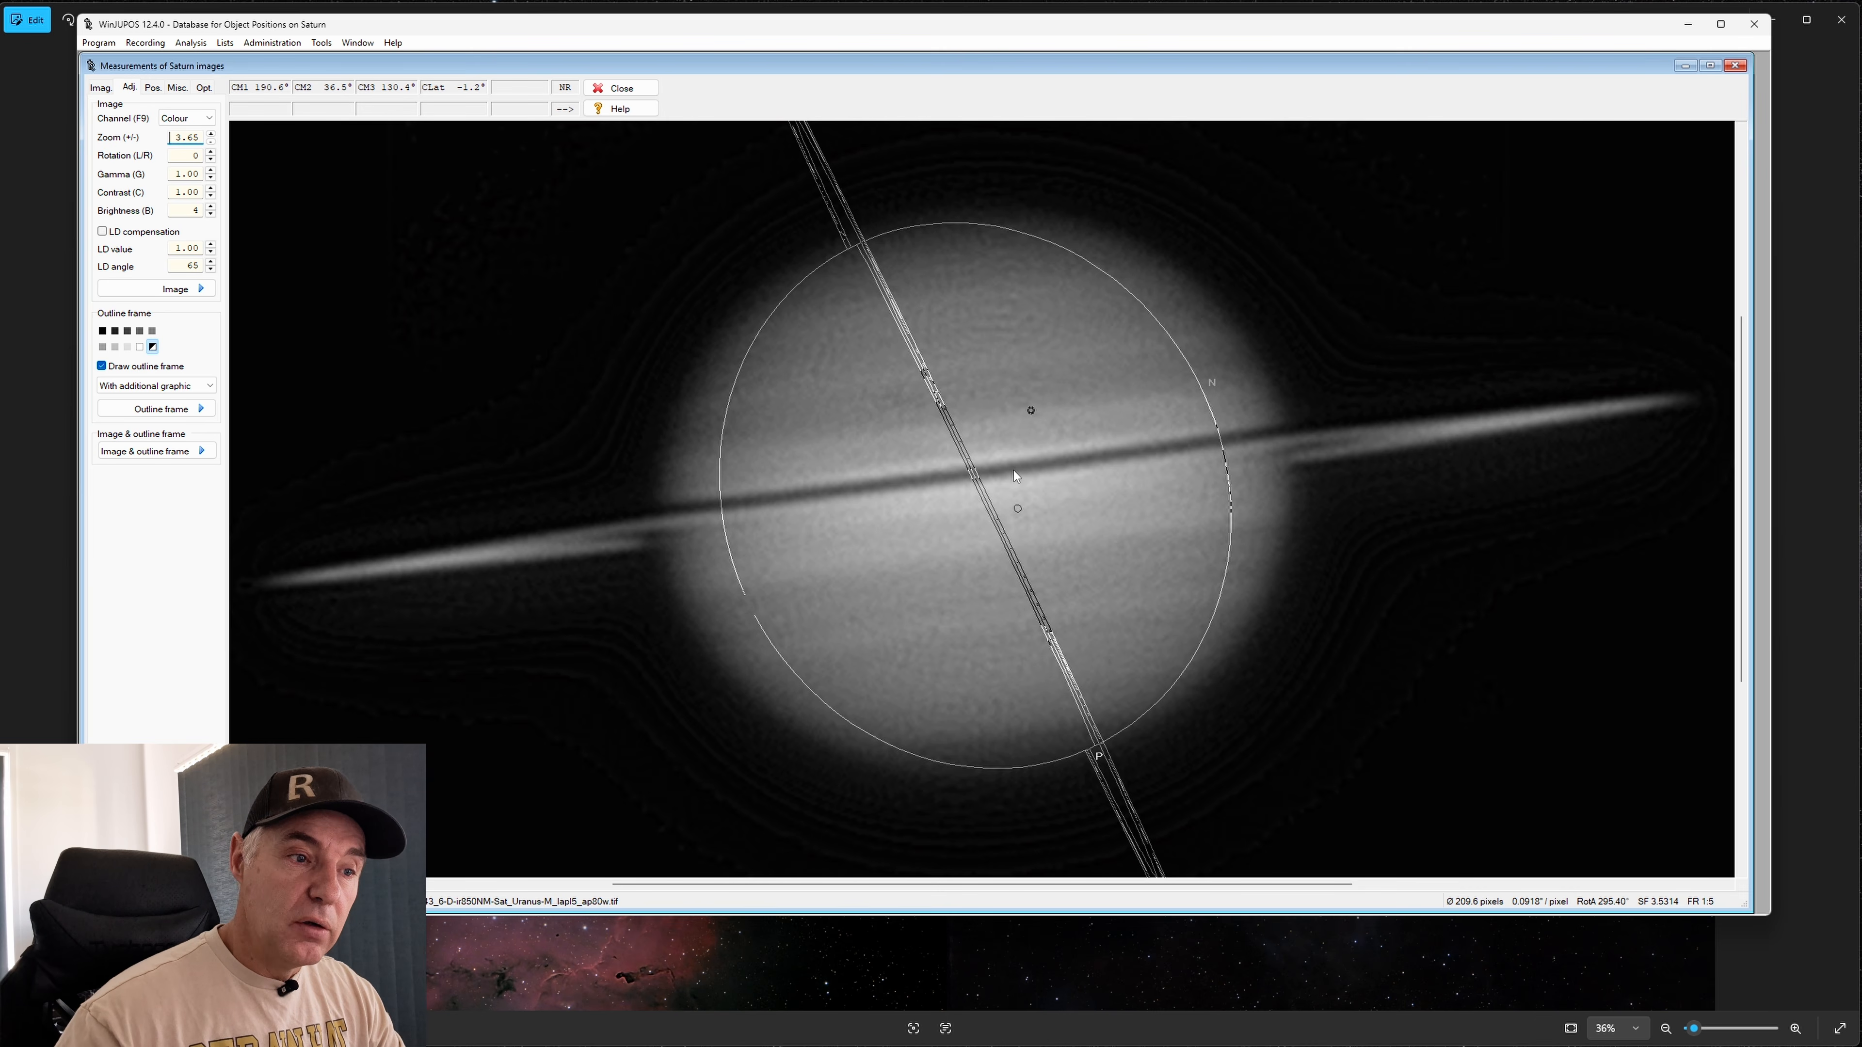
pyautogui.press('p')
pyautogui.press('p')
pyautogui.press('p')
pyautogui.press('p')
pyautogui.press('p')
pyautogui.press('p')
pyautogui.press('p')
pyautogui.press('p')
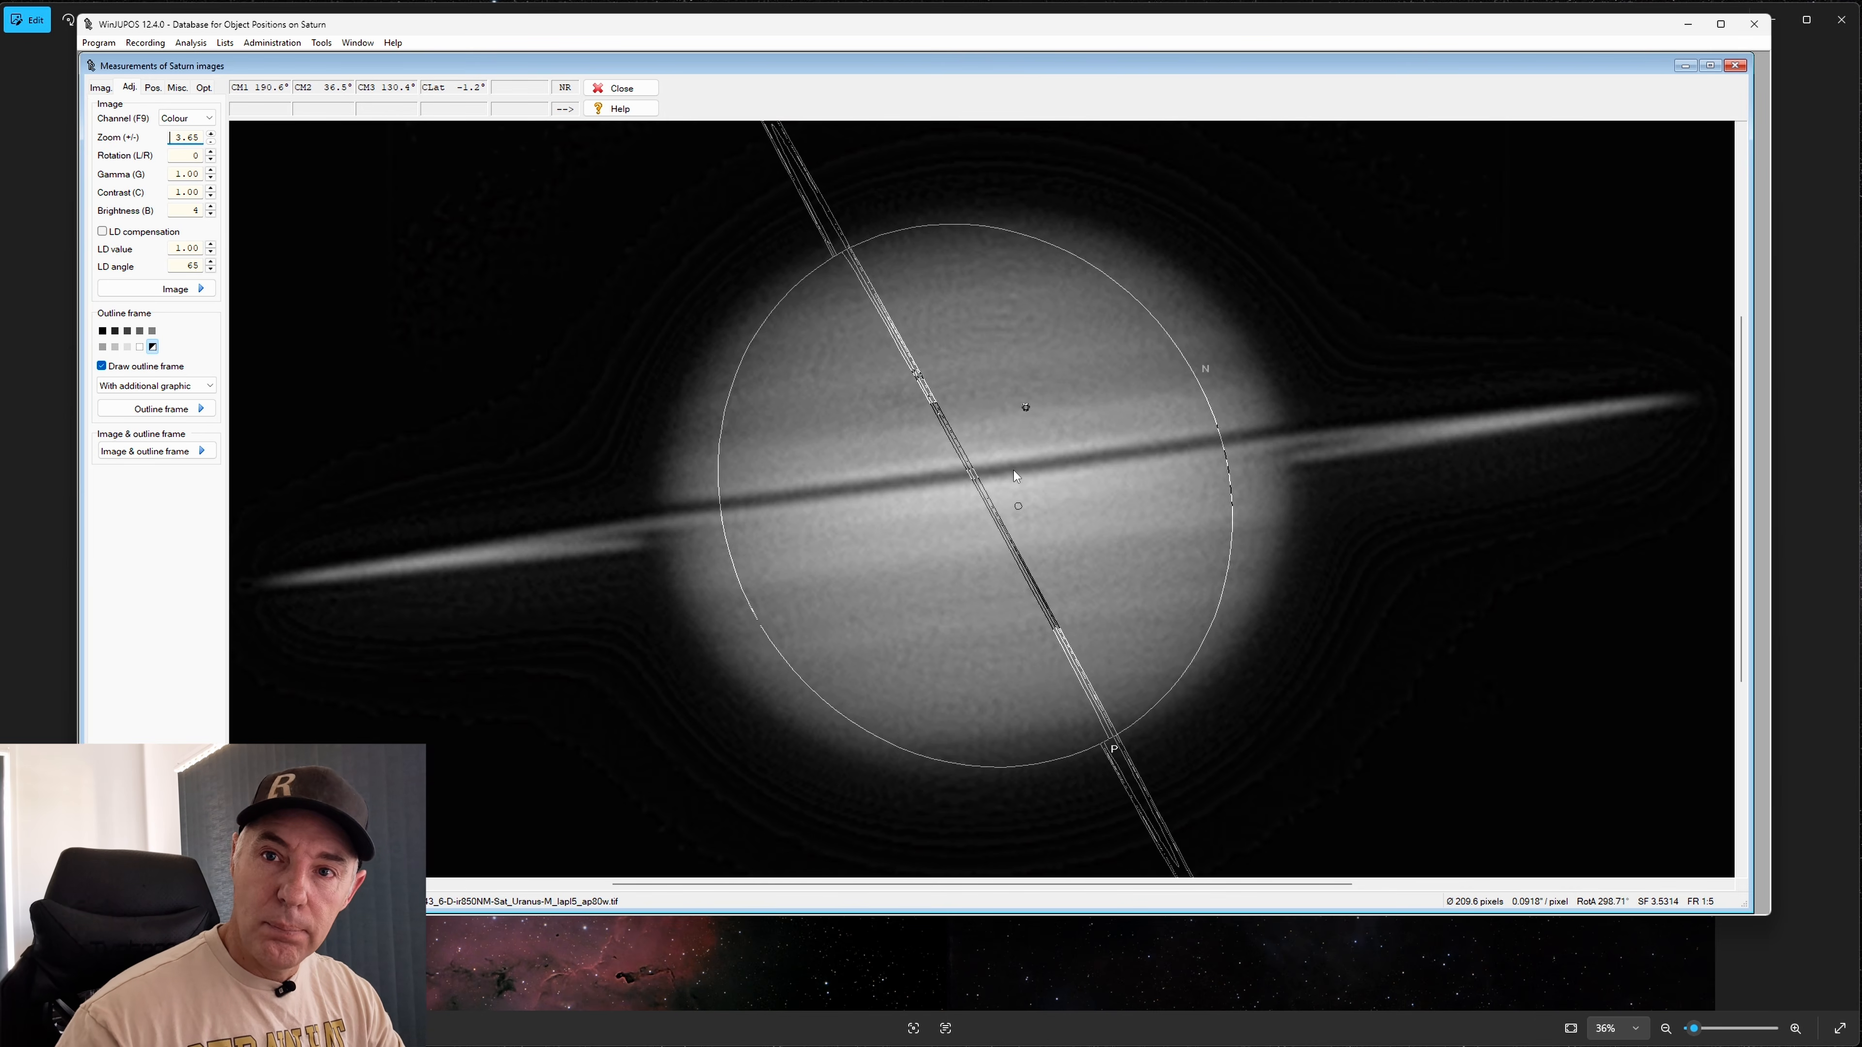
pyautogui.press('p')
pyautogui.press('p')
pyautogui.press('p')
pyautogui.press('p')
pyautogui.press('p')
pyautogui.press('p')
pyautogui.press('p')
pyautogui.press('p')
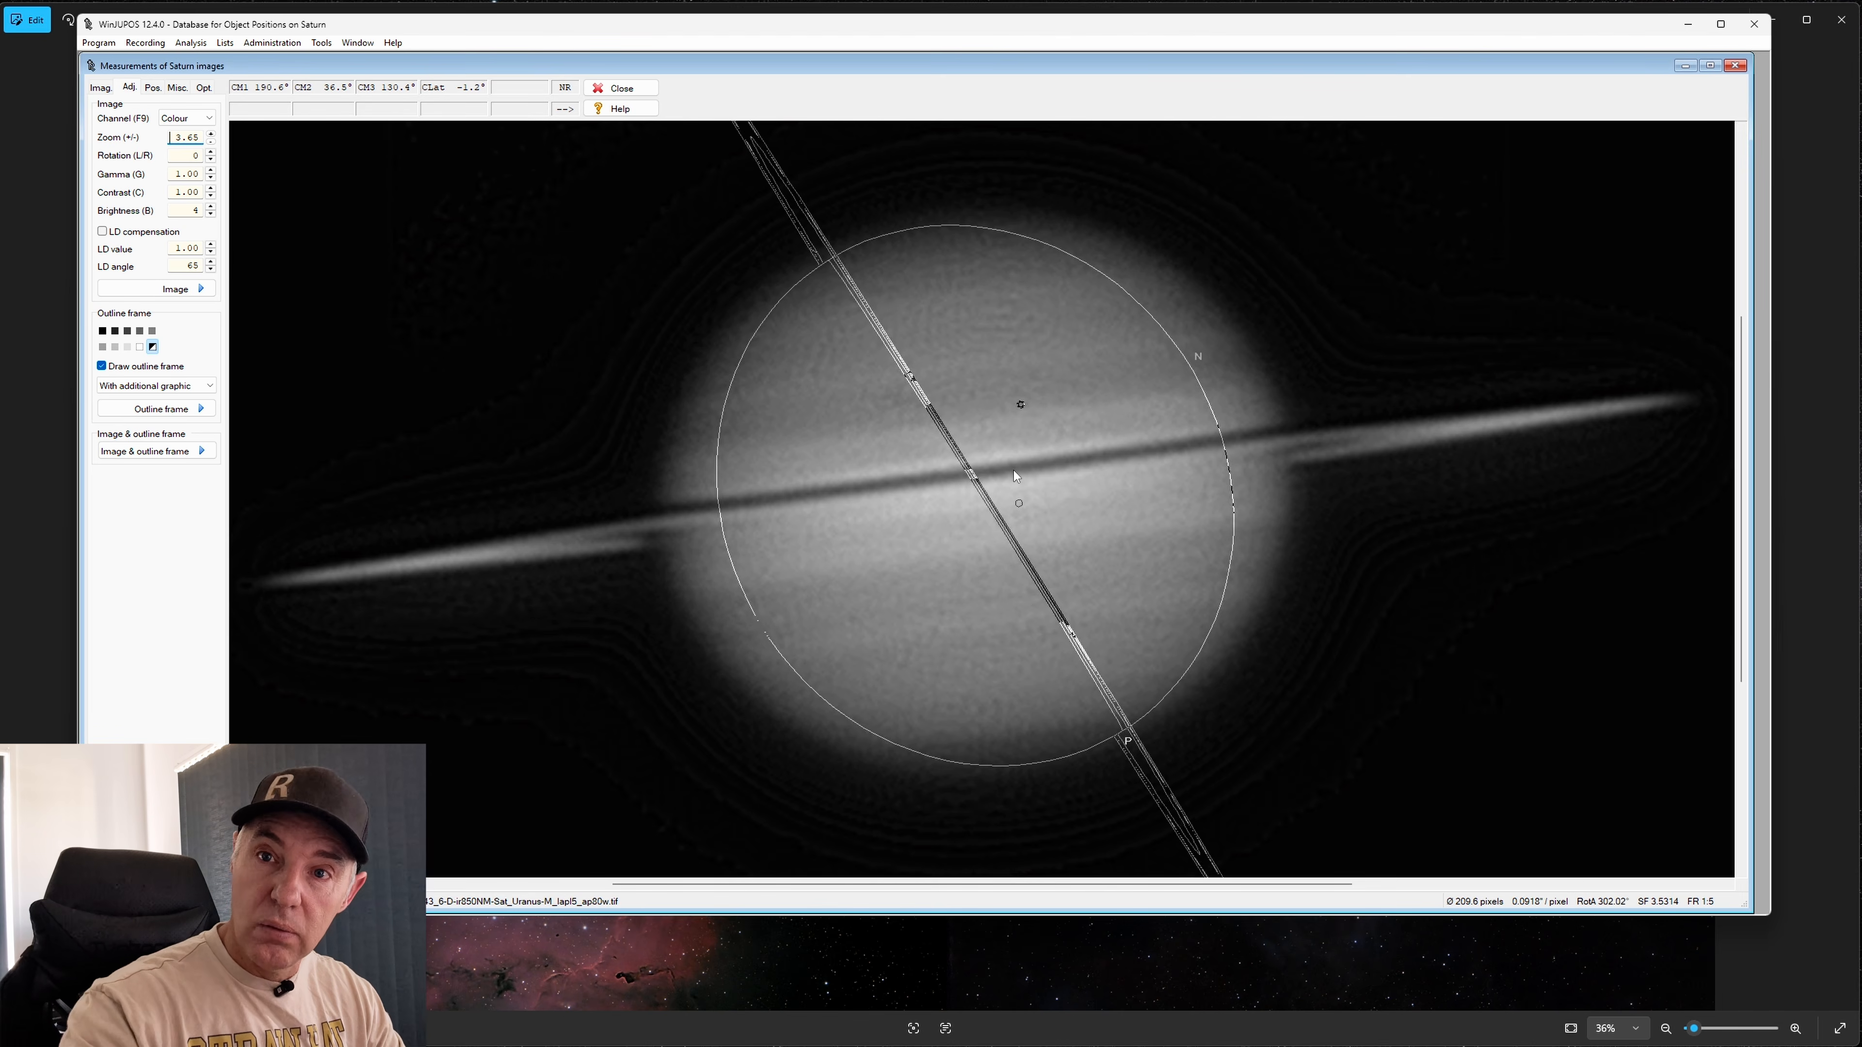
pyautogui.press('p')
pyautogui.press('p')
pyautogui.press('p')
pyautogui.press('p')
pyautogui.press('p')
pyautogui.press('p')
pyautogui.press('p')
pyautogui.press('p')
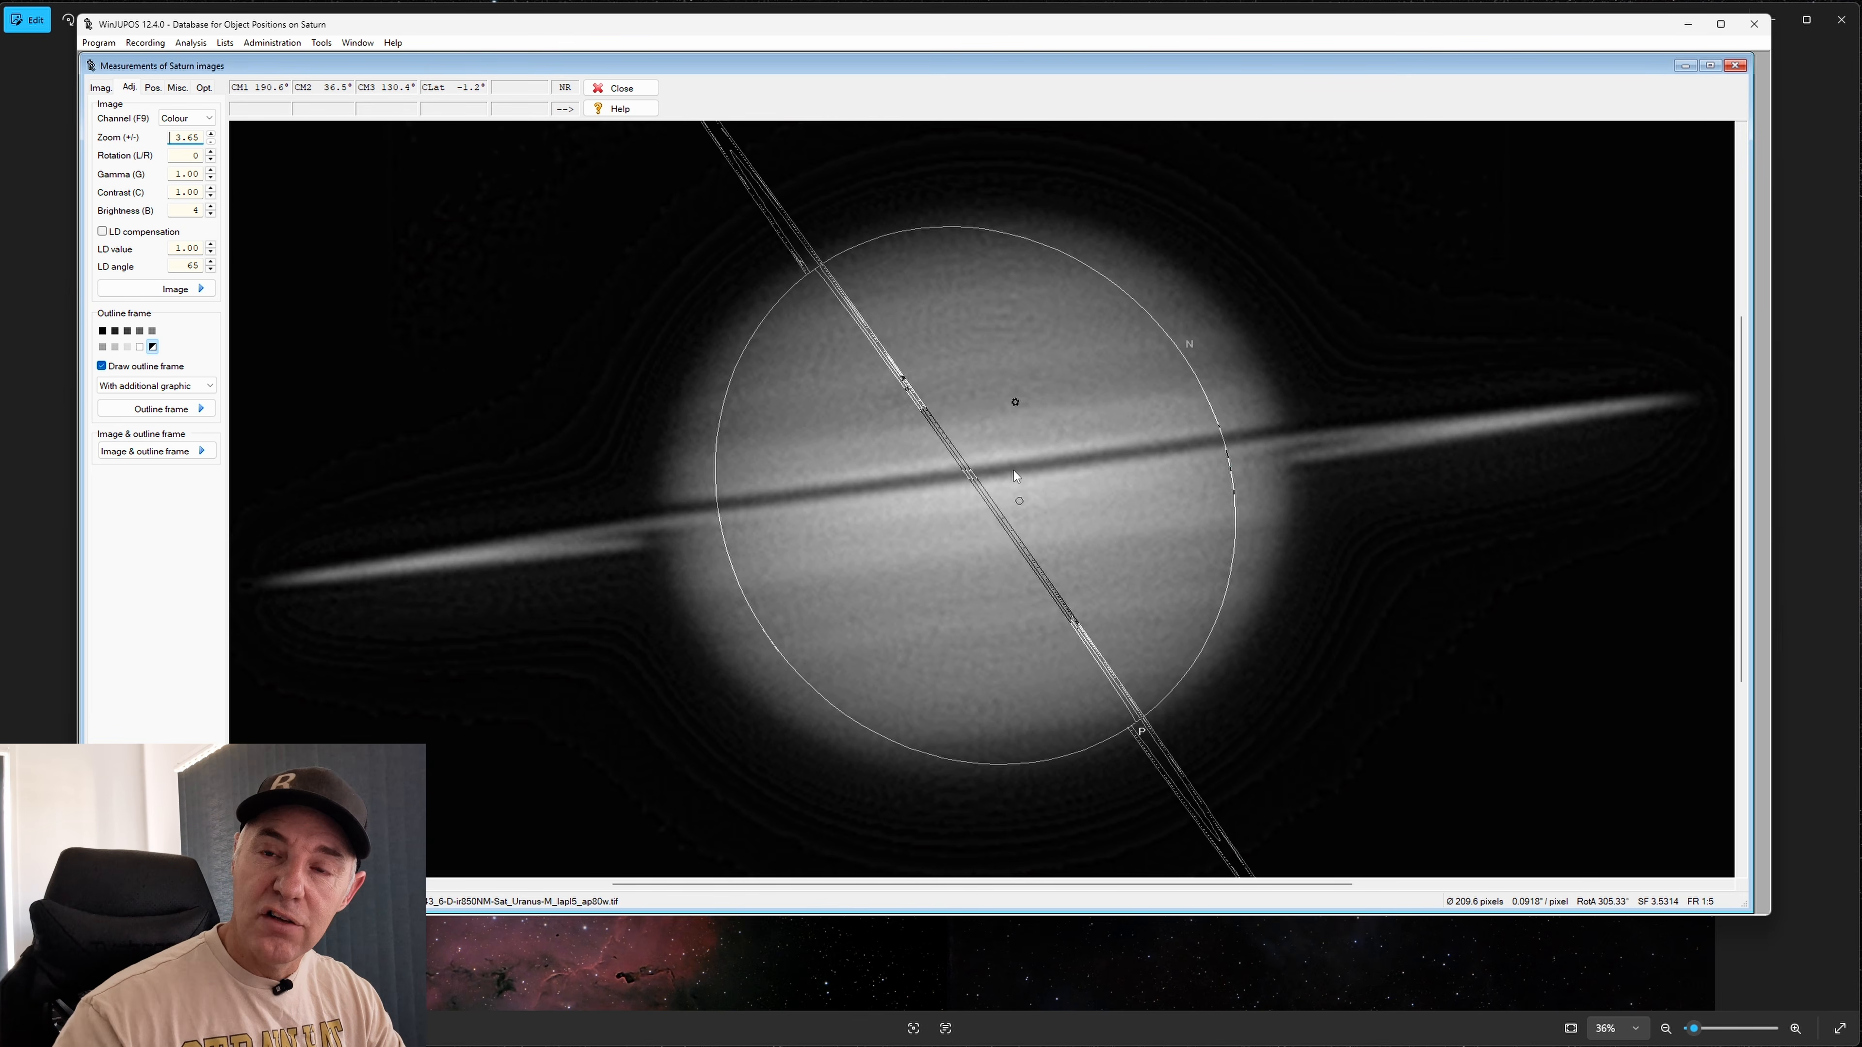
pyautogui.press('p')
pyautogui.press('p')
pyautogui.press('p')
pyautogui.press('p')
pyautogui.press('p')
pyautogui.press('p')
pyautogui.press('p')
pyautogui.press('p')
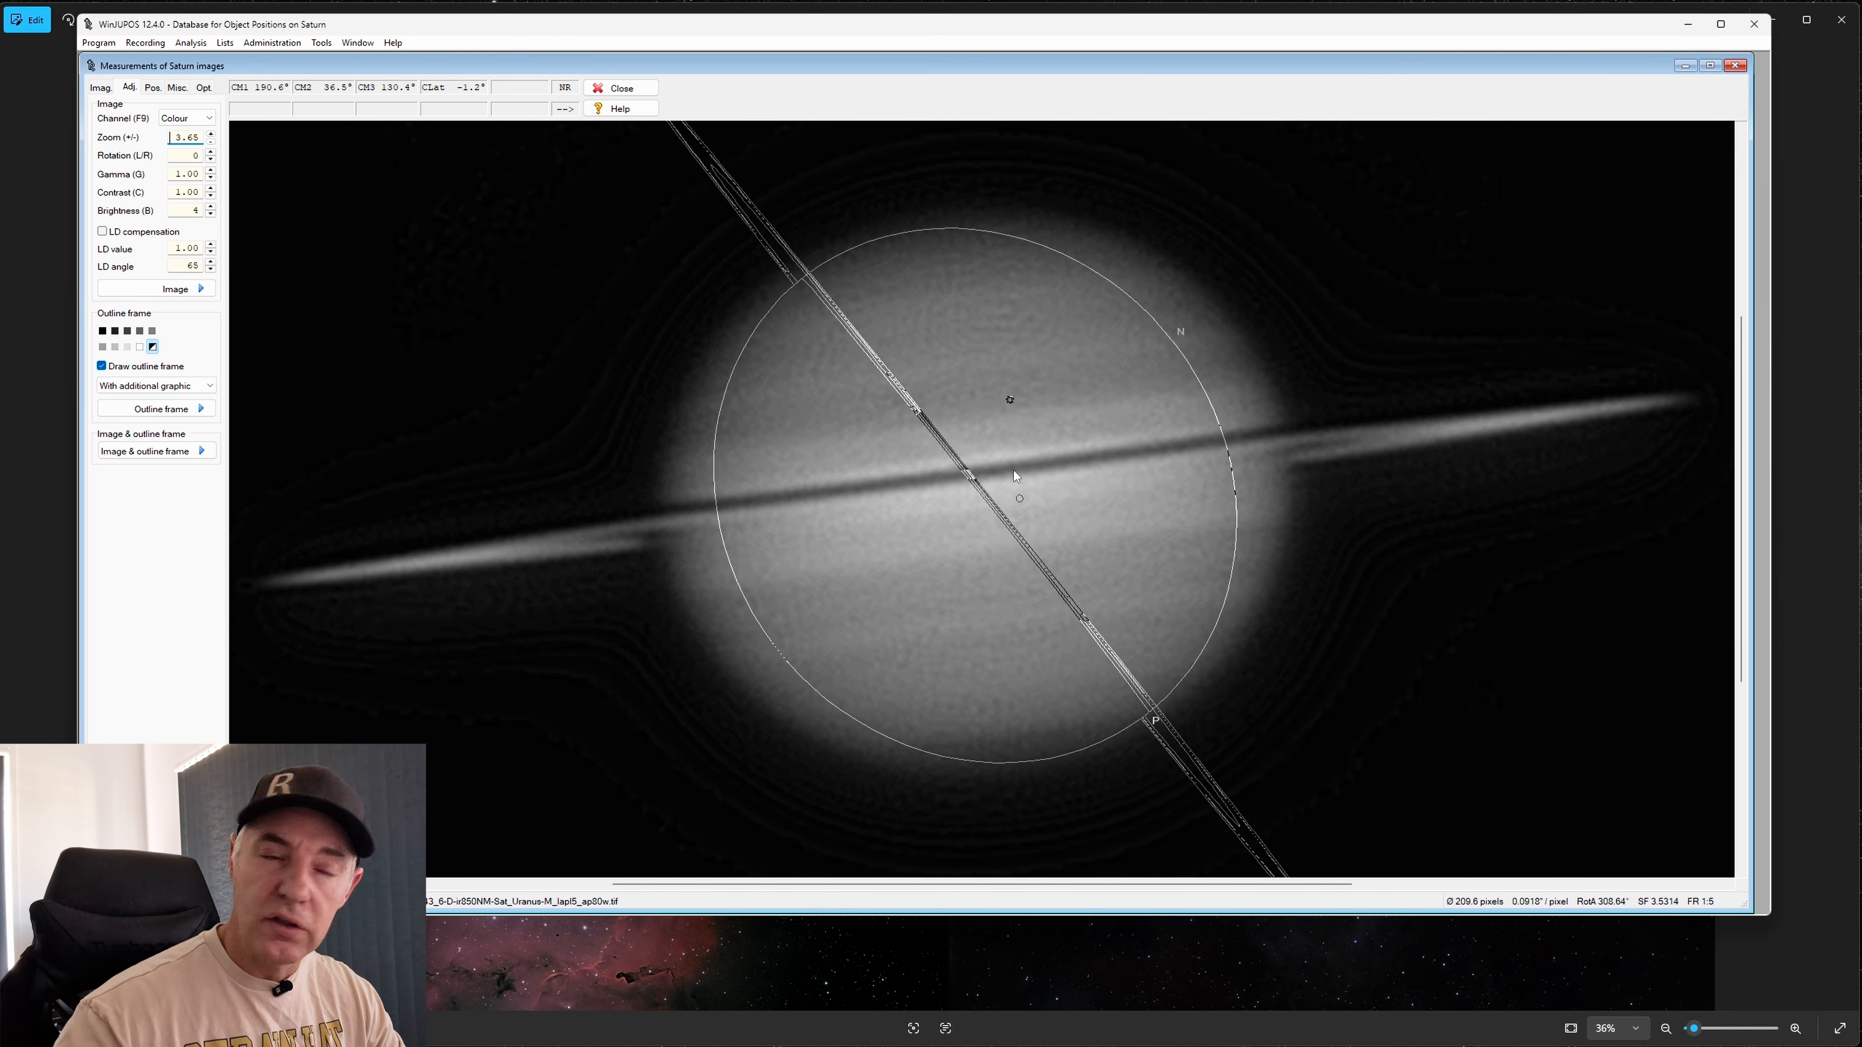
pyautogui.press('p')
pyautogui.press('p')
pyautogui.press('p')
pyautogui.press('p')
pyautogui.press('p')
pyautogui.press('p')
pyautogui.press('p')
pyautogui.press('p')
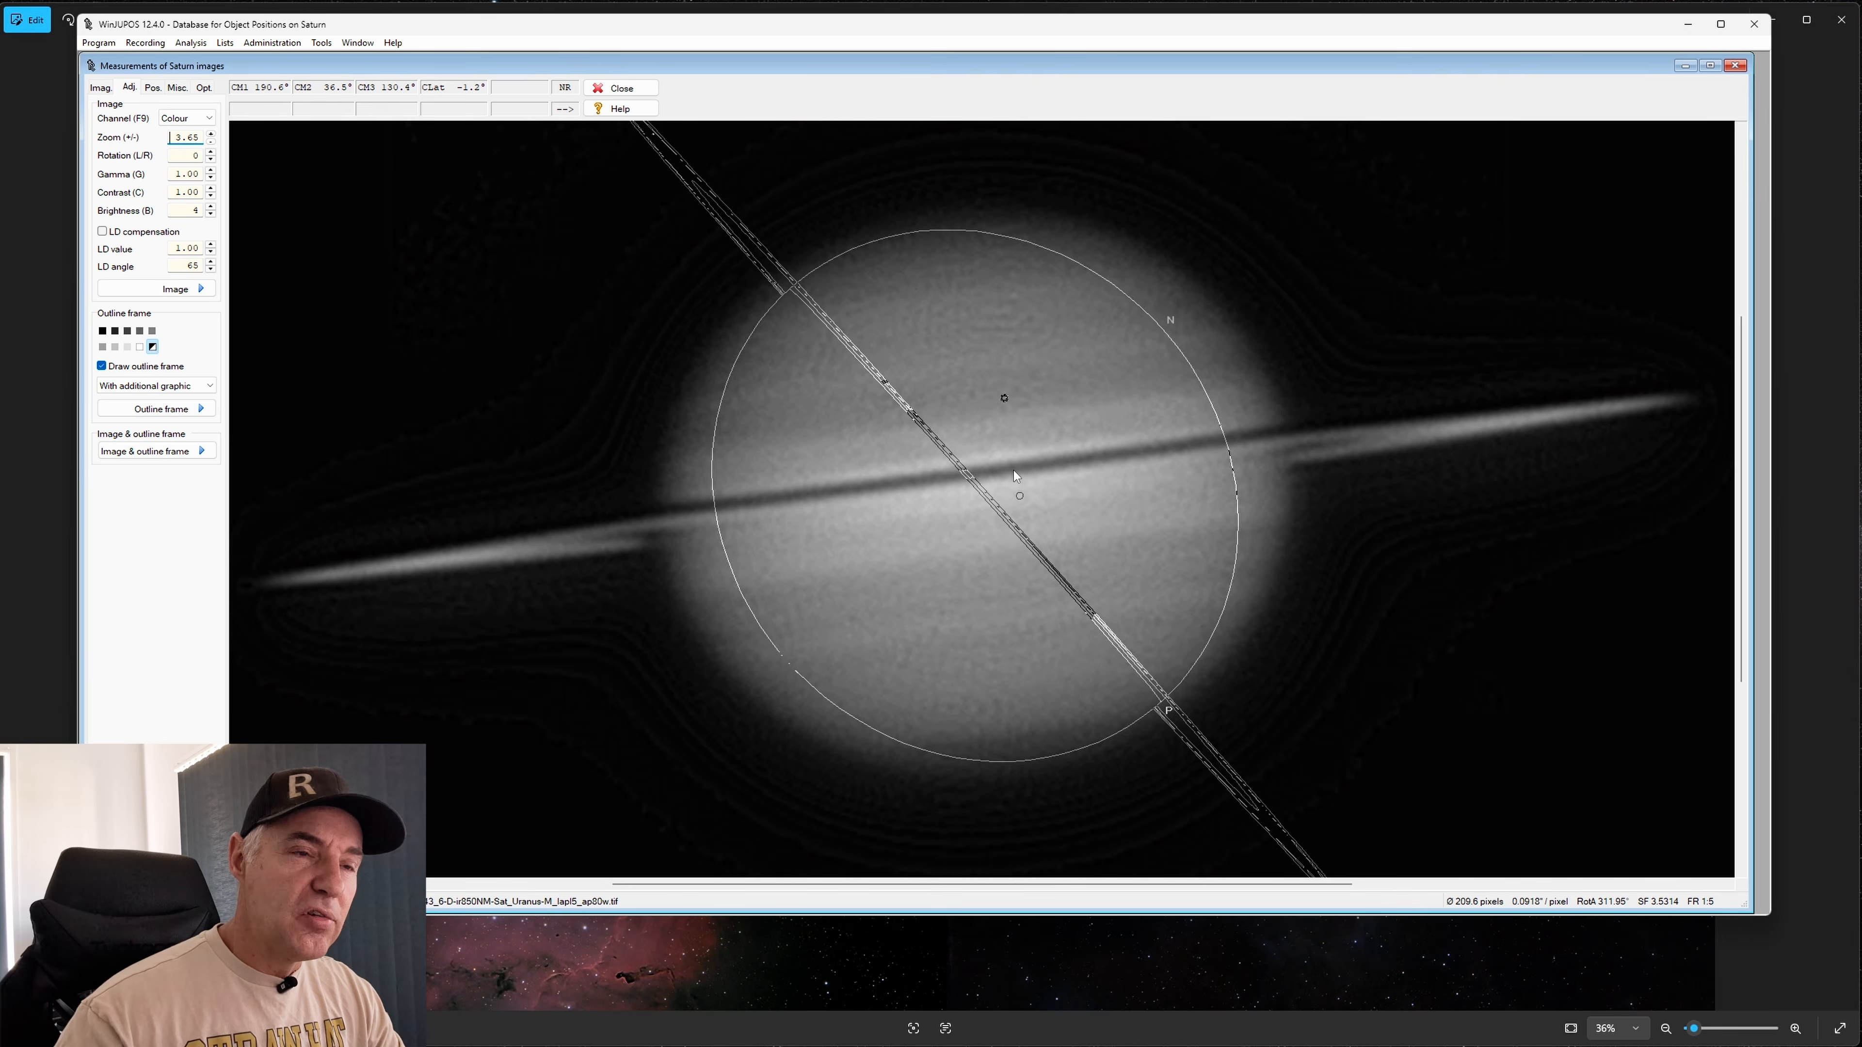
# Rotate the outline frame further counterclockwise to about 7.29°, so its ring outline lies parallel to Saturn's tilted rings
pyautogui.press('p')
pyautogui.press('p')
pyautogui.press('p')
pyautogui.press('p')
pyautogui.press('p')
pyautogui.press('p')
pyautogui.press('p')
pyautogui.press('p')
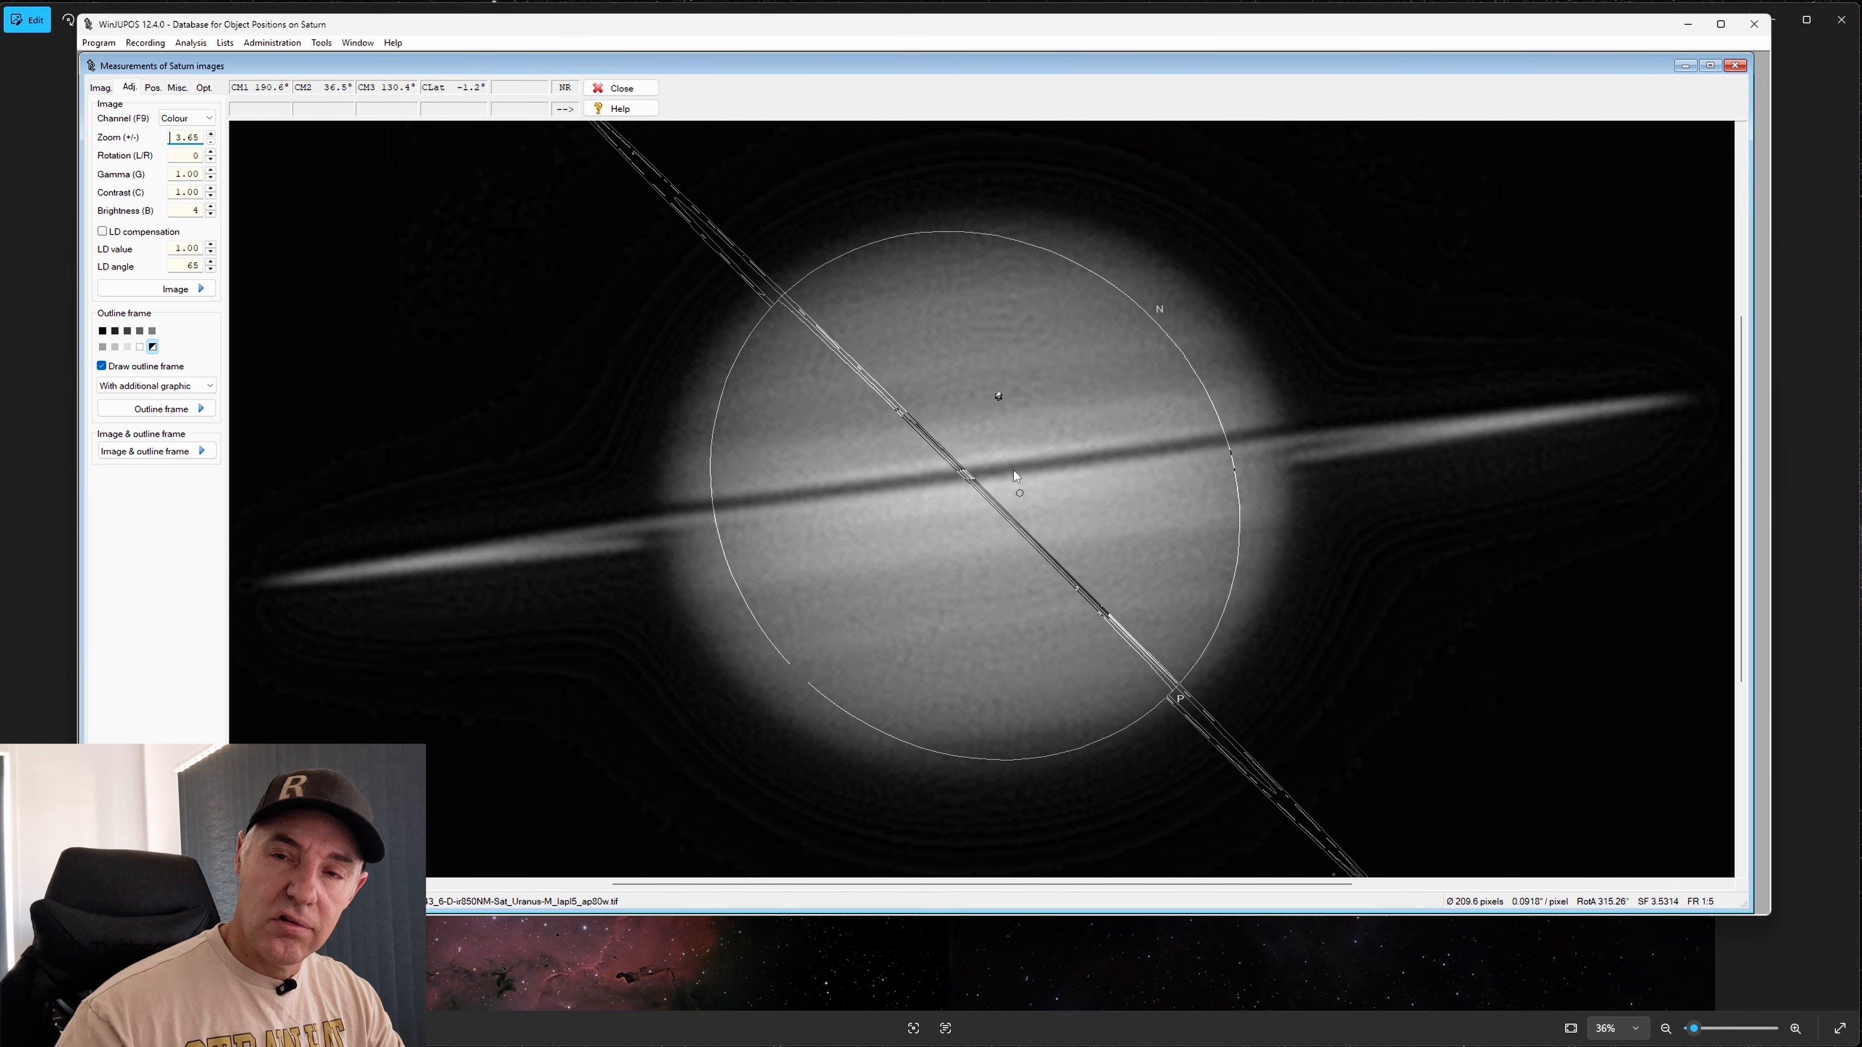
pyautogui.press('p')
pyautogui.press('p')
pyautogui.press('p')
pyautogui.press('p')
pyautogui.press('p')
pyautogui.press('p')
pyautogui.press('p')
pyautogui.press('p')
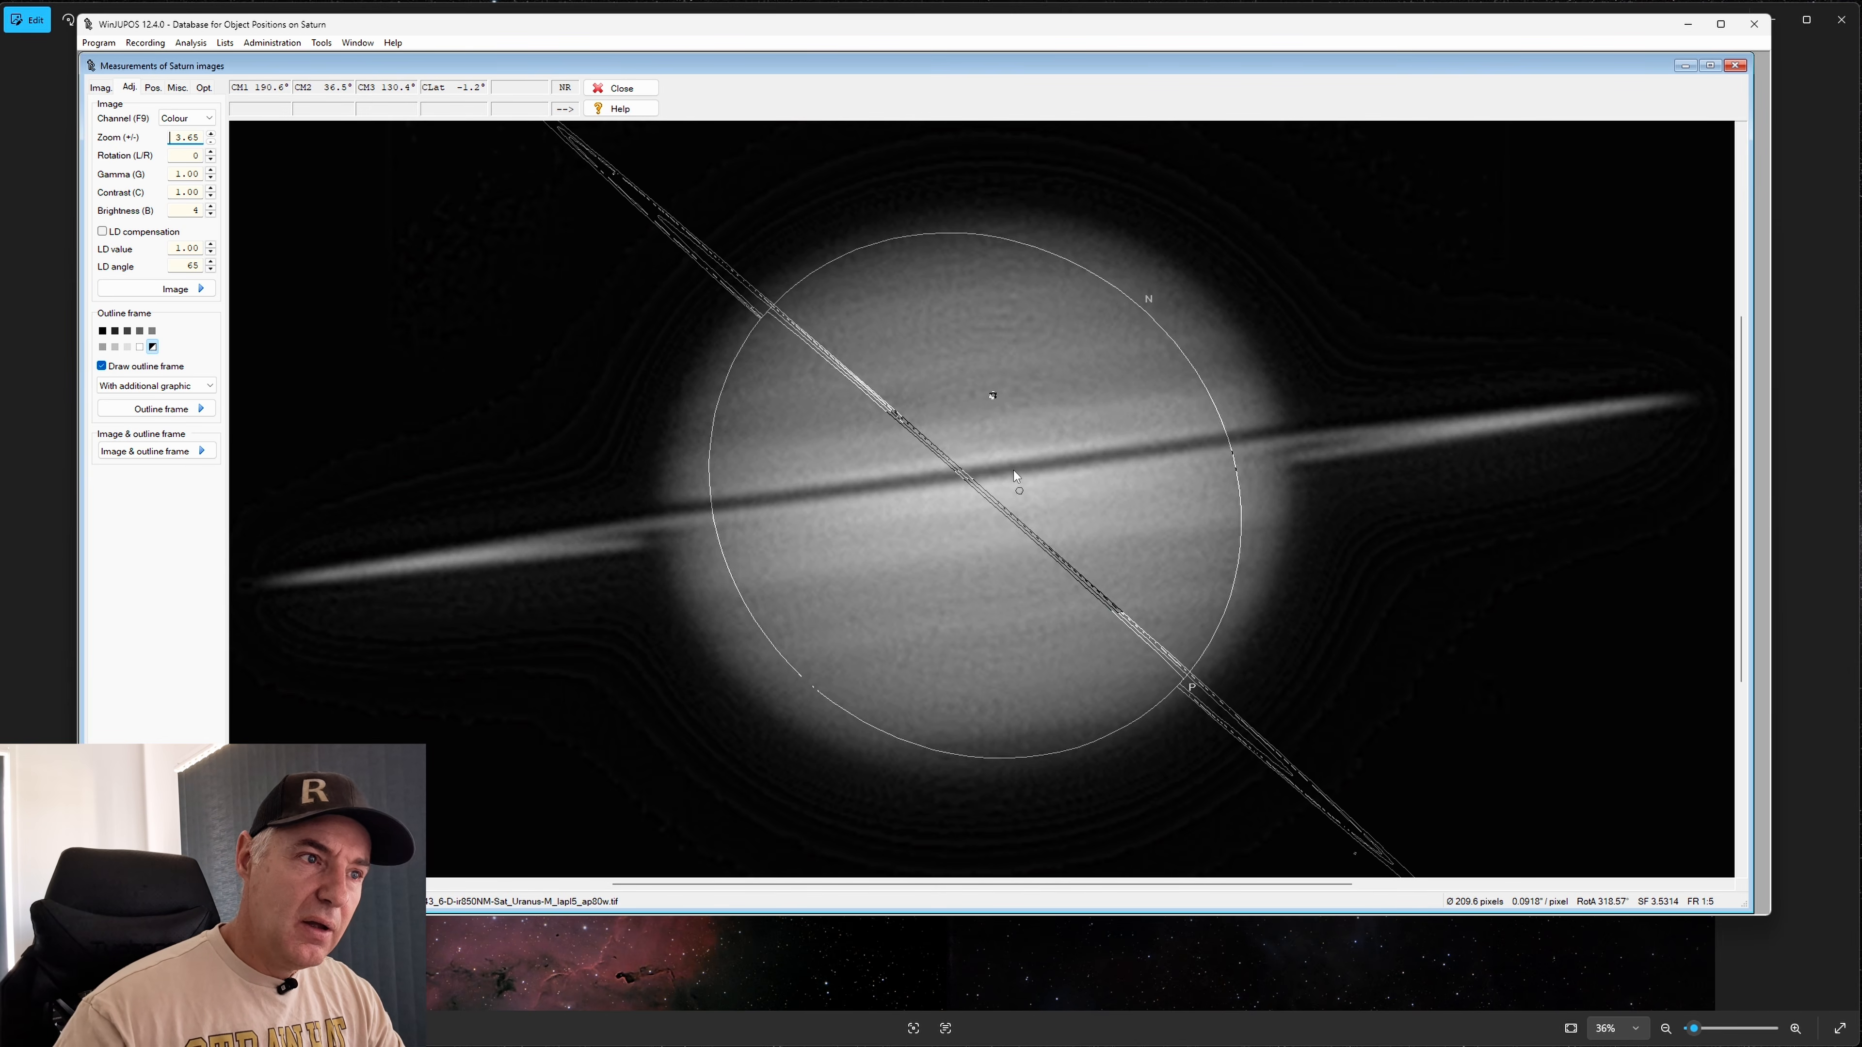
pyautogui.press('p')
pyautogui.press('p')
pyautogui.press('p')
pyautogui.press('p')
pyautogui.press('p')
pyautogui.press('p')
pyautogui.press('p')
pyautogui.press('p')
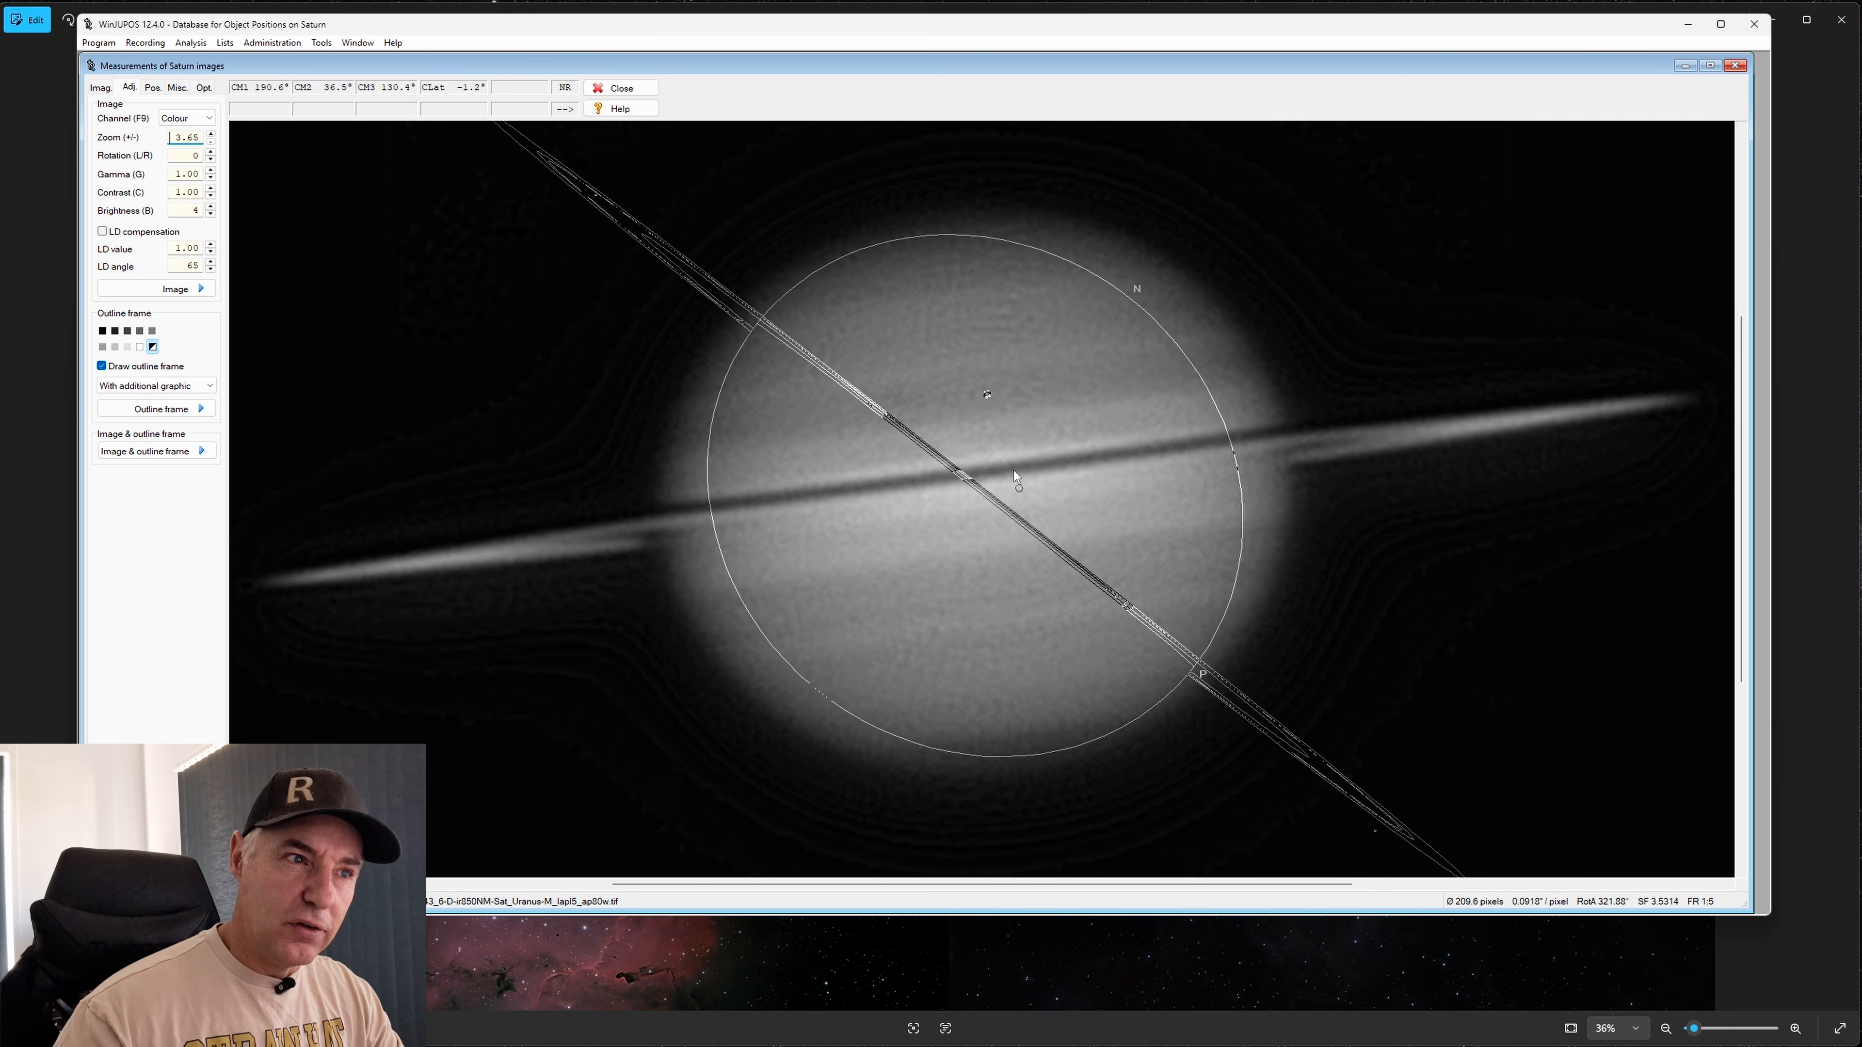
pyautogui.press('p')
pyautogui.press('p')
pyautogui.press('p')
pyautogui.press('p')
pyautogui.press('p')
pyautogui.press('p')
pyautogui.press('p')
pyautogui.press('p')
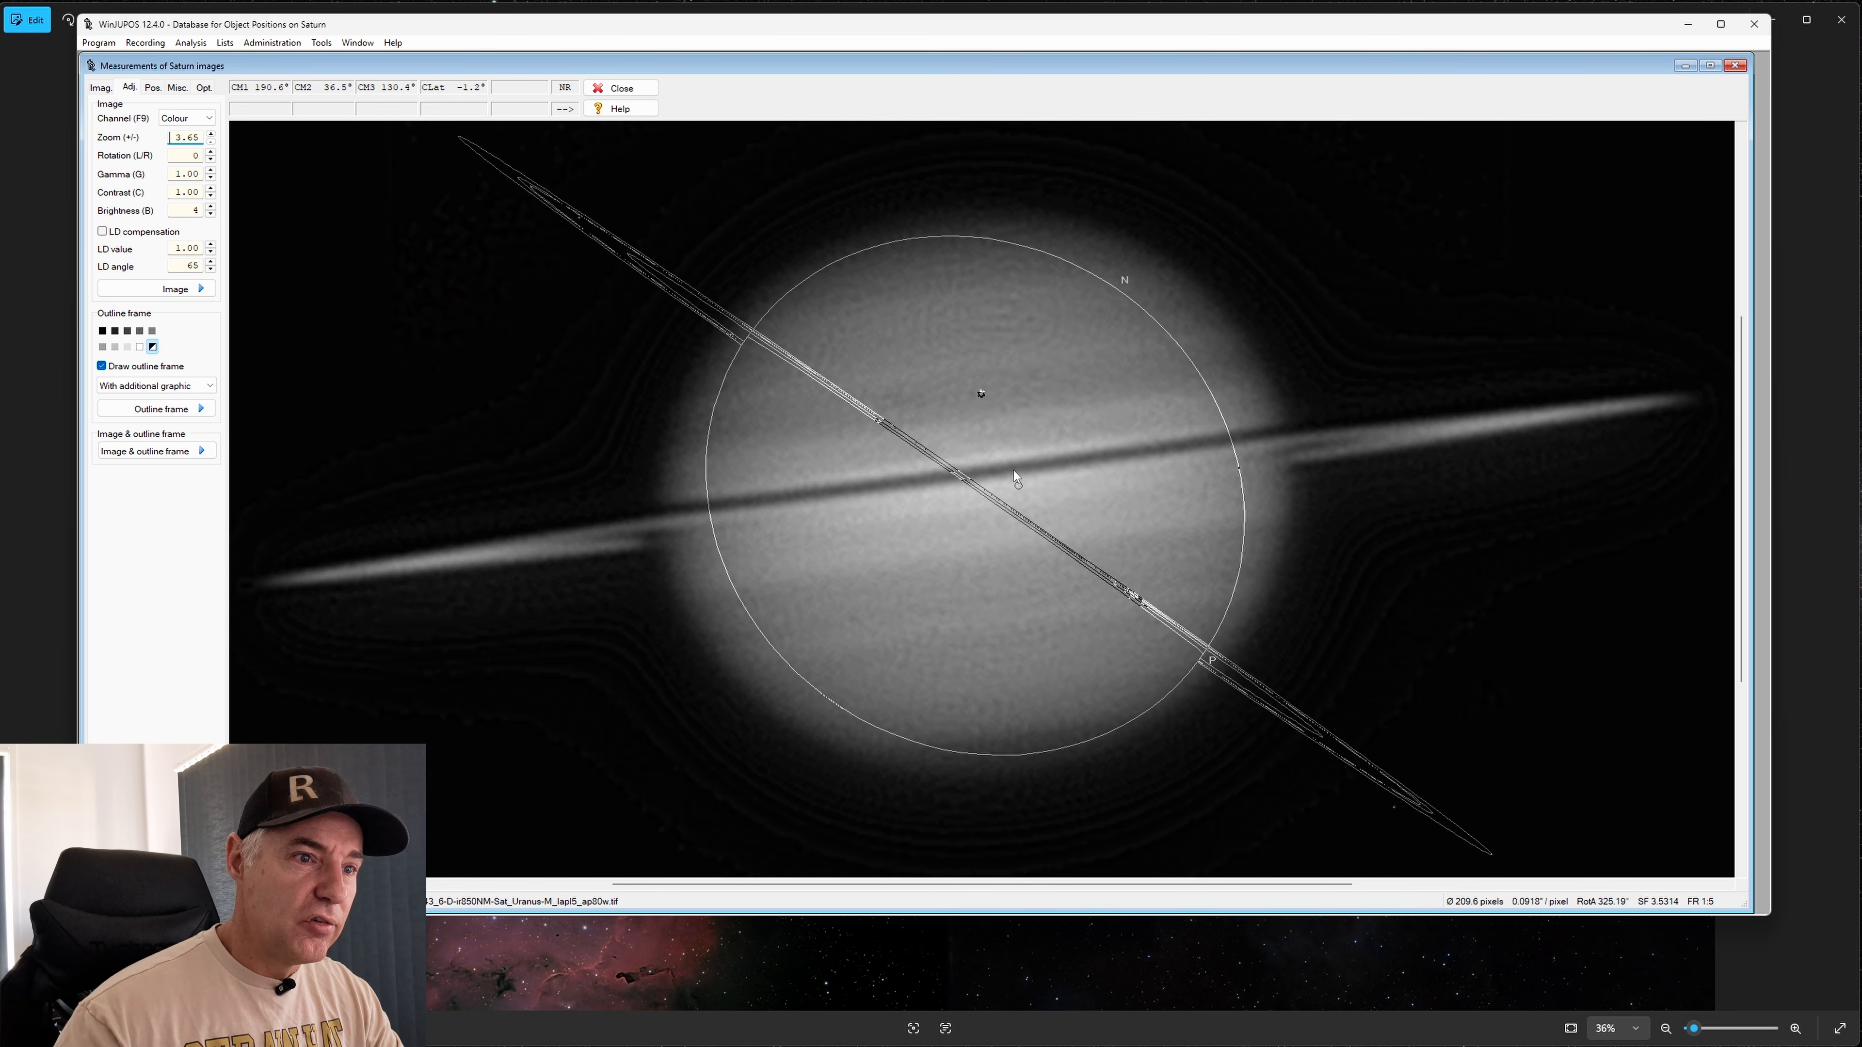
pyautogui.press('p')
pyautogui.press('p')
pyautogui.press('p')
pyautogui.press('p')
pyautogui.press('p')
pyautogui.press('p')
pyautogui.press('p')
pyautogui.press('p')
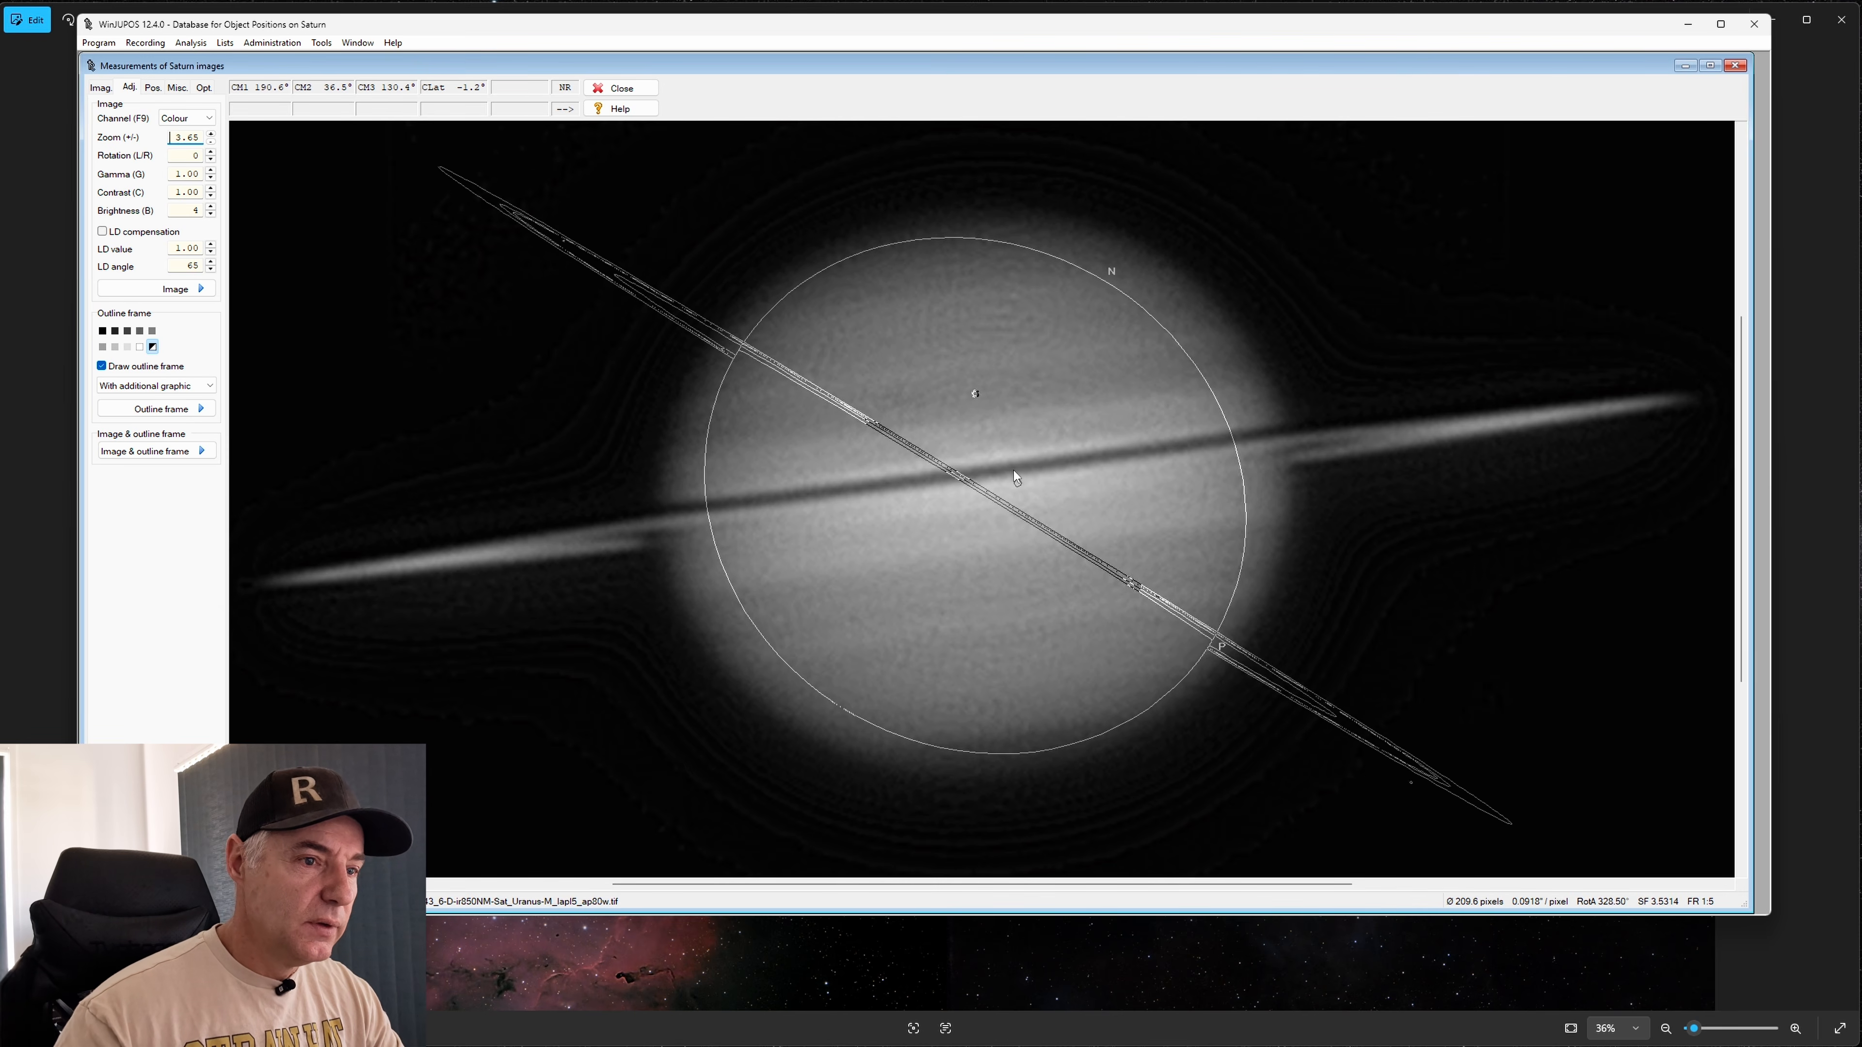
pyautogui.press('p')
pyautogui.press('p')
pyautogui.press('p')
pyautogui.press('p')
pyautogui.press('p')
pyautogui.press('p')
pyautogui.press('p')
pyautogui.press('p')
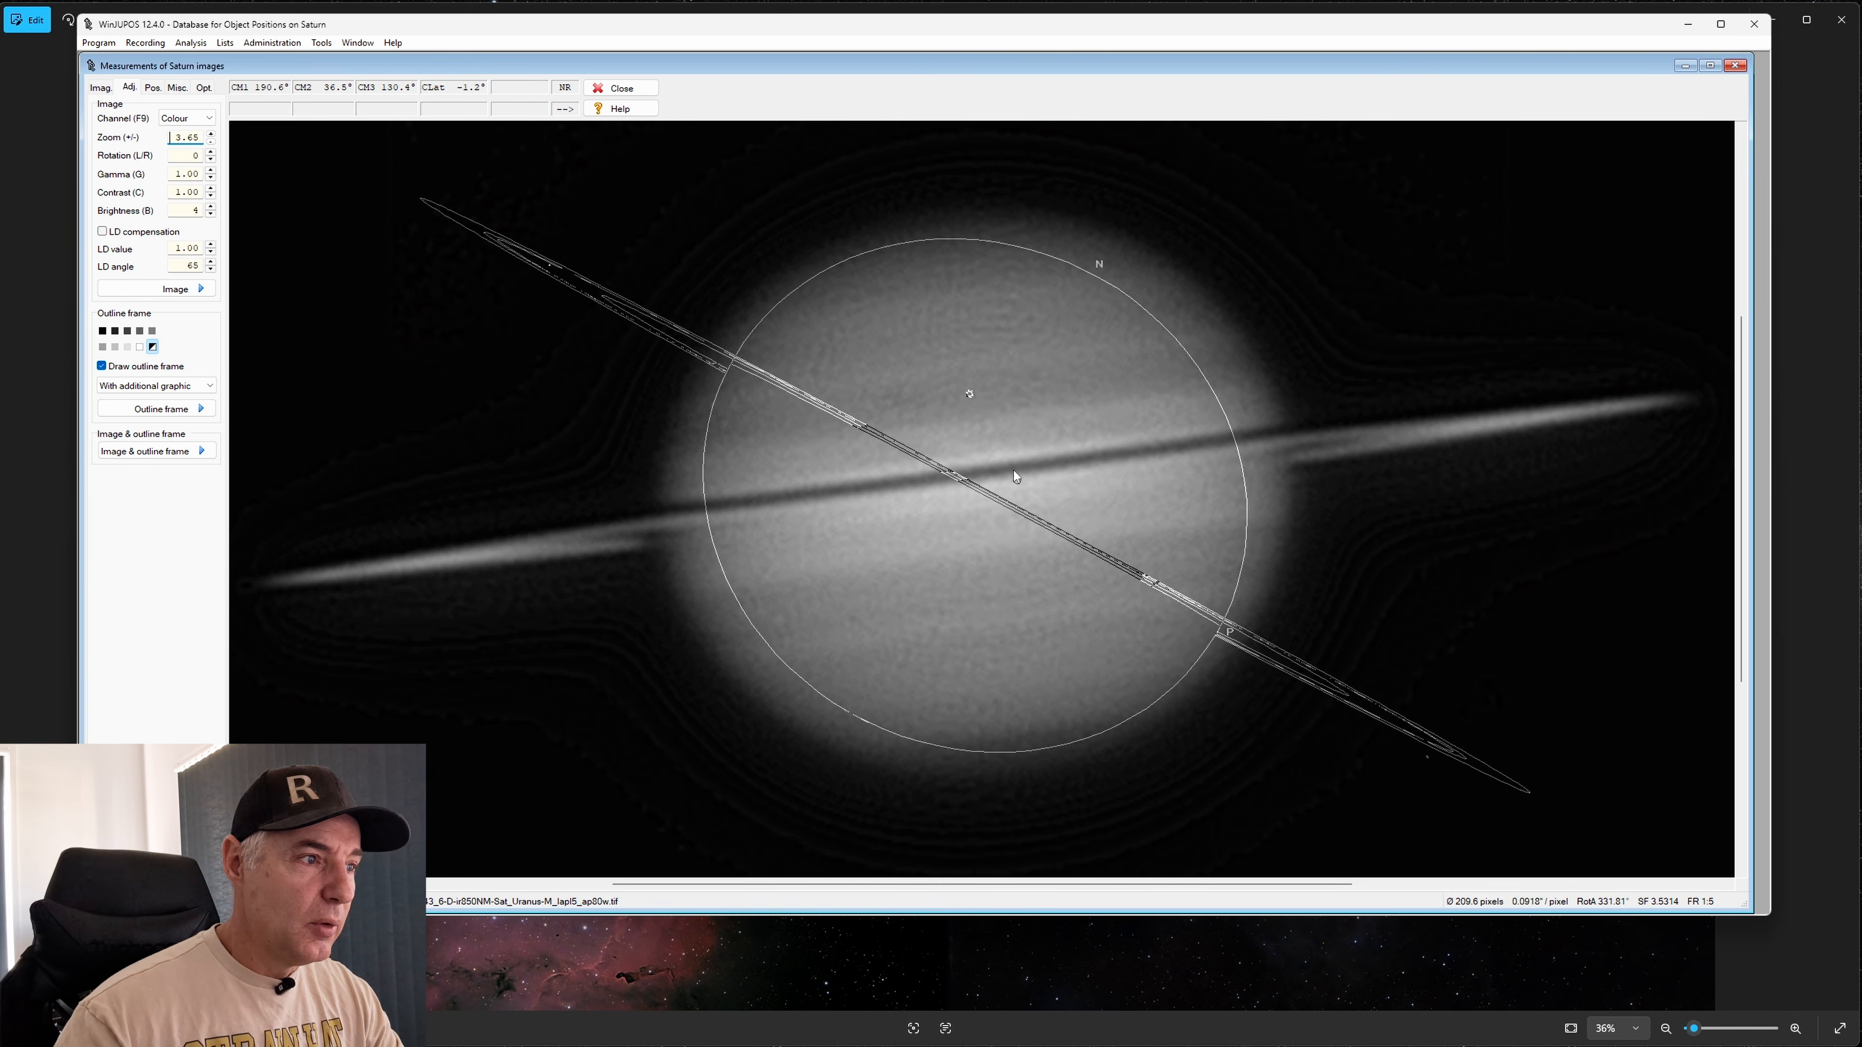
pyautogui.press('p')
pyautogui.press('p')
pyautogui.press('p')
pyautogui.press('p')
pyautogui.press('p')
pyautogui.press('p')
pyautogui.press('p')
pyautogui.press('p')
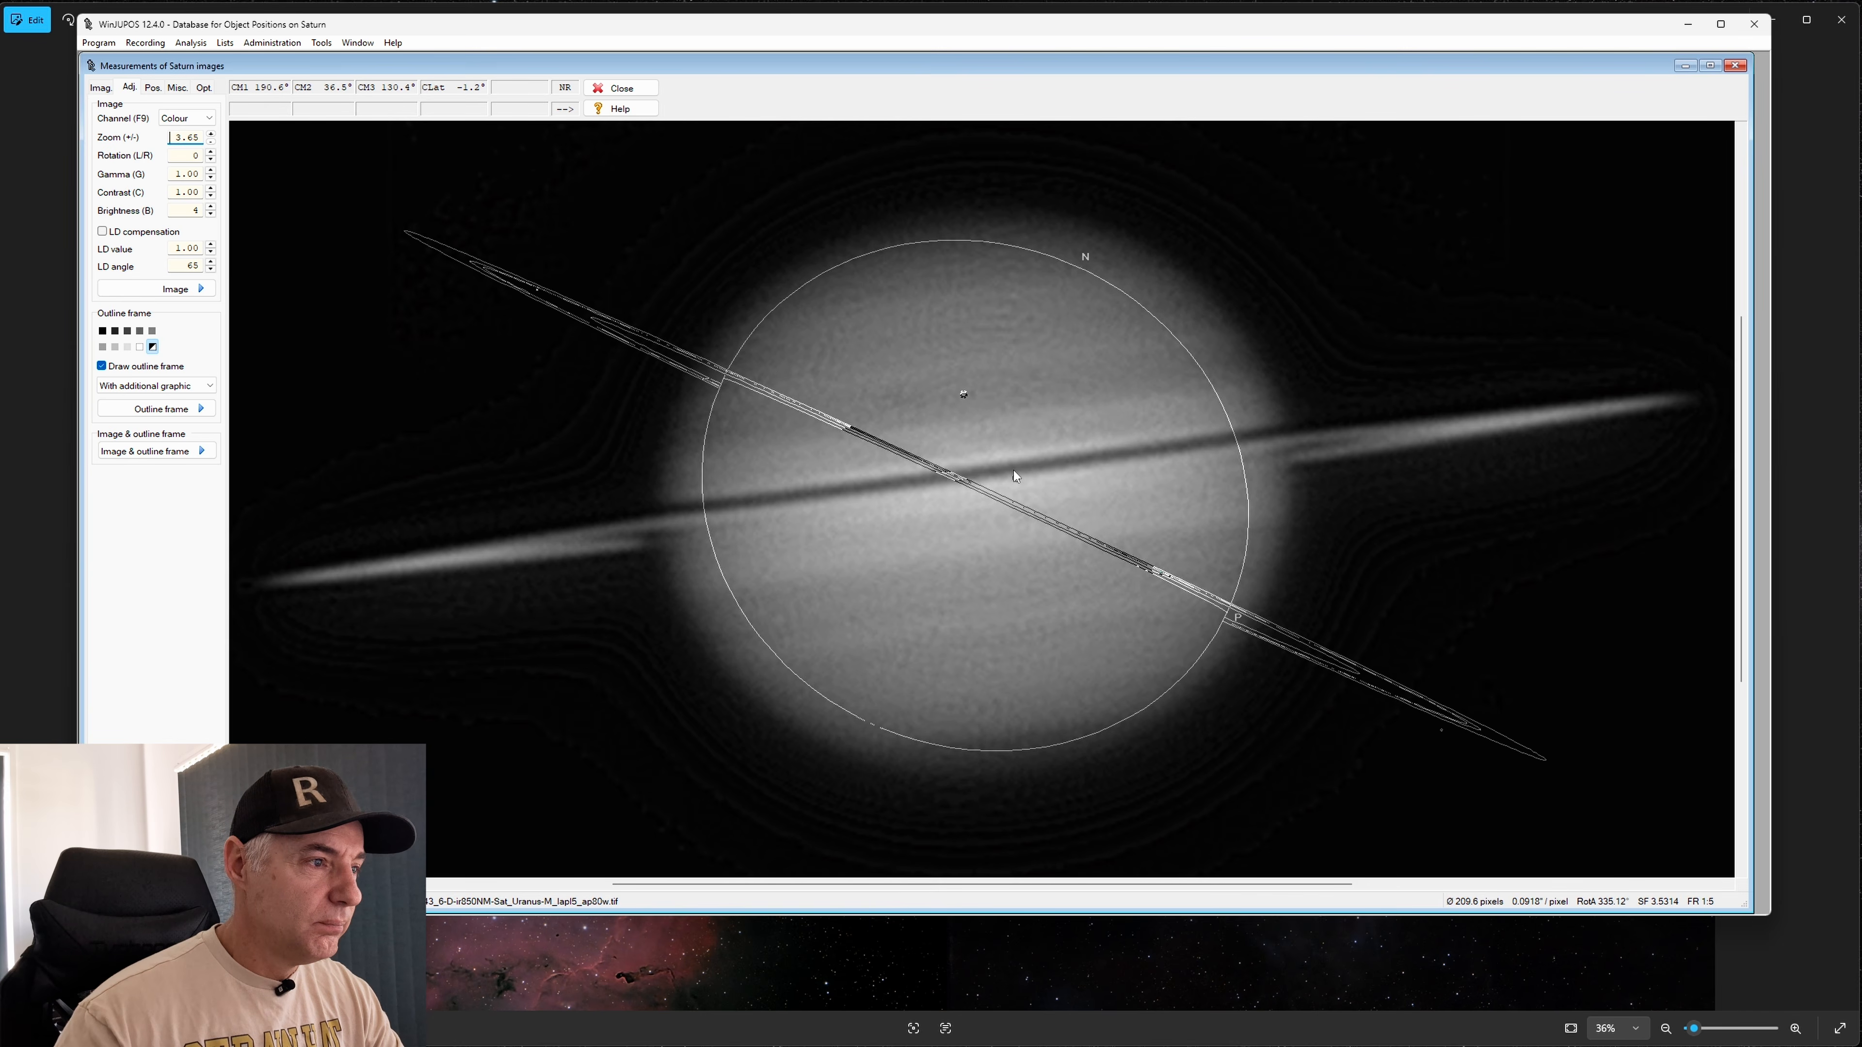
pyautogui.press('p')
pyautogui.press('p')
pyautogui.press('p')
pyautogui.press('p')
pyautogui.press('p')
pyautogui.press('p')
pyautogui.press('p')
pyautogui.press('p')
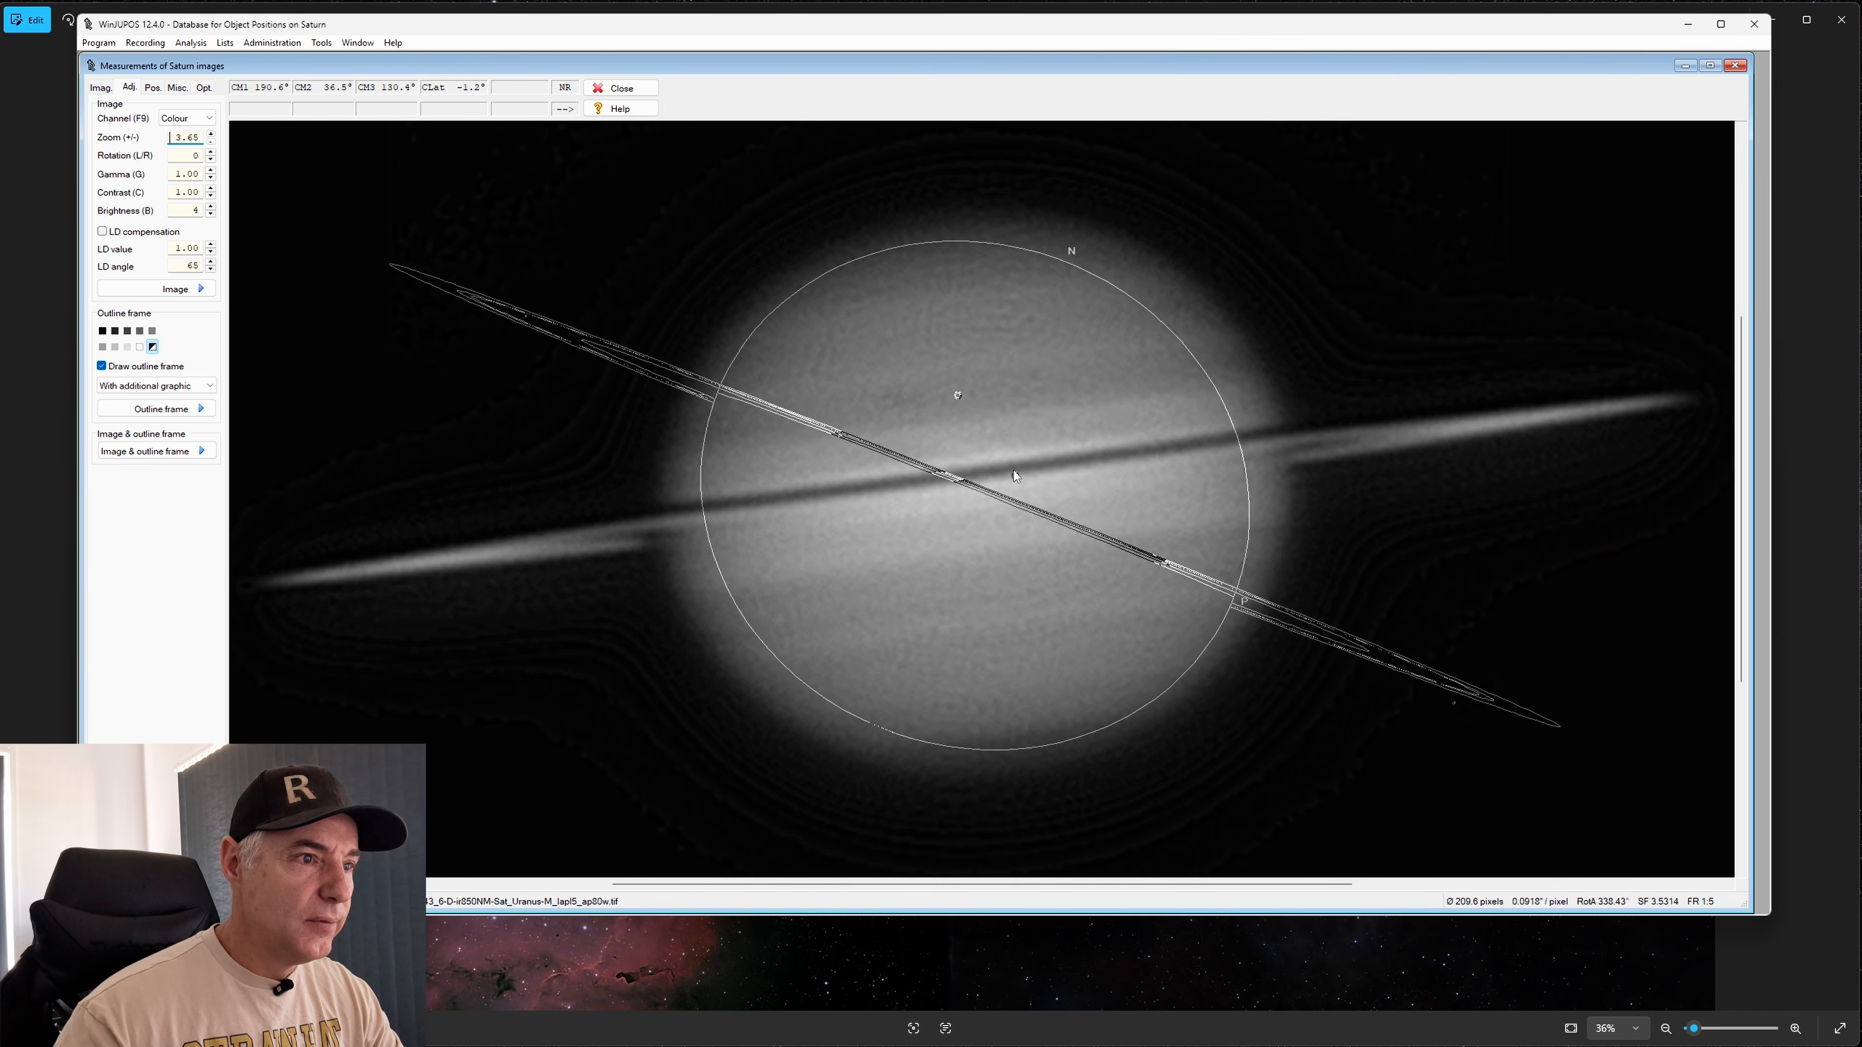
pyautogui.press('p')
pyautogui.press('p')
pyautogui.press('p')
pyautogui.press('p')
pyautogui.press('p')
pyautogui.press('p')
pyautogui.press('p')
pyautogui.press('p')
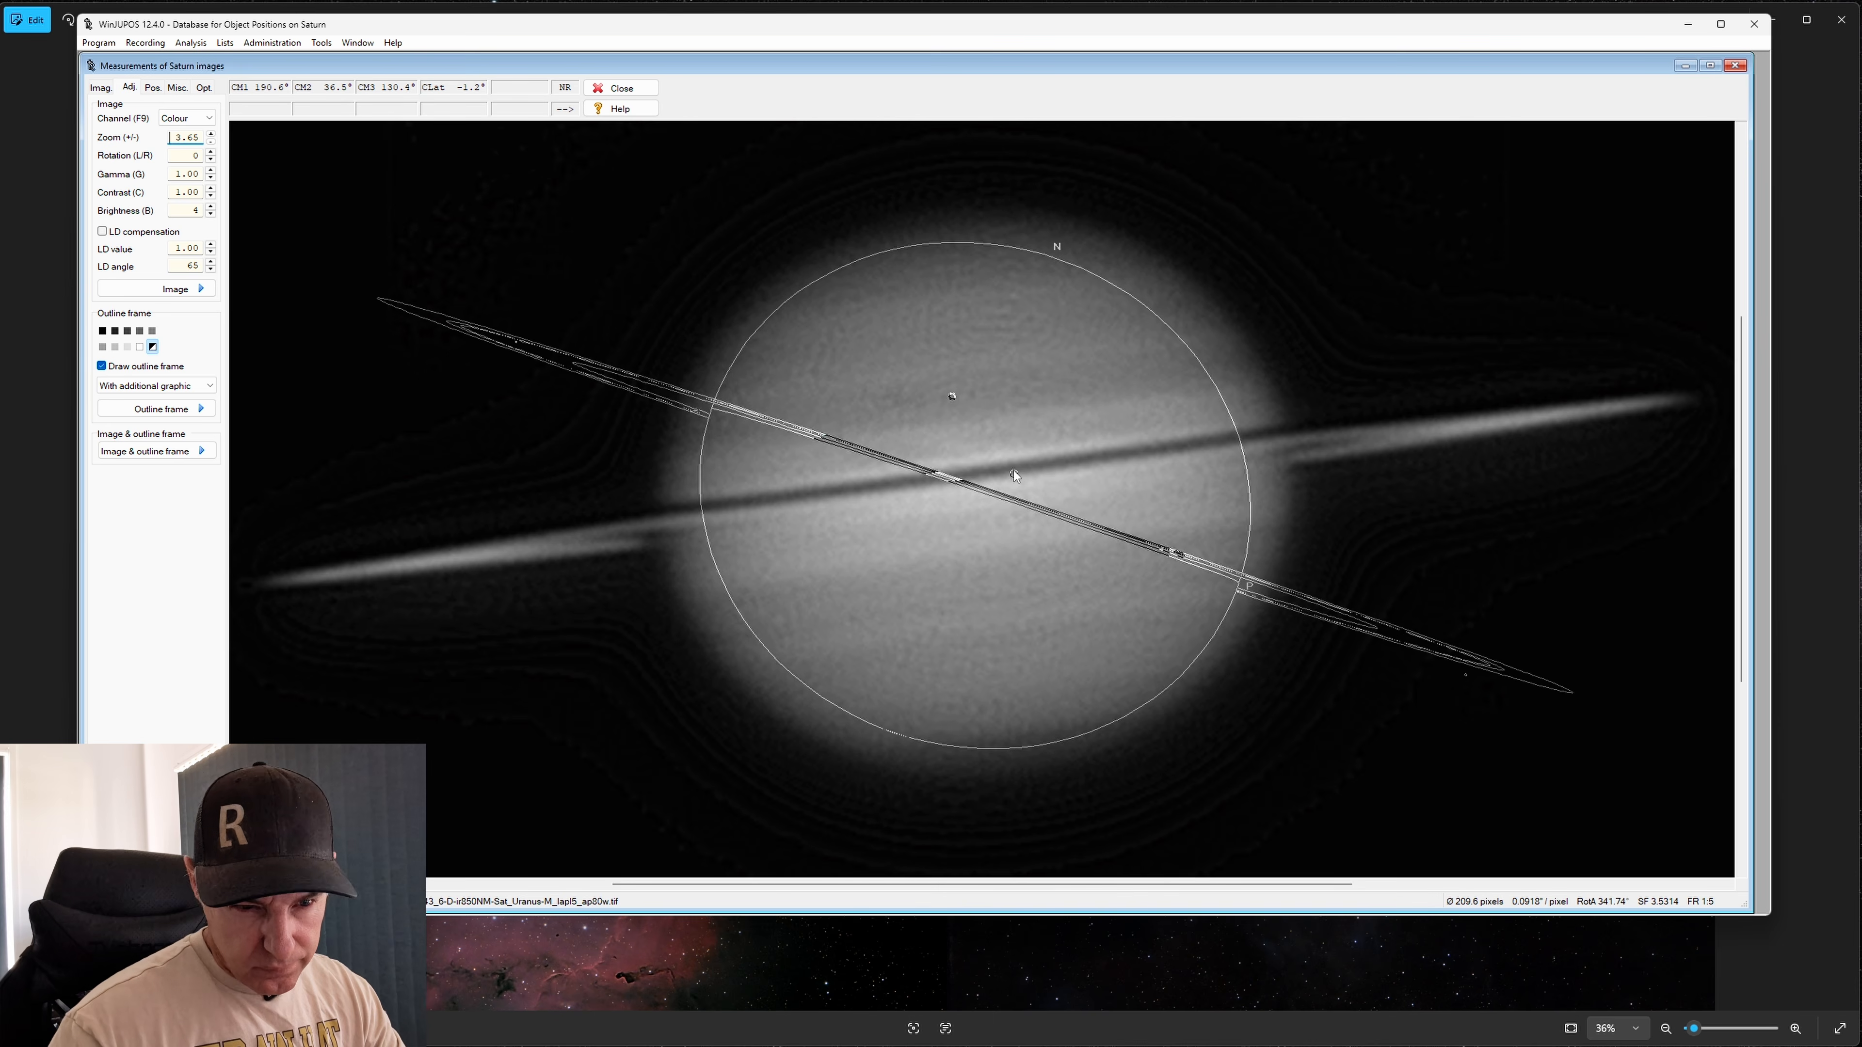
pyautogui.press('p')
pyautogui.press('p')
pyautogui.press('p')
pyautogui.press('p')
pyautogui.press('p')
pyautogui.press('p')
pyautogui.press('p')
pyautogui.press('p')
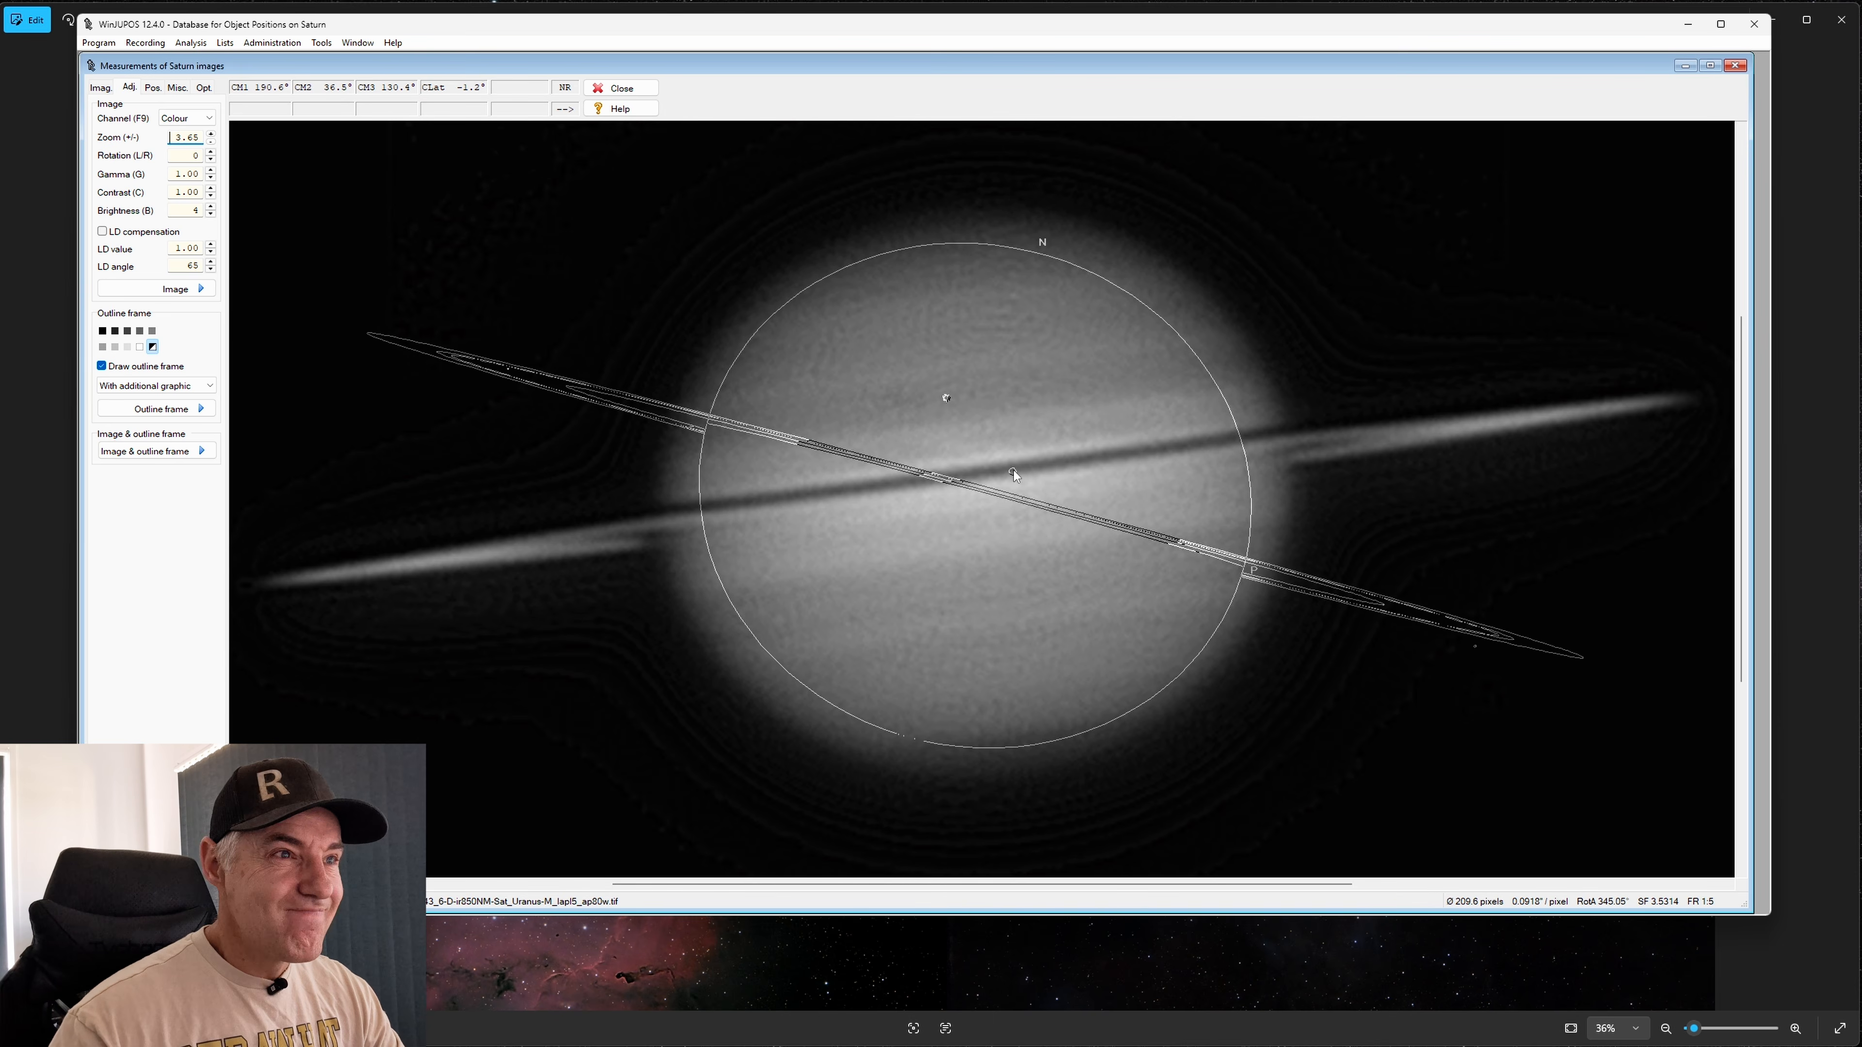
pyautogui.press('p')
pyautogui.press('p')
pyautogui.press('p')
pyautogui.press('p')
pyautogui.press('p')
pyautogui.press('p')
pyautogui.press('p')
pyautogui.press('p')
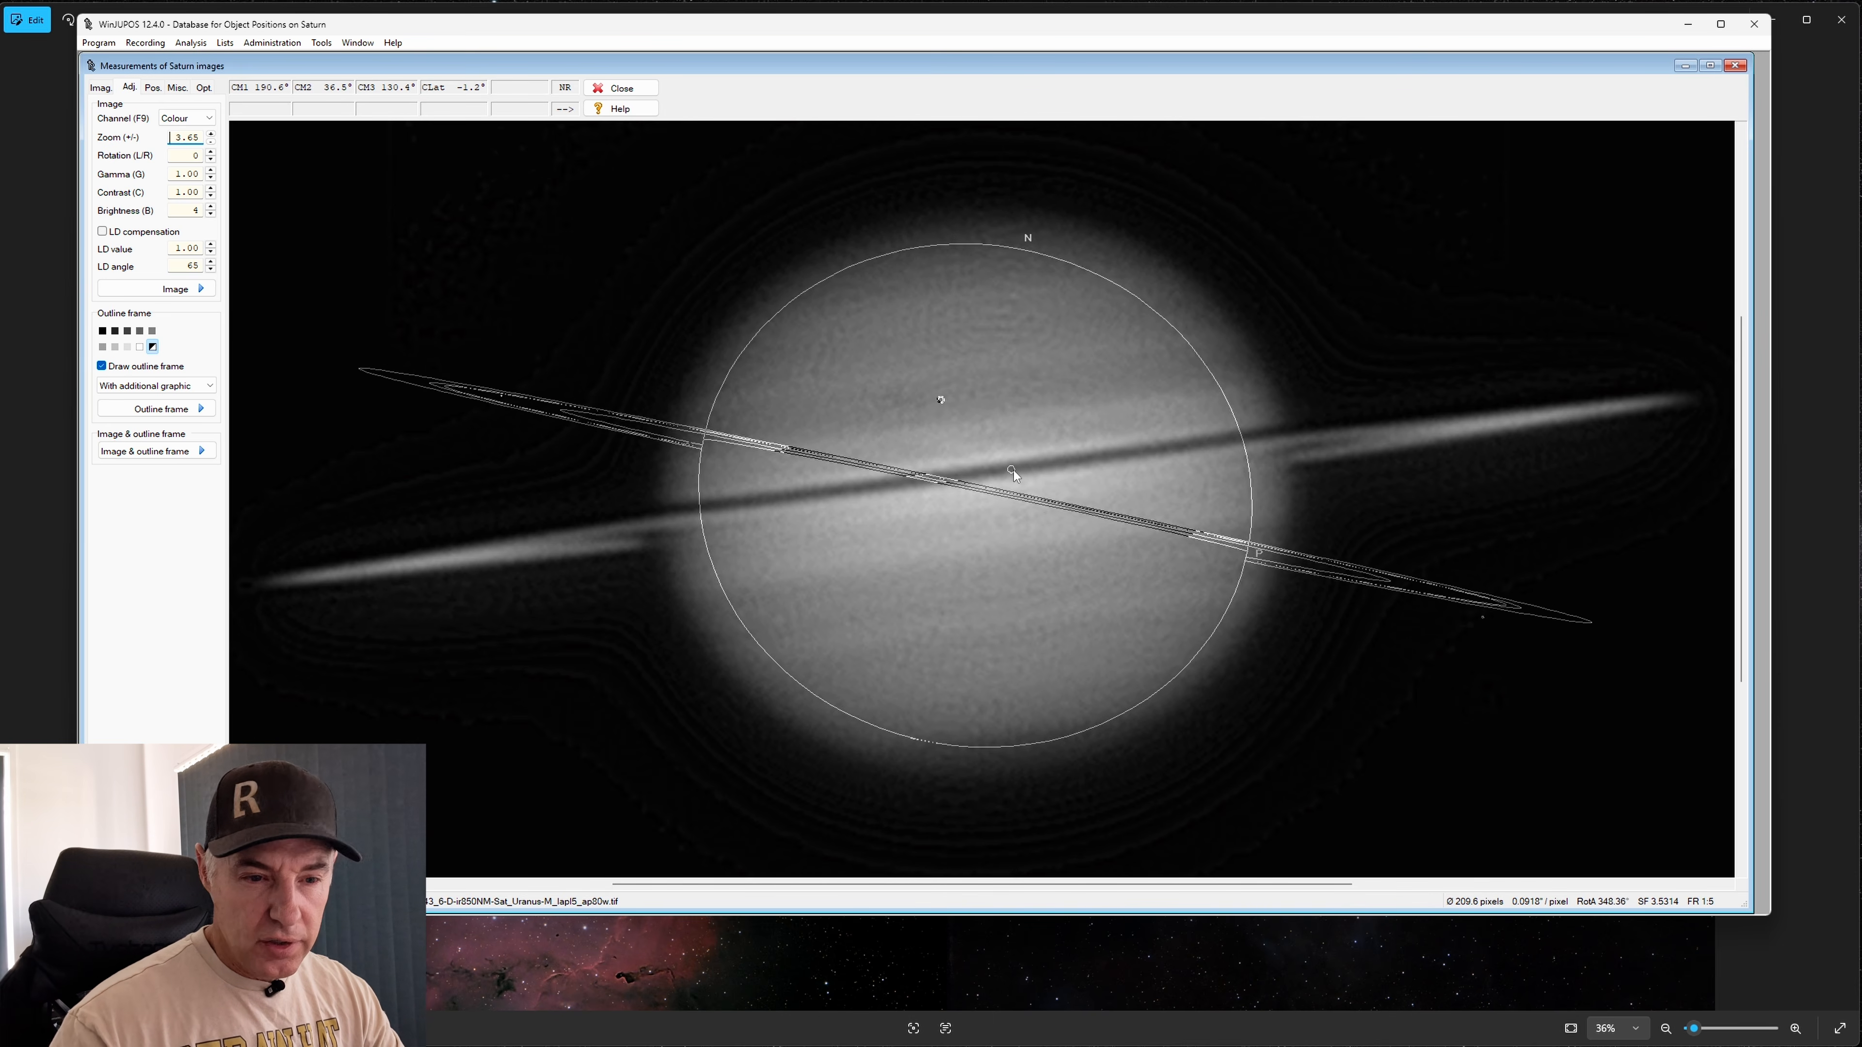
pyautogui.press('p')
pyautogui.press('p')
pyautogui.press('p')
pyautogui.press('p')
pyautogui.press('p')
pyautogui.press('p')
pyautogui.press('p')
pyautogui.press('p')
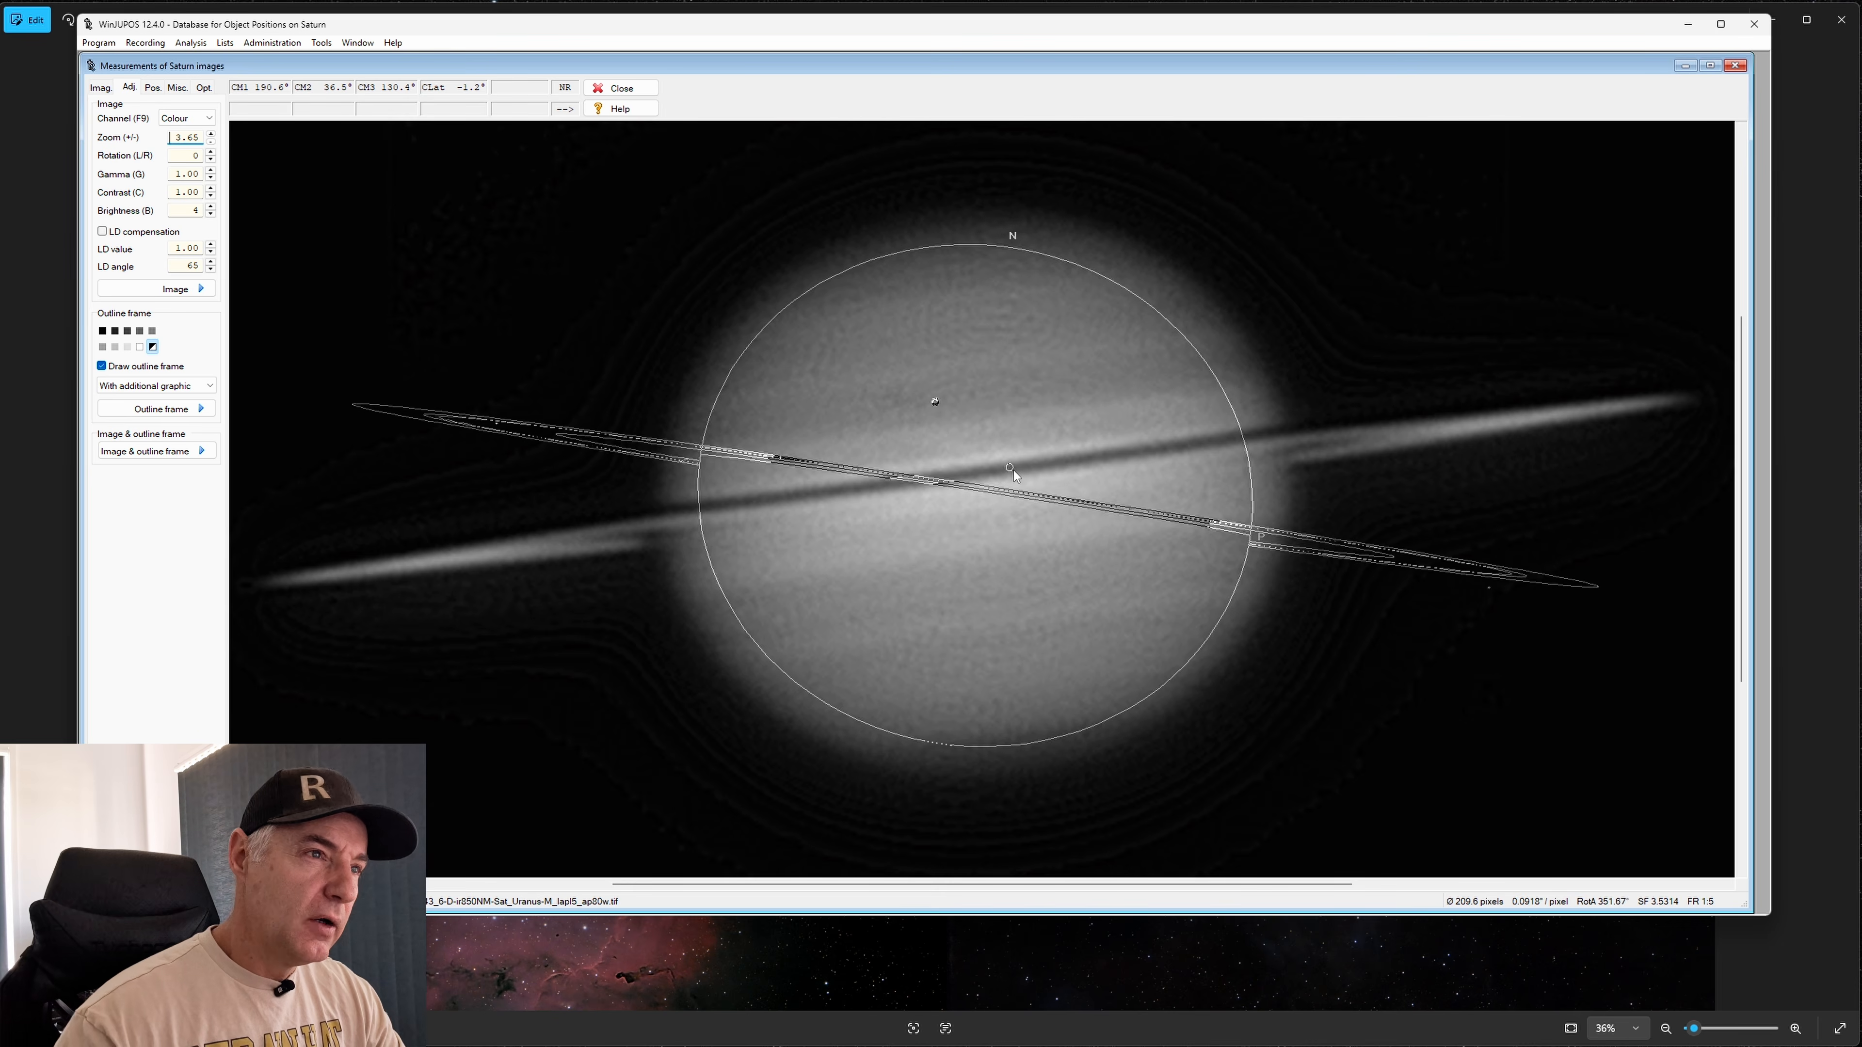
pyautogui.press('p')
pyautogui.press('p')
pyautogui.press('p')
pyautogui.press('p')
pyautogui.press('p')
pyautogui.press('p')
pyautogui.press('p')
pyautogui.press('p')
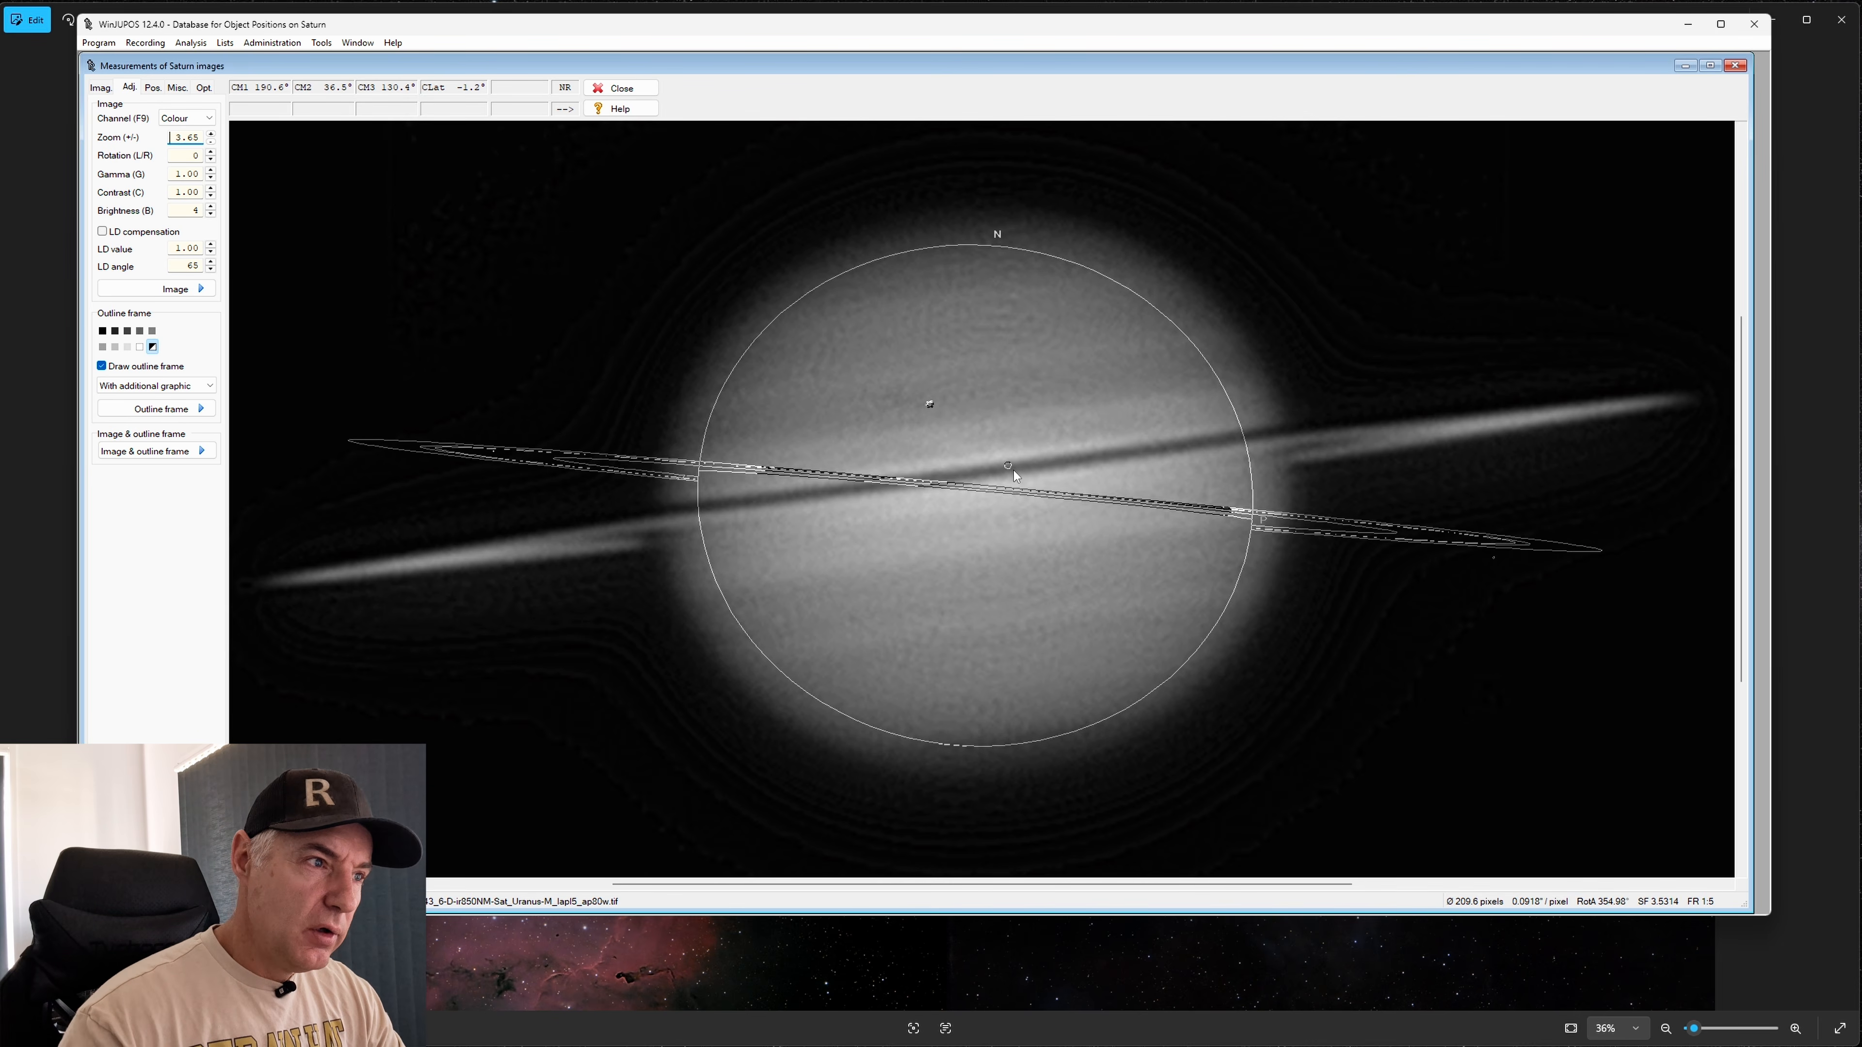
pyautogui.press('p')
pyautogui.press('p')
pyautogui.press('p')
pyautogui.press('p')
pyautogui.press('p')
pyautogui.press('p')
pyautogui.press('p')
pyautogui.press('p')
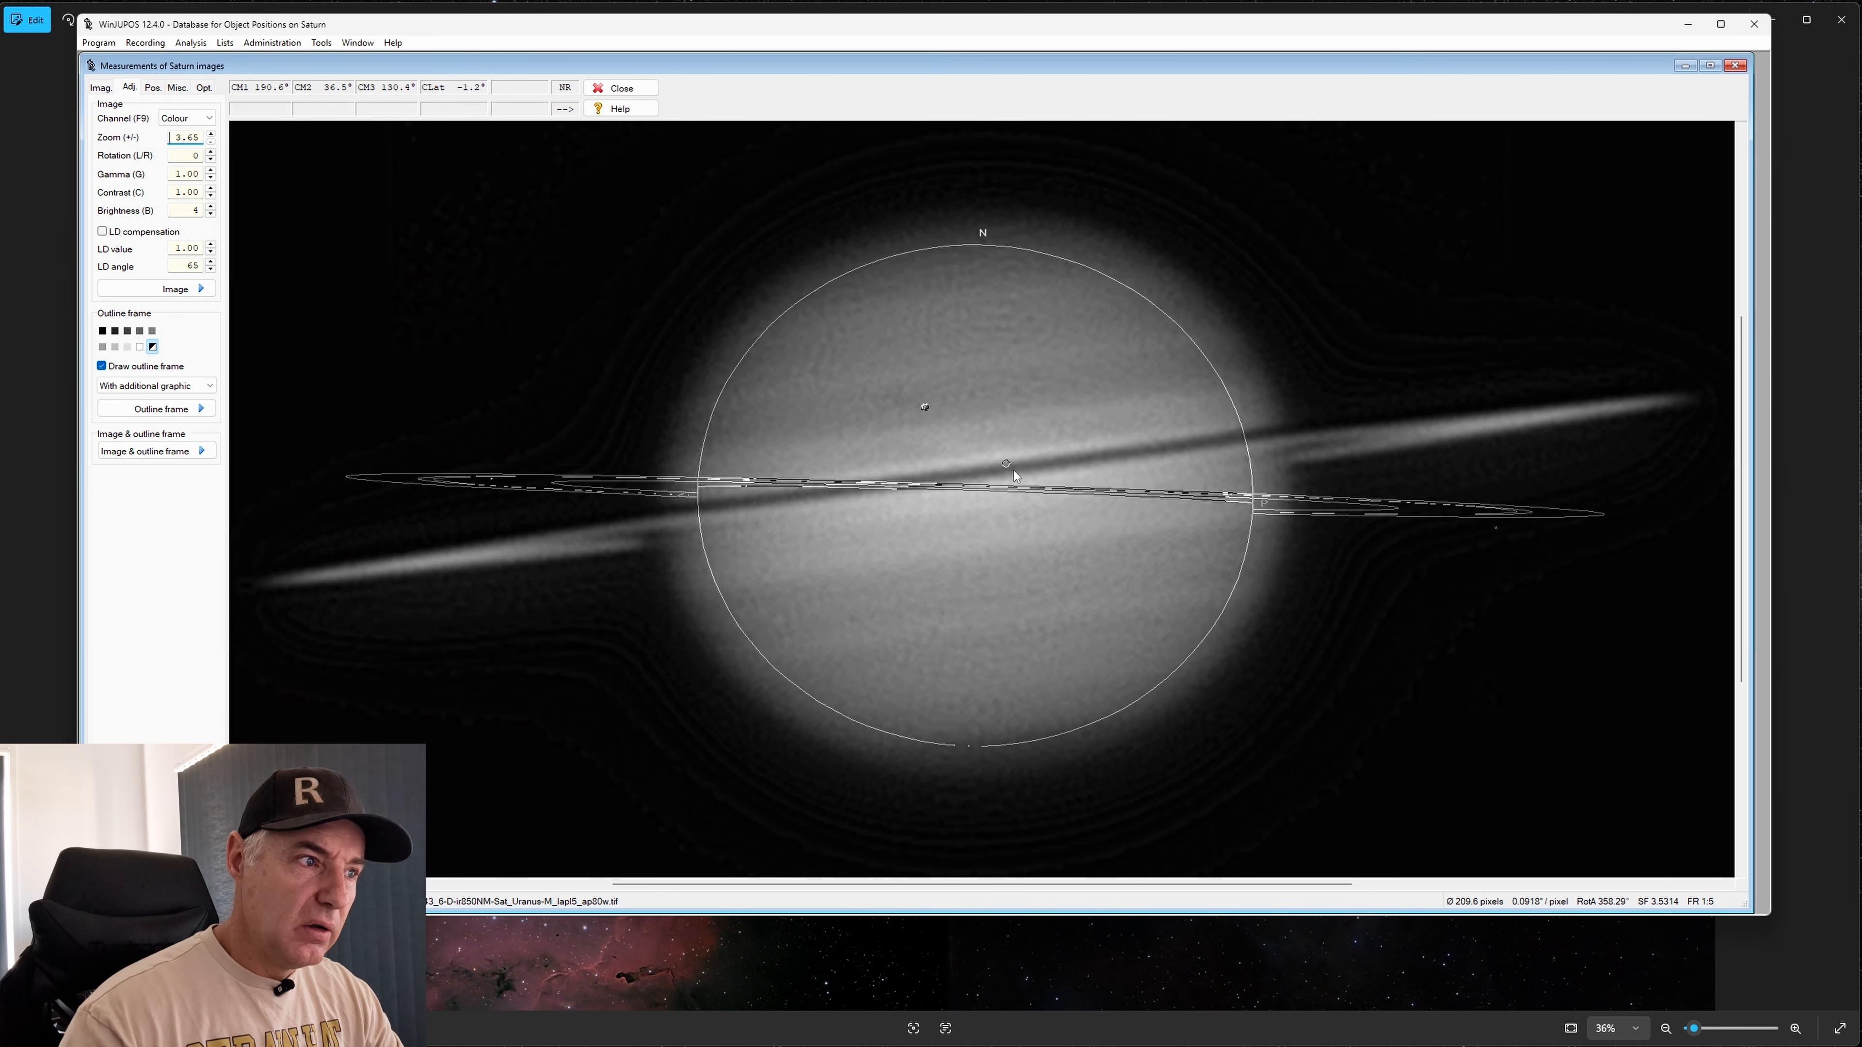
pyautogui.press('p')
pyautogui.press('p')
pyautogui.press('p')
pyautogui.press('p')
pyautogui.press('p')
pyautogui.press('p')
pyautogui.press('p')
pyautogui.press('p')
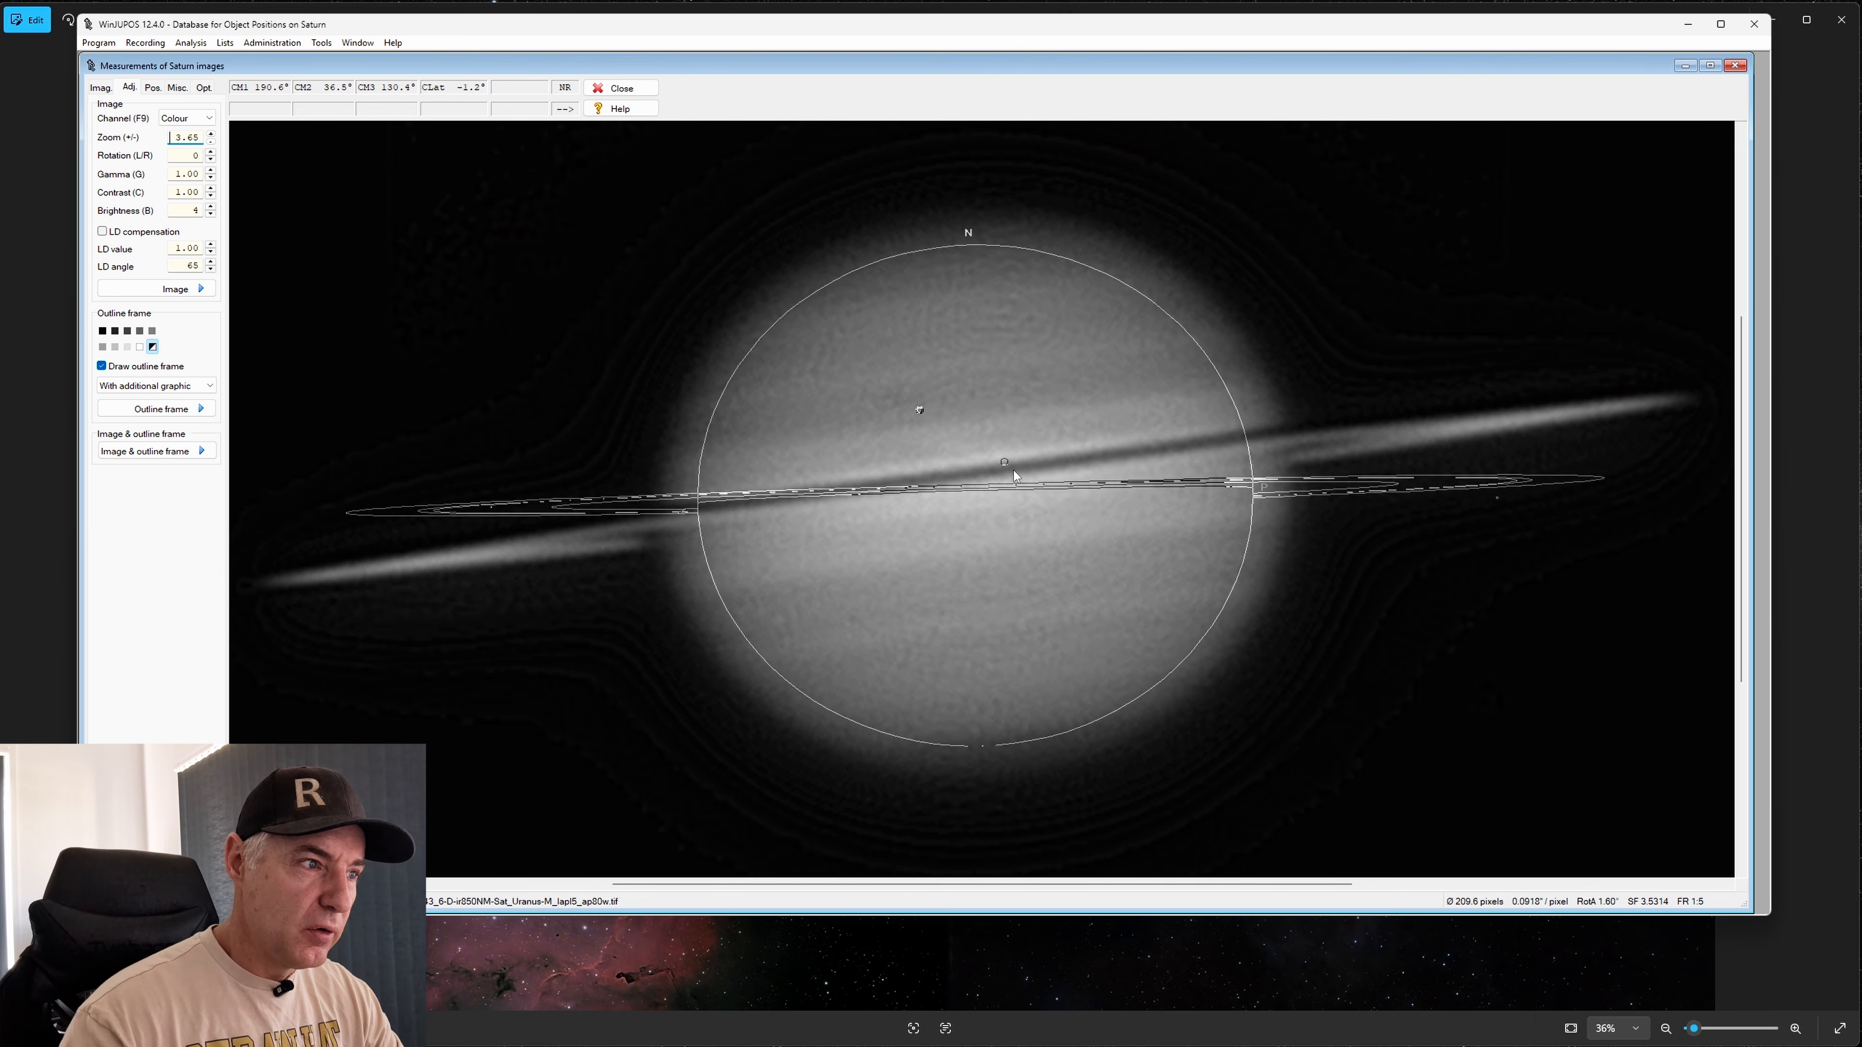
pyautogui.press('p')
pyautogui.press('p')
pyautogui.press('p')
pyautogui.press('p')
pyautogui.press('p')
pyautogui.press('p')
pyautogui.press('p')
pyautogui.press('p')
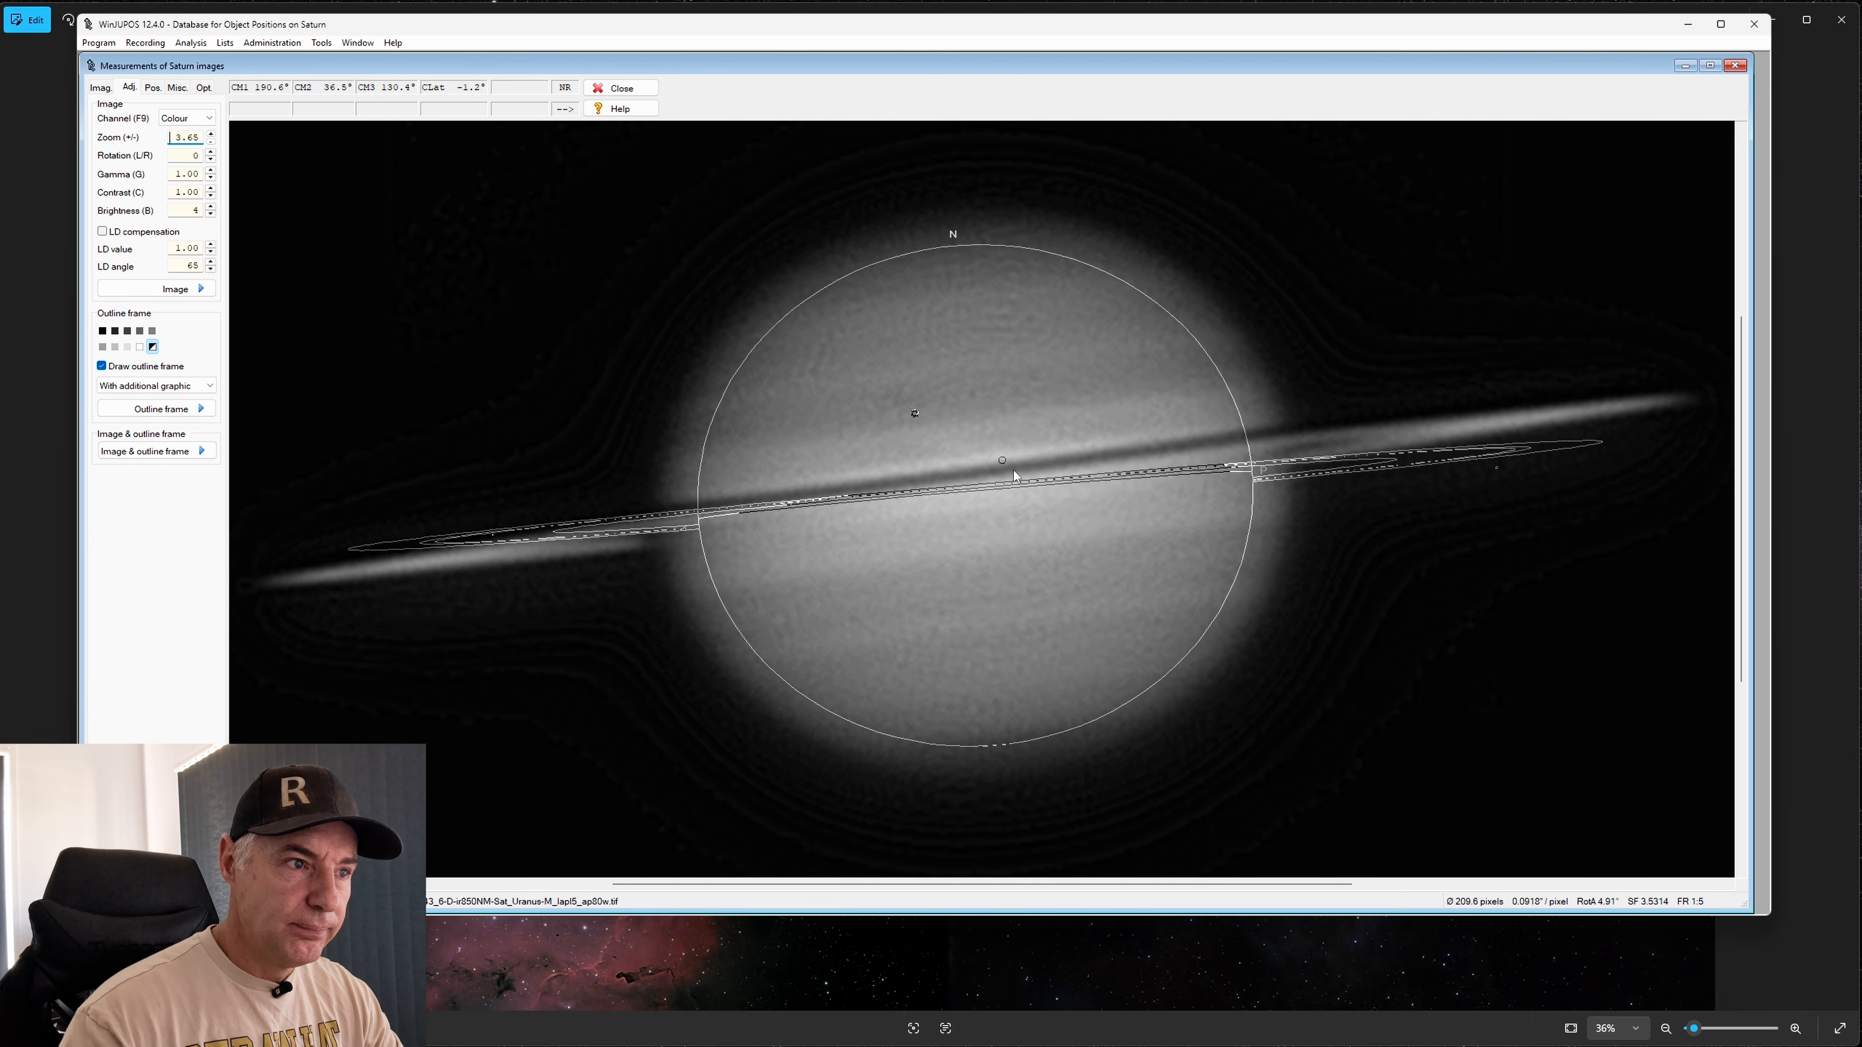
# Nudge the outline frame slightly to the right to center it better on Saturn's disc
pyautogui.press('Right')
pyautogui.press('Right')
pyautogui.press('Right')
pyautogui.press('Right')
pyautogui.press('Right')
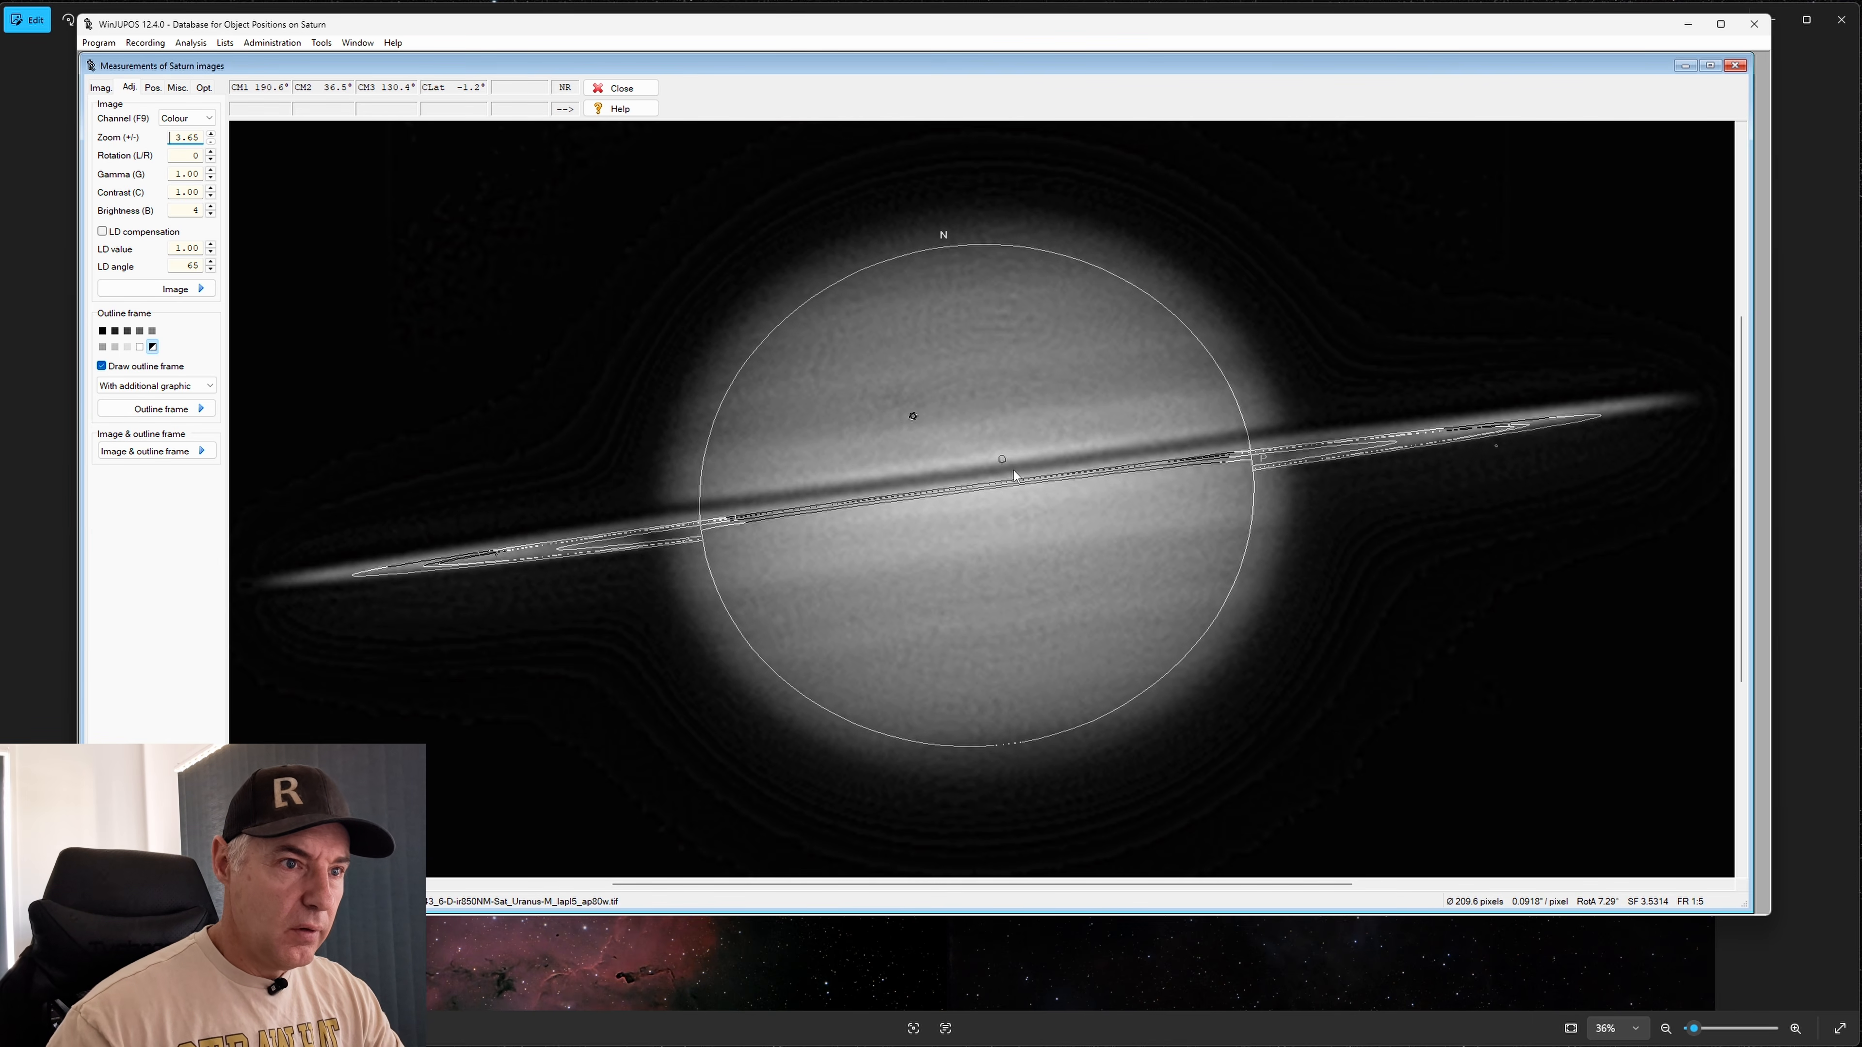
pyautogui.press('Down')
pyautogui.press('Down')
# Enlarge the outline frame to a diameter of about 241.5 pixels, fitting it to Saturn's disc and ring tips
pyautogui.press('pageup')
pyautogui.press('pageup')
pyautogui.press('pageup')
pyautogui.press('pageup')
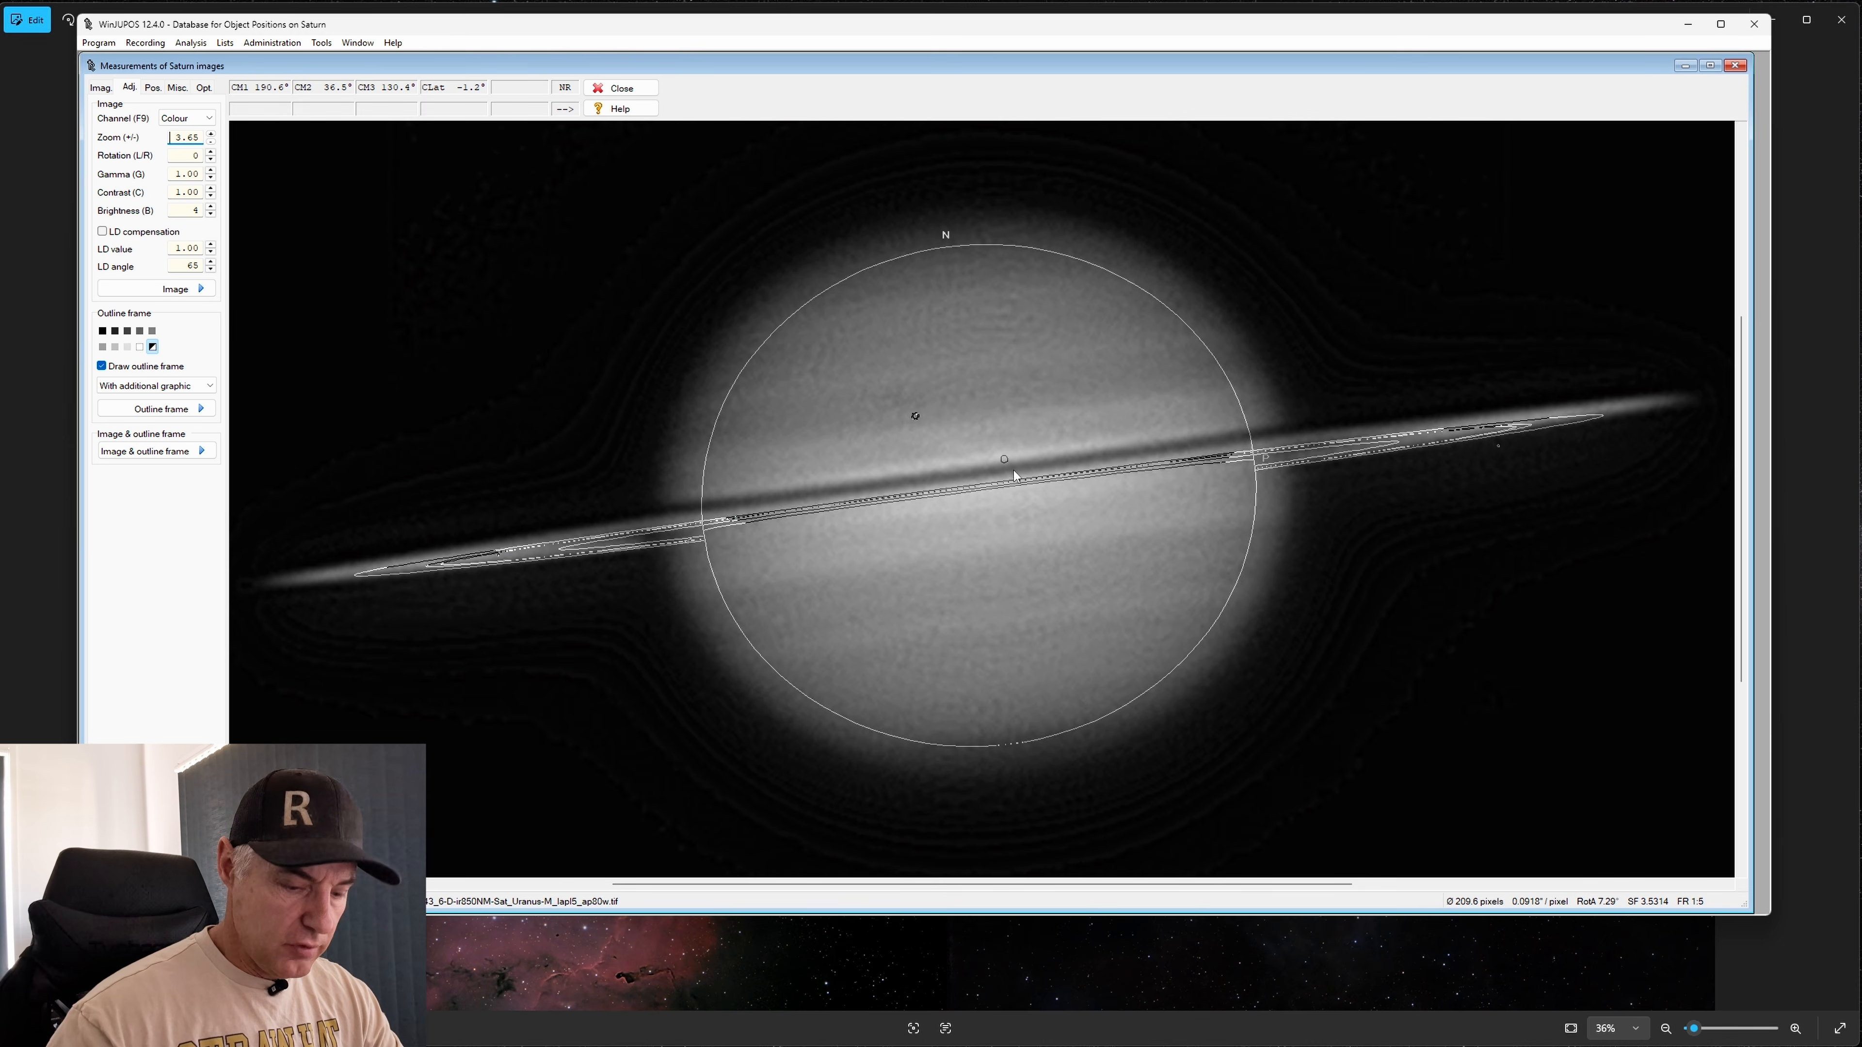
pyautogui.press('pageup')
pyautogui.press('pageup')
pyautogui.press('pageup')
pyautogui.press('pageup')
pyautogui.press('pageup')
pyautogui.press('pageup')
pyautogui.press('pageup')
pyautogui.press('pageup')
pyautogui.press('pageup')
pyautogui.press('pageup')
pyautogui.press('pageup')
pyautogui.press('pageup')
pyautogui.press('pageup')
pyautogui.press('pageup')
pyautogui.press('pageup')
pyautogui.press('pageup')
pyautogui.press('pageup')
pyautogui.press('pageup')
pyautogui.press('pageup')
pyautogui.press('pageup')
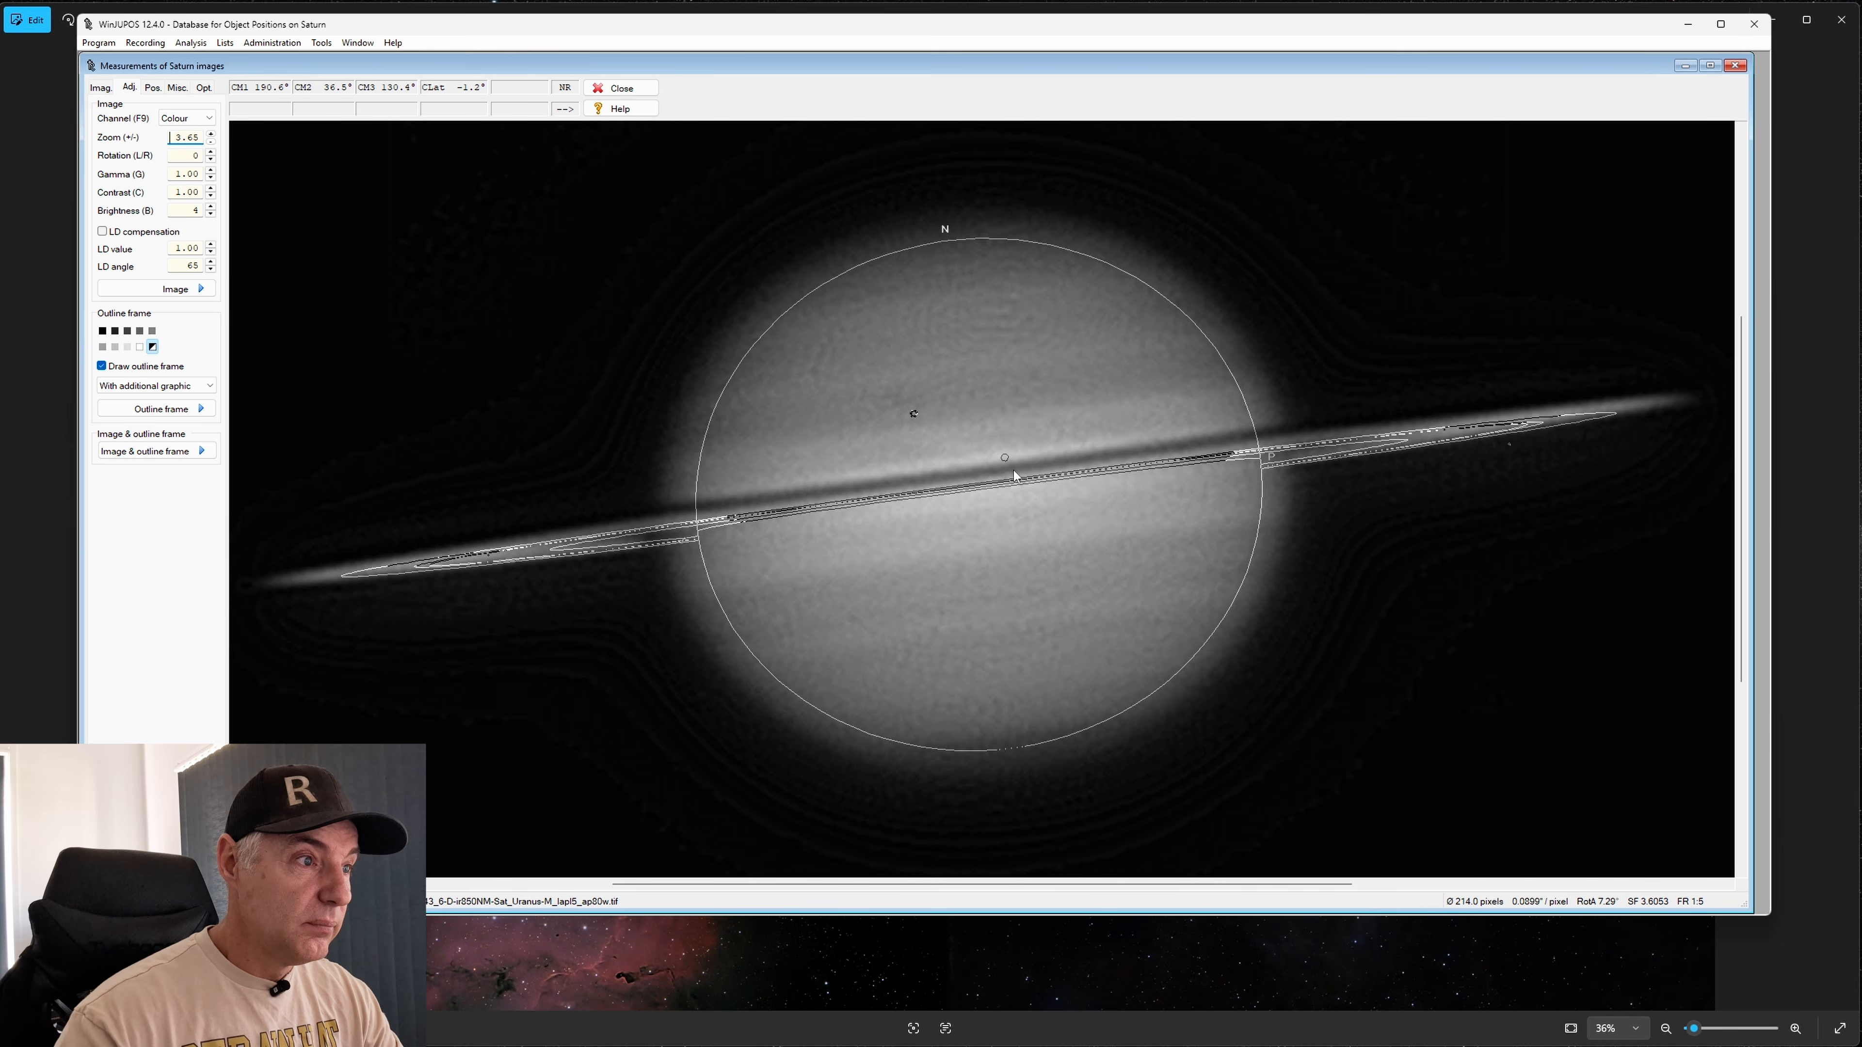
pyautogui.press('pageup')
pyautogui.press('pageup')
pyautogui.press('pageup')
pyautogui.press('pageup')
pyautogui.press('pageup')
pyautogui.press('pageup')
pyautogui.press('pageup')
pyautogui.press('pageup')
pyautogui.press('pageup')
pyautogui.press('pageup')
pyautogui.press('pageup')
pyautogui.press('pageup')
pyautogui.press('pageup')
pyautogui.press('pageup')
pyautogui.press('pageup')
pyautogui.press('pageup')
pyautogui.press('pageup')
pyautogui.press('pageup')
pyautogui.press('pageup')
pyautogui.press('pageup')
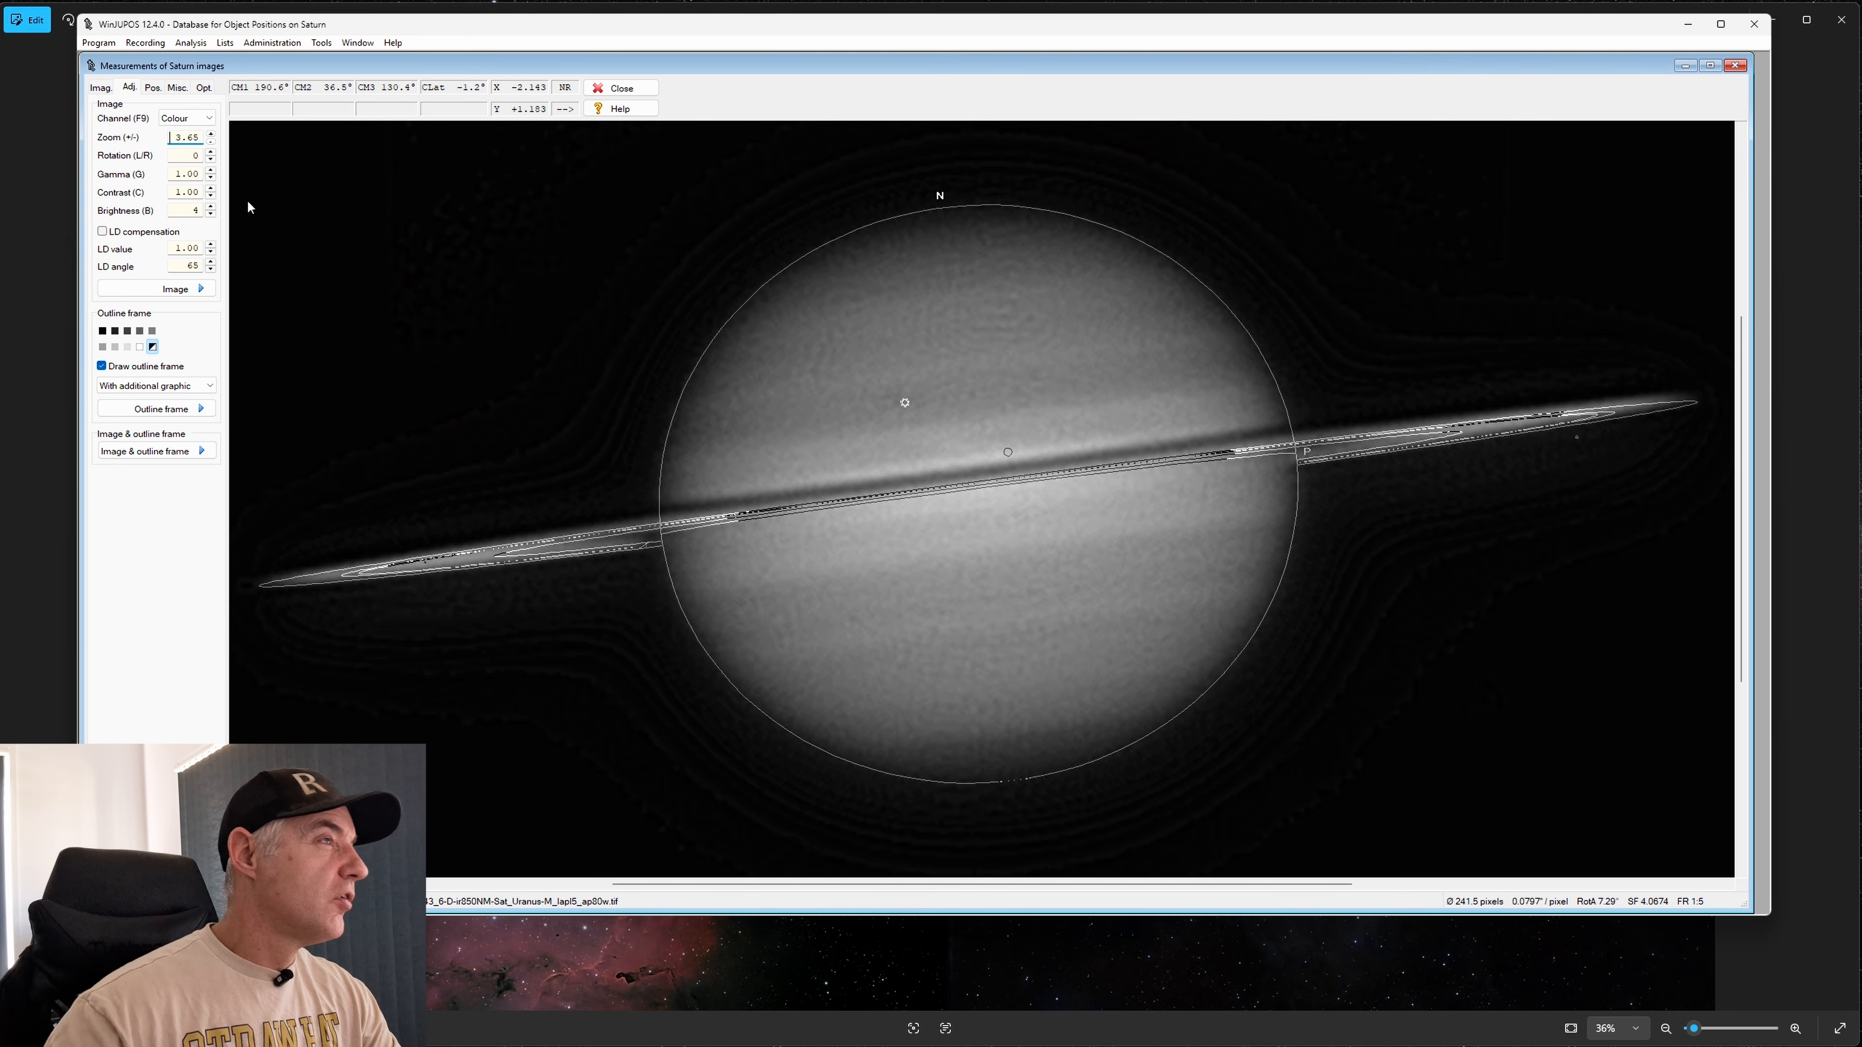
# Set the image rotation to 170° so that Saturn's rings lie nearly horizontal and north points downward
pyautogui.press('r')
pyautogui.press('r')
pyautogui.press('r')
pyautogui.press('r')
pyautogui.press('r')
pyautogui.press('r')
pyautogui.press('r')
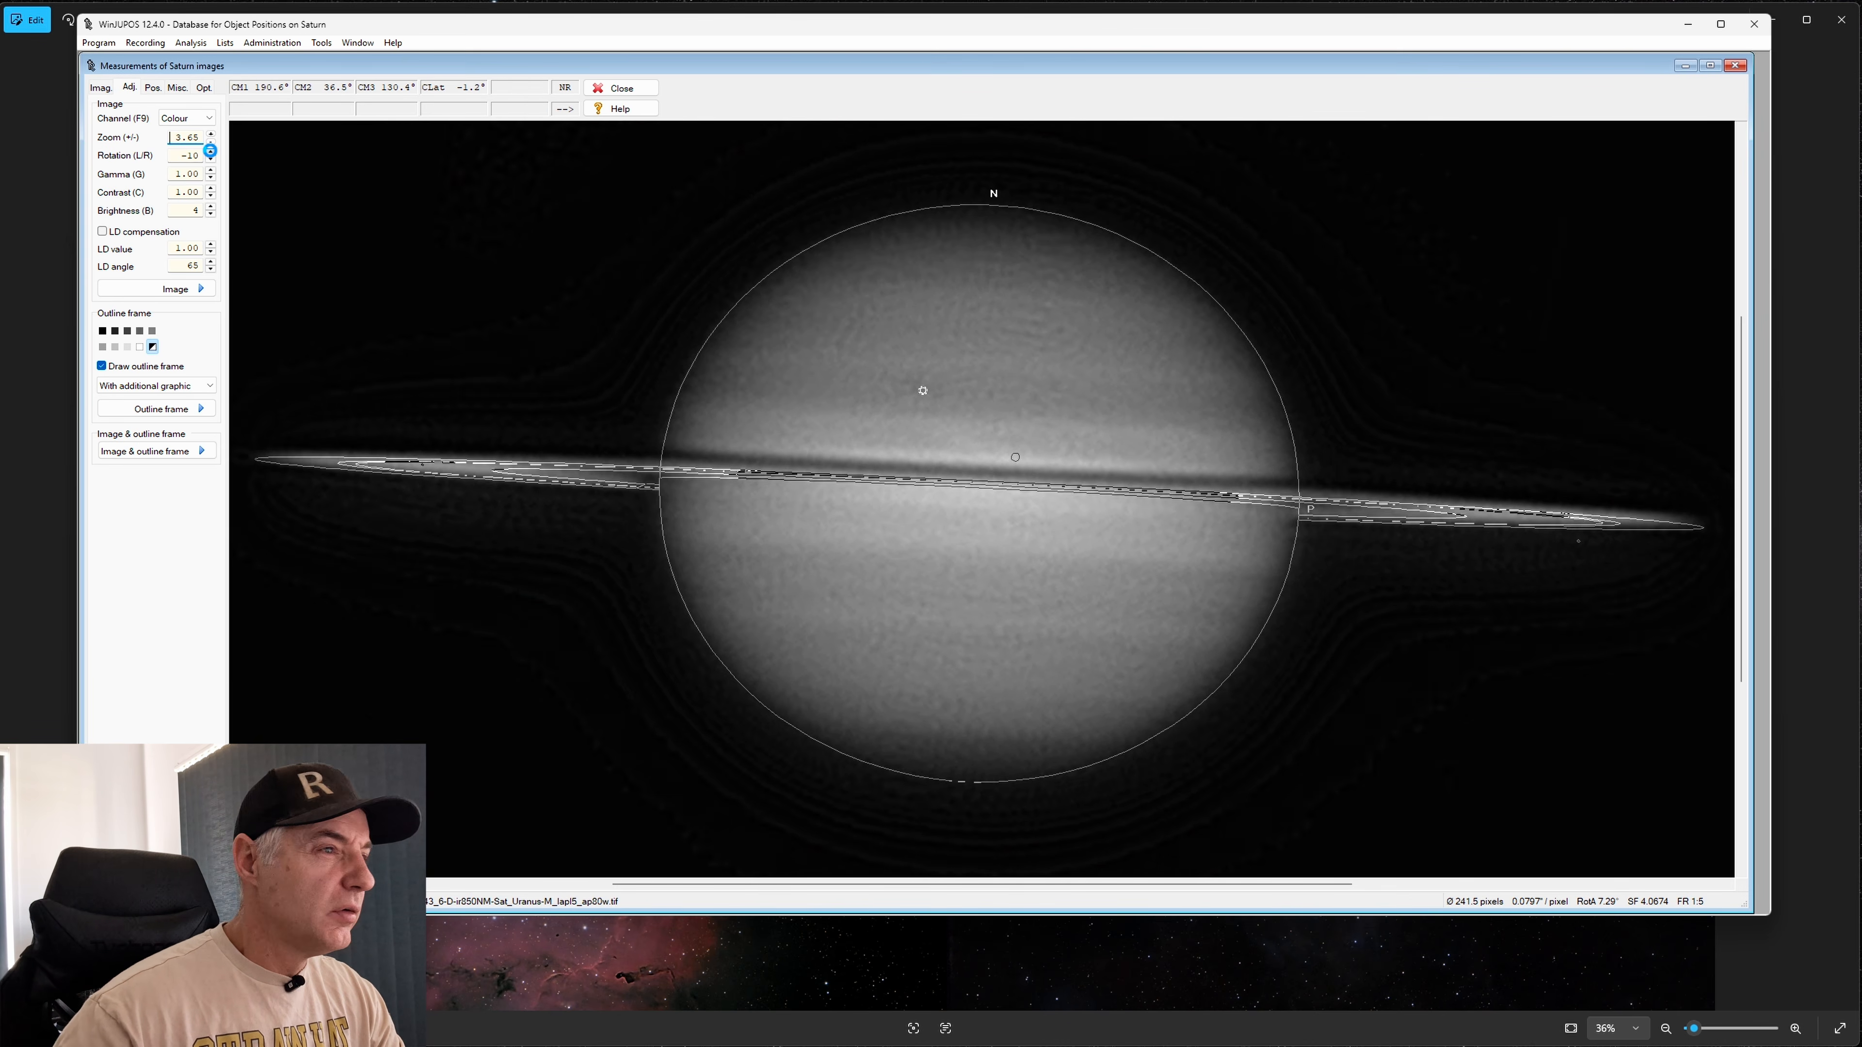
pyautogui.press('r')
pyautogui.press('r')
pyautogui.press('r')
pyautogui.press('r')
pyautogui.press('r')
pyautogui.press('r')
pyautogui.press('r')
pyautogui.press('r')
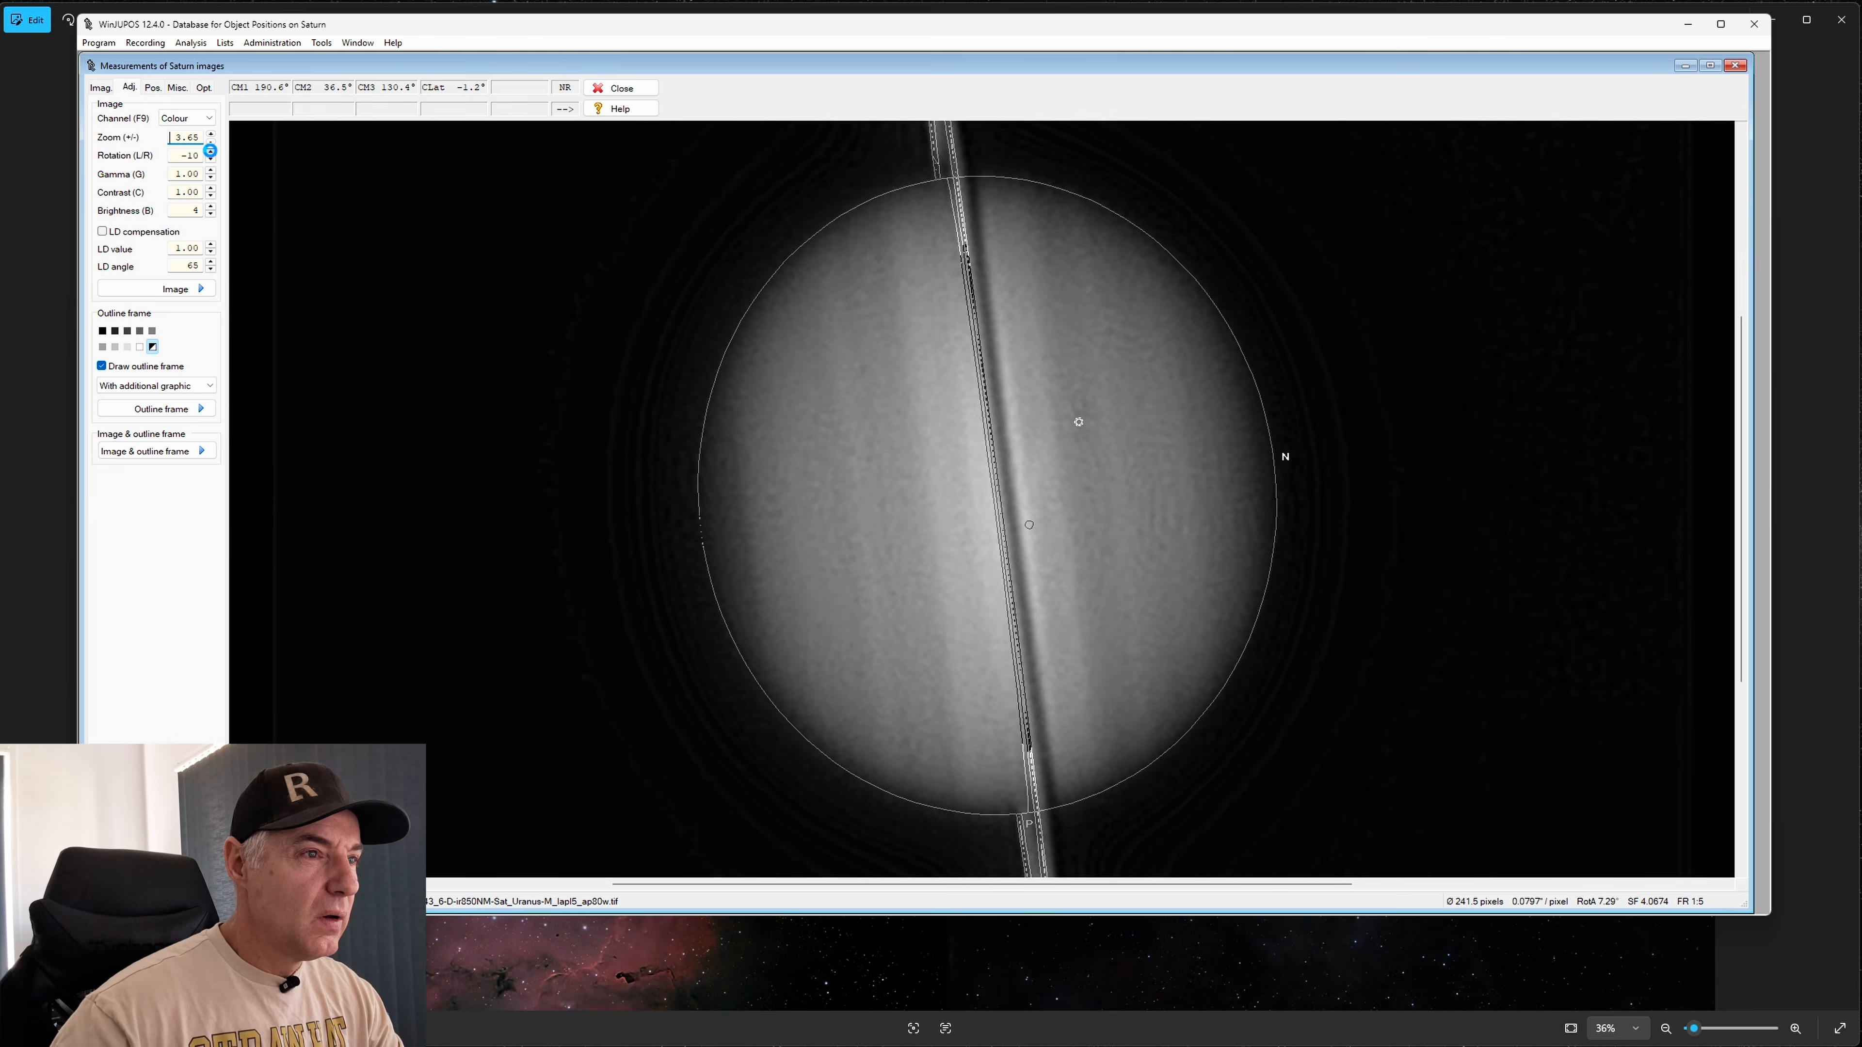
pyautogui.click(211, 151)
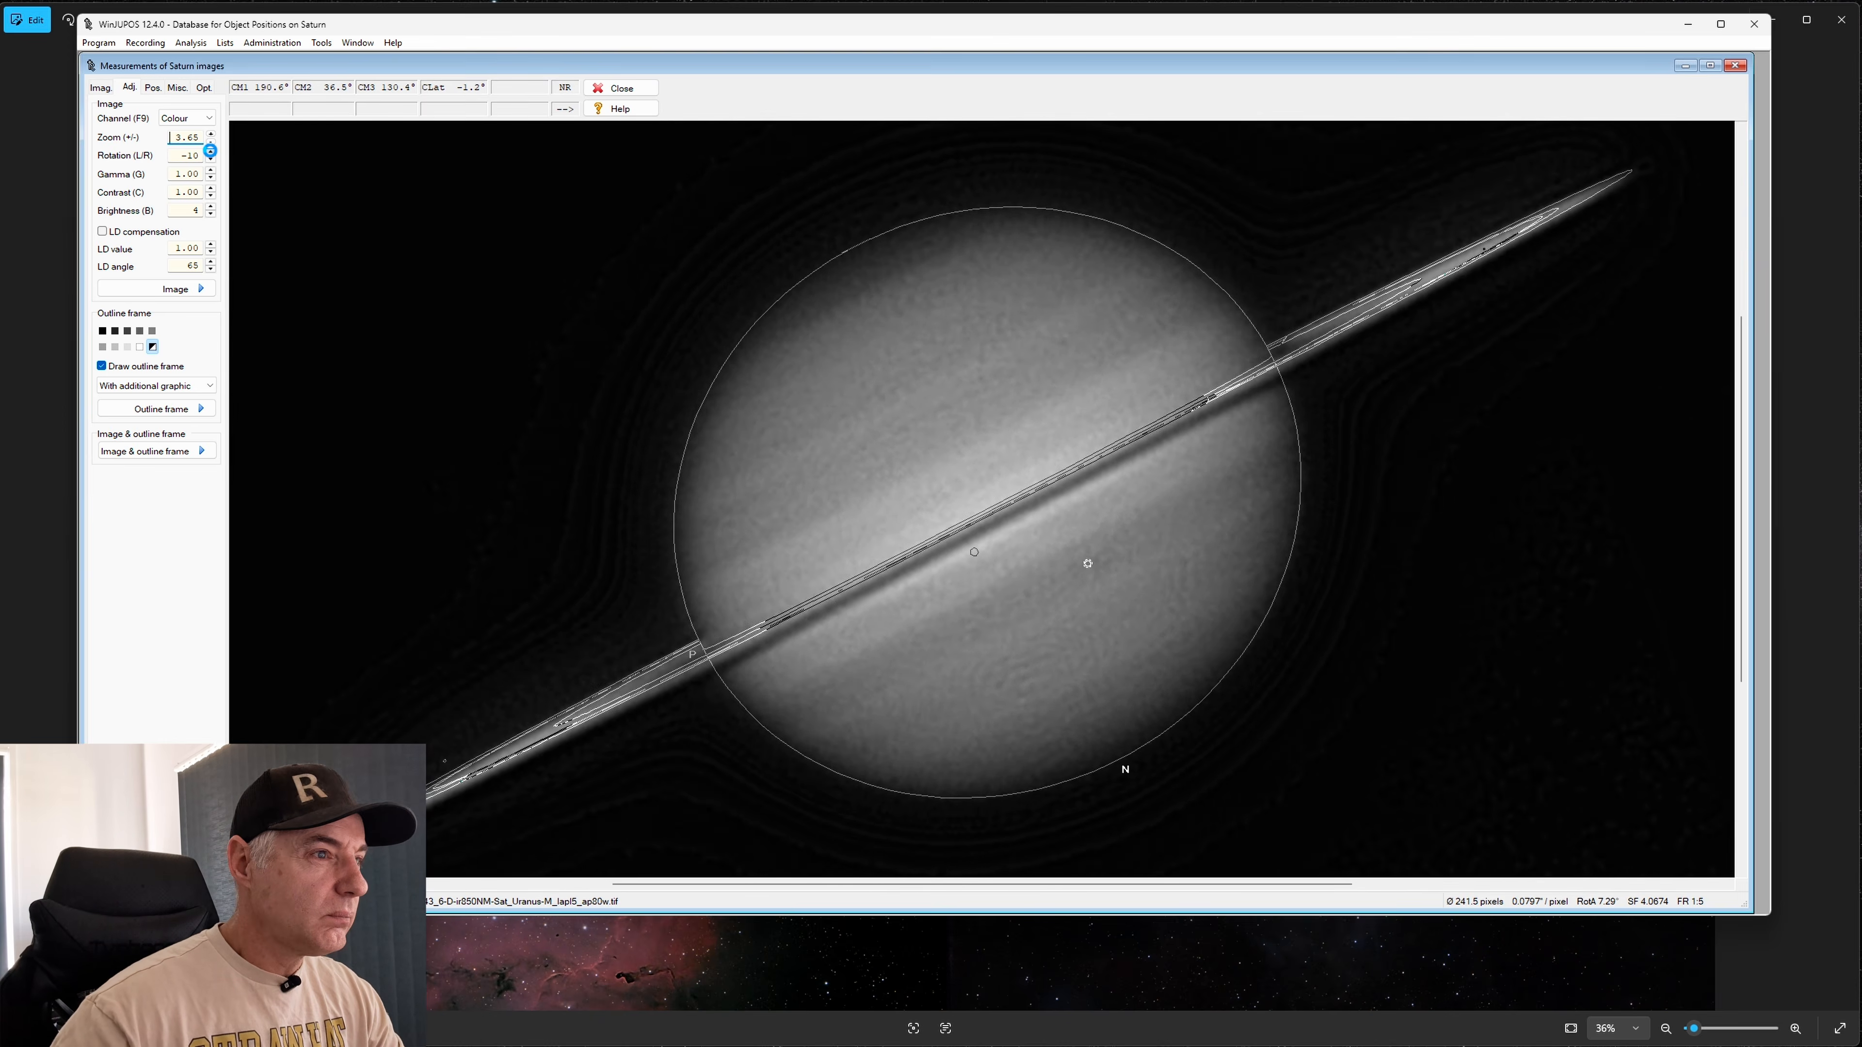
pyautogui.click(210, 151)
pyautogui.click(211, 151)
pyautogui.click(210, 152)
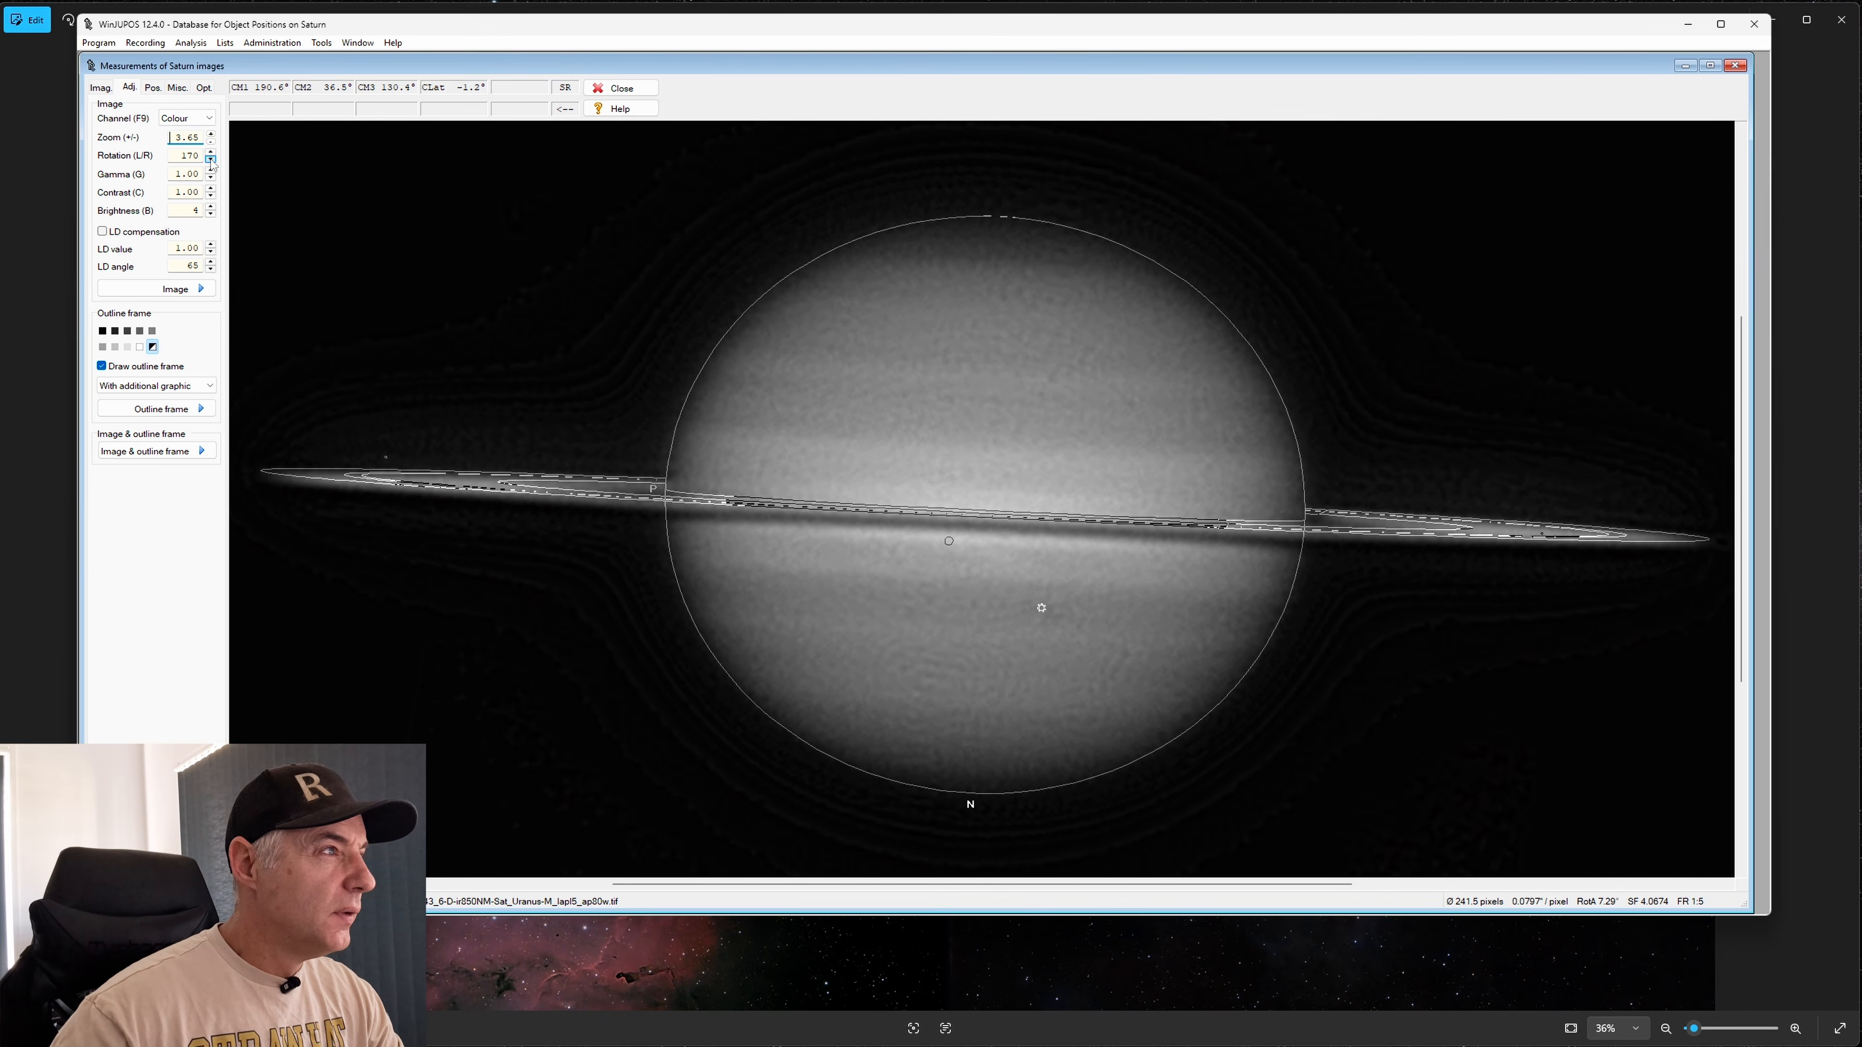
pyautogui.click(211, 159)
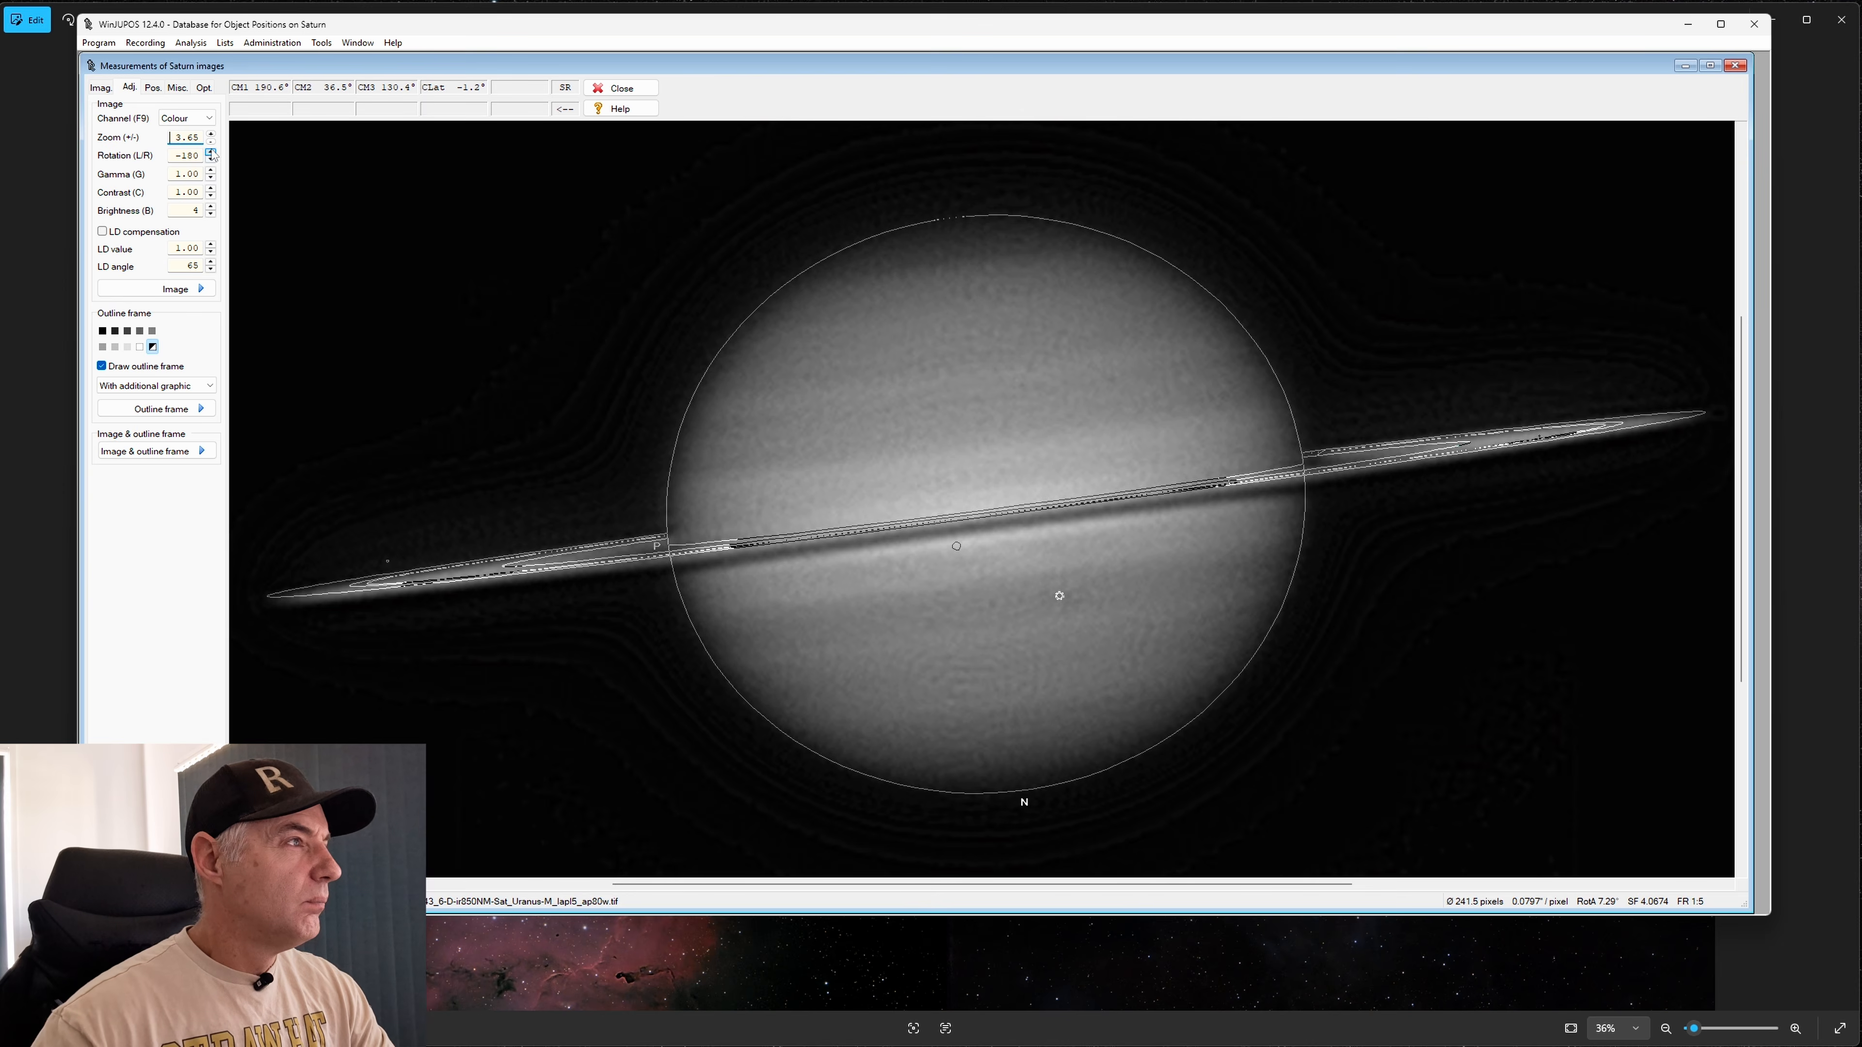
pyautogui.click(211, 158)
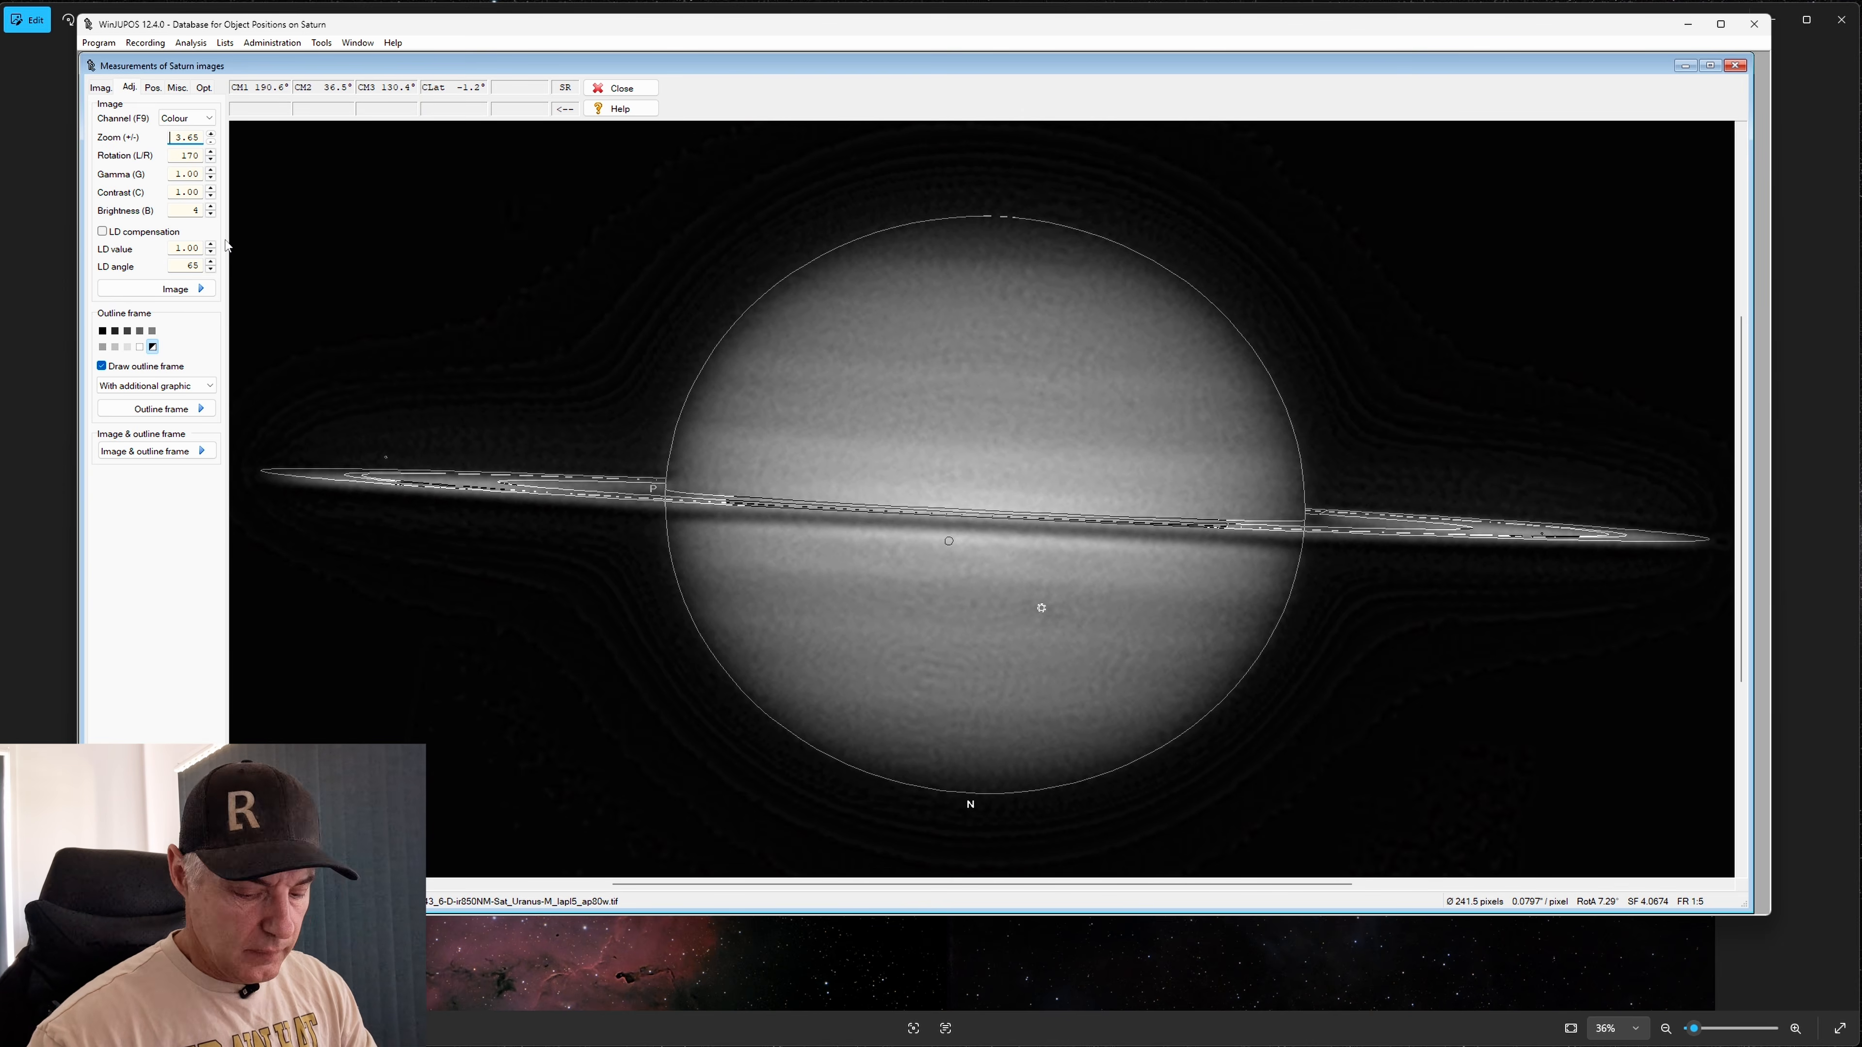
# Nudge the outline frame slightly down so its ring outline sits on Saturn's rings
pyautogui.press('Down')
pyautogui.press('Down')
pyautogui.press('Down')
pyautogui.press('Down')
pyautogui.press('Down')
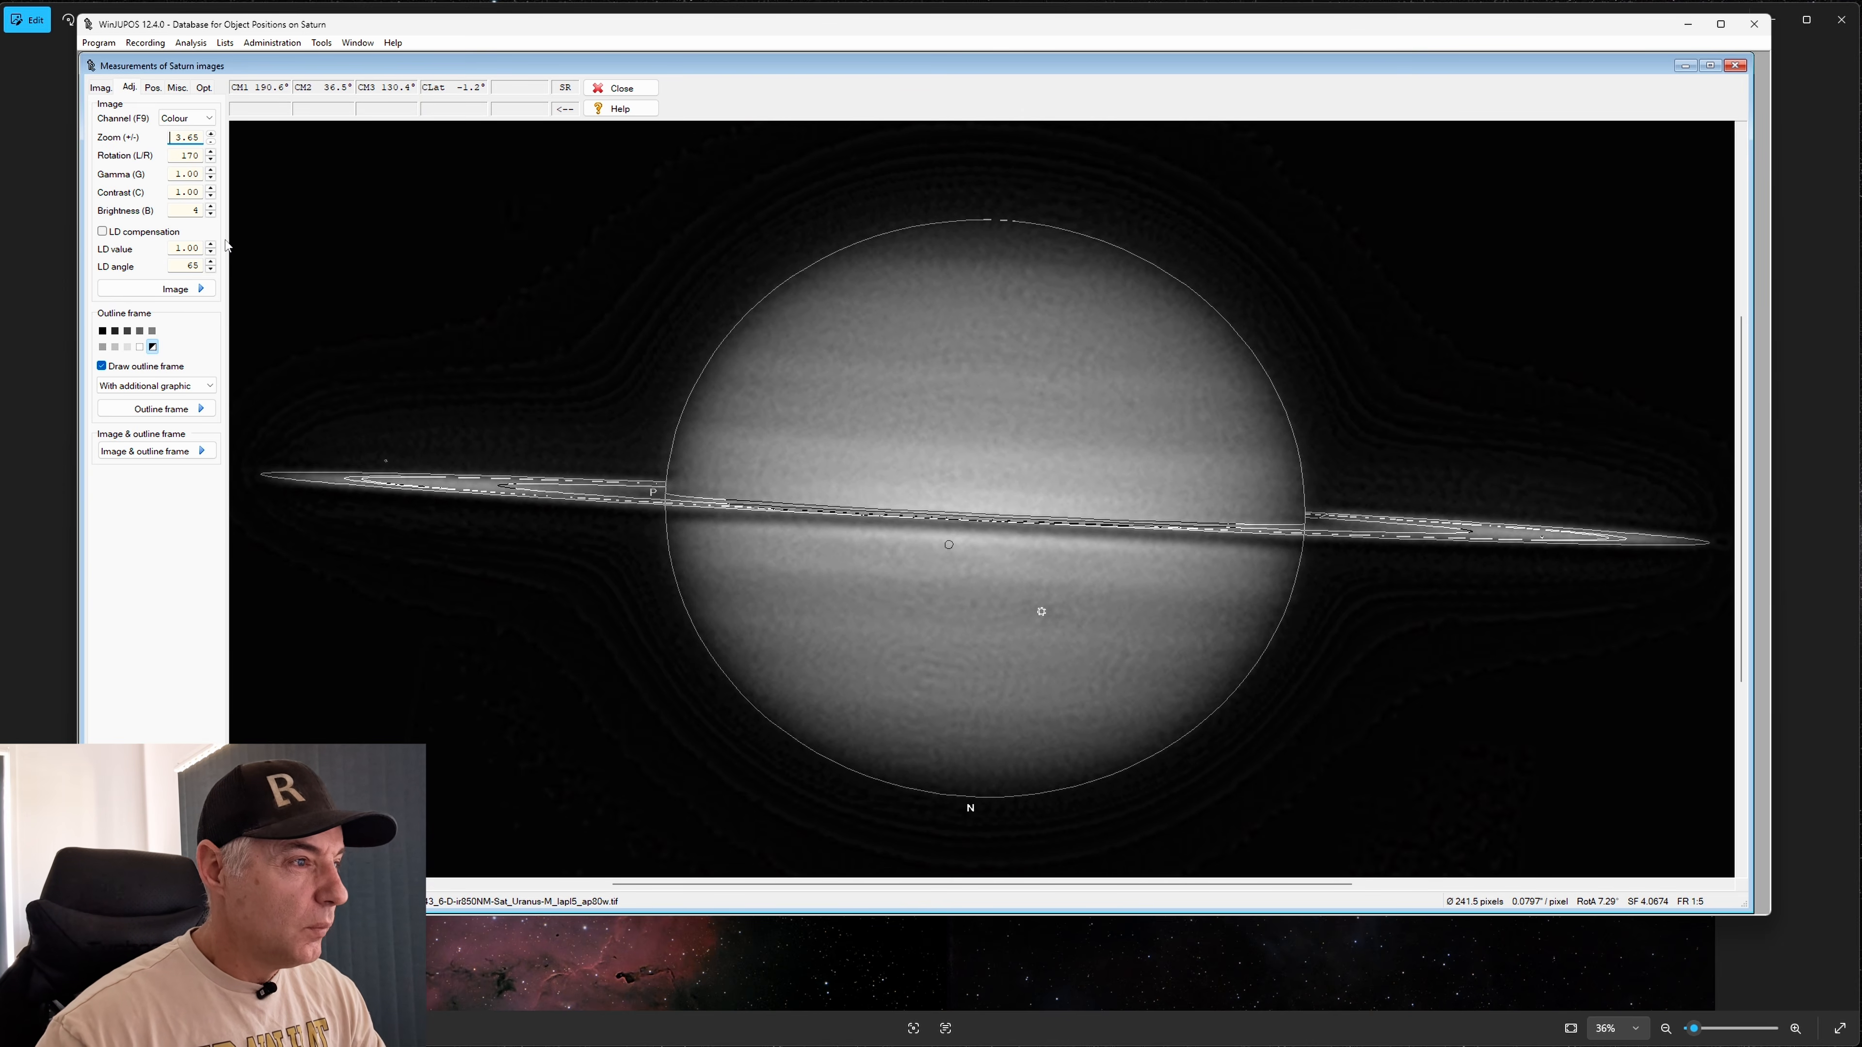
pyautogui.press('Down')
pyautogui.press('Up')
pyautogui.press('Up')
pyautogui.press('Up')
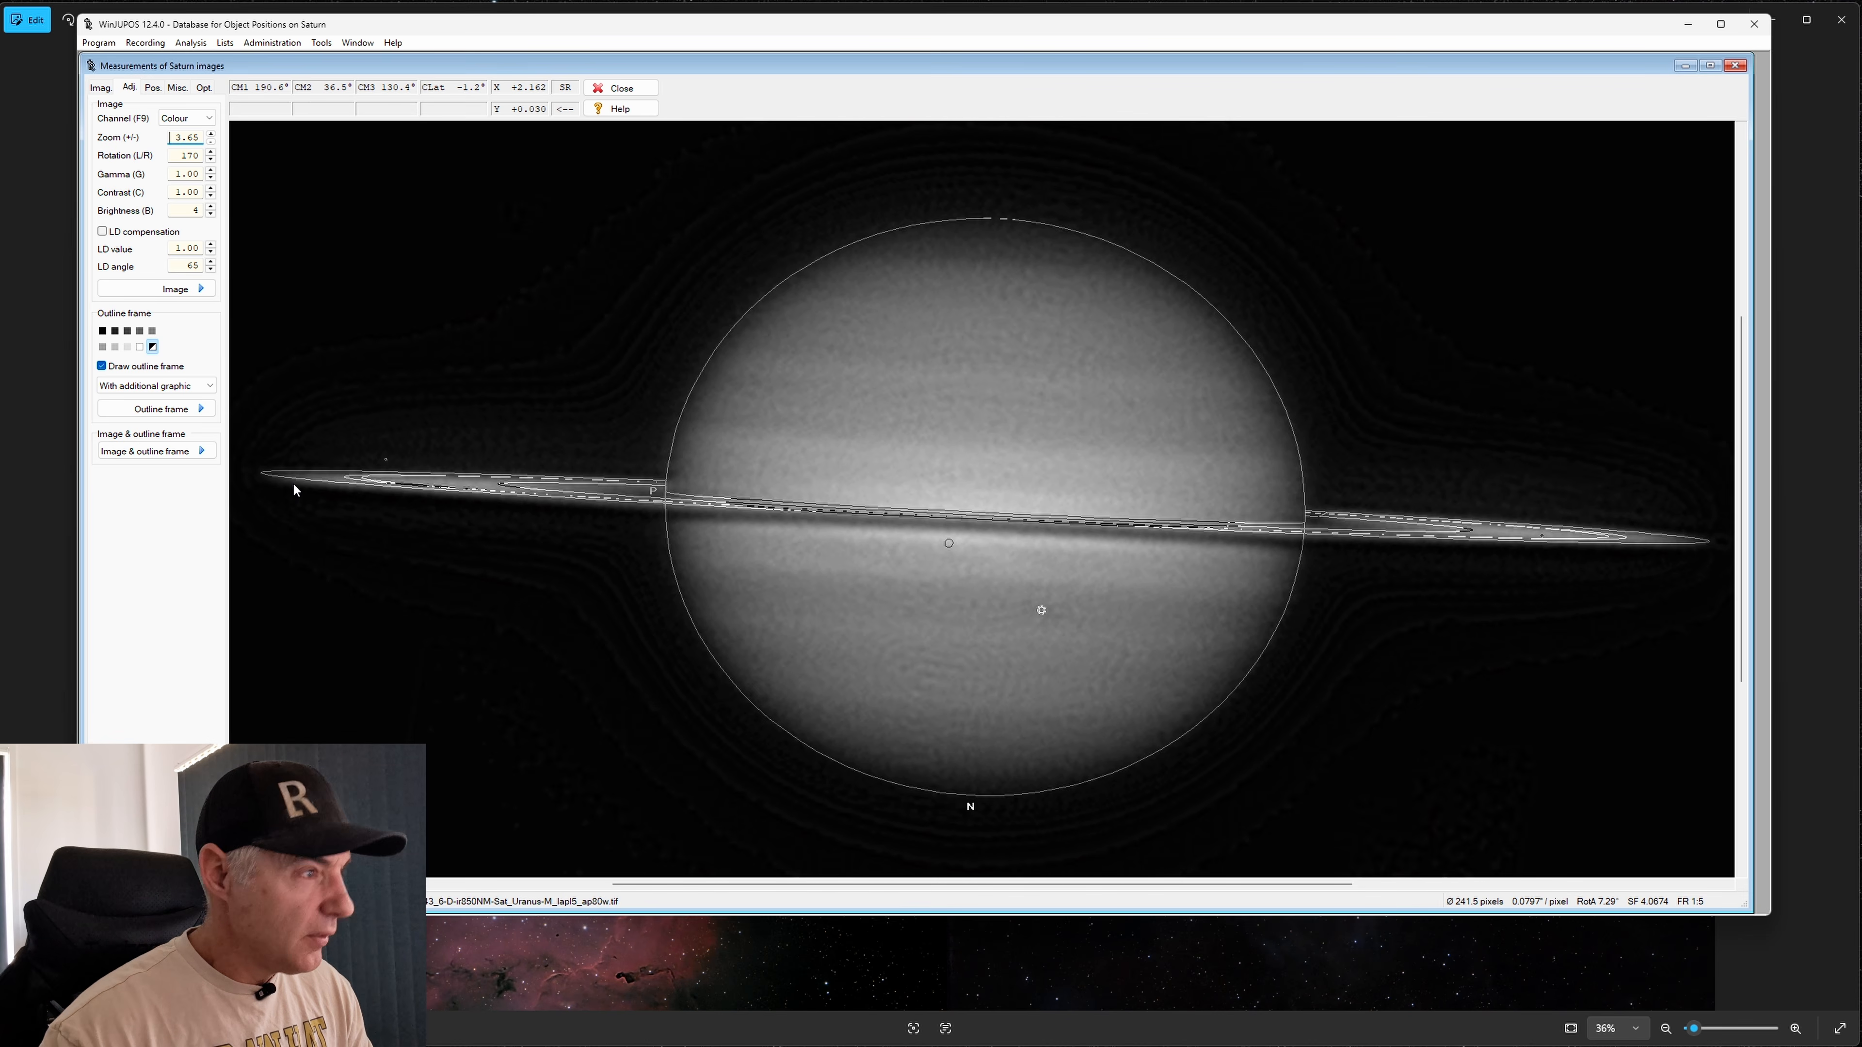
# Fine-tune the outline frame's rotation to about 7.41° and nudge the frame marginally down onto the rings
pyautogui.press('p')
pyautogui.press('n')
pyautogui.press('n')
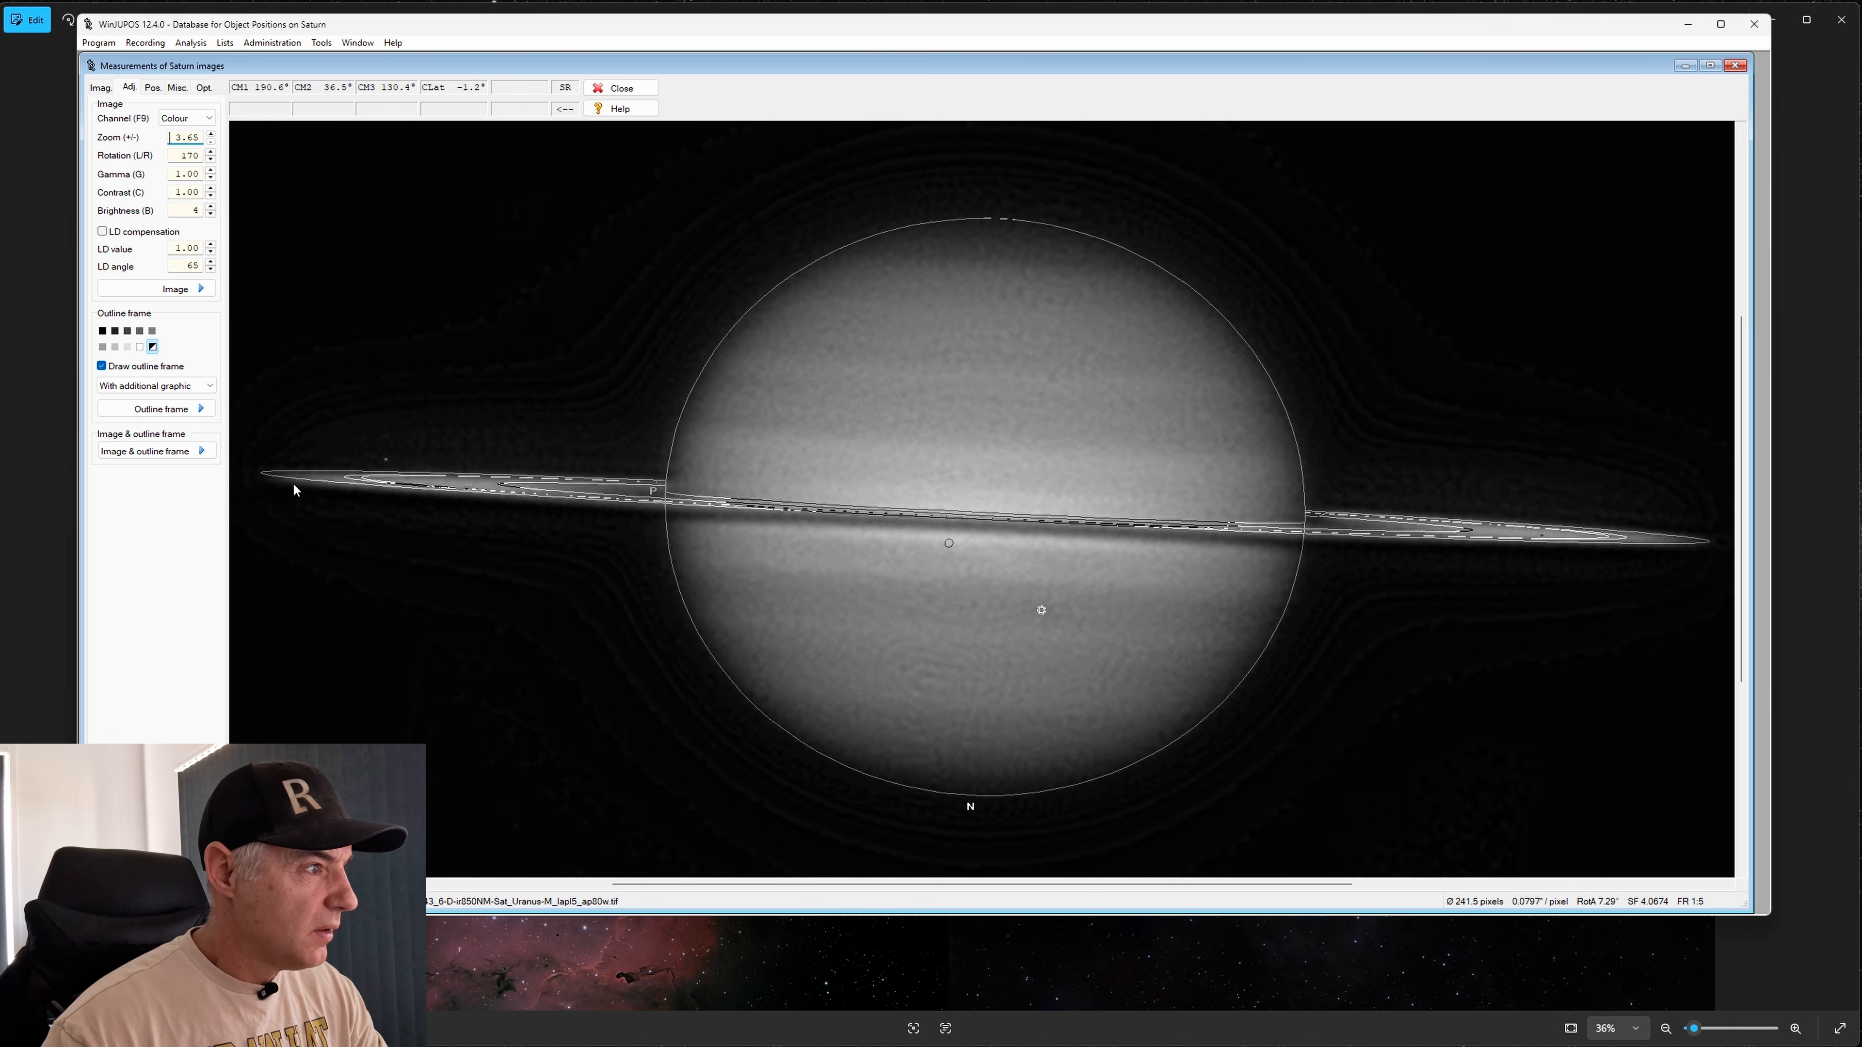
pyautogui.press('n')
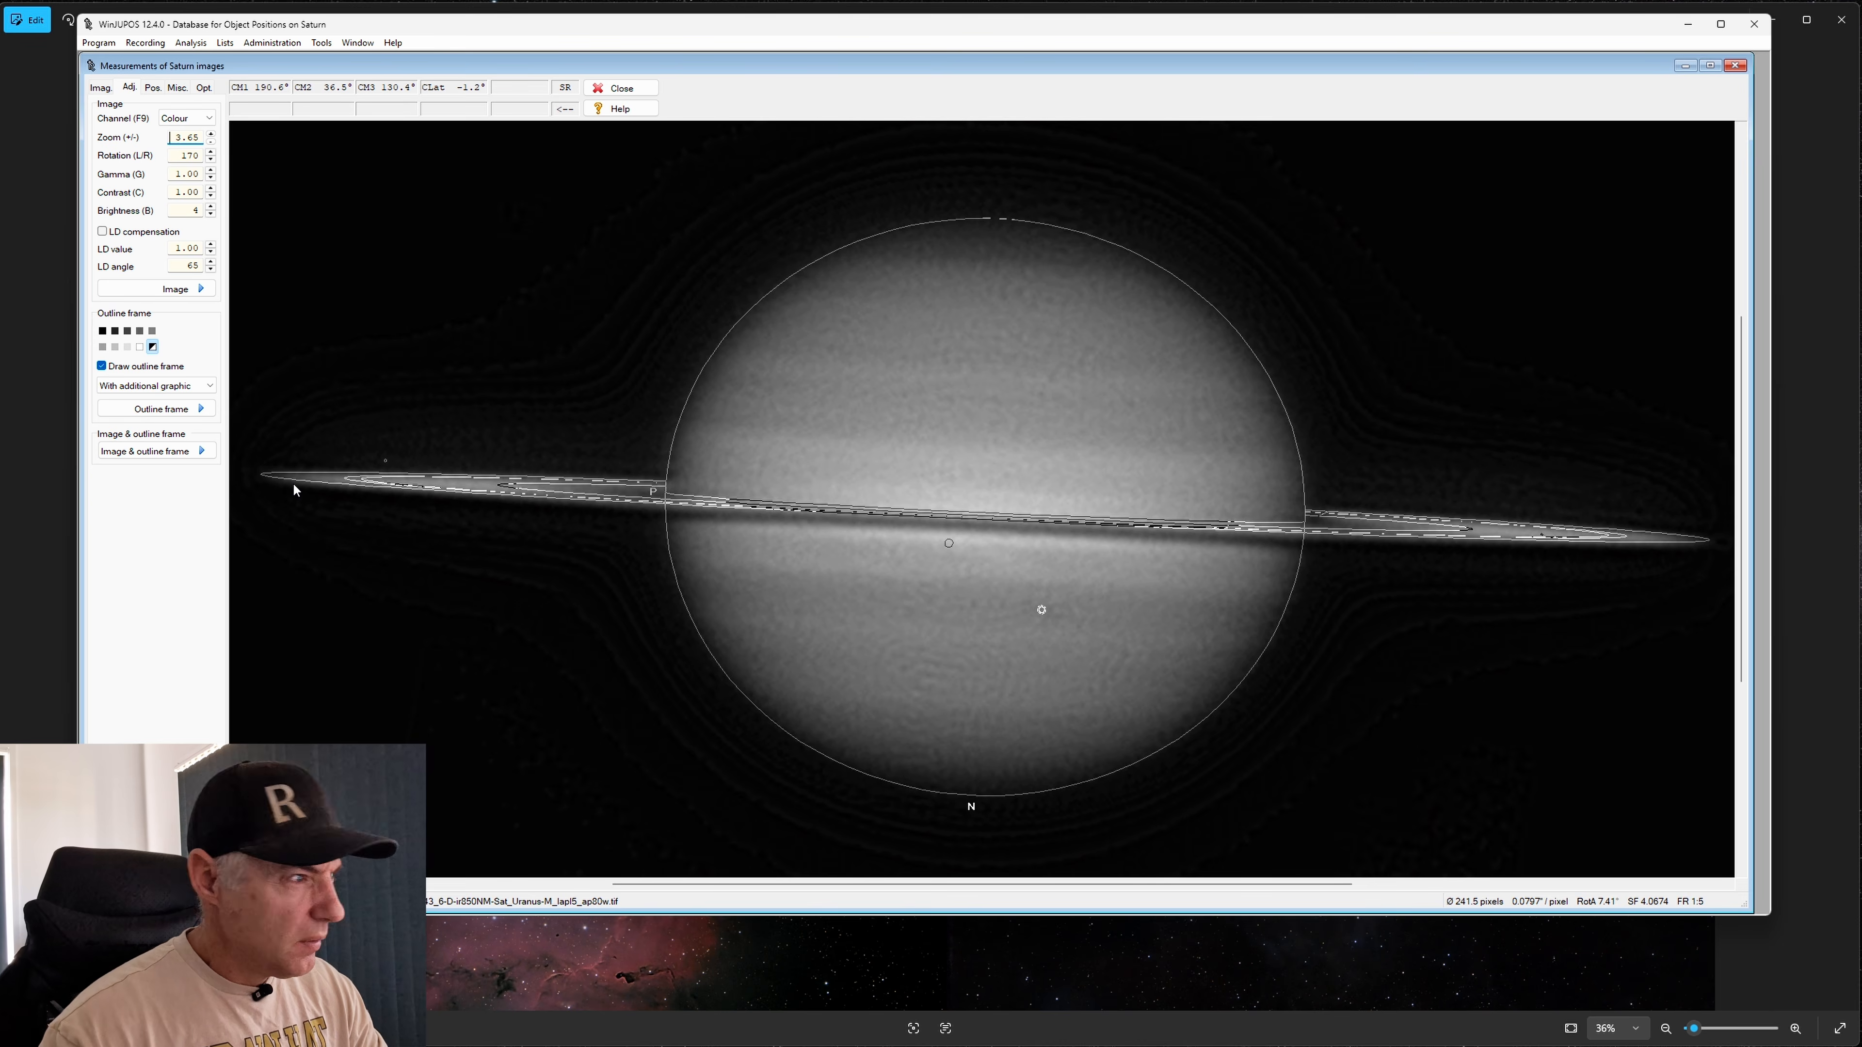
pyautogui.press('n')
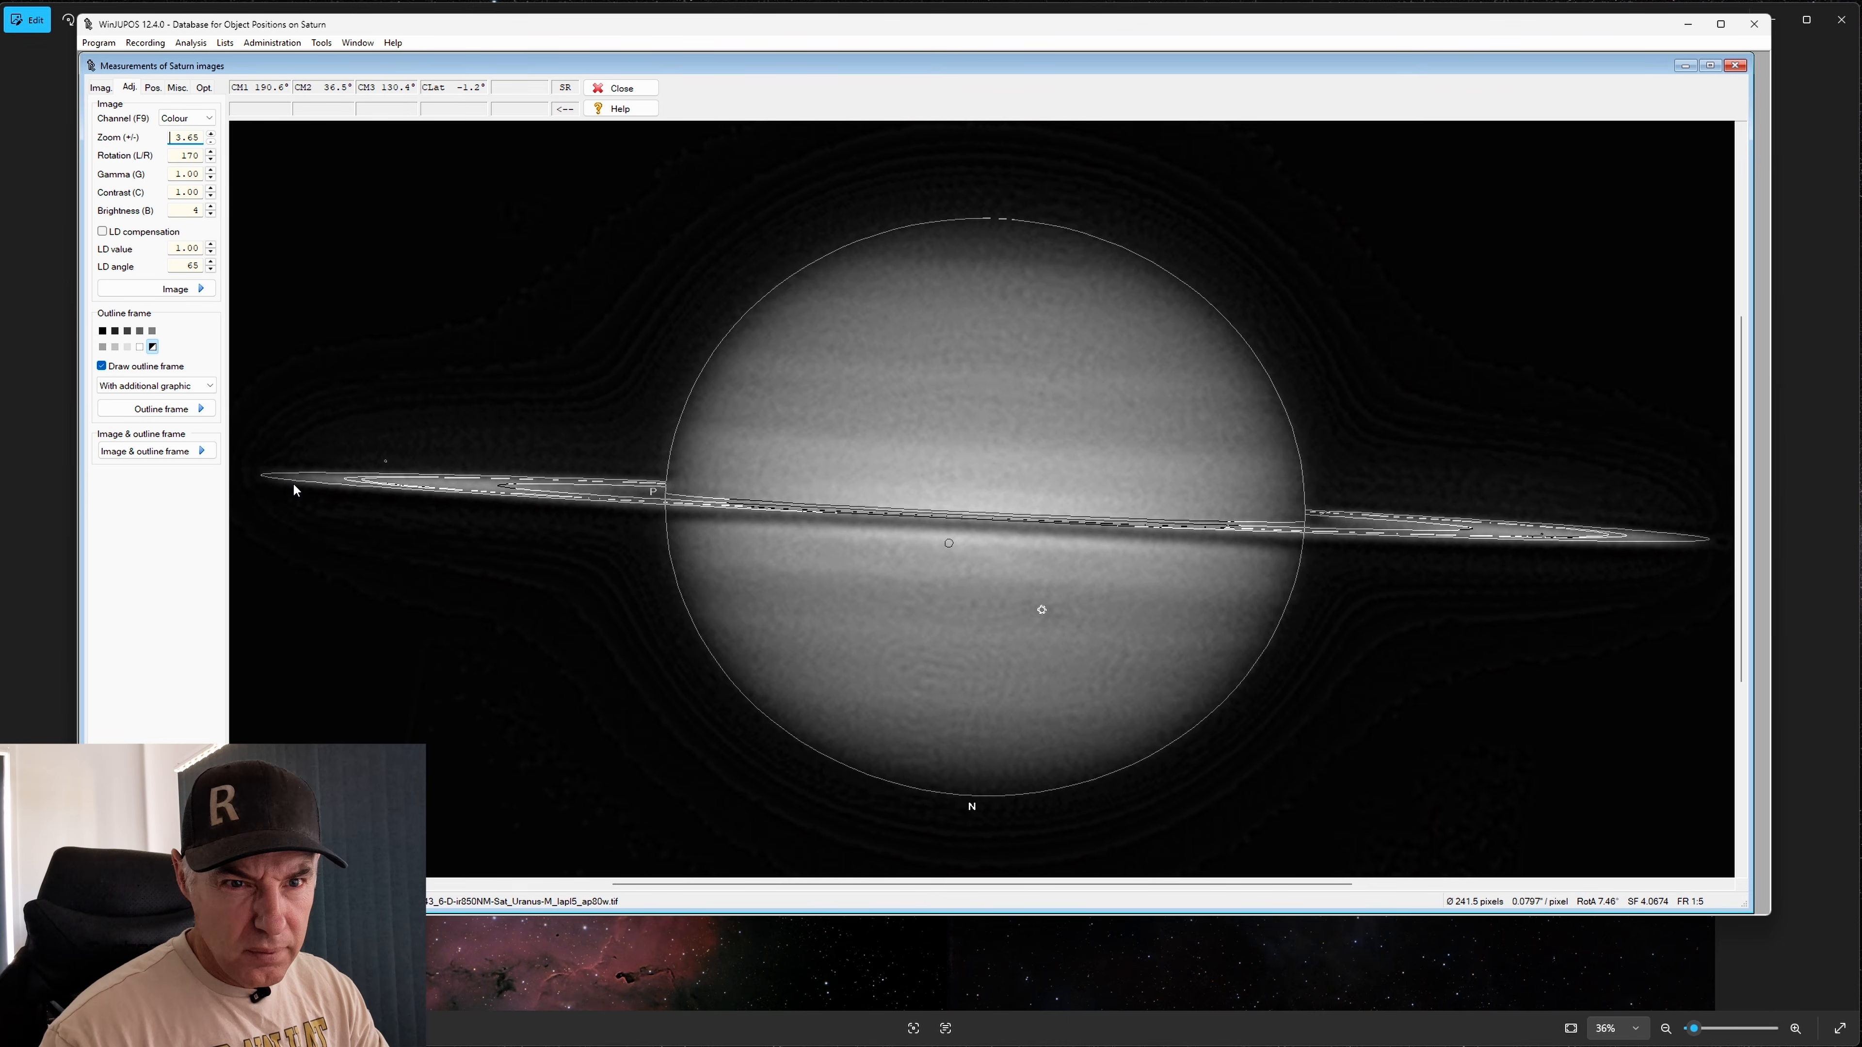
pyautogui.press('p')
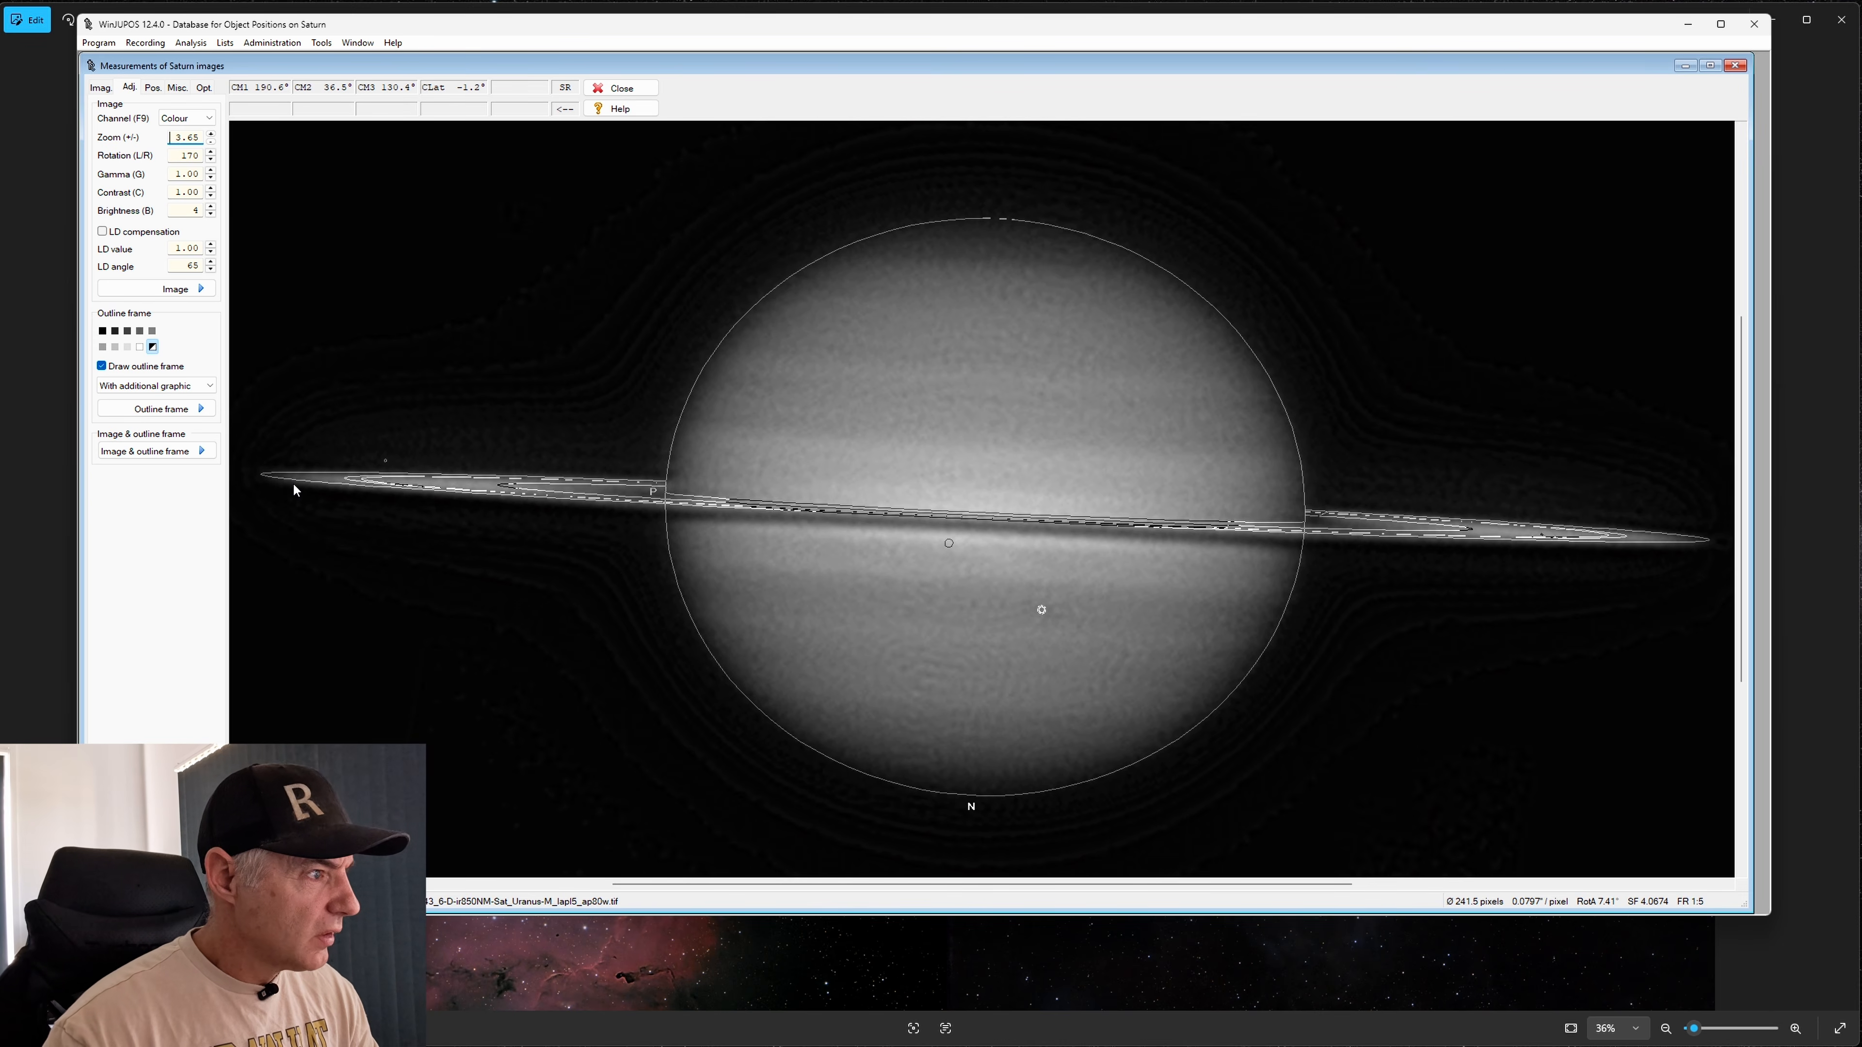
pyautogui.press('Down')
pyautogui.press('Down')
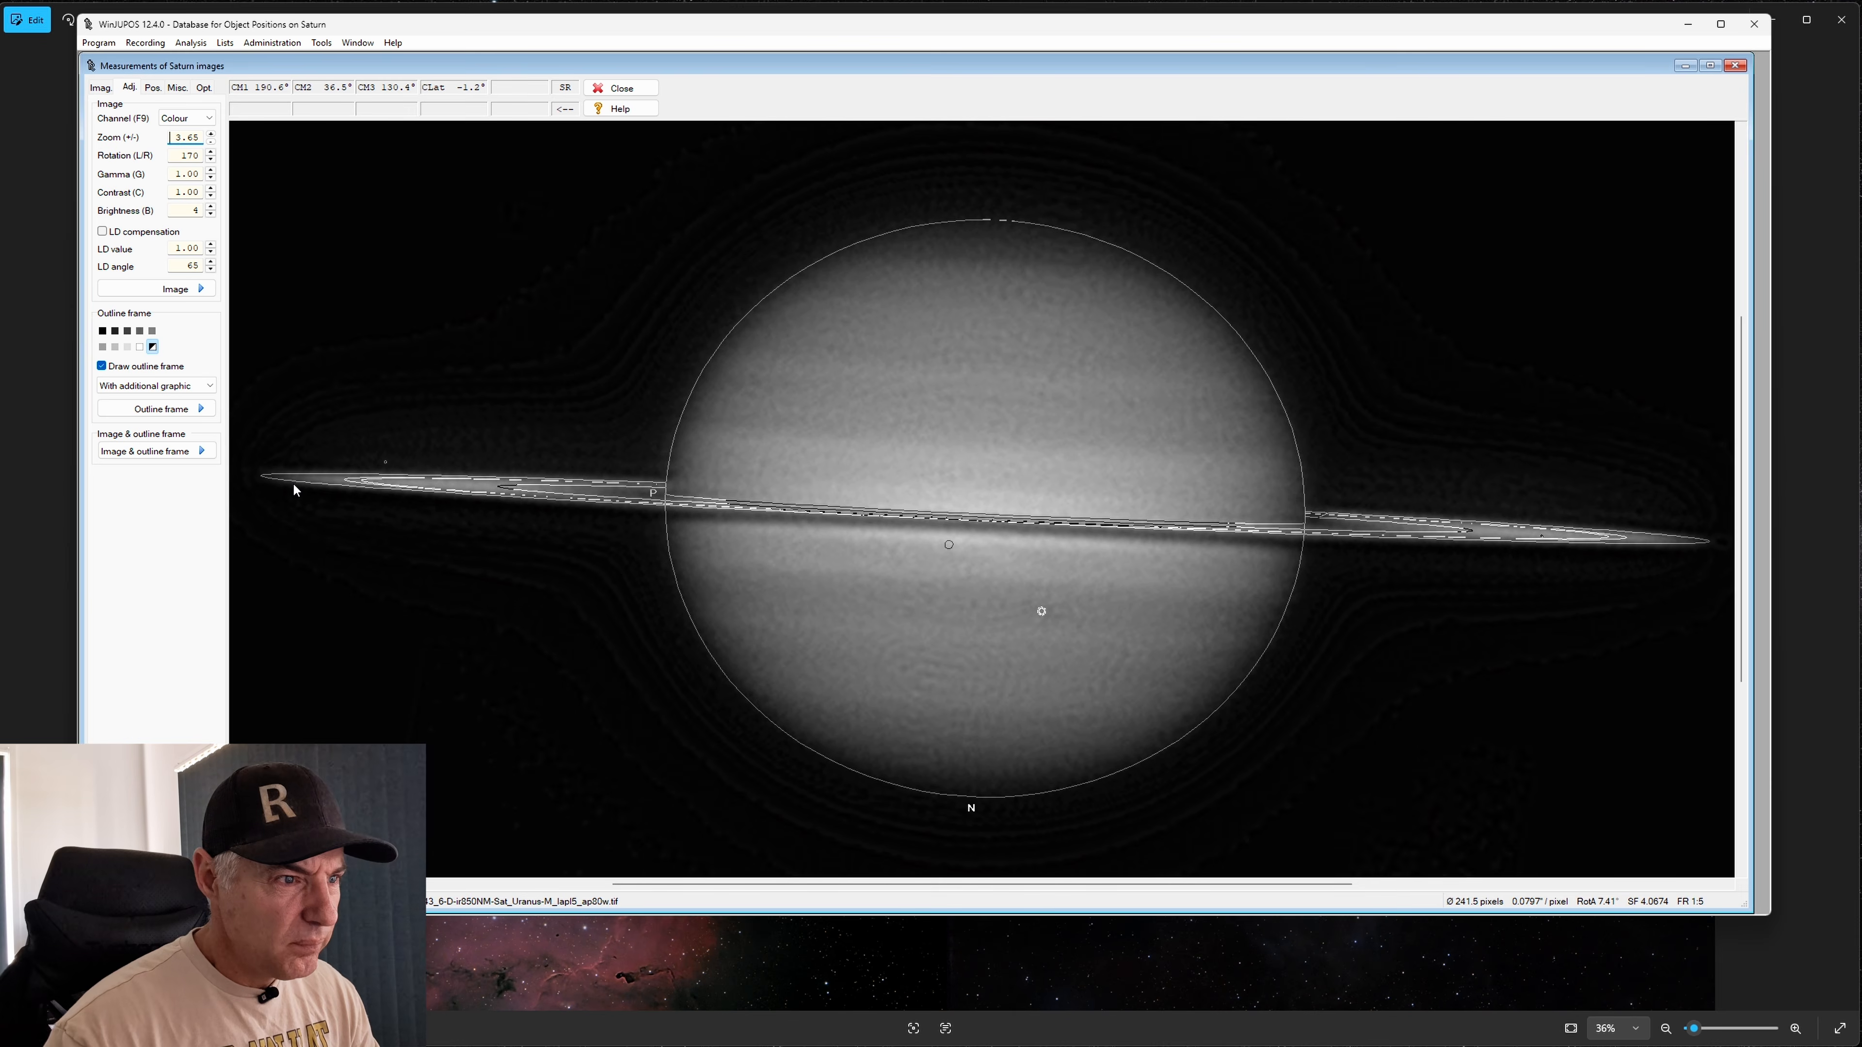
pyautogui.press('Up')
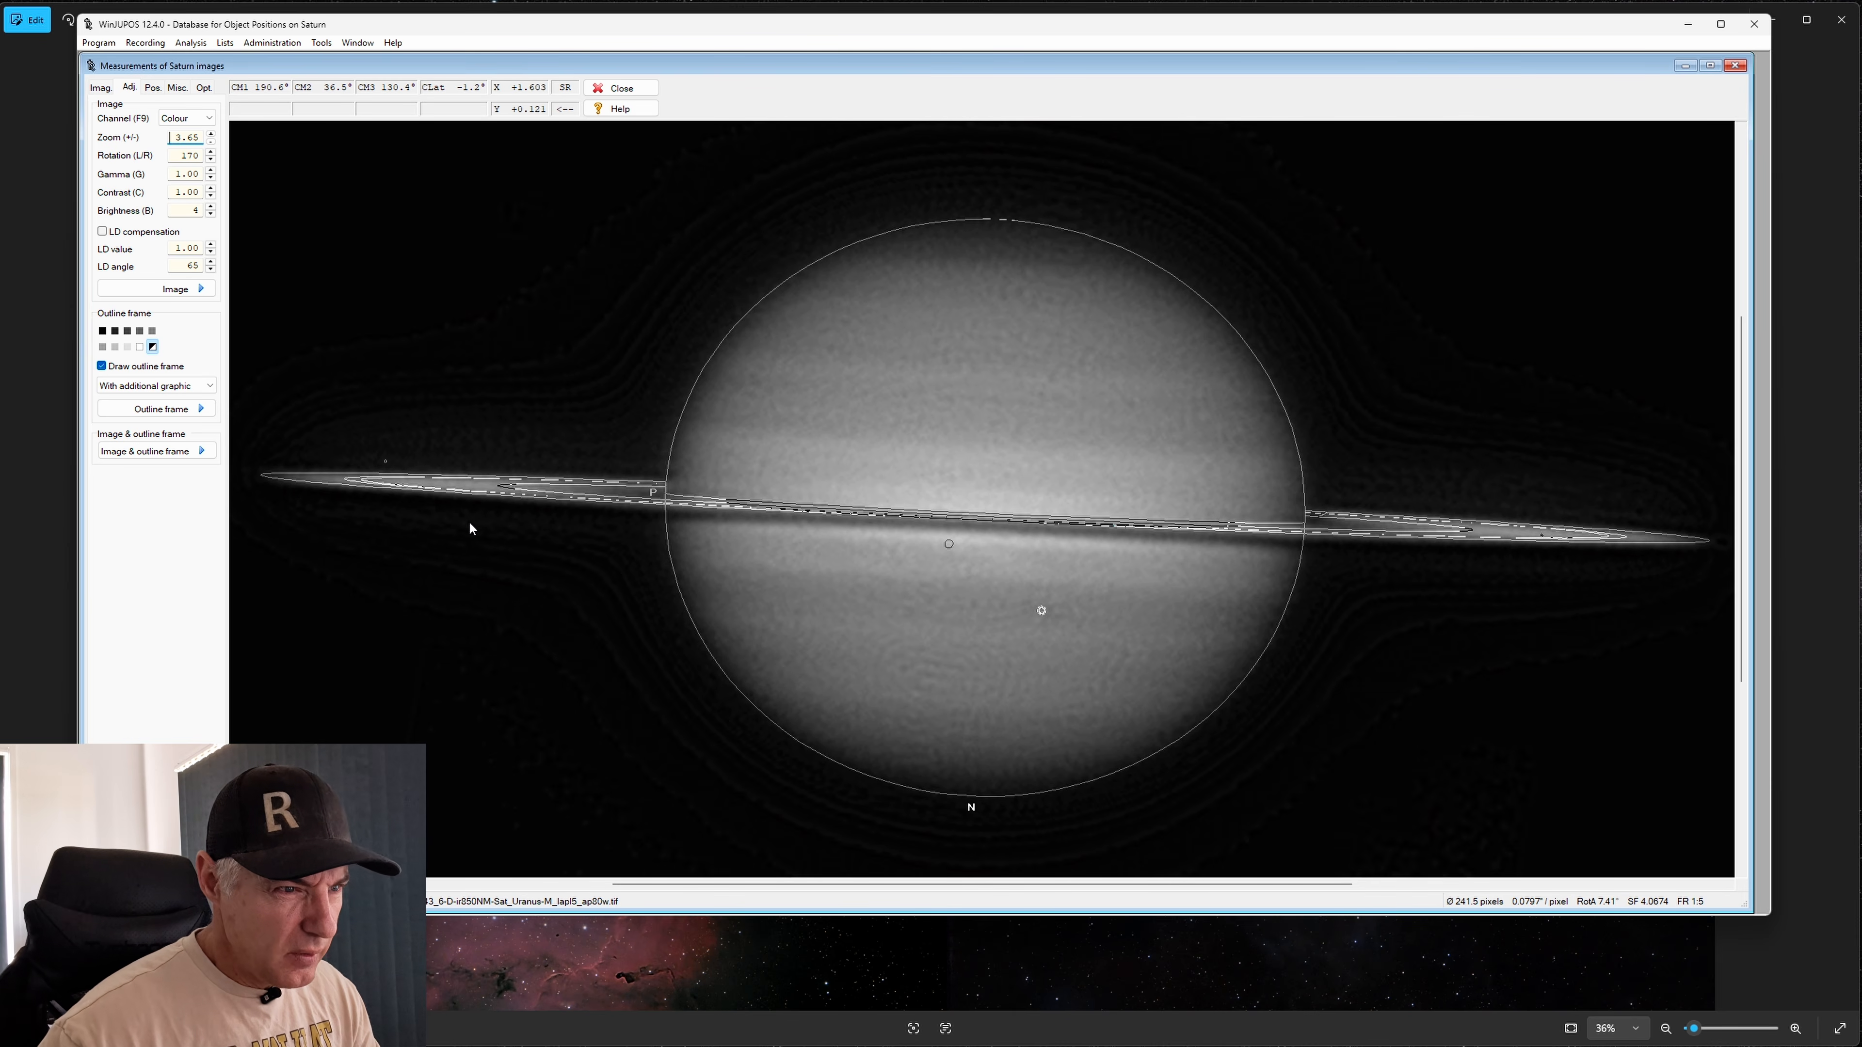
# Hide and show the outline frame repeatedly to compare its fit with Saturn's disc and rings
pyautogui.press('f')
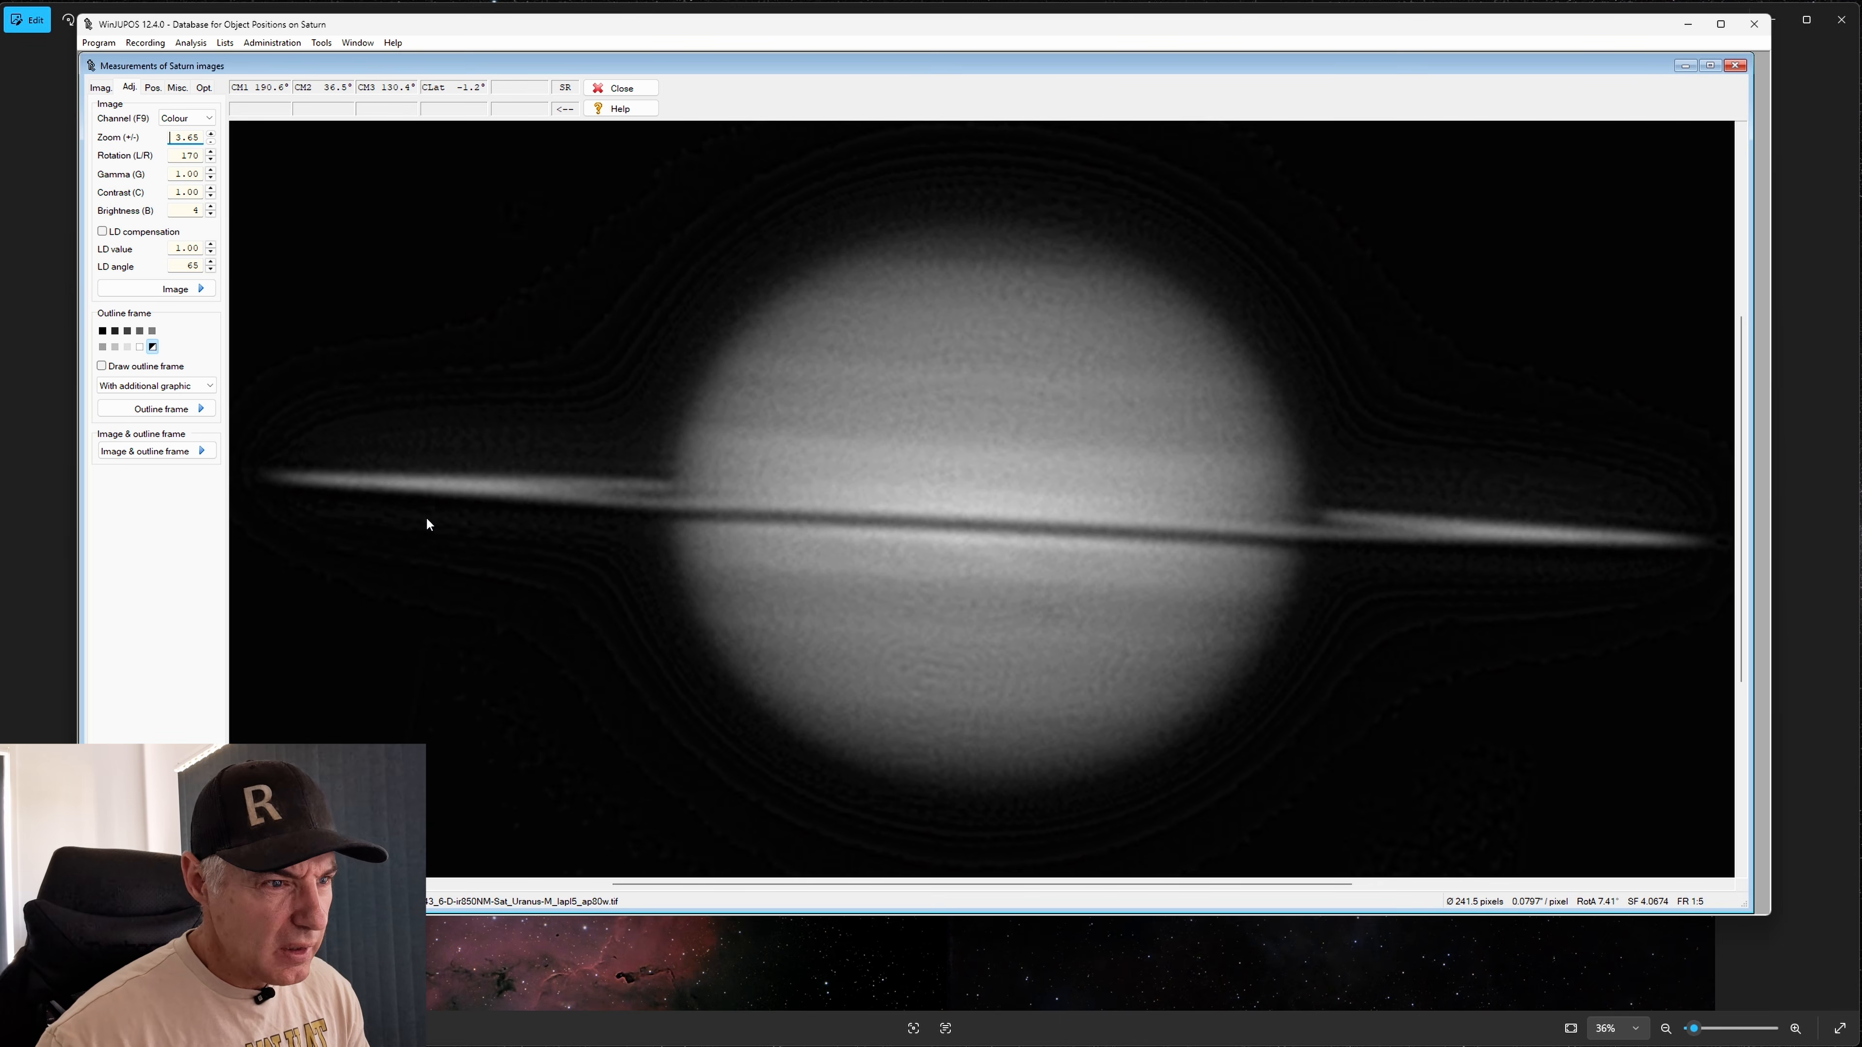
pyautogui.press('f')
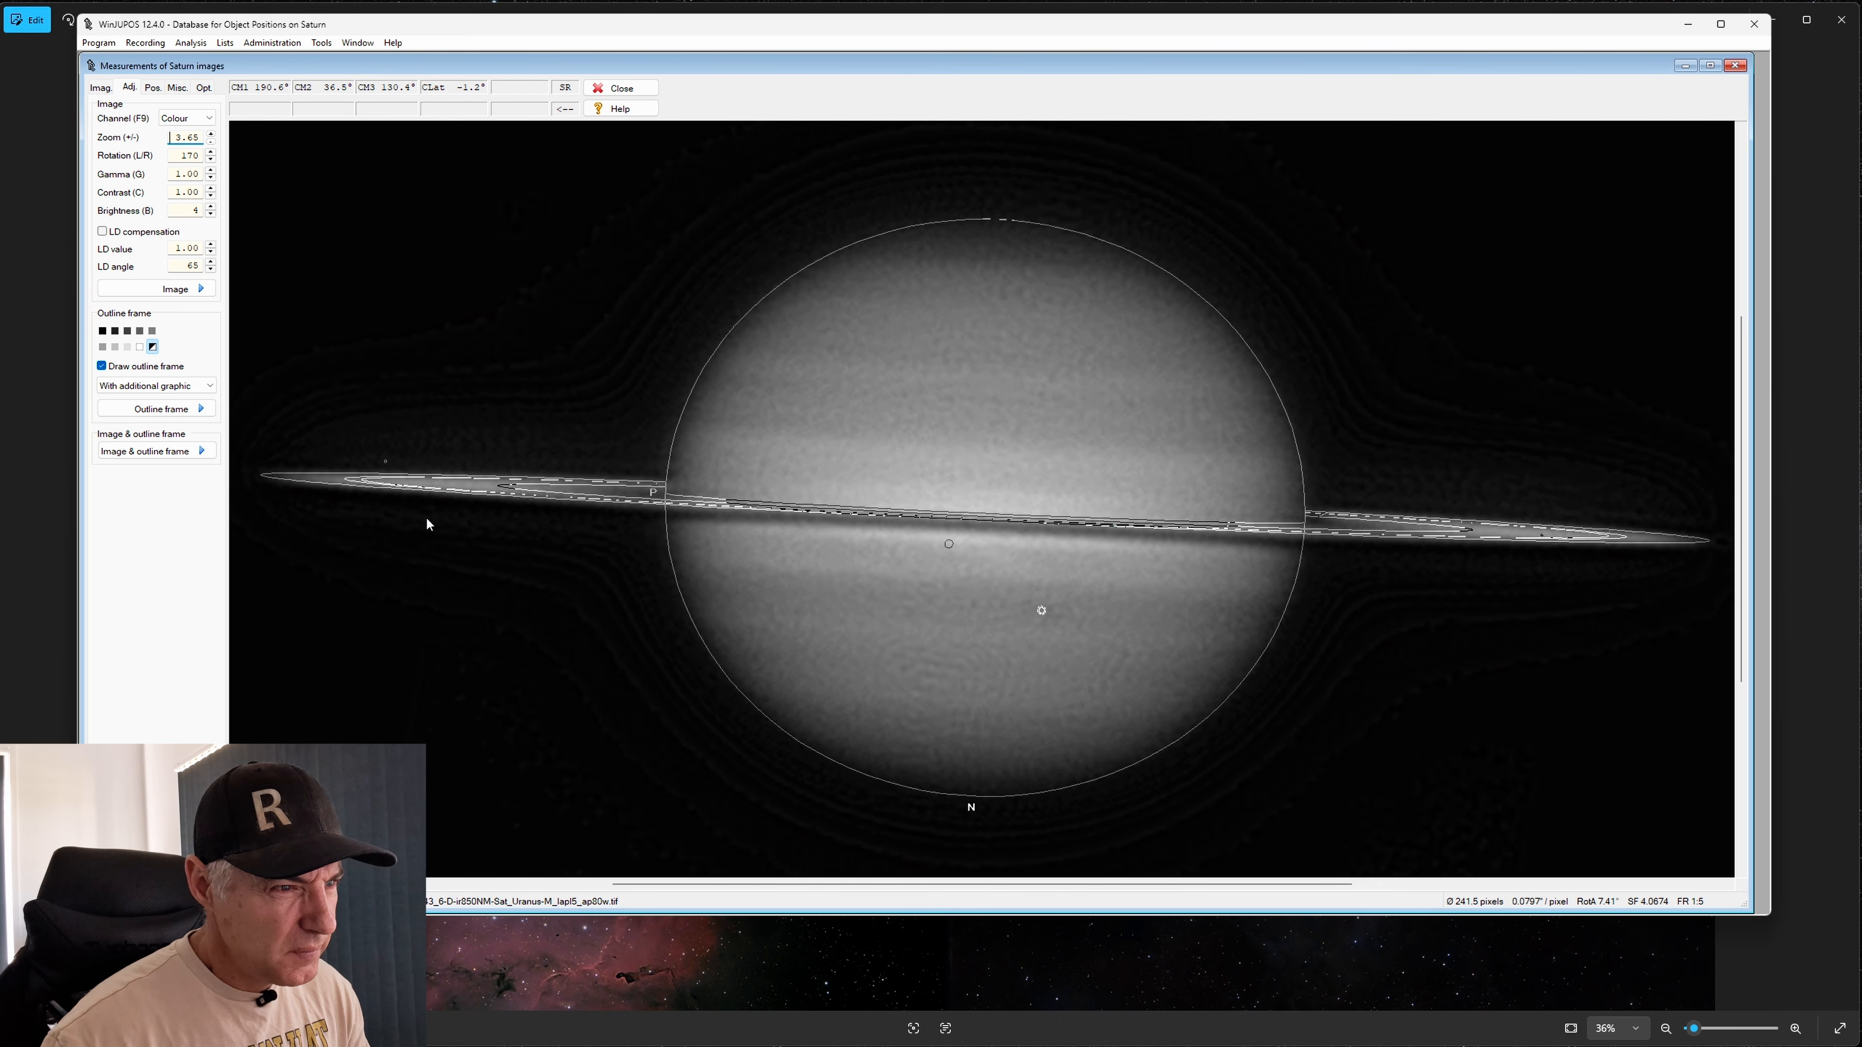
pyautogui.press('f')
pyautogui.press('f')
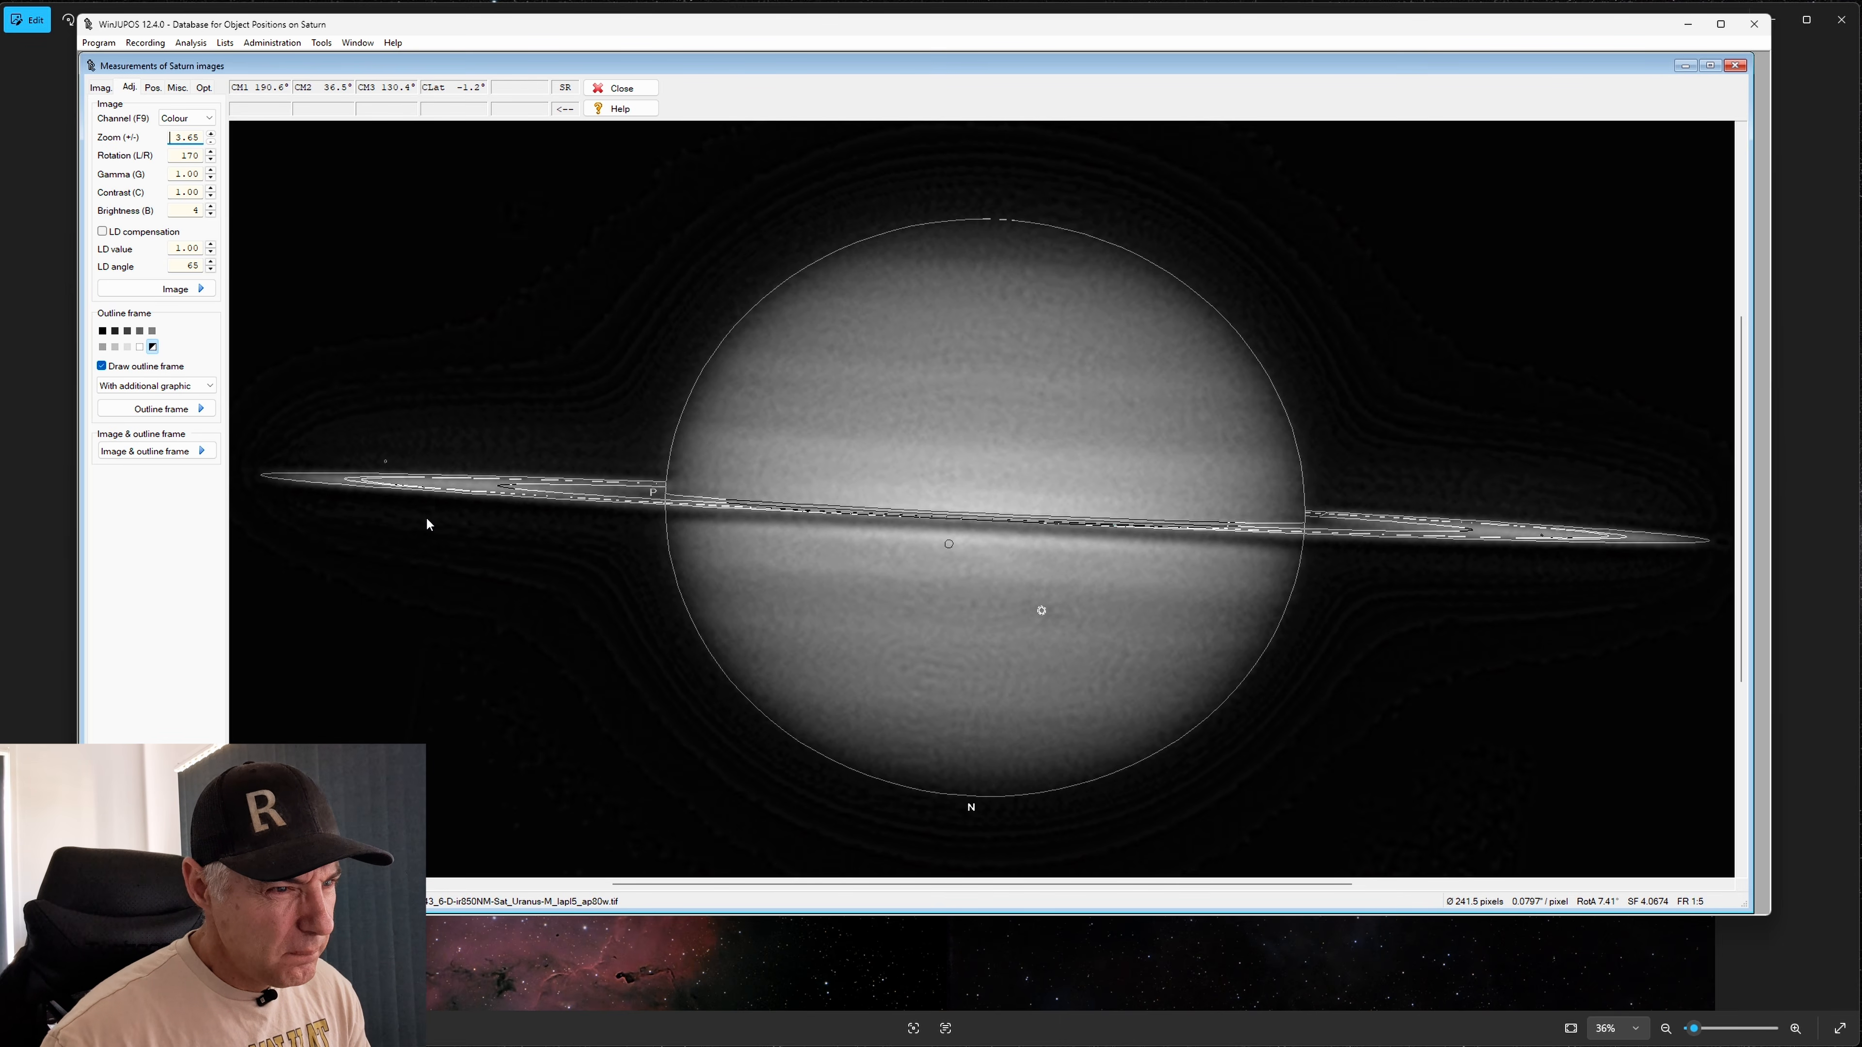
pyautogui.press('f')
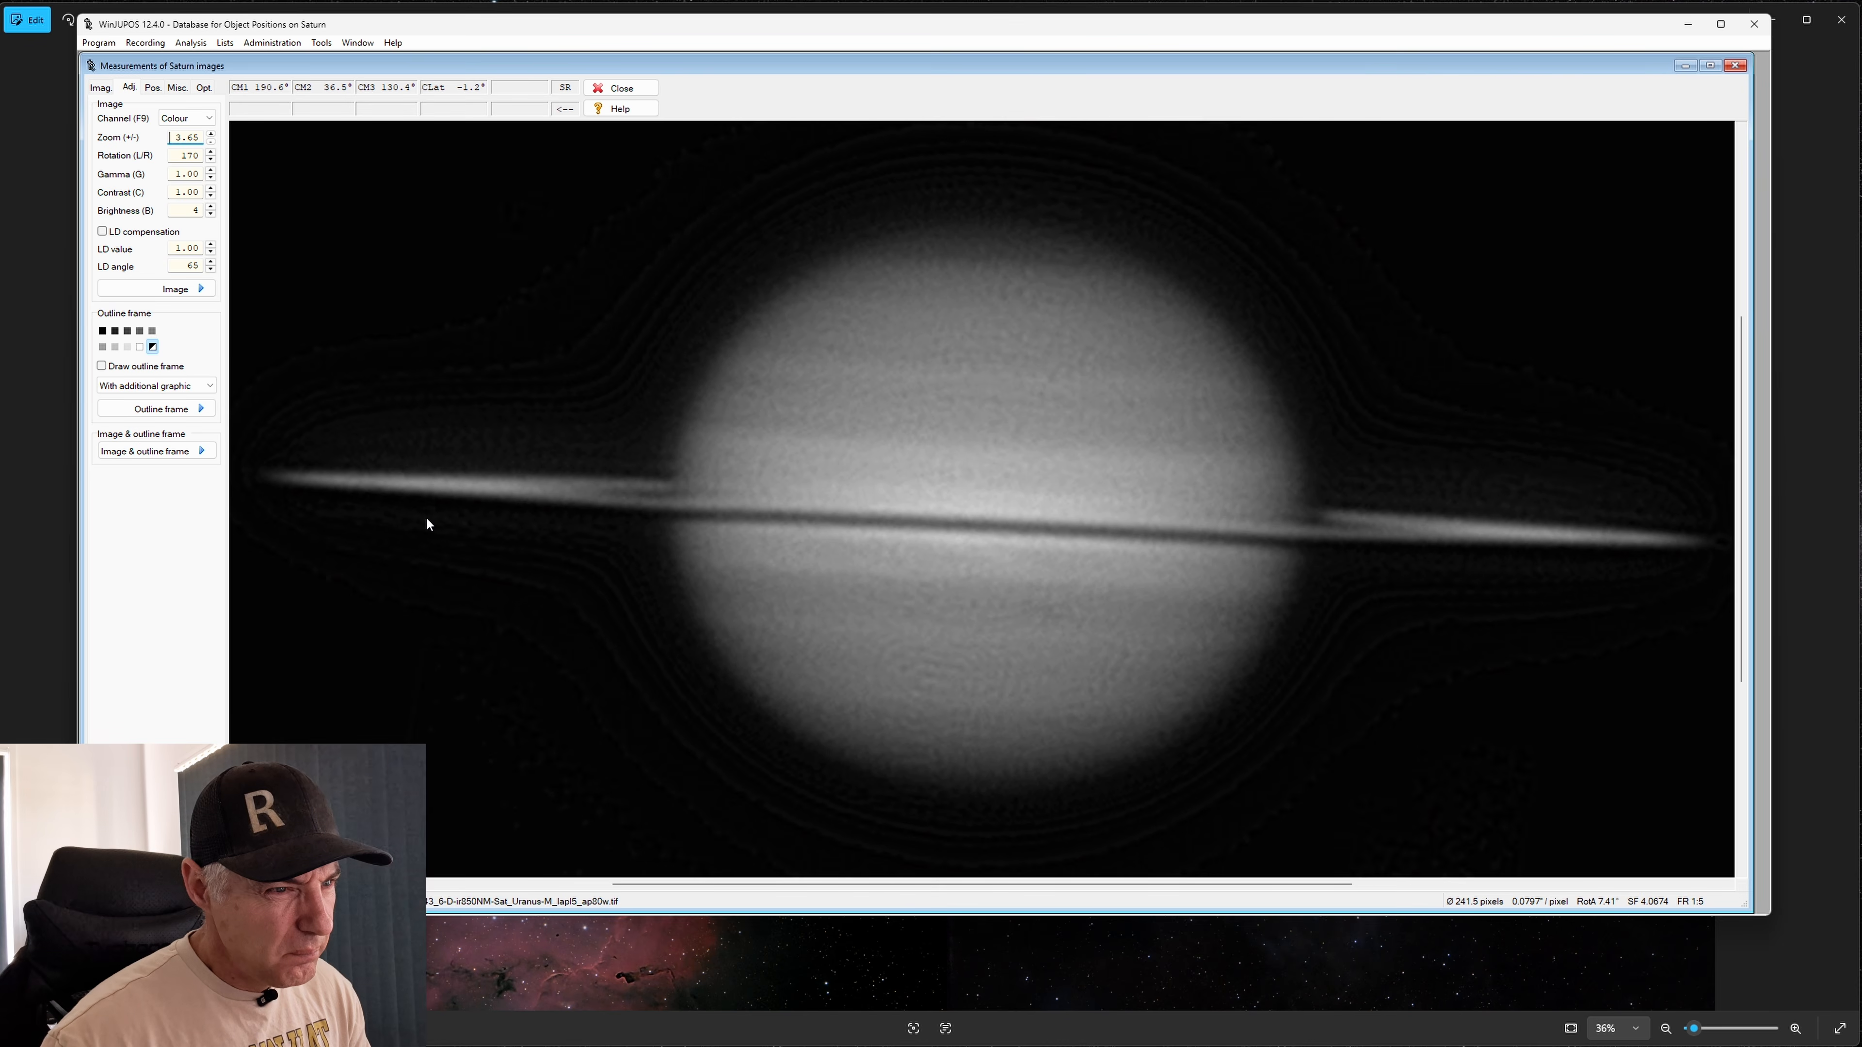
pyautogui.press('f')
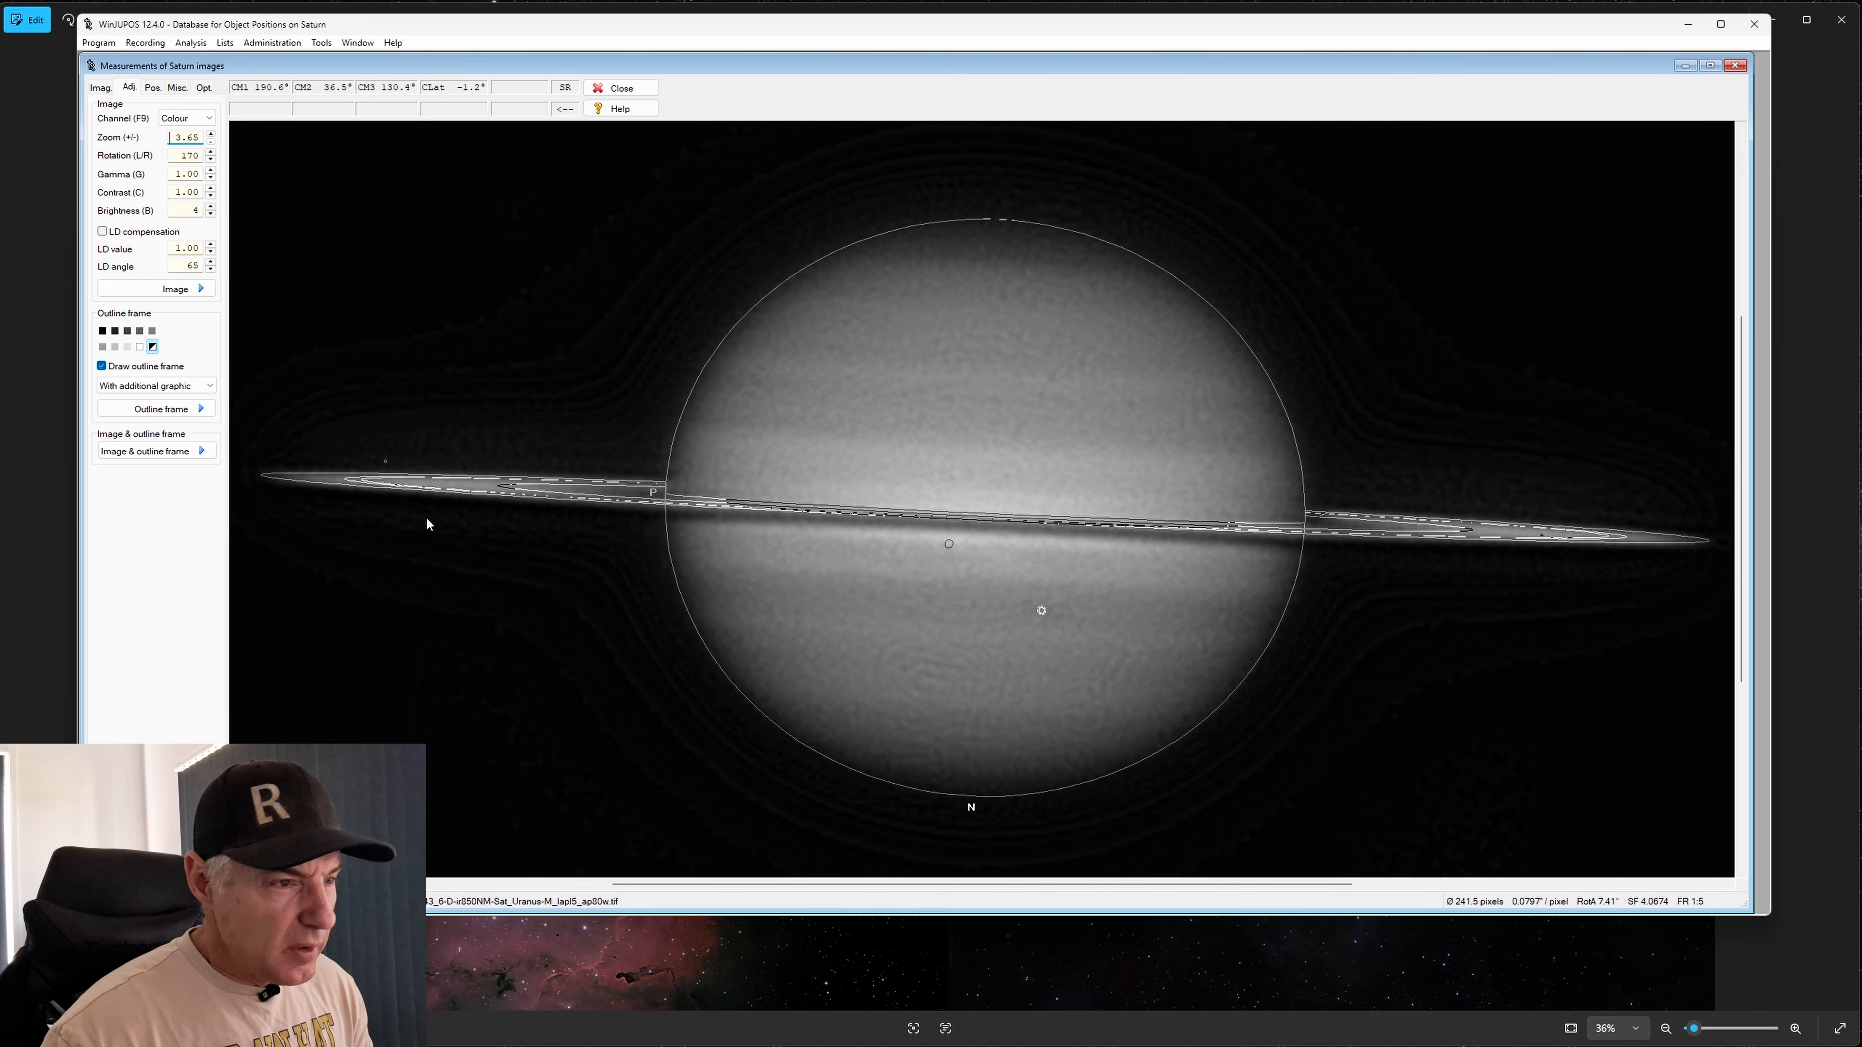
# Enlarge the outline frame to about 257.9 pixels, beyond Saturn's disc and ring tips
pyautogui.press('pageup')
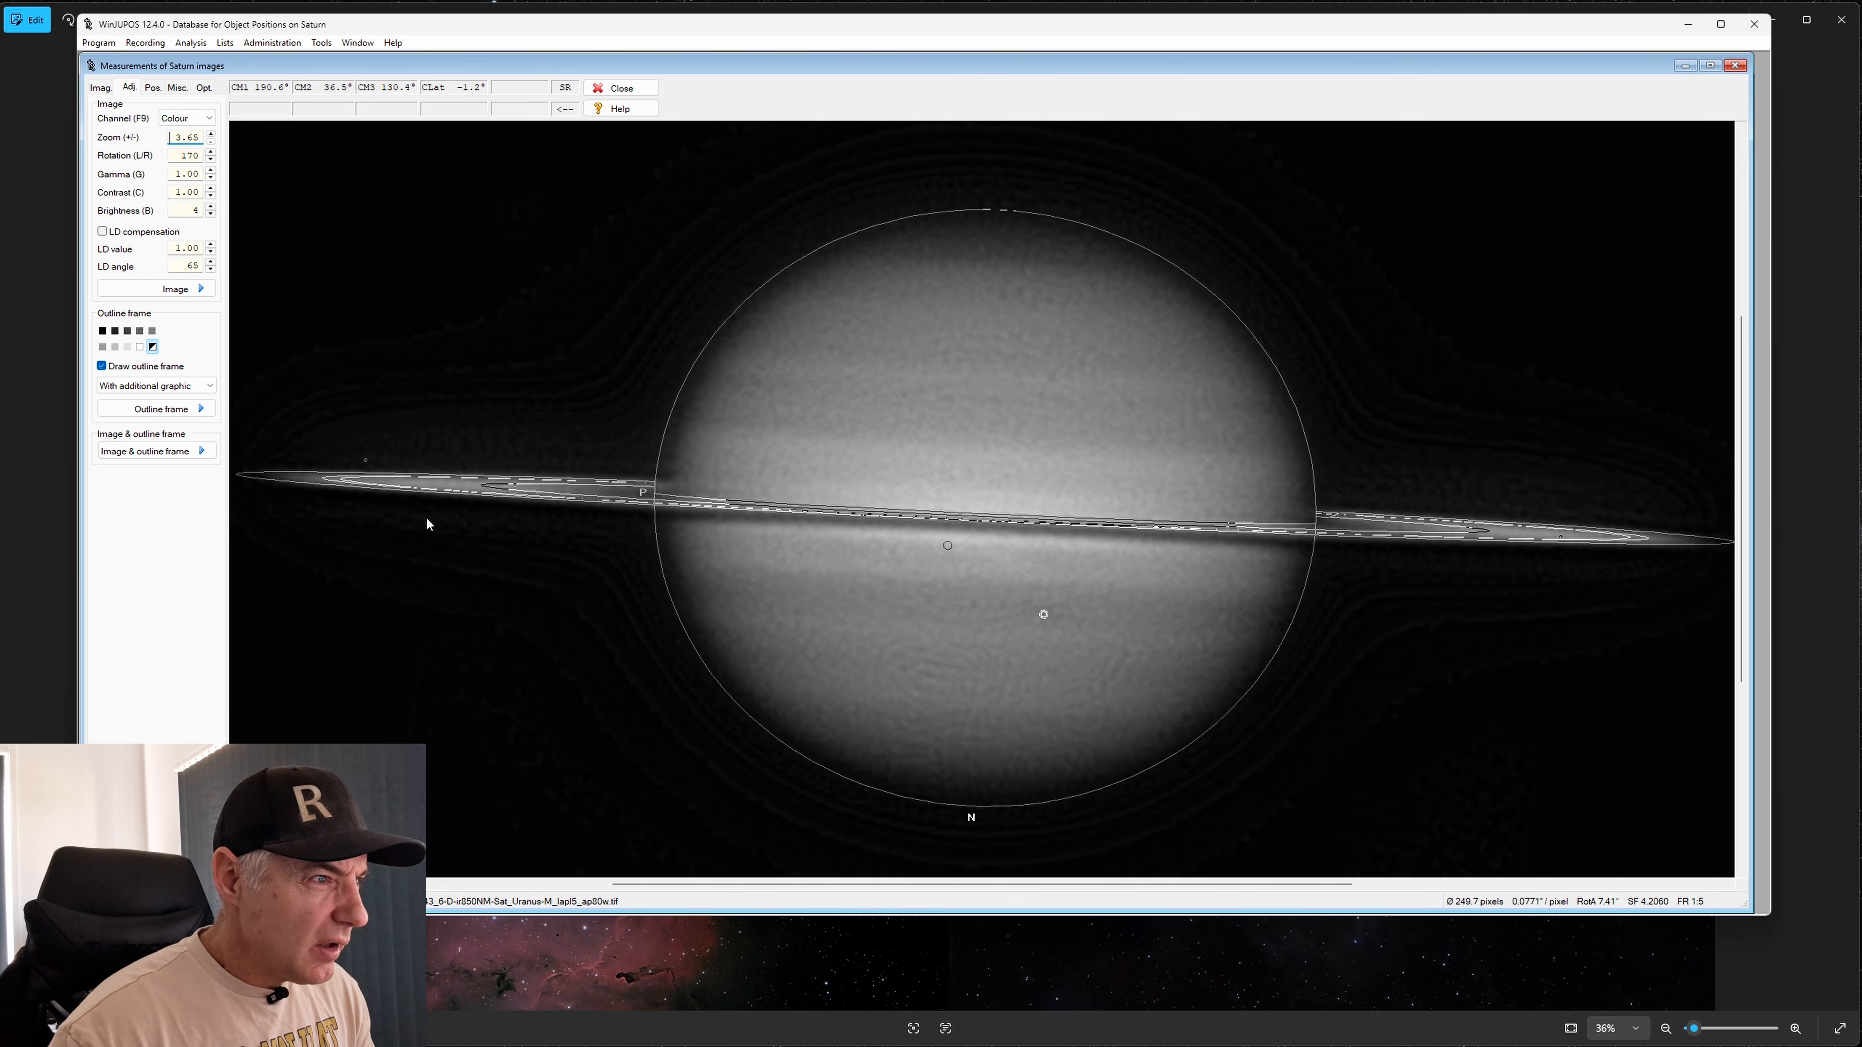
pyautogui.press('pageup')
pyautogui.press('Up')
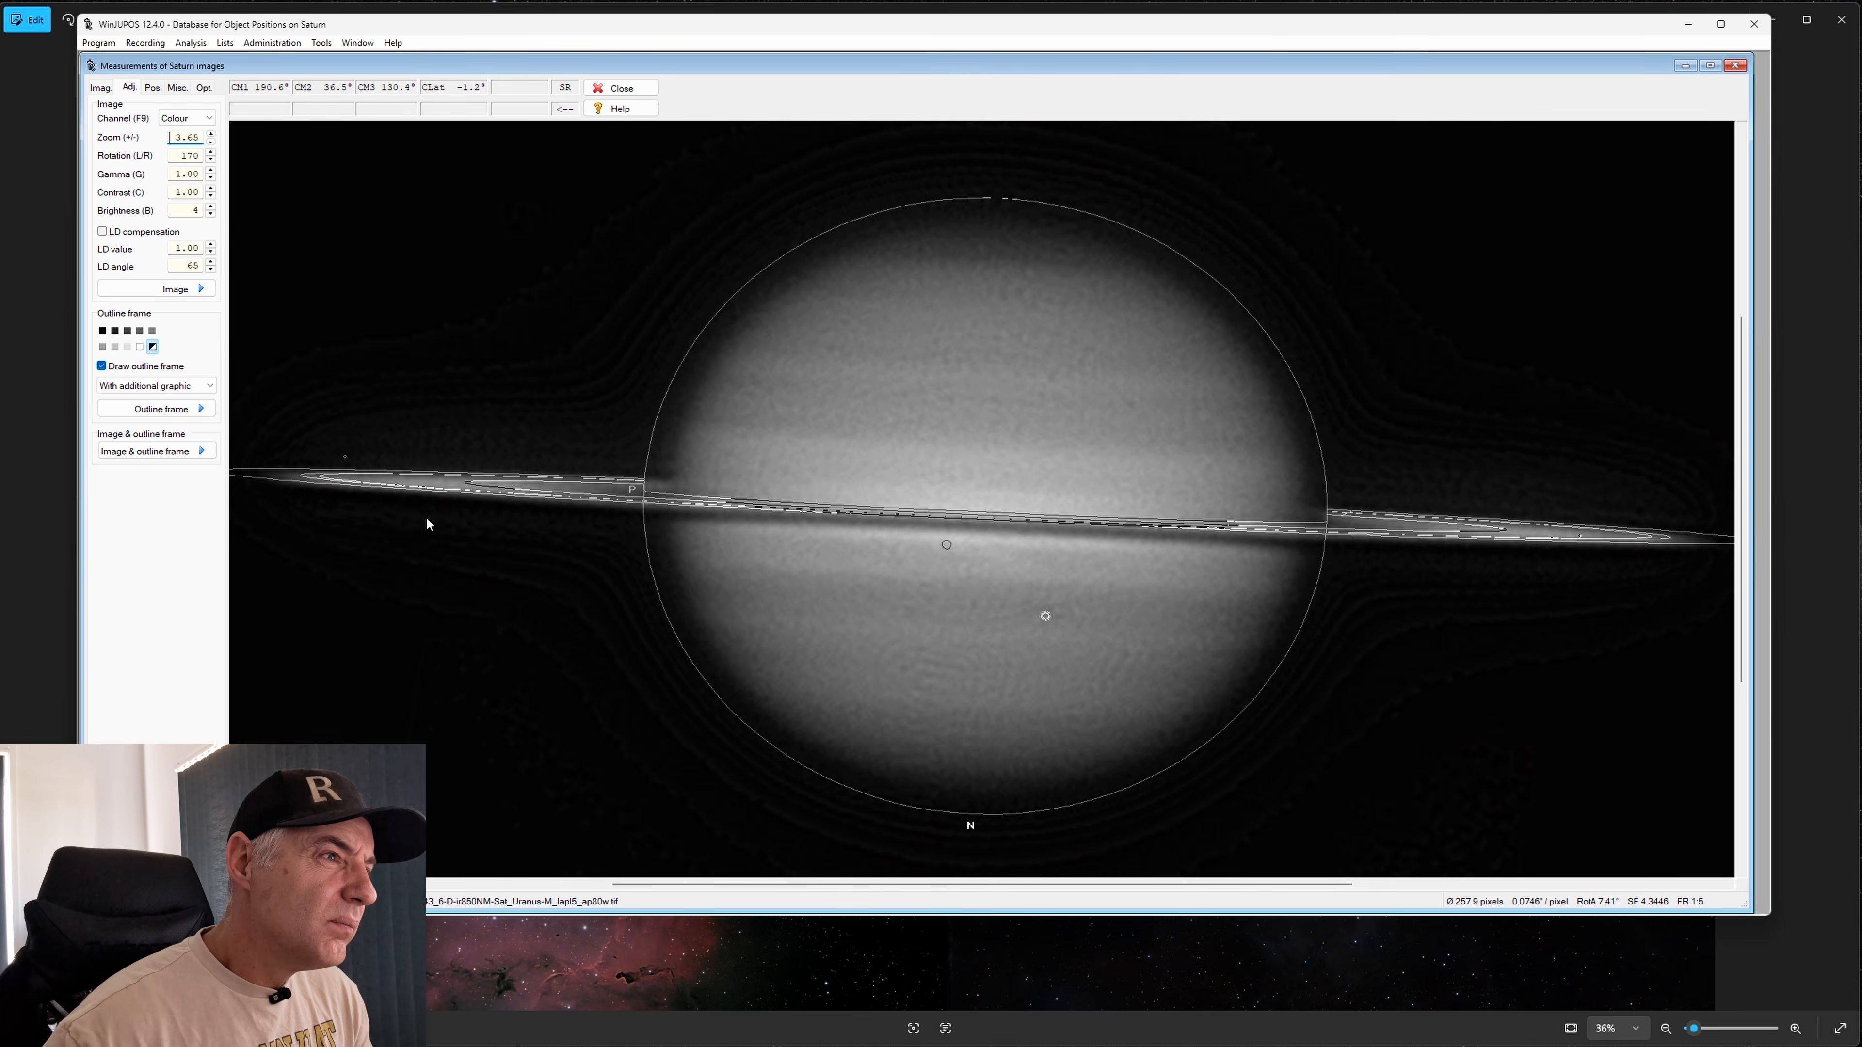
# Reduce the outline frame to a diameter of about 240.9 pixels and nudge it down onto the rings
pyautogui.press('pagedown')
pyautogui.press('pagedown')
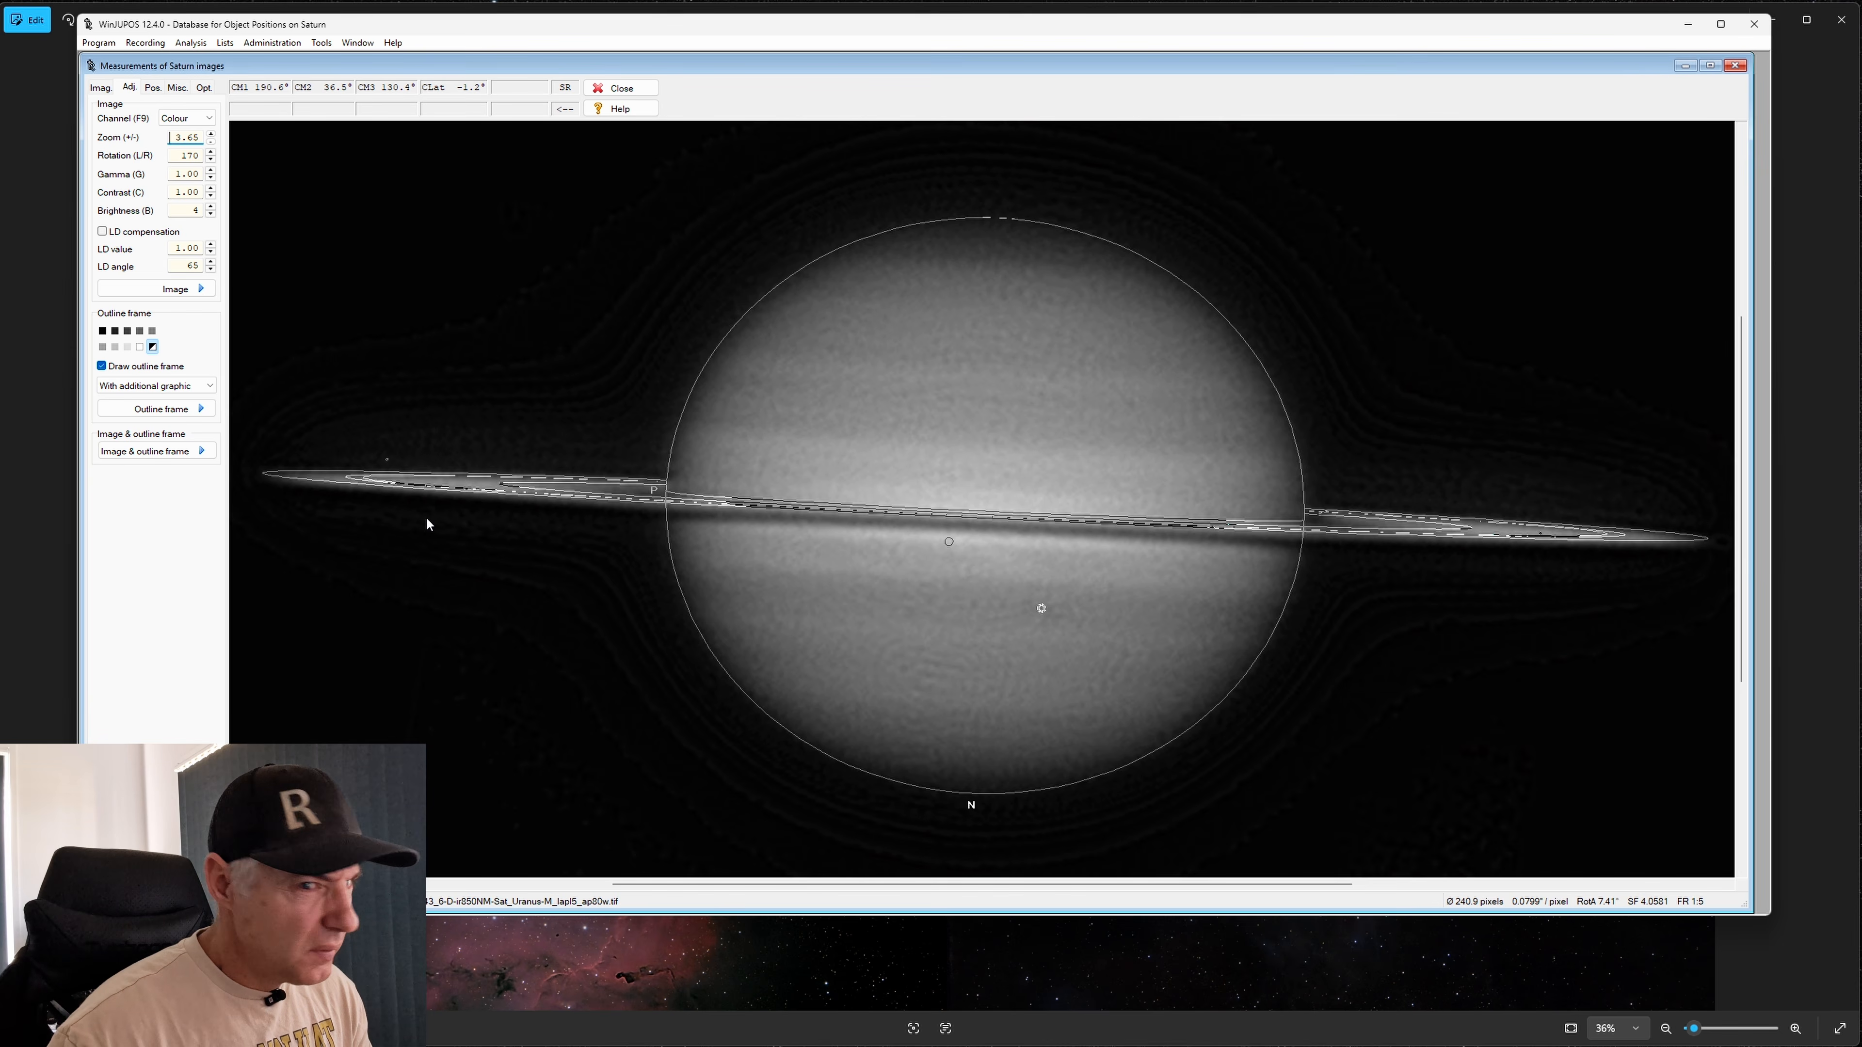
pyautogui.press('Down')
pyautogui.press('Down')
pyautogui.press('Down')
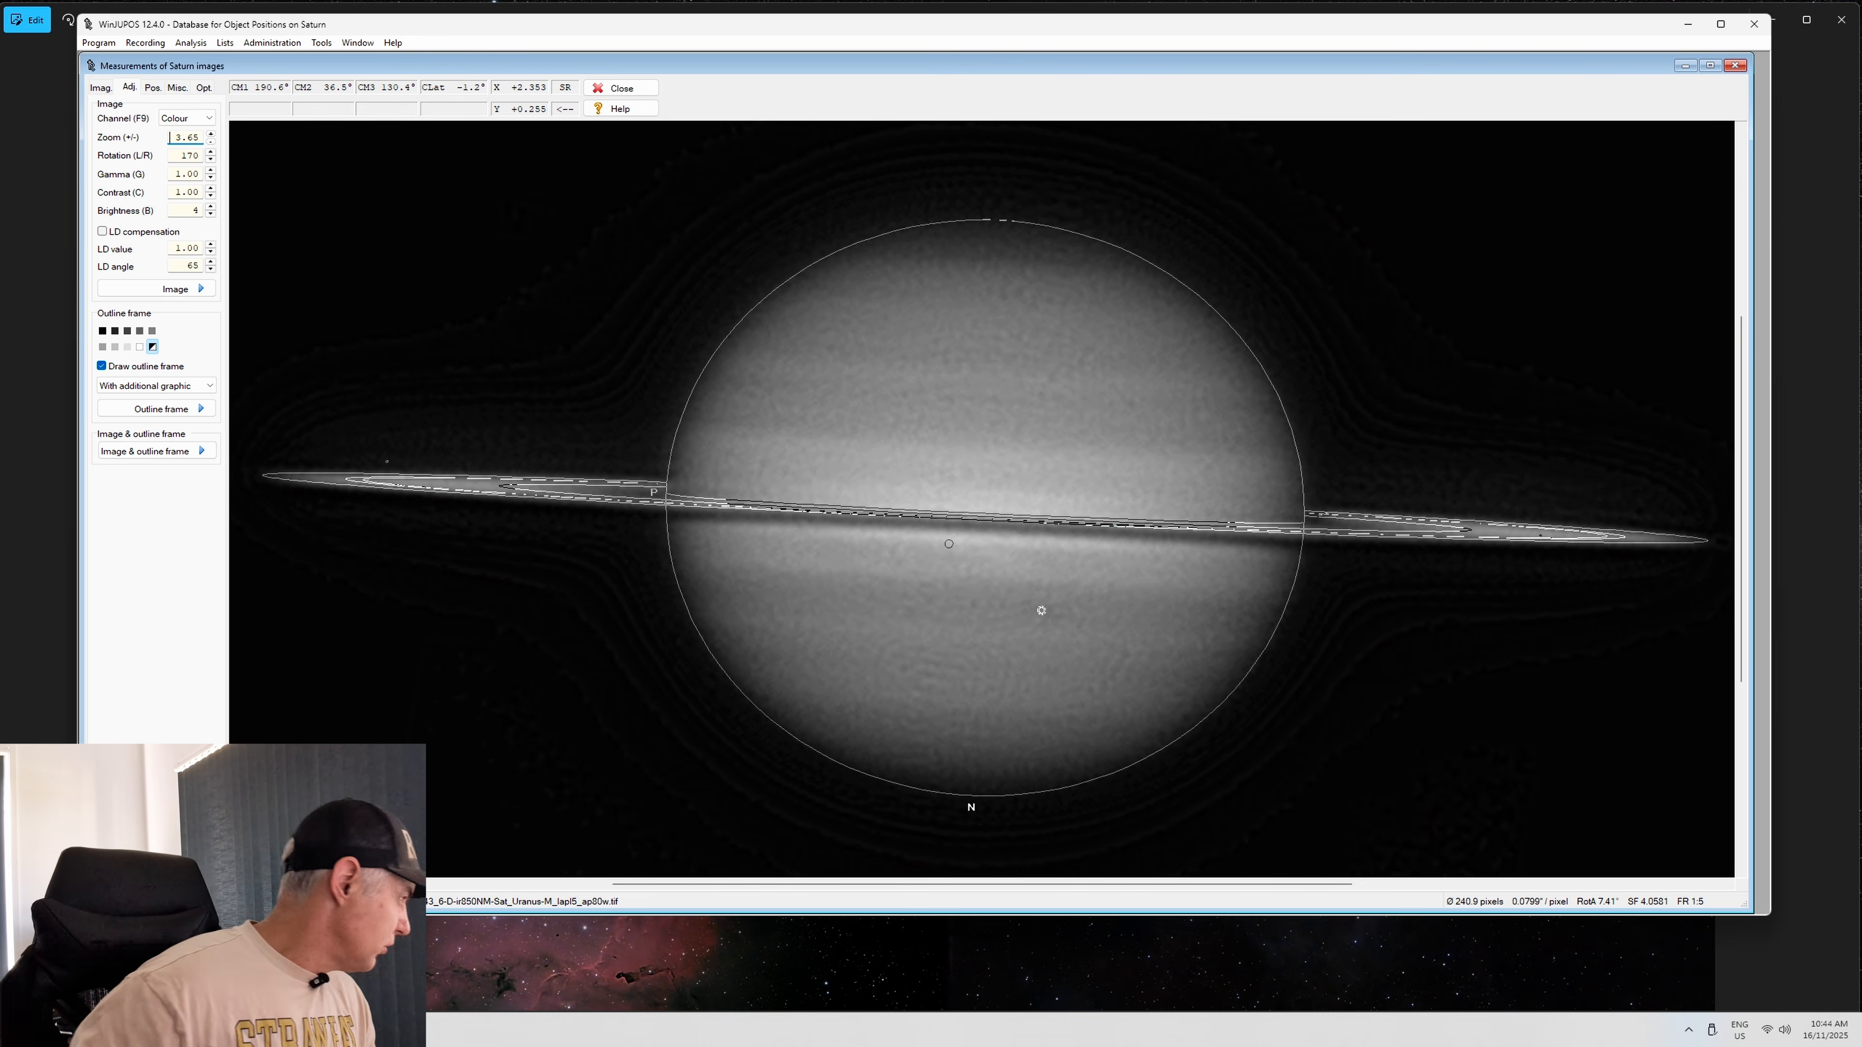
# Switch to Calculator, move its window over the planet, and enter 240 × 2.9 multiplied by 206.265
pyautogui.press('XF86Calculator')
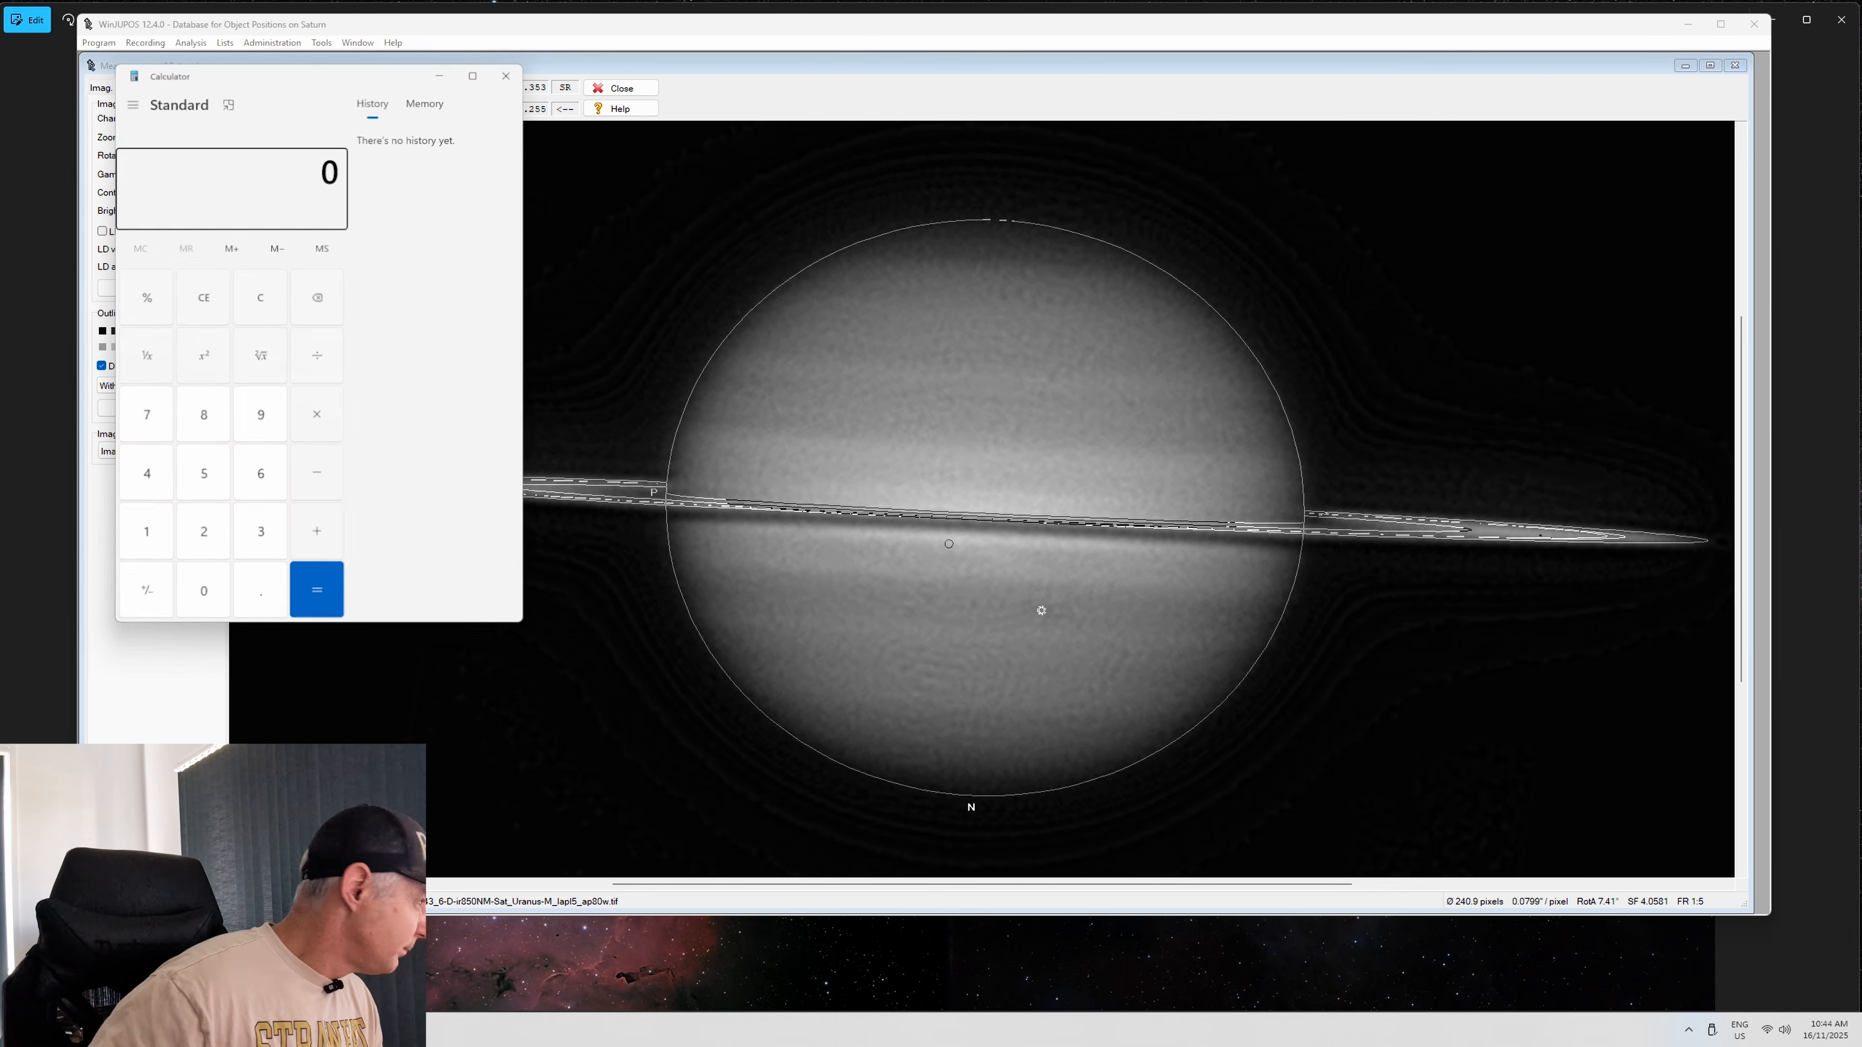
pyautogui.moveTo(261, 82); pyautogui.dragTo(1143, 189)
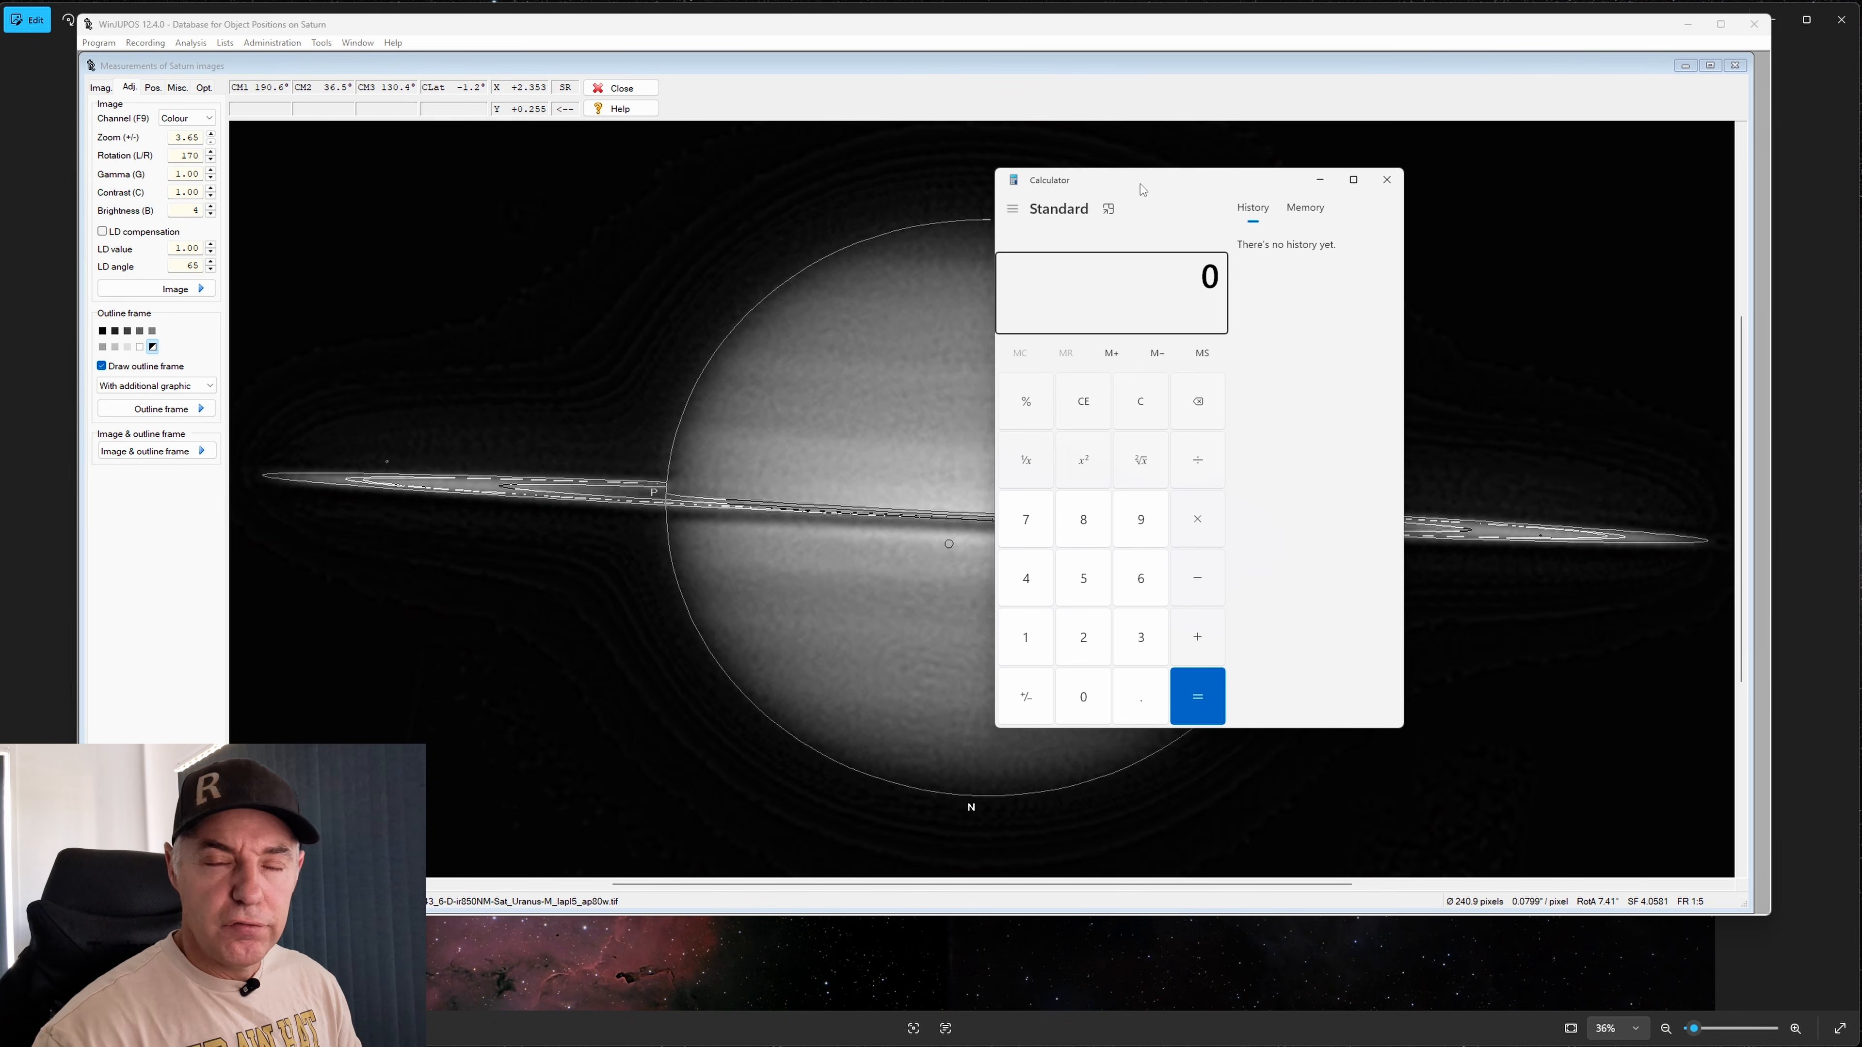
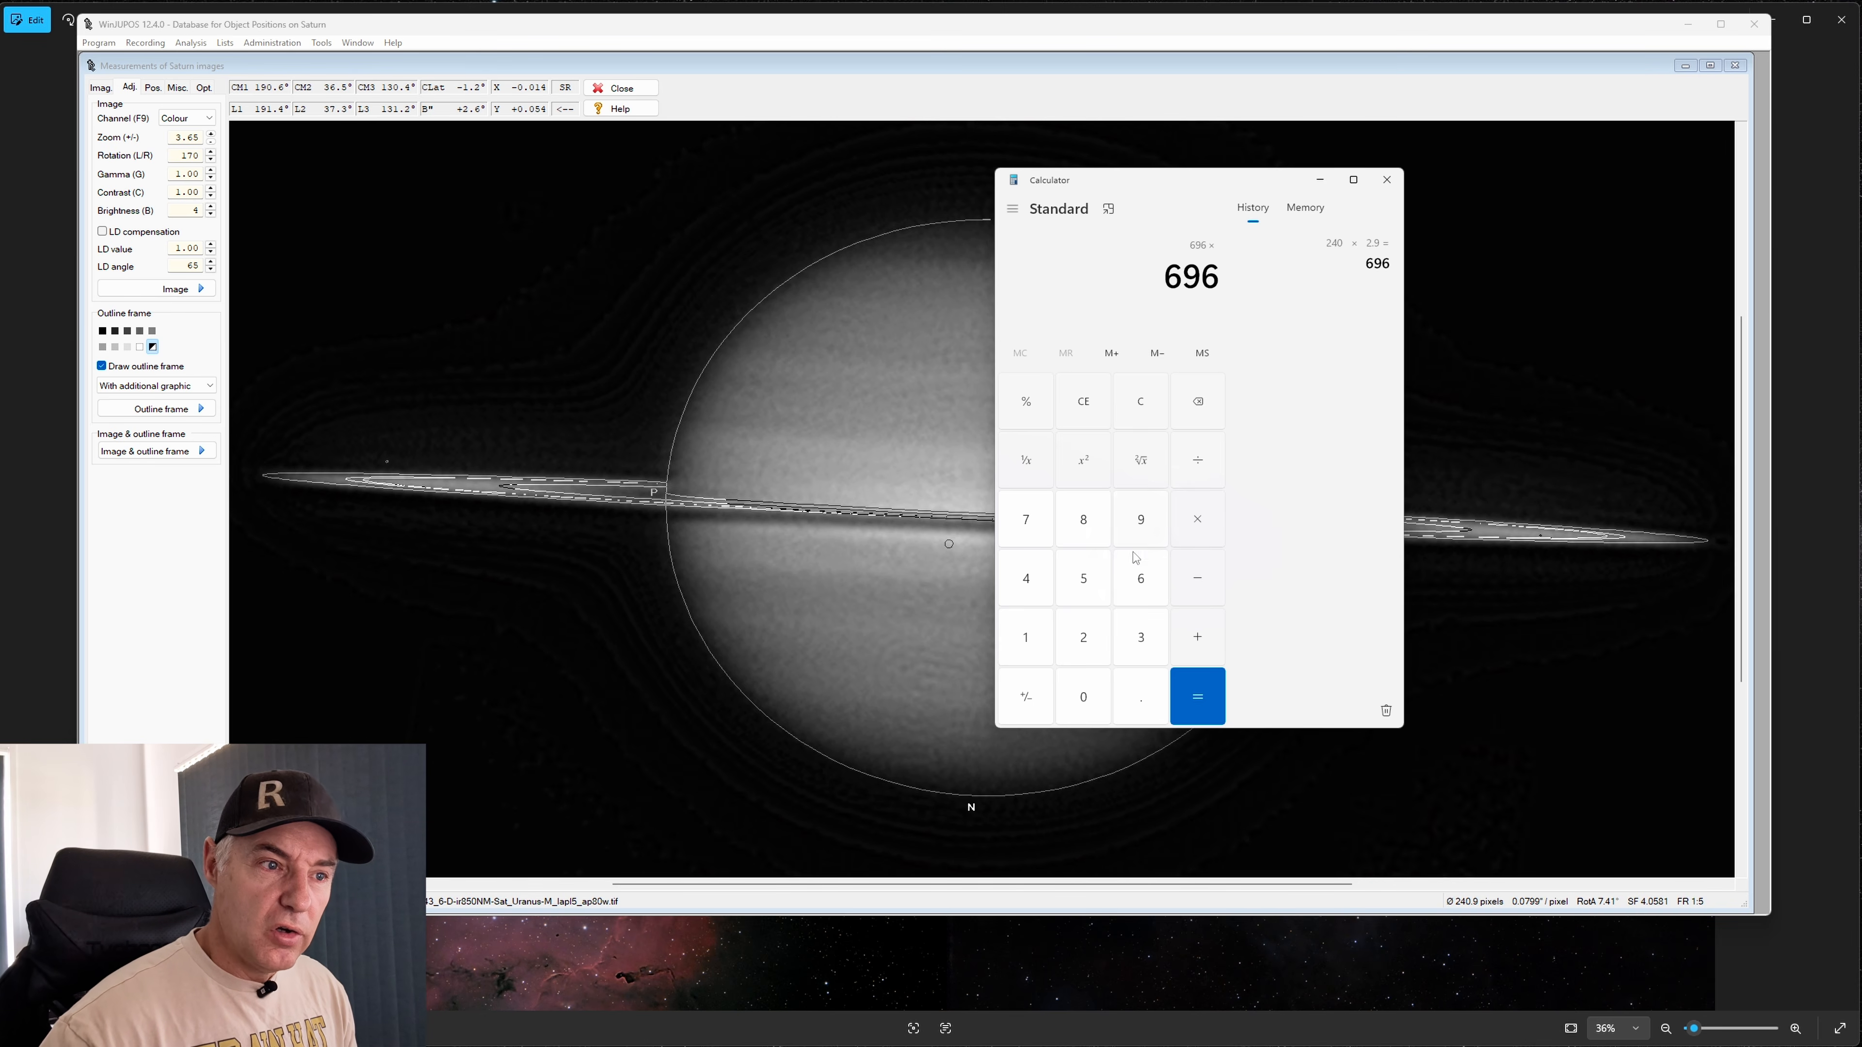
pyautogui.click(1086, 703)
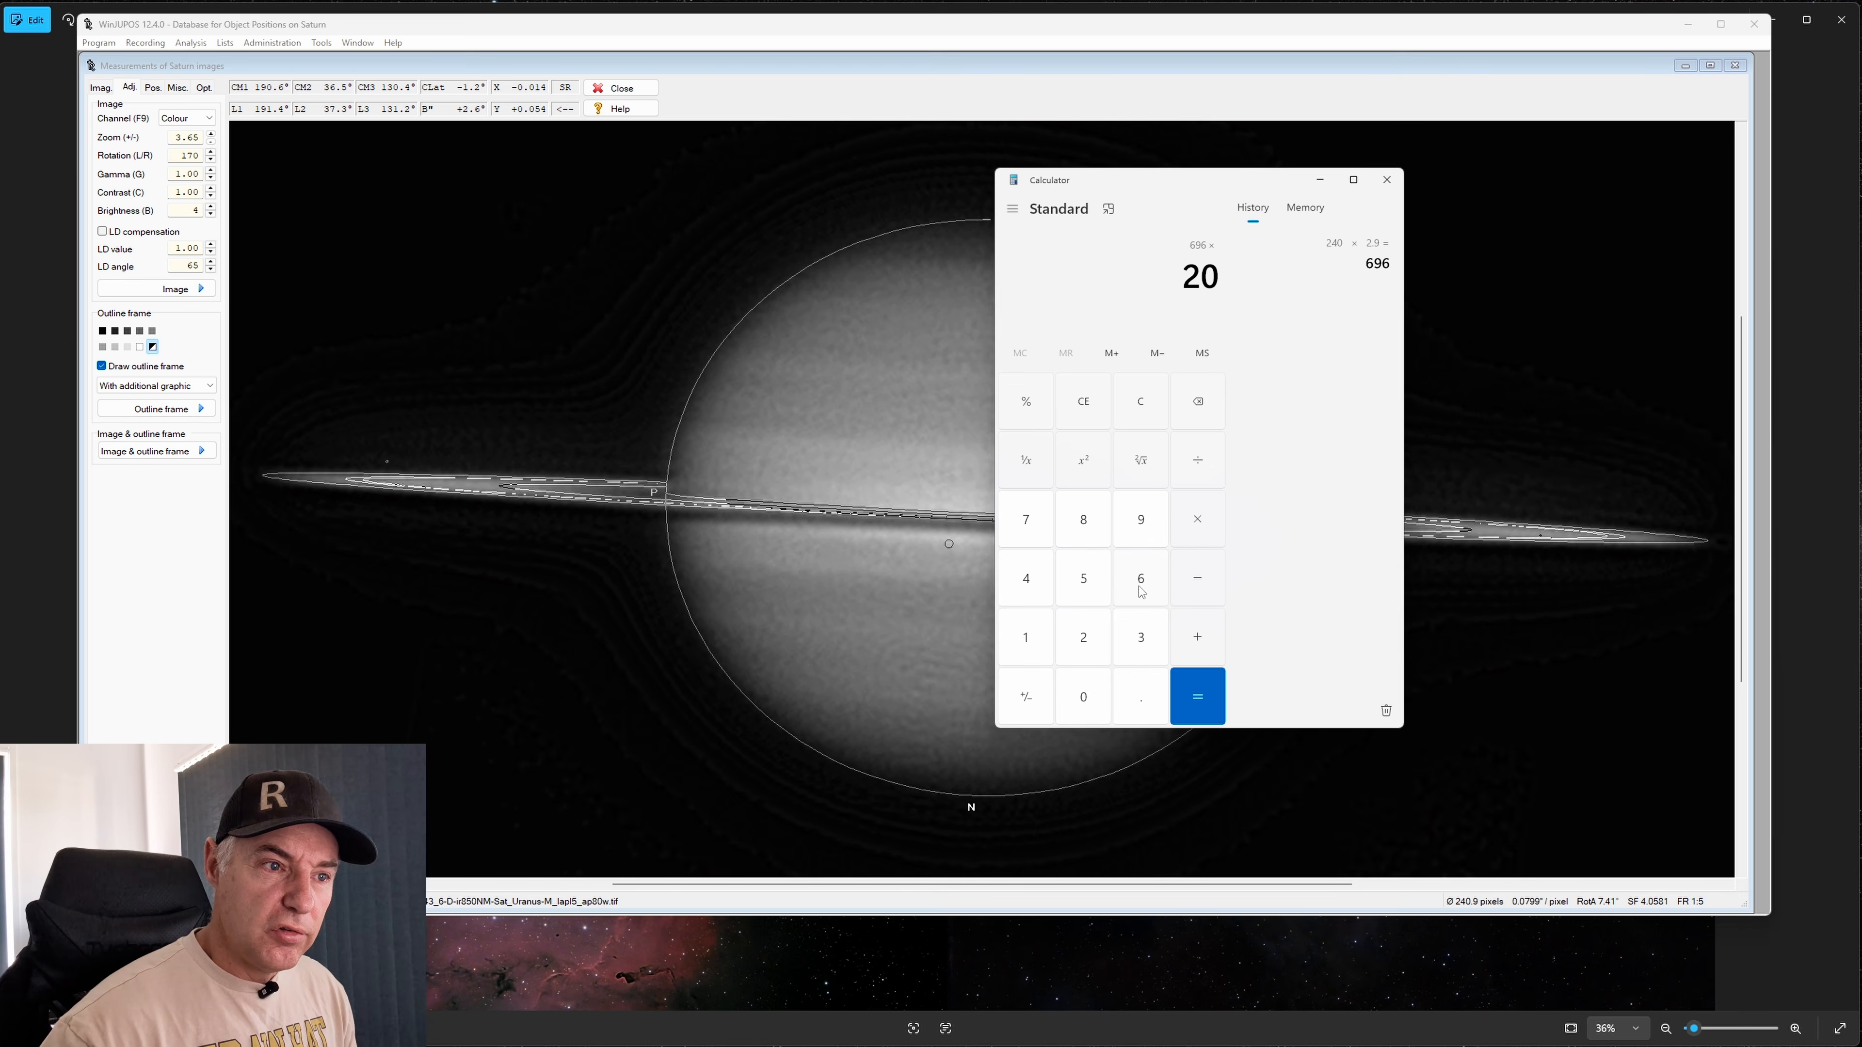
pyautogui.click(1142, 591)
pyautogui.click(1137, 693)
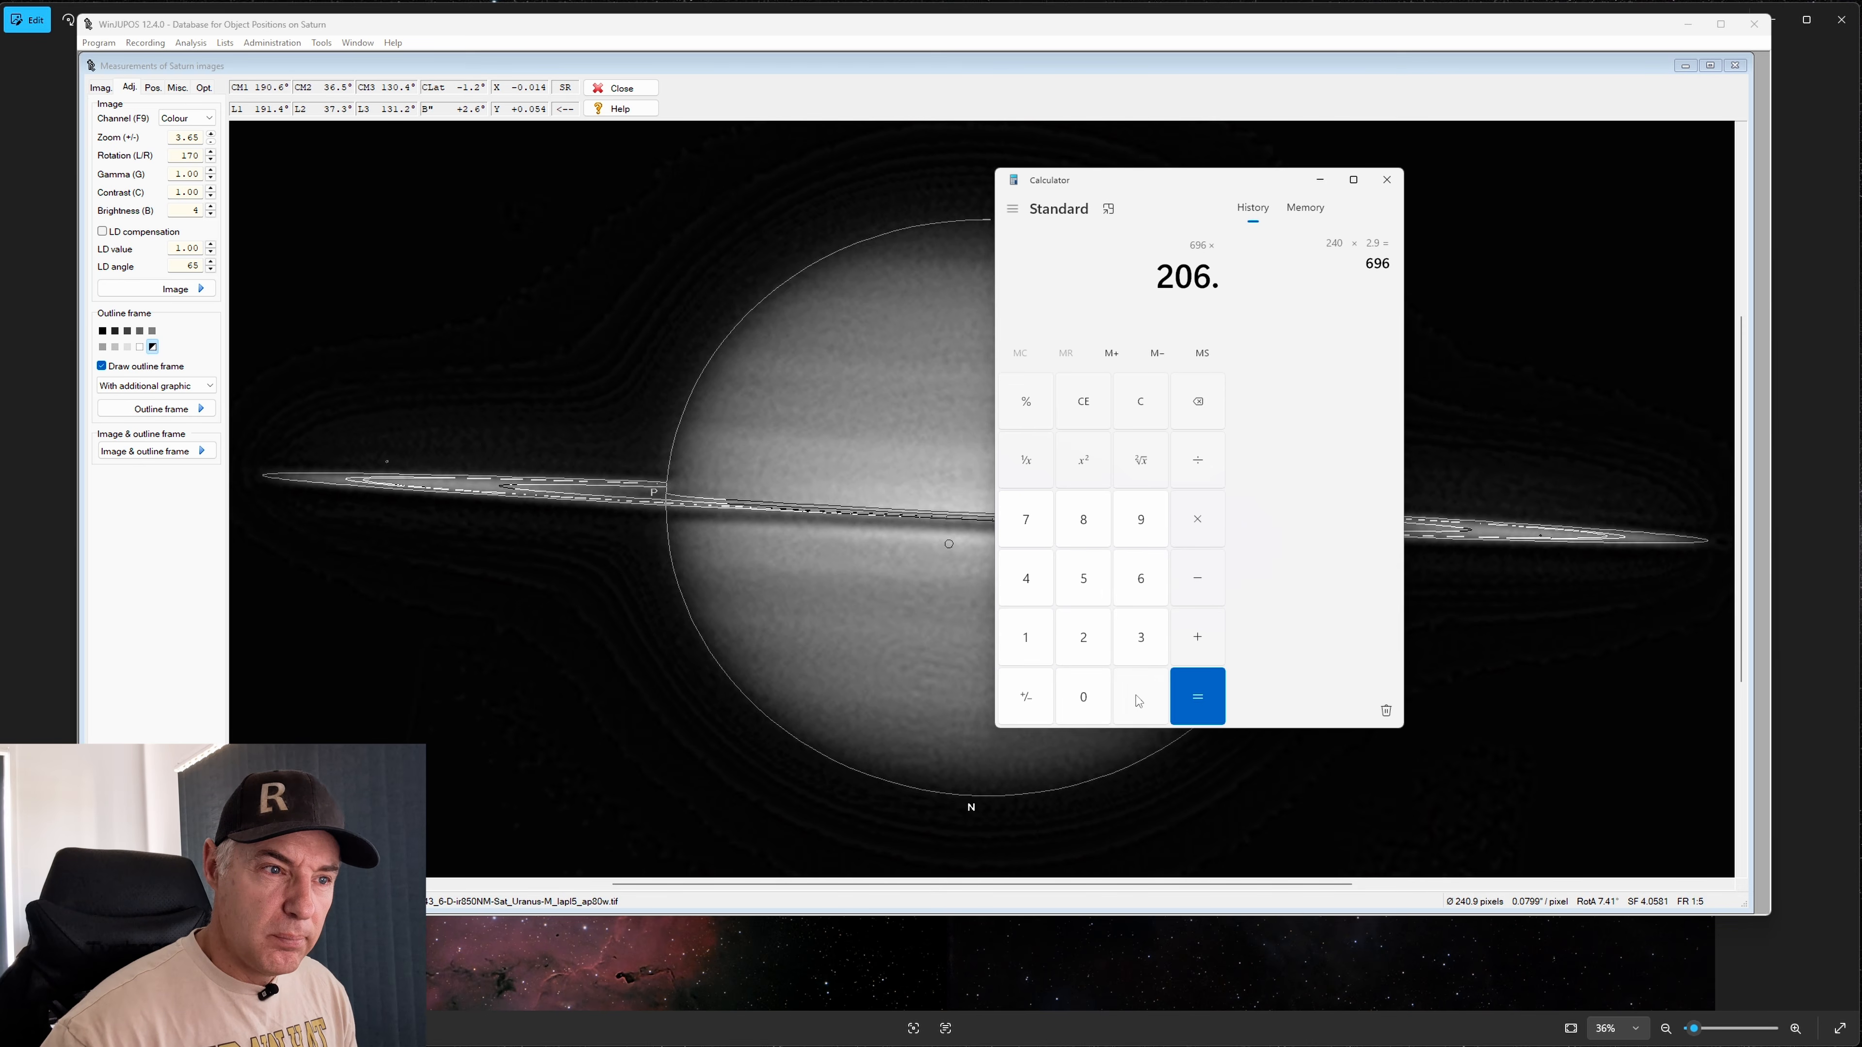
pyautogui.click(1097, 646)
pyautogui.click(1120, 585)
pyautogui.click(1094, 583)
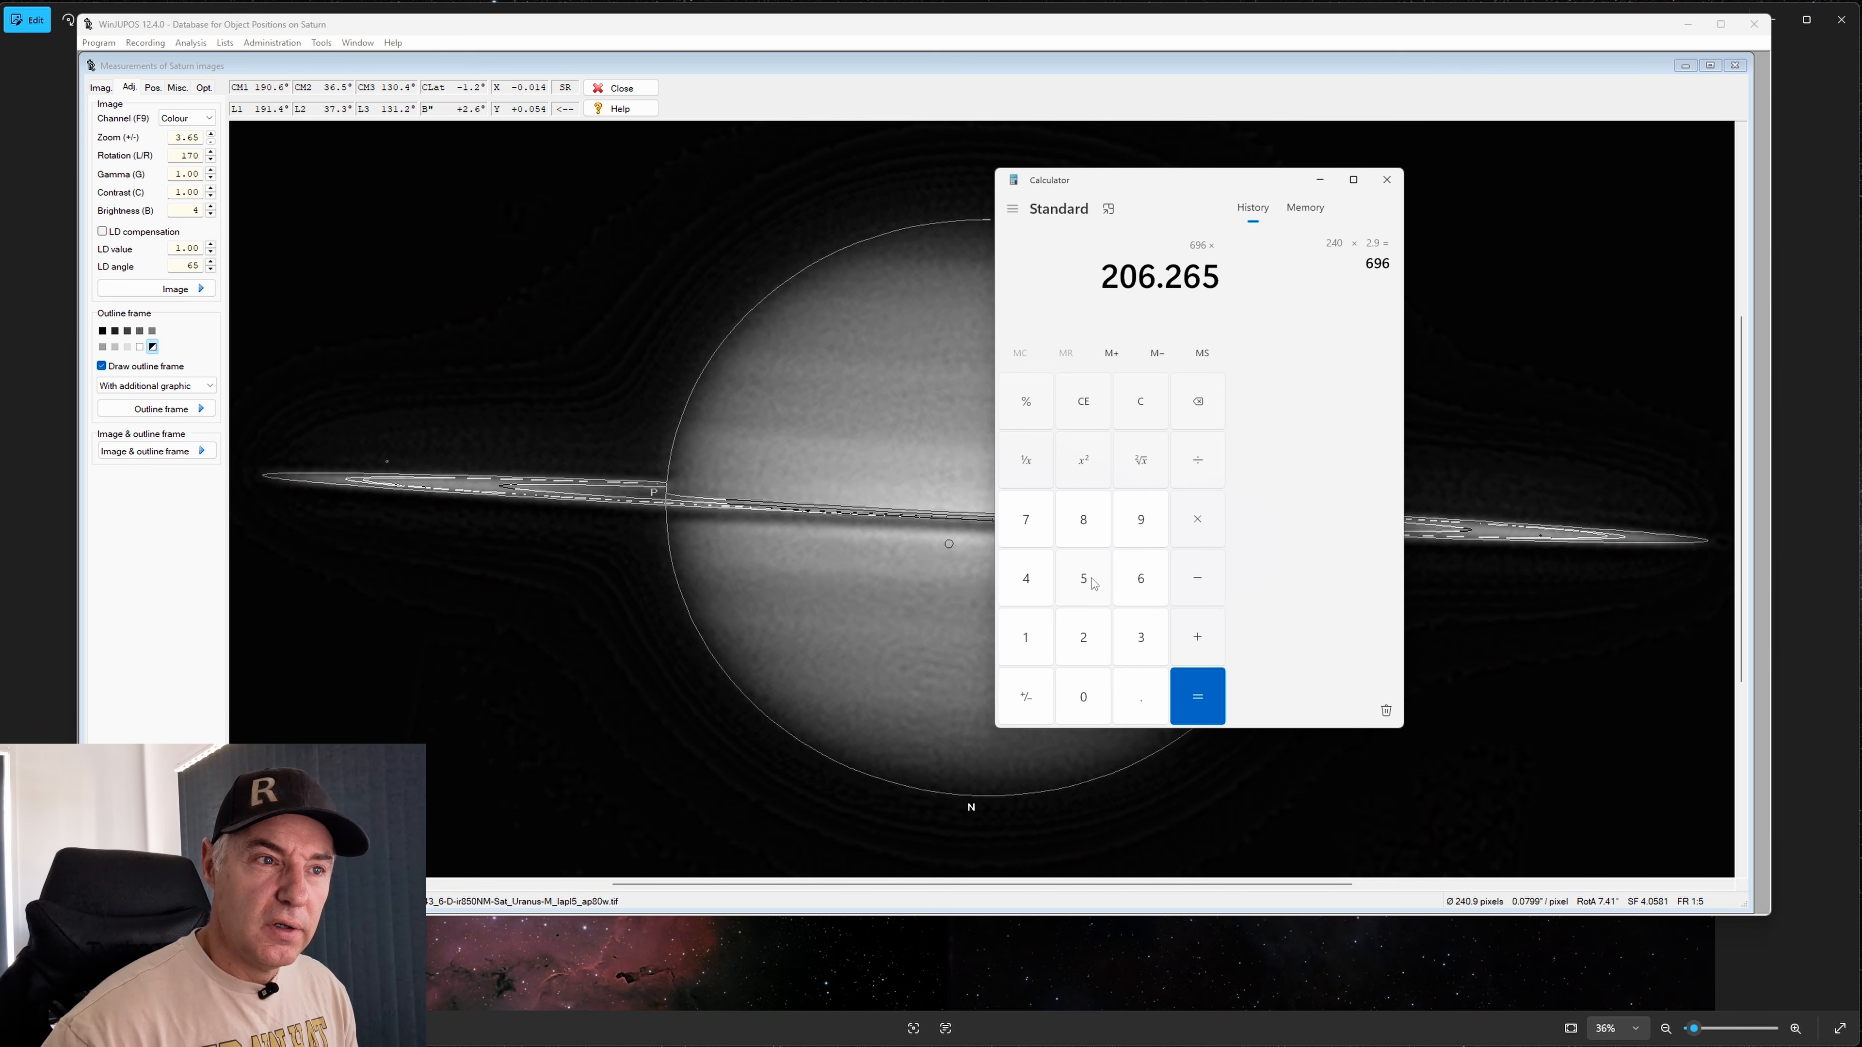
# Divide the product in Calculator by 18.5 to work out the focal length and close Calculator
pyautogui.click(1198, 460)
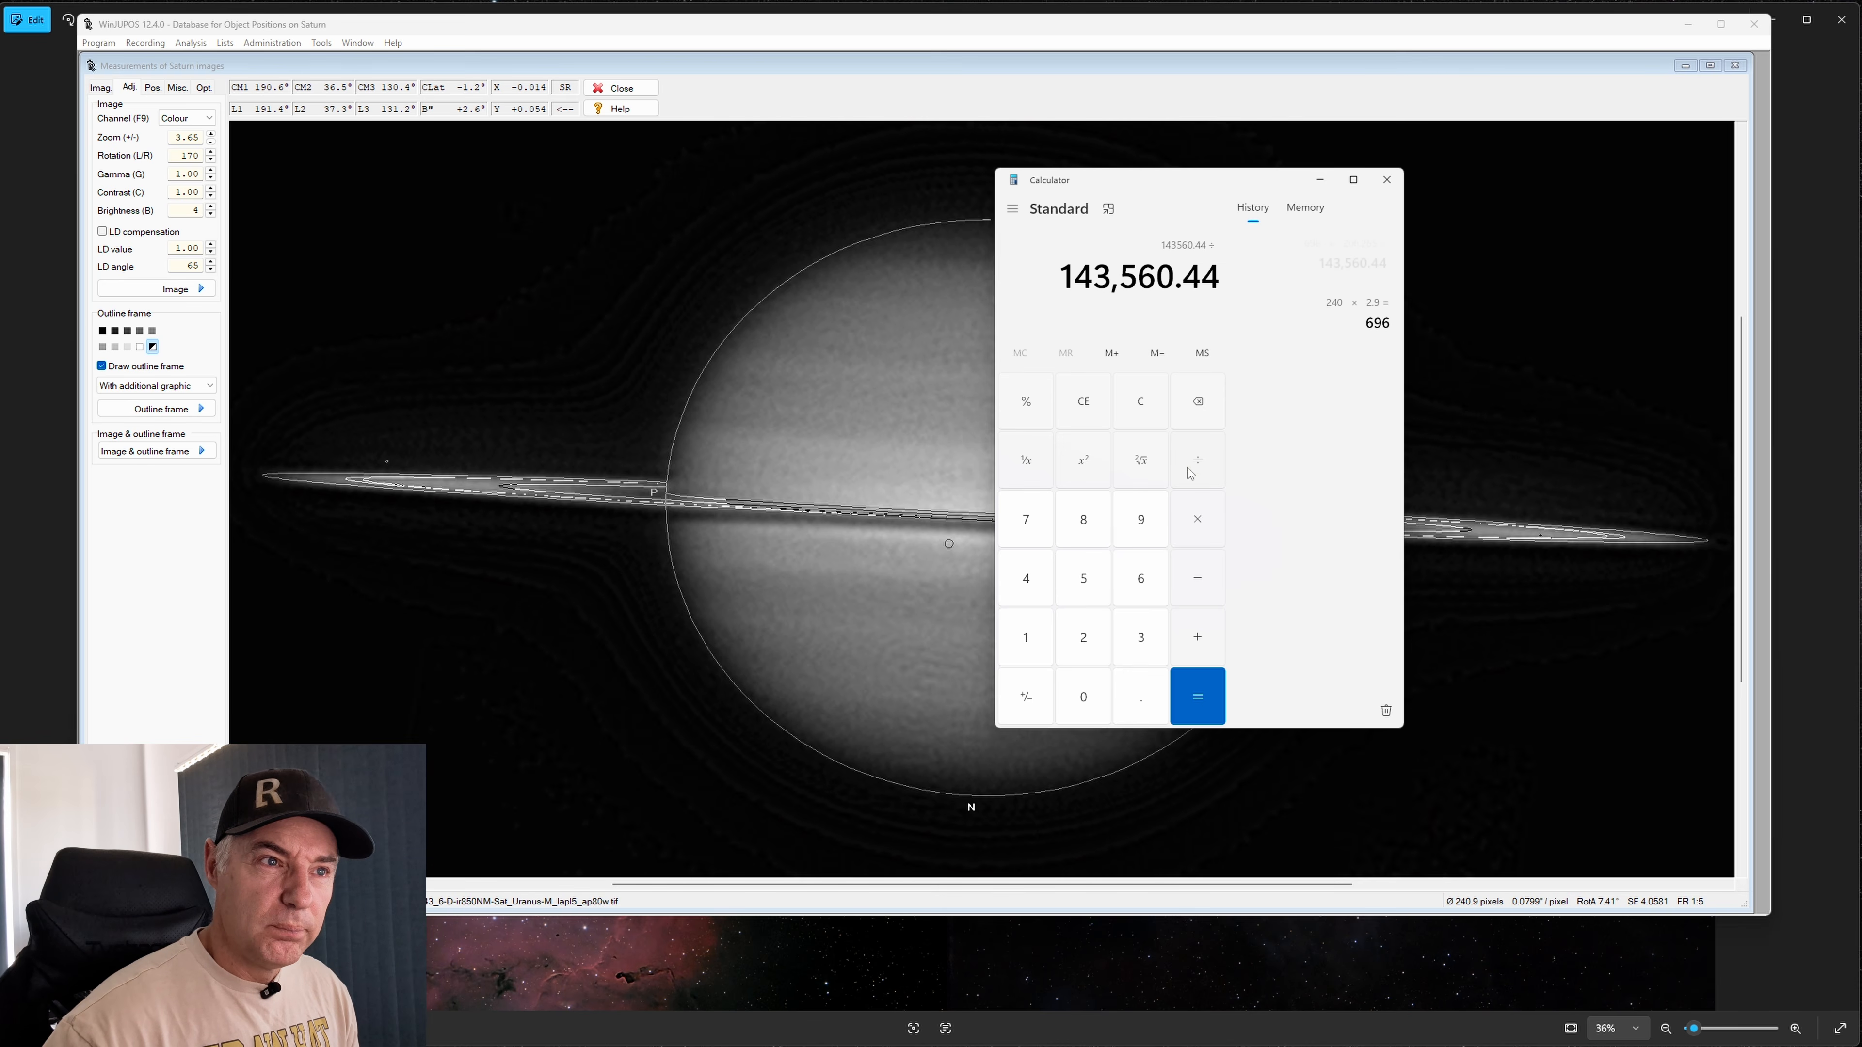
pyautogui.click(1027, 641)
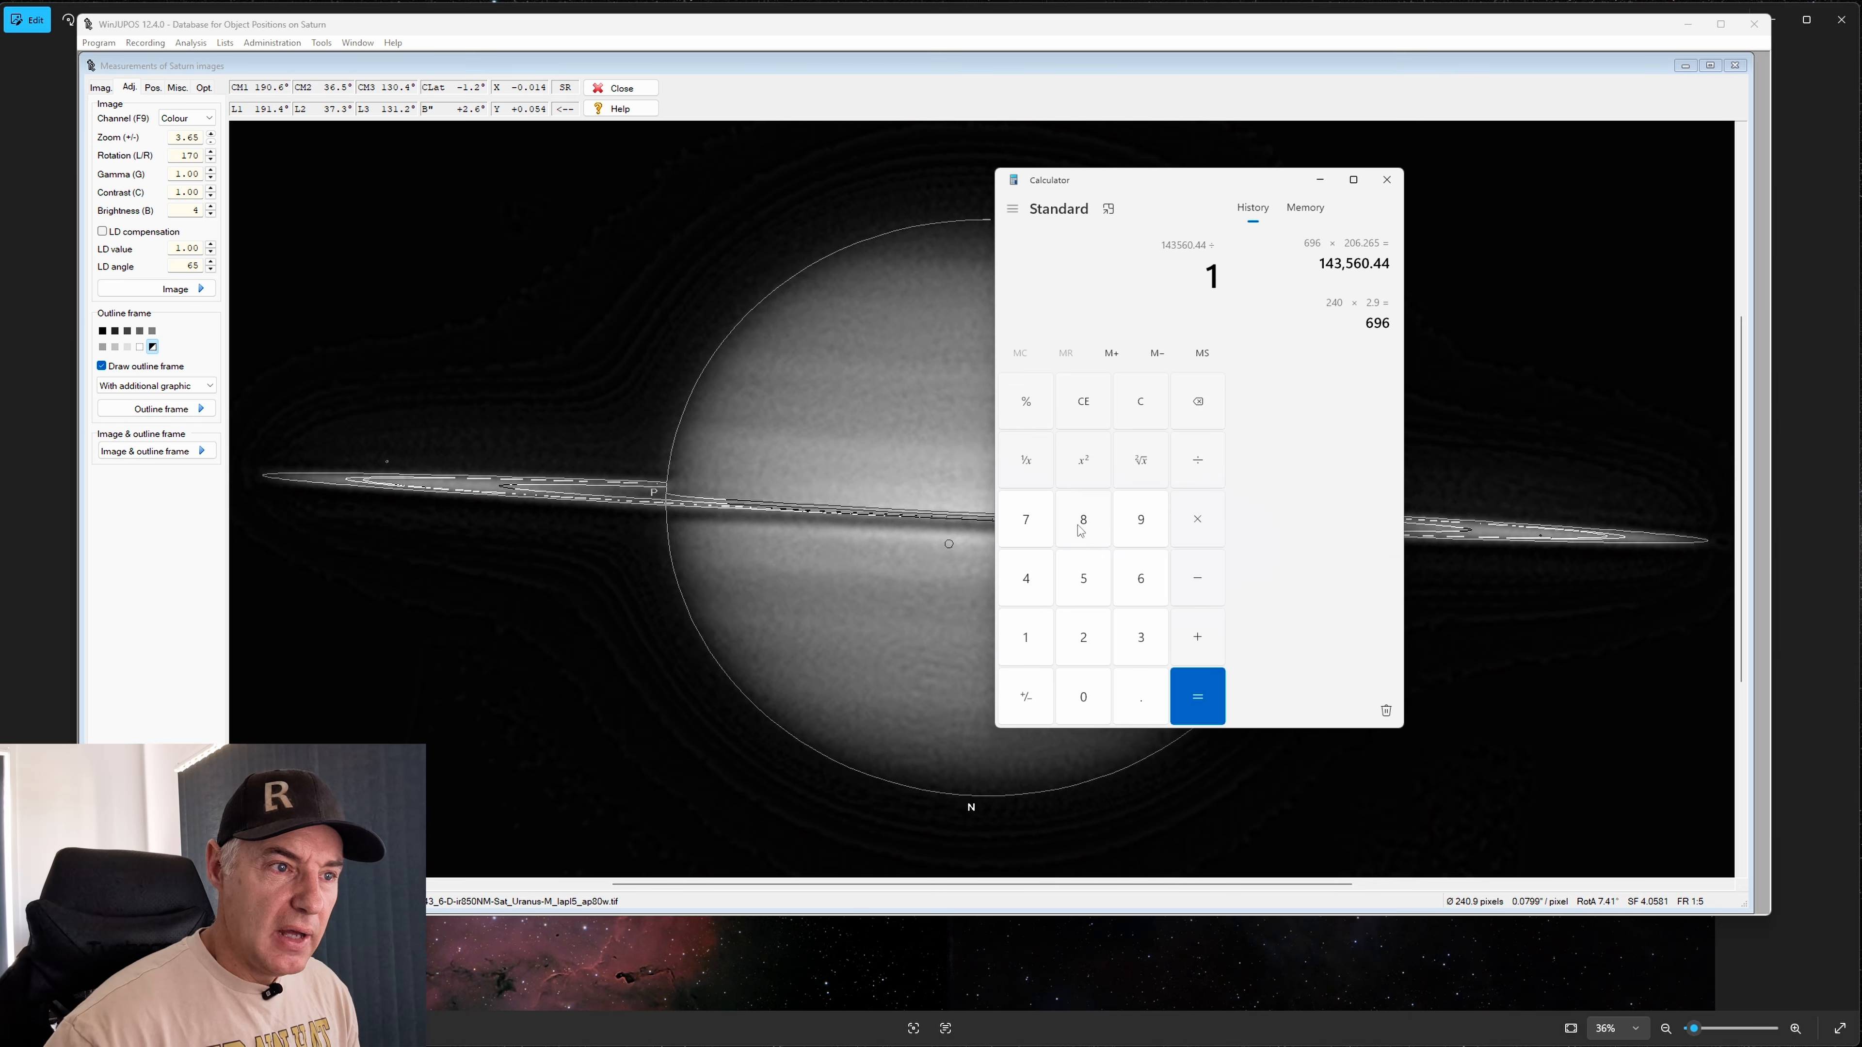
pyautogui.click(1083, 520)
pyautogui.click(1133, 696)
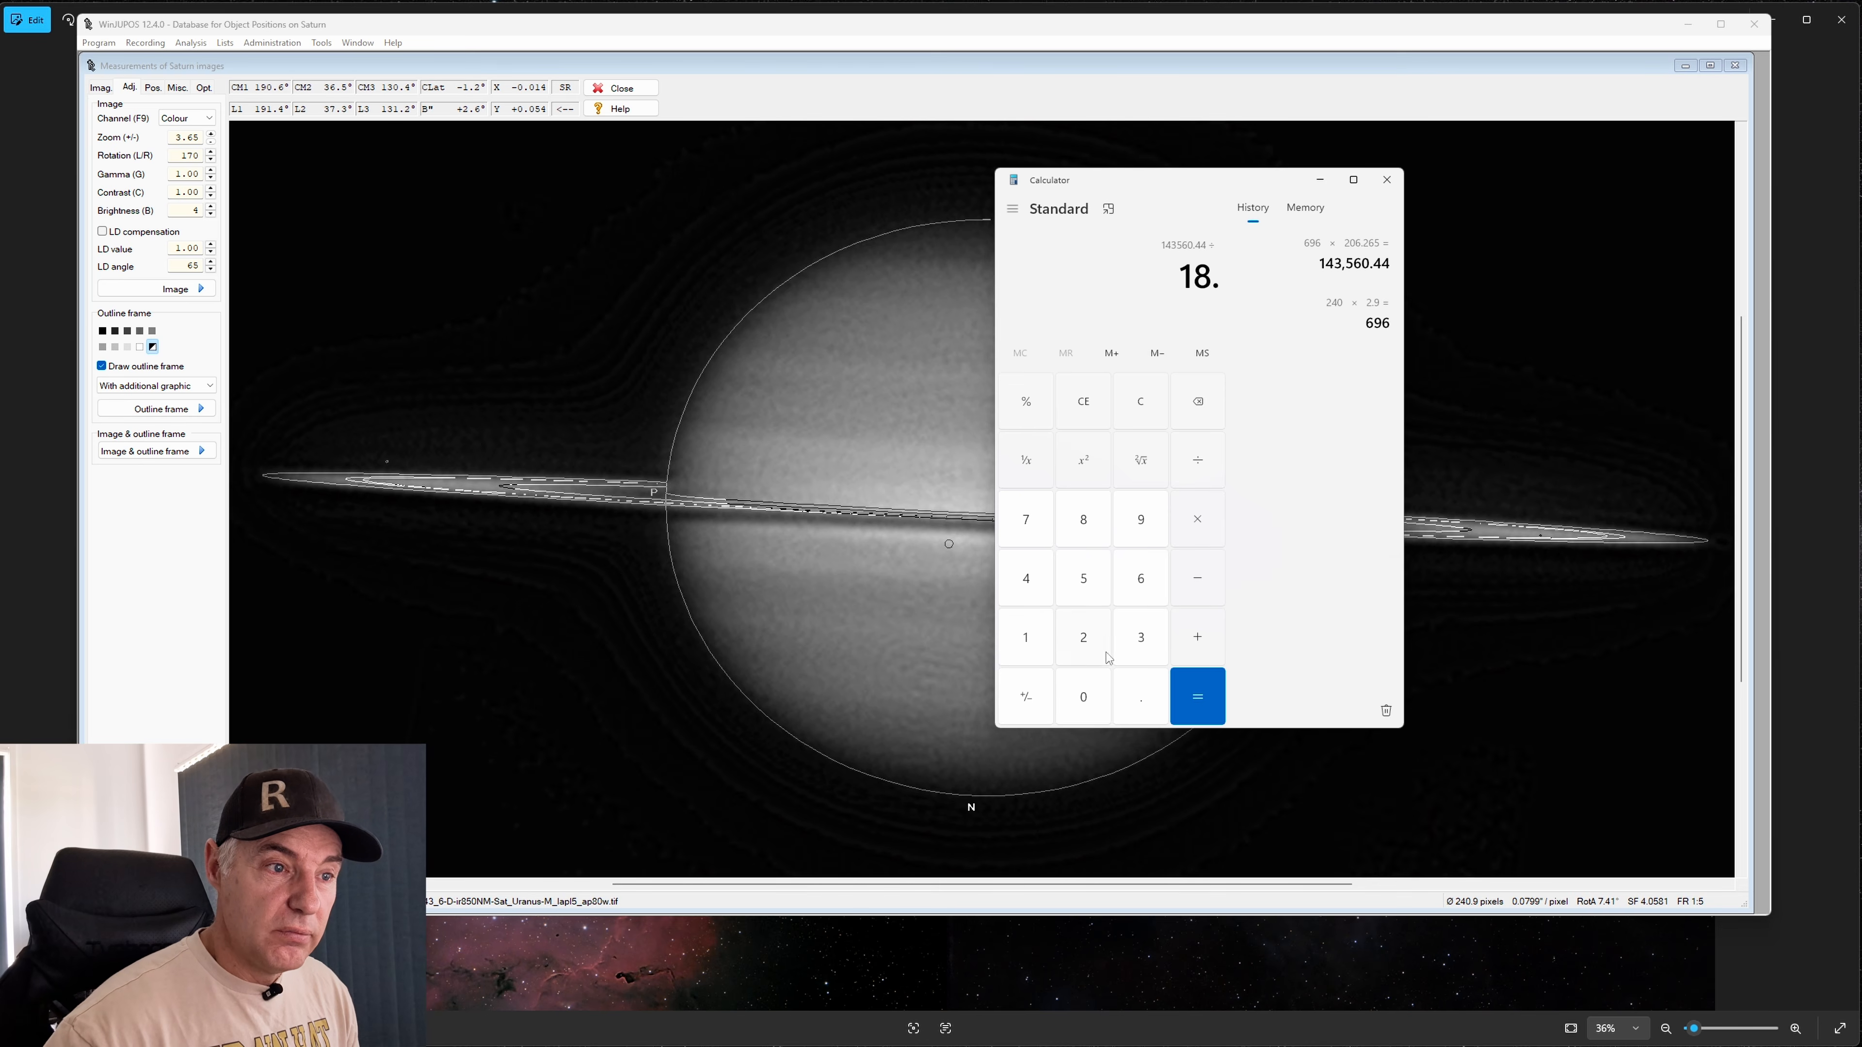
pyautogui.click(1090, 583)
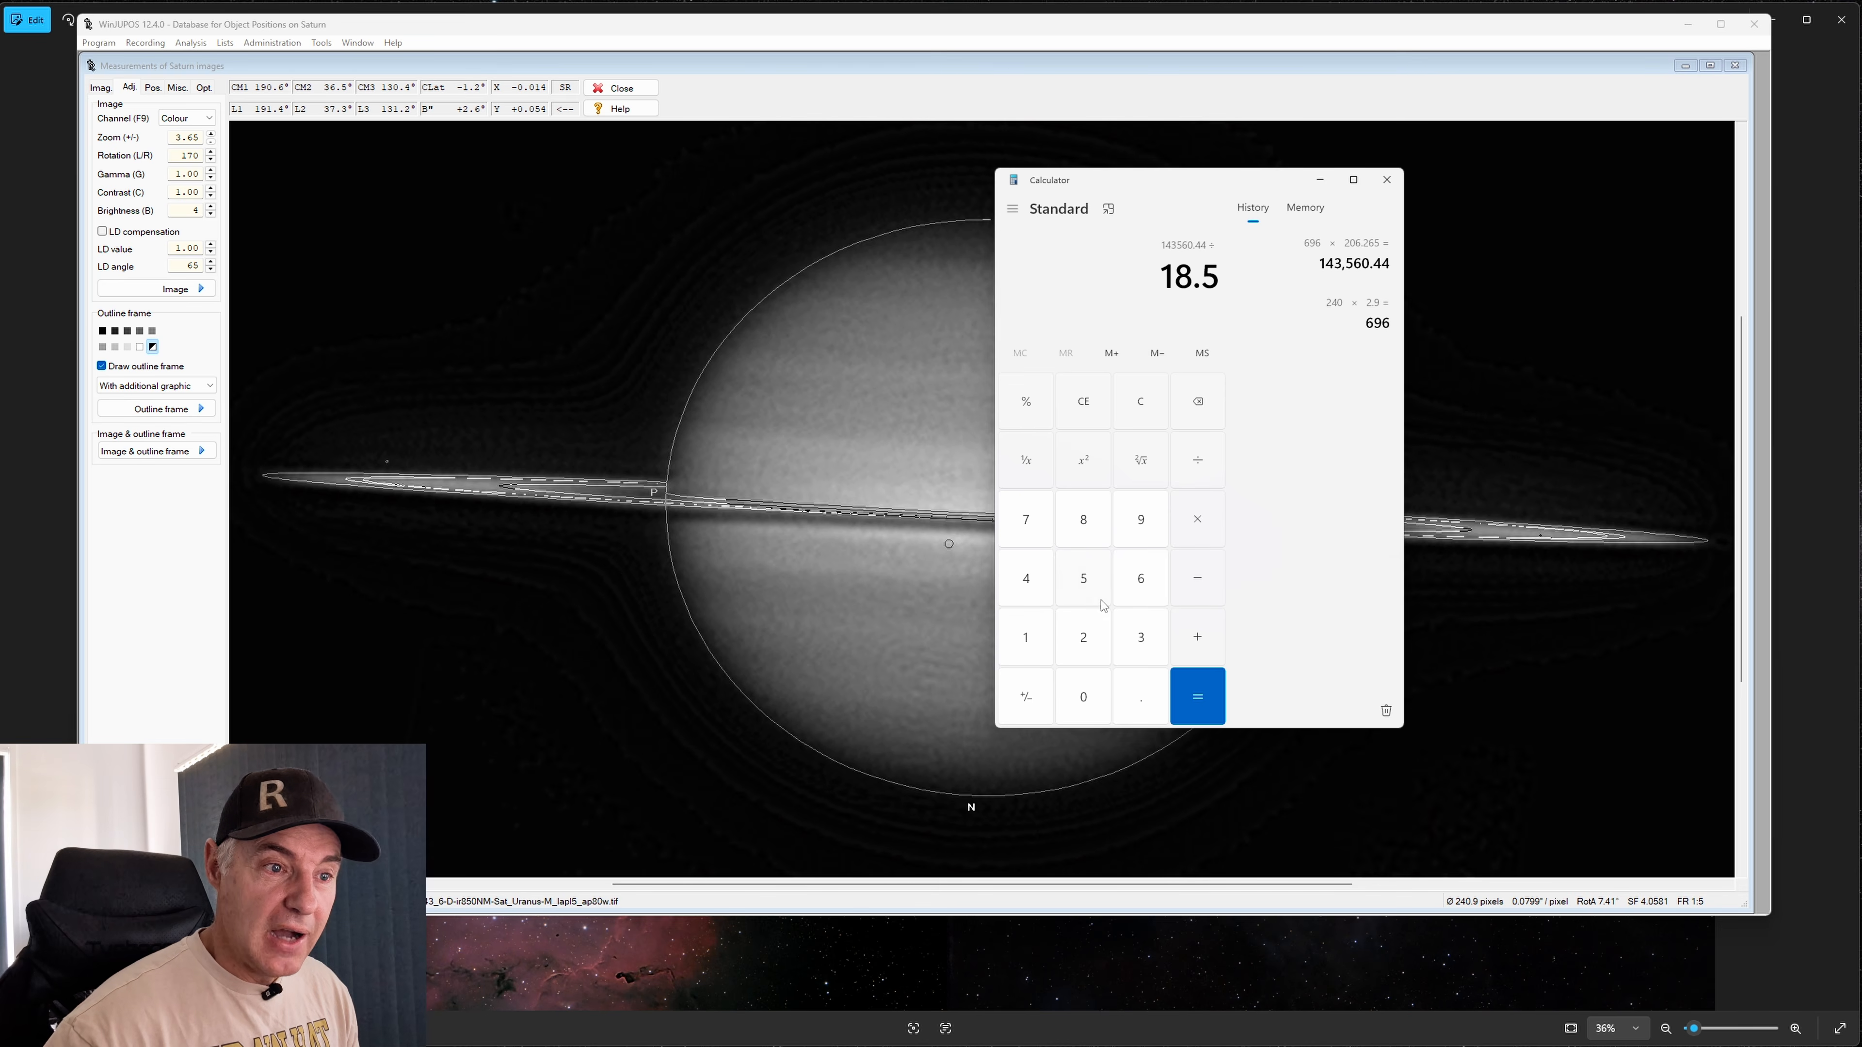
pyautogui.click(1199, 699)
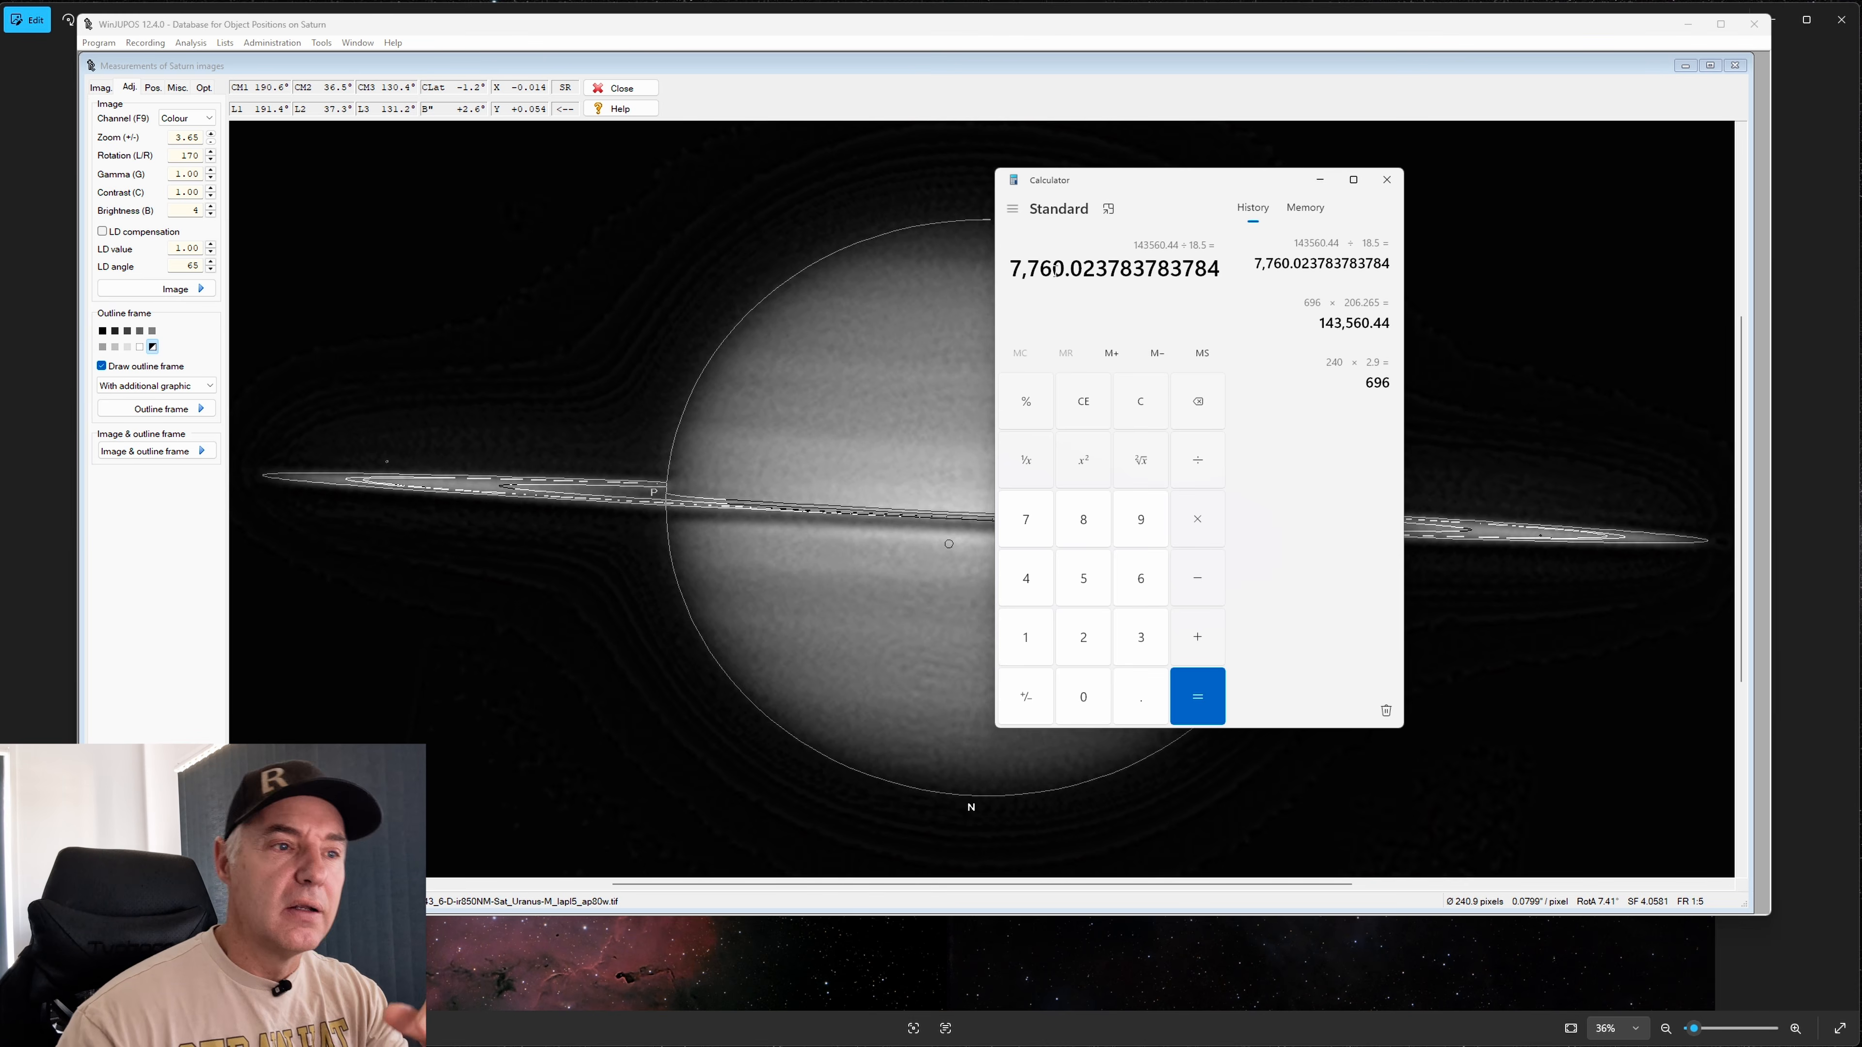
pyautogui.moveTo(1194, 189); pyautogui.dragTo(1357, 162)
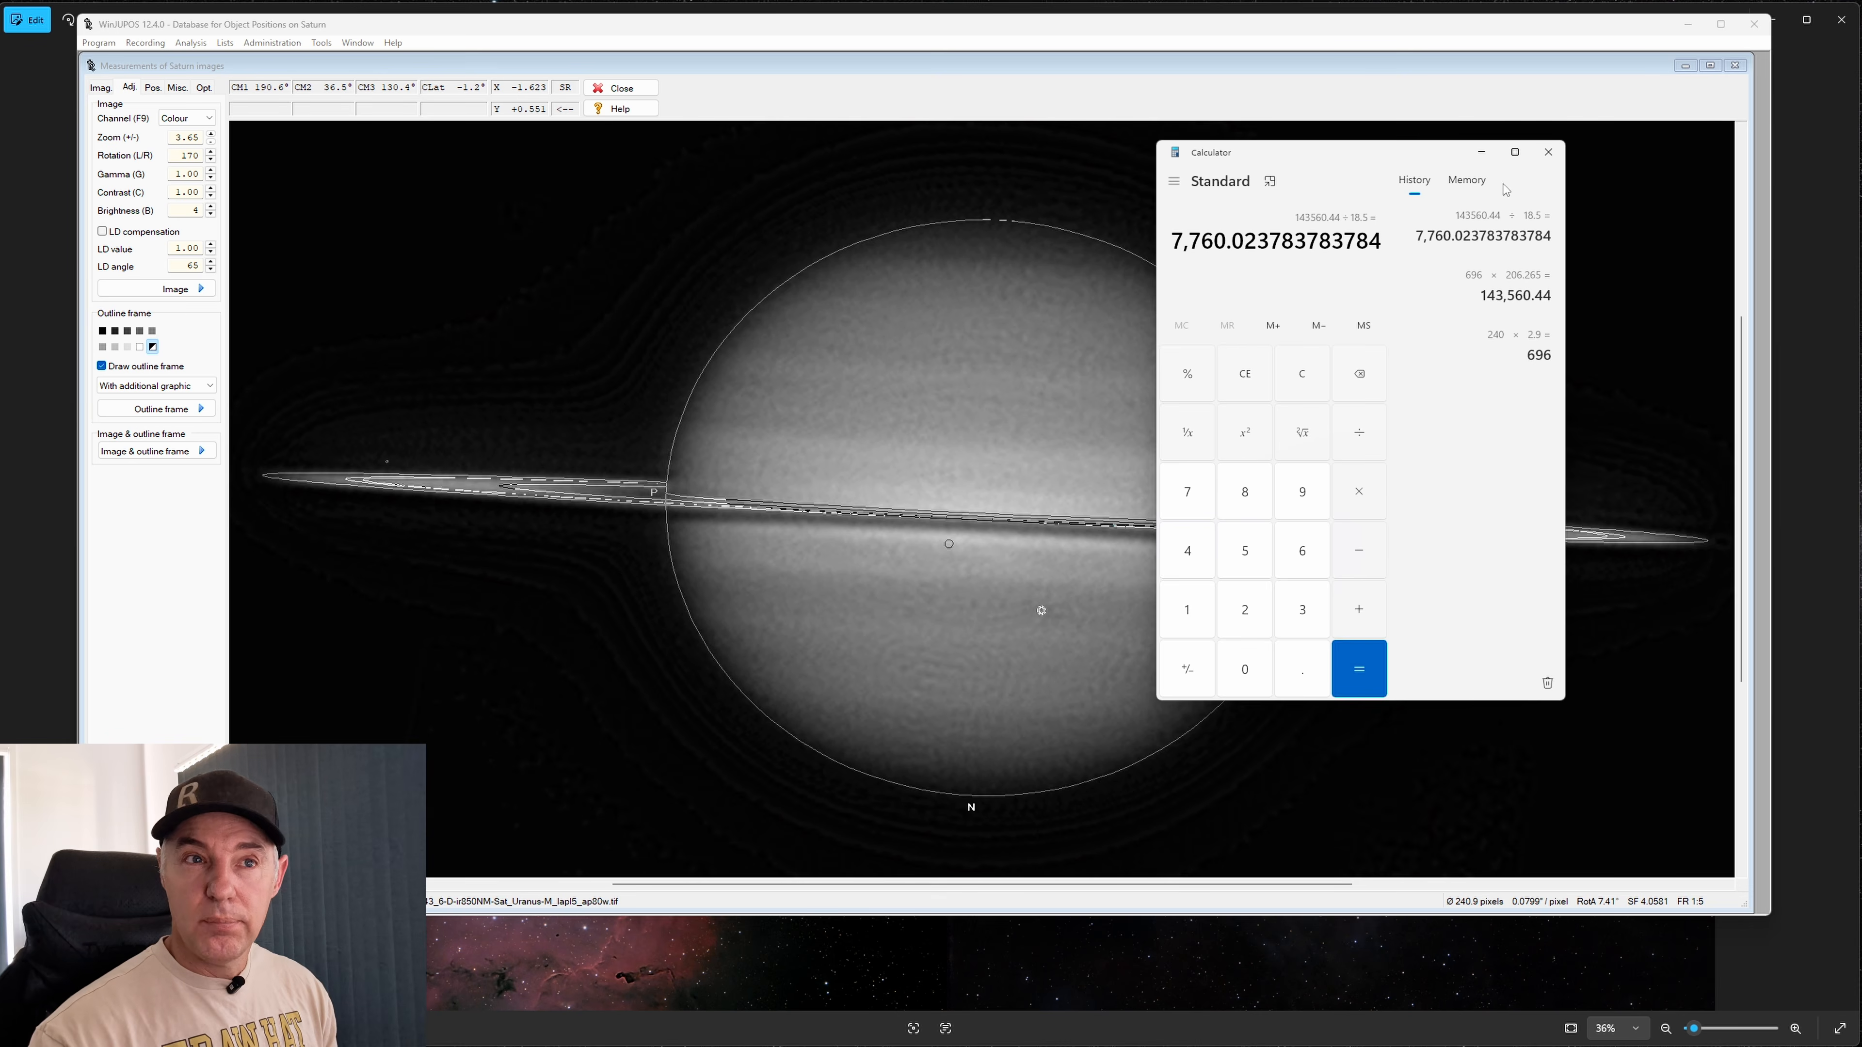
pyautogui.click(1548, 155)
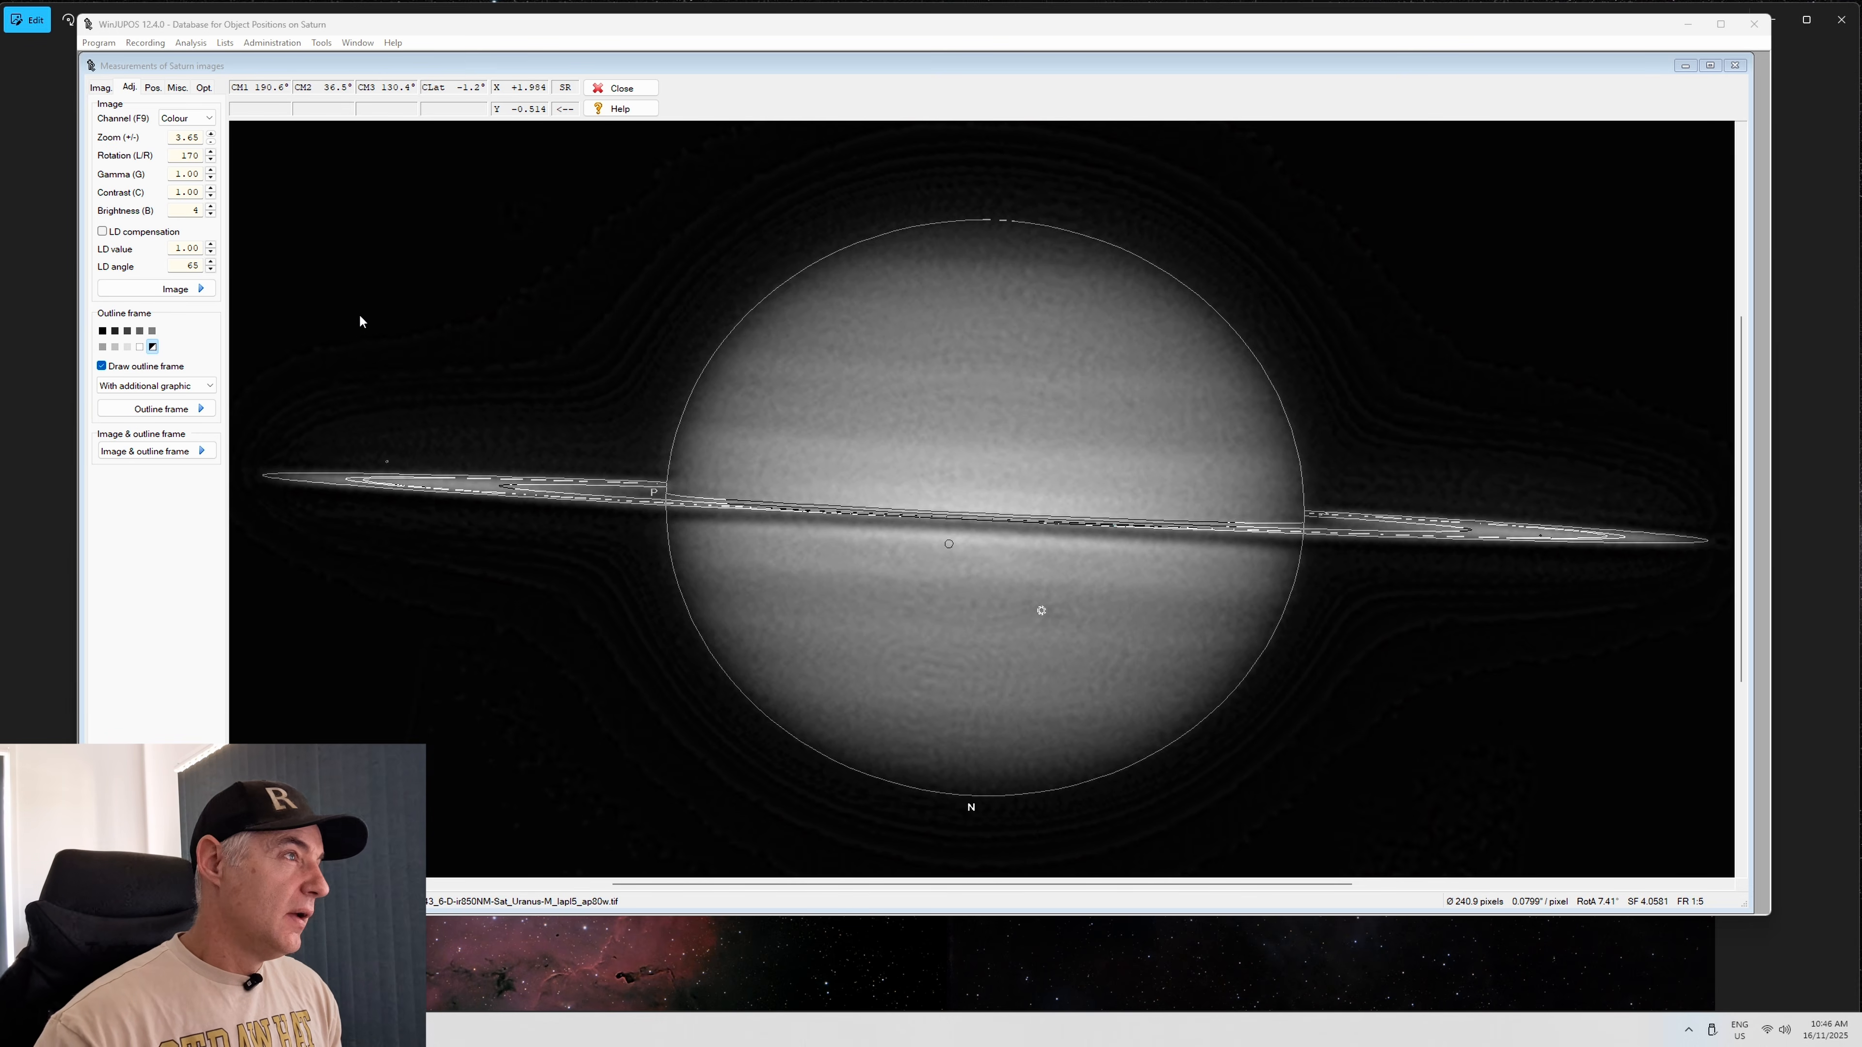
# Hide and show the outline frame repeatedly to check its alignment with Saturn's disc edge and ring tips
pyautogui.click(101, 88)
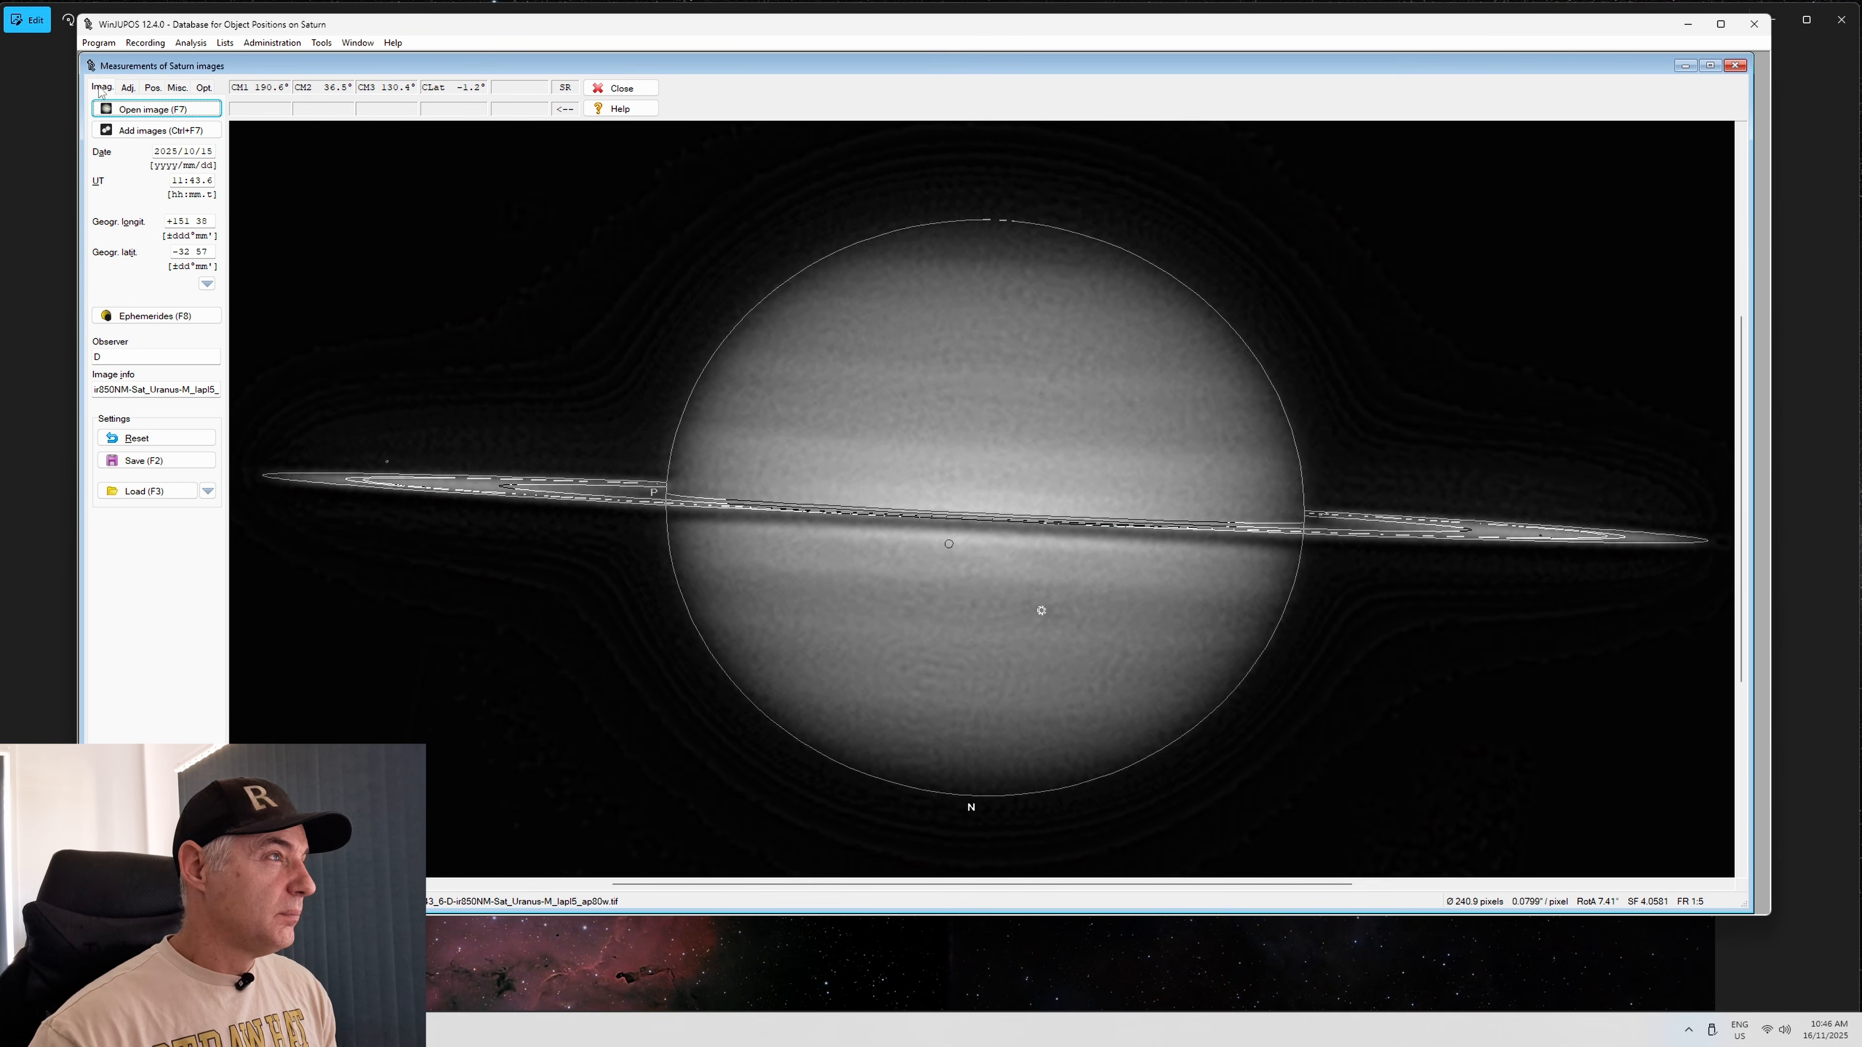
pyautogui.click(128, 88)
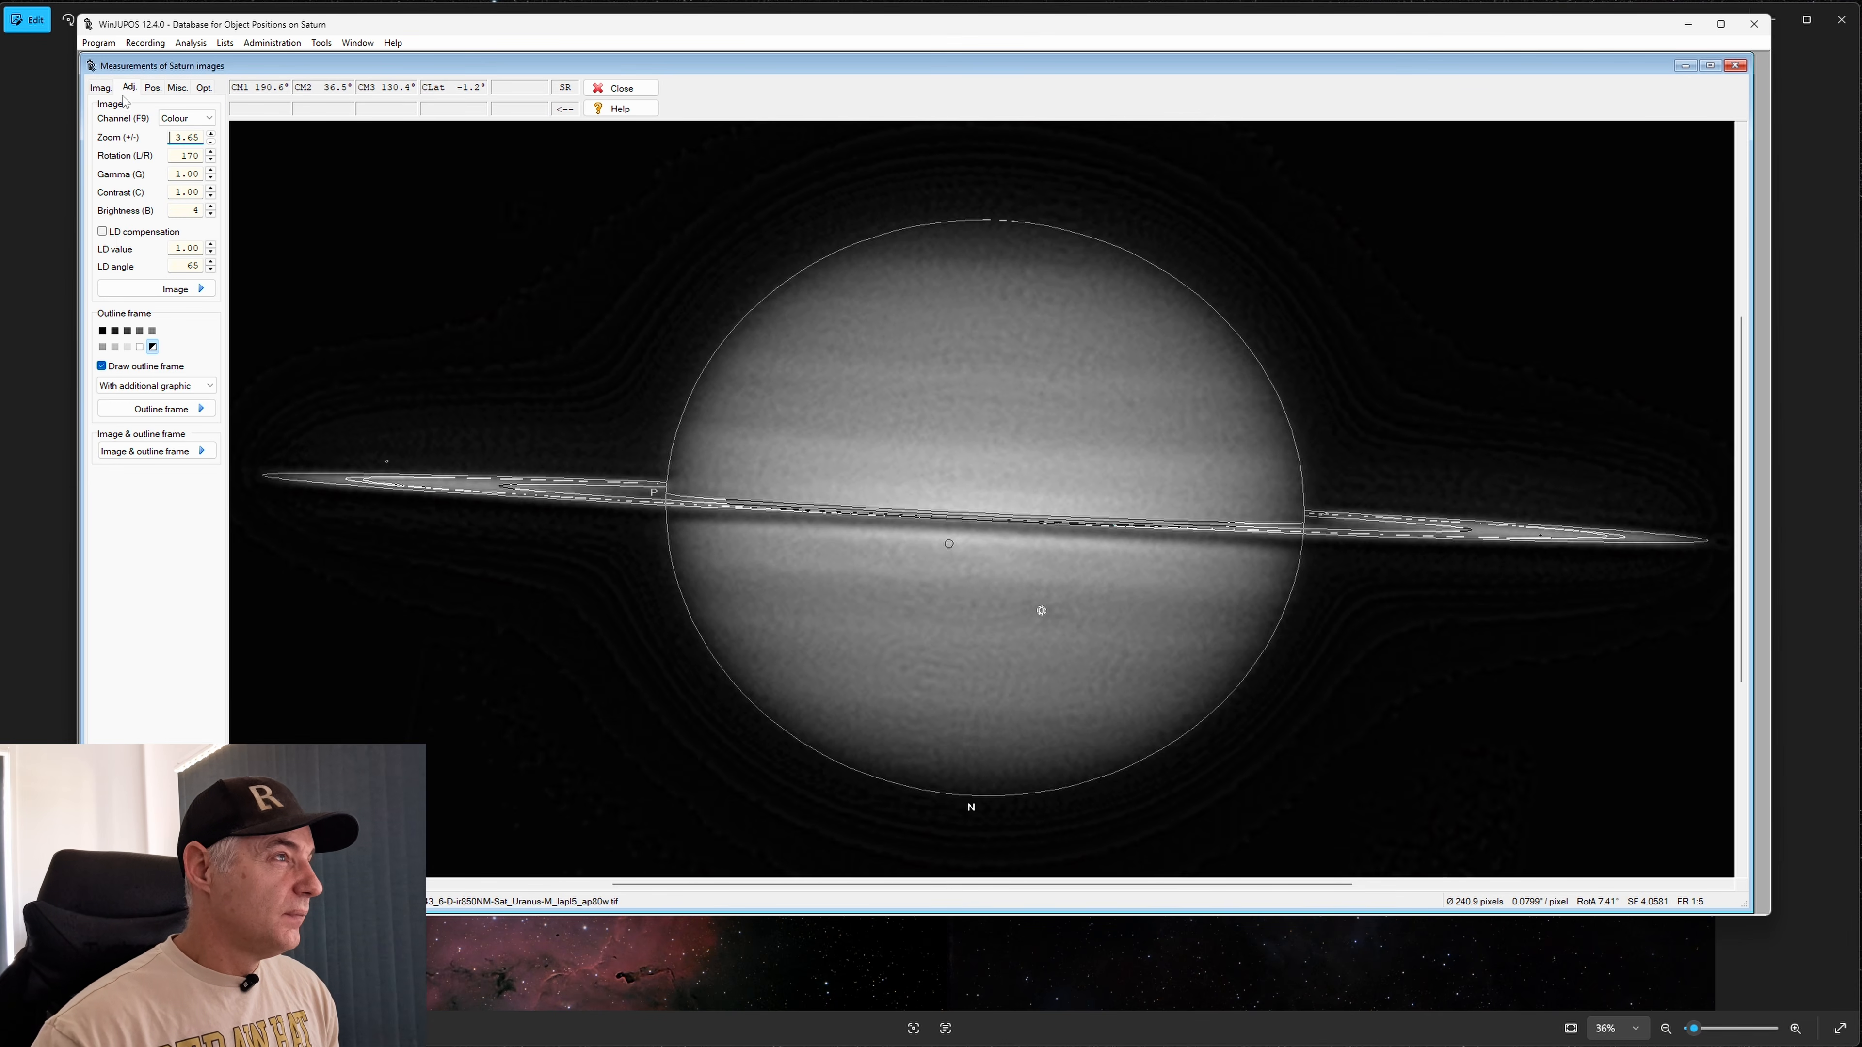
pyautogui.click(102, 366)
pyautogui.click(103, 366)
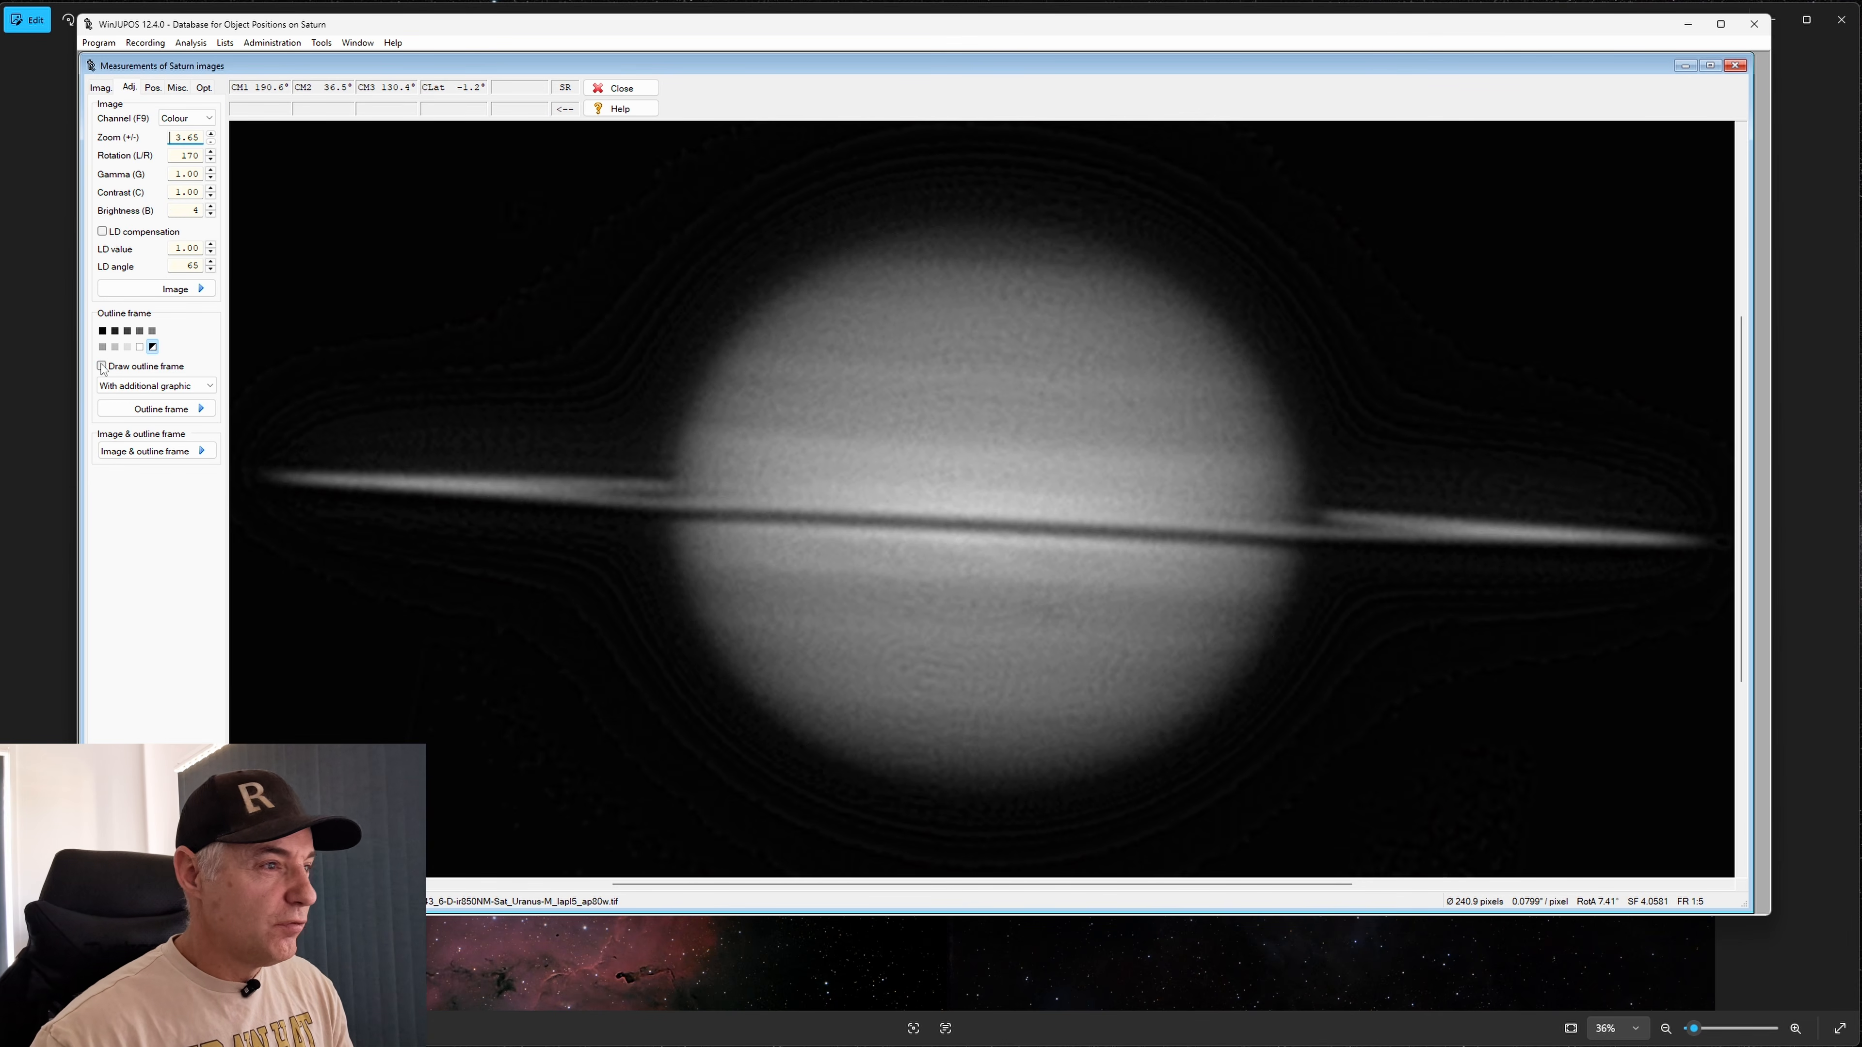
pyautogui.click(103, 366)
pyautogui.click(103, 366)
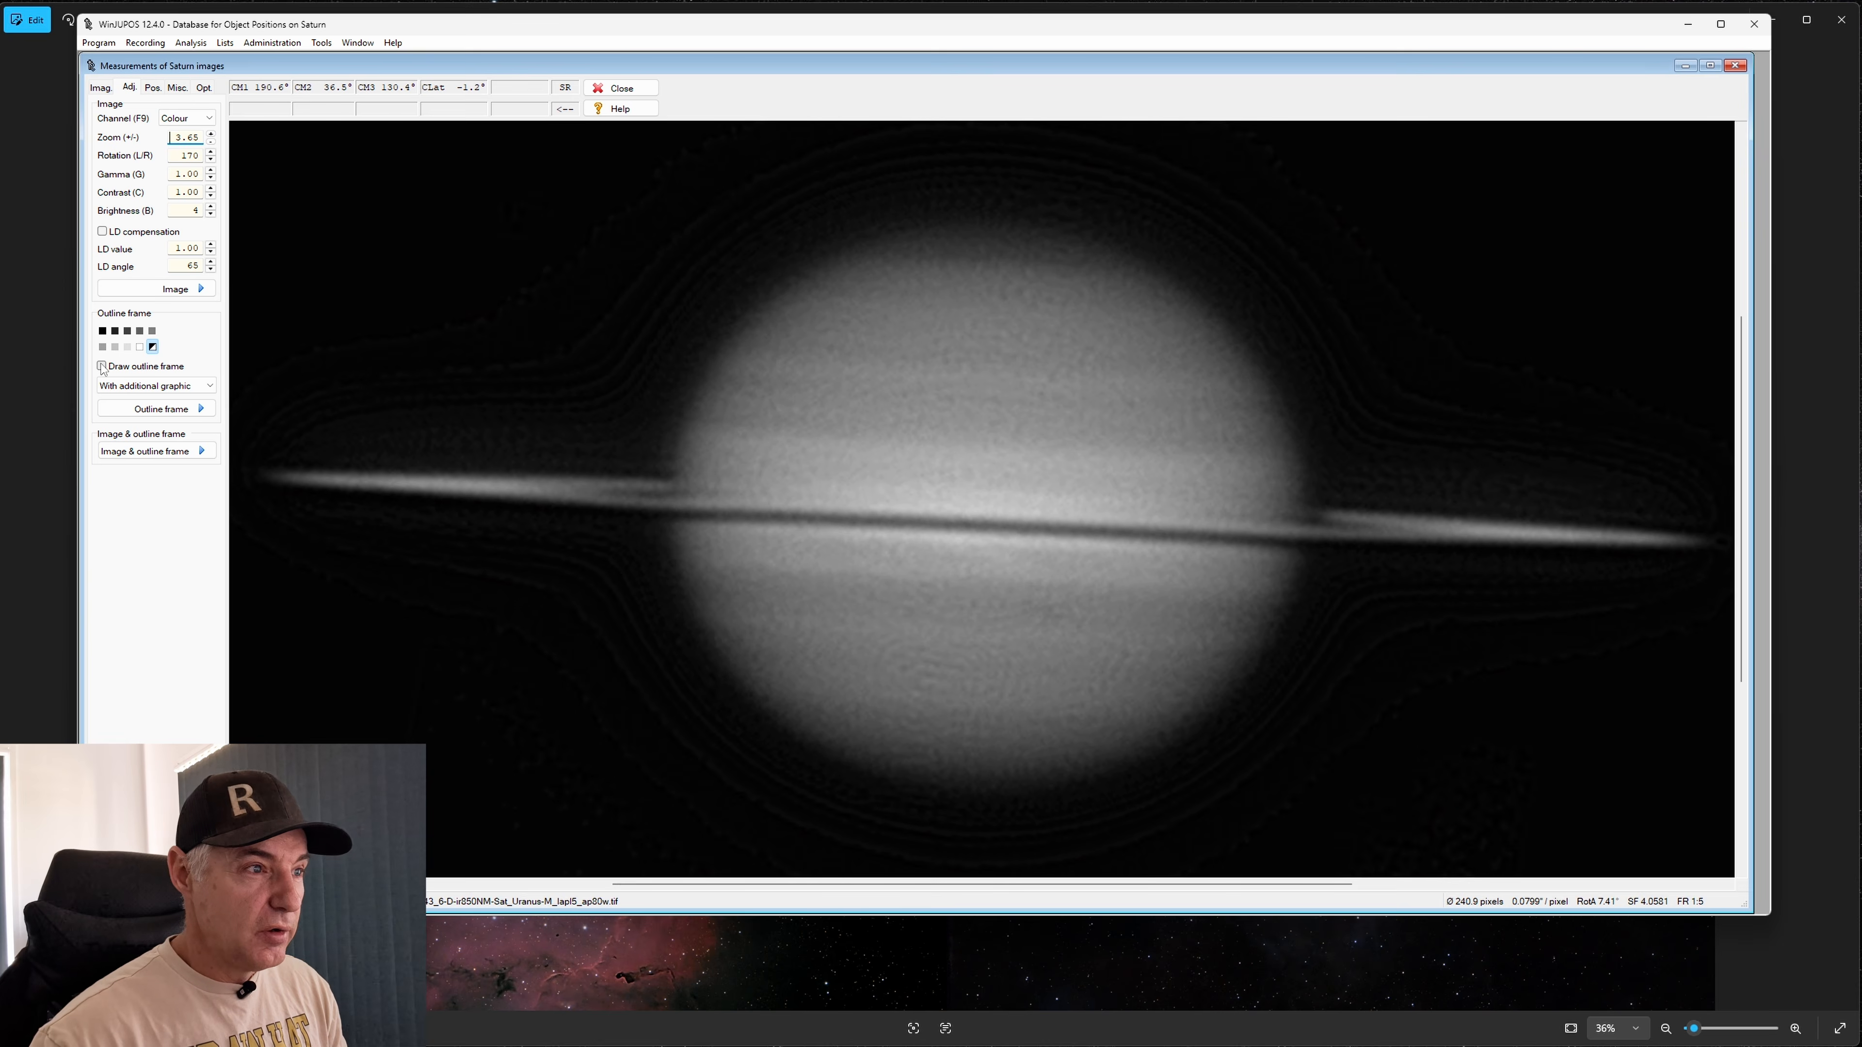
pyautogui.click(102, 366)
pyautogui.click(103, 367)
pyautogui.click(102, 366)
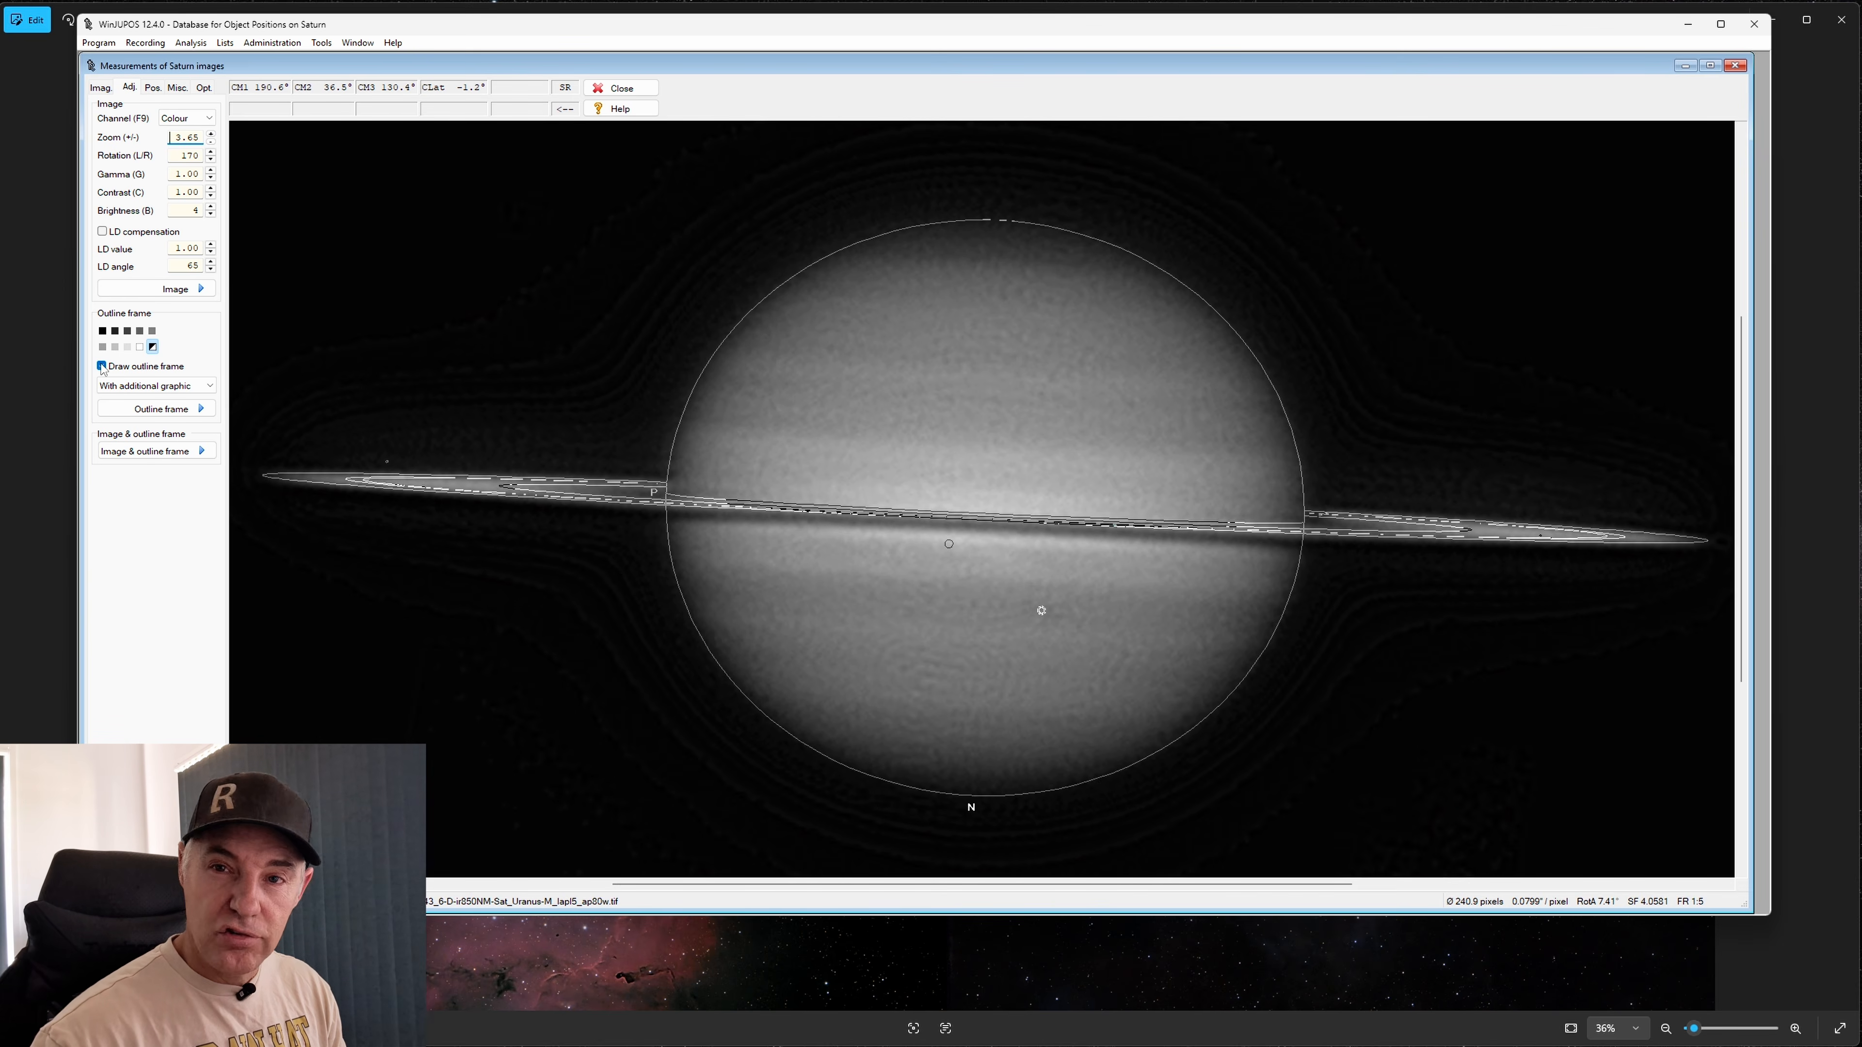
pyautogui.click(103, 366)
pyautogui.click(102, 366)
pyautogui.click(103, 366)
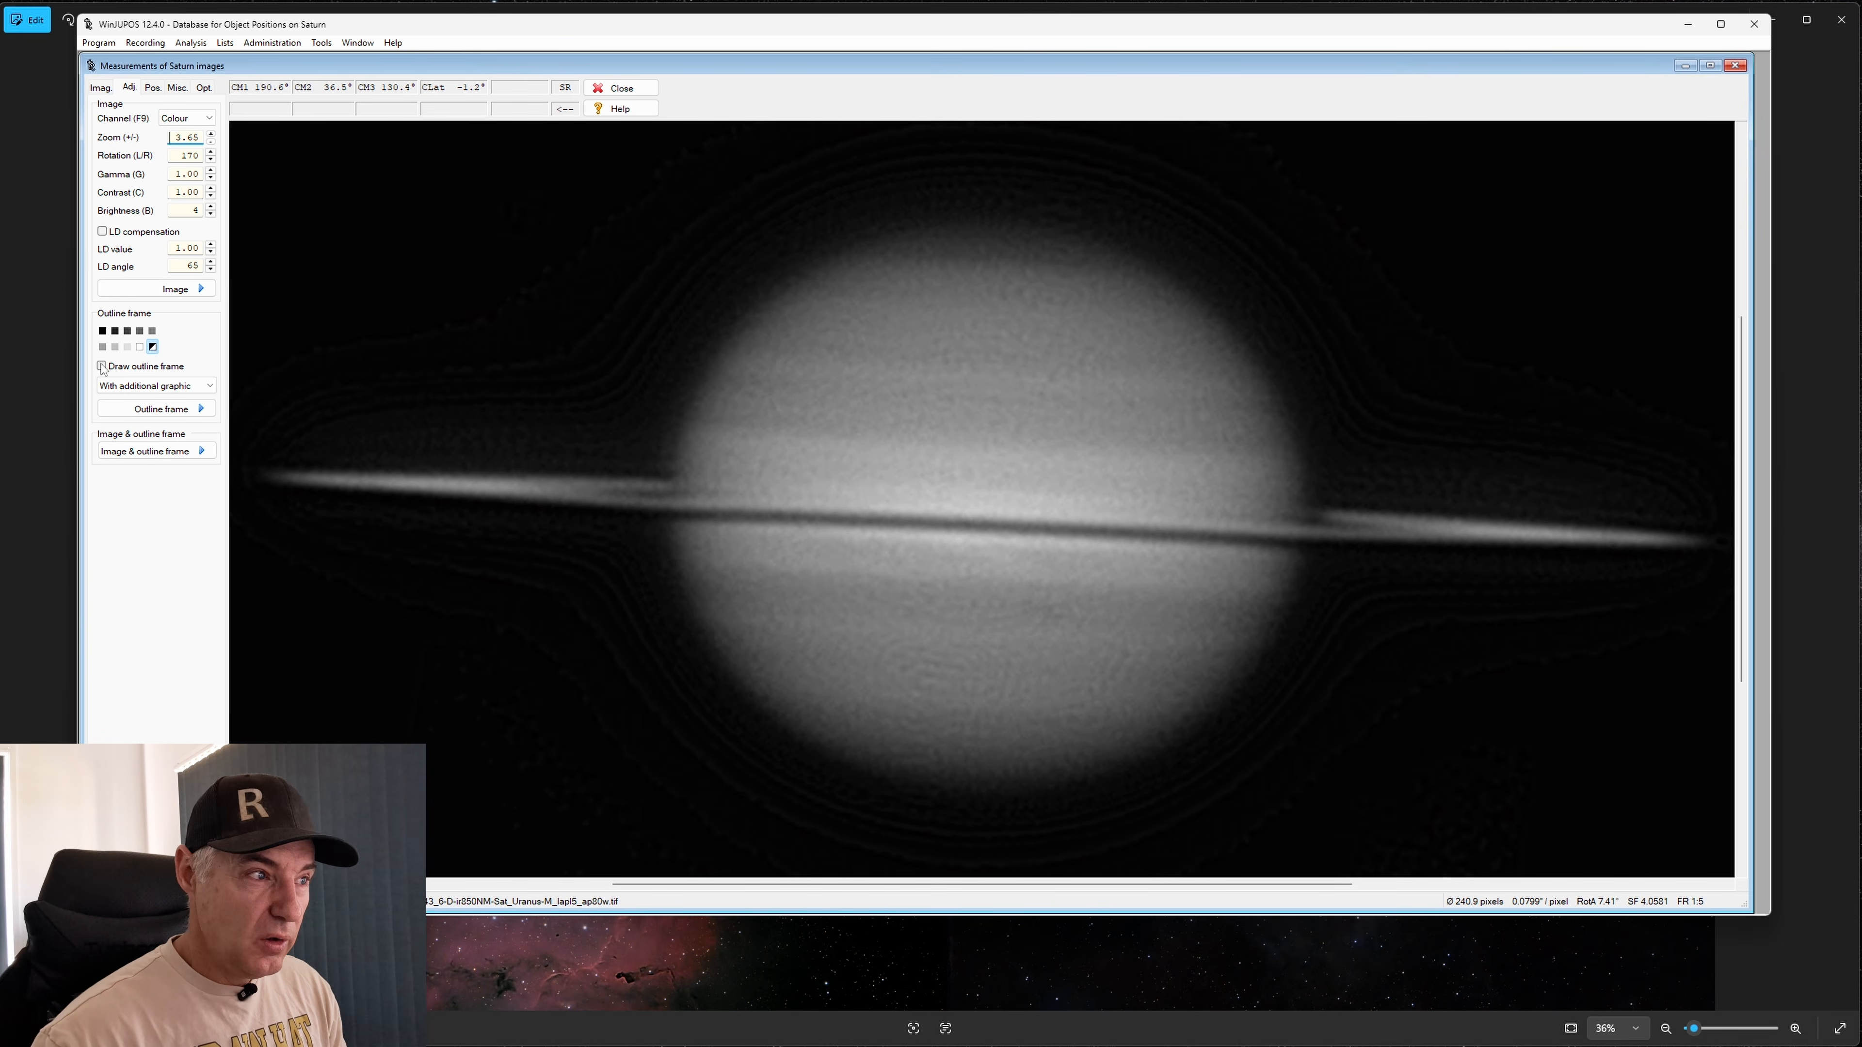
pyautogui.click(103, 367)
pyautogui.click(103, 366)
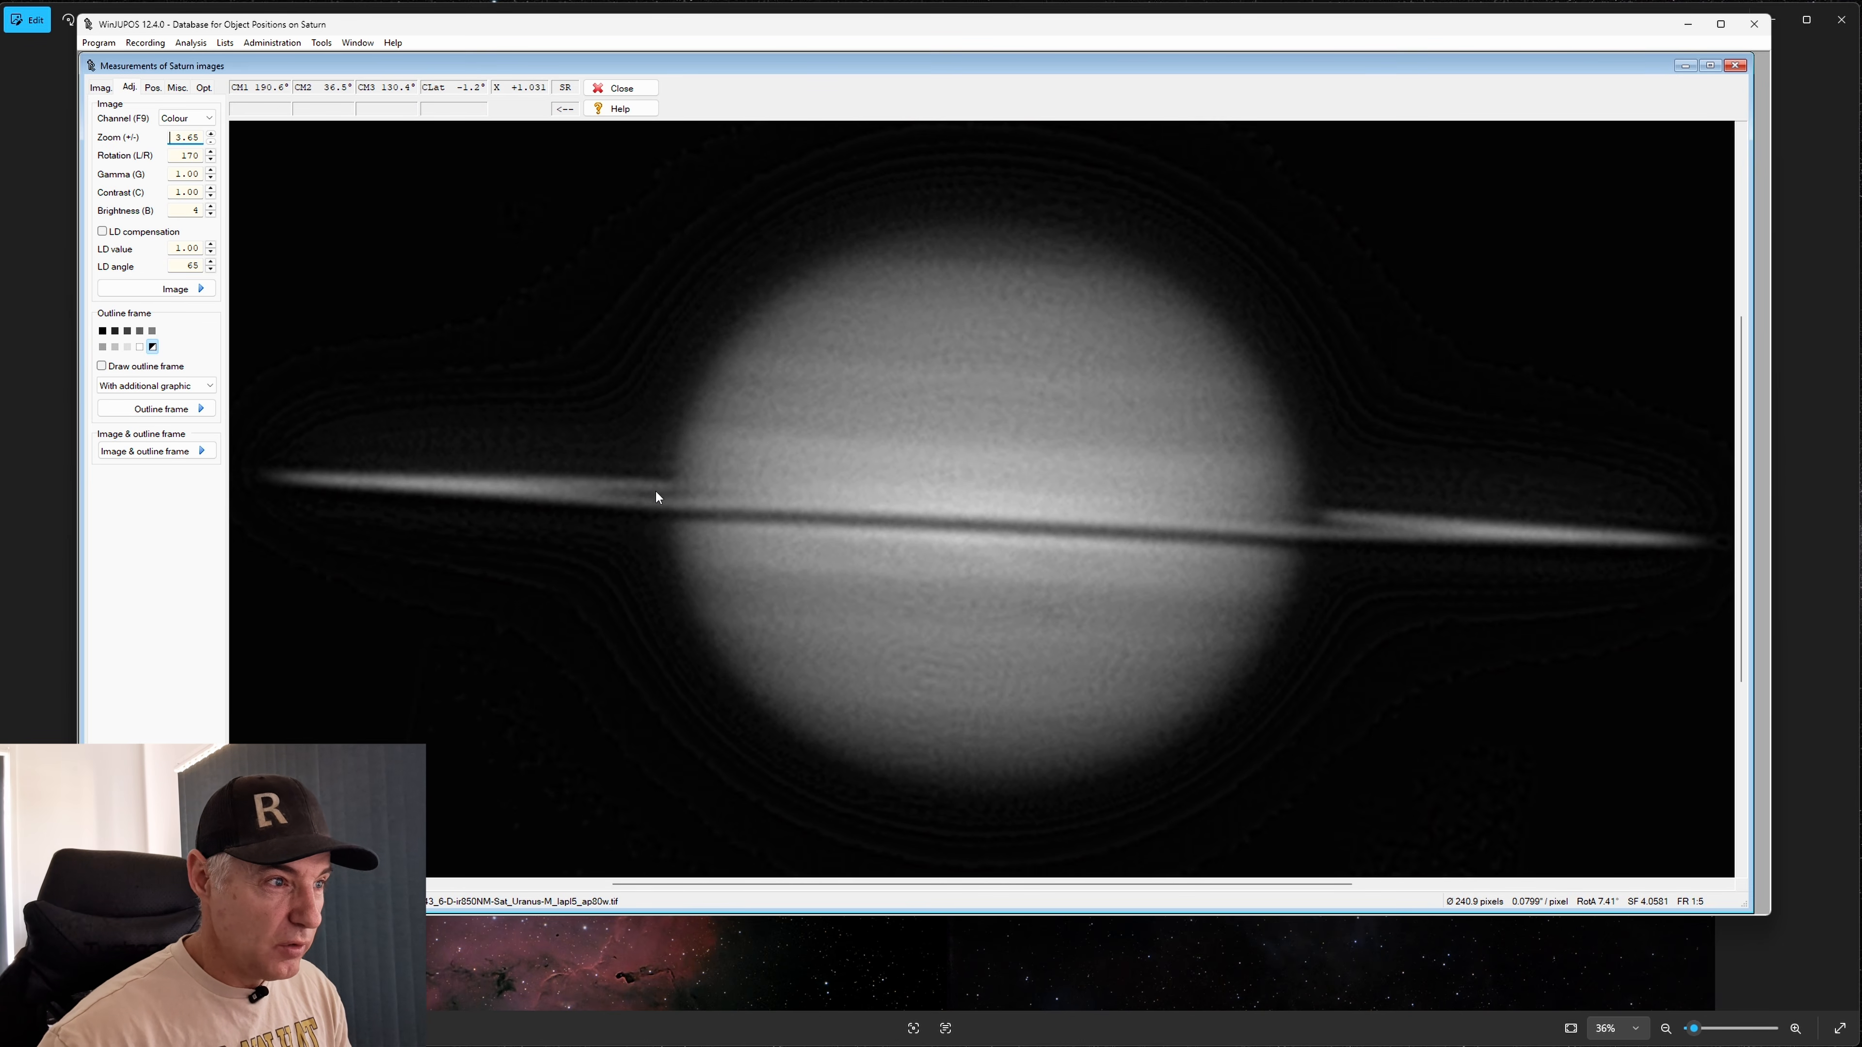
pyautogui.press('space')
pyautogui.press('space')
pyautogui.press('space')
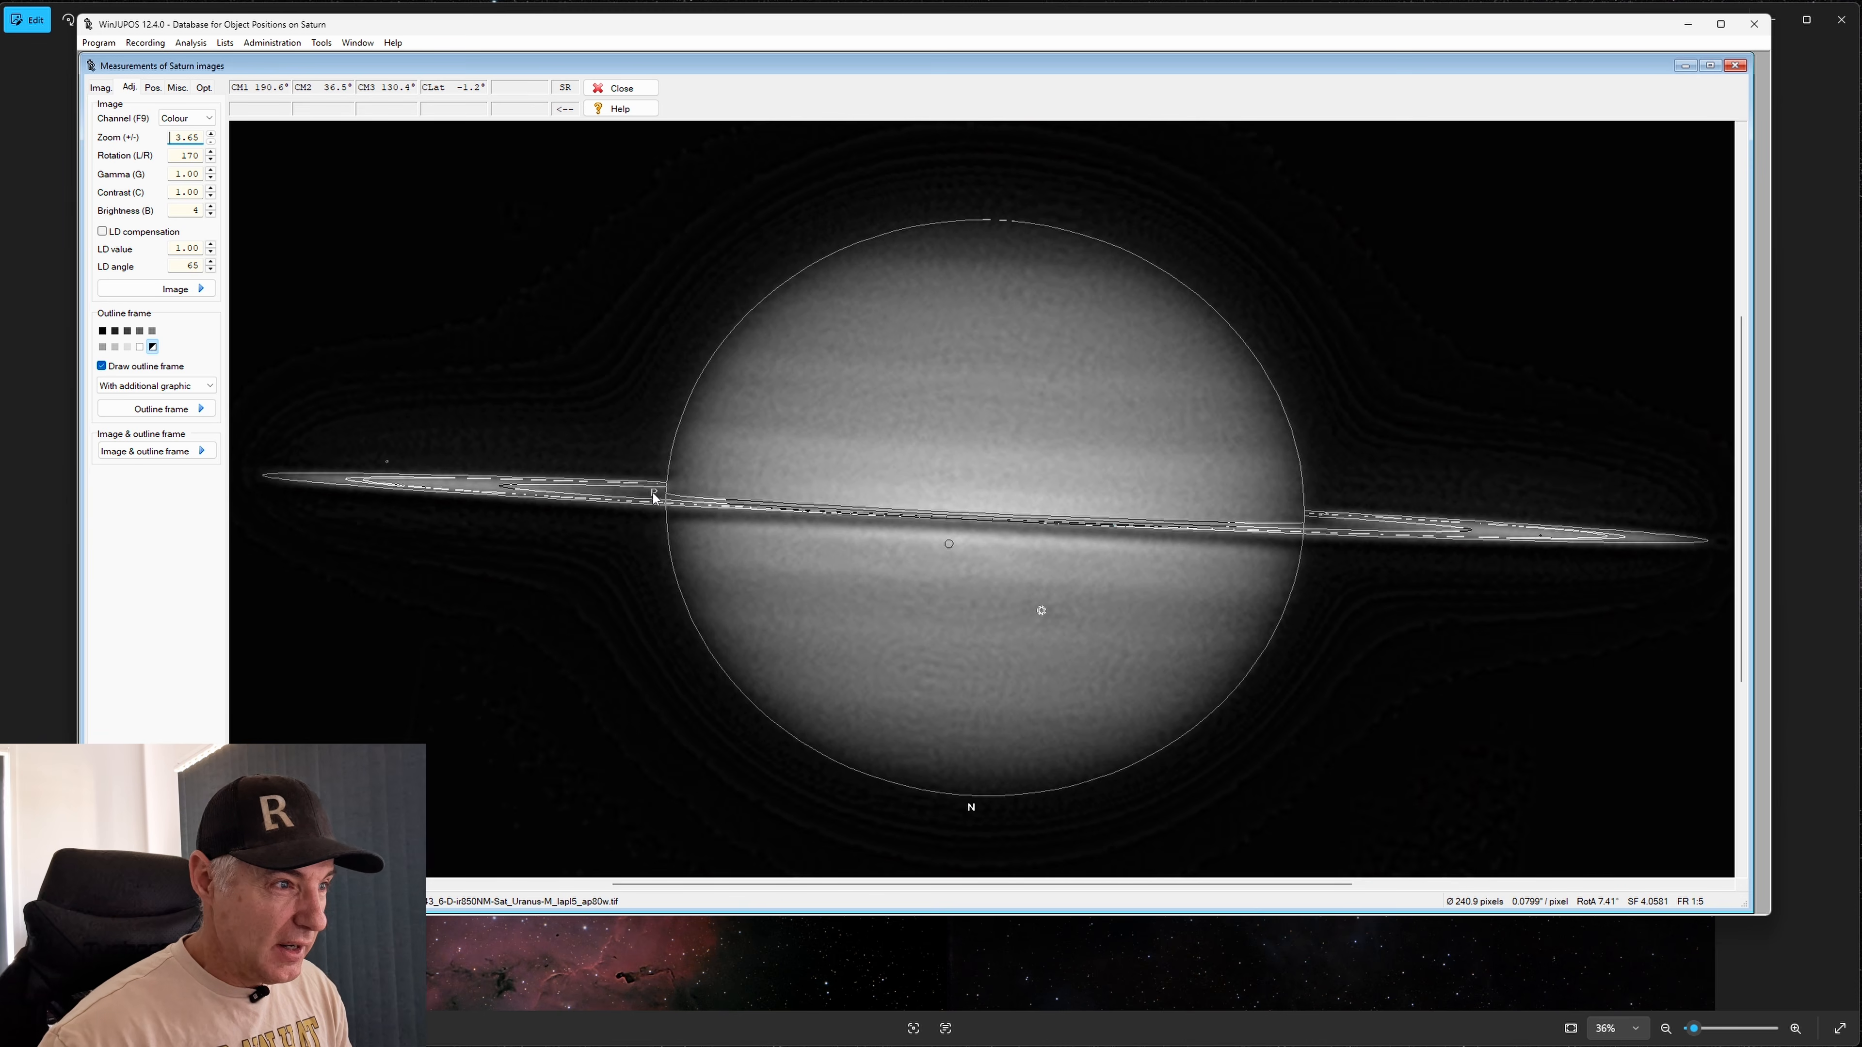
pyautogui.press('space')
pyautogui.press('space')
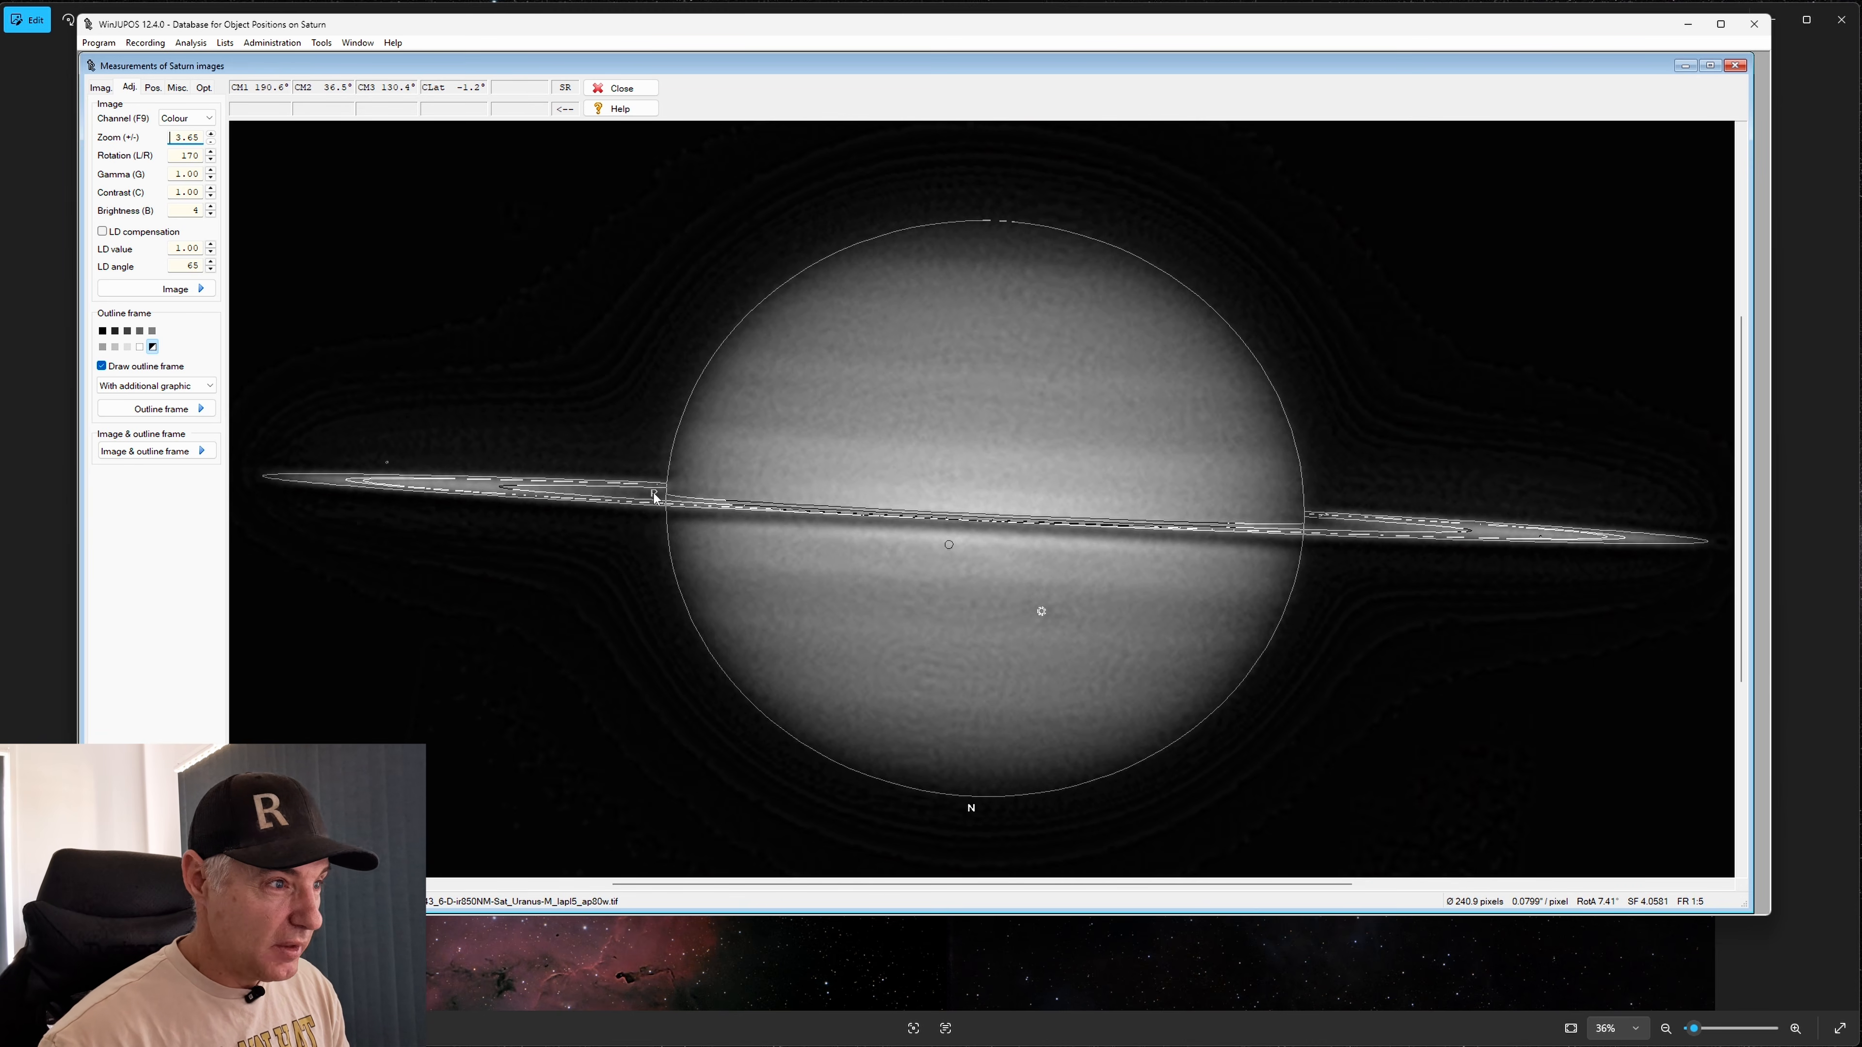
pyautogui.press('space')
pyautogui.press('space')
pyautogui.press('space')
pyautogui.press('space')
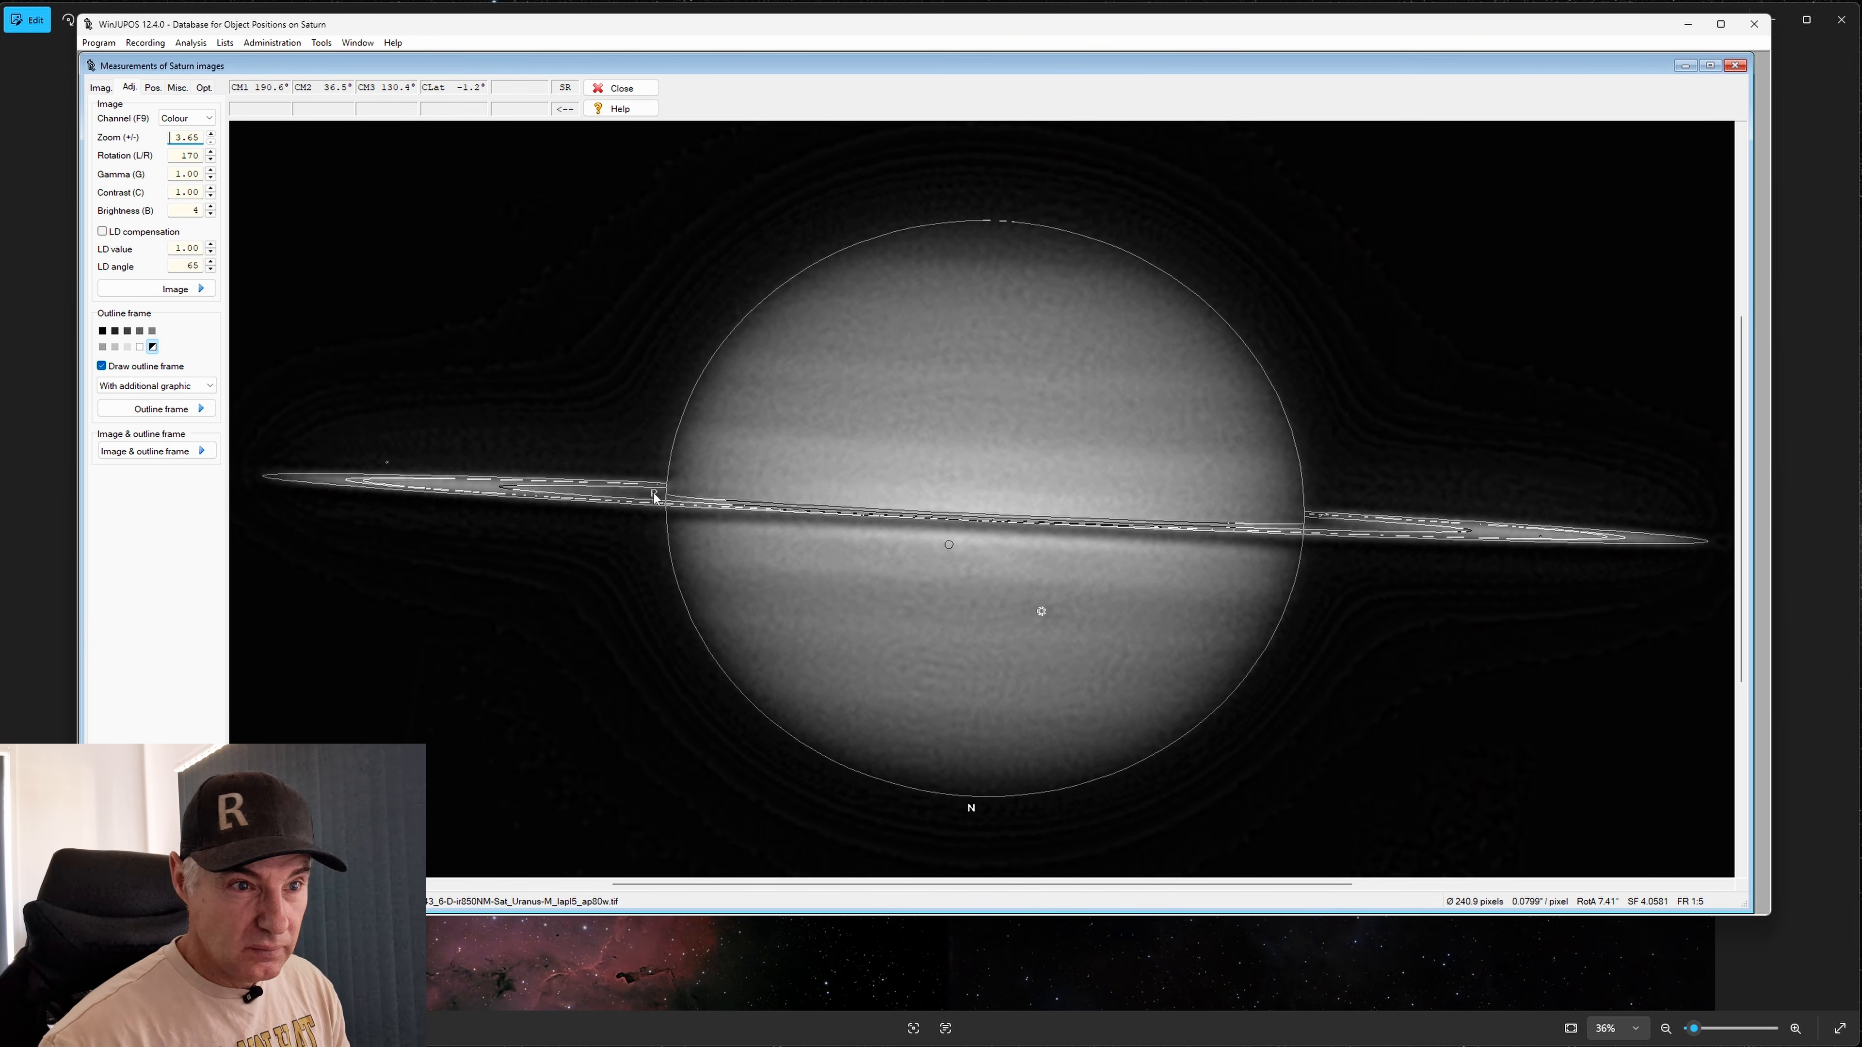
pyautogui.press('space')
pyautogui.press('space')
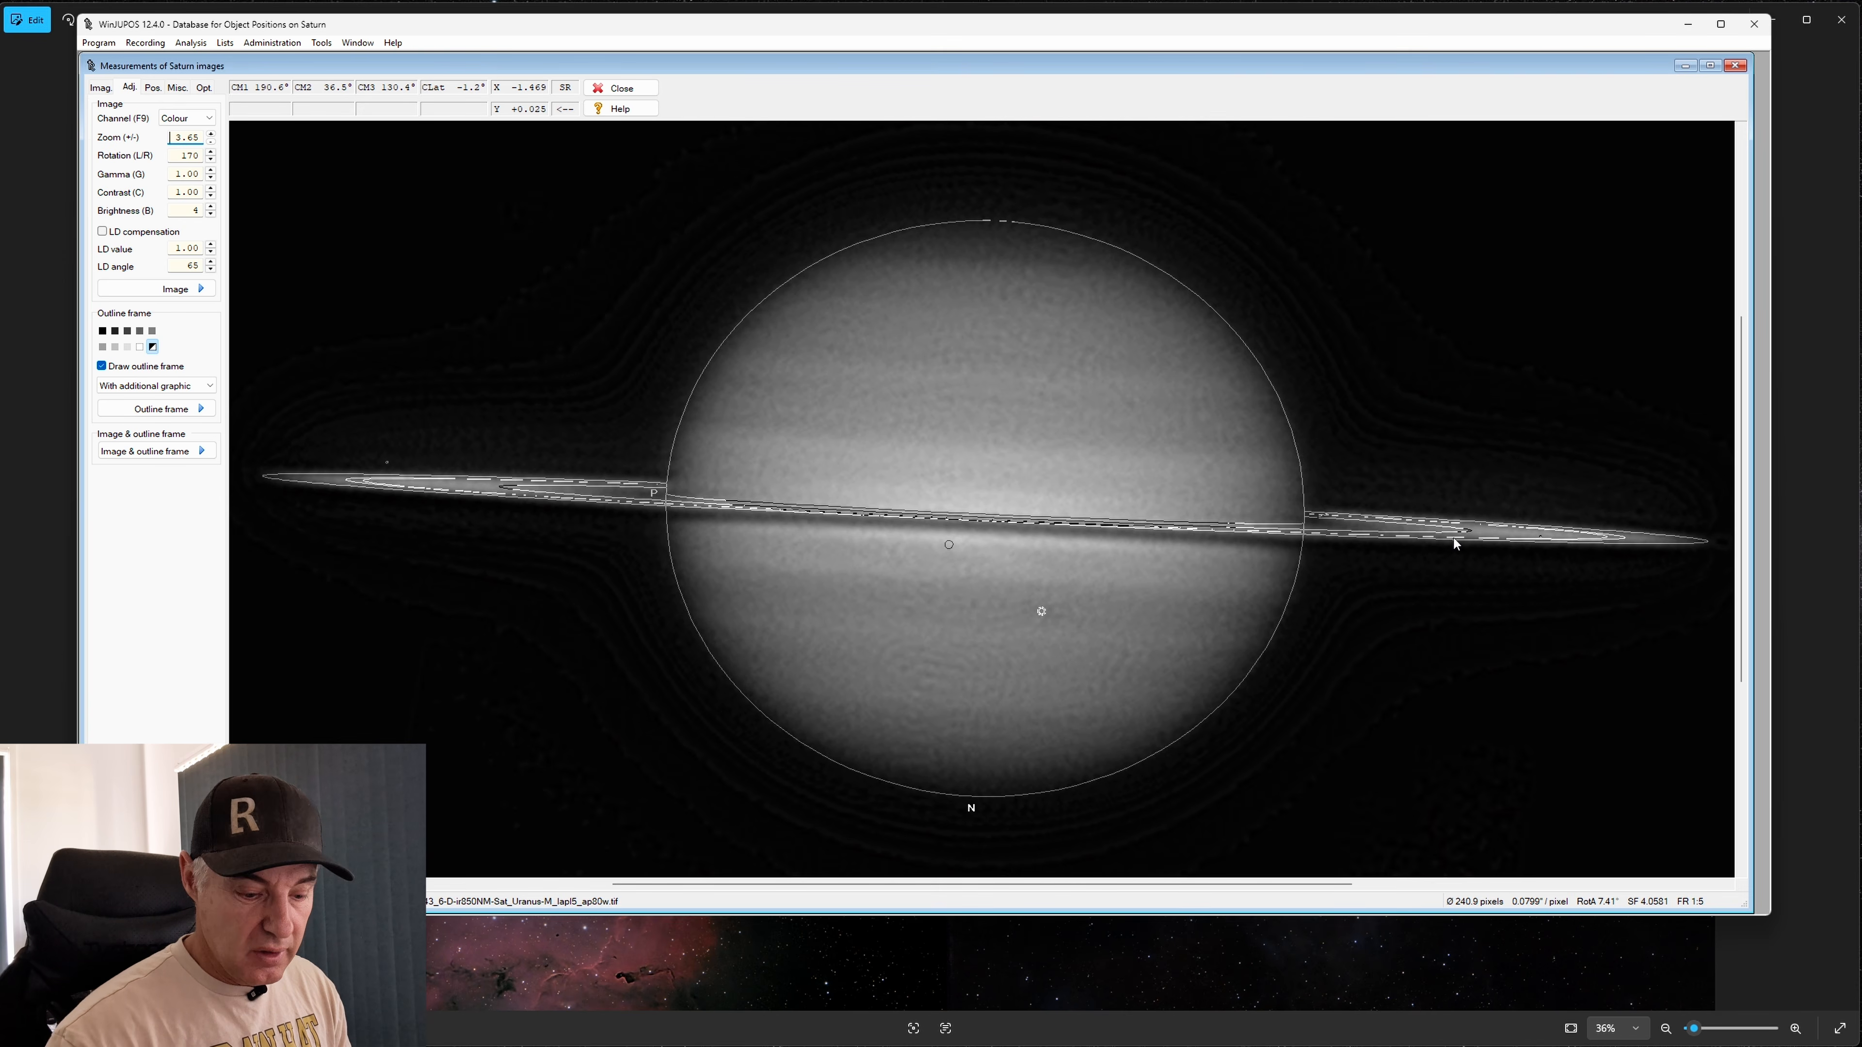
# Enlarge the outline frame to about 242.0 pixels and toggle it to compare the new size with the rings
pyautogui.press('pageup')
pyautogui.press('pageup')
pyautogui.press('space')
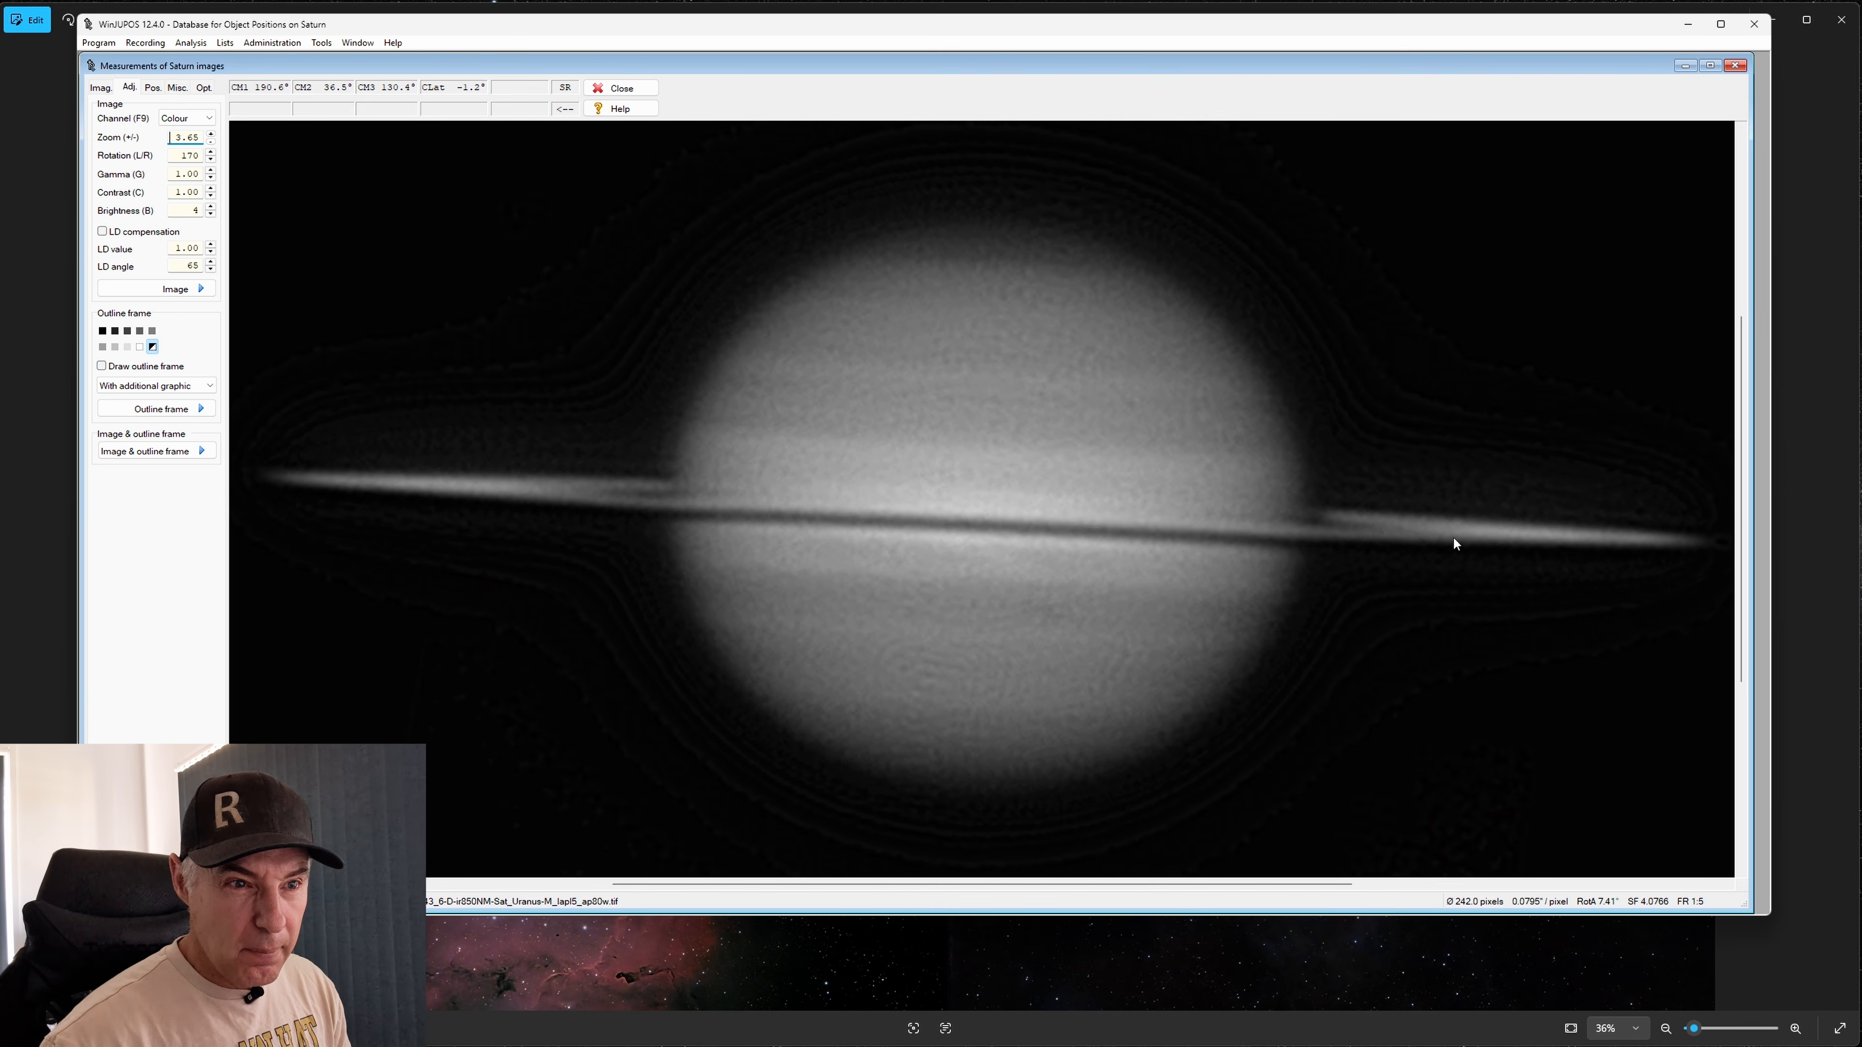
pyautogui.press('space')
pyautogui.press('space')
pyautogui.press('space')
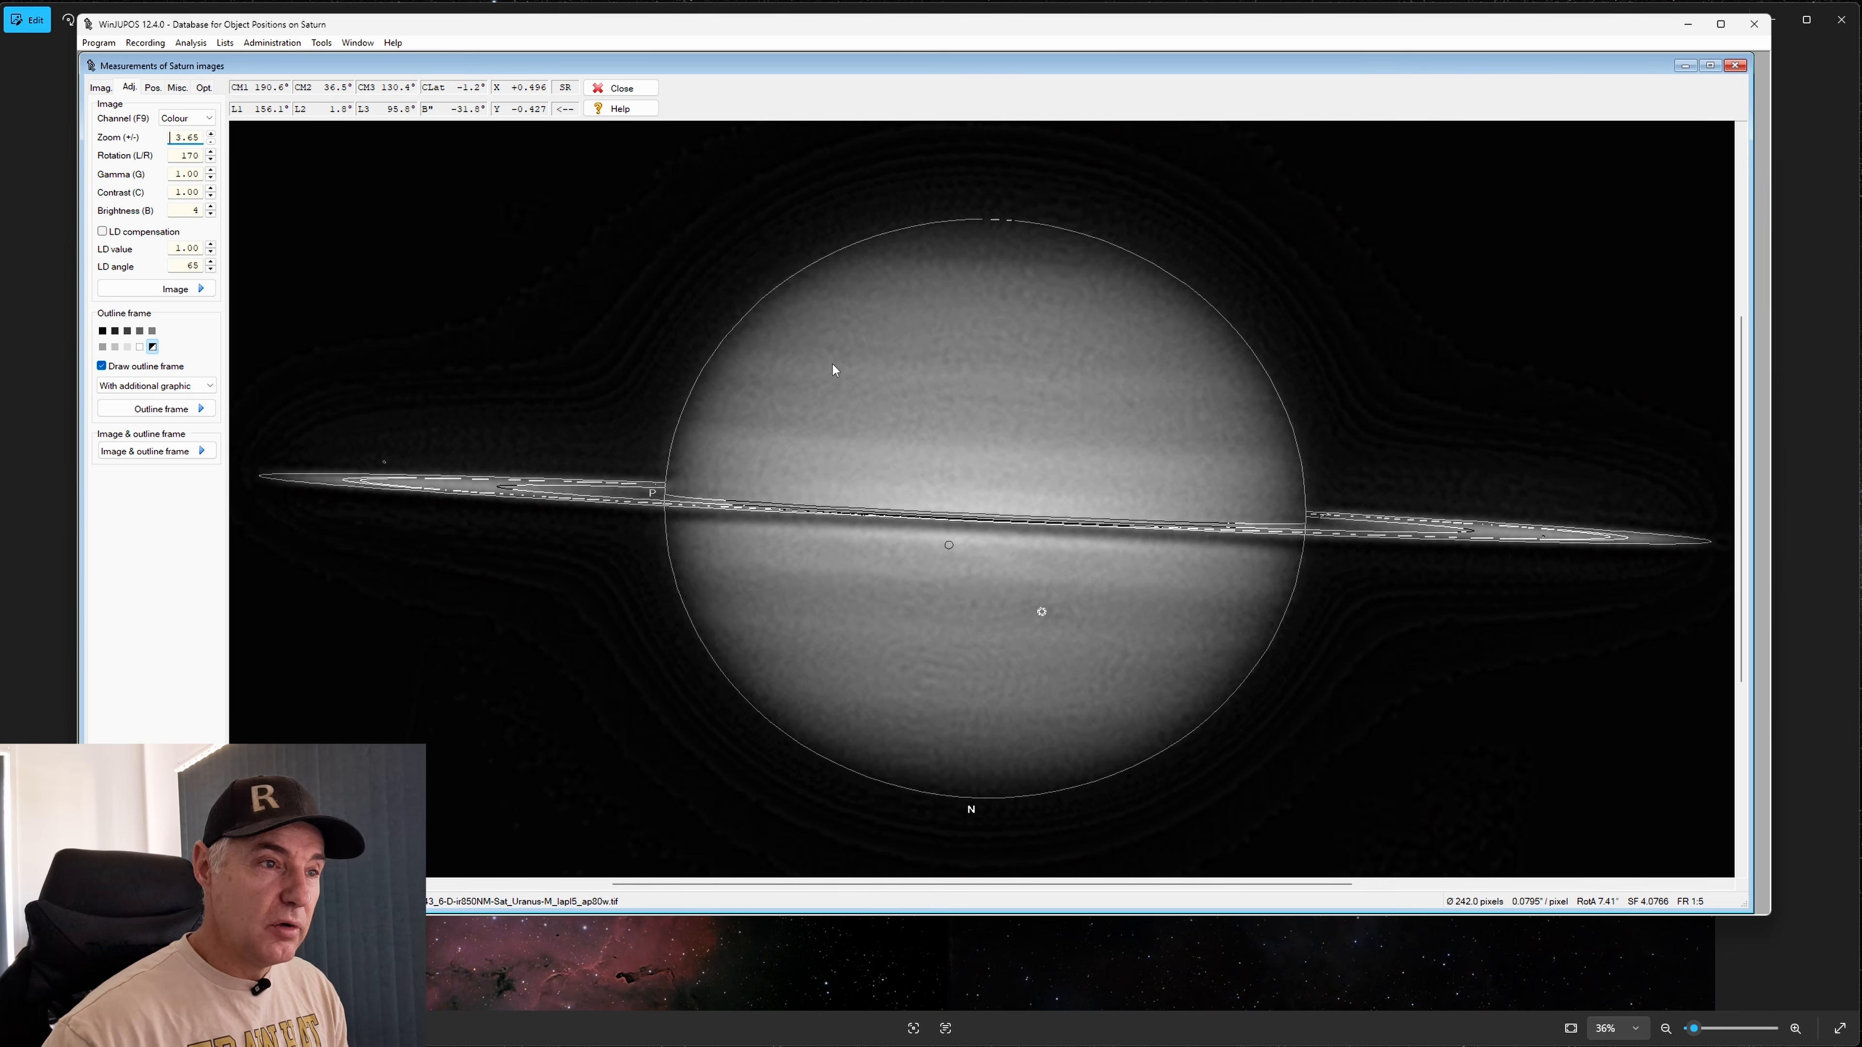
# Turn LD compensation on to judge the outline frame's fit along Saturn's limb, and turn it back off
pyautogui.click(103, 232)
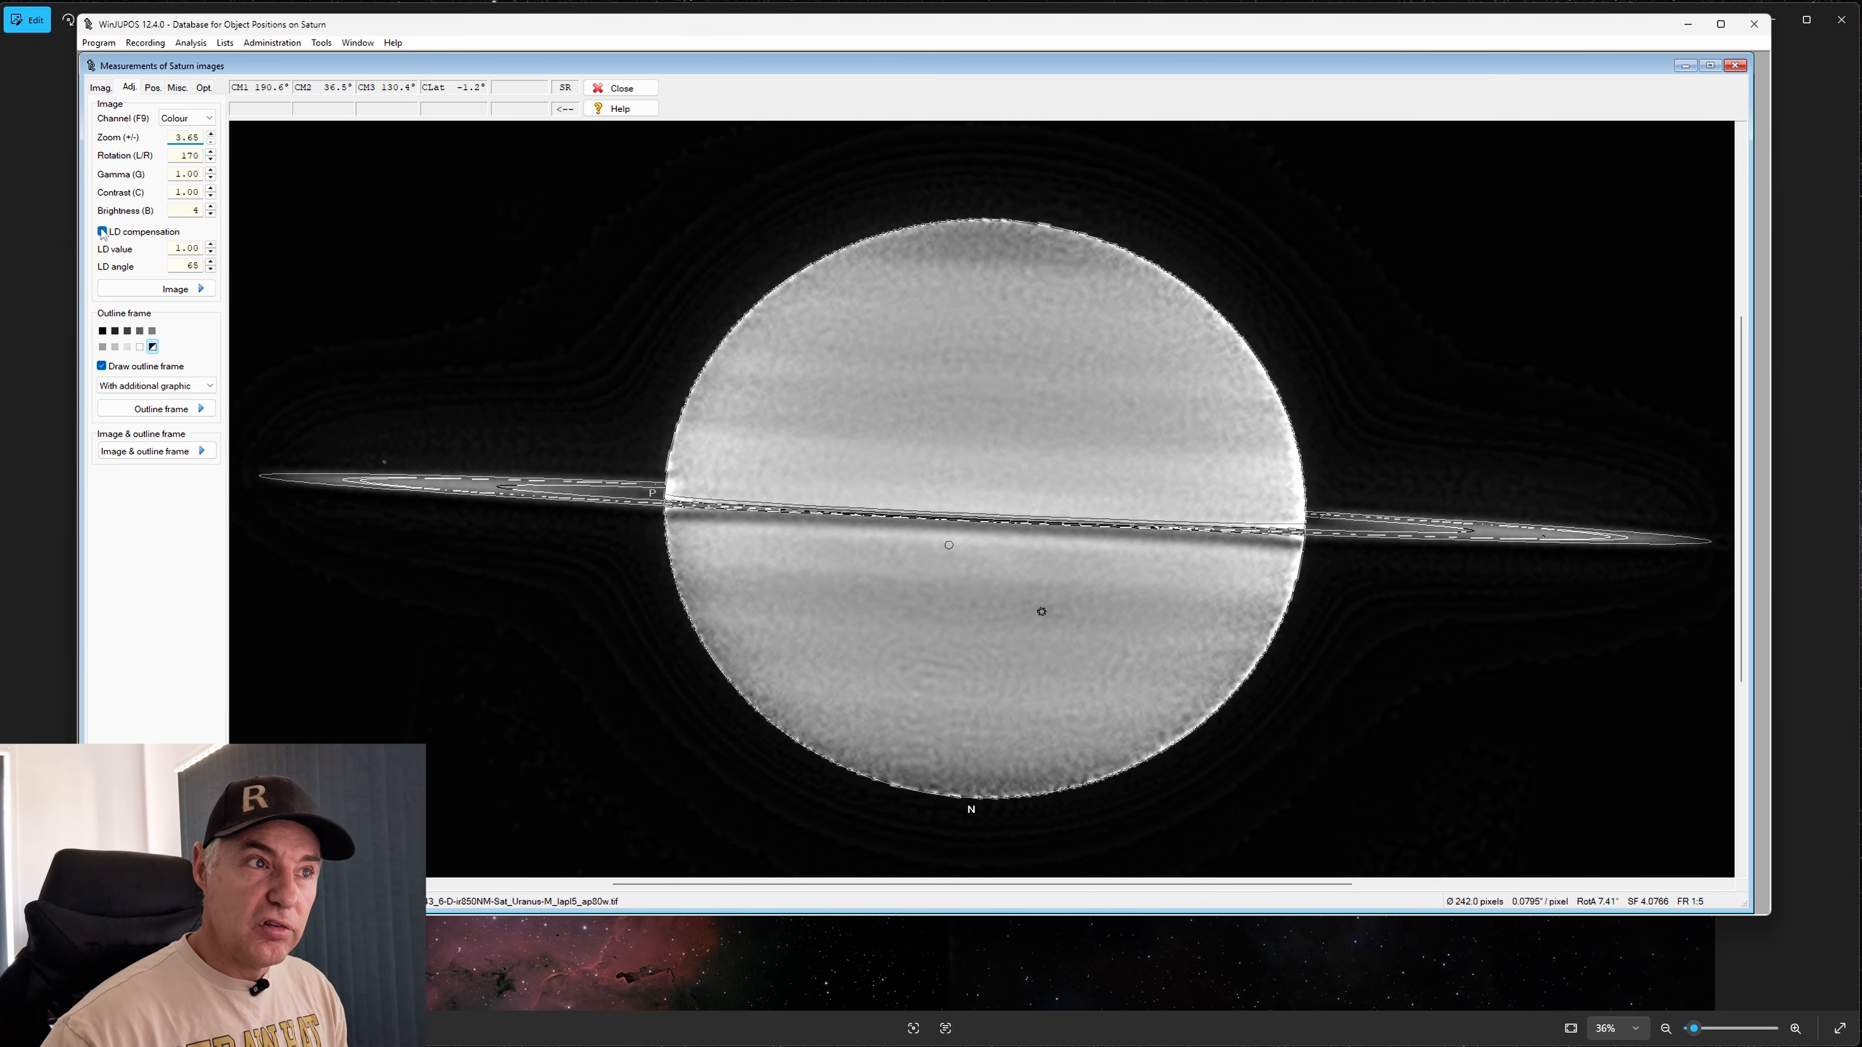
pyautogui.click(103, 232)
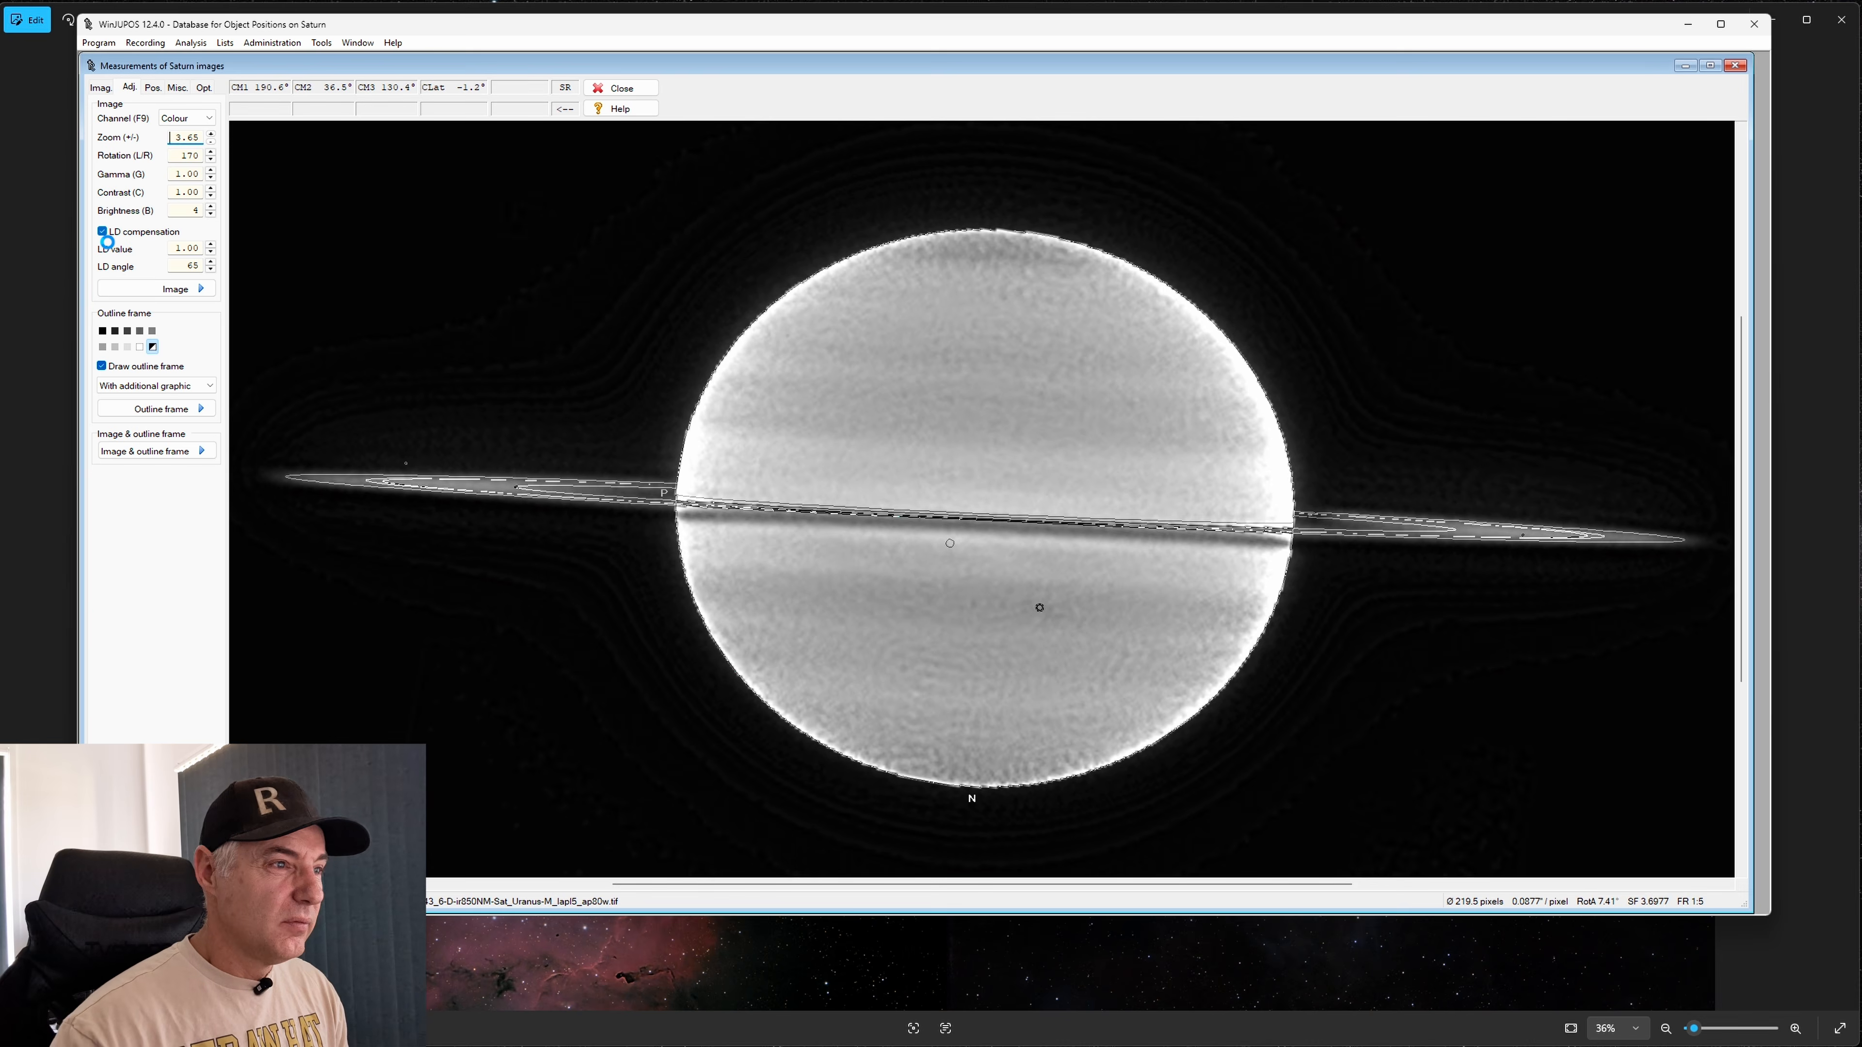
pyautogui.click(103, 232)
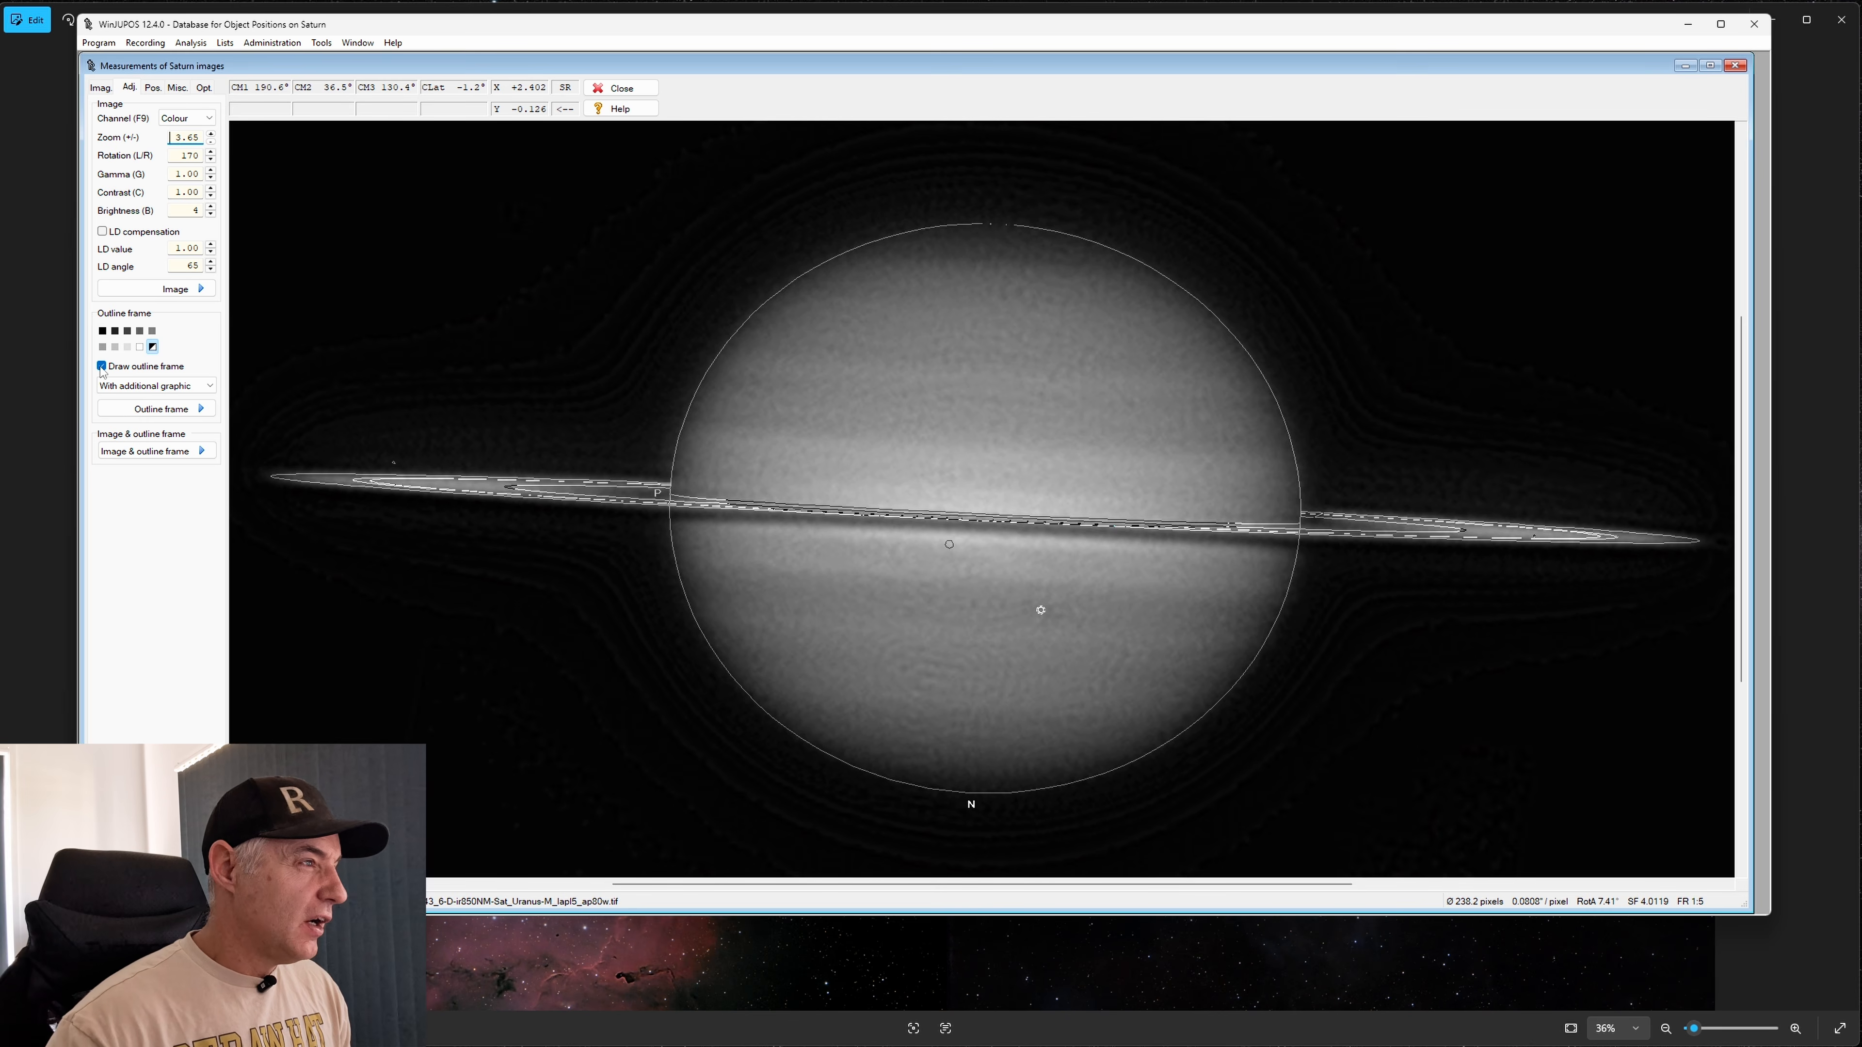
# Preview the outline frame with the 10°, 20° and 30° grids and the subsolar point, and restore the additional graphic
pyautogui.click(175, 387)
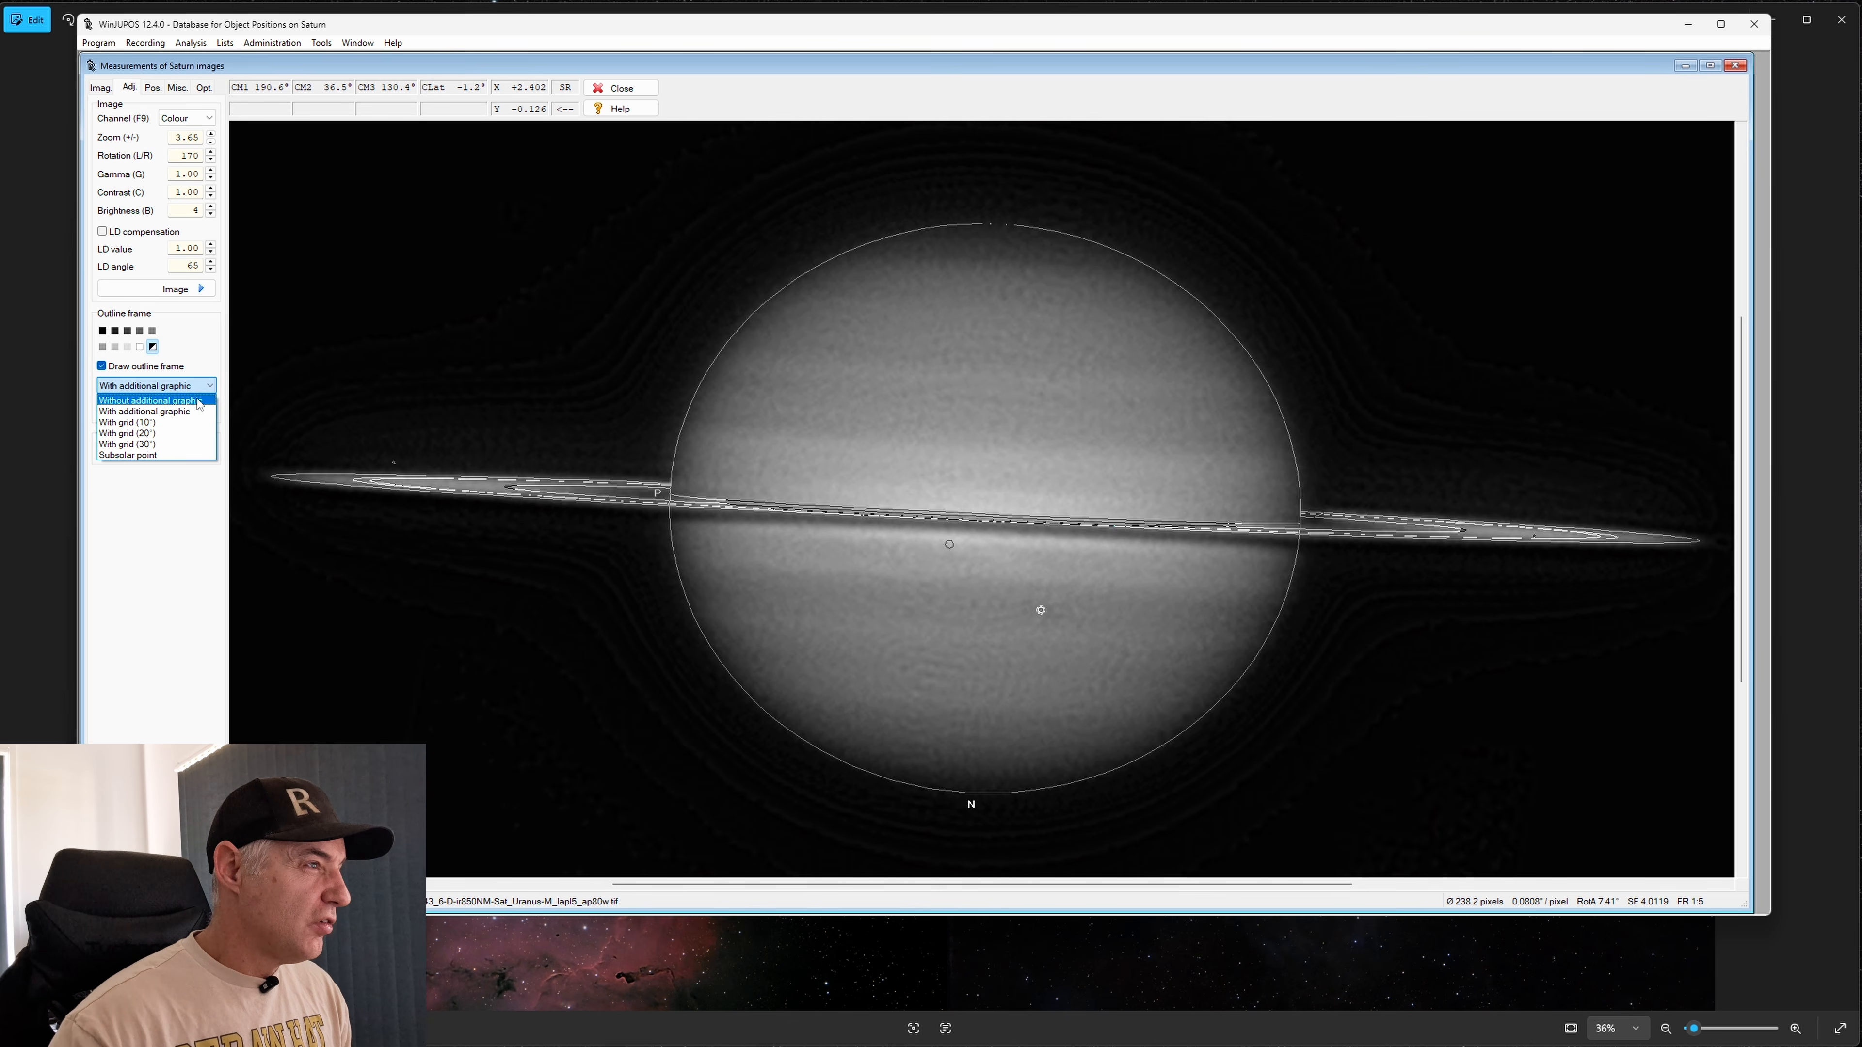
pyautogui.click(173, 423)
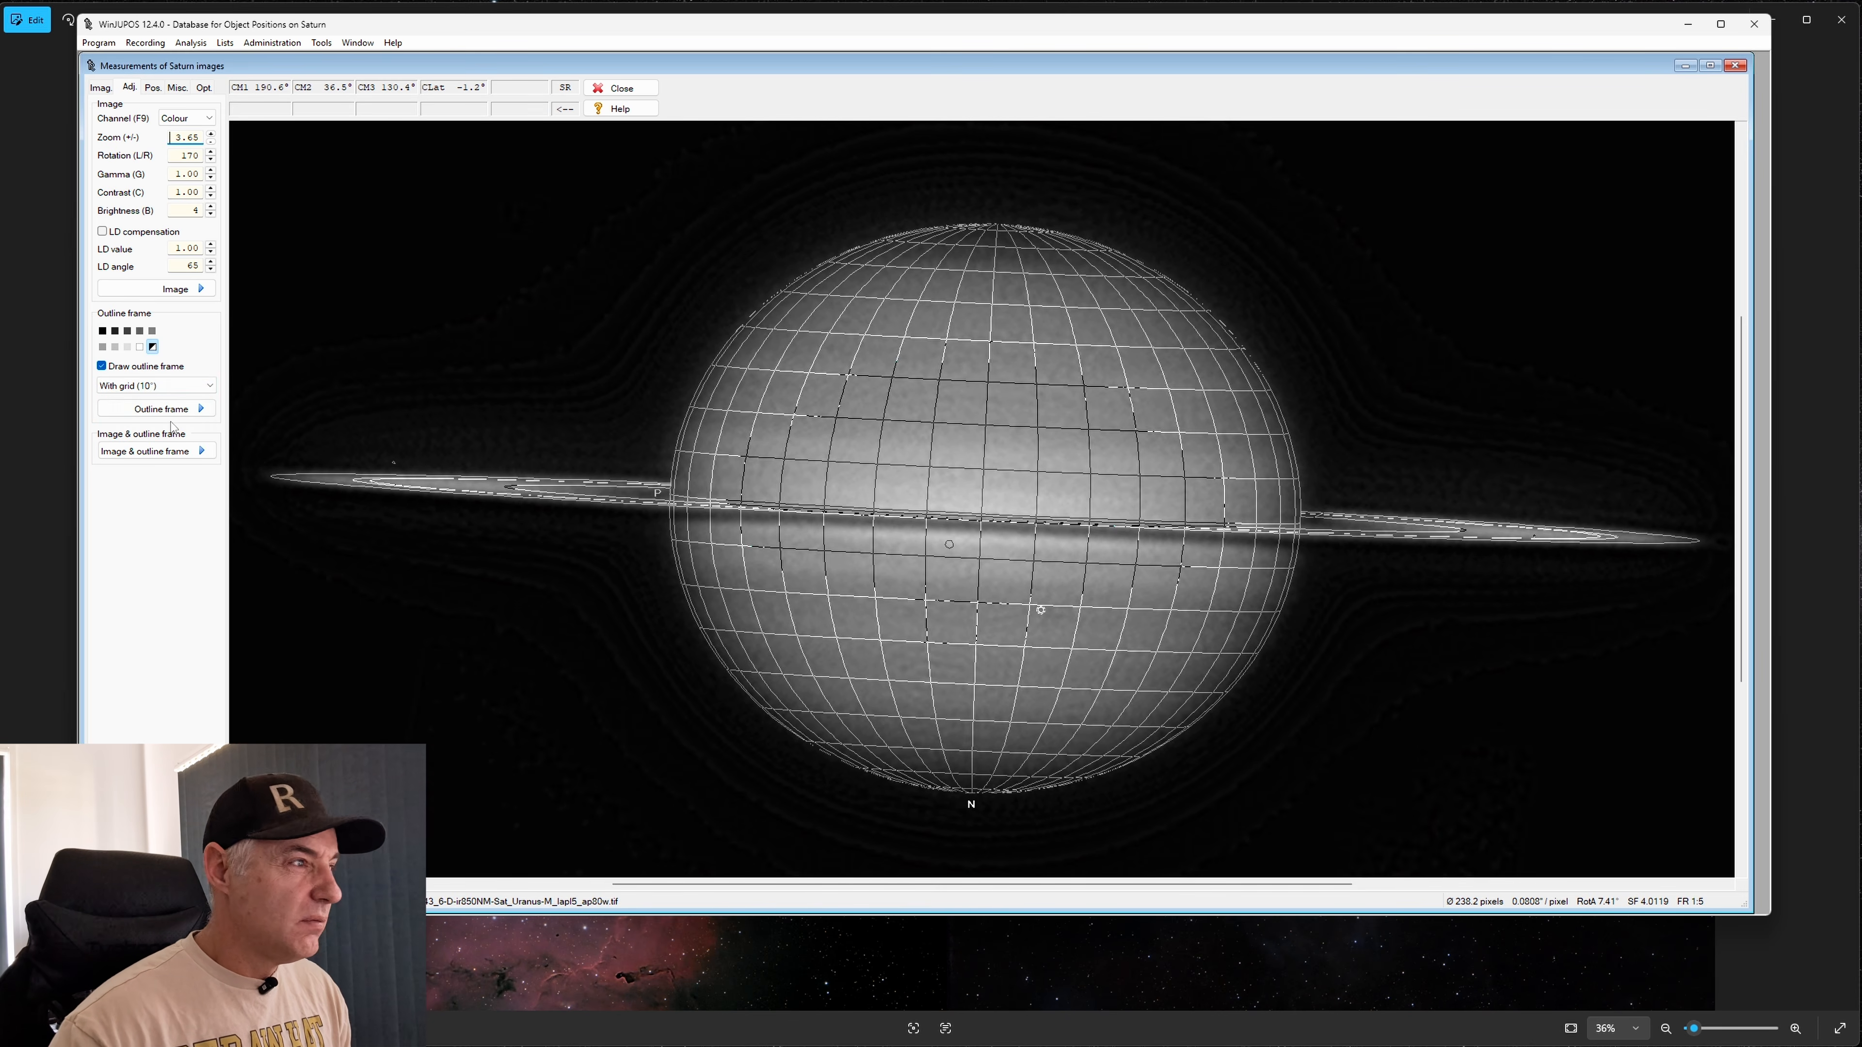
pyautogui.click(183, 386)
pyautogui.click(188, 432)
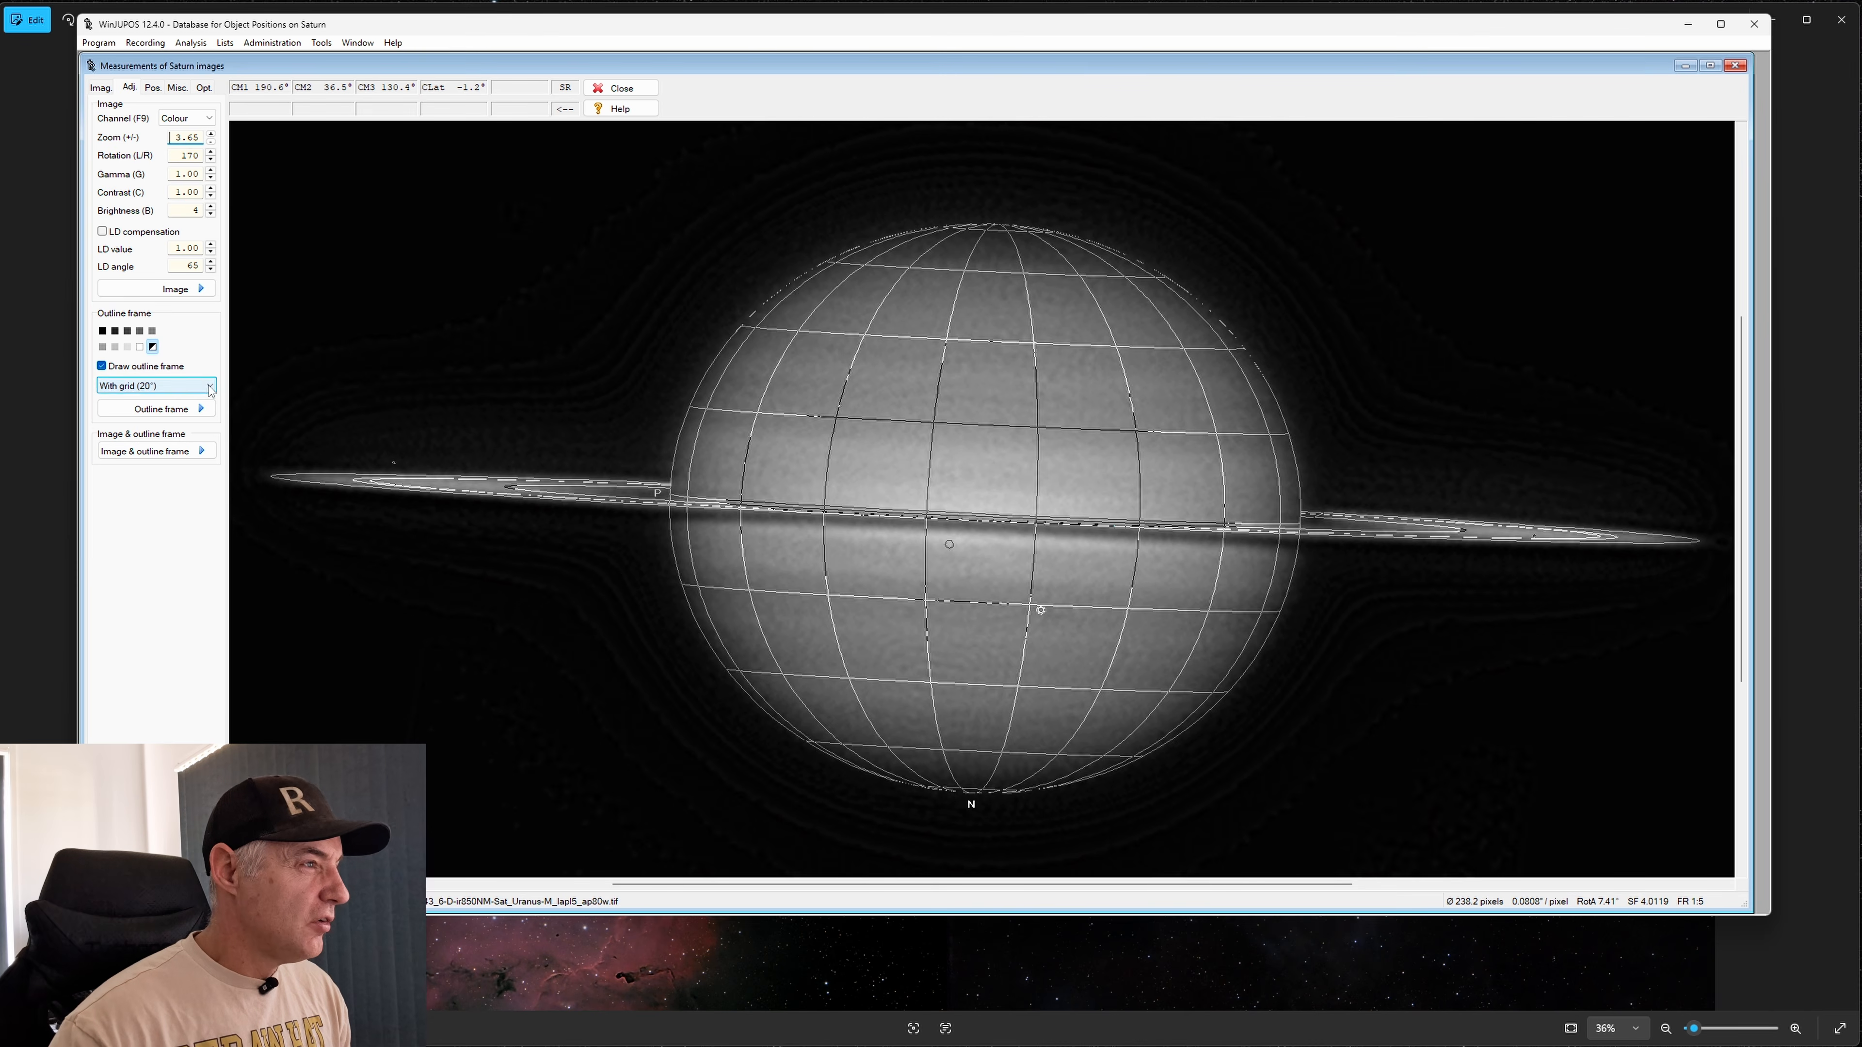
pyautogui.click(184, 386)
pyautogui.click(183, 444)
pyautogui.click(184, 386)
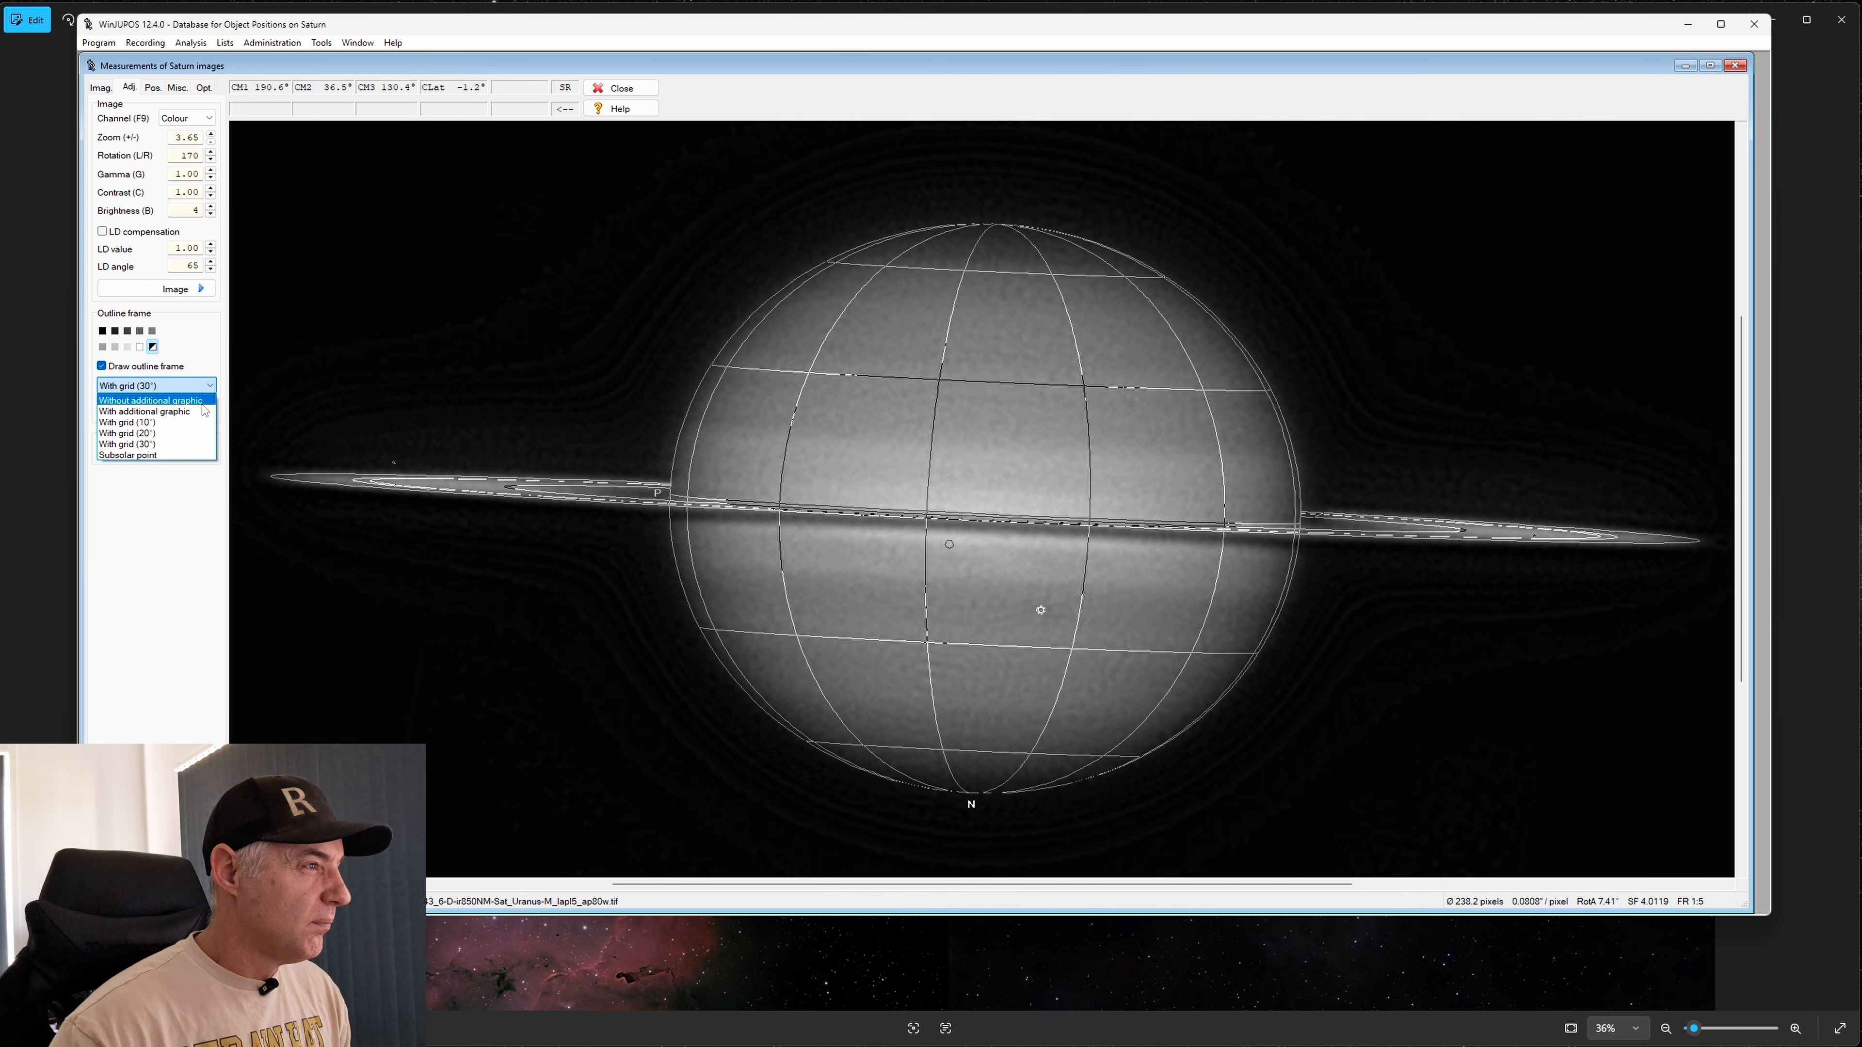
pyautogui.click(174, 456)
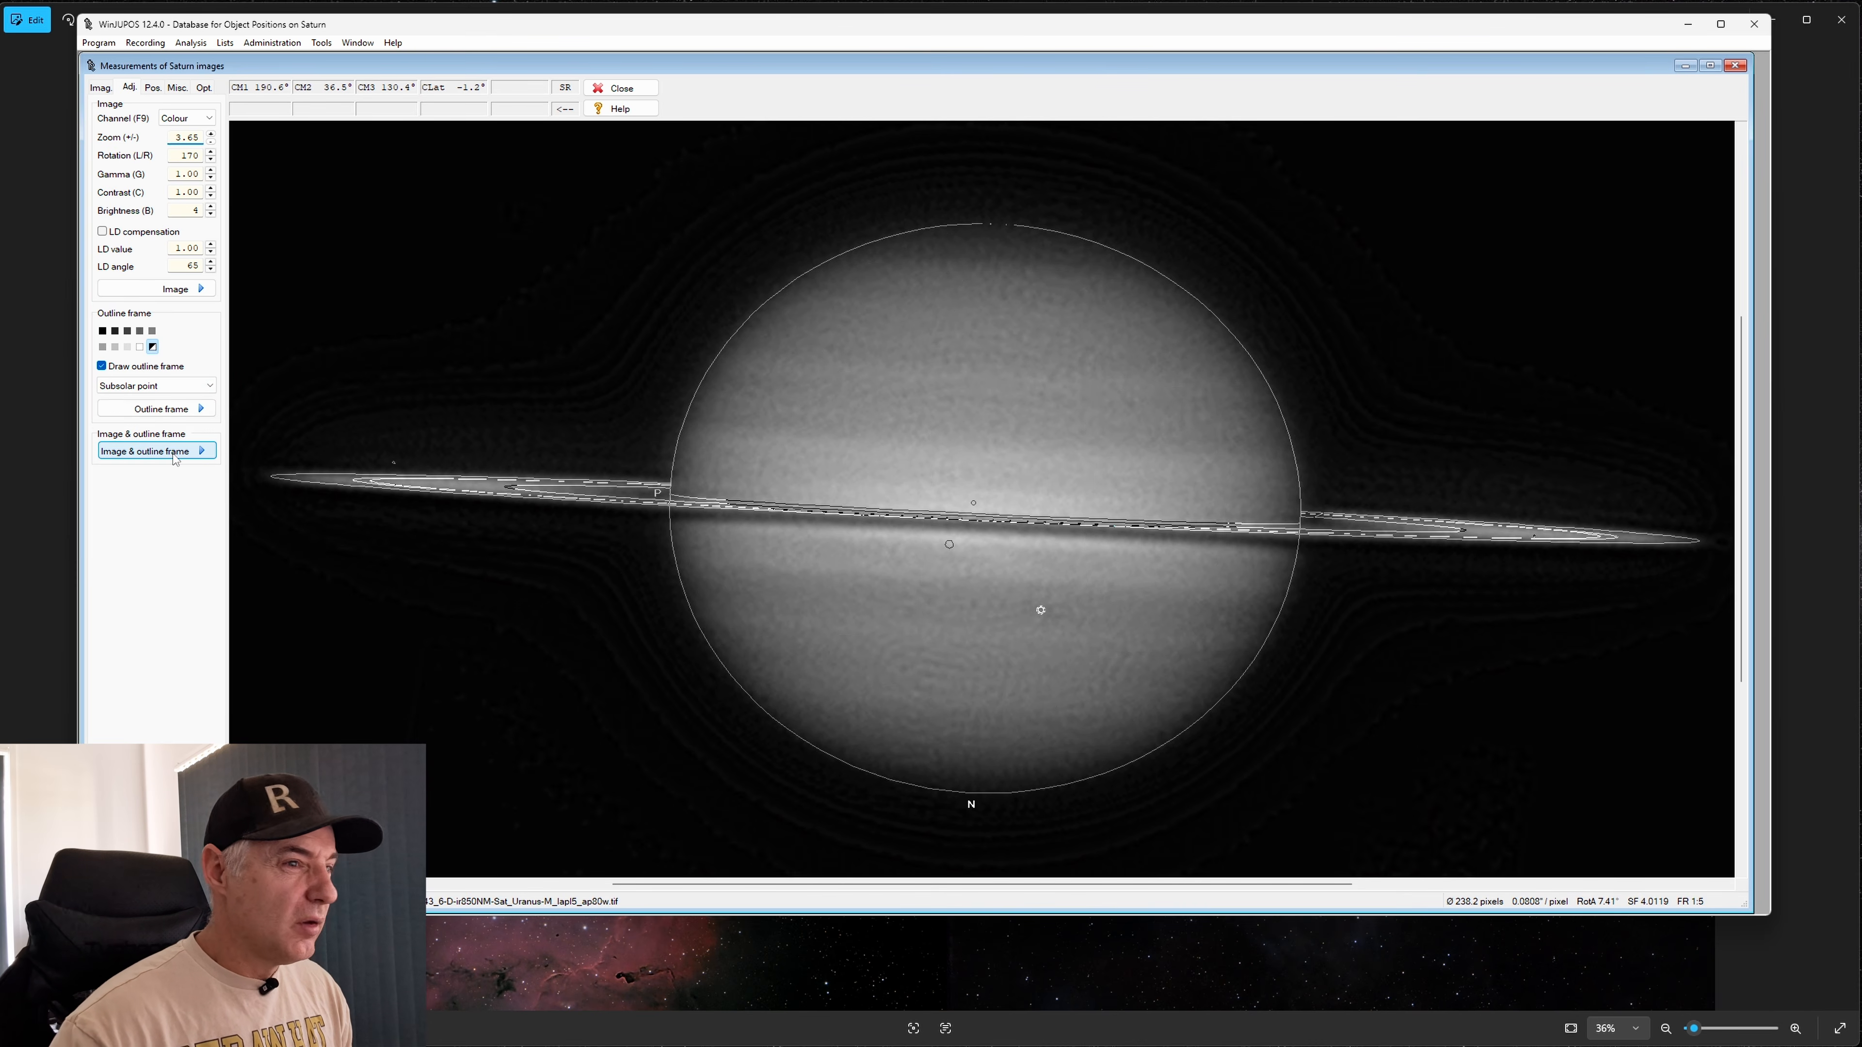
pyautogui.click(183, 386)
pyautogui.click(187, 415)
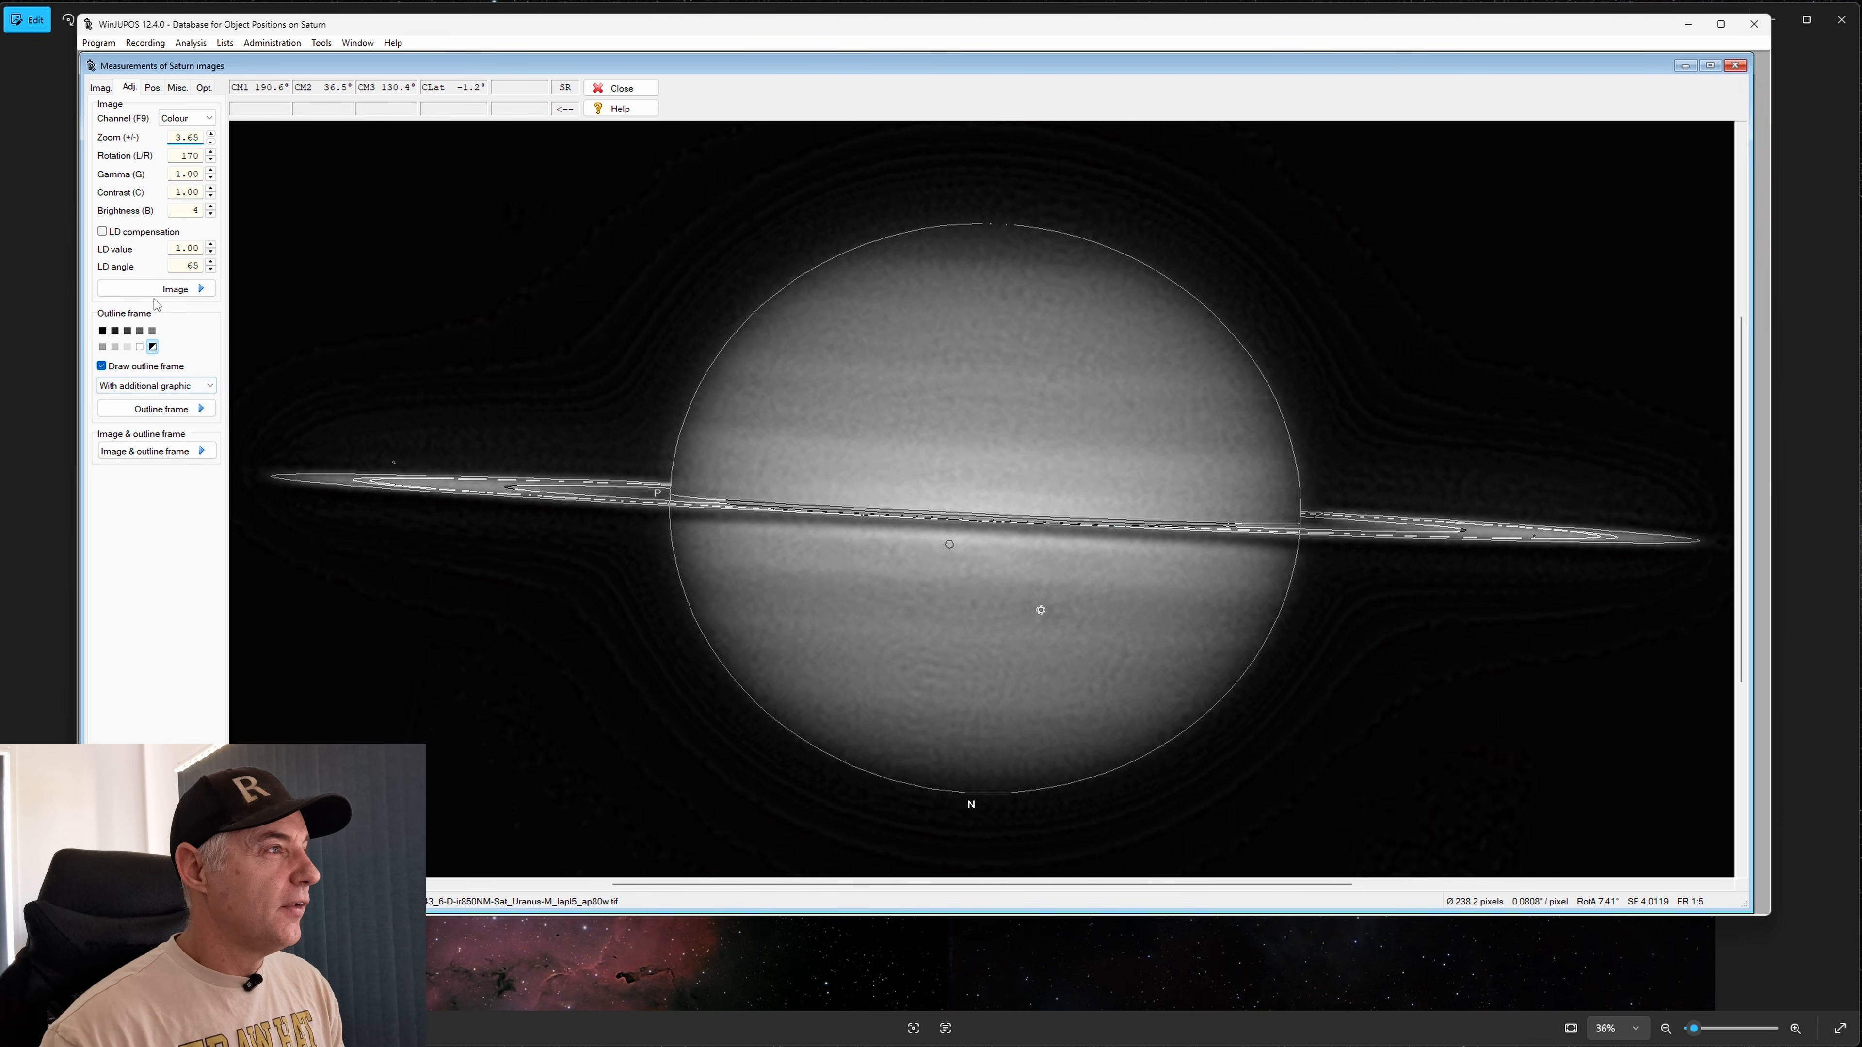
# Save the first image's measurement settings in the AS_F2000 folder under the suggested file name
pyautogui.click(101, 88)
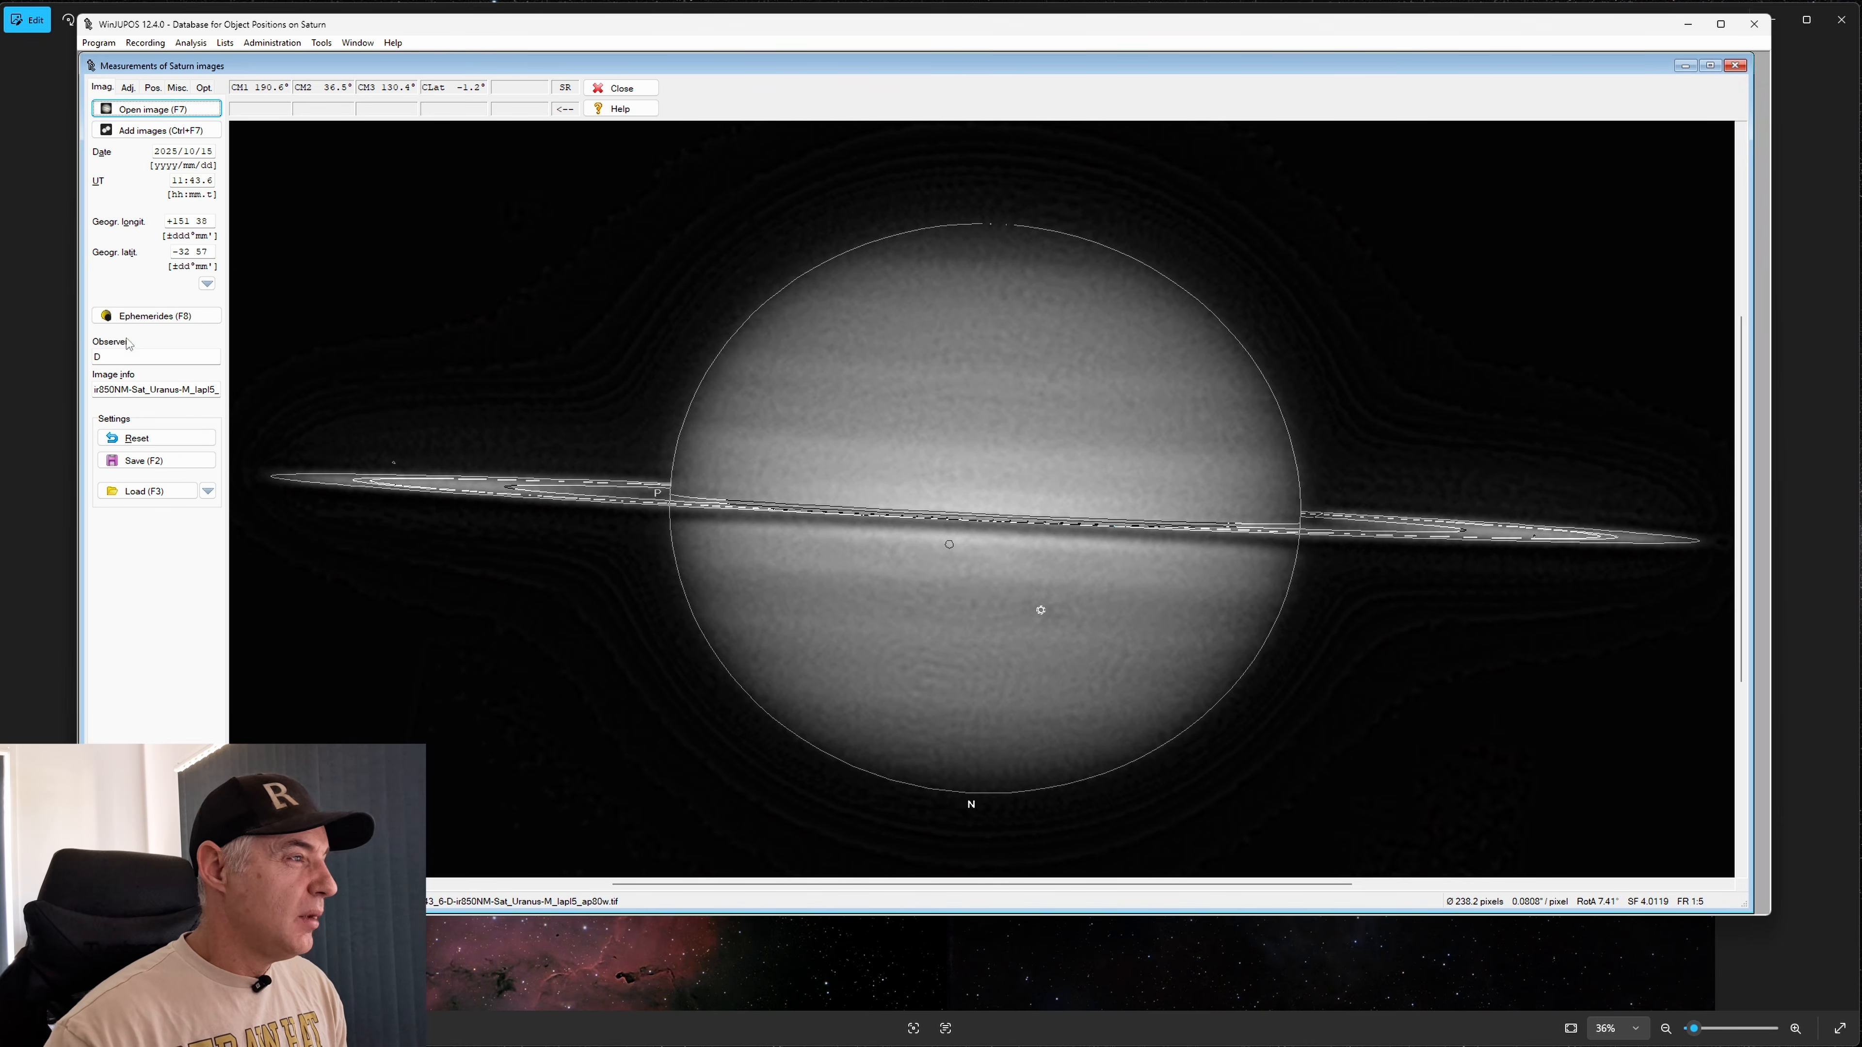
pyautogui.click(141, 460)
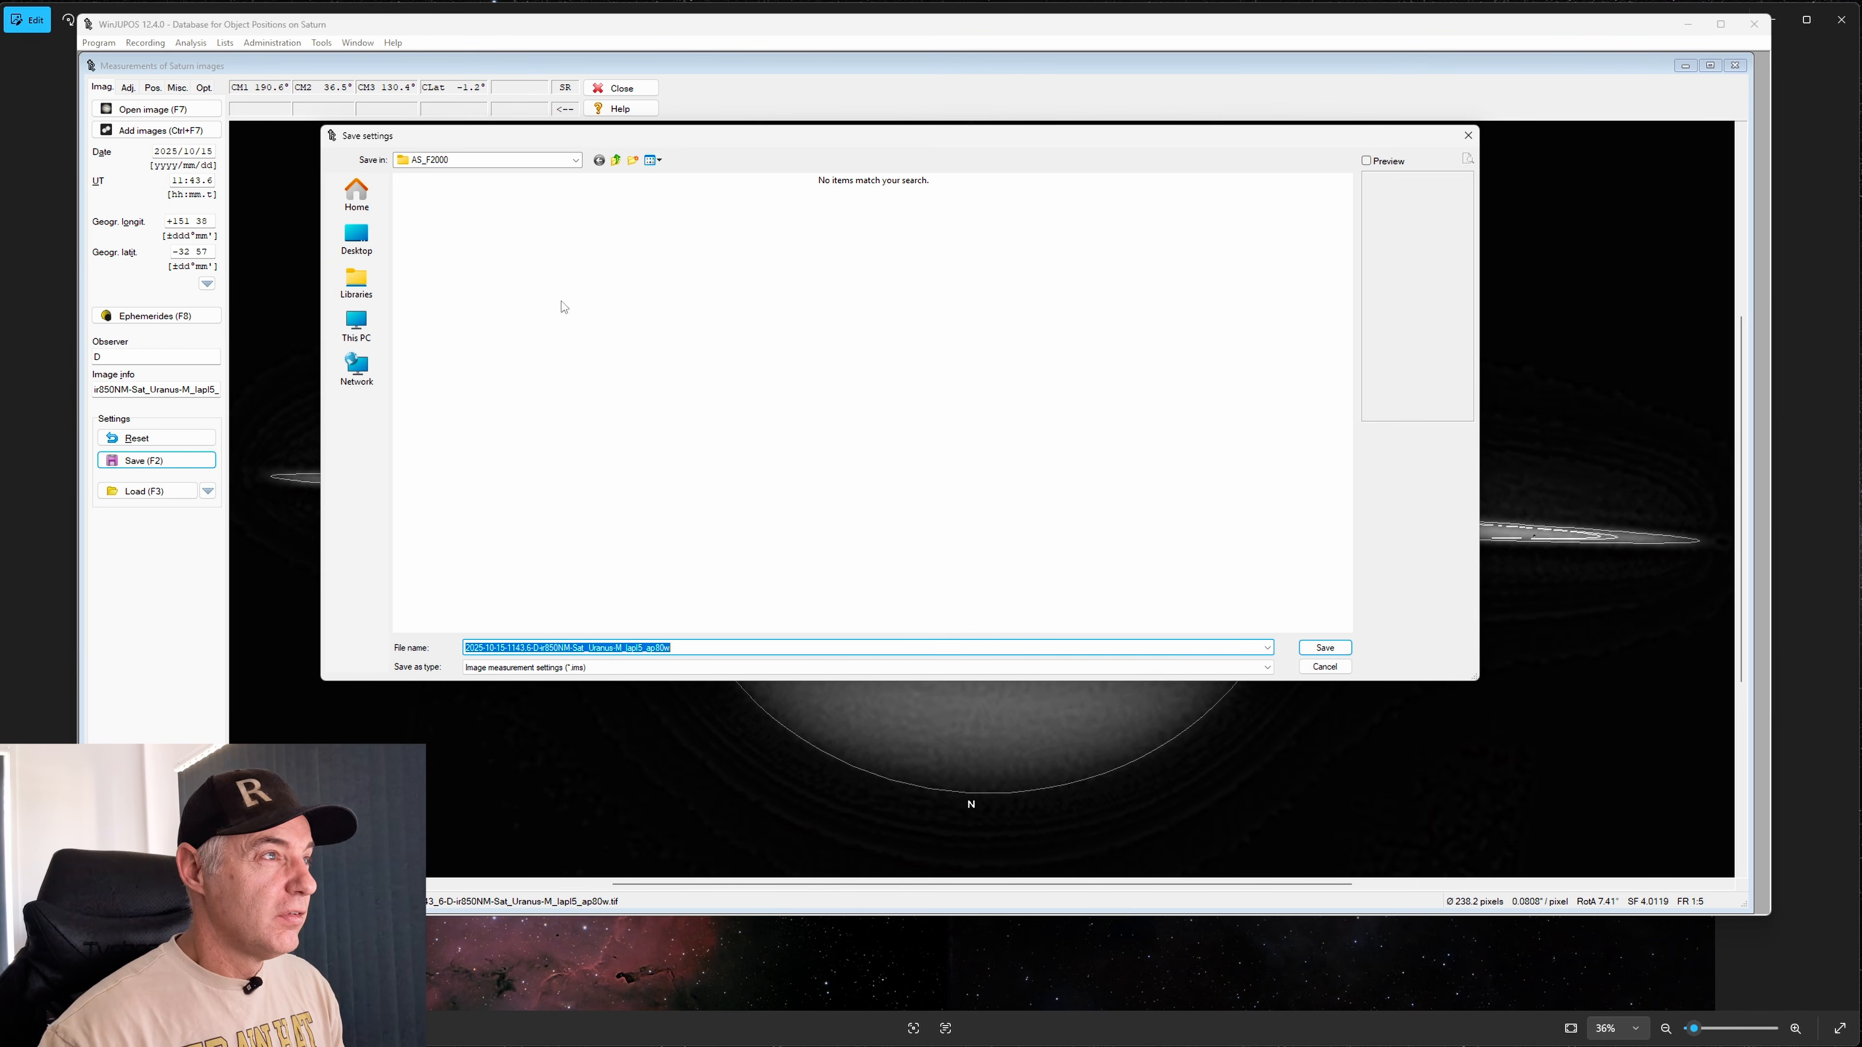
pyautogui.click(575, 160)
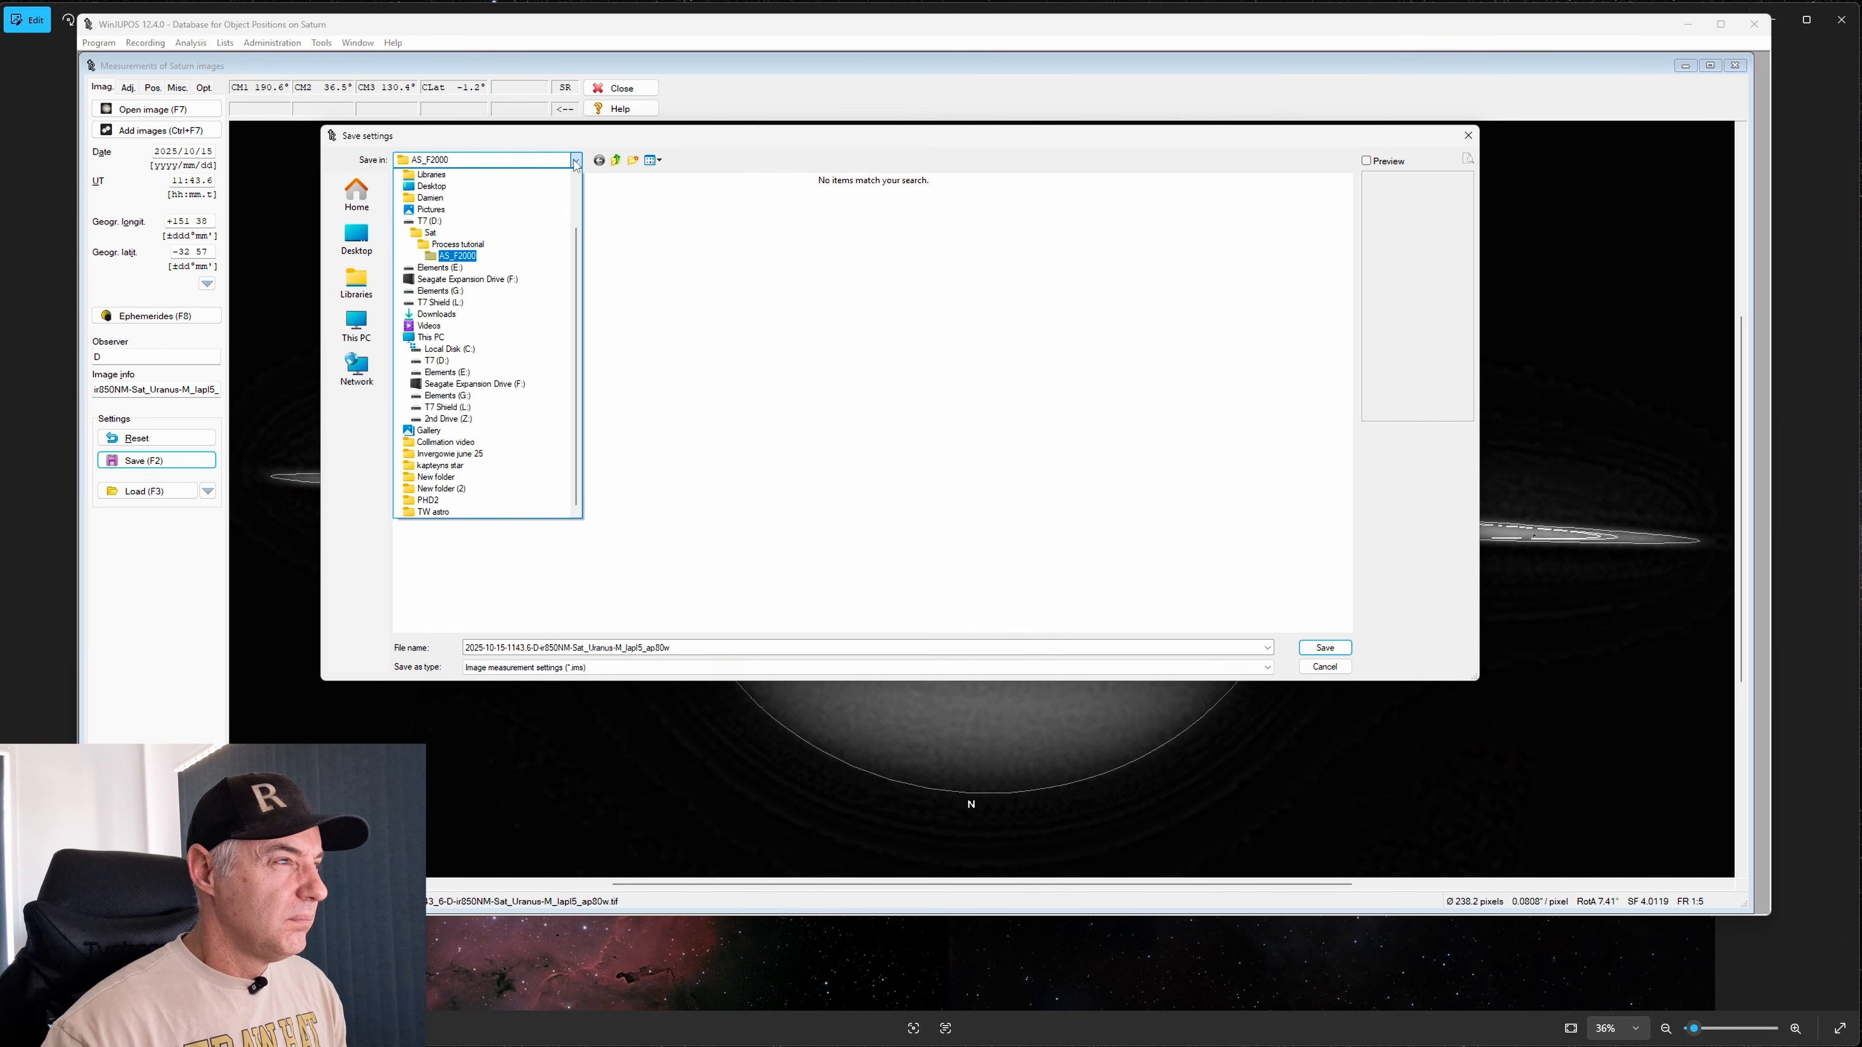
pyautogui.click(575, 161)
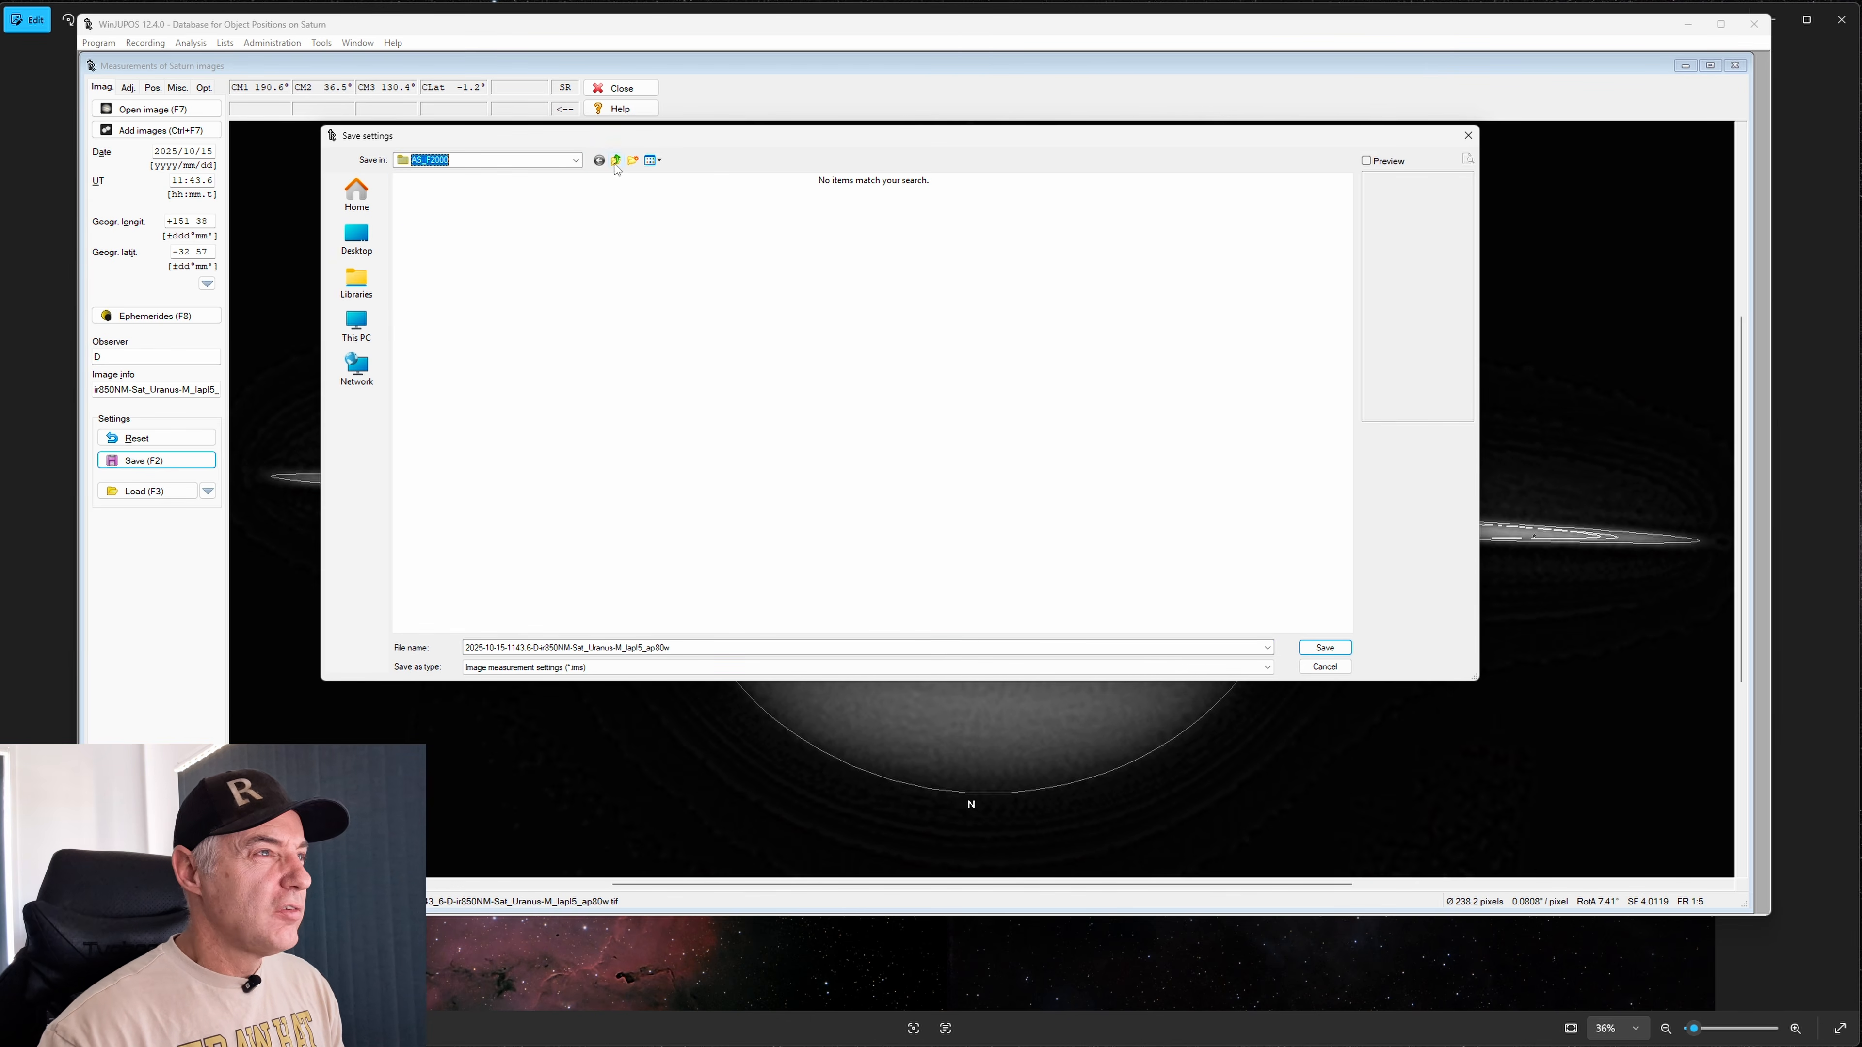
pyautogui.click(1326, 649)
# Open the 11:45.0 UT Saturn image, check its outline frame, and save its measurement settings in AS_F2000 under the suggested name
pyautogui.click(176, 110)
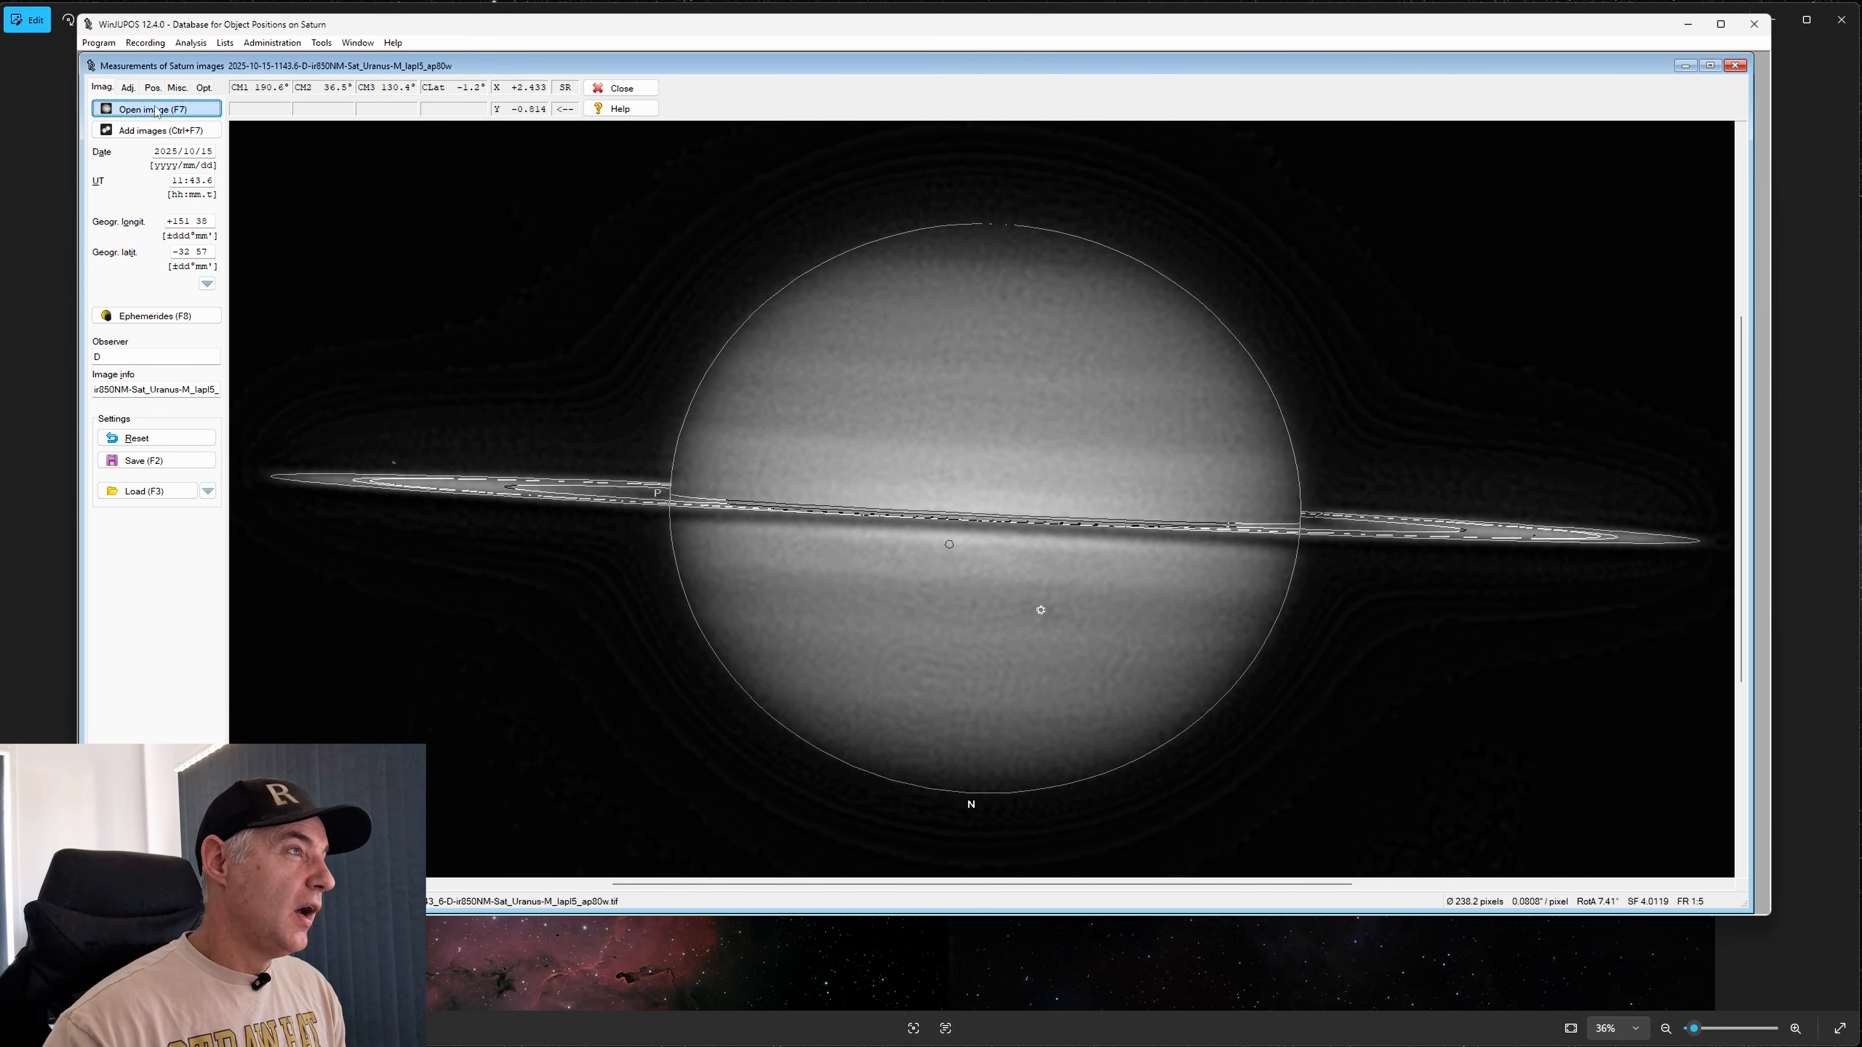
pyautogui.click(509, 224)
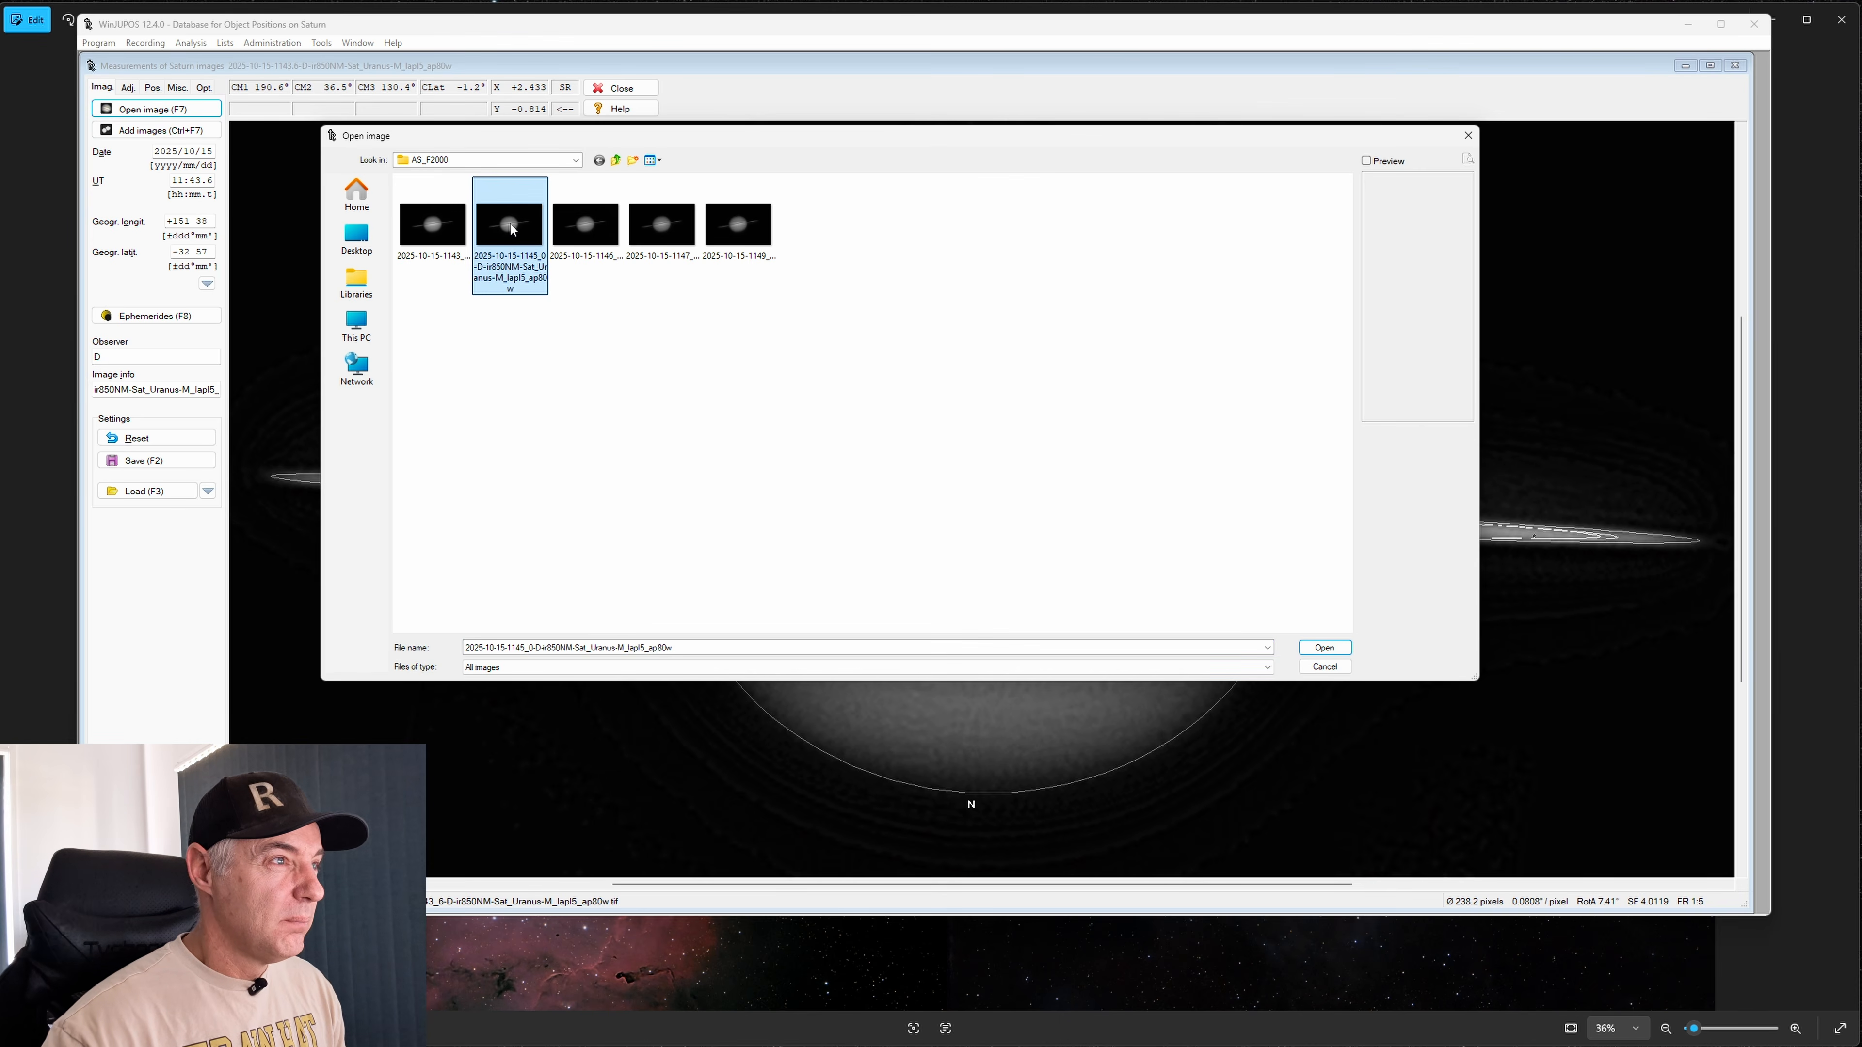
pyautogui.doubleClick(510, 223)
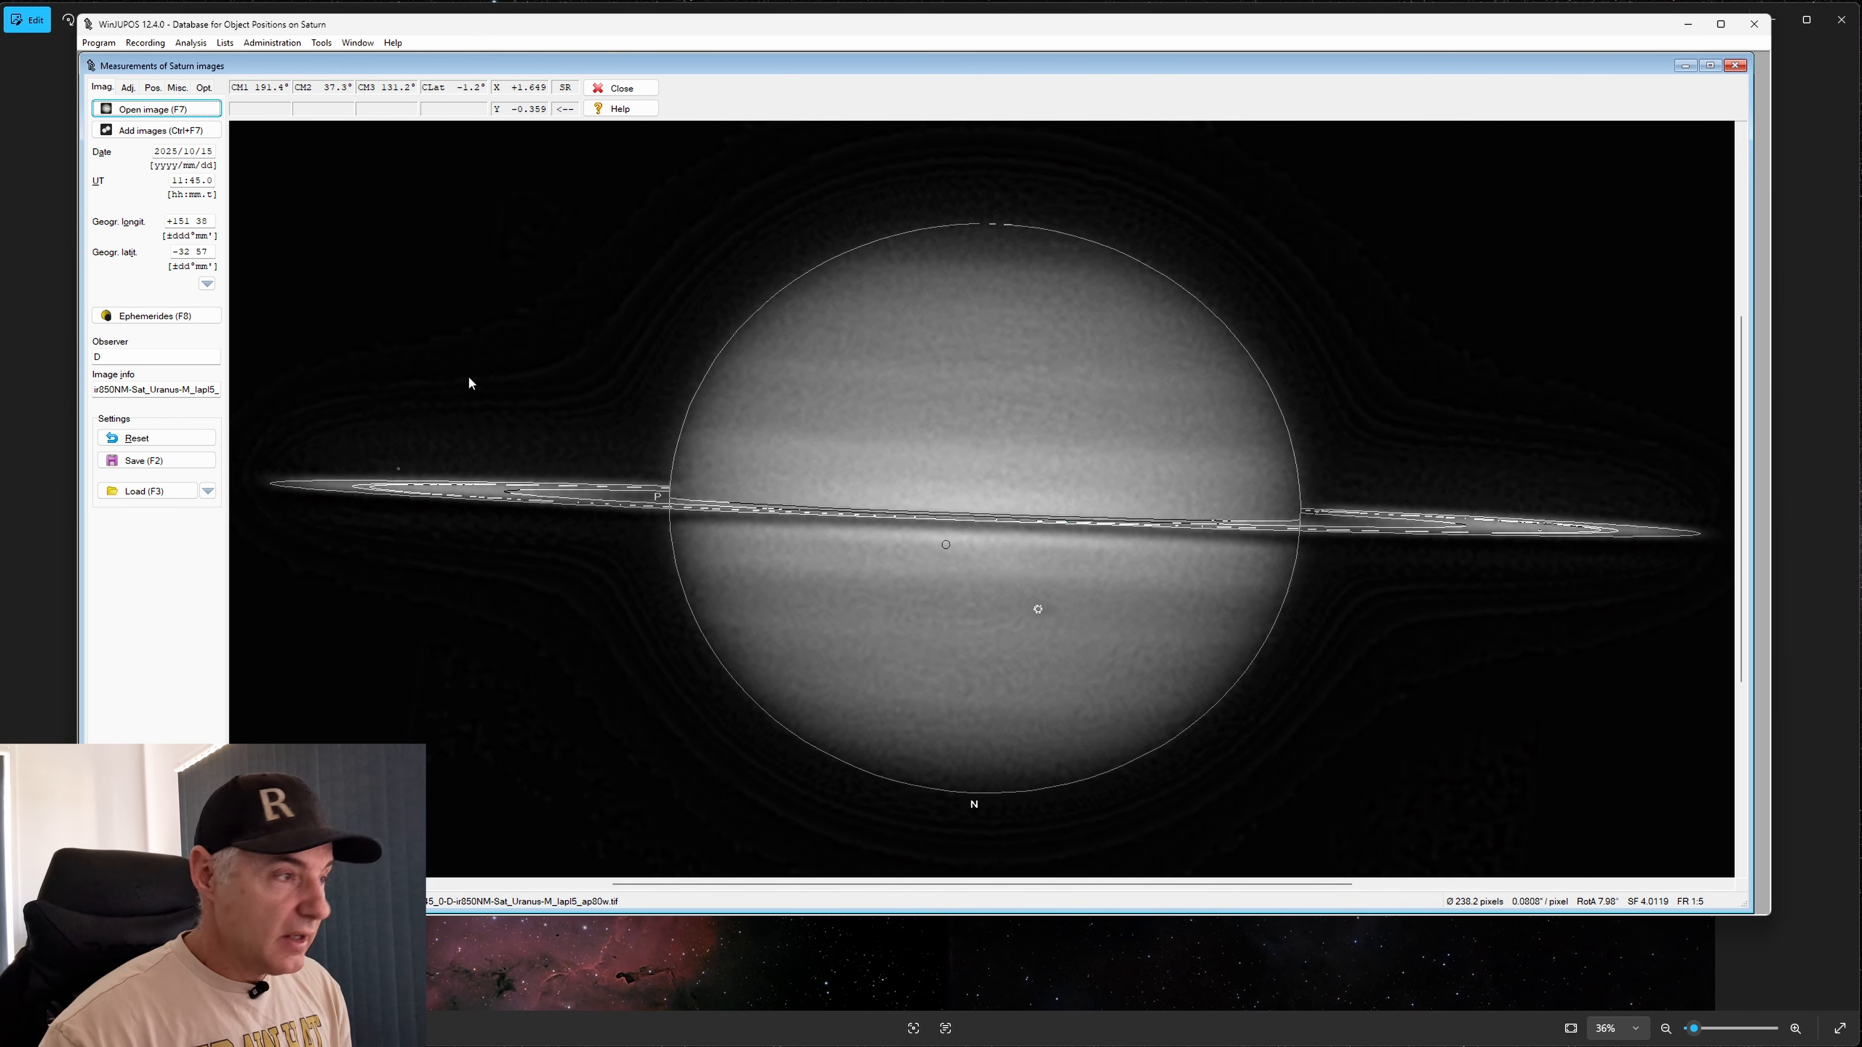
pyautogui.click(129, 89)
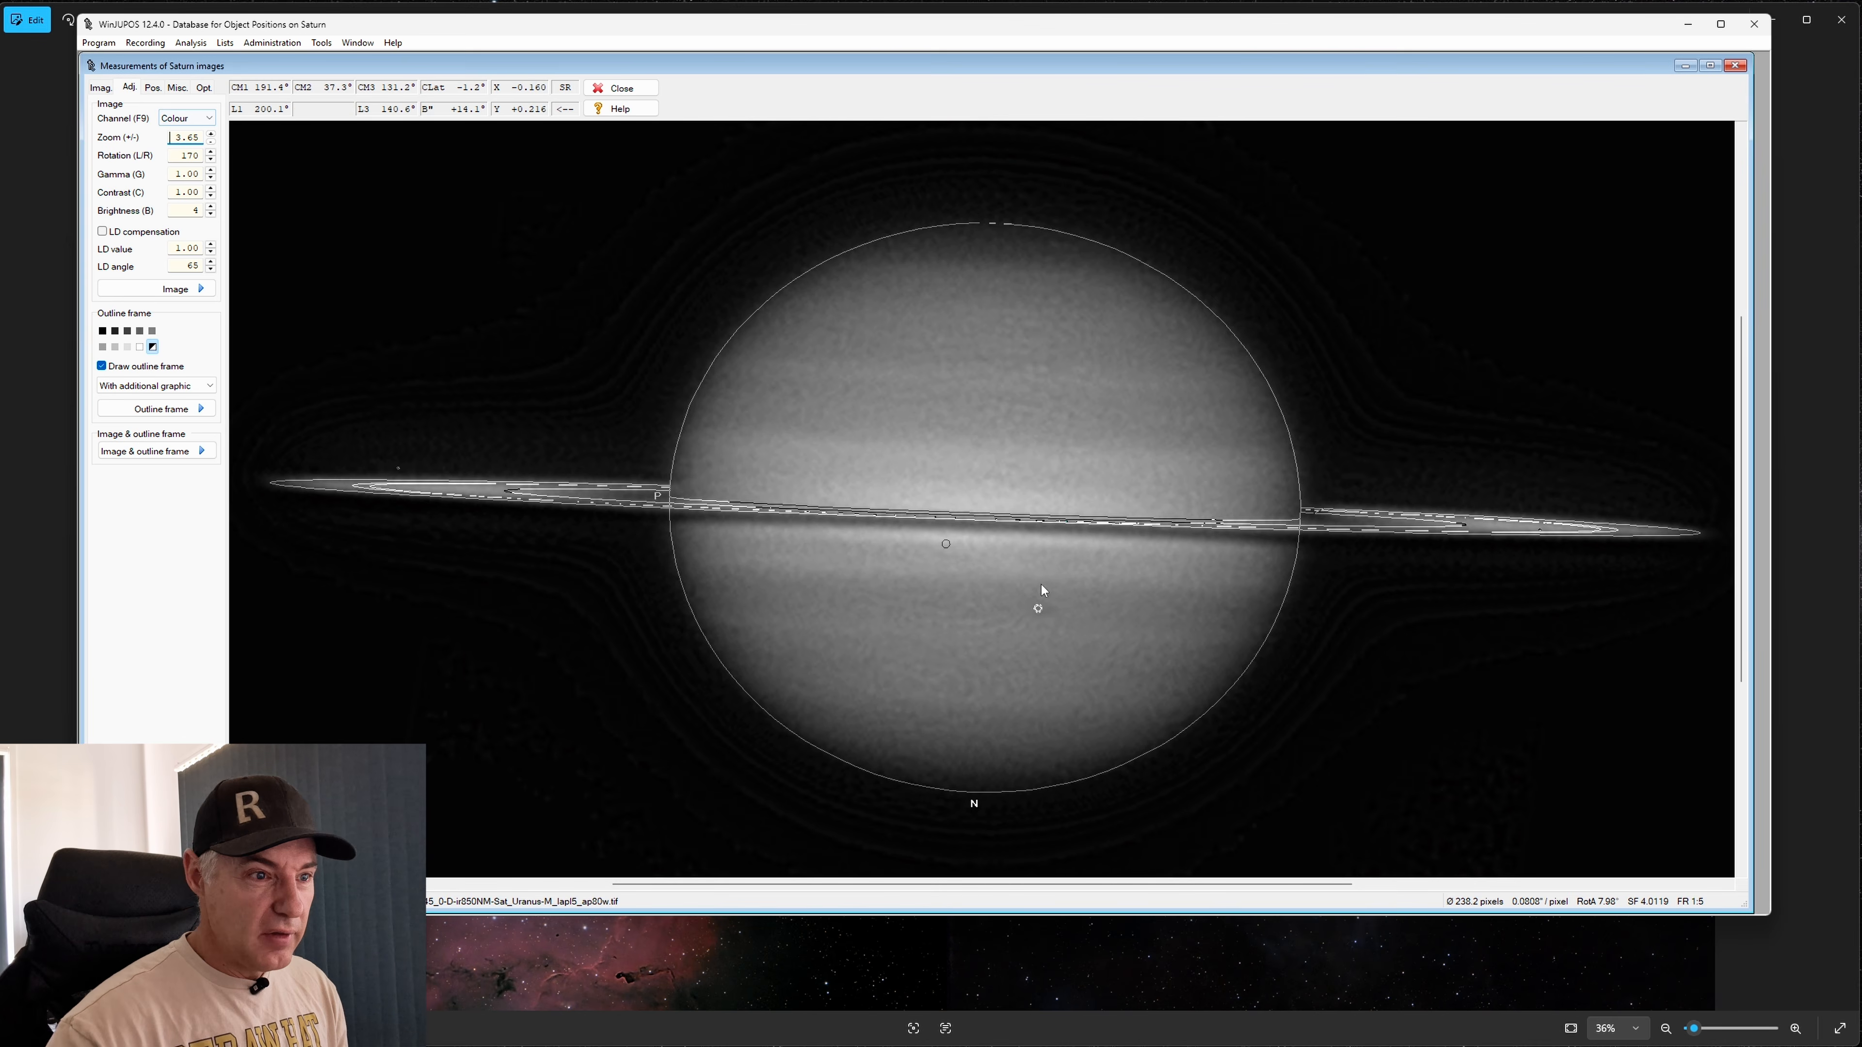
pyautogui.click(109, 89)
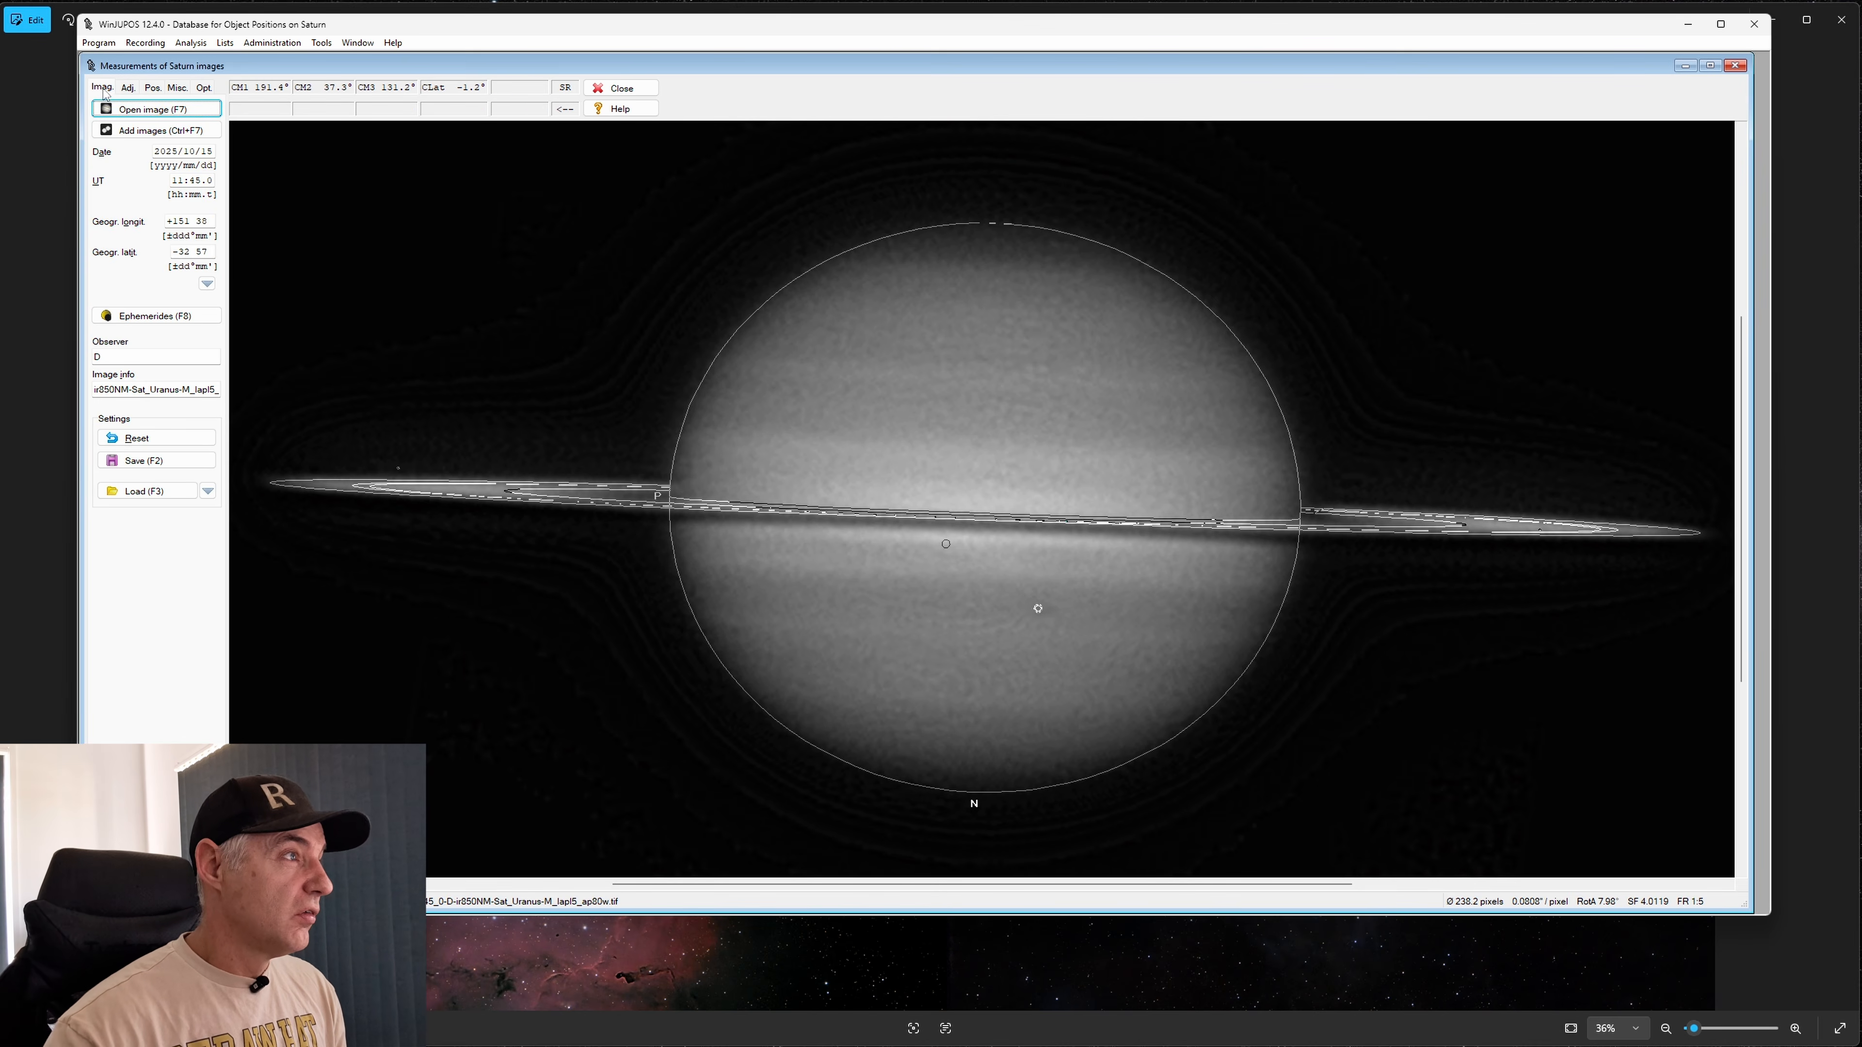
pyautogui.click(143, 460)
pyautogui.click(1325, 647)
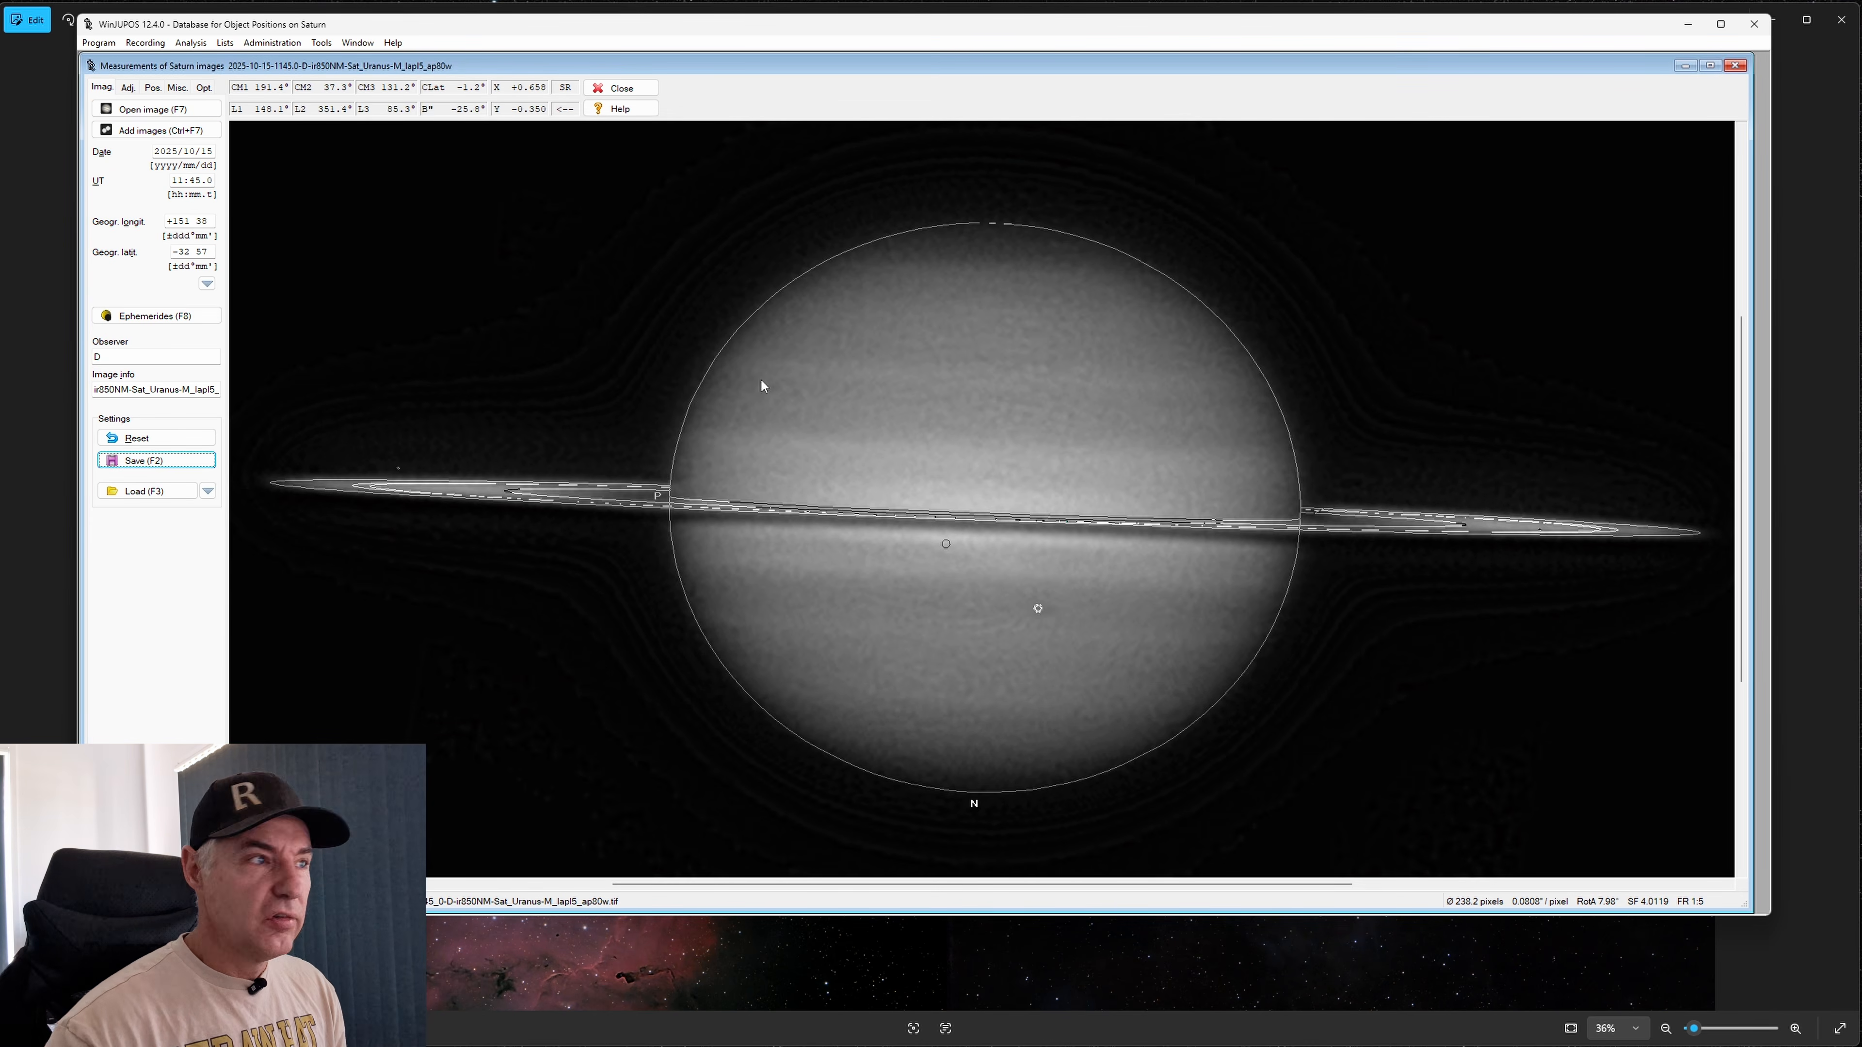
# Open the 11:46.1 UT Saturn image and save its measurement settings in AS_F2000 under the suggested name
pyautogui.click(135, 110)
pyautogui.doubleClick(583, 220)
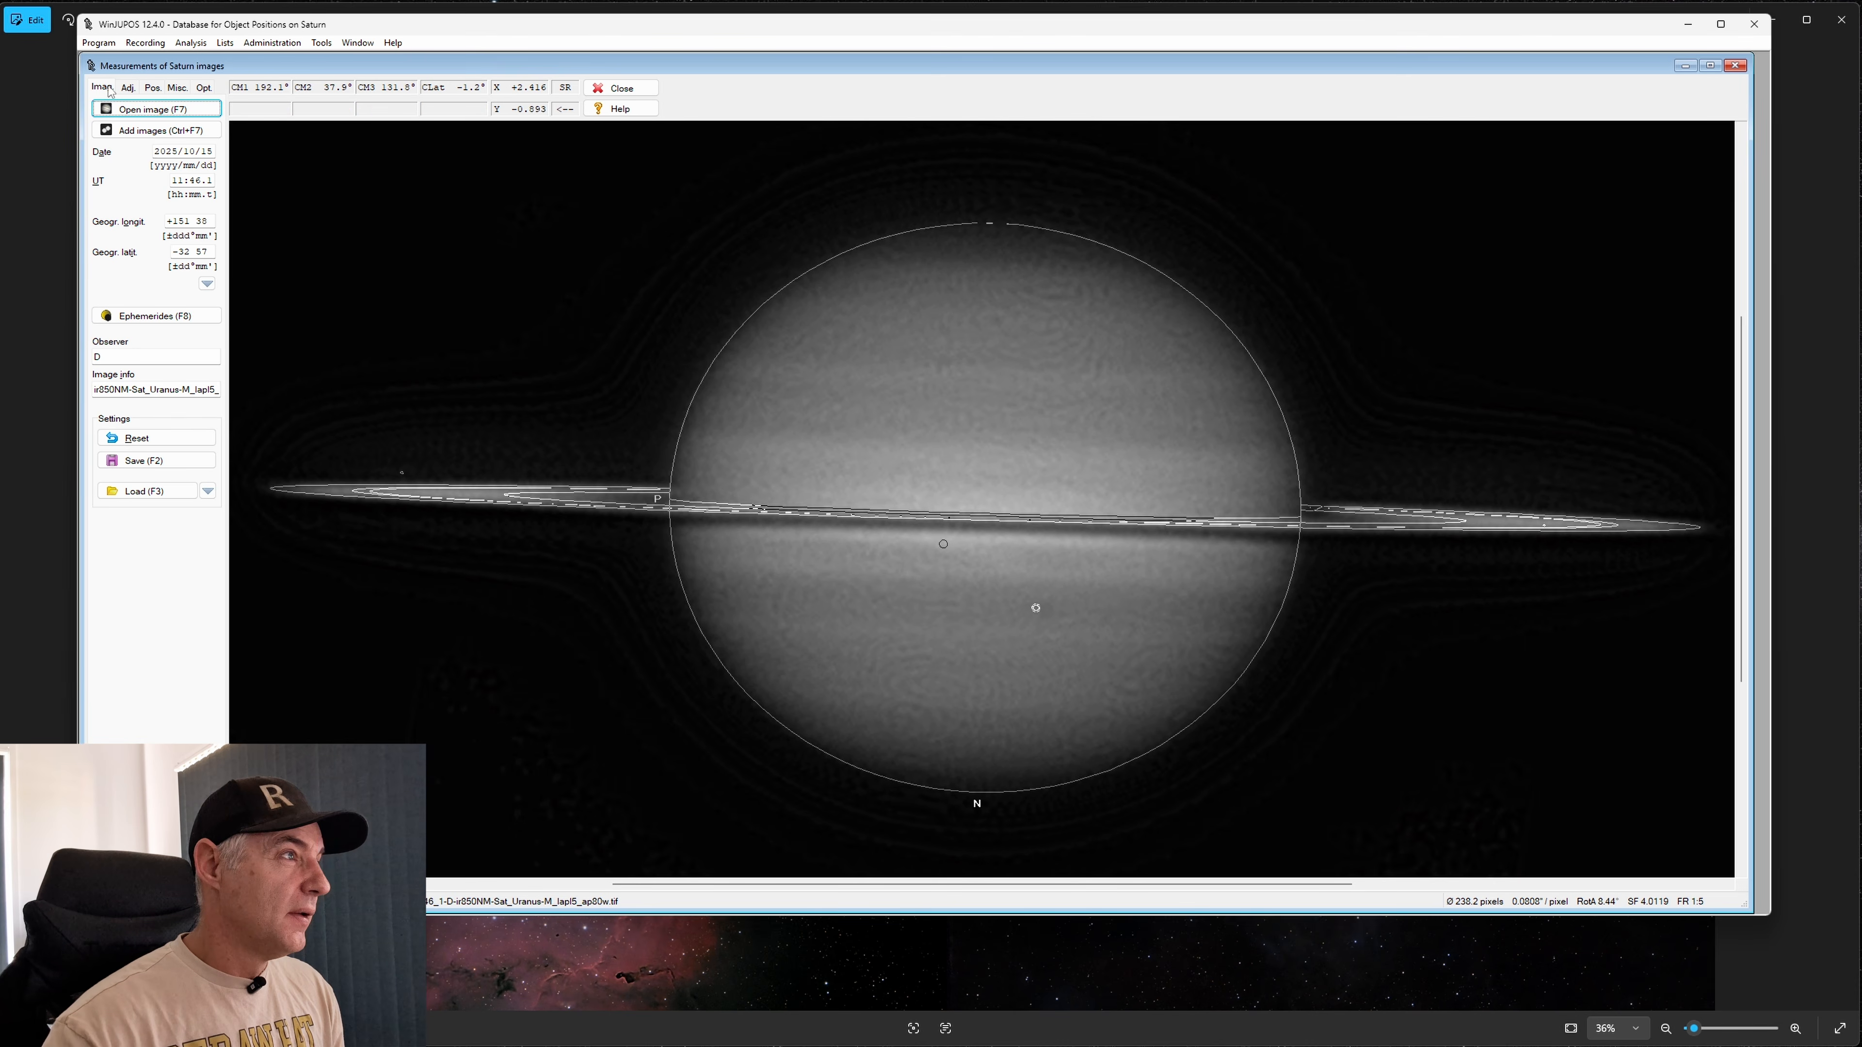
pyautogui.click(144, 461)
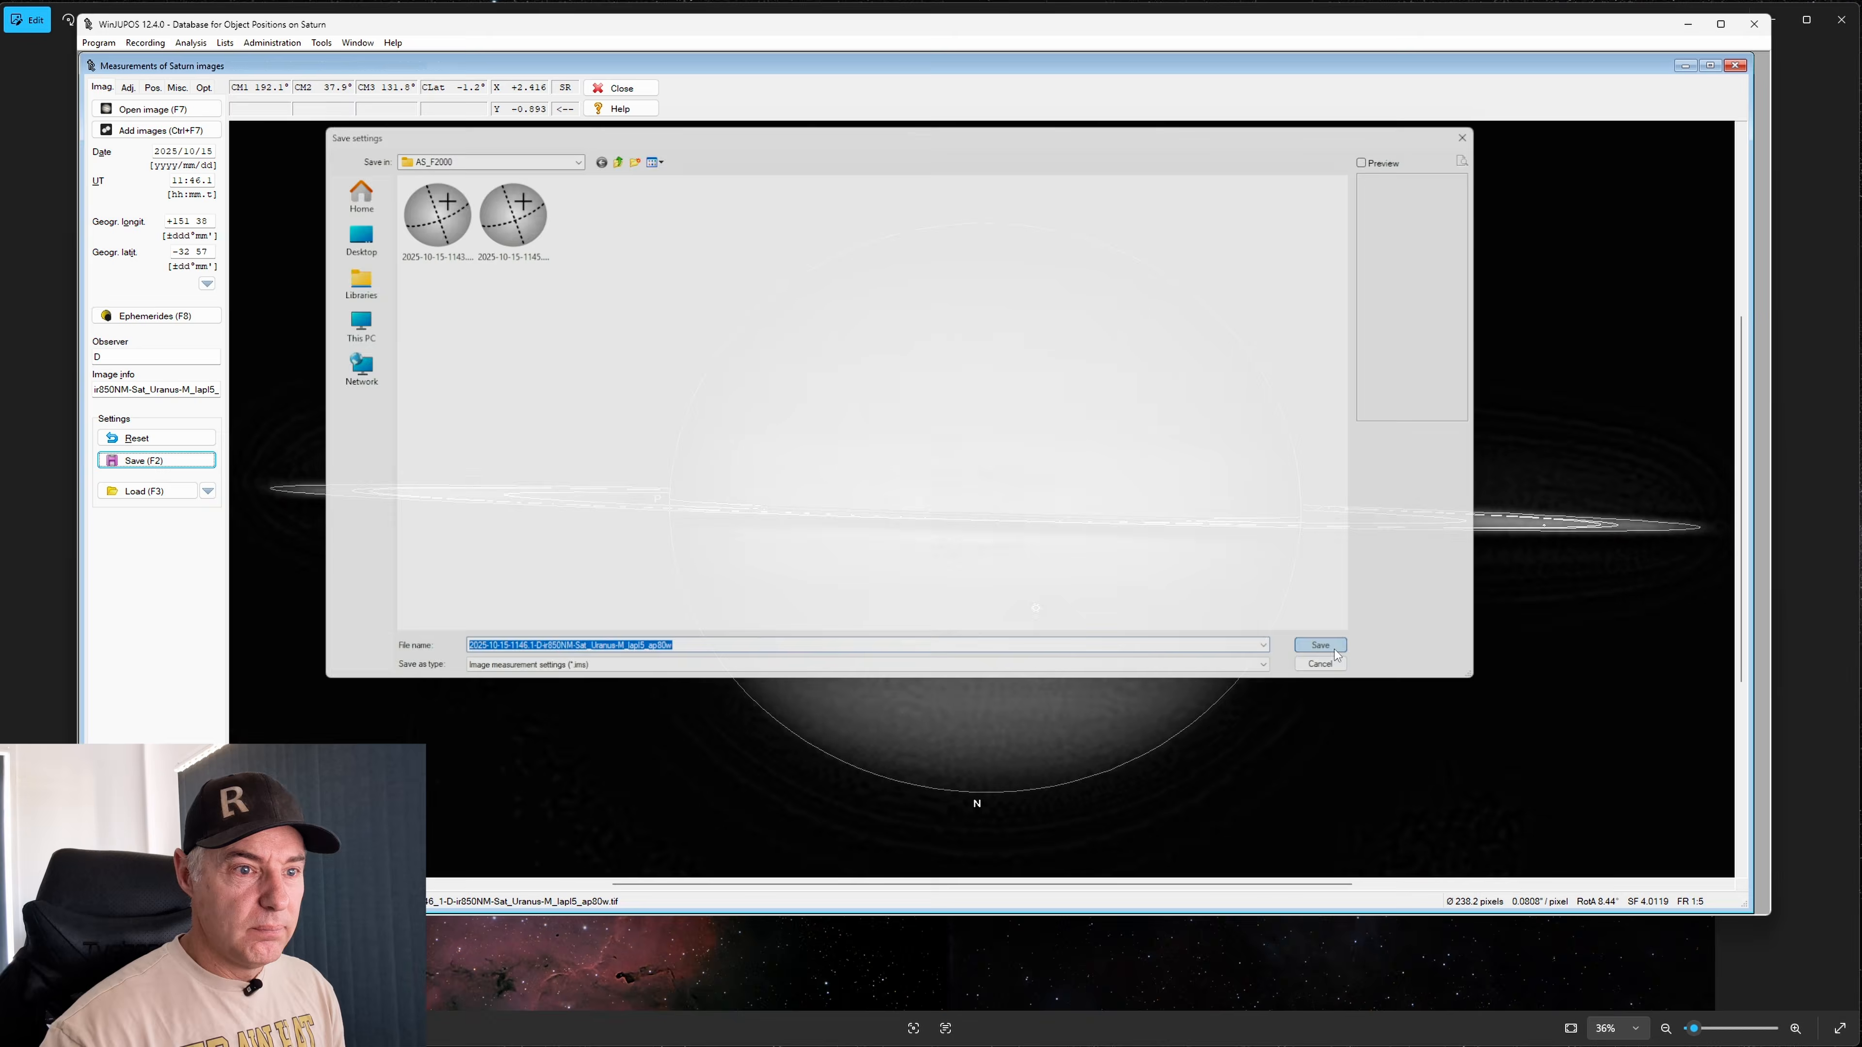
pyautogui.click(1321, 645)
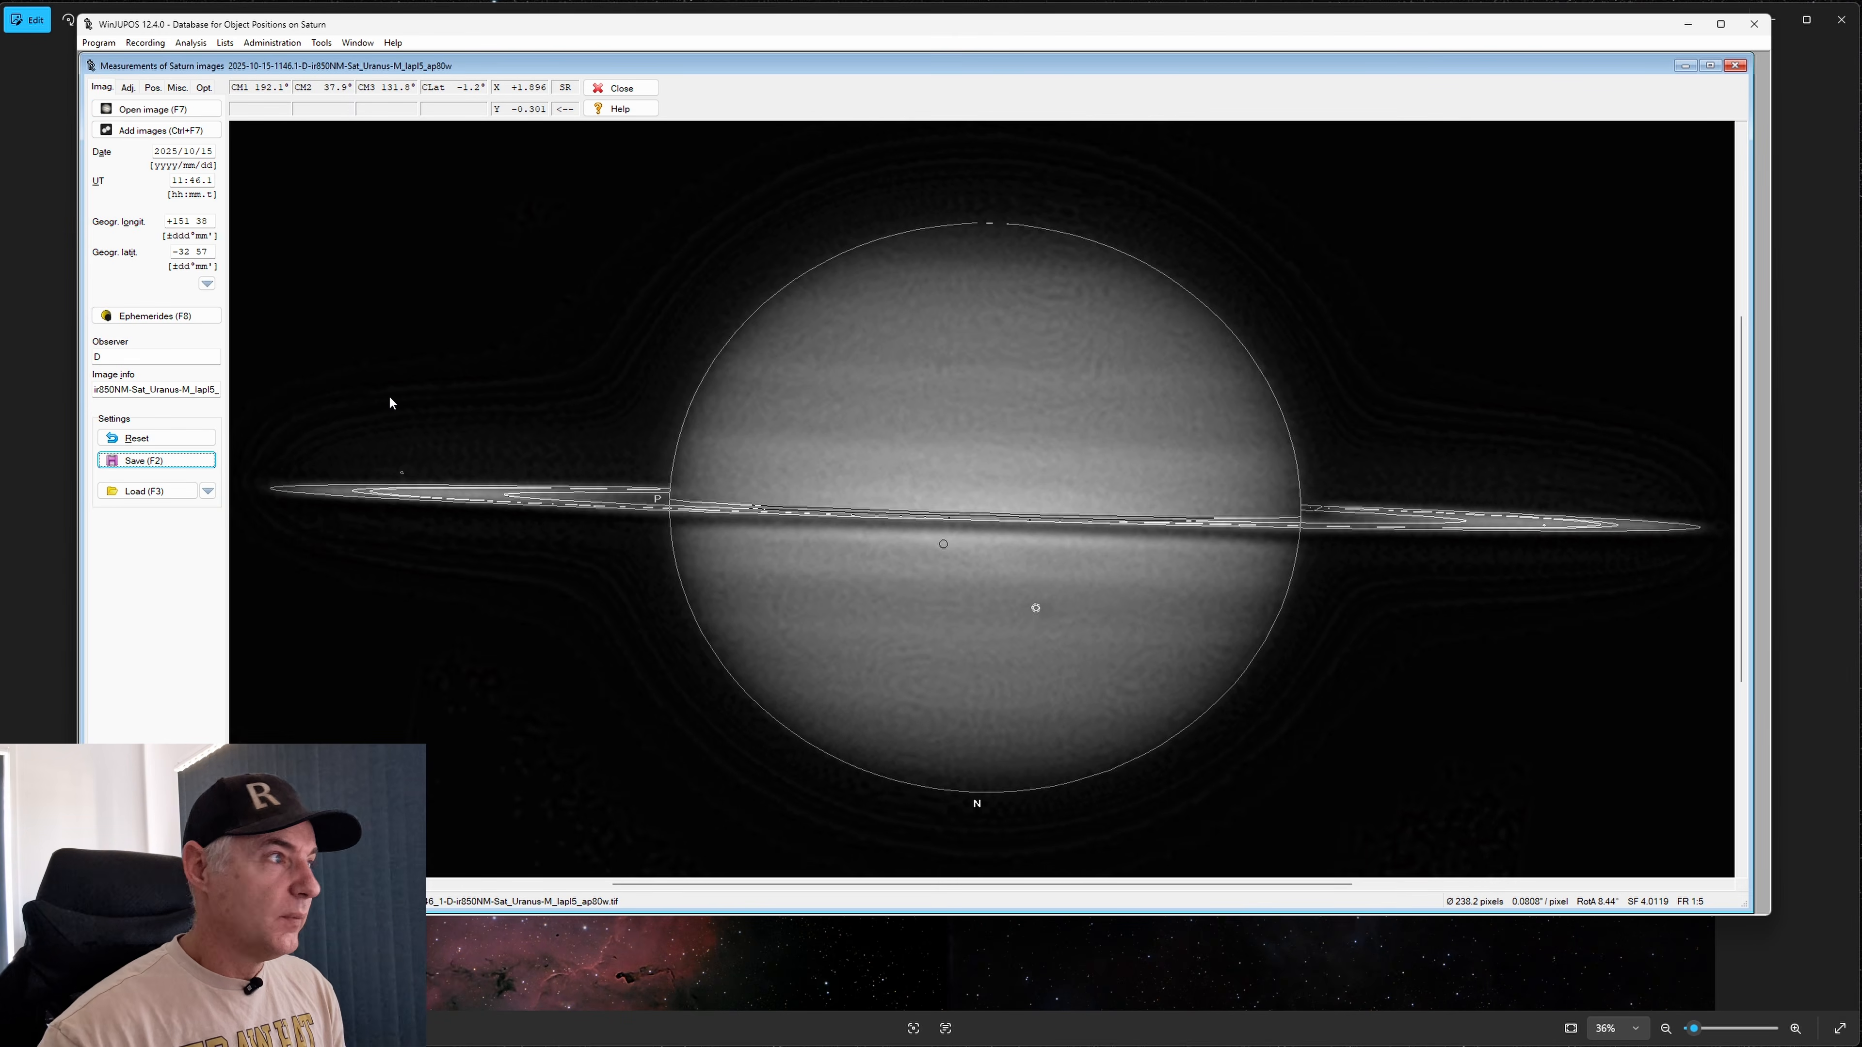
# Open the 11:47.6 UT Saturn image and nudge the outline frame slightly downward to match the planet and rings
pyautogui.click(129, 110)
pyautogui.doubleClick(662, 224)
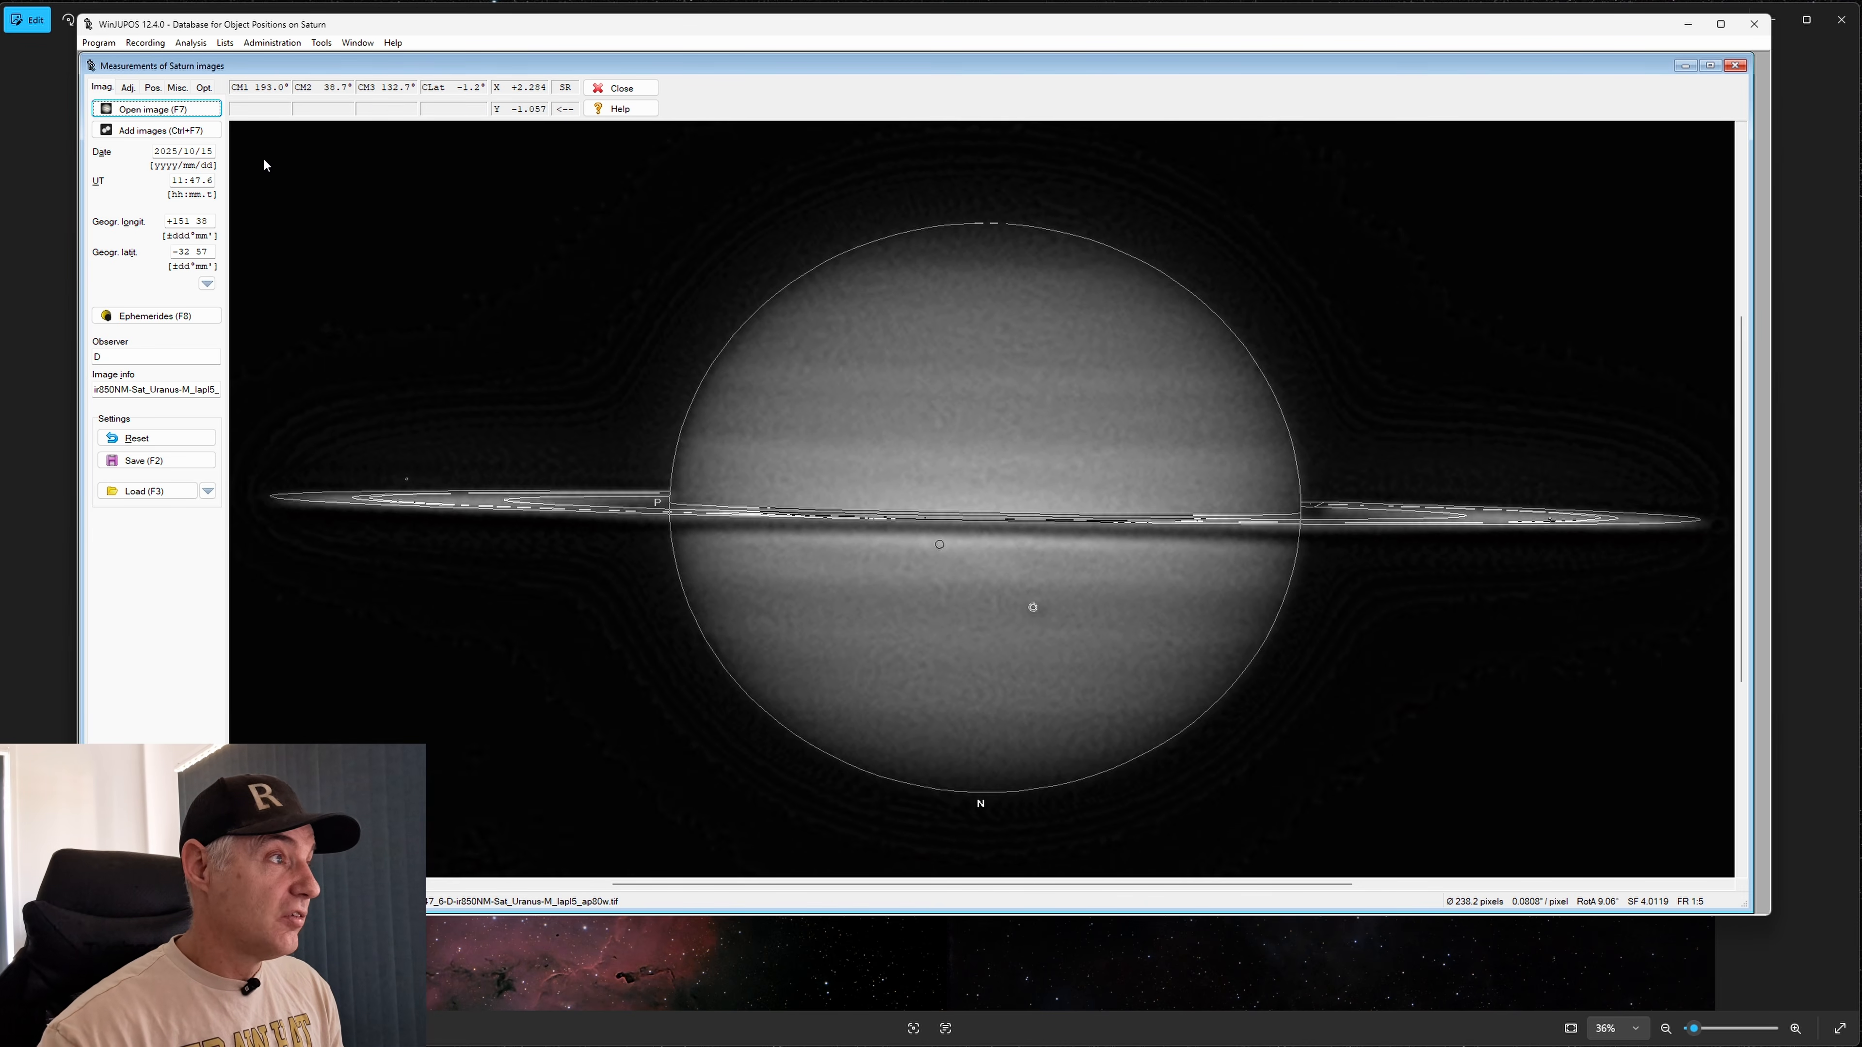
pyautogui.click(129, 88)
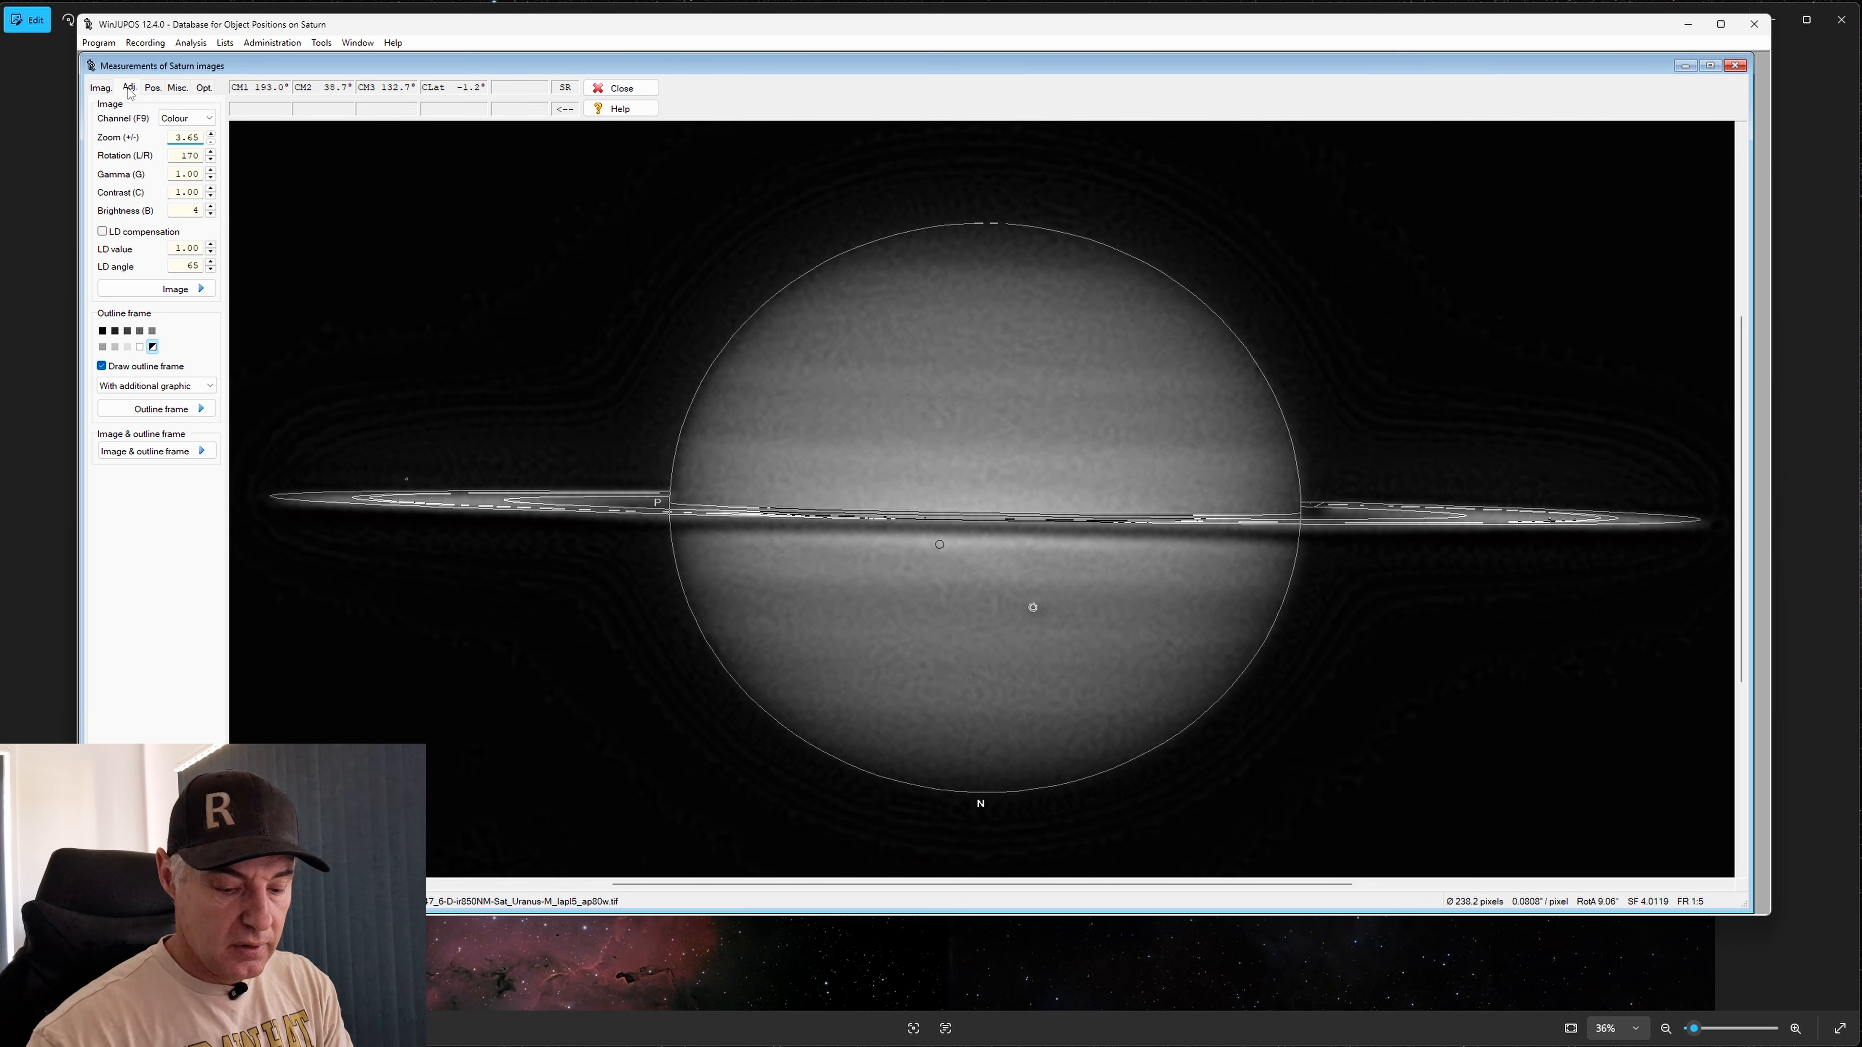
pyautogui.press('Down')
pyautogui.press('Down')
pyautogui.press('Down')
pyautogui.press('Down')
pyautogui.press('Down')
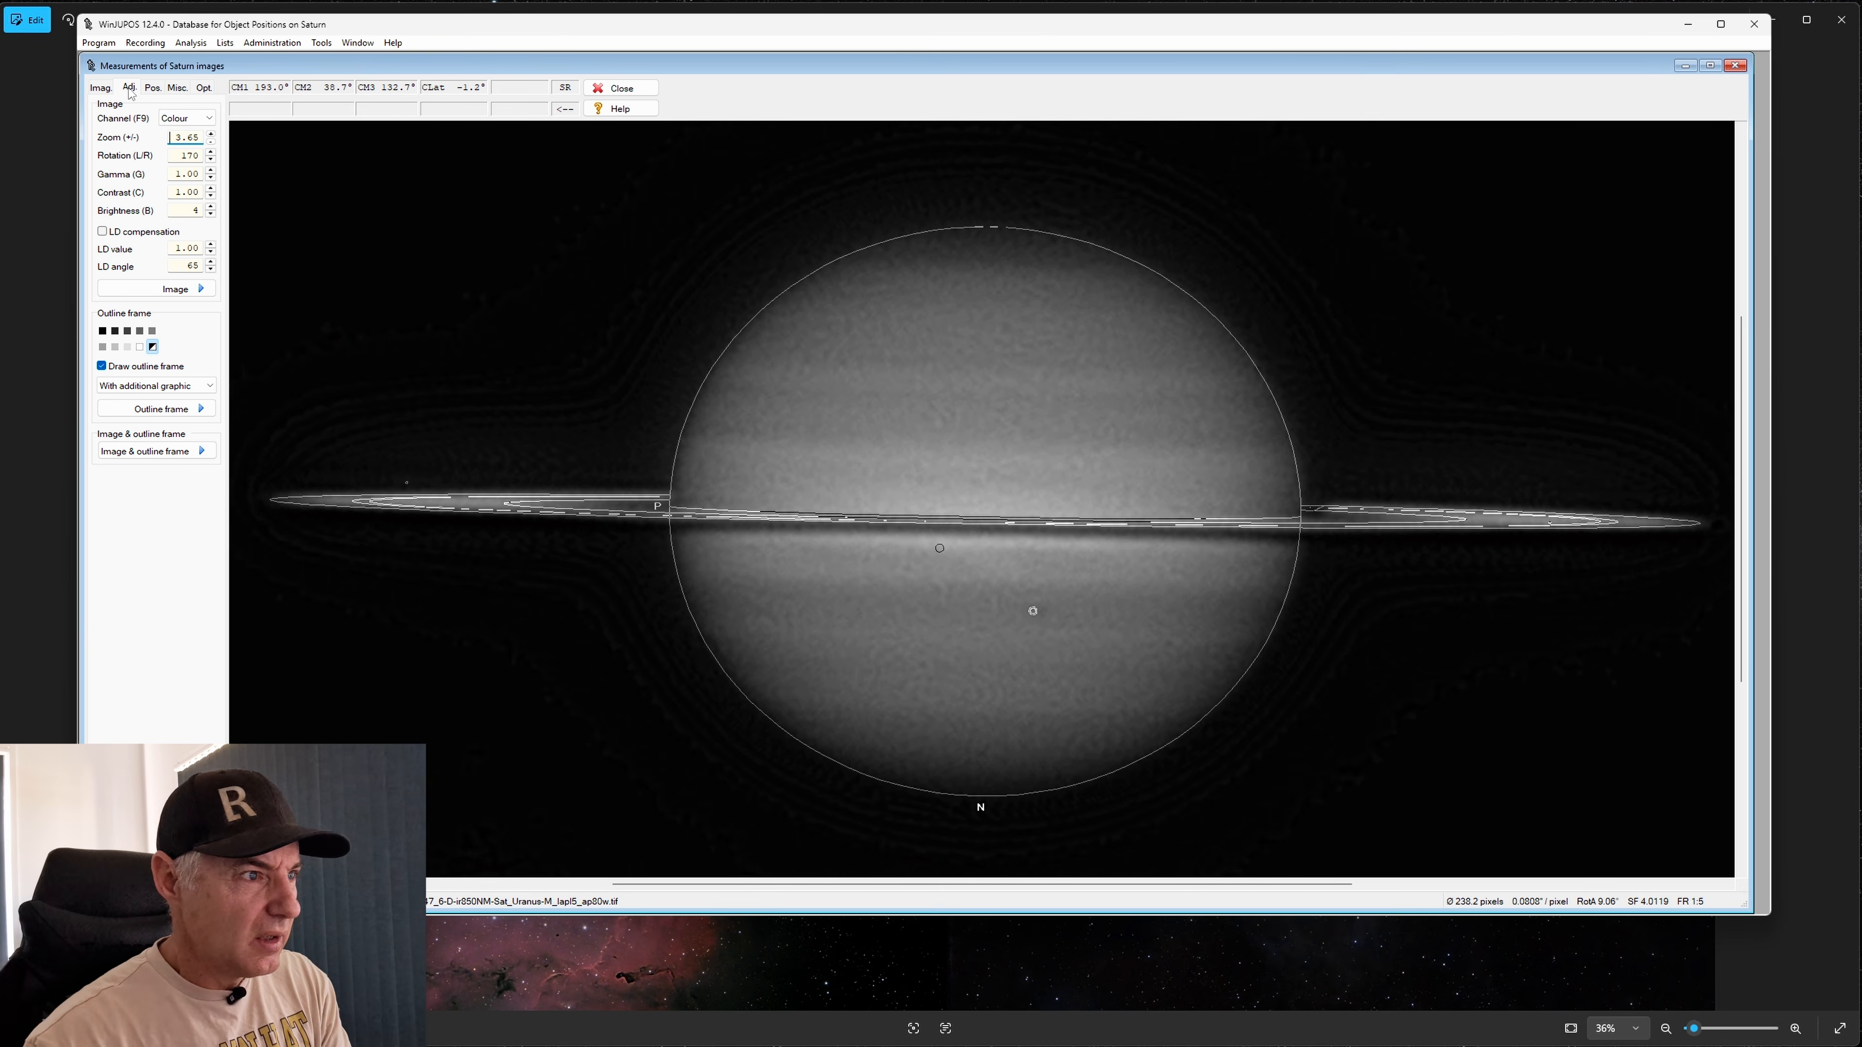
# Save the 11:47.6 UT image's measurement settings in AS_F2000 under the suggested name
pyautogui.click(102, 88)
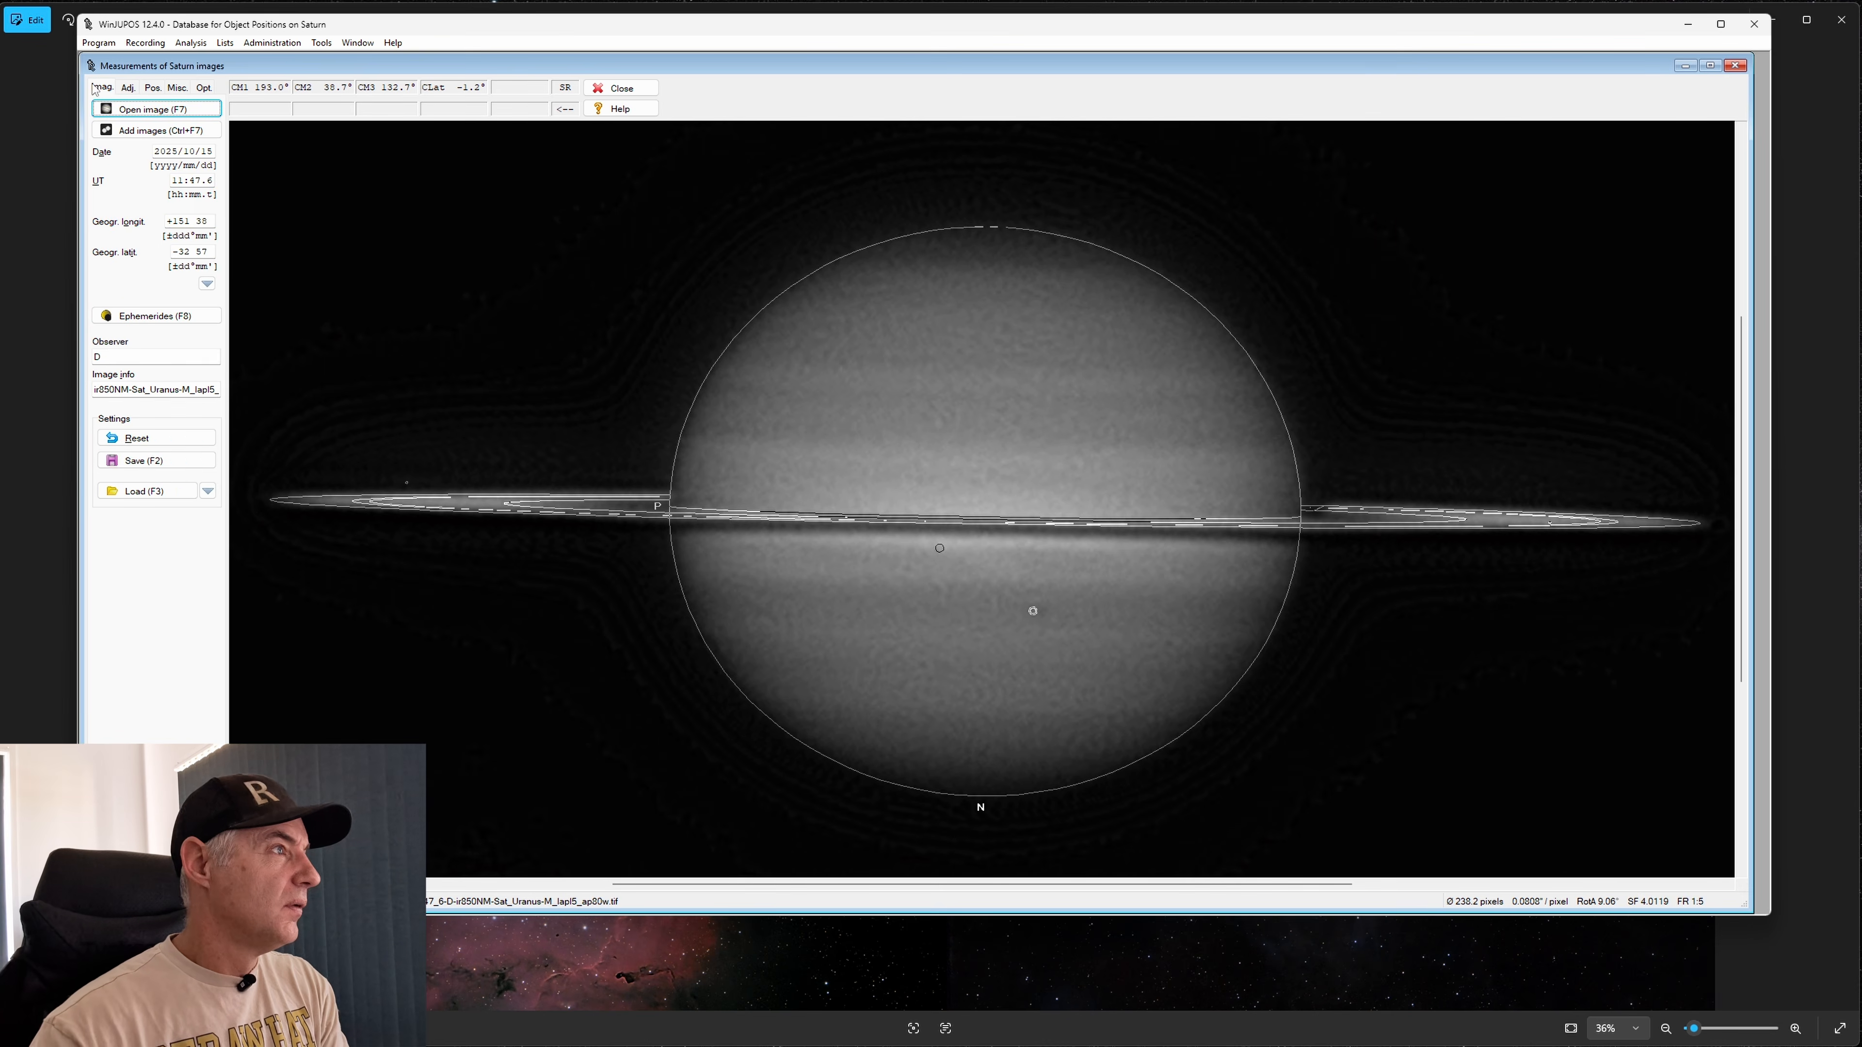
pyautogui.click(156, 460)
pyautogui.click(1328, 649)
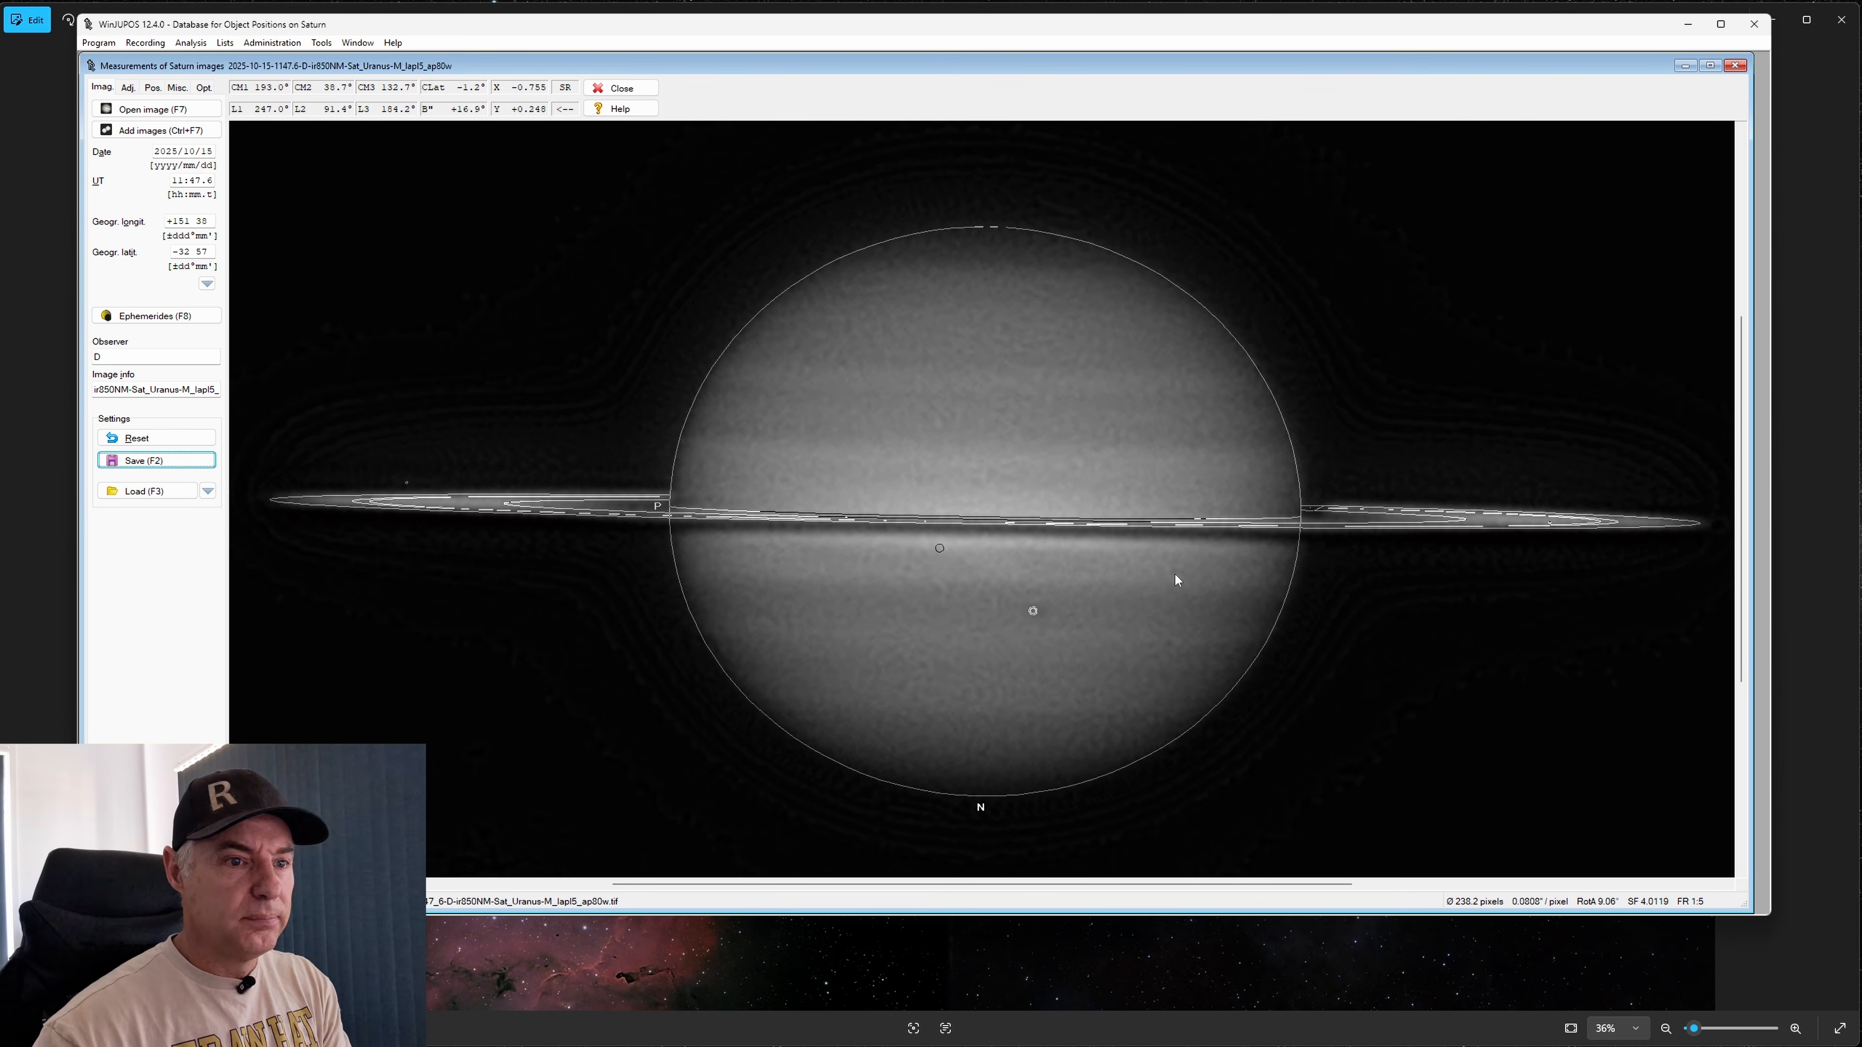
# Open the 11:49.0 UT Saturn image and rotate the outline frame to about 9.77° to align it with the rings
pyautogui.click(135, 110)
pyautogui.doubleClick(740, 233)
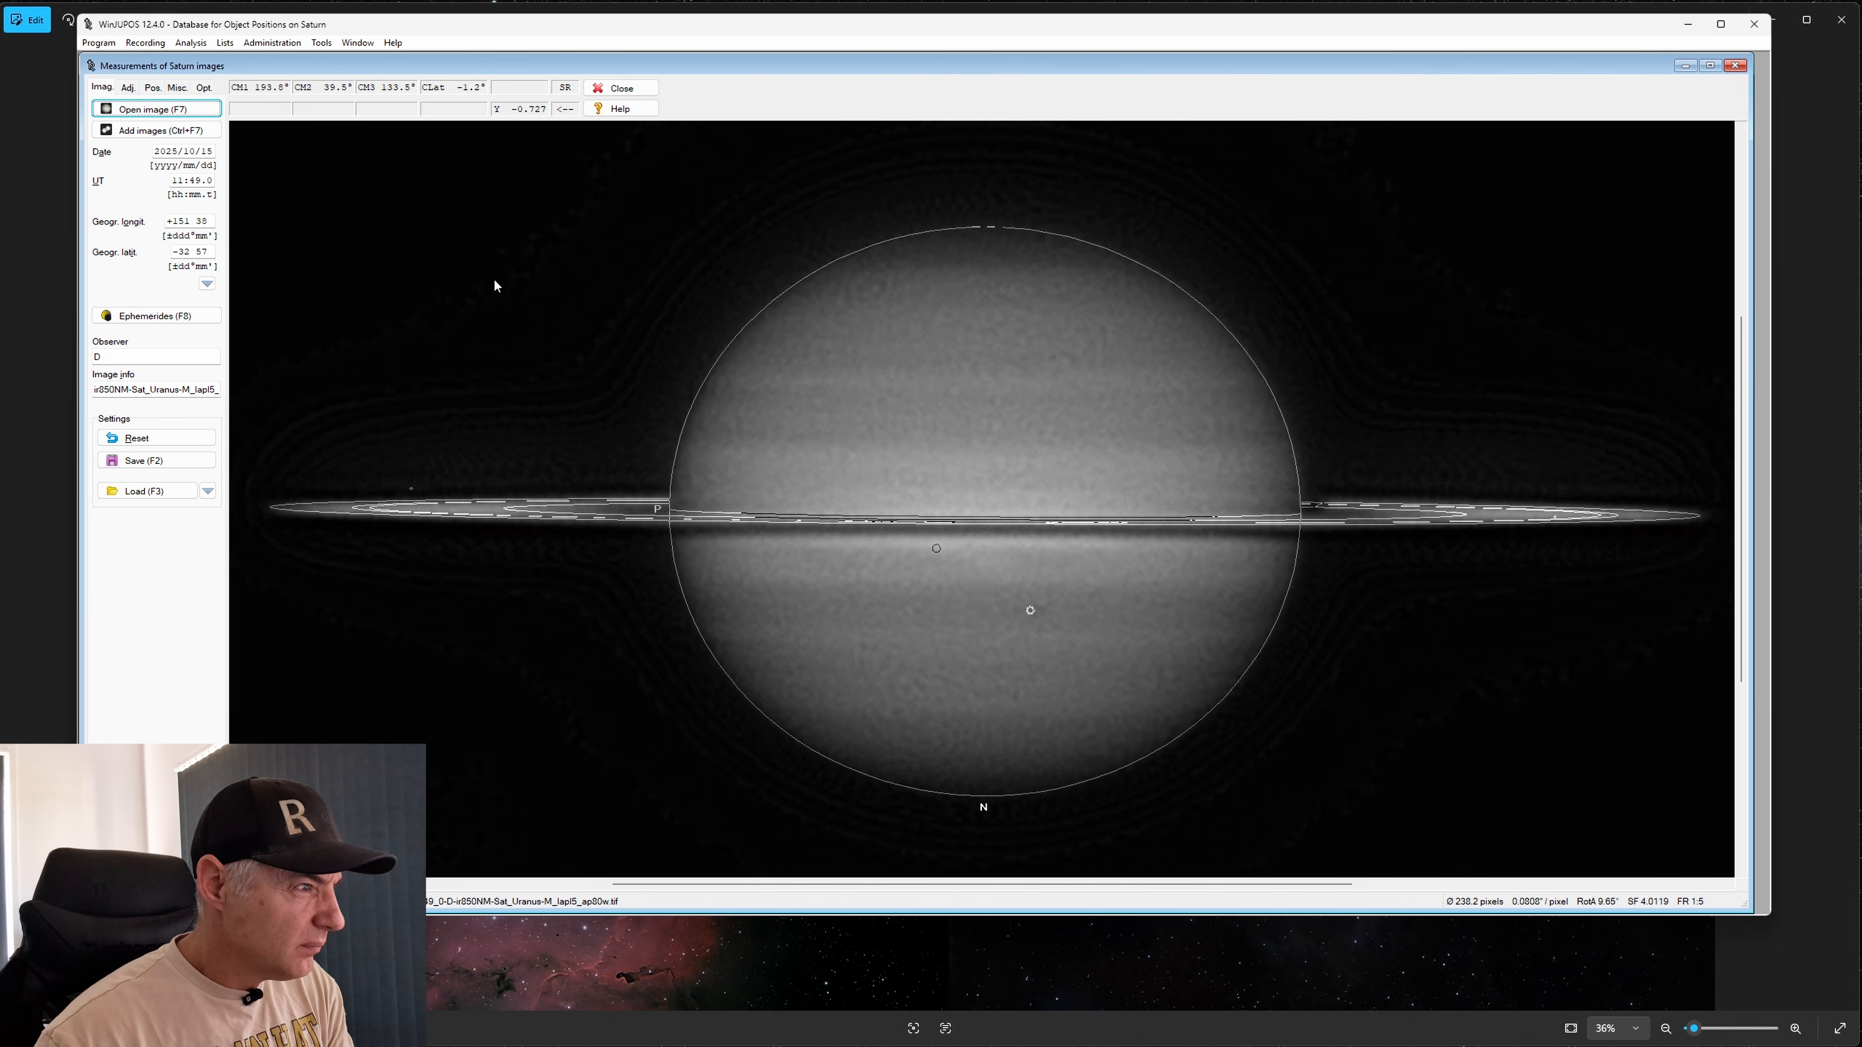
pyautogui.click(129, 89)
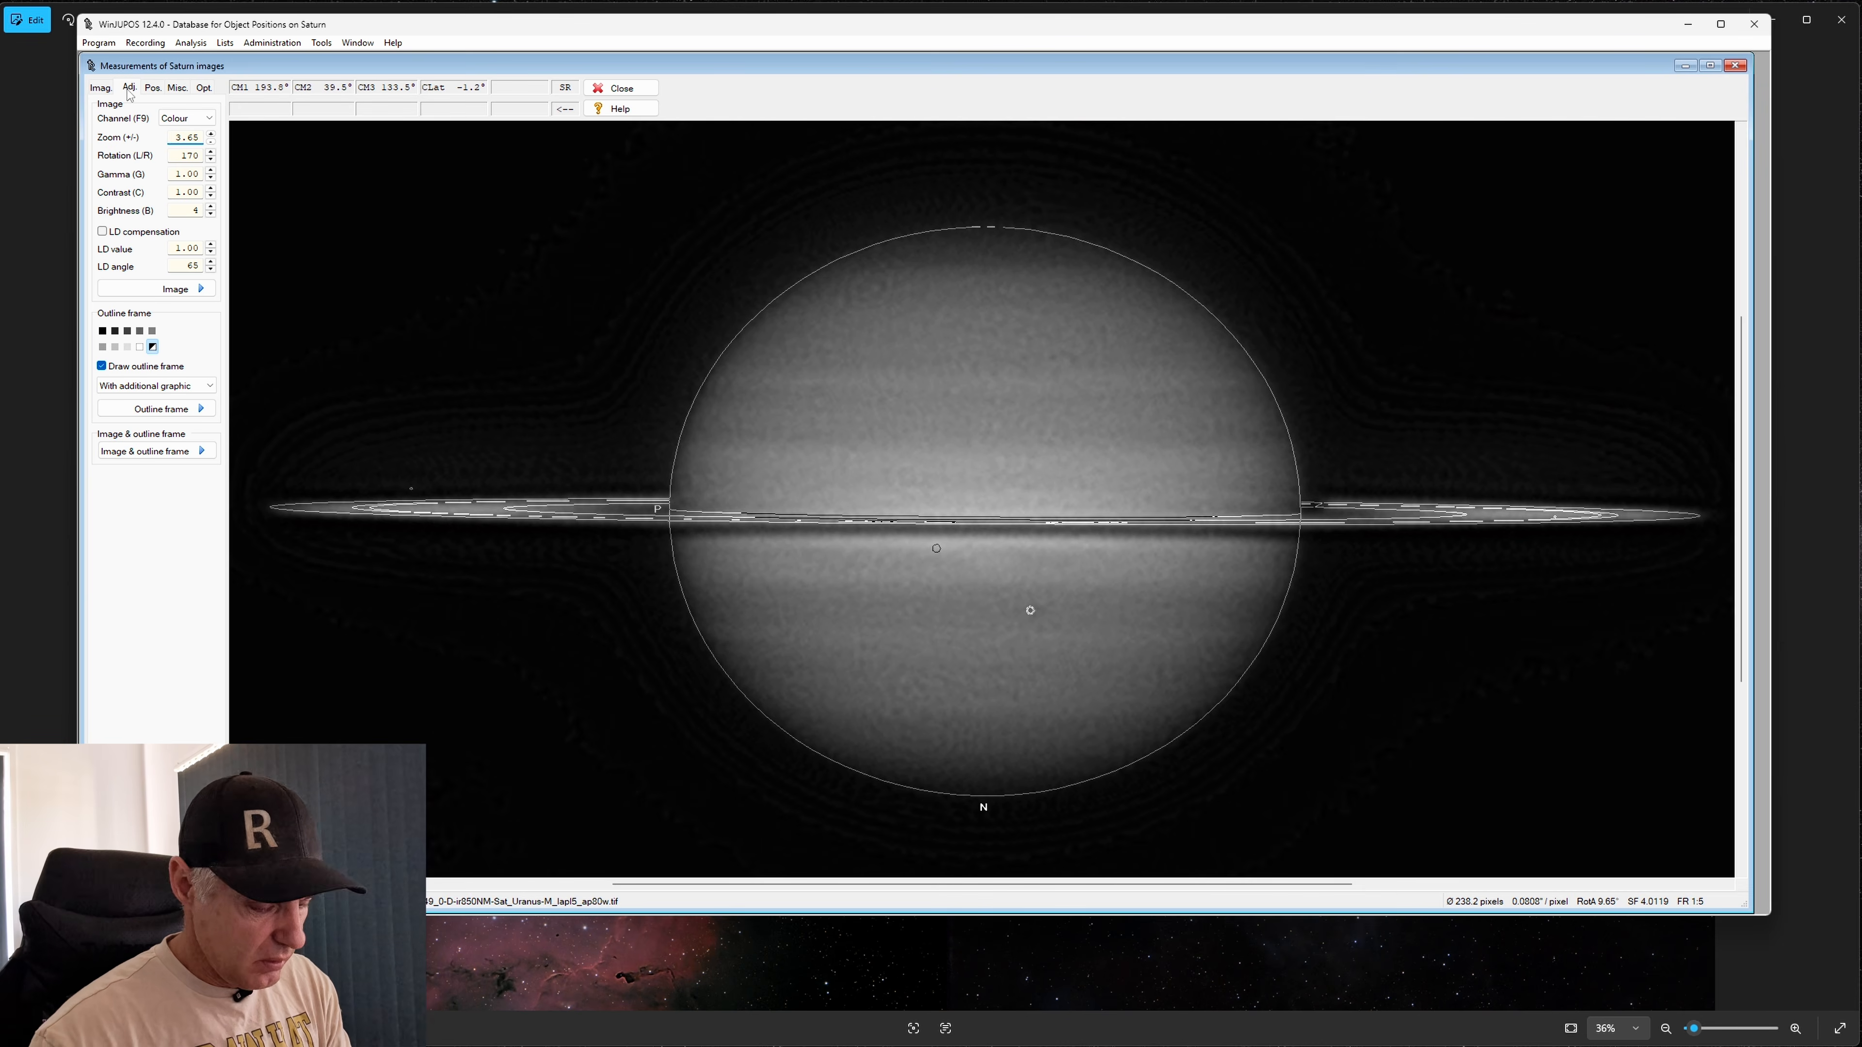
pyautogui.press('p')
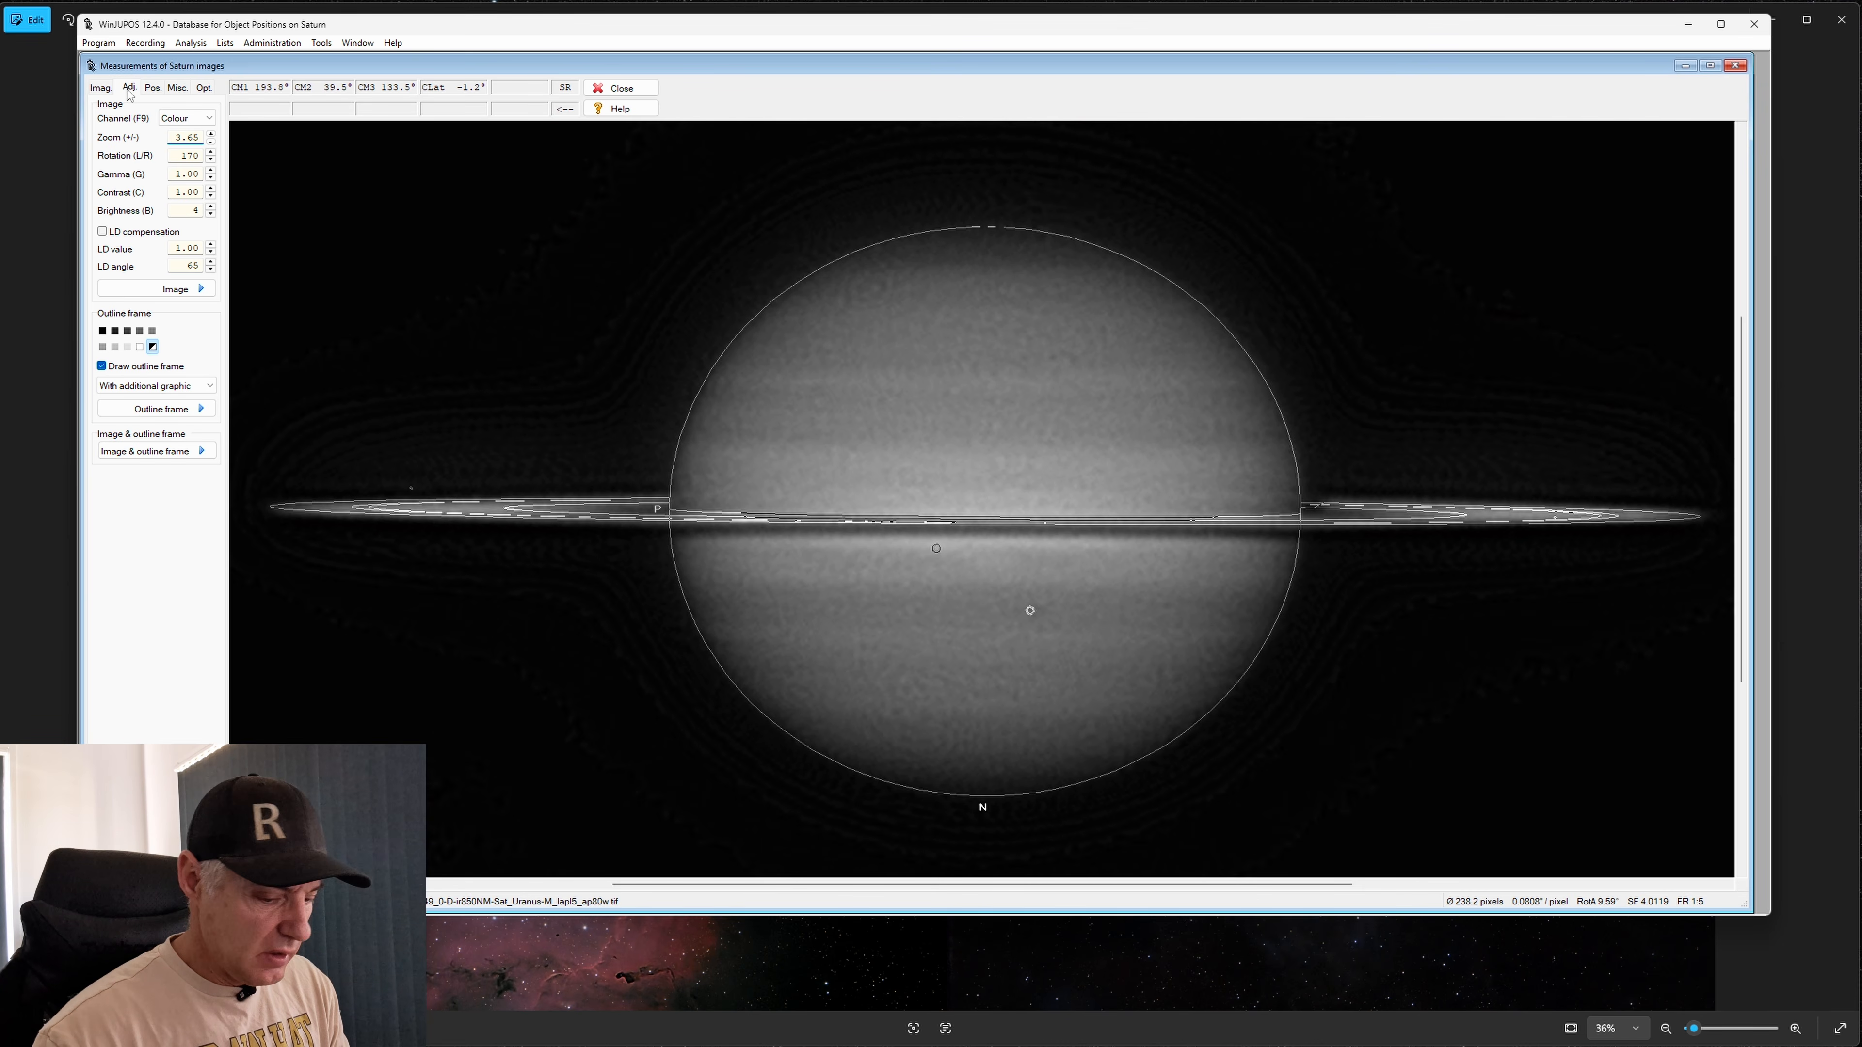
pyautogui.press('n')
pyautogui.press('n')
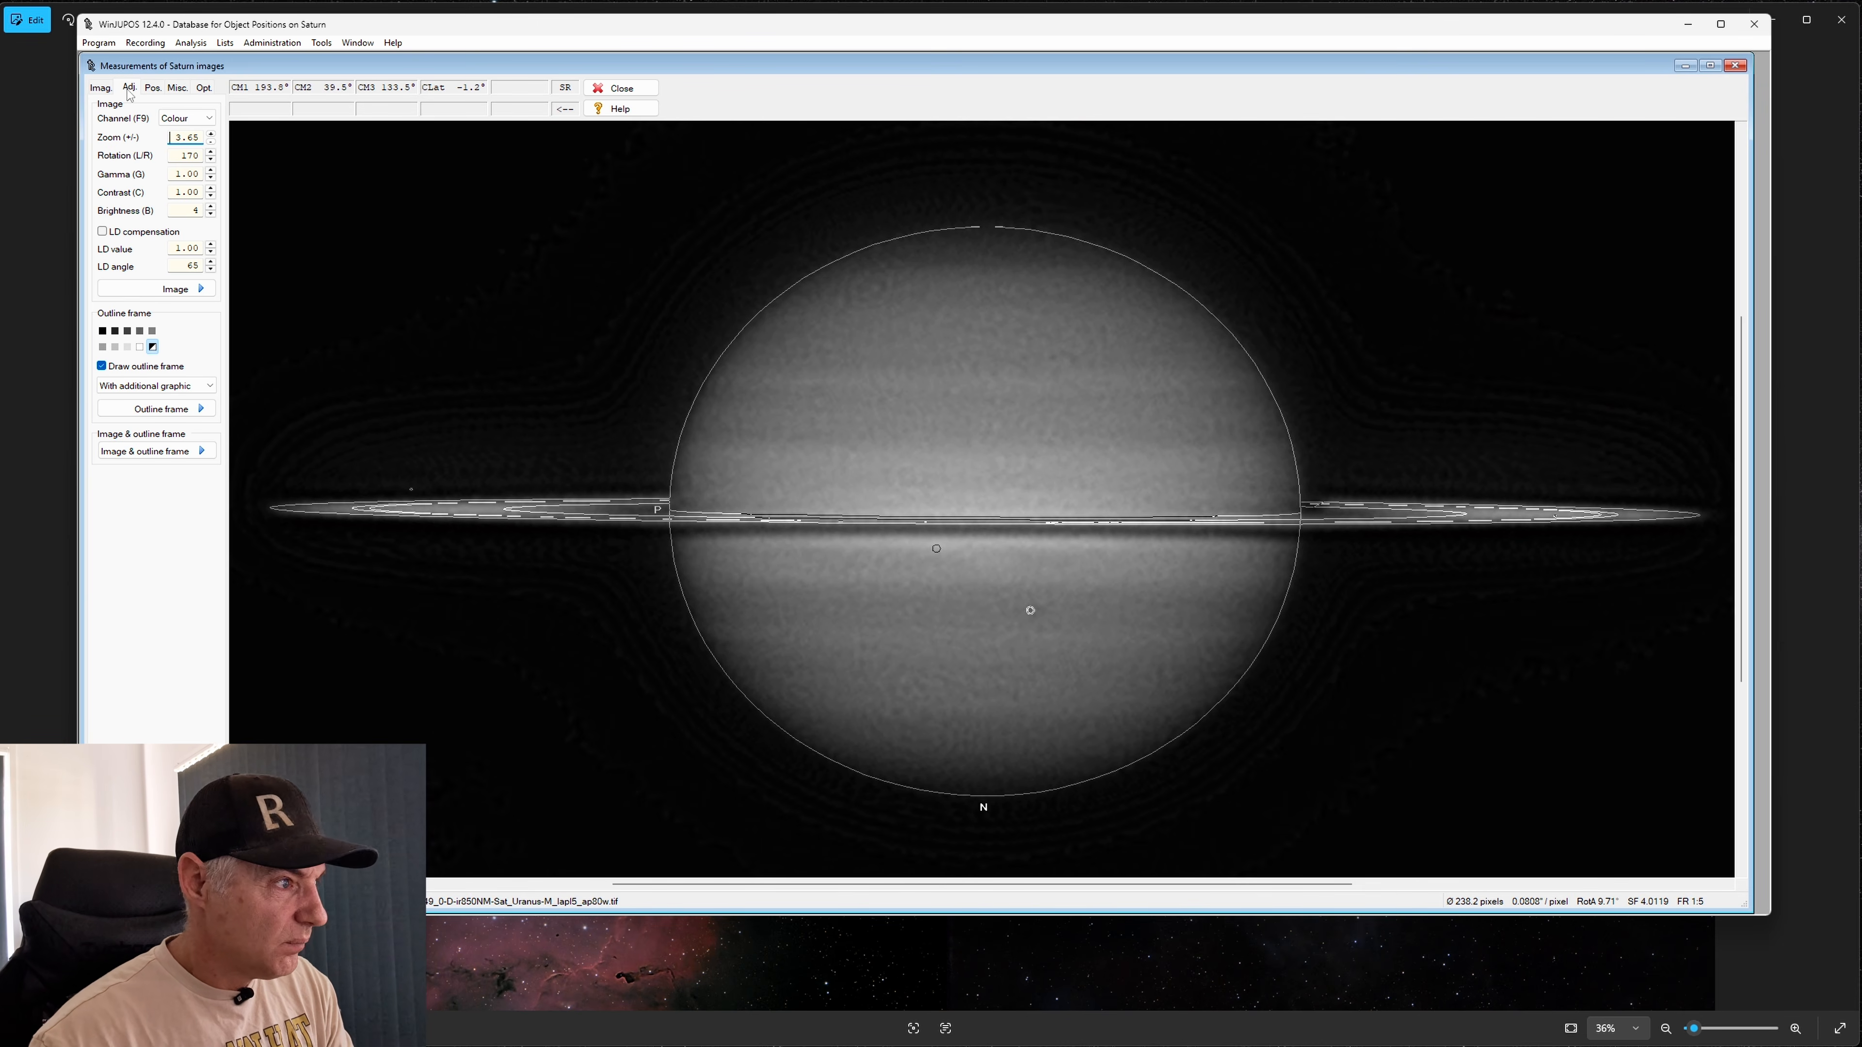
pyautogui.press('n')
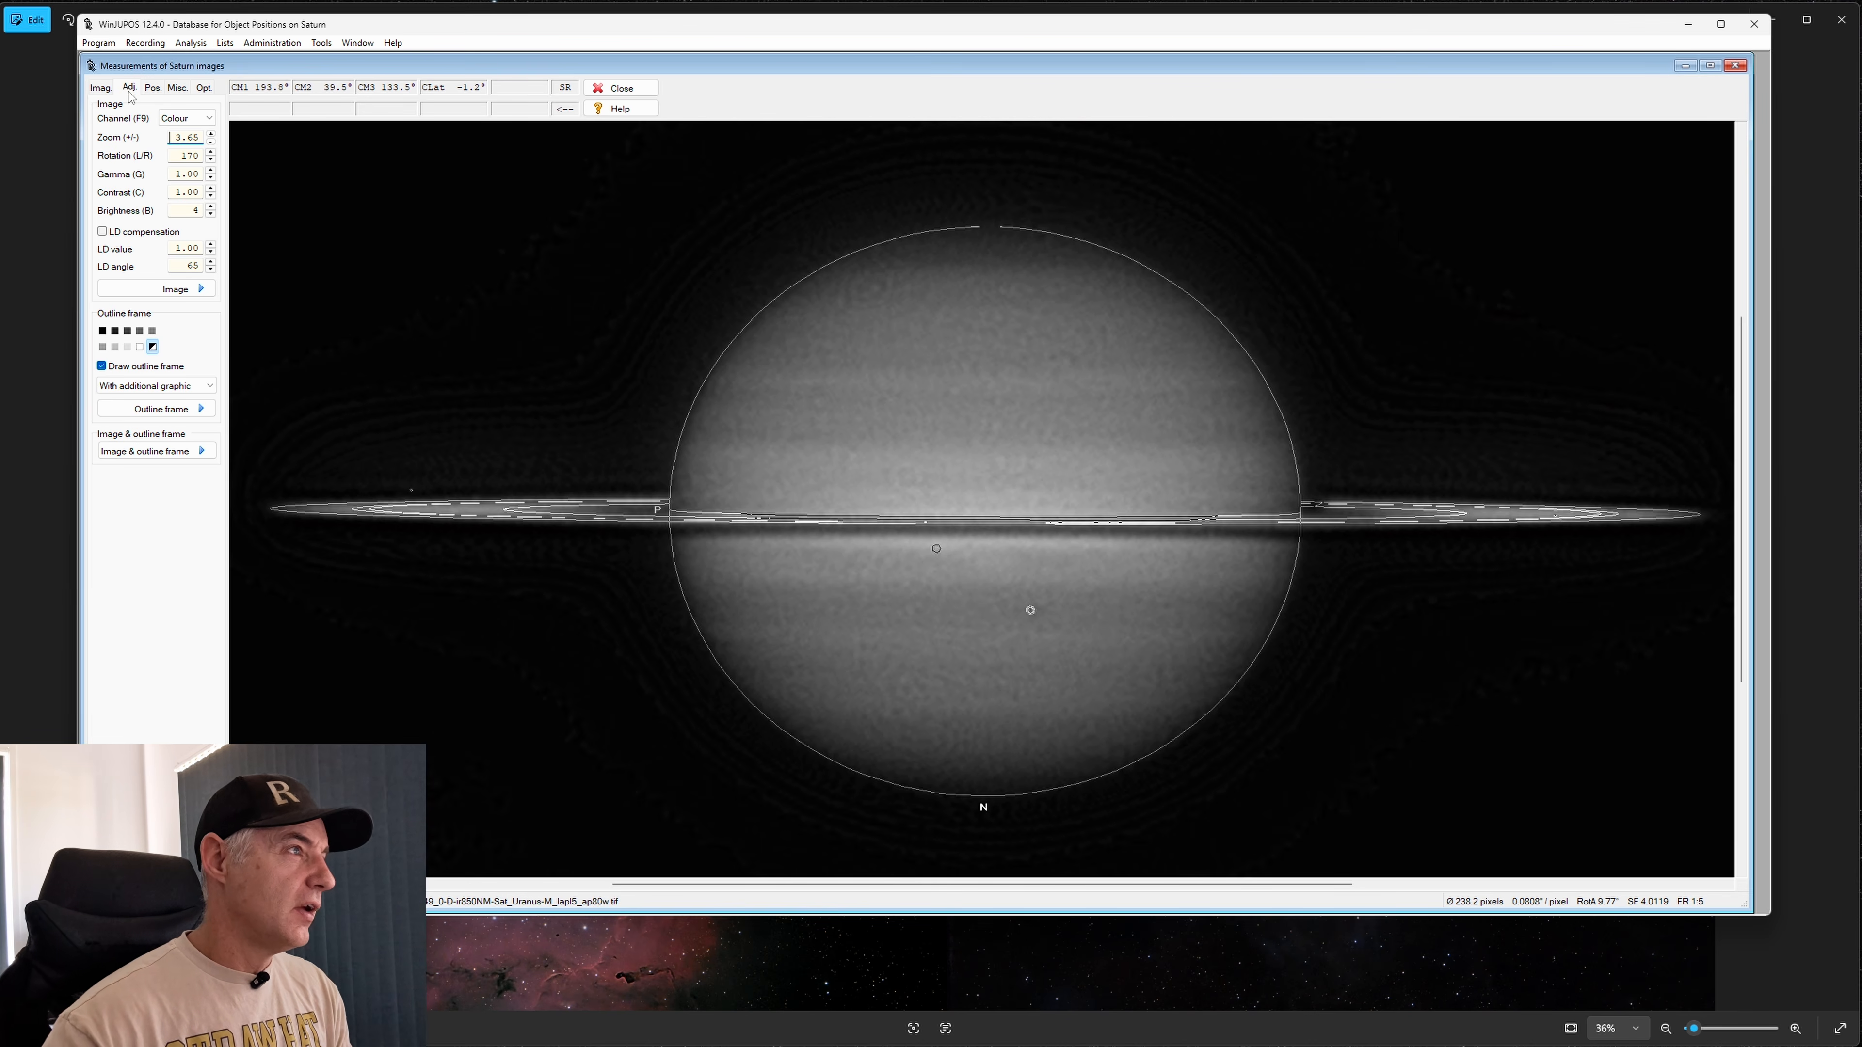
# Save the 11:49.0 UT image's measurement settings in AS_F2000 under the suggested name and close the measurement window
pyautogui.click(101, 88)
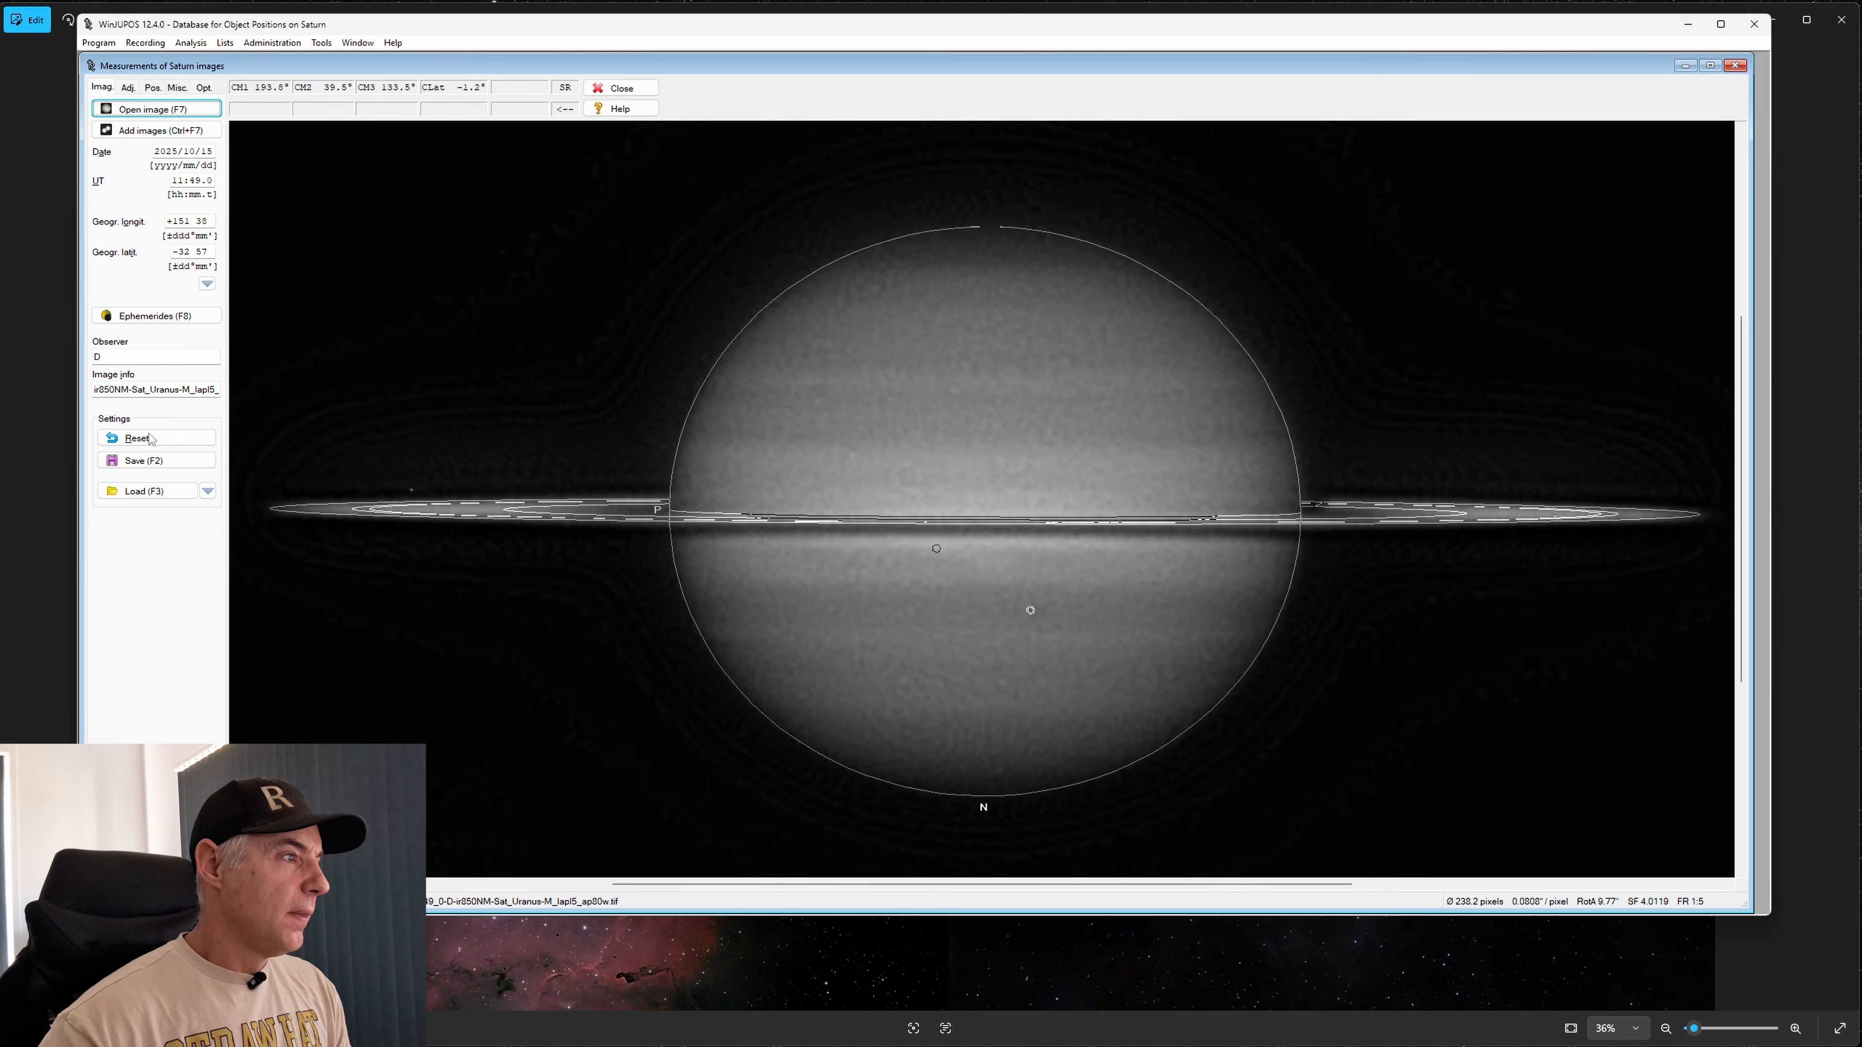
pyautogui.click(149, 460)
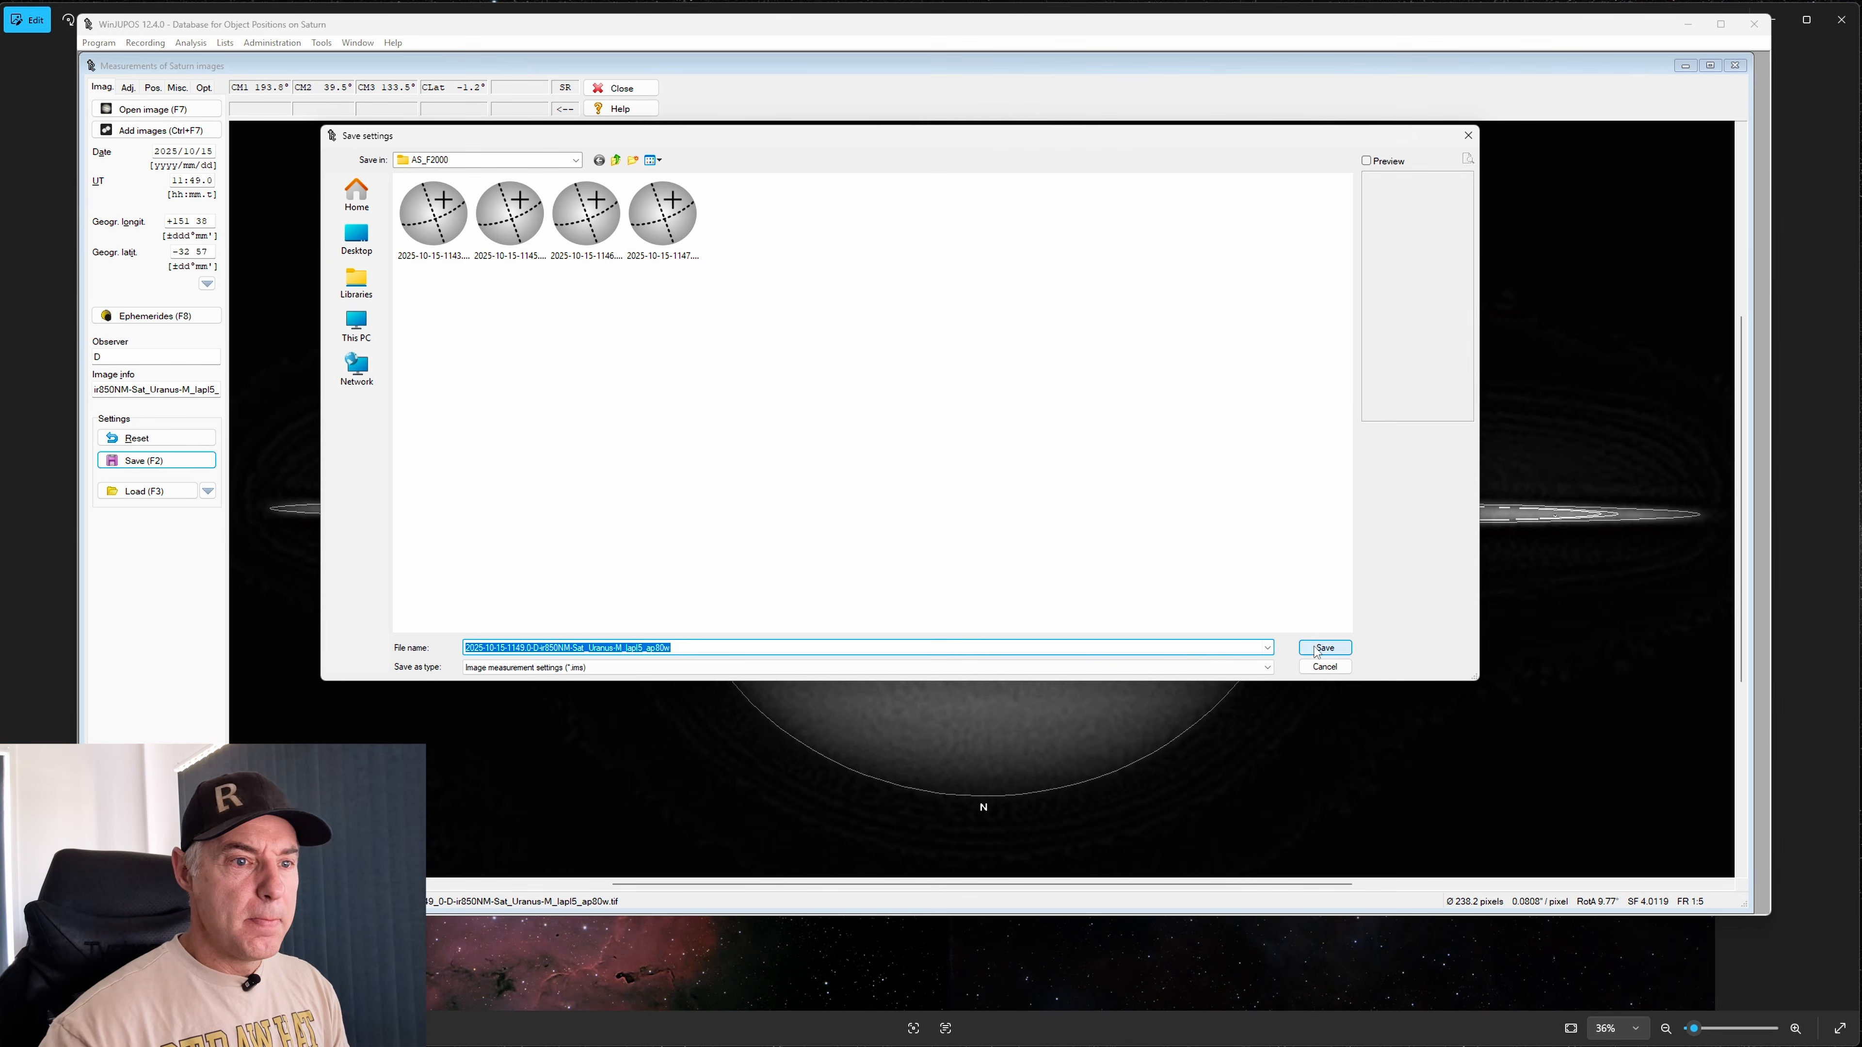
pyautogui.click(1325, 648)
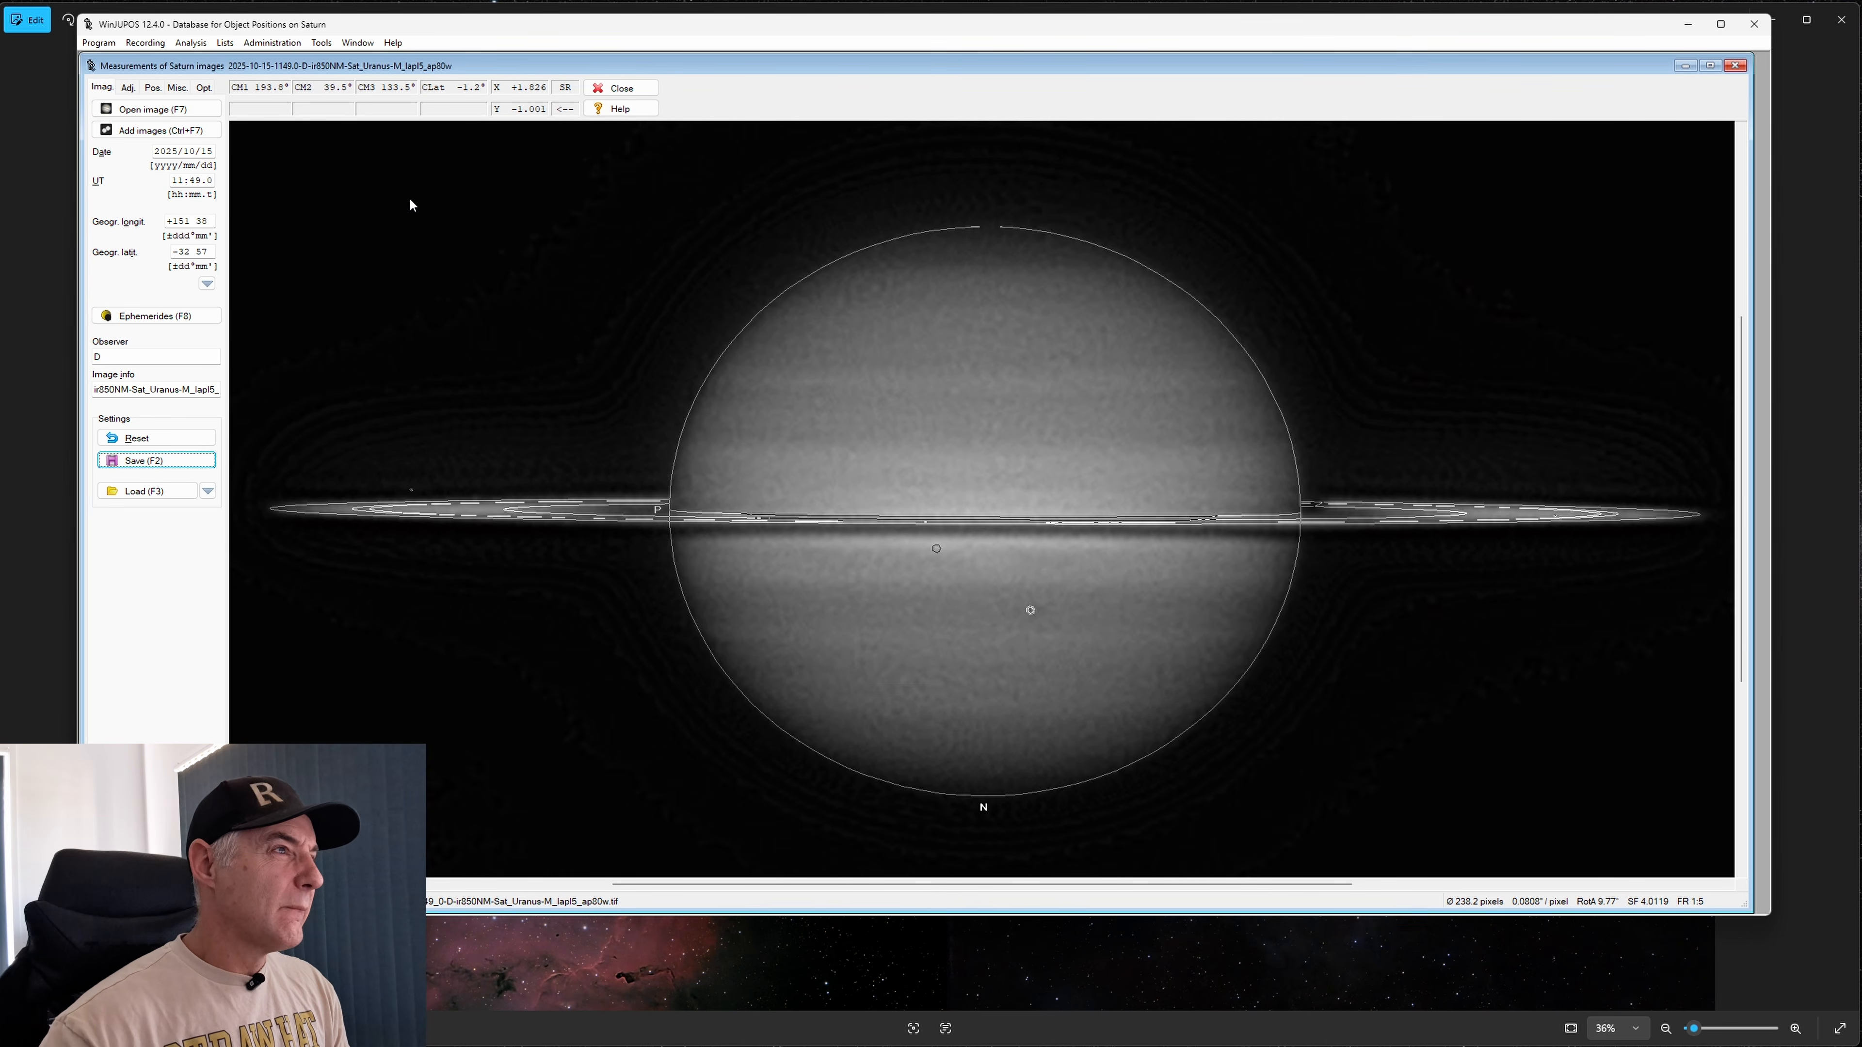
pyautogui.click(1735, 65)
# Start De-rotation of images and remove all the old image measurements from its list
pyautogui.click(322, 45)
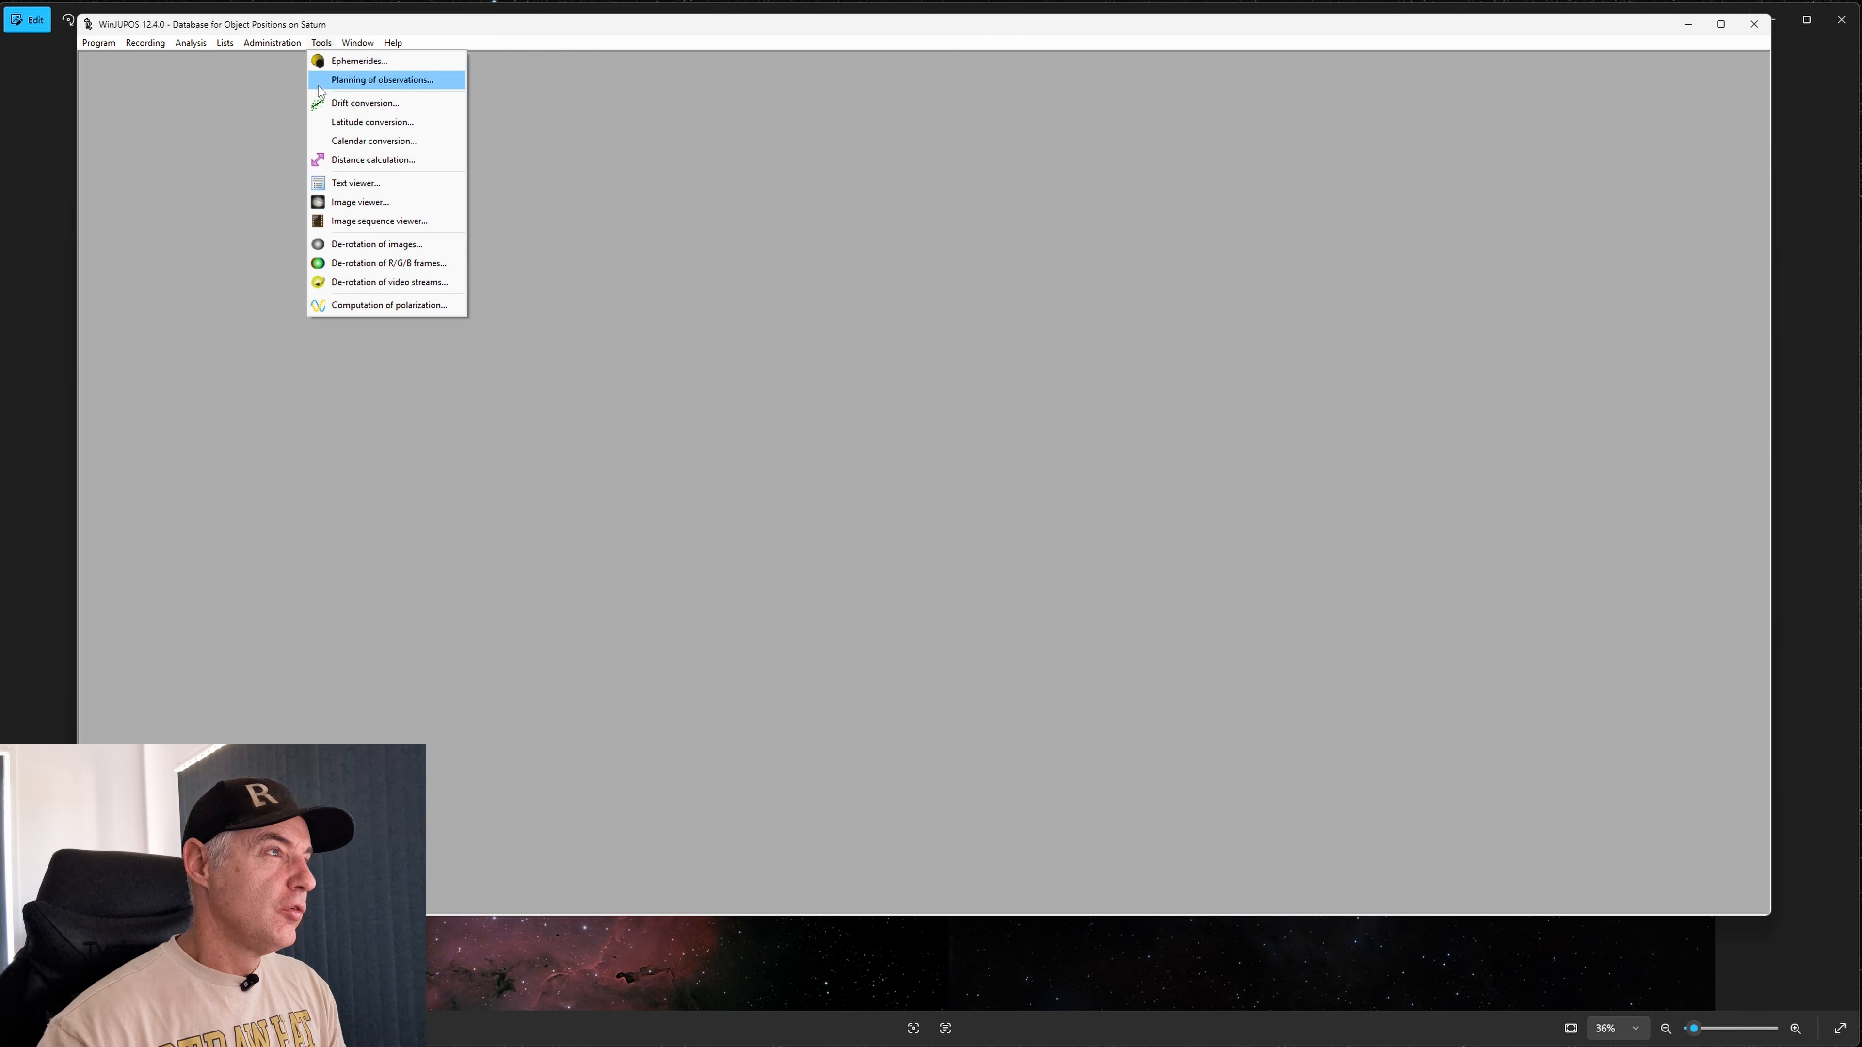
pyautogui.click(367, 243)
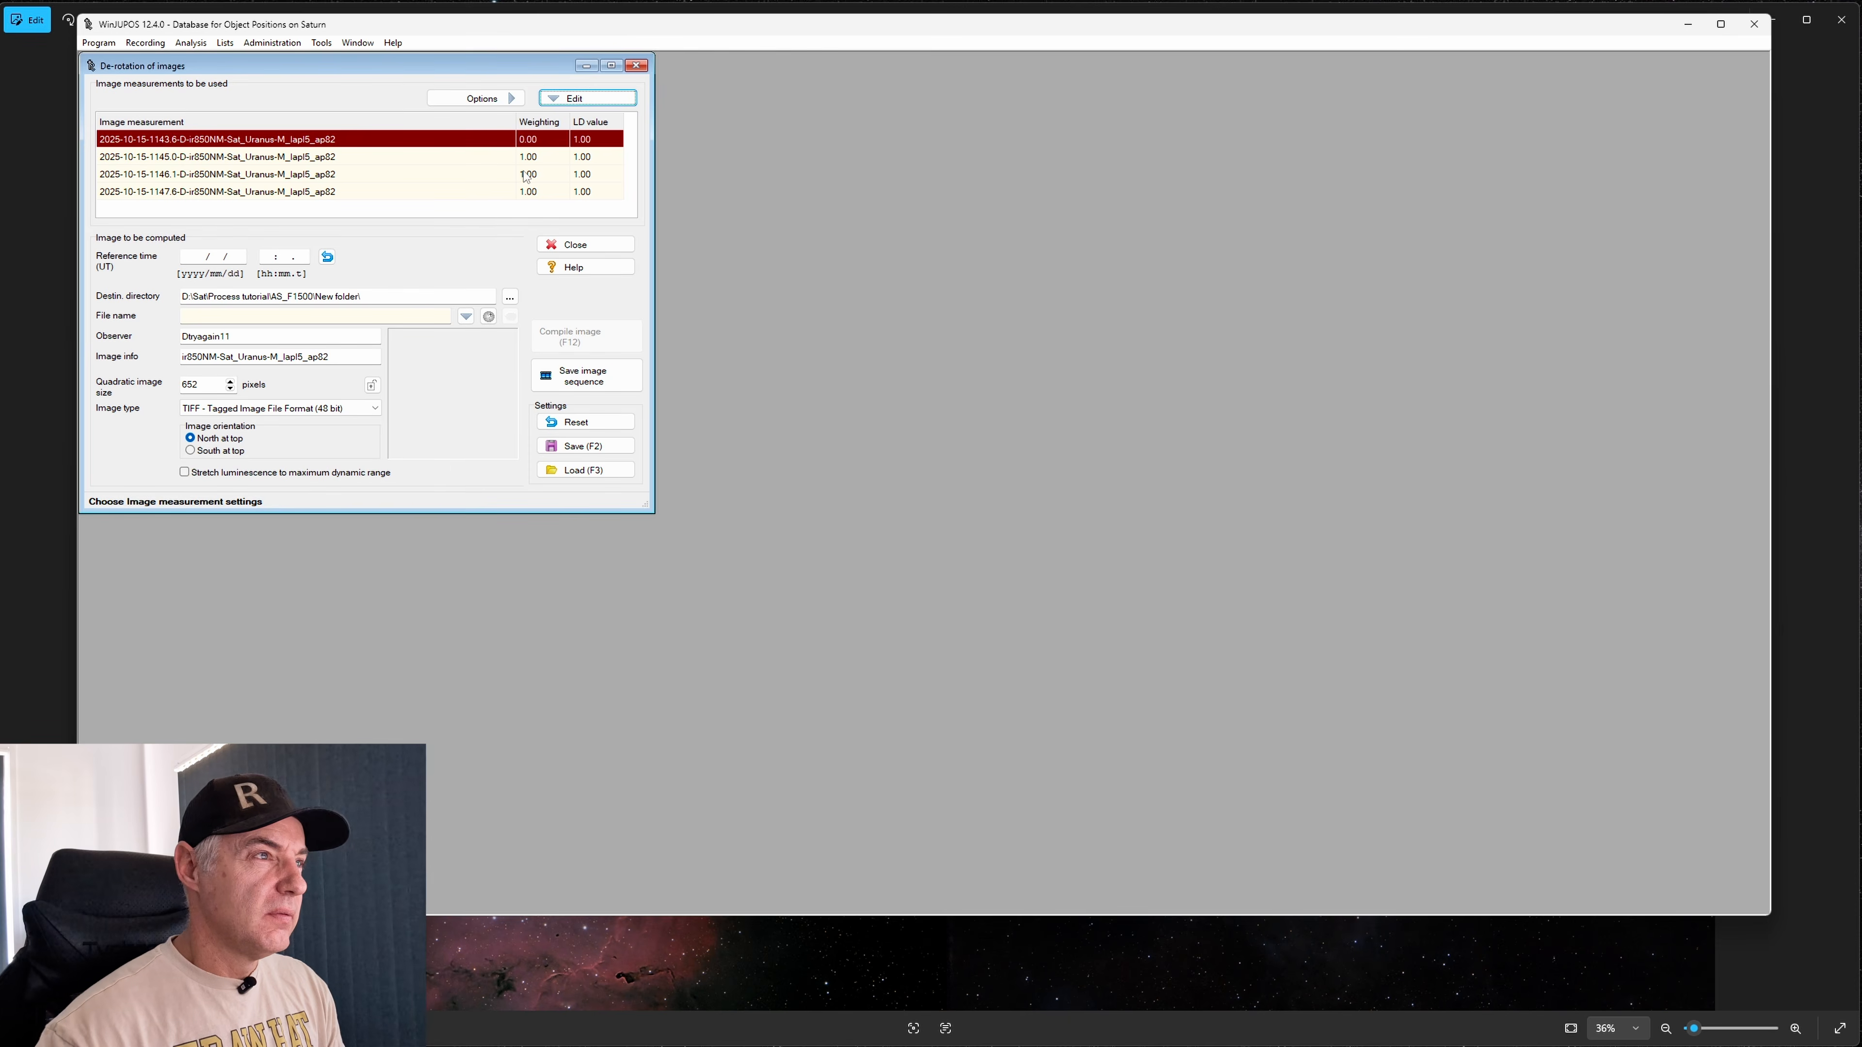
pyautogui.click(477, 211)
pyautogui.click(205, 192)
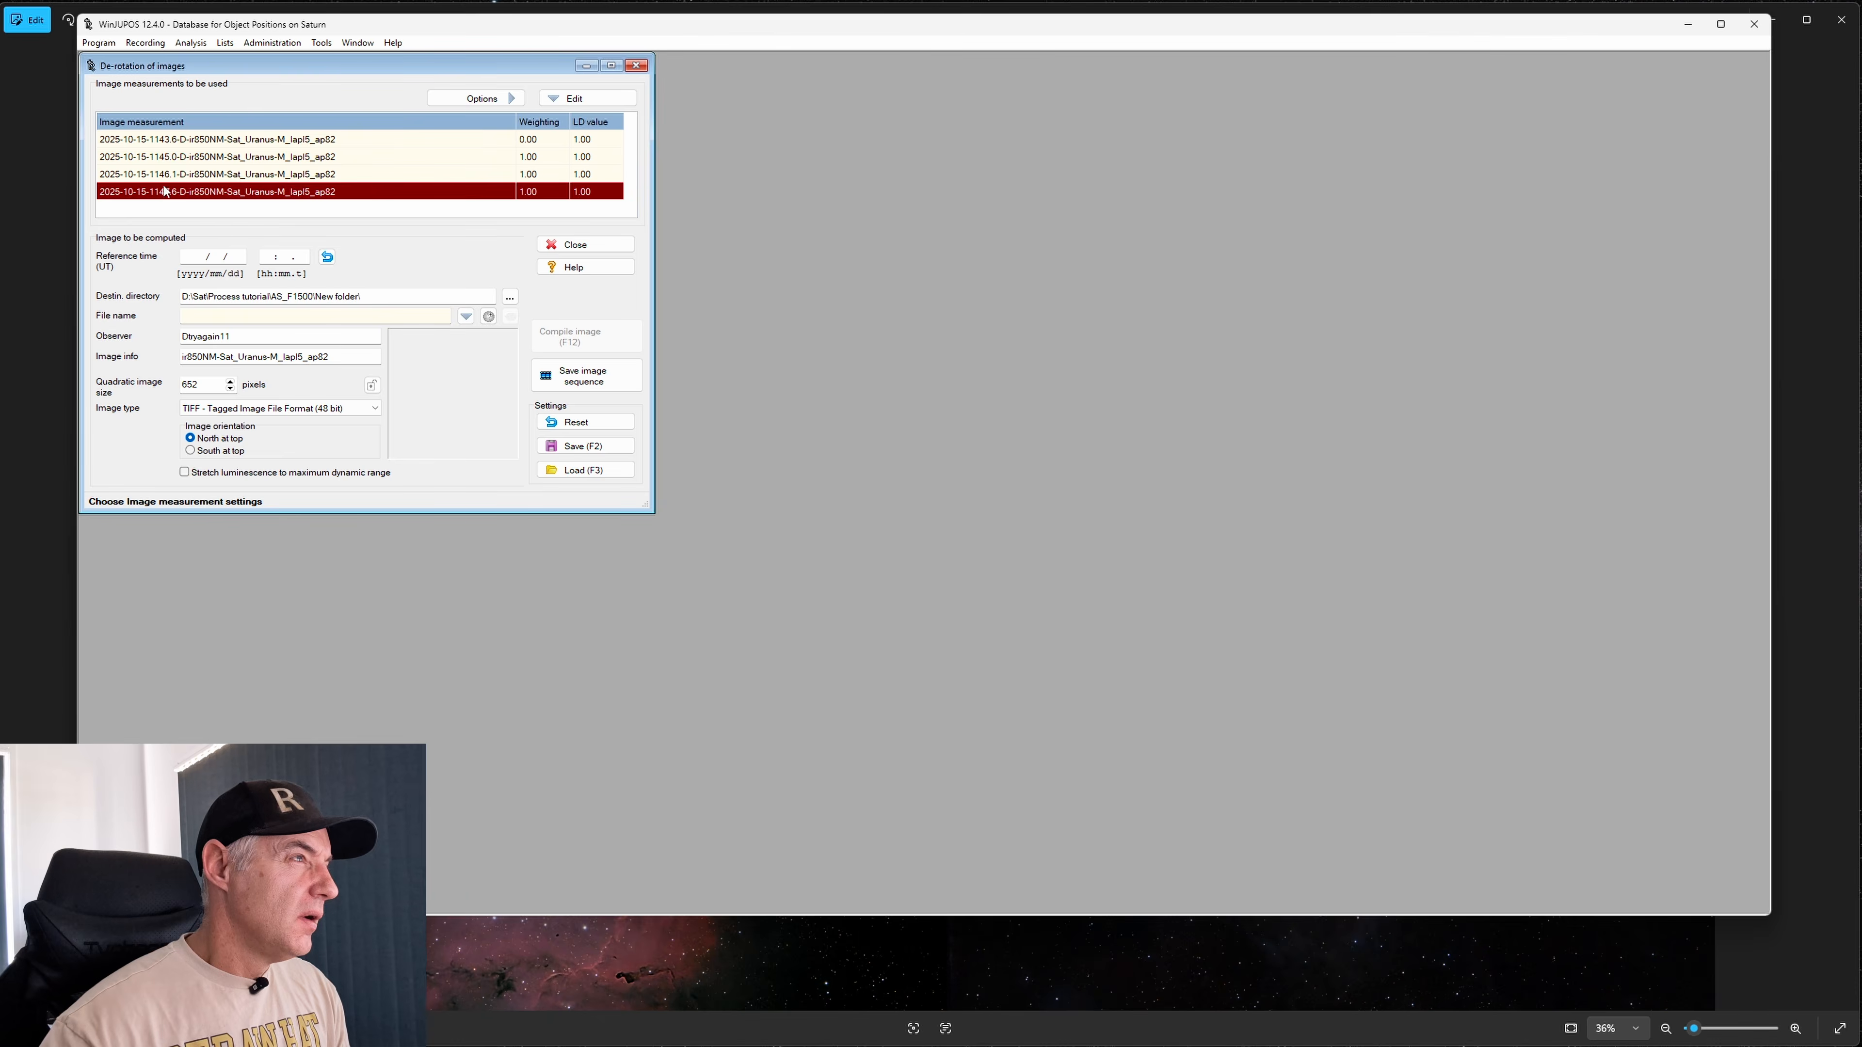
pyautogui.click(205, 156)
pyautogui.click(205, 139)
pyautogui.click(572, 99)
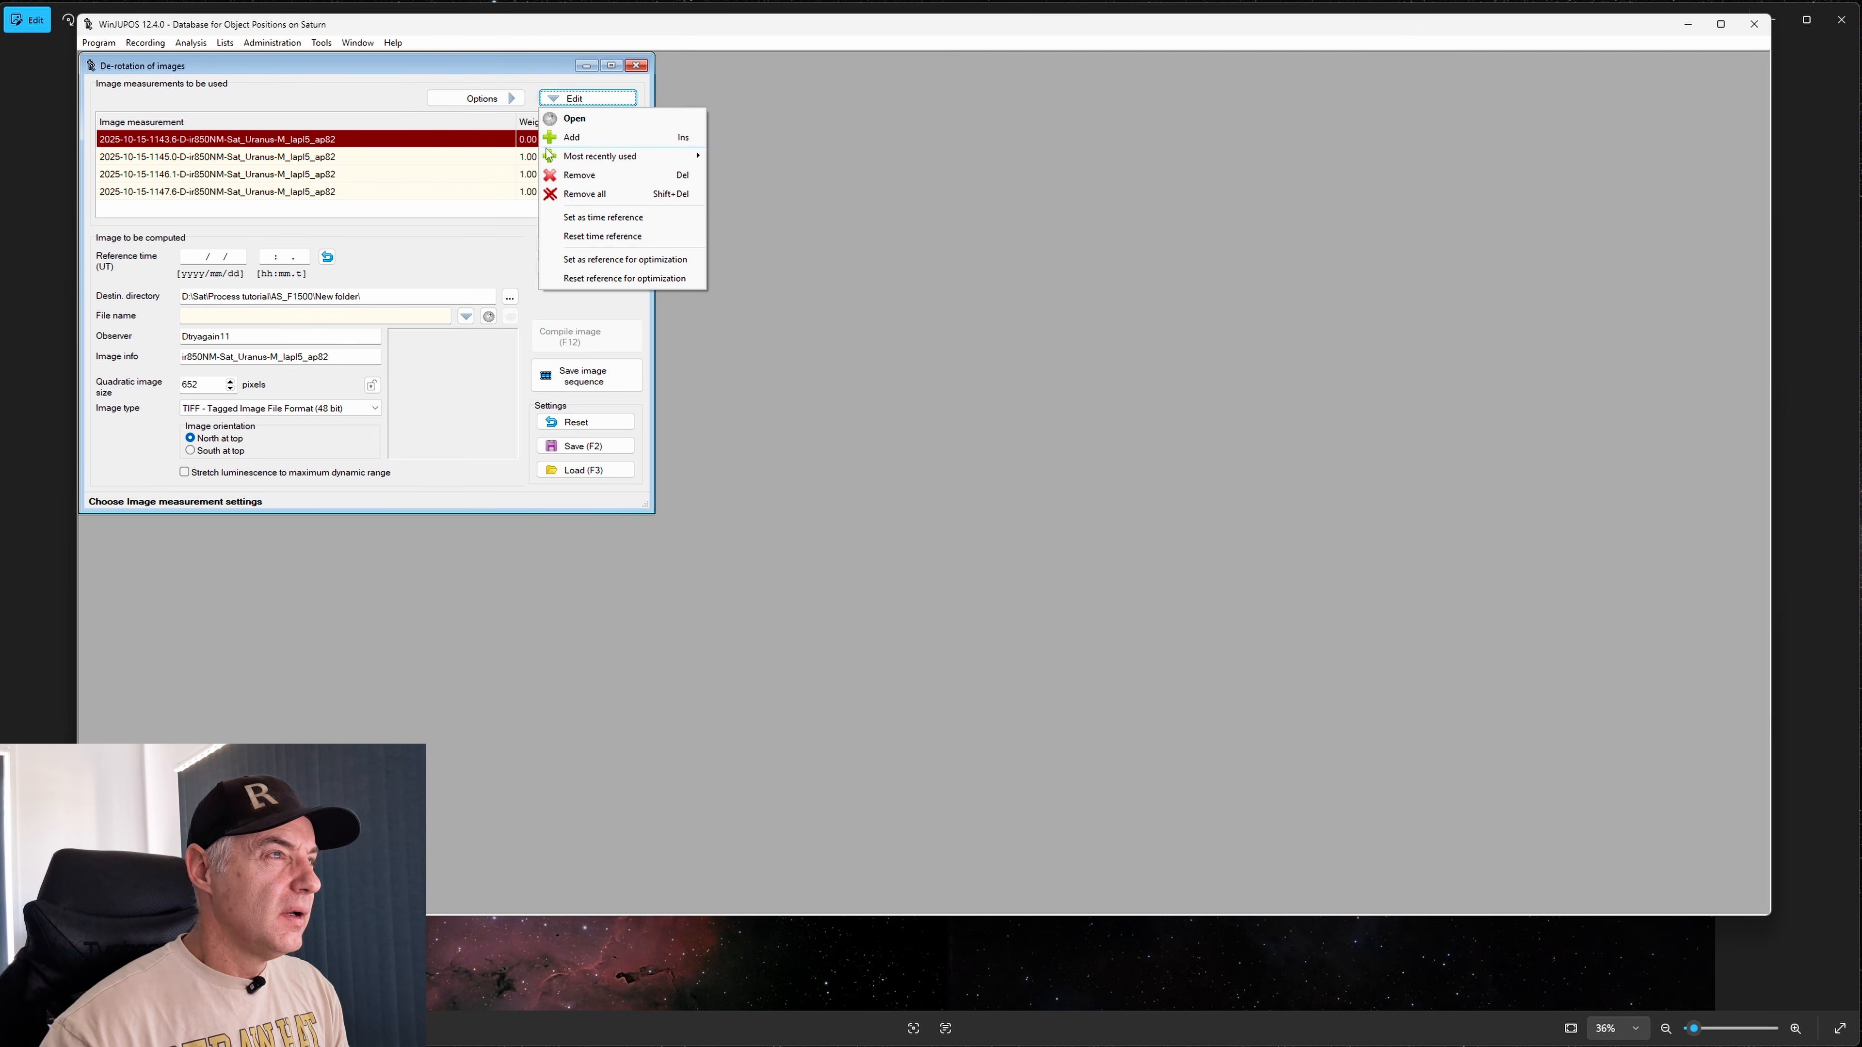
pyautogui.click(573, 100)
pyautogui.click(574, 101)
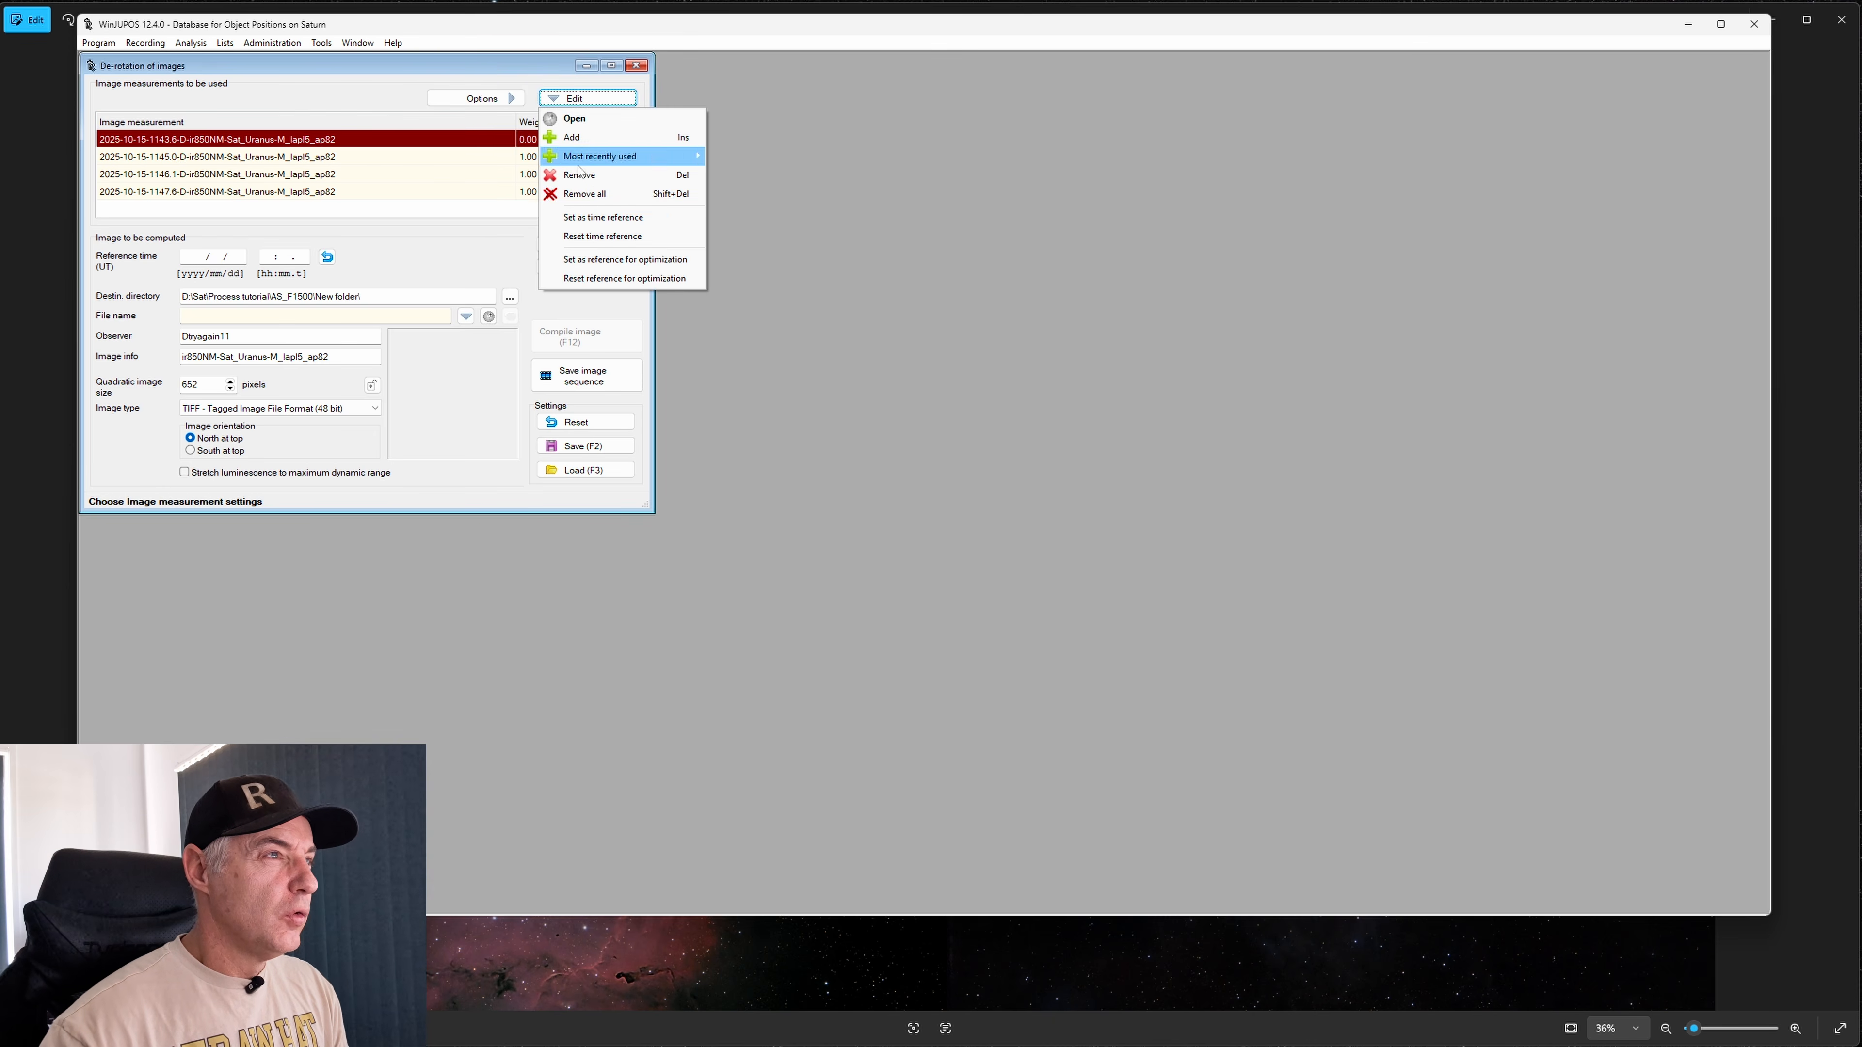
pyautogui.click(580, 195)
pyautogui.click(895, 504)
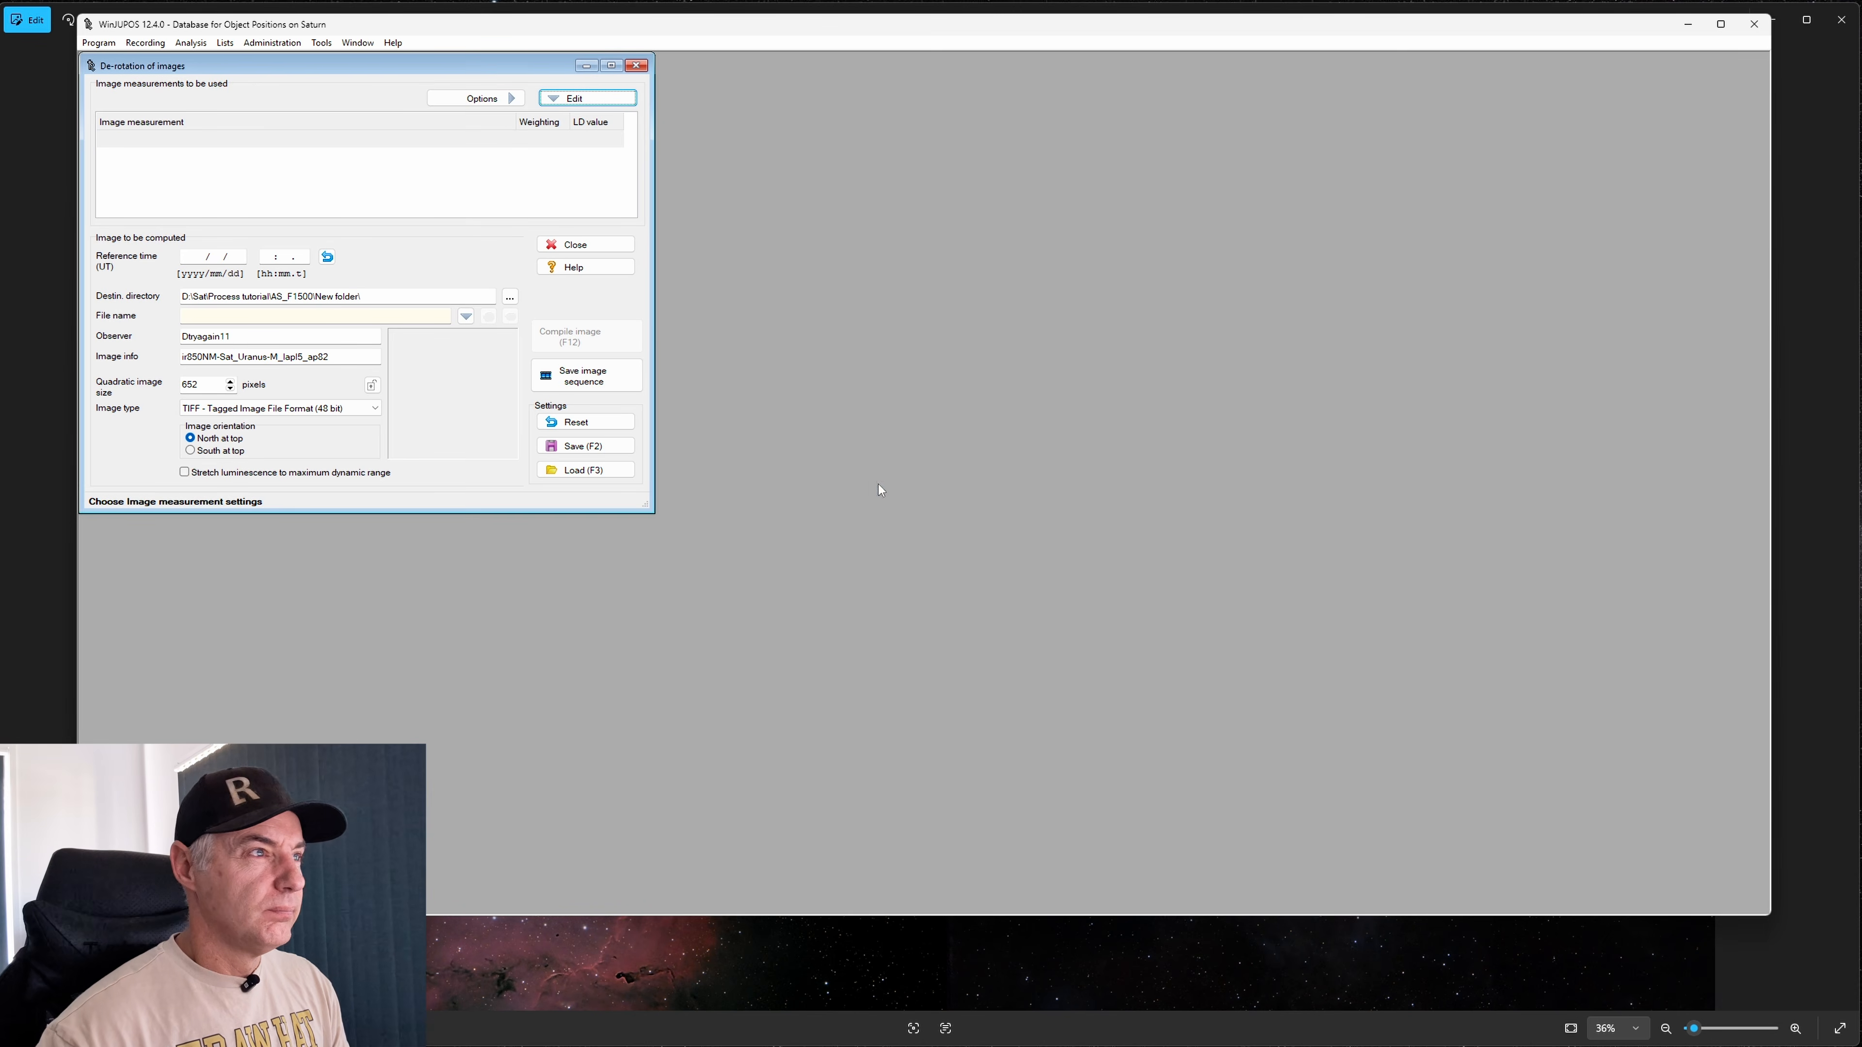
# Add all five measurement settings files from the AS_F2000 folder to the de-rotation list
pyautogui.click(567, 101)
pyautogui.click(572, 119)
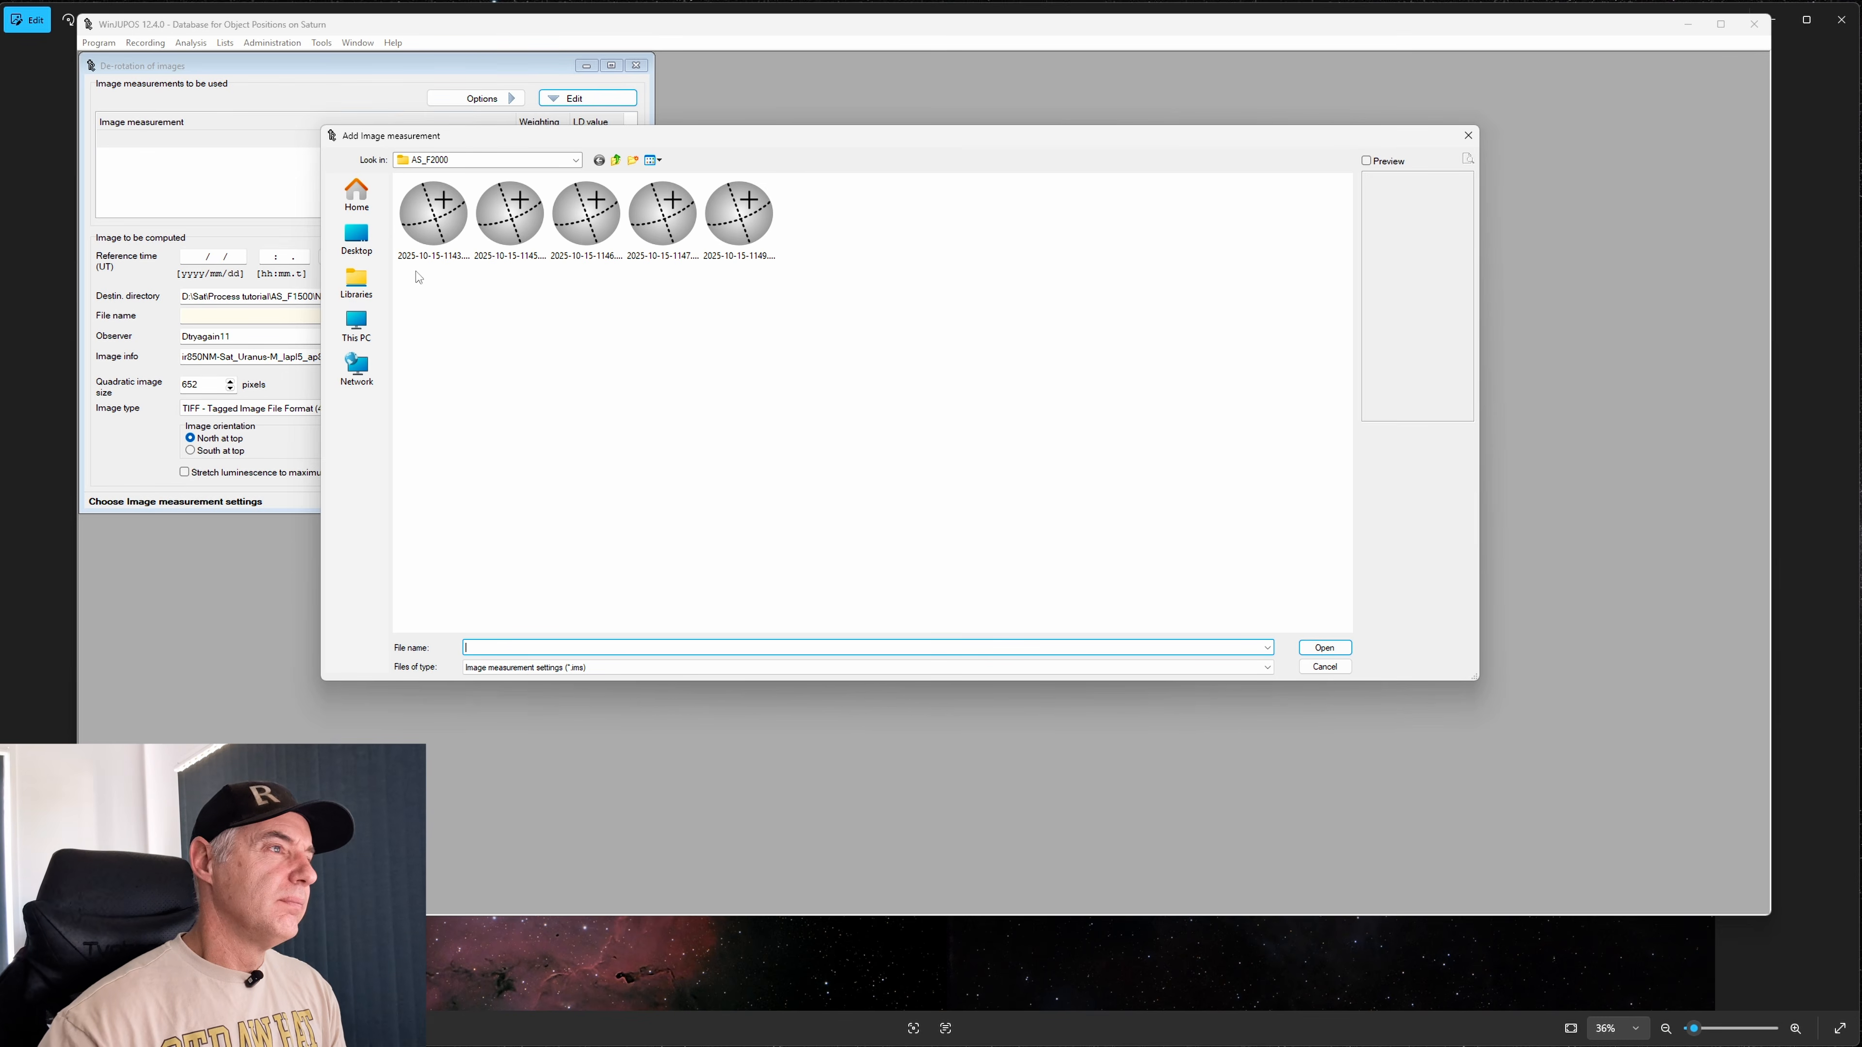
pyautogui.moveTo(418, 276); pyautogui.dragTo(770, 226)
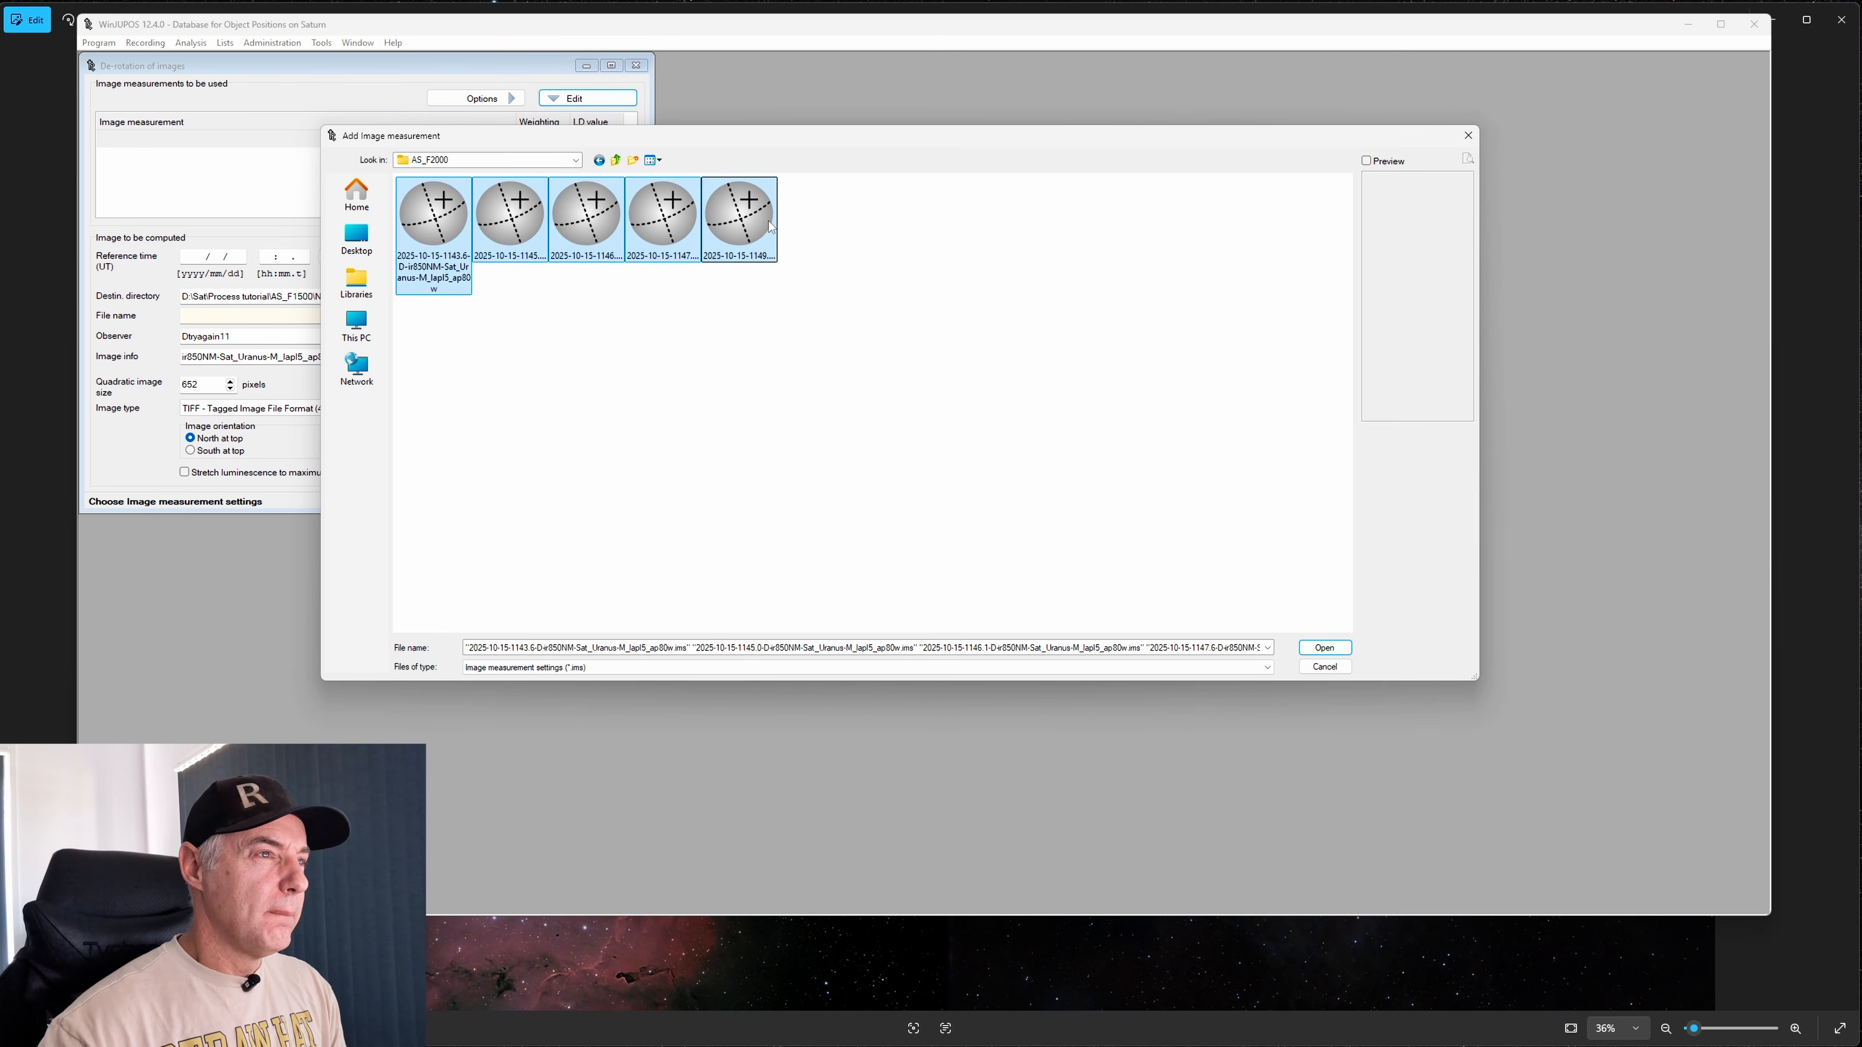
pyautogui.click(1314, 647)
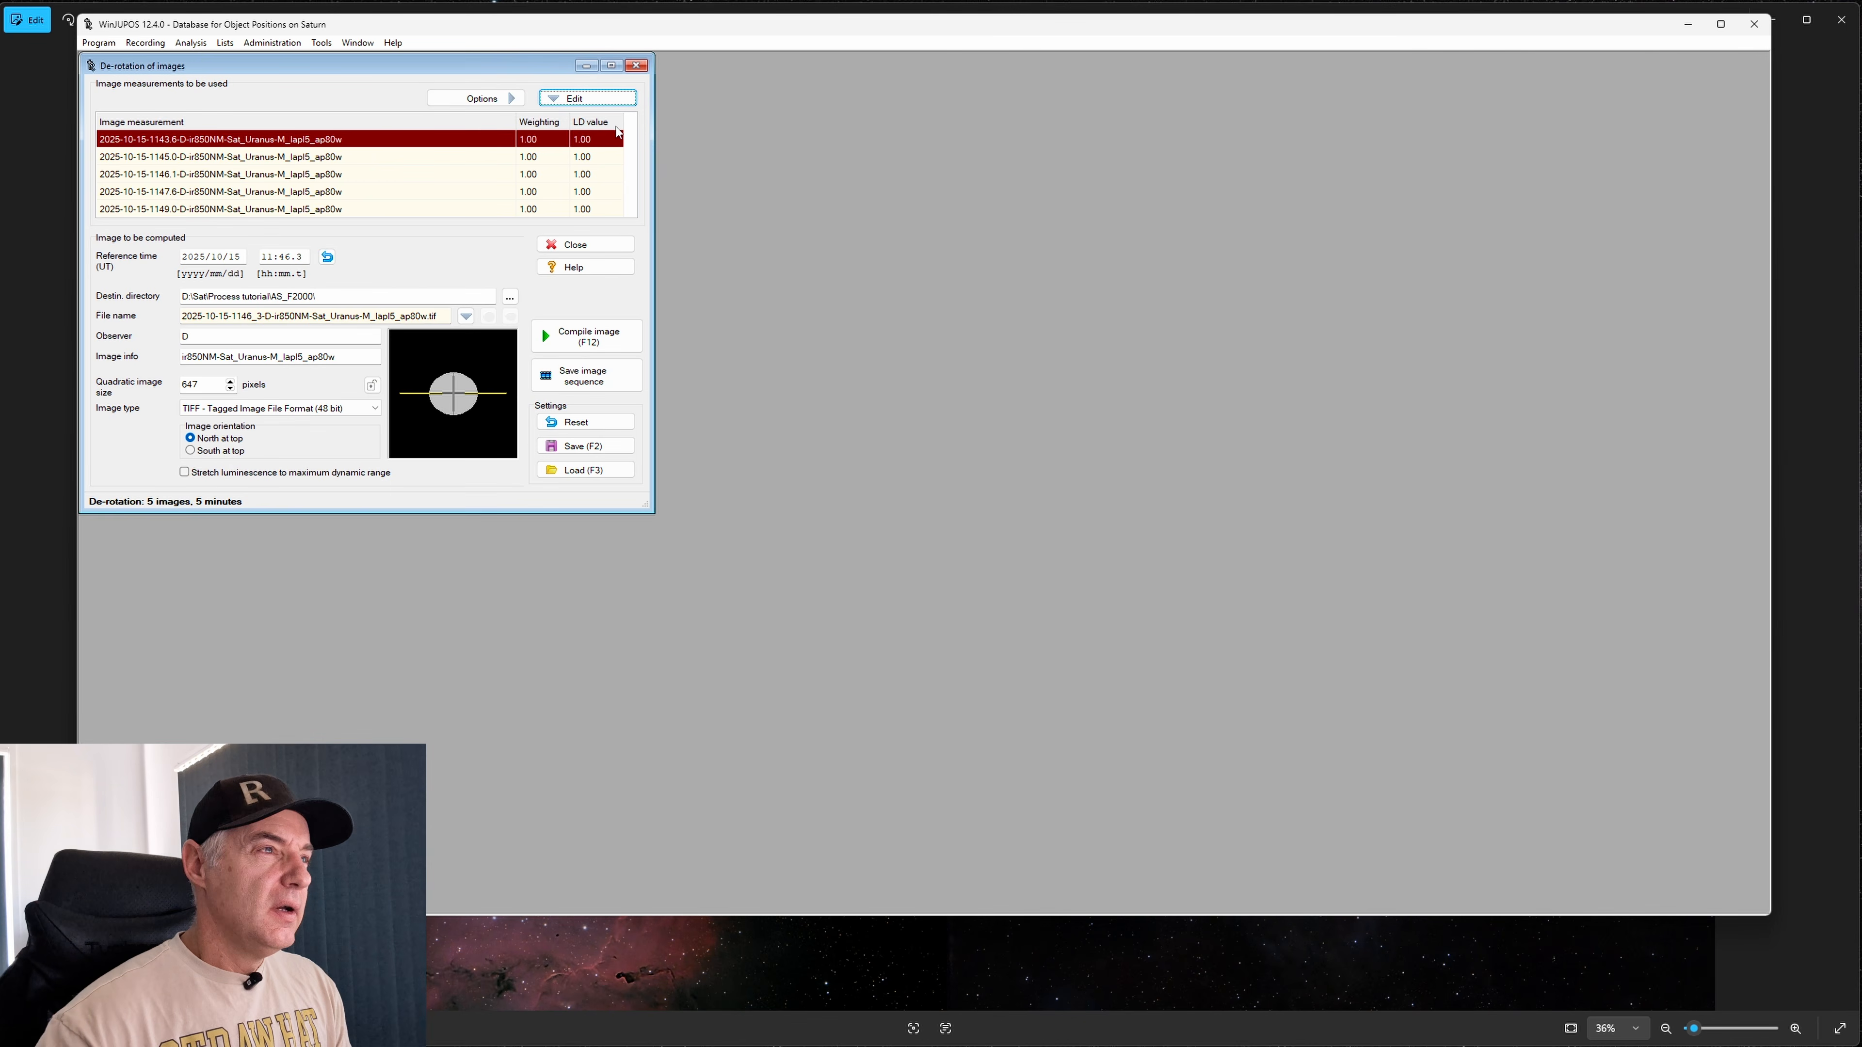
# Minimize the de-rotation window and reopen the image measurement's adjustment settings to examine the LD value
pyautogui.click(595, 122)
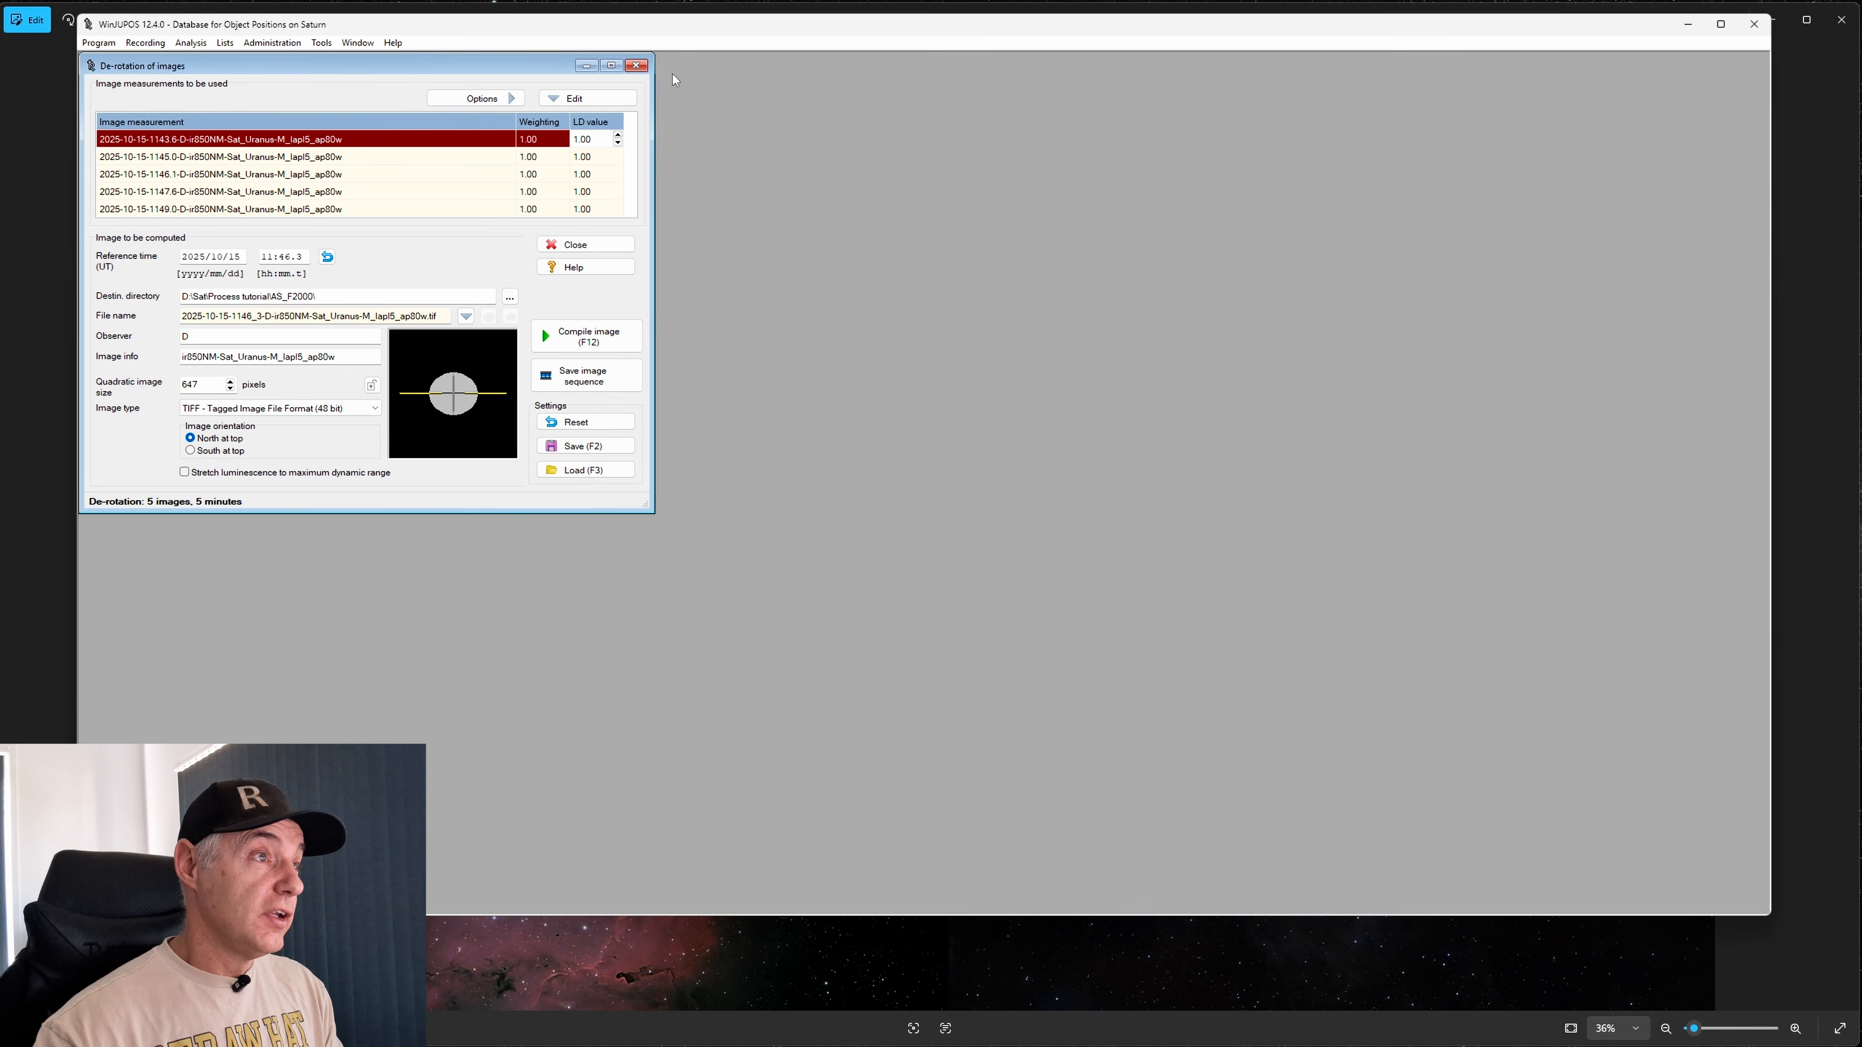
pyautogui.click(589, 67)
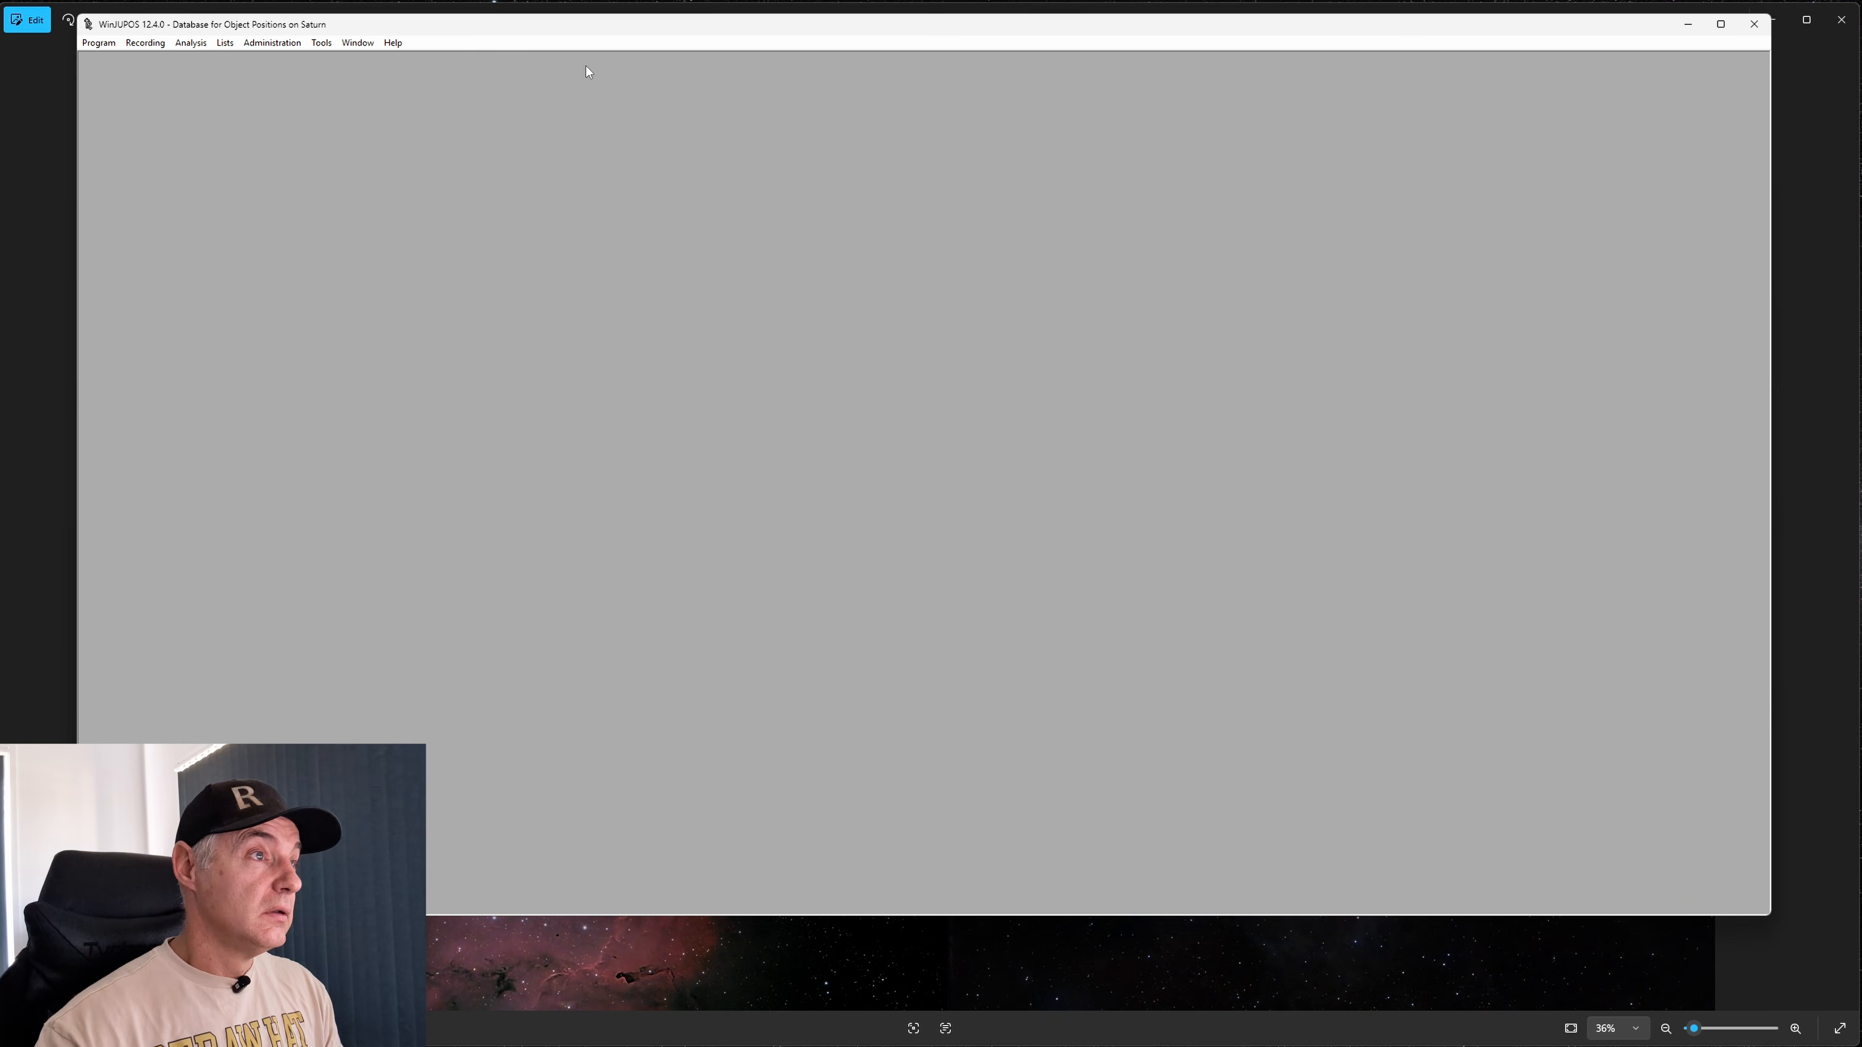
pyautogui.click(145, 43)
pyautogui.click(176, 123)
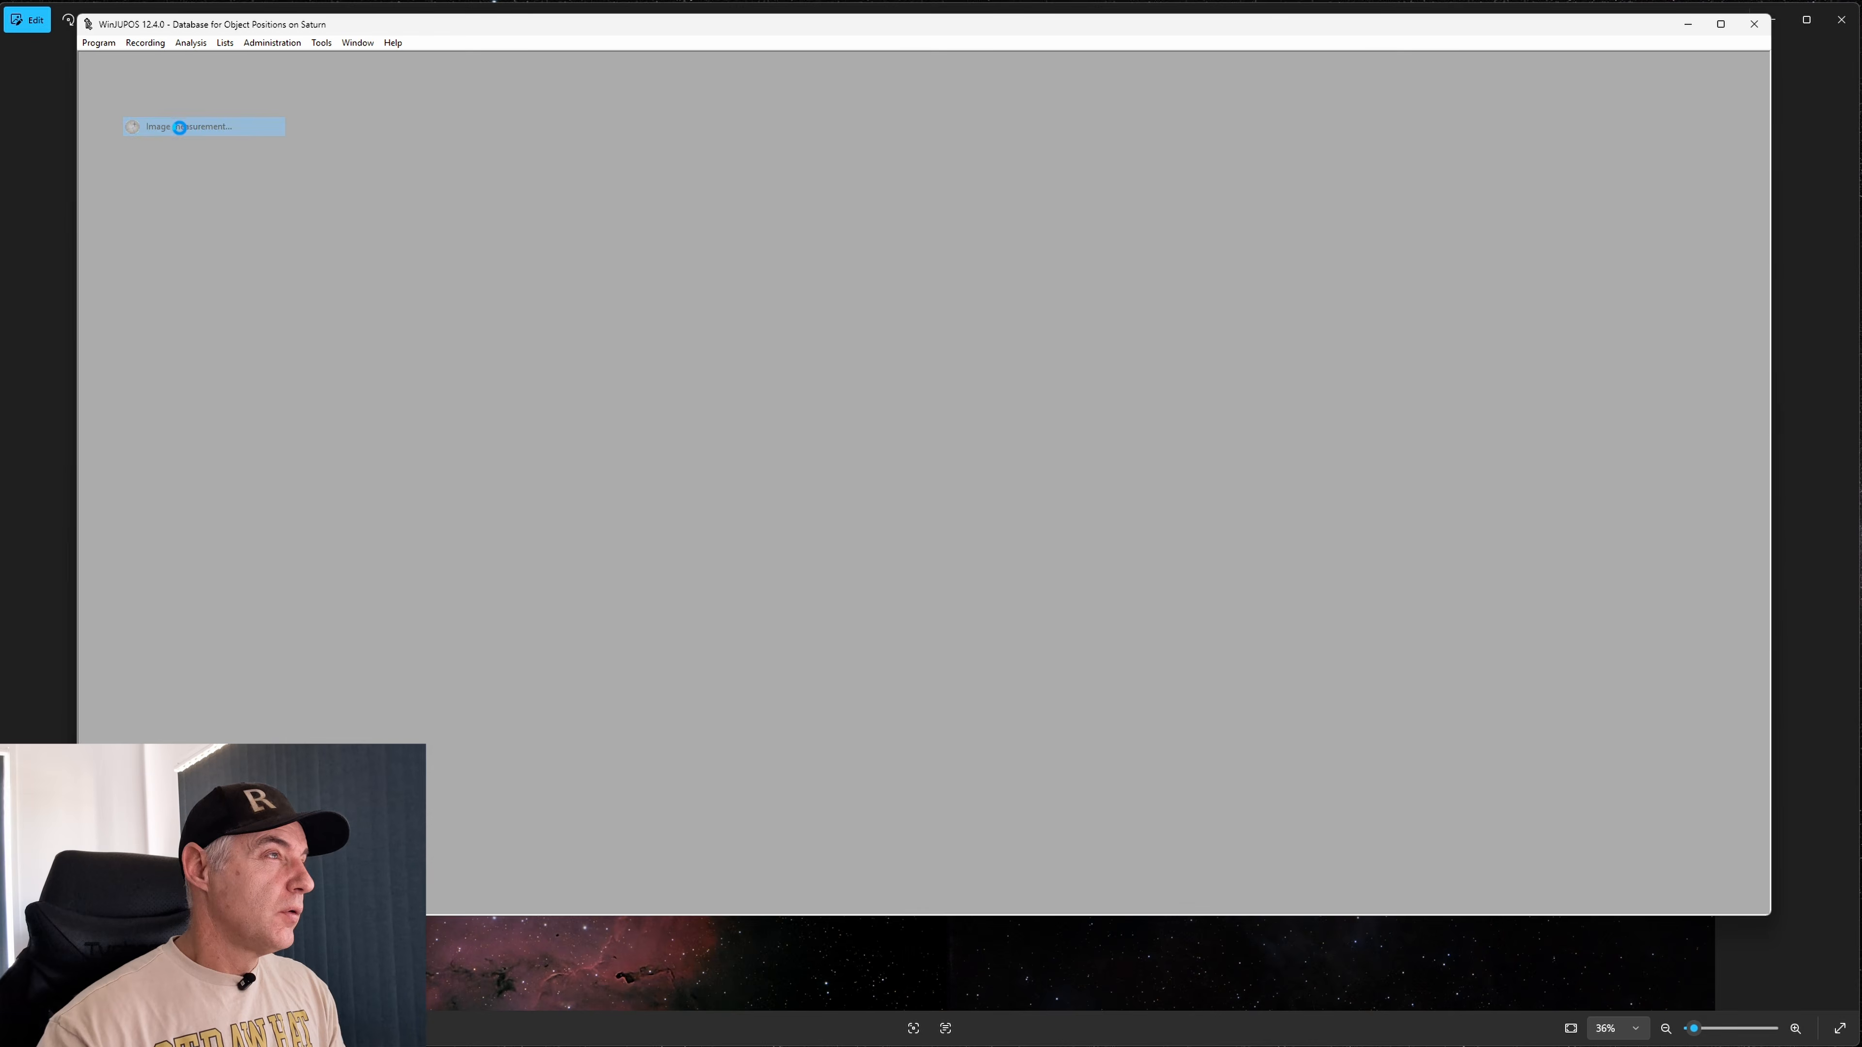
pyautogui.click(129, 87)
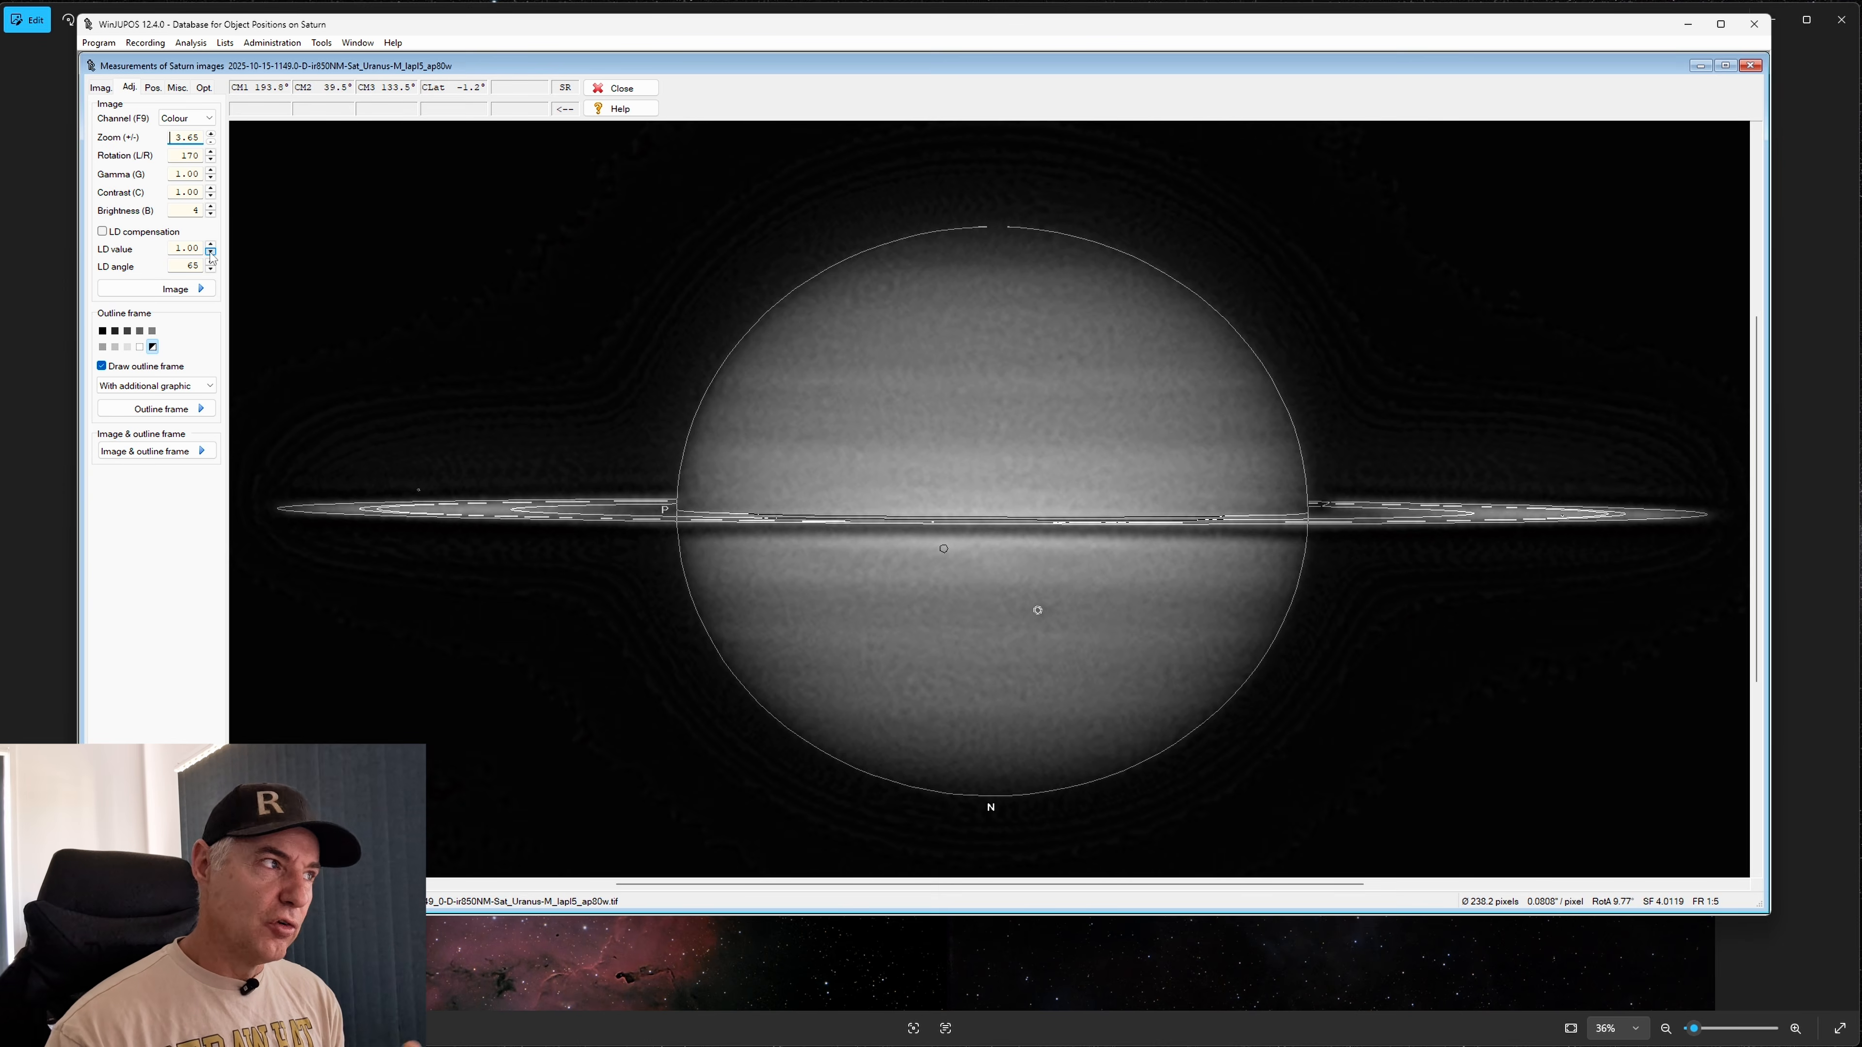
# Close the image measurement window, start De-rotation of images, and remove all the old measurements from its list
pyautogui.click(105, 90)
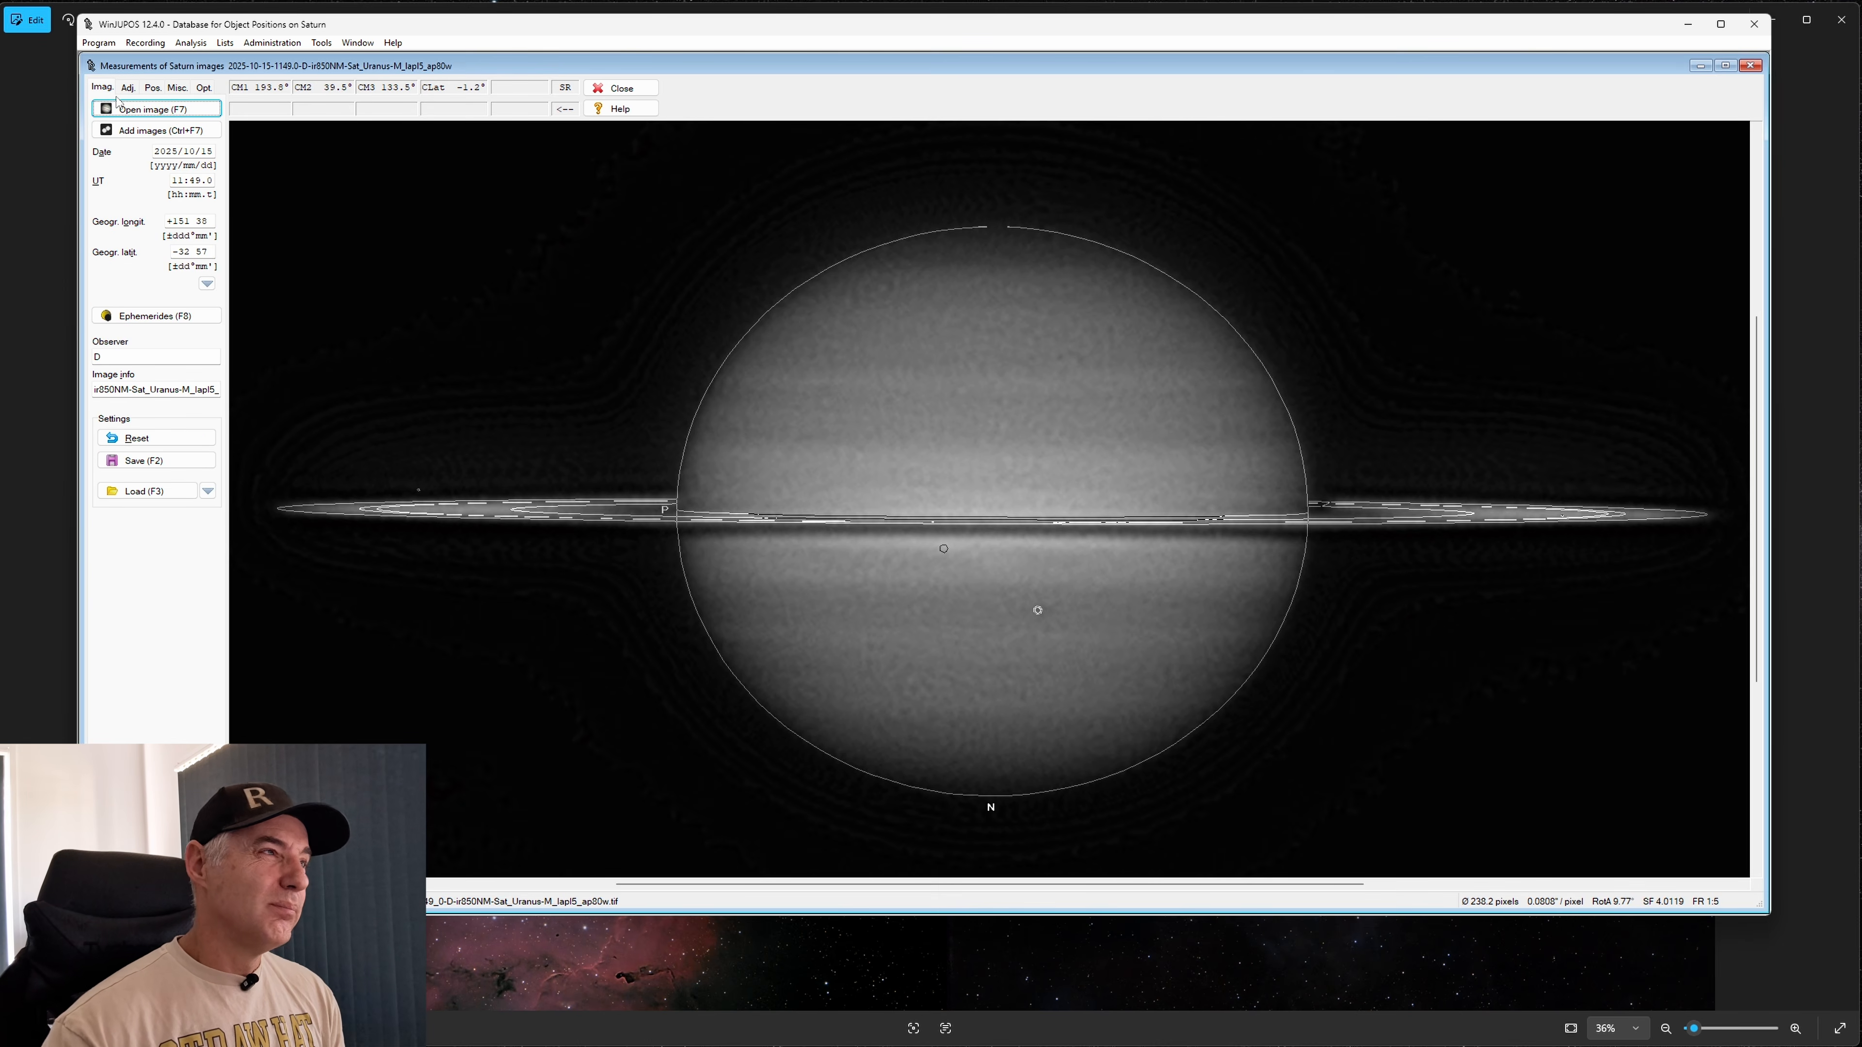
pyautogui.click(1749, 66)
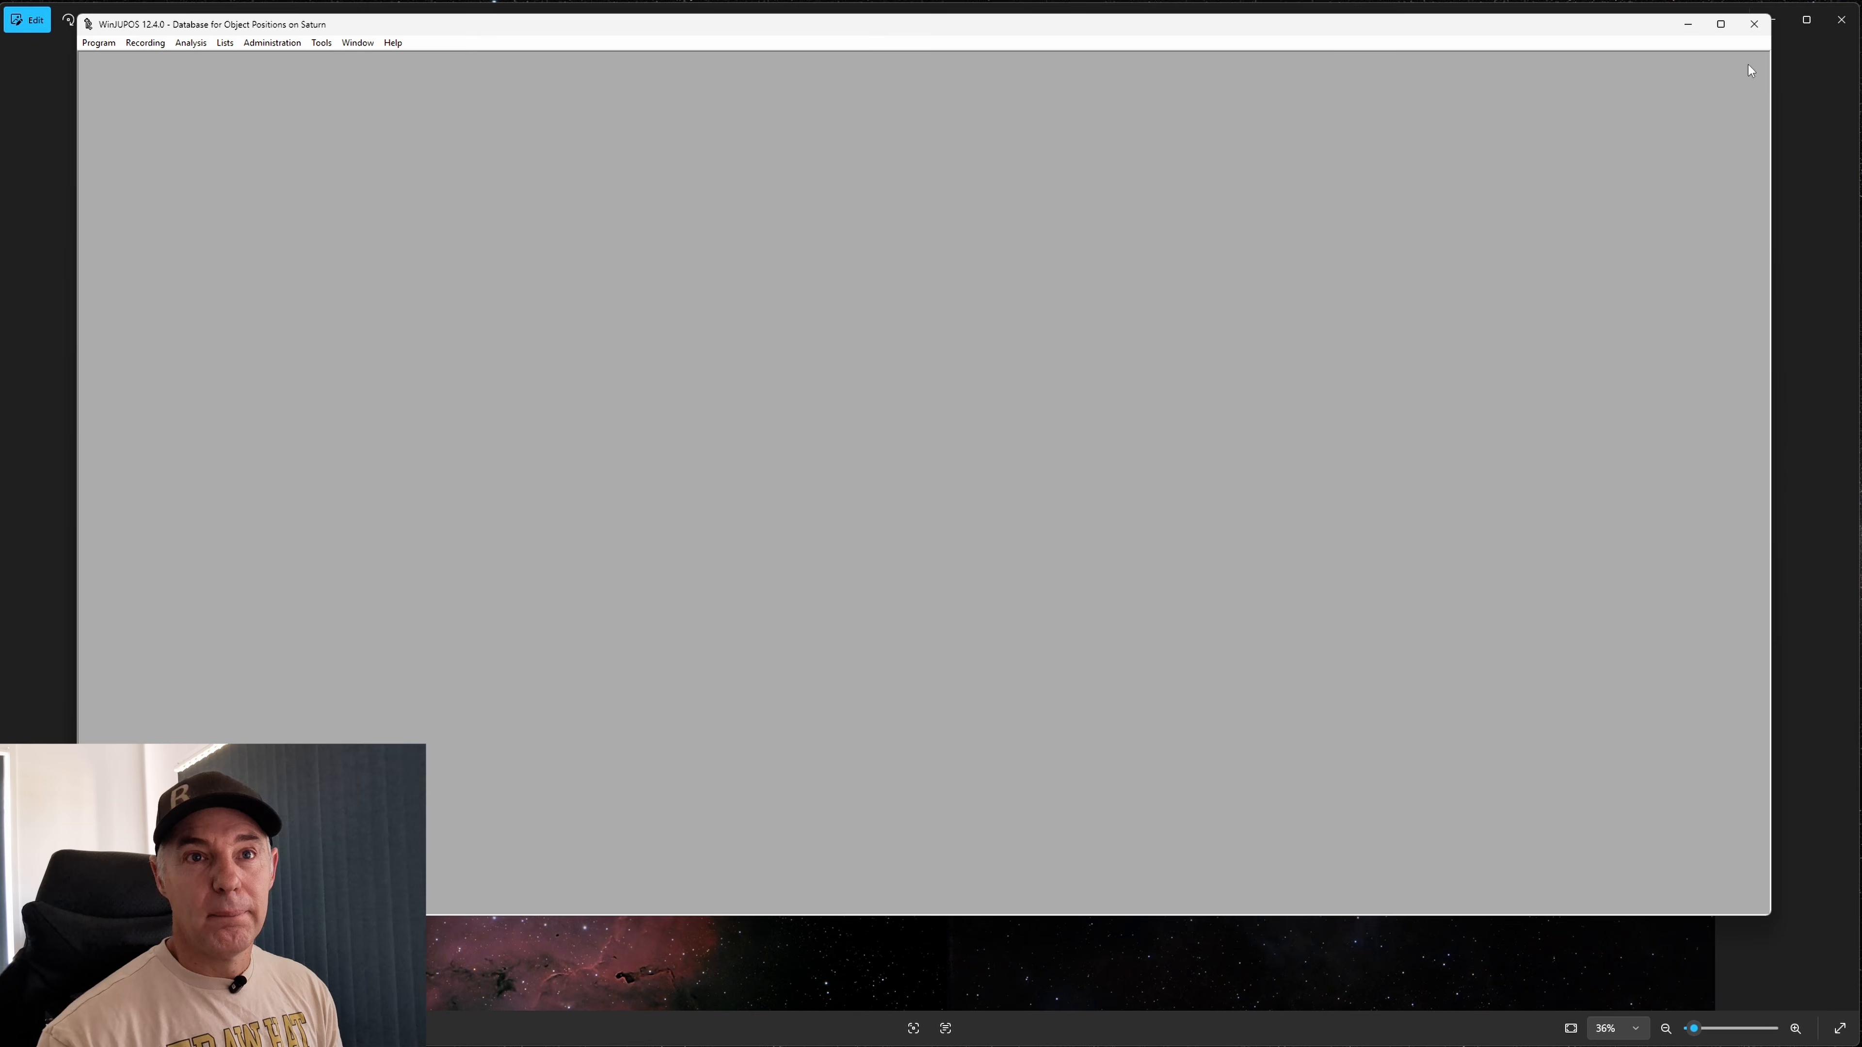
pyautogui.click(322, 44)
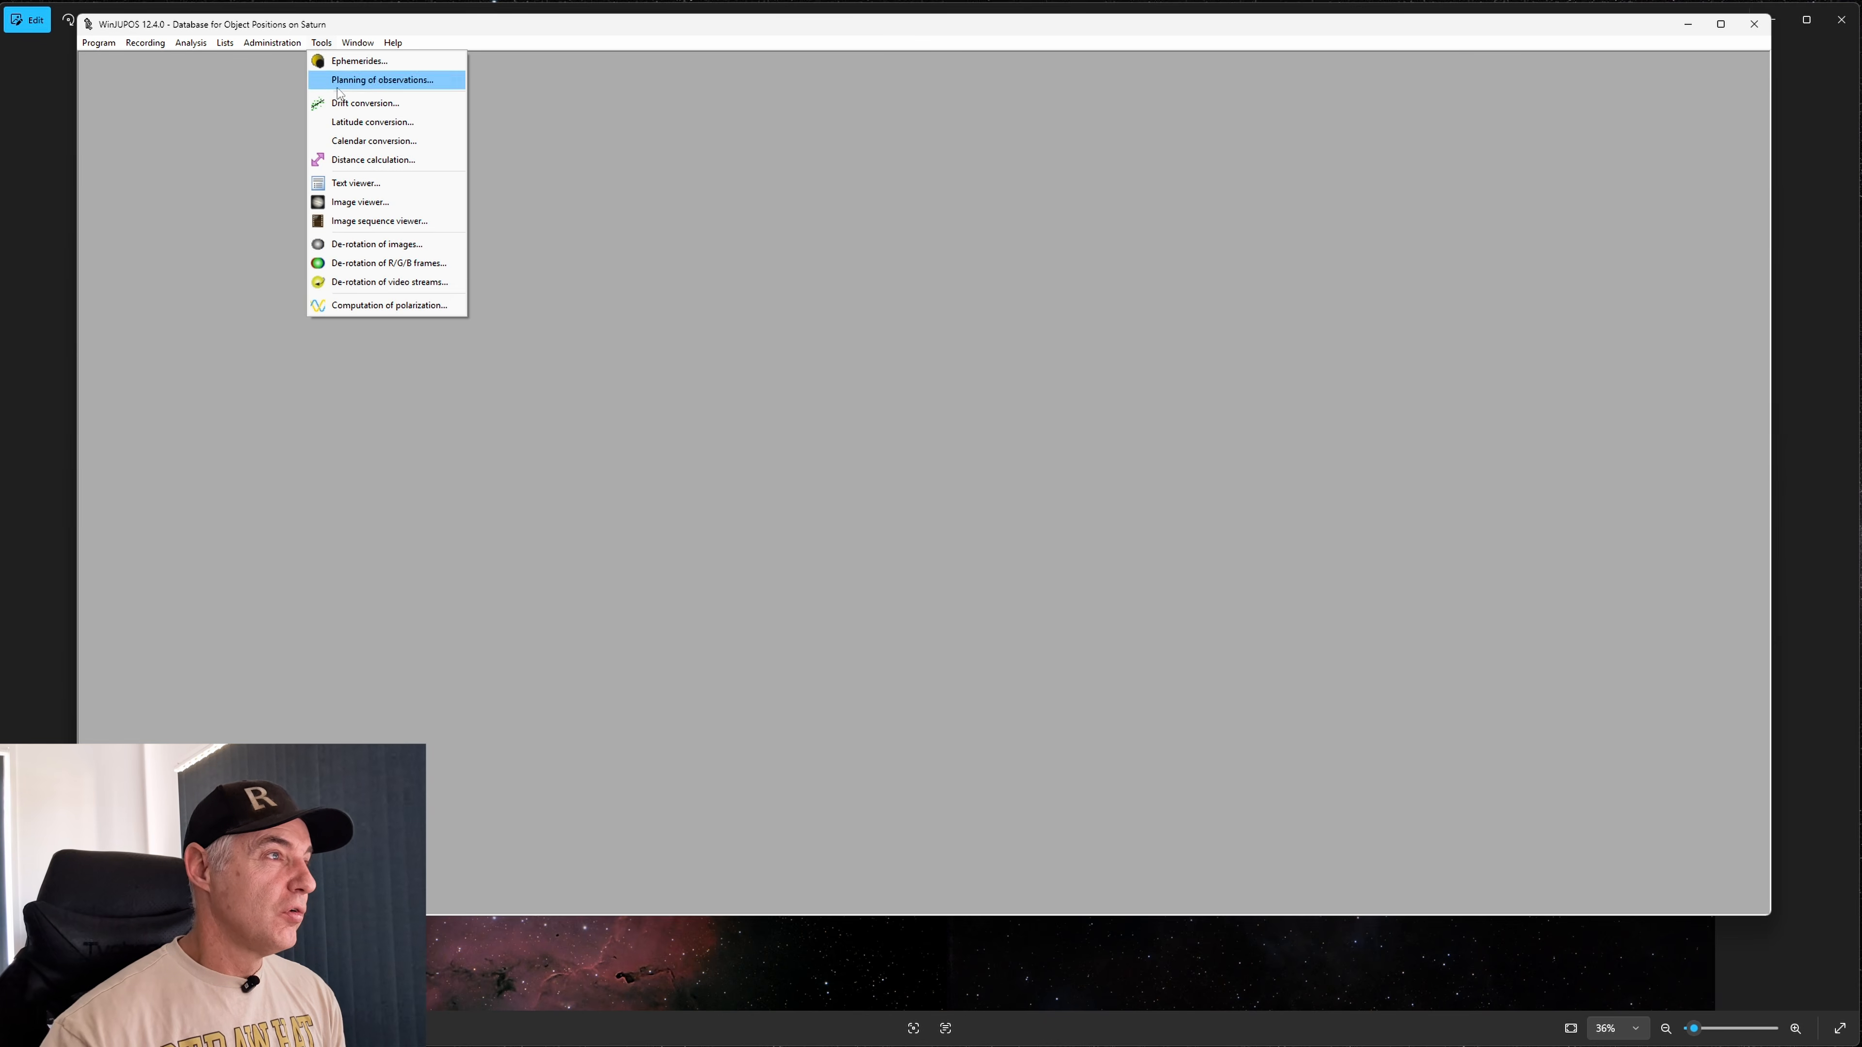
pyautogui.click(383, 245)
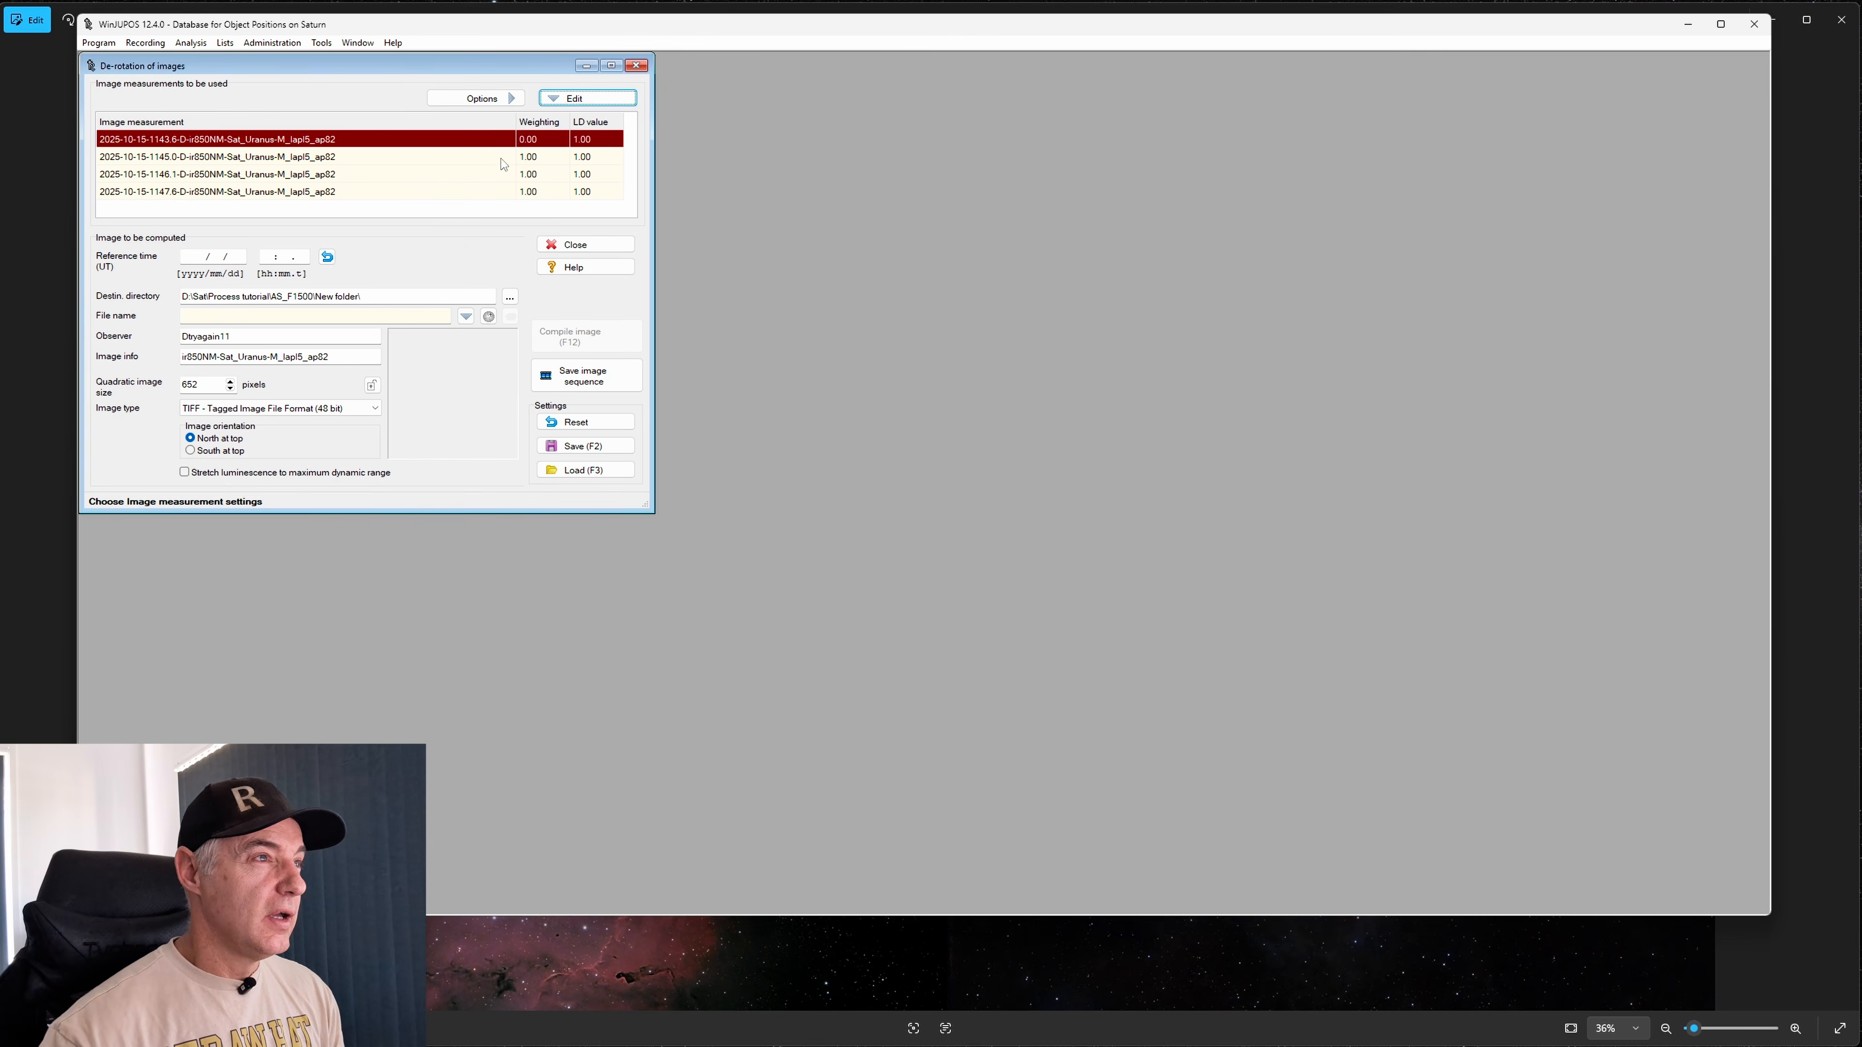
pyautogui.click(560, 100)
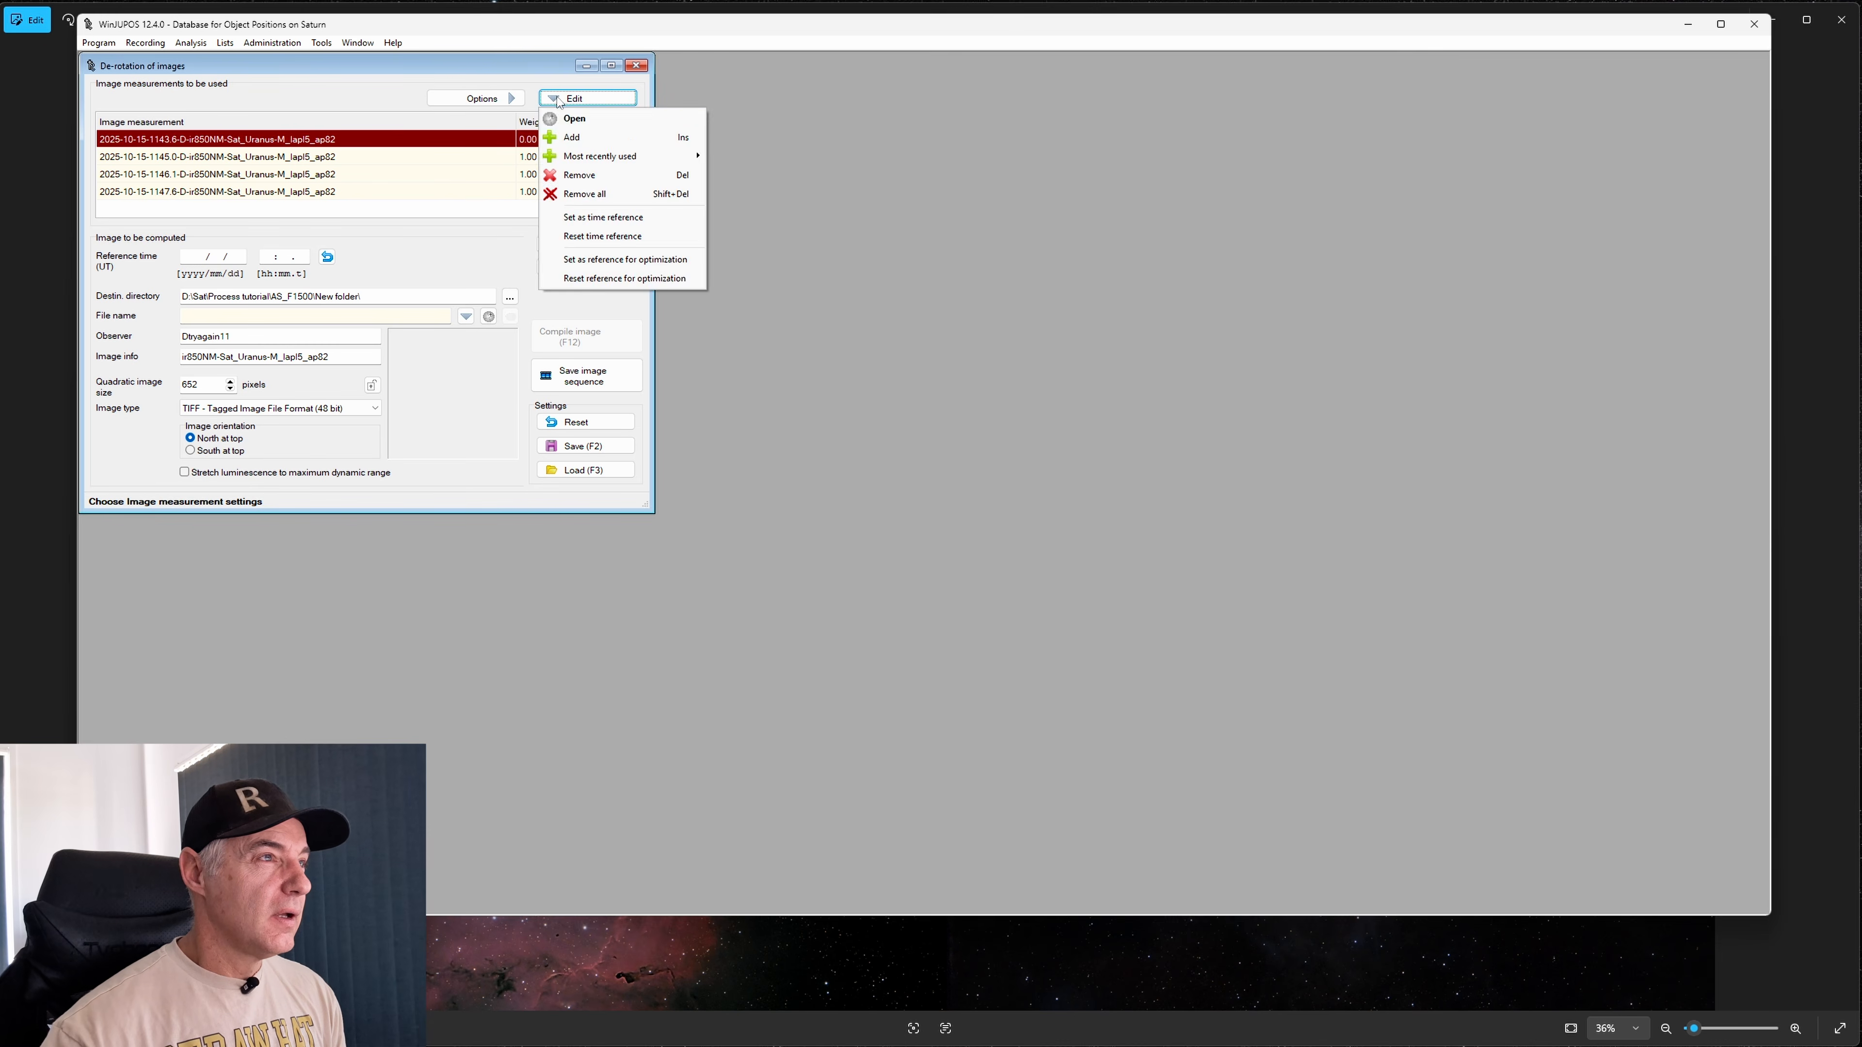
pyautogui.click(582, 193)
pyautogui.click(875, 508)
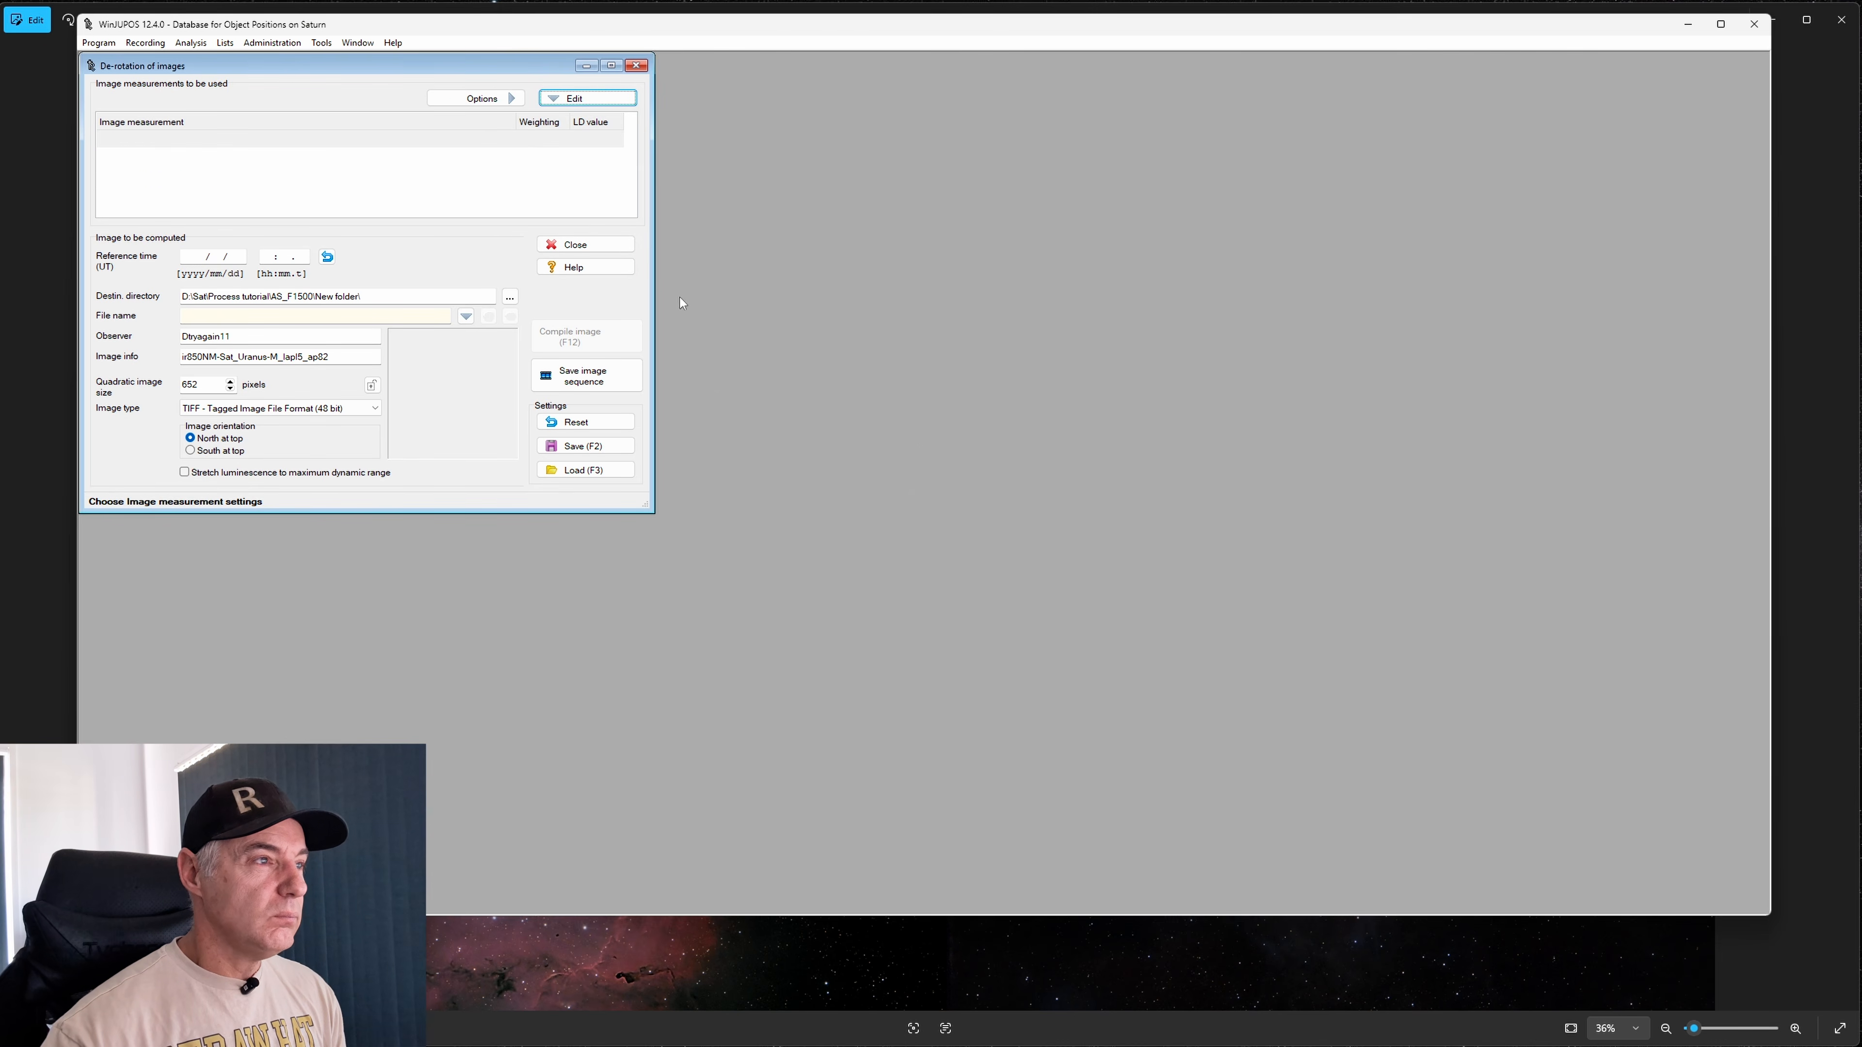
# Add the five measurement settings files in the AS_F2000 folder to the empty de-rotation list
pyautogui.click(561, 100)
pyautogui.click(548, 140)
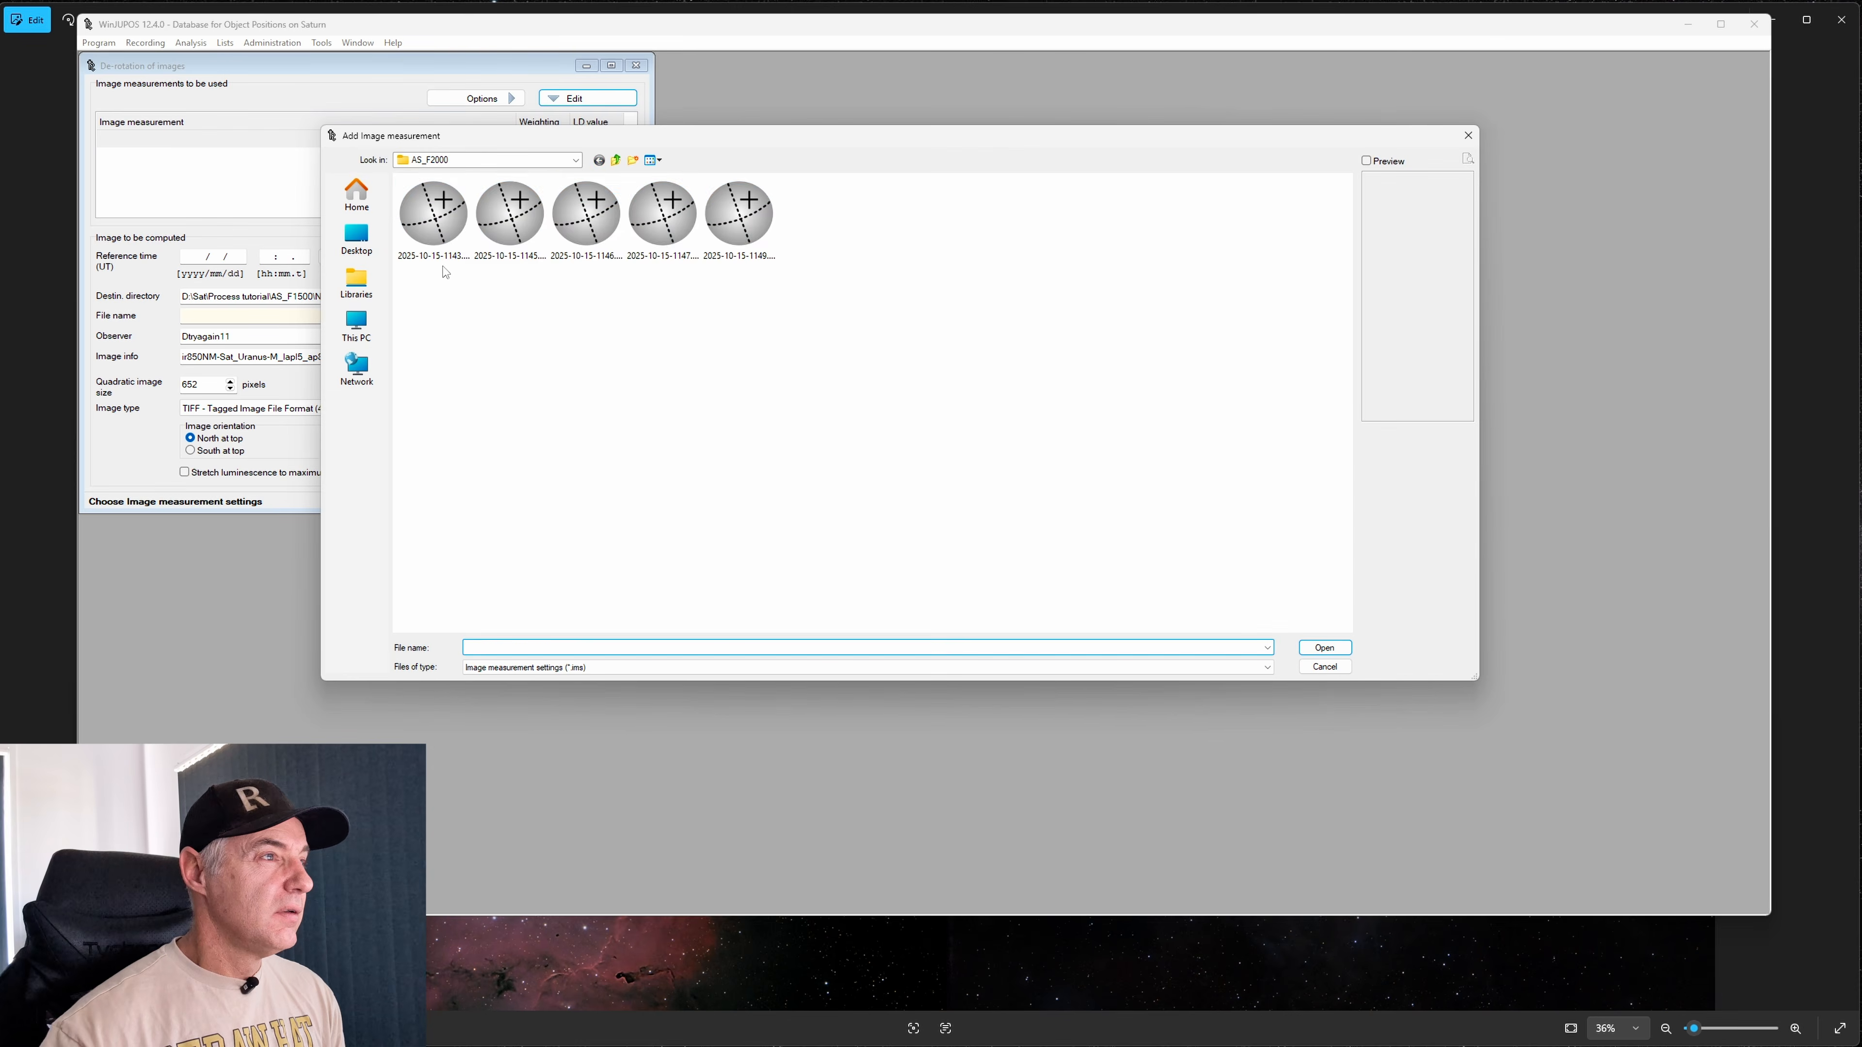
pyautogui.moveTo(416, 278); pyautogui.dragTo(778, 192)
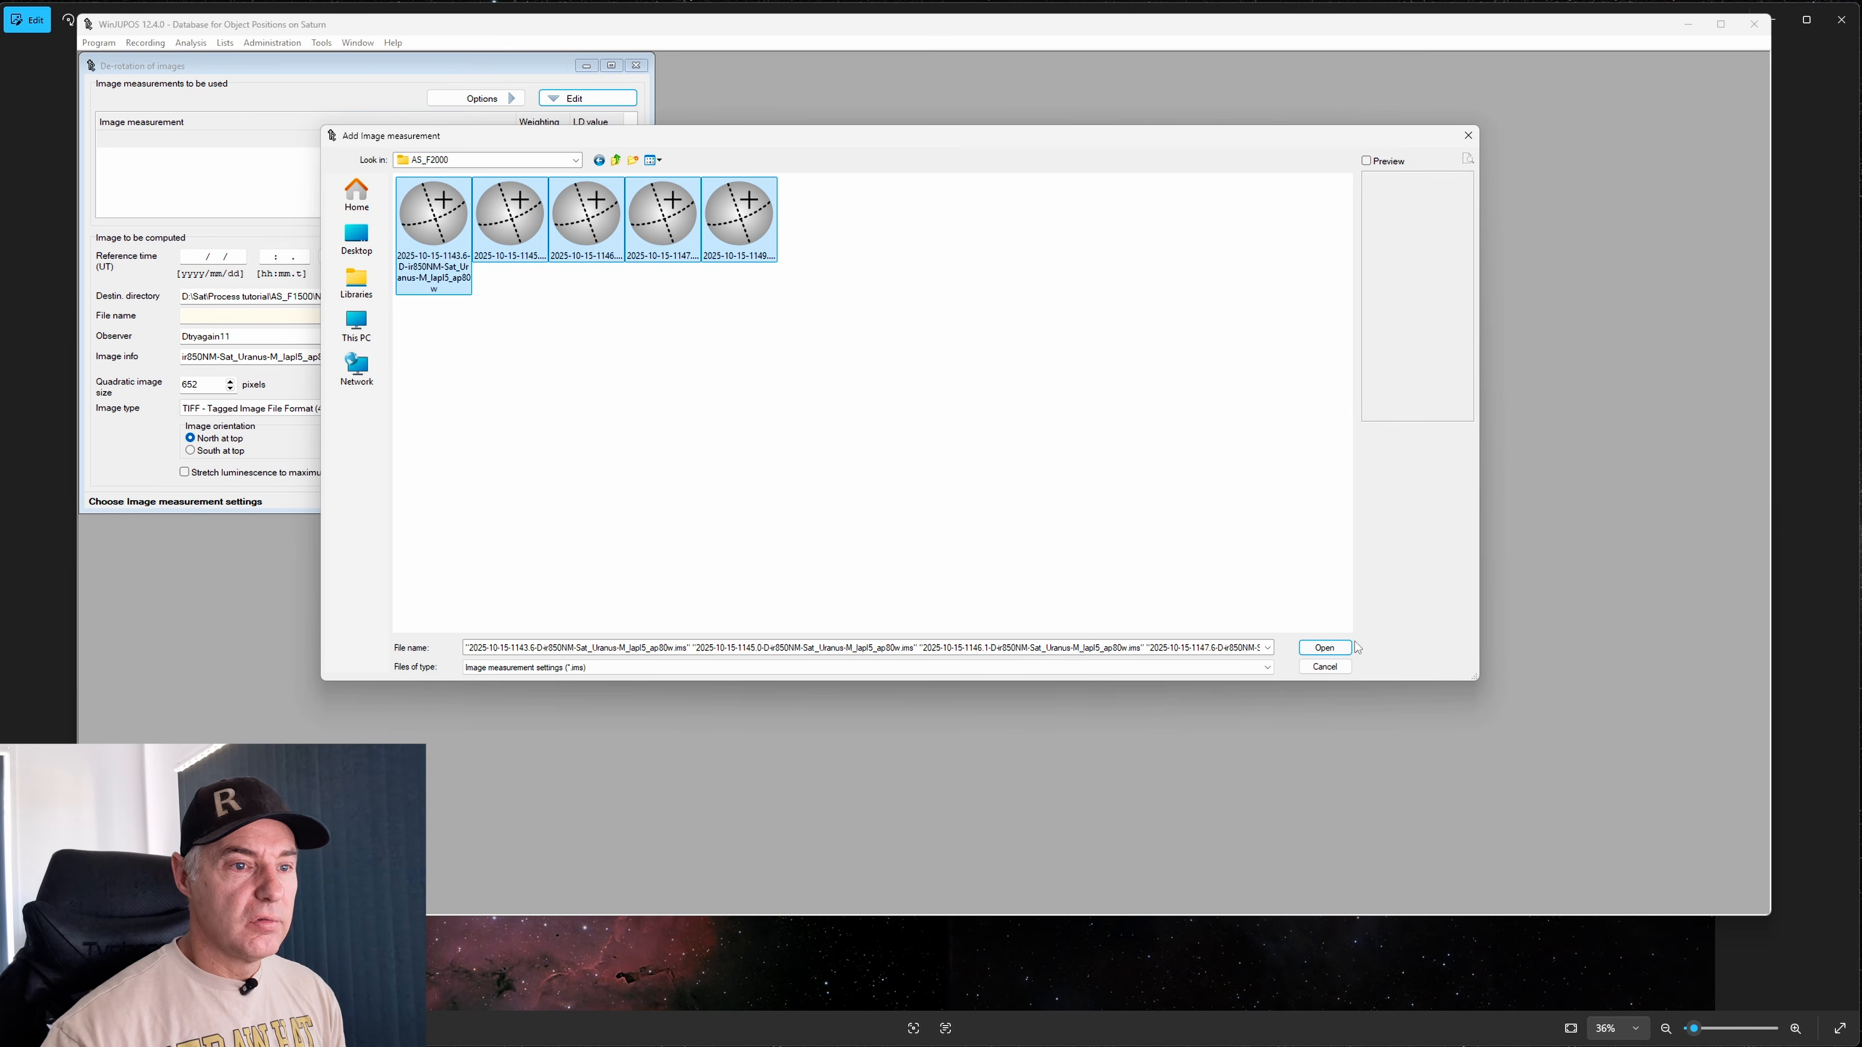
pyautogui.click(1324, 648)
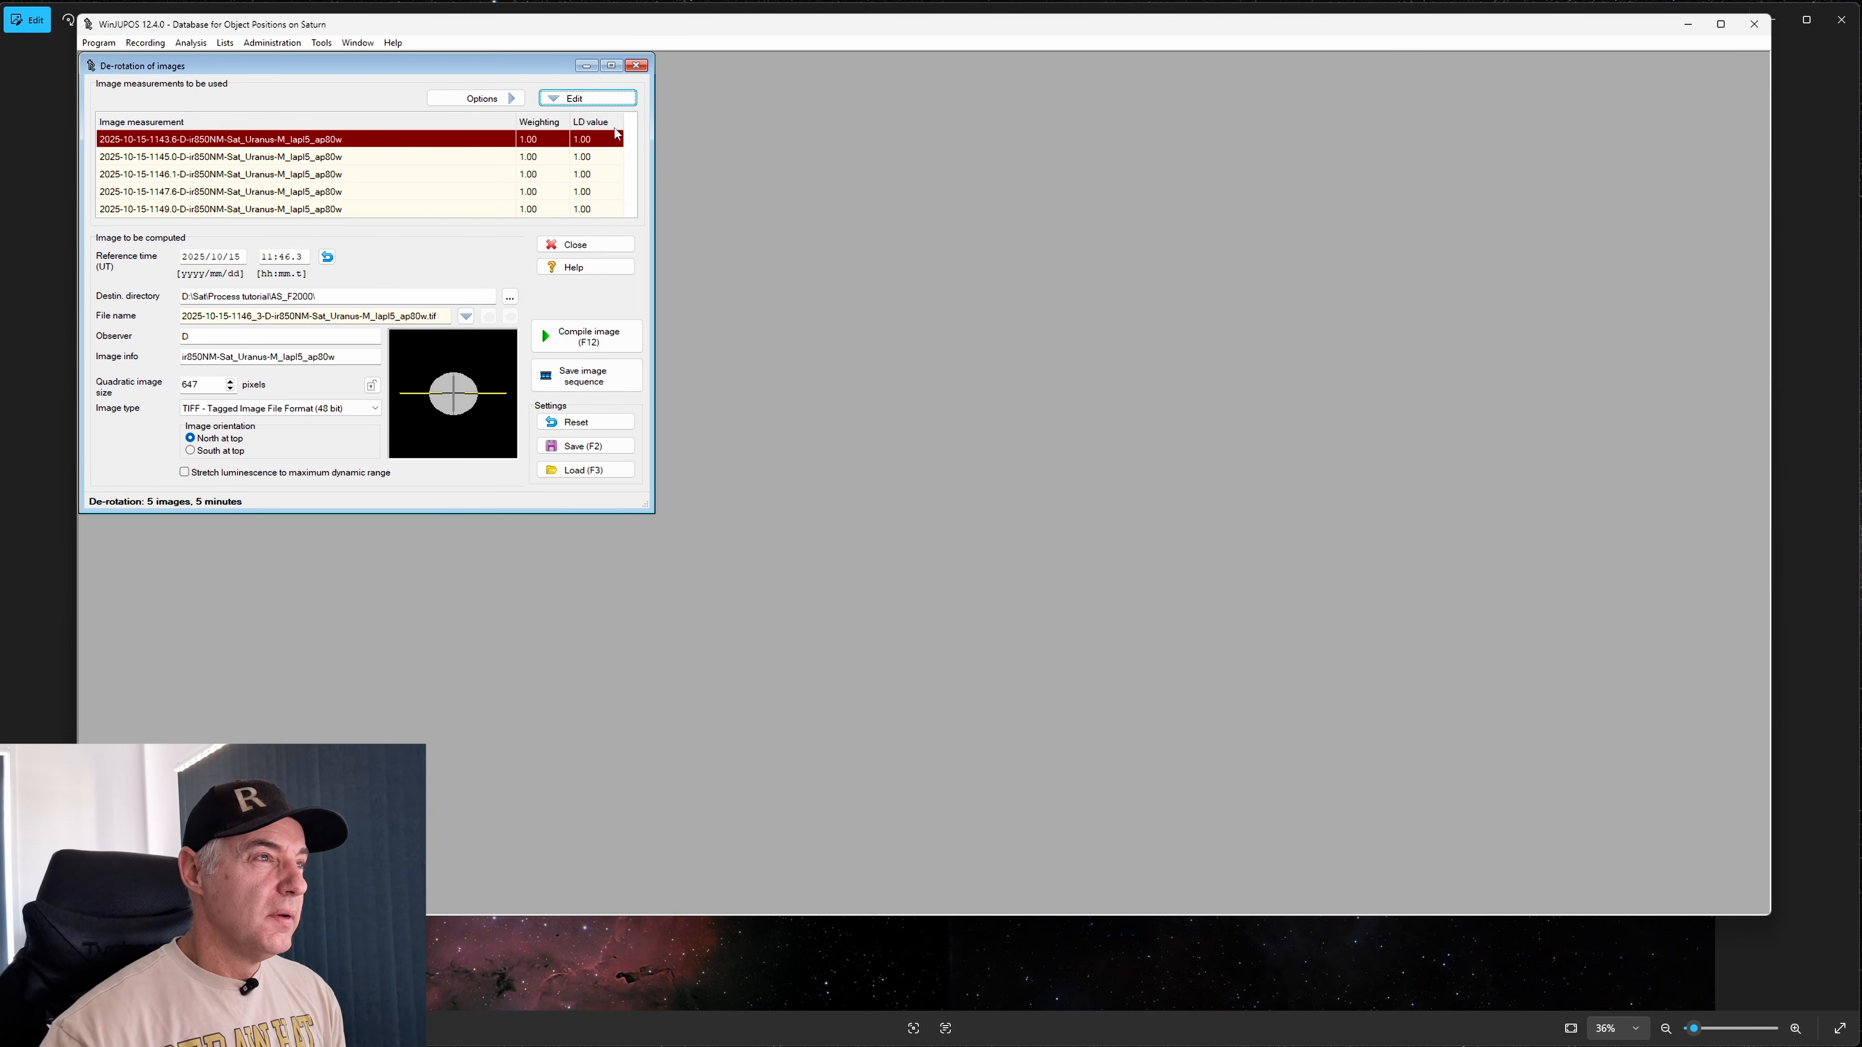
# Lower the LD value of all five image measurements to 0.85
pyautogui.click(618, 132)
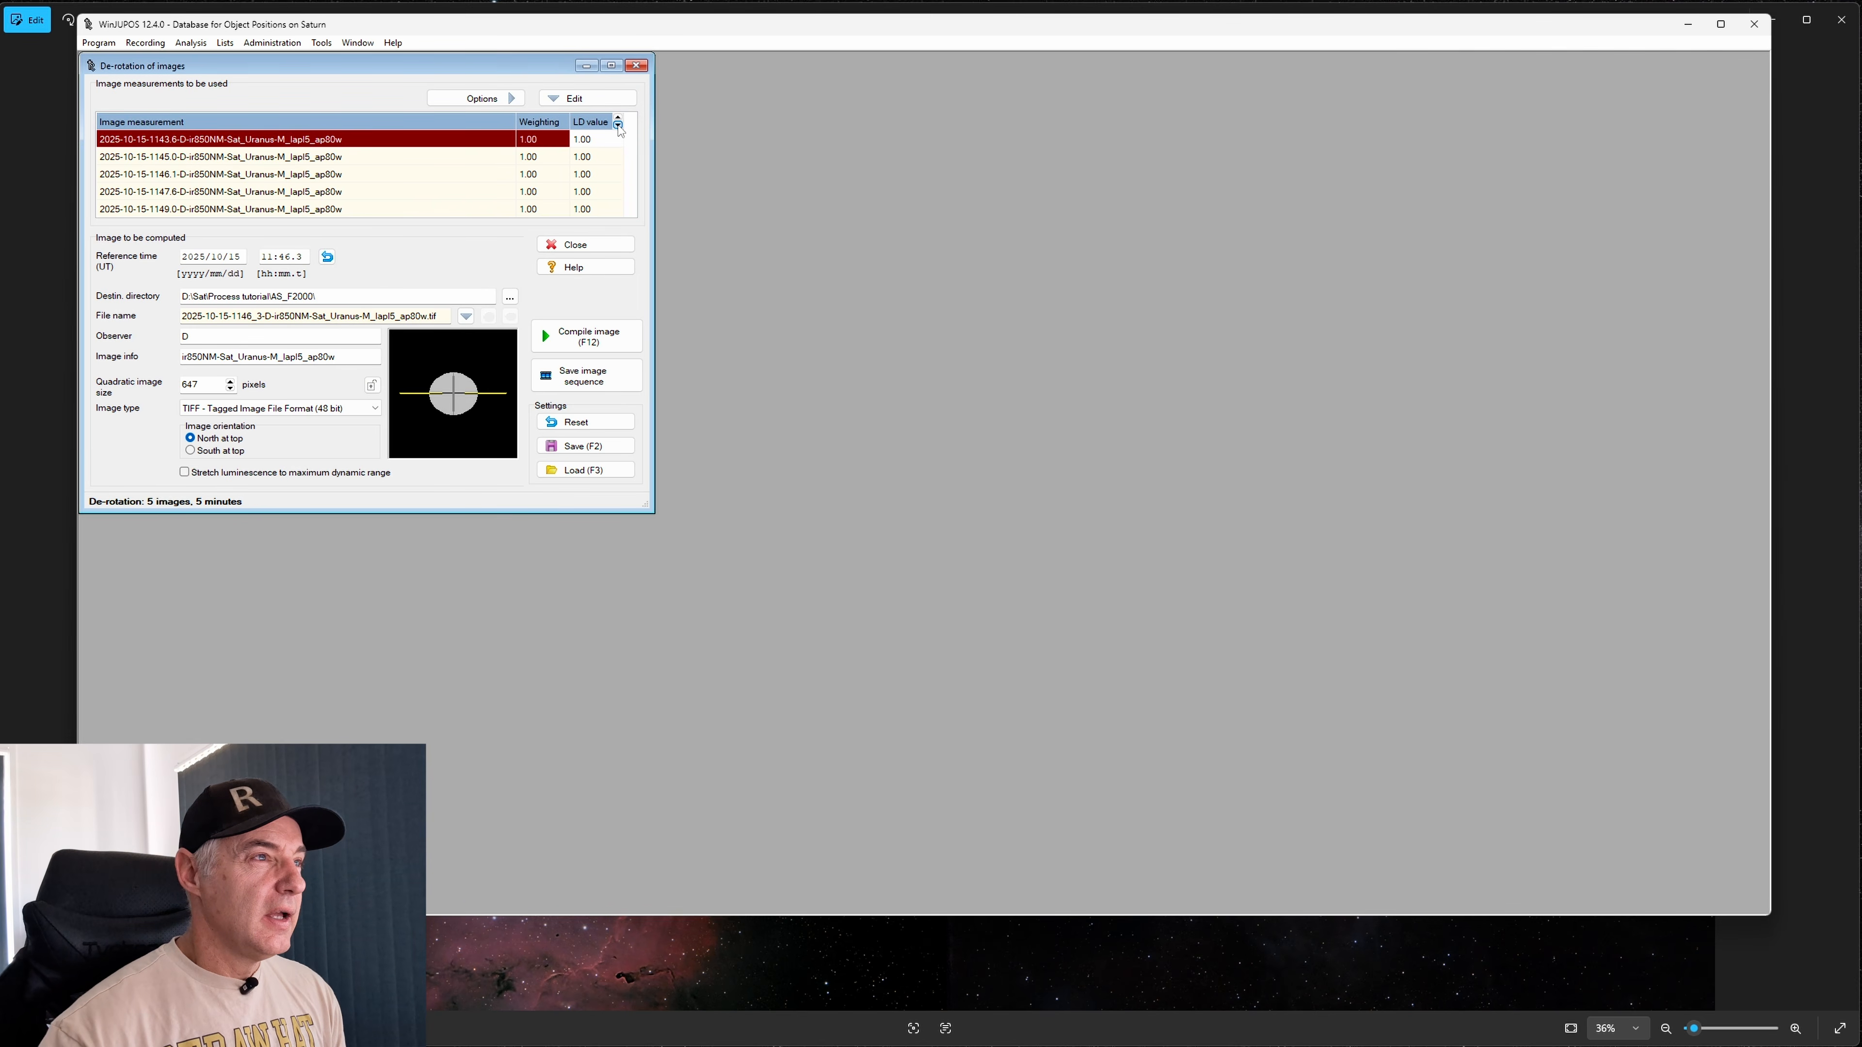
pyautogui.click(618, 126)
pyautogui.click(617, 126)
pyautogui.click(618, 126)
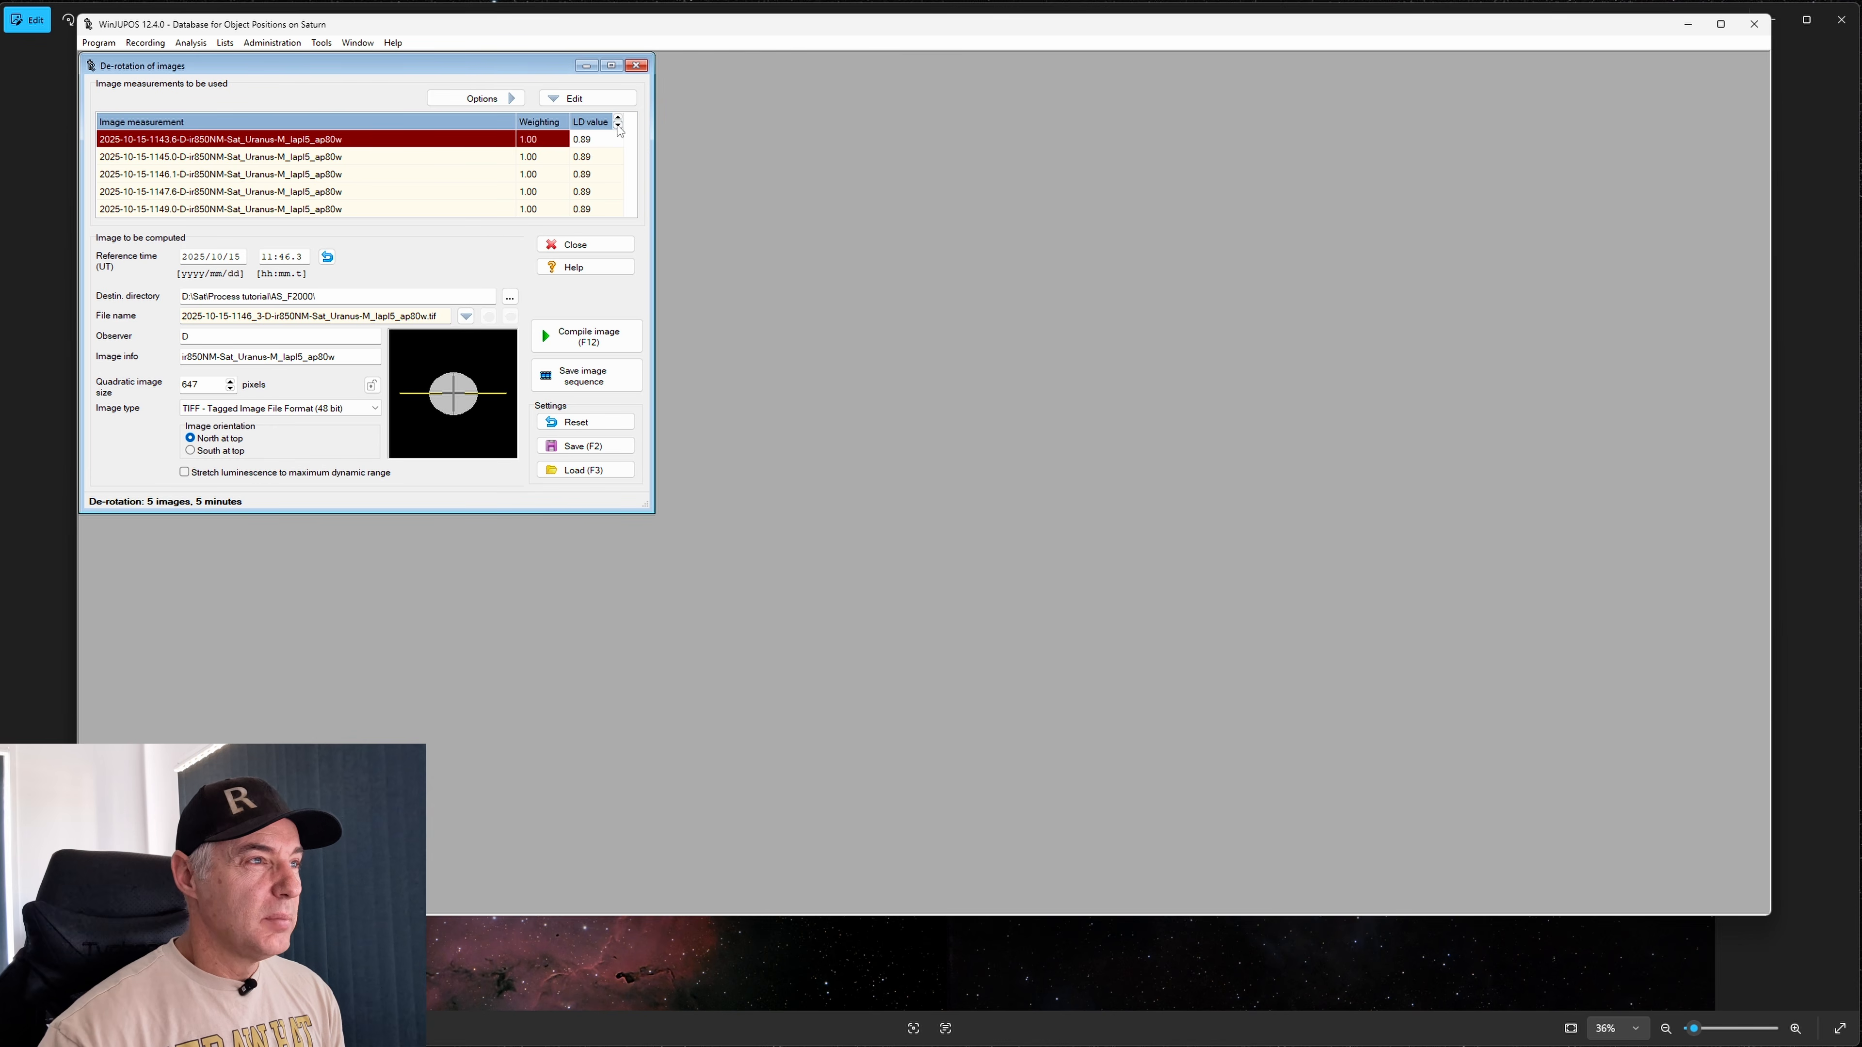
pyautogui.click(617, 126)
pyautogui.click(618, 126)
pyautogui.click(618, 126)
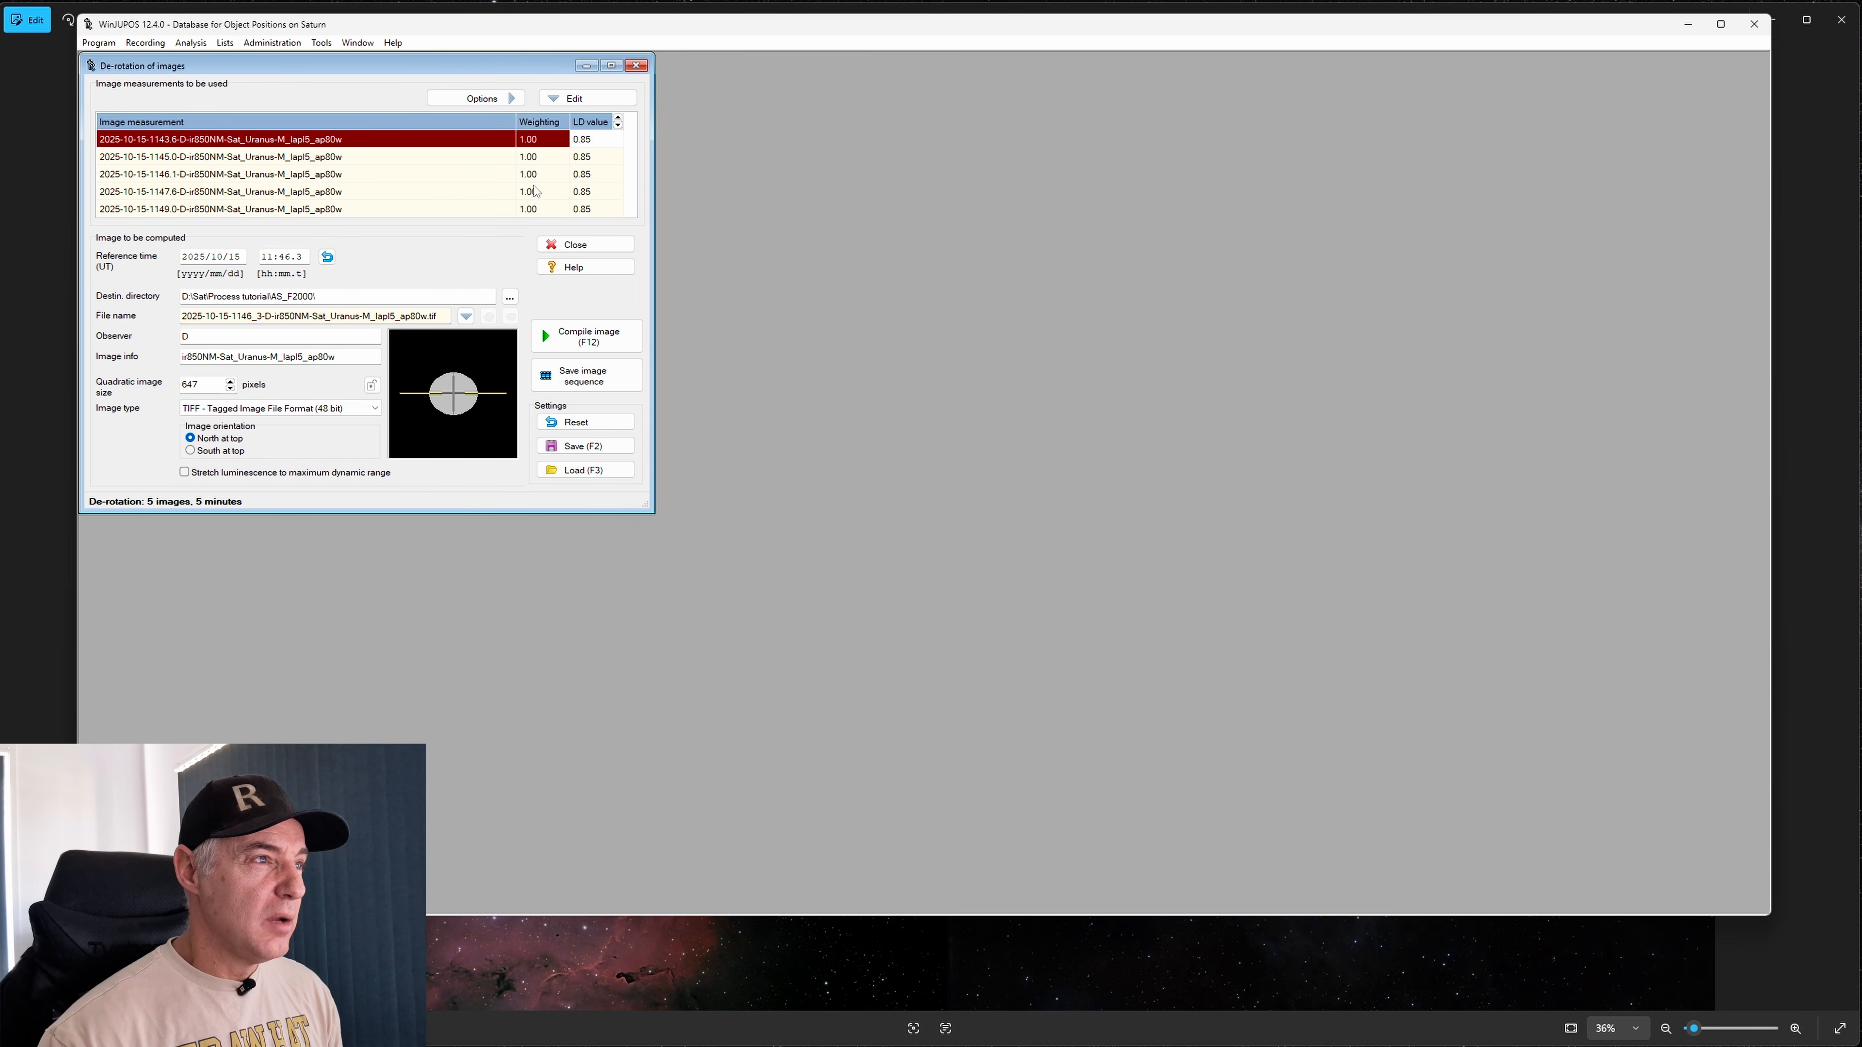
pyautogui.click(201, 336)
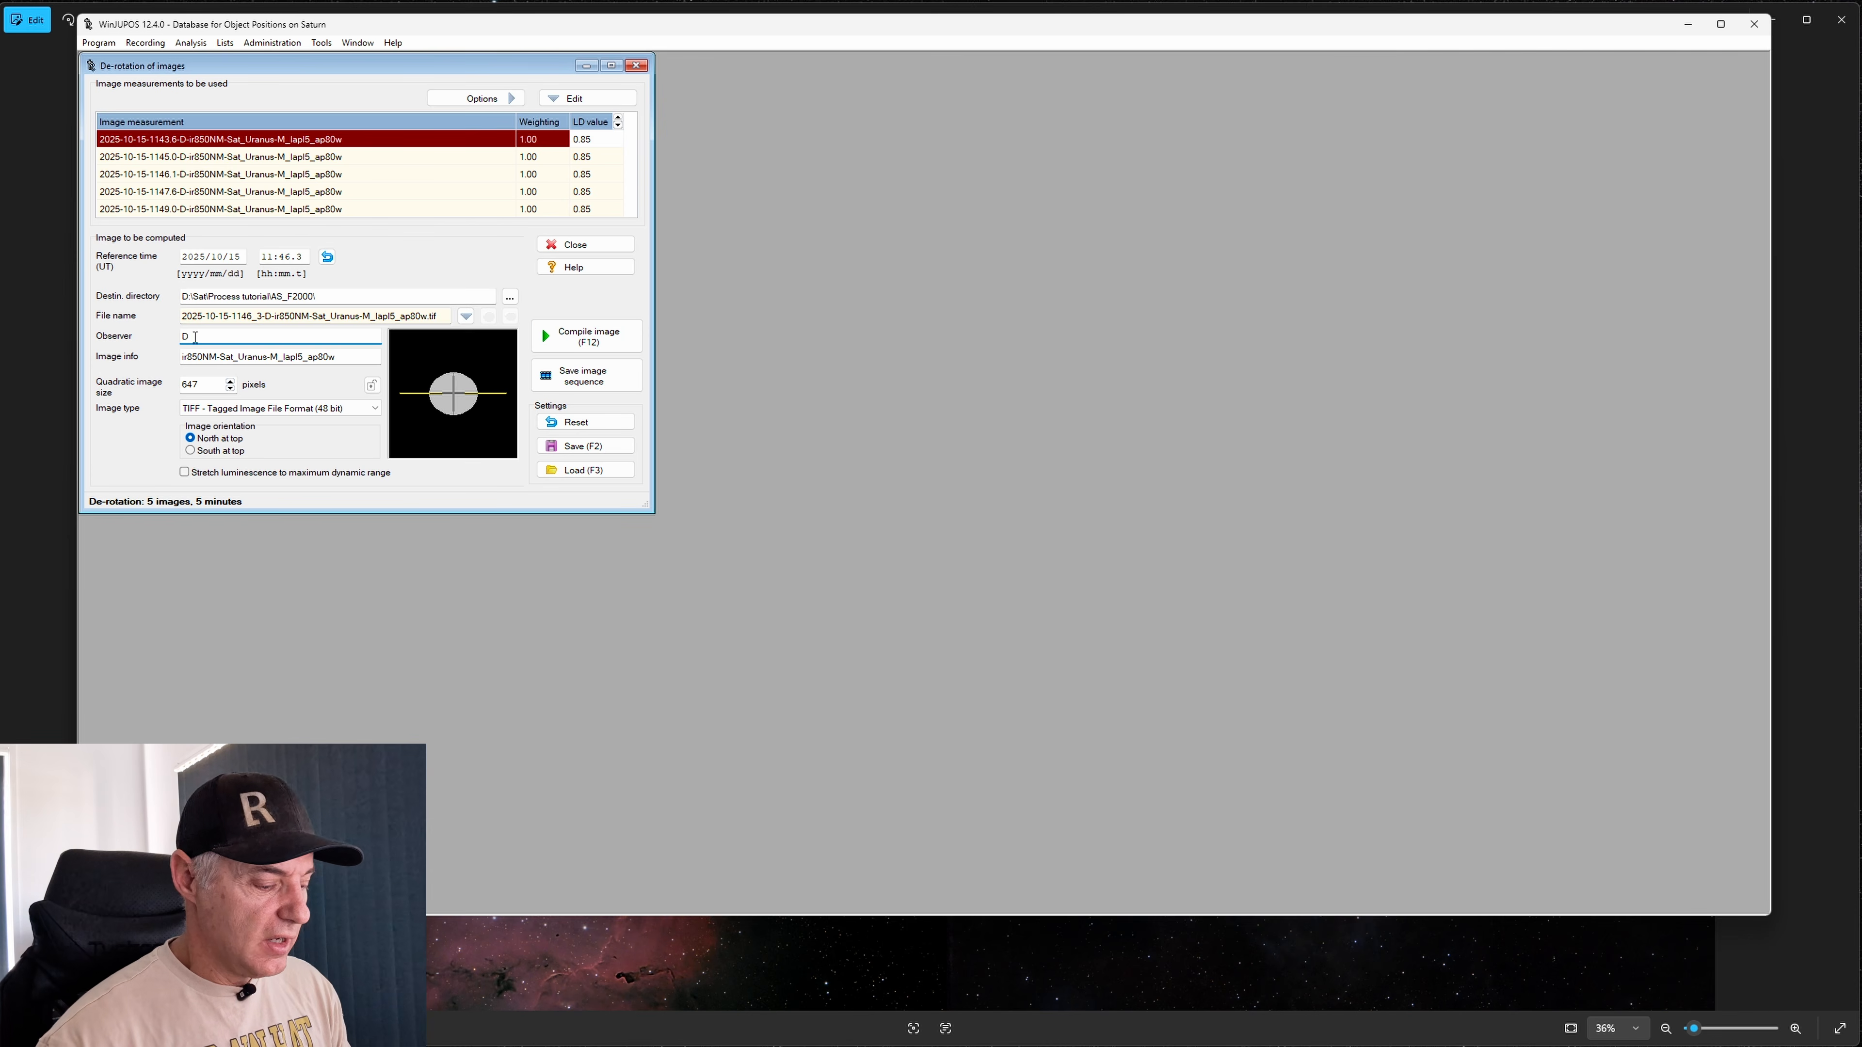
pyautogui.write('eeeeee')
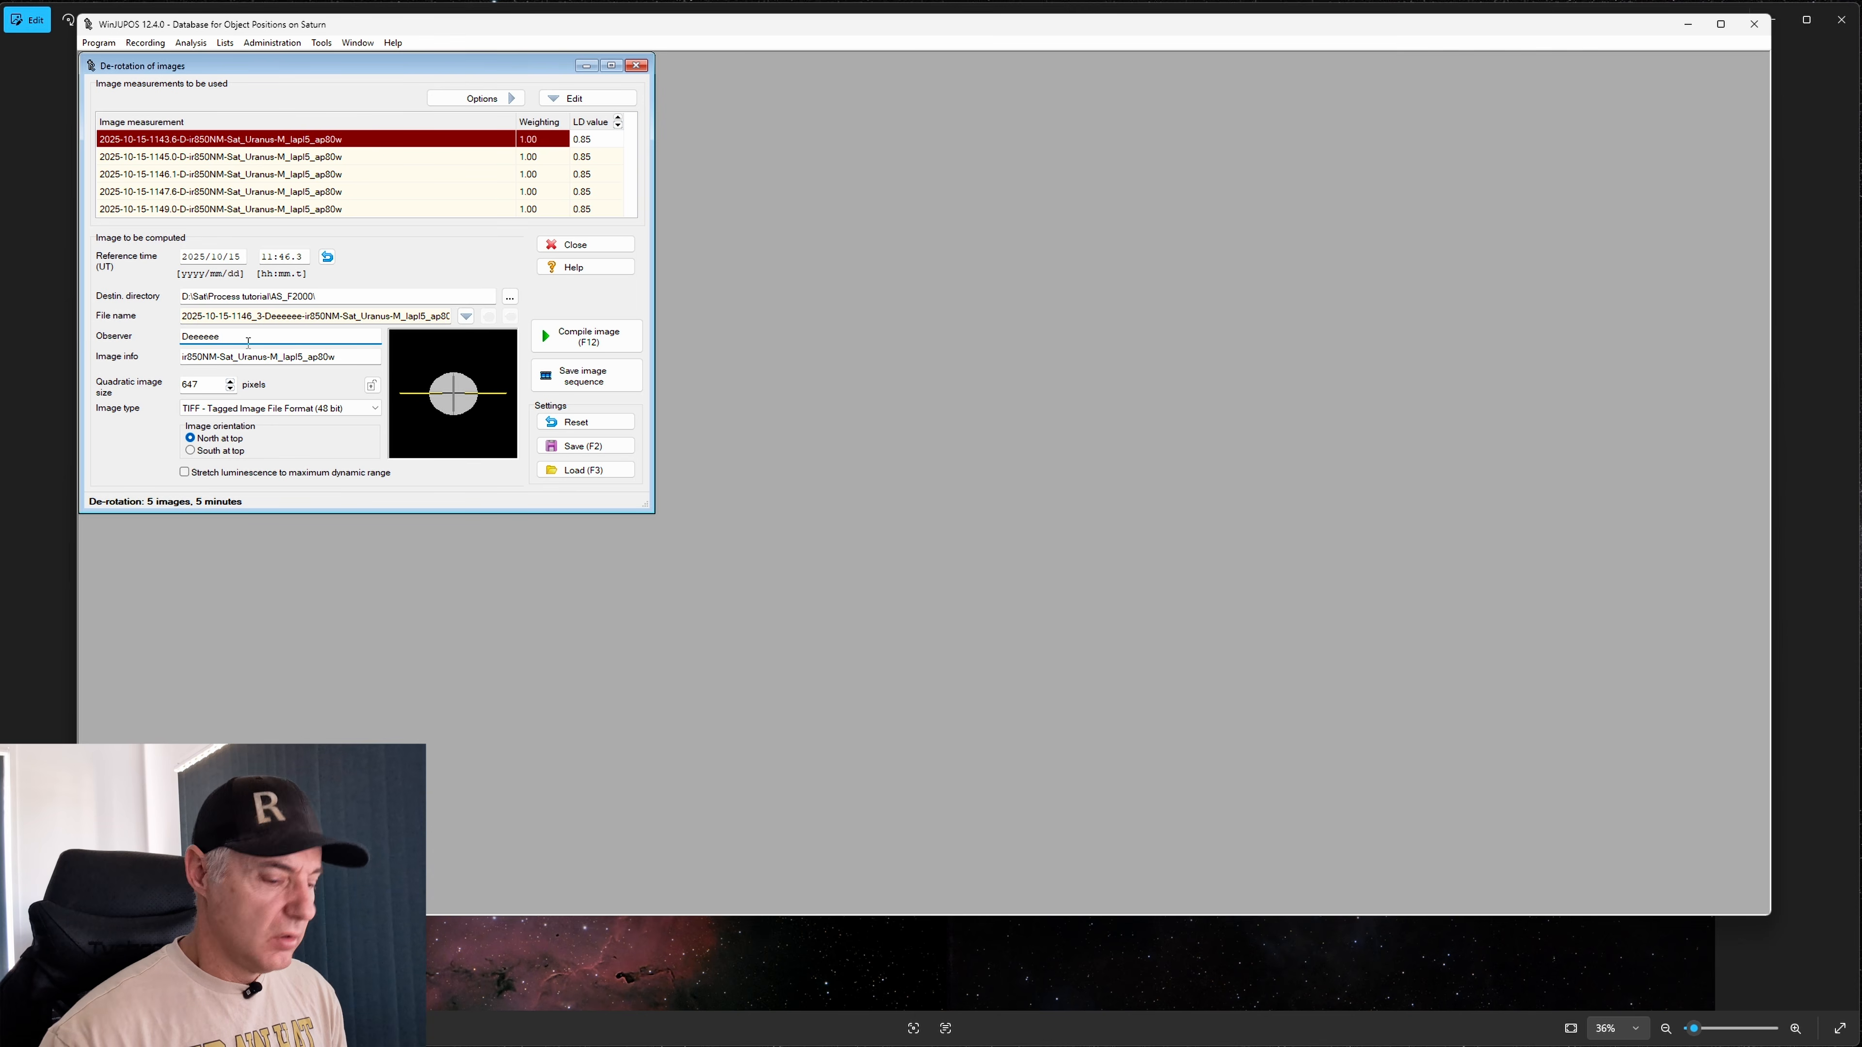
pyautogui.press('BackSpace')
pyautogui.press('BackSpace')
pyautogui.press('BackSpace')
pyautogui.press('BackSpace')
pyautogui.press('BackSpace')
pyautogui.press('BackSpace')
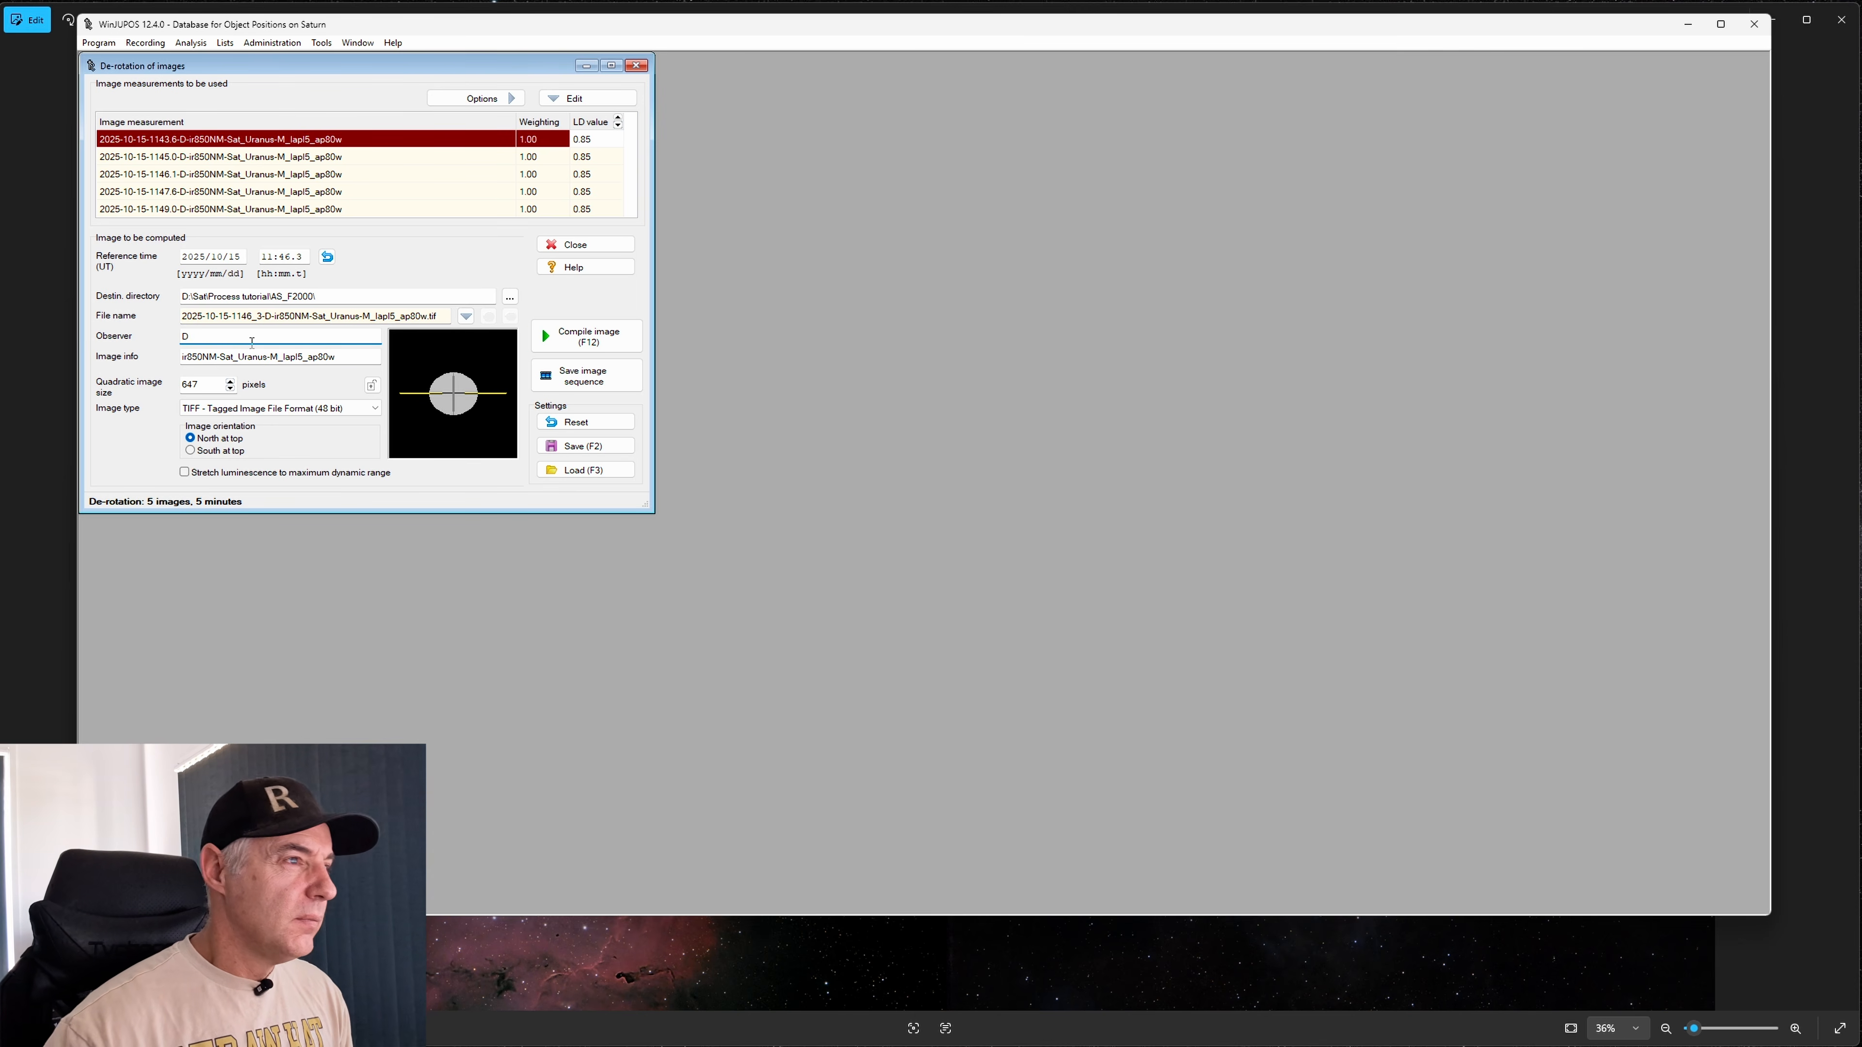
# Compile the de-rotated image and minimize it, and increase the quadratic image size to 885 pixels
pyautogui.click(585, 337)
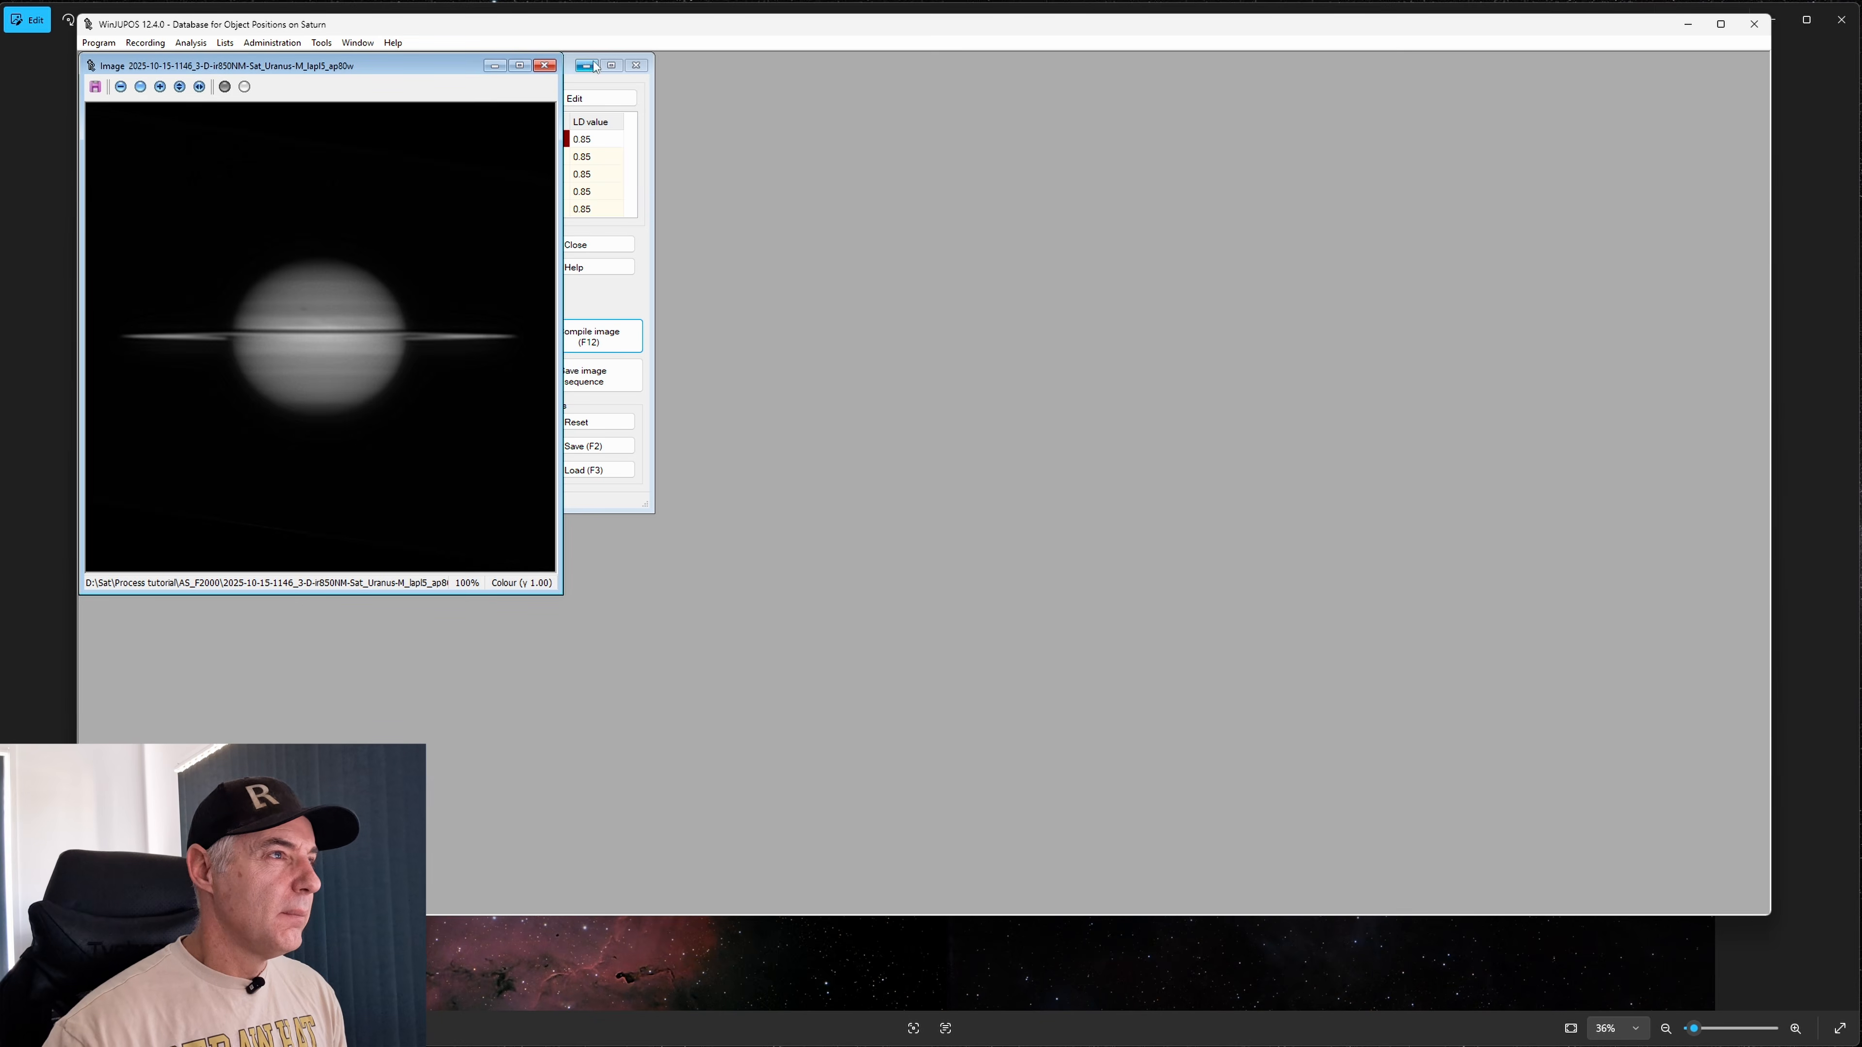
pyautogui.click(494, 66)
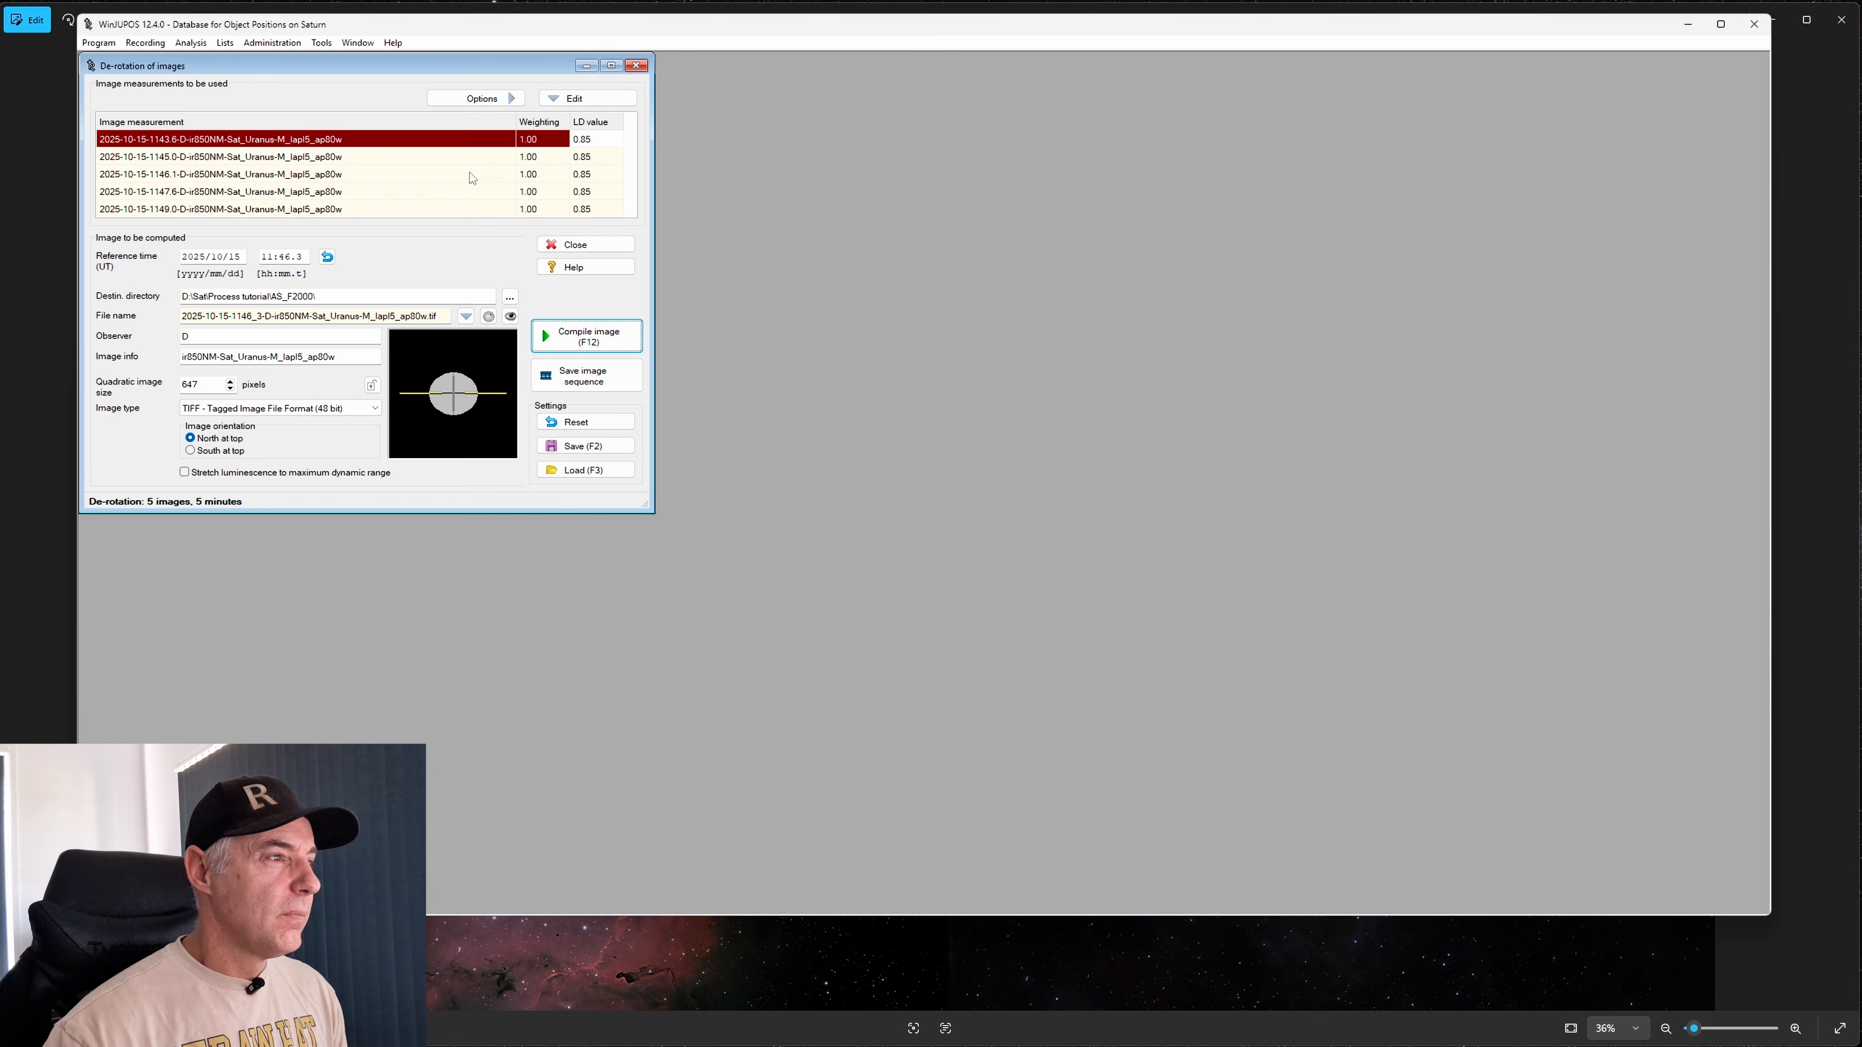
pyautogui.doubleClick(202, 384)
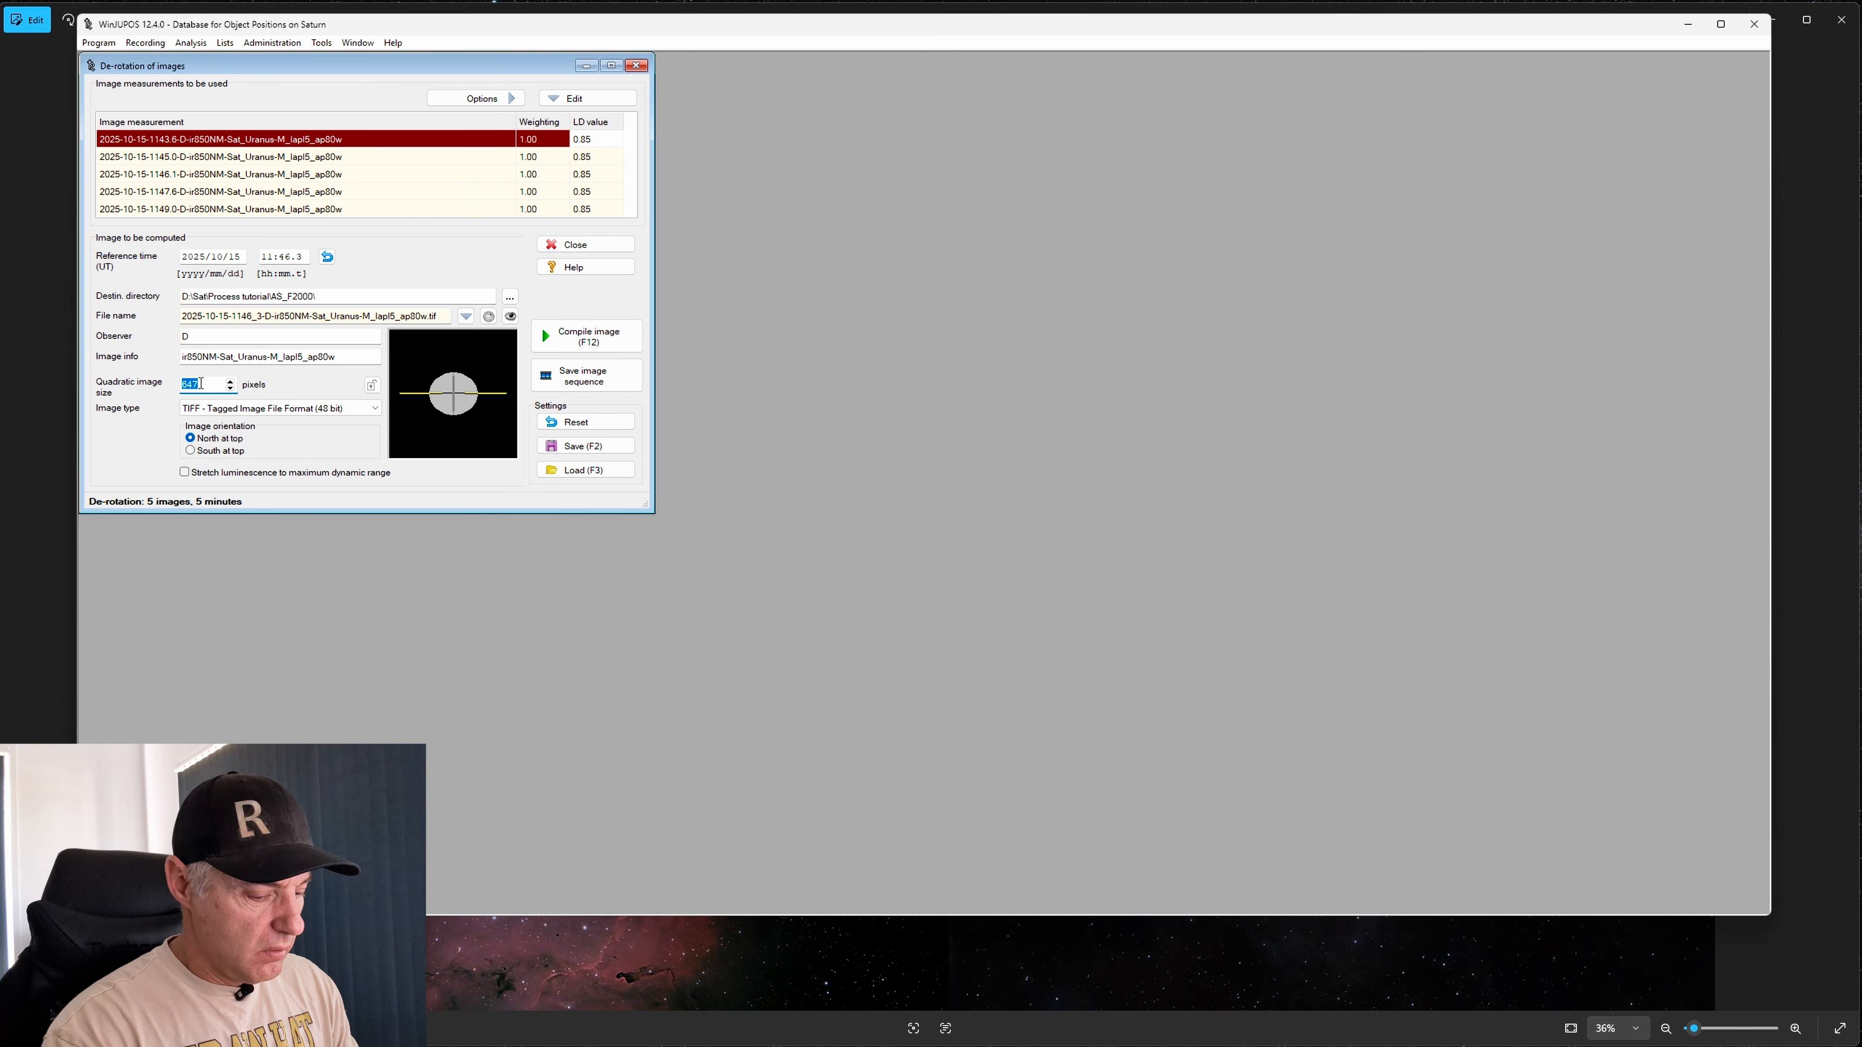
pyautogui.write('850')
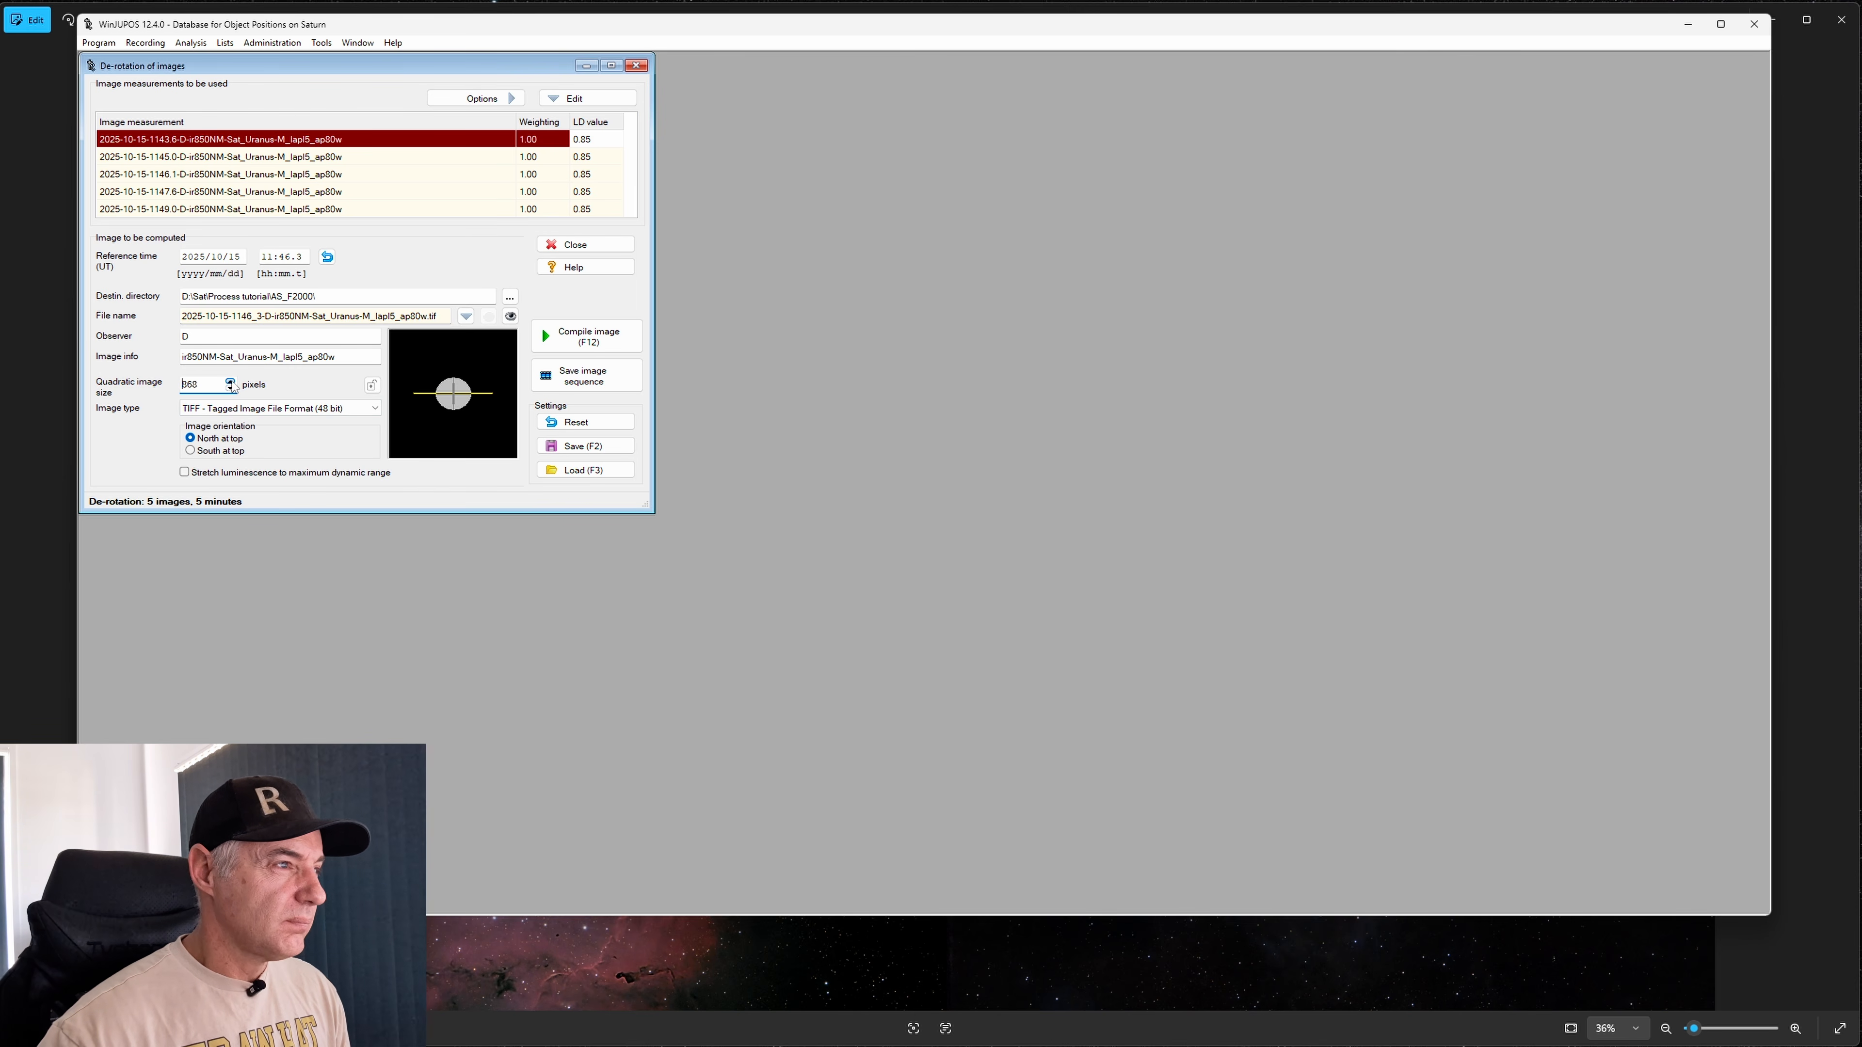
pyautogui.click(230, 381)
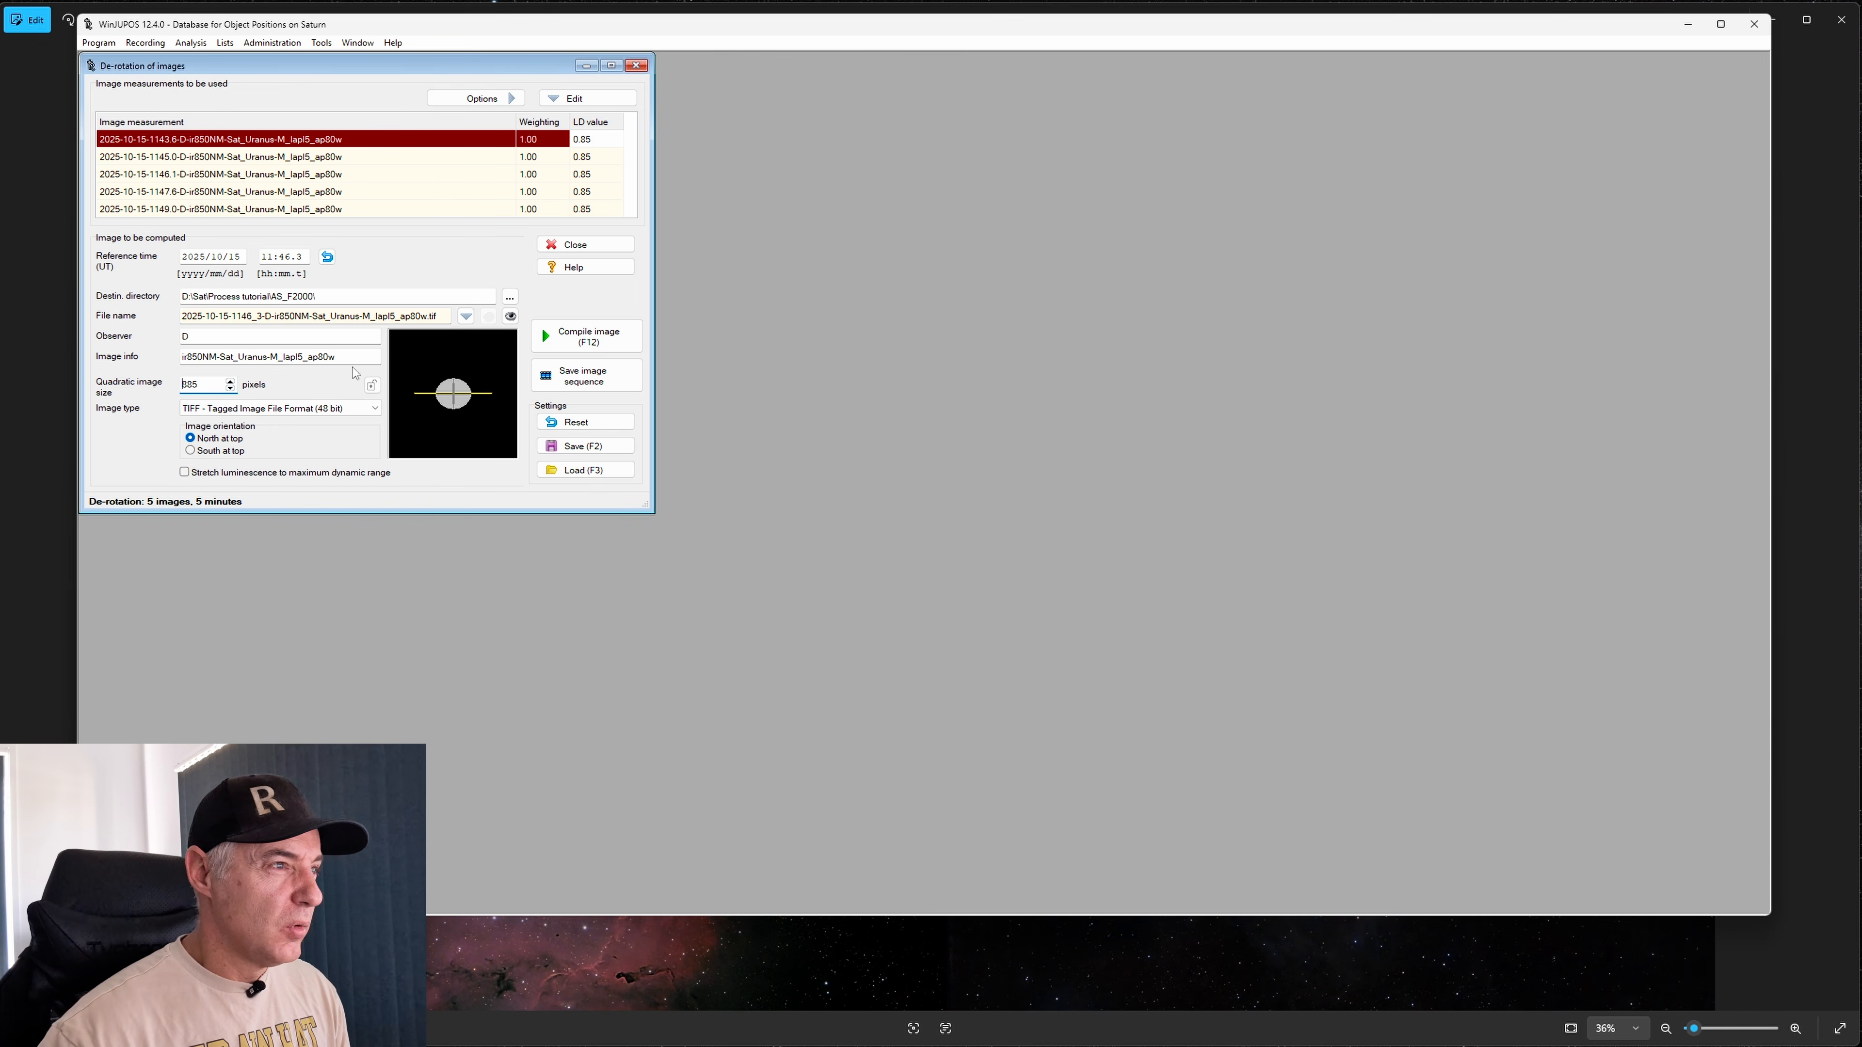
# Try compiling the image at the larger size without overwriting the existing file, and close the resulting image window
pyautogui.click(572, 338)
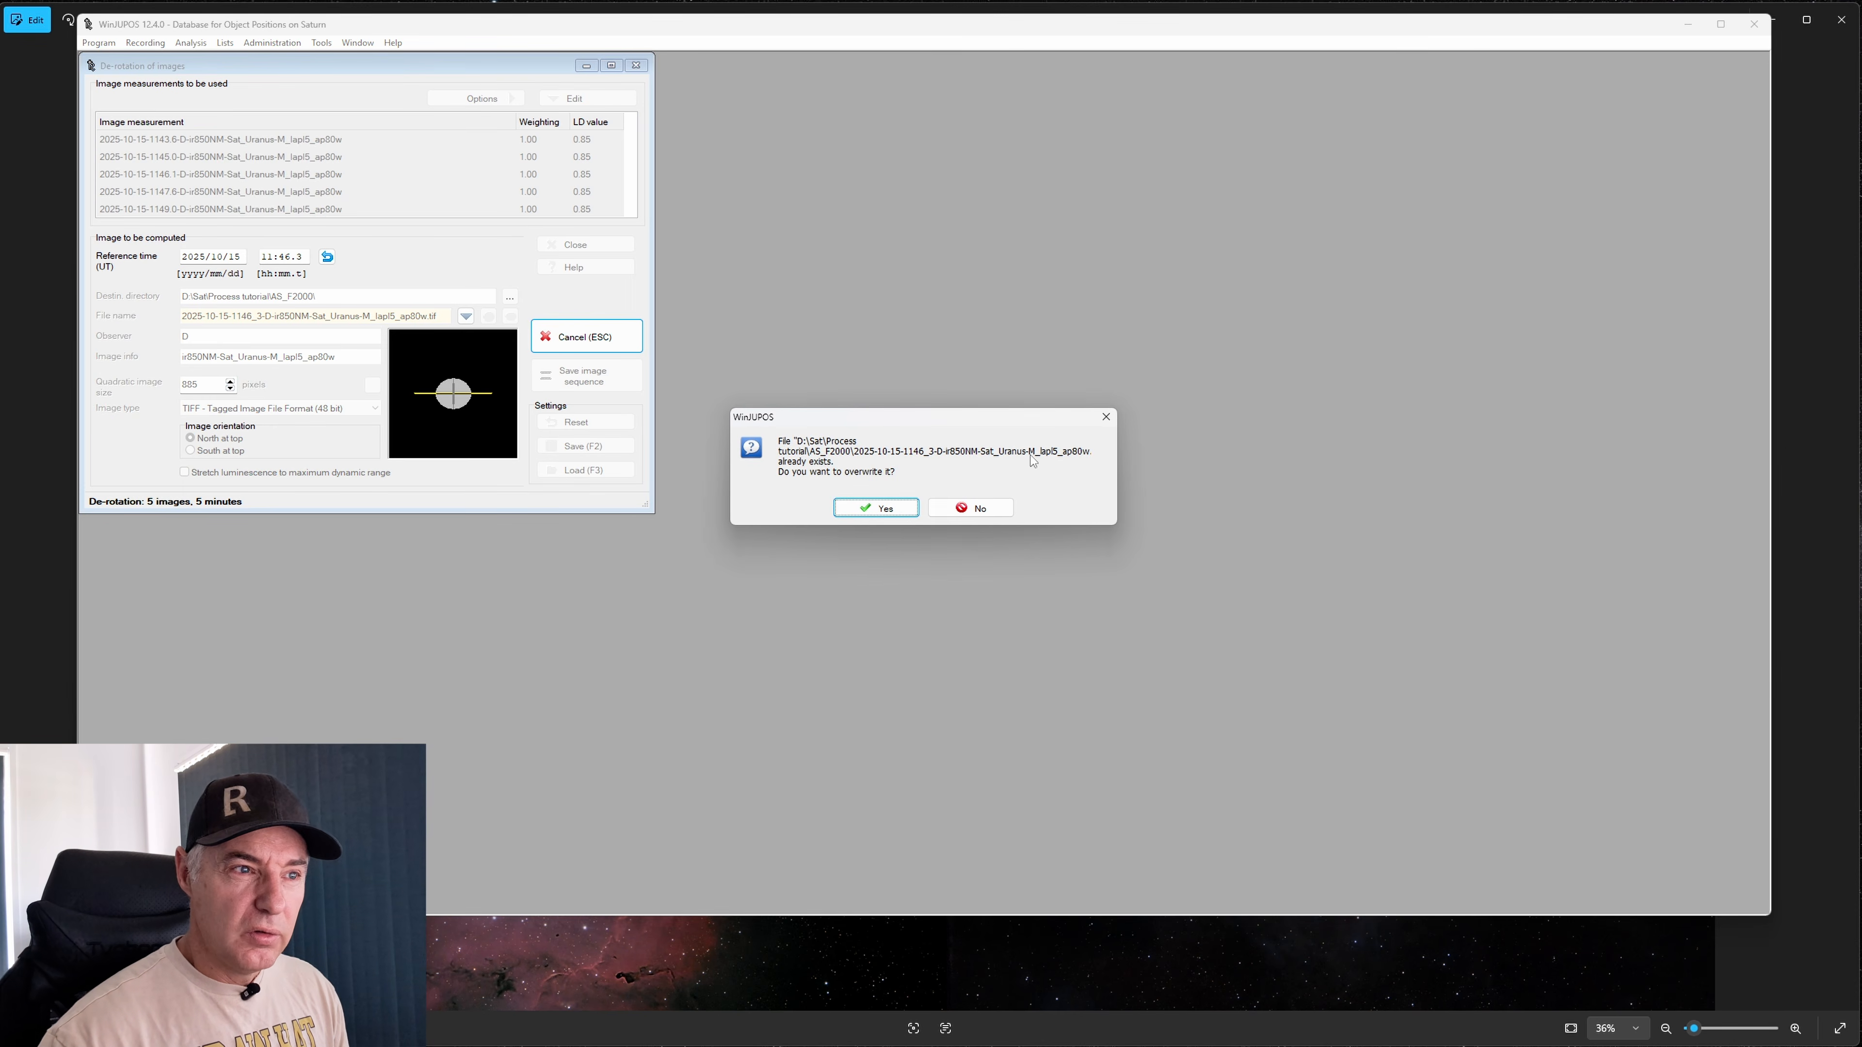
pyautogui.click(982, 509)
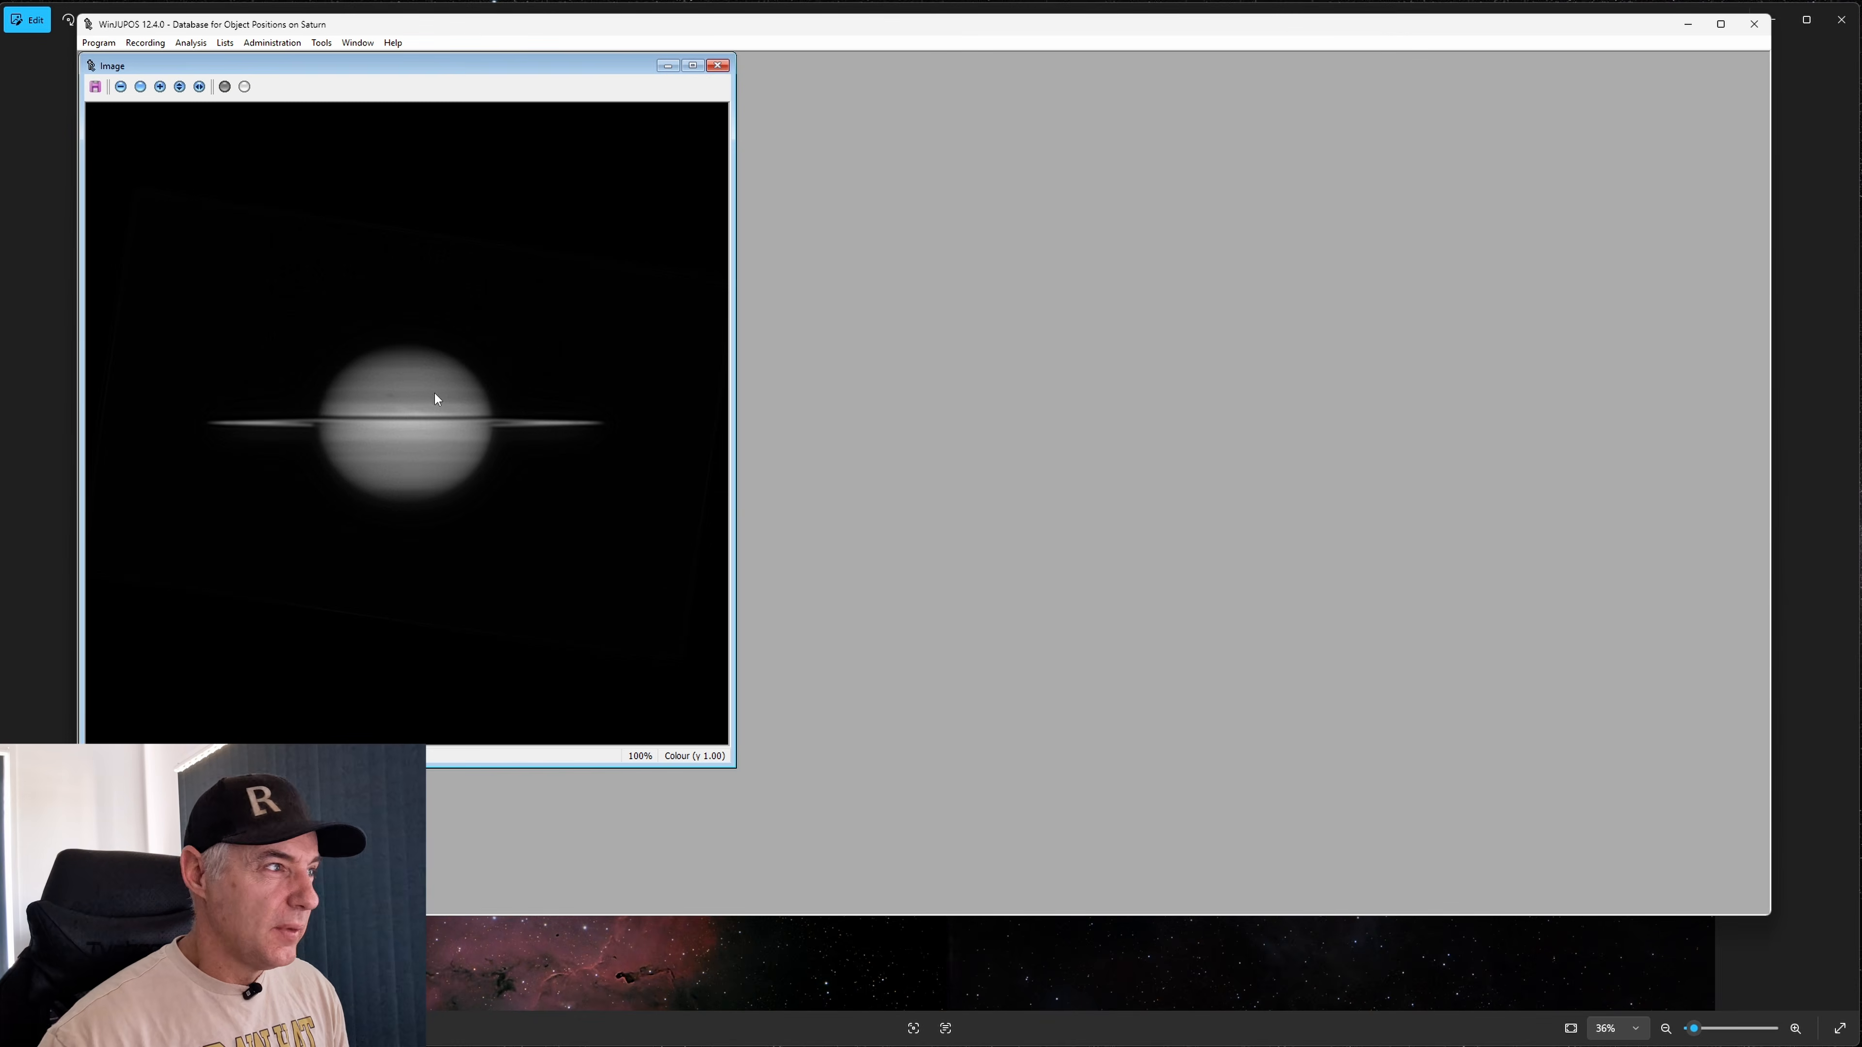
pyautogui.click(718, 65)
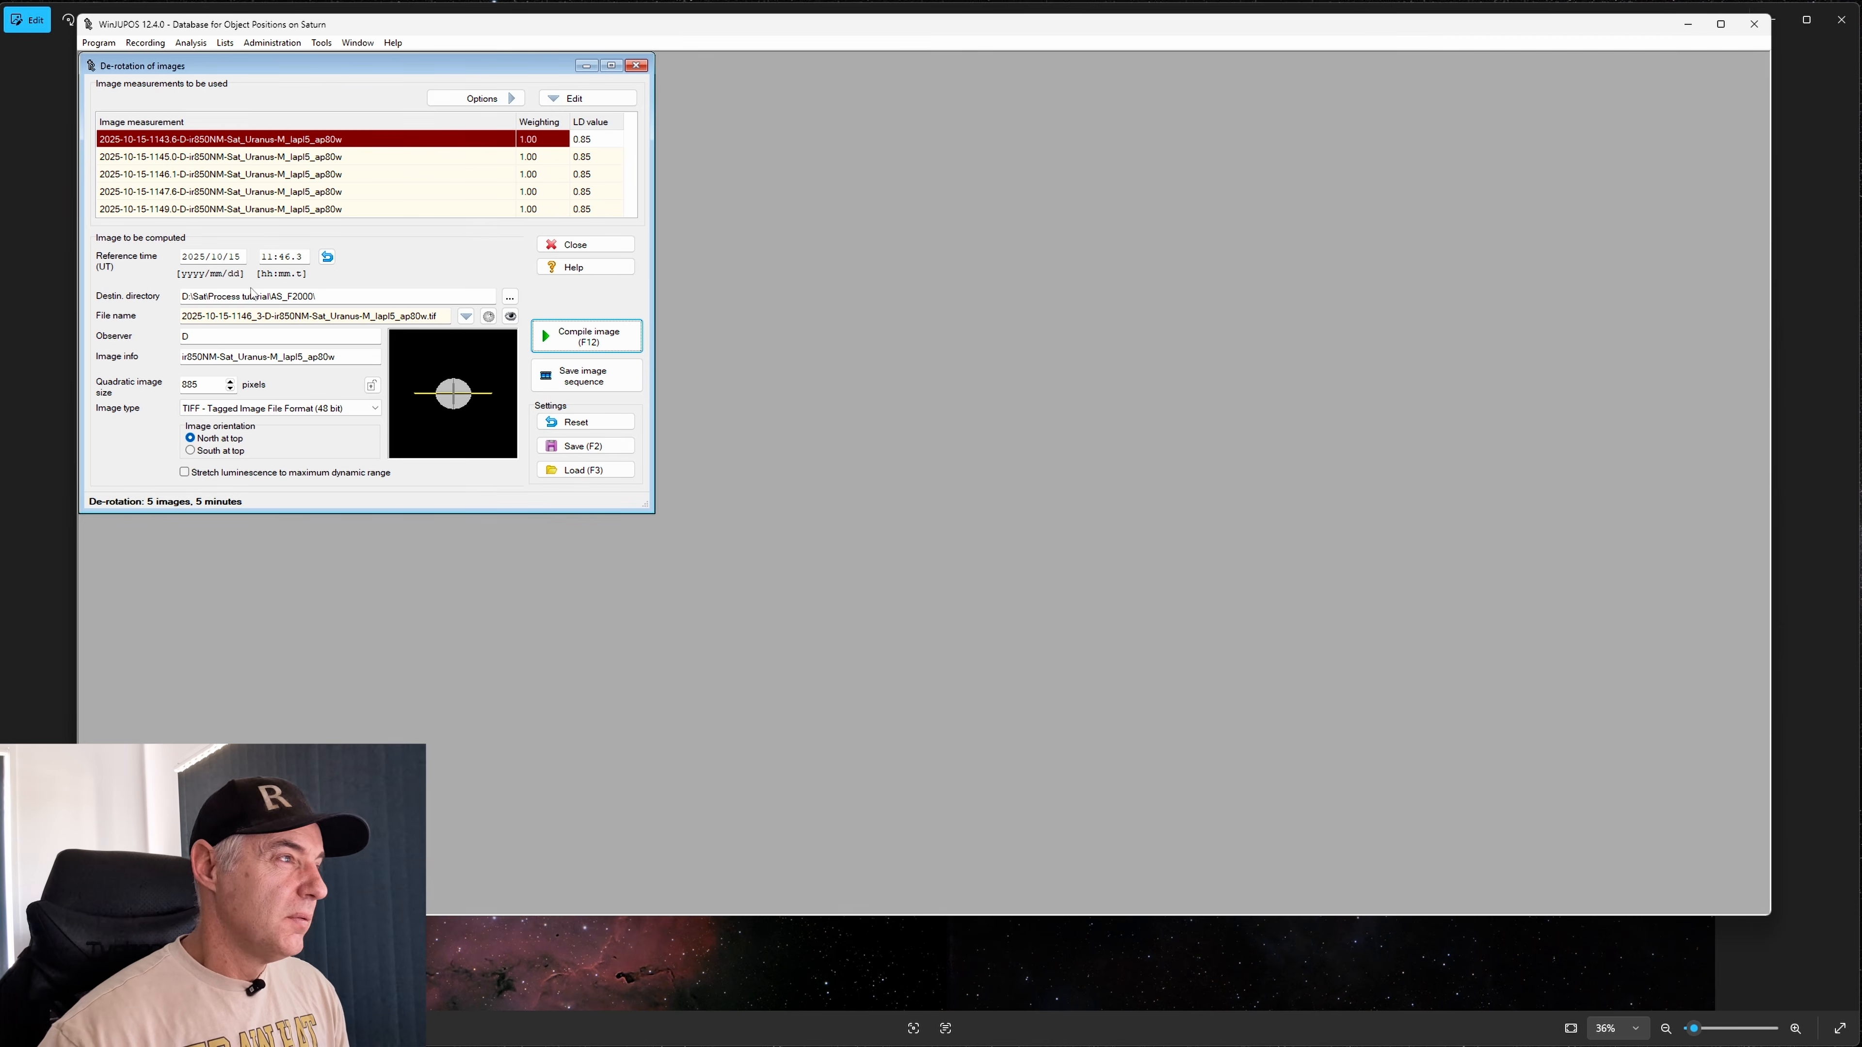
# Change the observer to DE so the file name differs, and compile the de-rotated image again
pyautogui.click(195, 337)
pyautogui.write('E')
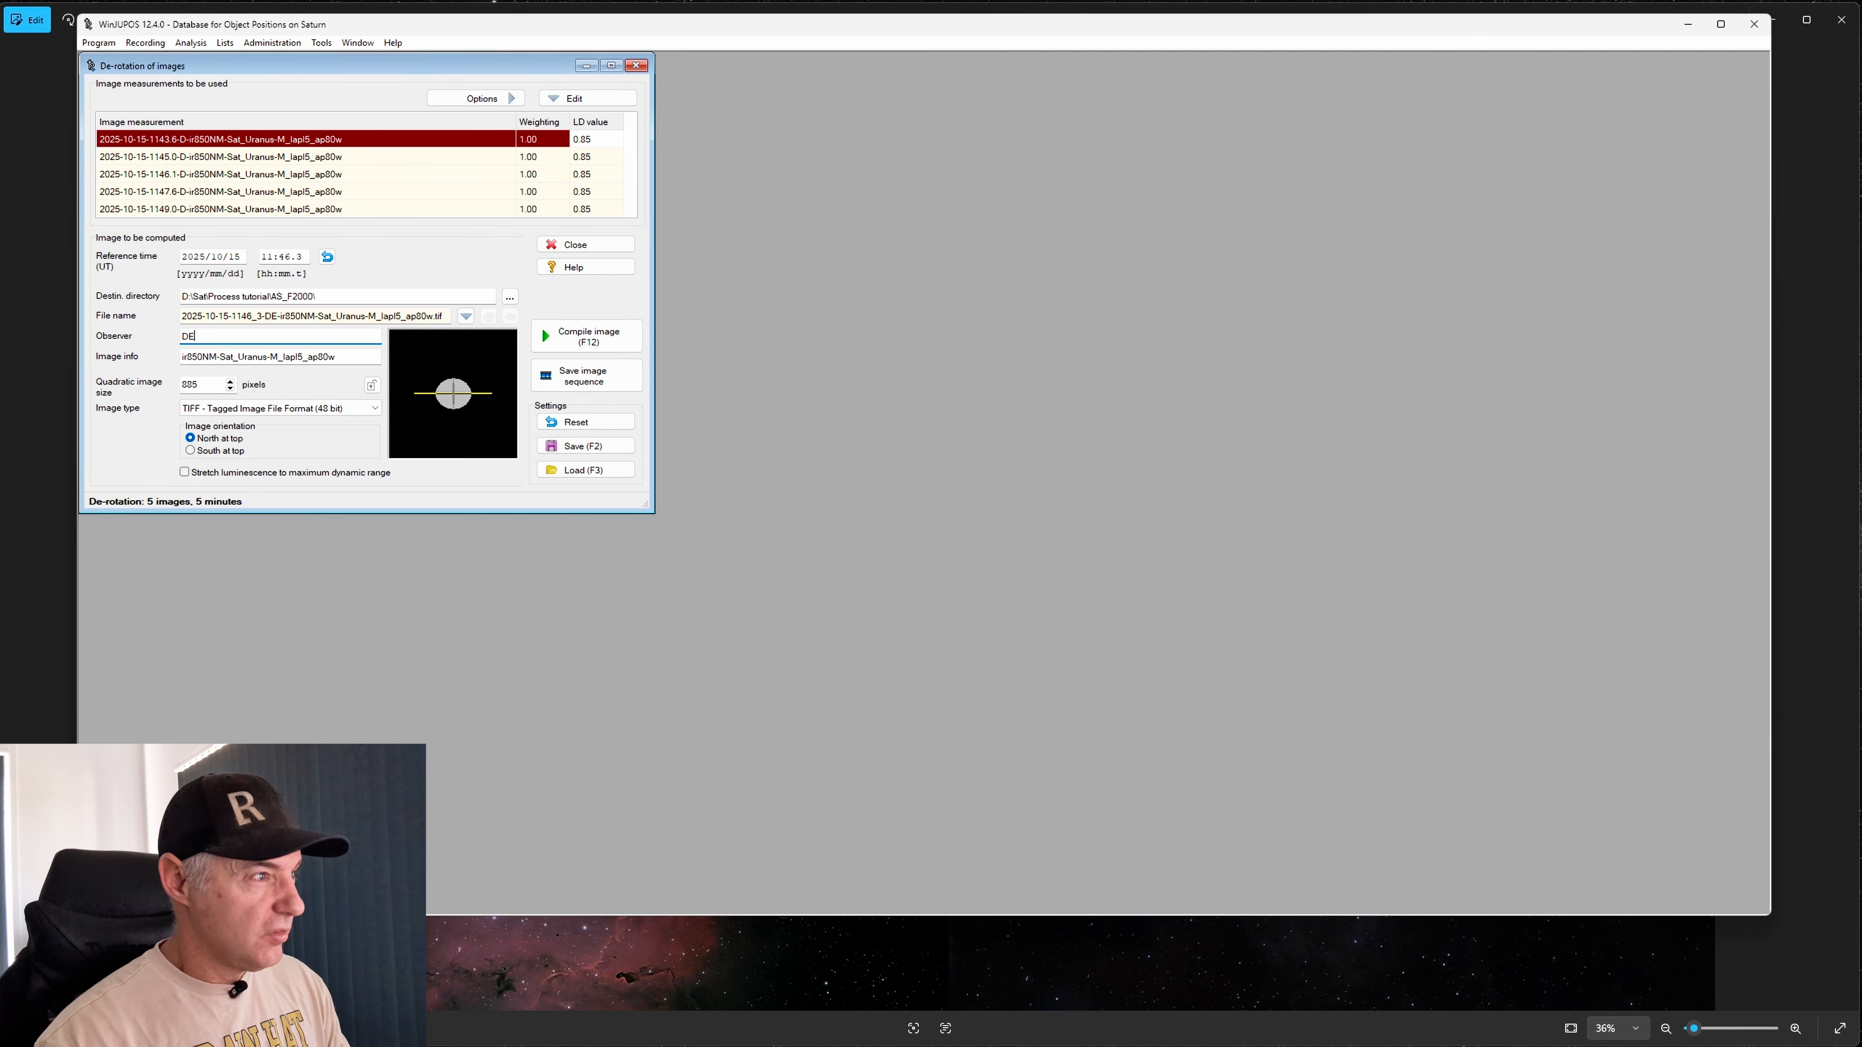
pyautogui.click(575, 337)
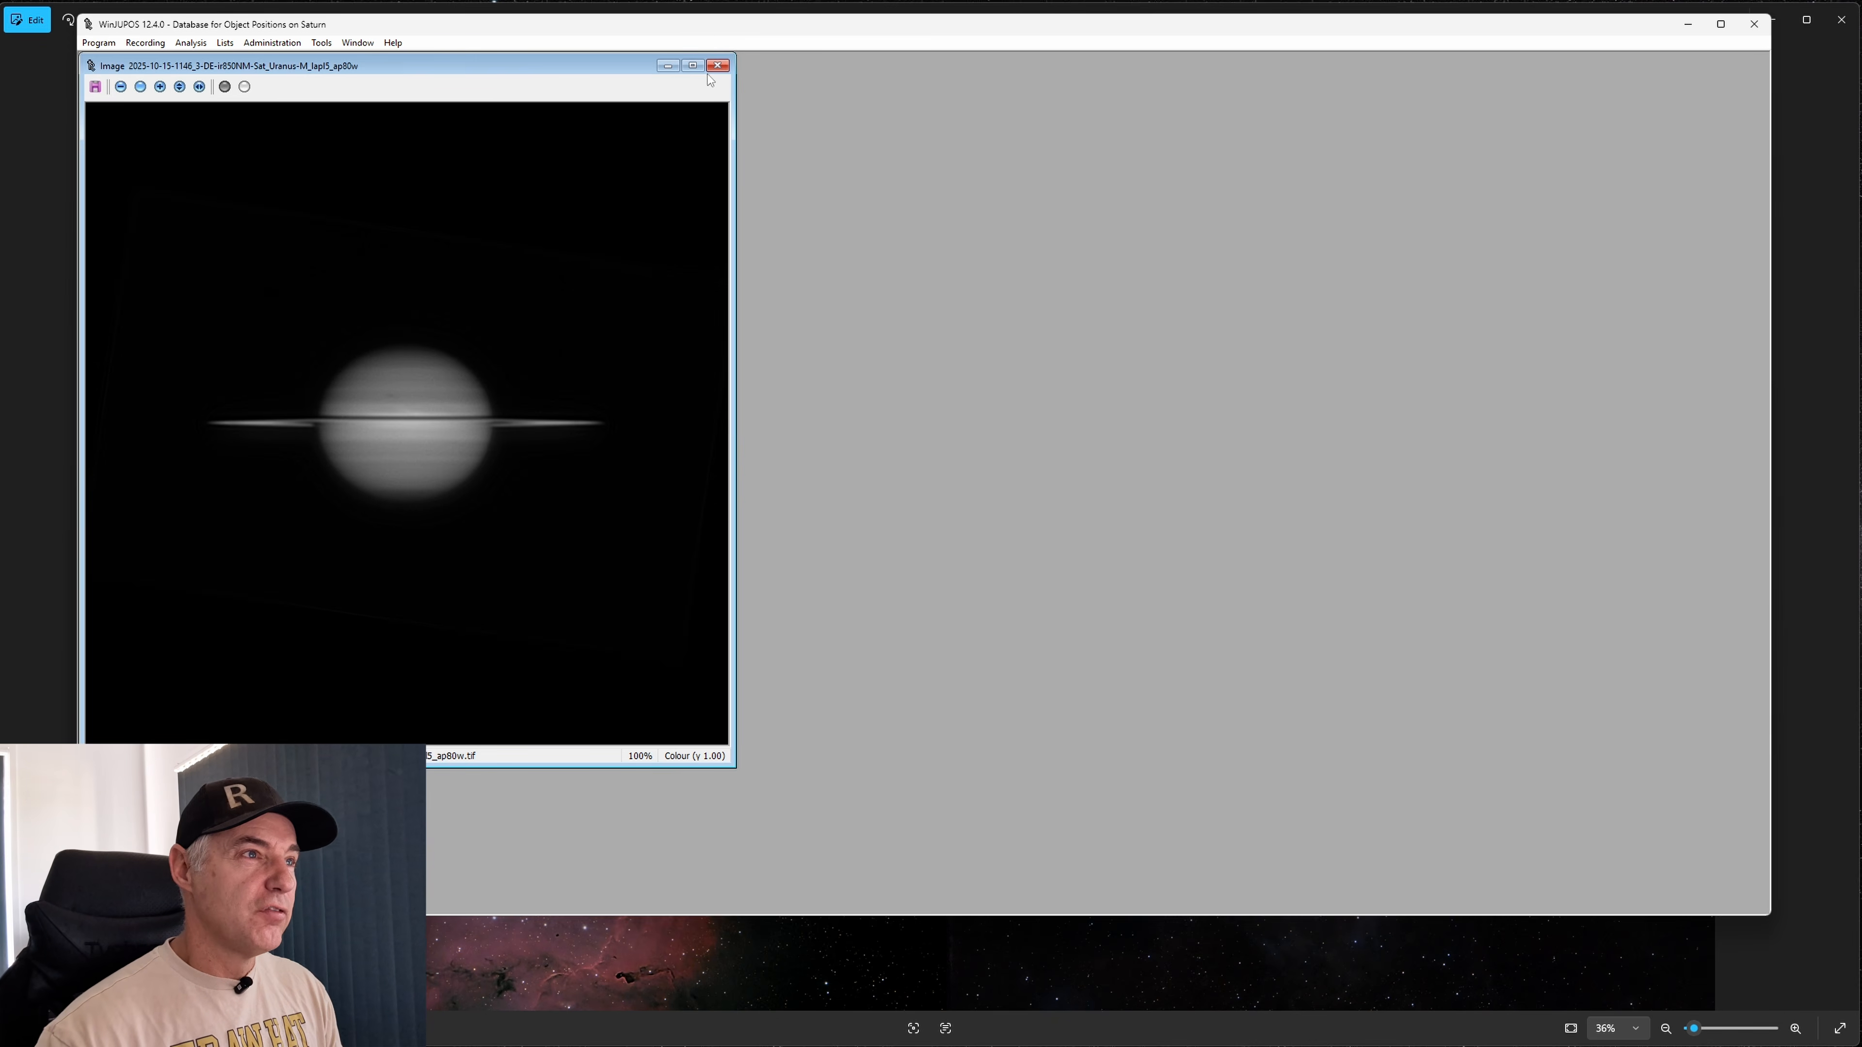
pyautogui.click(669, 67)
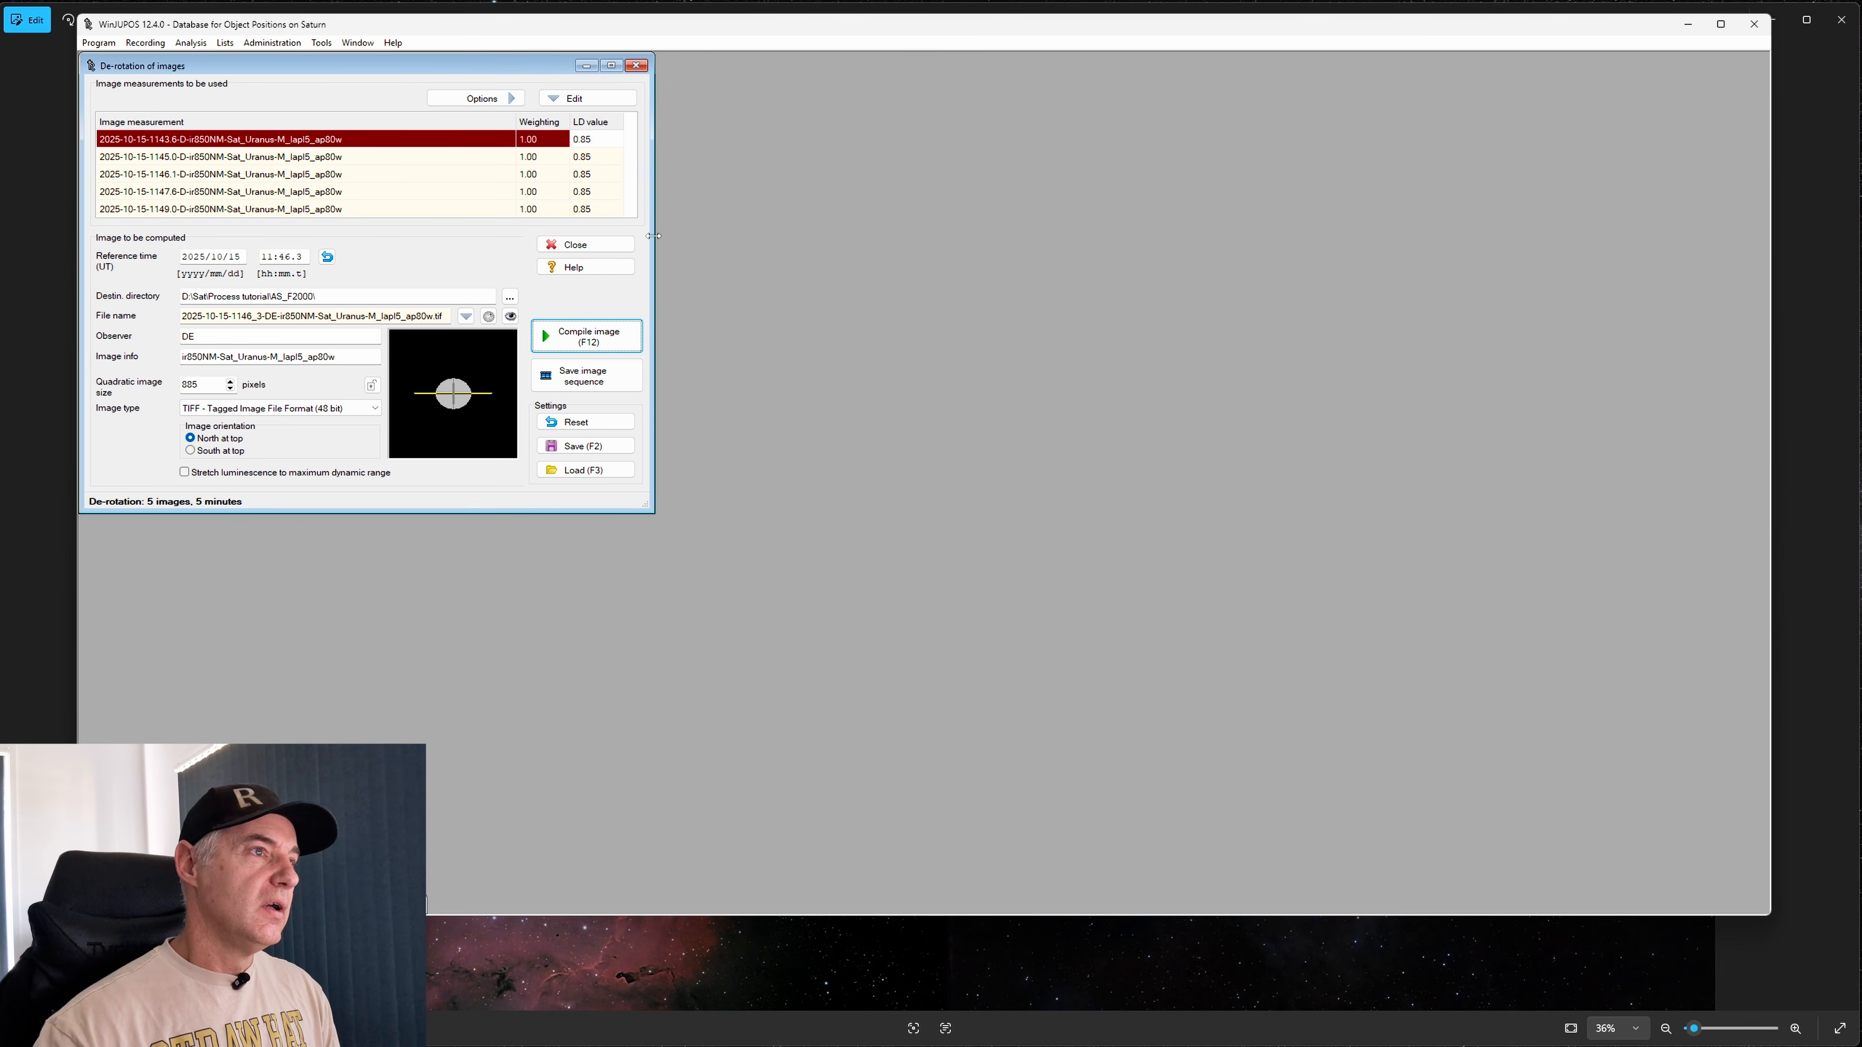
# Close the de-rotation window and WinJUPOS, and widen the AS_F2000 folder window to show all its files
pyautogui.click(633, 69)
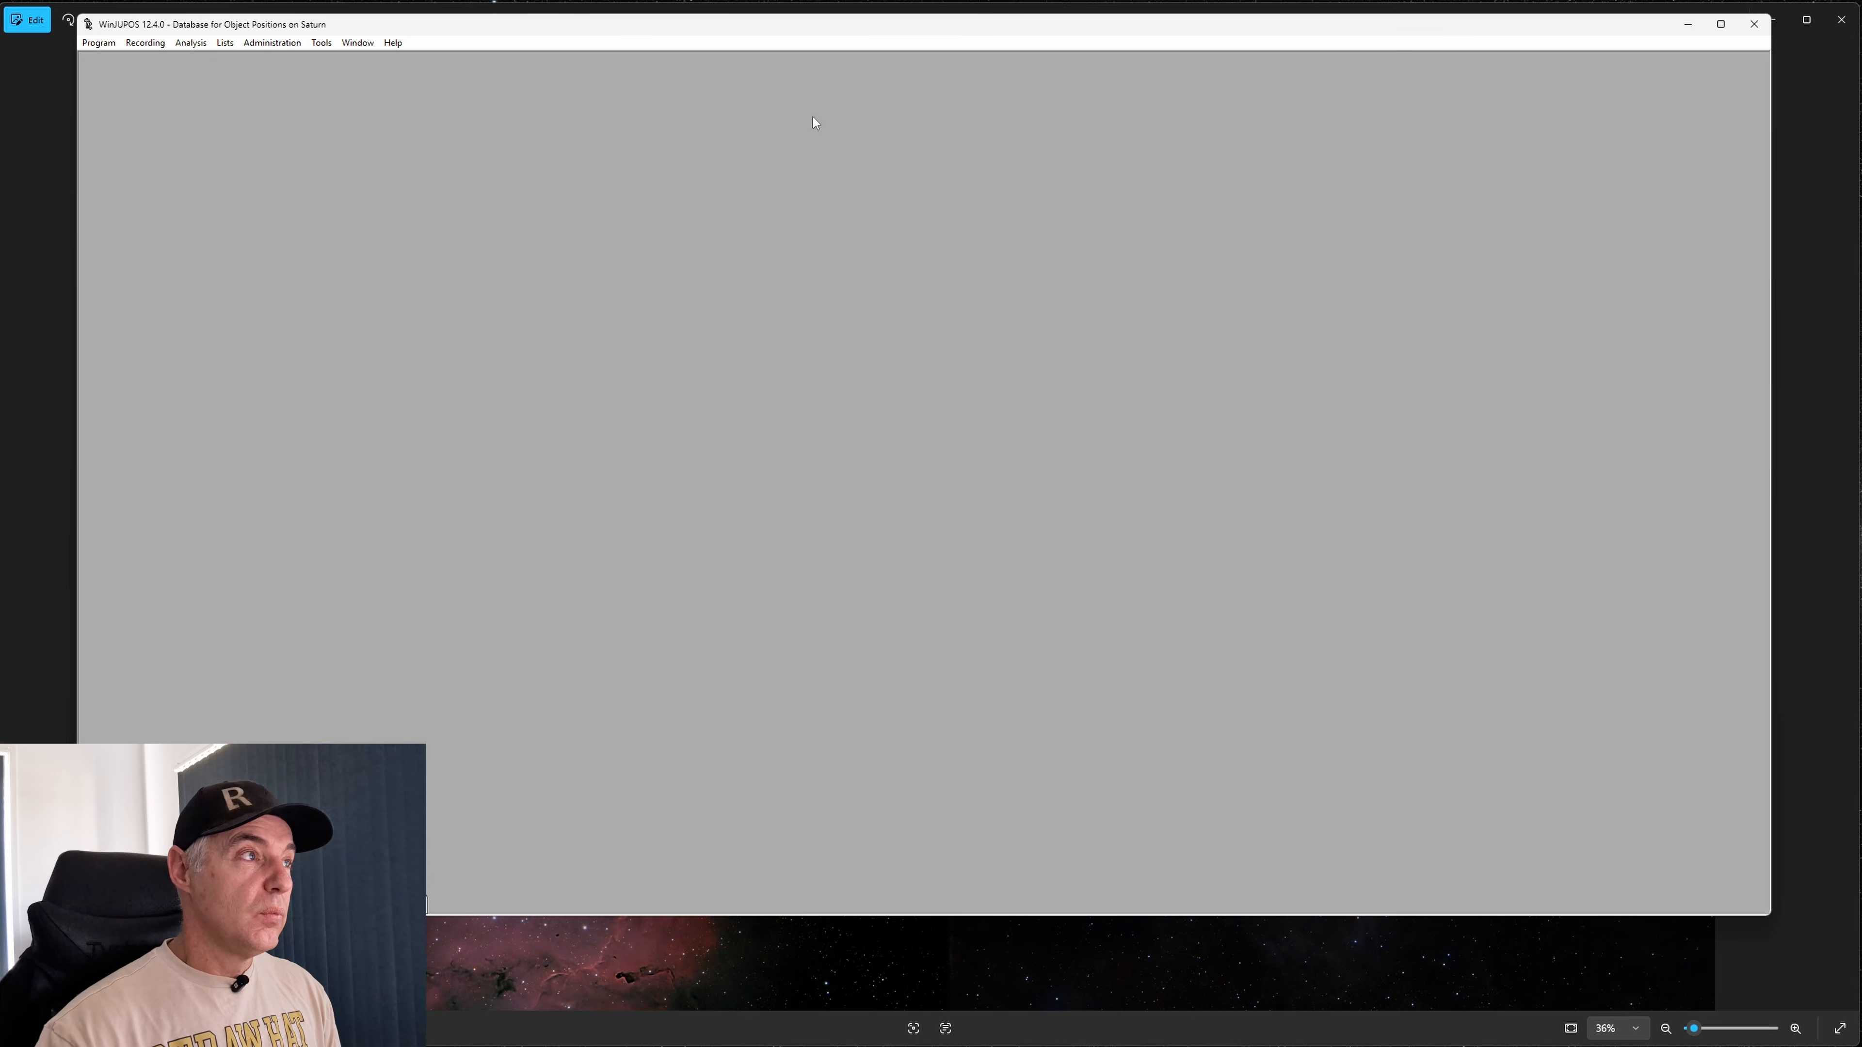
pyautogui.click(1753, 24)
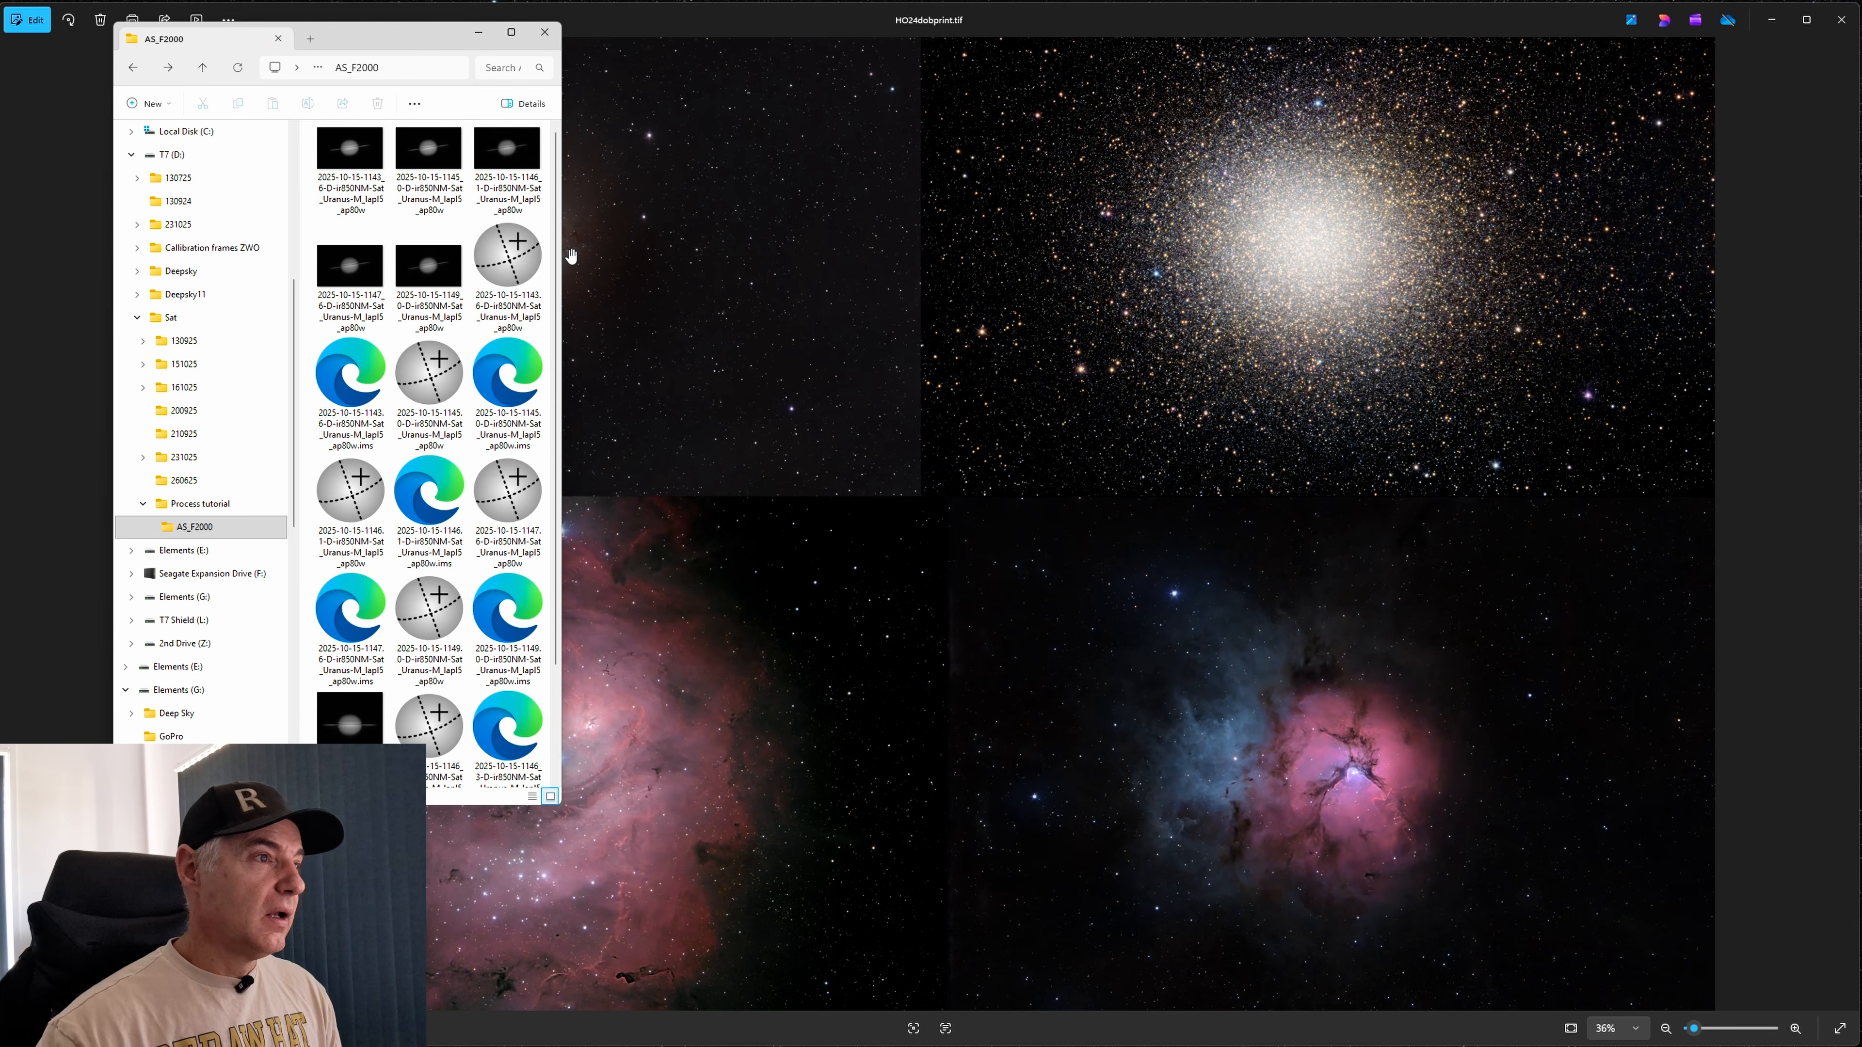
pyautogui.moveTo(561, 258); pyautogui.dragTo(1034, 271)
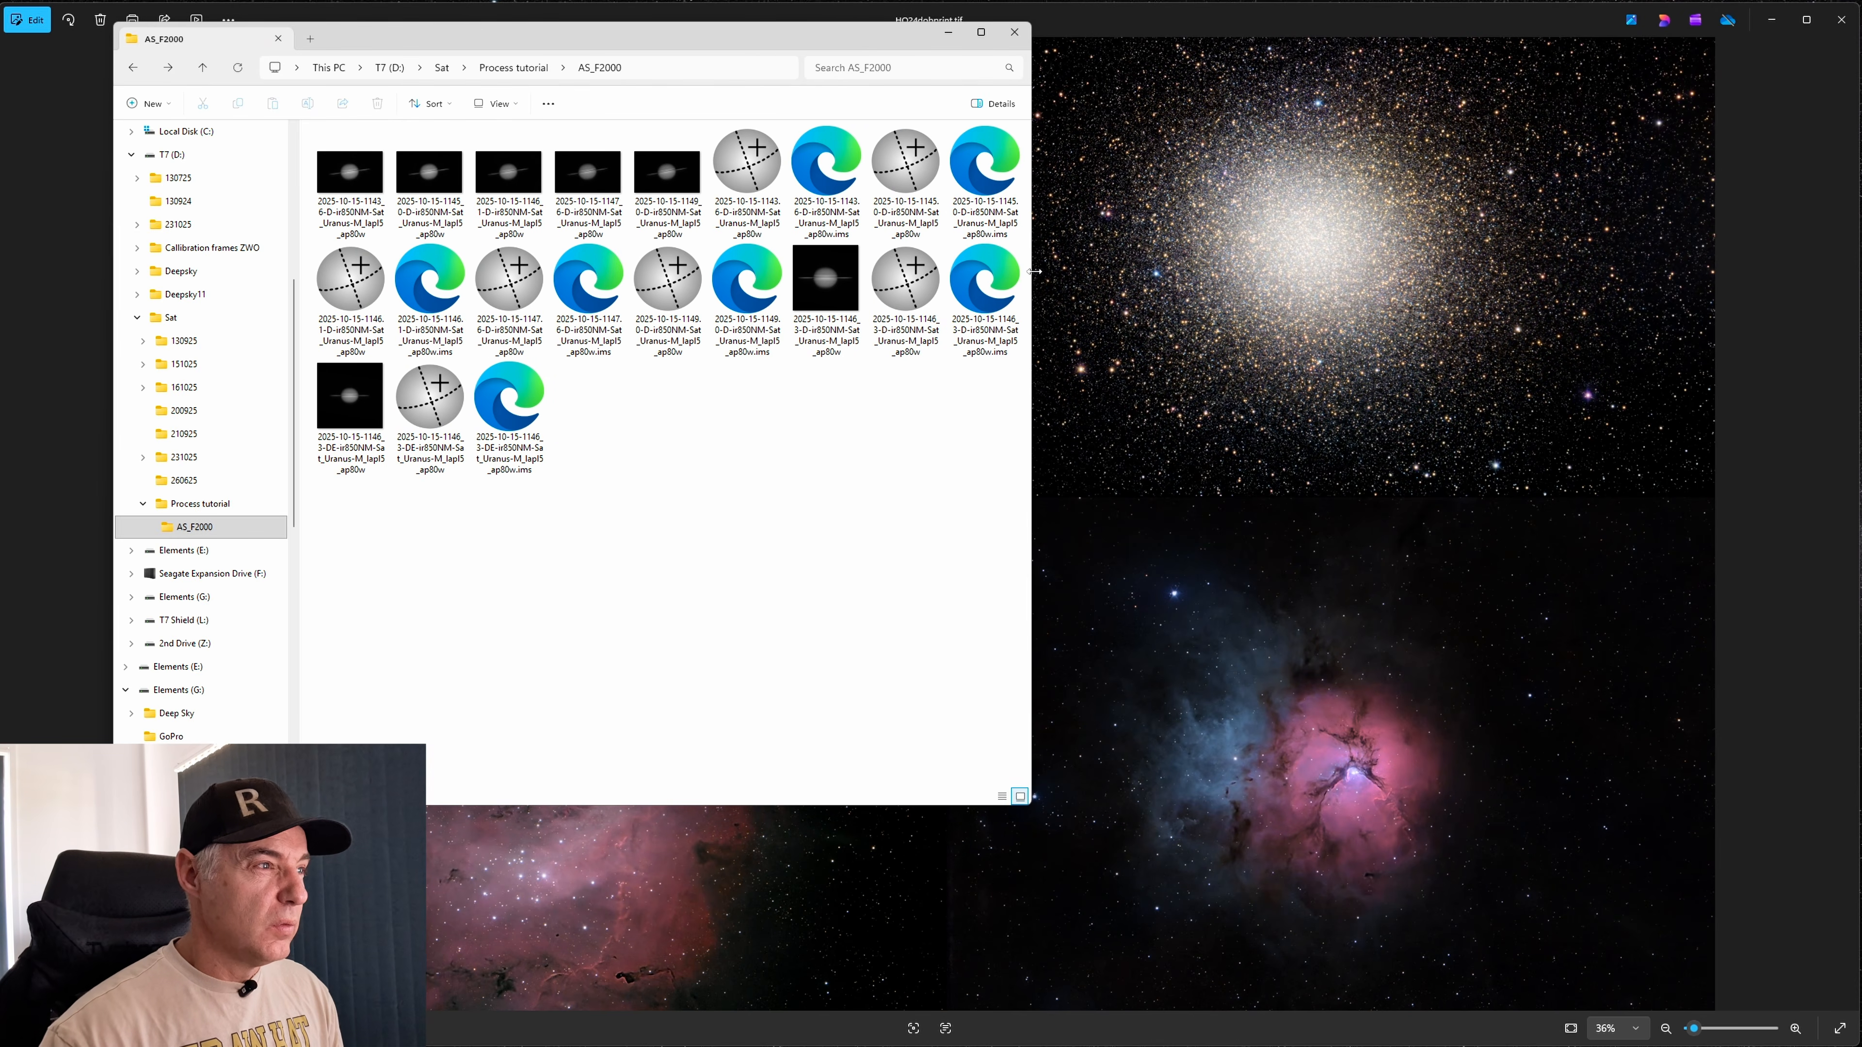
# Switch to AstroSurface and, for opening a file in the viewer, browse to the AS_F2000 folder under Sat > Process tutorial on drive D
pyautogui.moveTo(422, 1046)
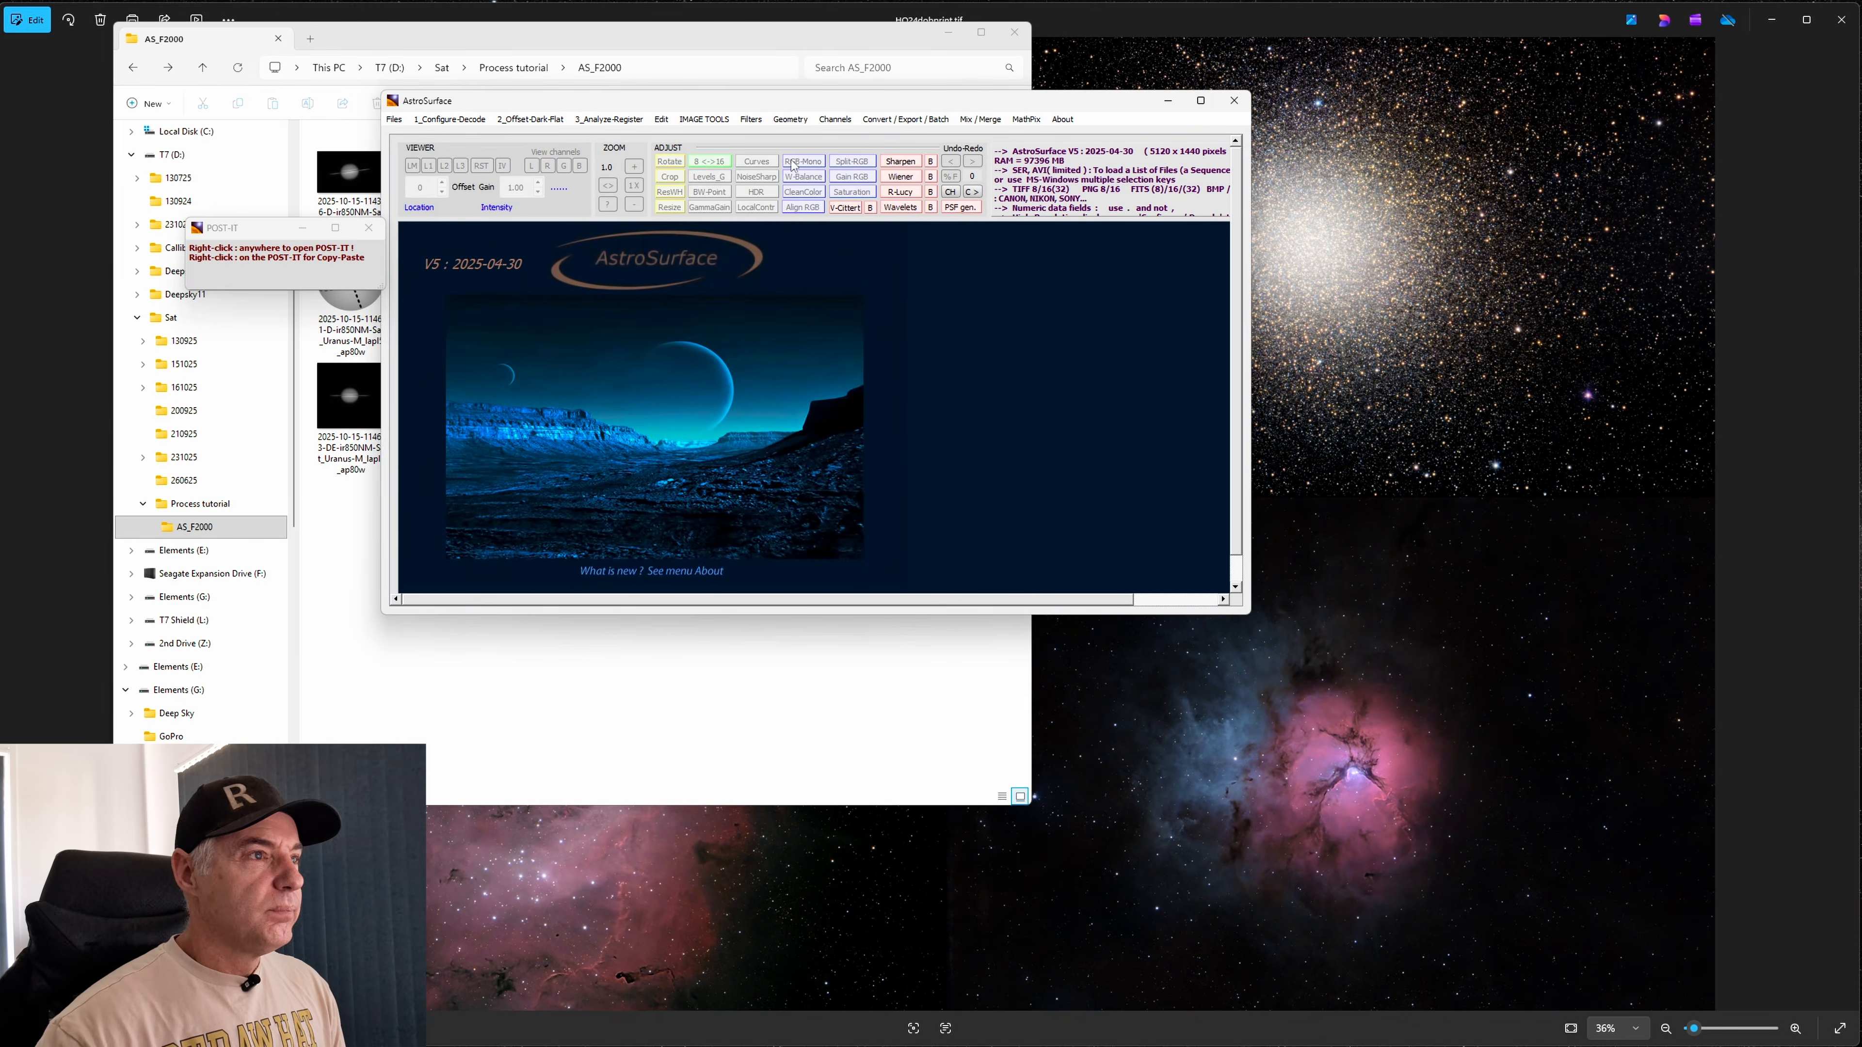
pyautogui.moveTo(728, 103); pyautogui.dragTo(1144, 147)
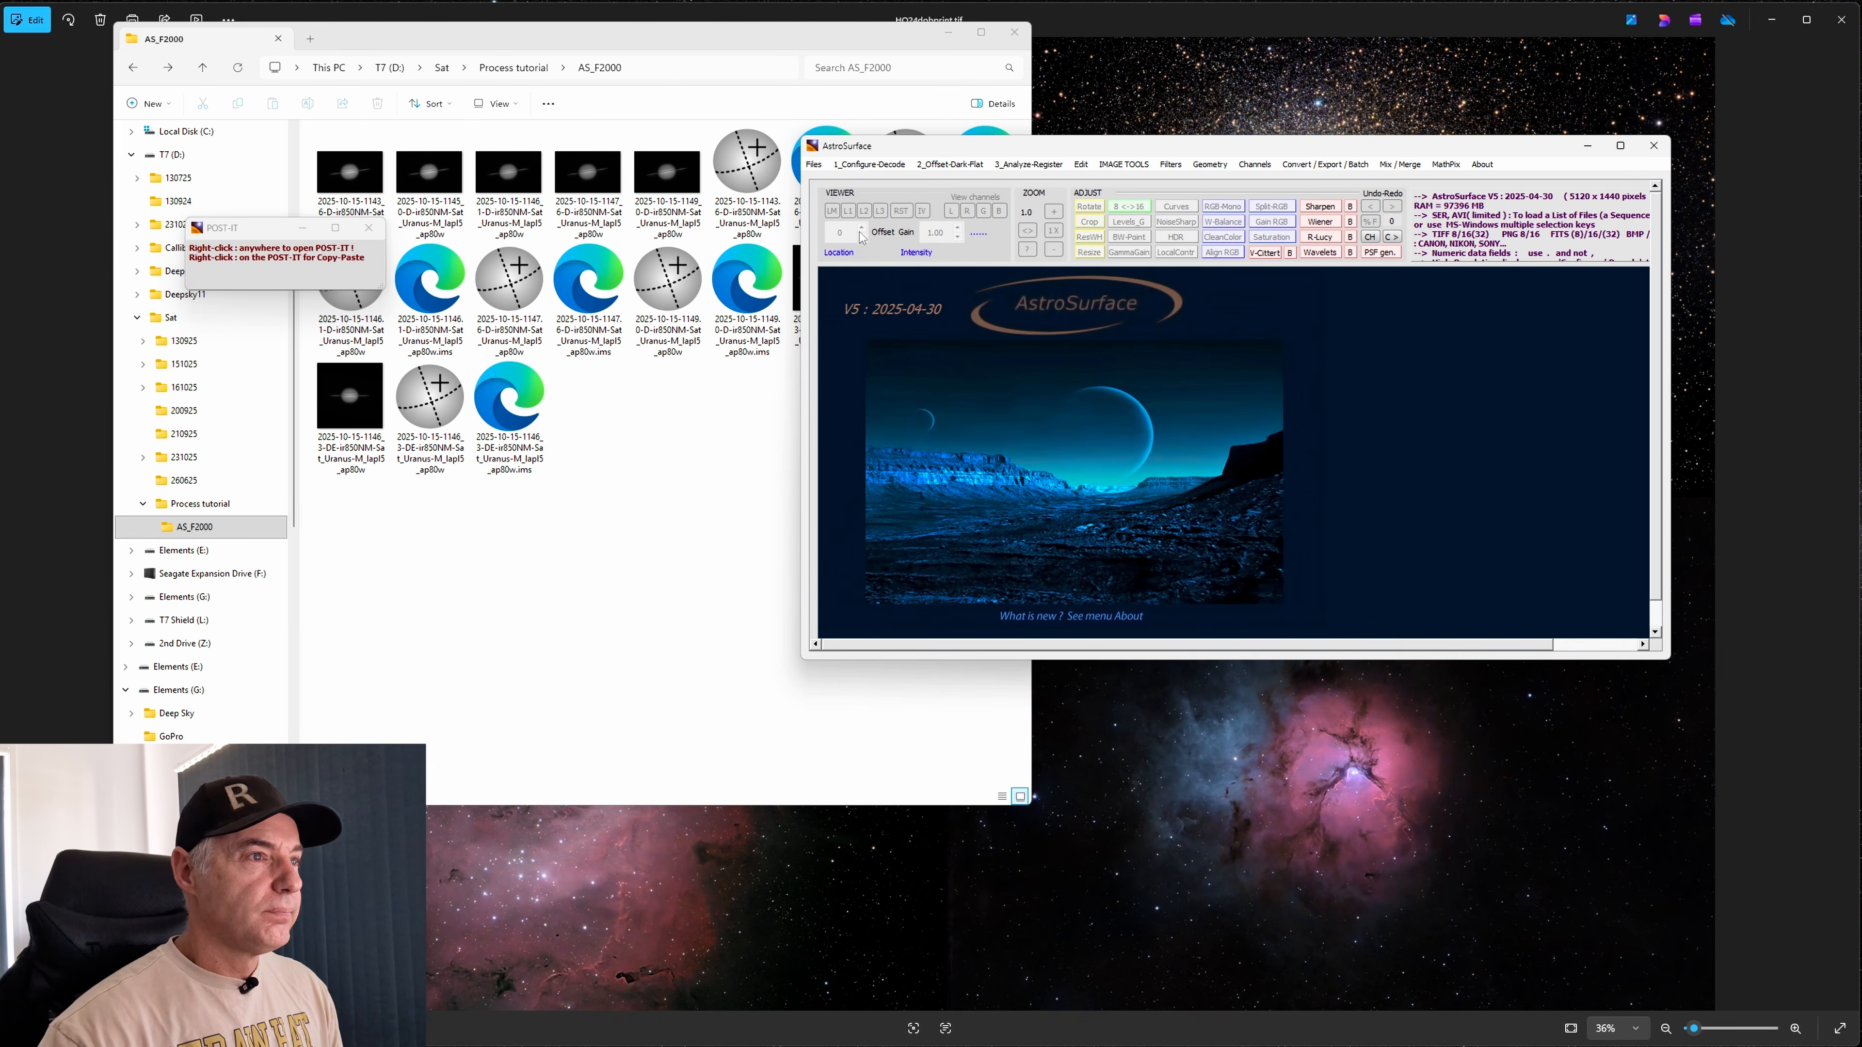
pyautogui.click(813, 165)
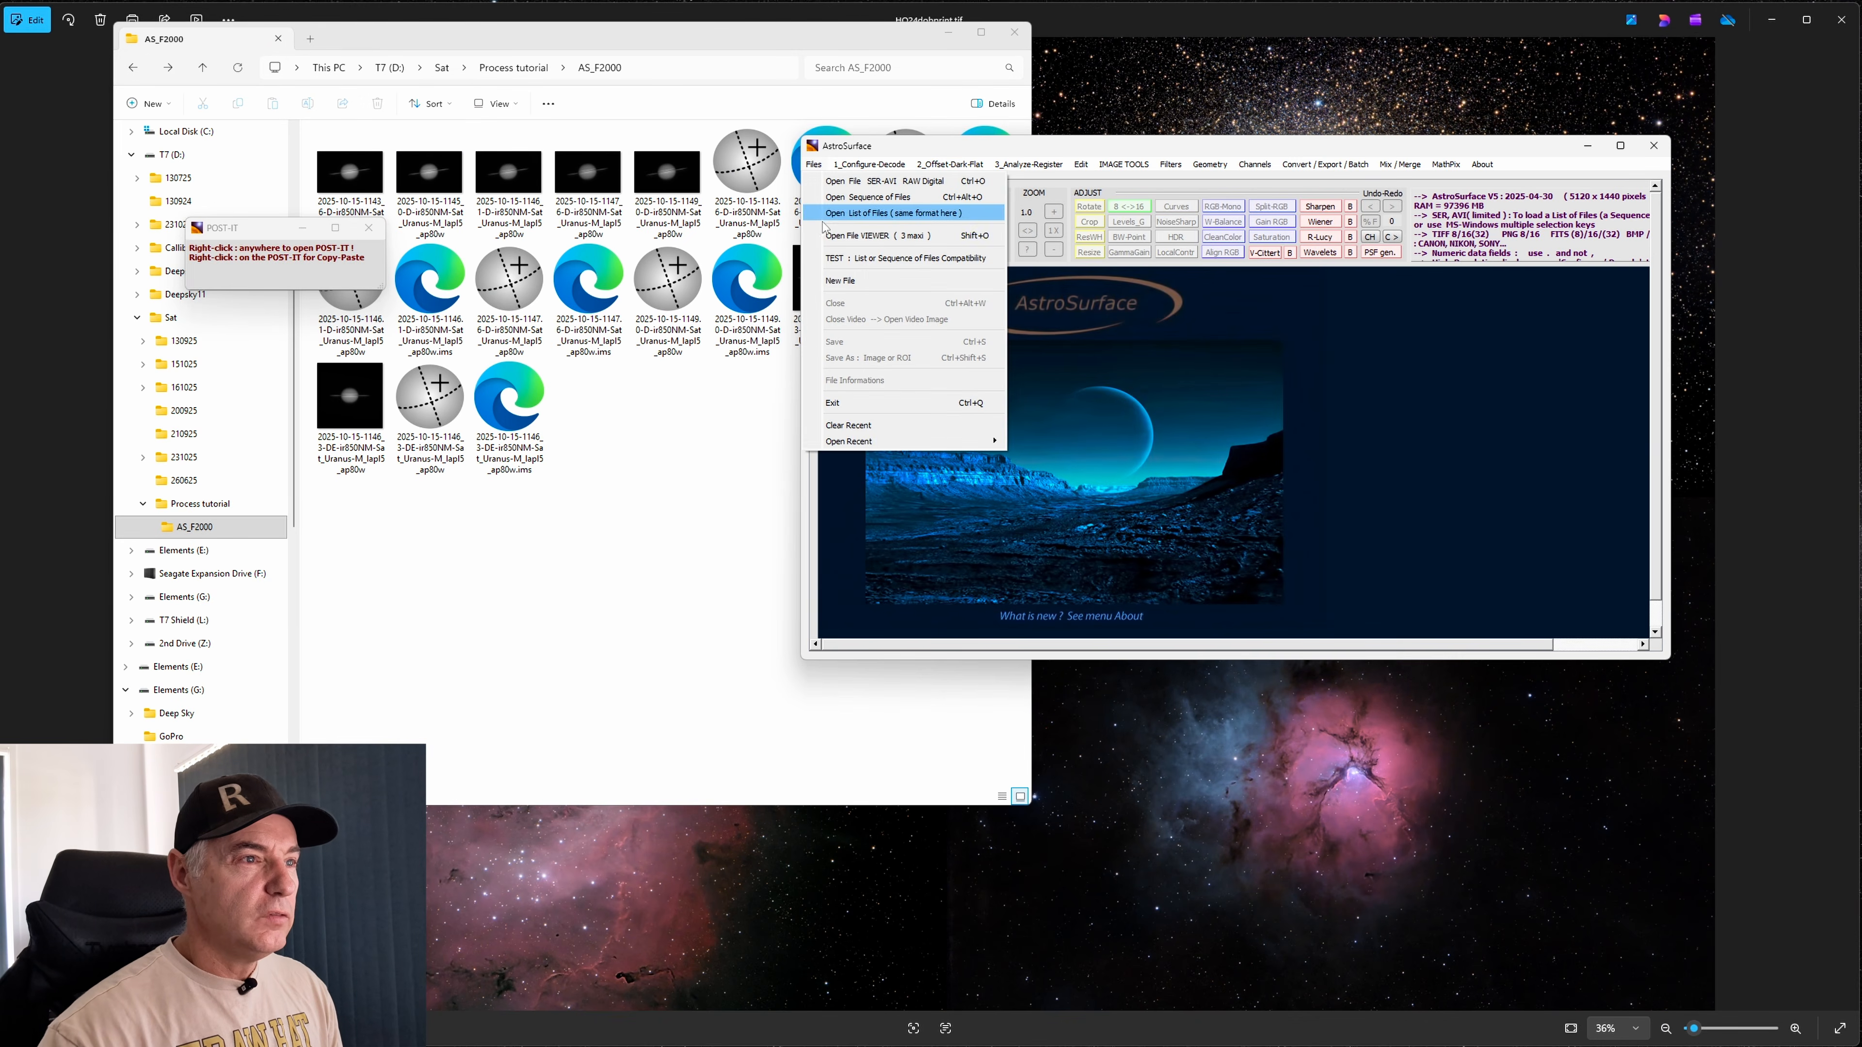
pyautogui.click(844, 235)
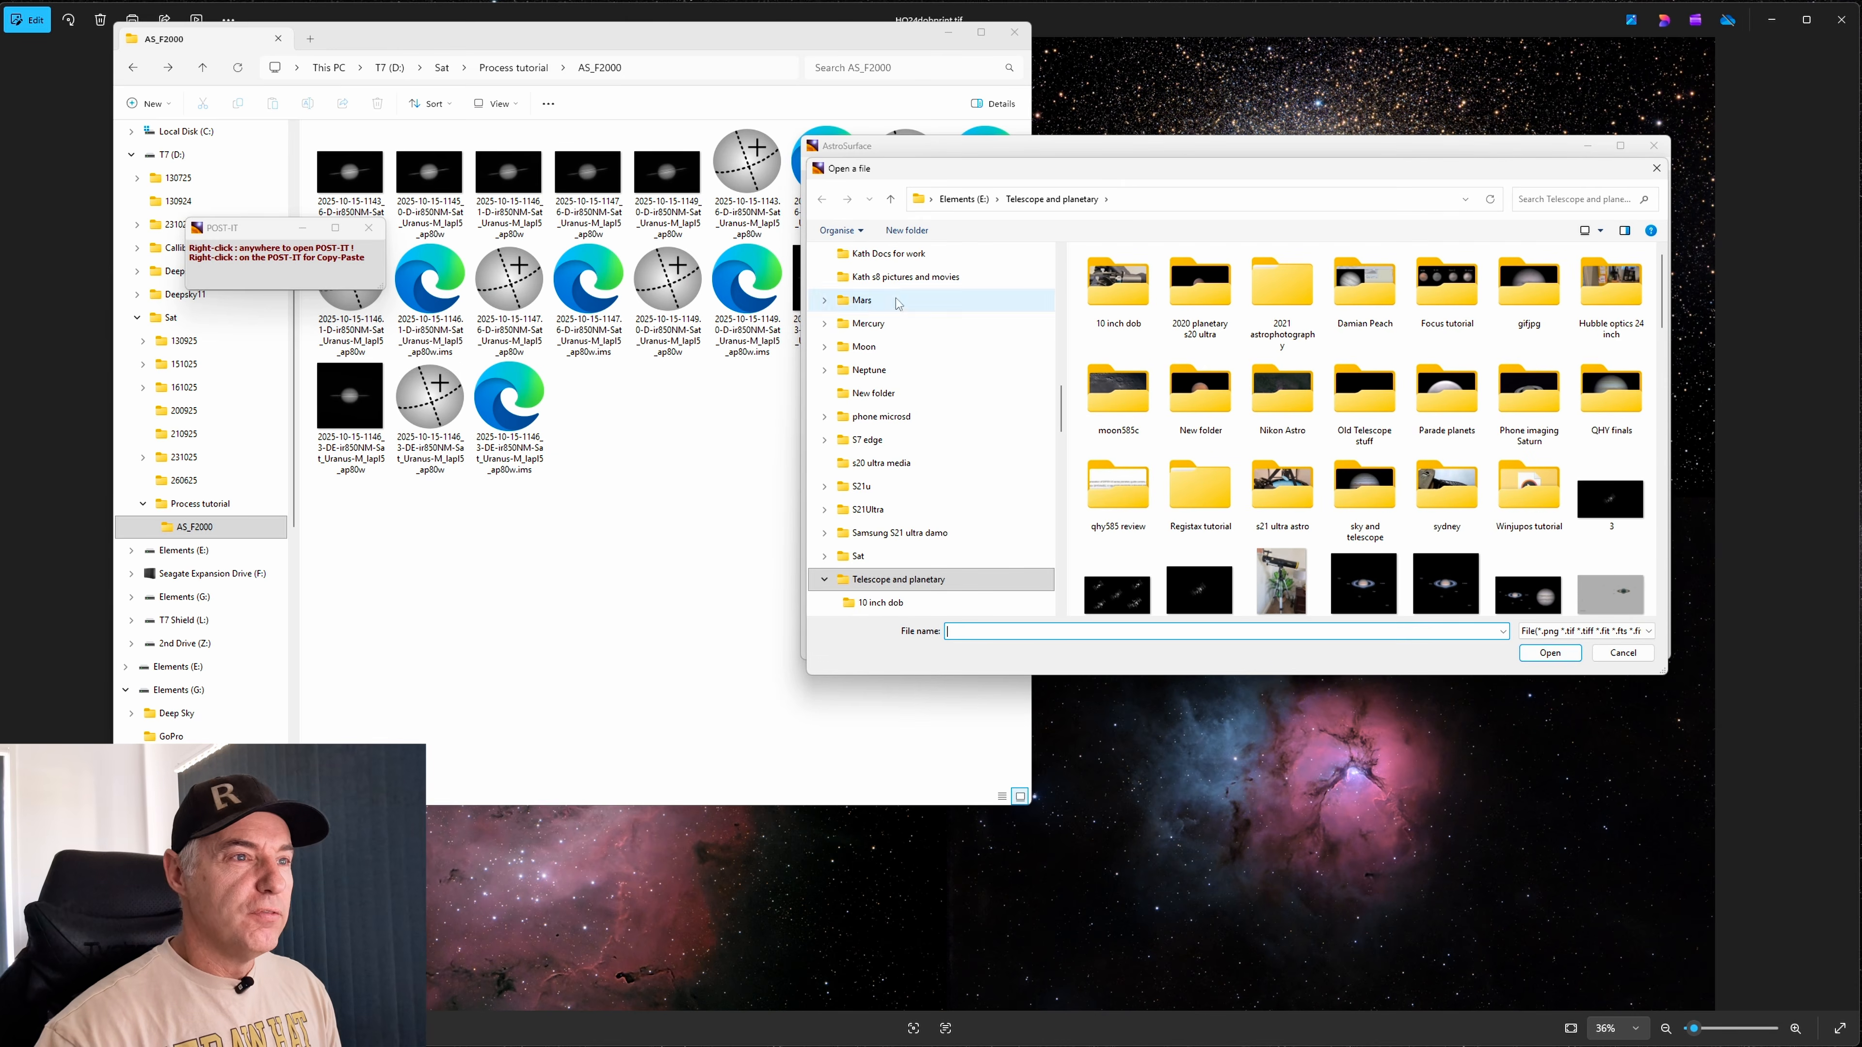
pyautogui.moveTo(1148, 159); pyautogui.dragTo(1097, 144)
pyautogui.scroll(10, 953, 345)
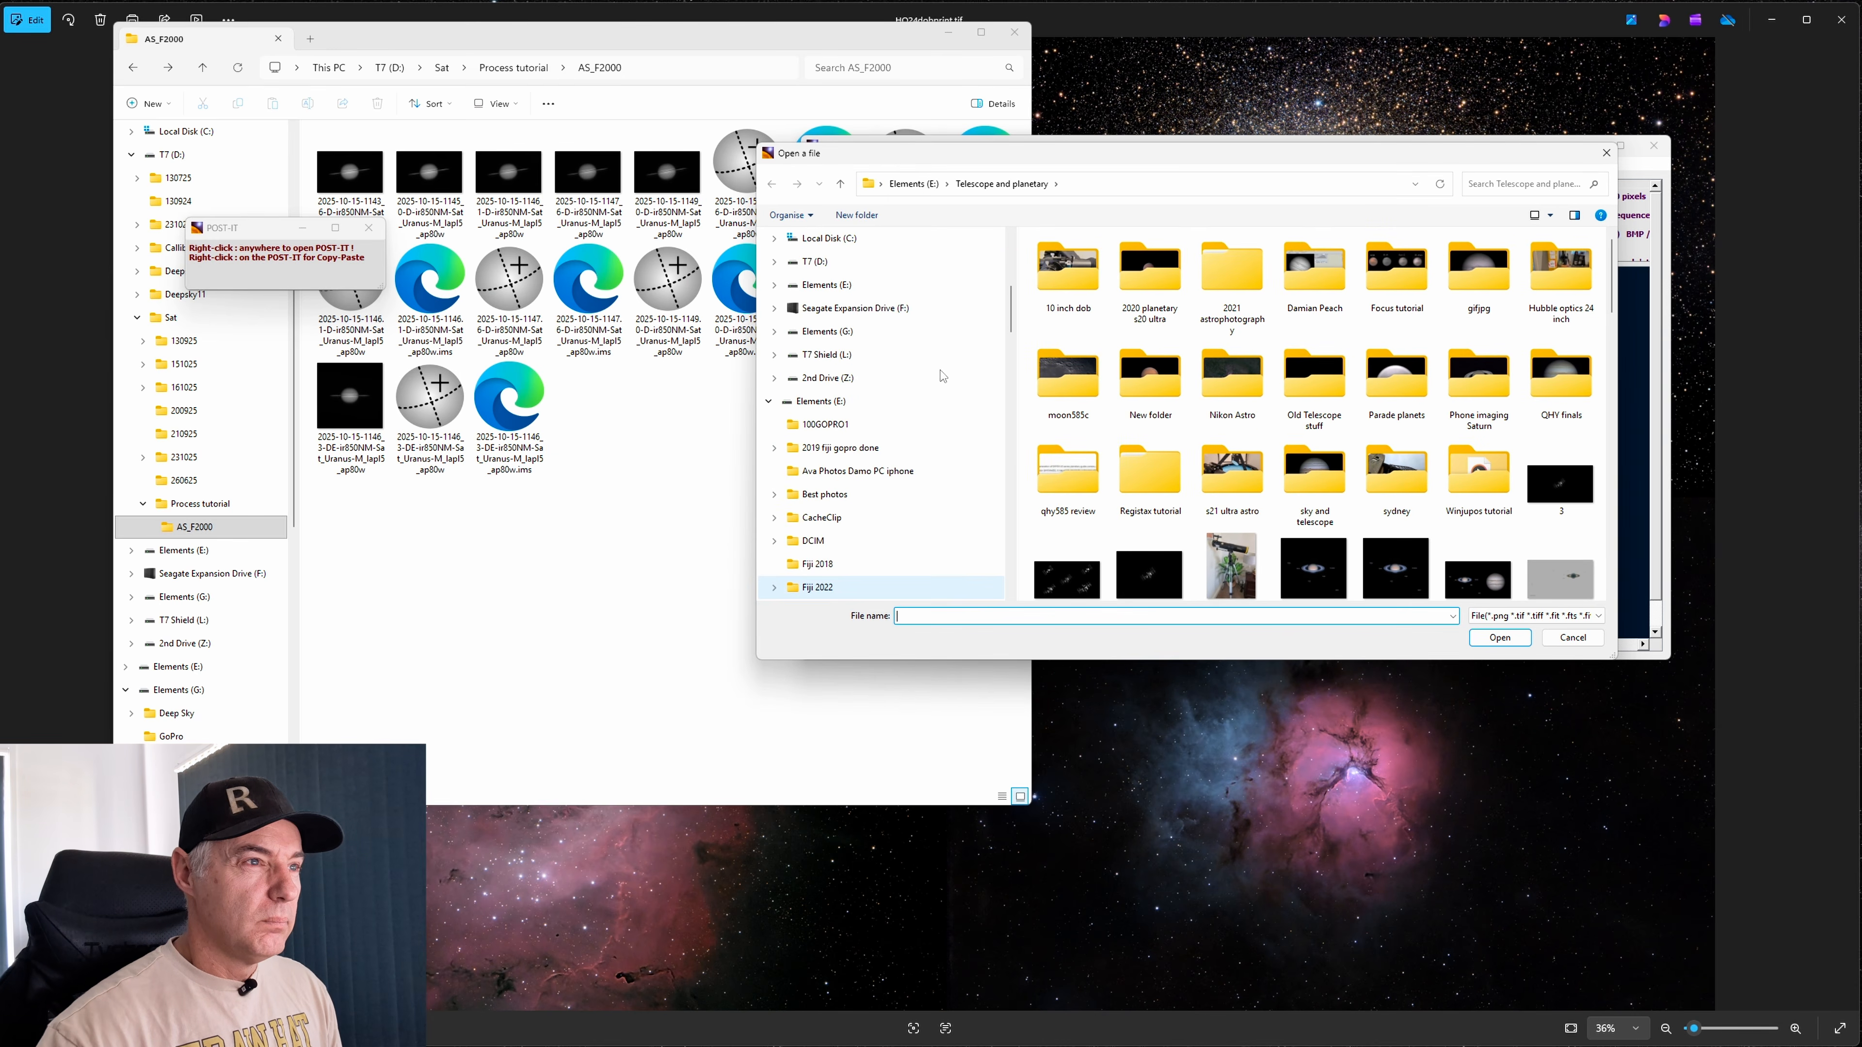
pyautogui.click(843, 471)
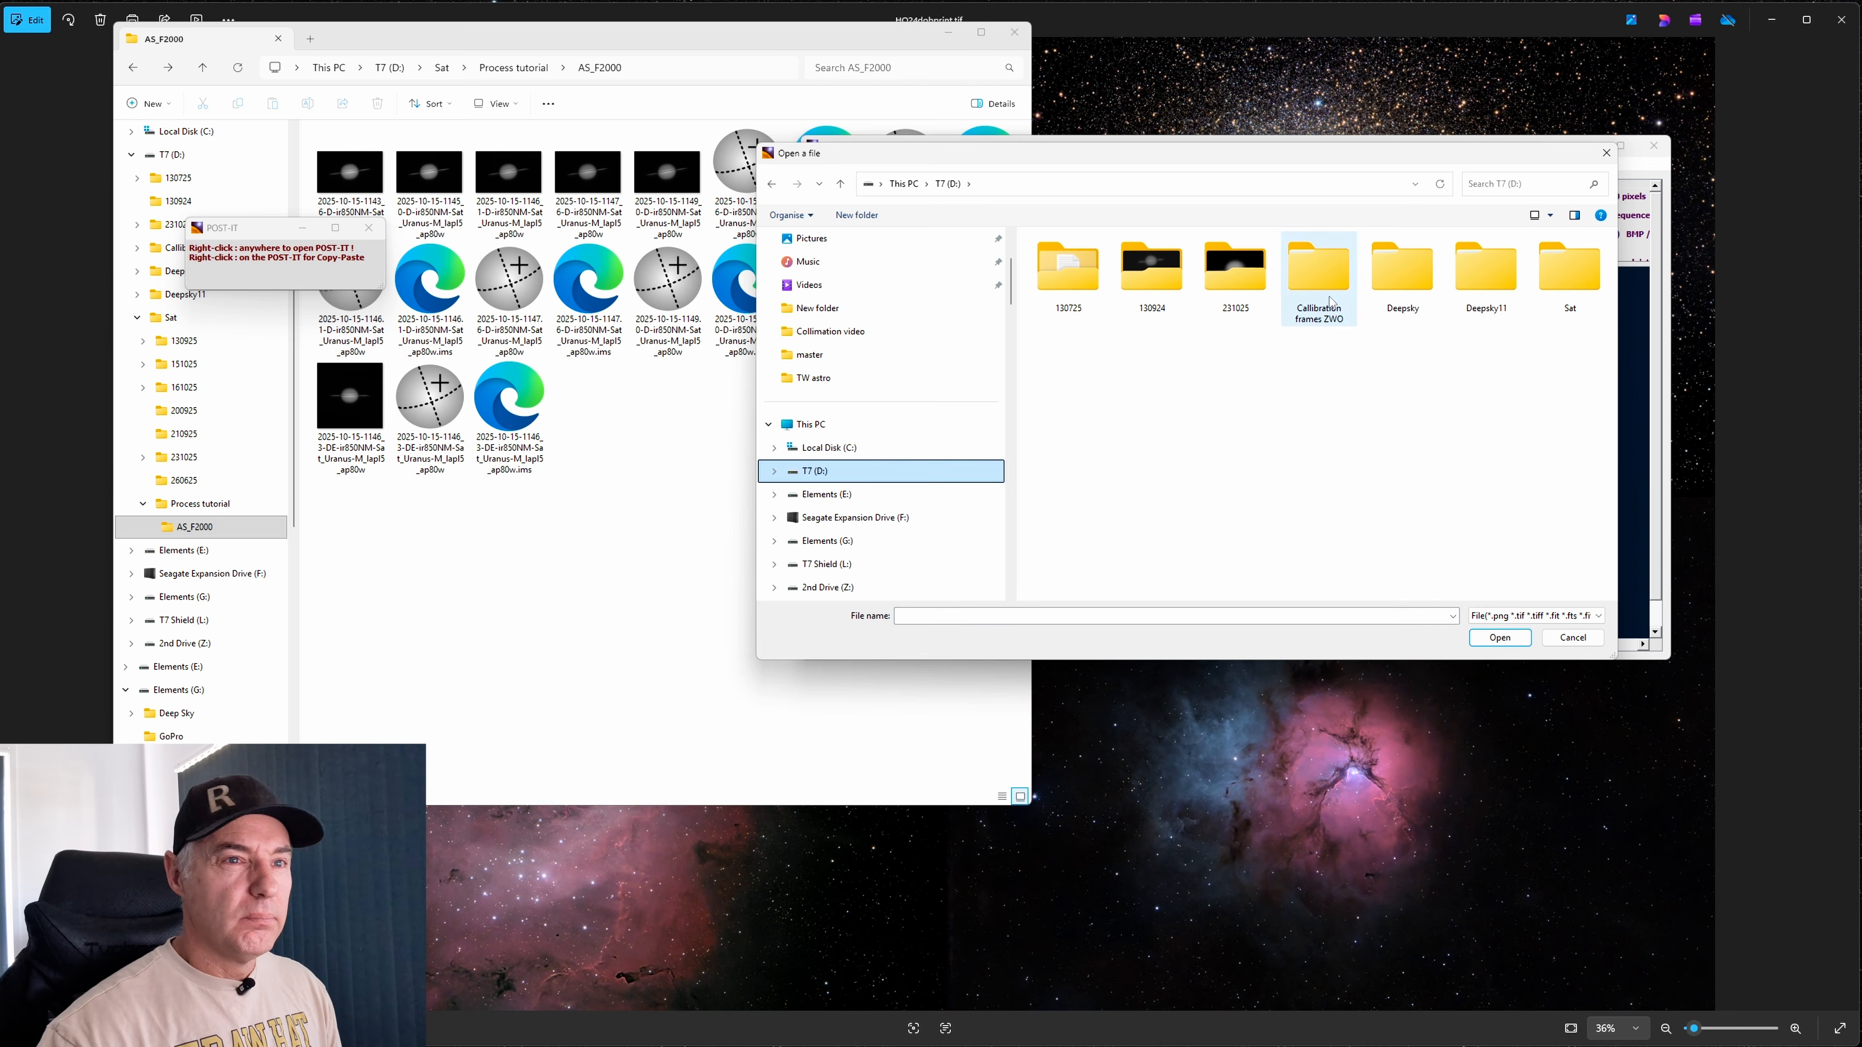
pyautogui.doubleClick(1562, 282)
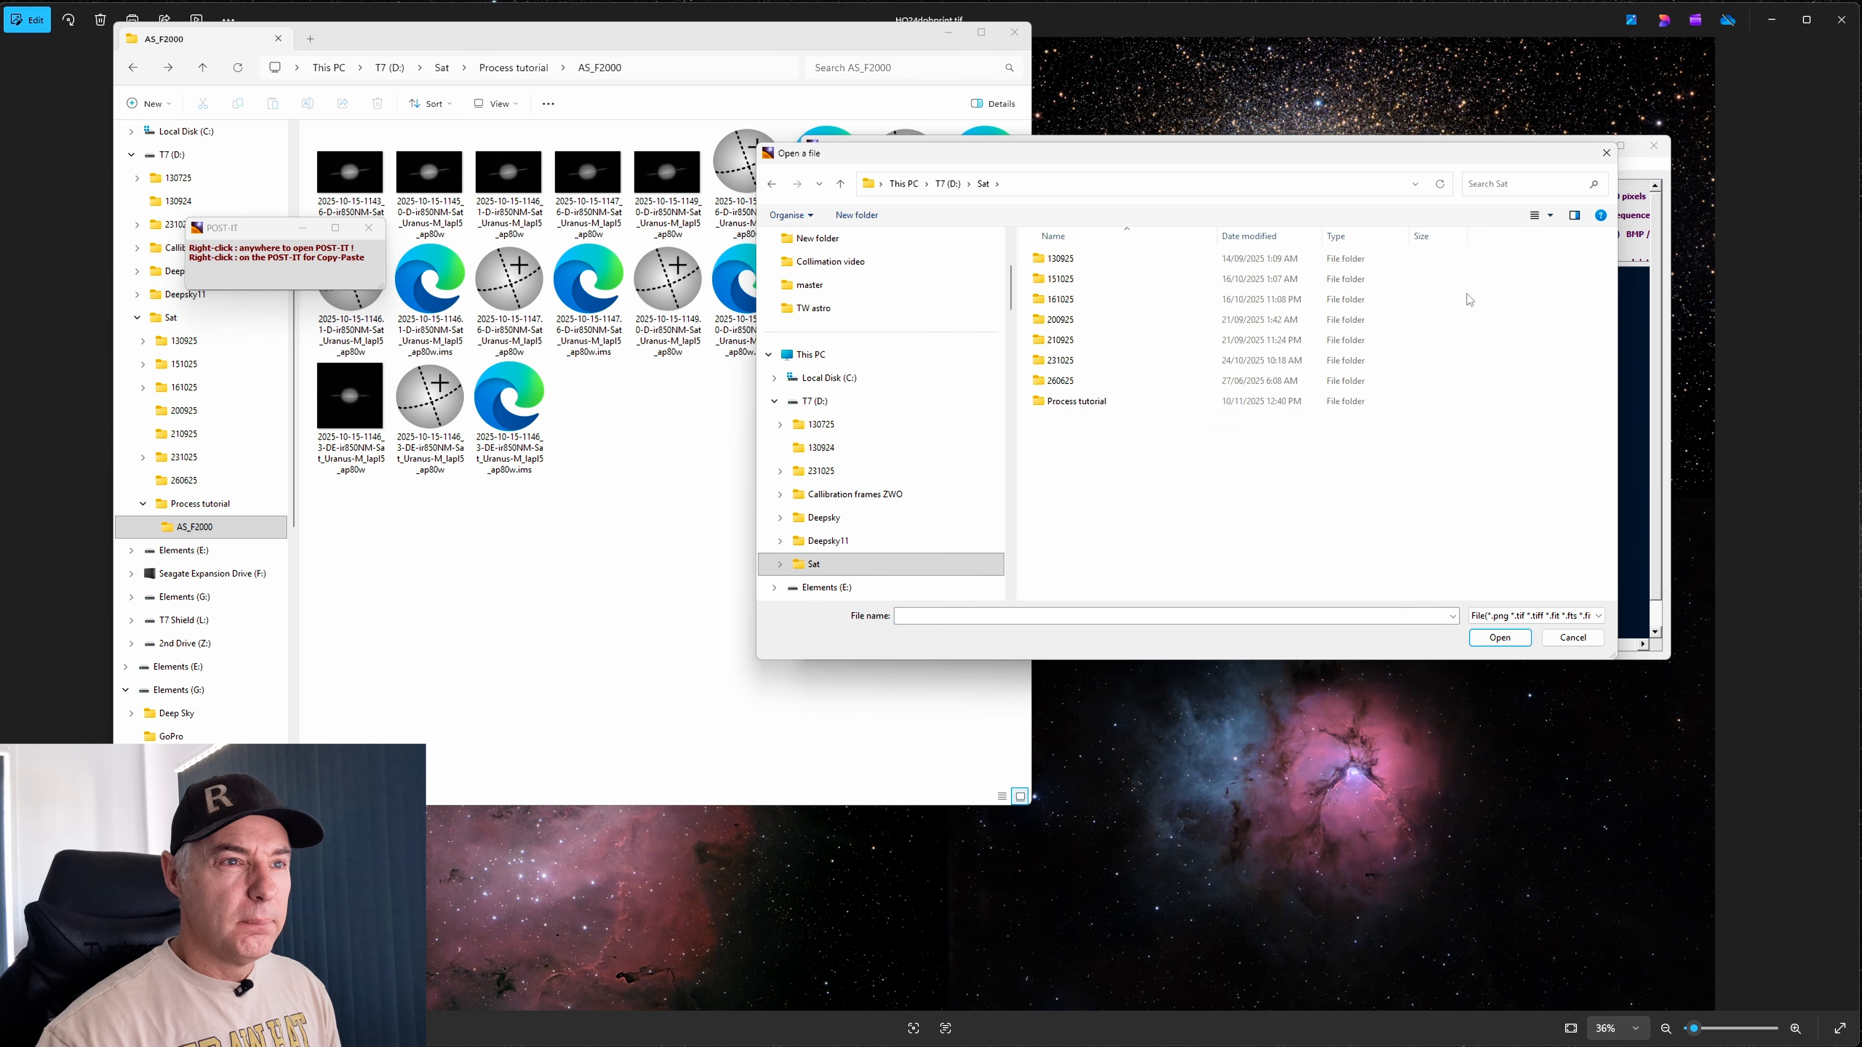
pyautogui.doubleClick(1080, 404)
pyautogui.doubleClick(1083, 273)
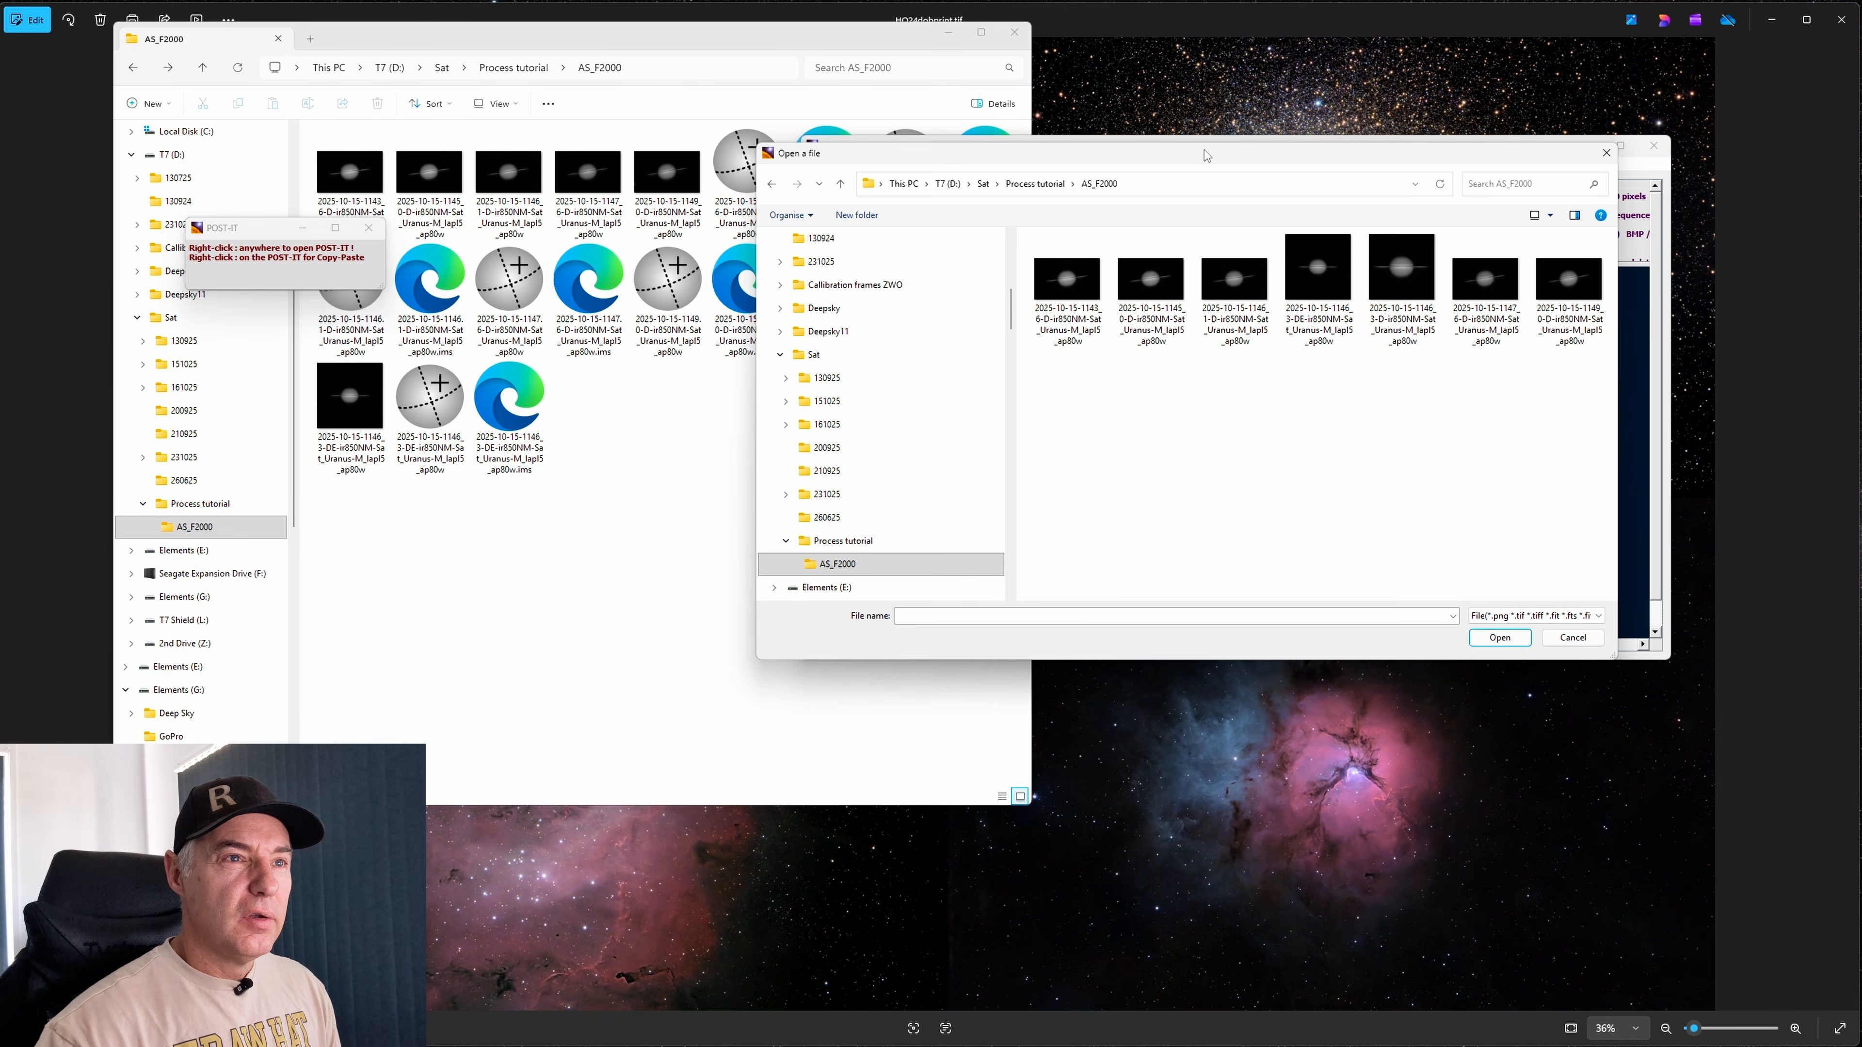
pyautogui.moveTo(1205, 154); pyautogui.dragTo(1083, 160)
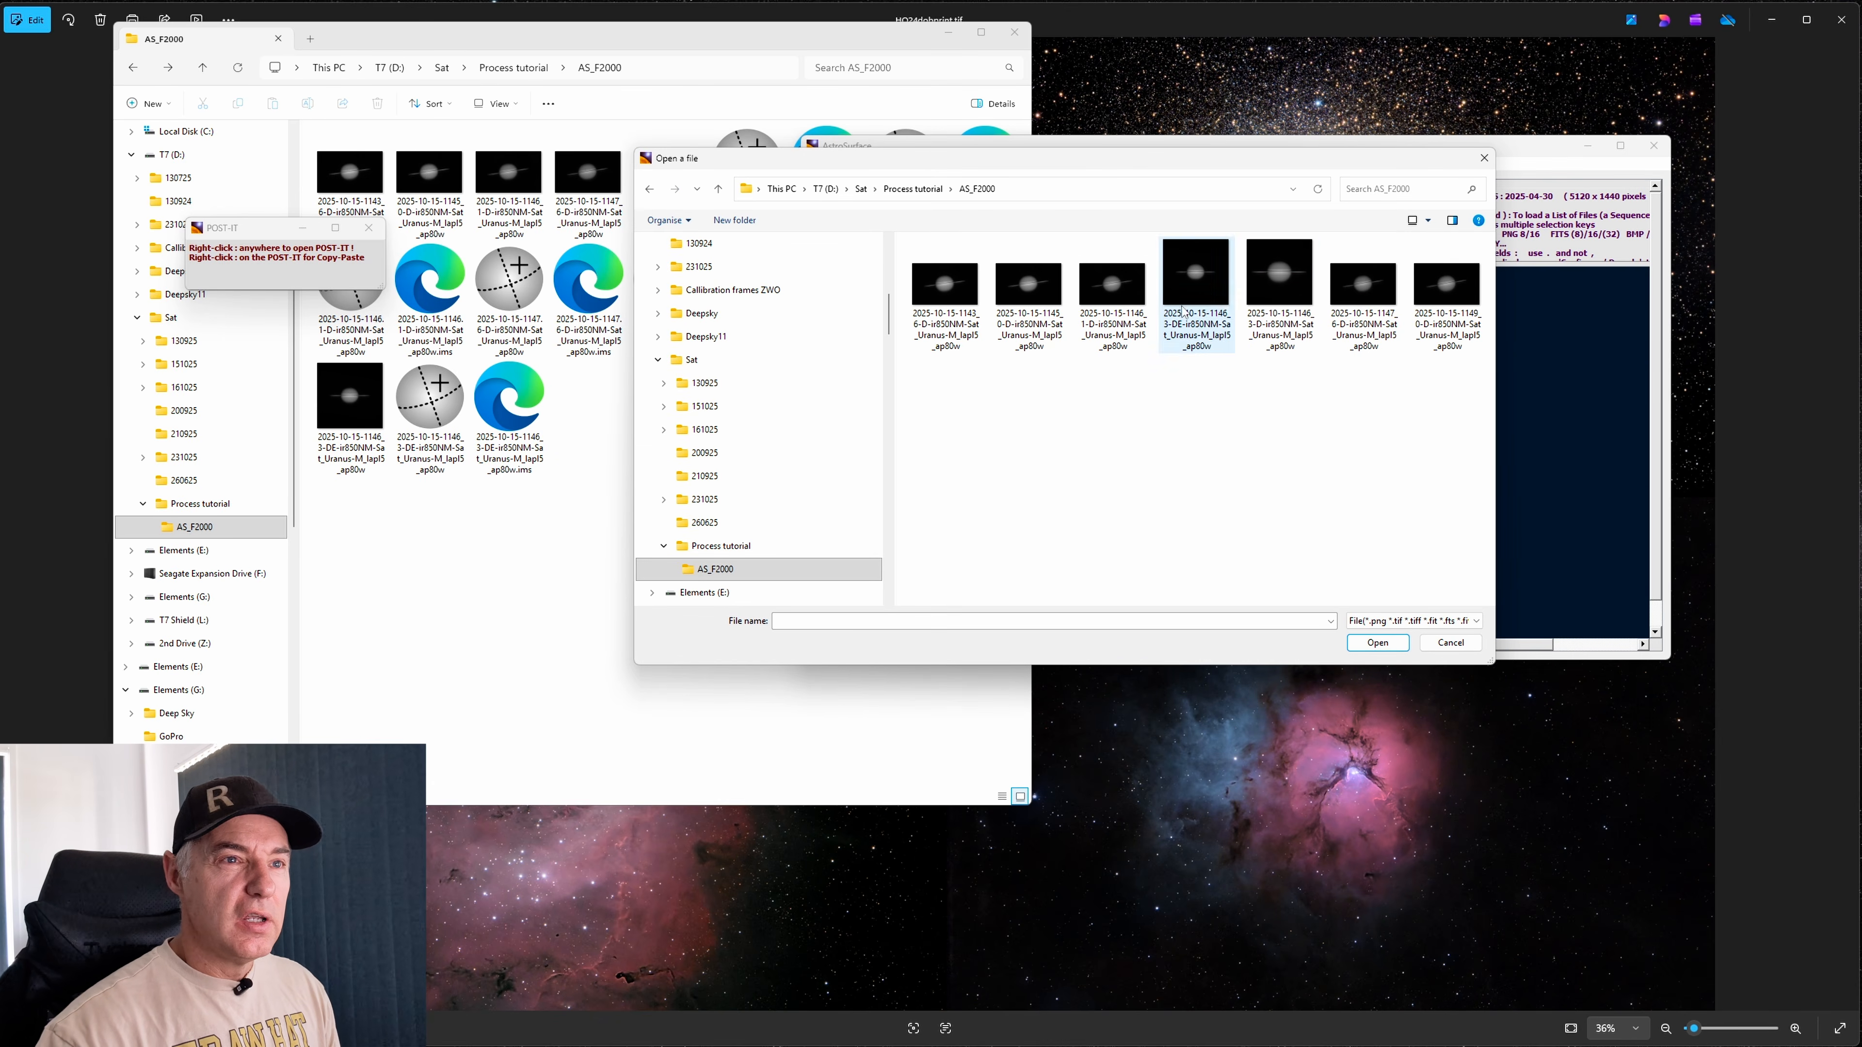
pyautogui.doubleClick(1278, 285)
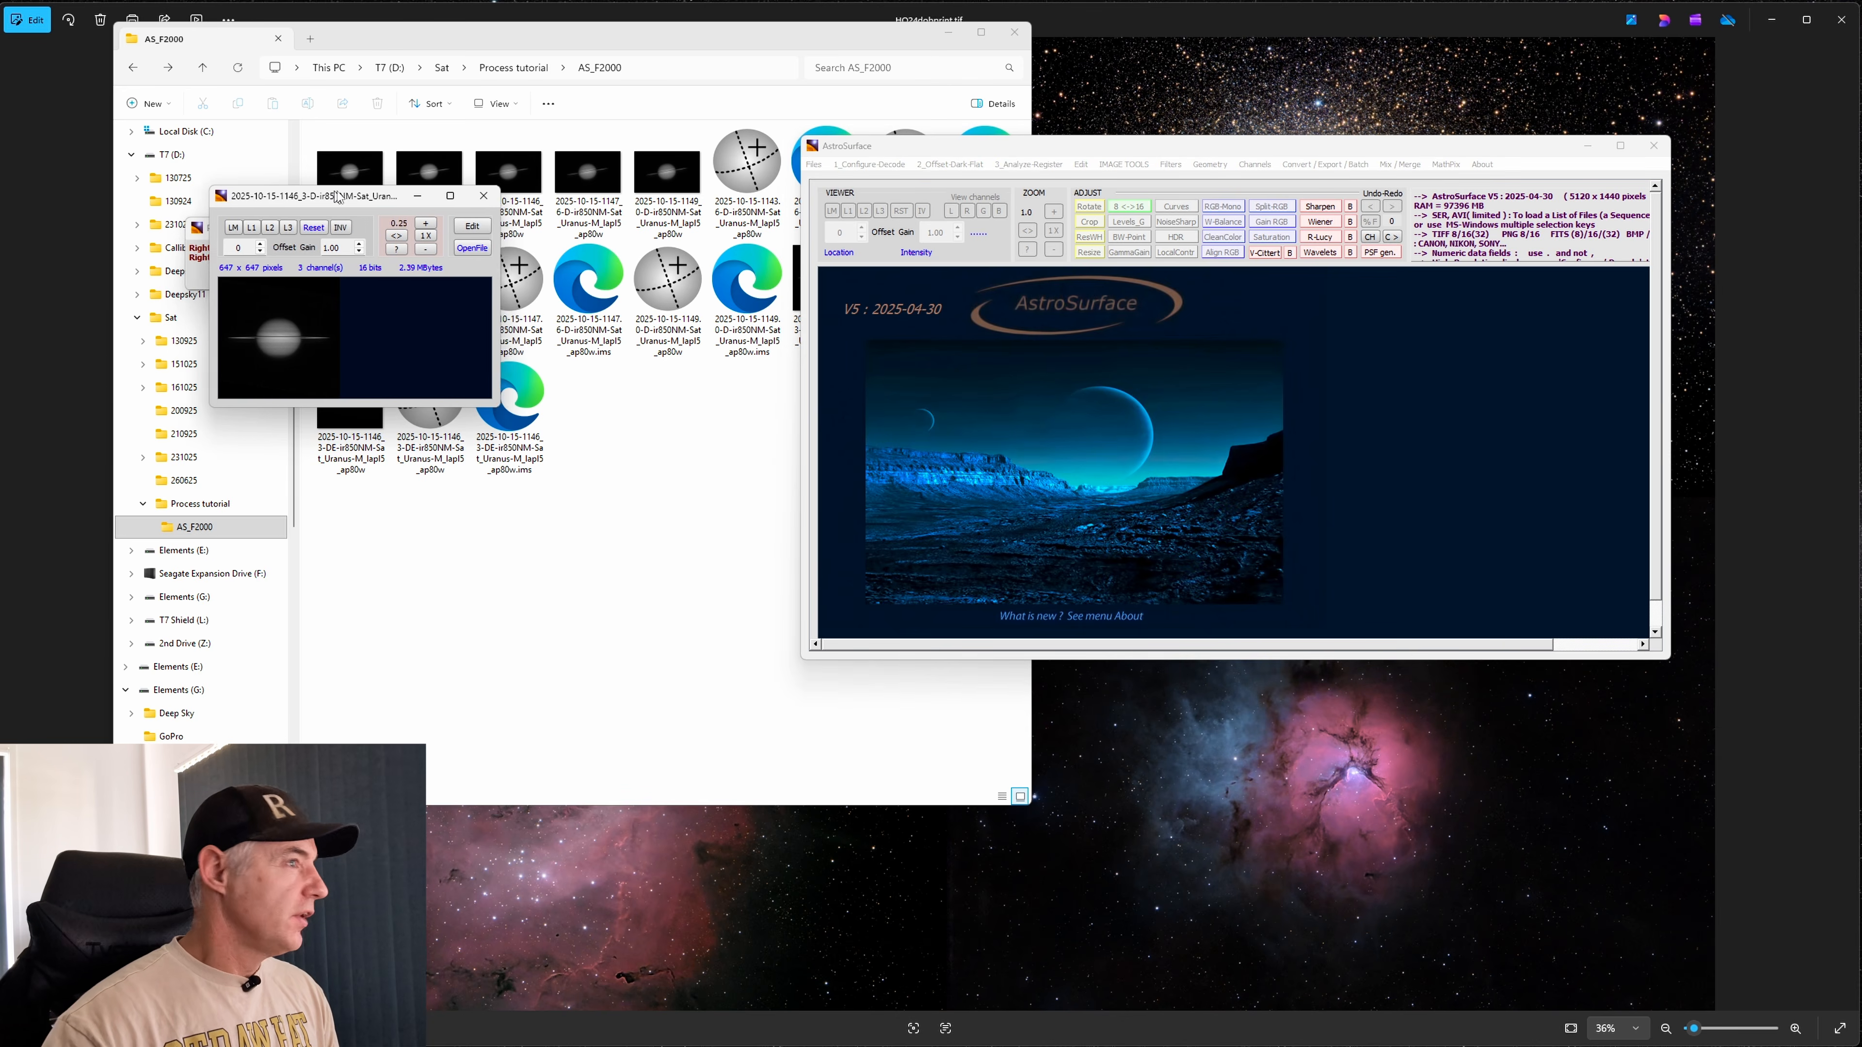
pyautogui.click(476, 226)
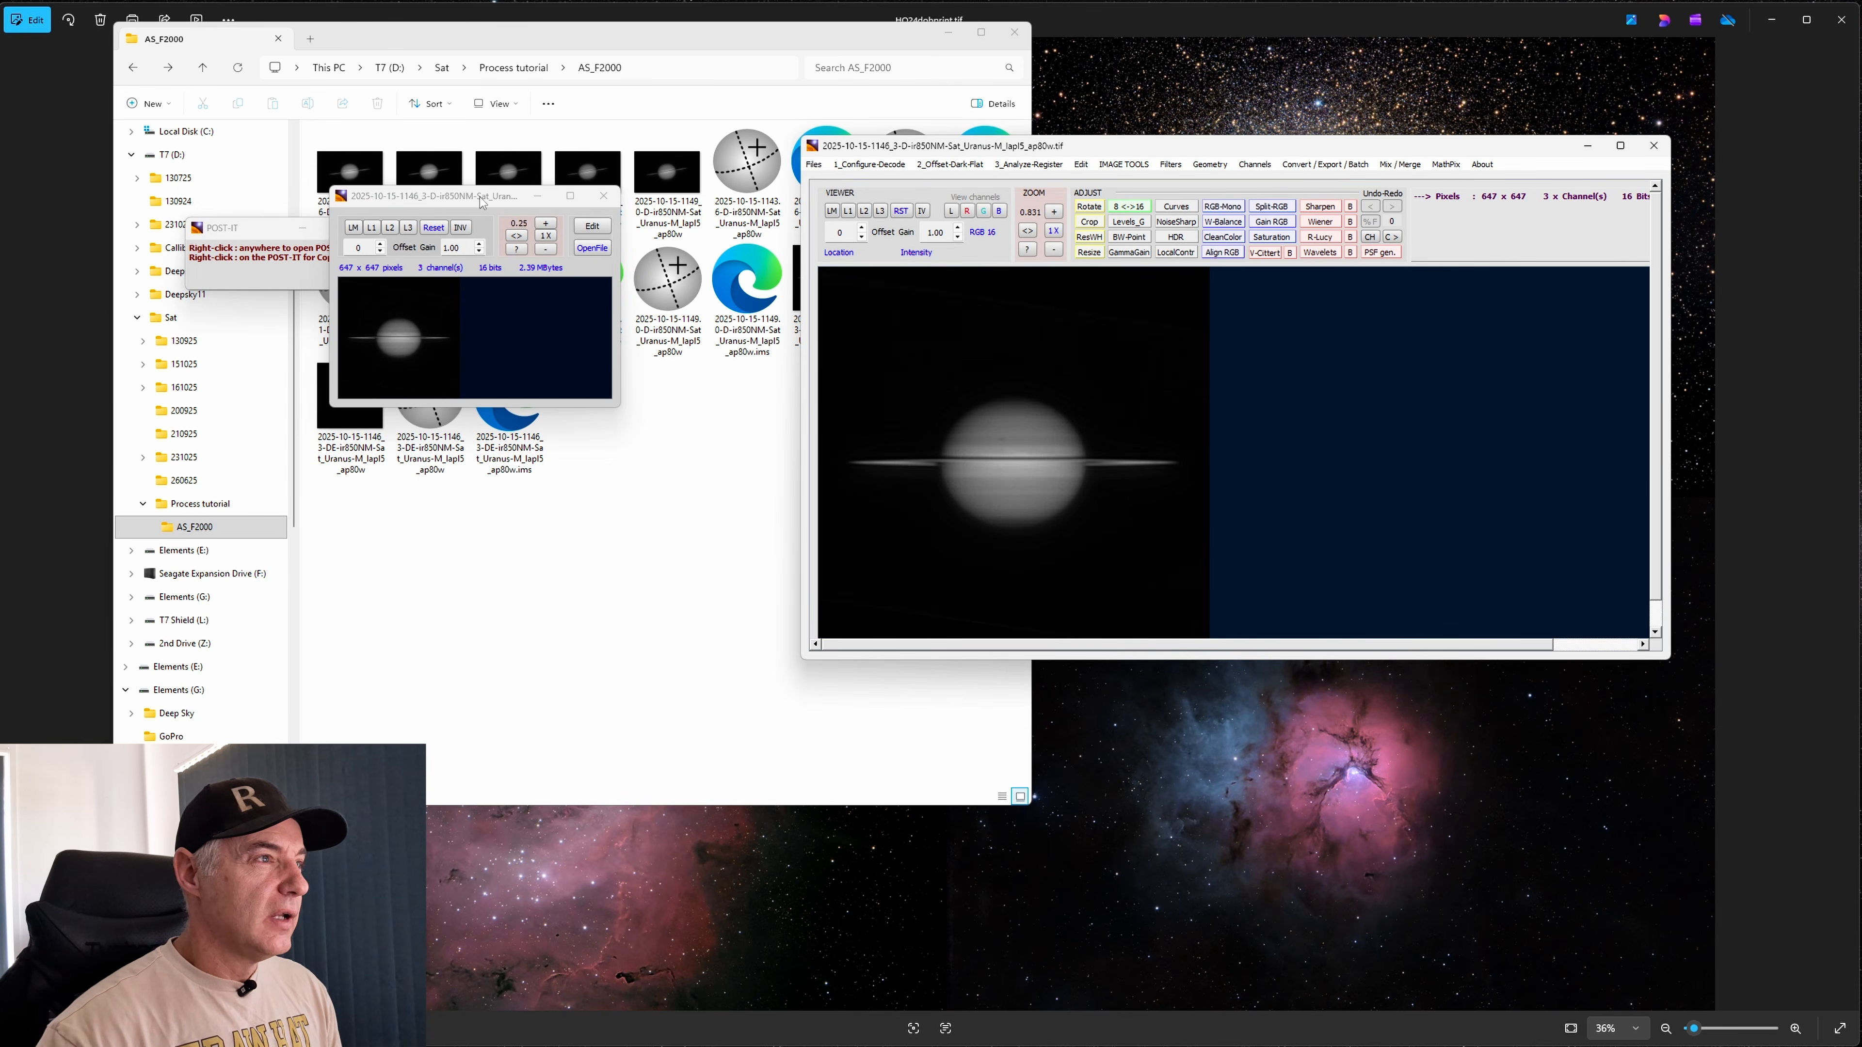
# Move the viewer and POST-IT windows out of the way, and reposition and enlarge the main AstroSurface window
pyautogui.moveTo(480, 198); pyautogui.dragTo(186, 753)
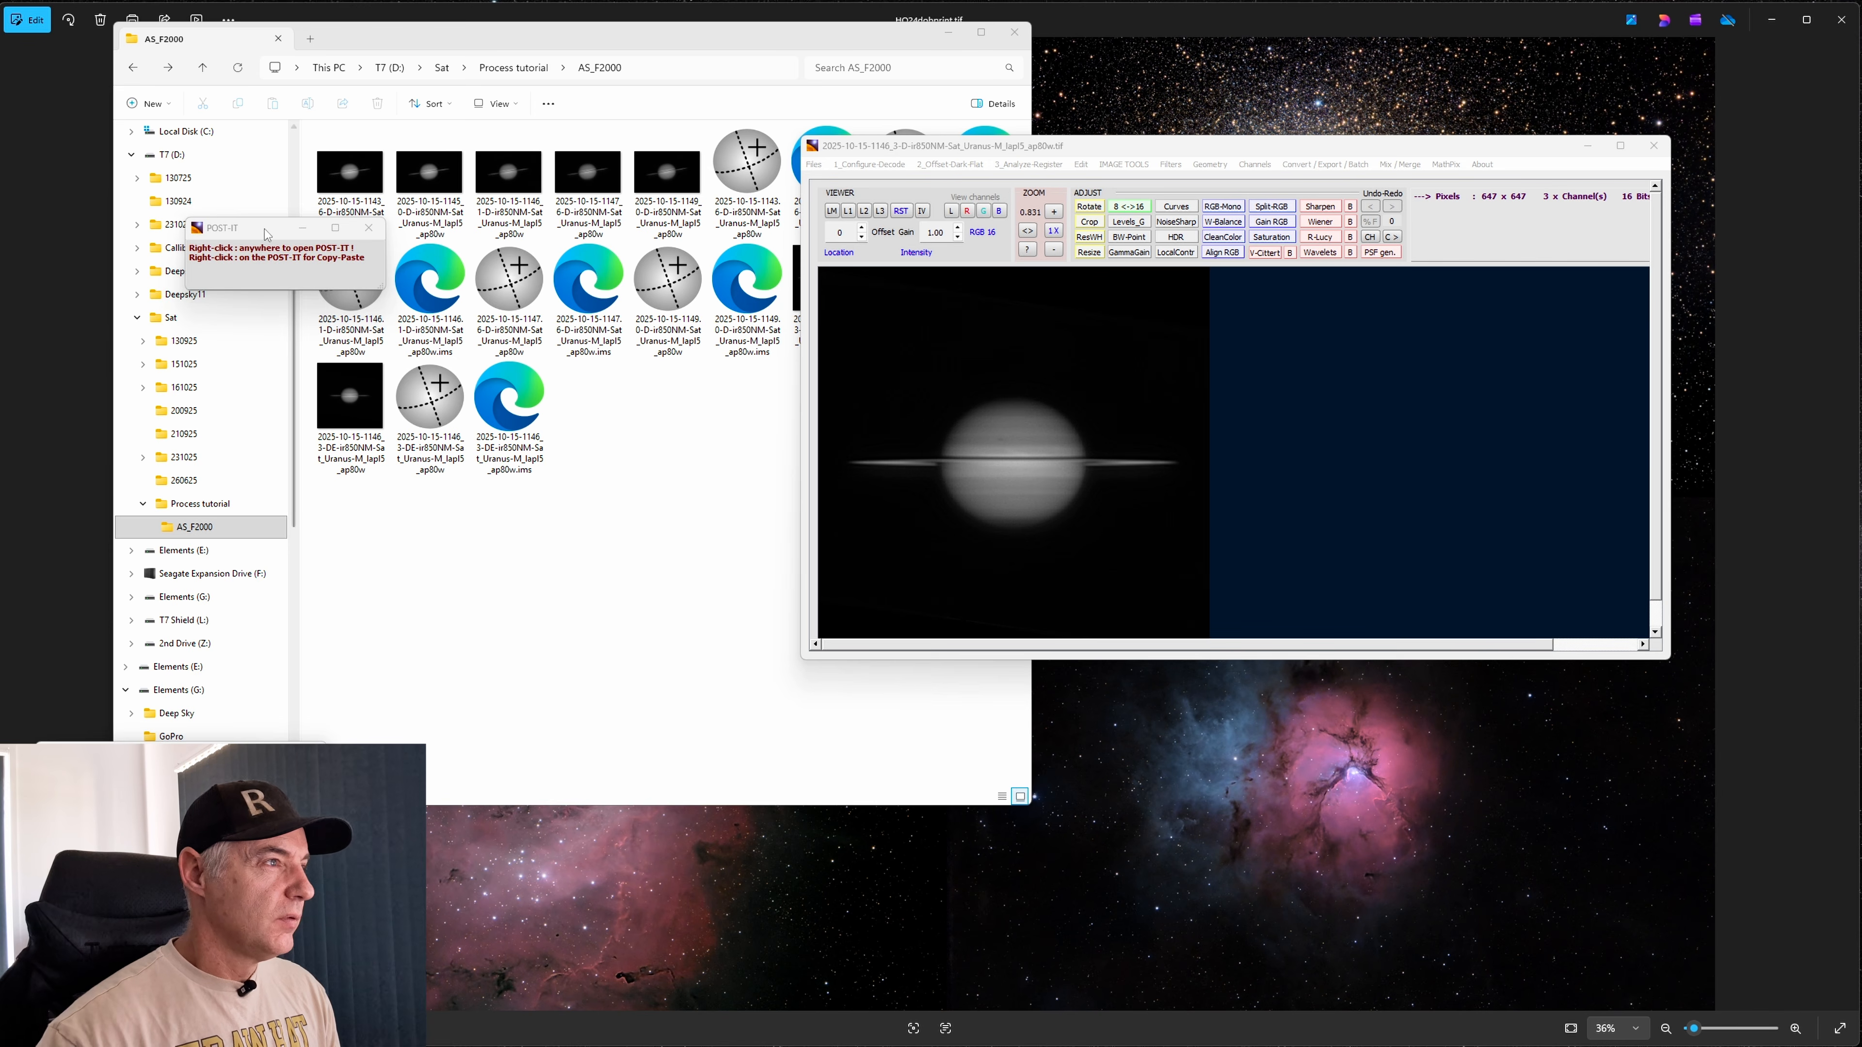
pyautogui.moveTo(268, 229); pyautogui.dragTo(143, 663)
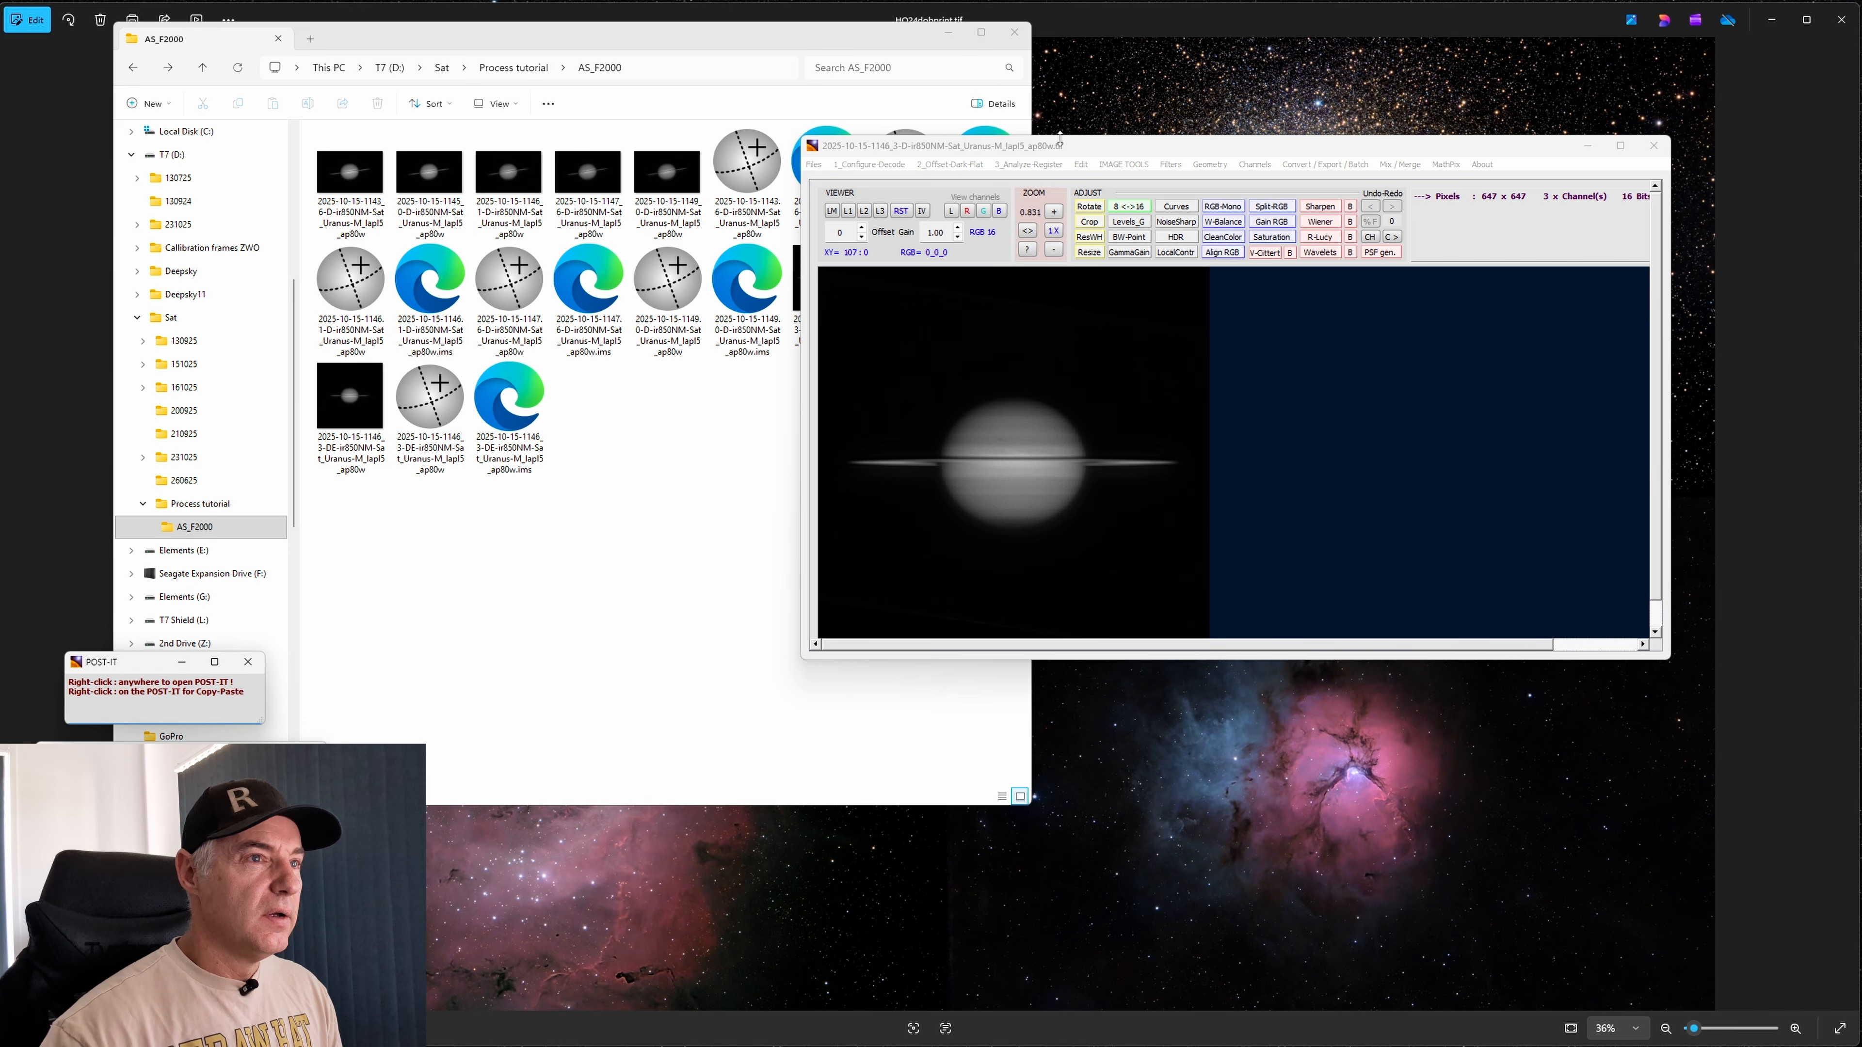
pyautogui.moveTo(836, 136); pyautogui.dragTo(834, 28)
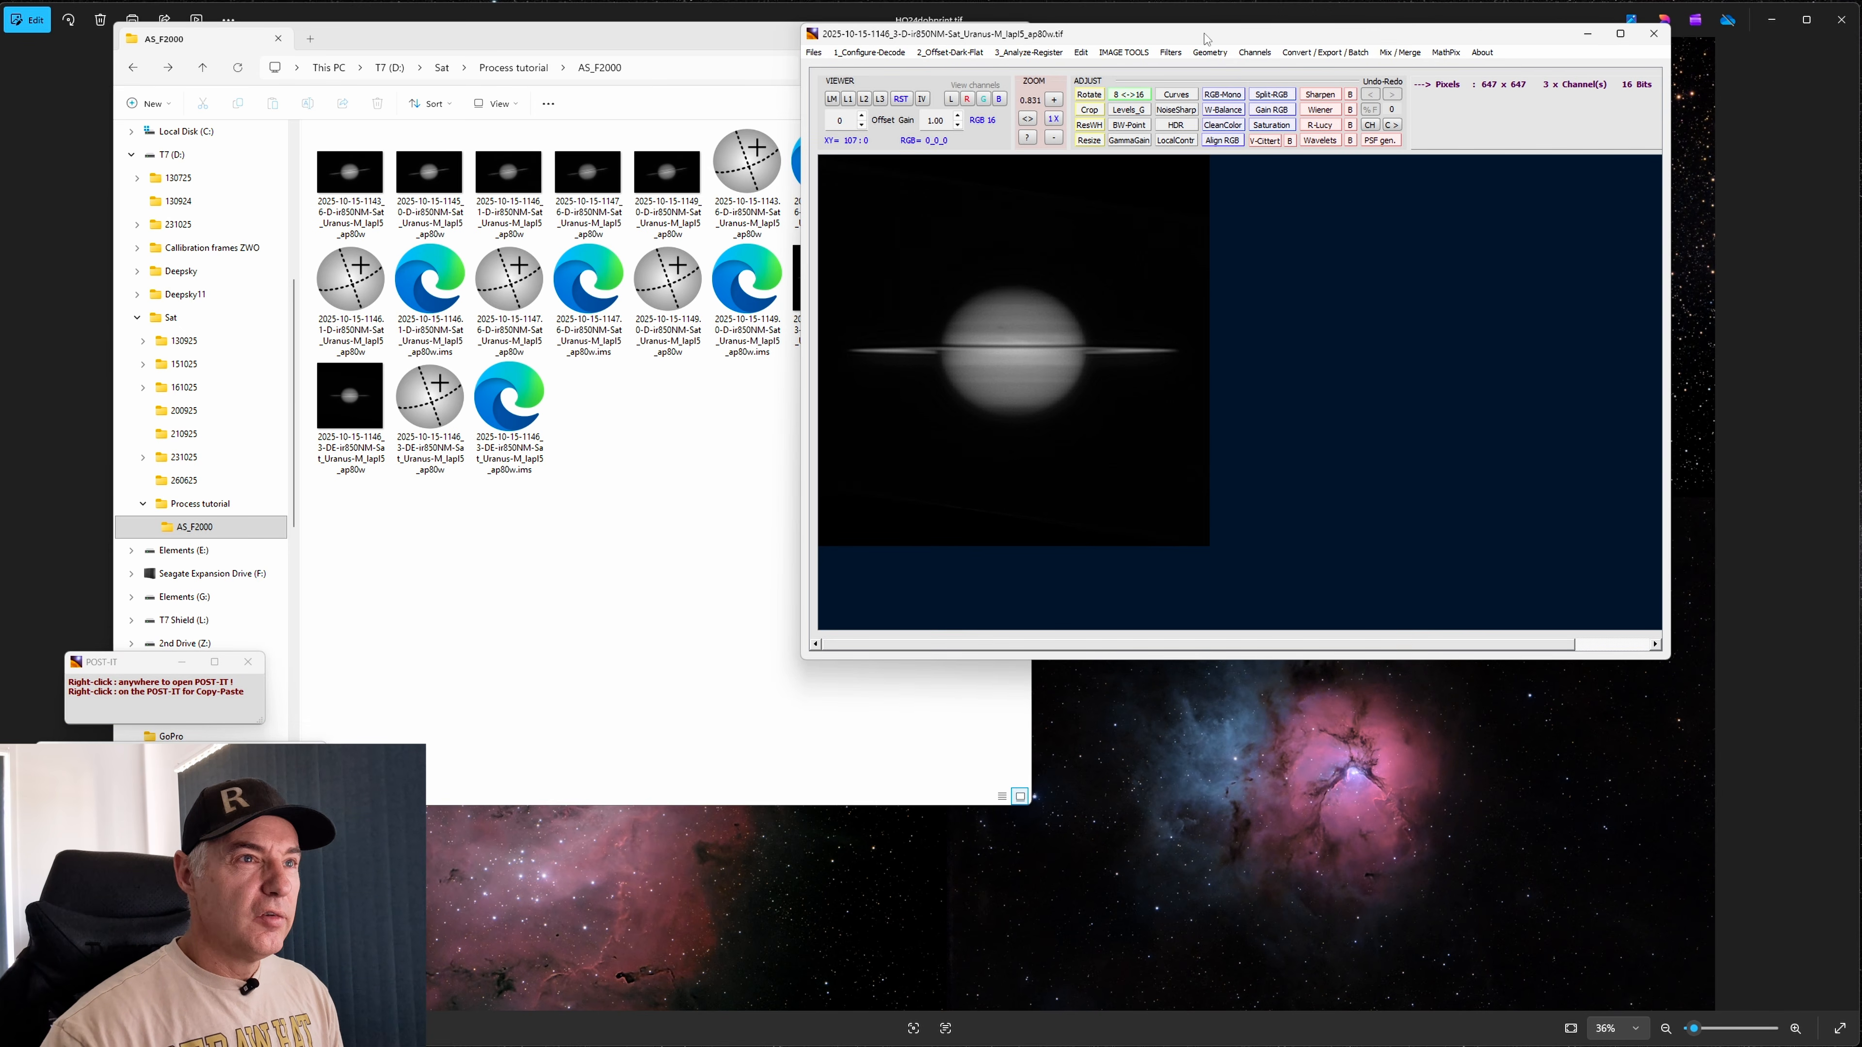
pyautogui.moveTo(1208, 40); pyautogui.dragTo(772, 23)
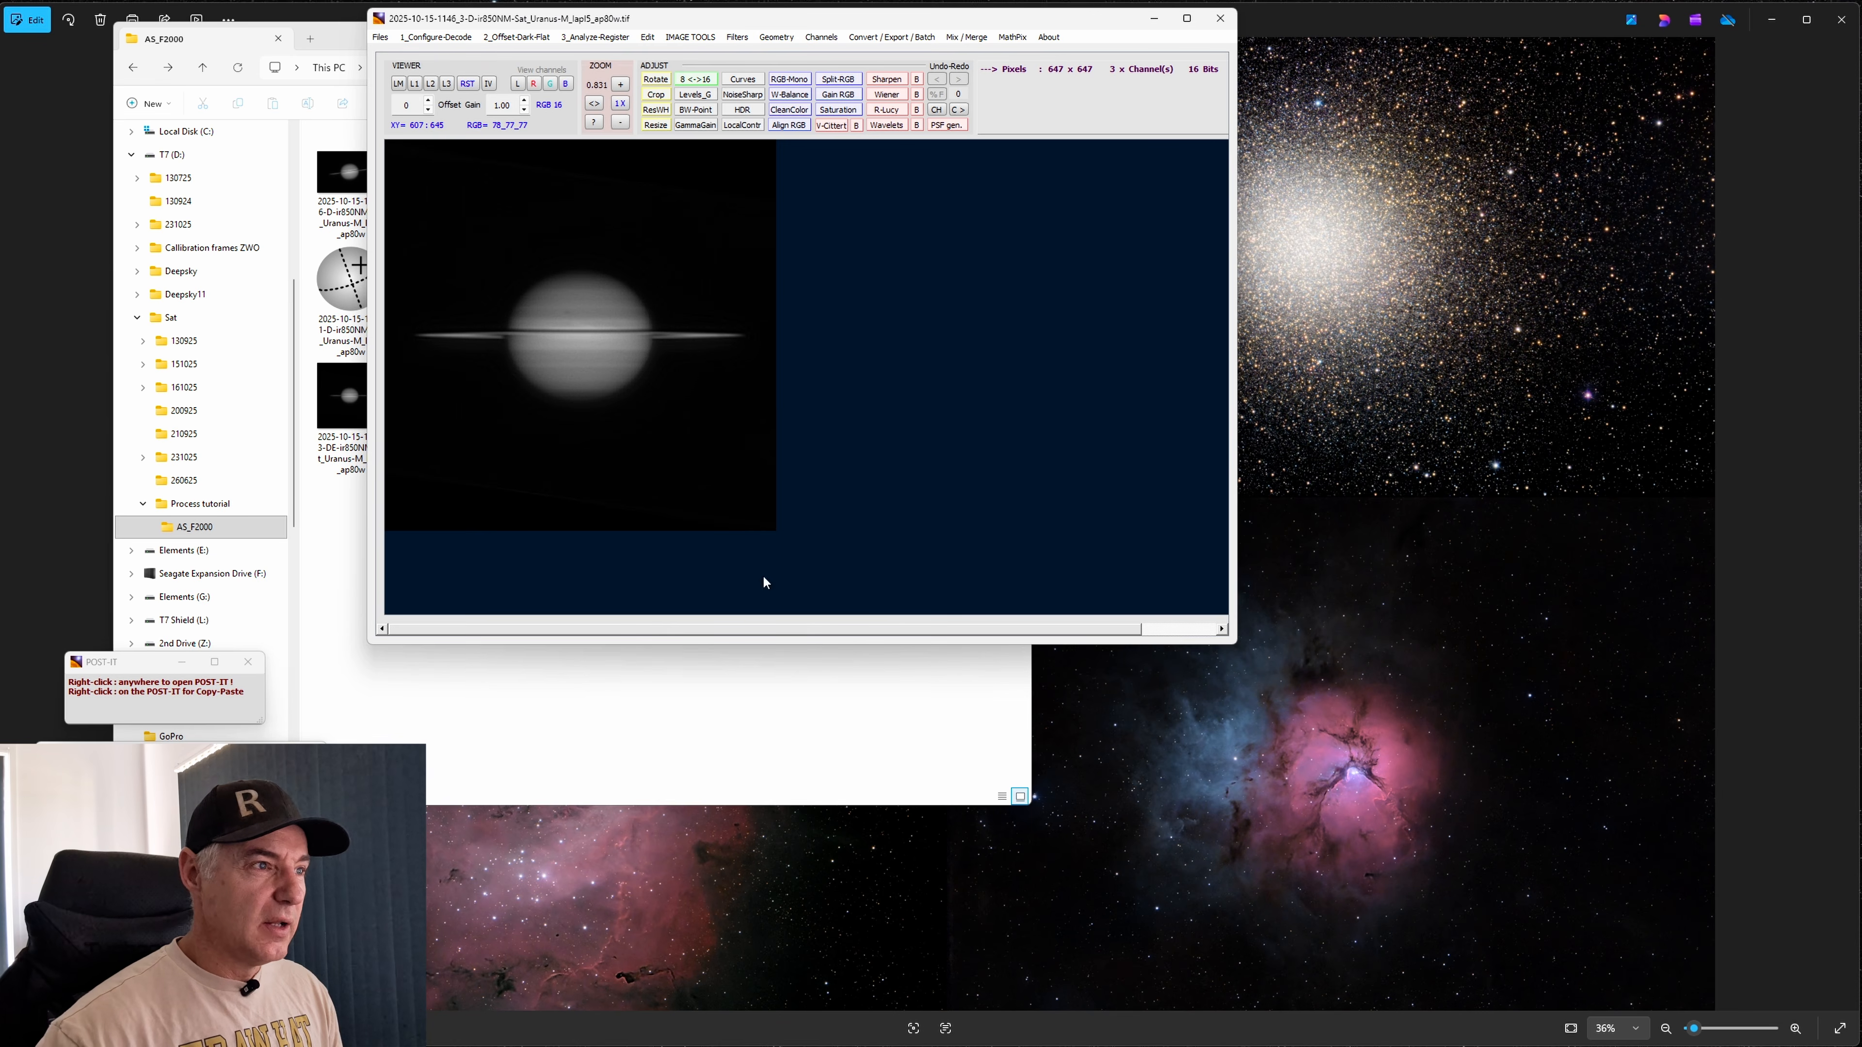
pyautogui.moveTo(797, 646); pyautogui.dragTo(877, 975)
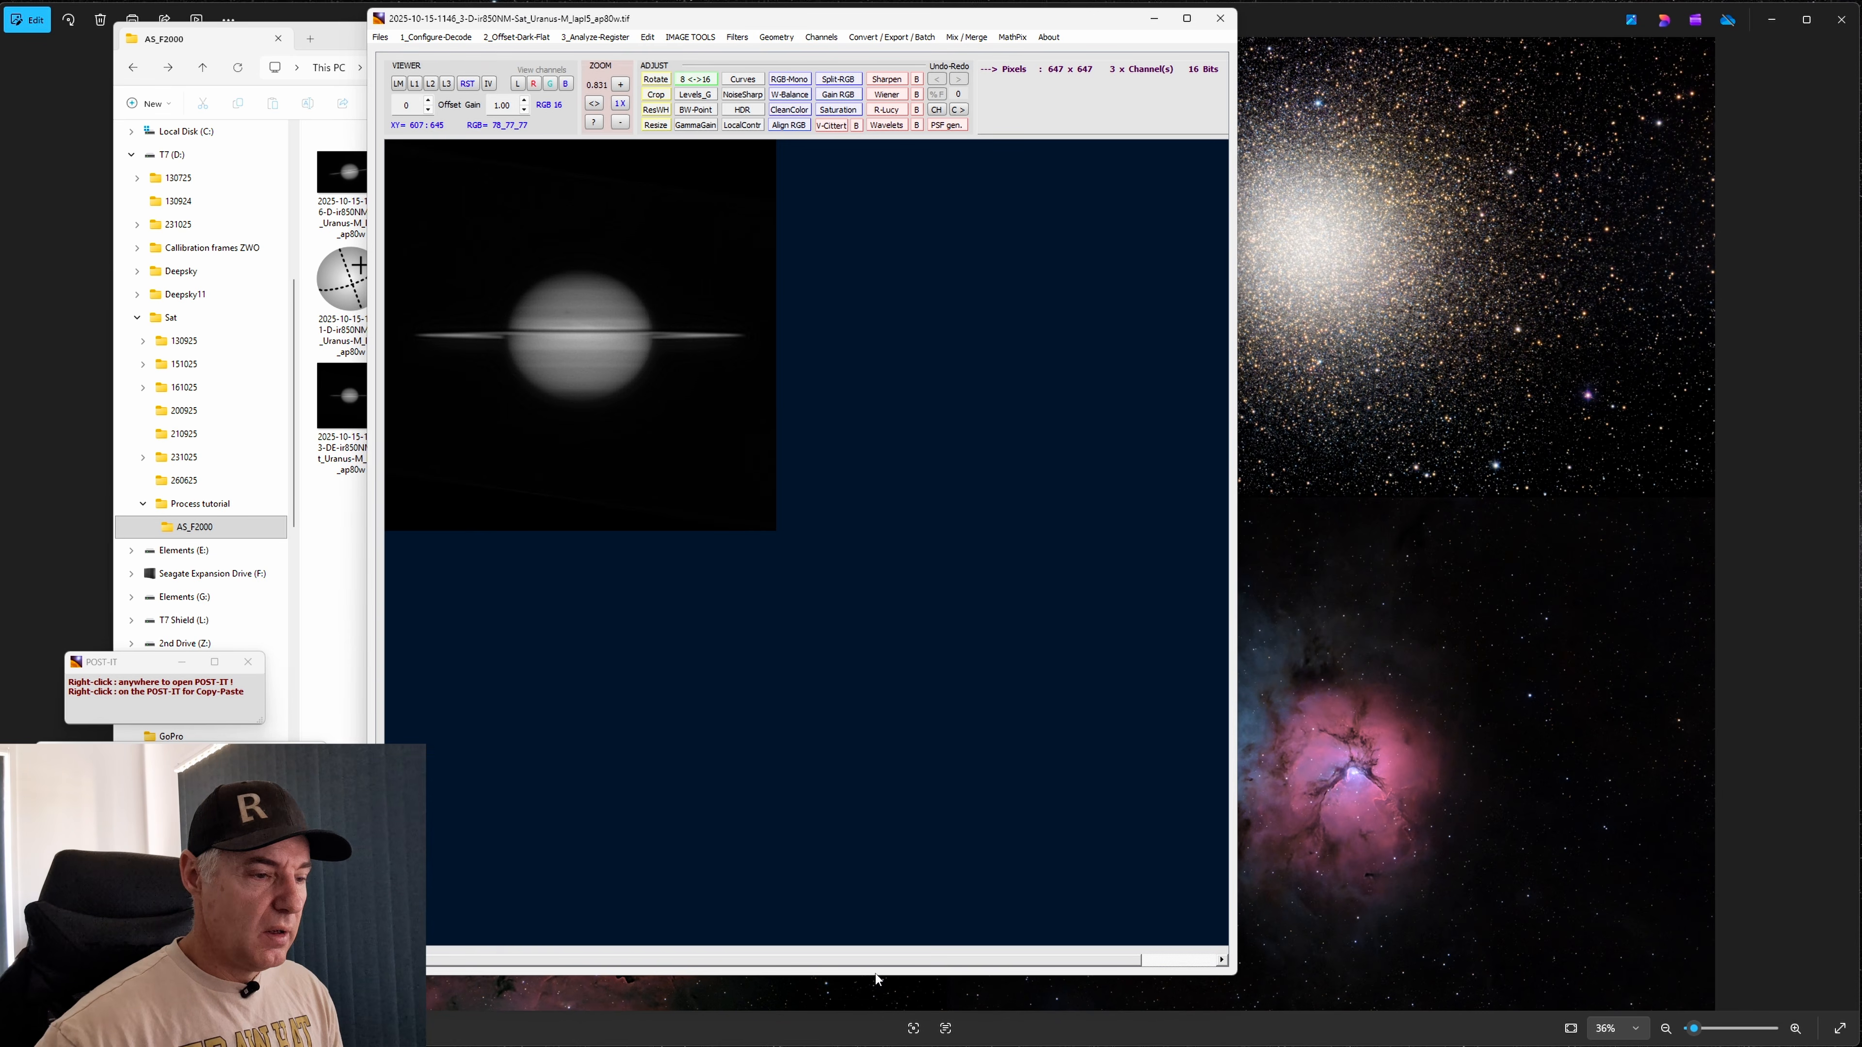
pyautogui.moveTo(1238, 666); pyautogui.dragTo(1654, 693)
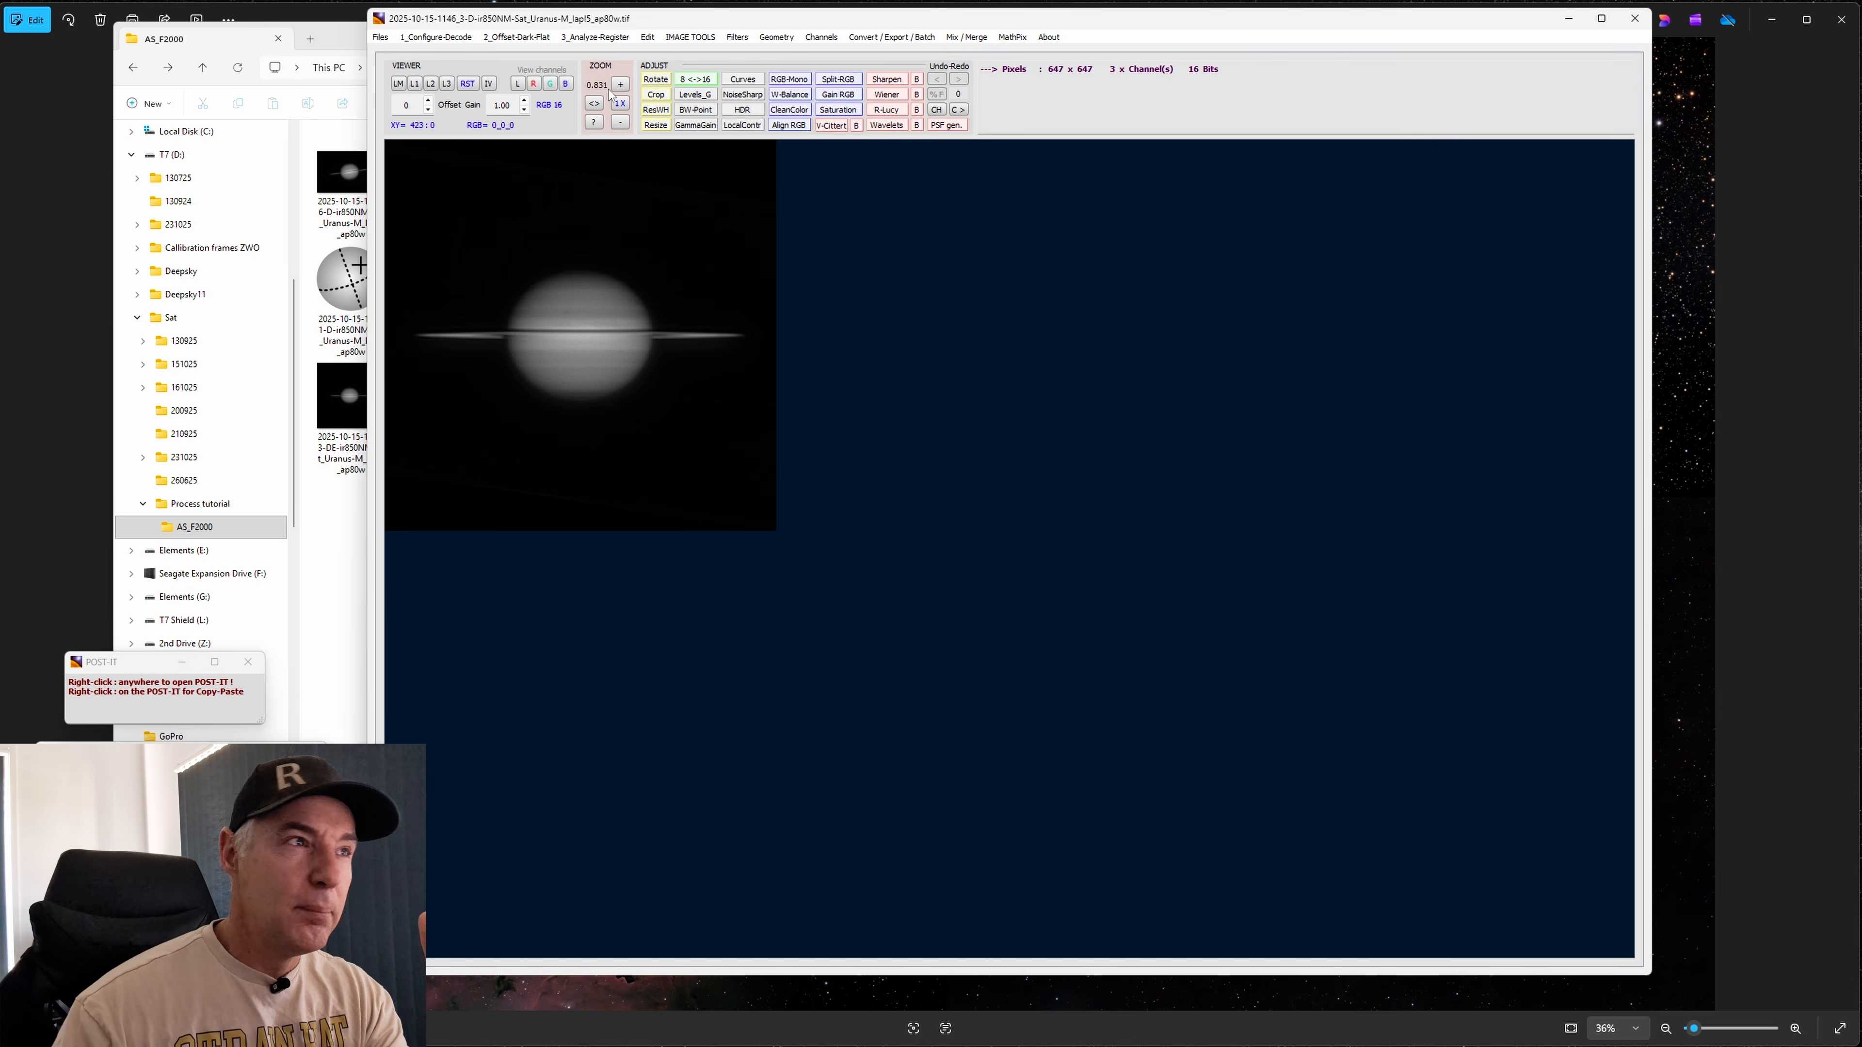
# Zoom the Saturn image to 2x, widen the main window, and open the Wavelets dialog beside the planet
pyautogui.click(621, 103)
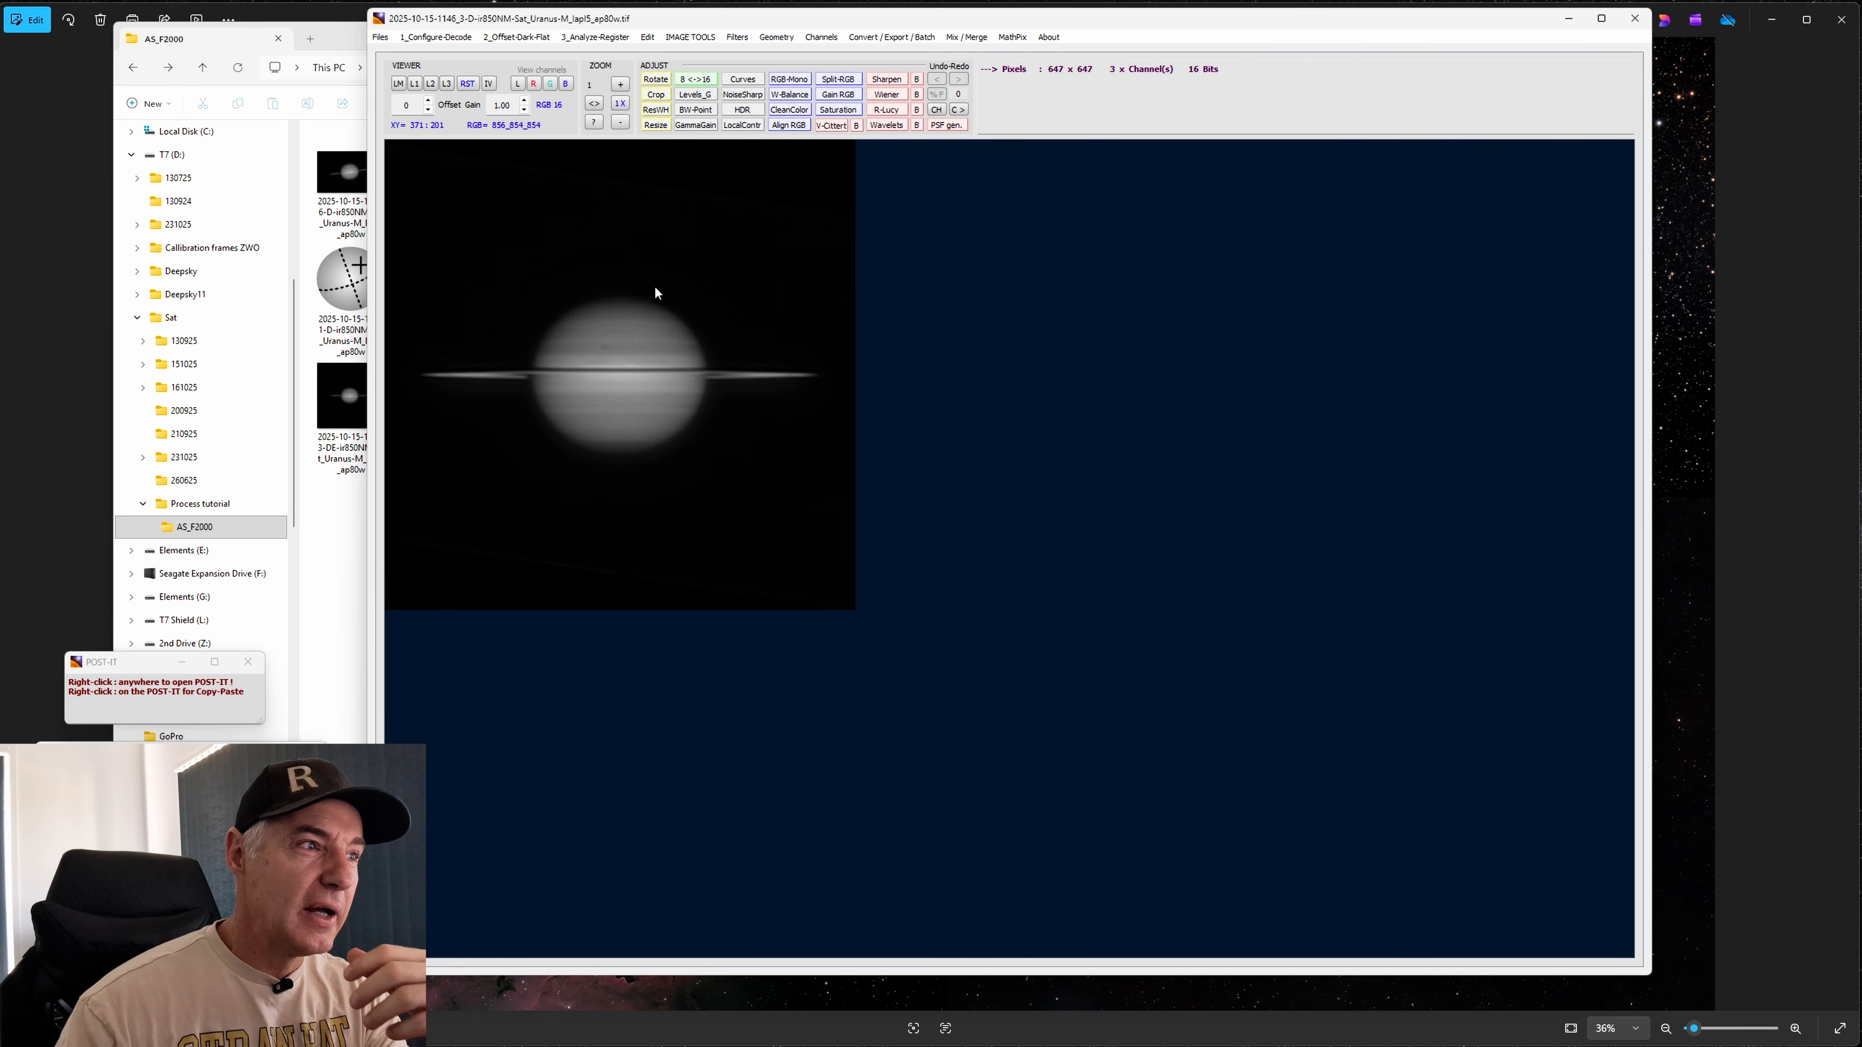
pyautogui.click(621, 84)
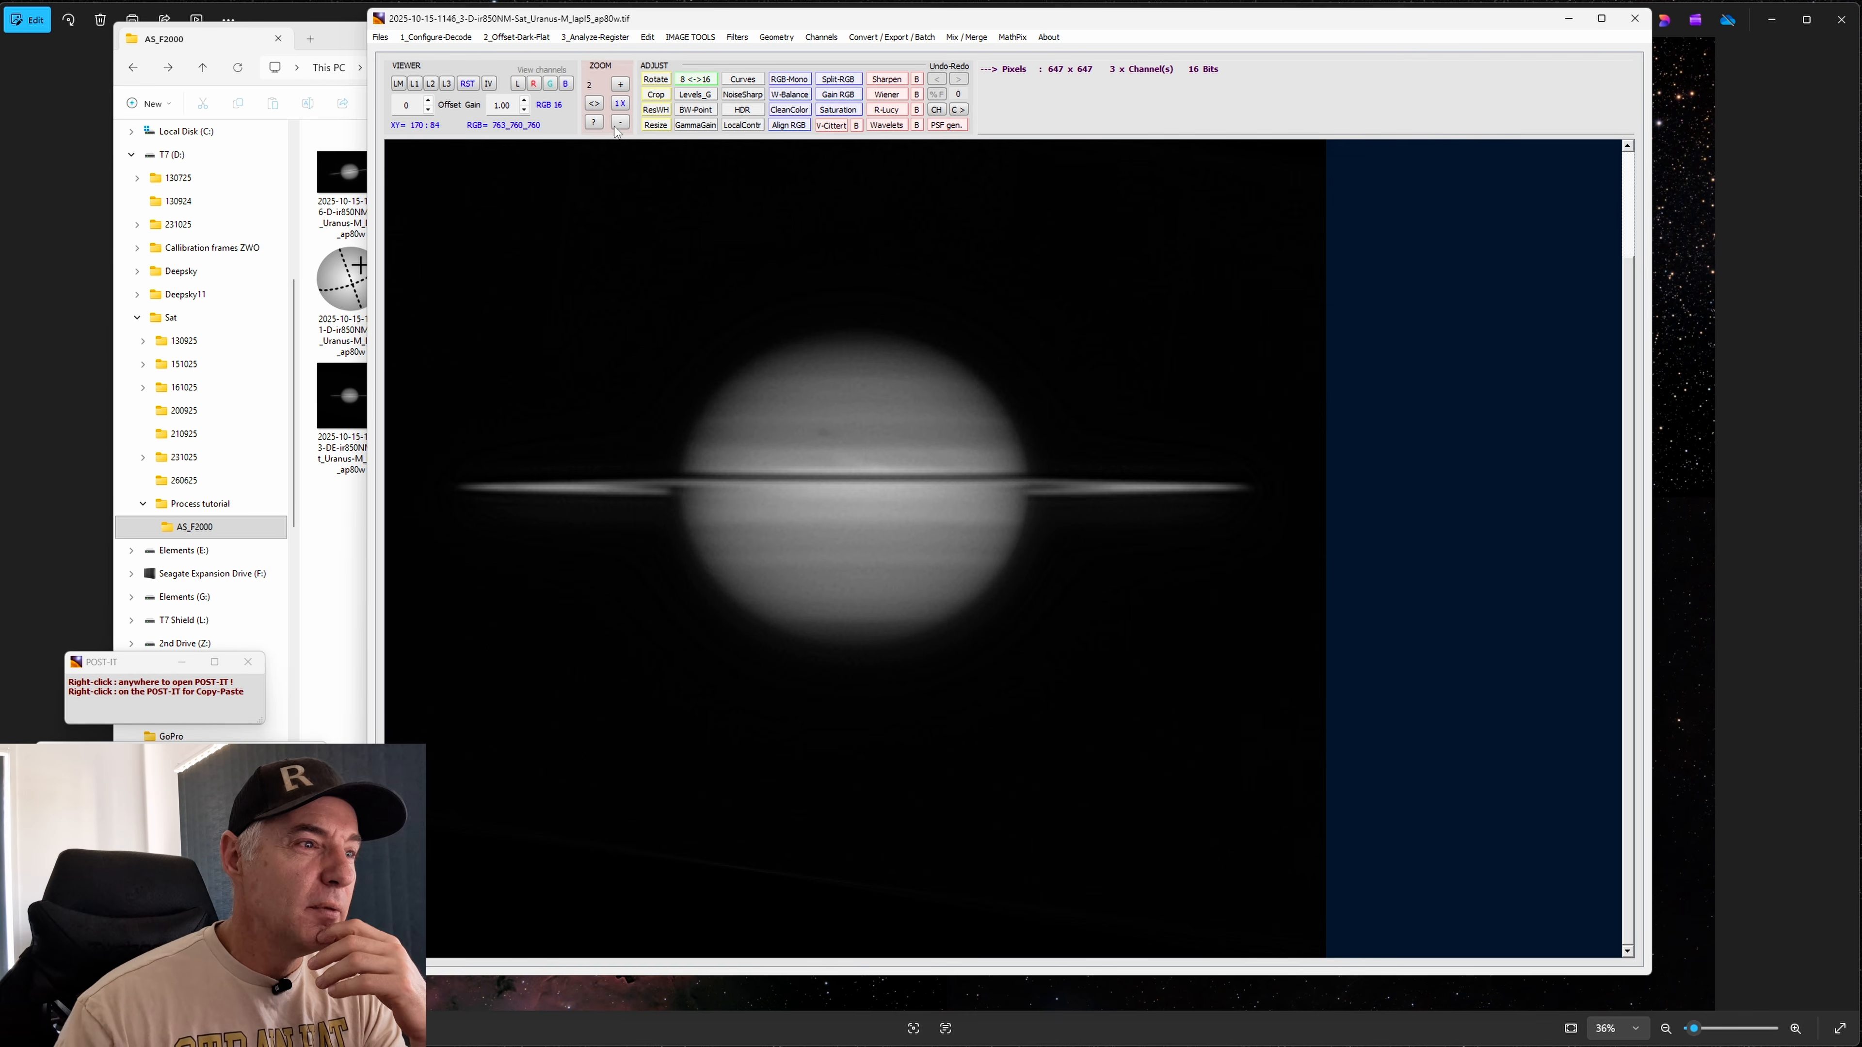
pyautogui.moveTo(361, 323); pyautogui.dragTo(289, 331)
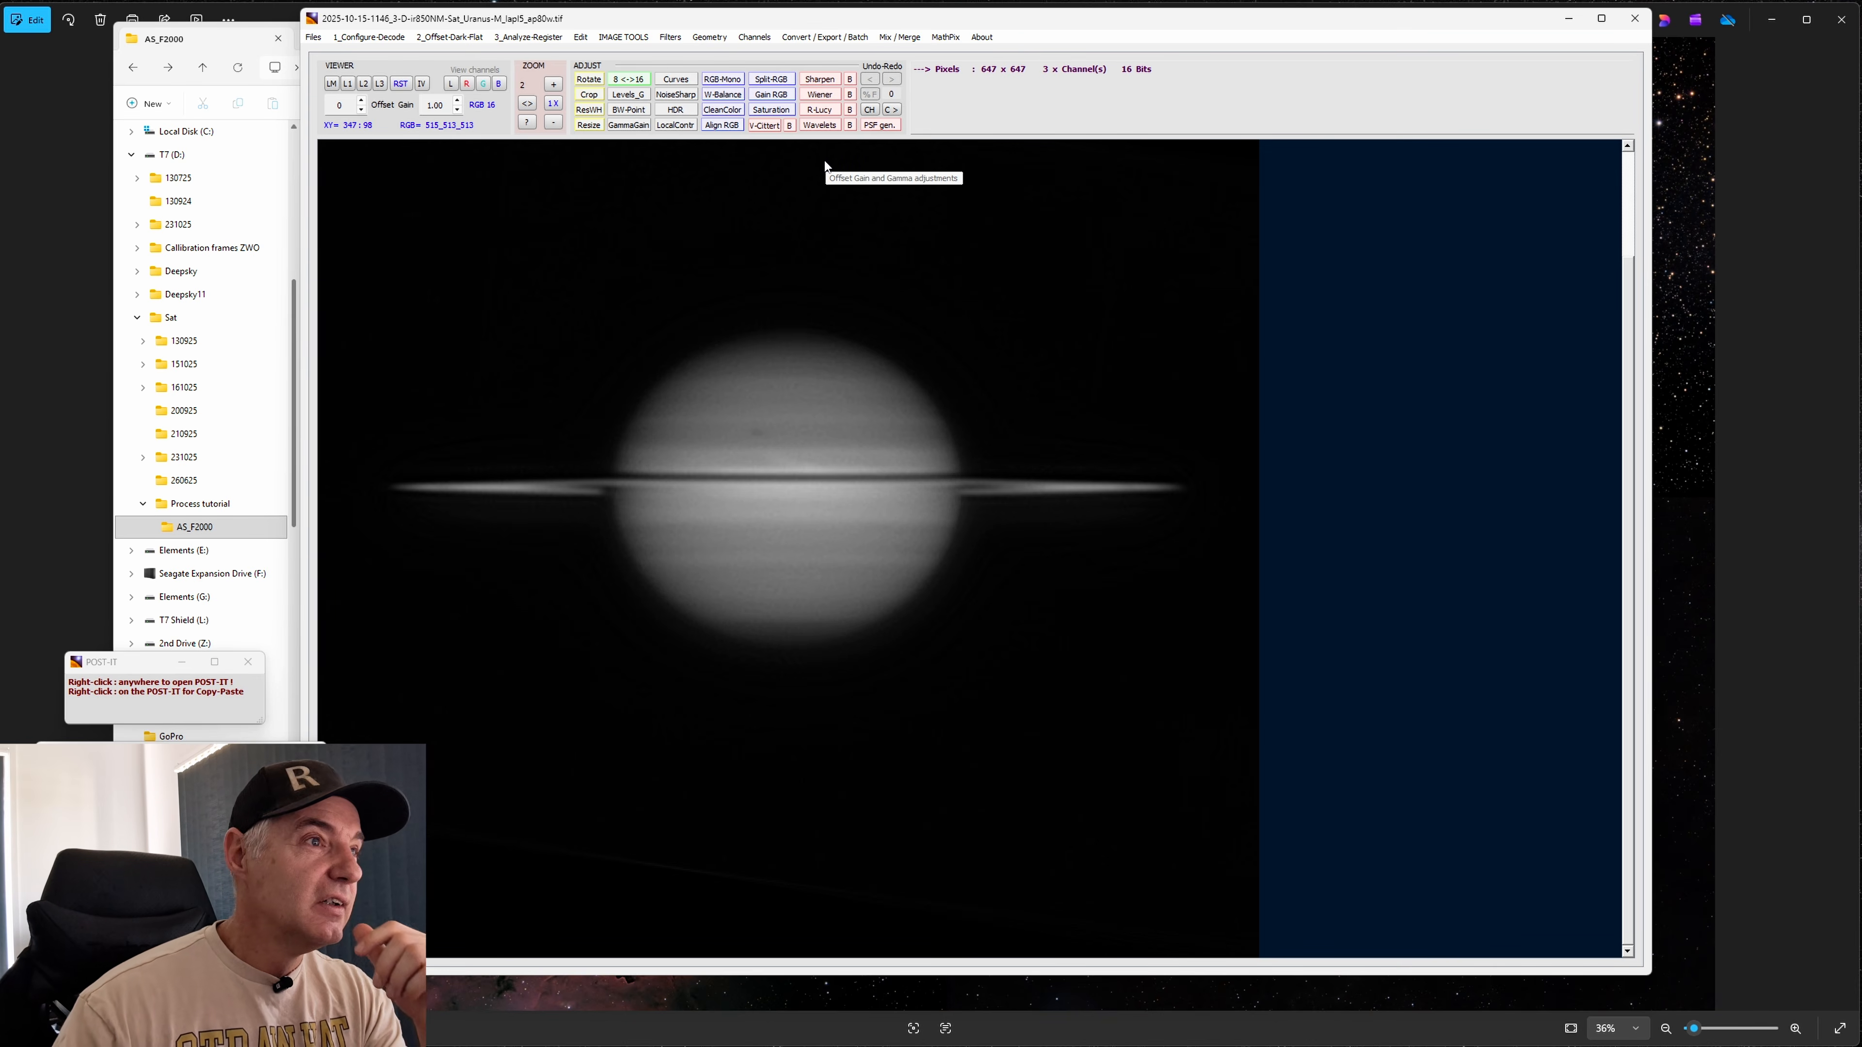
pyautogui.click(816, 126)
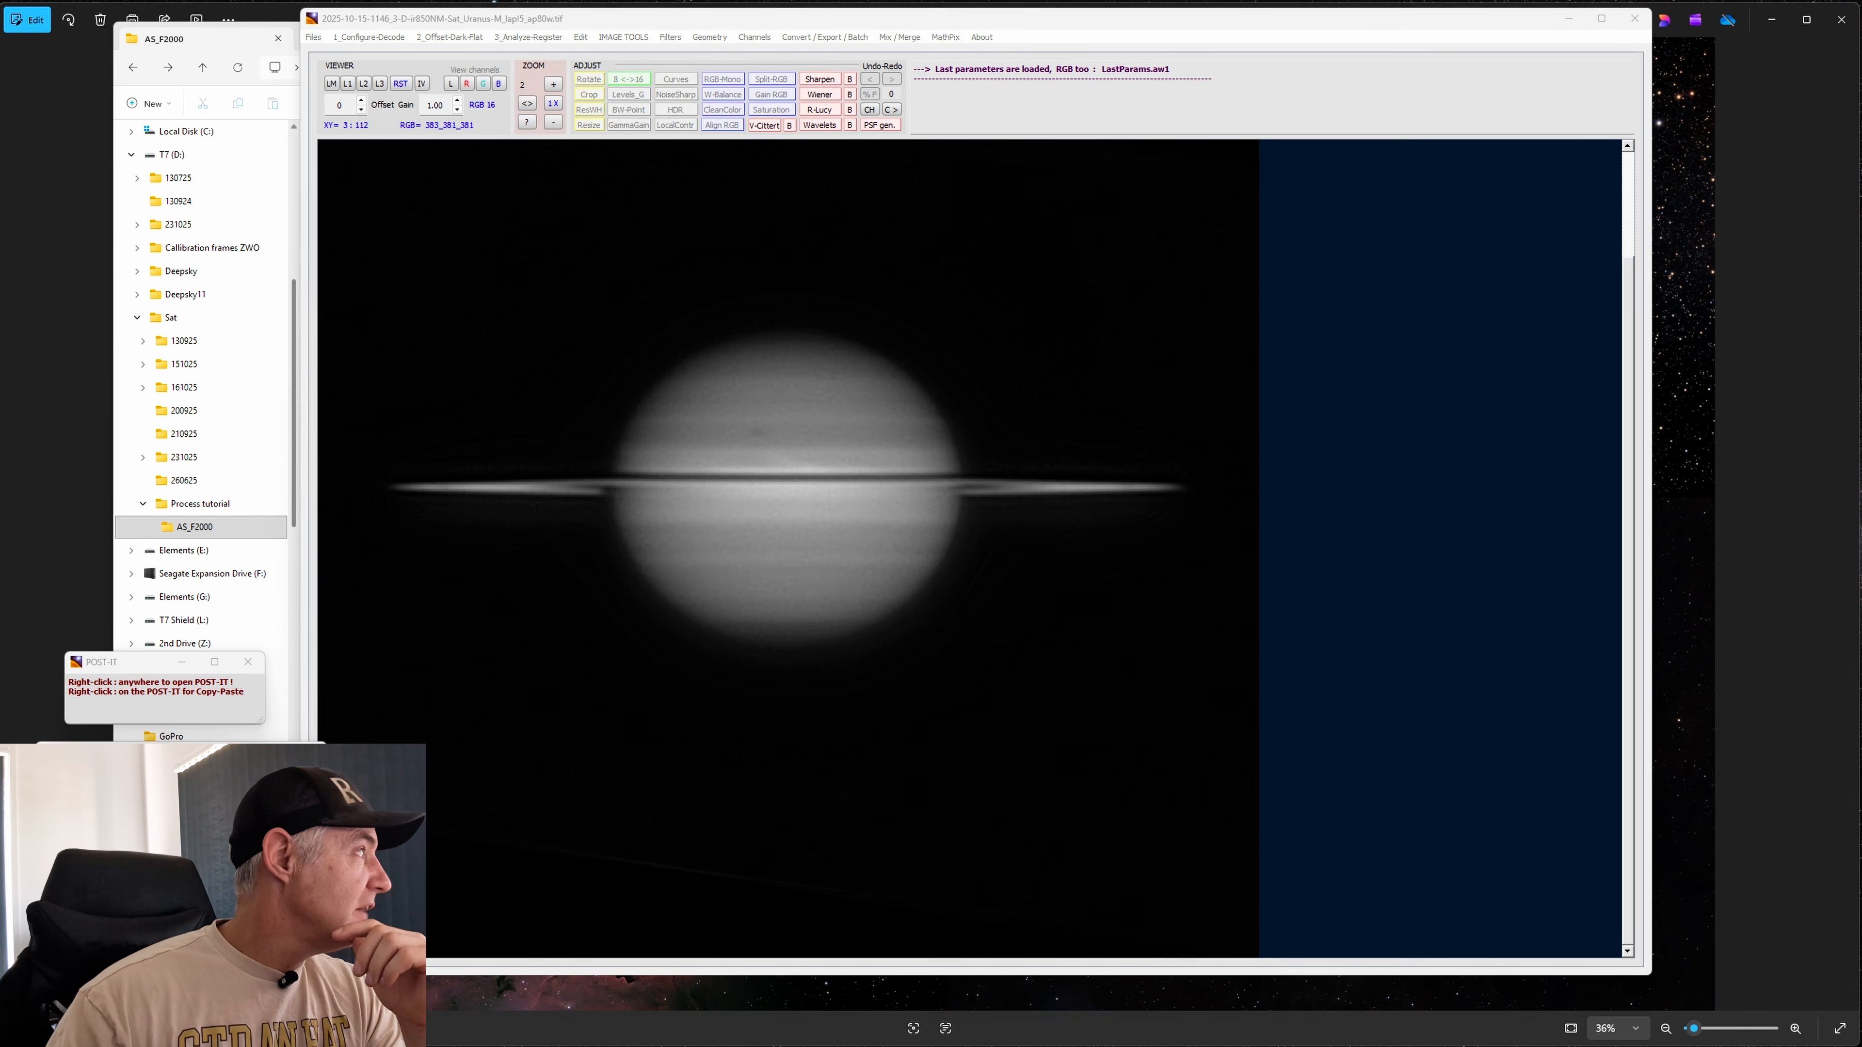
pyautogui.moveTo(177, 232); pyautogui.dragTo(1292, 142)
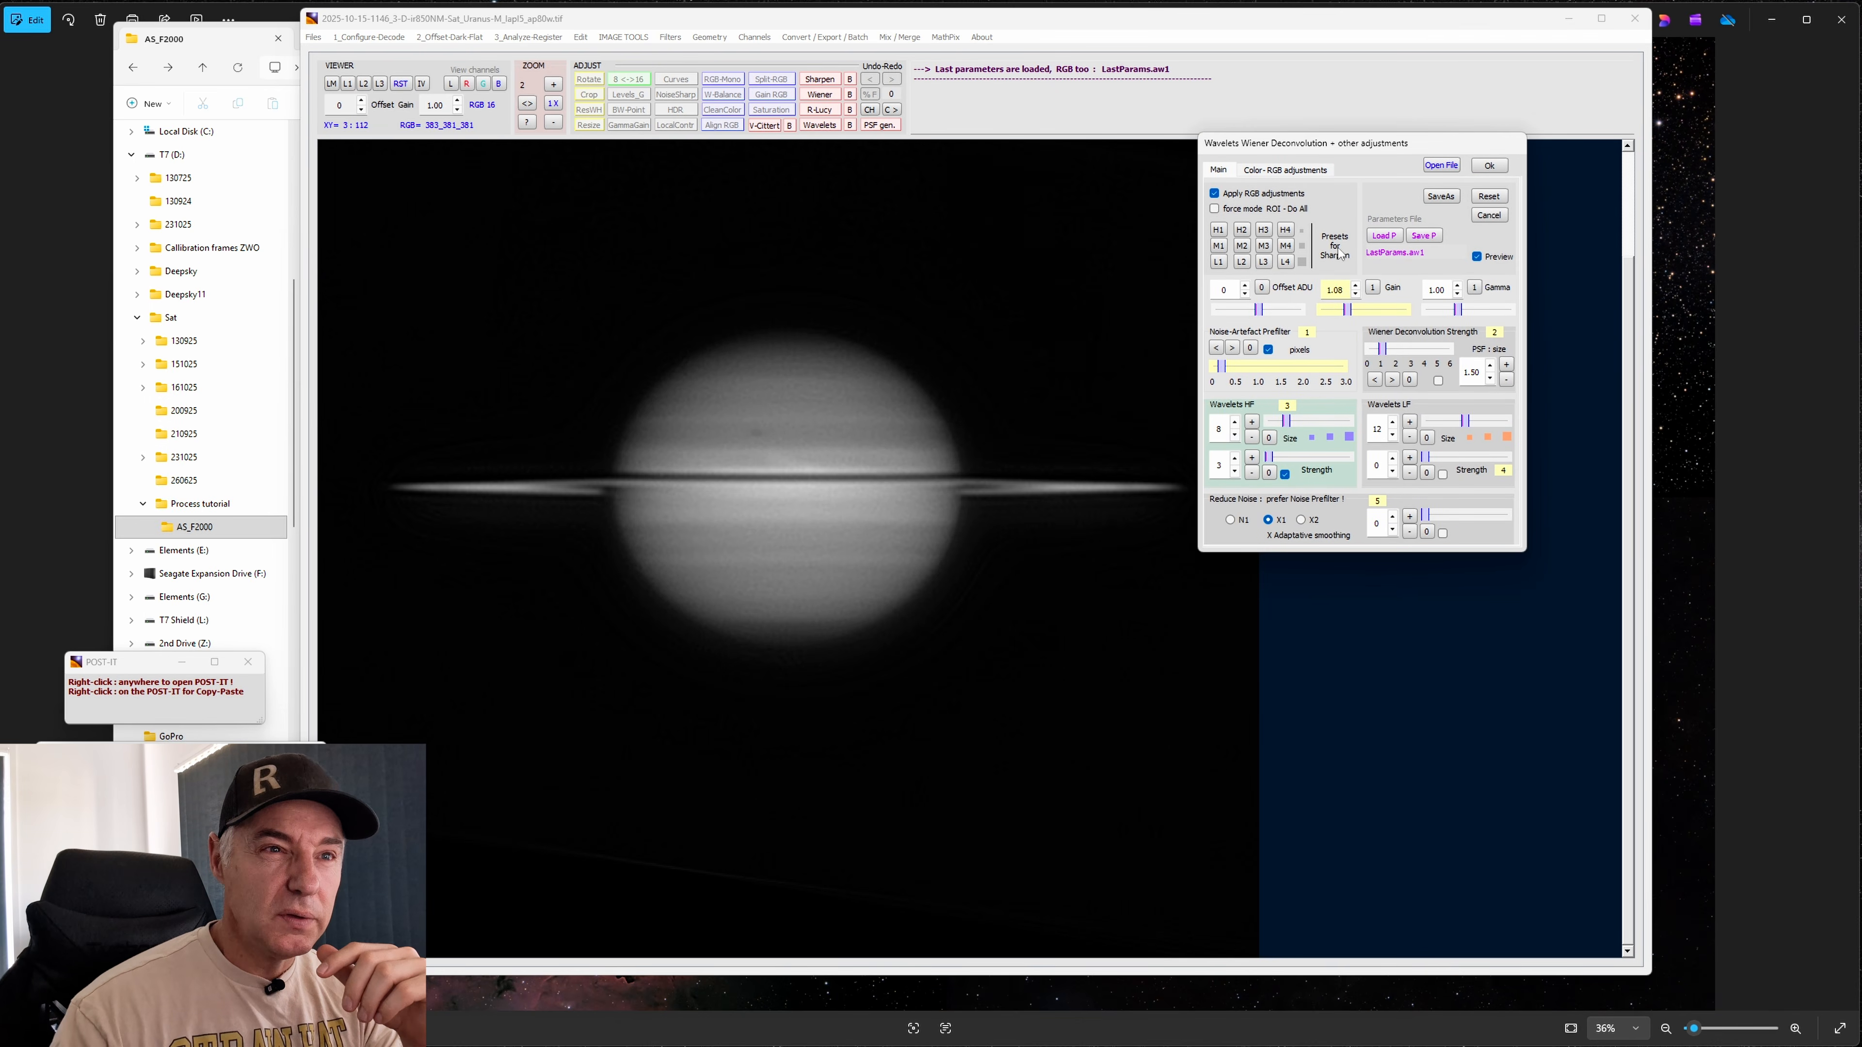
# Set the gain back to 1.00 and disable the noise-artefact prefilter and the Wavelets HF adjustment
pyautogui.click(1372, 288)
pyautogui.click(1268, 350)
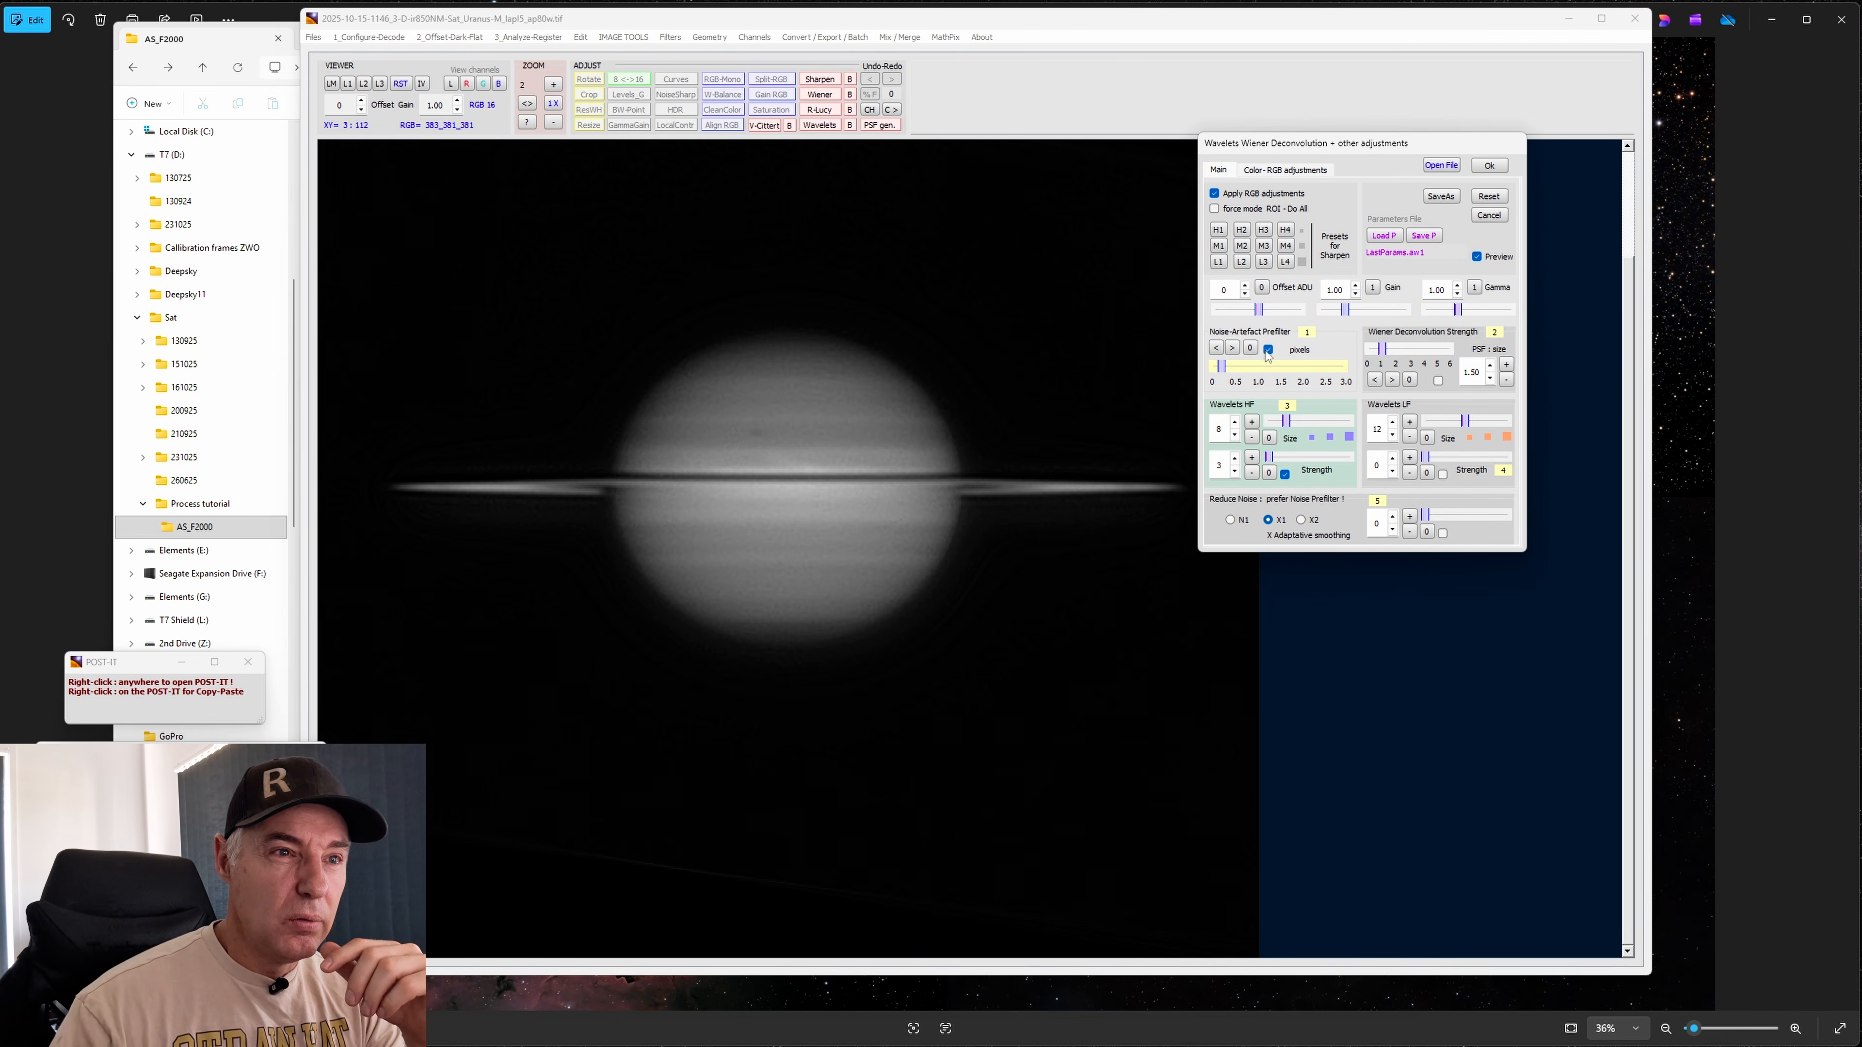
pyautogui.click(1284, 474)
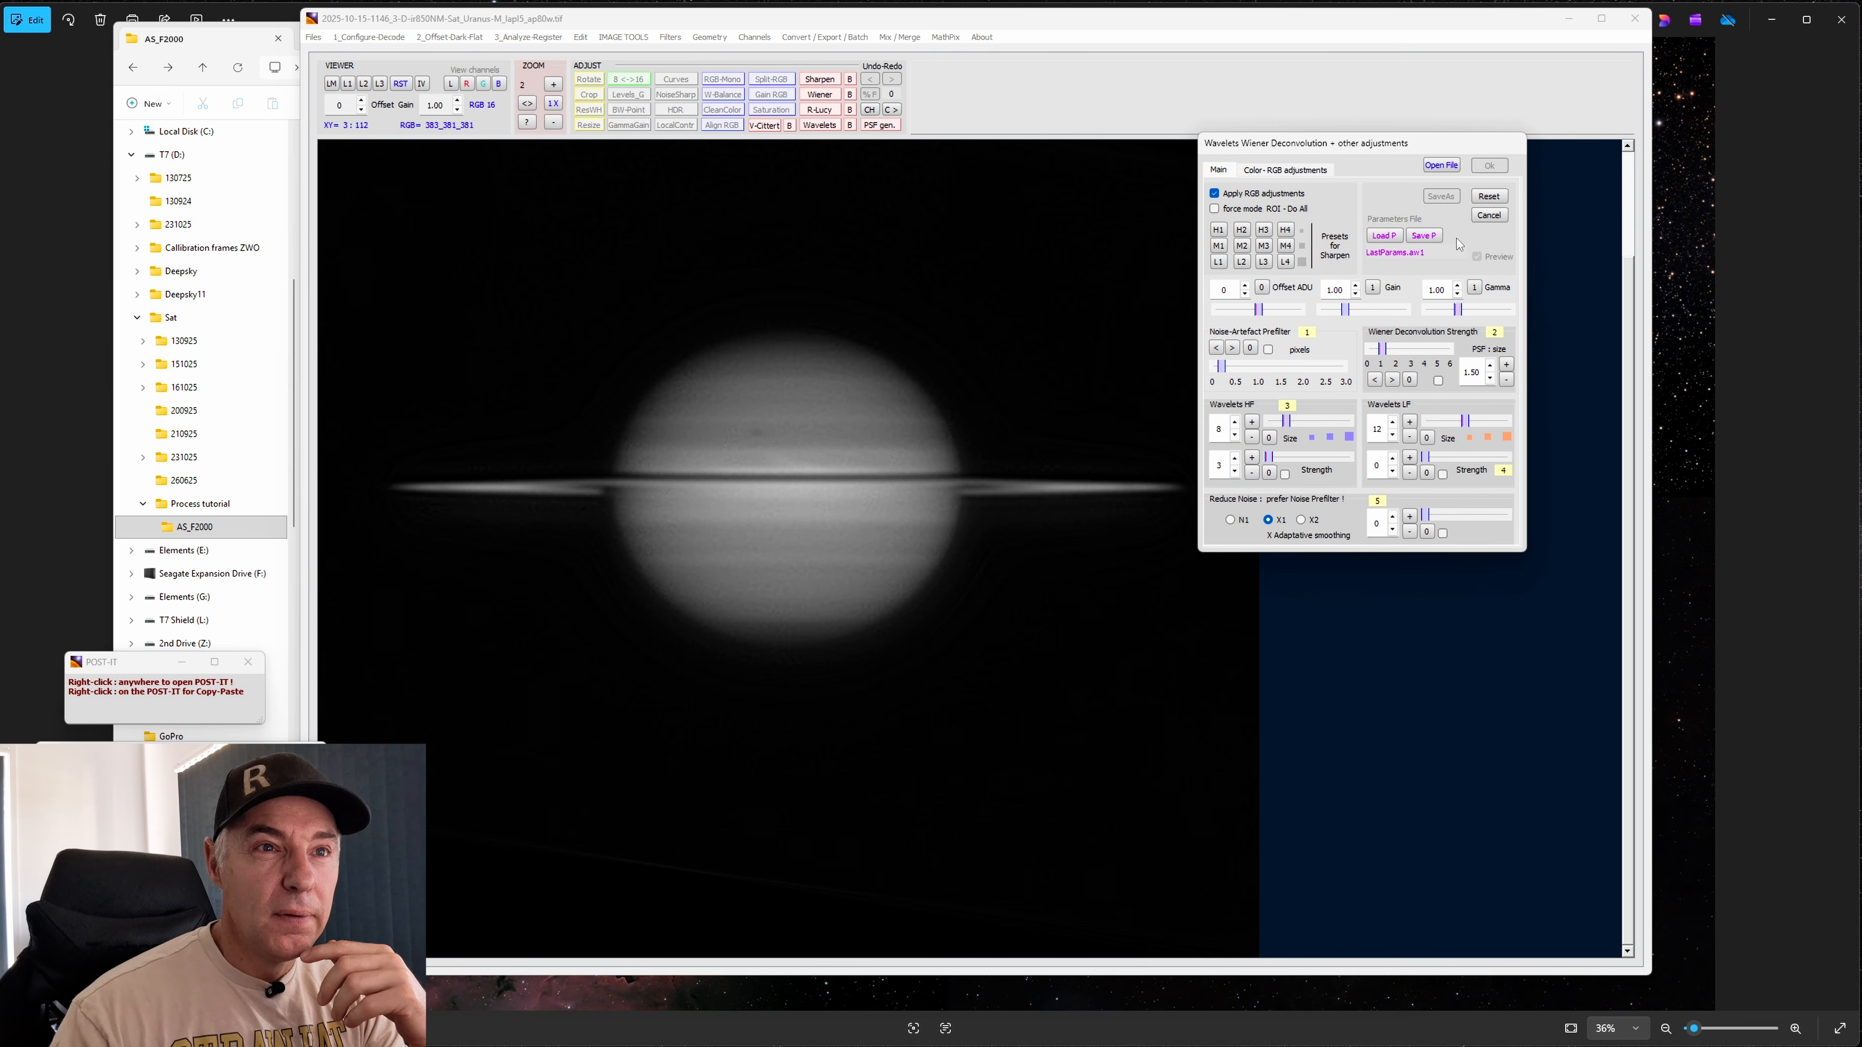
# Reset all wavelet parameters and disable the noise-artefact prefilter, Wiener deconvolution, Wavelets HF, Wavelets LF and noise reduction
pyautogui.click(1489, 196)
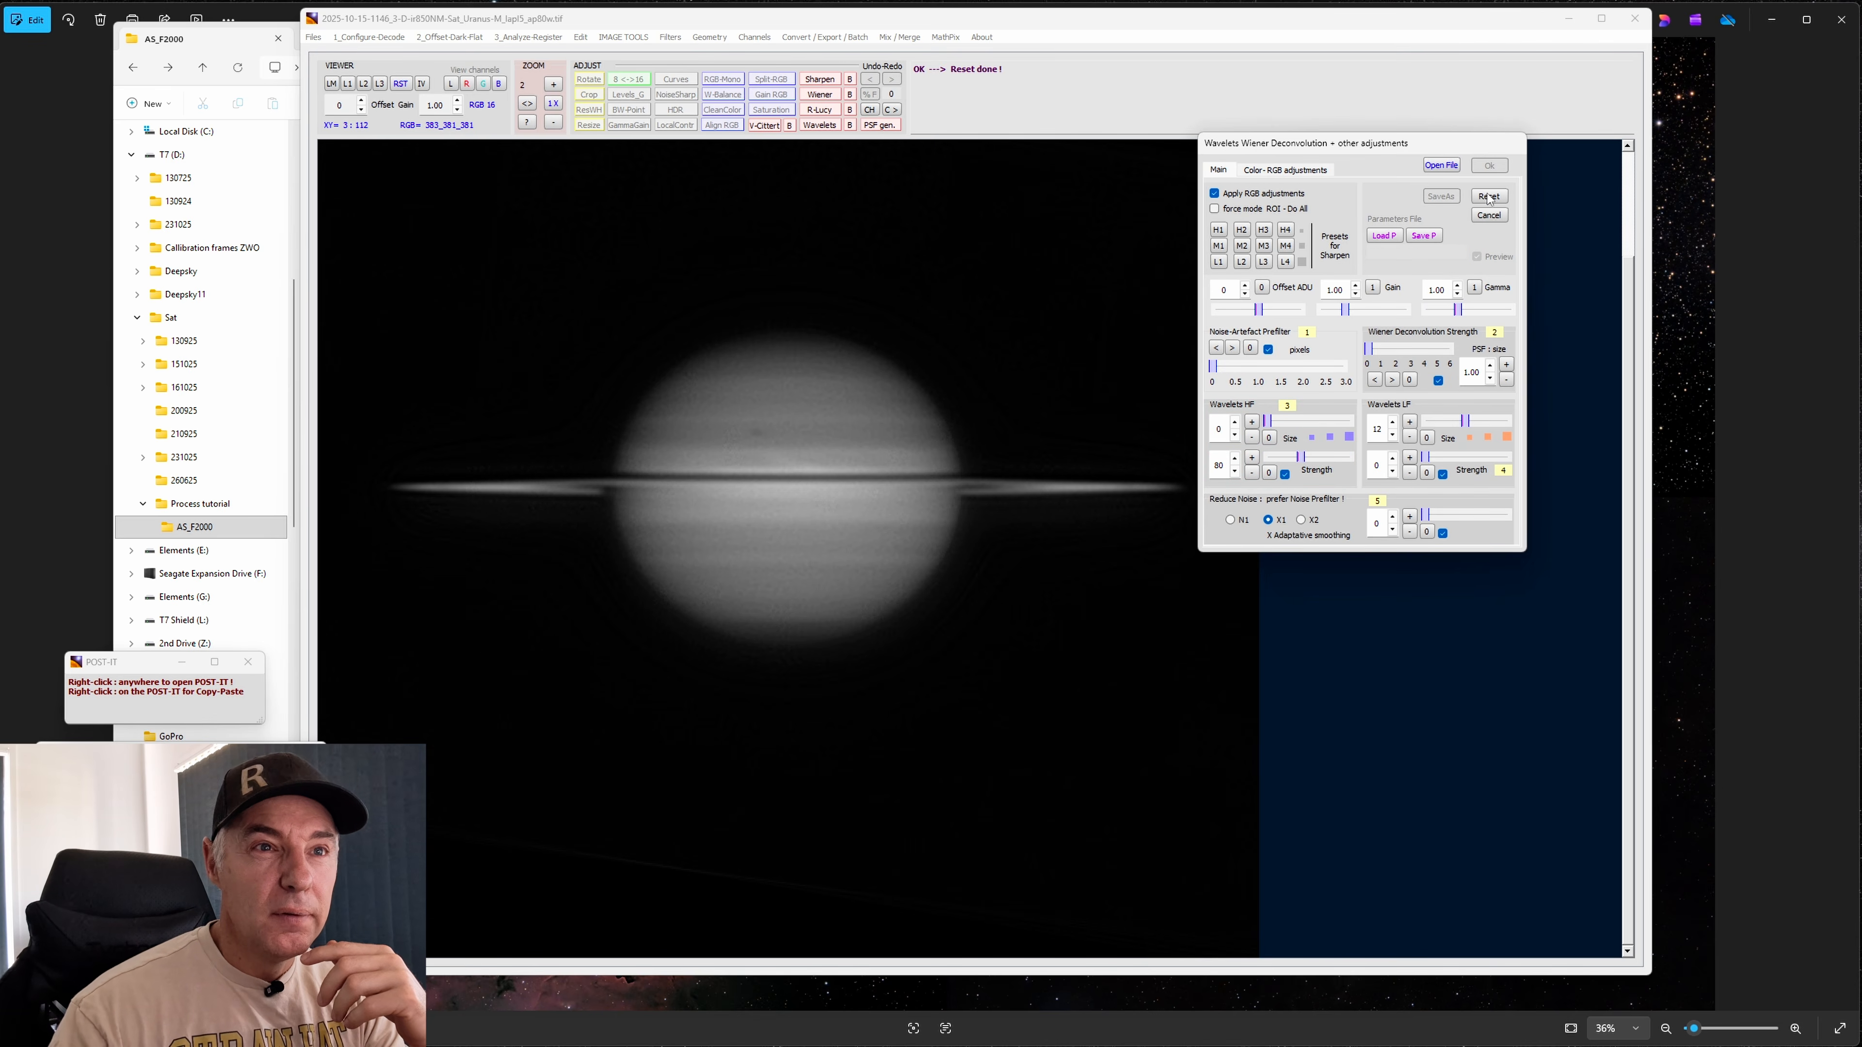
pyautogui.click(1269, 350)
pyautogui.click(1284, 474)
pyautogui.click(1438, 380)
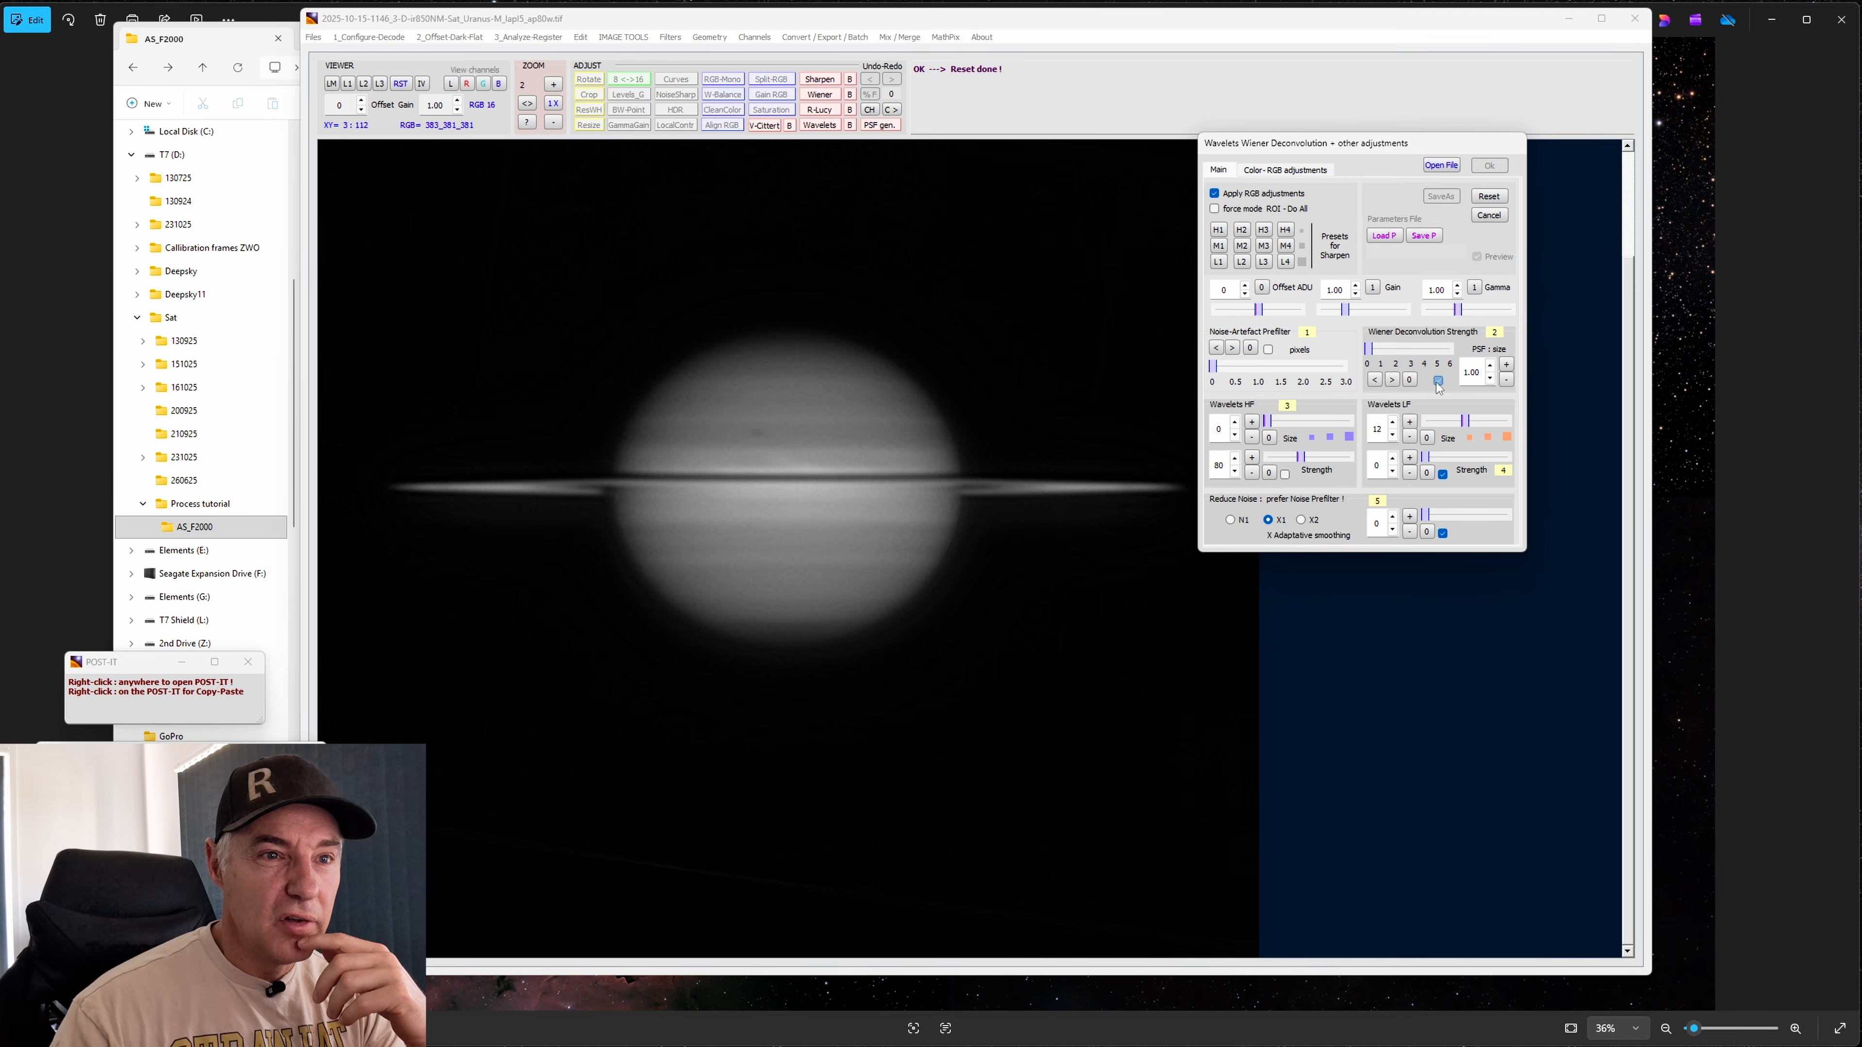
pyautogui.click(1443, 474)
pyautogui.click(1443, 534)
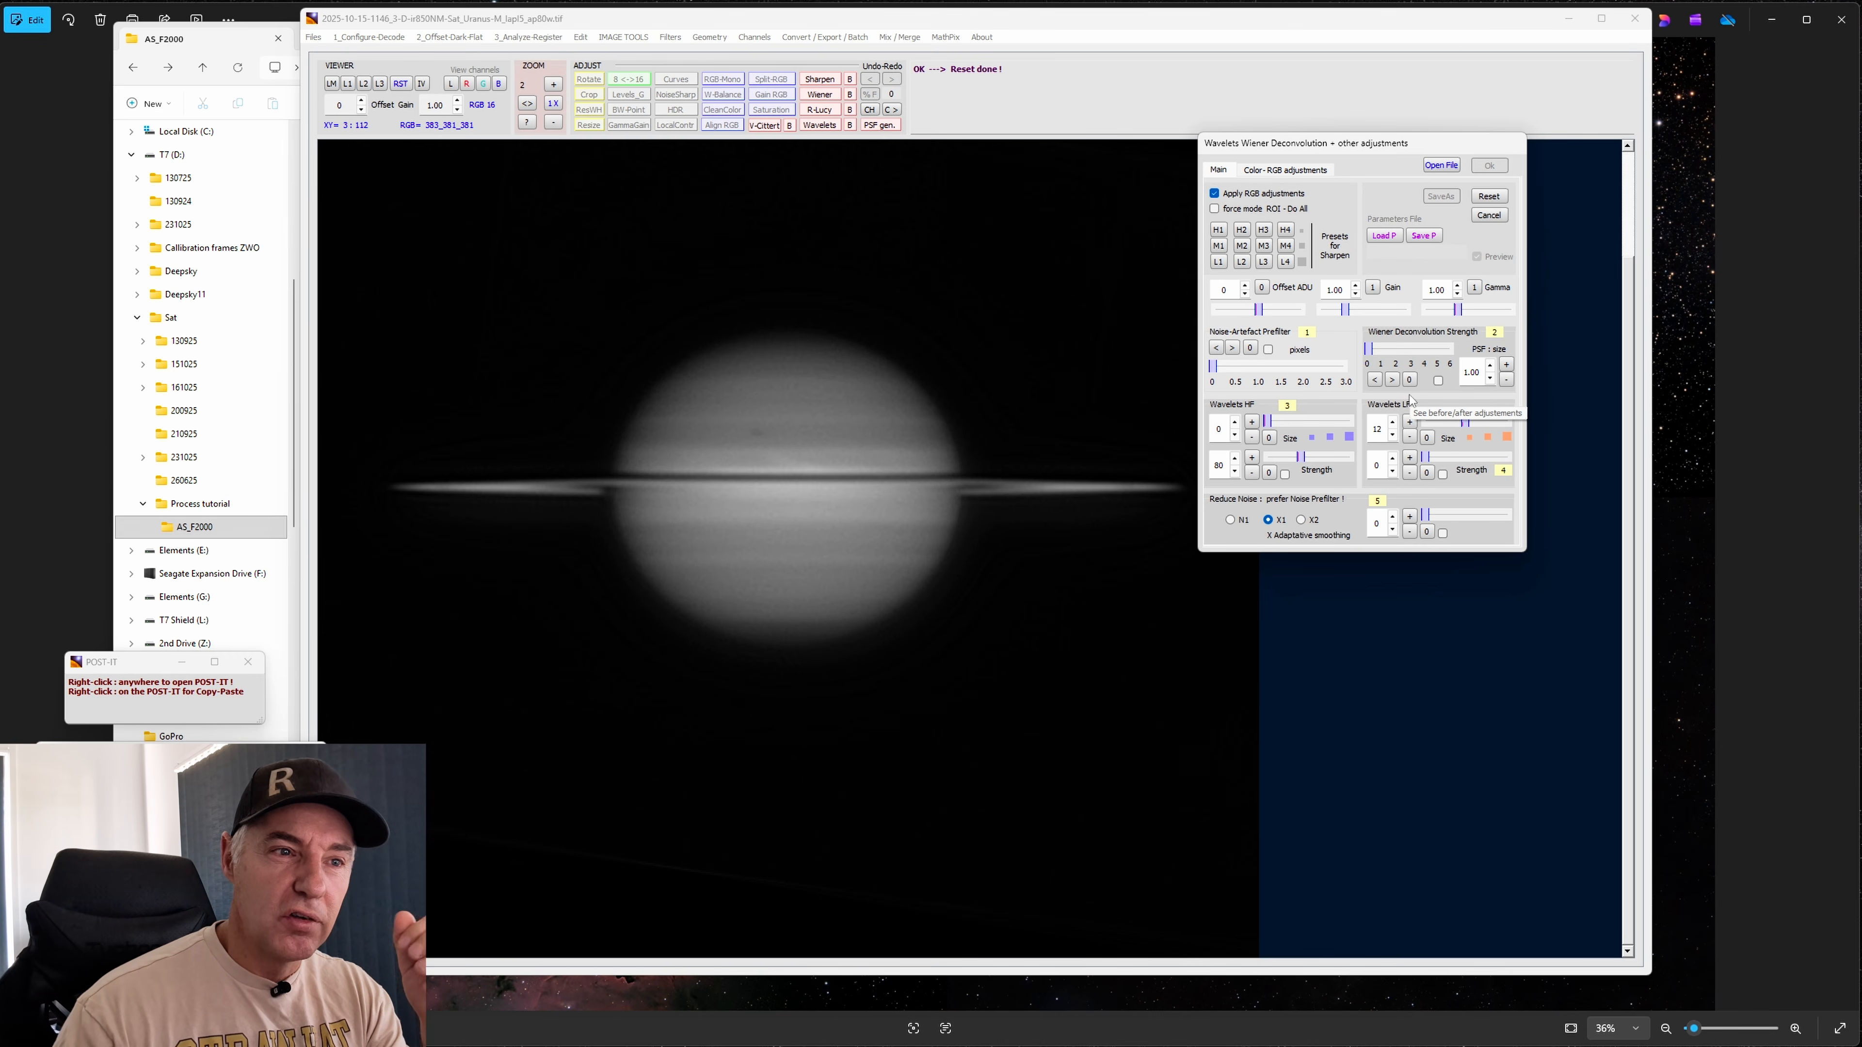
# Set the Wavelets LF size to 0 and the Wavelets HF strength to 5
pyautogui.moveTo(1299, 460); pyautogui.dragTo(1264, 462)
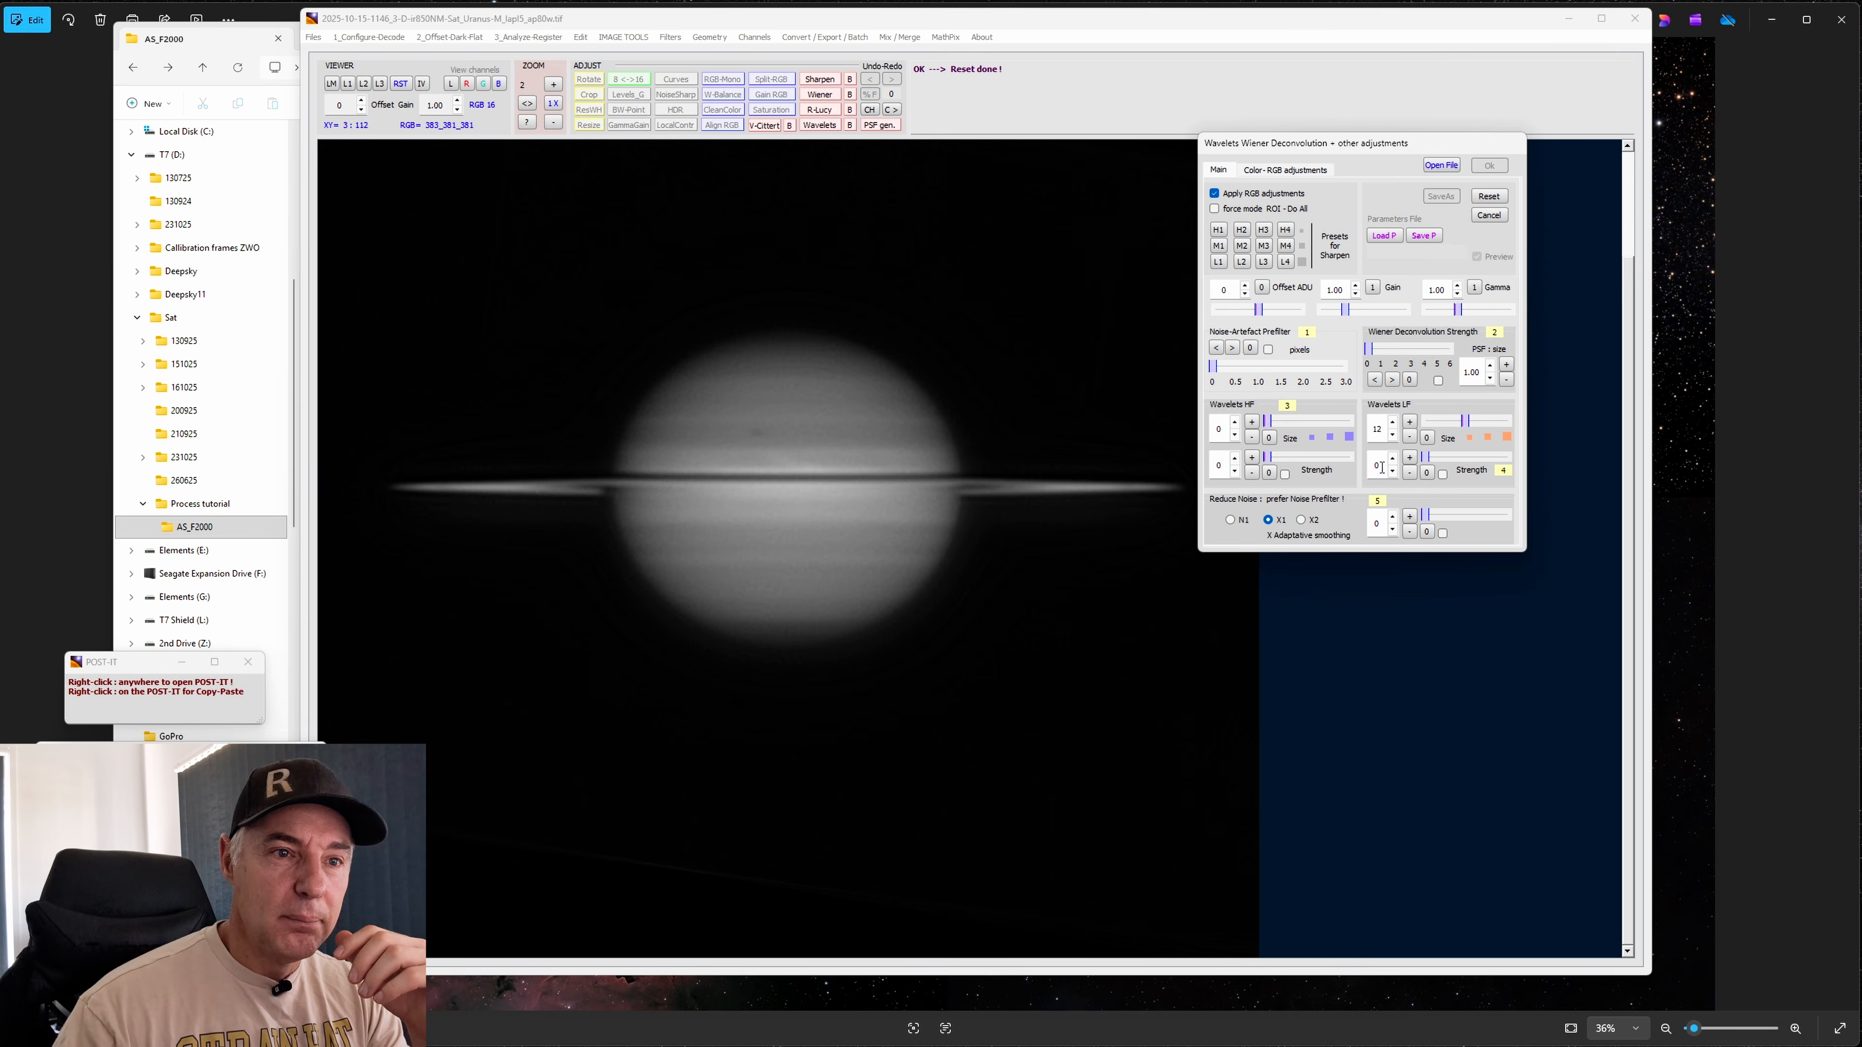
pyautogui.moveTo(1464, 424); pyautogui.dragTo(1404, 421)
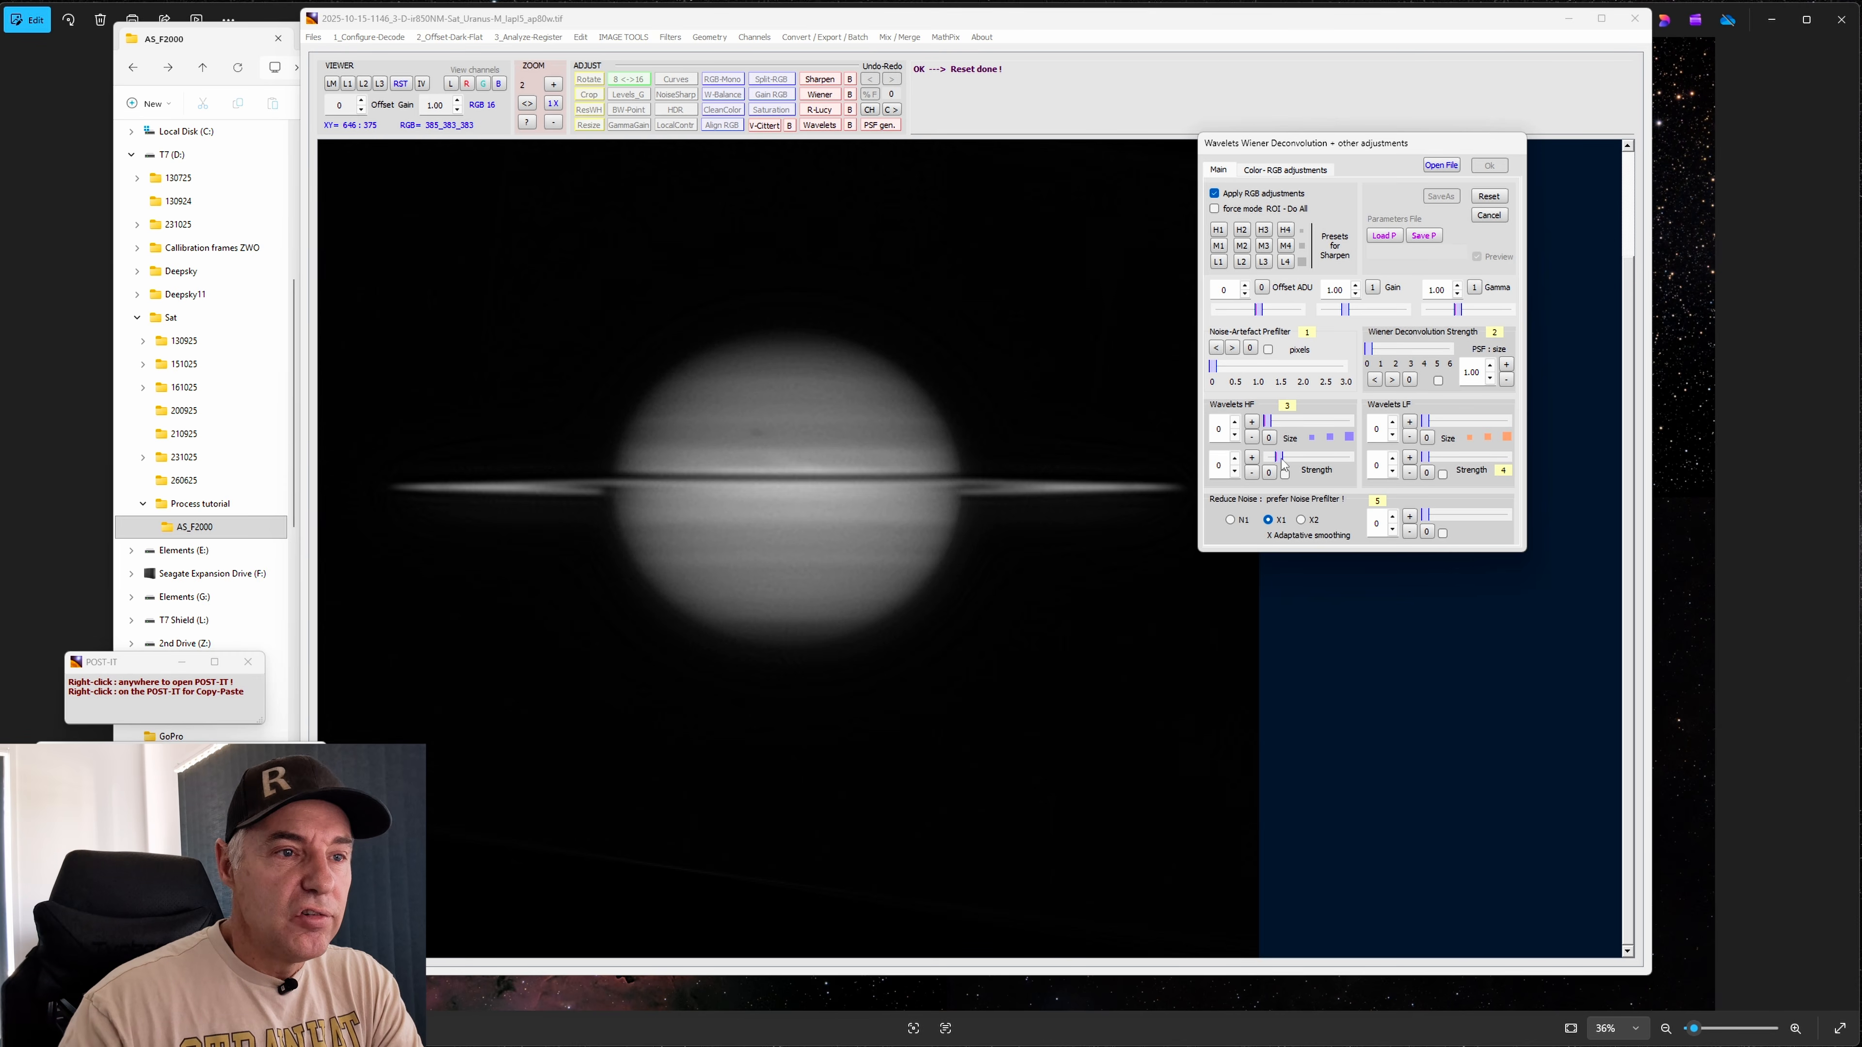
pyautogui.moveTo(1283, 465); pyautogui.dragTo(1274, 462)
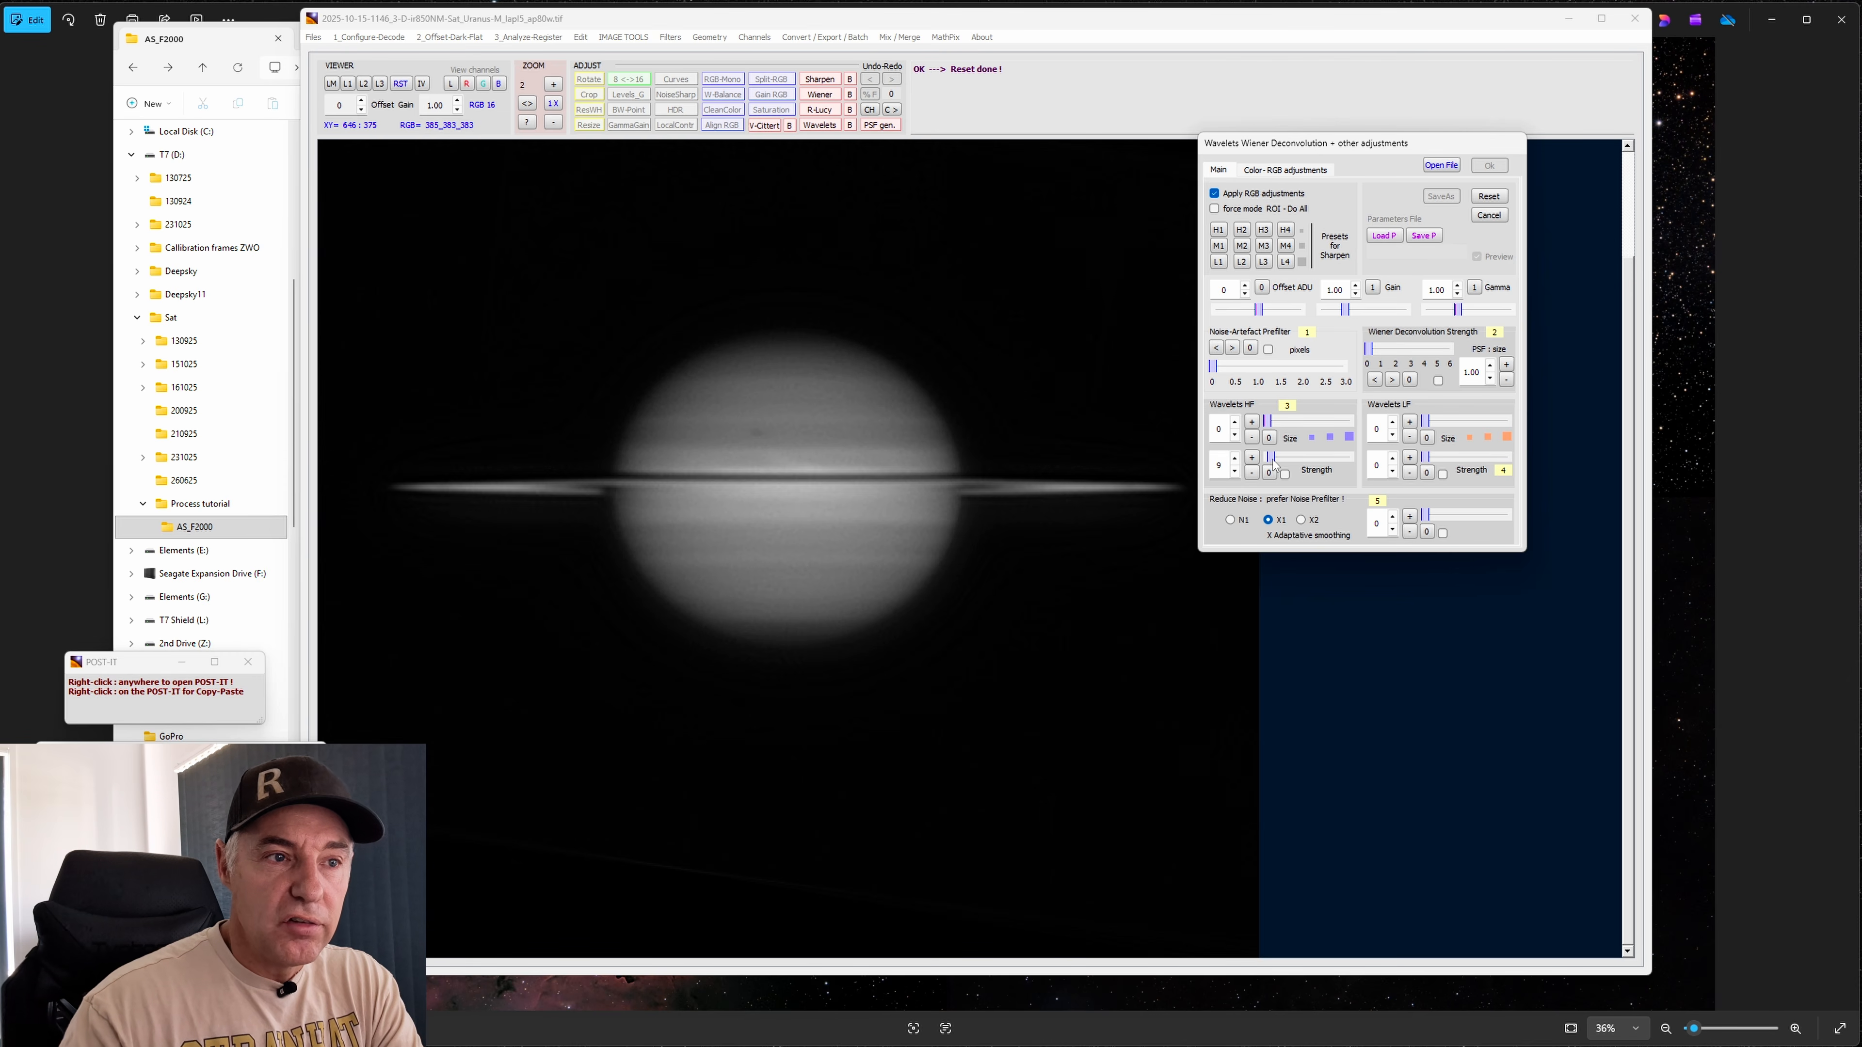
pyautogui.click(1235, 472)
pyautogui.click(1236, 472)
pyautogui.click(1236, 472)
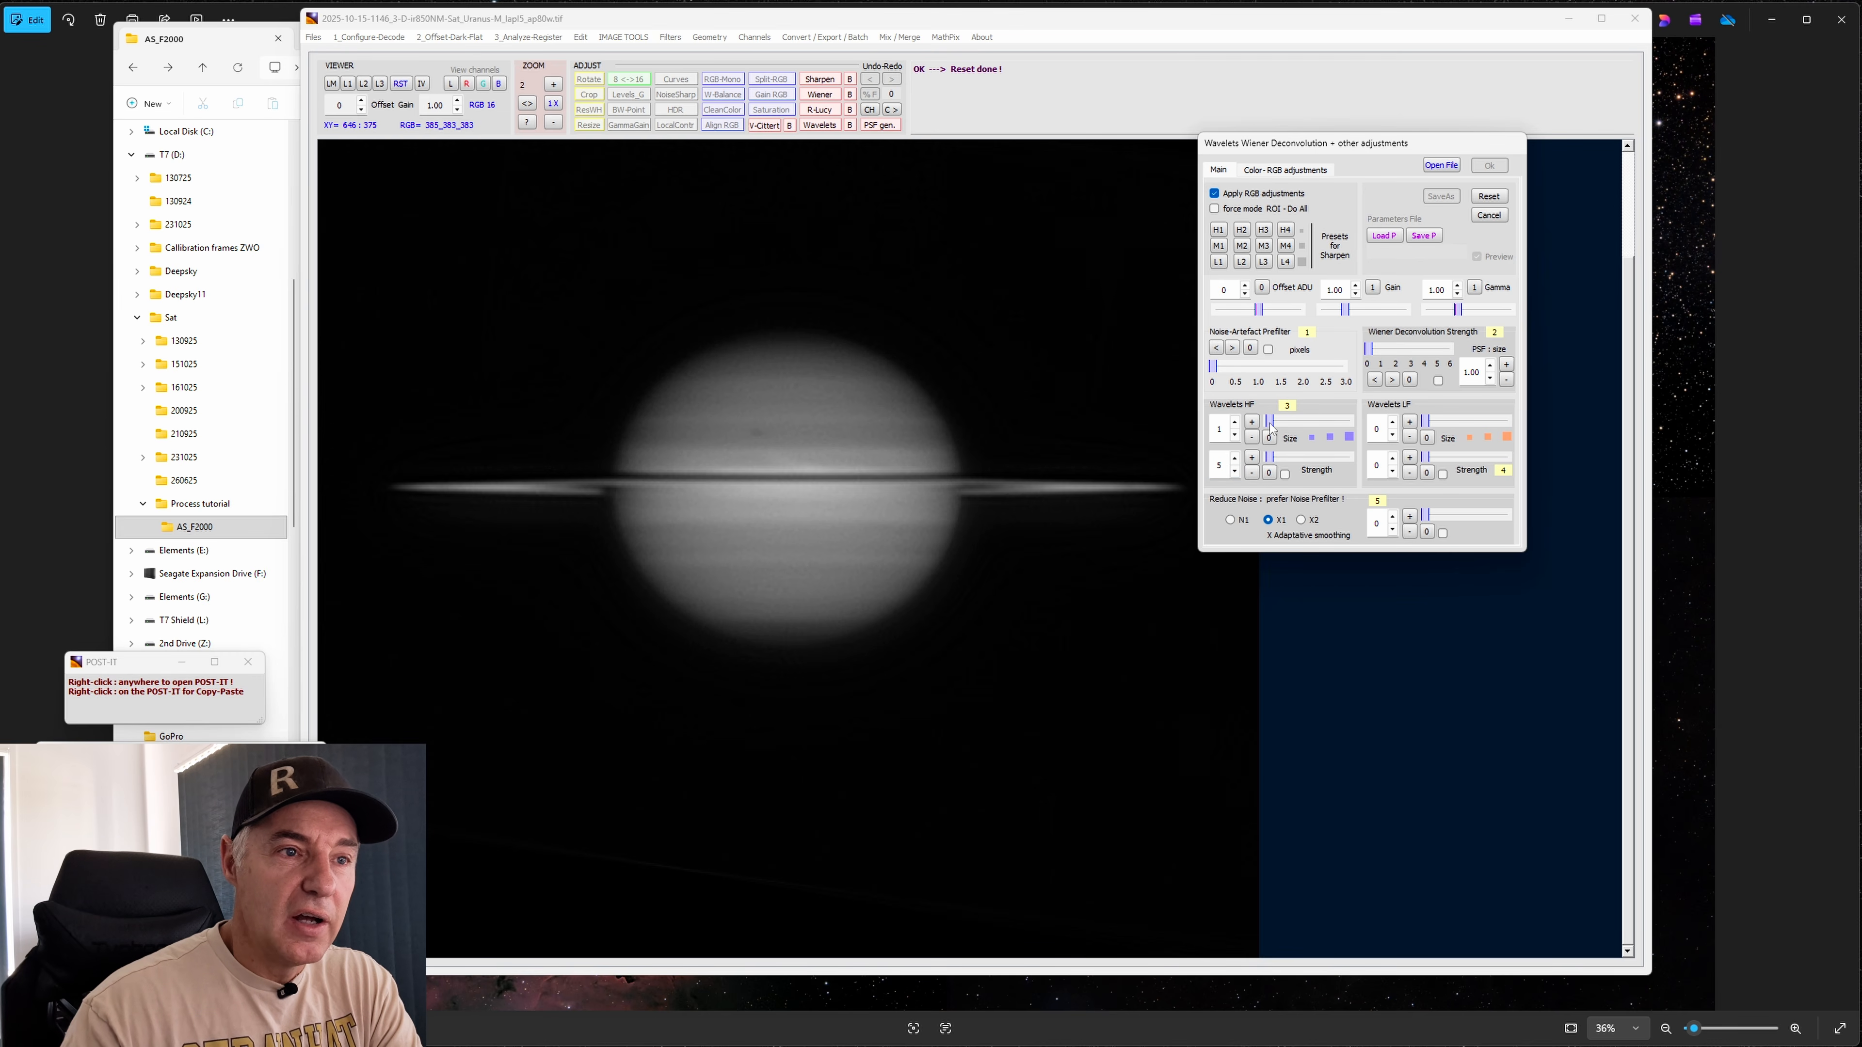
# Try raising the Wavelets HF size in small increments
pyautogui.click(1235, 423)
pyautogui.click(1236, 423)
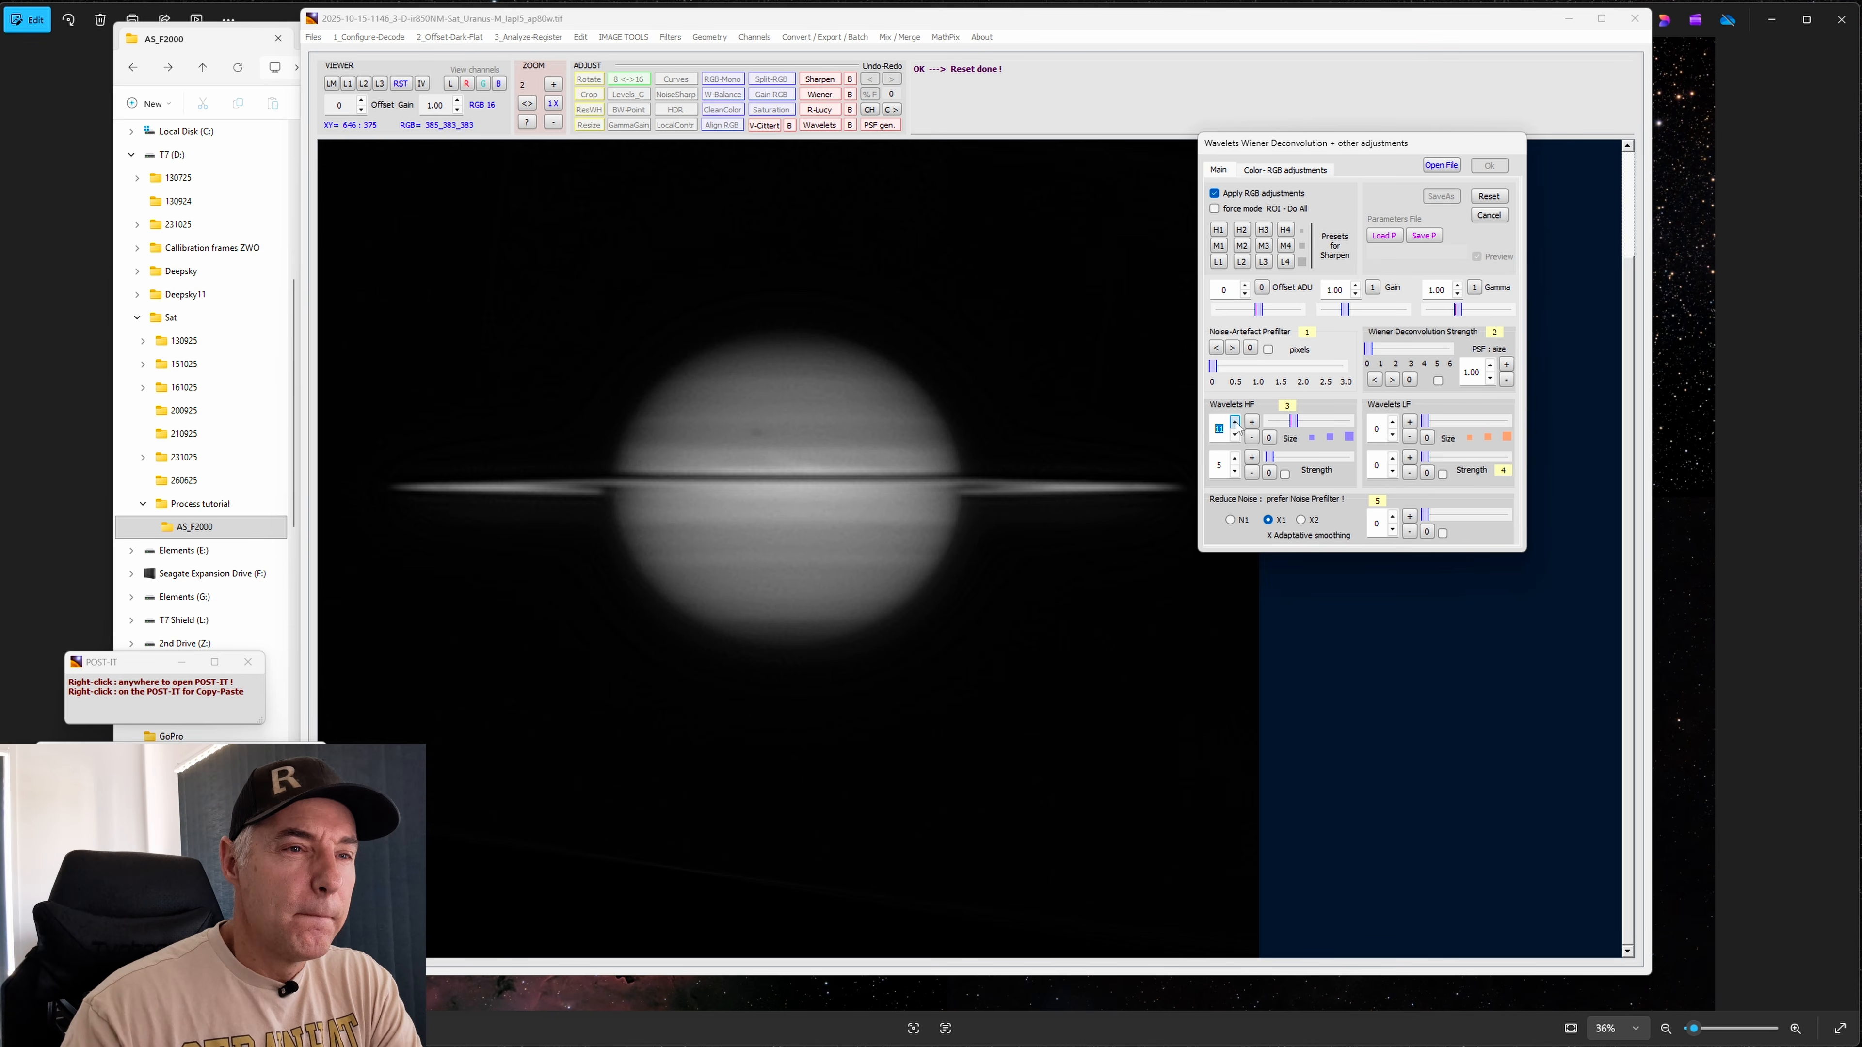
pyautogui.click(1235, 424)
pyautogui.click(1236, 424)
pyautogui.click(1236, 423)
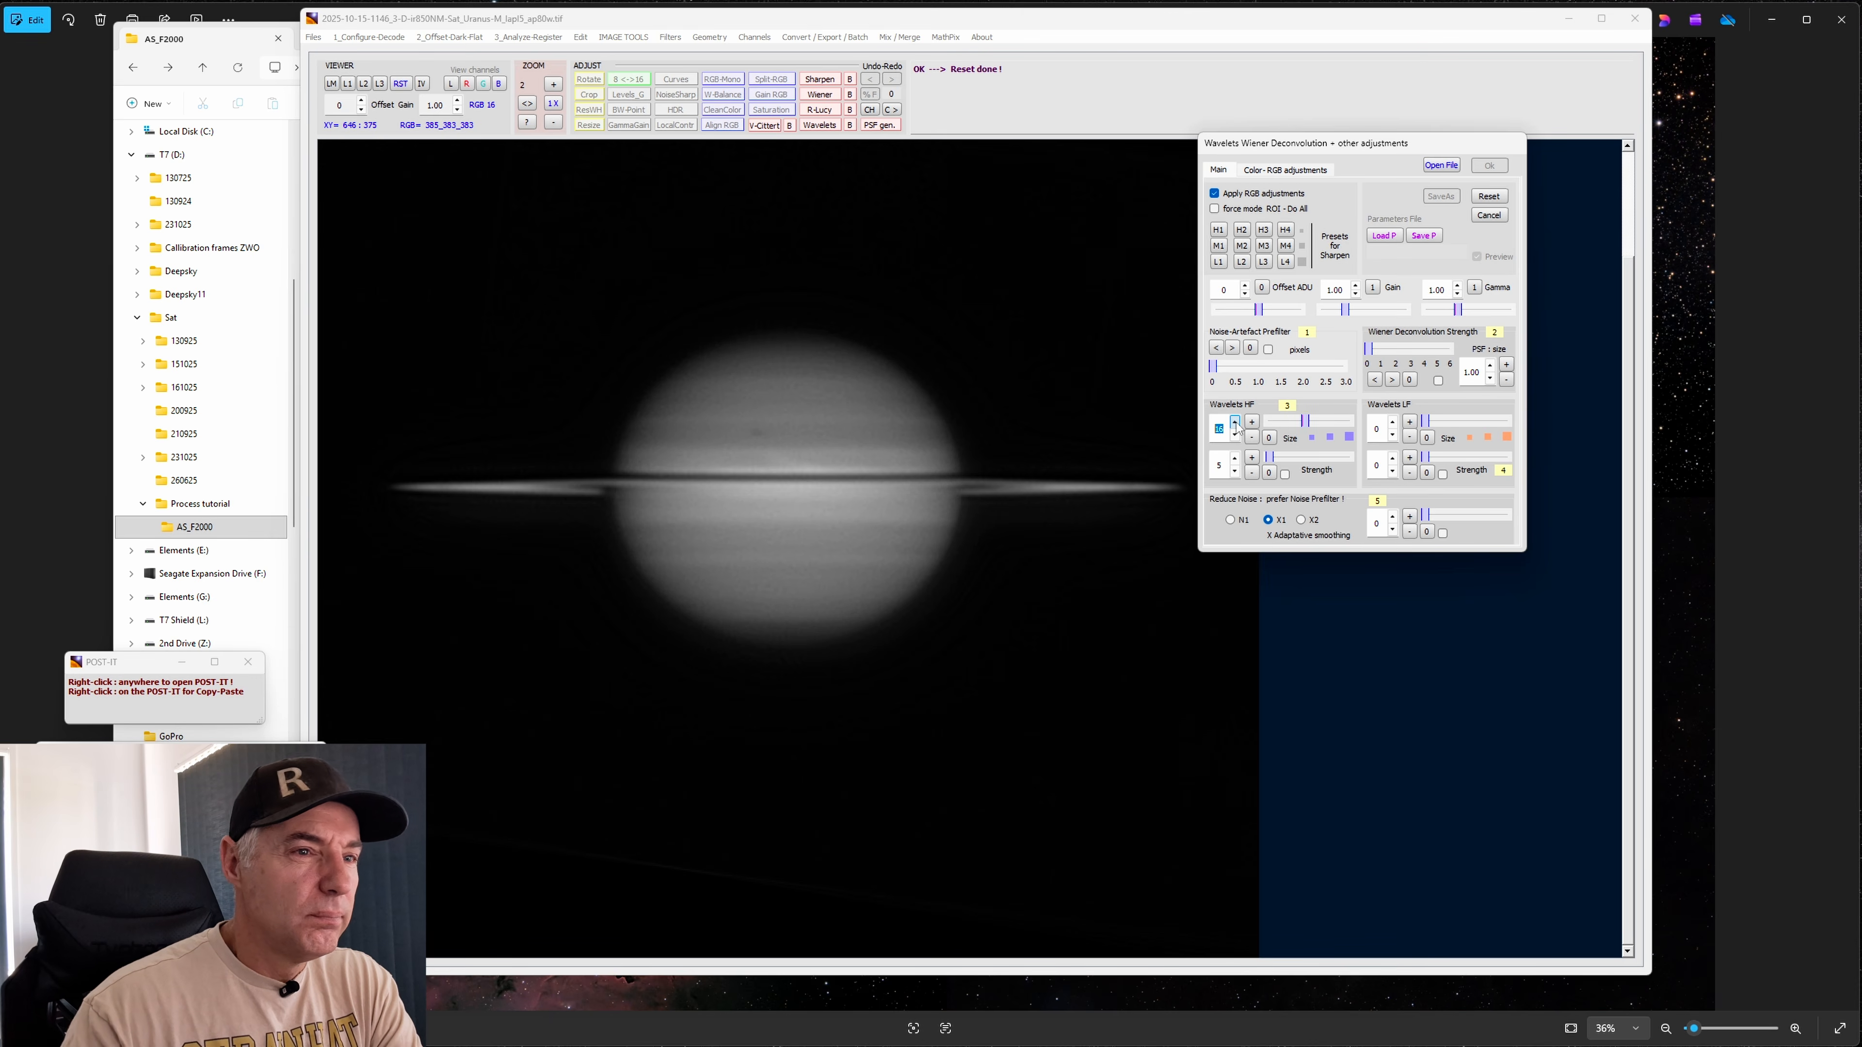
pyautogui.click(1235, 423)
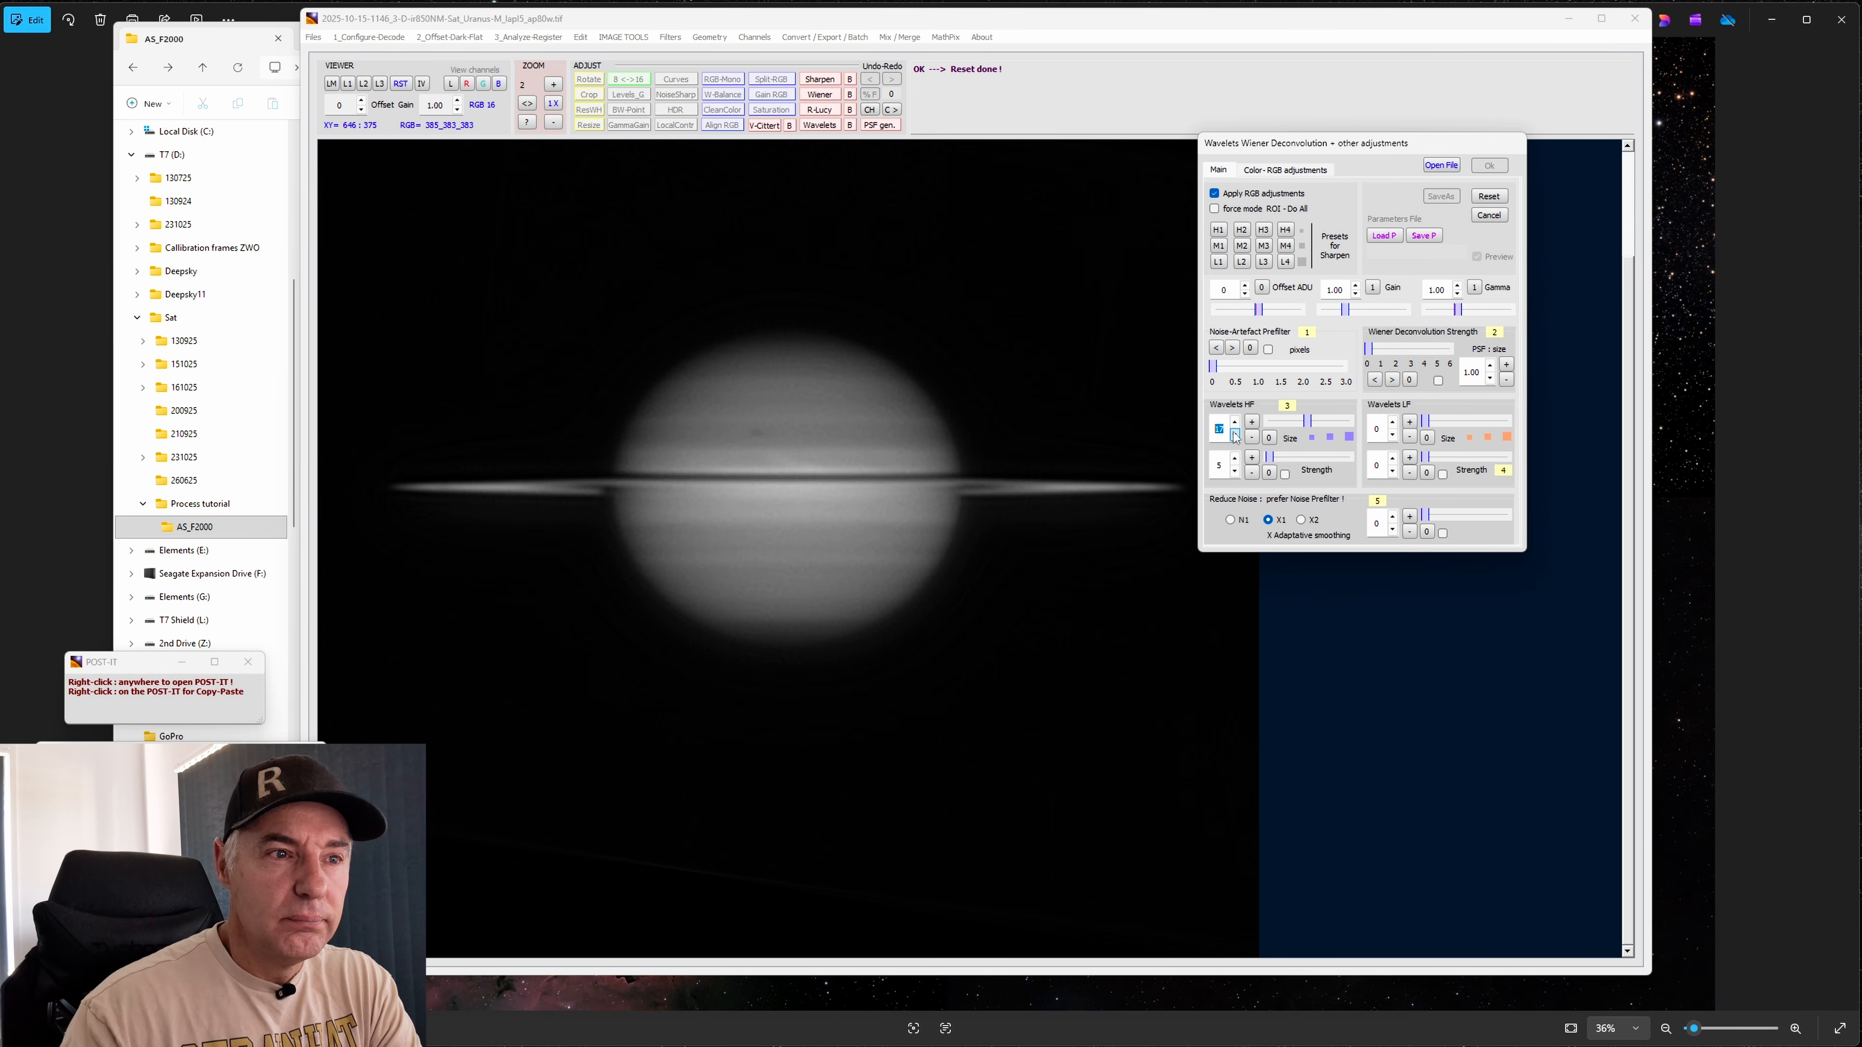
# Return the Wavelets HF size to 0 and enable the Wavelets HF adjustment
pyautogui.click(1236, 437)
pyautogui.moveTo(1302, 425); pyautogui.dragTo(1264, 422)
pyautogui.click(1285, 473)
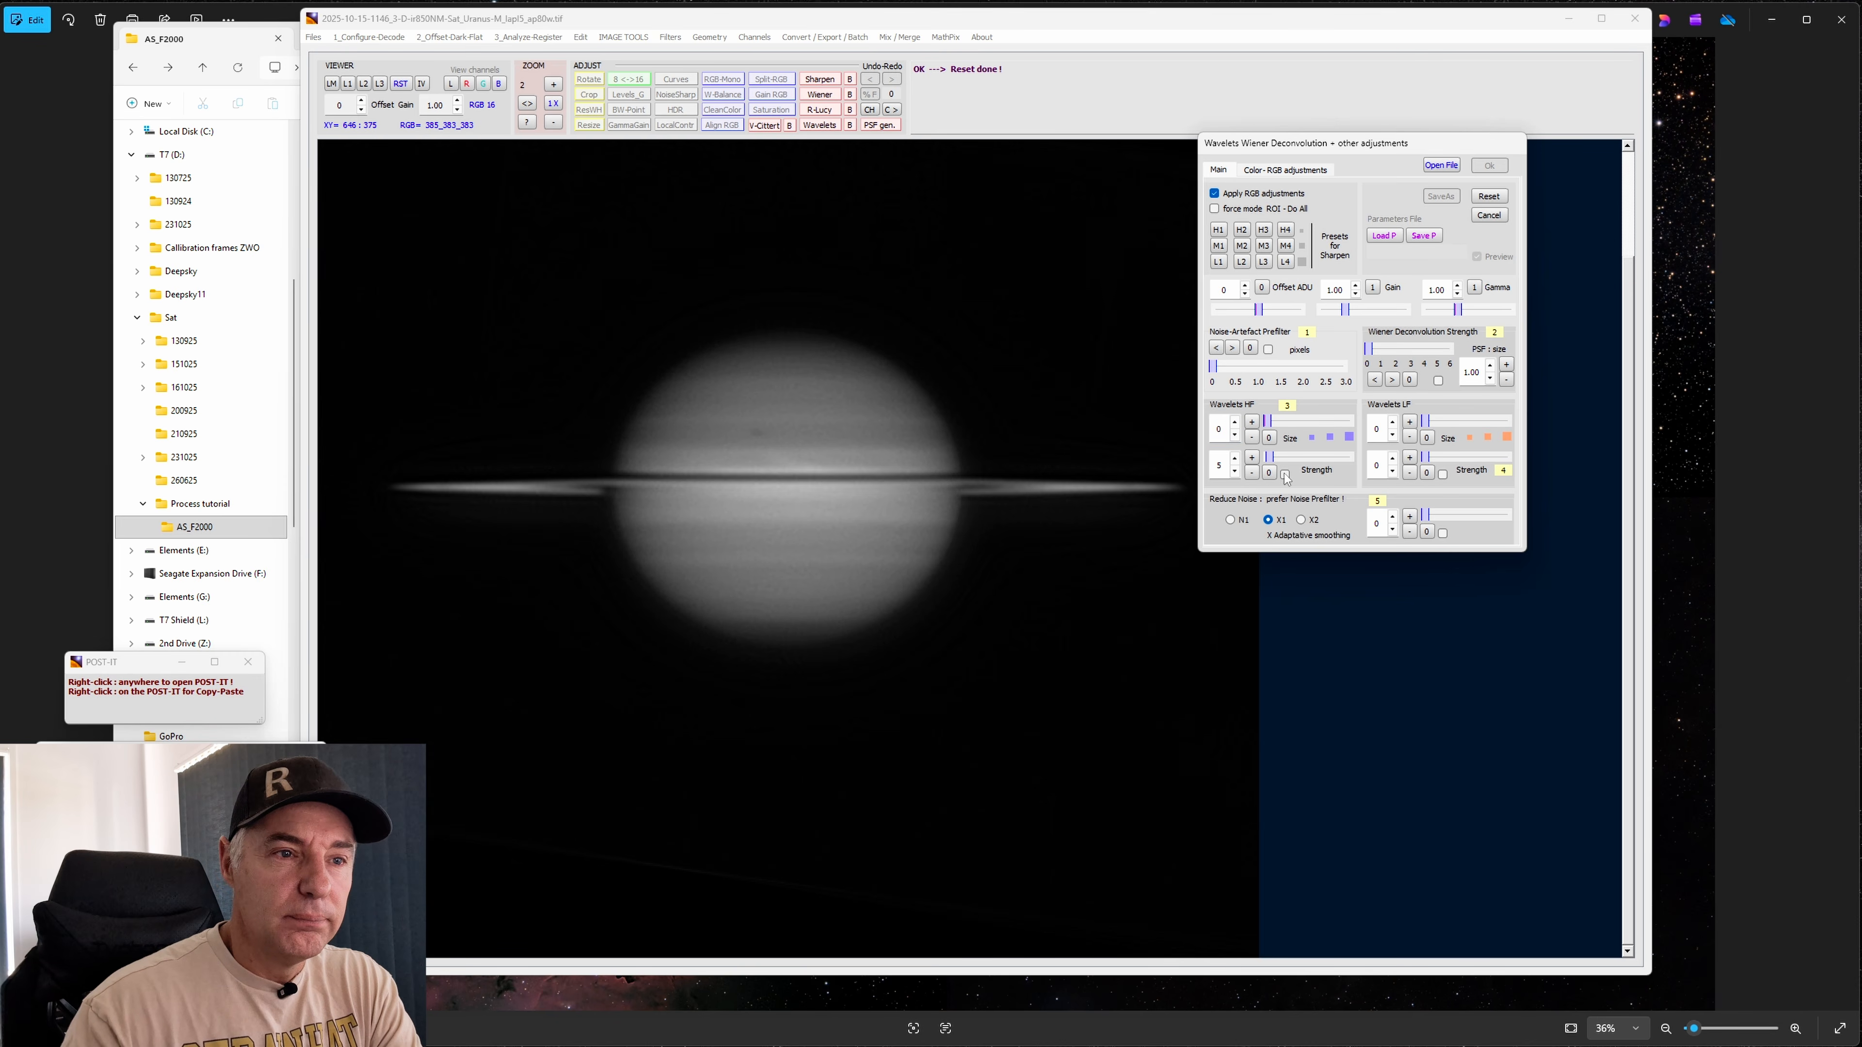
# Sweep the Wavelets HF size upward from 0 in single increments to the upper end of its range
pyautogui.click(1235, 424)
pyautogui.click(1236, 424)
pyautogui.click(1236, 424)
pyautogui.click(1236, 424)
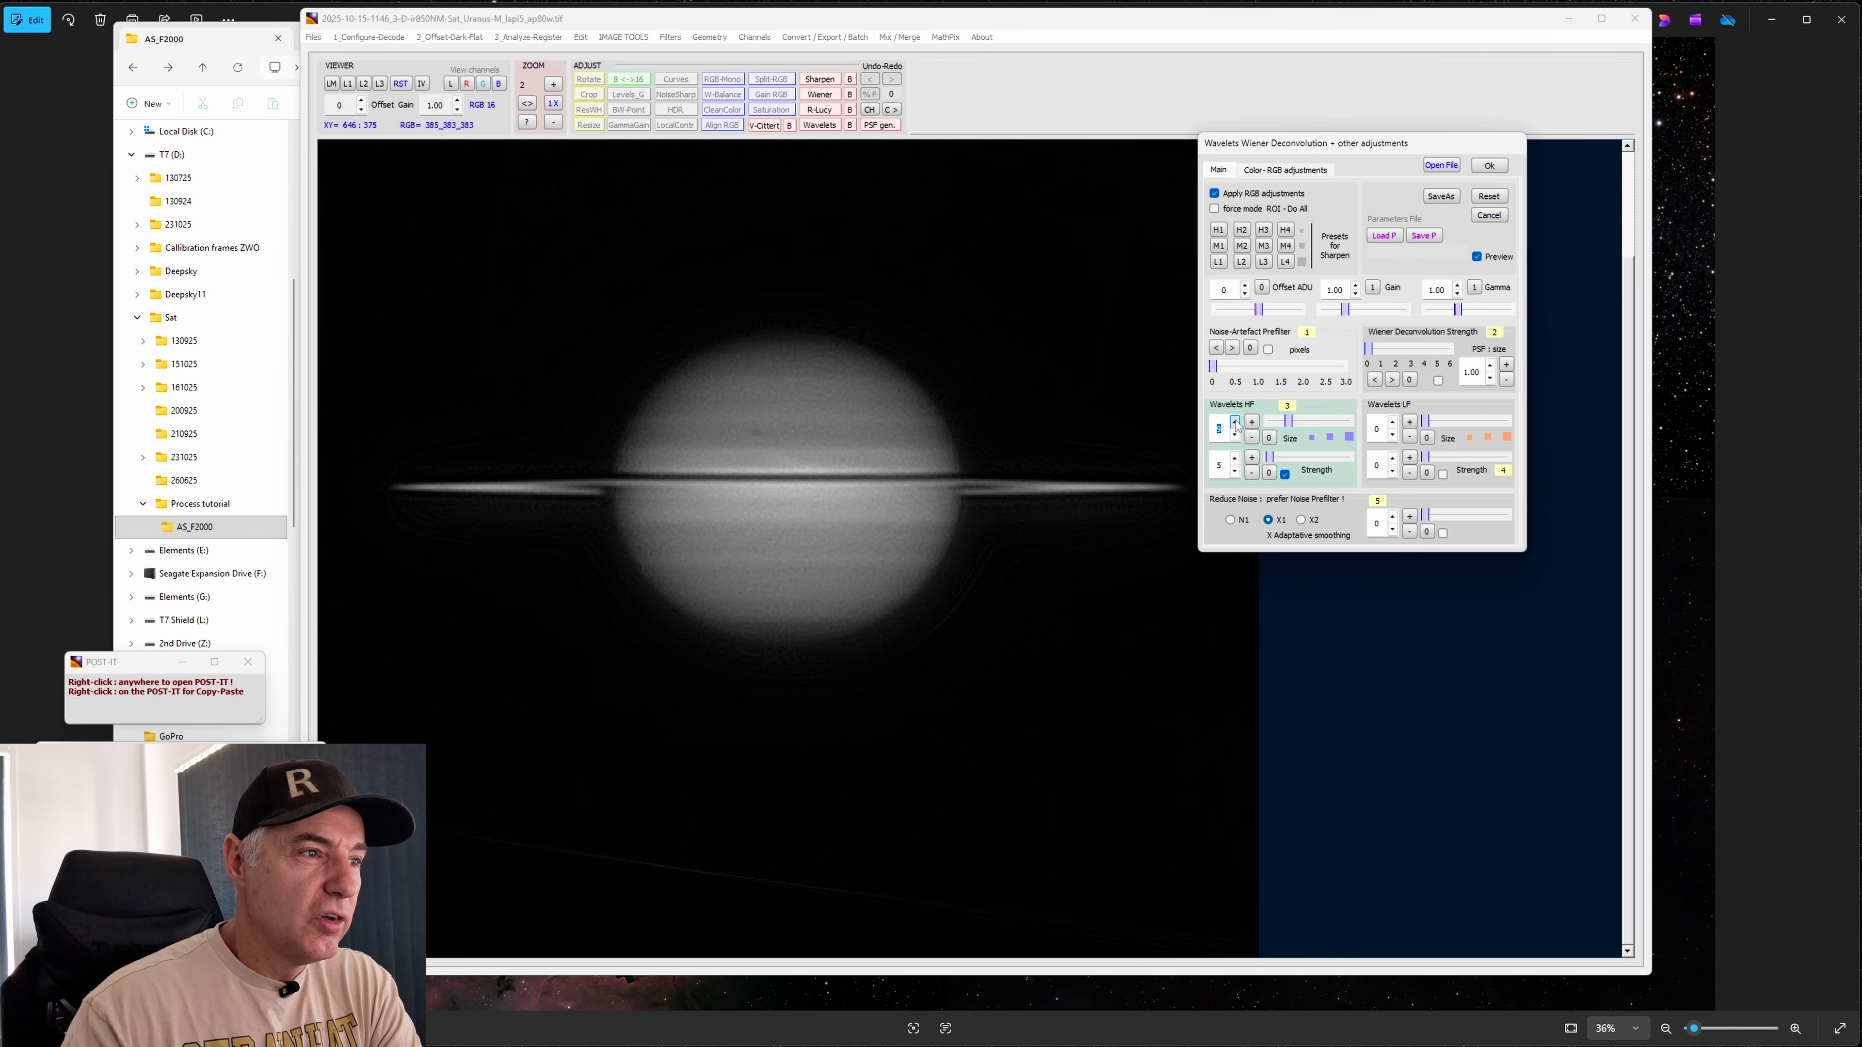
pyautogui.click(1236, 424)
pyautogui.click(1236, 424)
pyautogui.click(1236, 424)
pyautogui.click(1236, 424)
pyautogui.click(1236, 424)
pyautogui.click(1236, 424)
pyautogui.click(1236, 423)
pyautogui.click(1236, 424)
pyautogui.click(1236, 424)
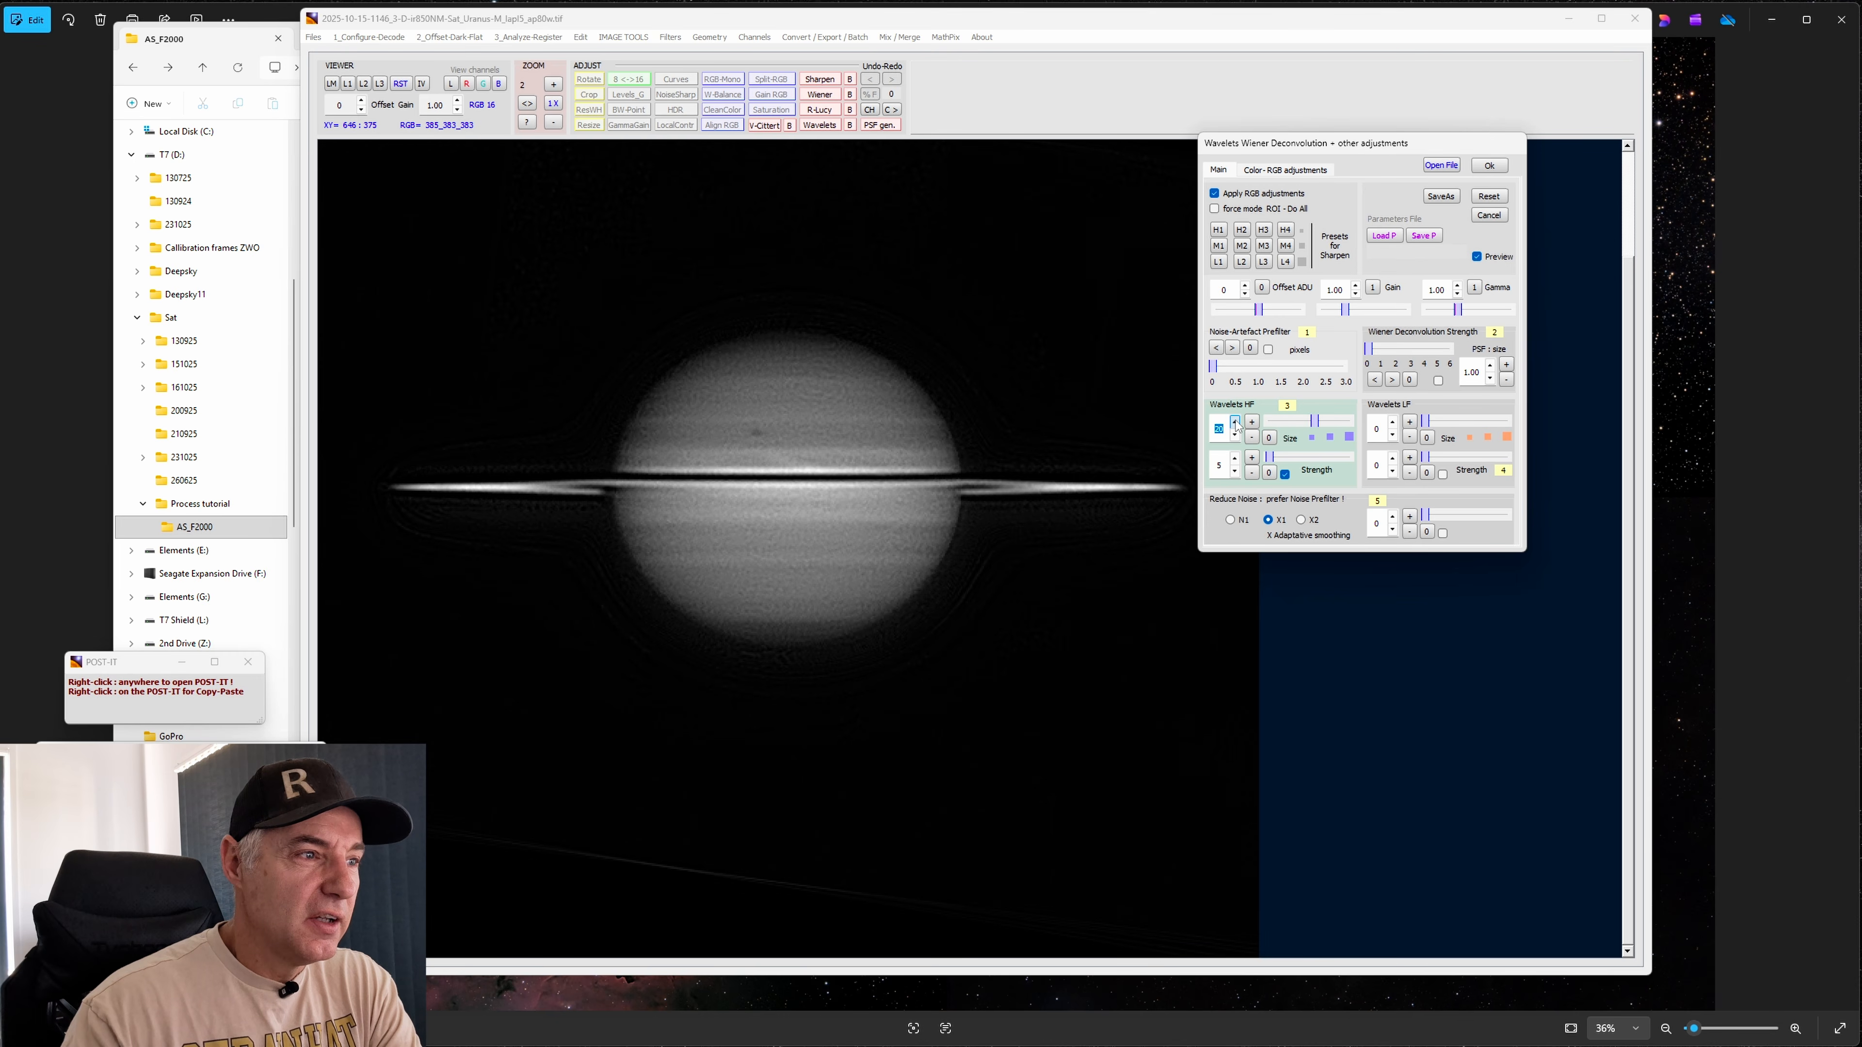
pyautogui.click(1236, 424)
pyautogui.click(1237, 424)
pyautogui.click(1236, 424)
pyautogui.click(1236, 424)
pyautogui.click(1236, 424)
pyautogui.click(1236, 424)
pyautogui.click(1236, 424)
pyautogui.click(1236, 424)
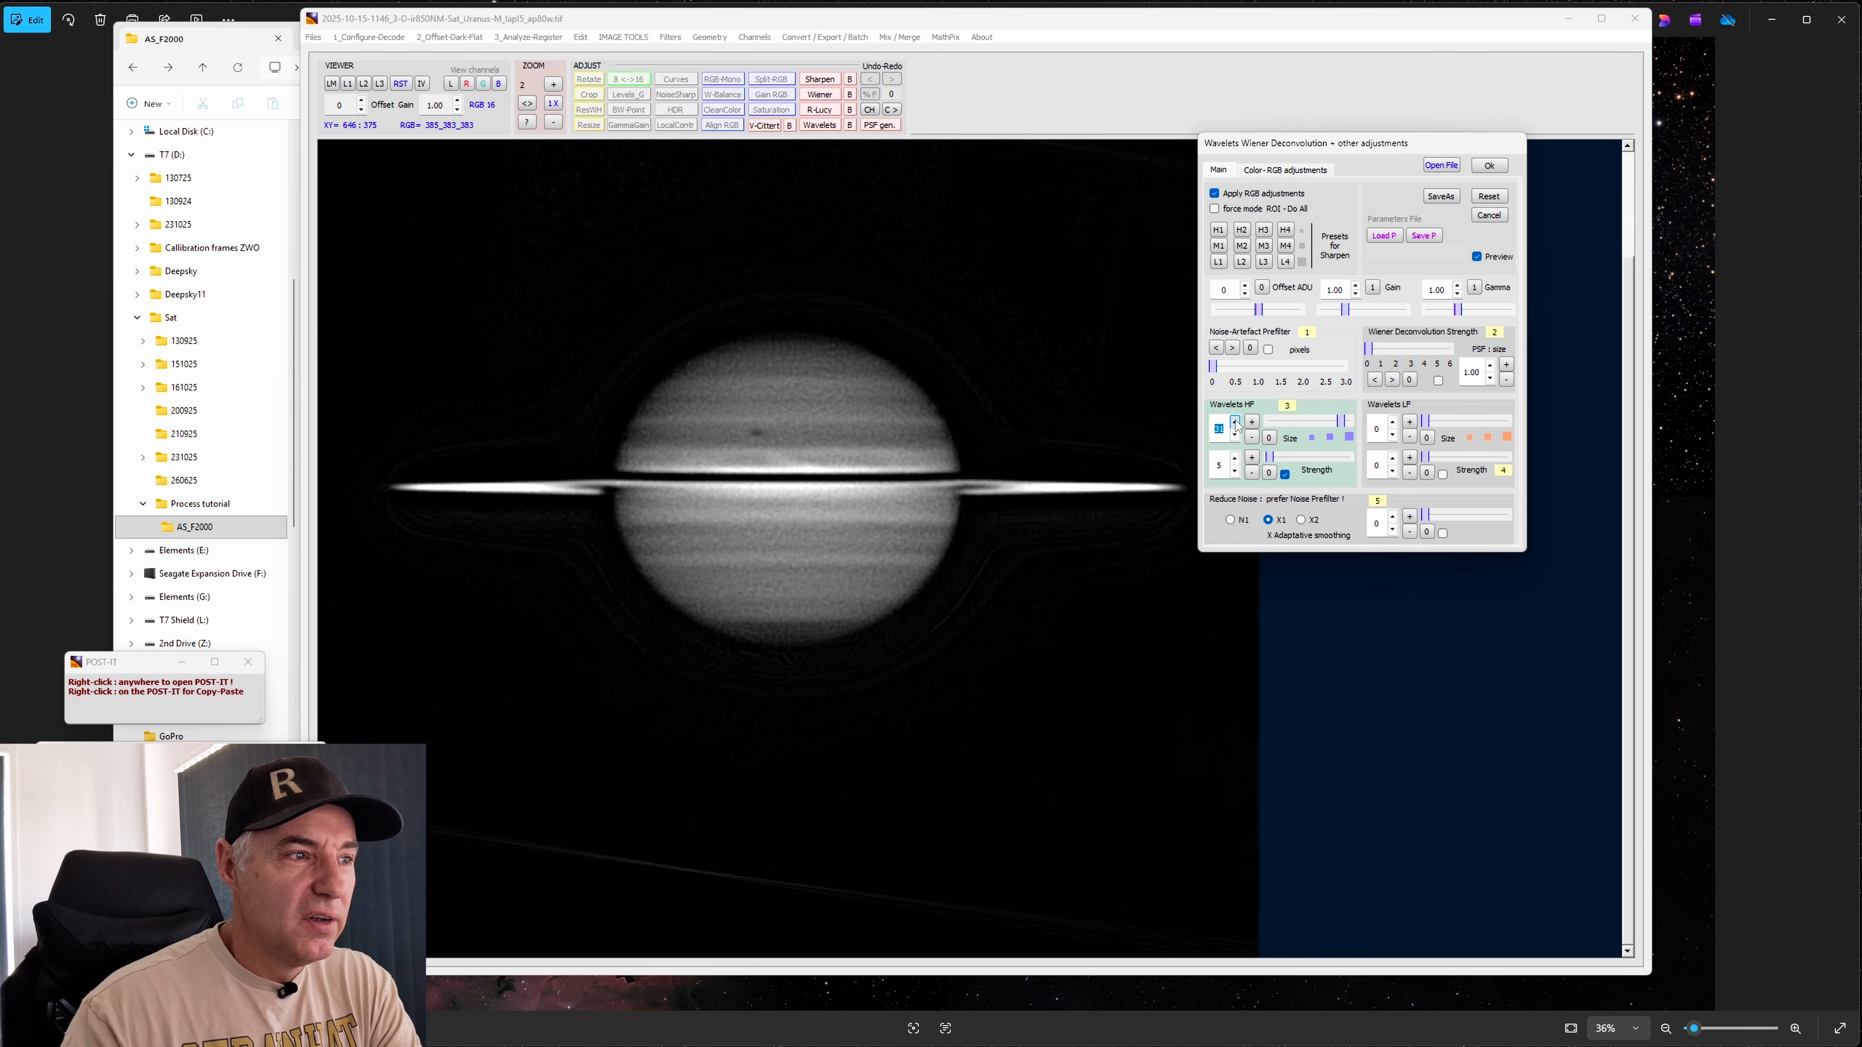
pyautogui.click(1236, 424)
pyautogui.click(1236, 424)
pyautogui.click(1236, 424)
pyautogui.click(1236, 424)
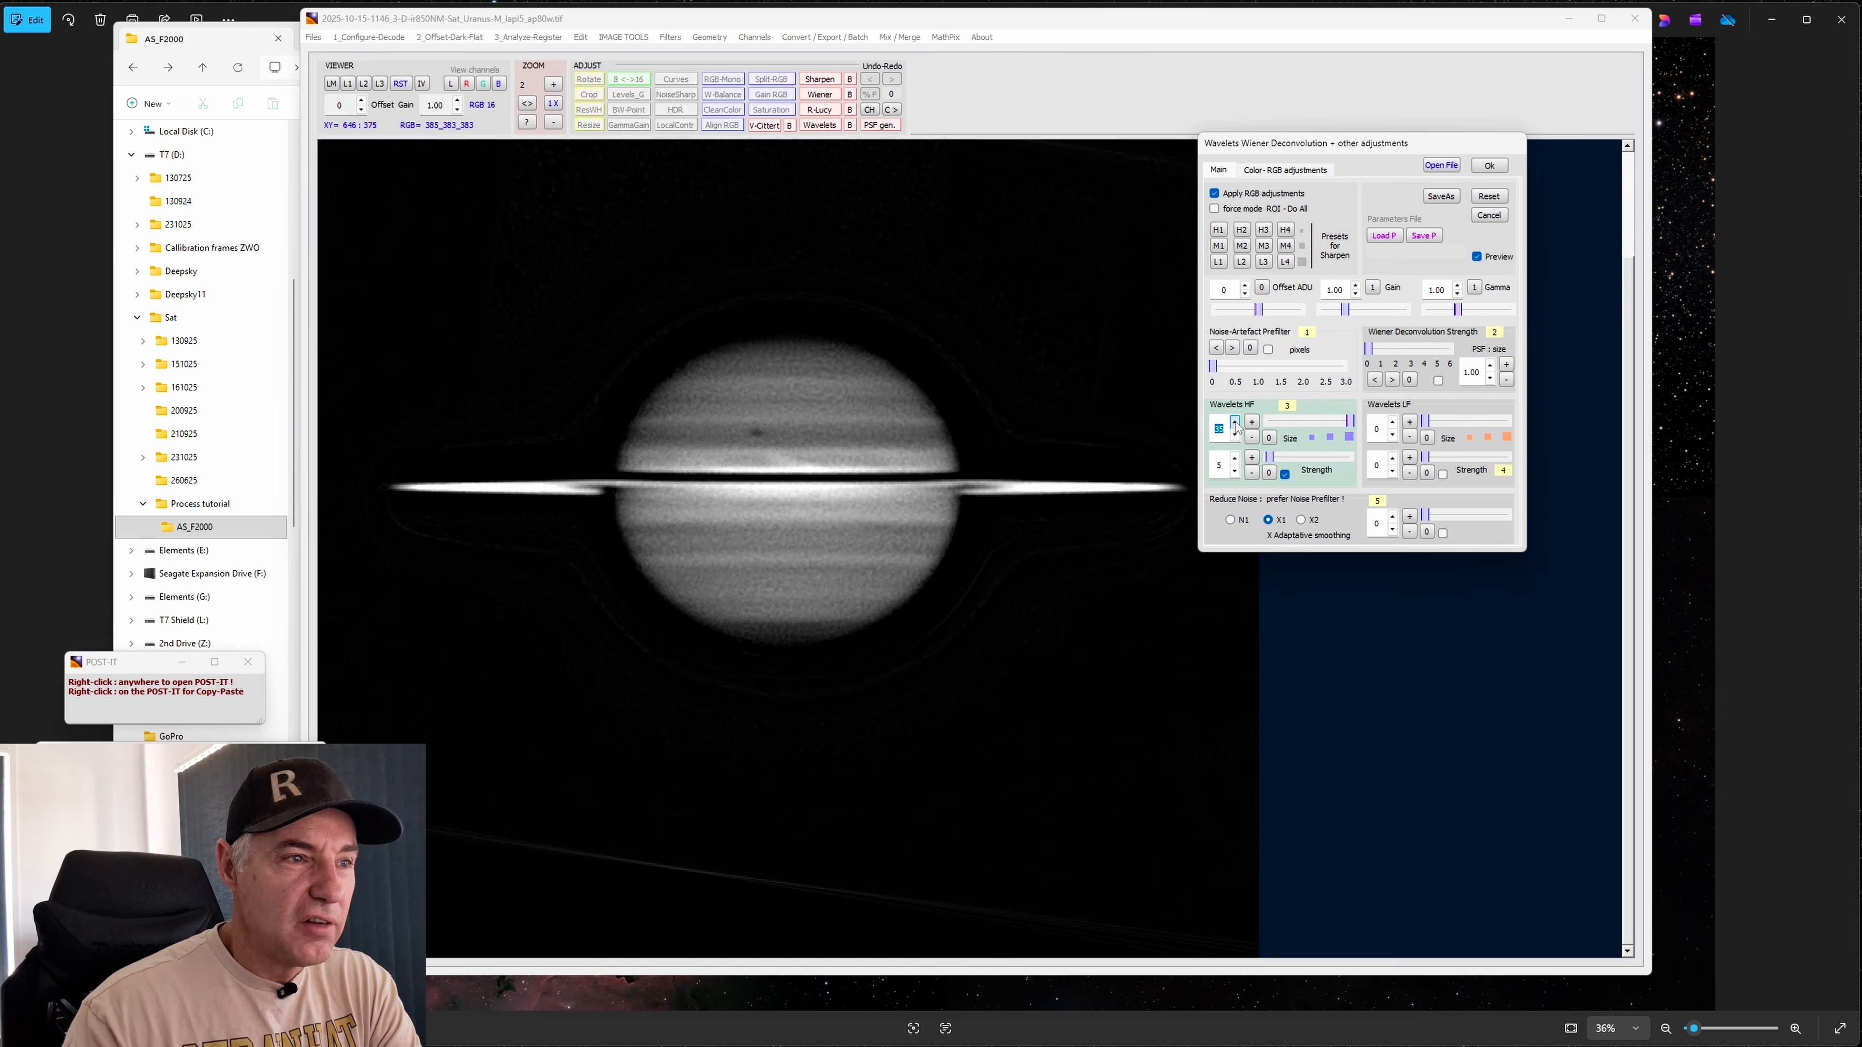
# Lower the Wavelets HF size to 18 and its strength to 2
pyautogui.click(1236, 439)
pyautogui.click(1236, 439)
pyautogui.click(1236, 439)
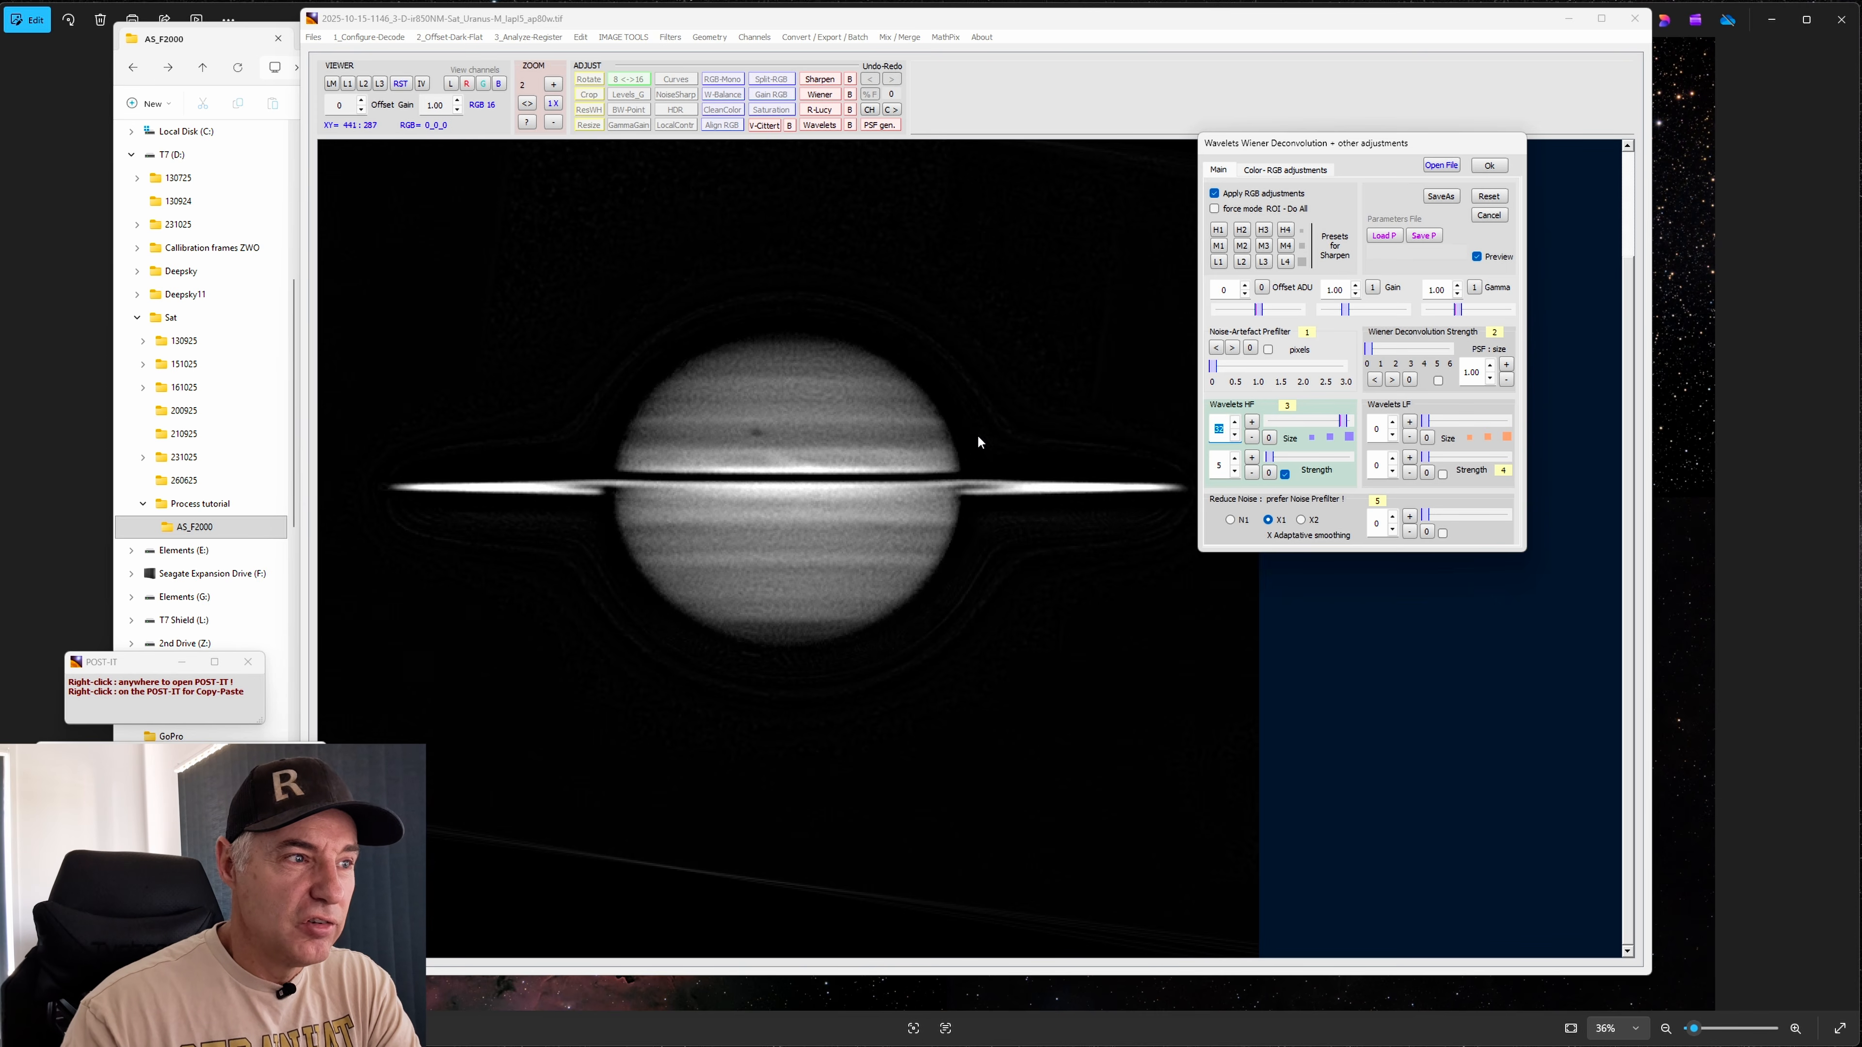
pyautogui.moveTo(1344, 422); pyautogui.dragTo(1312, 431)
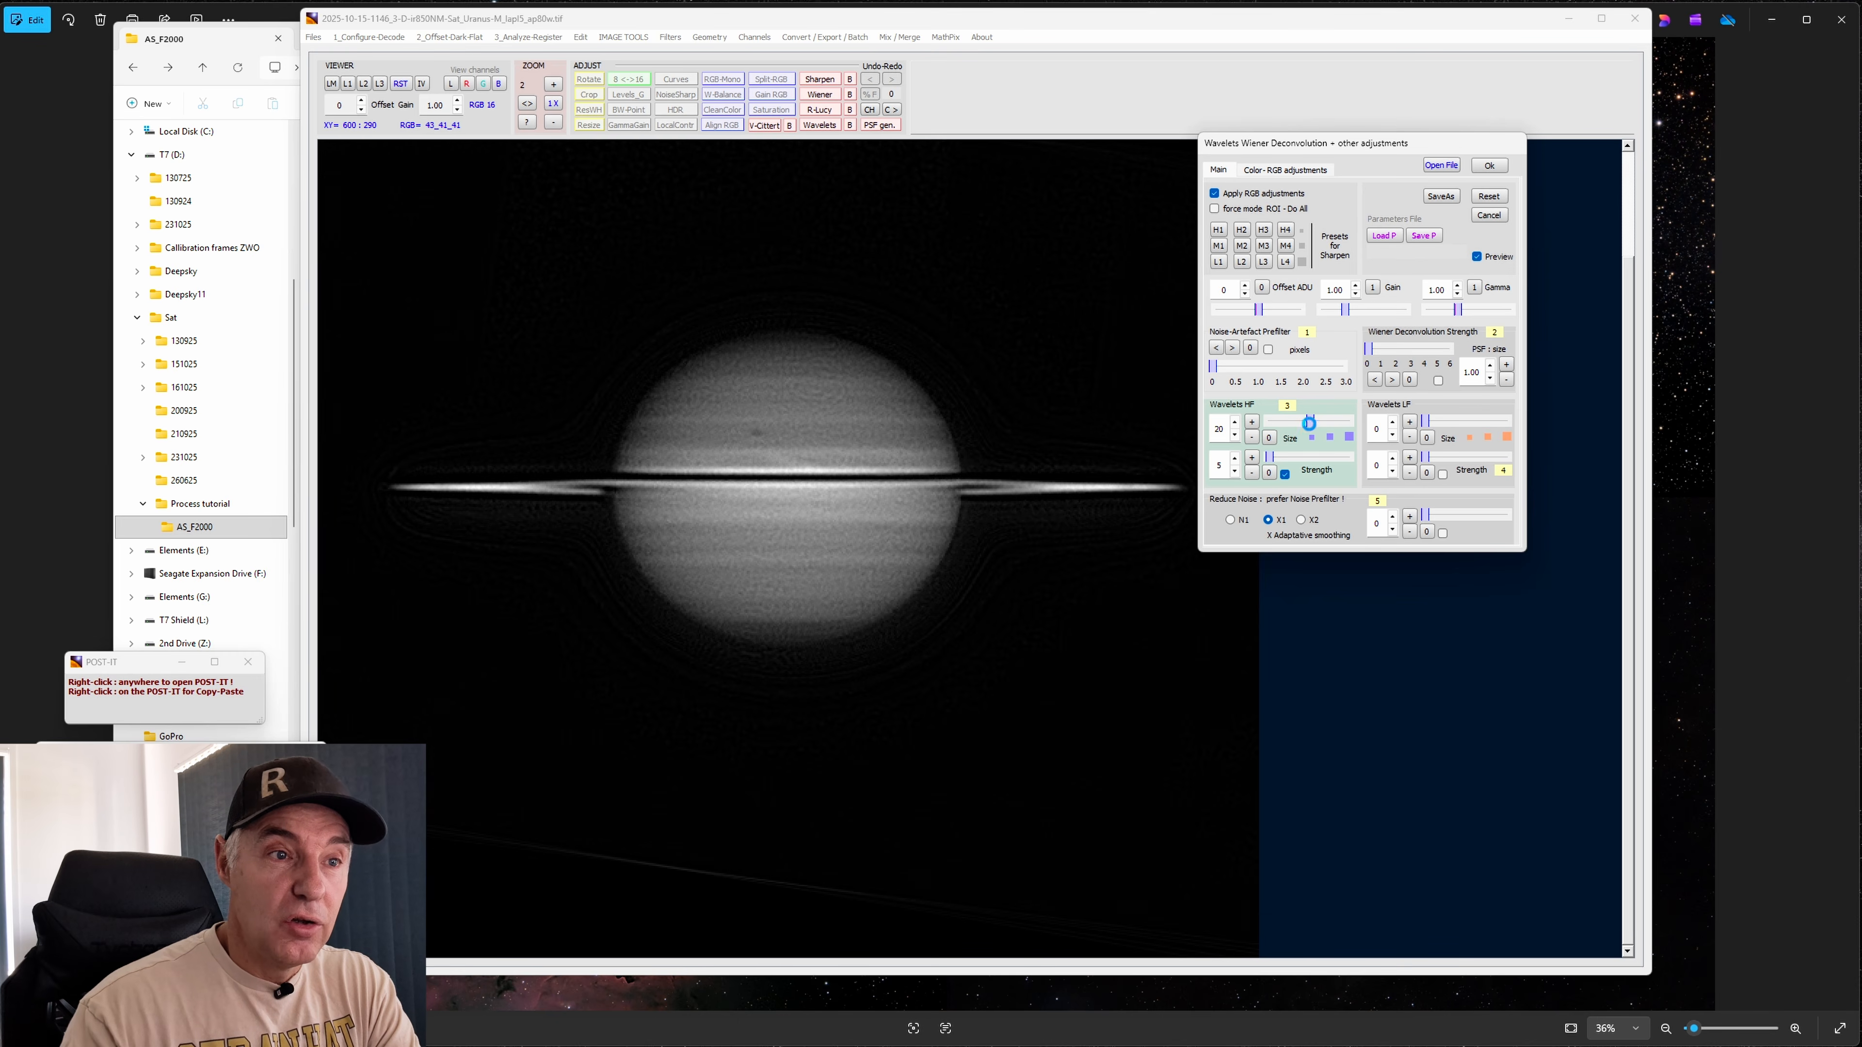
pyautogui.click(1235, 474)
pyautogui.click(1236, 473)
pyautogui.click(1235, 474)
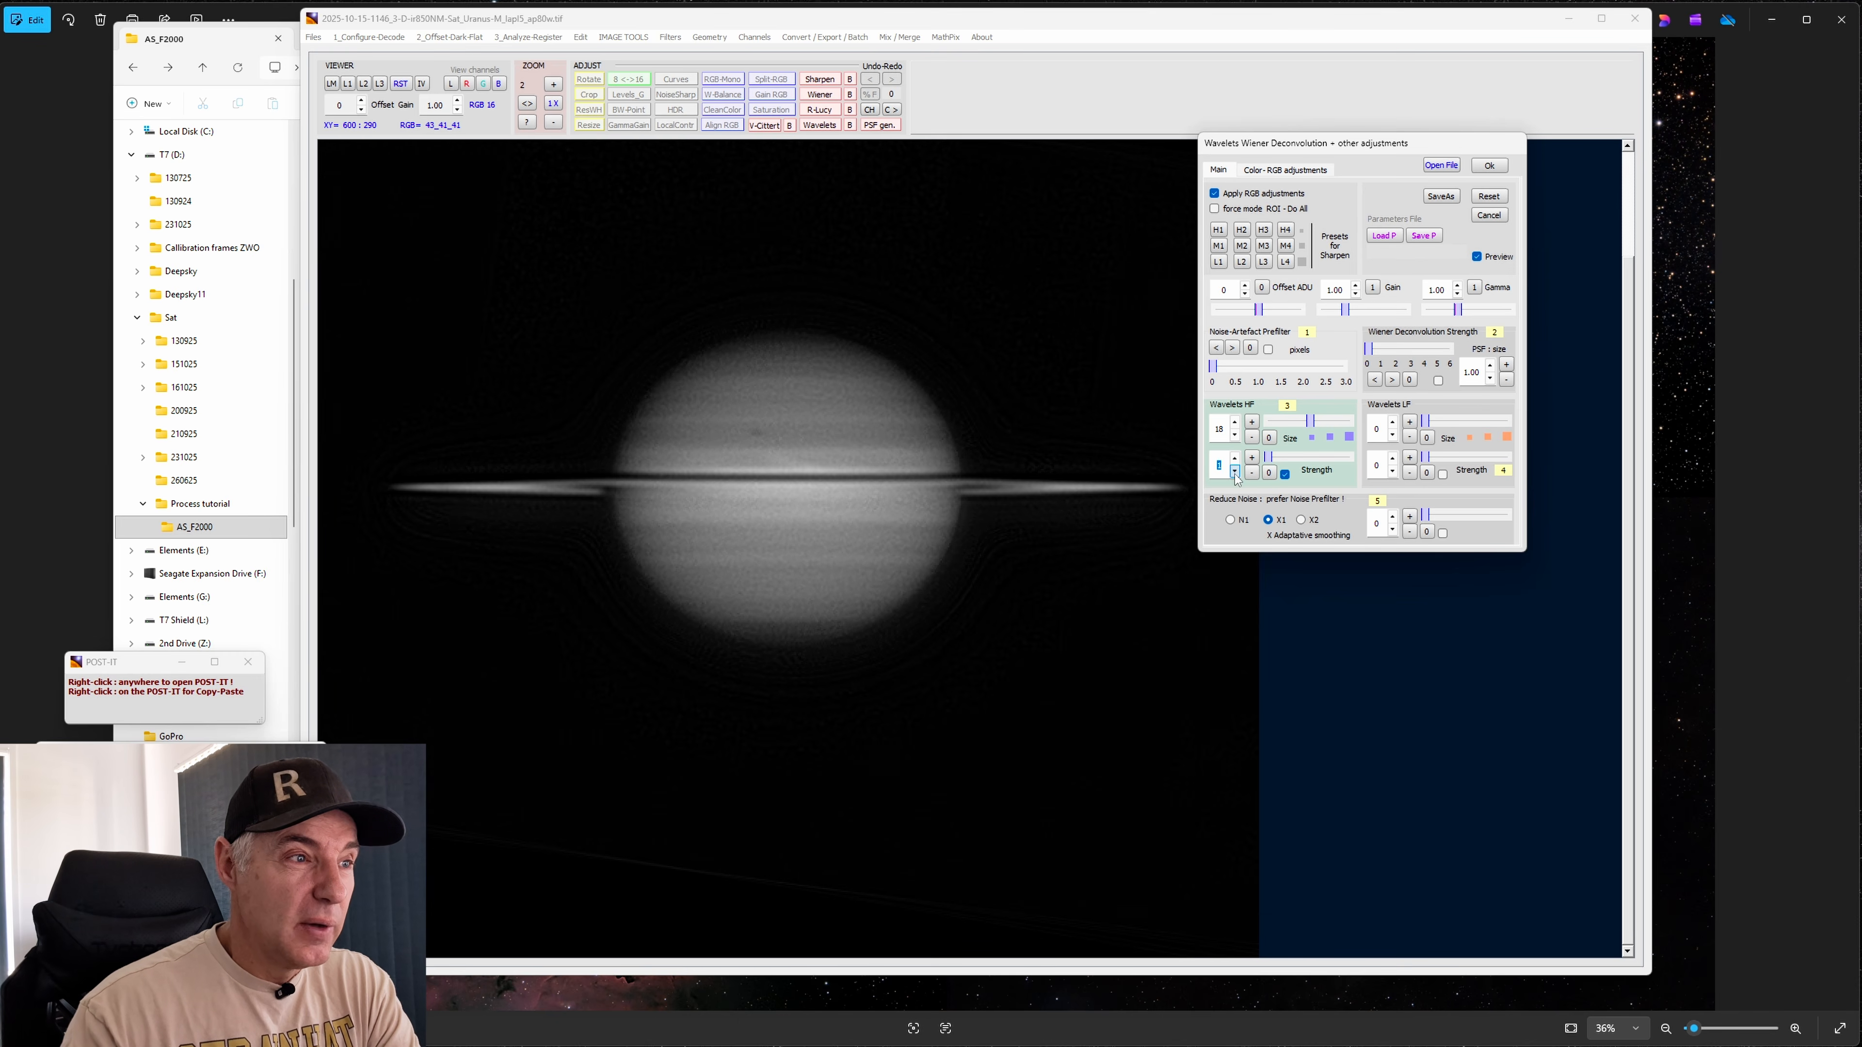
pyautogui.click(1235, 460)
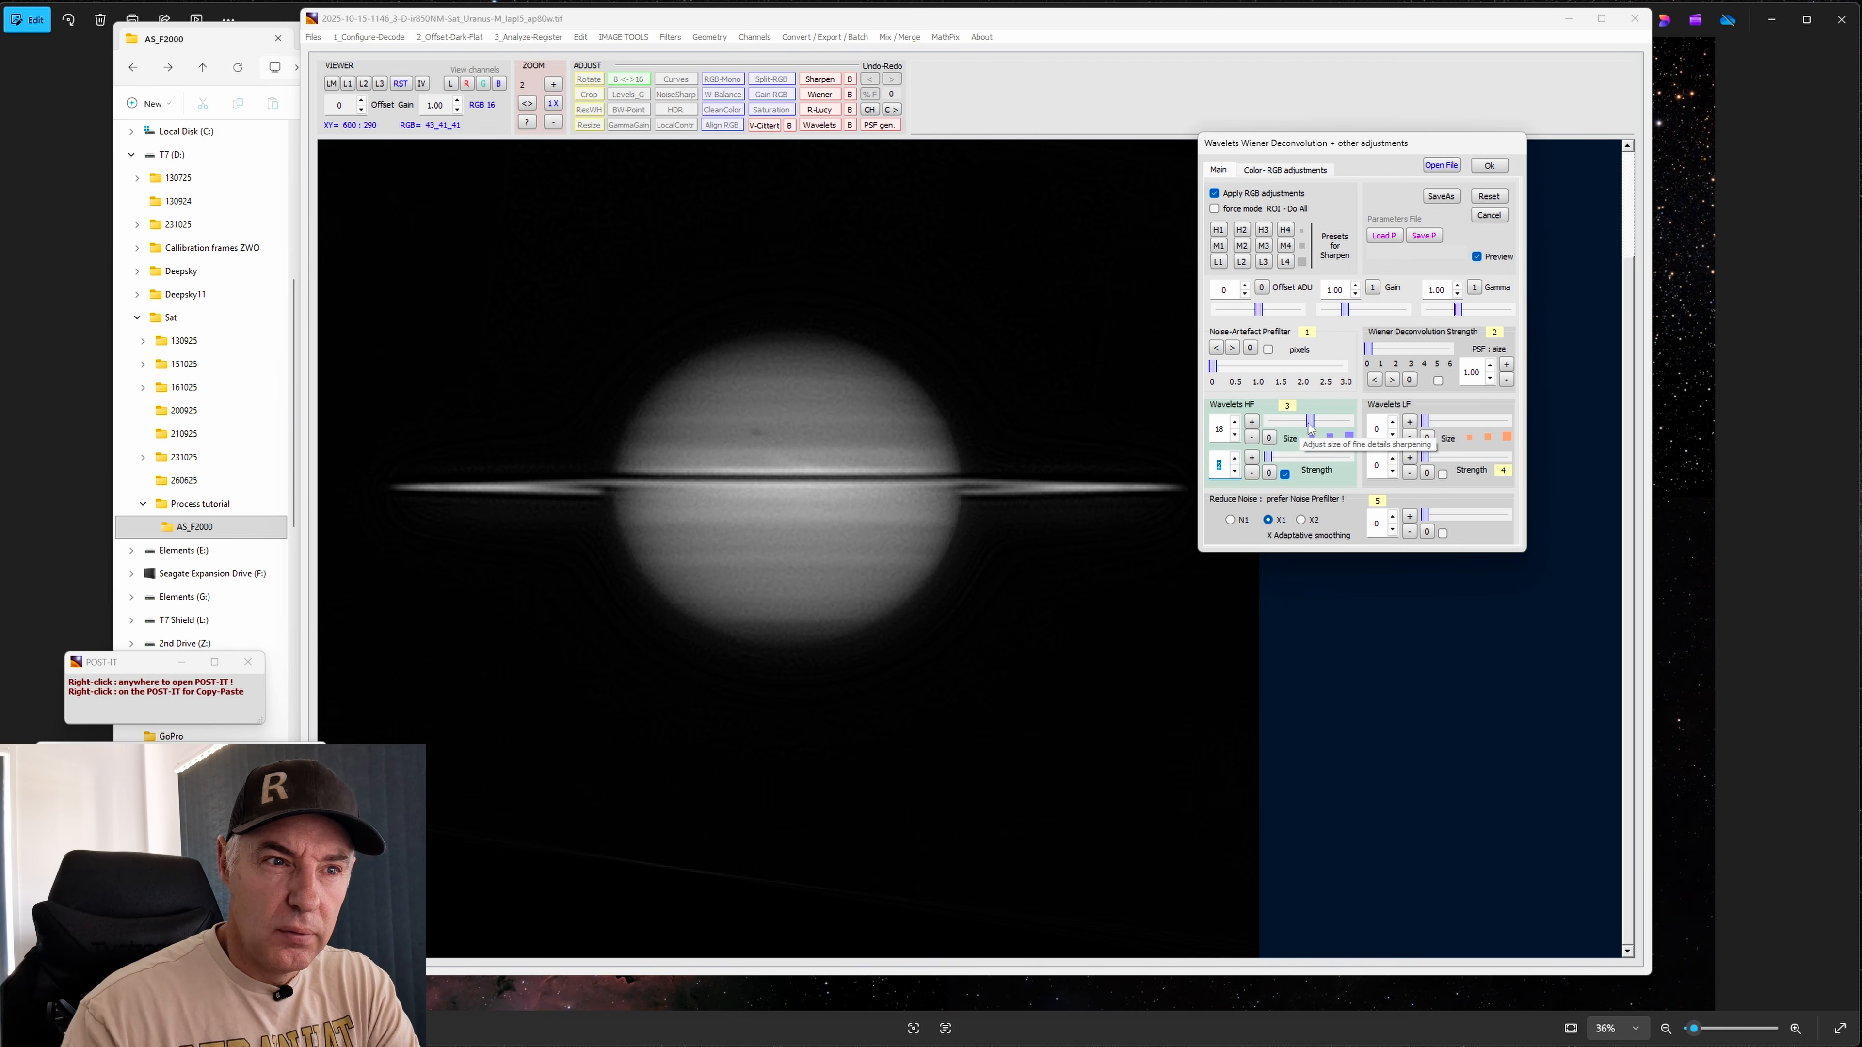
# Reduce the Wavelets HF size to 11, try a higher strength, and settle the strength at 3
pyautogui.moveTo(1311, 423); pyautogui.dragTo(1294, 422)
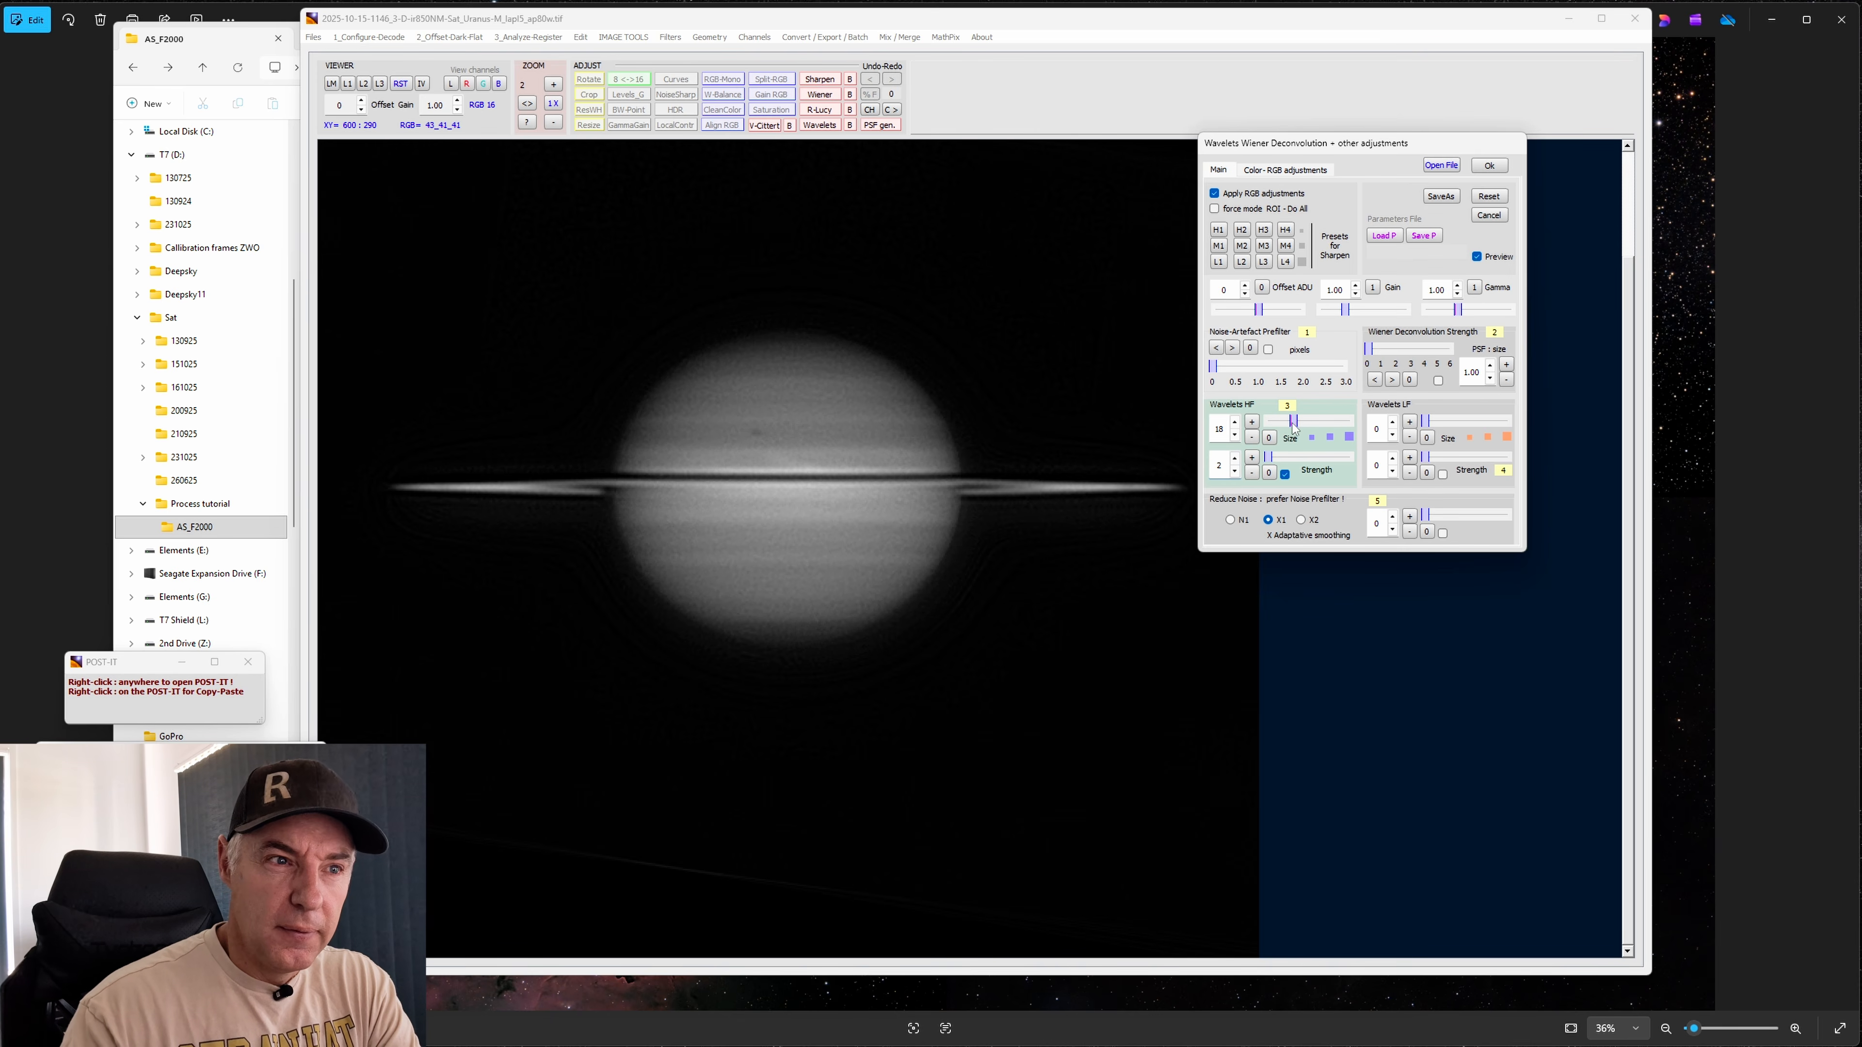
pyautogui.click(1235, 460)
pyautogui.click(1235, 460)
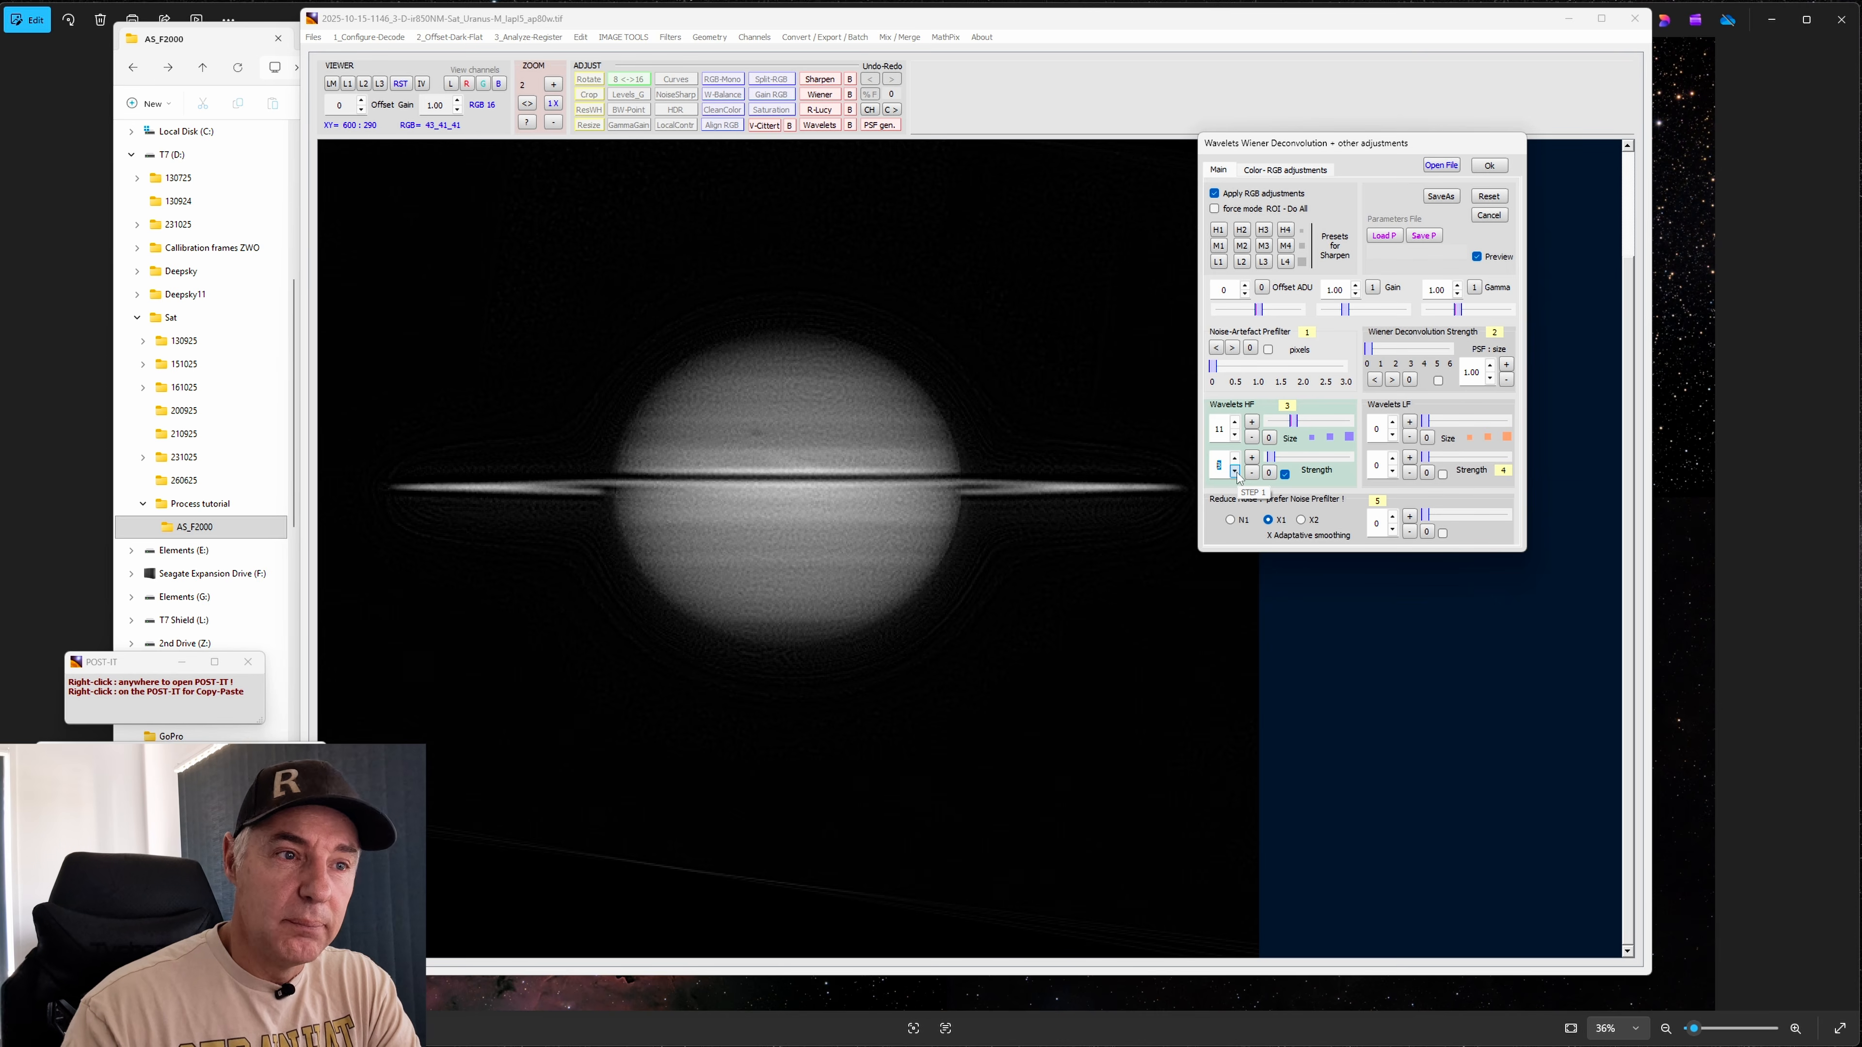
pyautogui.click(1235, 472)
pyautogui.click(1235, 472)
pyautogui.click(1235, 472)
pyautogui.click(1235, 472)
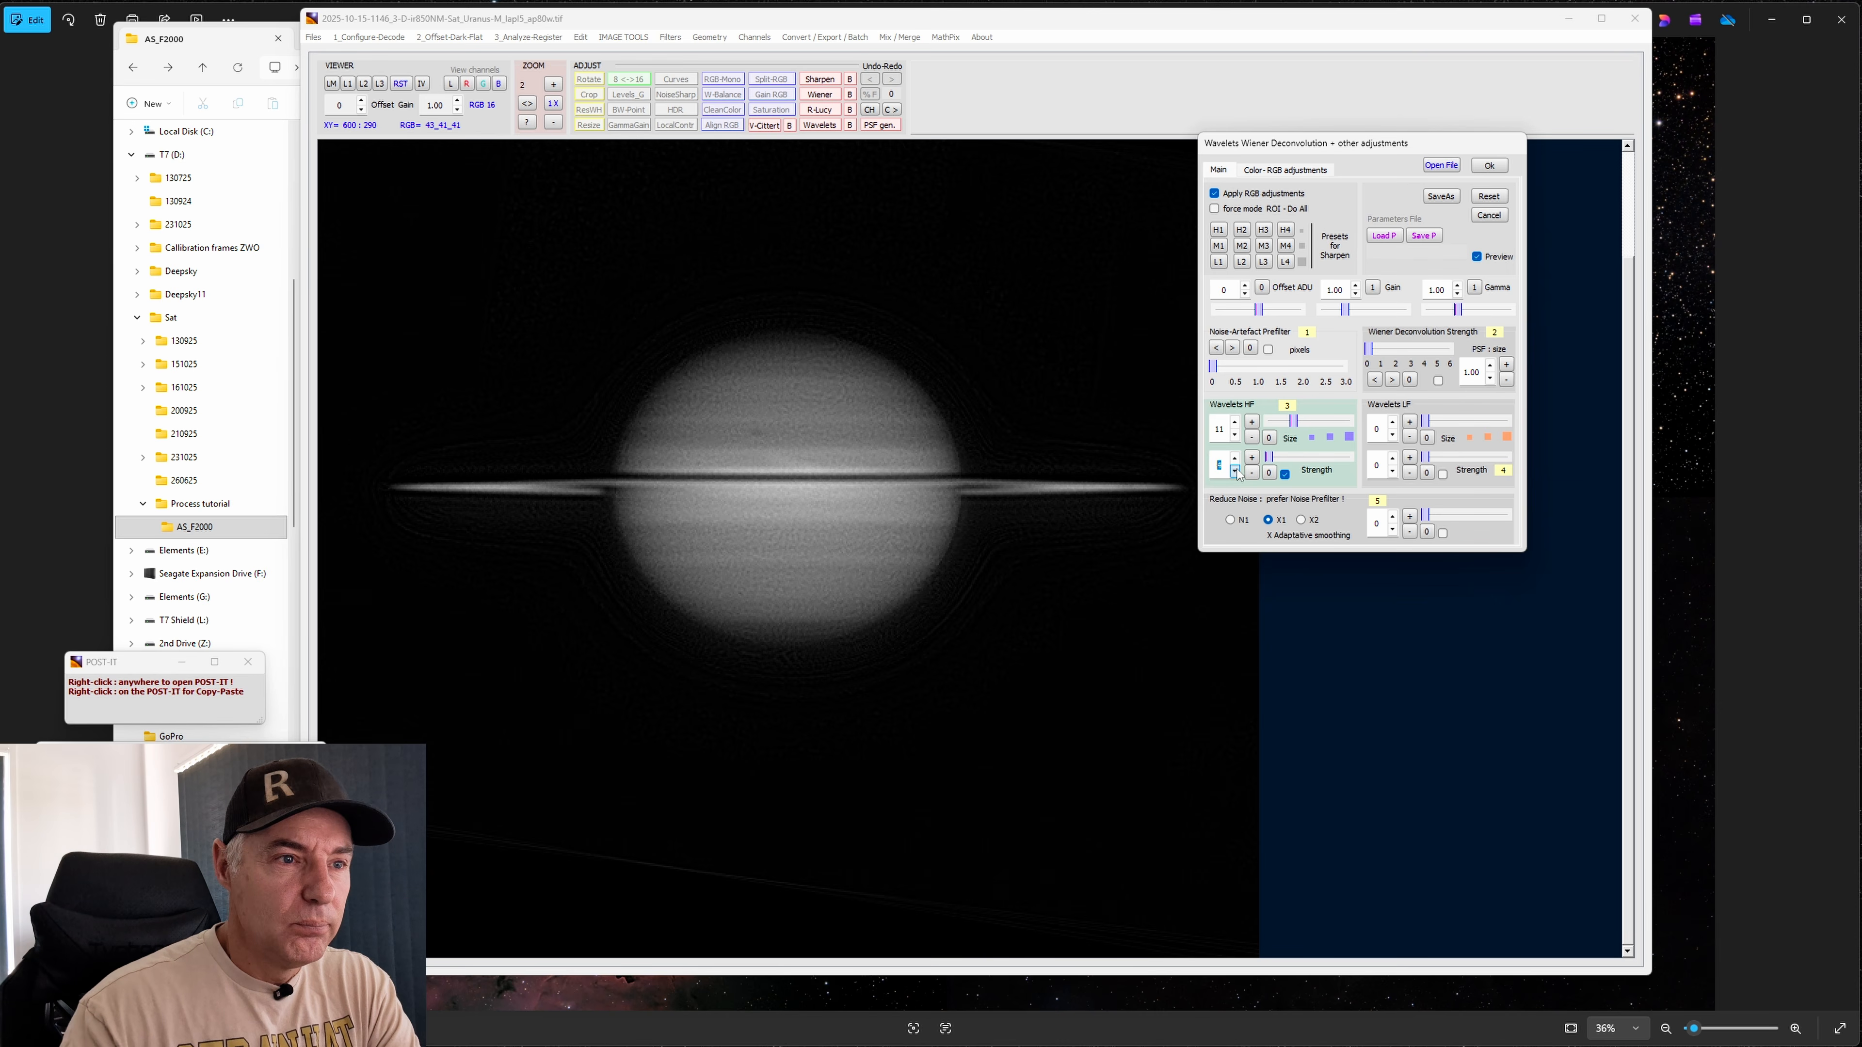
# Compare Wavelets HF sizes of 22, 9 and 18, and settle on a size of 12
pyautogui.moveTo(1294, 421); pyautogui.dragTo(1325, 432)
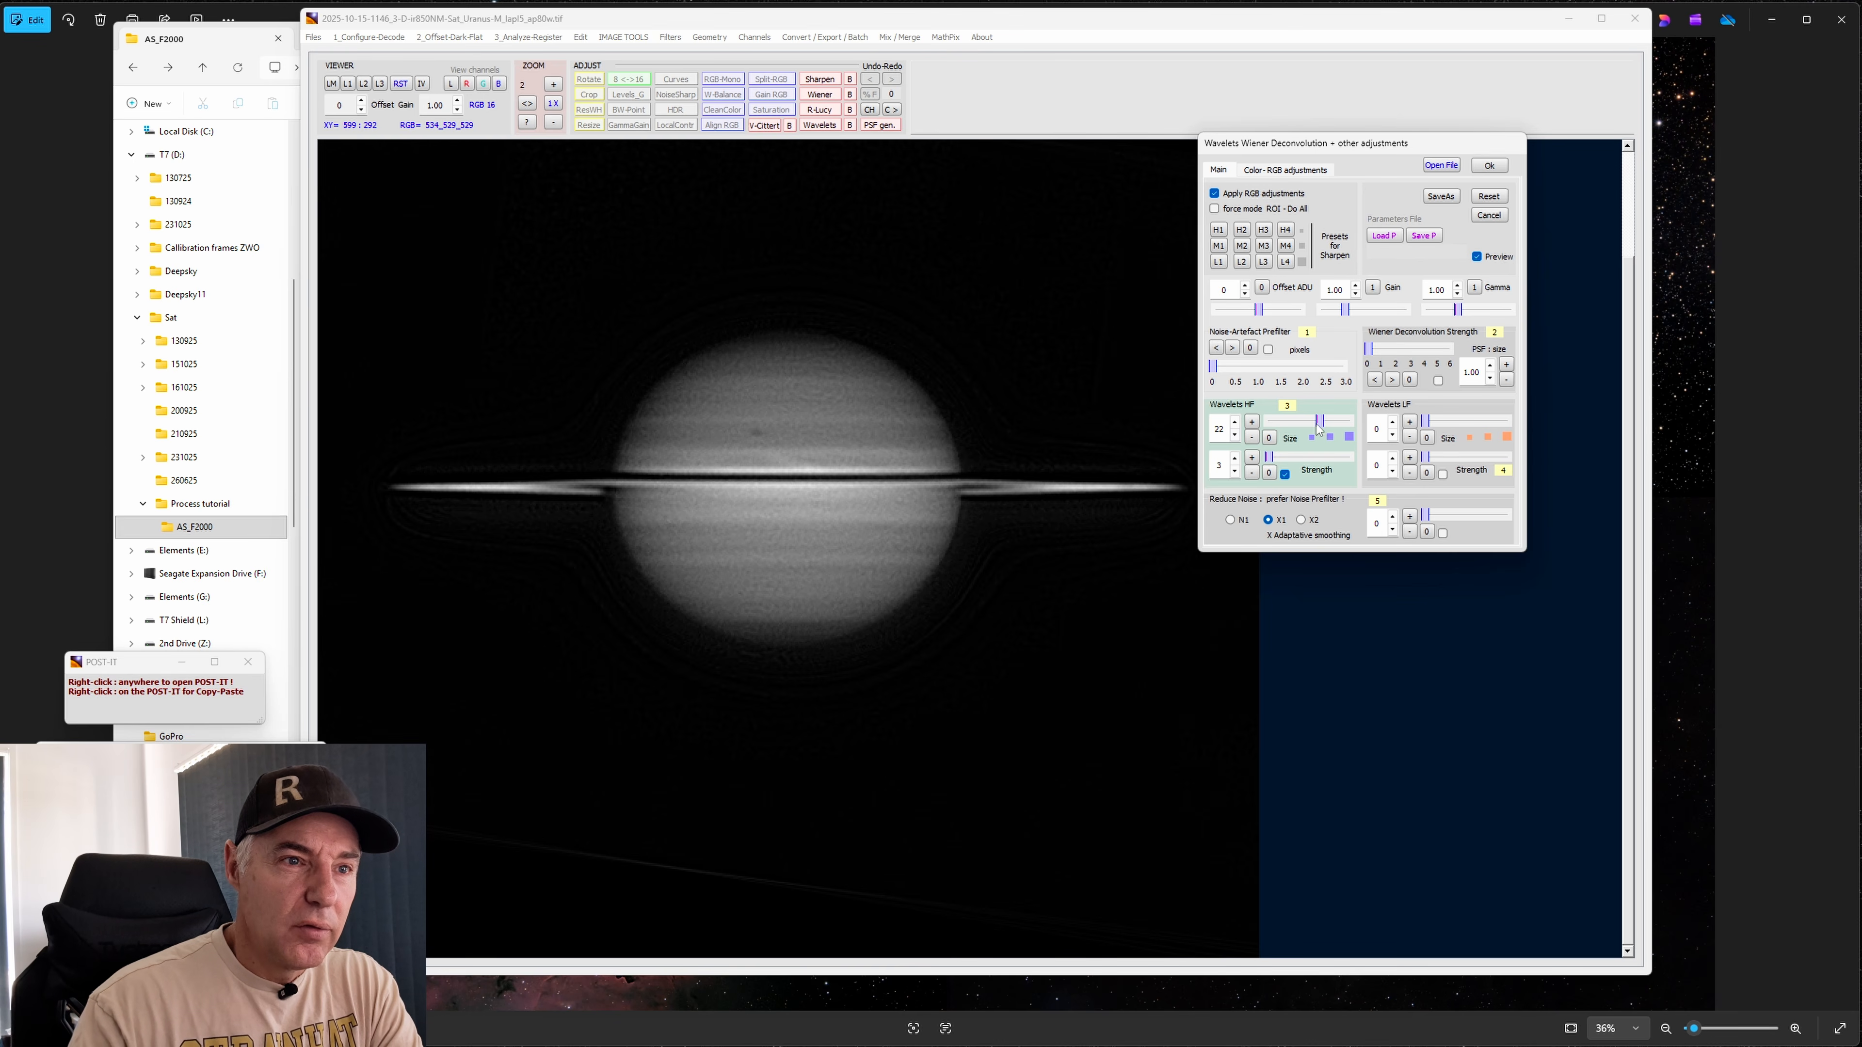
pyautogui.moveTo(1321, 424); pyautogui.dragTo(1290, 428)
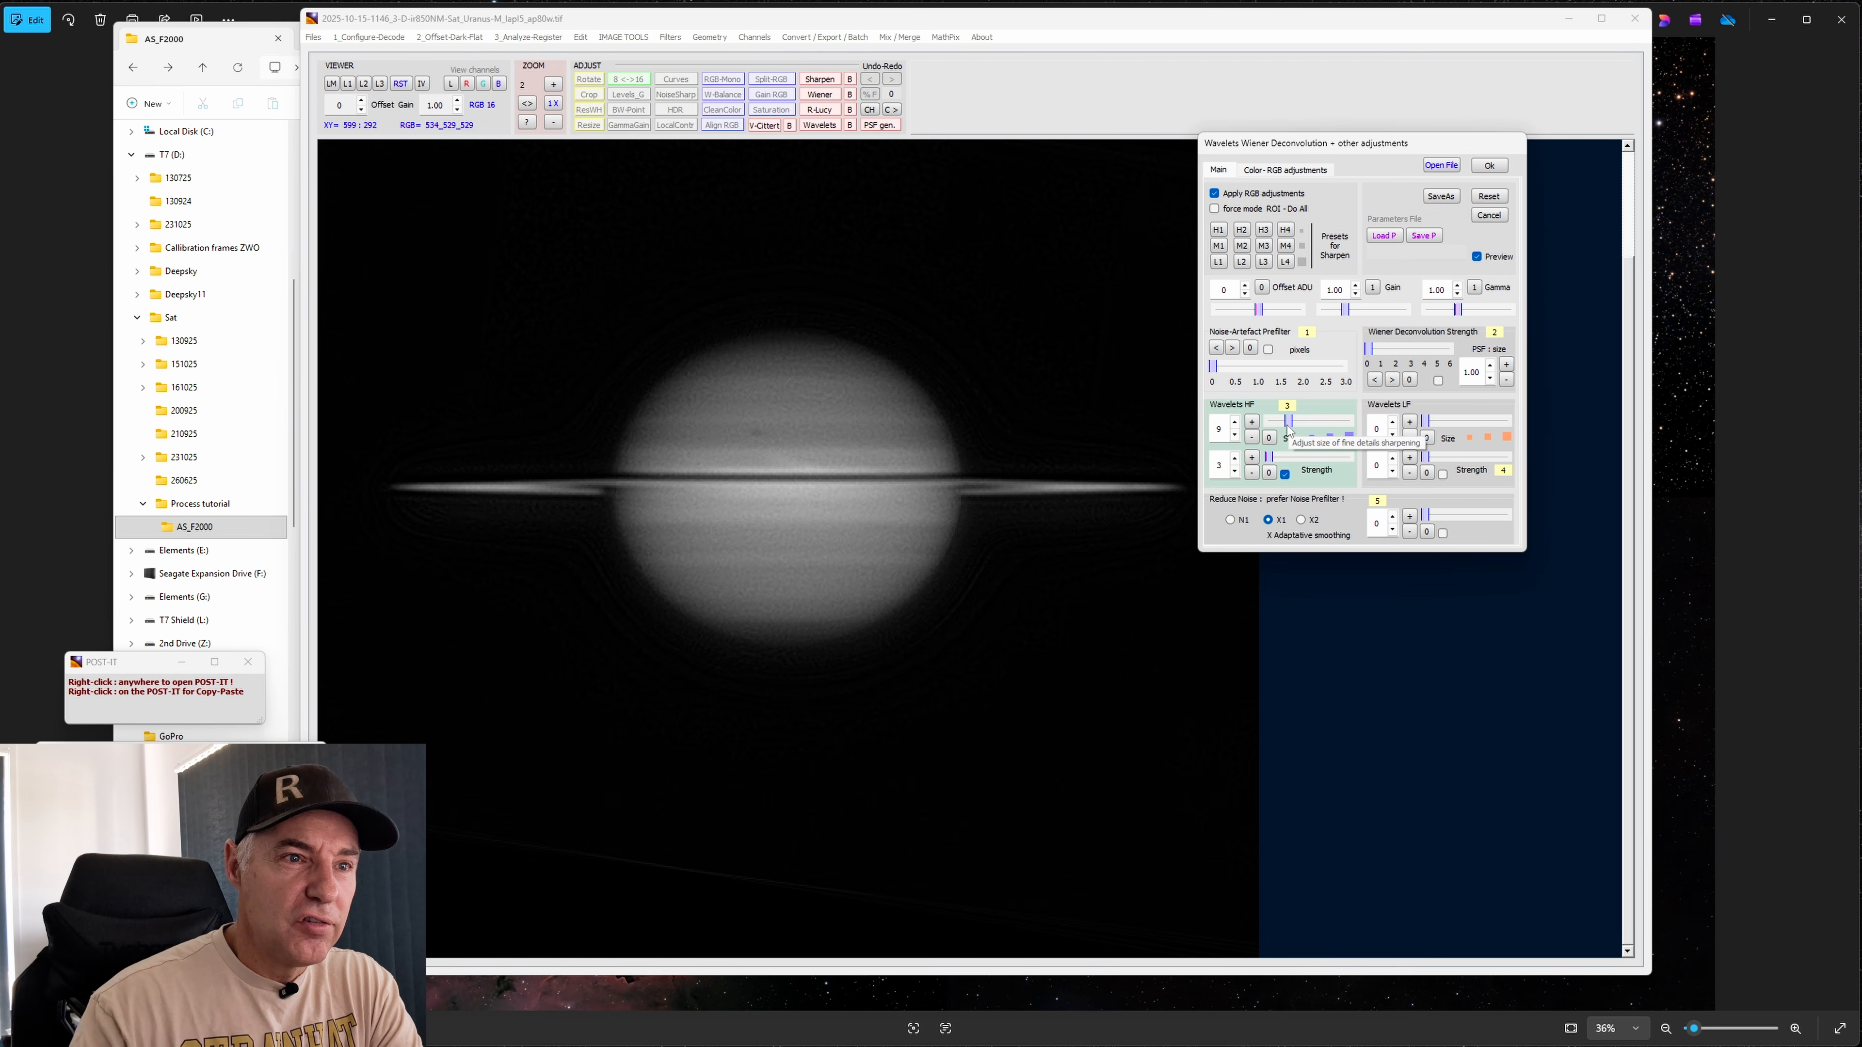
pyautogui.moveTo(1290, 429); pyautogui.dragTo(1313, 432)
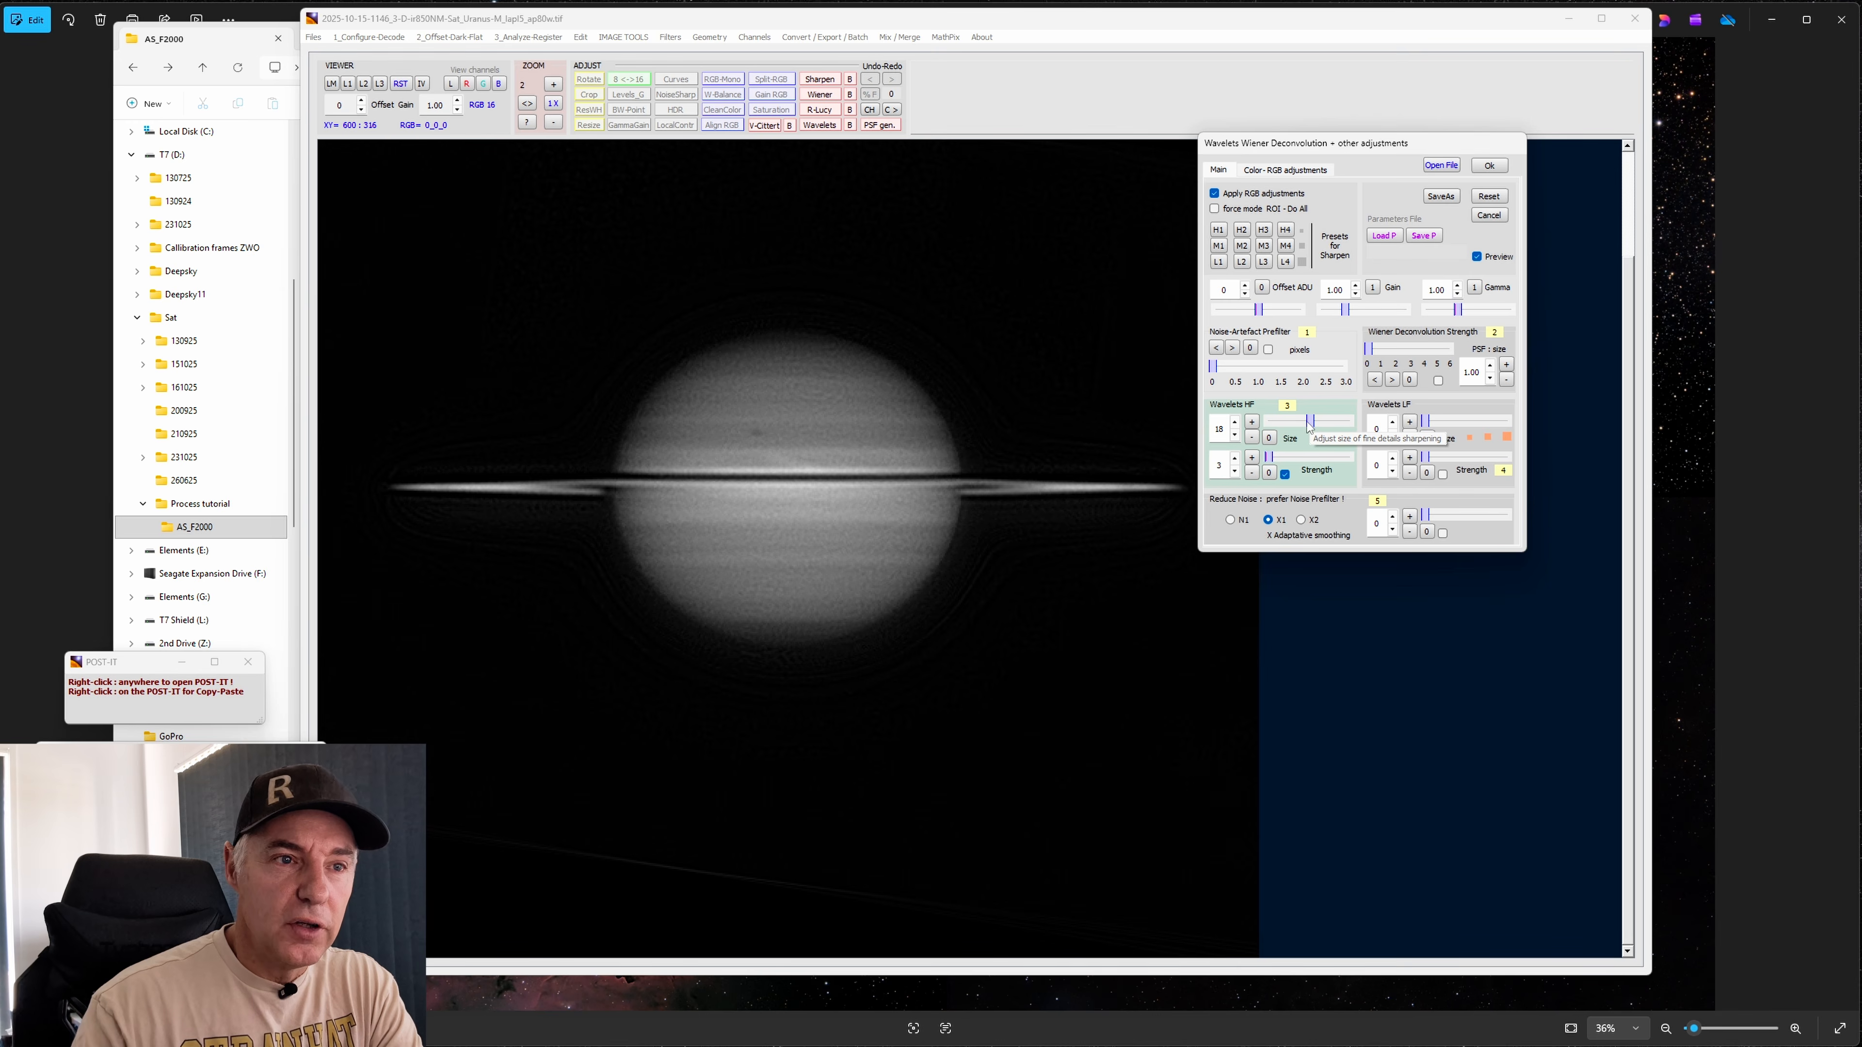
pyautogui.moveTo(1308, 425); pyautogui.dragTo(1295, 428)
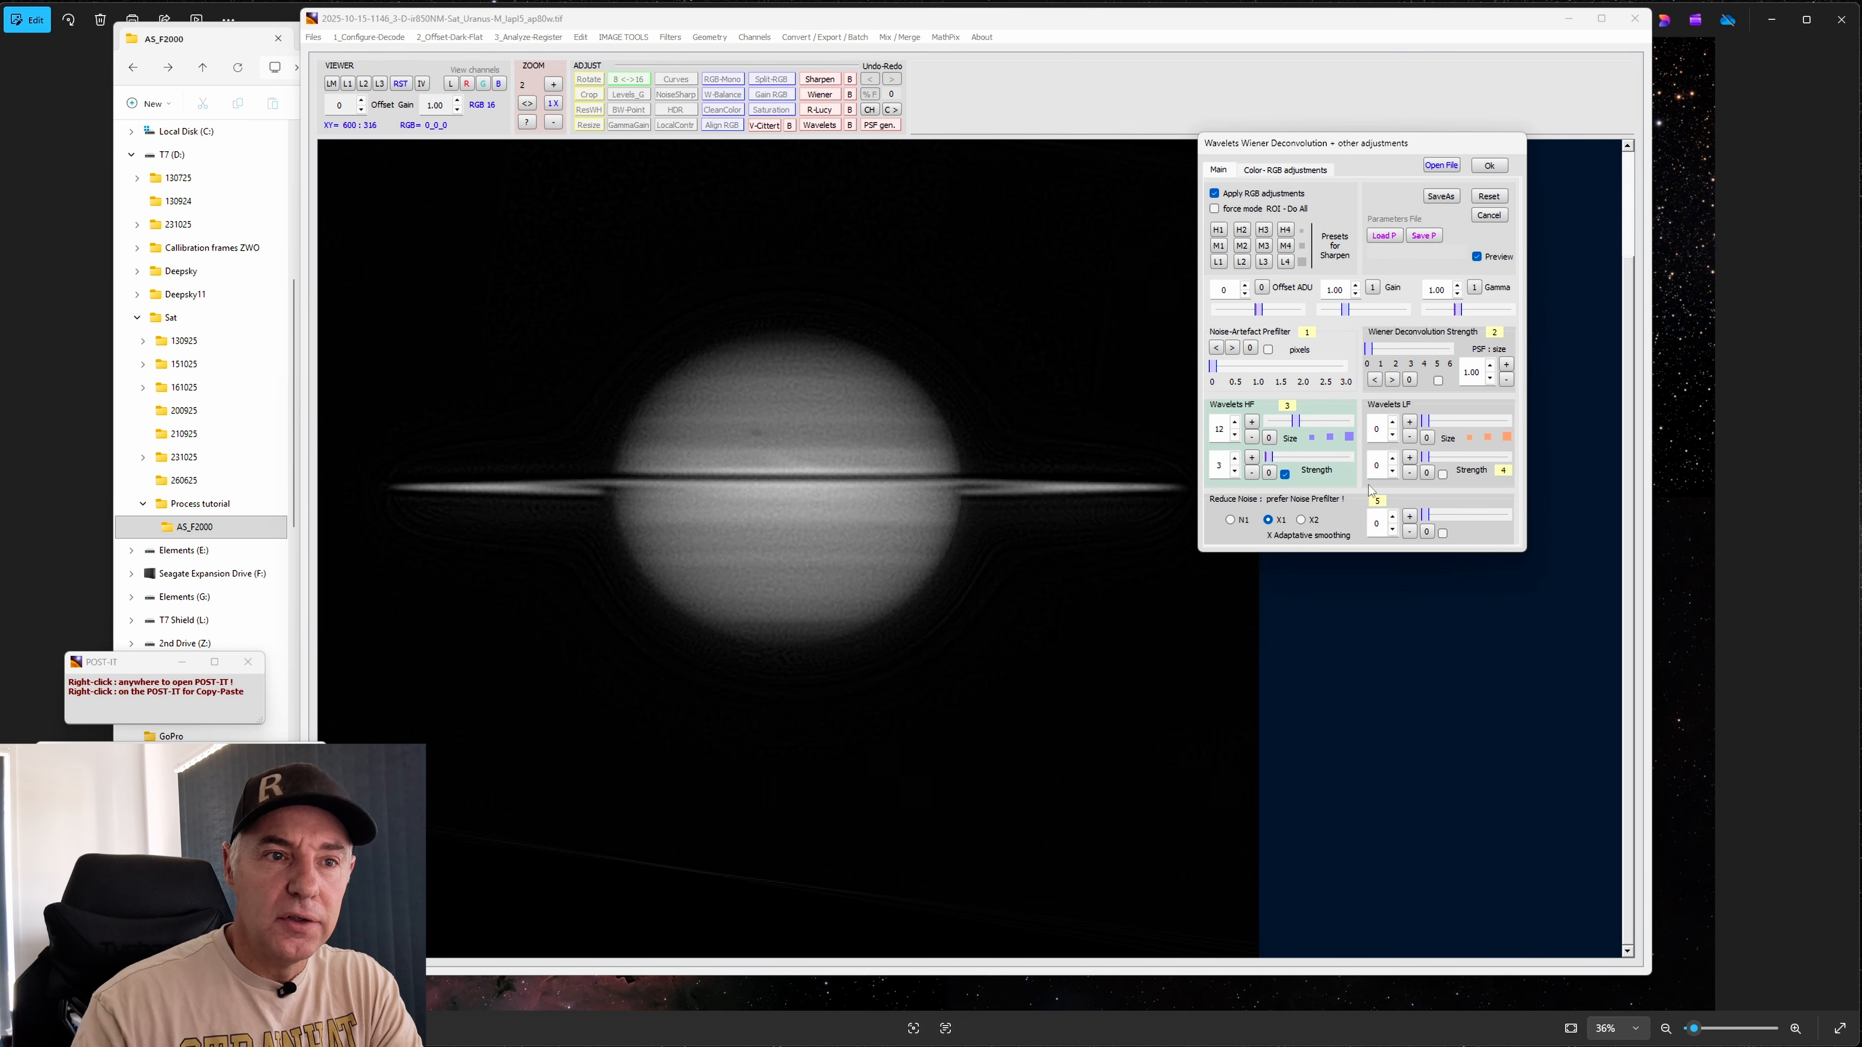
# Enable the Wavelets LF adjustment with a size of 12 and a strength of 4
pyautogui.click(1442, 474)
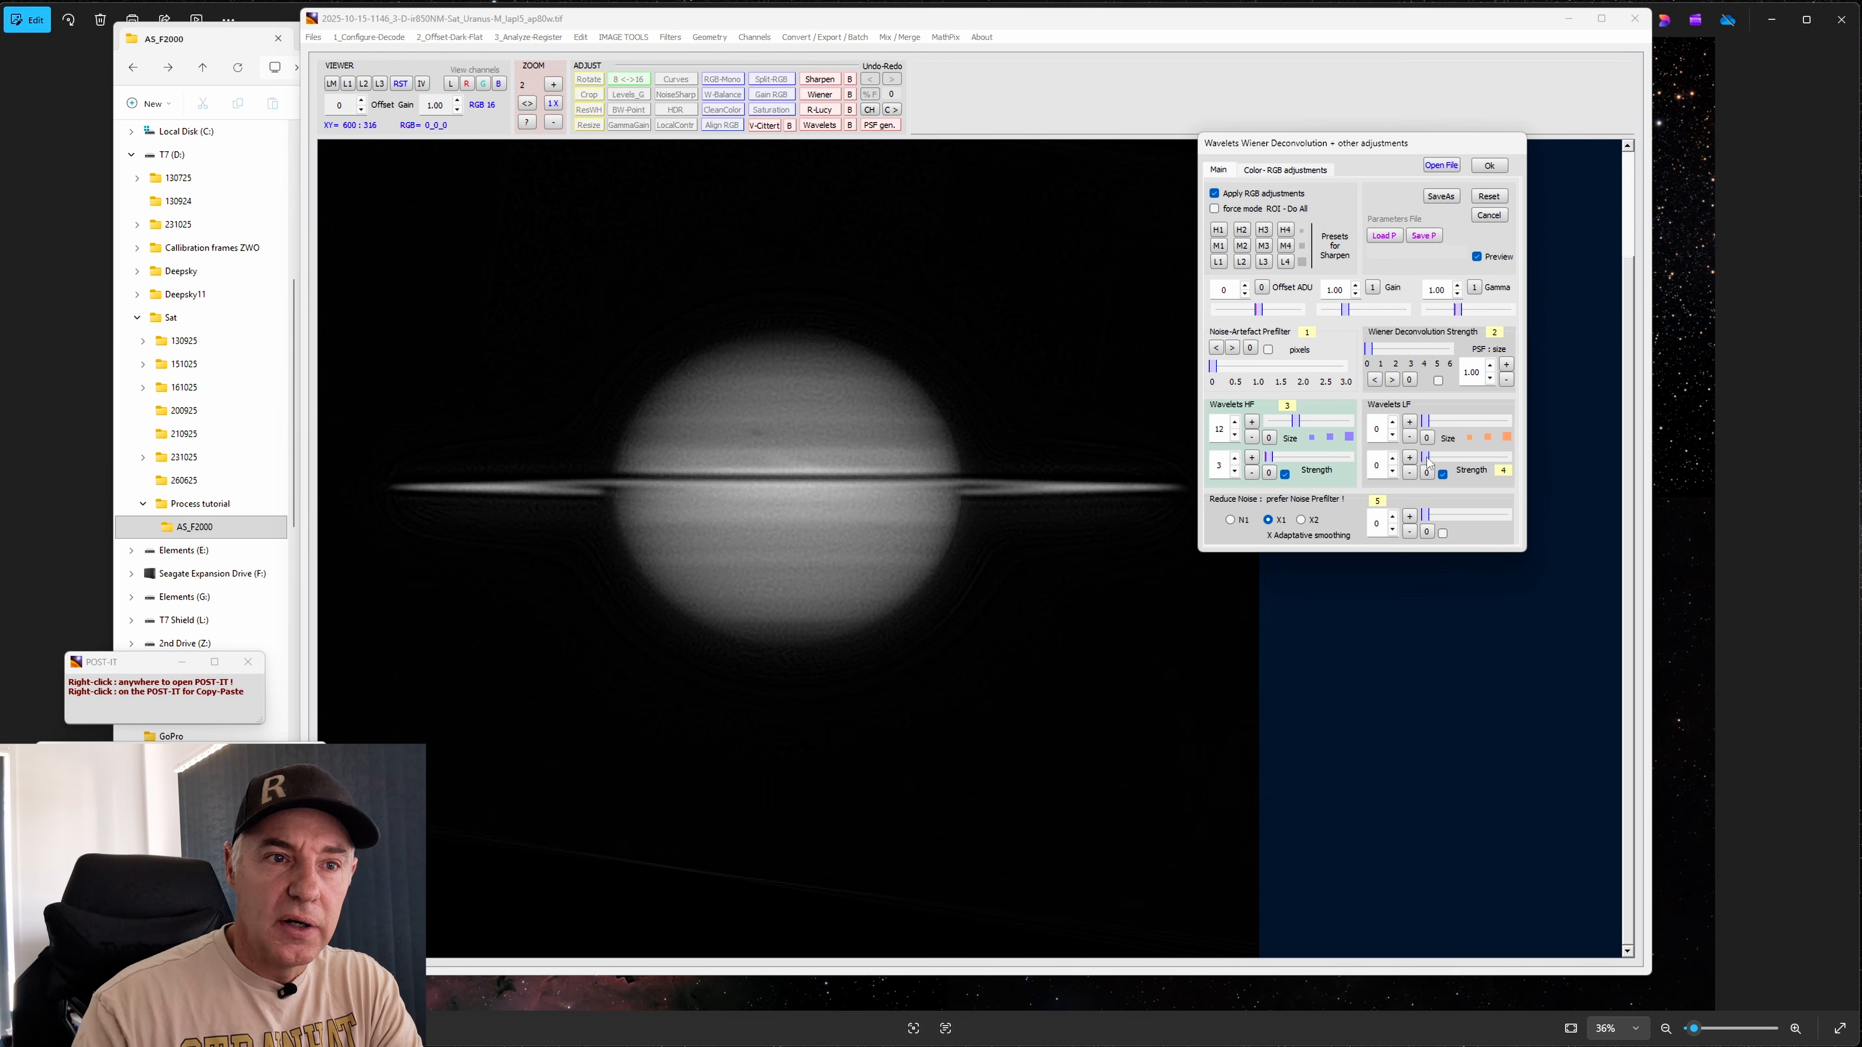
pyautogui.moveTo(1426, 458); pyautogui.dragTo(1468, 429)
pyautogui.click(1392, 458)
pyautogui.click(1392, 458)
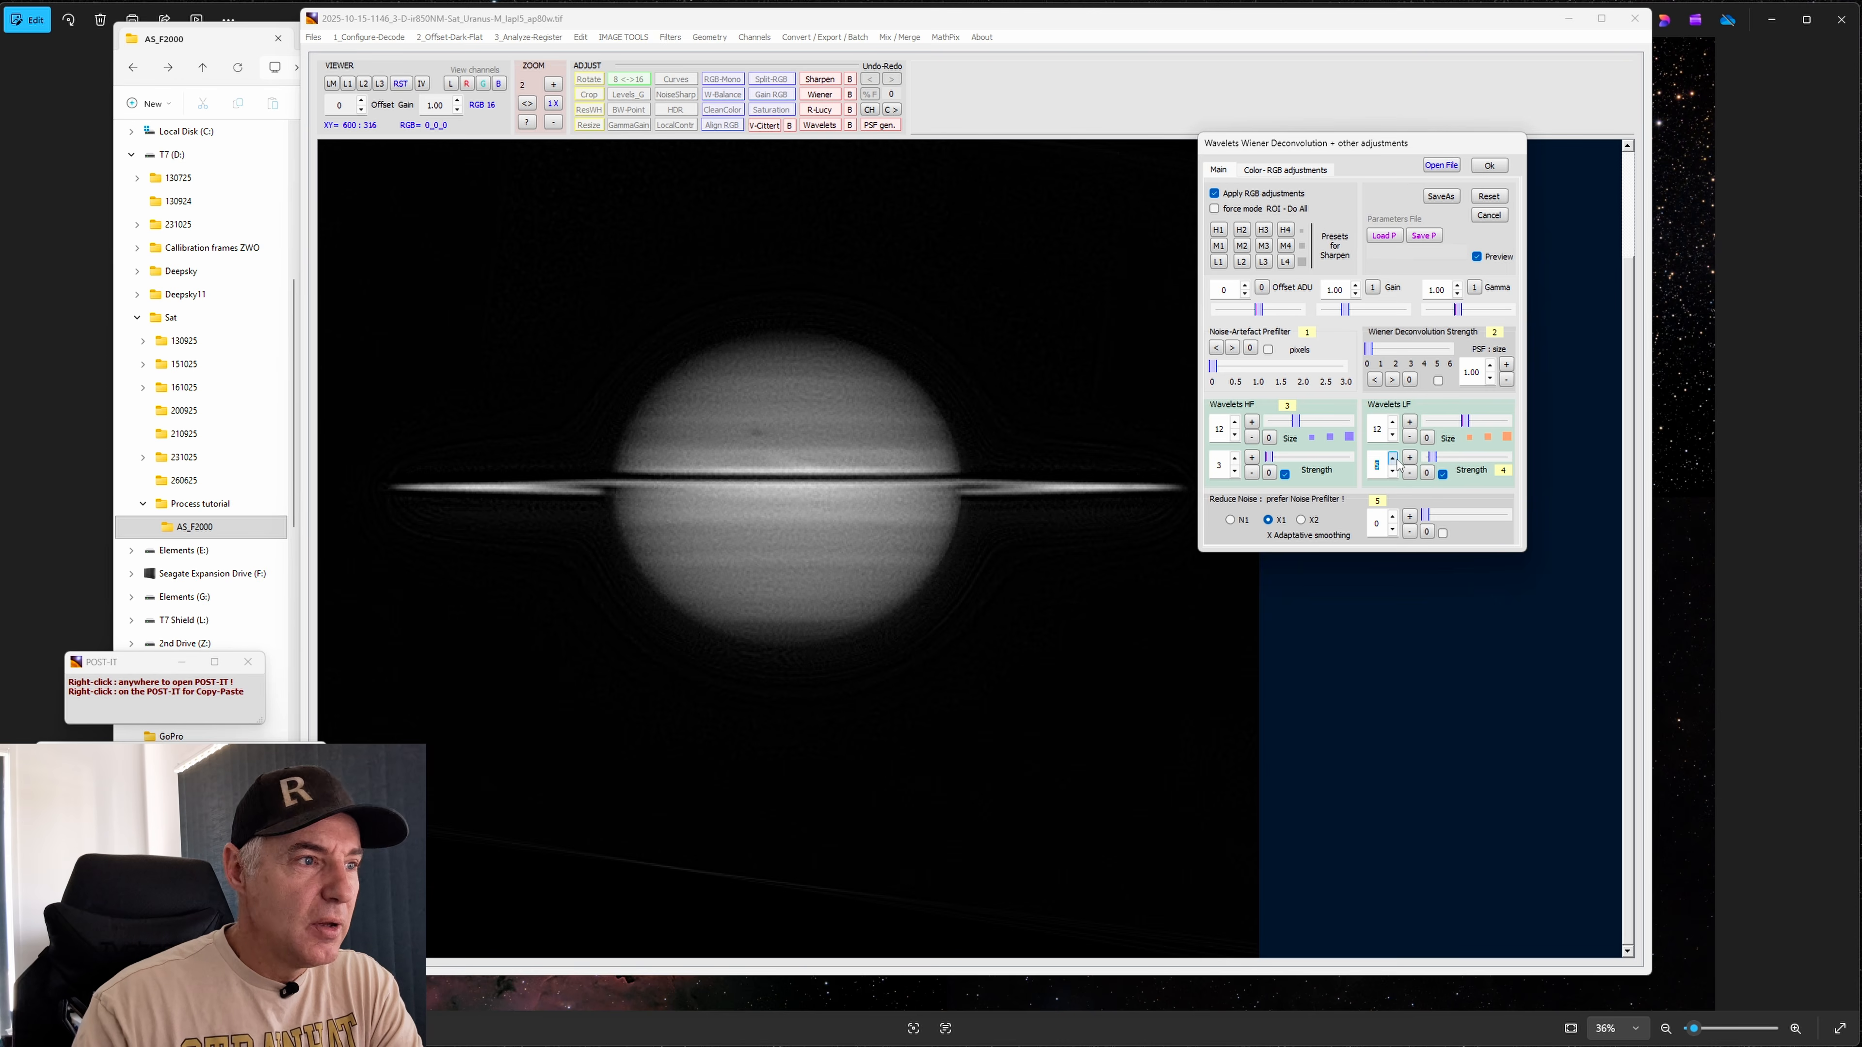
pyautogui.click(1393, 470)
# Set the Wavelets HF strength to 4 and preview the HF and LF adjustments separately, leaving only LF enabled
pyautogui.click(1285, 474)
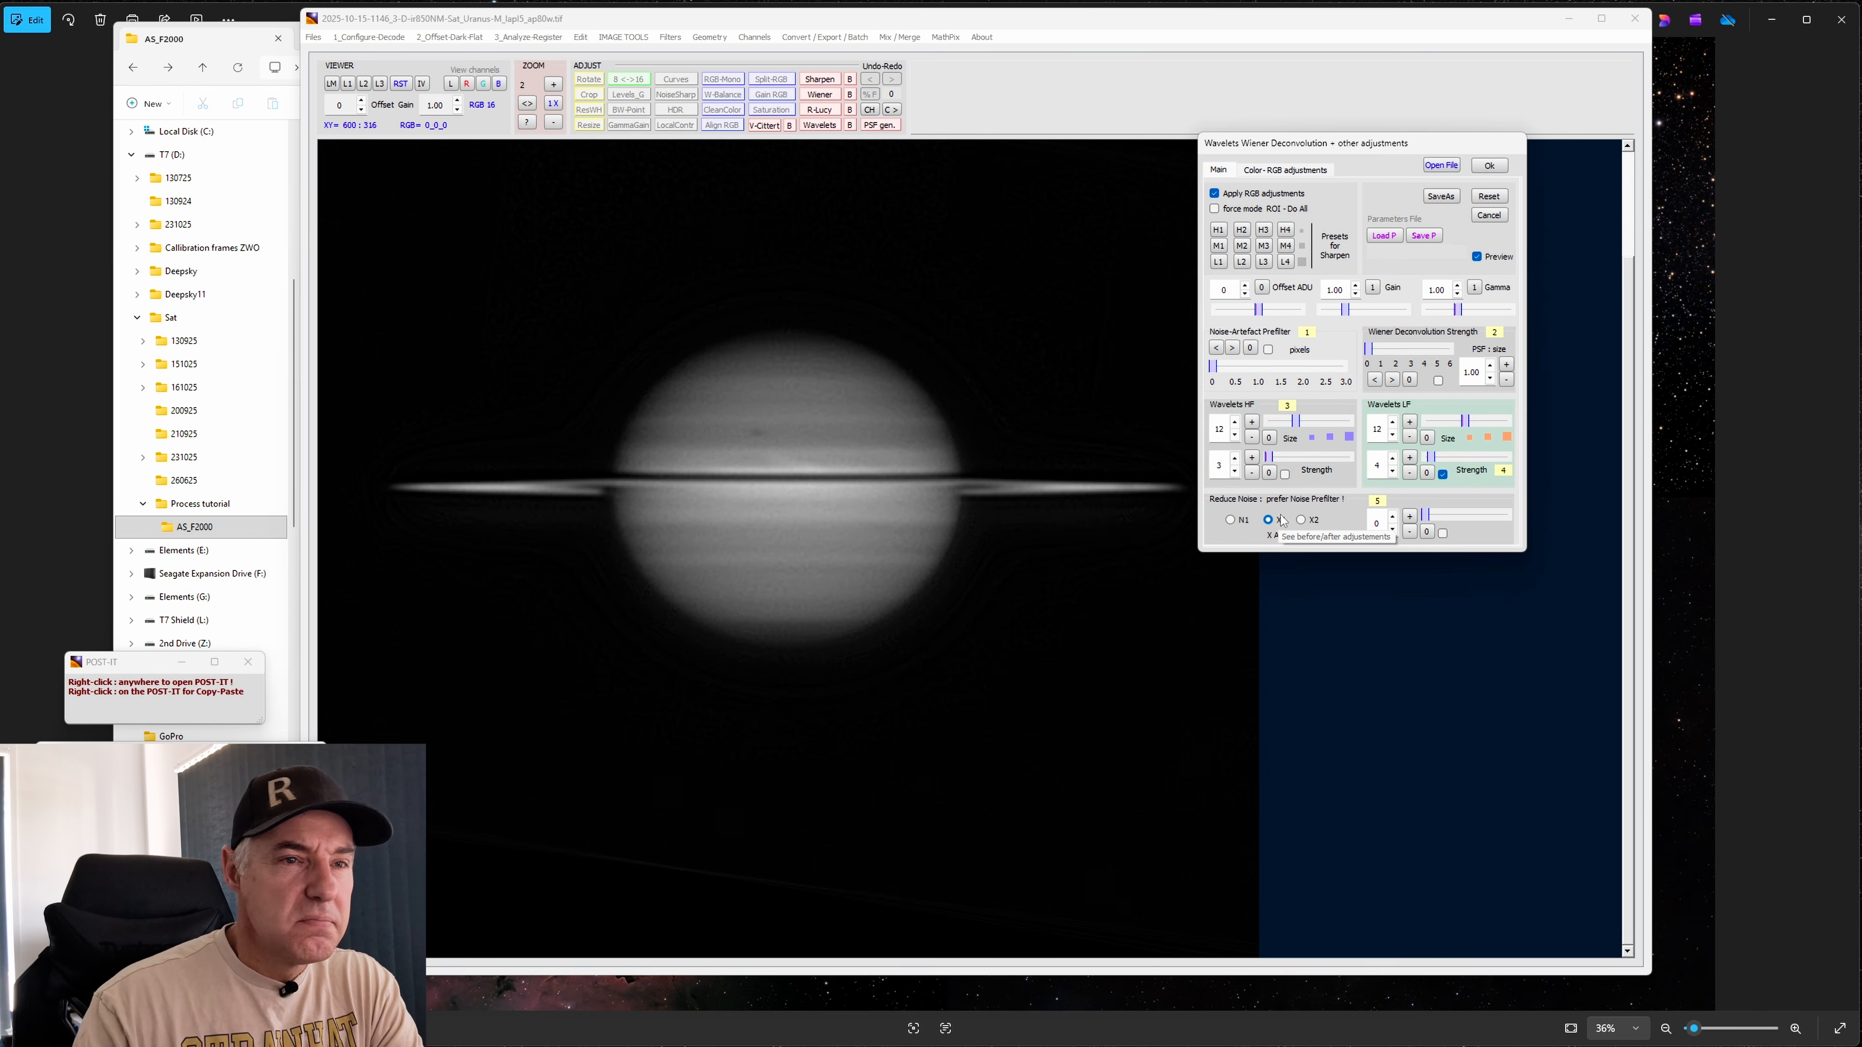
pyautogui.click(1234, 457)
pyautogui.click(1442, 475)
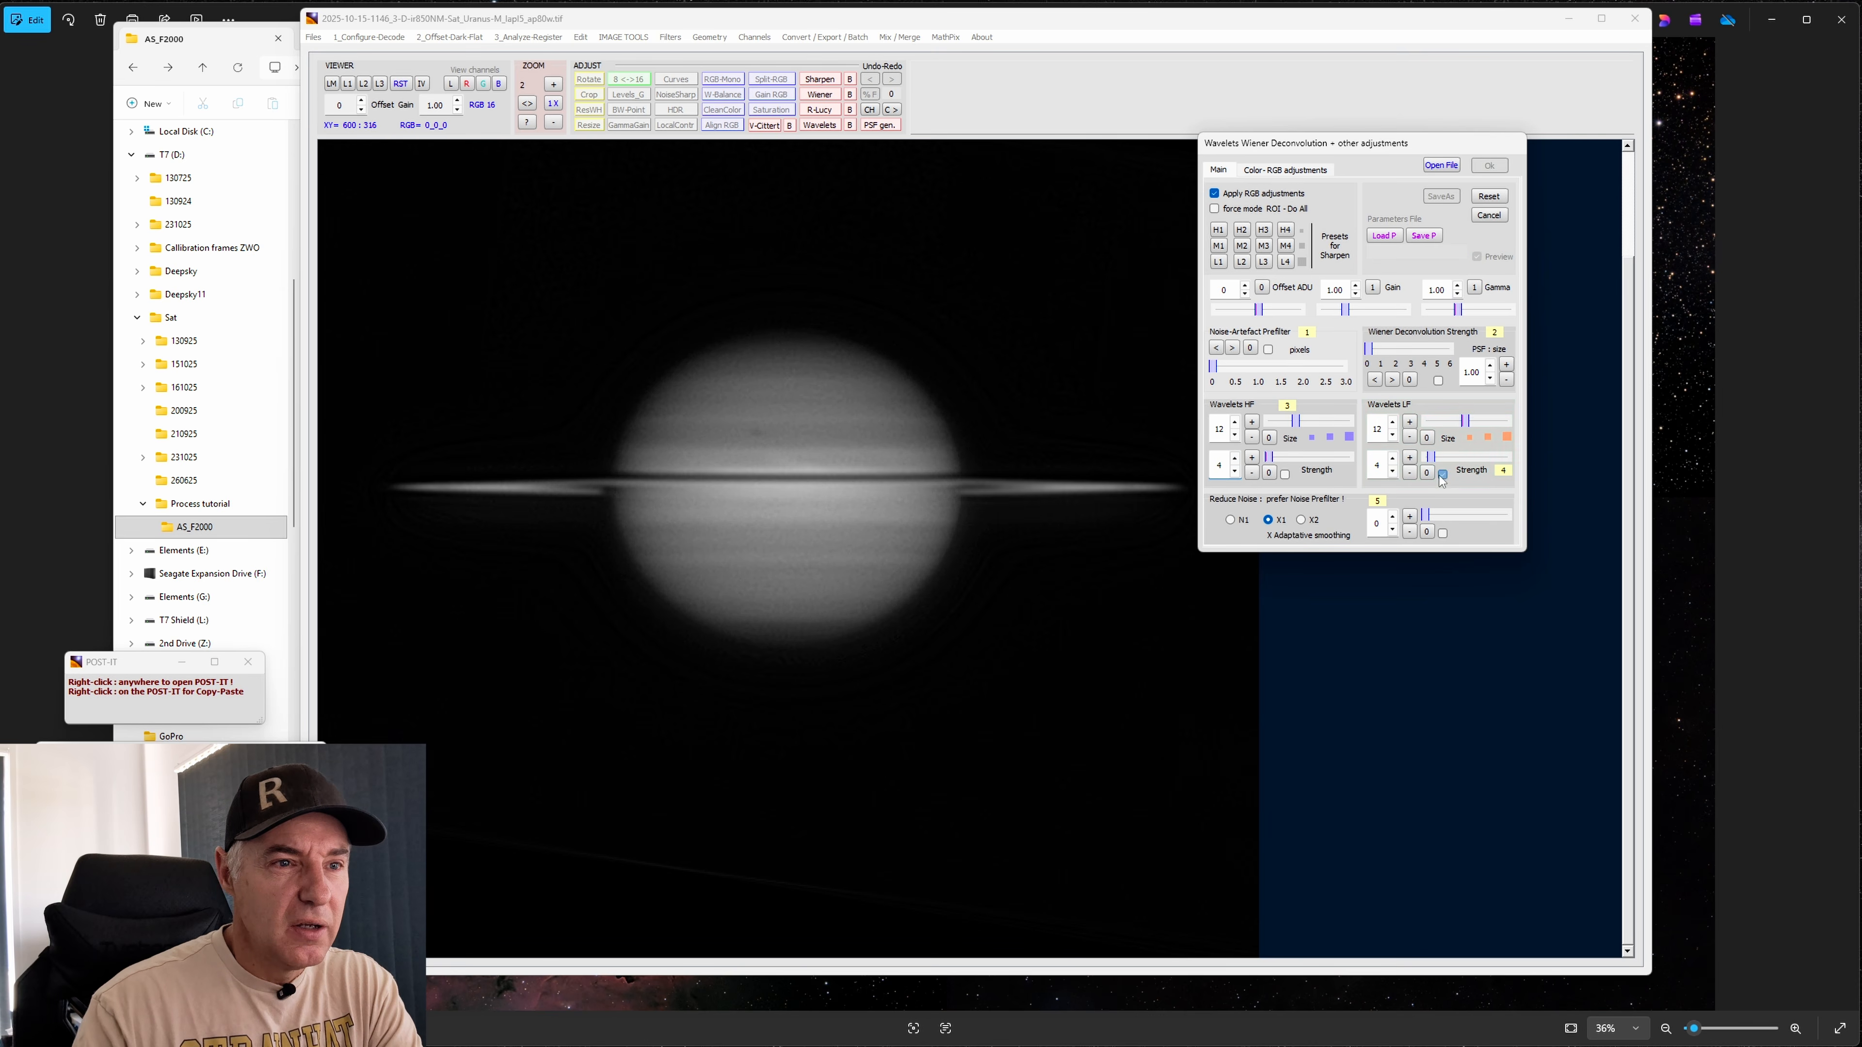
pyautogui.click(1285, 474)
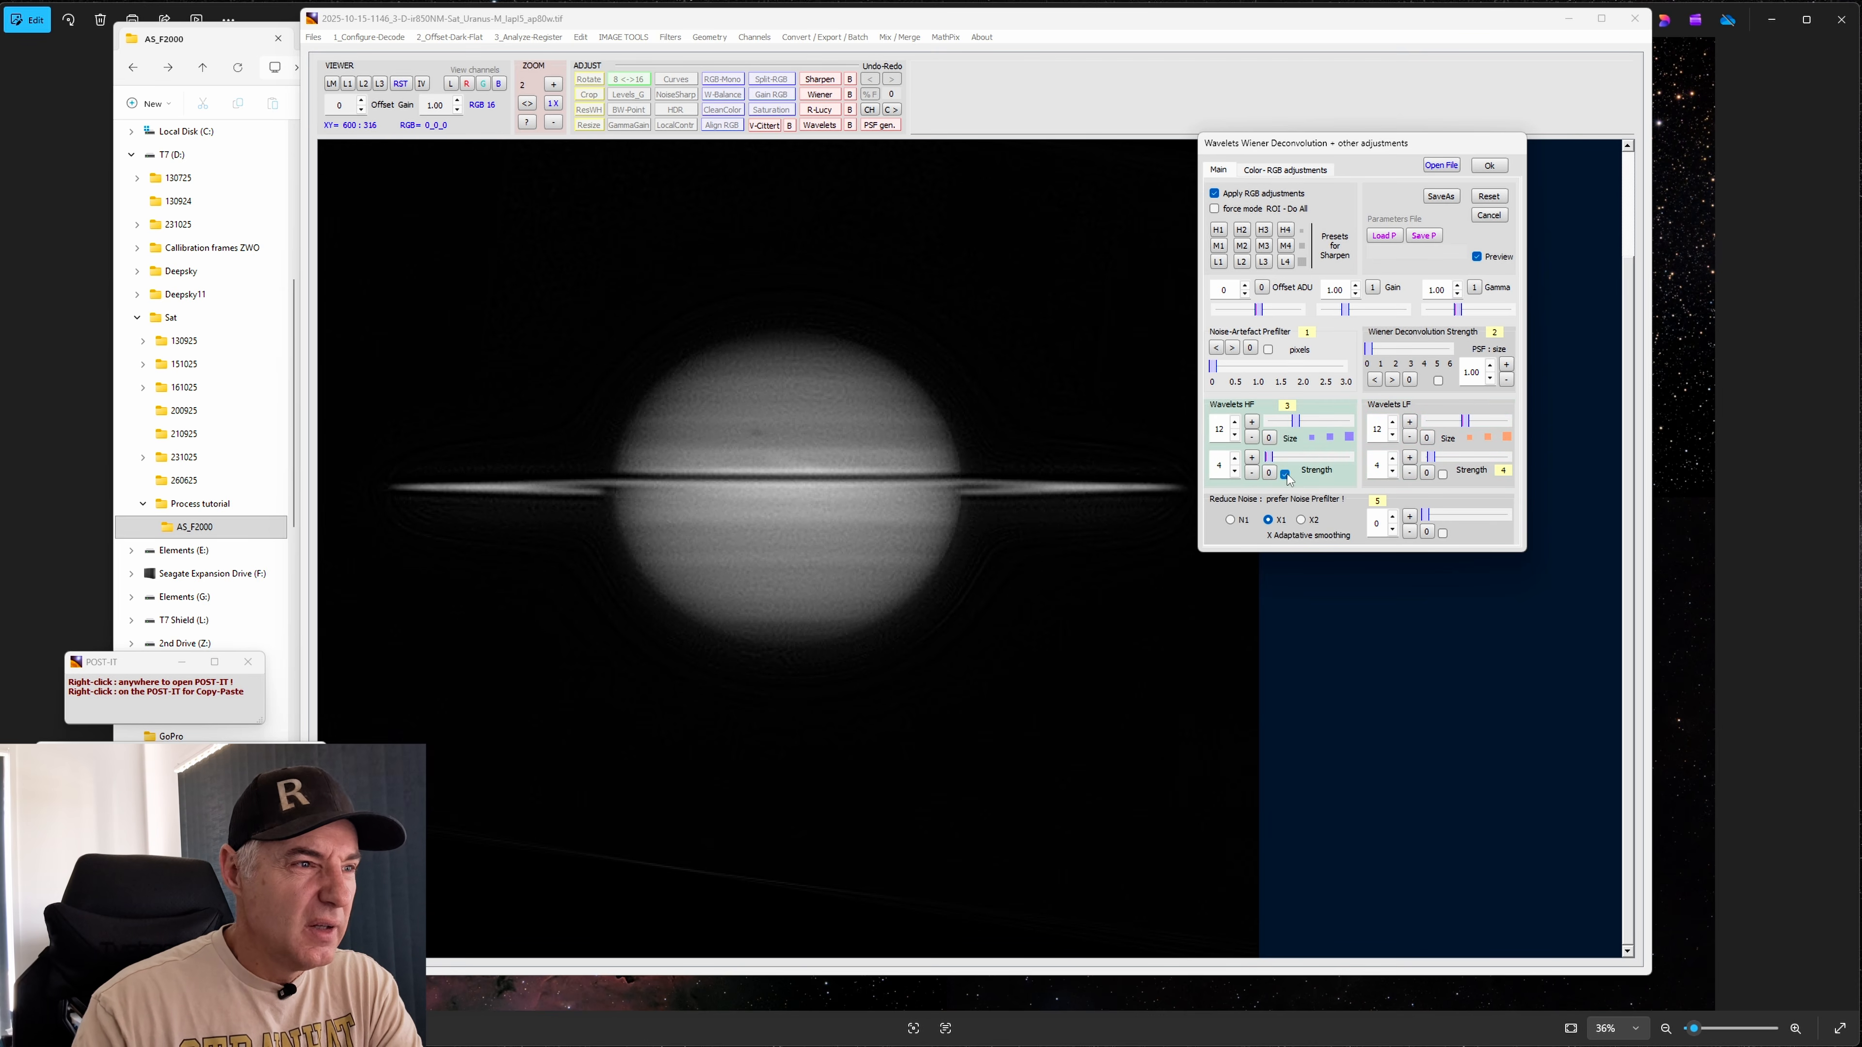
pyautogui.click(1285, 474)
pyautogui.click(1443, 475)
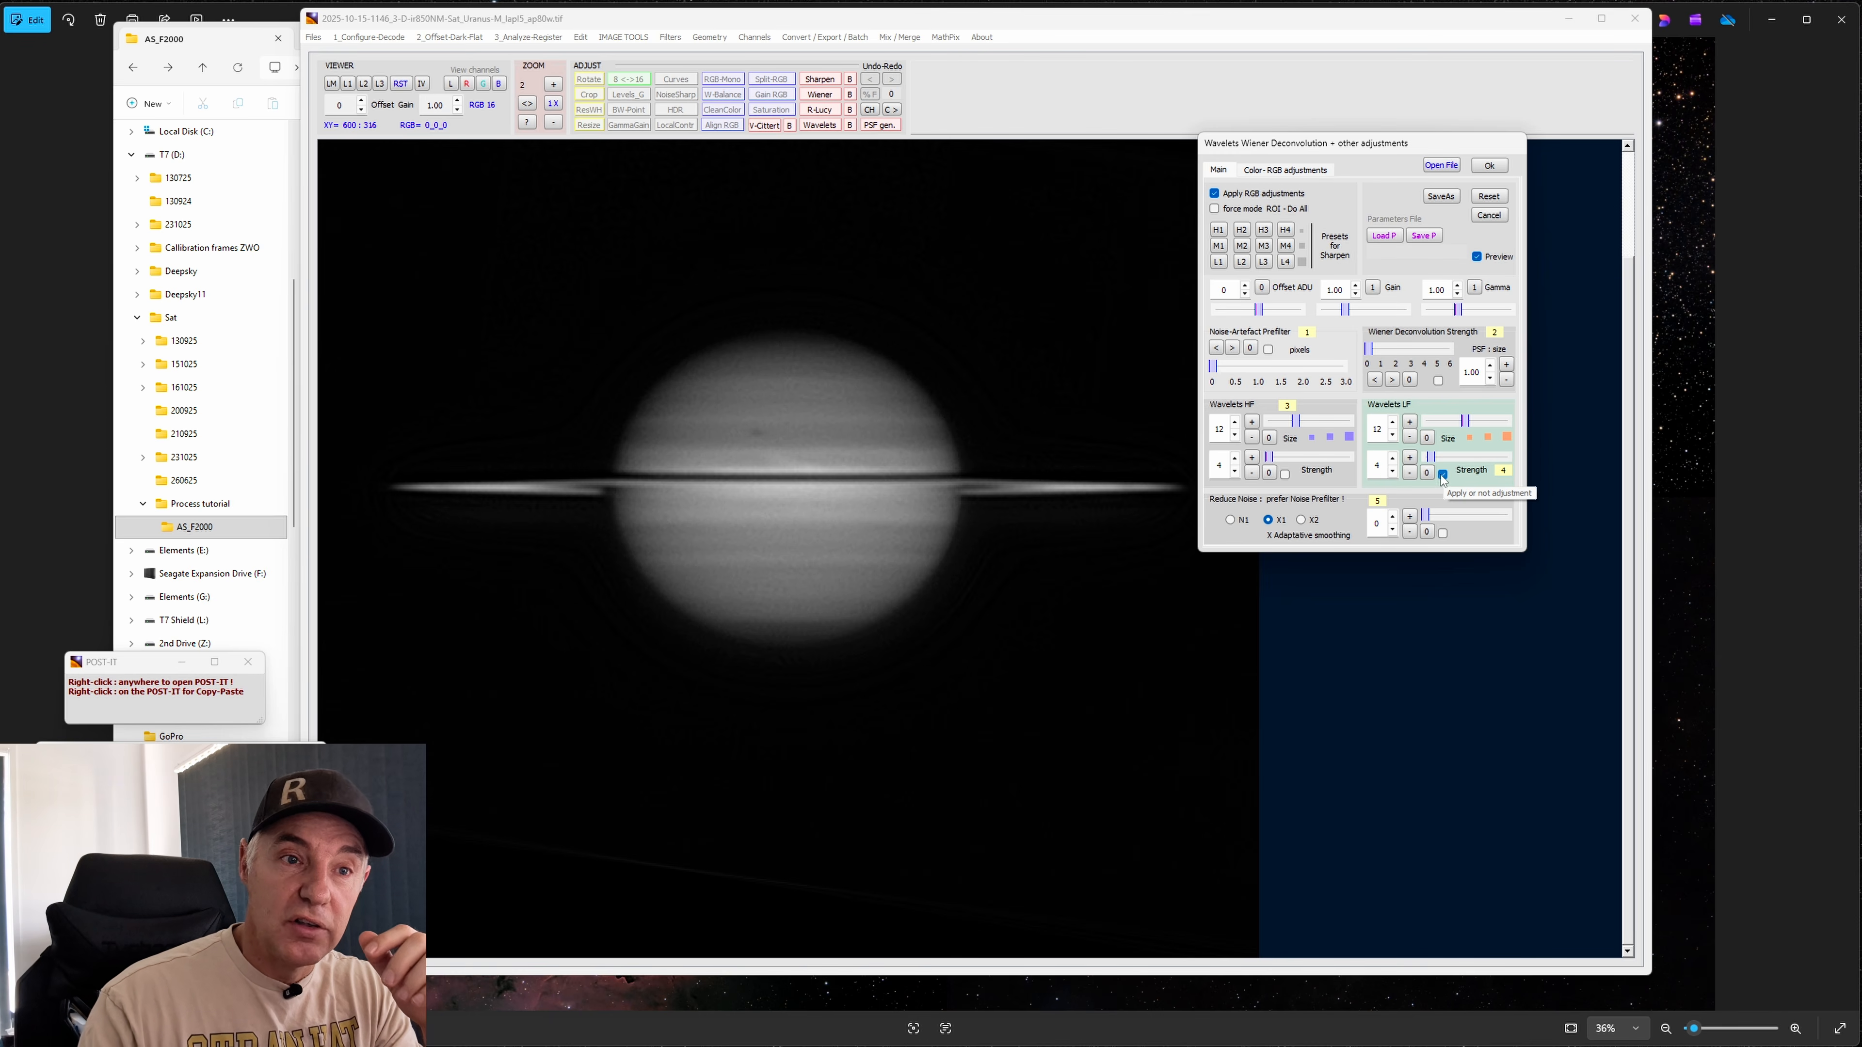
# Try higher Wavelets LF strengths and return the strength to 4
pyautogui.click(1393, 459)
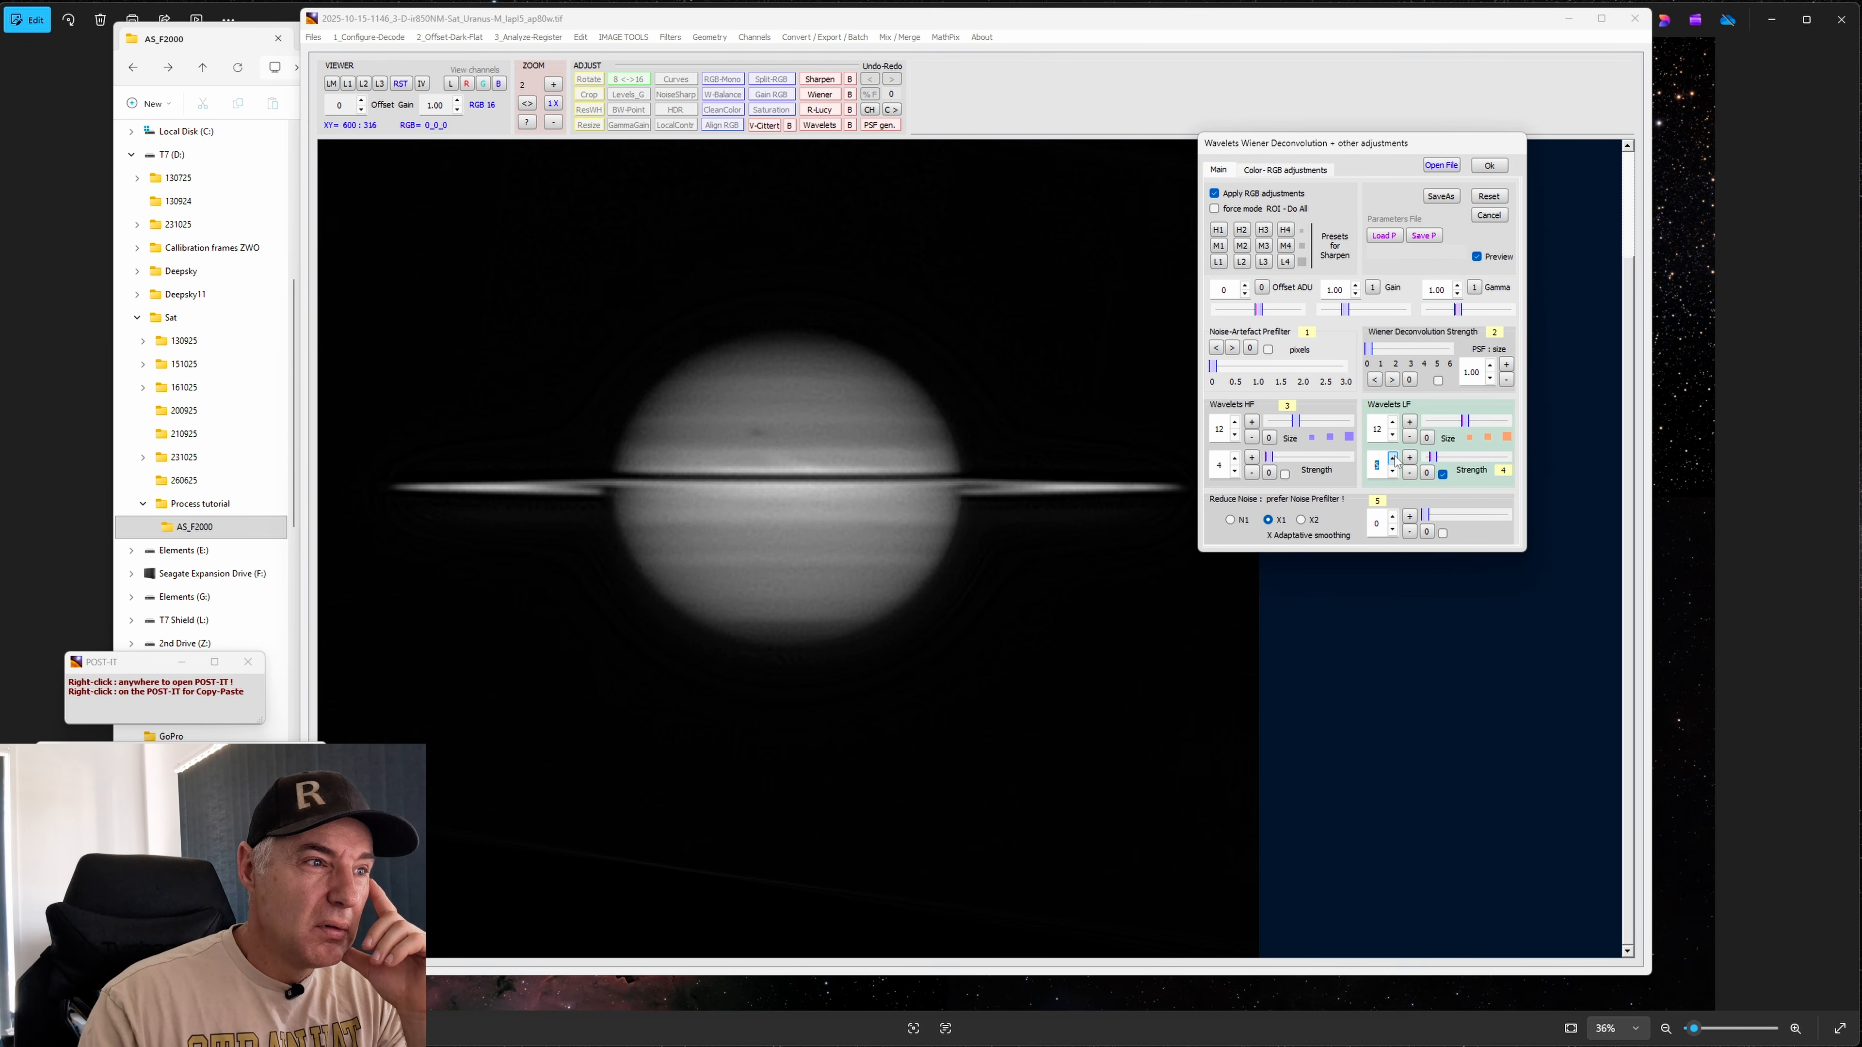
pyautogui.click(1393, 472)
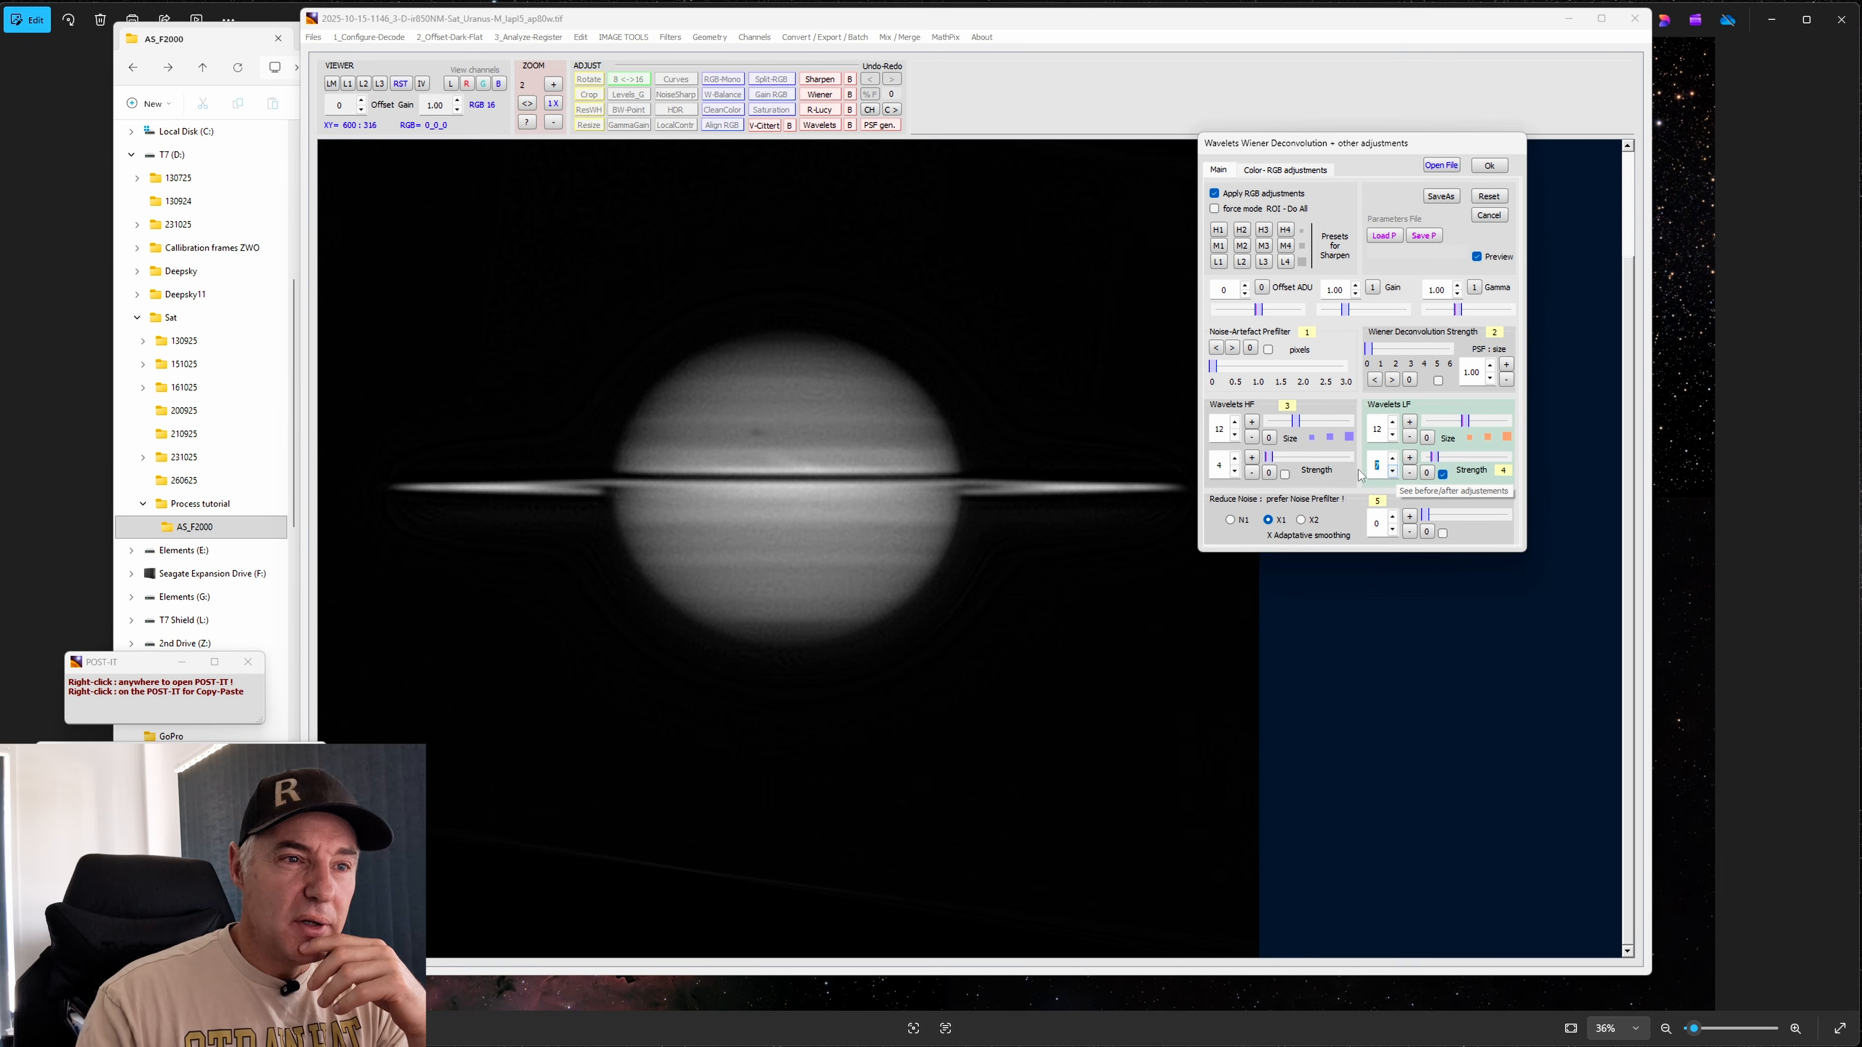
pyautogui.click(1392, 471)
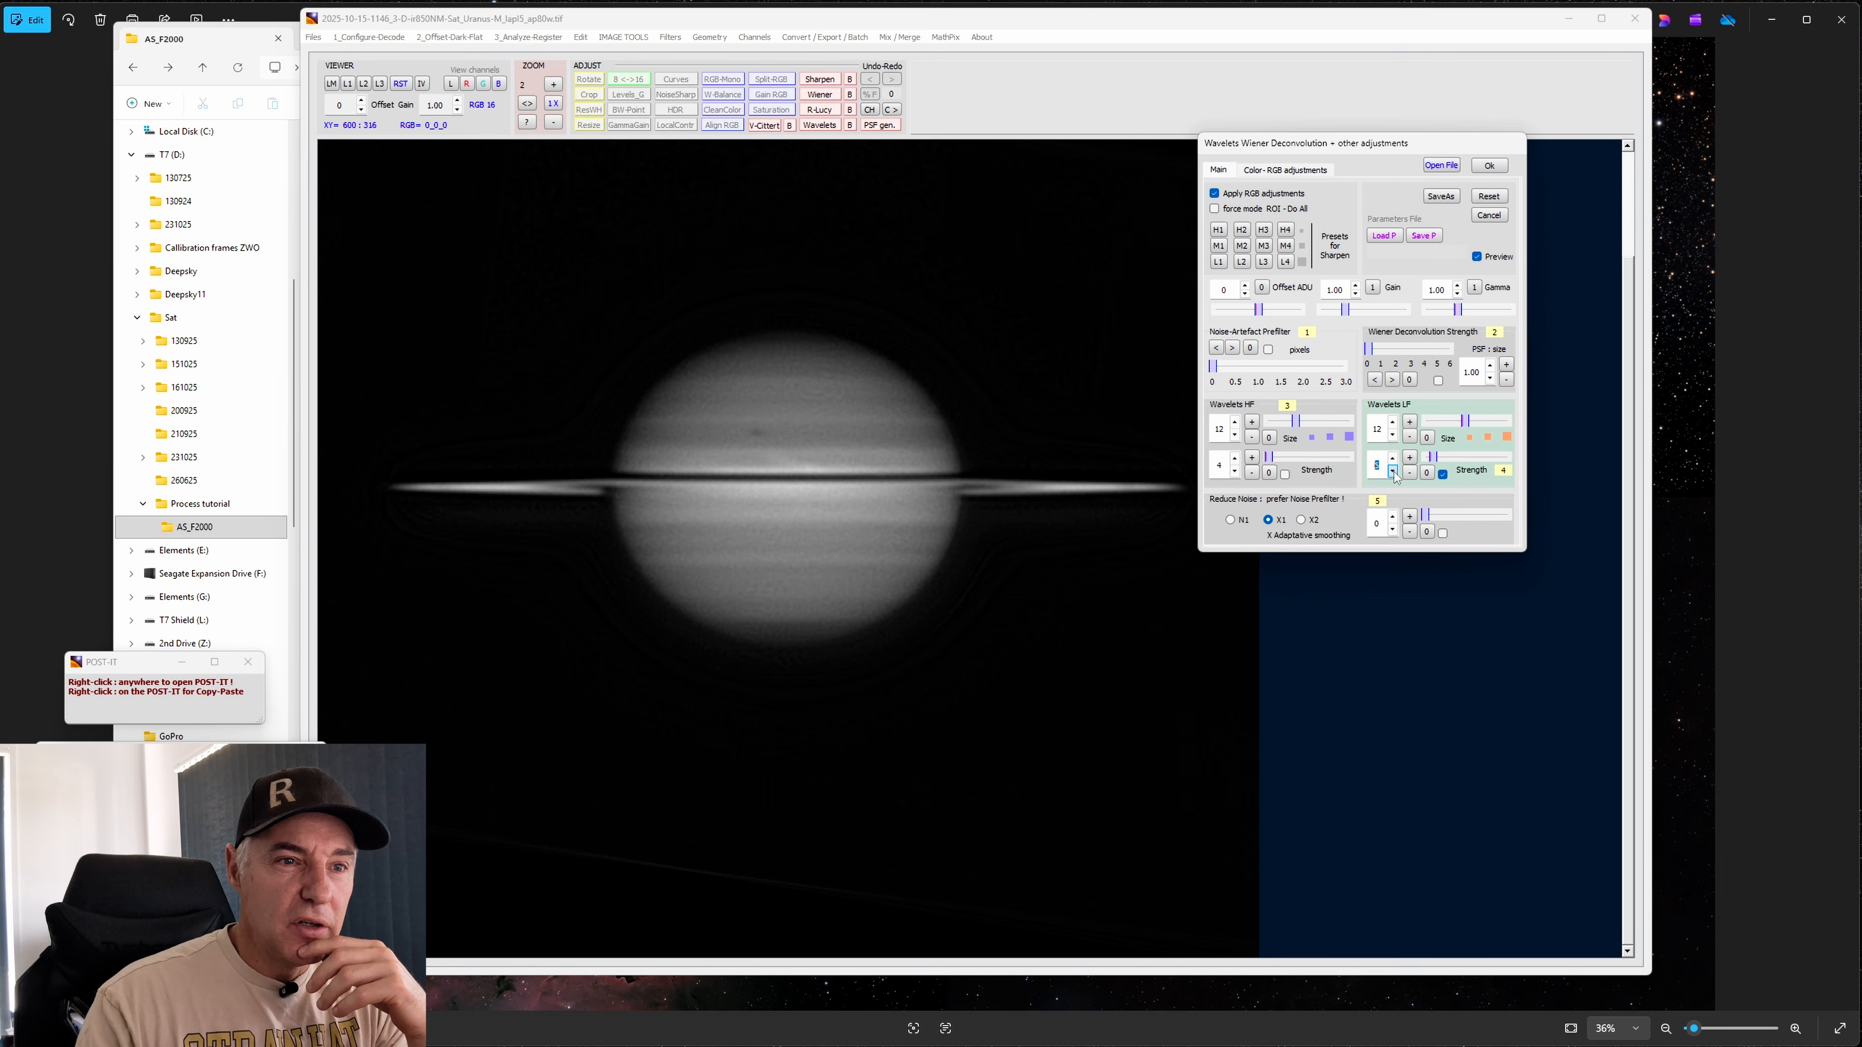
pyautogui.click(1393, 472)
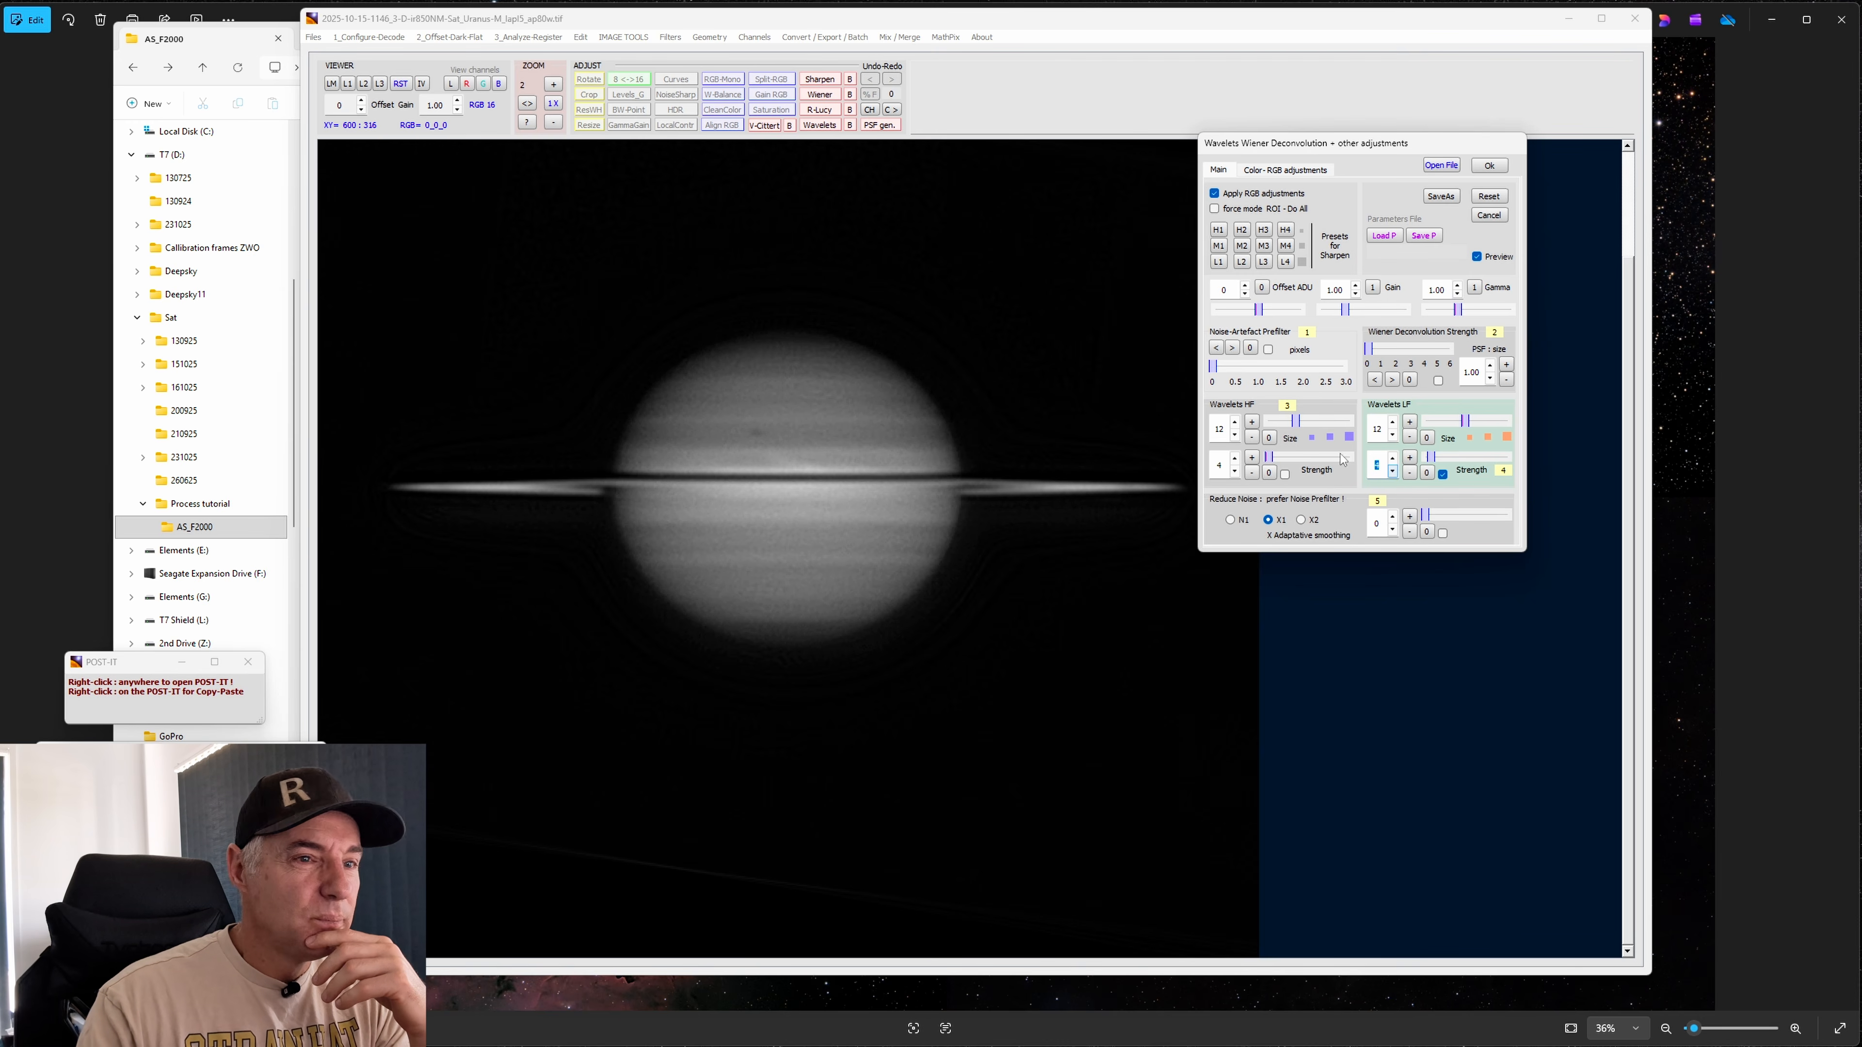
# Try a Wavelets HF size of 19 with only the HF adjustment enabled, and return the size to 12
pyautogui.click(1234, 422)
pyautogui.click(1235, 423)
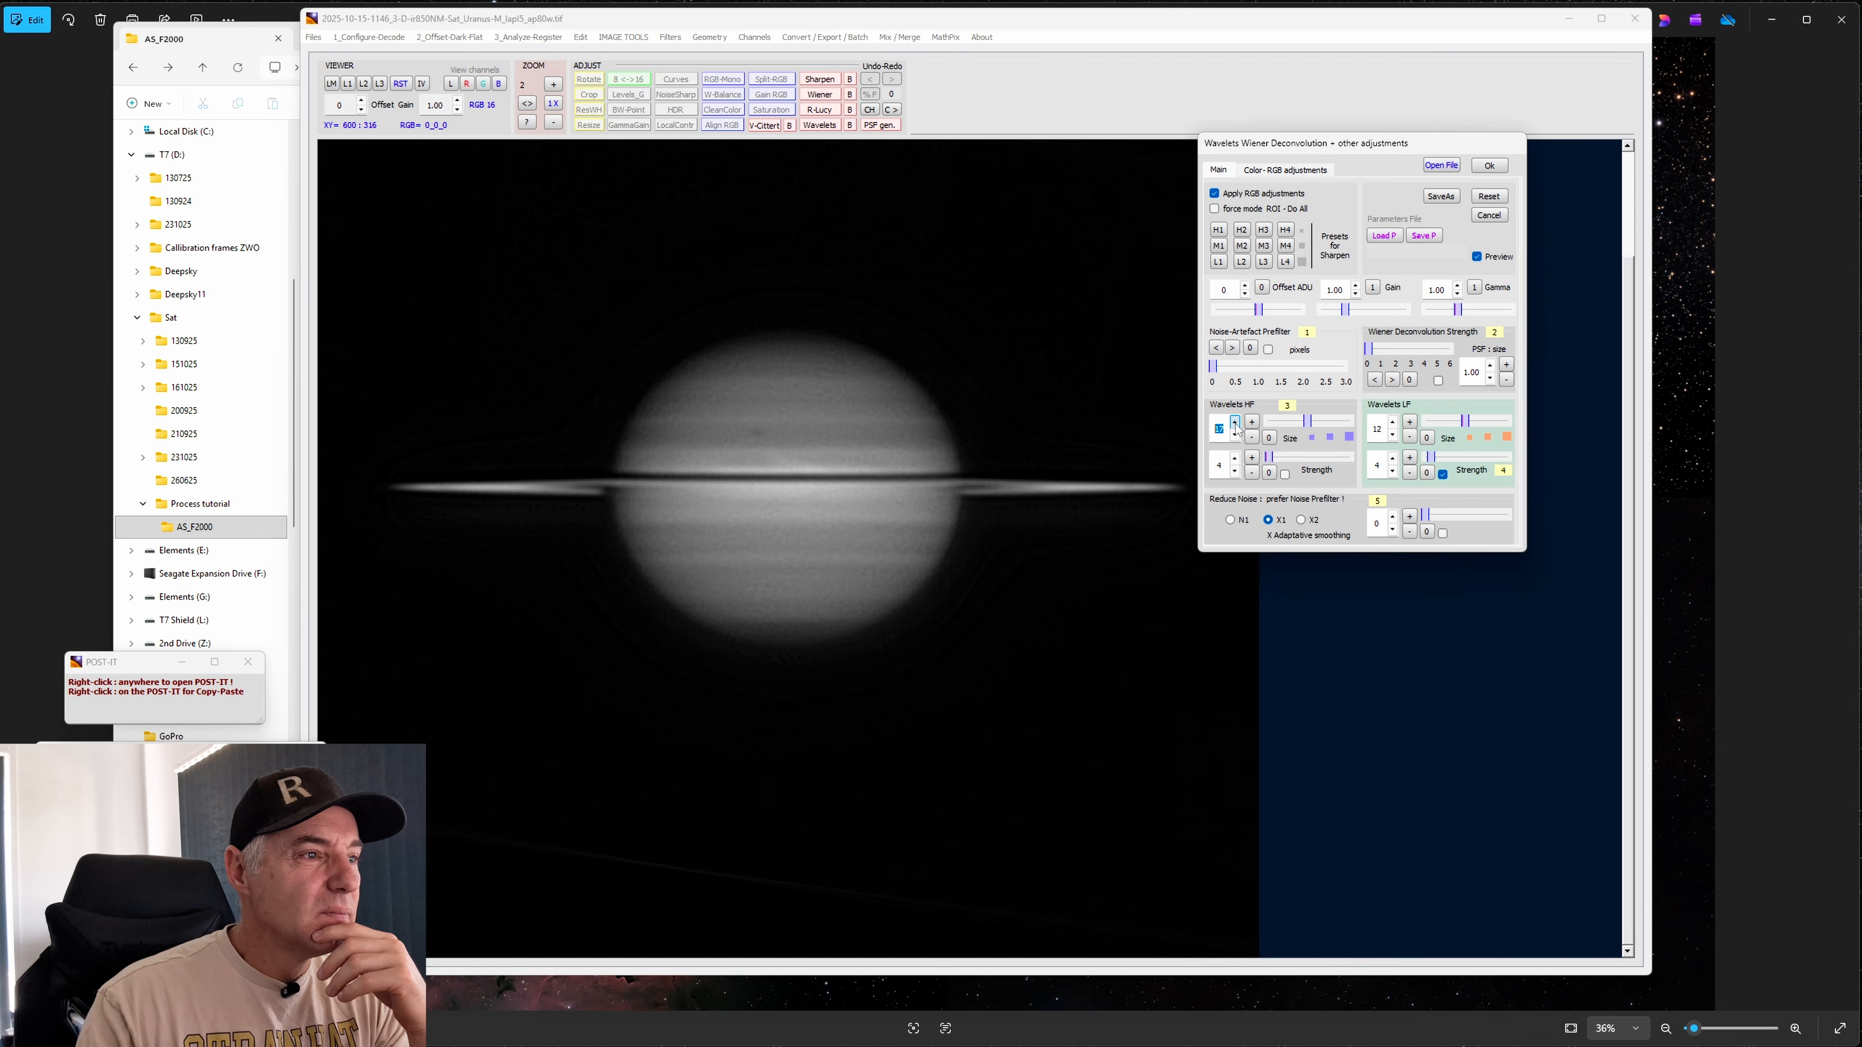
pyautogui.click(1234, 423)
pyautogui.click(1234, 423)
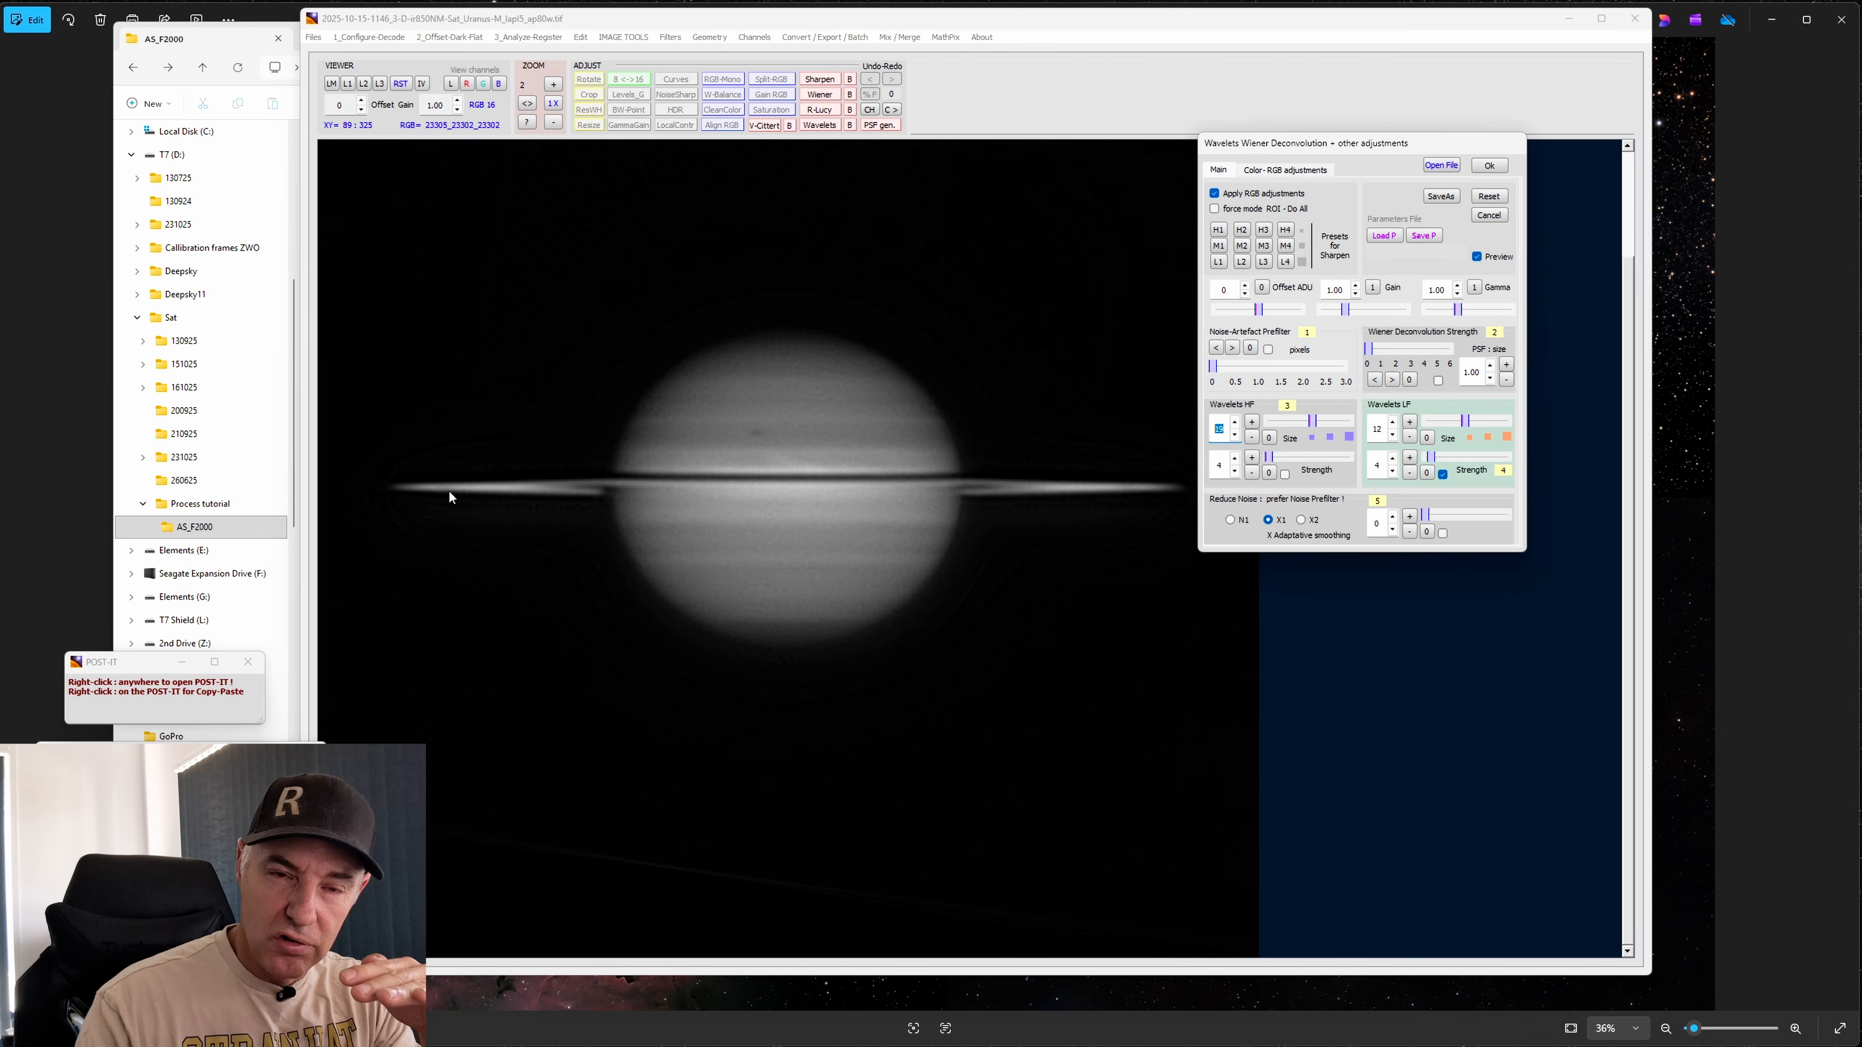
pyautogui.click(1285, 474)
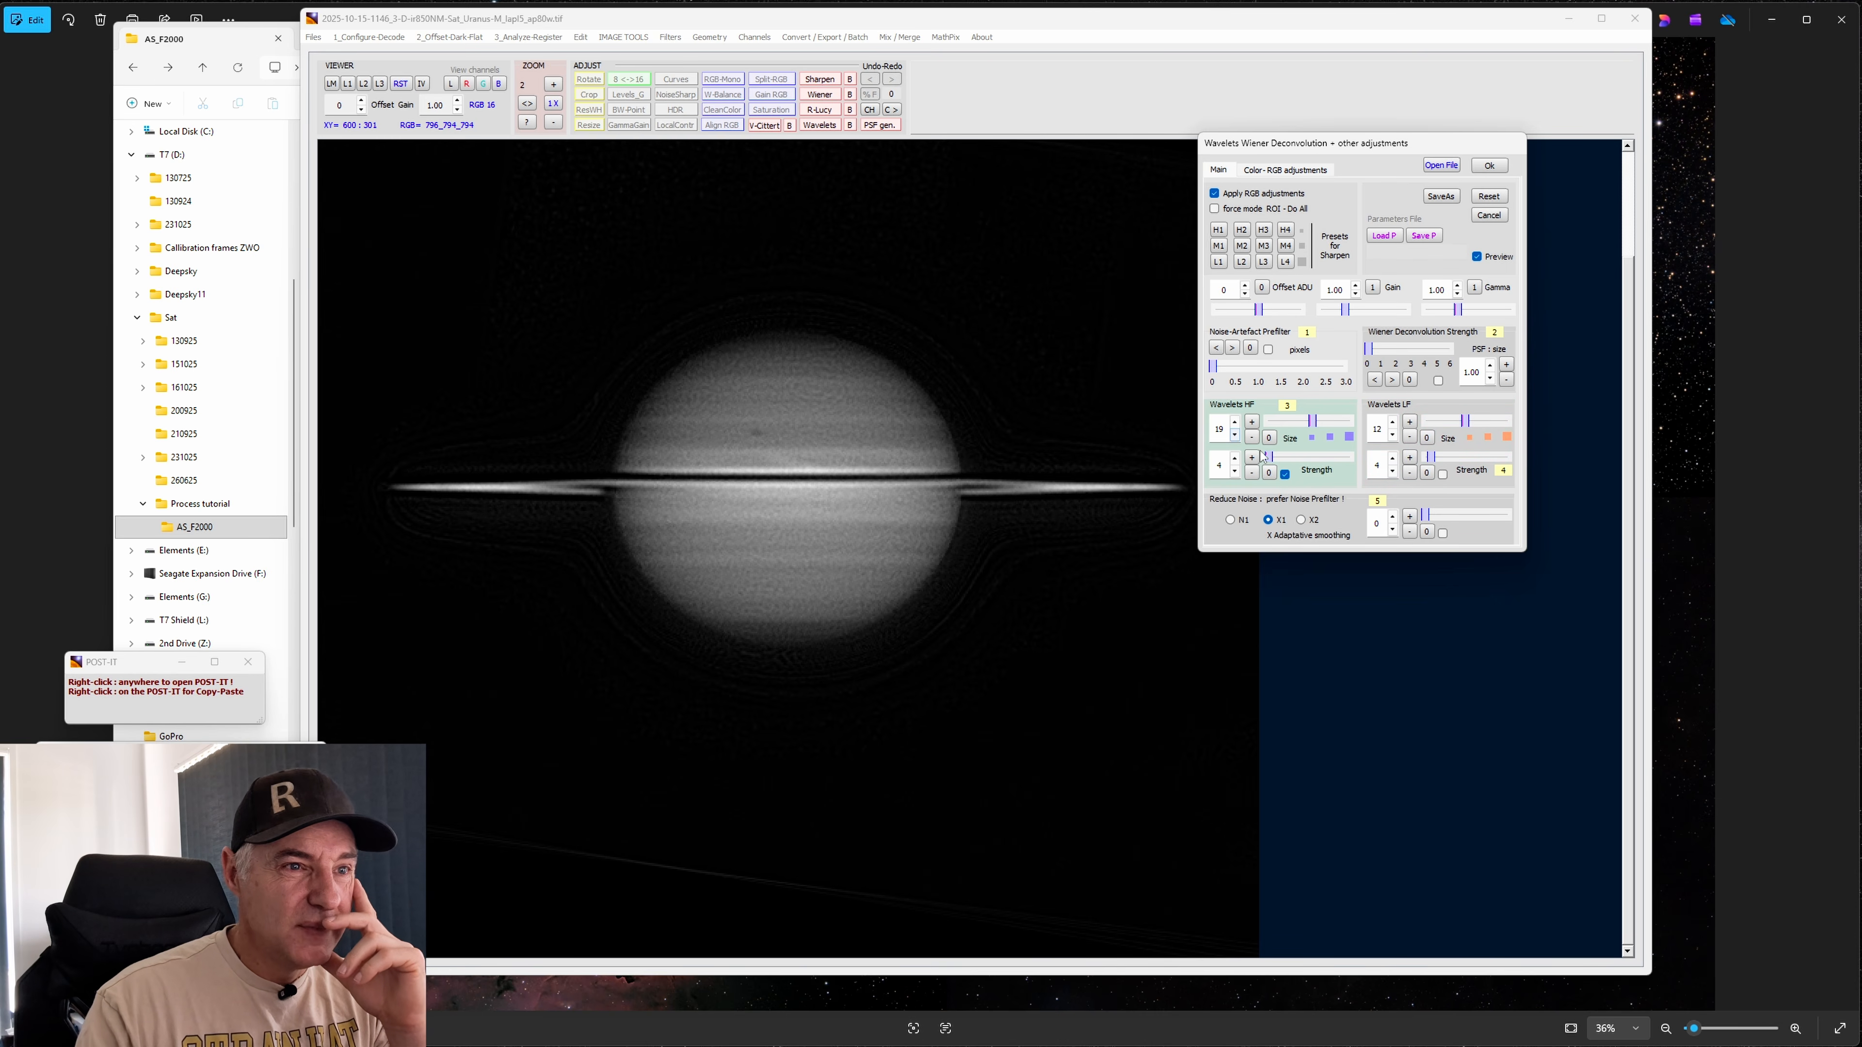
pyautogui.moveTo(1312, 421); pyautogui.dragTo(1297, 426)
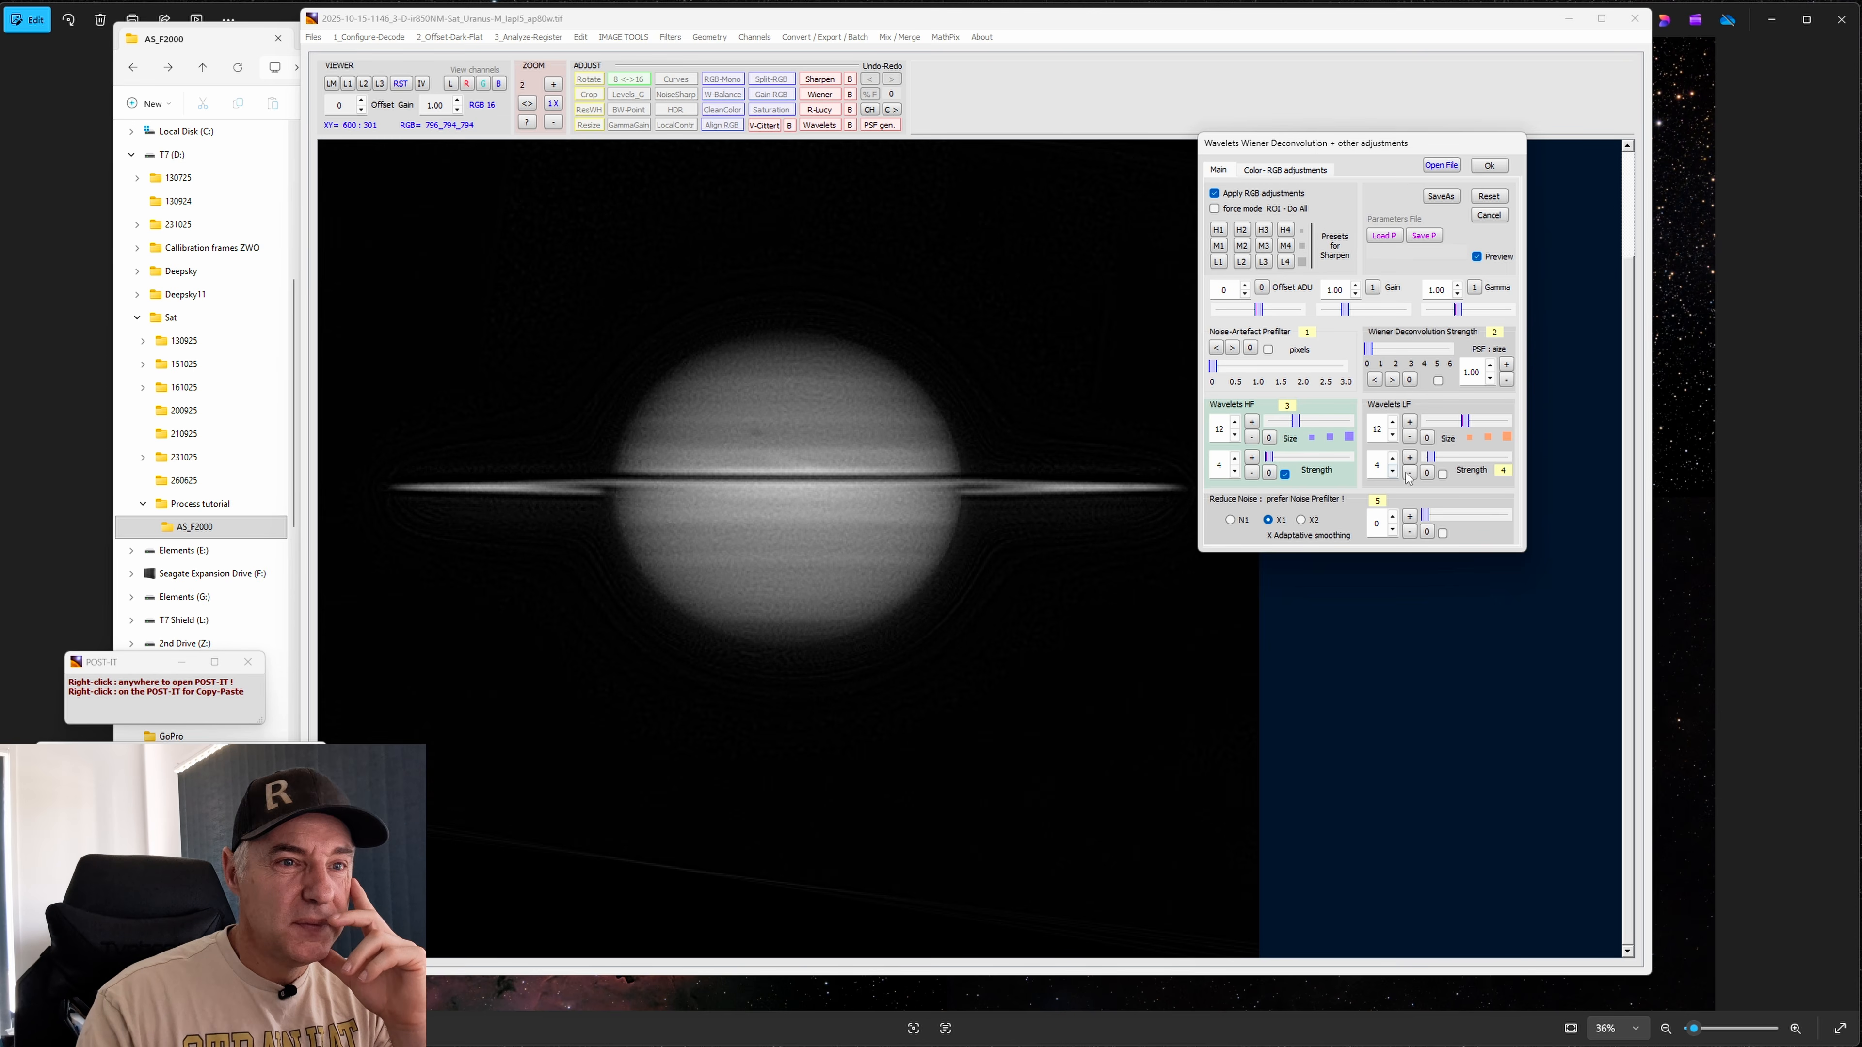
# Enable Wavelets LF in place of Wavelets HF and set the LF strength to 6
pyautogui.click(1444, 473)
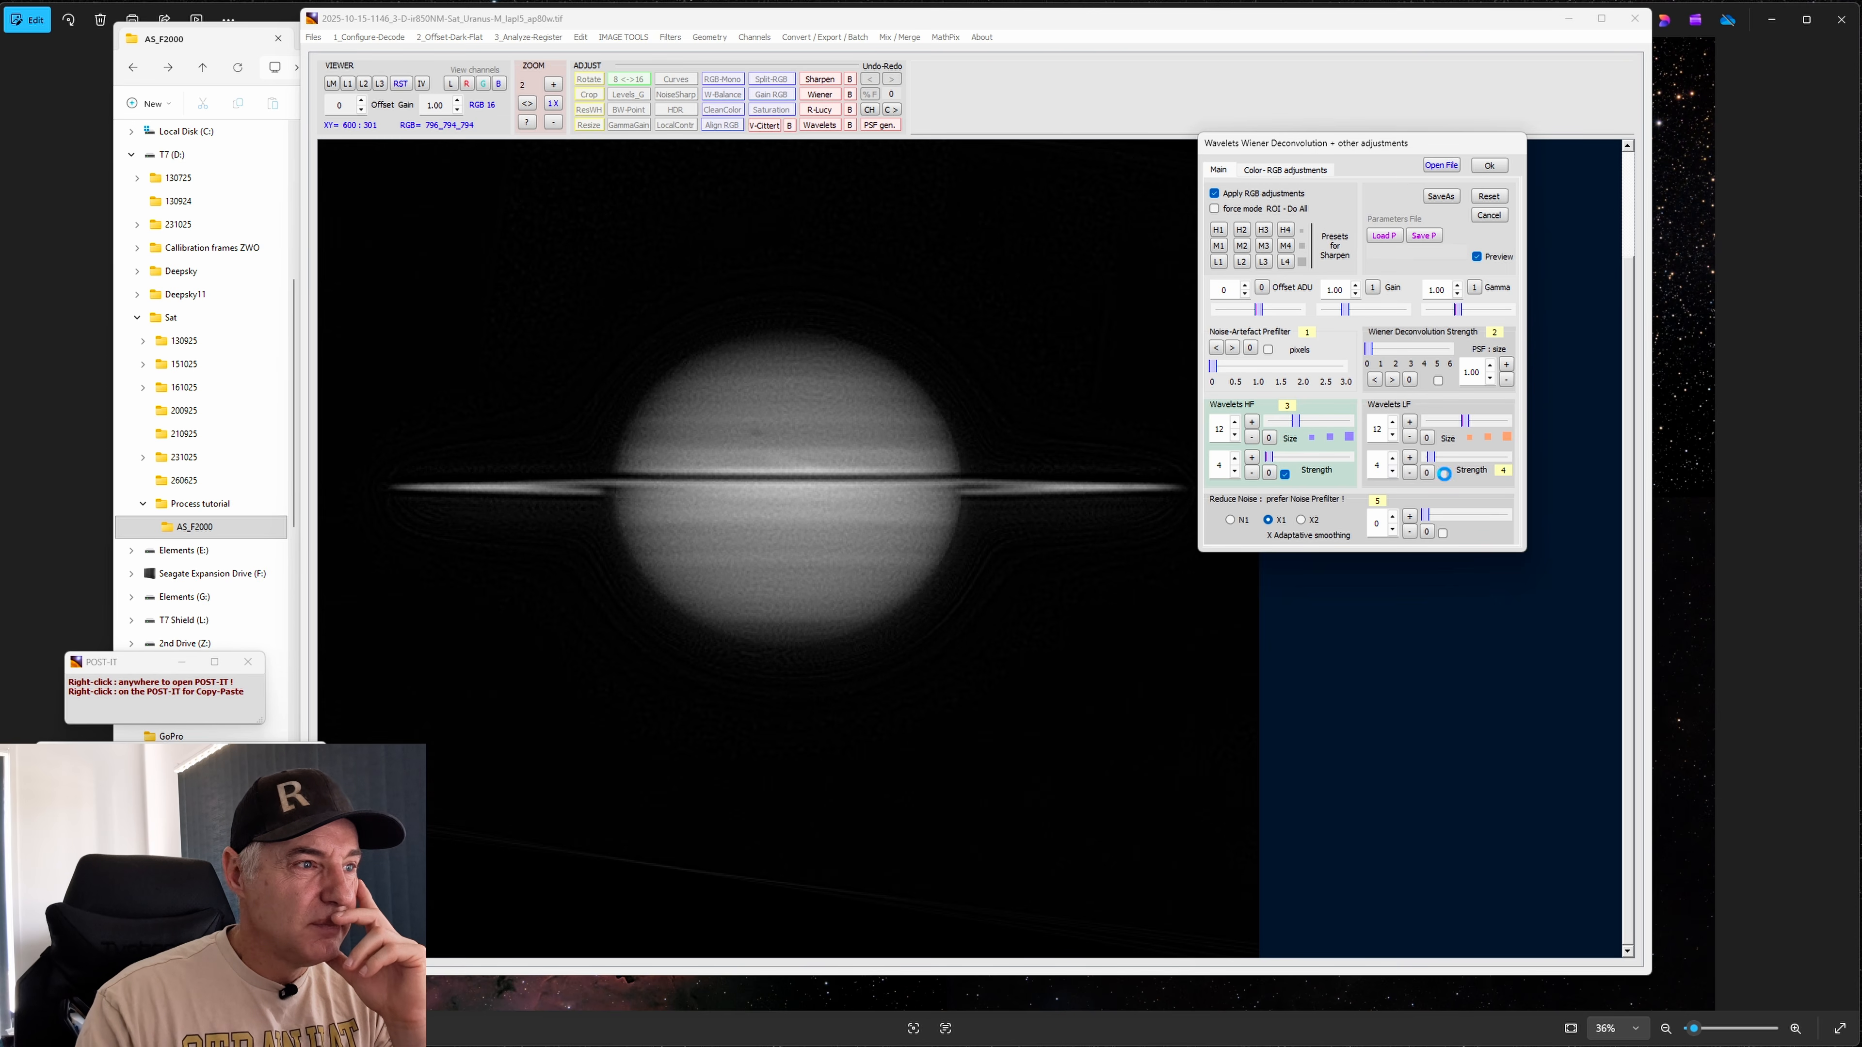
pyautogui.click(1284, 475)
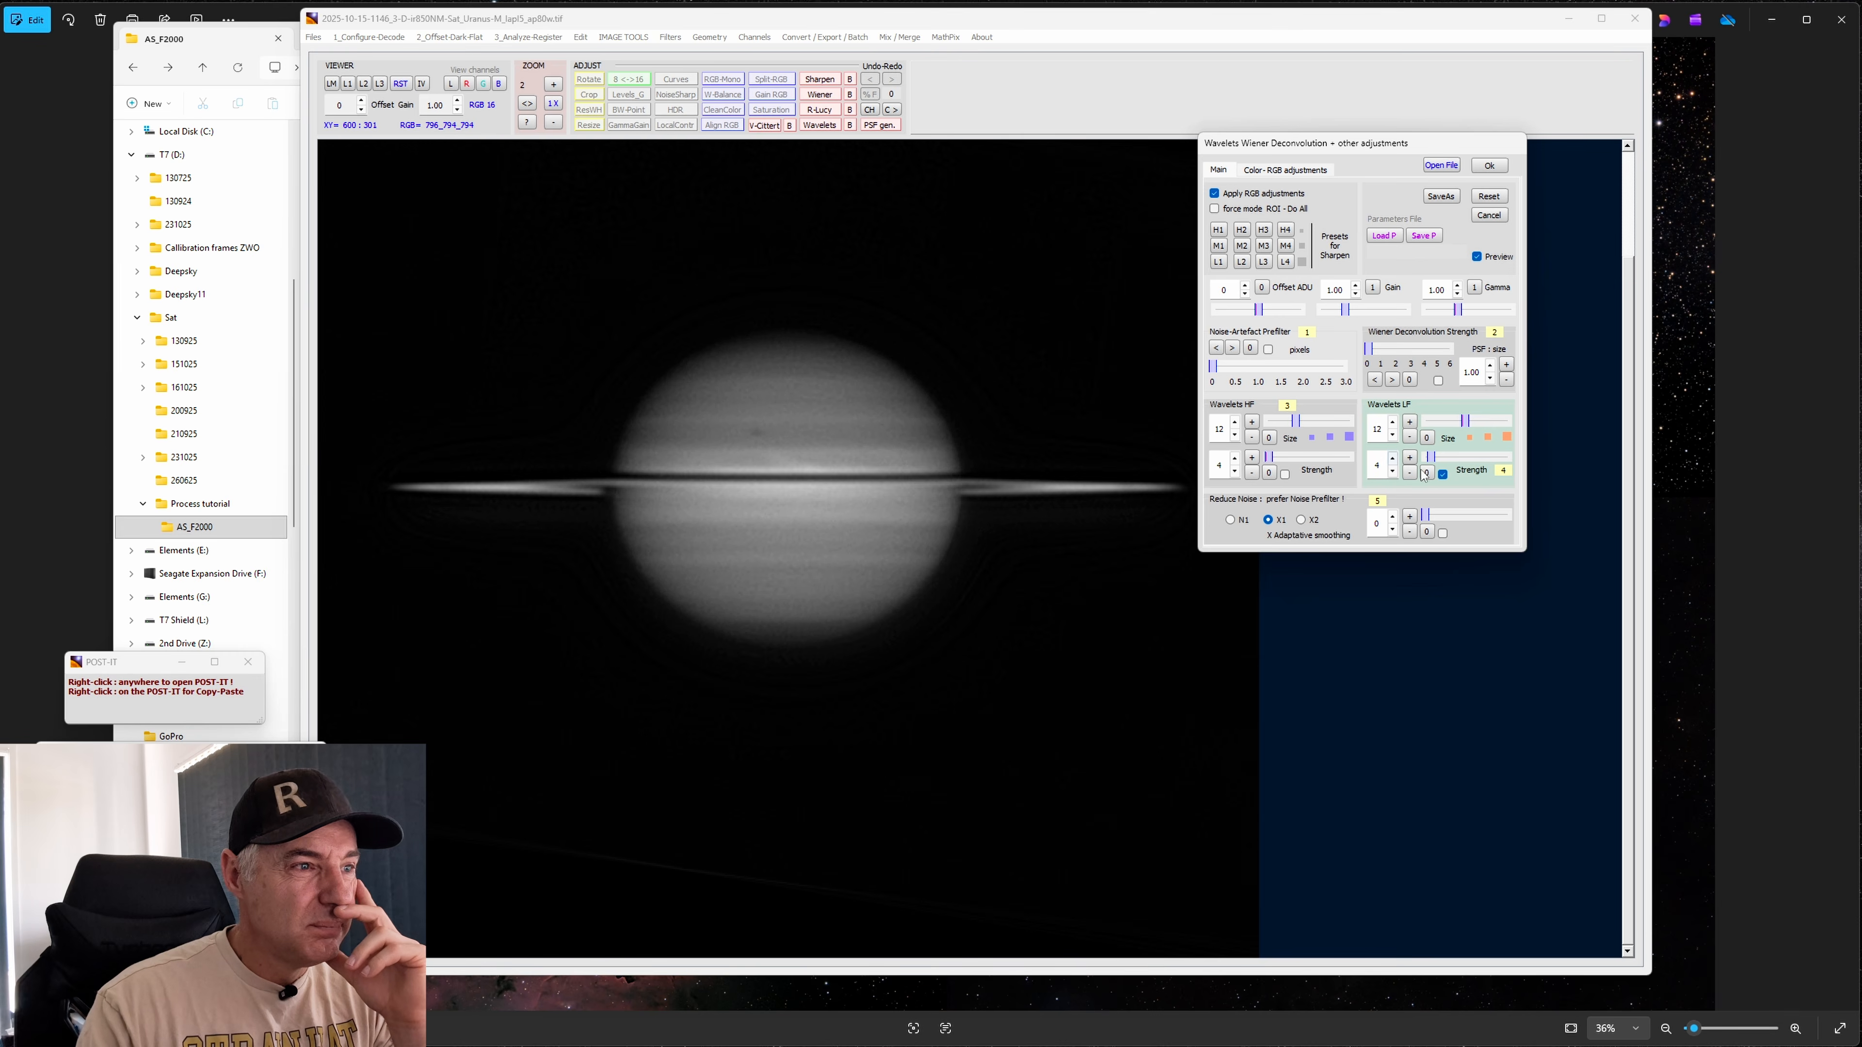
pyautogui.click(1393, 459)
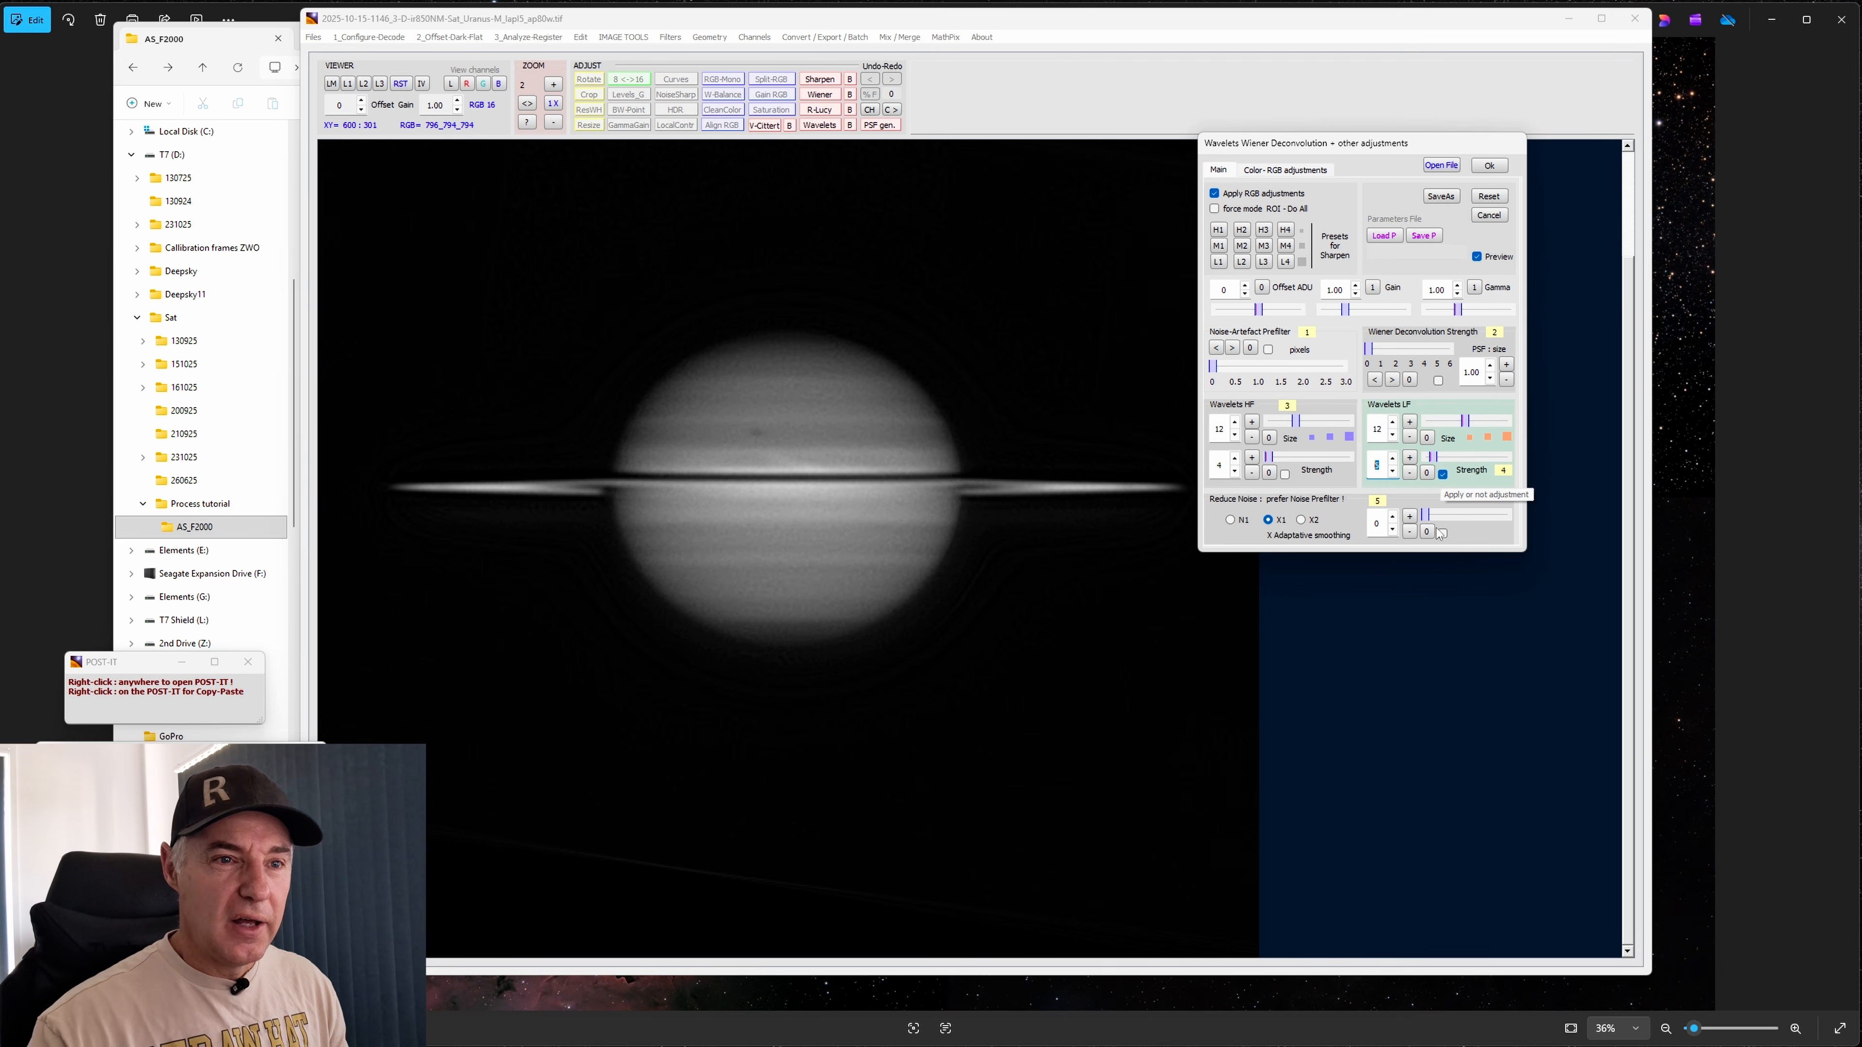
# Enable Wavelets HF in place of Wavelets LF and set the HF strength to 8
pyautogui.click(1443, 473)
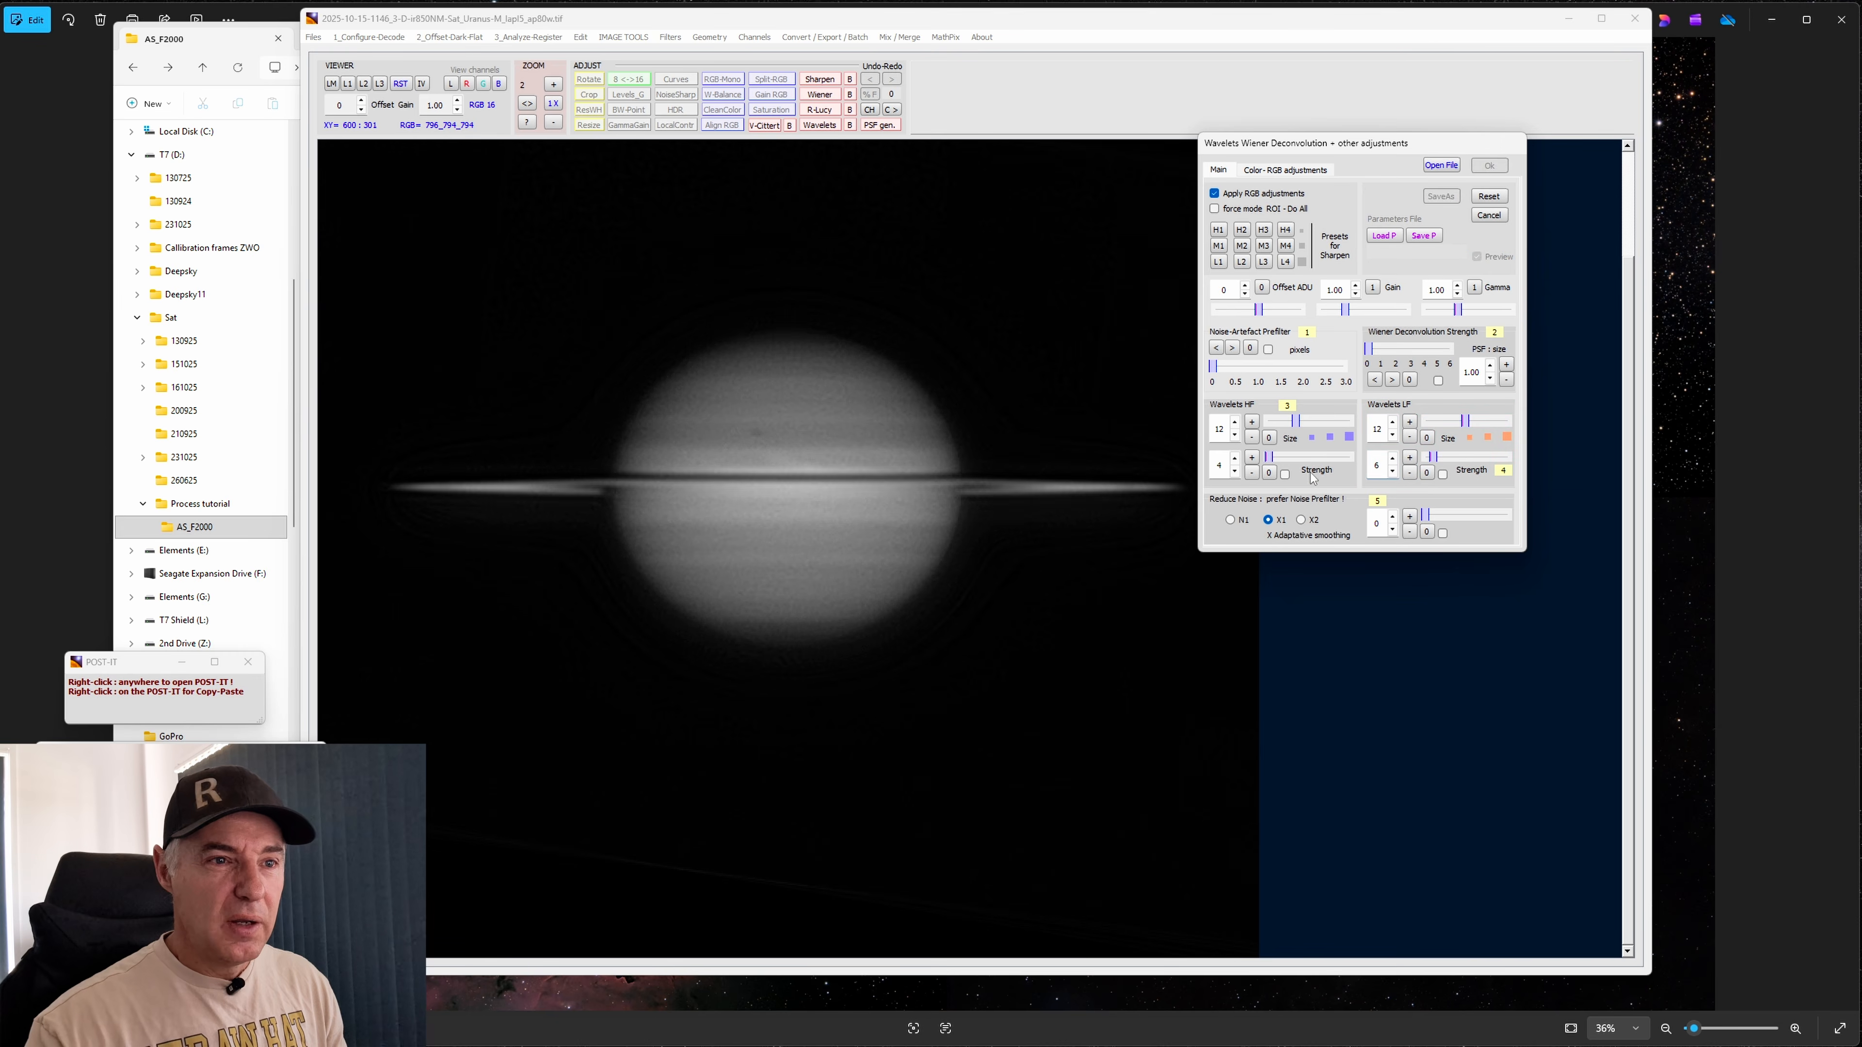
pyautogui.click(1284, 474)
pyautogui.click(1235, 458)
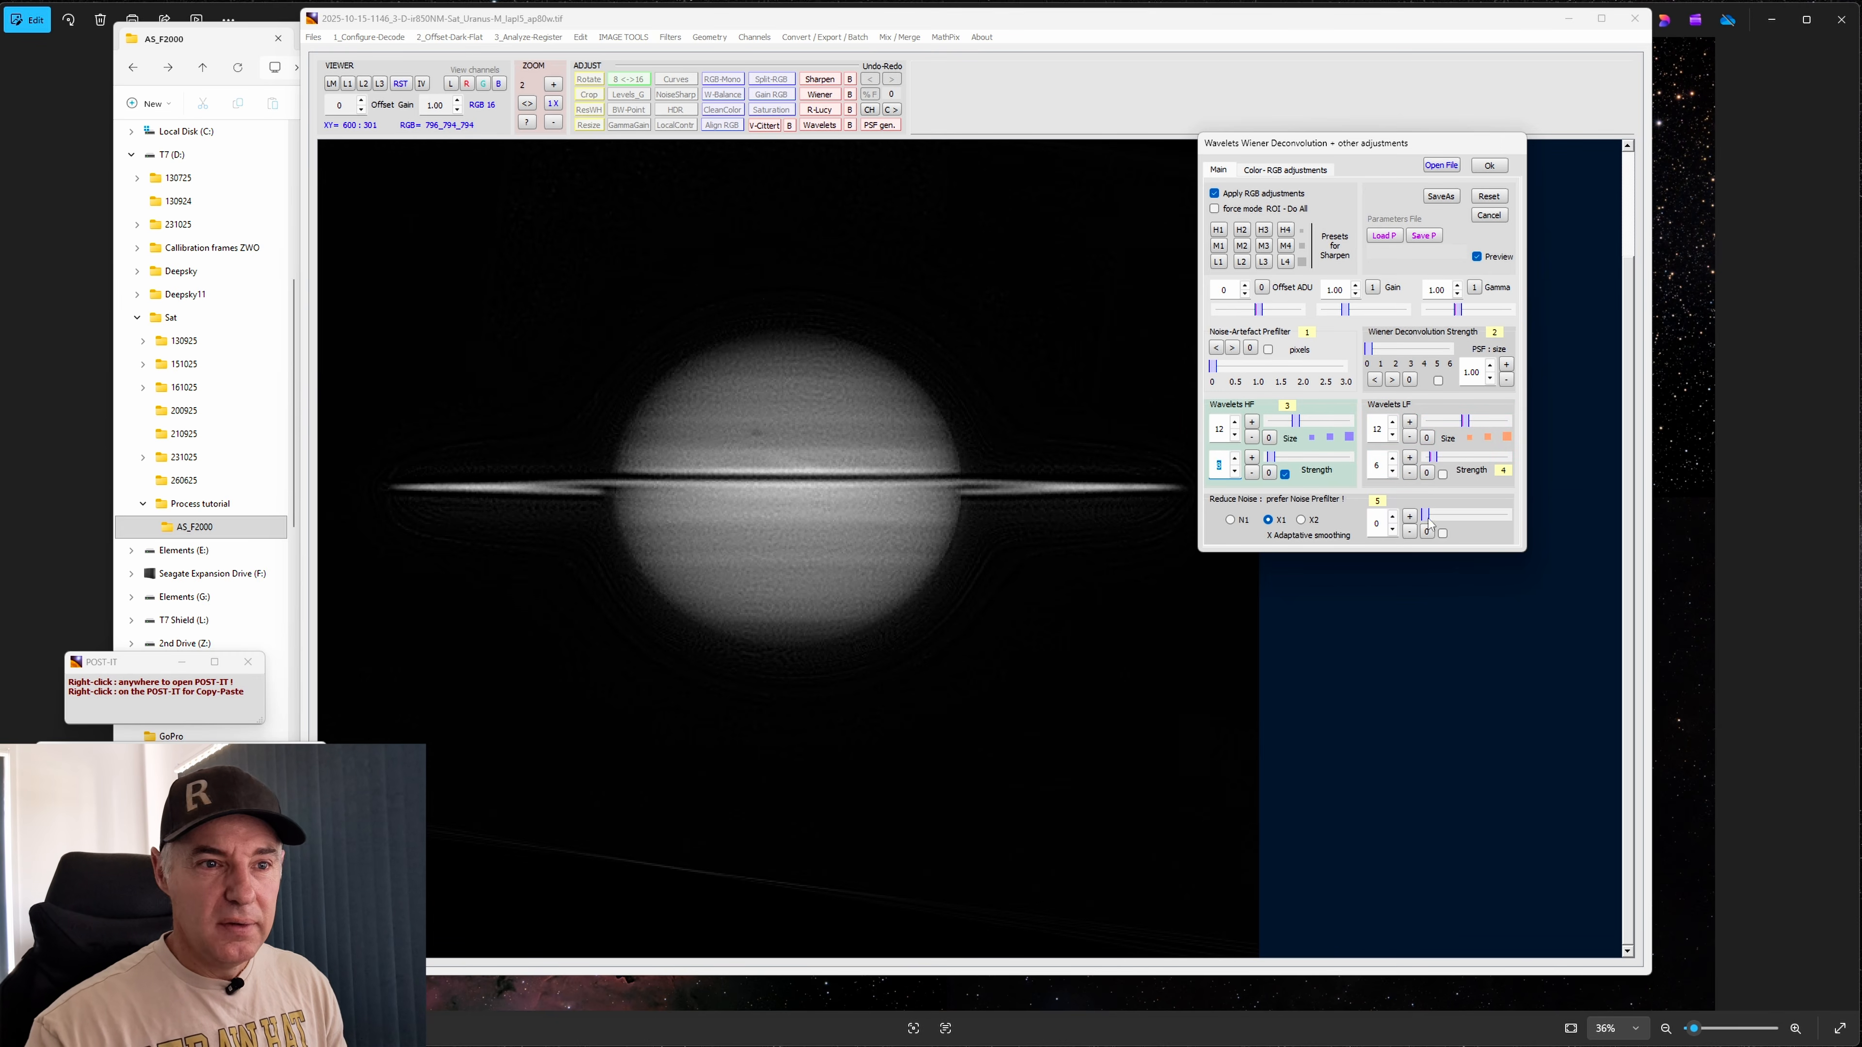
# Enable noise reduction in N1 mode and try a level of 8 on the Saturn preview
pyautogui.click(1443, 534)
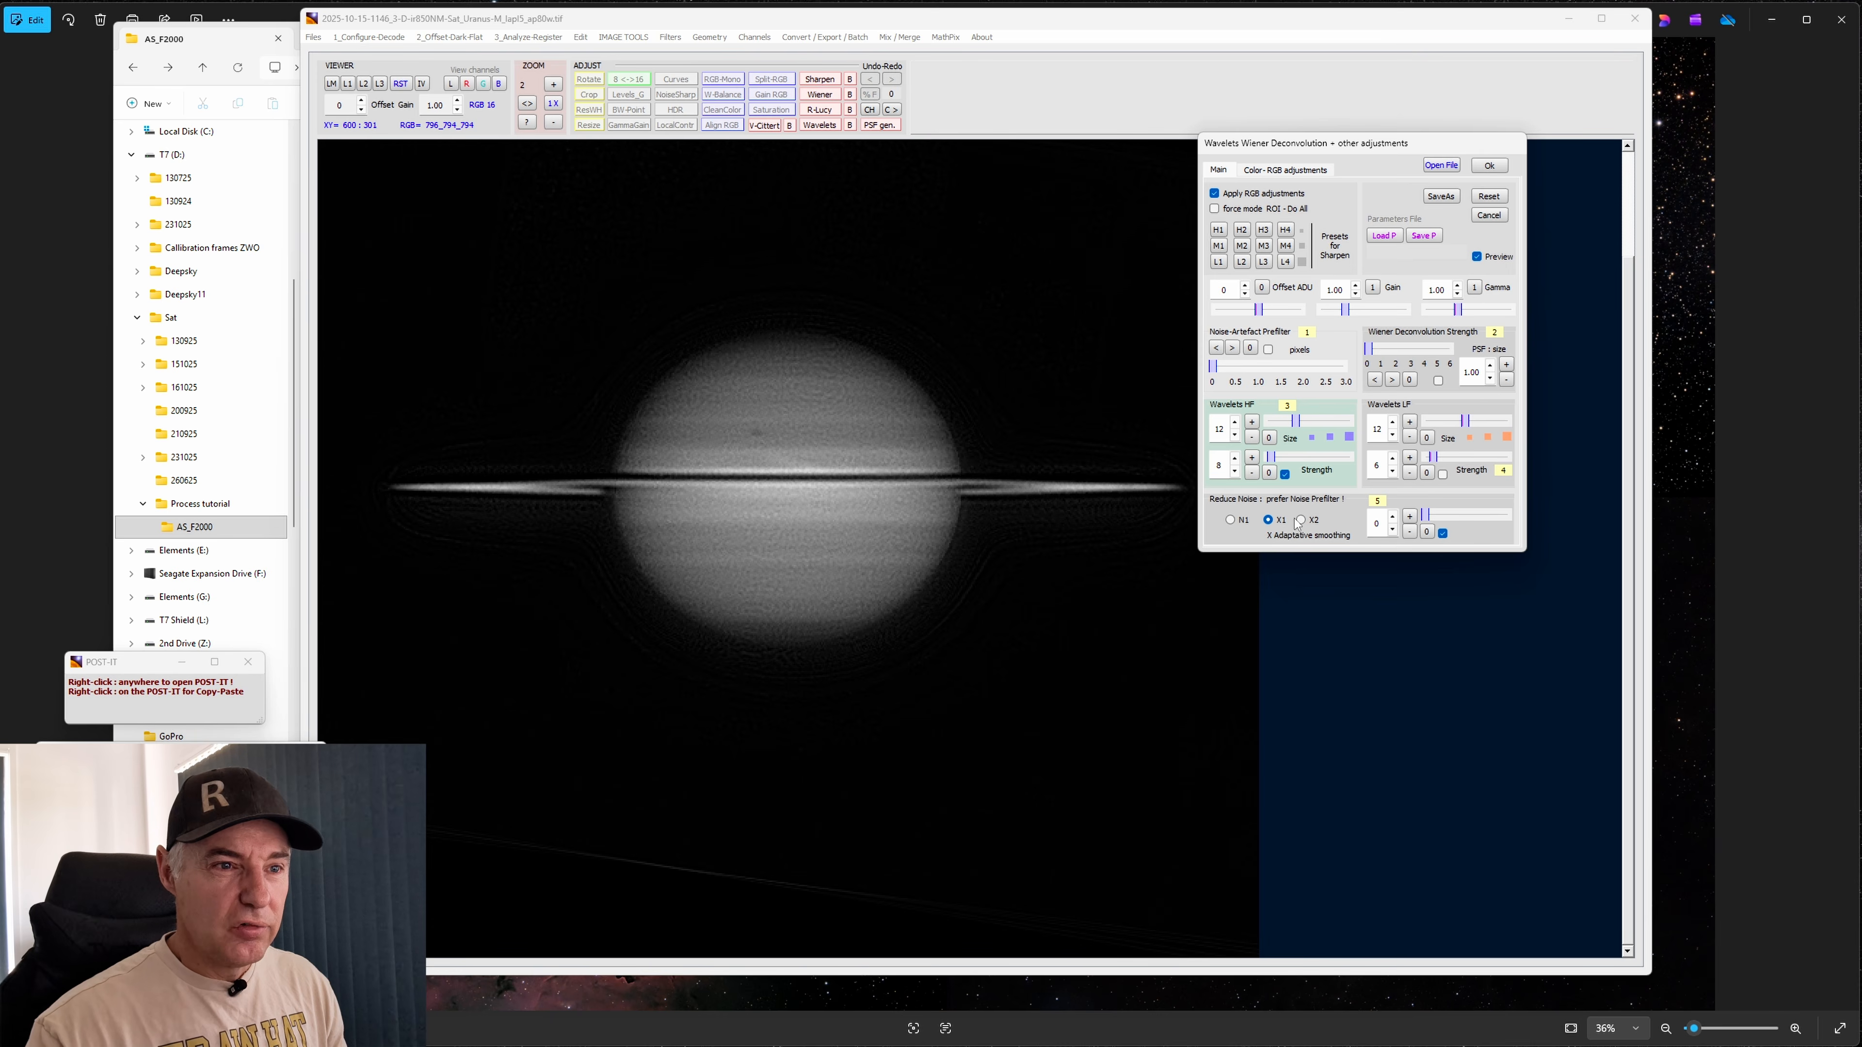
pyautogui.click(1229, 520)
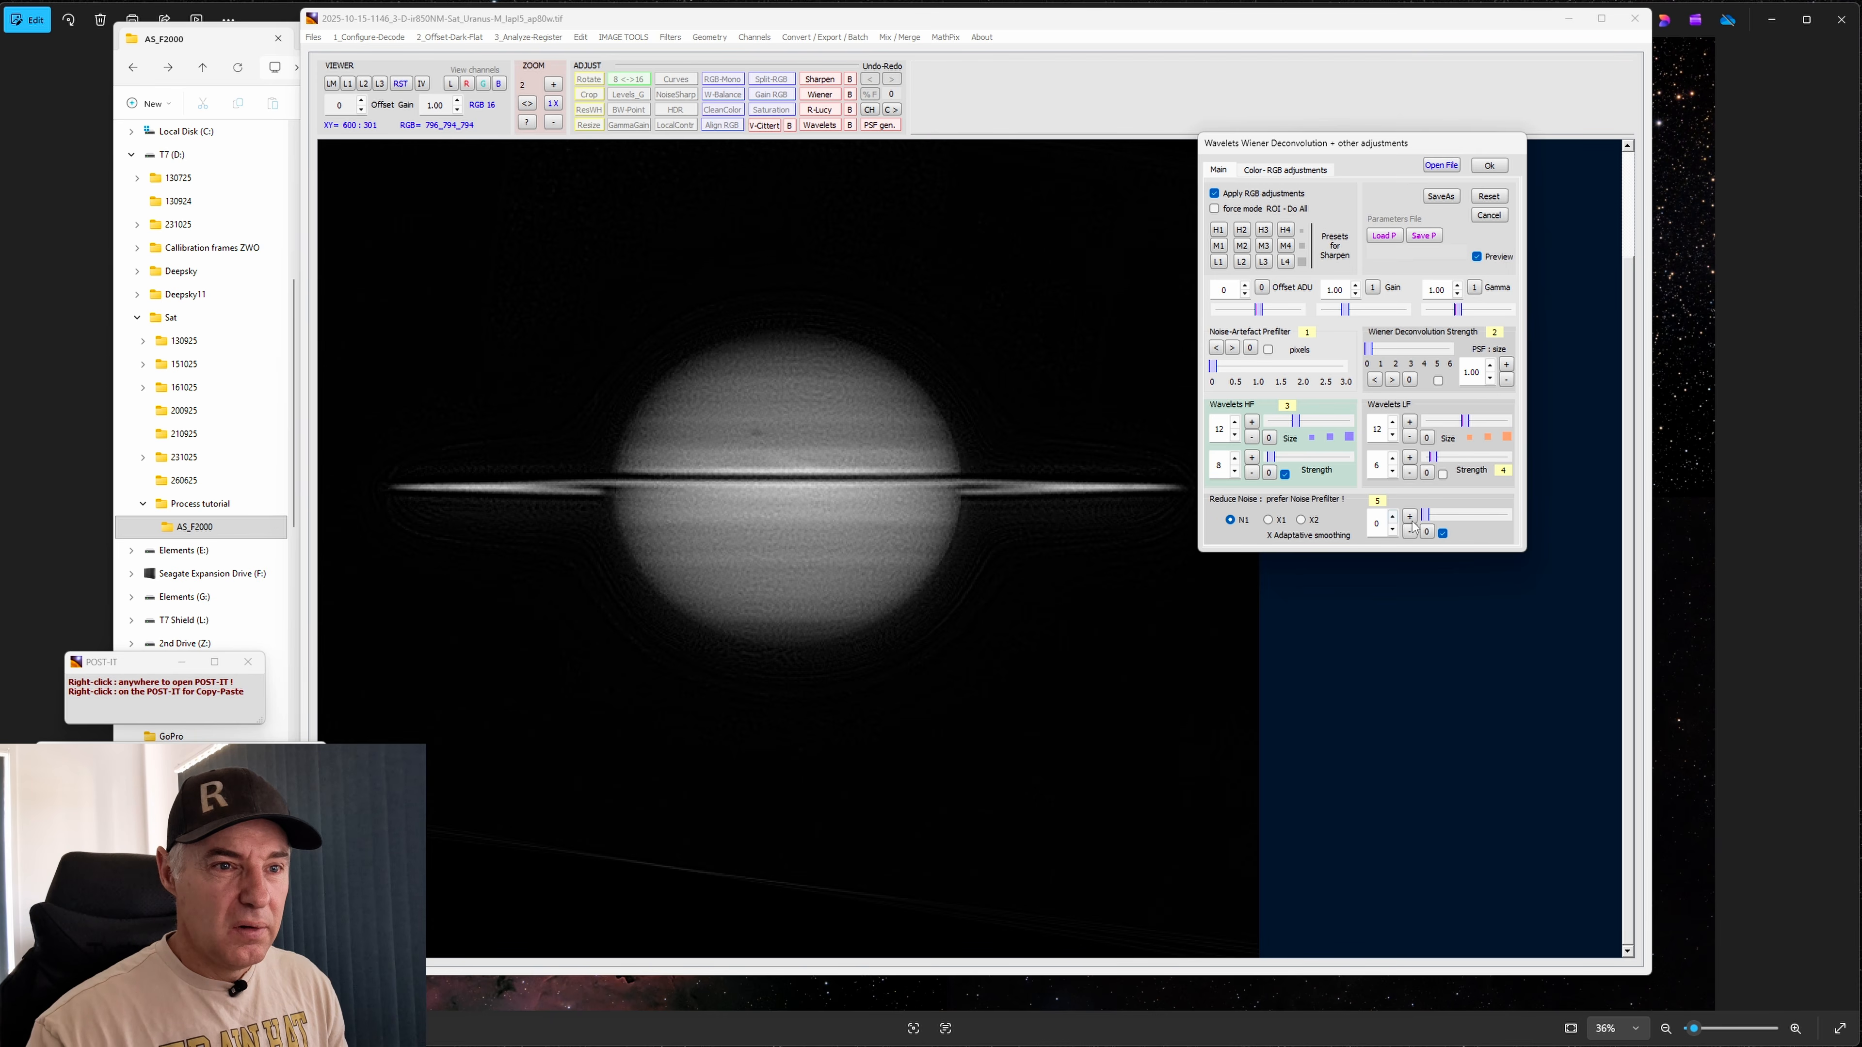
pyautogui.moveTo(1436, 519); pyautogui.dragTo(1461, 522)
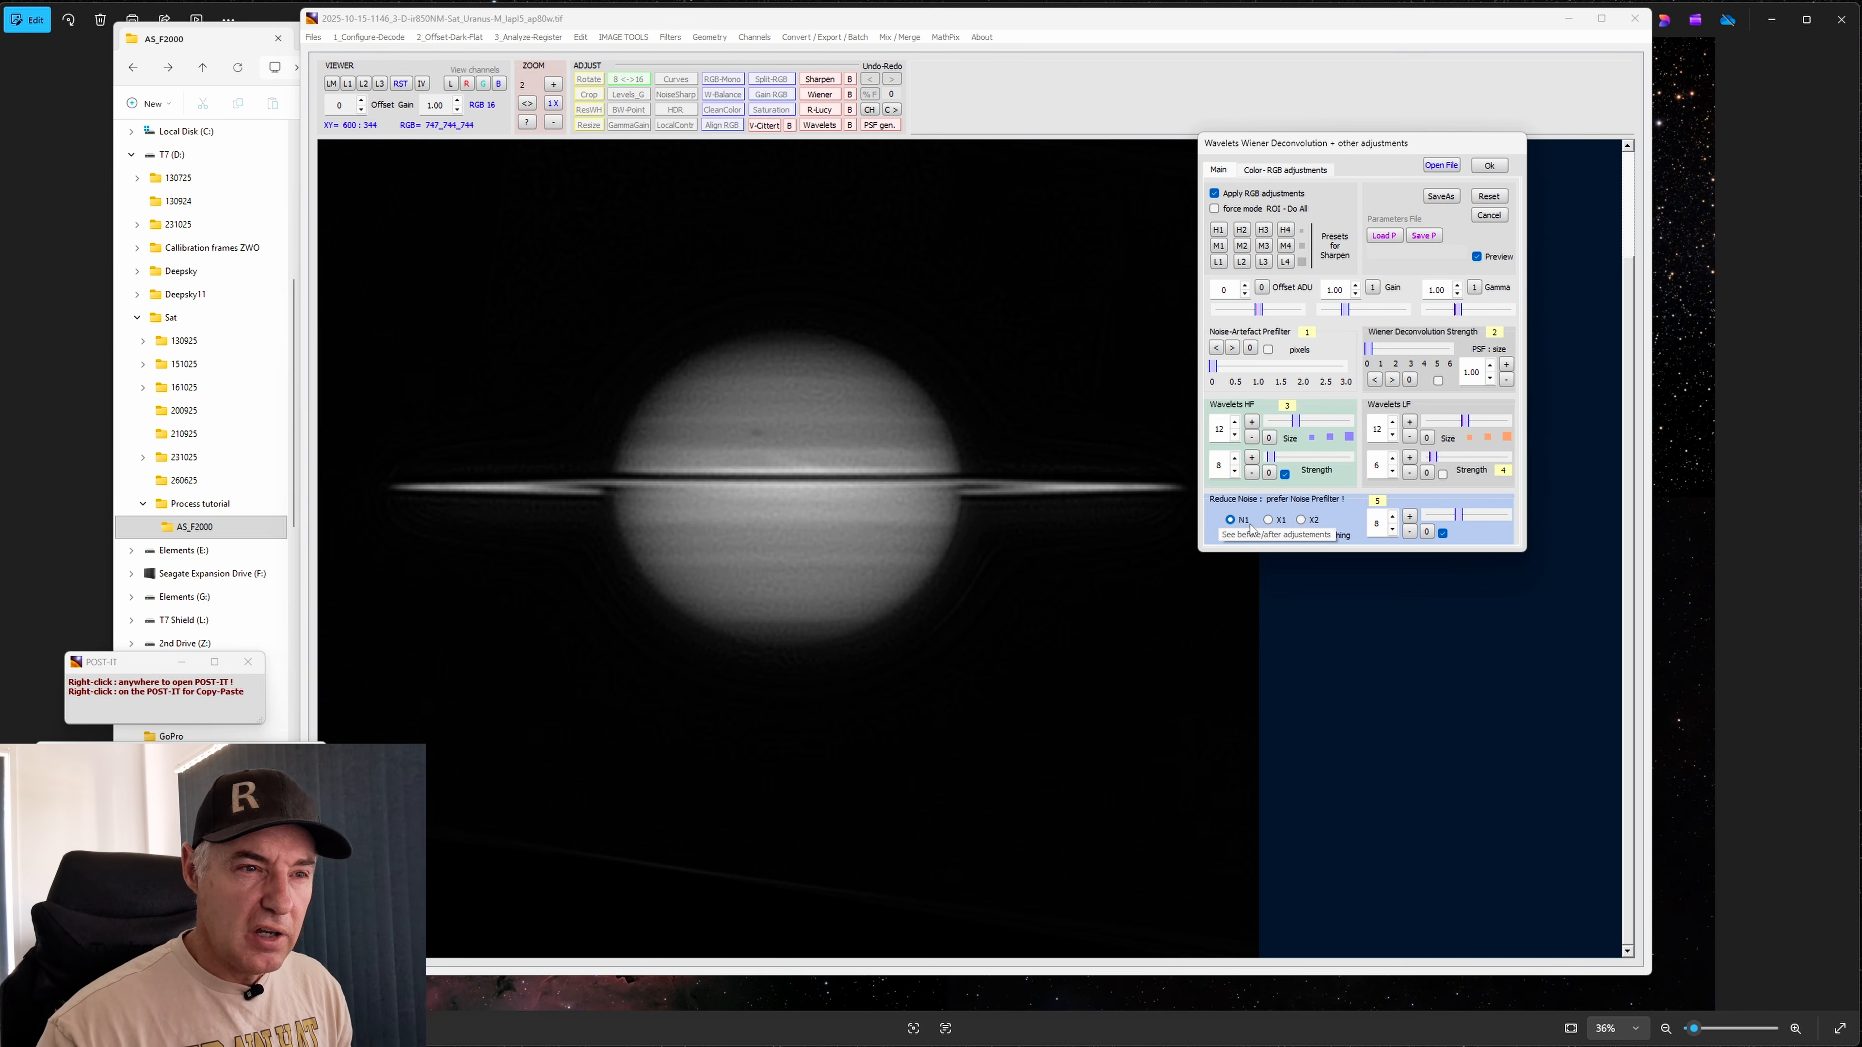
# Try X1 adaptive smoothing at lower and higher noise reduction levels, ending at a level of 5
pyautogui.click(1268, 521)
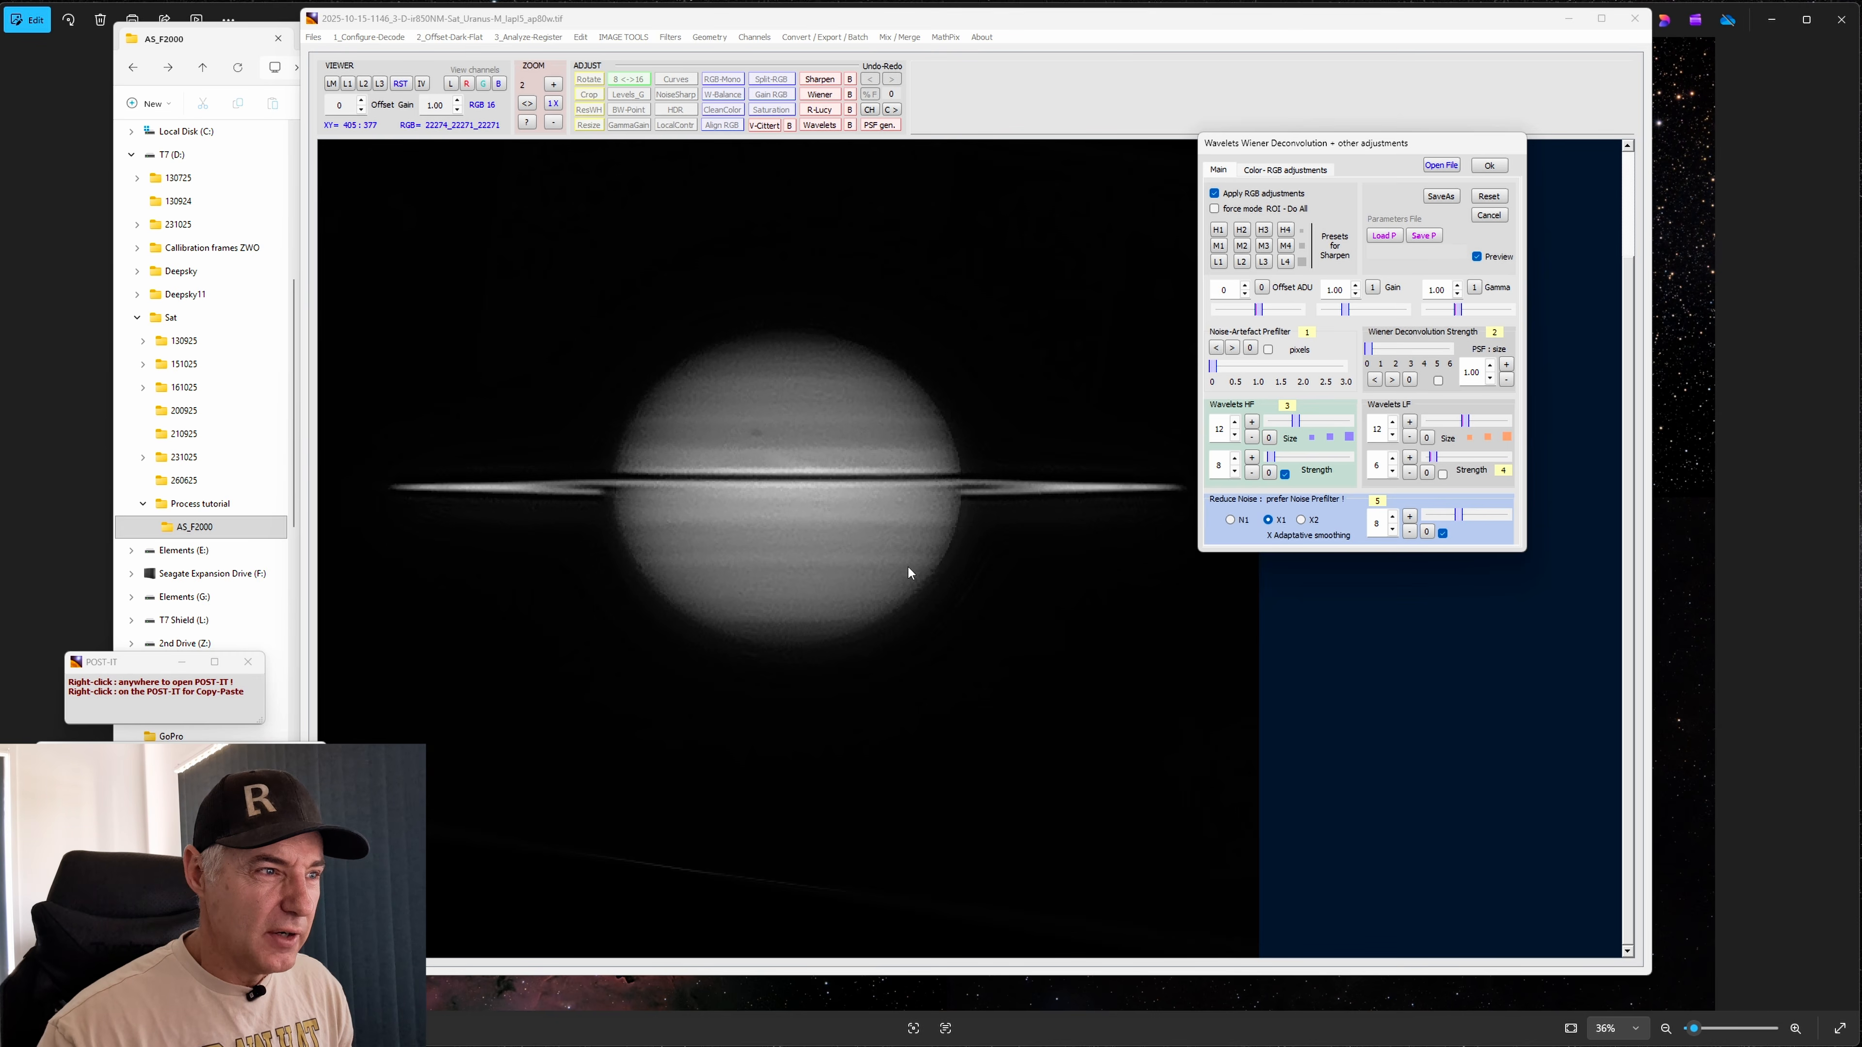
pyautogui.click(1392, 530)
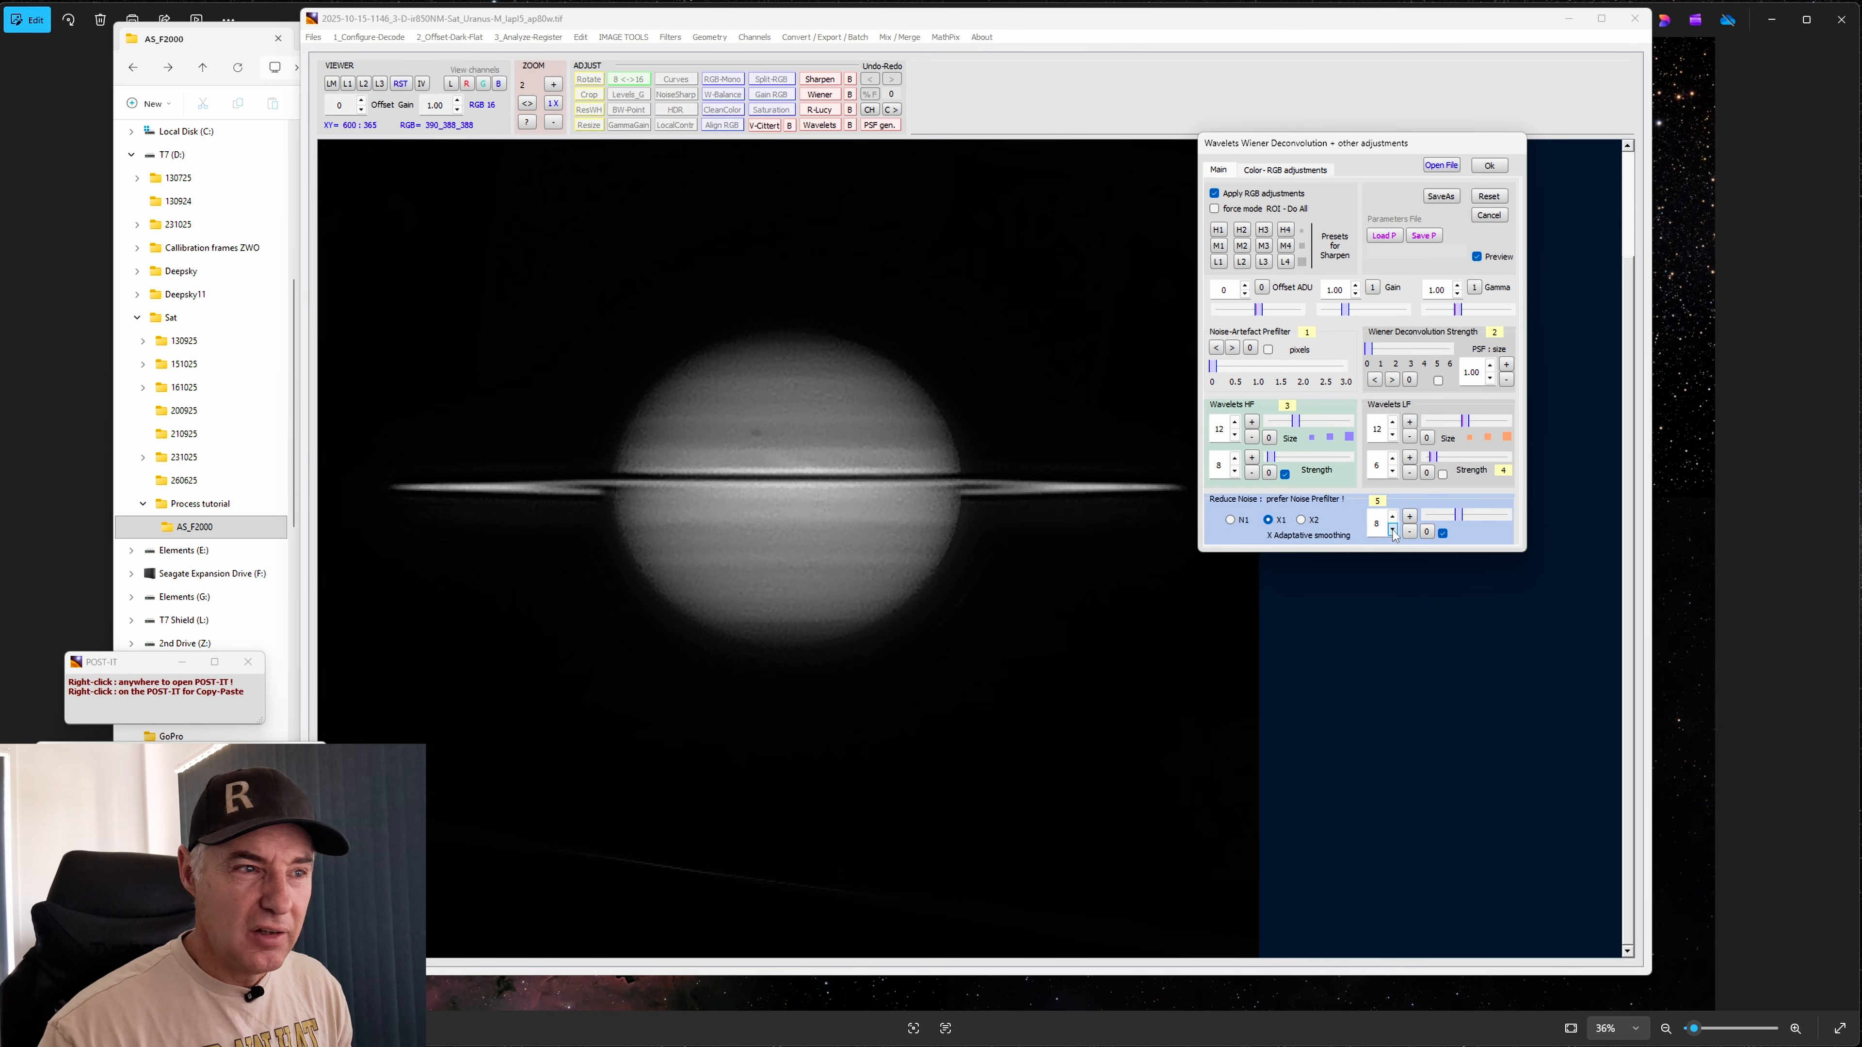
pyautogui.click(1393, 529)
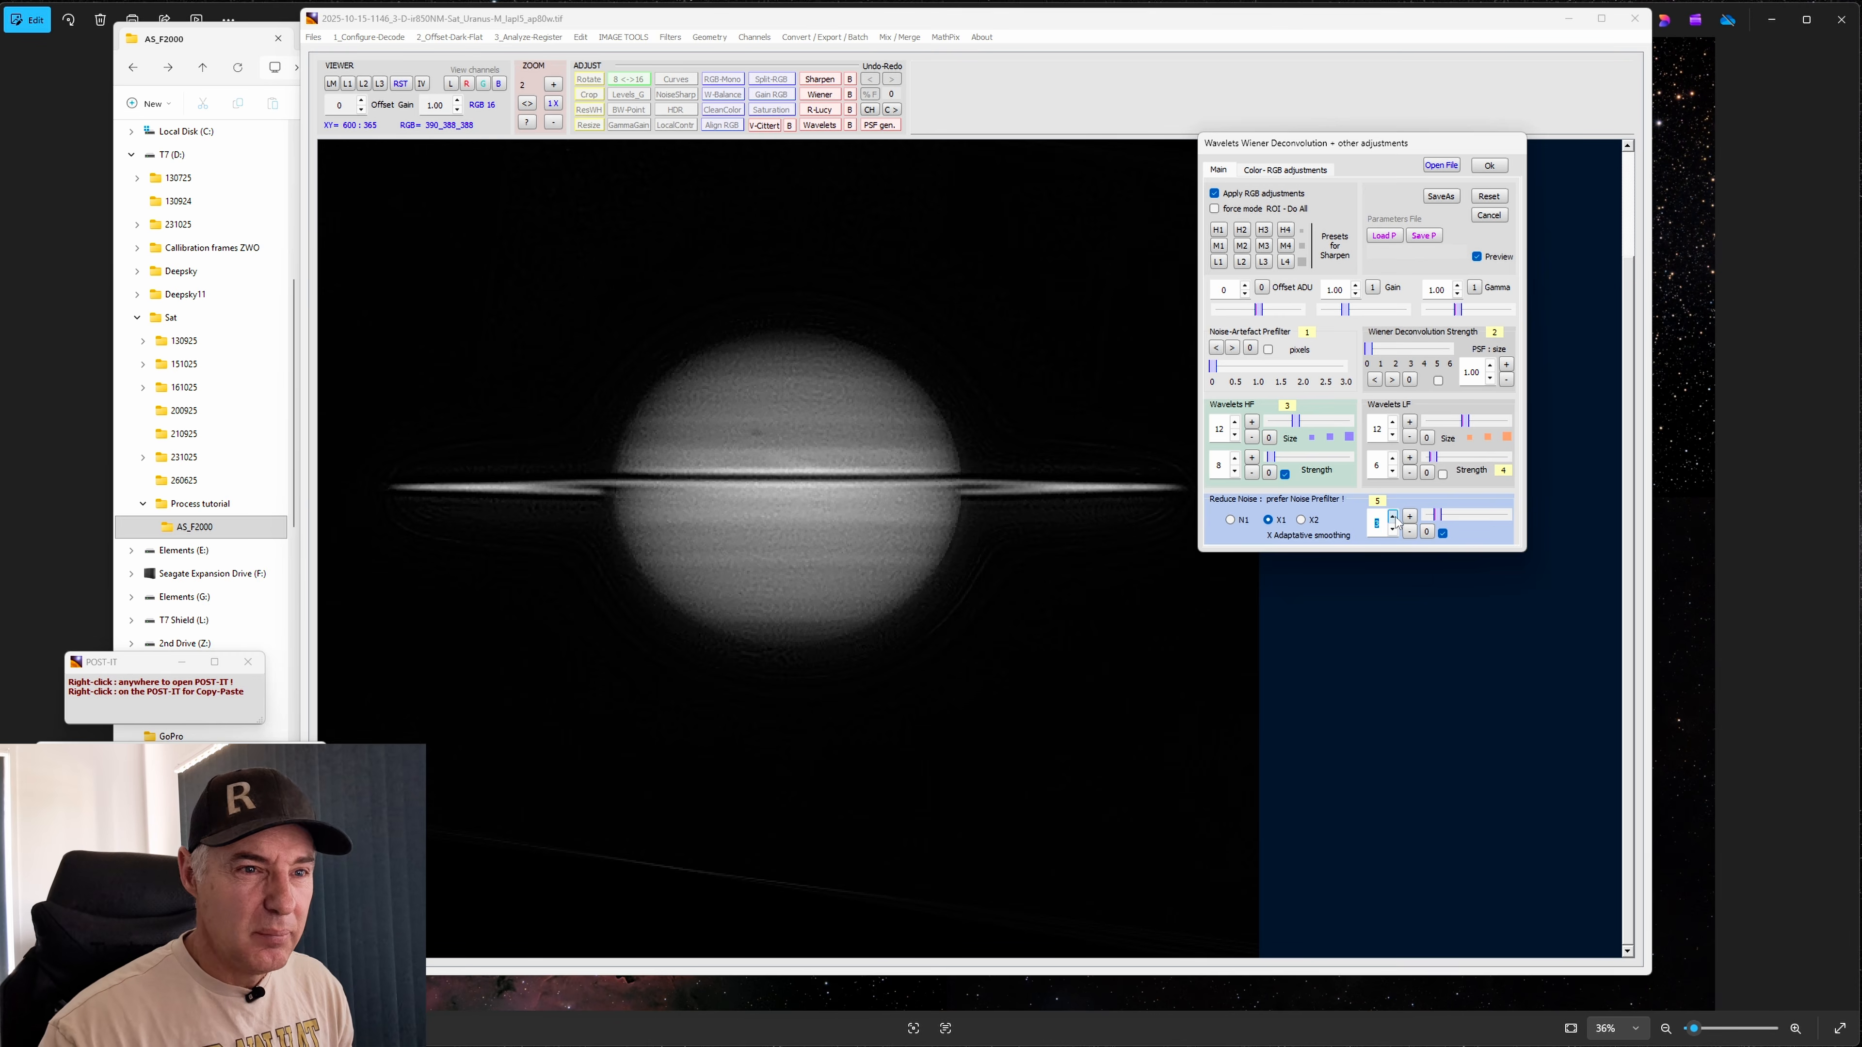
pyautogui.click(1392, 517)
pyautogui.click(1393, 517)
pyautogui.click(1393, 517)
pyautogui.click(1393, 517)
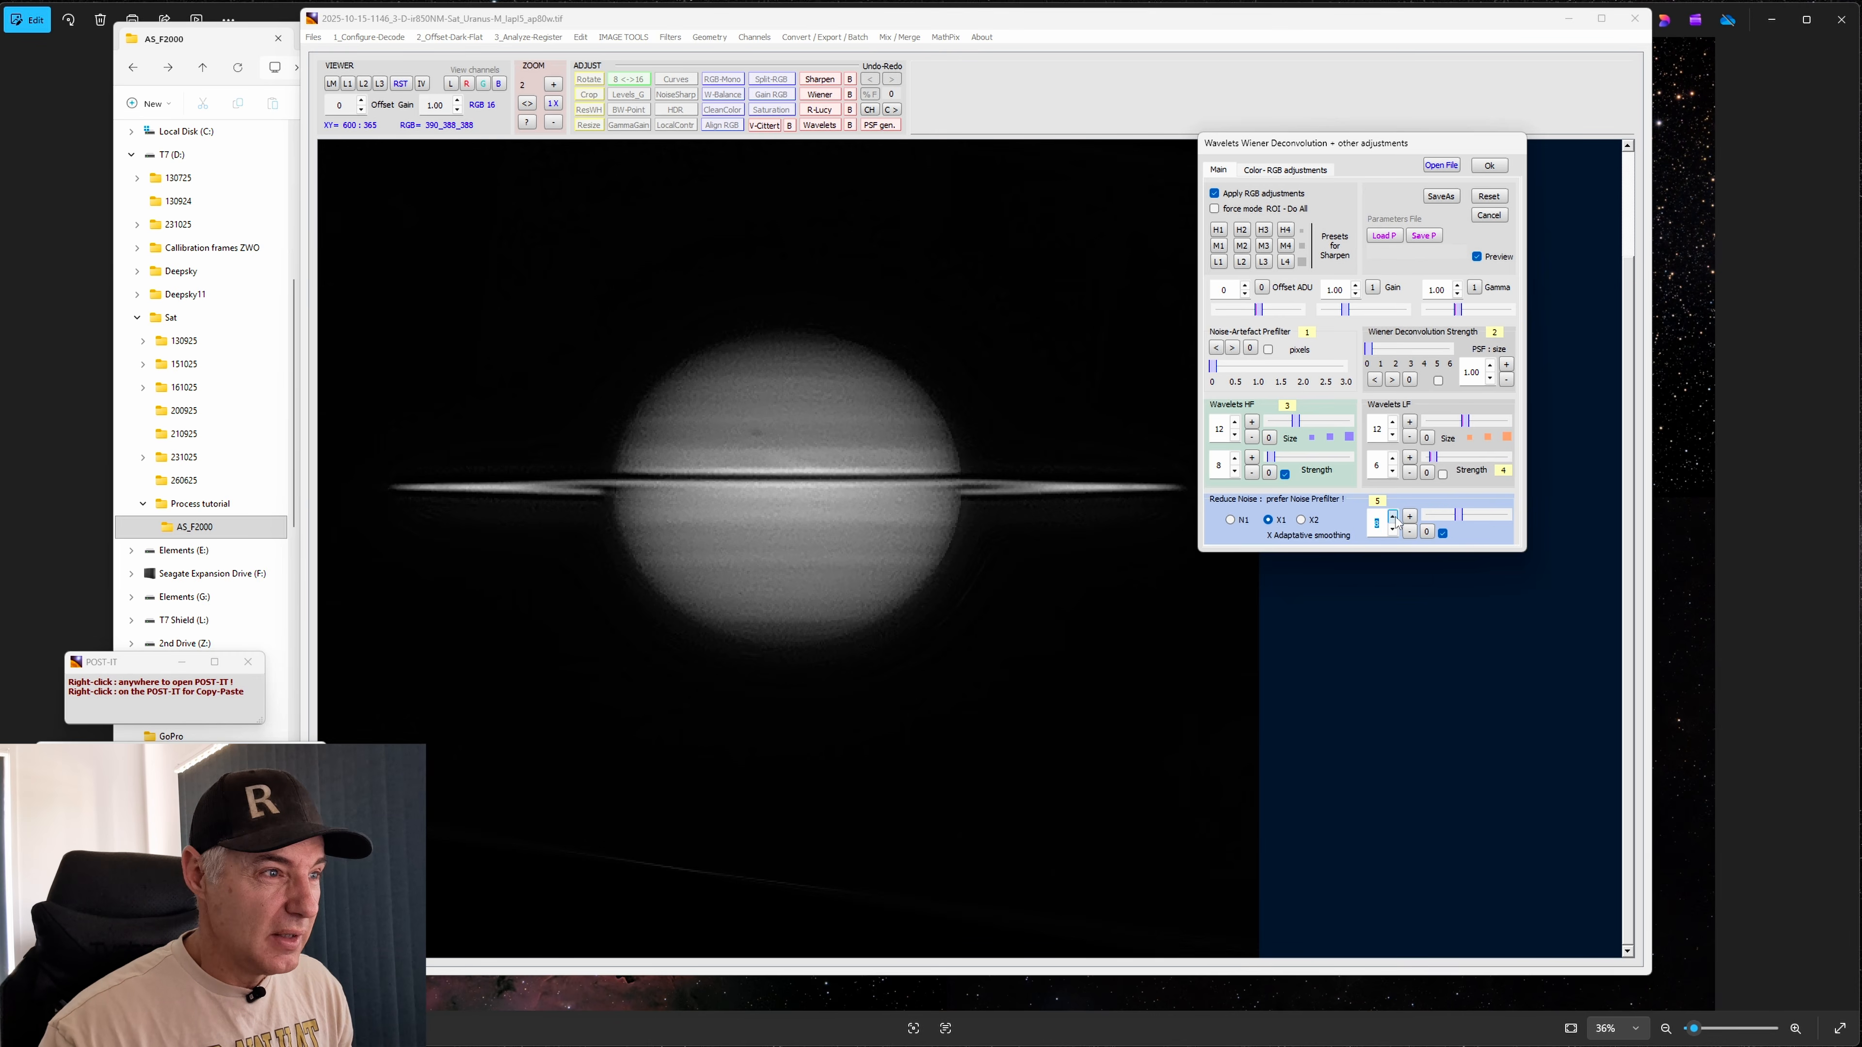
pyautogui.click(1393, 529)
pyautogui.click(1393, 529)
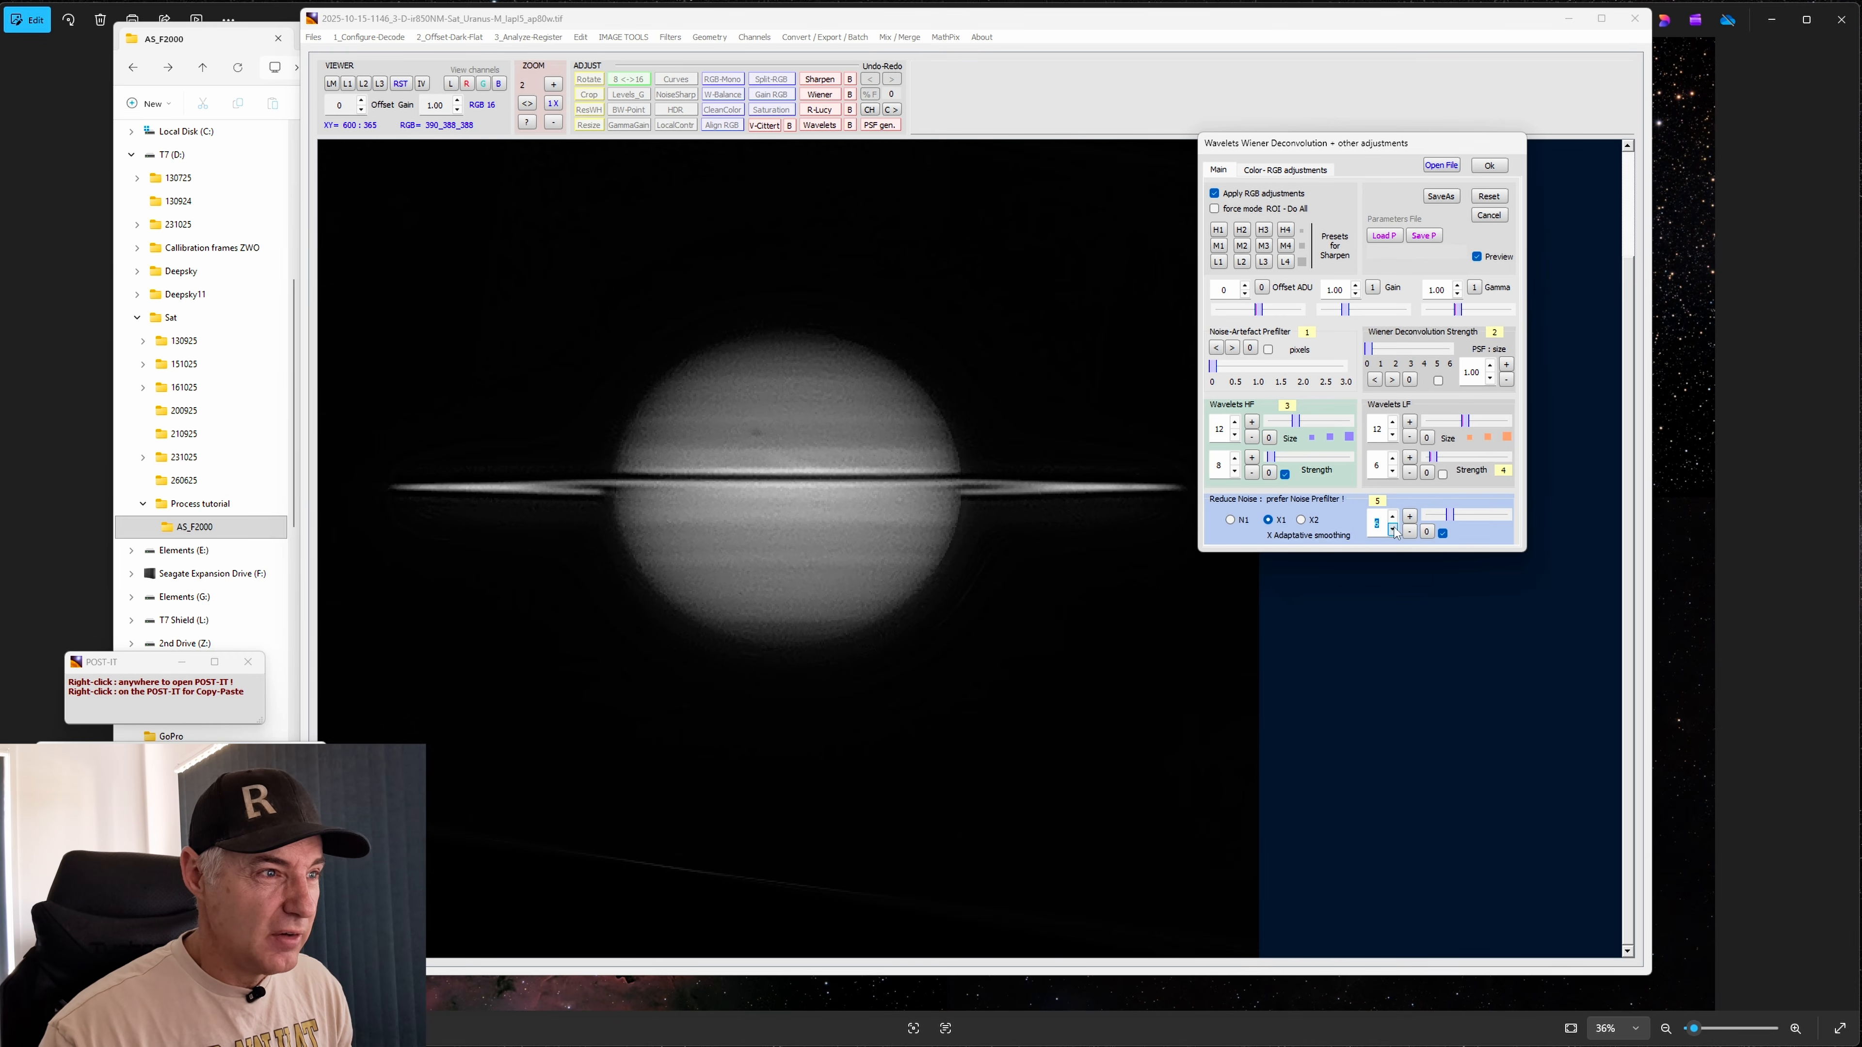
pyautogui.click(1393, 530)
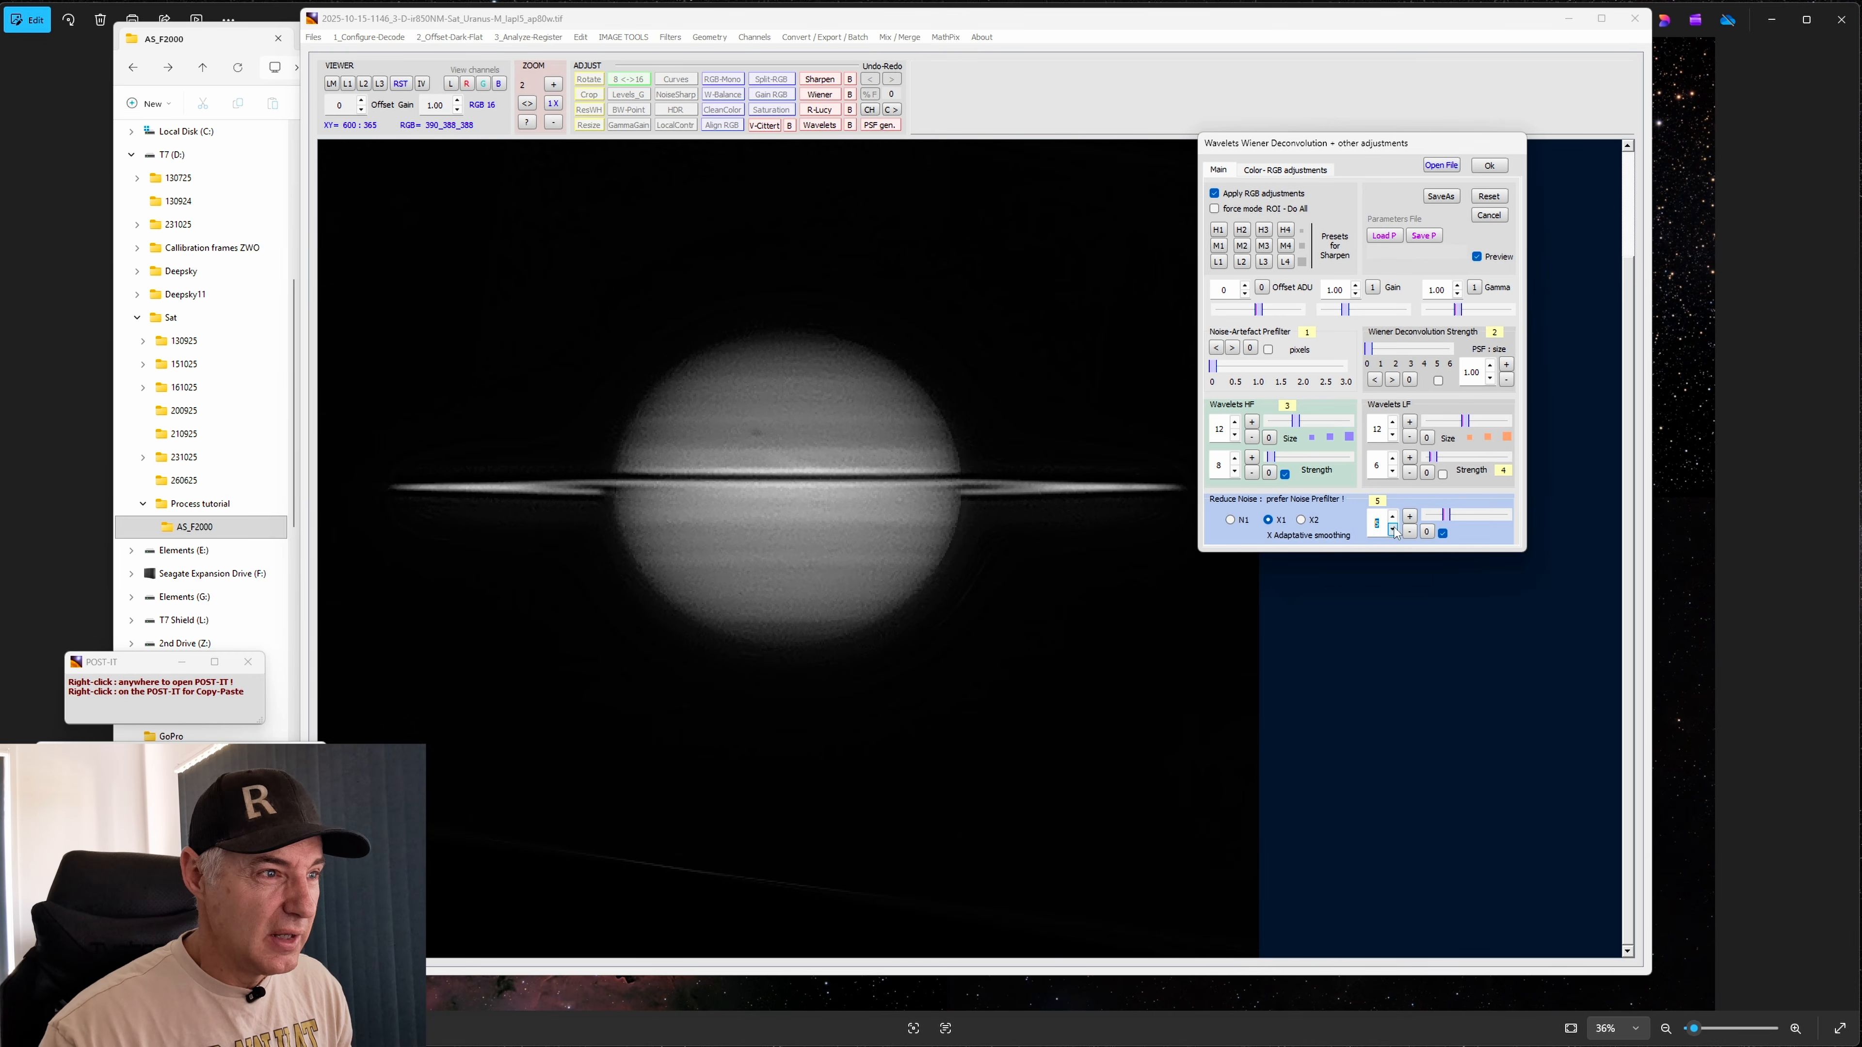
# Try the X2 noise reduction mode, and return to N1 with the level raised to 8
pyautogui.click(1301, 521)
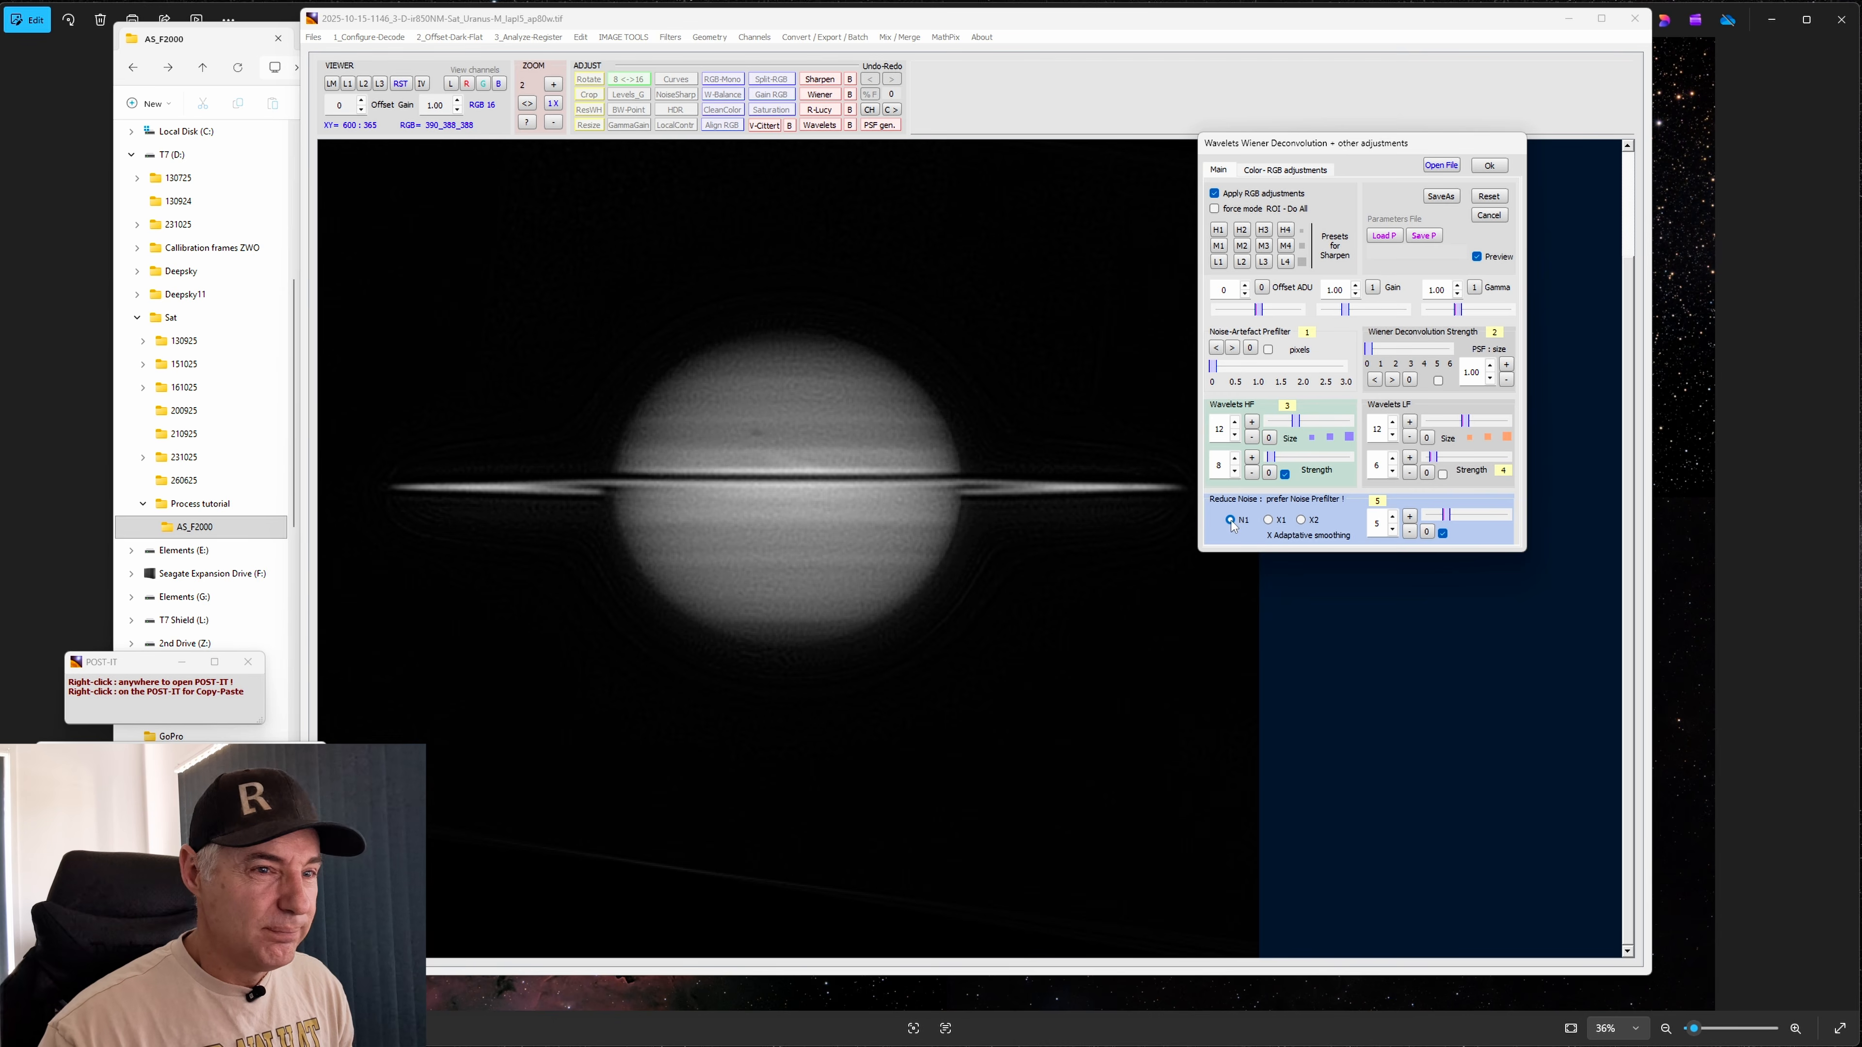
pyautogui.moveTo(1446, 518)
pyautogui.mouseDown()
pyautogui.moveTo(1473, 520)
pyautogui.moveTo(1448, 521)
pyautogui.mouseUp()
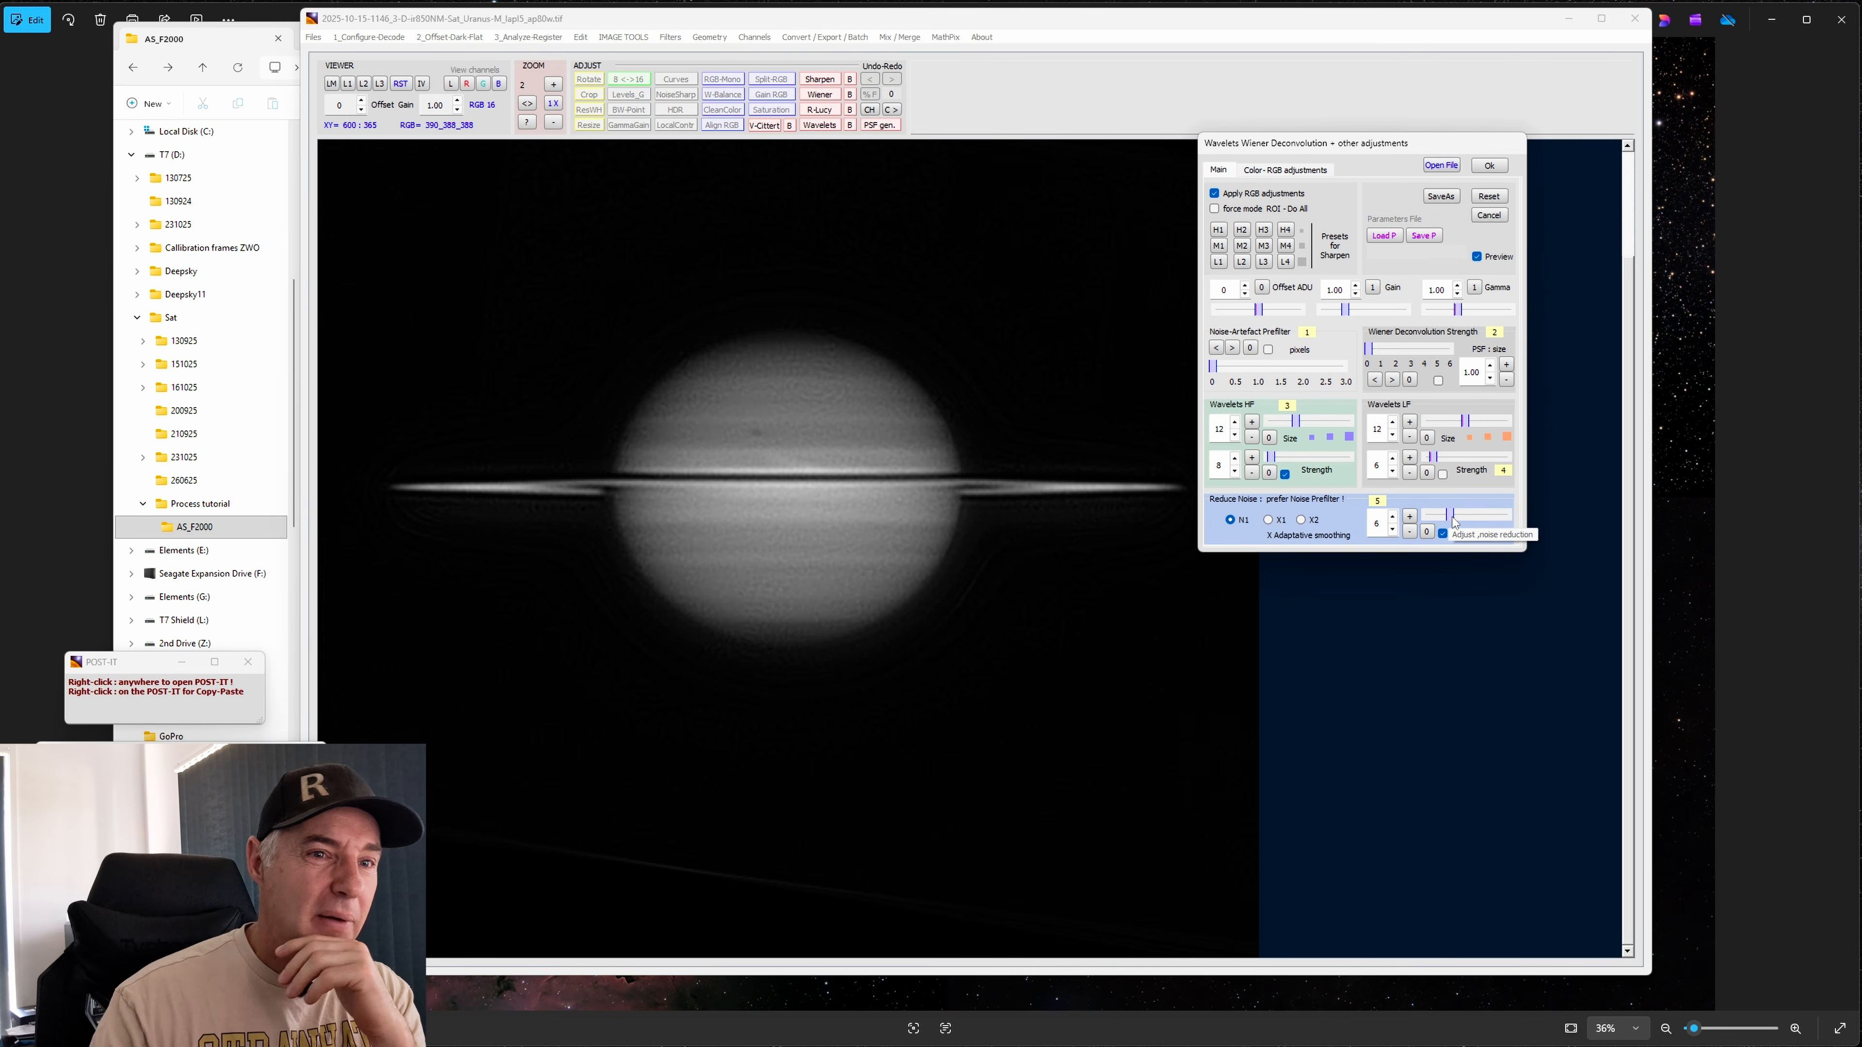
pyautogui.moveTo(1454, 522)
pyautogui.mouseDown()
pyautogui.moveTo(1434, 521)
pyautogui.moveTo(1461, 523)
pyautogui.mouseUp()
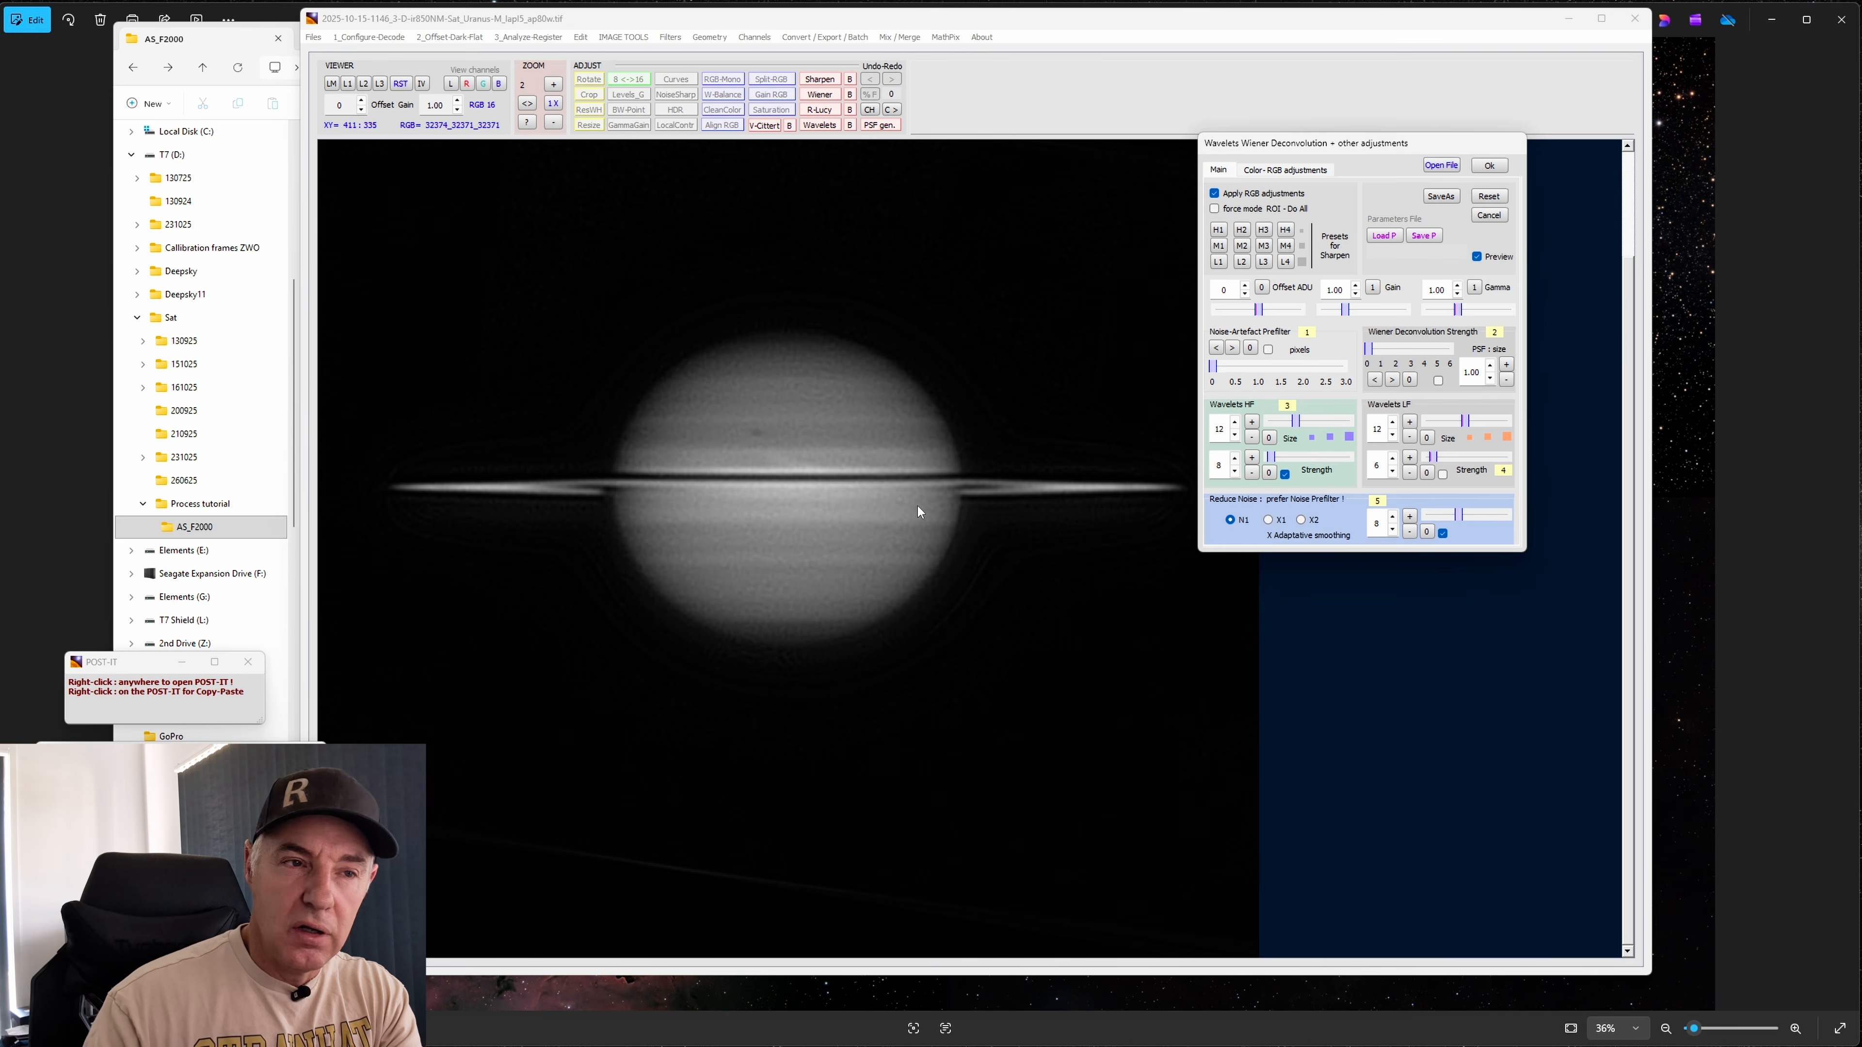
# Disable noise reduction and instead try a Noise-Artefact Prefilter of about 0.5 pixels with the Wavelets HF strength at 4, comparing zoom levels
pyautogui.click(1443, 533)
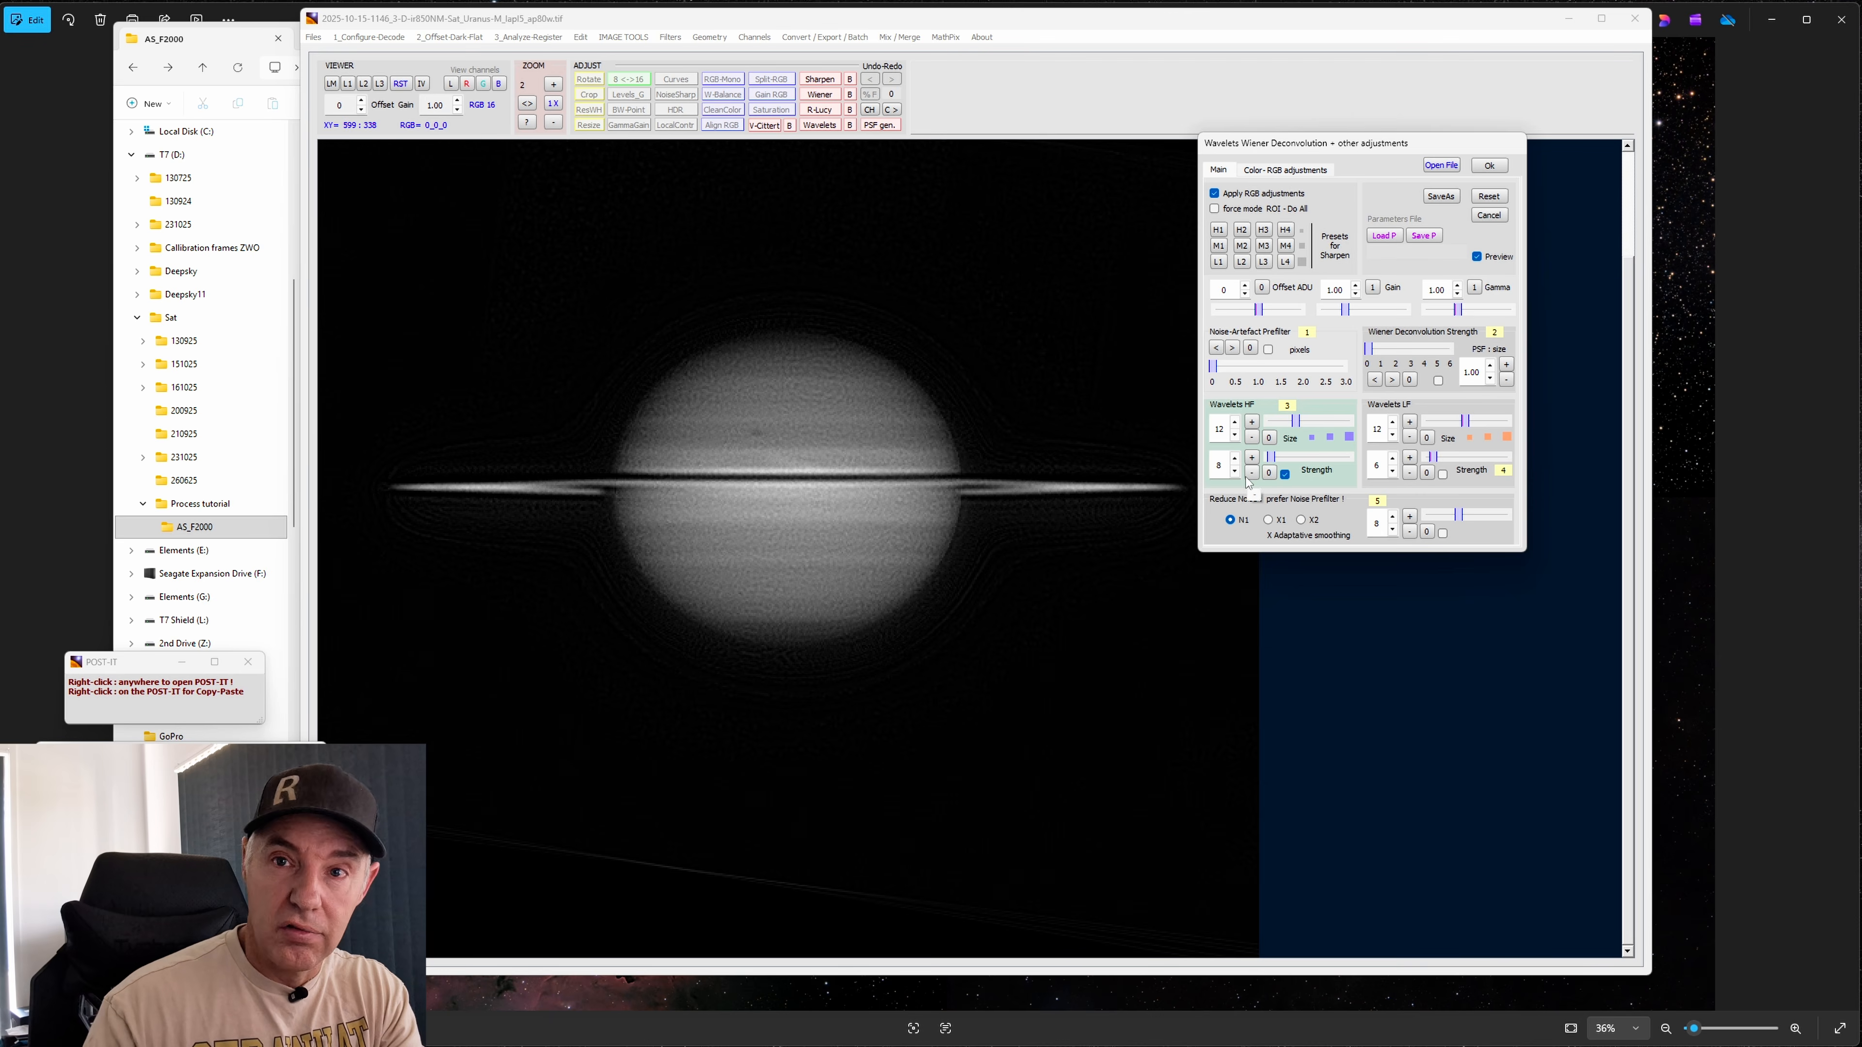
pyautogui.click(1268, 350)
pyautogui.moveTo(1215, 369); pyautogui.dragTo(1230, 376)
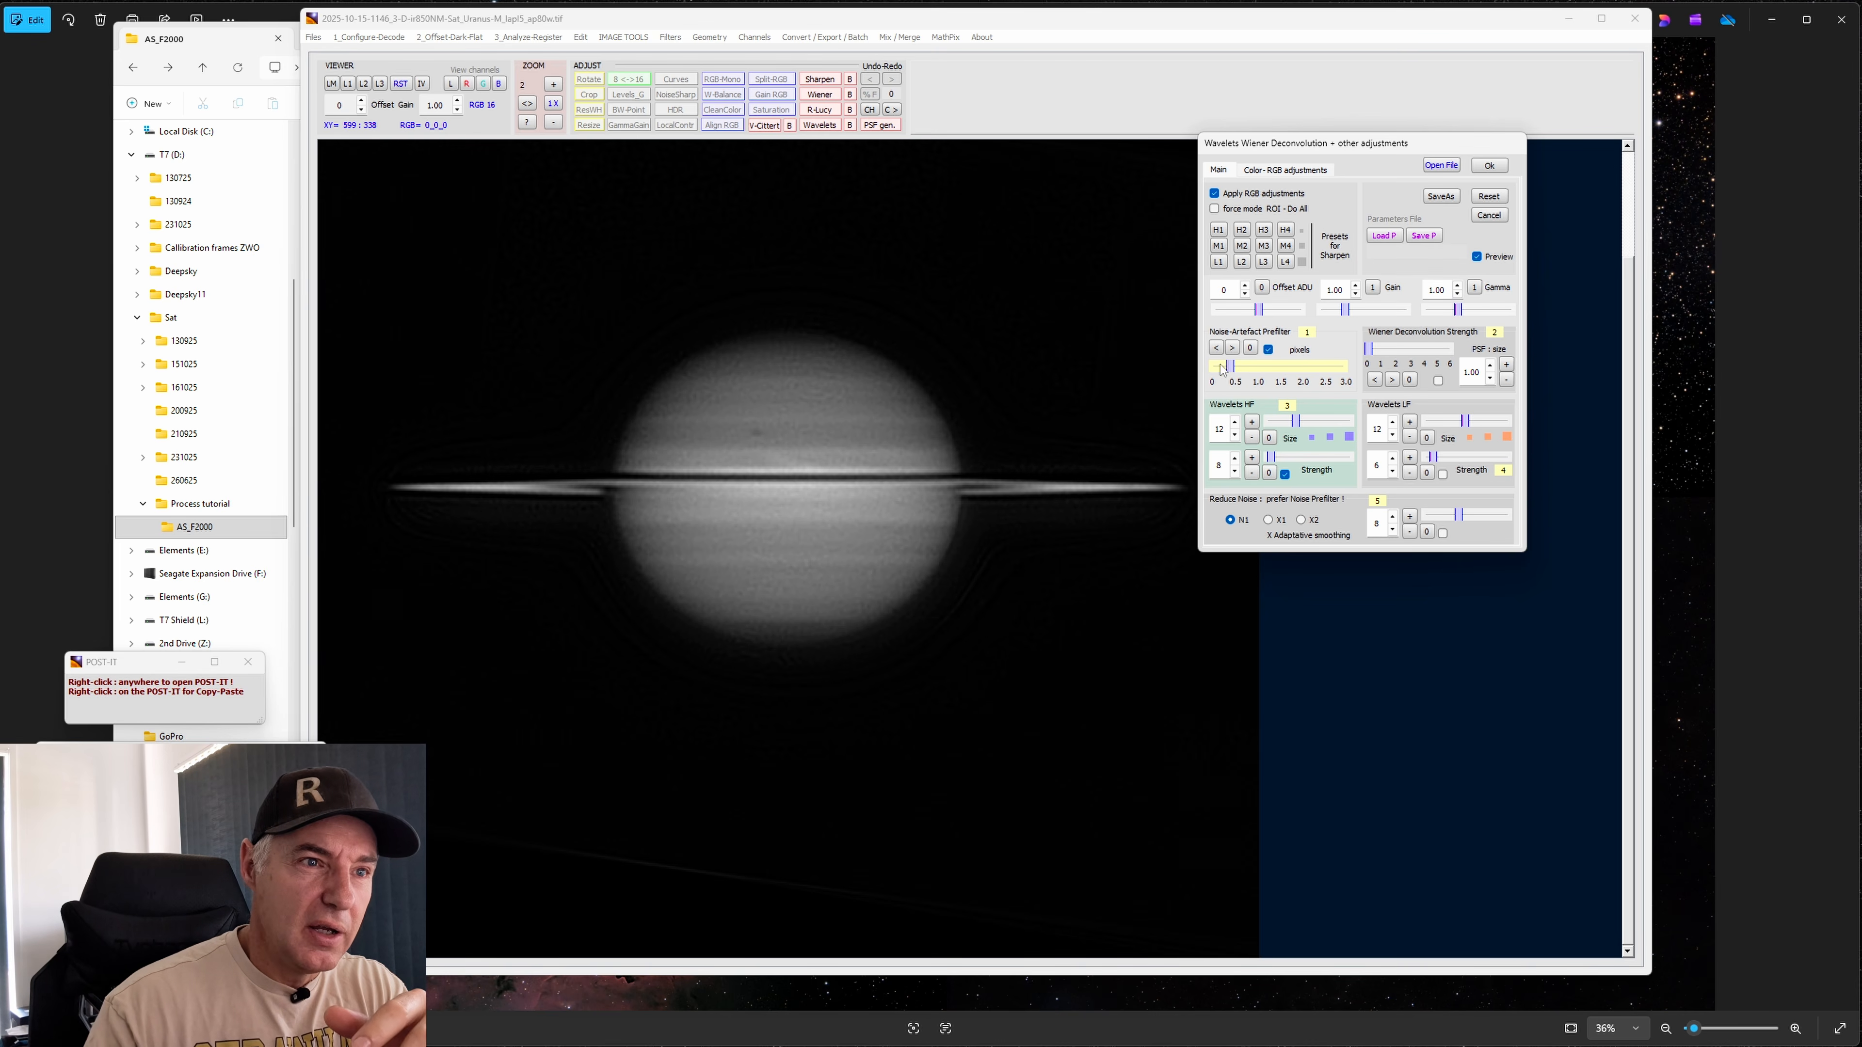
pyautogui.click(1215, 350)
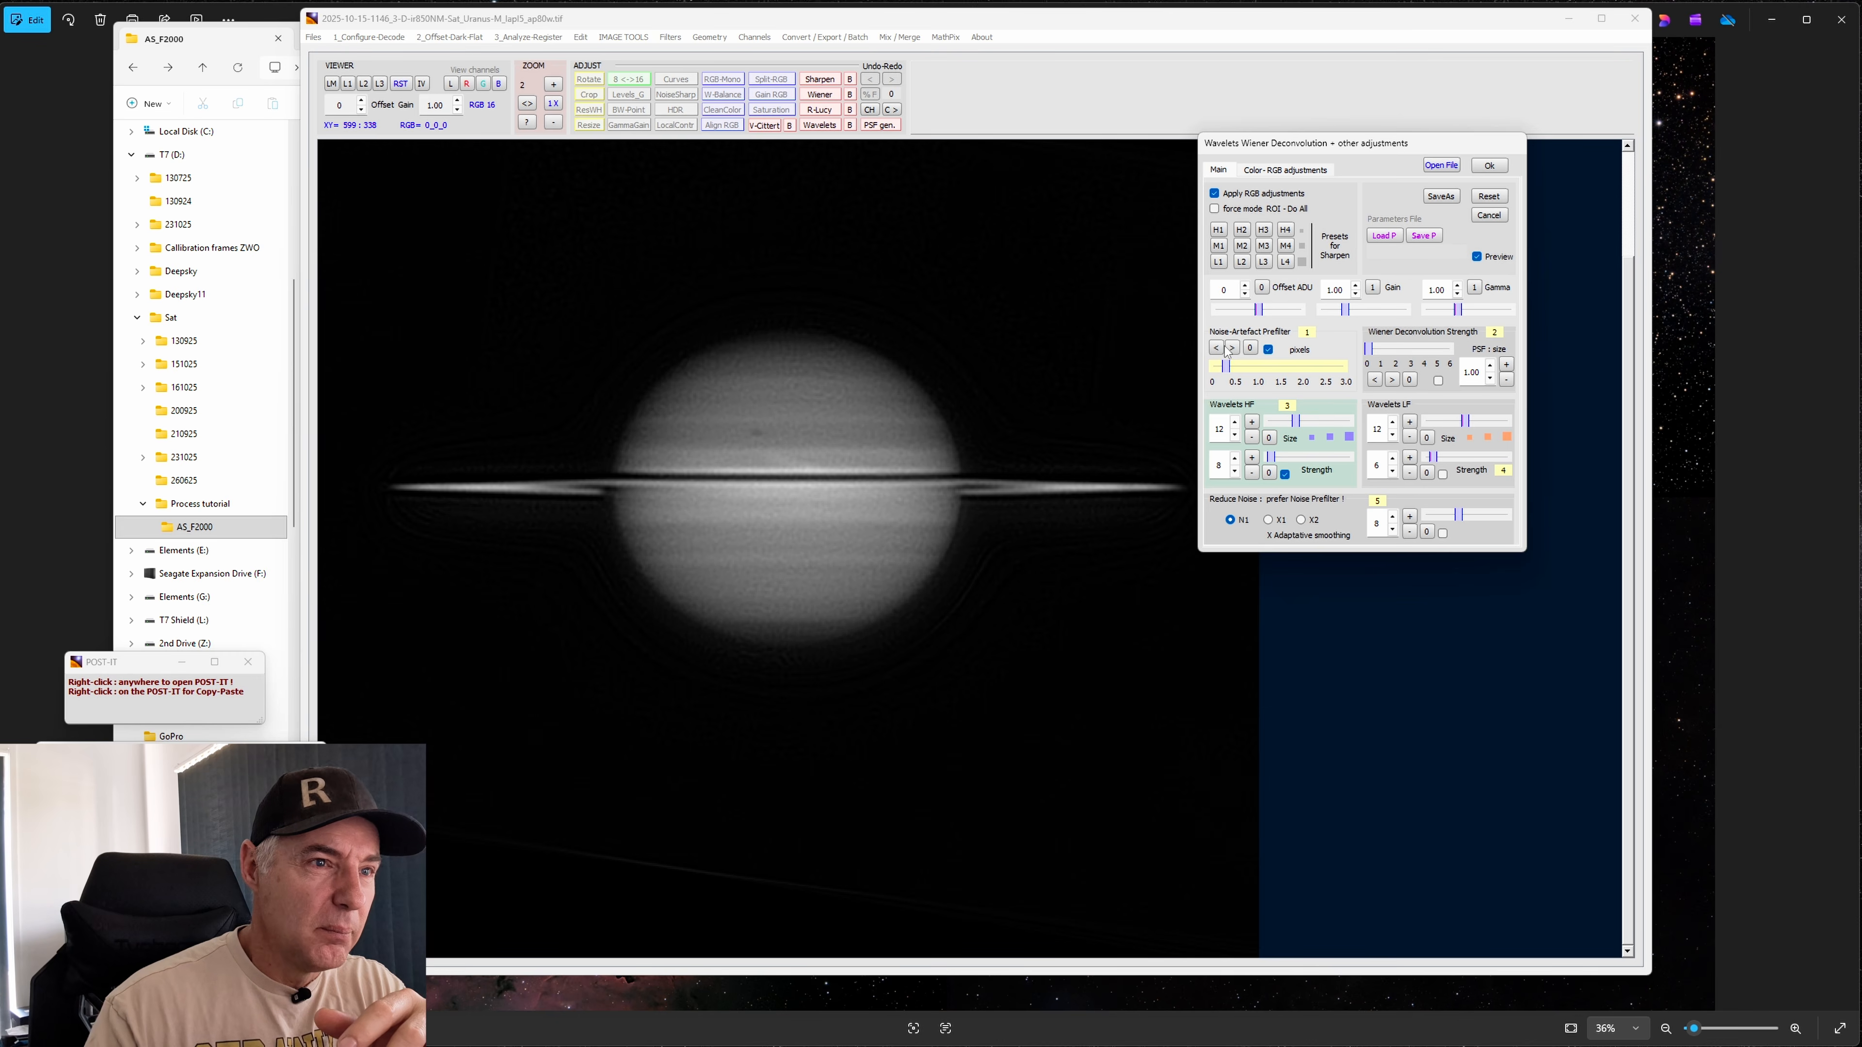
pyautogui.click(1232, 348)
pyautogui.click(1236, 472)
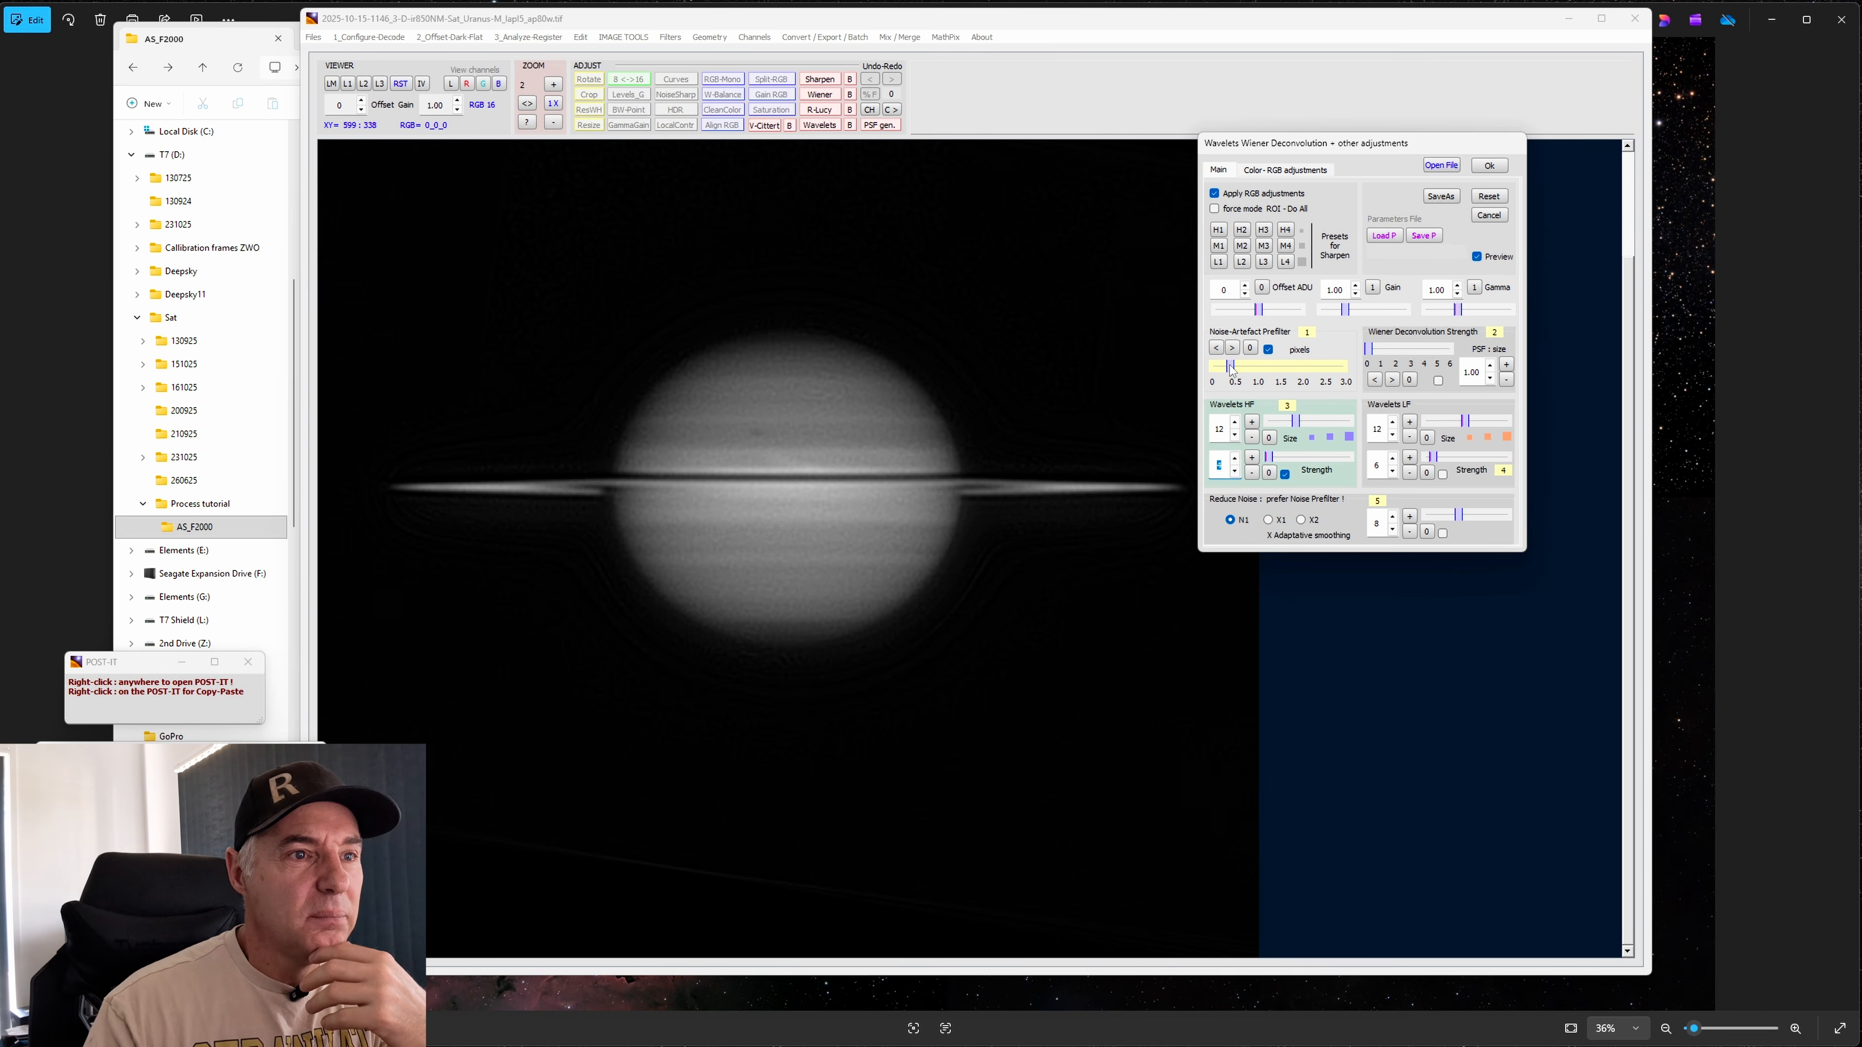
pyautogui.moveTo(1232, 369); pyautogui.dragTo(1237, 368)
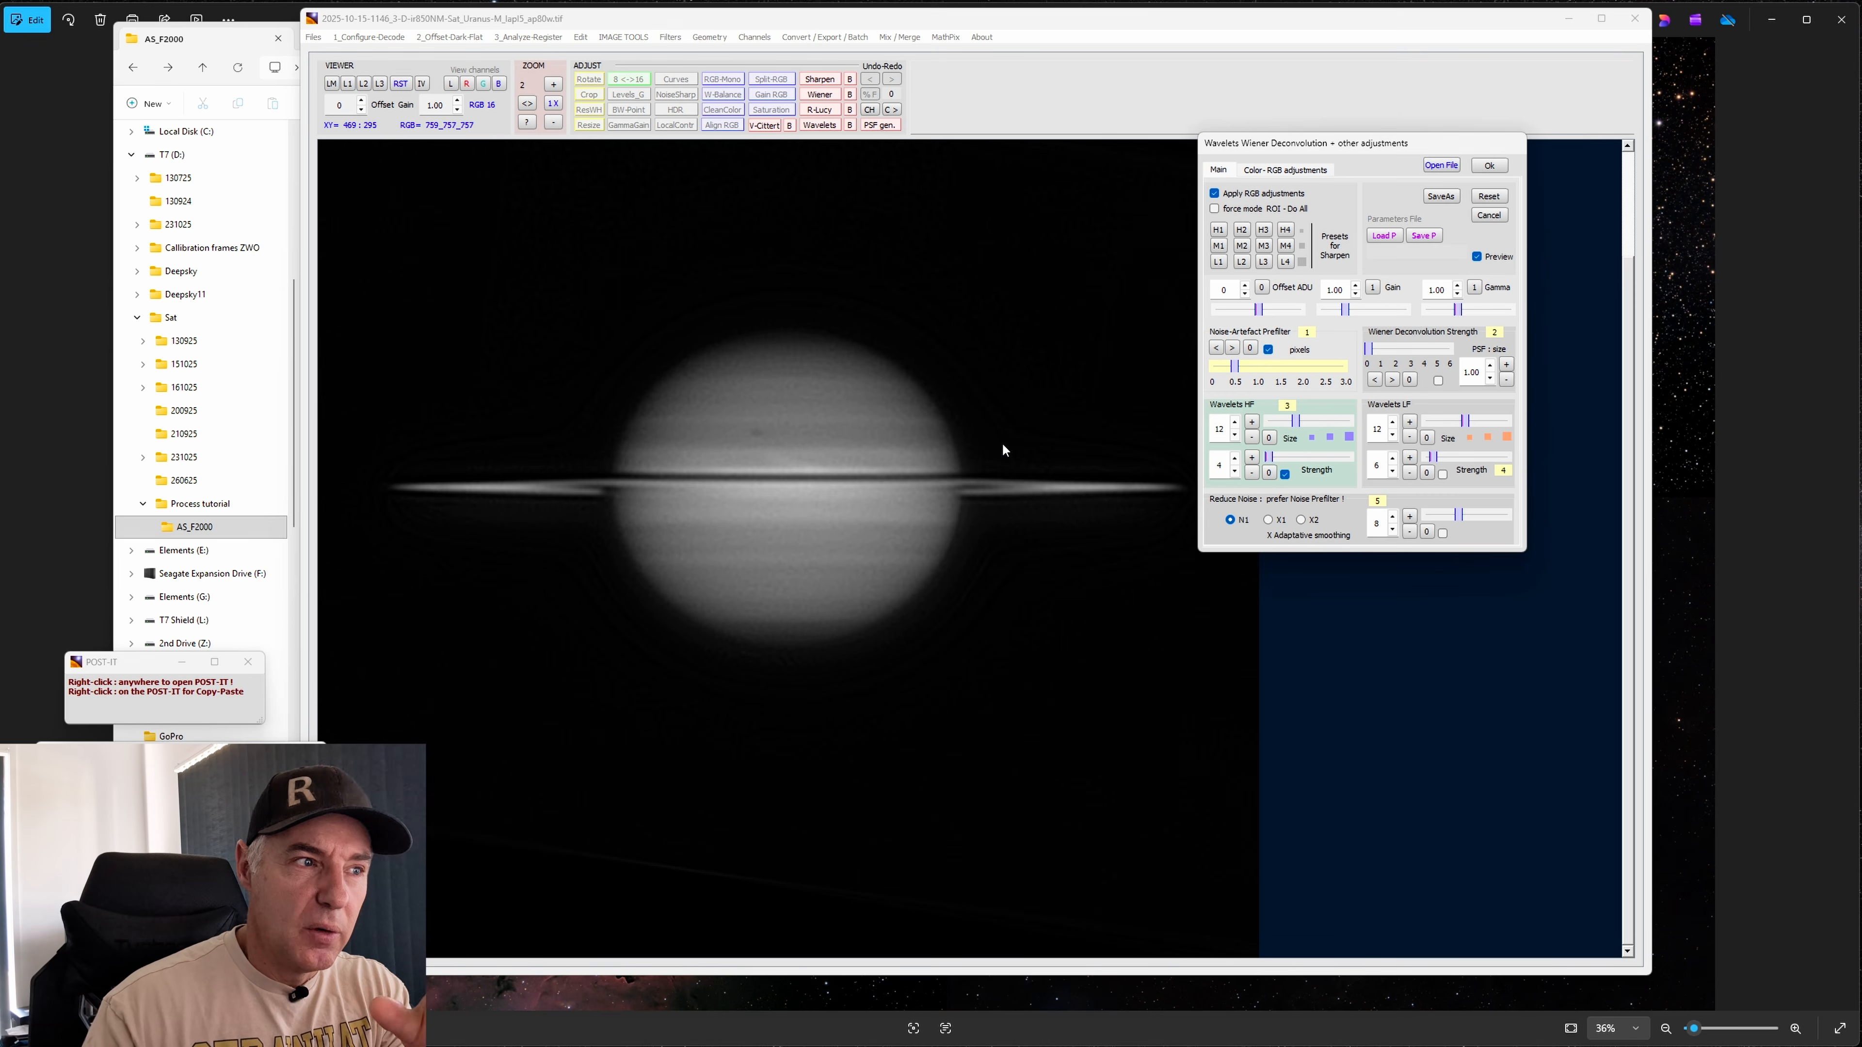
pyautogui.click(553, 123)
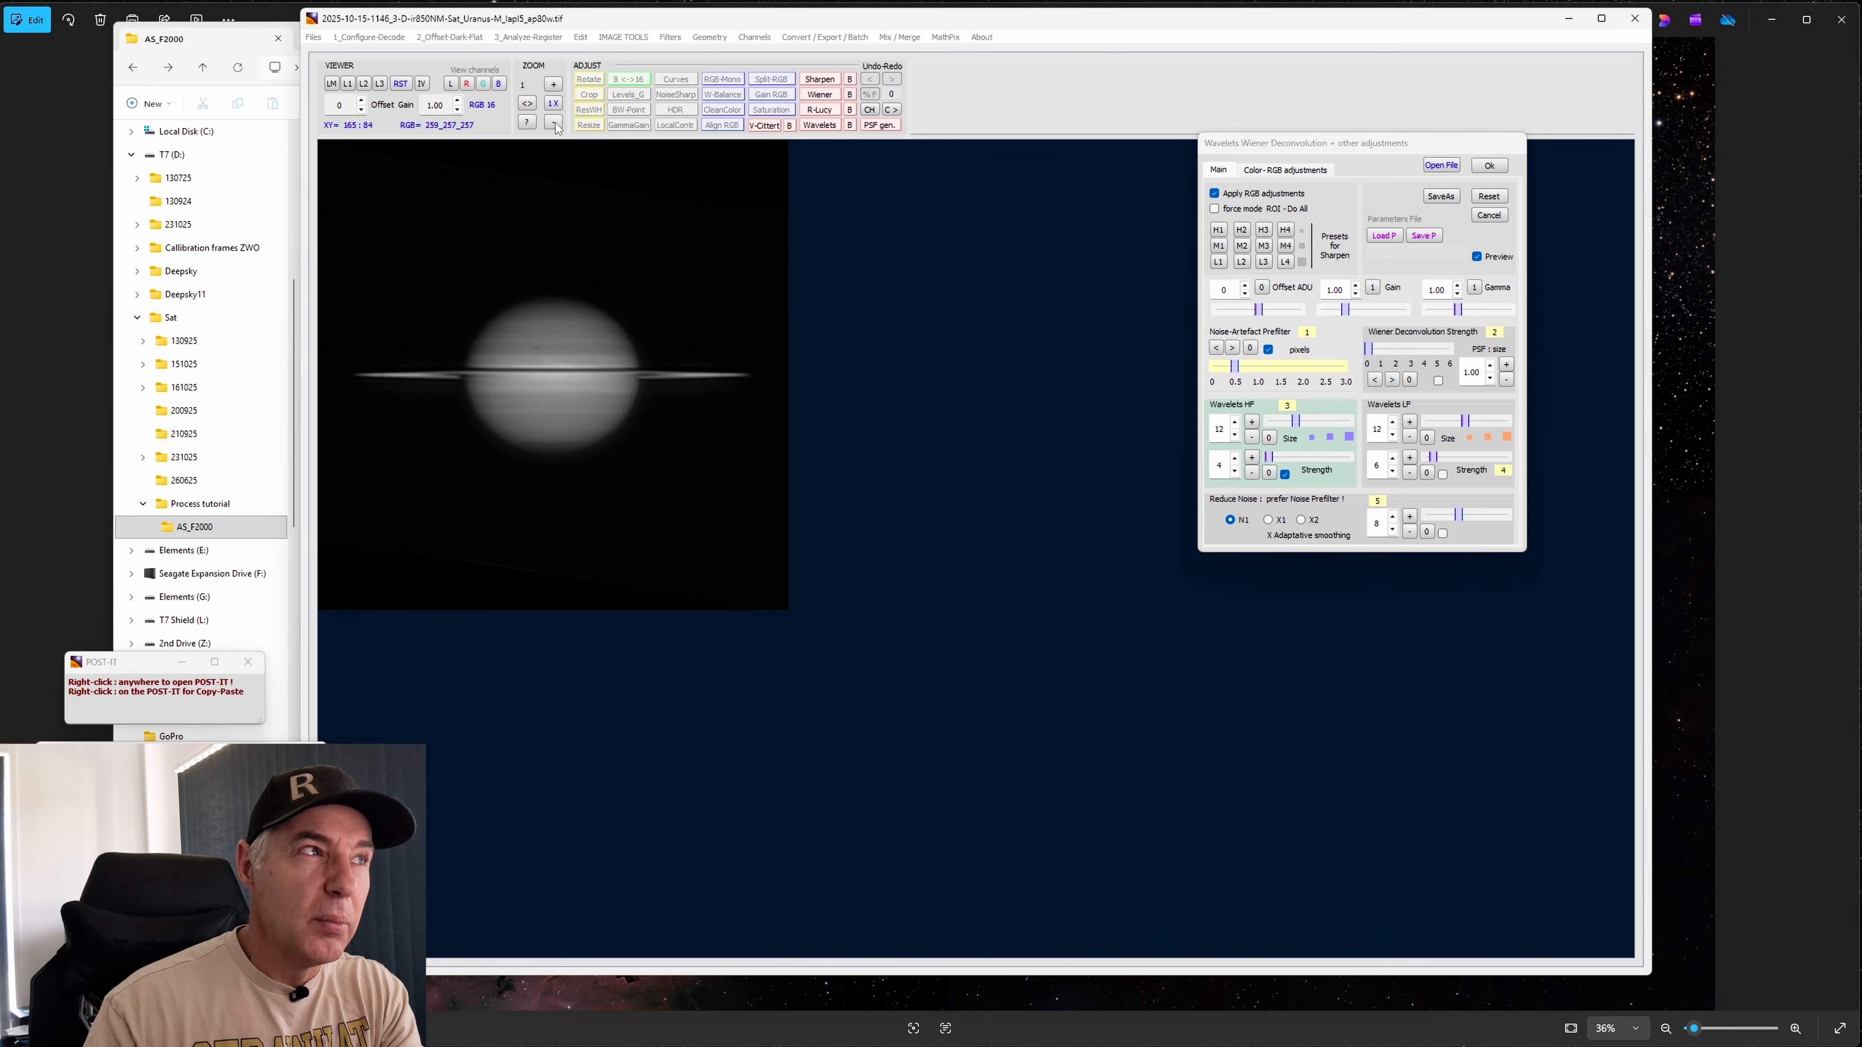
pyautogui.click(553, 85)
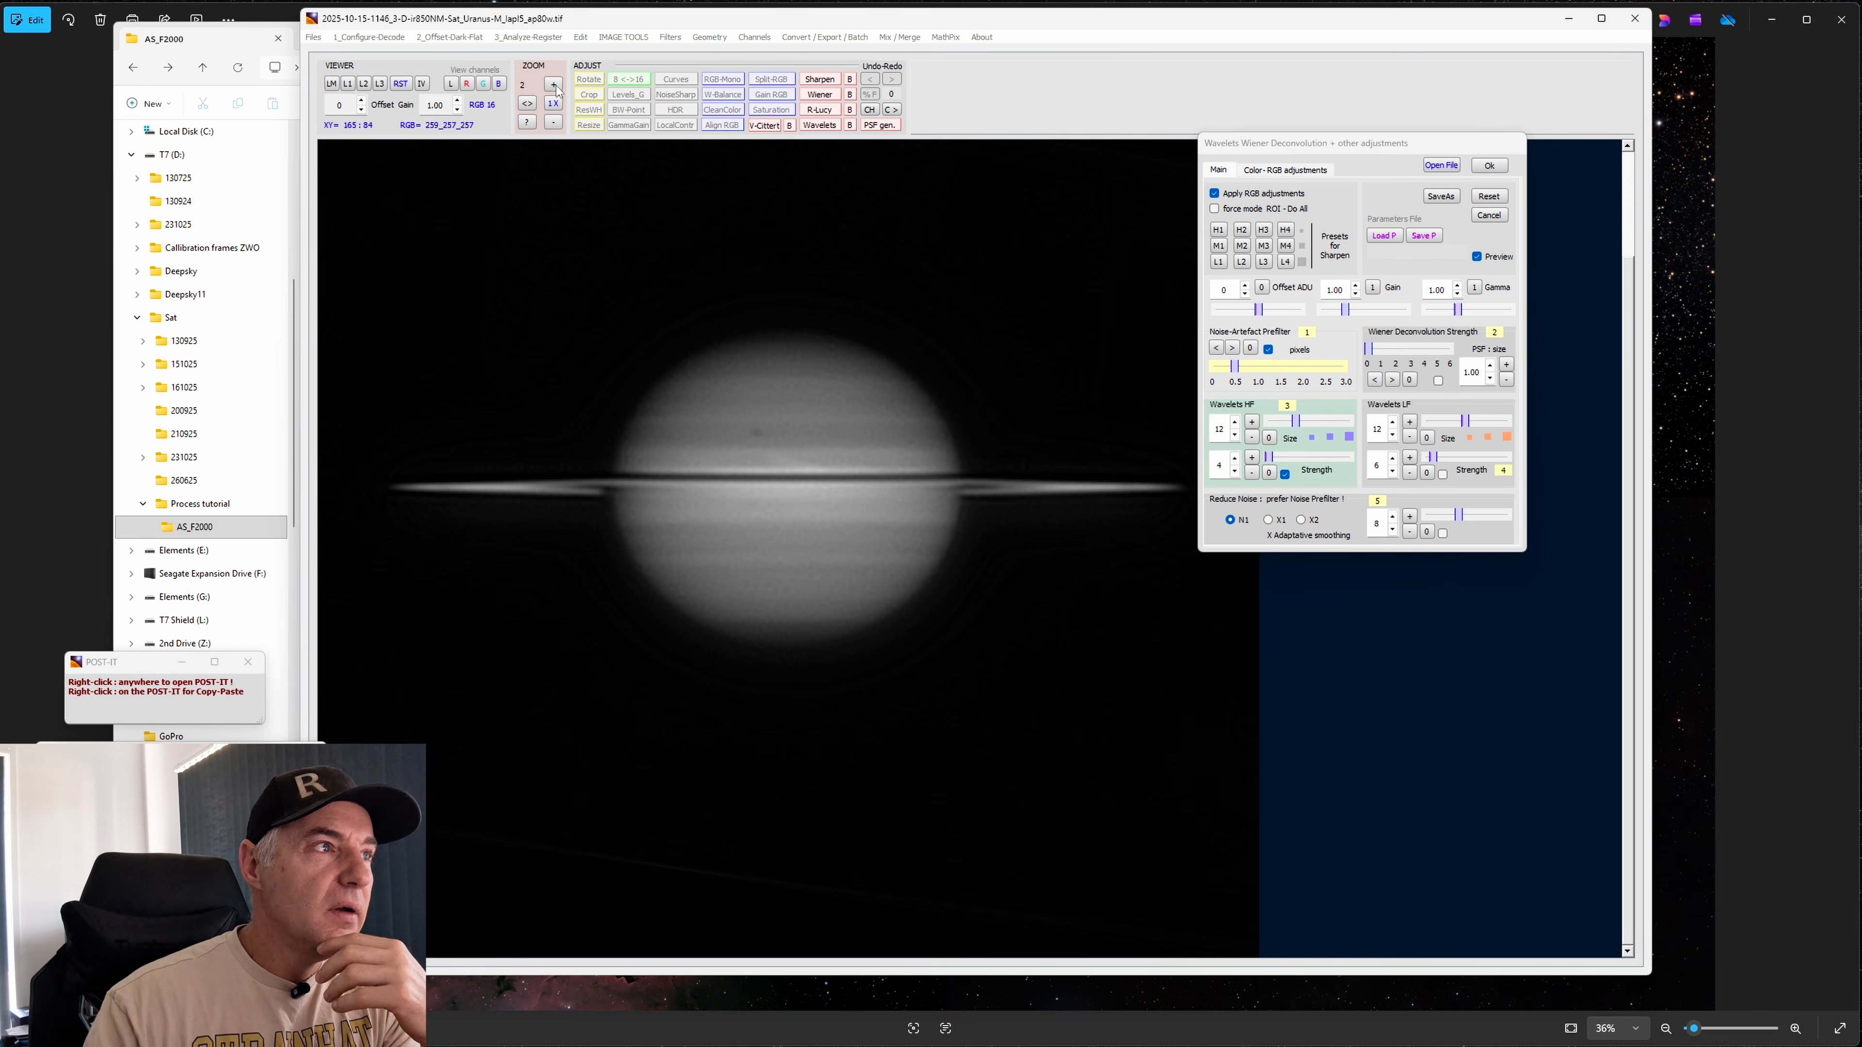
pyautogui.click(553, 123)
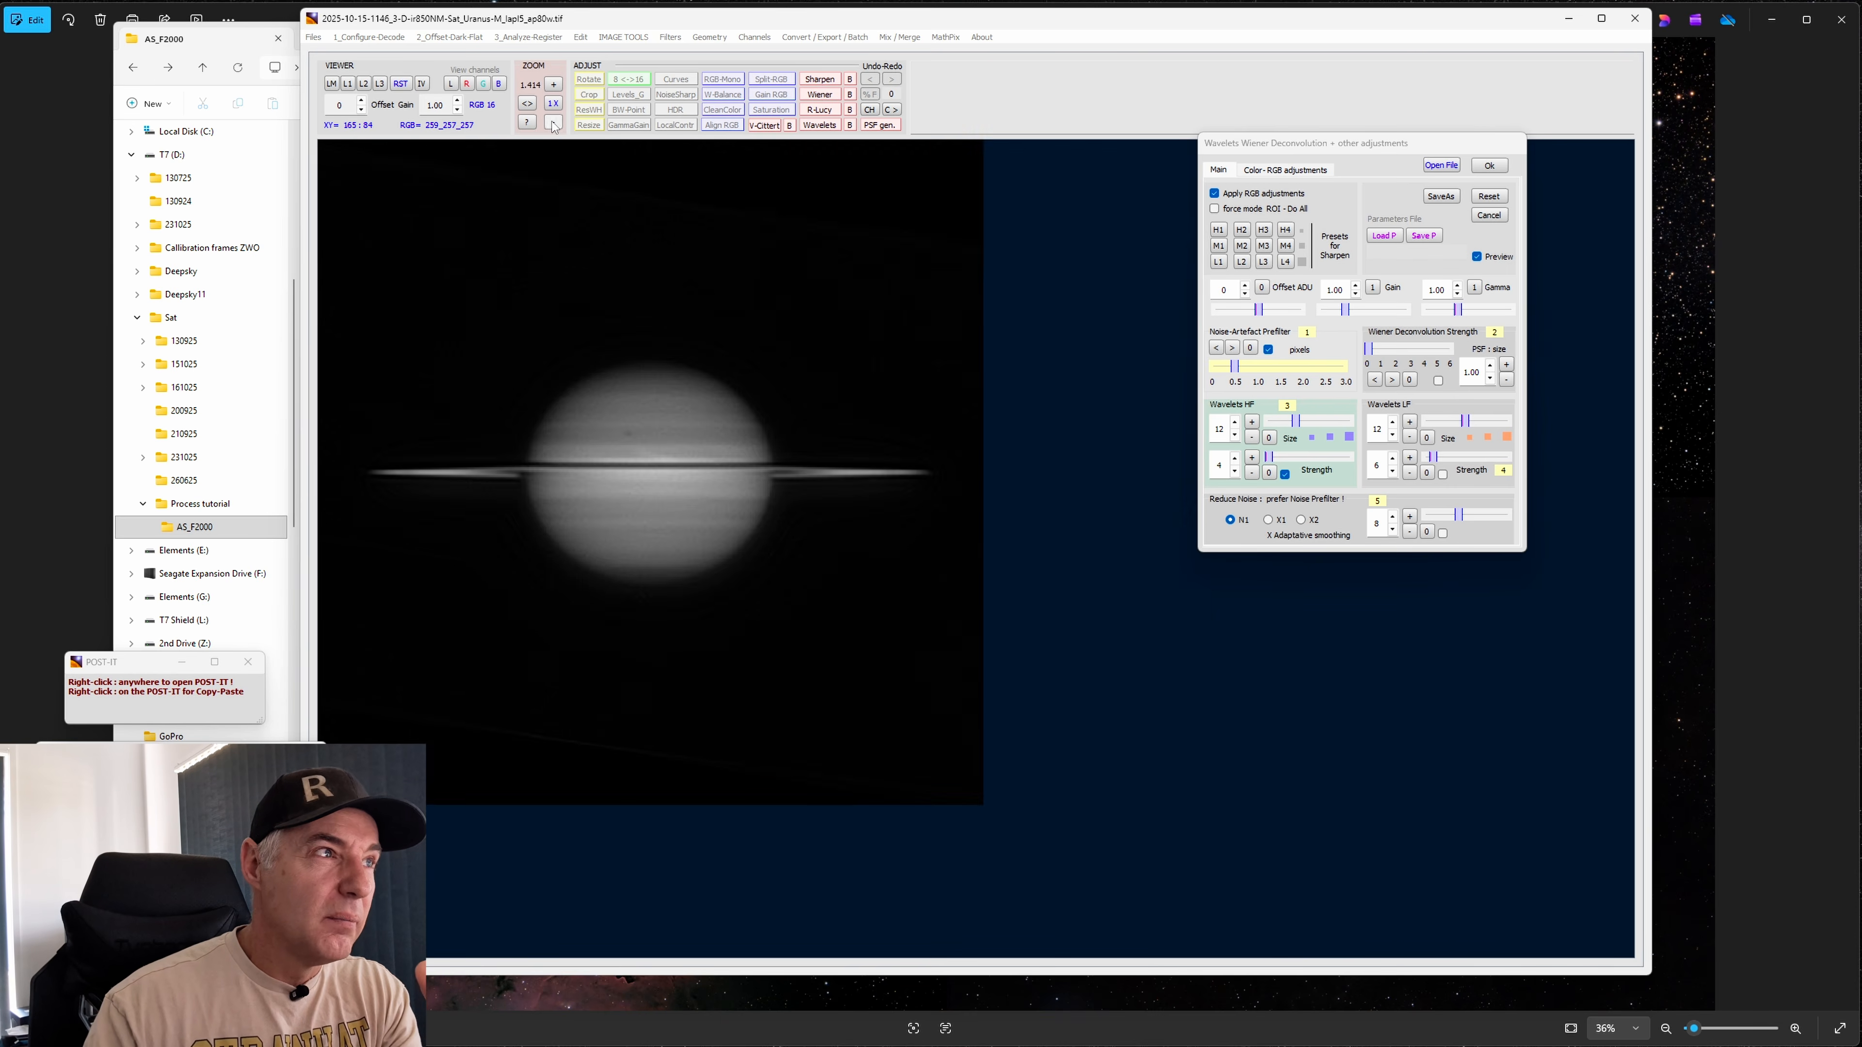
pyautogui.click(553, 123)
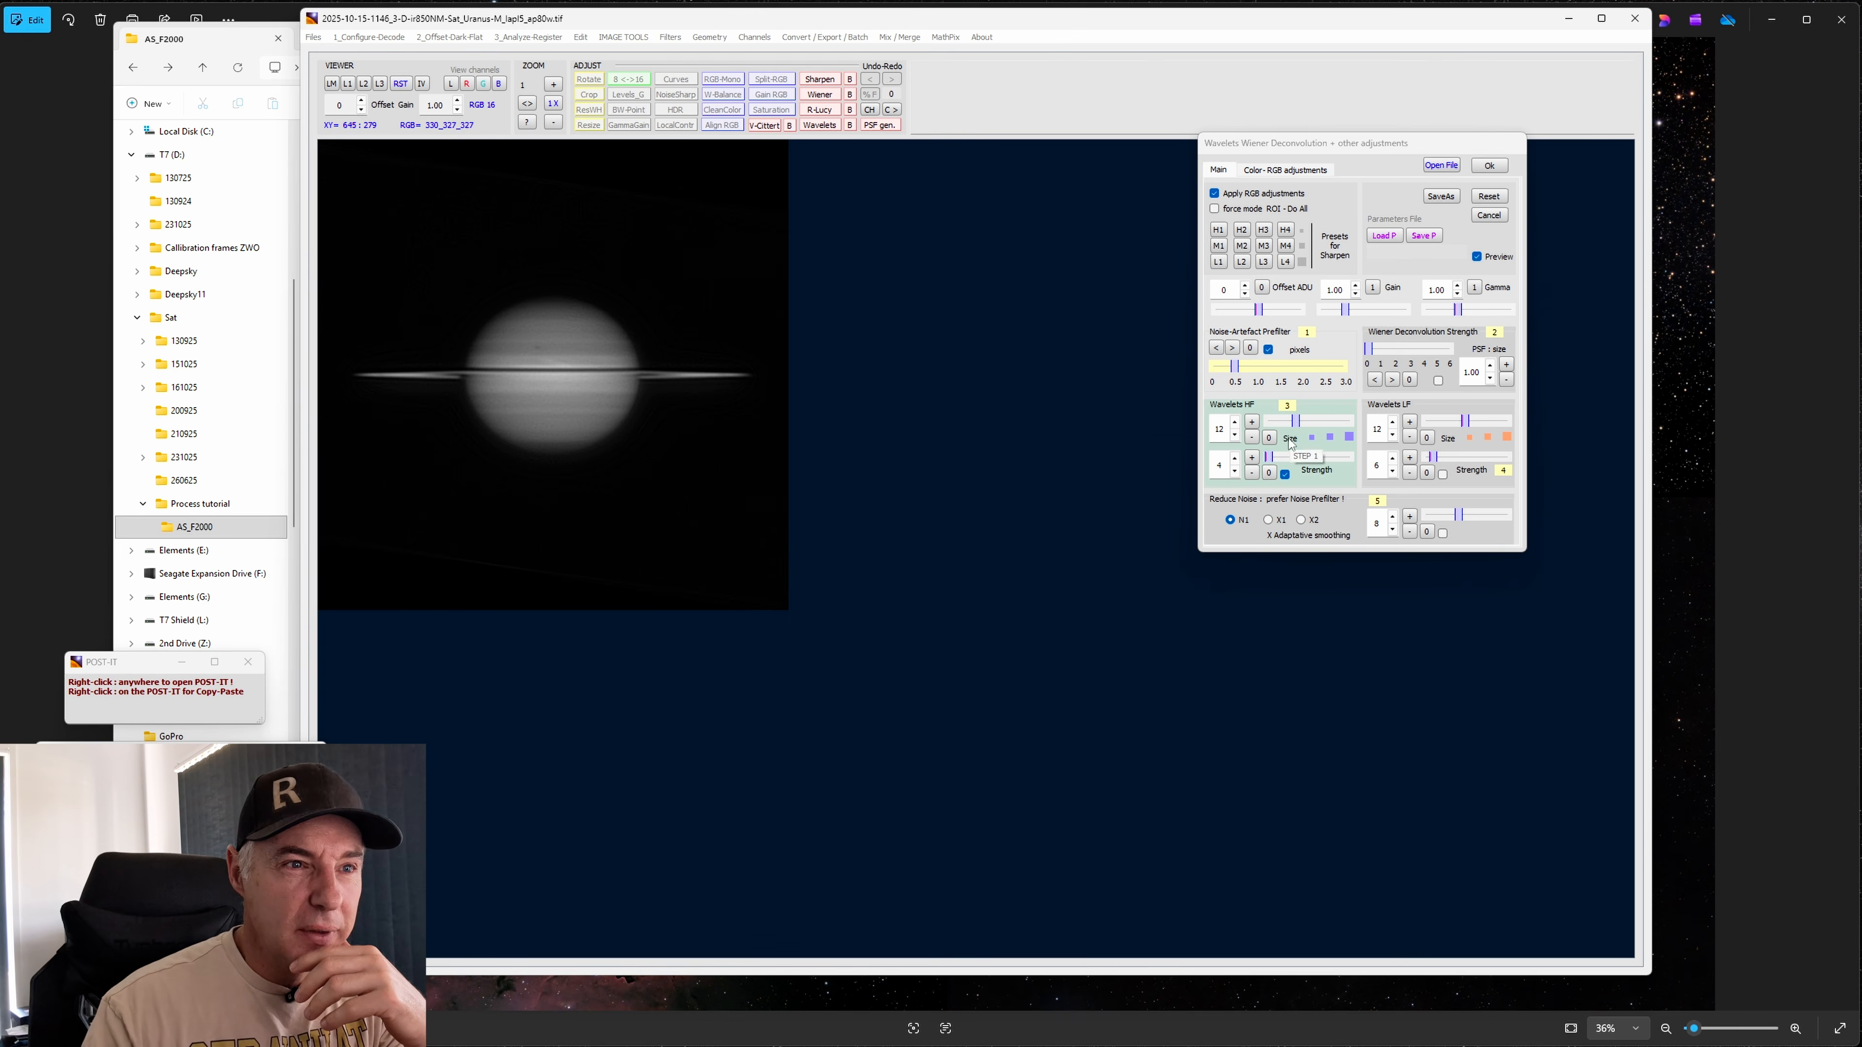
# Return the Noise-Artefact Prefilter to 0, reset all wavelet adjustments and close the dialog without applying them
pyautogui.moveTo(1235, 366); pyautogui.dragTo(1207, 382)
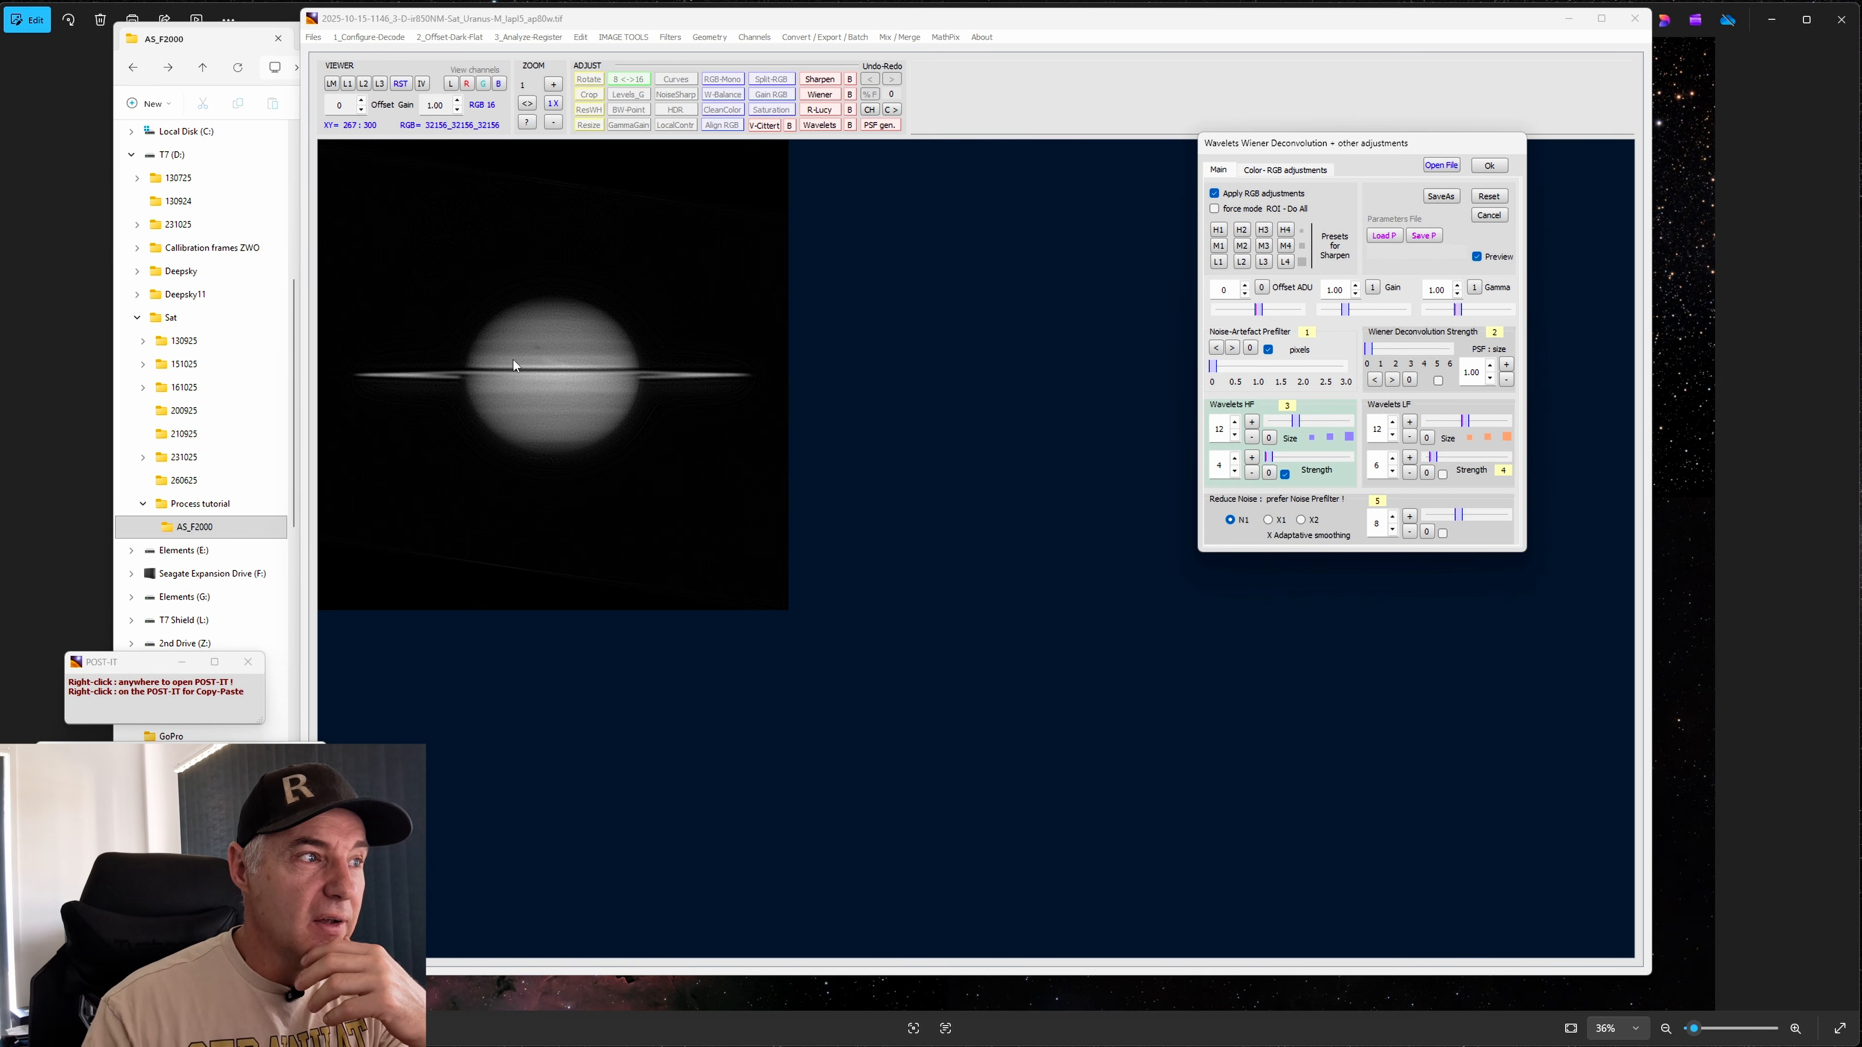
pyautogui.click(553, 84)
pyautogui.click(554, 85)
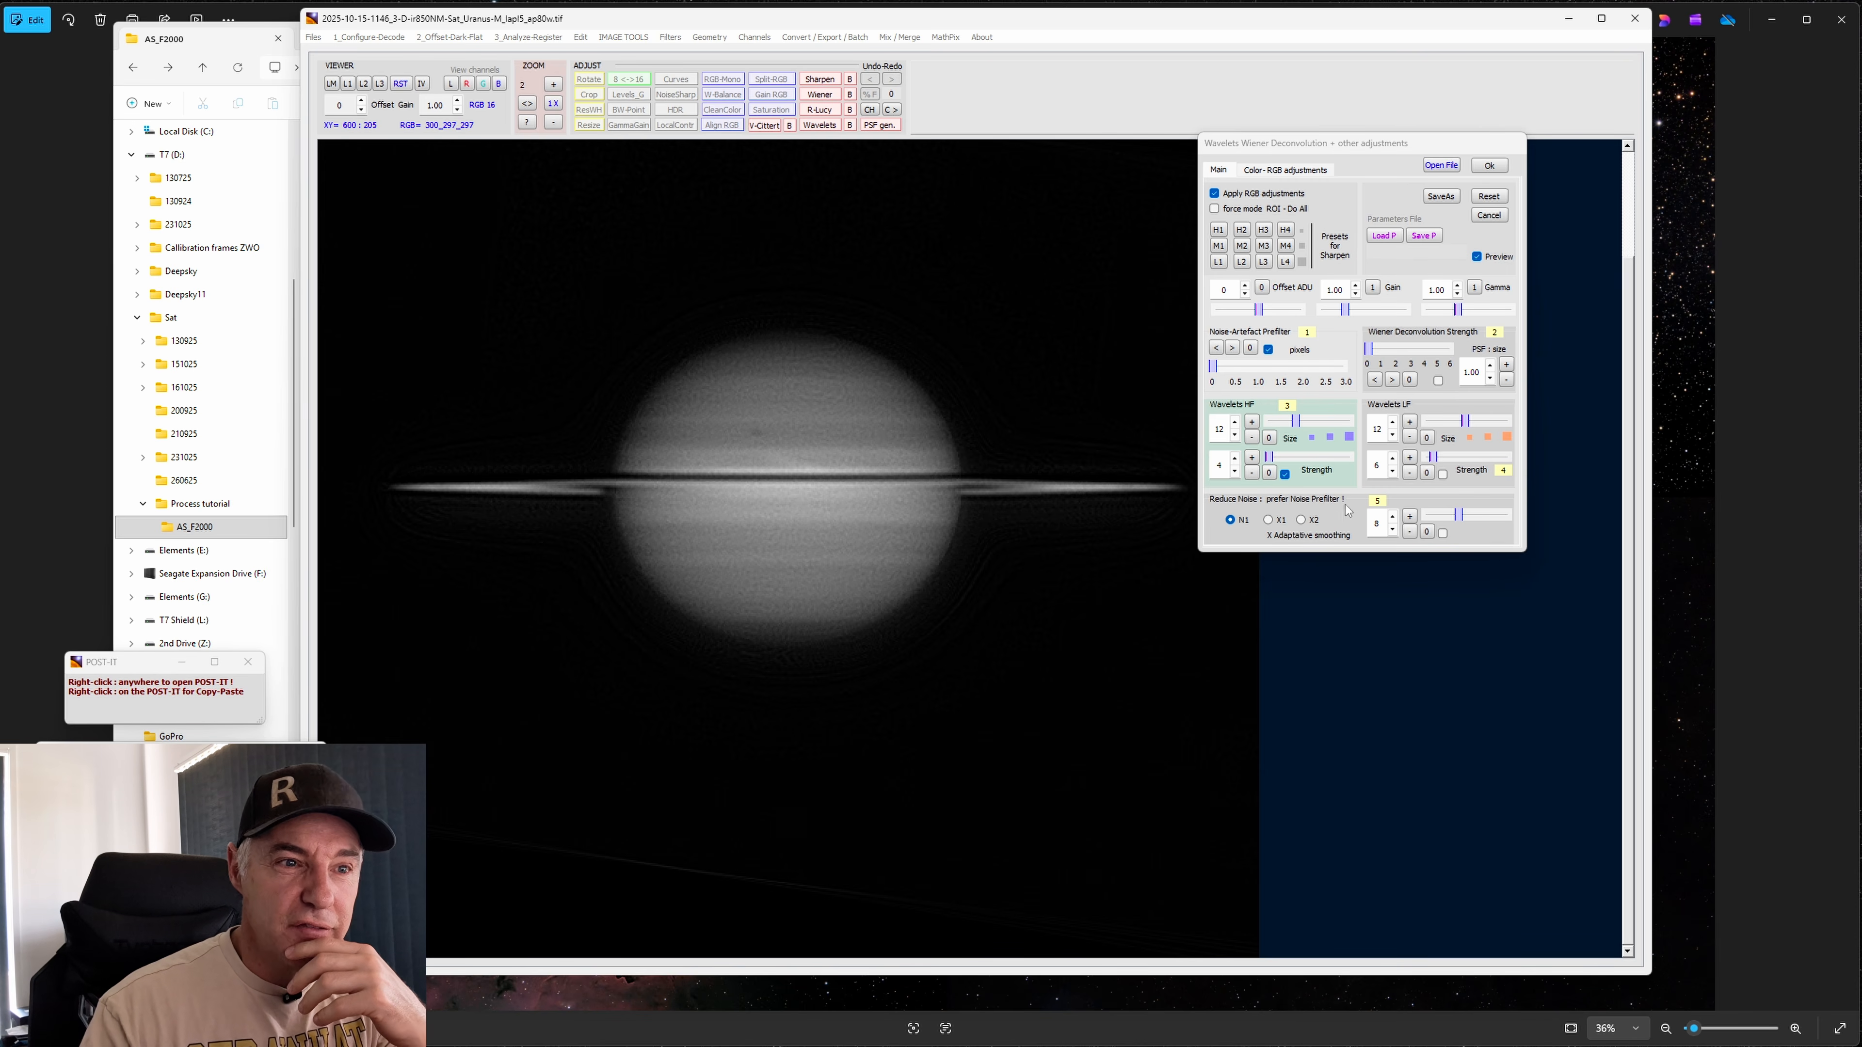
pyautogui.click(1489, 196)
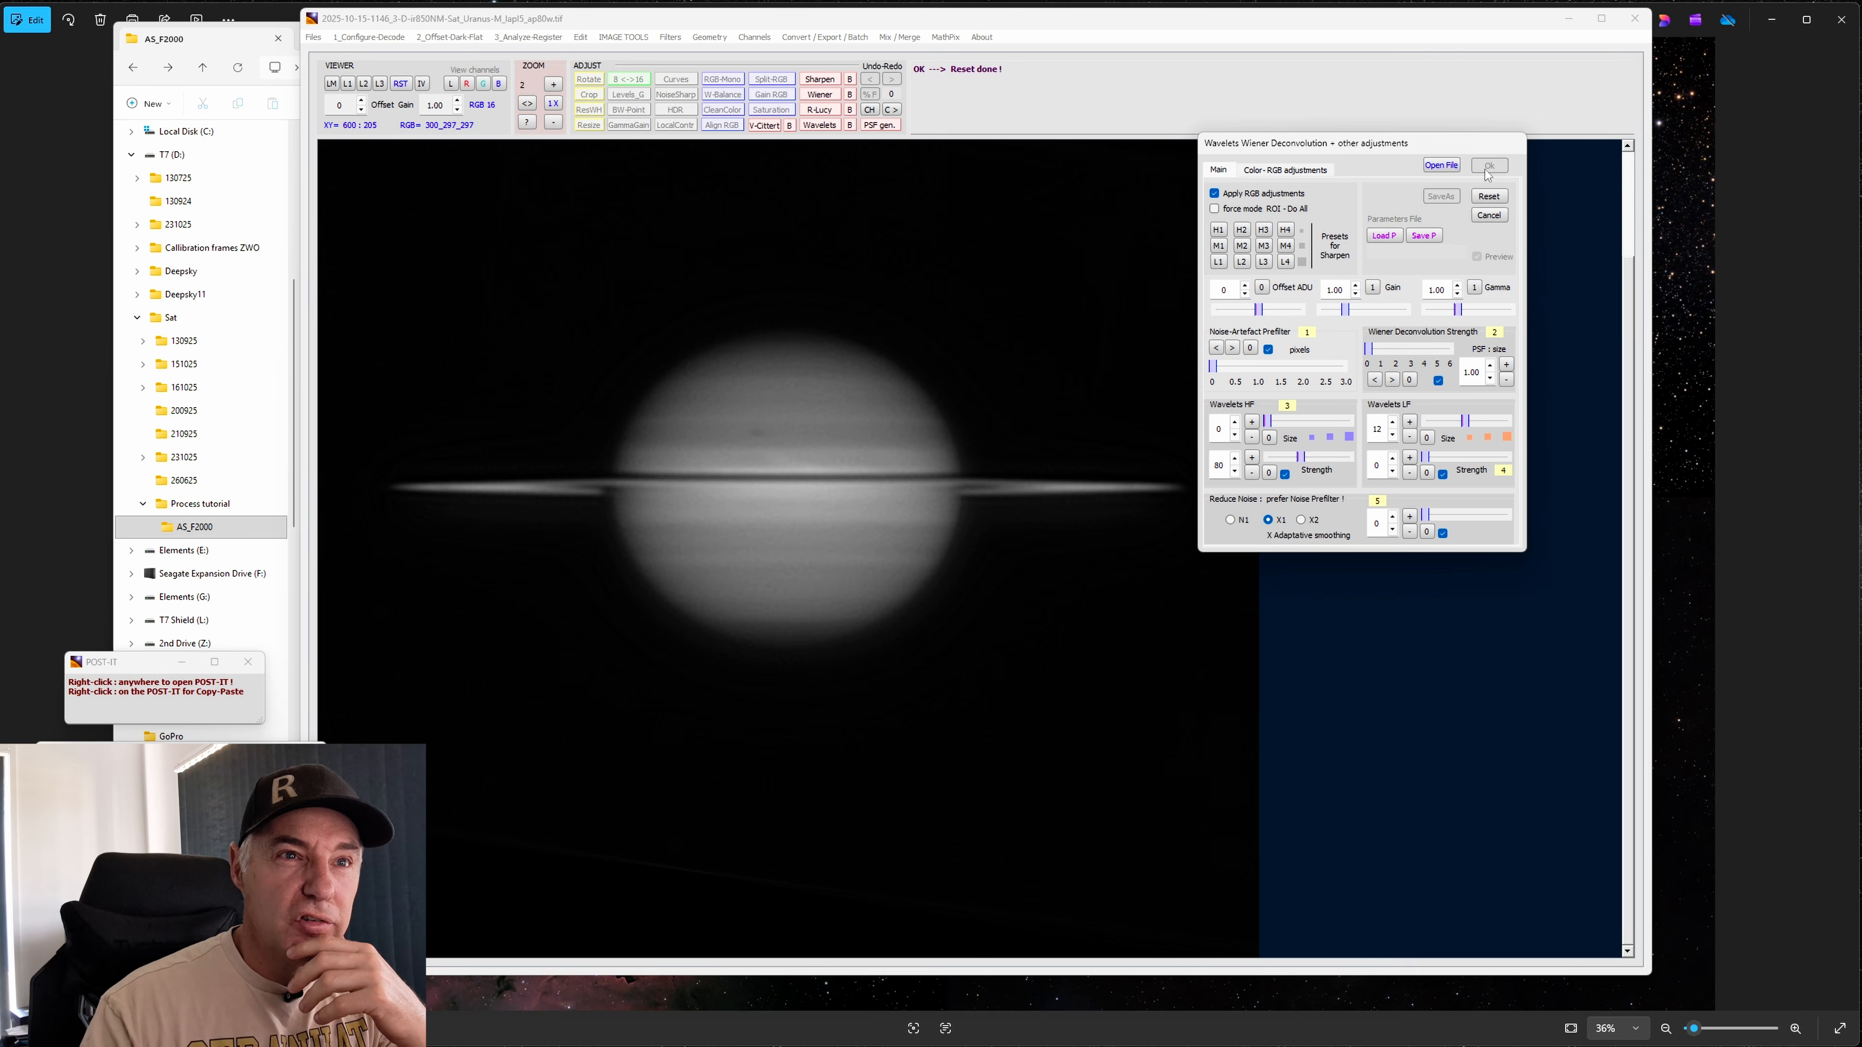
pyautogui.click(1487, 215)
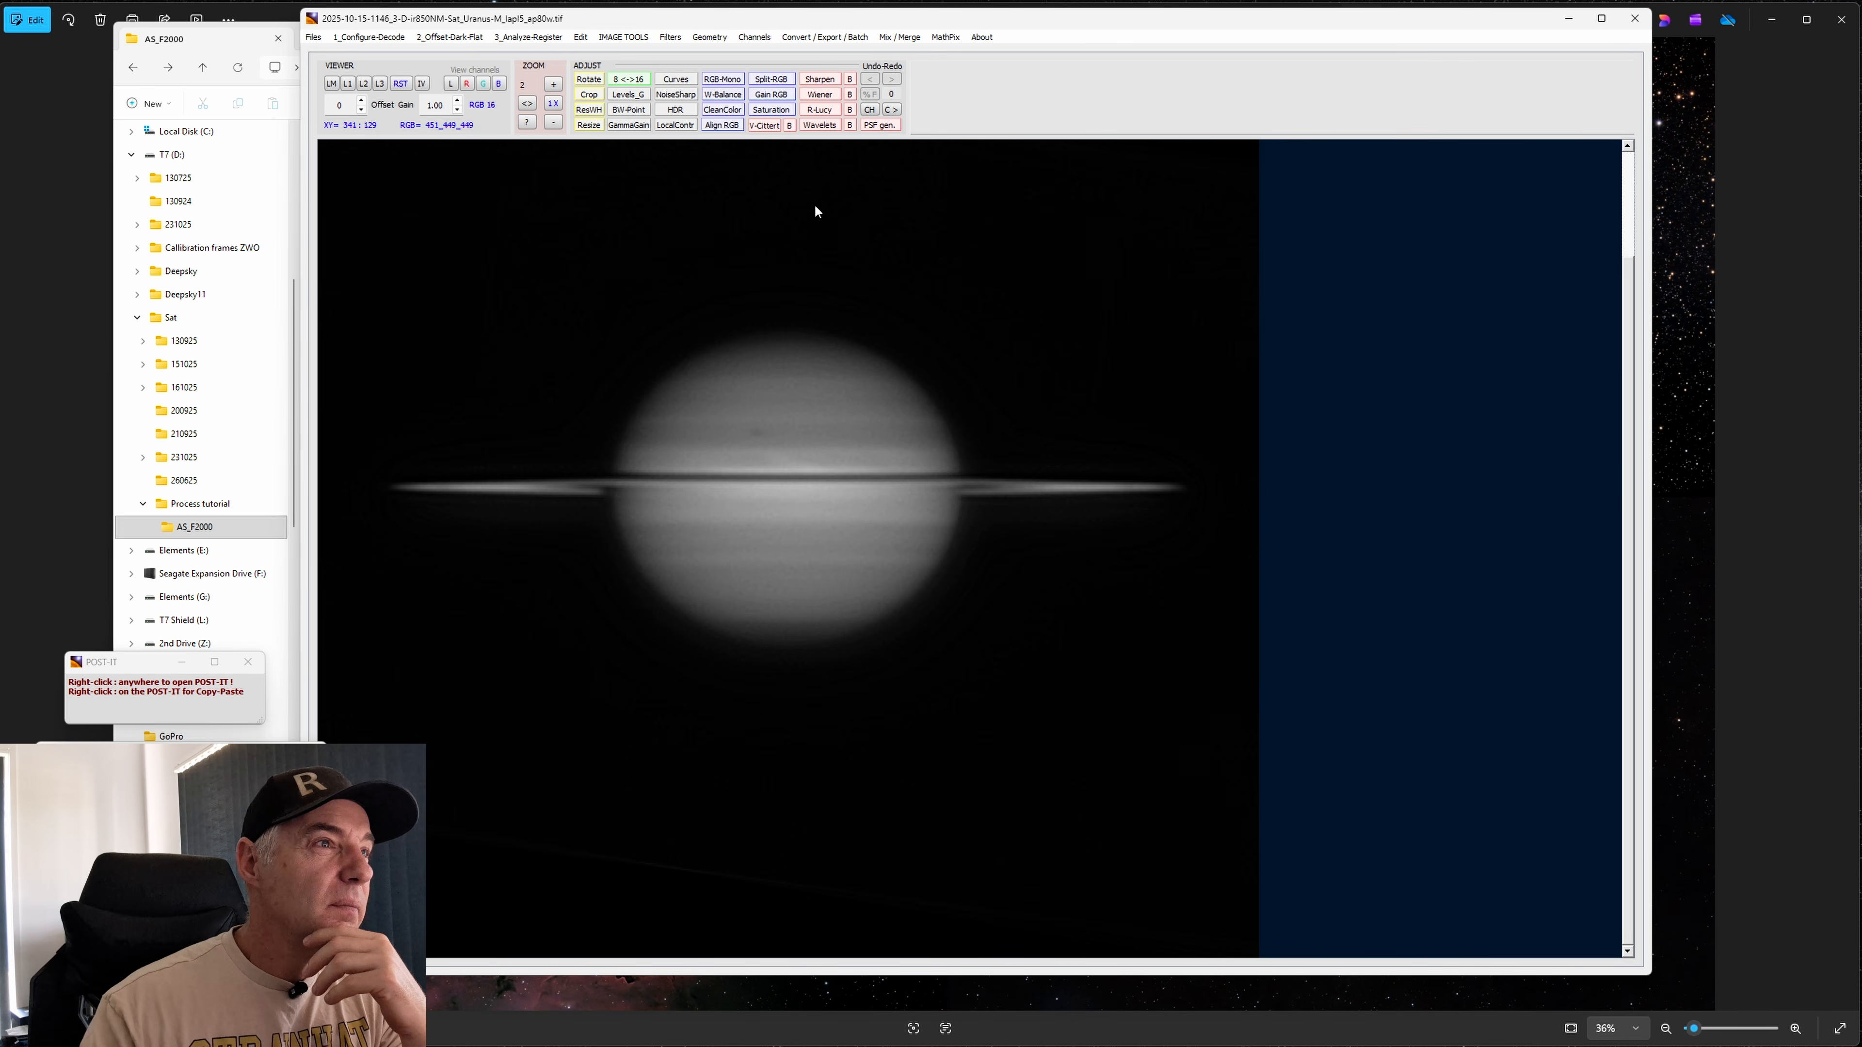
# Open the NoiseSharp tool beside the planet and set Sharpen to about strength 5 at size 2
pyautogui.click(674, 95)
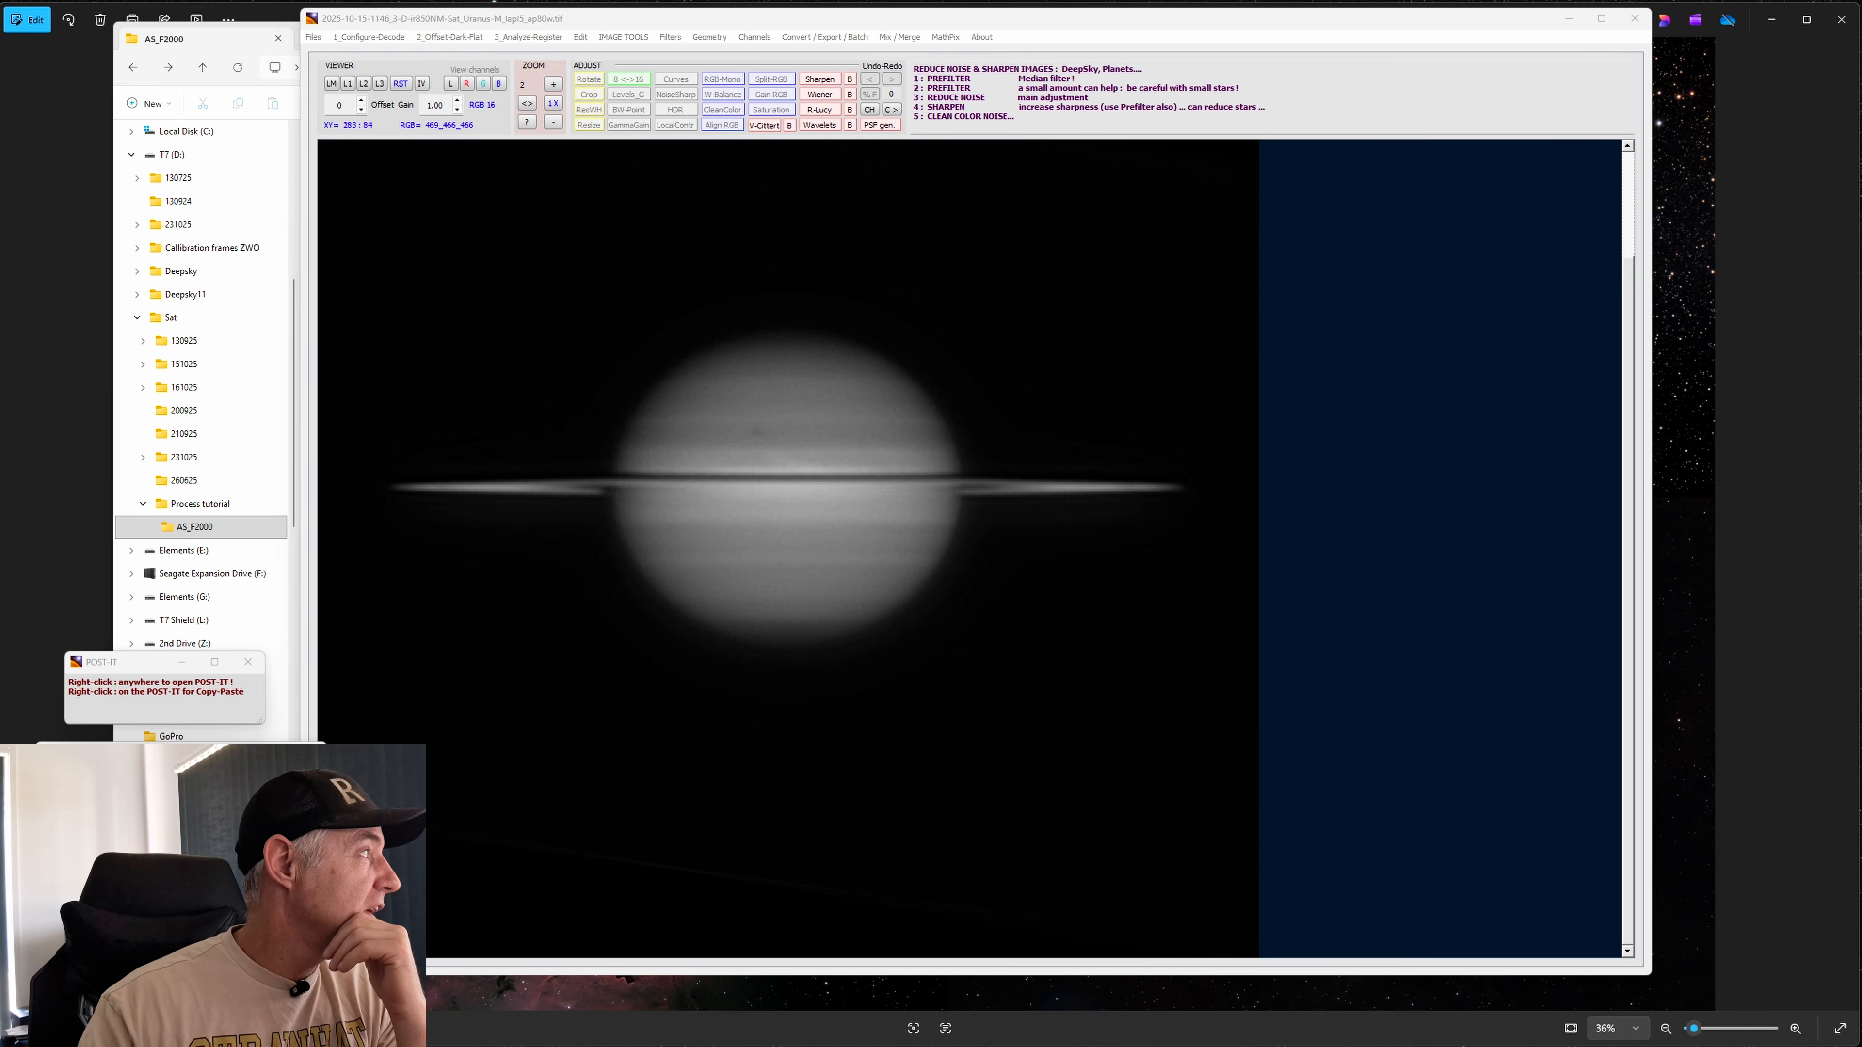
pyautogui.moveTo(379, 226); pyautogui.dragTo(1353, 184)
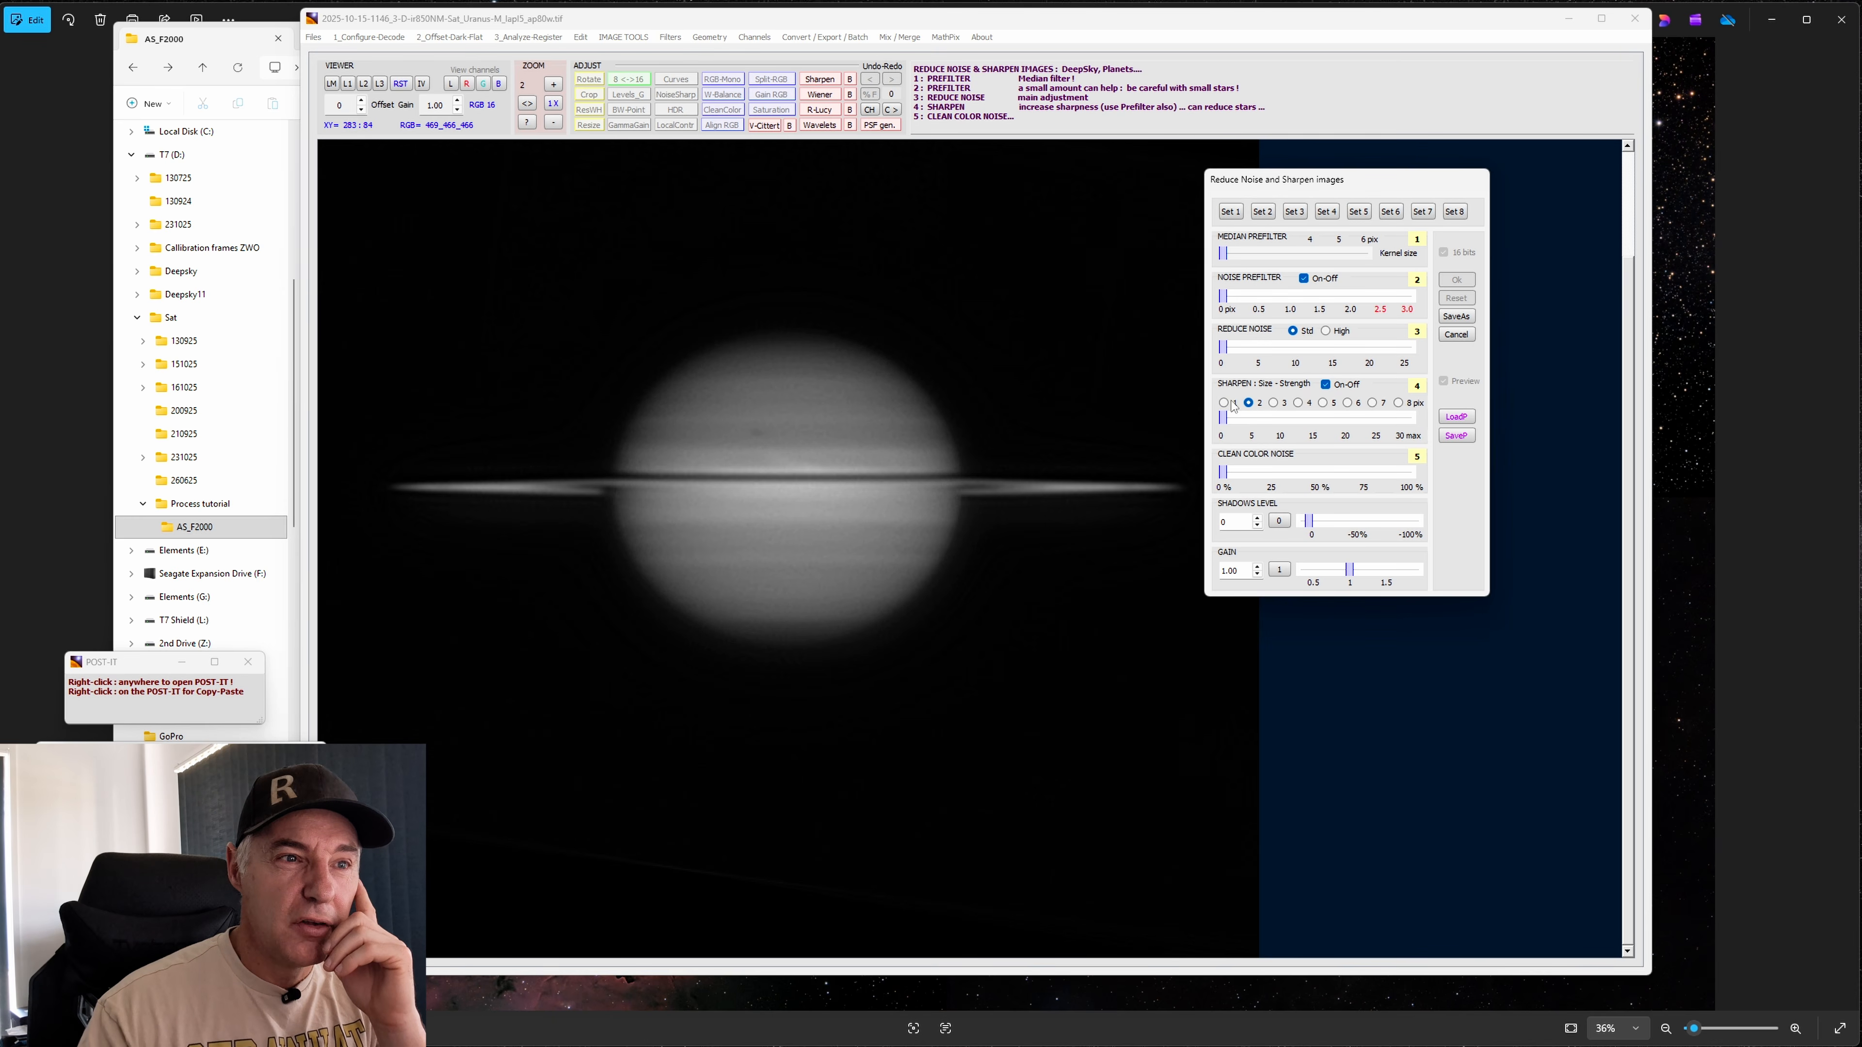
pyautogui.moveTo(1223, 422)
pyautogui.mouseDown()
pyautogui.moveTo(1265, 424)
pyautogui.moveTo(1249, 422)
pyautogui.mouseUp()
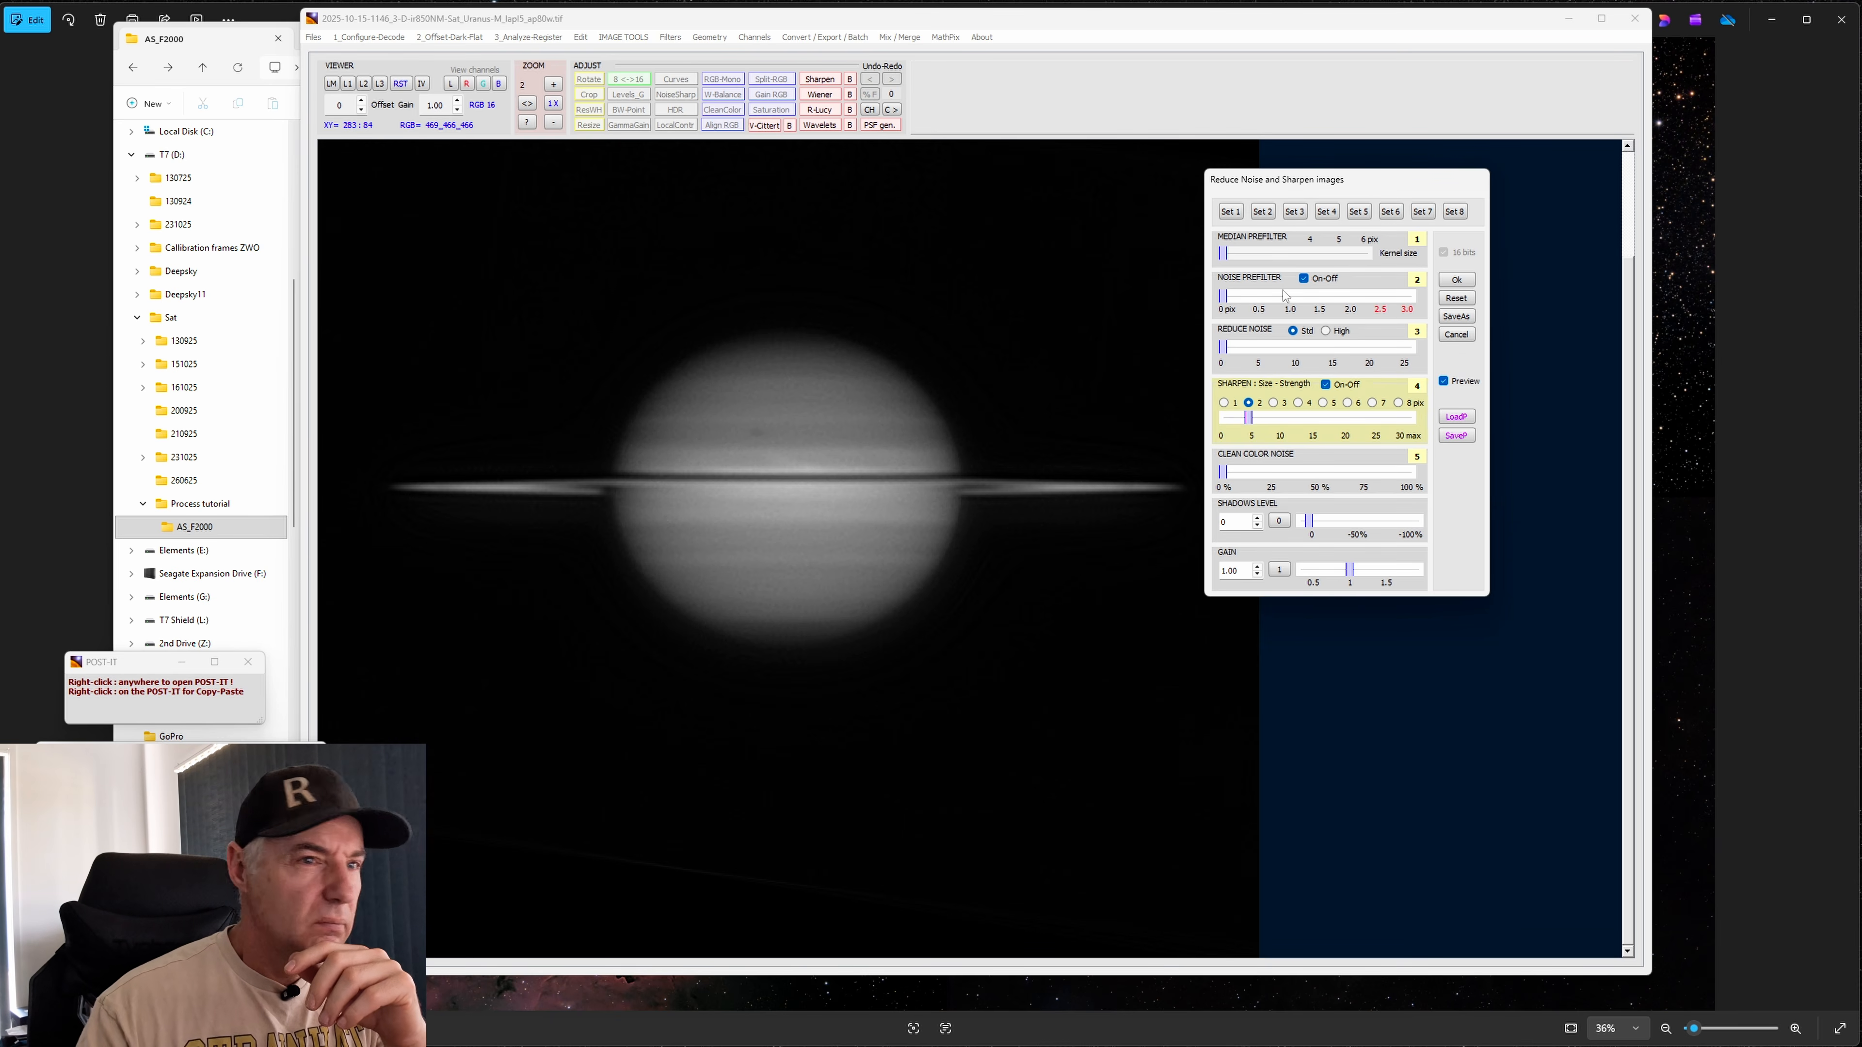
pyautogui.moveTo(1372, 181); pyautogui.dragTo(1393, 200)
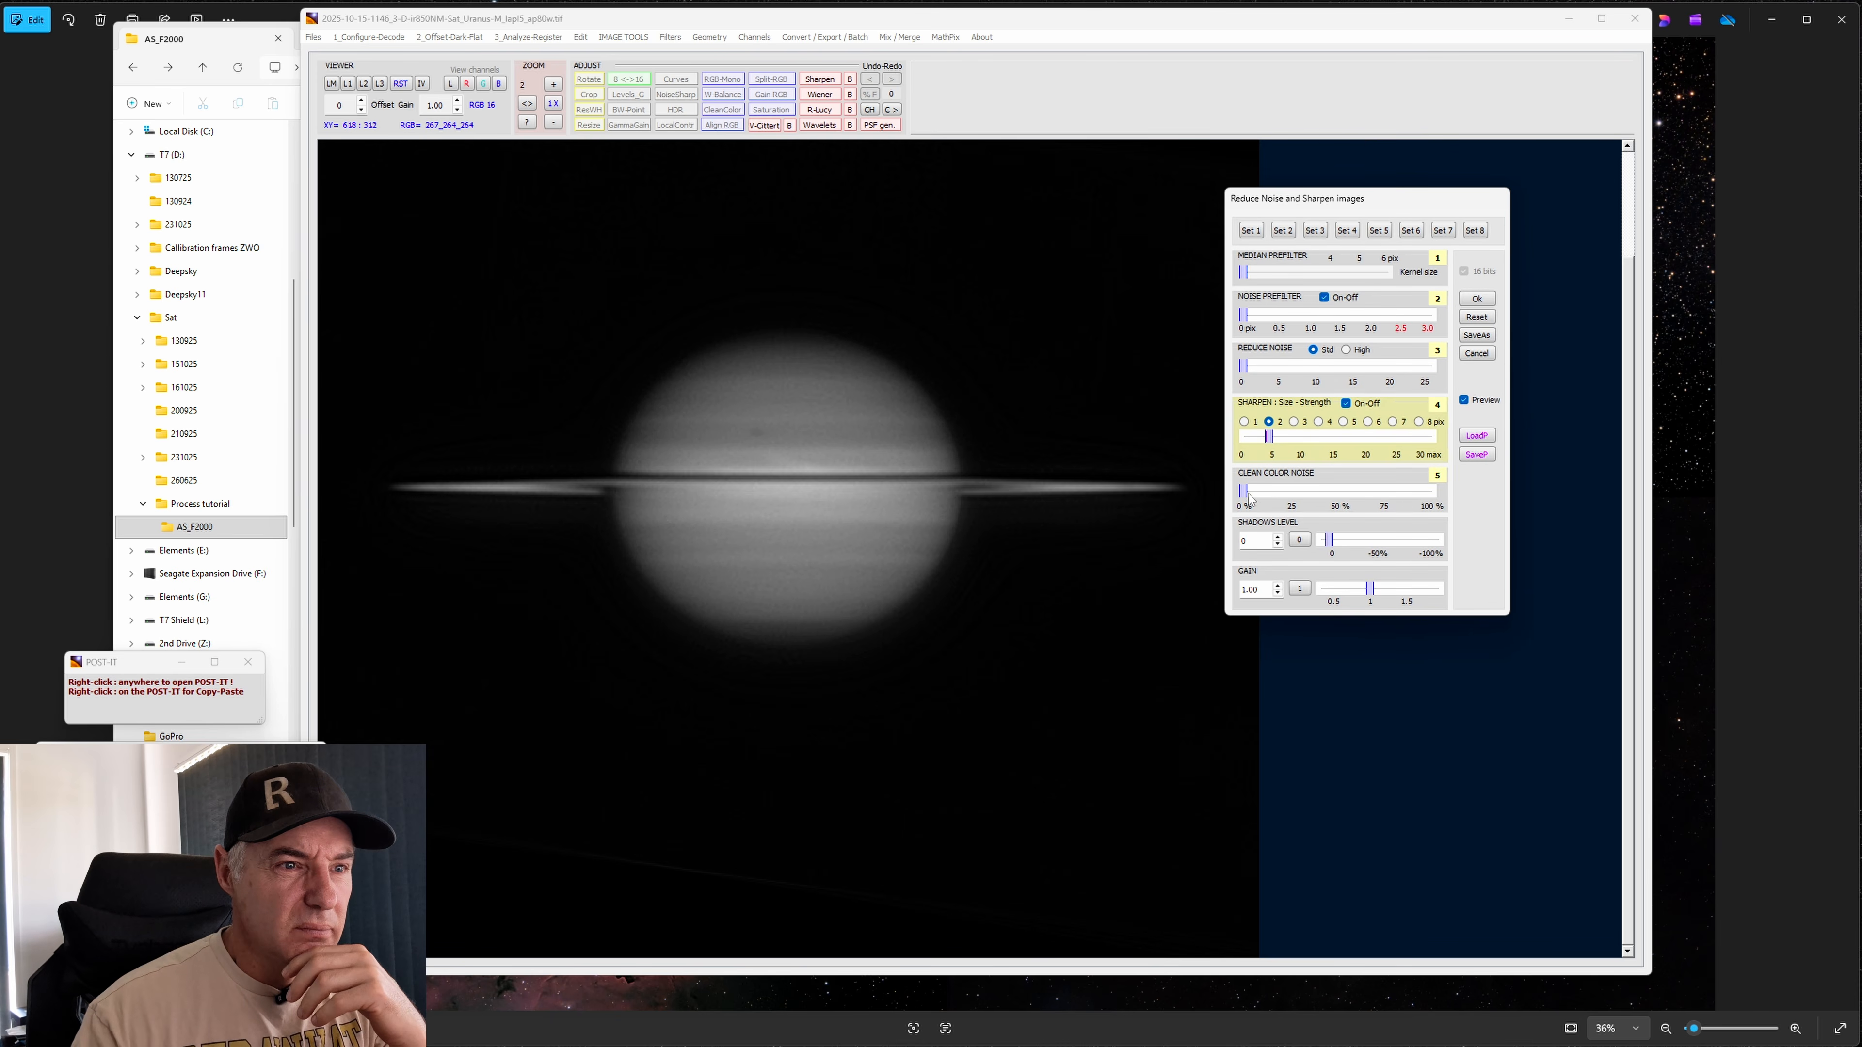
# Try Sharpen sizes from 1 to 8 pix at strength about 15, and lower the strength to about 1 at size 8
pyautogui.moveTo(1272, 438); pyautogui.dragTo(1334, 441)
pyautogui.click(1244, 422)
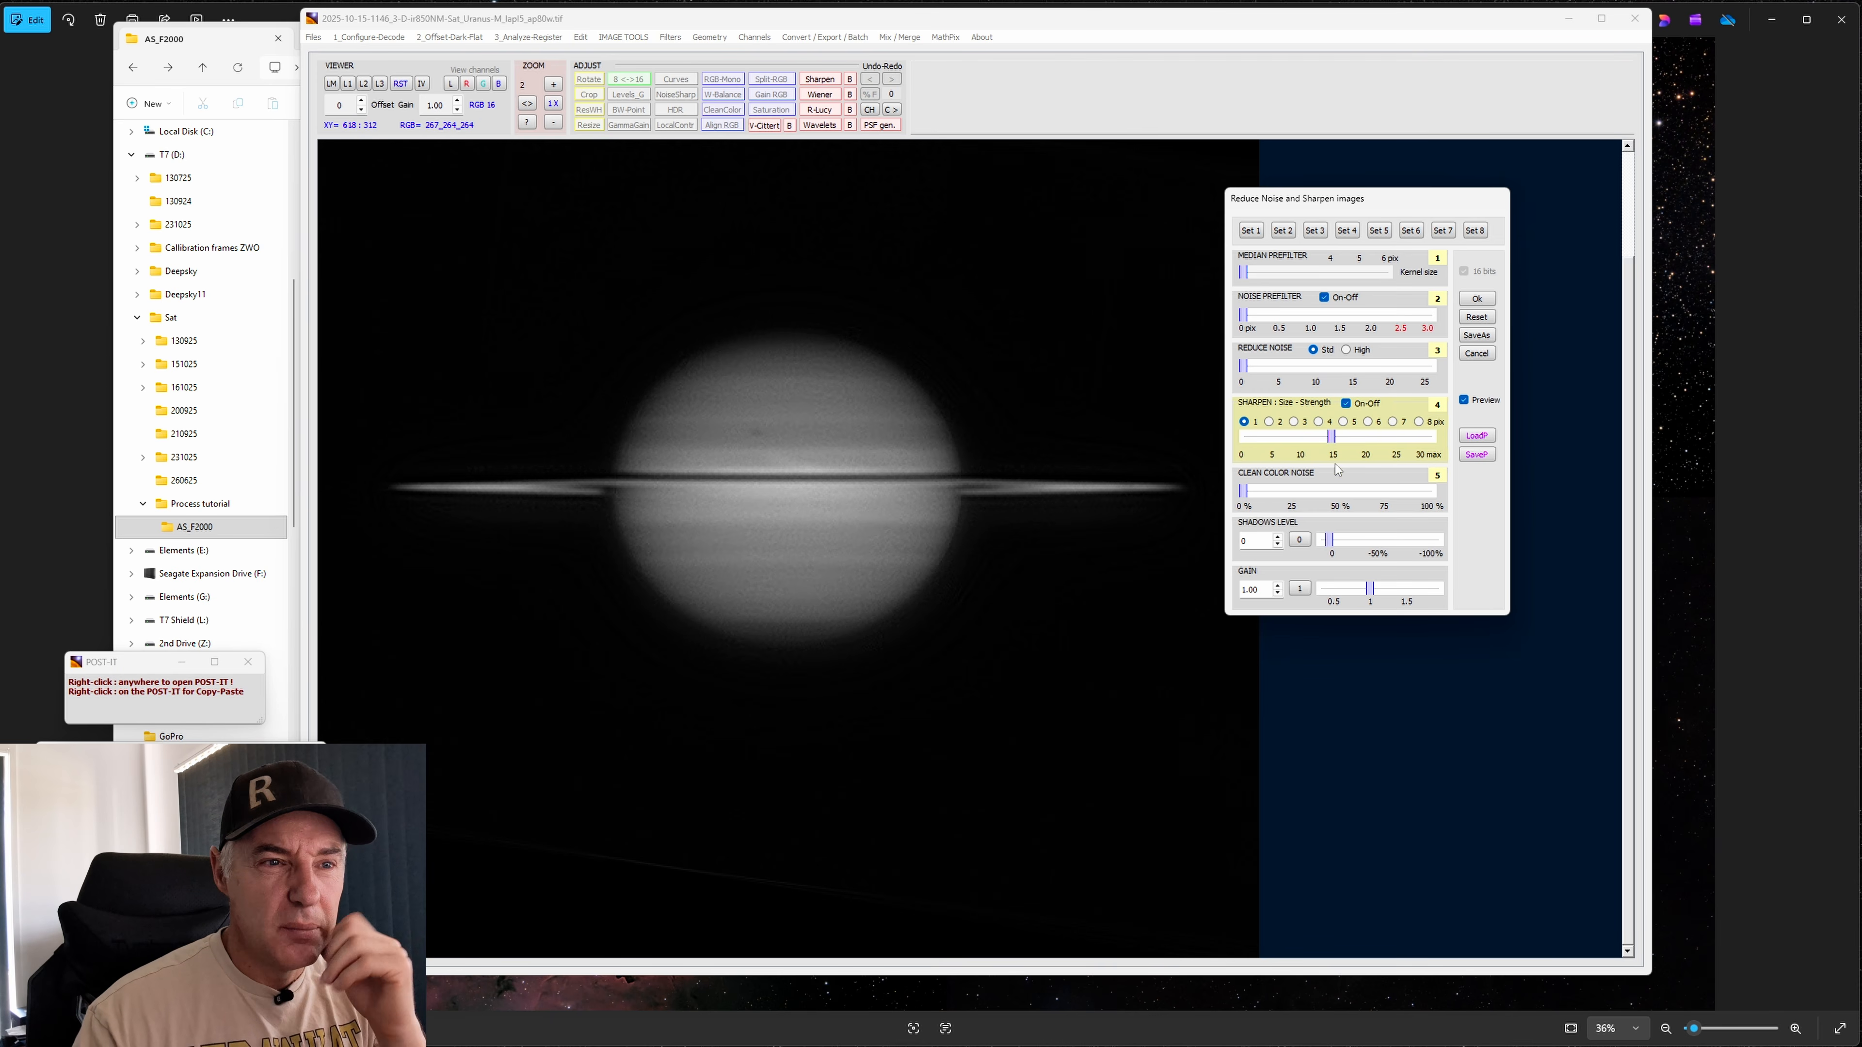
pyautogui.click(1271, 424)
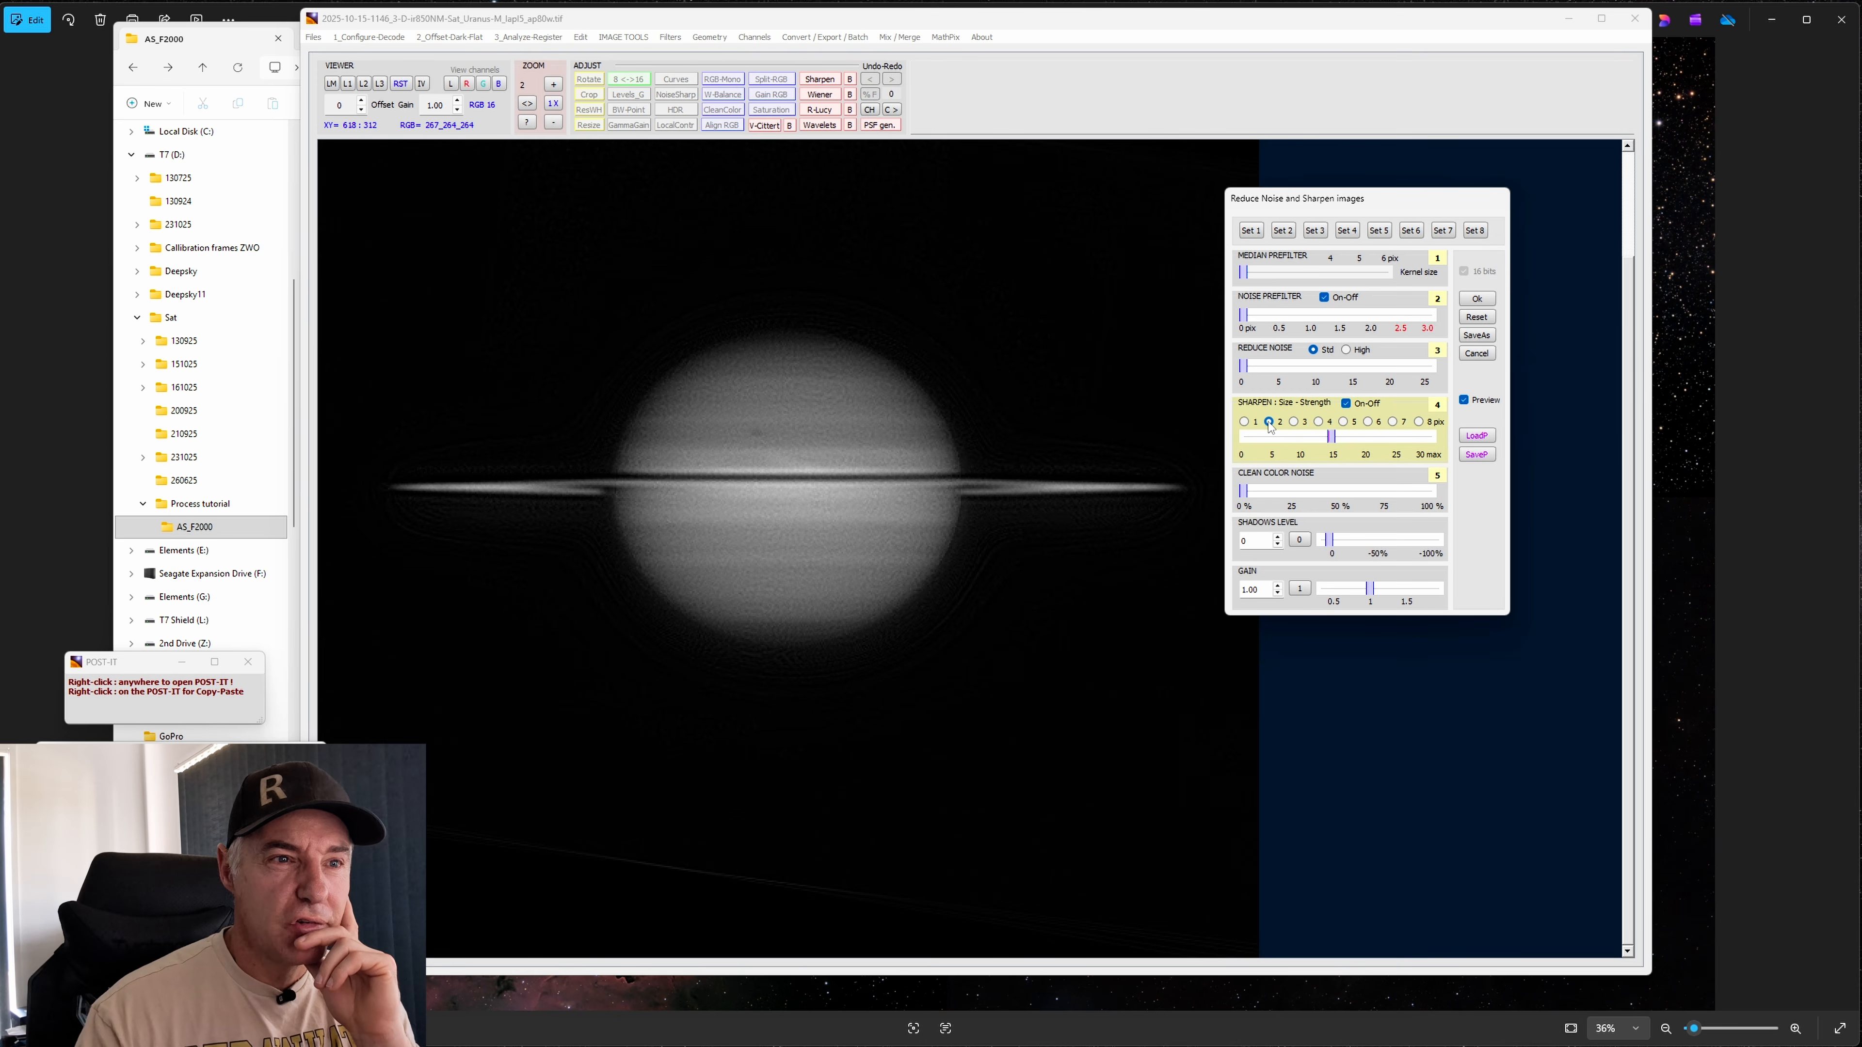
pyautogui.click(1295, 424)
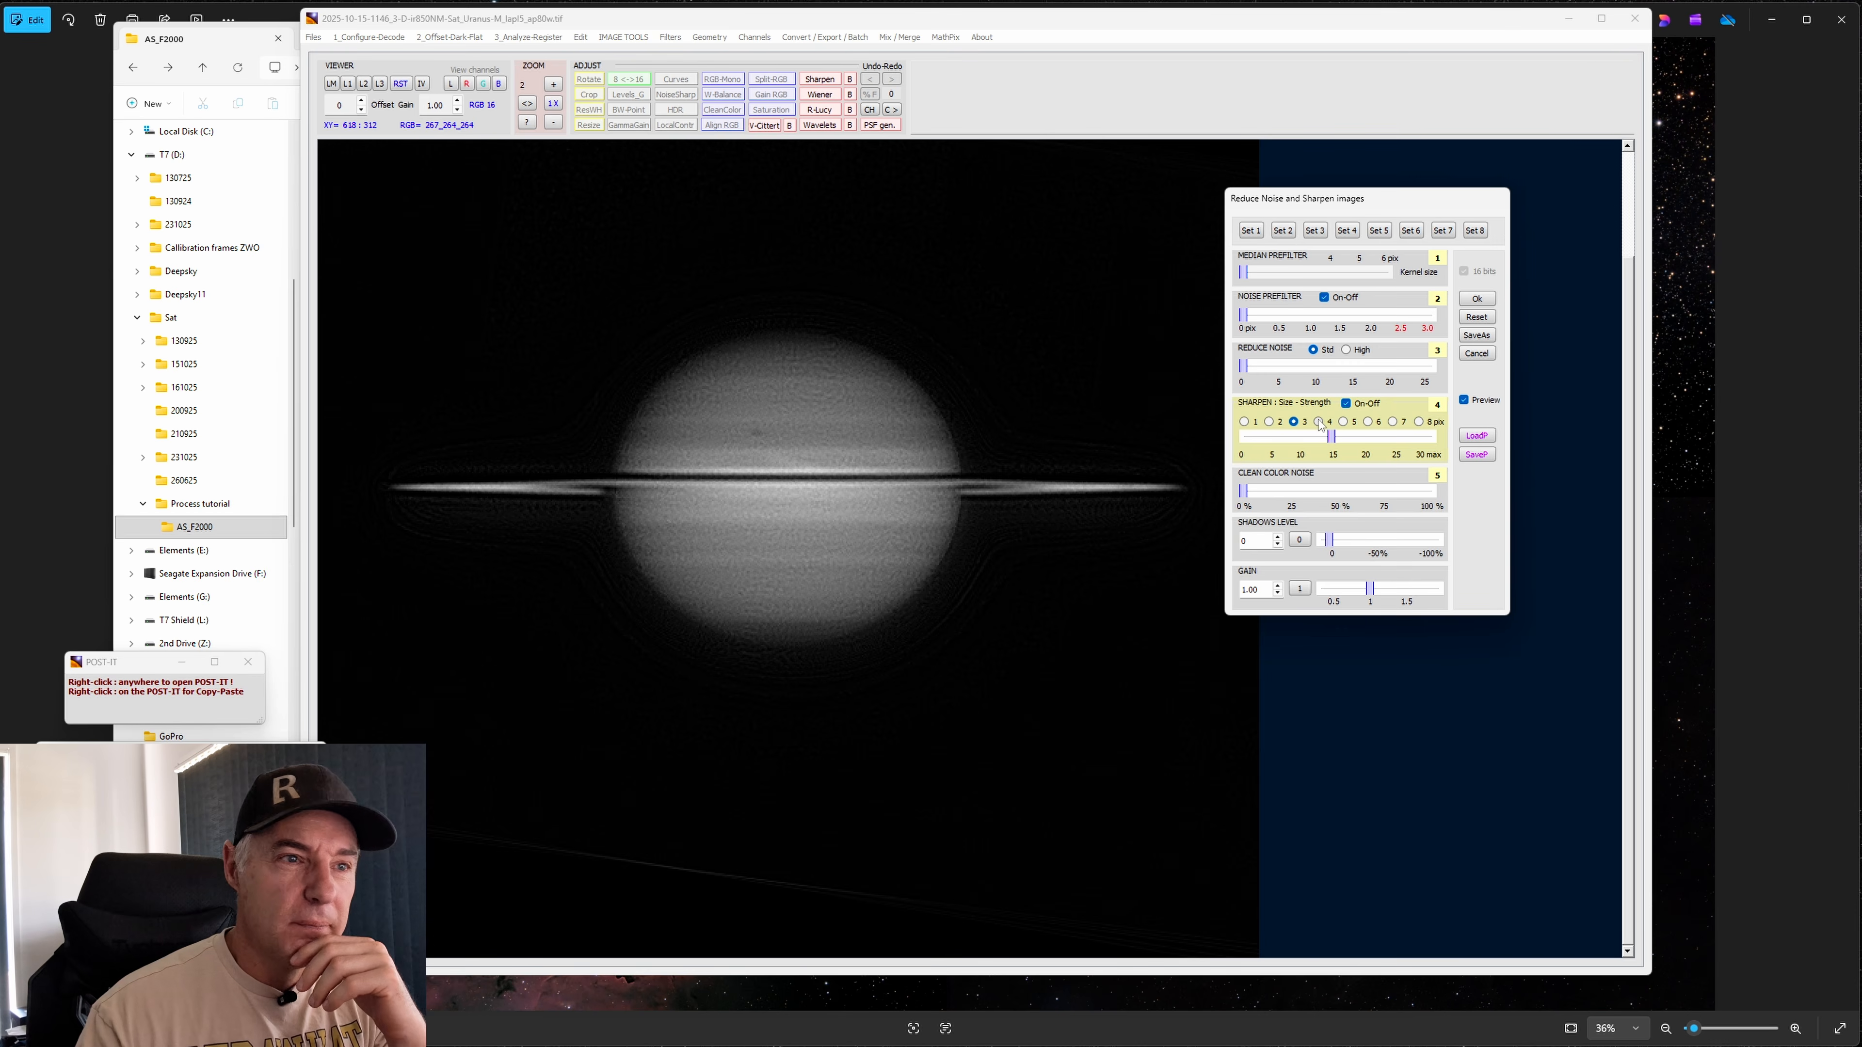
pyautogui.click(1318, 424)
pyautogui.click(1345, 423)
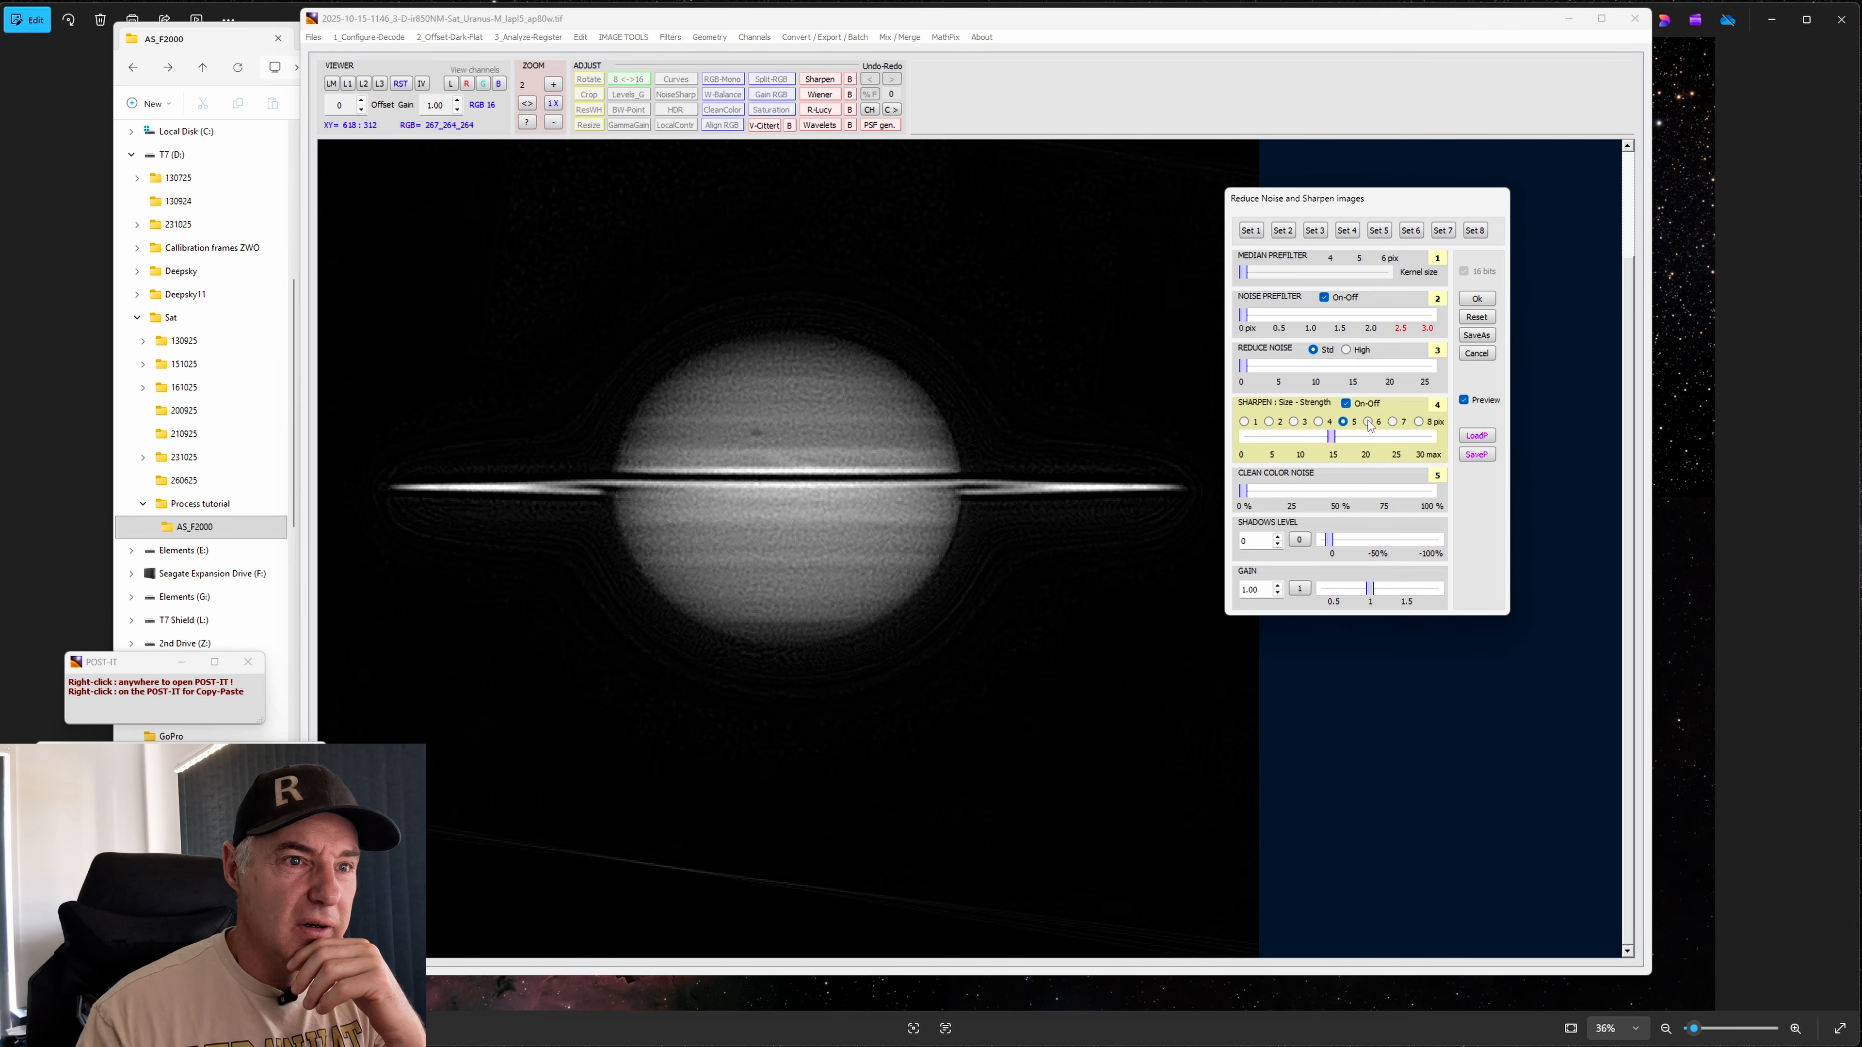
pyautogui.click(1368, 423)
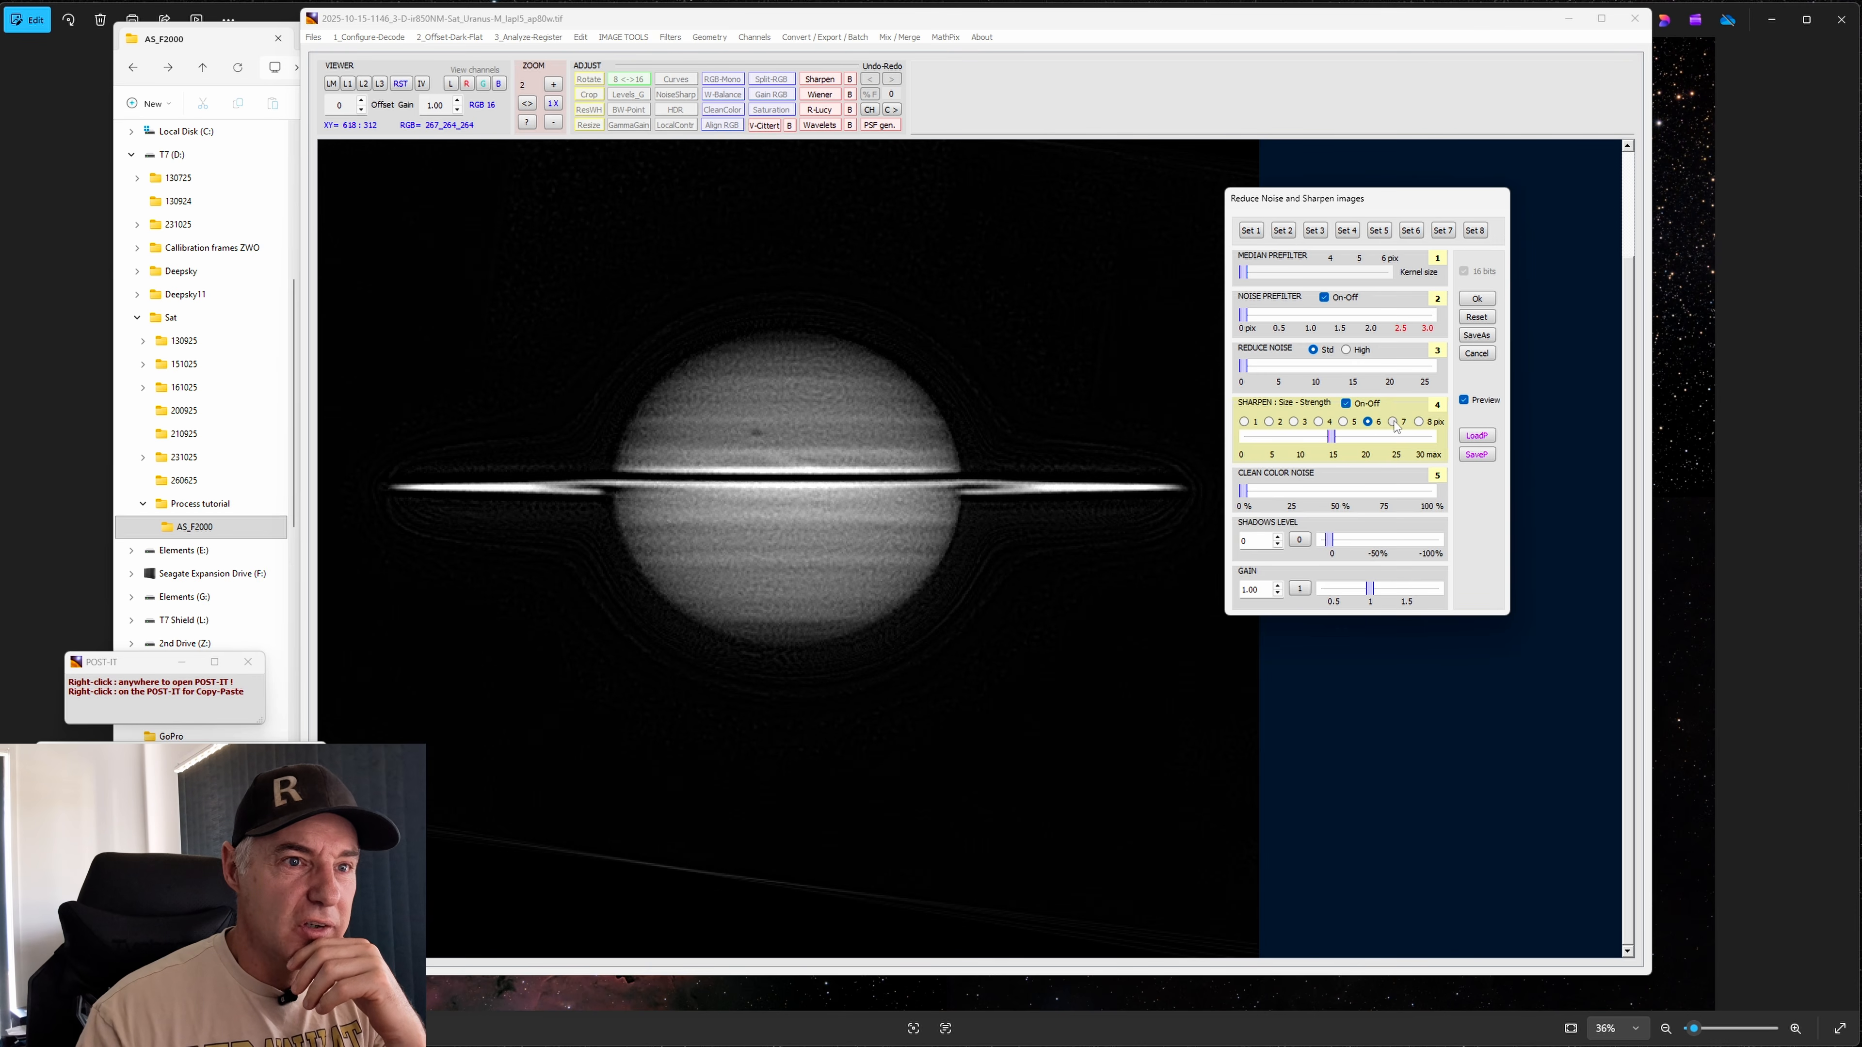
pyautogui.click(1420, 423)
pyautogui.moveTo(1334, 438); pyautogui.dragTo(1251, 448)
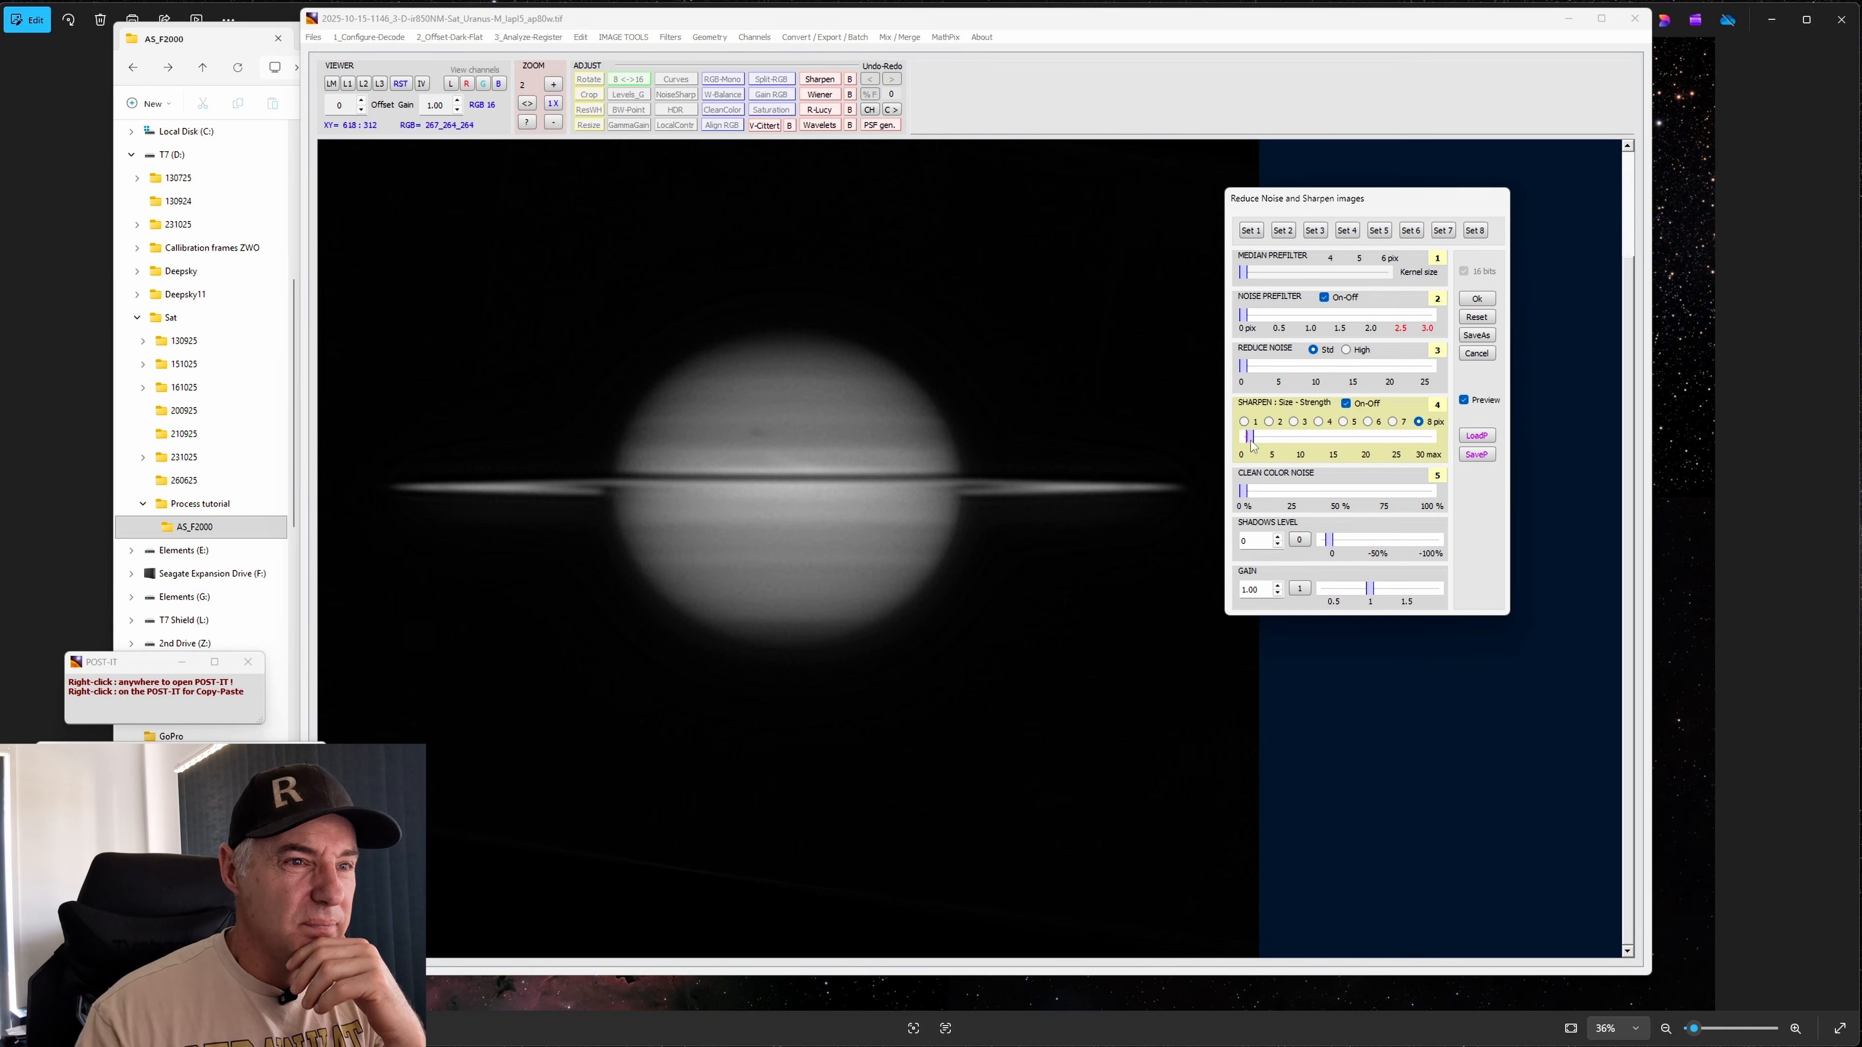
# Try Sharpen sizes 6 and 4, raise the strength to about 9, and compare with size 8 pix
pyautogui.click(1368, 422)
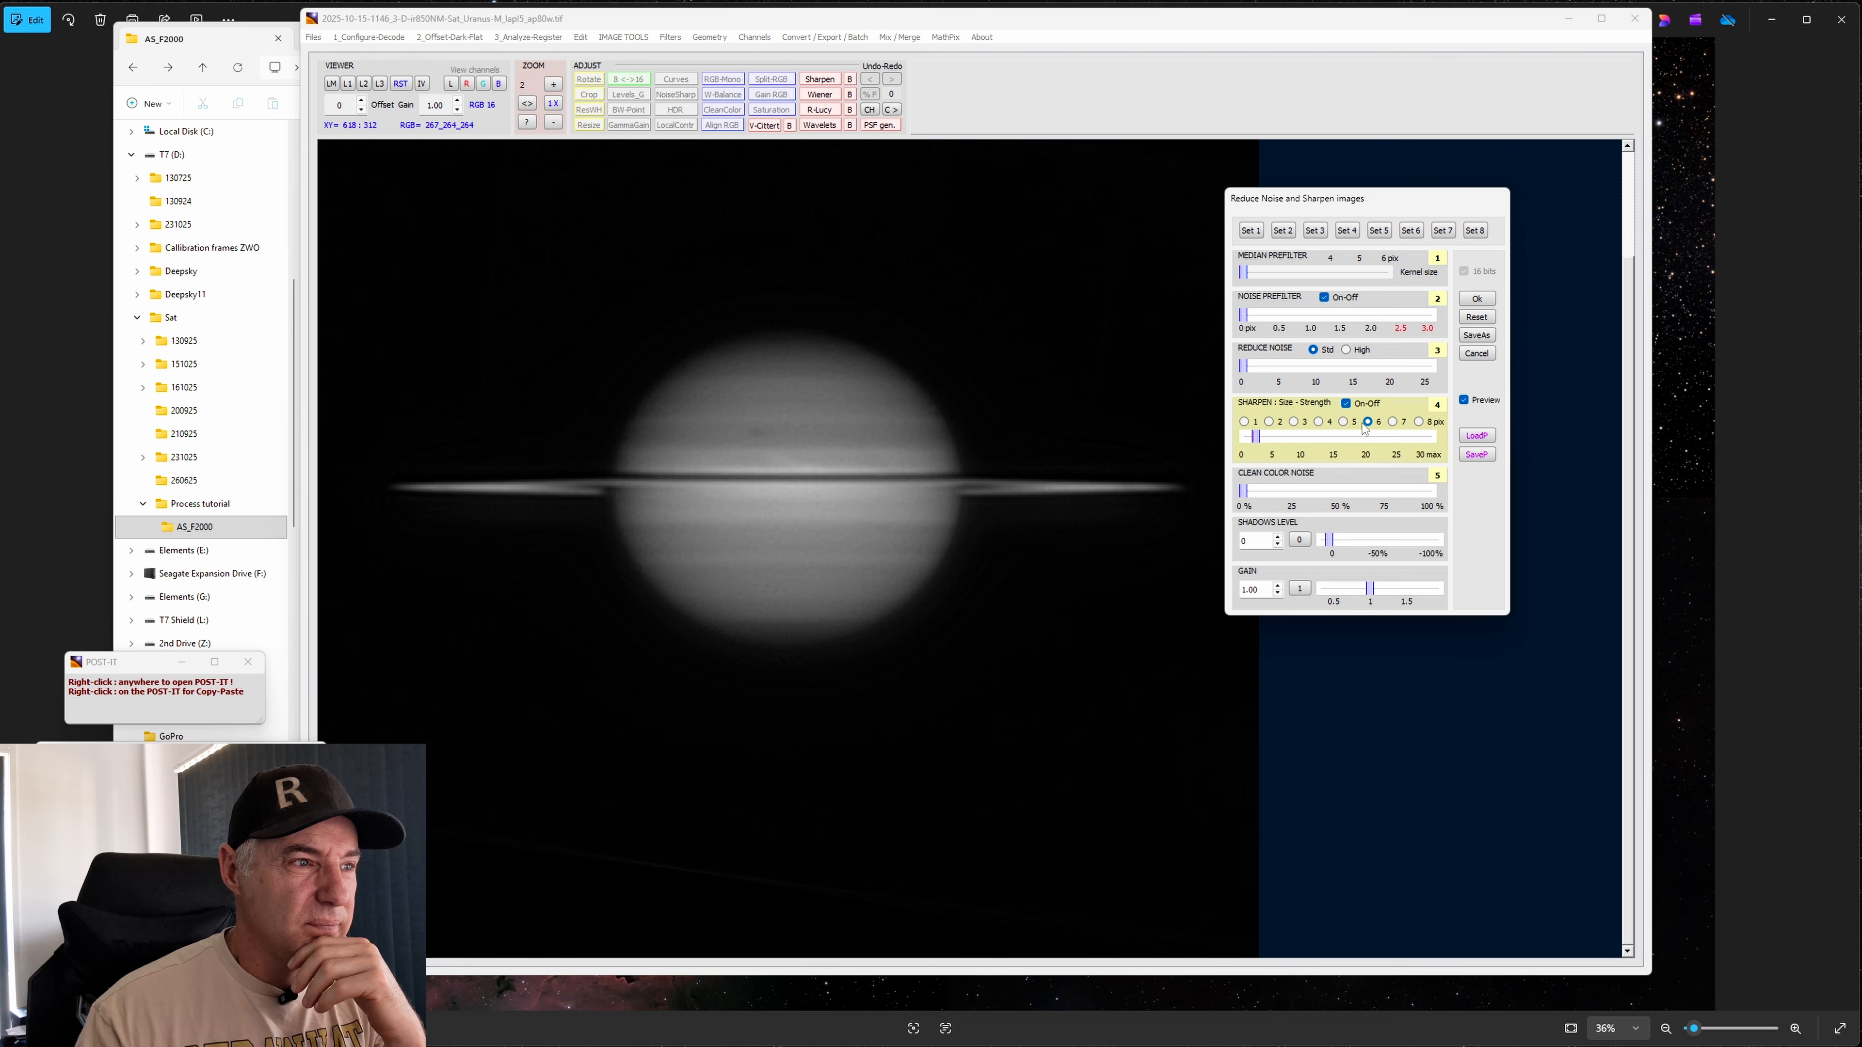
pyautogui.click(1320, 423)
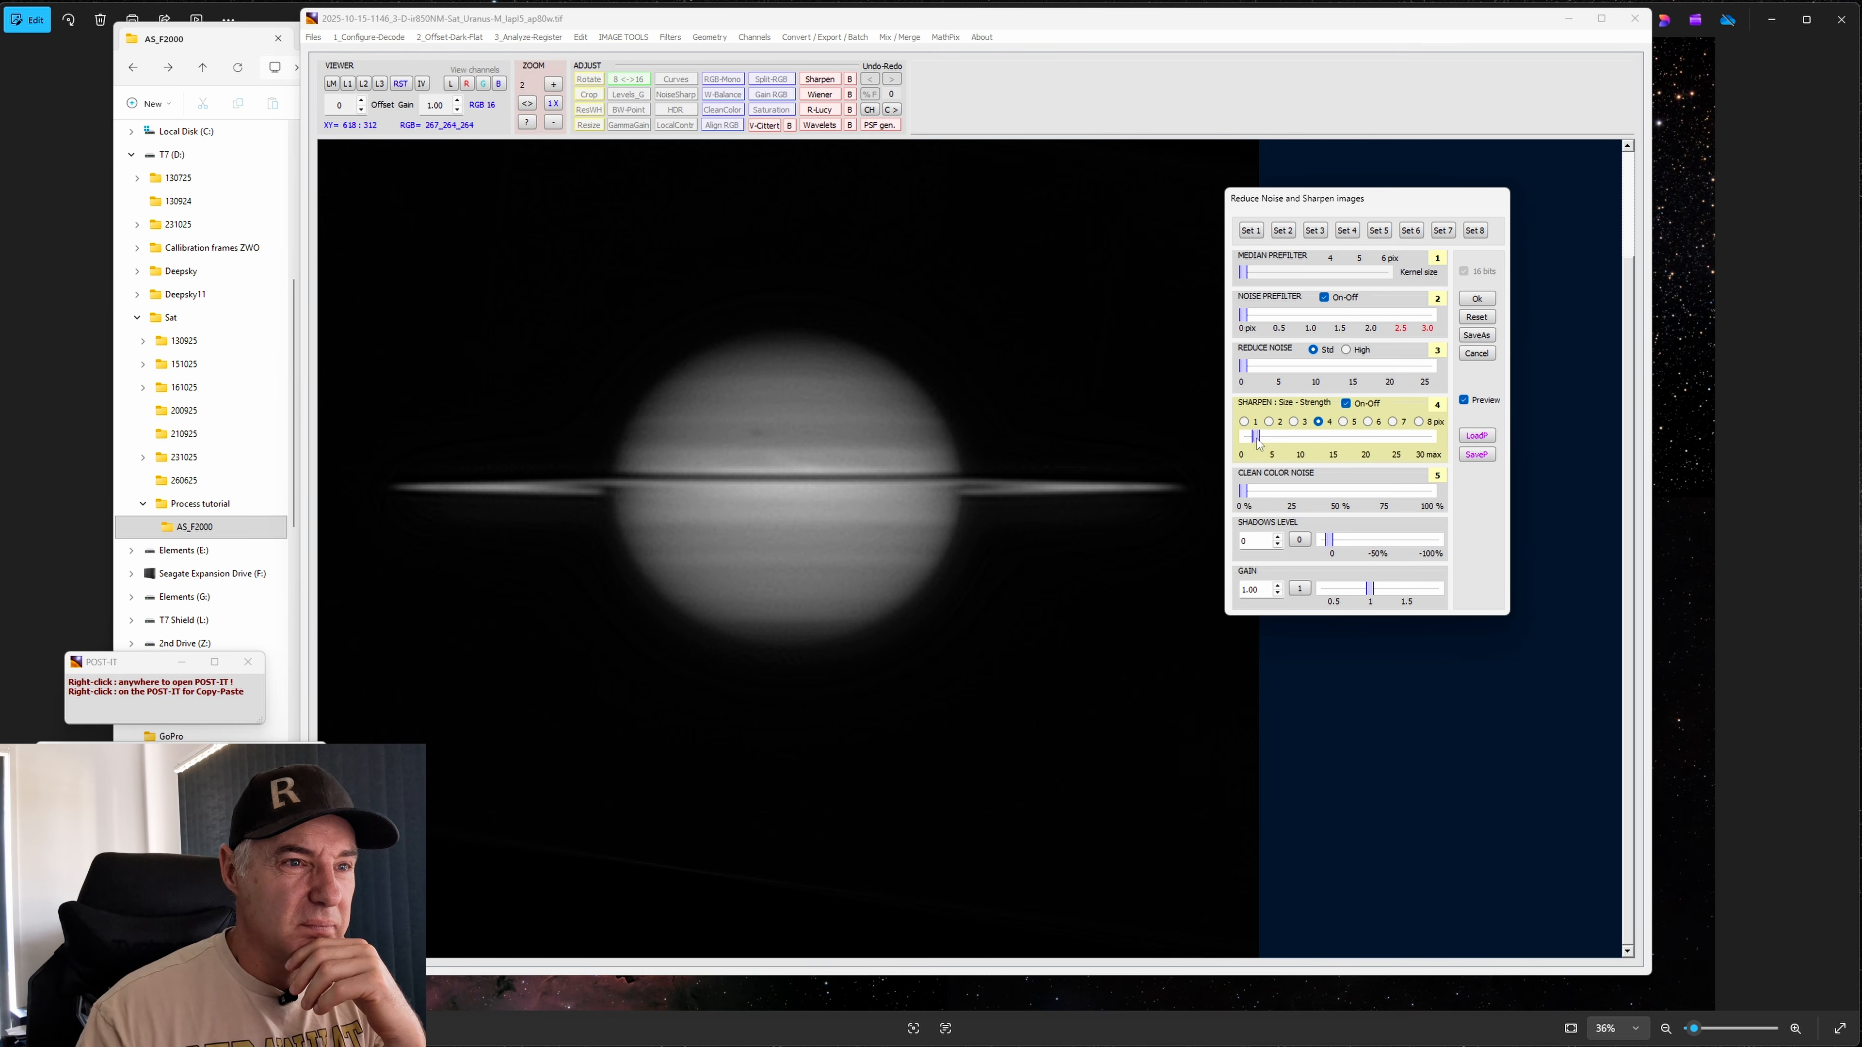
pyautogui.moveTo(1258, 440); pyautogui.dragTo(1297, 443)
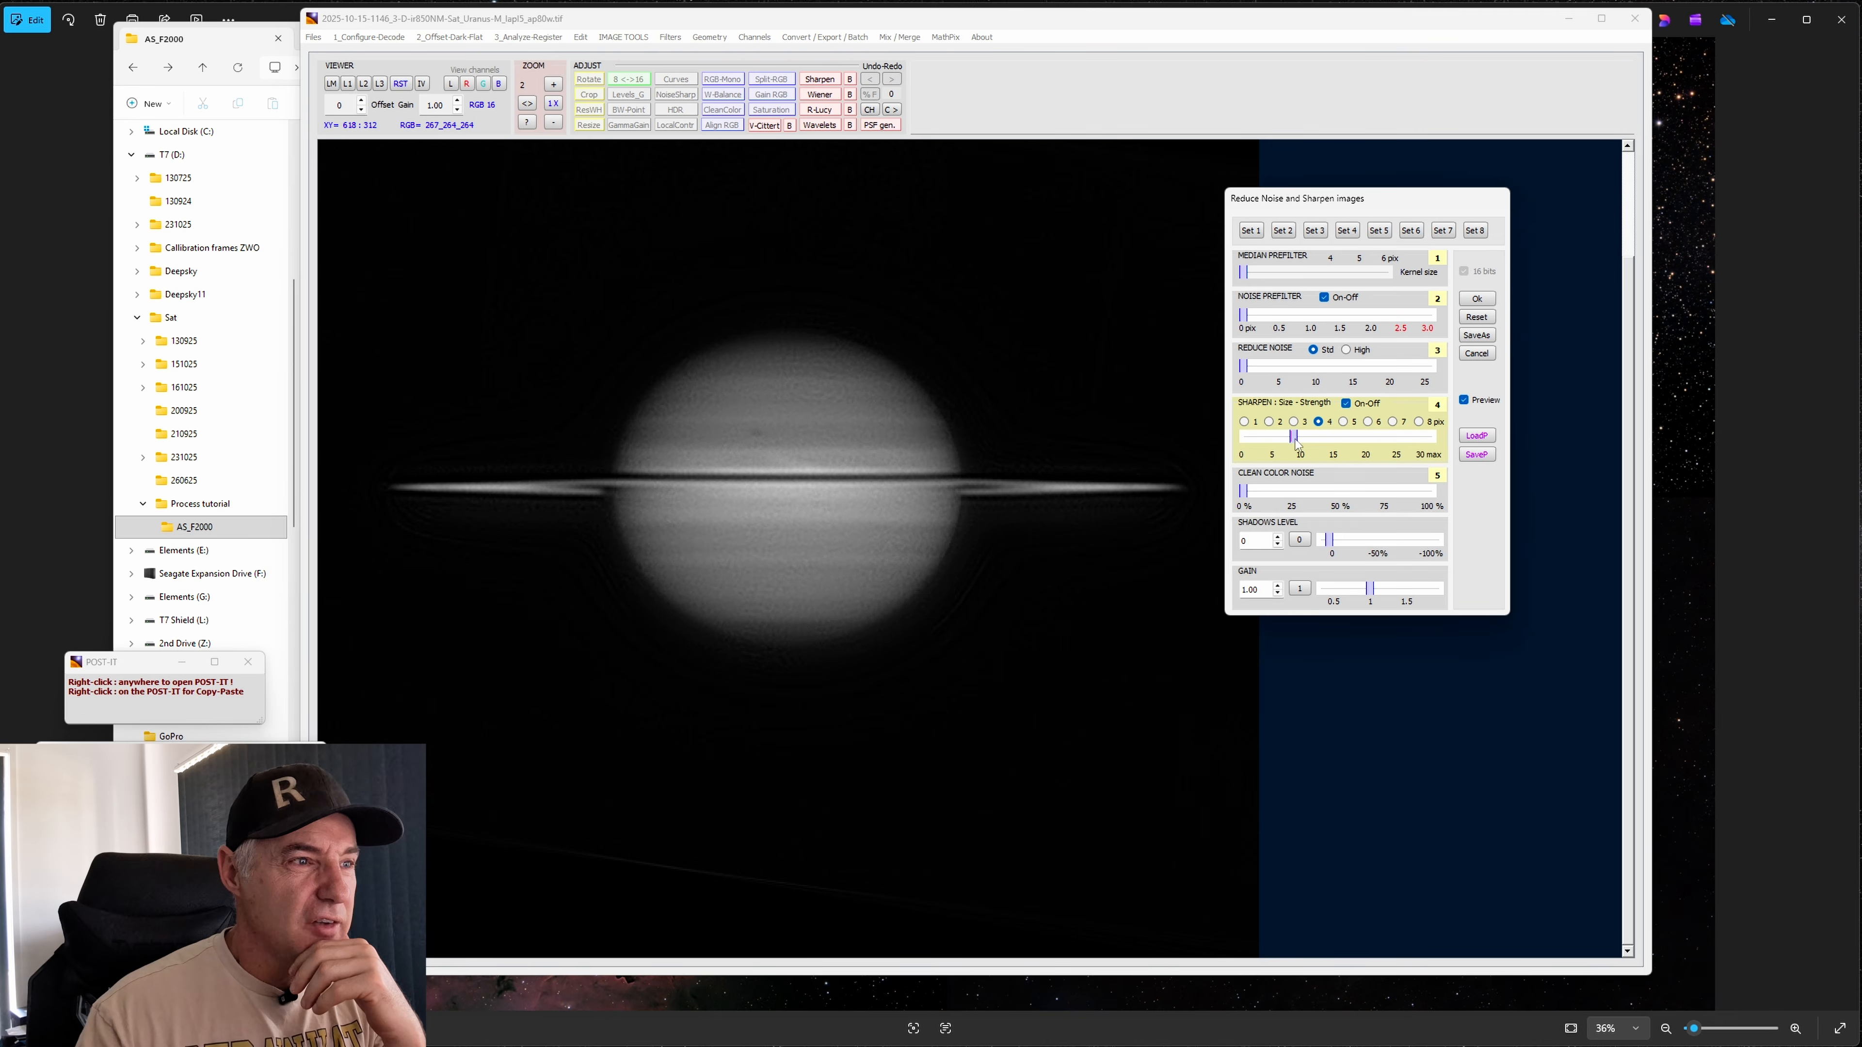
pyautogui.click(1420, 423)
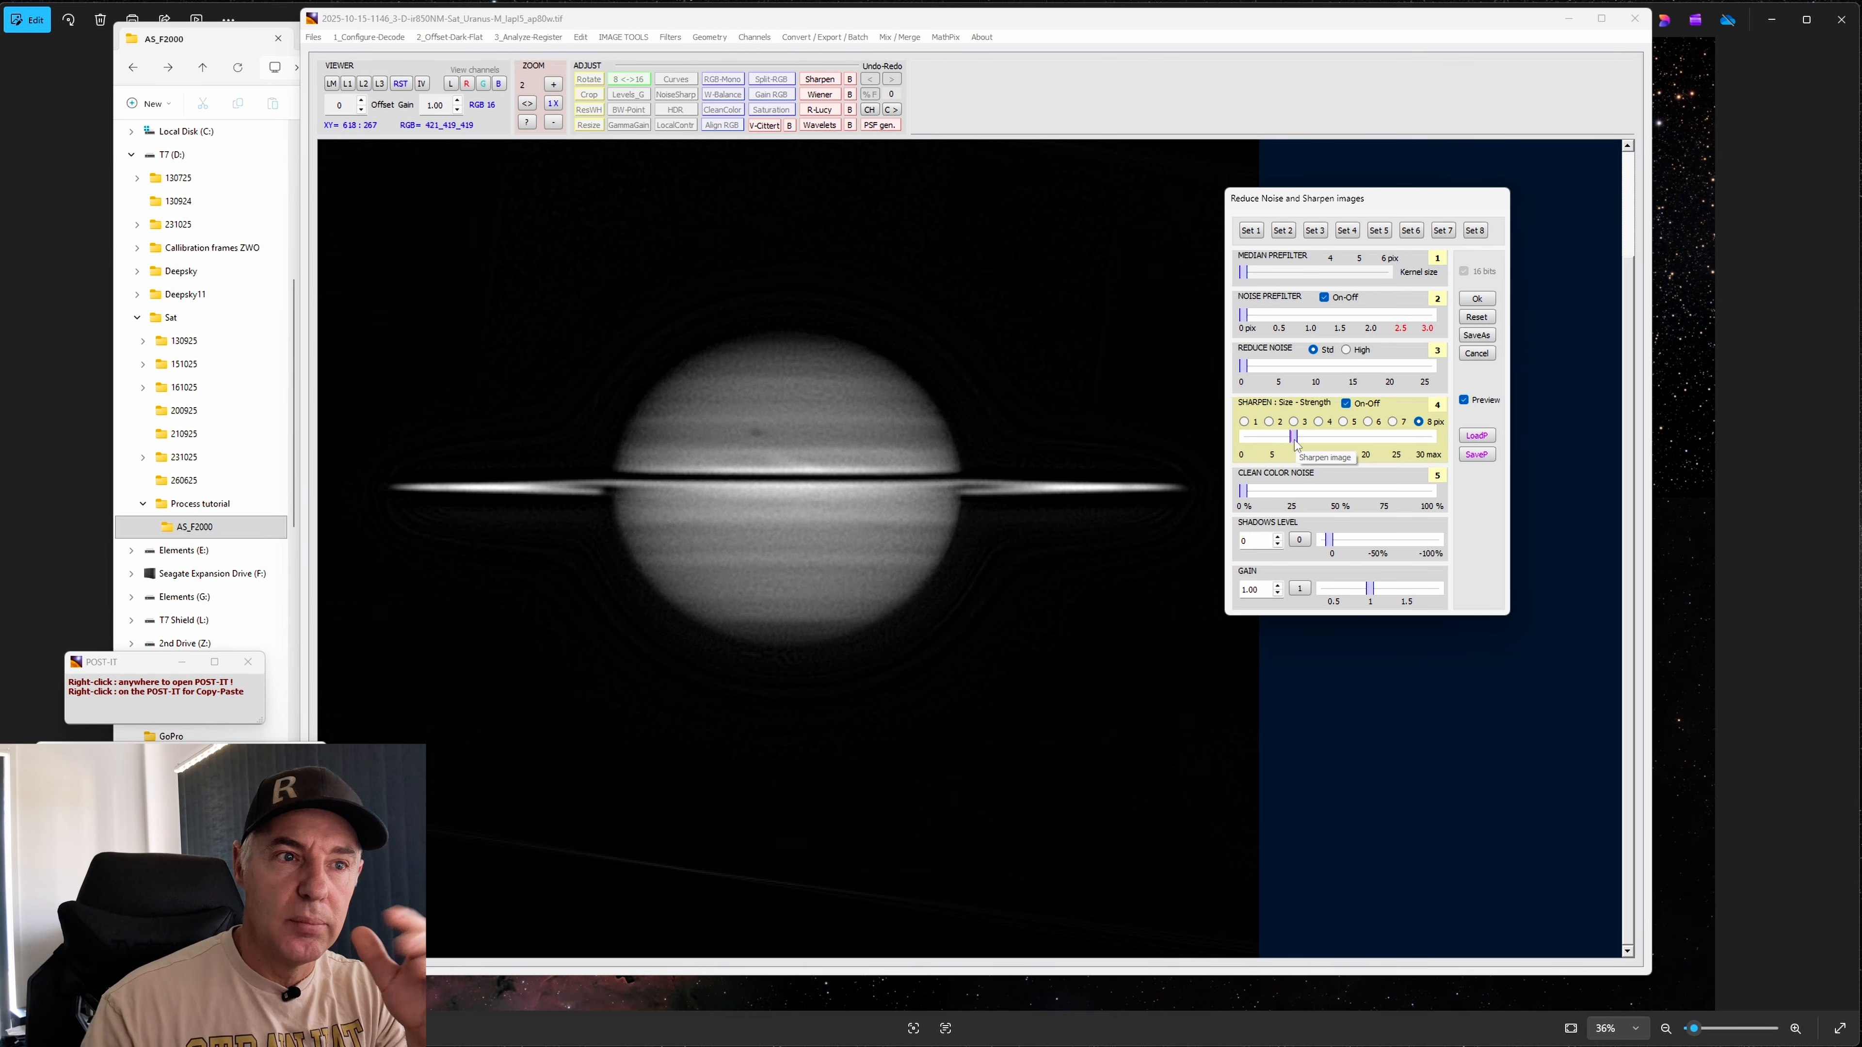
pyautogui.moveTo(1295, 442); pyautogui.dragTo(1291, 445)
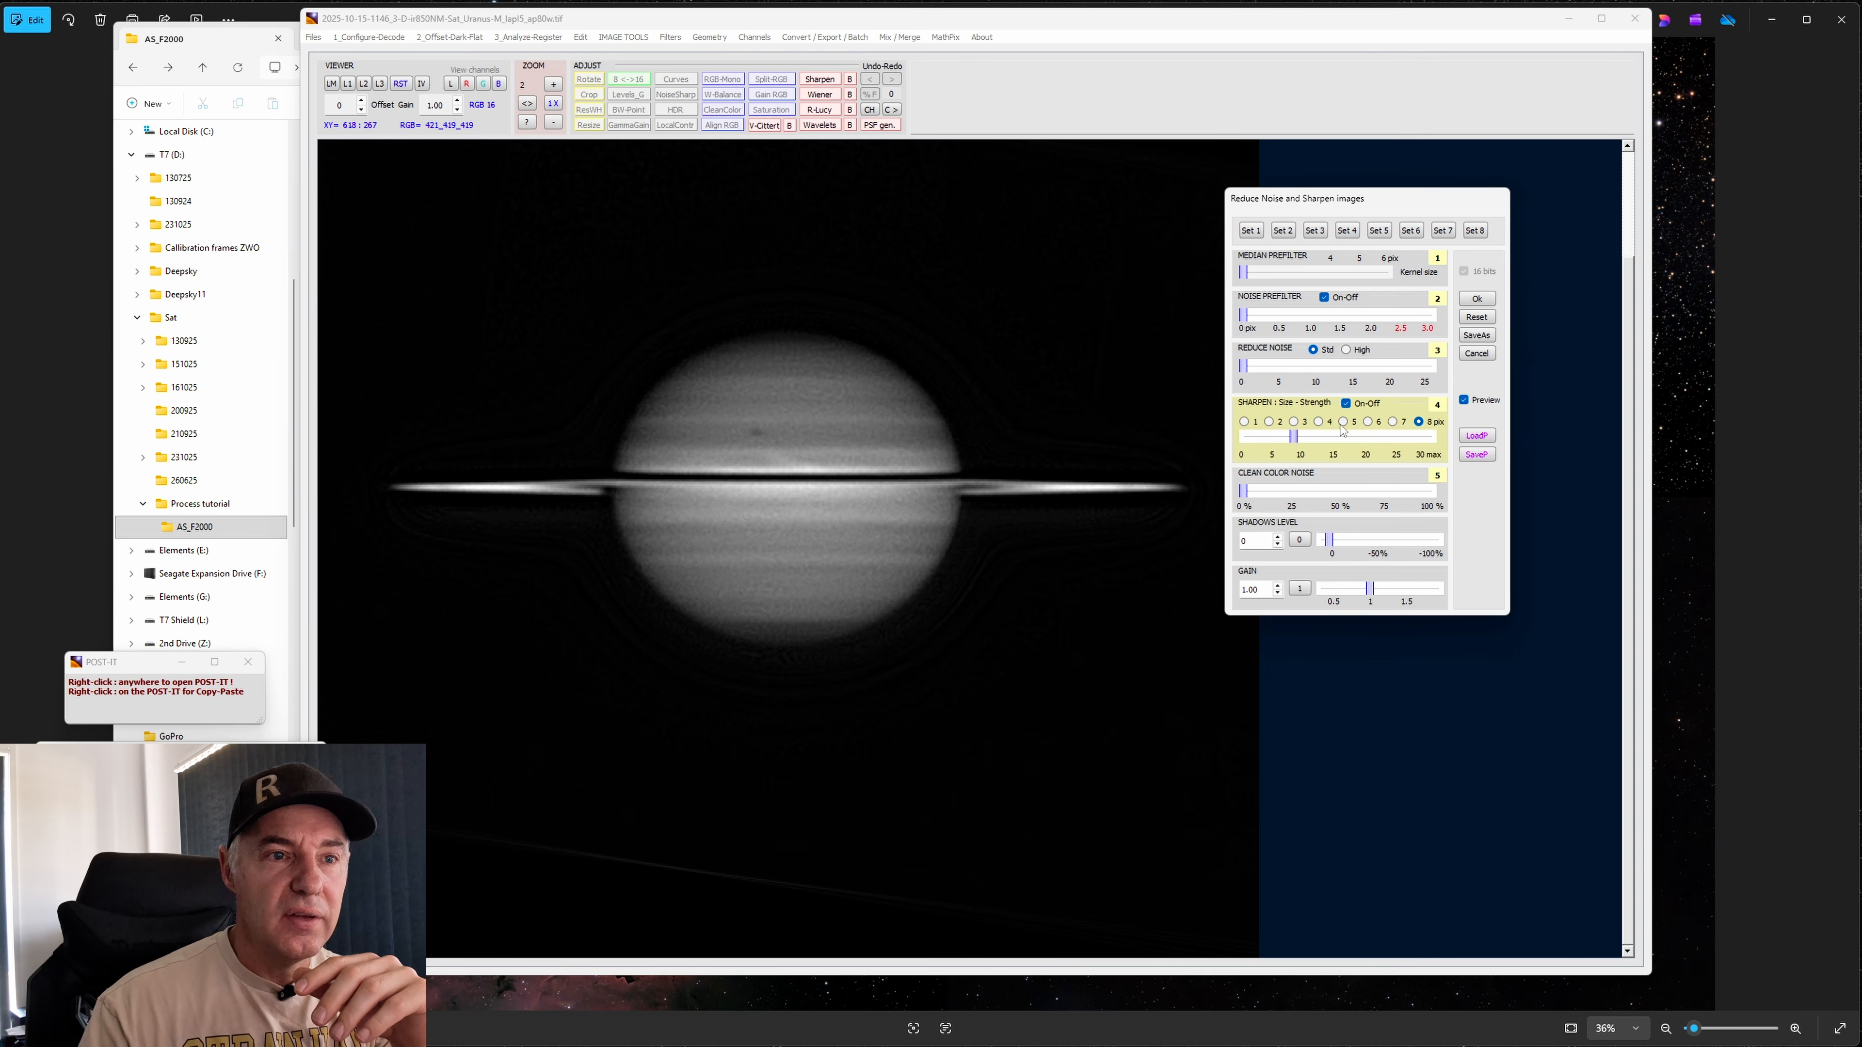
# Try Sharpen sizes 3 and 4 at strength about 8 and size 5 at about 10, checking the planet at zoom 1
pyautogui.click(1294, 422)
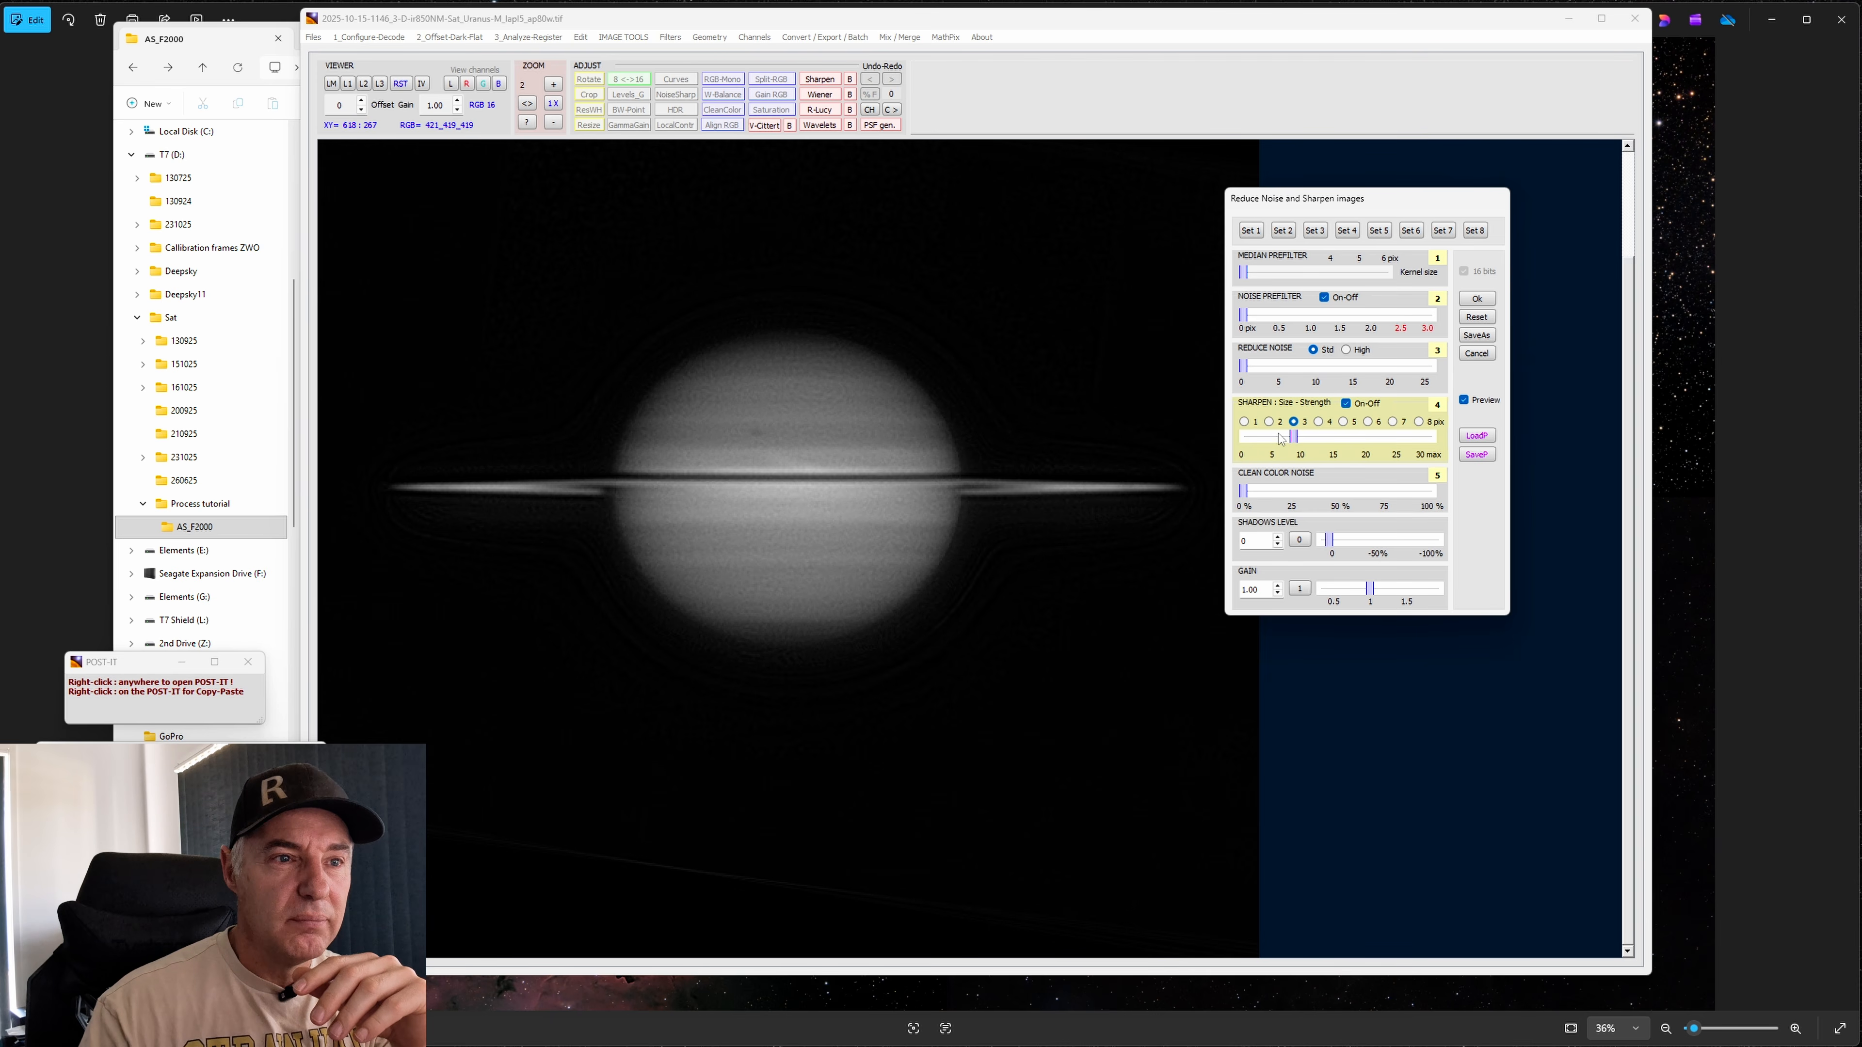
pyautogui.moveTo(1297, 439)
pyautogui.mouseDown()
pyautogui.moveTo(1312, 439)
pyautogui.moveTo(1288, 439)
pyautogui.mouseUp()
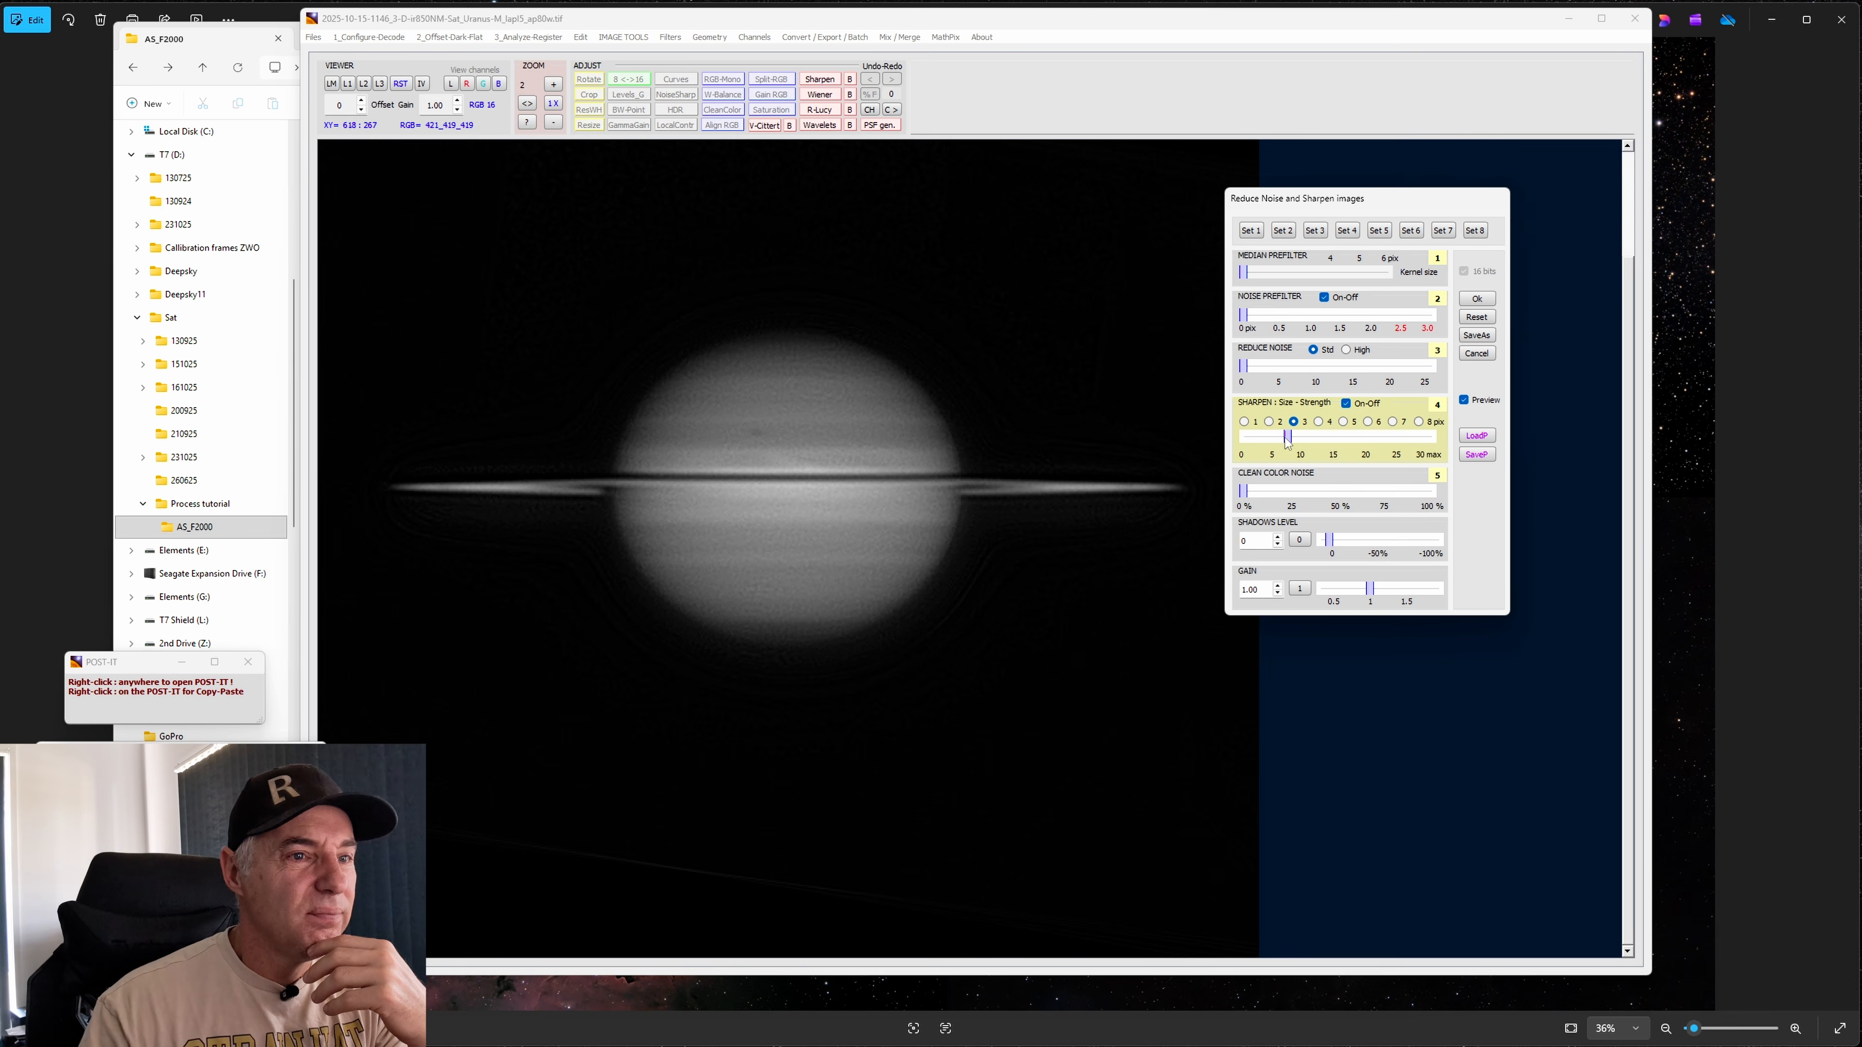
pyautogui.click(1318, 423)
pyautogui.click(1344, 422)
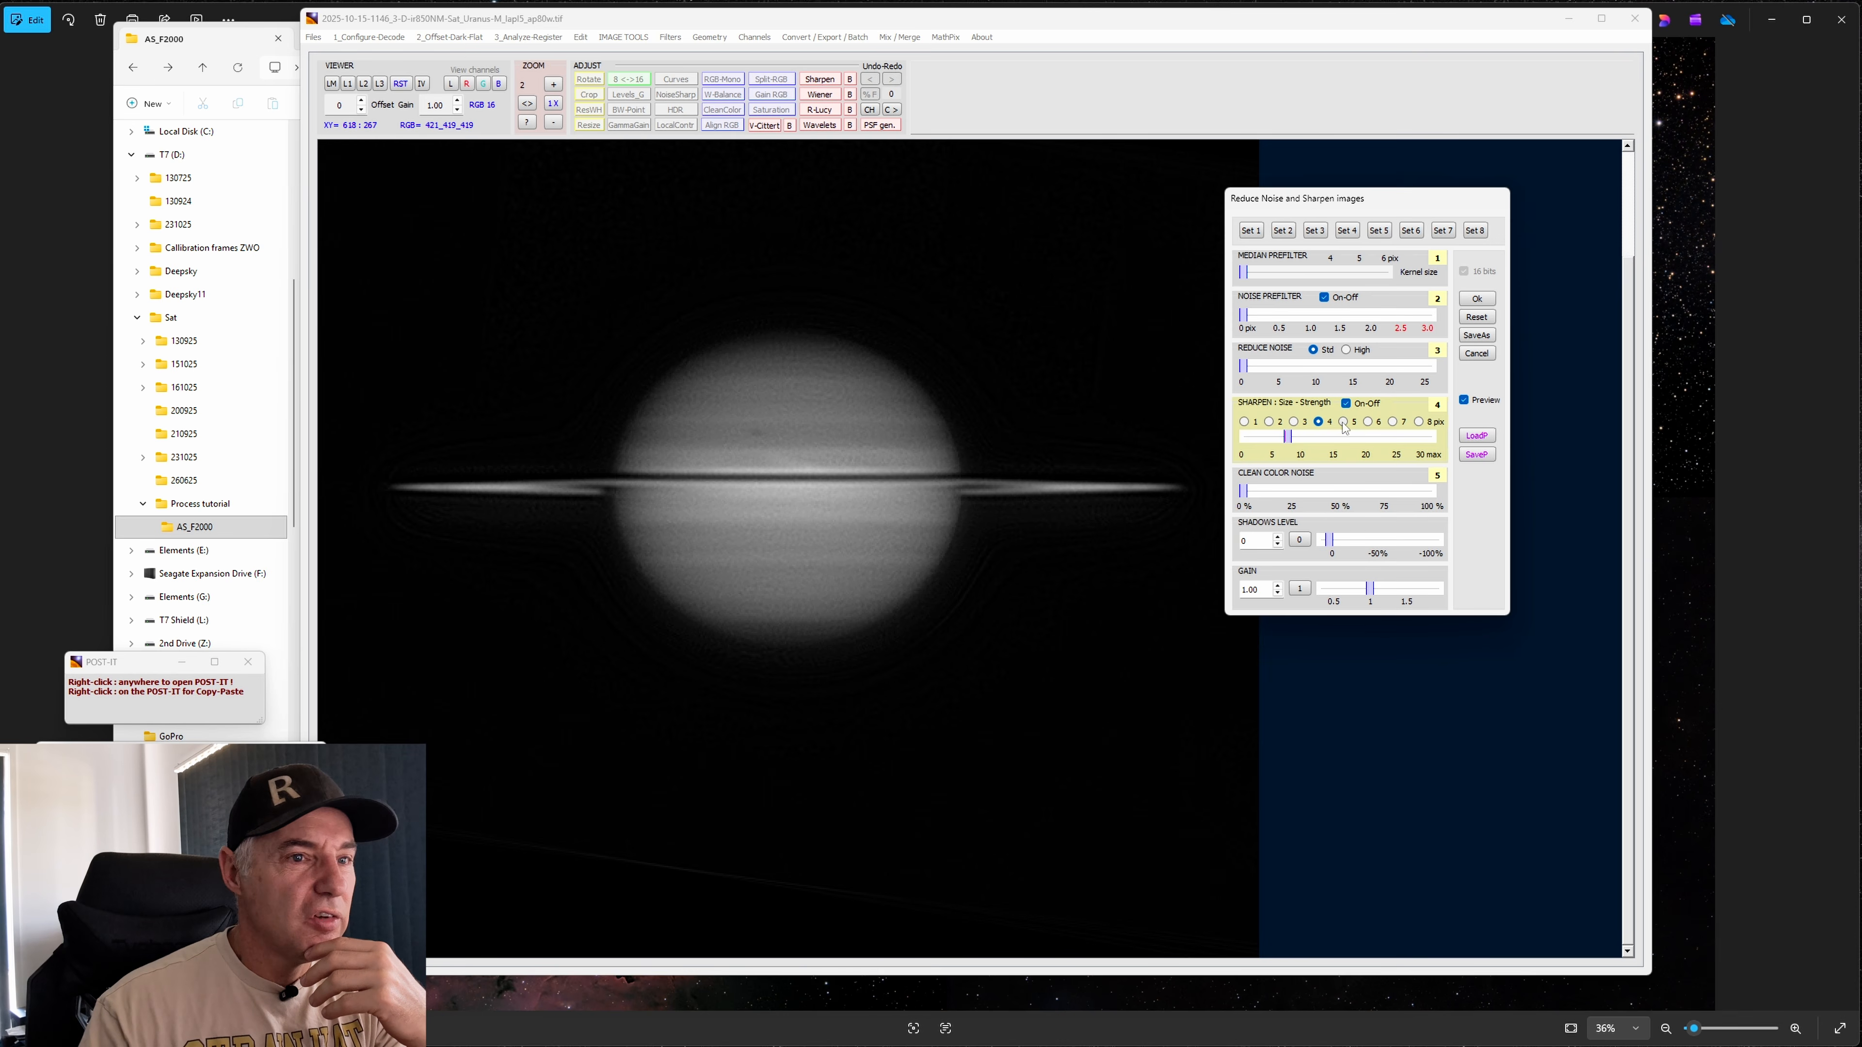
pyautogui.moveTo(1289, 440); pyautogui.dragTo(1303, 442)
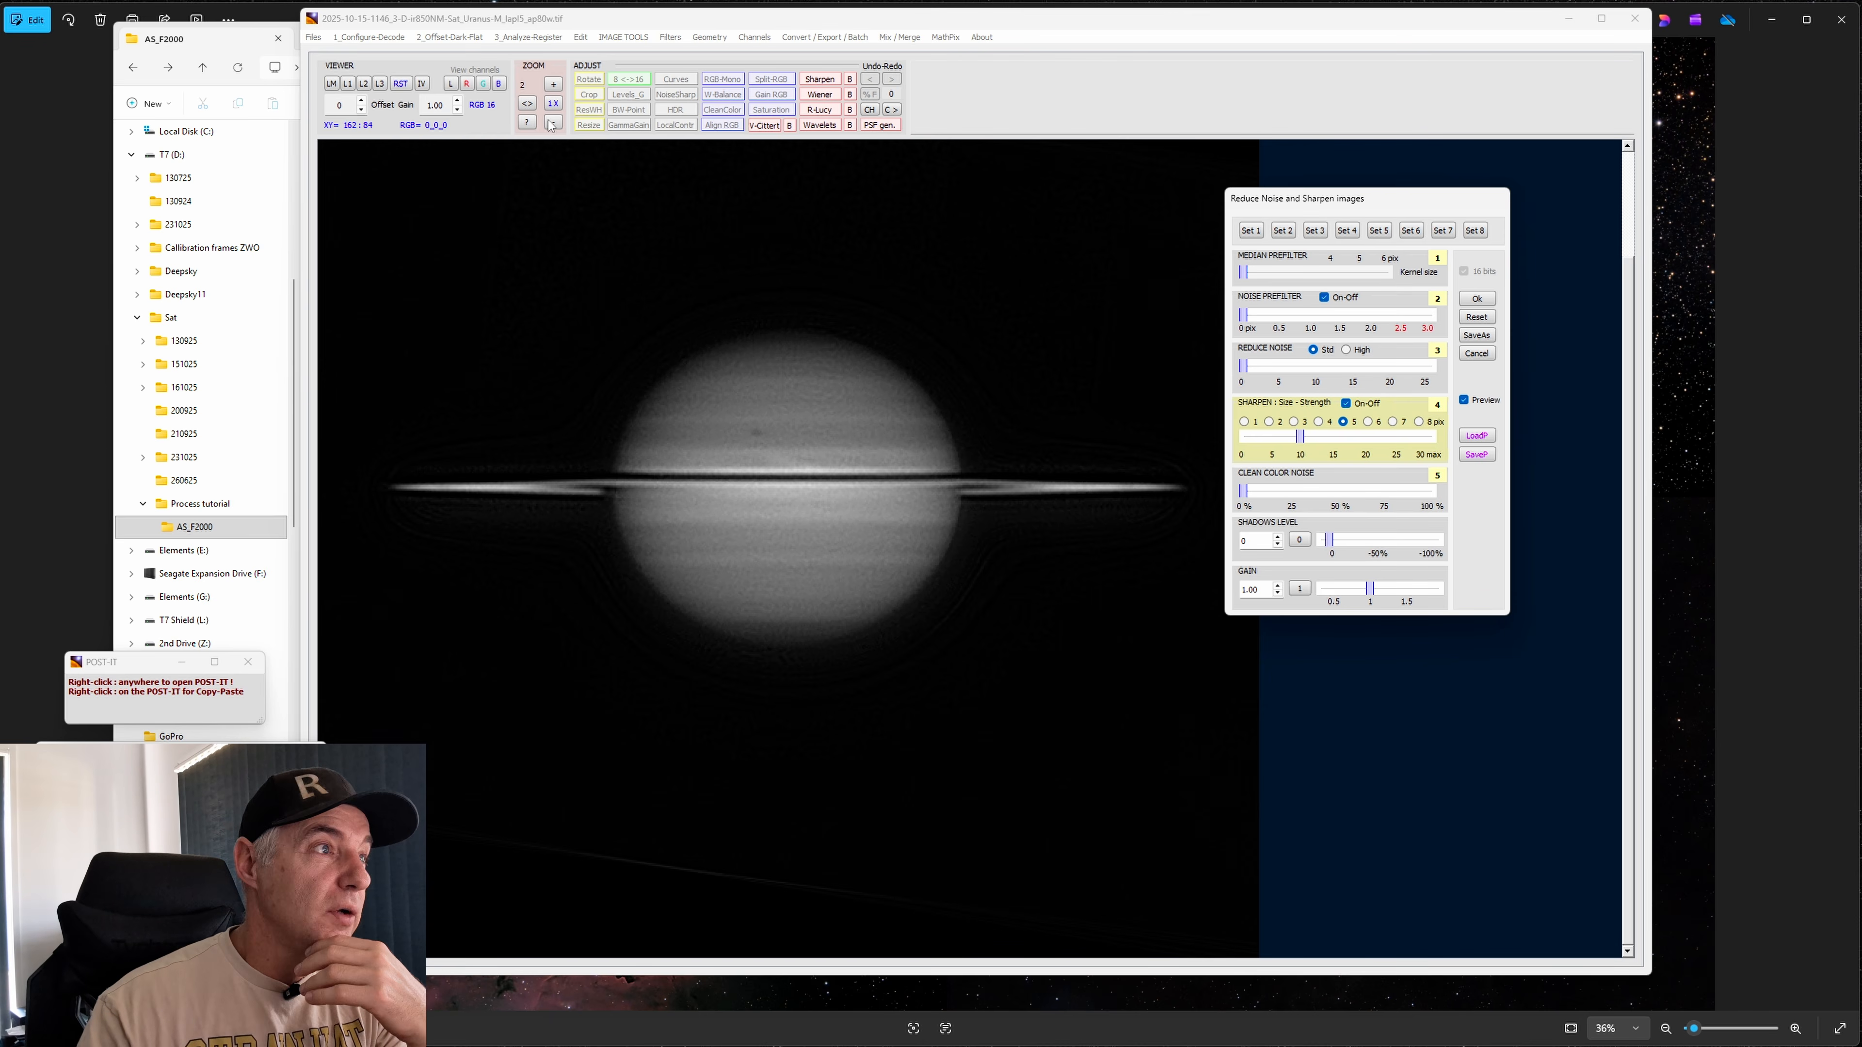
pyautogui.click(553, 104)
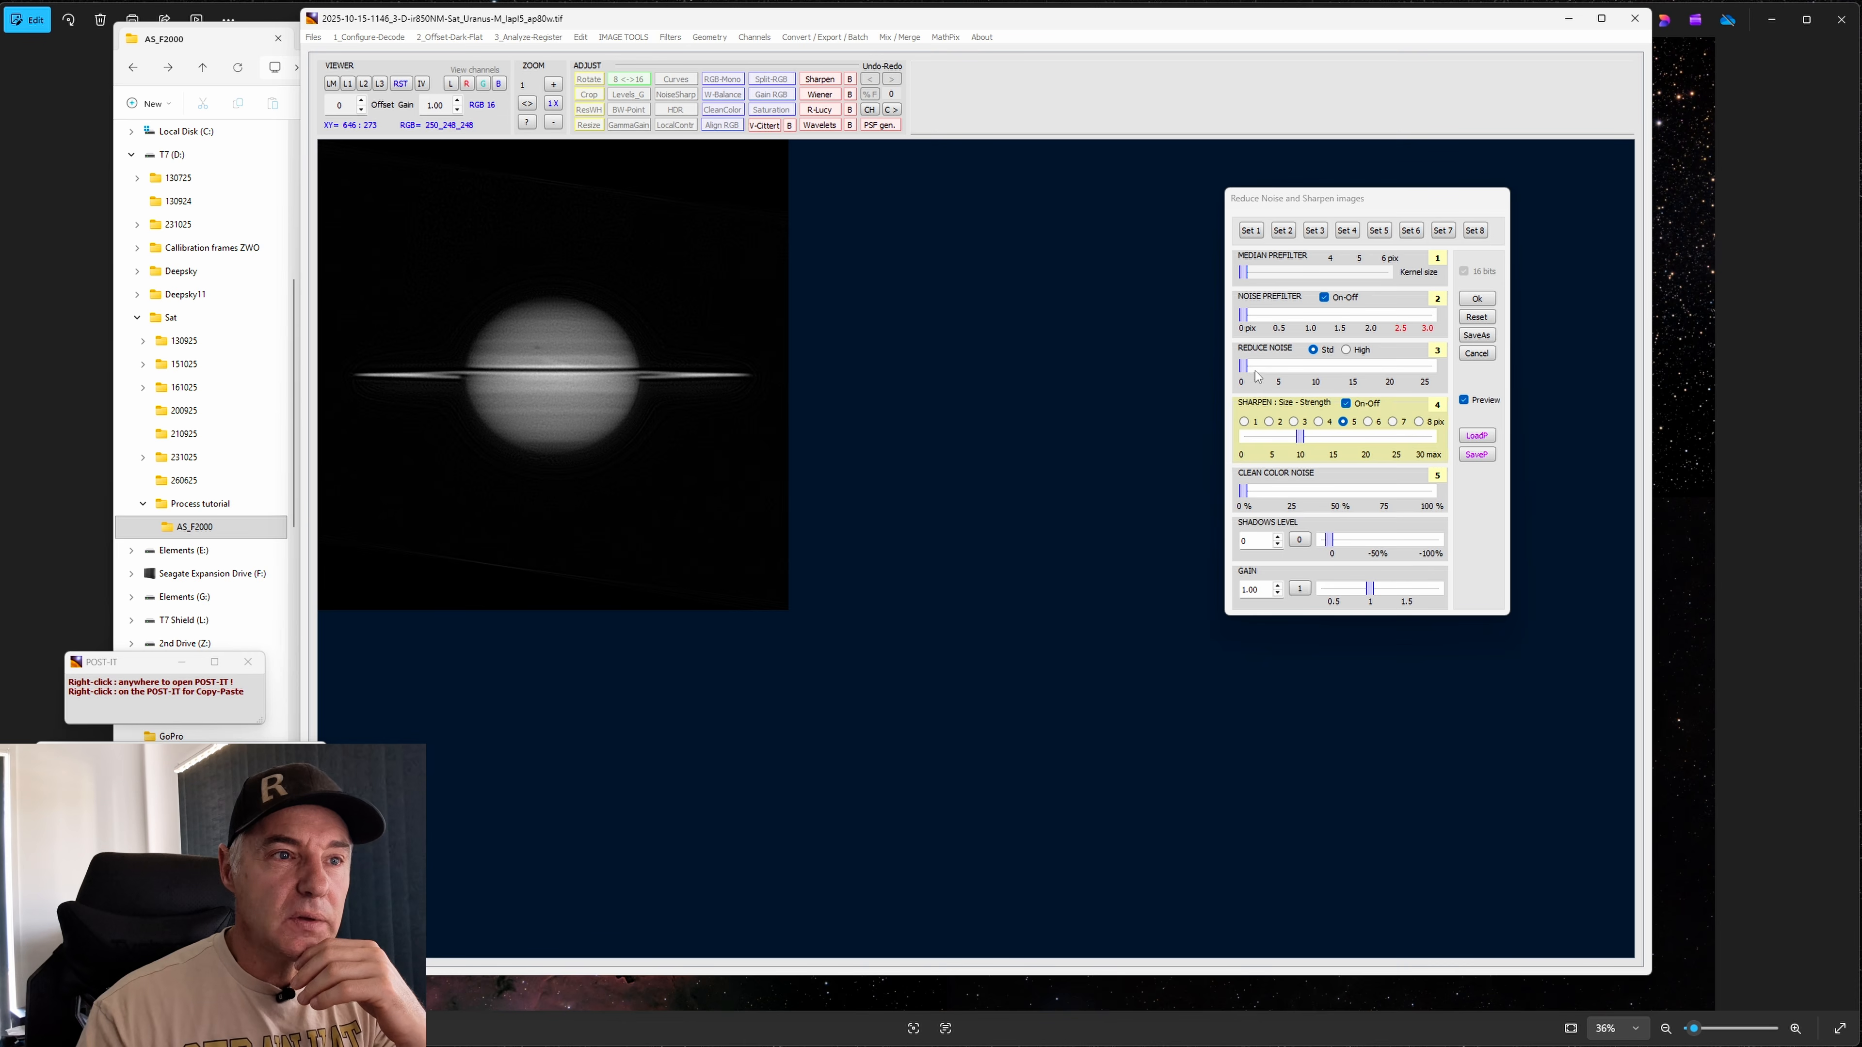
# Try Reduce Noise at about 8 and Clean Color Noise at about 25 %, then reset all settings and close the tool unapplied
pyautogui.moveTo(1243, 365); pyautogui.dragTo(1299, 374)
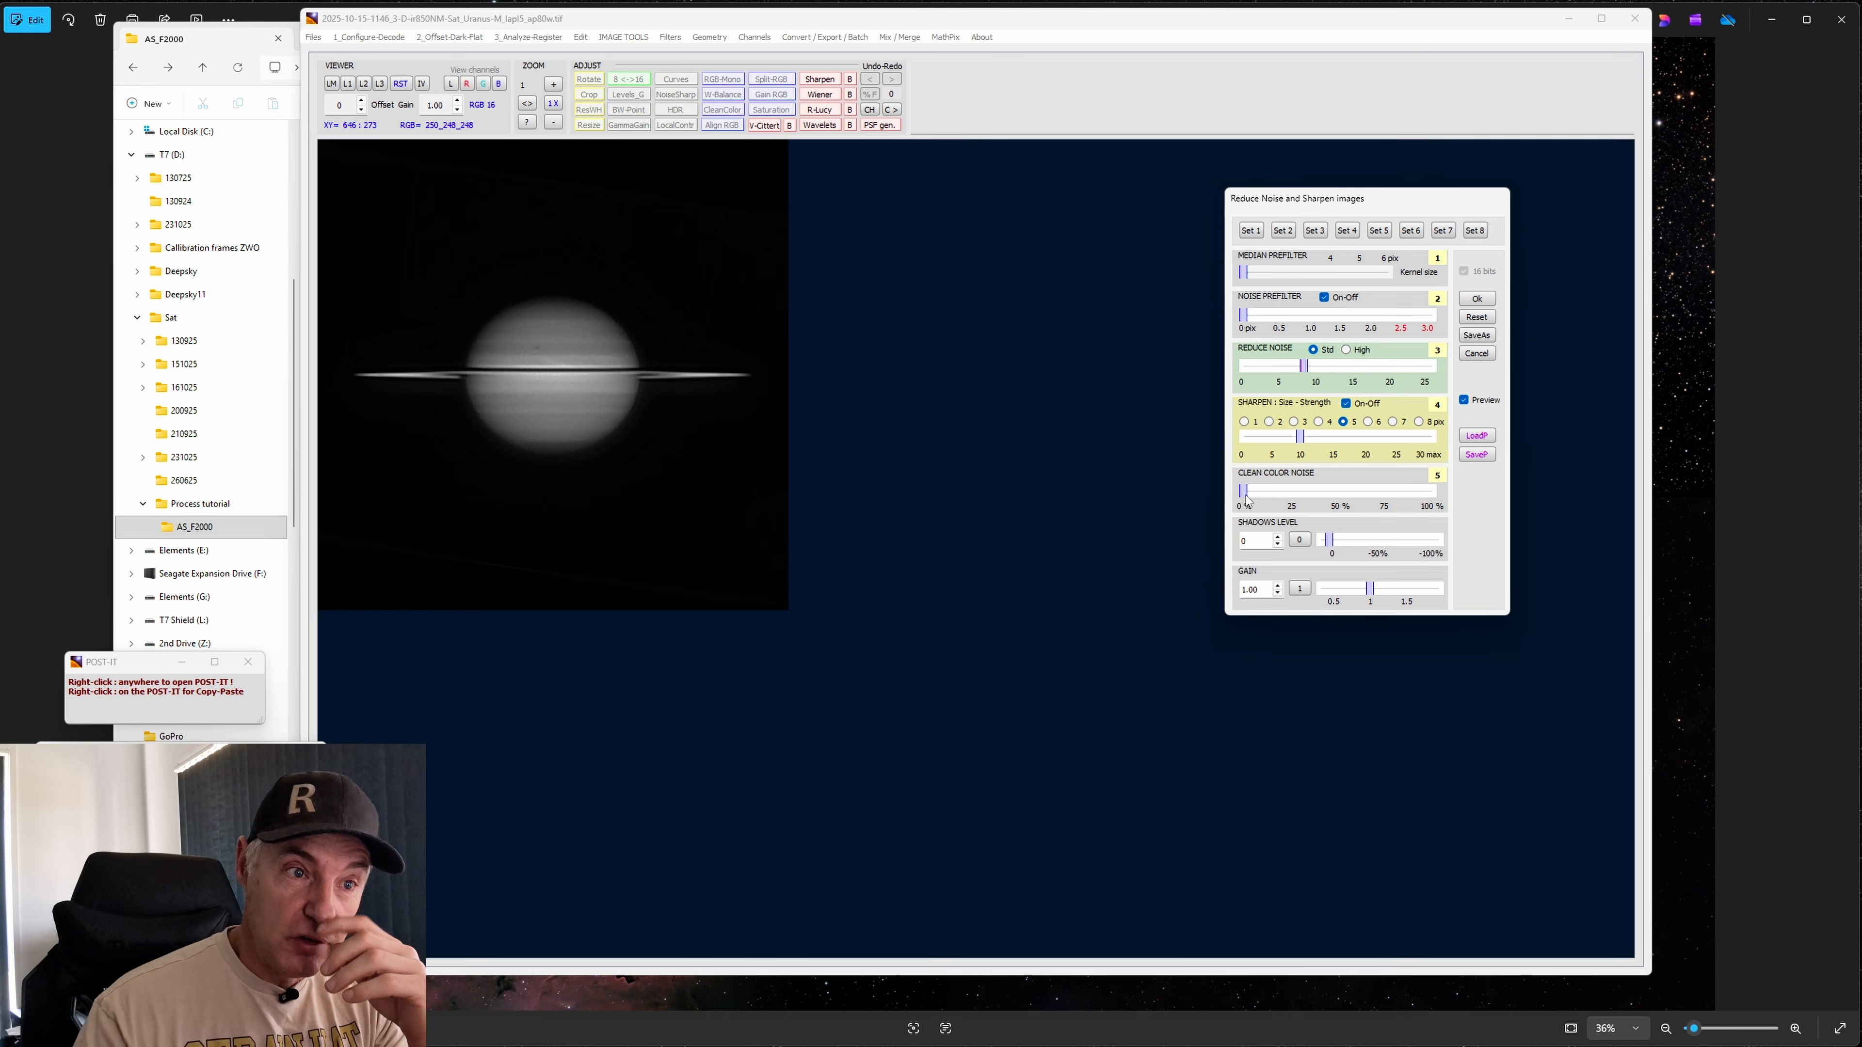
pyautogui.moveTo(1246, 499); pyautogui.dragTo(1292, 492)
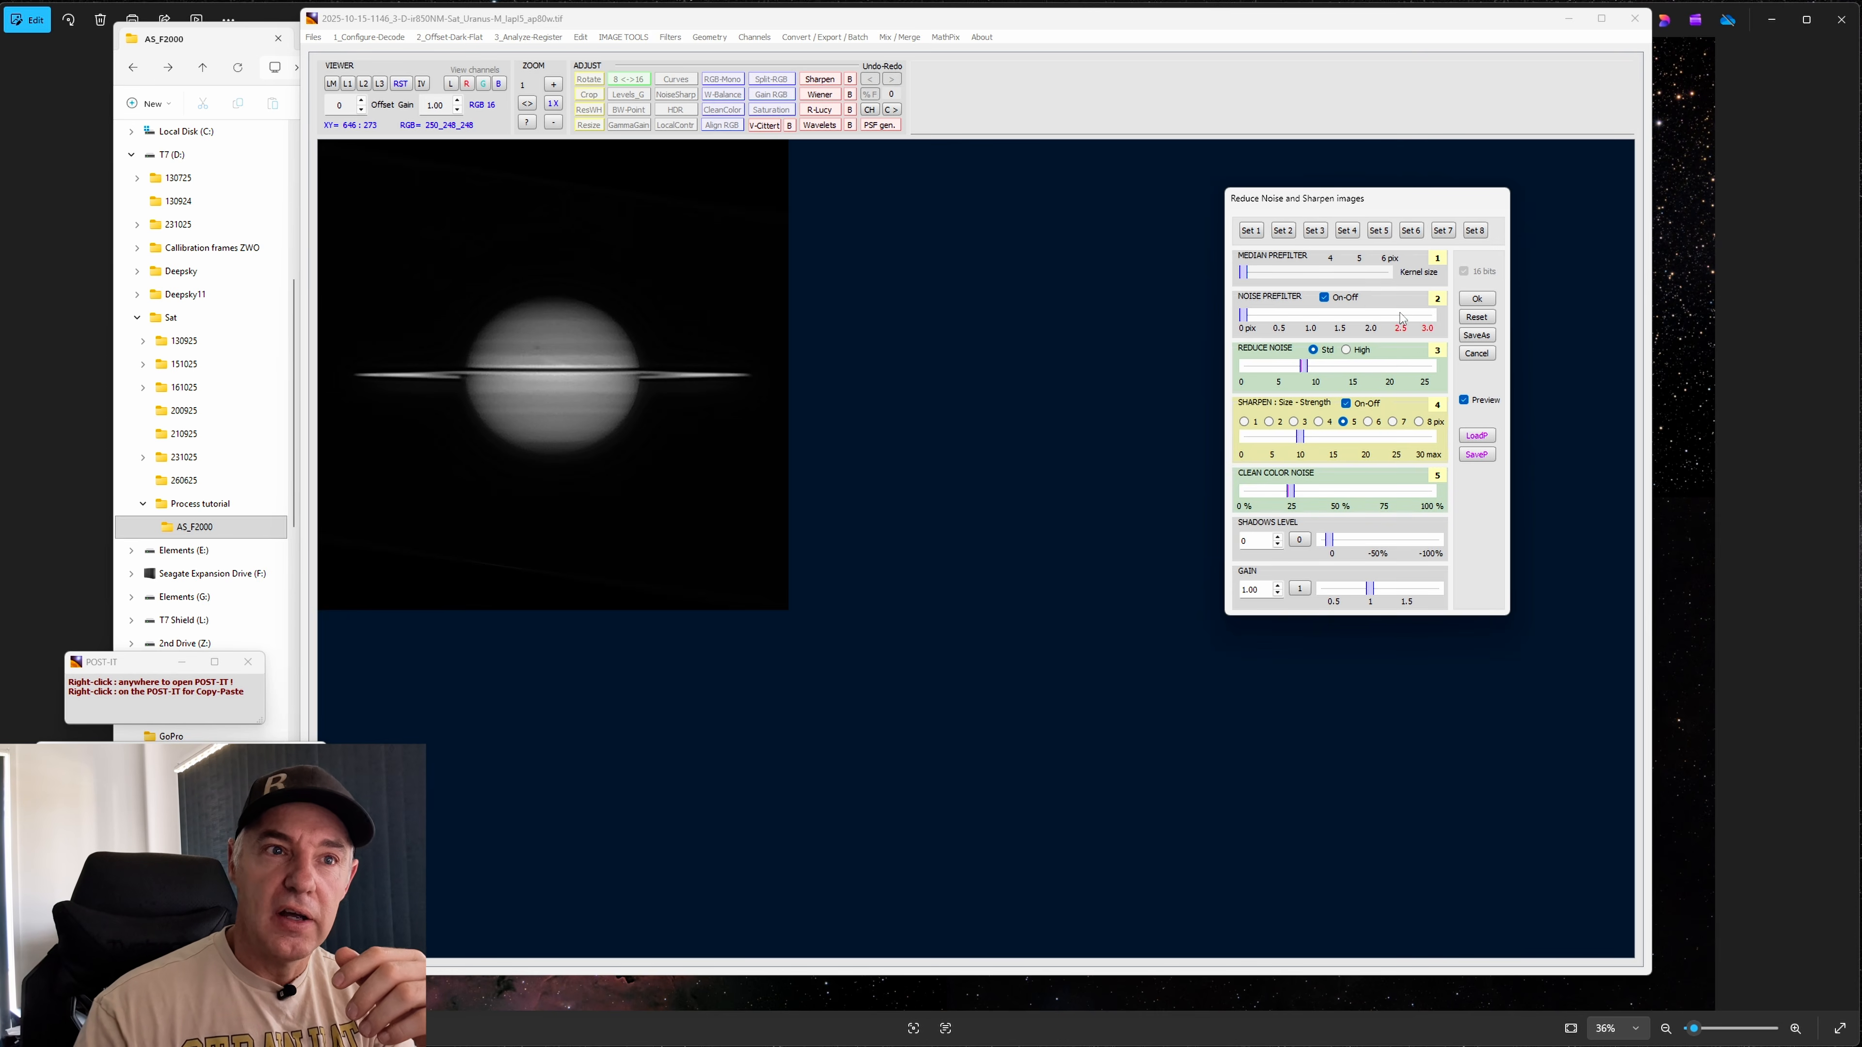
pyautogui.click(1475, 319)
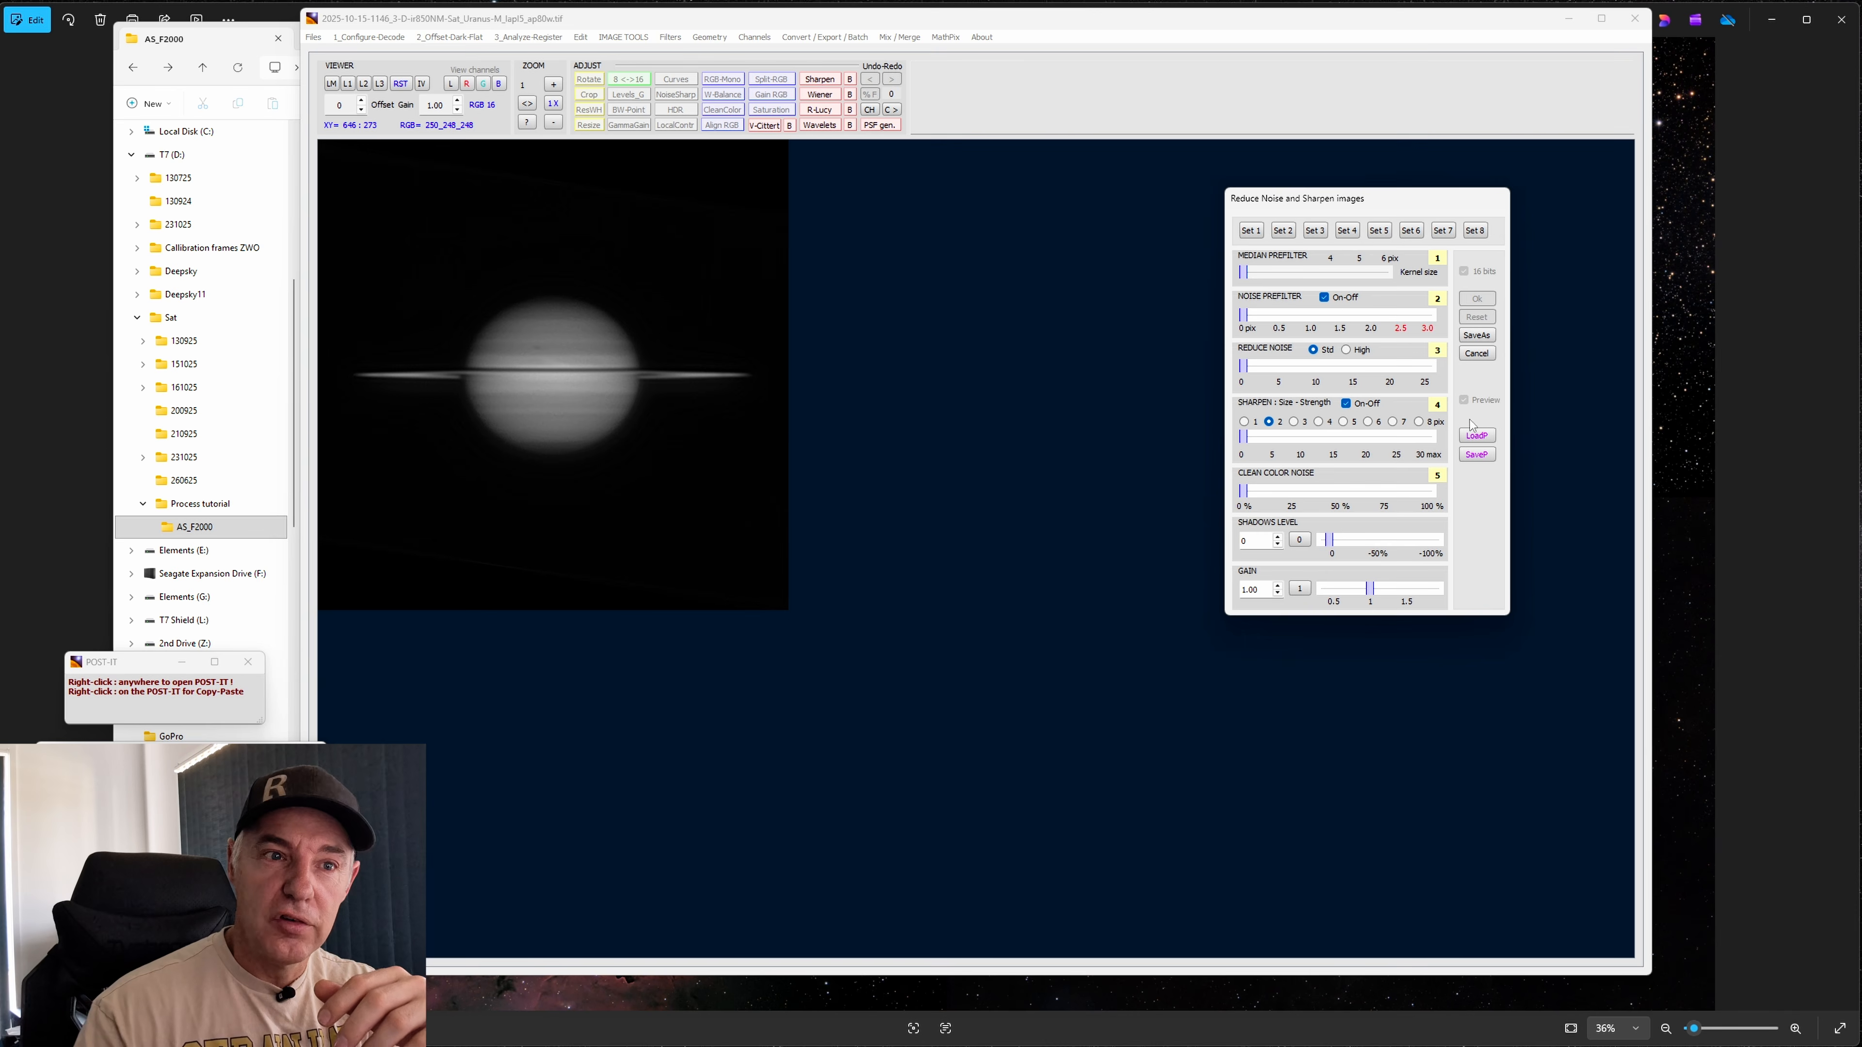
pyautogui.click(1470, 355)
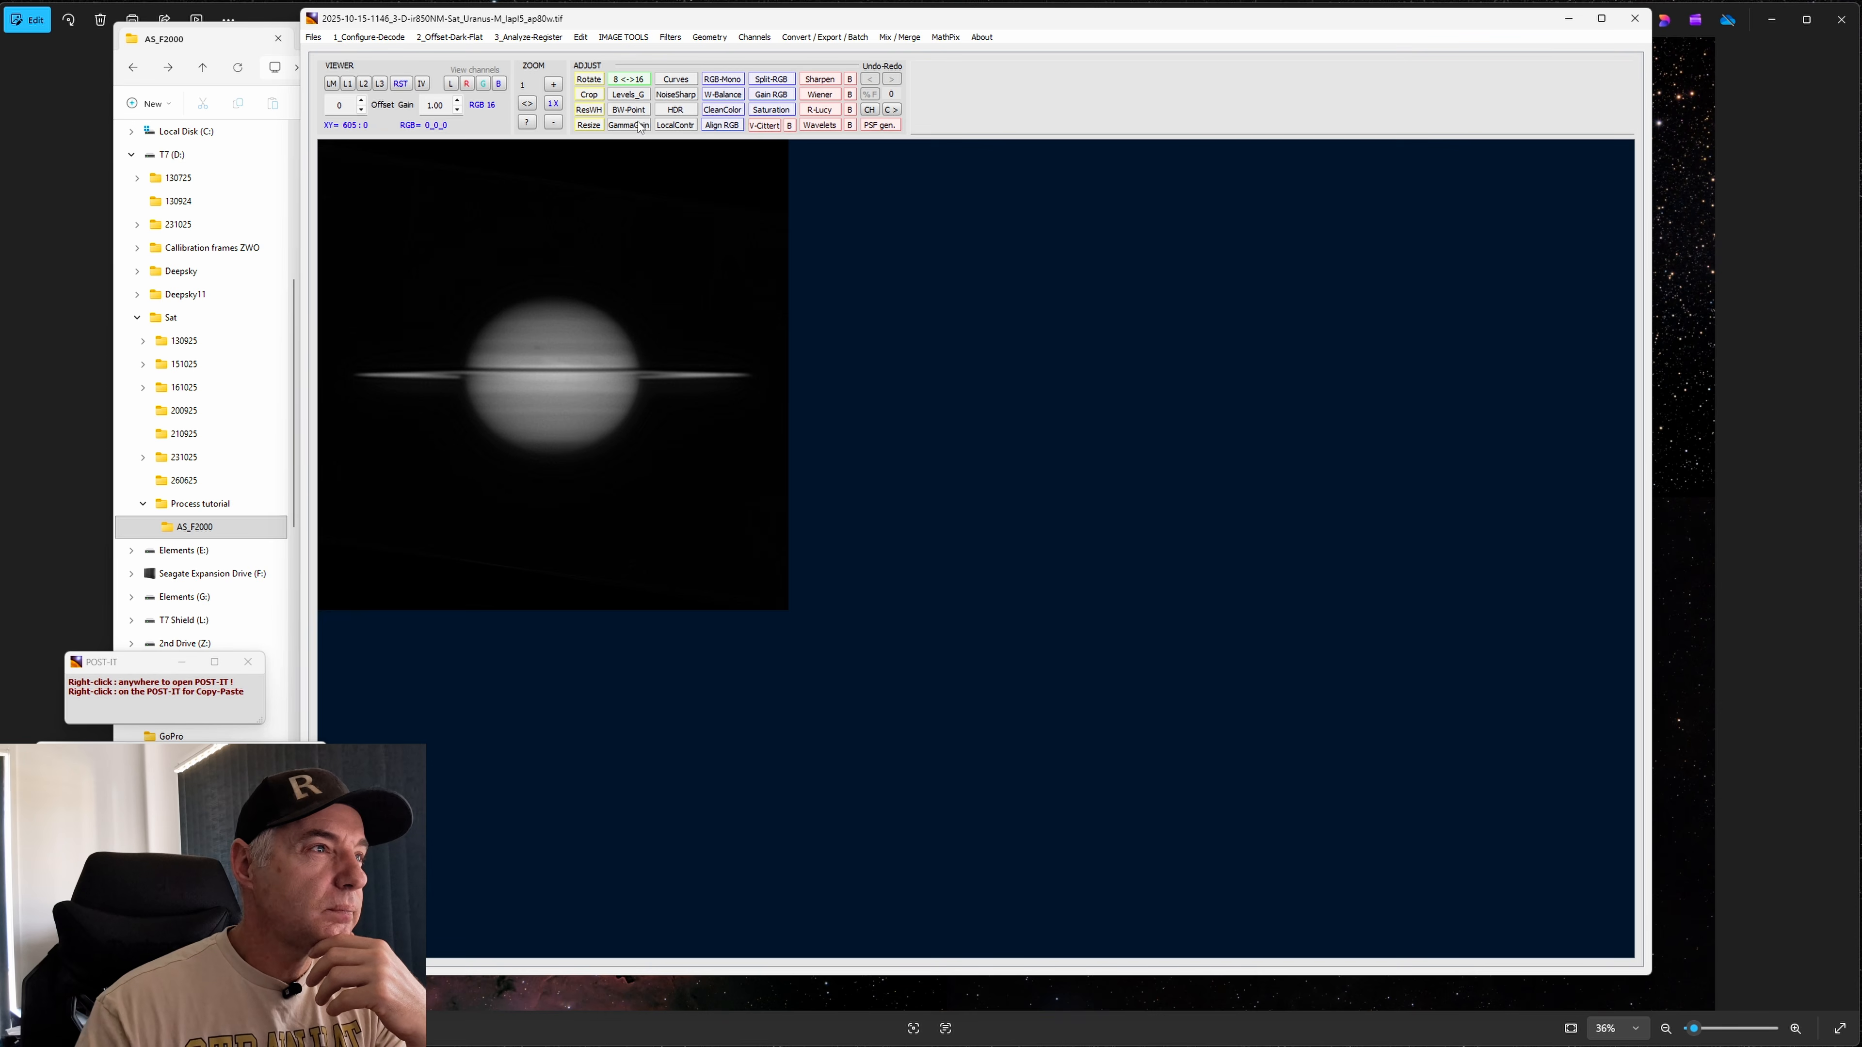
# Open the Curves tool and the RGB channel gain tool in turn, closing each without applying changes
pyautogui.click(685, 79)
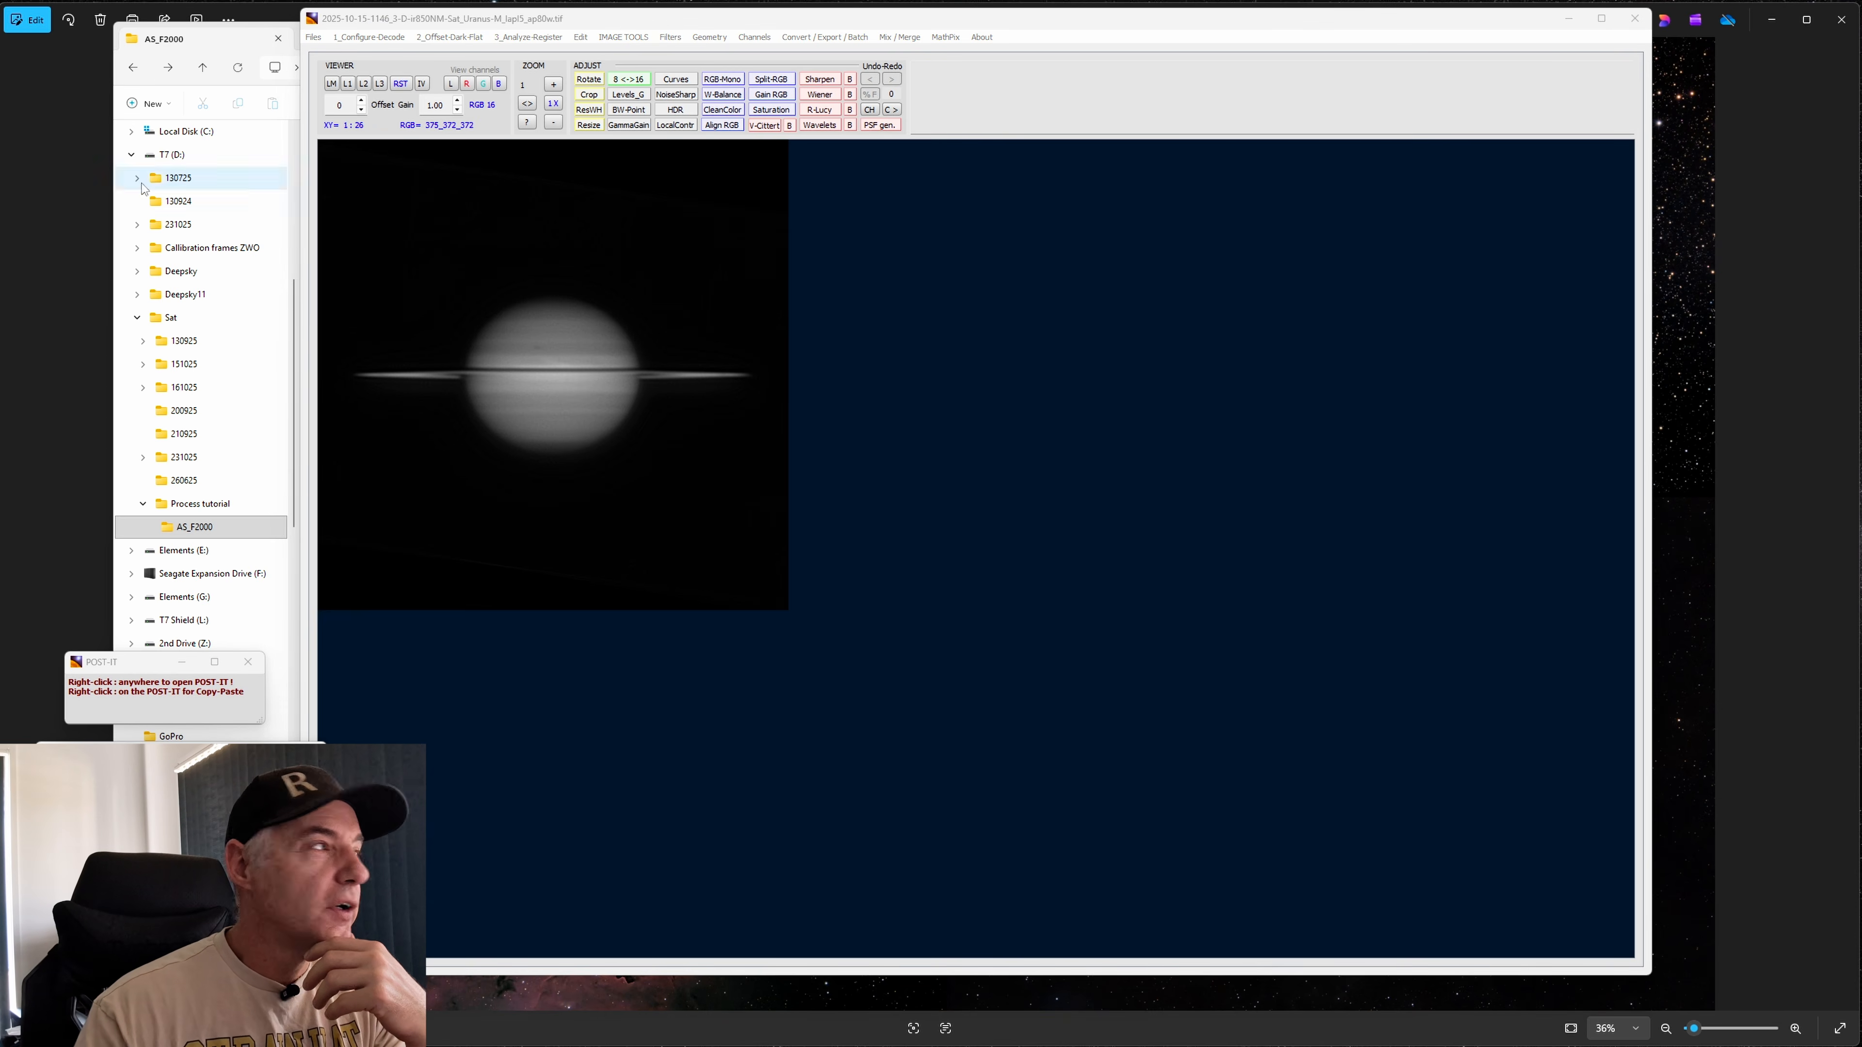
pyautogui.moveTo(0, 224); pyautogui.dragTo(608, 226)
pyautogui.click(700, 613)
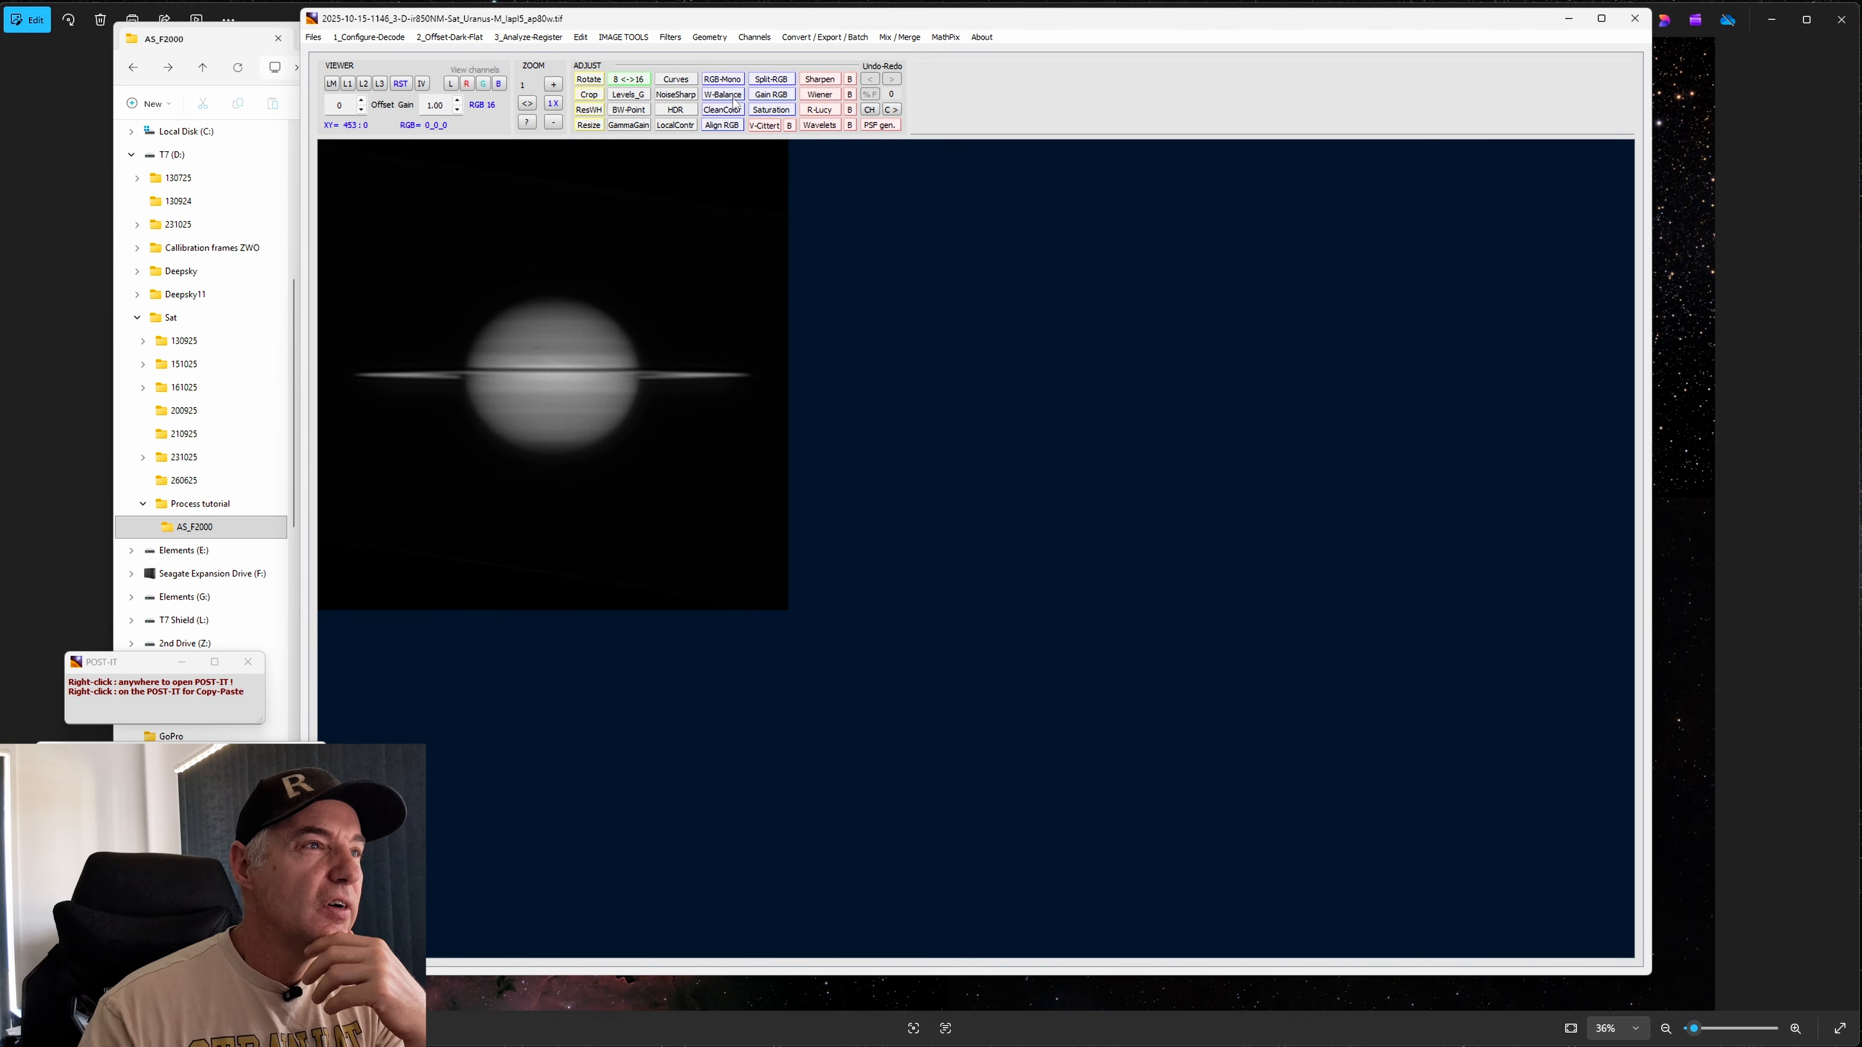
pyautogui.click(771, 94)
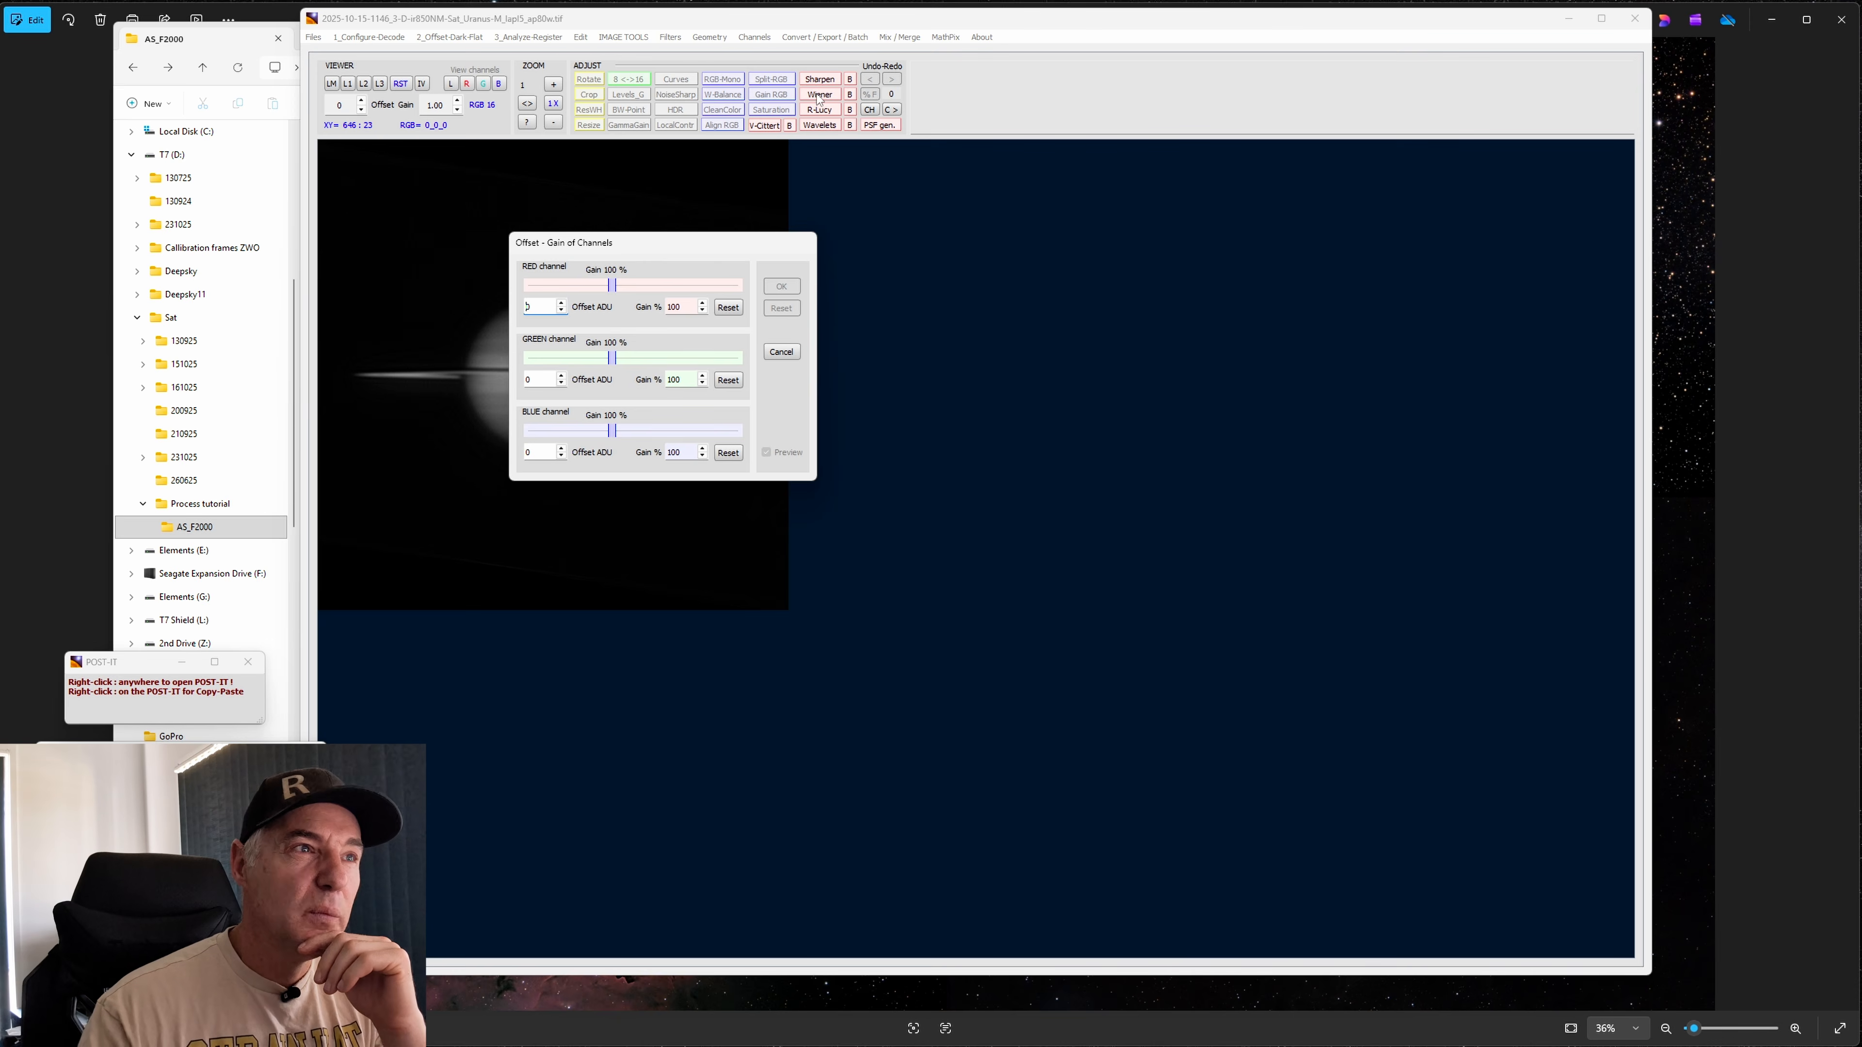
pyautogui.click(782, 352)
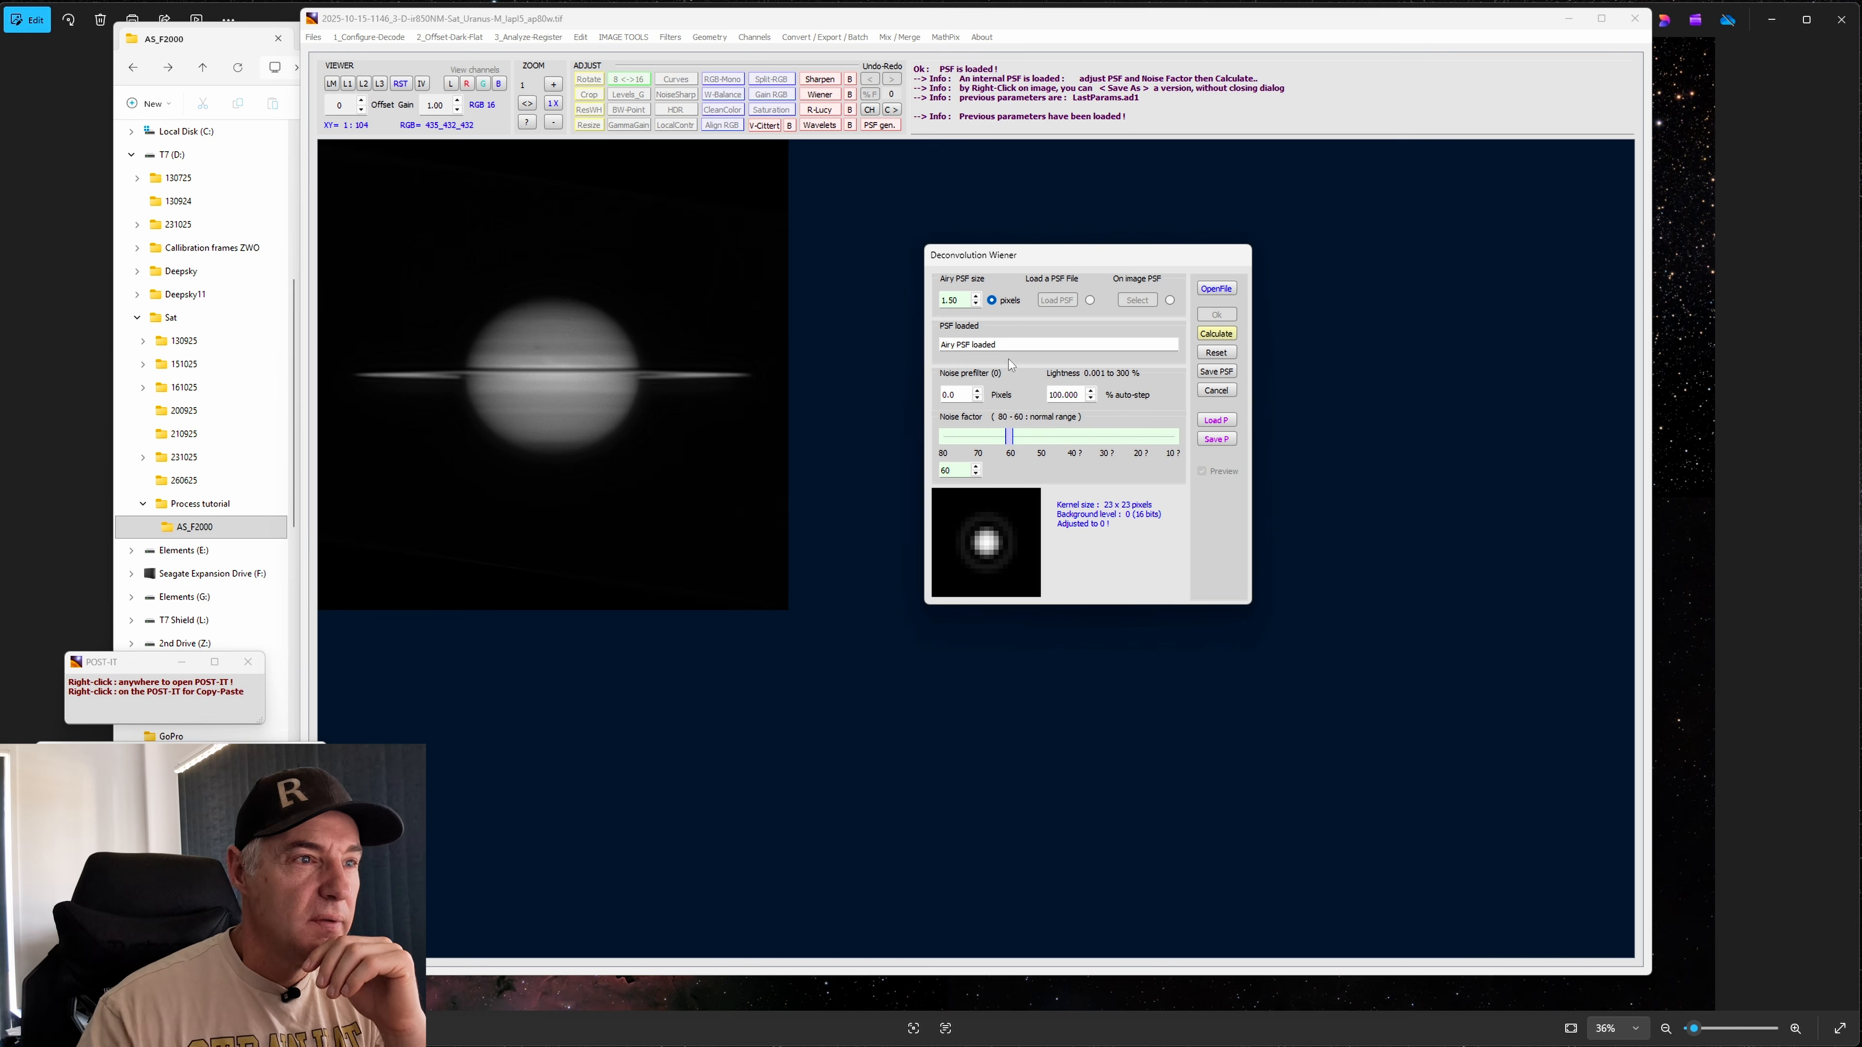
# Try Wiener deconvolution settings with an Airy PSF size of 1.80 pixels and a noise factor of 52, then cancel without calculating
pyautogui.click(976, 296)
pyautogui.click(975, 296)
pyautogui.click(975, 296)
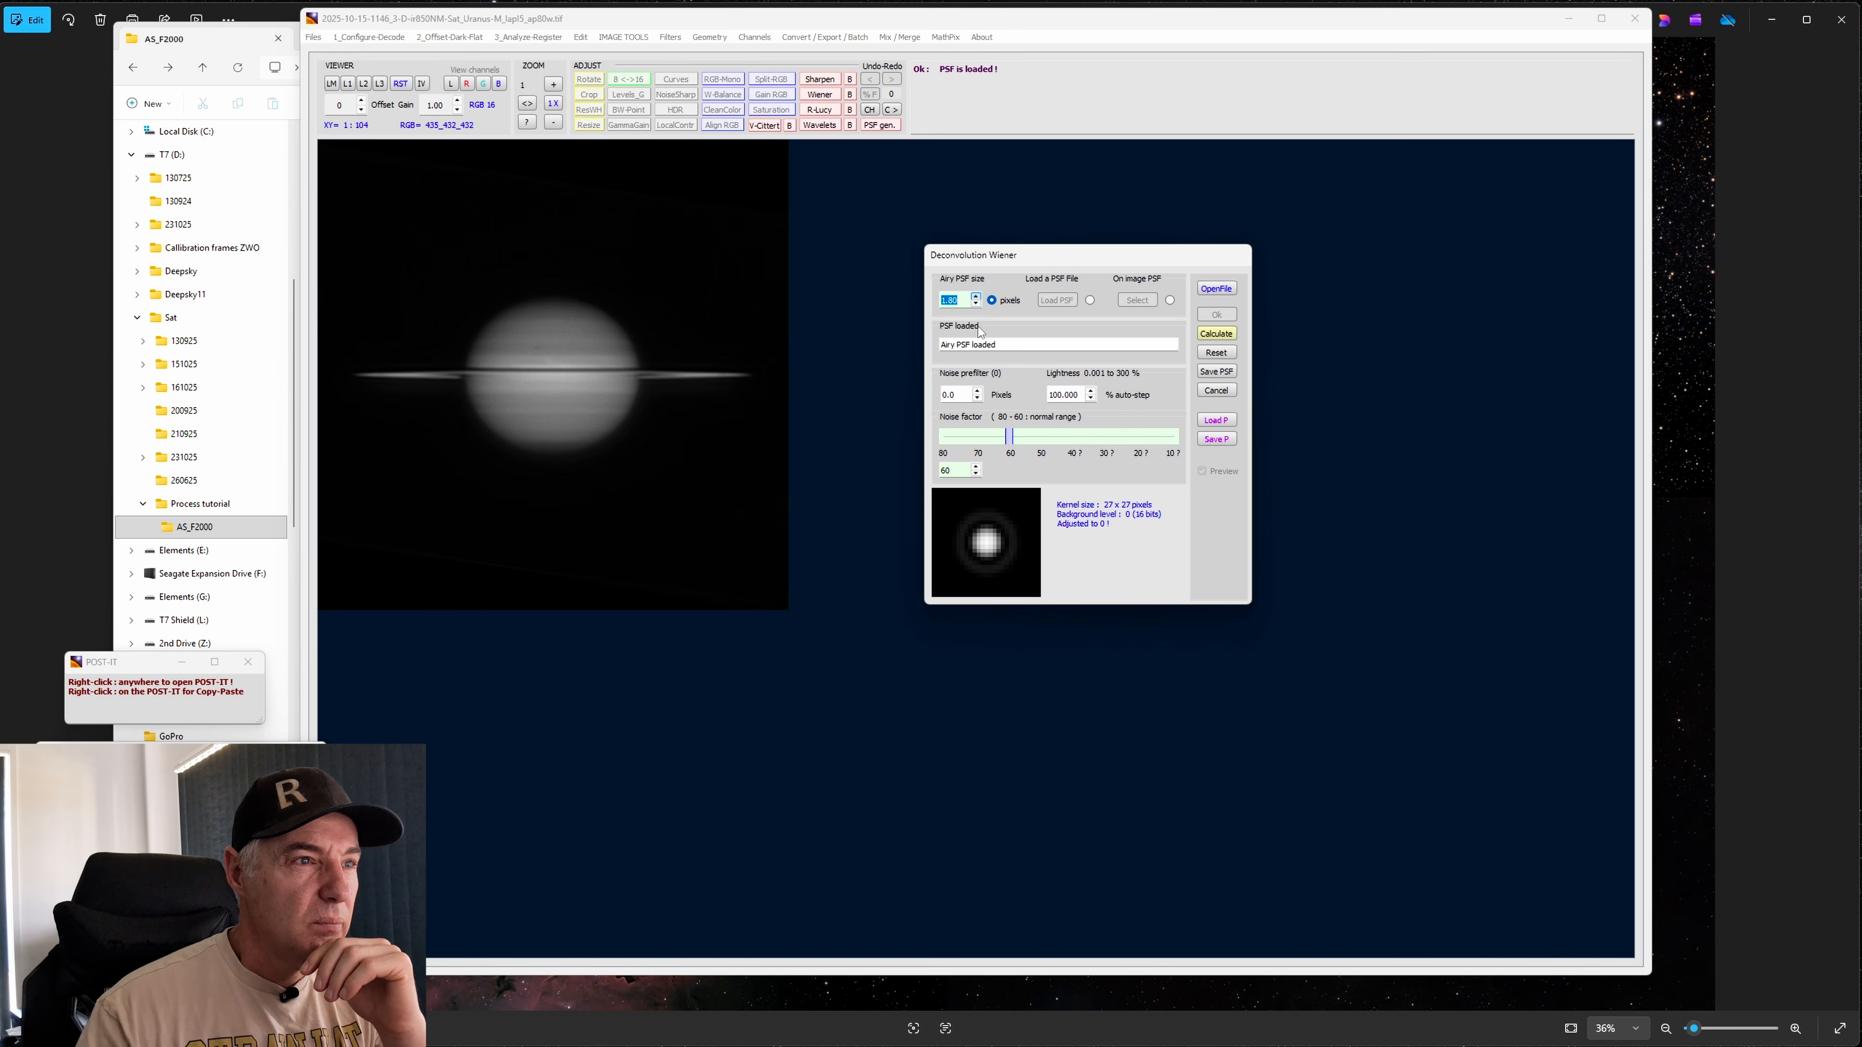
pyautogui.moveTo(1010, 436); pyautogui.dragTo(1069, 437)
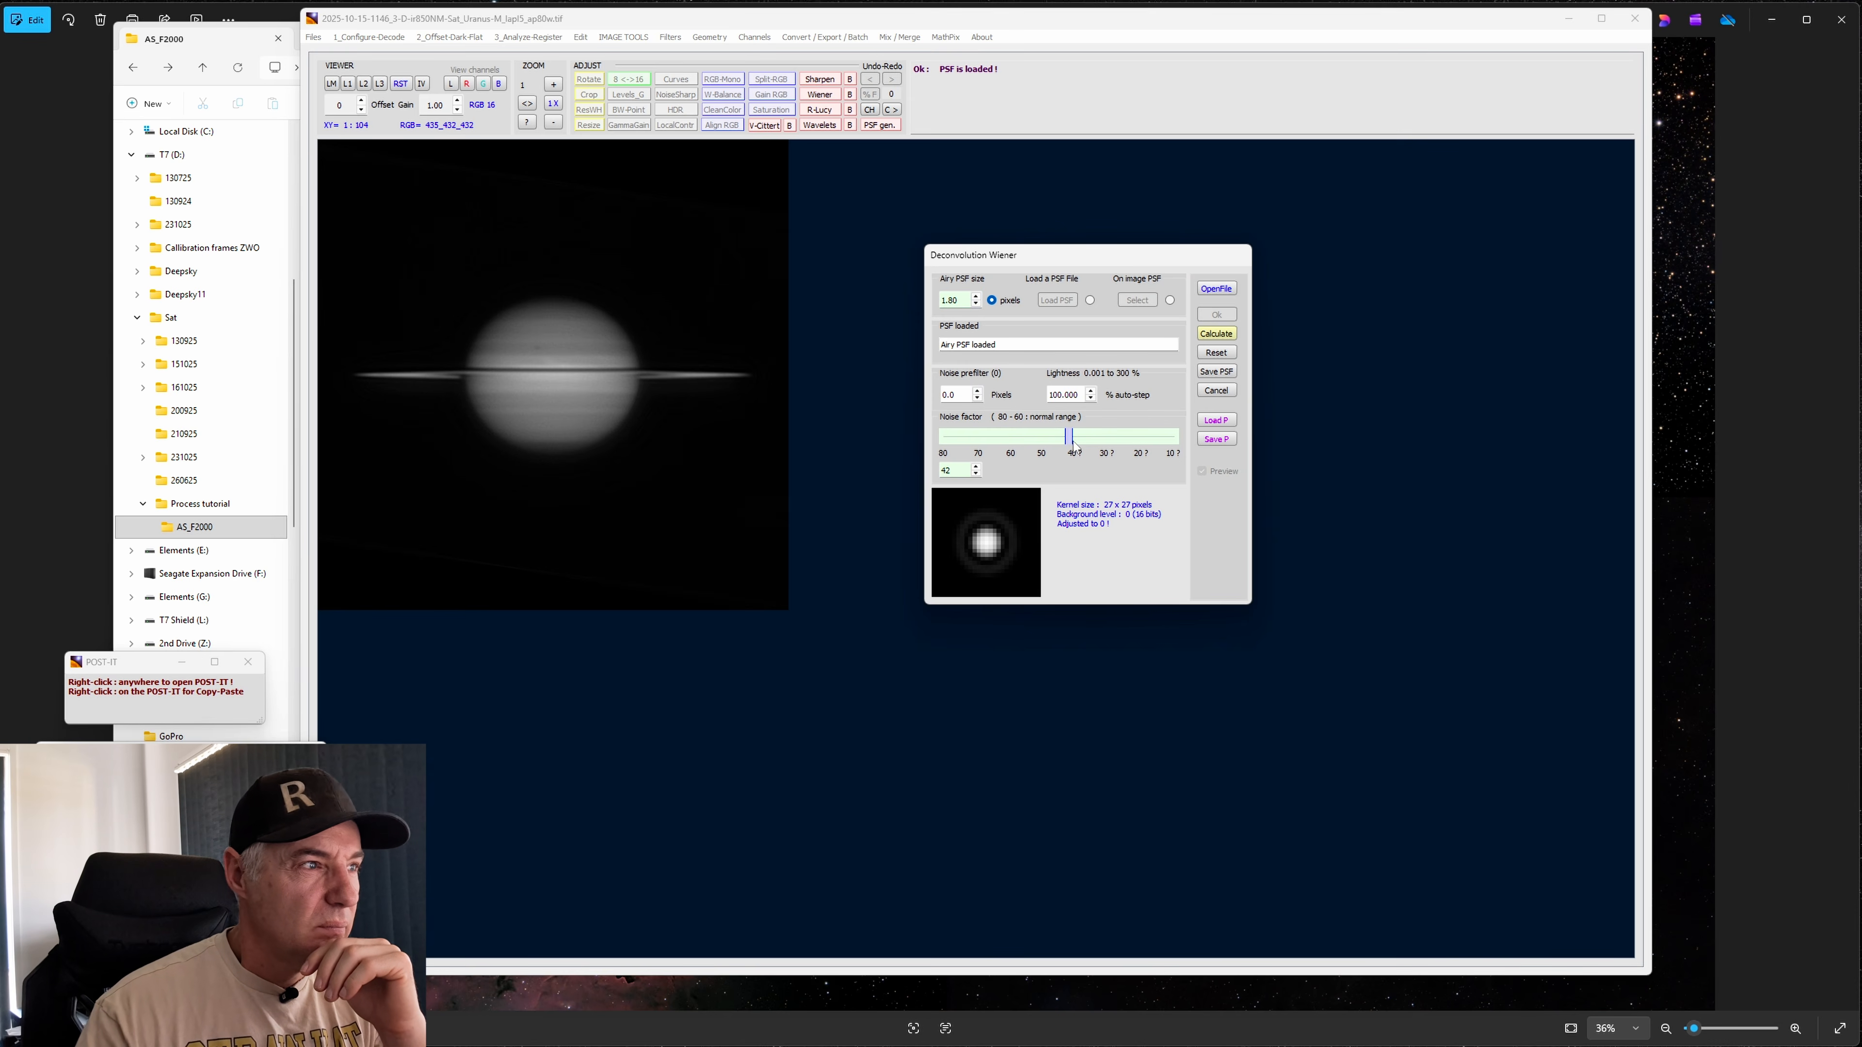
pyautogui.click(1060, 438)
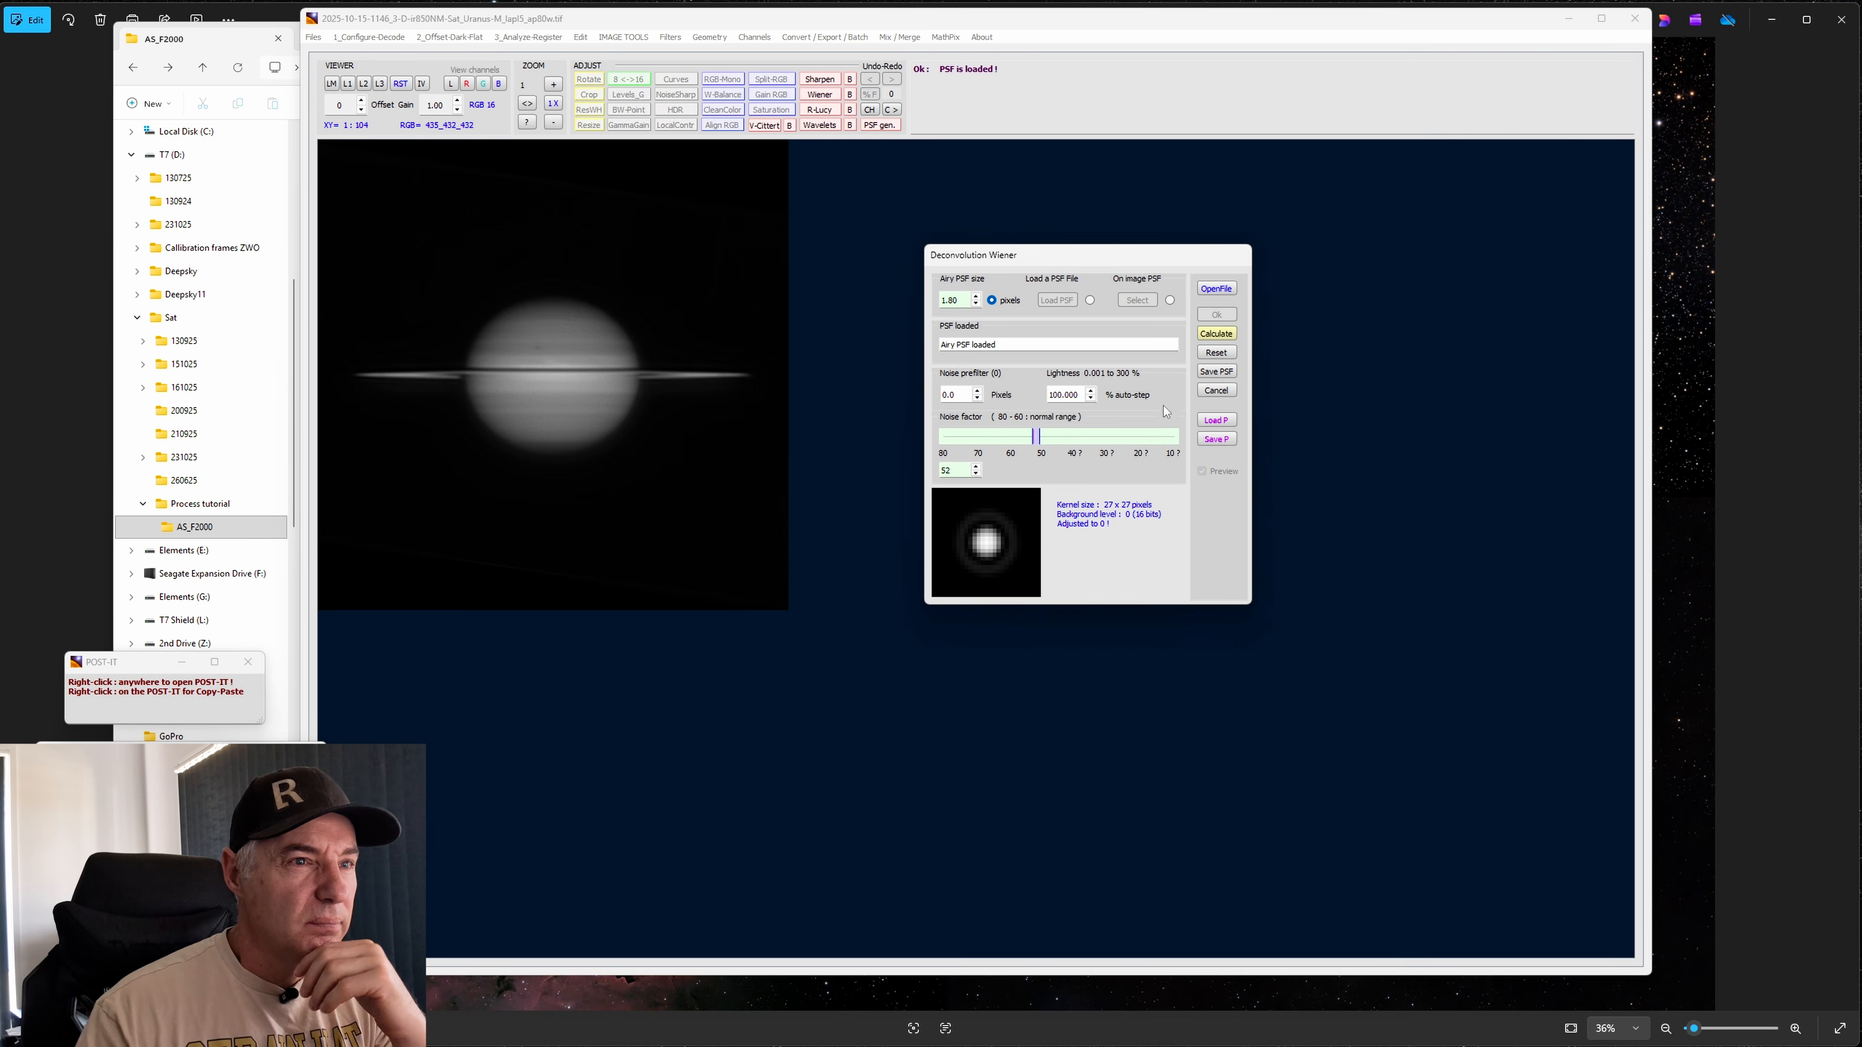
pyautogui.click(1217, 391)
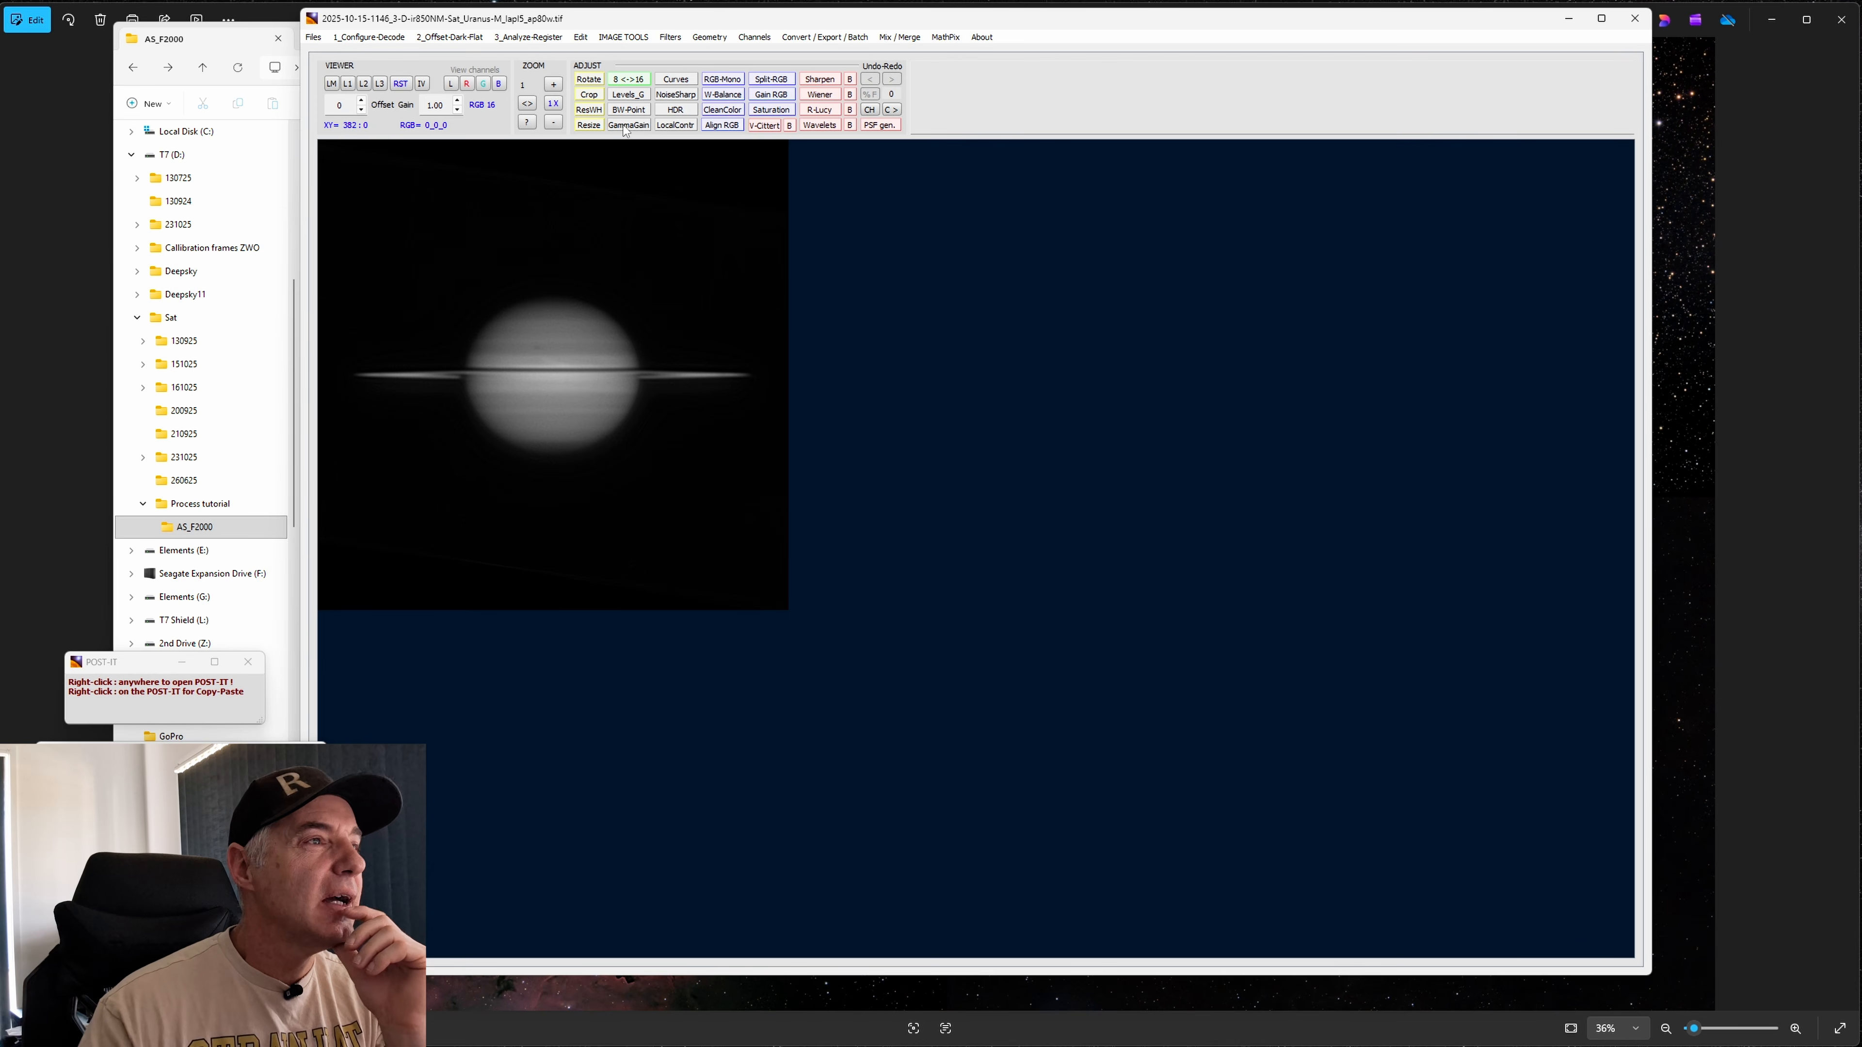
# Try HDR with Intensity Reveal 18 and Adjust Range 9101, and with Intensity Reveal 10 and Adjust Range 5079, then cancel
pyautogui.click(676, 110)
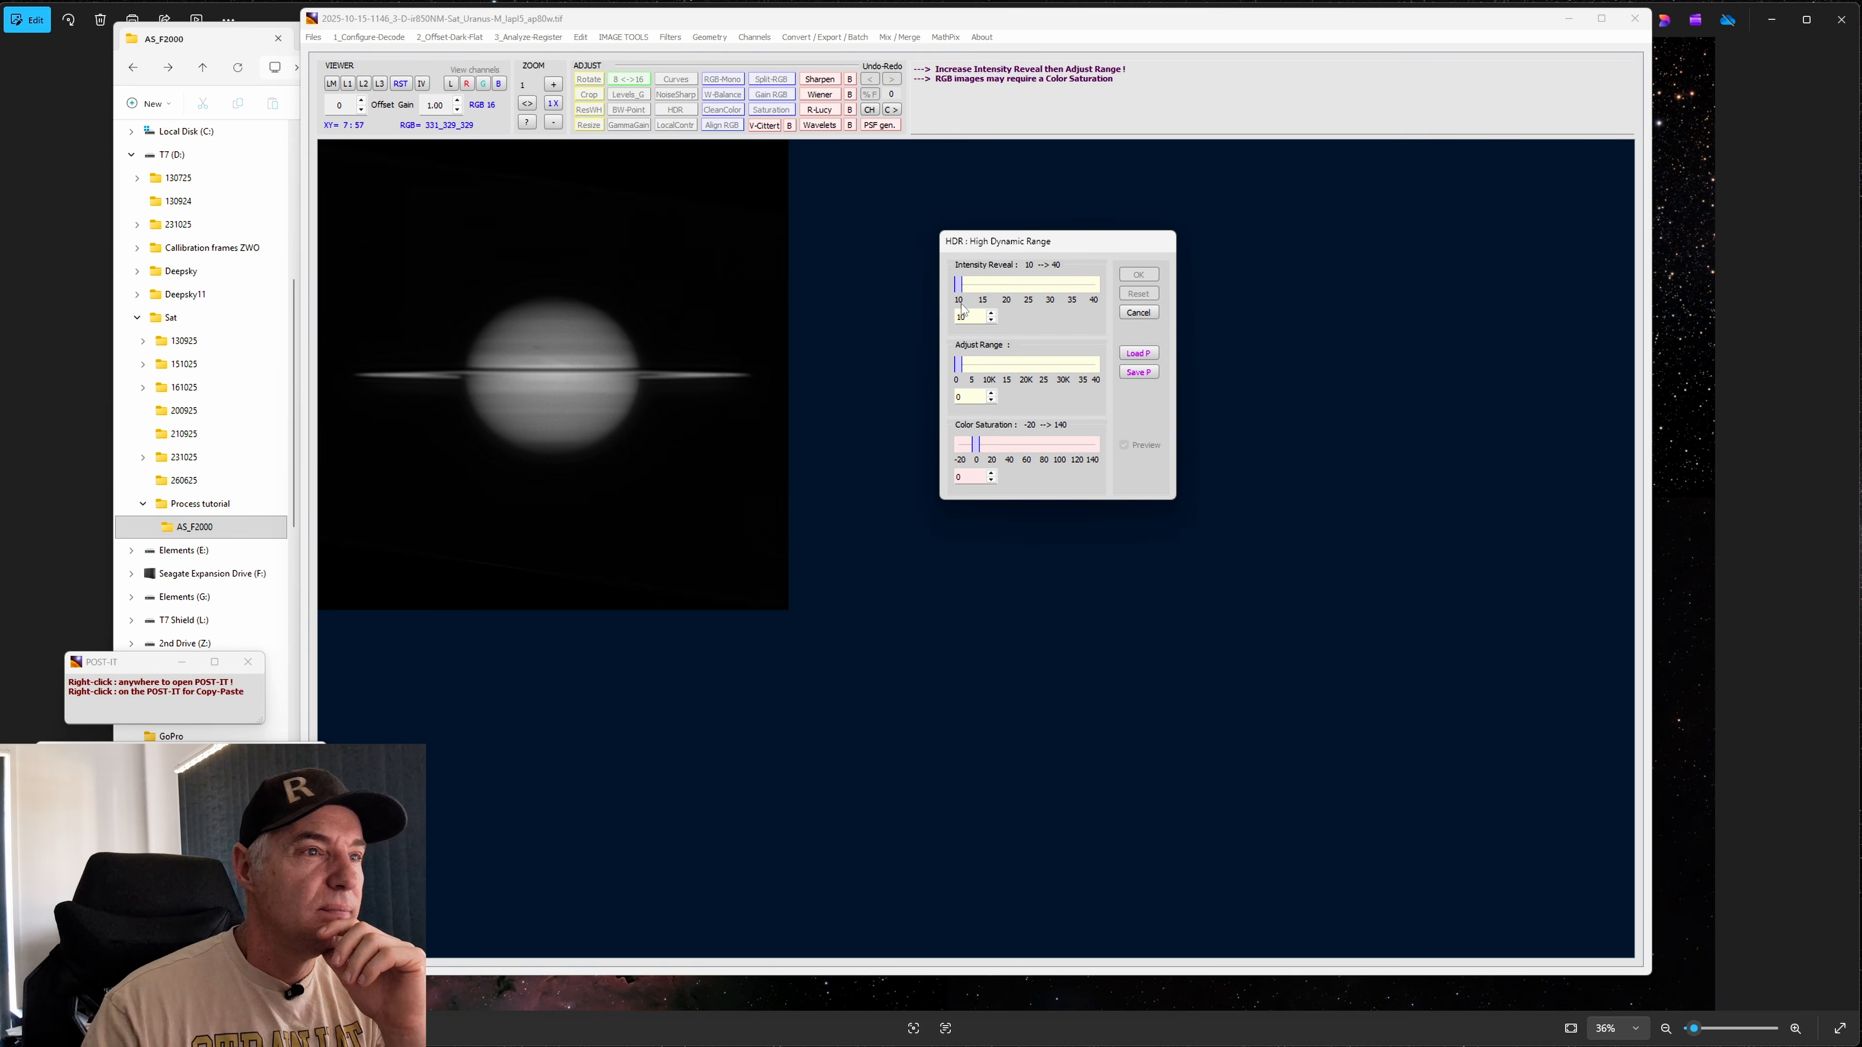
pyautogui.moveTo(959, 285); pyautogui.dragTo(996, 285)
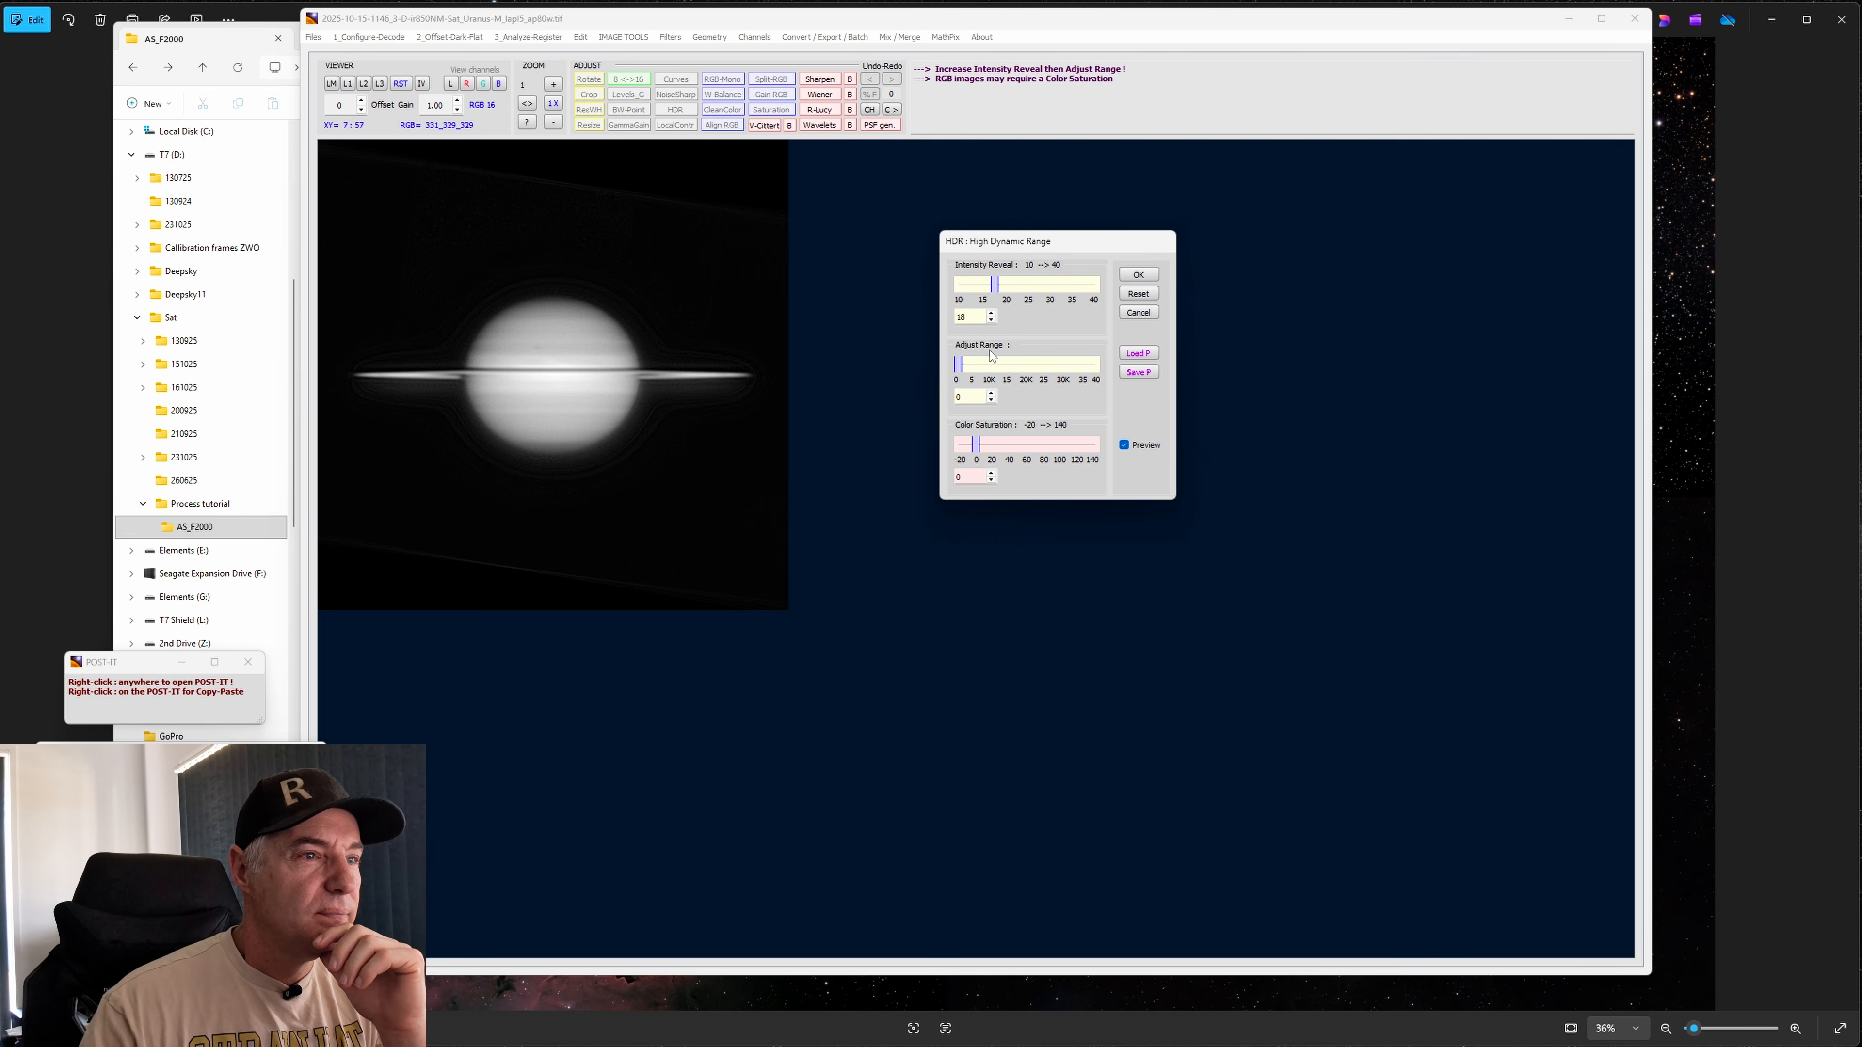
pyautogui.moveTo(957, 364); pyautogui.dragTo(992, 375)
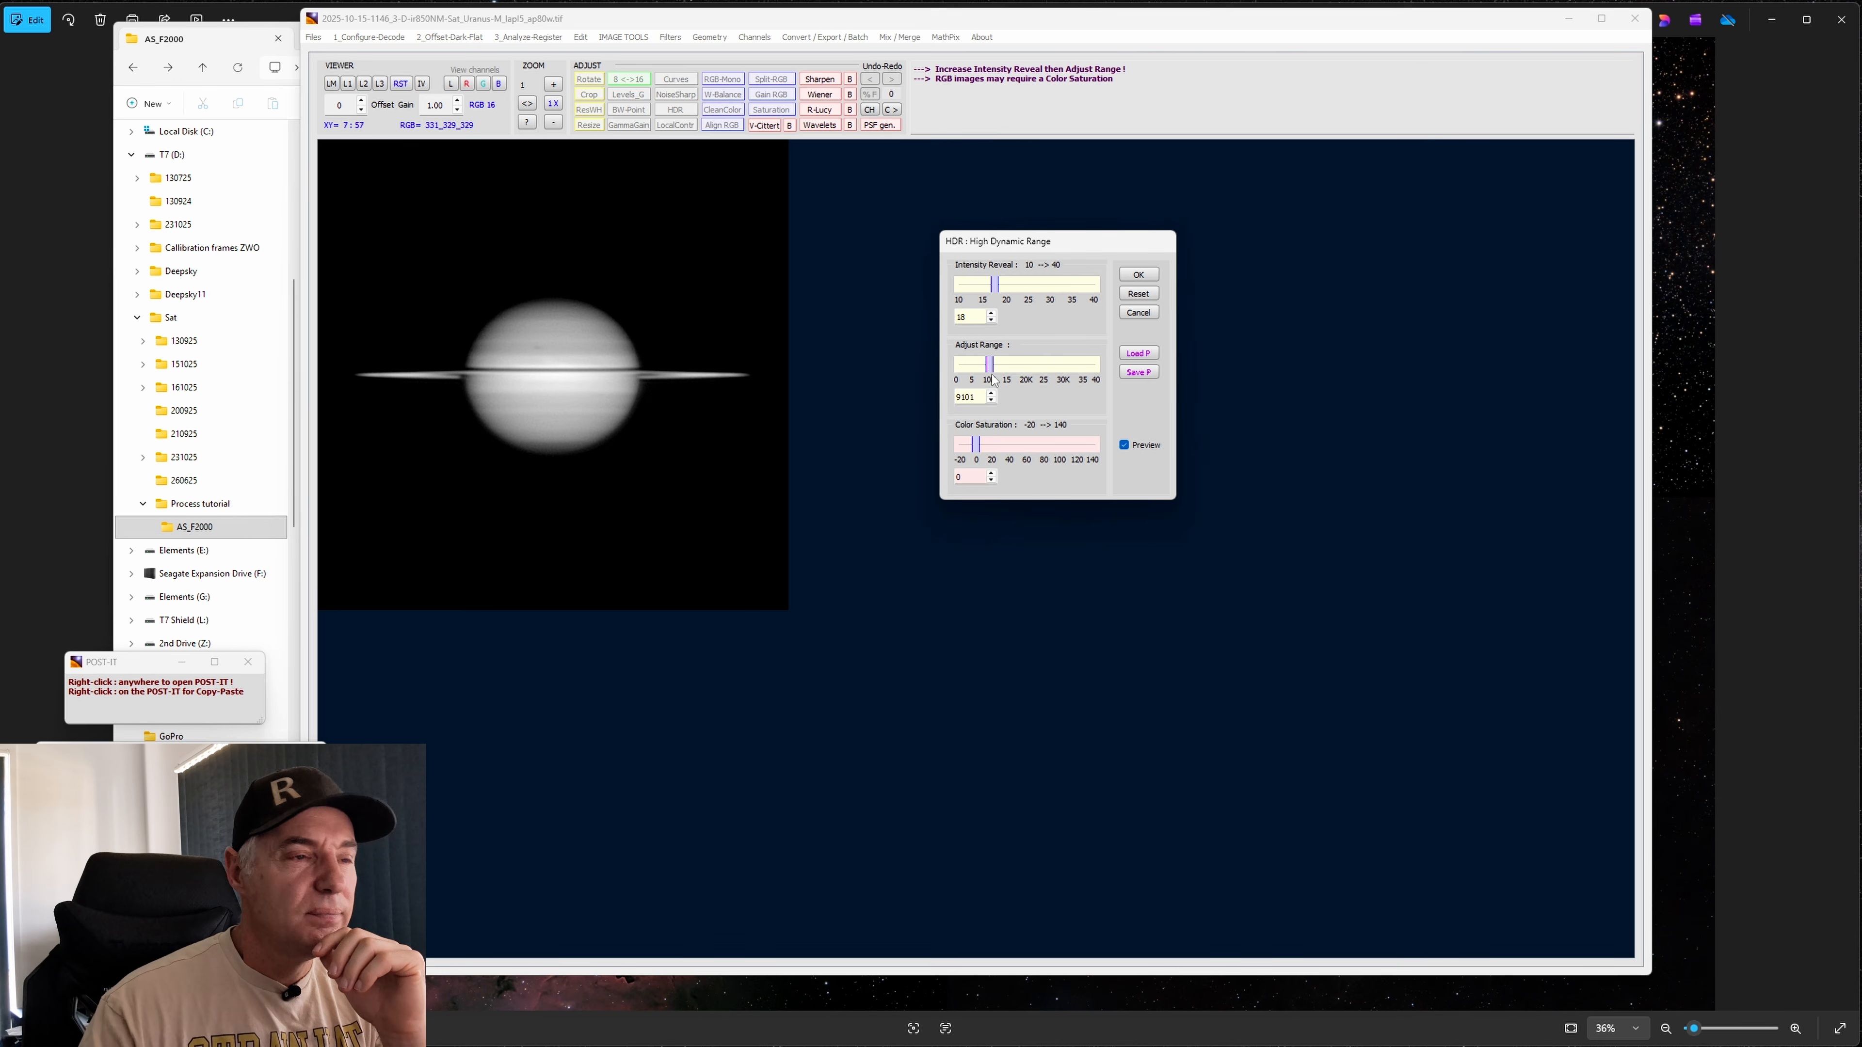
pyautogui.moveTo(995, 285); pyautogui.dragTo(955, 290)
pyautogui.moveTo(990, 365); pyautogui.dragTo(957, 375)
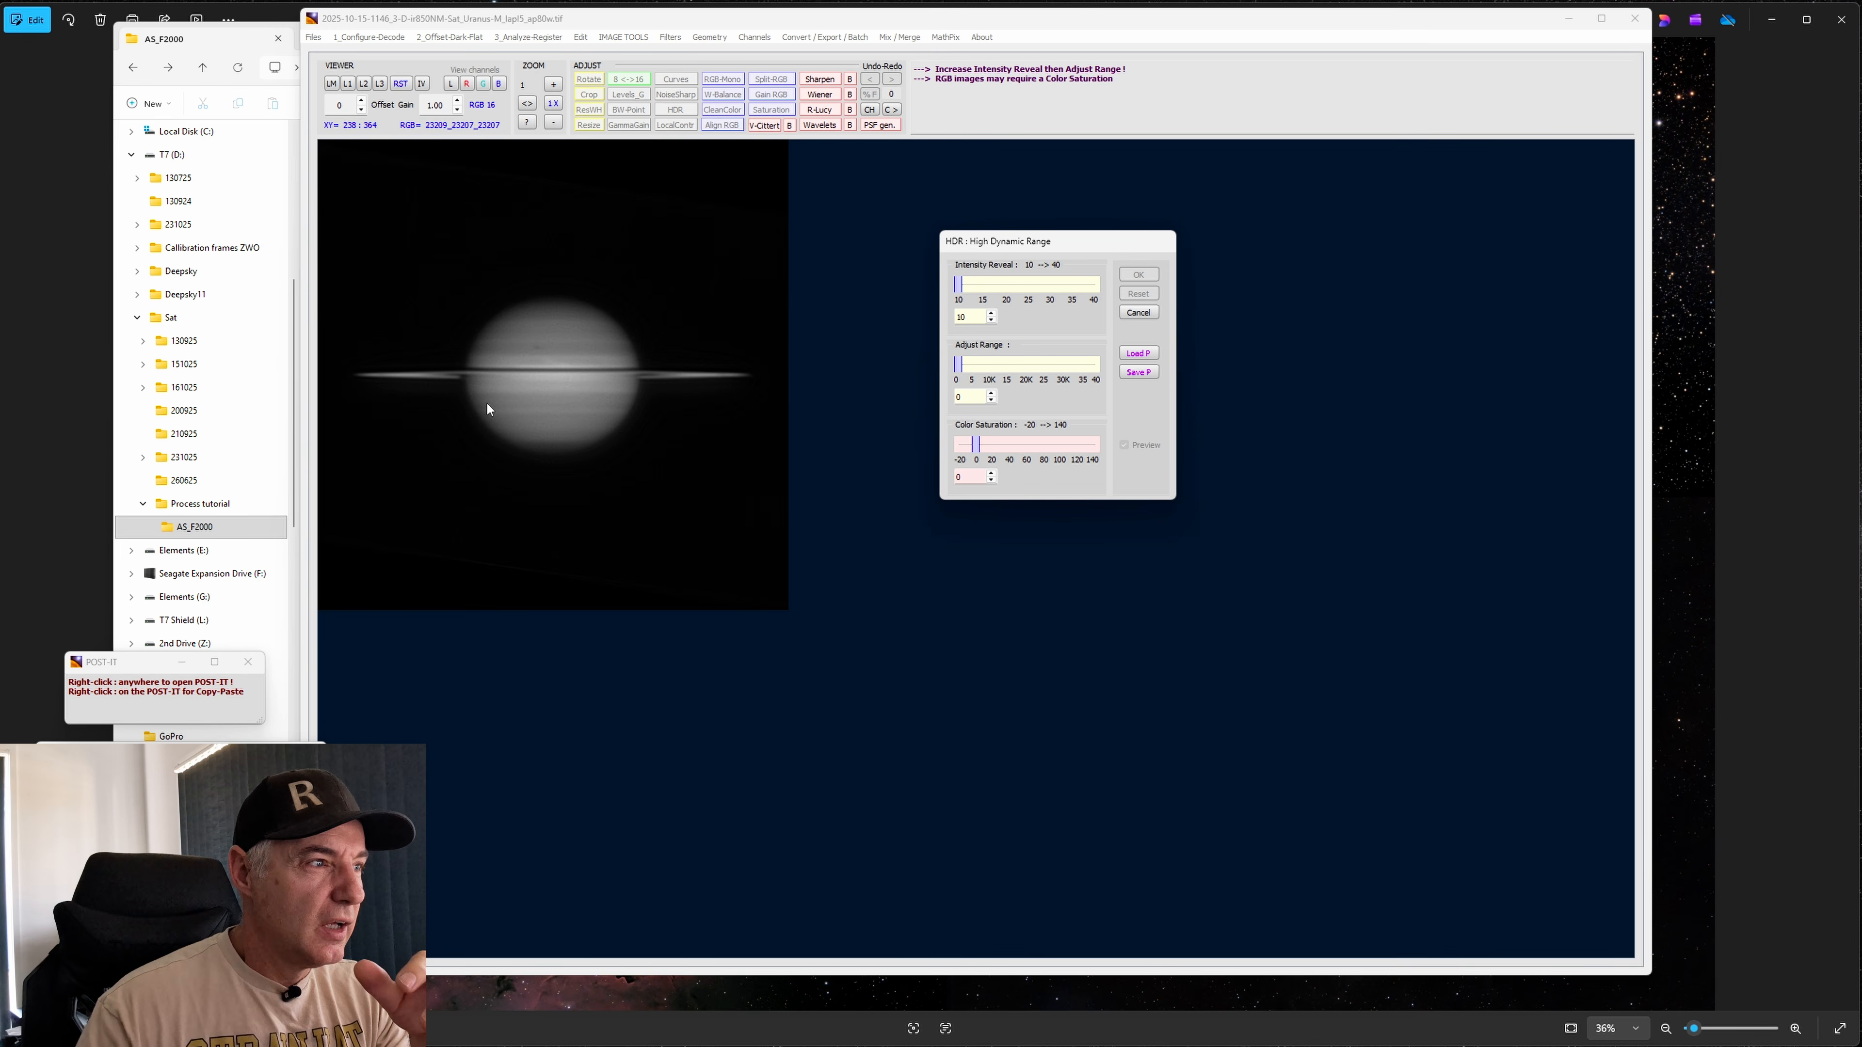
pyautogui.moveTo(957, 364); pyautogui.dragTo(980, 374)
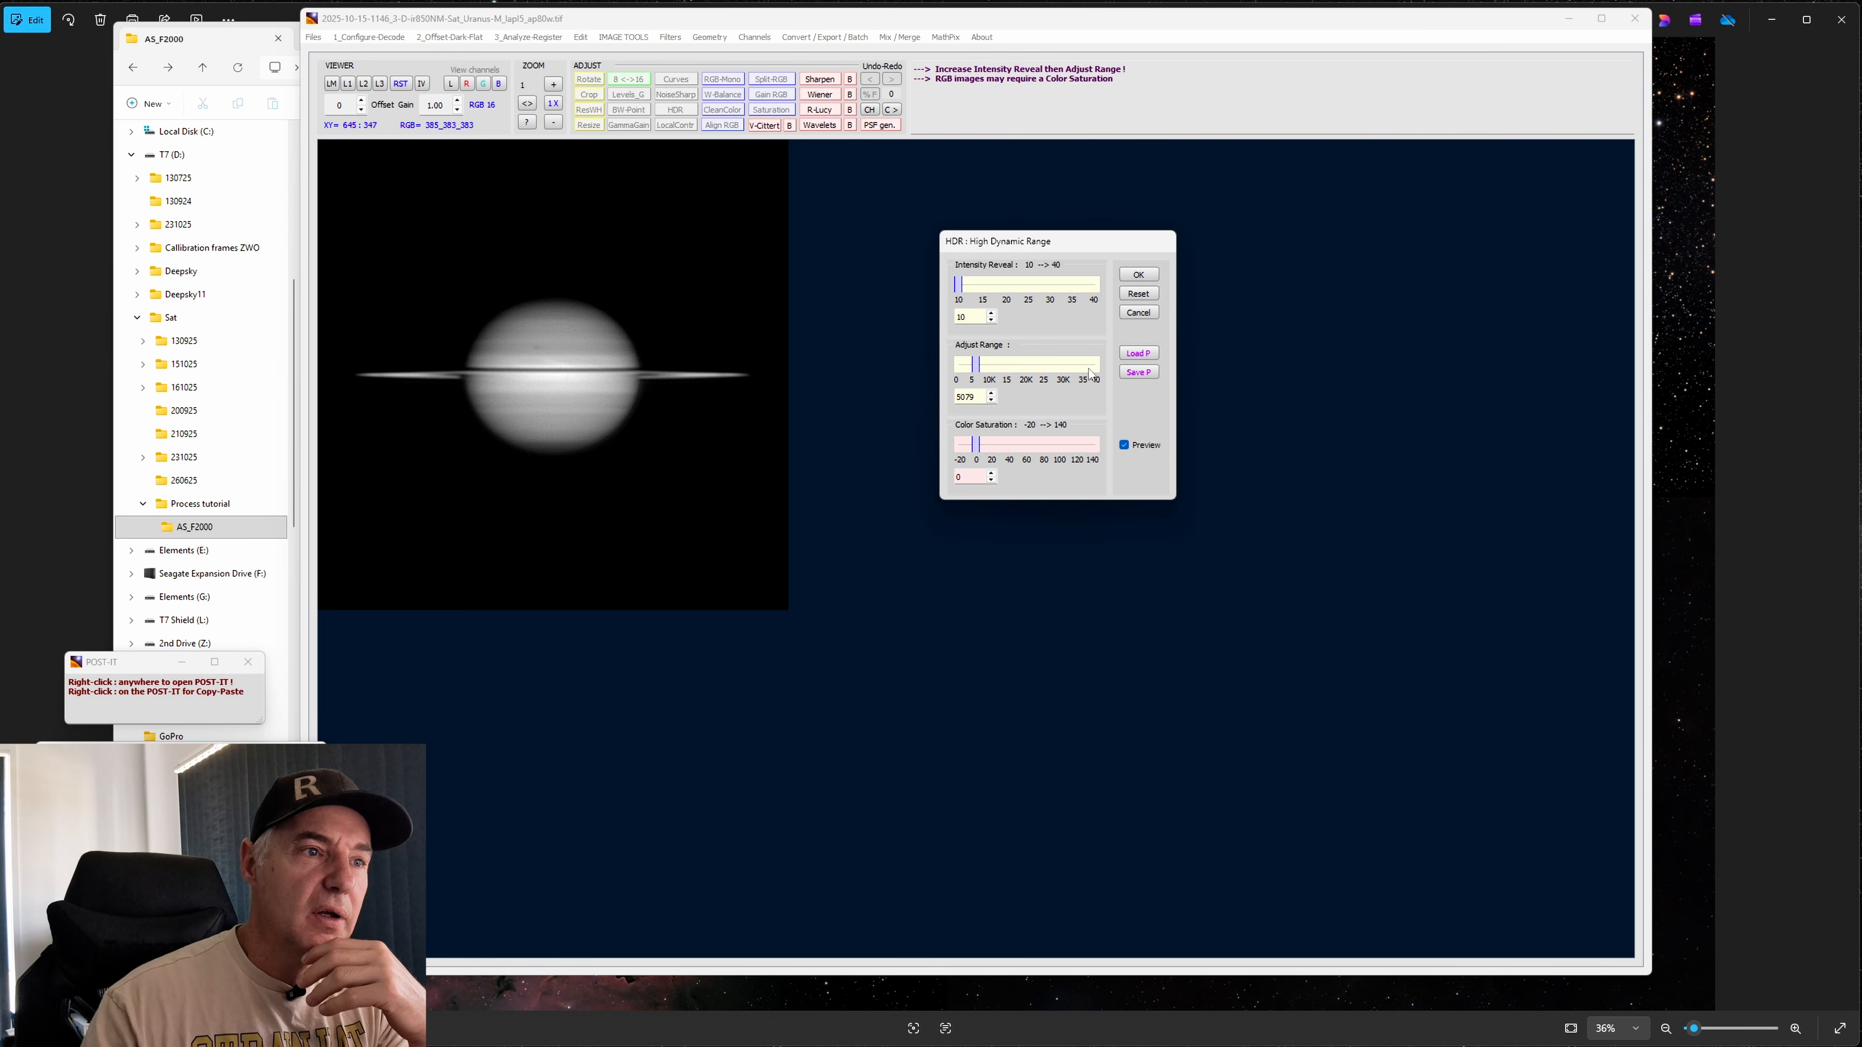
pyautogui.click(1139, 313)
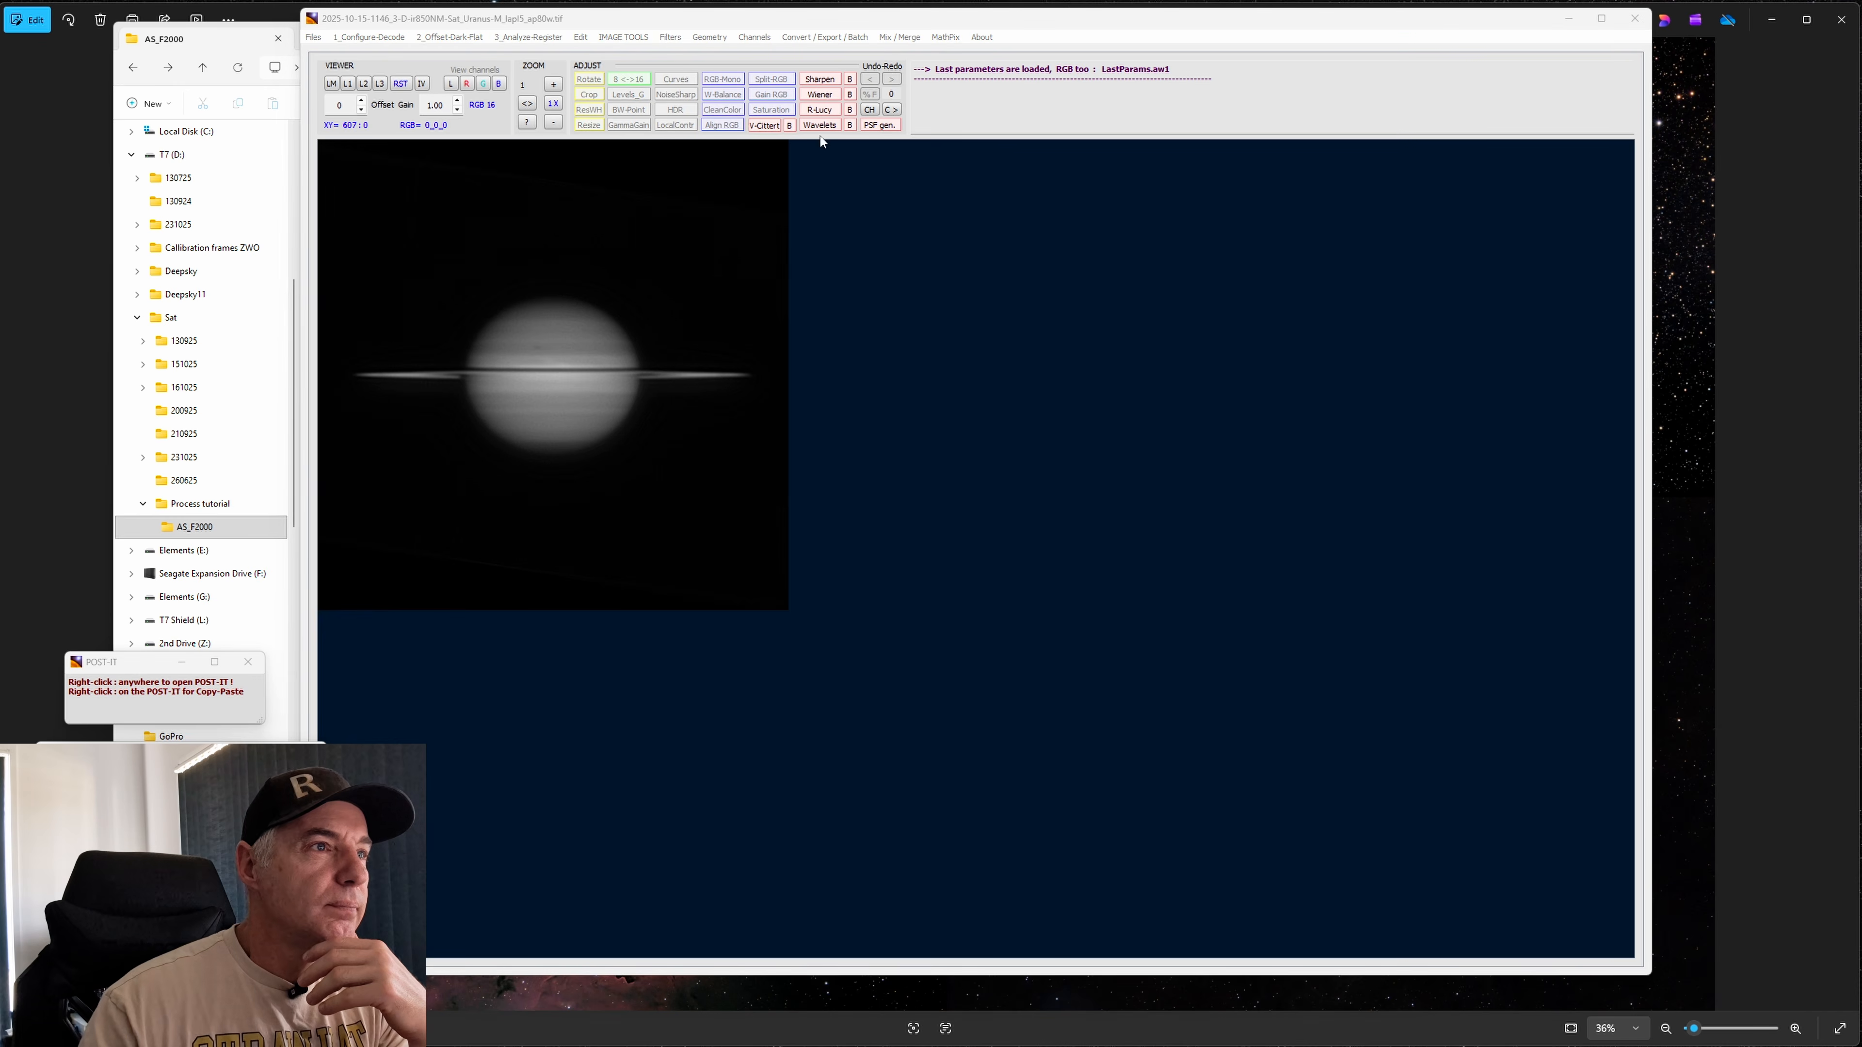
# Open the Wavelets tool beside the planet, disable noise reduction, and set Wavelets HF to size 20 and strength 2
pyautogui.moveTo(3, 293); pyautogui.dragTo(1037, 292)
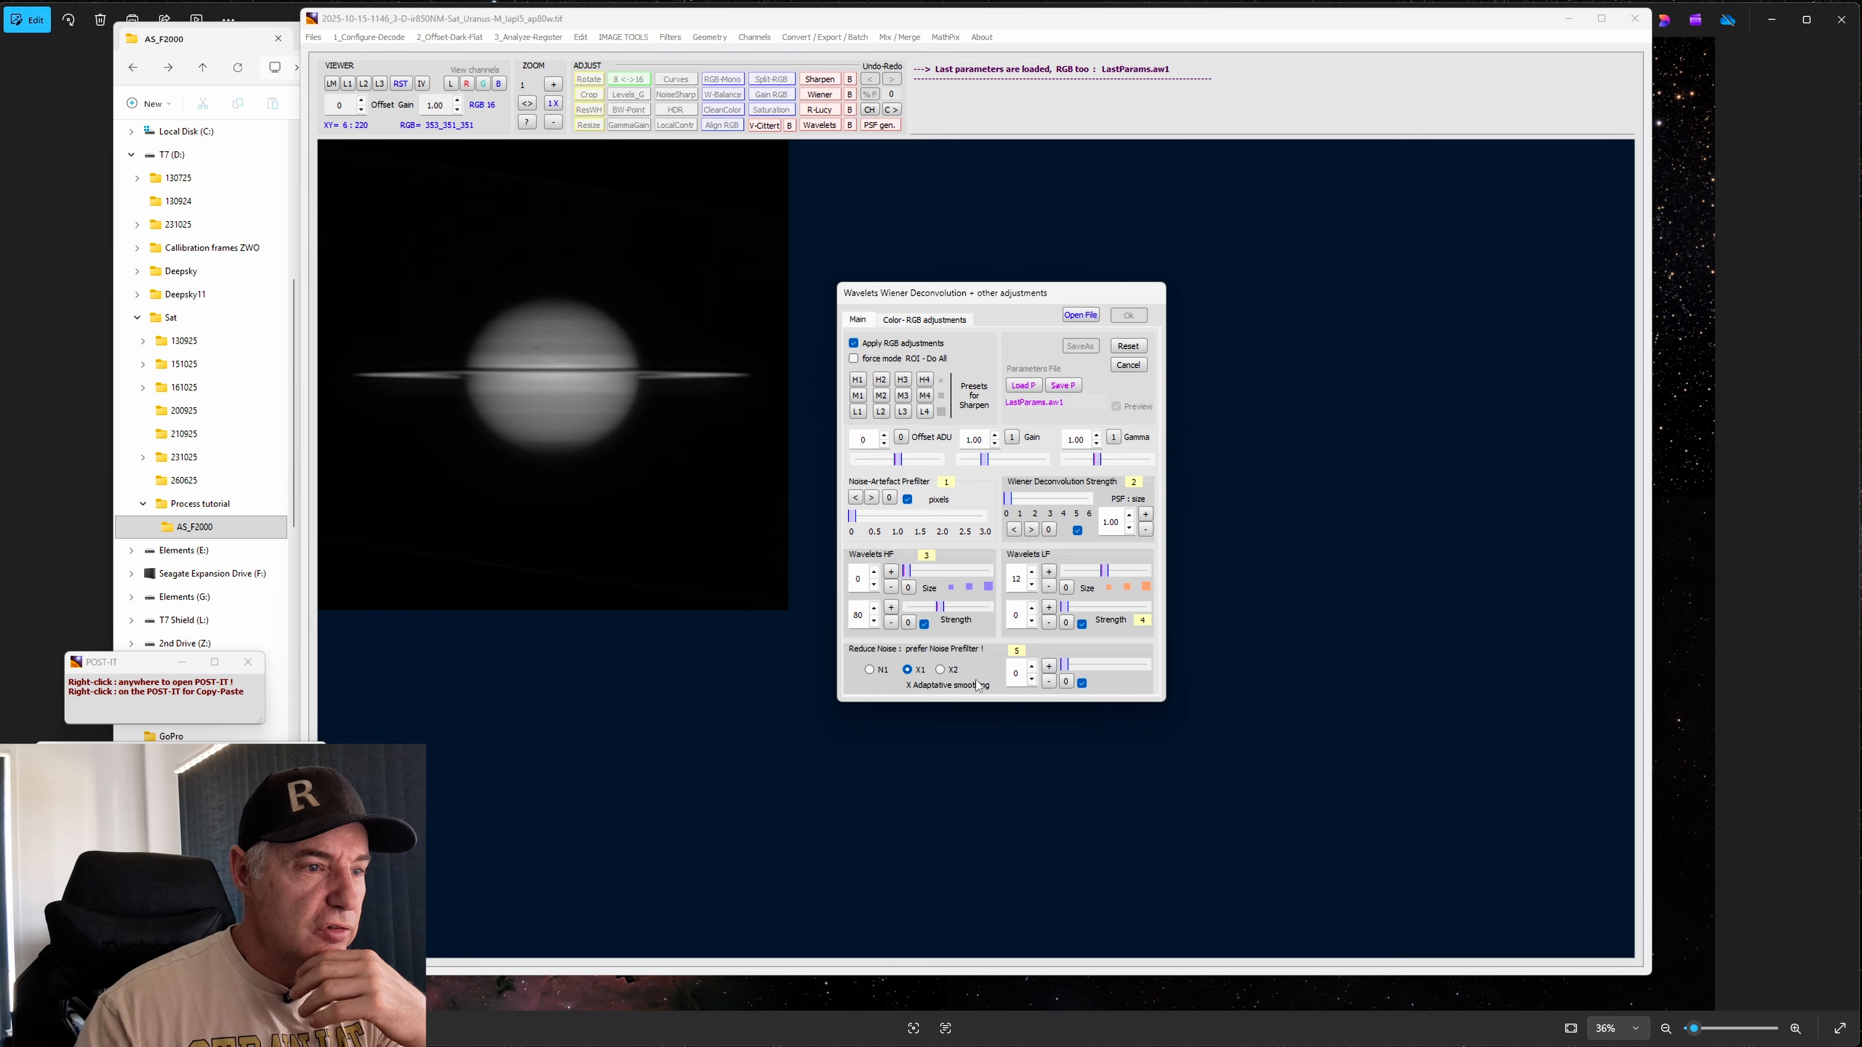
pyautogui.click(1083, 685)
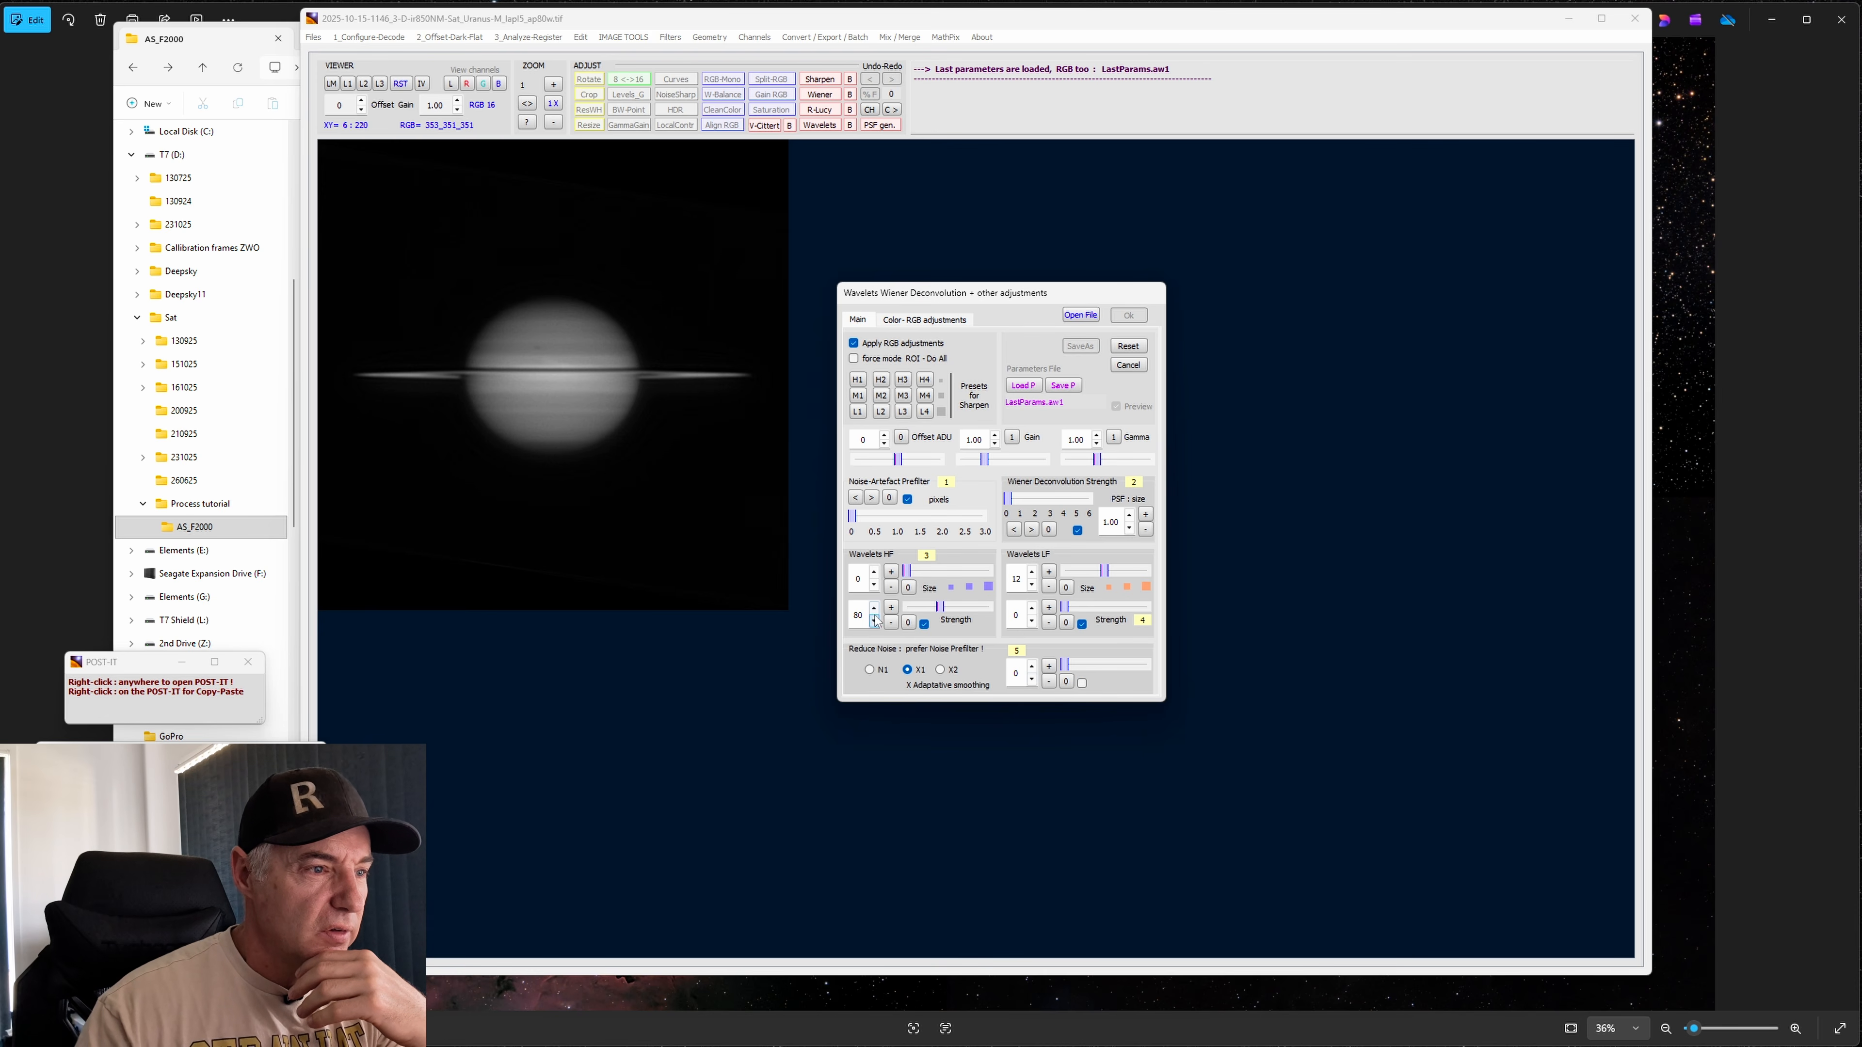
pyautogui.moveTo(943, 611)
pyautogui.mouseDown()
pyautogui.moveTo(911, 611)
pyautogui.moveTo(925, 580)
pyautogui.mouseUp()
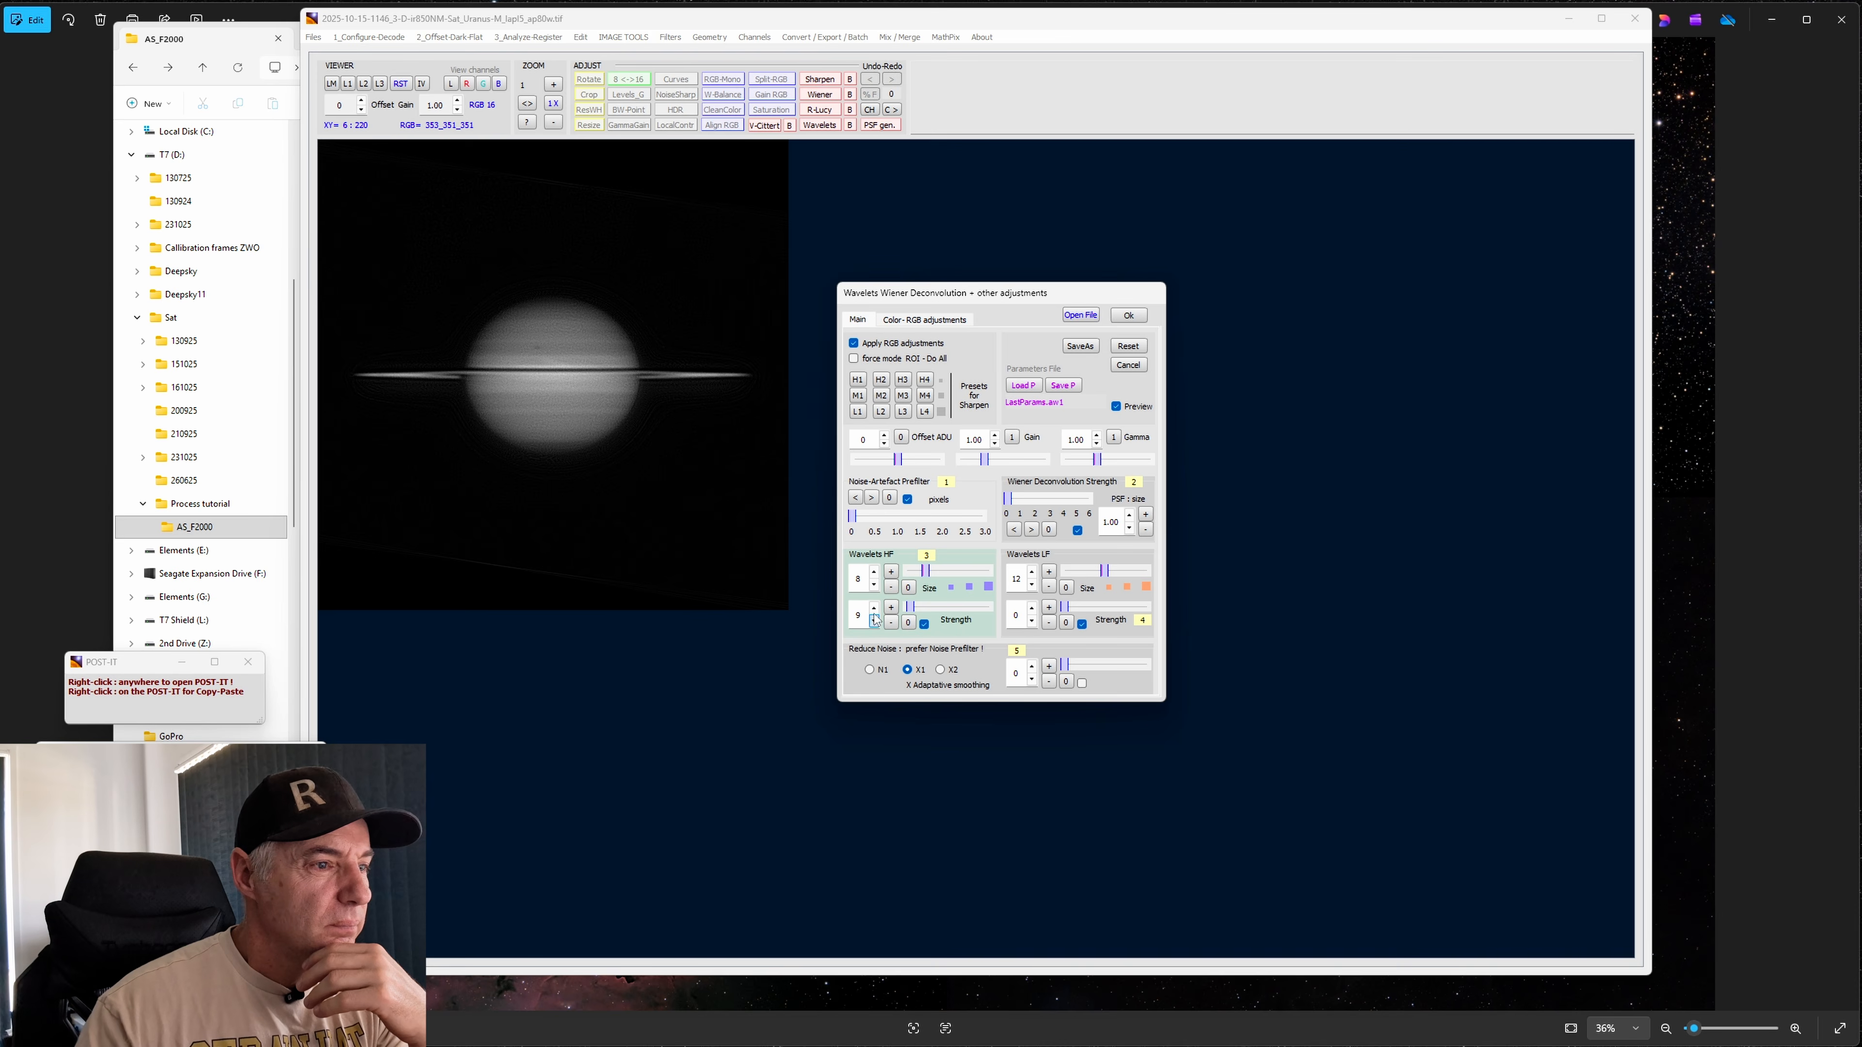
pyautogui.moveTo(925, 572); pyautogui.dragTo(954, 572)
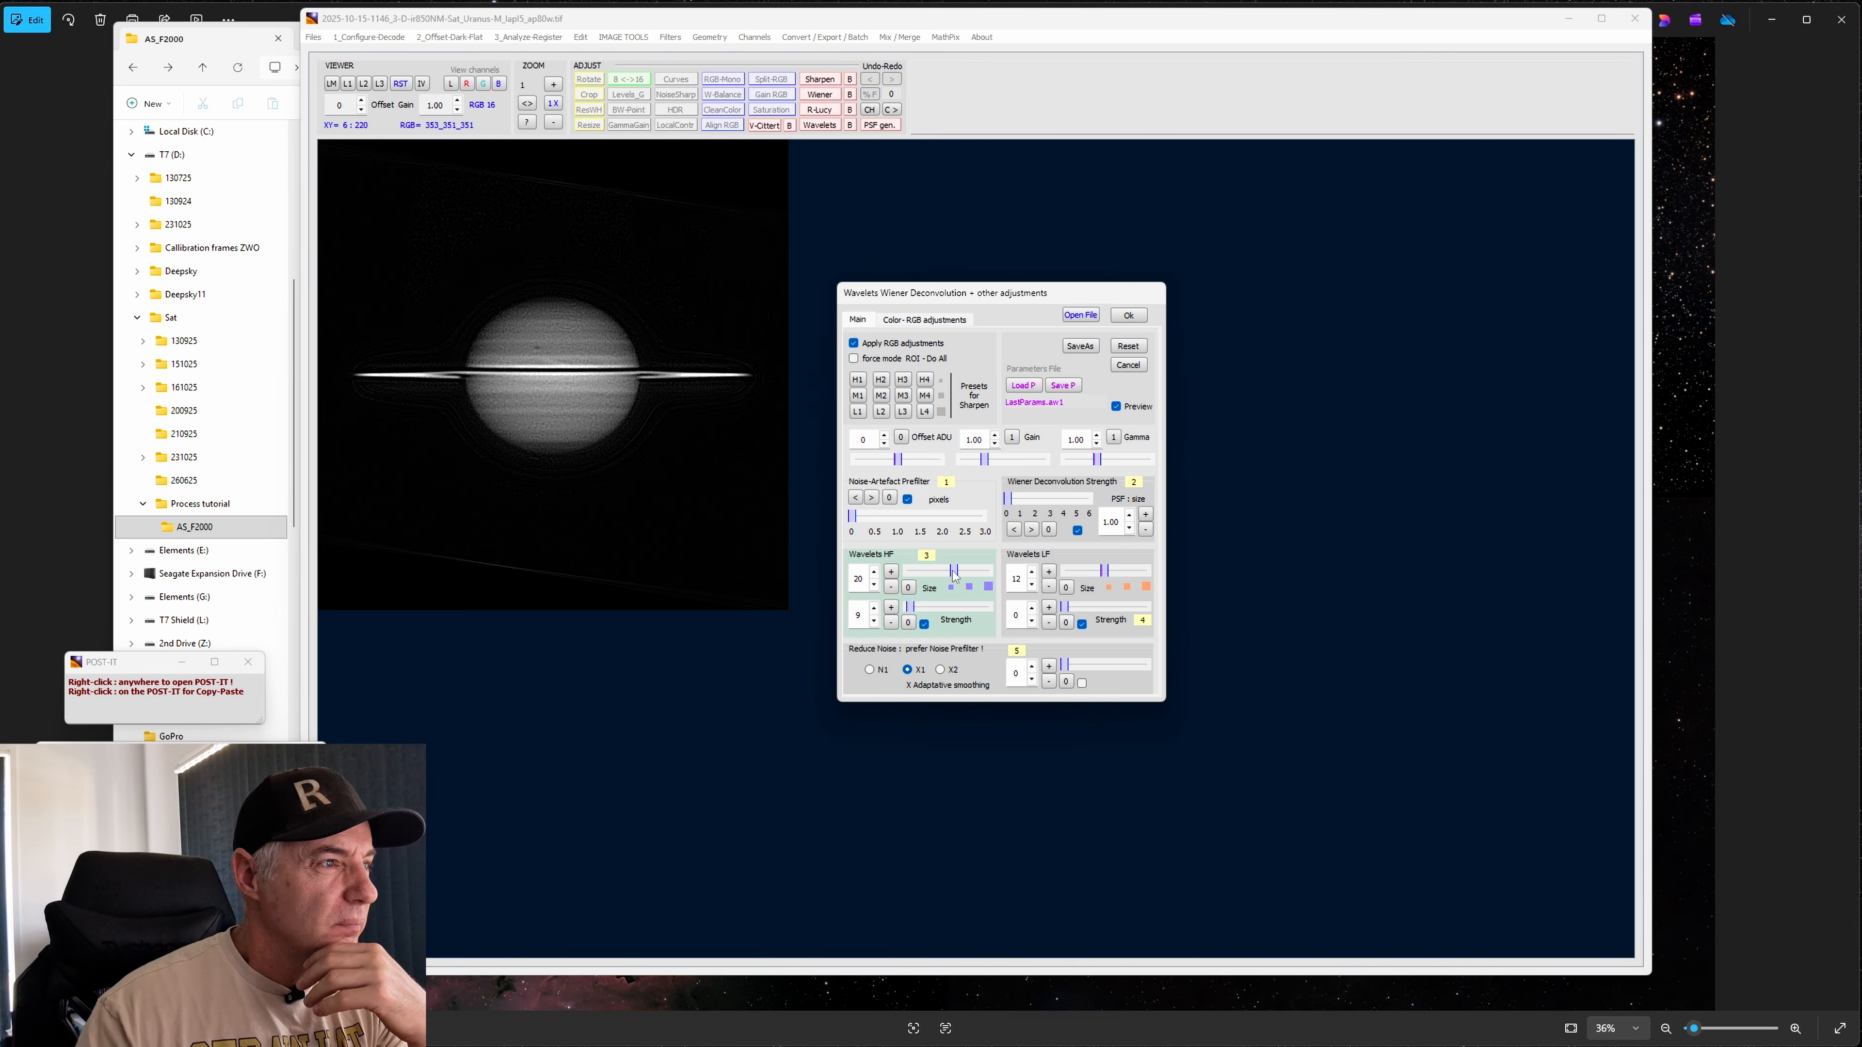
pyautogui.click(873, 623)
pyautogui.click(873, 623)
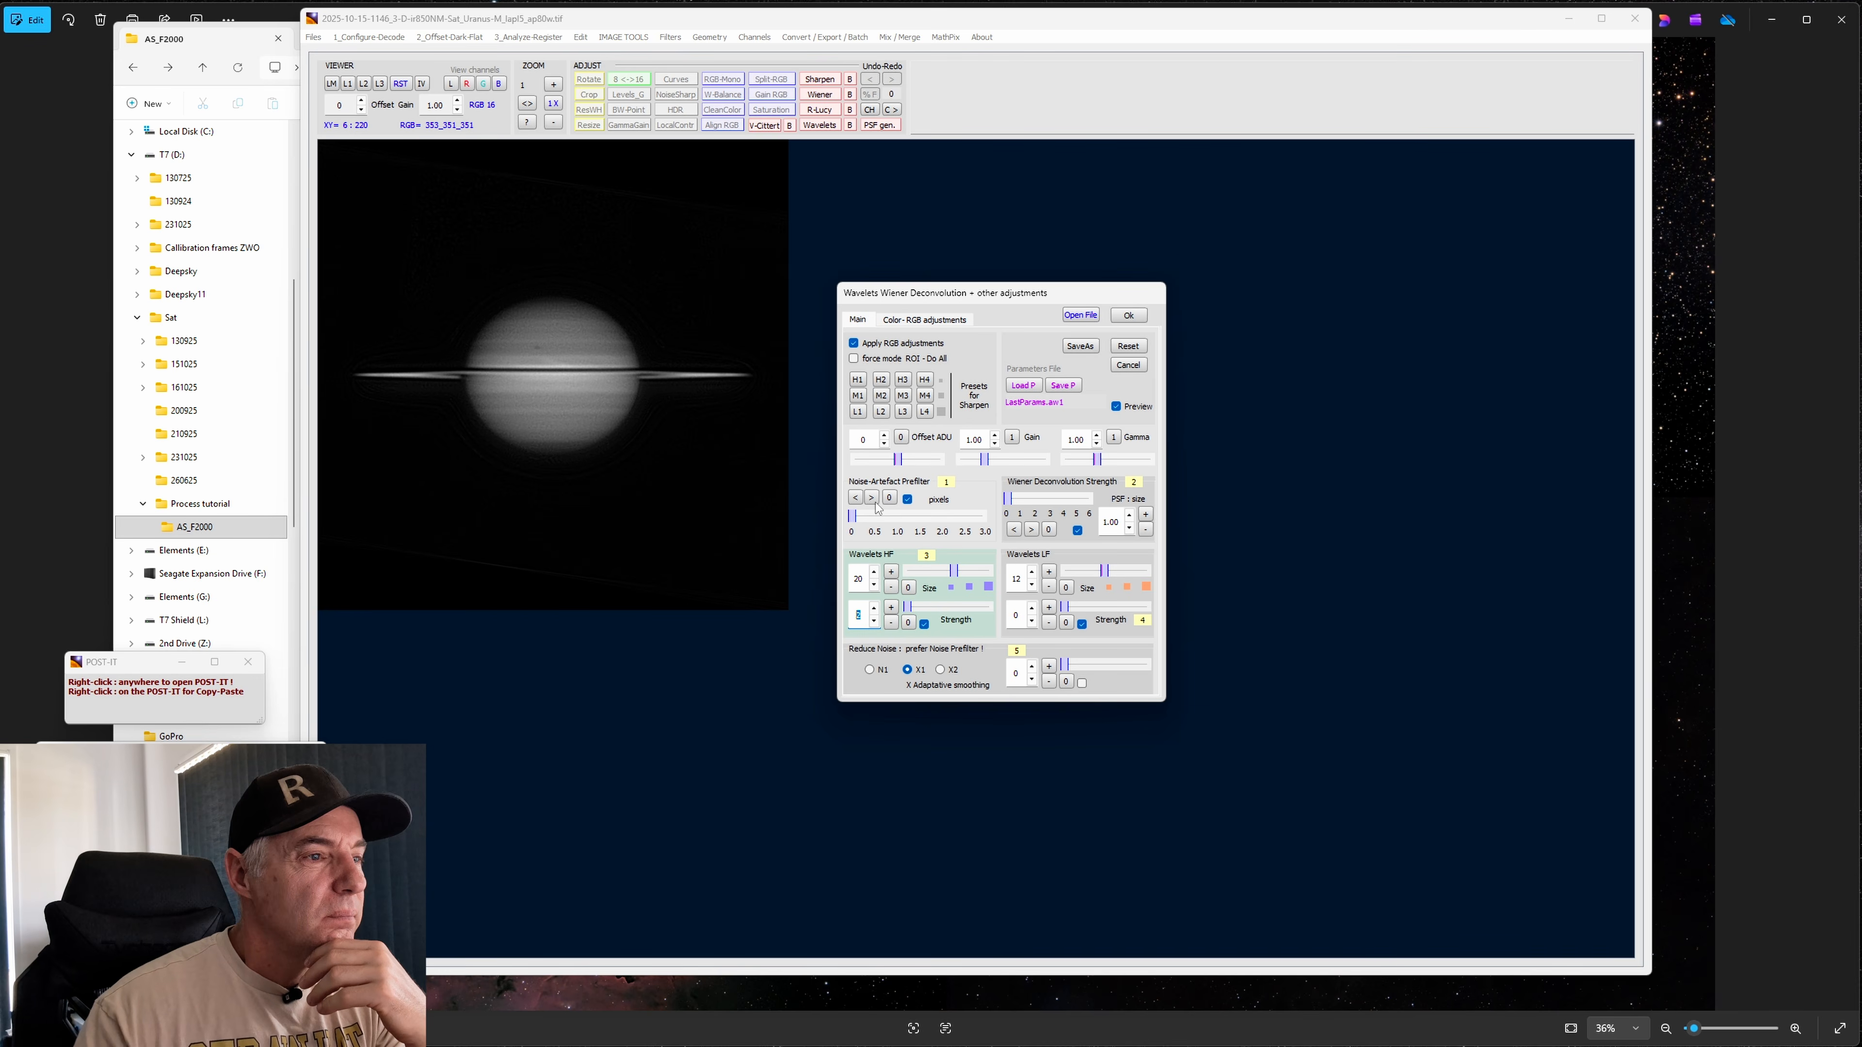
# Set the Noise-Artefact Prefilter to about 0.3 pixels, raise the Wavelets HF strength slightly, and move the dialog farther from the image
pyautogui.moveTo(853, 517); pyautogui.dragTo(869, 523)
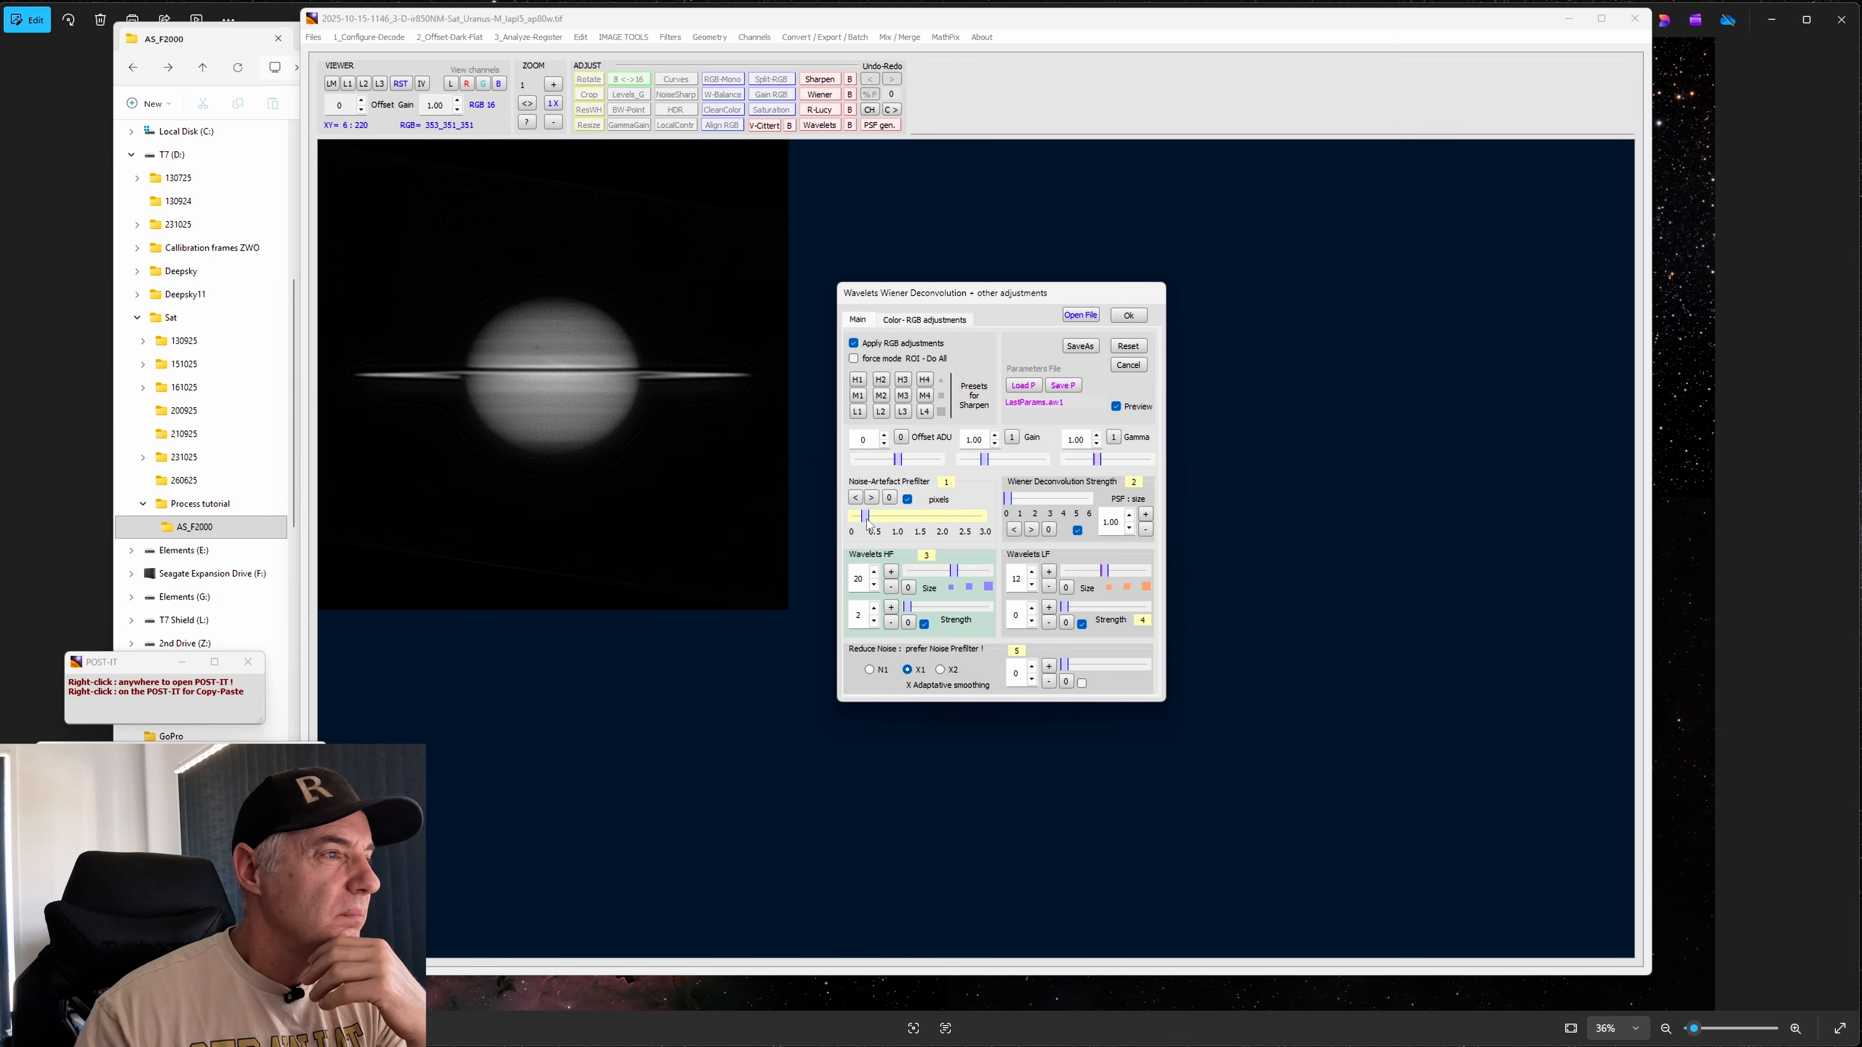
pyautogui.click(874, 608)
pyautogui.click(874, 608)
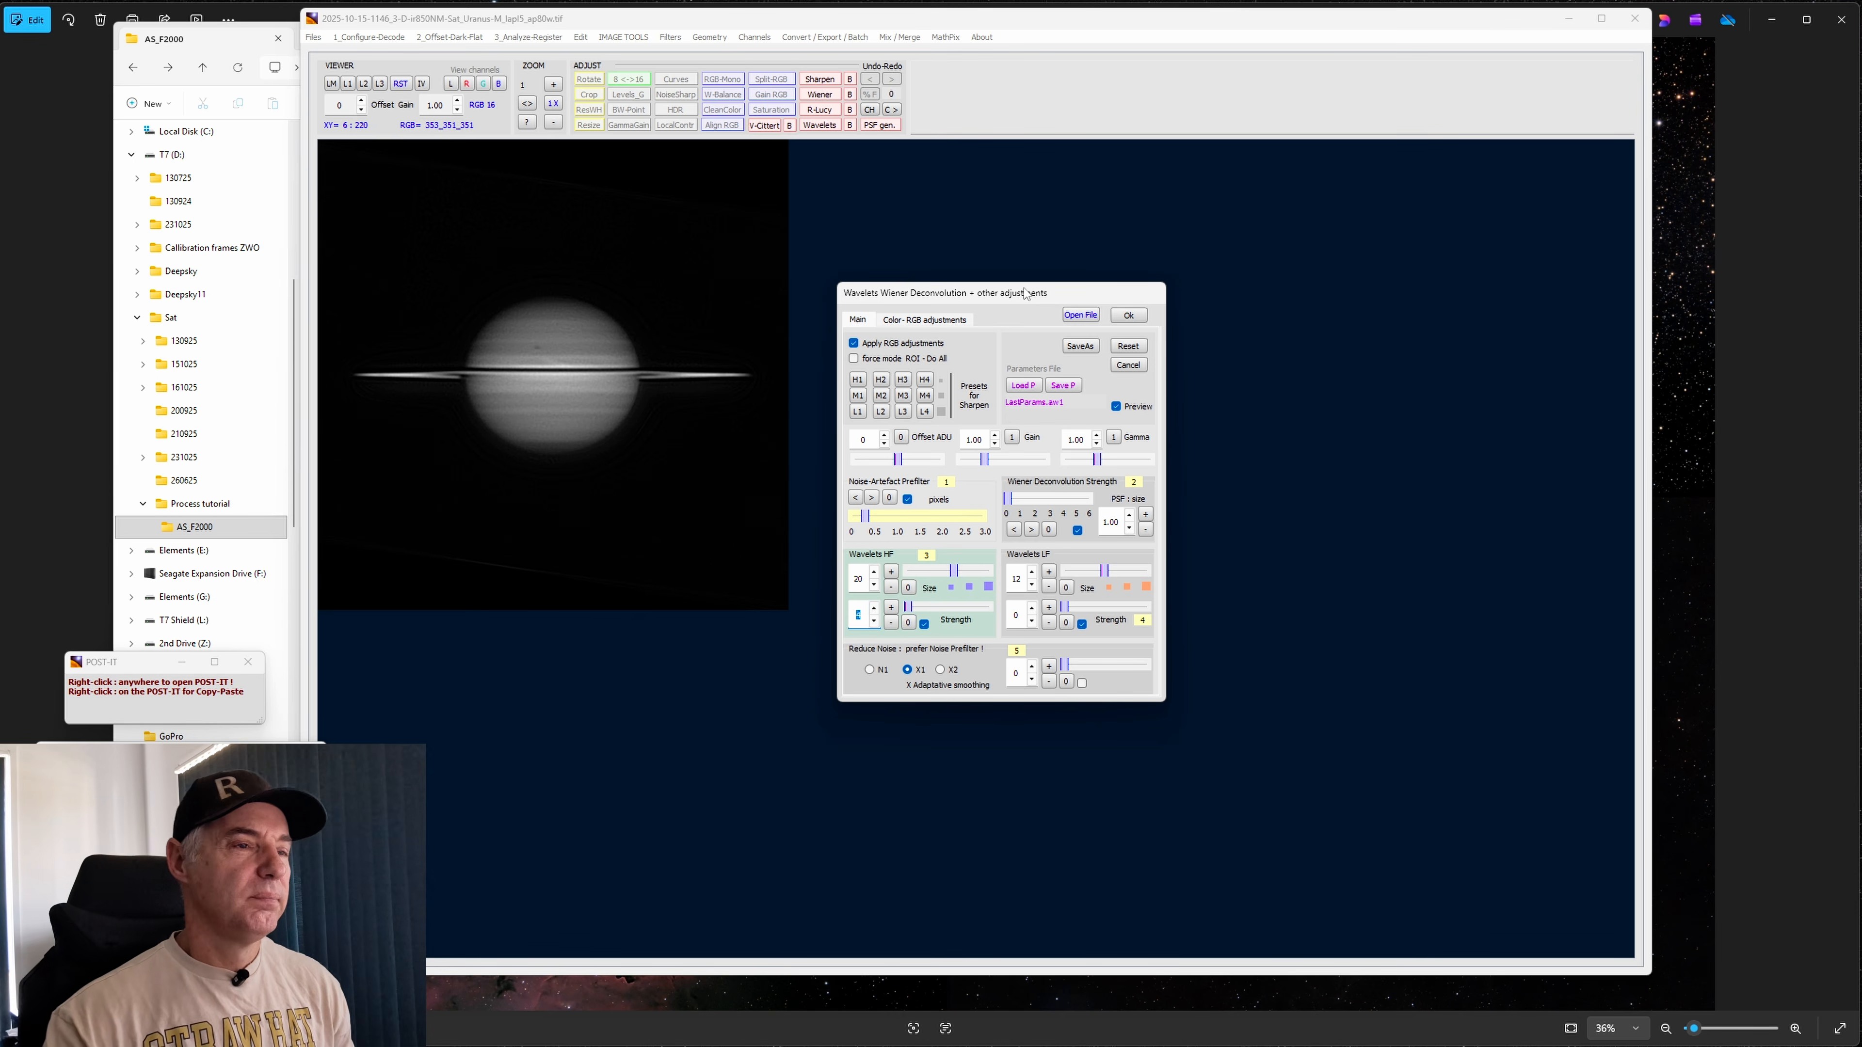
pyautogui.moveTo(1025, 294); pyautogui.dragTo(1204, 289)
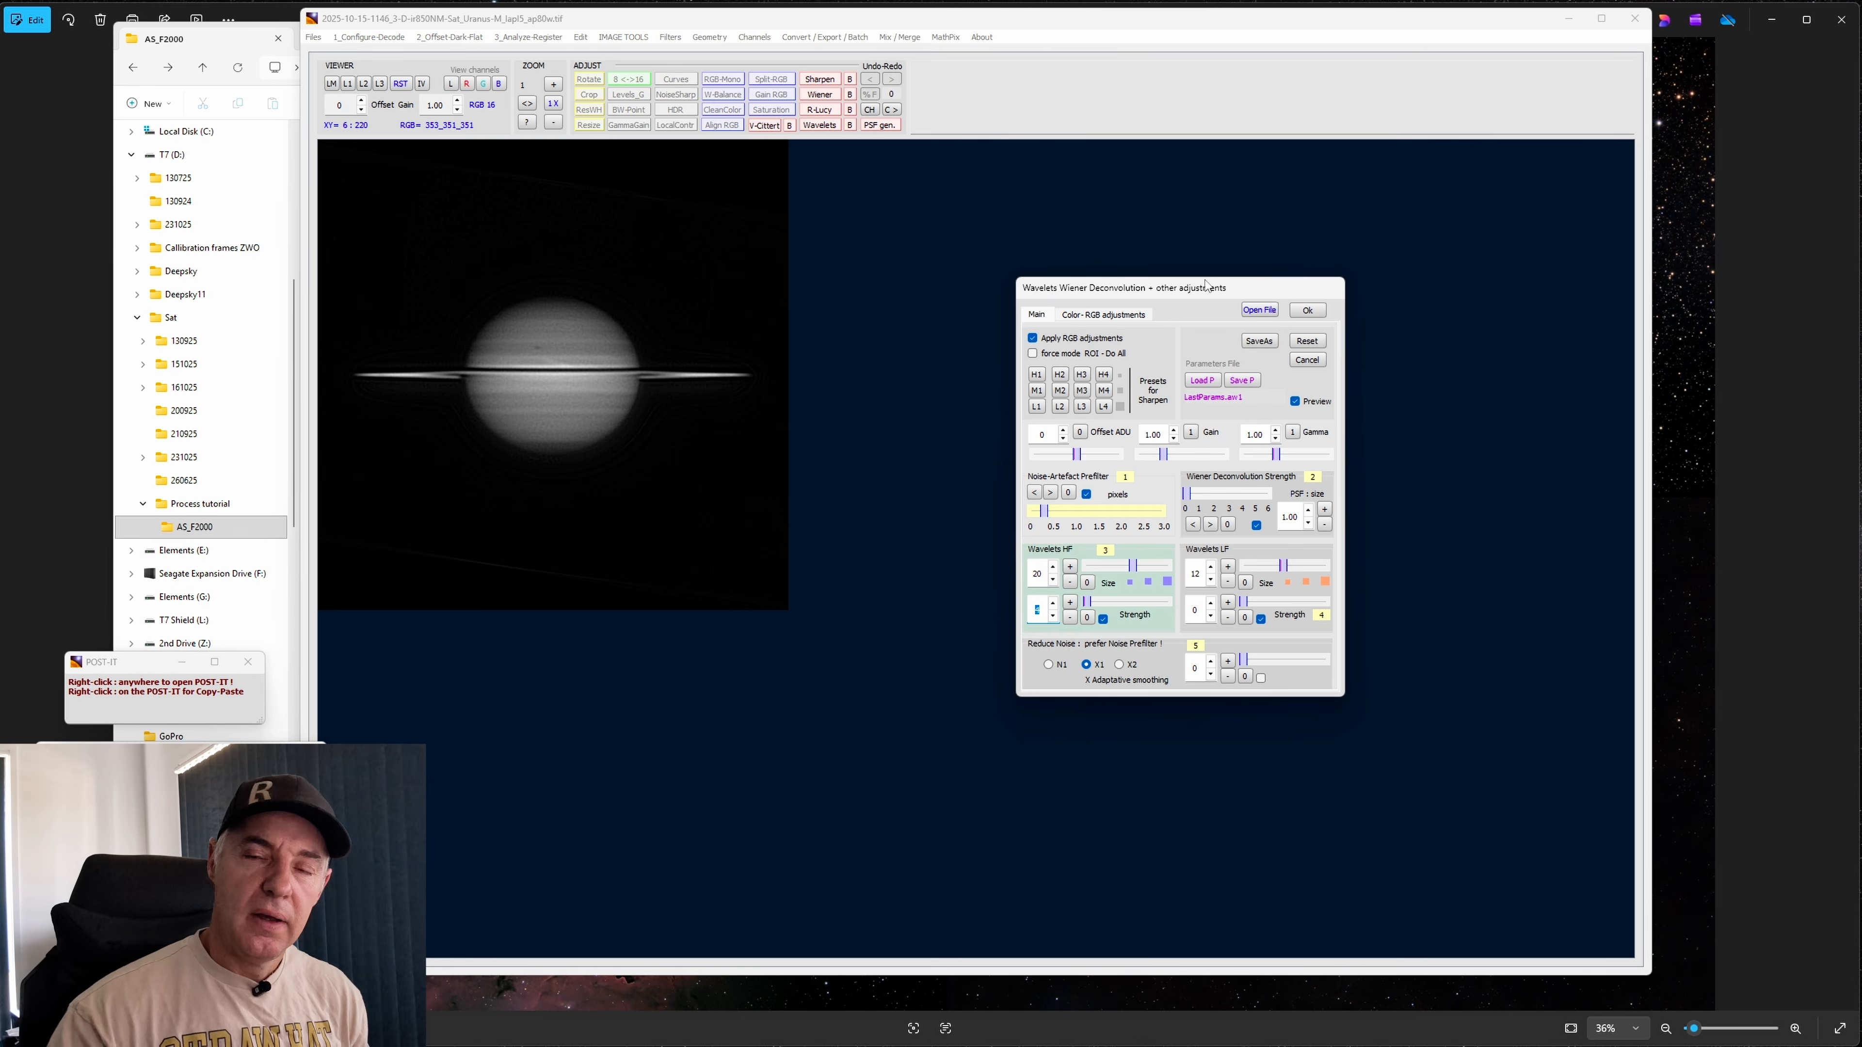